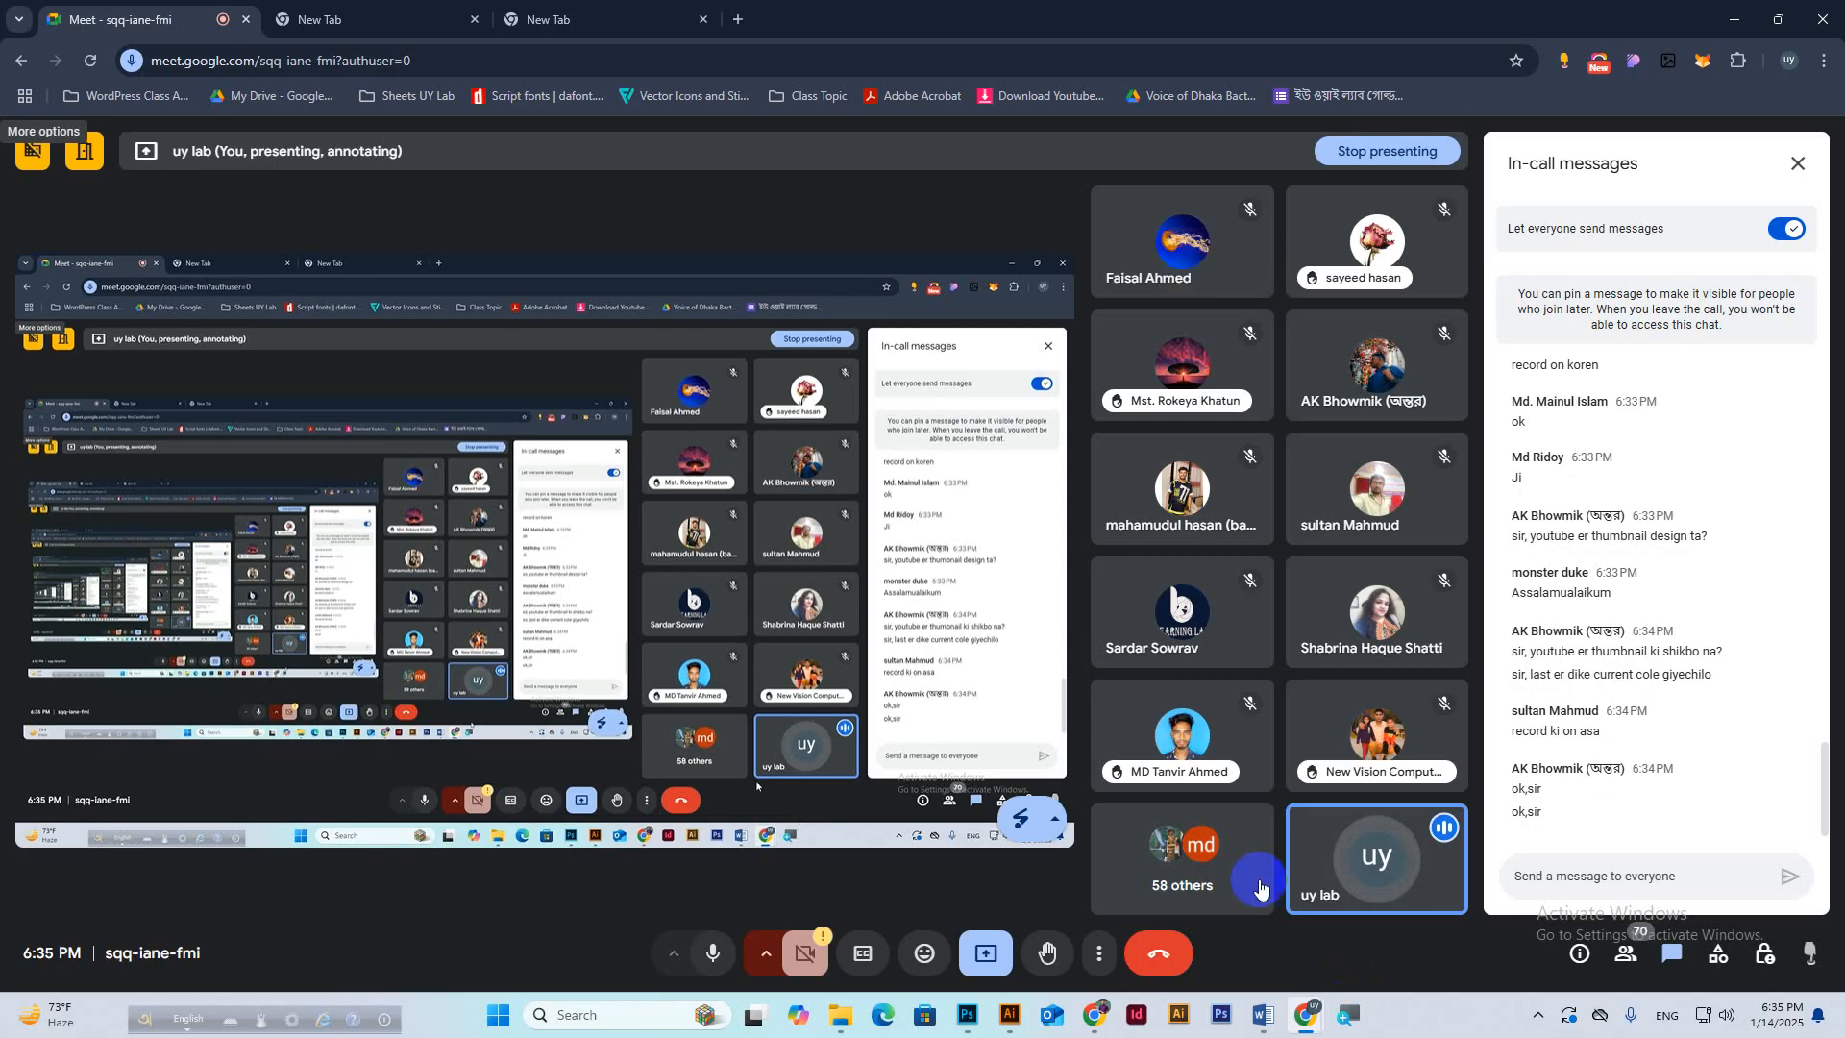
Leave the Meet call for Chrome, close the chat popup, and ready an empty tab's address bar.
{"action": "mouse_move", "coordinate": [1099, 1020]}
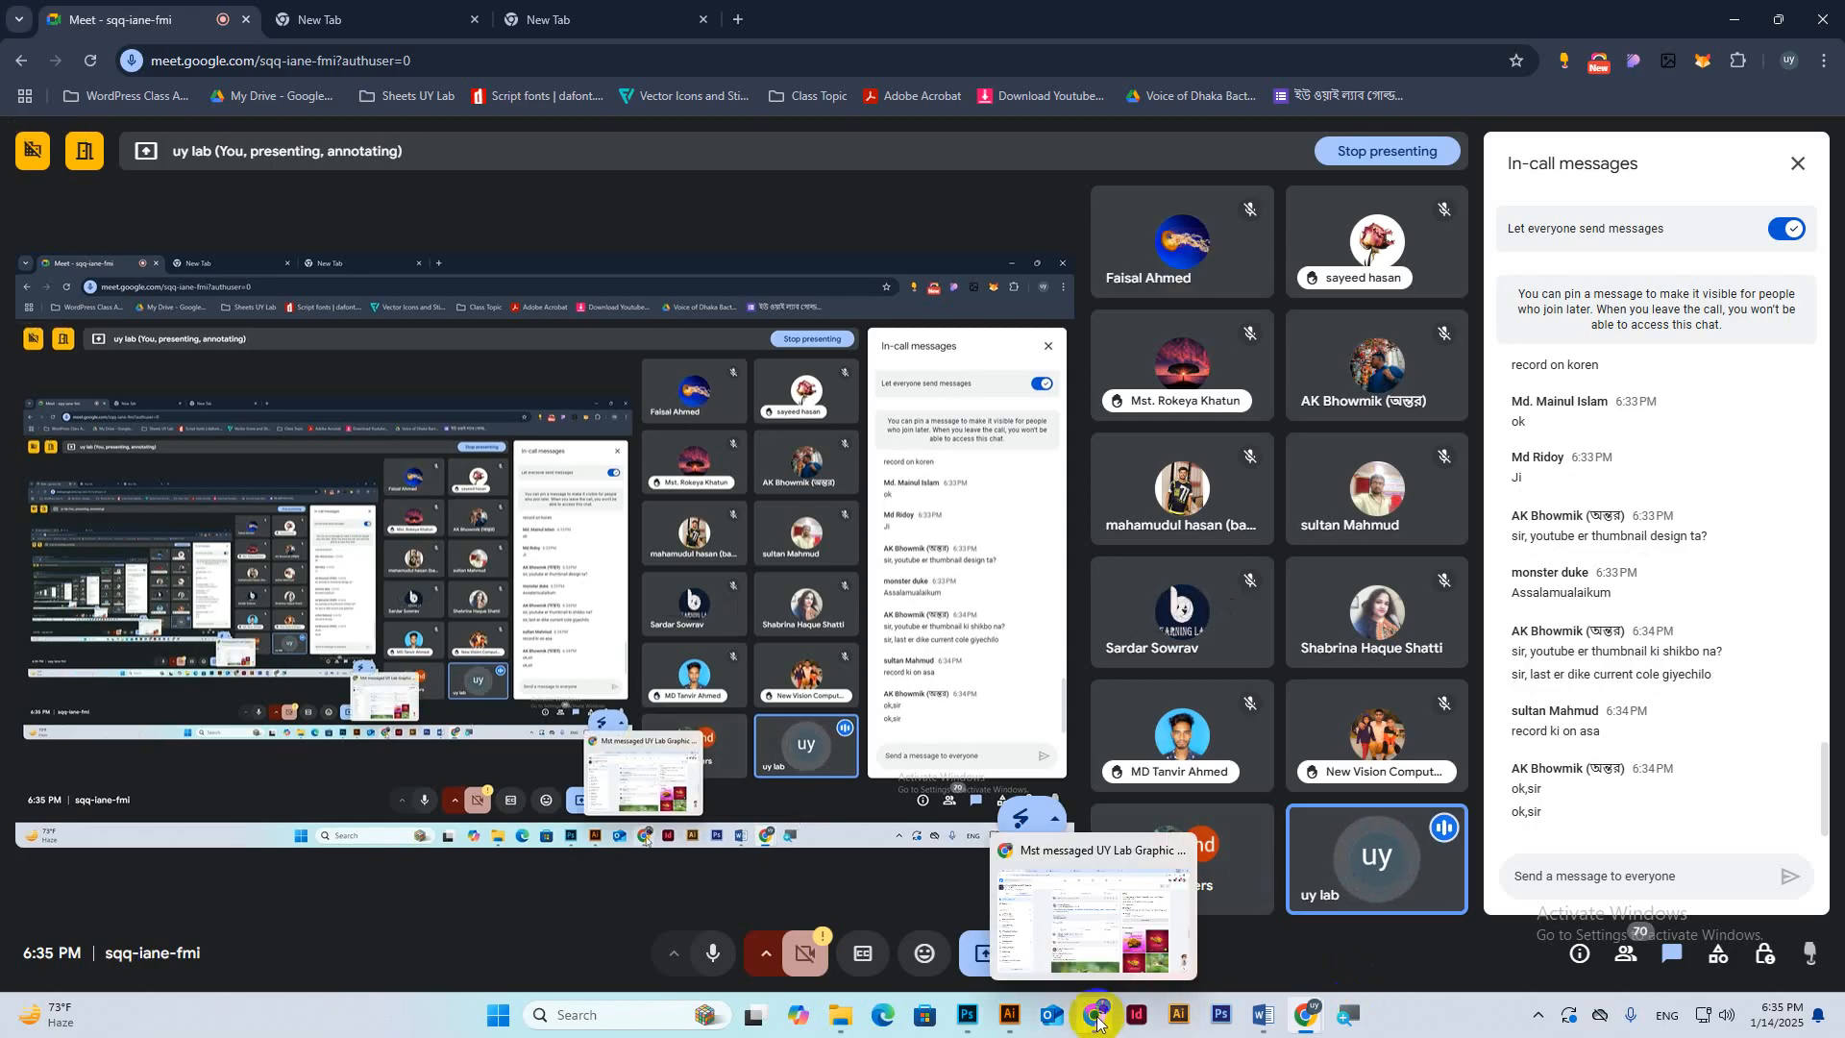
{"action": "left_click", "coordinate": [1050, 928]}
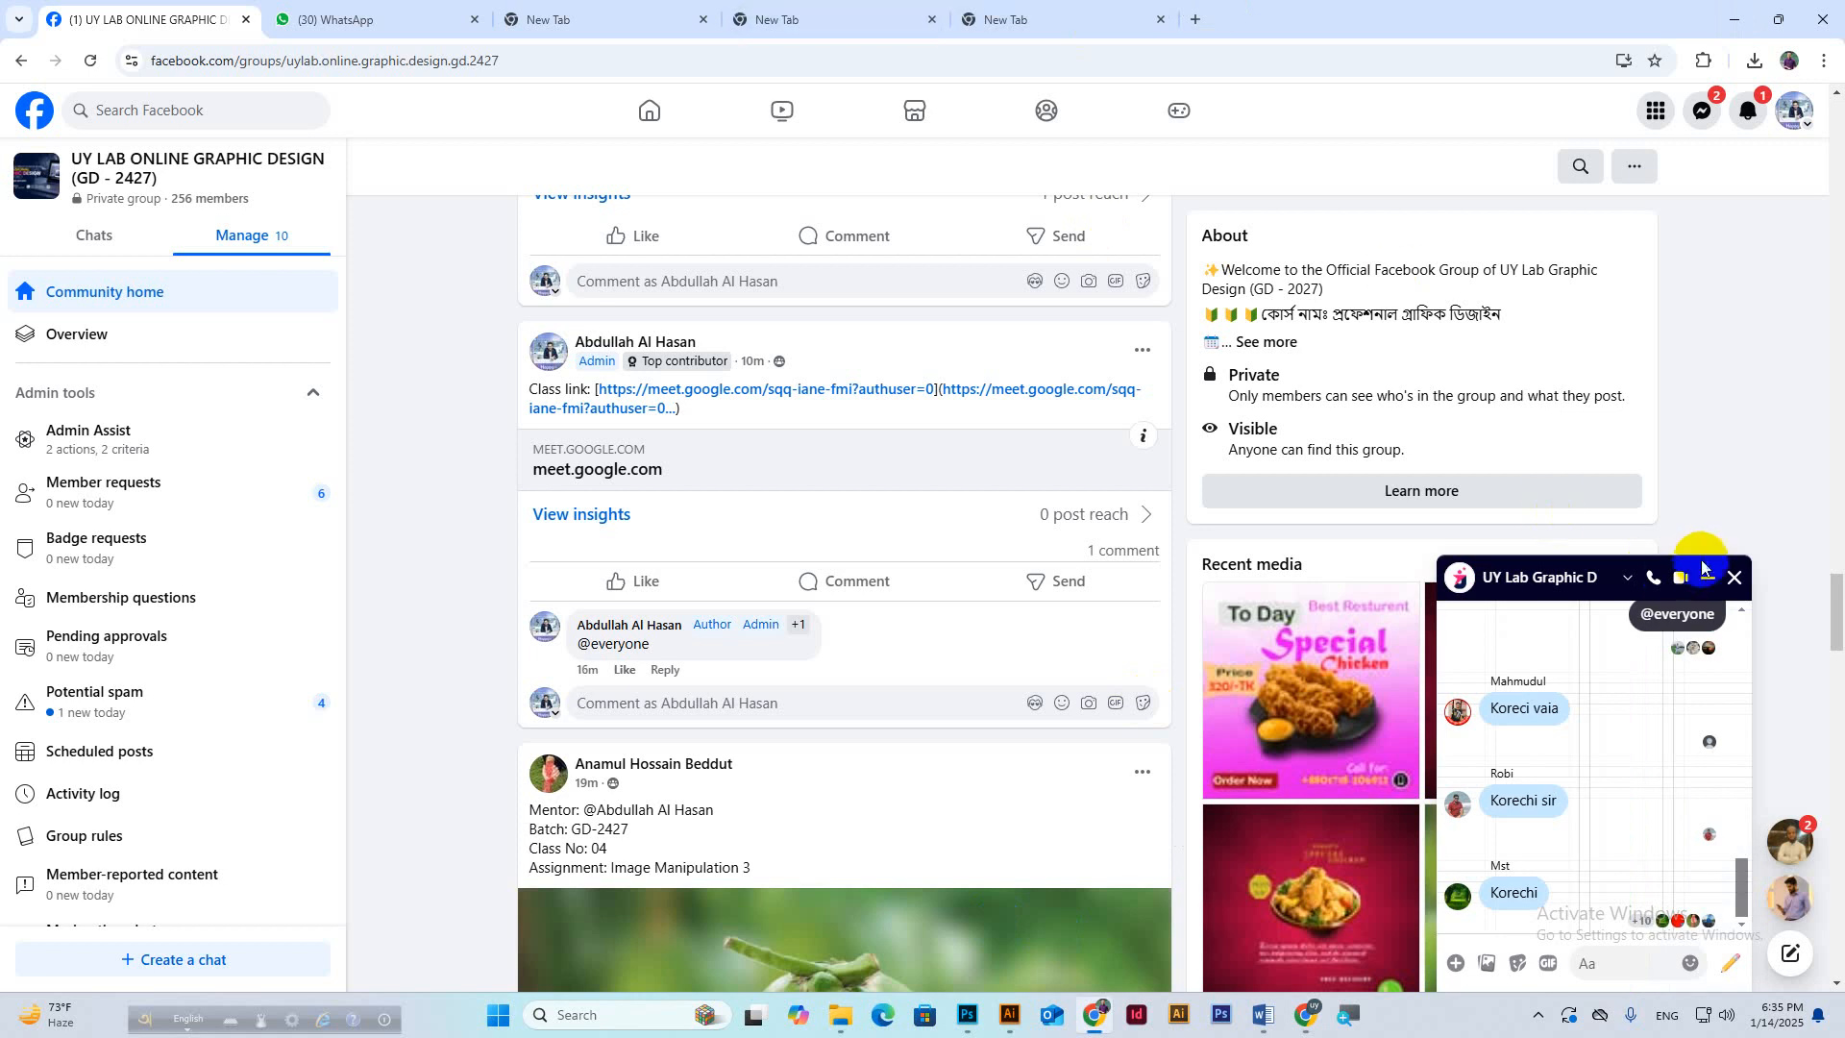
{"action": "left_click", "coordinate": [1708, 578]}
{"action": "left_click", "coordinate": [842, 13]}
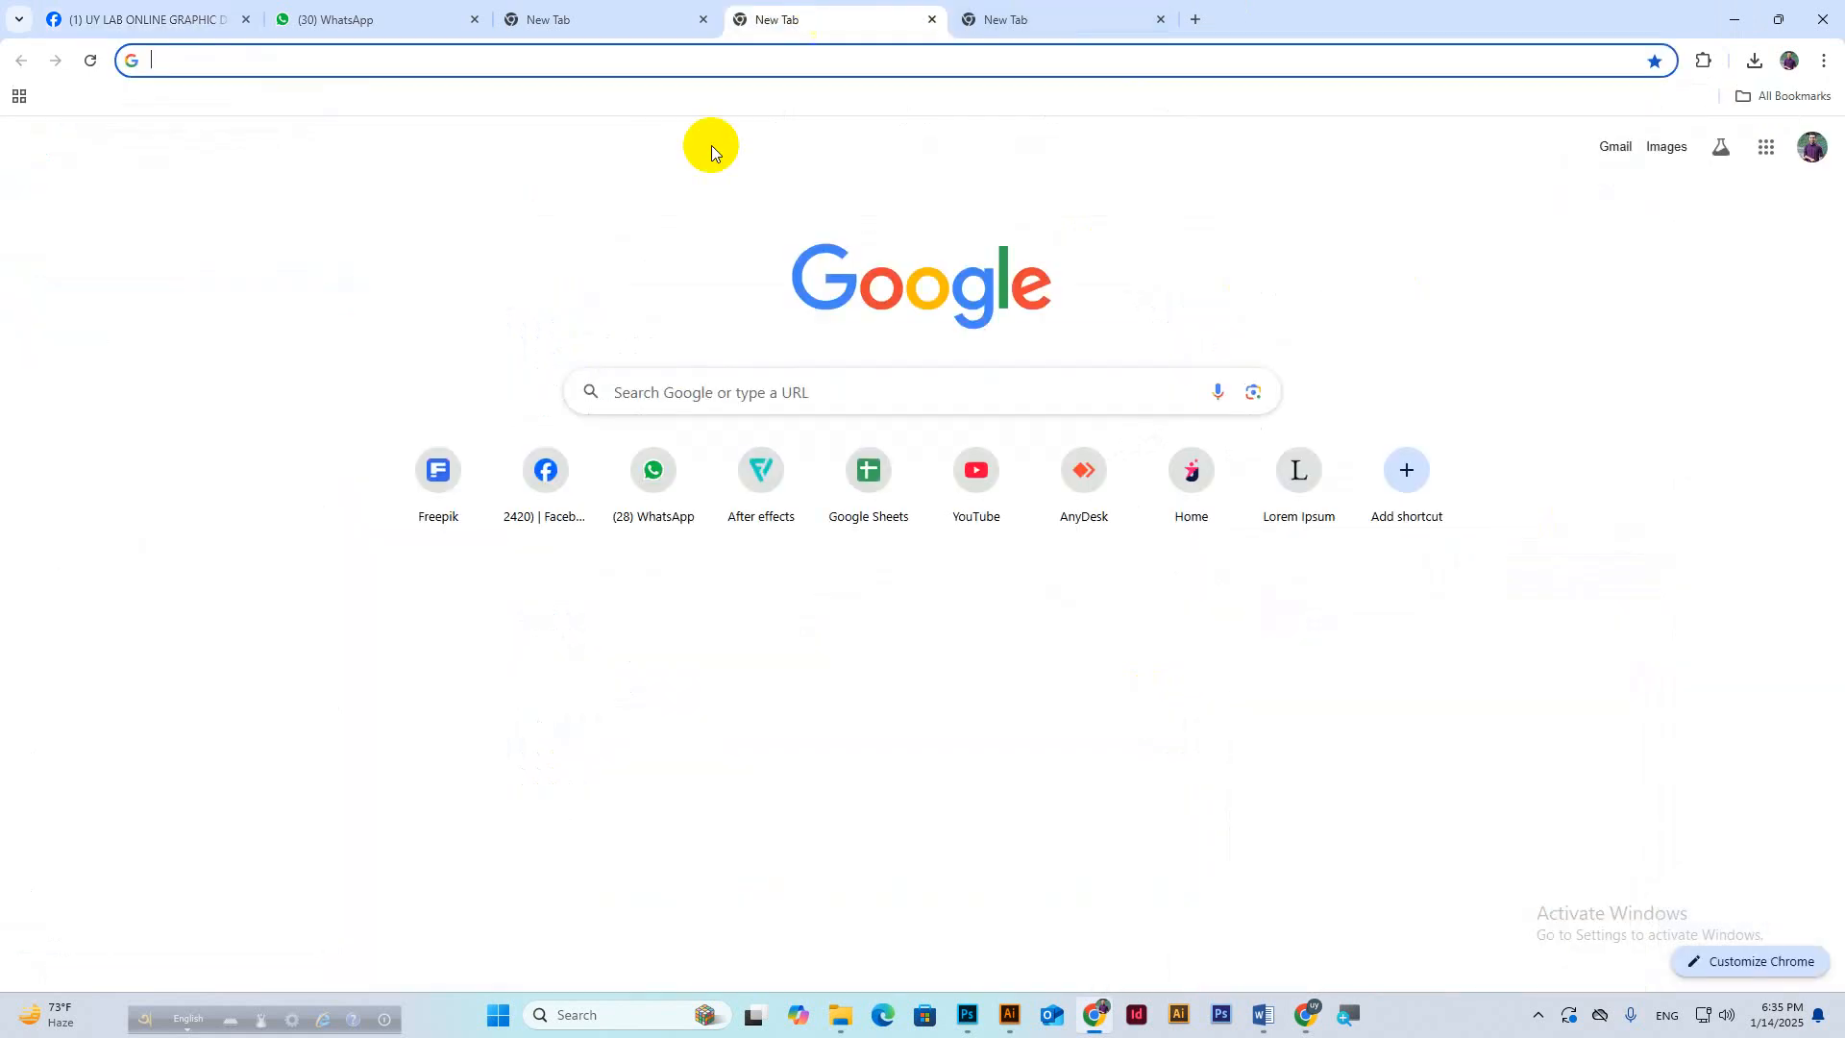
{"action": "left_click", "coordinate": [518, 63]}
Load graphicriver.net and search it for 'business card design'.
{"action": "type", "text": "g"}
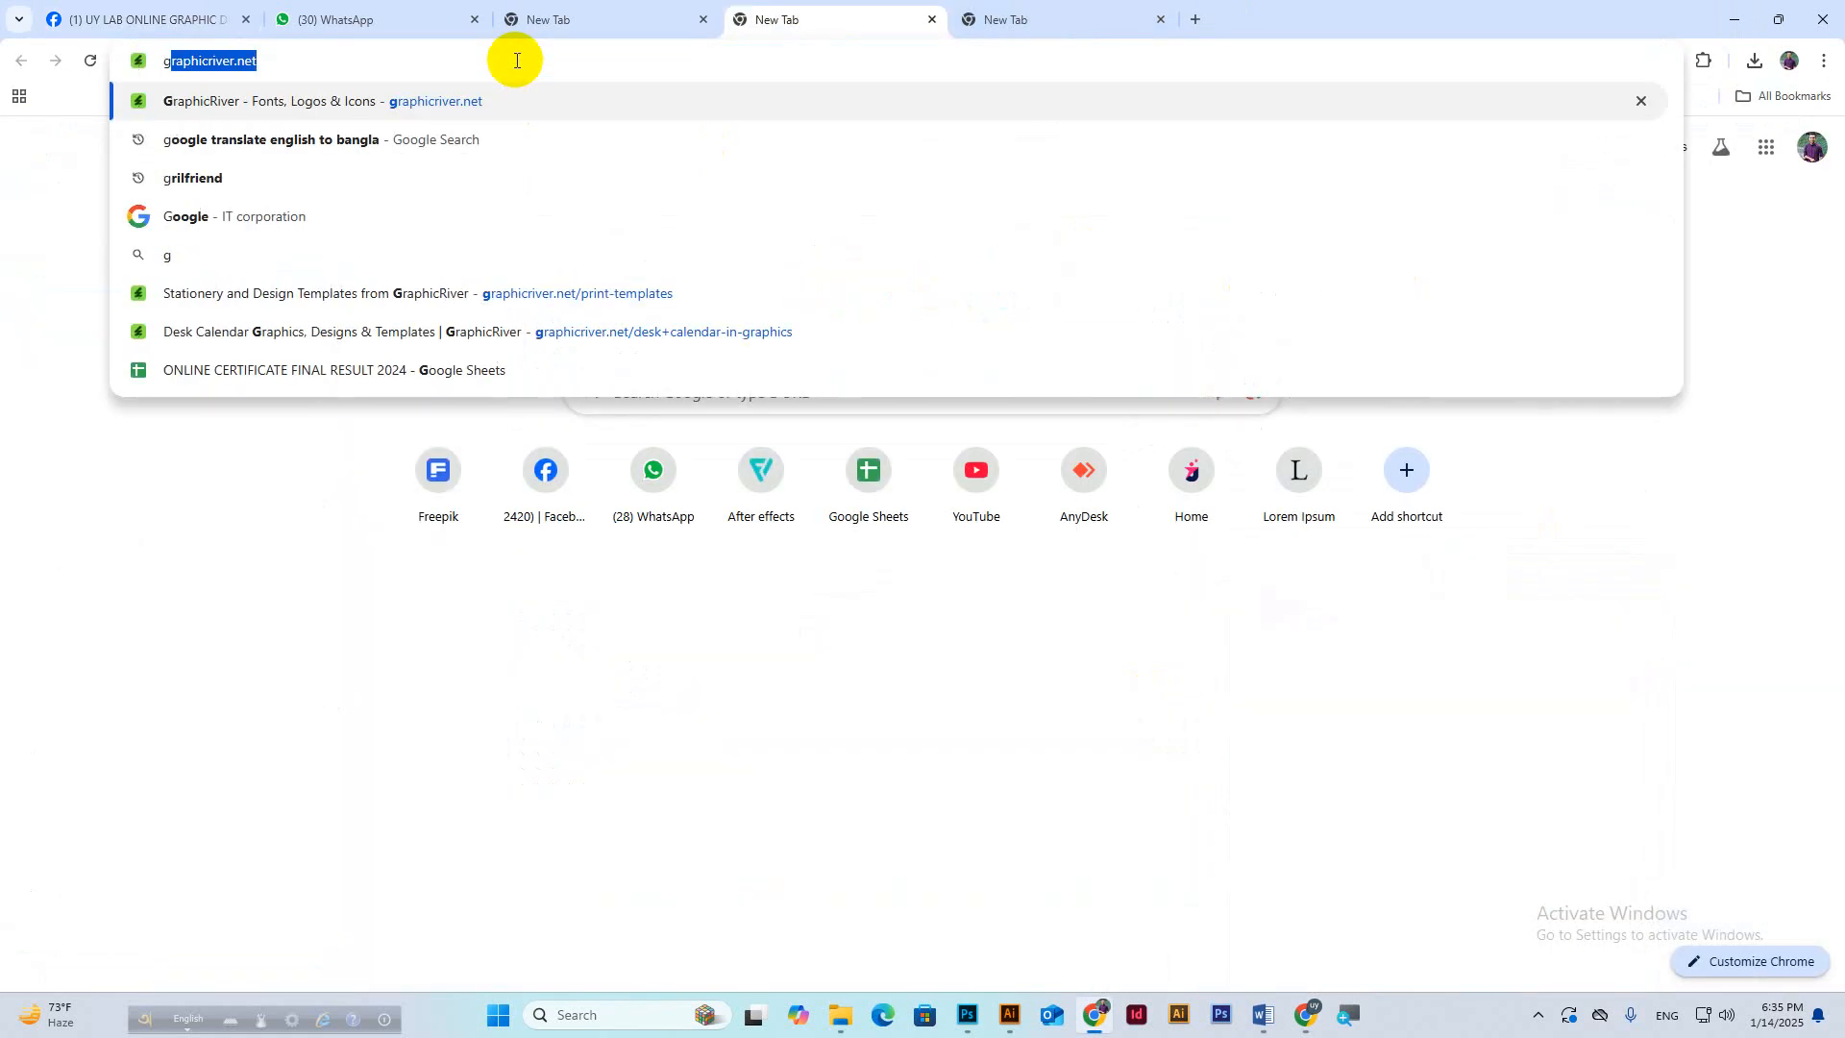
{"action": "type", "text": "raphic"}
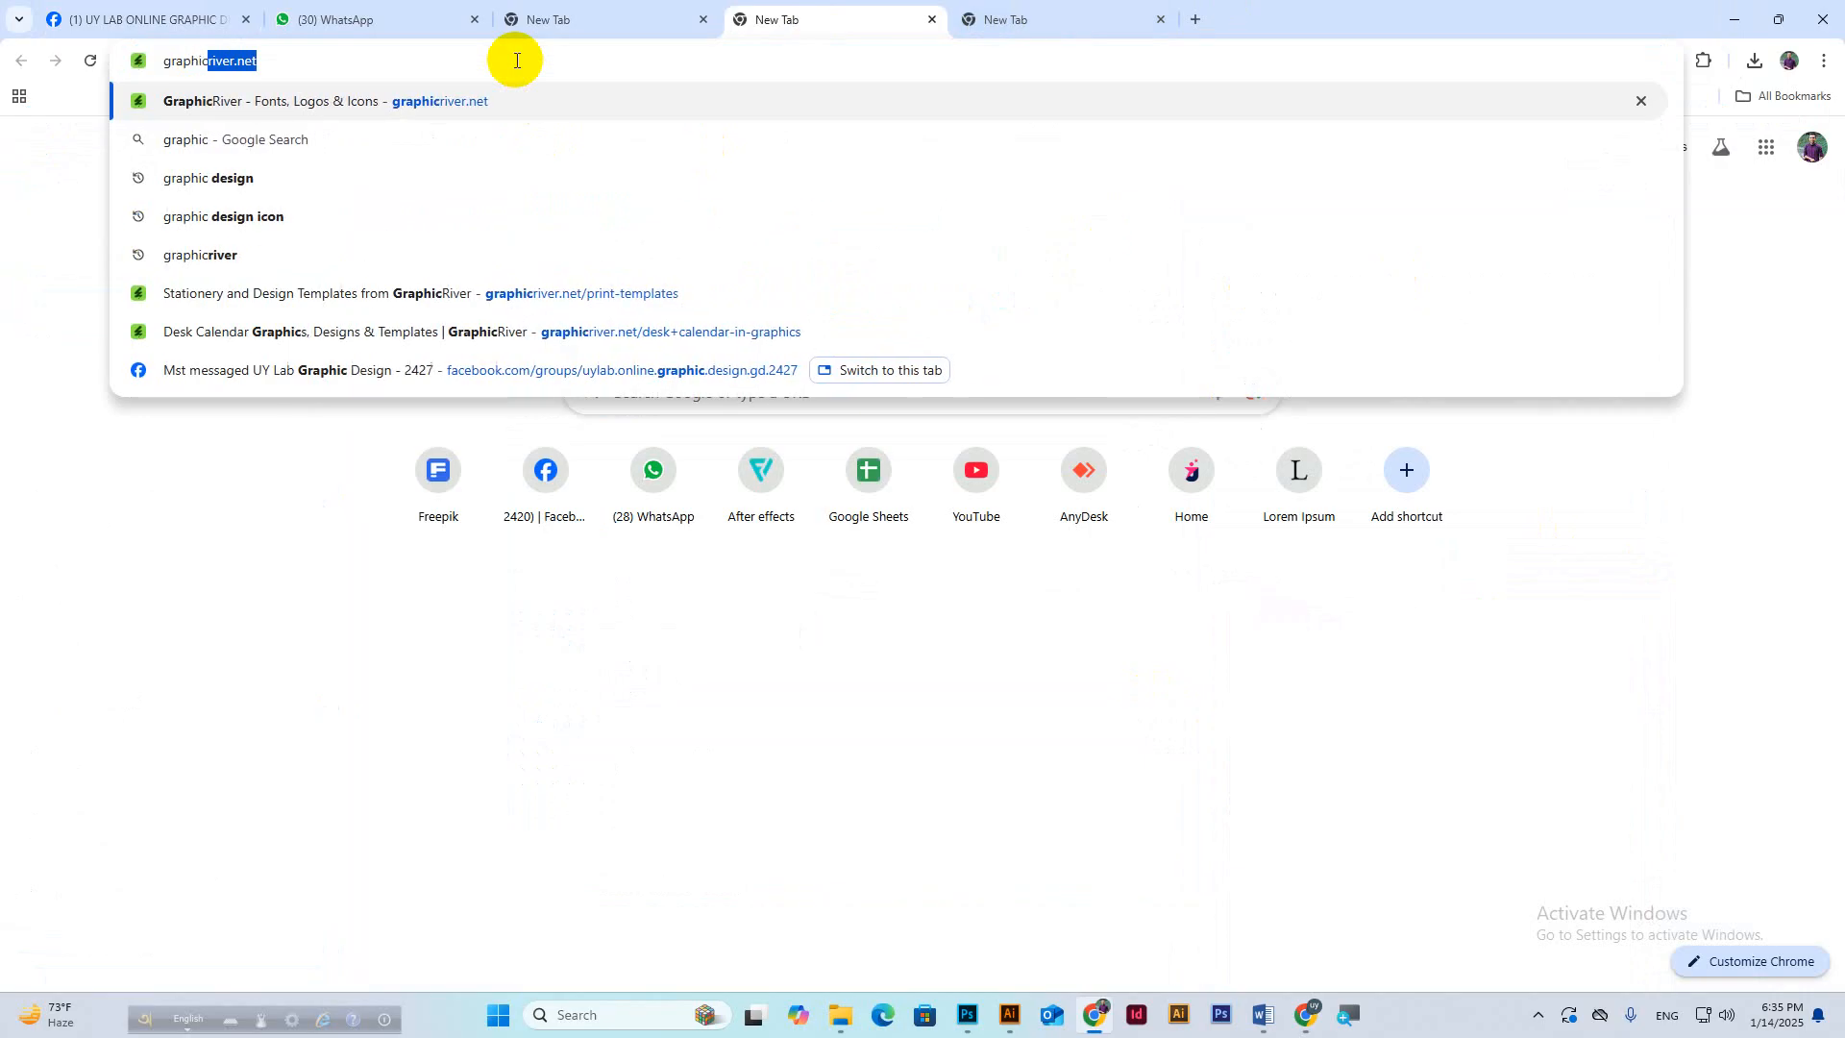
{"action": "key", "text": "Return"}
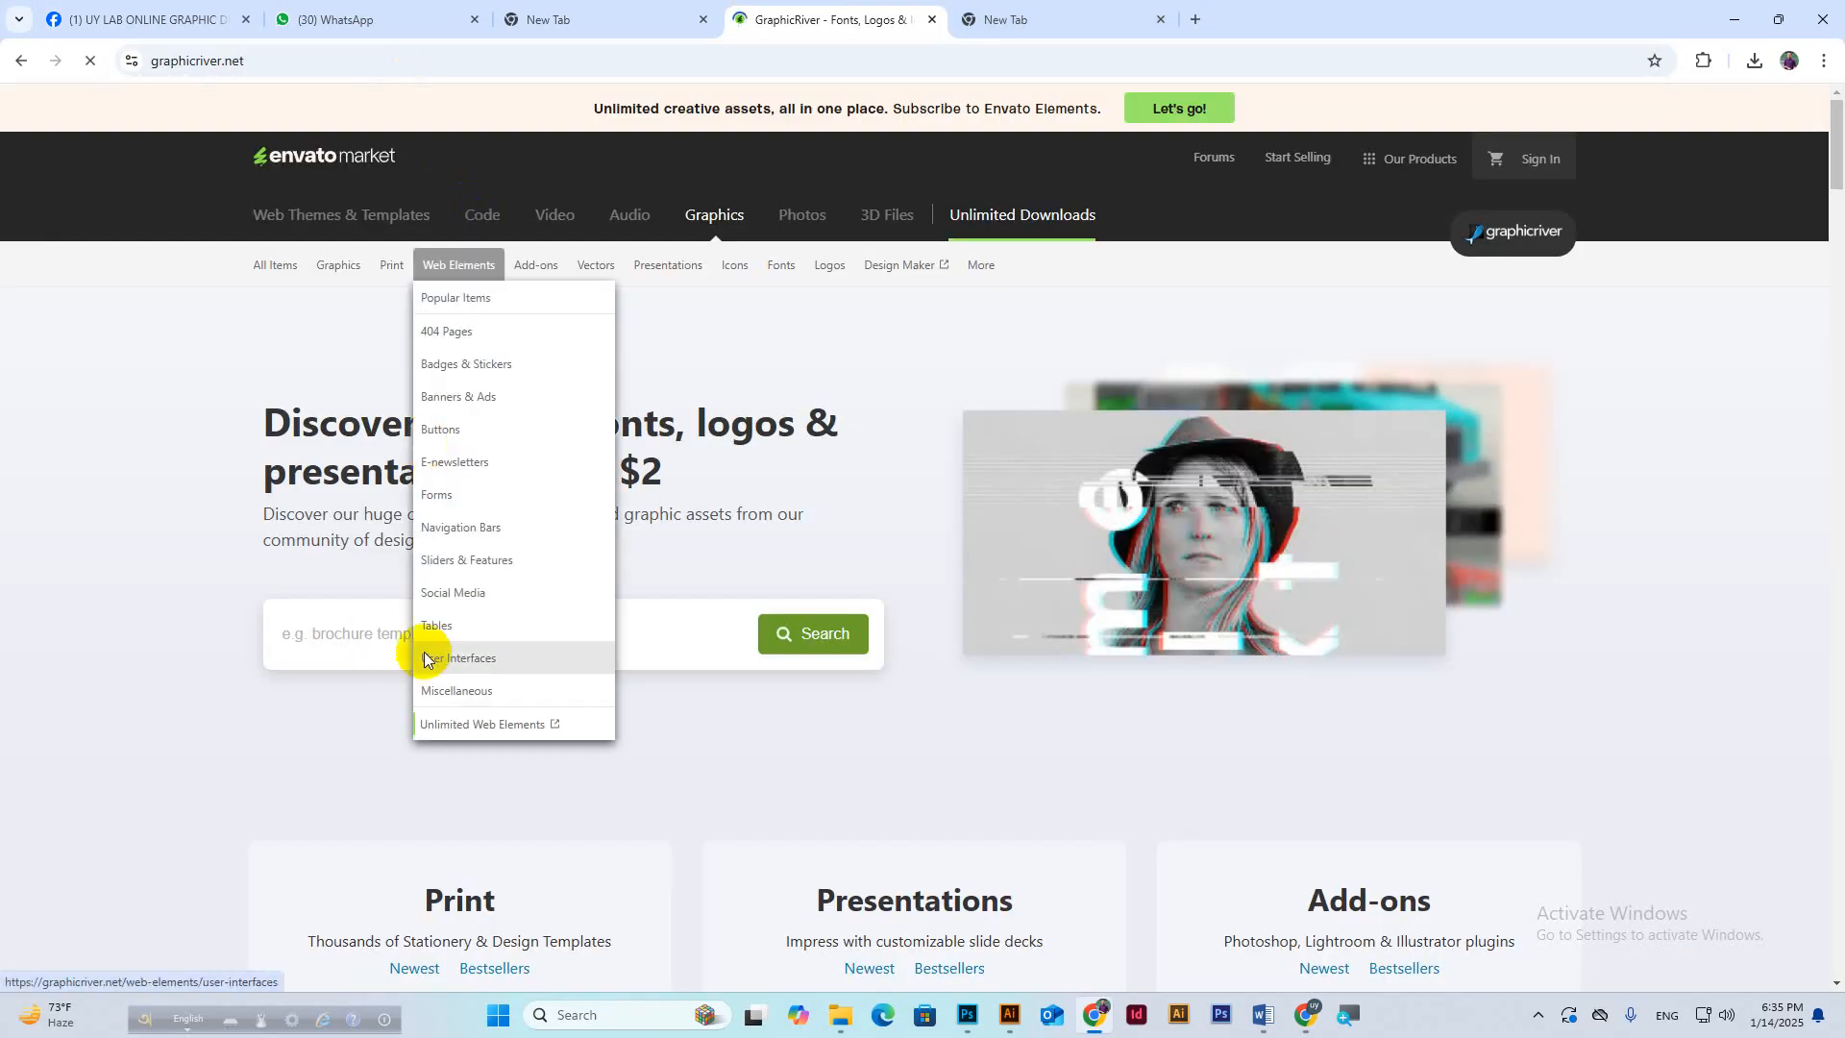
{"action": "left_click", "coordinate": [365, 651]}
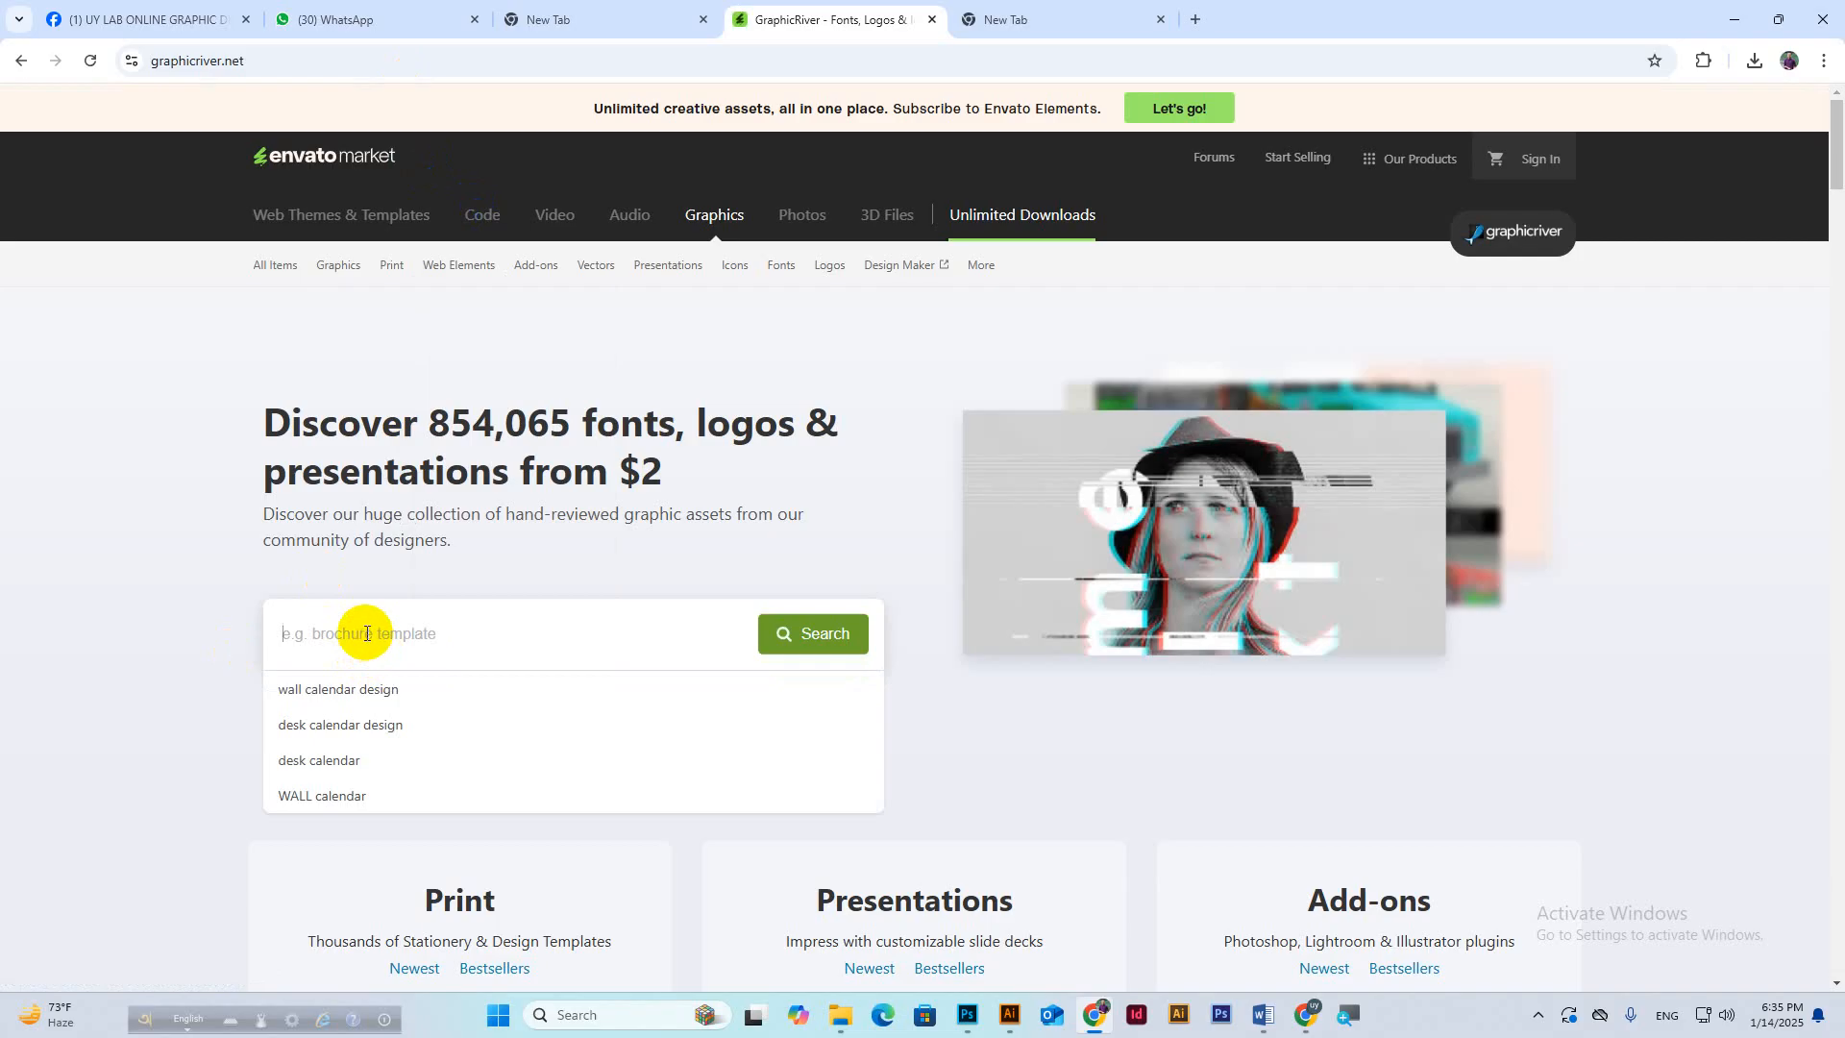
{"action": "type", "text": "busine"}
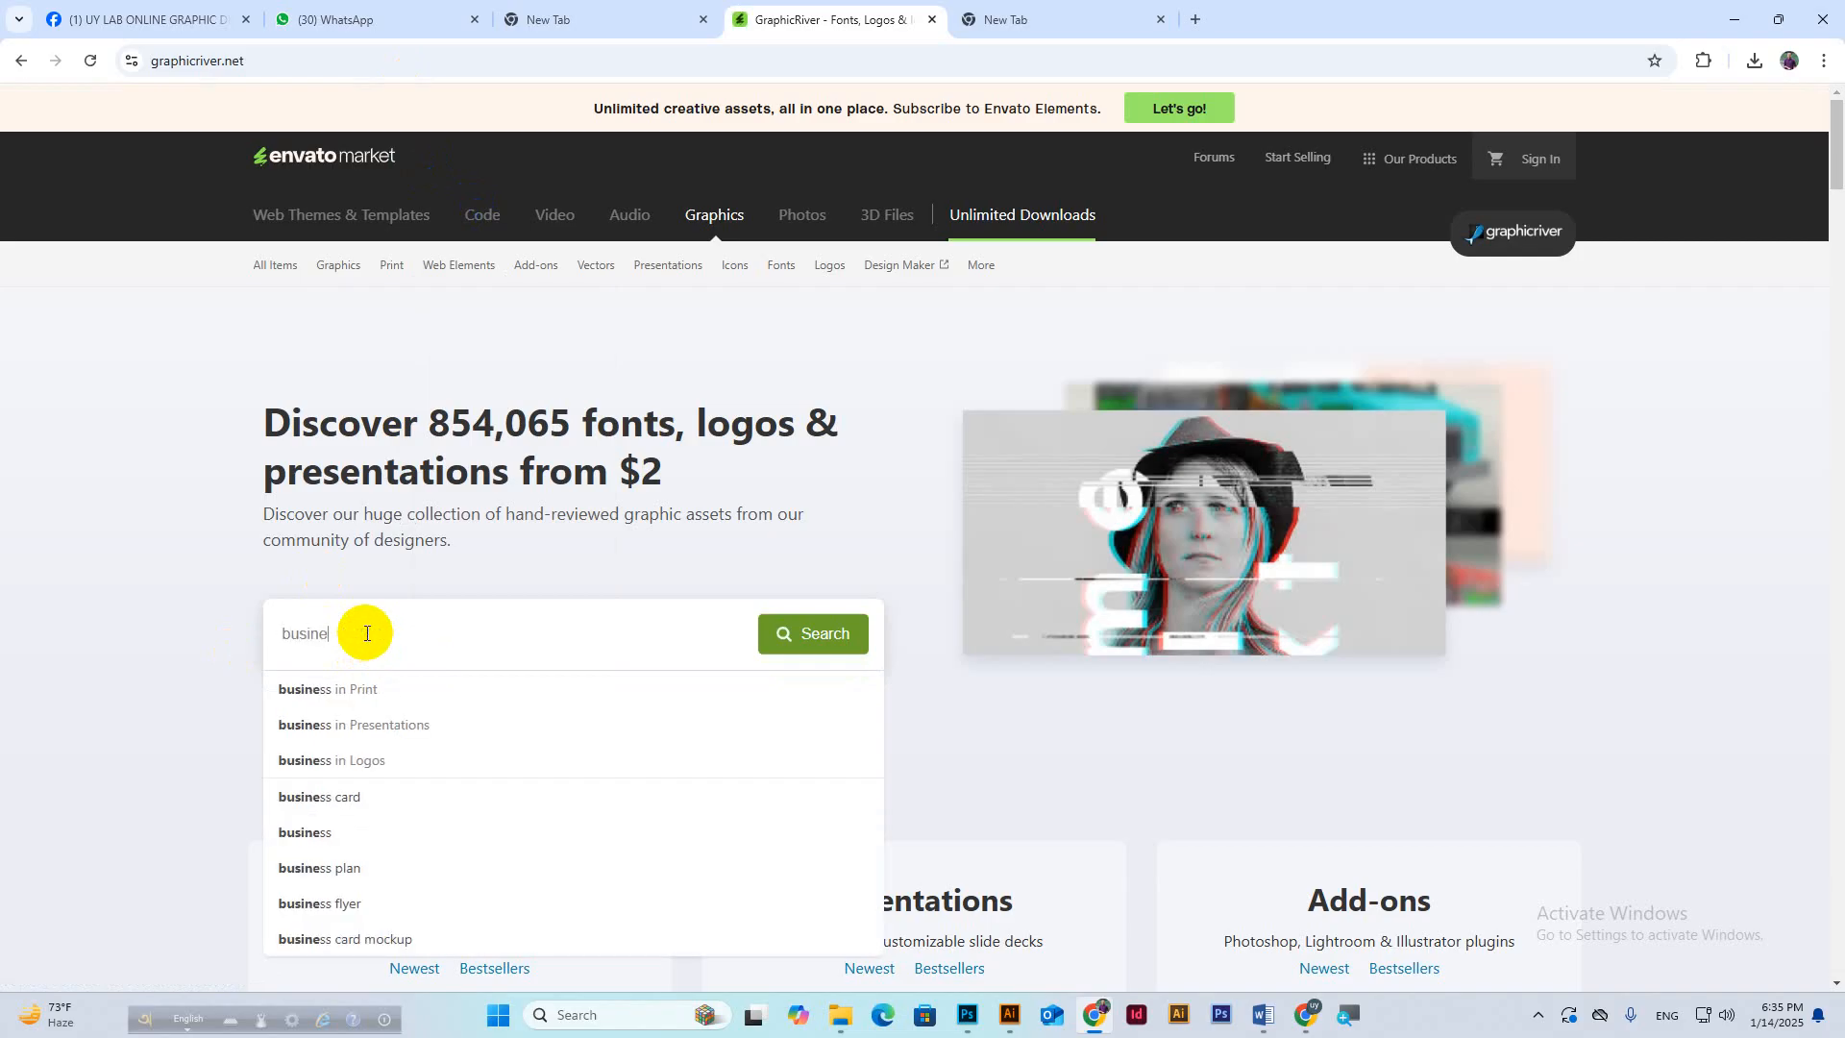
{"action": "type", "text": "ss card"}
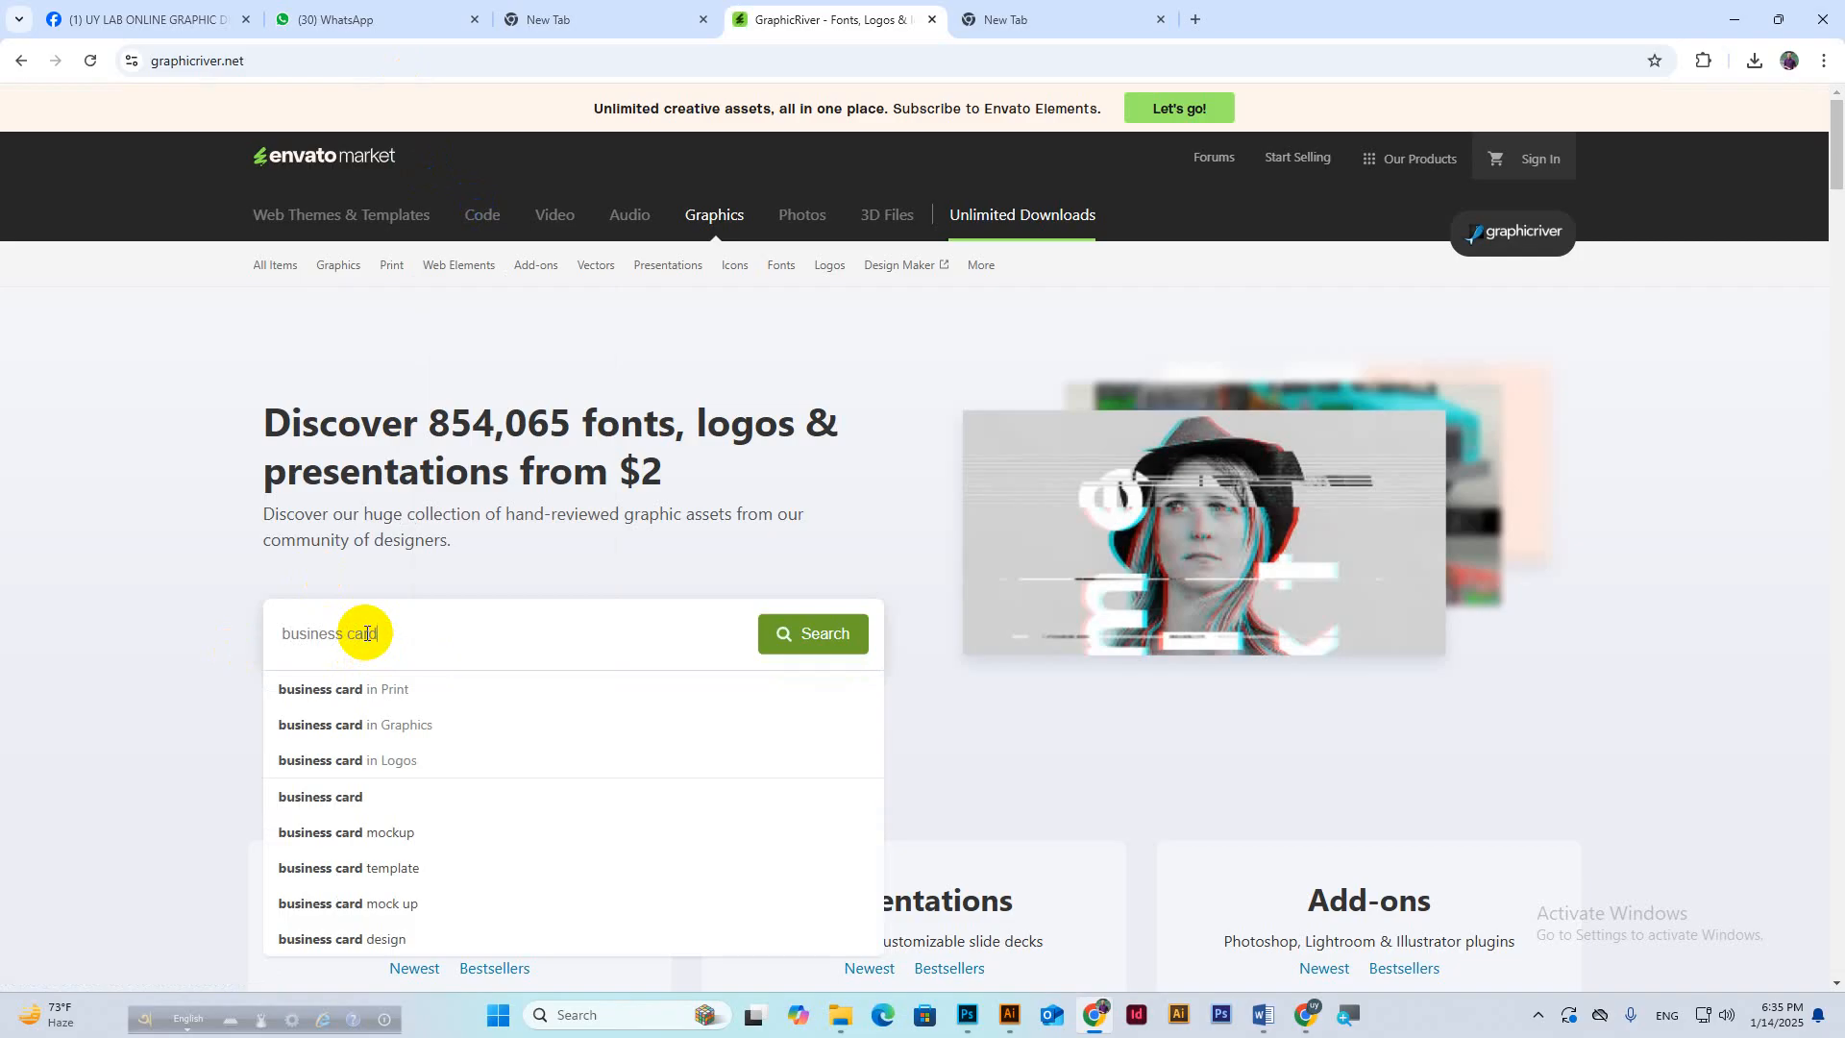
{"action": "type", "text": " design"}
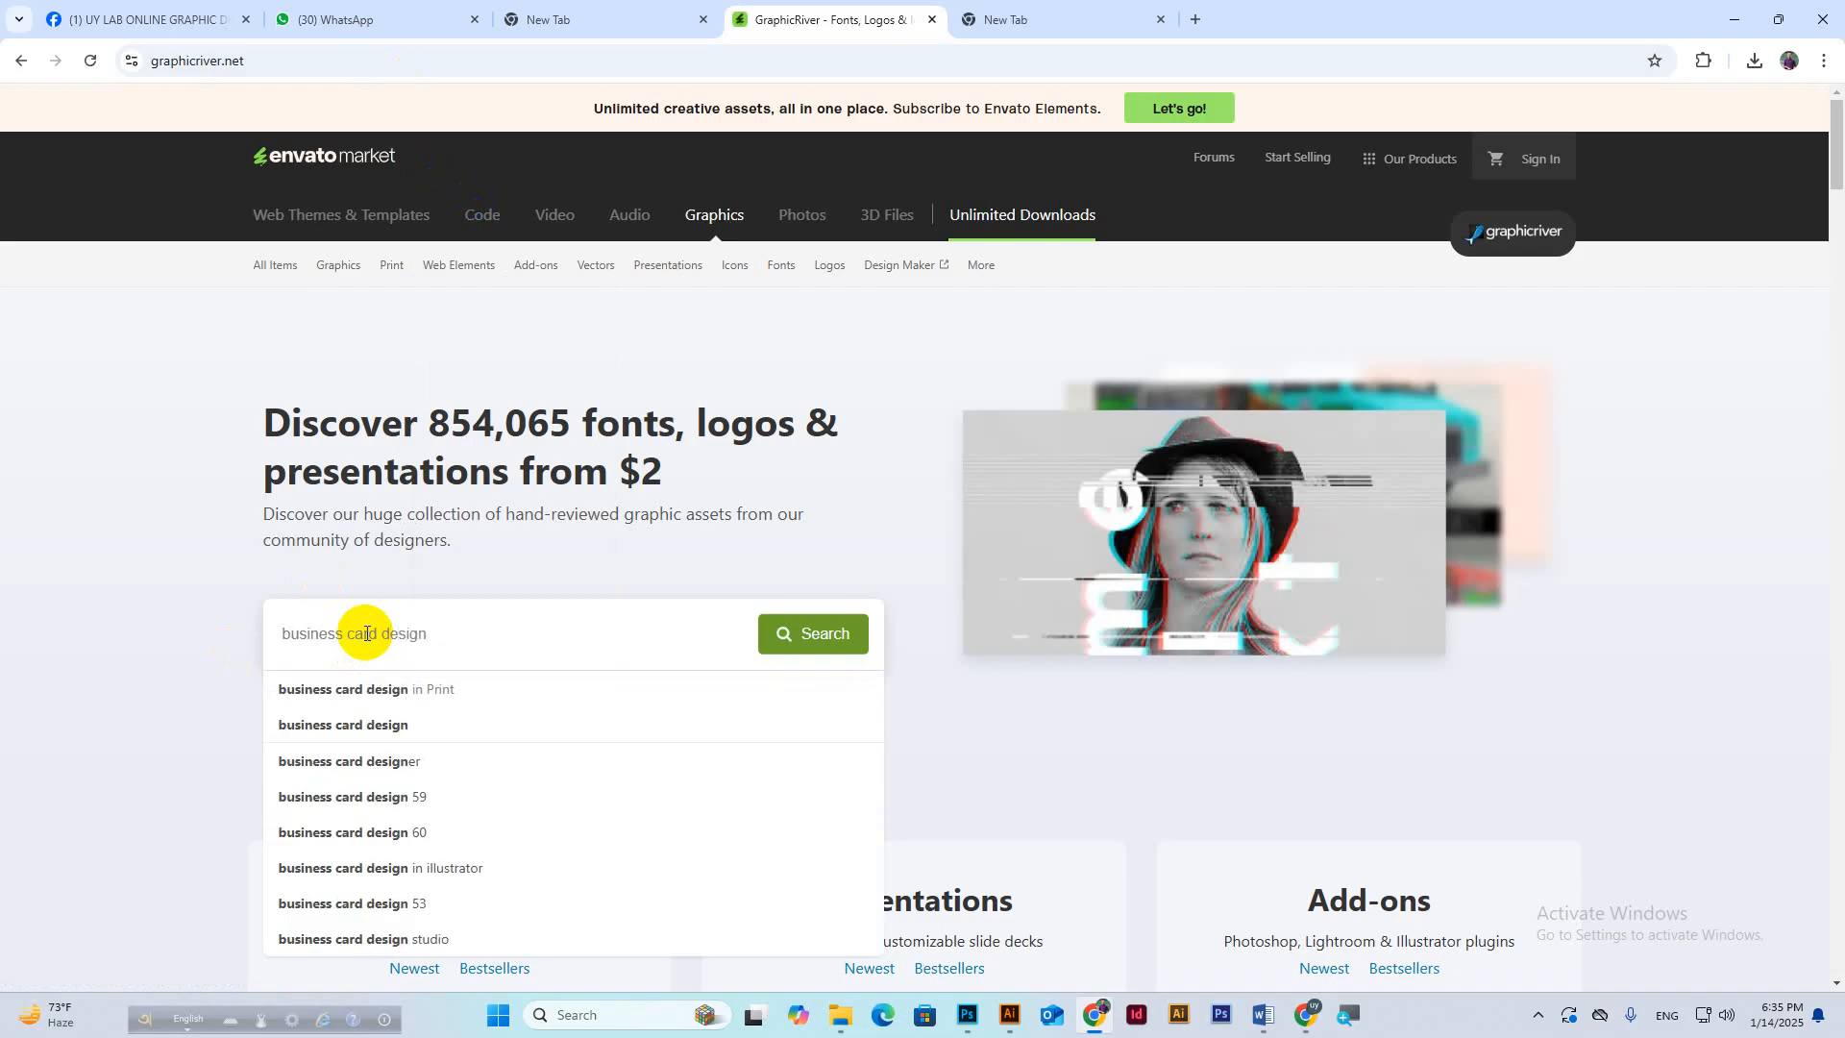
{"action": "left_click", "coordinate": [827, 639]}
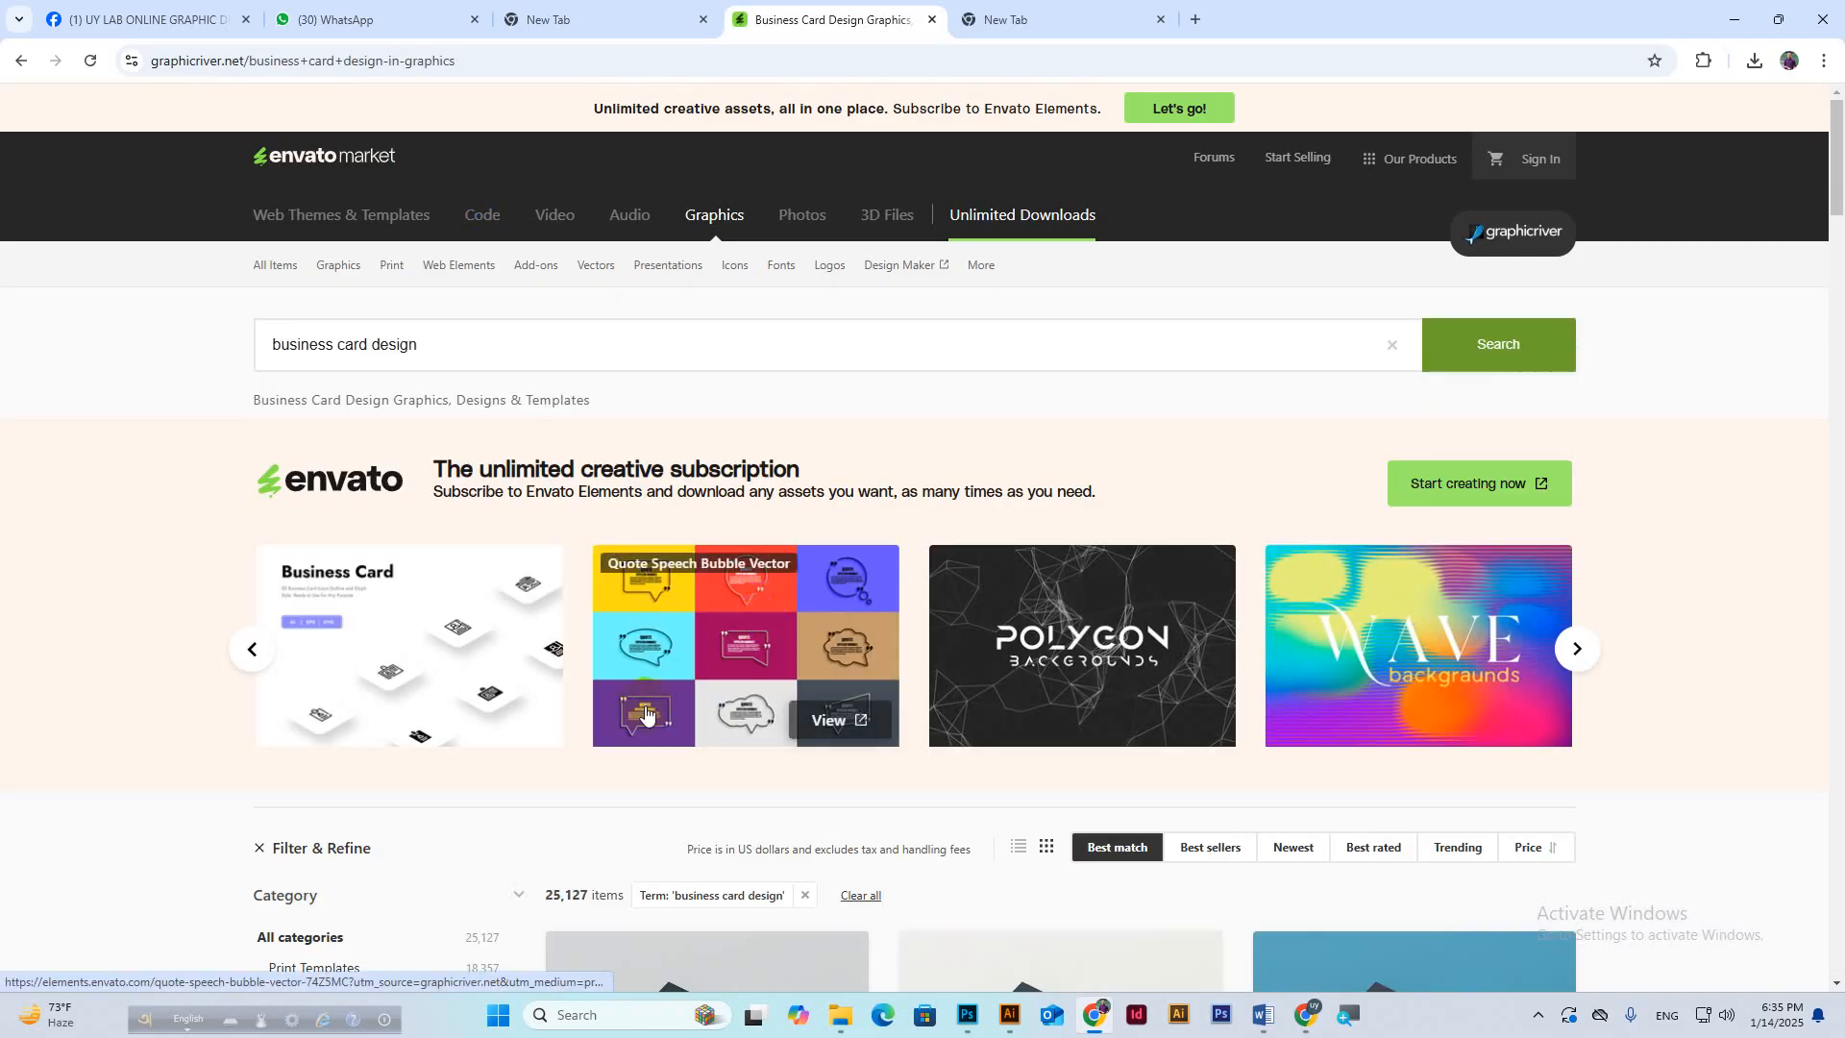
Scroll the results and open the Corporate Technology business card in a new tab.
{"action": "scroll", "coordinate": [645, 714], "scroll_direction": "down", "scroll_amount": 3}
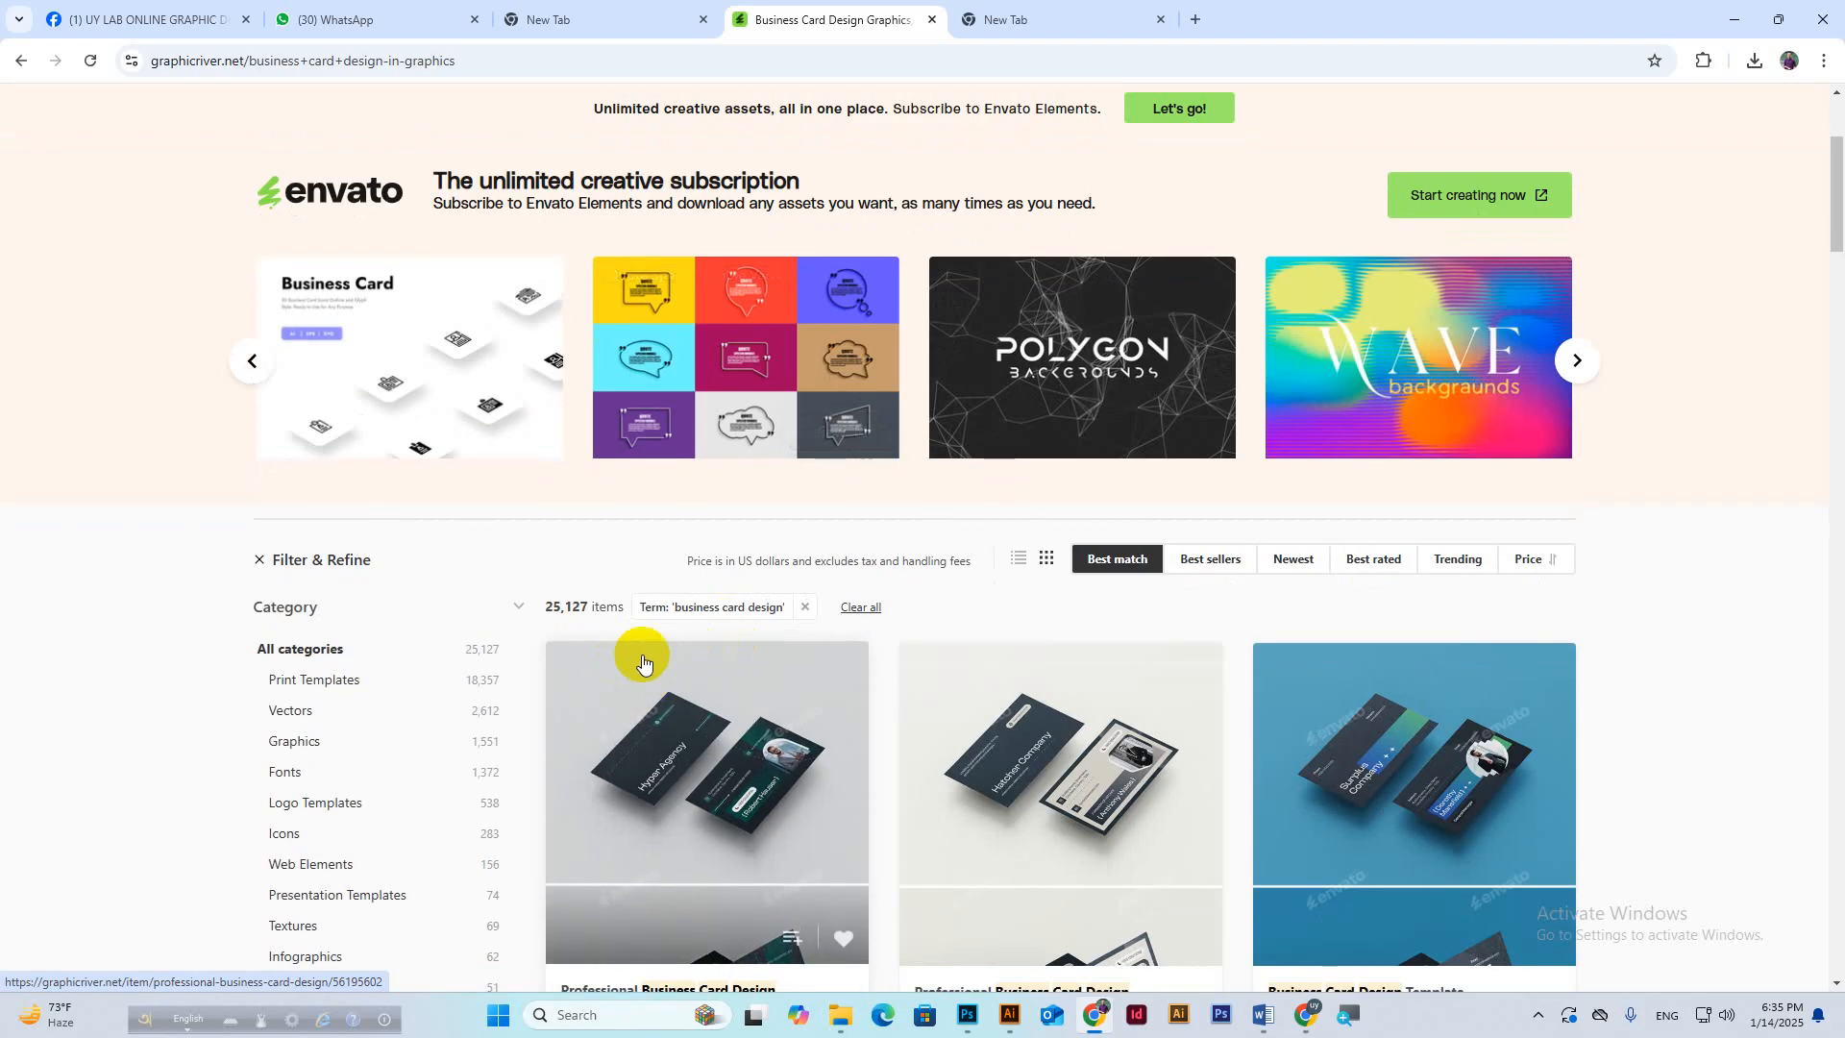
{"action": "scroll", "coordinate": [708, 672], "scroll_direction": "down", "scroll_amount": 4}
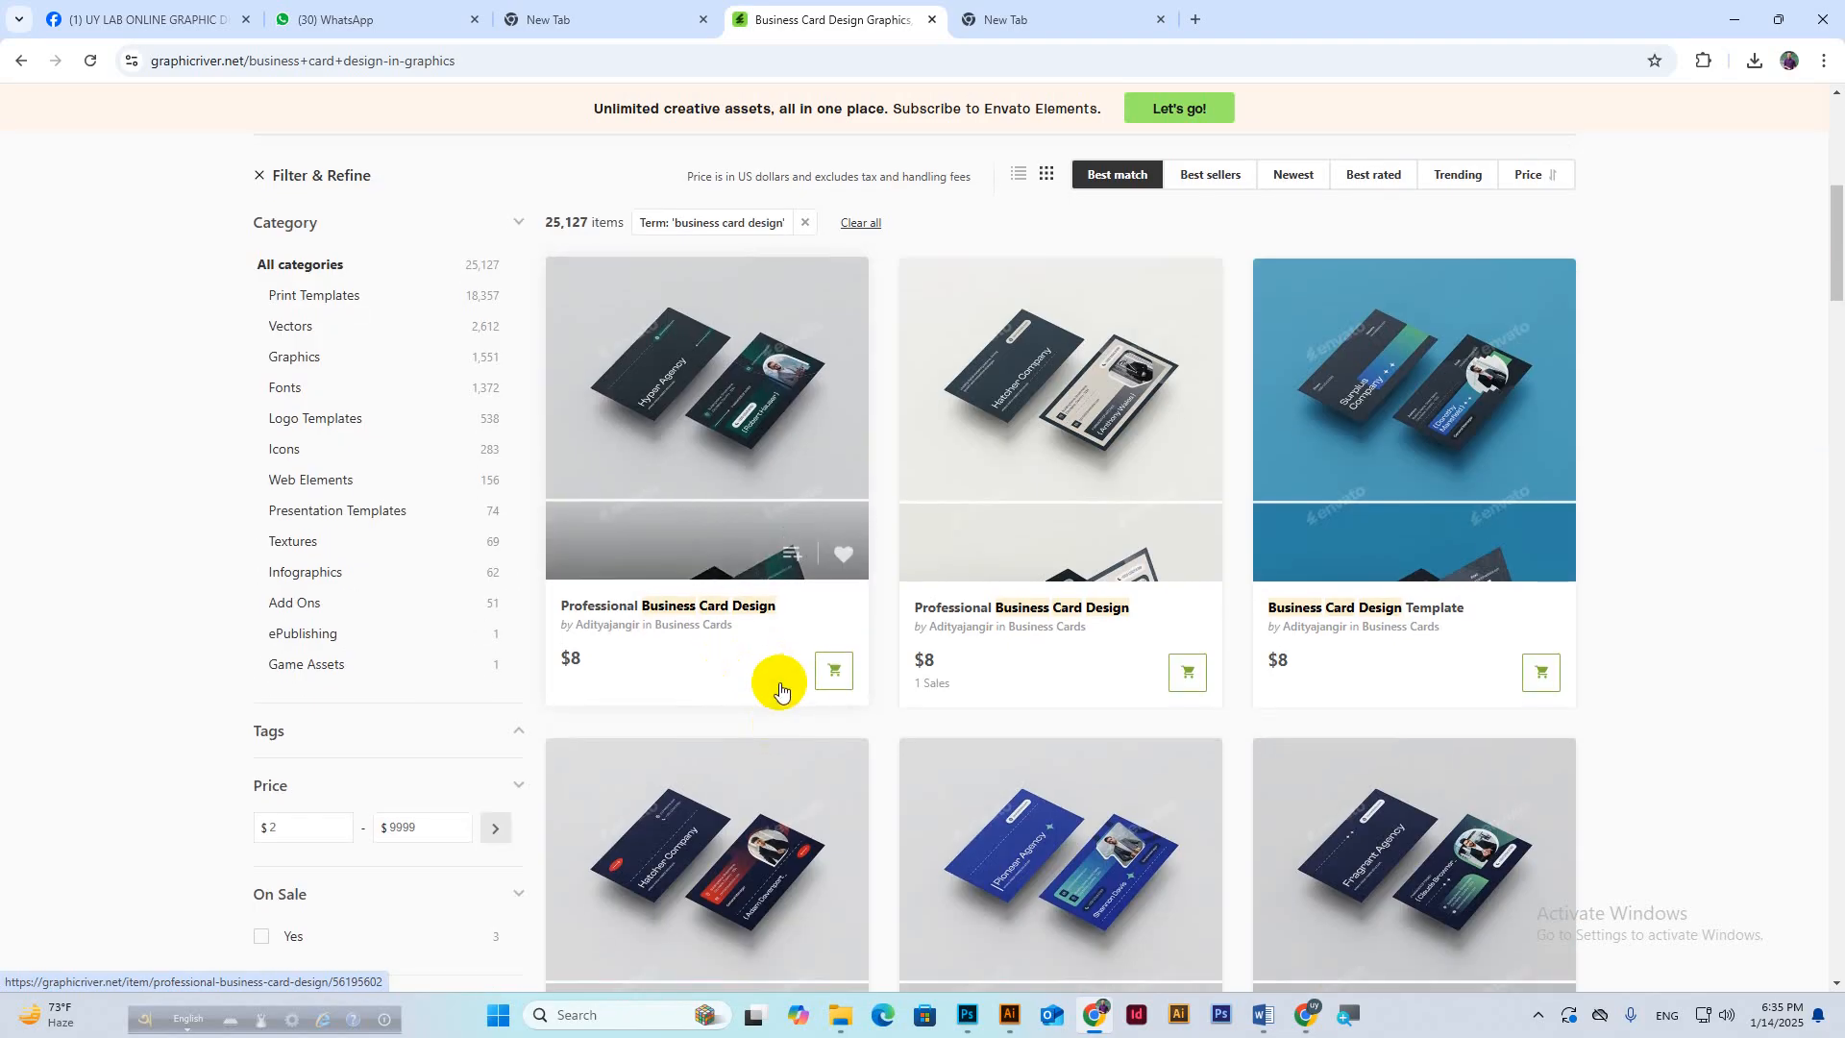
{"action": "scroll", "coordinate": [793, 529], "scroll_direction": "down", "scroll_amount": 2}
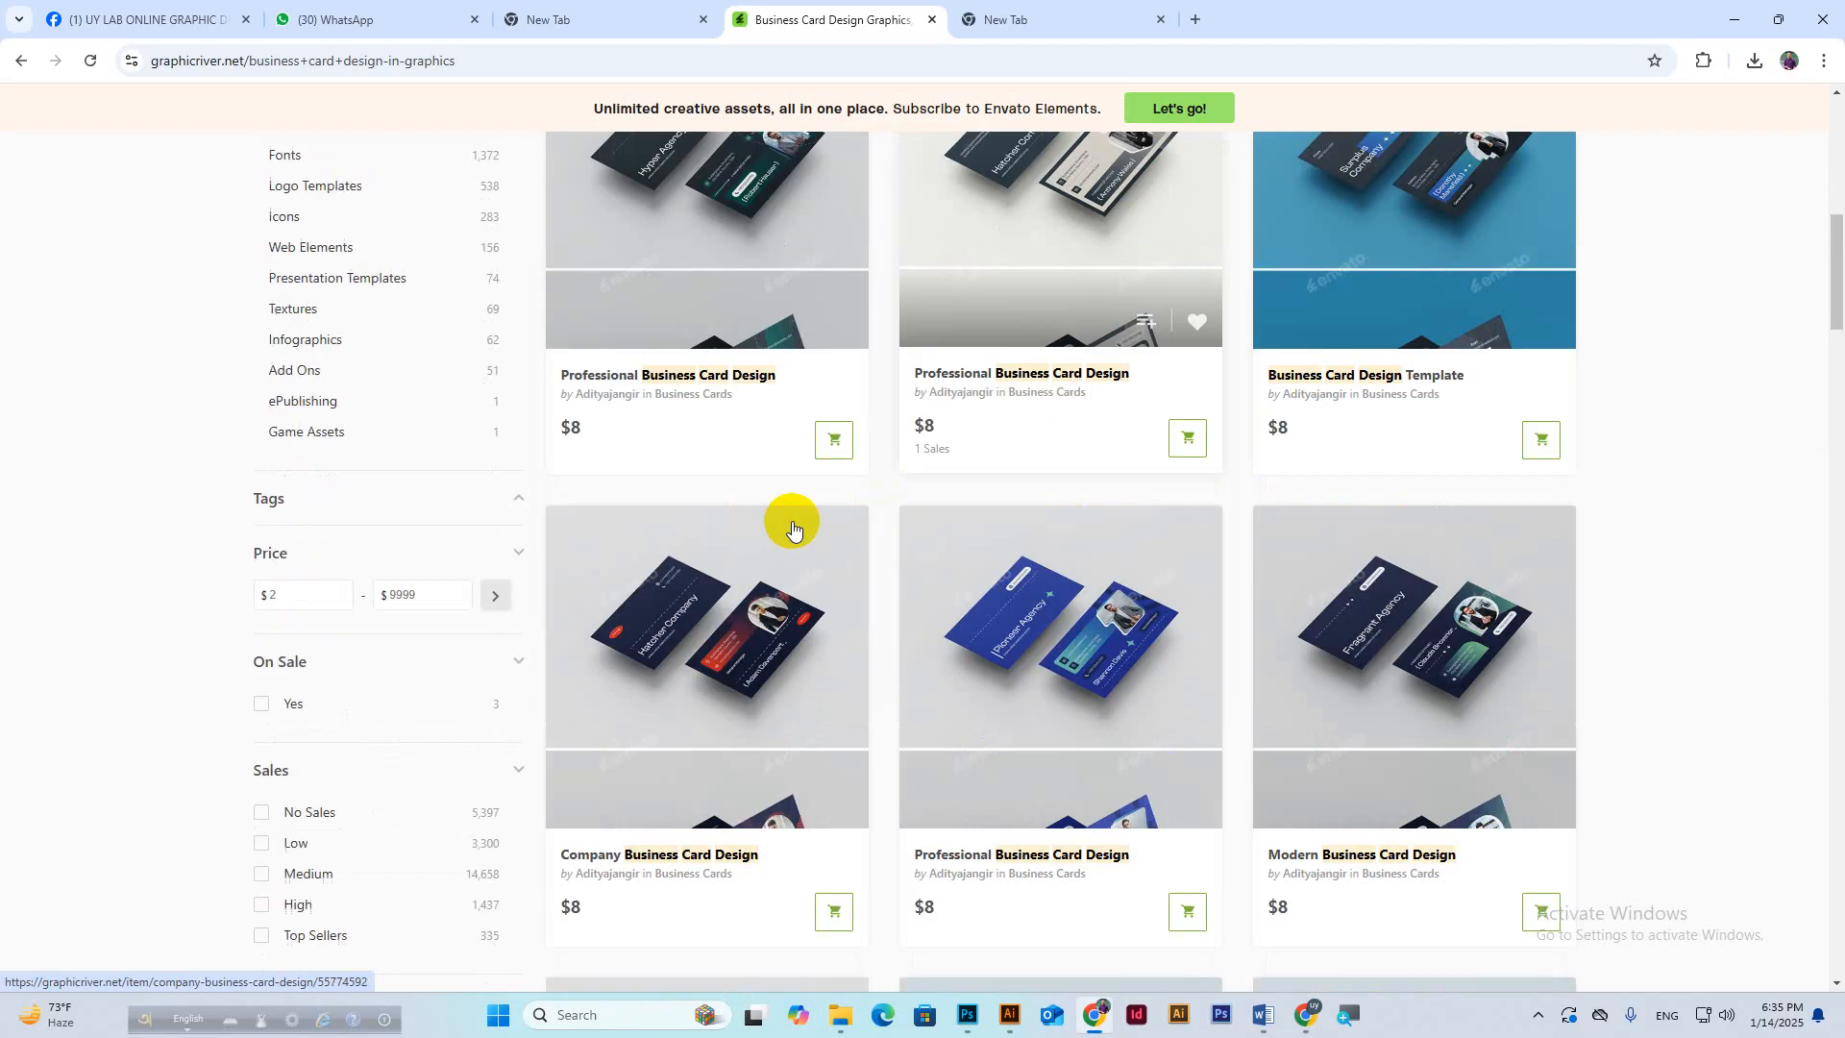
{"action": "scroll", "coordinate": [793, 528], "scroll_direction": "down", "scroll_amount": 5}
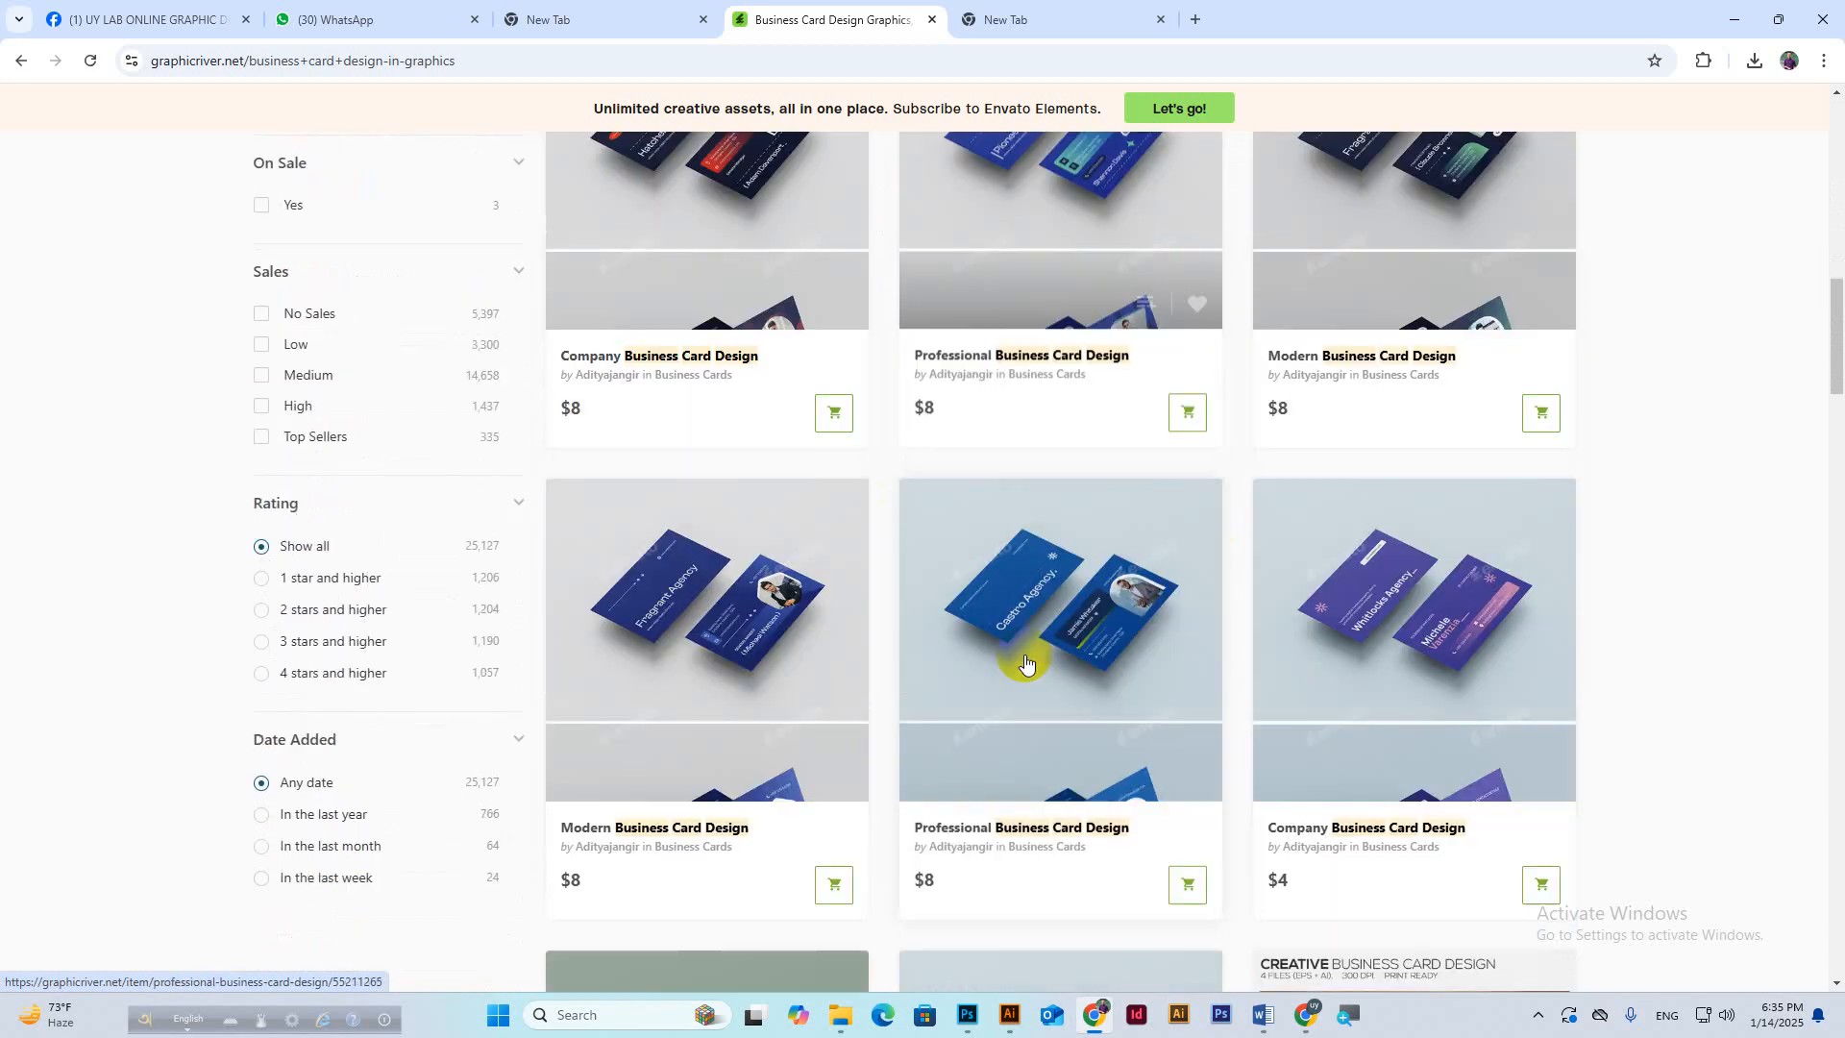
{"action": "scroll", "coordinate": [1026, 663], "scroll_direction": "down", "scroll_amount": 2}
{"action": "scroll", "coordinate": [1134, 546], "scroll_direction": "down", "scroll_amount": 5}
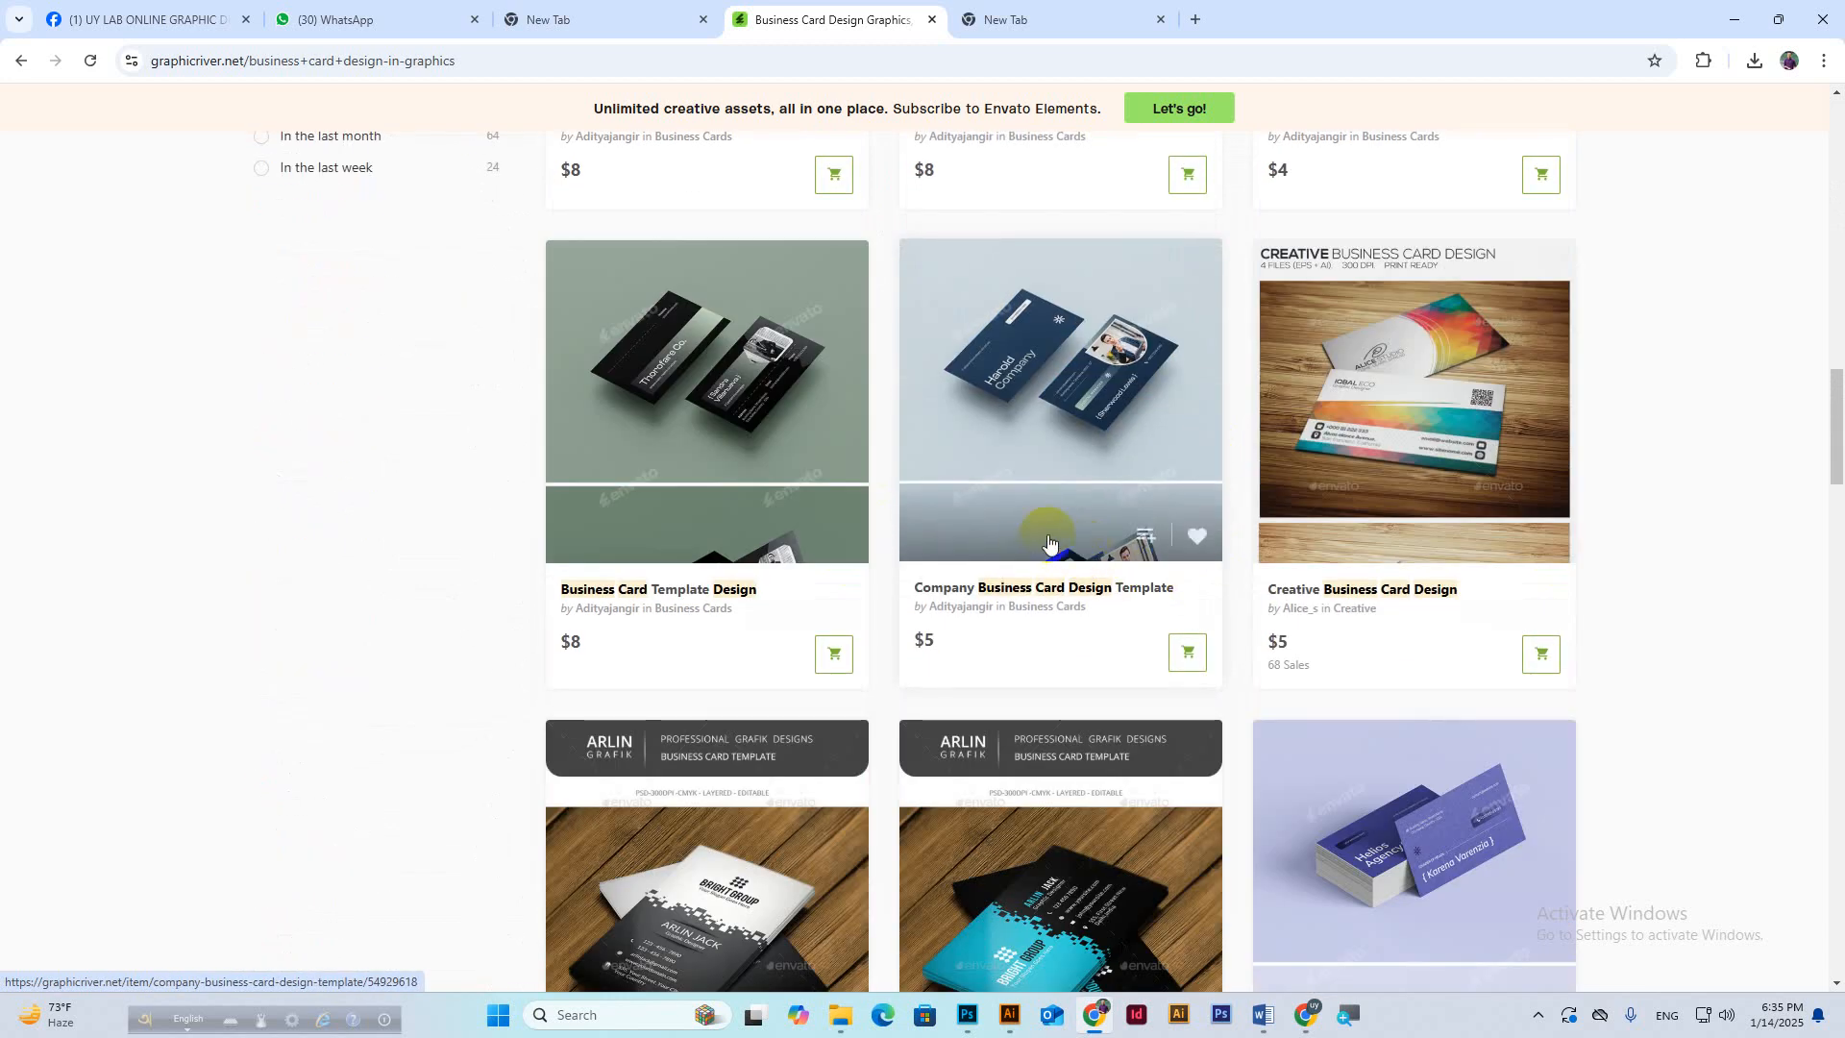
{"action": "scroll", "coordinate": [1208, 415], "scroll_direction": "down", "scroll_amount": 3}
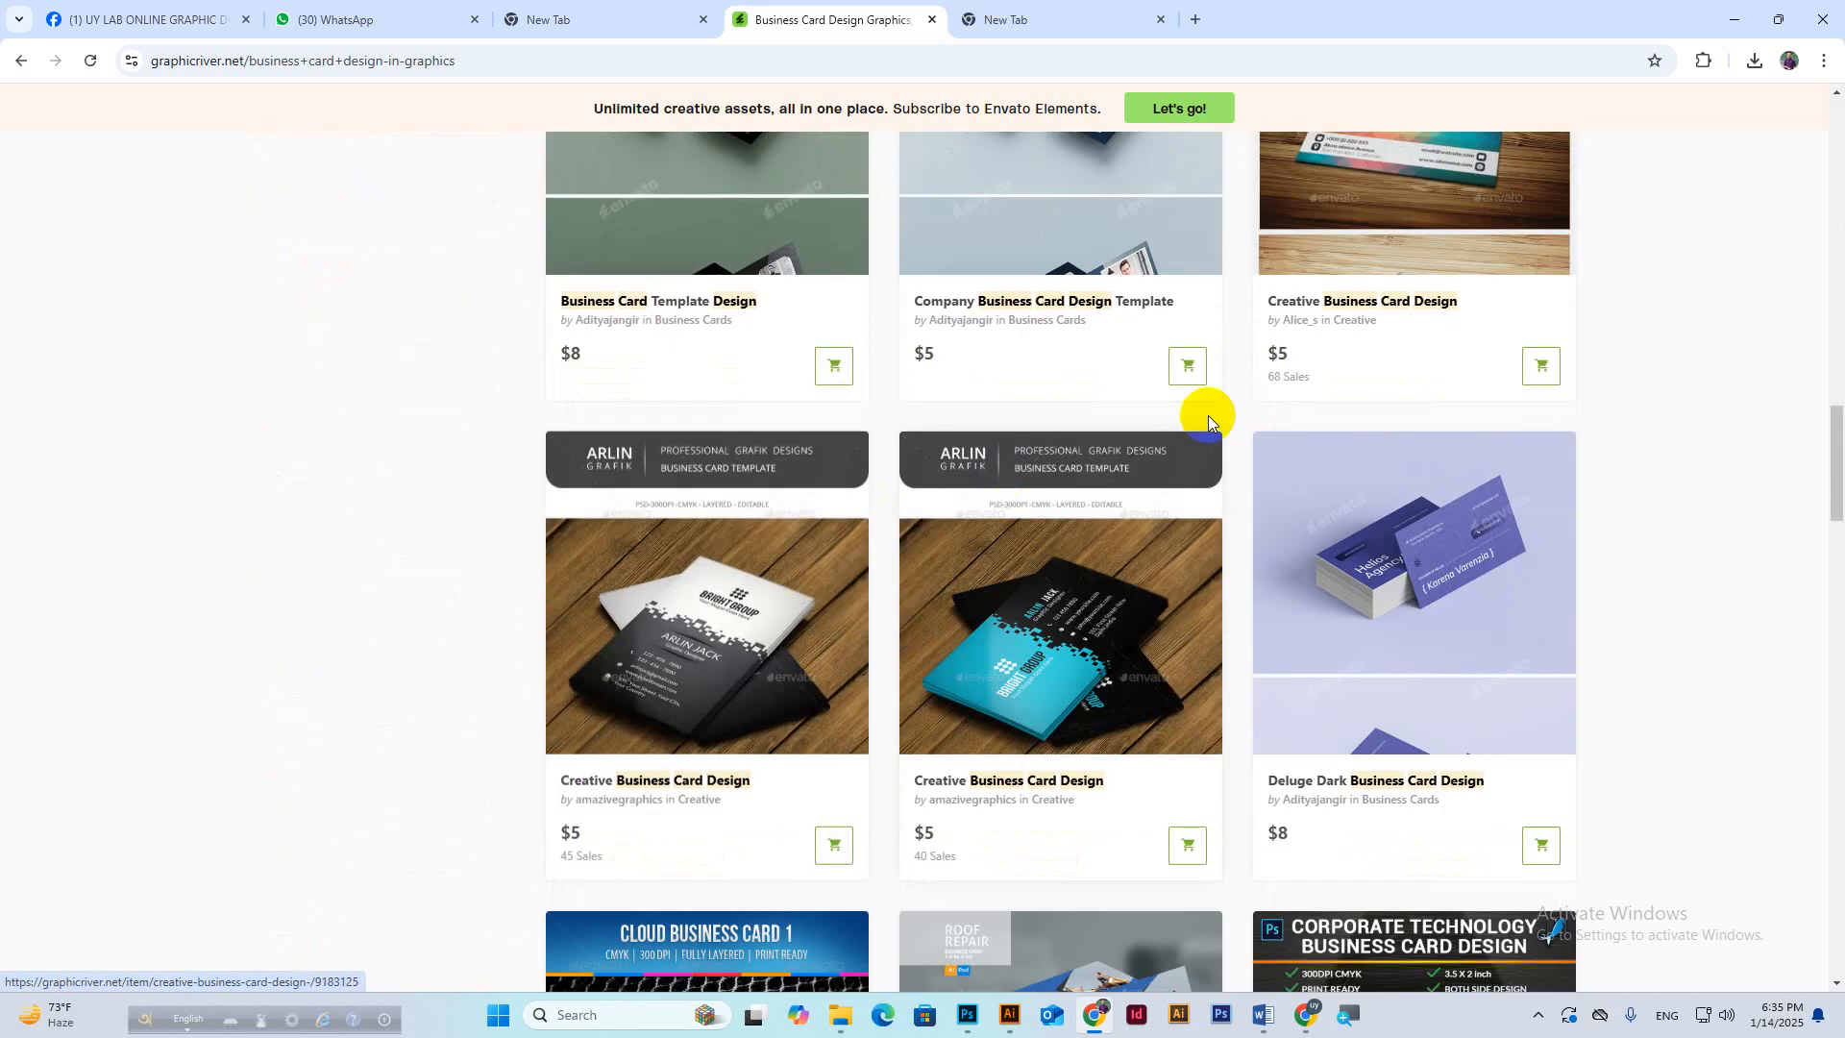
{"action": "scroll", "coordinate": [1144, 539], "scroll_direction": "down", "scroll_amount": 3}
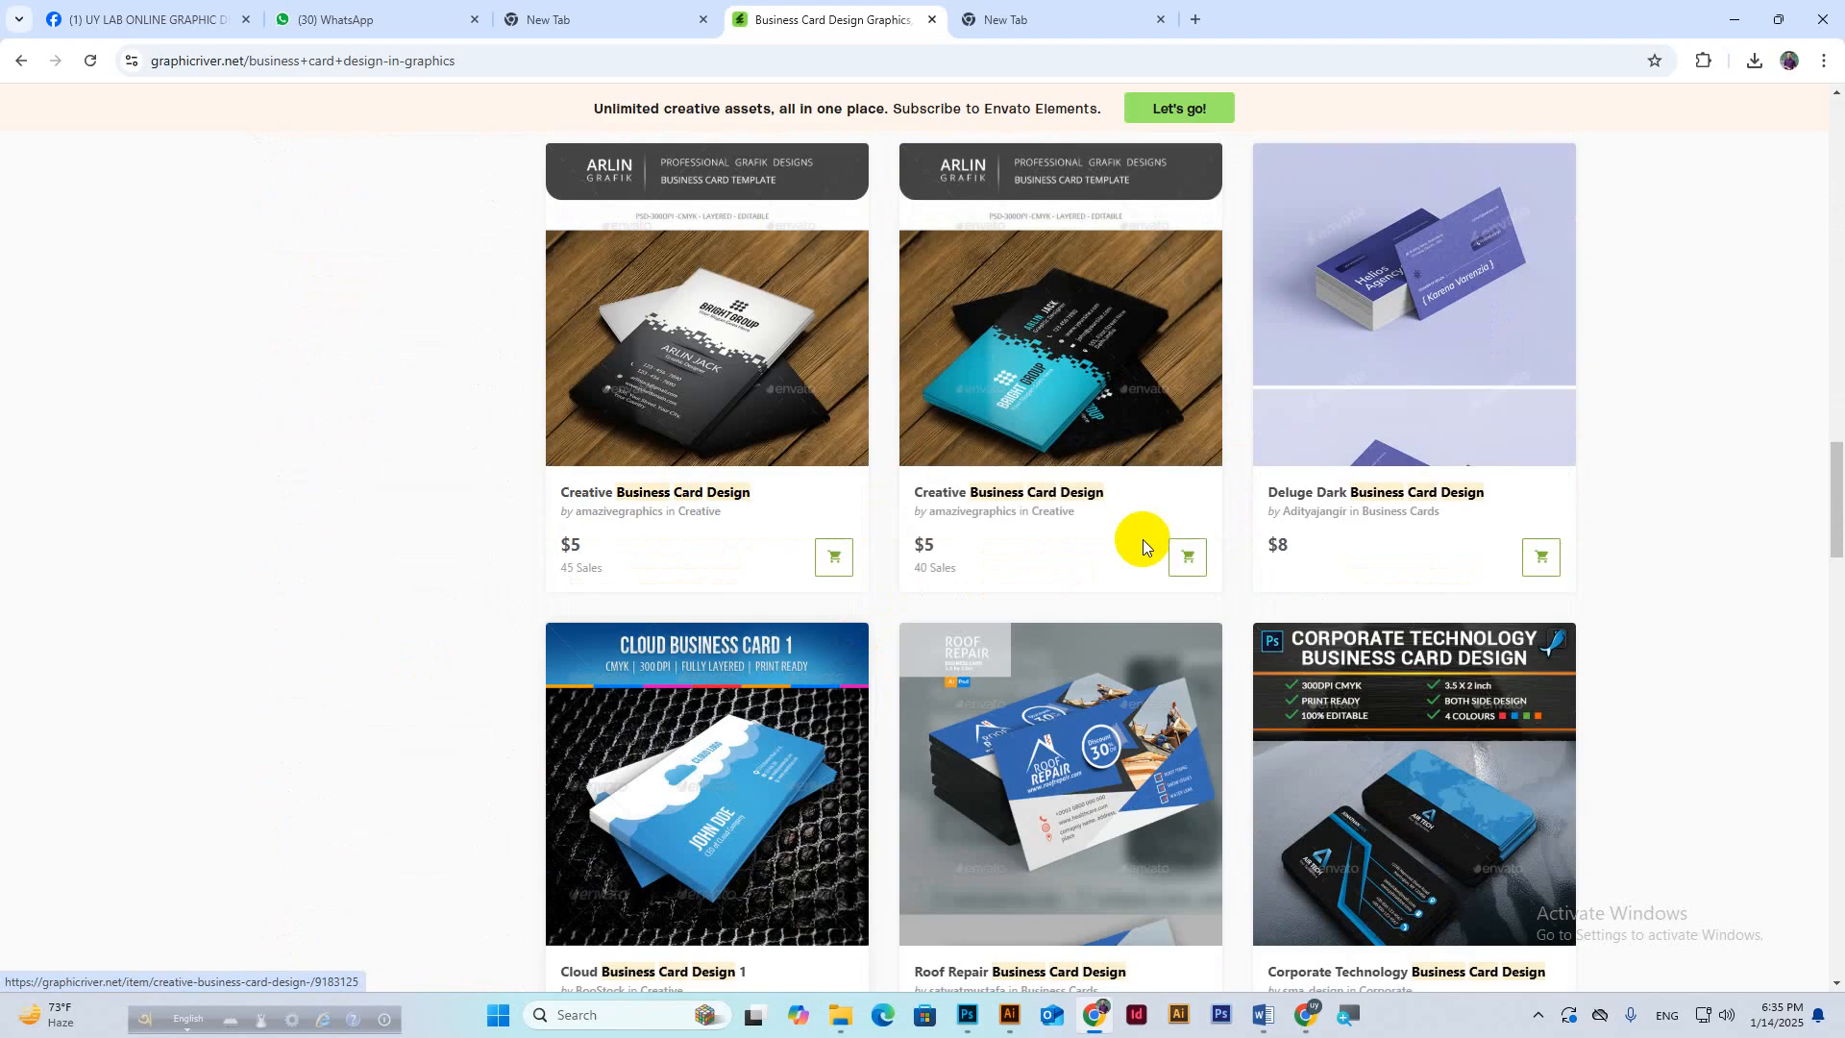
{"action": "scroll", "coordinate": [1144, 539], "scroll_direction": "down", "scroll_amount": 3}
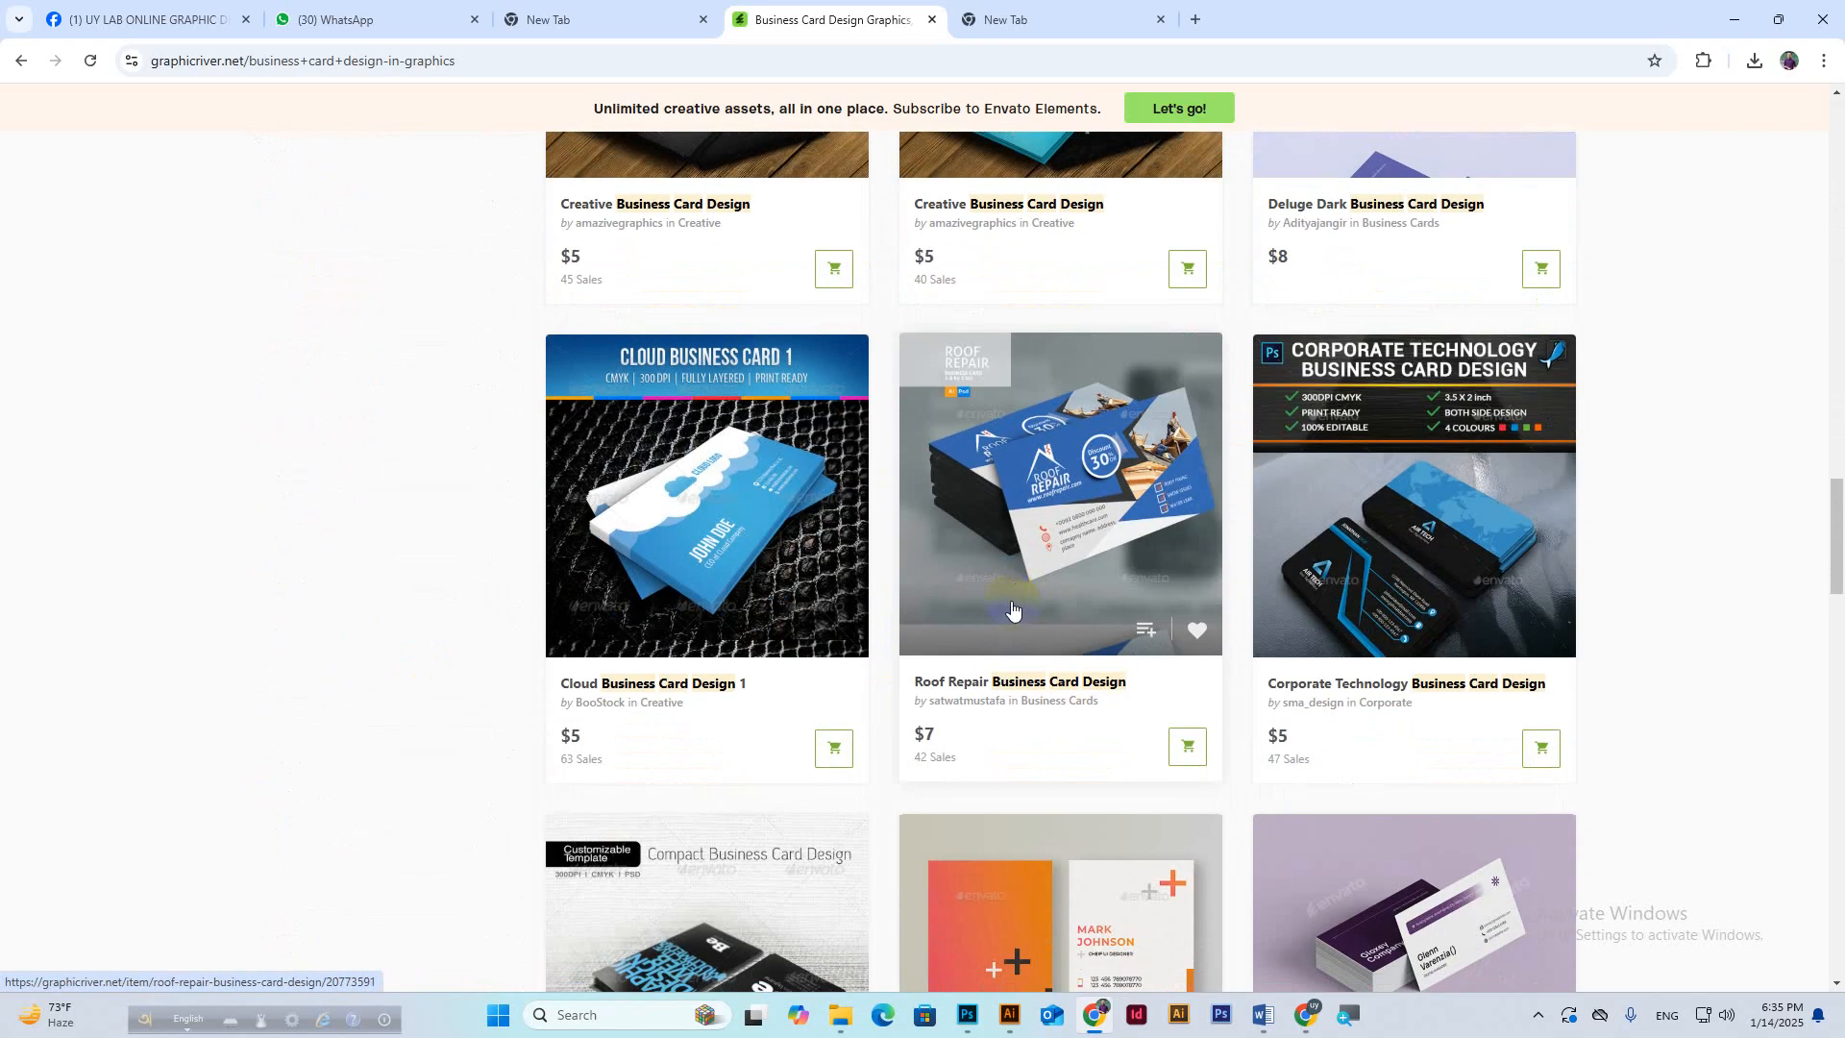
{"action": "right_click", "coordinate": [1395, 552]}
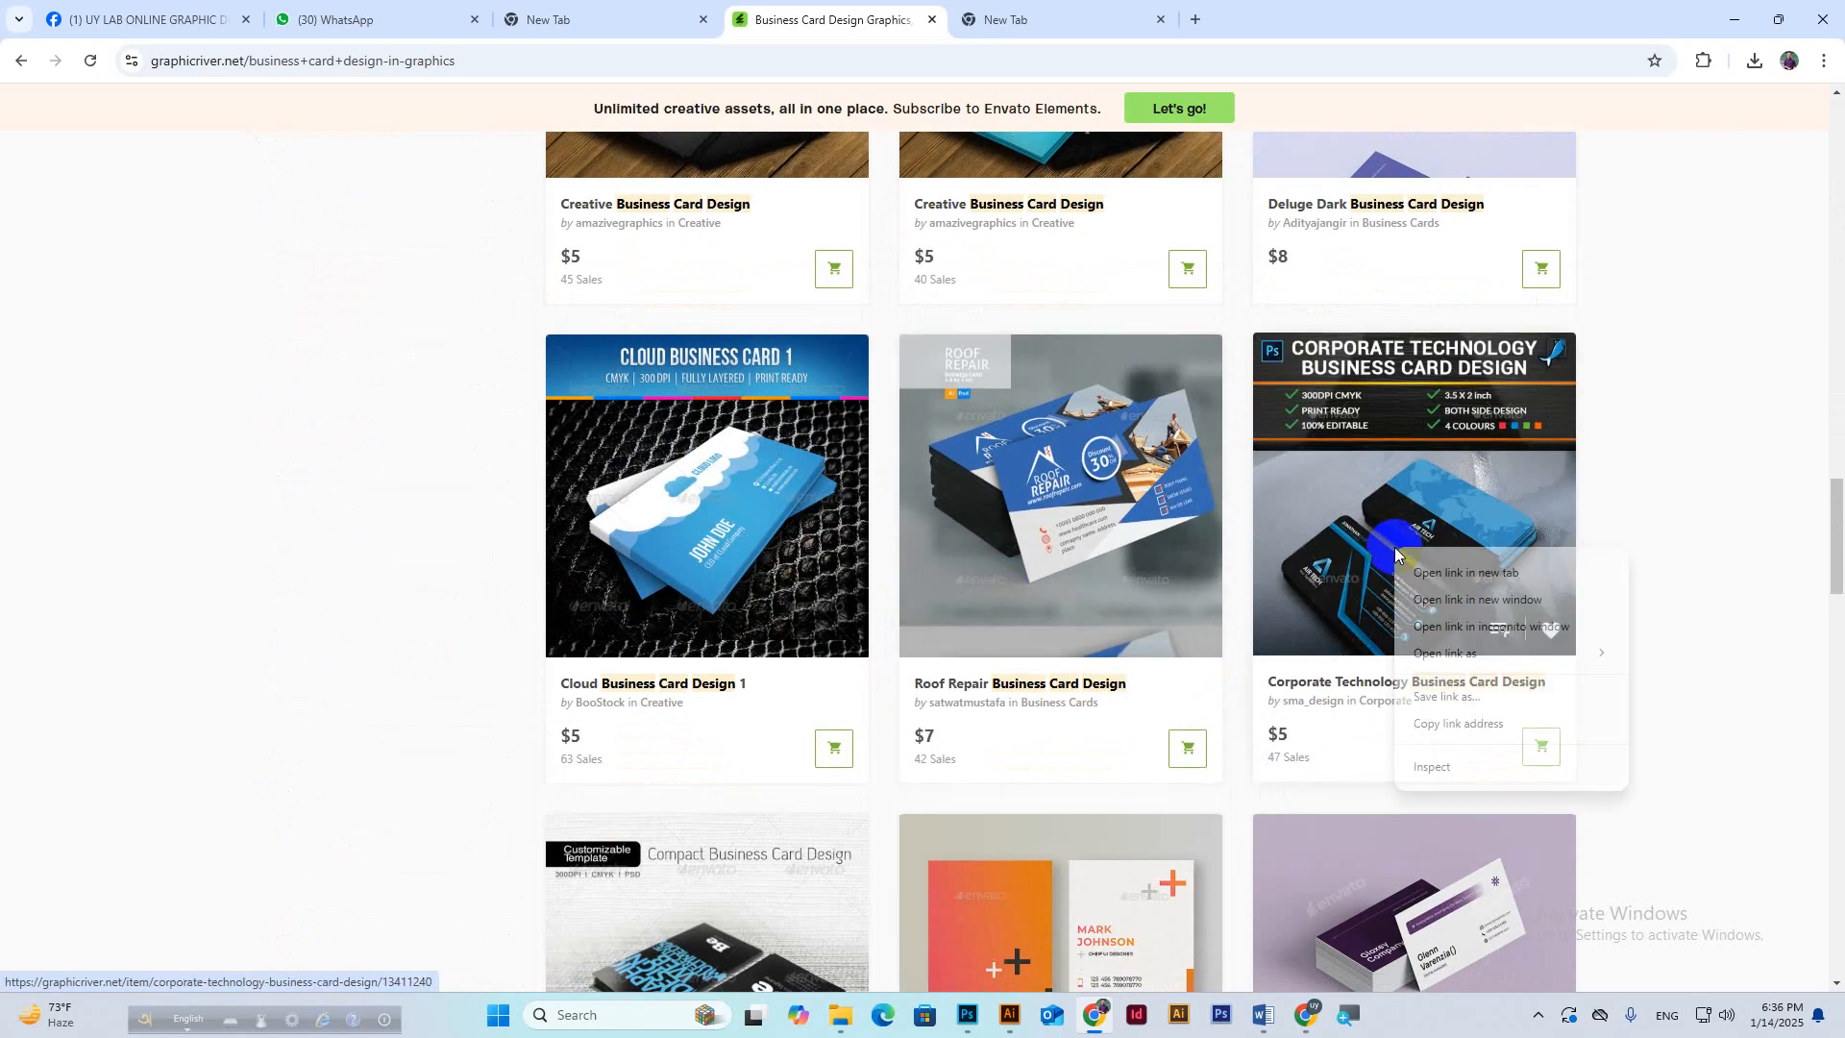
{"action": "left_click", "coordinate": [1422, 574]}
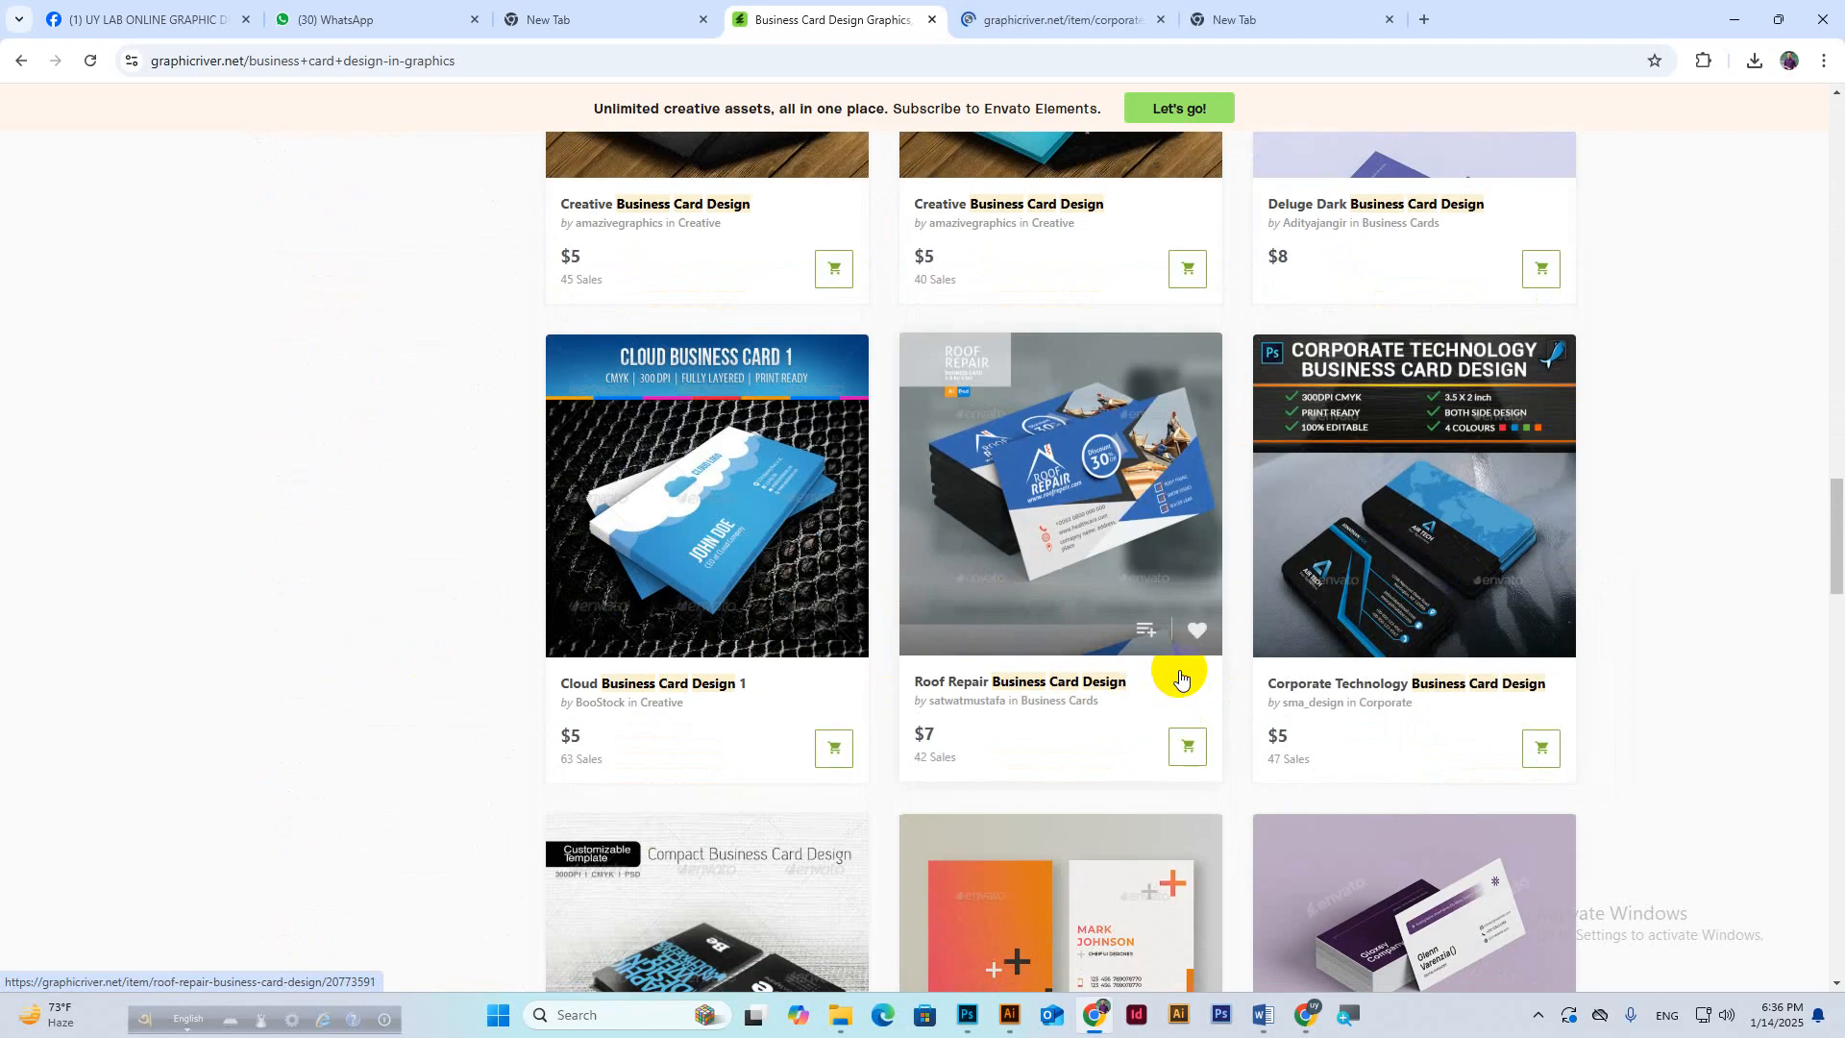
Open the Compact Business Card Design in a new tab, then return to the Meet call.
{"action": "scroll", "coordinate": [1057, 673], "scroll_direction": "down", "scroll_amount": 5}
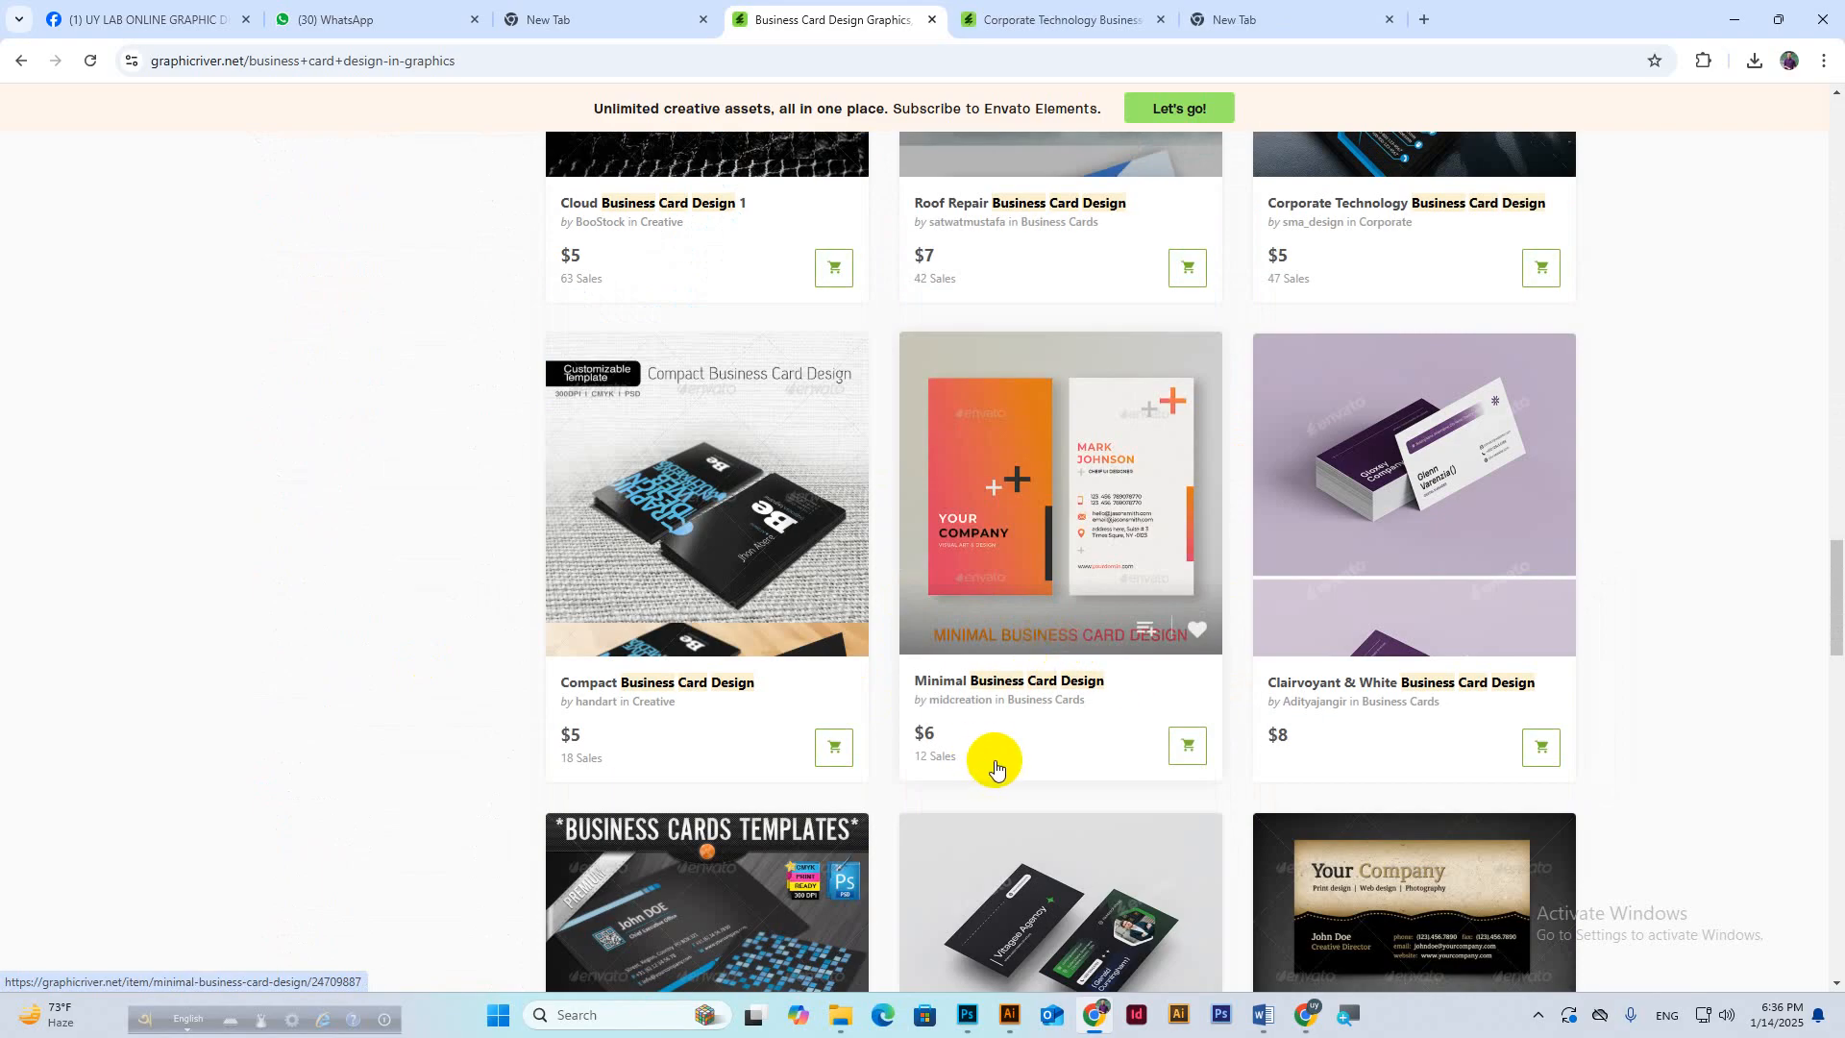
{"action": "scroll", "coordinate": [1063, 717], "scroll_direction": "down", "scroll_amount": 2}
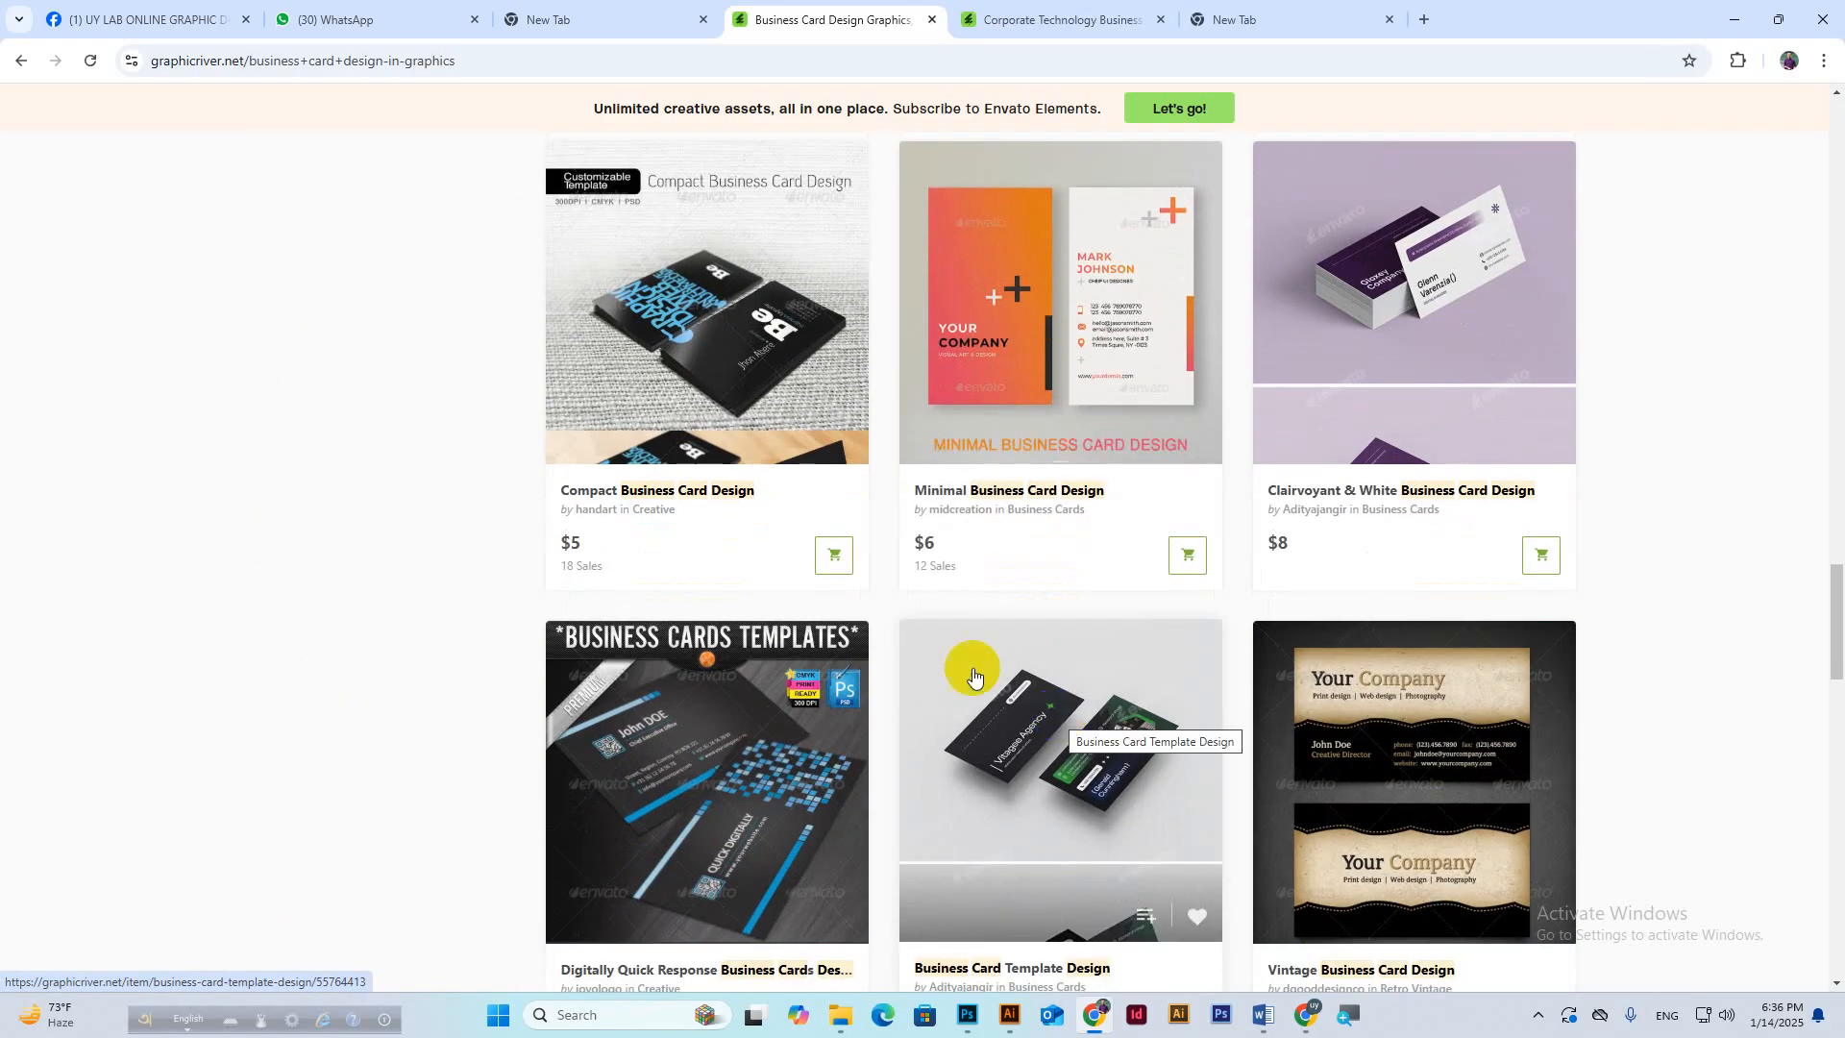
{"action": "right_click", "coordinate": [748, 377]}
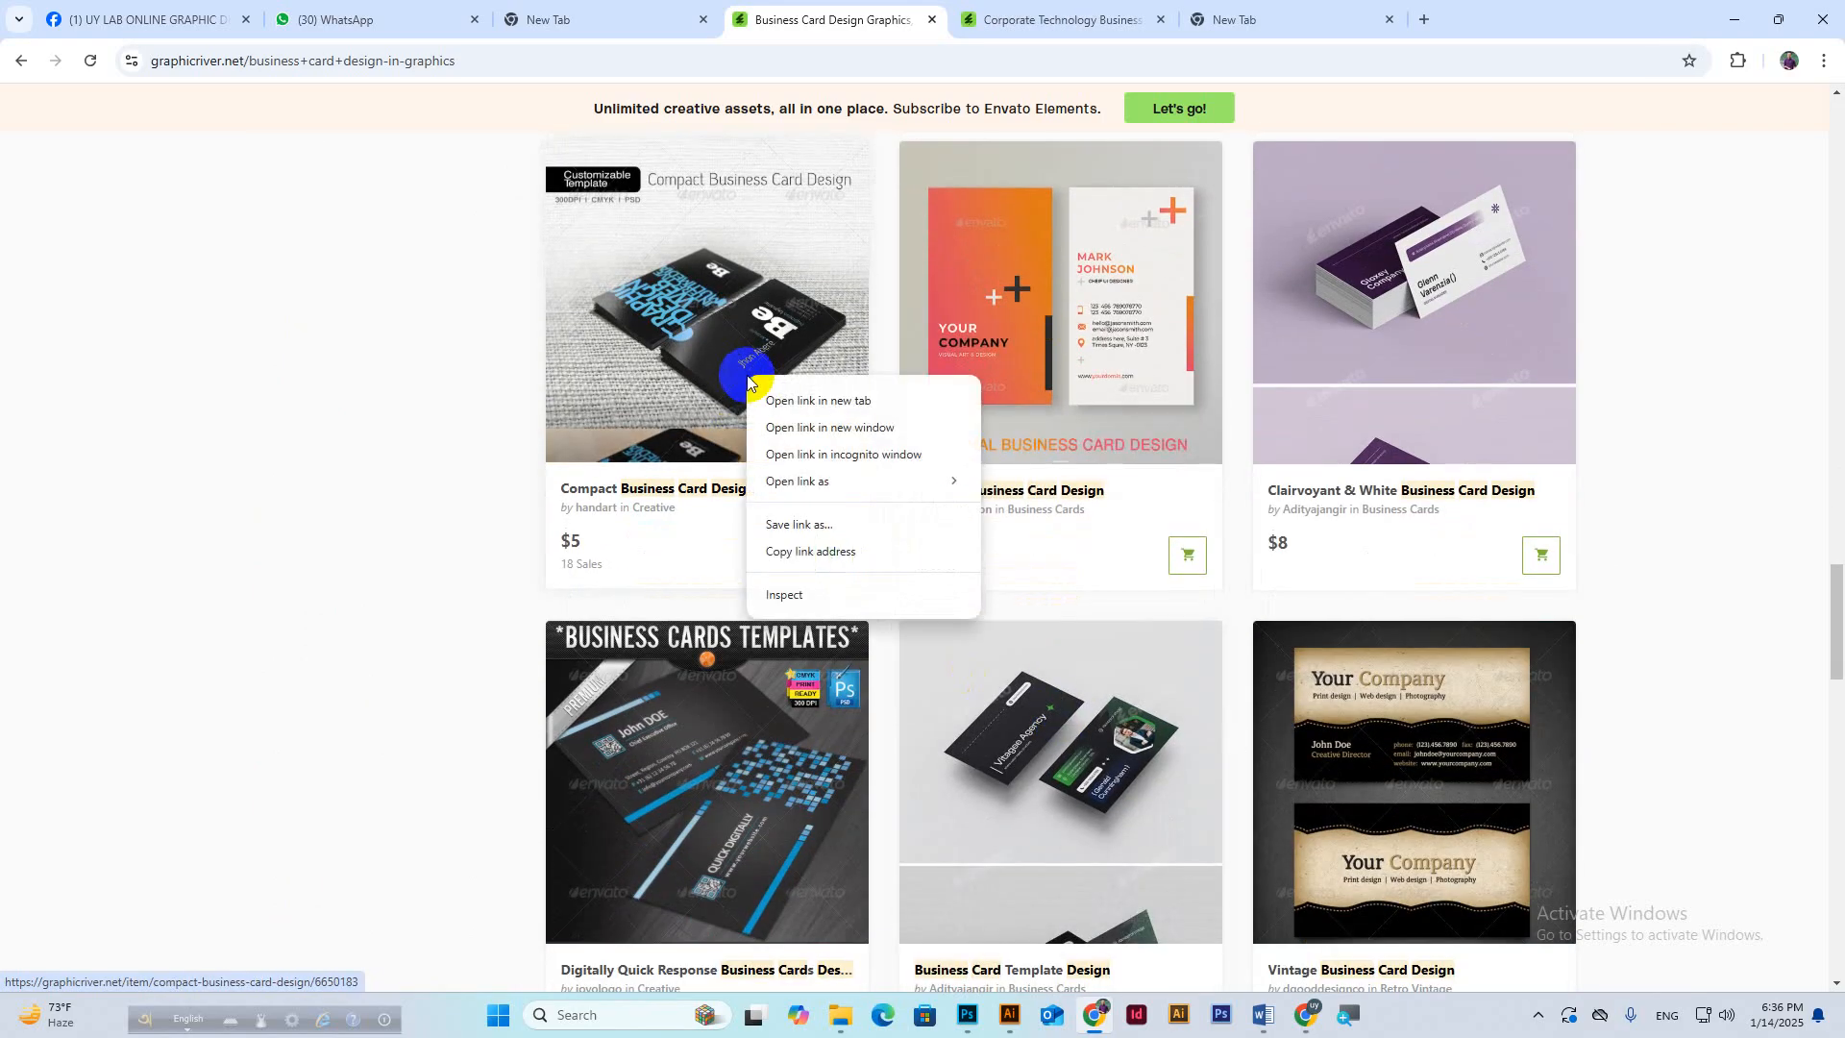
{"action": "left_click", "coordinate": [797, 404]}
{"action": "scroll", "coordinate": [1042, 667], "scroll_direction": "down", "scroll_amount": 4}
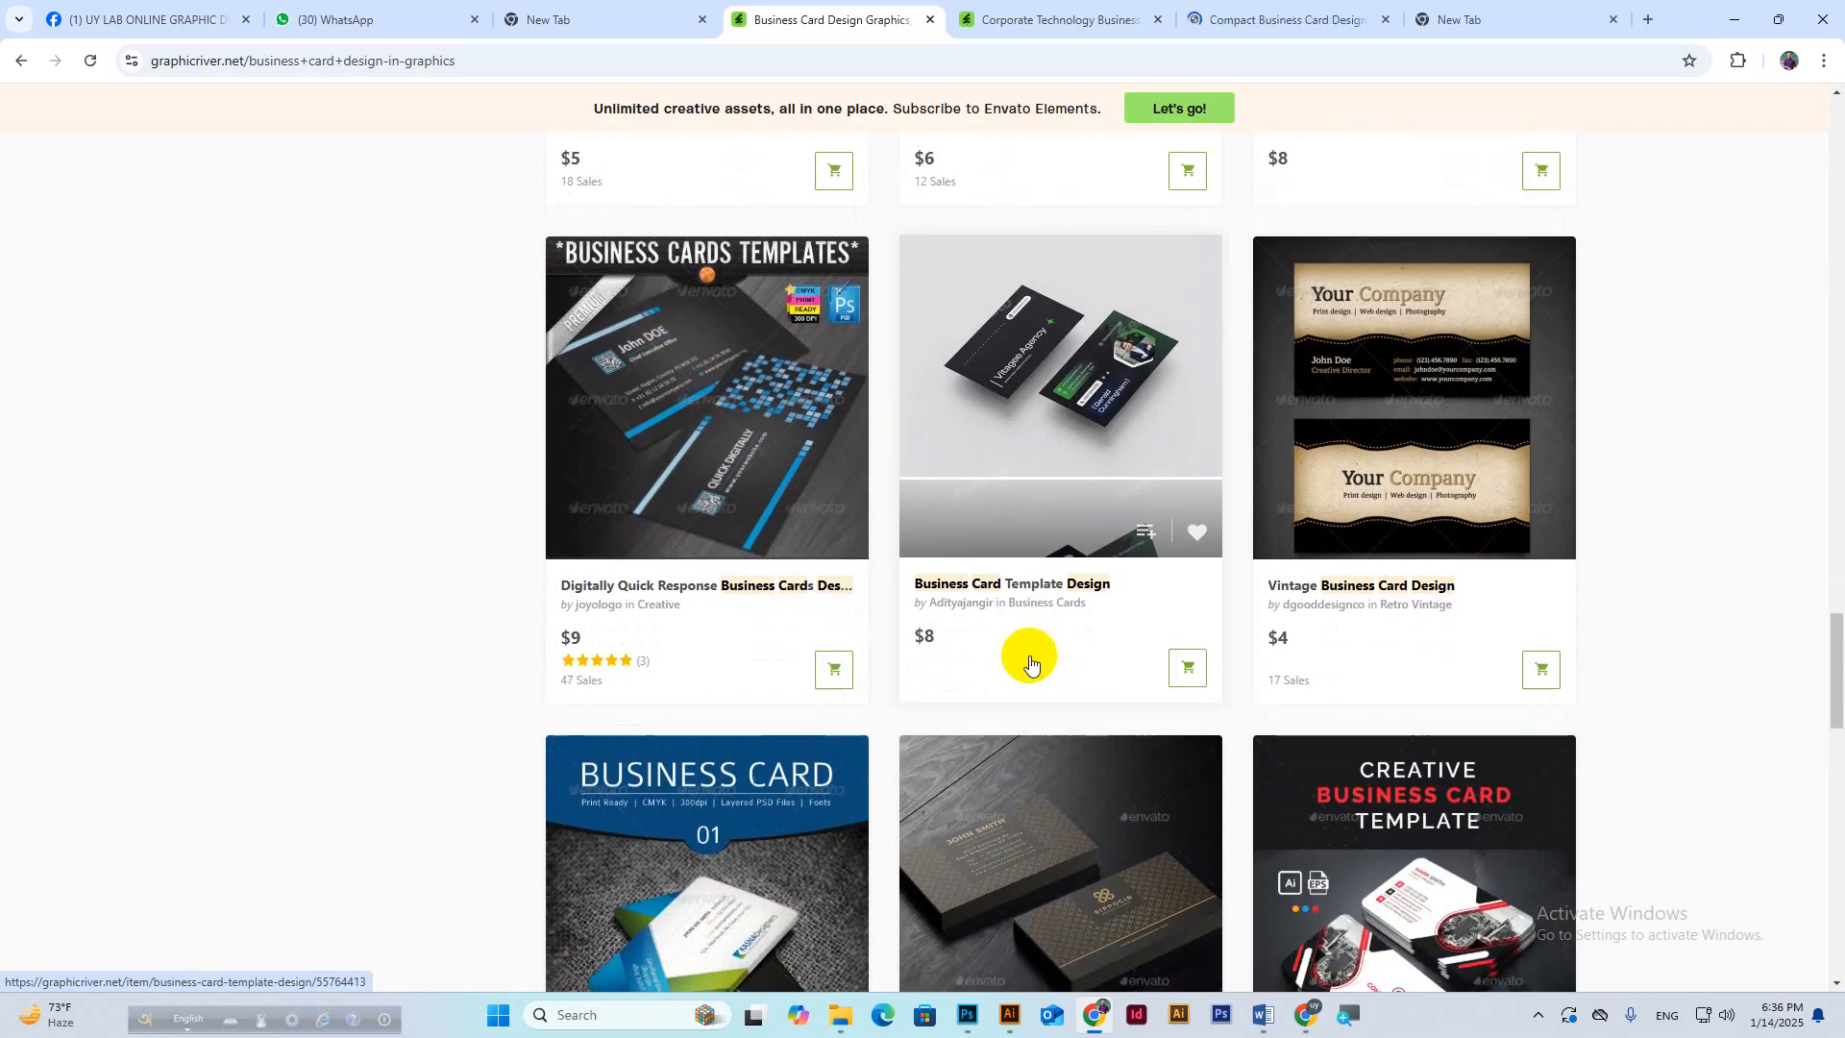
{"action": "scroll", "coordinate": [976, 647], "scroll_direction": "down", "scroll_amount": 4}
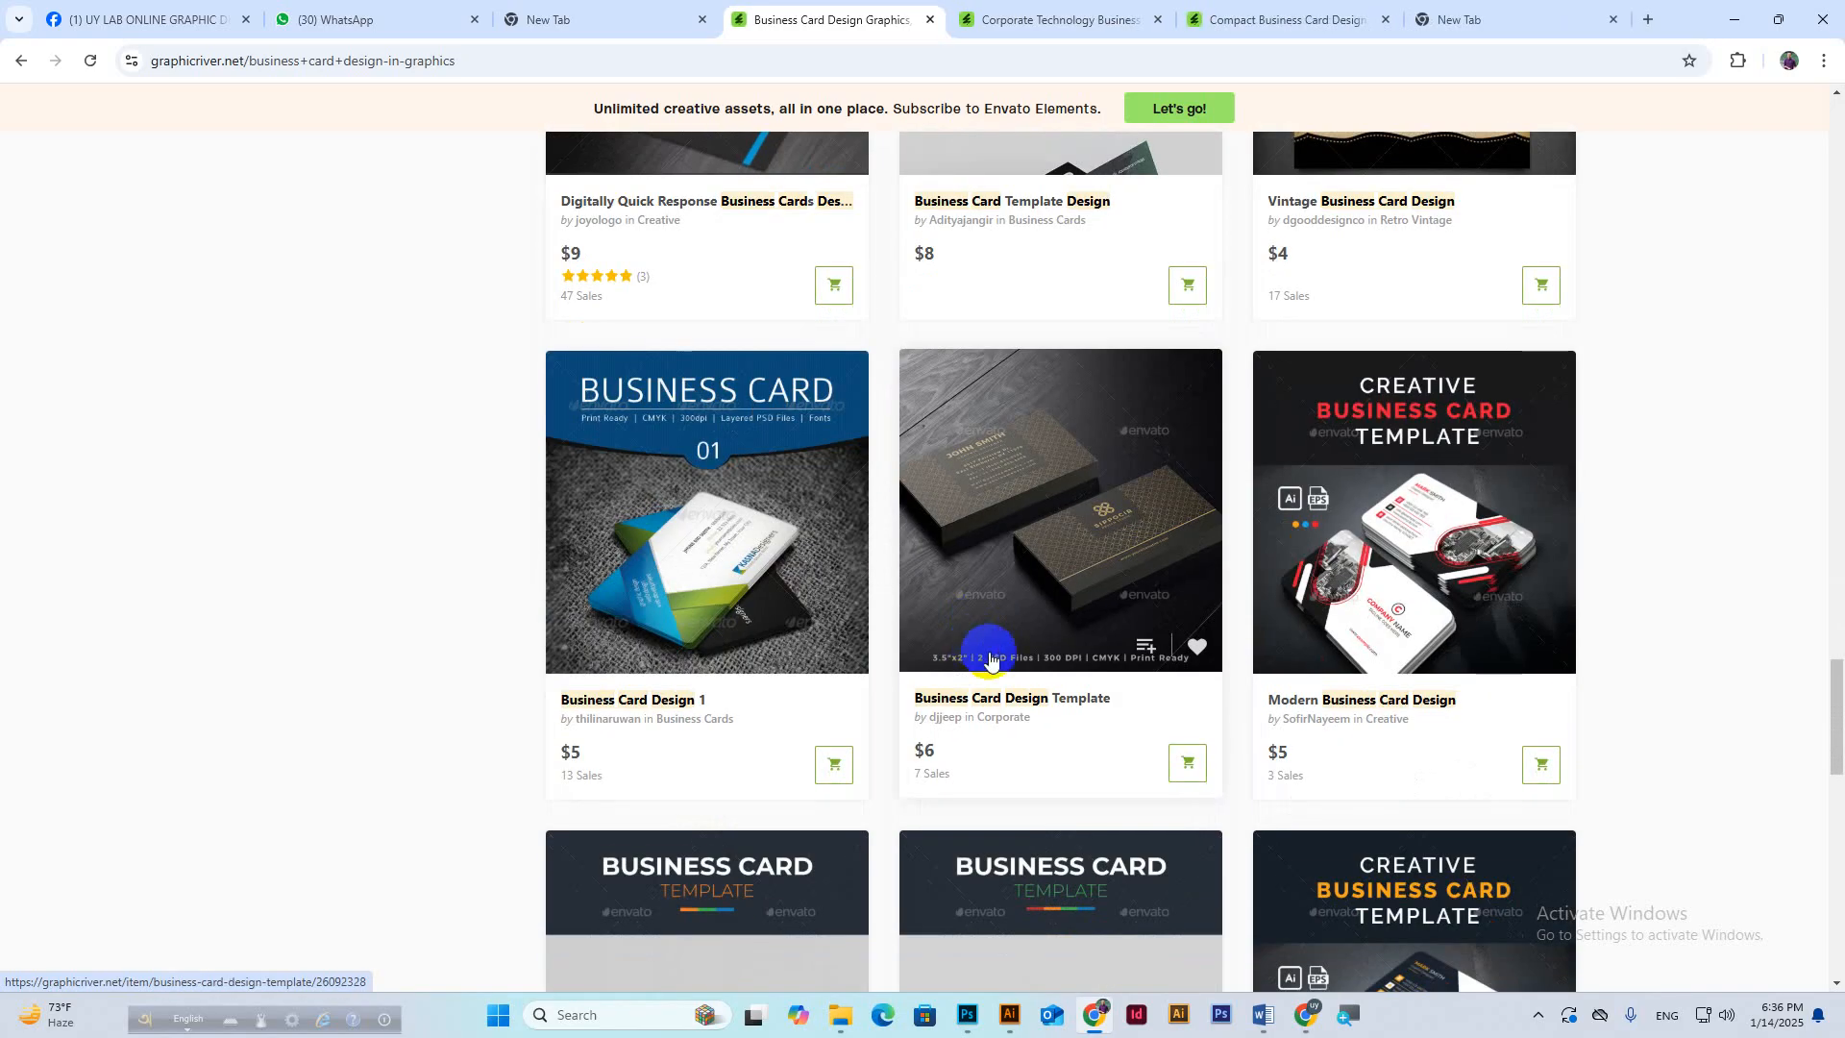
{"action": "scroll", "coordinate": [1033, 773], "scroll_direction": "down", "scroll_amount": 5}
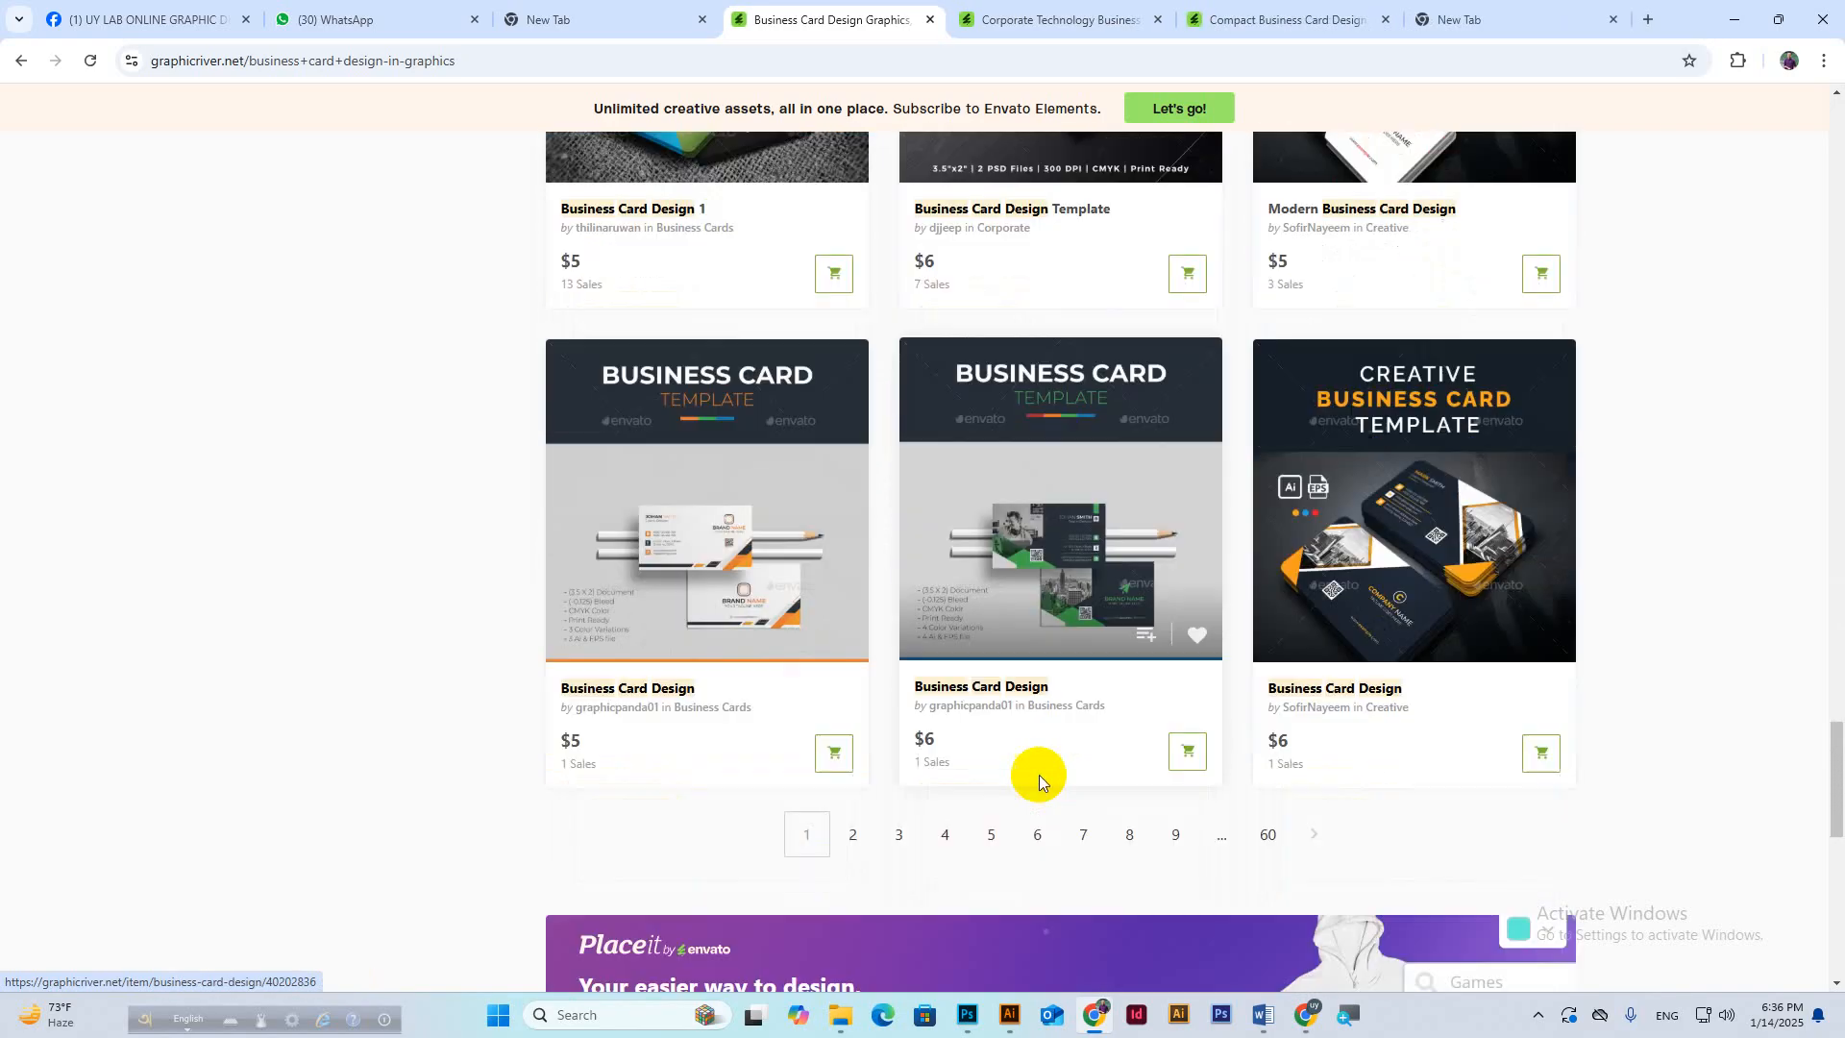
{"action": "scroll", "coordinate": [1039, 774], "scroll_direction": "down", "scroll_amount": 1}
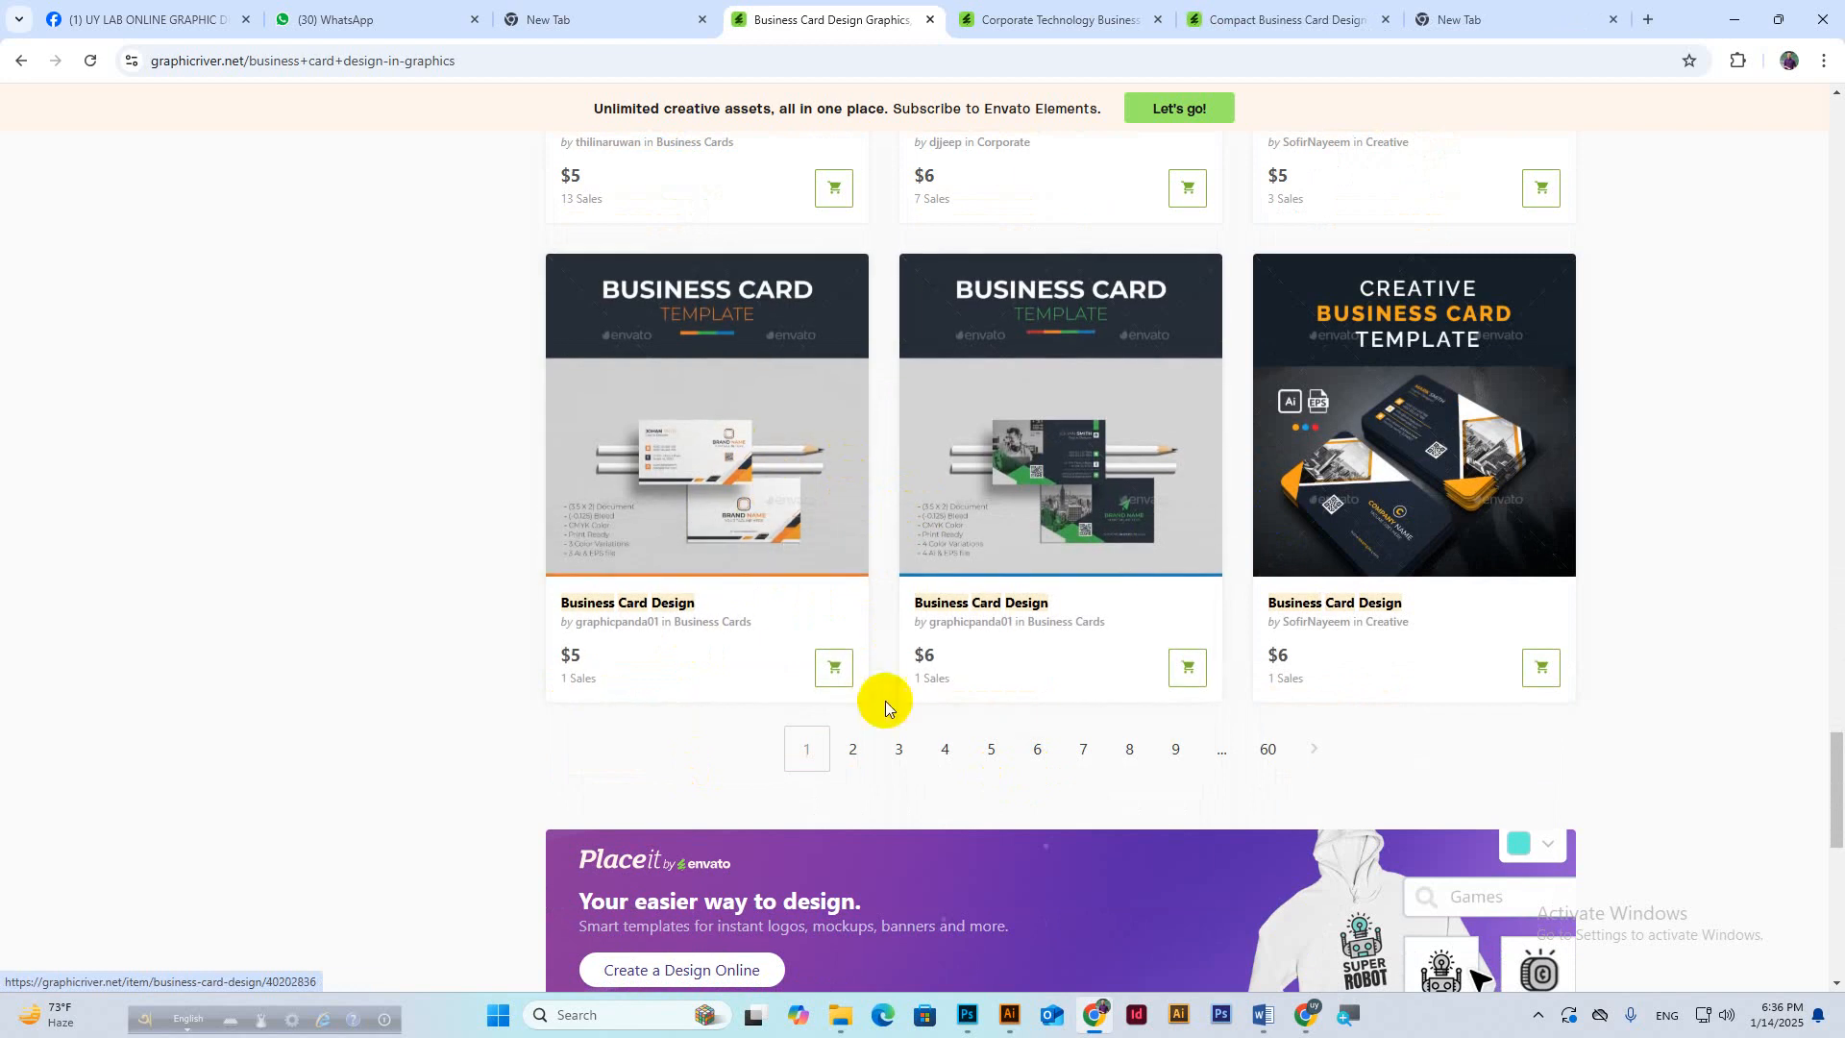
{"action": "mouse_move", "coordinate": [1307, 1013]}
{"action": "left_click", "coordinate": [1251, 946]}
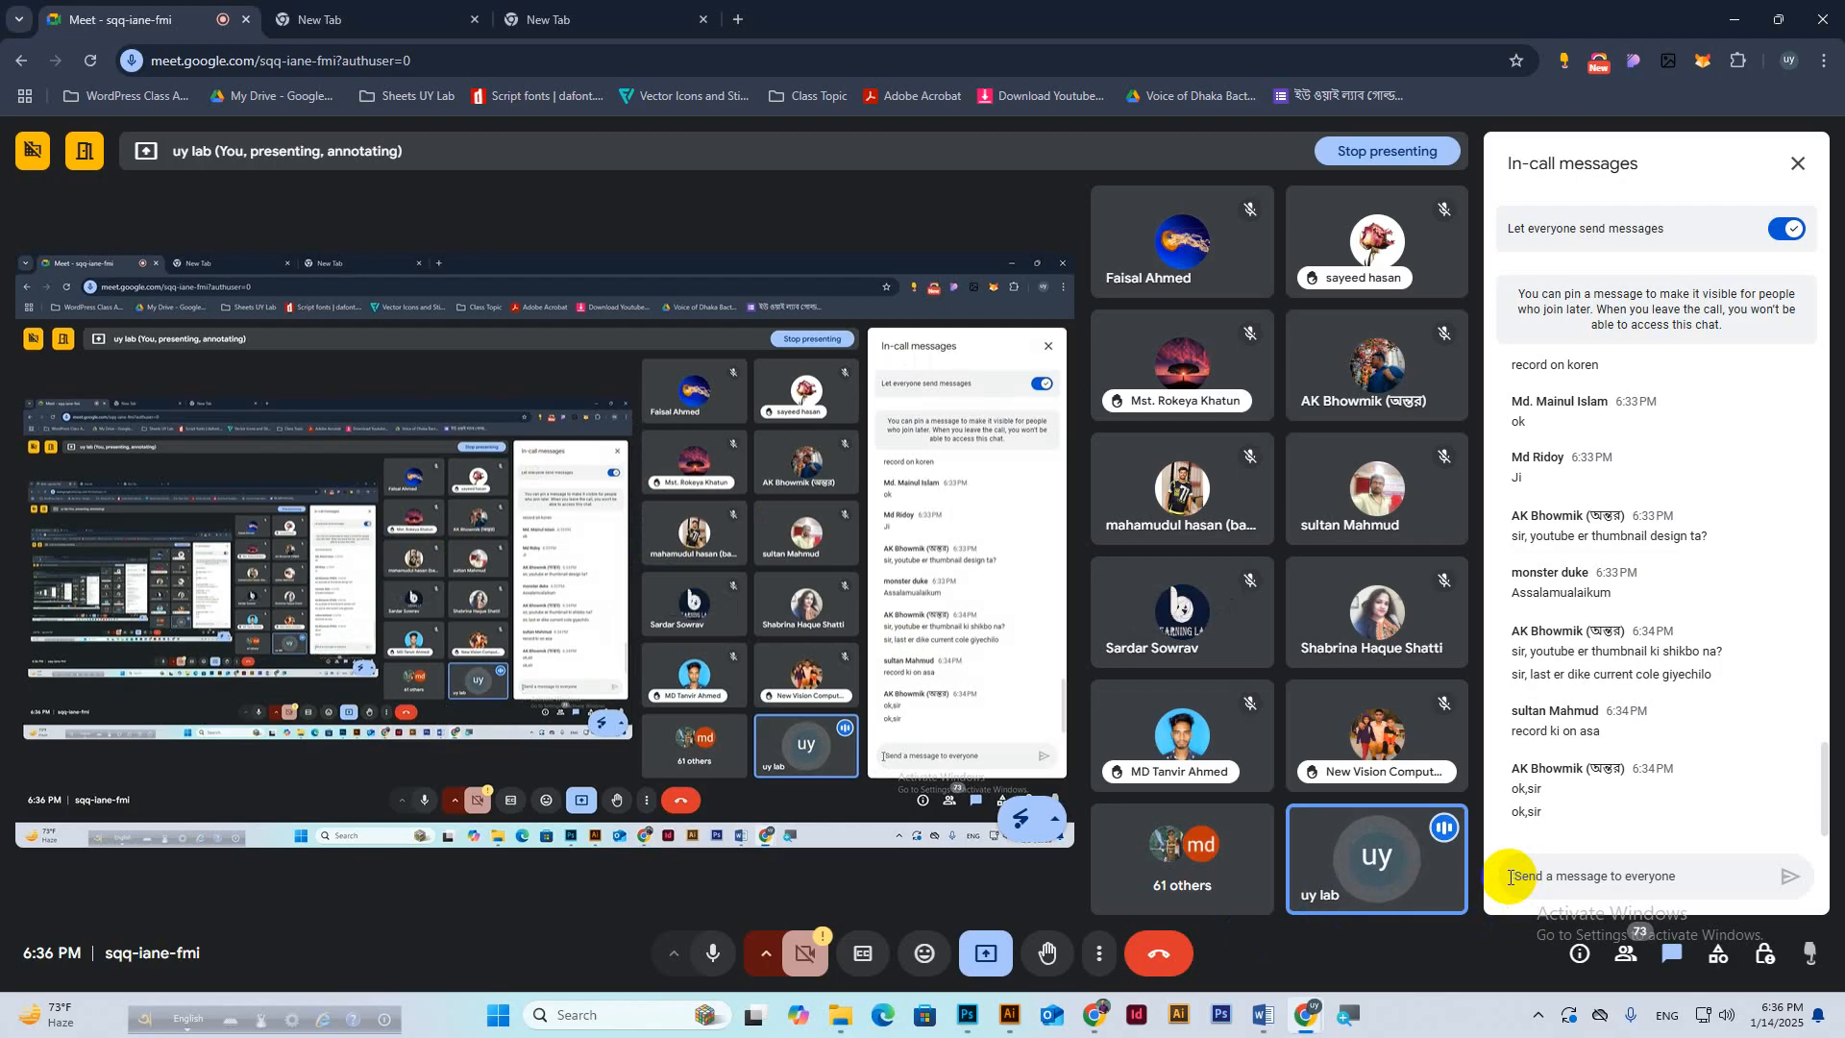
Switch back to the Chrome window with the GraphicRiver business card results.
{"action": "left_click", "coordinate": [1094, 1014]}
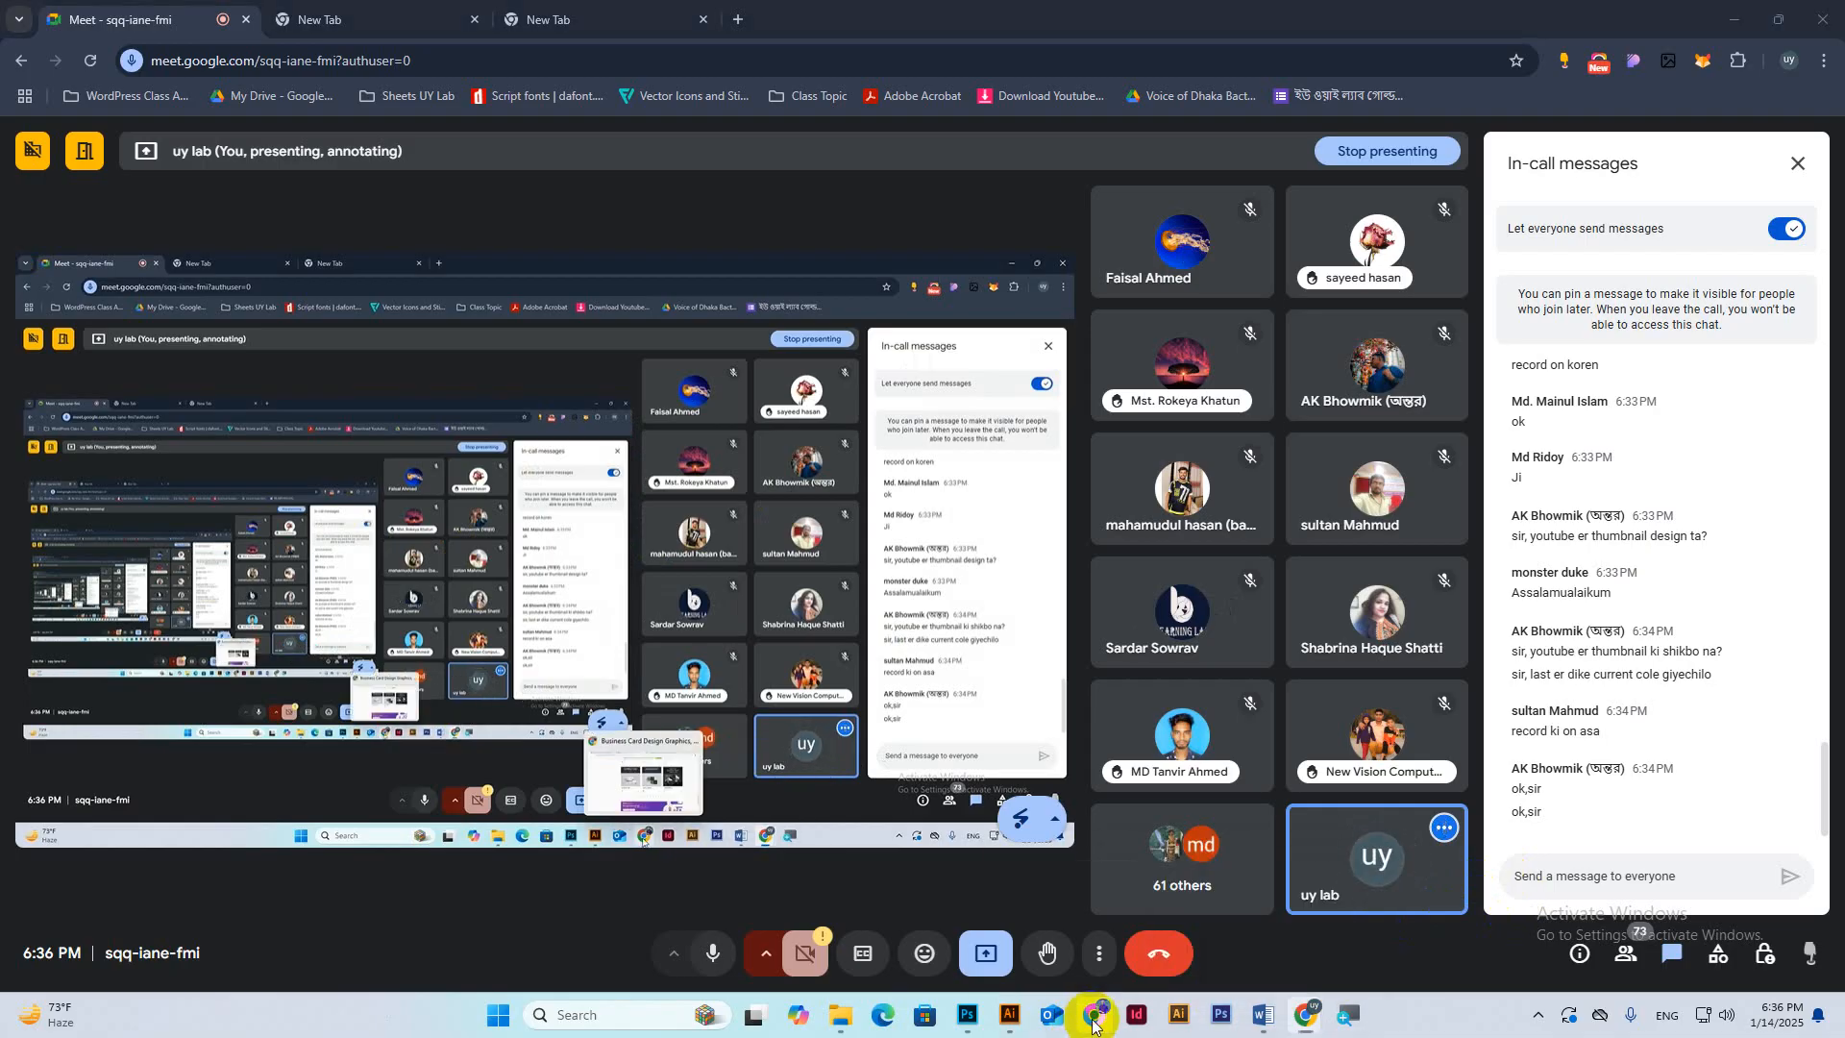
{"action": "scroll", "coordinate": [908, 606], "scroll_direction": "up", "scroll_amount": 12}
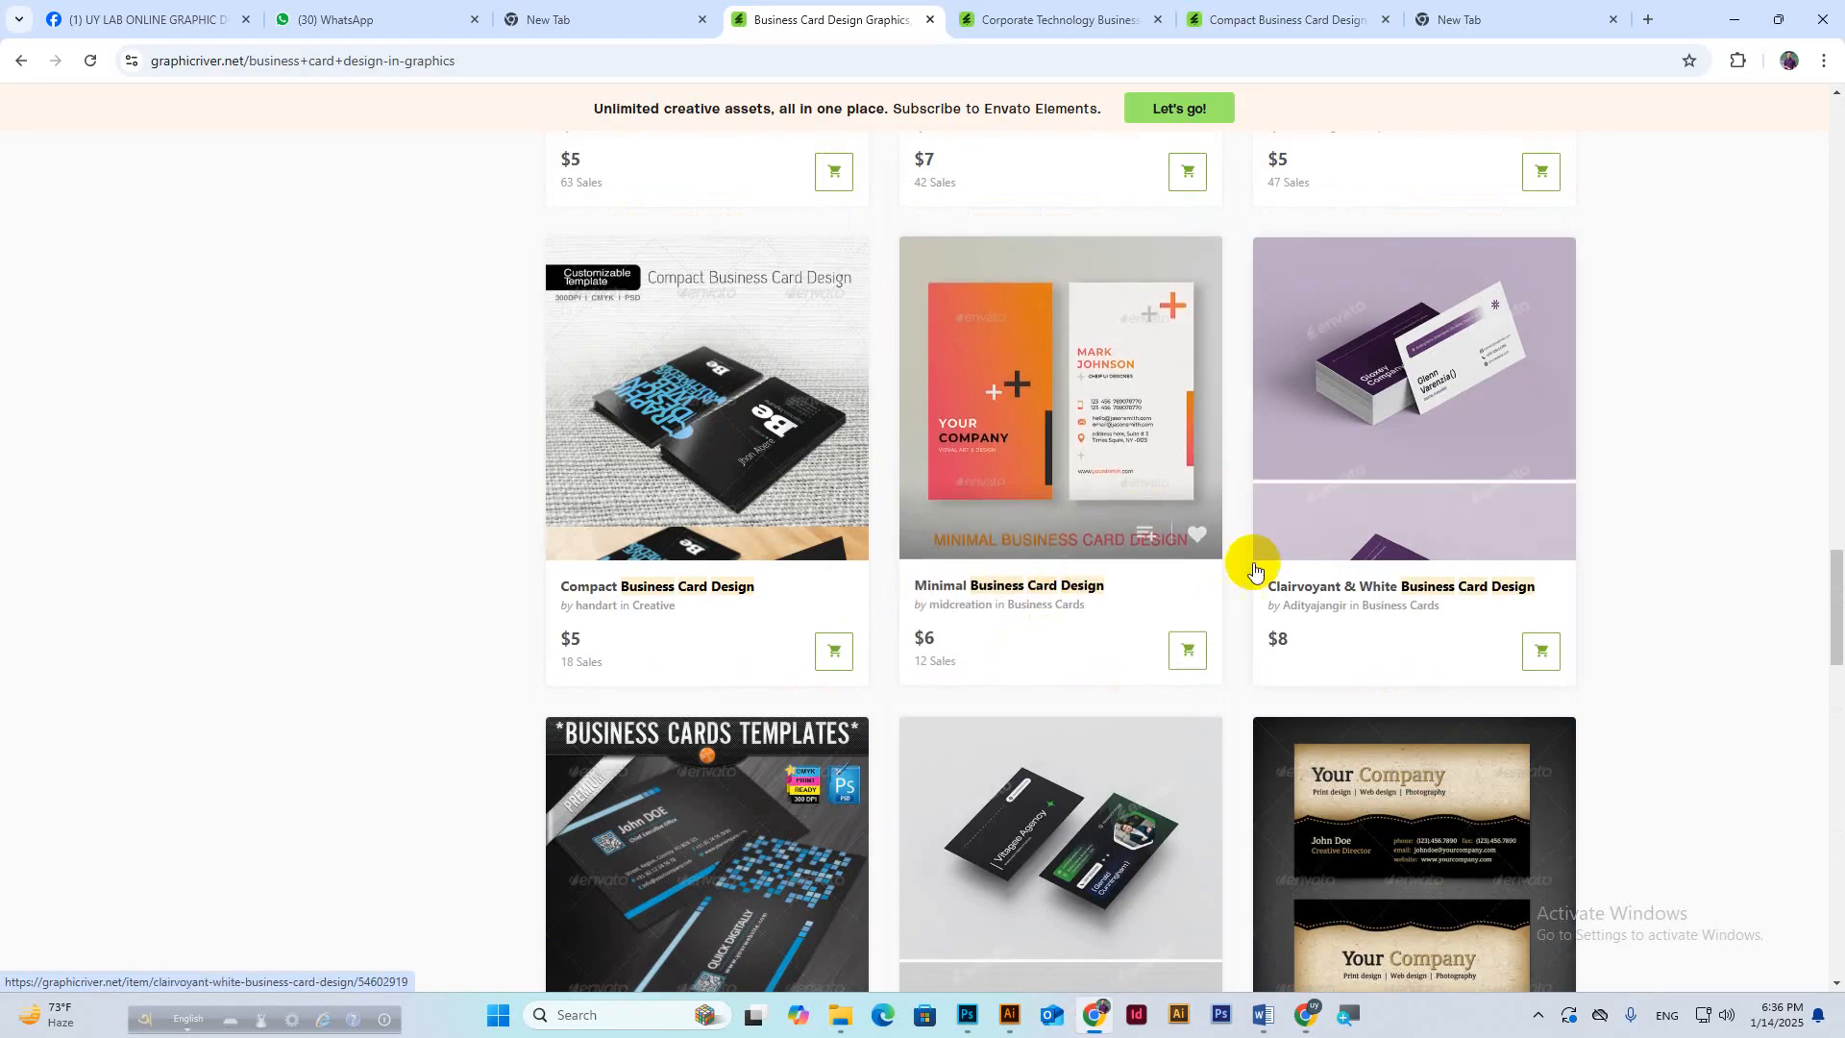
View the Corporate Technology card page and highlight its $5 price and 47 sales.
{"action": "scroll", "coordinate": [1160, 567], "scroll_direction": "up", "scroll_amount": 6}
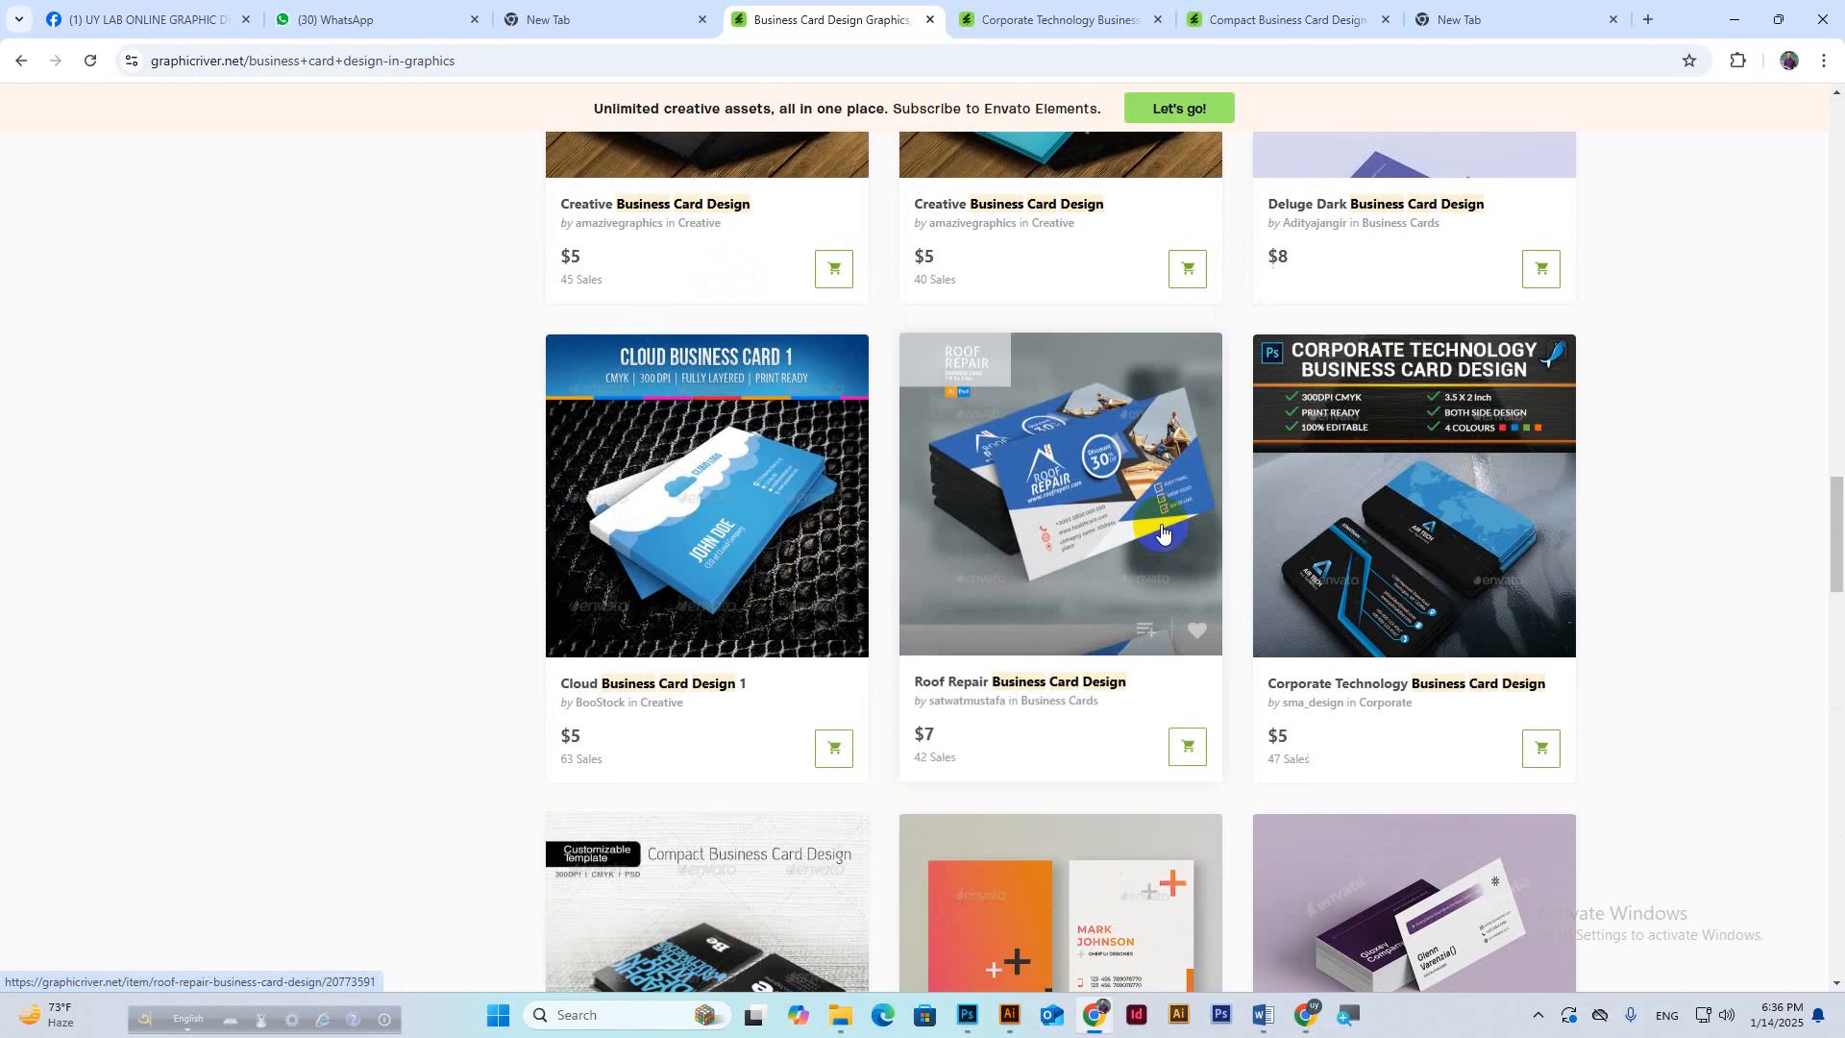
{"action": "left_click", "coordinate": [1057, 19]}
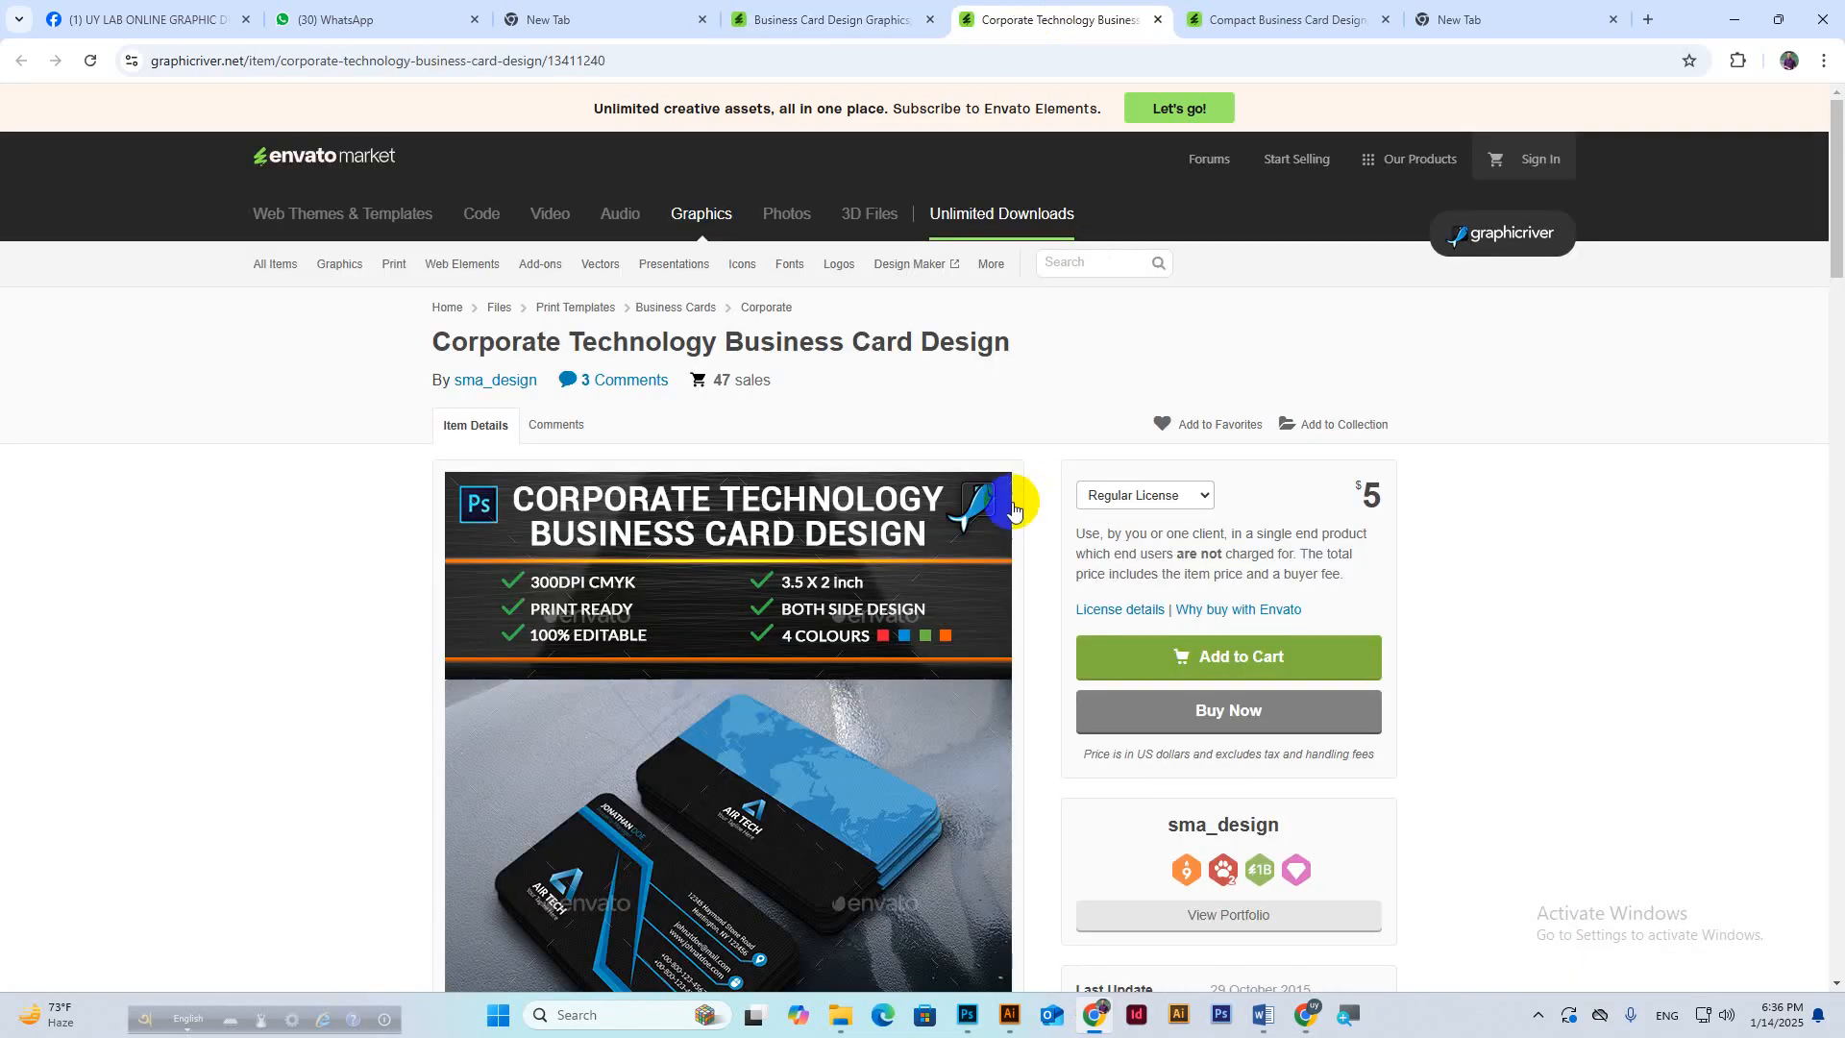
{"action": "scroll", "coordinate": [849, 706], "scroll_direction": "down", "scroll_amount": 1}
{"action": "scroll", "coordinate": [849, 707], "scroll_direction": "down", "scroll_amount": 2}
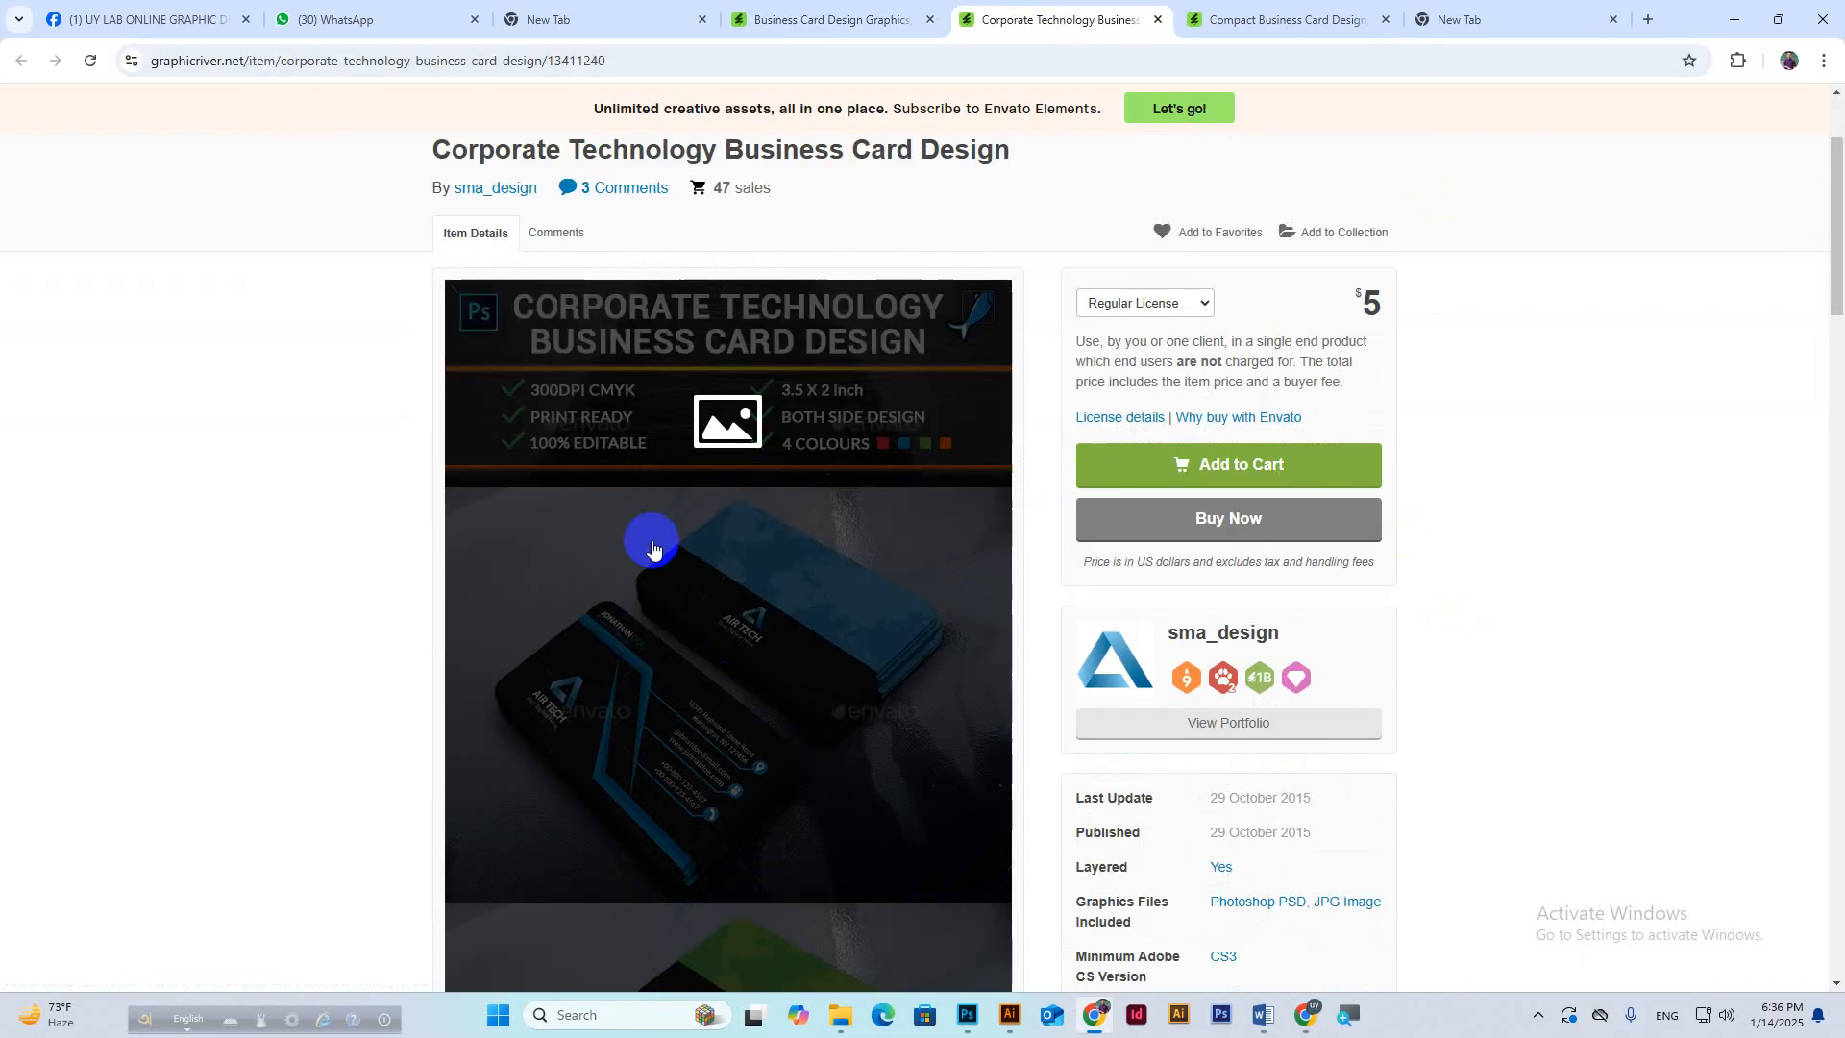
{"action": "scroll", "coordinate": [836, 691], "scroll_direction": "up", "scroll_amount": 1}
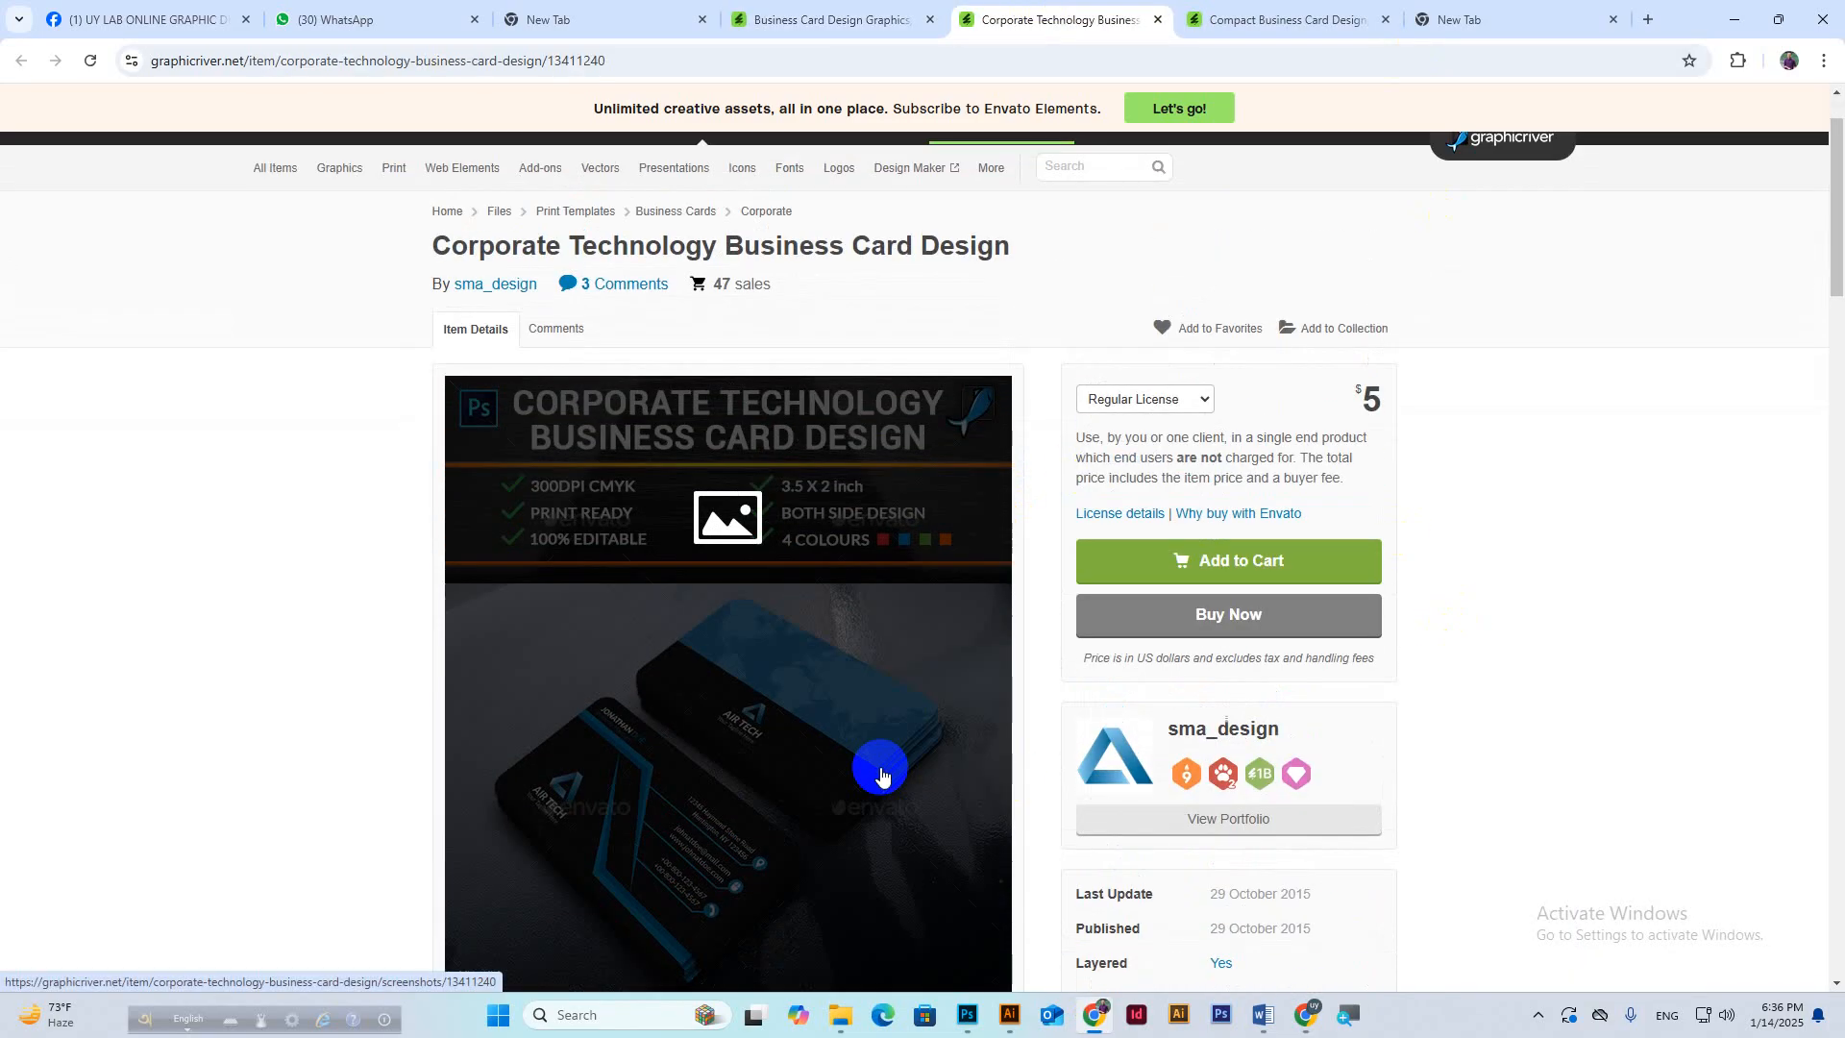
{"action": "double_click", "coordinate": [1372, 397]}
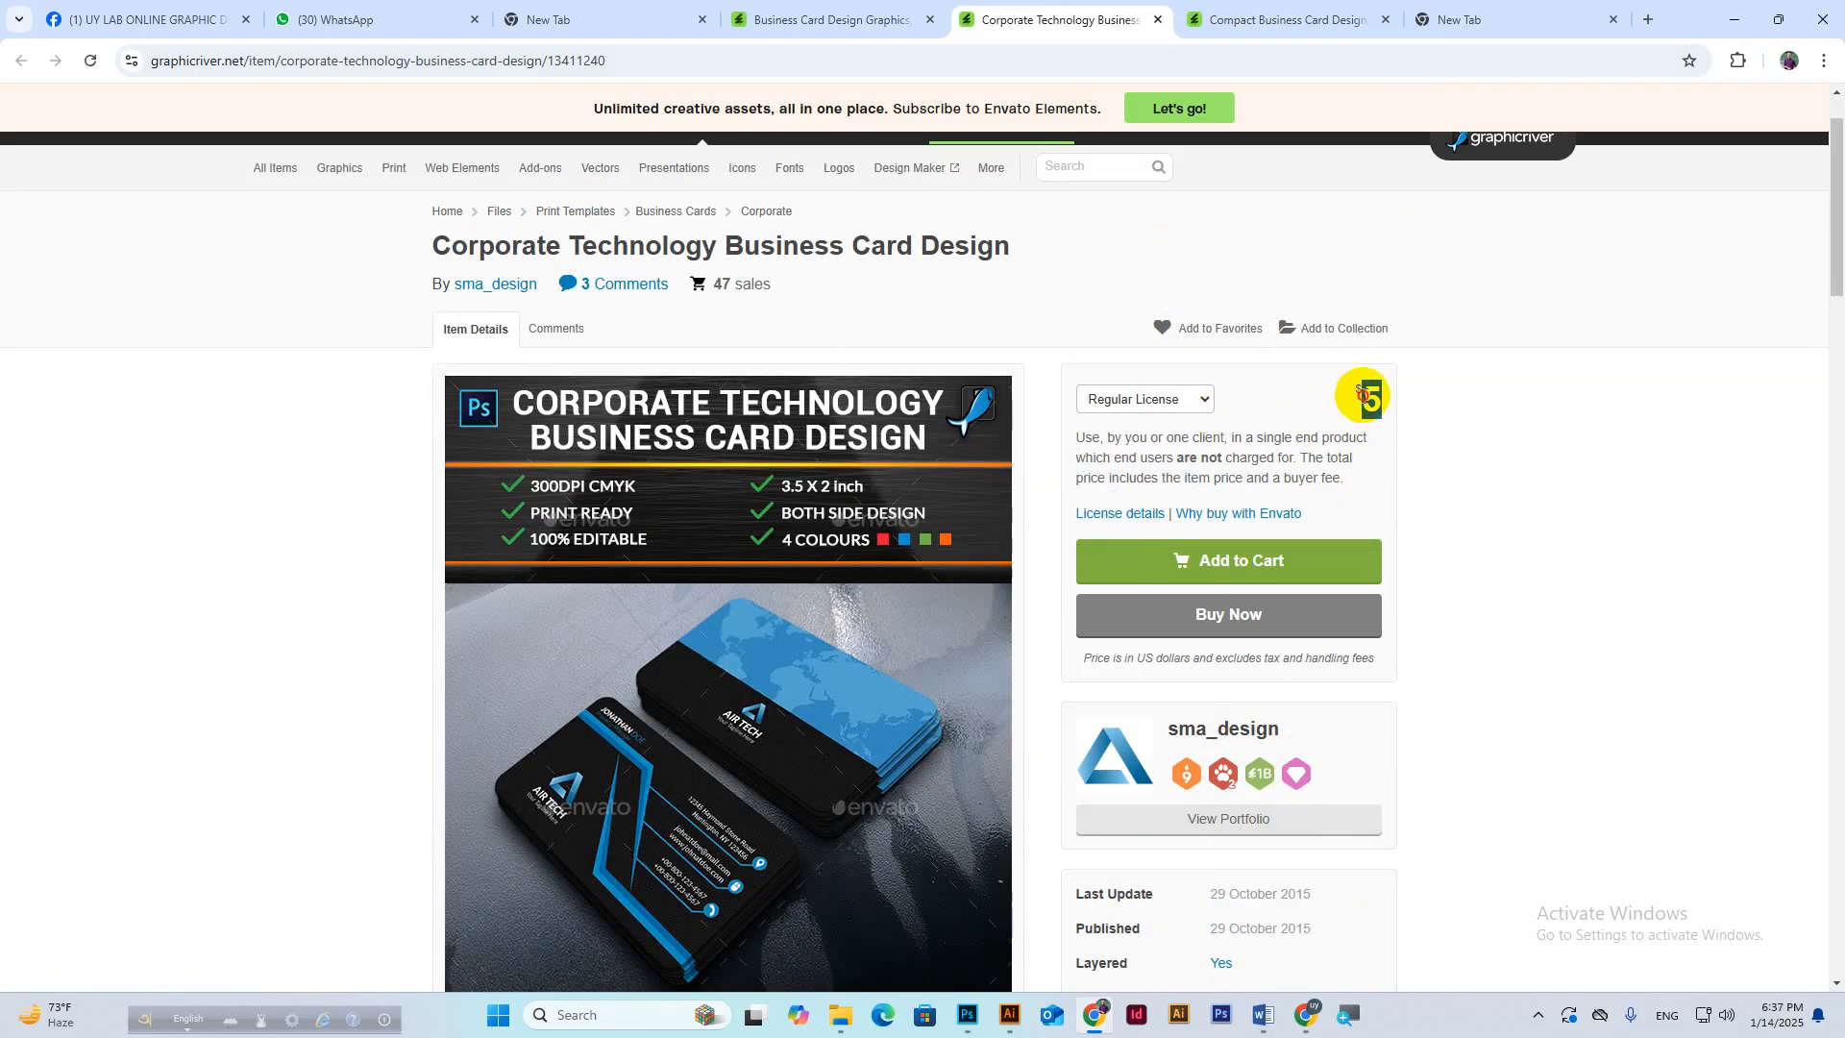
{"action": "left_click_drag", "start_coordinate": [714, 281], "coordinate": [729, 284]}
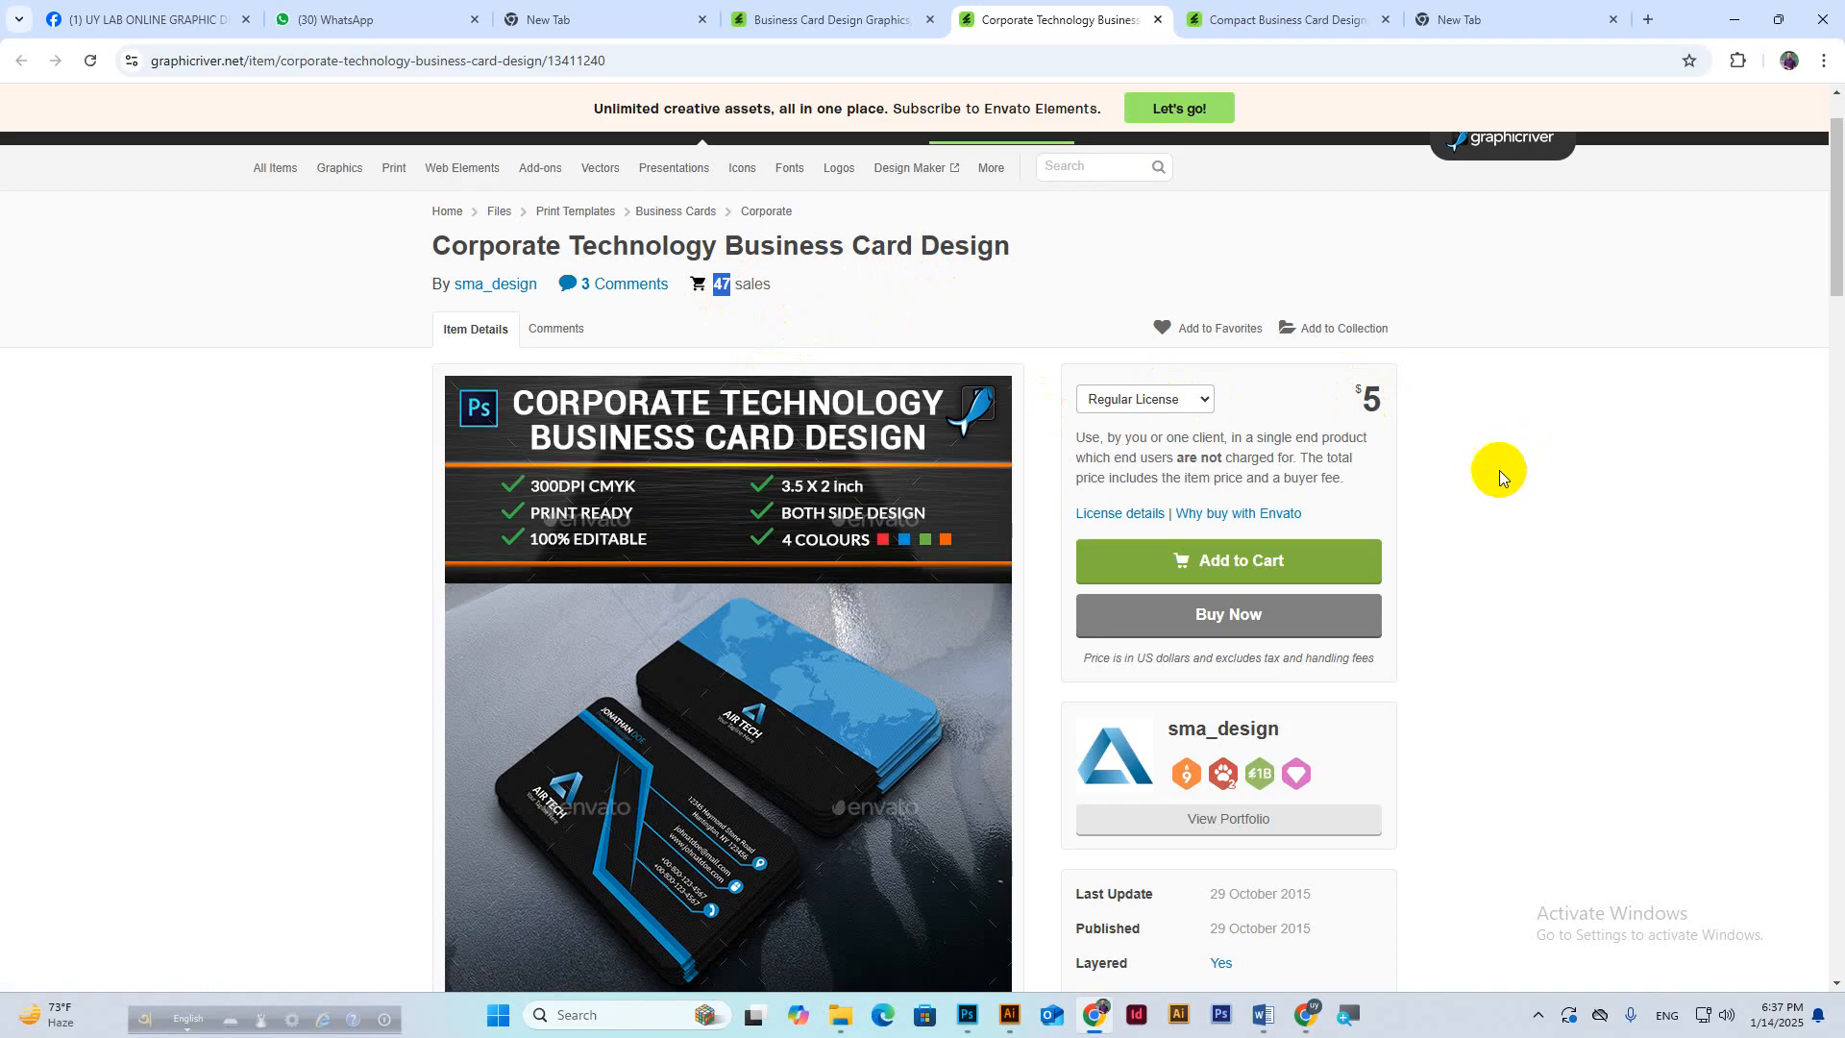
{"action": "left_click", "coordinate": [1278, 21]}
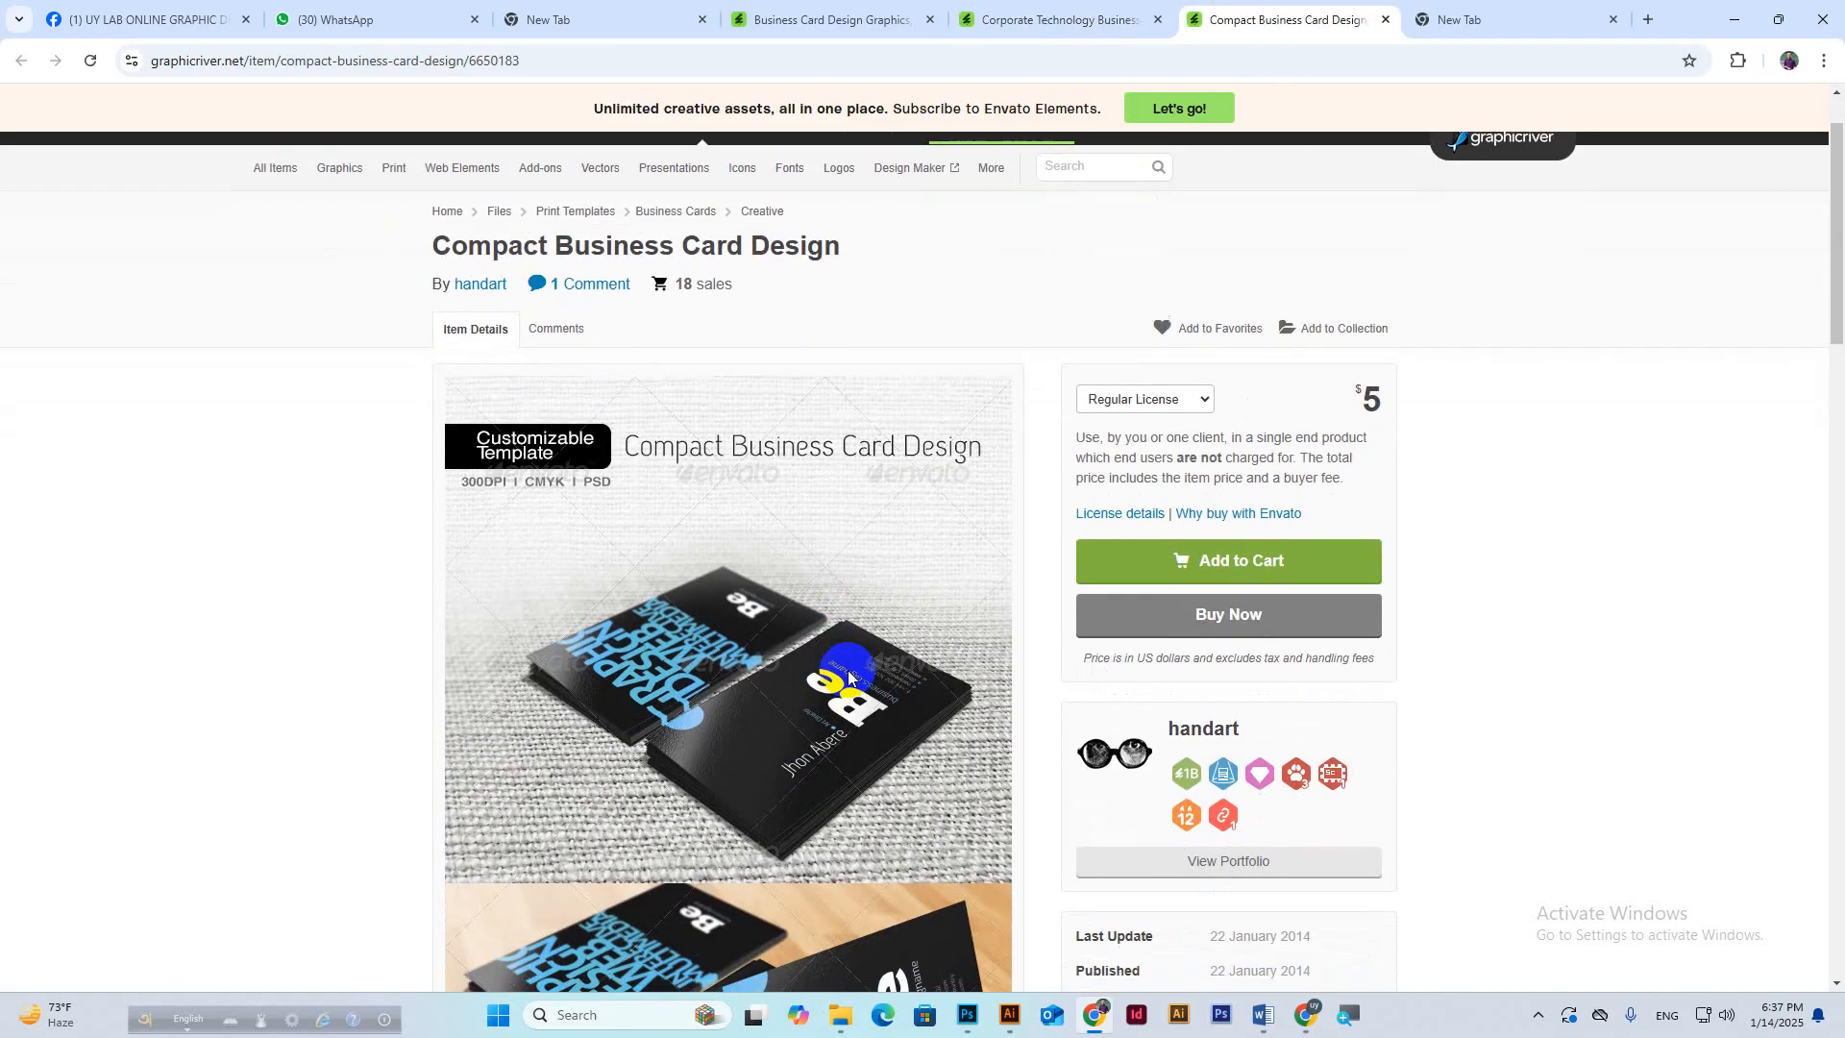
Highlight the Compact design's $5 price and 18 sales, comparing against the Corporate Technology tab.
{"action": "double_click", "coordinate": [1367, 490]}
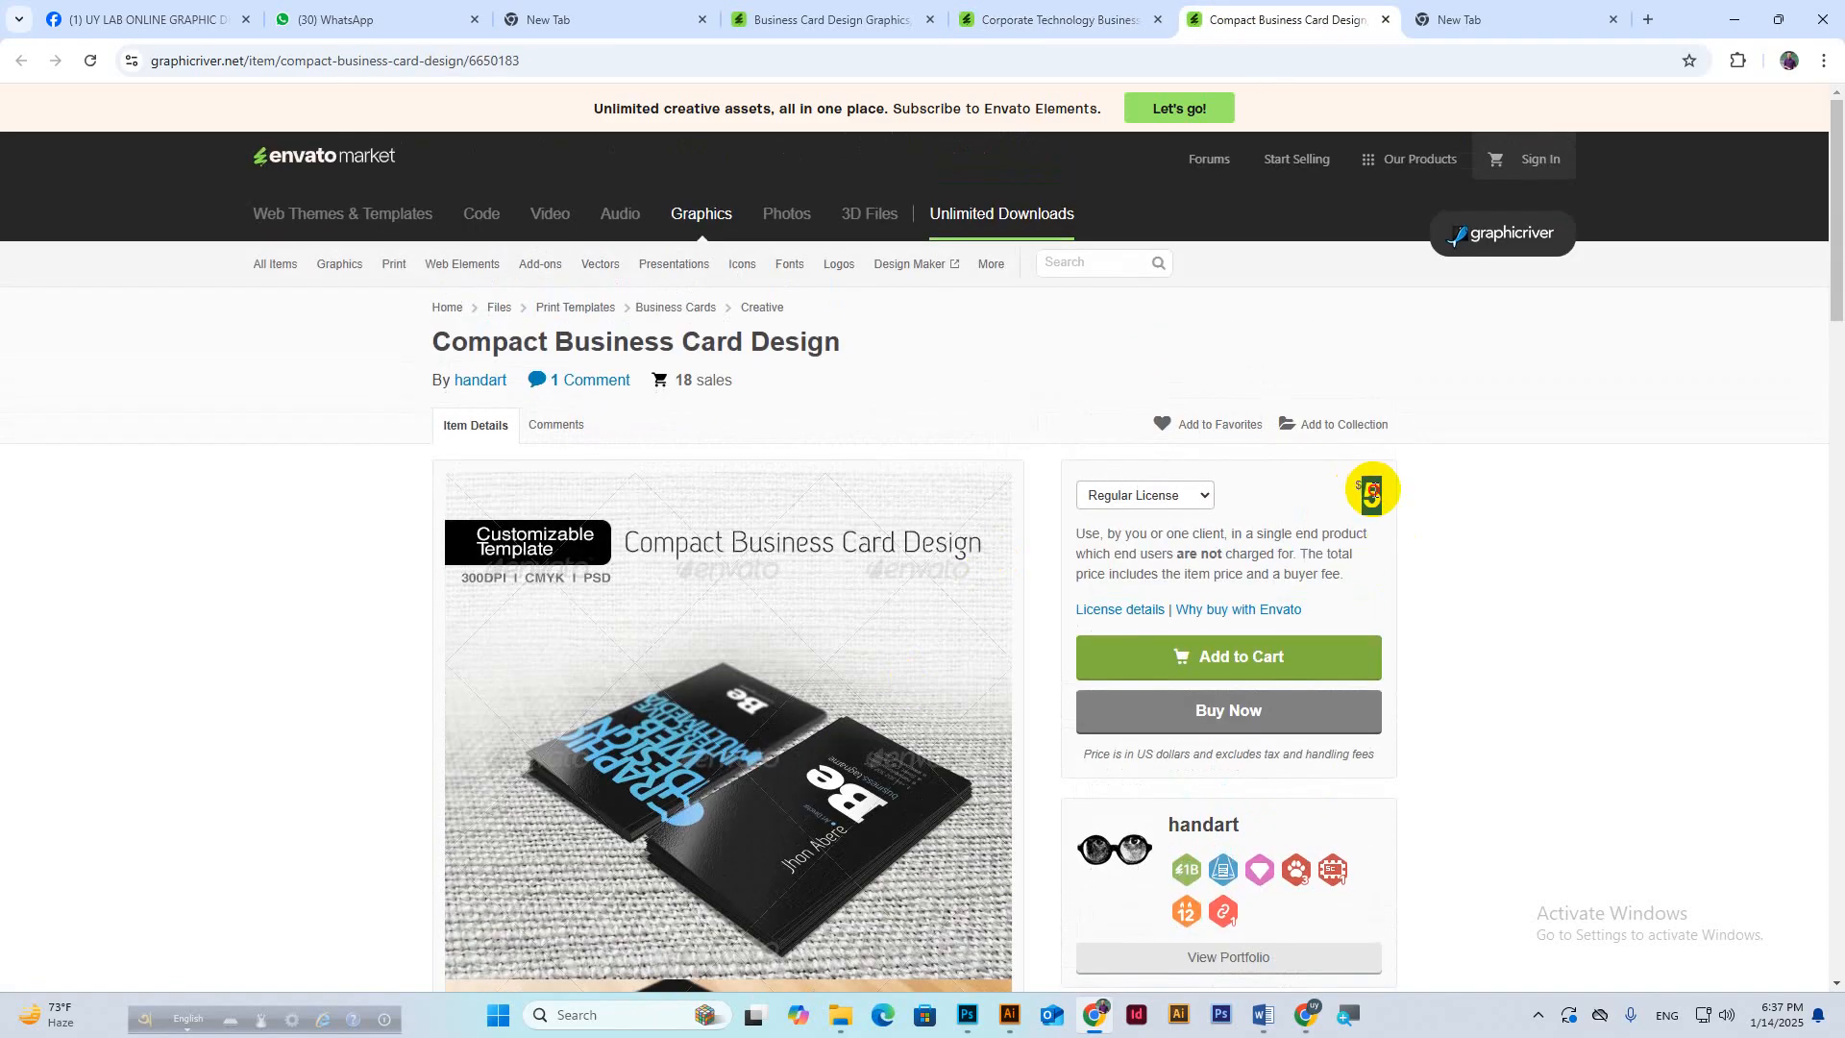
{"action": "left_click_drag", "start_coordinate": [676, 385], "coordinate": [756, 392]}
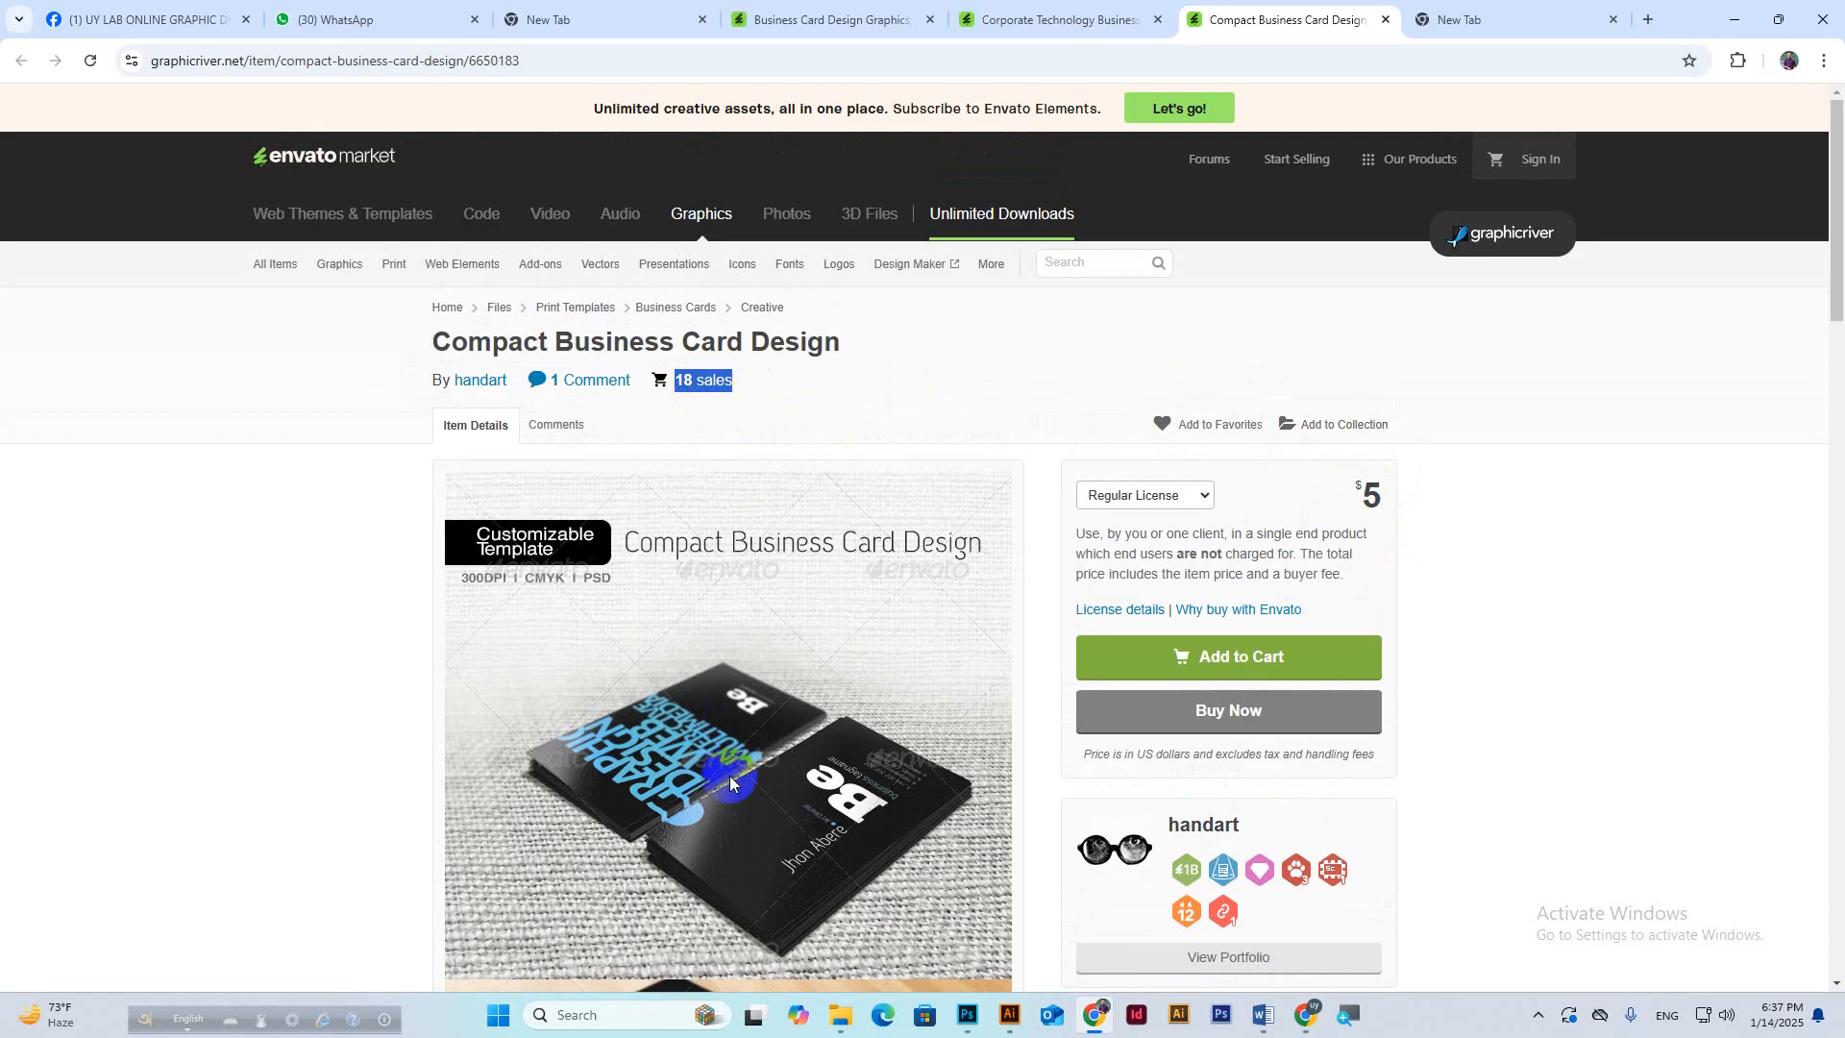
{"action": "left_click", "coordinate": [1033, 20]}
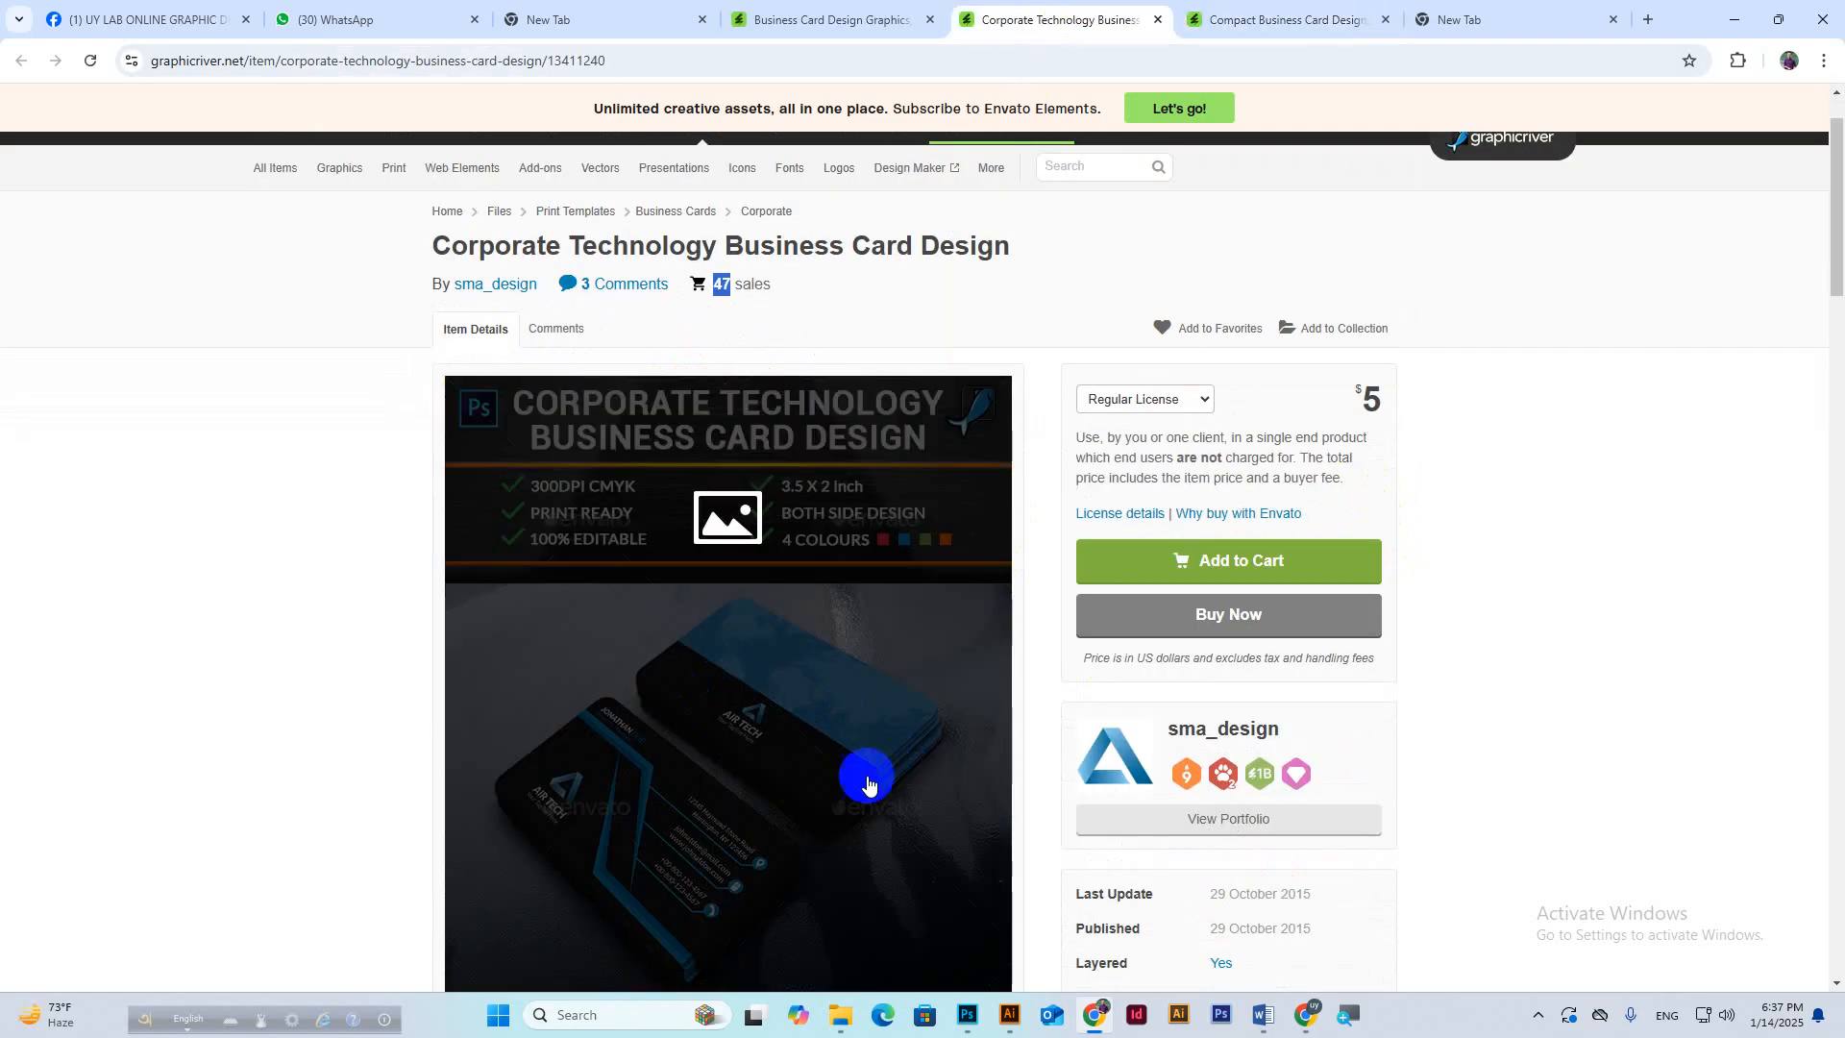
{"action": "left_click", "coordinate": [1248, 9]}
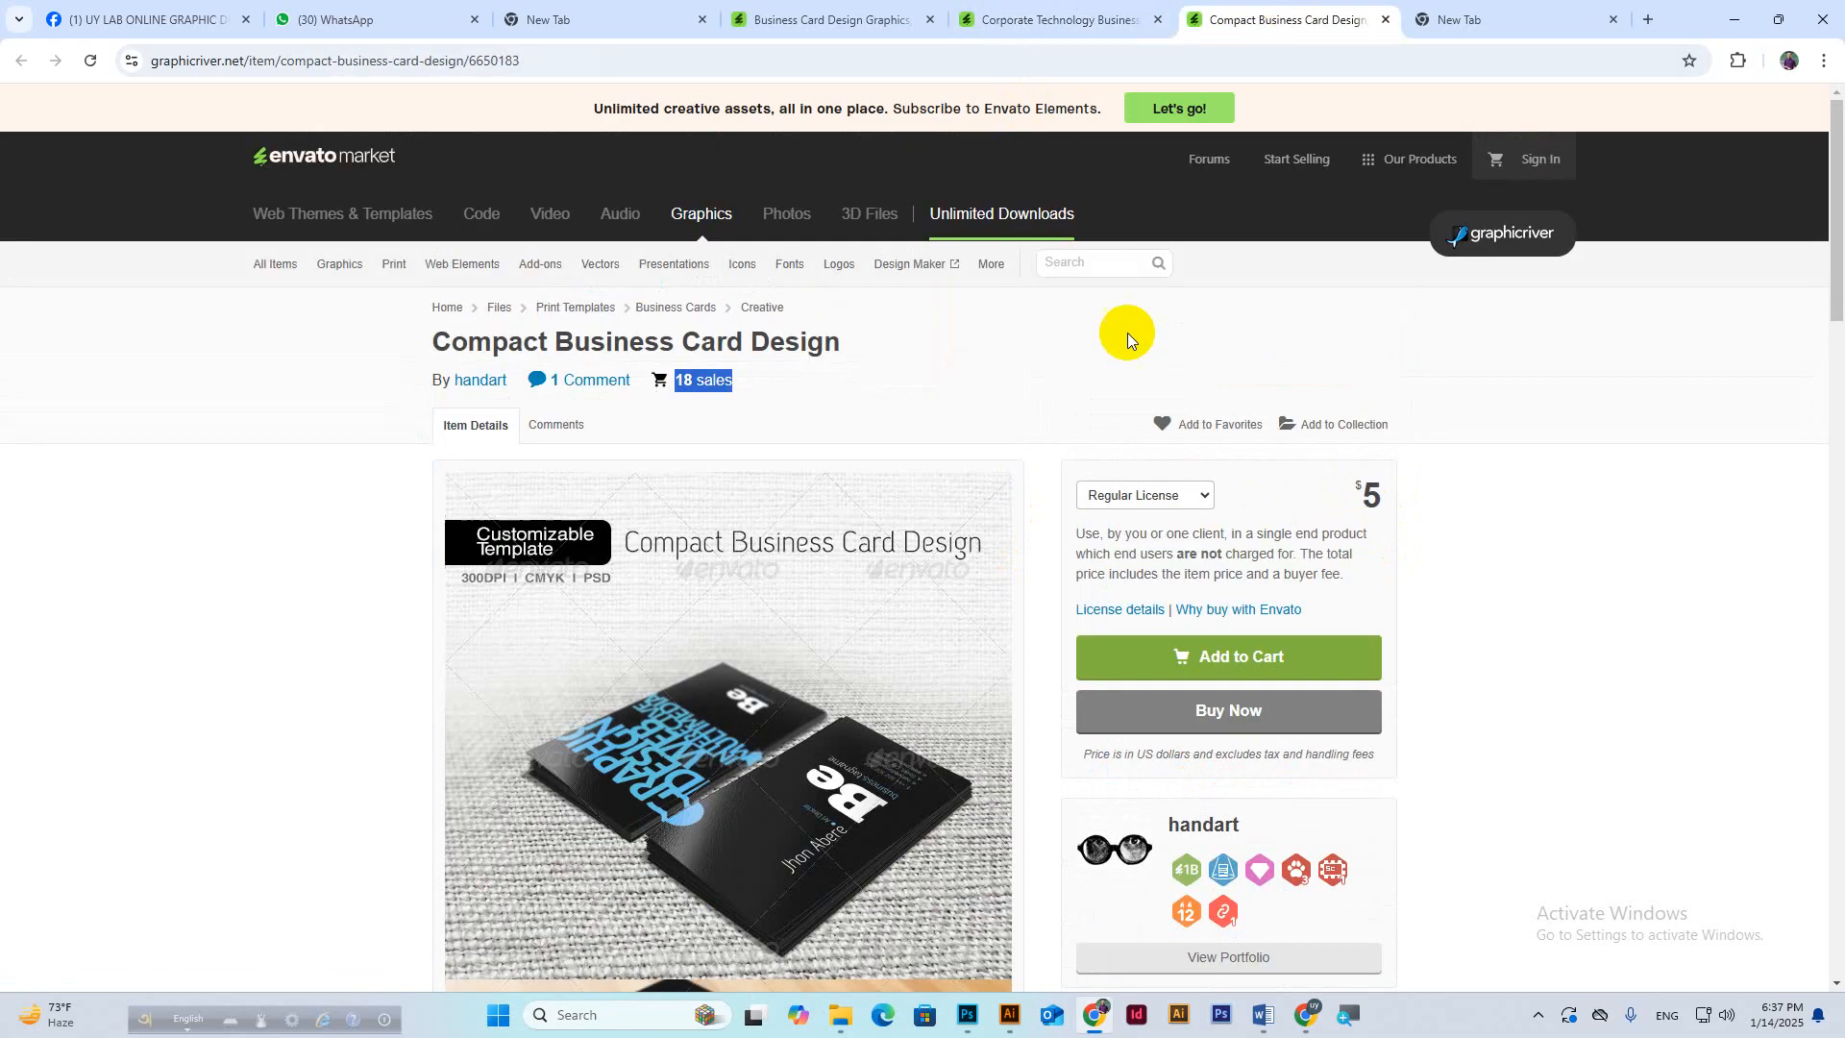
Read the 3.5/2 card-size reply in the Meet chat, then bring Photoshop forward.
{"action": "mouse_move", "coordinate": [1297, 1004]}
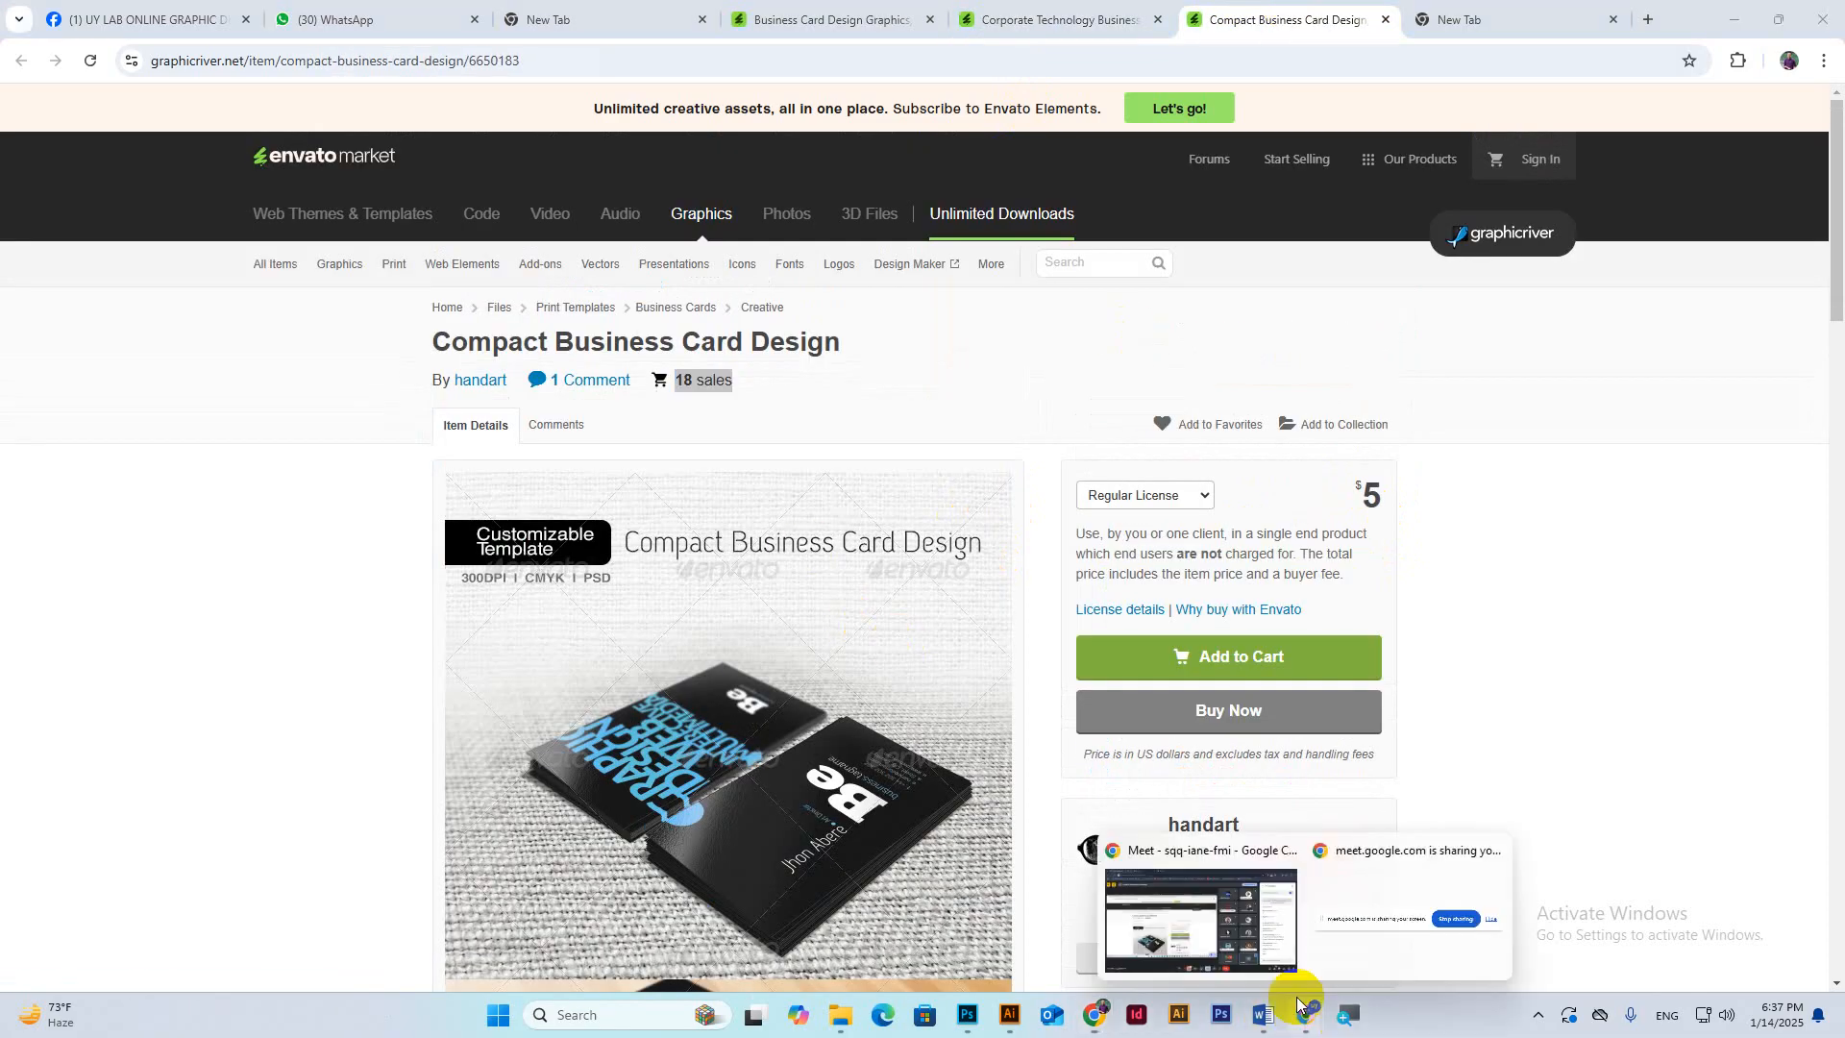
{"action": "left_click", "coordinate": [1209, 923]}
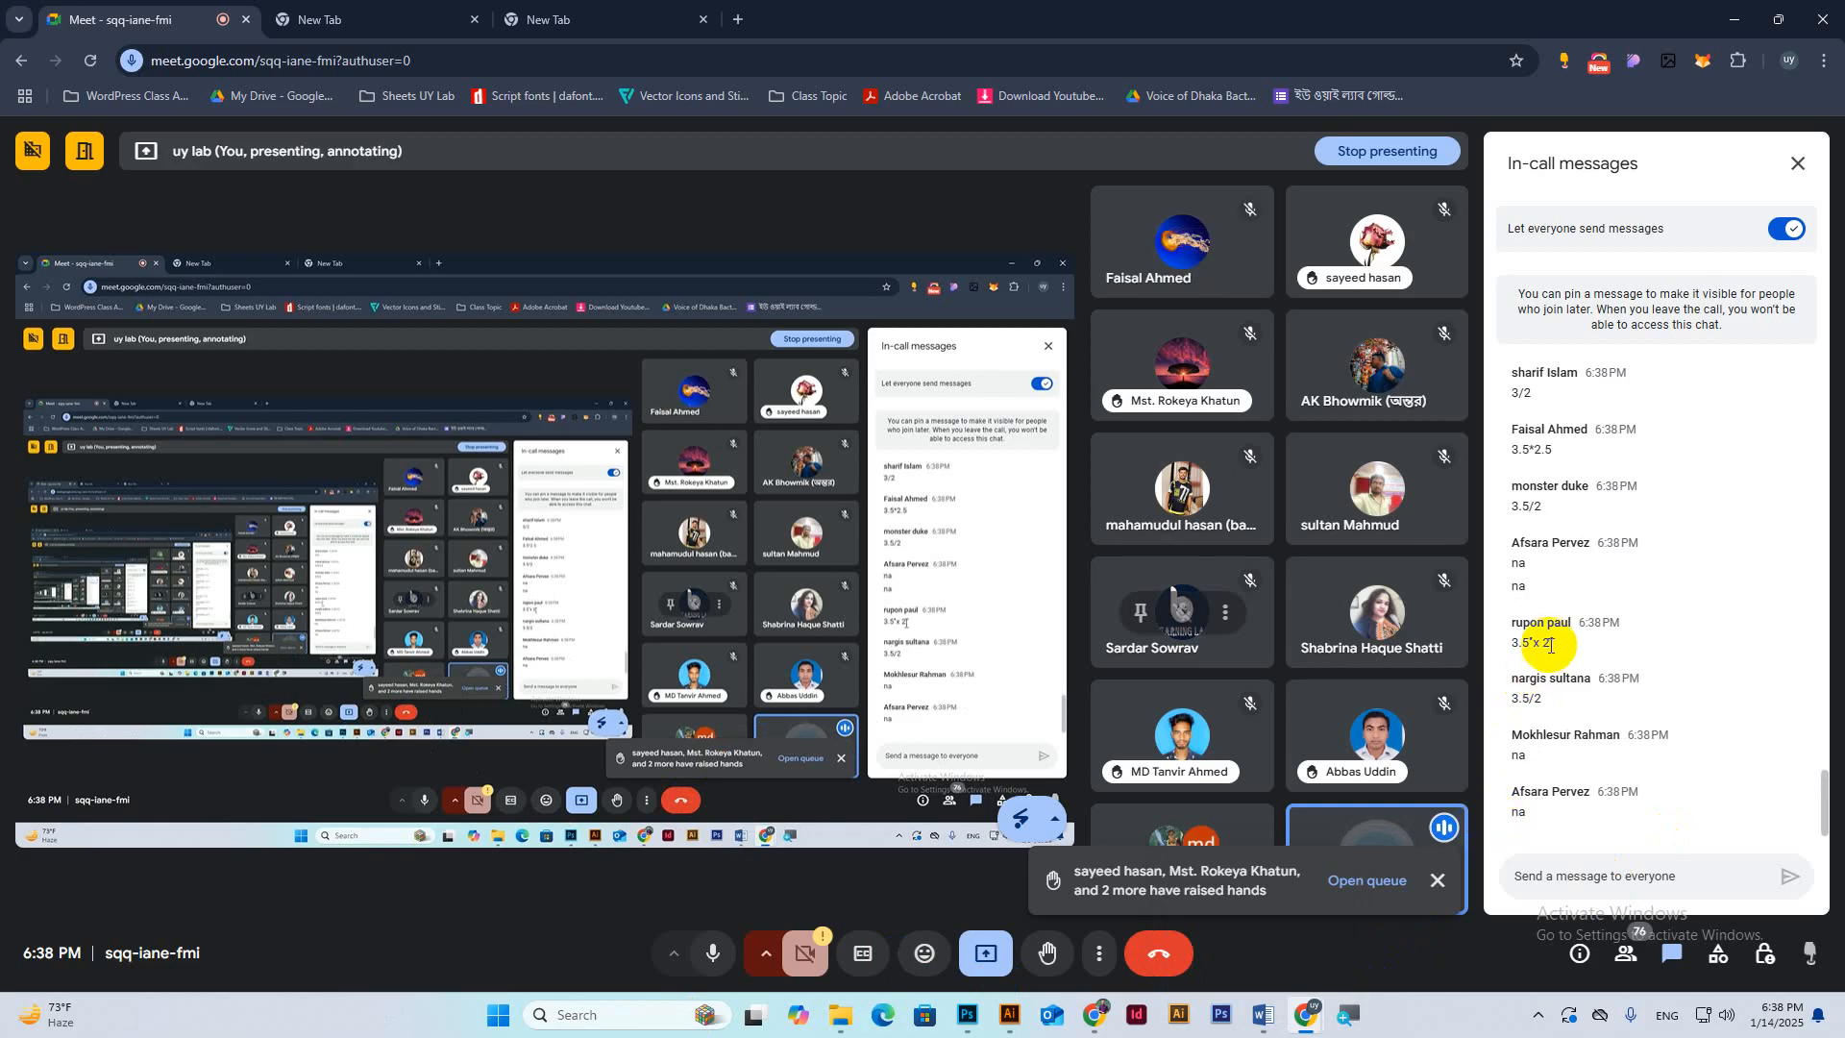
{"action": "left_click_drag", "start_coordinate": [1544, 699], "coordinate": [1504, 706]}
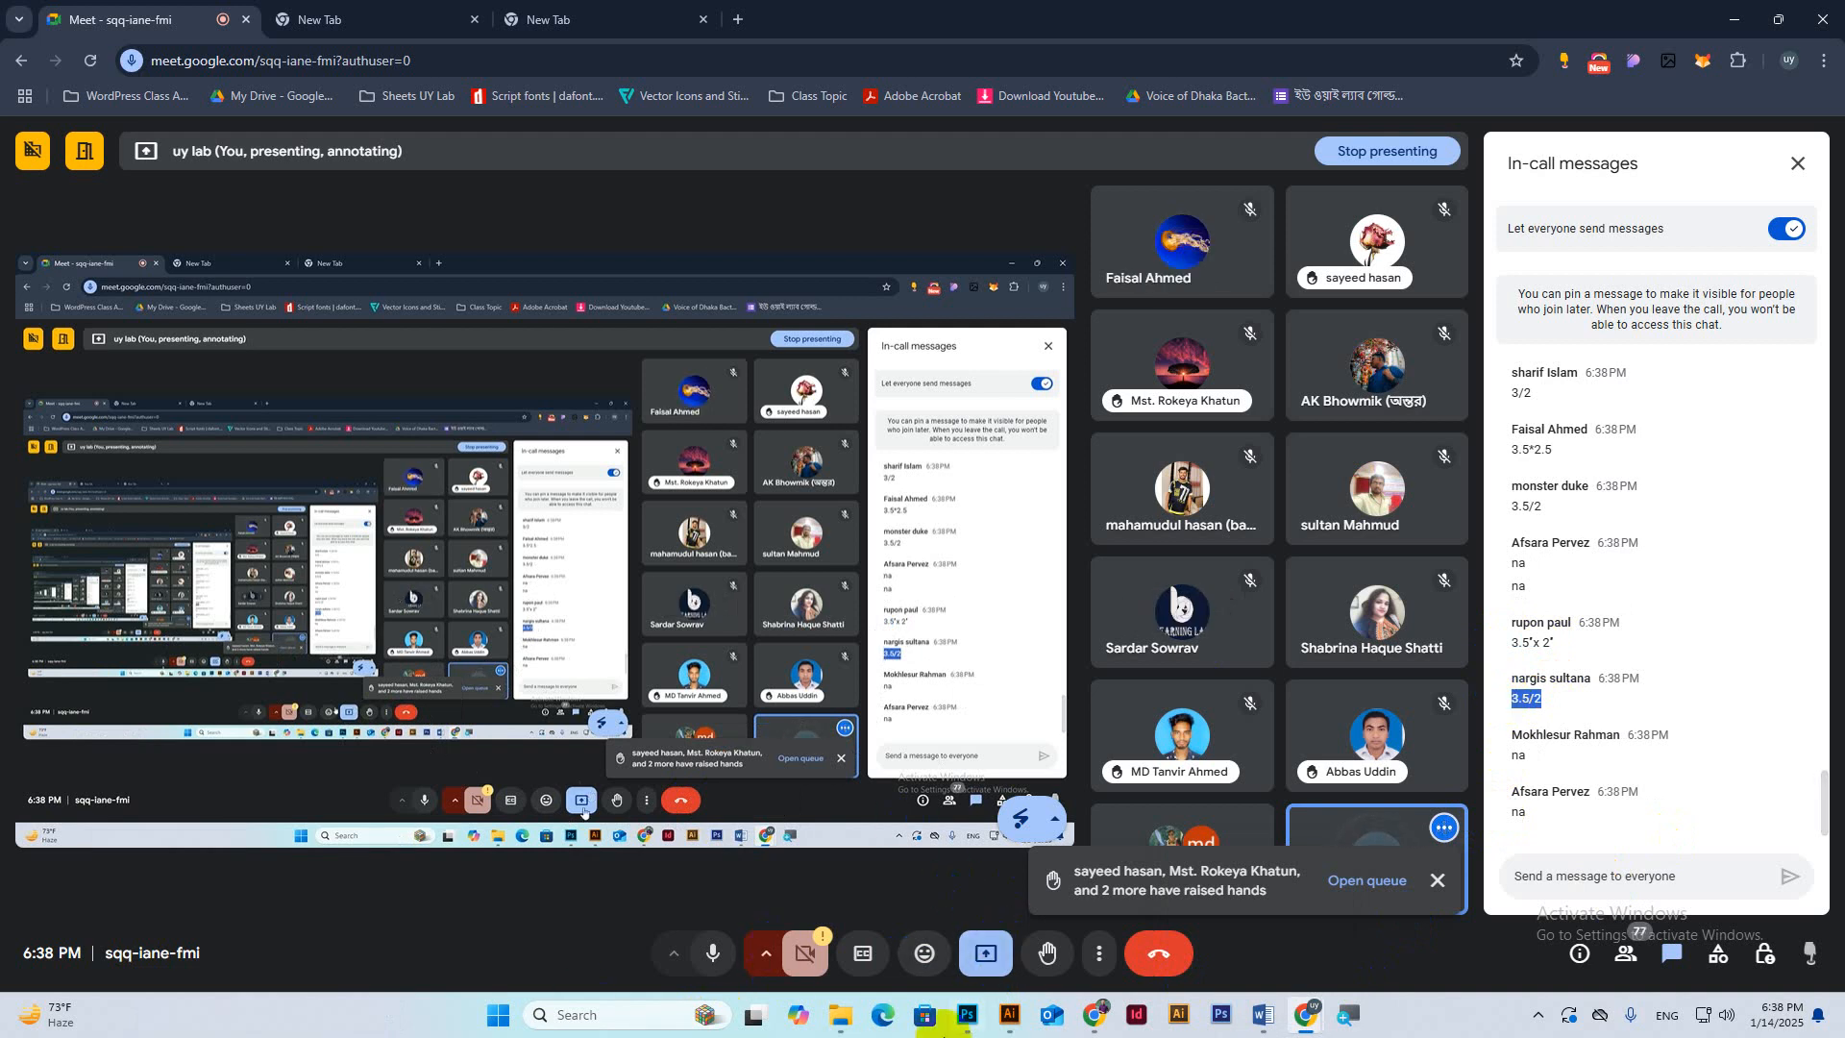
{"action": "left_click", "coordinate": [968, 1016]}
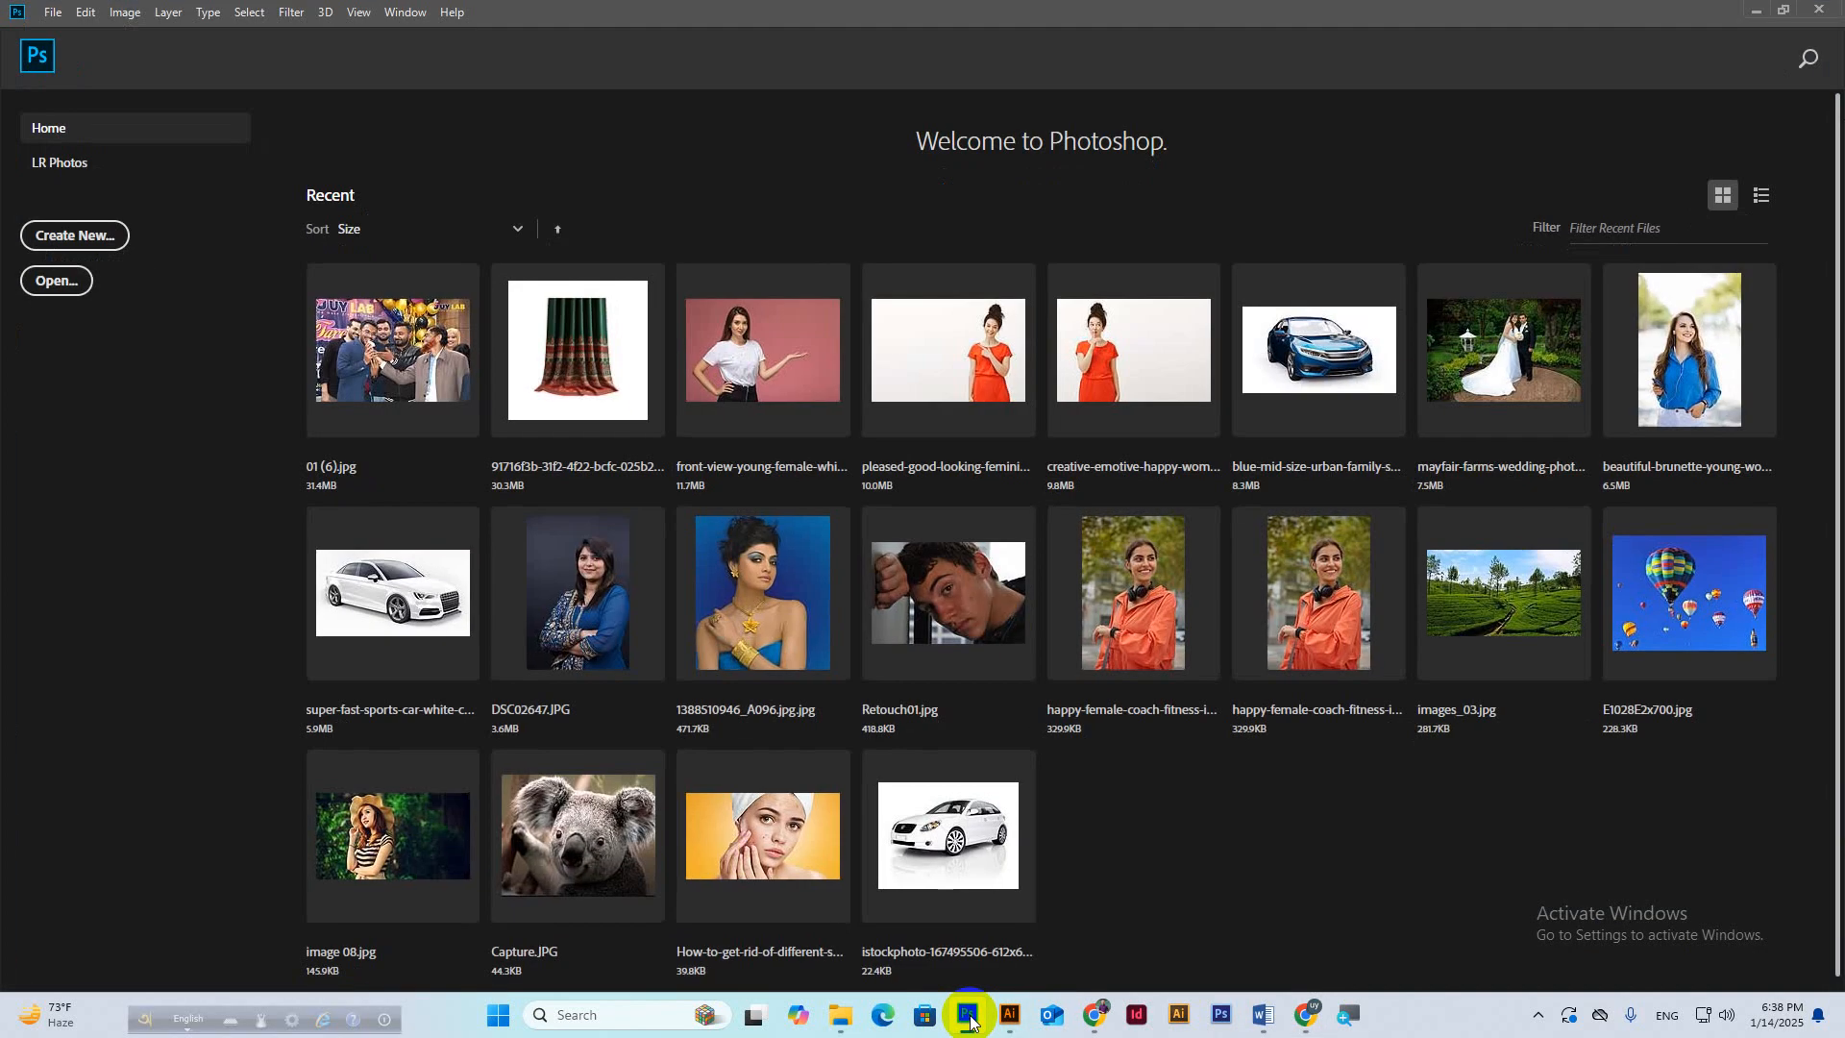
Start a new Photoshop document via File > New, then return to the Meet call.
{"action": "left_click", "coordinate": [42, 21]}
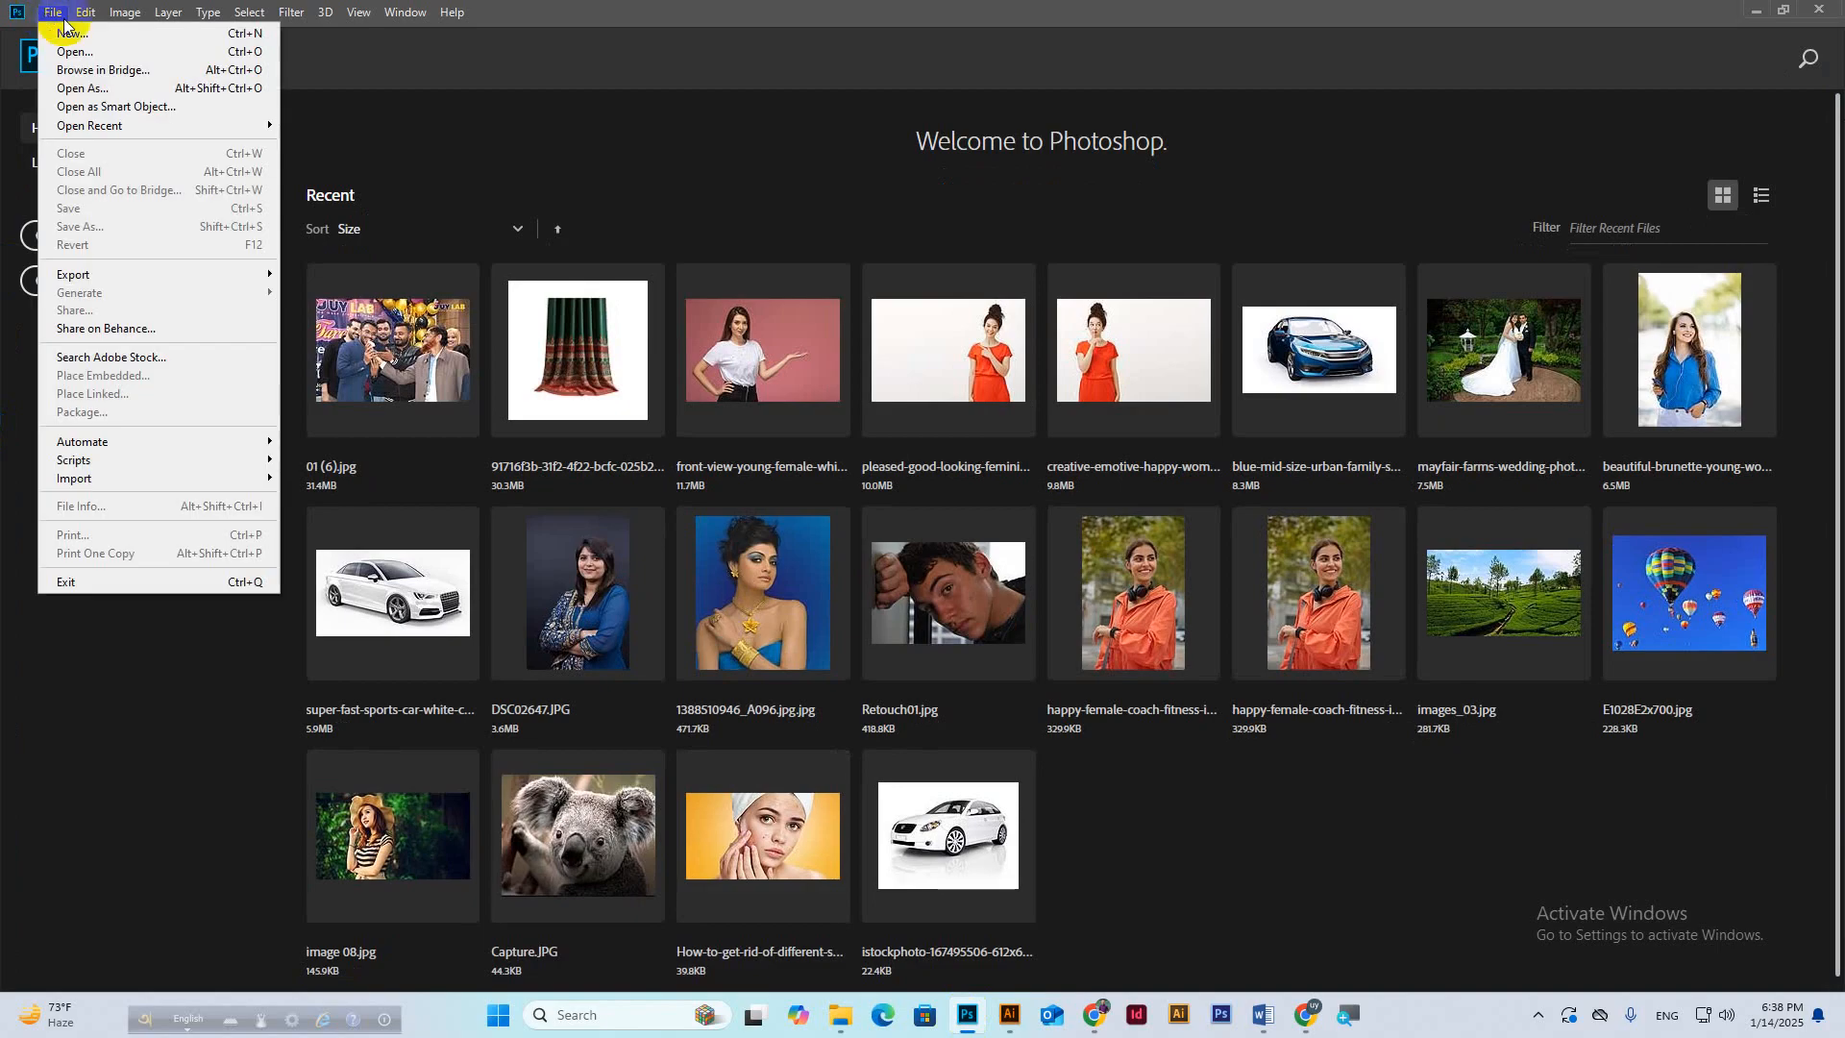
{"action": "left_click", "coordinate": [63, 33]}
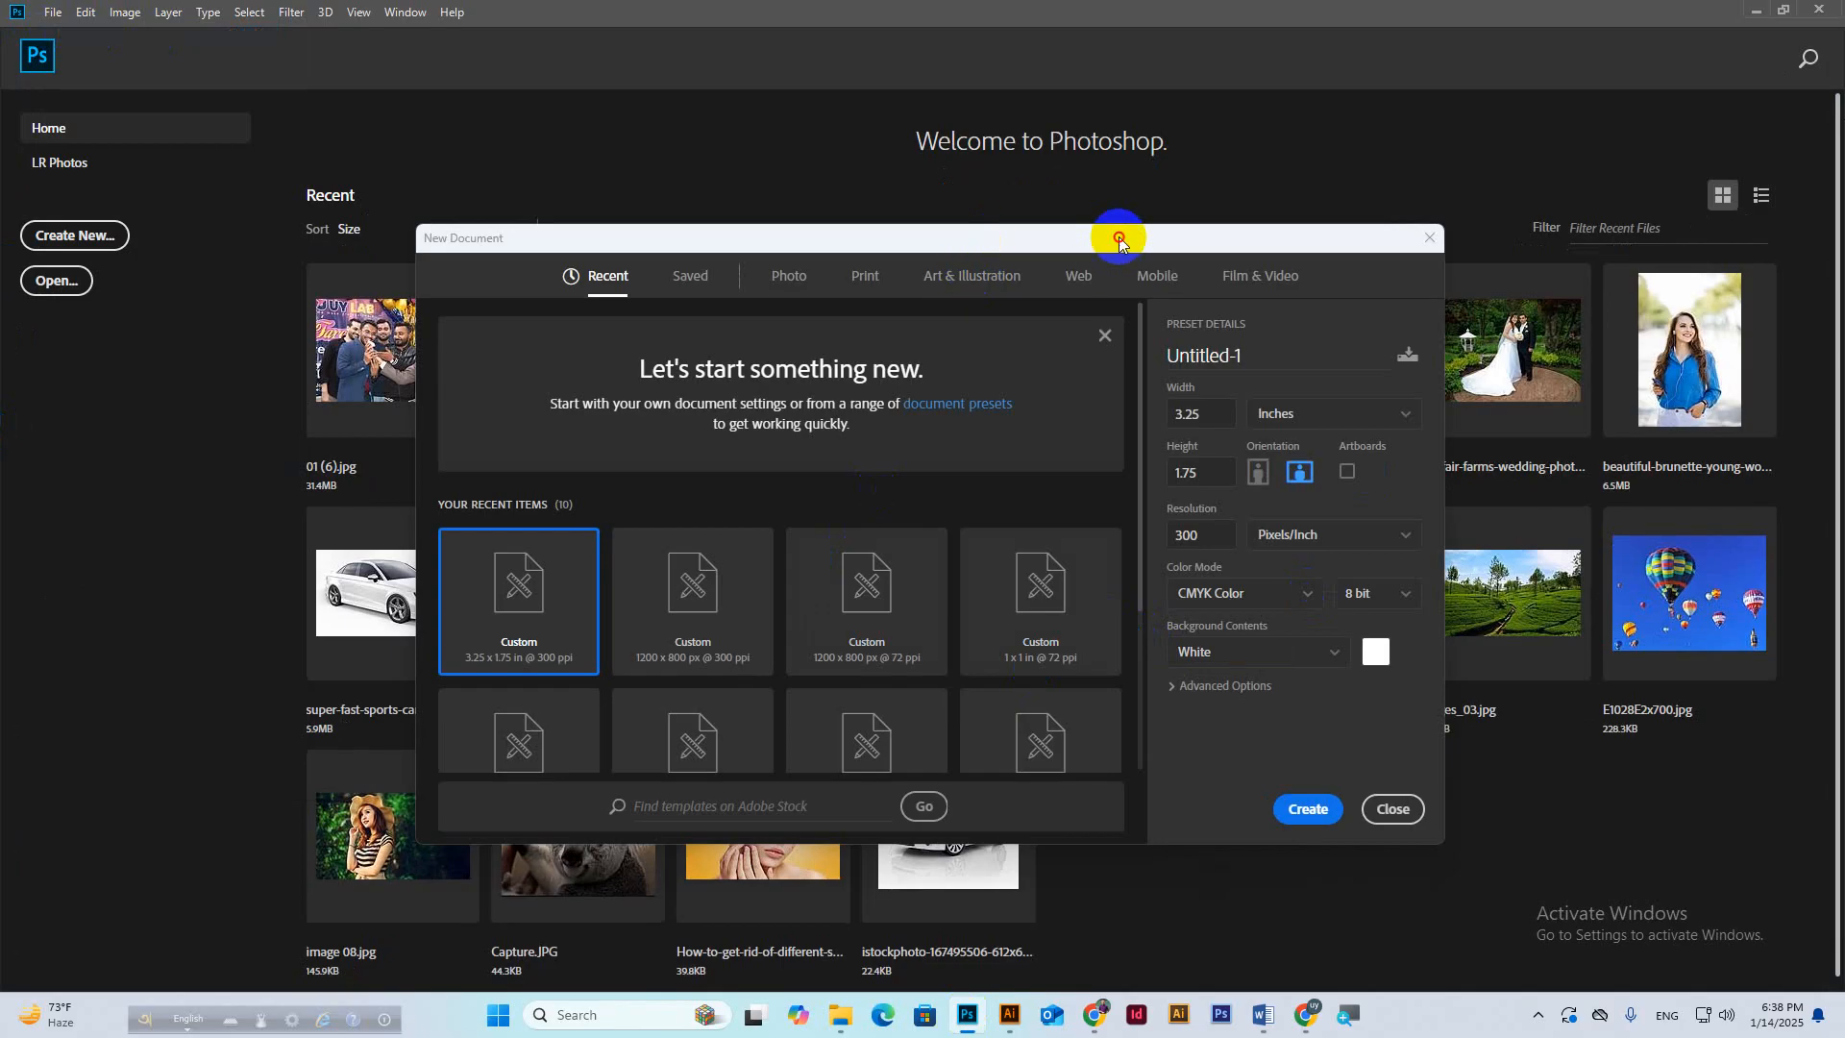
{"action": "left_click_drag", "start_coordinate": [1108, 238], "coordinate": [1082, 241]}
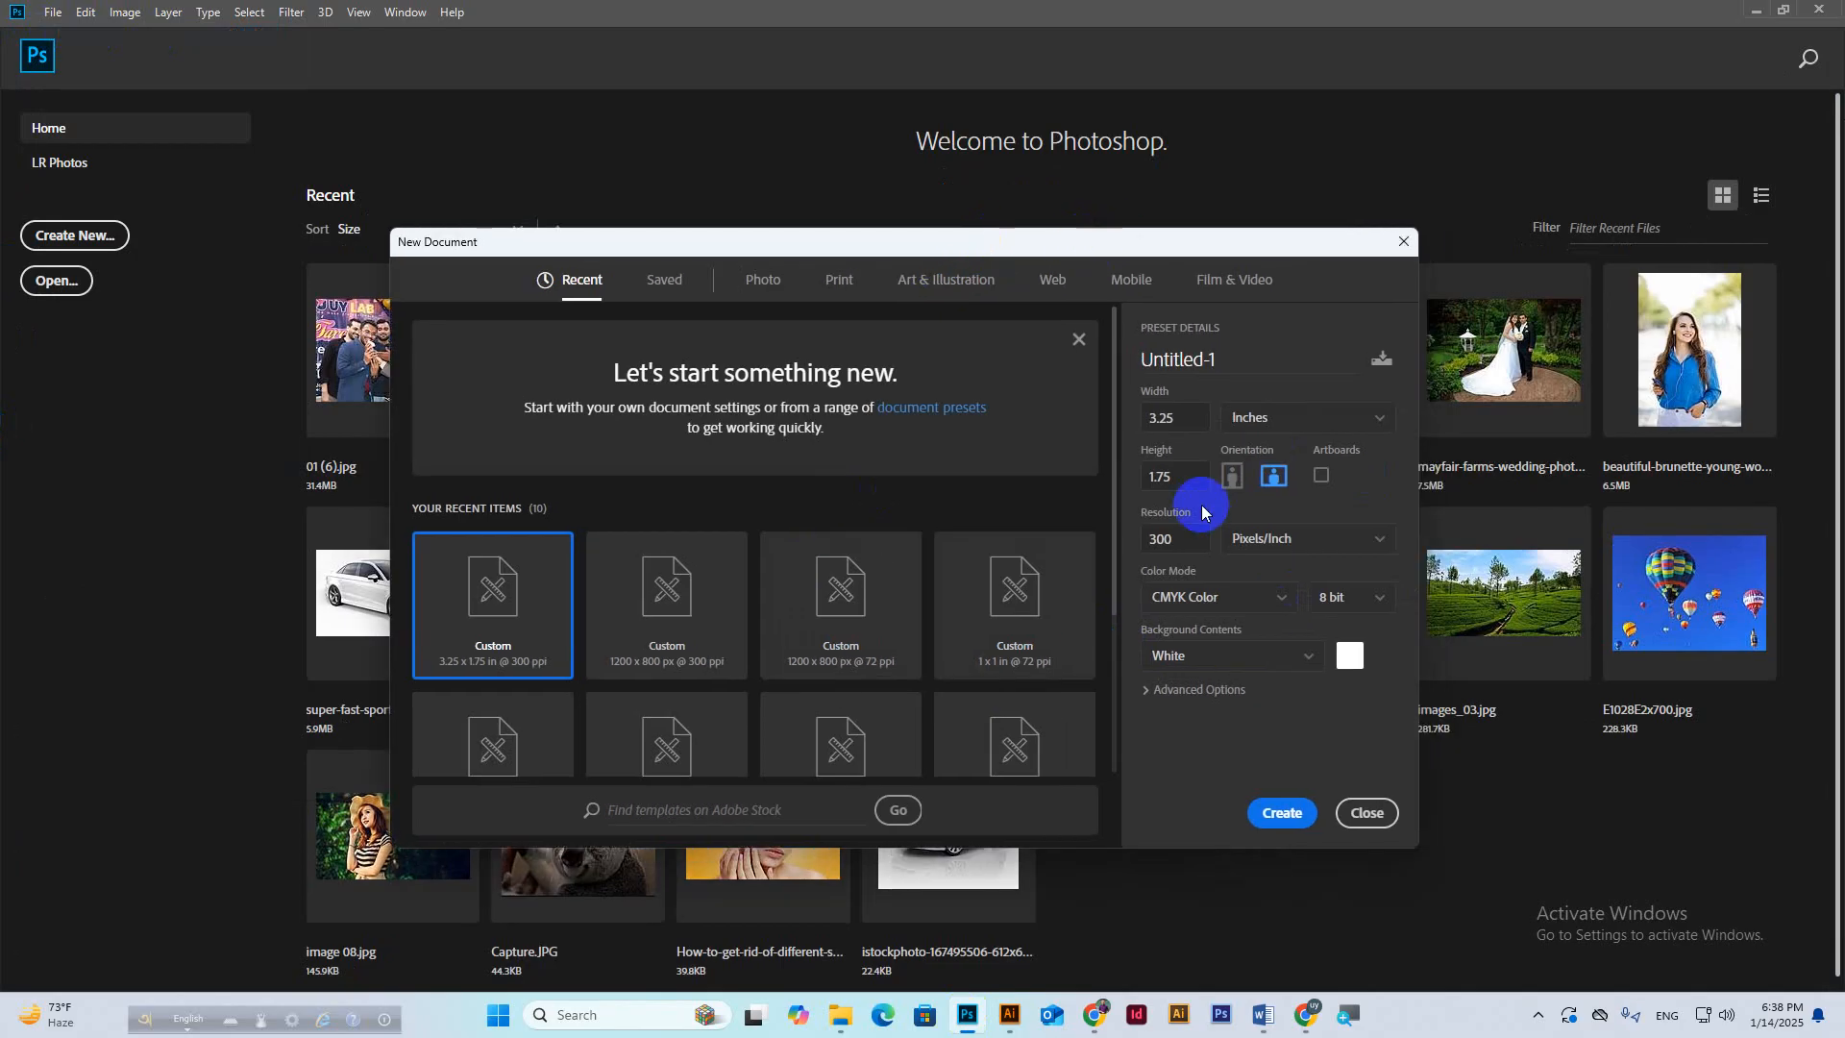
{"action": "left_click", "coordinate": [1254, 939]}
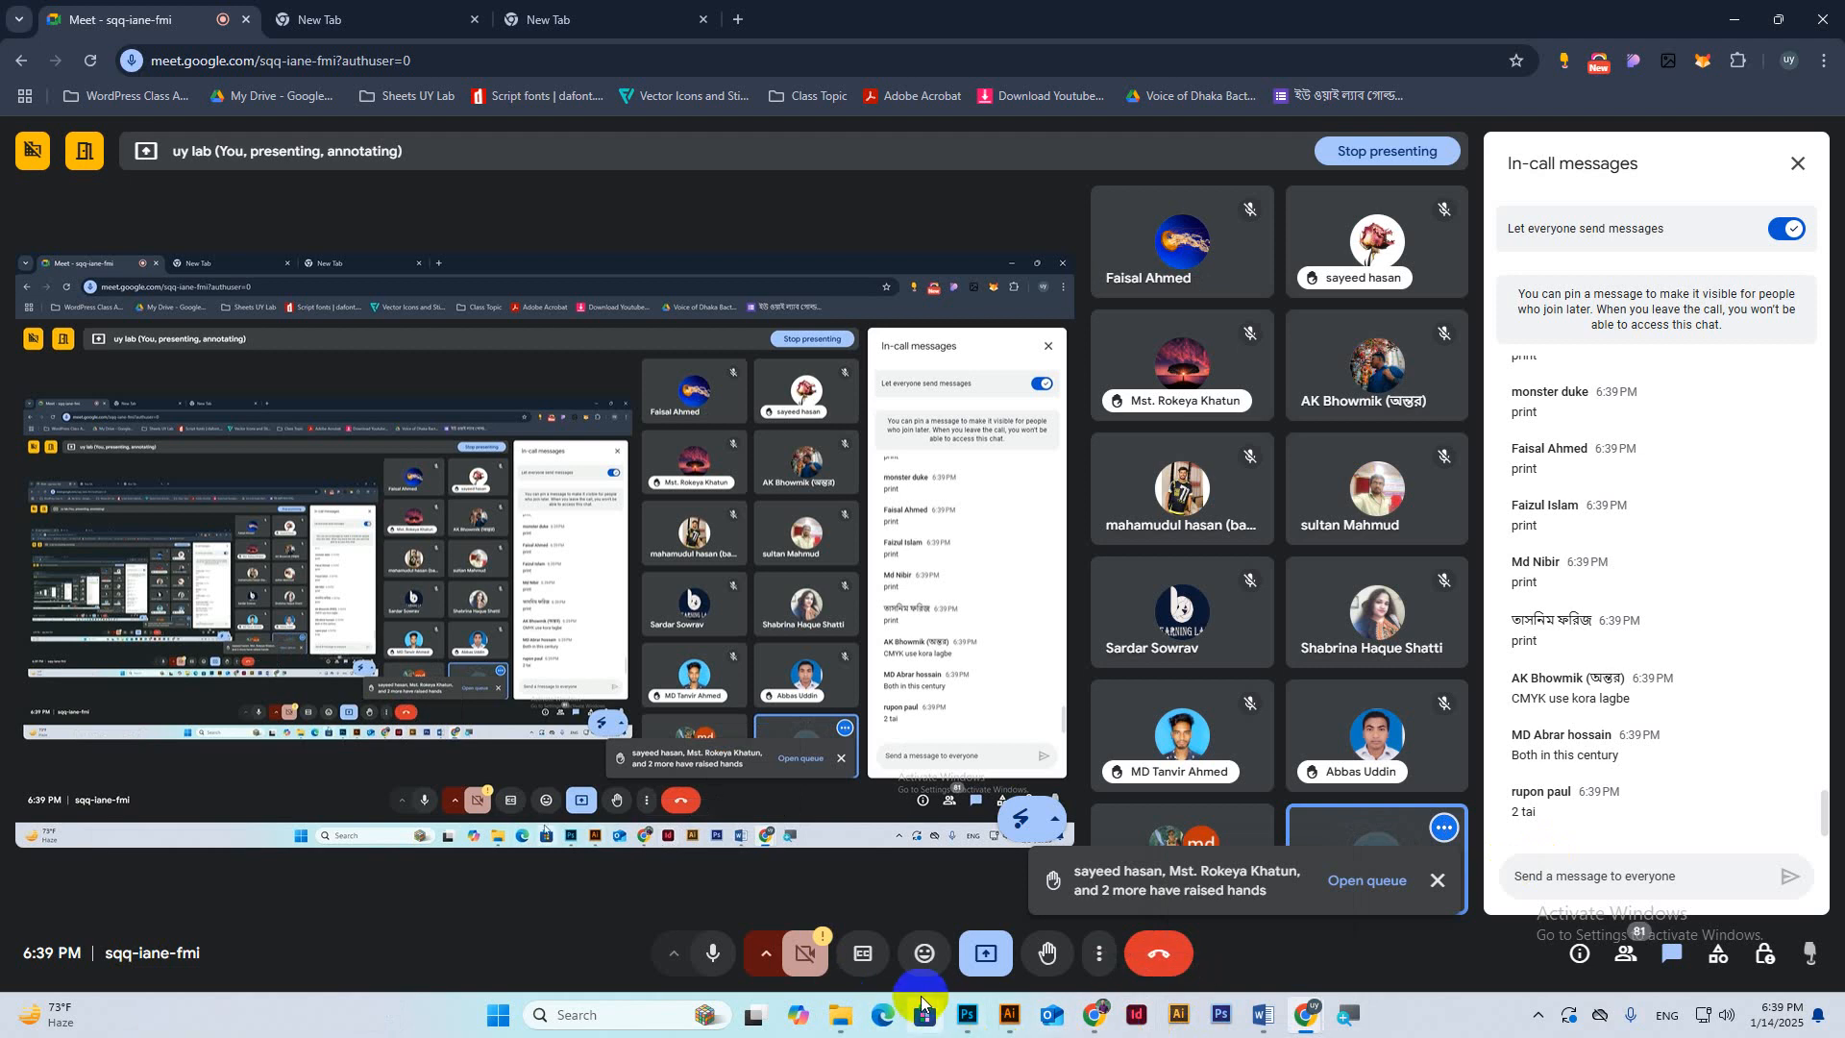
Set the new document to 3.5 × 2 inches, check the 300 resolution, then revisit Meet.
{"action": "left_click", "coordinate": [968, 1015]}
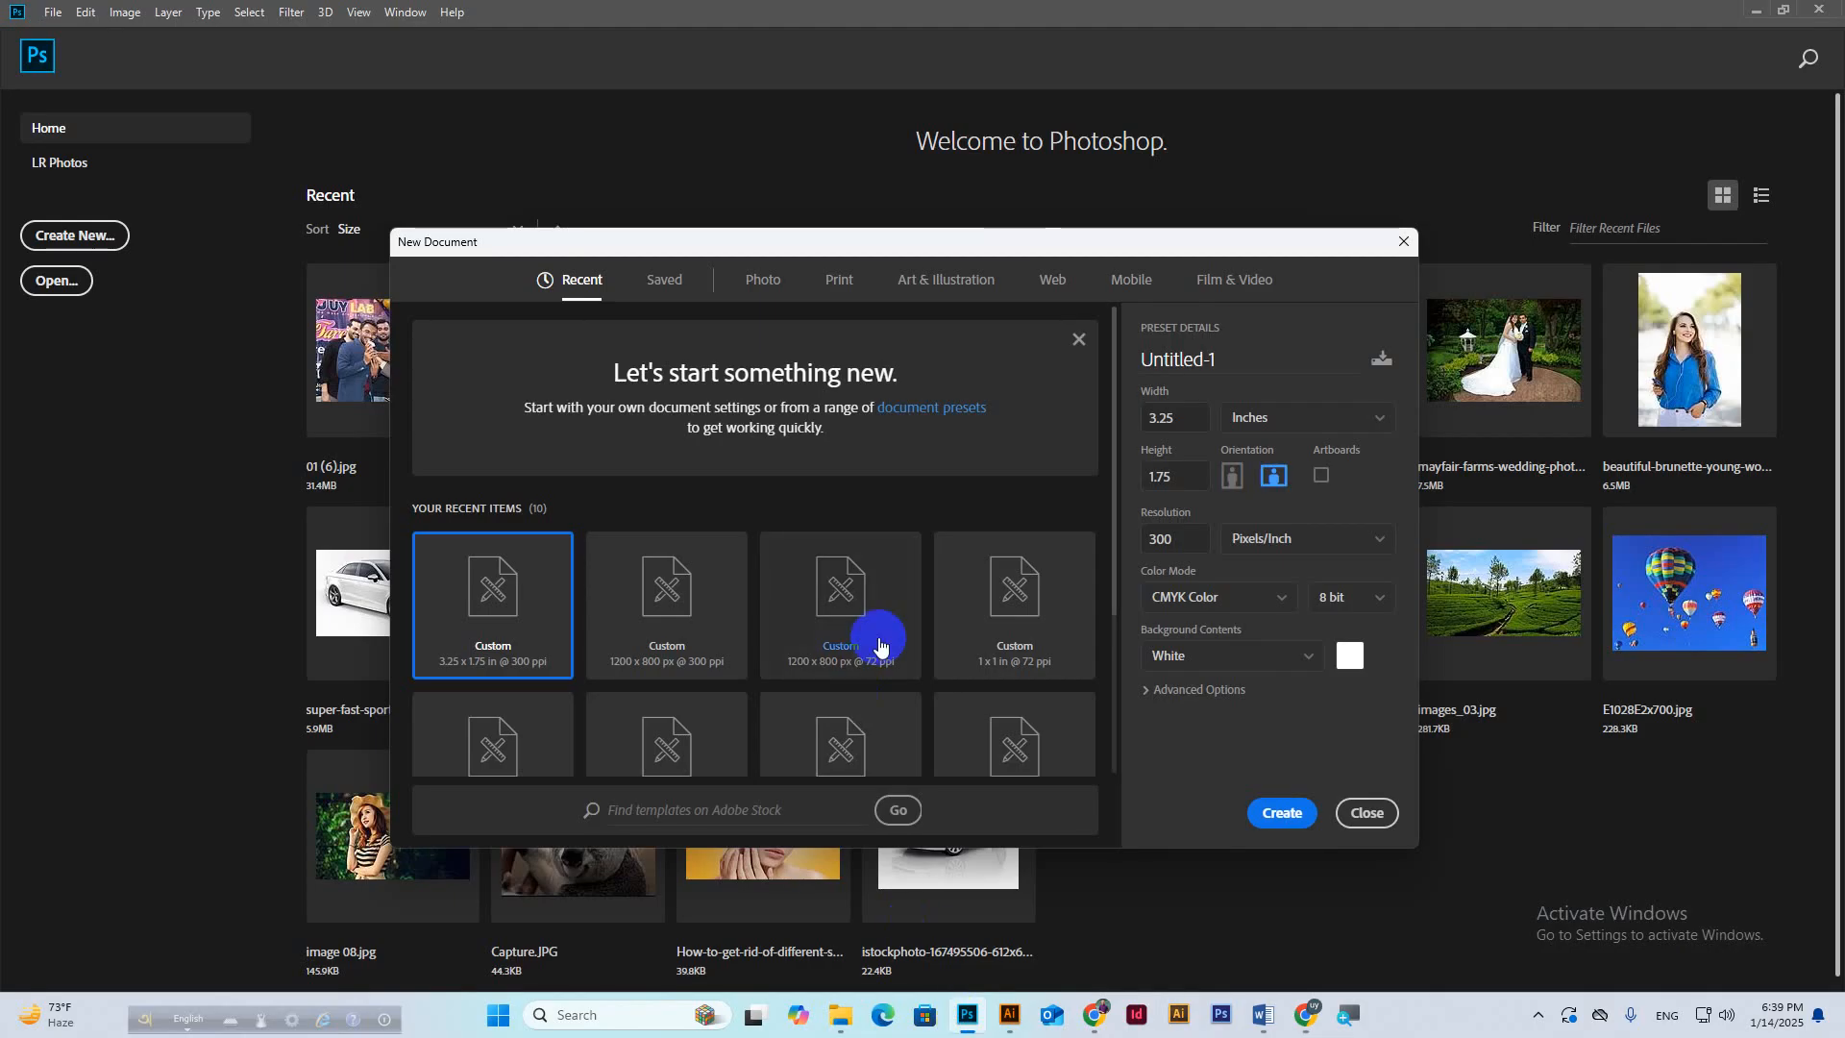
{"action": "left_click", "coordinate": [1168, 417]}
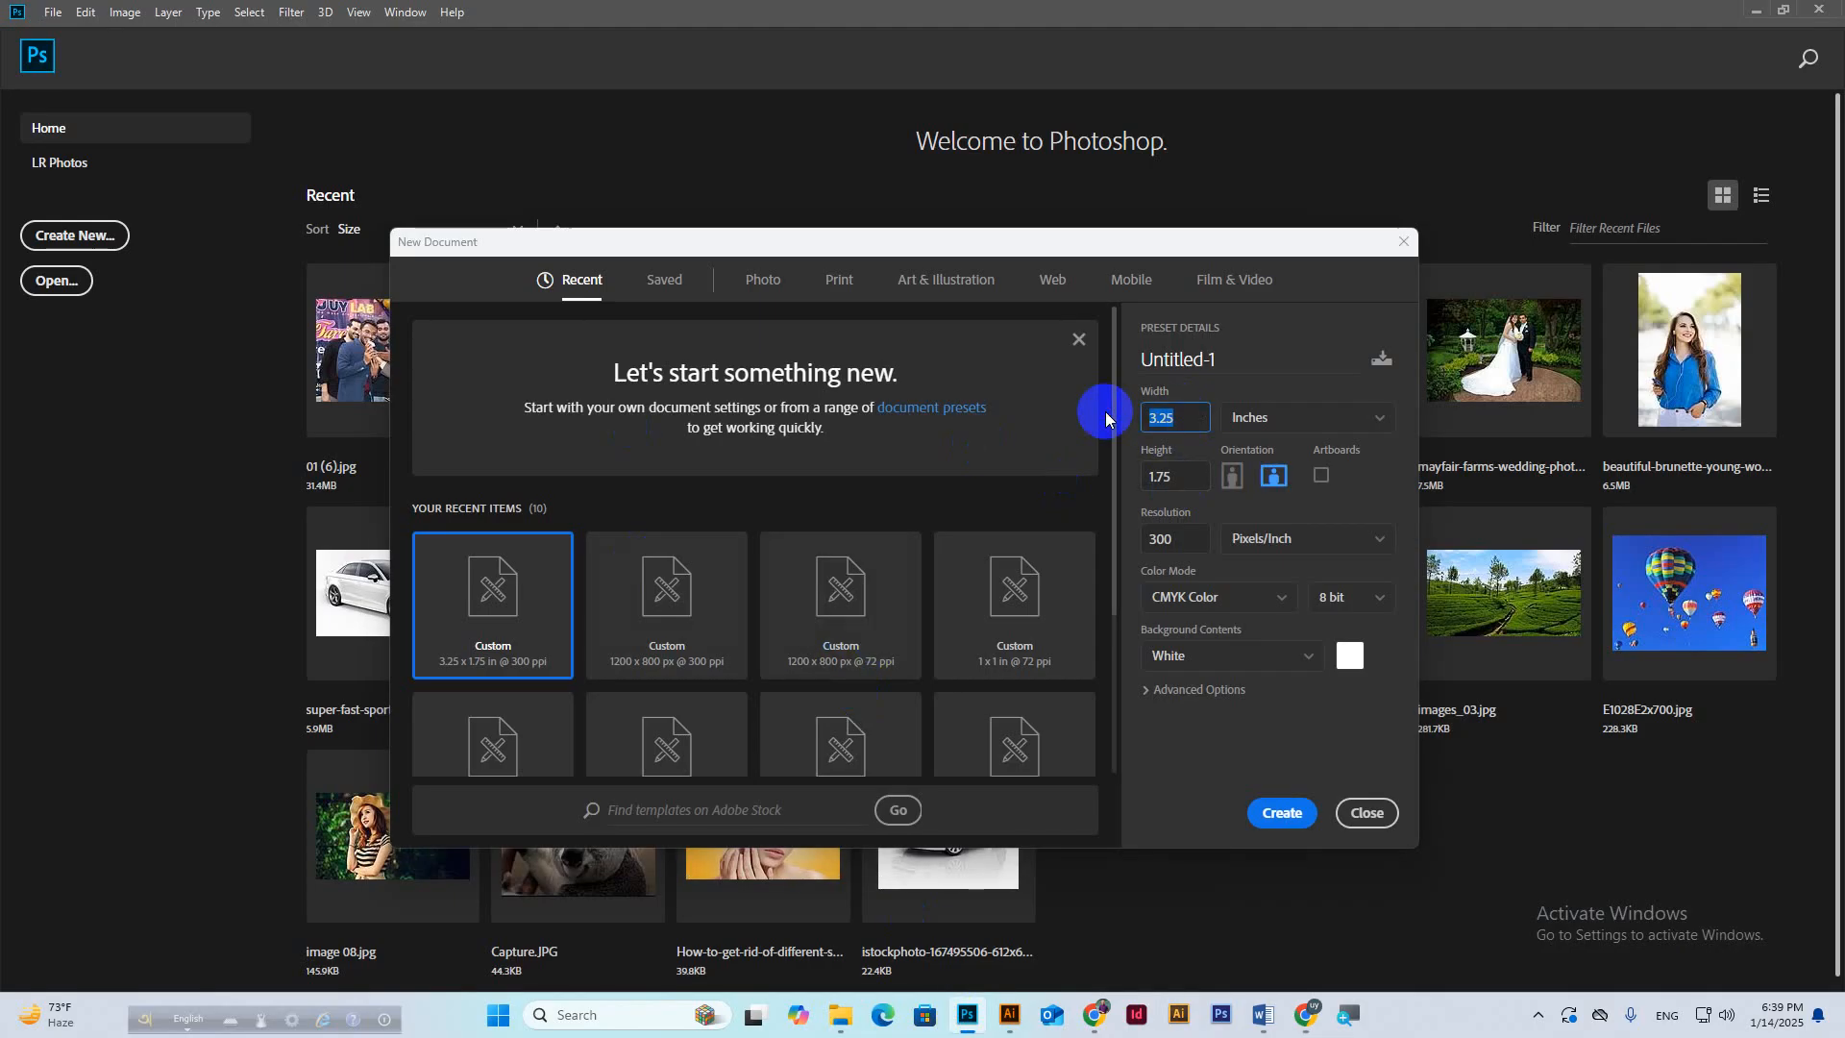
{"action": "left_click", "coordinate": [1166, 476]}
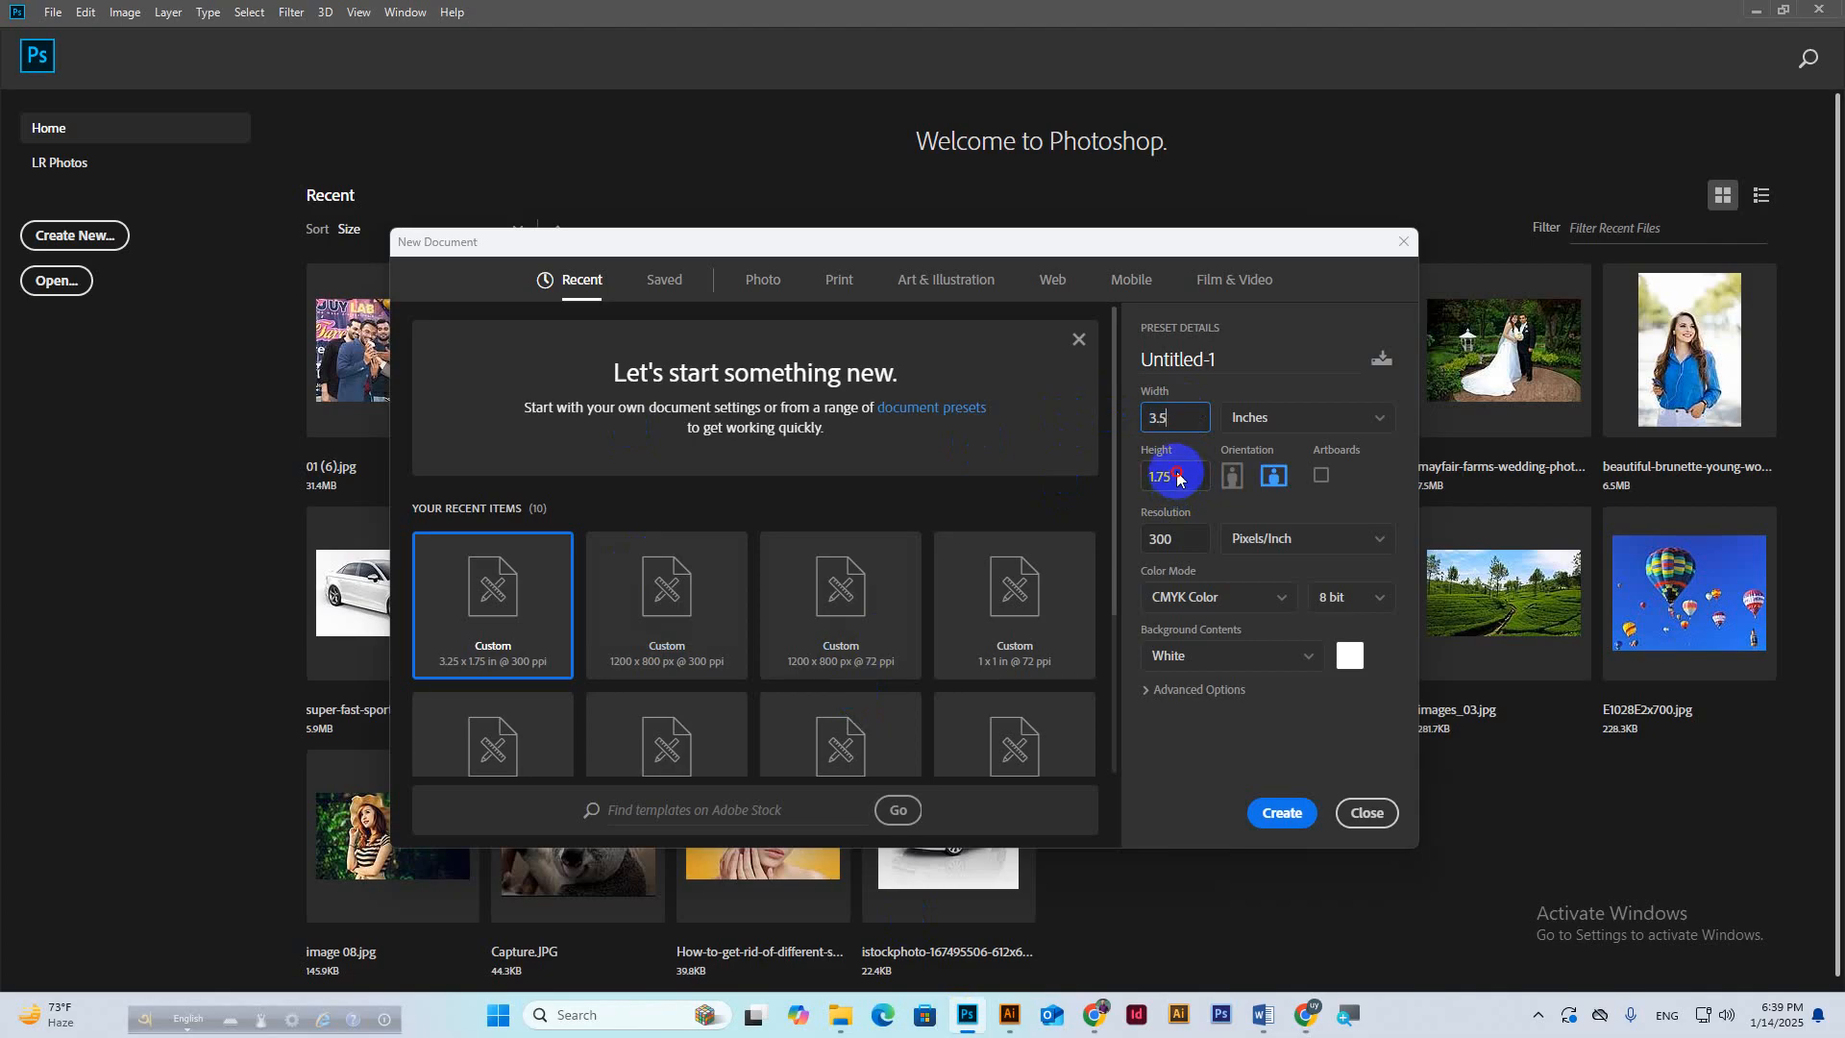
{"action": "type", "text": "2"}
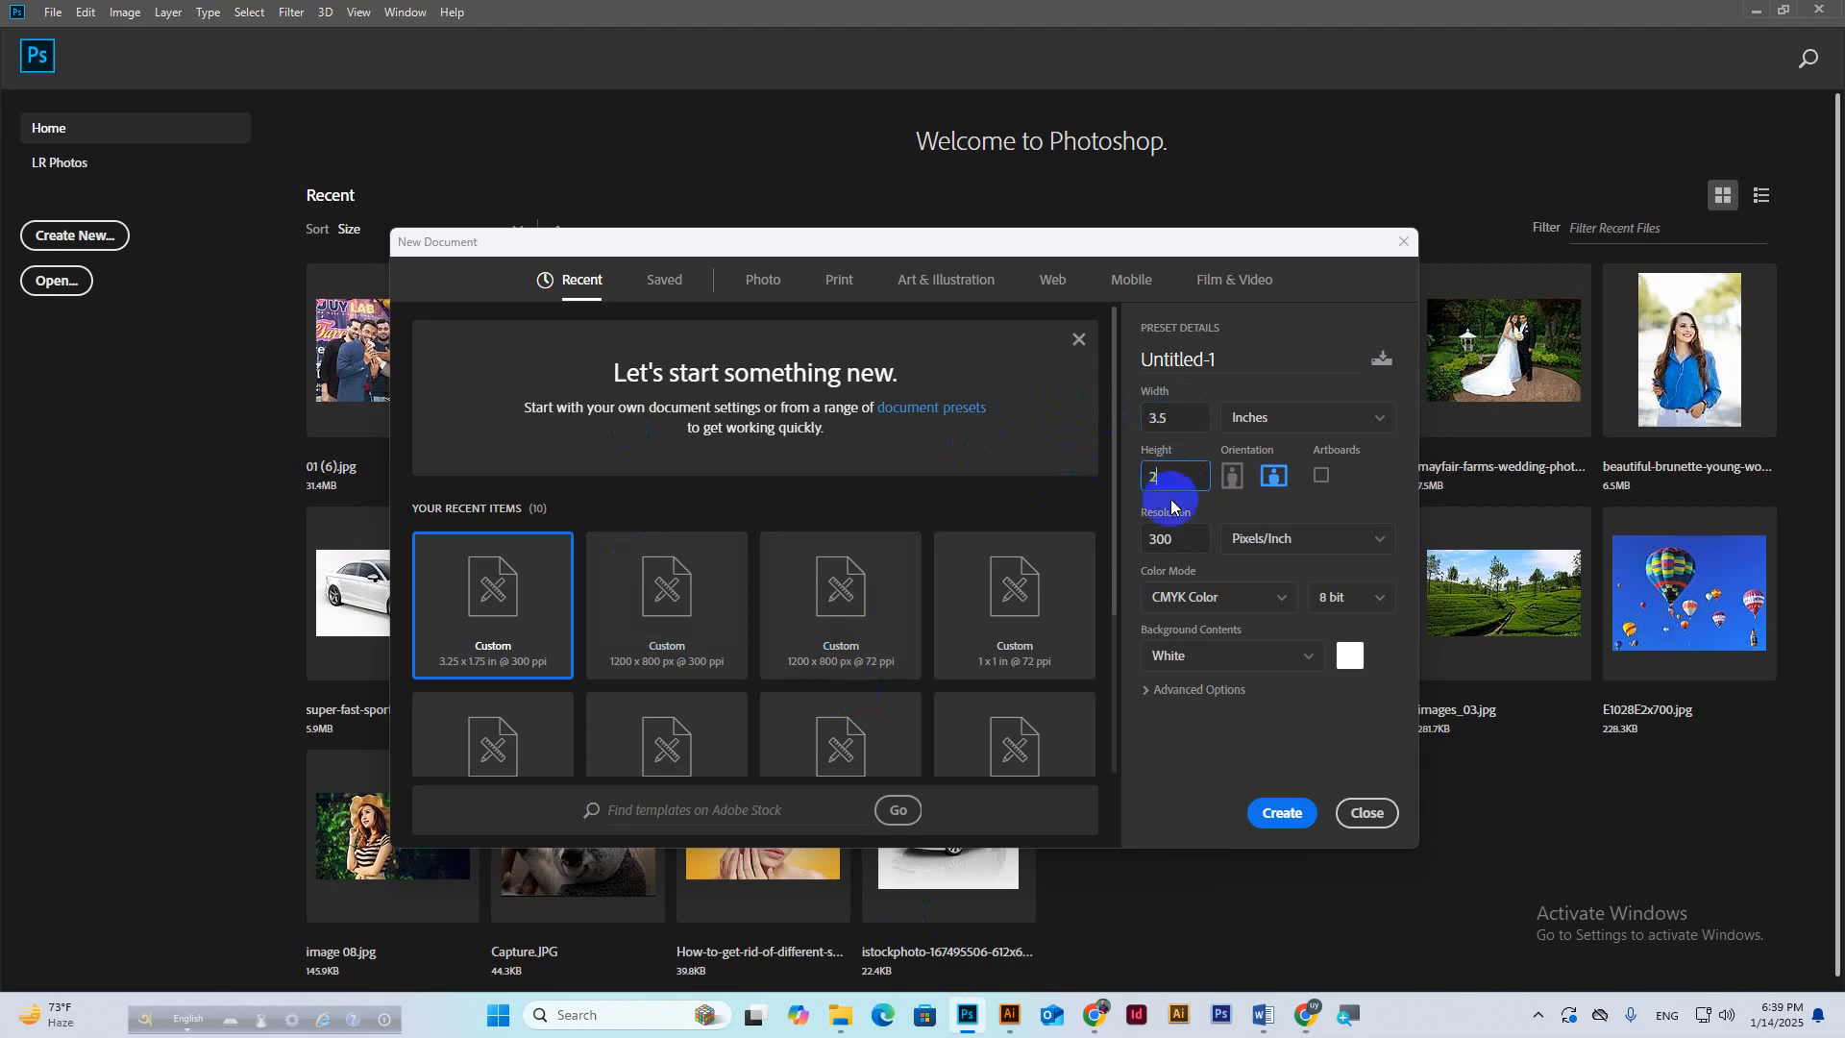
{"action": "left_click", "coordinate": [1174, 538]}
{"action": "left_click", "coordinate": [1159, 538]}
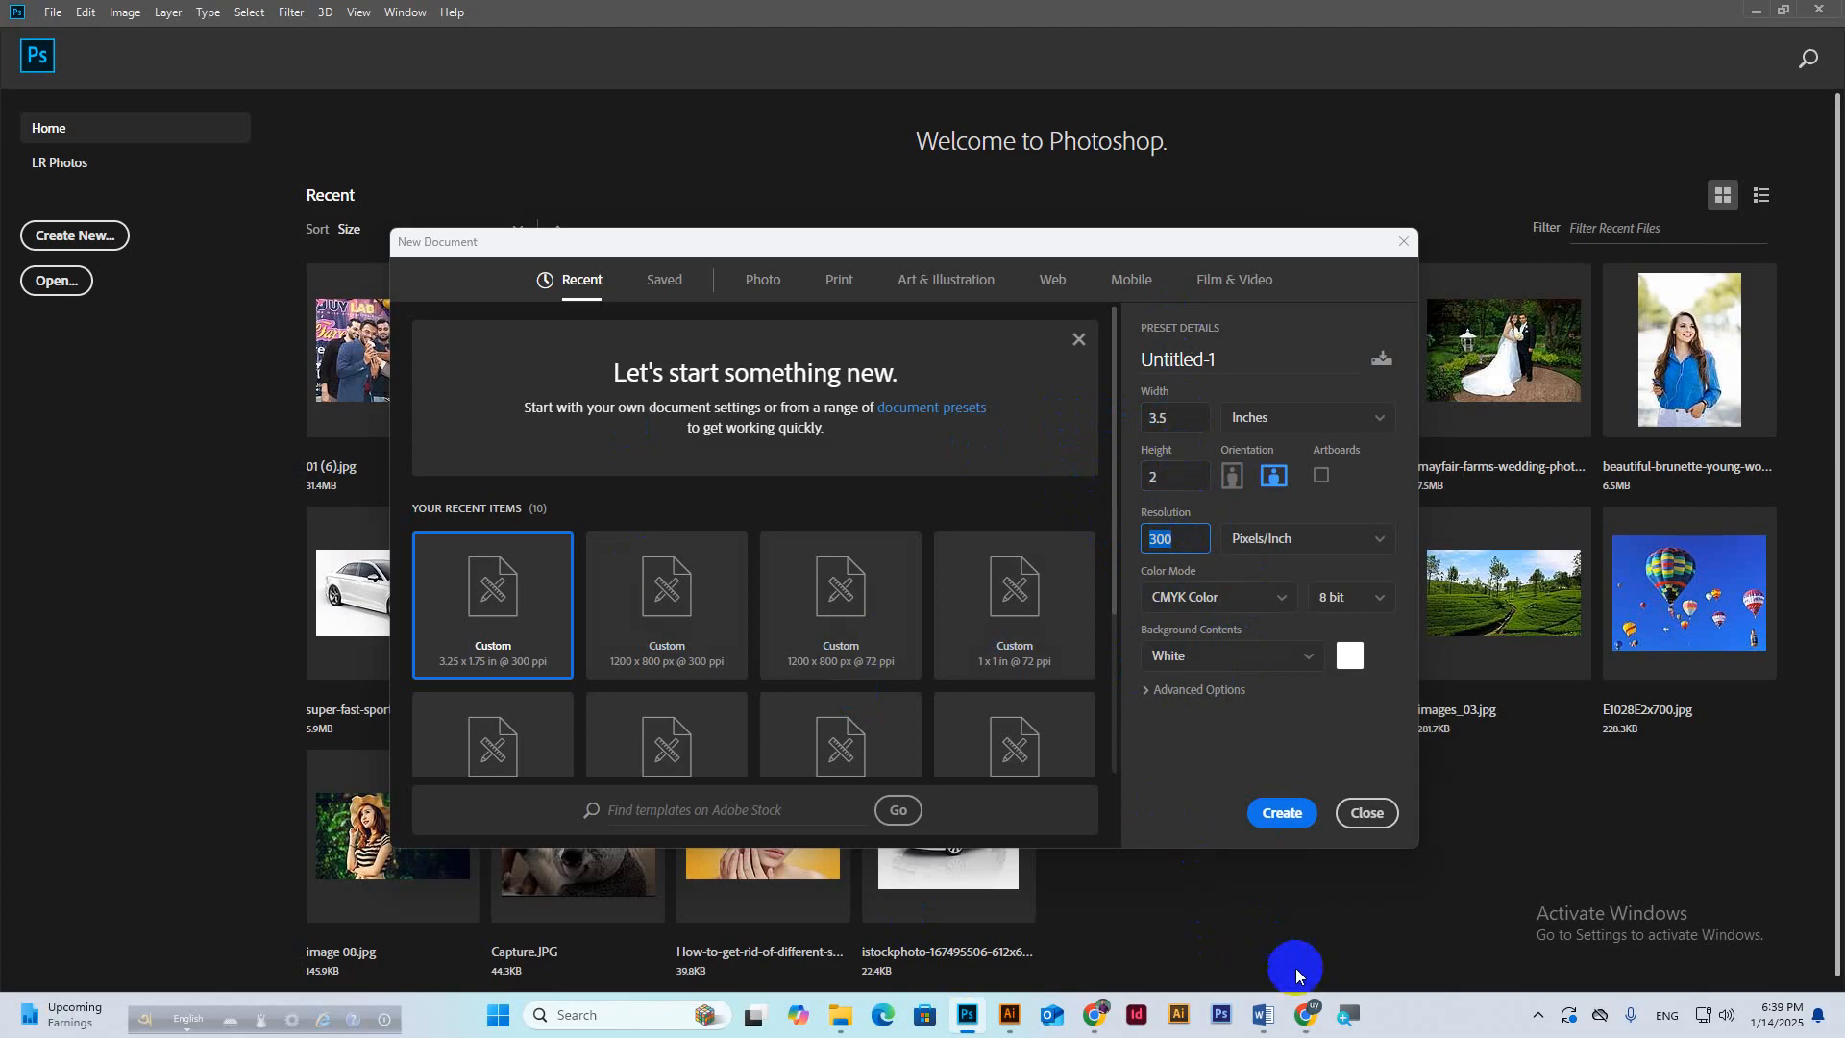
{"action": "mouse_move", "coordinate": [1309, 1014]}
{"action": "left_click", "coordinate": [1223, 882]}
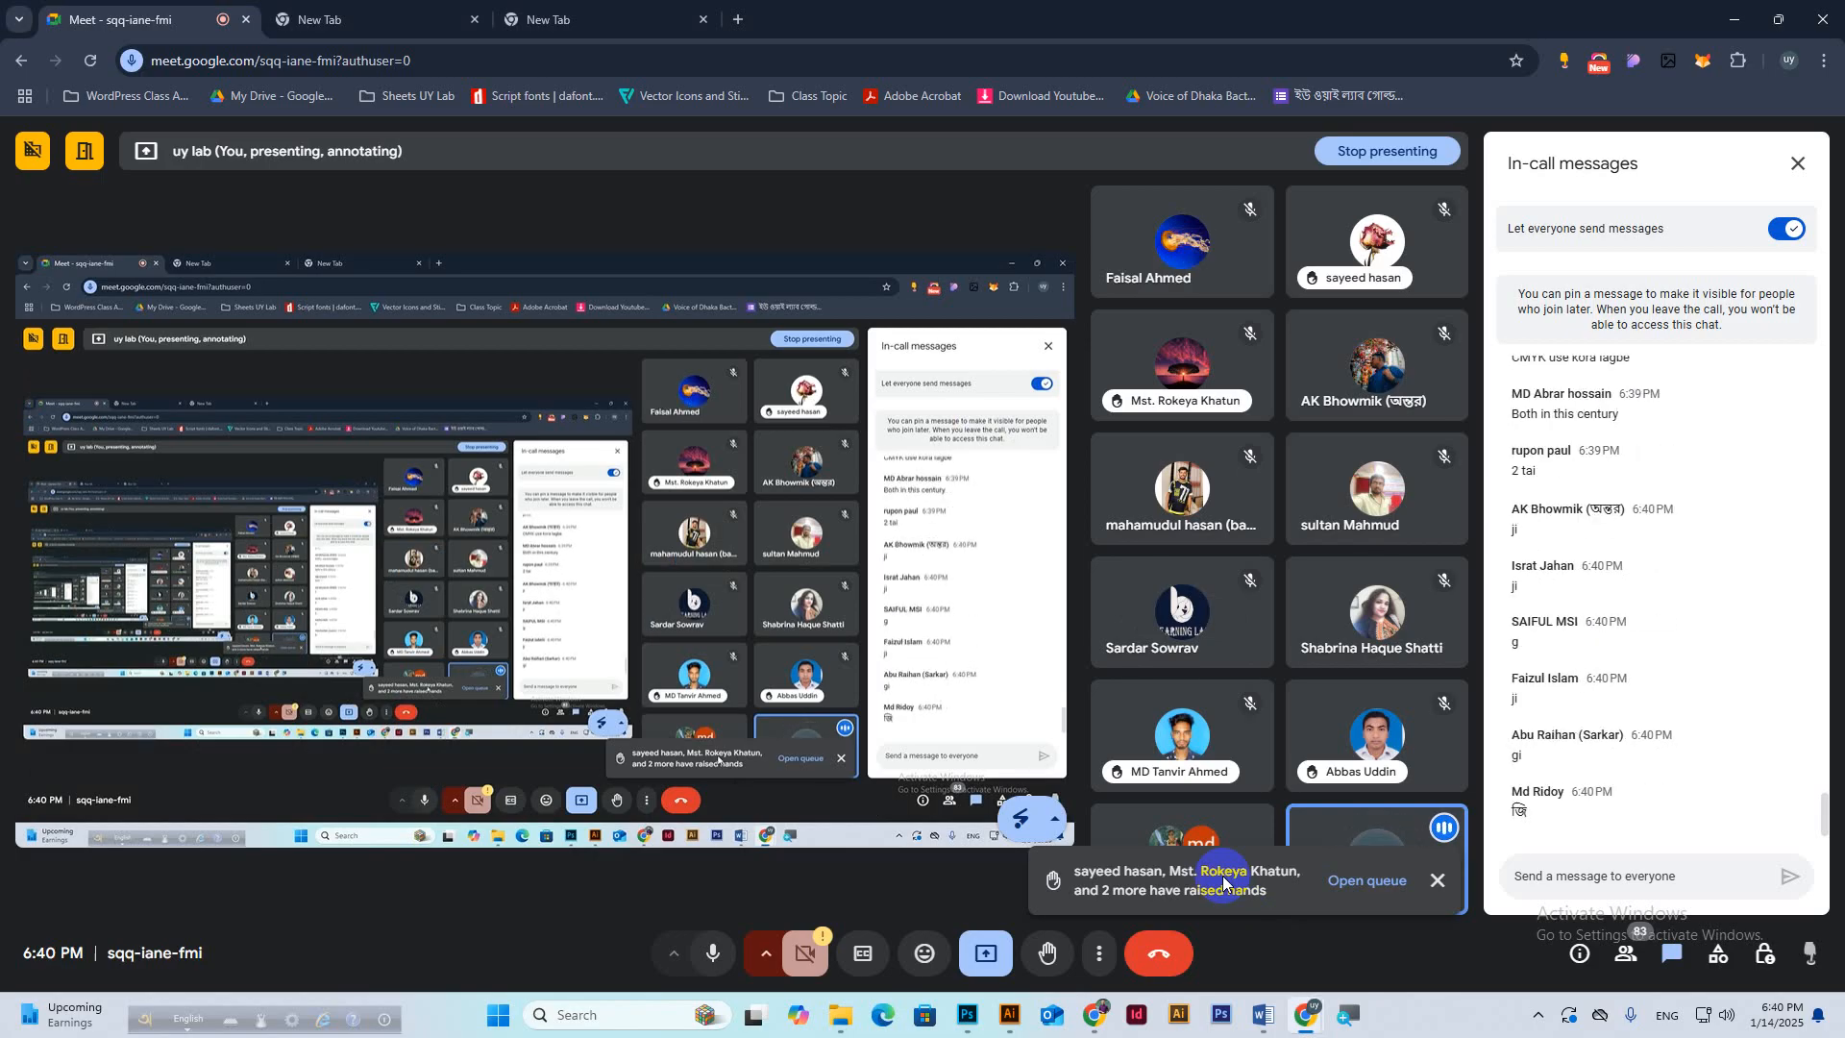
Recheck the 3.5-inch width value, then go back to the Meet chat.
{"action": "left_click", "coordinate": [968, 1015]}
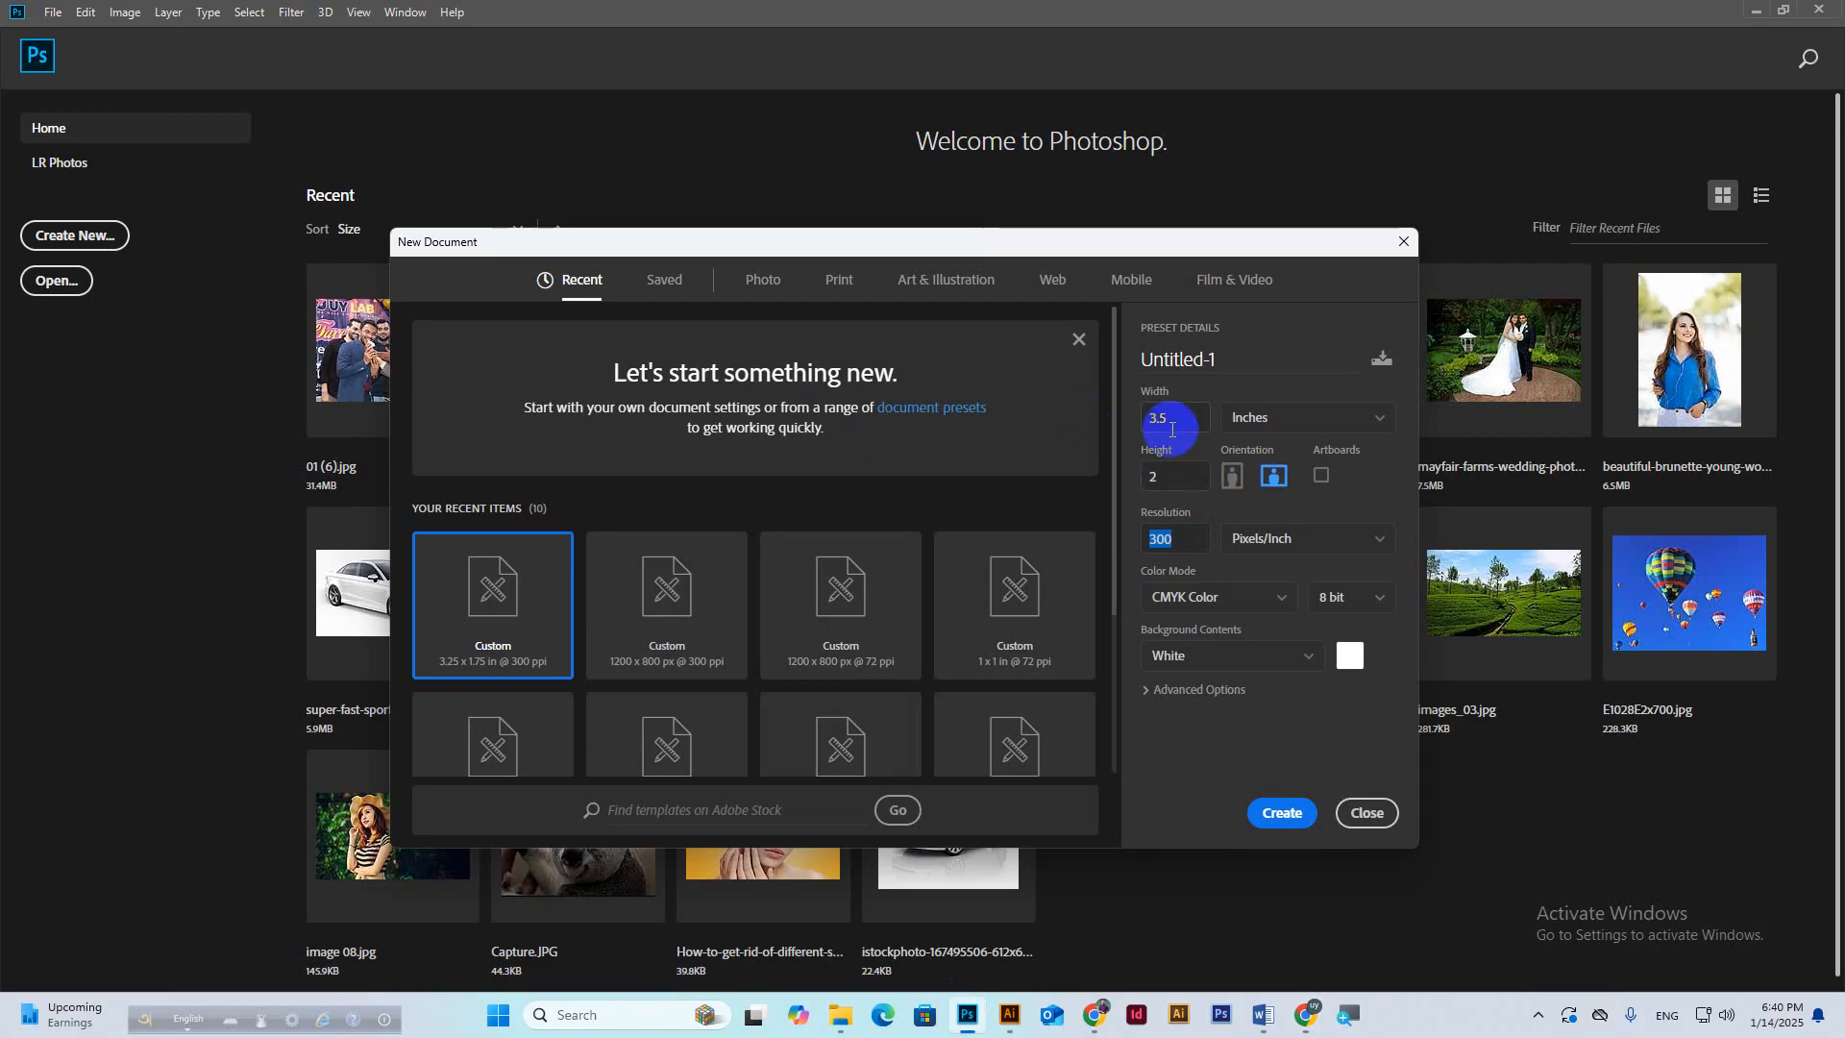
{"action": "left_click", "coordinate": [1171, 430]}
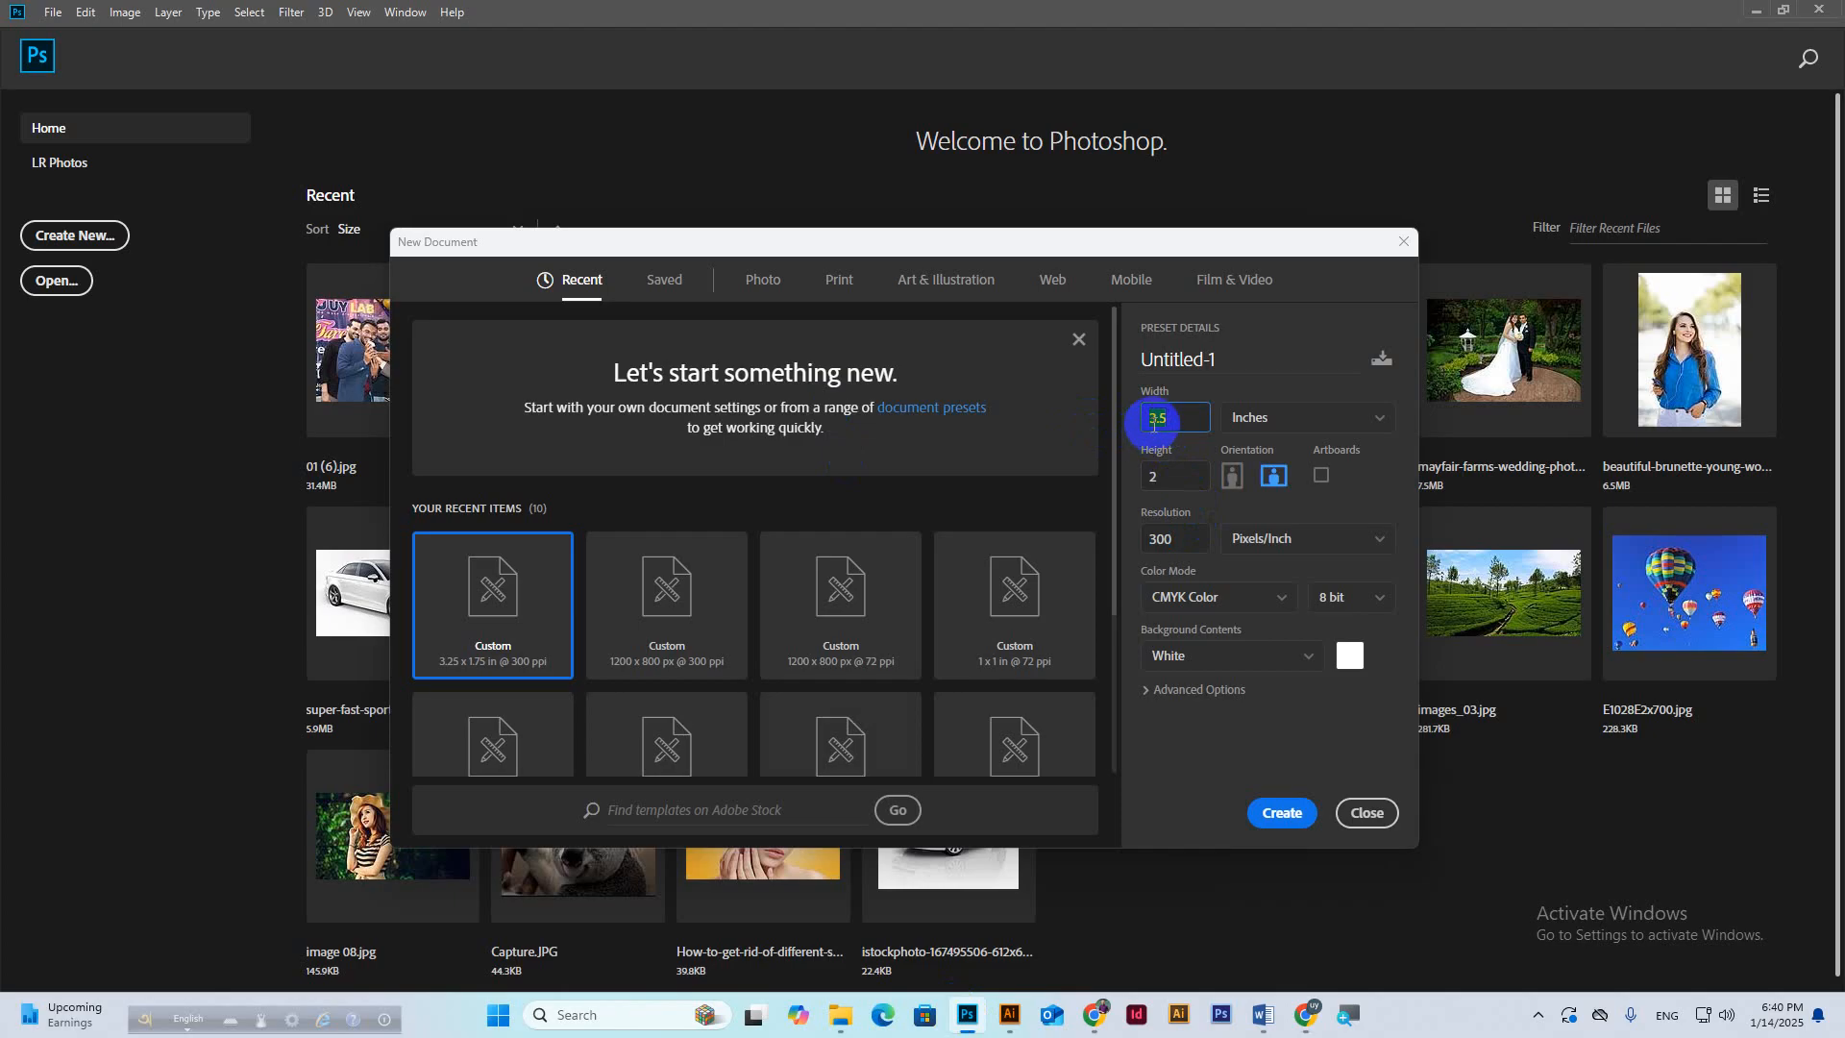
{"action": "left_click_drag", "start_coordinate": [1154, 424], "coordinate": [1183, 430]}
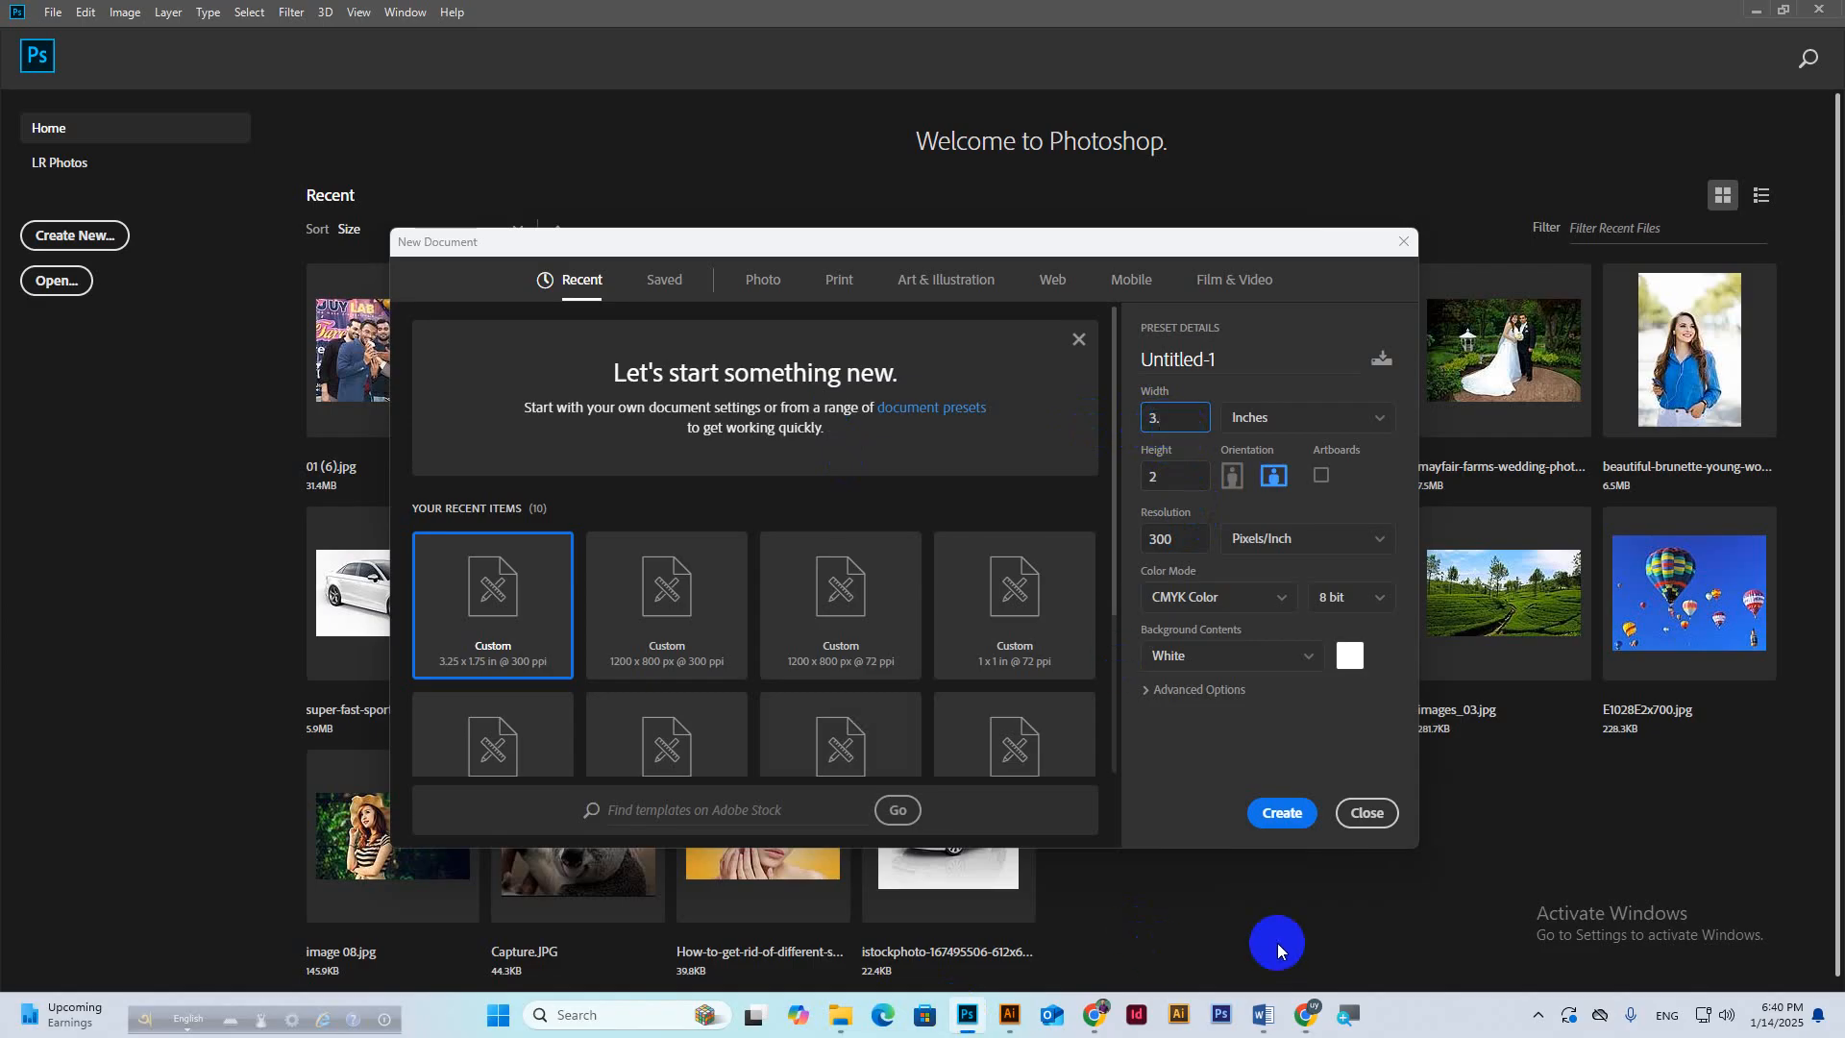
{"action": "left_click", "coordinate": [1519, 915]}
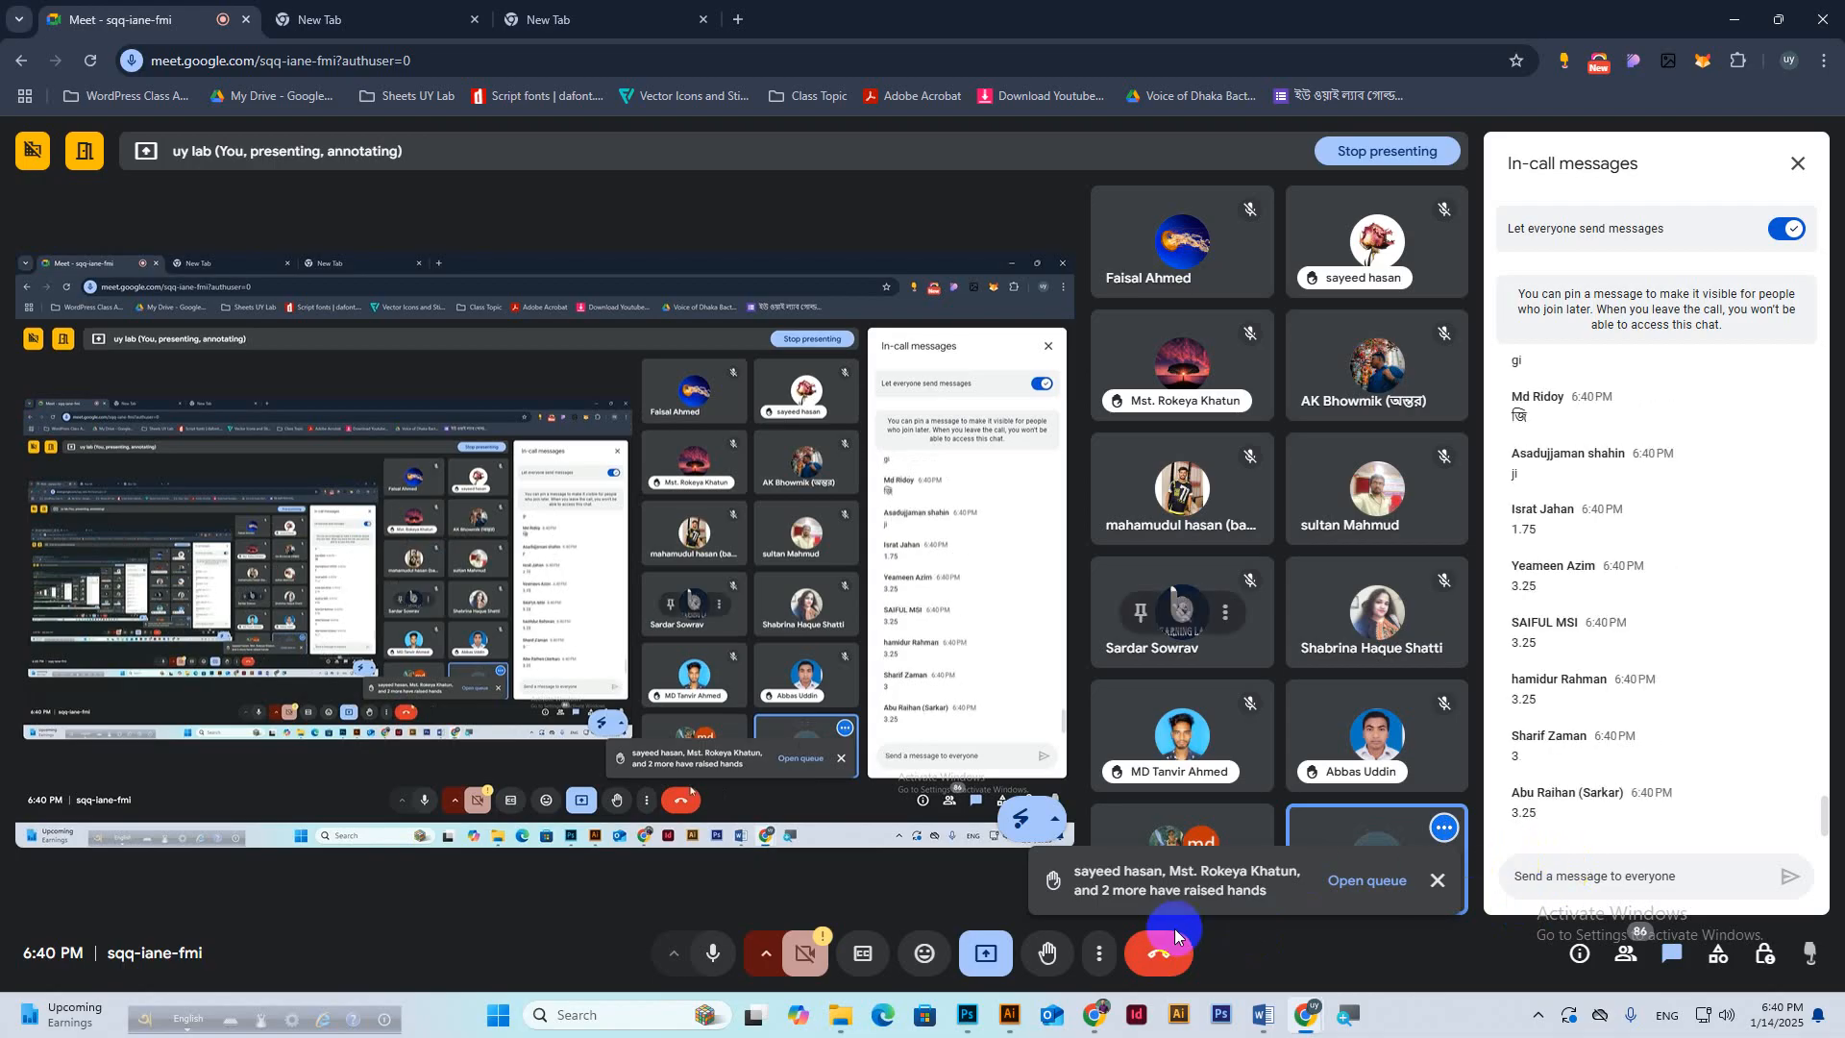
Set the document to 3.25 × 1.75 inches and name it 'Business Card Design'.
{"action": "left_click", "coordinate": [967, 1015]}
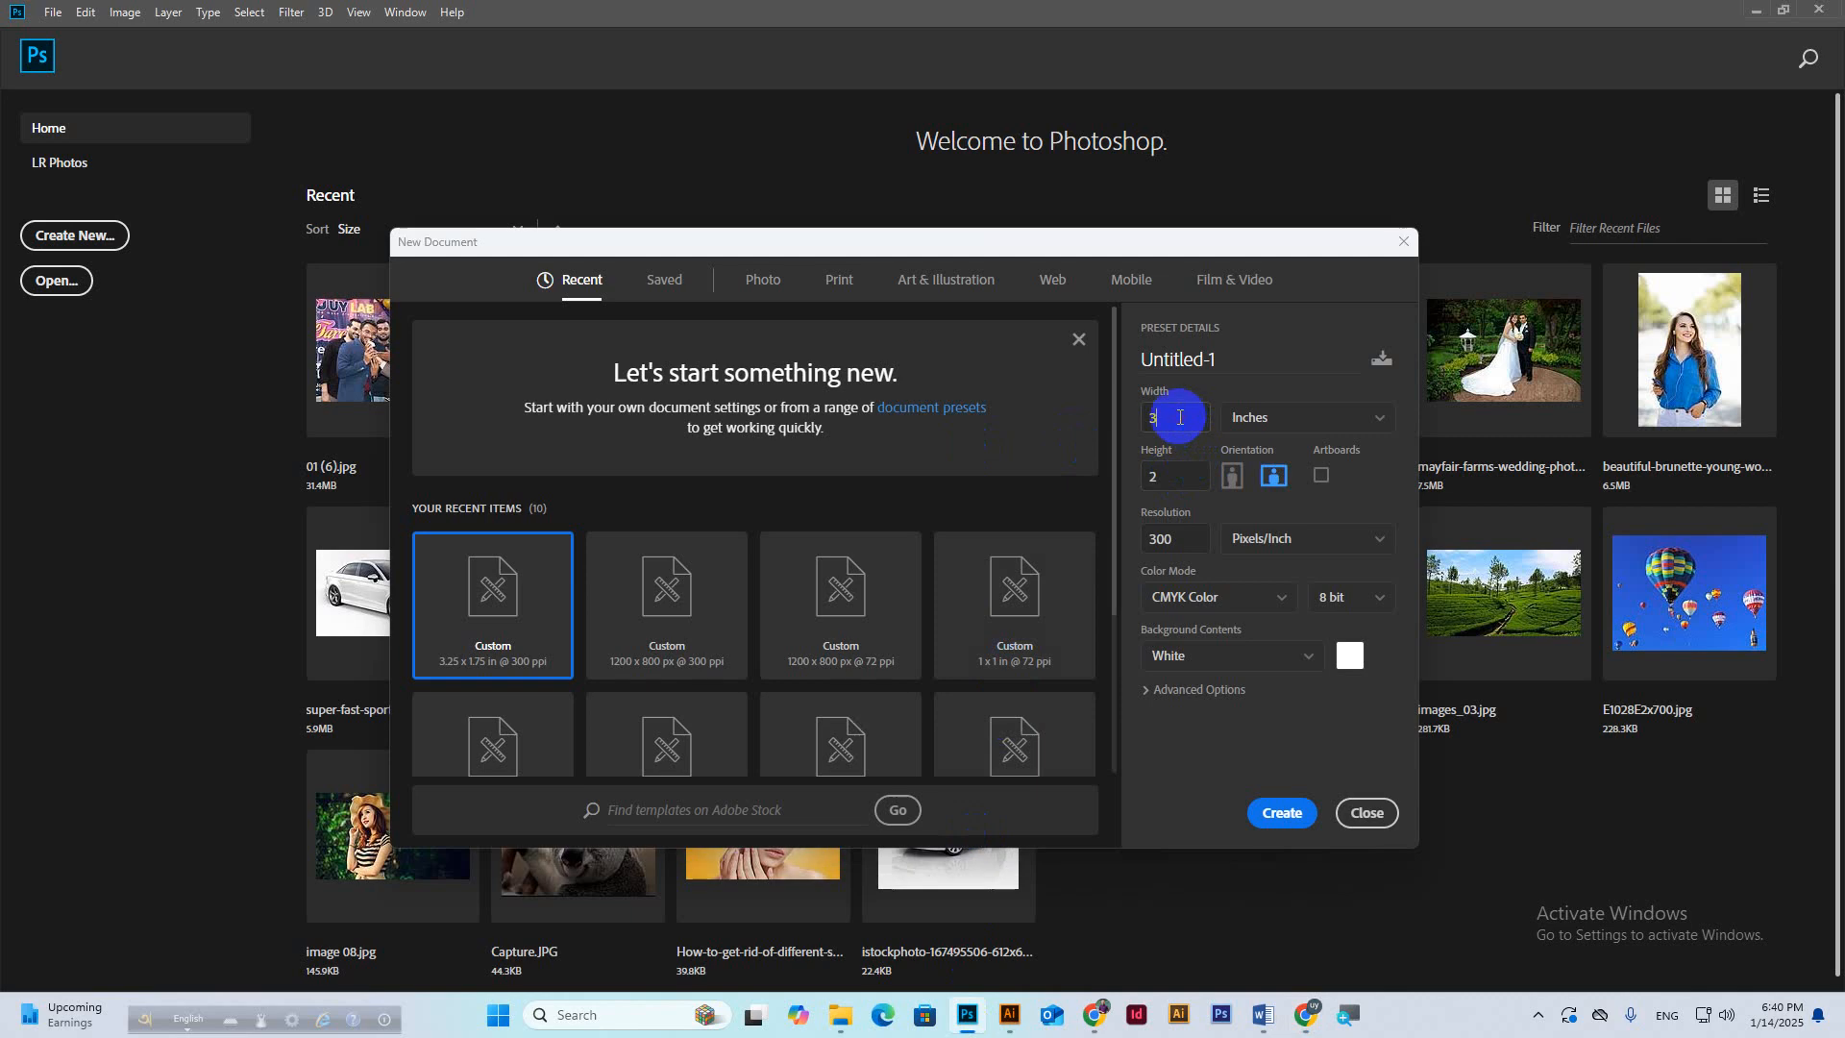
{"action": "double_click", "coordinate": [1180, 417]}
{"action": "double_click", "coordinate": [1157, 475]}
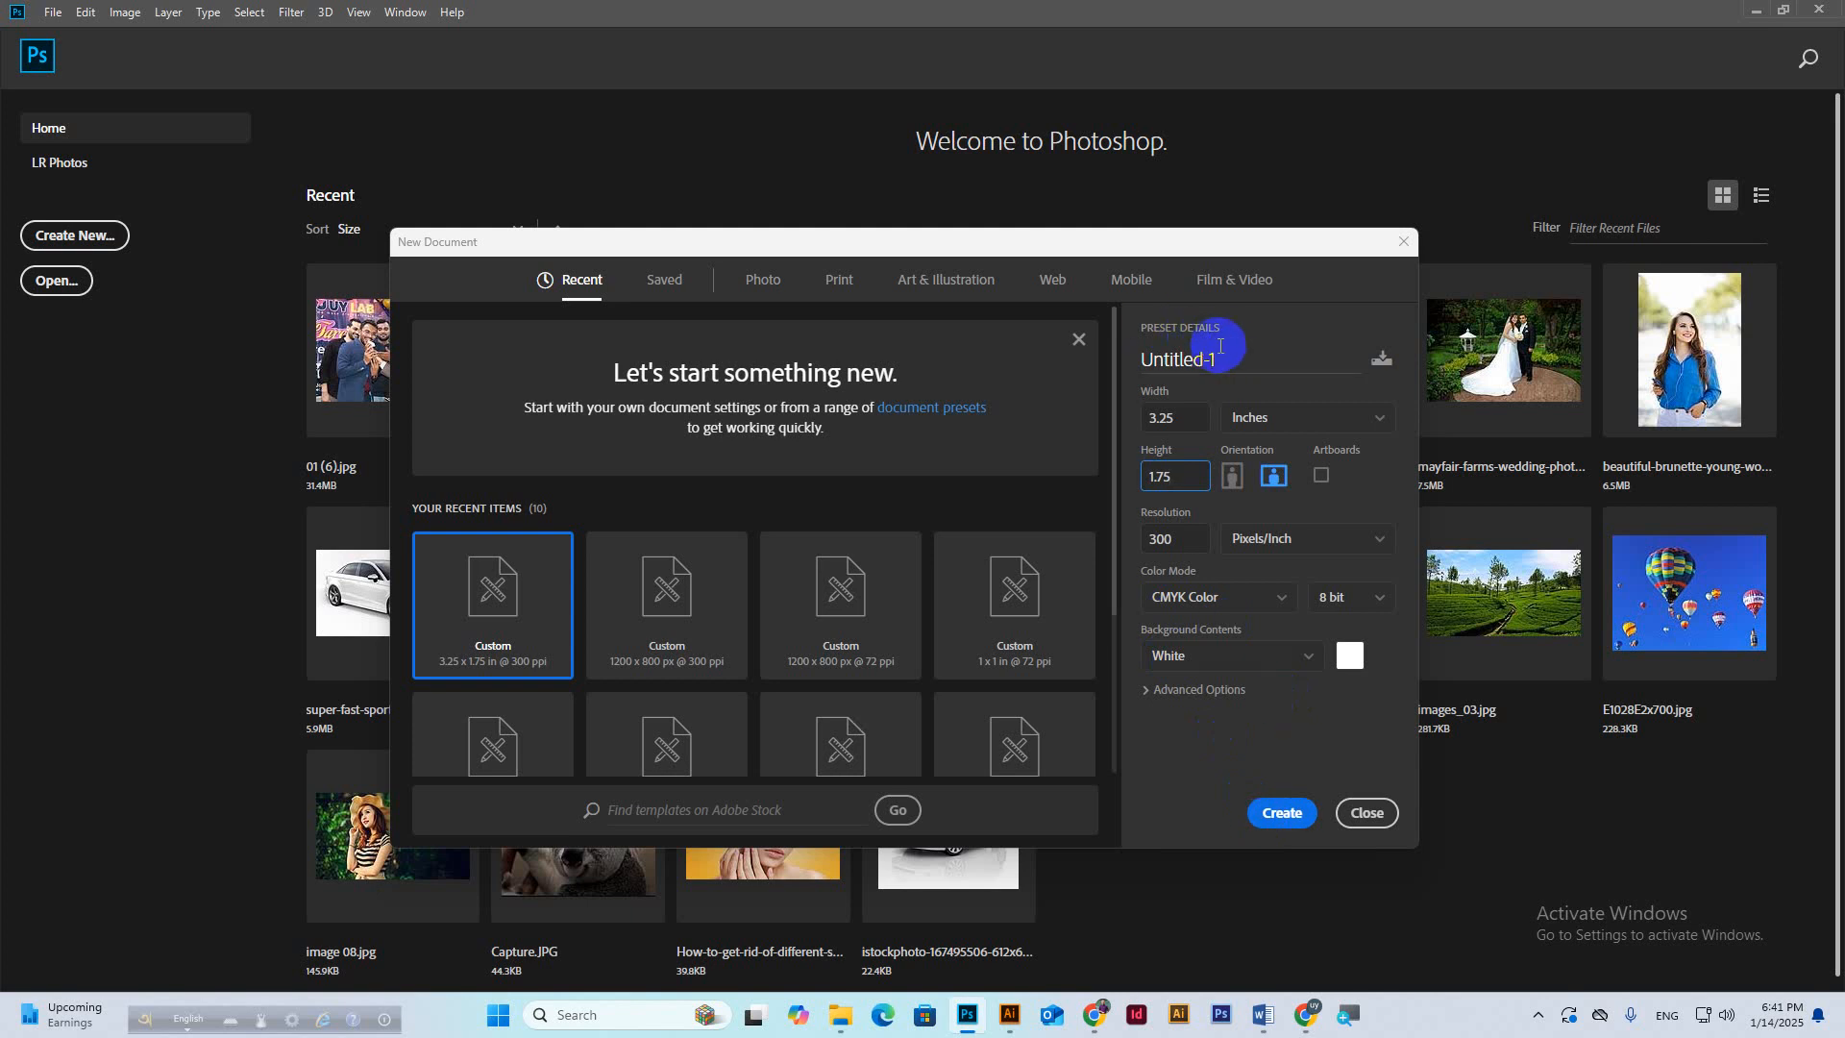
{"action": "left_click_drag", "start_coordinate": [1216, 360], "coordinate": [1141, 359]}
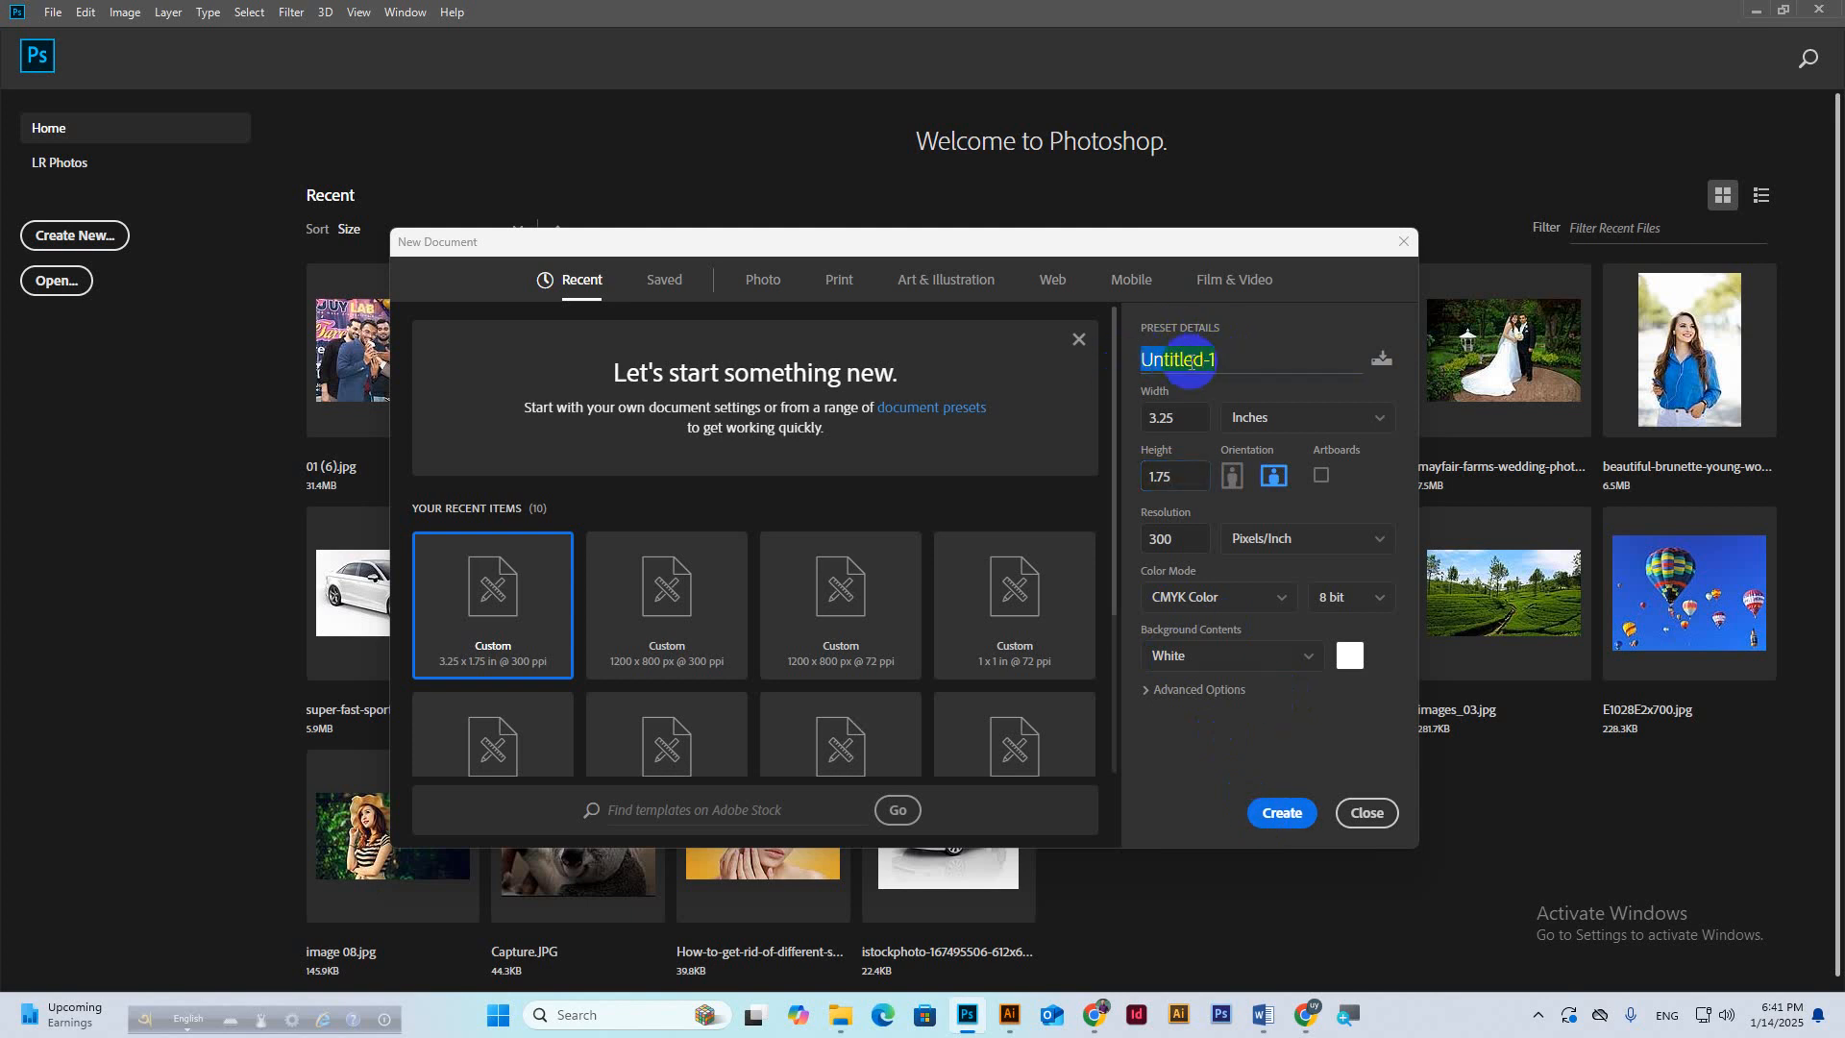
{"action": "type", "text": "B"}
{"action": "type", "text": "usiness Card Design"}
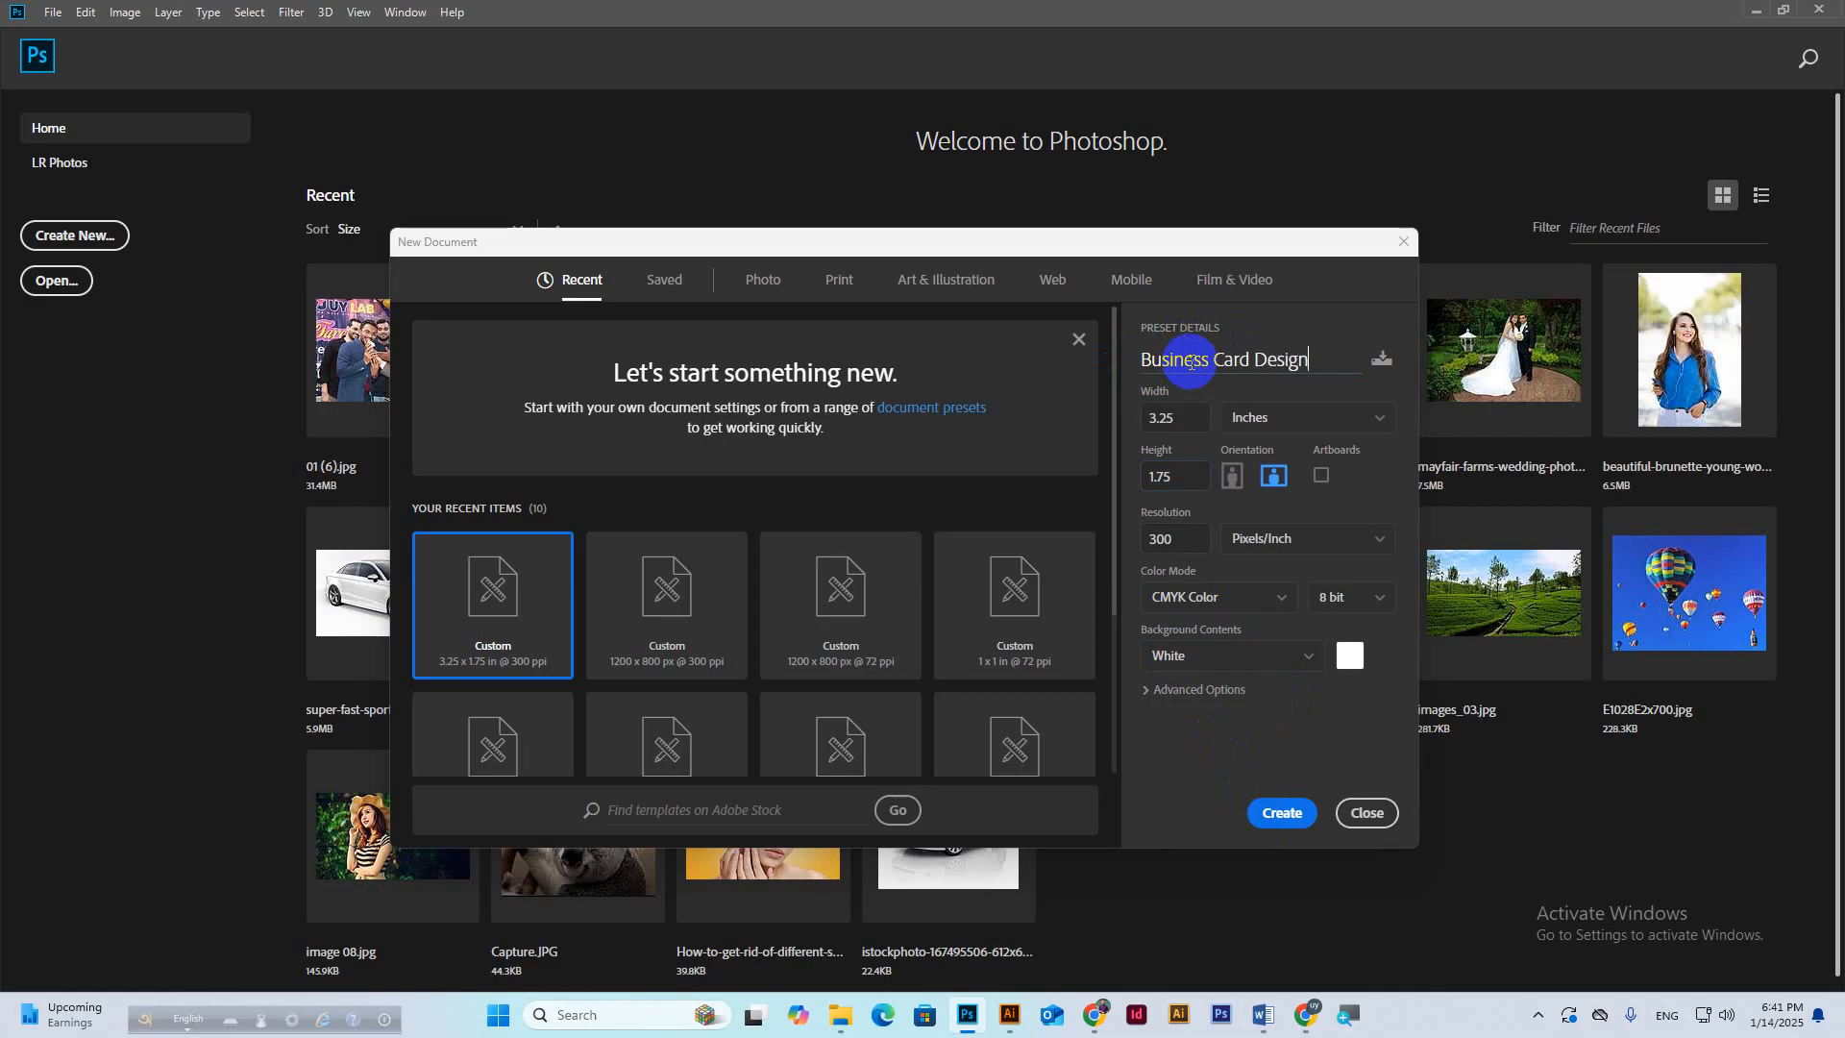
Create the blank Business Card Design document and leave the rulers showing.
{"action": "left_click", "coordinate": [1285, 814]}
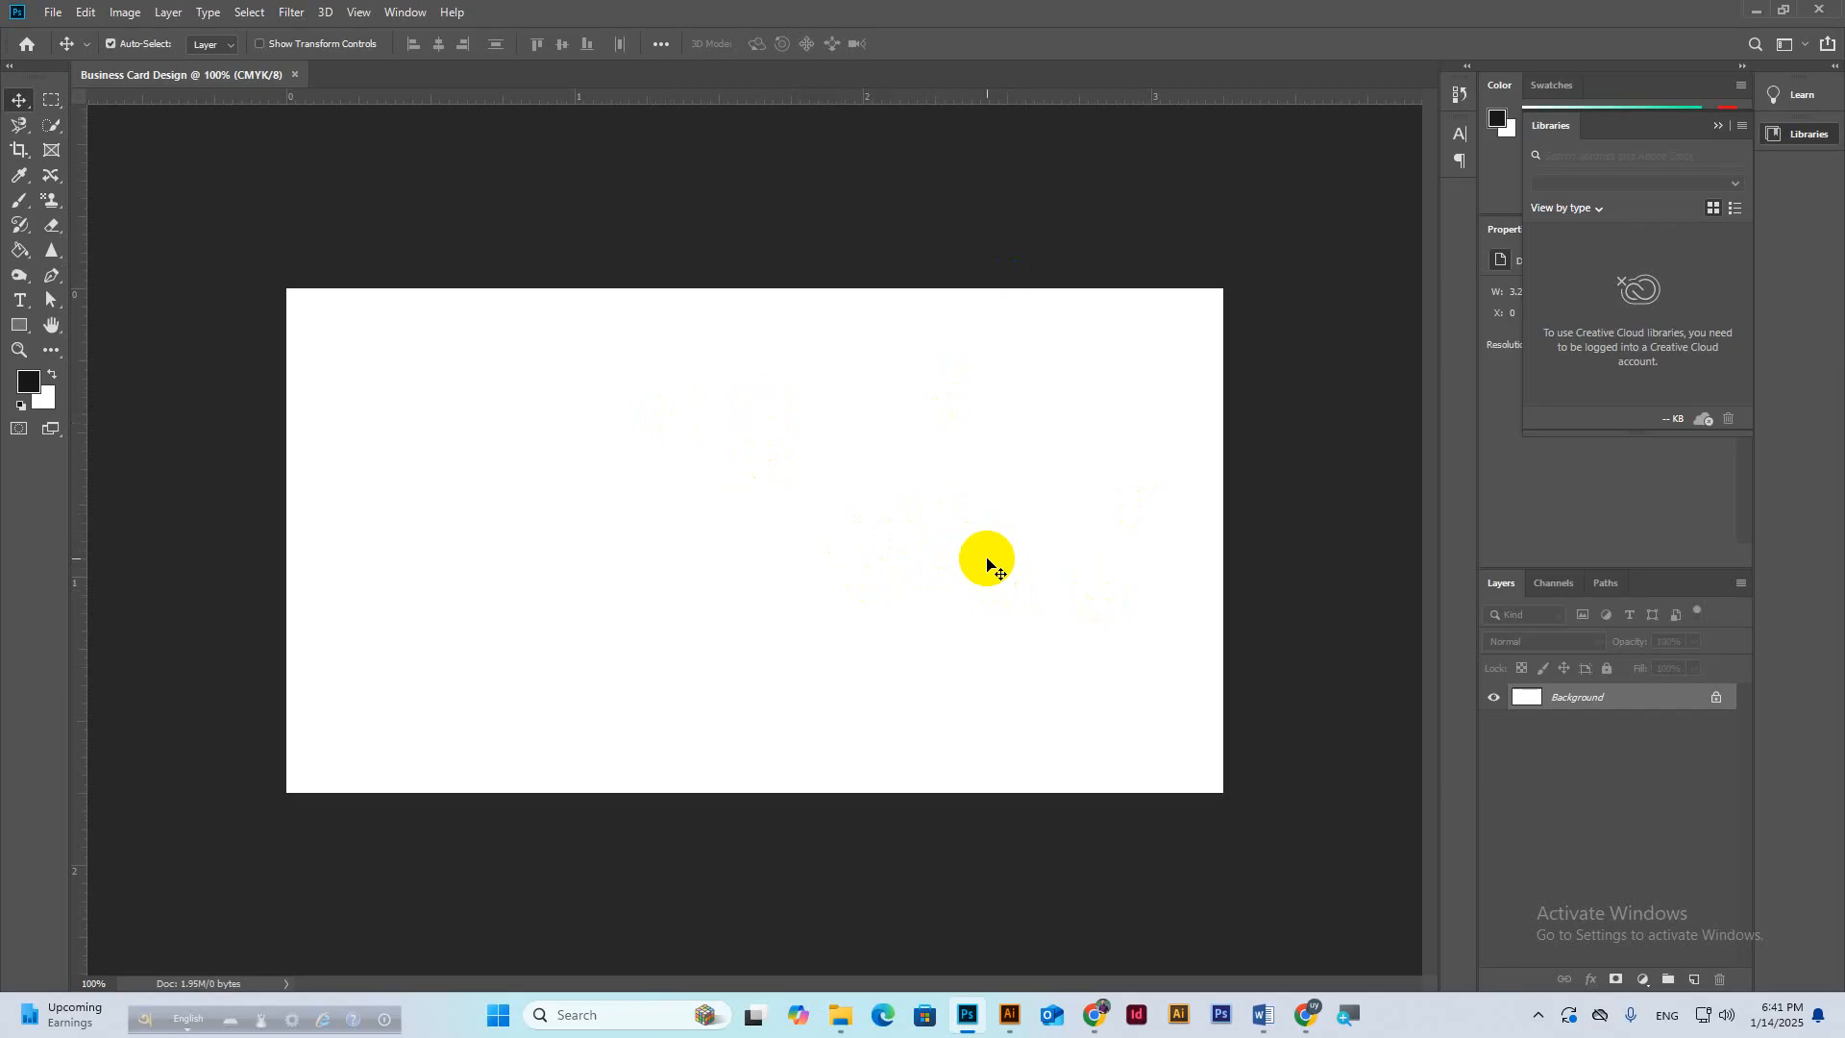
{"action": "key", "text": "ctrl+r"}
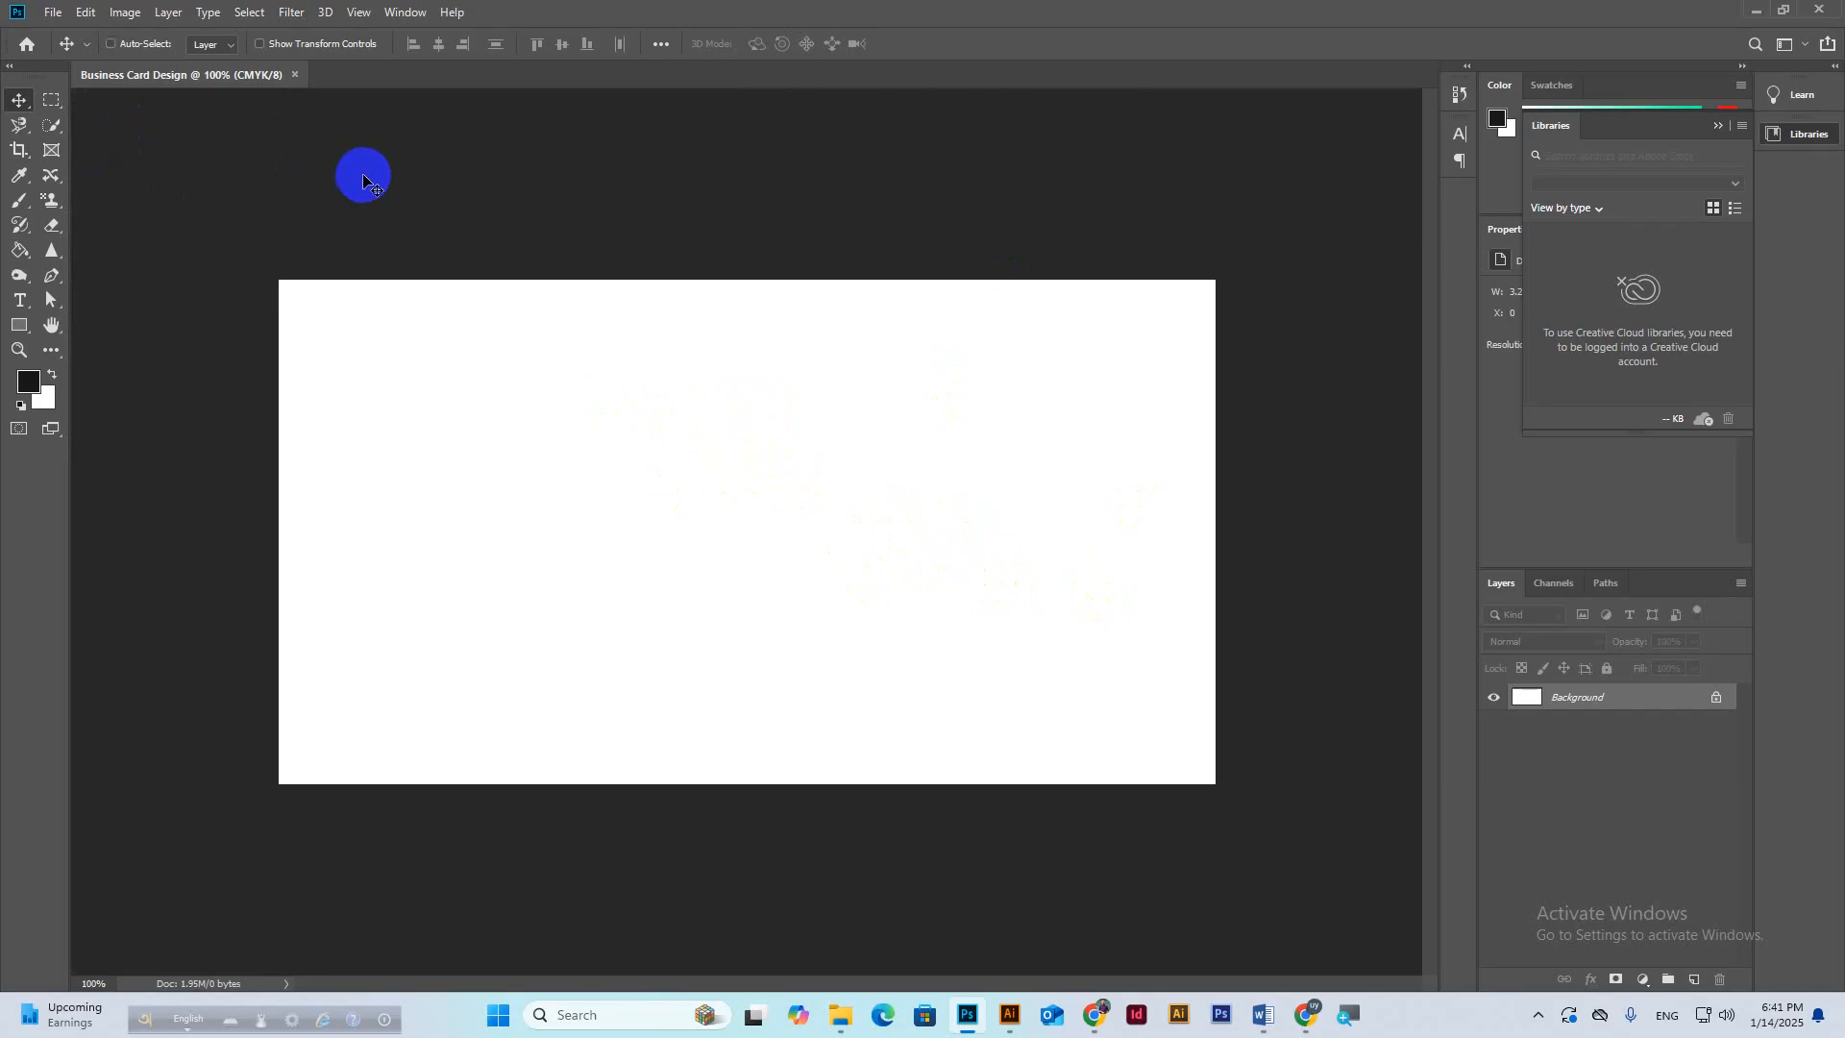
{"action": "key", "text": "ctrl+r"}
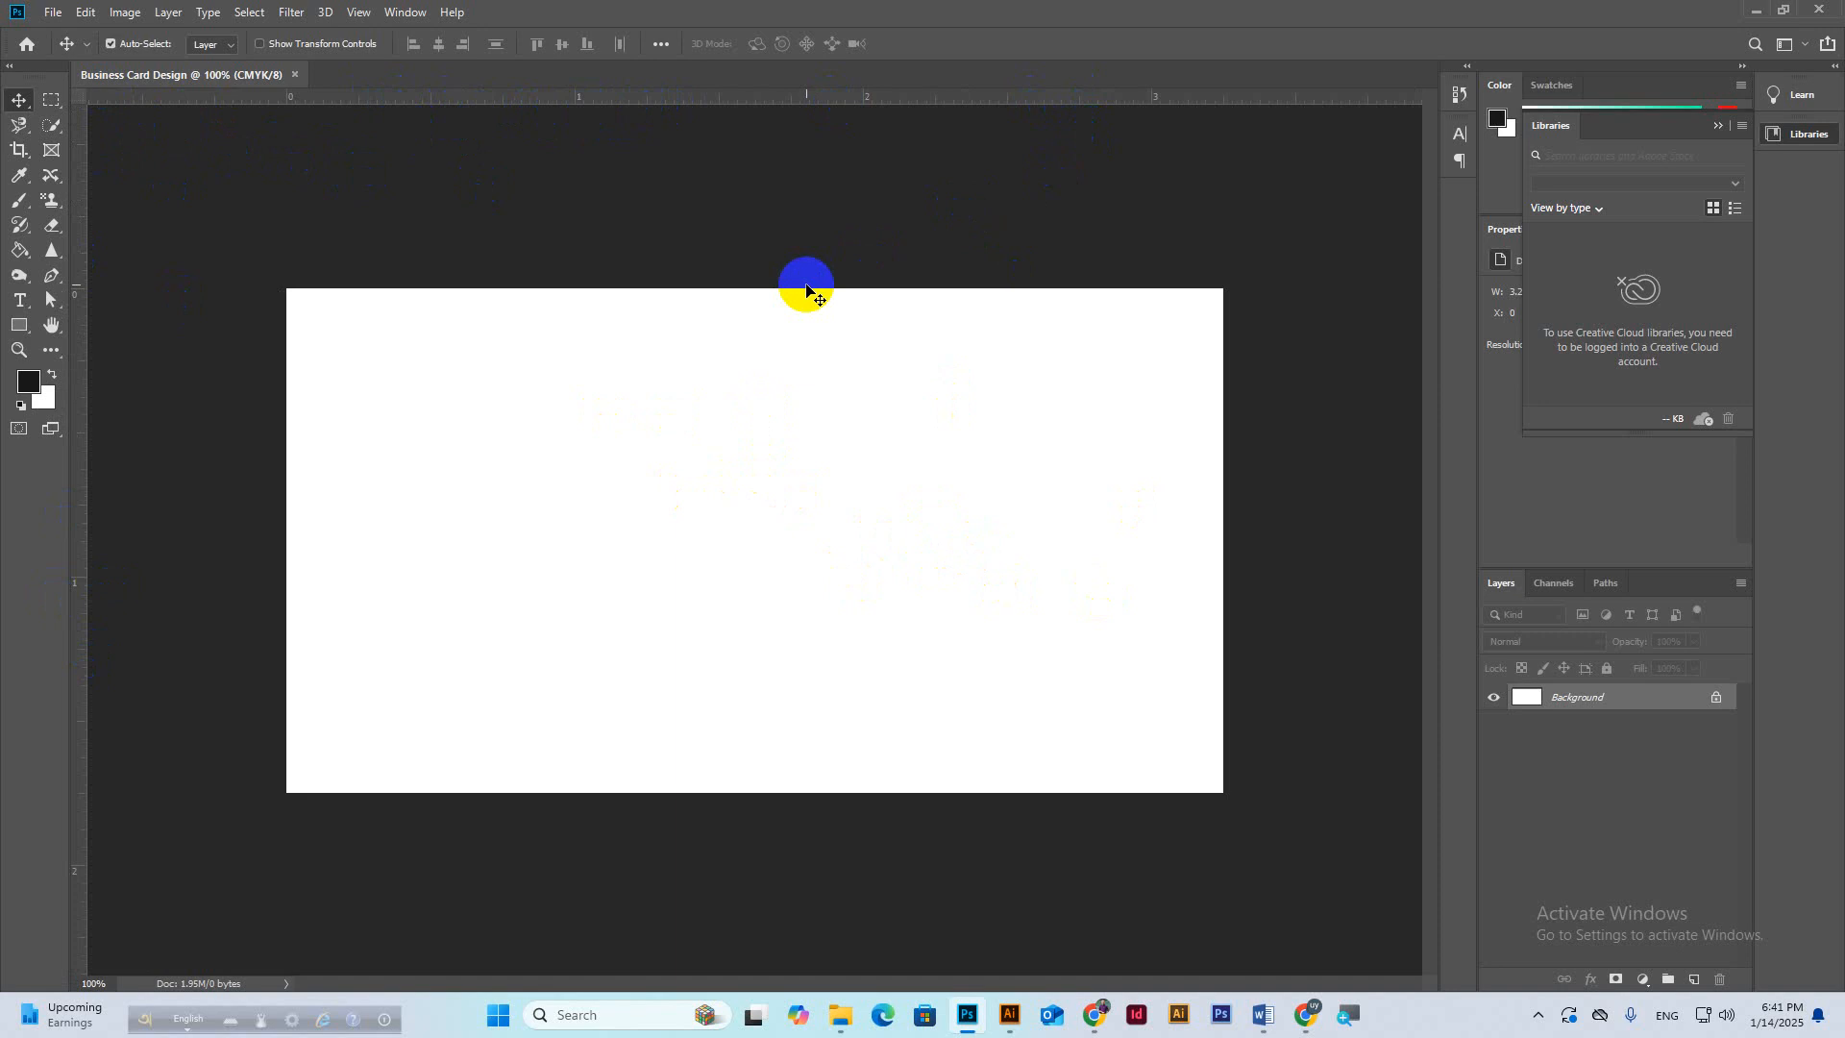
{"action": "key", "text": "ctrl+r"}
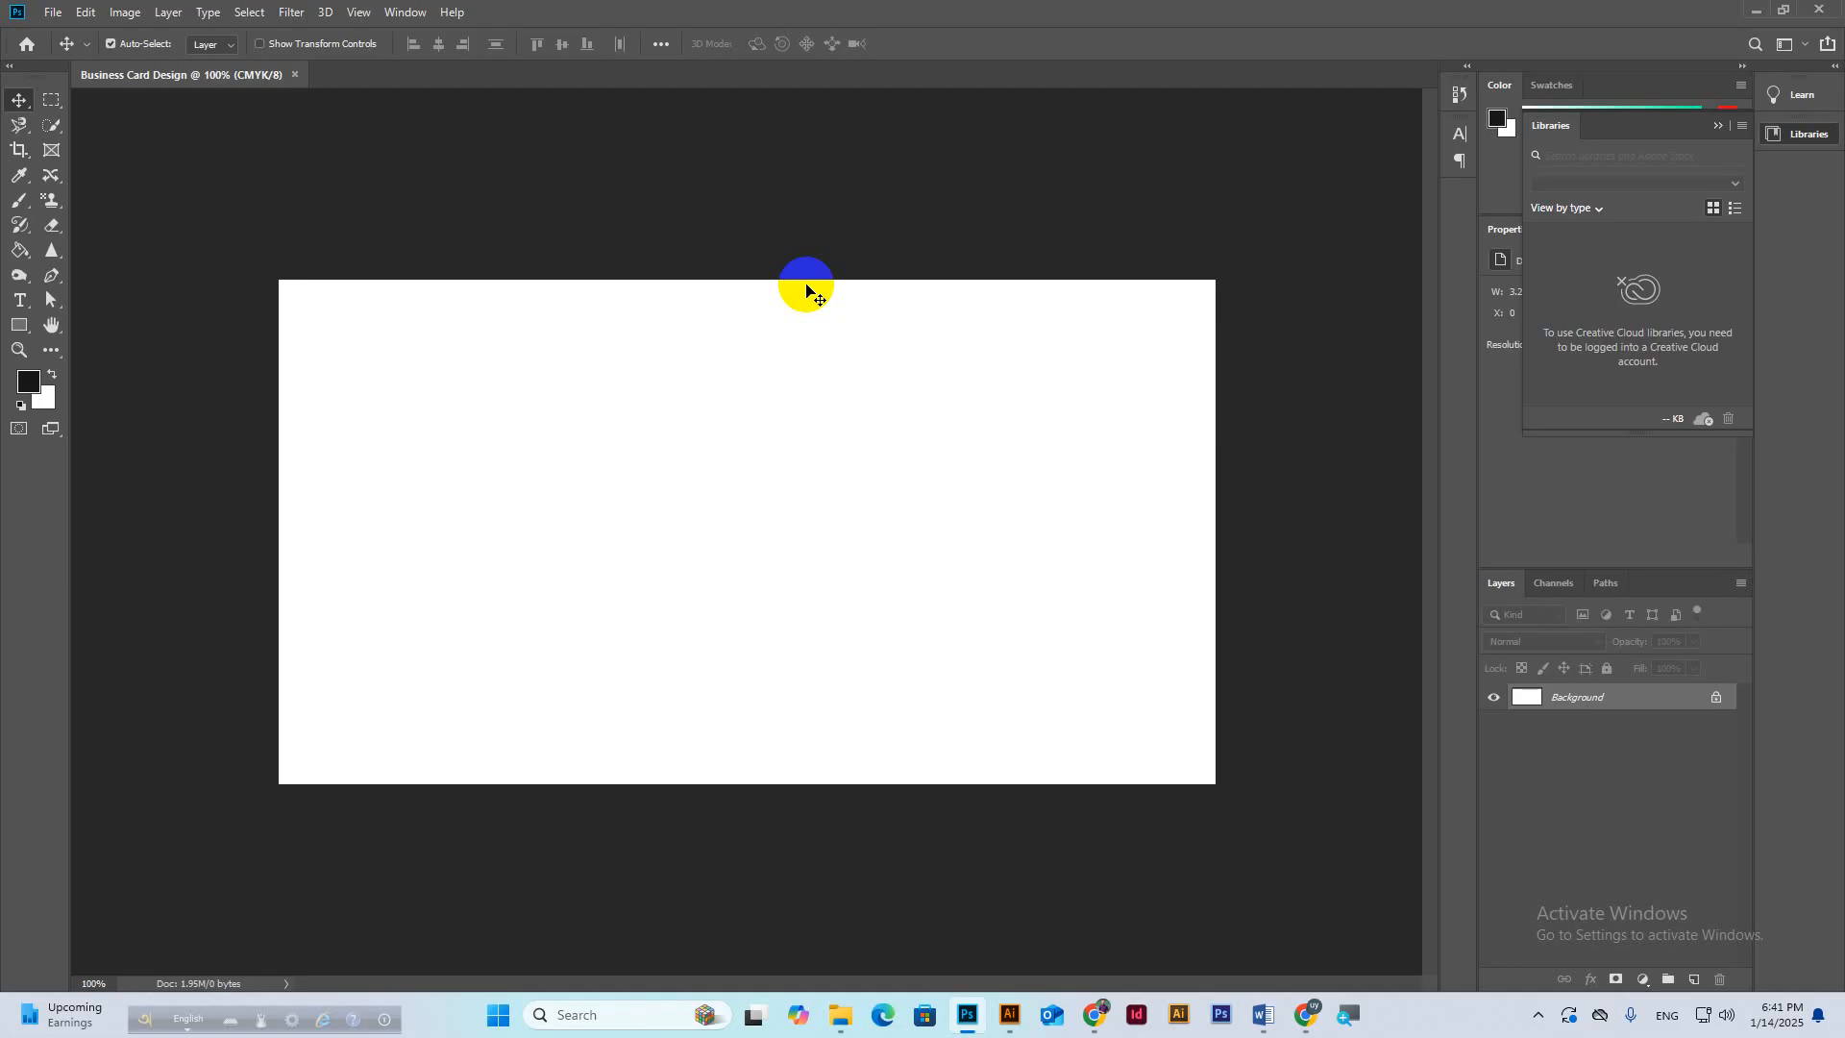
{"action": "key", "text": "ctrl+r"}
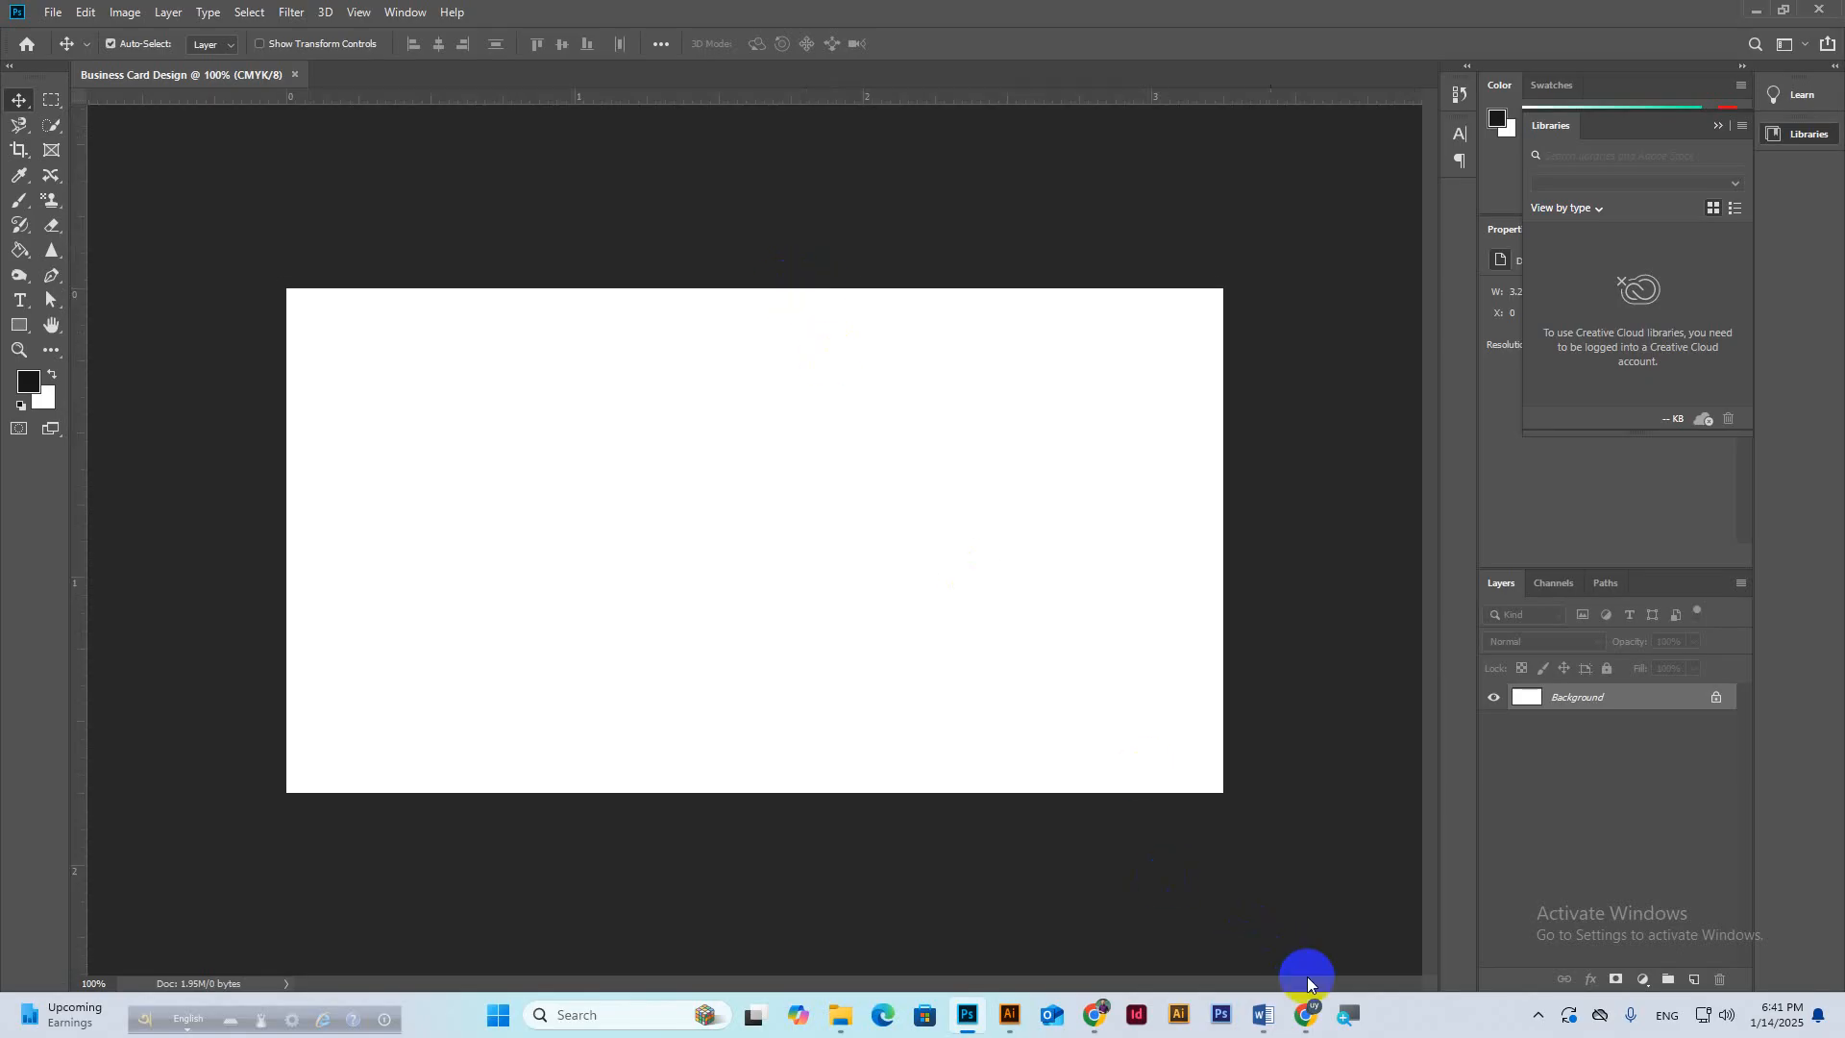
Glance at the Google Meet call, then return to the document and zoom in slightly.
{"action": "mouse_move", "coordinate": [1317, 1022]}
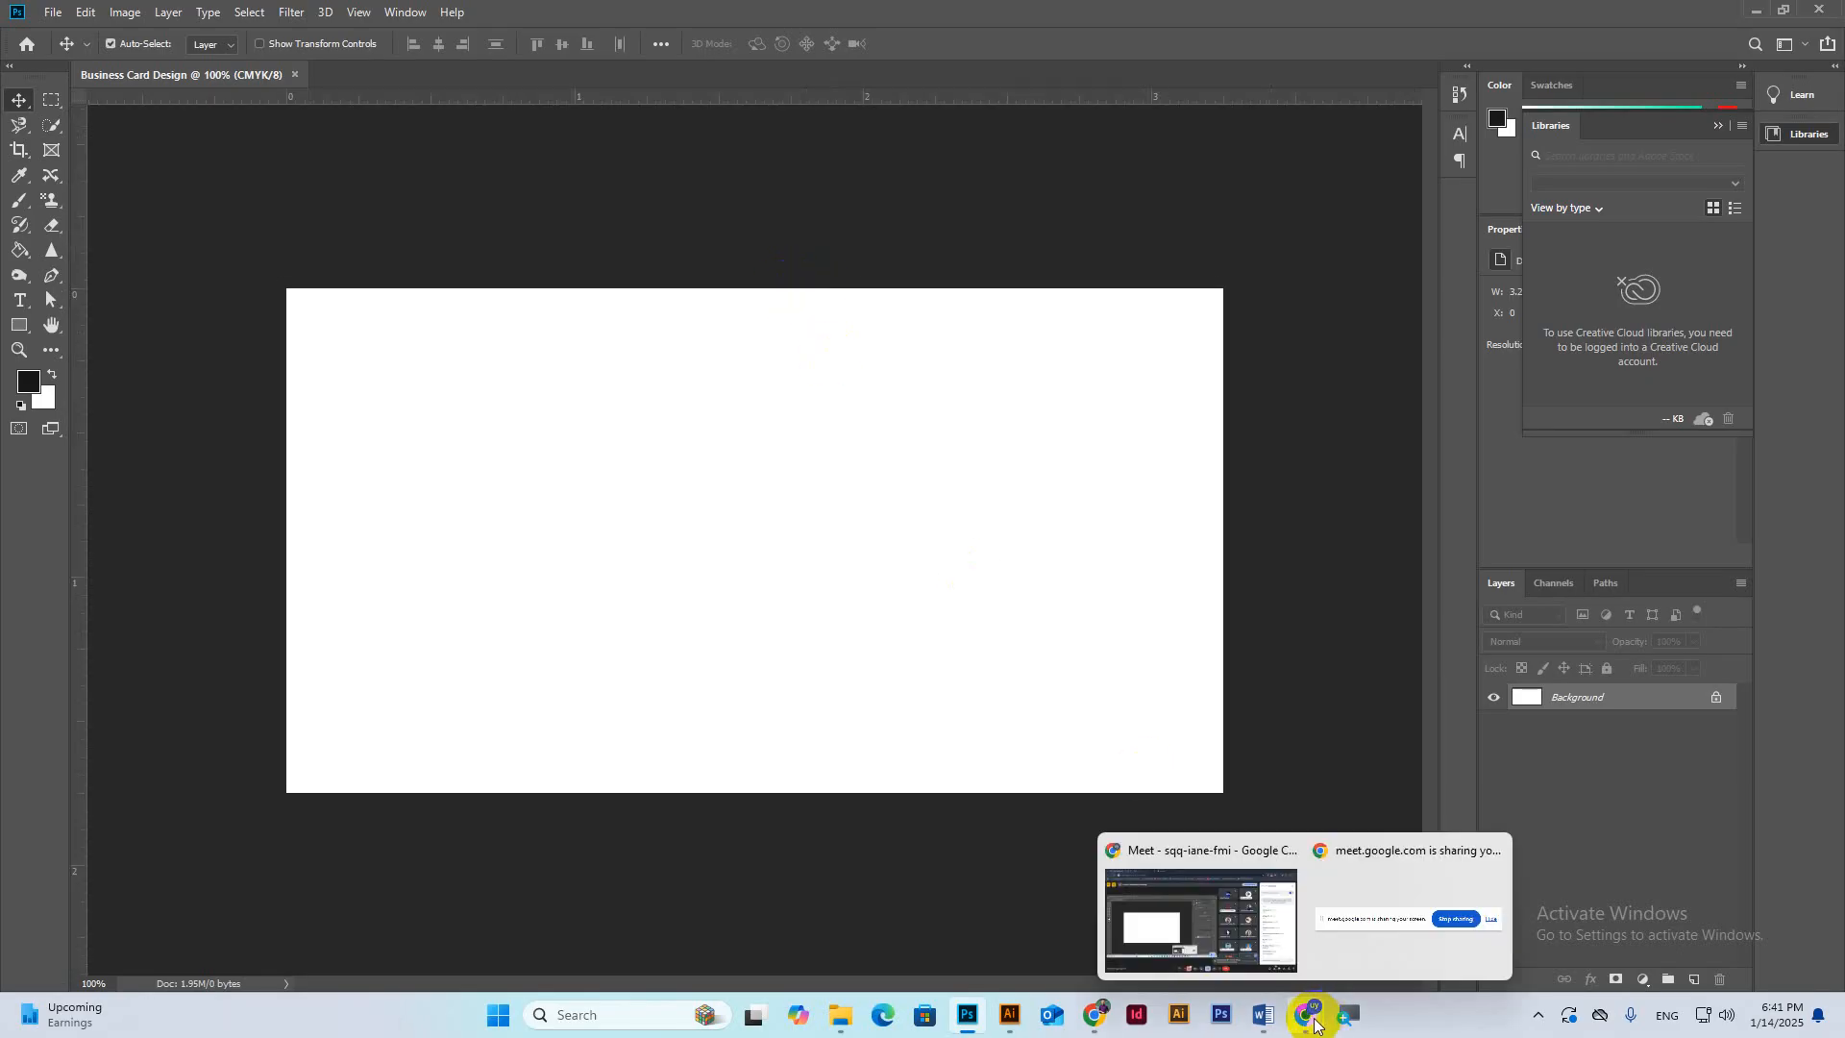
{"action": "left_click", "coordinate": [1249, 923]}
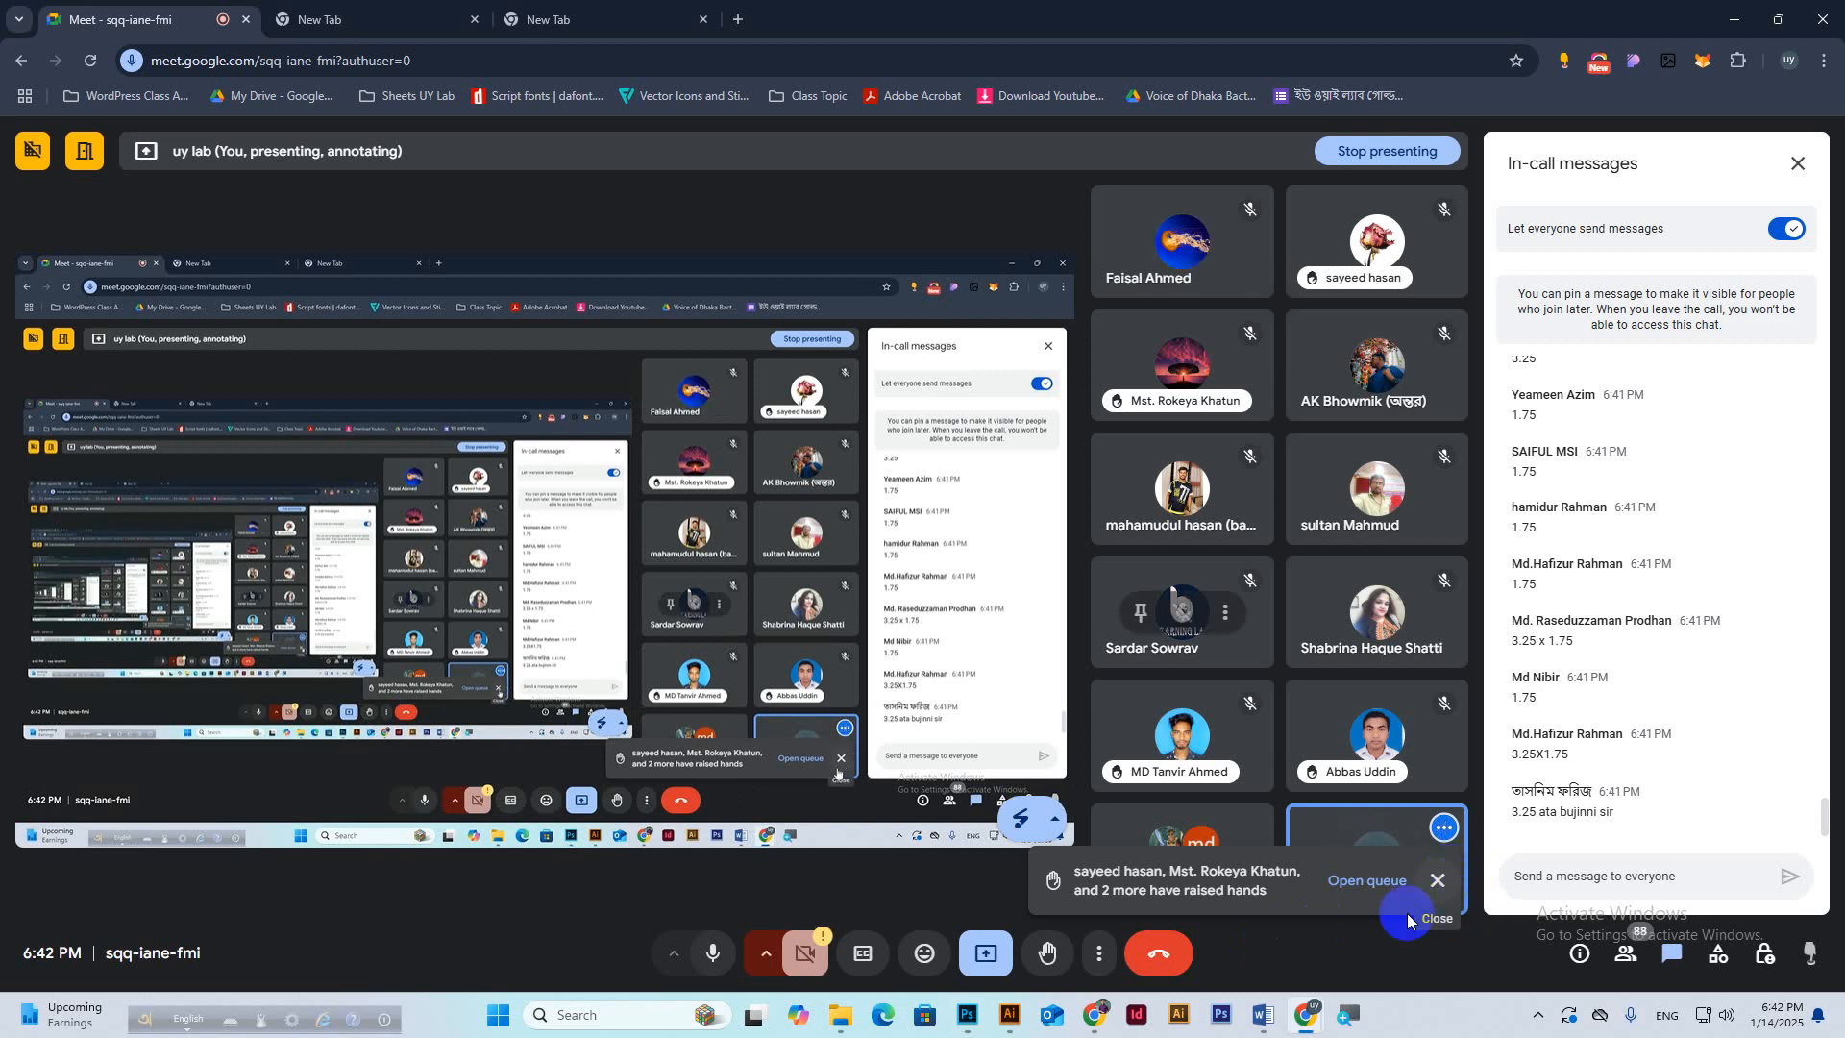
{"action": "left_click", "coordinate": [968, 1015]}
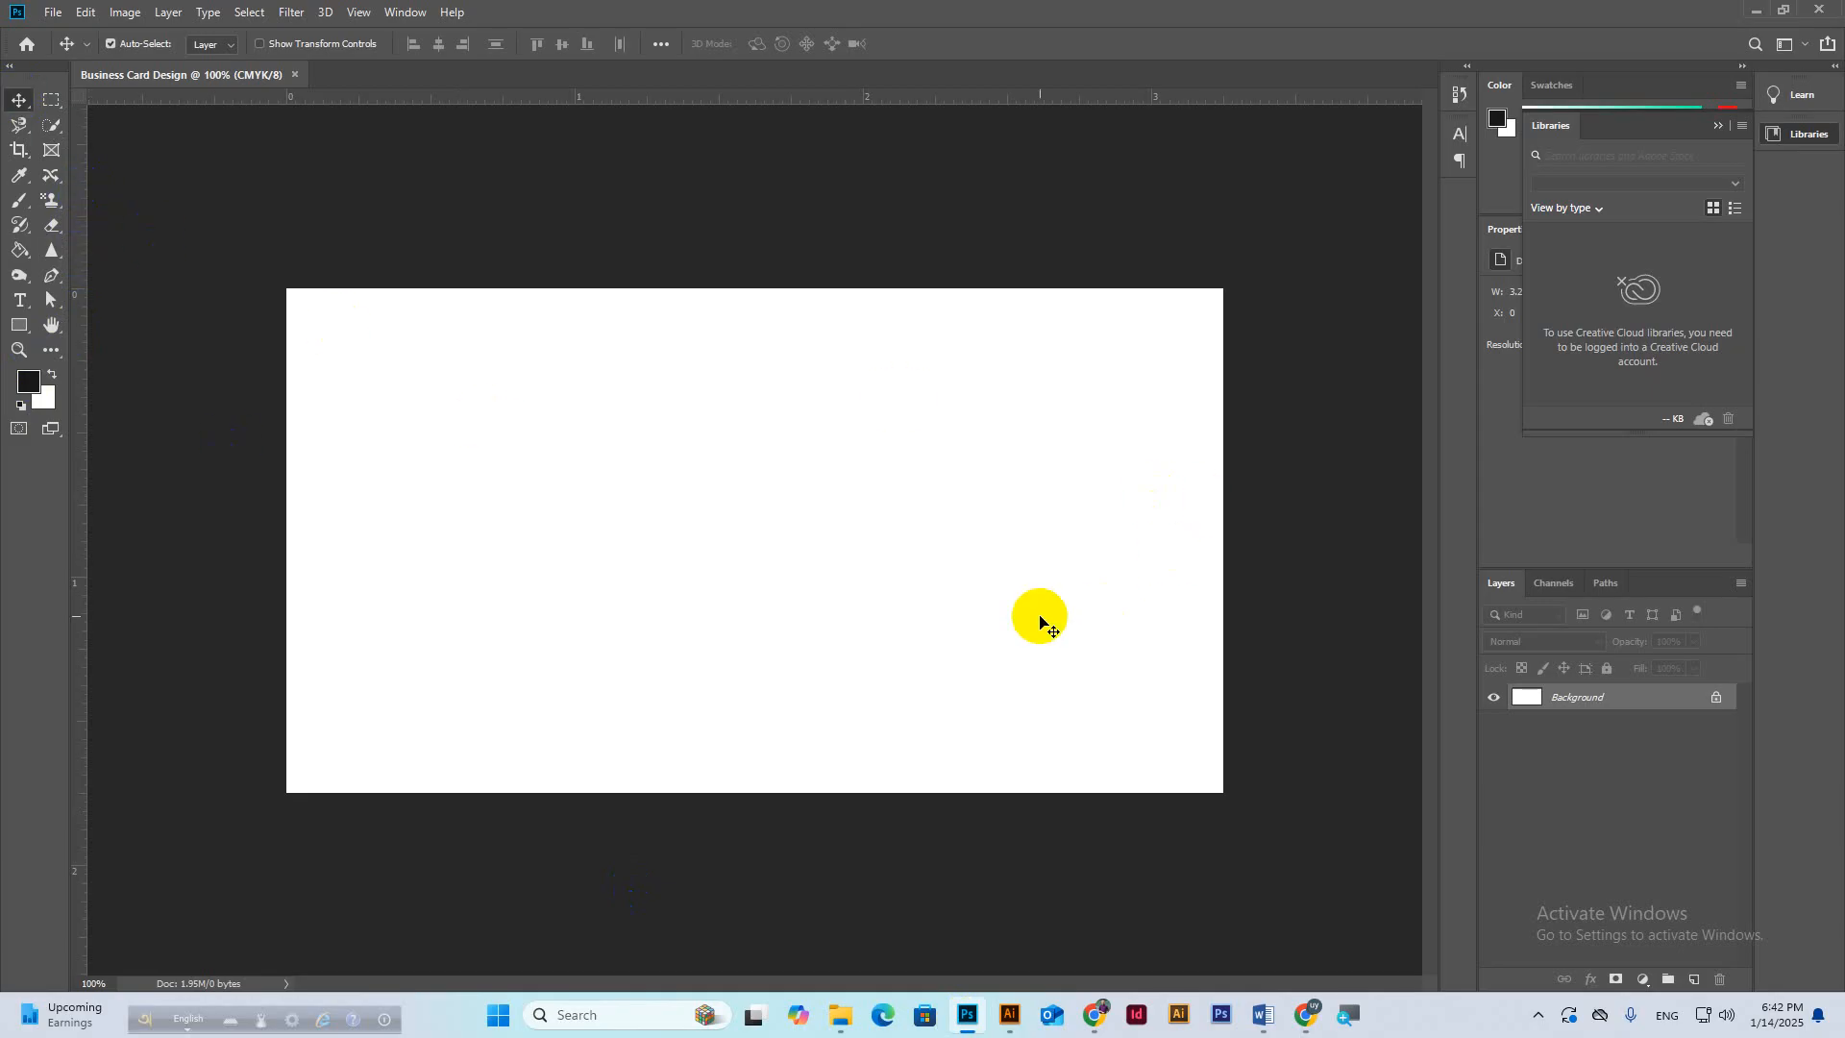
{"action": "scroll", "coordinate": [1039, 621], "scroll_direction": "up", "scroll_amount": 1}
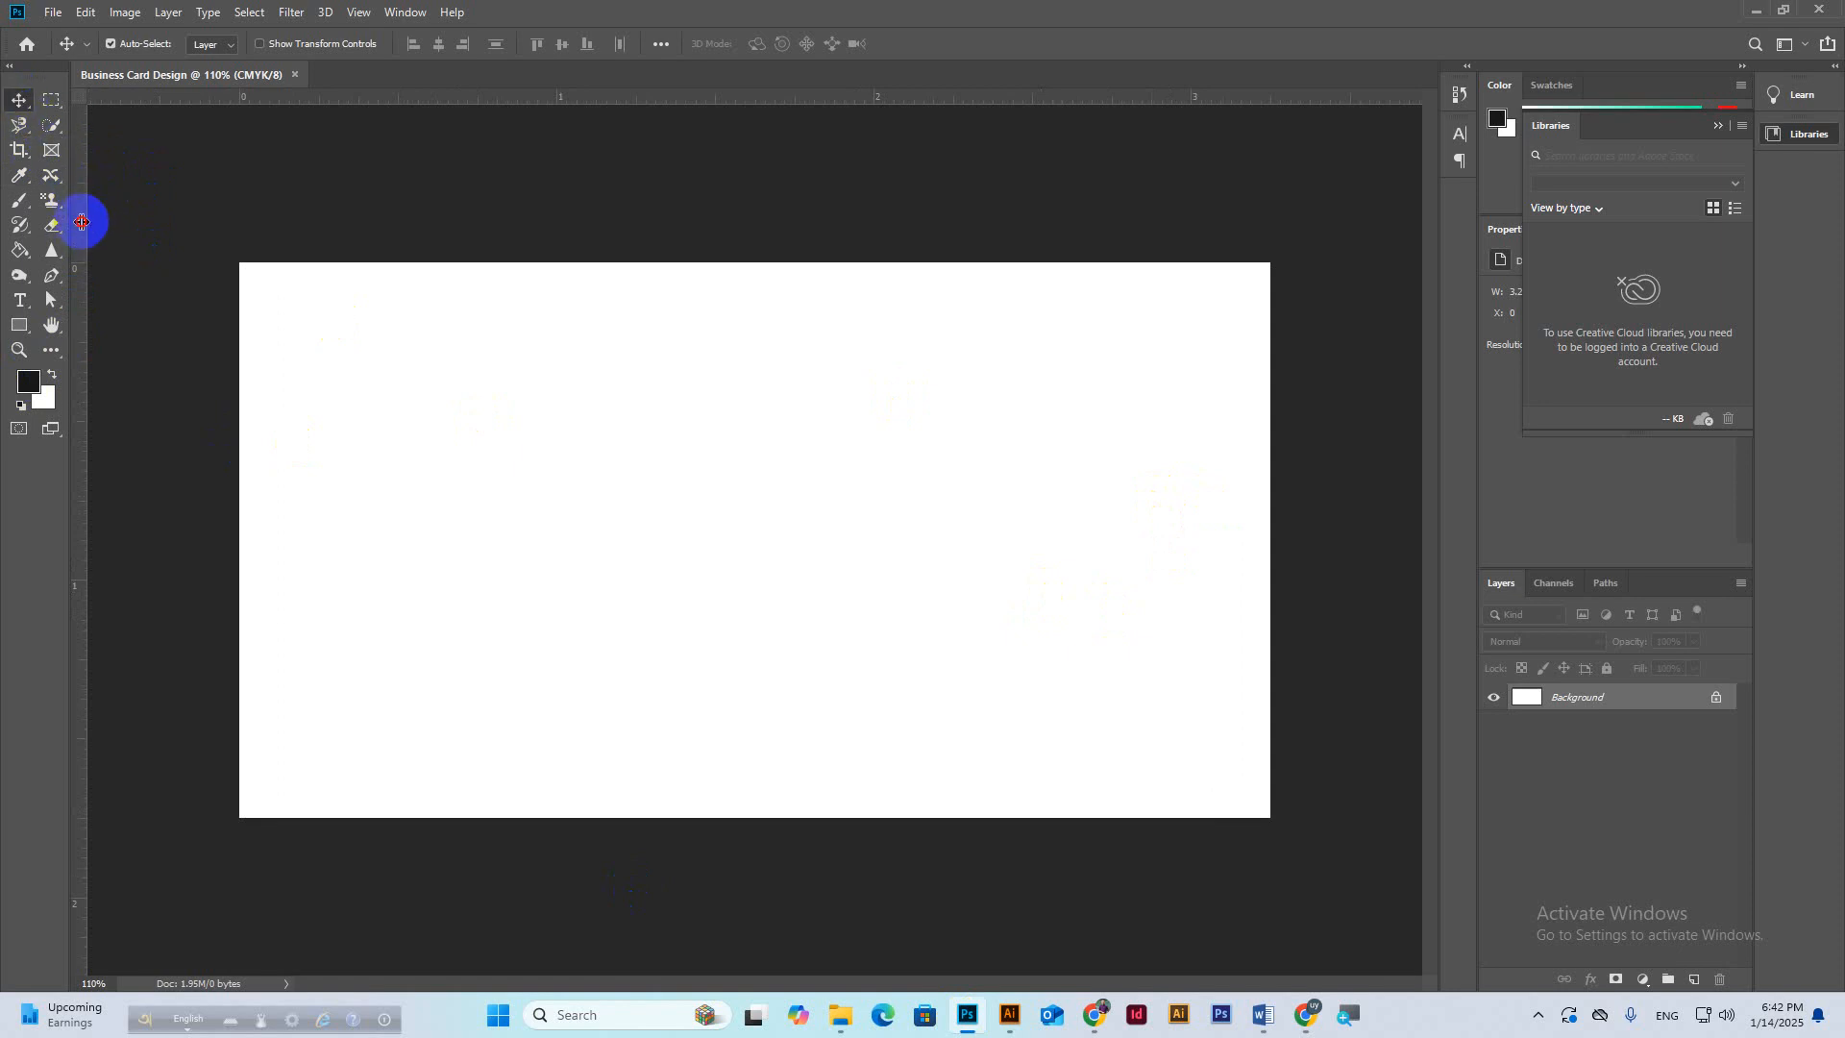
Place guides on the card's left, right, top and bottom edges.
{"action": "left_click_drag", "start_coordinate": [81, 219], "coordinate": [243, 313]}
{"action": "left_click", "coordinate": [266, 516]}
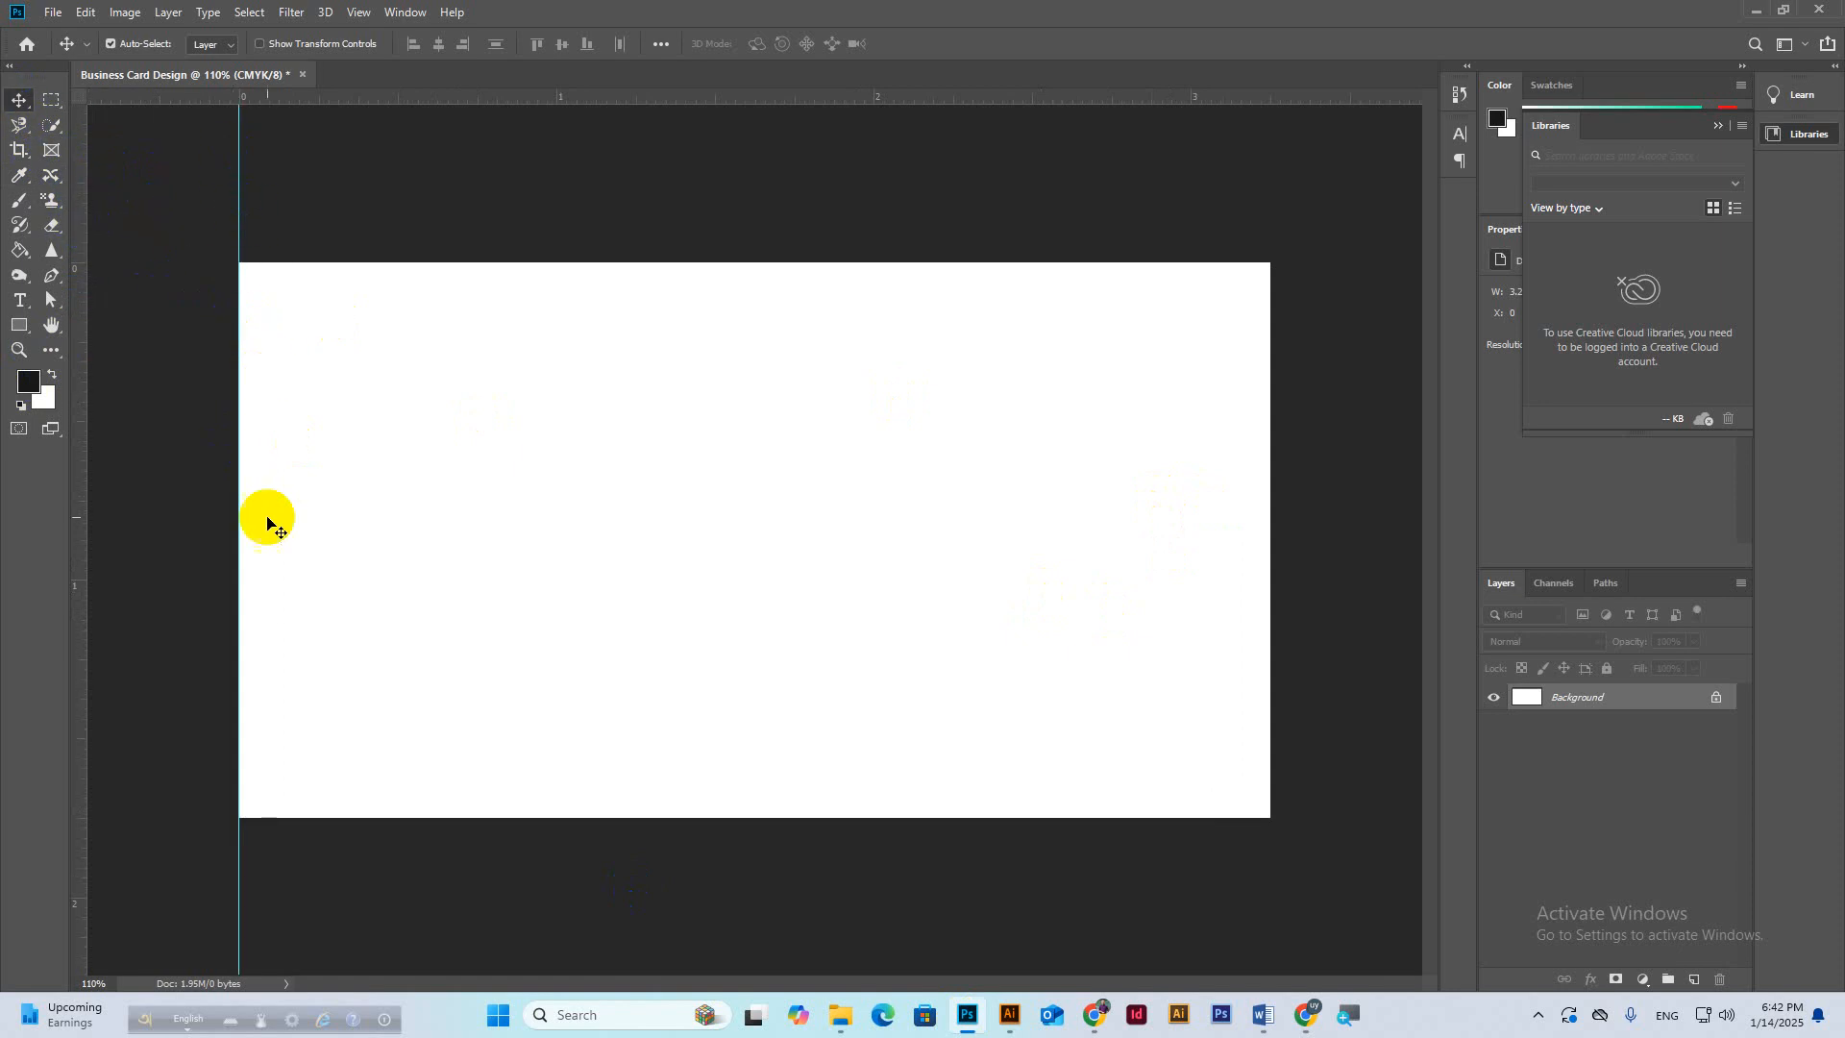
{"action": "left_click_drag", "start_coordinate": [83, 214], "coordinate": [1268, 374]}
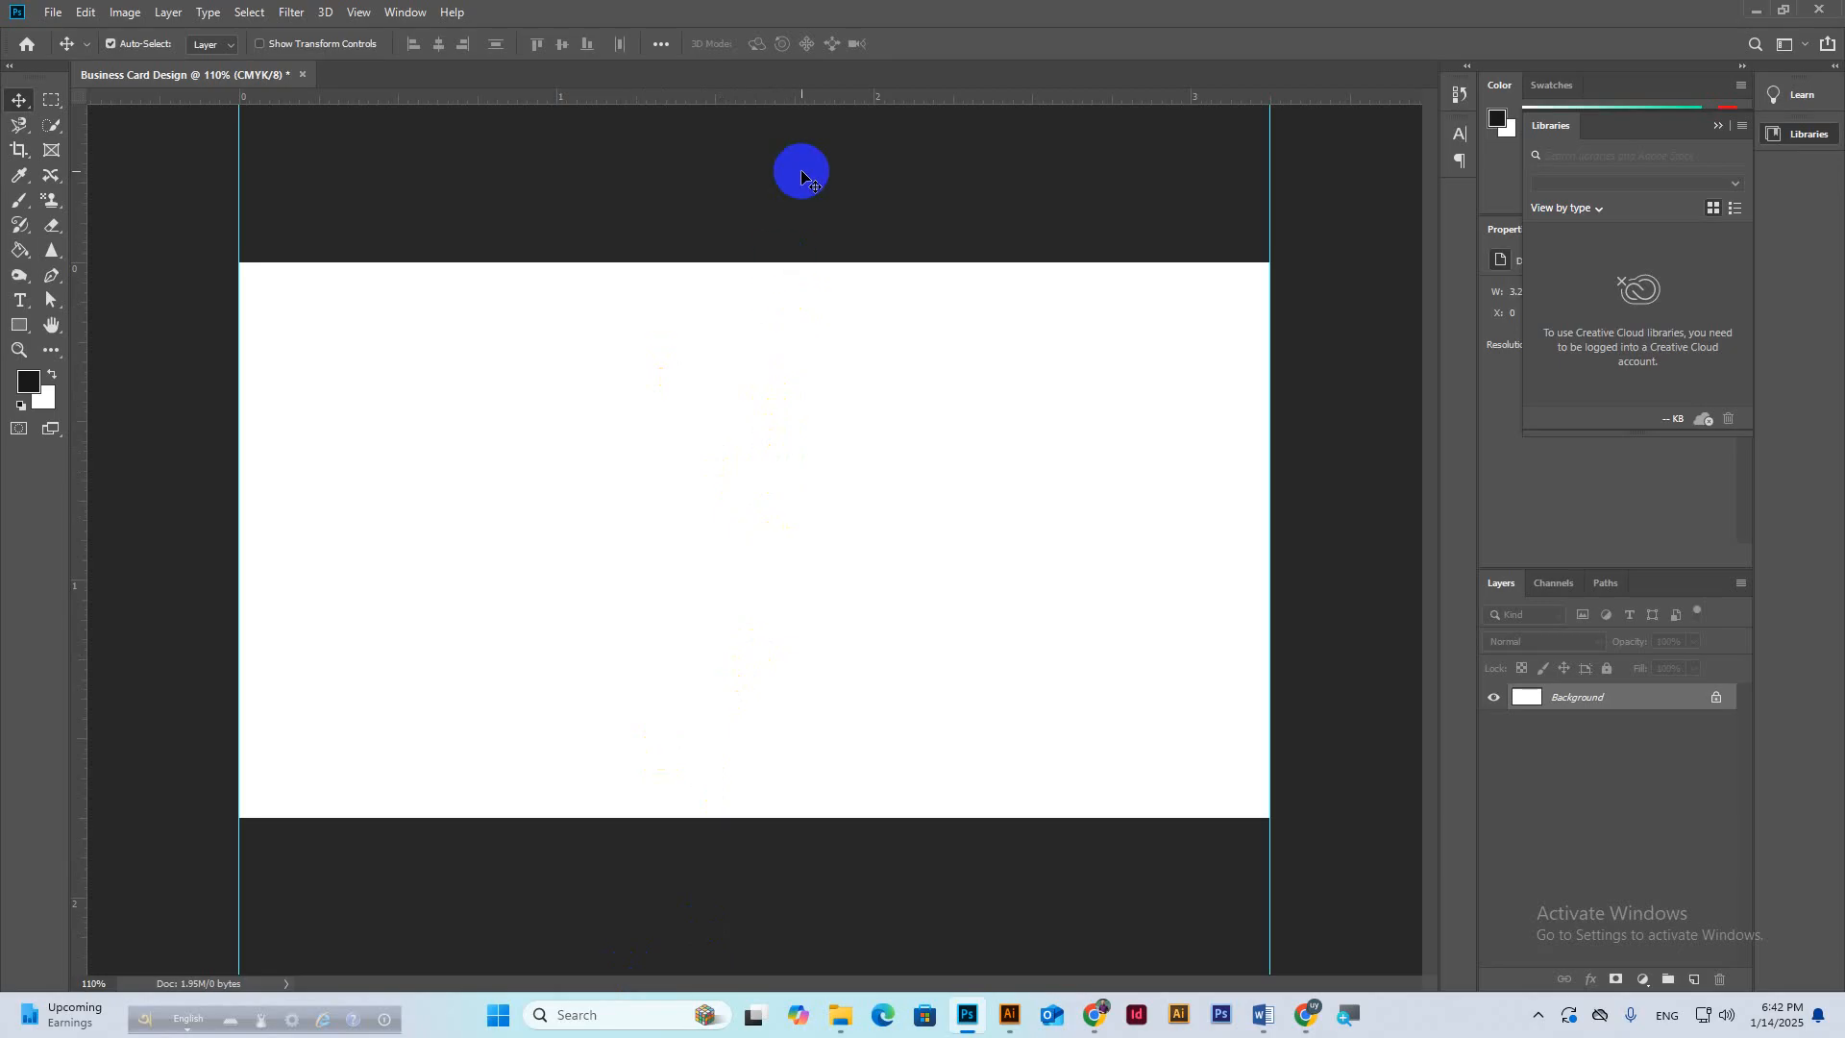
{"action": "left_click_drag", "start_coordinate": [795, 95], "coordinate": [844, 262]}
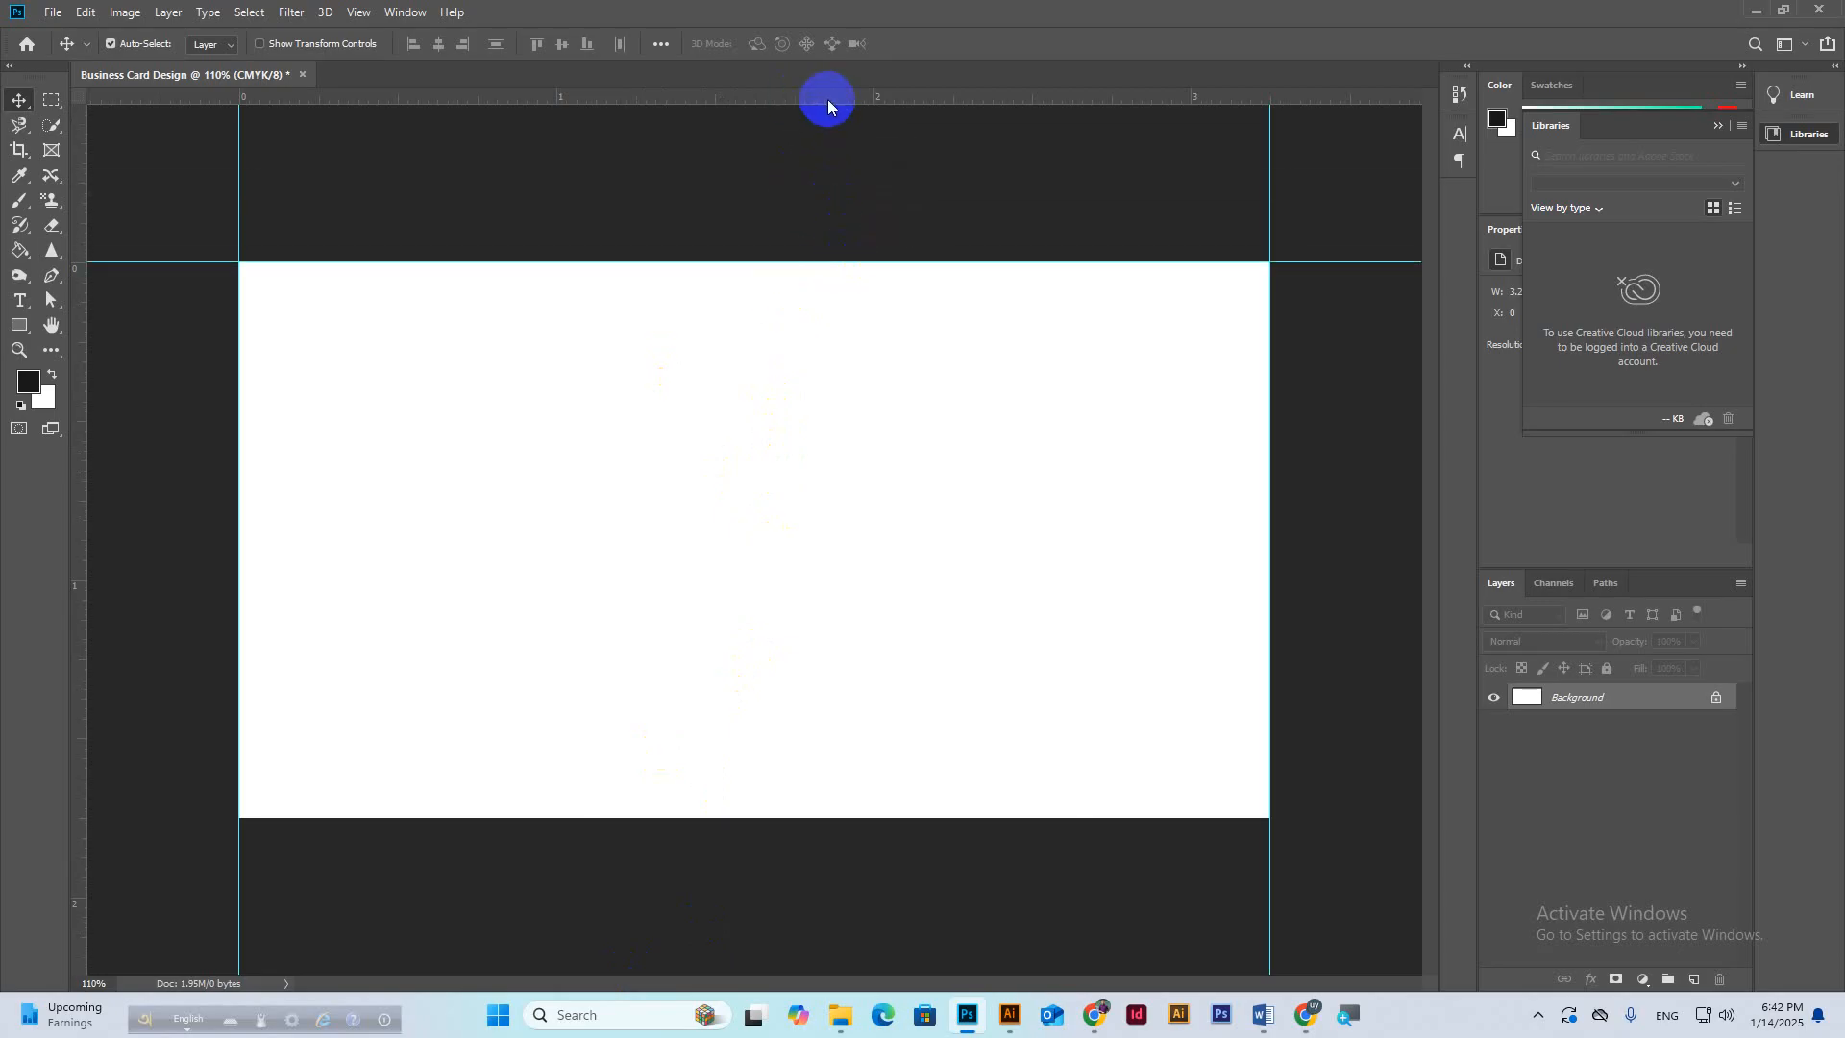
{"action": "left_click_drag", "start_coordinate": [828, 97], "coordinate": [937, 816]}
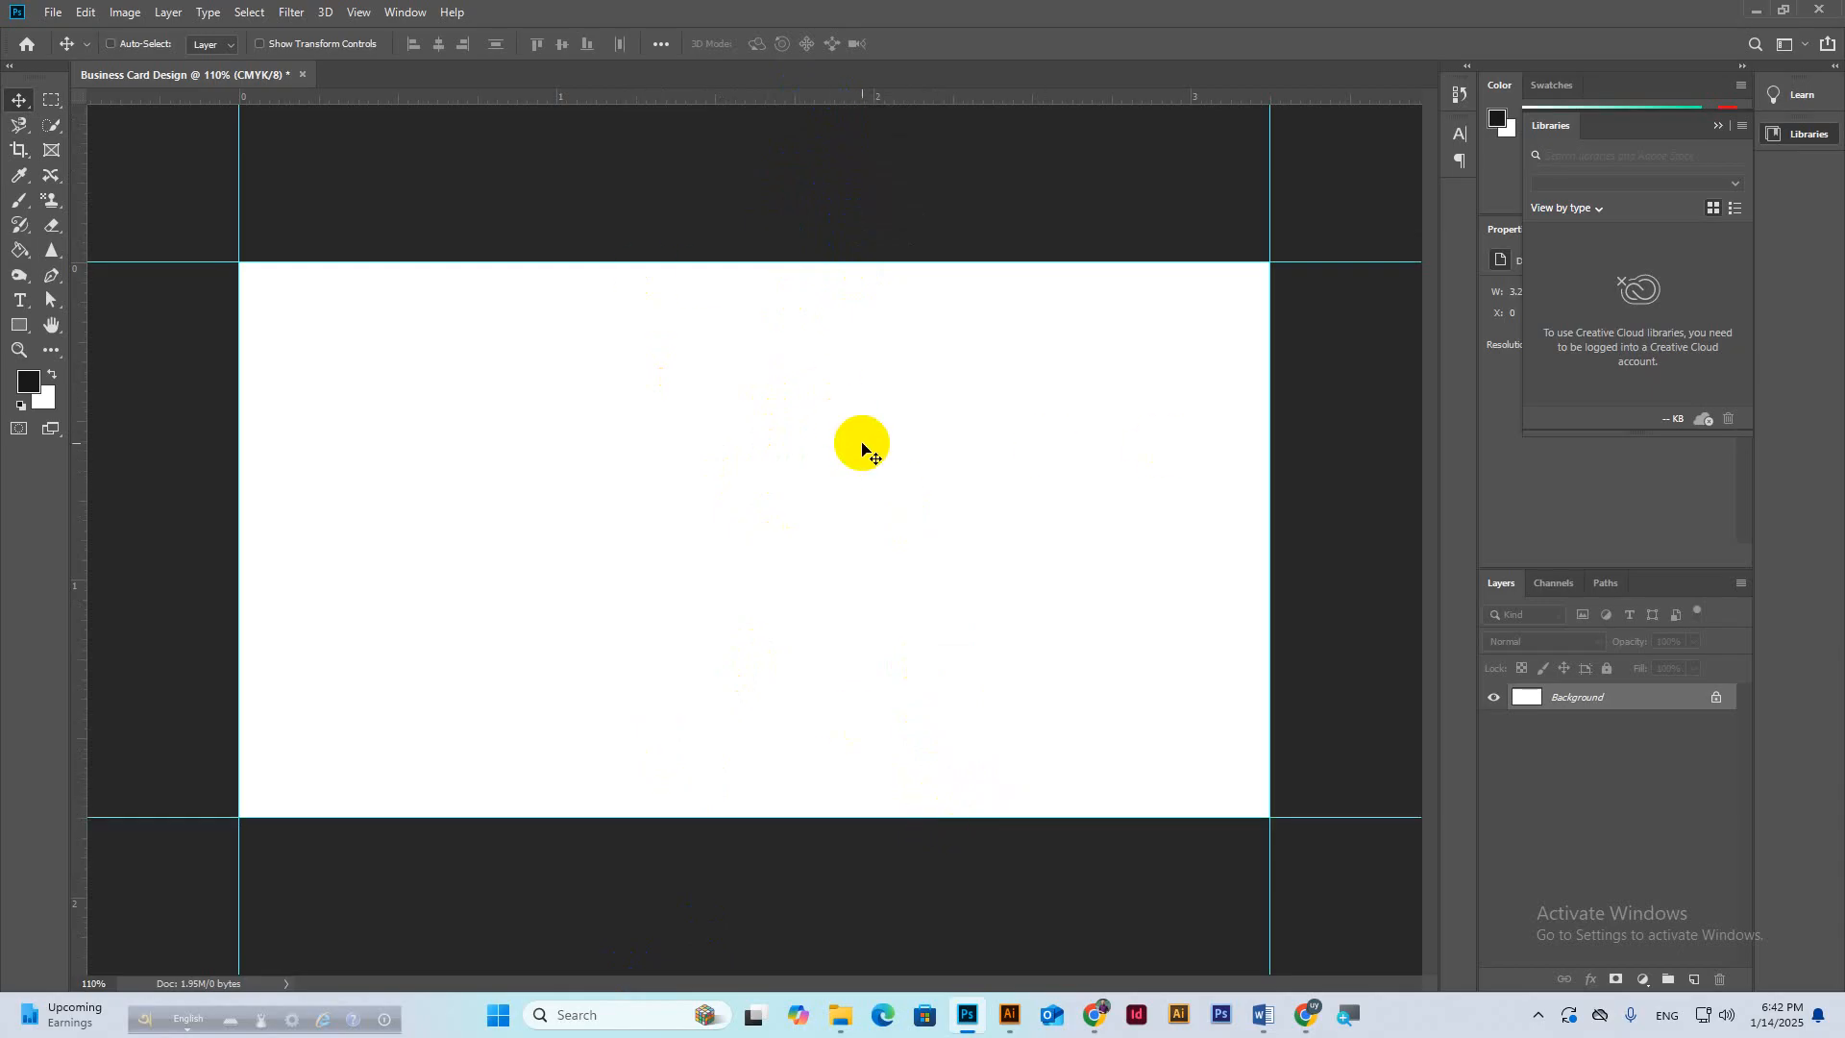
Zoom out to 100% and bring the Google Meet call to the front.
{"action": "key", "text": "ctrl+minus"}
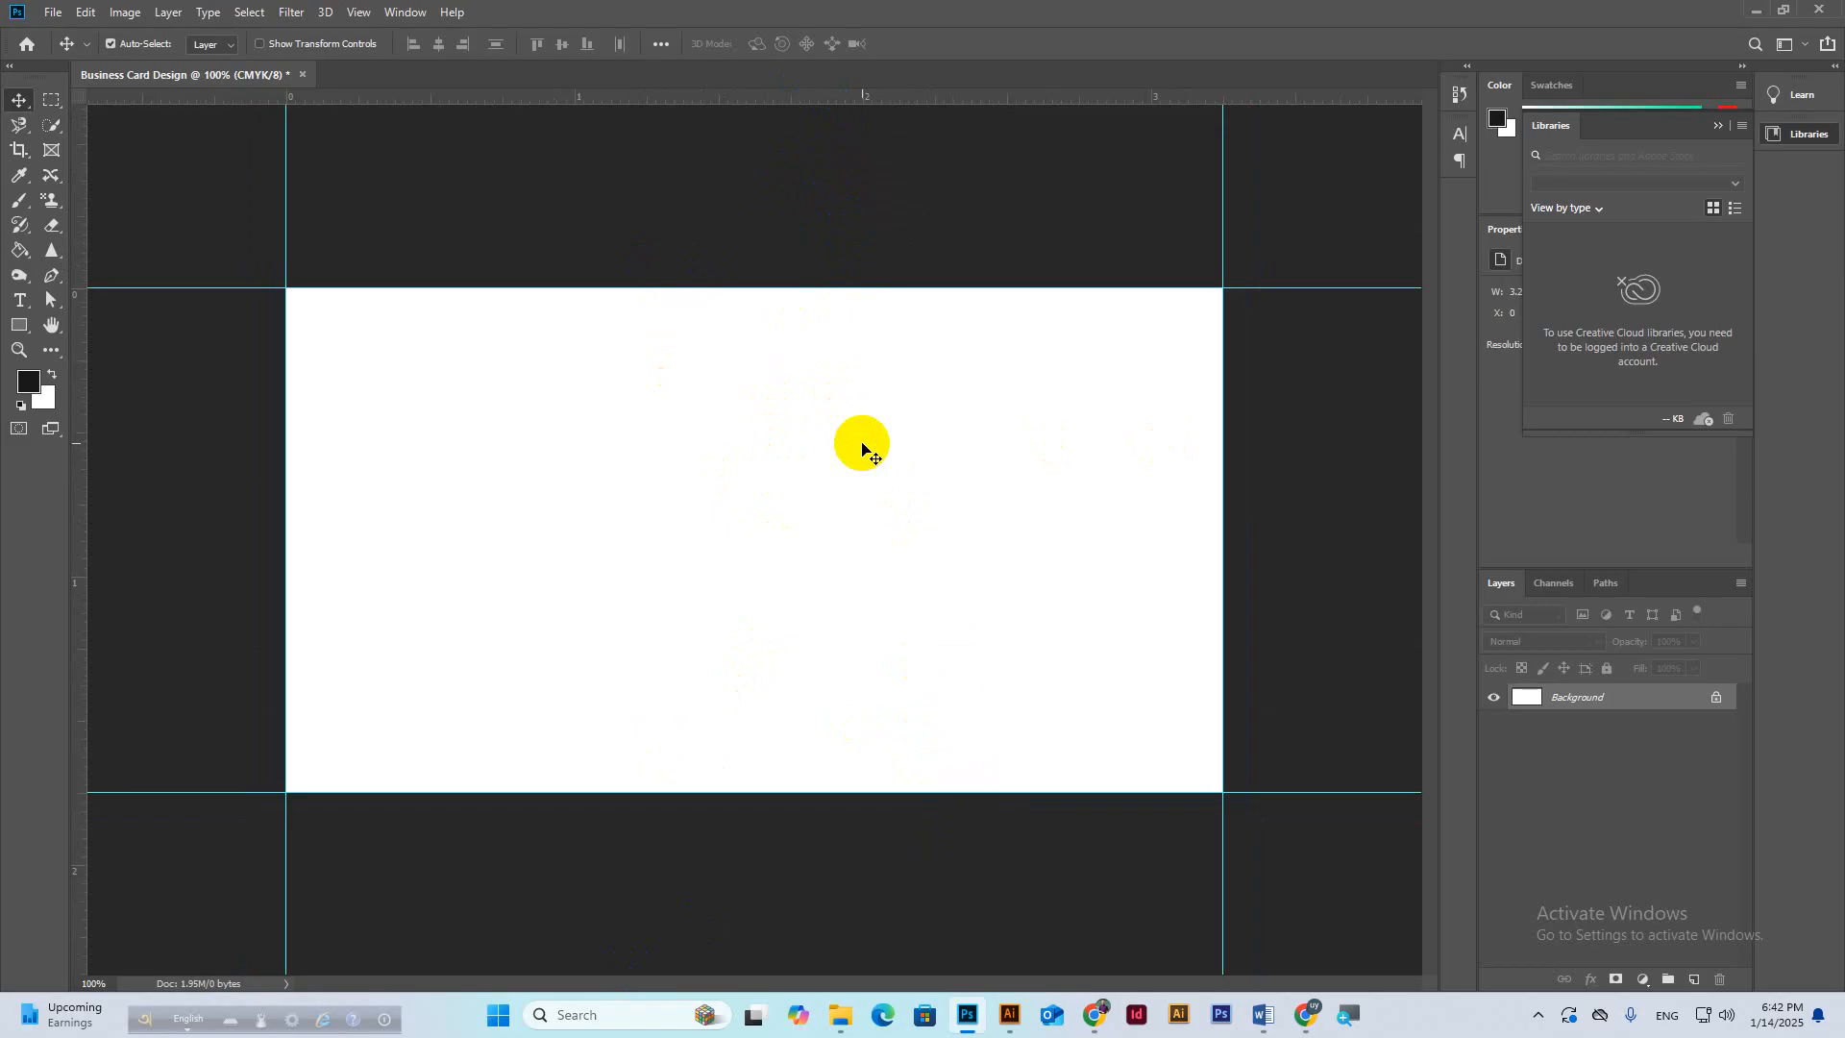
{"action": "mouse_move", "coordinate": [1292, 1009]}
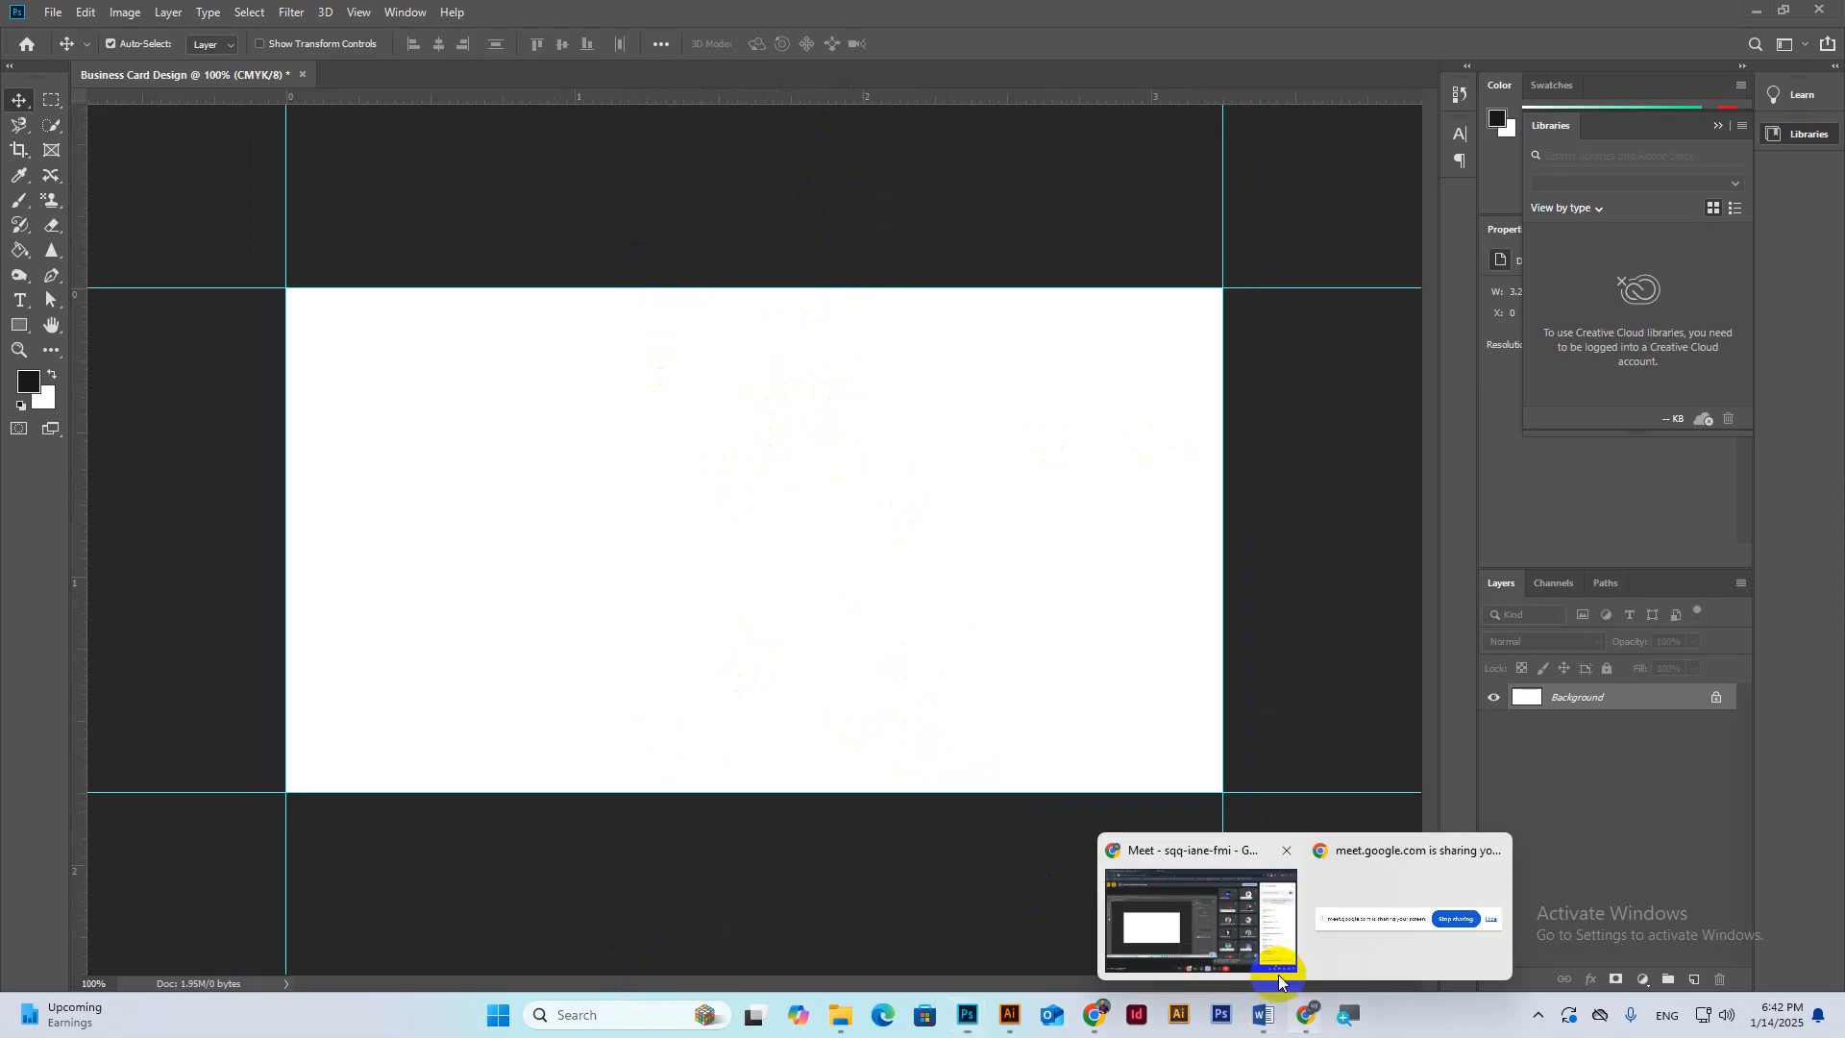
{"action": "left_click", "coordinate": [1279, 978]}
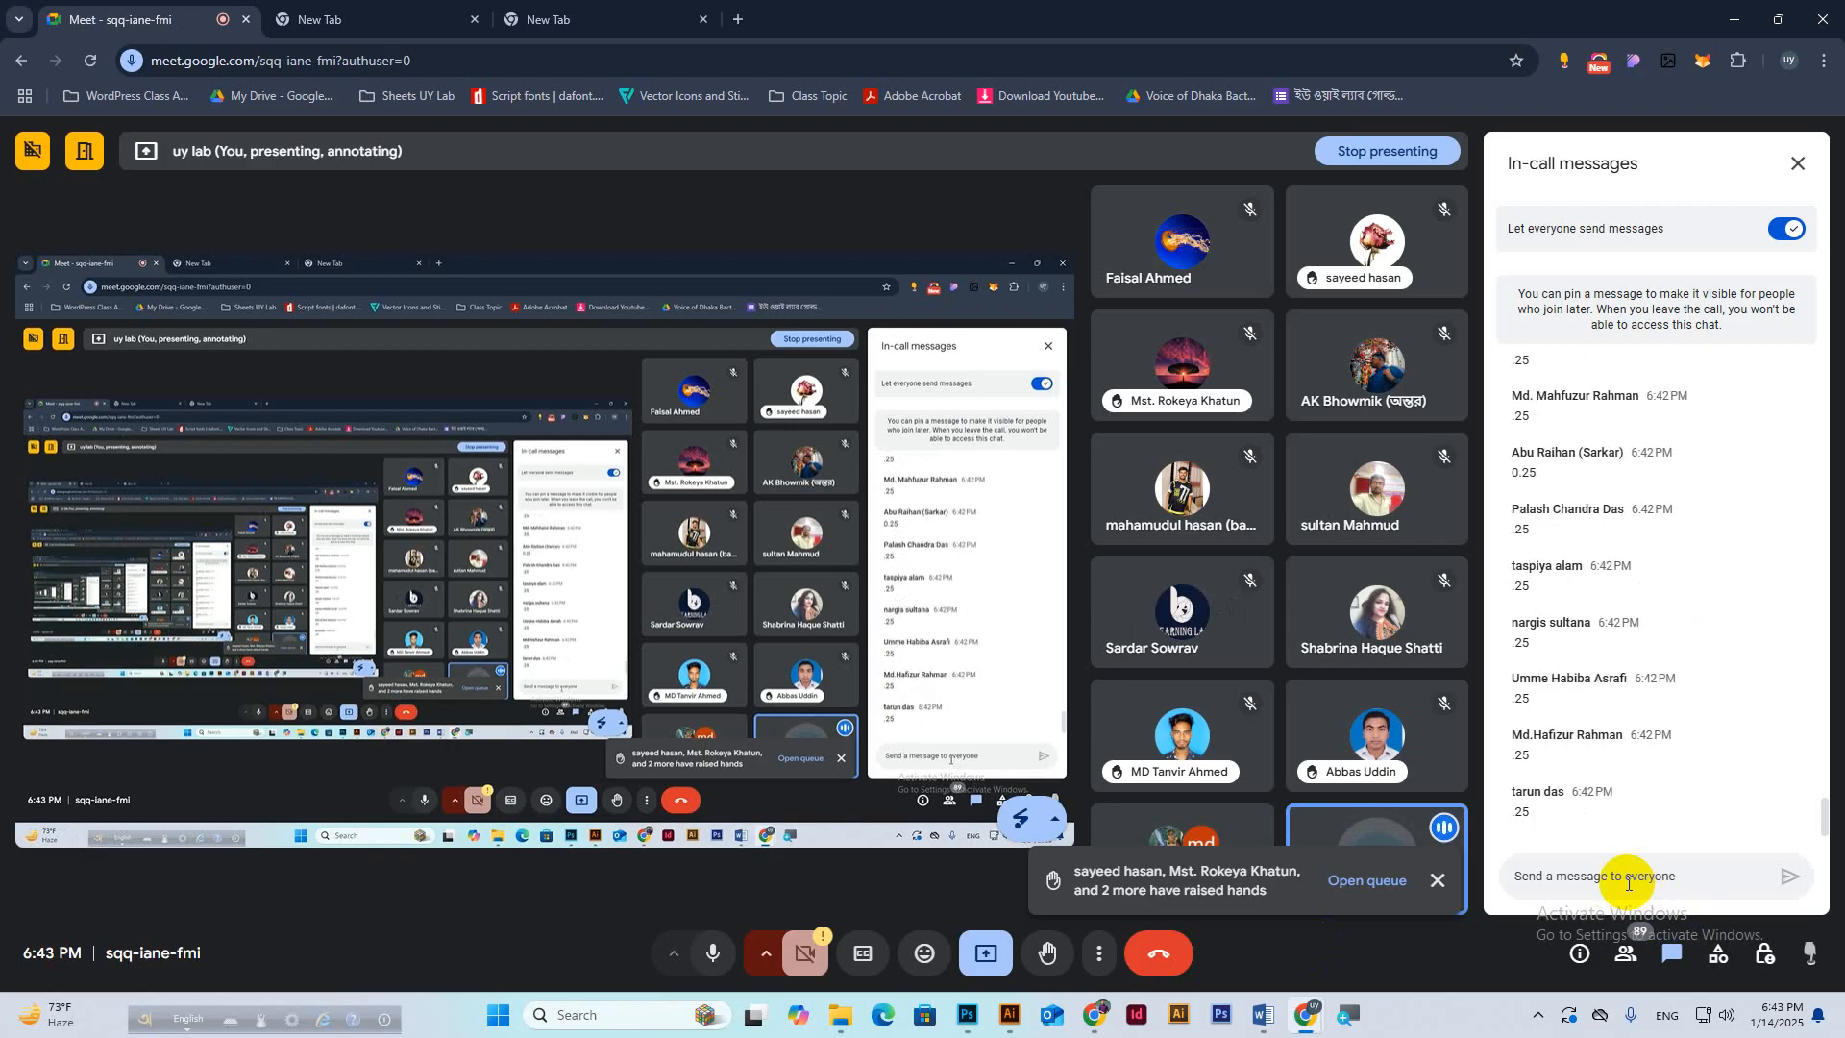
Back in Photoshop, open Image > Canvas Size with inches as the unit.
{"action": "left_click", "coordinate": [968, 1017]}
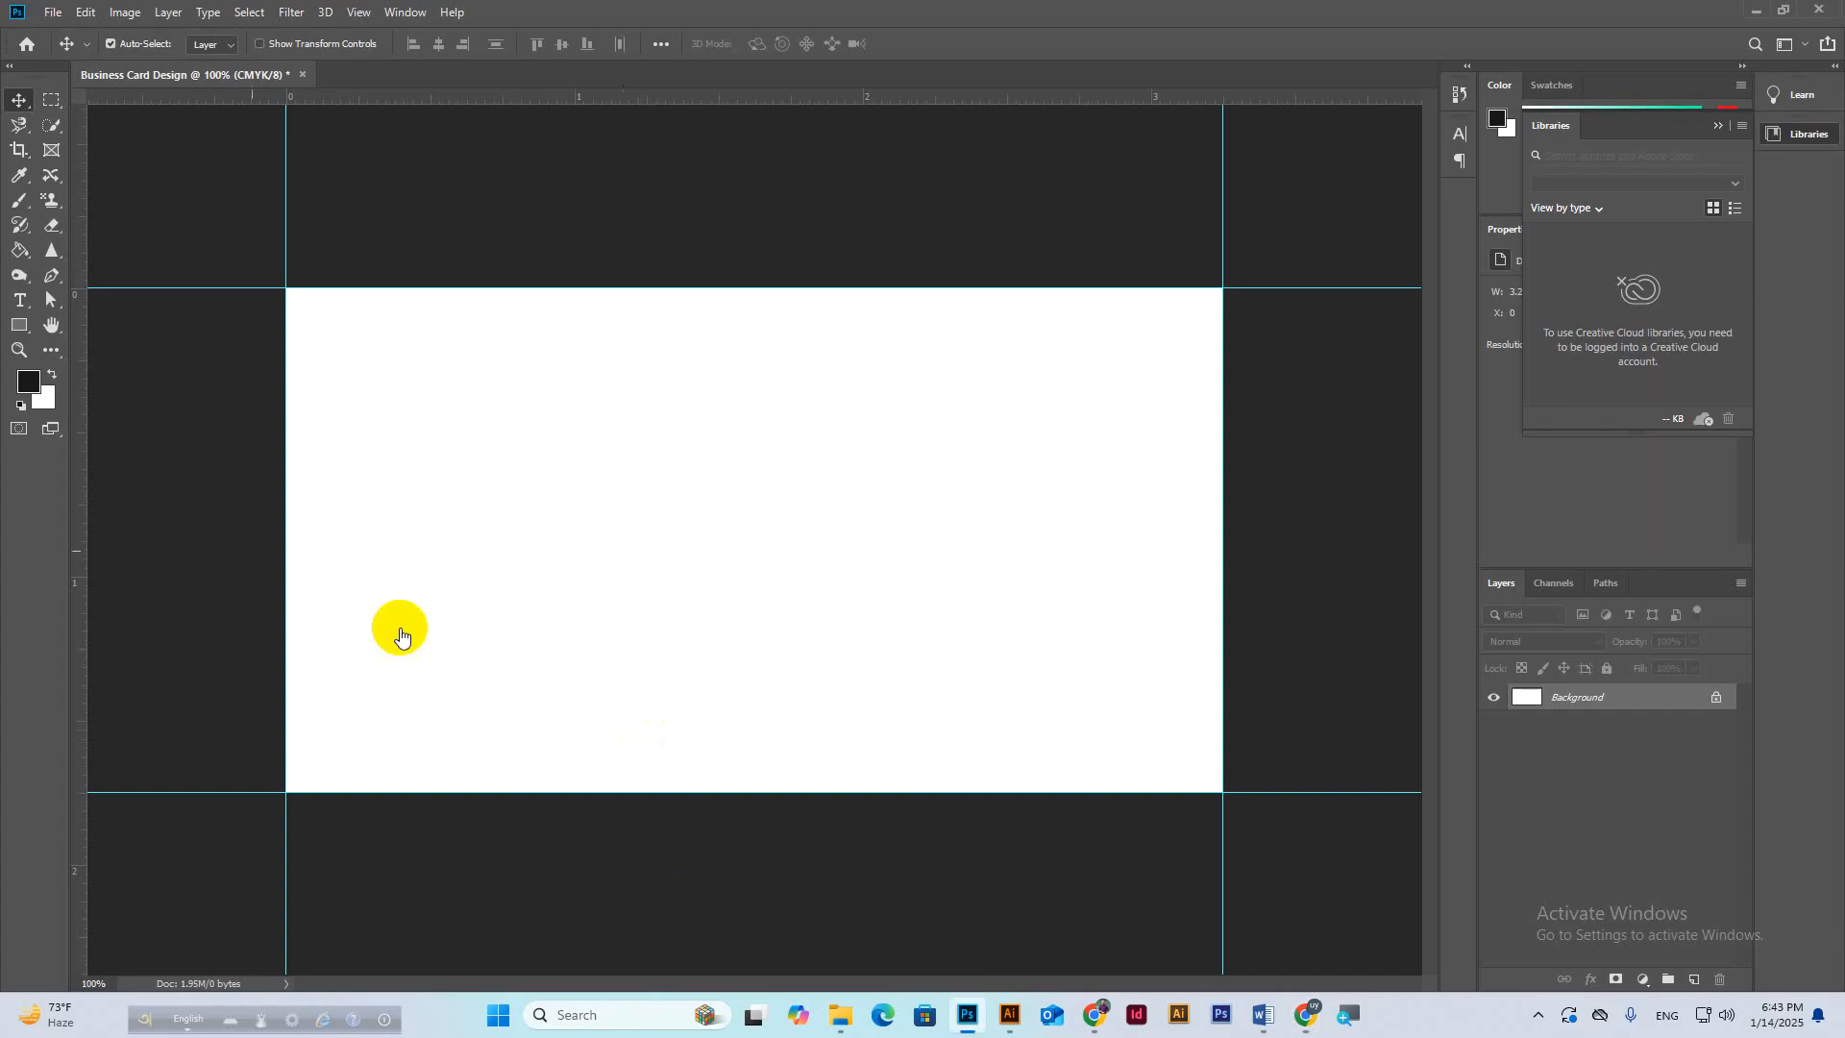
{"action": "left_click", "coordinate": [125, 13]}
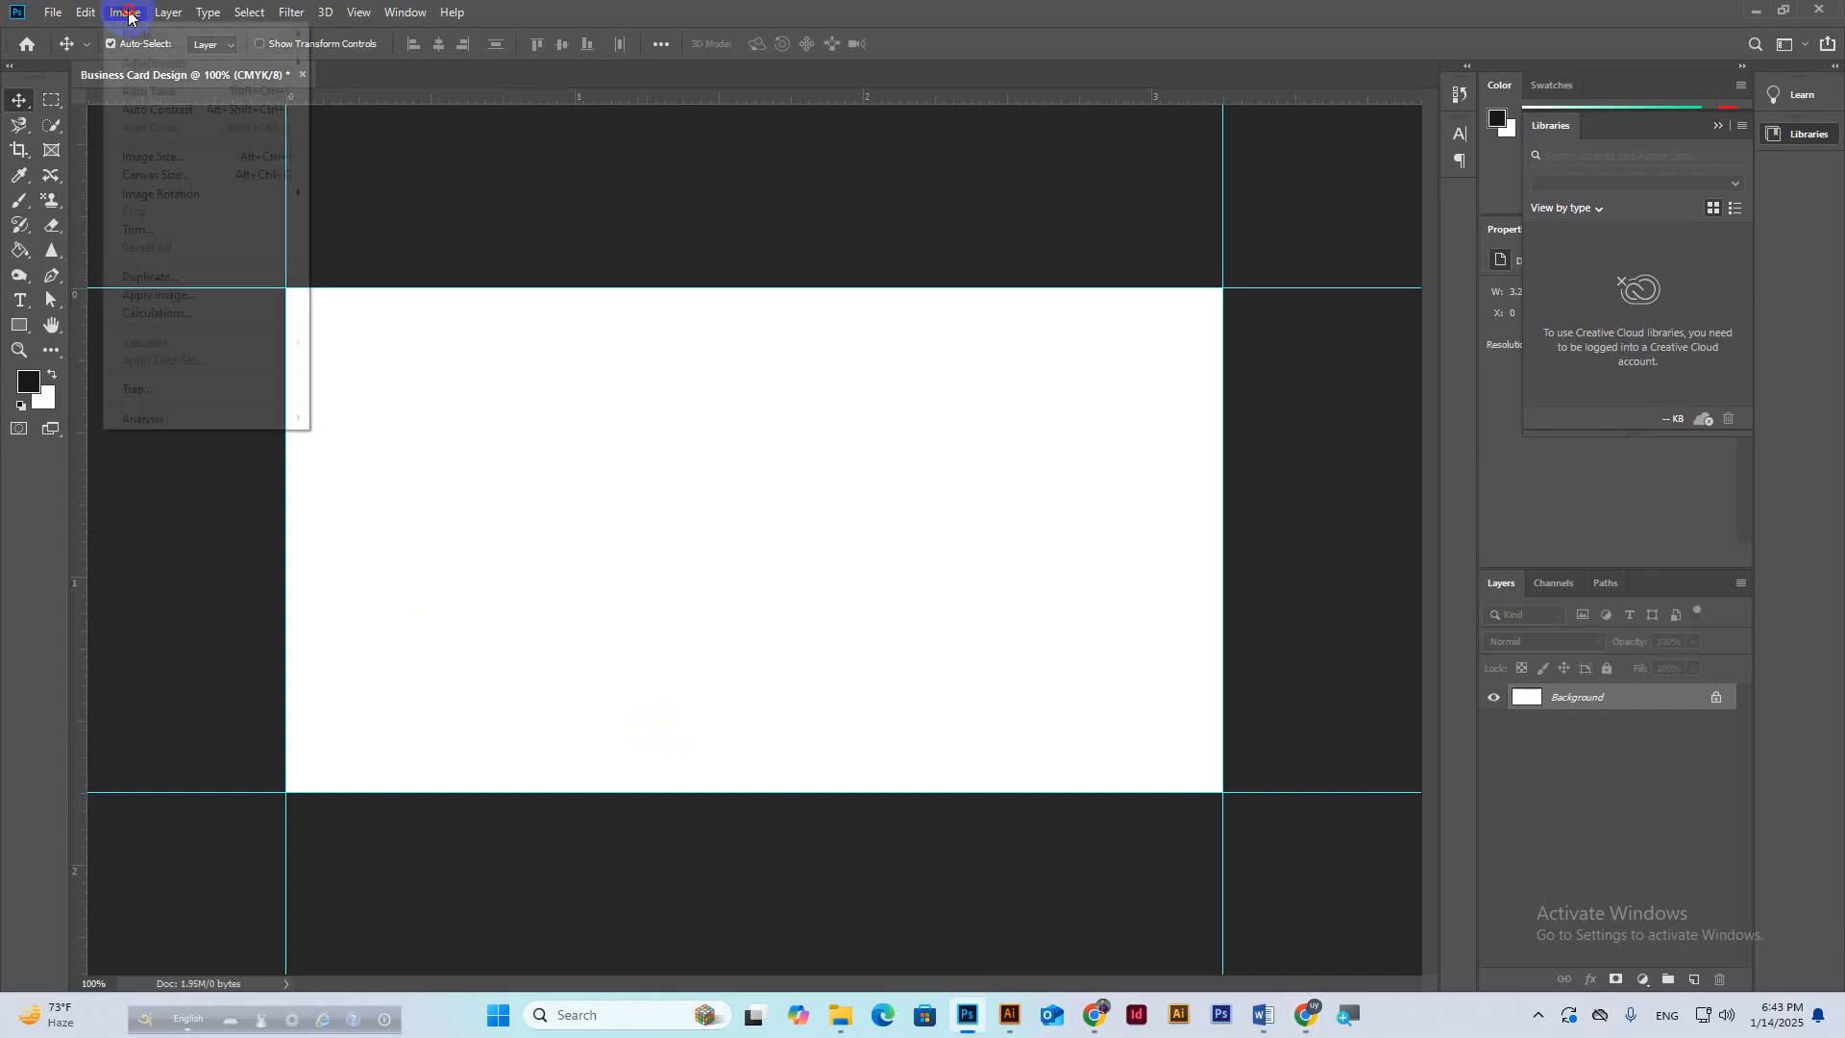
{"action": "left_click", "coordinate": [156, 177]}
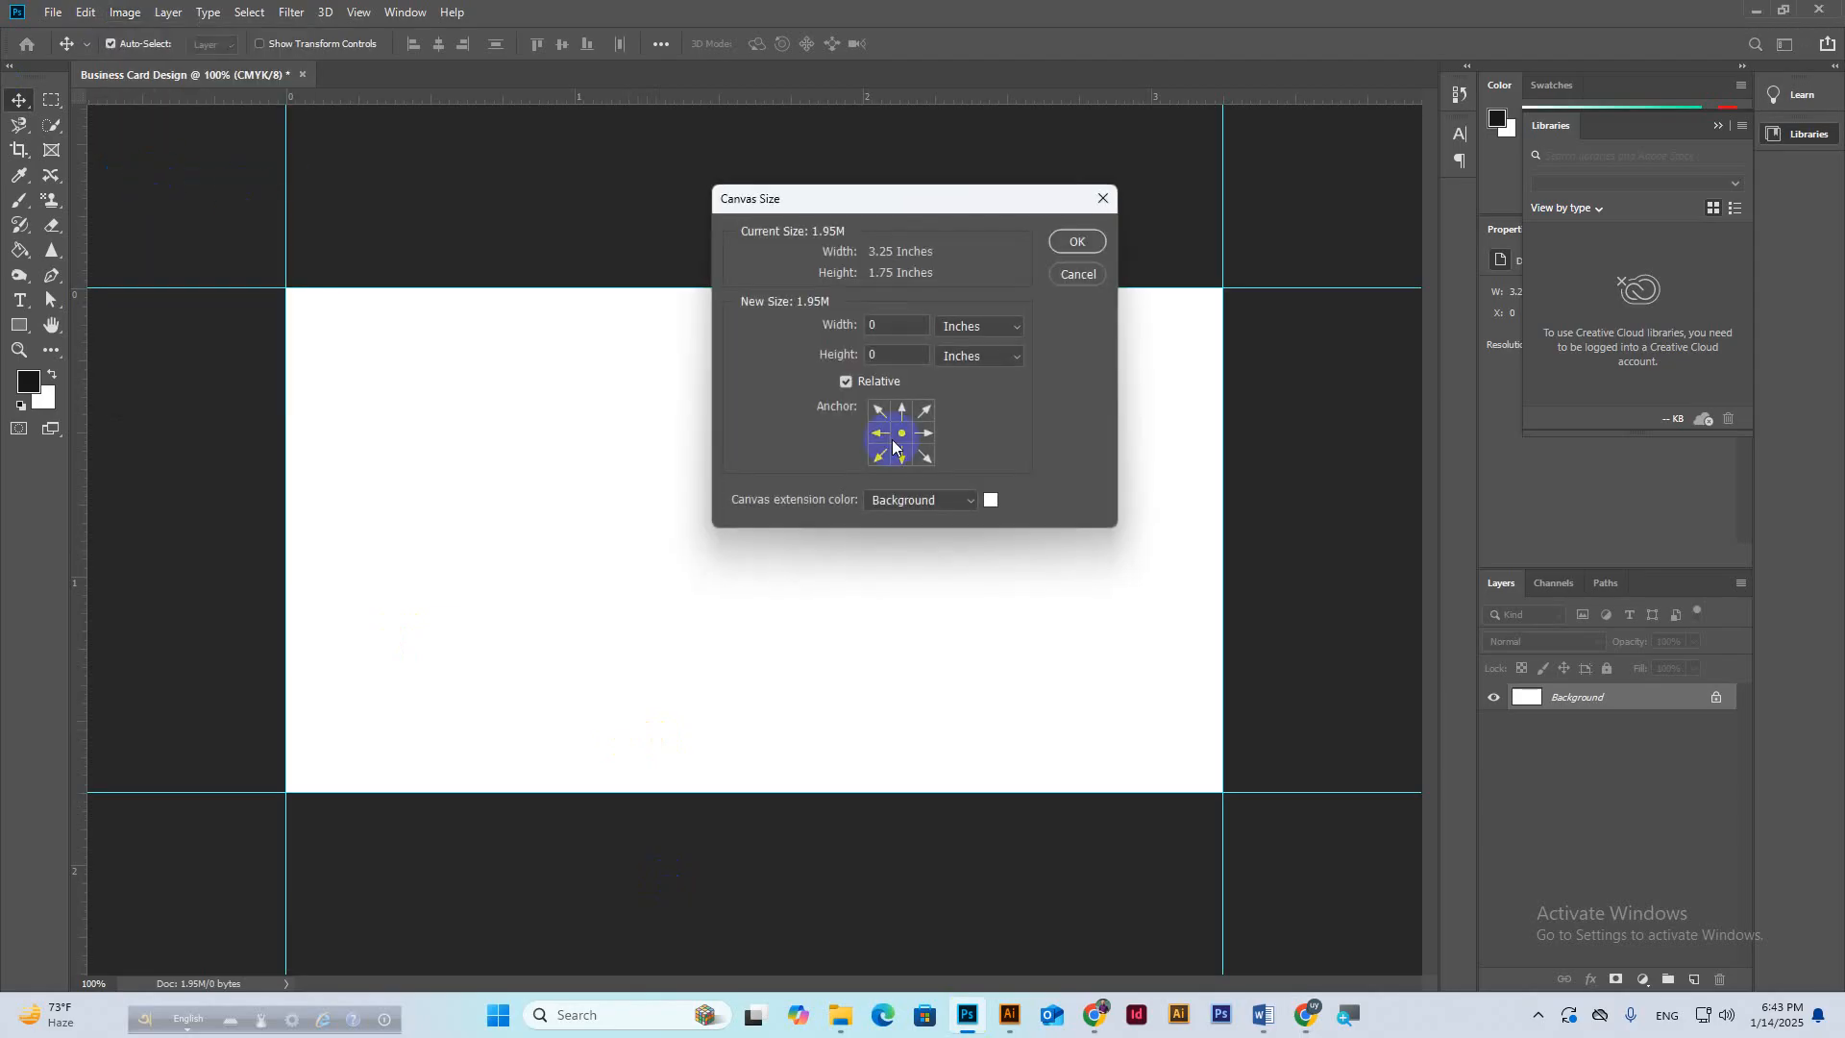
{"action": "left_click", "coordinate": [975, 325]}
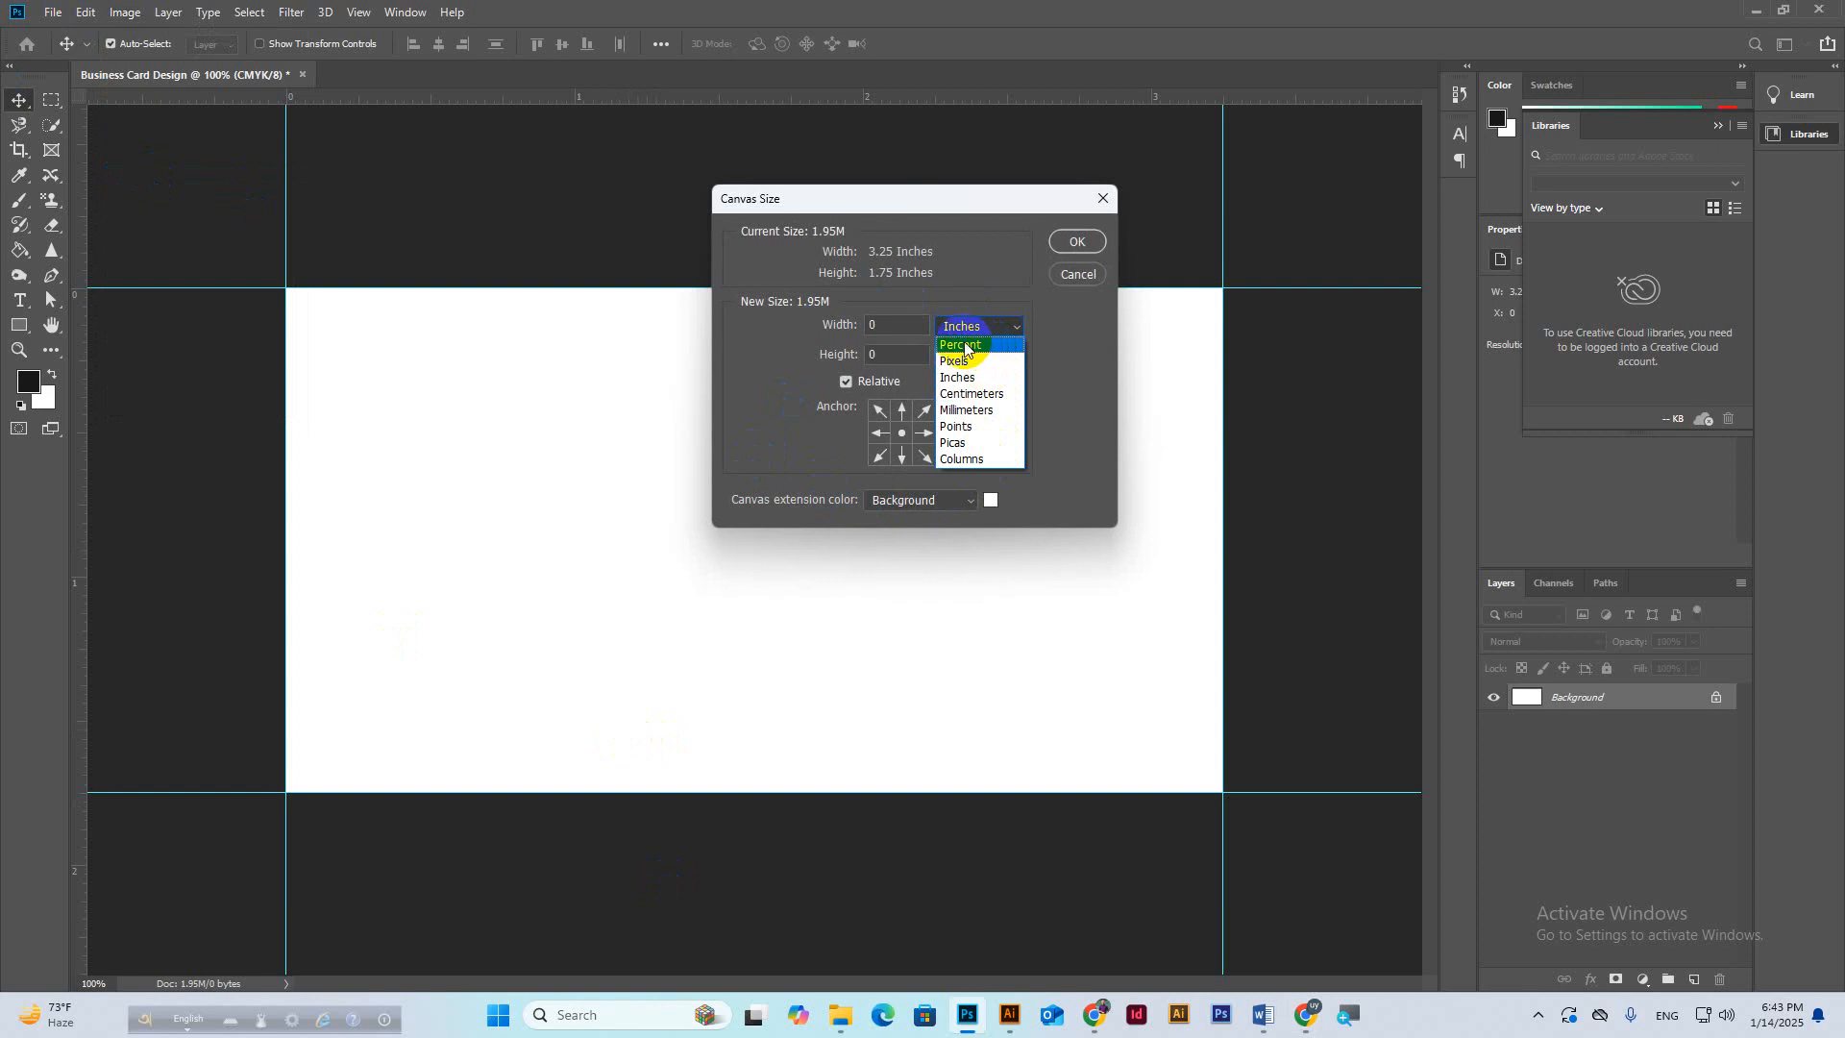
{"action": "left_click", "coordinate": [959, 376]}
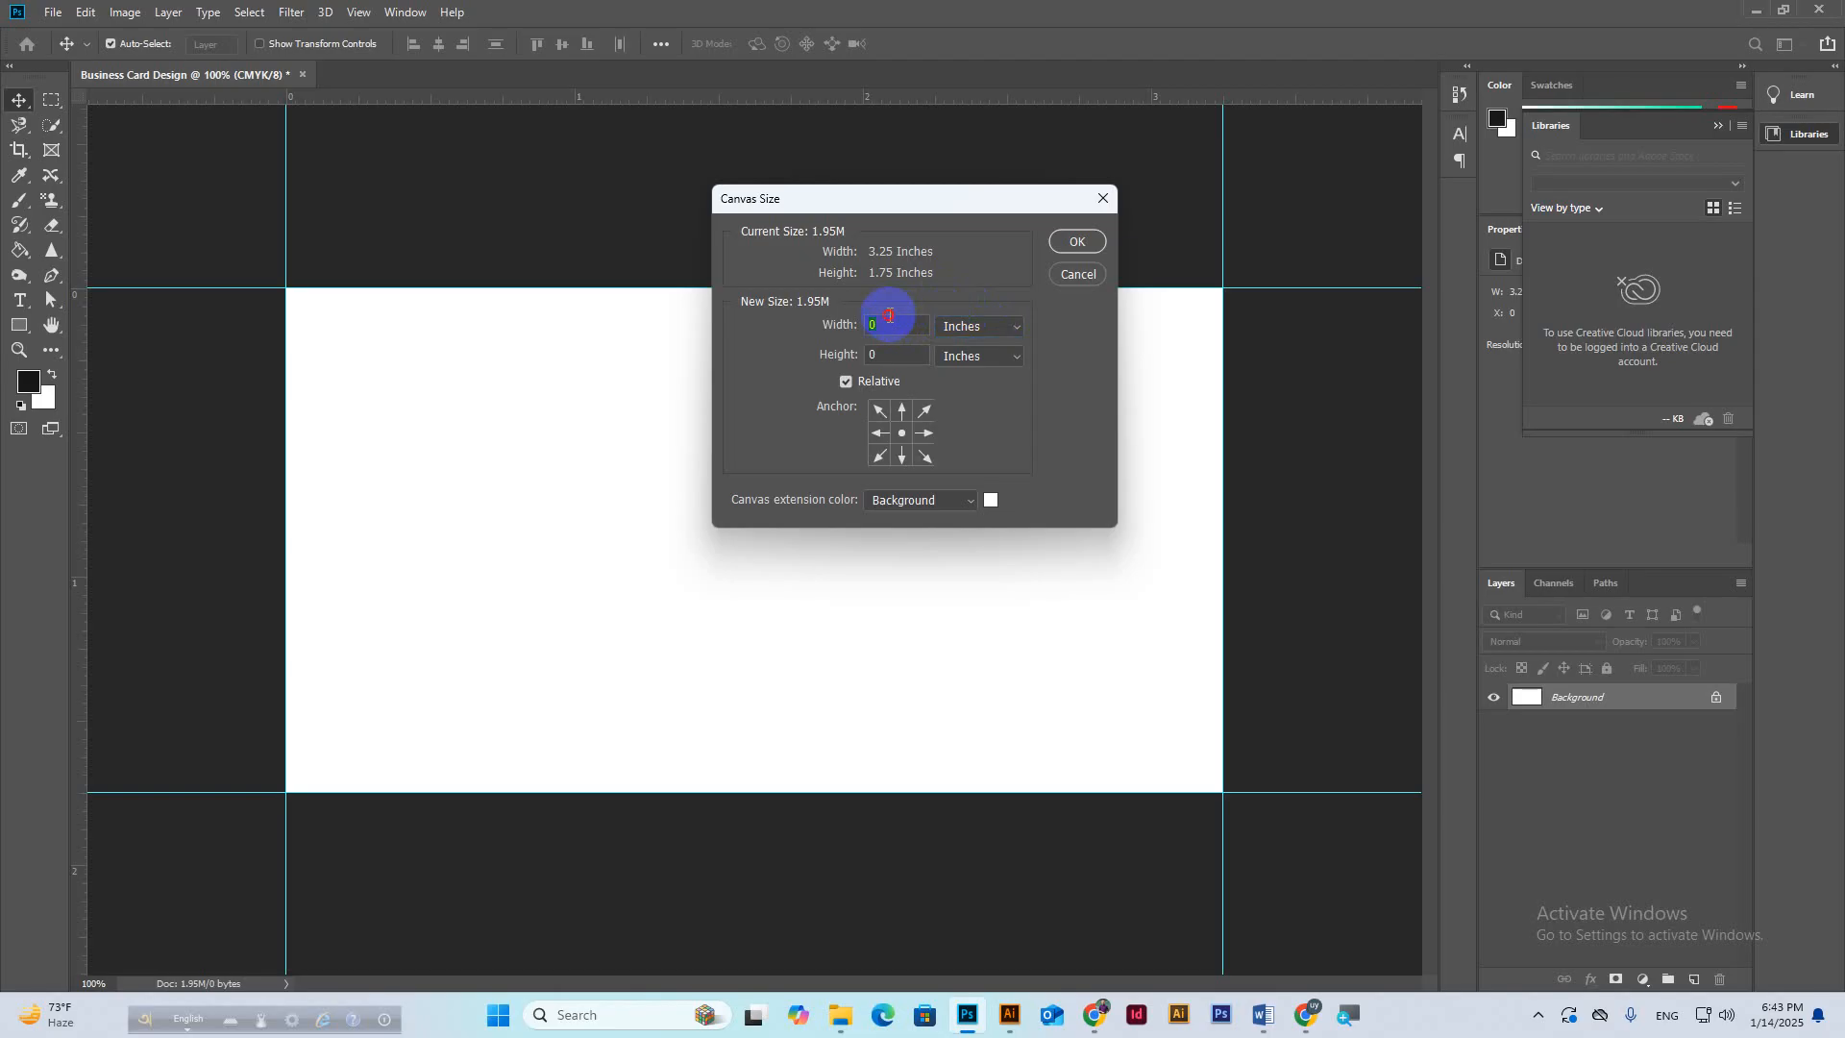
Add 0.25 in relative width and height, extended with the Background colour.
{"action": "type", "text": ".25"}
{"action": "key", "text": "Tab"}
{"action": "type", "text": "."}
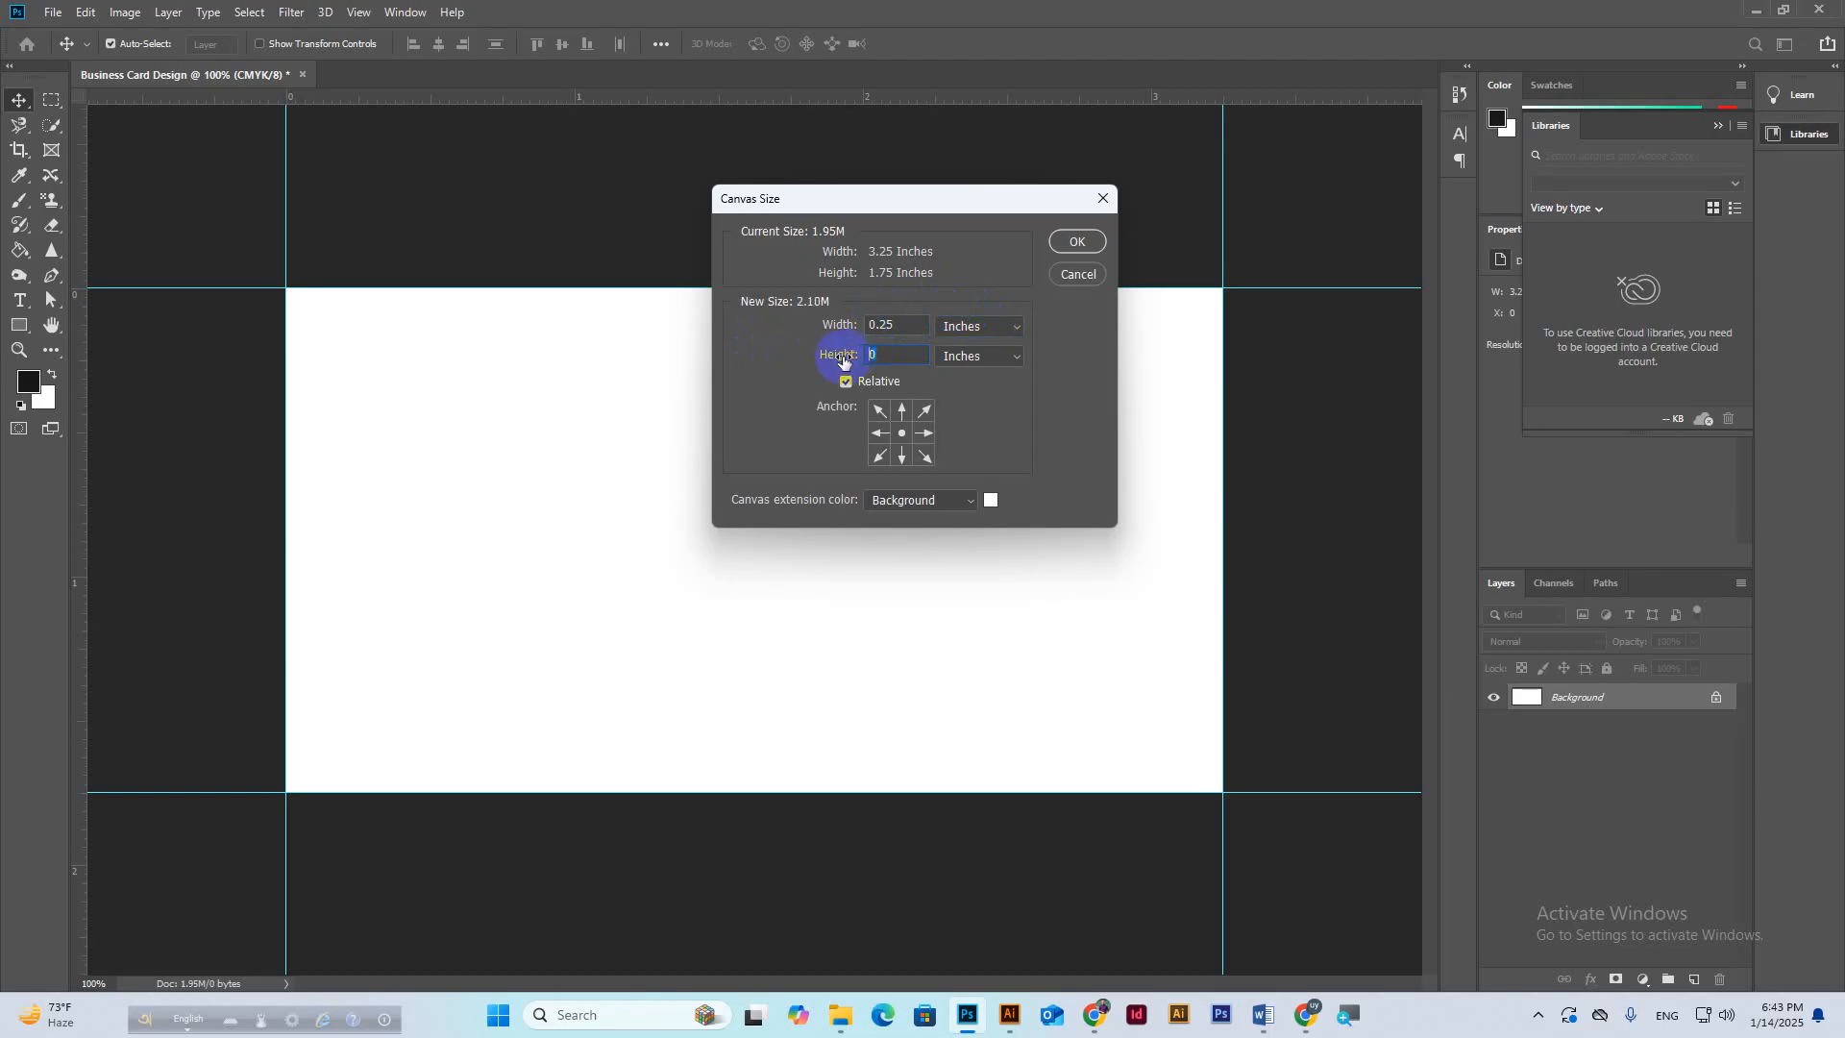
{"action": "type", "text": "25"}
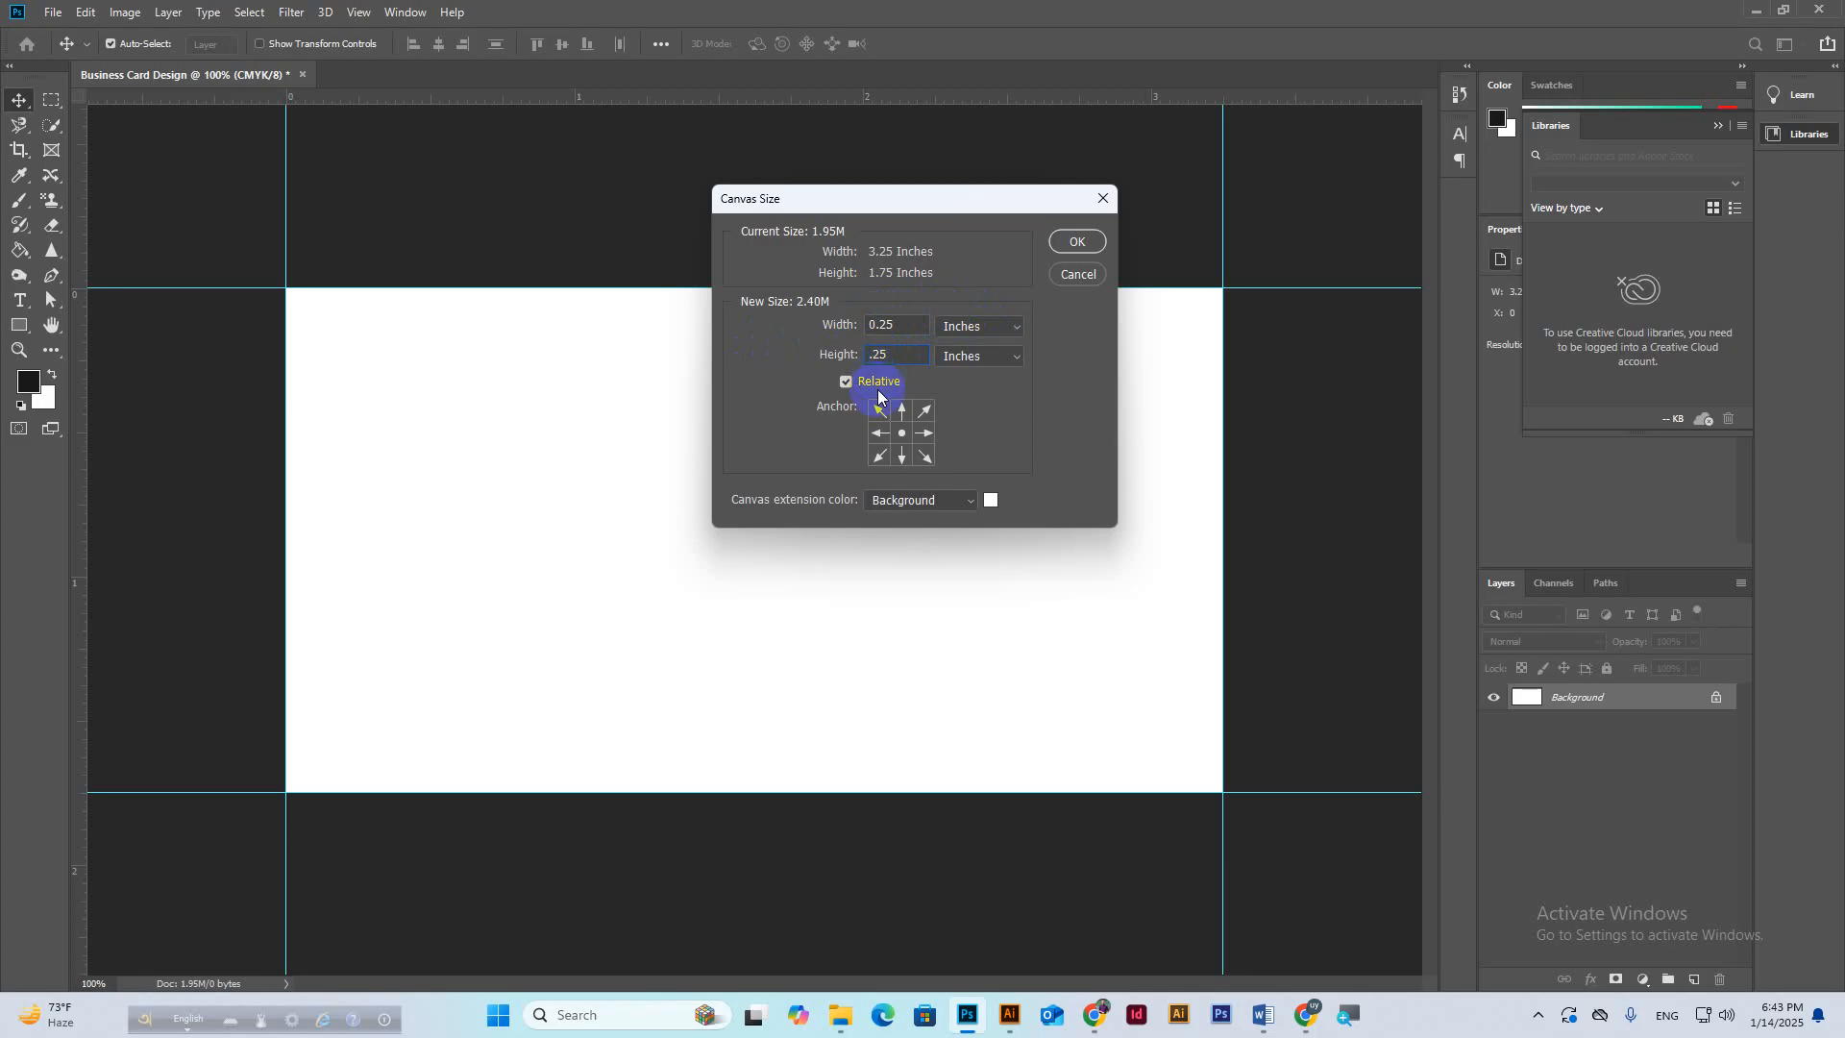
{"action": "left_click", "coordinate": [846, 381]}
{"action": "left_click", "coordinate": [845, 382]}
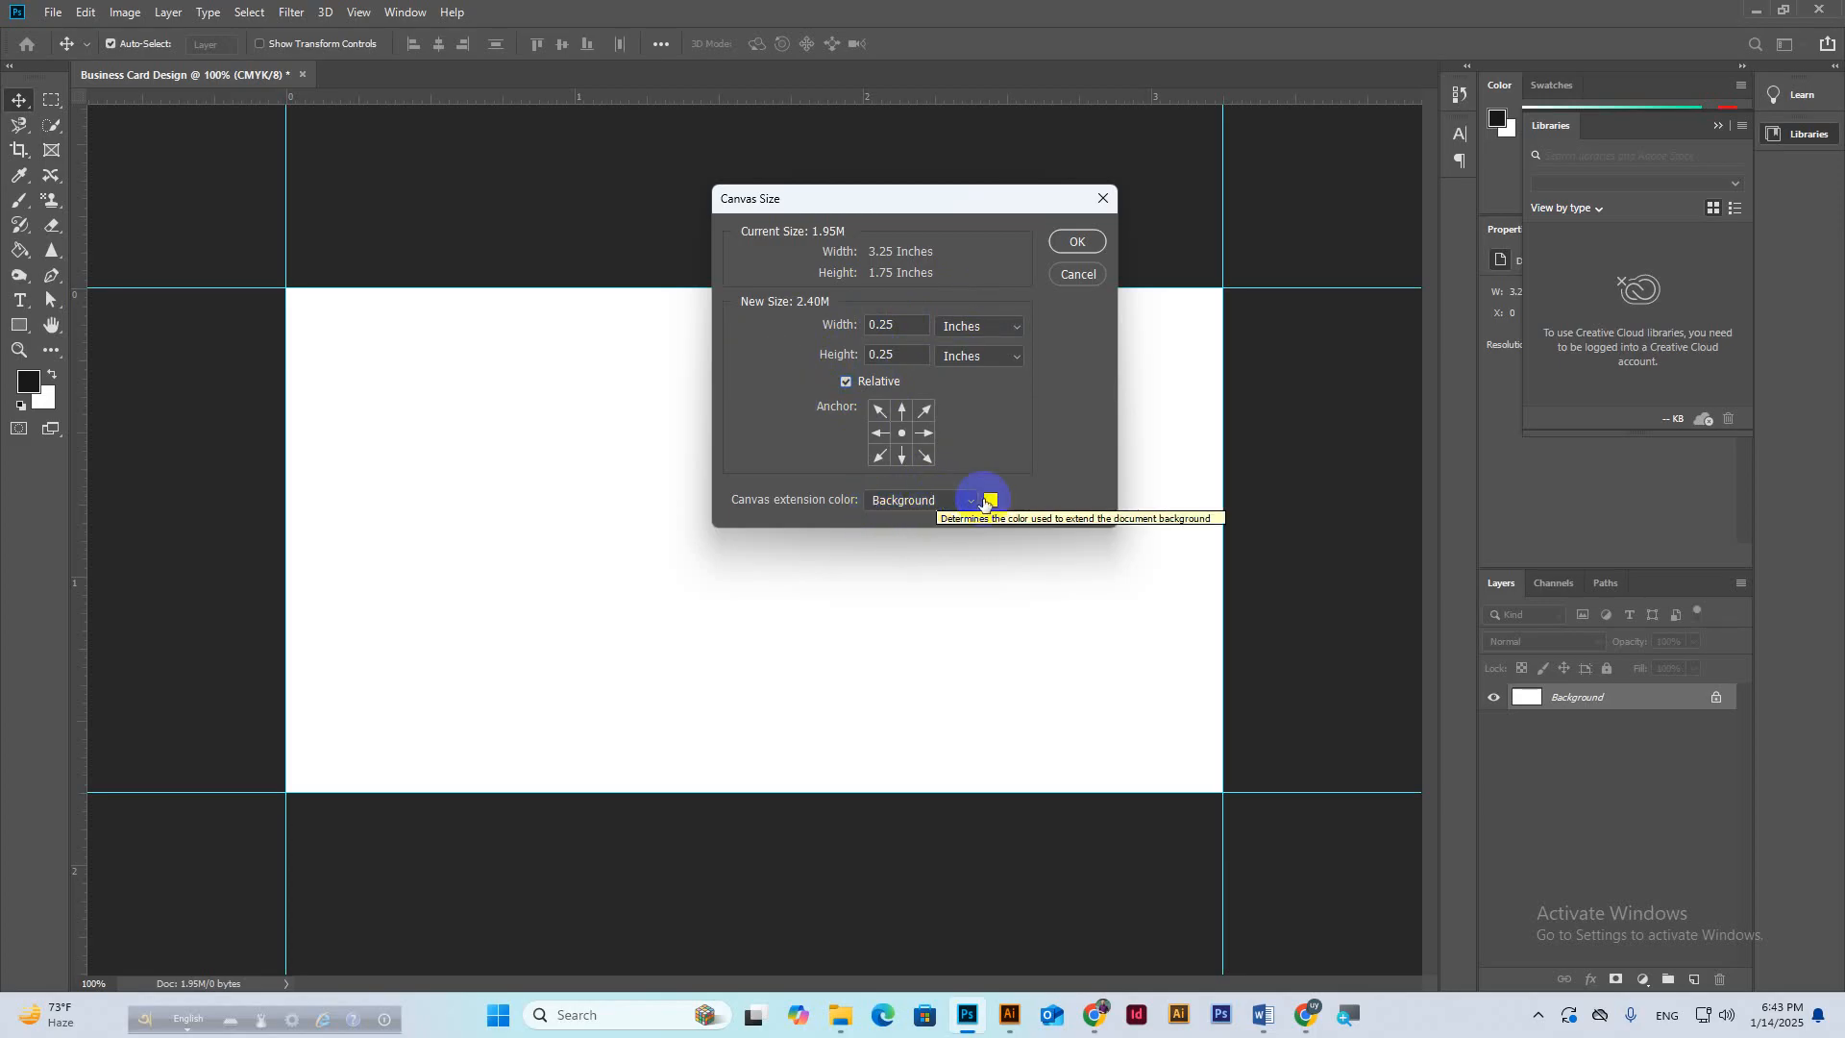
{"action": "left_click", "coordinate": [990, 500]}
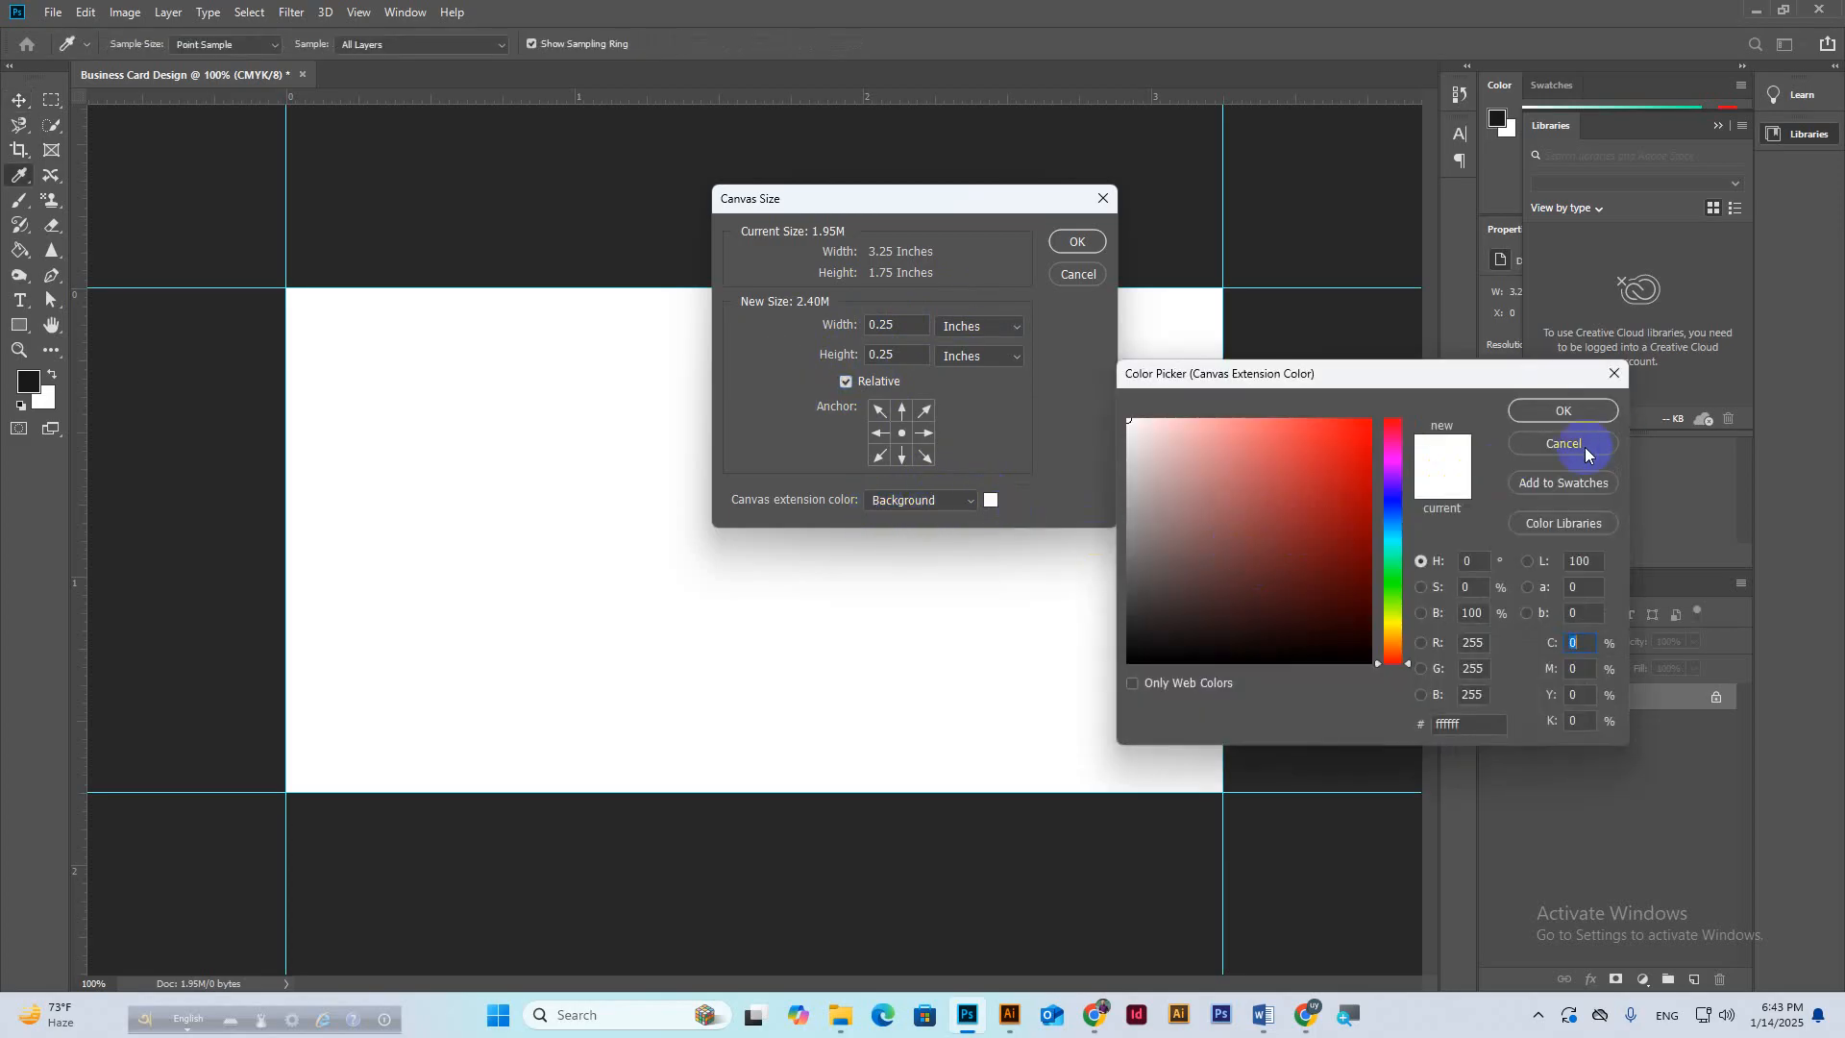
{"action": "left_click", "coordinate": [1563, 447]}
{"action": "left_click", "coordinate": [924, 500]}
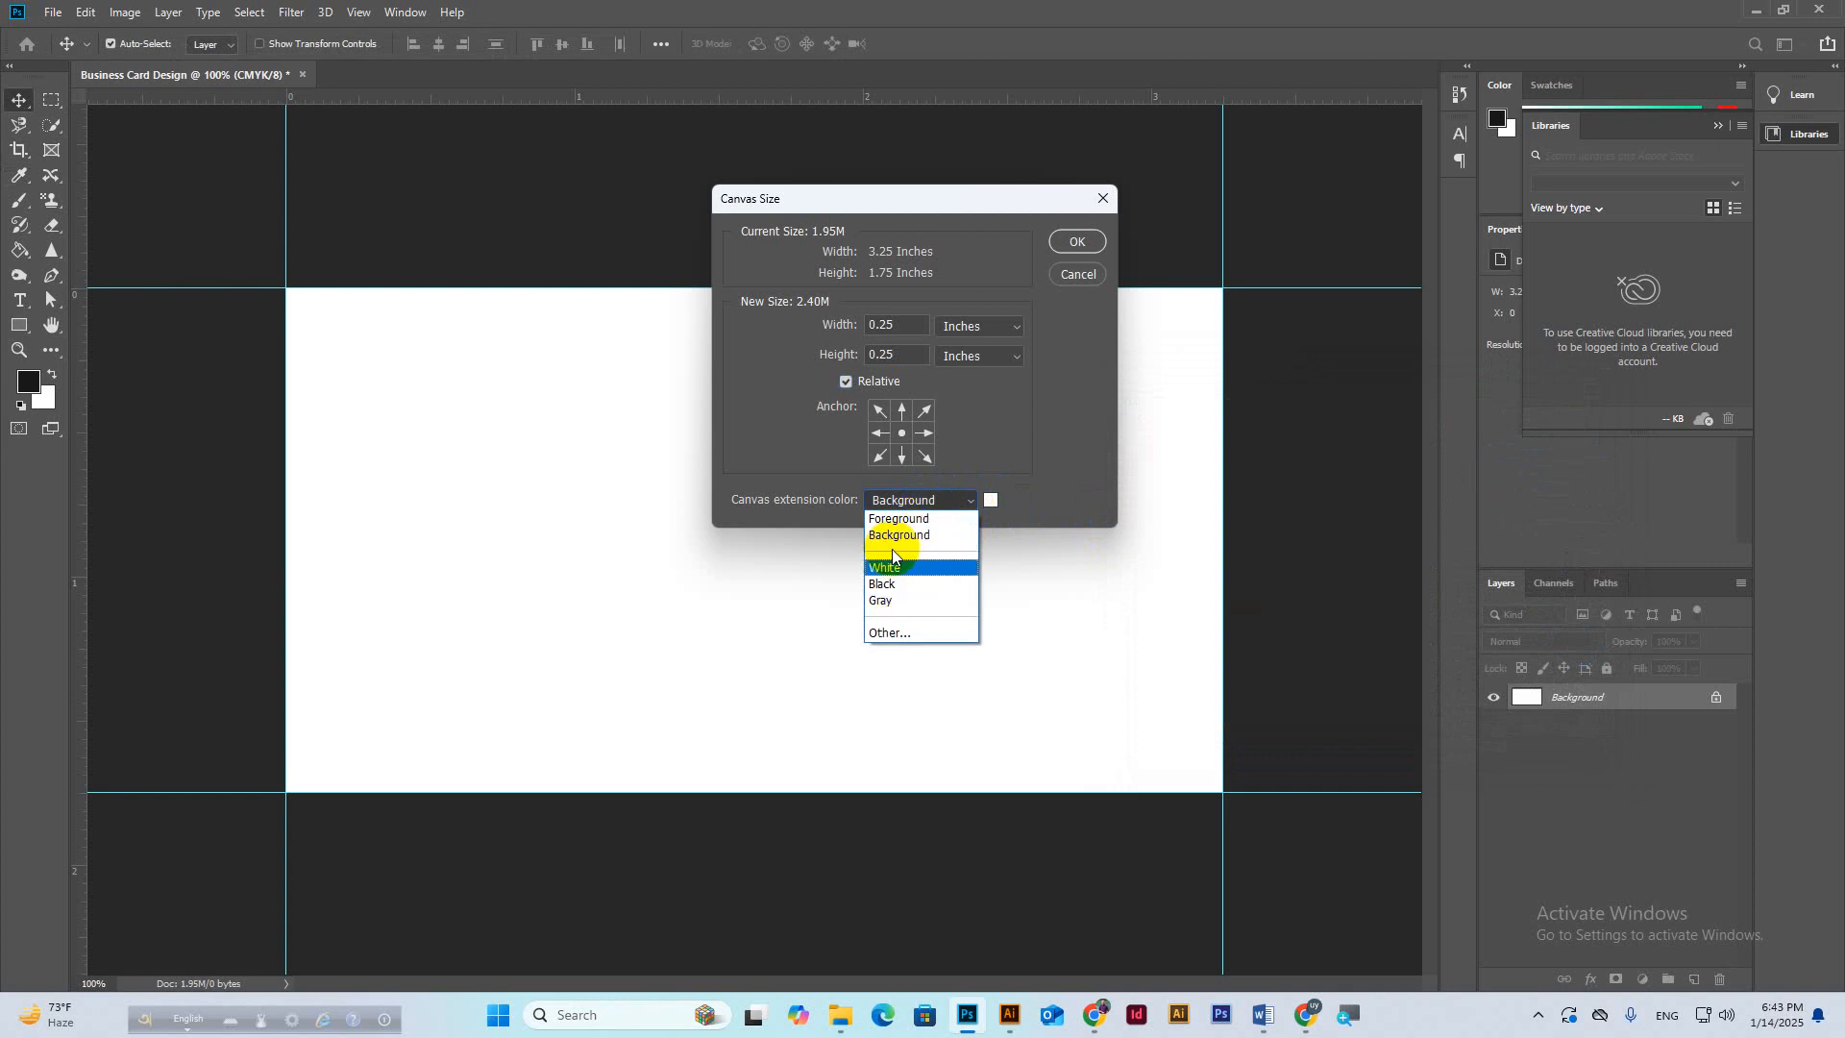
{"action": "left_click", "coordinate": [1030, 507]}
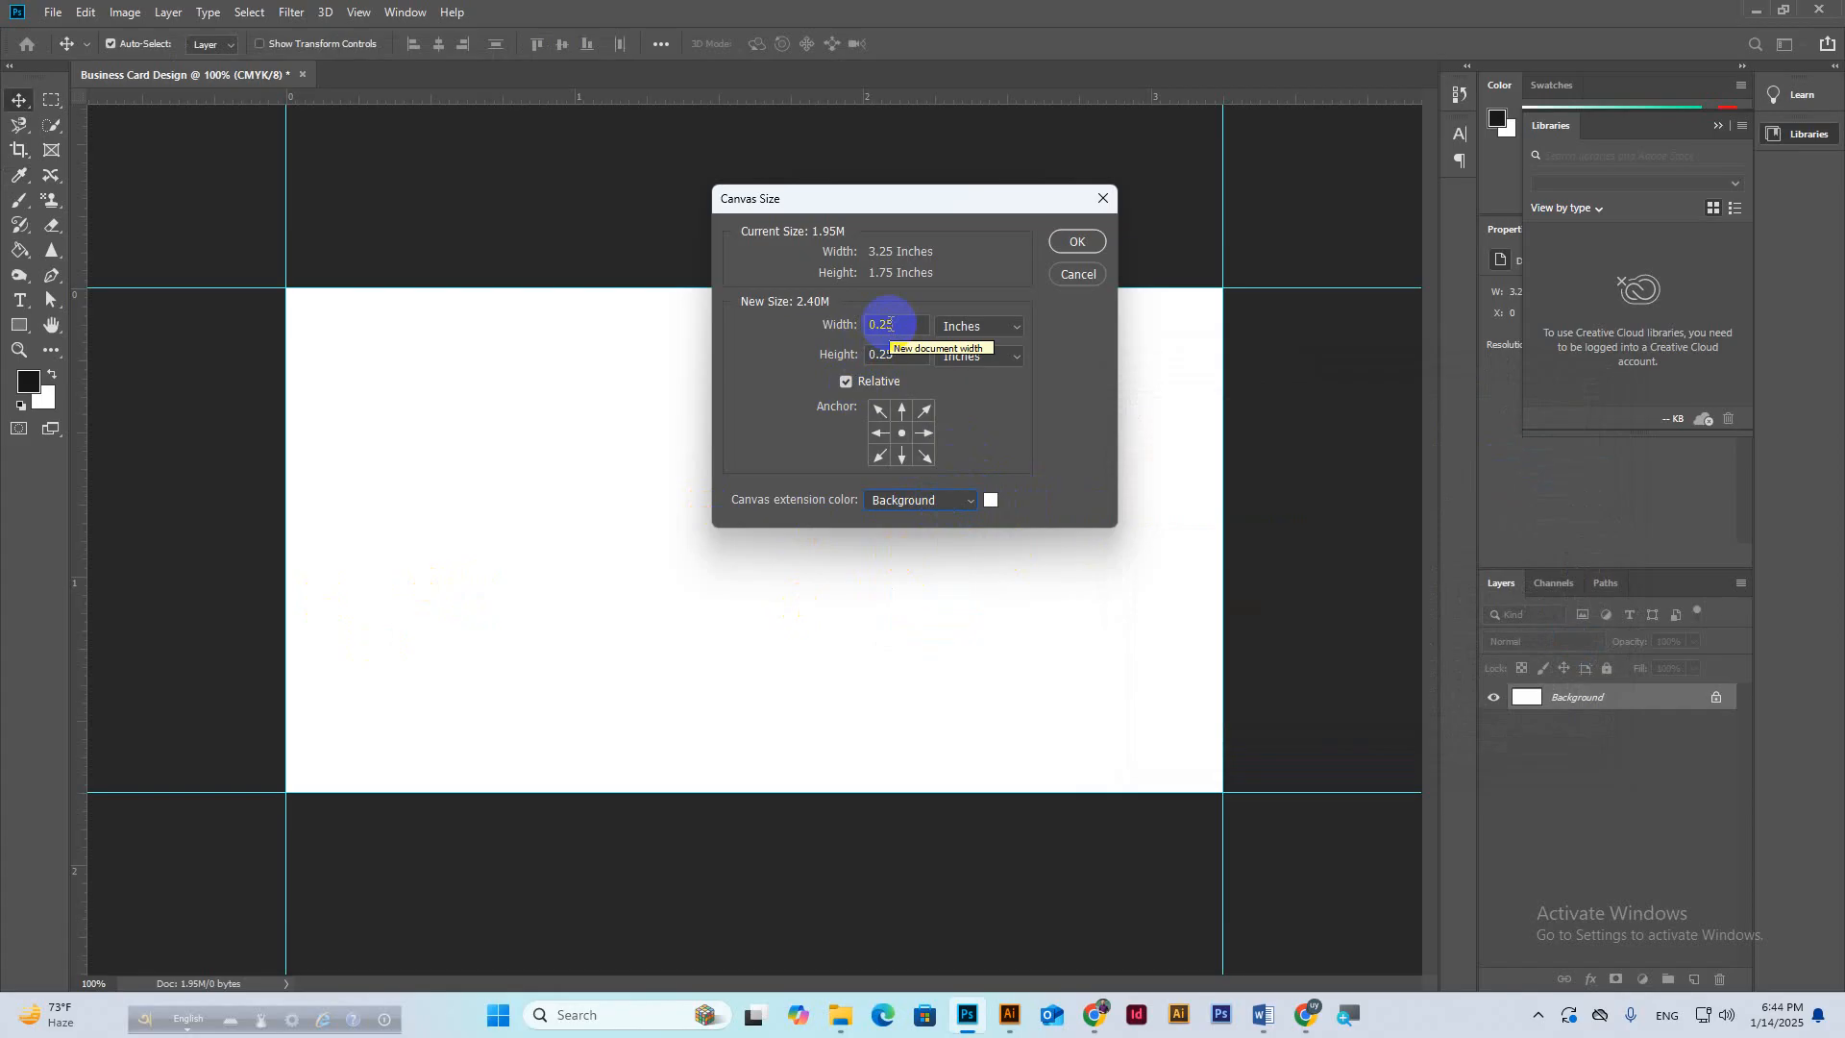
{"action": "left_click", "coordinate": [1069, 249]}
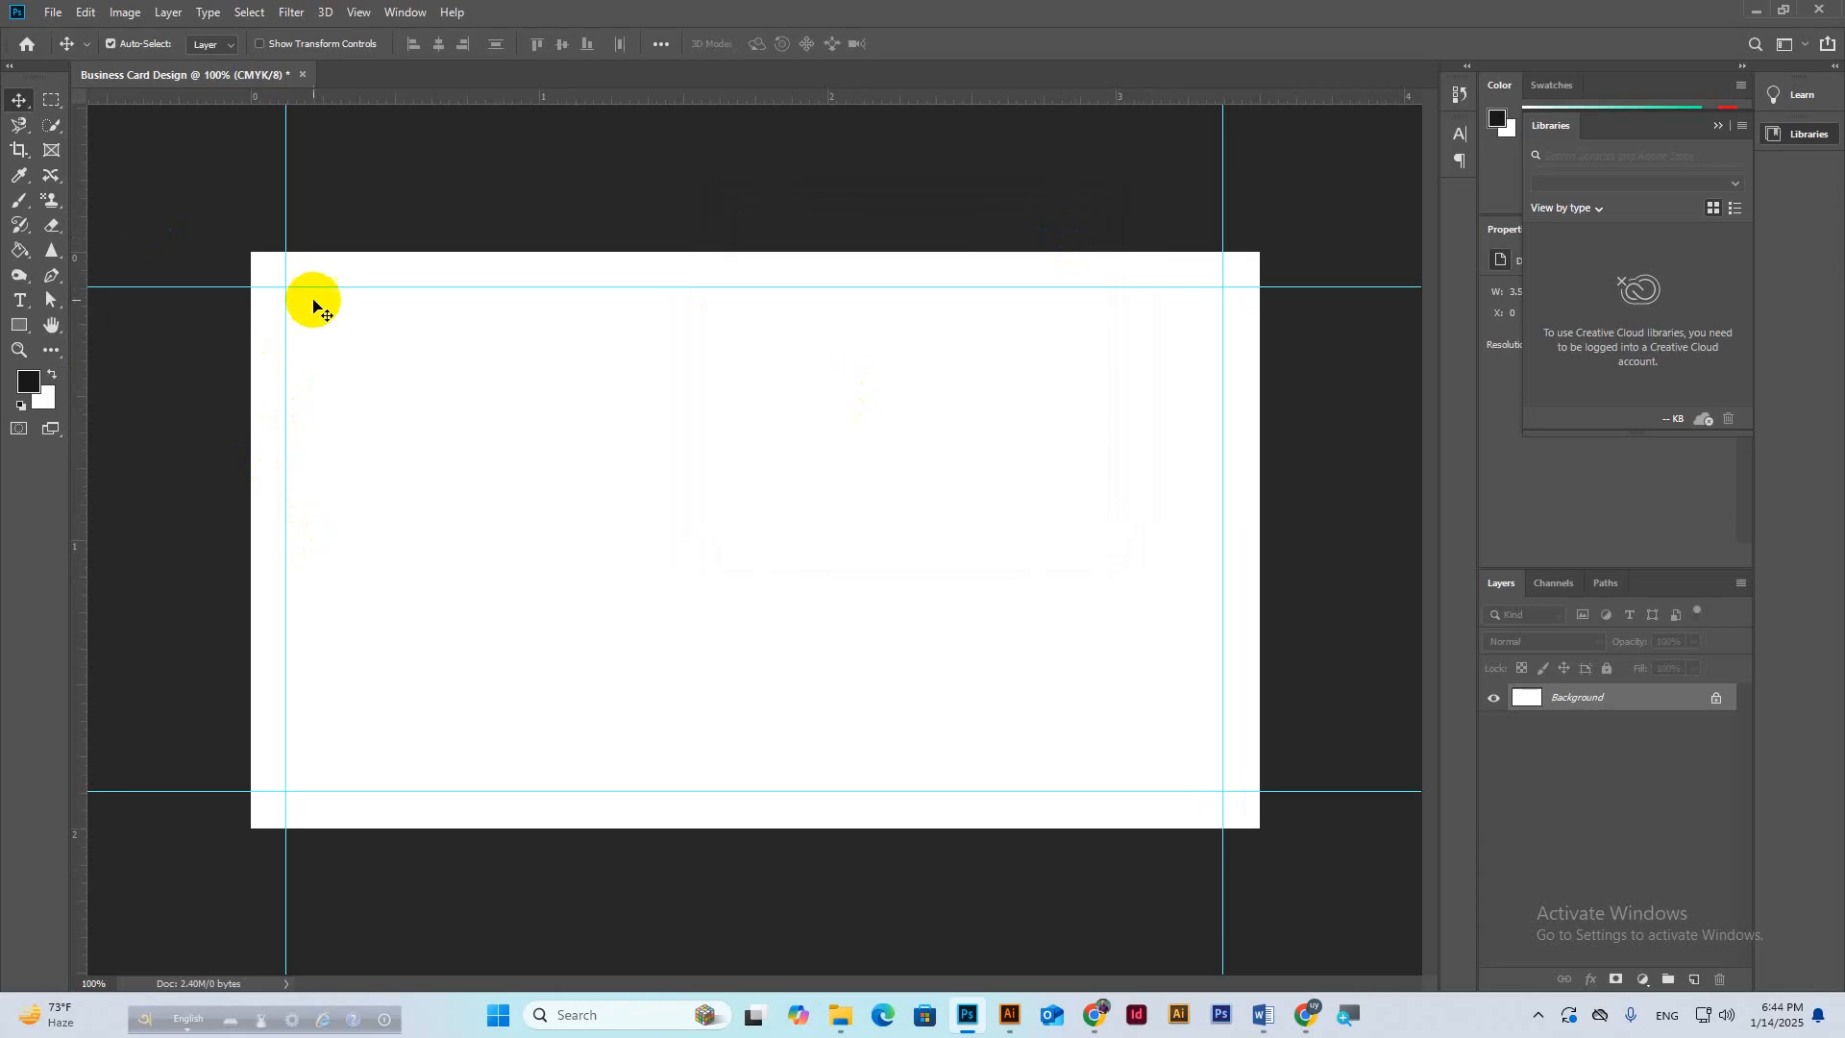
Snap guides to the left, right, bottom and top edges of the enlarged canvas.
{"action": "left_click_drag", "start_coordinate": [82, 153], "coordinate": [250, 257]}
{"action": "left_click_drag", "start_coordinate": [77, 171], "coordinate": [1259, 420]}
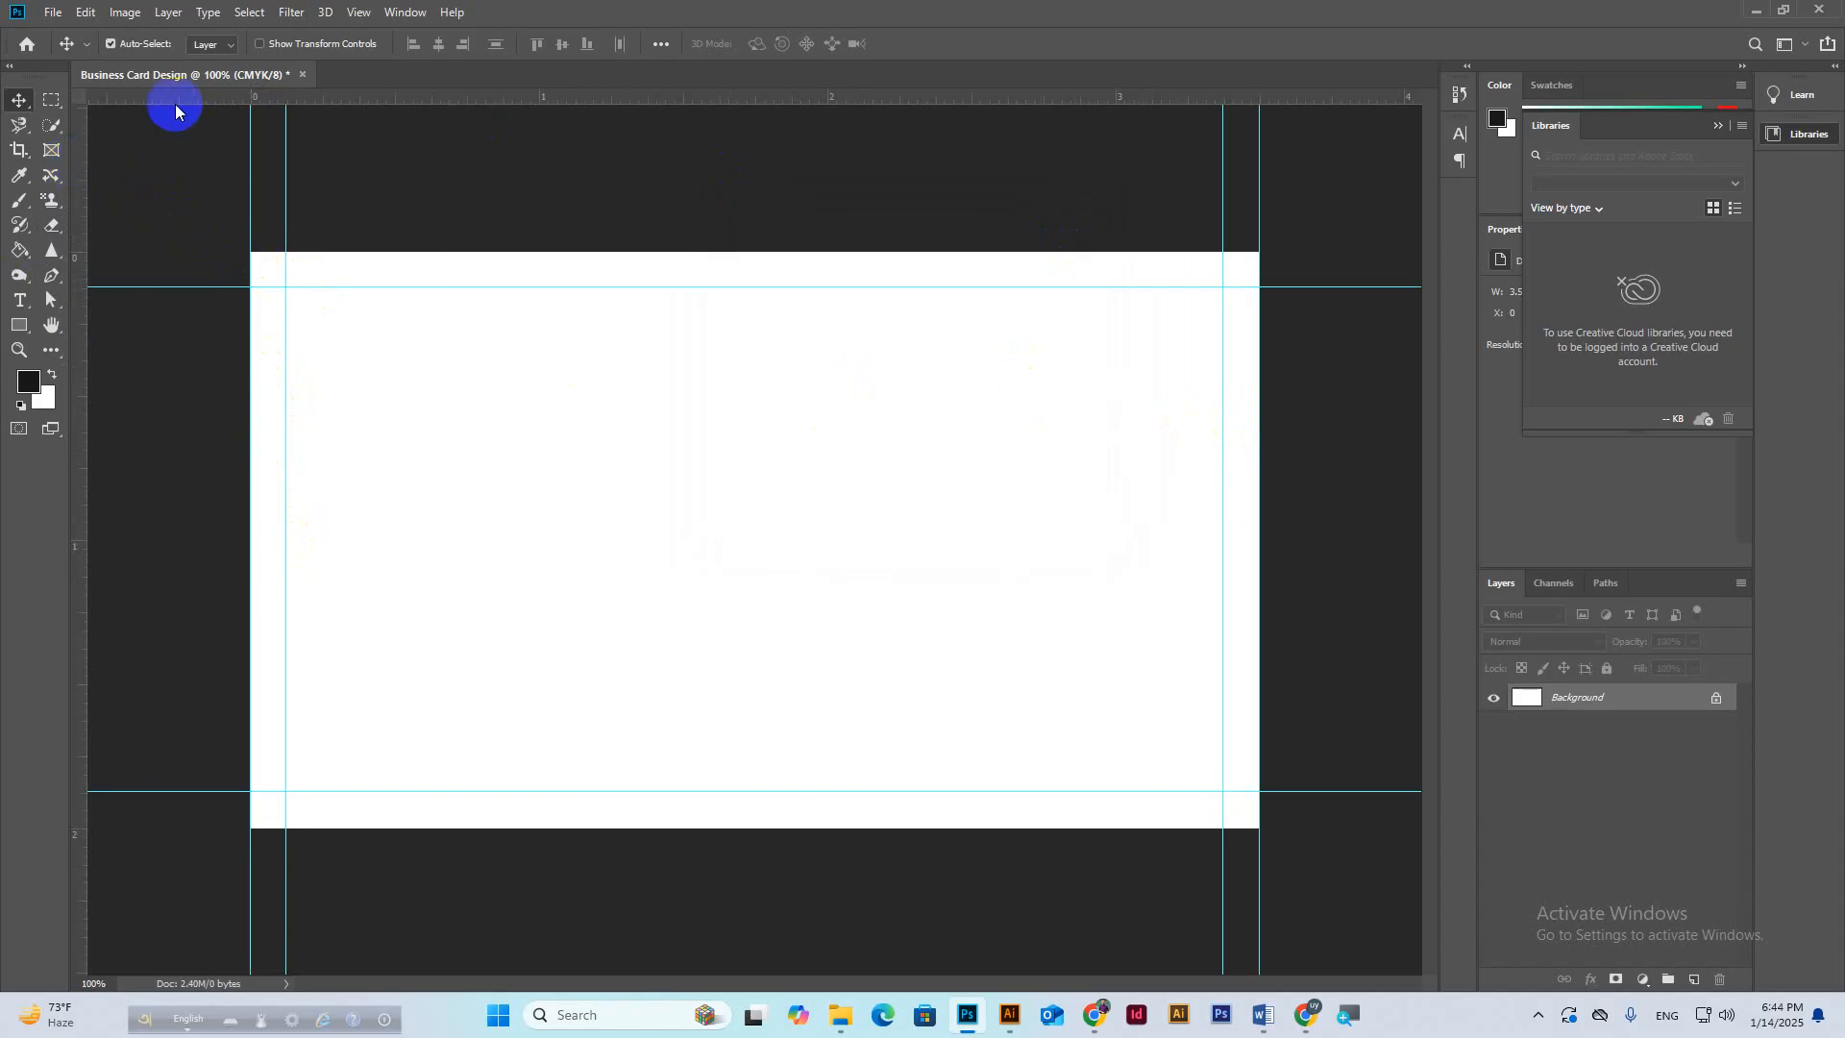
{"action": "left_click_drag", "start_coordinate": [705, 91], "coordinate": [806, 827]}
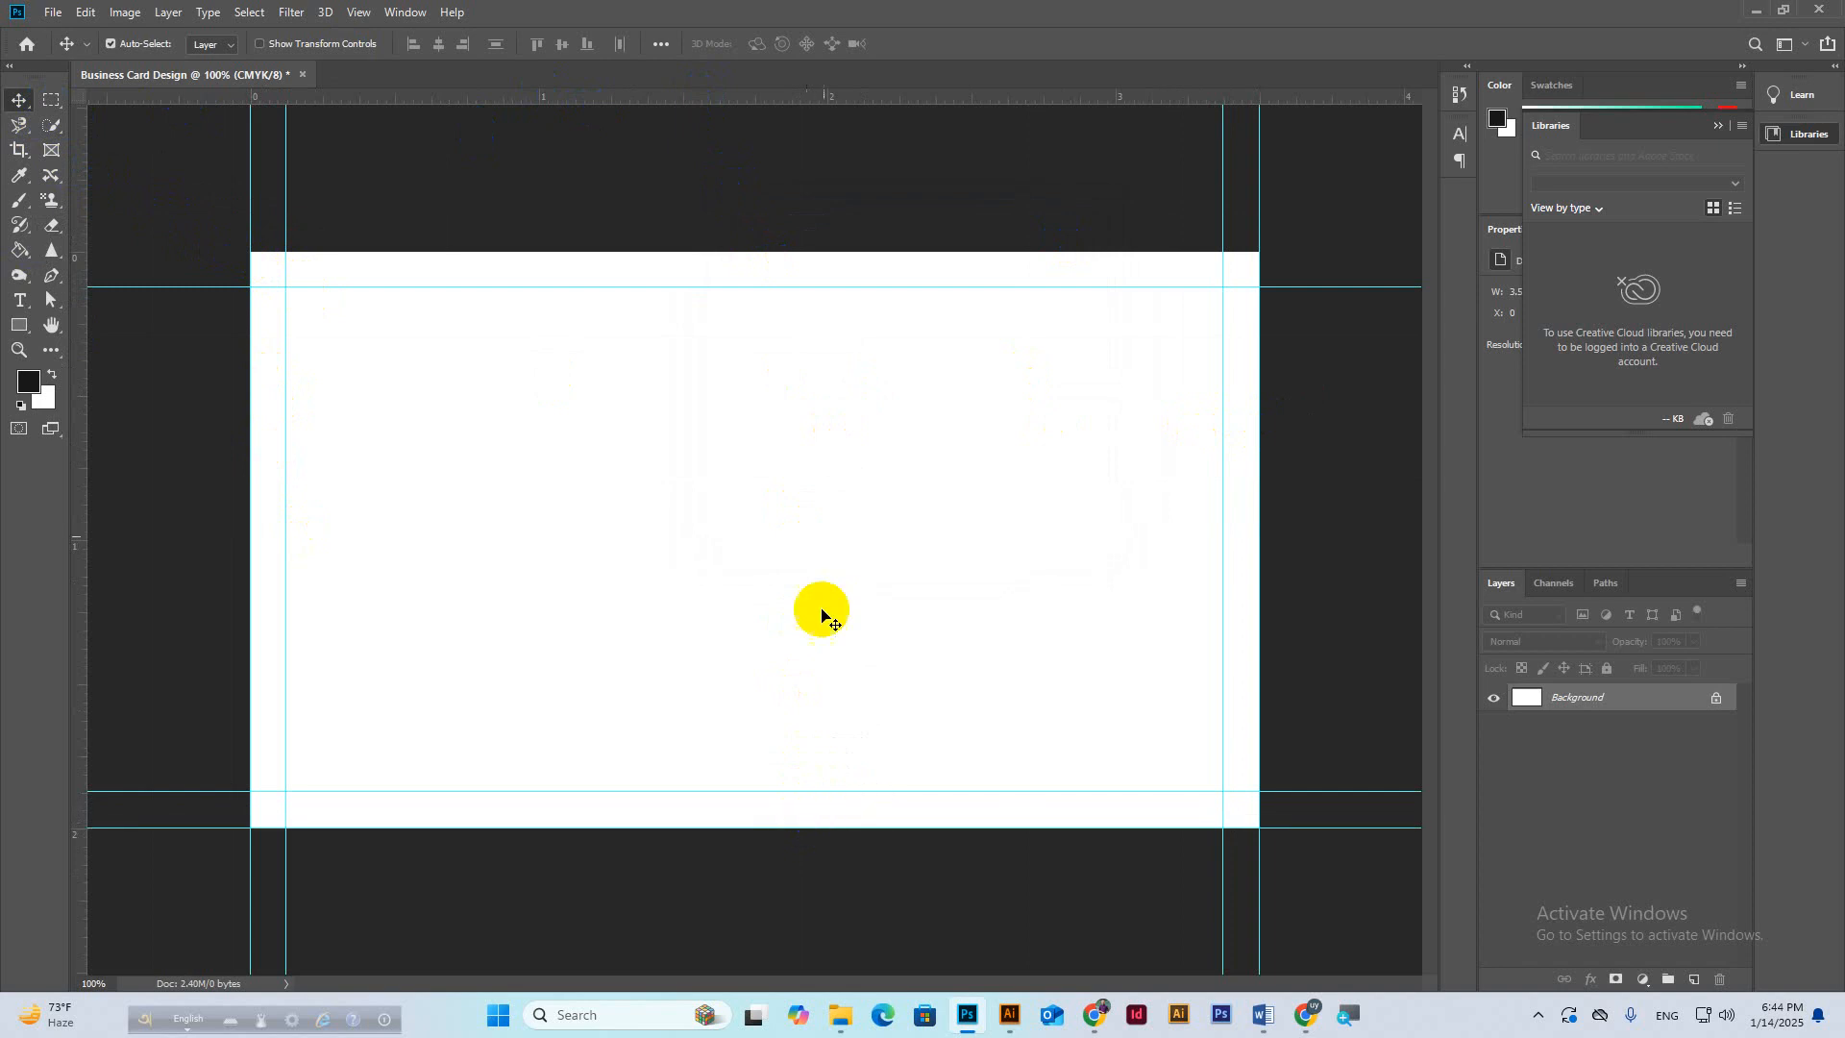
{"action": "left_click_drag", "start_coordinate": [746, 107], "coordinate": [769, 253]}
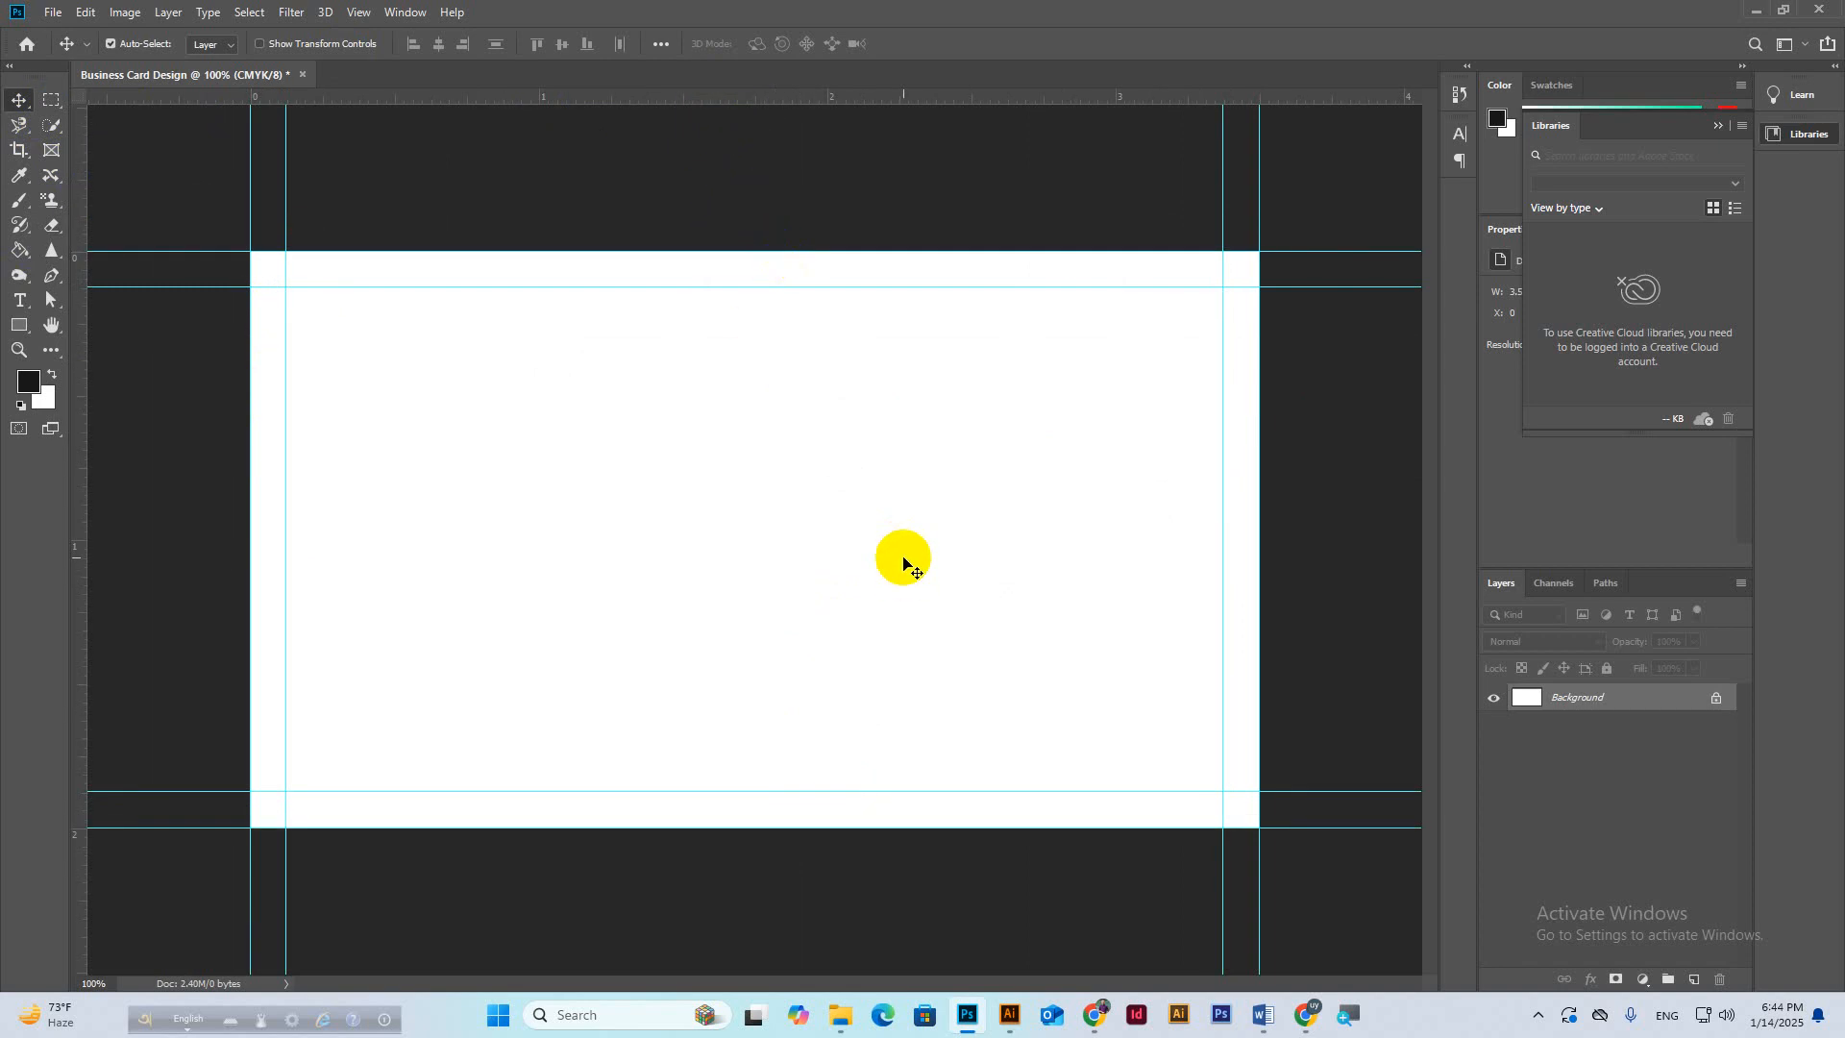
{"action": "mouse_move", "coordinate": [1306, 1014]}
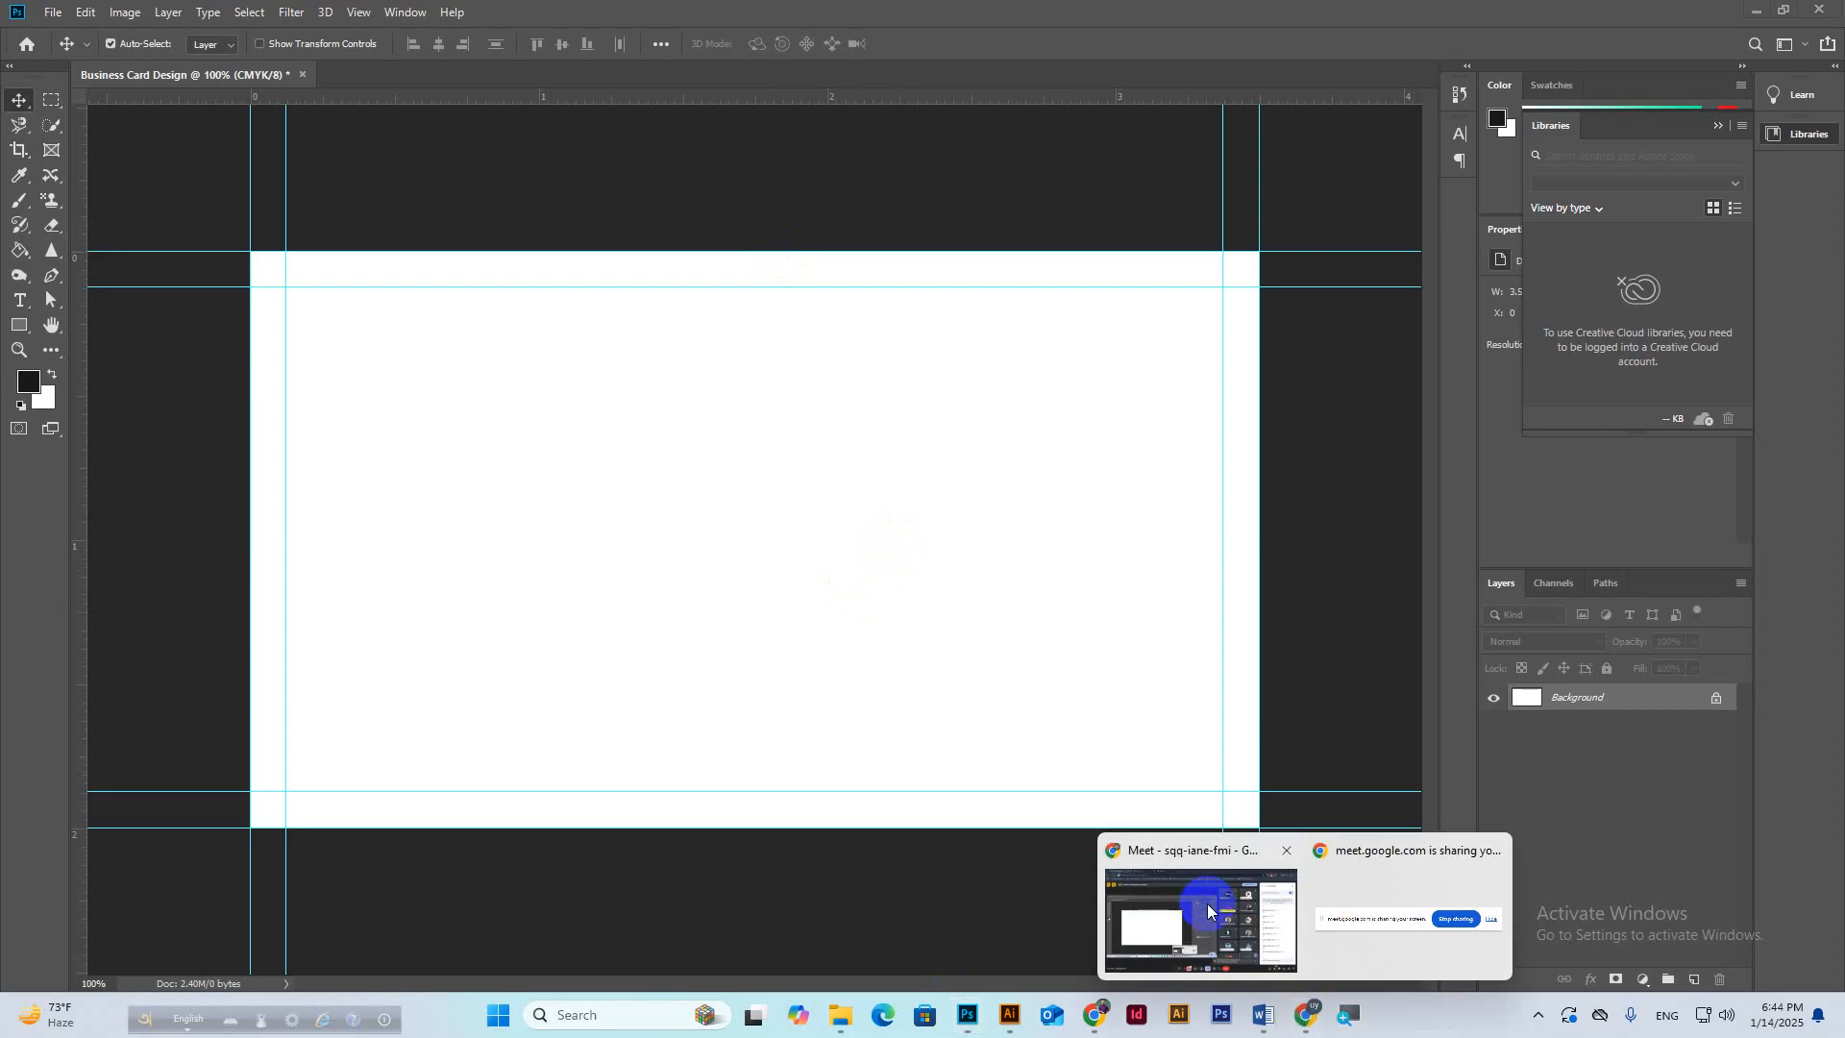
{"action": "left_click", "coordinate": [1207, 903]}
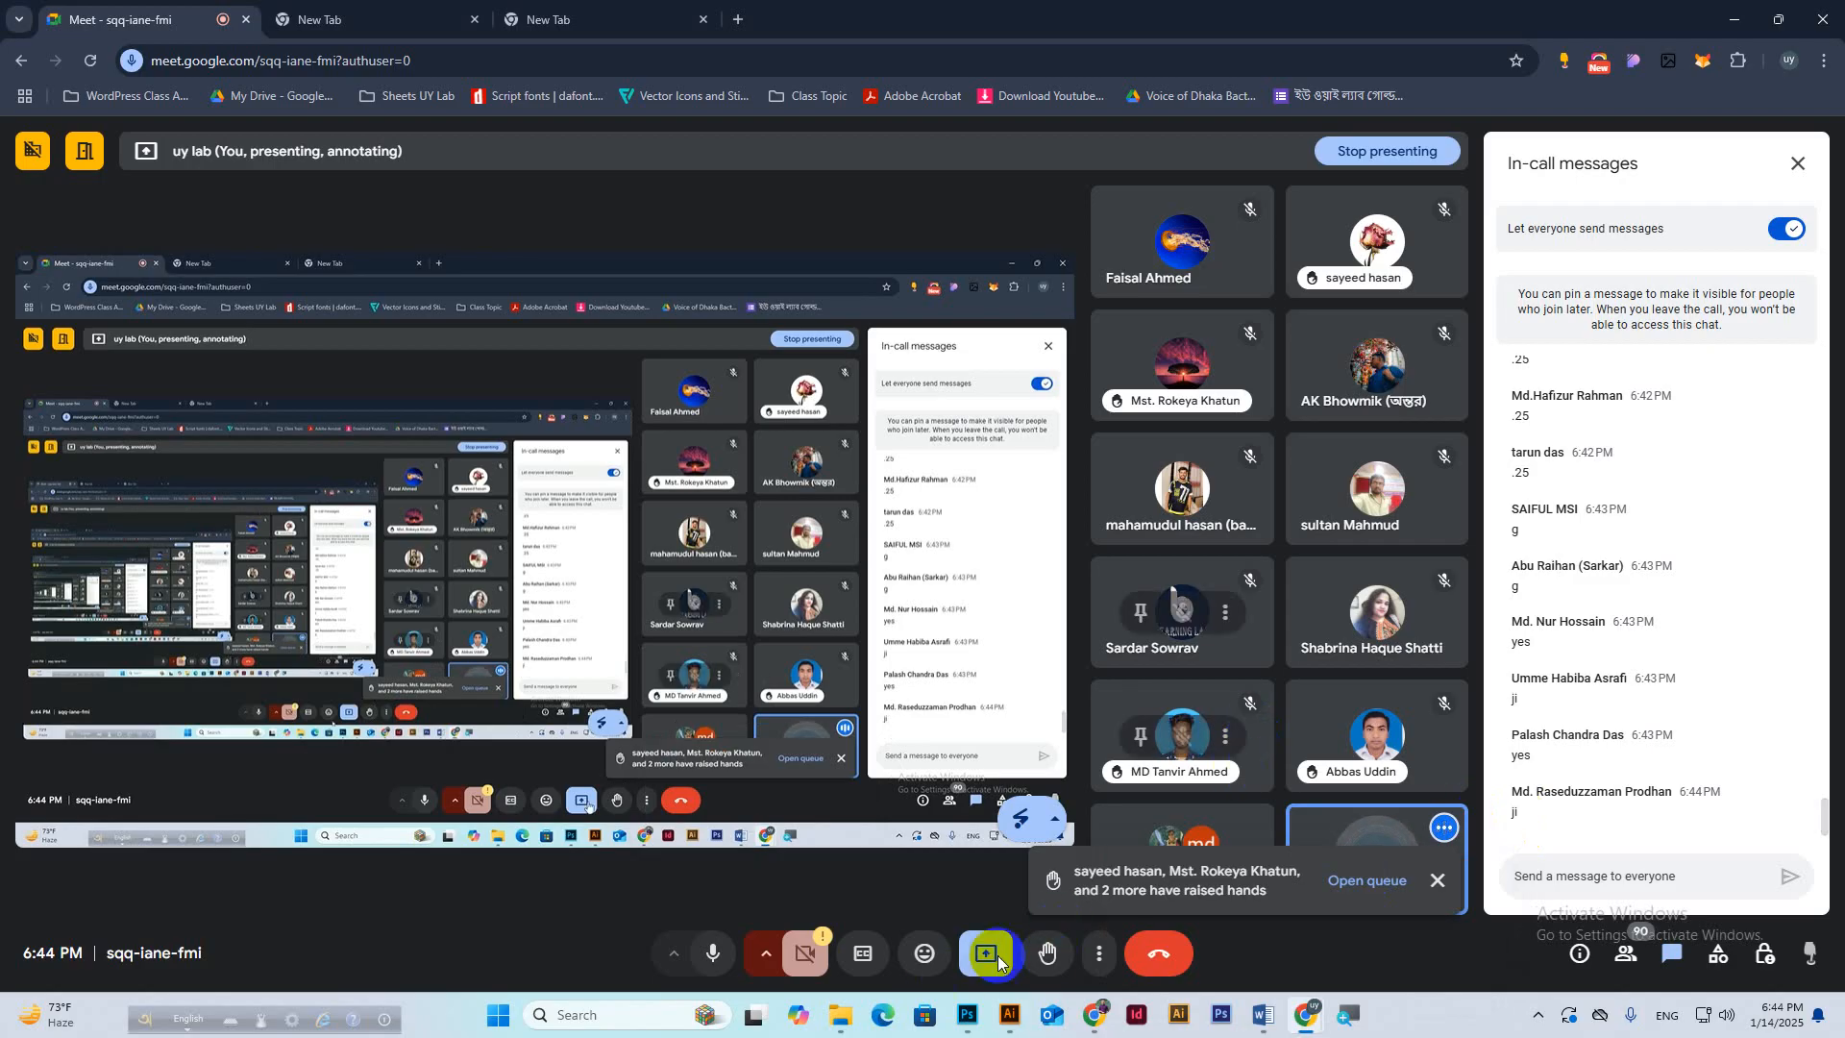
{"action": "left_click", "coordinate": [967, 1020]}
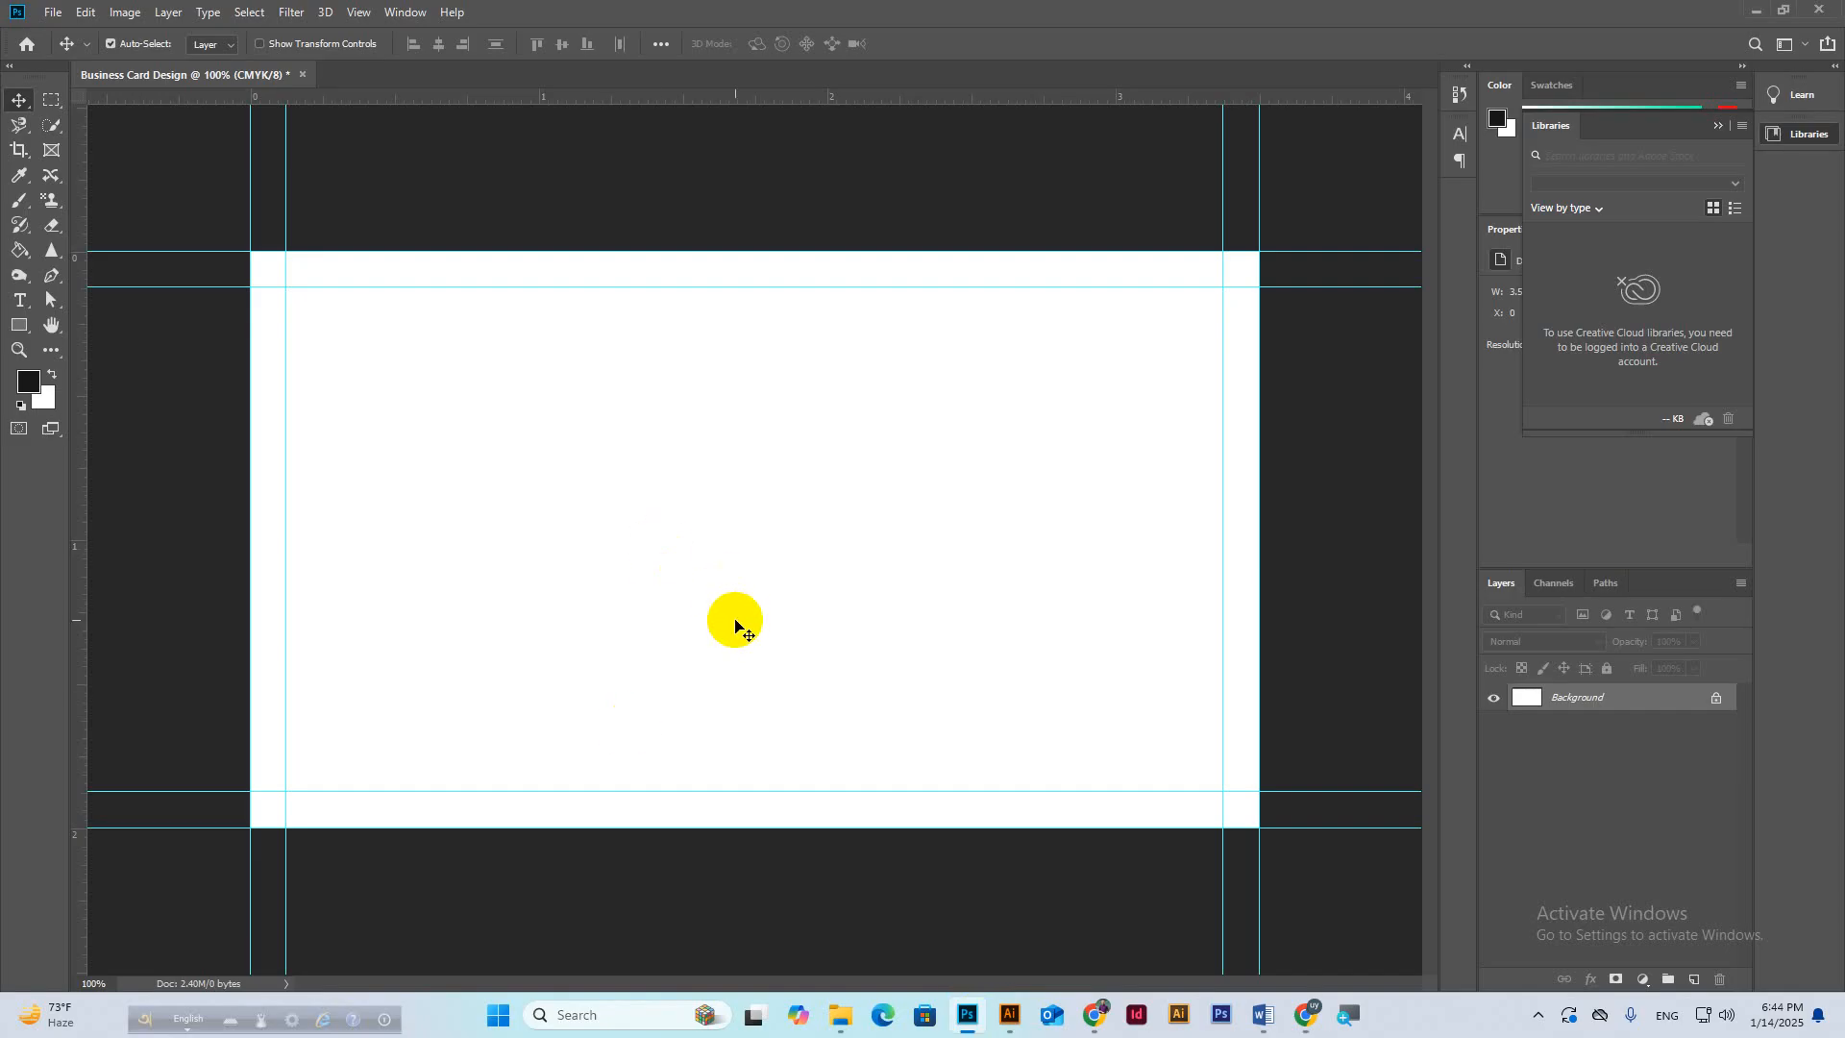
Enlarge the canvas by another 0.25 in width and height in Canvas Size.
{"action": "key", "text": "ctrl+minus"}
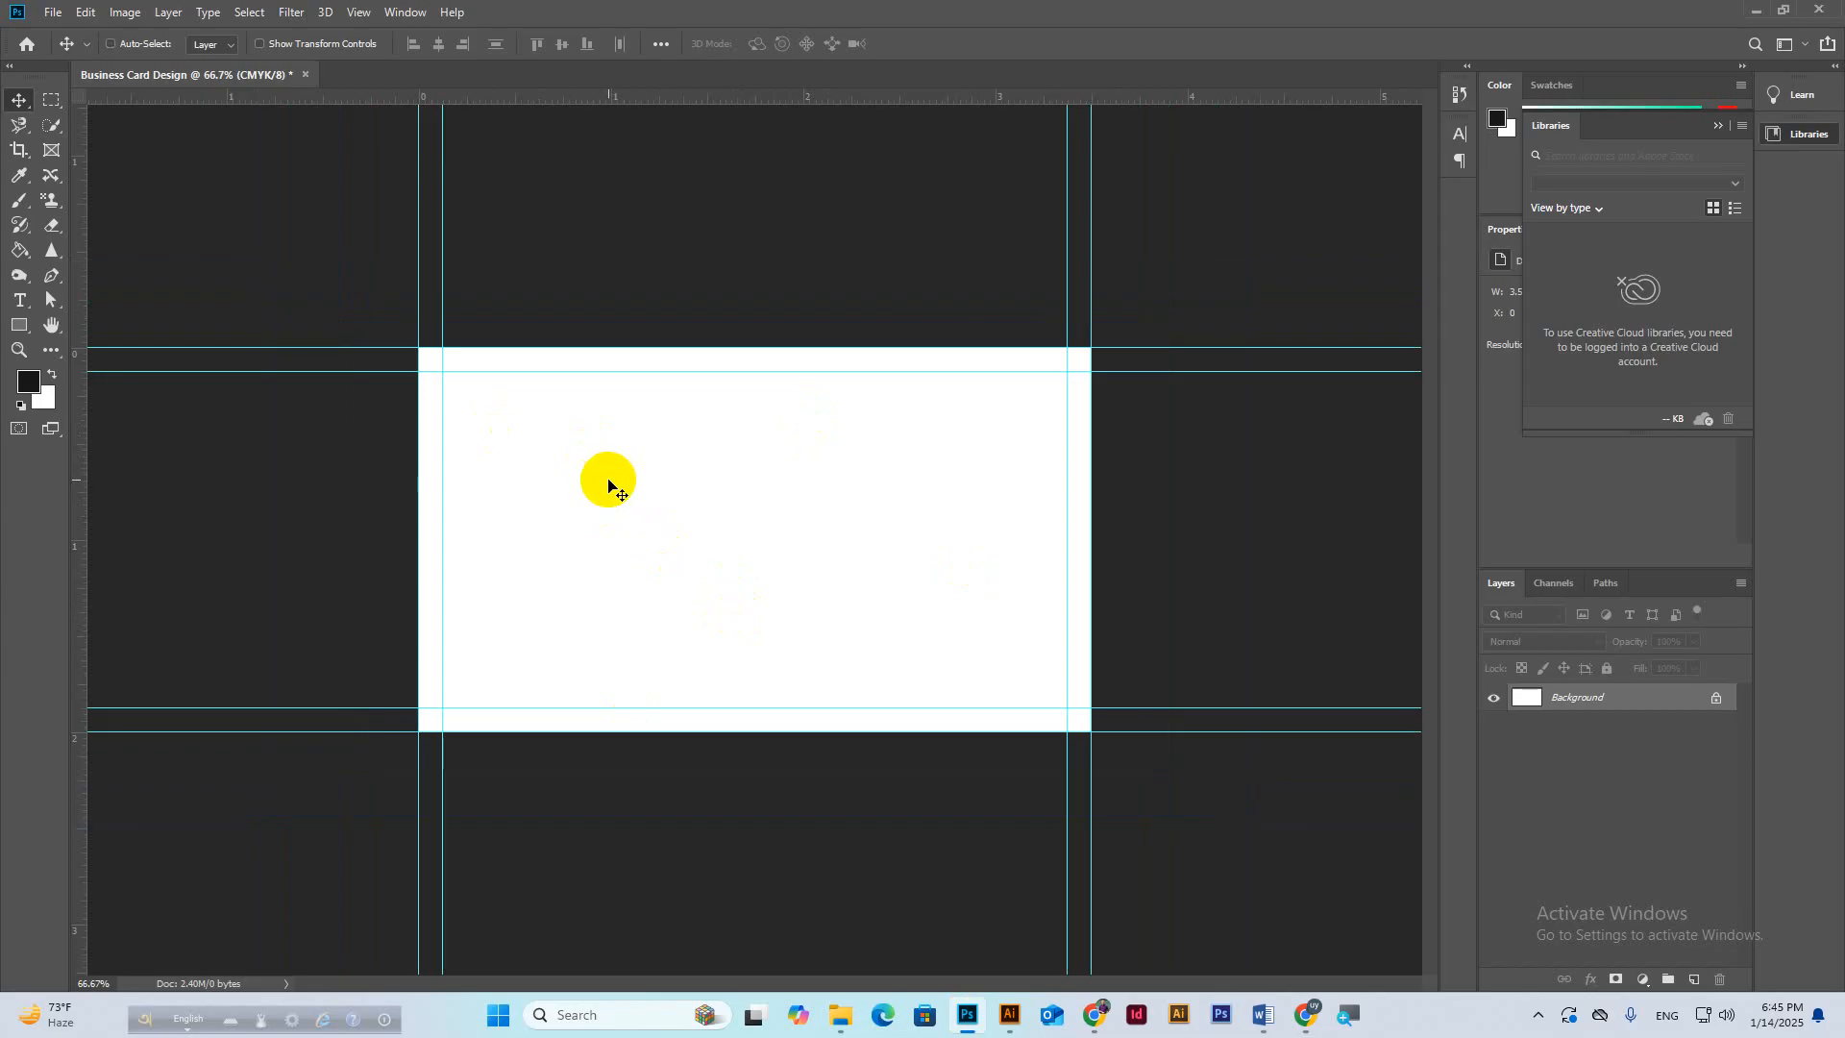
{"action": "key", "text": "ctrl+plus"}
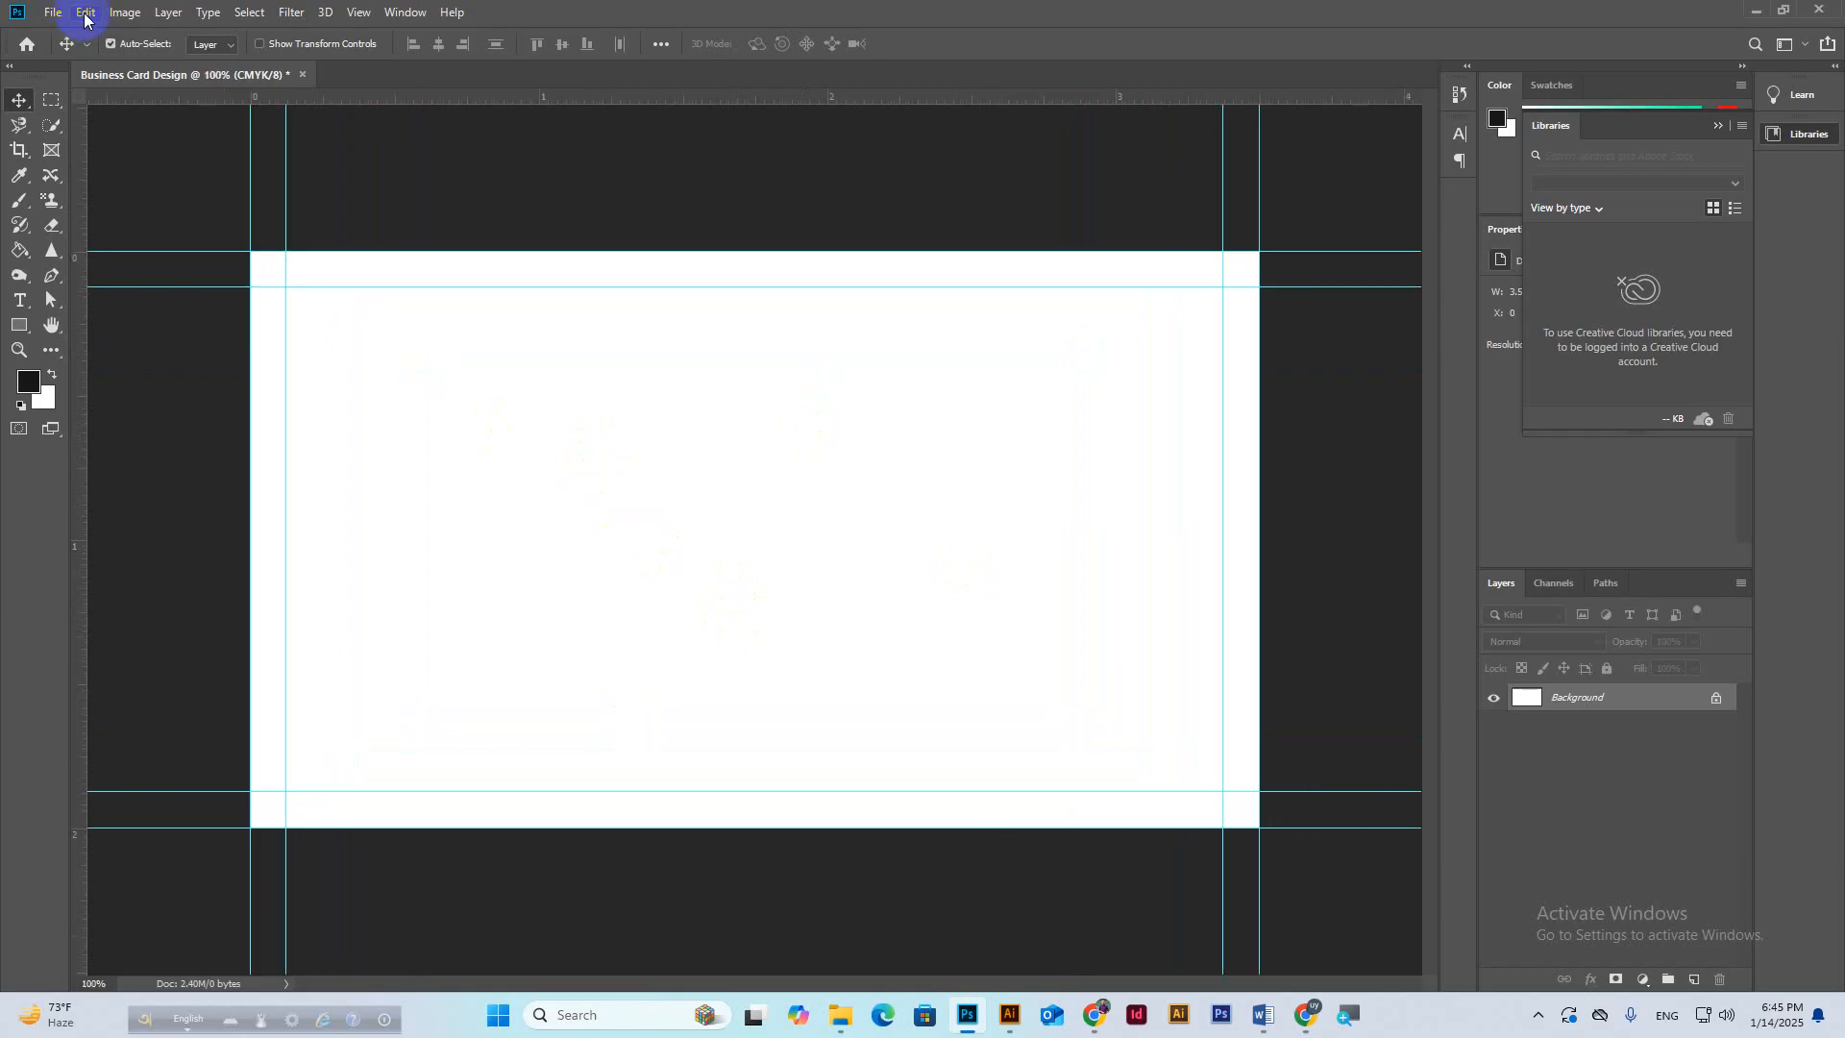
{"action": "left_click", "coordinate": [125, 14]}
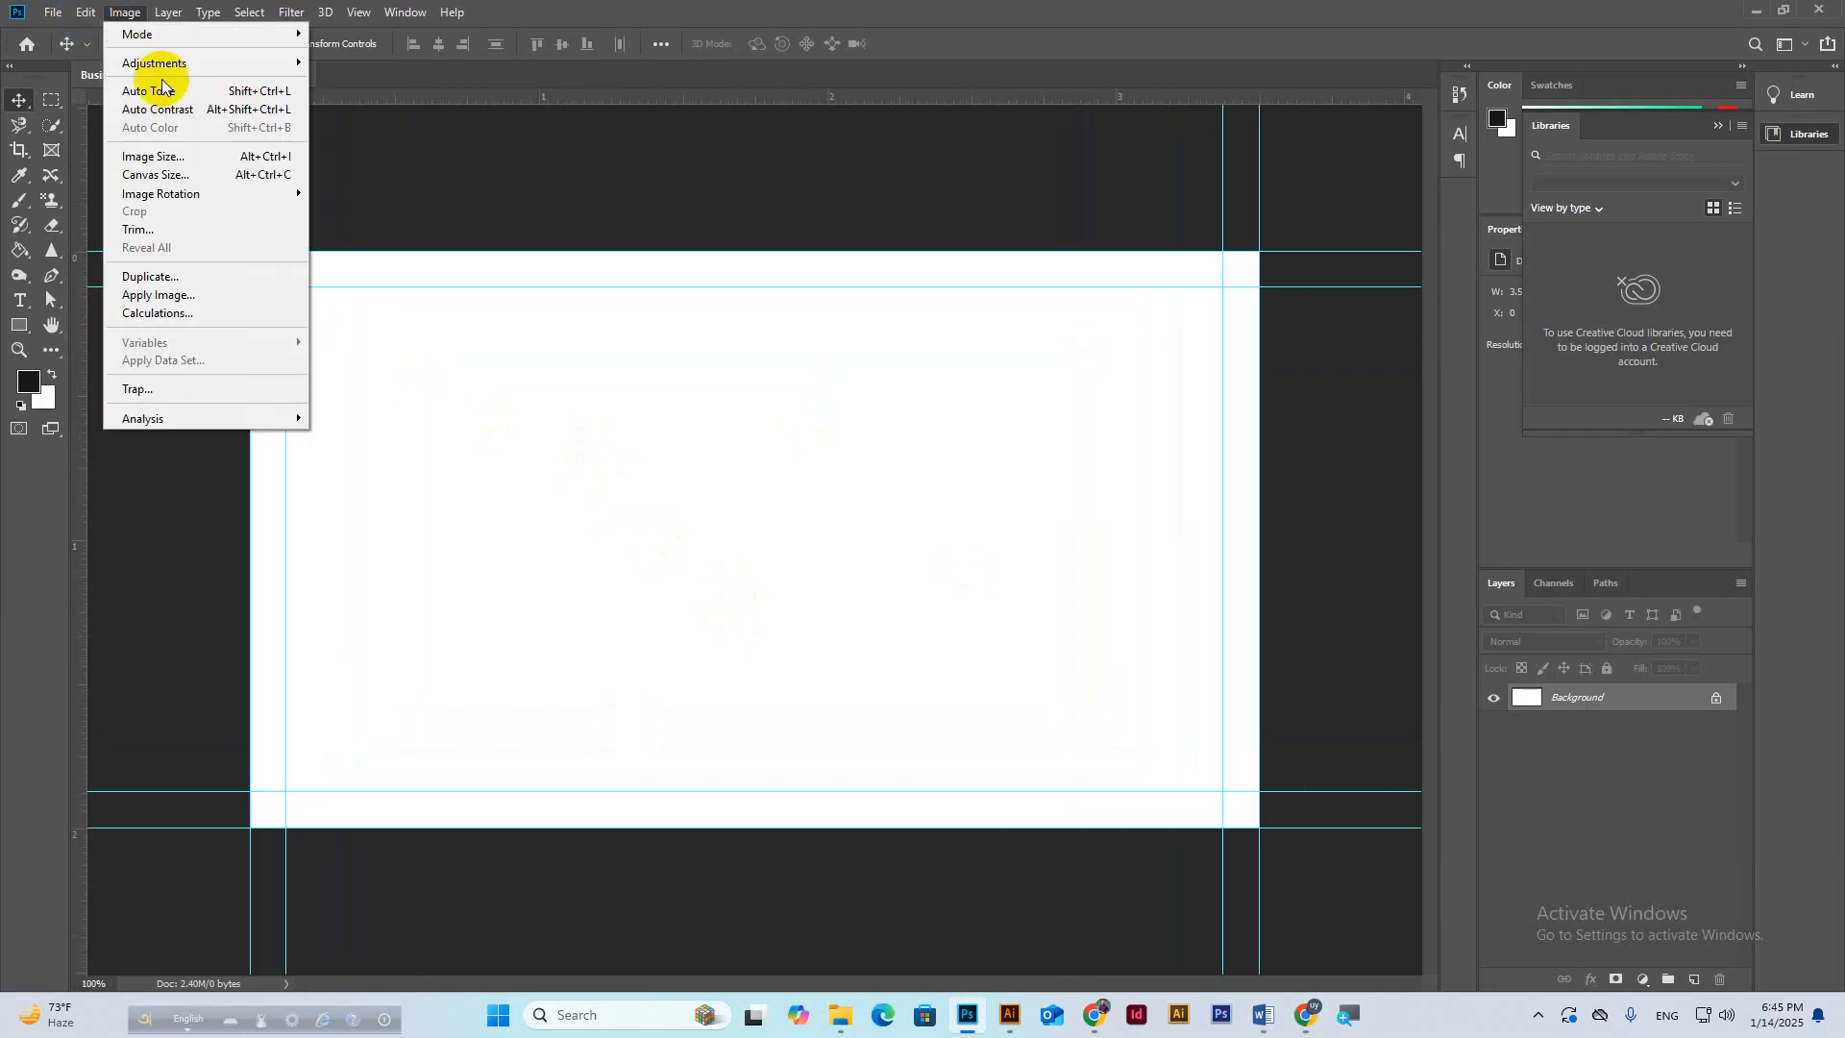
{"action": "left_click", "coordinate": [154, 175]}
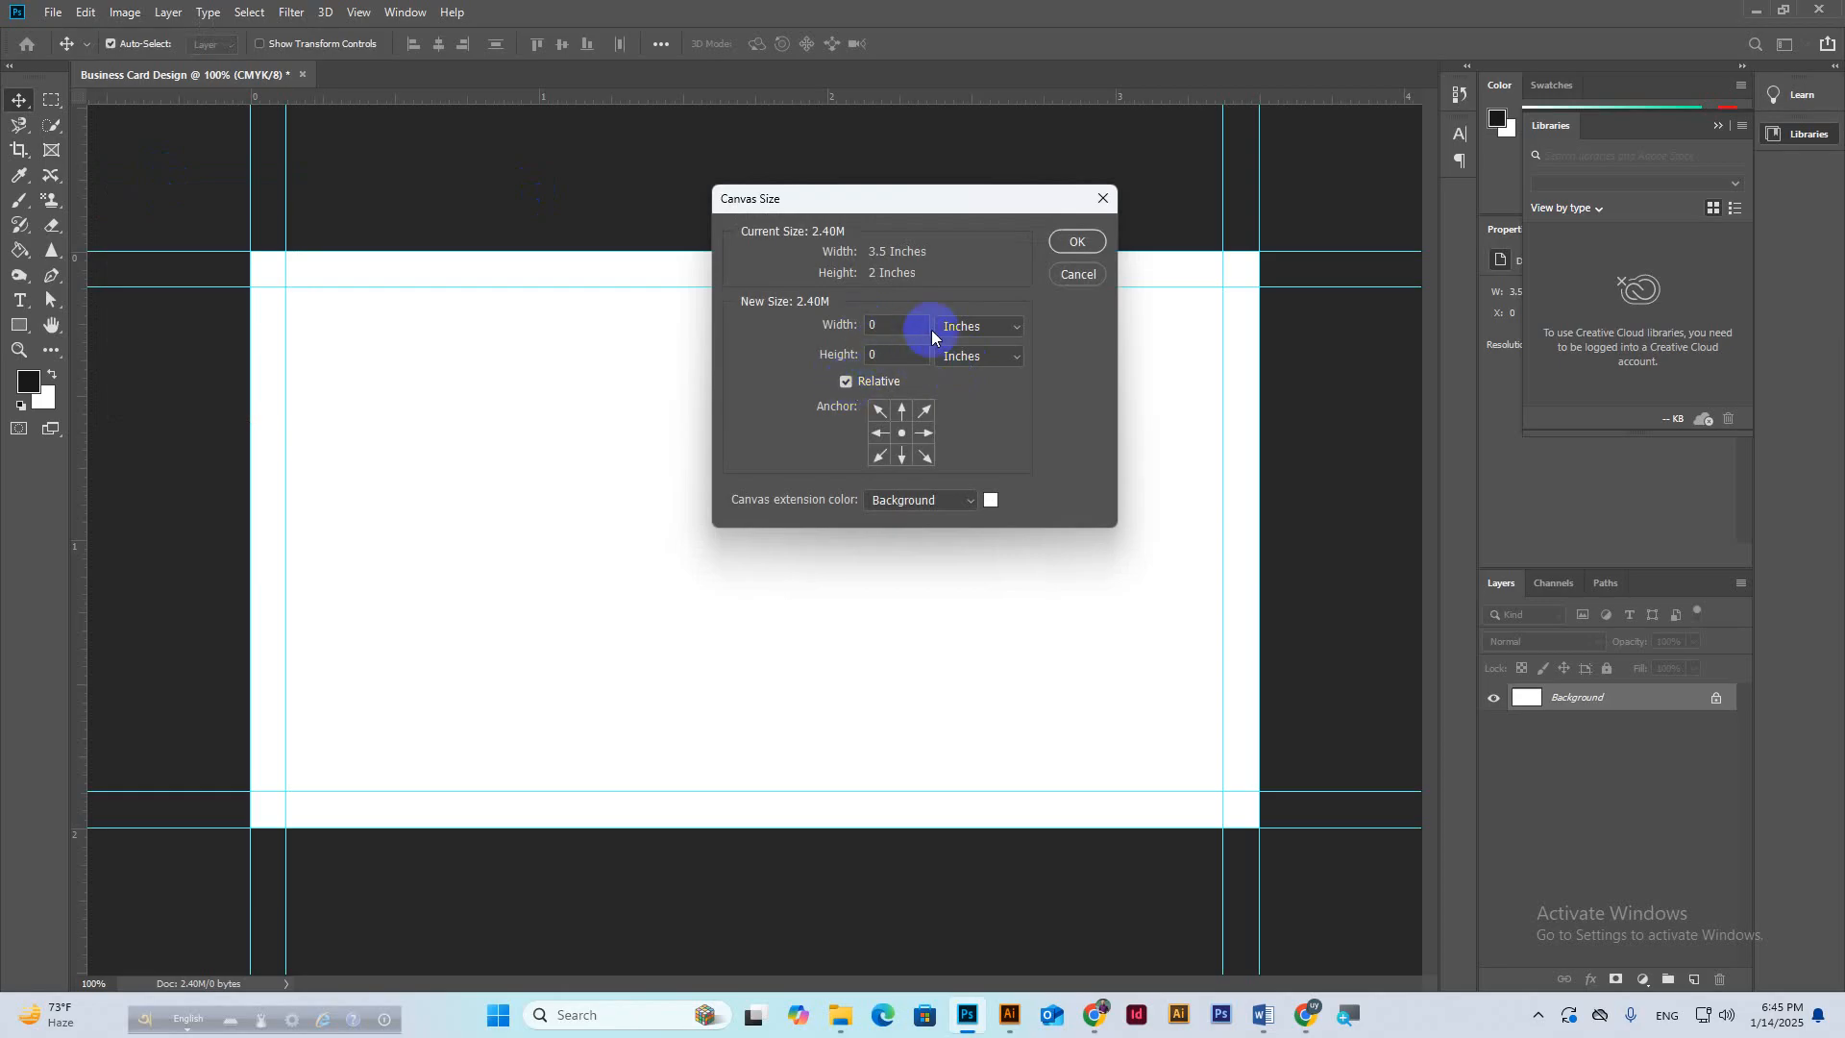
{"action": "left_click_drag", "start_coordinate": [907, 326], "coordinate": [825, 324]}
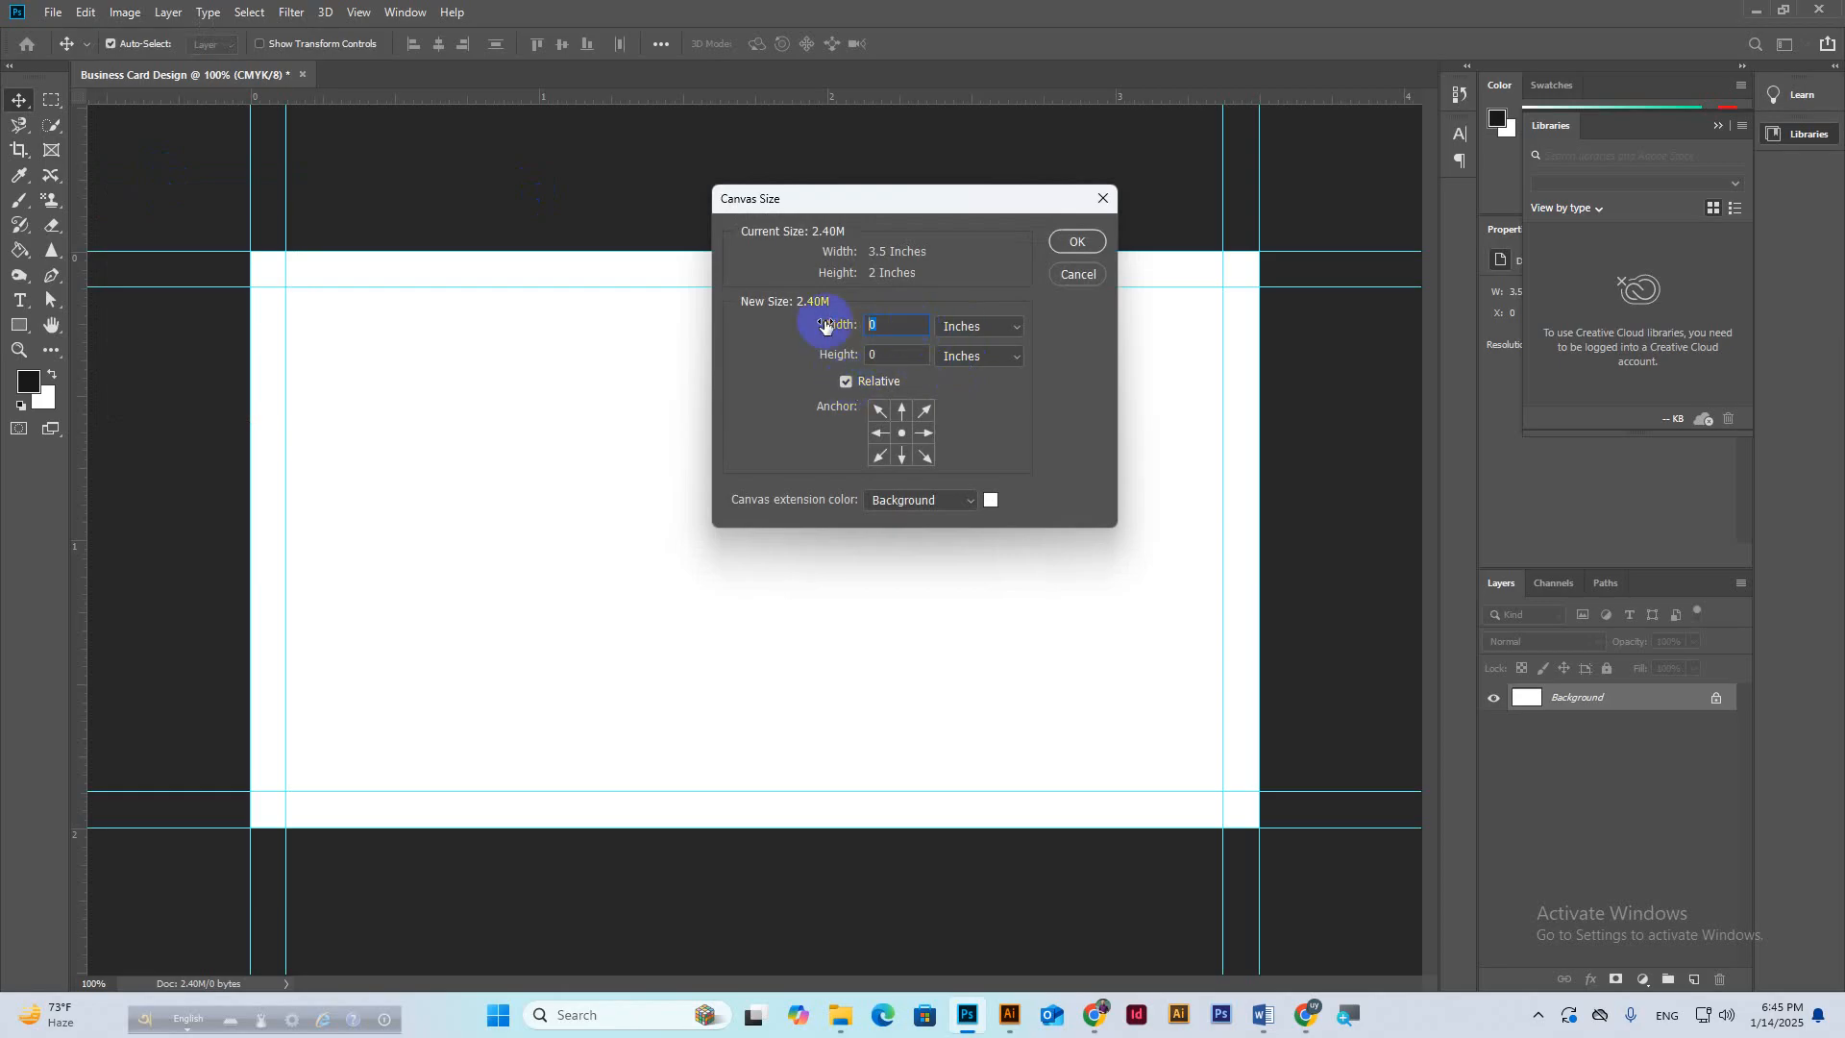
{"action": "type", "text": ".25"}
{"action": "key", "text": "Tab"}
{"action": "type", "text": ".25"}
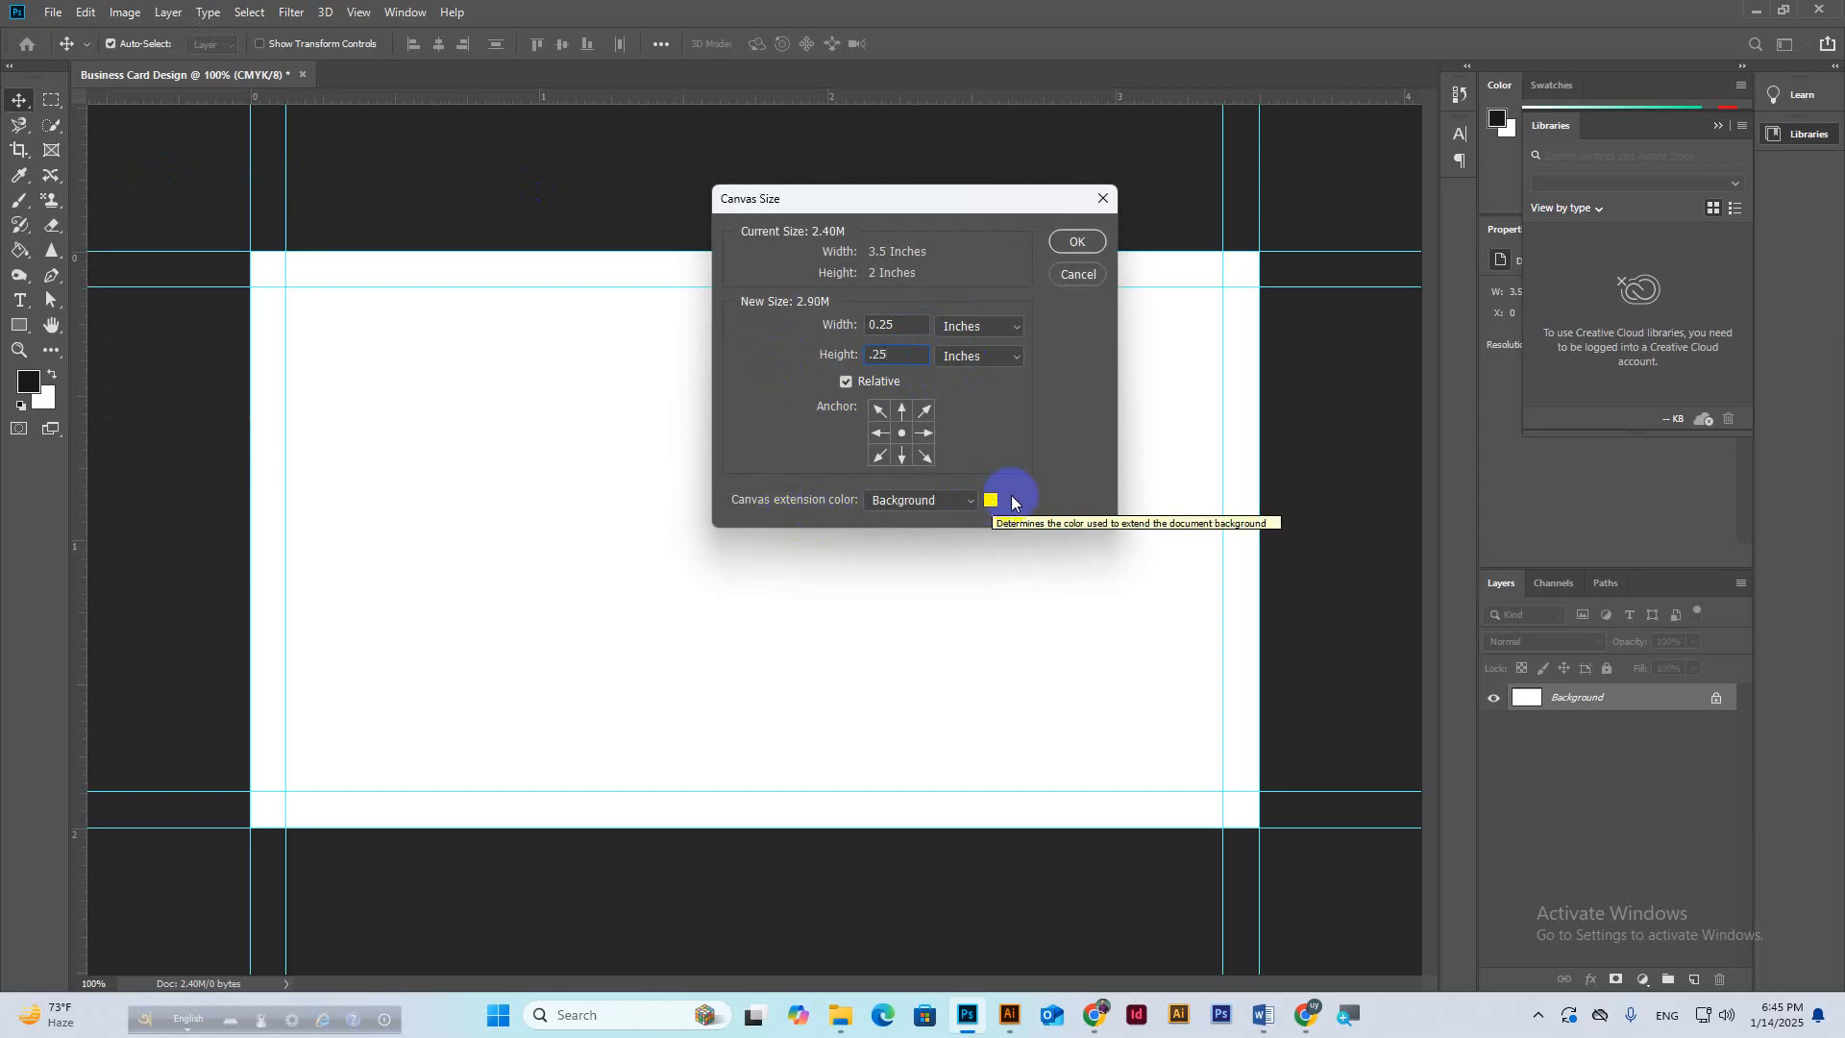
{"action": "left_click", "coordinate": [1077, 241]}
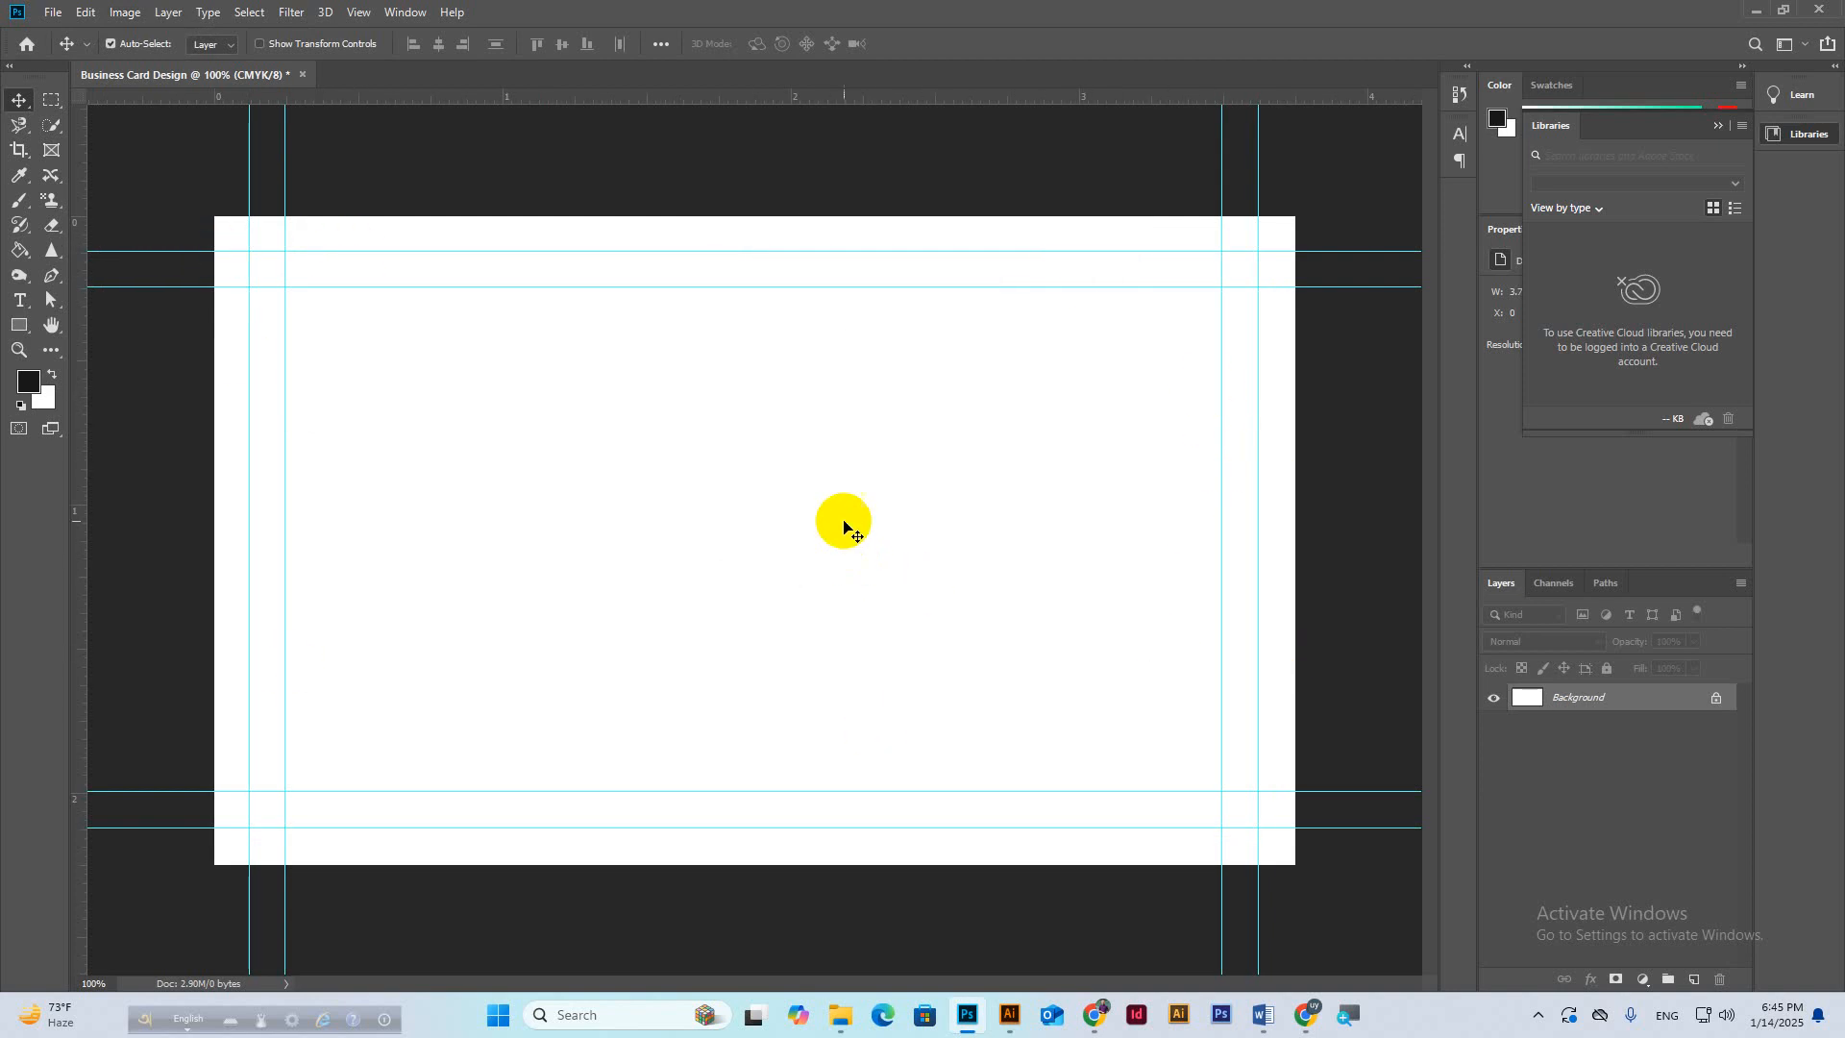
{"action": "scroll", "coordinate": [800, 488], "scroll_direction": "down", "scroll_amount": 1}
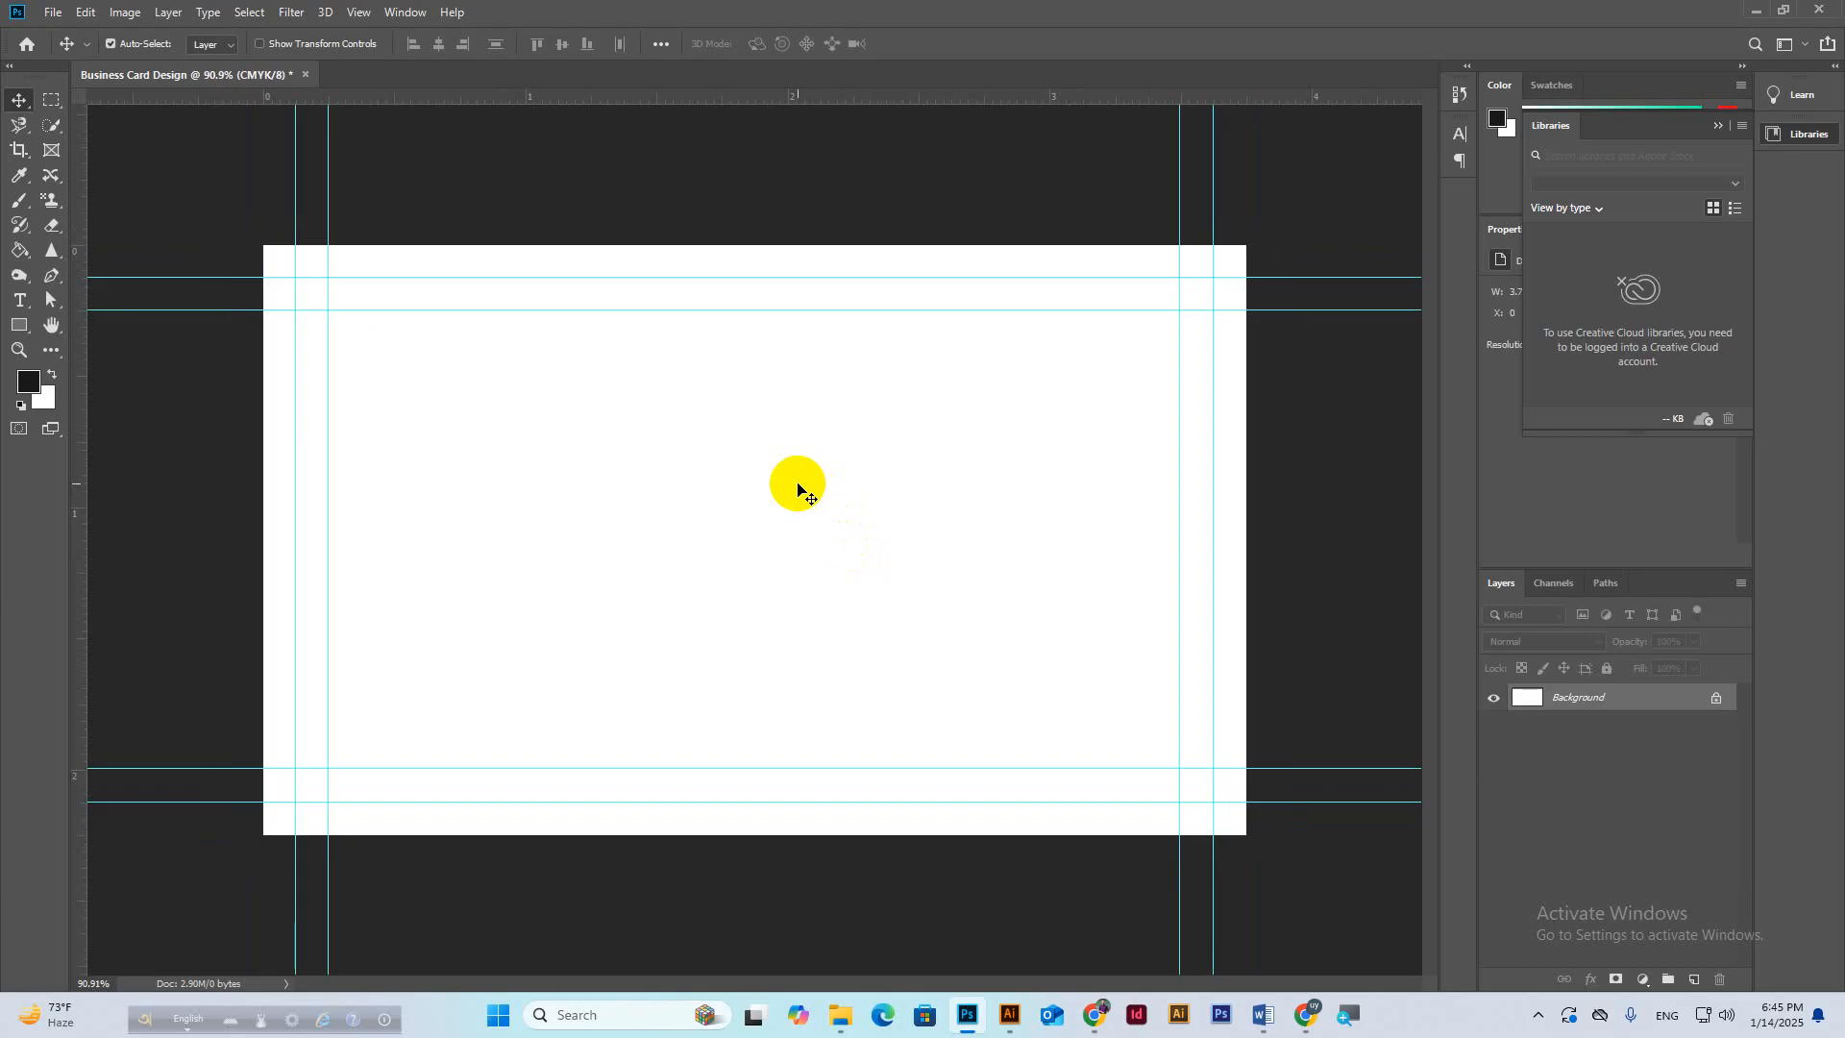
{"action": "left_click", "coordinate": [1305, 1021]}
{"action": "left_click", "coordinate": [1239, 923]}
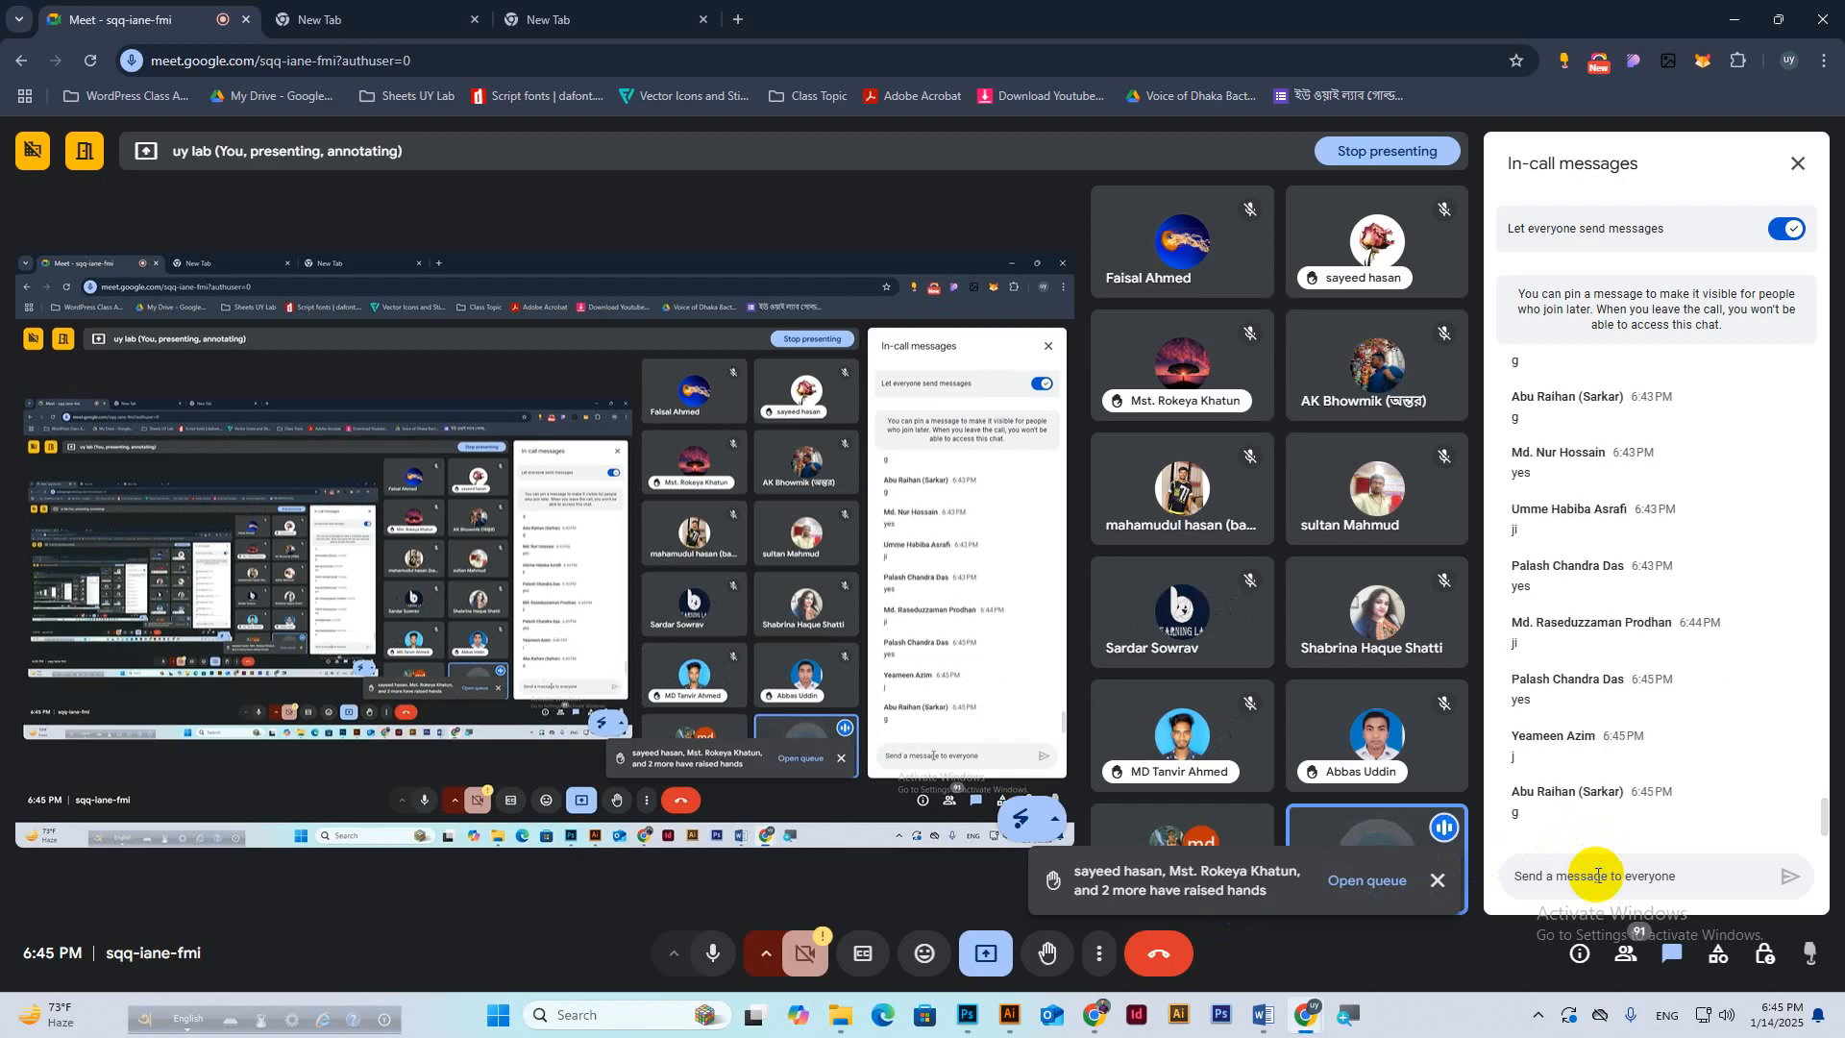
{"action": "left_click", "coordinate": [968, 1015]}
{"action": "left_click", "coordinate": [617, 519]}
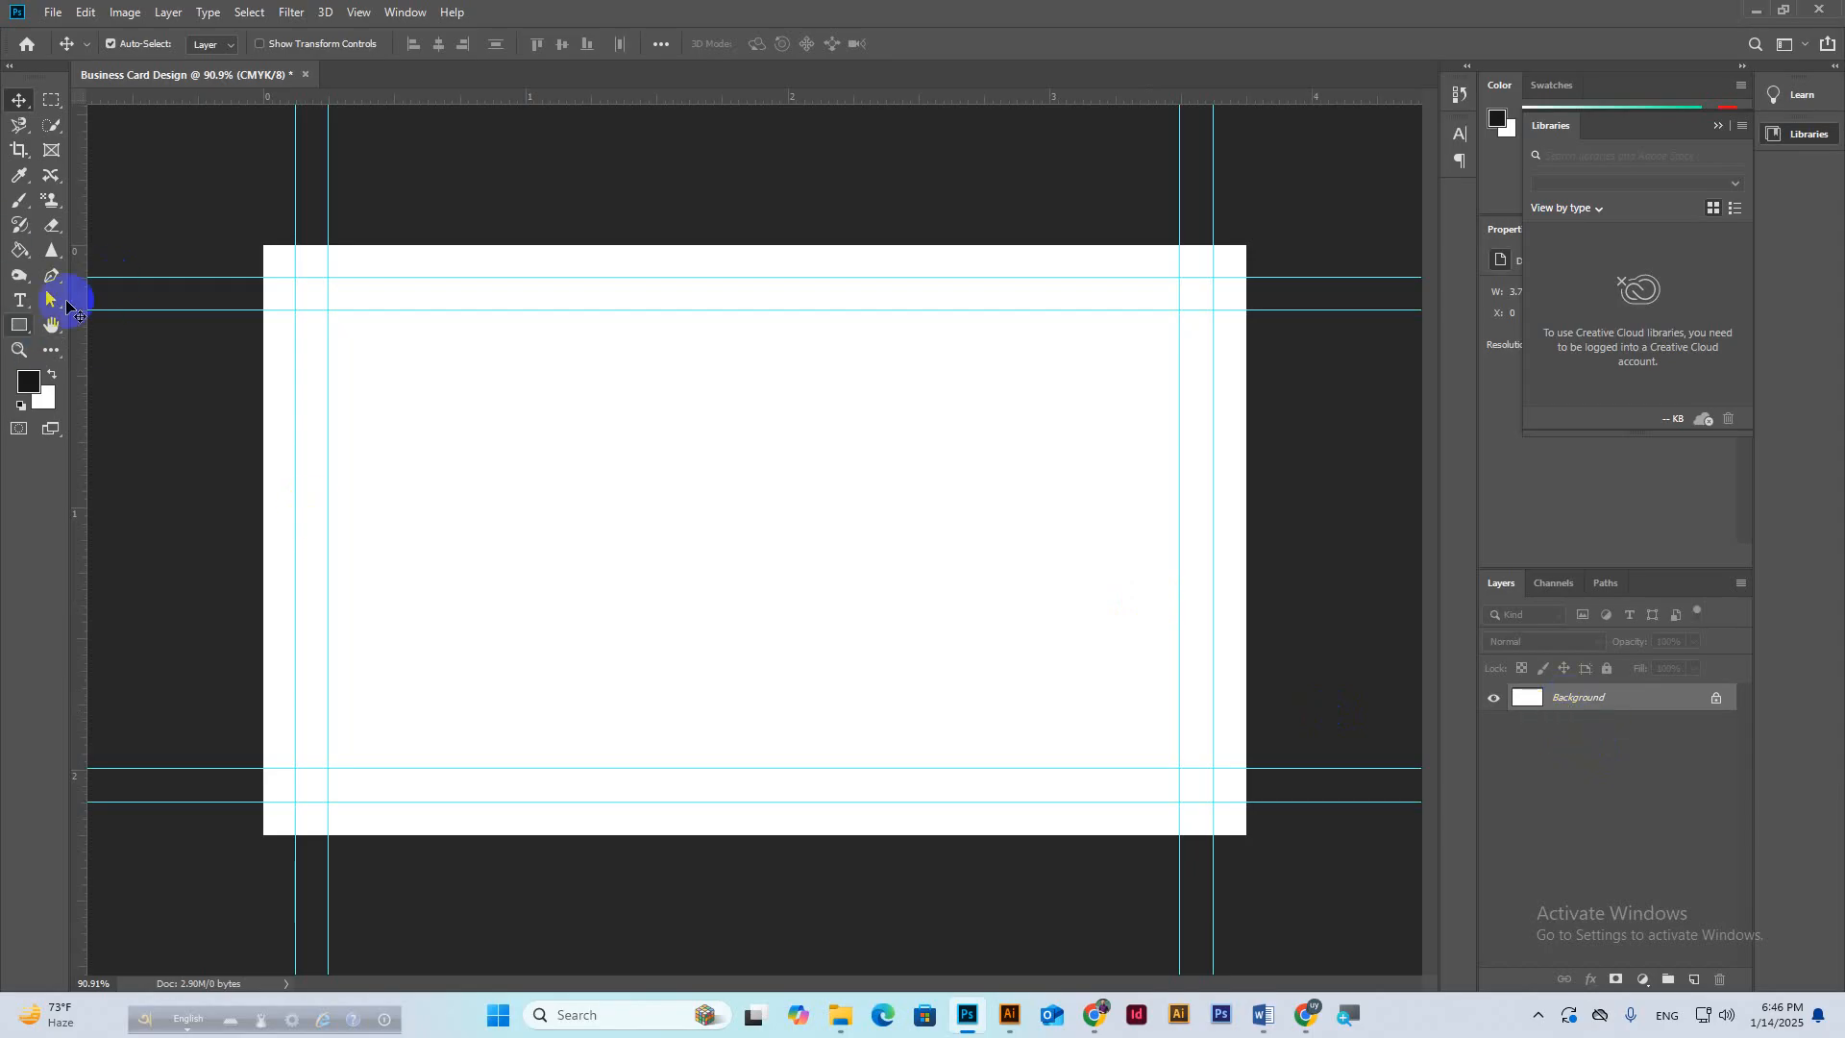
{"action": "left_click_drag", "start_coordinate": [84, 203], "coordinate": [264, 267]}
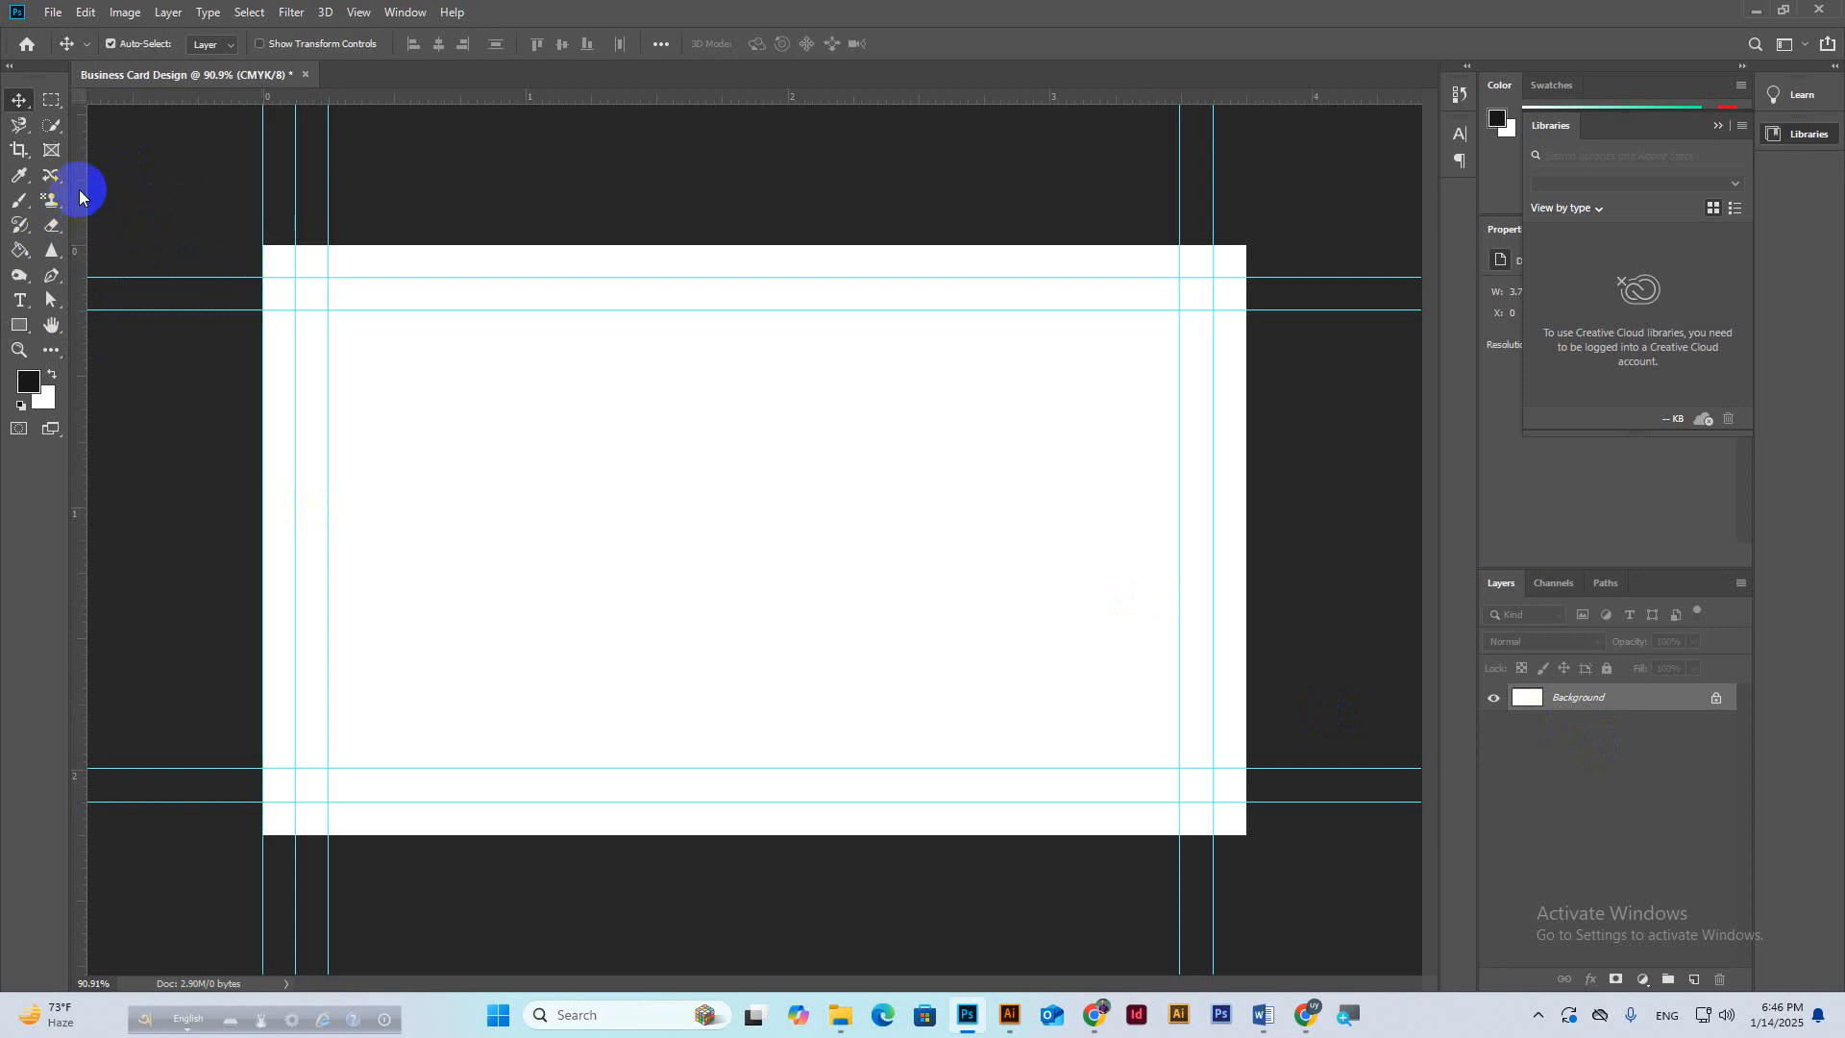
{"action": "left_click_drag", "start_coordinate": [80, 190], "coordinate": [1232, 416]}
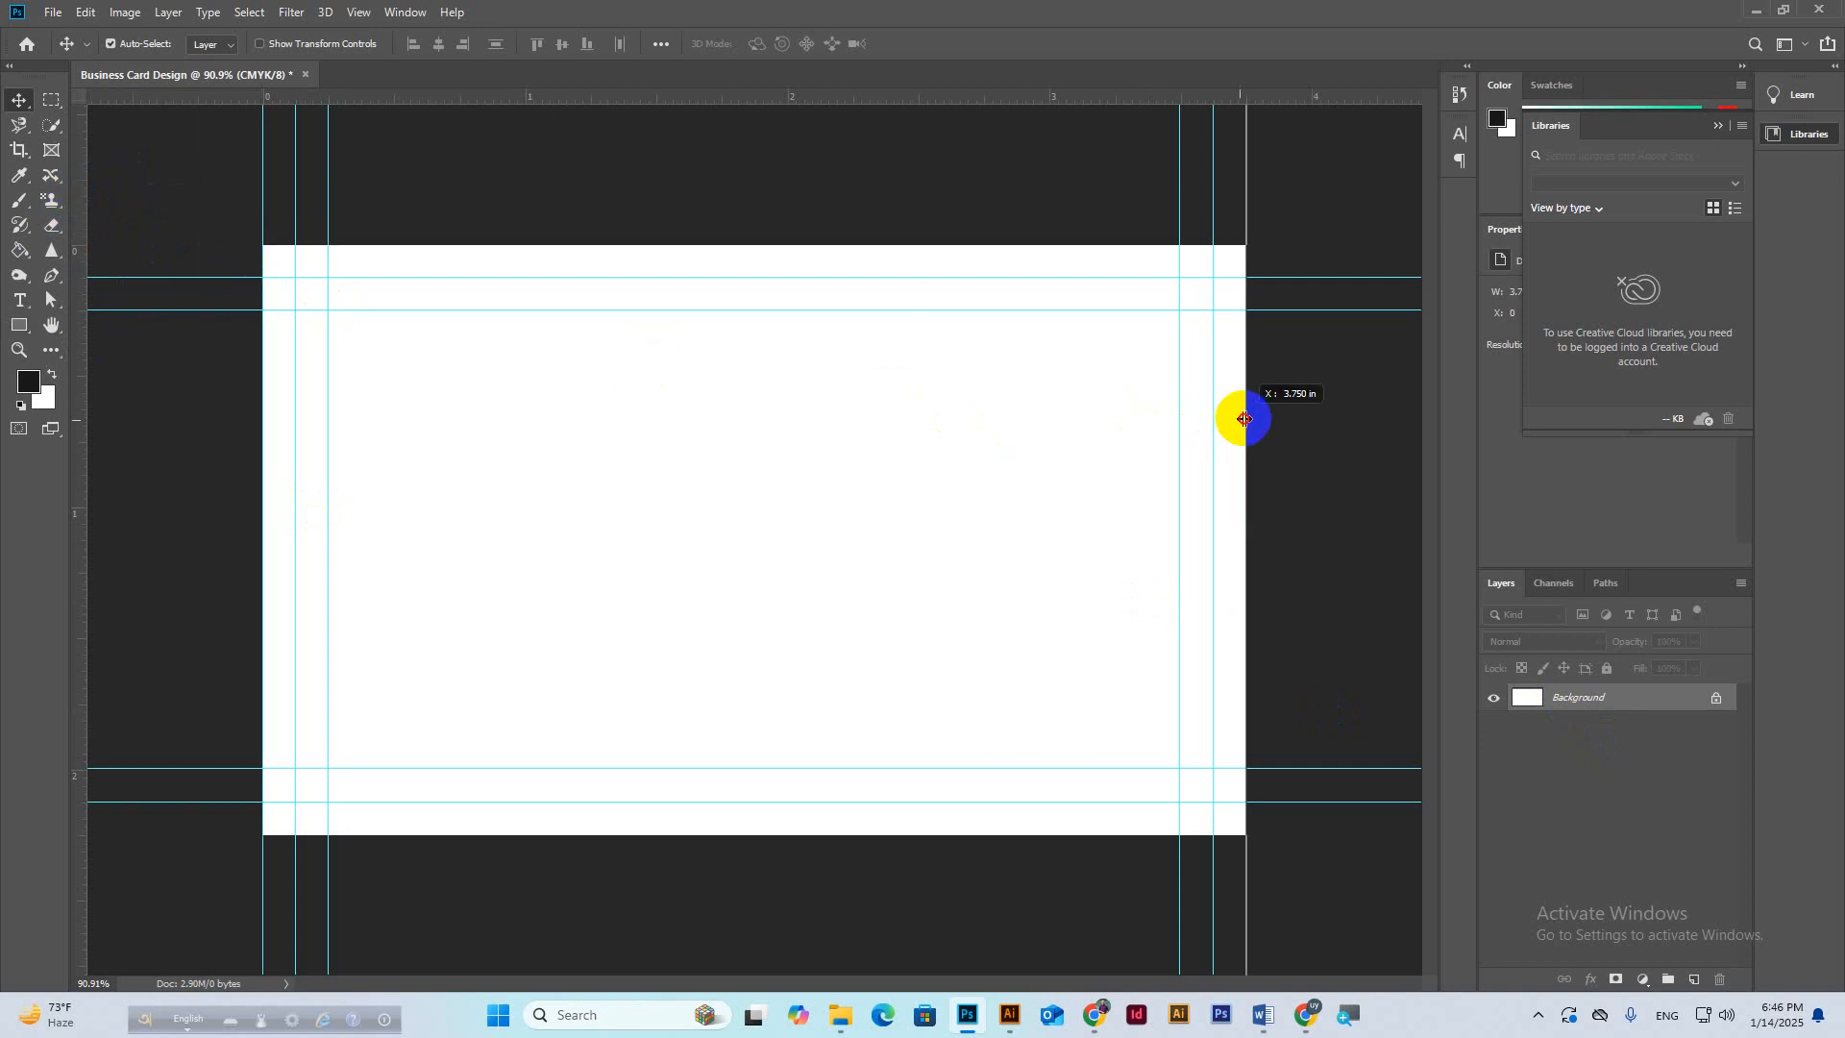
{"action": "left_click_drag", "start_coordinate": [827, 99], "coordinate": [856, 244]}
{"action": "left_click_drag", "start_coordinate": [762, 99], "coordinate": [841, 834]}
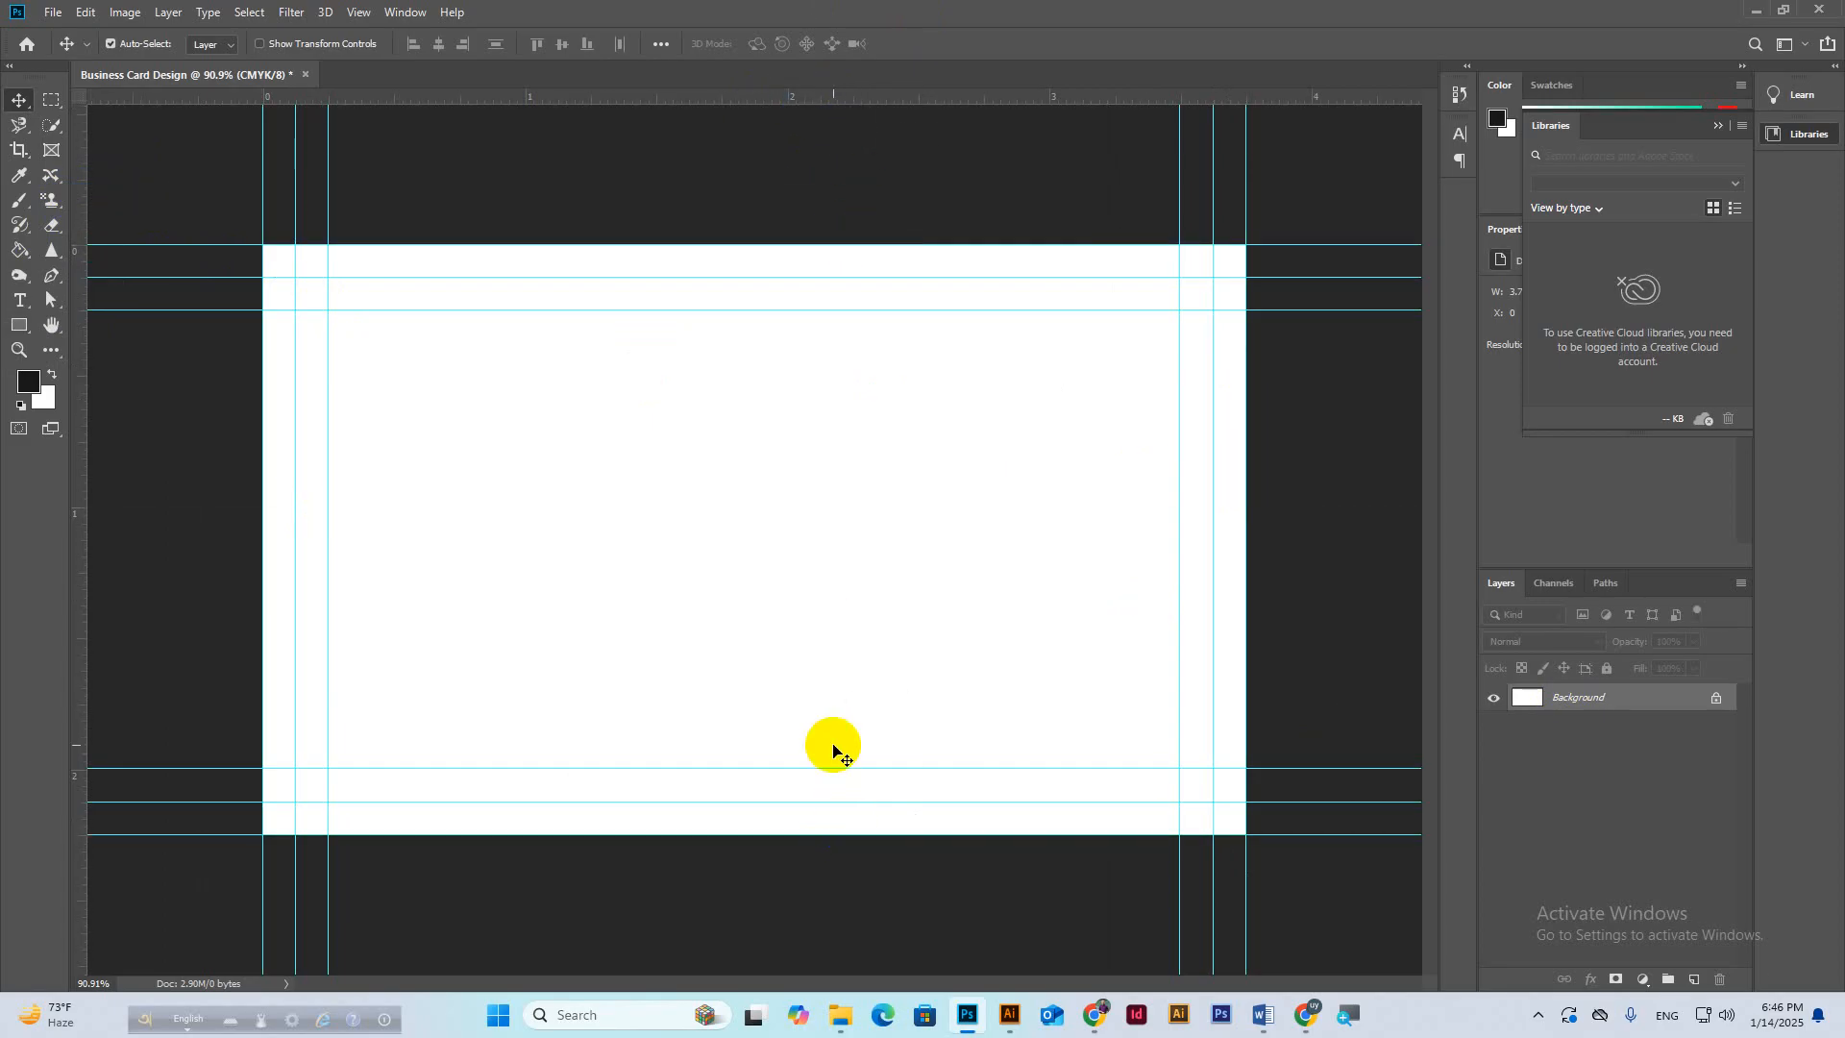
{"action": "right_click", "coordinate": [14, 329]}
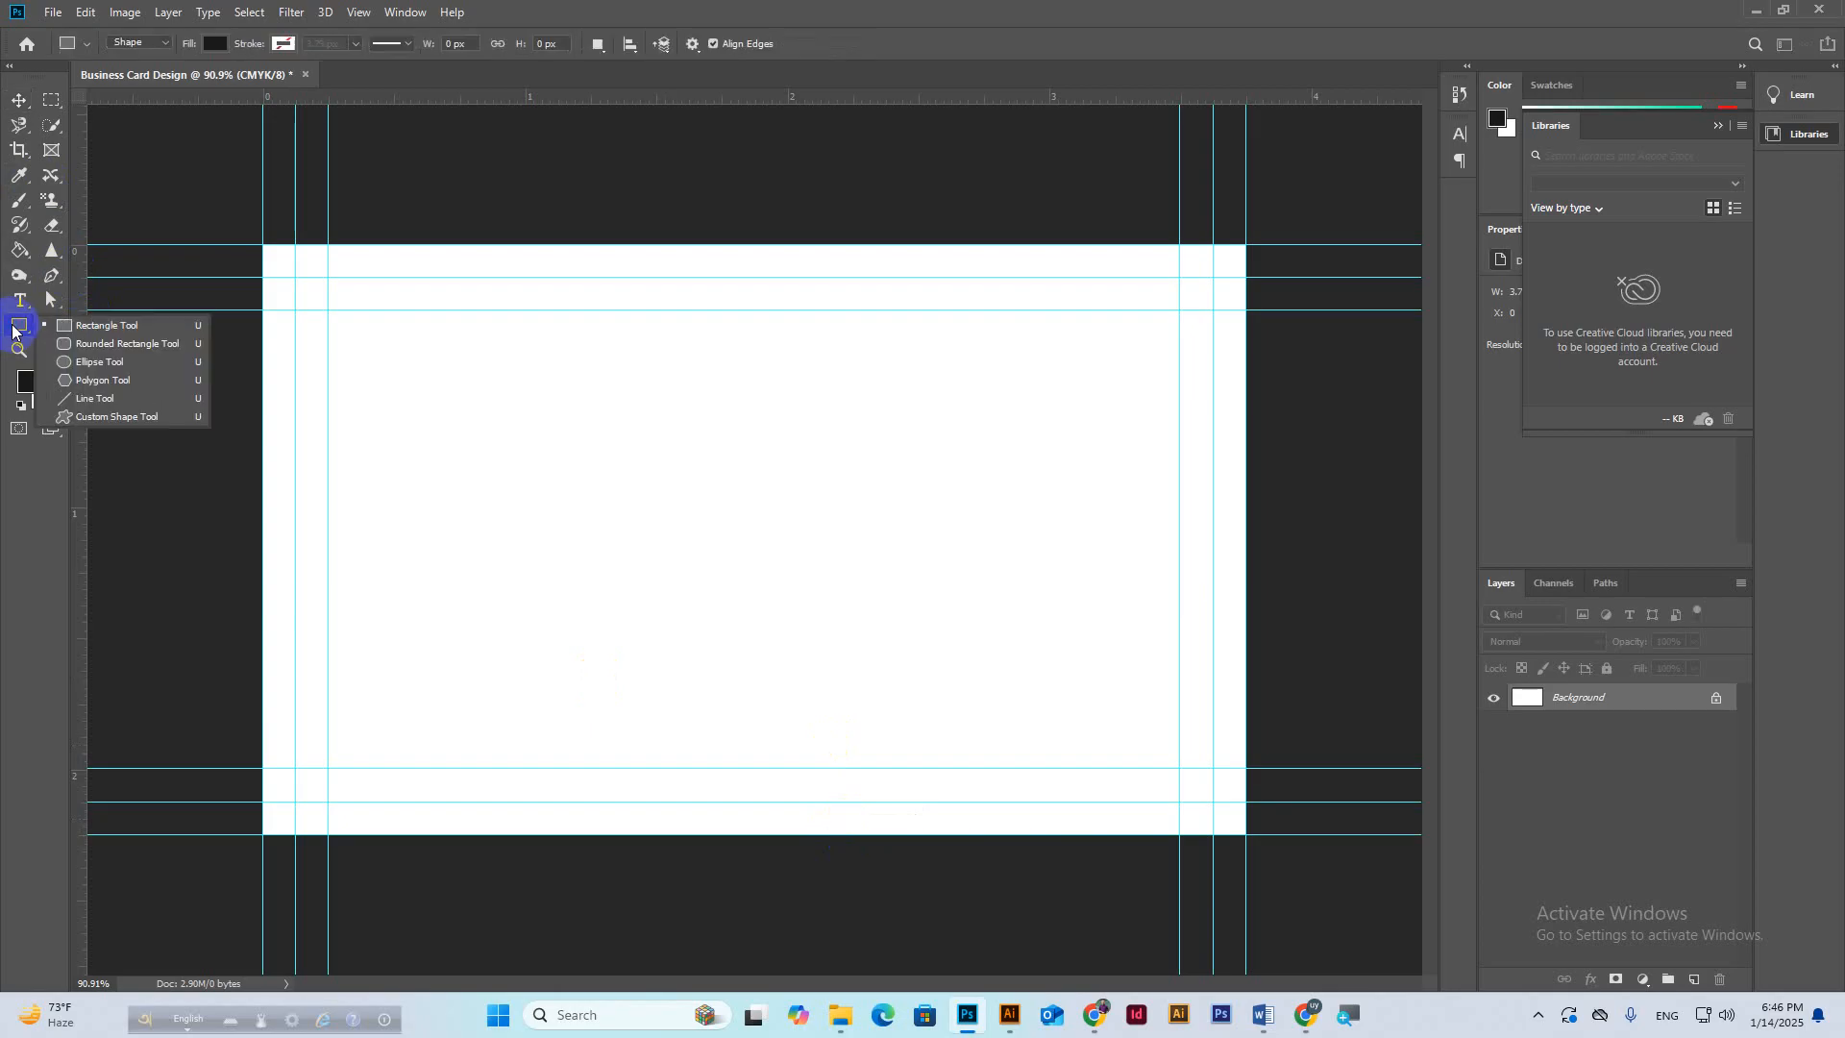
{"action": "left_click", "coordinate": [58, 326]}
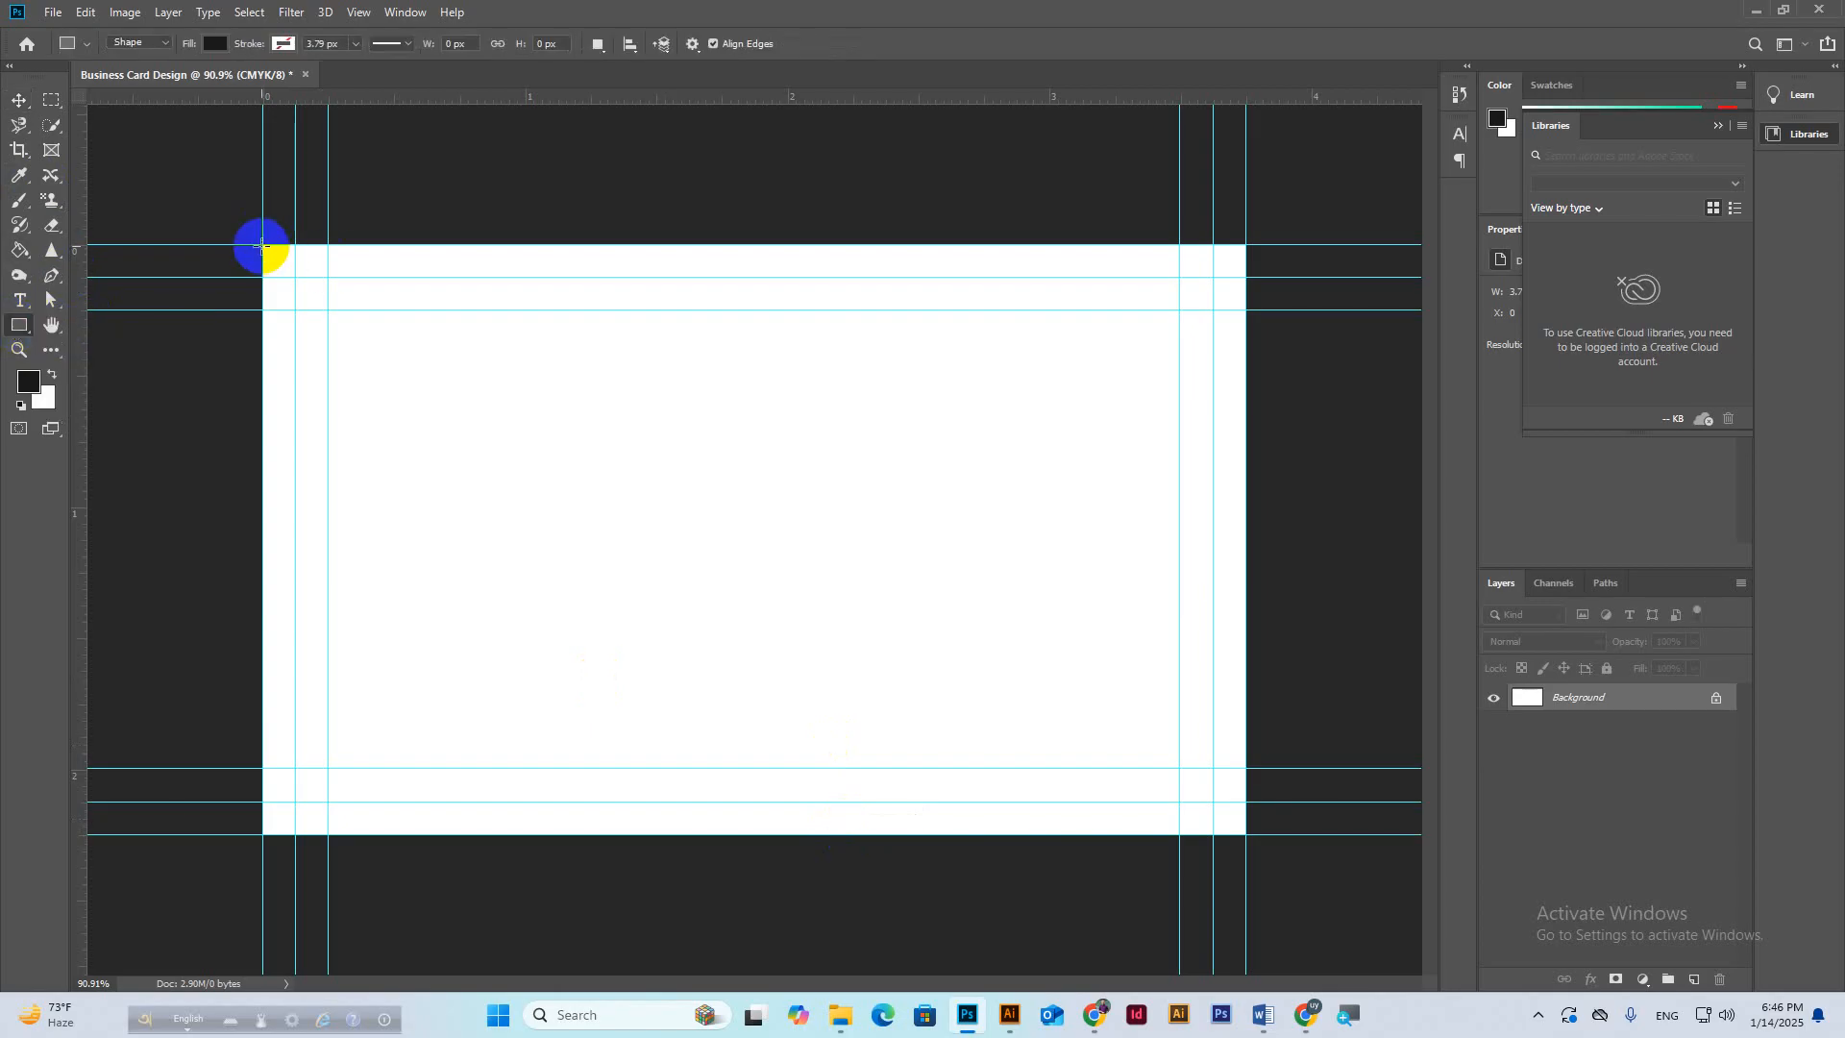
{"action": "left_click_drag", "start_coordinate": [261, 245], "coordinate": [1234, 834]}
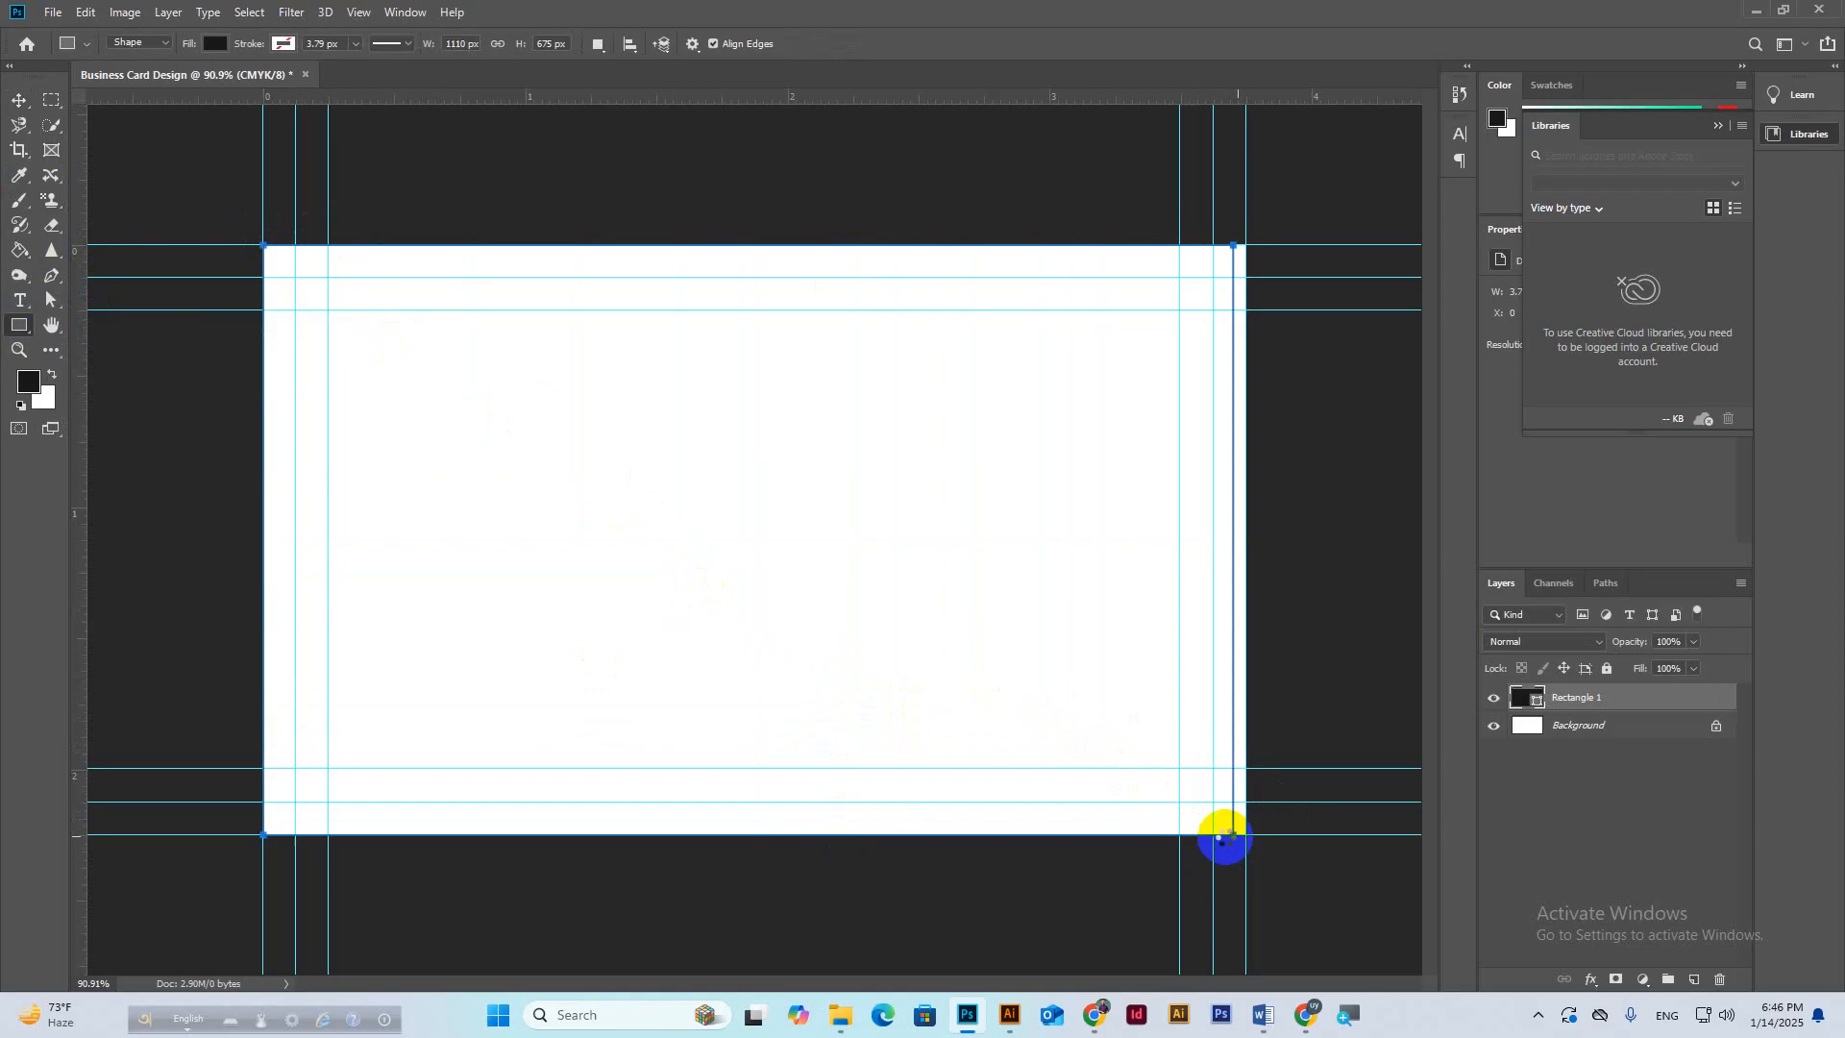
{"action": "key", "text": "ctrl+t"}
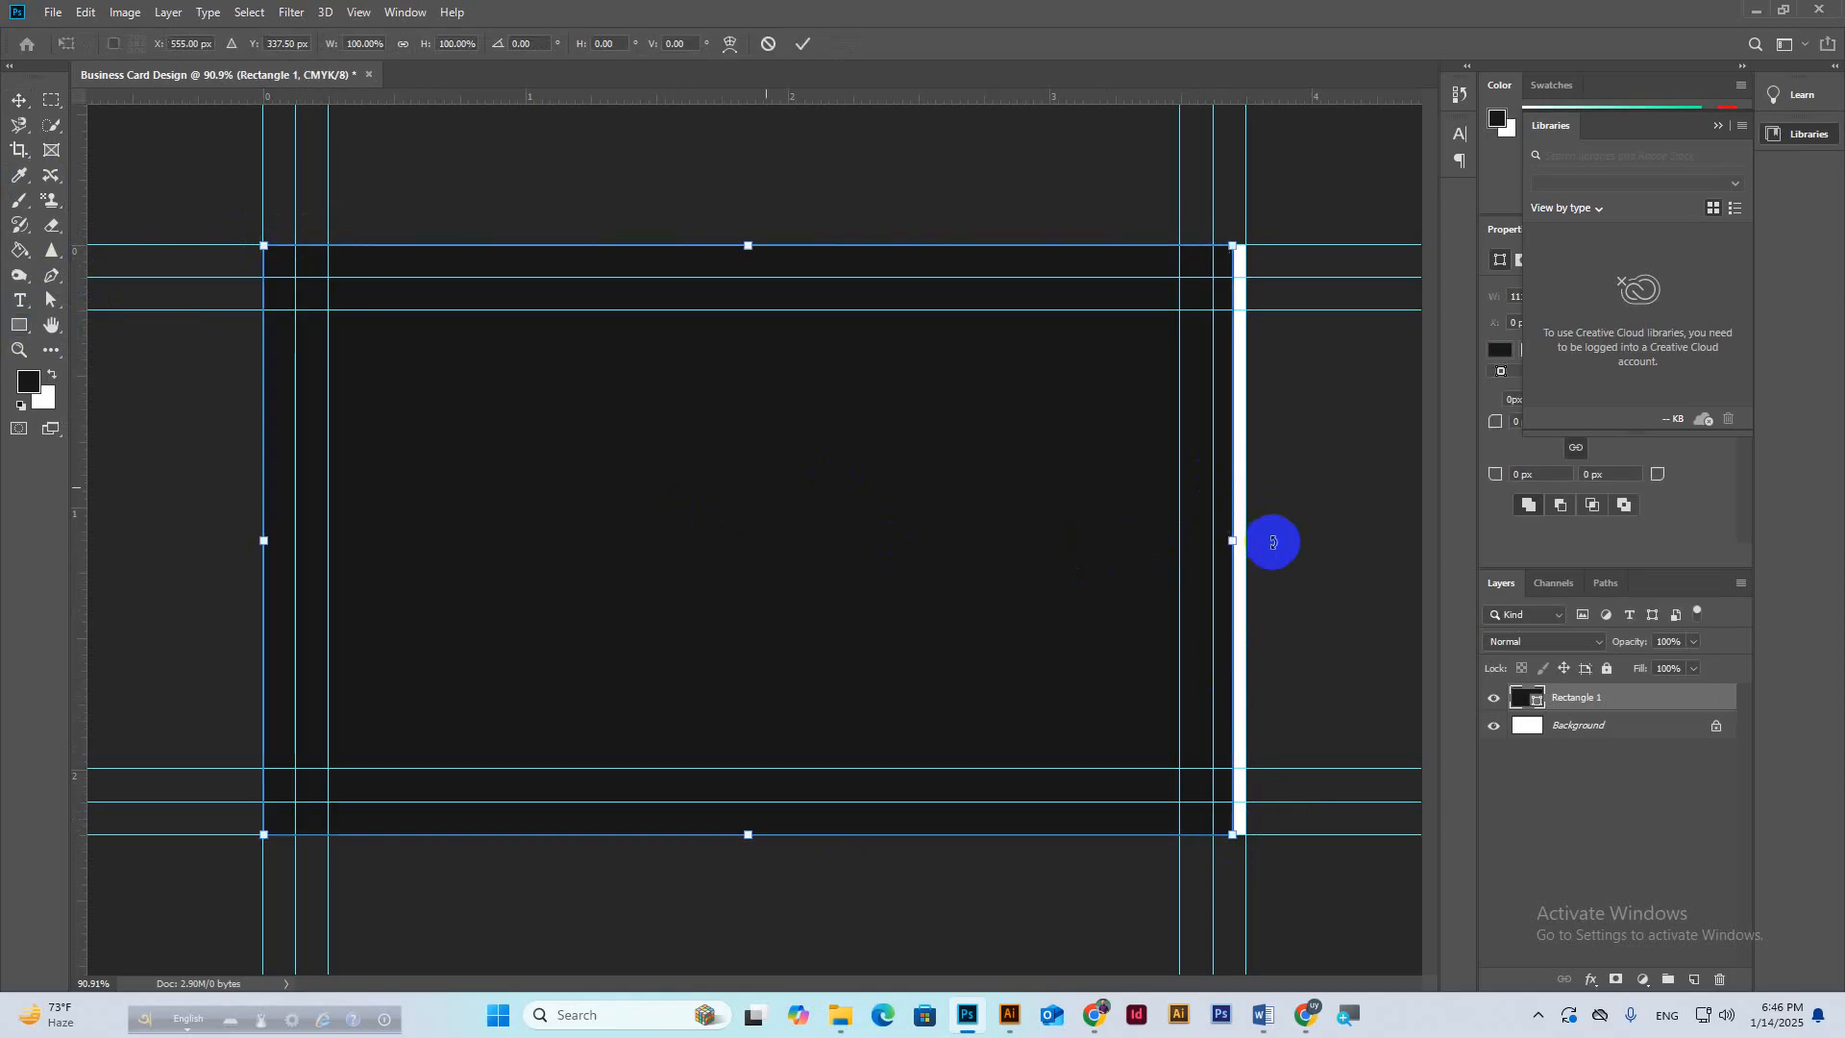
{"action": "left_click_drag", "start_coordinate": [1231, 544], "coordinate": [1246, 541]}
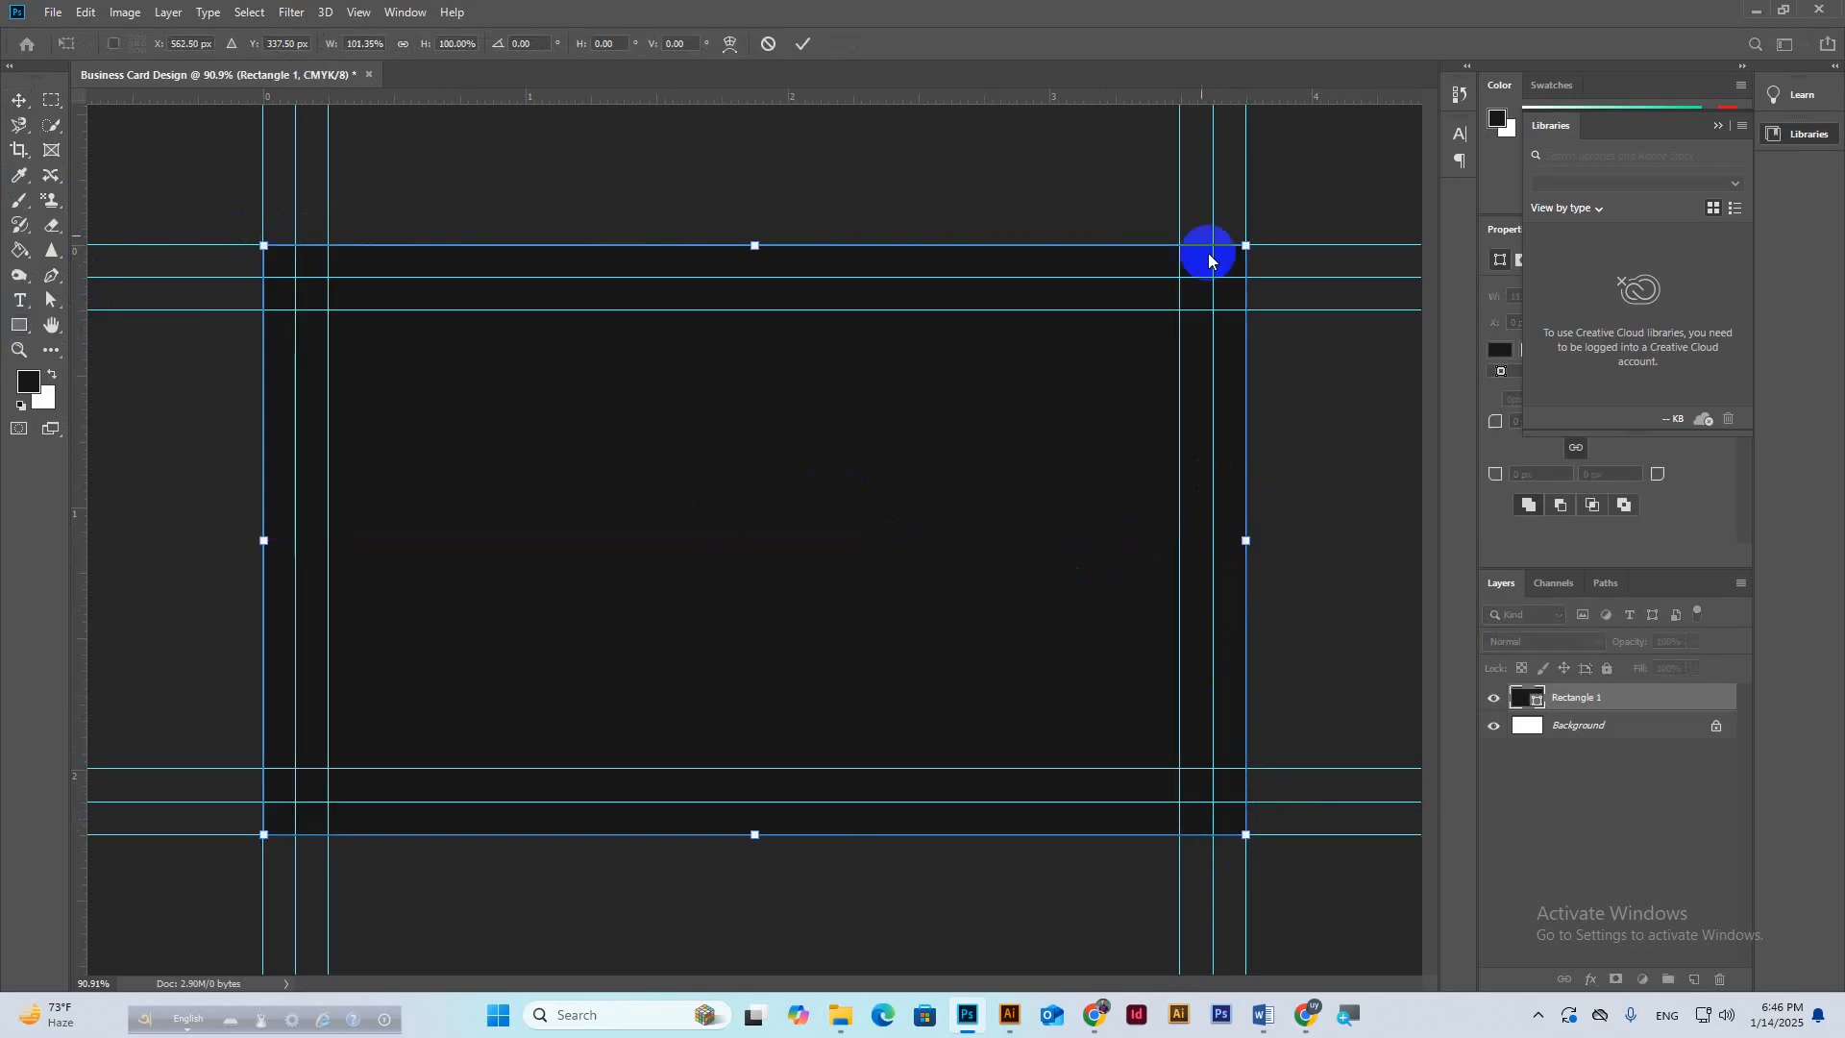
{"action": "left_click", "coordinate": [800, 46]}
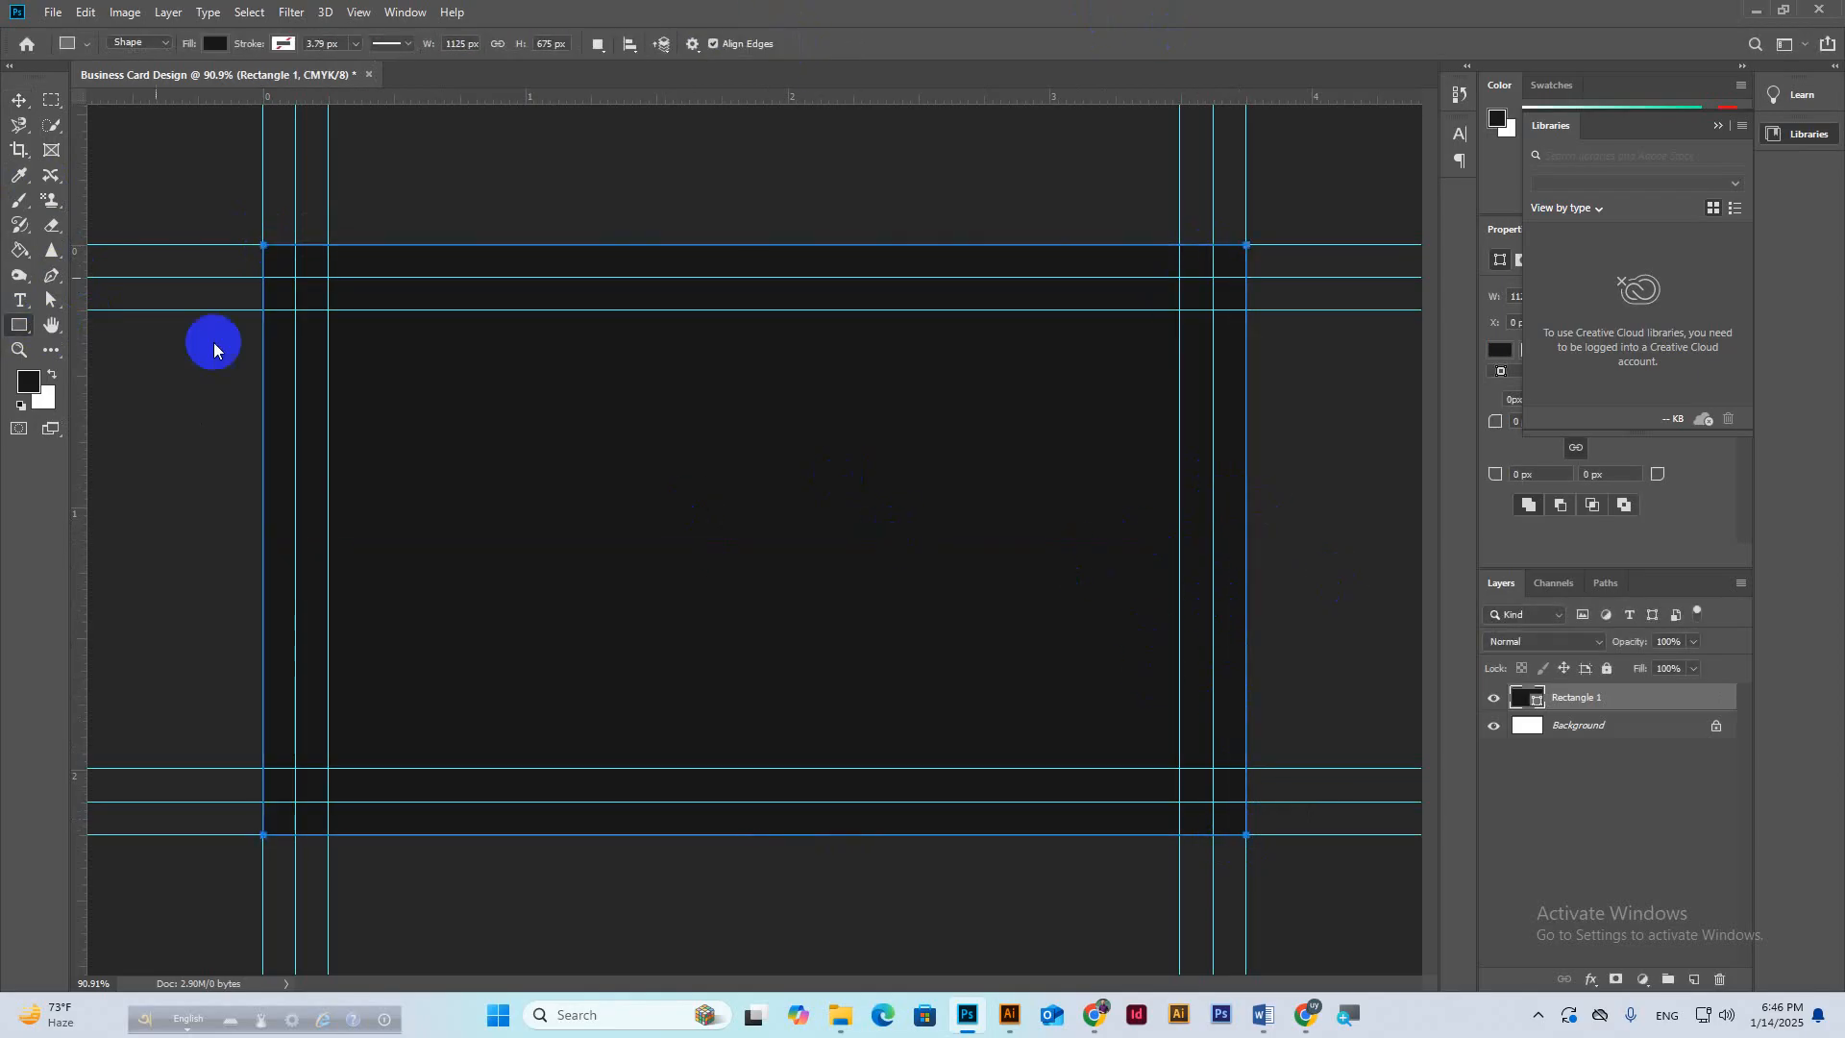
{"action": "left_click", "coordinate": [21, 100]}
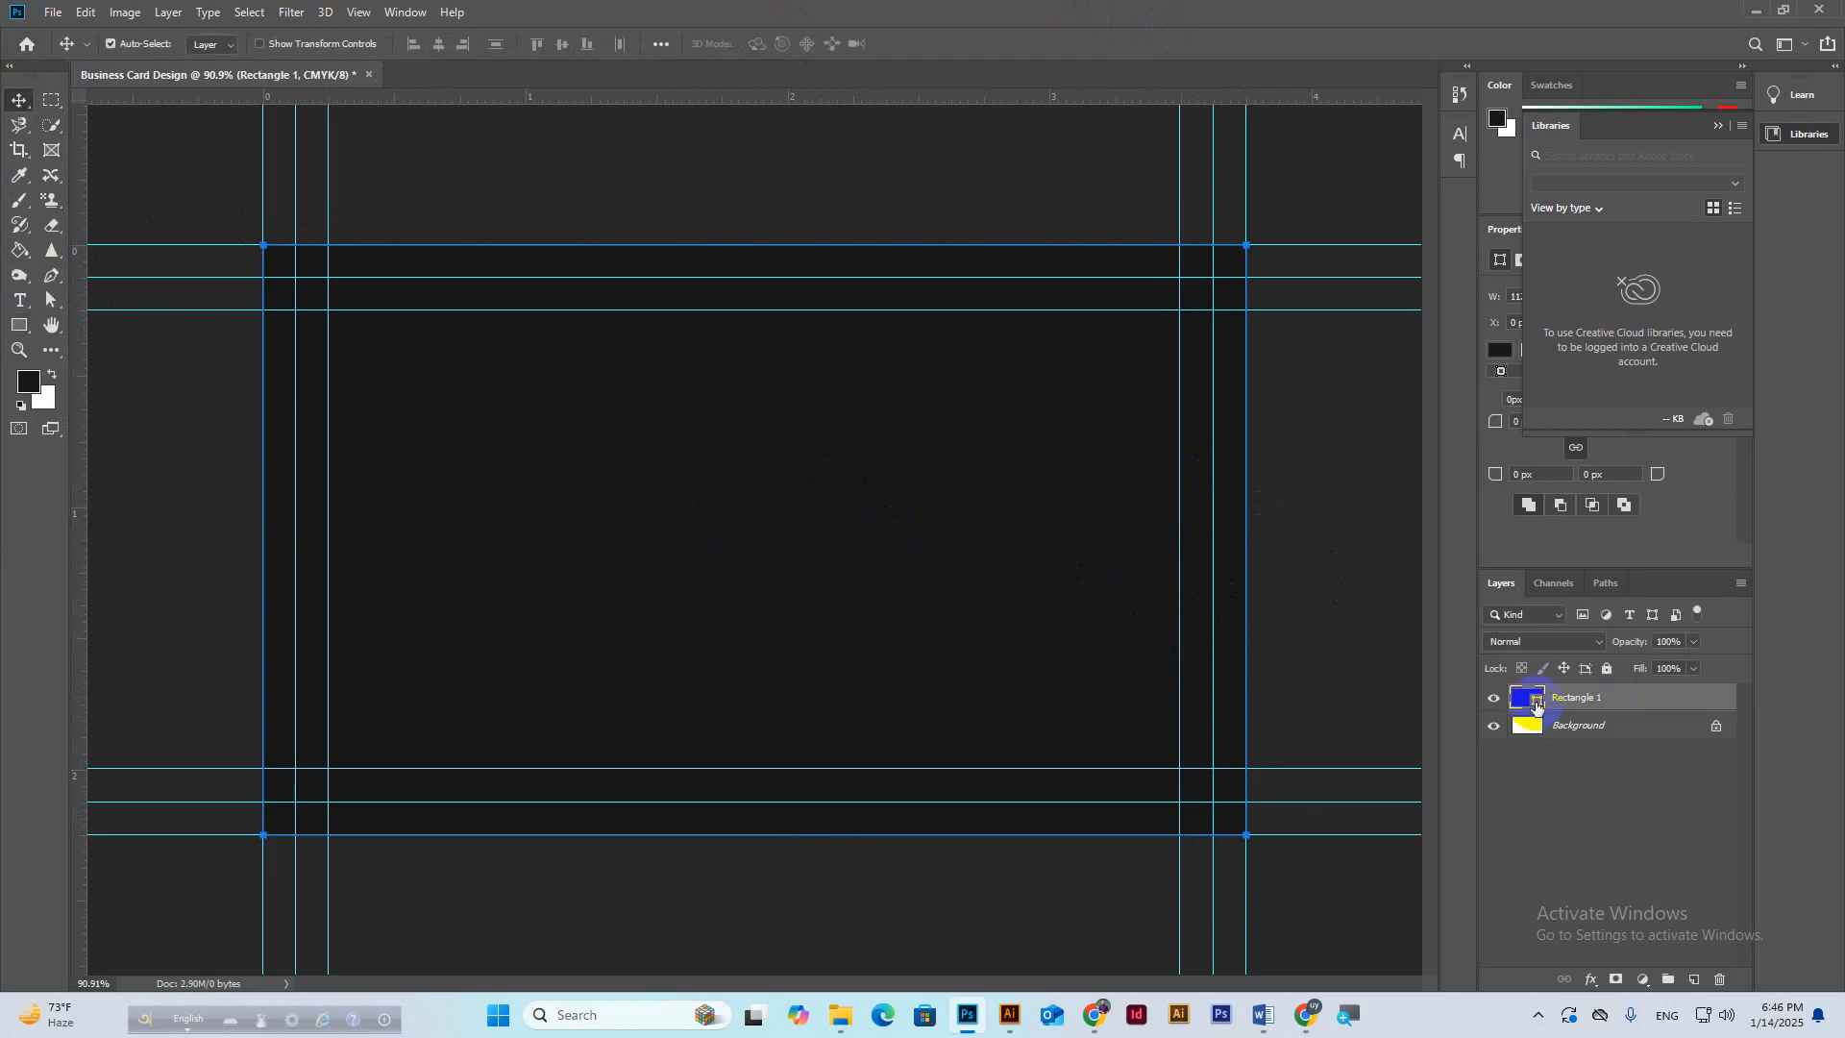
{"action": "double_click", "coordinate": [1526, 702]}
{"action": "left_click_drag", "start_coordinate": [1393, 438], "coordinate": [1337, 397]}
{"action": "left_click", "coordinate": [1563, 410]}
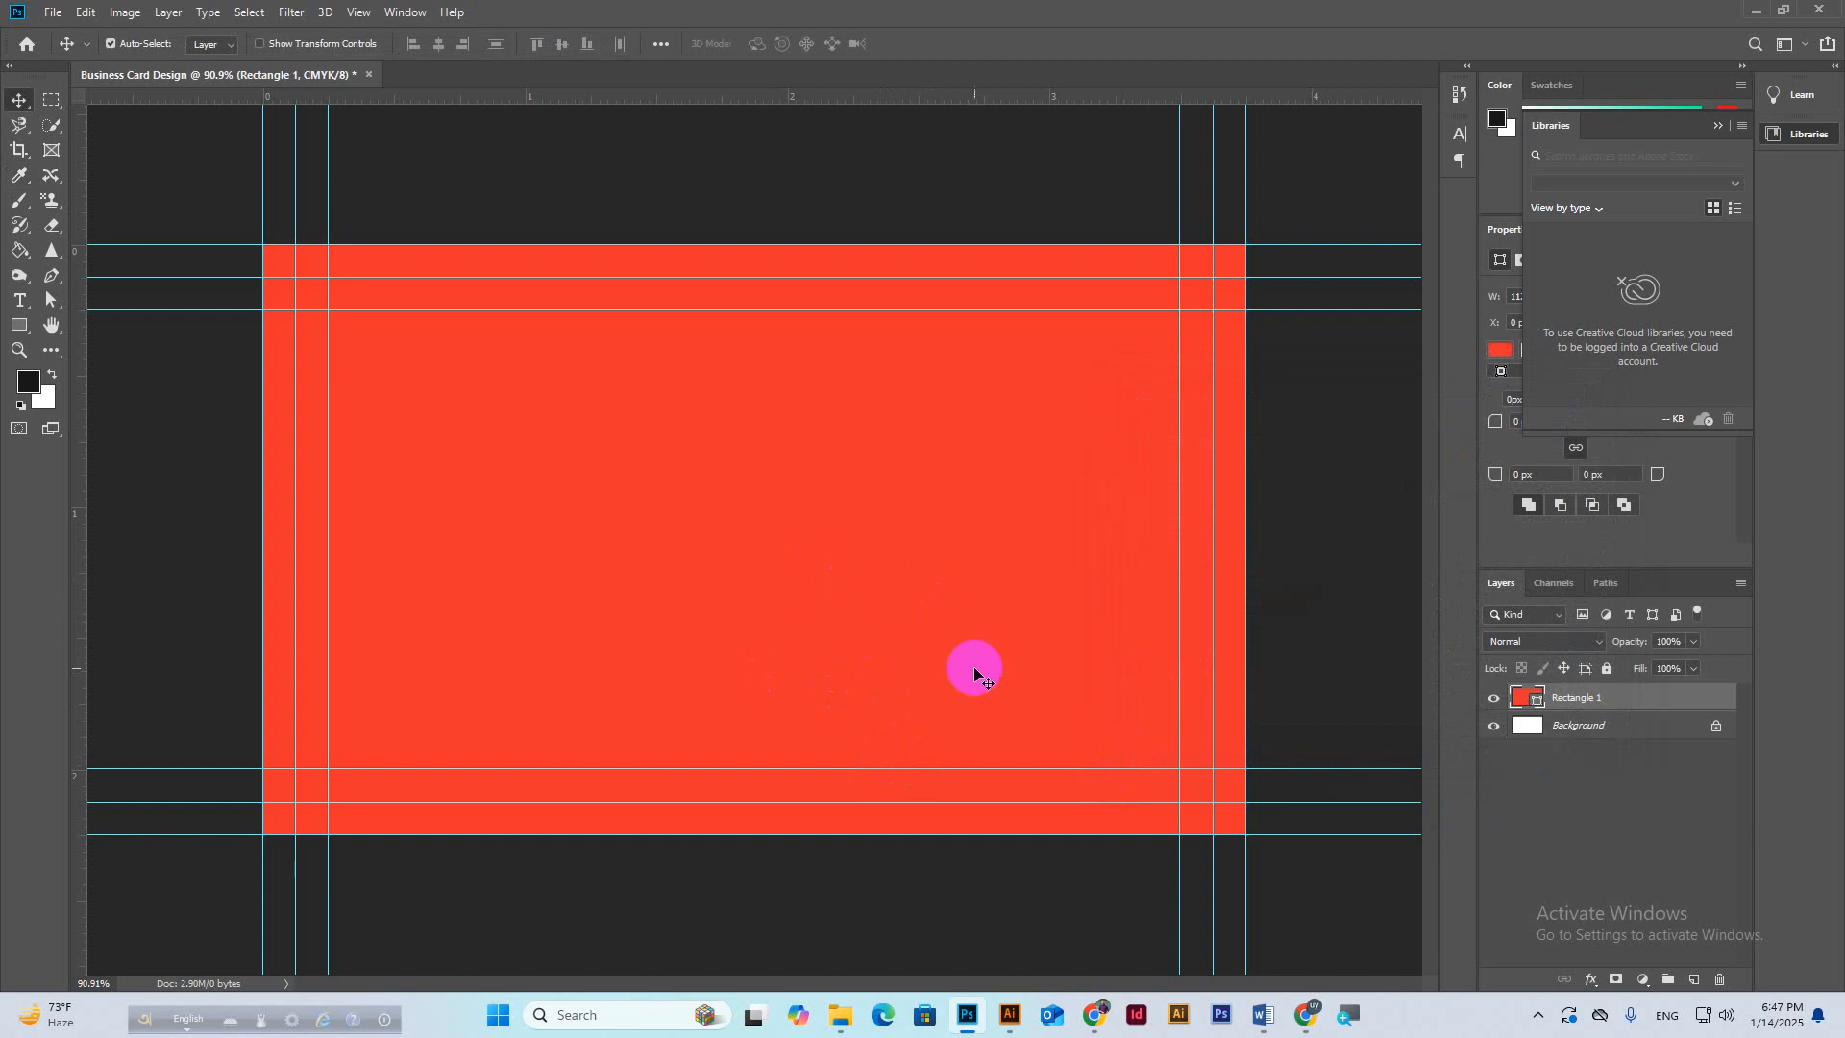
{"action": "mouse_move", "coordinate": [1305, 1015]}
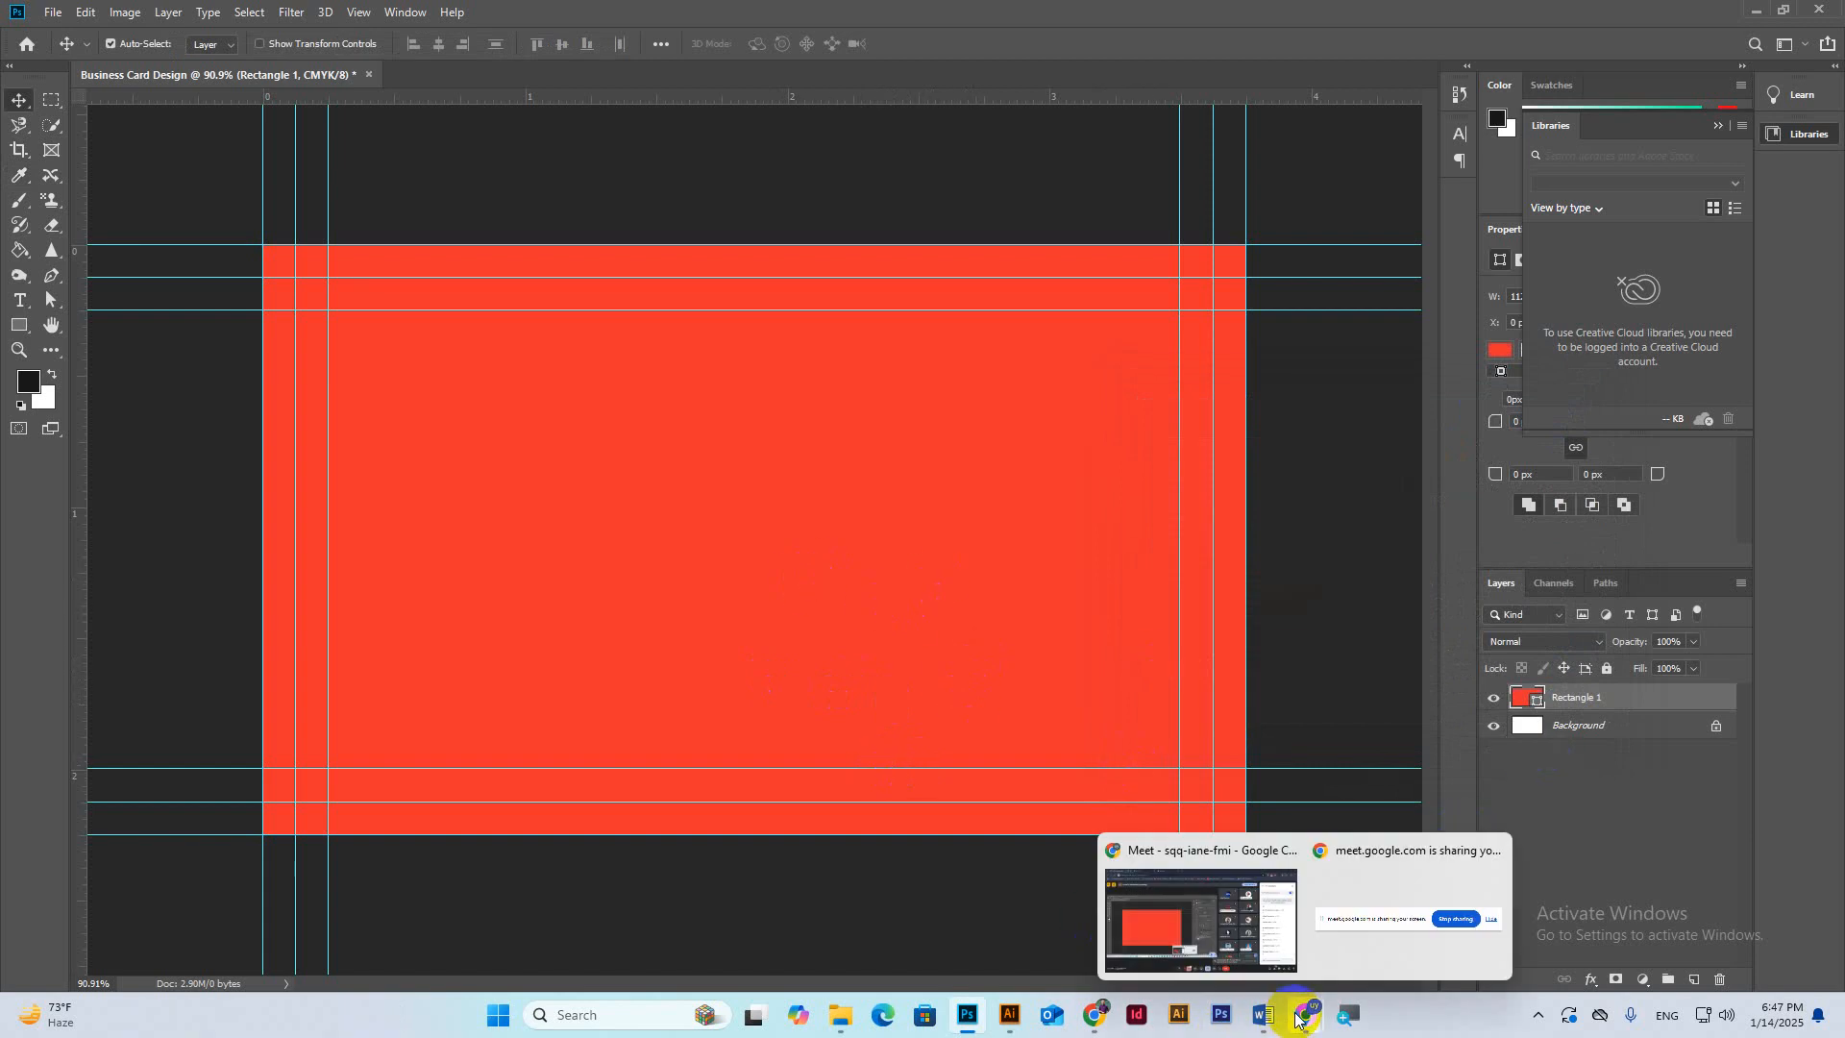
{"action": "left_click", "coordinate": [1235, 913]}
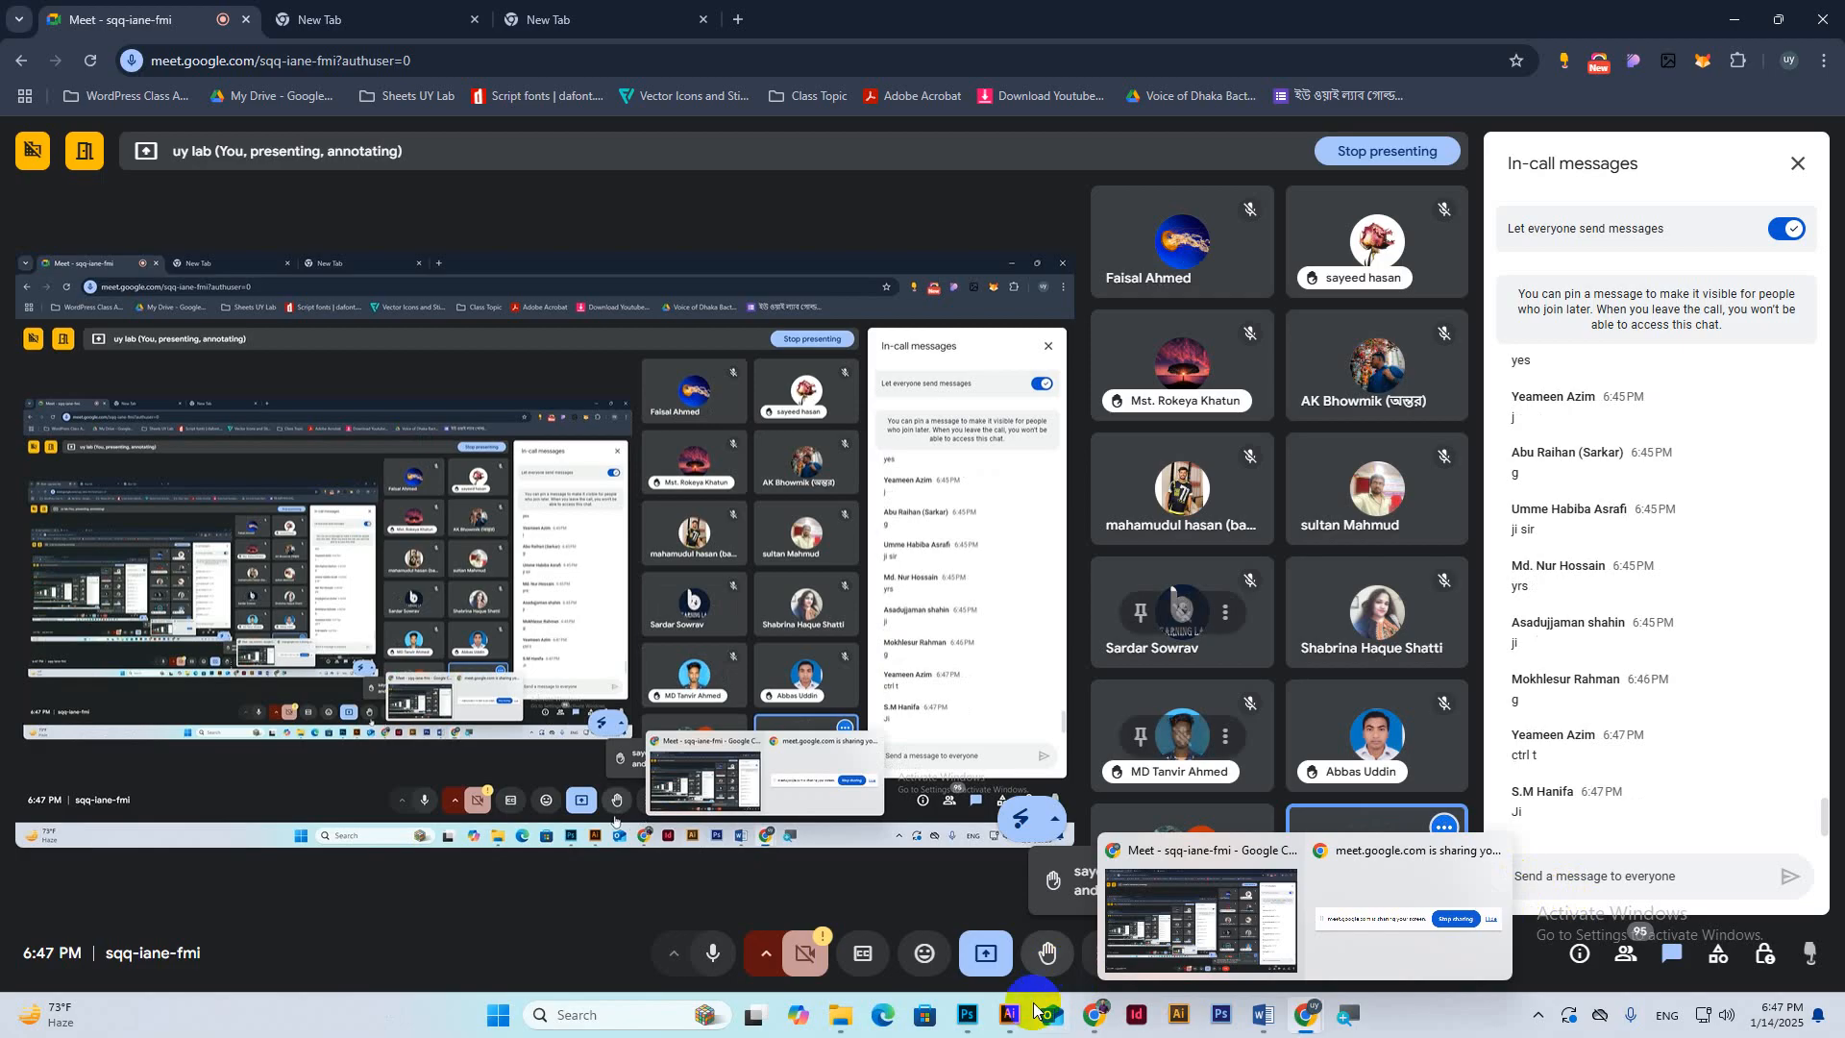
{"action": "mouse_move", "coordinate": [970, 1024]}
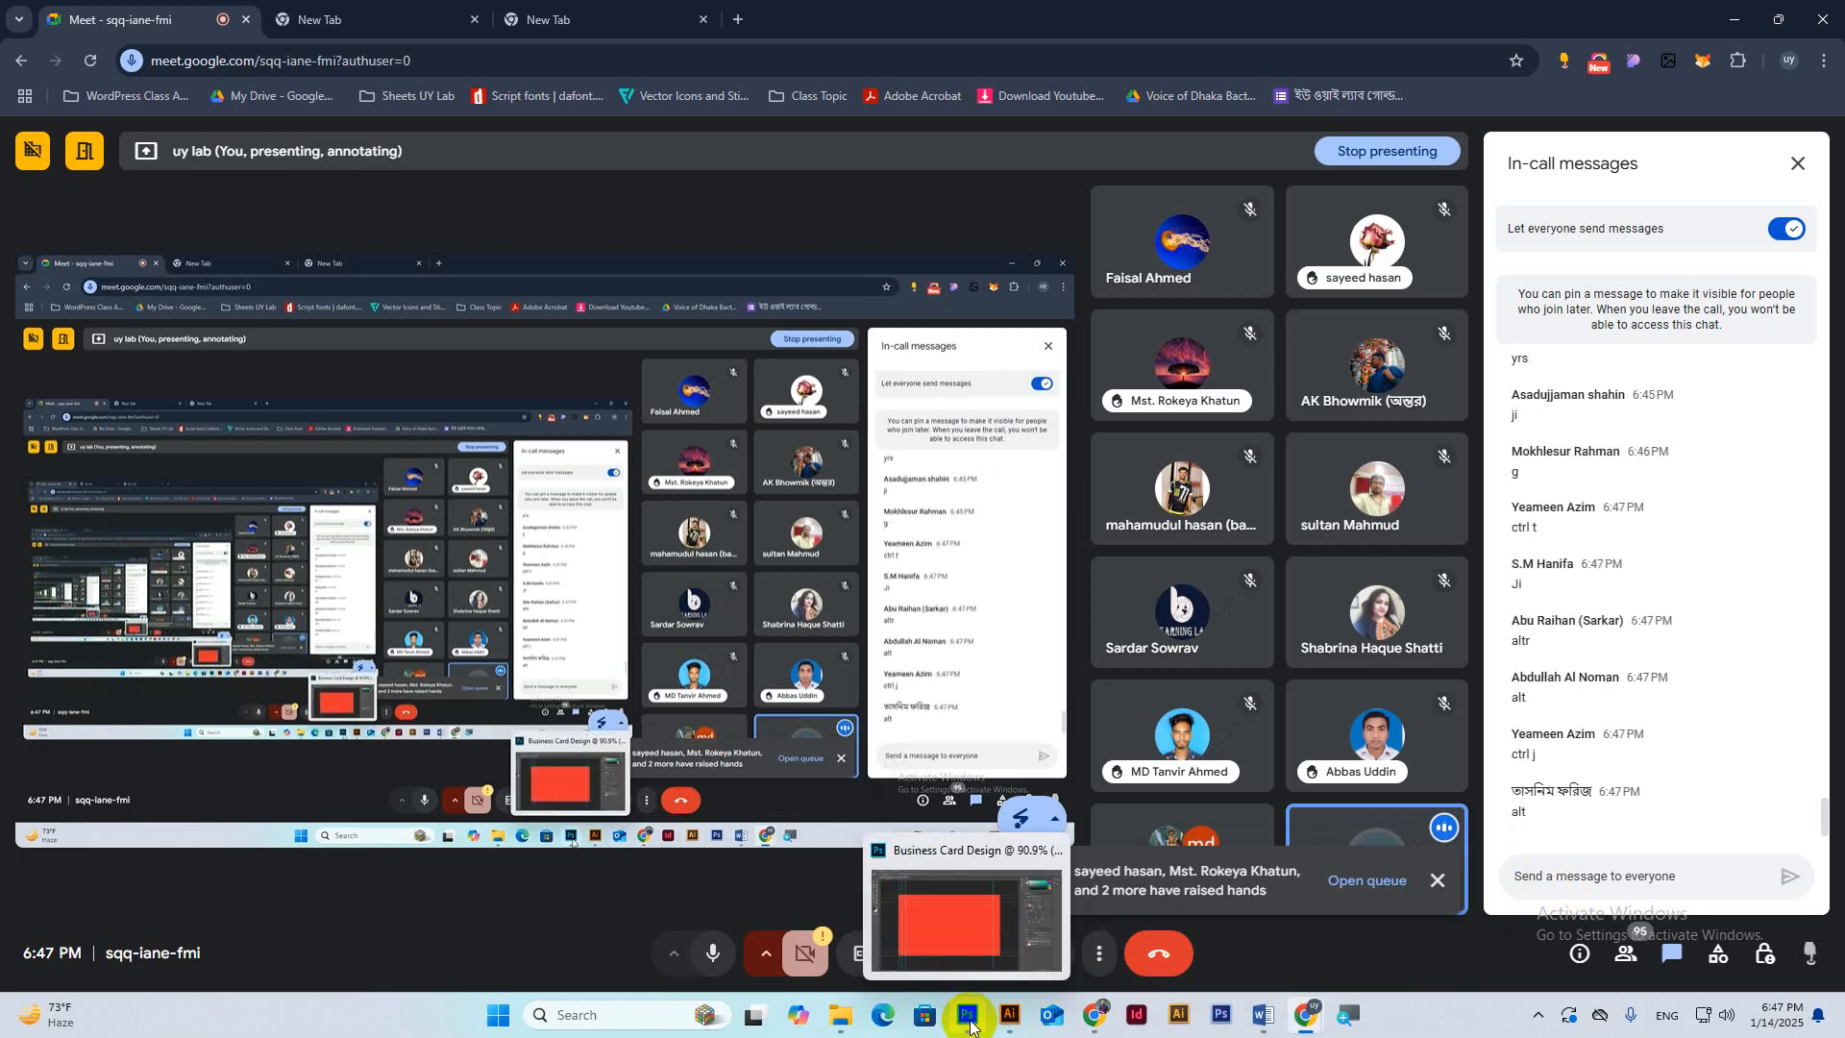
{"action": "left_click", "coordinate": [961, 908]}
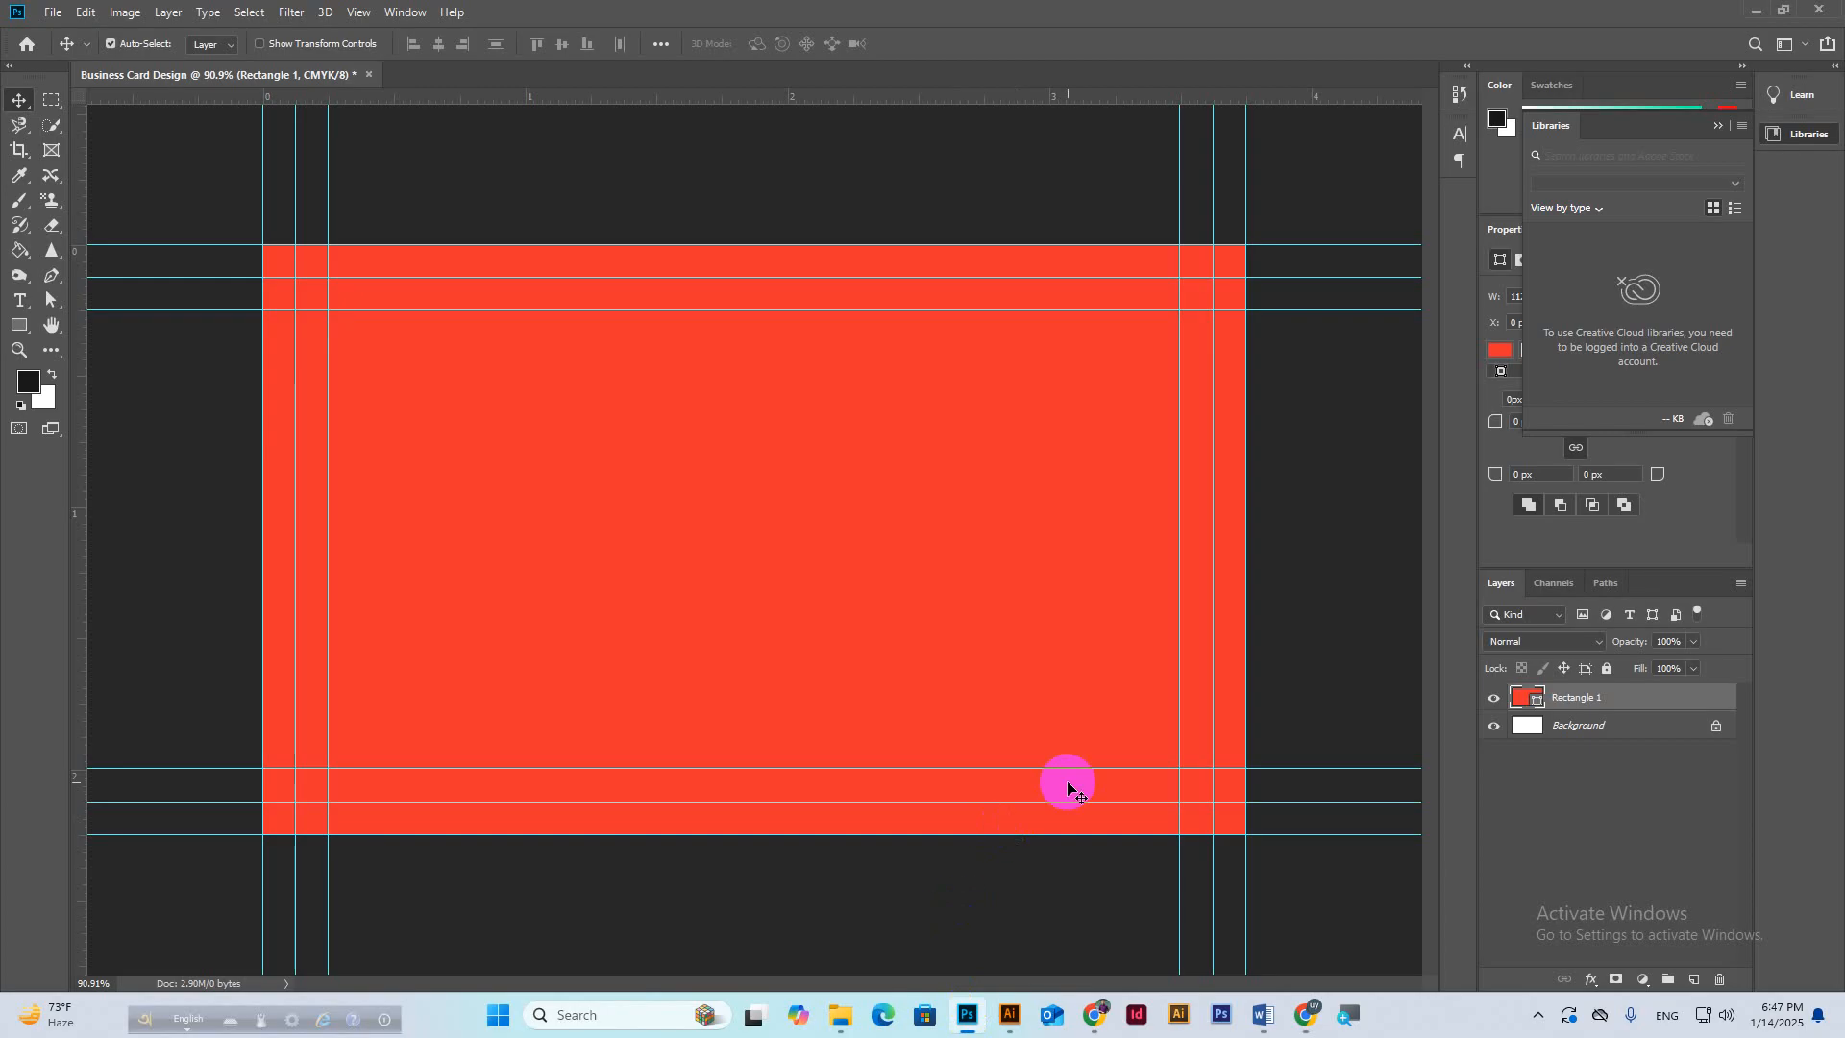
Duplicate Rectangle 1, hide the copy, and reselect Rectangle 1.
{"action": "key", "text": "ctrl+j"}
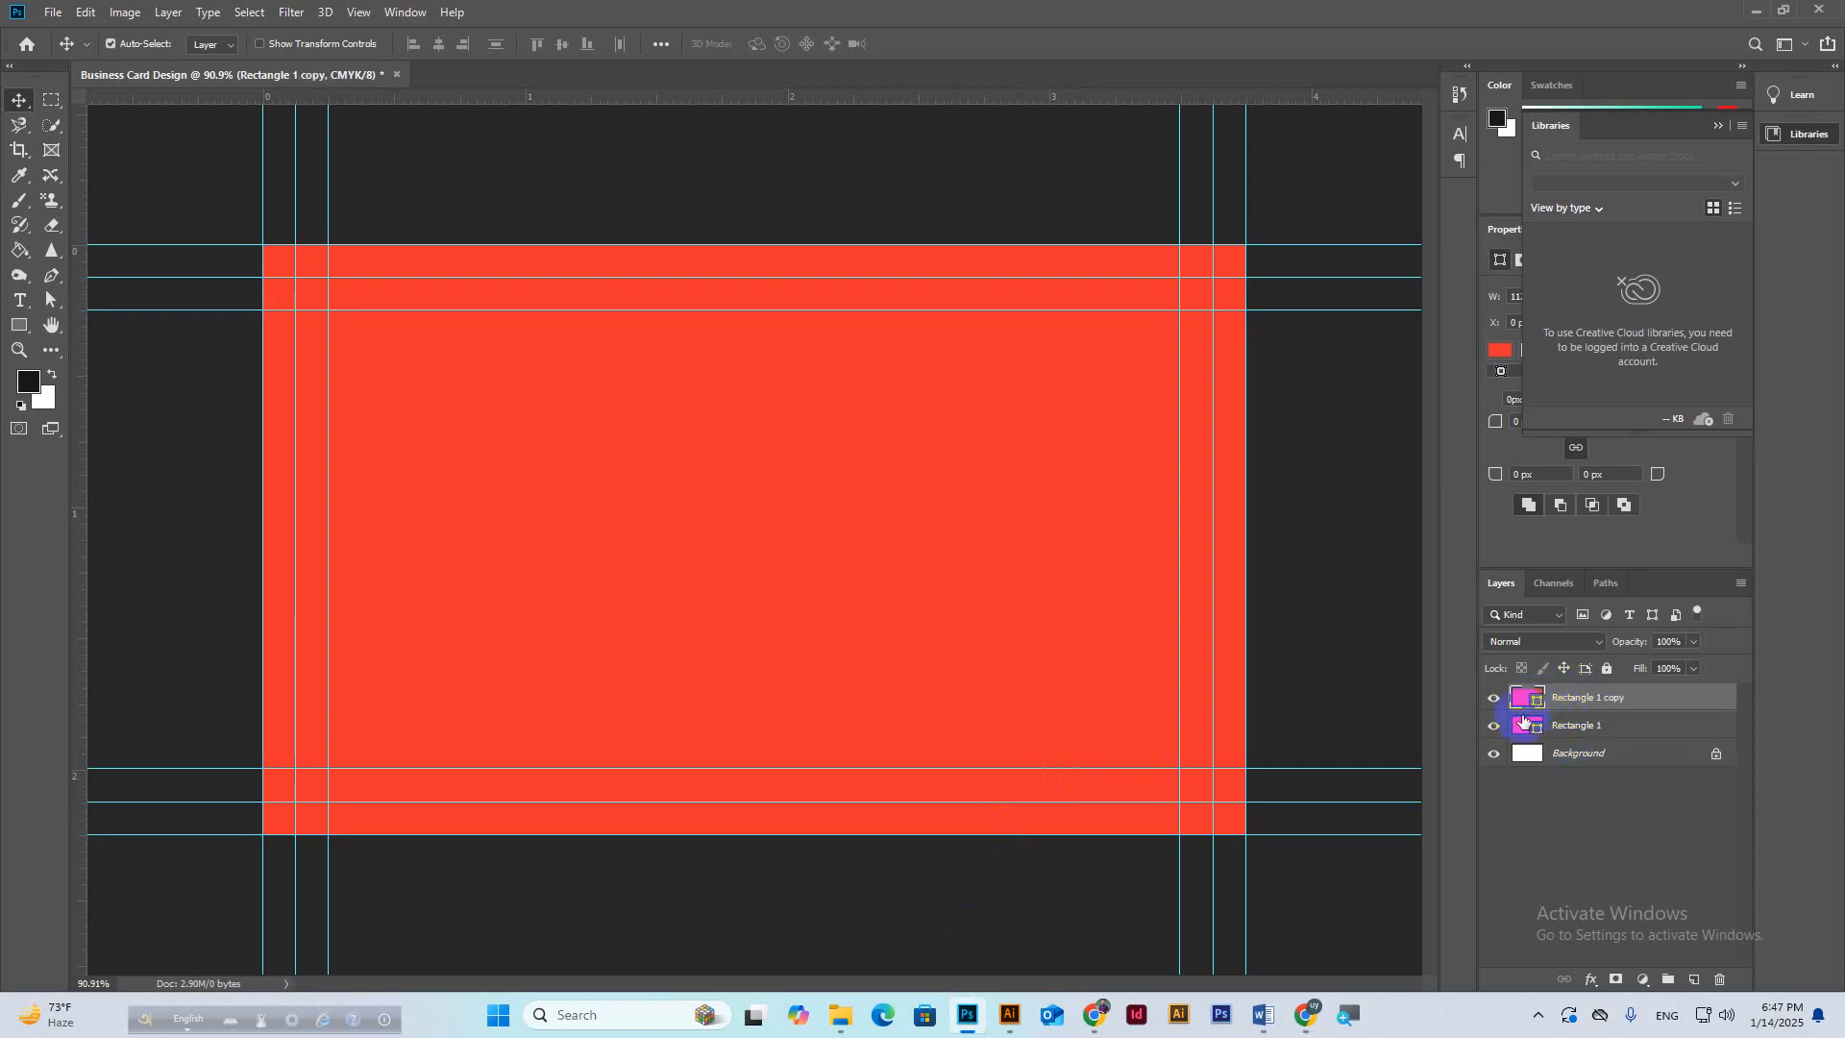
{"action": "left_click", "coordinate": [1493, 703]}
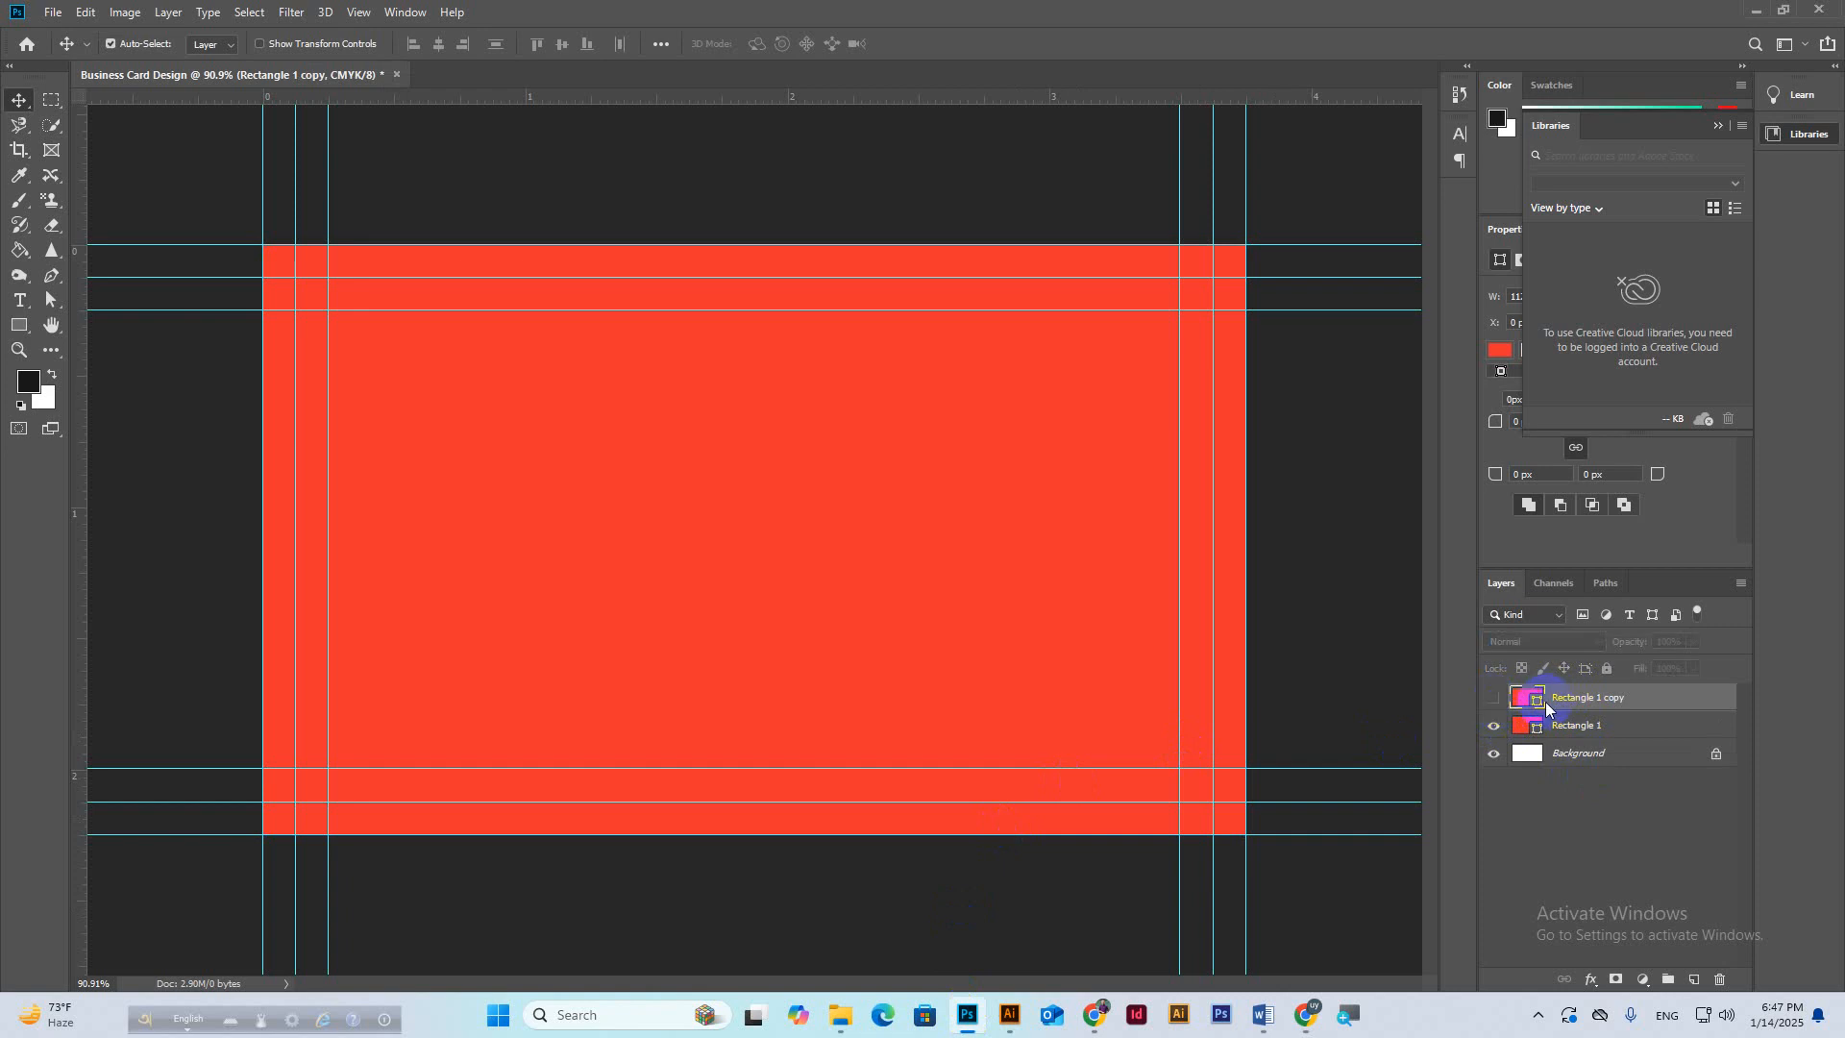
{"action": "left_click", "coordinate": [1559, 731]}
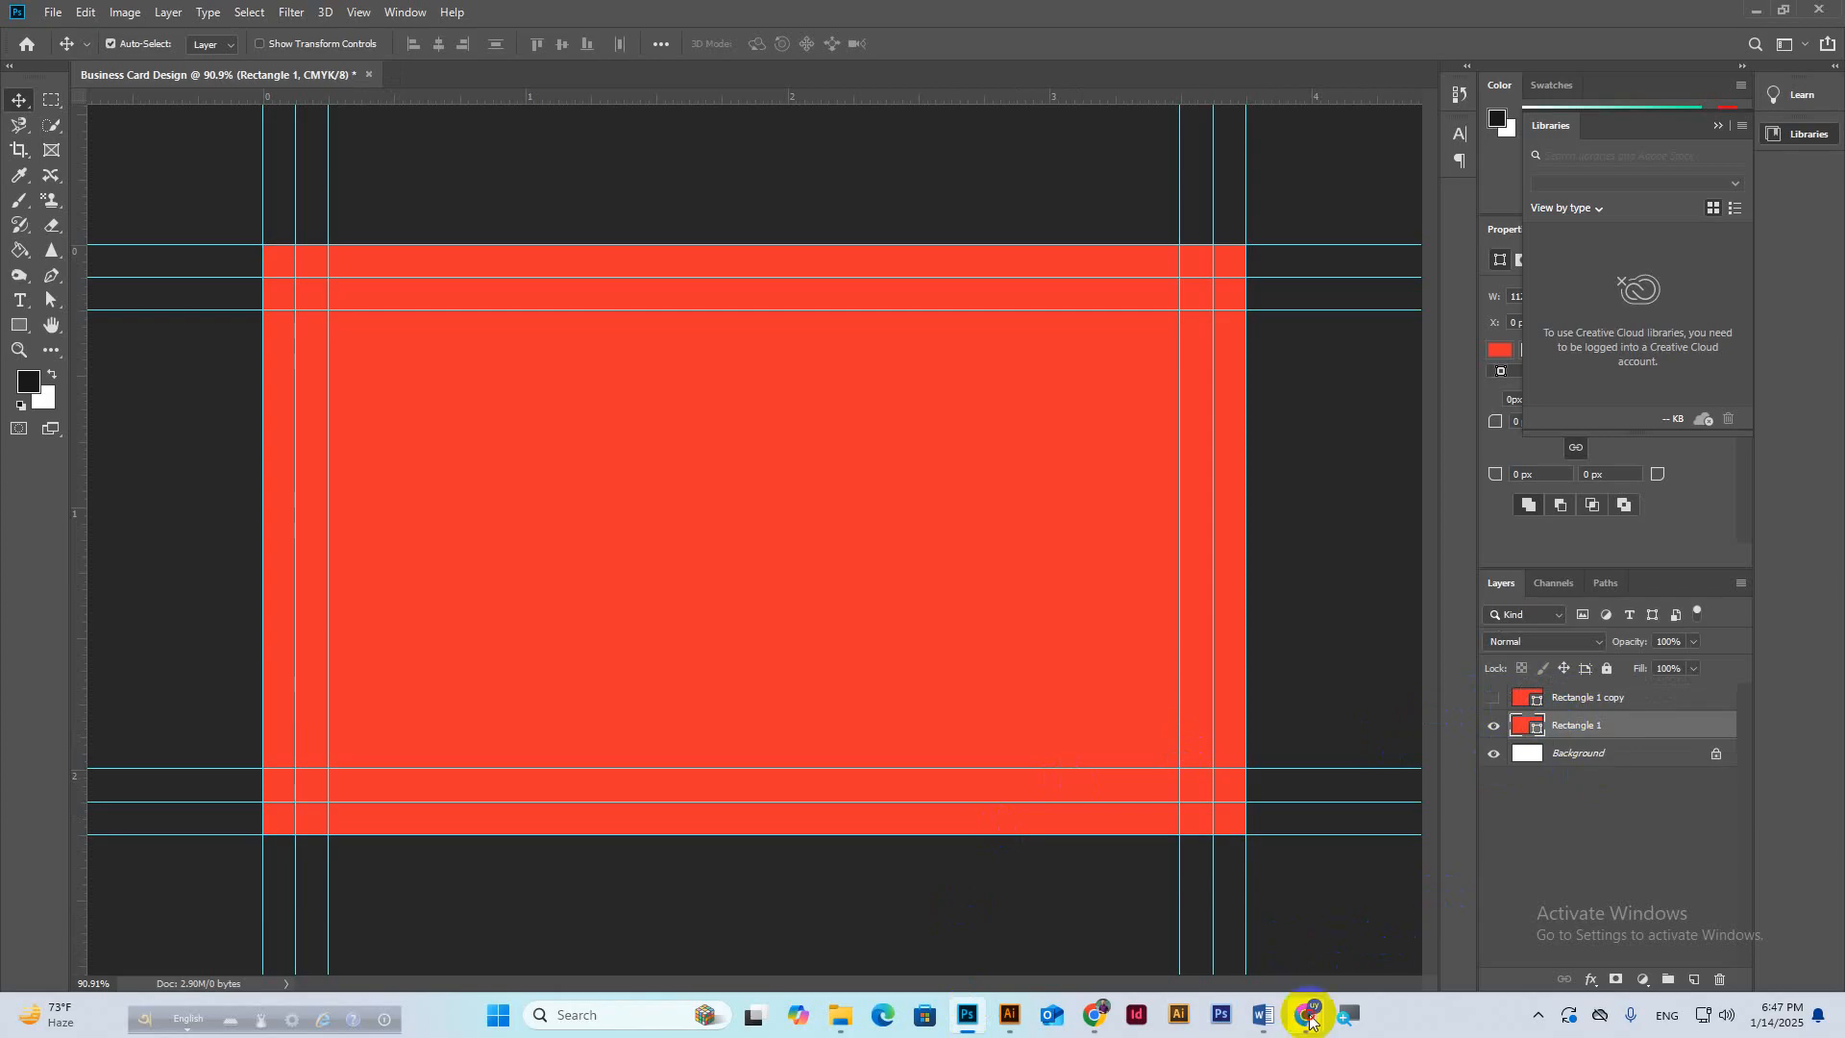
{"action": "mouse_move", "coordinate": [1306, 1014]}
{"action": "left_click", "coordinate": [1270, 945]}
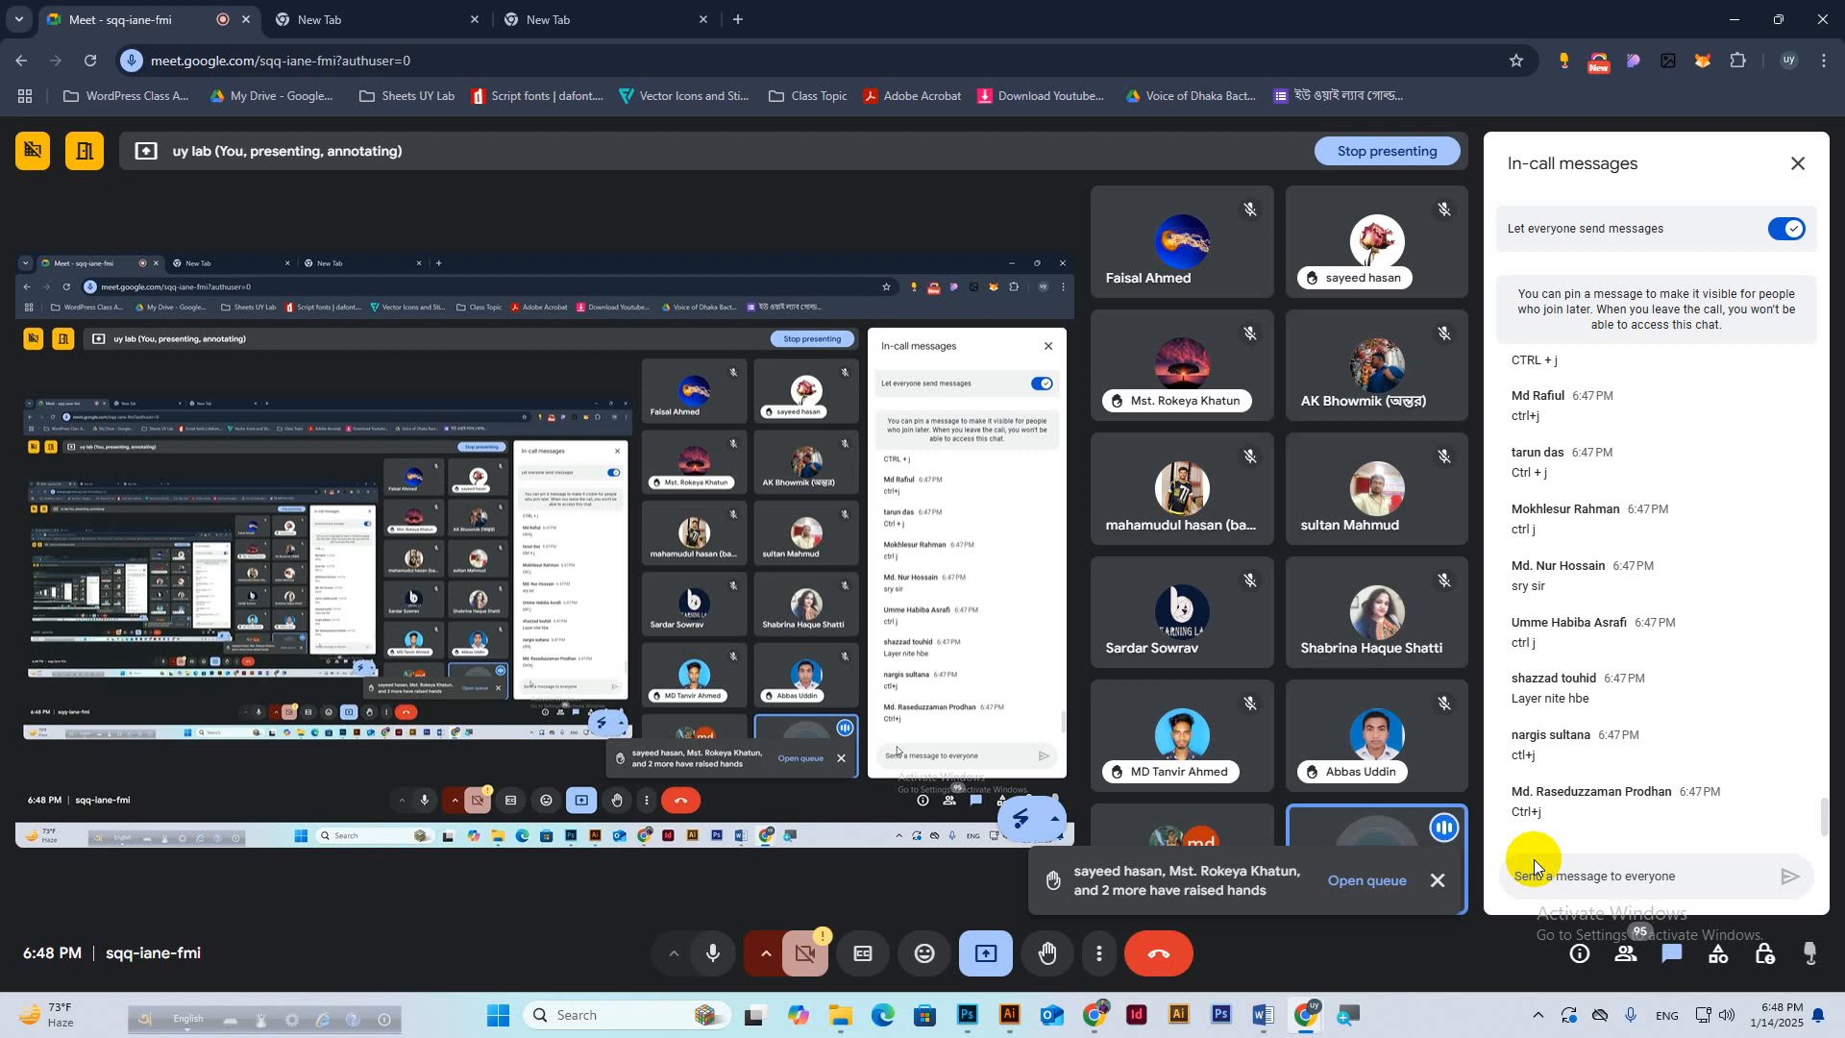
{"action": "left_click", "coordinate": [982, 1016]}
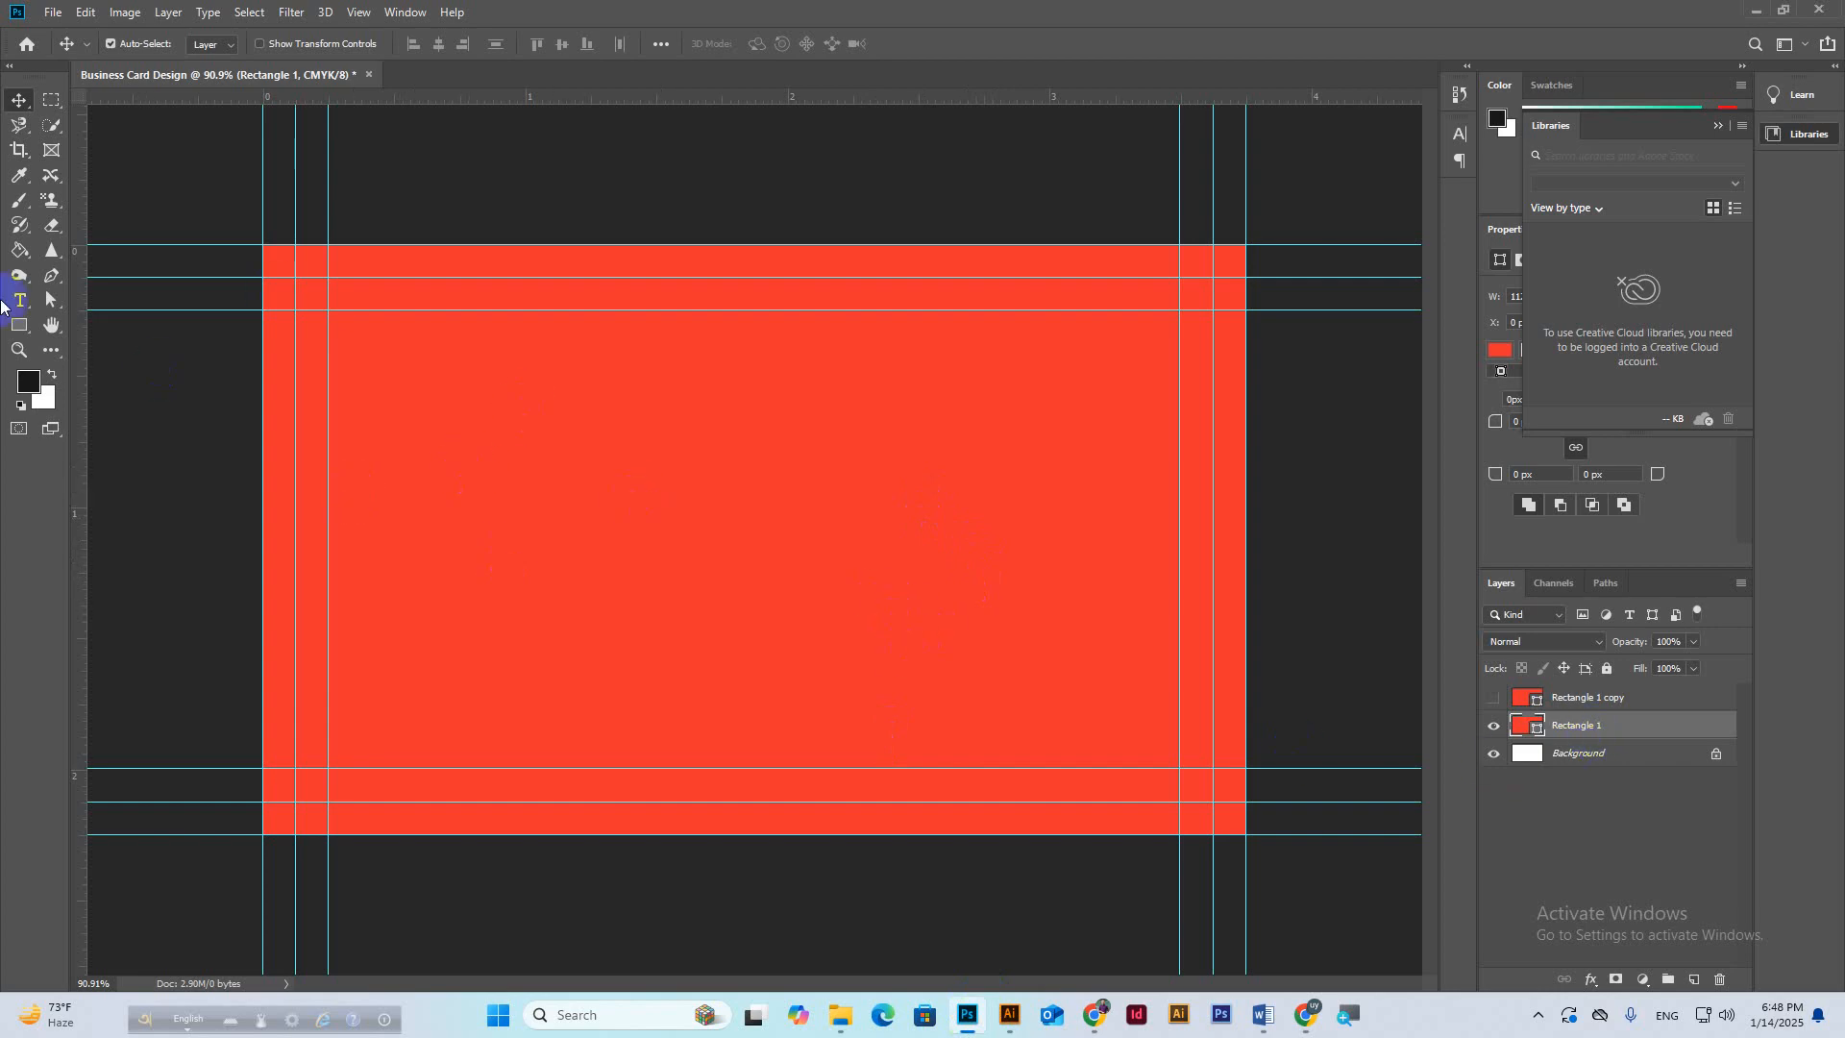
Draw a small square on the card's top edge using Rectangle tool in Subtract Front Shape mode.
{"action": "left_click", "coordinate": [18, 328]}
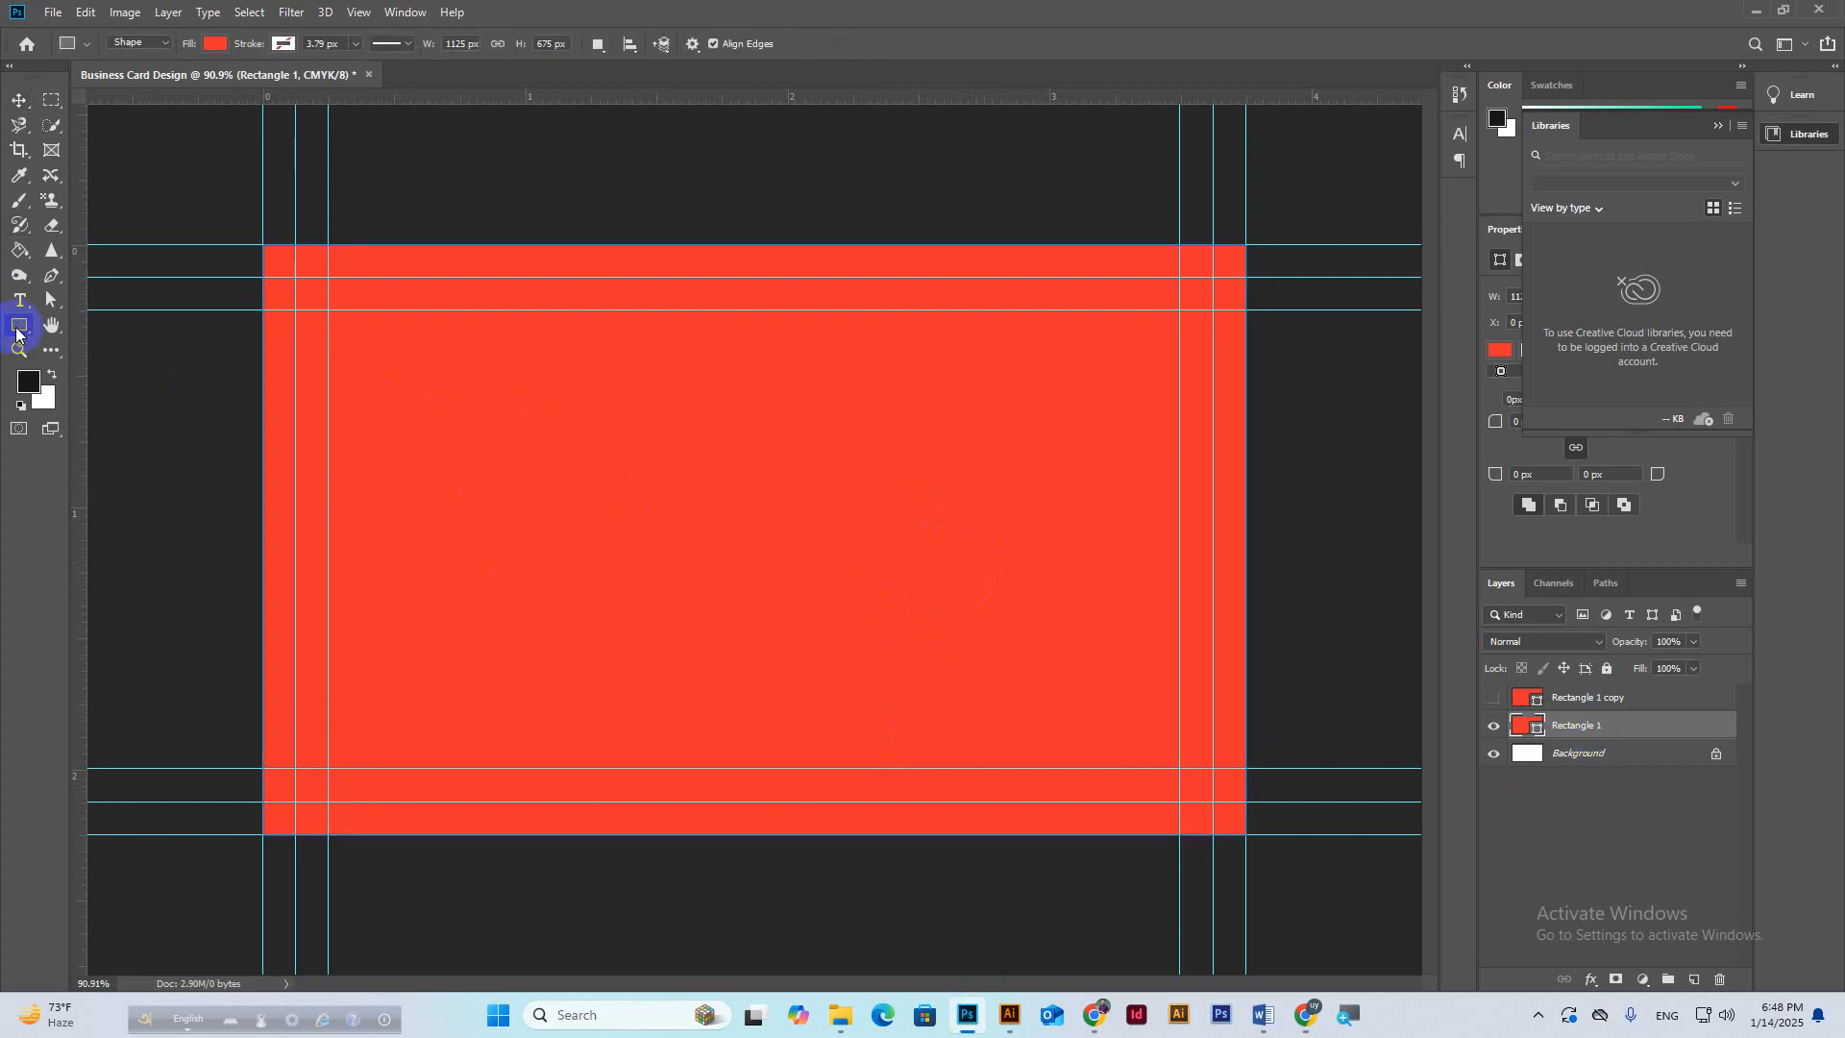
{"action": "left_click", "coordinate": [18, 330]}
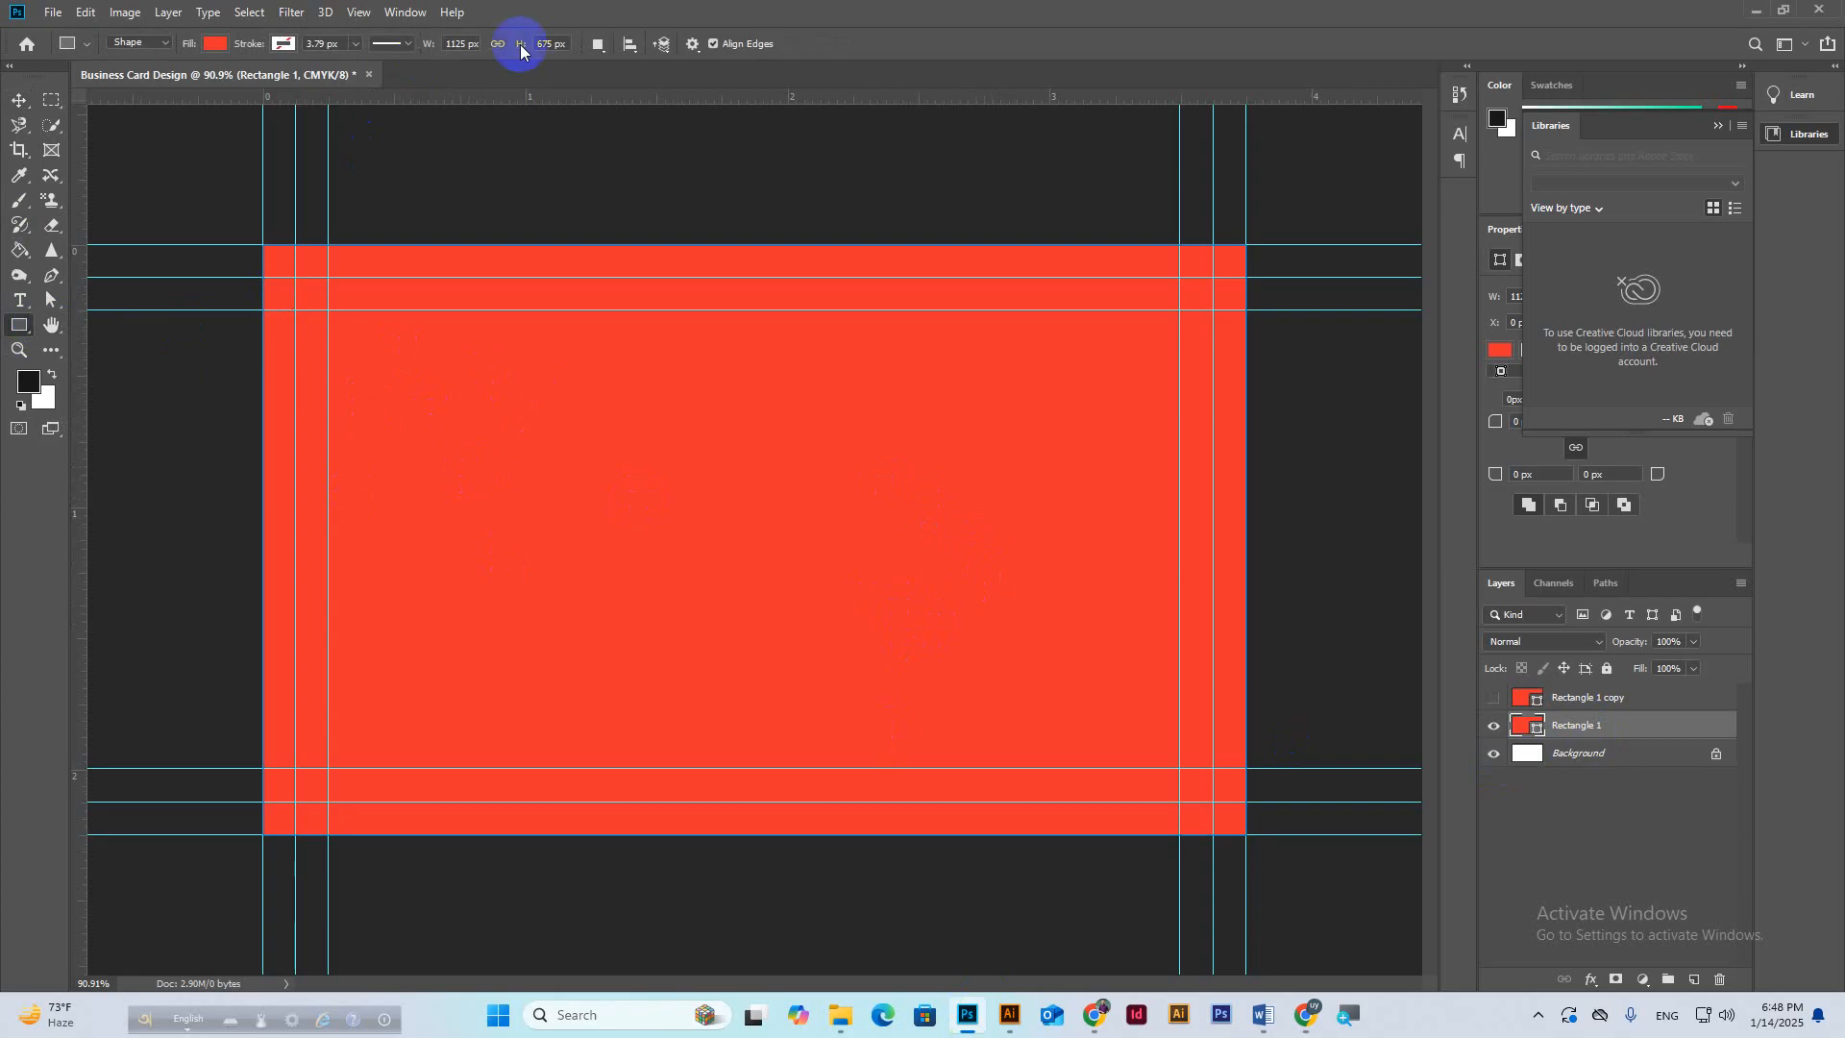
{"action": "left_click", "coordinate": [600, 43]}
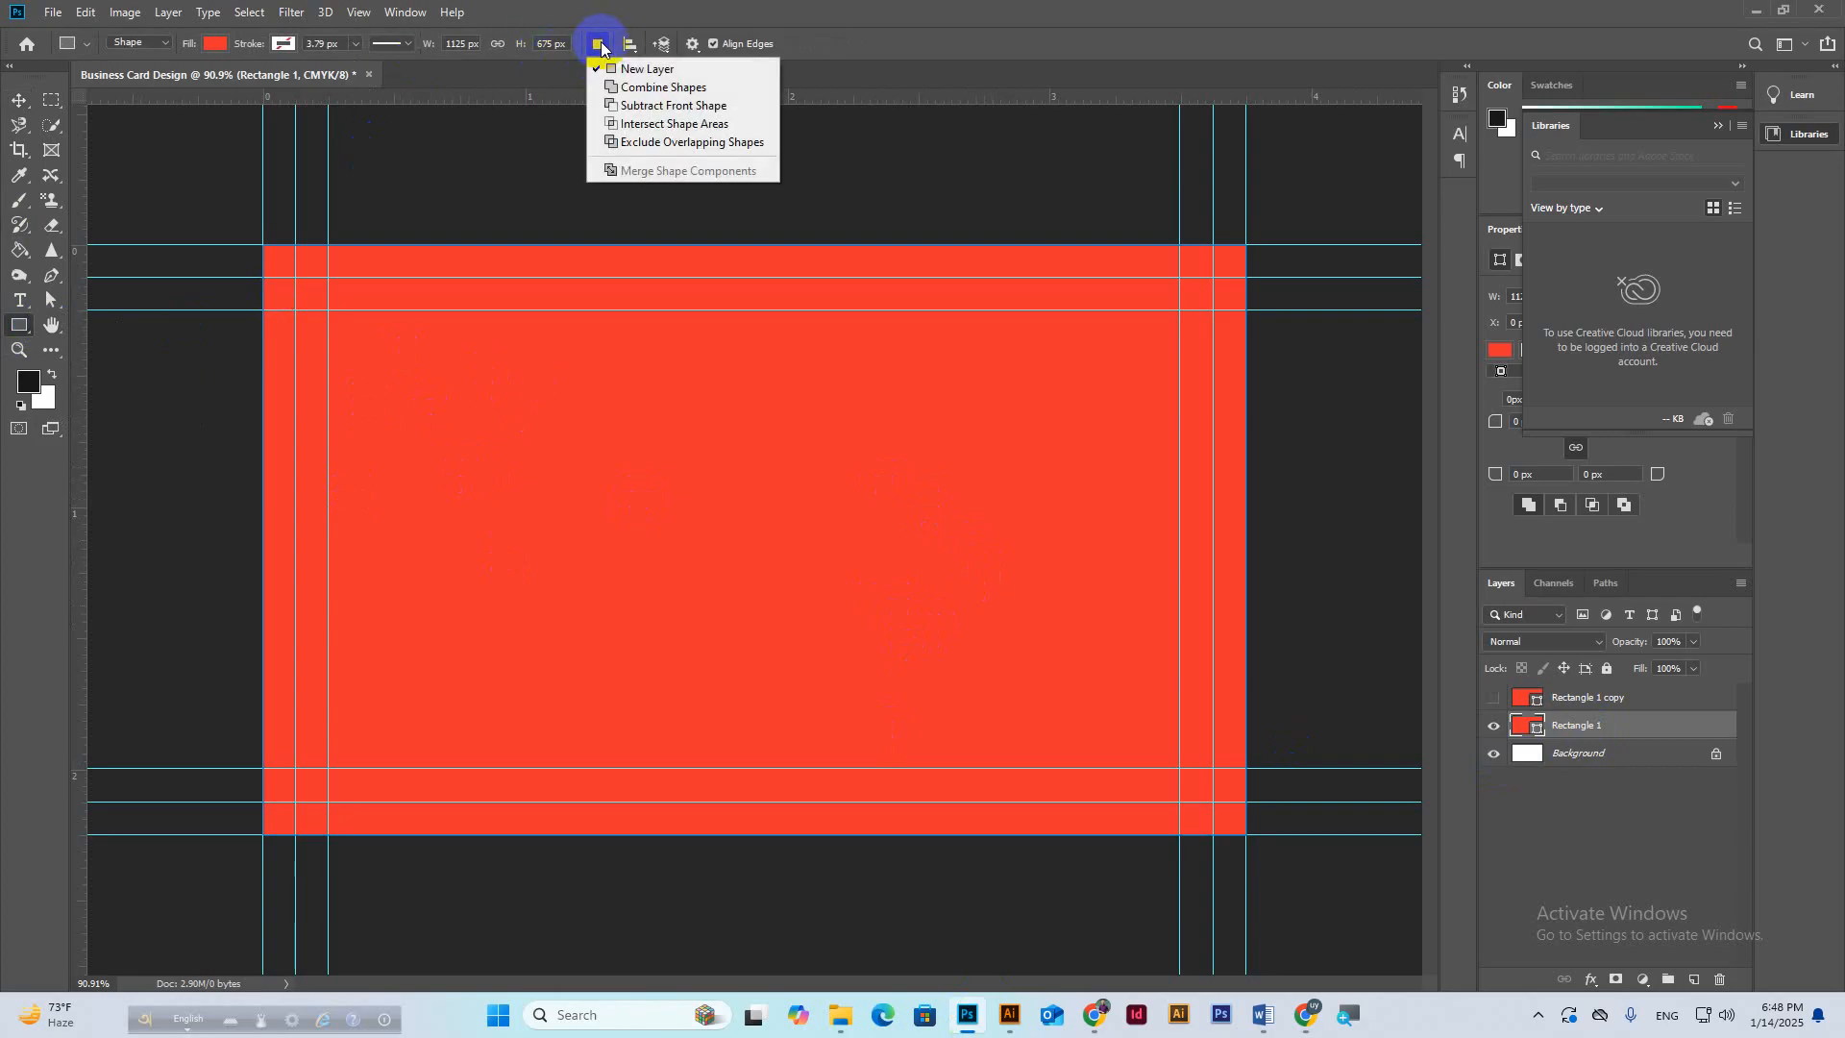
{"action": "left_click", "coordinate": [649, 110]}
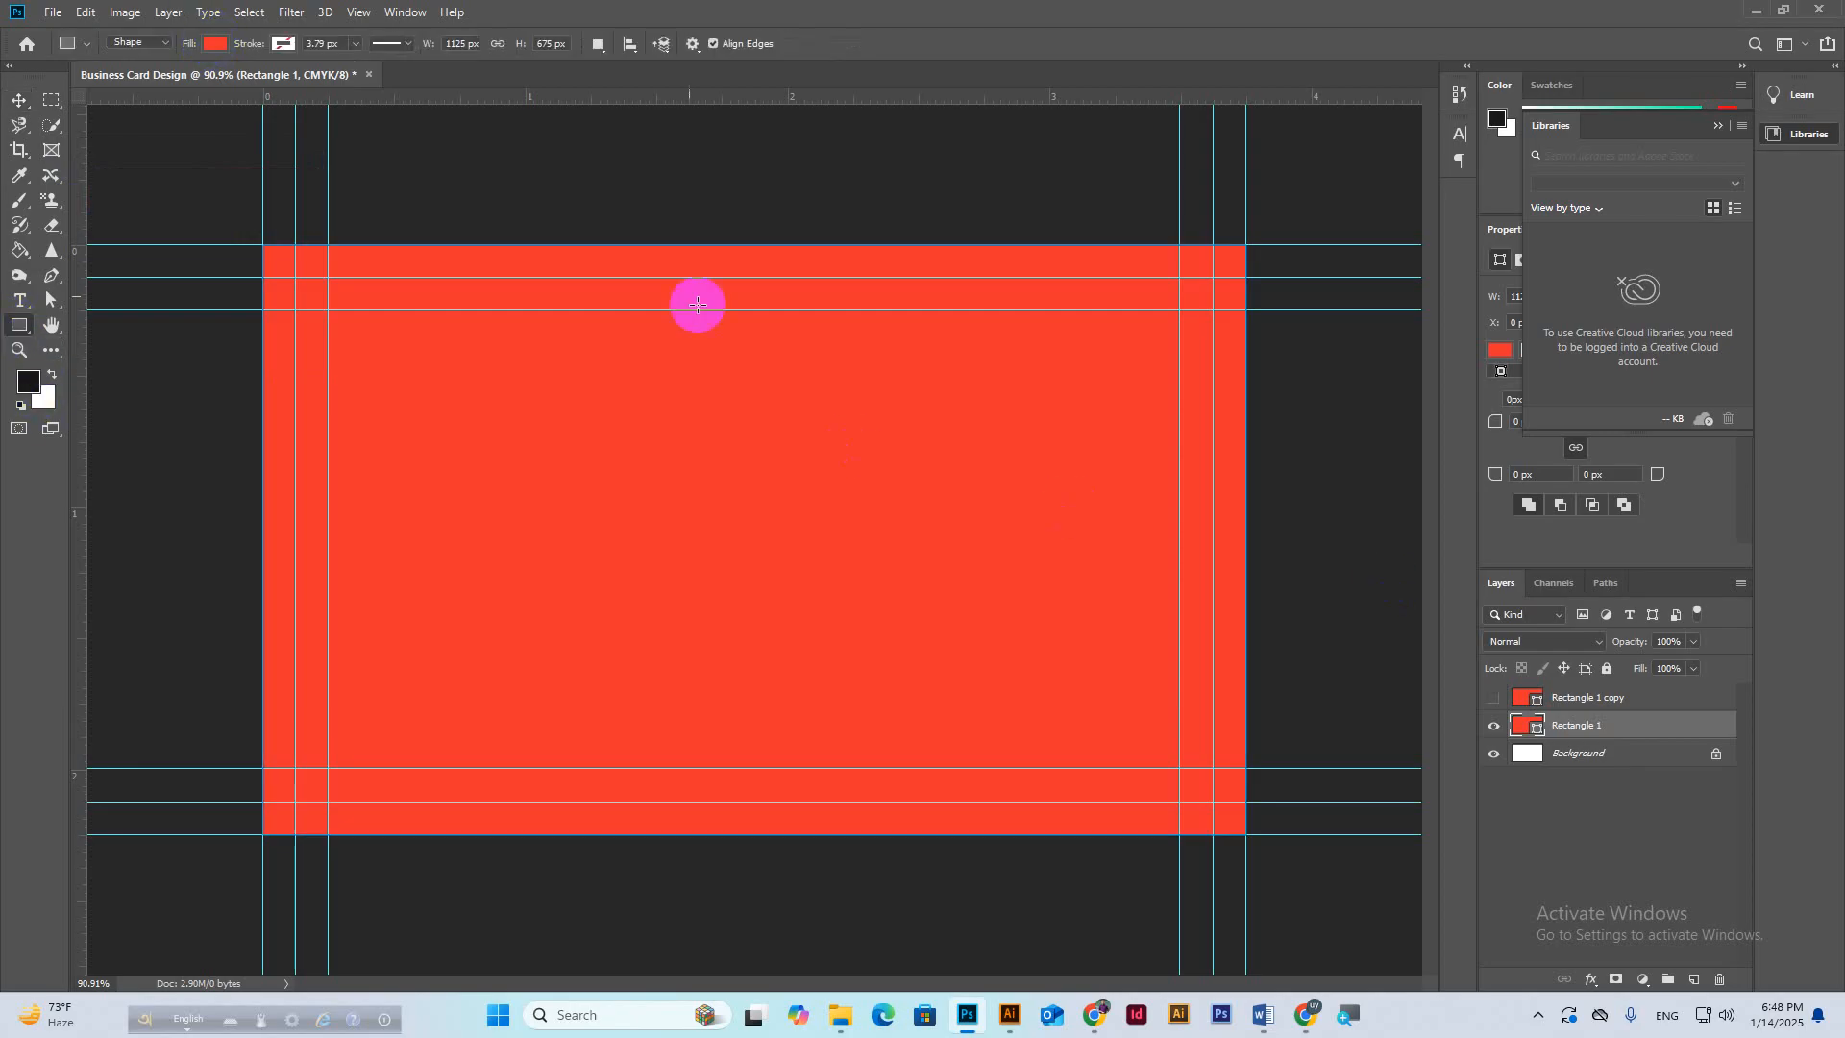
{"action": "left_click_drag", "start_coordinate": [601, 246], "coordinate": [635, 278]}
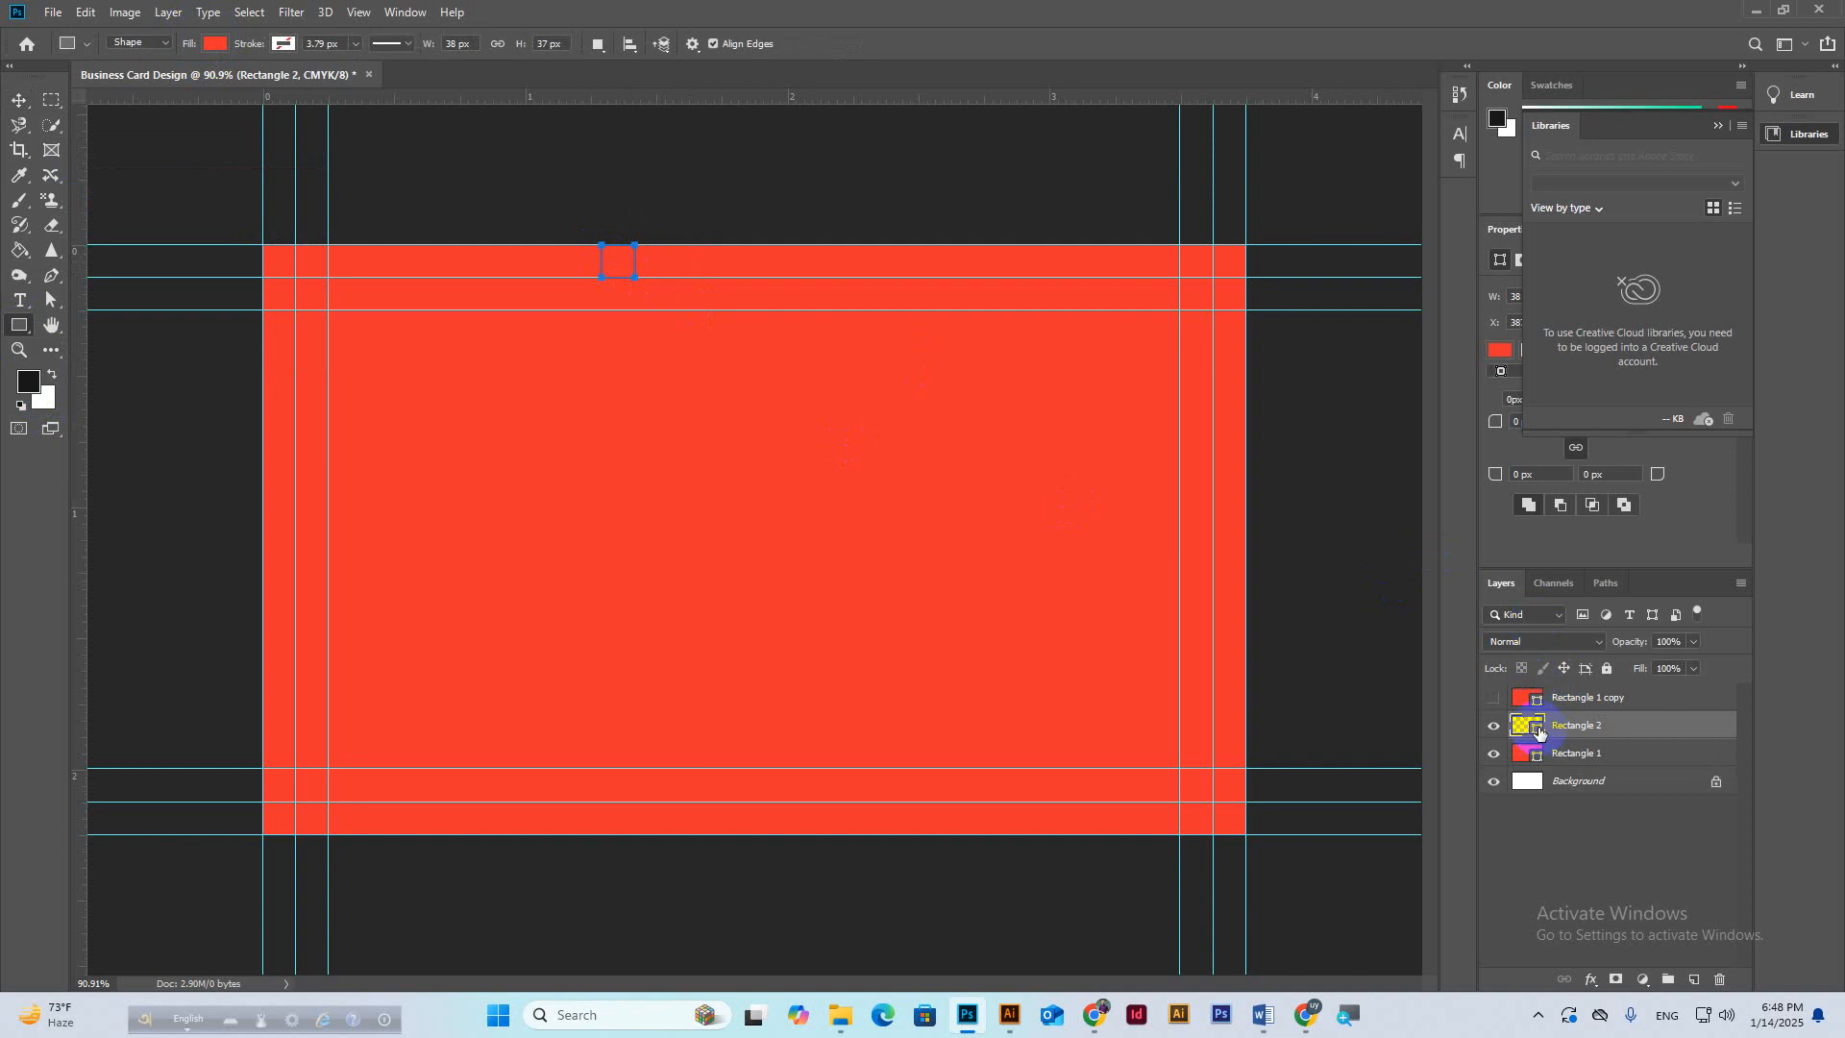
Move the square's layer to the top, fill it white, and copy it to the left edge.
{"action": "key", "text": "ctrl+bracketright"}
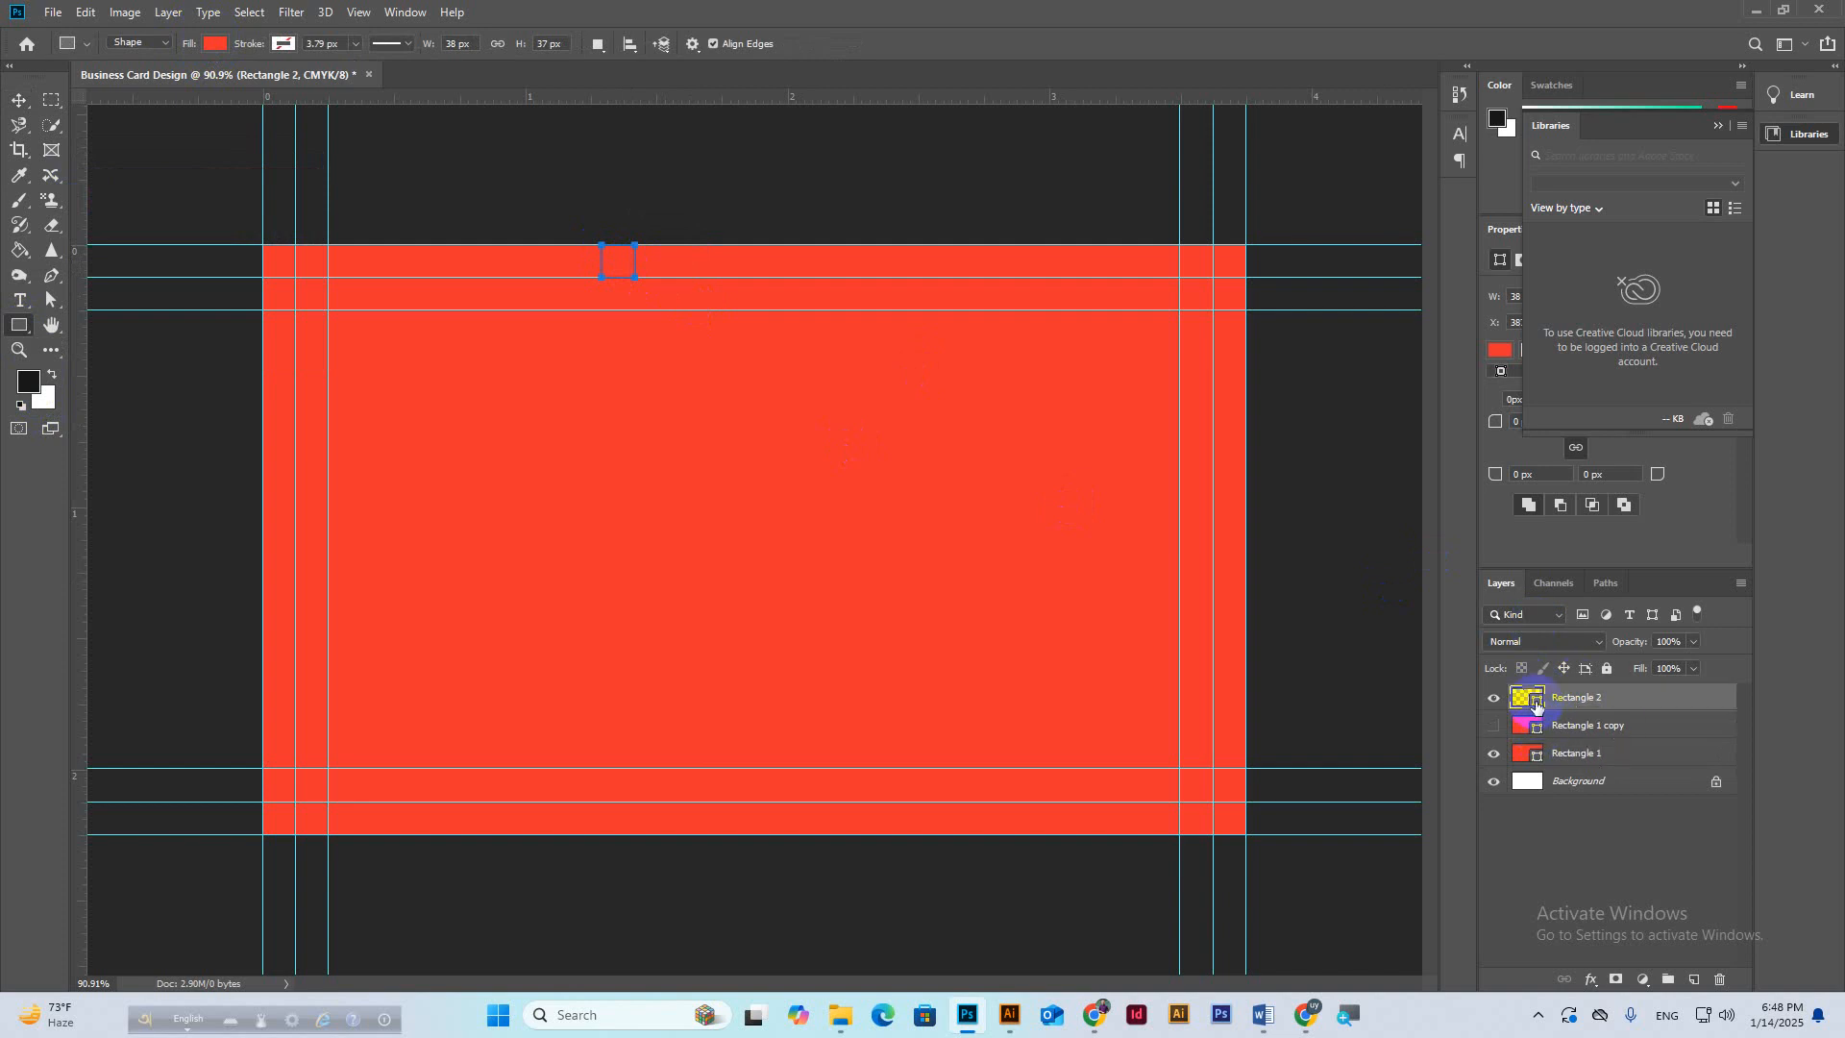
{"action": "double_click", "coordinate": [1536, 704]}
{"action": "left_click", "coordinate": [1129, 420]}
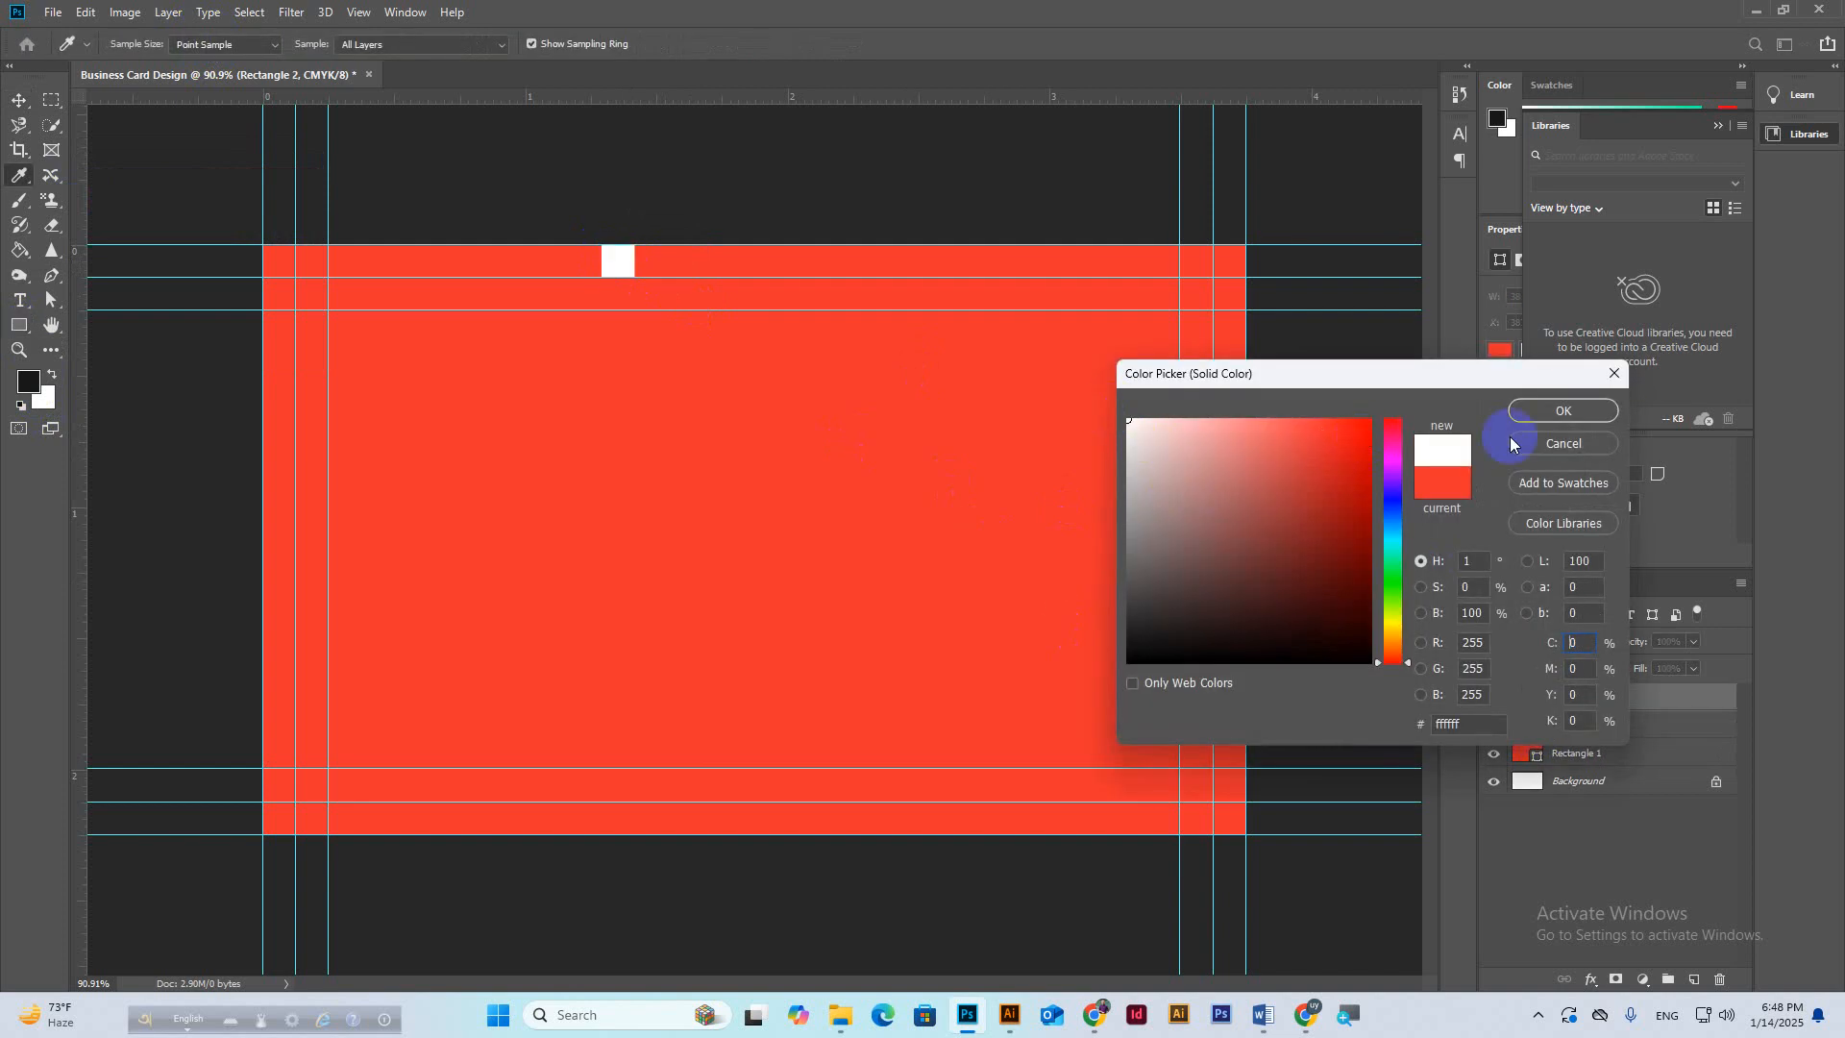
{"action": "left_click", "coordinate": [1559, 410]}
{"action": "key", "text": "v"}
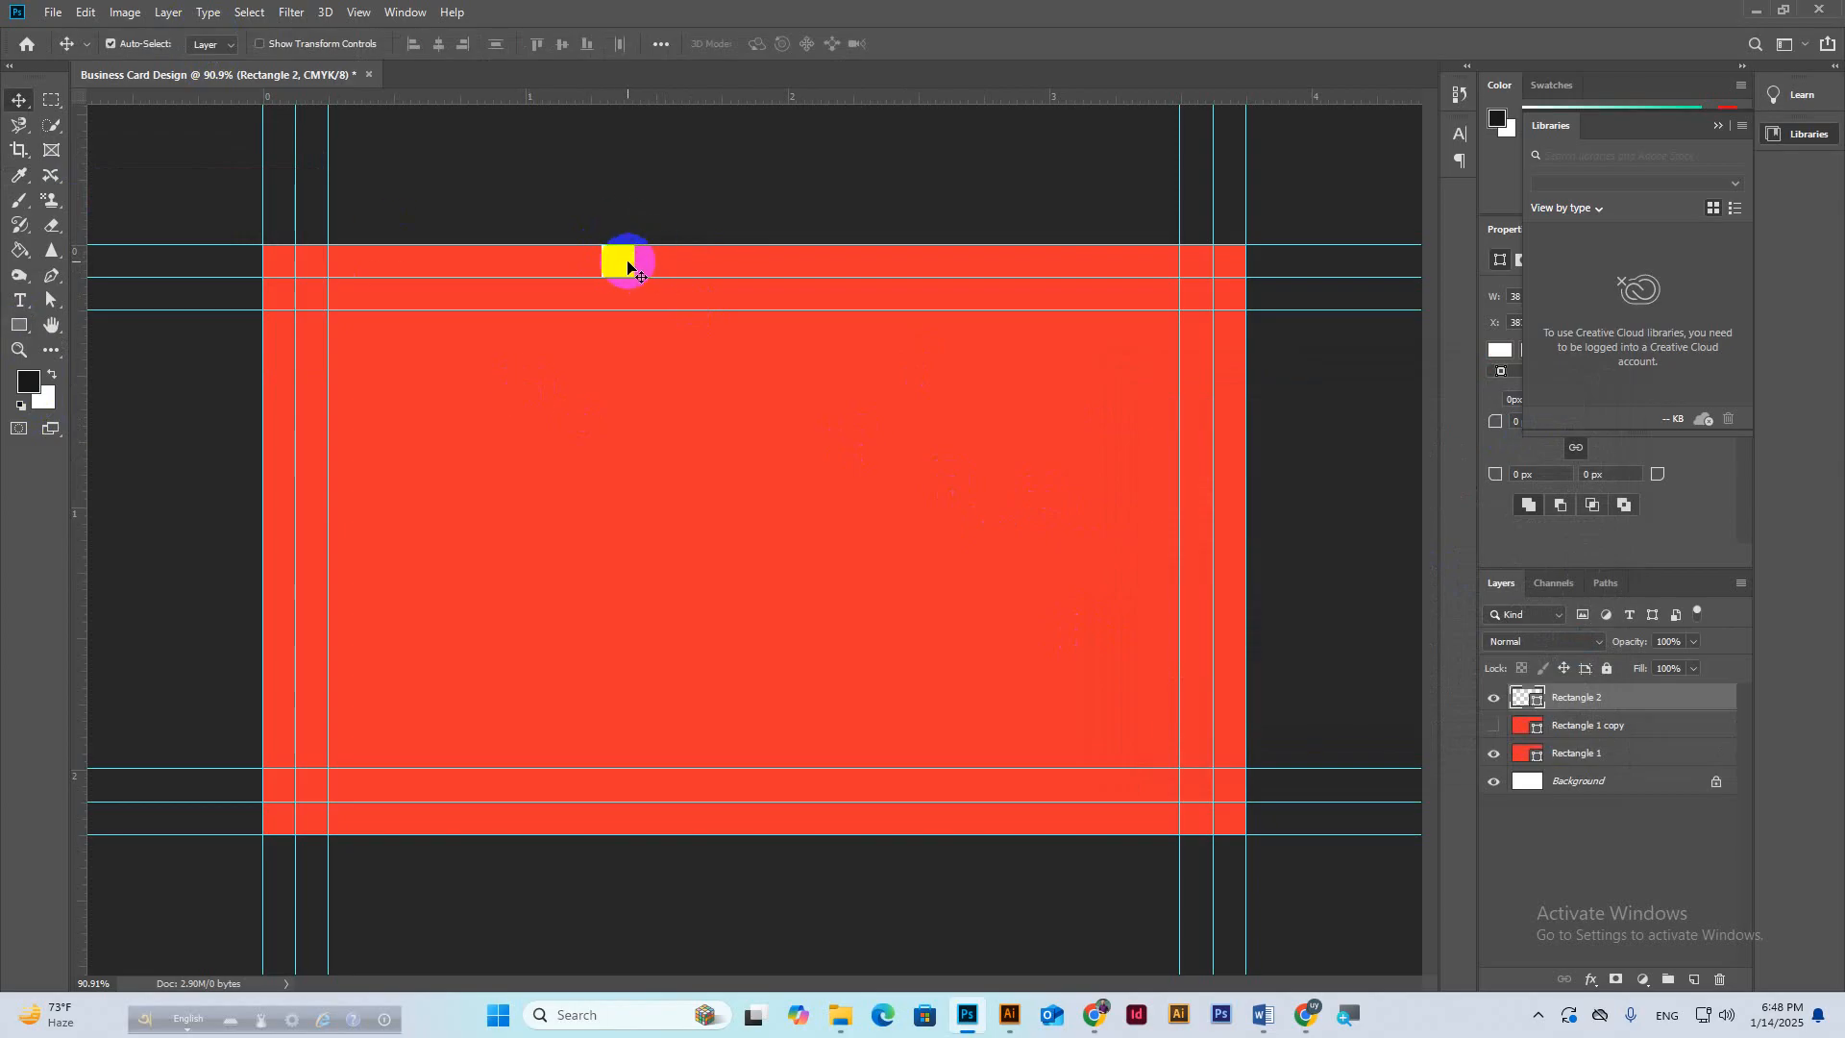
{"action": "left_click_drag", "start_coordinate": [617, 261], "coordinate": [278, 573]}
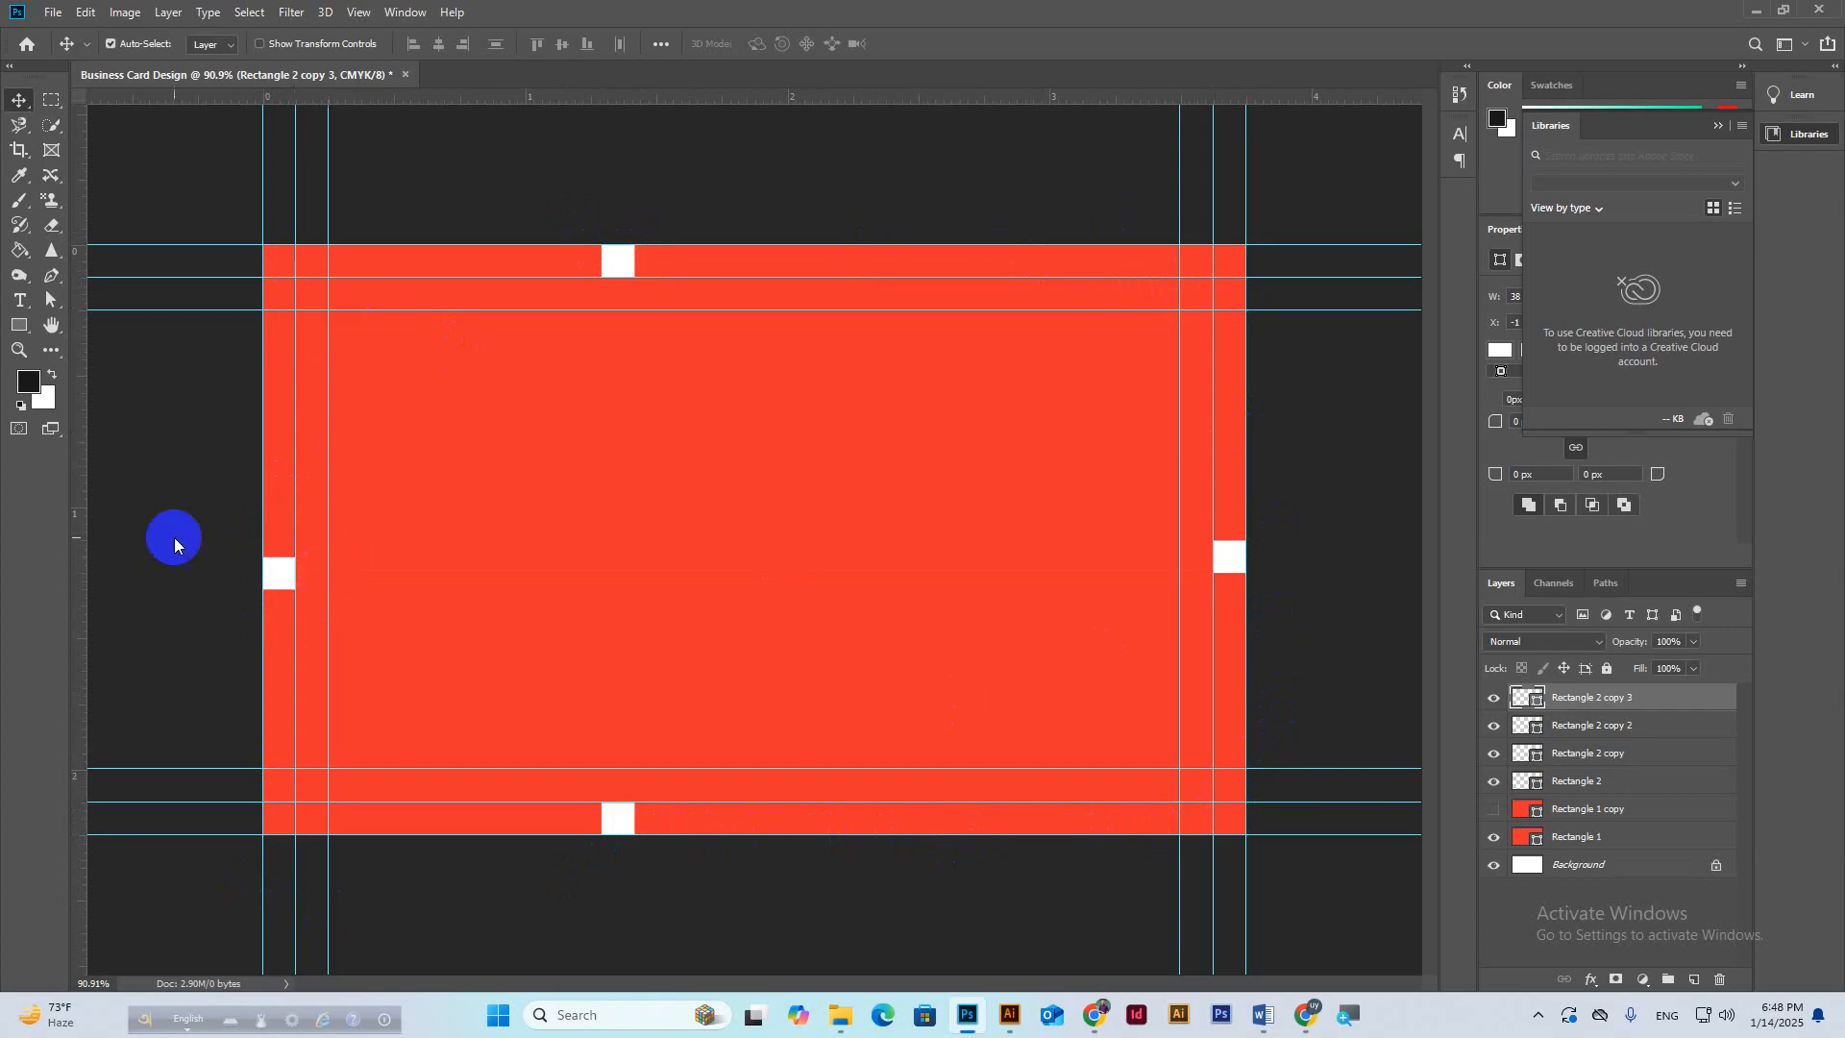
Marquee the area inside the inner guides, then clear the selection.
{"action": "left_click", "coordinate": [52, 100]}
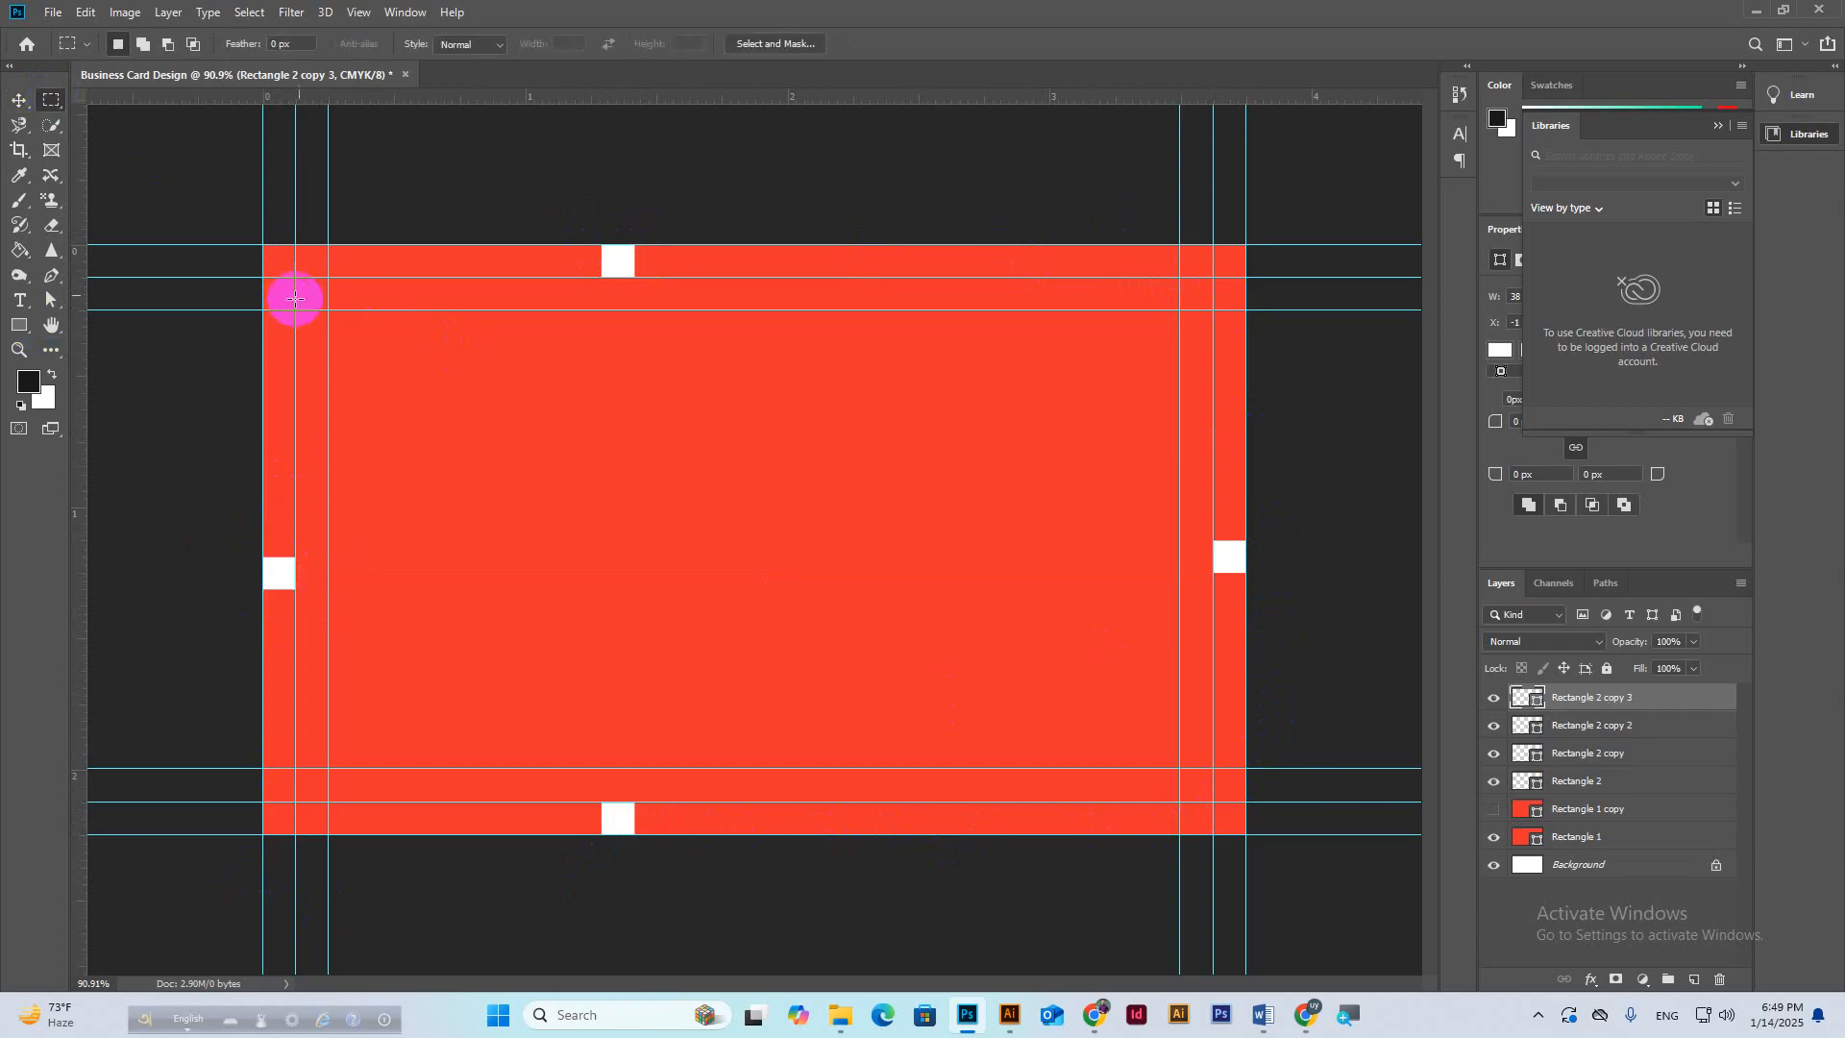
{"action": "left_click_drag", "start_coordinate": [297, 290], "coordinate": [1213, 800]}
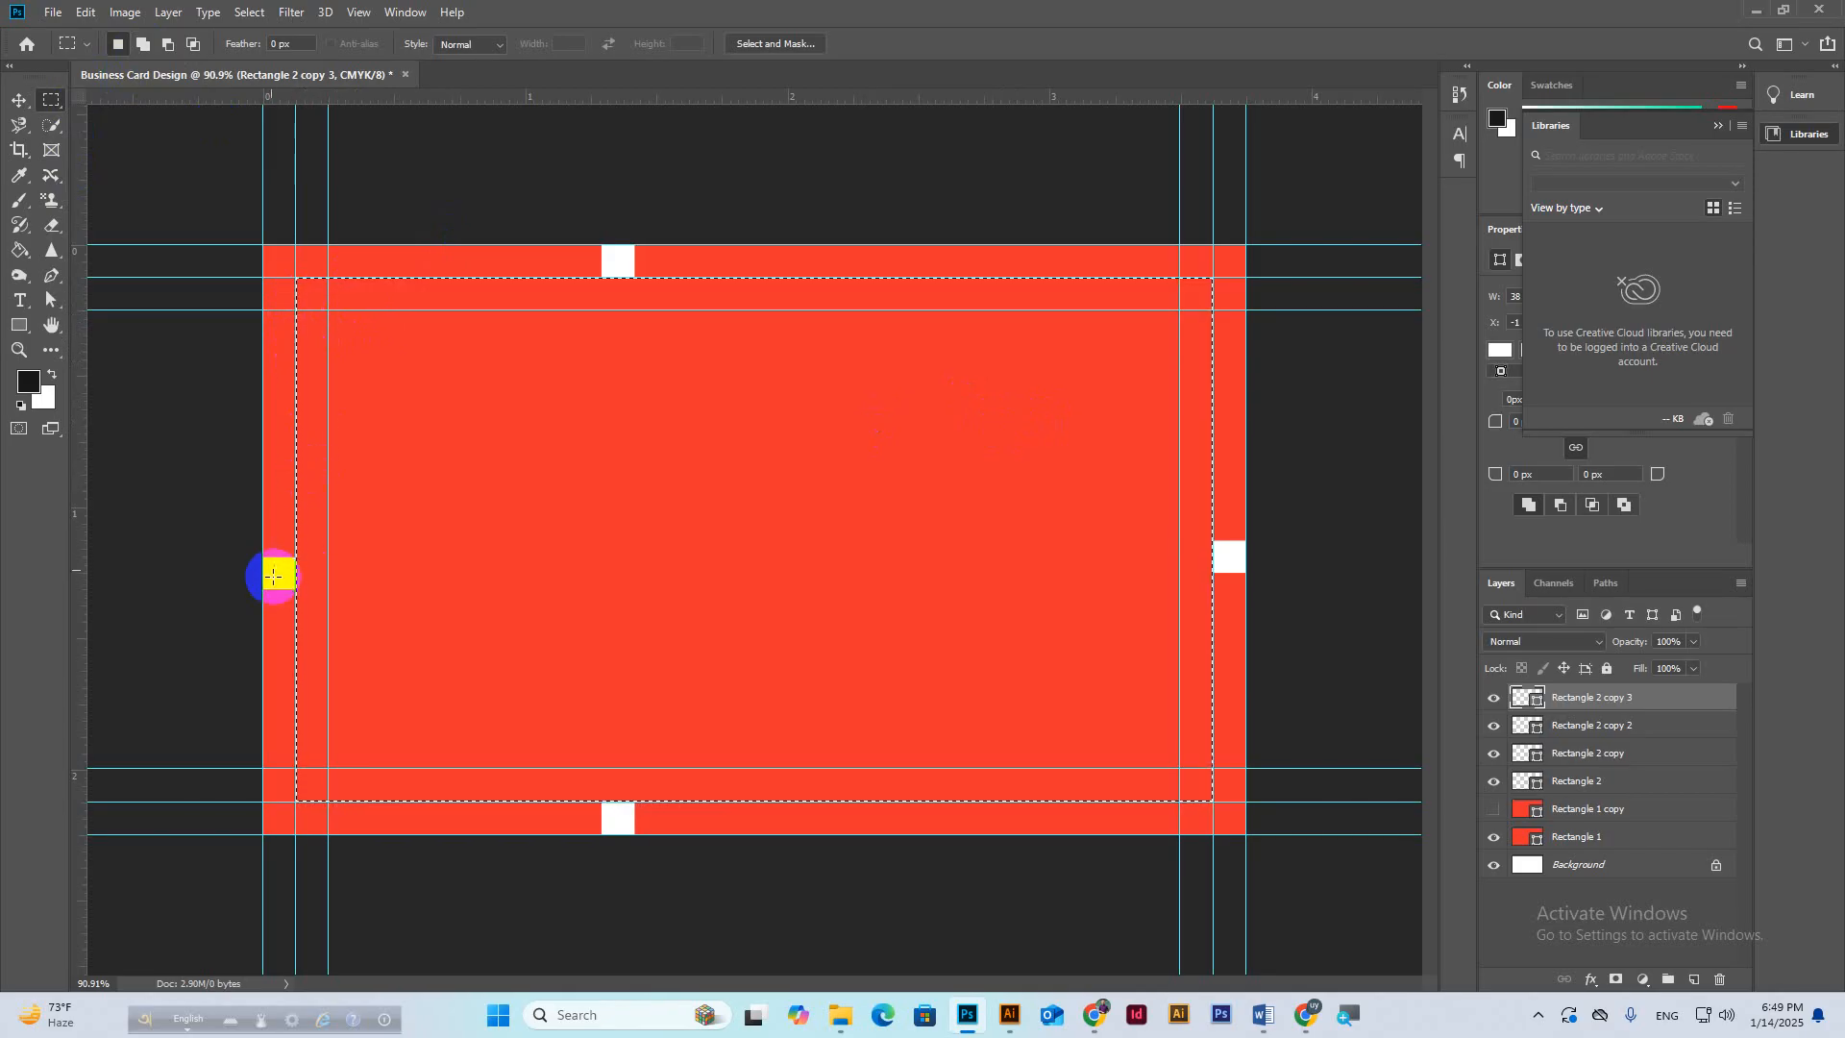
{"action": "left_click", "coordinate": [19, 101]}
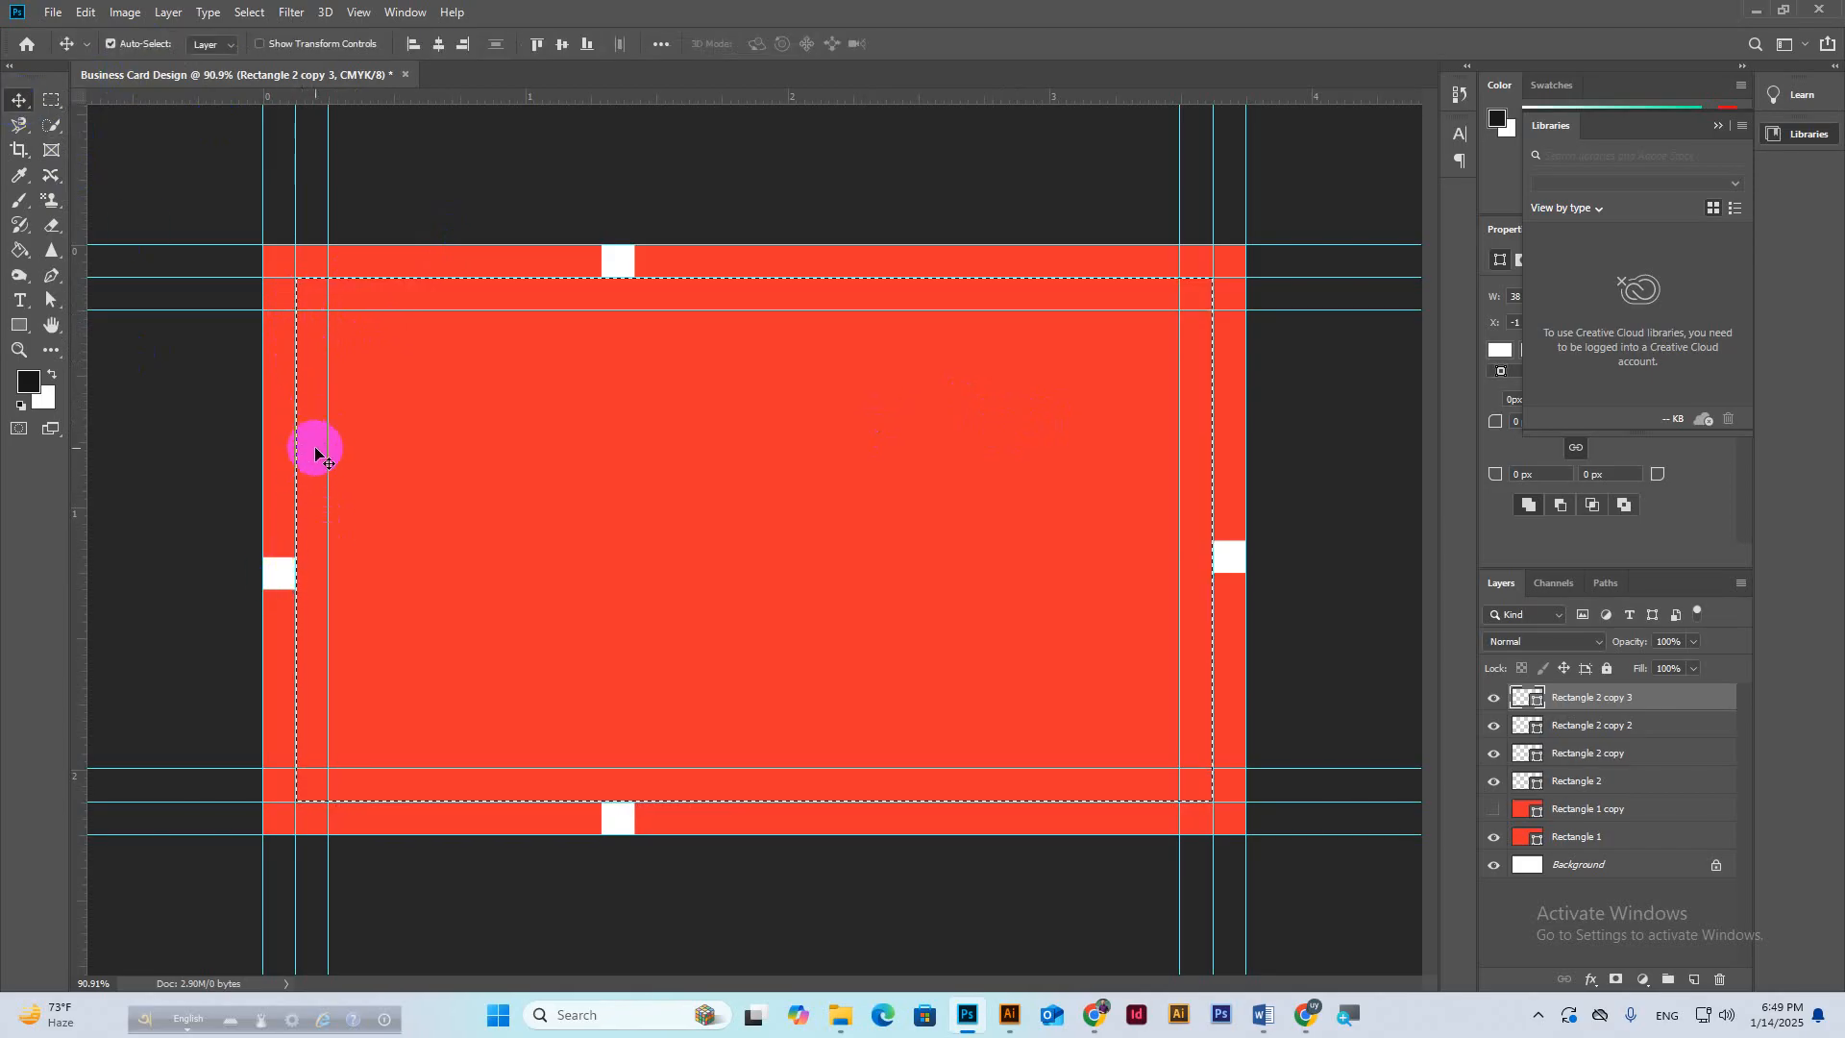
{"action": "key", "text": "ctrl+d"}
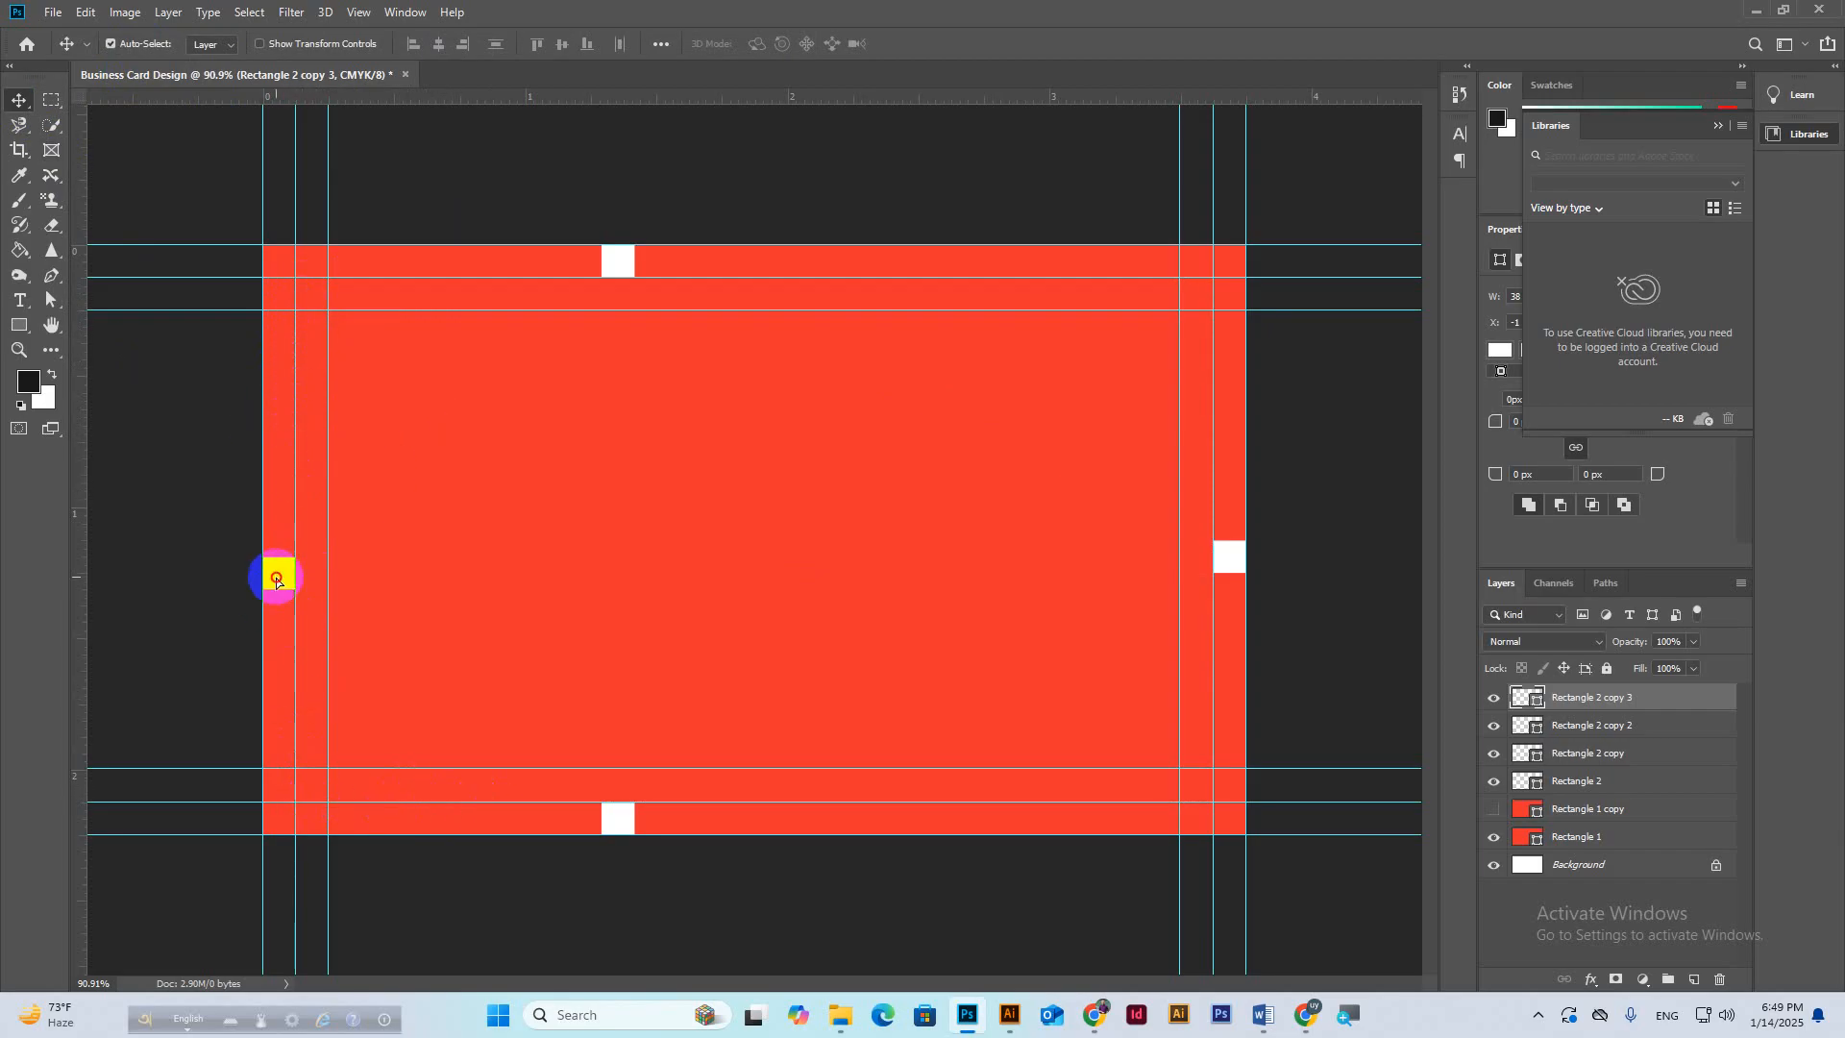
Shift the left white square inward onto the inner guide and bring the Meet call forward.
{"action": "left_click_drag", "start_coordinate": [276, 573], "coordinate": [306, 569]}
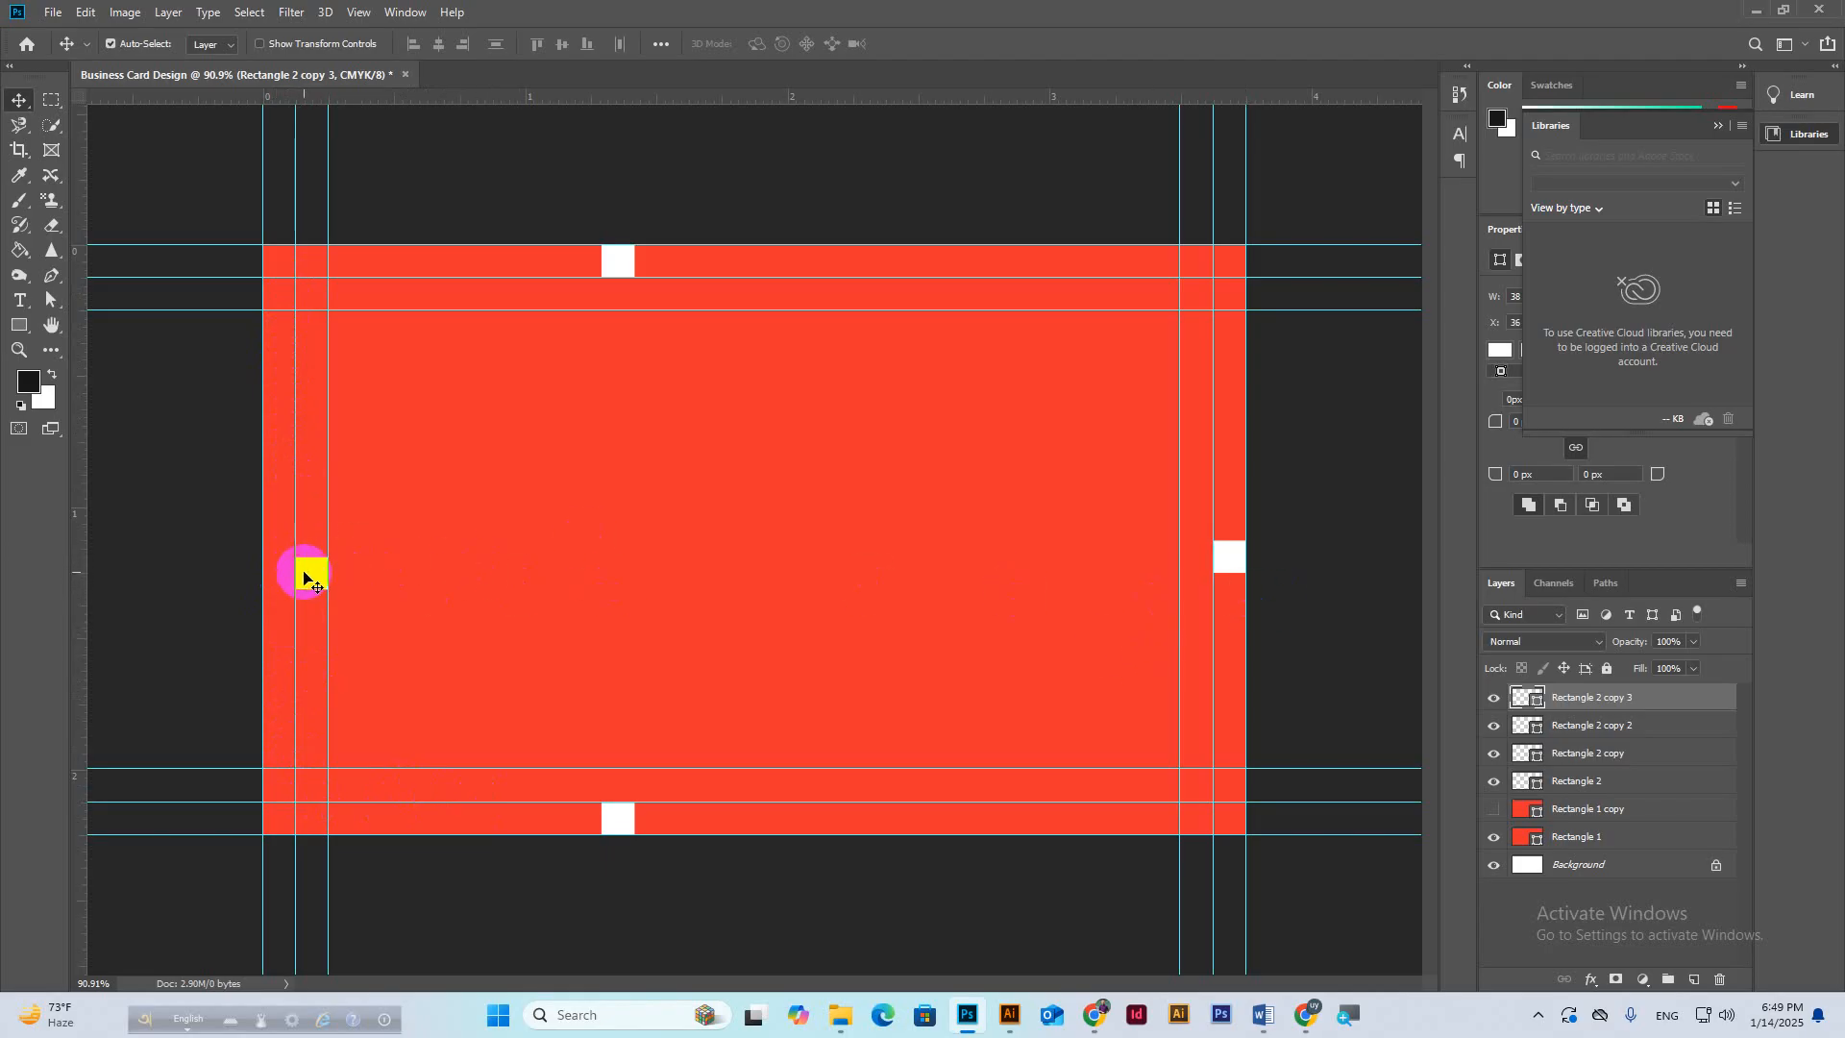
{"action": "left_click_drag", "start_coordinate": [304, 577], "coordinate": [304, 570]}
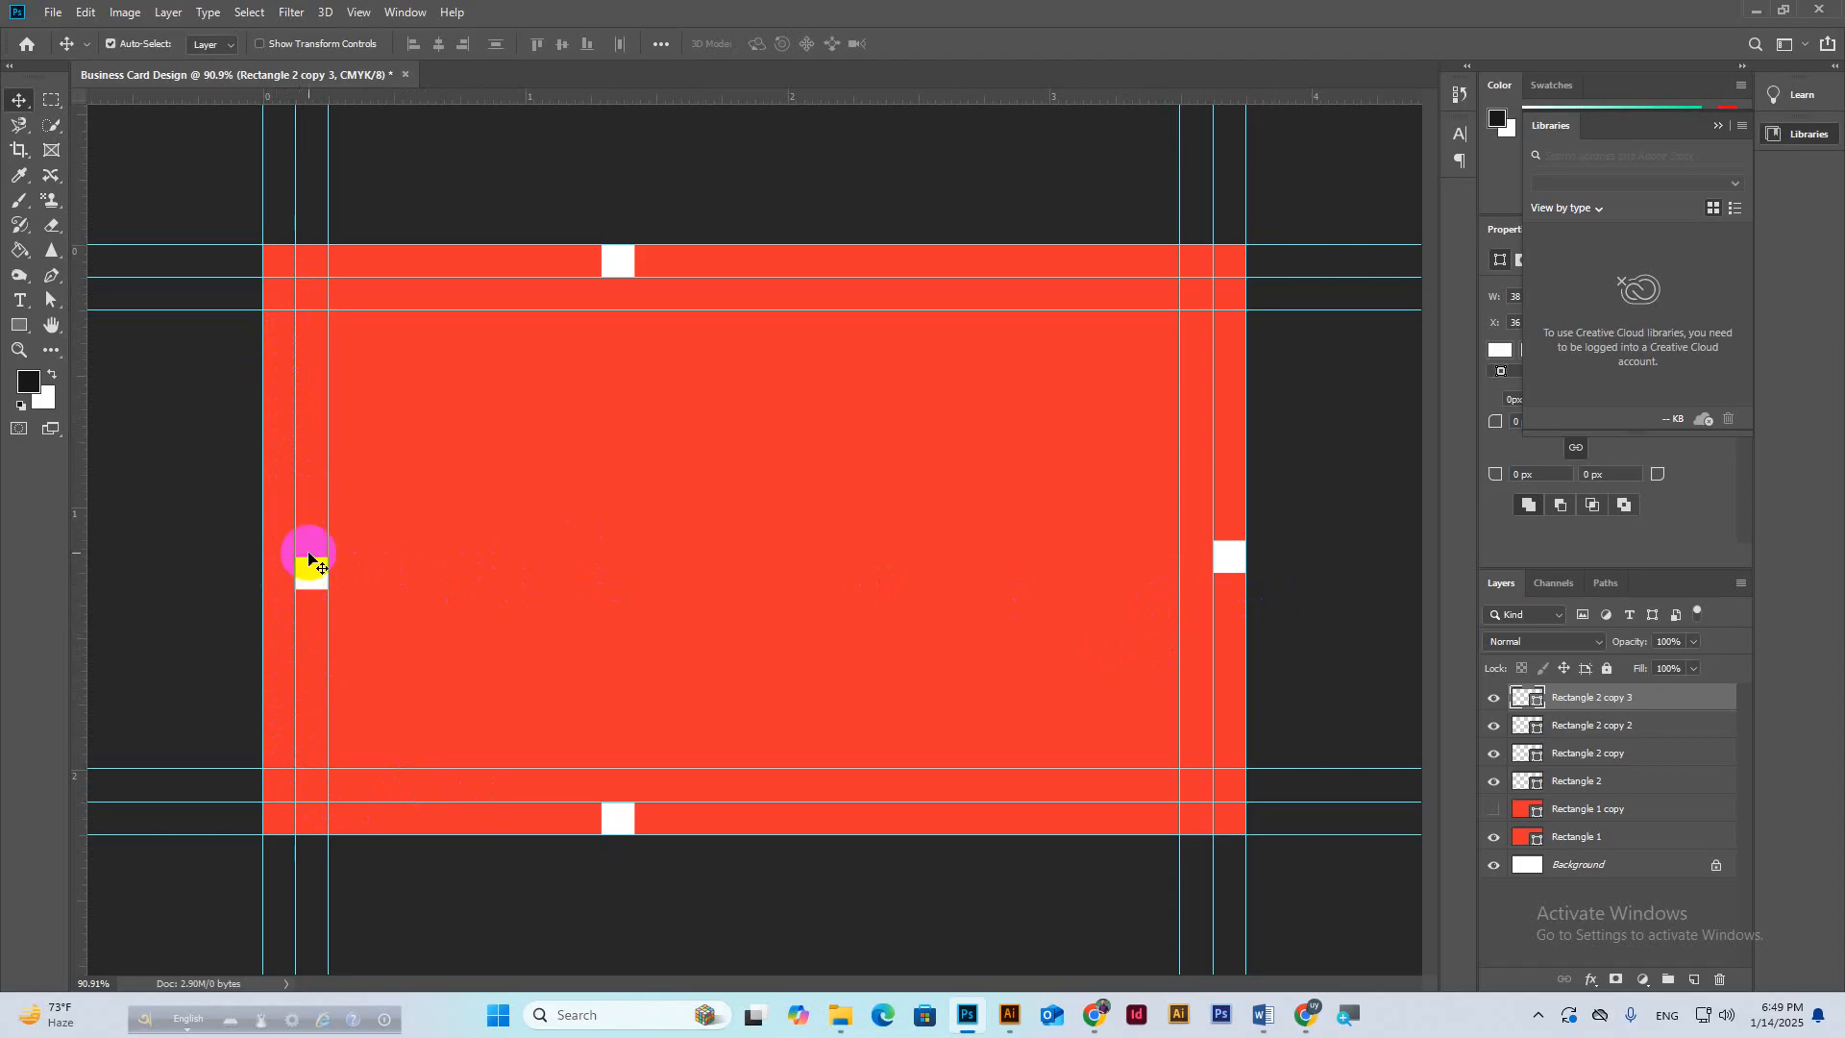
{"action": "left_click", "coordinate": [1305, 1012]}
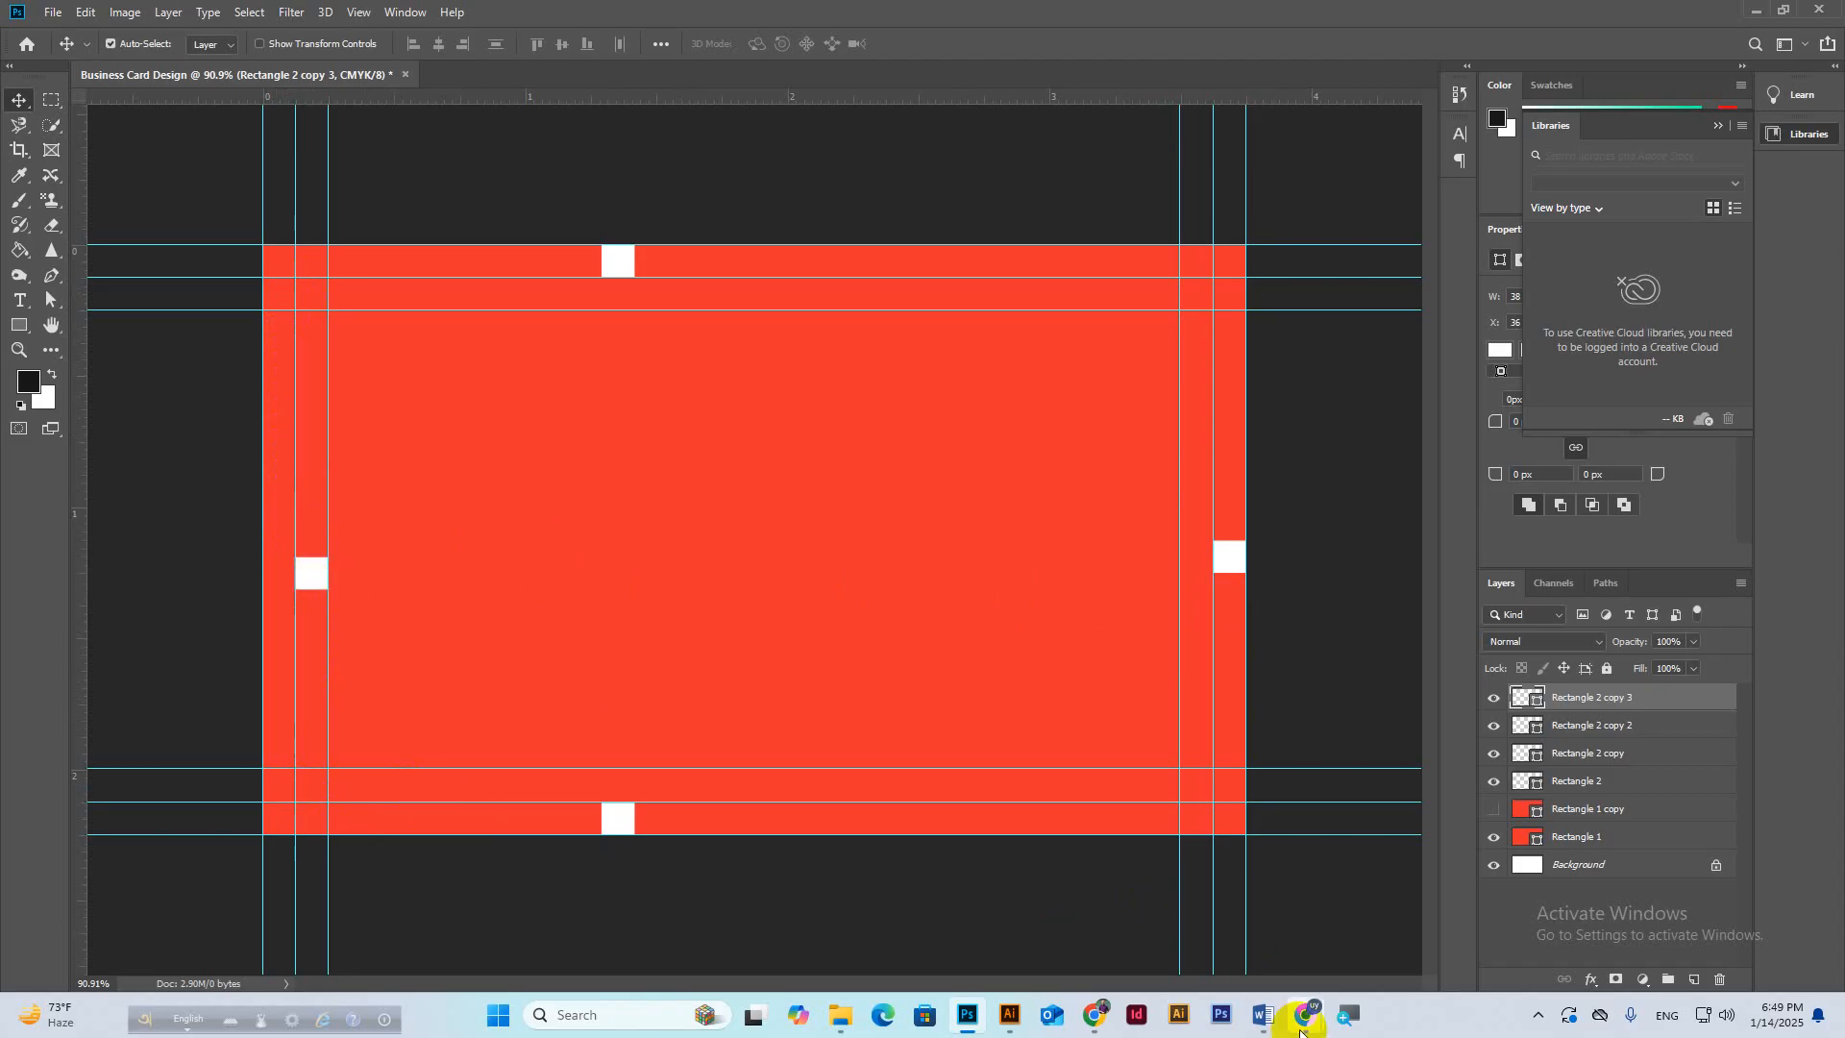
{"action": "left_click", "coordinate": [1201, 920]}
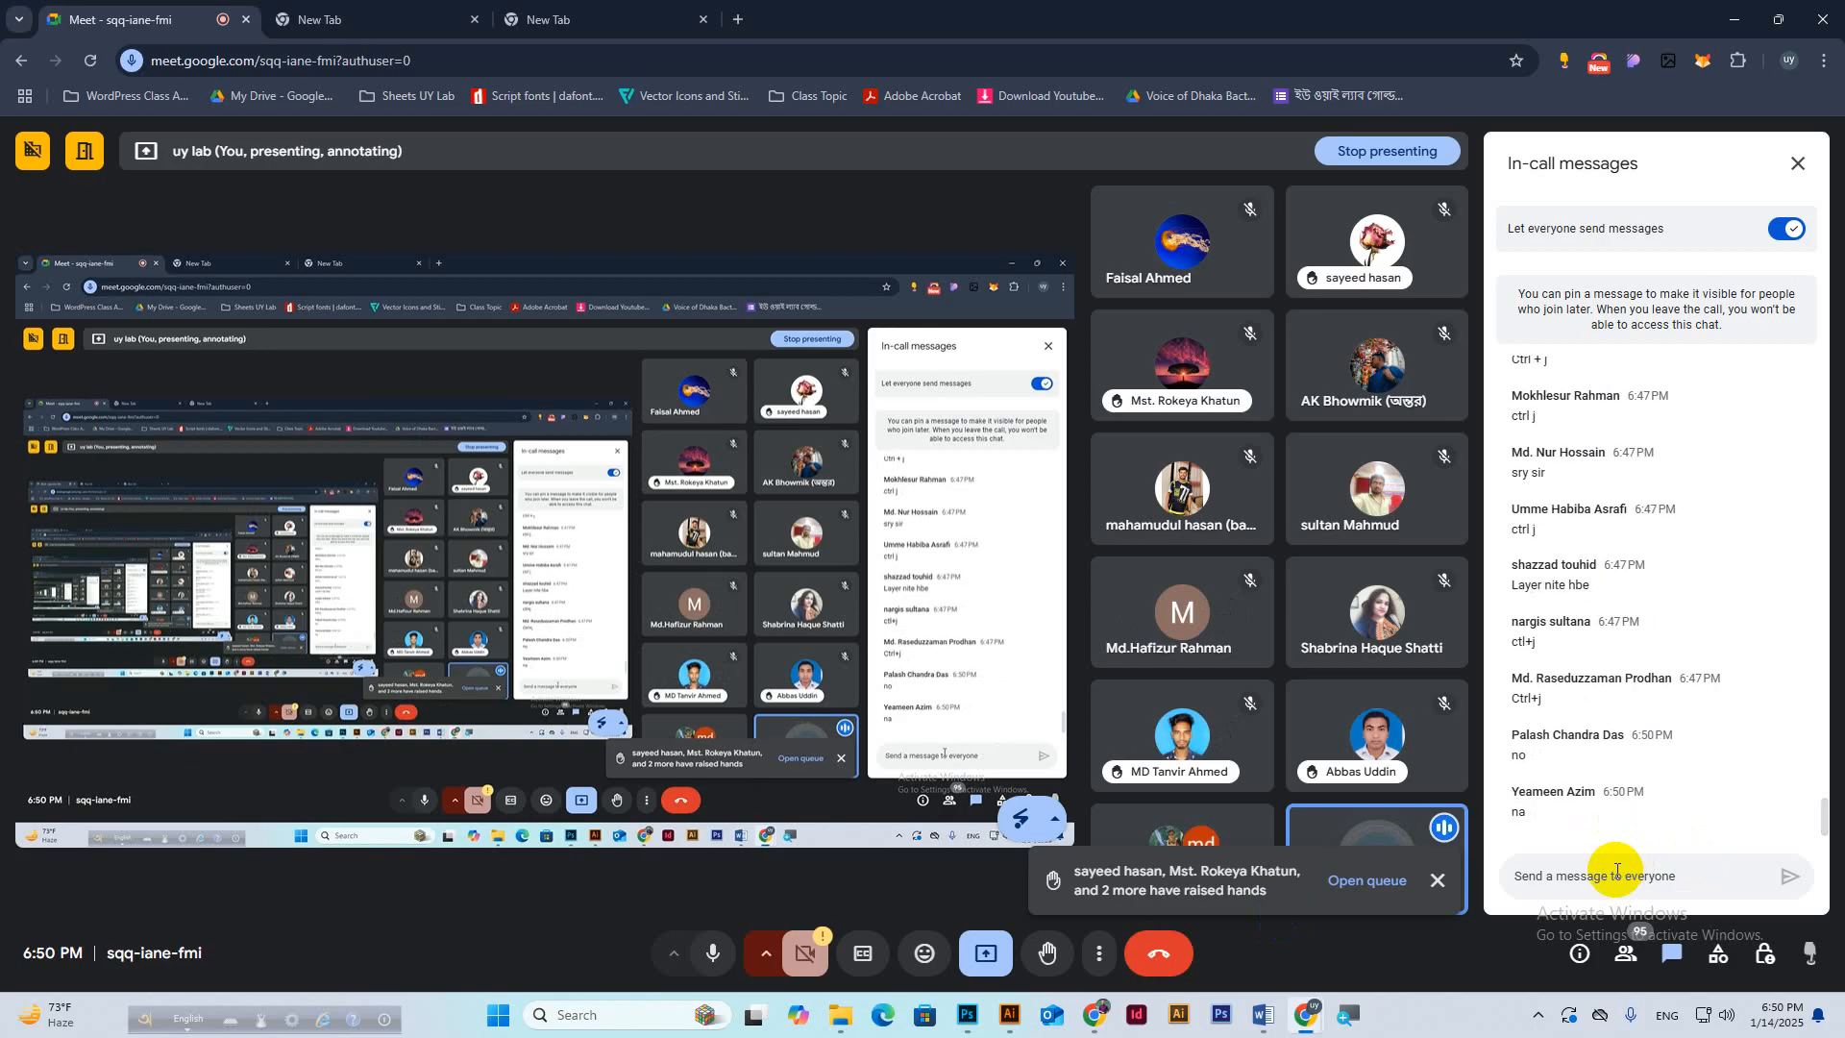
Back in Photoshop, marquee the 3.250 × 1.750 in area between the inner guides.
{"action": "left_click", "coordinate": [973, 1020]}
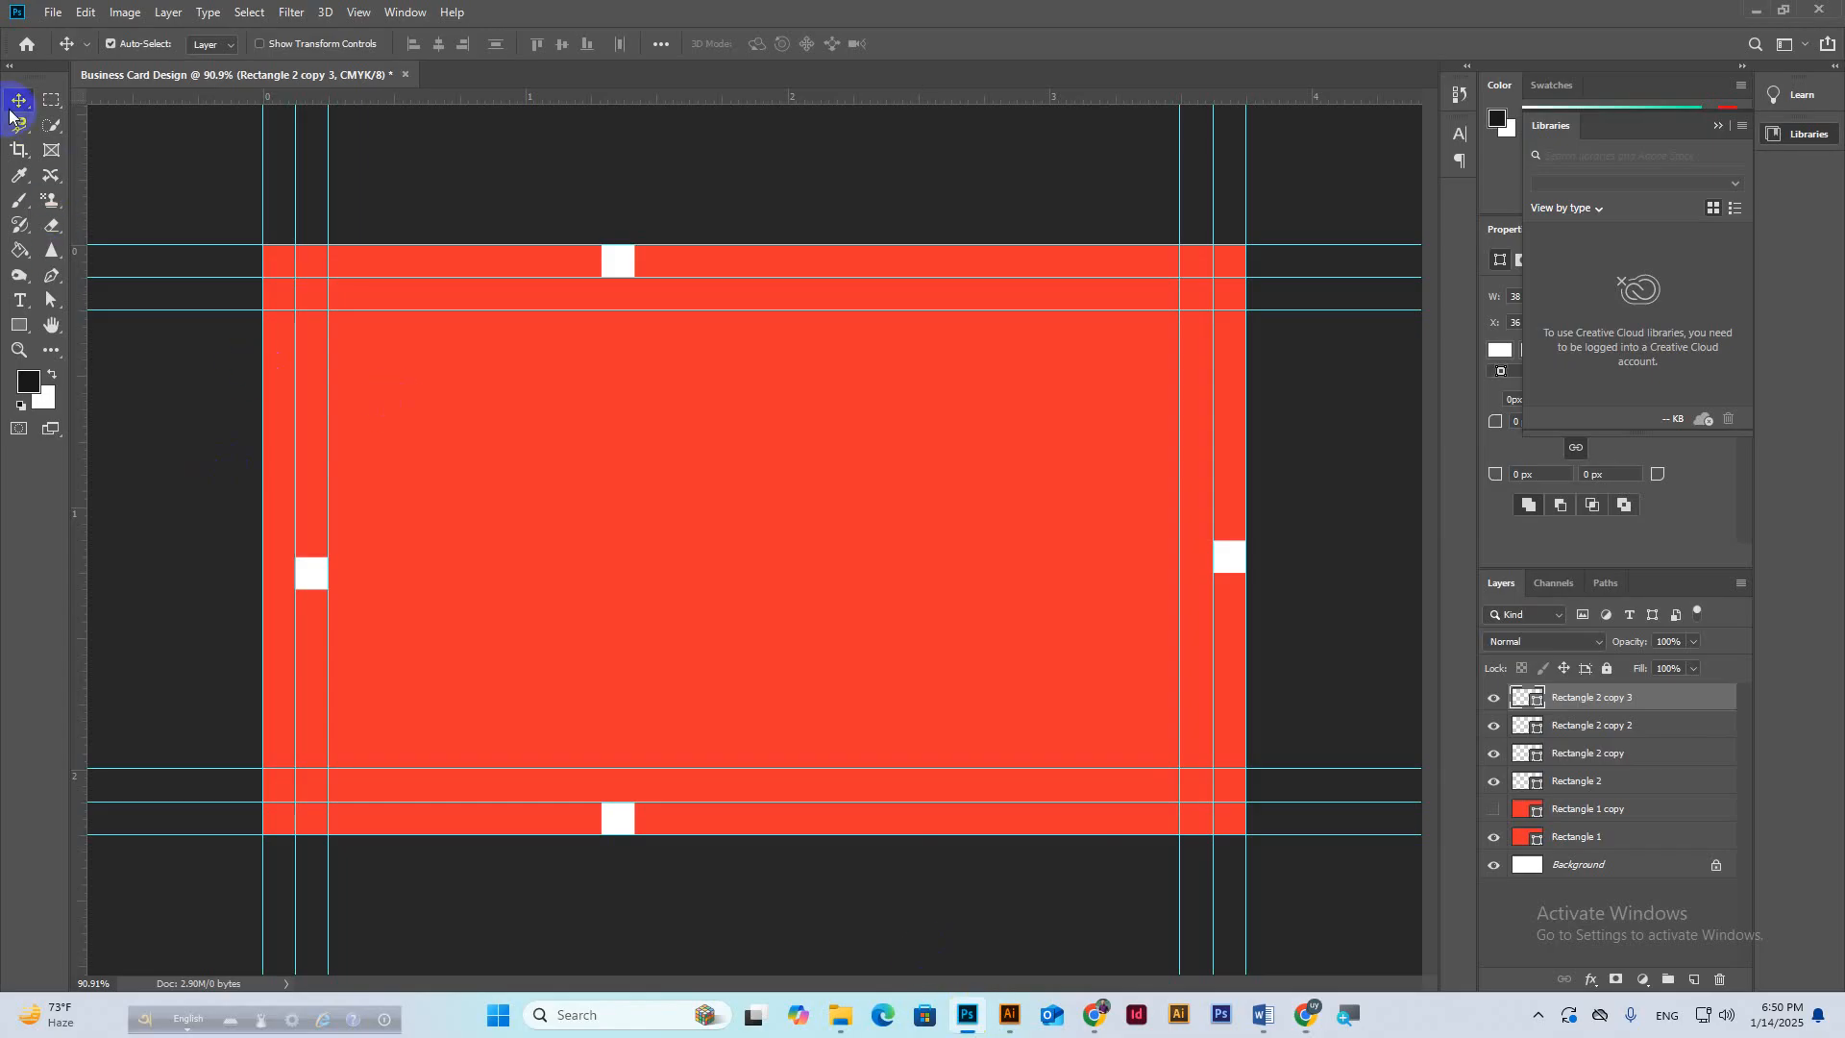
{"action": "left_click", "coordinate": [51, 100]}
{"action": "left_click", "coordinate": [327, 311]}
{"action": "left_click_drag", "start_coordinate": [330, 310], "coordinate": [1176, 767]}
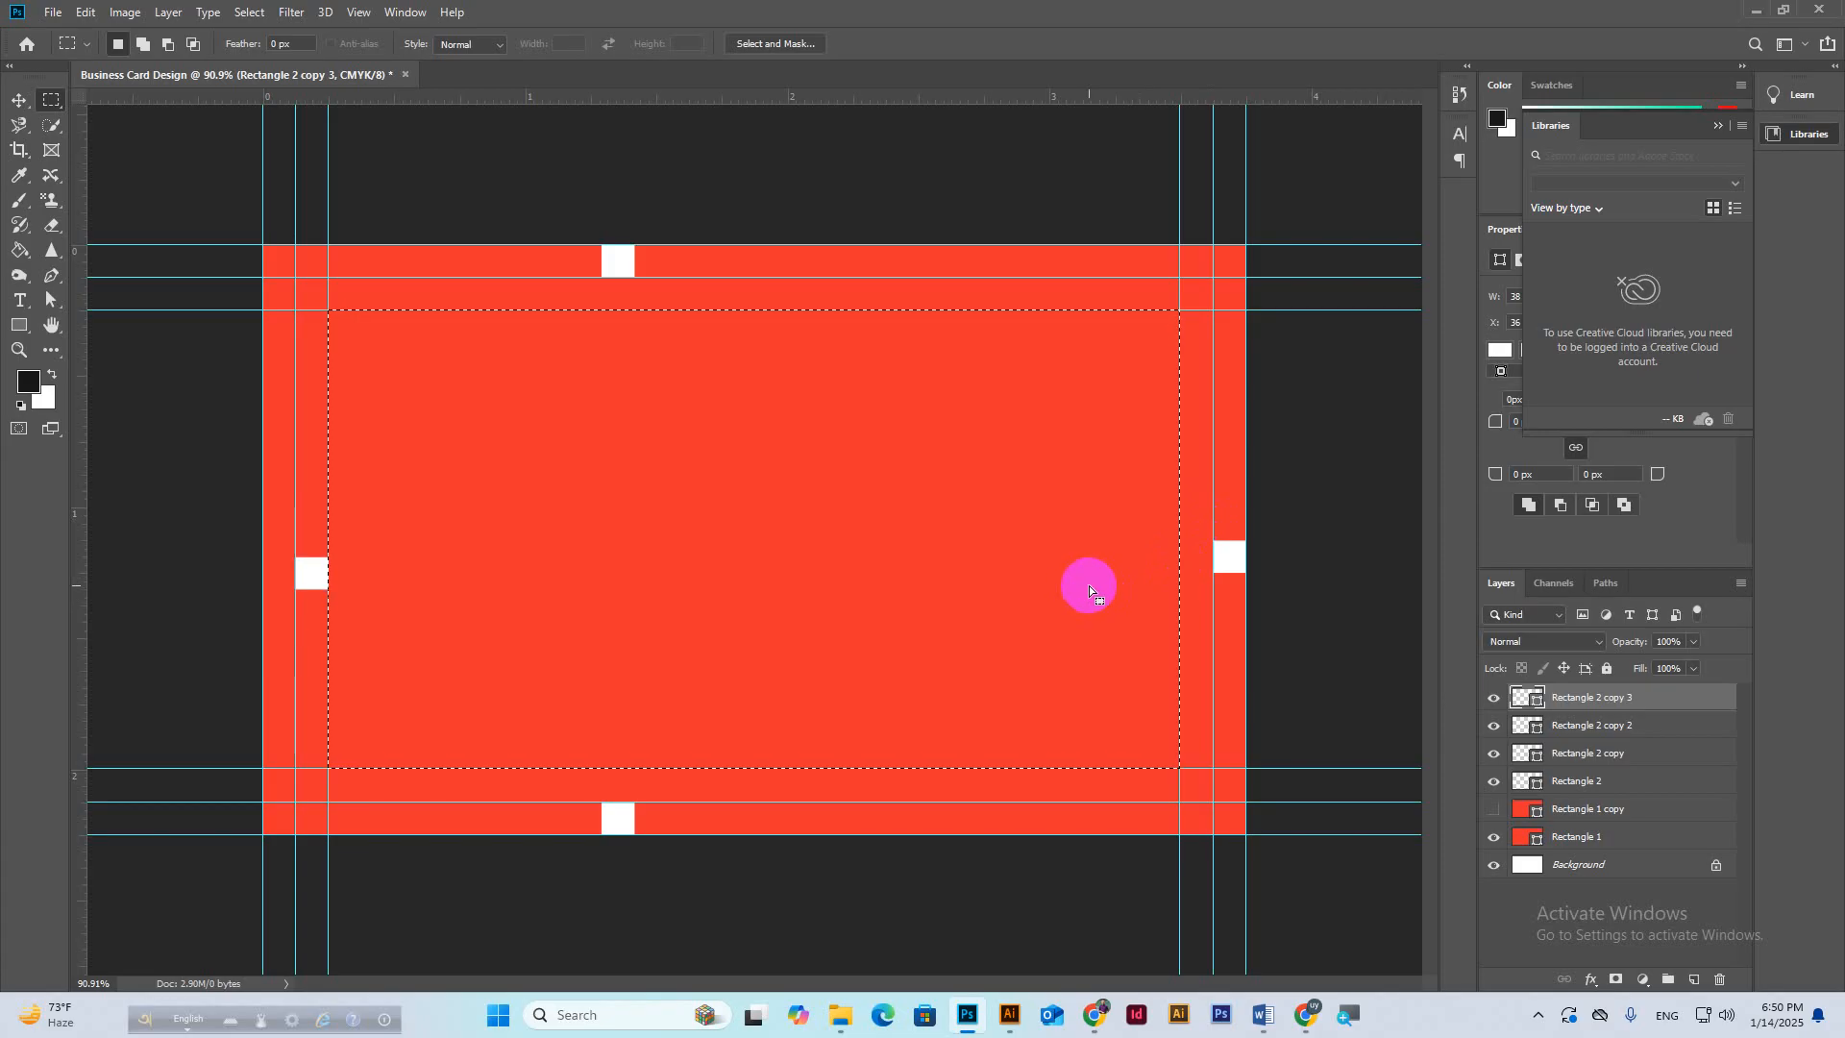
Deselect, delete the four white square layers, and select Rectangle 1.
{"action": "left_click", "coordinate": [551, 454]}
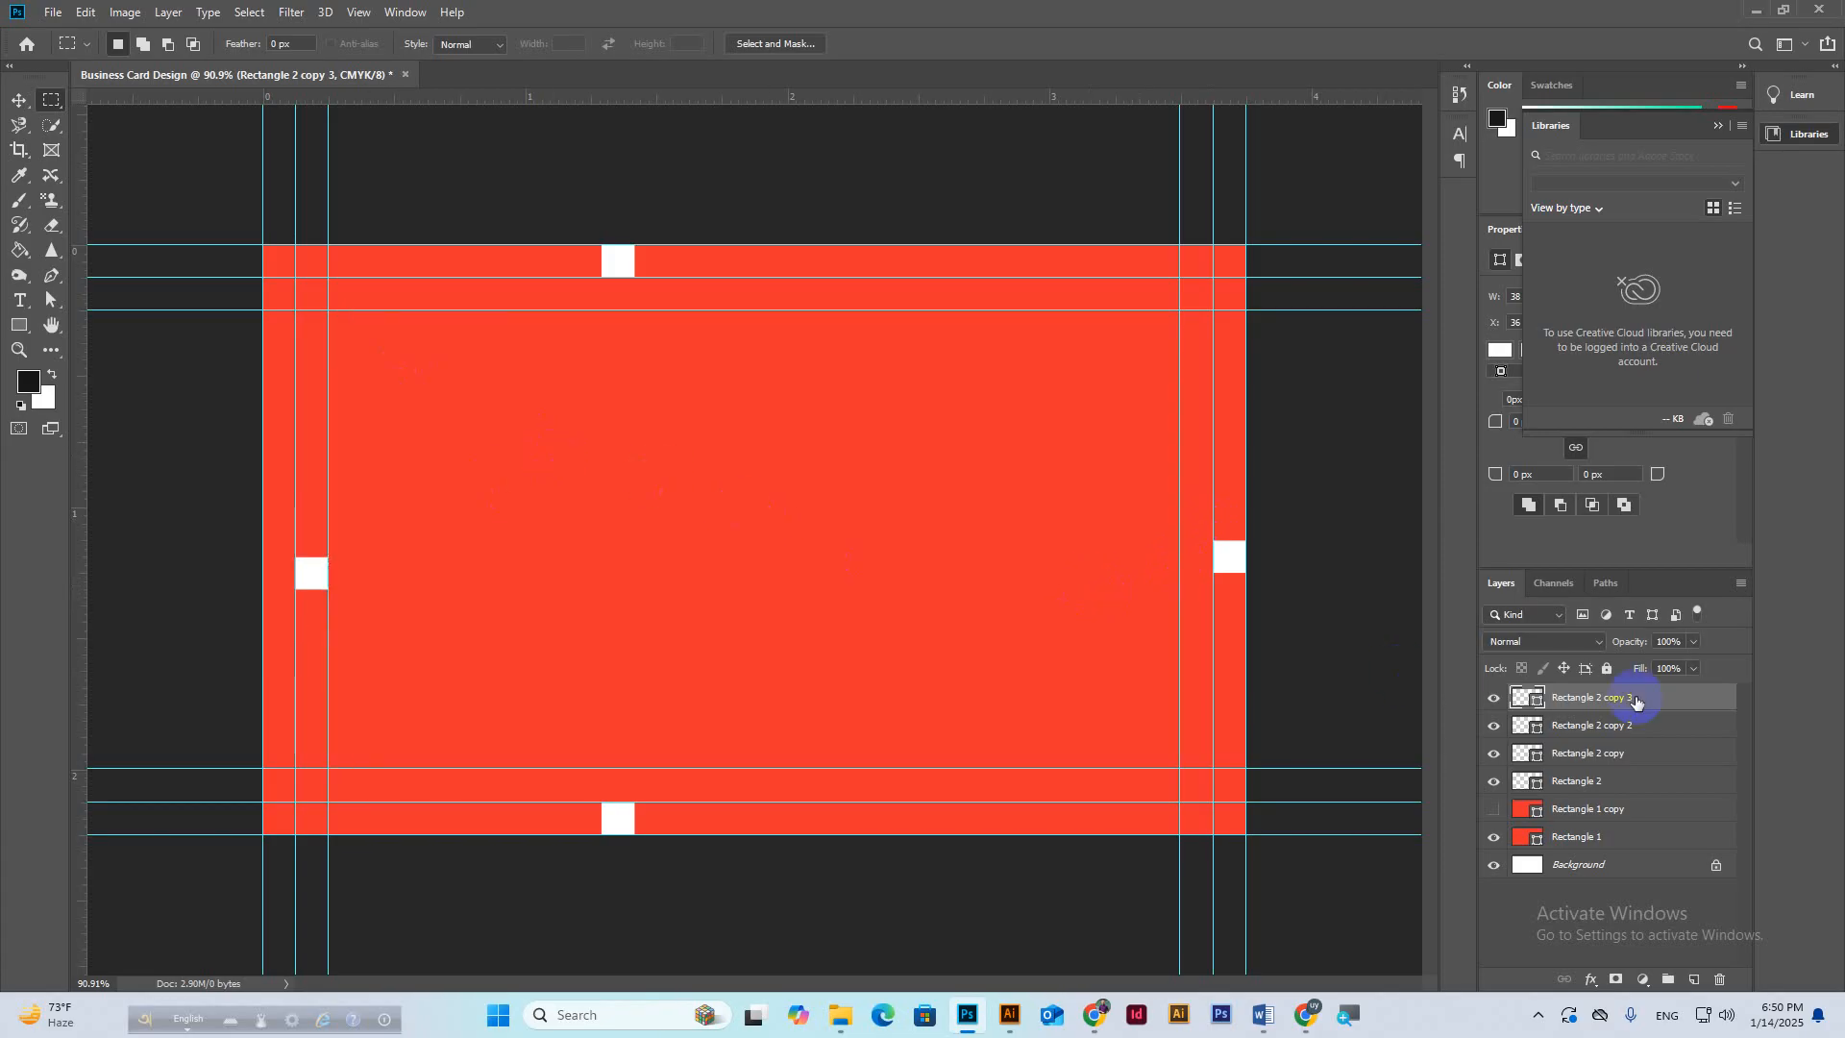
{"action": "left_click", "coordinate": [1592, 781], "text": "shift"}
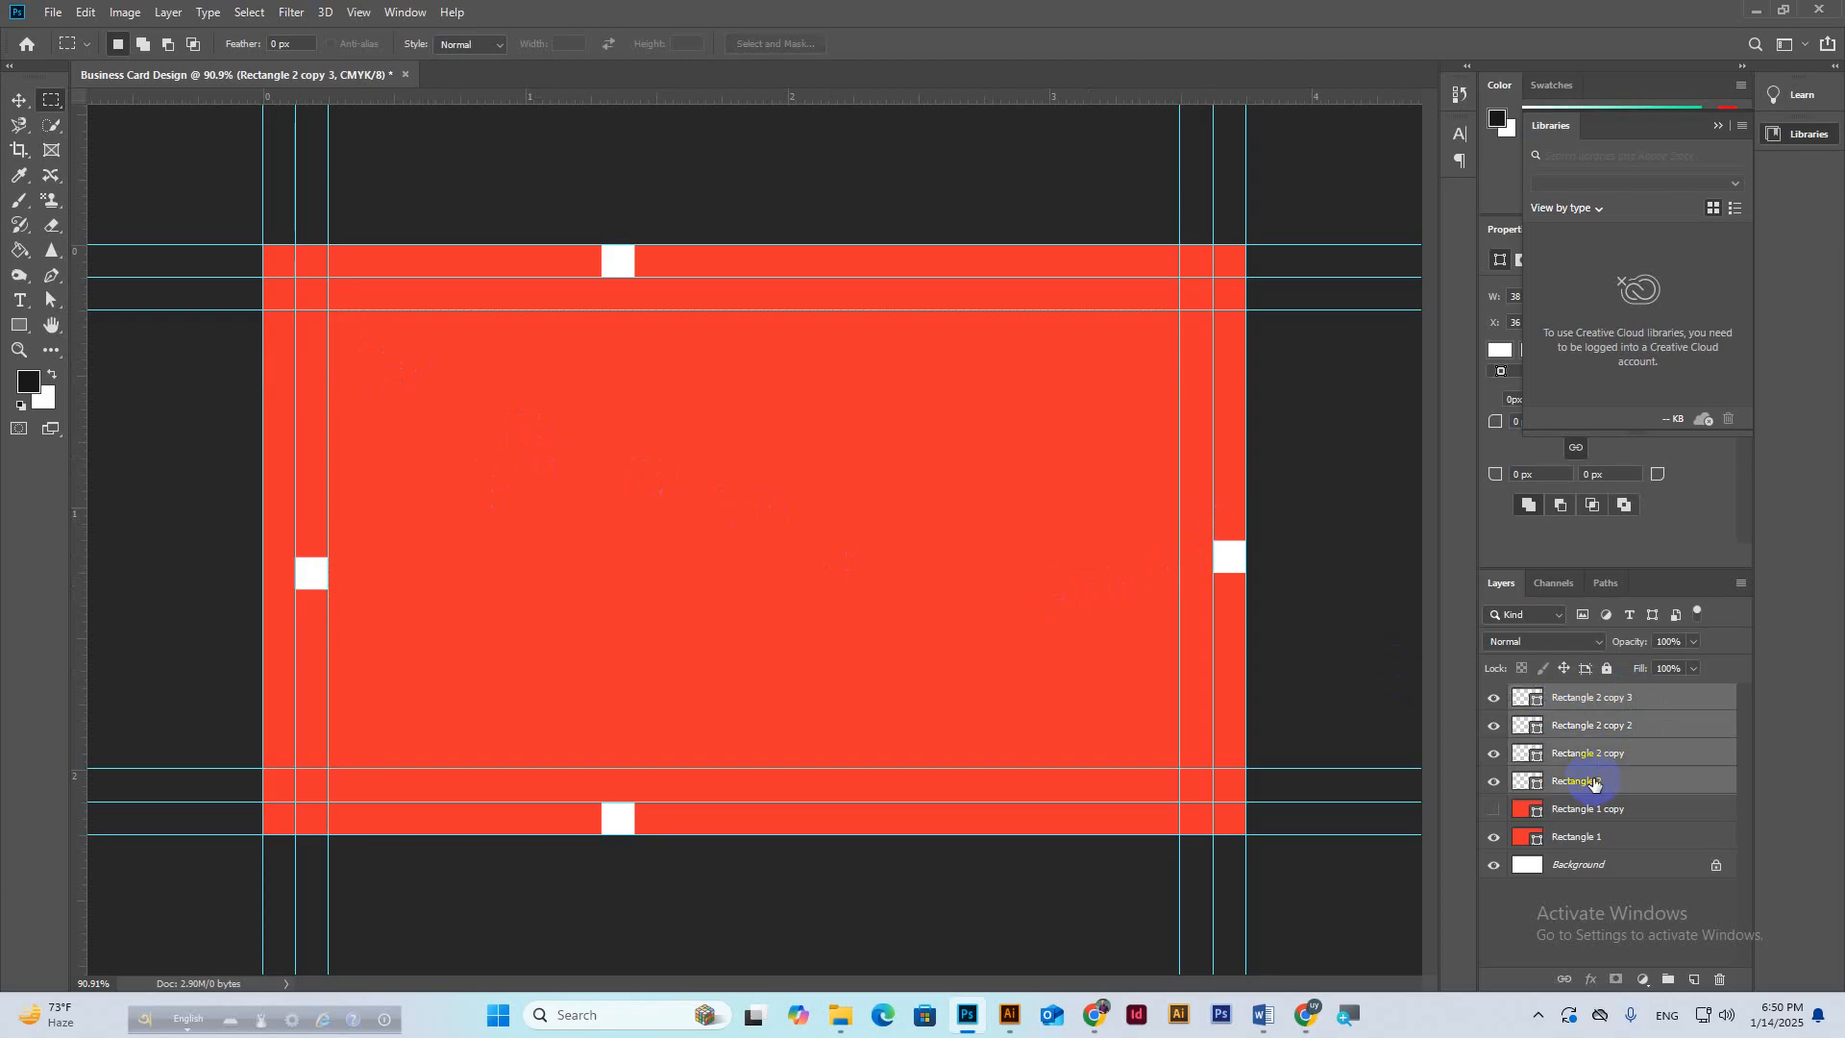
{"action": "key", "text": "Delete"}
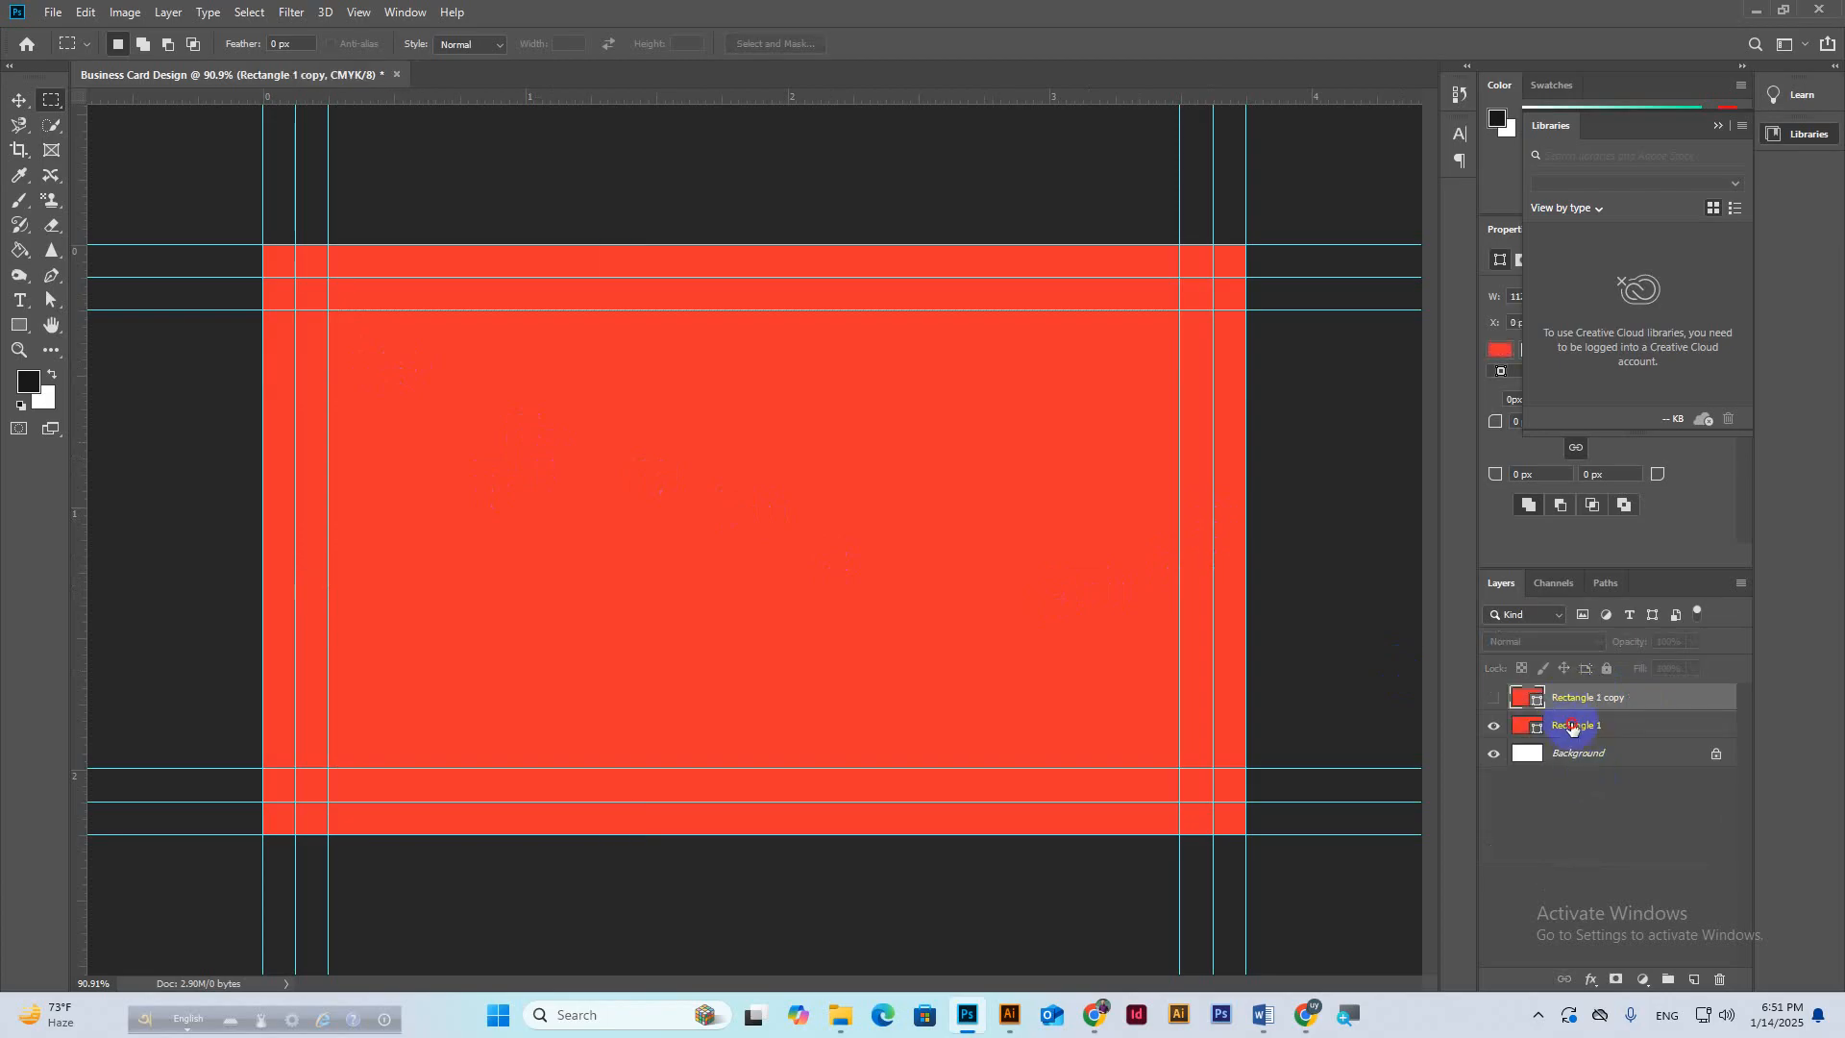
{"action": "left_click", "coordinate": [1573, 728]}
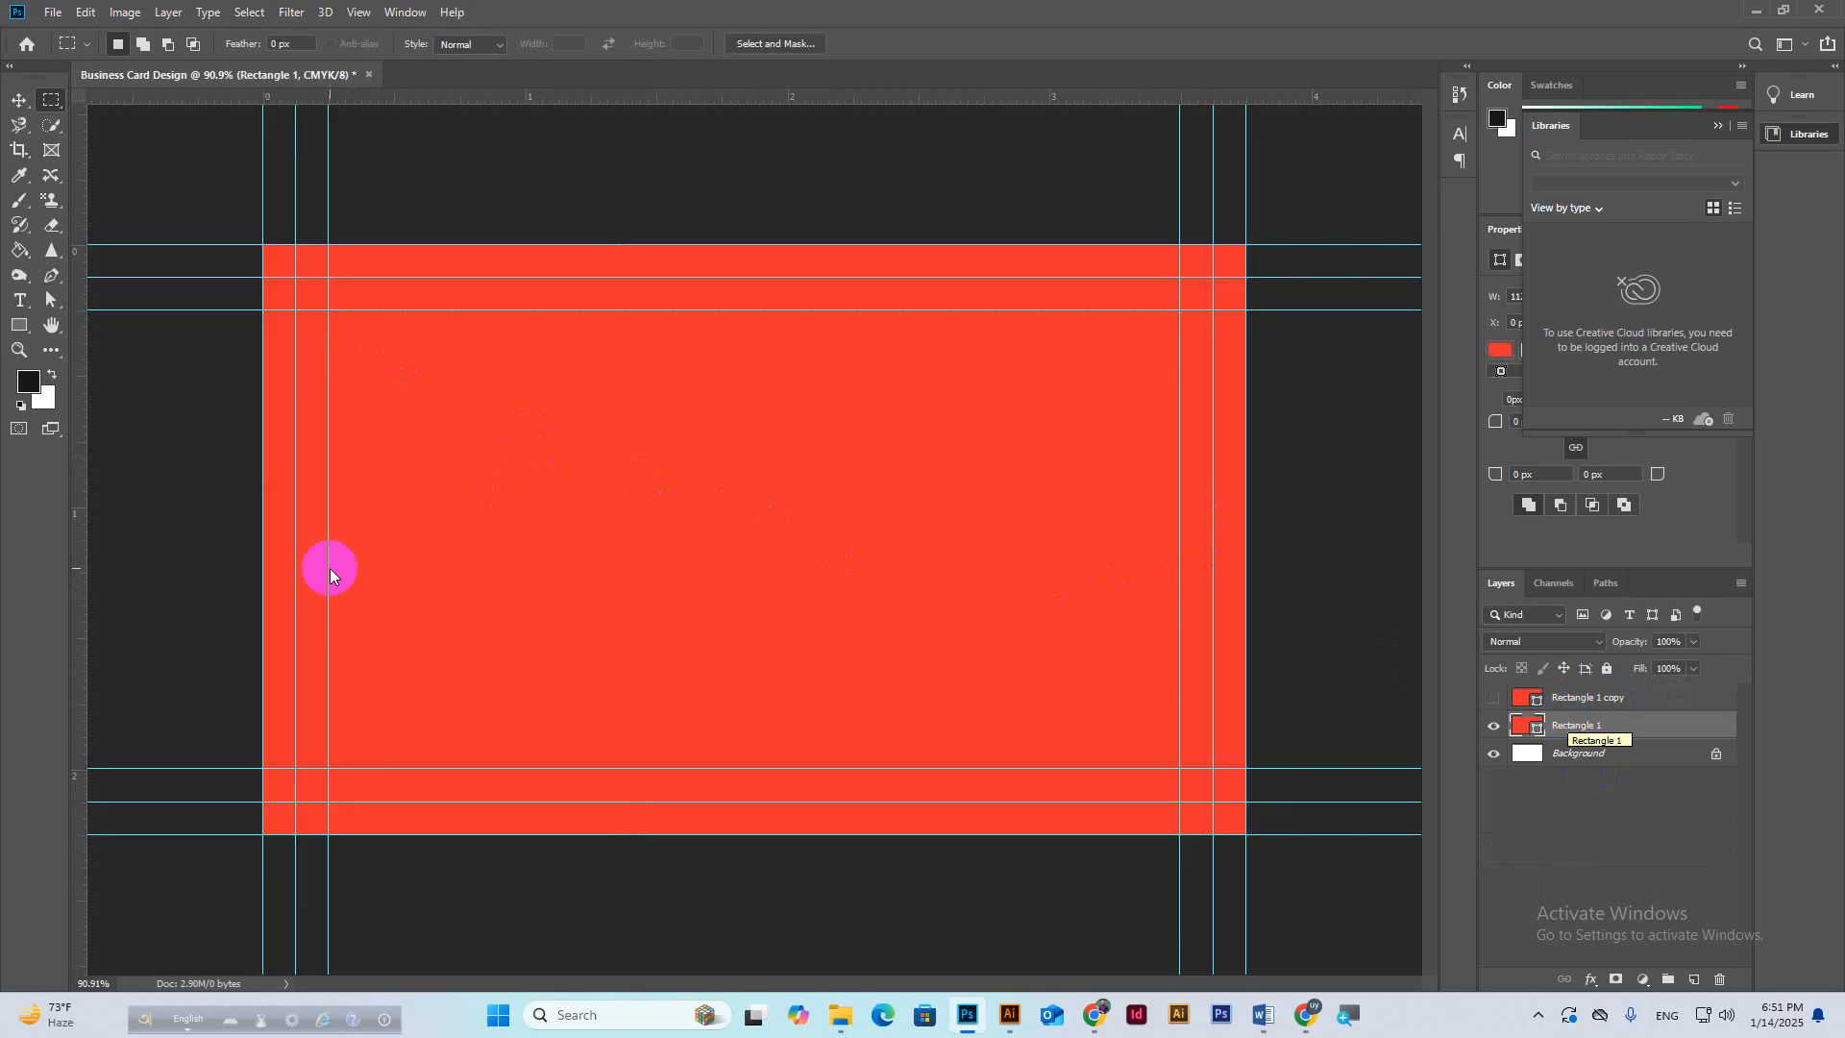
Cut the inner area out of Rectangle 1 with Subtract Front Shape, leaving a red frame.
{"action": "left_click", "coordinate": [19, 327]}
{"action": "left_click", "coordinate": [21, 327]}
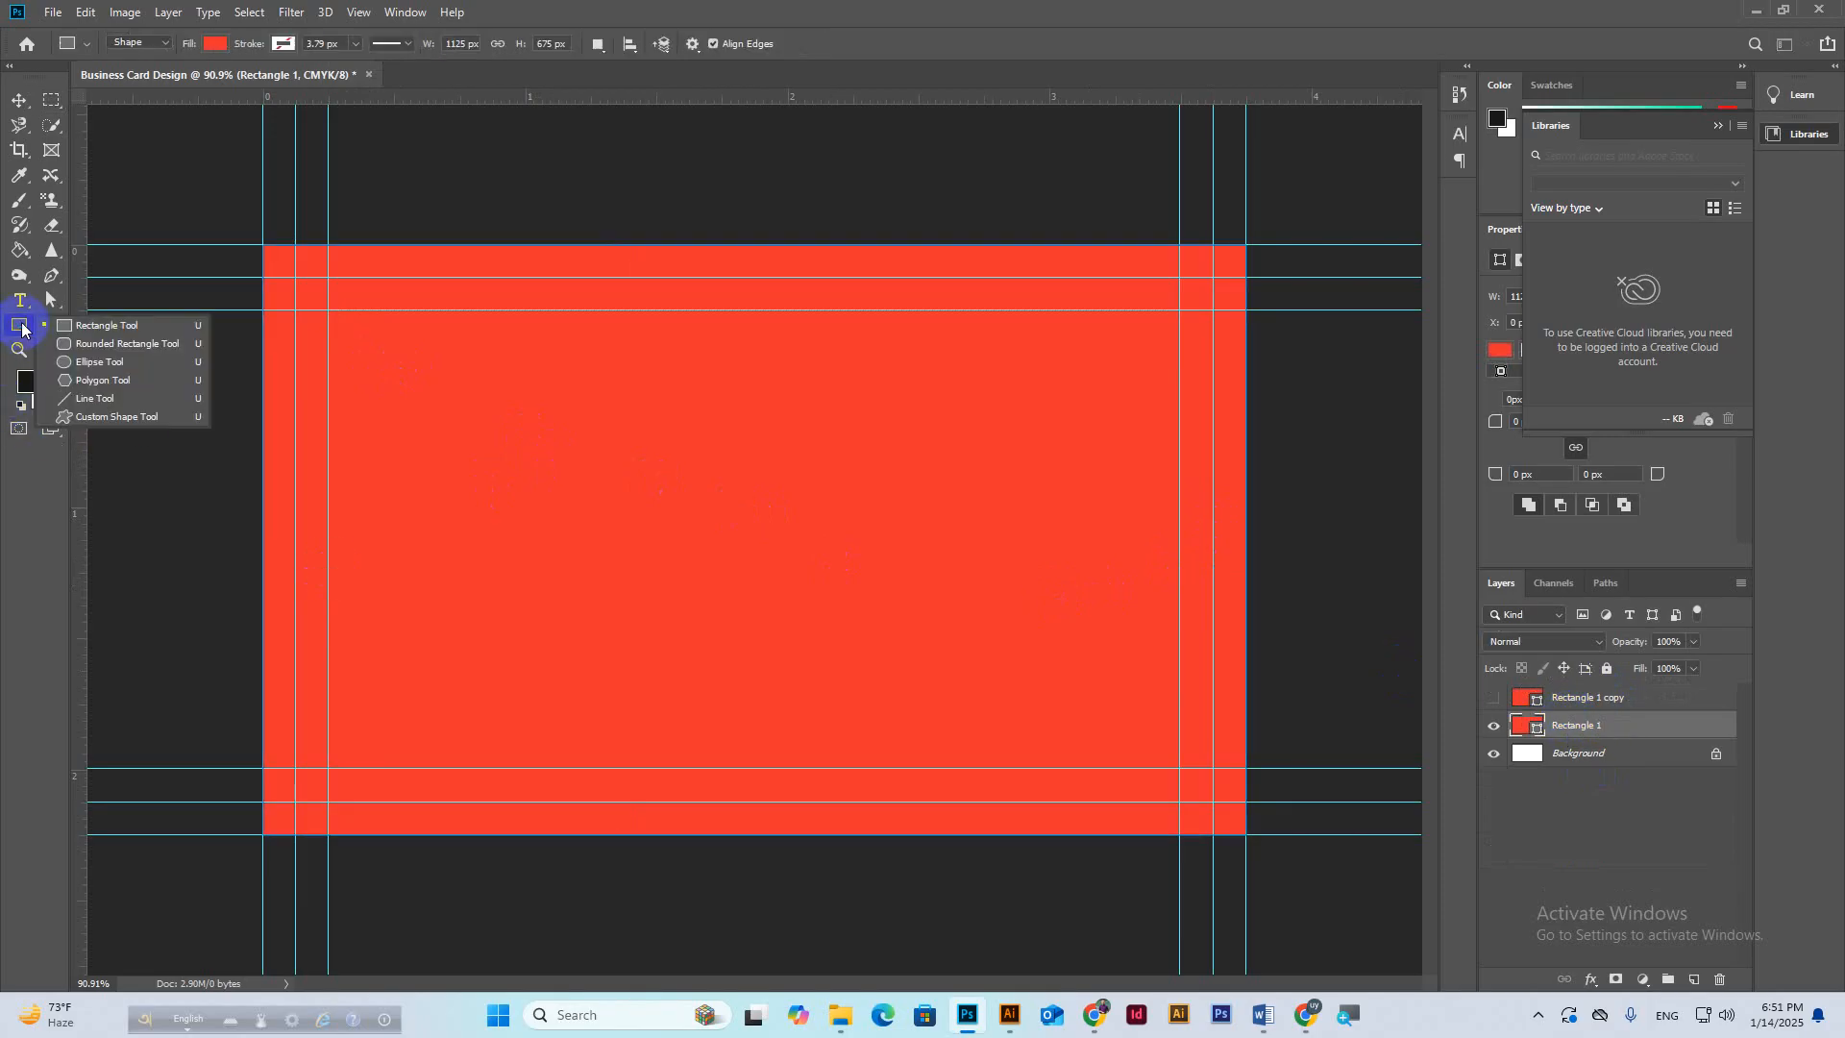
{"action": "left_click", "coordinate": [22, 328]}
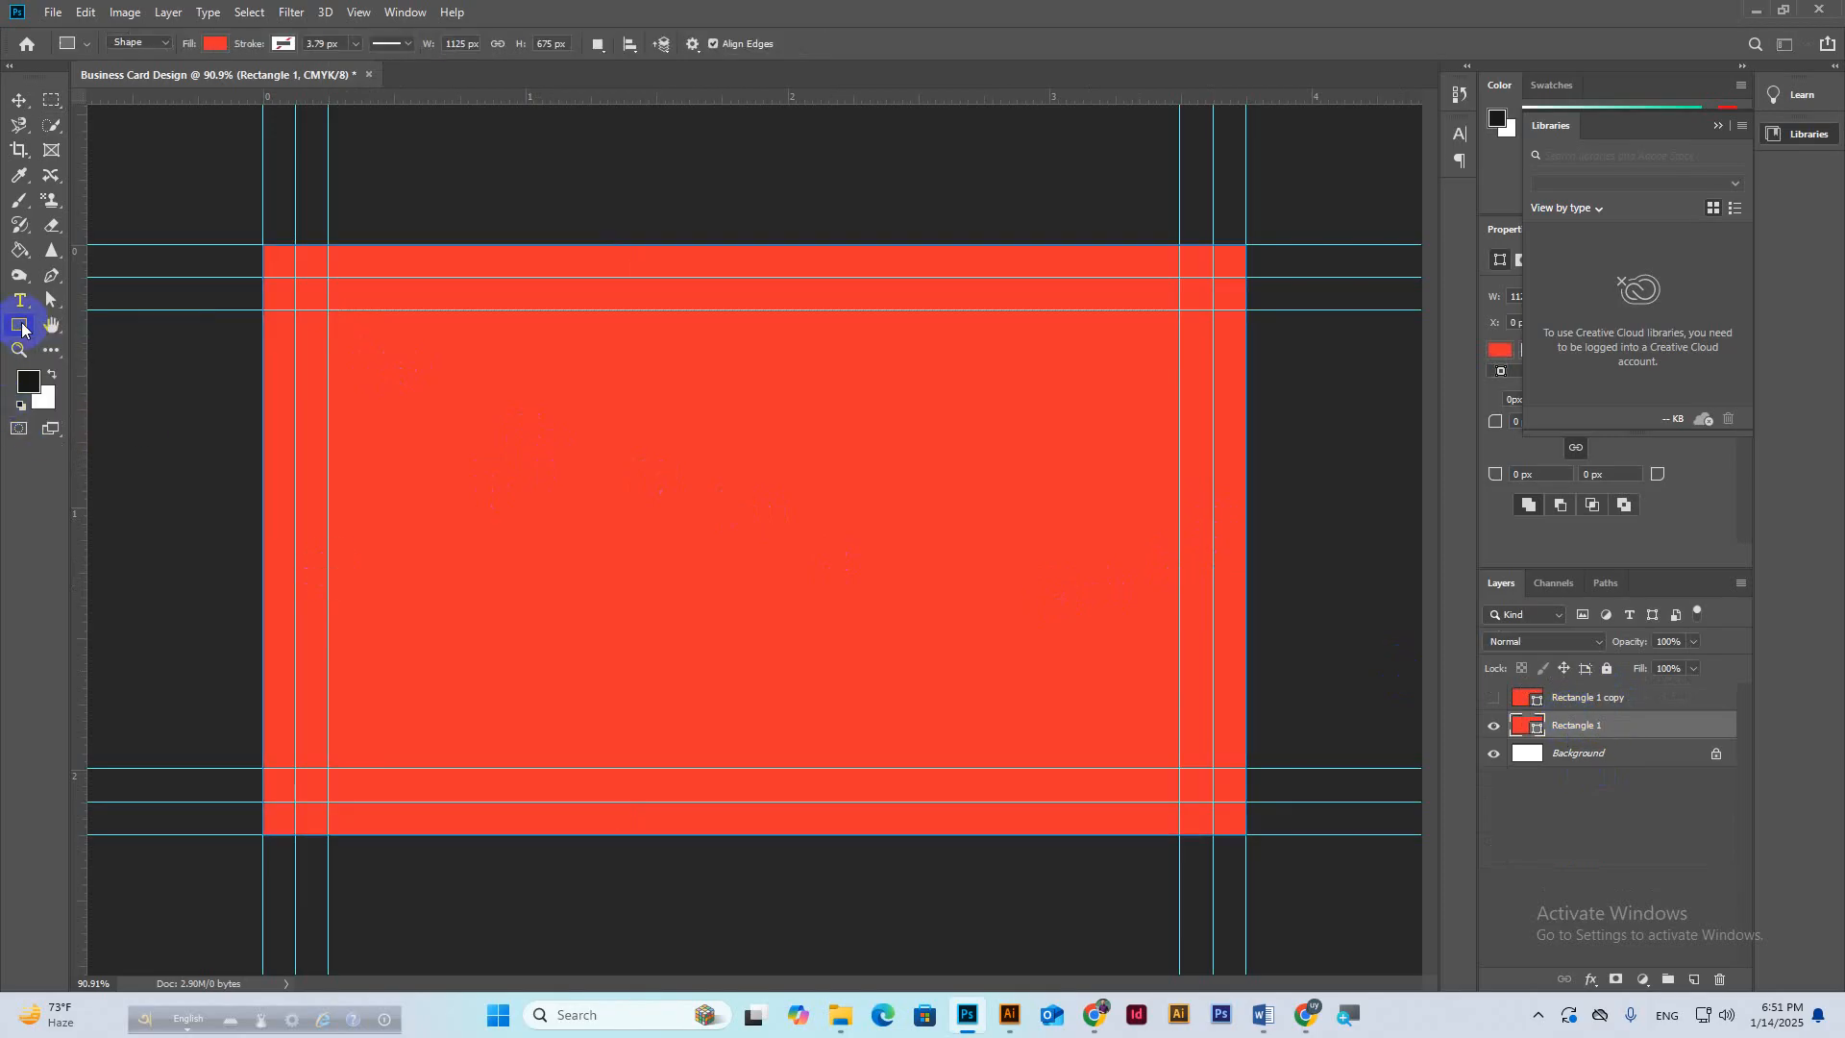
{"action": "left_click", "coordinate": [598, 44]}
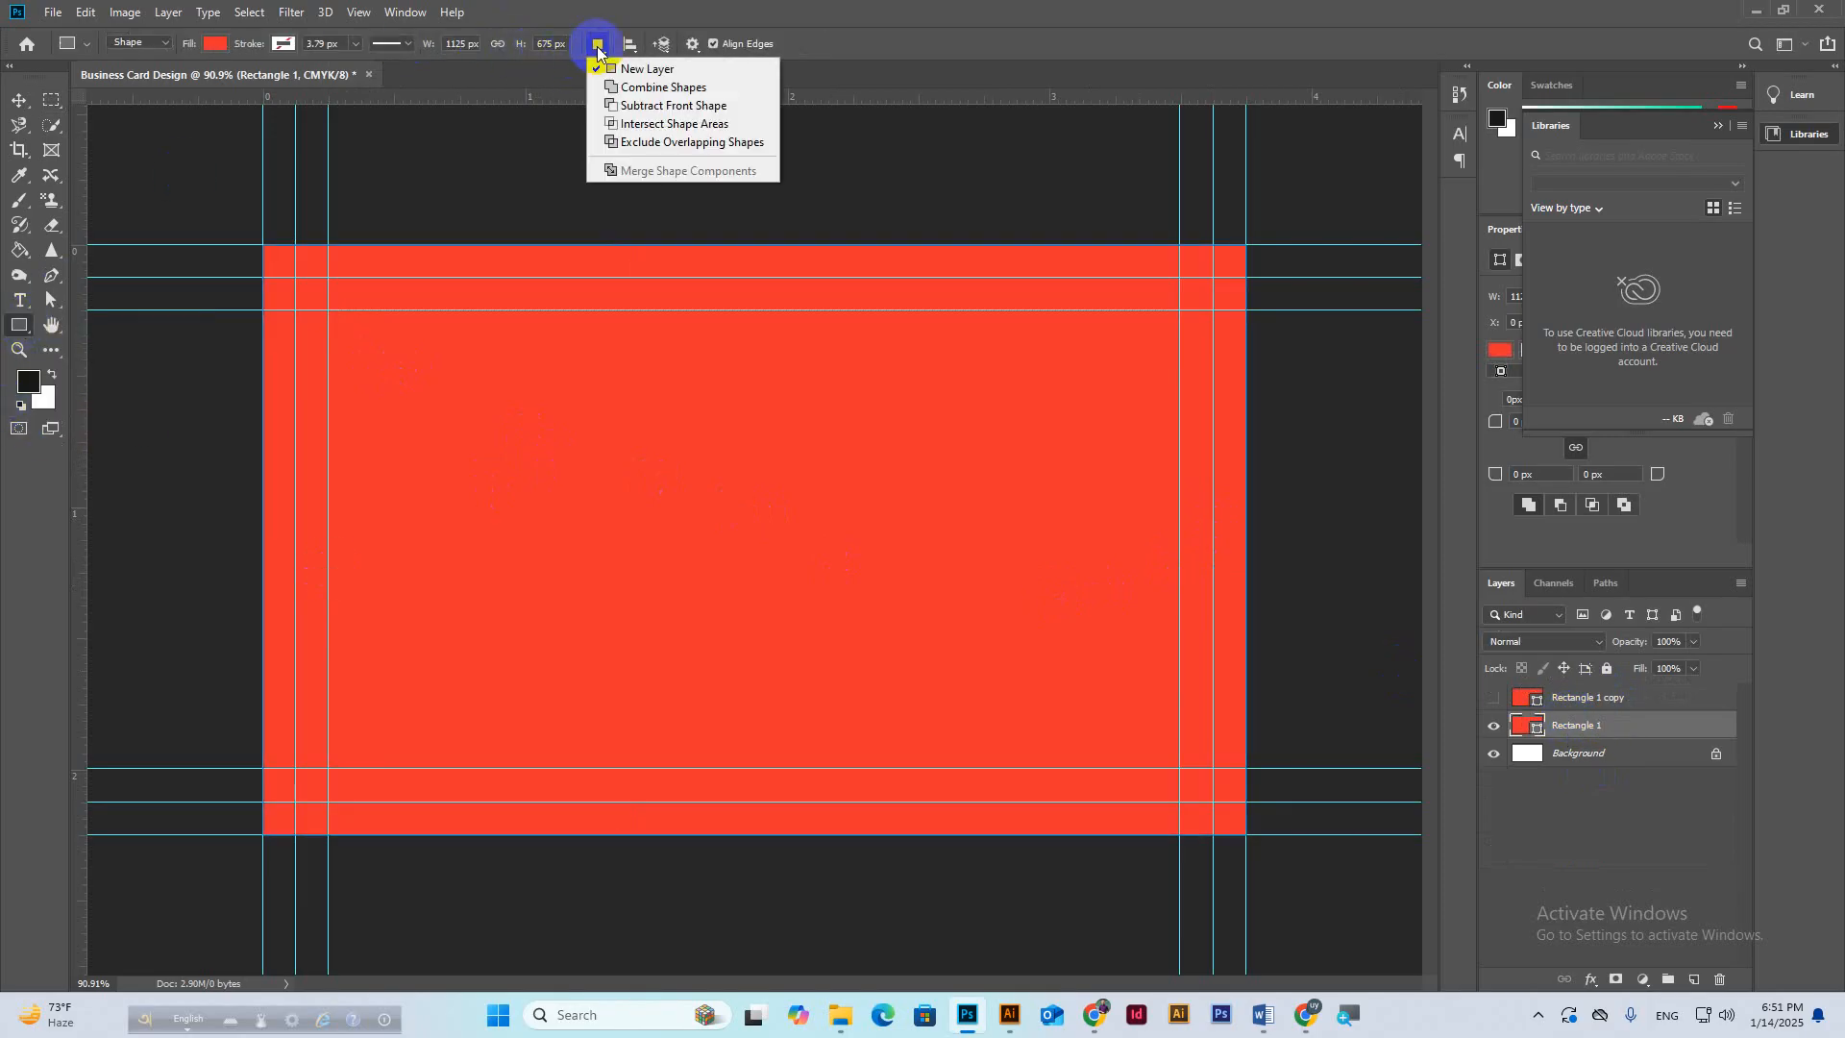
{"action": "left_click", "coordinate": [640, 107]}
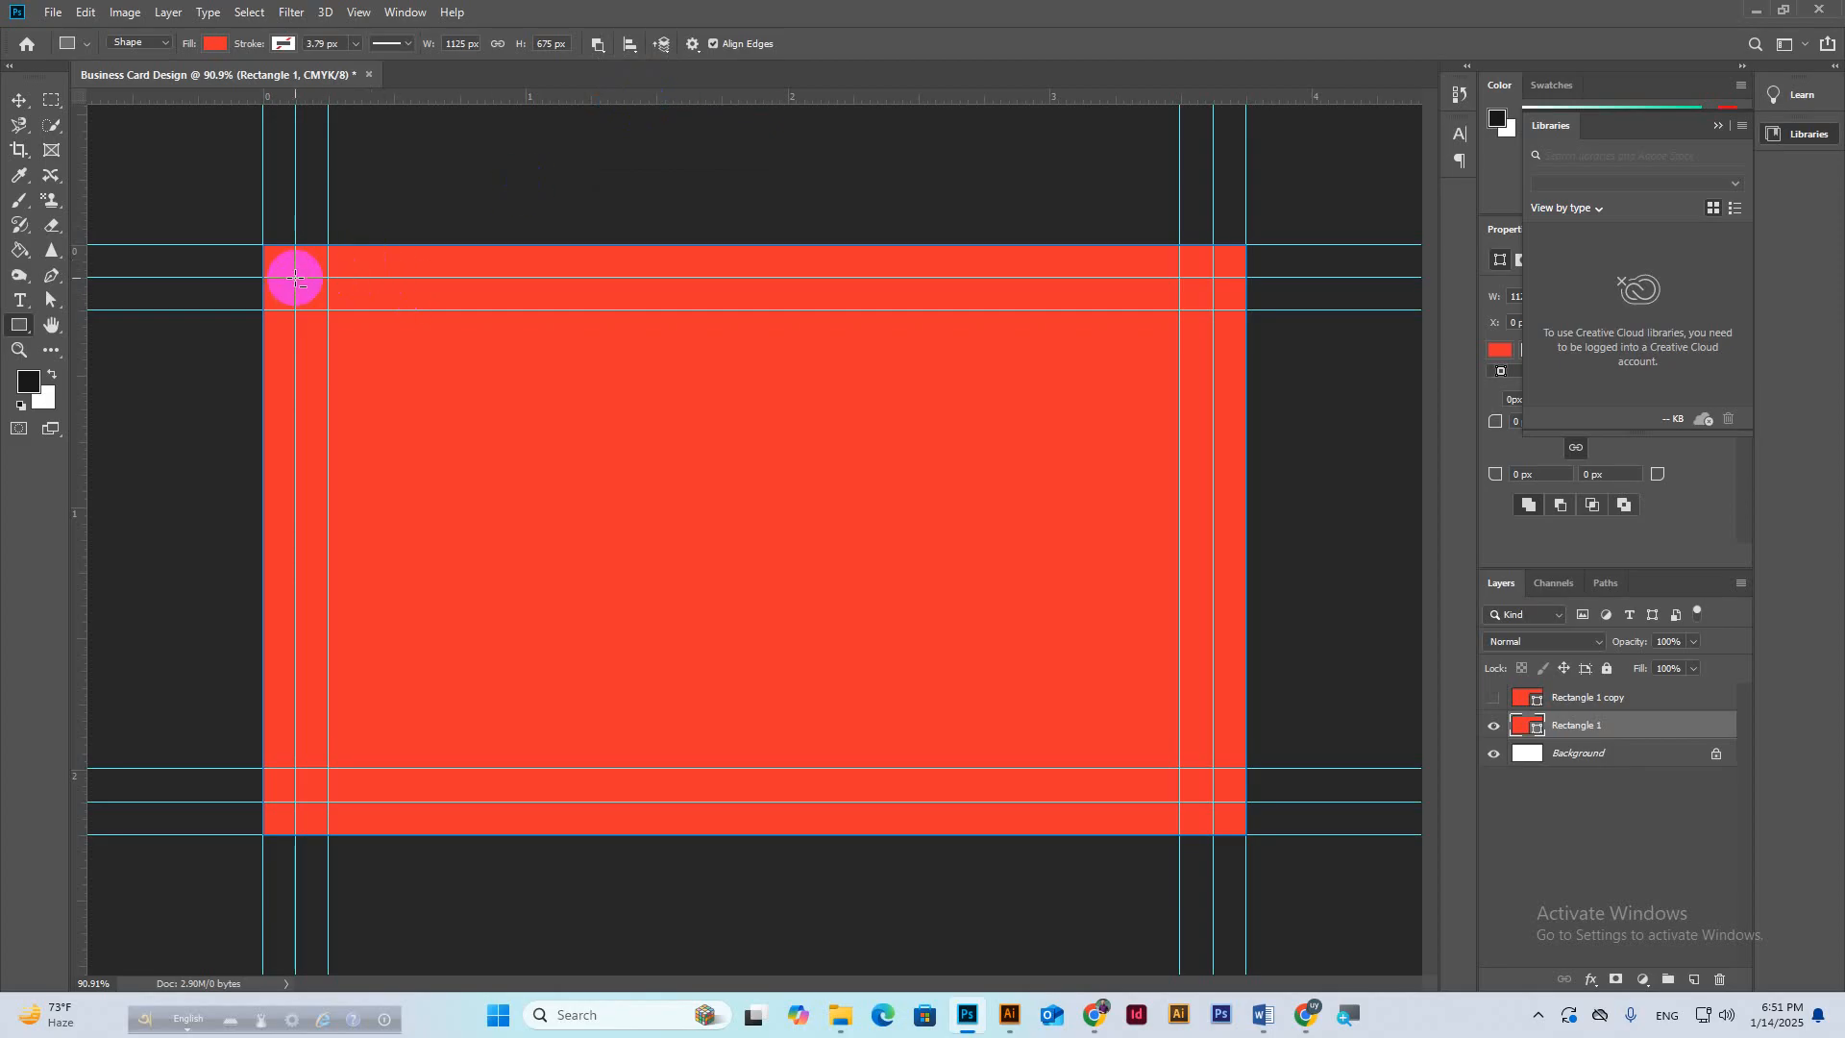
{"action": "left_click_drag", "start_coordinate": [295, 279], "coordinate": [1210, 799]}
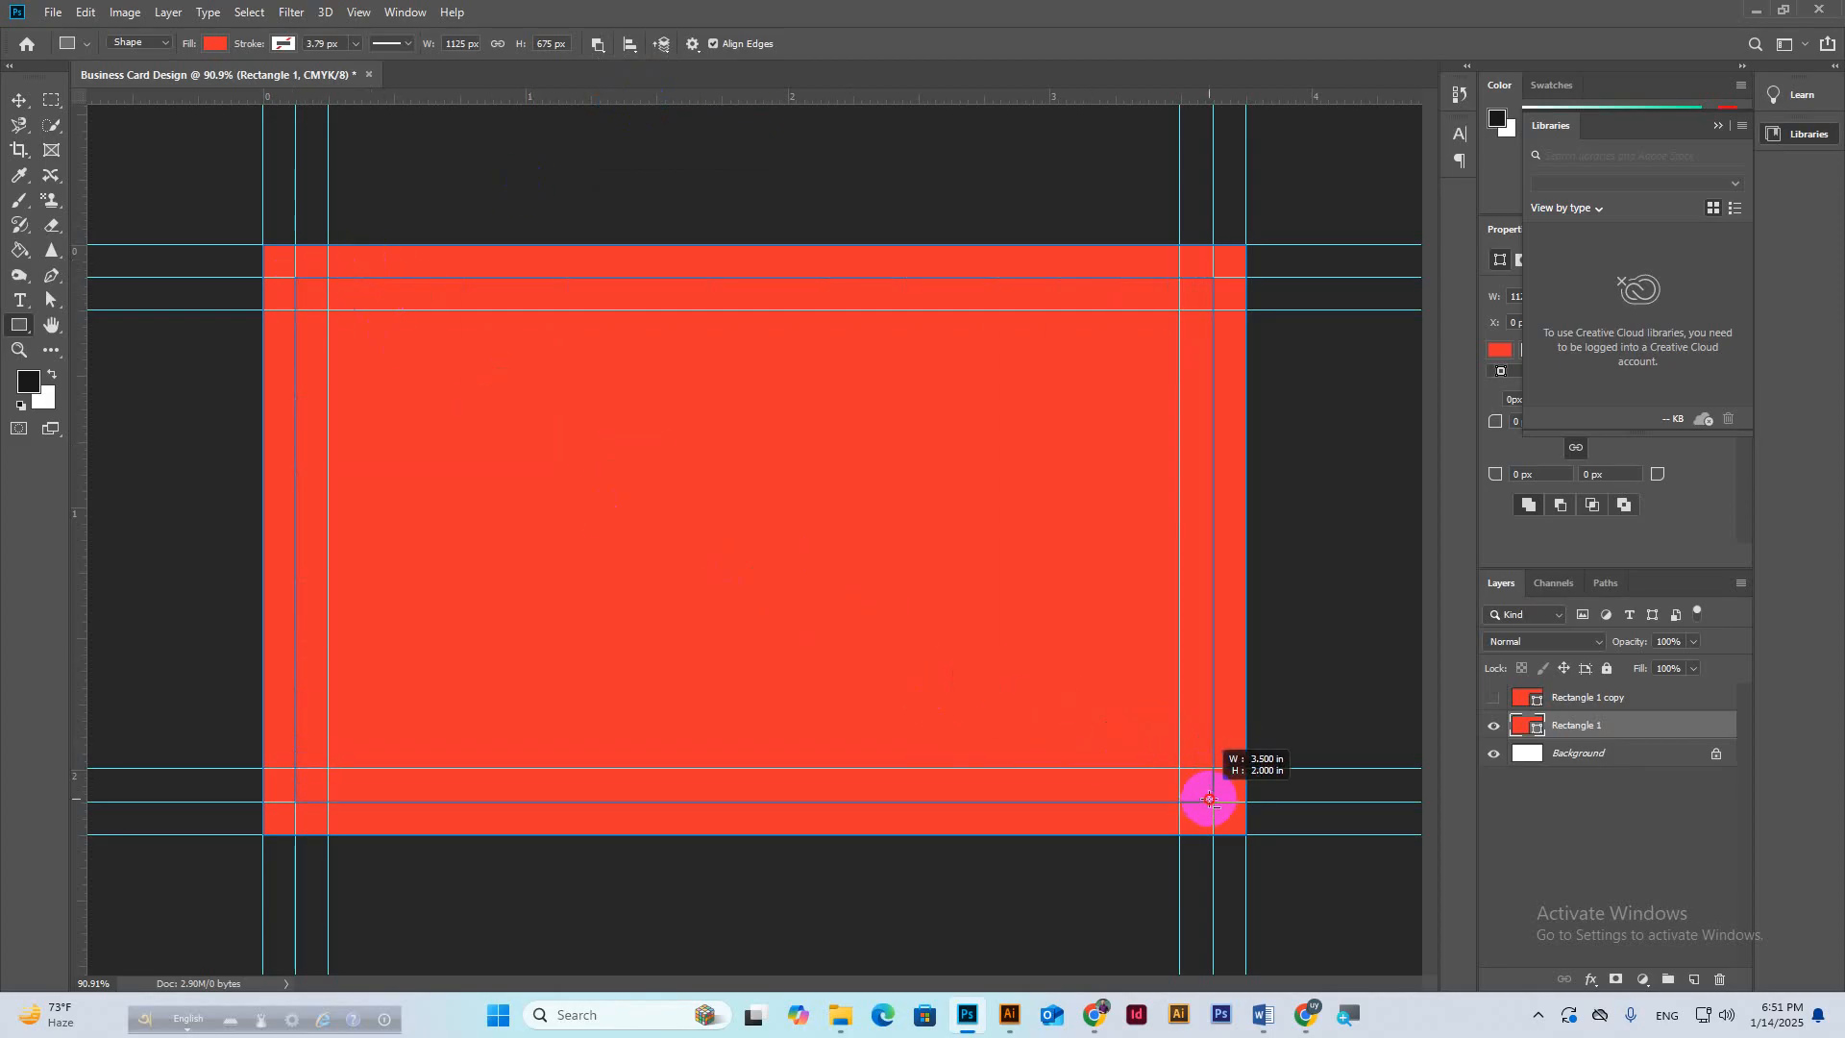
{"action": "left_click_drag", "start_coordinate": [1209, 799], "coordinate": [1210, 800]}
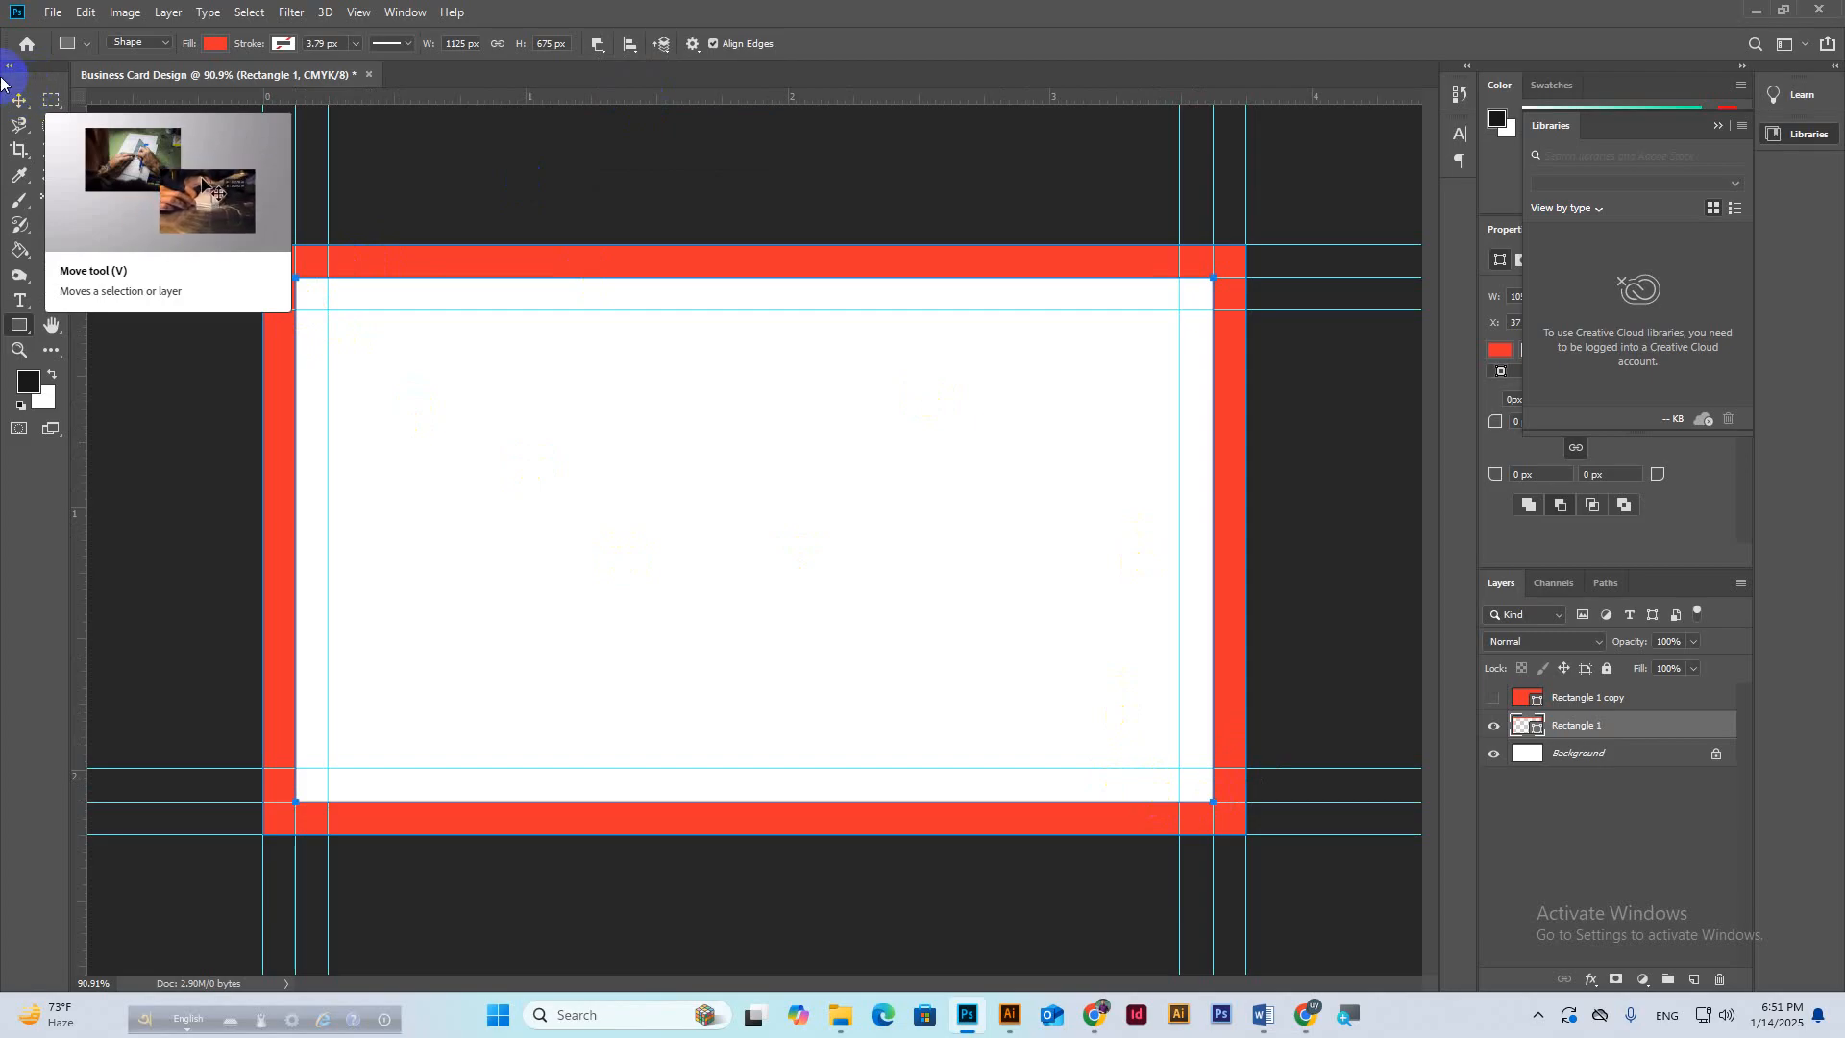
{"action": "left_click", "coordinate": [21, 99]}
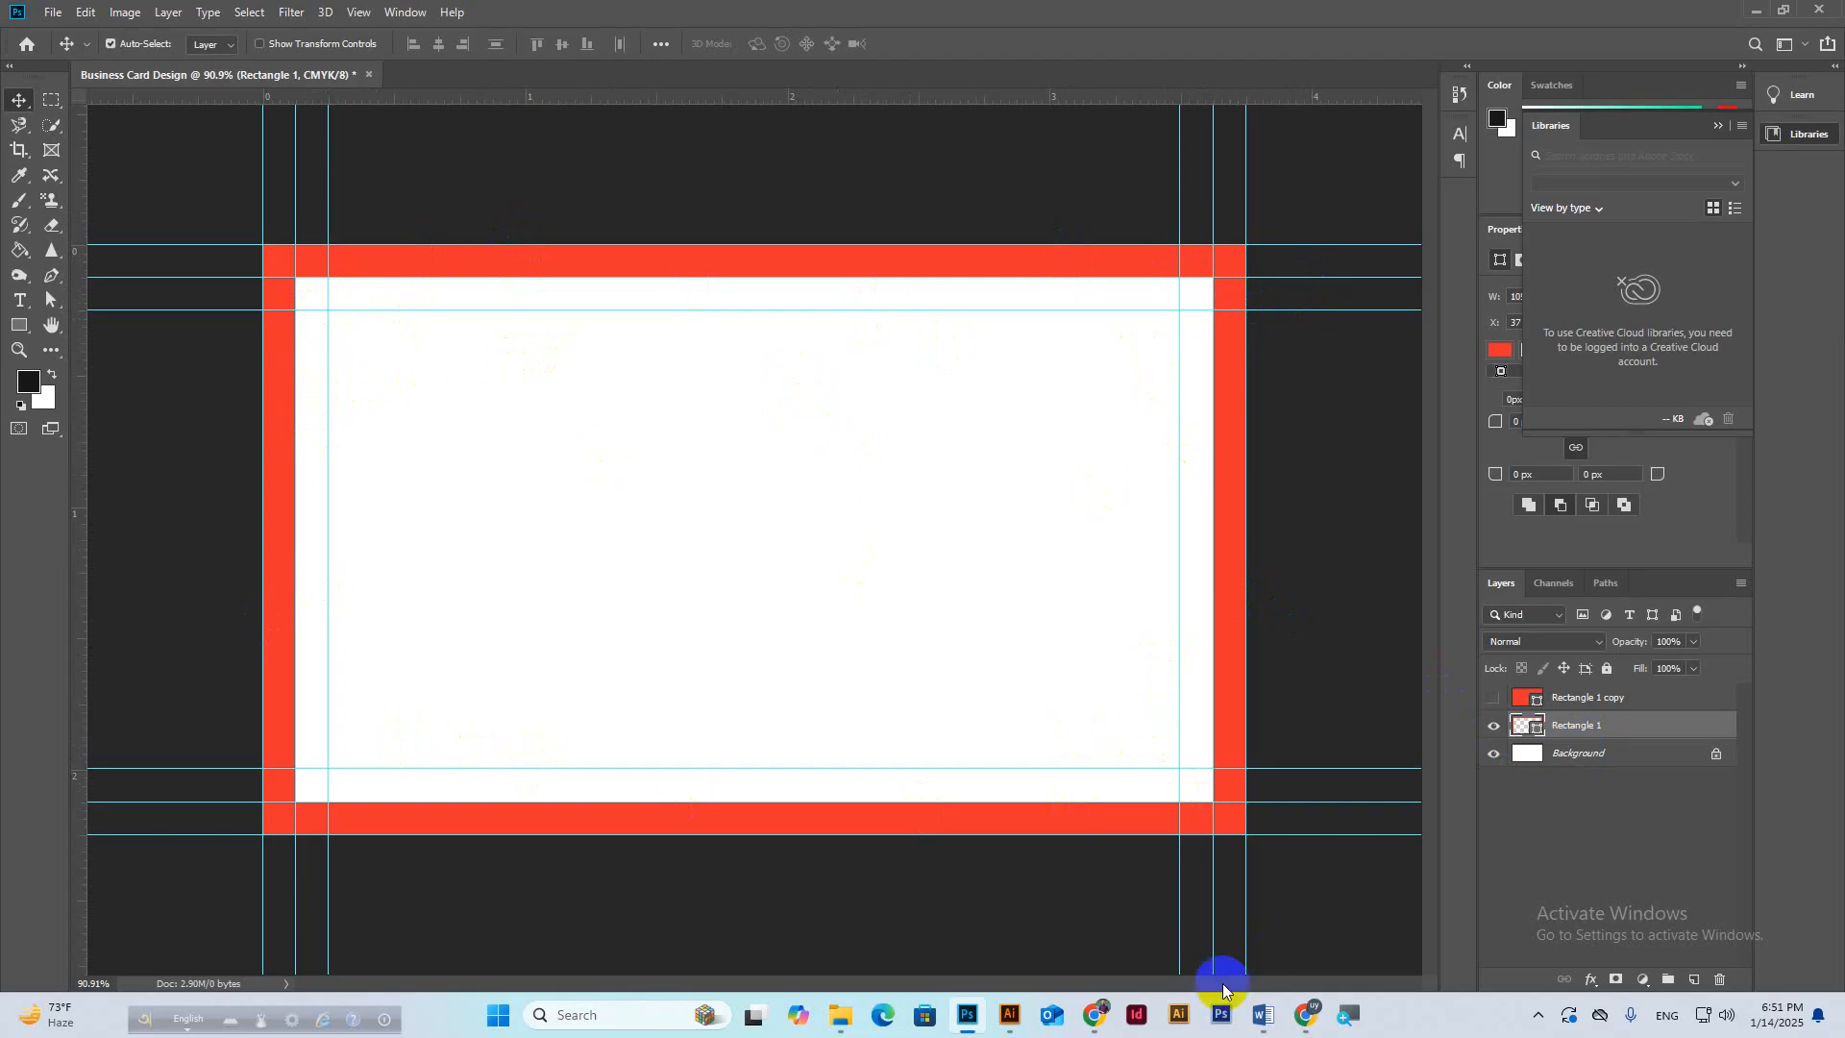
Check the Google Meet call, then return to the business card document.
{"action": "mouse_move", "coordinate": [1311, 1009]}
{"action": "left_click", "coordinate": [1247, 930]}
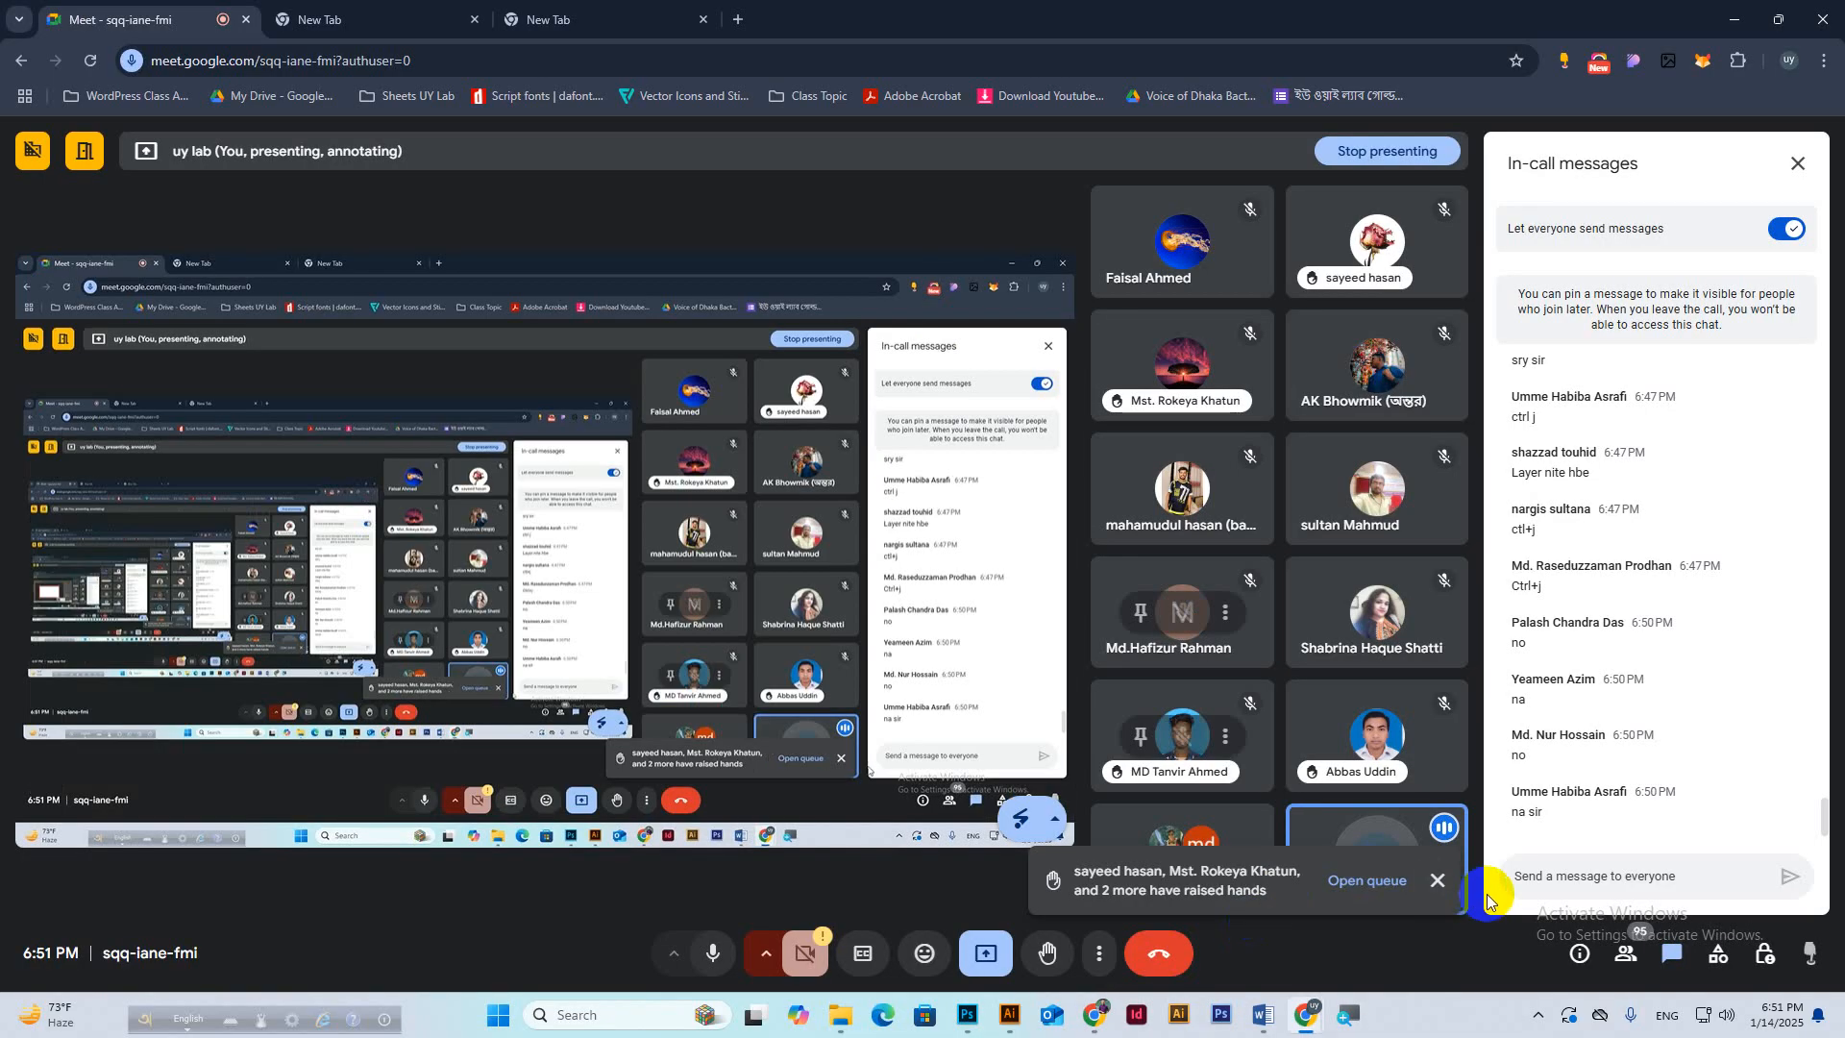
{"action": "mouse_move", "coordinate": [1081, 1016]}
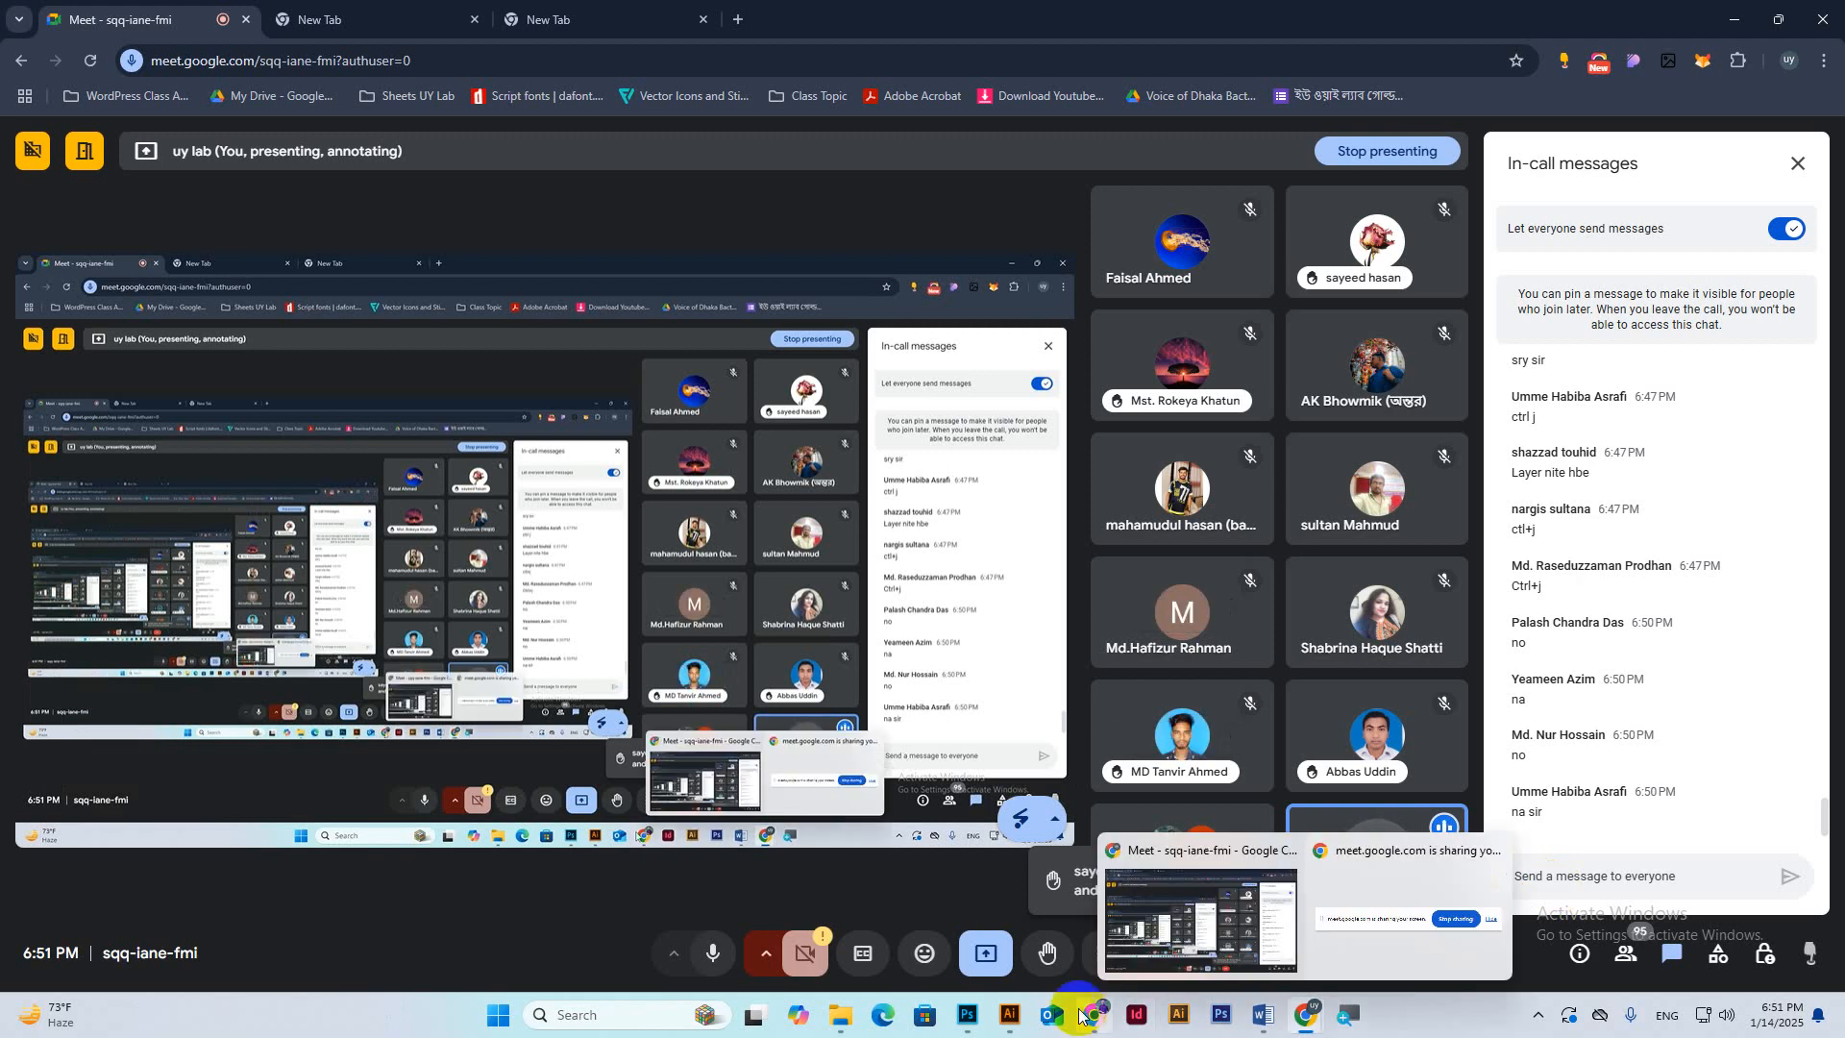
{"action": "left_click", "coordinate": [968, 1014]}
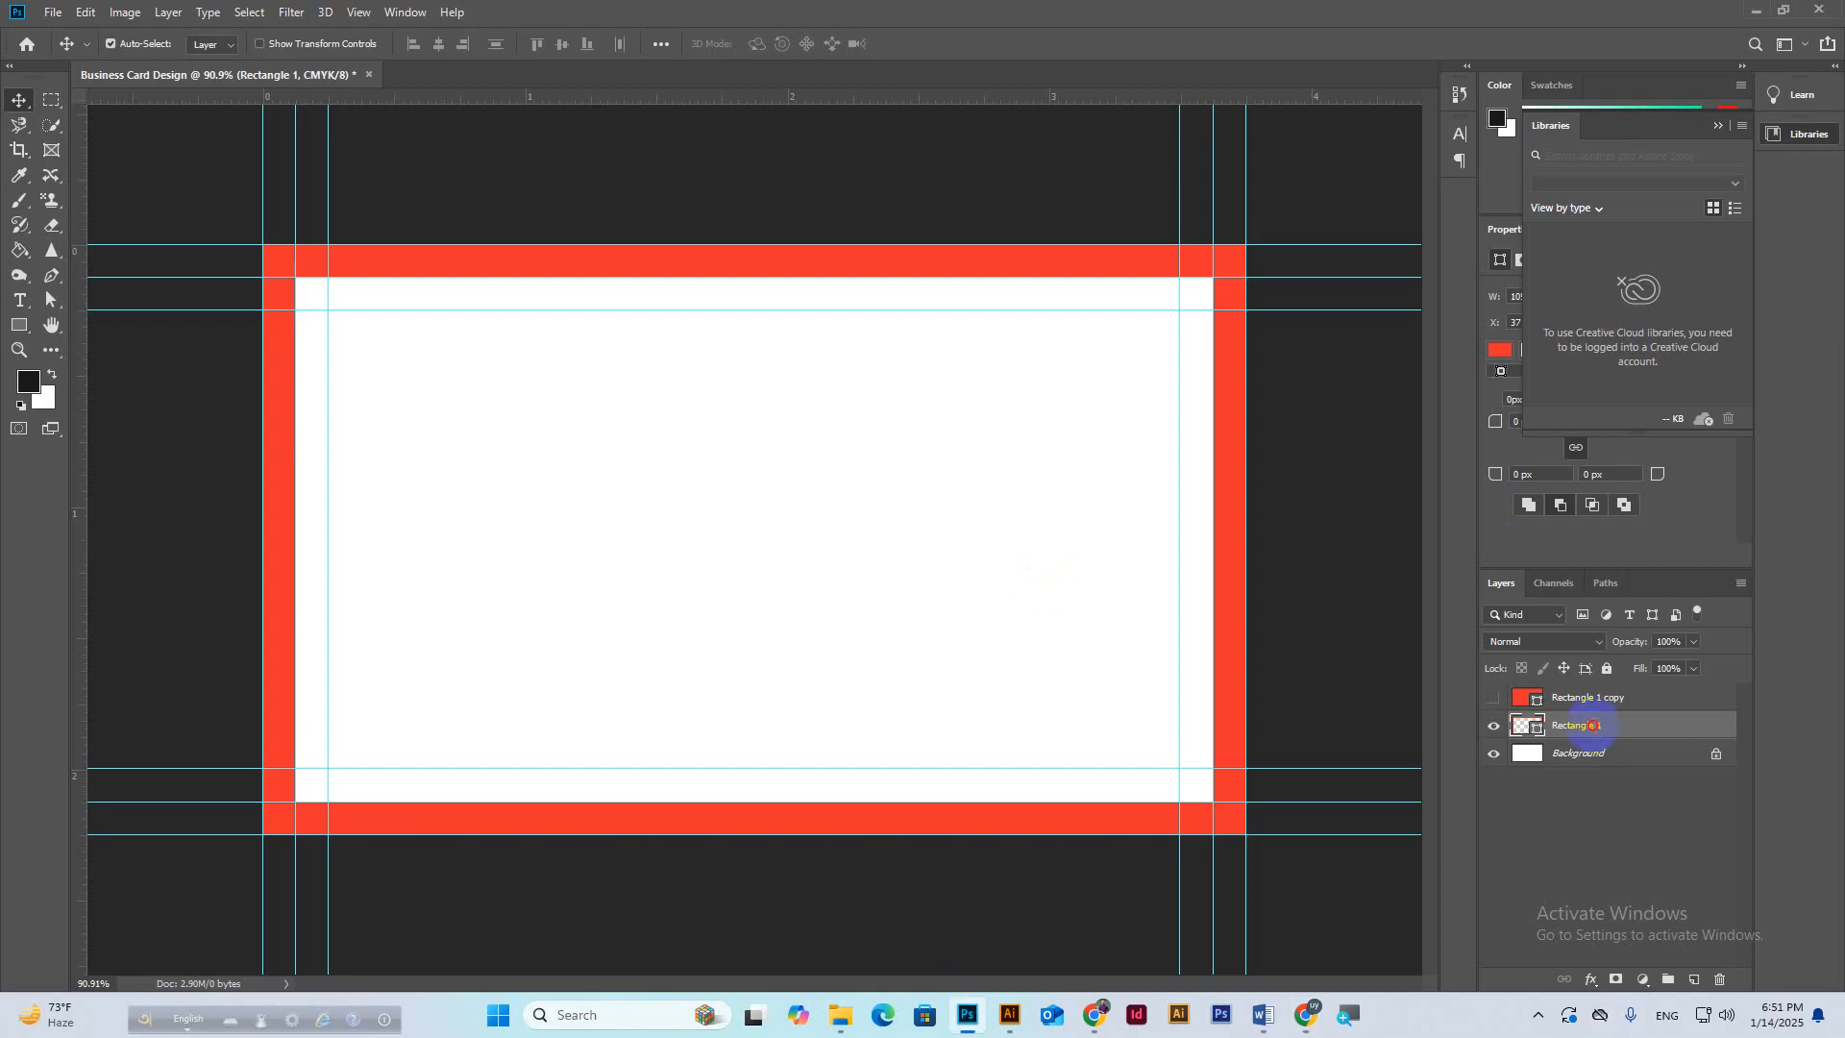
Rename Rectangle 1 to Corner1 and hide it, then show and select Rectangle 1 copy.
{"action": "double_click", "coordinate": [1592, 725]}
{"action": "key", "text": "Return"}
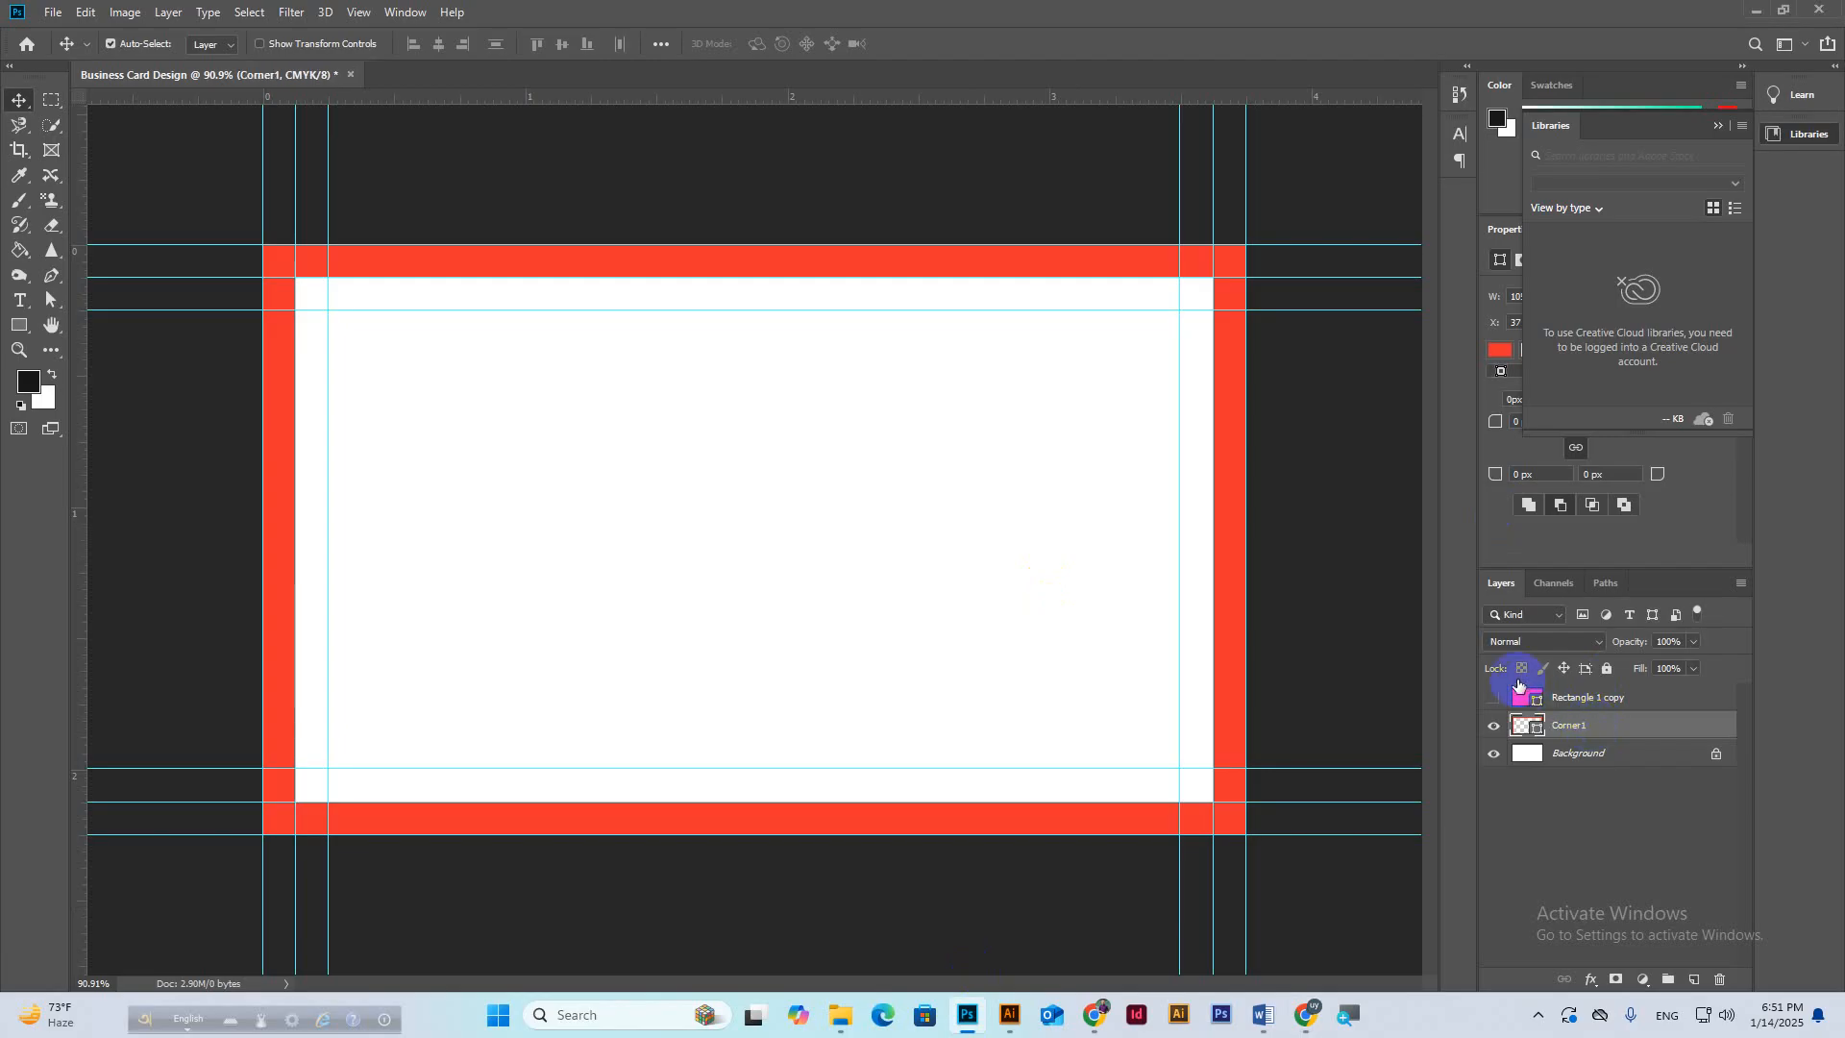
{"action": "left_click", "coordinate": [1495, 699]}
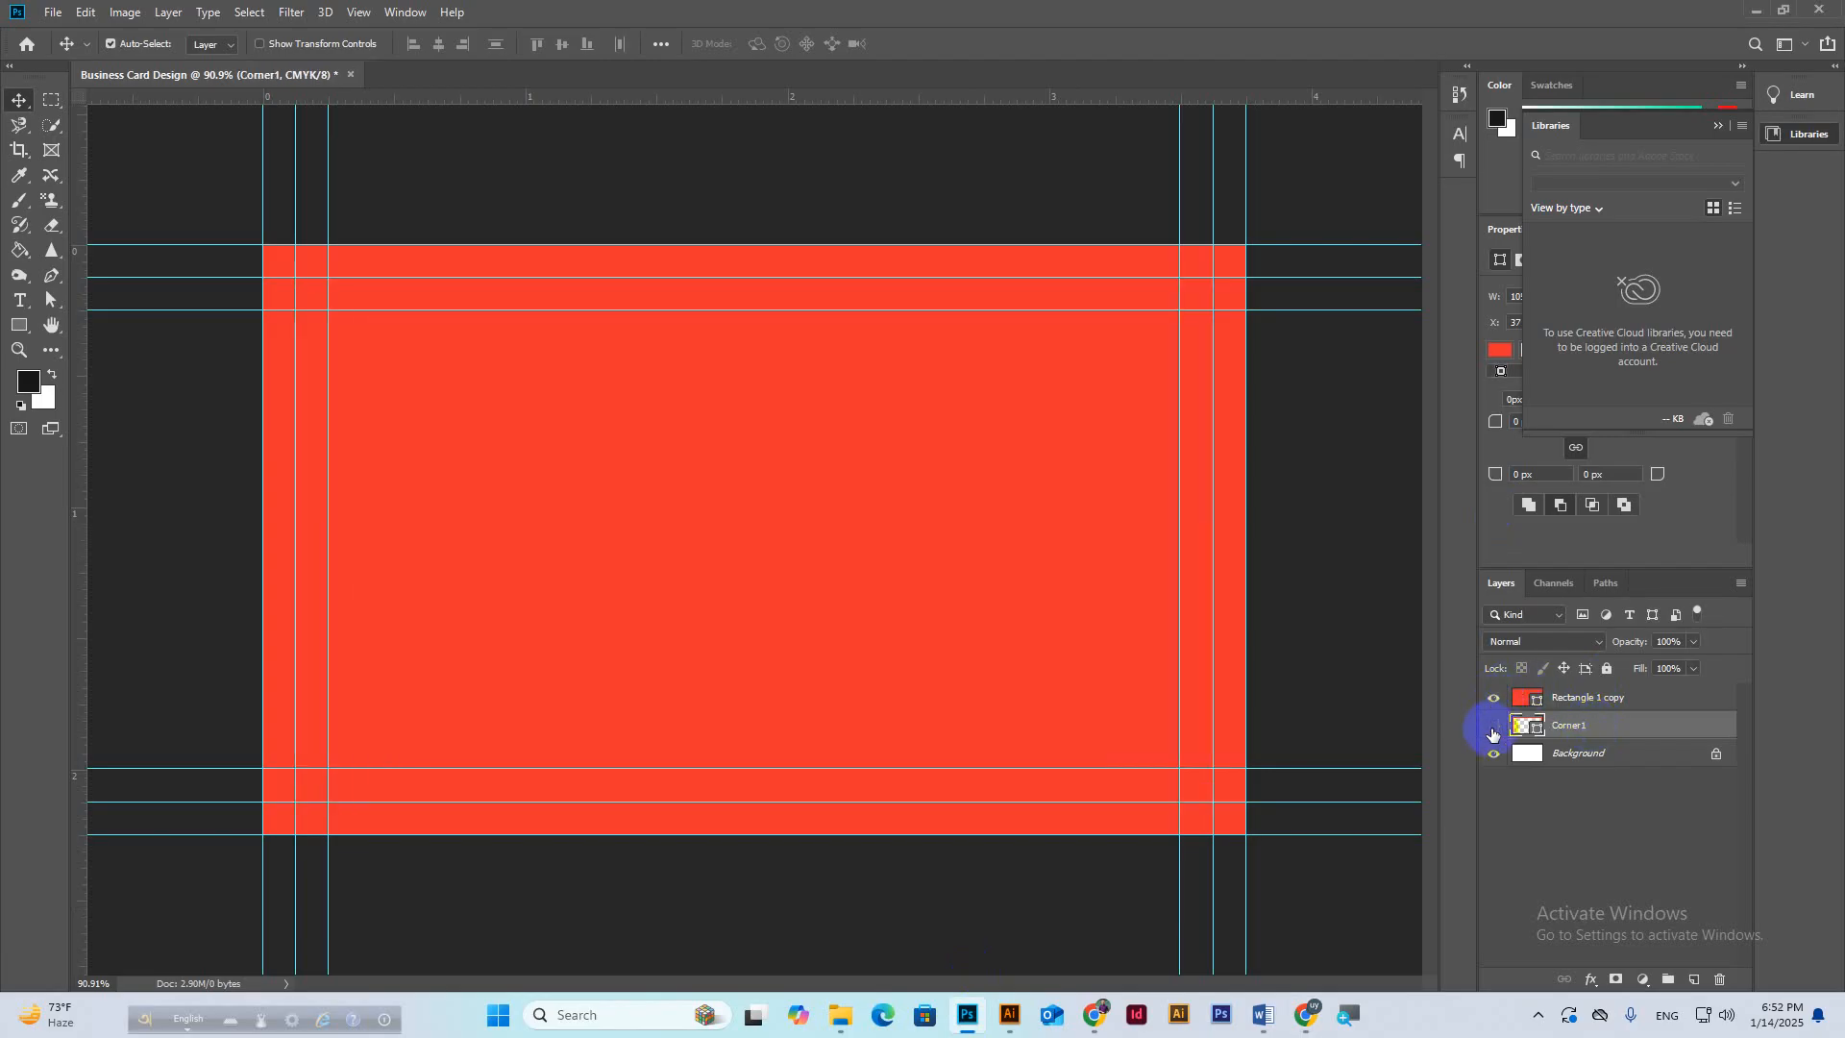
{"action": "left_click", "coordinate": [1492, 728]}
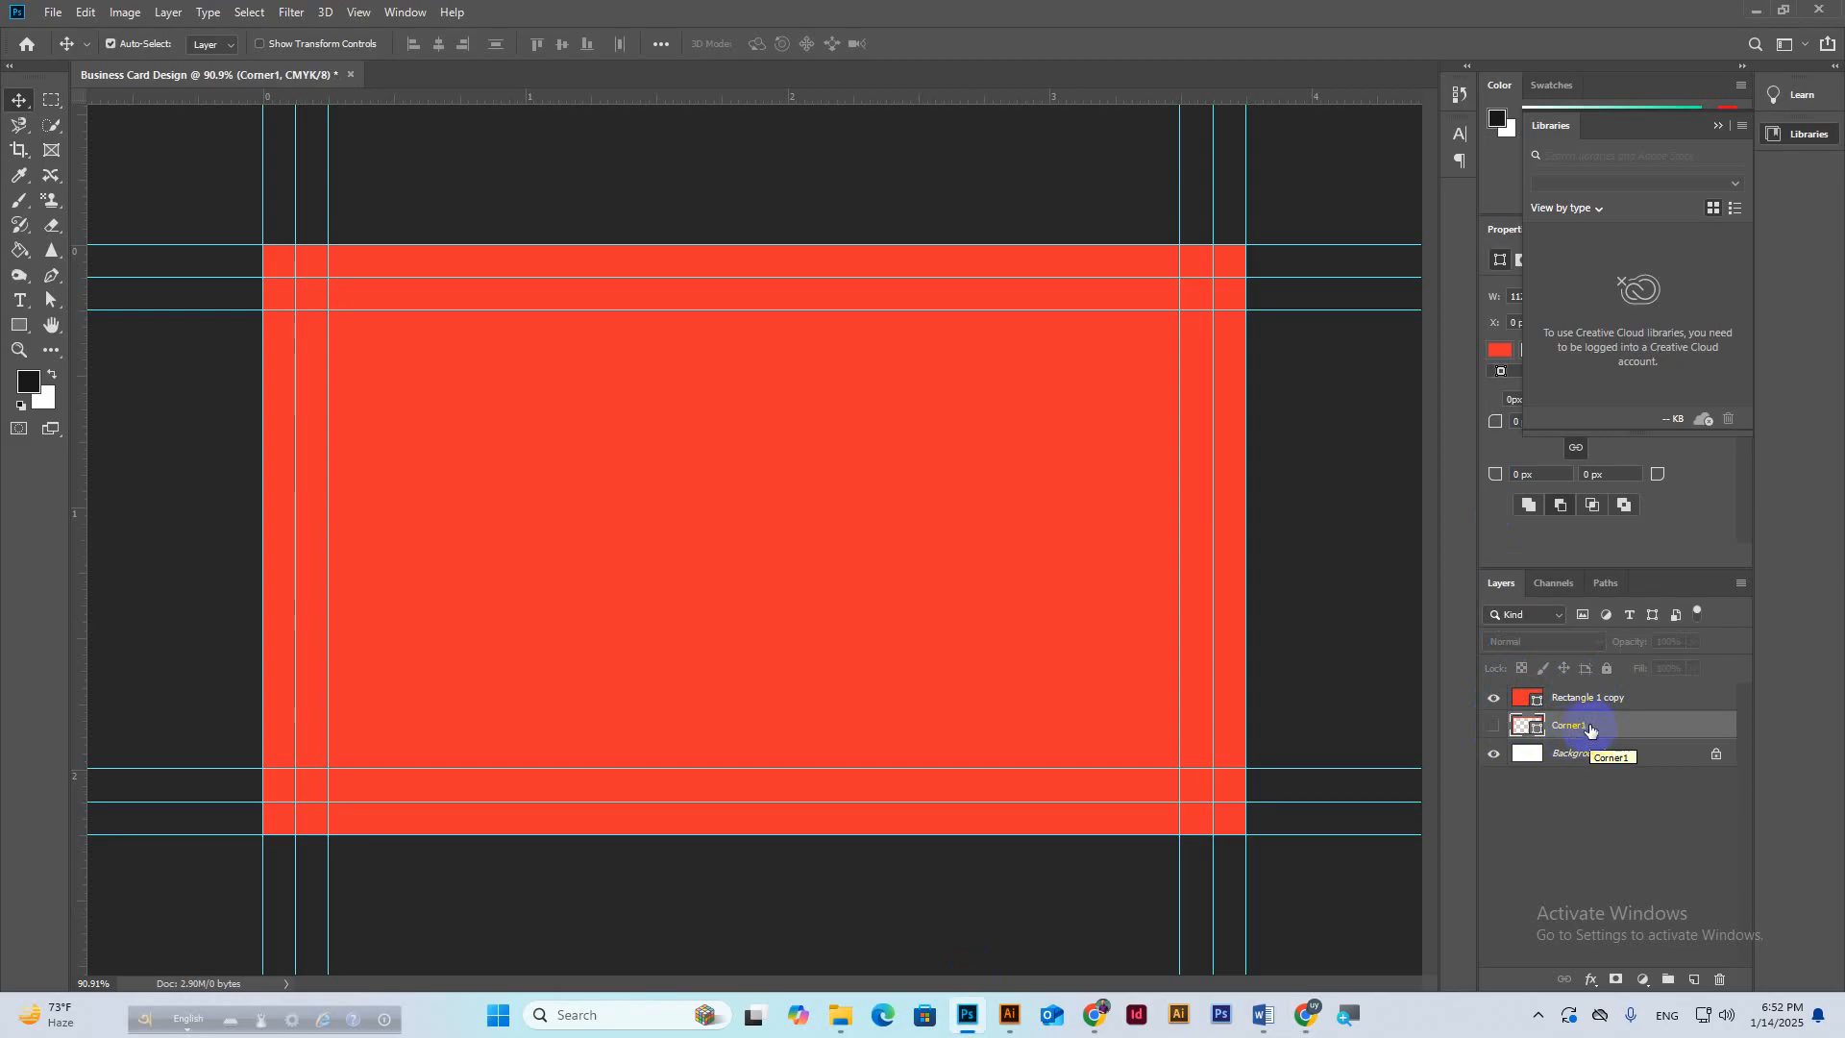
{"action": "left_click", "coordinate": [1589, 701]}
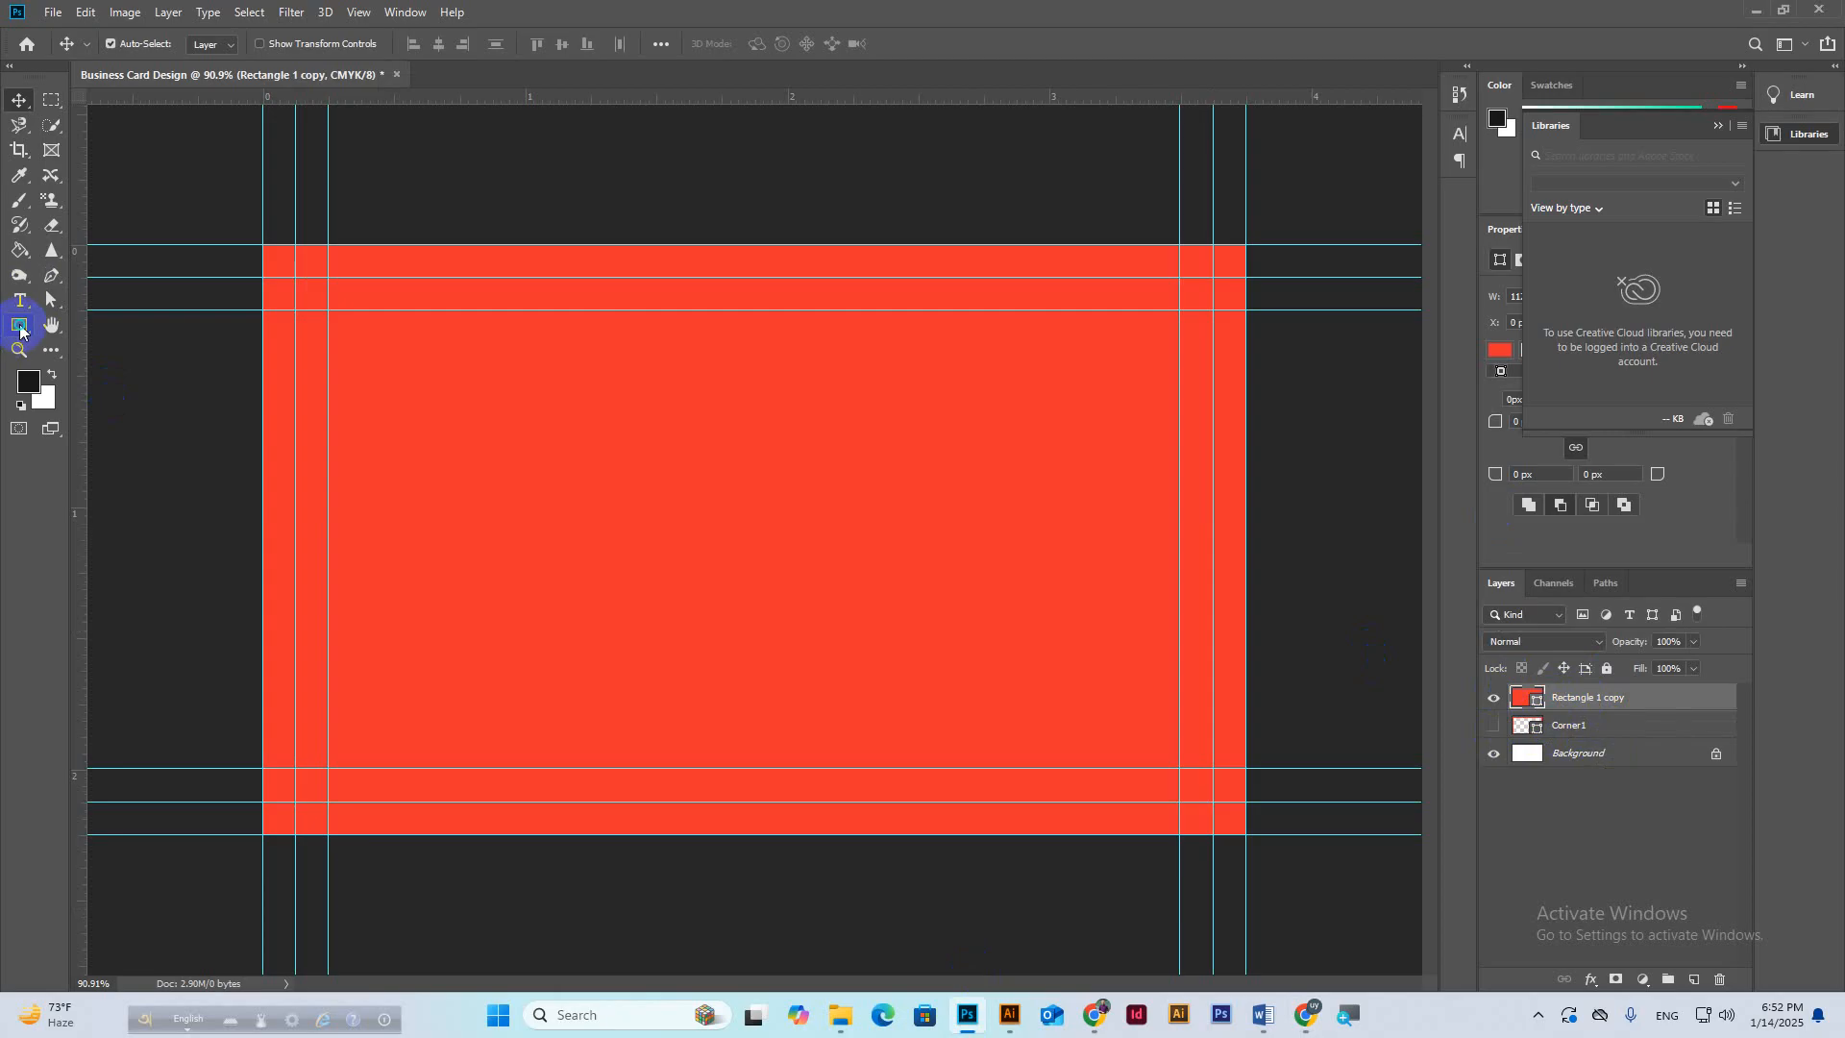
Switch to the Rounded Rectangle tool with a 25 px corner radius, undoing a trial shape.
{"action": "left_click_drag", "start_coordinate": [7, 330], "coordinate": [92, 352]}
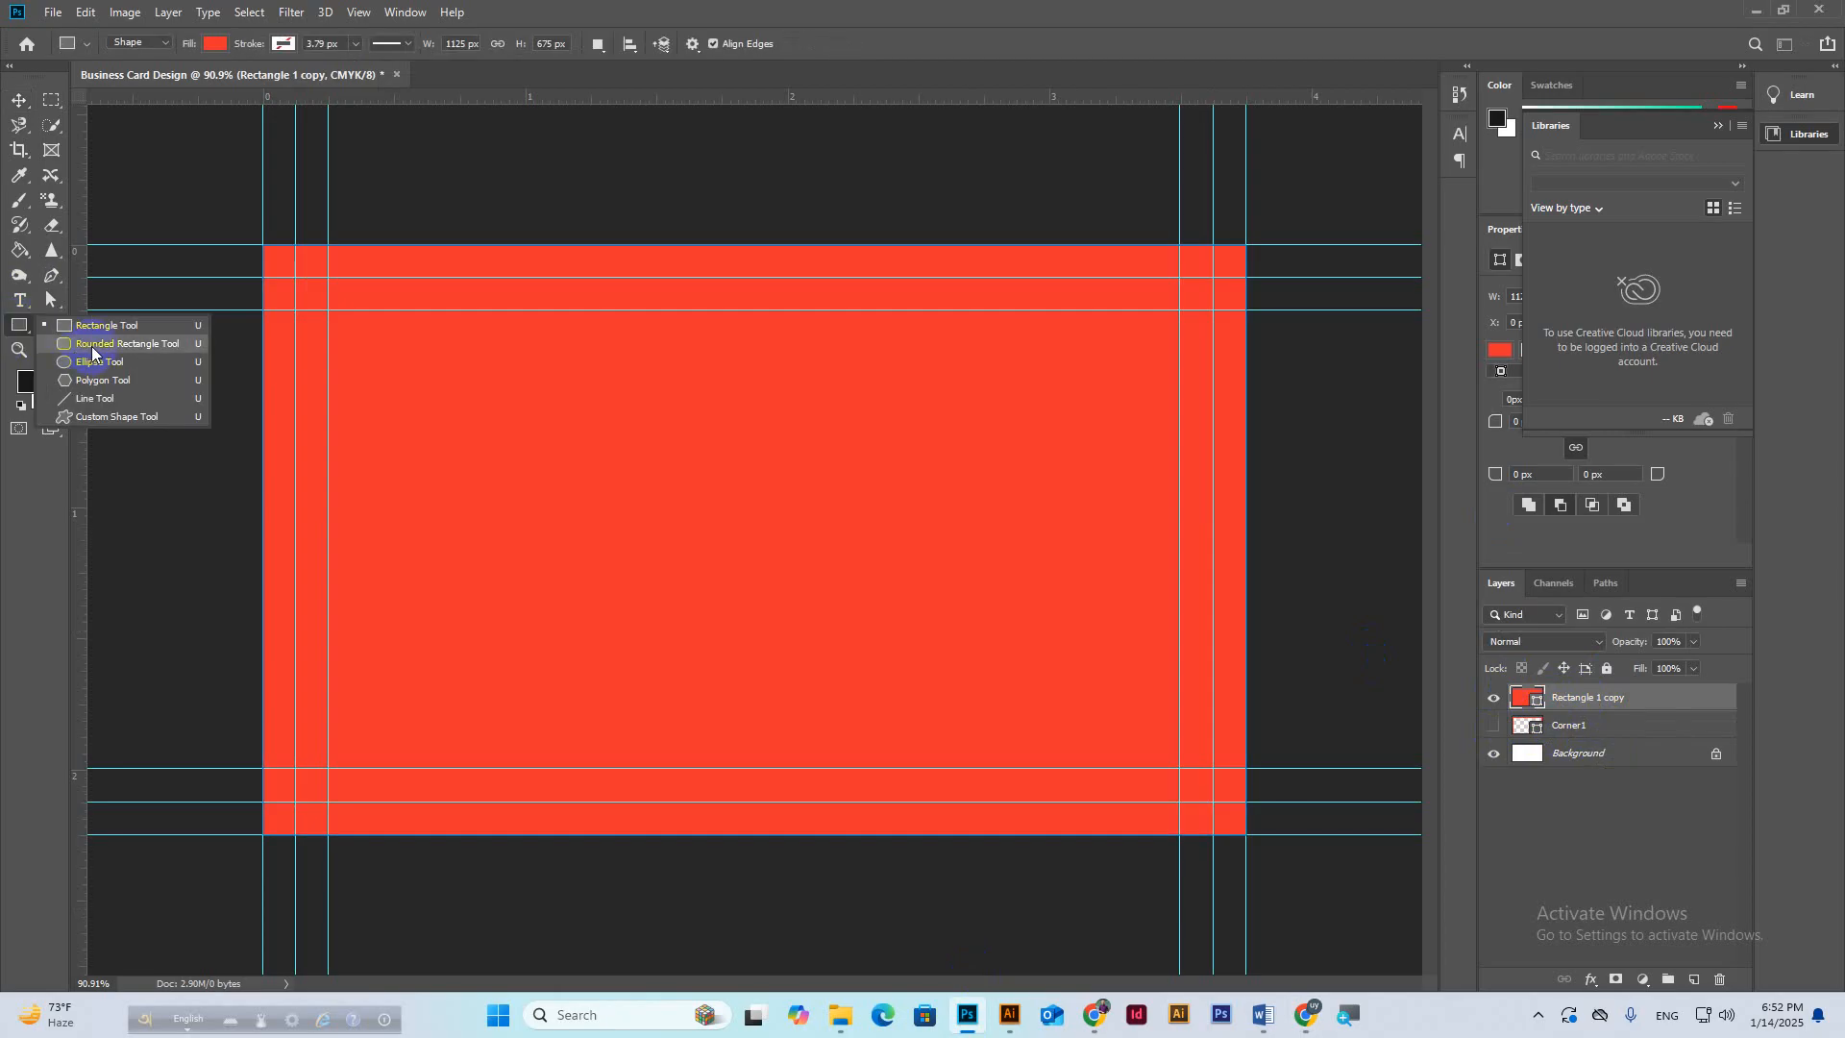
{"action": "left_click", "coordinate": [93, 353]}
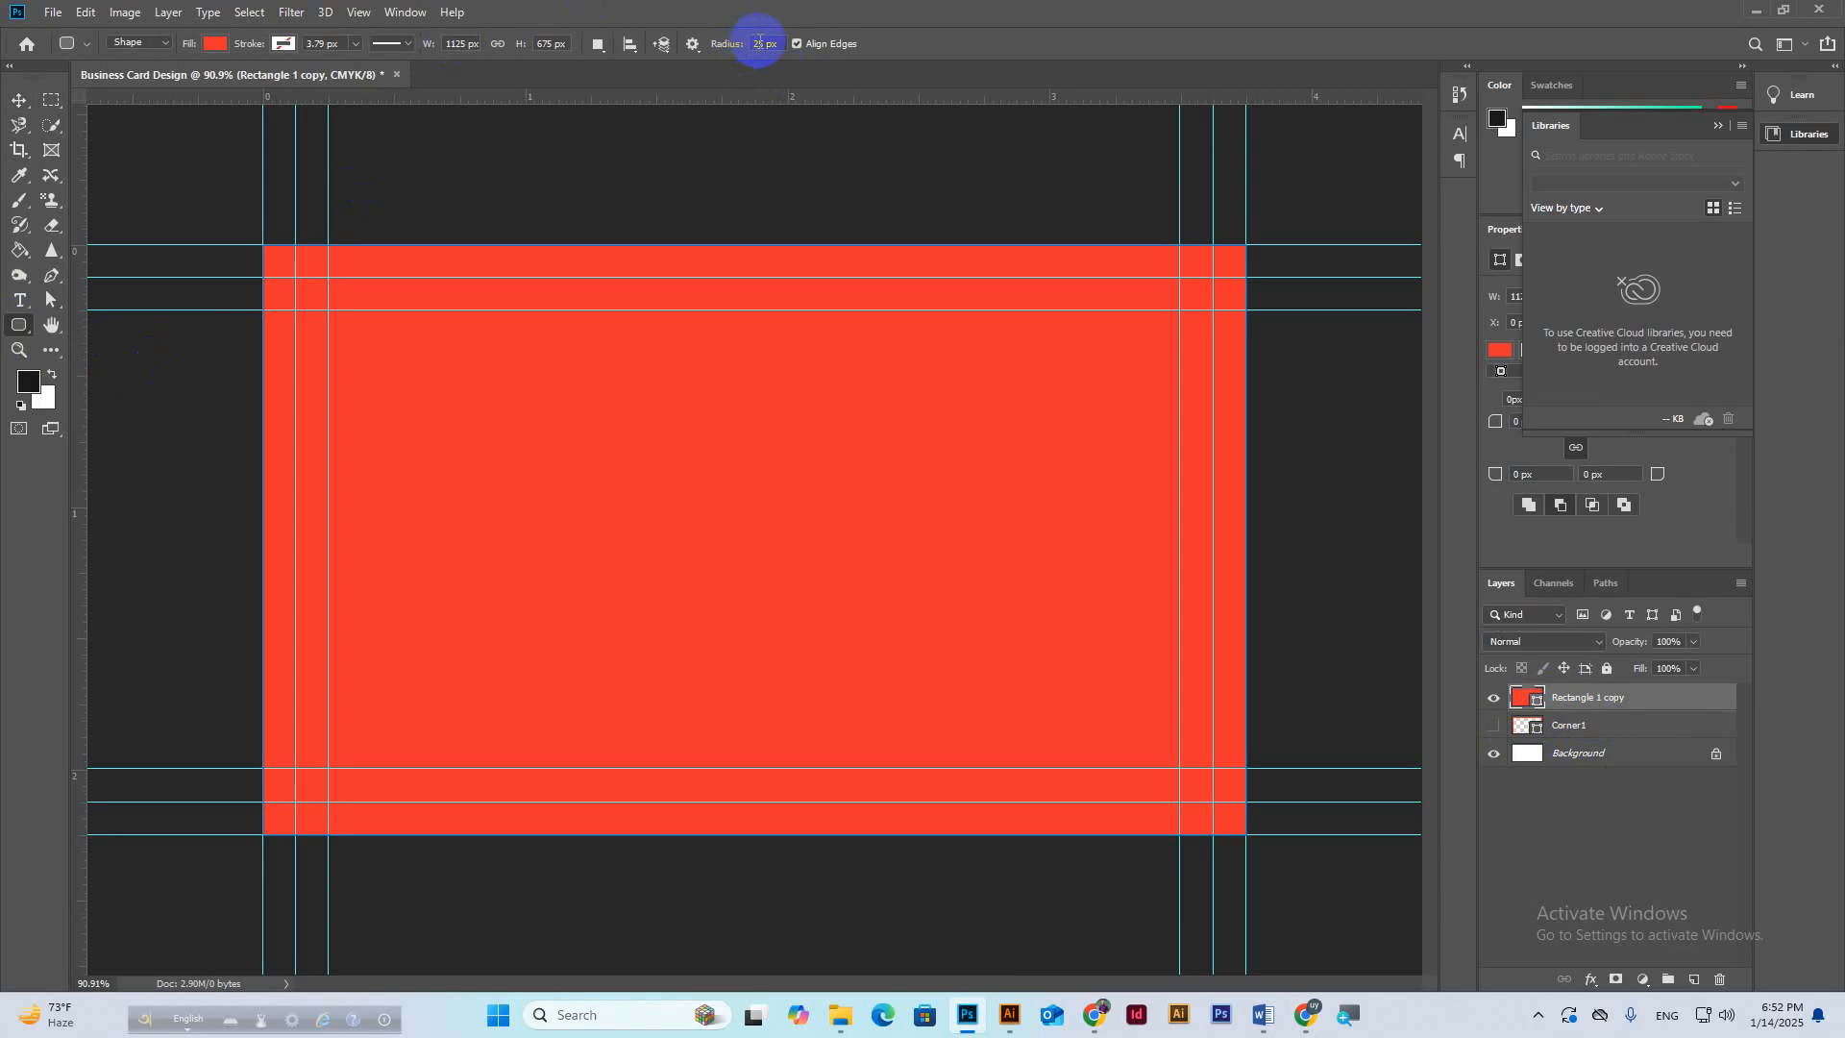
{"action": "left_click_drag", "start_coordinate": [763, 43], "coordinate": [731, 46]}
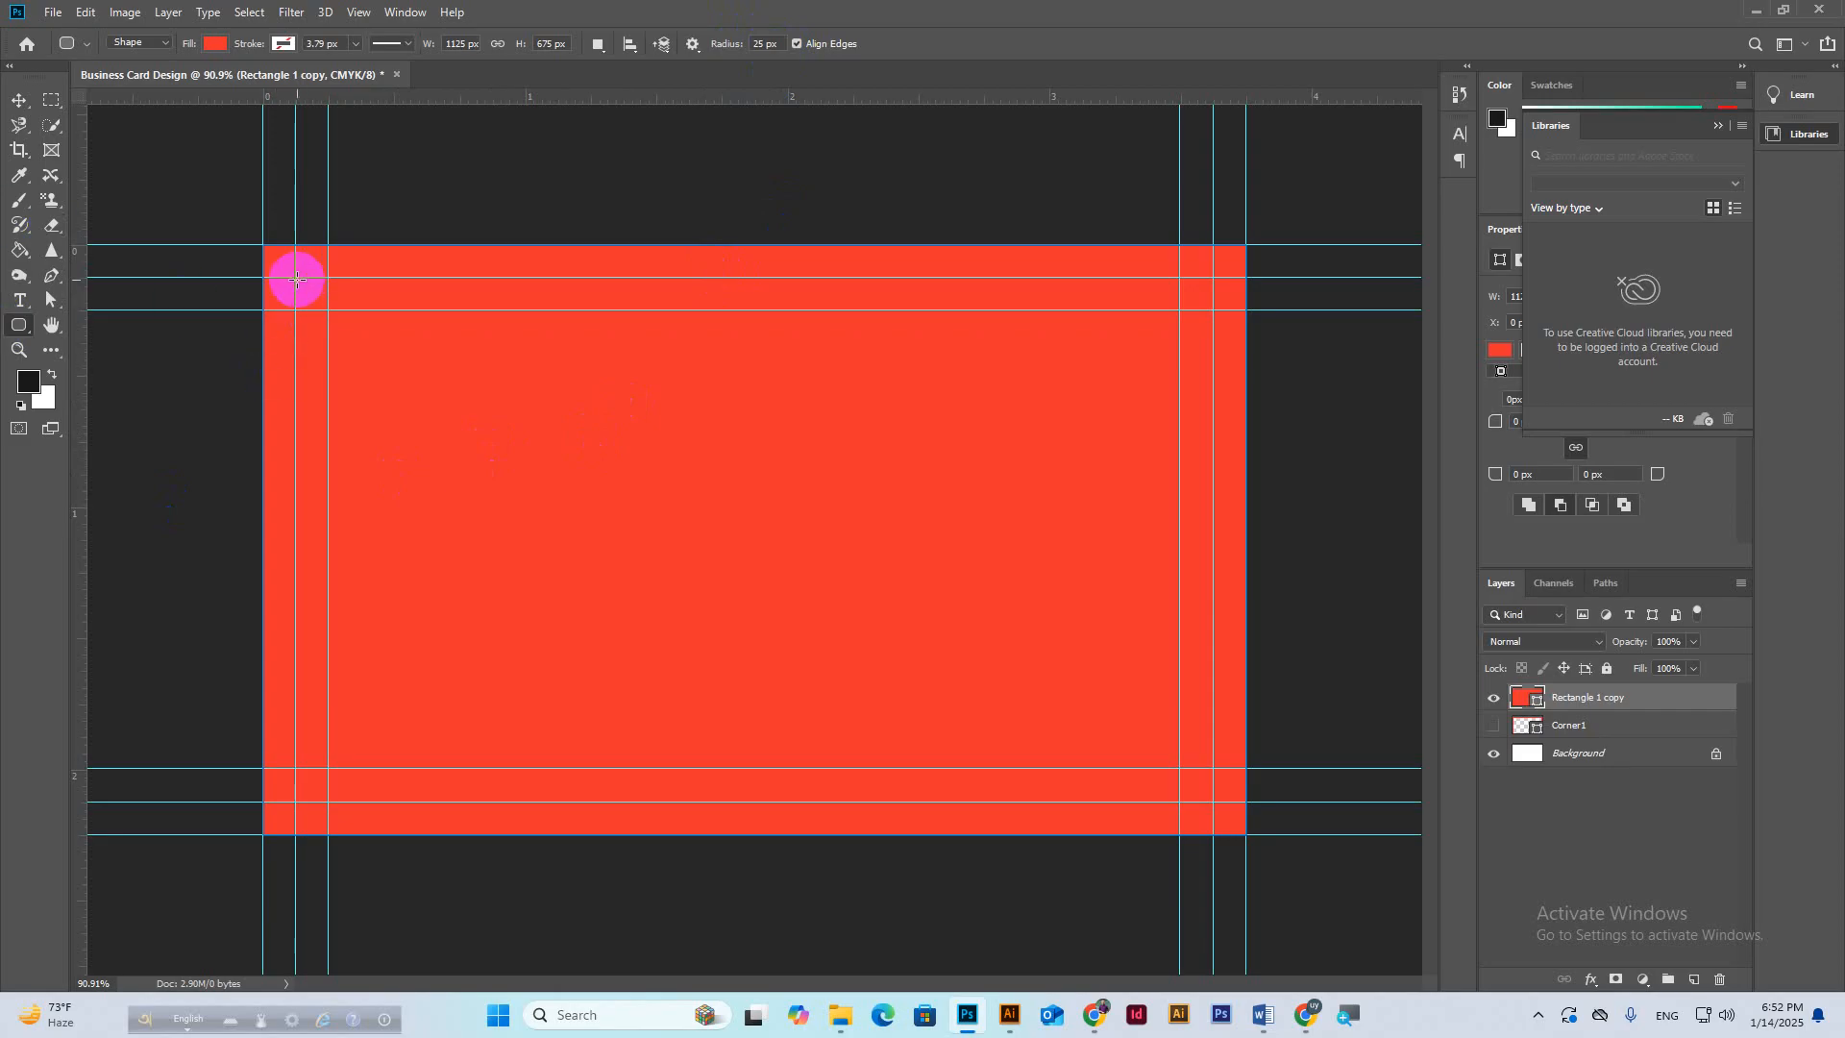
{"action": "left_click_drag", "start_coordinate": [297, 278], "coordinate": [479, 384]}
{"action": "key", "text": "ctrl+z"}
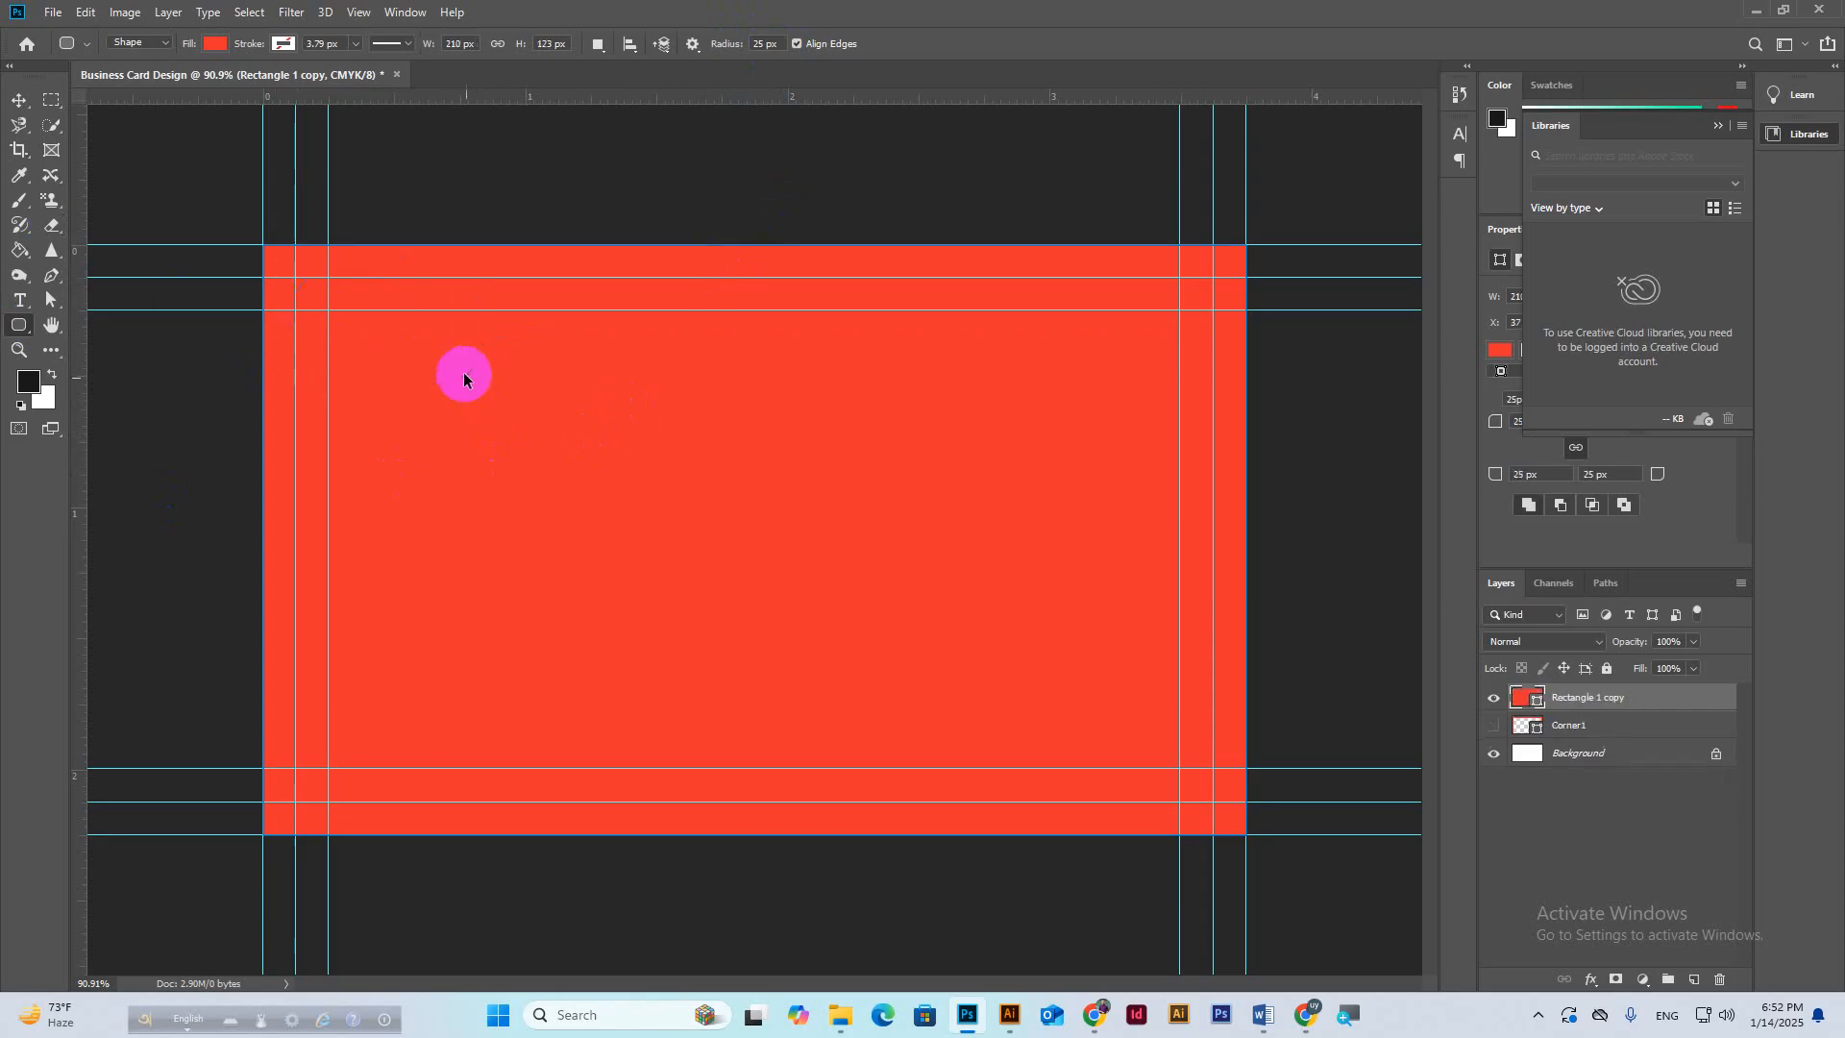
Set Subtract Front Shape and cut a 3.5 × 2 in rounded opening between the guides.
{"action": "left_click", "coordinate": [600, 44]}
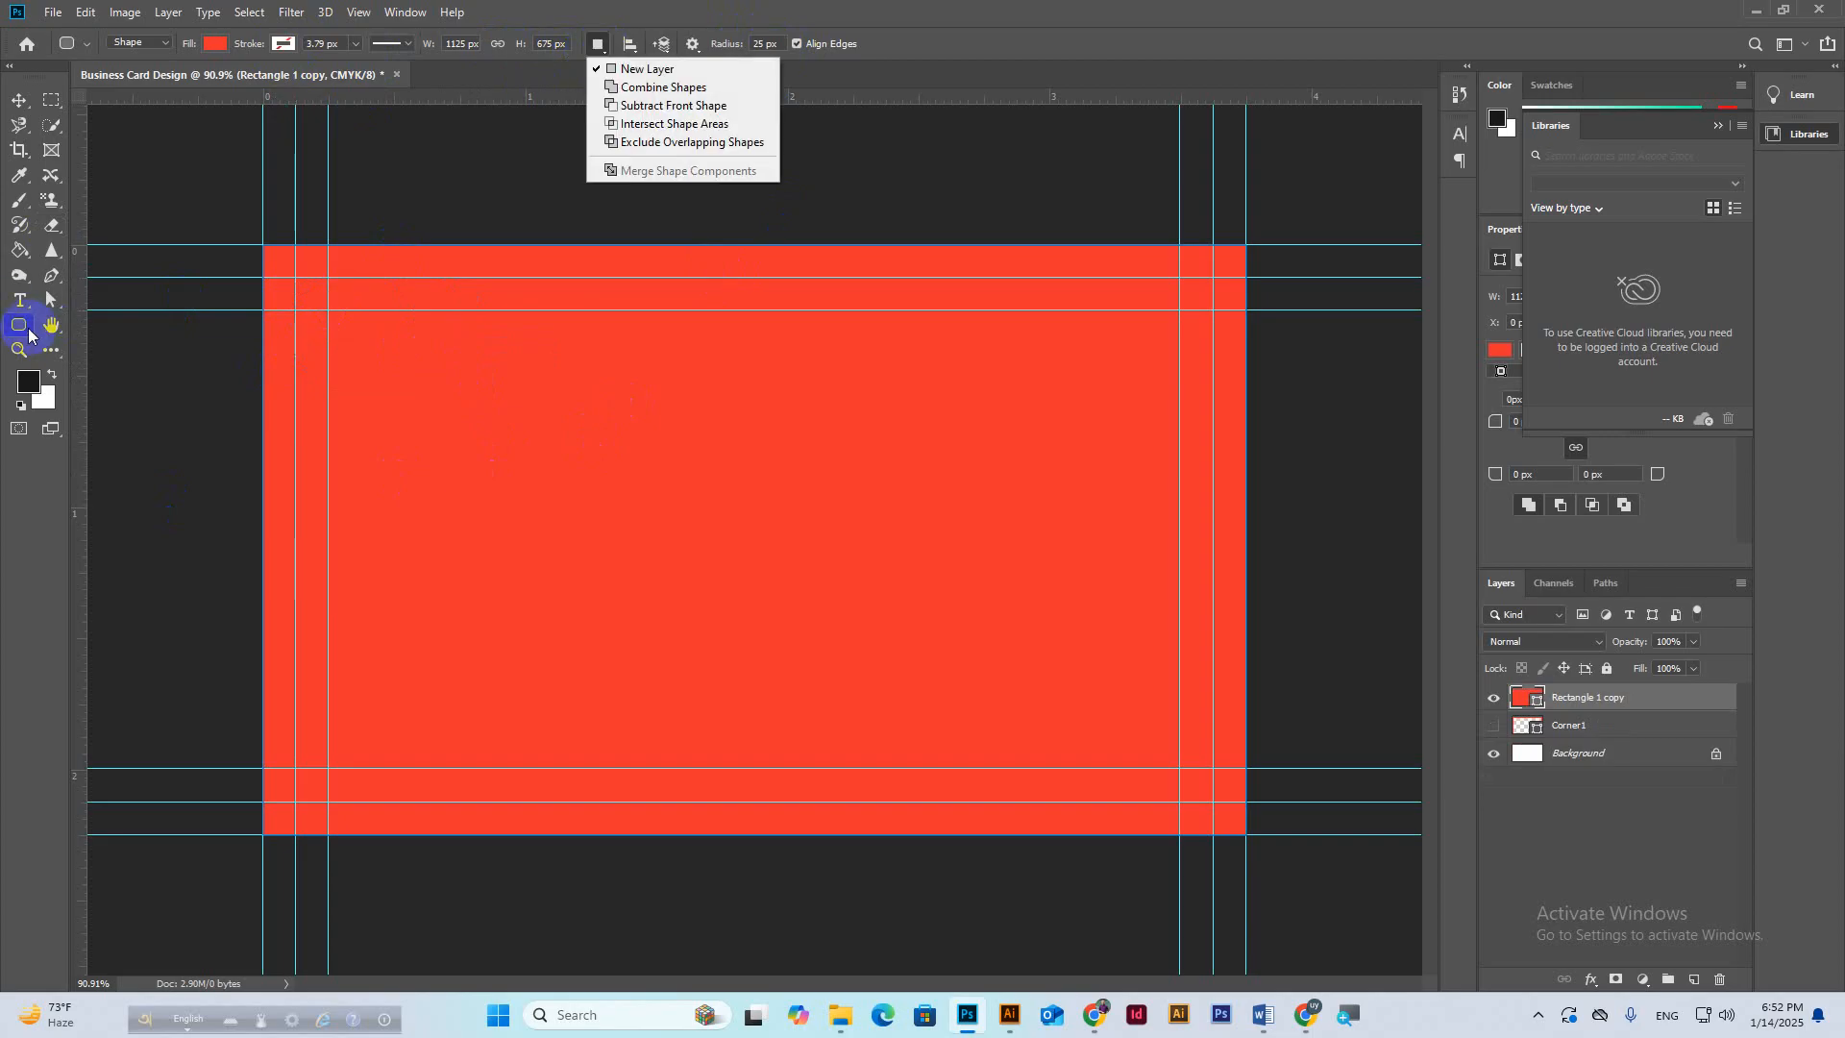
{"action": "left_click", "coordinate": [642, 108]}
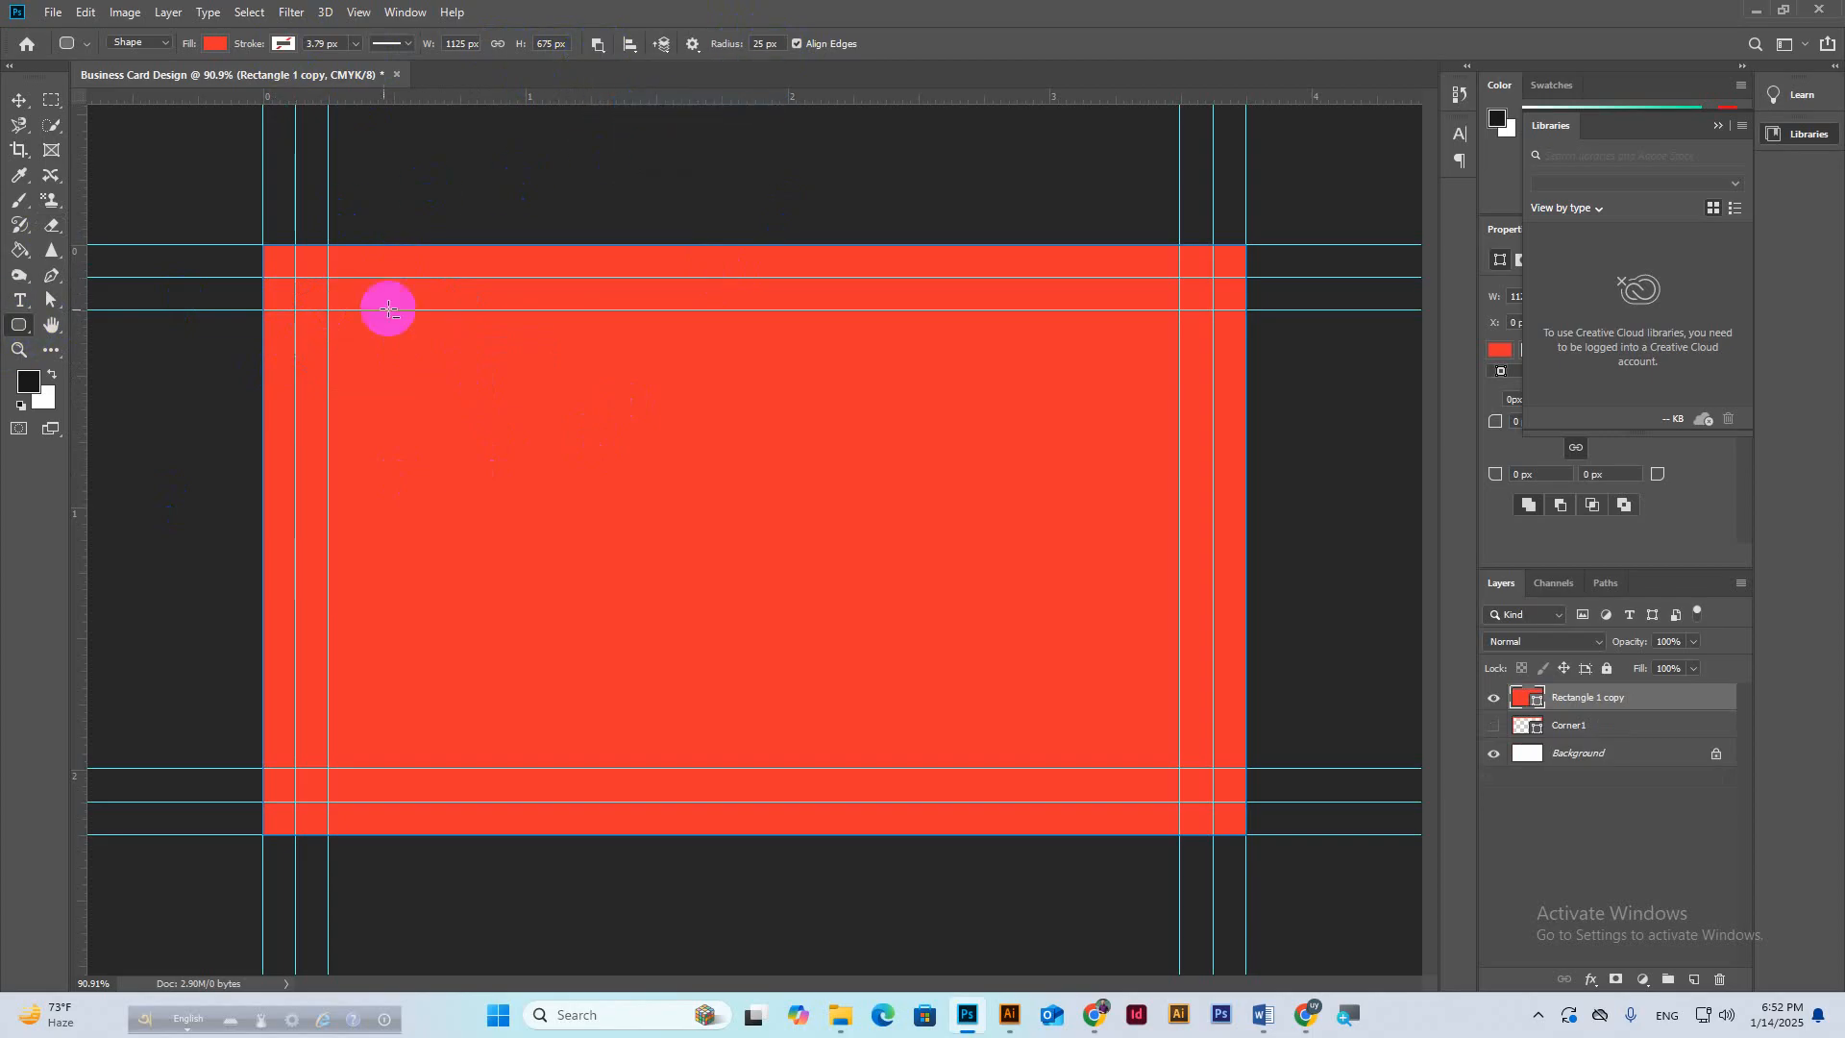
{"action": "mouse_move", "coordinate": [296, 277]}
{"action": "left_mouse_down"}
{"action": "mouse_move", "coordinate": [1042, 688]}
{"action": "mouse_move", "coordinate": [1171, 799]}
{"action": "mouse_move", "coordinate": [1198, 796]}
{"action": "left_mouse_up"}
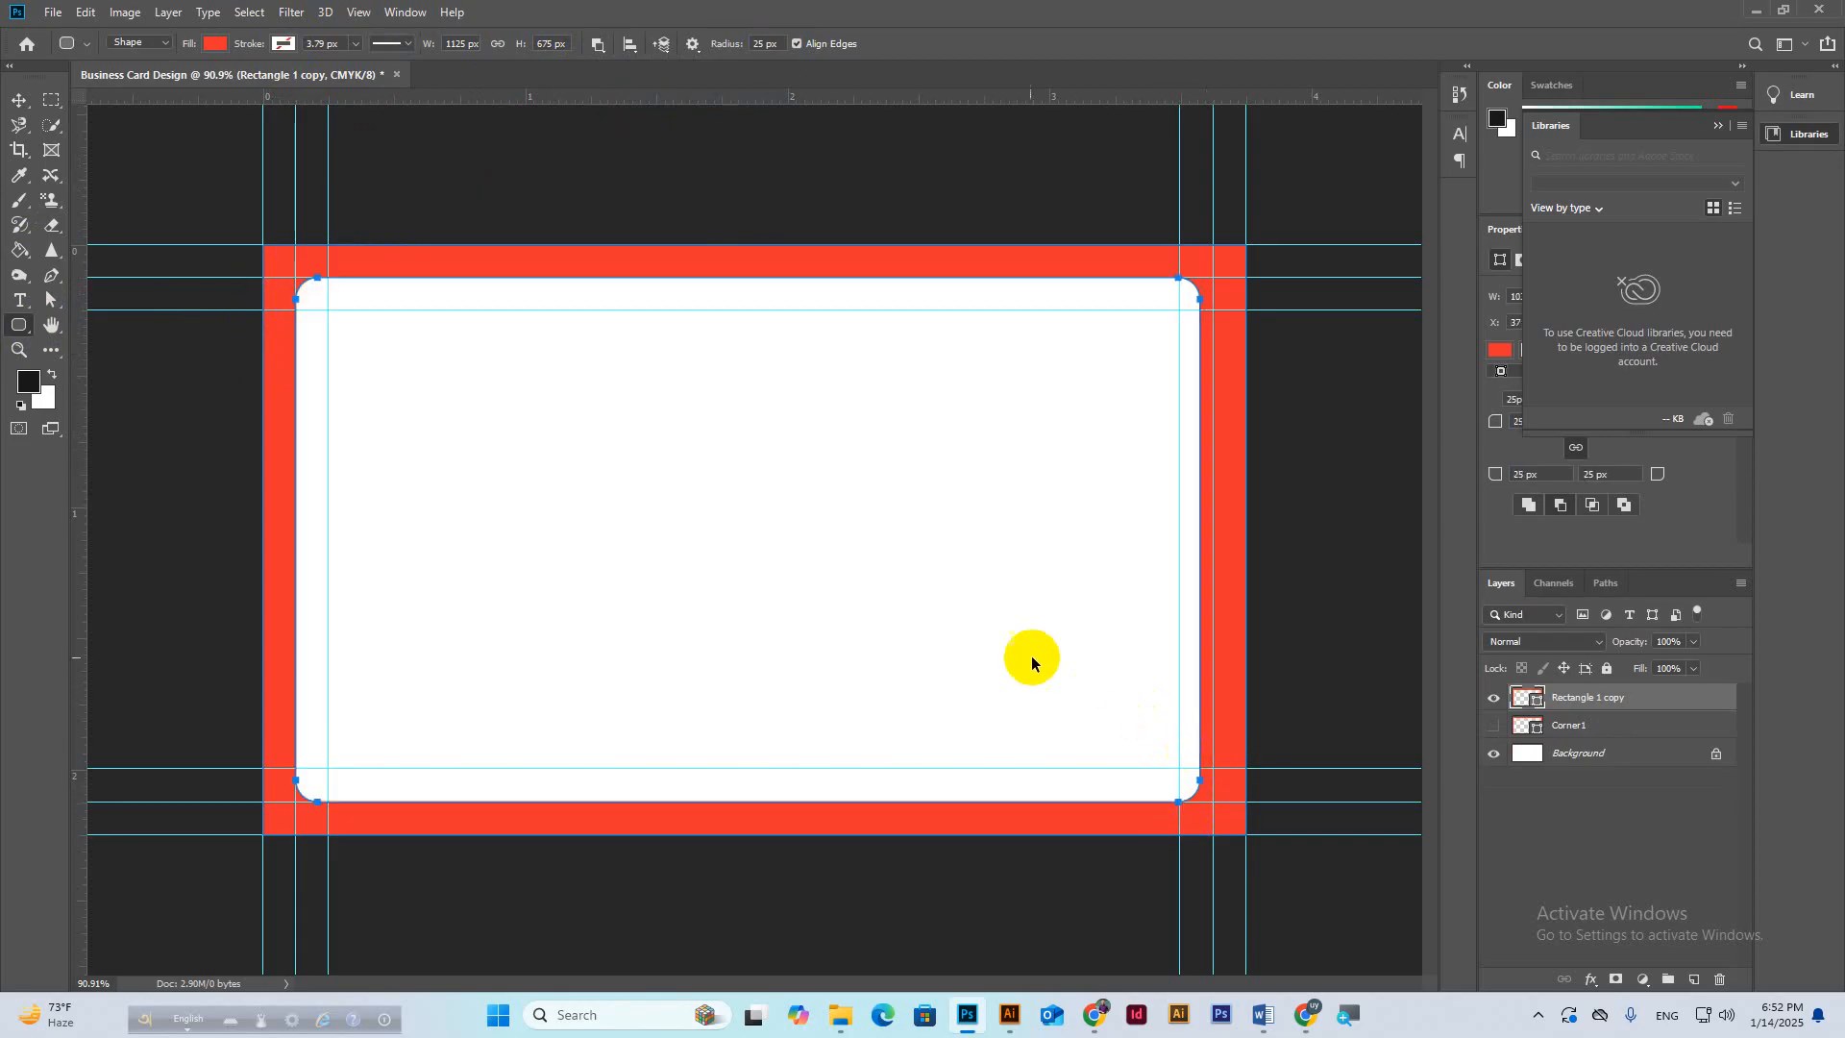
{"action": "key", "text": "ctrl+z"}
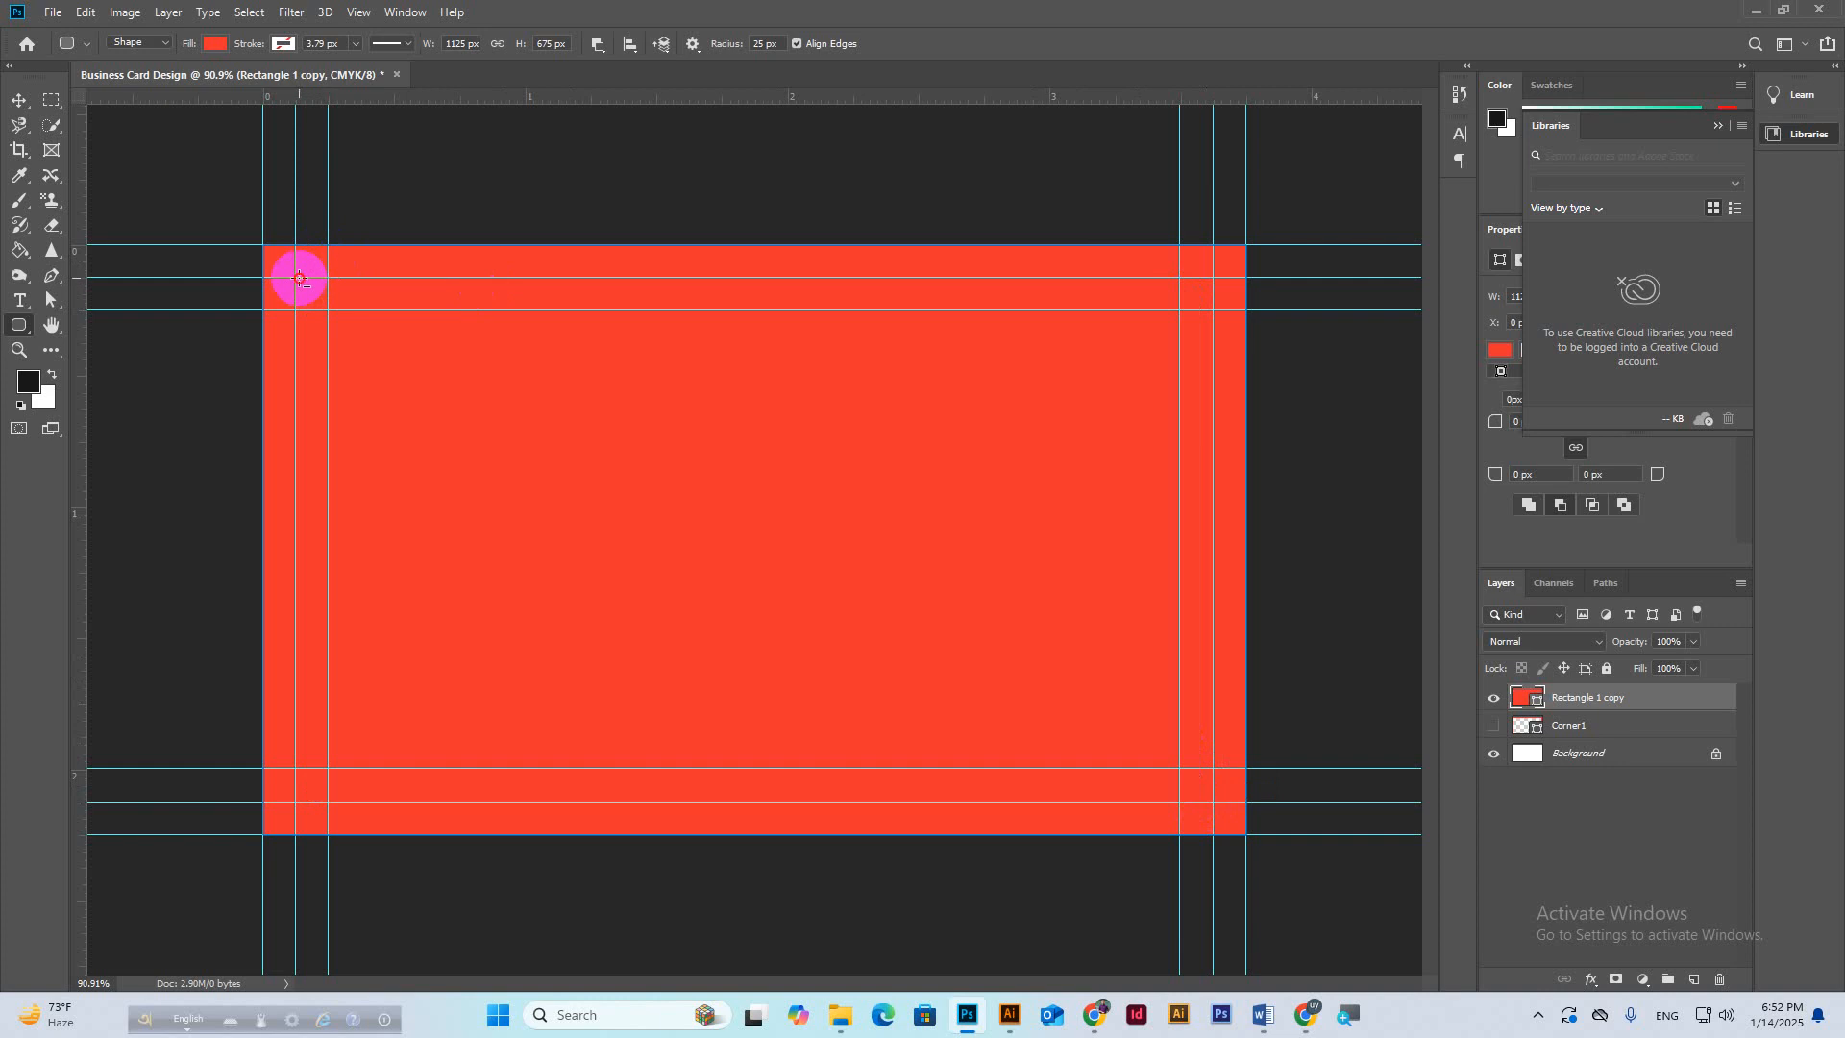
{"action": "left_click_drag", "start_coordinate": [299, 278], "coordinate": [1213, 797]}
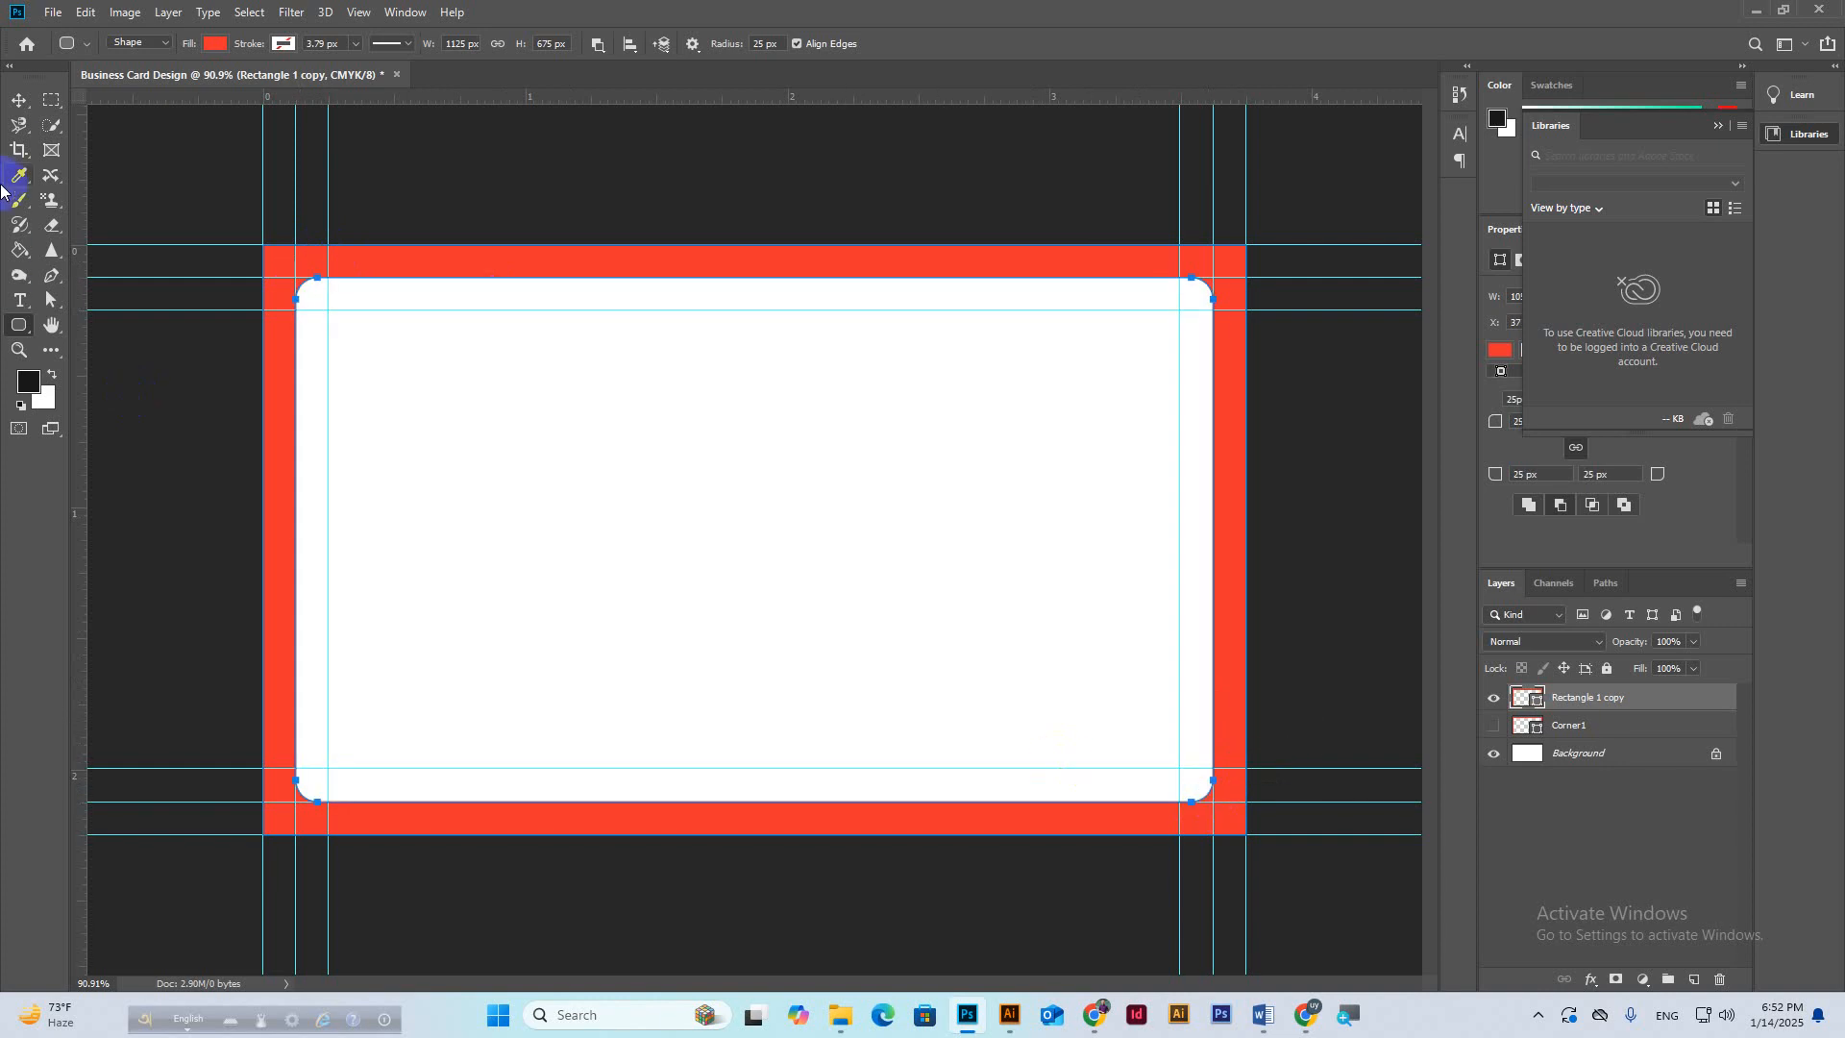
{"action": "left_click", "coordinate": [18, 100]}
{"action": "scroll", "coordinate": [1288, 293], "scroll_direction": "up", "scroll_amount": 2}
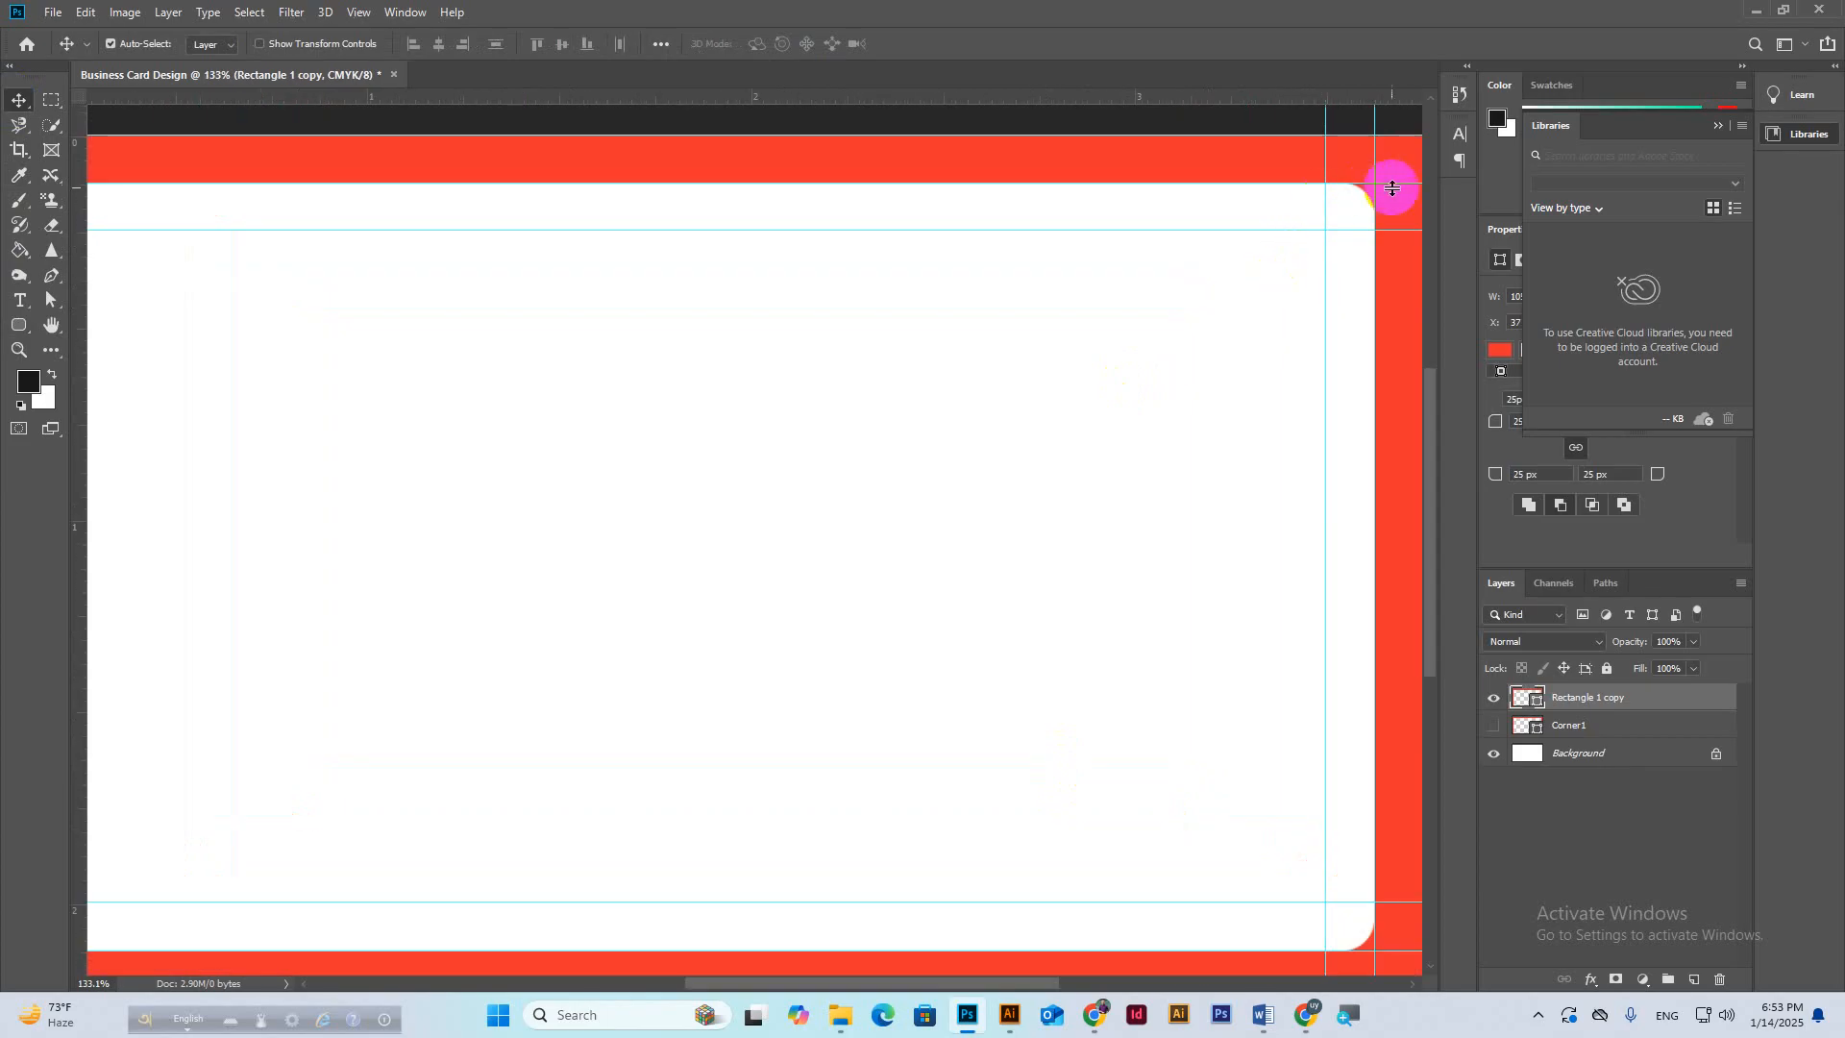
{"action": "scroll", "coordinate": [1322, 234], "scroll_direction": "down", "scroll_amount": 2}
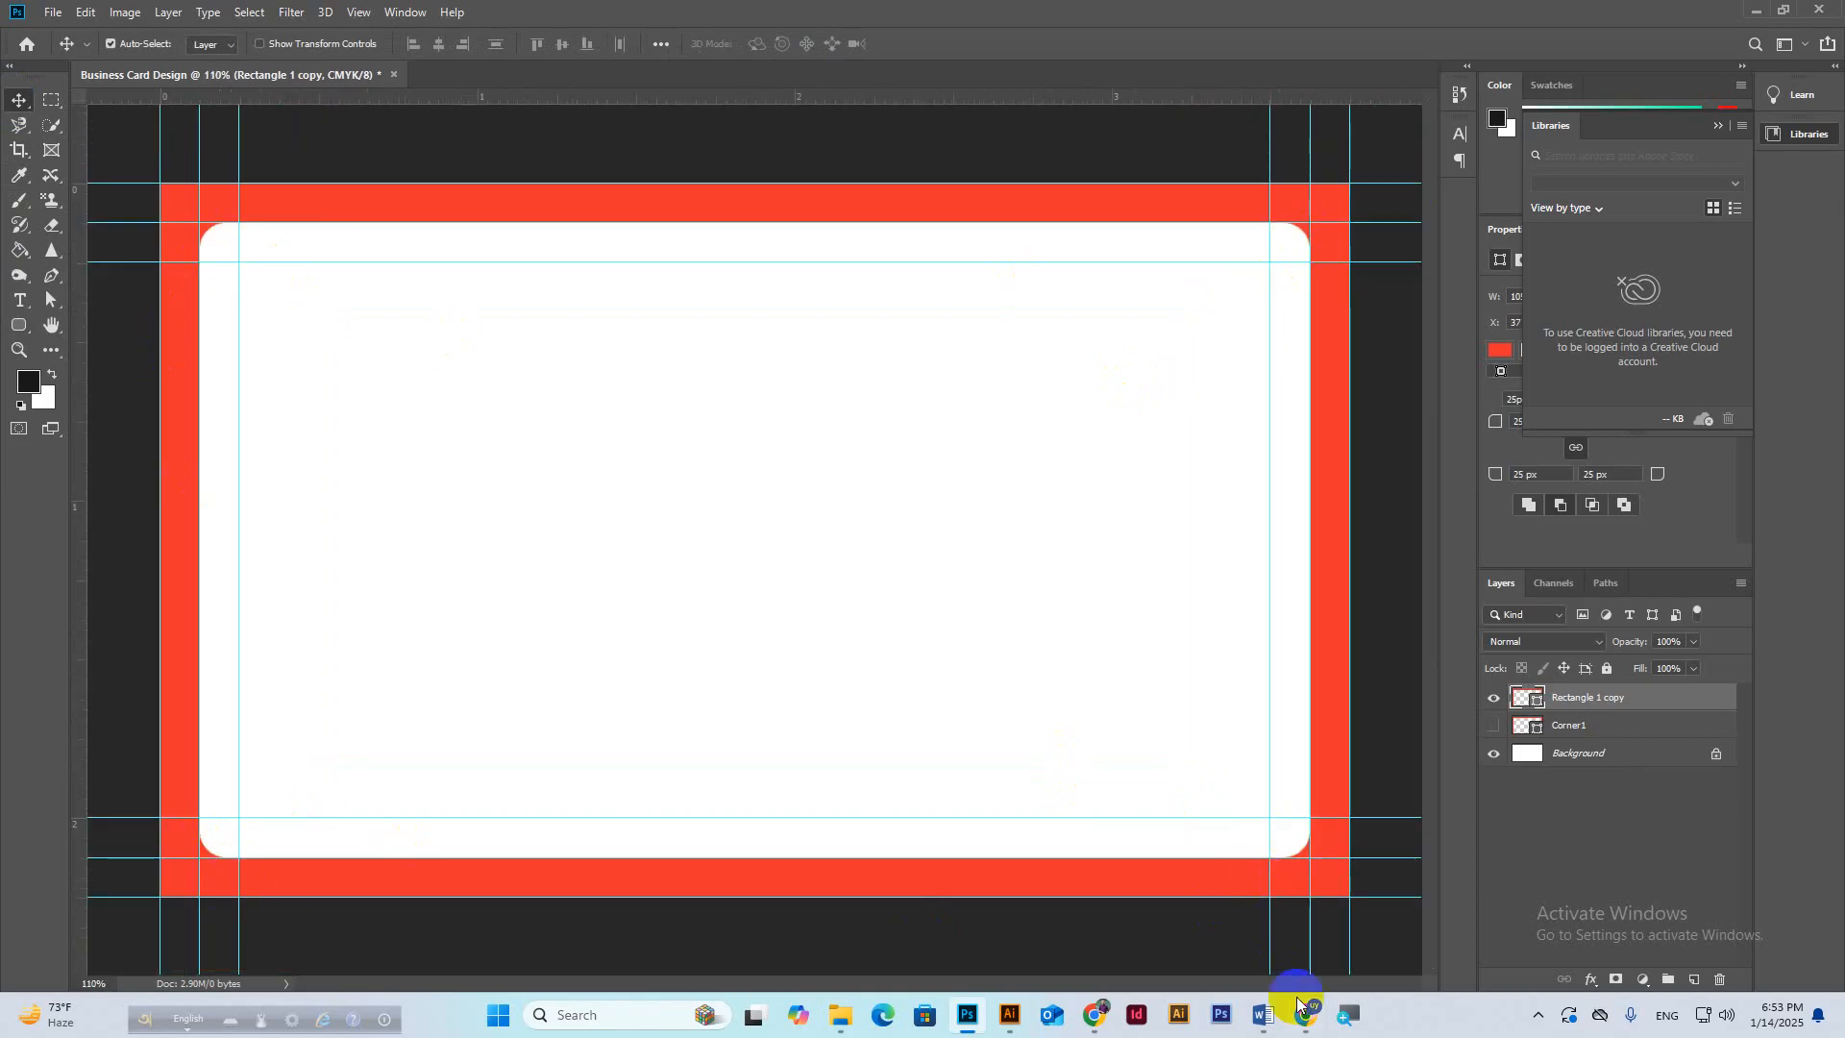
{"action": "mouse_move", "coordinate": [1305, 1013]}
{"action": "left_click", "coordinate": [1219, 932]}
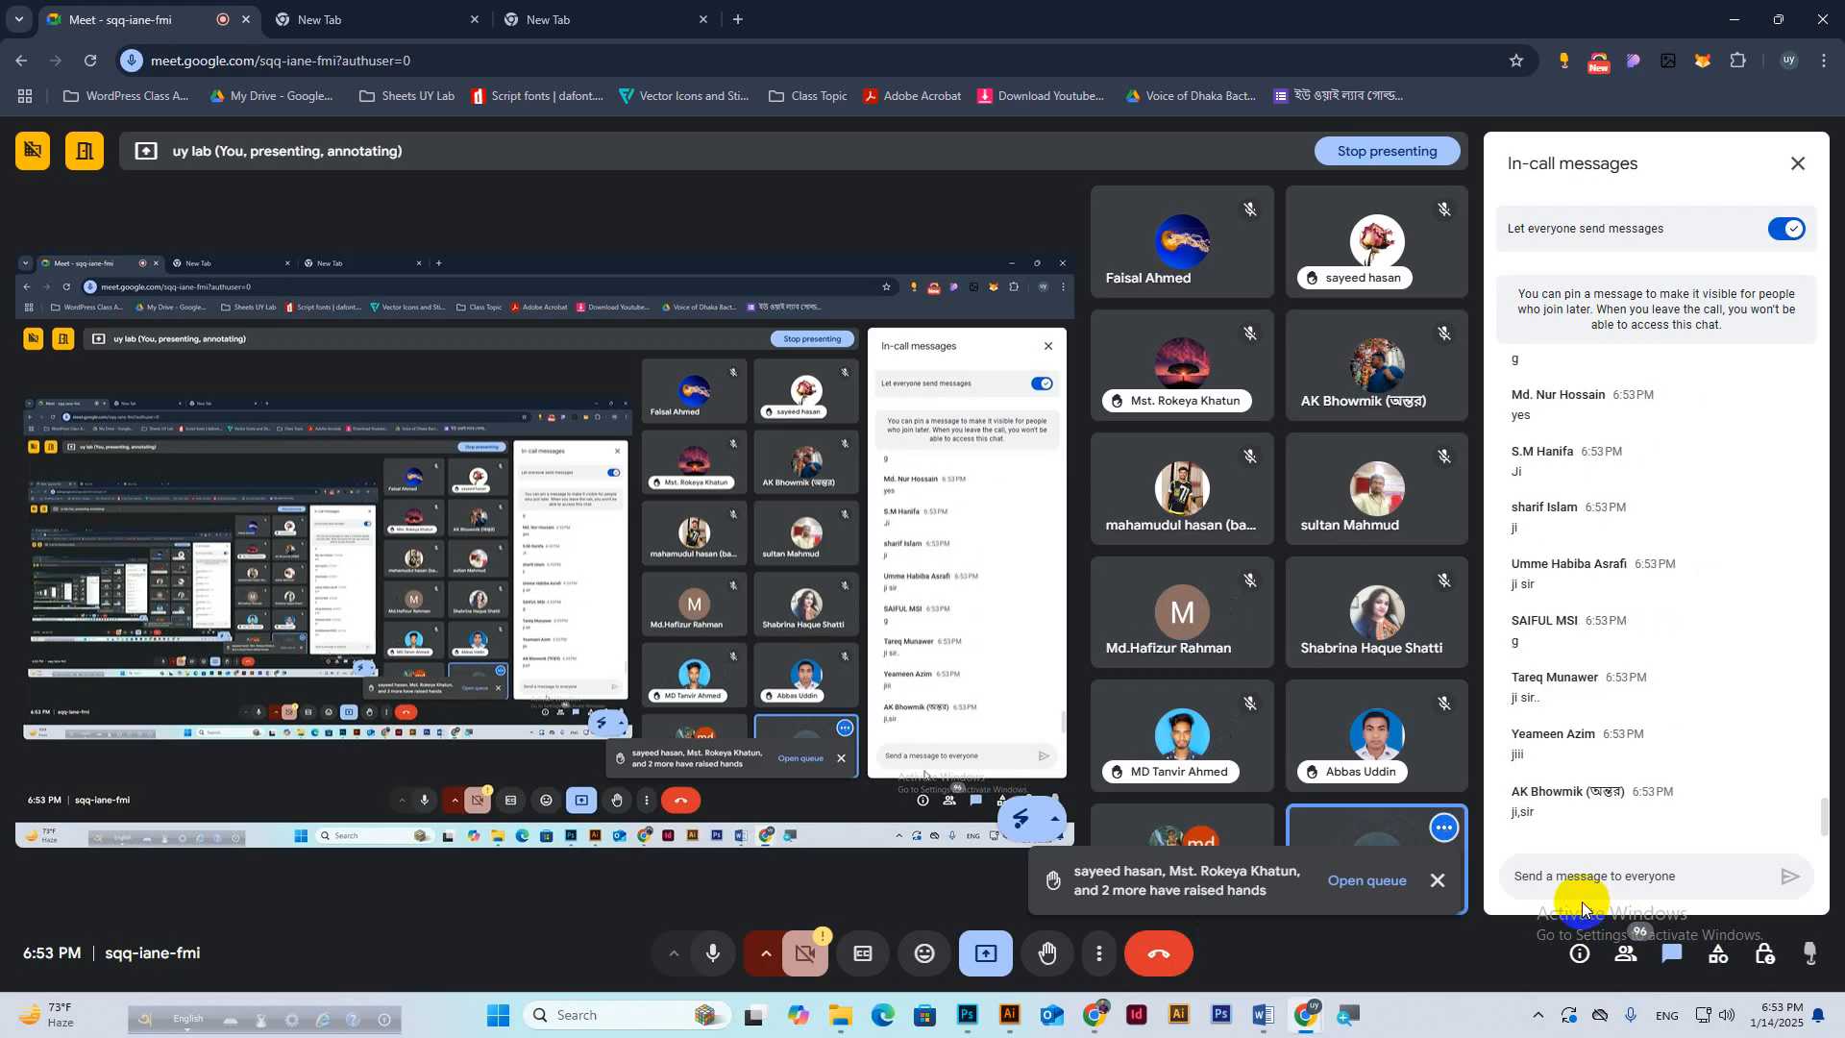
{"action": "left_click", "coordinate": [967, 1015]}
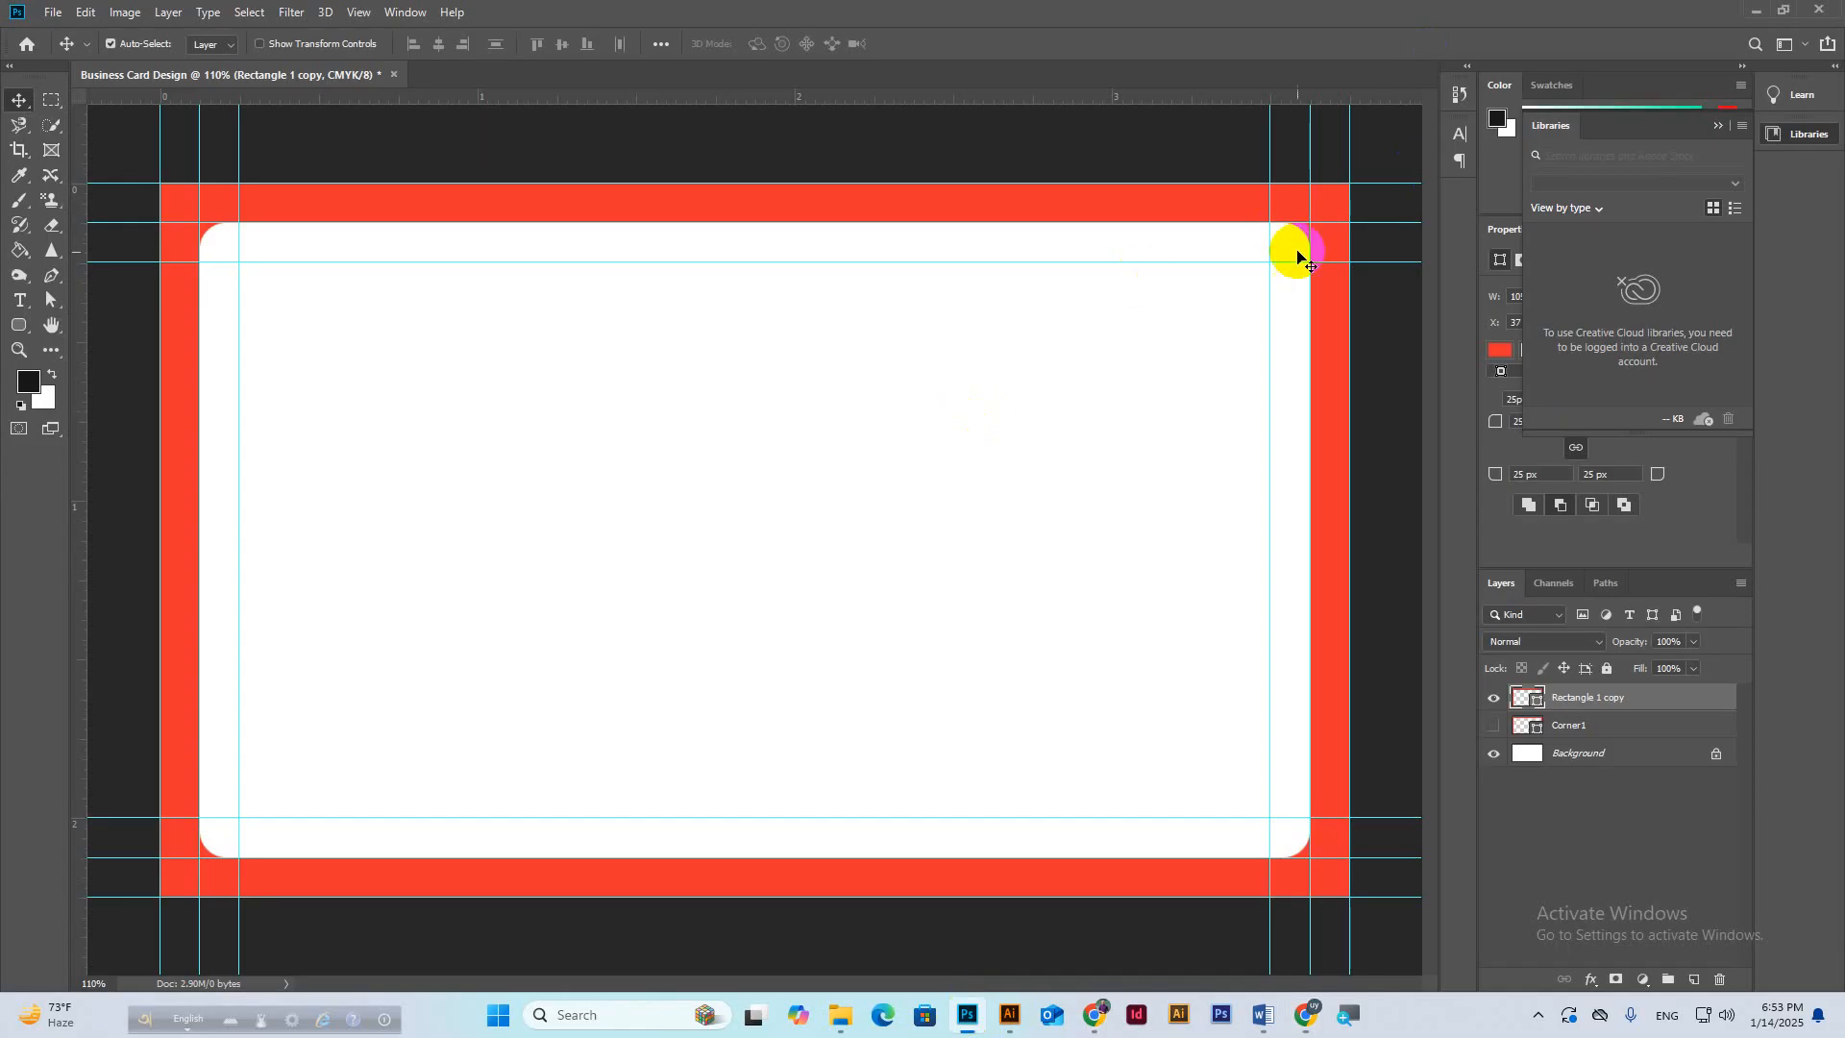
Rename Rectangle 1 copy to Rounded, show Corner1, and group the two layers.
{"action": "double_click", "coordinate": [1566, 707]}
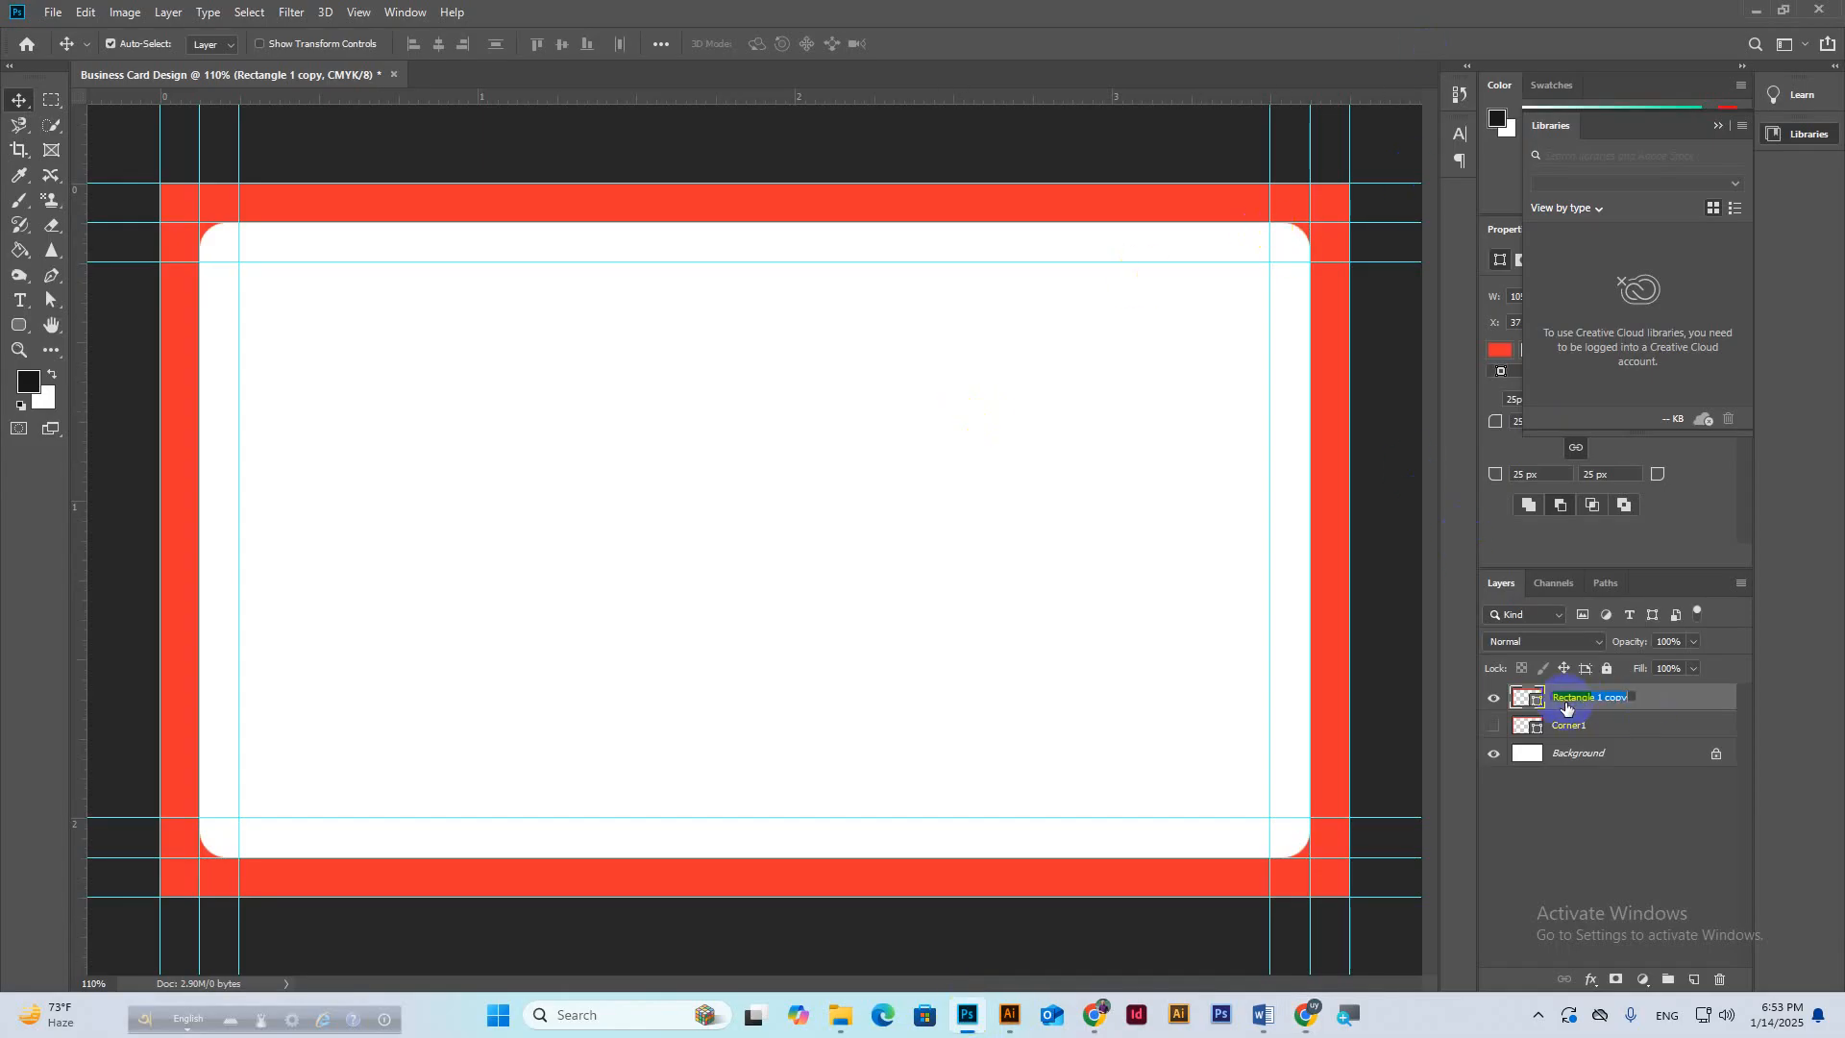
{"action": "type", "text": "Rounded"}
{"action": "key", "text": "Return"}
{"action": "left_click", "coordinate": [1494, 727]}
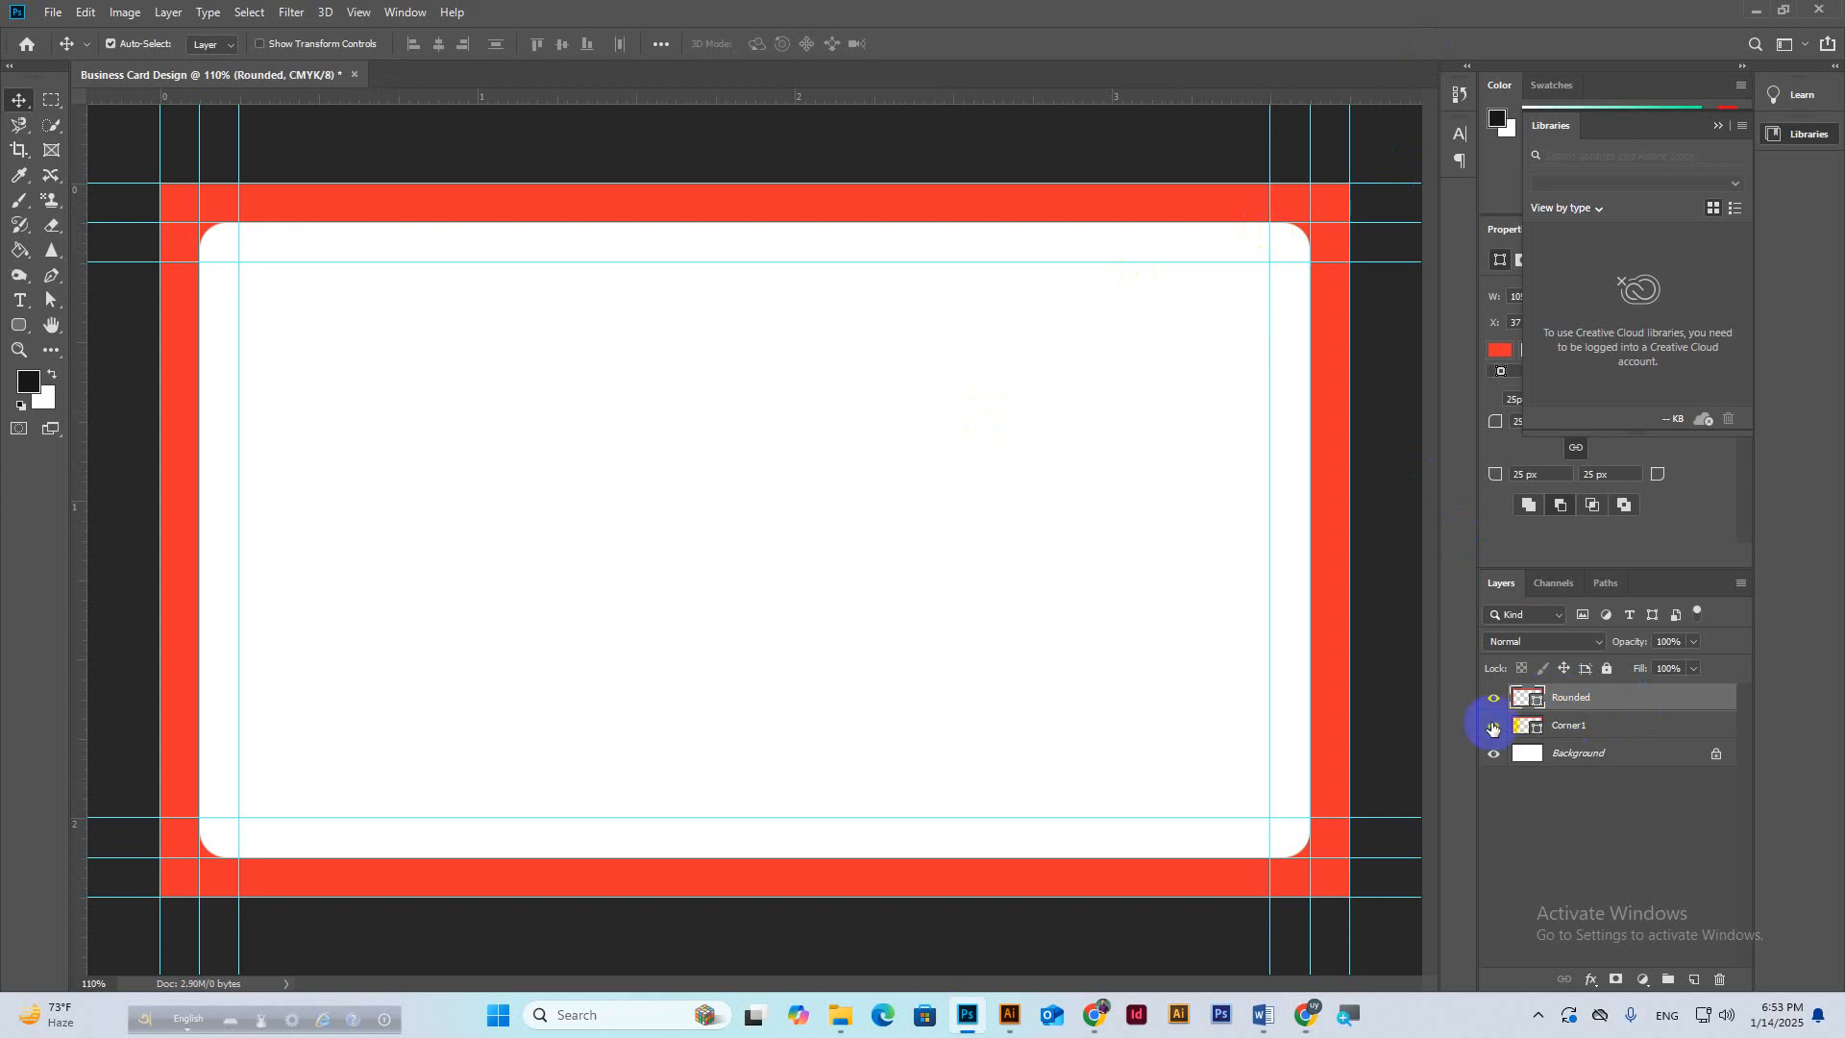
{"action": "left_click", "coordinate": [1616, 728], "text": "ctrl"}
{"action": "key", "text": "ctrl+g"}
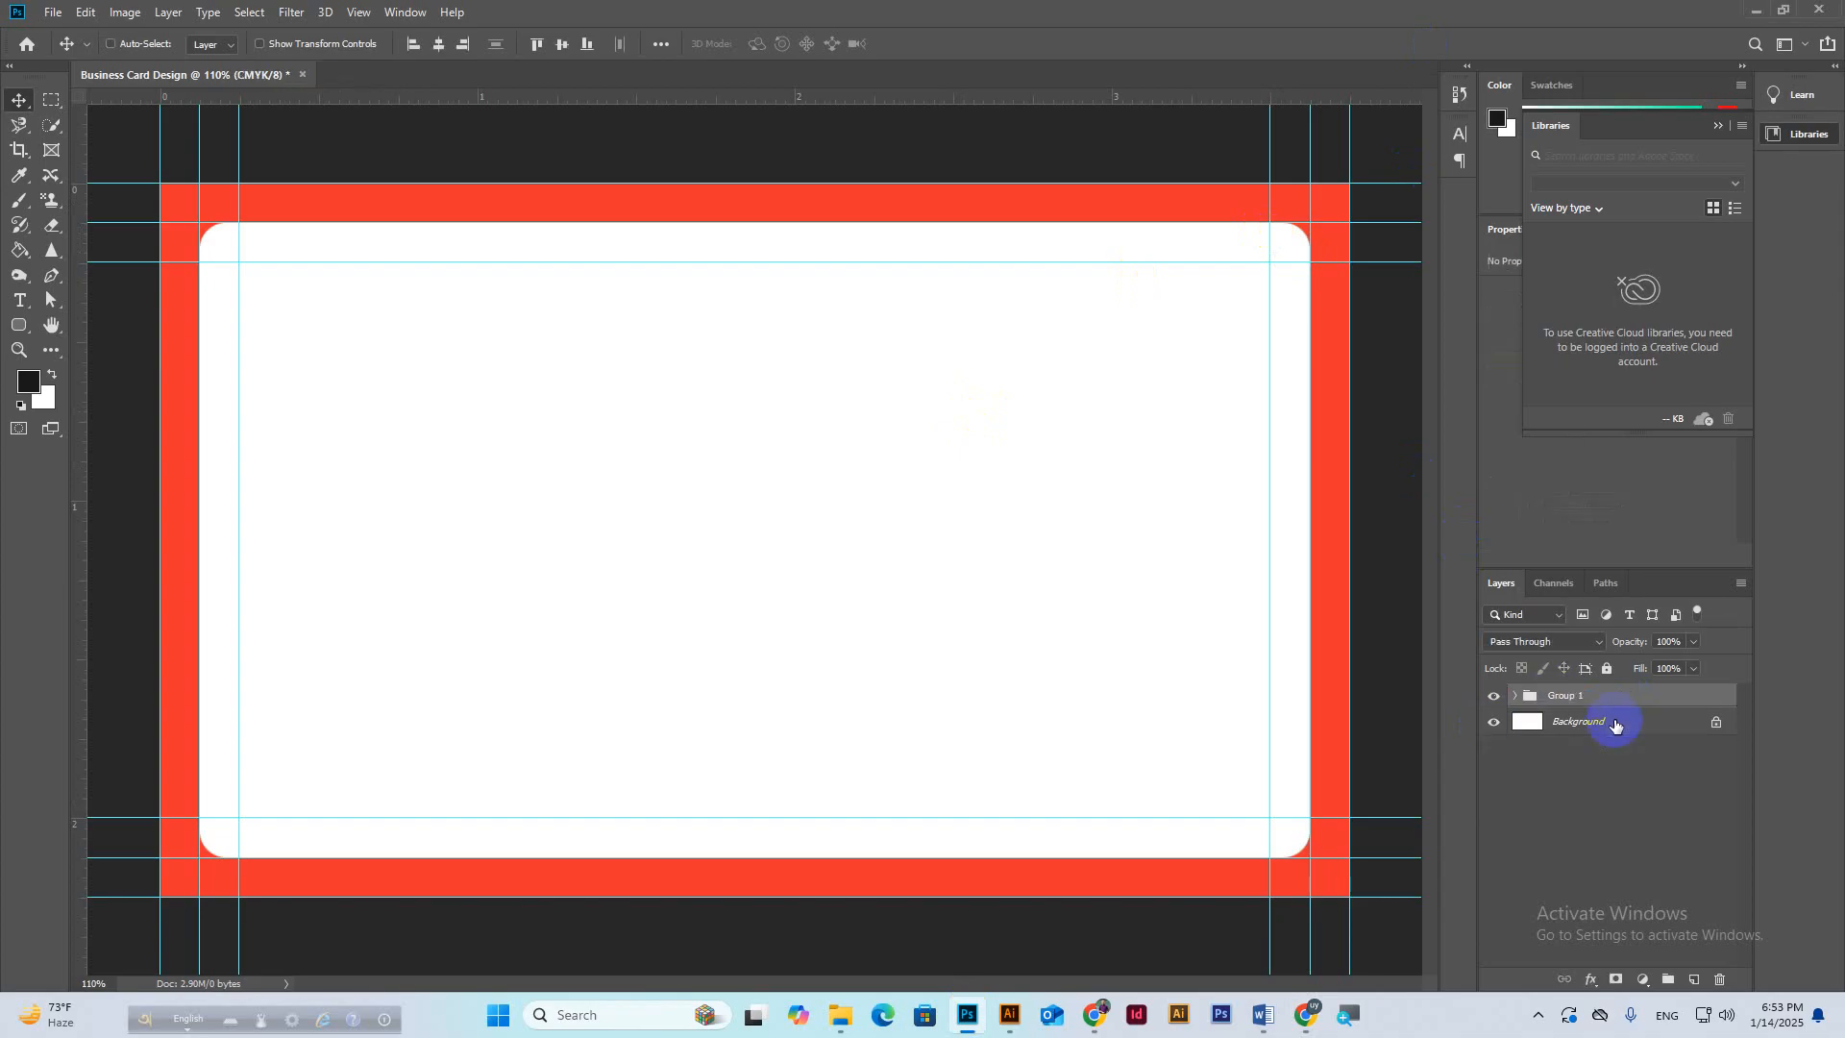
Name the new group Bleed and leave it hidden on the canvas.
{"action": "double_click", "coordinate": [1562, 696]}
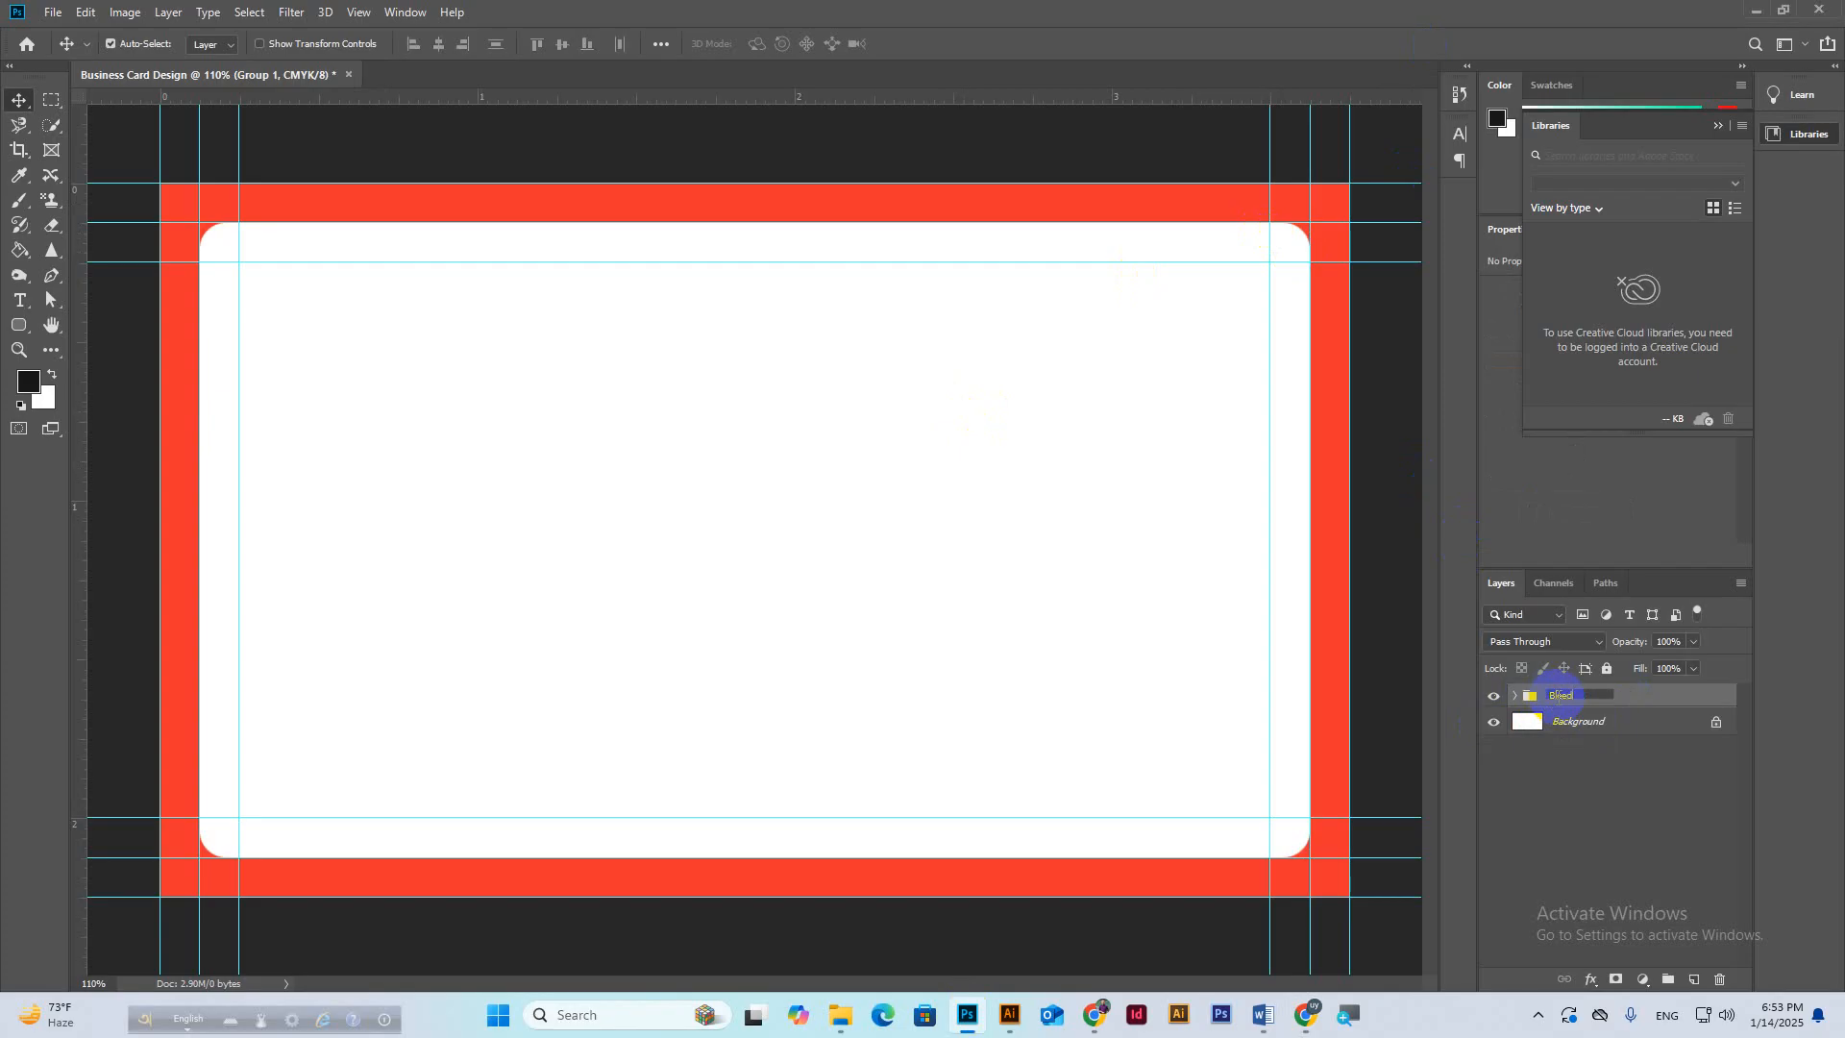
{"action": "key", "text": "Return"}
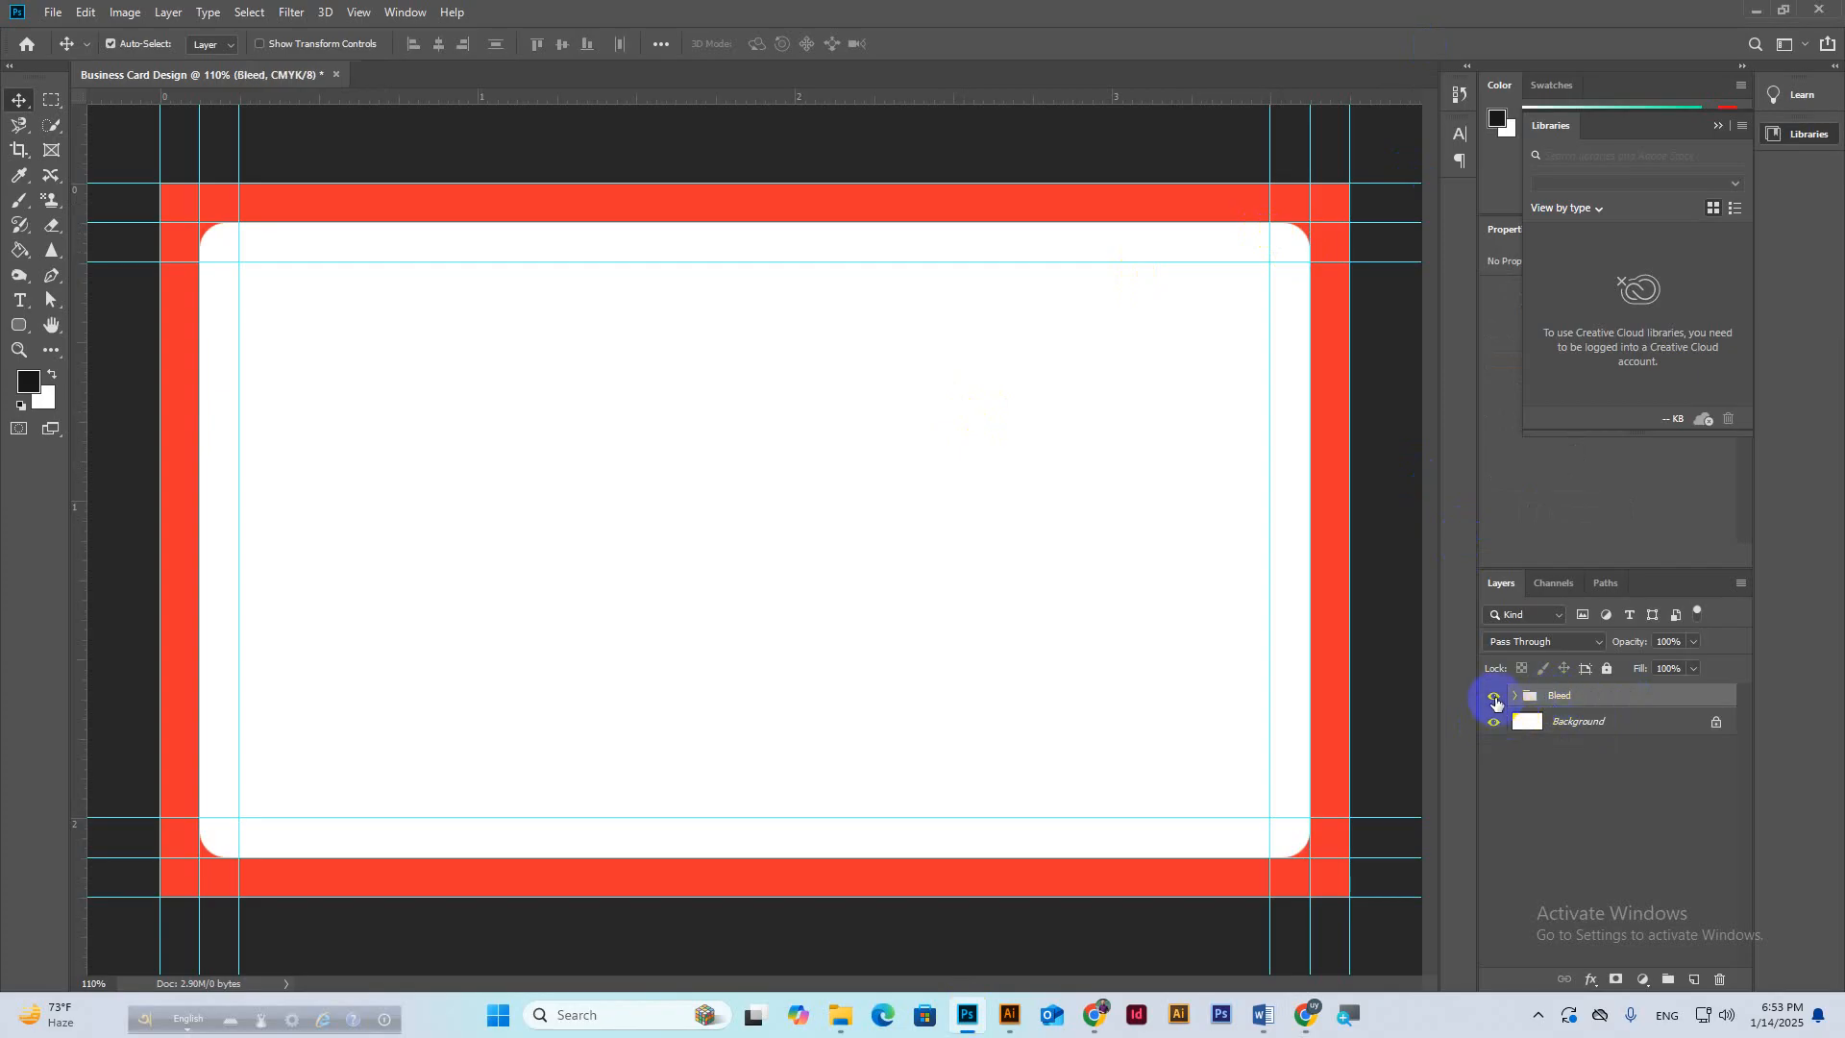
{"action": "left_click", "coordinate": [1494, 695]}
{"action": "key", "text": "ctrl+minus"}
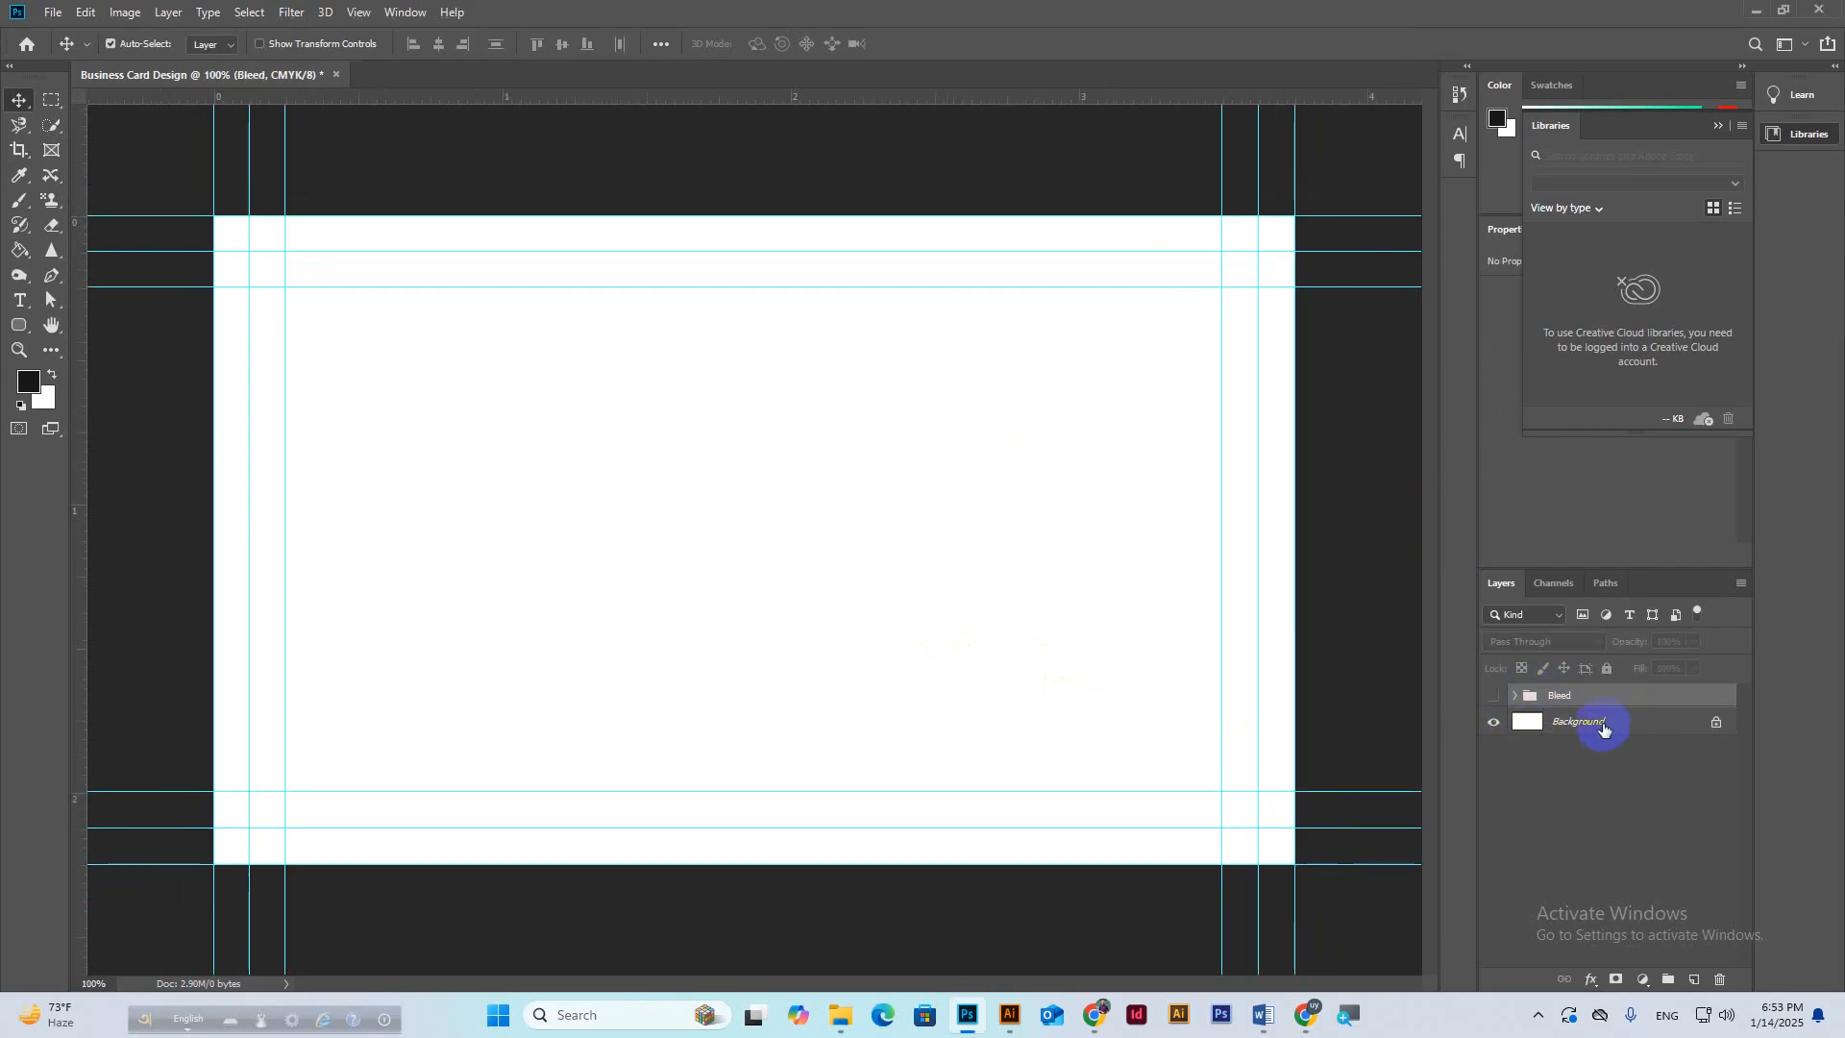
{"action": "left_click", "coordinate": [1491, 698]}
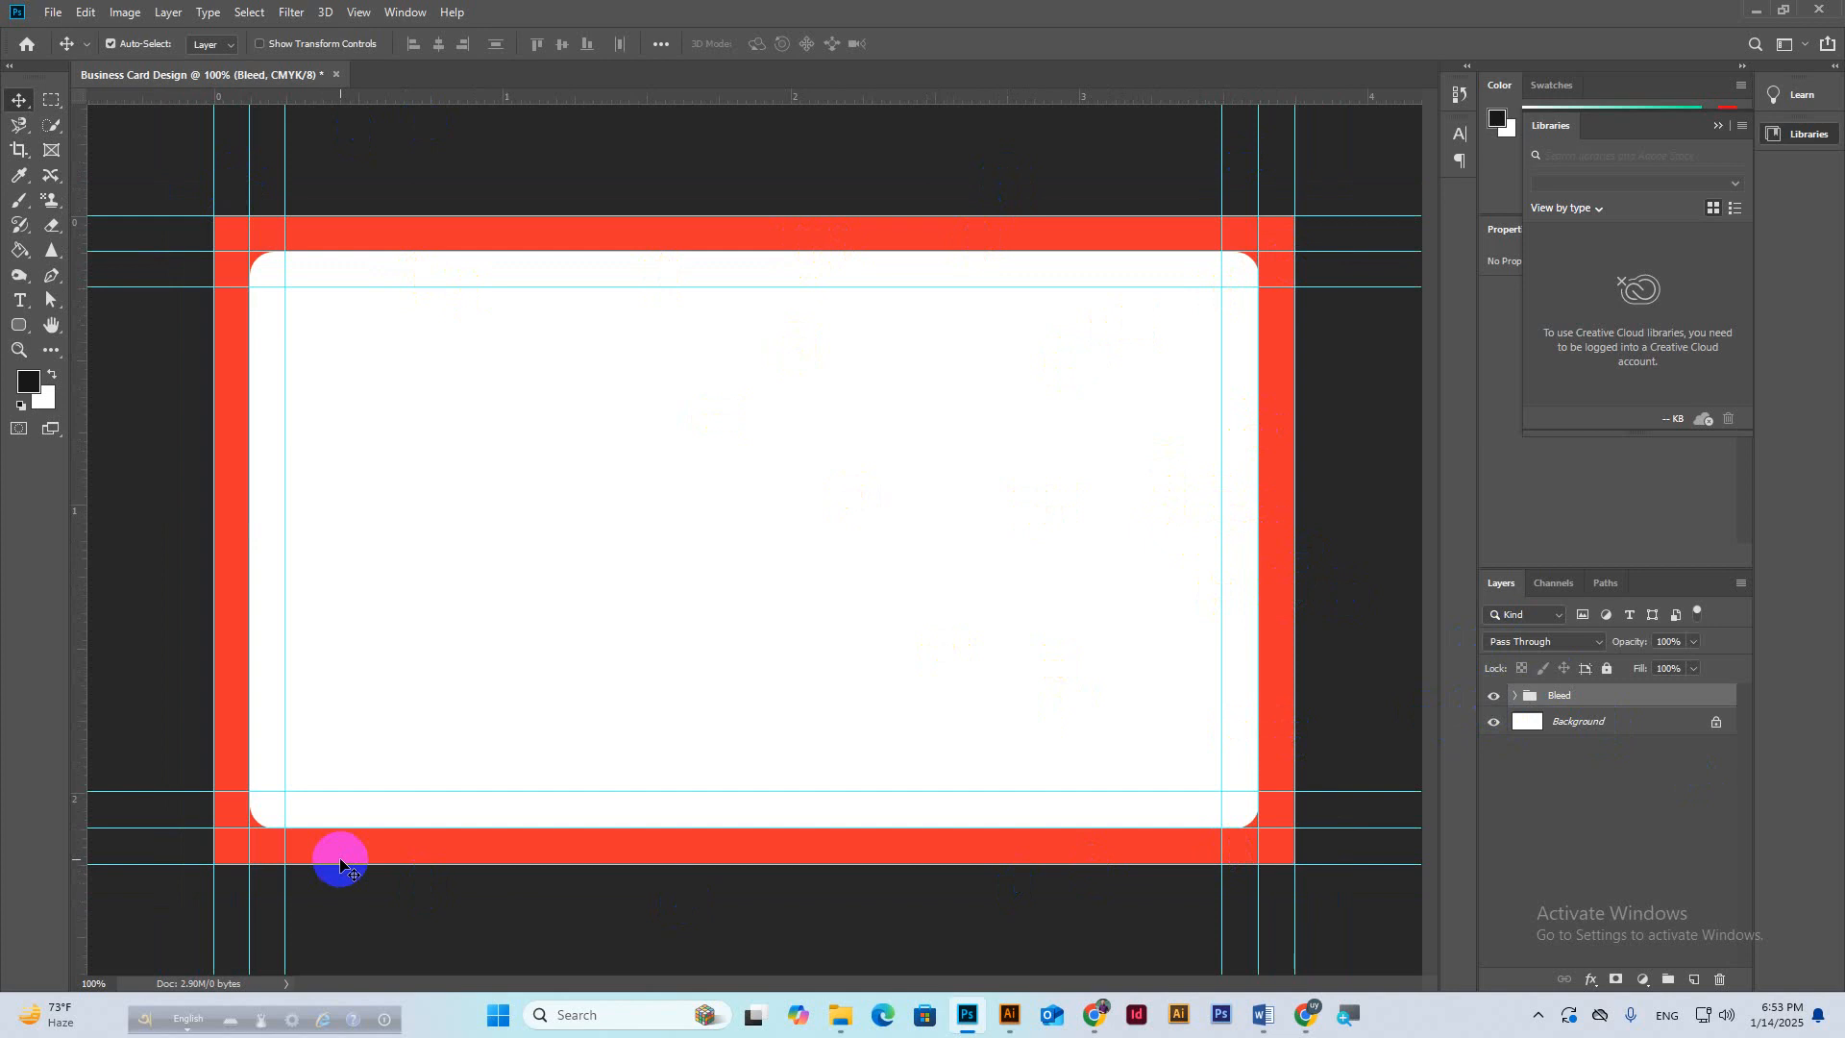
{"action": "left_click", "coordinate": [1494, 698]}
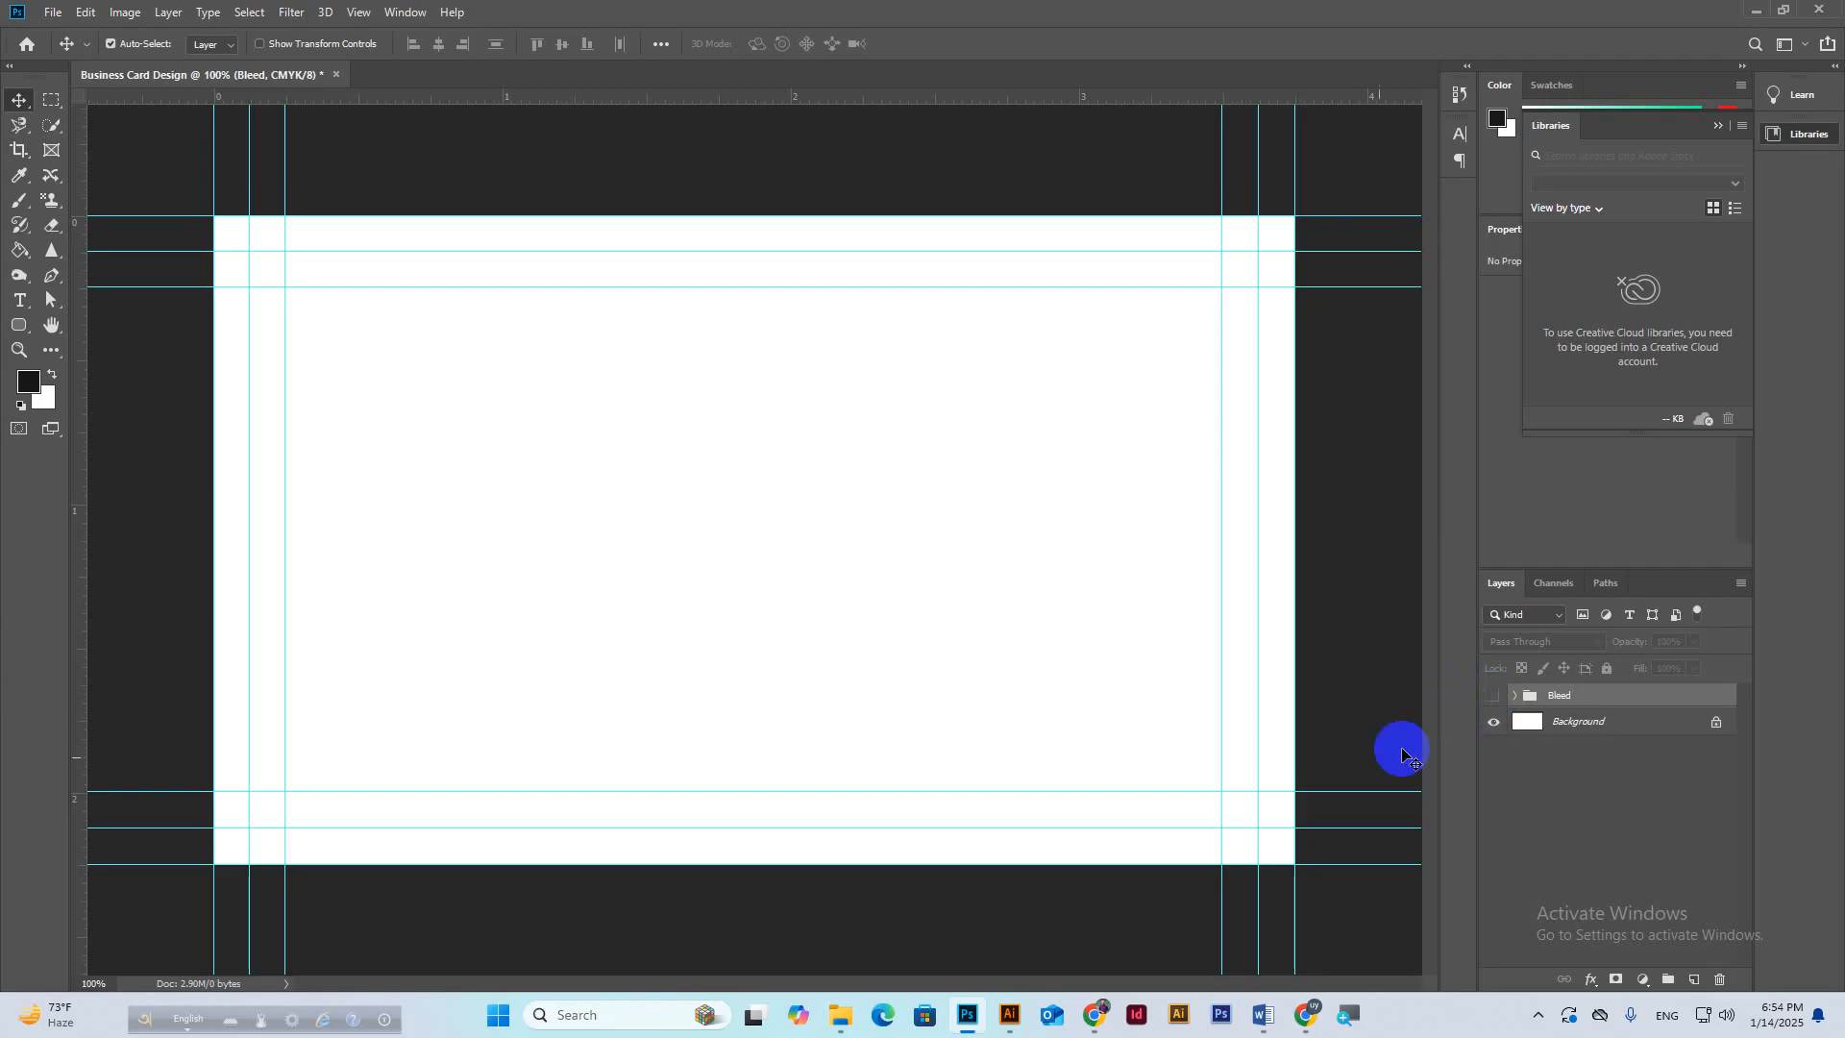
Minimise the Meet, Photoshop and Chrome windows and open Font Name 01 from the desktop.
{"action": "mouse_move", "coordinate": [1308, 1013]}
{"action": "left_click", "coordinate": [1248, 929]}
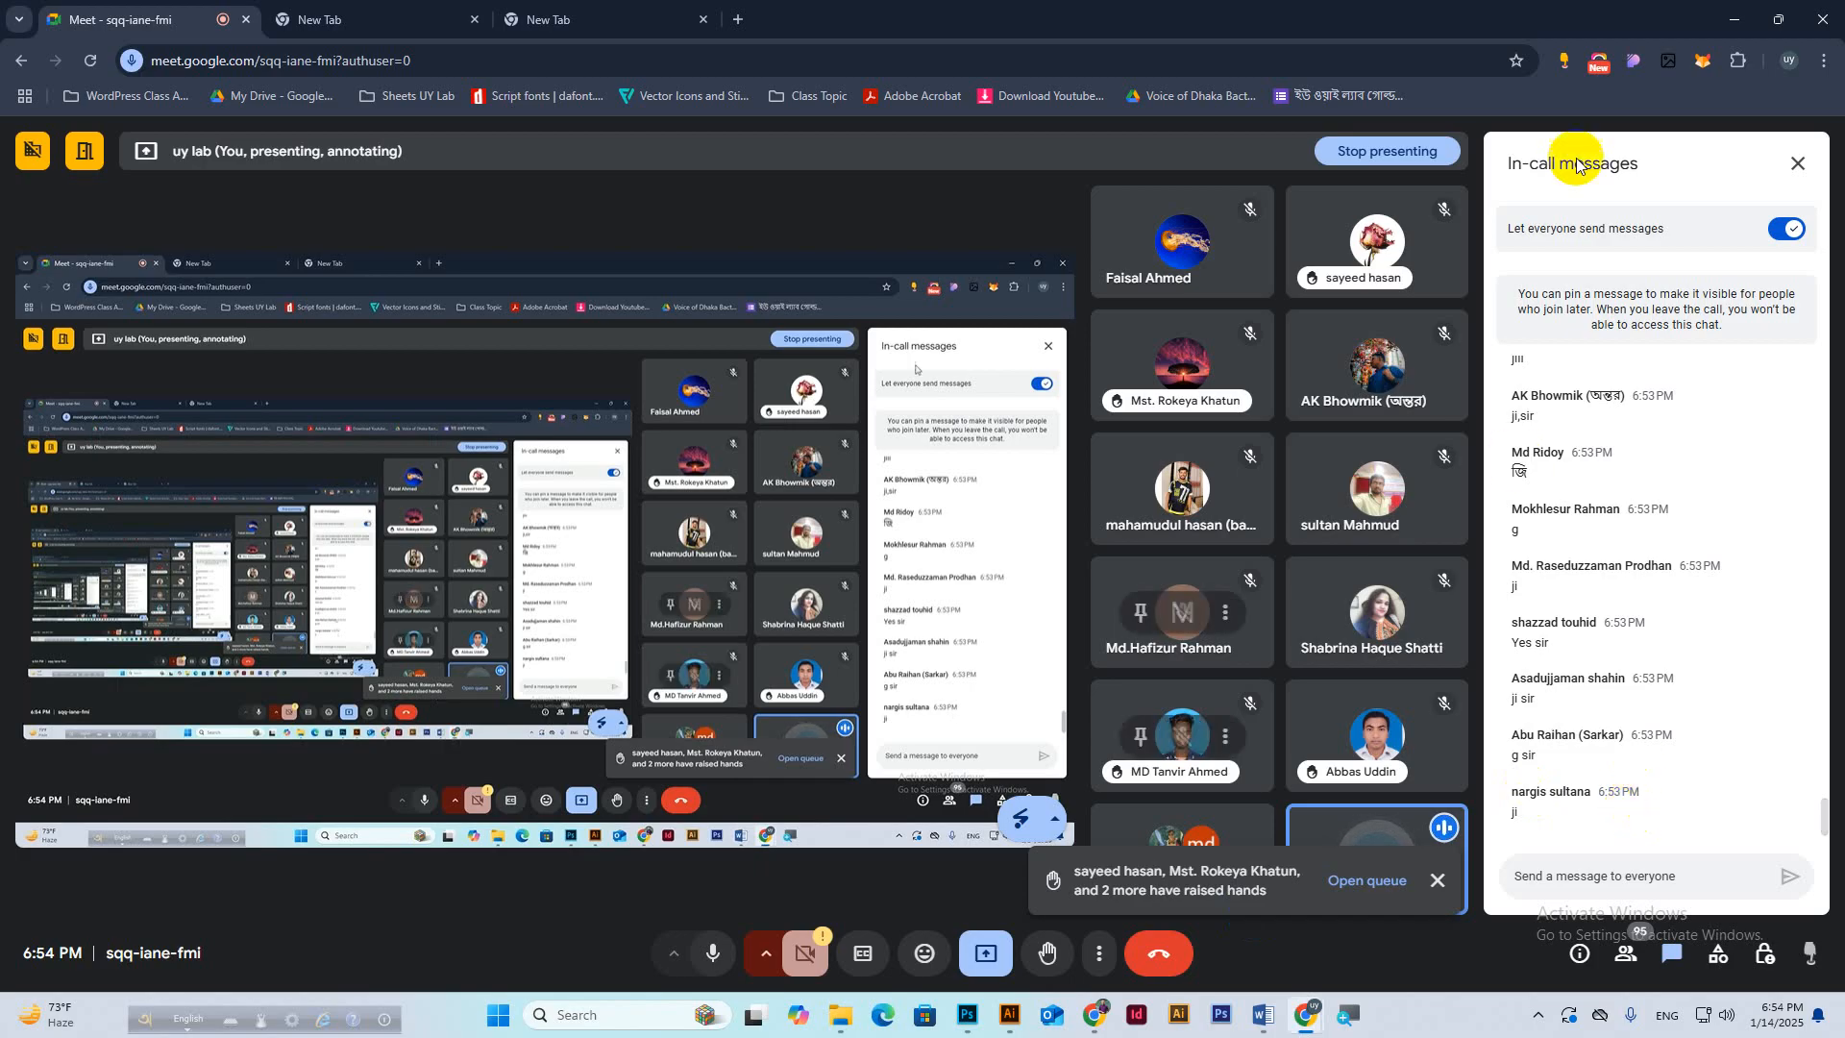
{"action": "left_click", "coordinate": [1735, 19]}
{"action": "left_click", "coordinate": [1738, 14]}
{"action": "left_click", "coordinate": [1741, 19]}
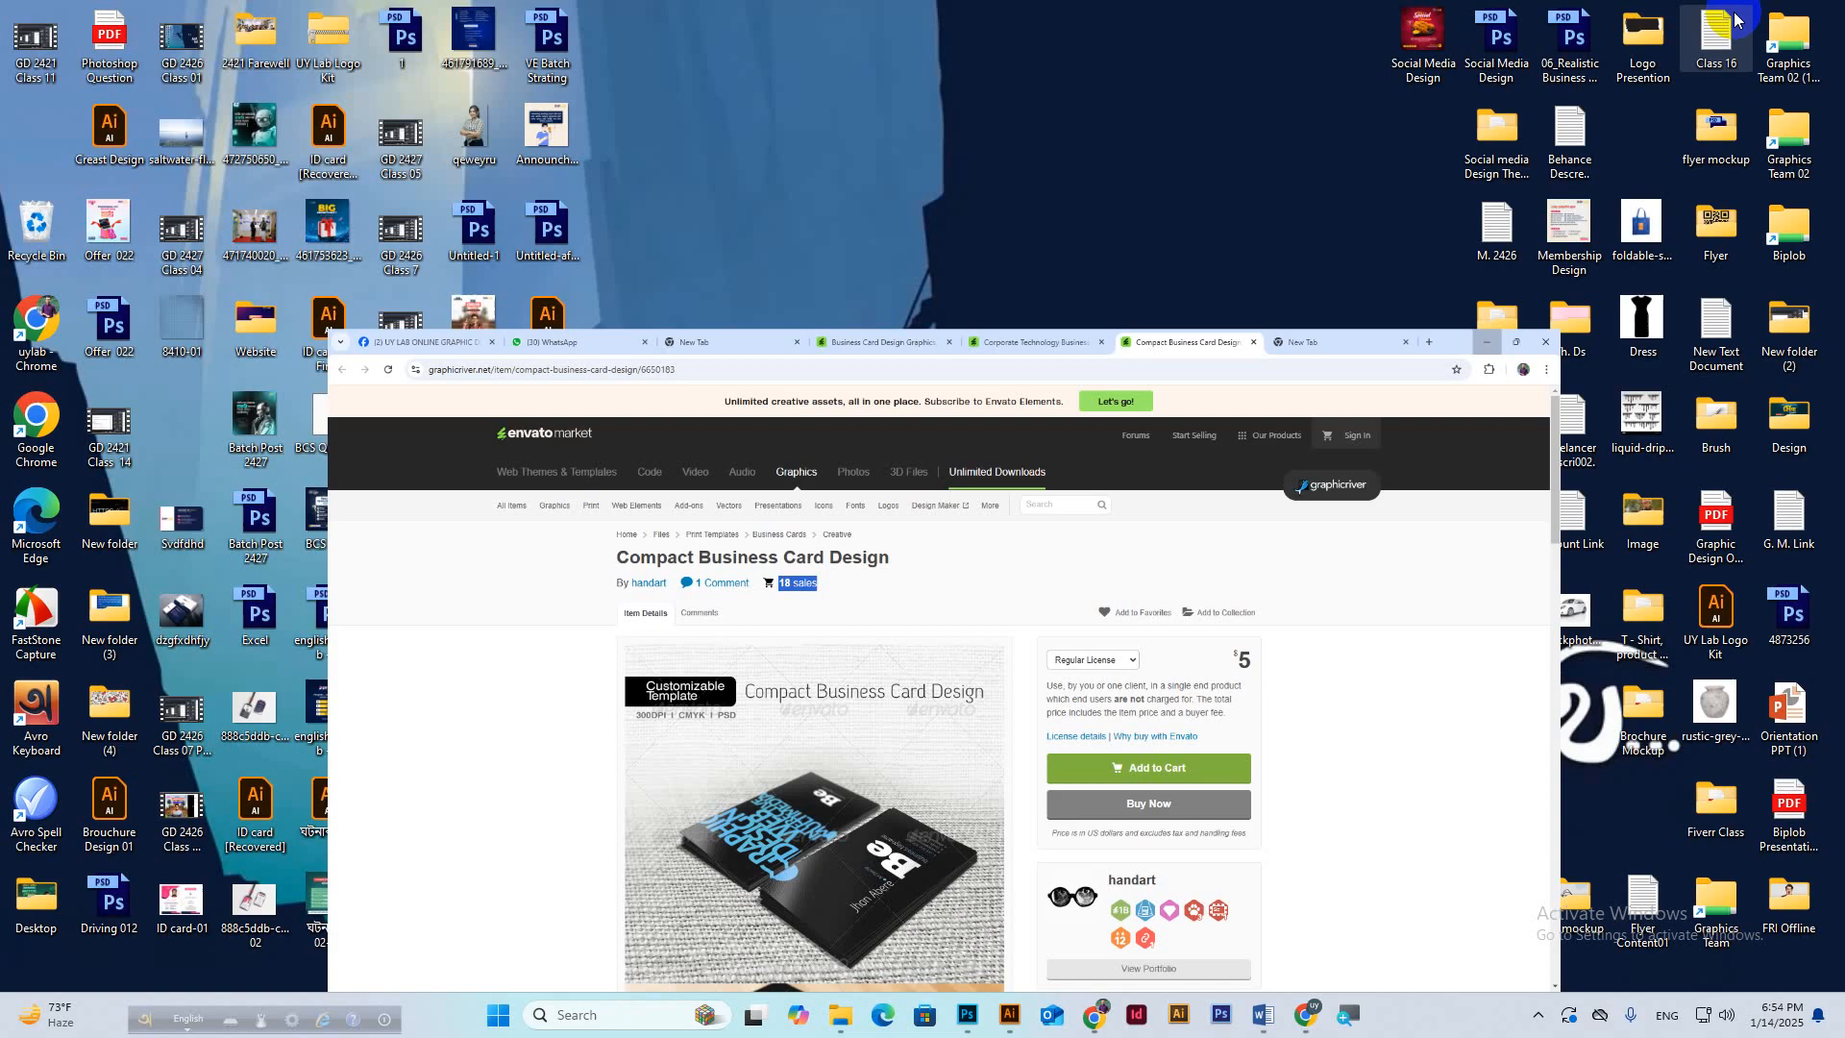
{"action": "double_click", "coordinate": [1223, 510]}
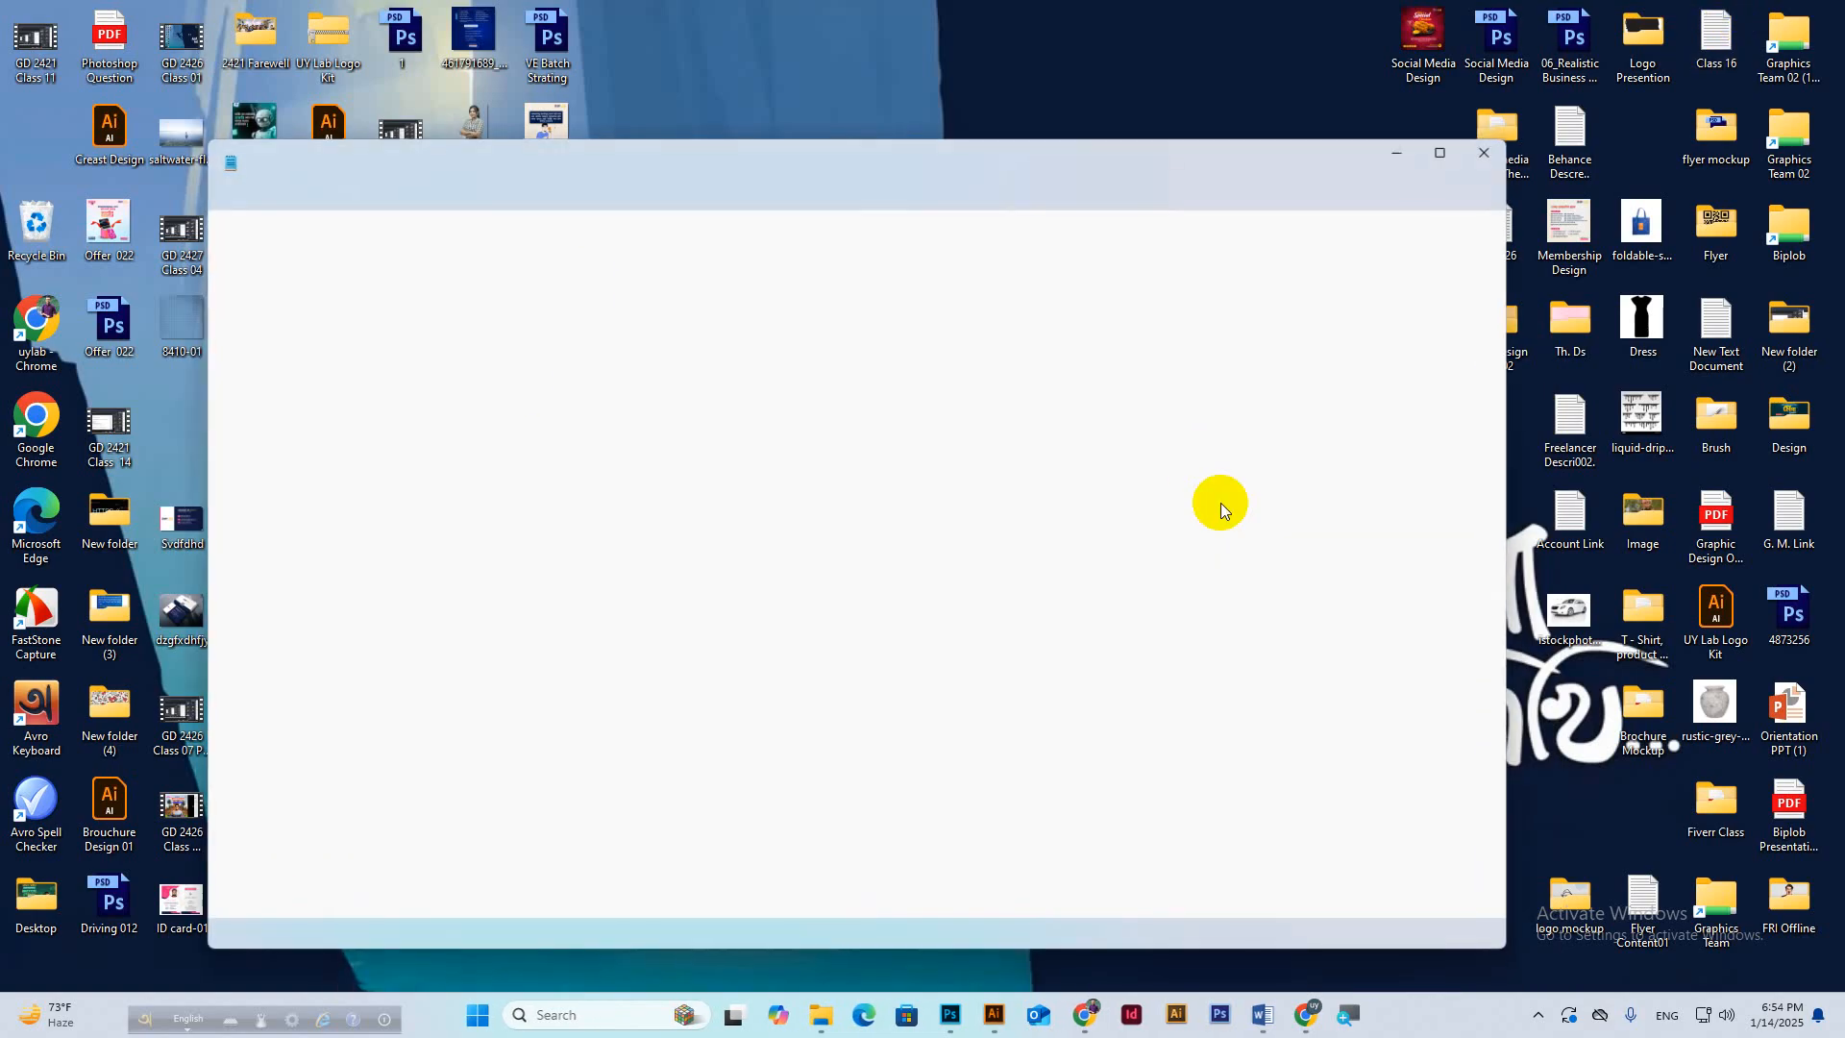
Zoom Notepad to 500% and point out Poppins, Lato and Gotham in the font list.
{"action": "scroll", "coordinate": [317, 301], "scroll_direction": "up", "scroll_amount": 20, "text": "ctrl"}
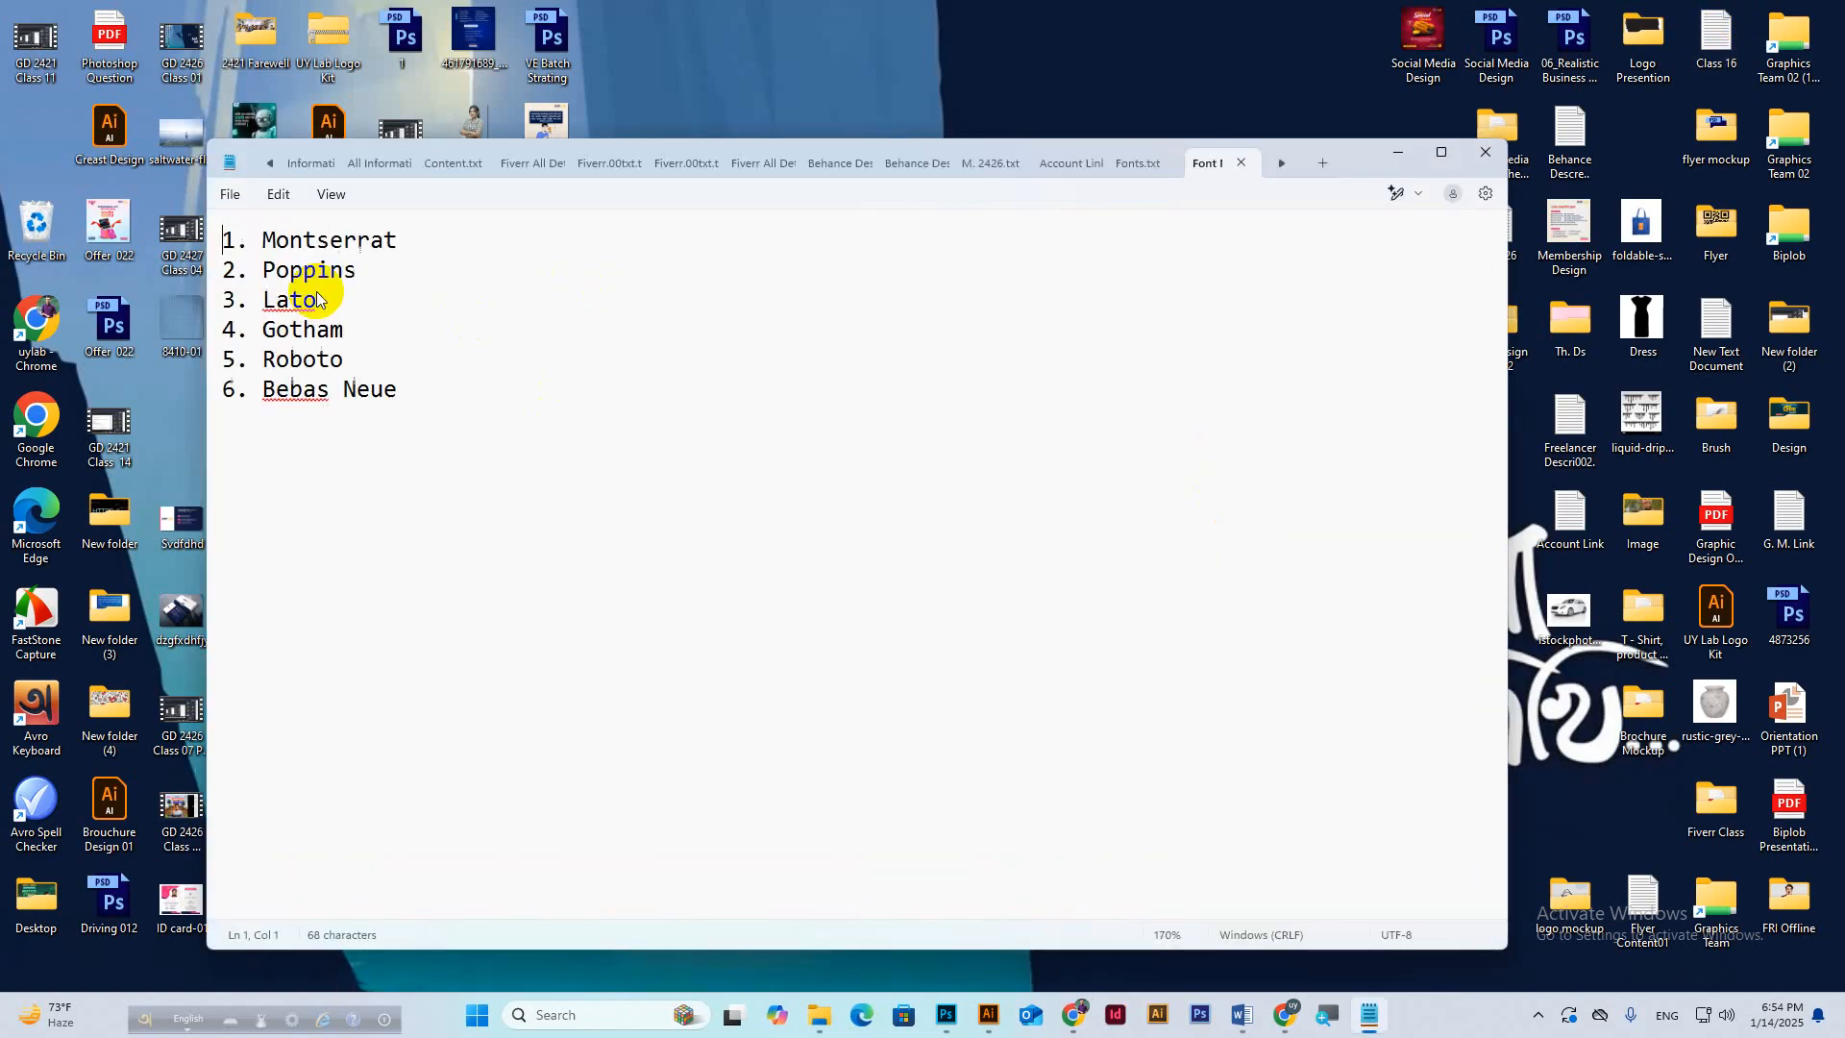
{"action": "scroll", "coordinate": [320, 284], "scroll_direction": "up", "scroll_amount": 9, "text": "ctrl"}
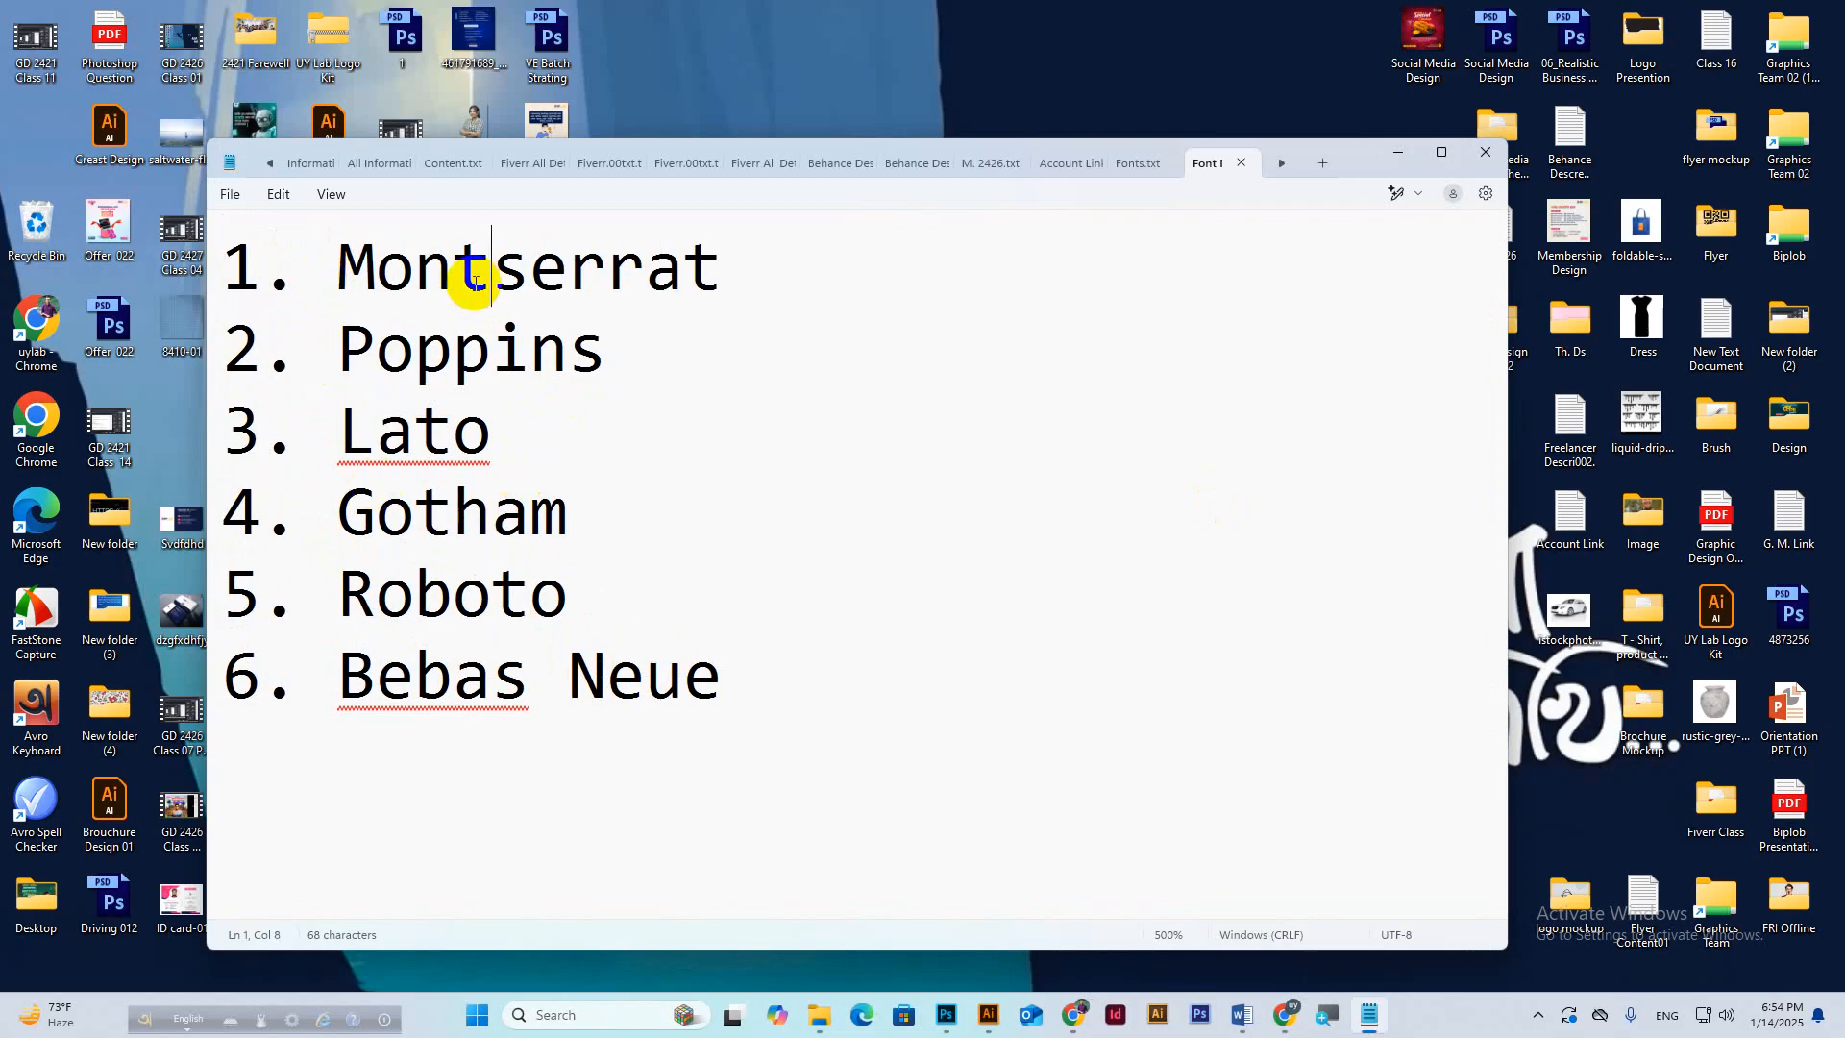
{"action": "left_click", "coordinate": [492, 352]}
{"action": "left_click", "coordinate": [424, 437]}
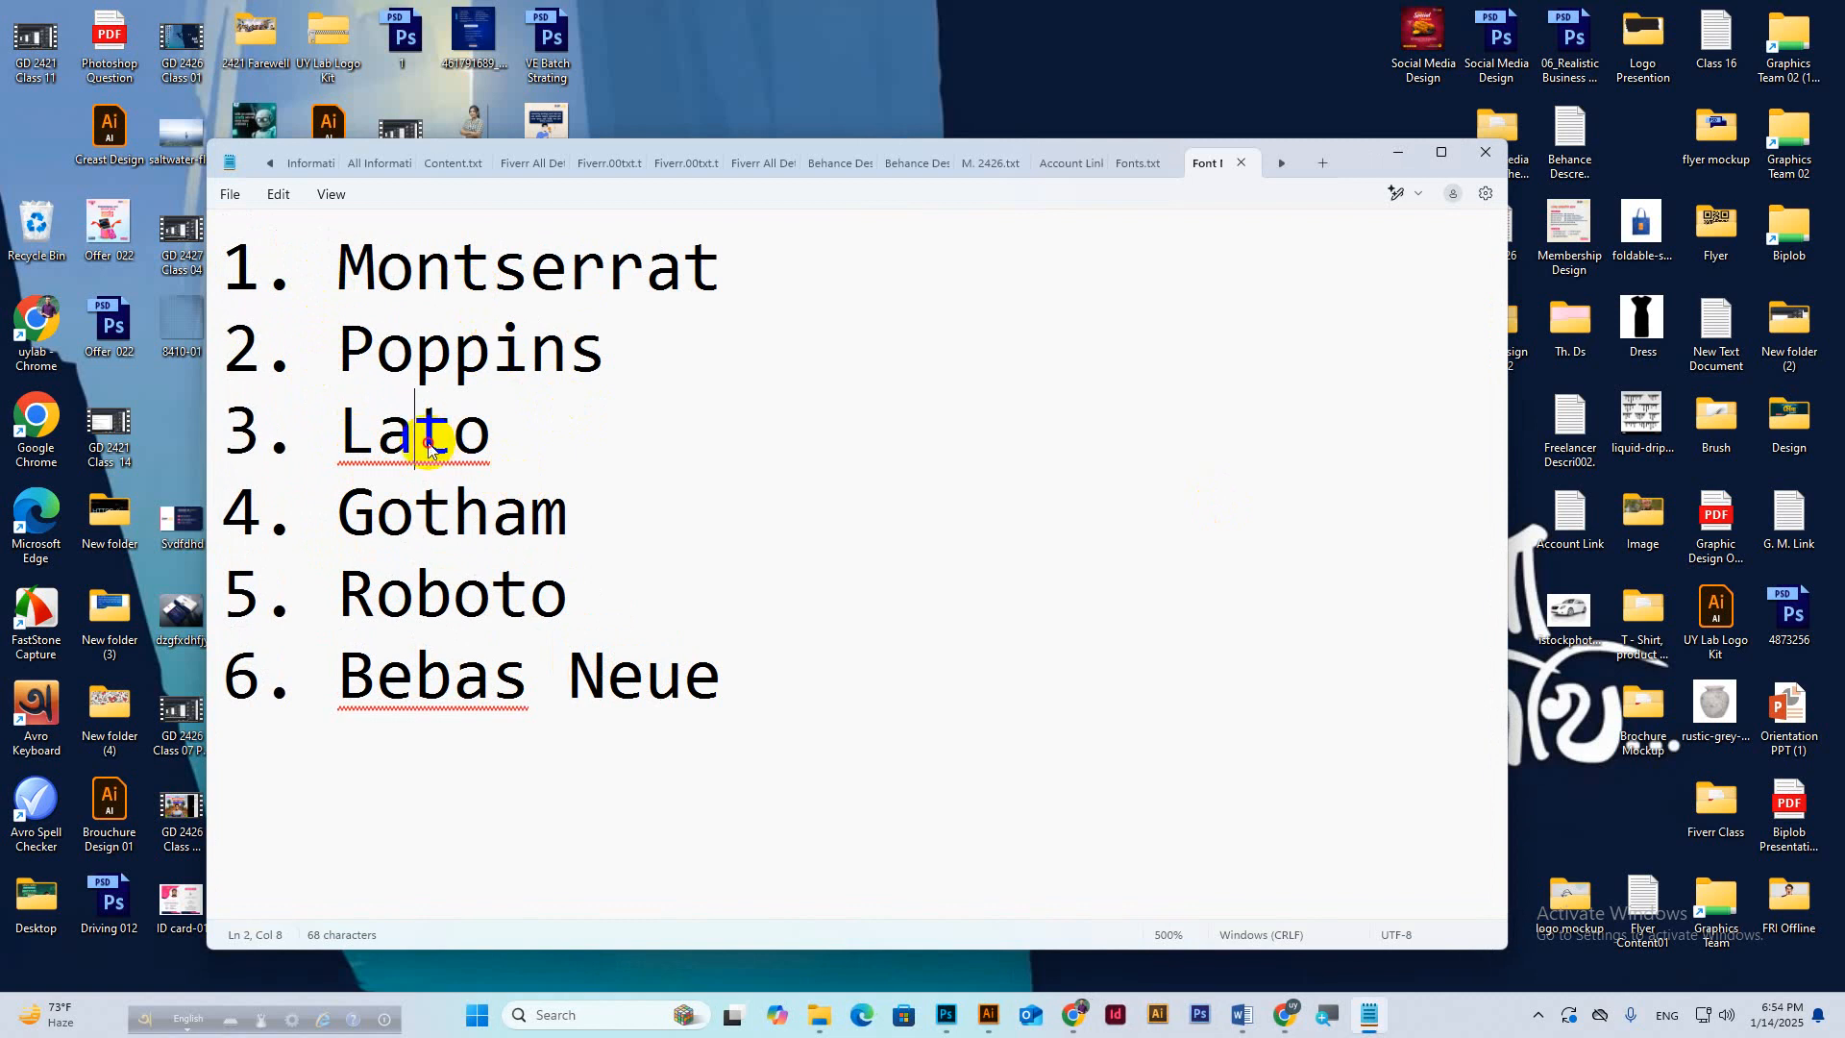
{"action": "left_click", "coordinate": [534, 526]}
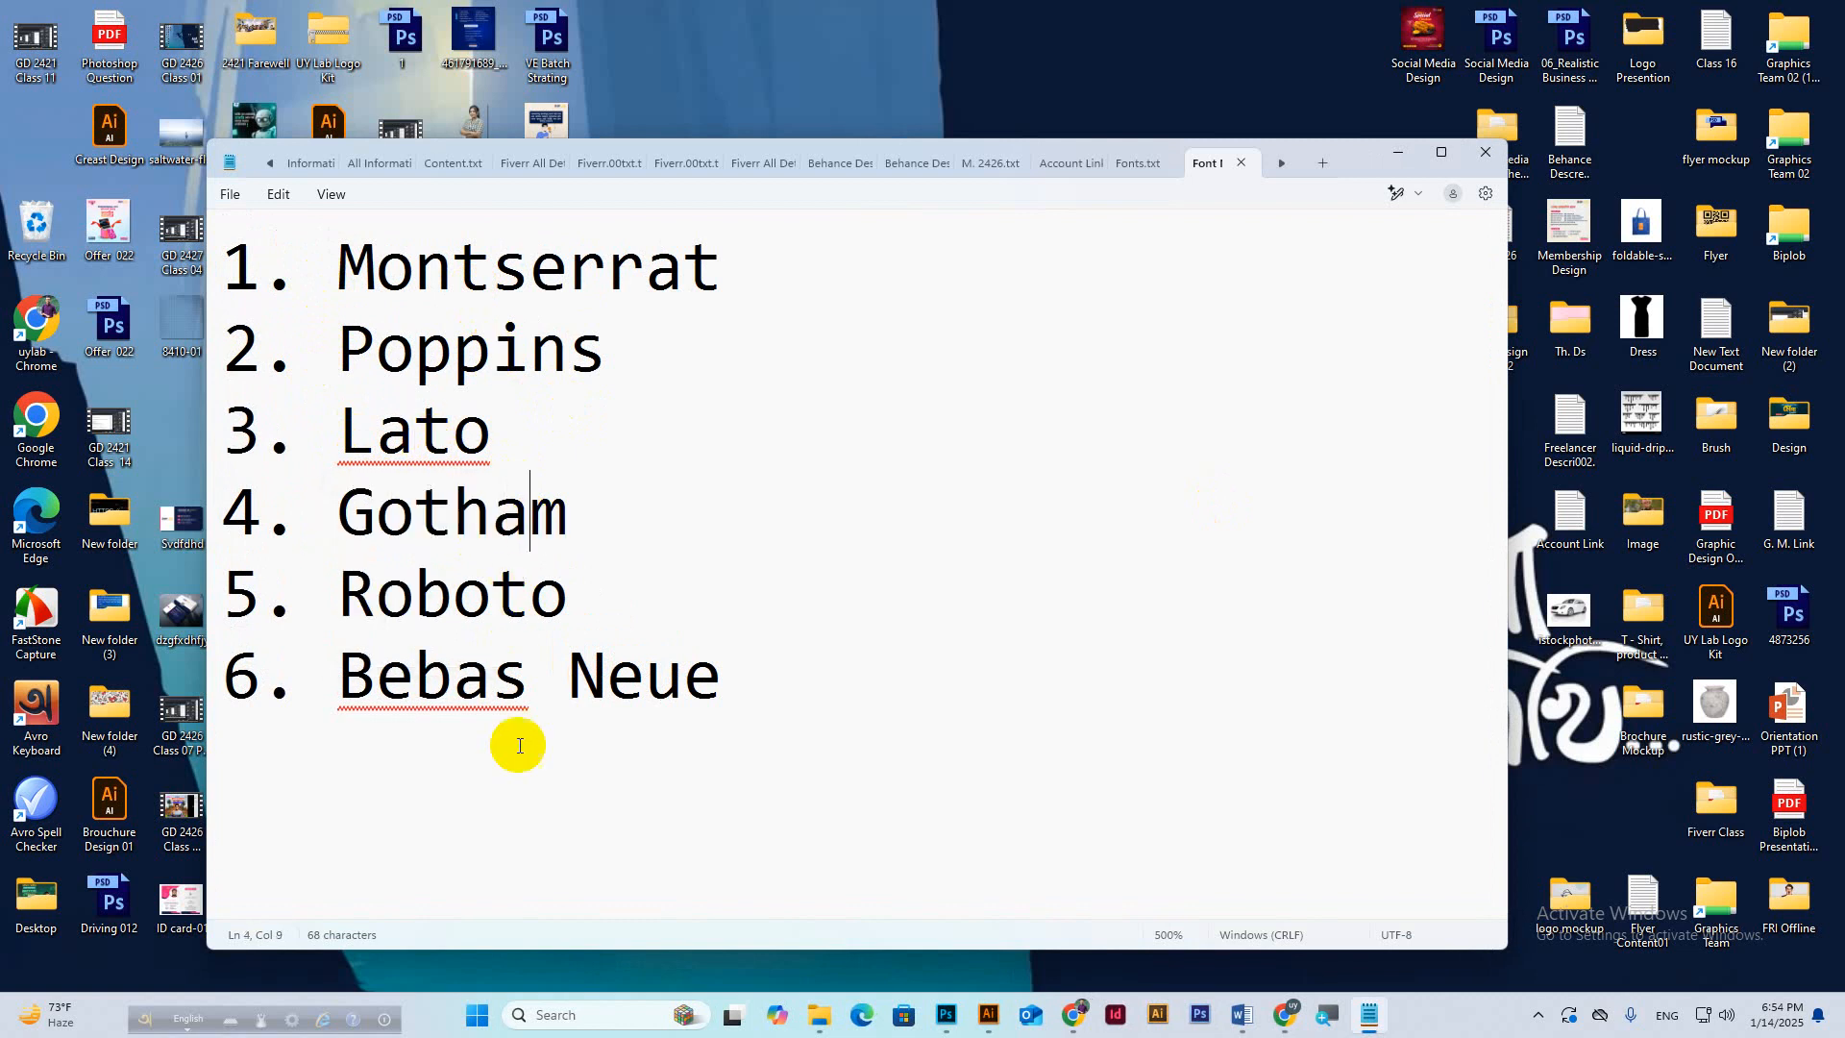
Check the Meet call, then select Gotham in Notepad and bring Chrome back up.
{"action": "mouse_move", "coordinate": [1071, 1030]}
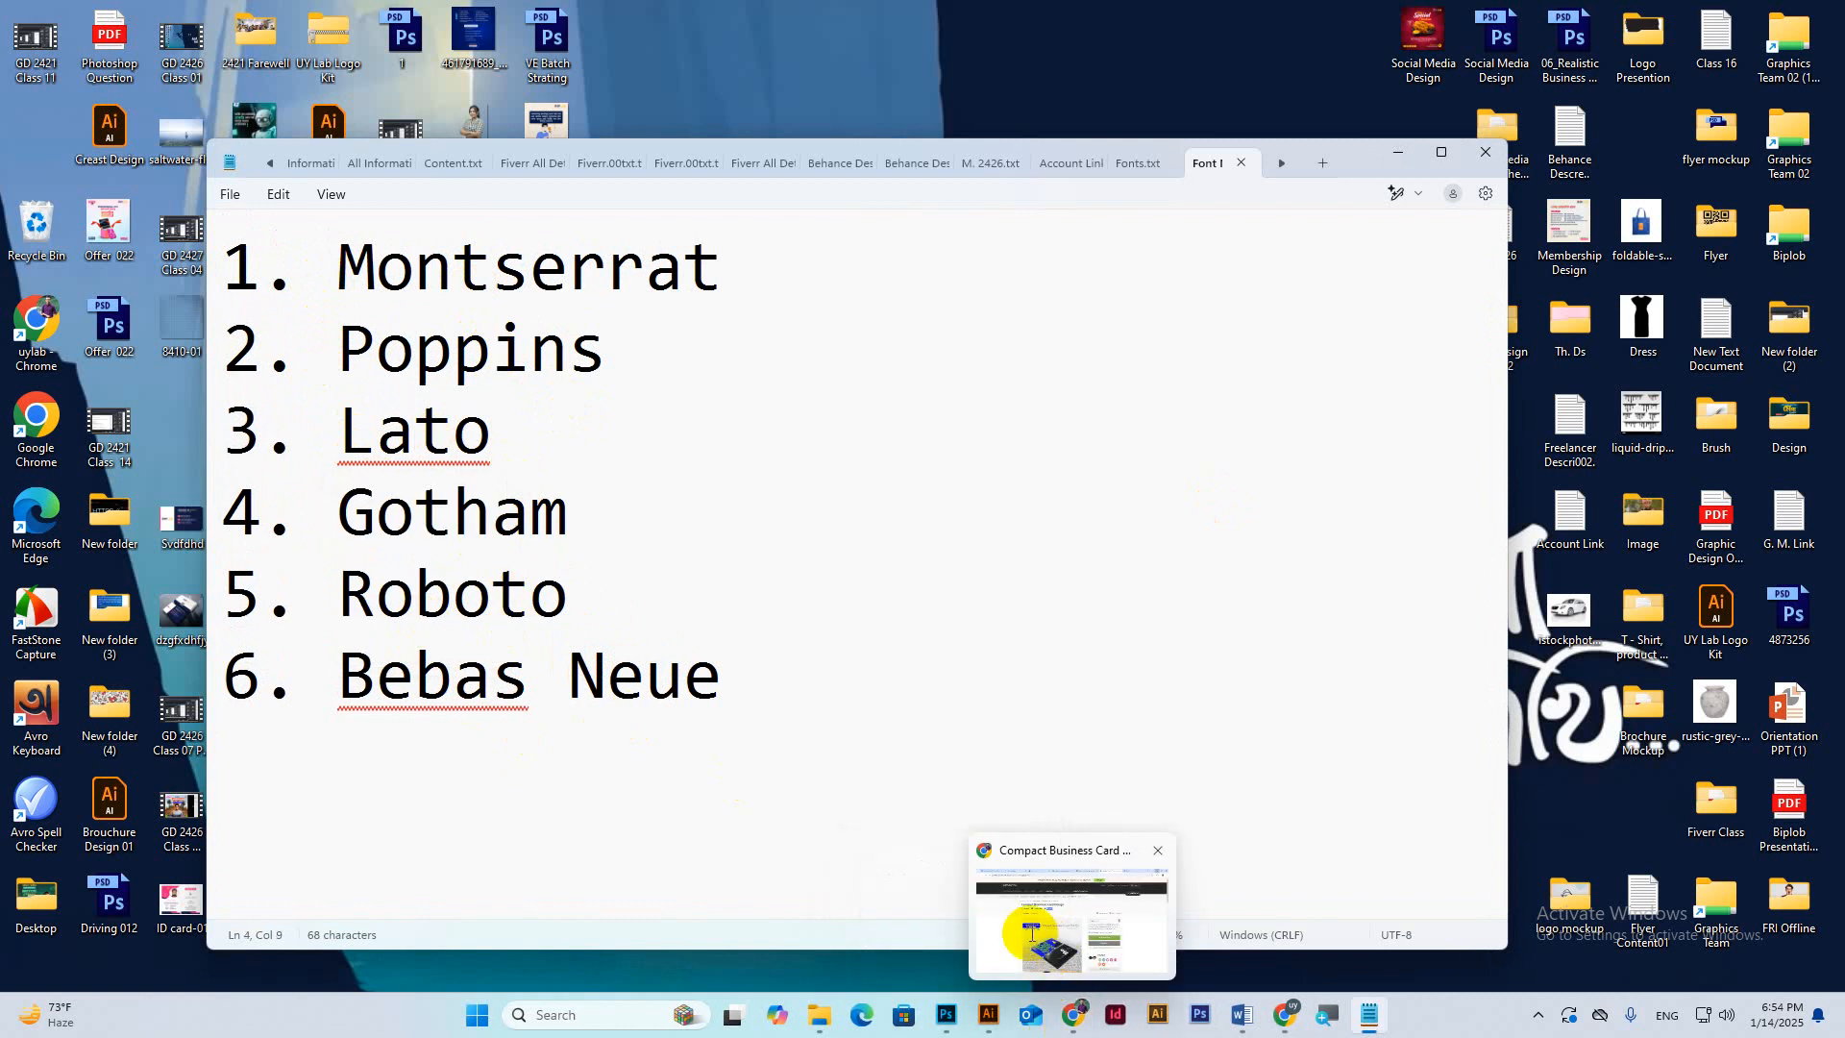
{"action": "mouse_move", "coordinate": [1241, 1028]}
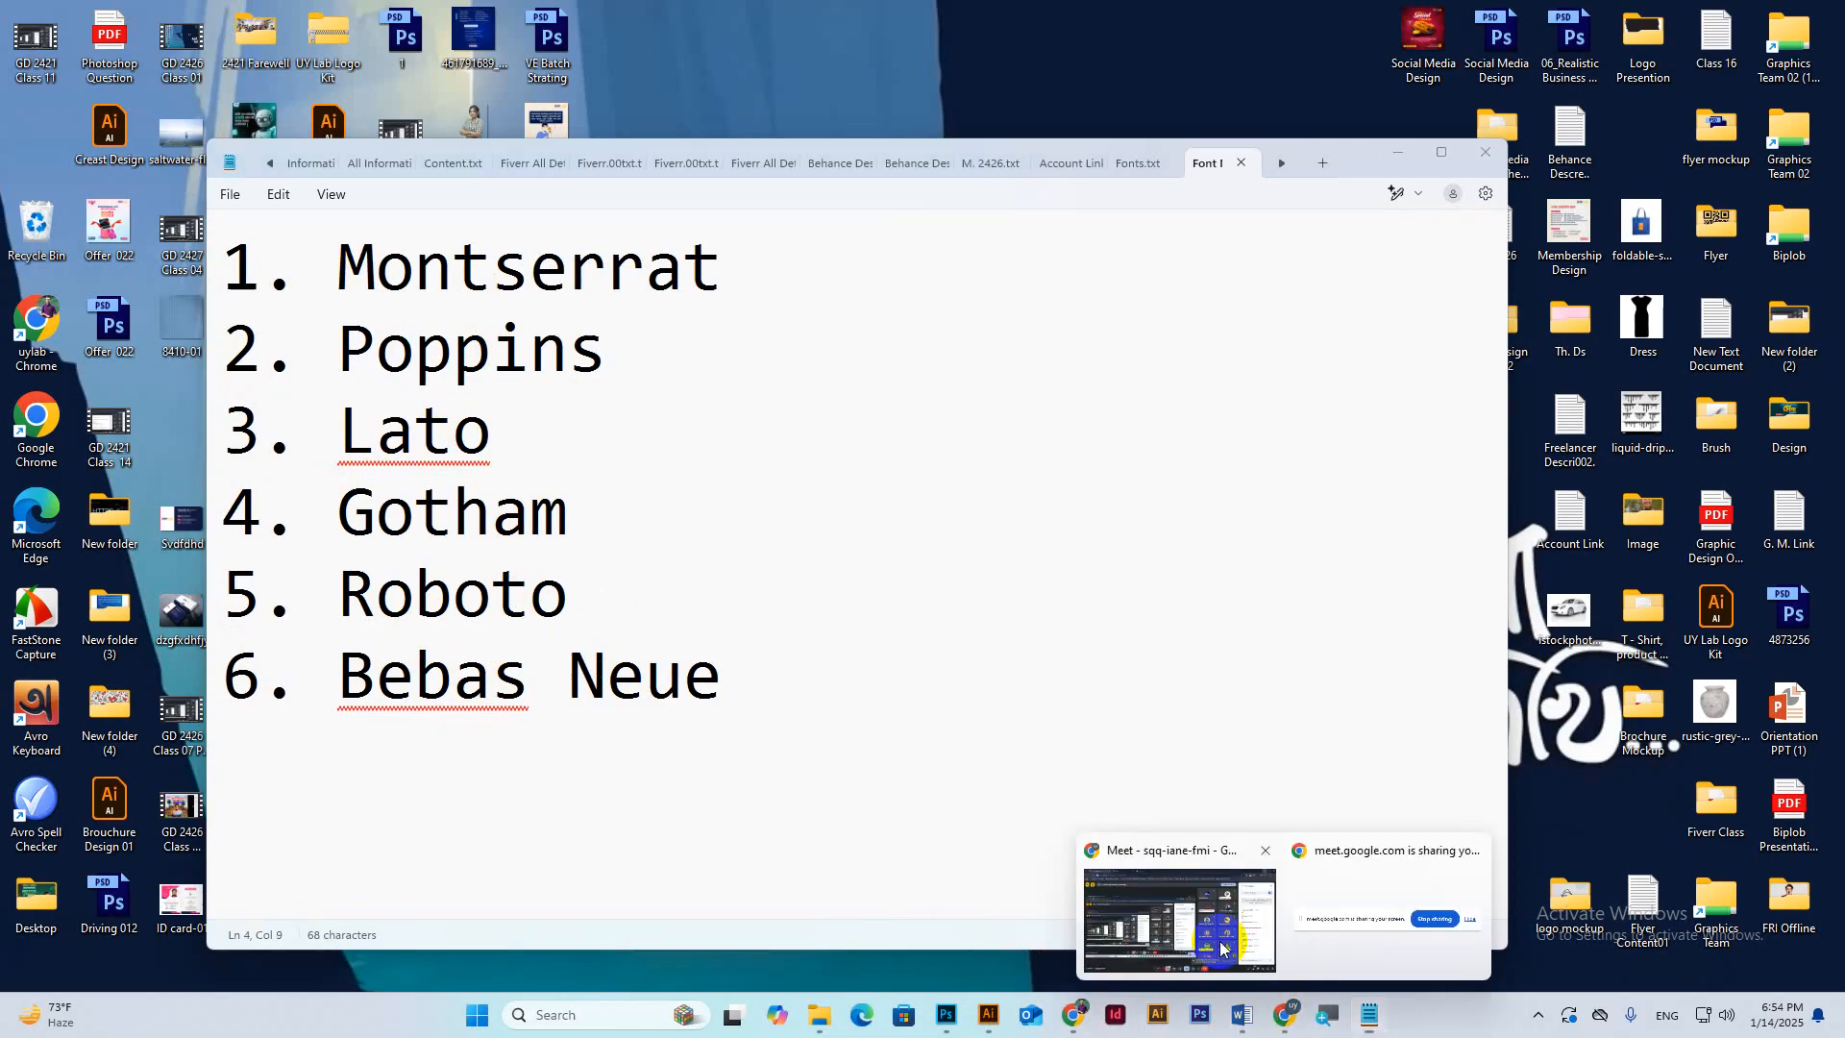
{"action": "left_click", "coordinate": [1235, 951]}
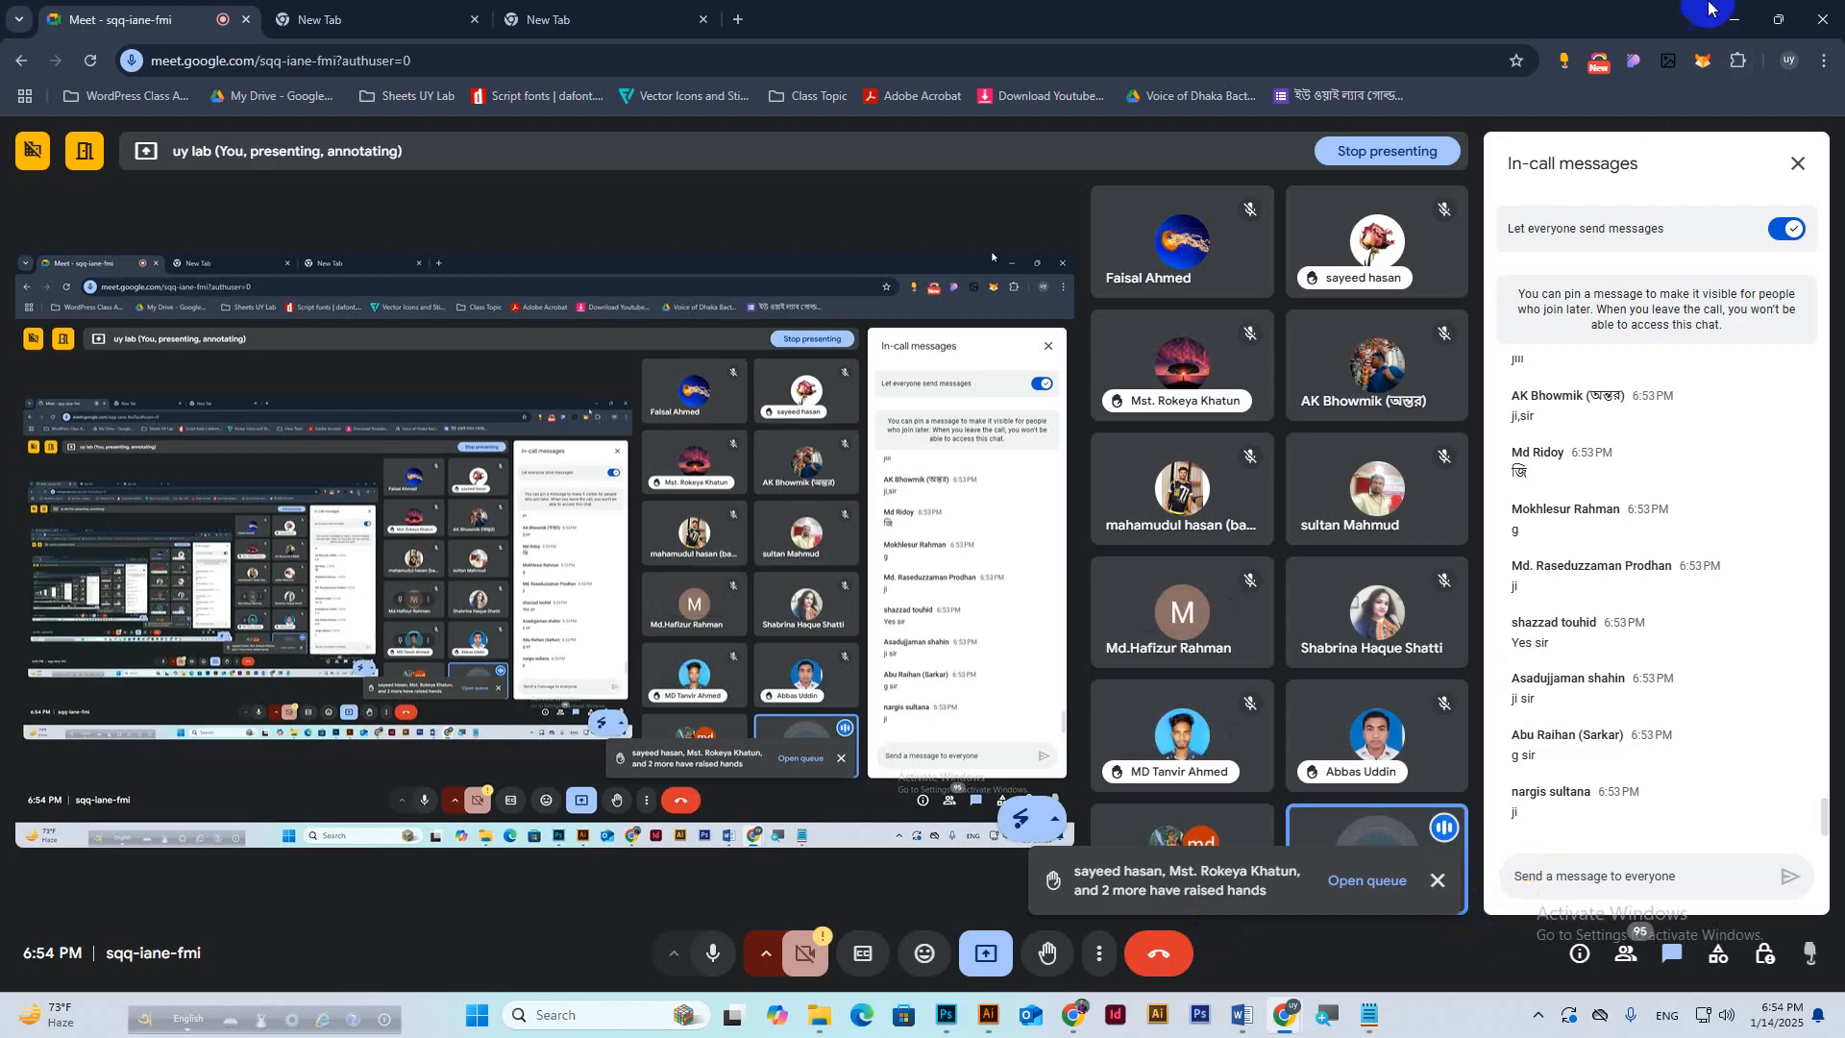
{"action": "left_click", "coordinate": [1734, 19]}
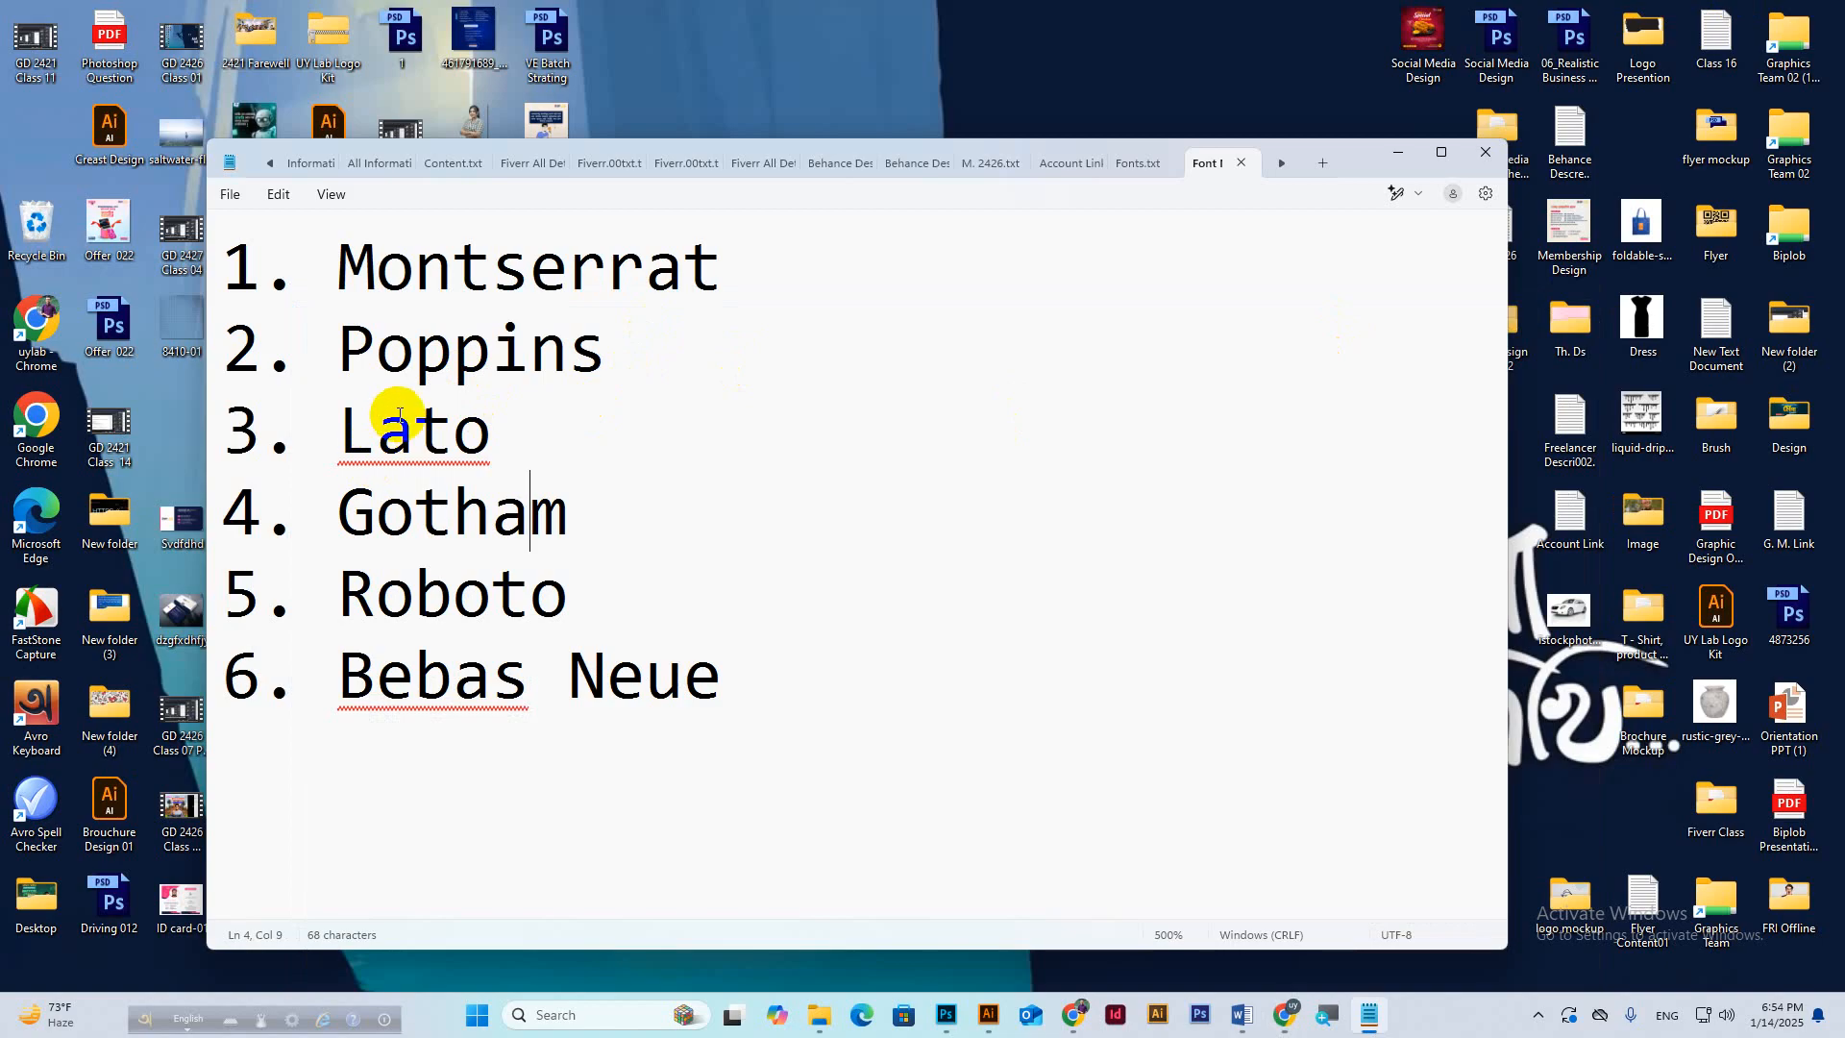
{"action": "mouse_move", "coordinate": [1285, 1015]}
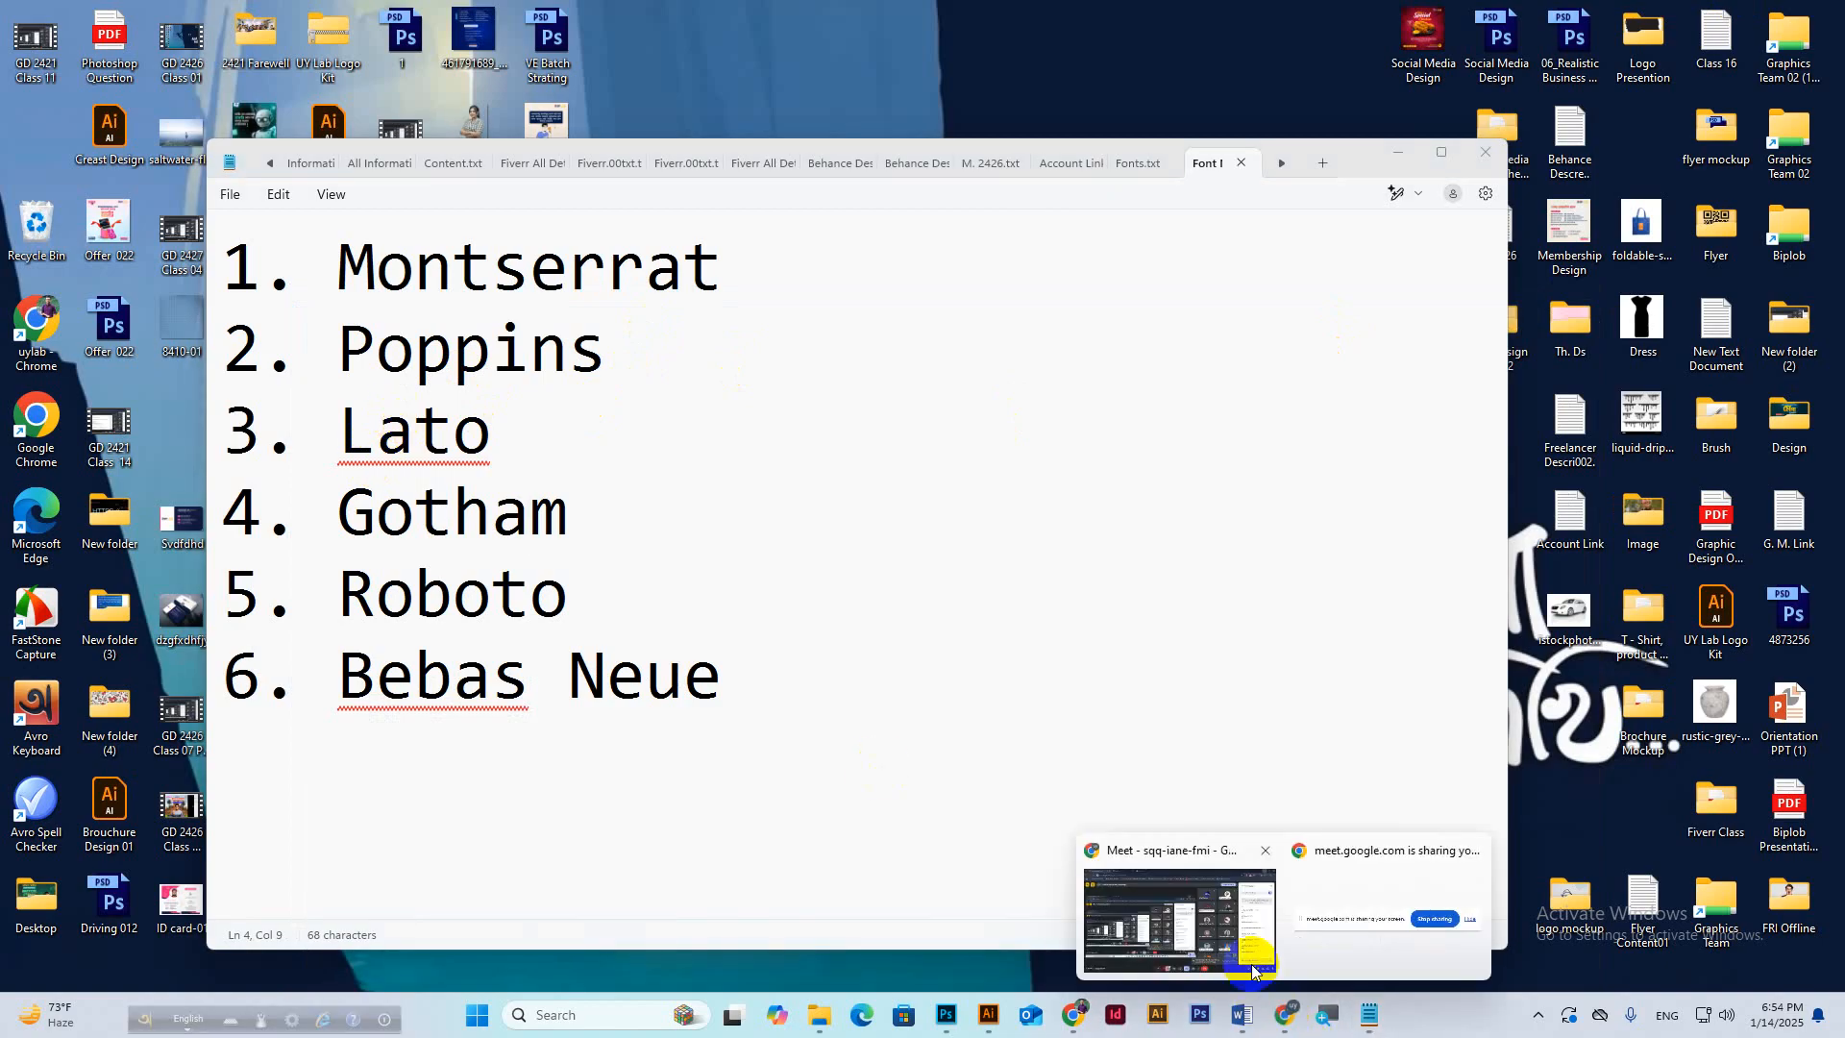
{"action": "left_click", "coordinate": [1236, 922]}
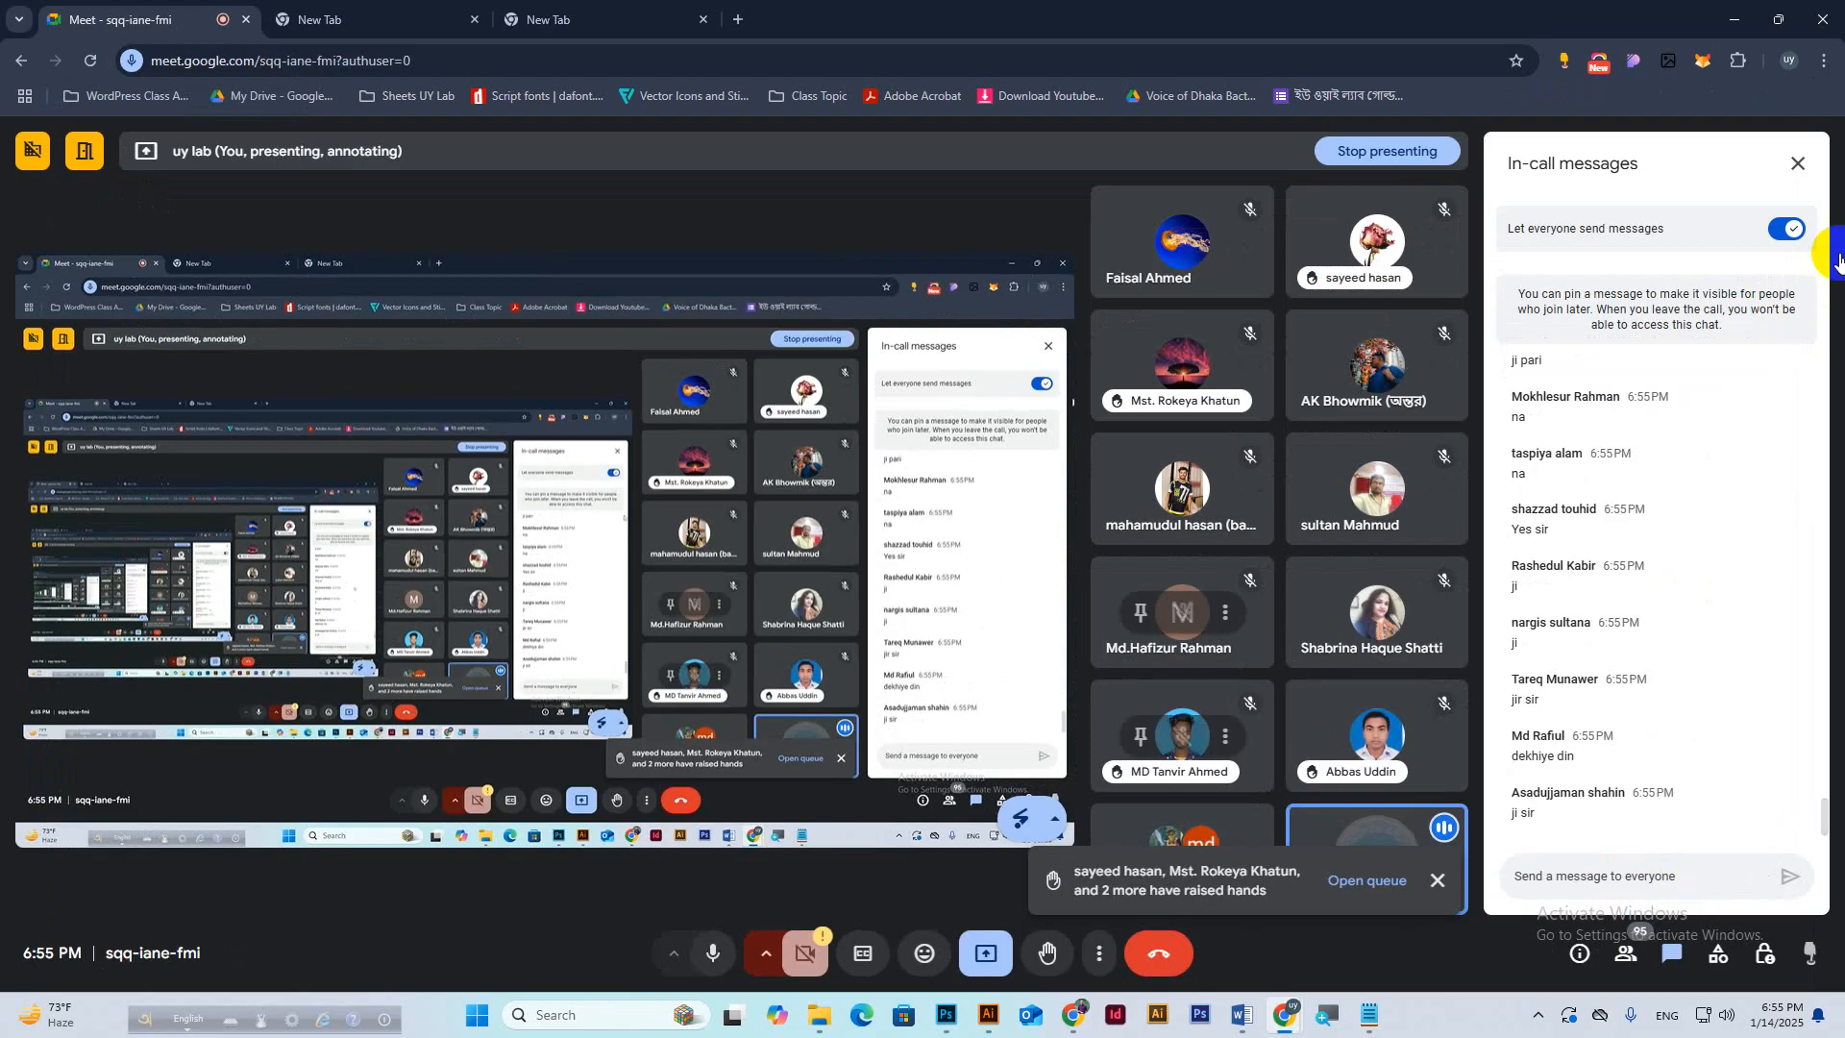
{"action": "left_click", "coordinate": [1735, 19]}
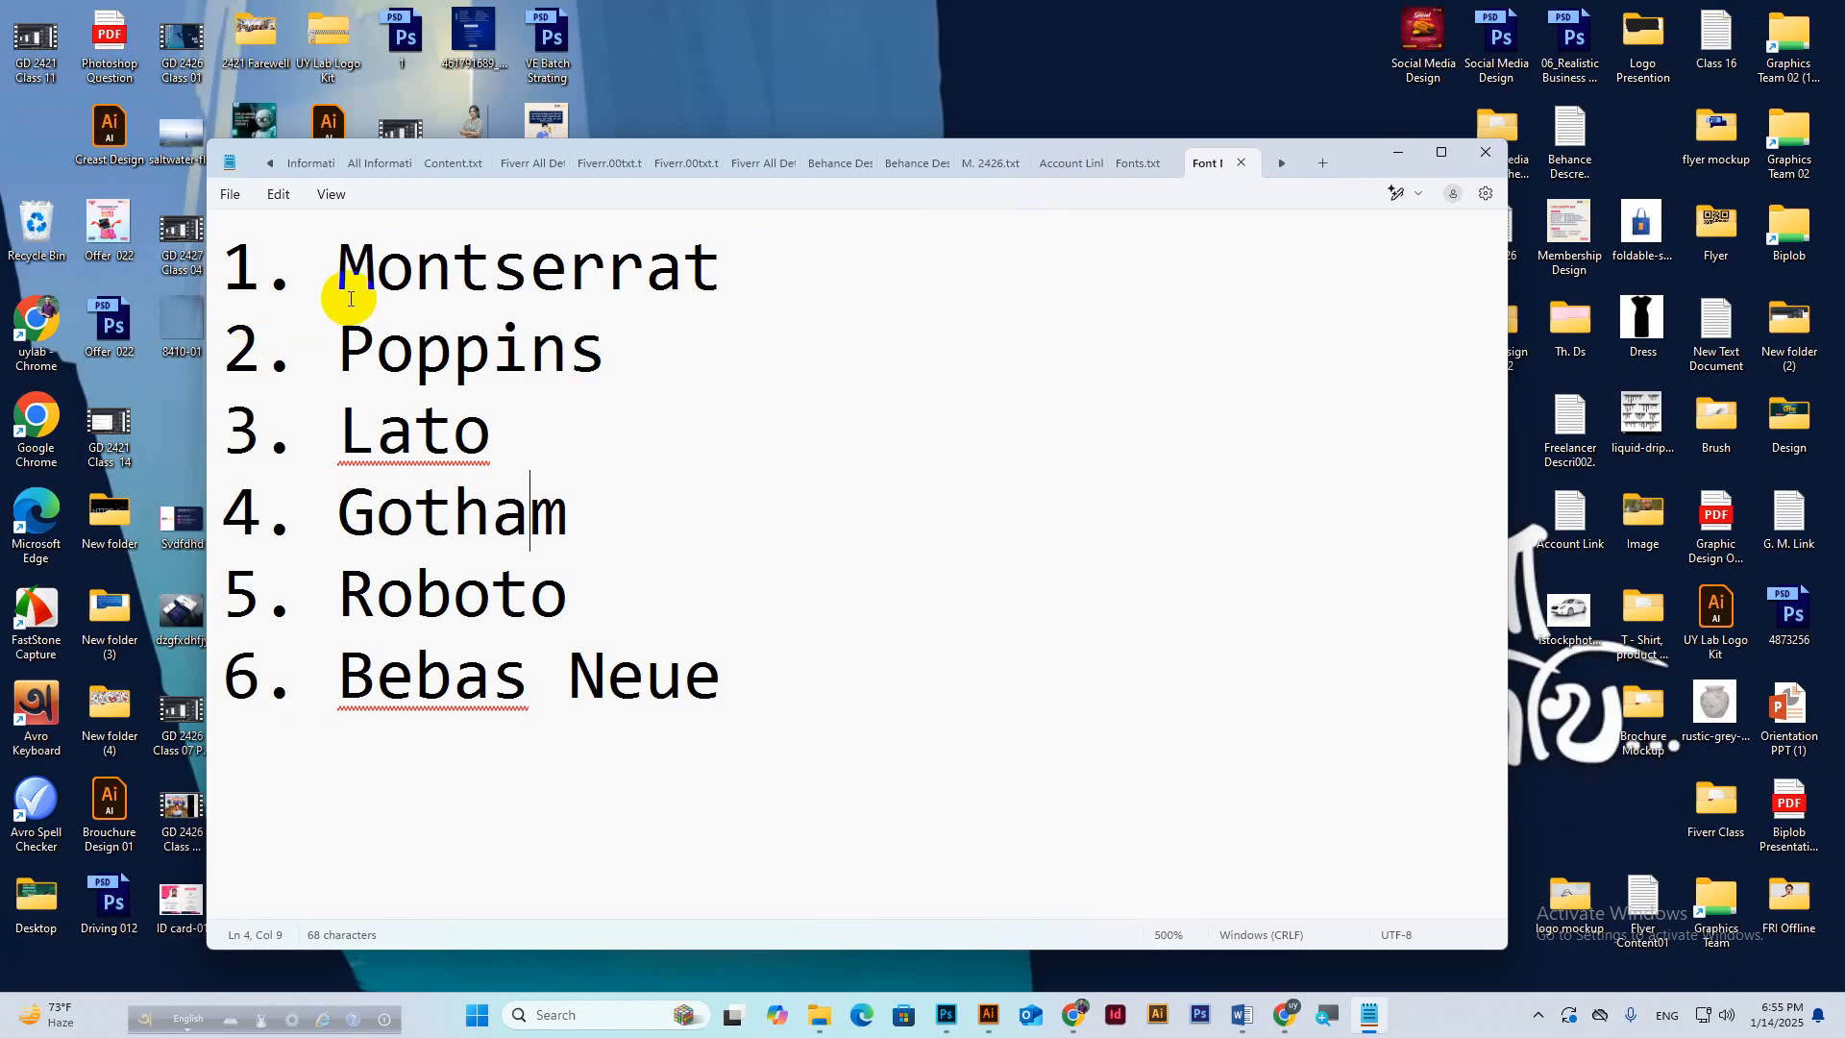
{"action": "left_click_drag", "start_coordinate": [342, 509], "coordinate": [564, 516]}
{"action": "key", "text": "ctrl+c"}
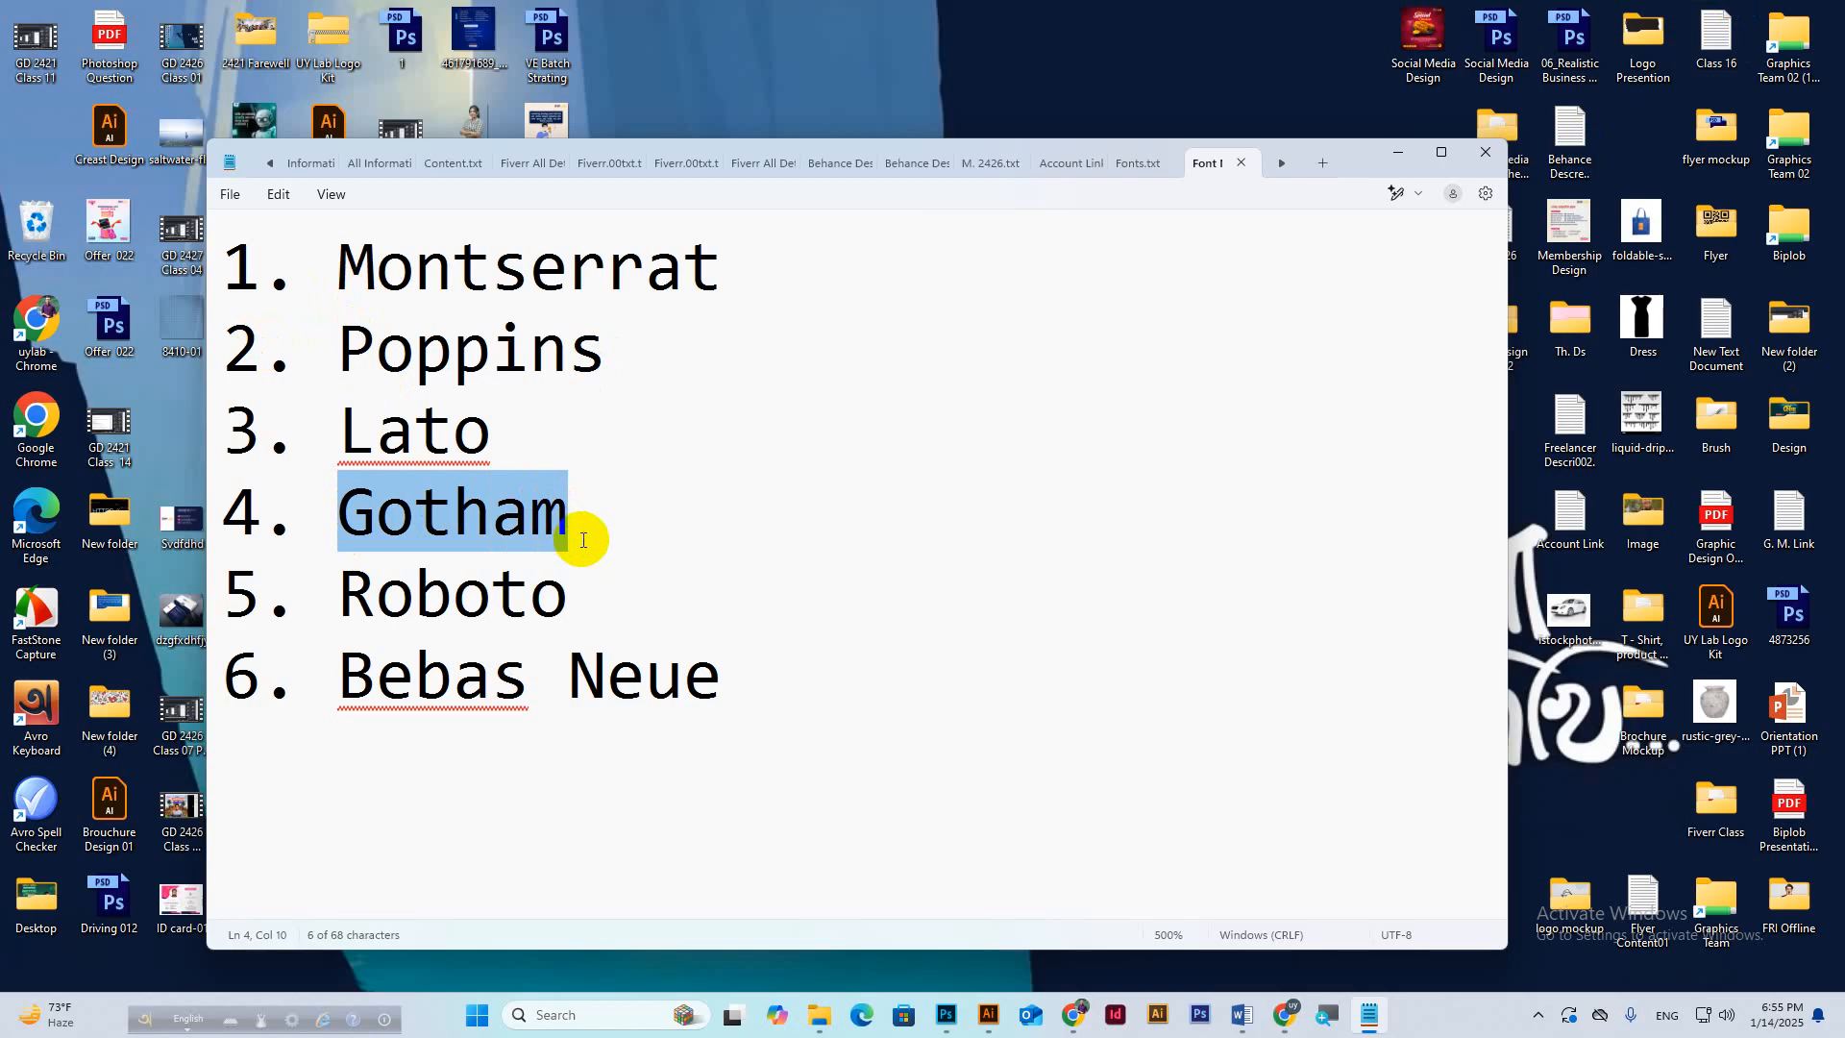
{"action": "left_click", "coordinate": [1074, 1018]}
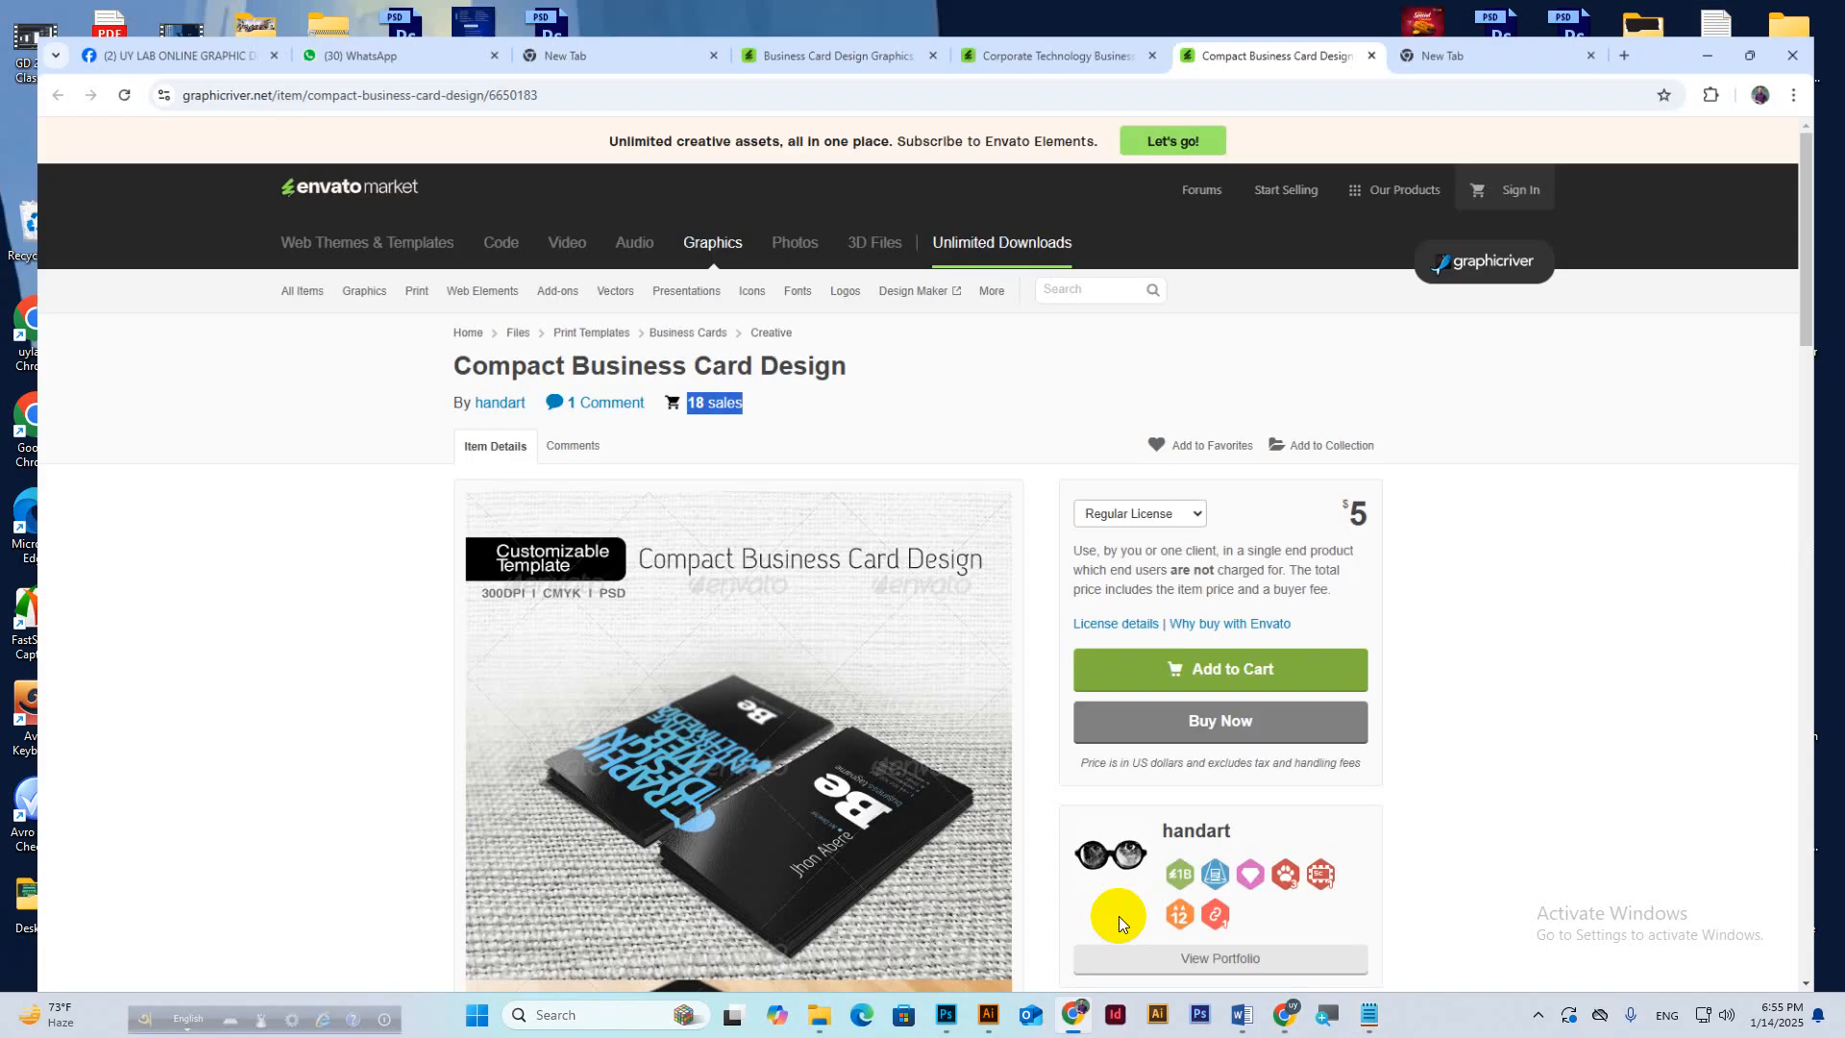
Search 'gotham font free download' in a new tab and open the dafontfile.net Gotham page.
{"action": "left_click", "coordinate": [1503, 14]}
{"action": "key", "text": "ctrl+v"}
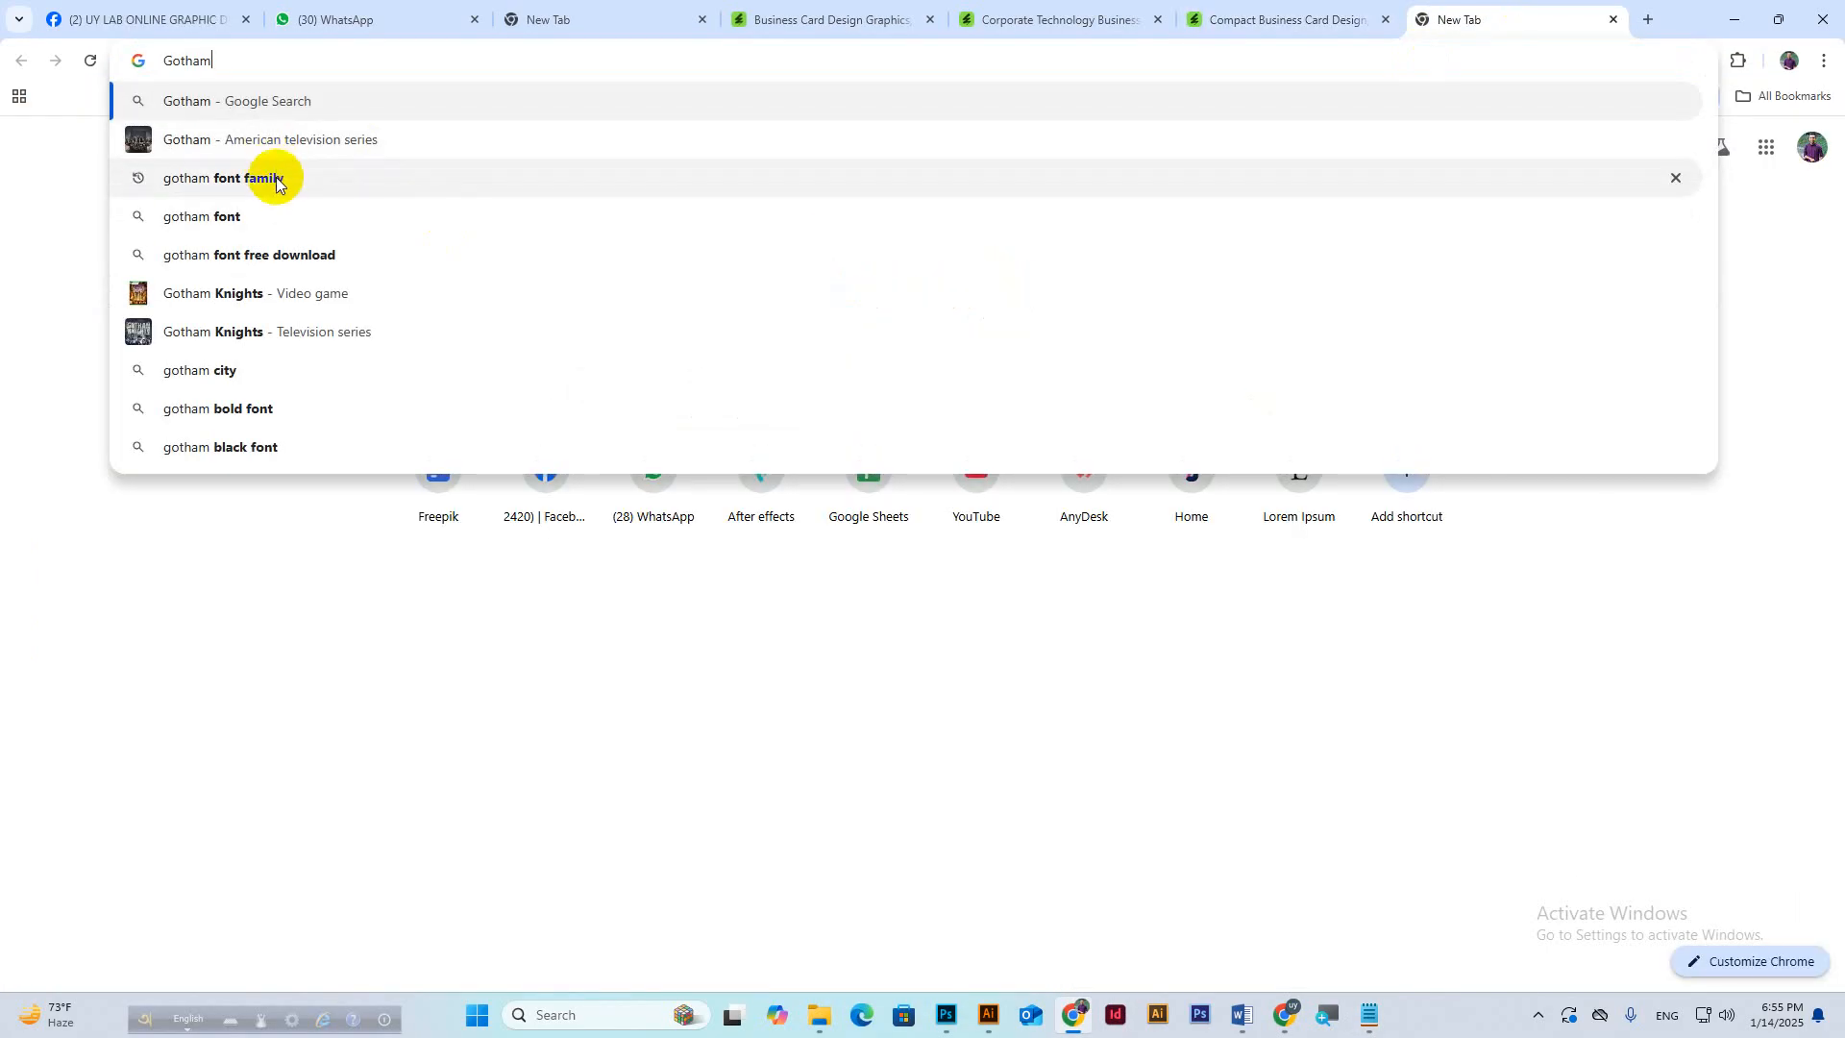
{"action": "left_click", "coordinate": [293, 256]}
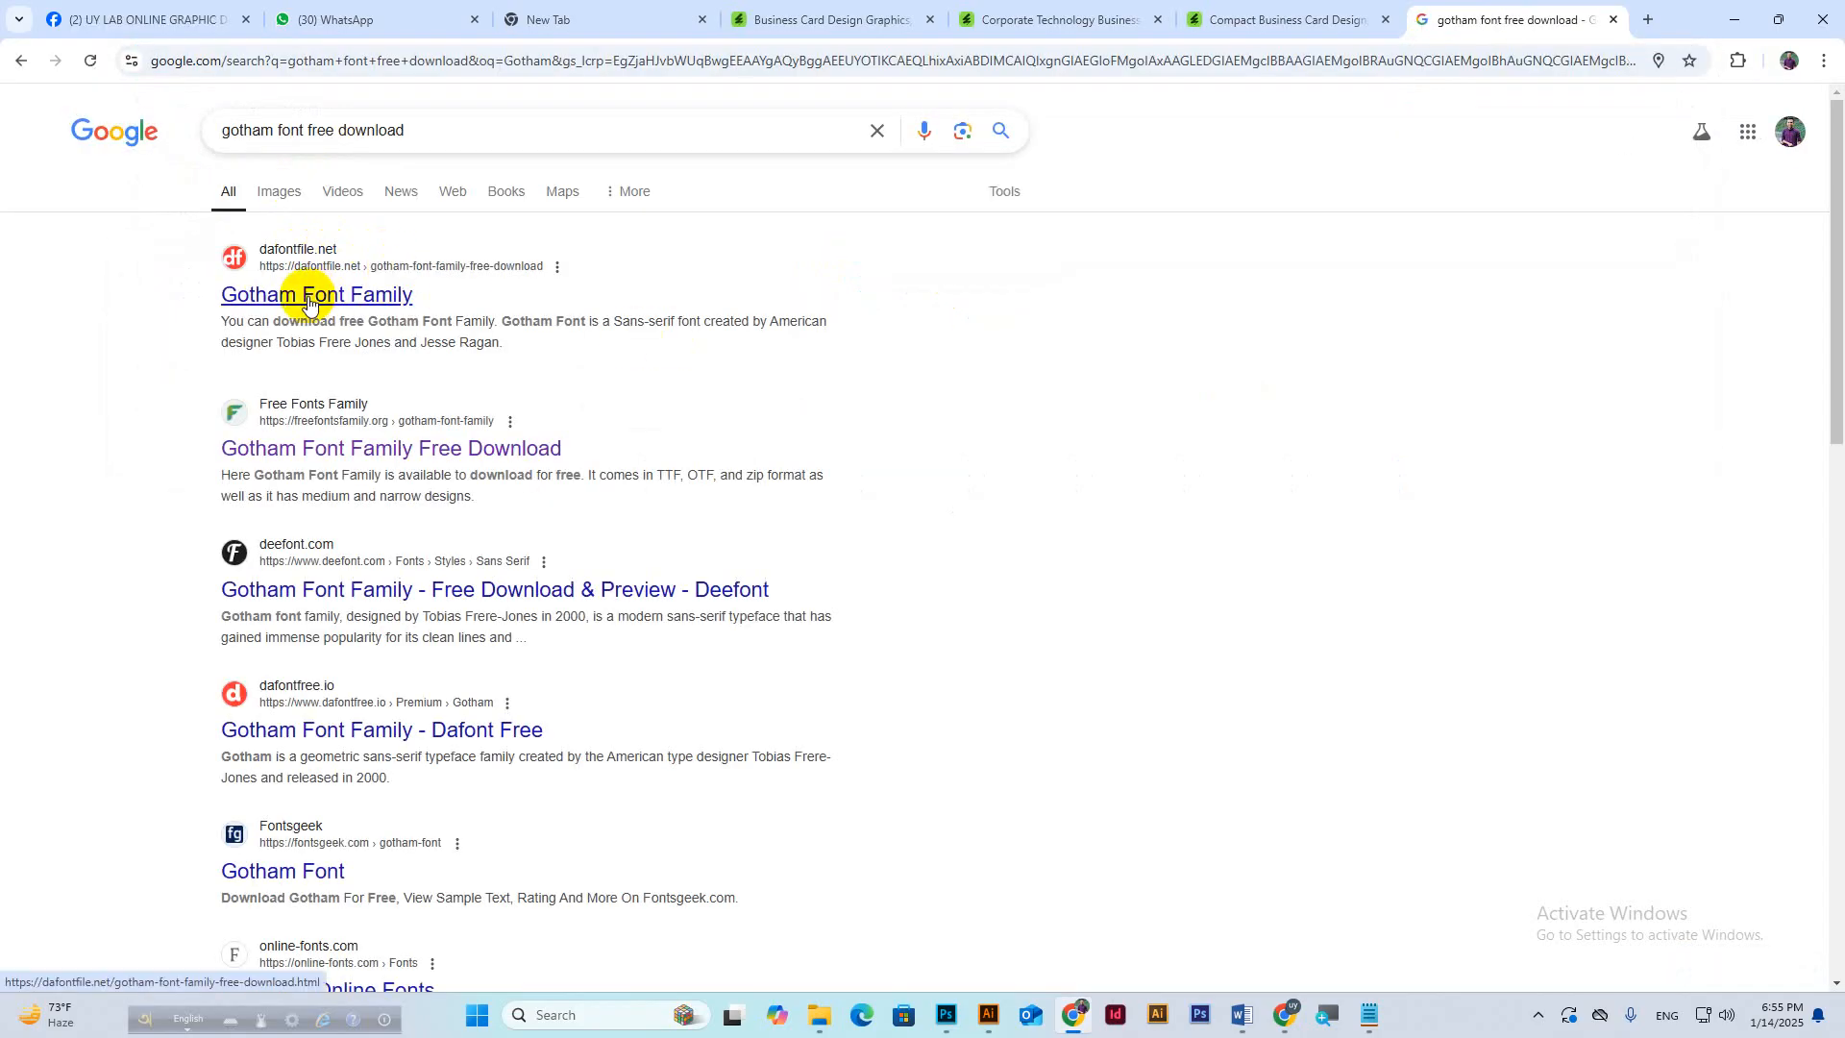
{"action": "left_click", "coordinate": [314, 296]}
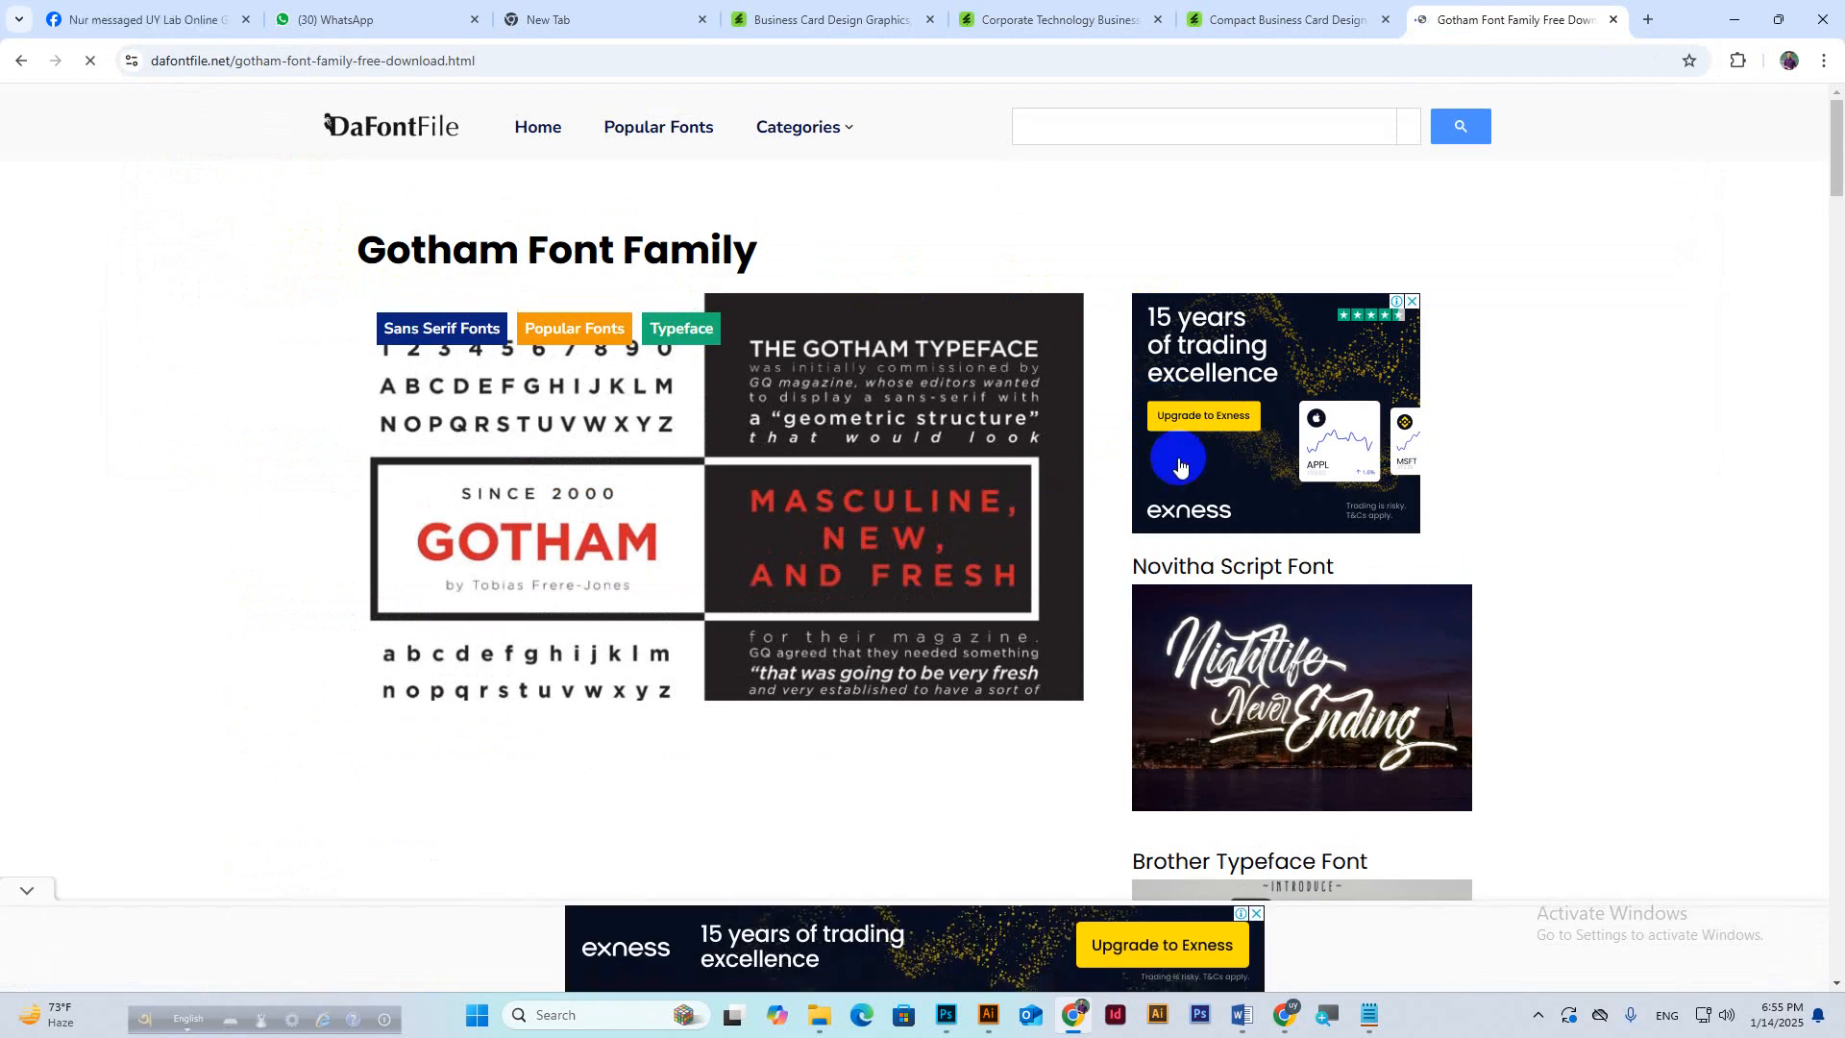
Scroll to the page's DOWNLOAD section, then bring the Business Card Design document back up.
{"action": "scroll", "coordinate": [1215, 478], "scroll_direction": "down", "scroll_amount": 3}
{"action": "scroll", "coordinate": [1246, 499], "scroll_direction": "down", "scroll_amount": 2}
{"action": "scroll", "coordinate": [1245, 500], "scroll_direction": "up", "scroll_amount": 5}
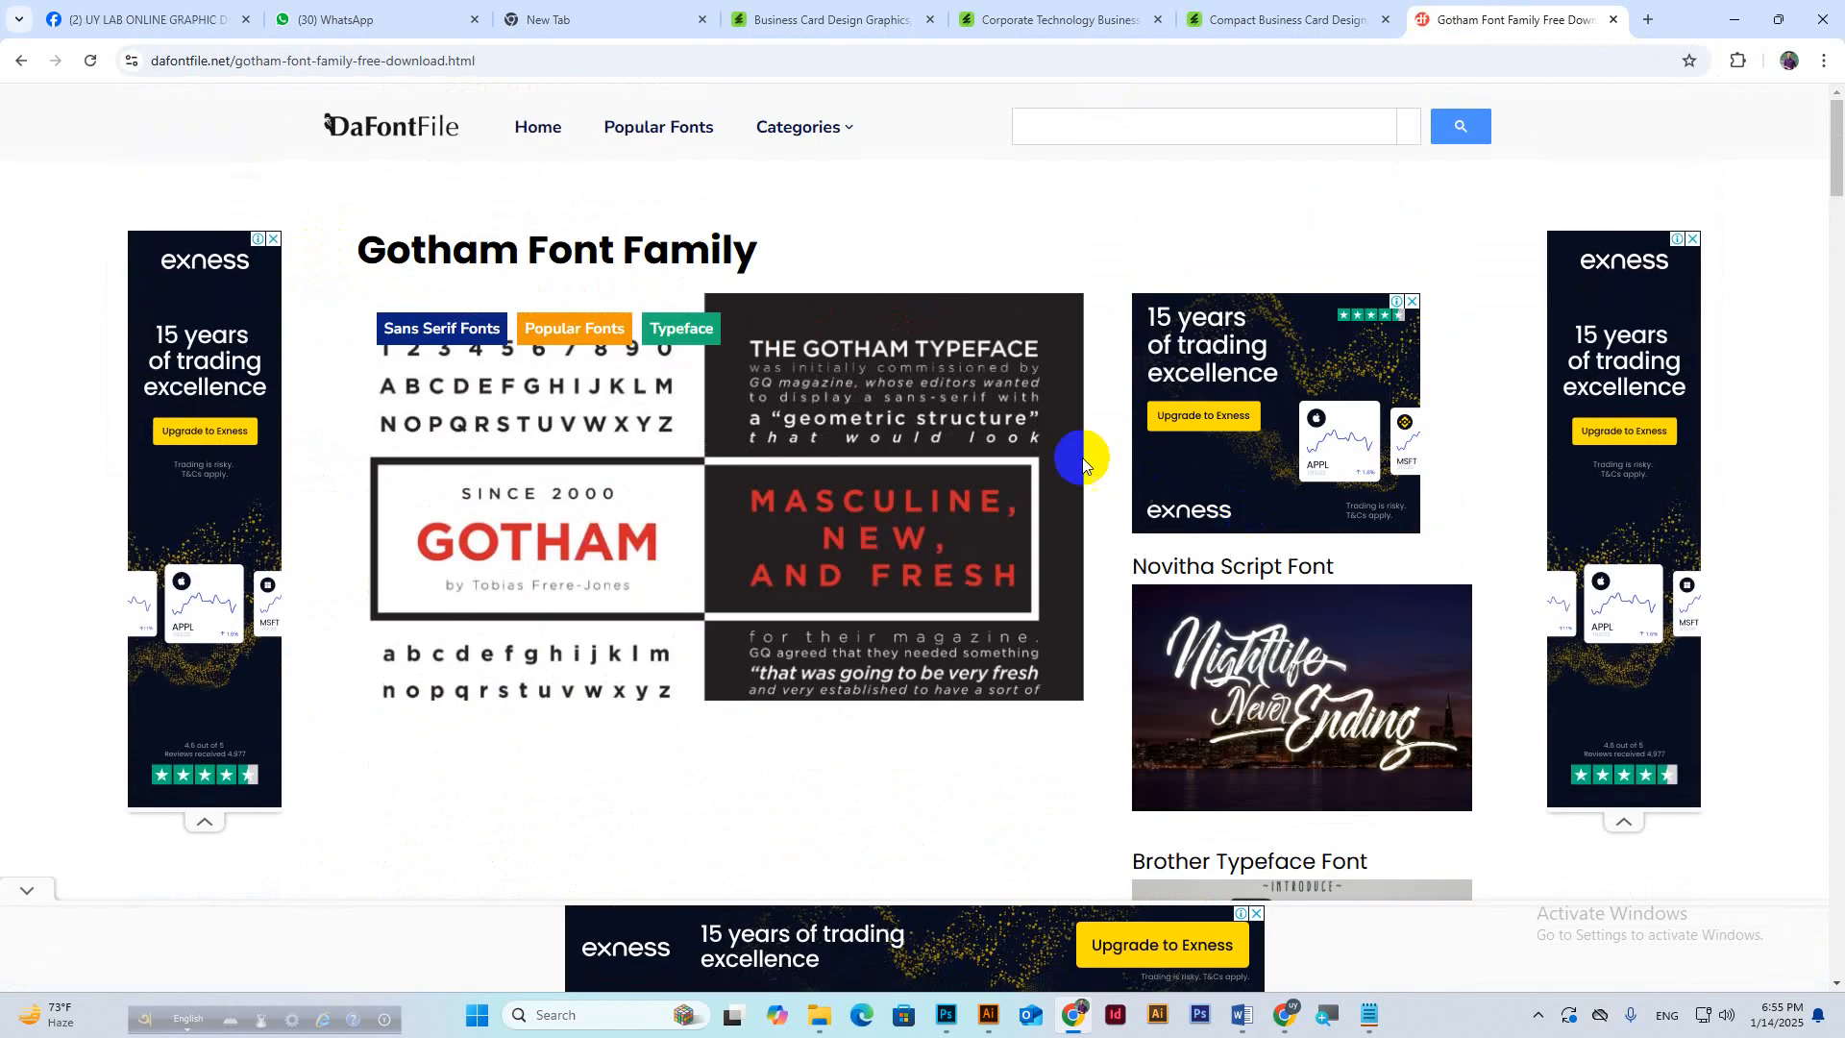
{"action": "scroll", "coordinate": [1087, 459], "scroll_direction": "down", "scroll_amount": 3}
{"action": "scroll", "coordinate": [1087, 458], "scroll_direction": "down", "scroll_amount": 12}
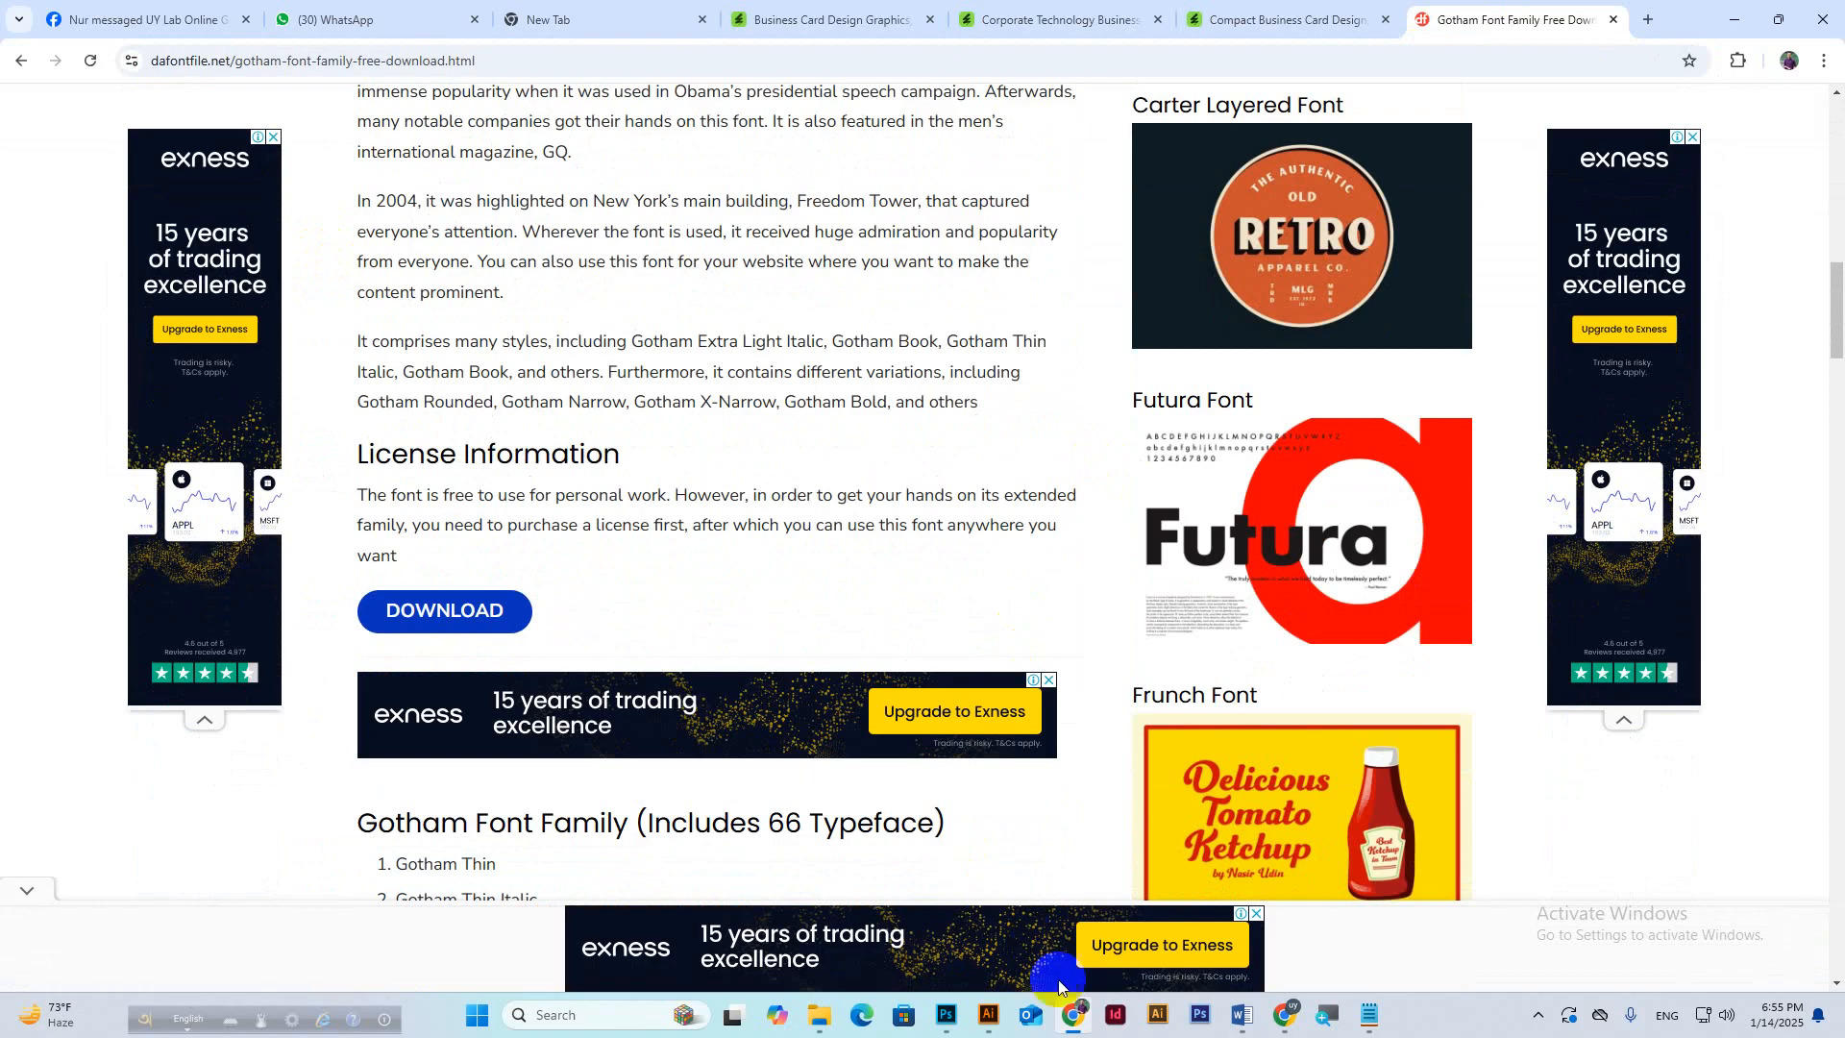
{"action": "left_click", "coordinate": [949, 1016]}
{"action": "left_click", "coordinate": [952, 1015]}
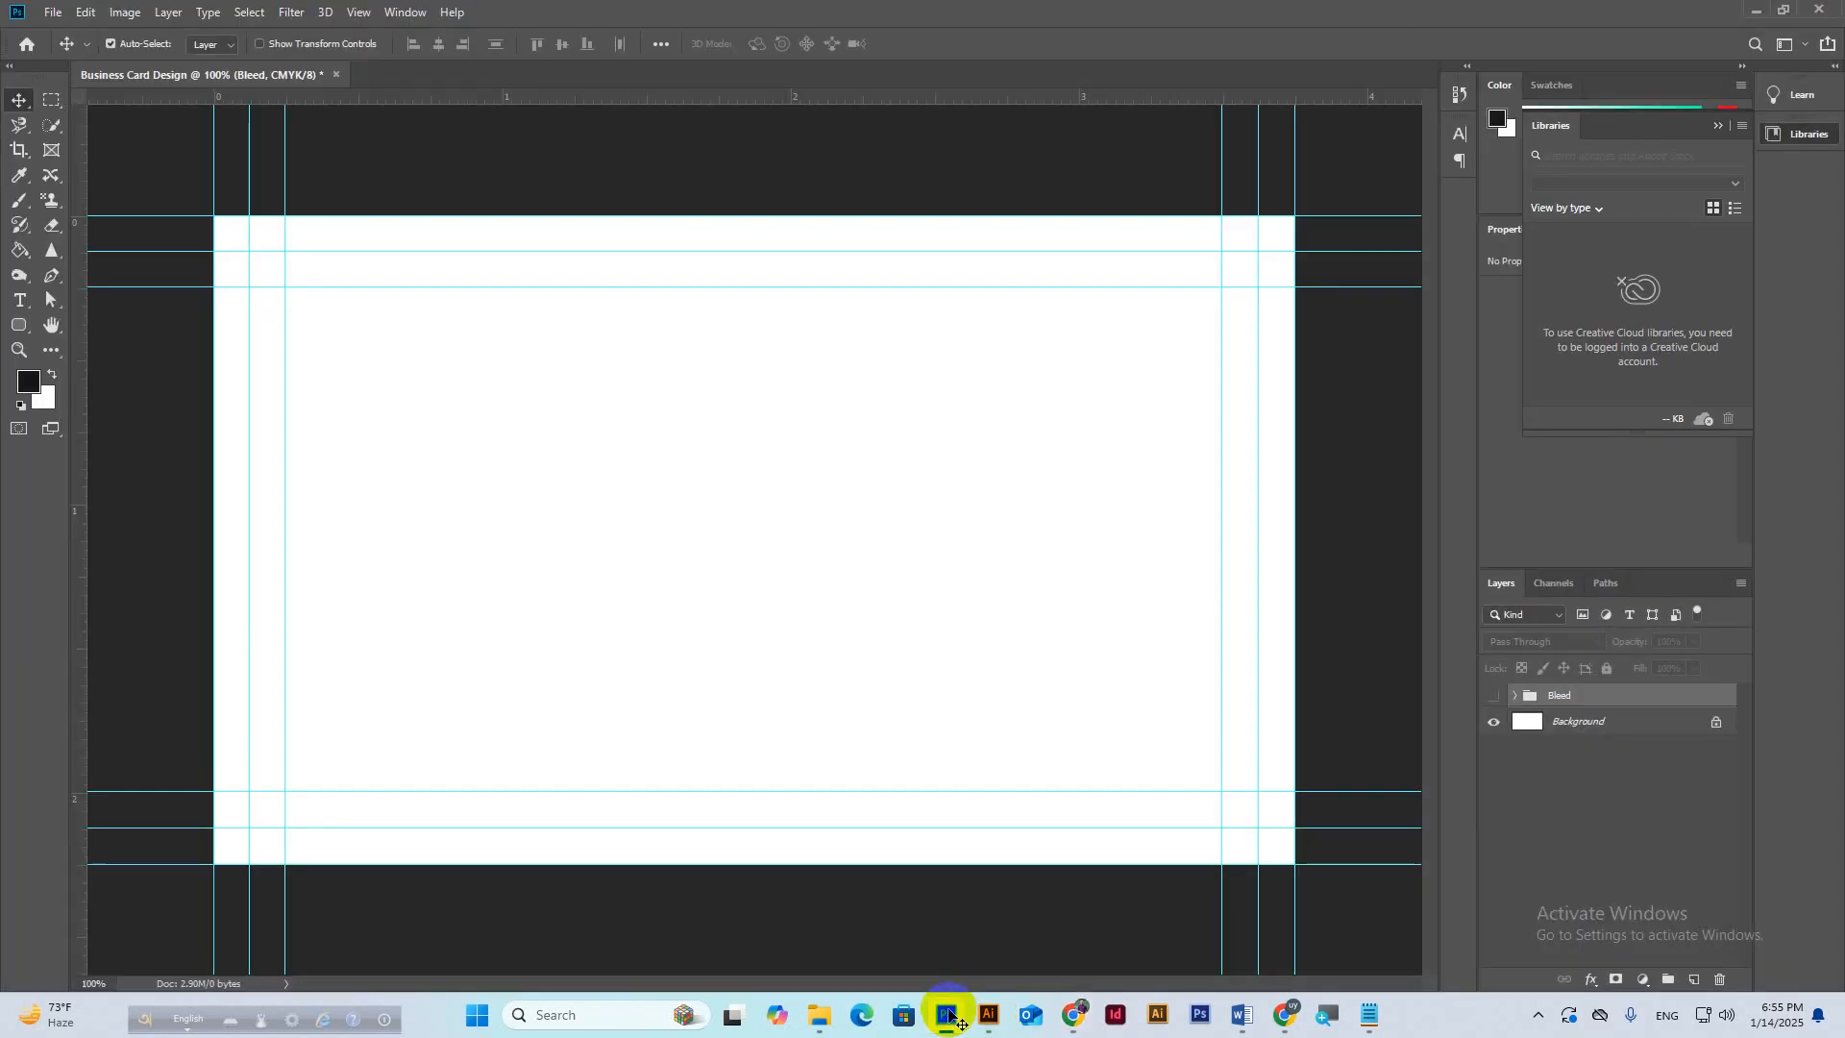
Add a text layer reading cfsghdh on the card and set it to 36 pt.
{"action": "left_click", "coordinate": [13, 302]}
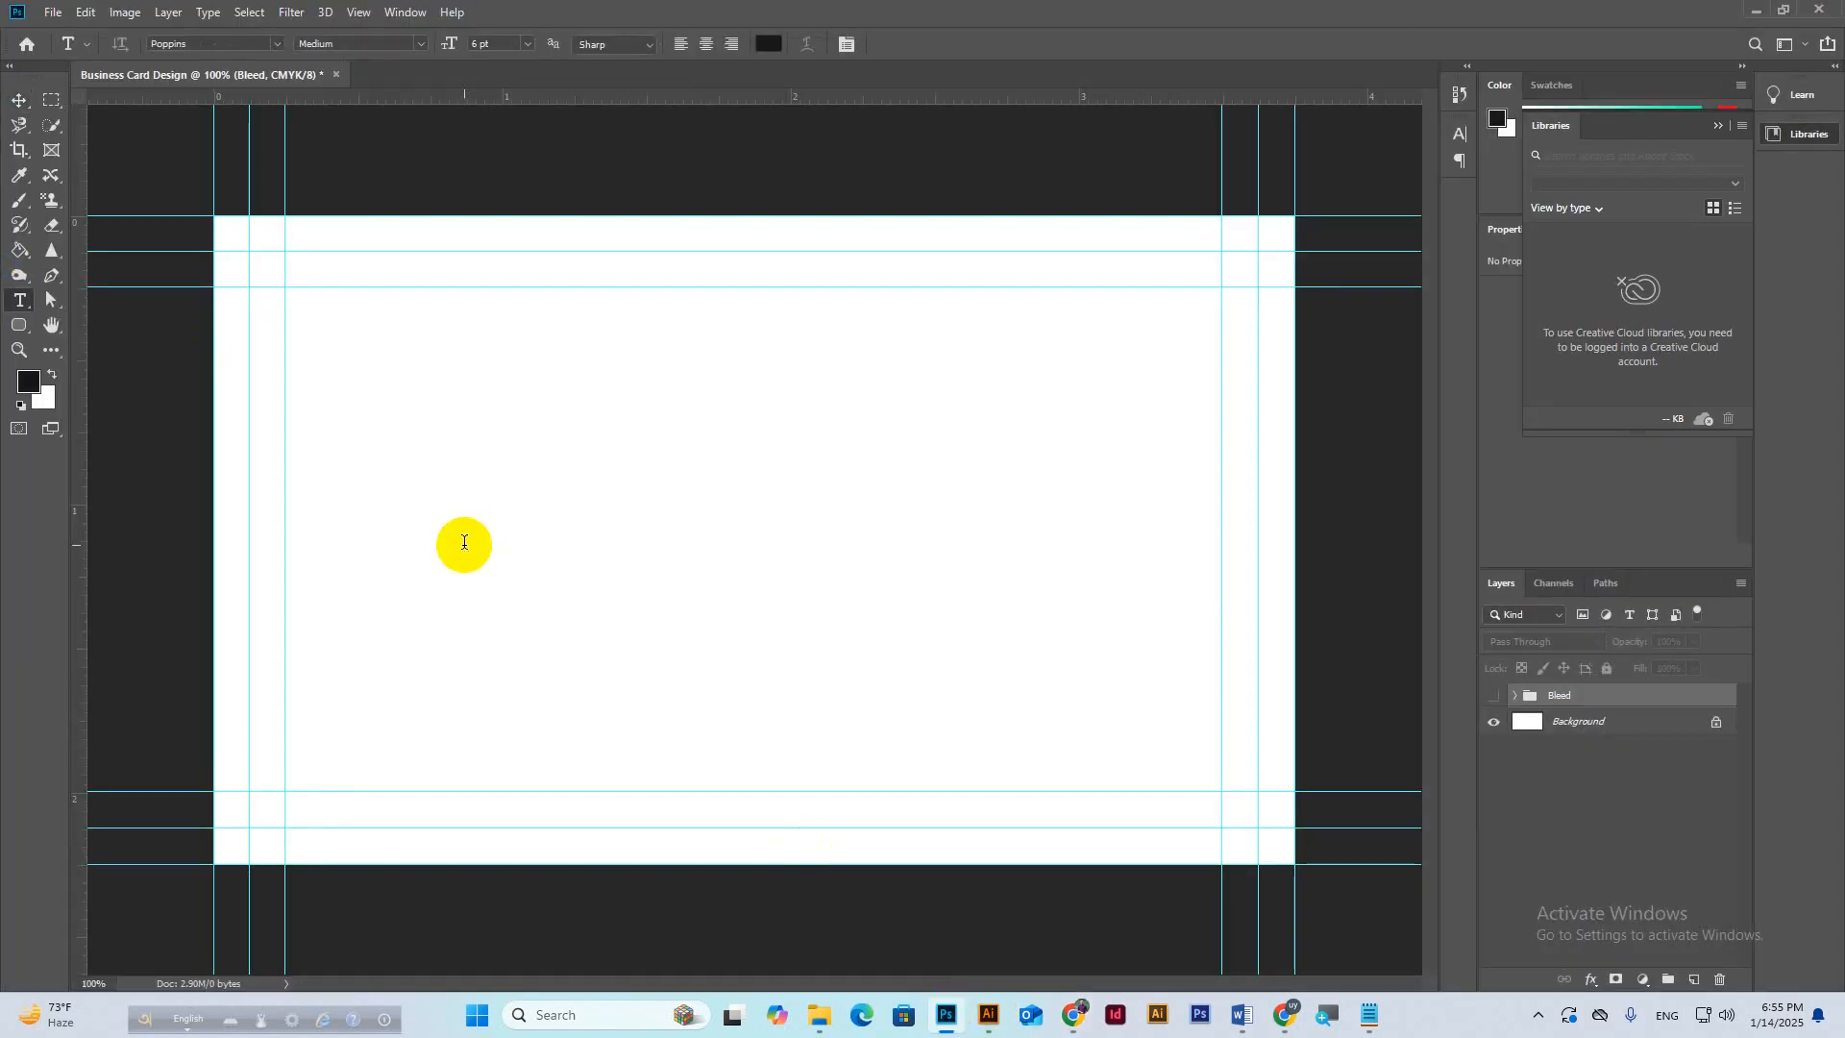
{"action": "left_click", "coordinate": [464, 544]}
{"action": "type", "text": "cfsghdh"}
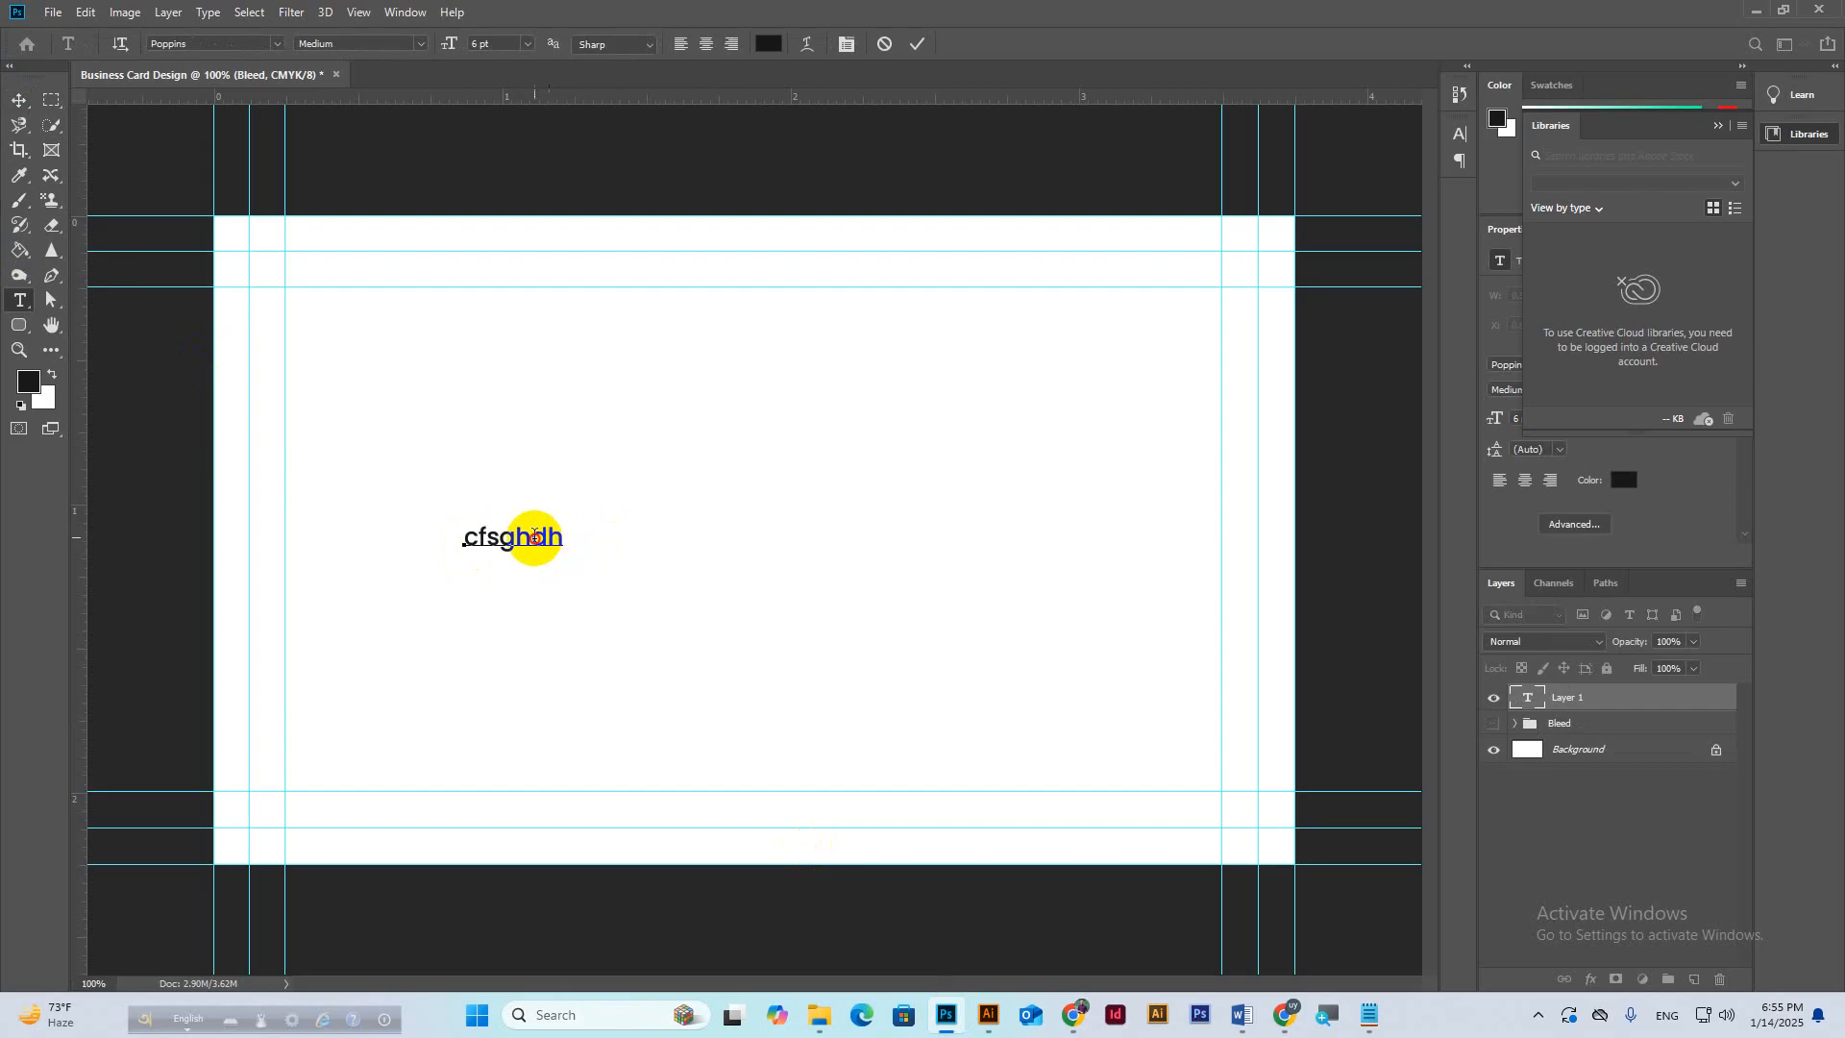
{"action": "double_click", "coordinate": [535, 537]}
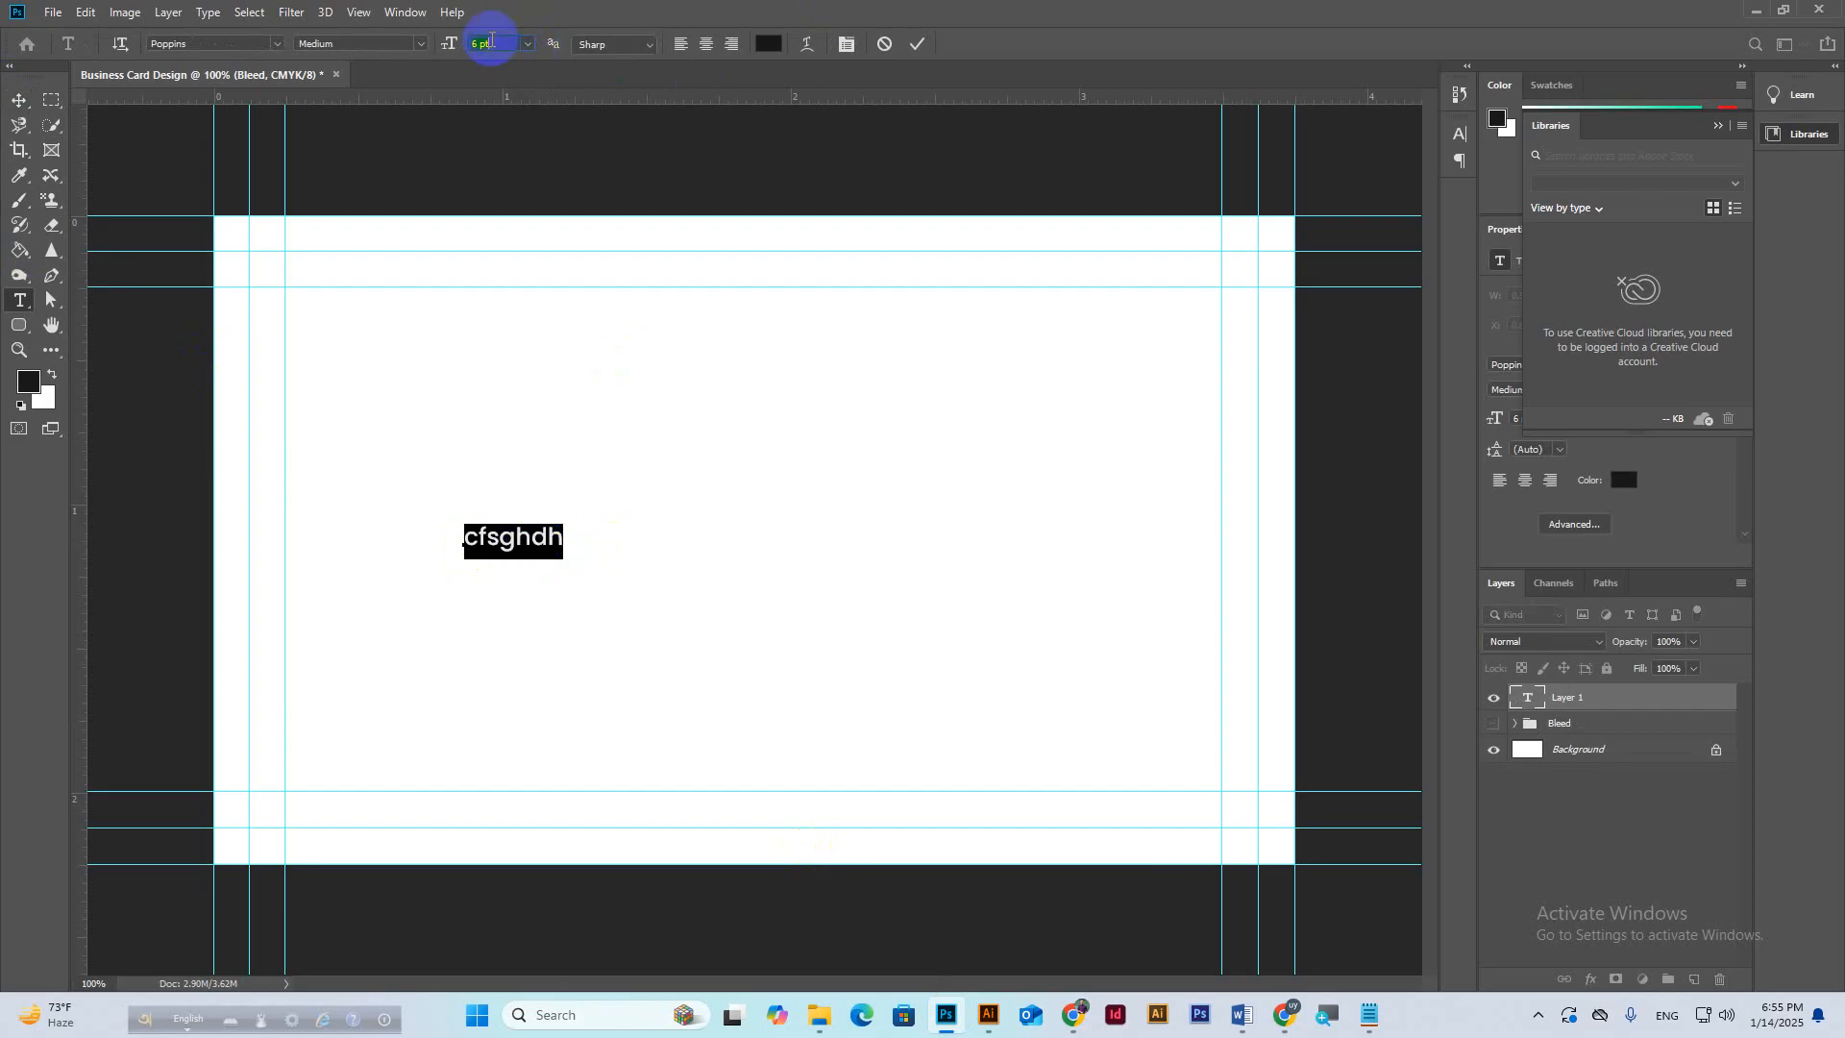
{"action": "type", "text": "36"}
{"action": "key", "text": "Return"}
Reselect the text and check the Poppins font weight list, then return to the Meet call.
{"action": "left_click", "coordinate": [692, 507]}
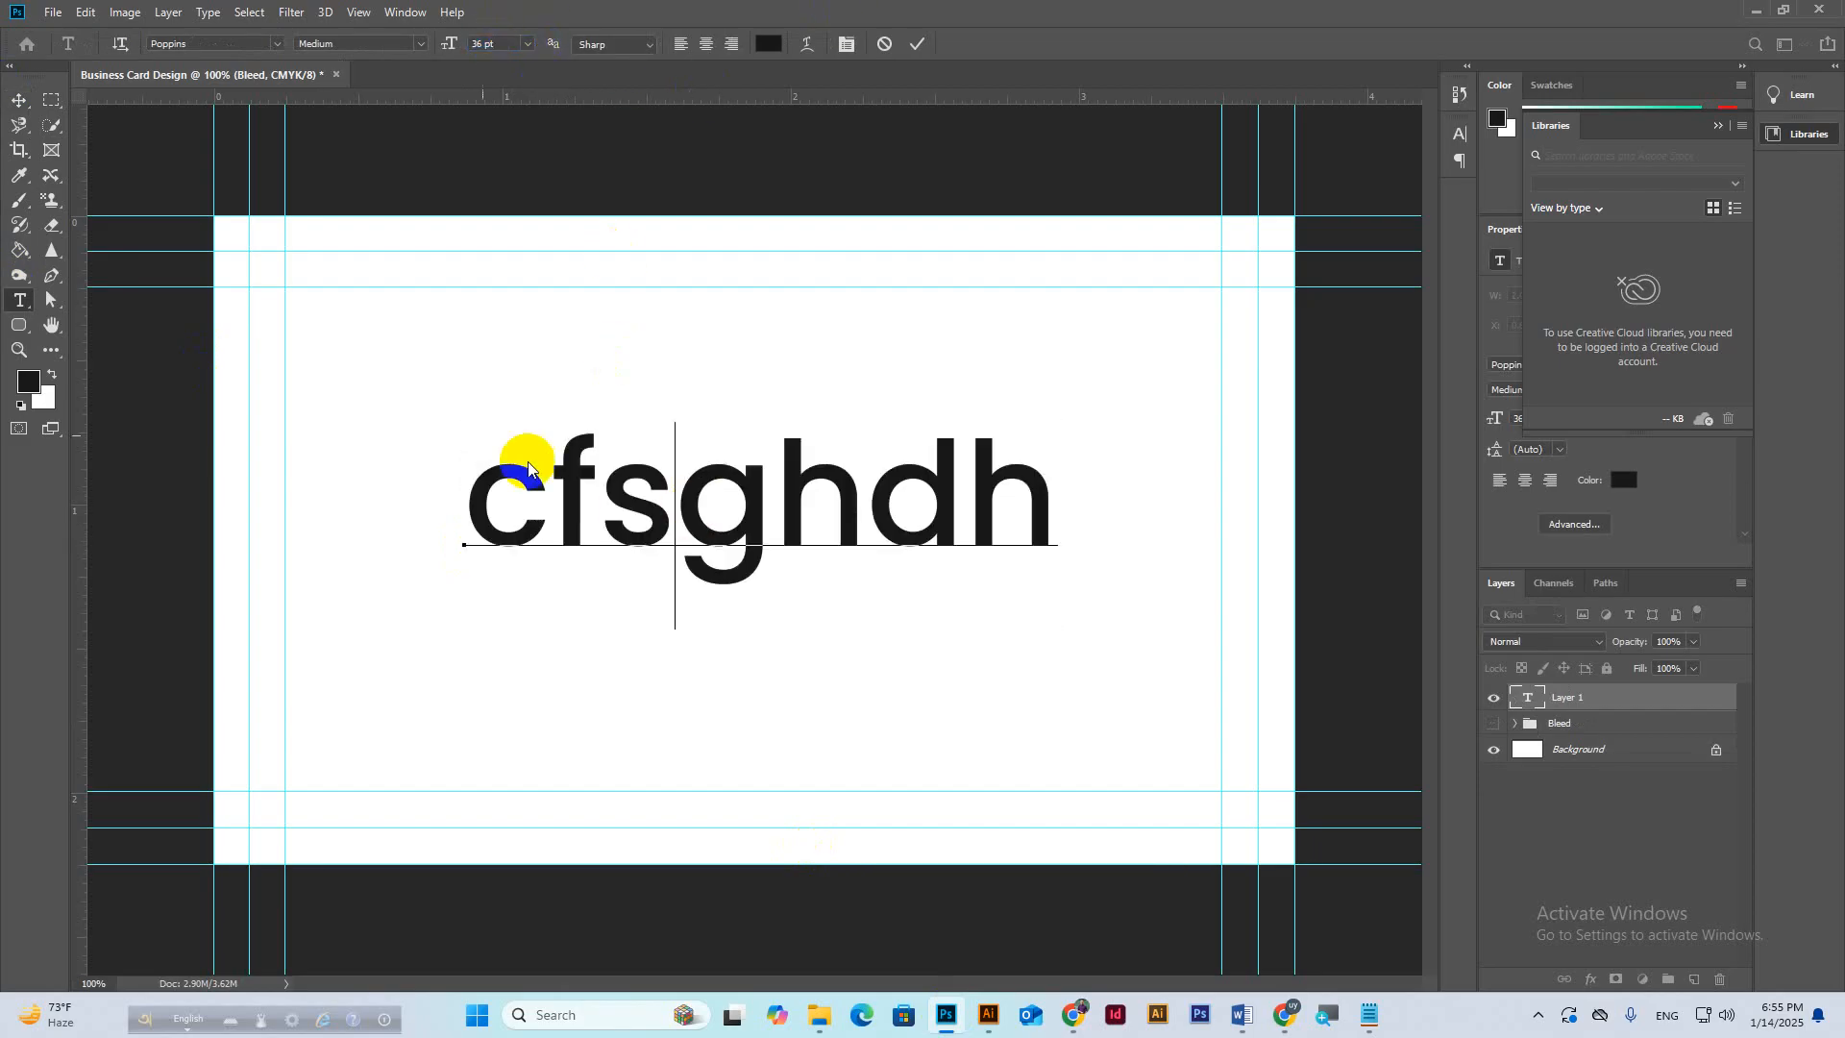
{"action": "double_click", "coordinate": [553, 462]}
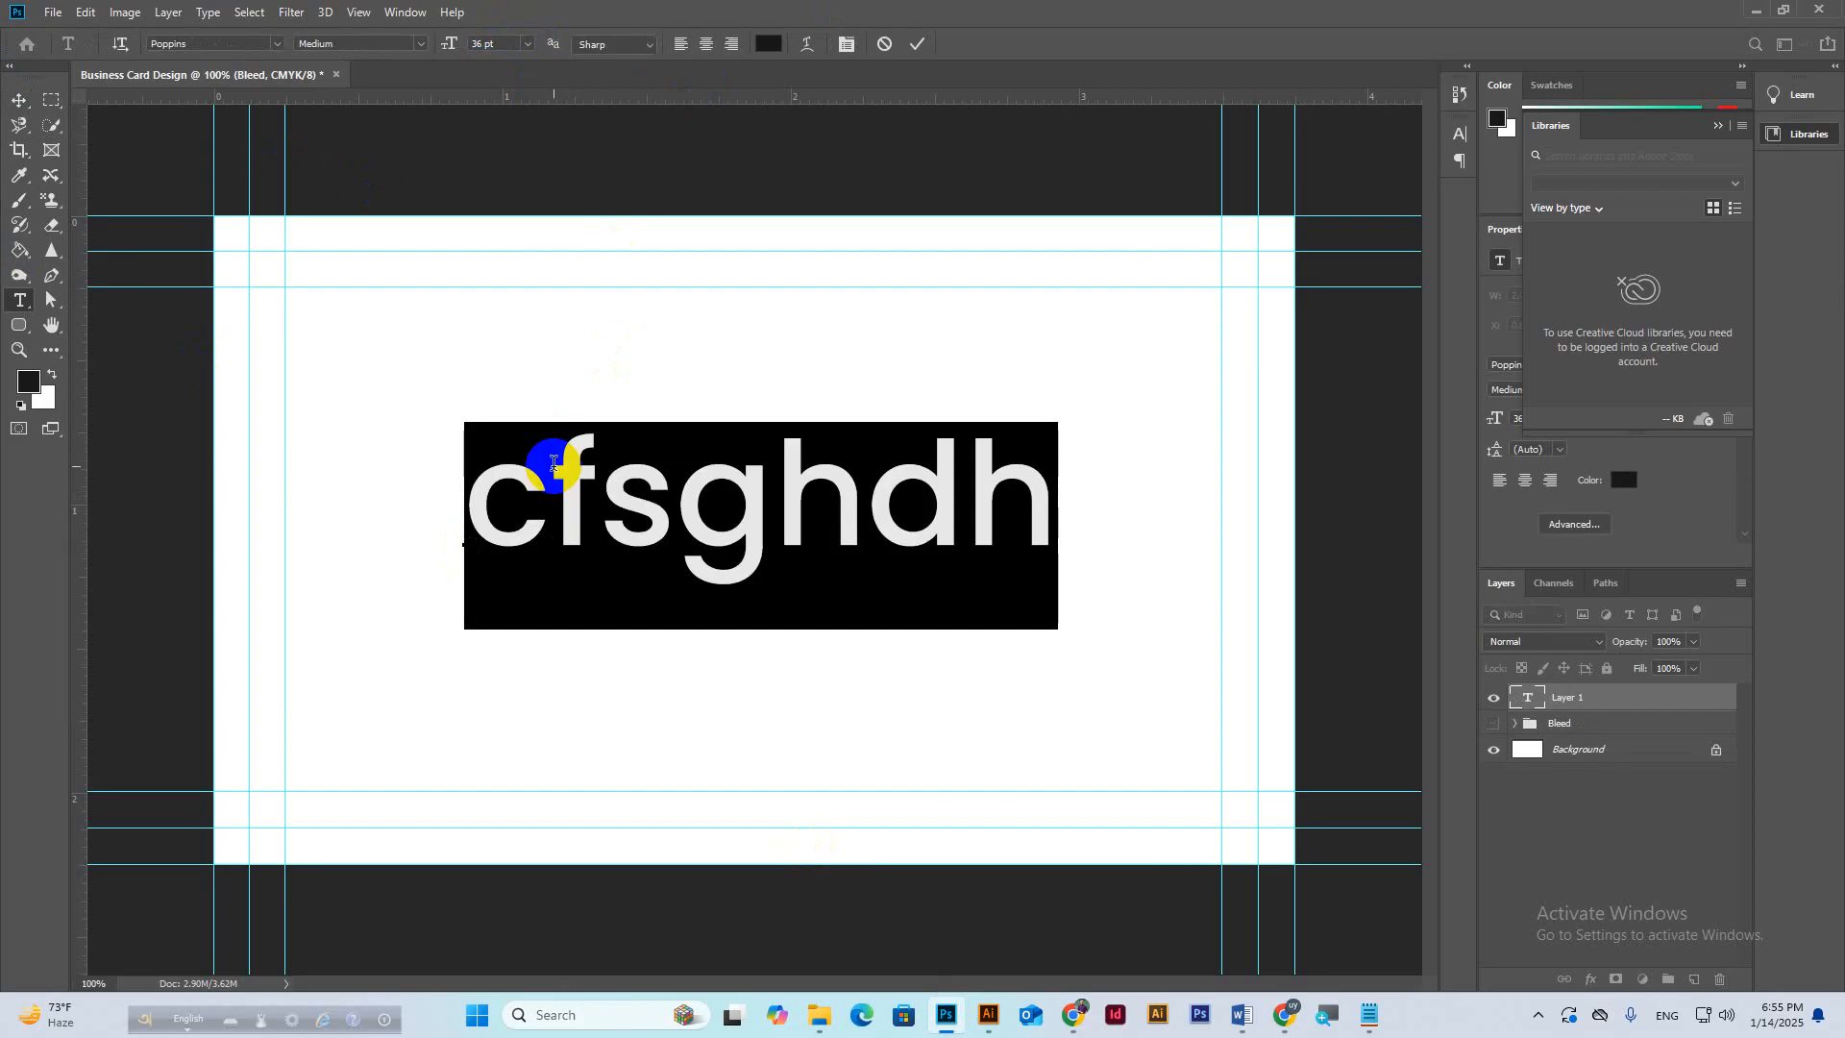
{"action": "left_click", "coordinate": [424, 45]}
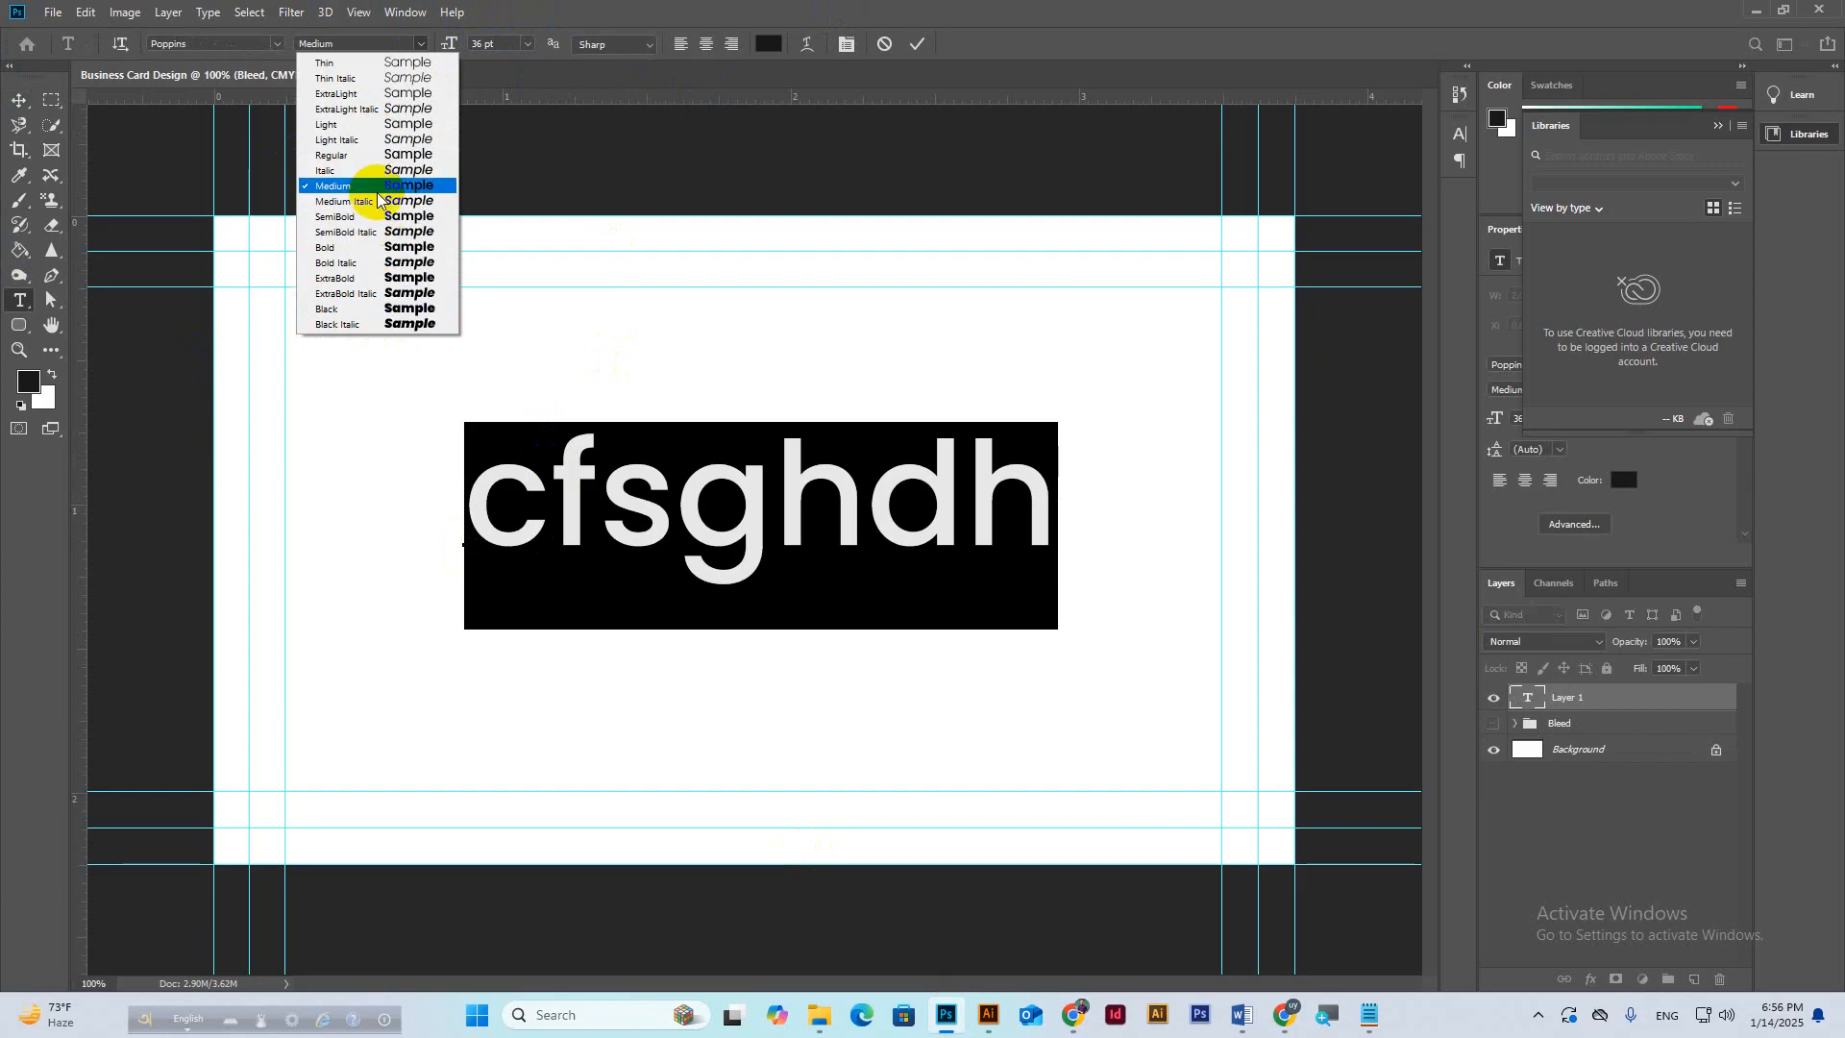
{"action": "left_click", "coordinate": [901, 44]}
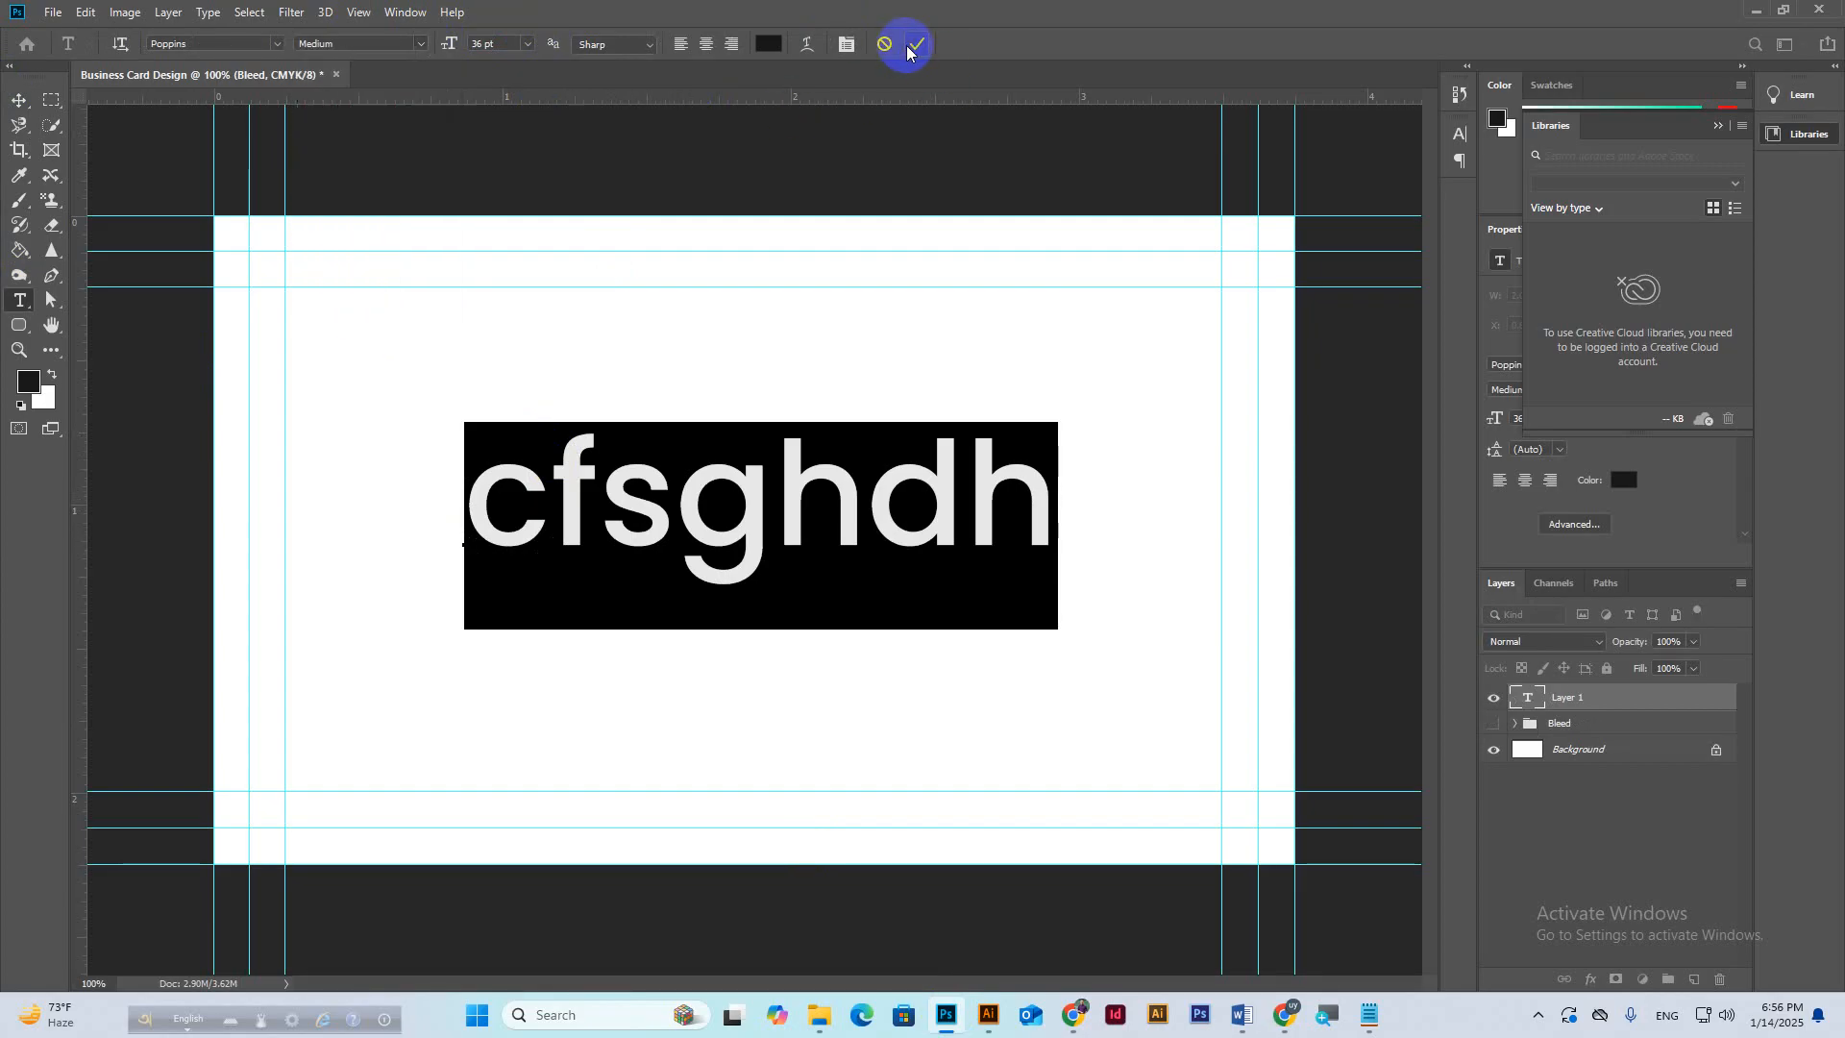
{"action": "mouse_move", "coordinate": [1273, 1028]}
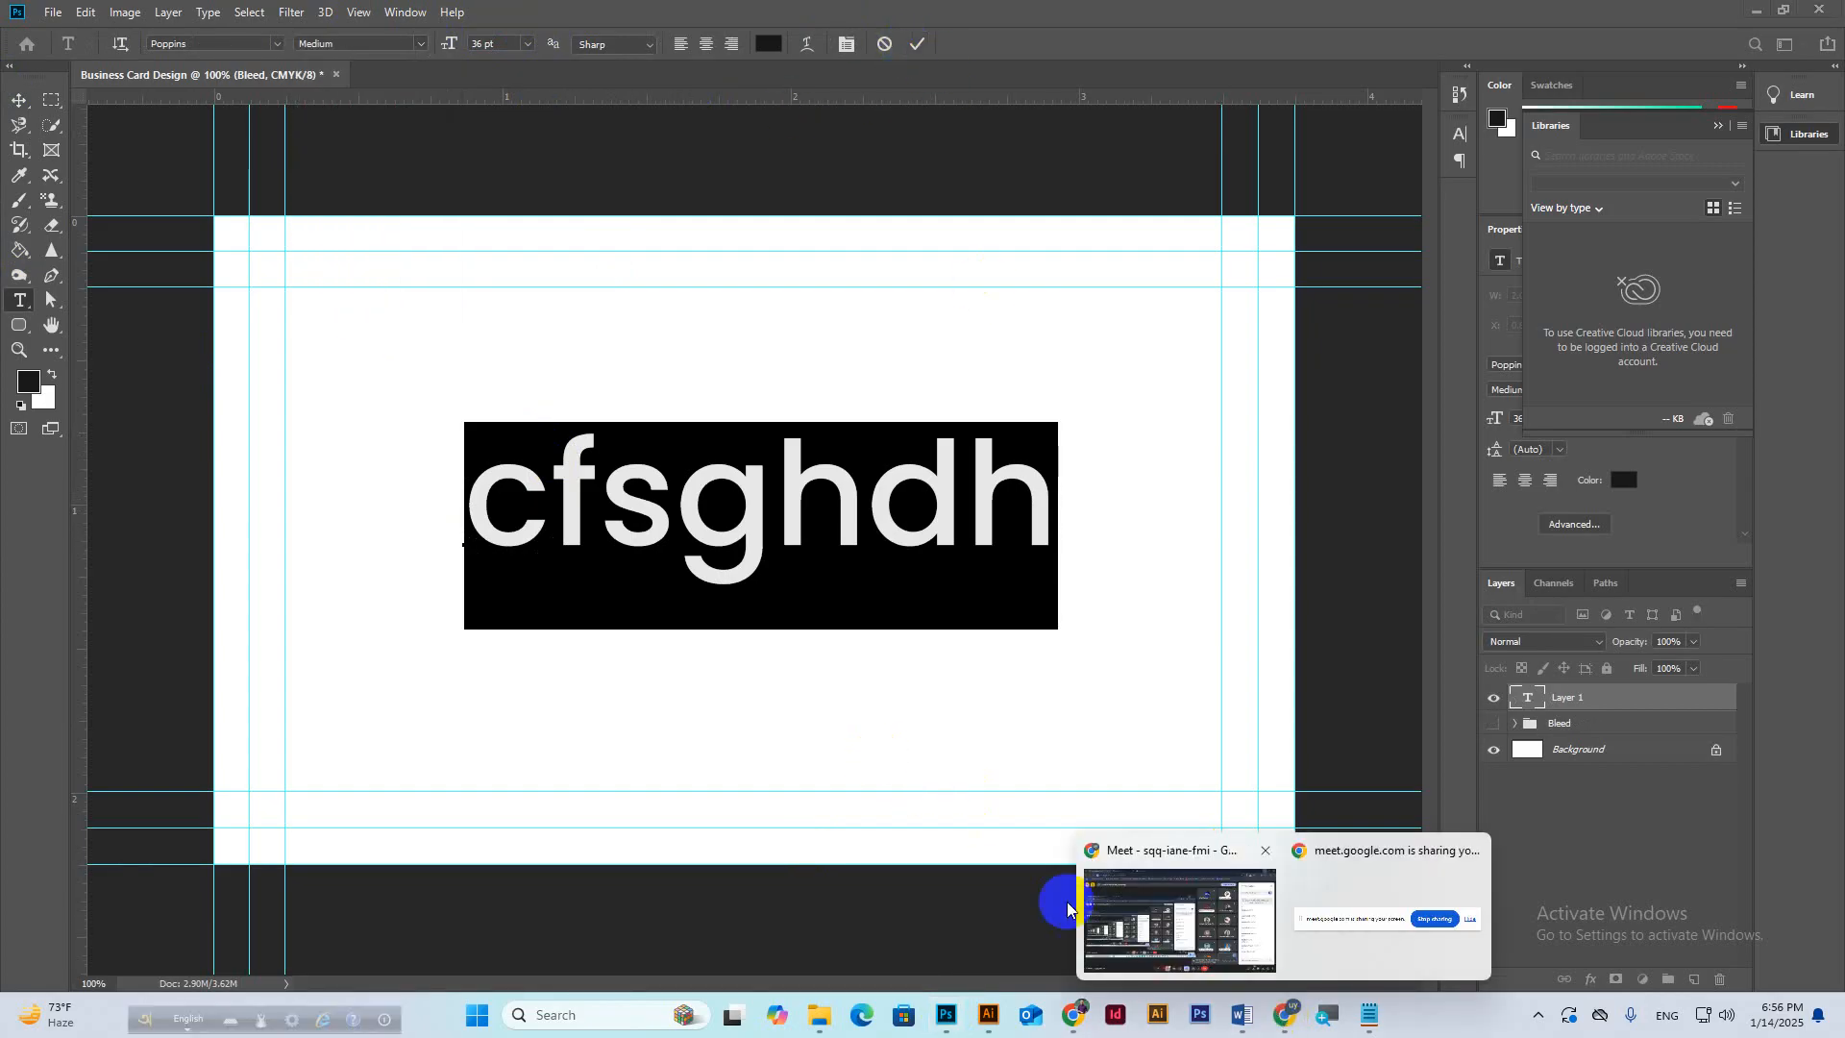
{"action": "left_click", "coordinate": [1144, 918]}
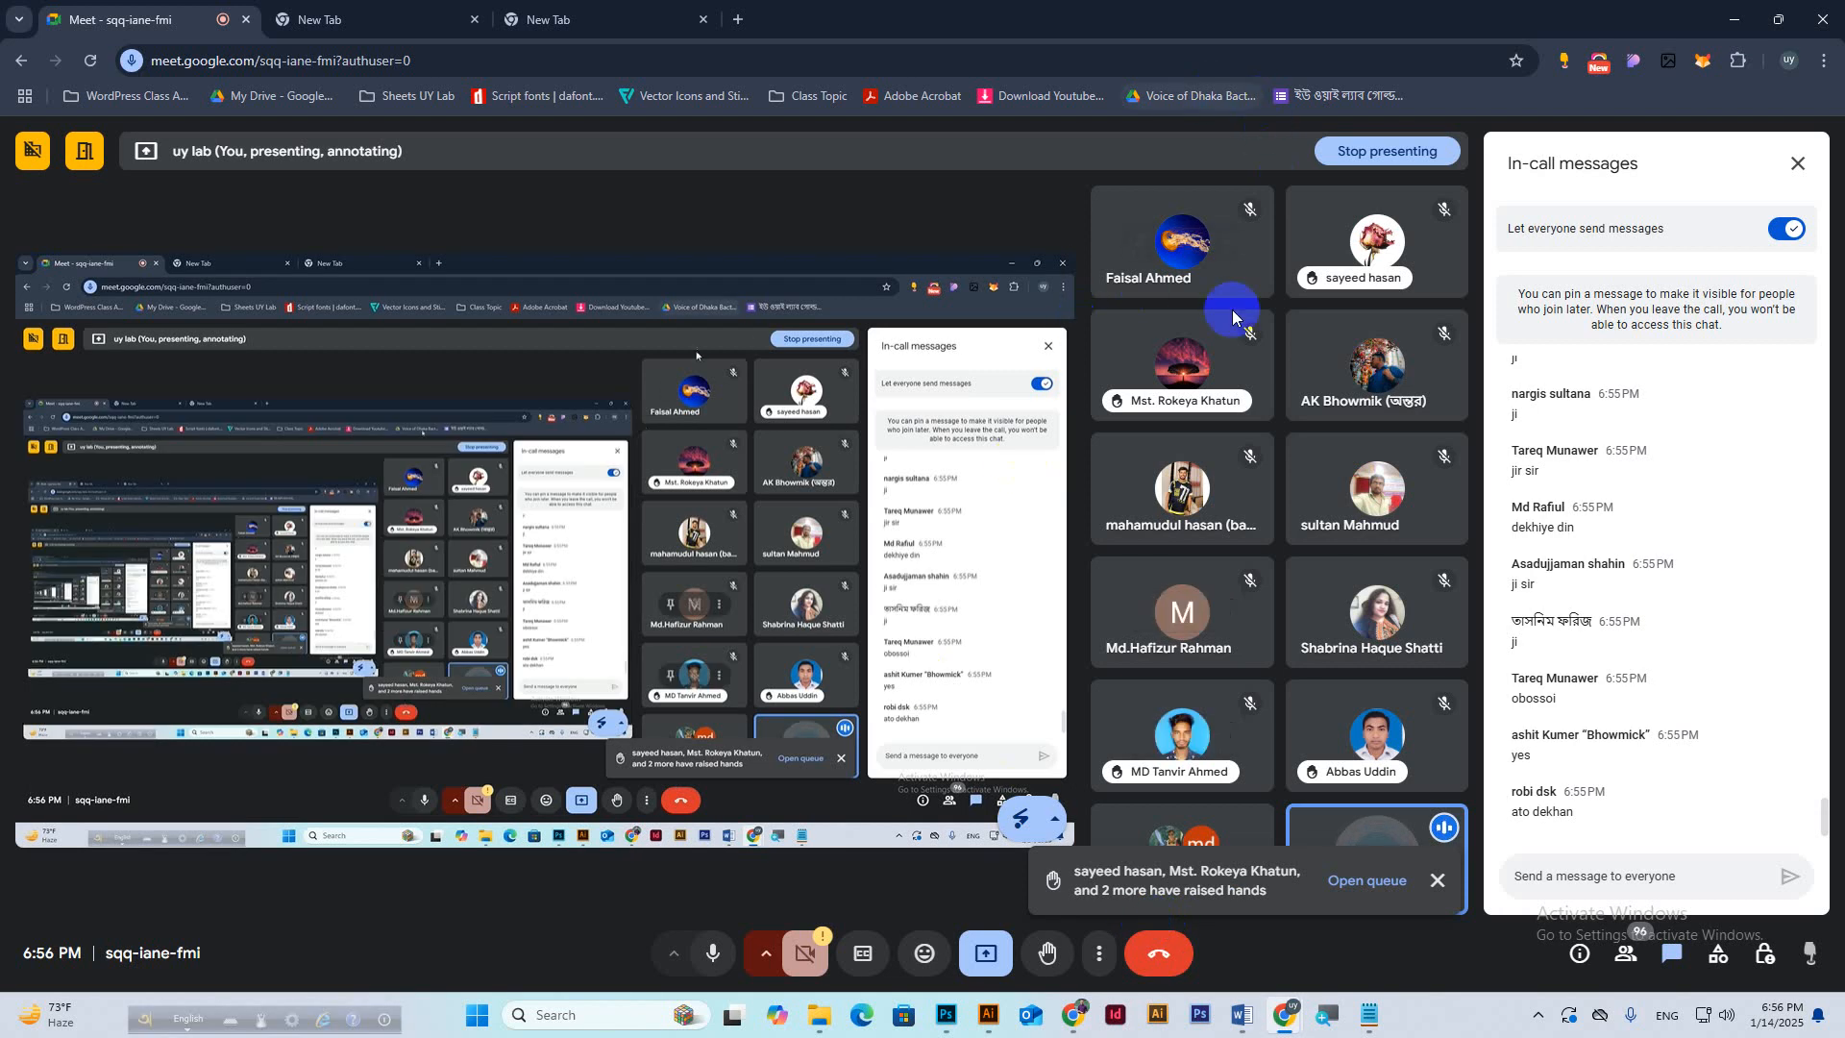
Search 'poppins font free download' in a new tab and open the Google Fonts Poppins page.
{"action": "mouse_move", "coordinate": [1074, 1015]}
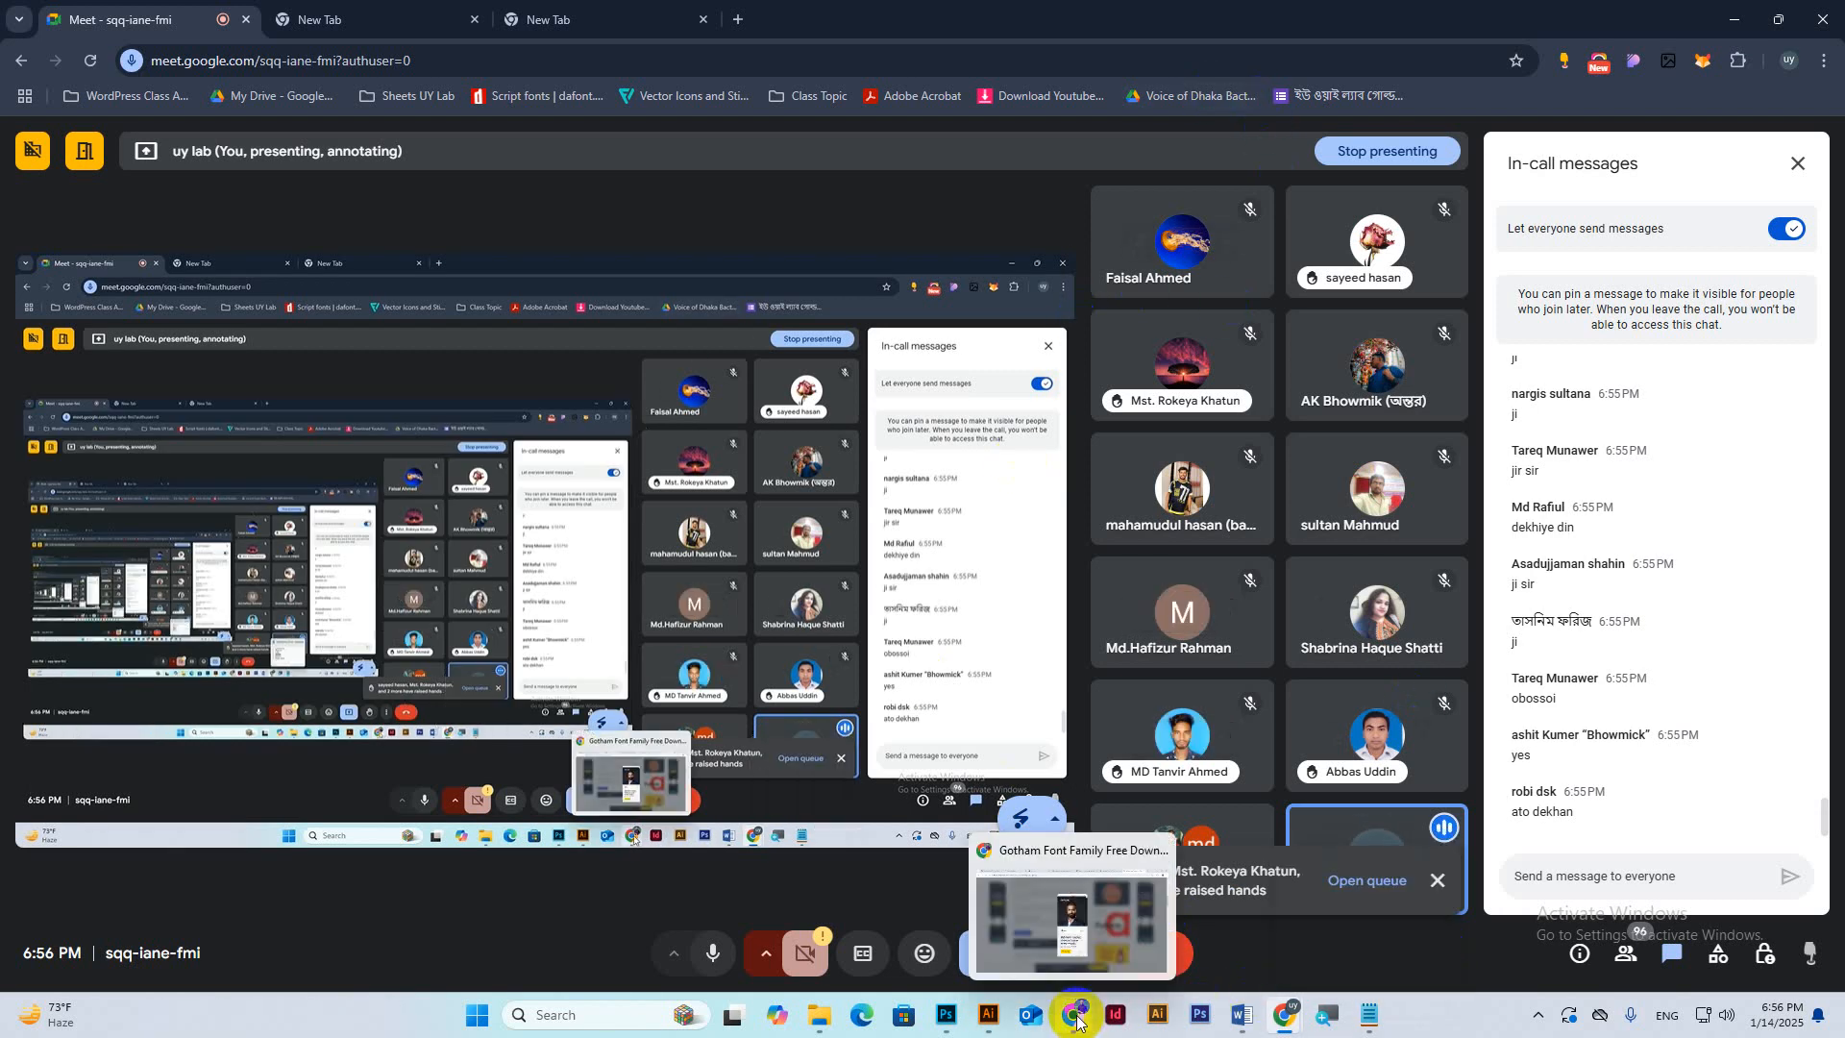
{"action": "left_click", "coordinate": [1077, 825]}
{"action": "key", "text": "ctrl+t"}
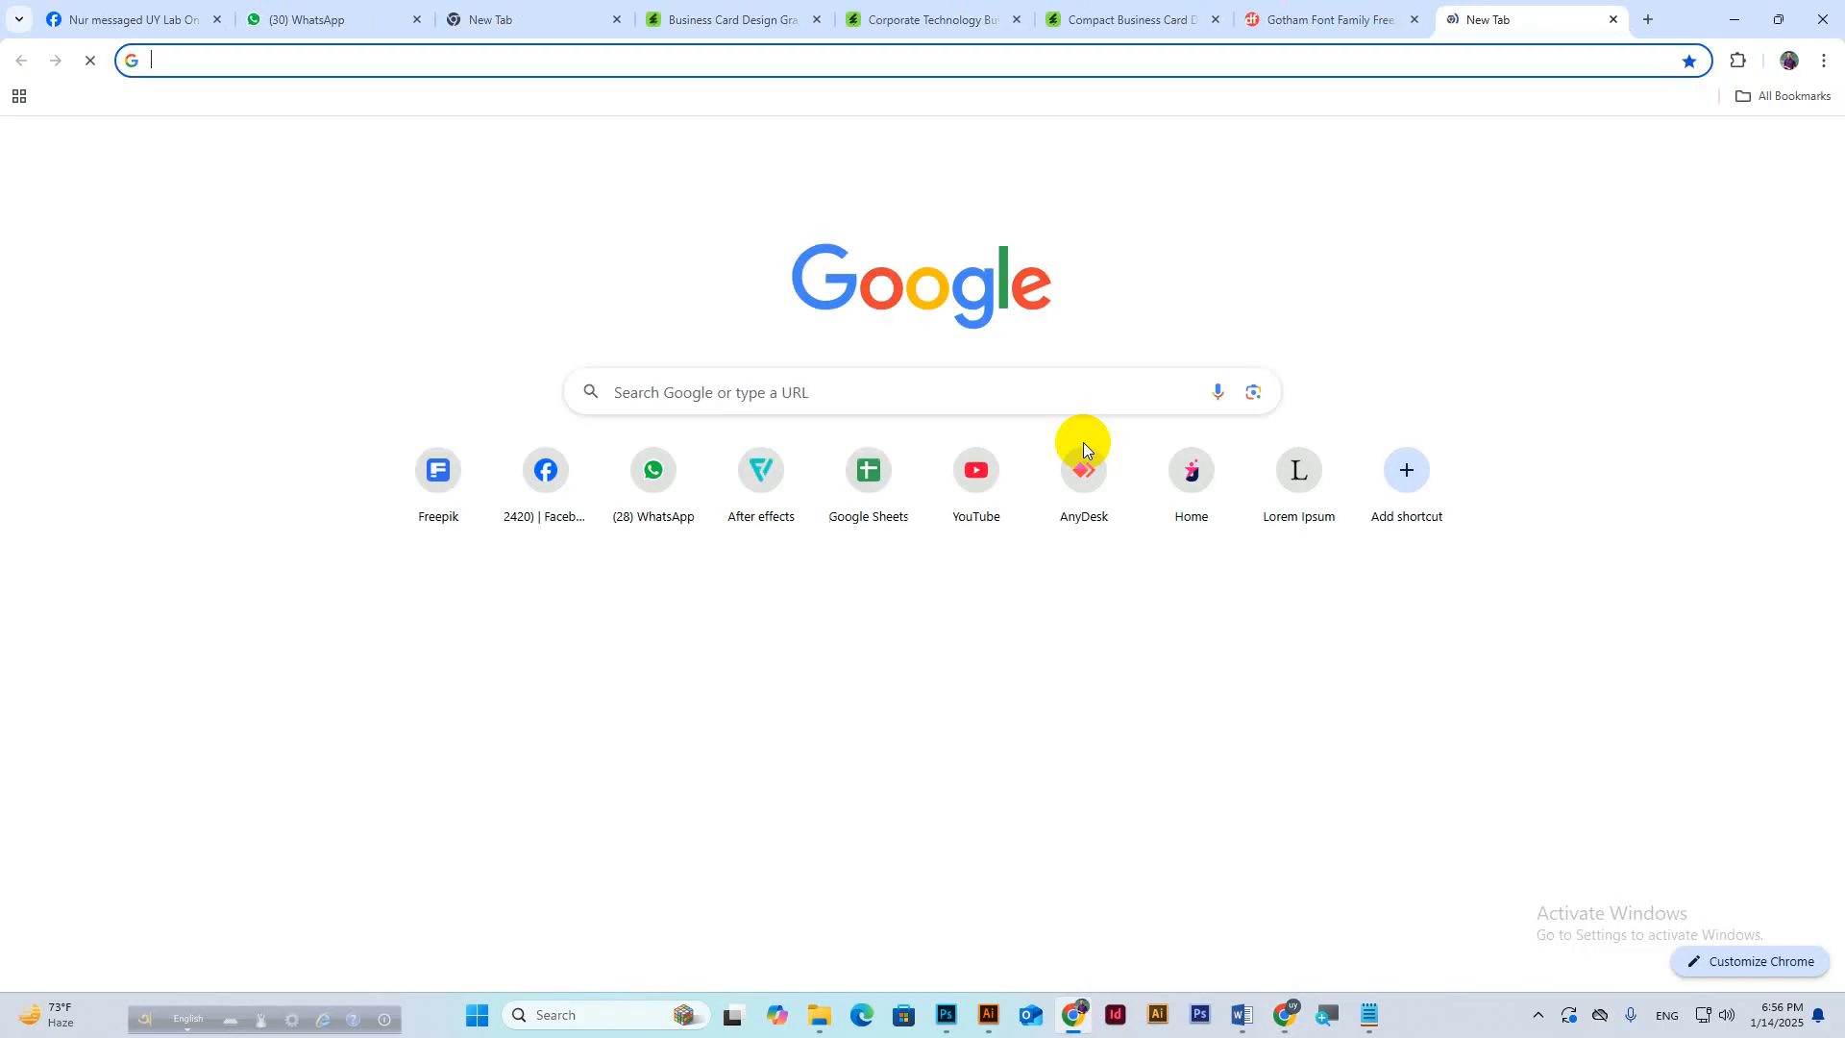
{"action": "type", "text": "popp"}
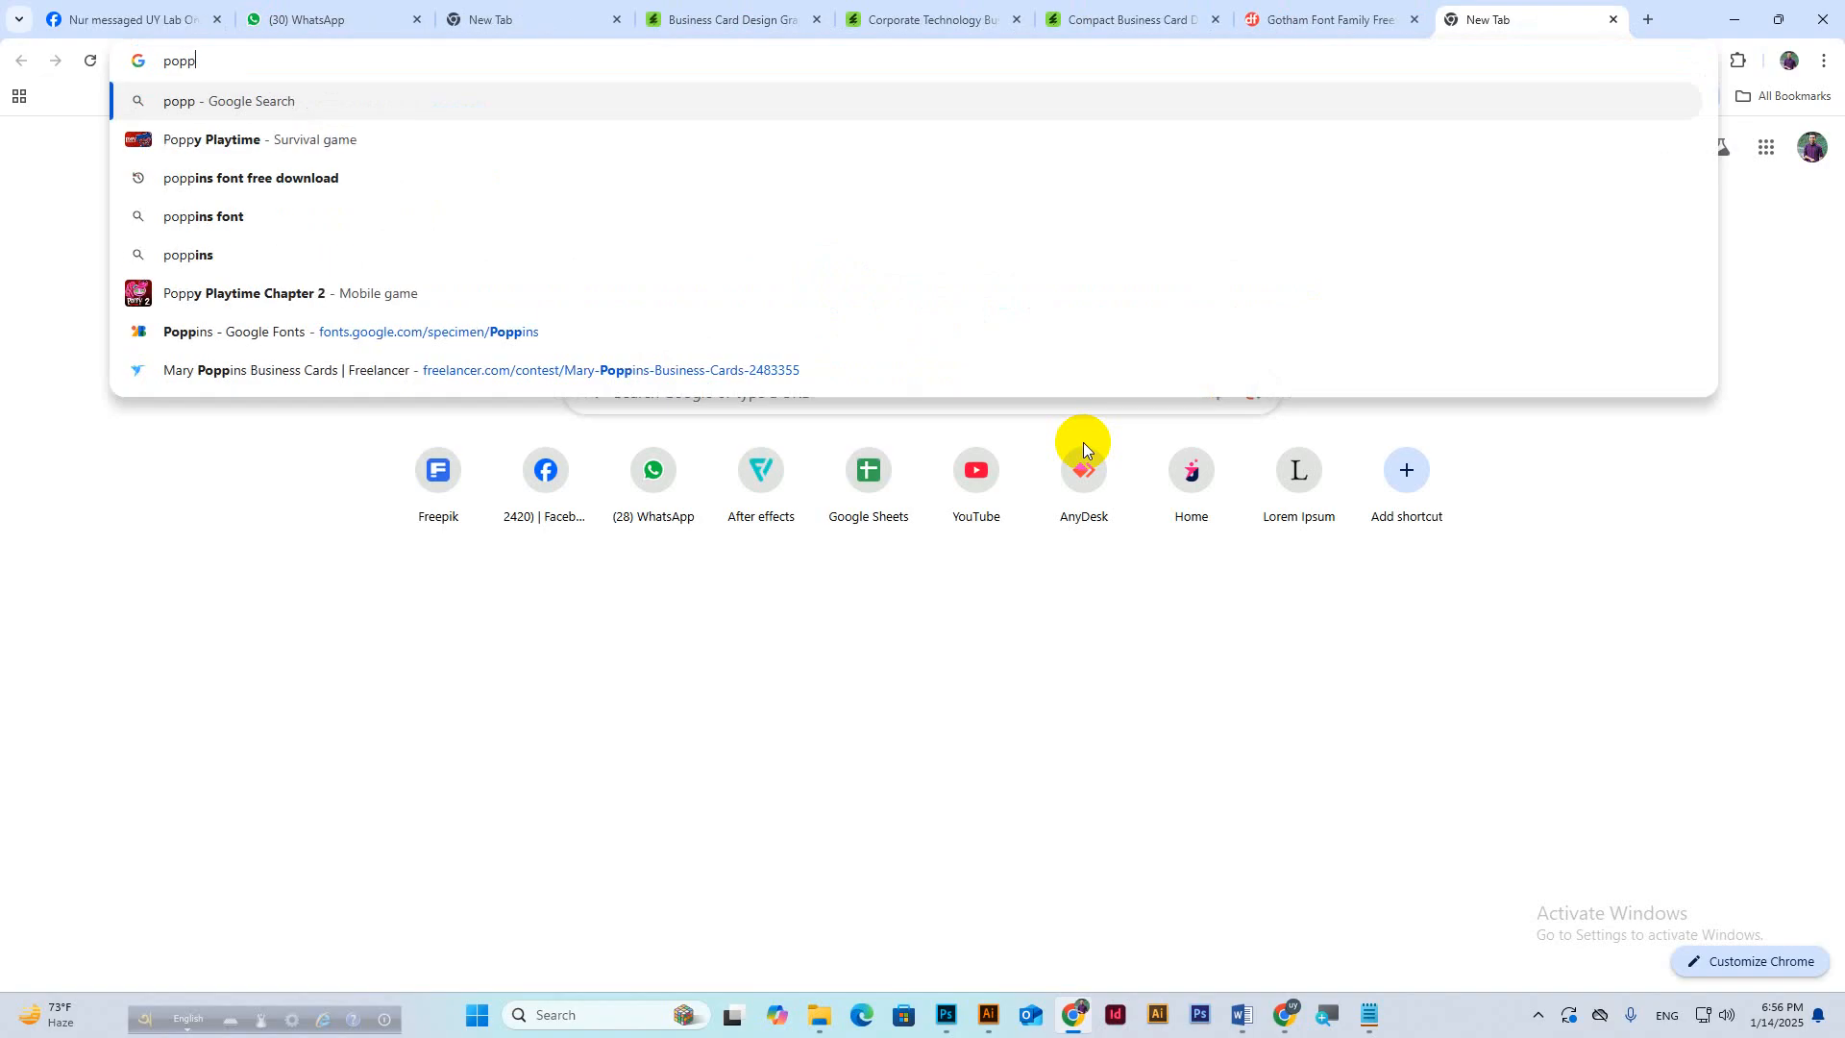
{"action": "left_click", "coordinate": [315, 178]}
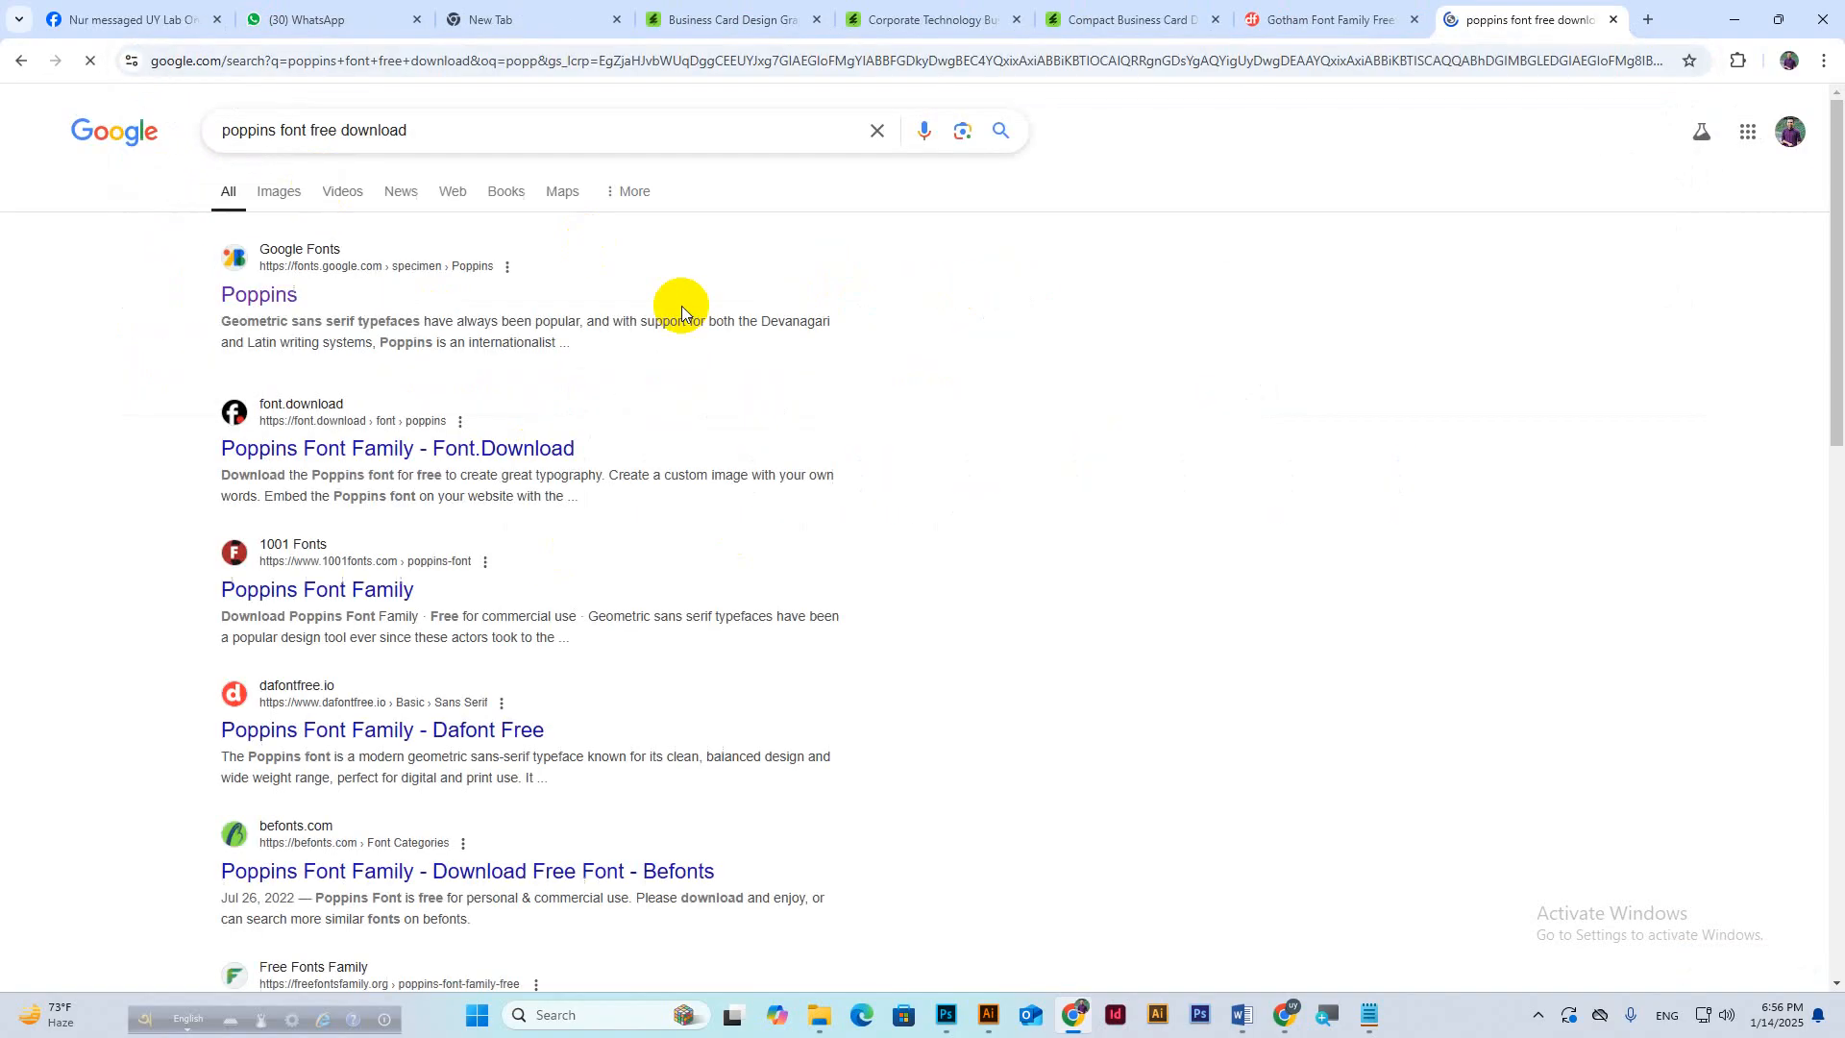
{"action": "left_click", "coordinate": [242, 299]}
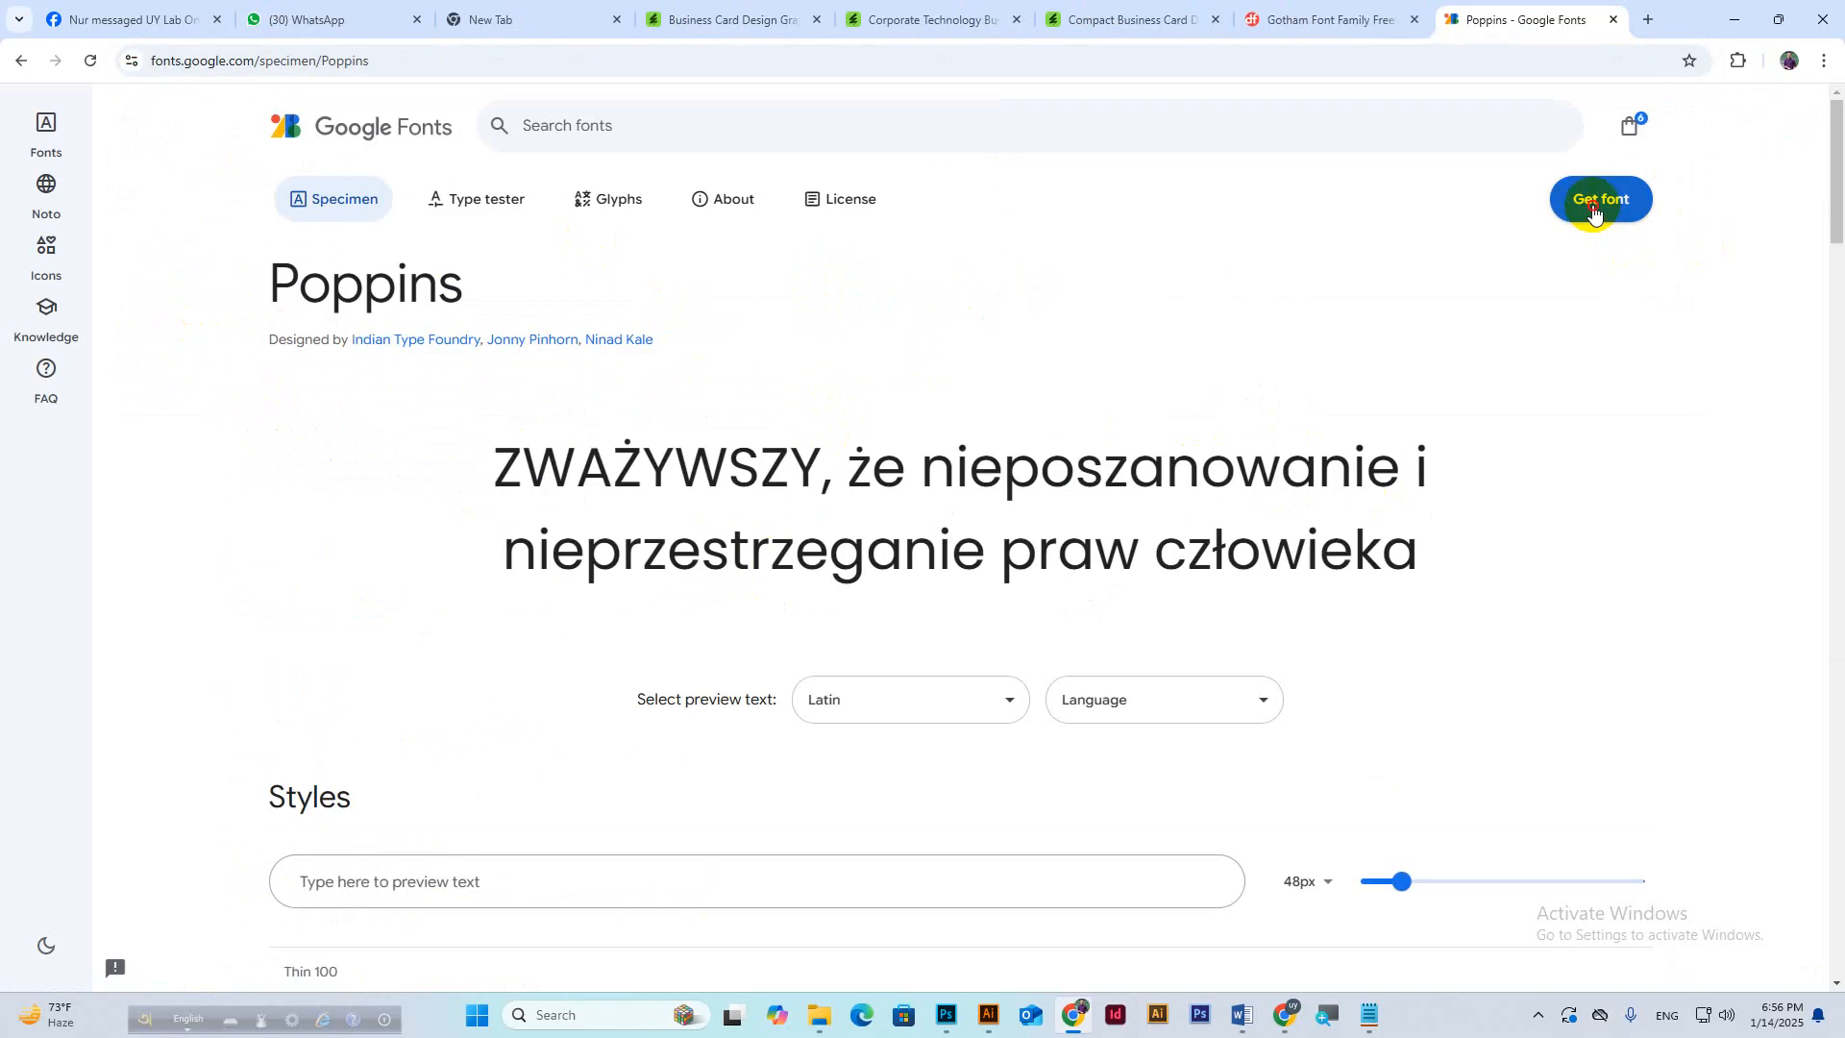
Download all selected font families and show the zip in a maximised Downloads folder.
{"action": "left_click", "coordinate": [1595, 202]}
{"action": "left_click", "coordinate": [1488, 417]}
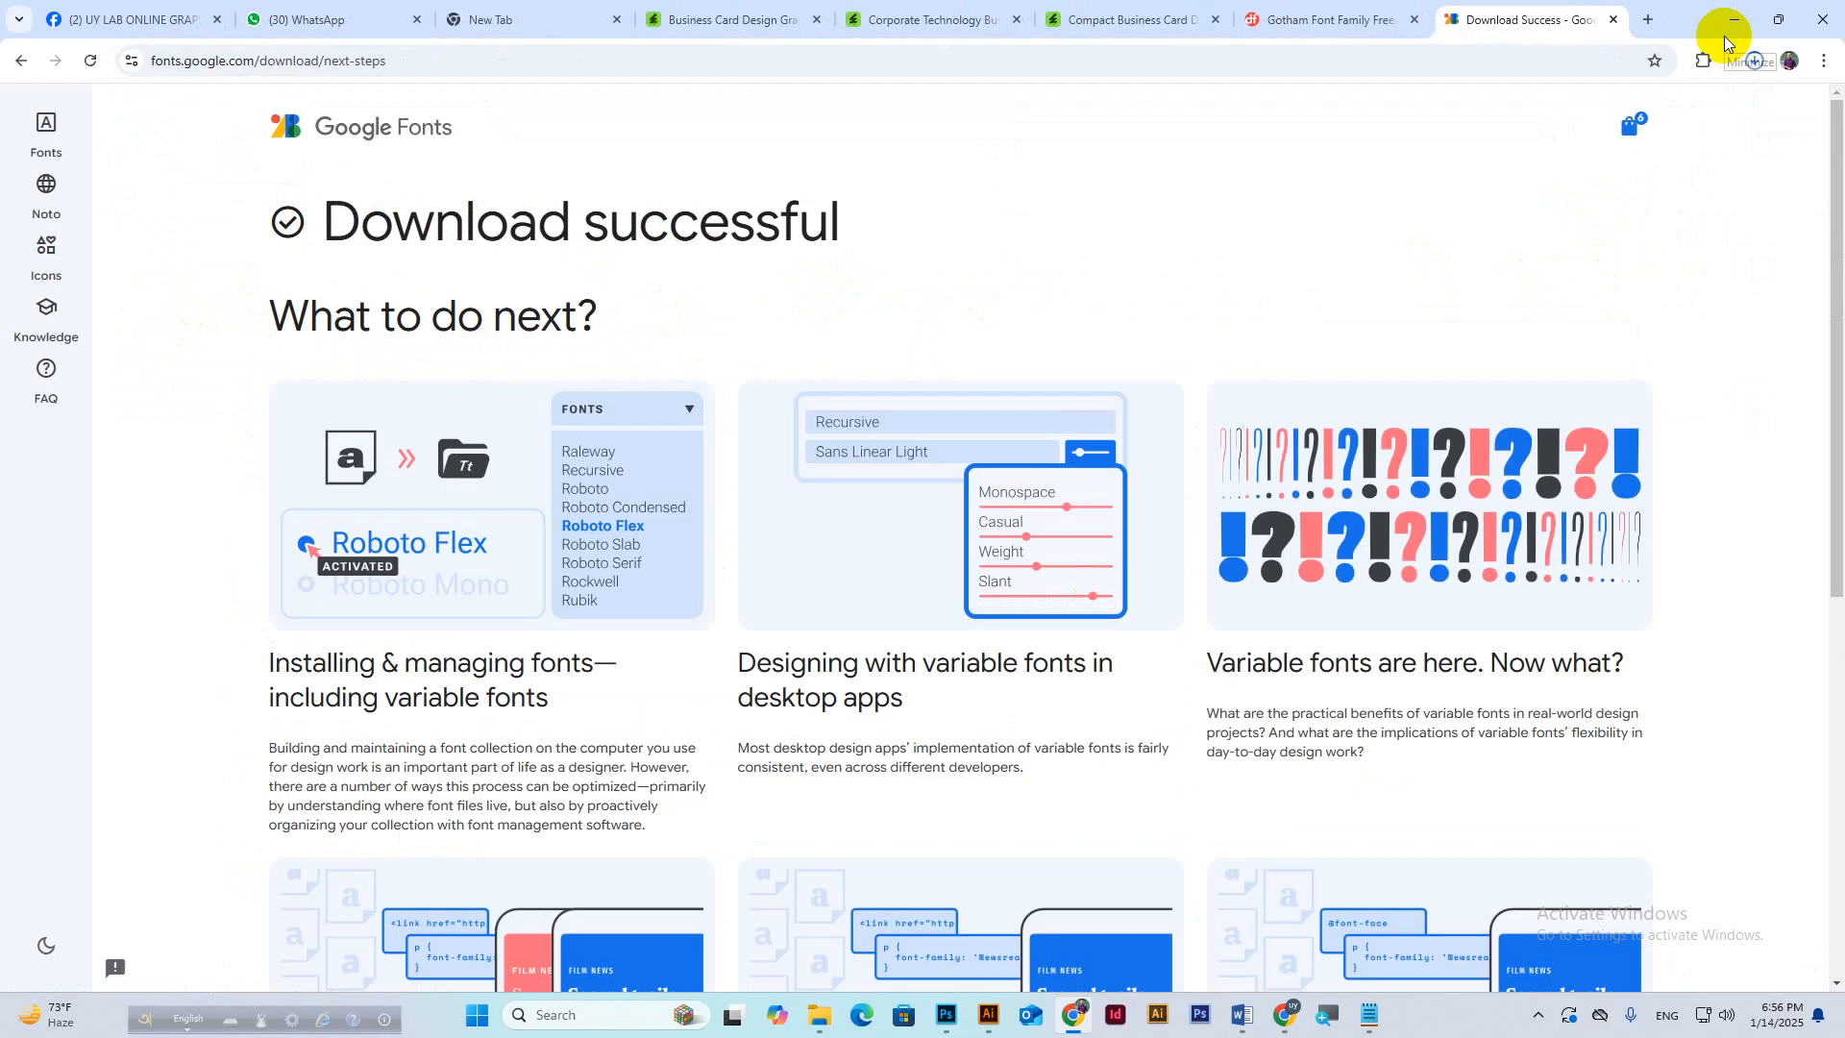
{"action": "left_click", "coordinate": [1753, 60]}
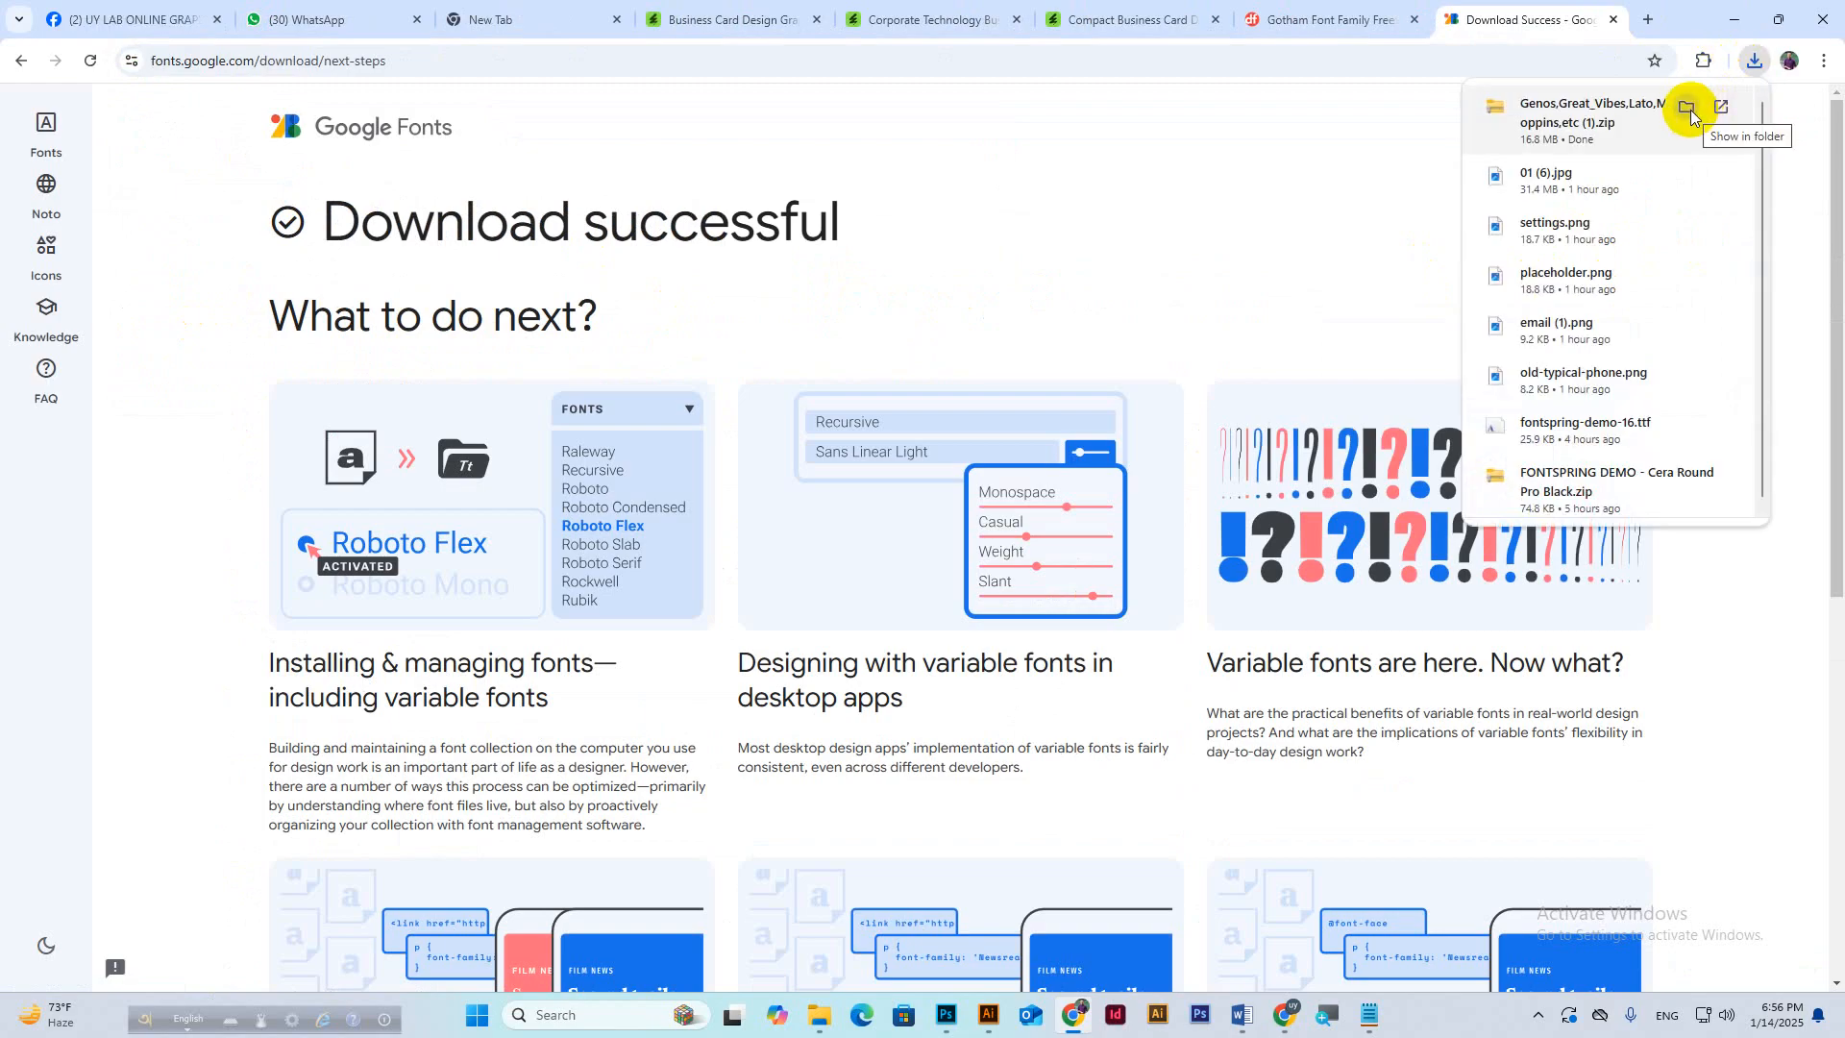
{"action": "left_click", "coordinate": [1688, 108]}
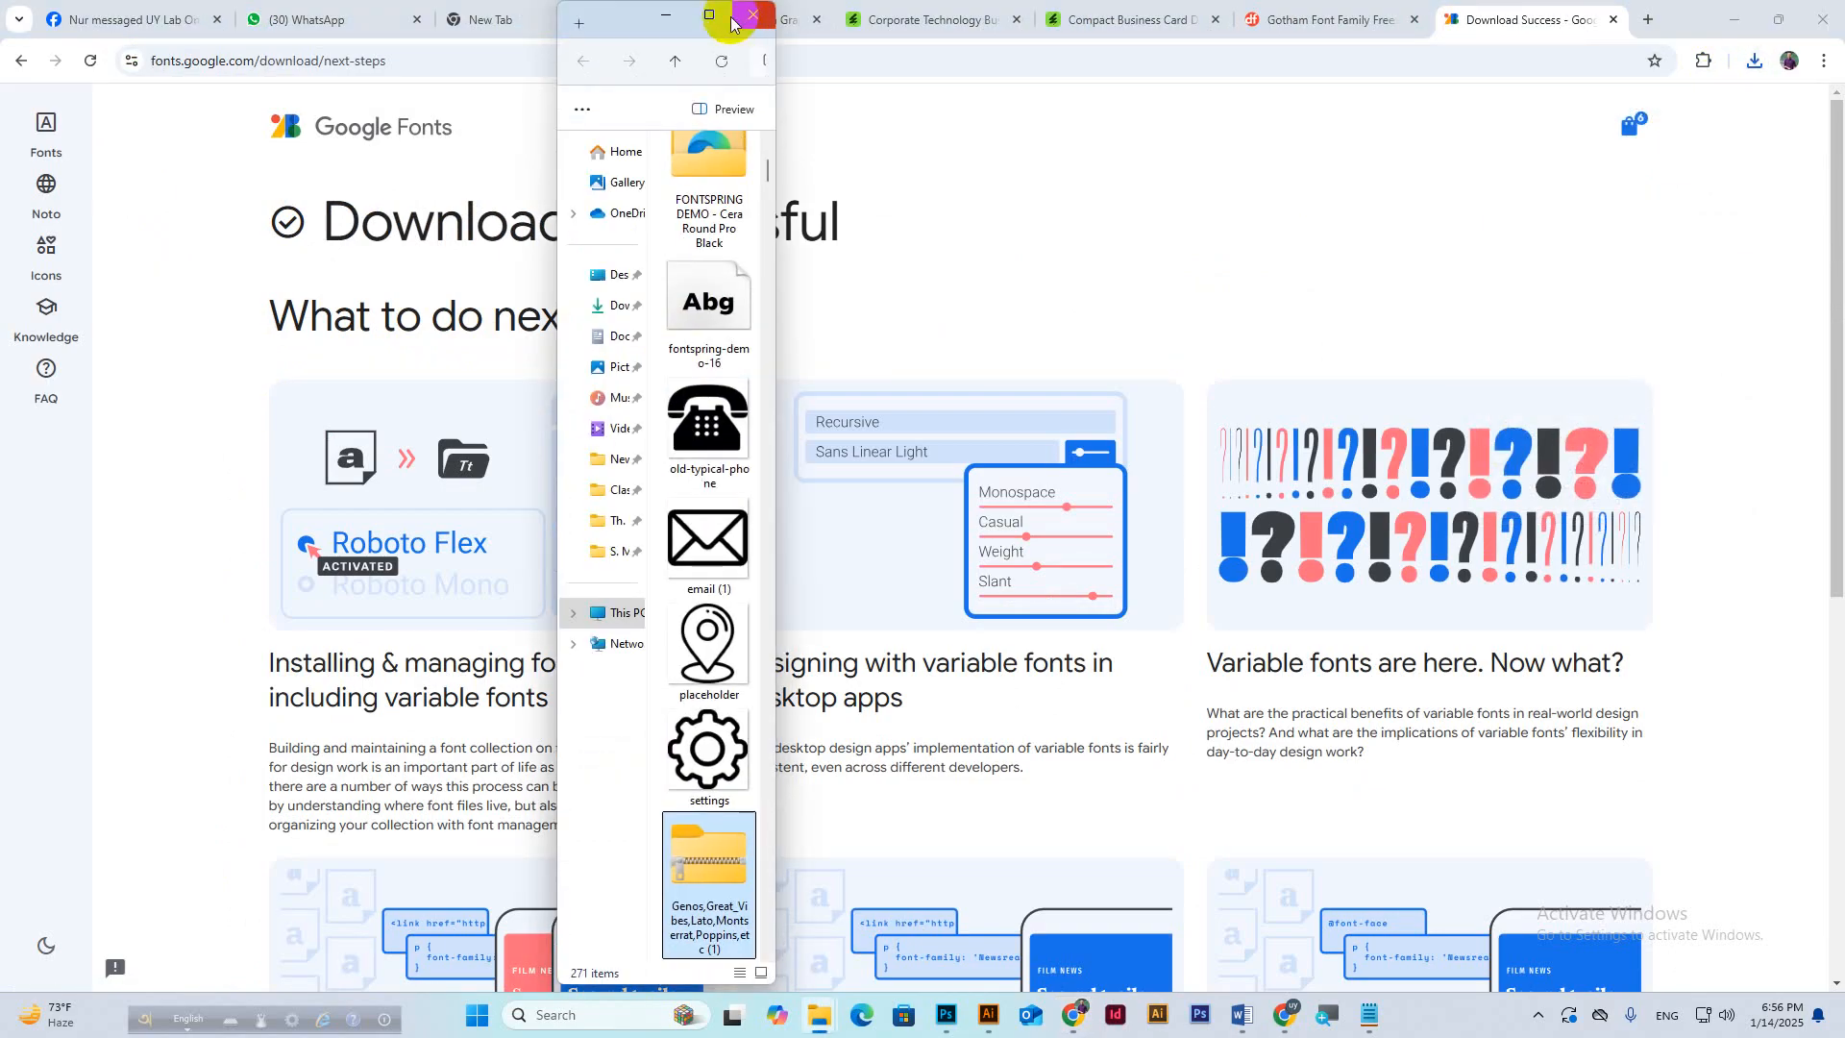
{"action": "left_click", "coordinate": [720, 21]}
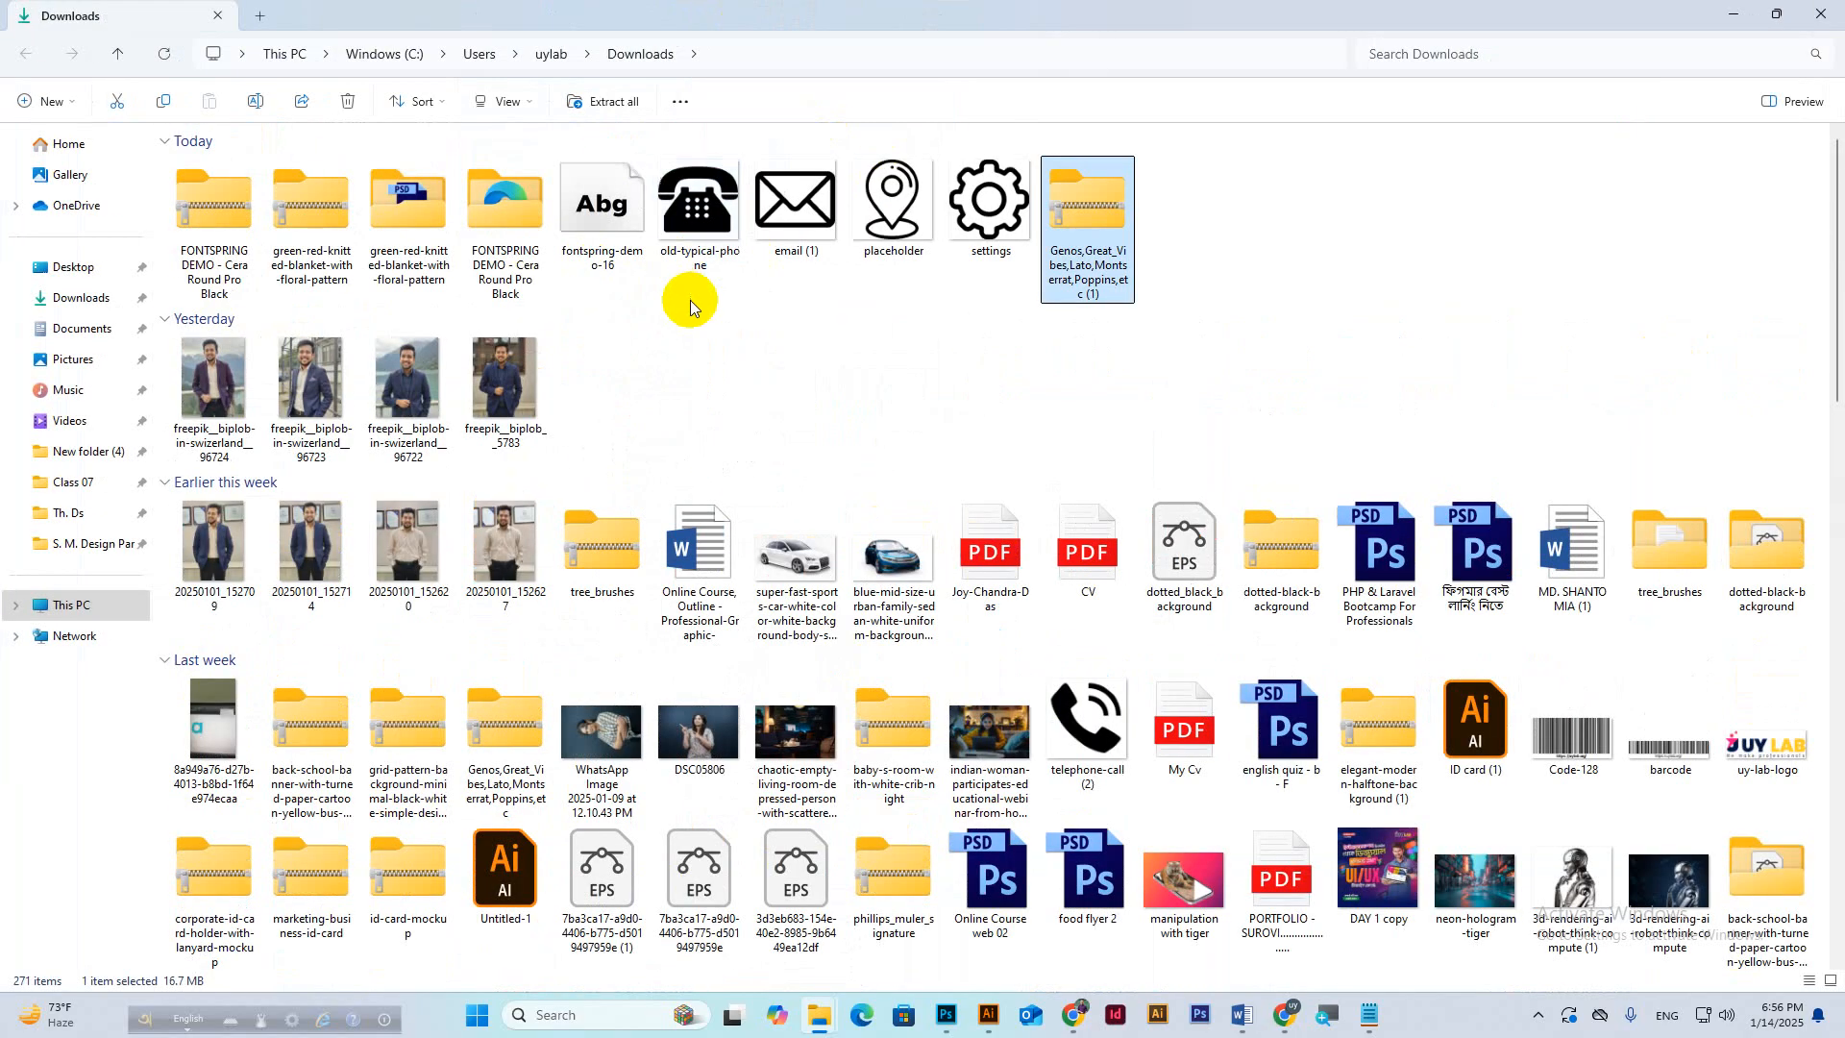
Extract All on the font zip and open the extracted folder of six font subfolders.
{"action": "left_click", "coordinate": [1209, 219]}
{"action": "right_click", "coordinate": [1103, 202]}
{"action": "left_click", "coordinate": [1177, 417]}
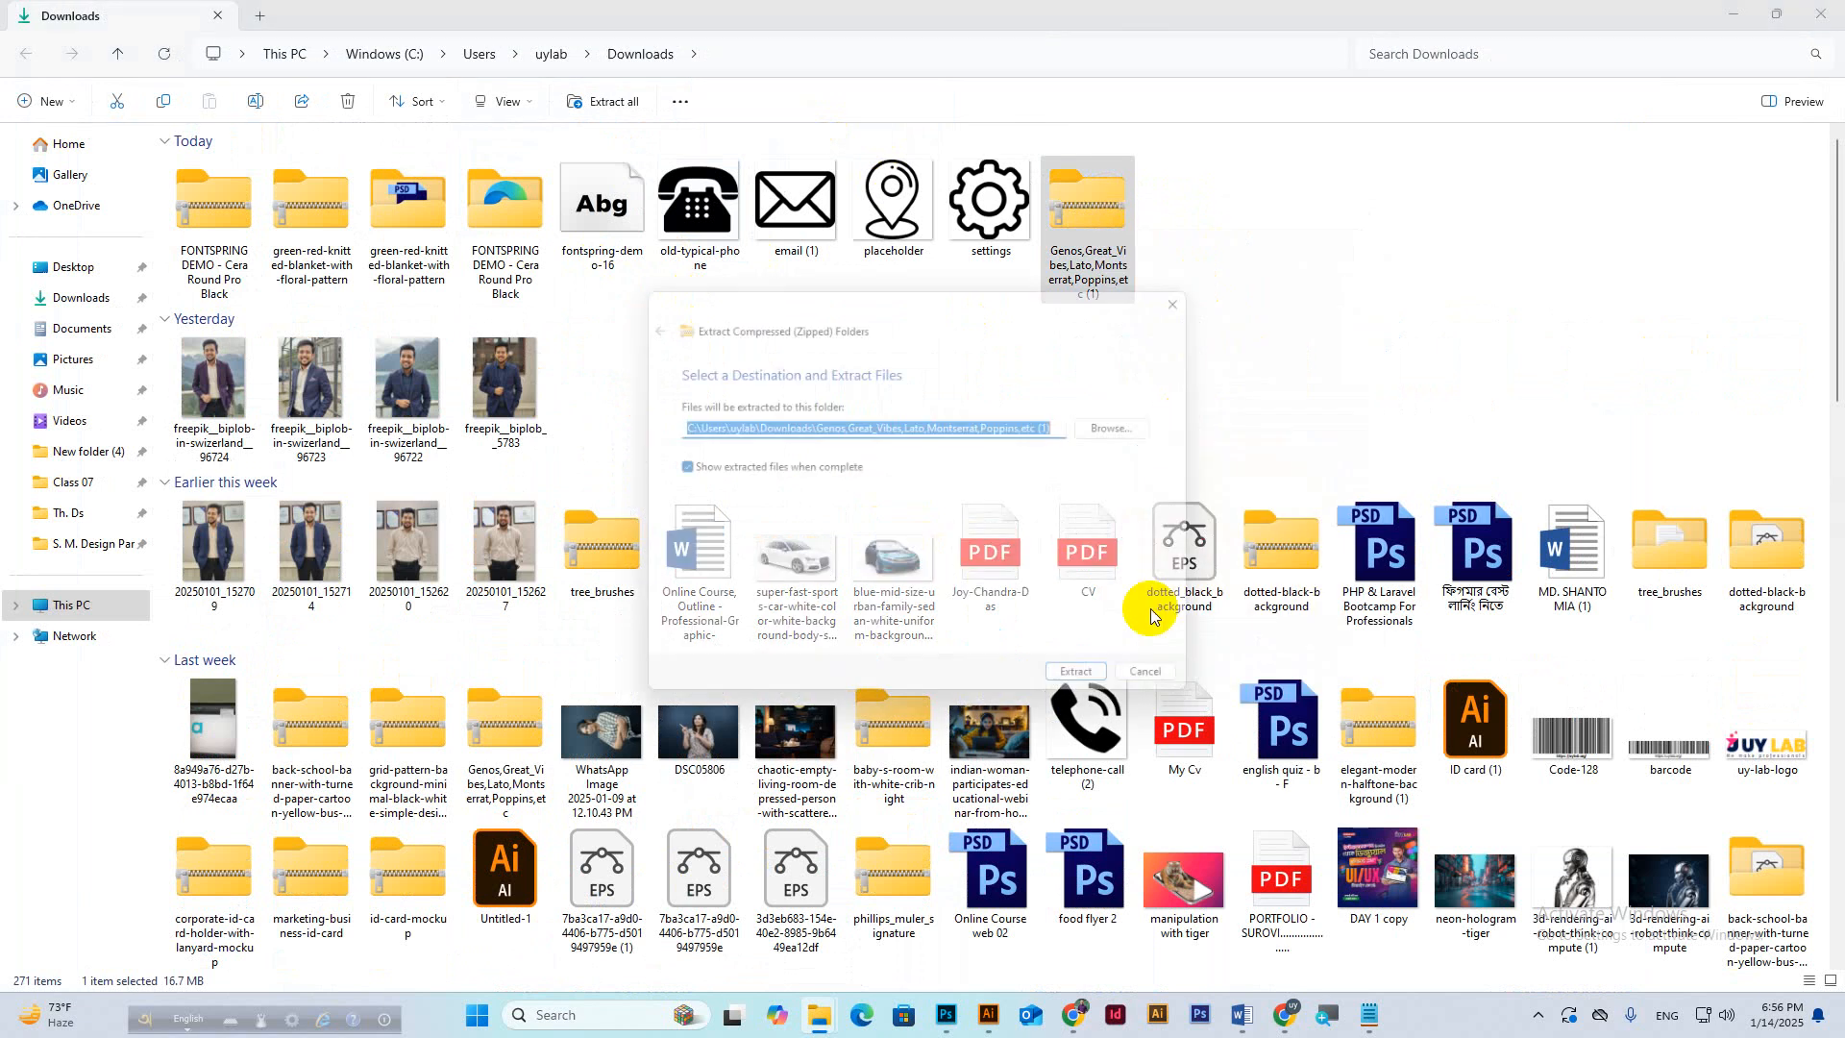
{"action": "left_click", "coordinate": [1093, 690]}
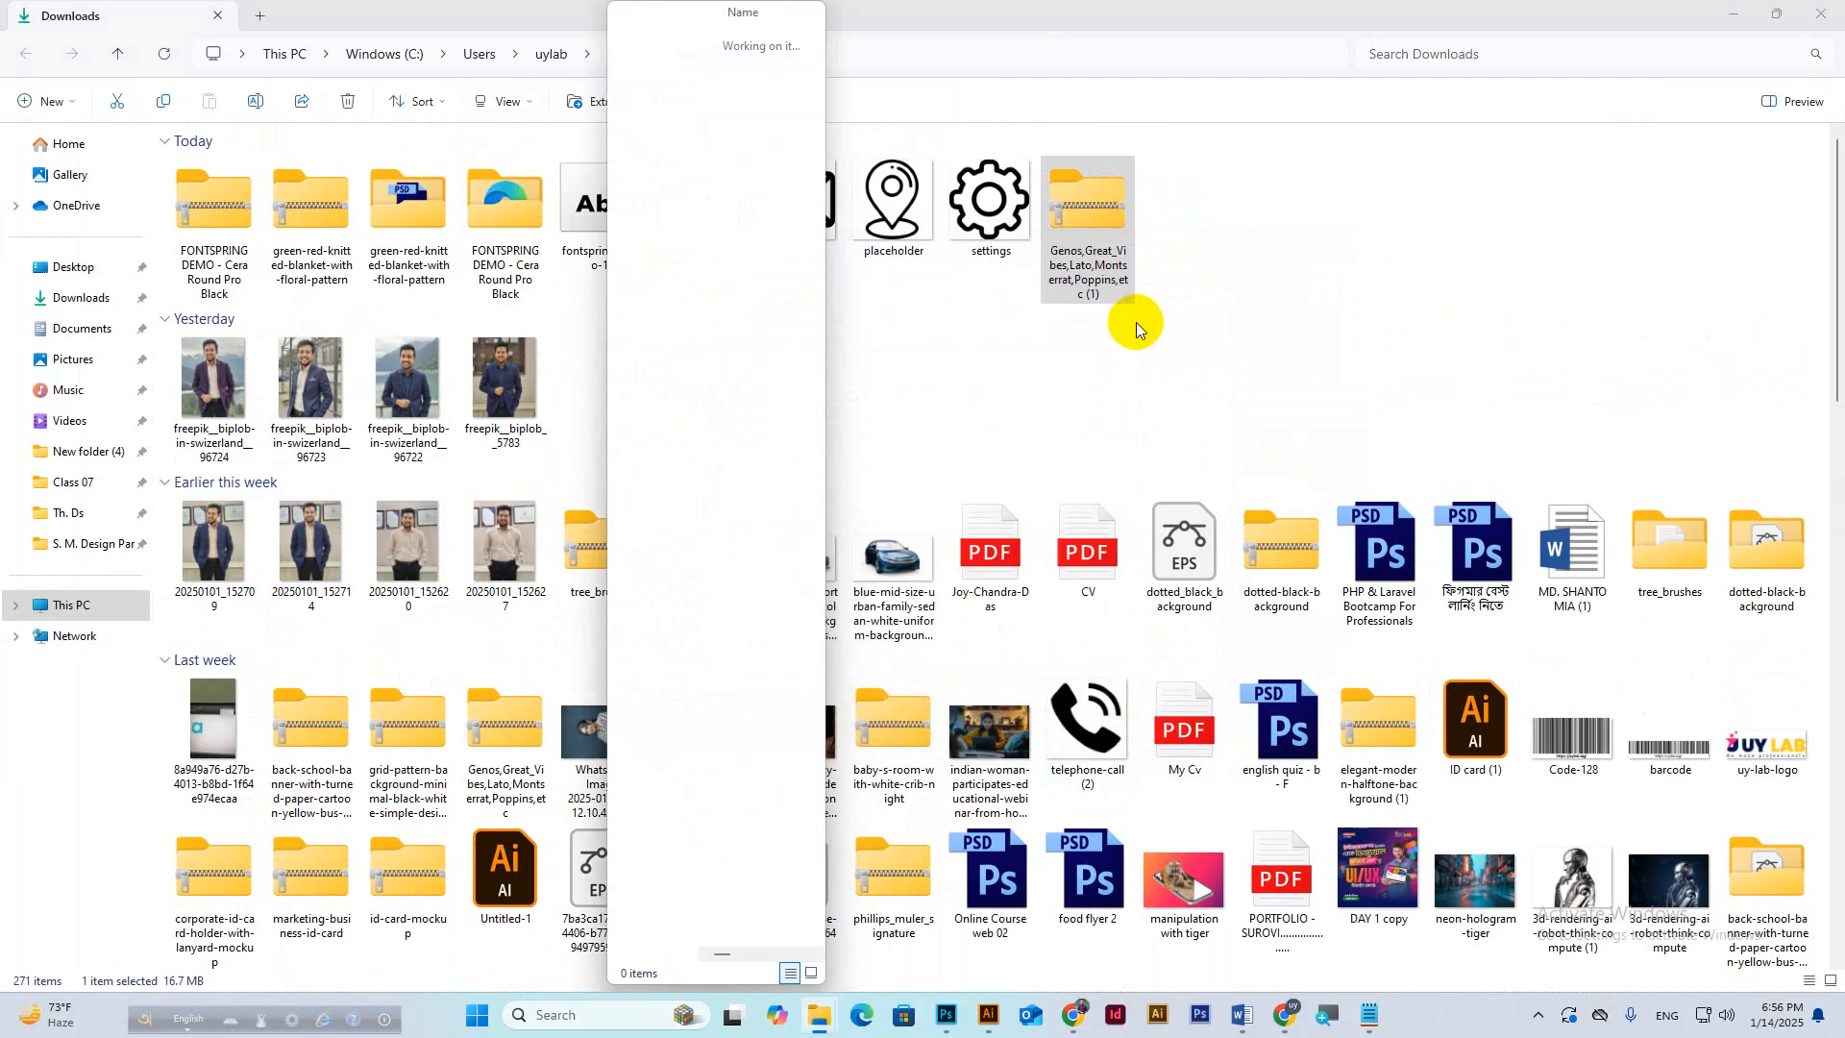
{"action": "left_click", "coordinate": [800, 14]}
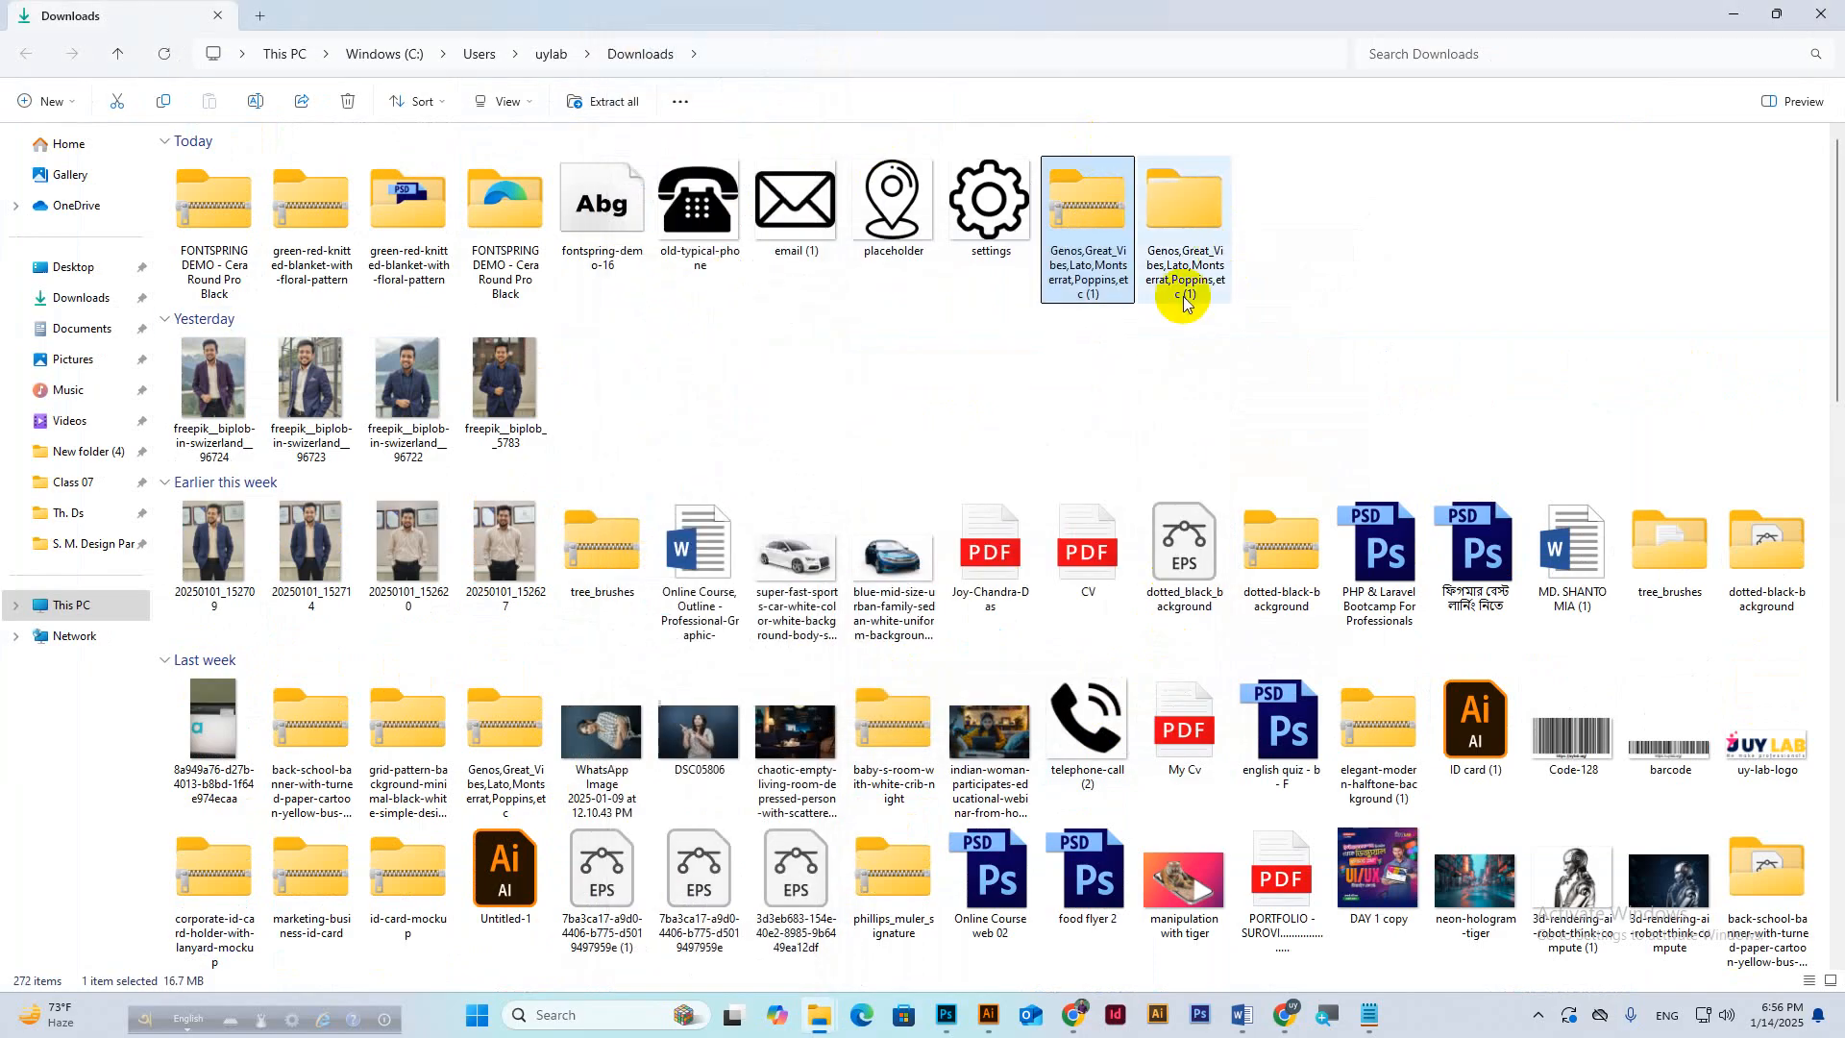
{"action": "double_click", "coordinate": [1196, 201]}
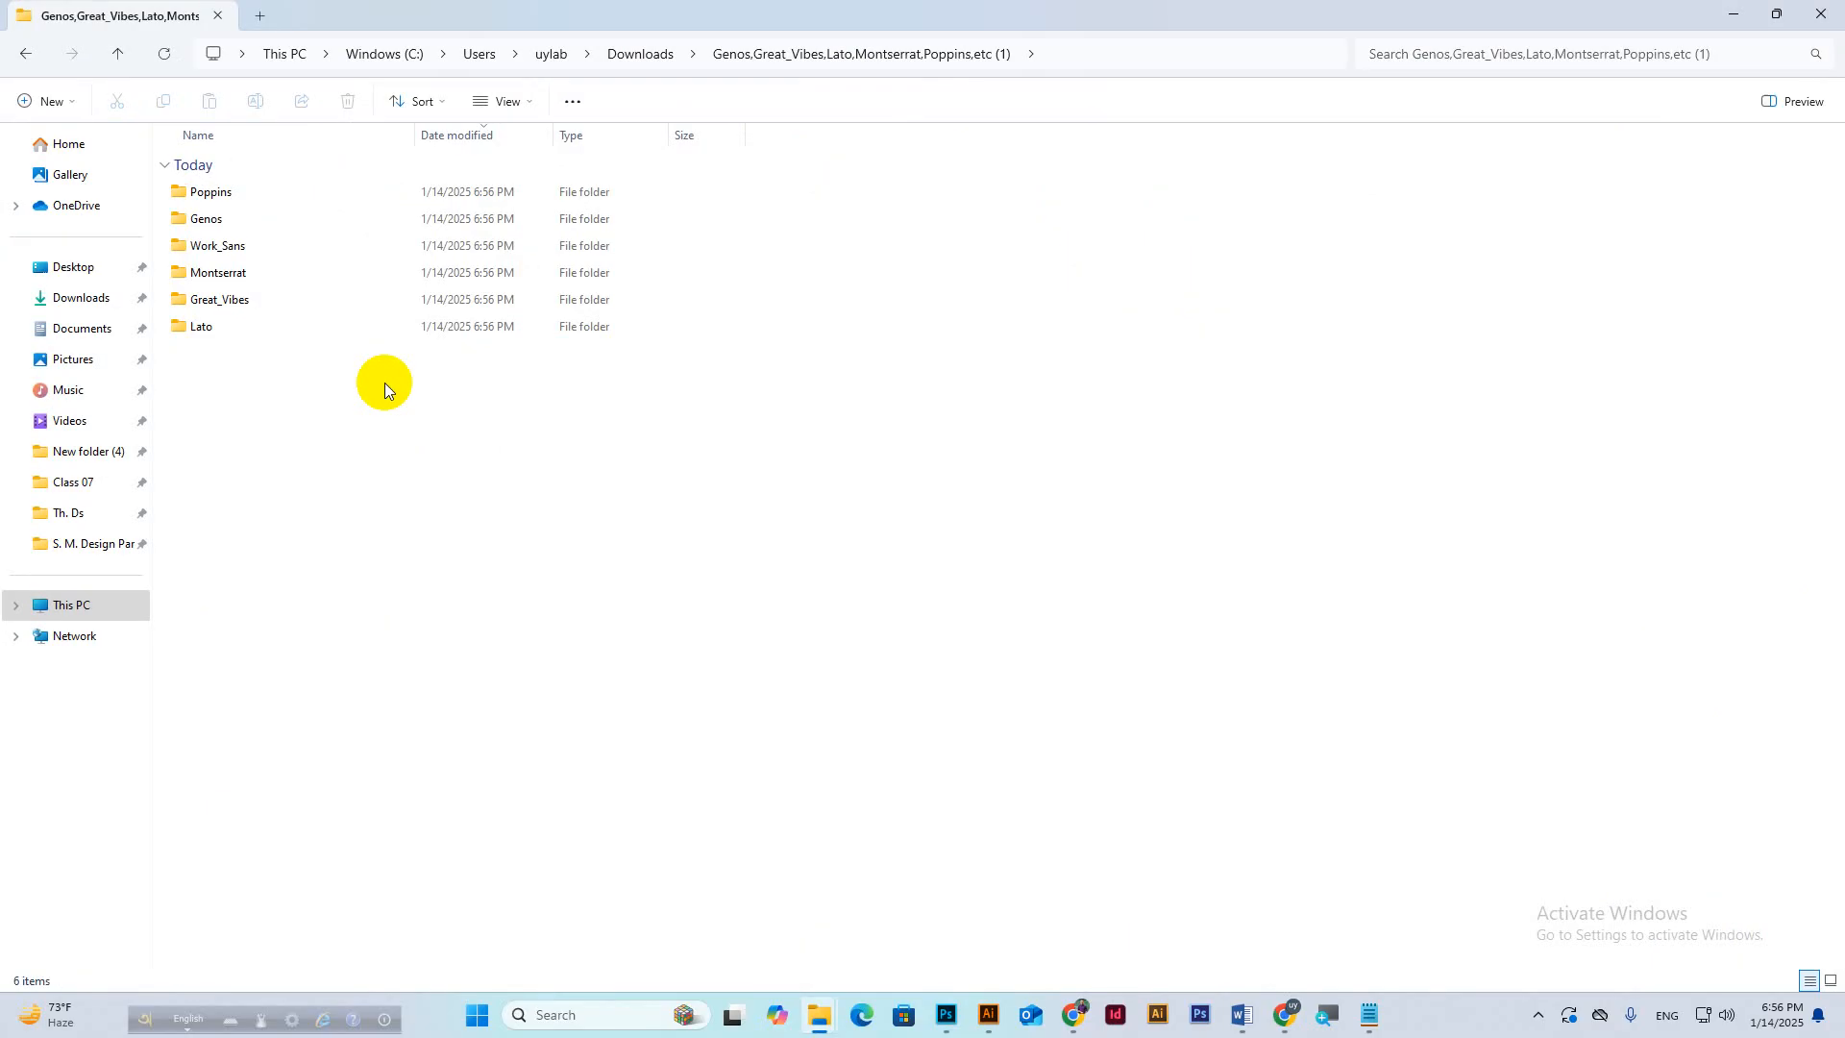
Open the Poppins folder and install all 19 Poppins font files.
{"action": "left_click", "coordinate": [210, 196]}
{"action": "double_click", "coordinate": [209, 195]}
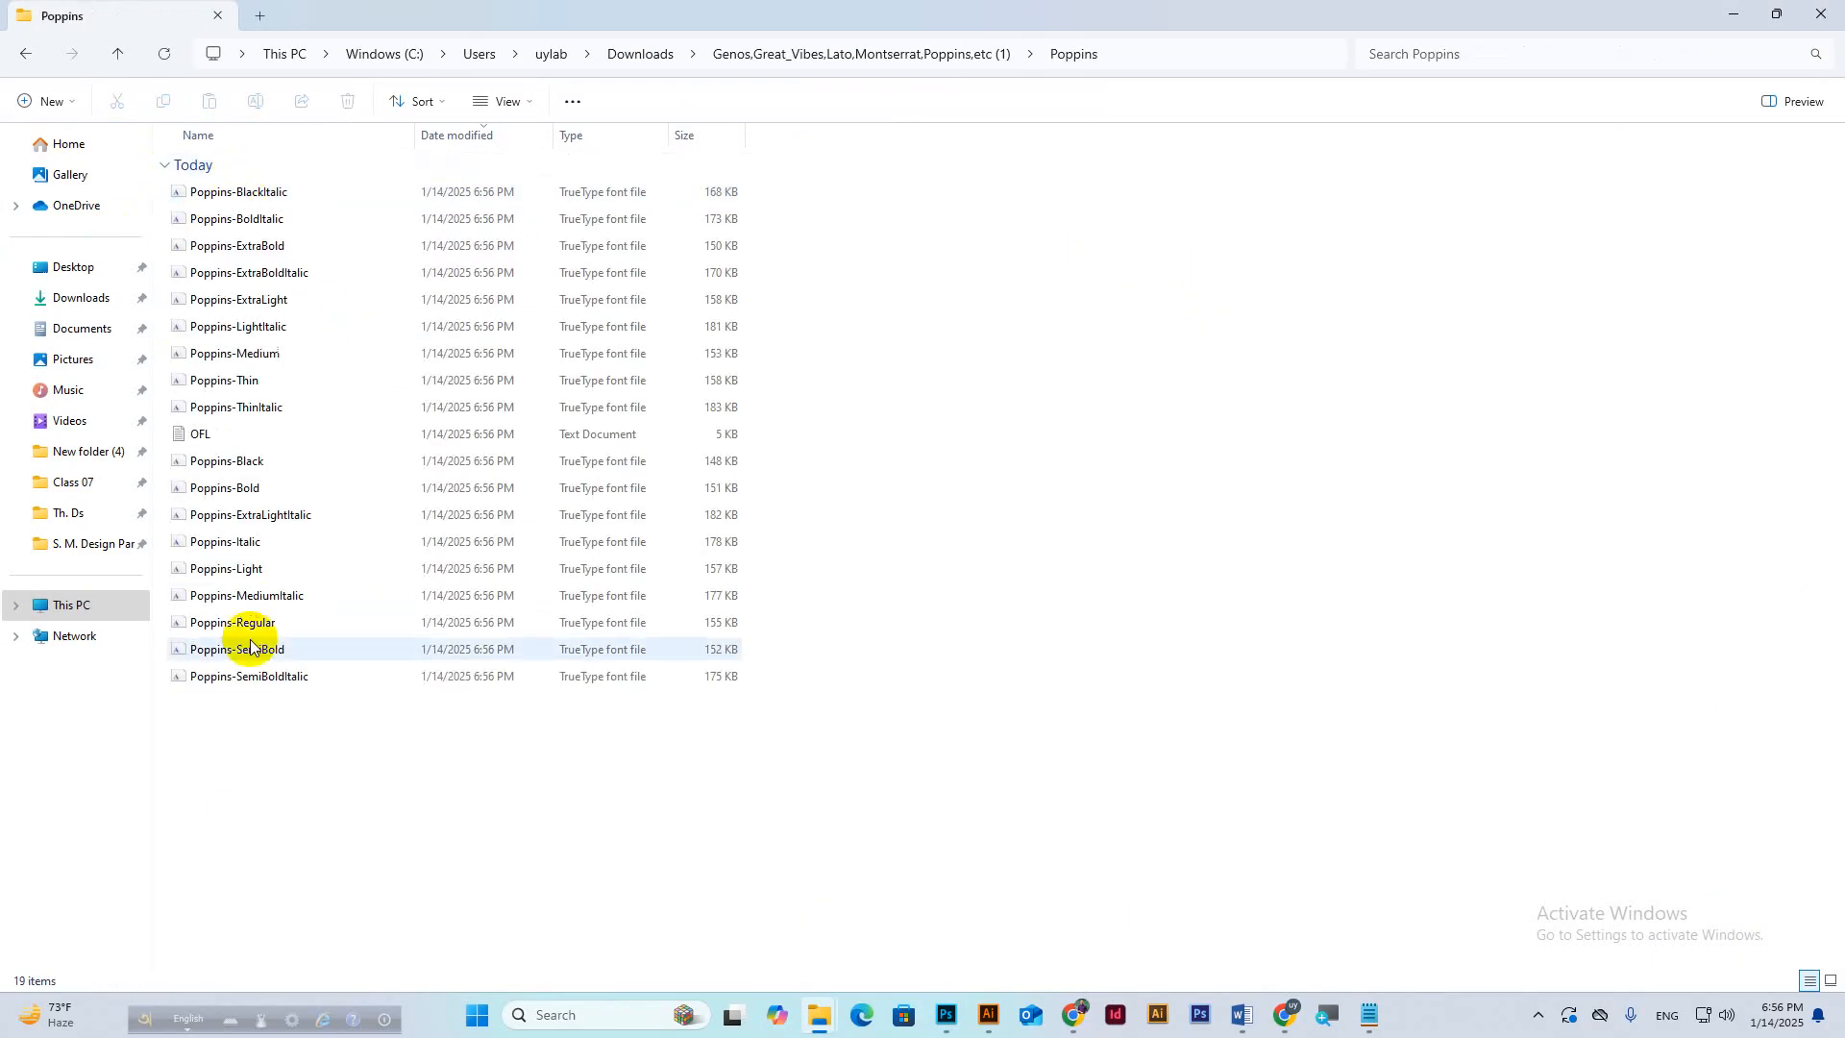
{"action": "left_click_drag", "start_coordinate": [239, 724], "coordinate": [377, 171]}
{"action": "right_click", "coordinate": [302, 246]}
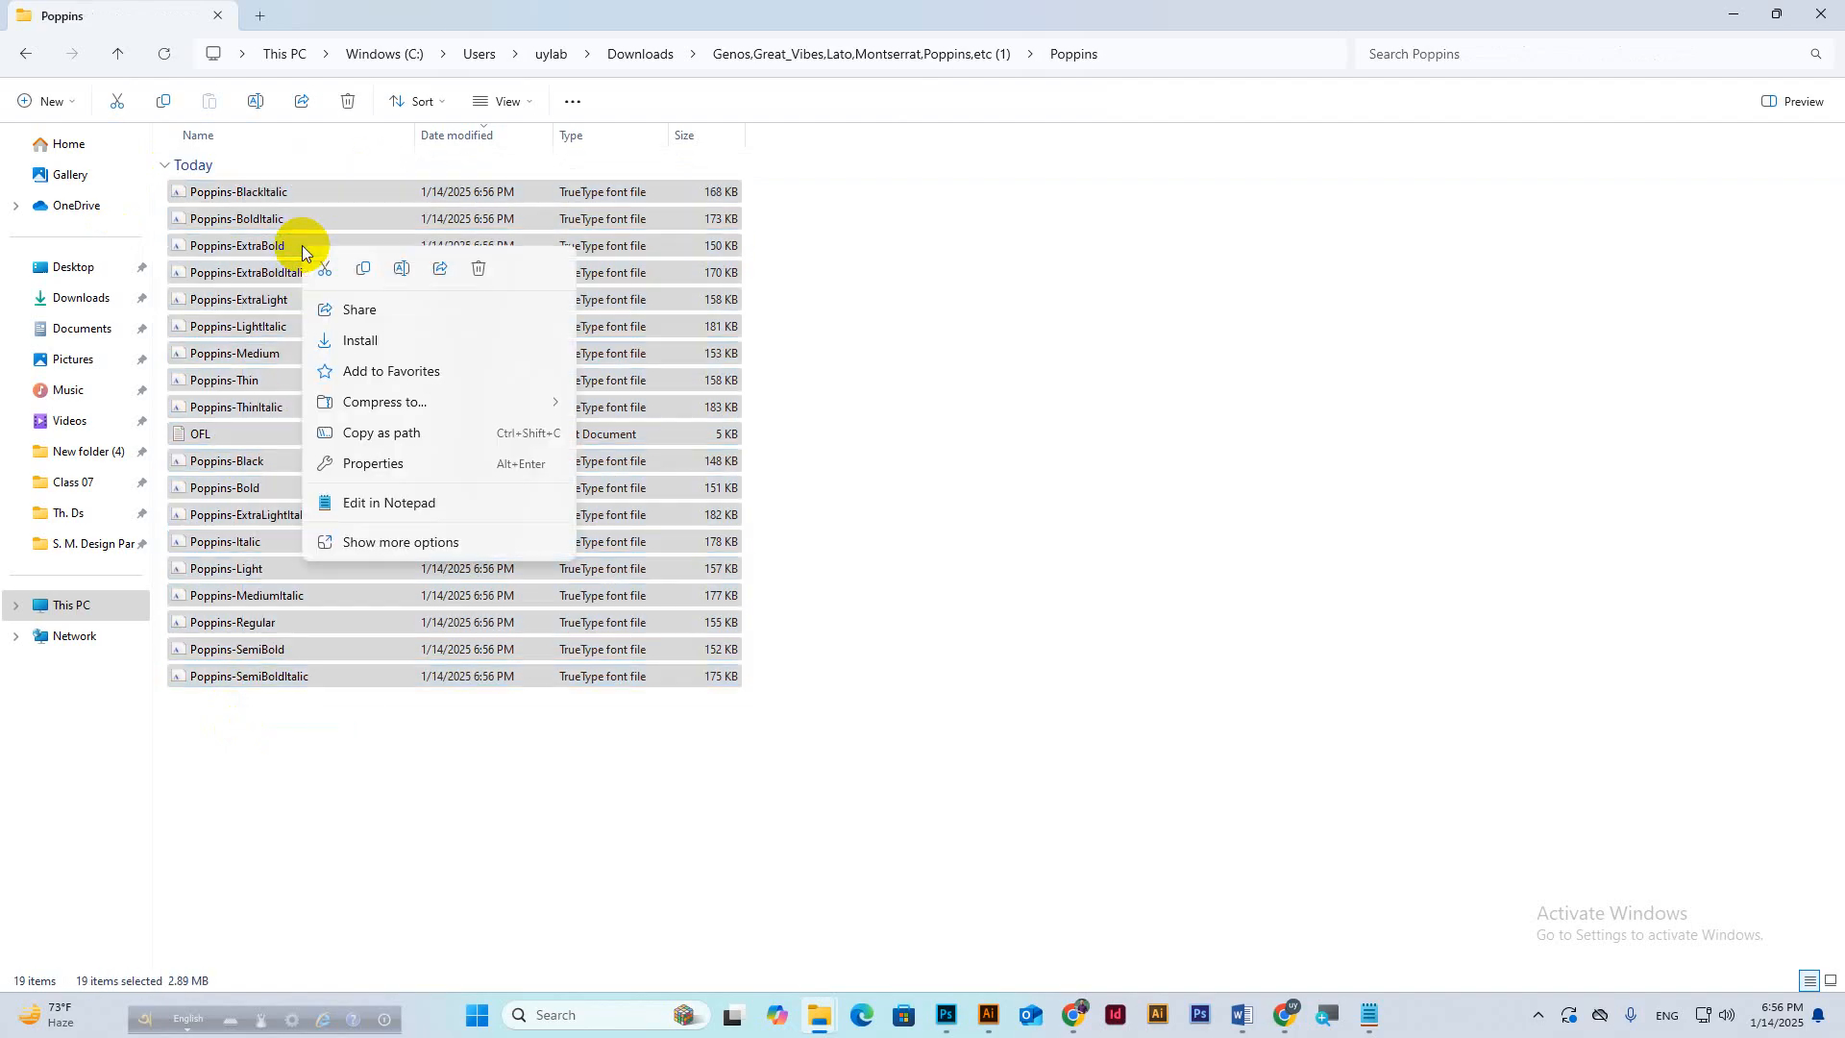
{"action": "left_click", "coordinate": [355, 342]}
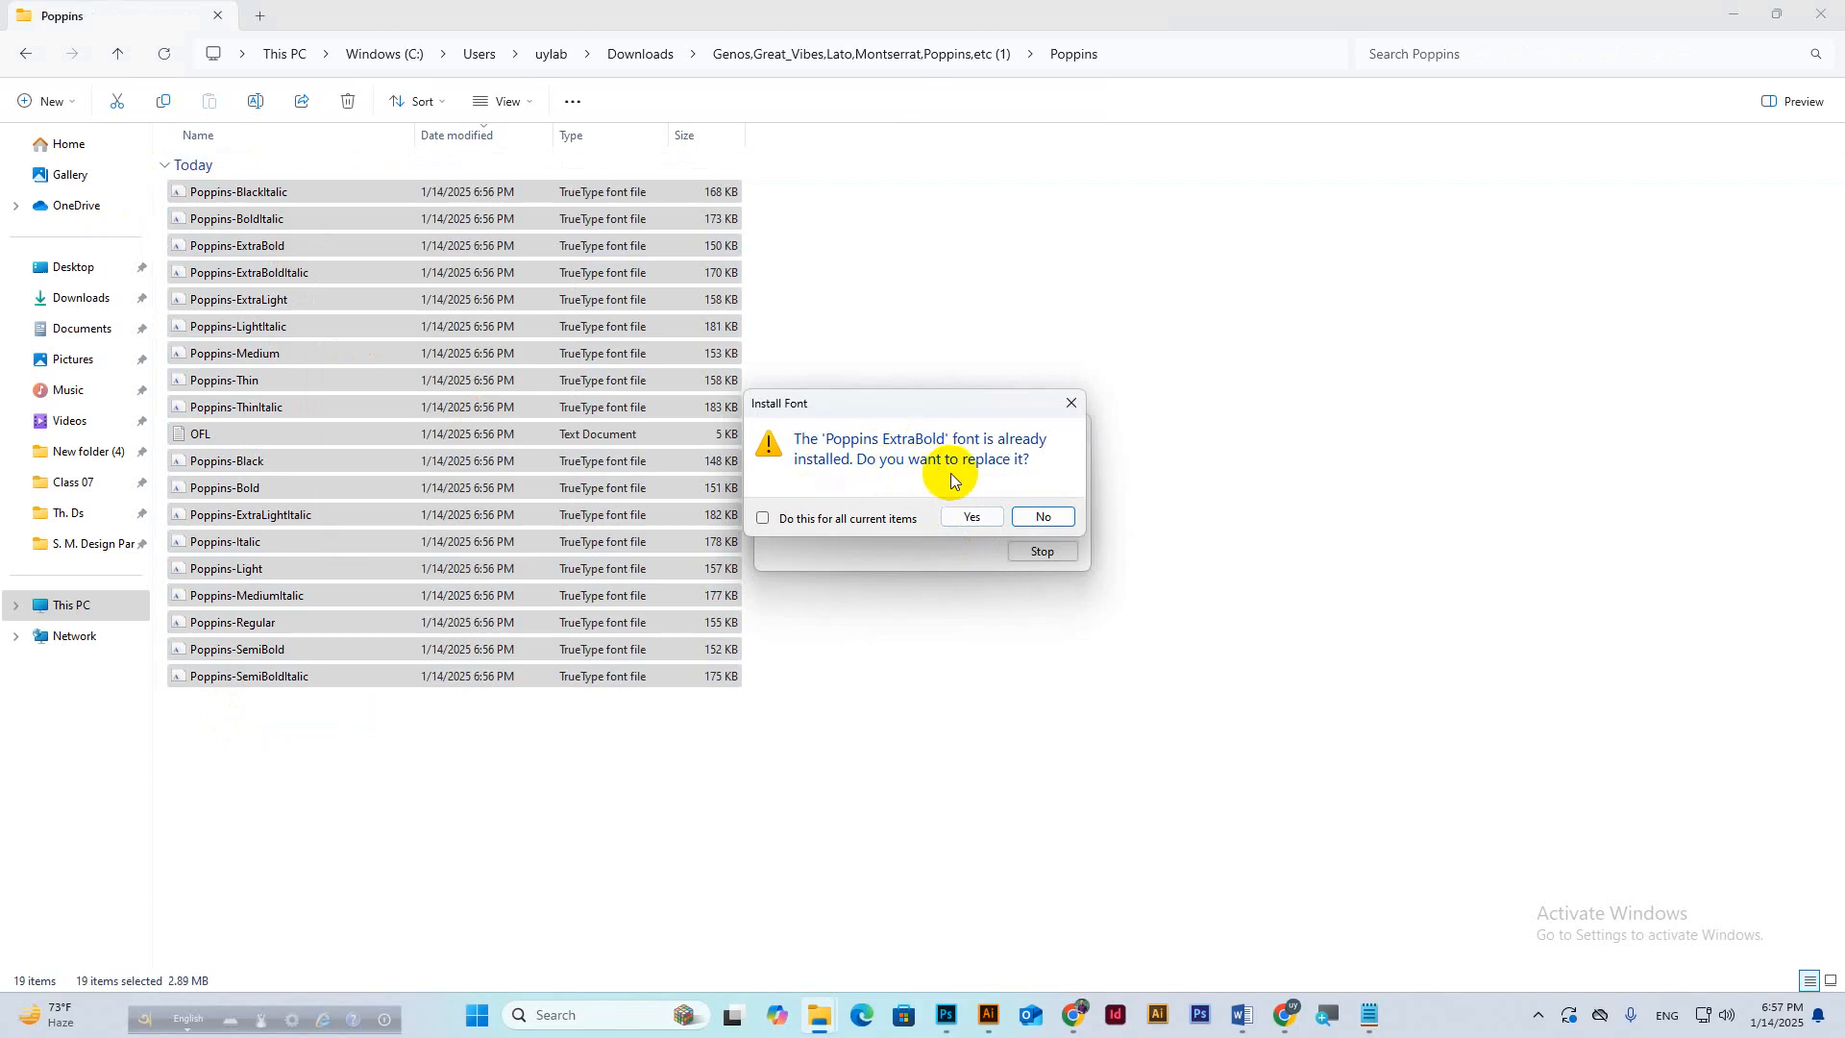
Decline replacing each already-installed Poppins style, then go back up to the extracted folder.
{"action": "left_click", "coordinate": [1041, 517]}
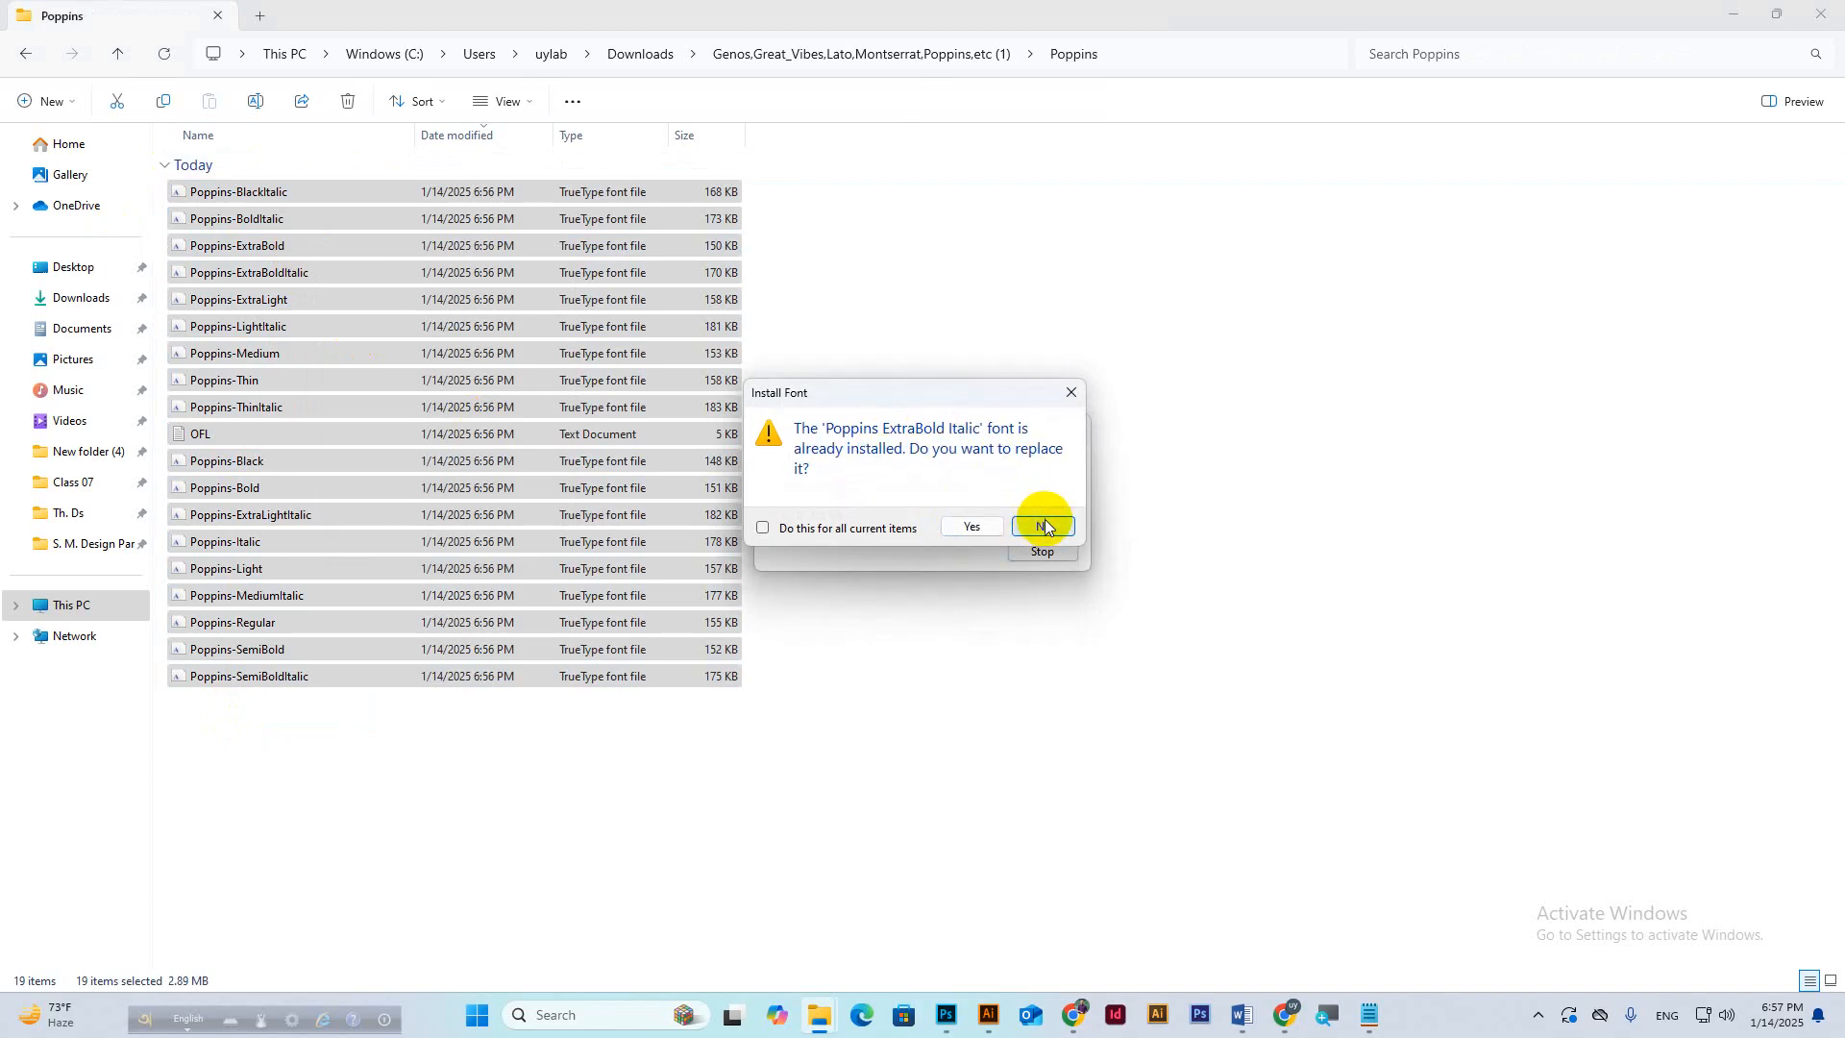
{"action": "left_click", "coordinate": [1045, 526]}
{"action": "left_click", "coordinate": [1043, 525]}
{"action": "left_click", "coordinate": [1041, 525]}
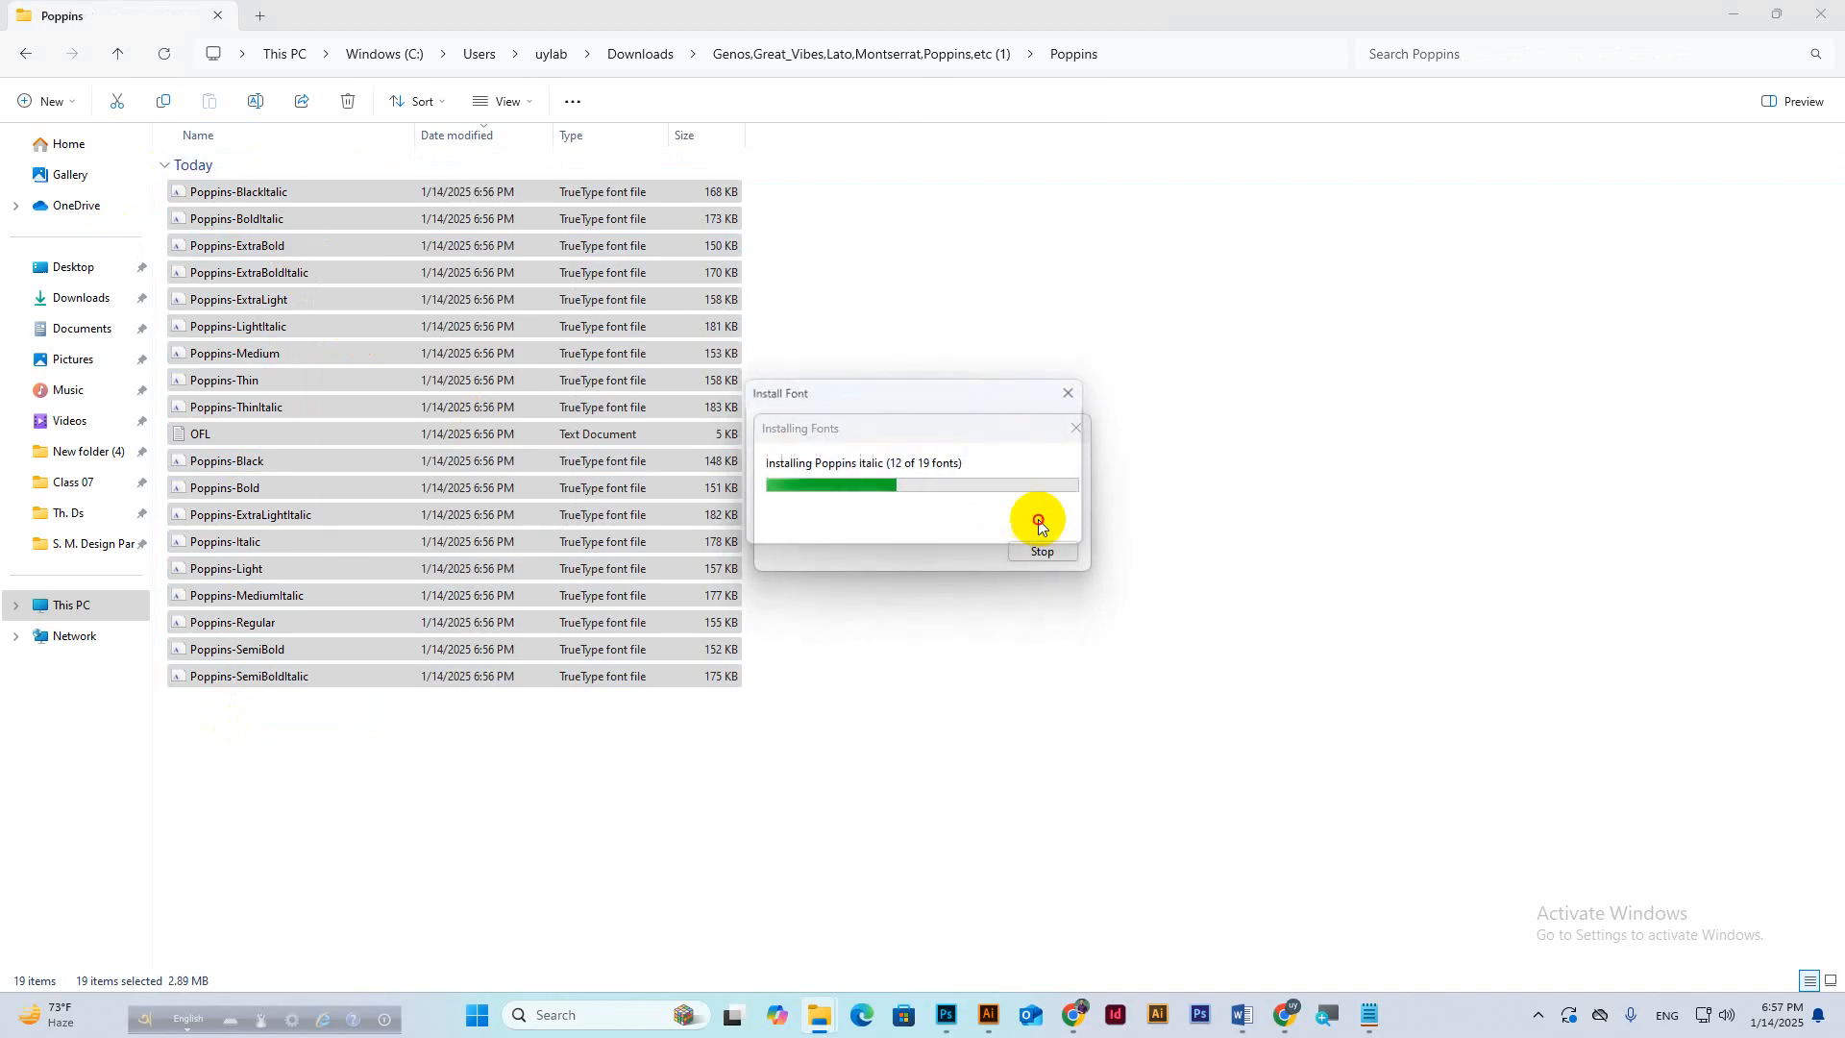
{"action": "left_click", "coordinate": [1042, 525]}
{"action": "left_click", "coordinate": [1042, 525]}
{"action": "left_click", "coordinate": [1042, 526]}
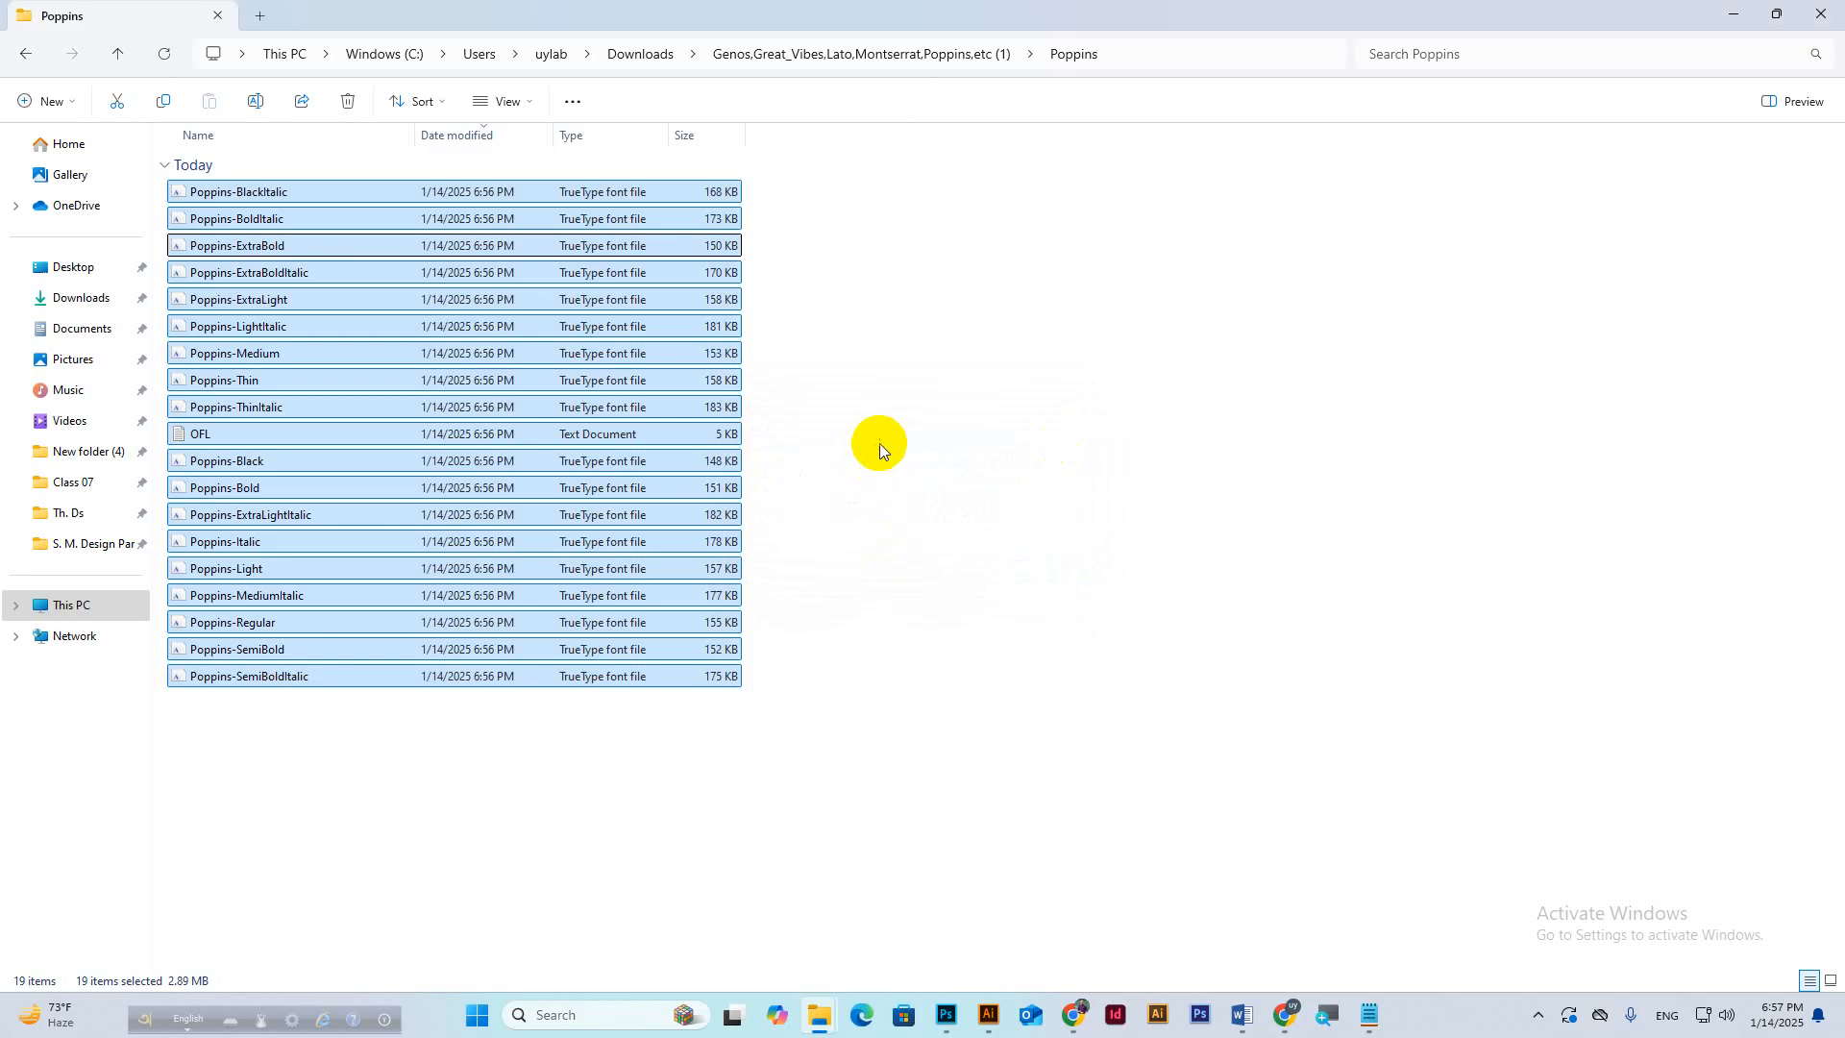
{"action": "left_click", "coordinate": [879, 442]}
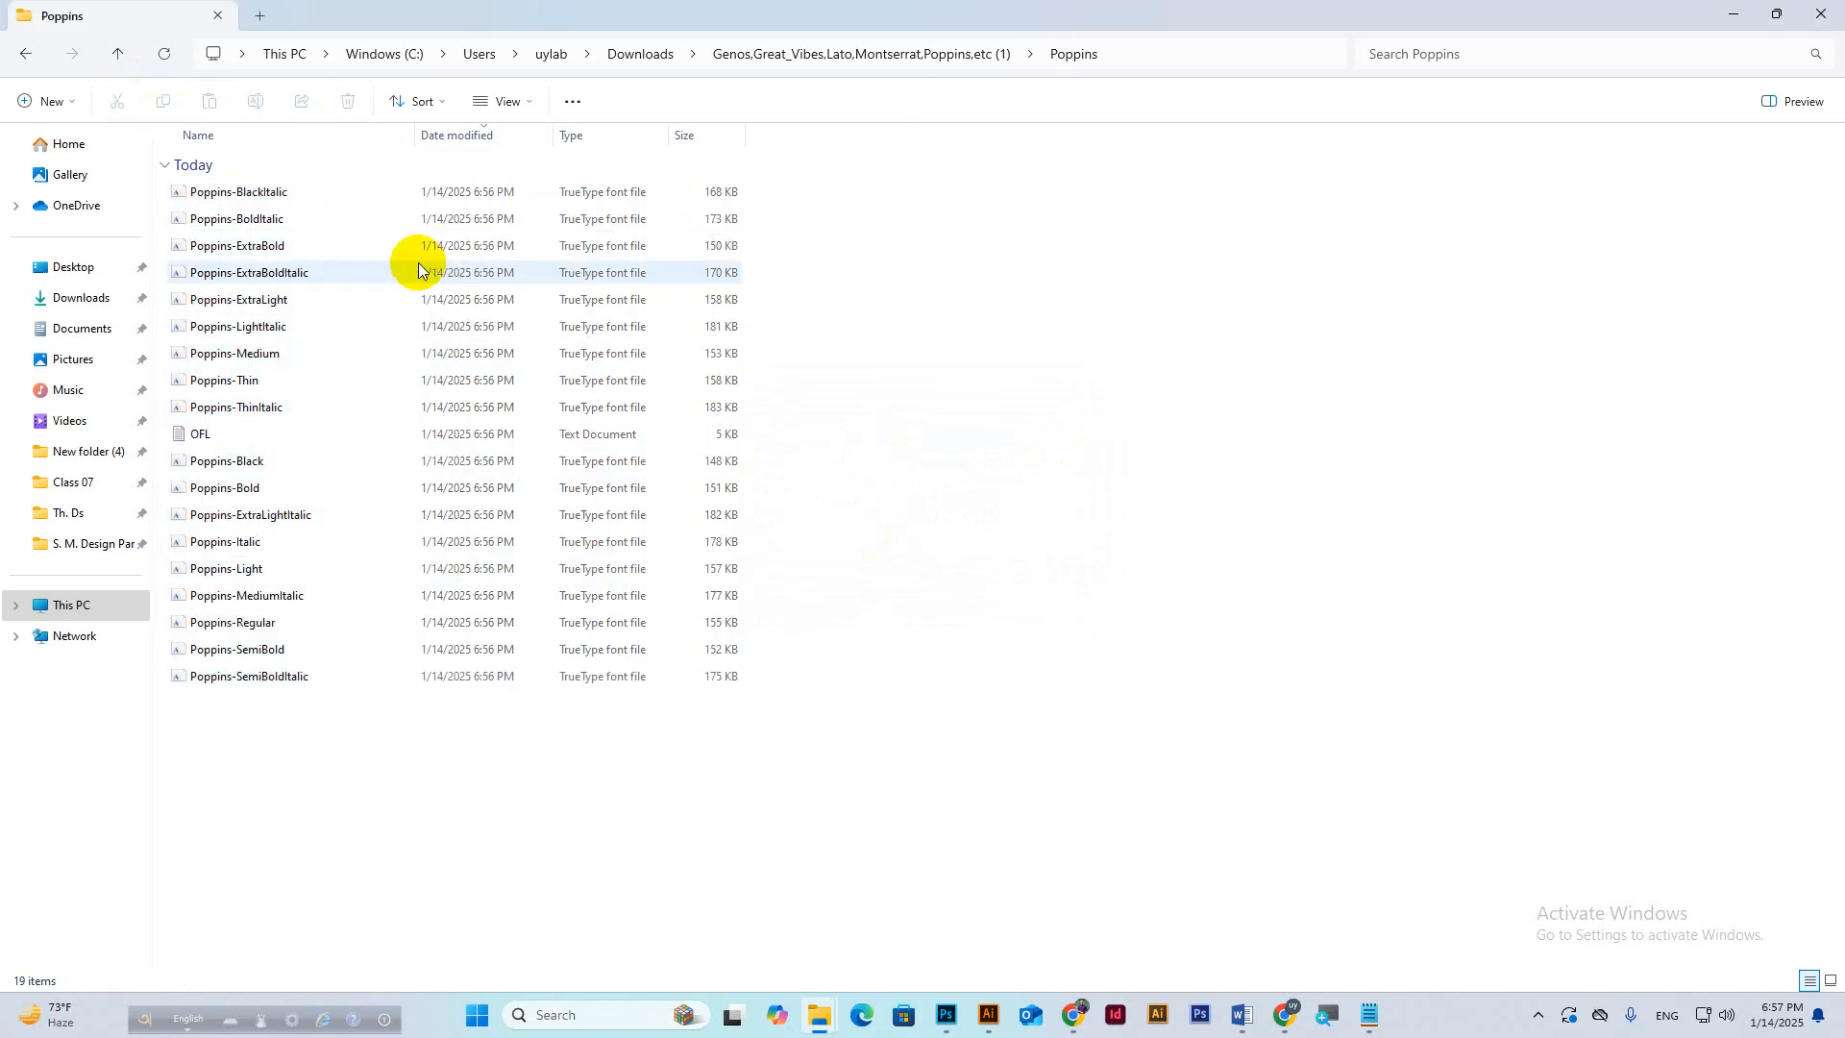
{"action": "left_click", "coordinate": [117, 54]}
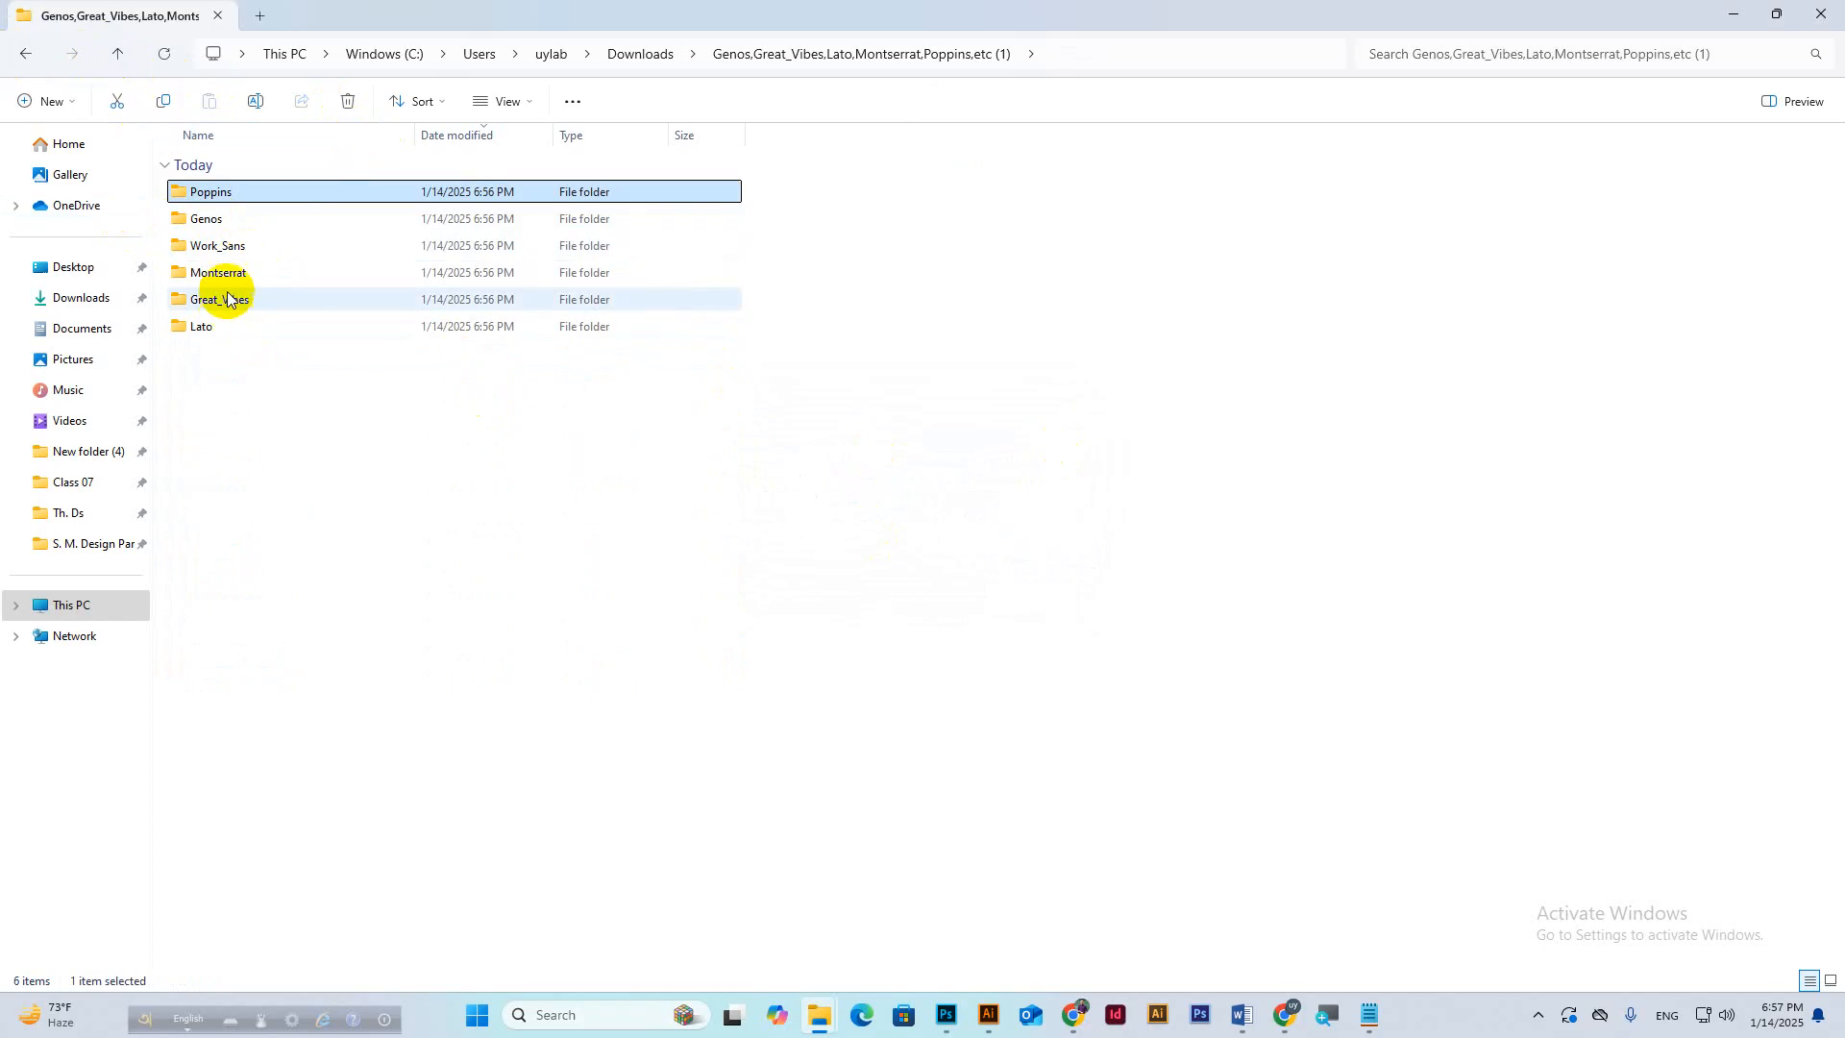
Look through the Lato font files and the Great_Vibes folder without installing them.
{"action": "left_click", "coordinate": [228, 326]}
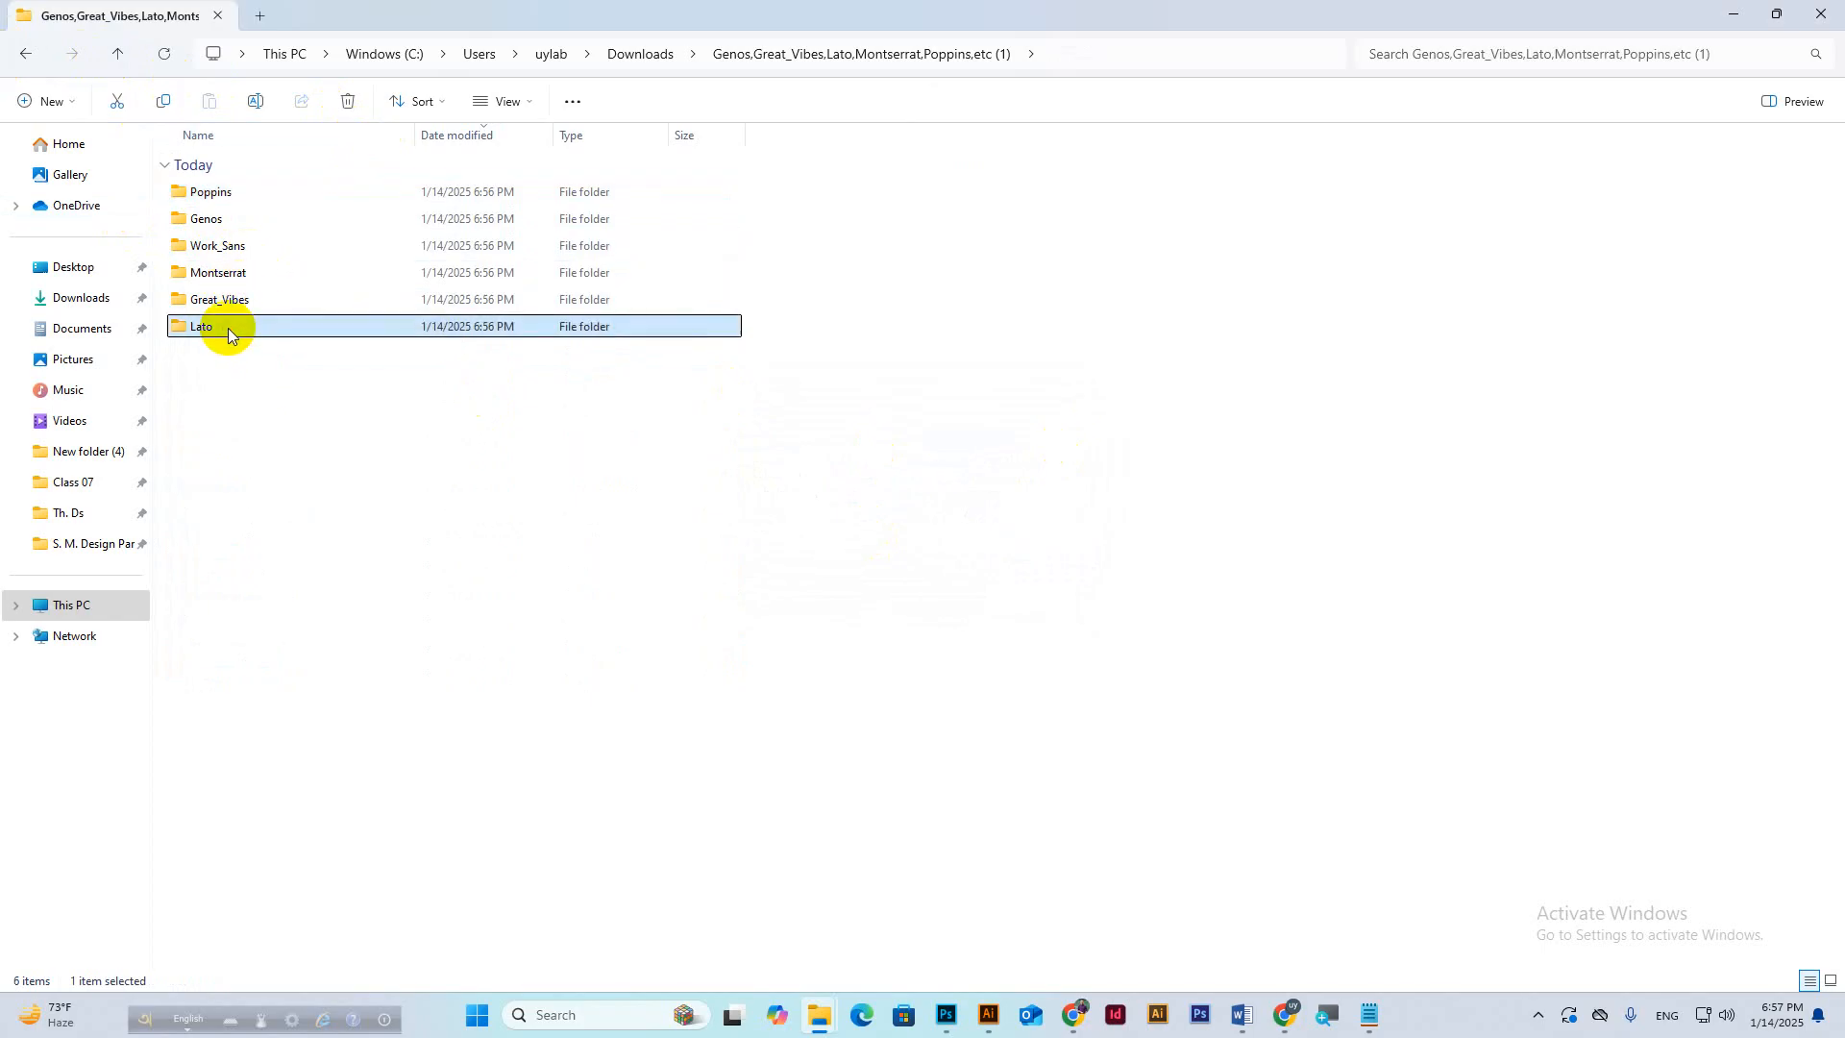
{"action": "double_click", "coordinate": [227, 327]}
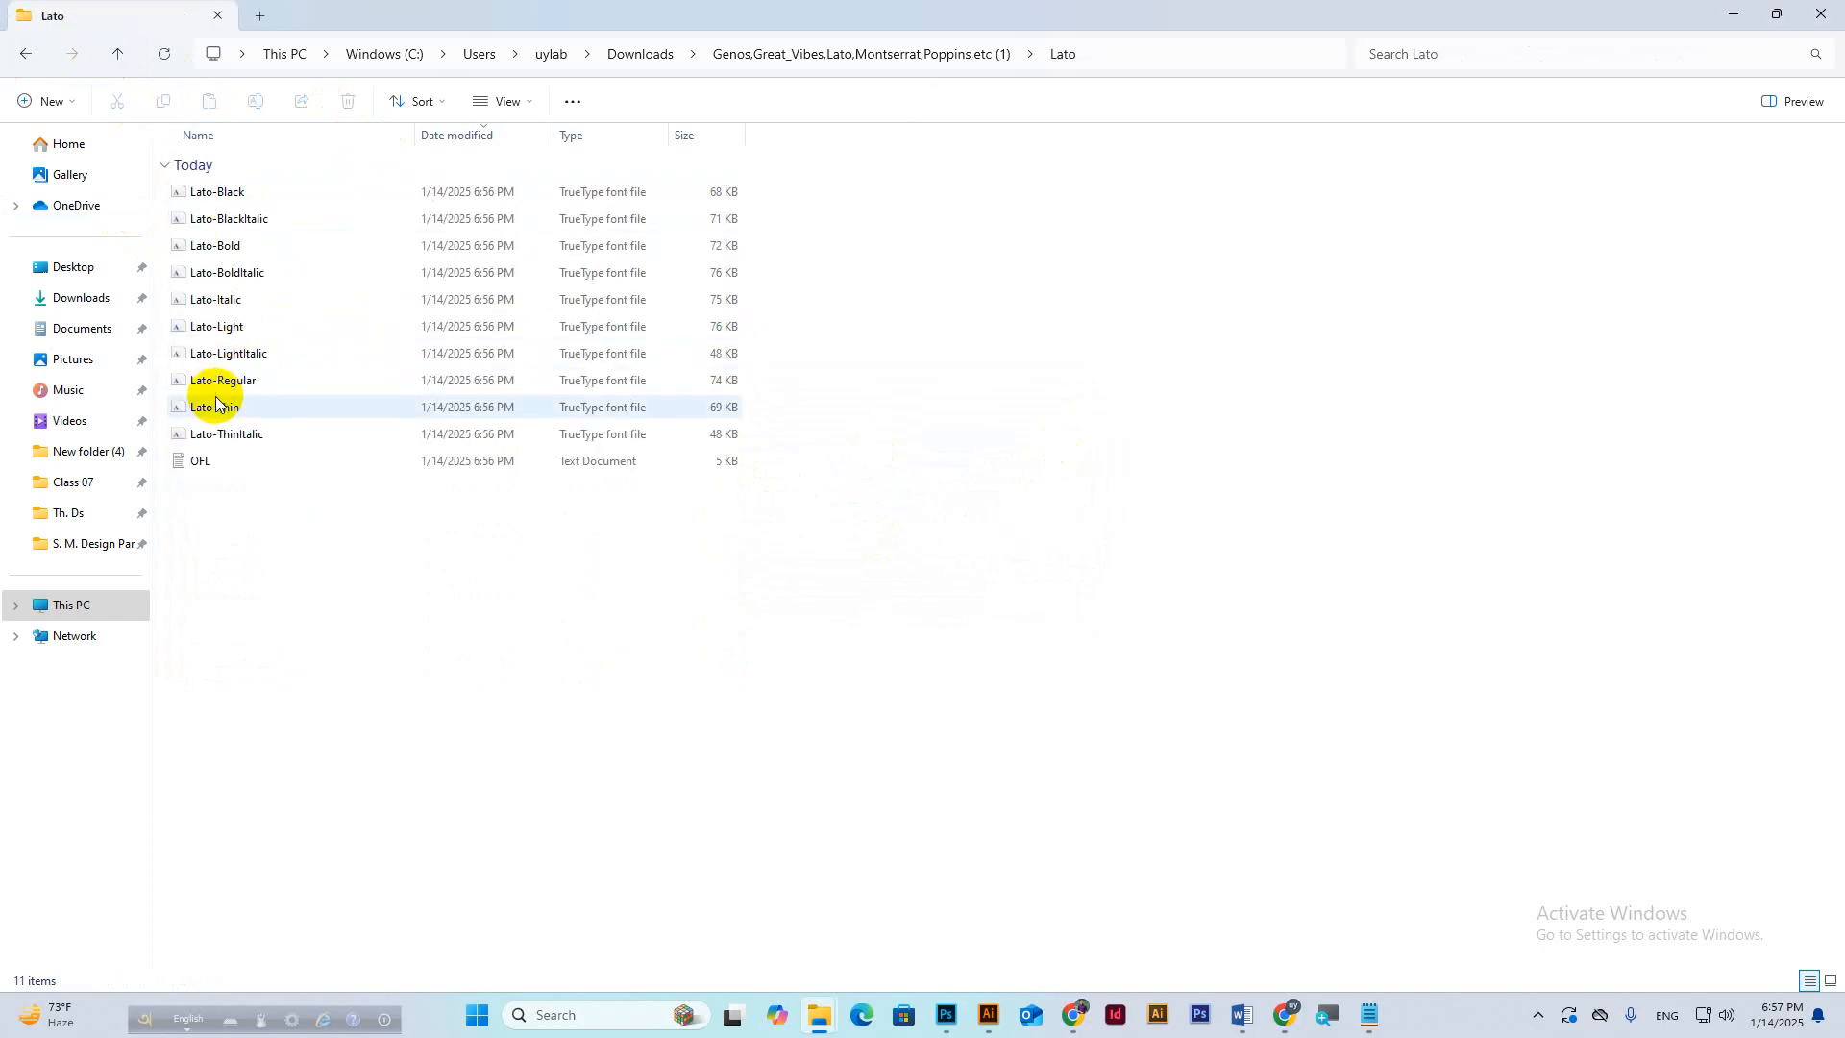
{"action": "left_click", "coordinate": [216, 193]}
{"action": "left_click", "coordinate": [267, 438], "text": "shift"}
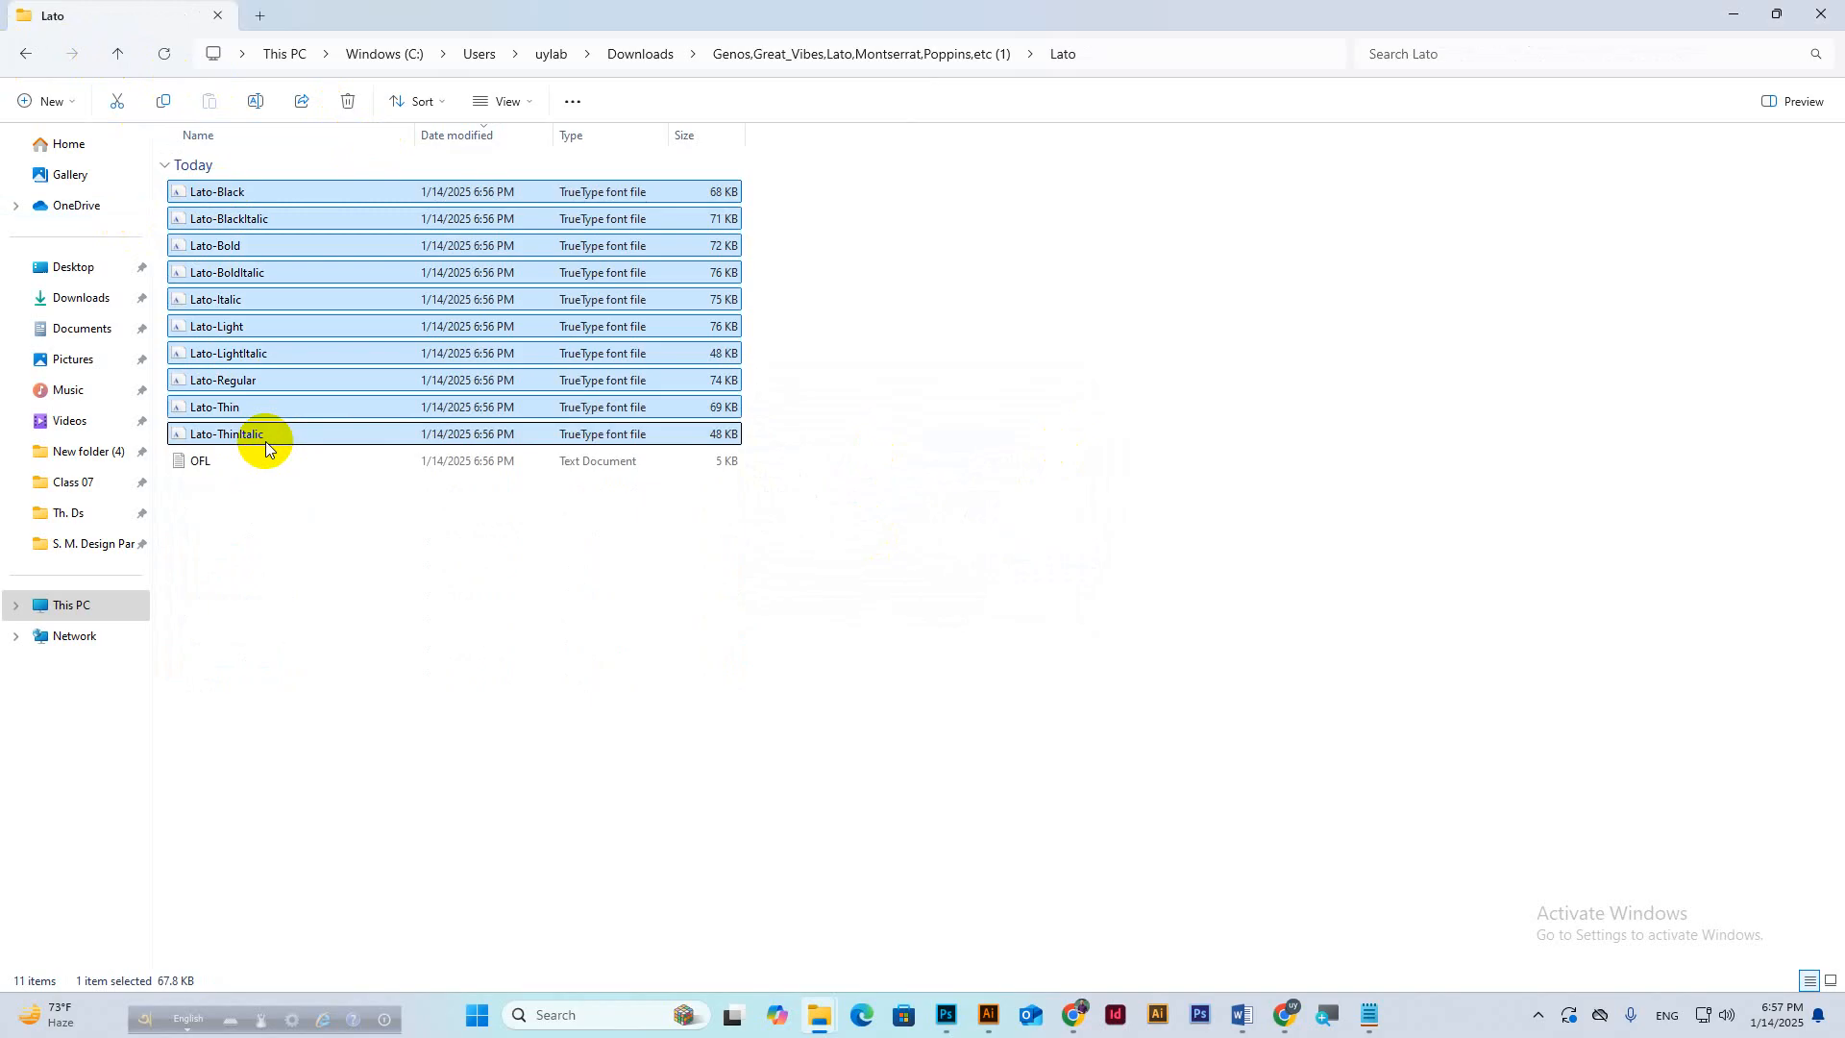
{"action": "right_click", "coordinate": [284, 435]}
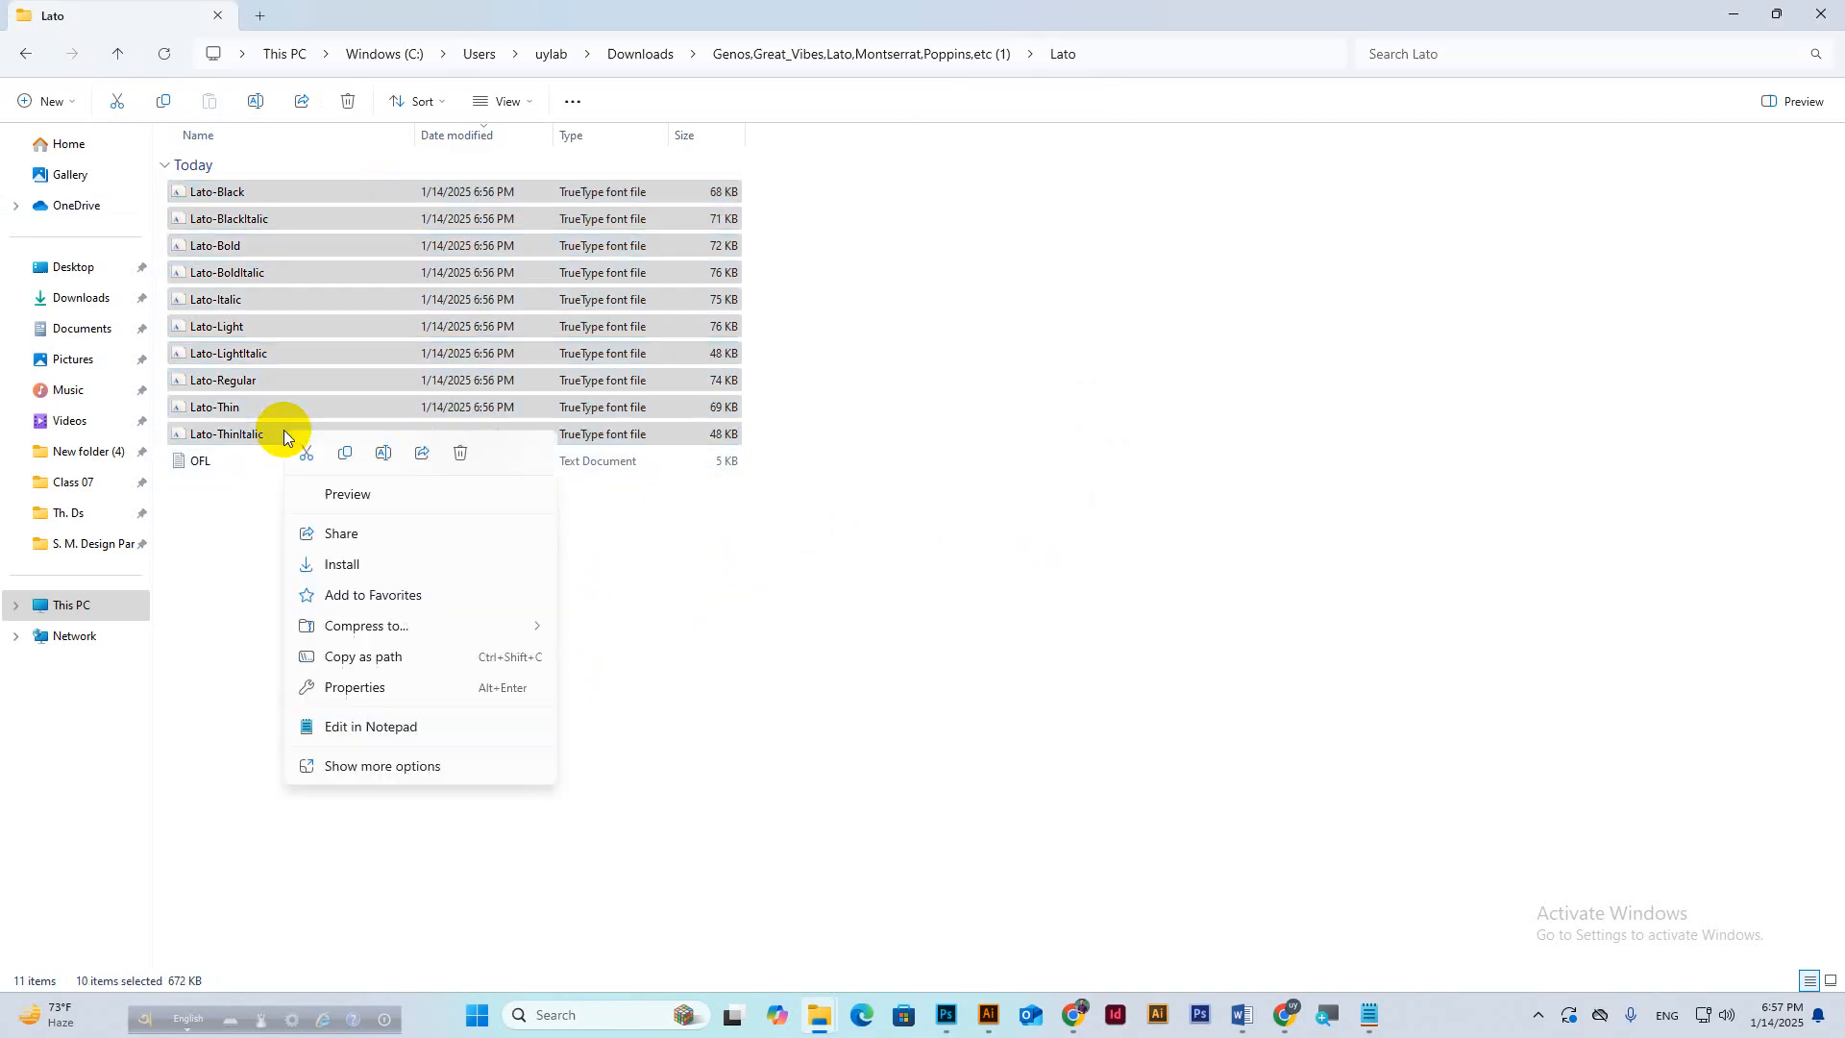
{"action": "left_click", "coordinate": [710, 526]}
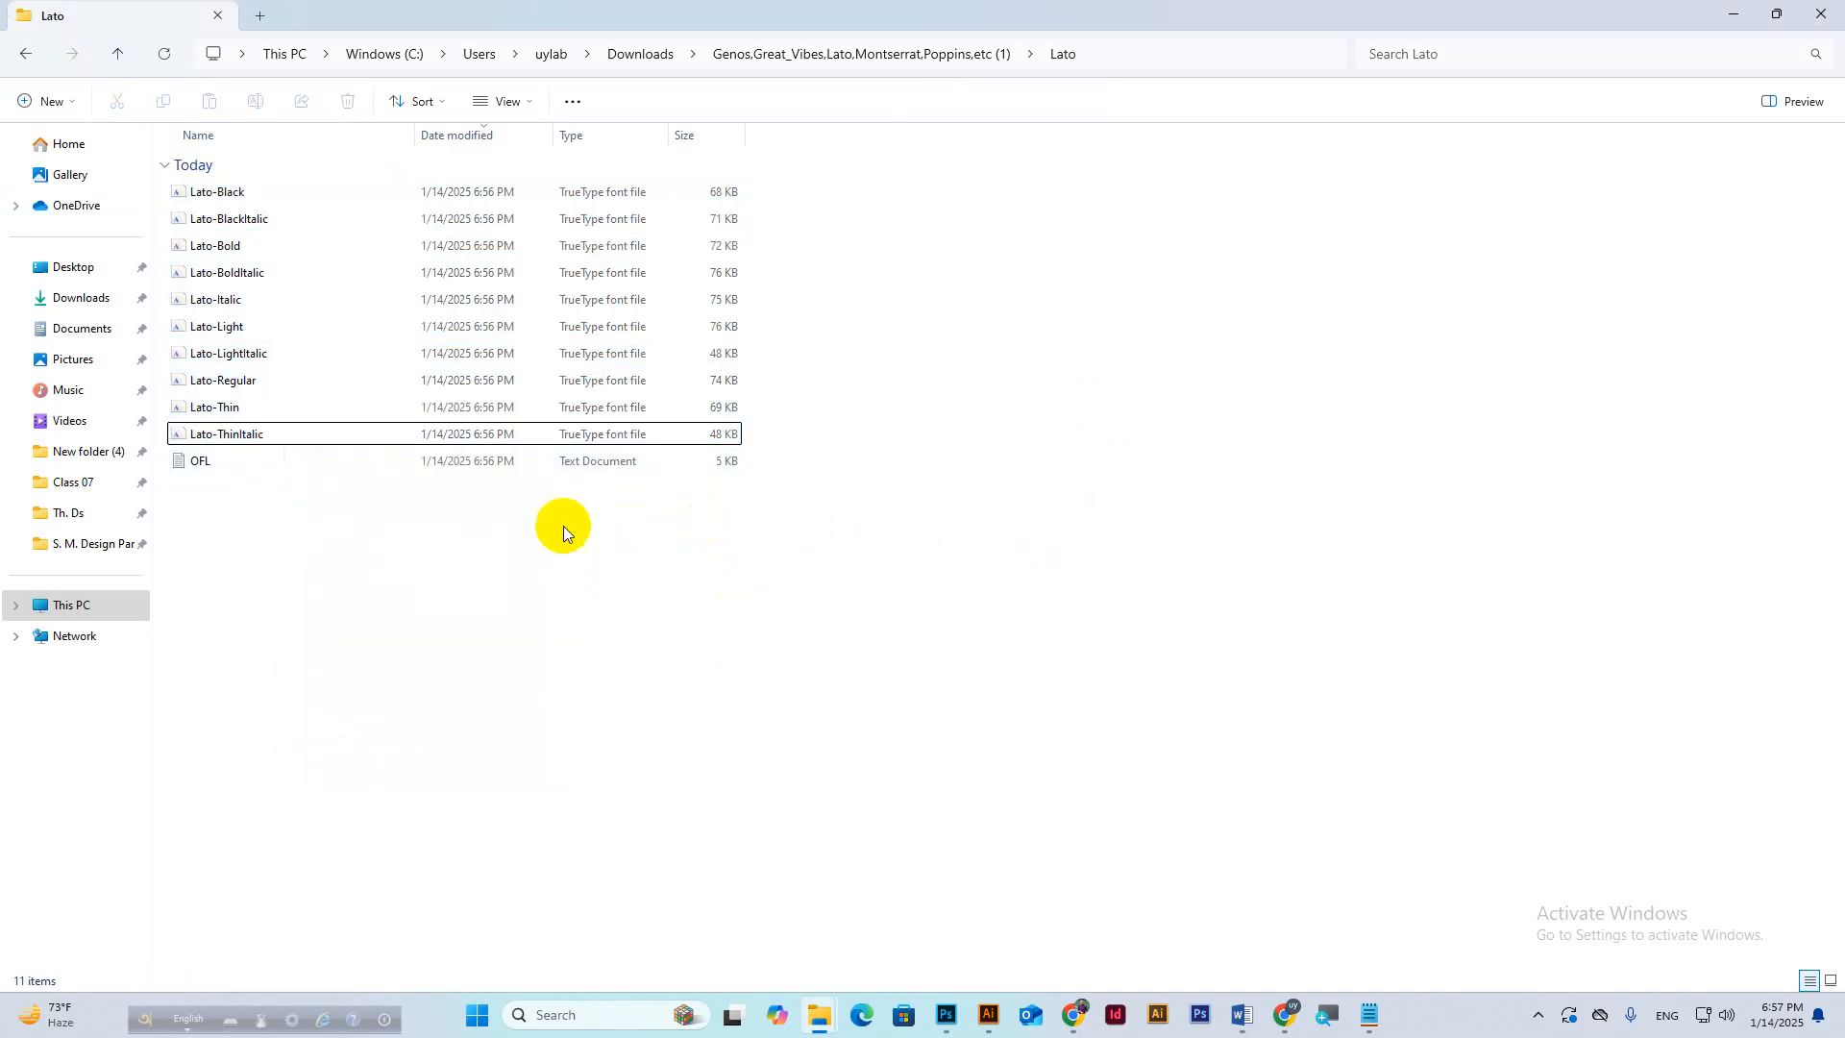
{"action": "left_click", "coordinate": [118, 55]}
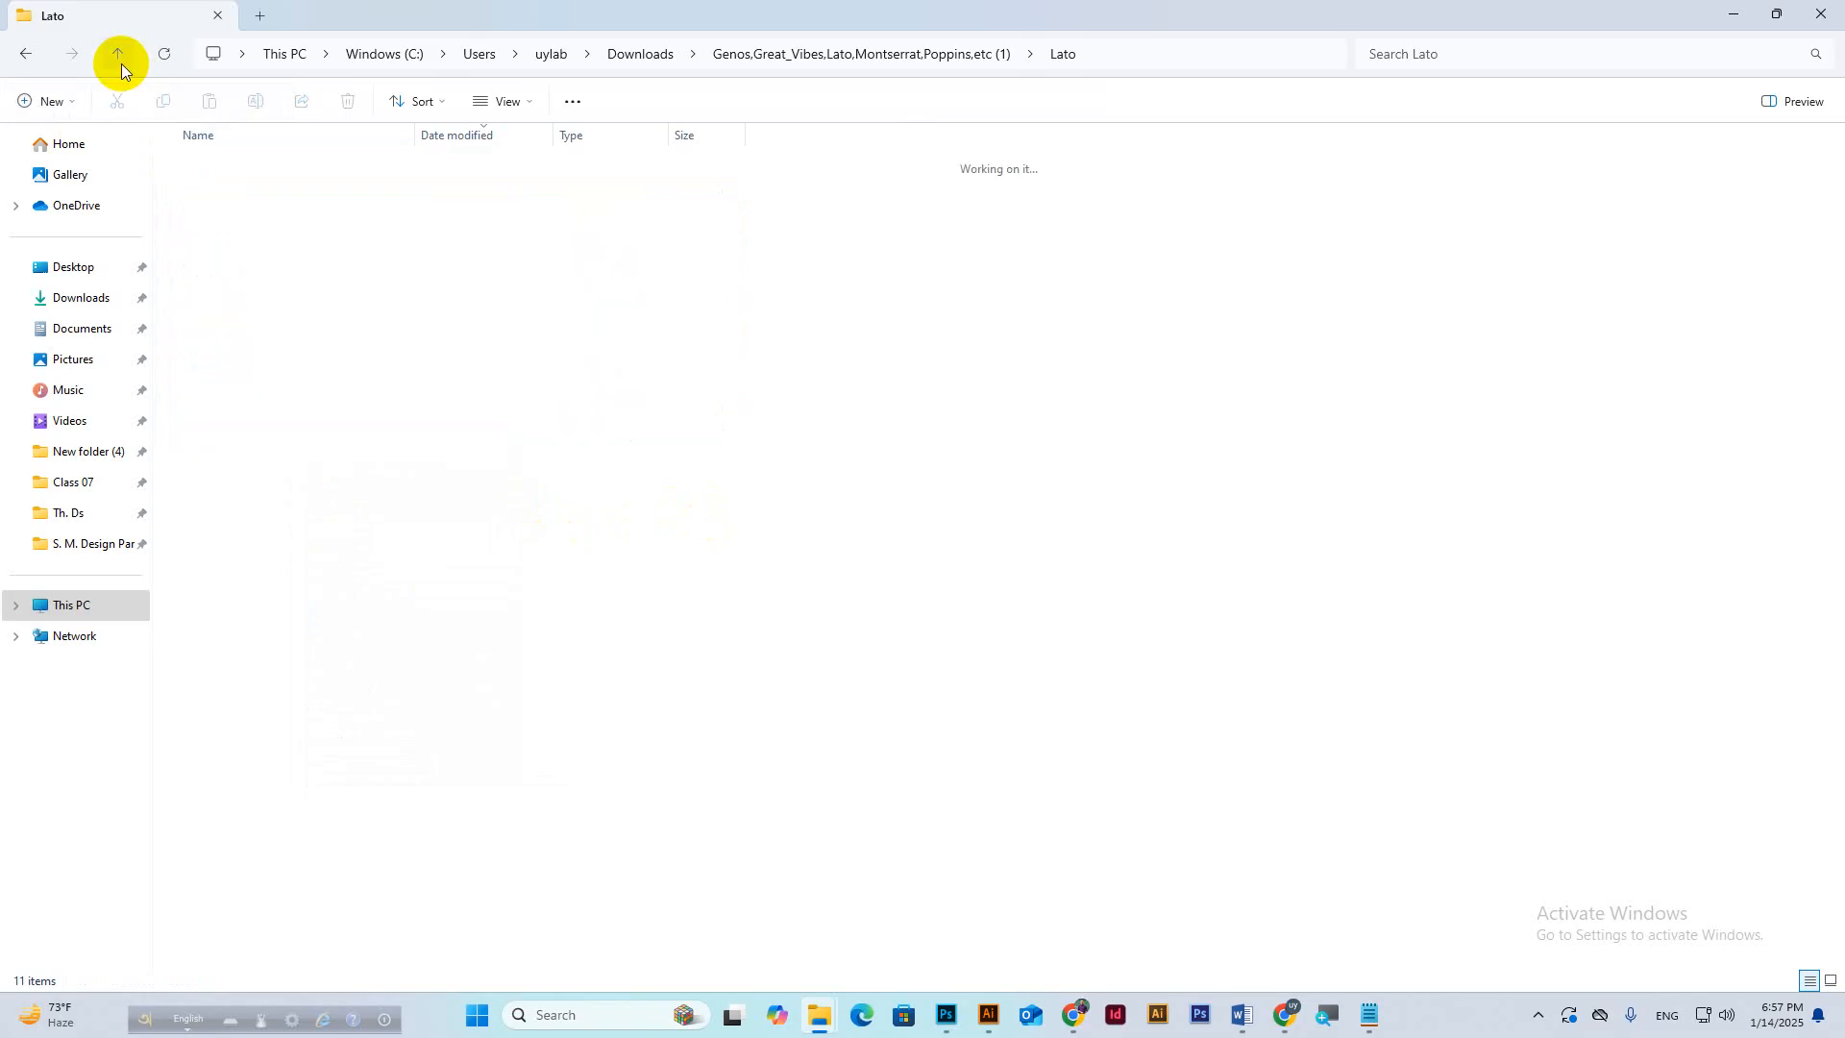
{"action": "double_click", "coordinate": [275, 296]}
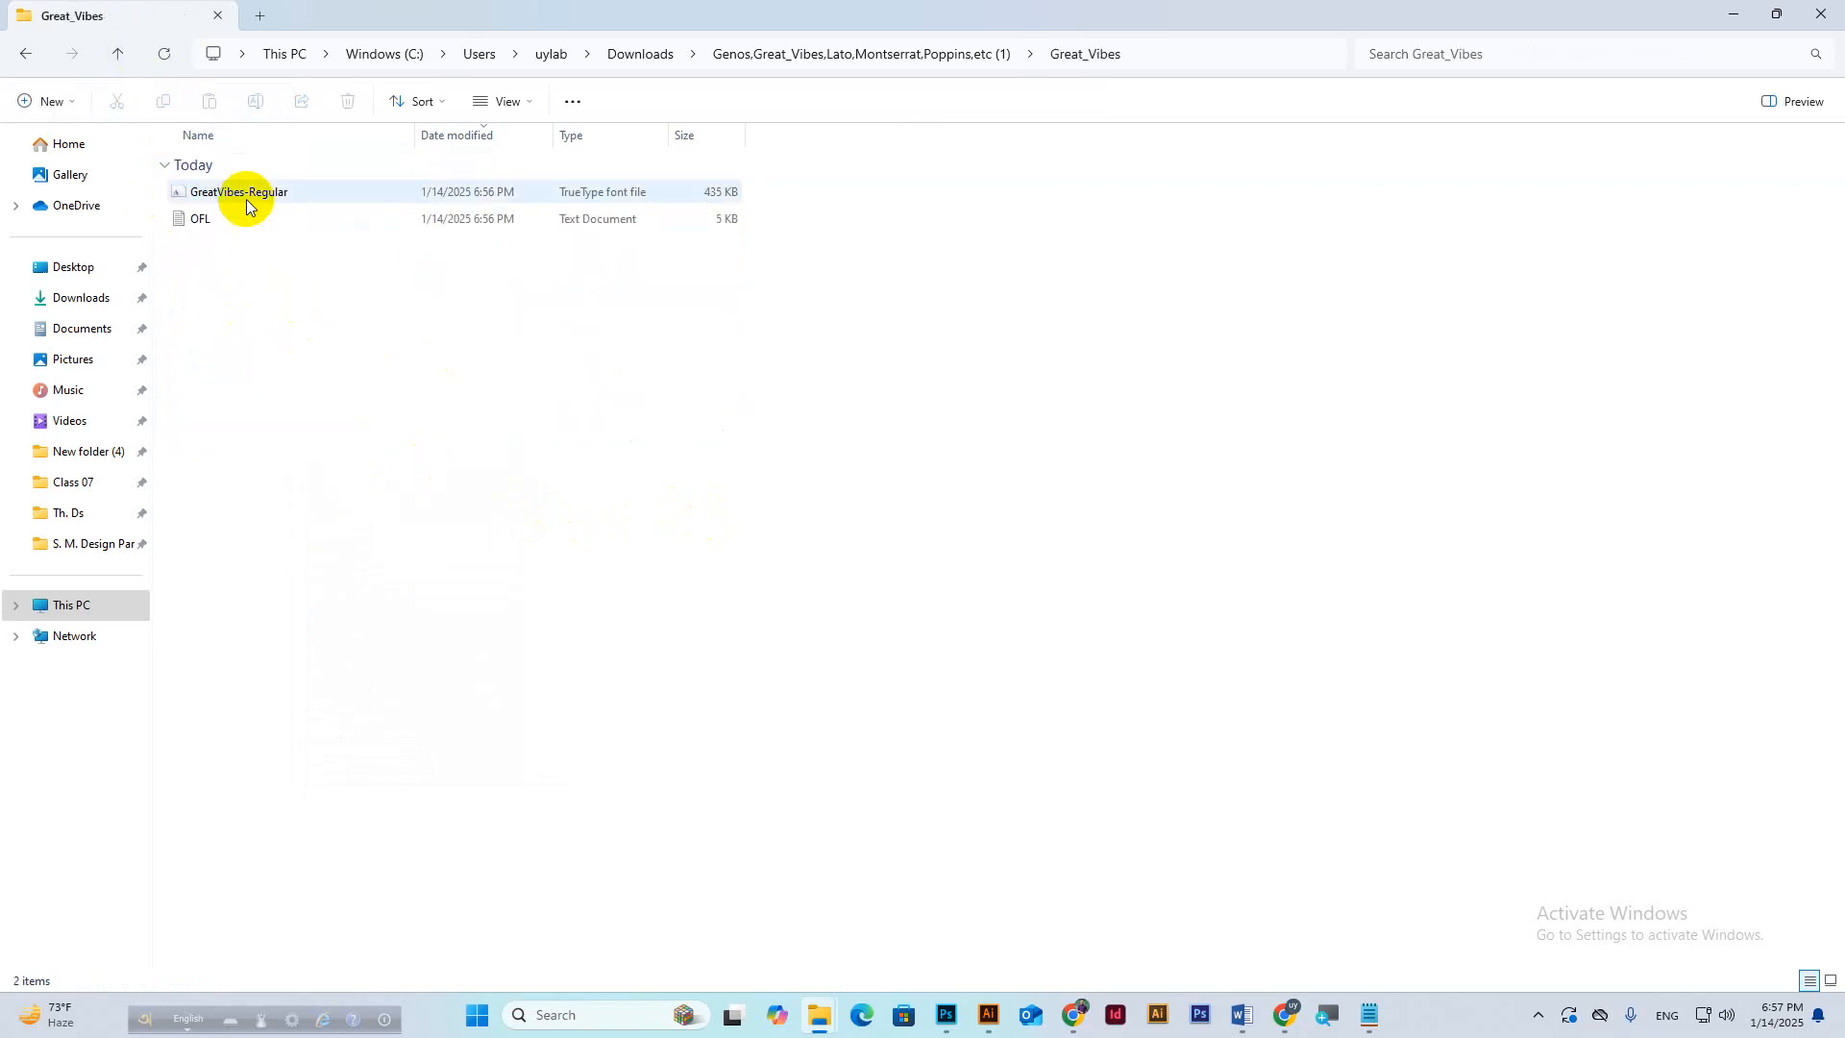
{"action": "left_click", "coordinate": [117, 55]}
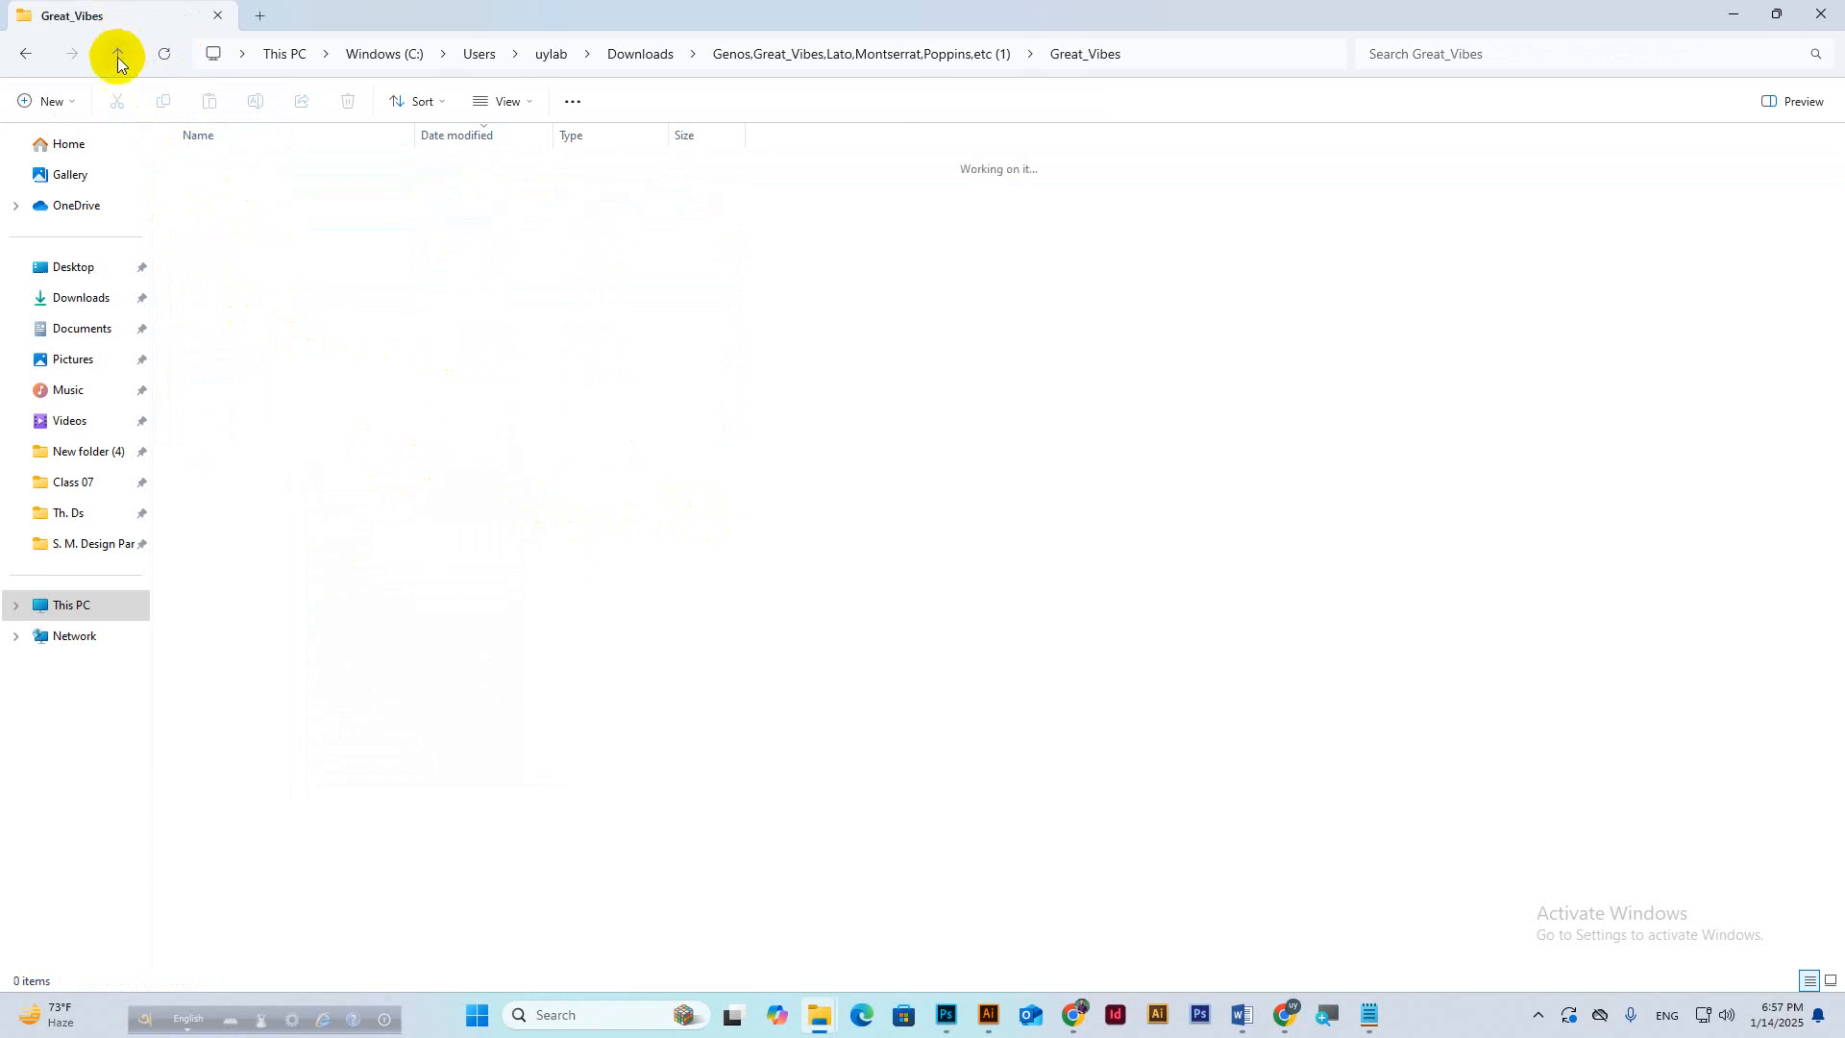
Install all 18 font files from Montserrat's static folder.
{"action": "left_click", "coordinate": [265, 274]}
{"action": "double_click", "coordinate": [265, 274]}
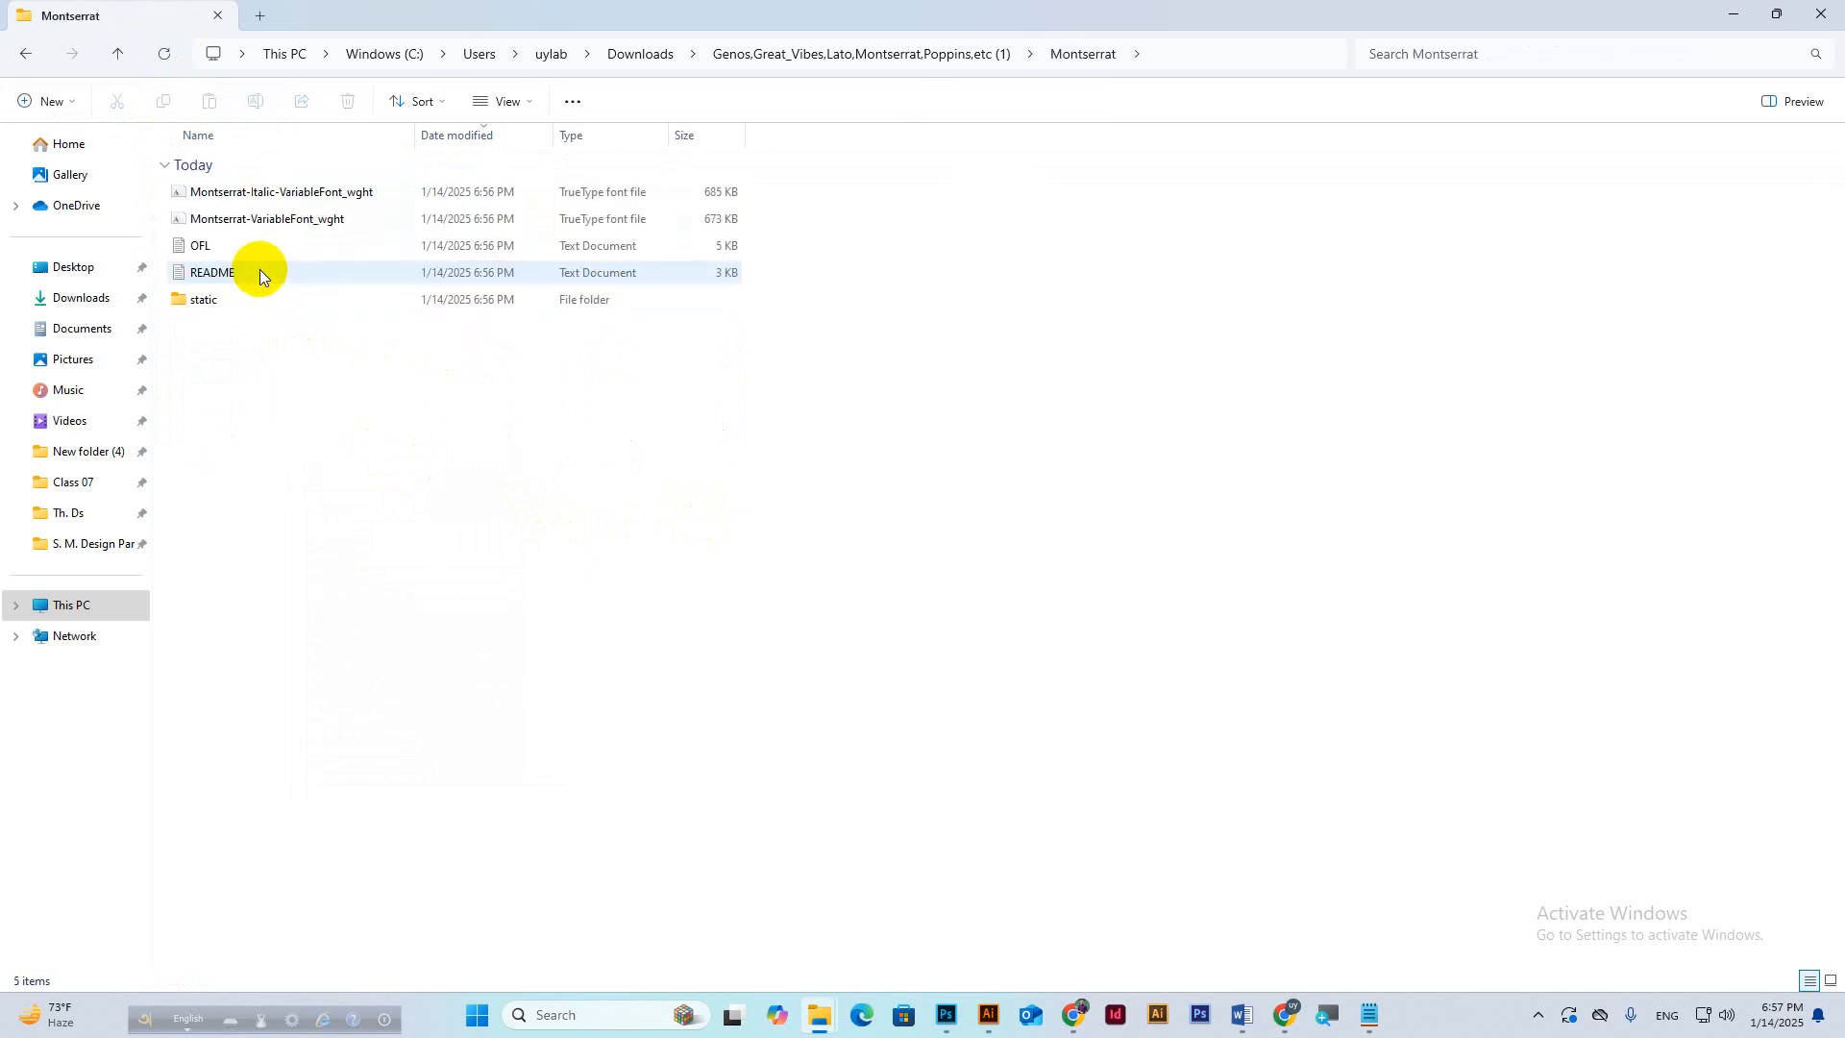
{"action": "left_click", "coordinate": [204, 302]}
{"action": "double_click", "coordinate": [203, 302]}
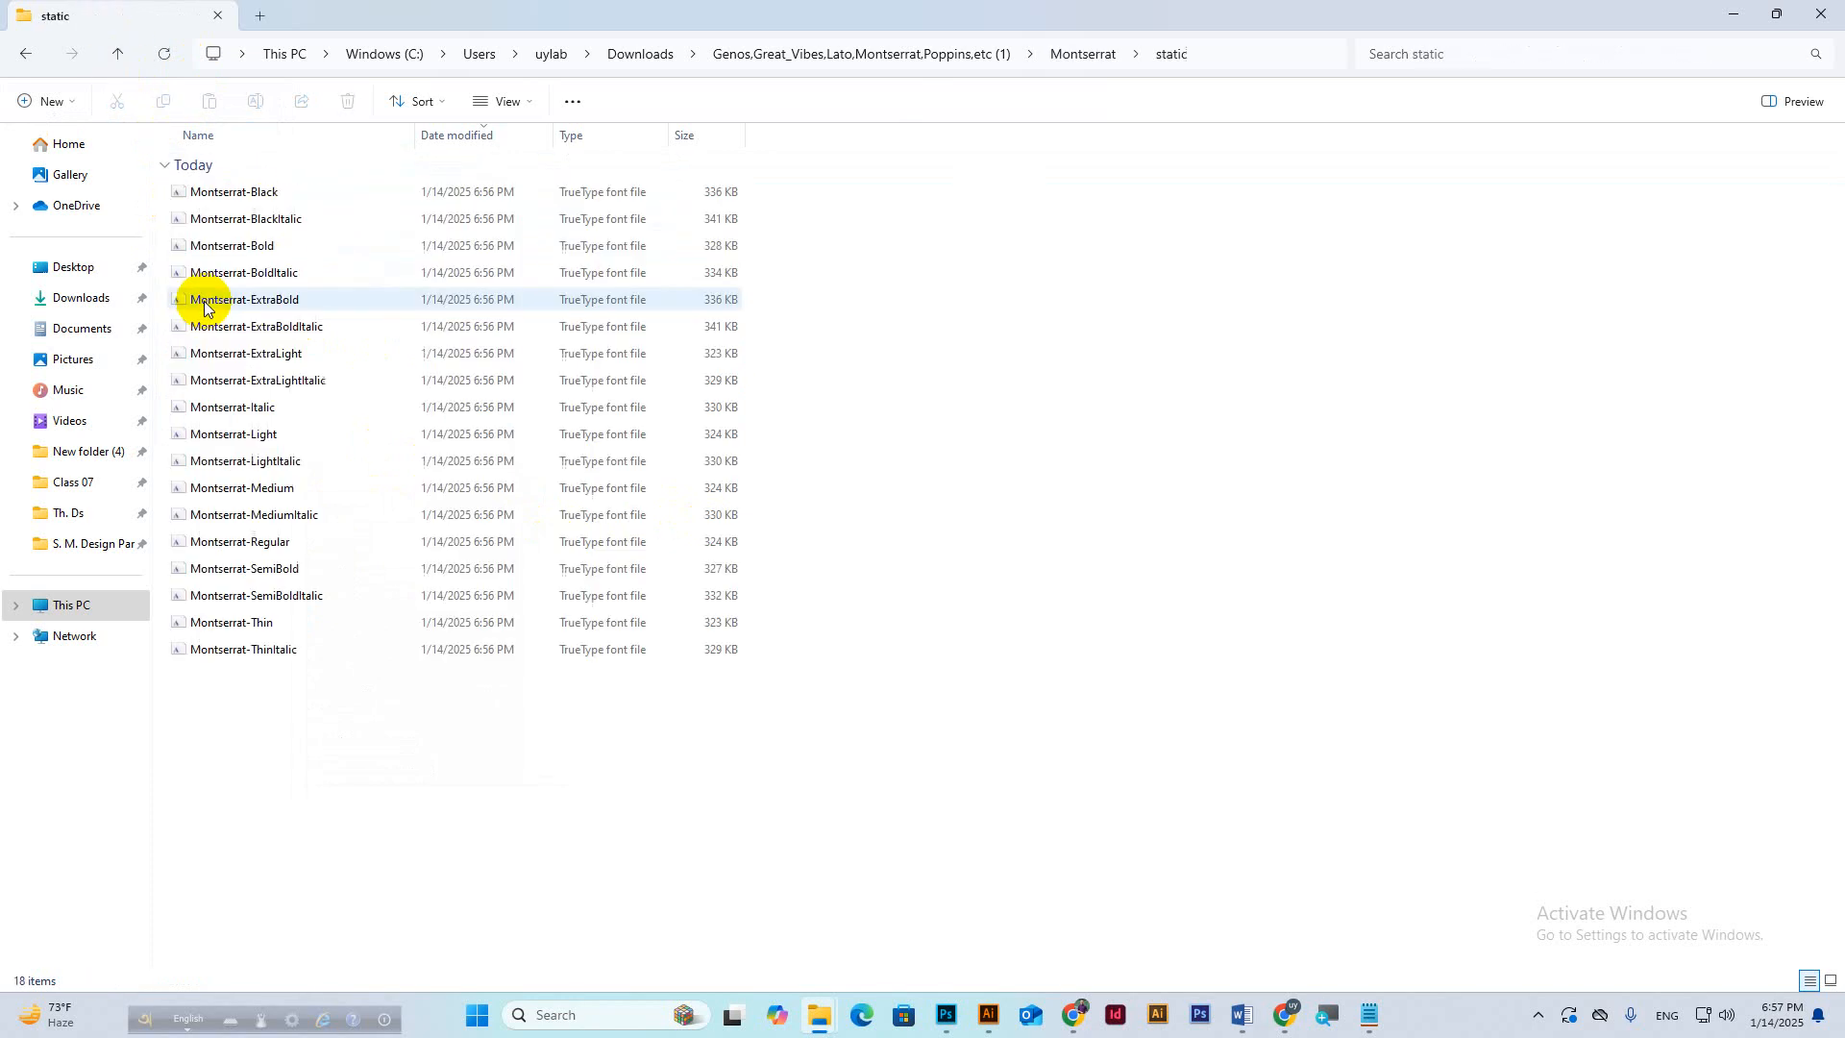
{"action": "left_click_drag", "start_coordinate": [254, 716], "coordinate": [309, 173]}
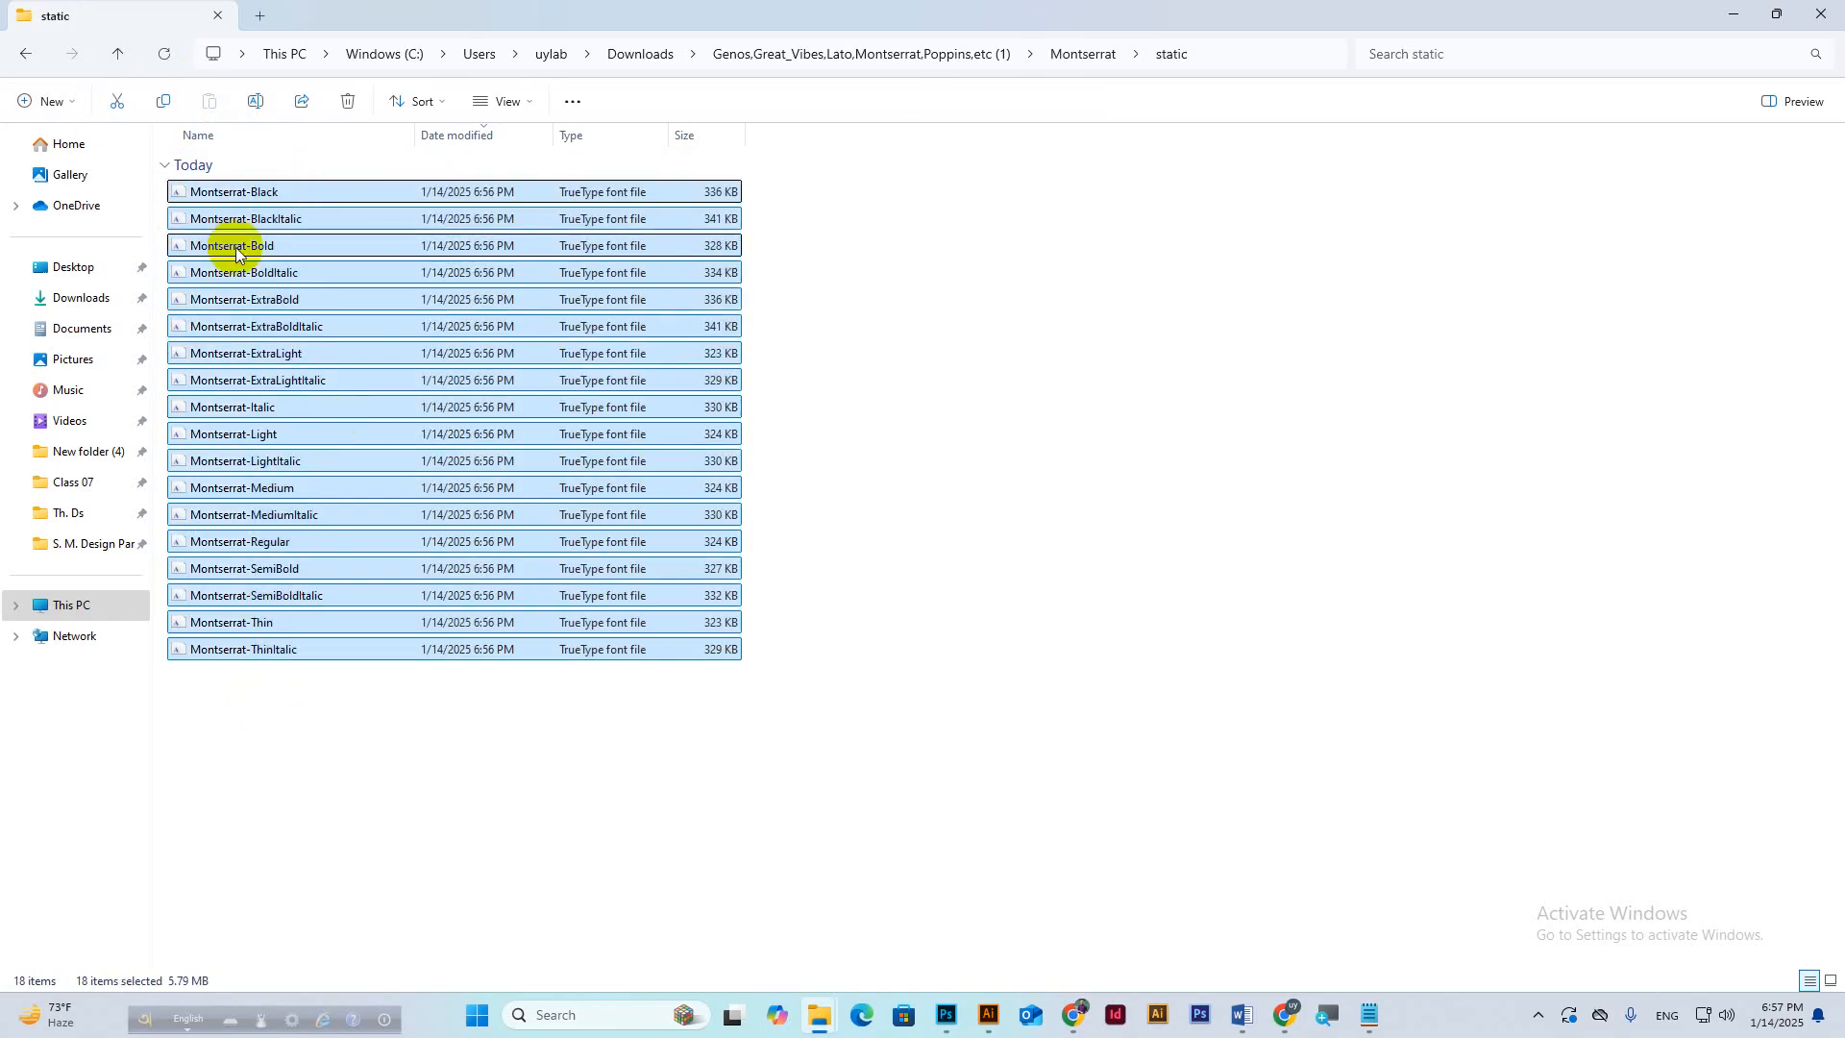
{"action": "right_click", "coordinate": [262, 187]}
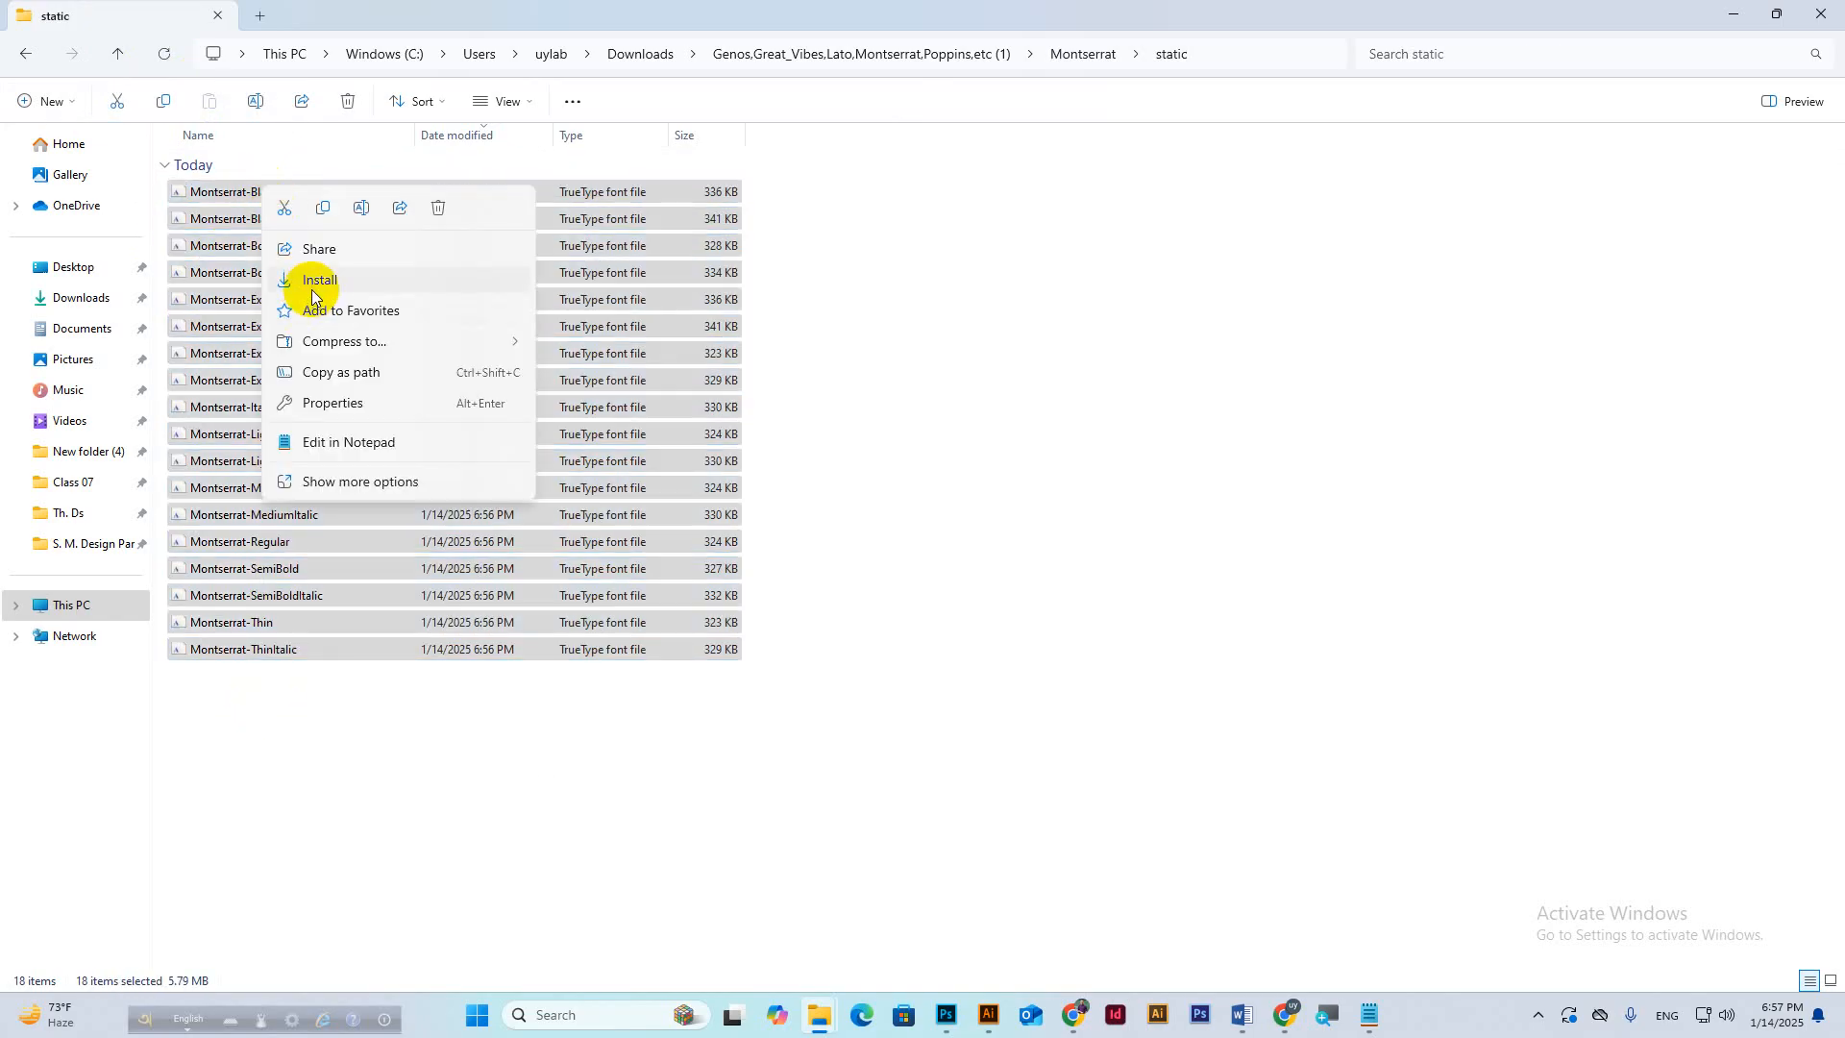
{"action": "left_click", "coordinate": [309, 280]}
{"action": "left_click", "coordinate": [1035, 526]}
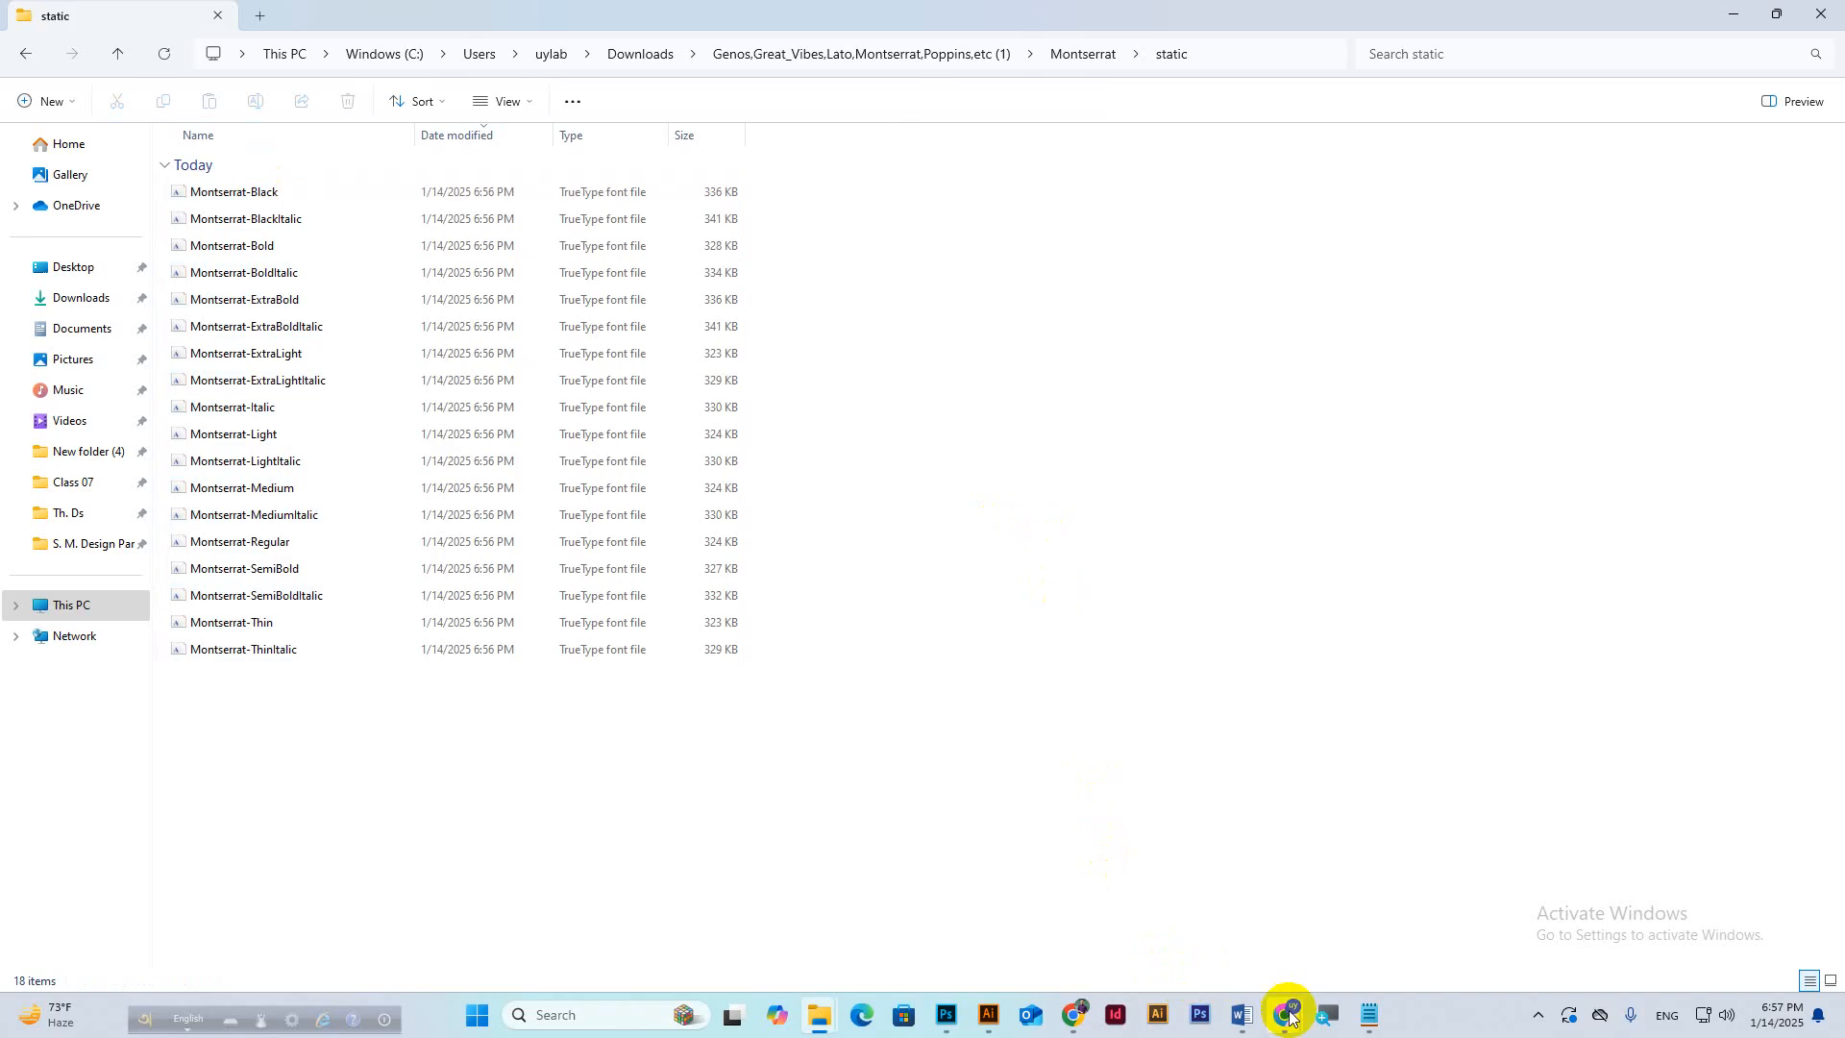
Check the Google Meet in-call chat, then bring back the Business Card Design document.
{"action": "mouse_move", "coordinate": [1285, 1011]}
{"action": "left_click", "coordinate": [1189, 913]}
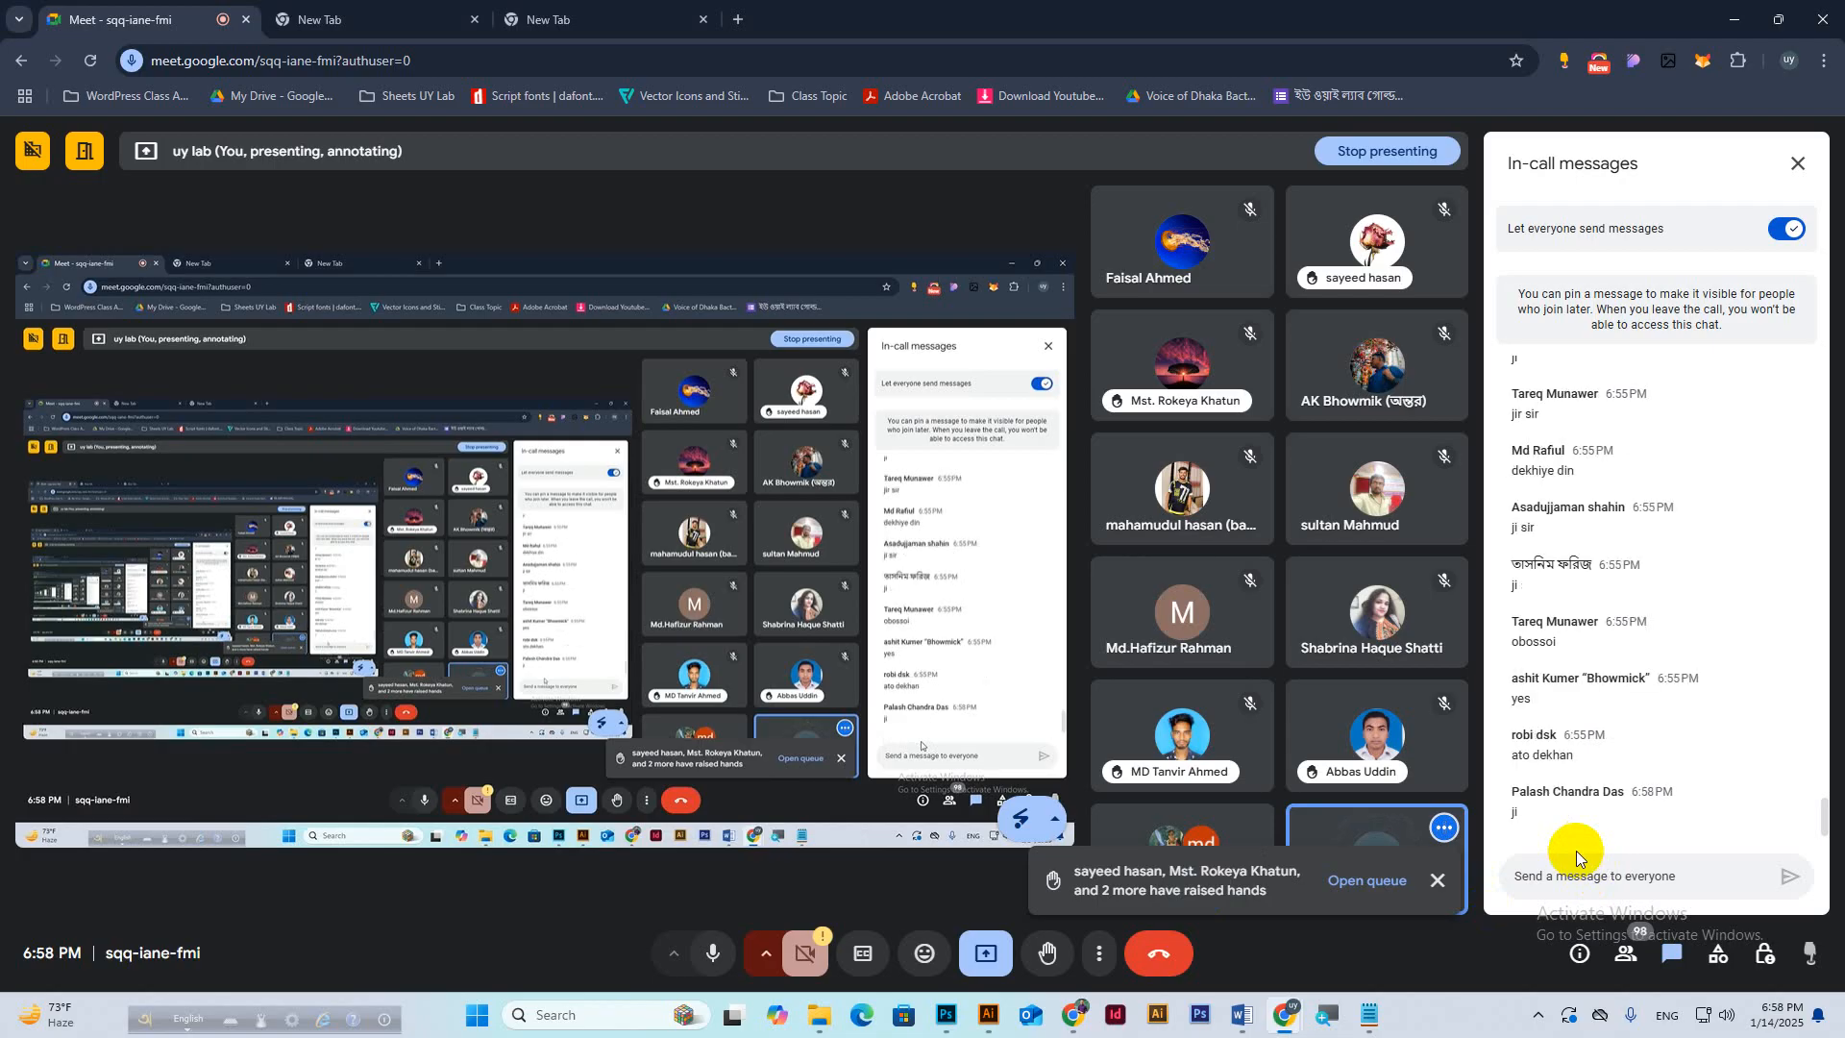
{"action": "left_click", "coordinate": [948, 1016]}
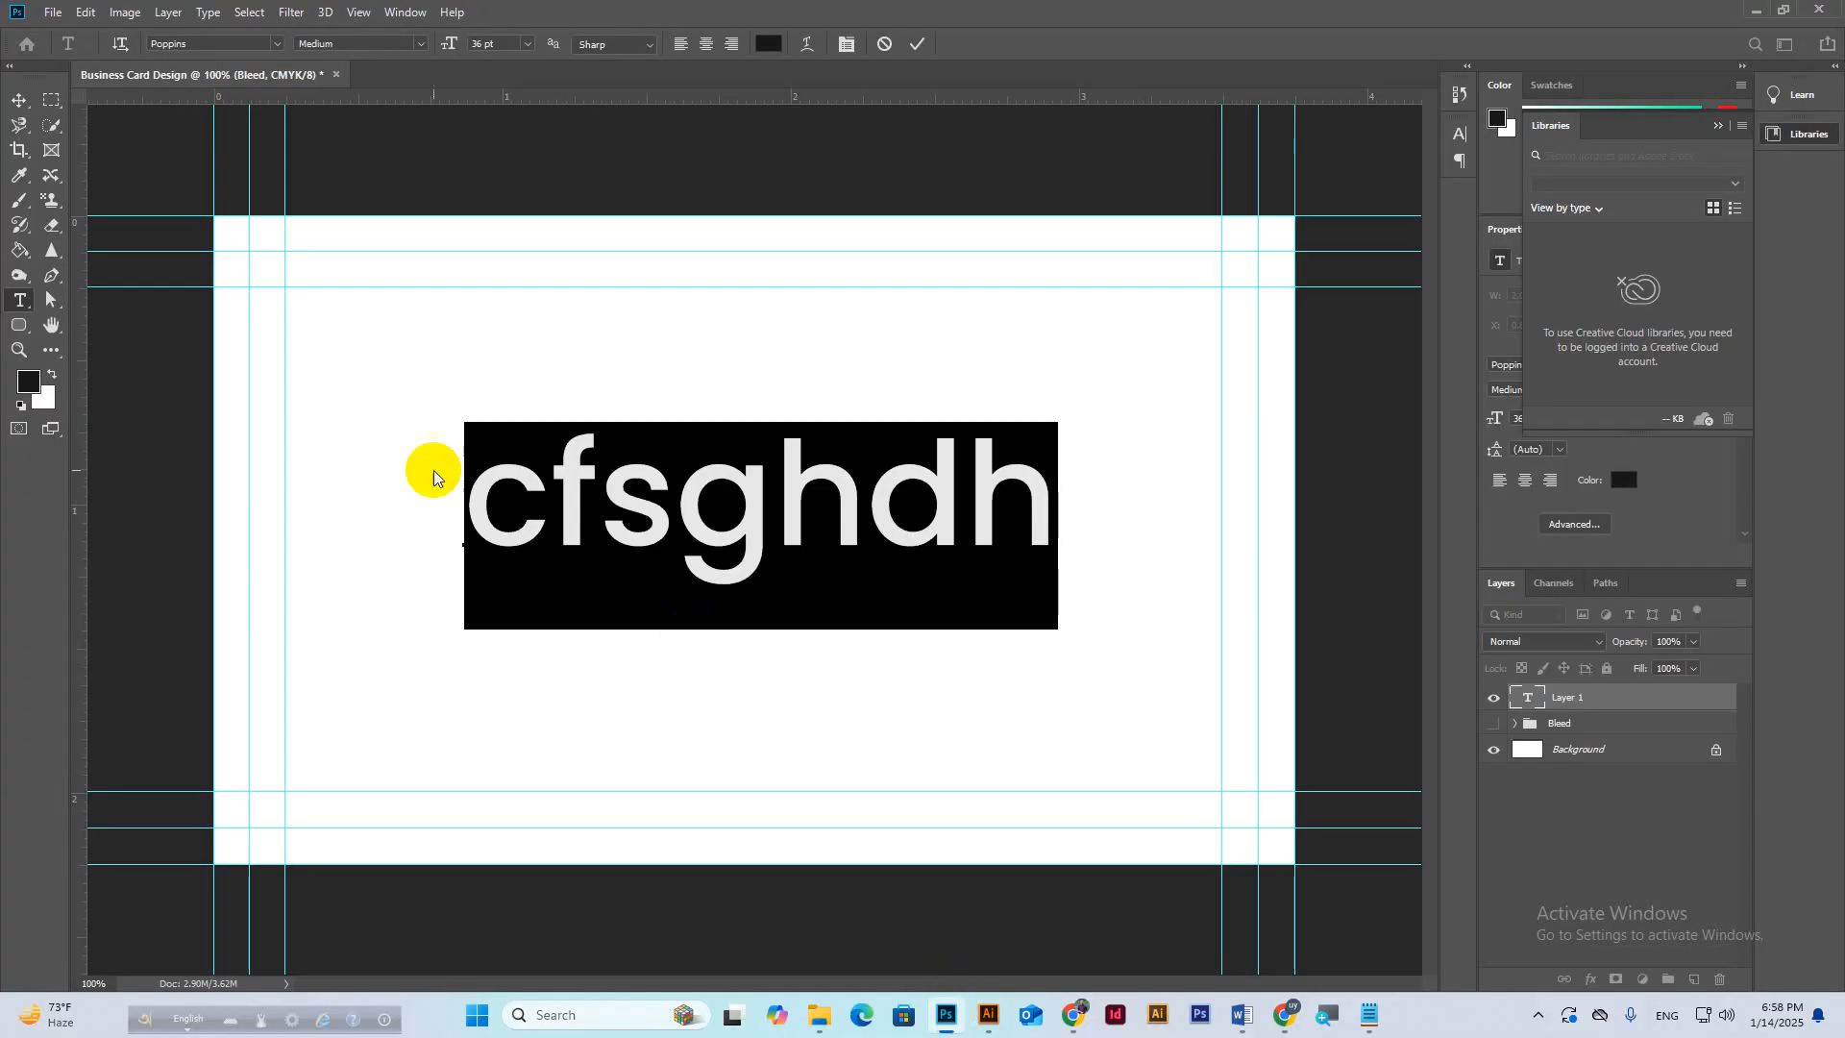
Commit and delete the trial 'cfsghdh' text layer, then select the Background layer with Move.
{"action": "left_click", "coordinate": [917, 44]}
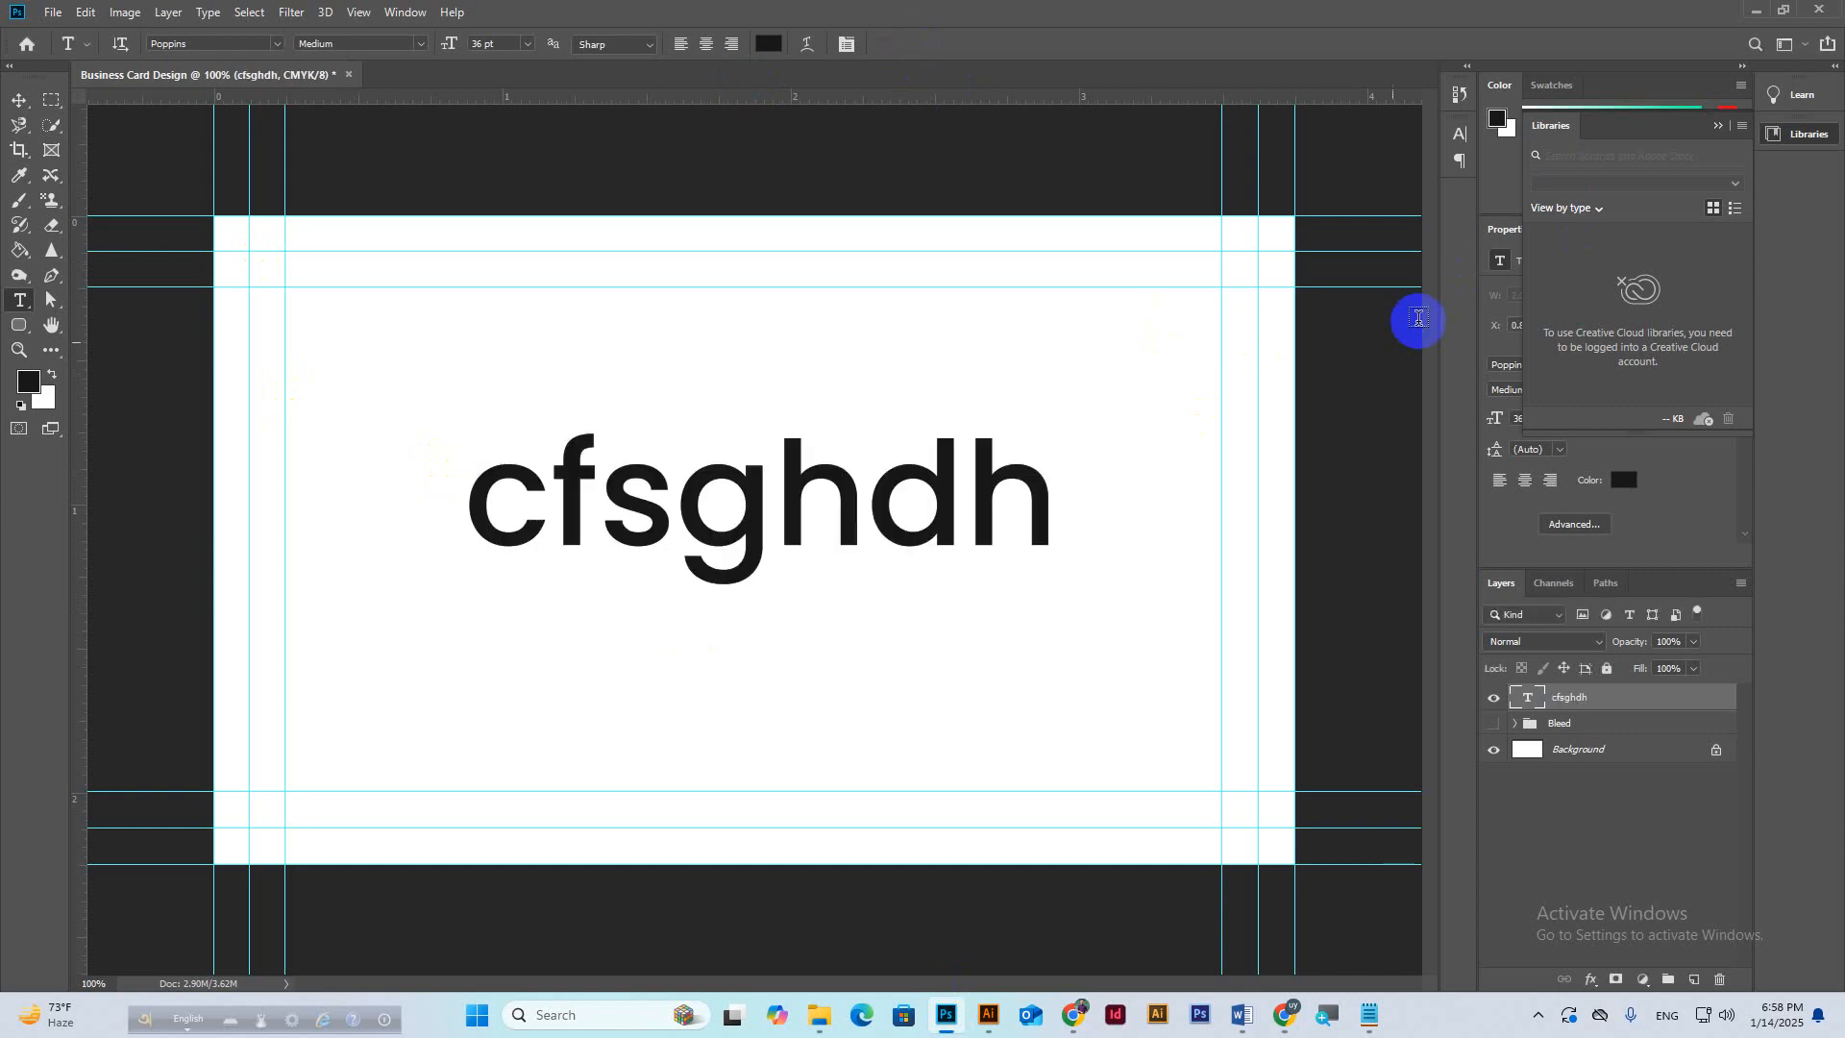
{"action": "key", "text": "Delete"}
{"action": "left_click", "coordinate": [1209, 334]}
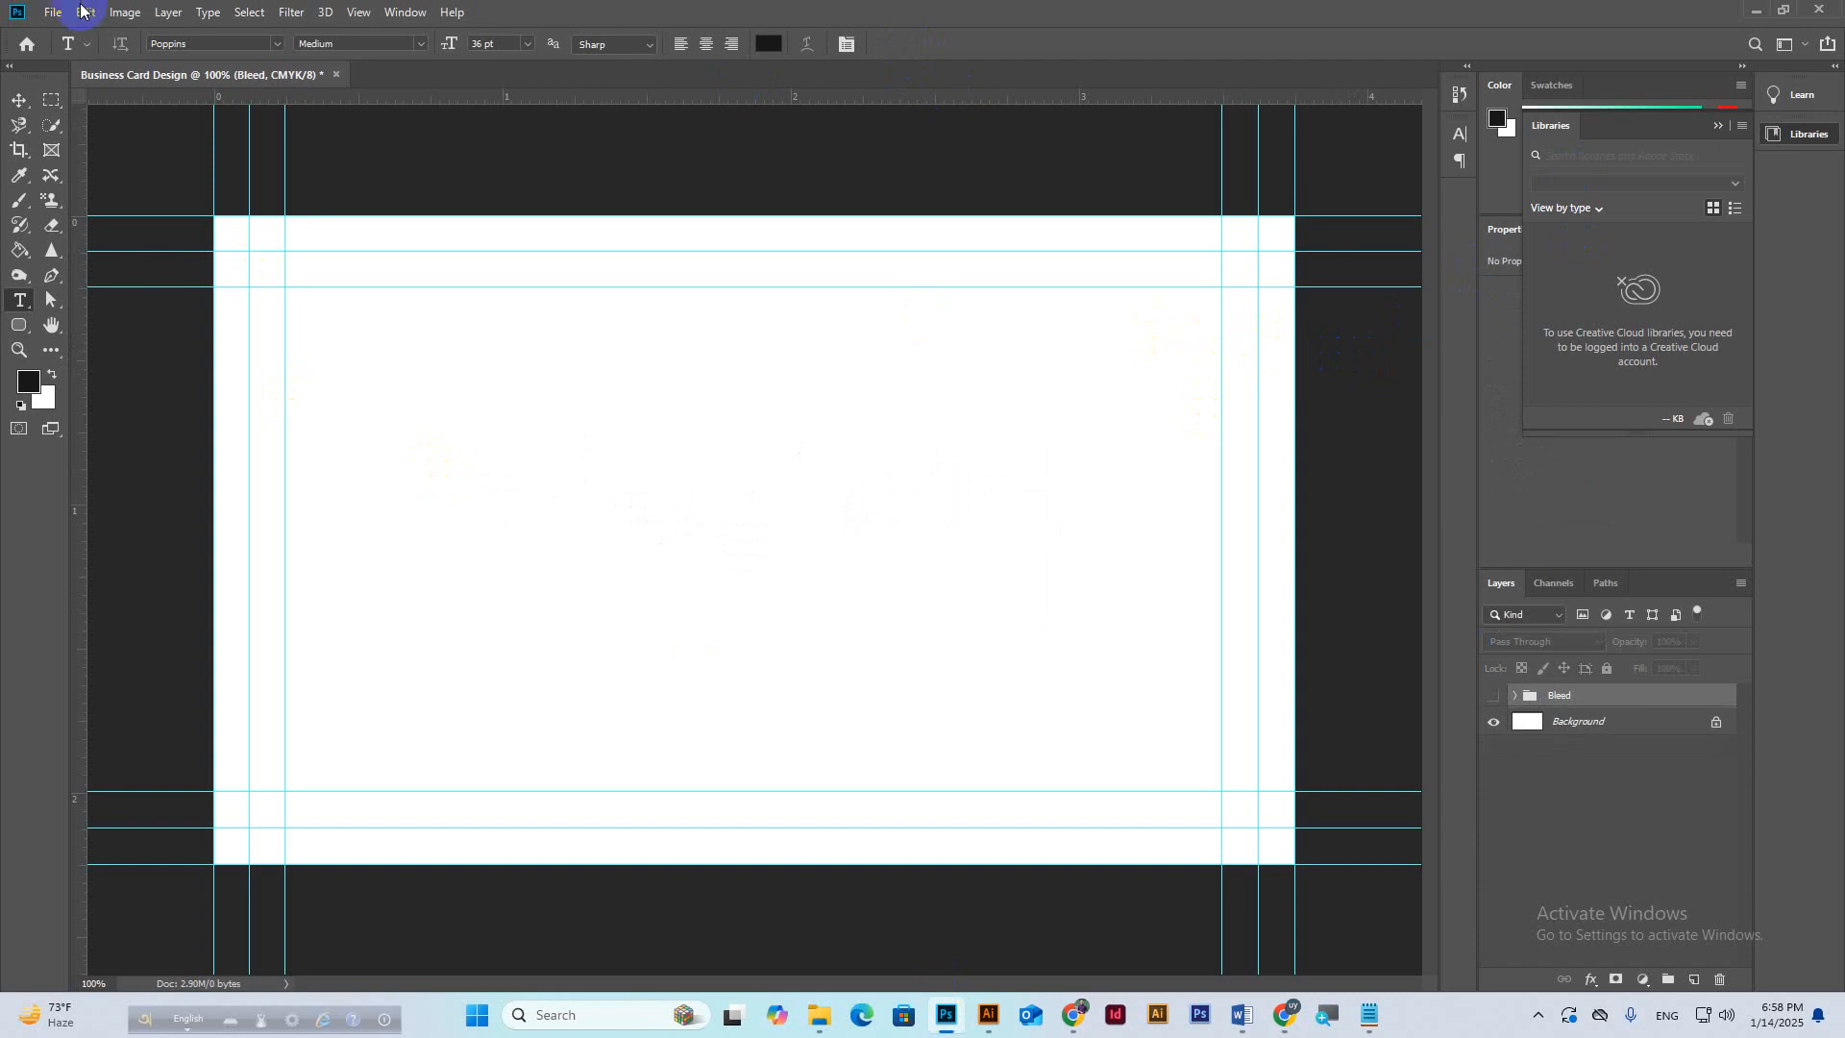
{"action": "left_click", "coordinate": [19, 99]}
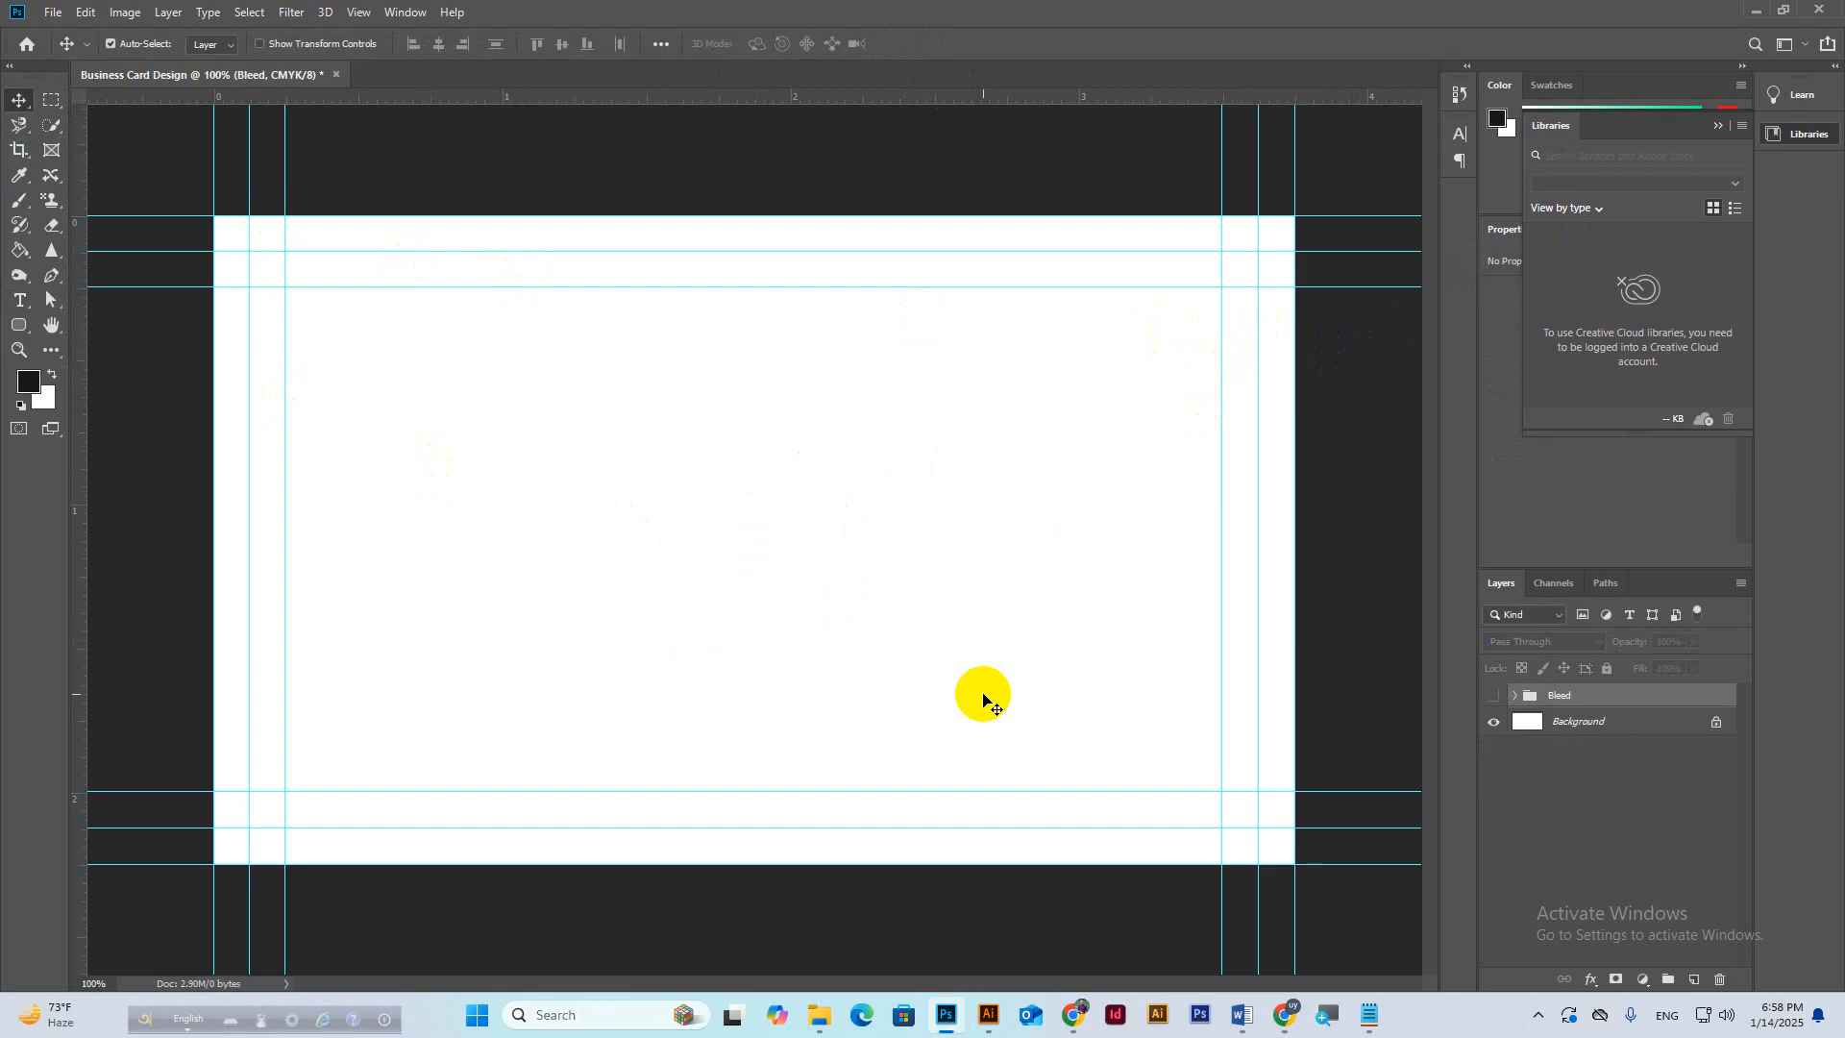
{"action": "left_click", "coordinate": [1576, 721]}
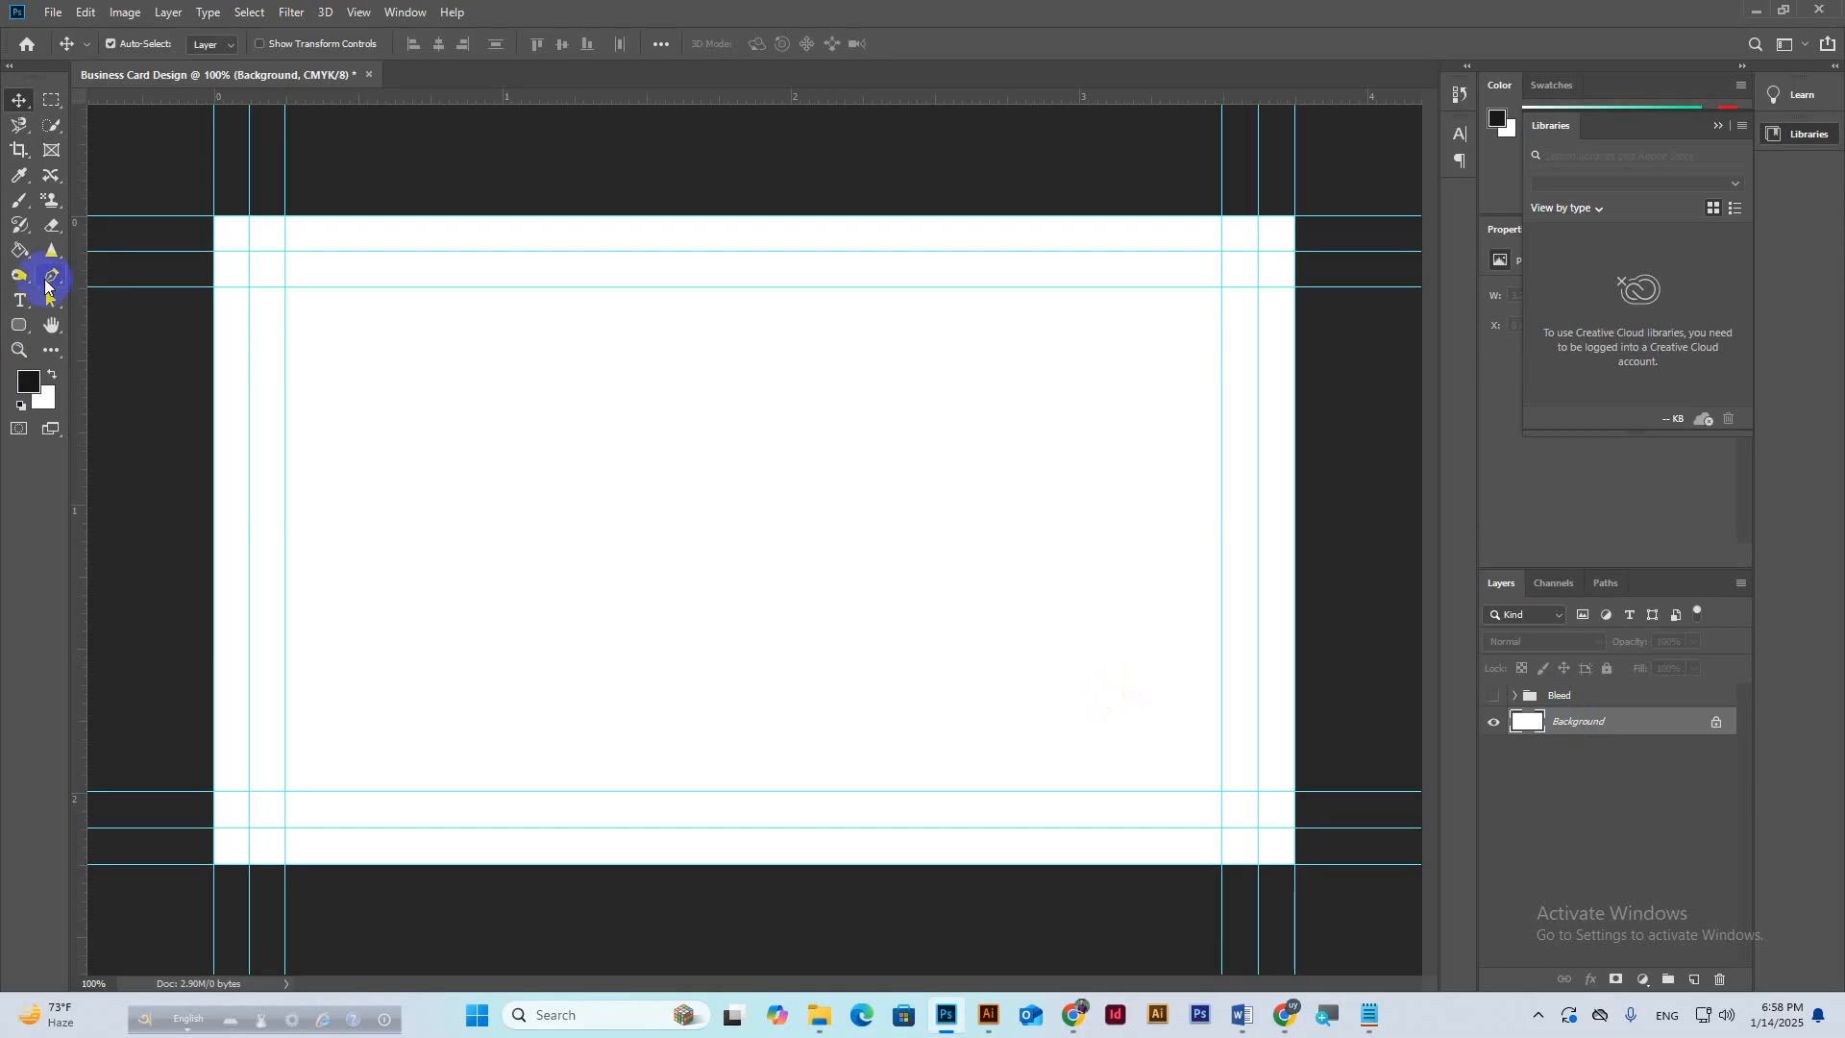
Fill the white card Background with black using the Paint Bucket Tool.
{"action": "left_click", "coordinate": [19, 251]}
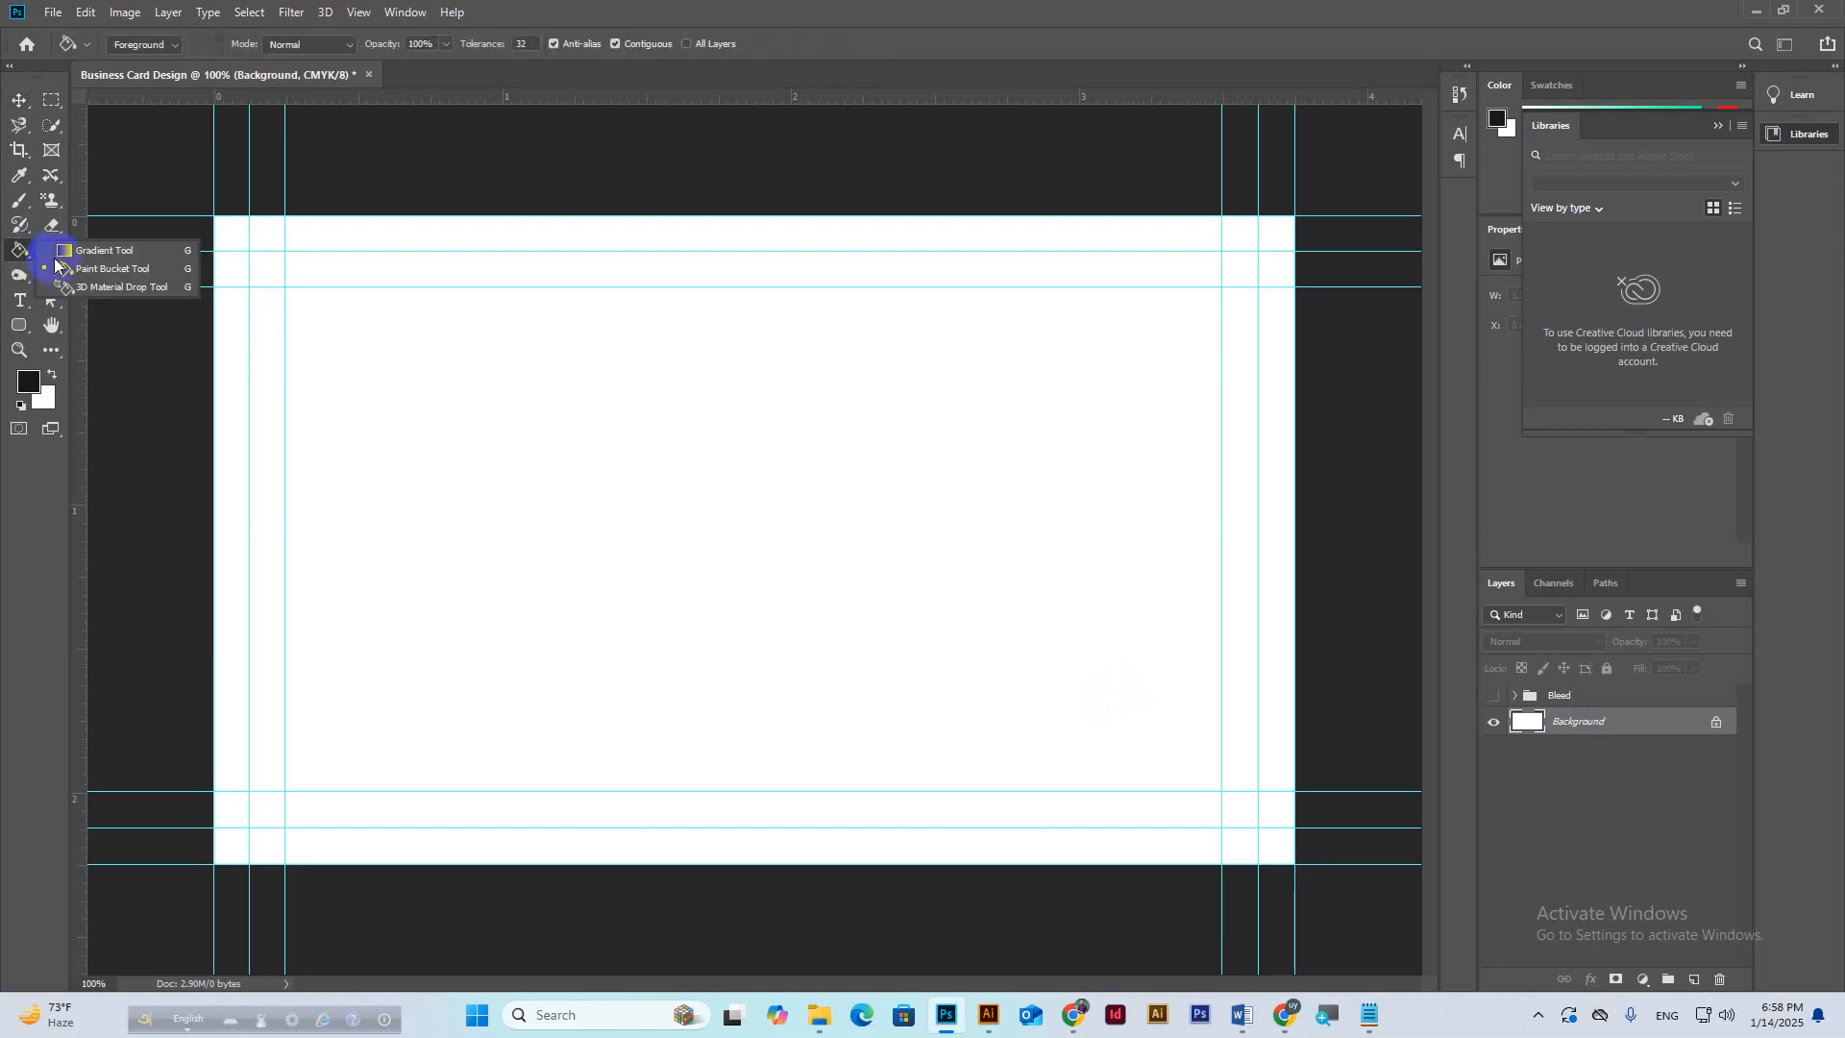
{"action": "left_click", "coordinate": [105, 270]}
{"action": "left_click", "coordinate": [628, 563]}
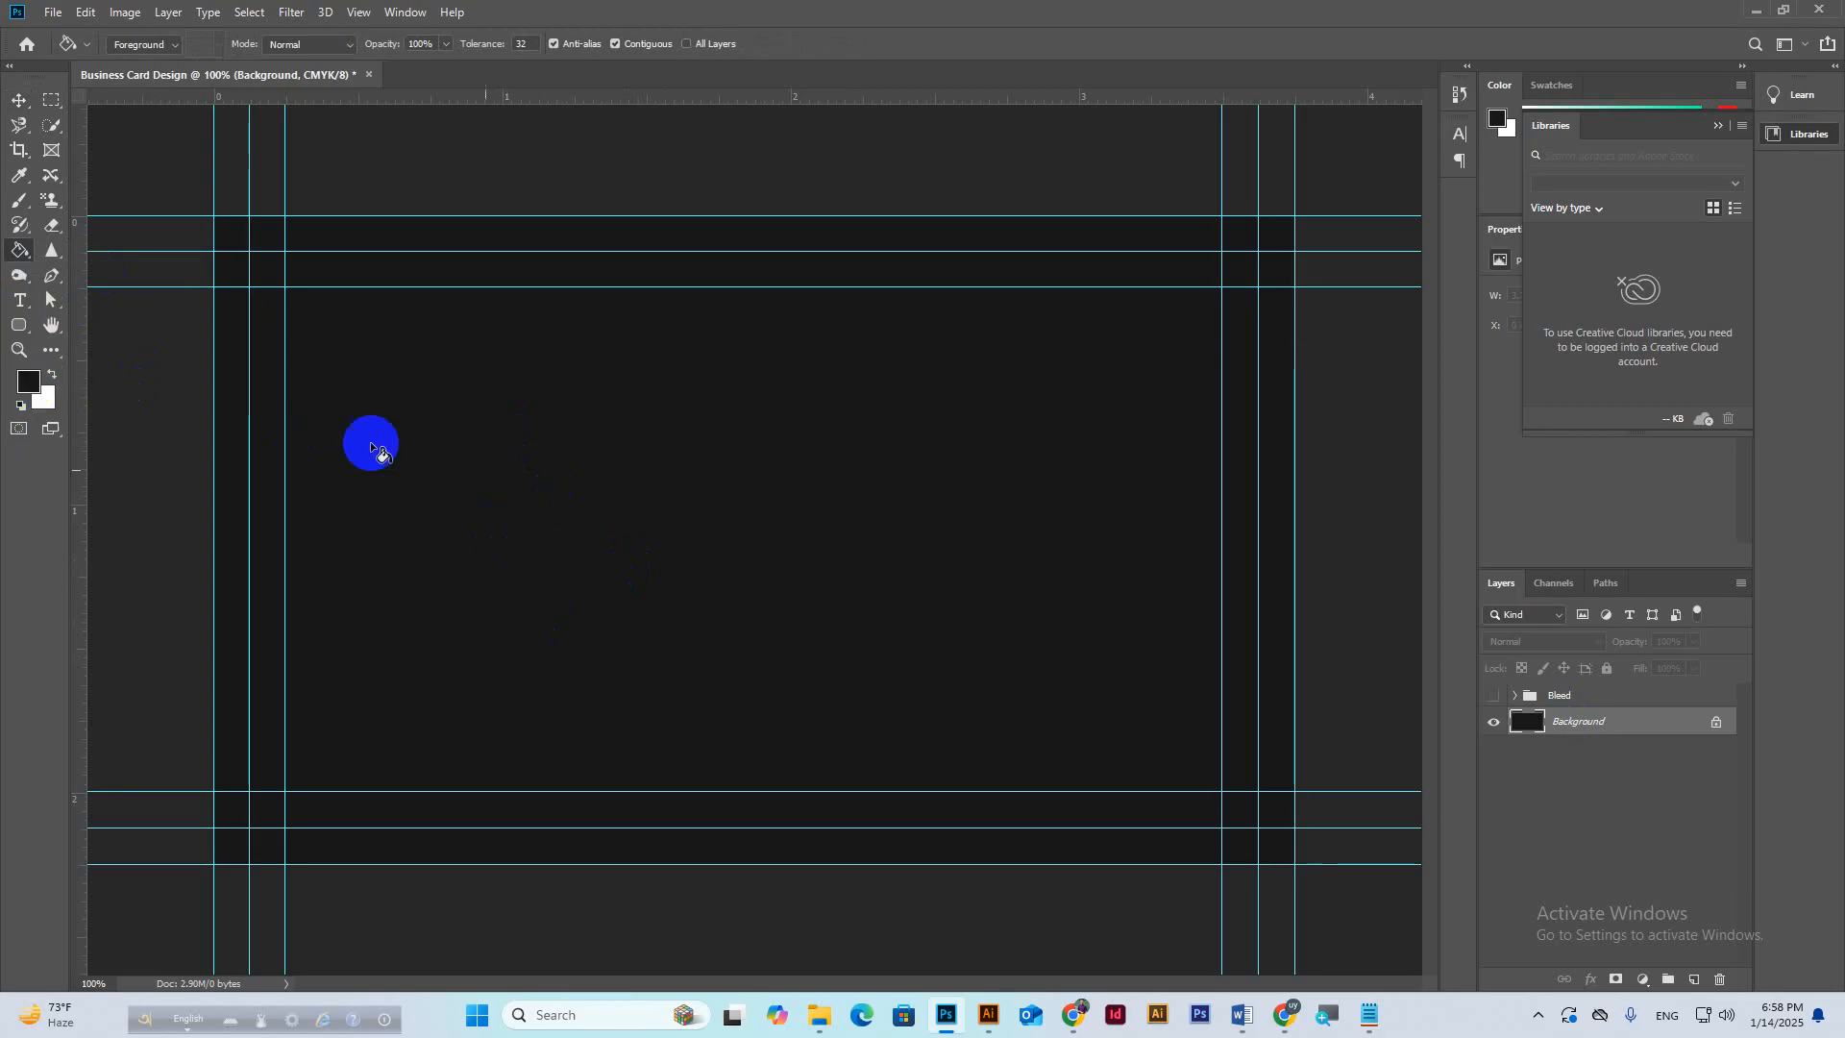
{"action": "right_click", "coordinate": [19, 250]}
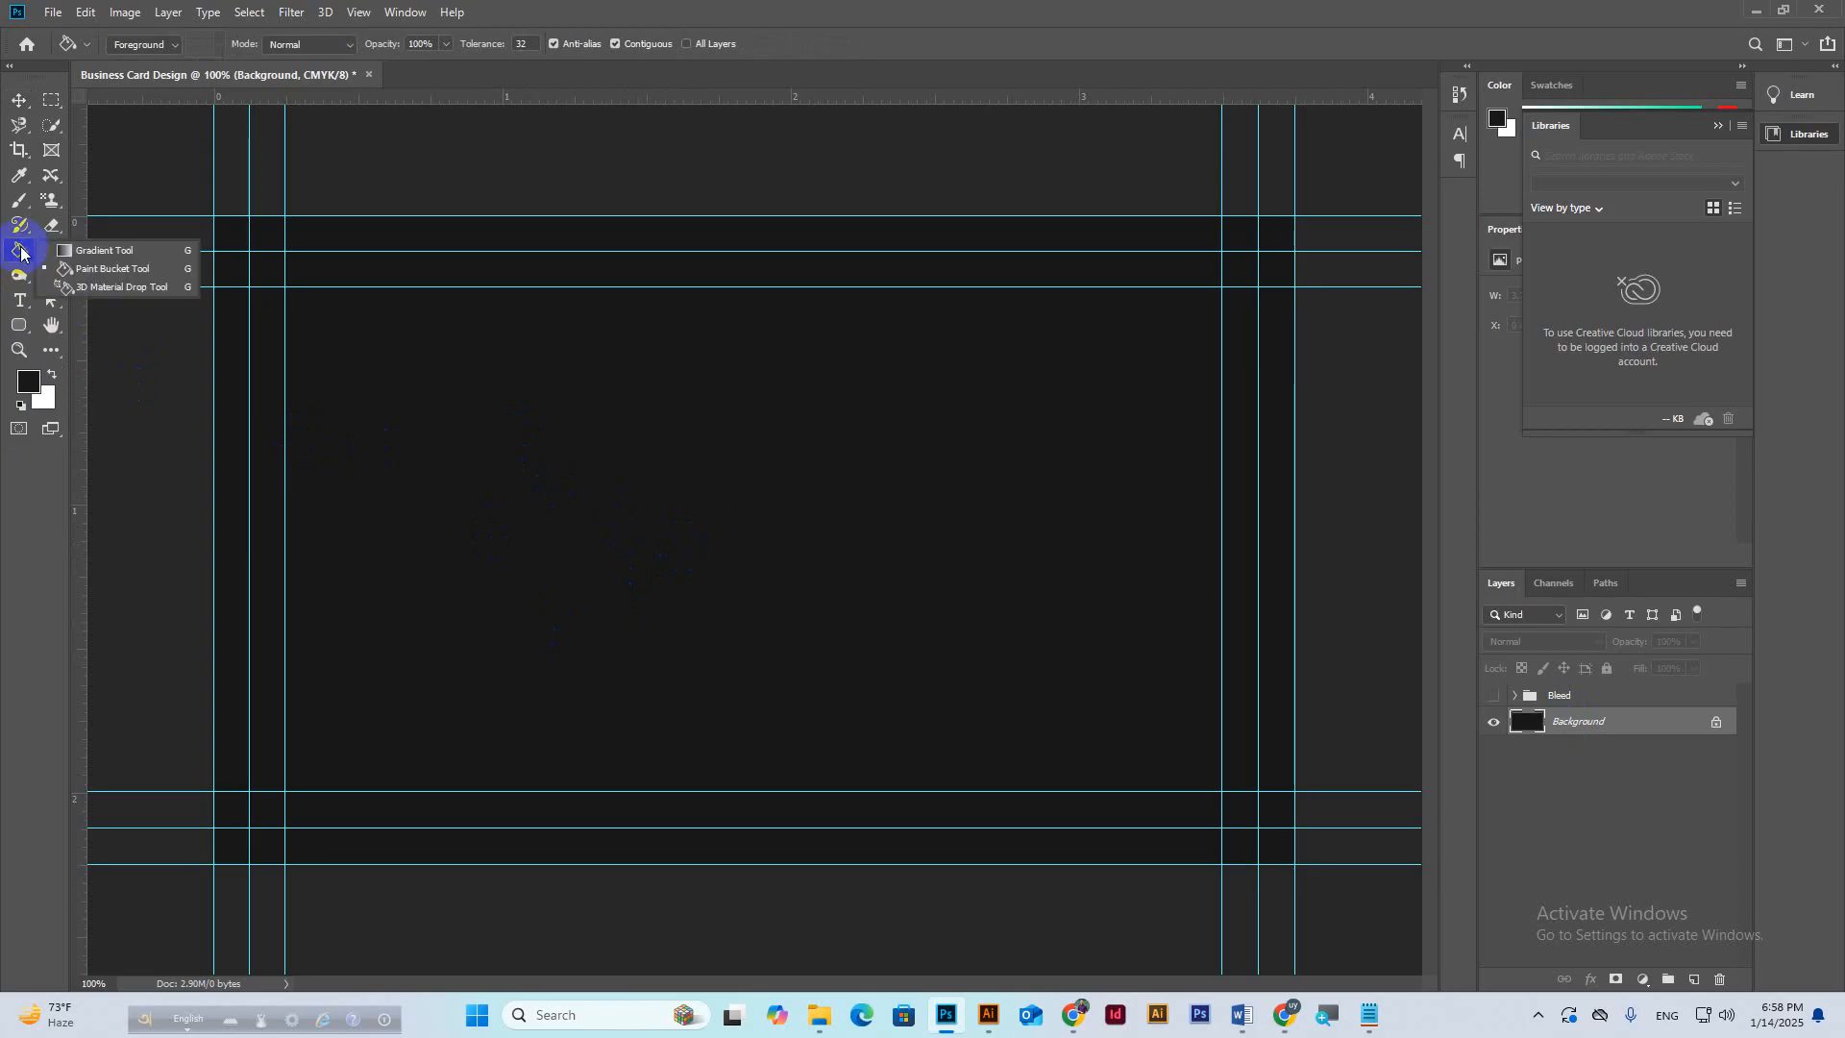
{"action": "left_click", "coordinate": [105, 271]}
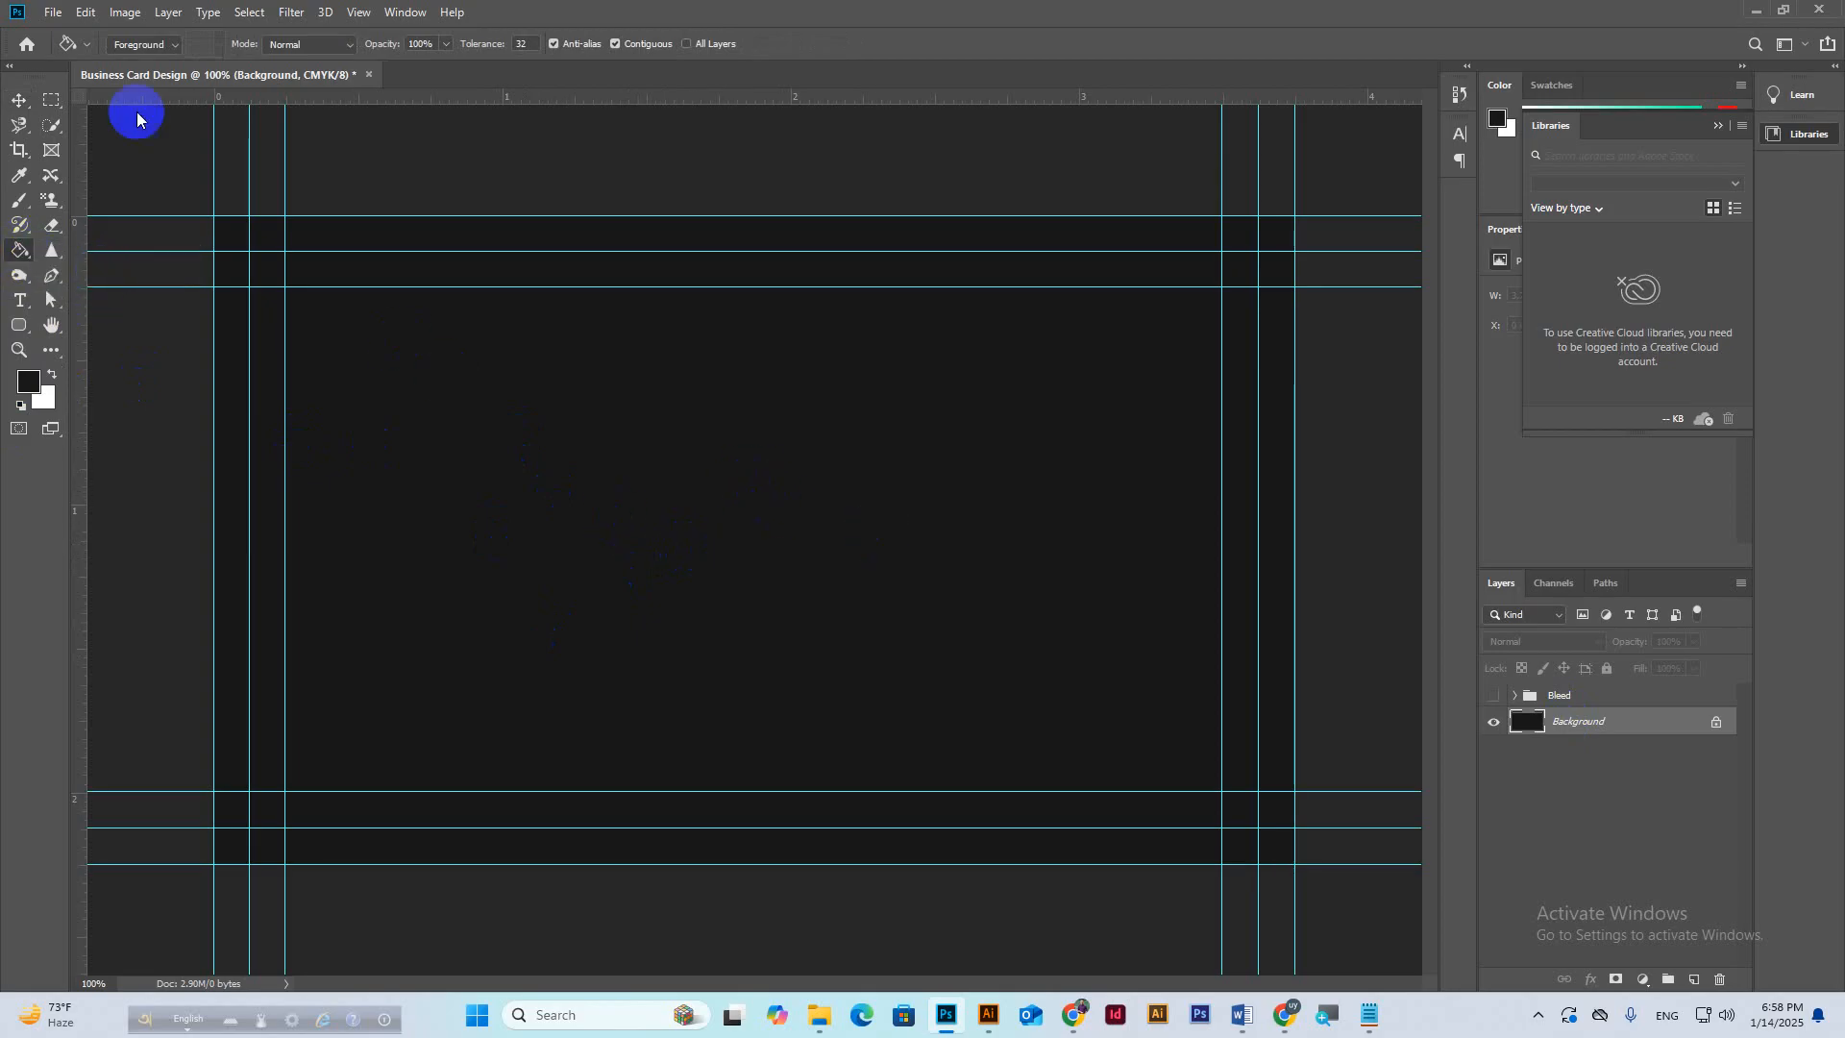
Select the Bleed group with the Move tool and switch to Adobe Illustrator.
{"action": "left_click", "coordinate": [19, 100]}
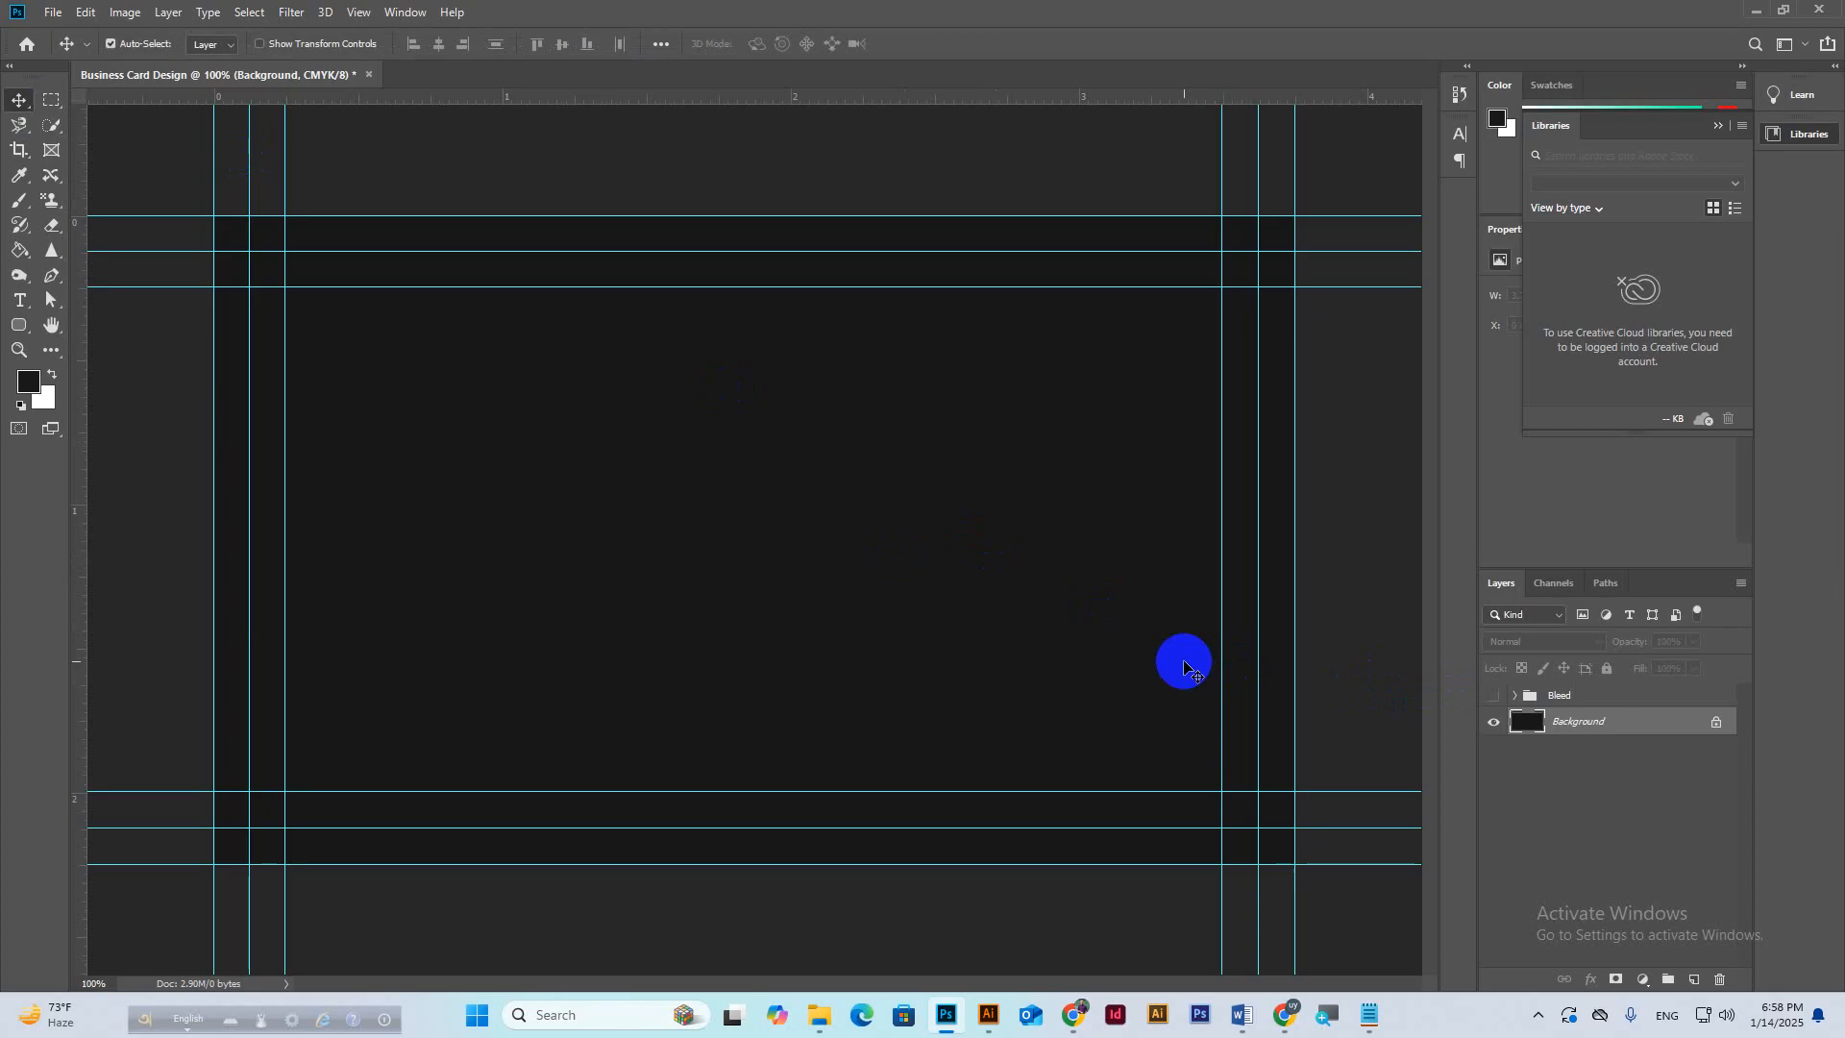
{"action": "left_click", "coordinate": [1560, 696]}
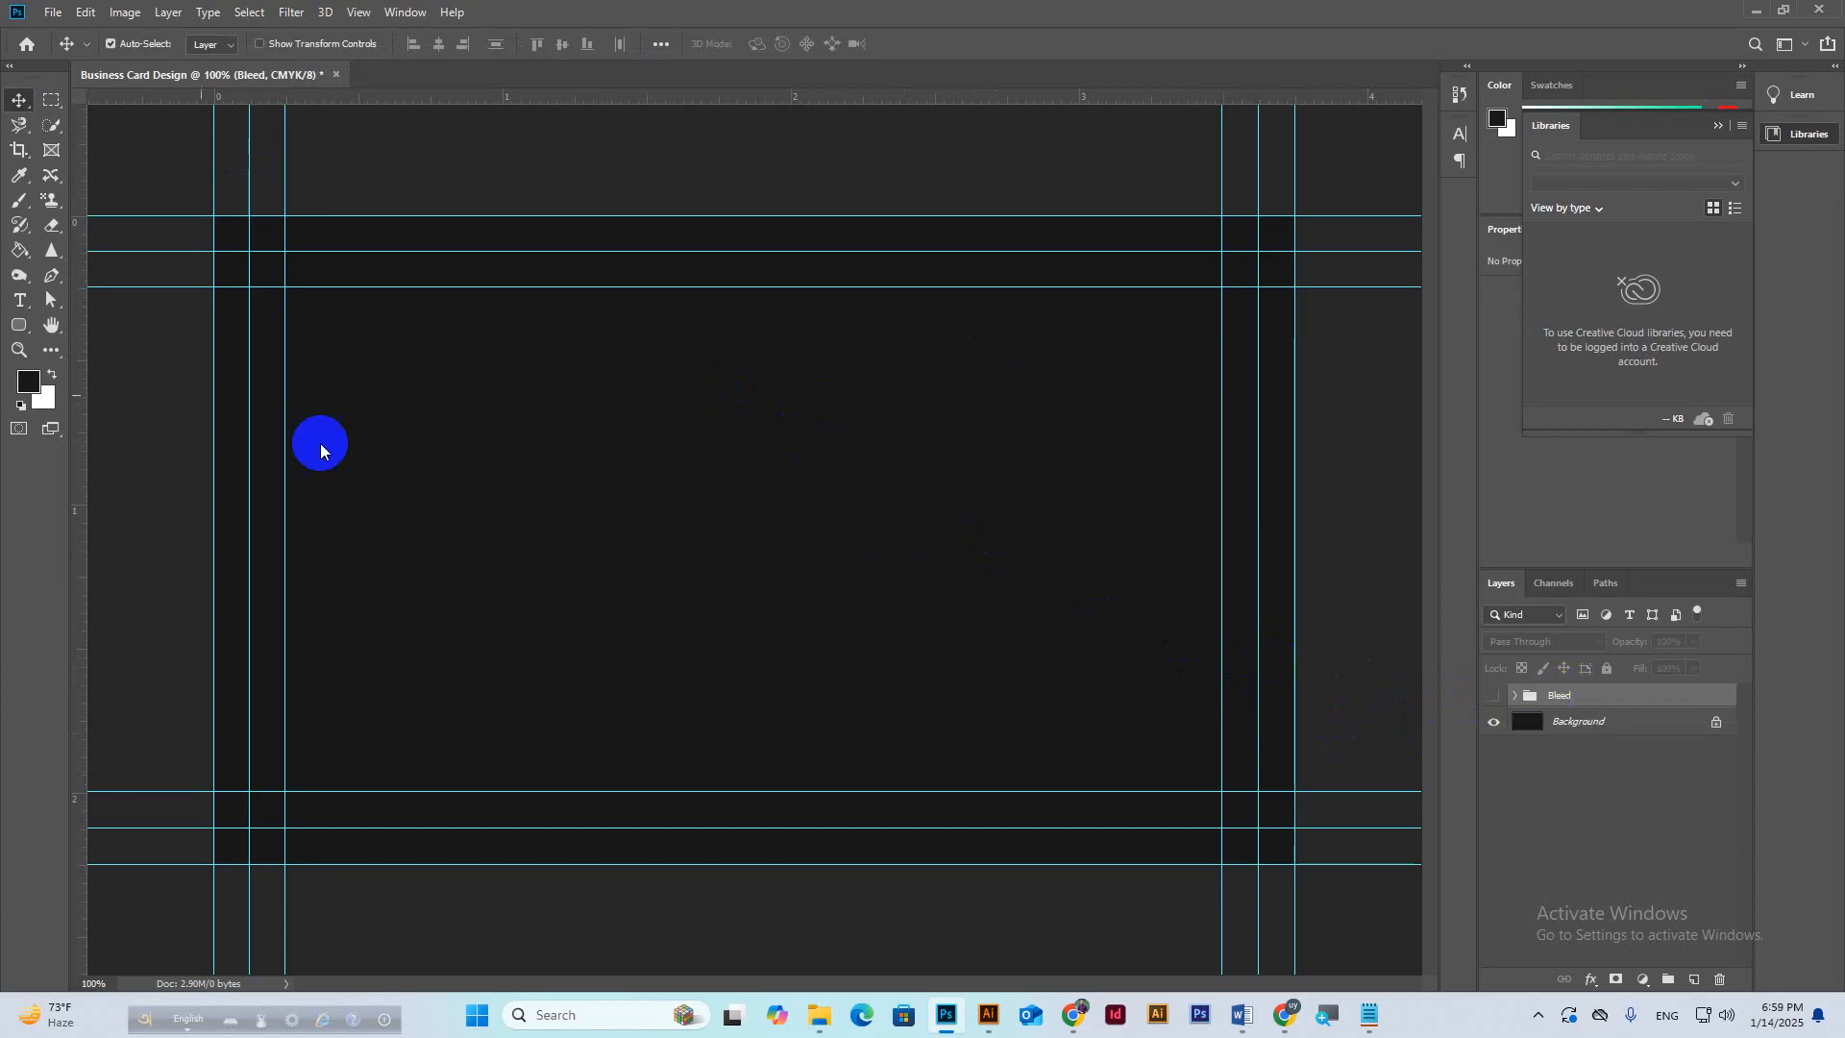
{"action": "left_click", "coordinate": [1158, 1020]}
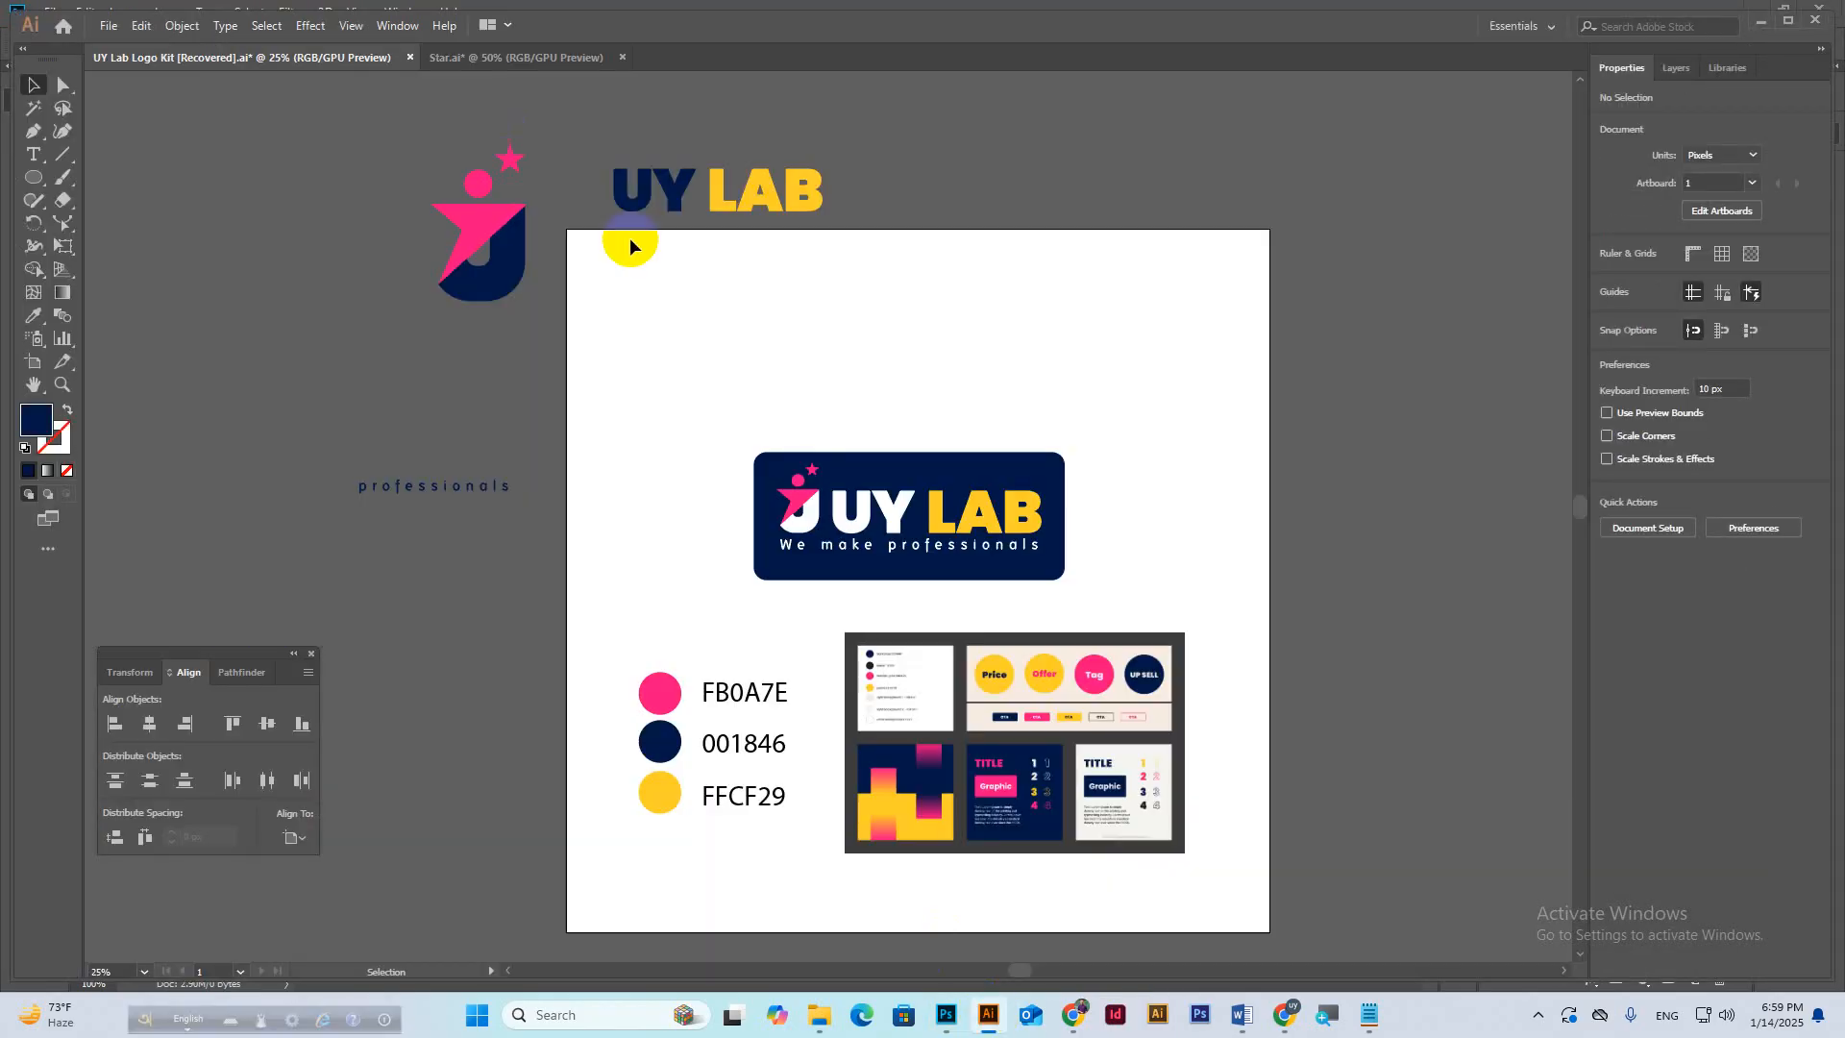
Pan to and select the UY LAB star-and-J logo group, then return to the Meet call.
{"action": "left_click_drag", "start_coordinate": [676, 268], "coordinate": [811, 481]}
{"action": "left_click_drag", "start_coordinate": [677, 544], "coordinate": [678, 540]}
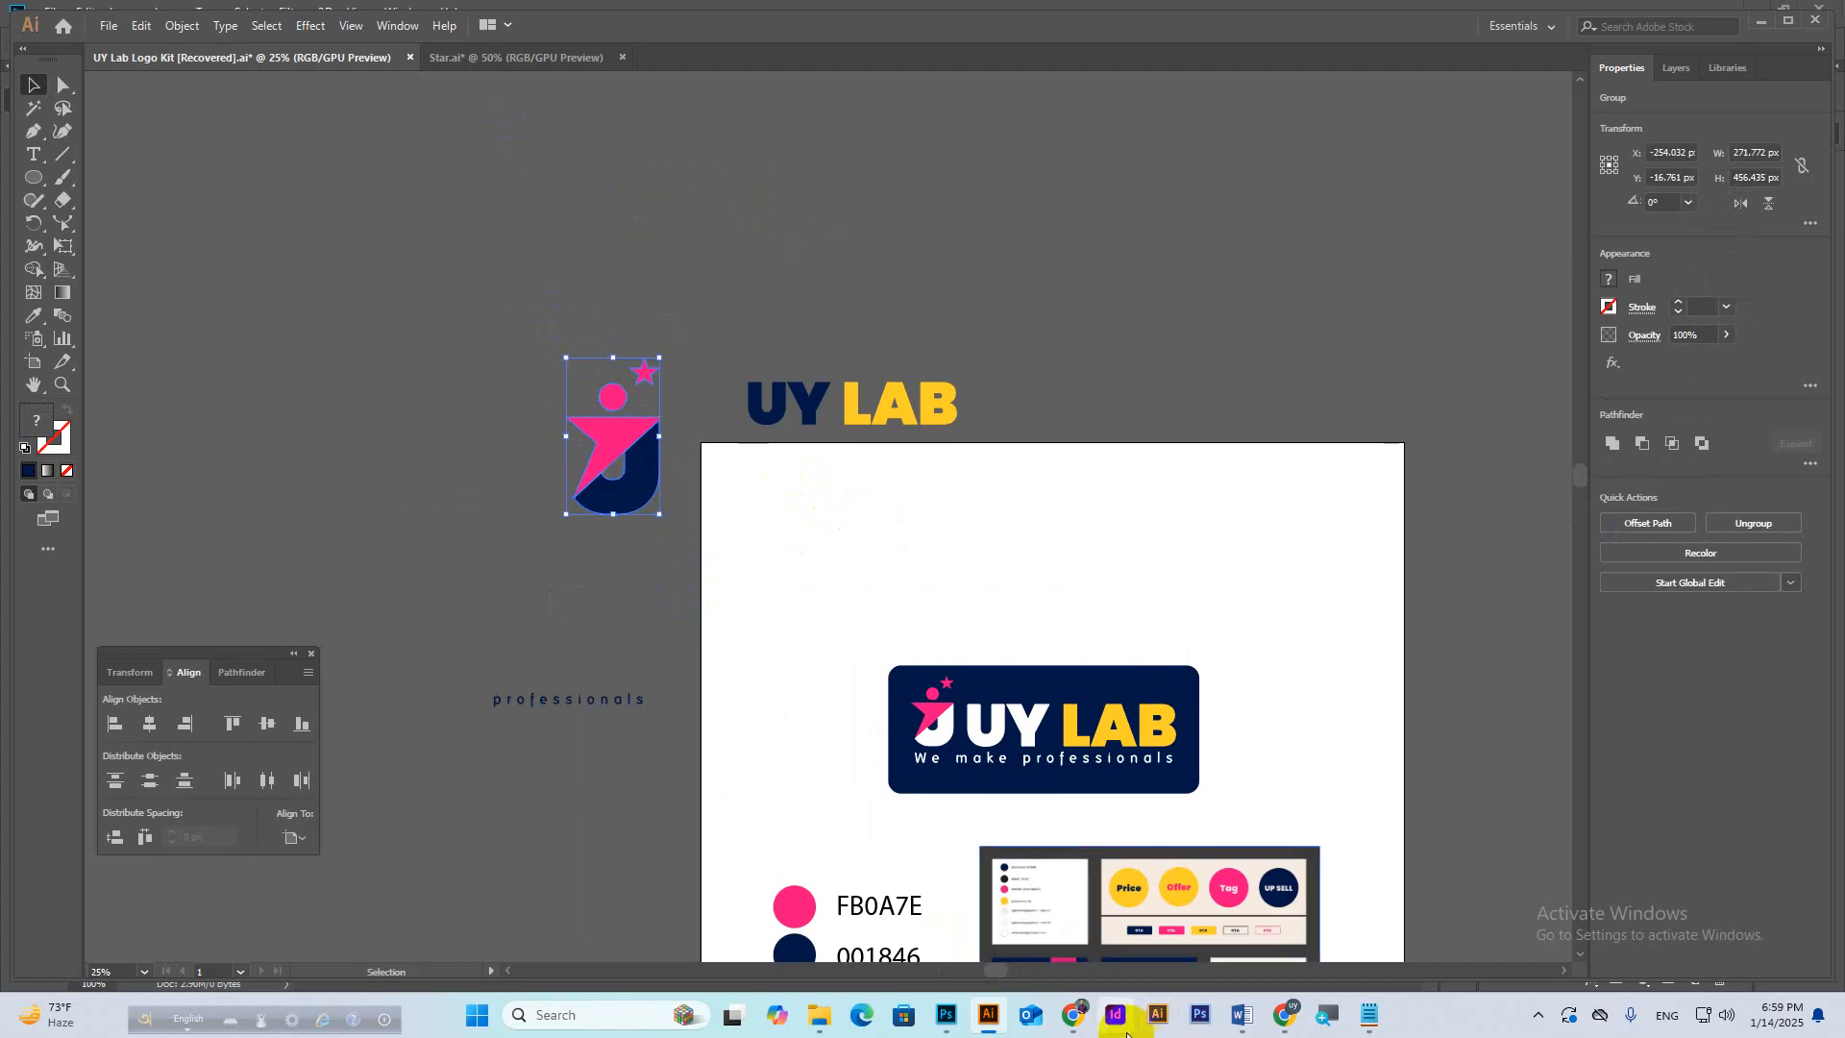
{"action": "left_click", "coordinate": [947, 1015]}
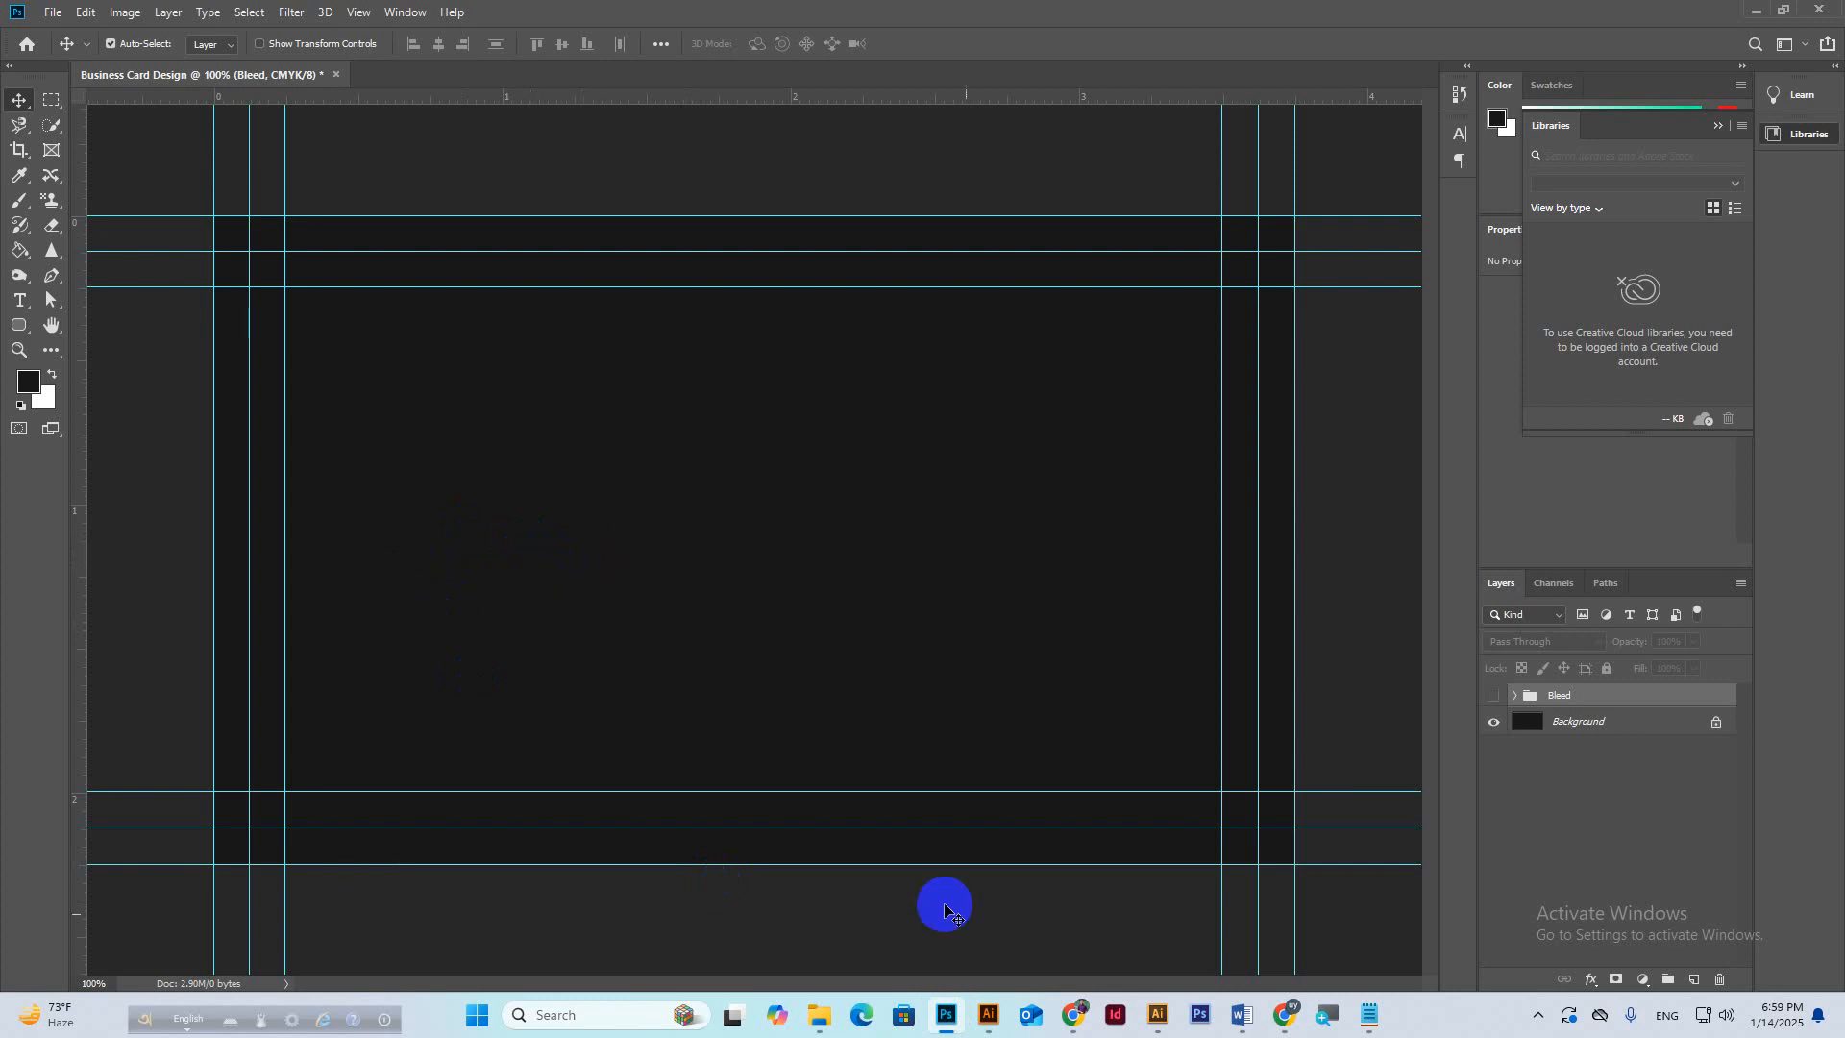
{"action": "left_click", "coordinate": [1293, 1011]}
{"action": "left_click", "coordinate": [1210, 923]}
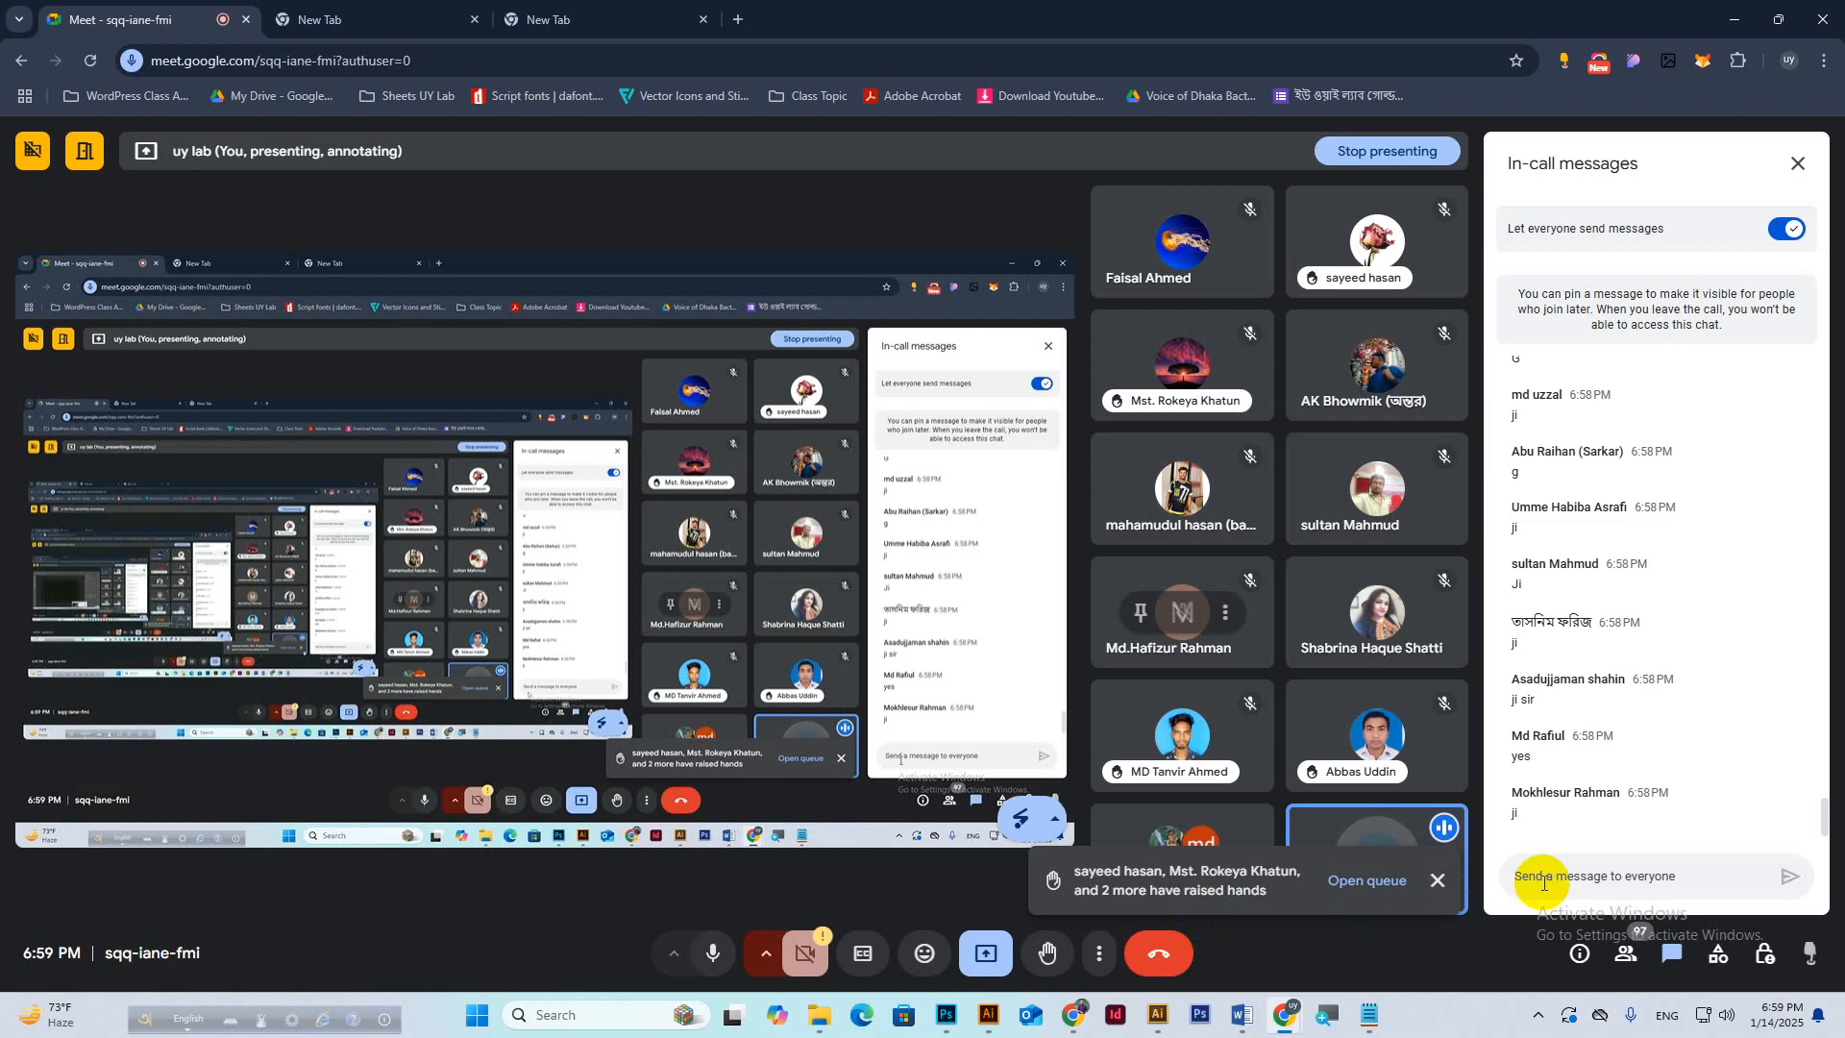
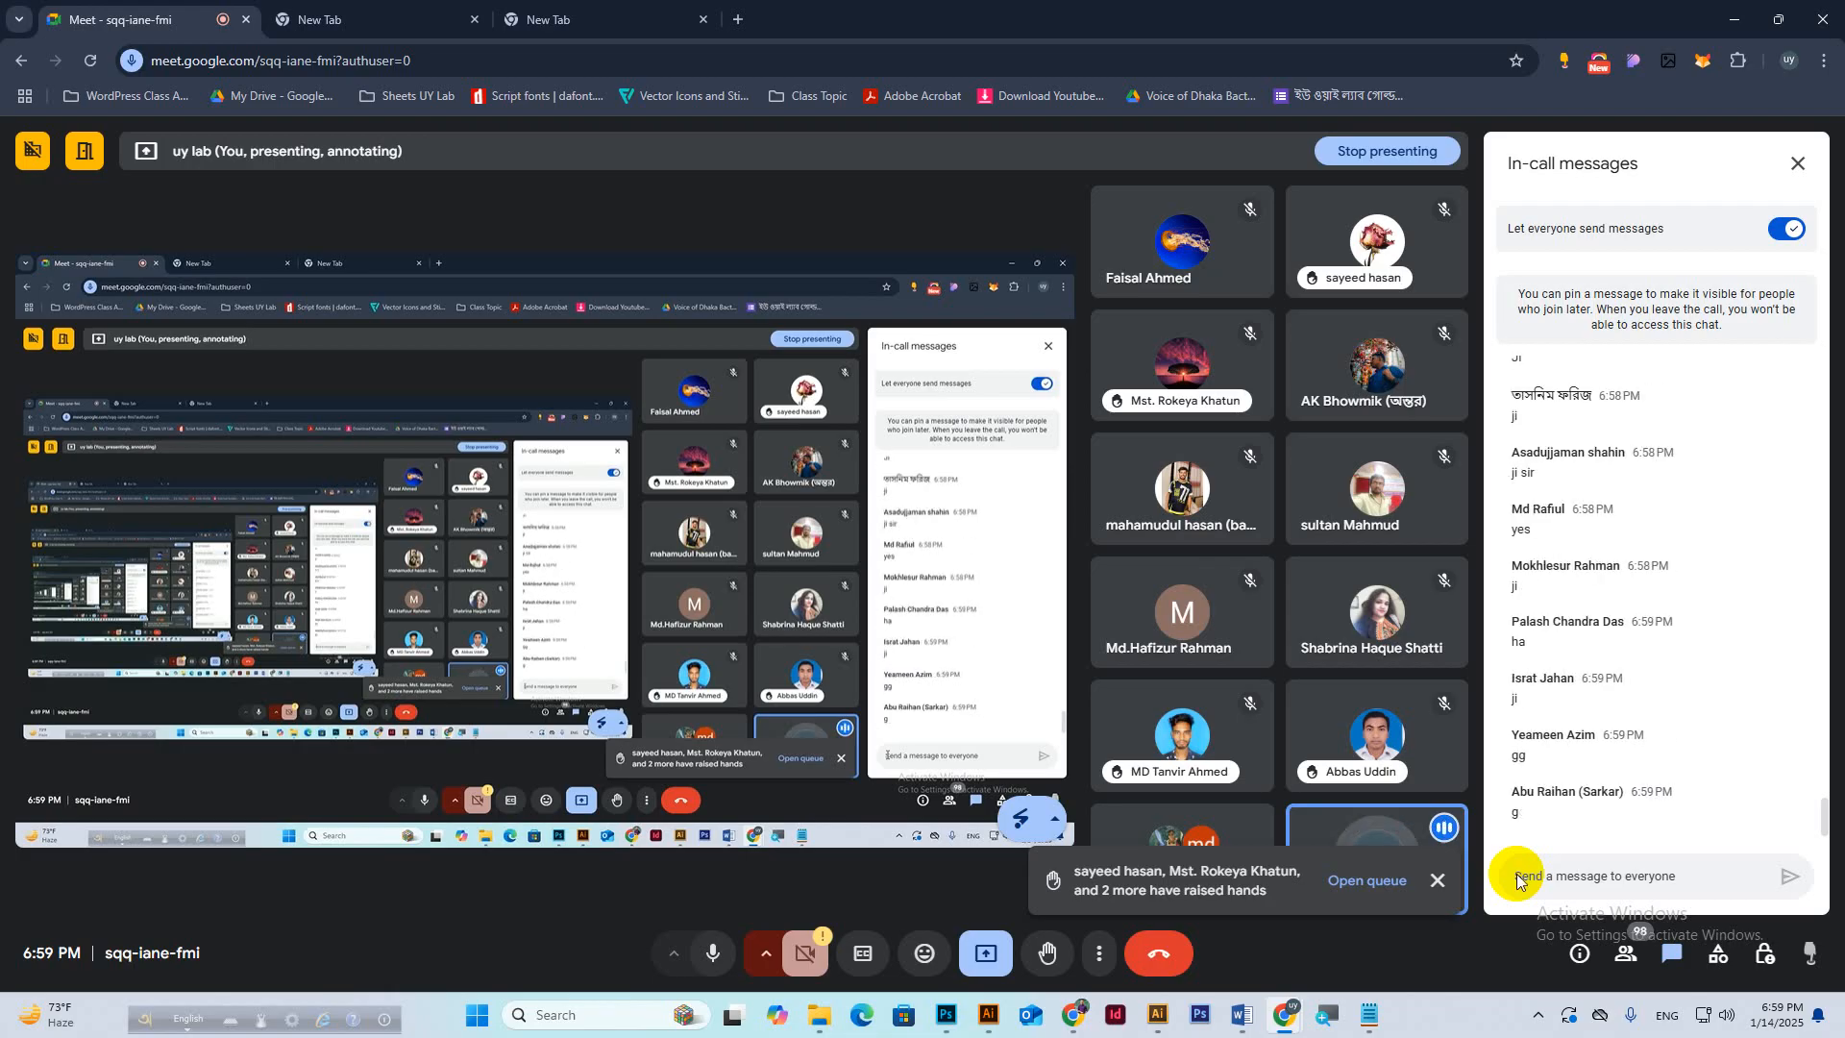
Switch from Google Meet to the Business Card Design document in Photoshop.
{"action": "left_click", "coordinate": [961, 1020]}
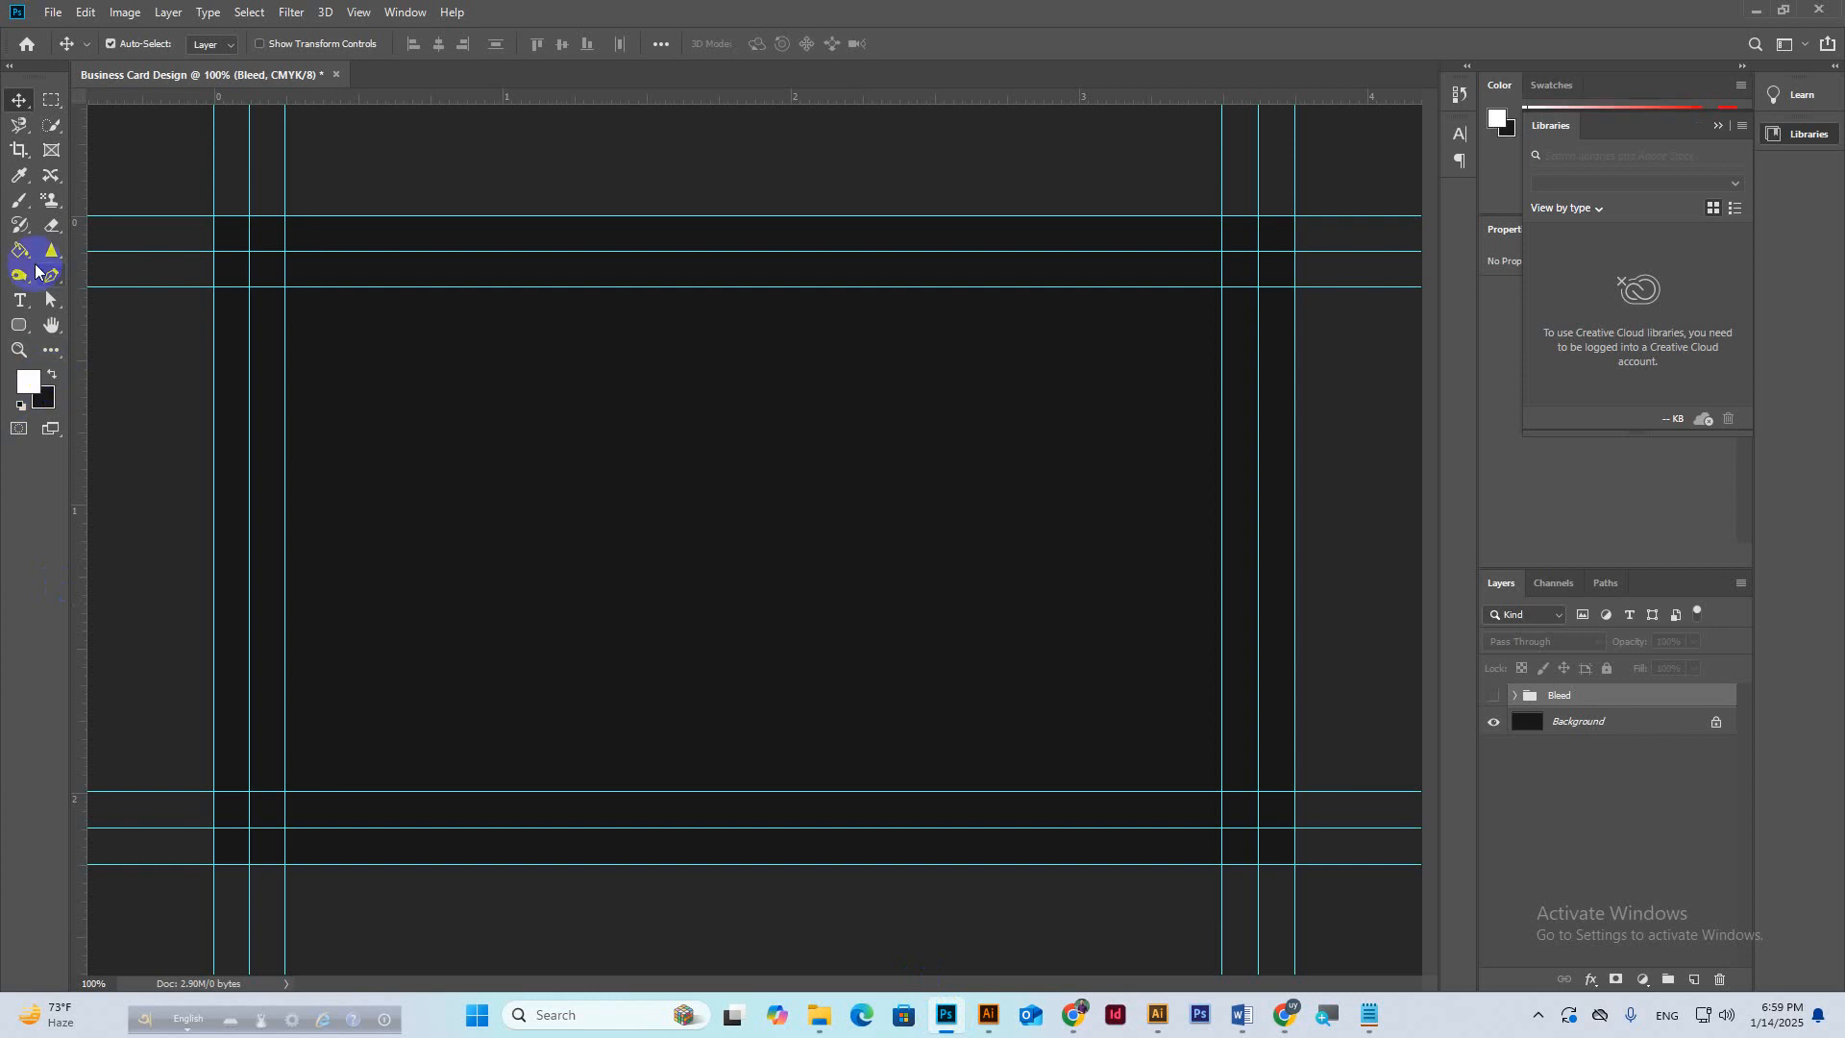
Fill the card area of the Background layer white with the Paint Bucket.
{"action": "left_click", "coordinate": [21, 252]}
{"action": "left_click", "coordinate": [690, 532]}
{"action": "left_click", "coordinate": [882, 376]}
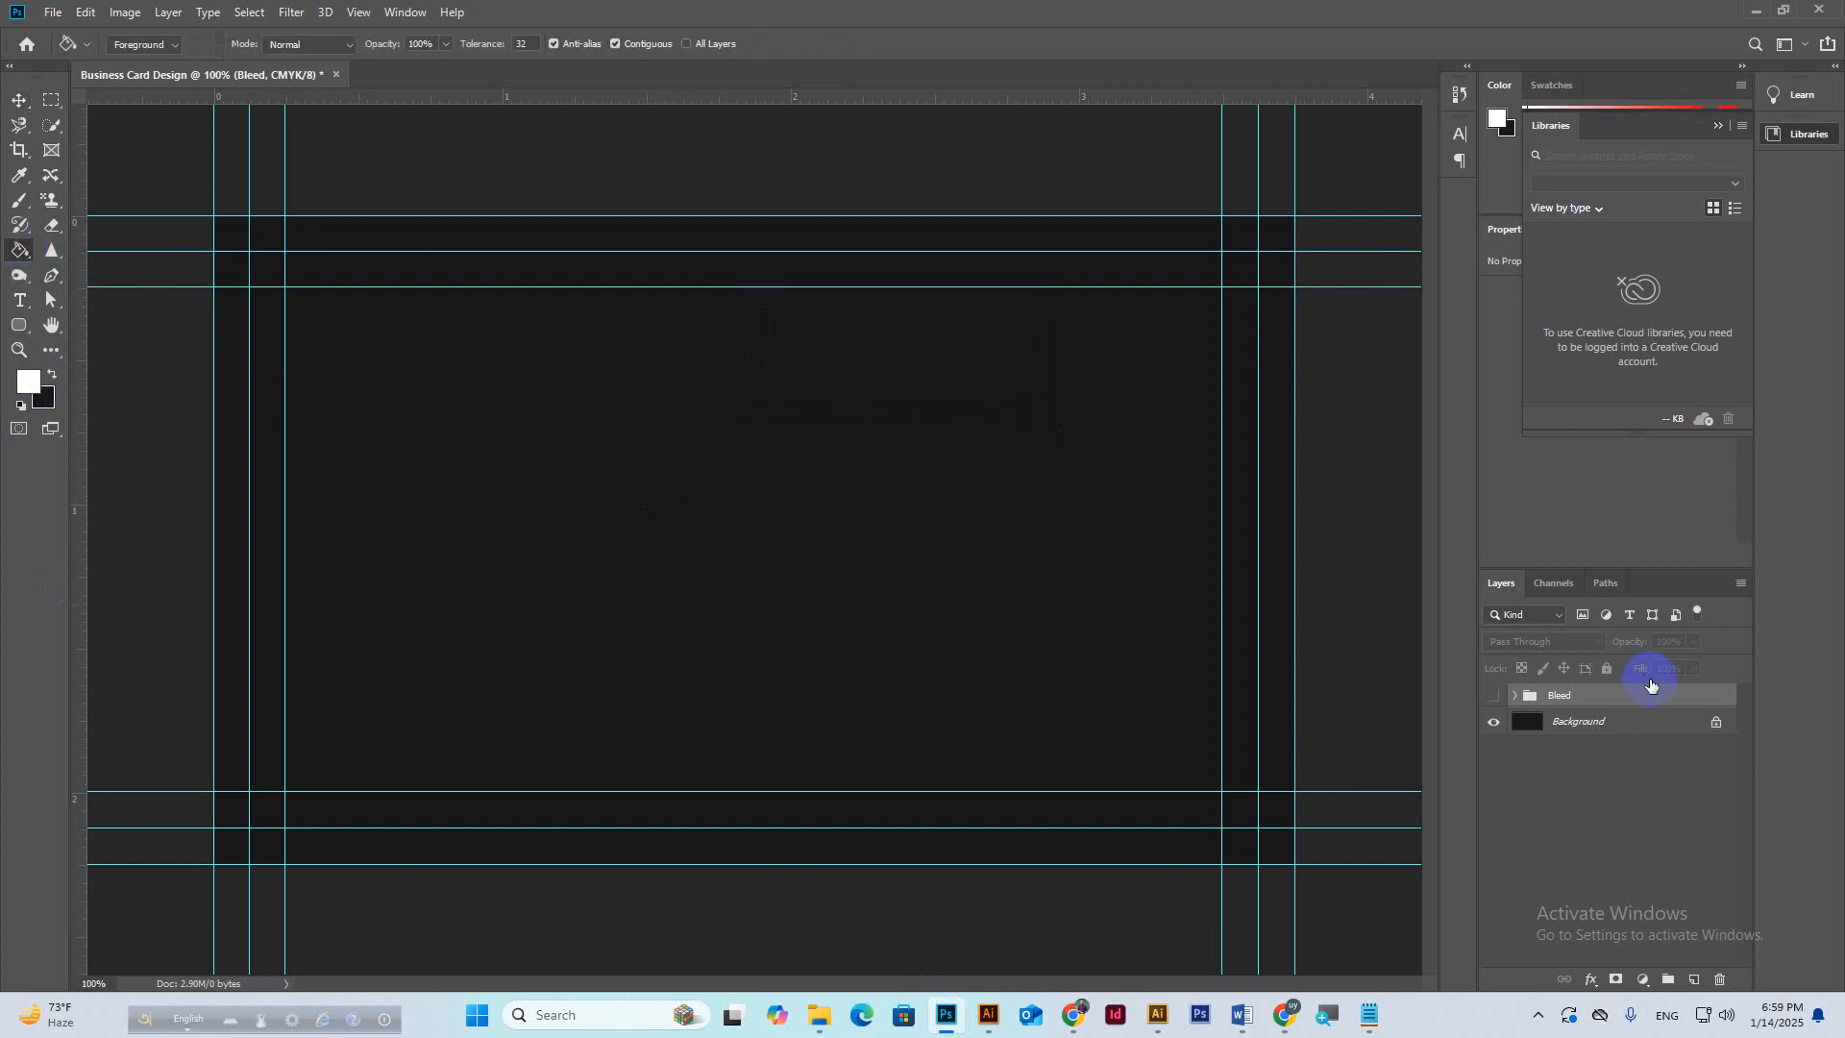
{"action": "left_click", "coordinate": [1576, 722]}
{"action": "left_click", "coordinate": [988, 561]}
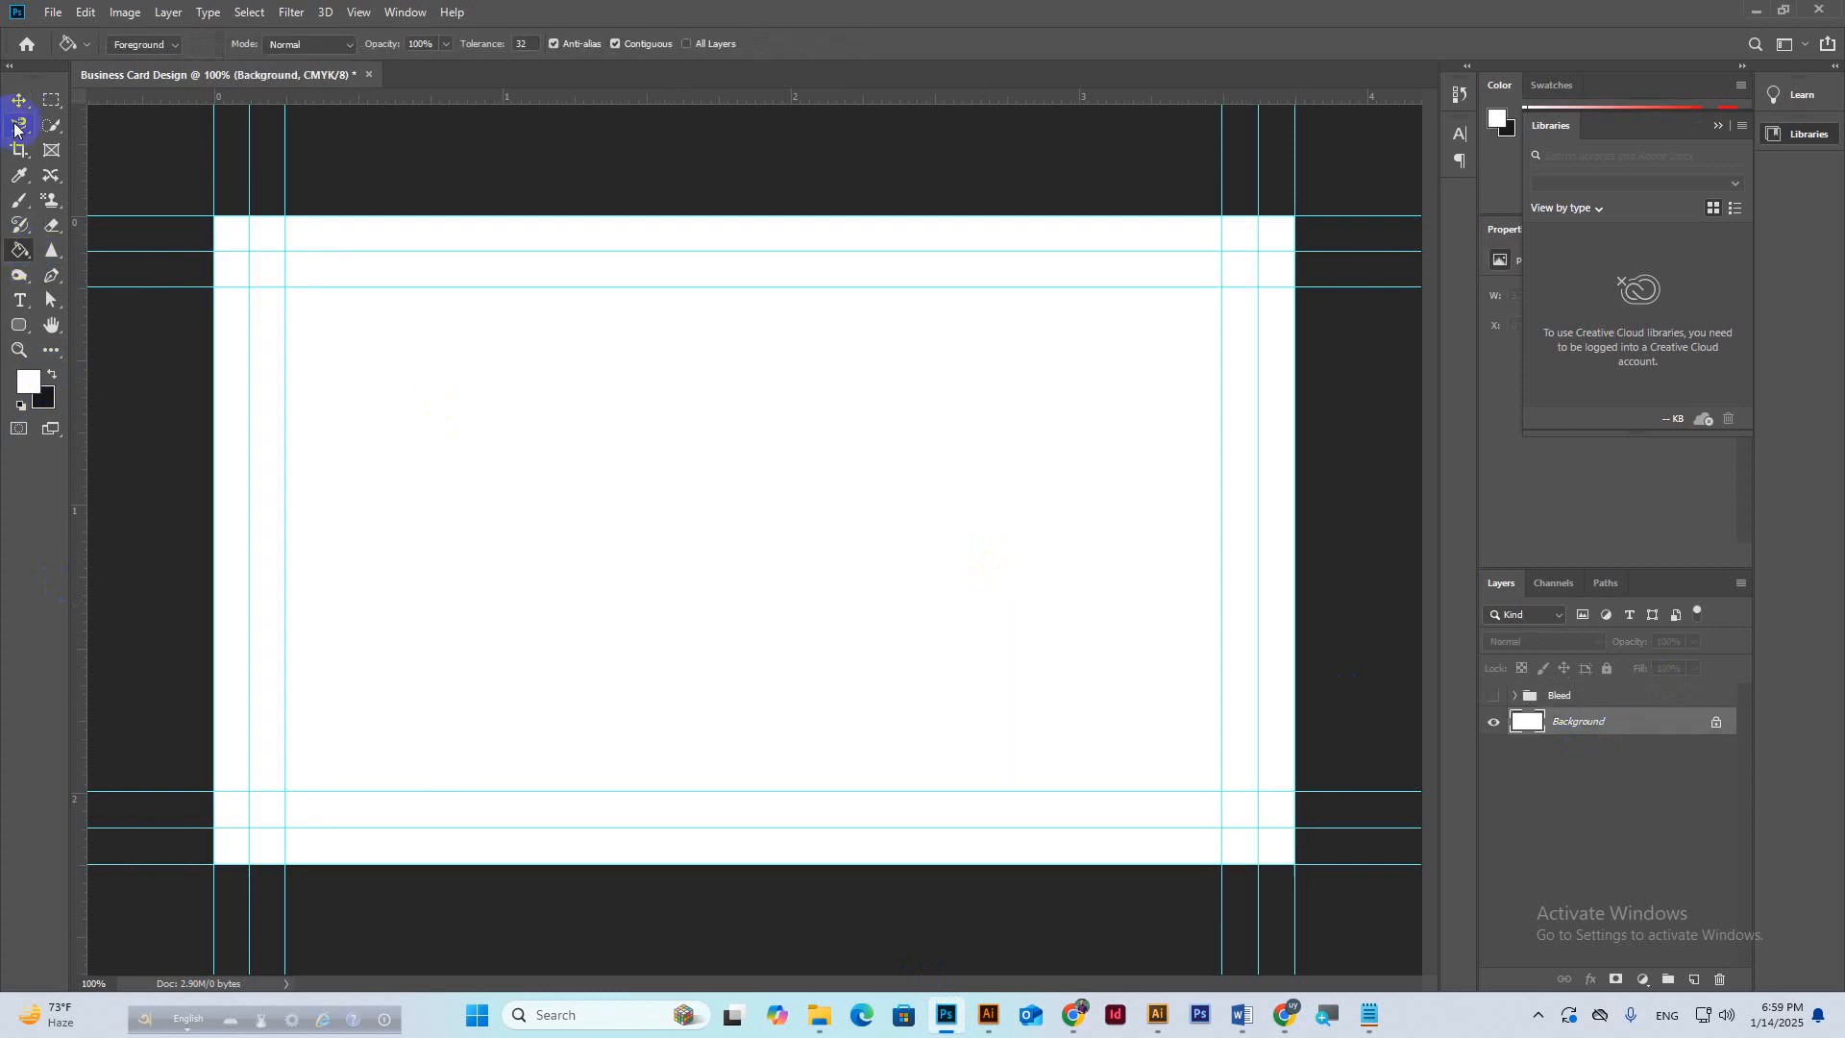
Select the Bleed layer group and restore the default black and white colours.
{"action": "left_click", "coordinate": [19, 100]}
{"action": "left_click", "coordinate": [845, 646]}
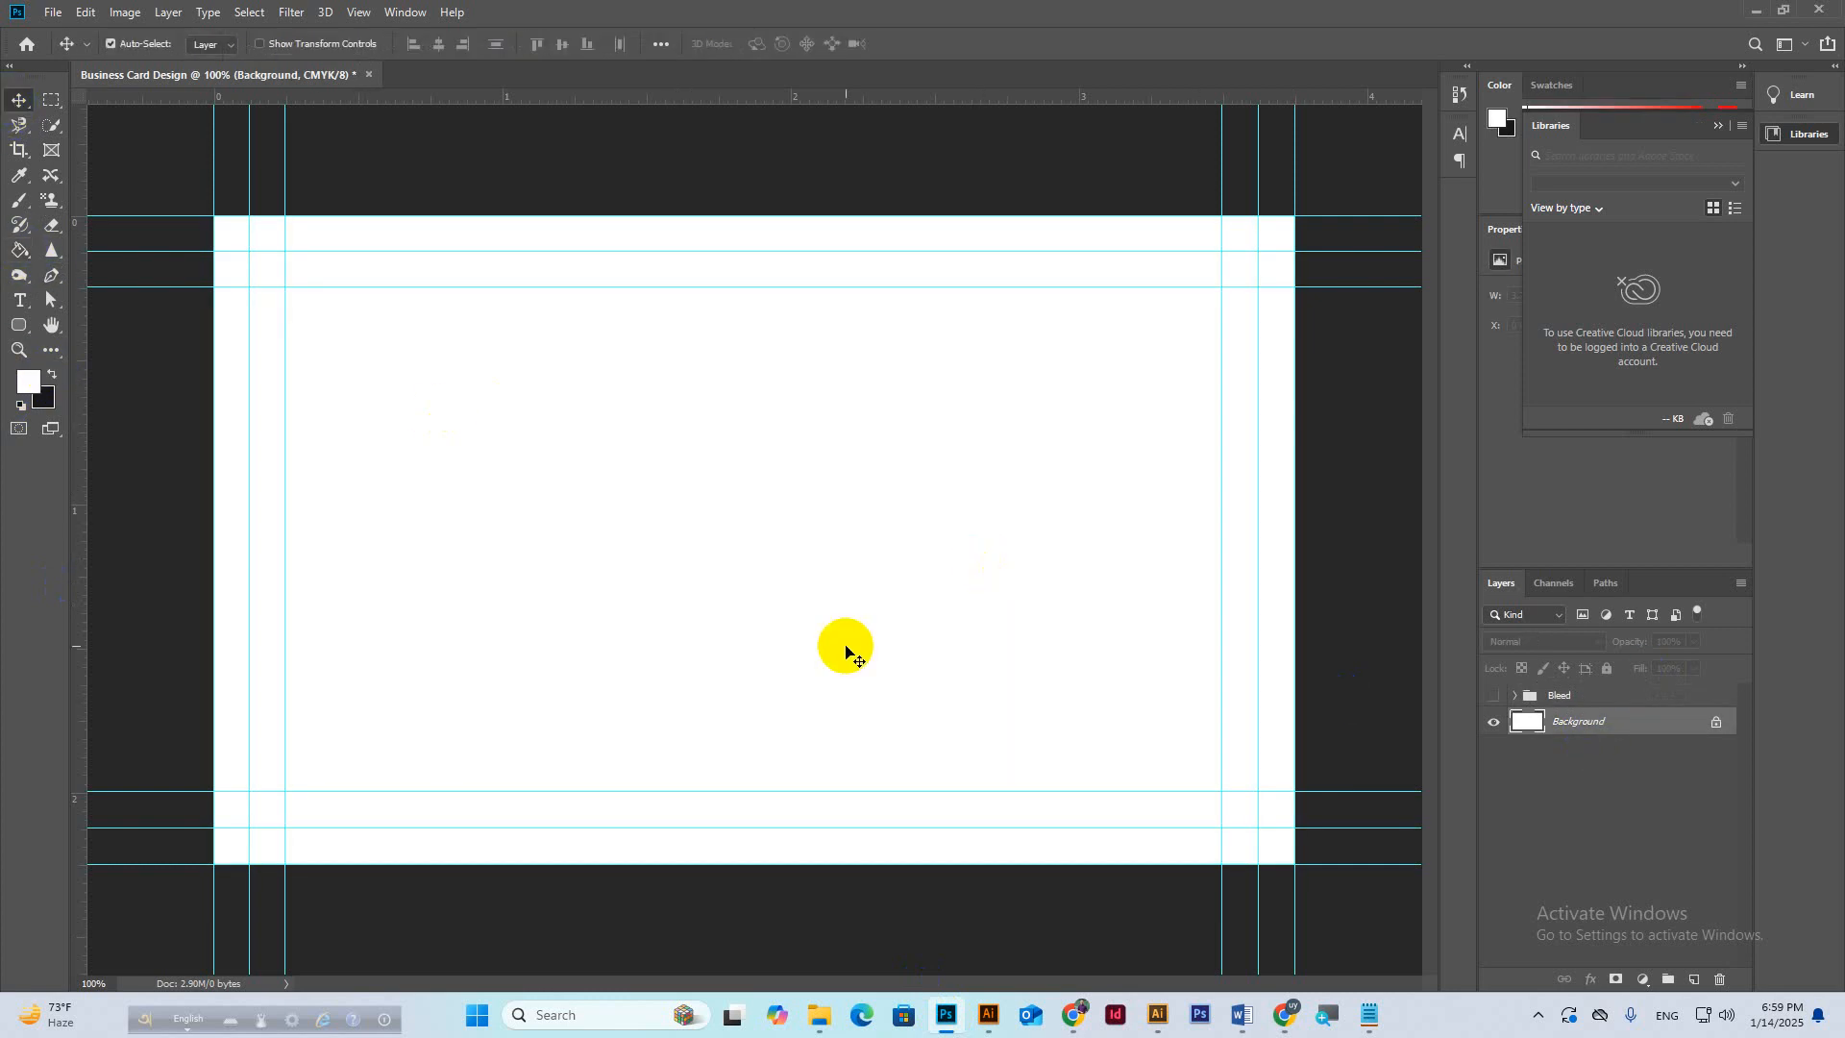
{"action": "left_click", "coordinate": [1590, 694]}
{"action": "left_click", "coordinate": [29, 384]}
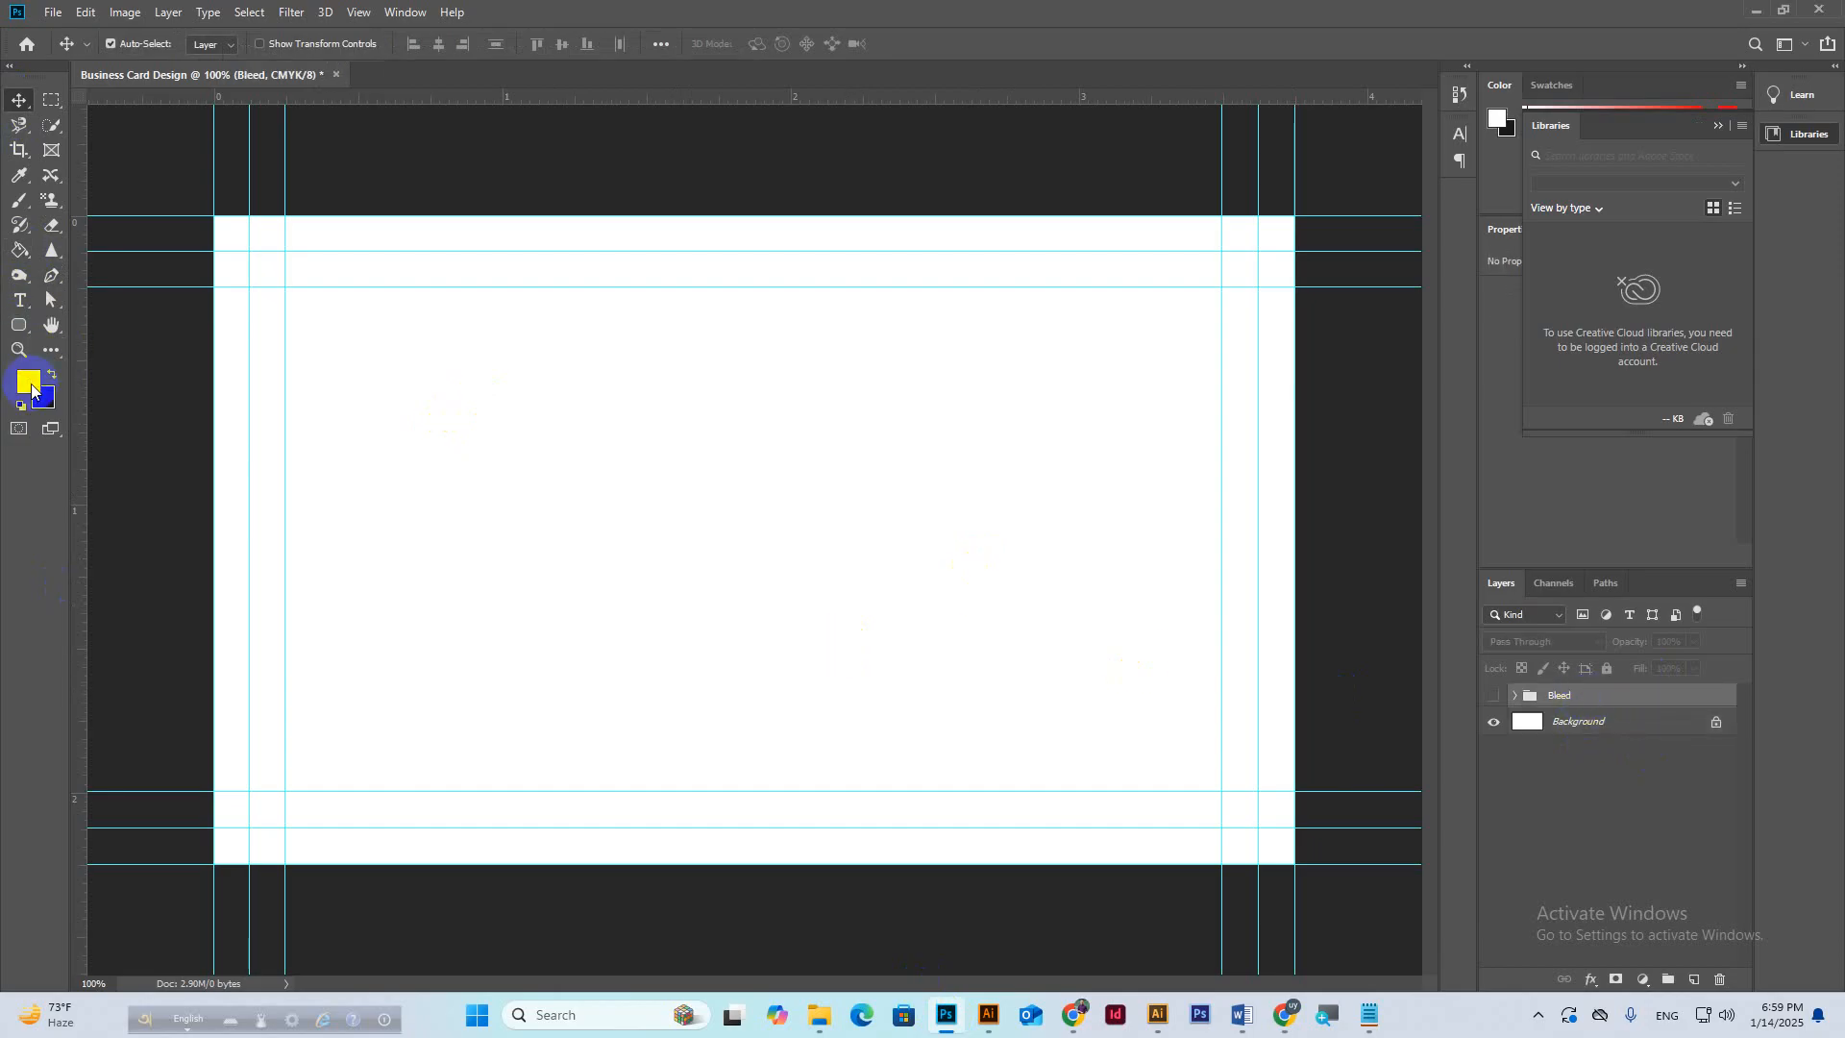
{"action": "left_click", "coordinate": [21, 404]}
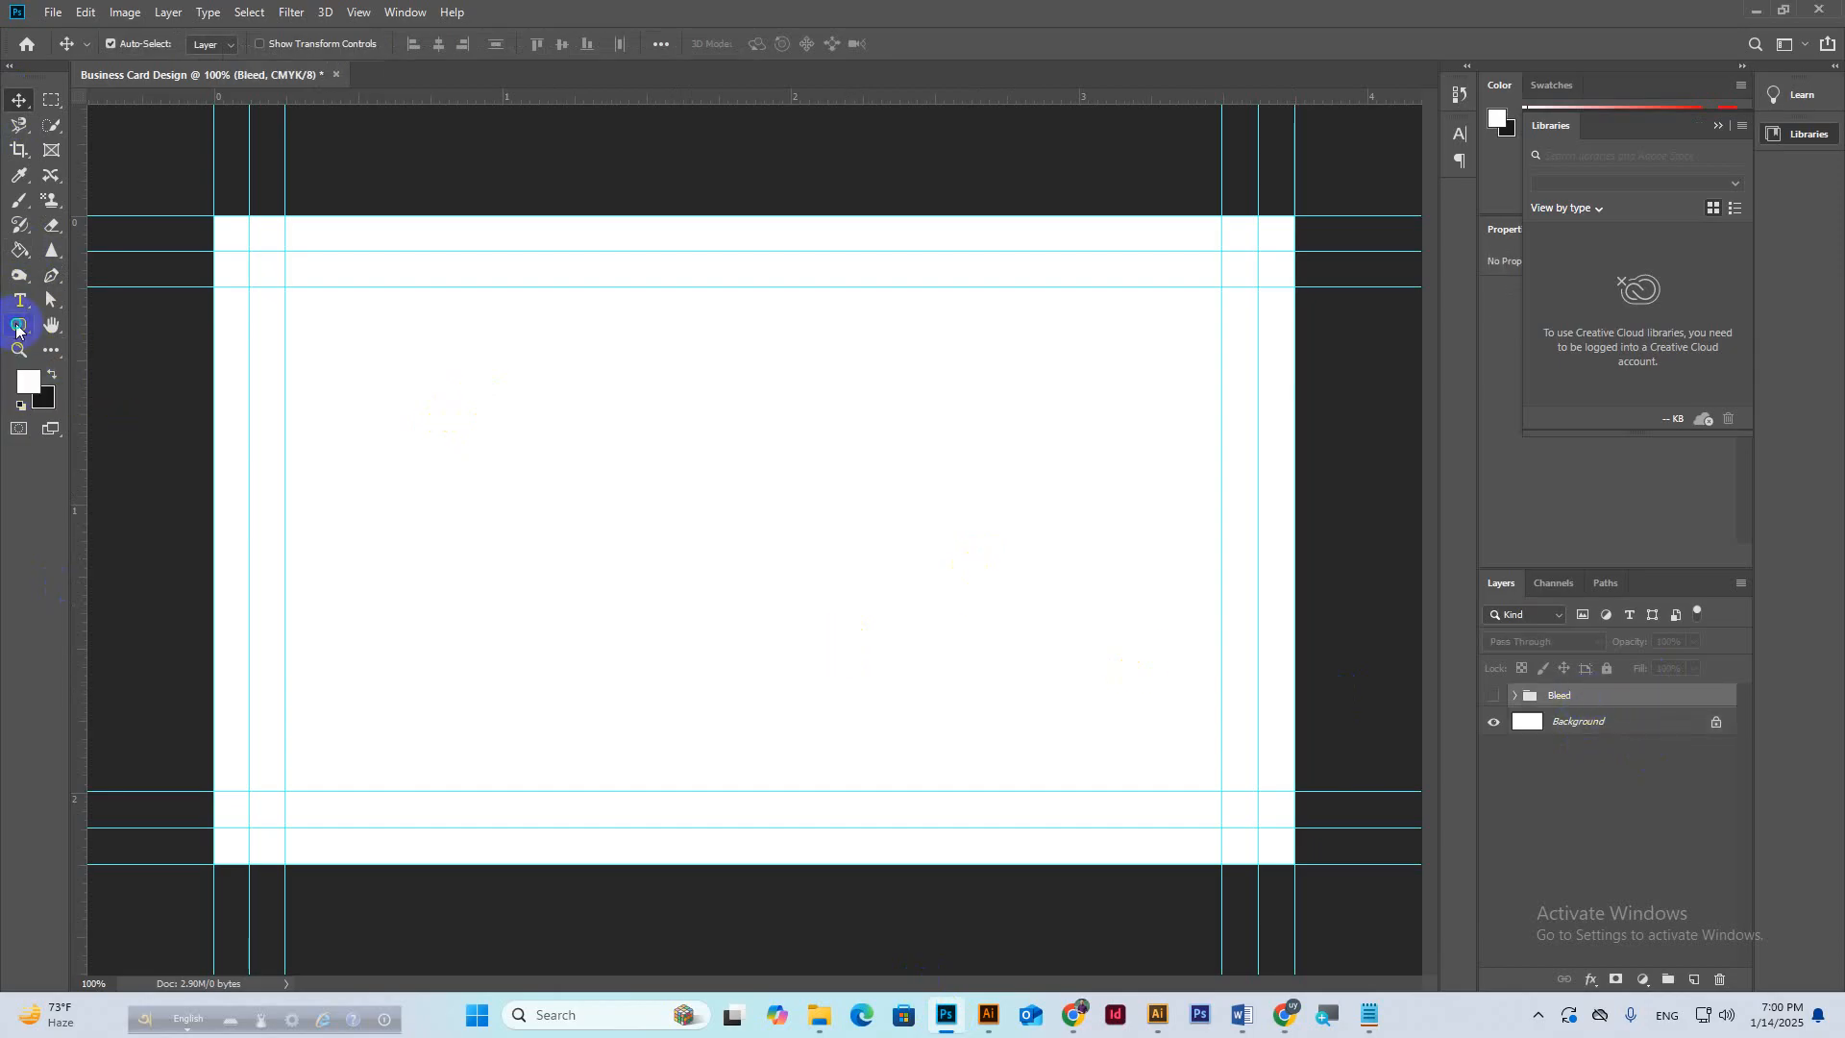
Choose the plain Rectangle tool and set its shape fill to black.
{"action": "left_click", "coordinate": [19, 325]}
{"action": "right_click", "coordinate": [19, 325]}
{"action": "left_click", "coordinate": [90, 321]}
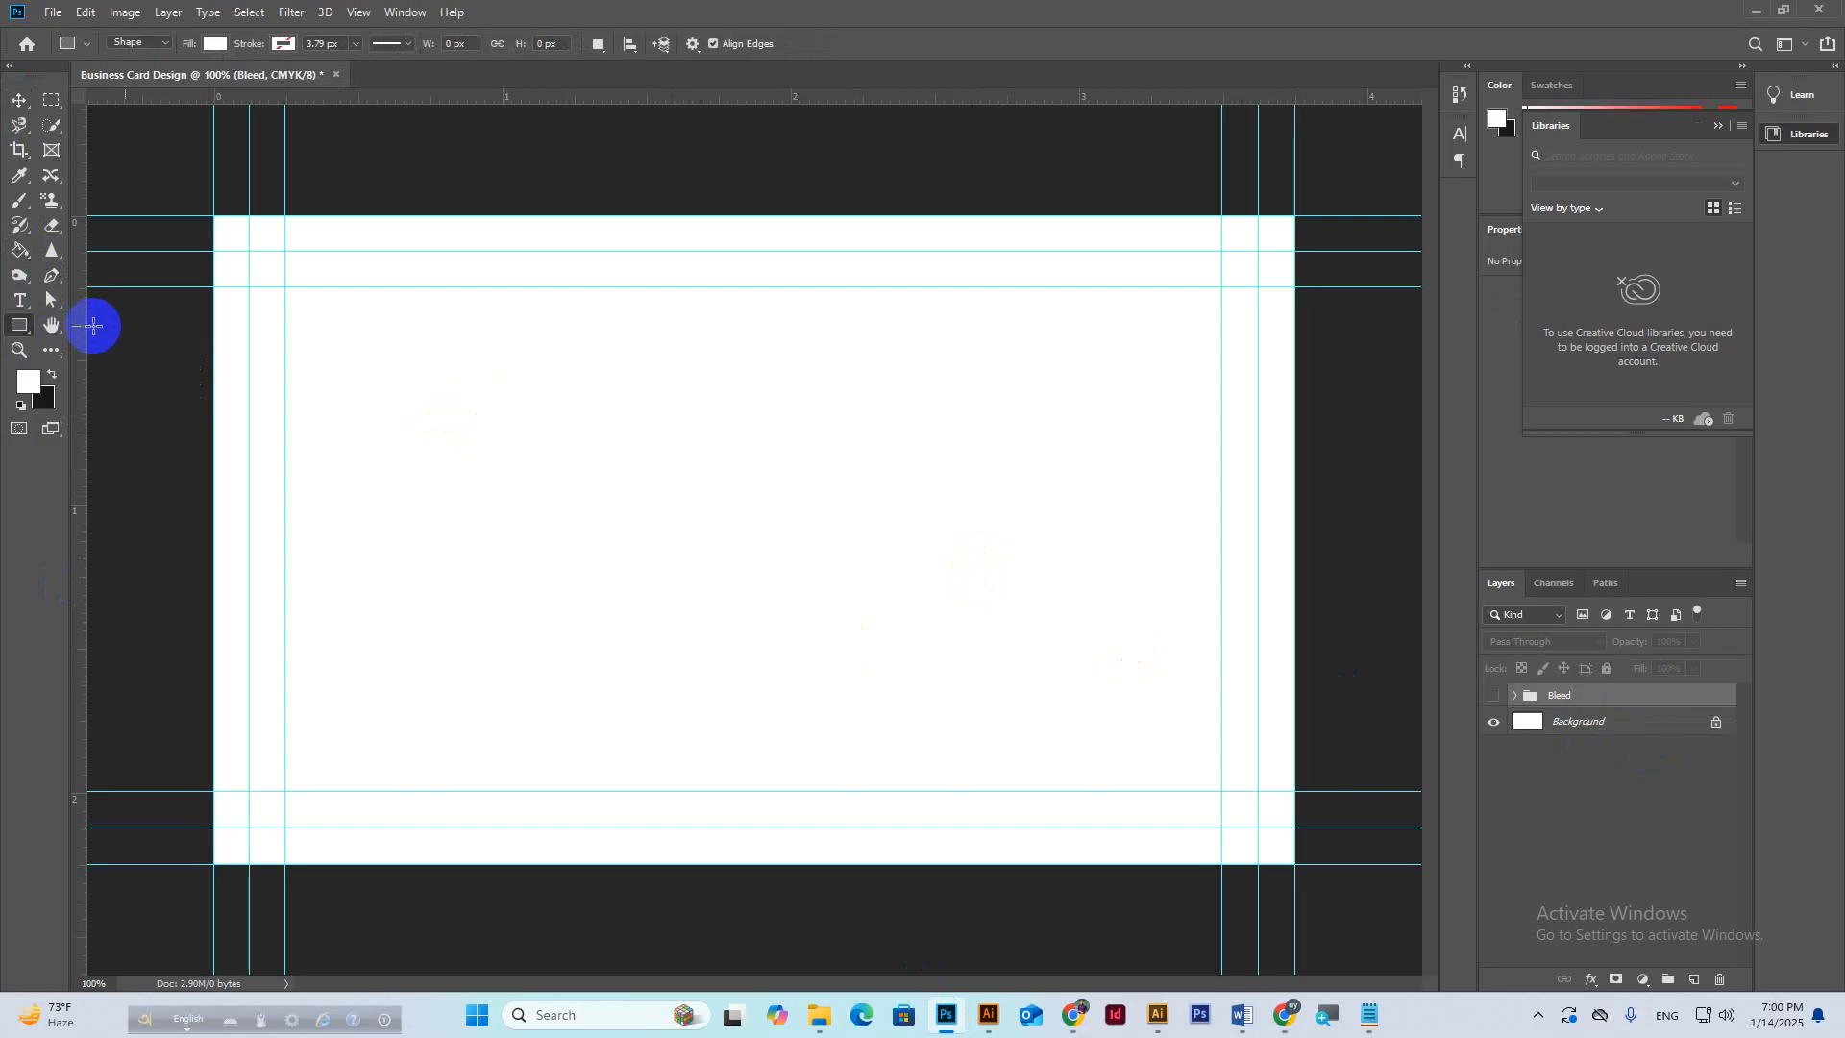
{"action": "left_click", "coordinate": [215, 43]}
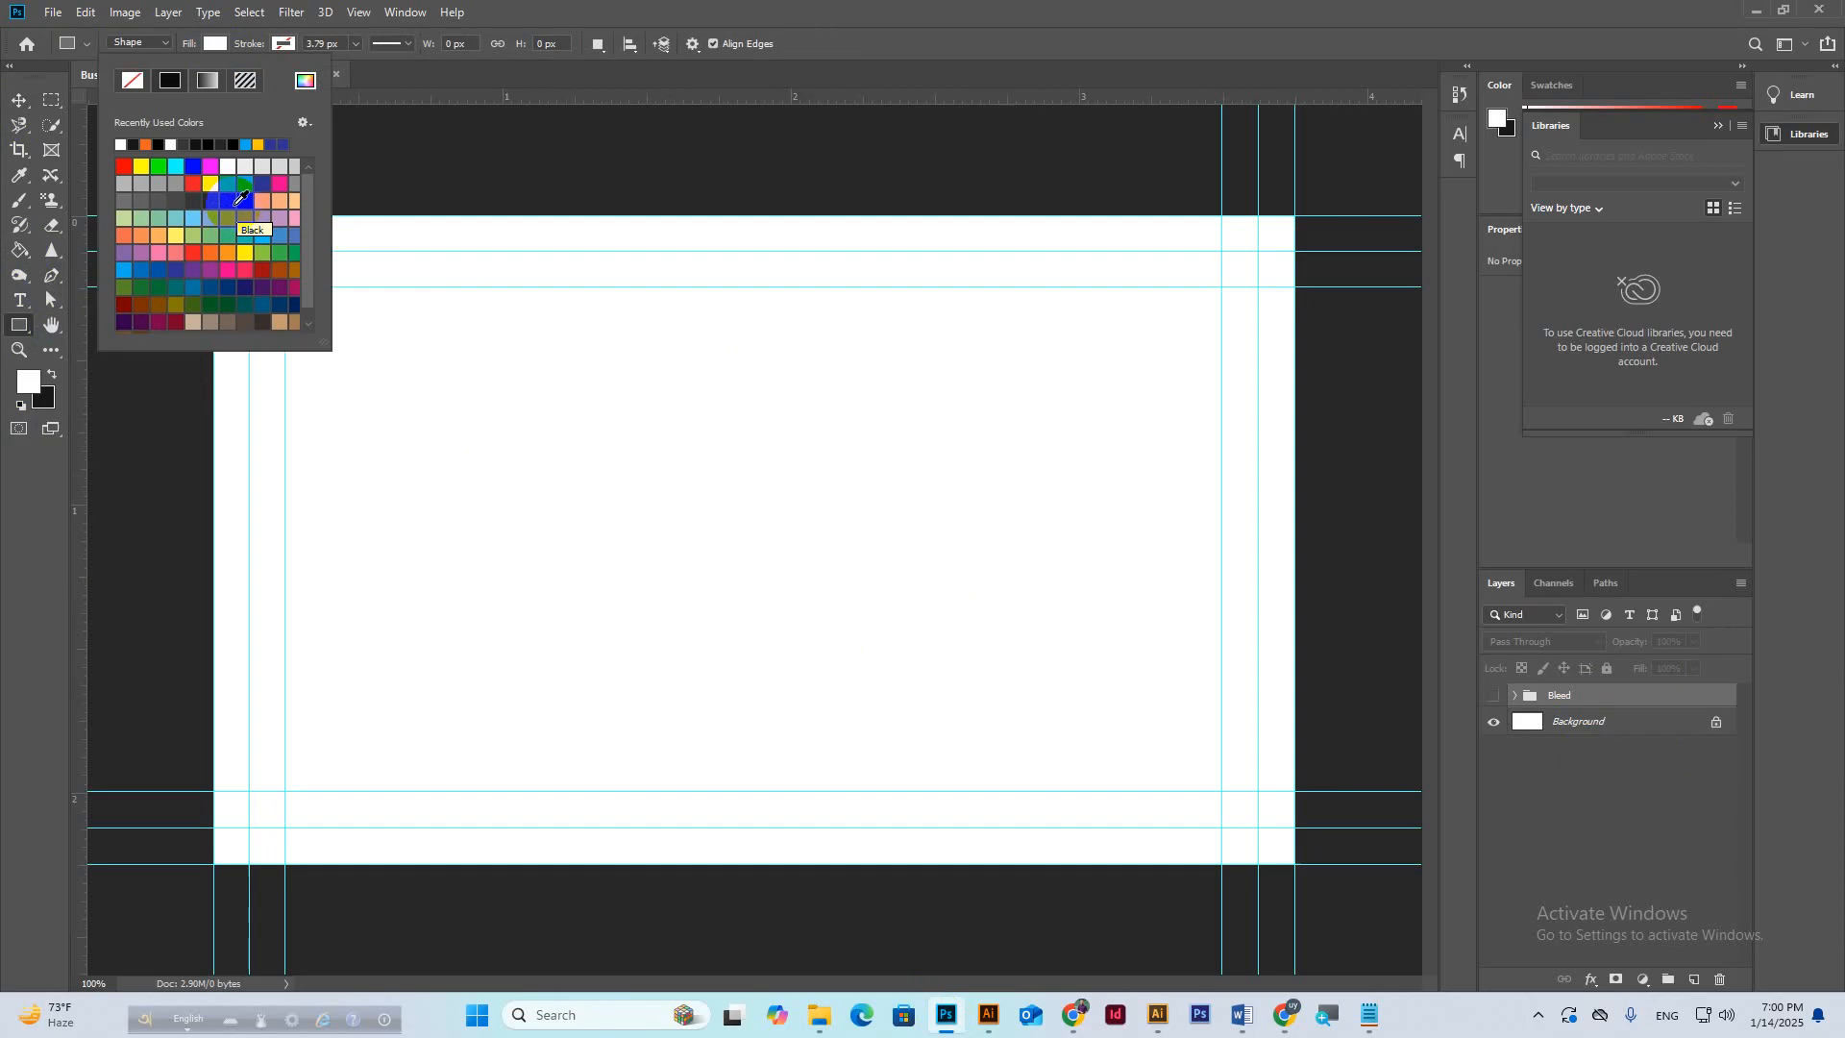
{"action": "left_click", "coordinate": [223, 198]}
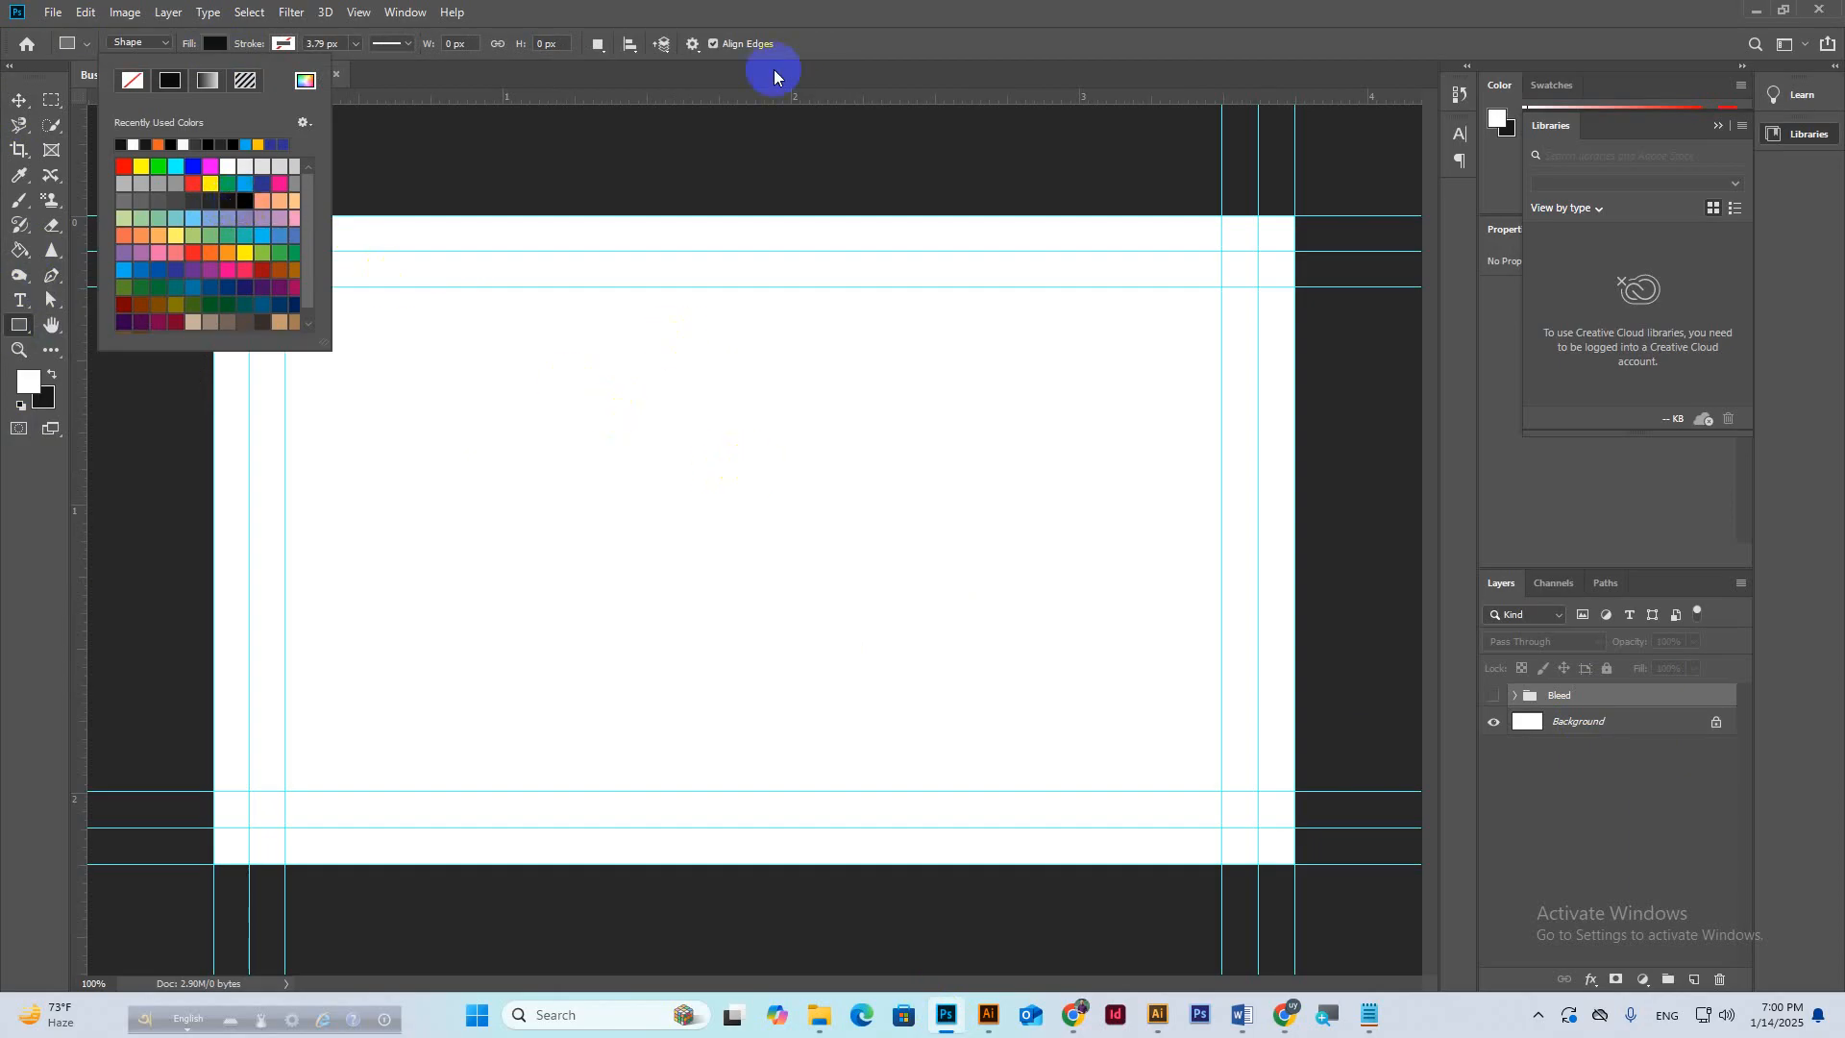
{"action": "left_click", "coordinate": [938, 7]}
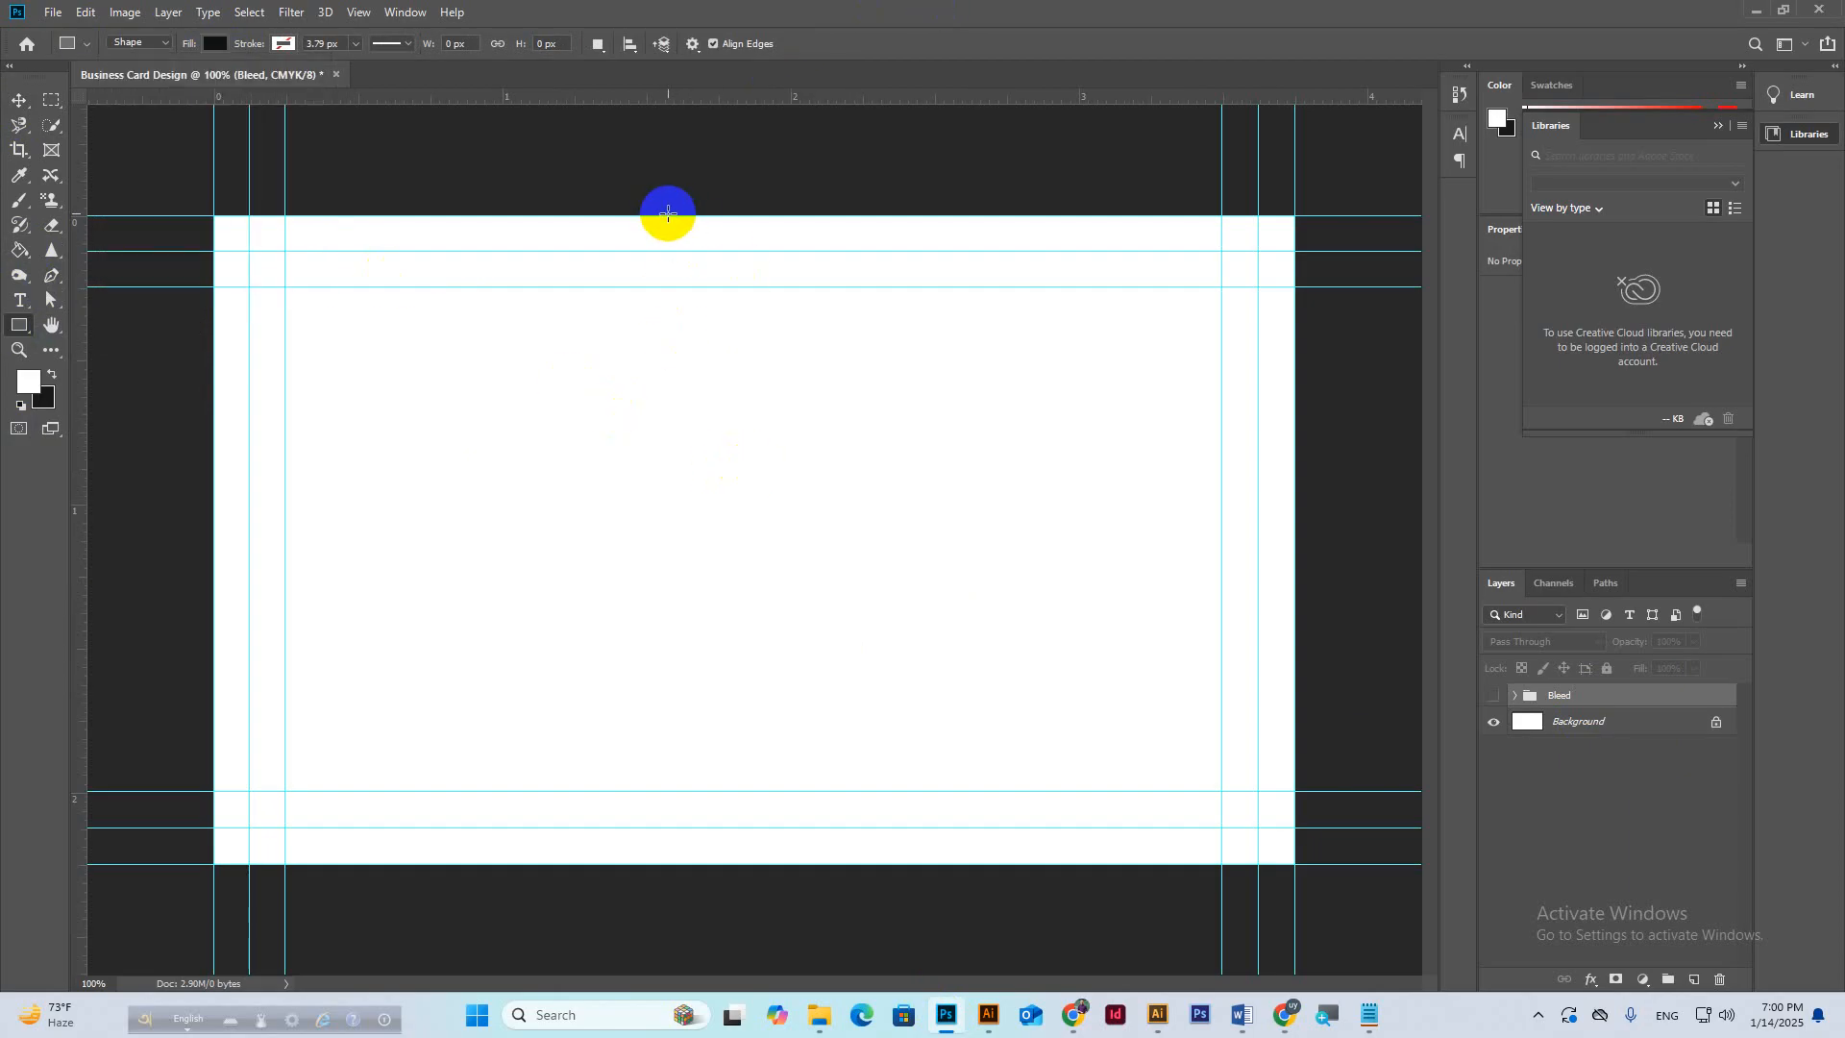
Draw a black rectangle over the card's right part, widen it leftward, and add a narrow strip.
{"action": "left_click_drag", "start_coordinate": [668, 213], "coordinate": [1288, 862]}
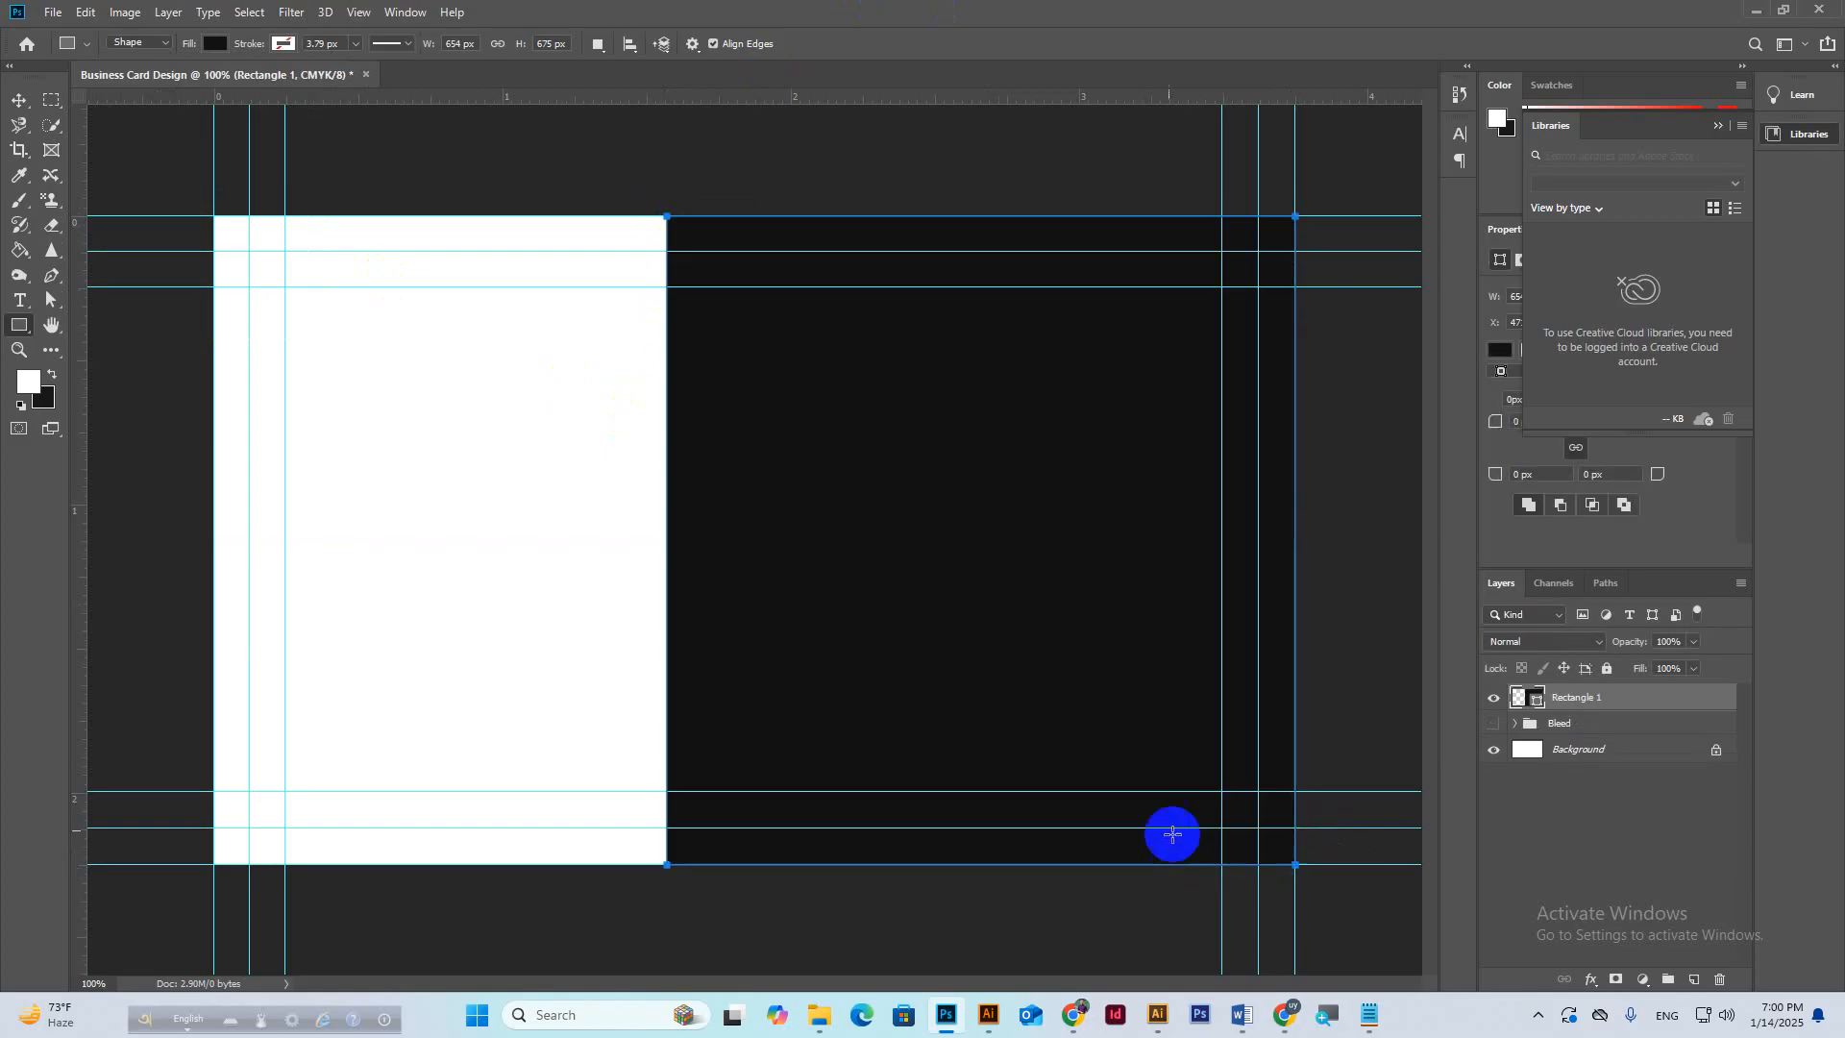
{"action": "left_click", "coordinate": [20, 98]}
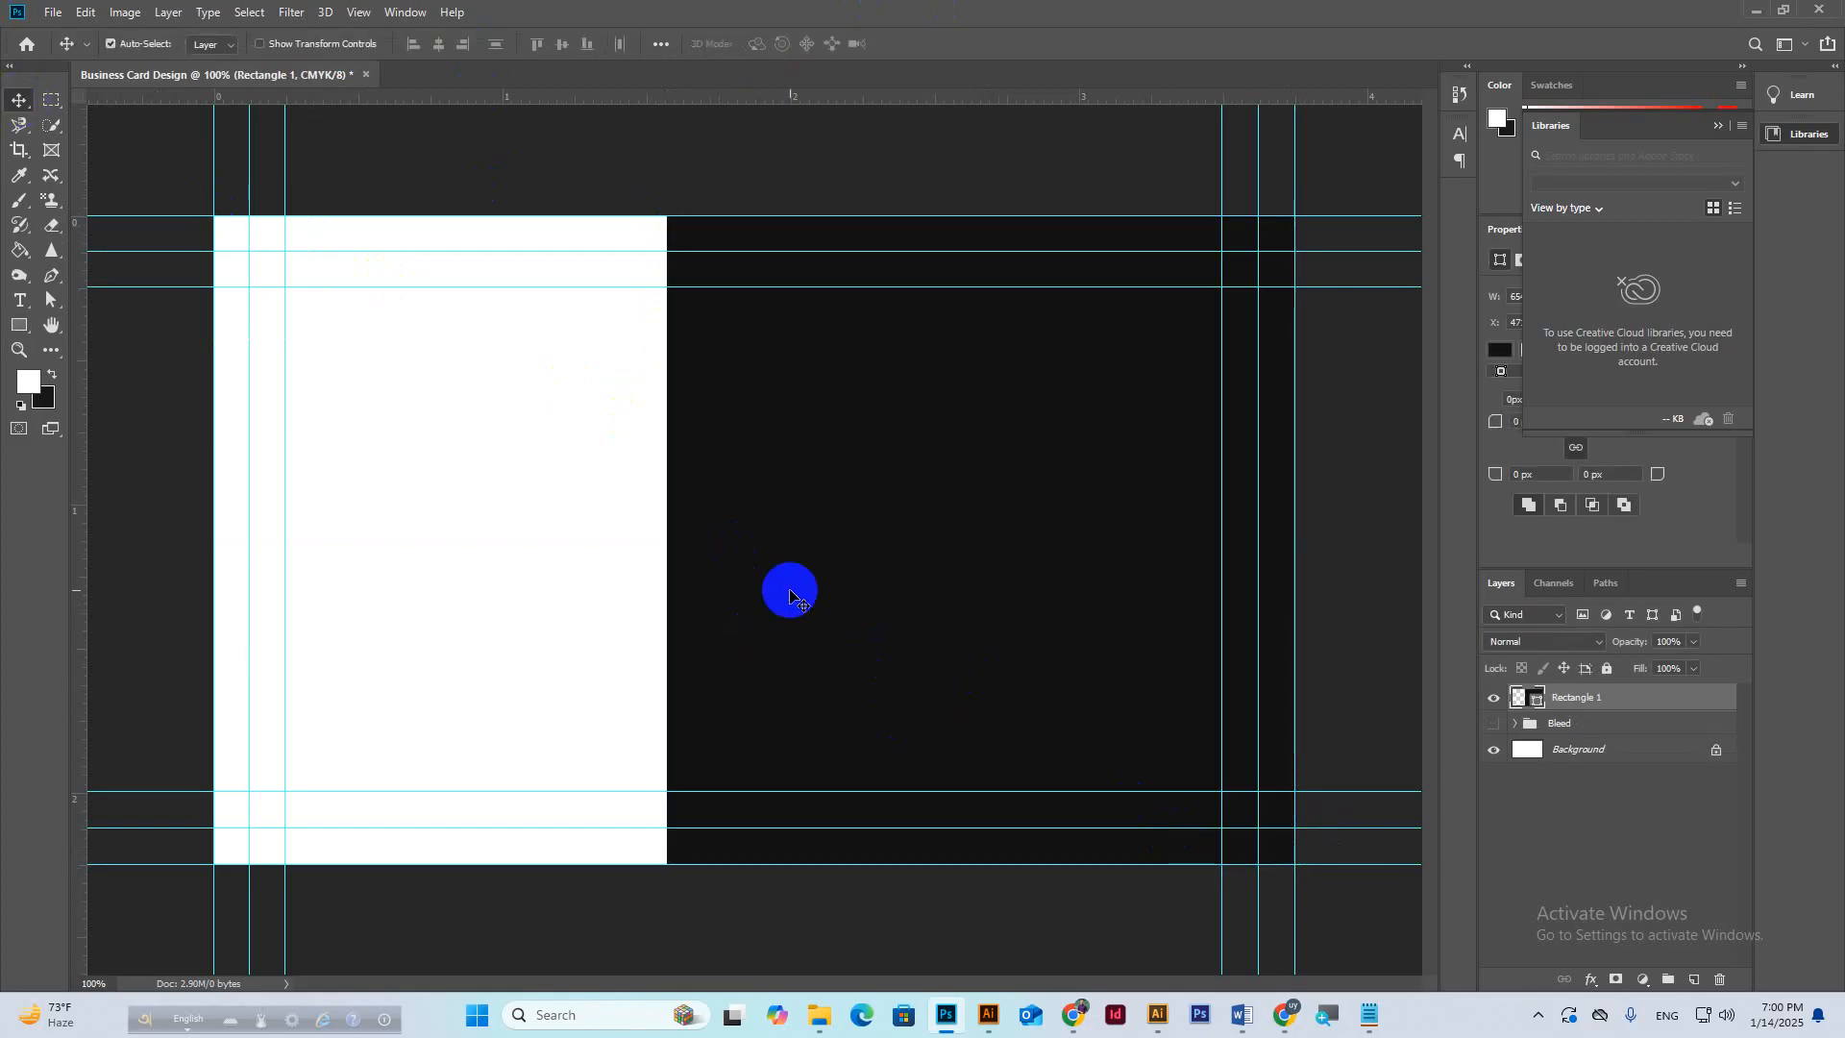
{"action": "key", "text": "ctrl+t"}
{"action": "left_click_drag", "start_coordinate": [665, 545], "coordinate": [625, 535]}
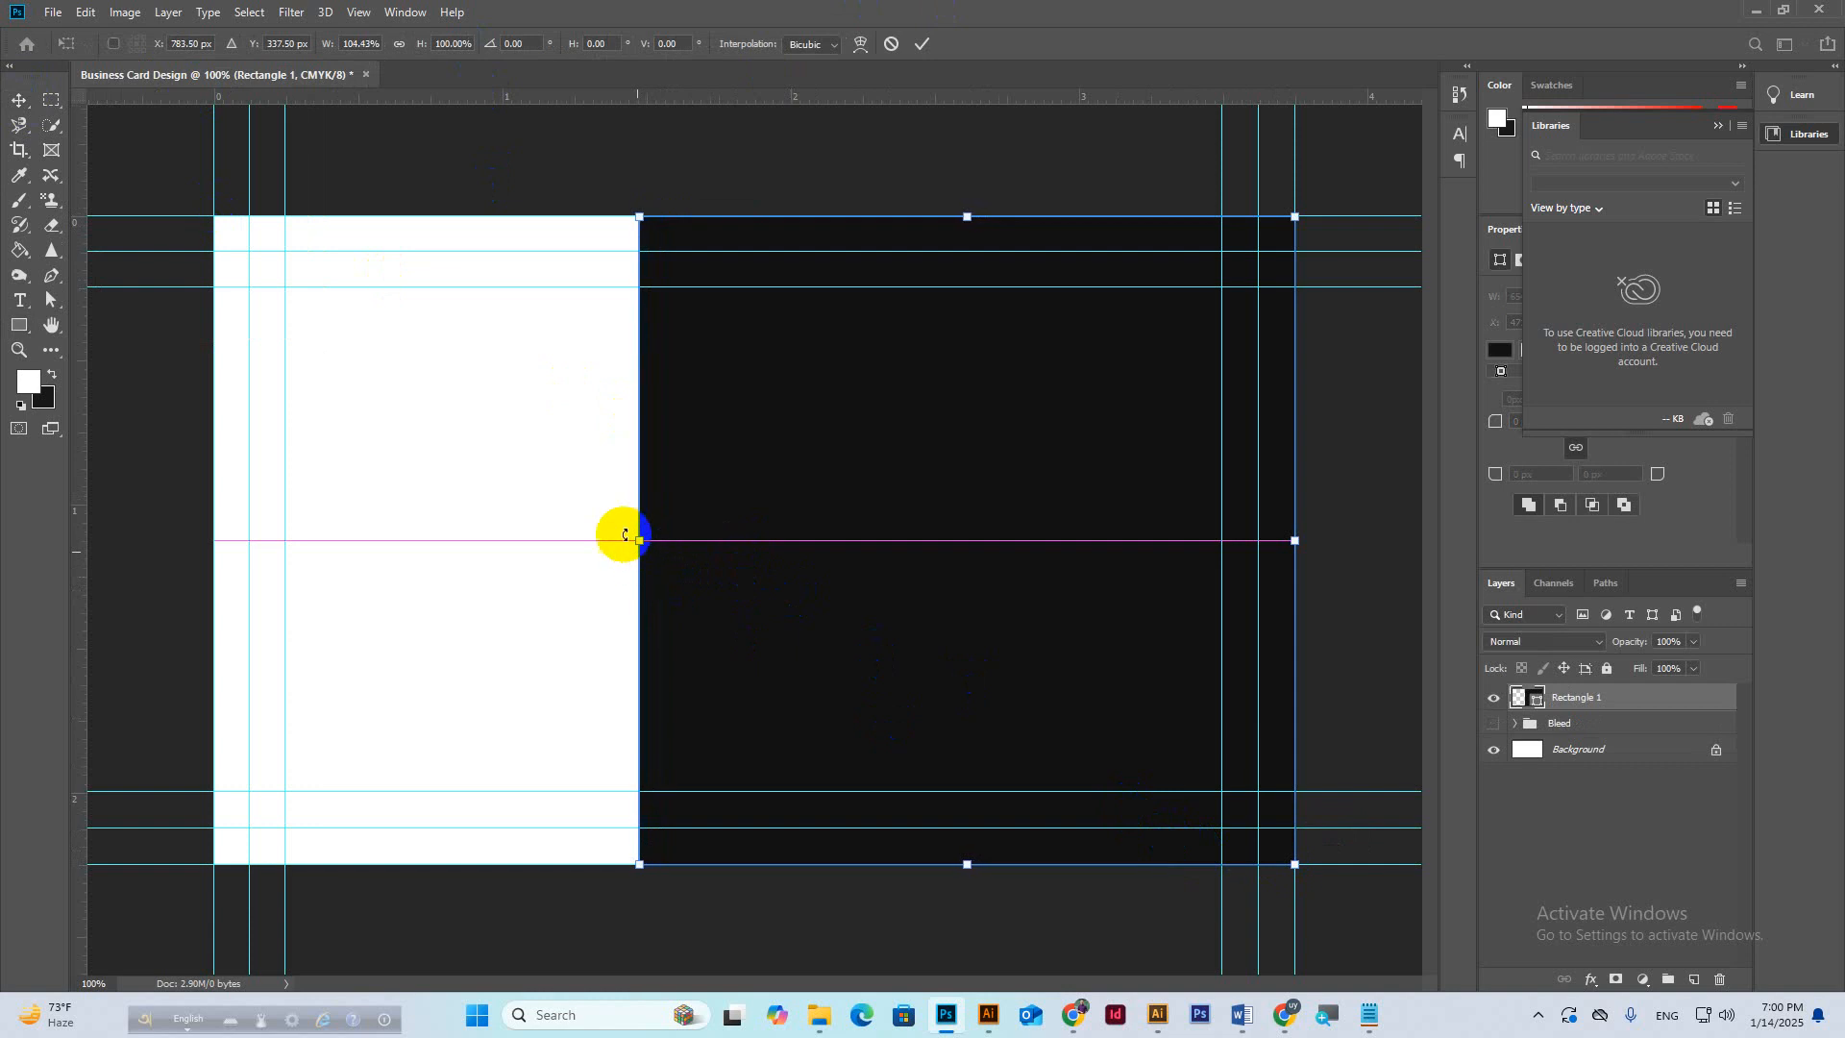
{"action": "left_click", "coordinate": [922, 43]}
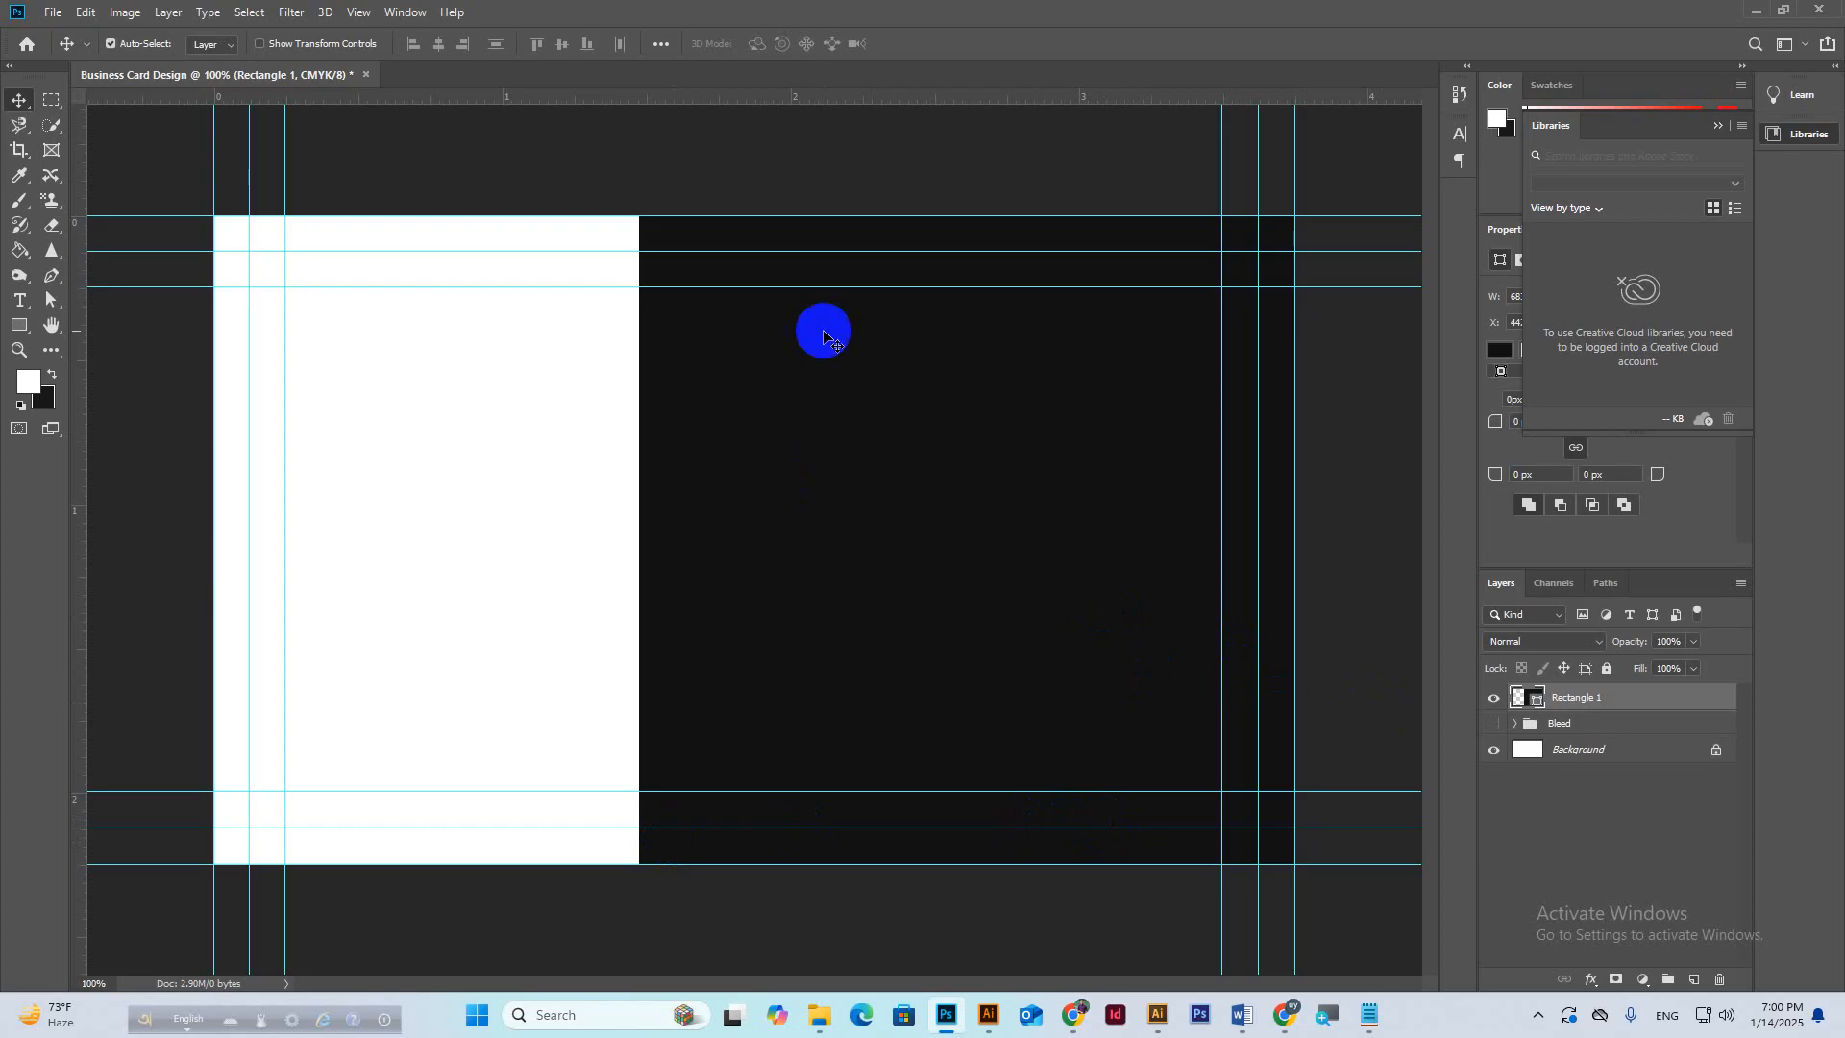
{"action": "left_click", "coordinate": [20, 327]}
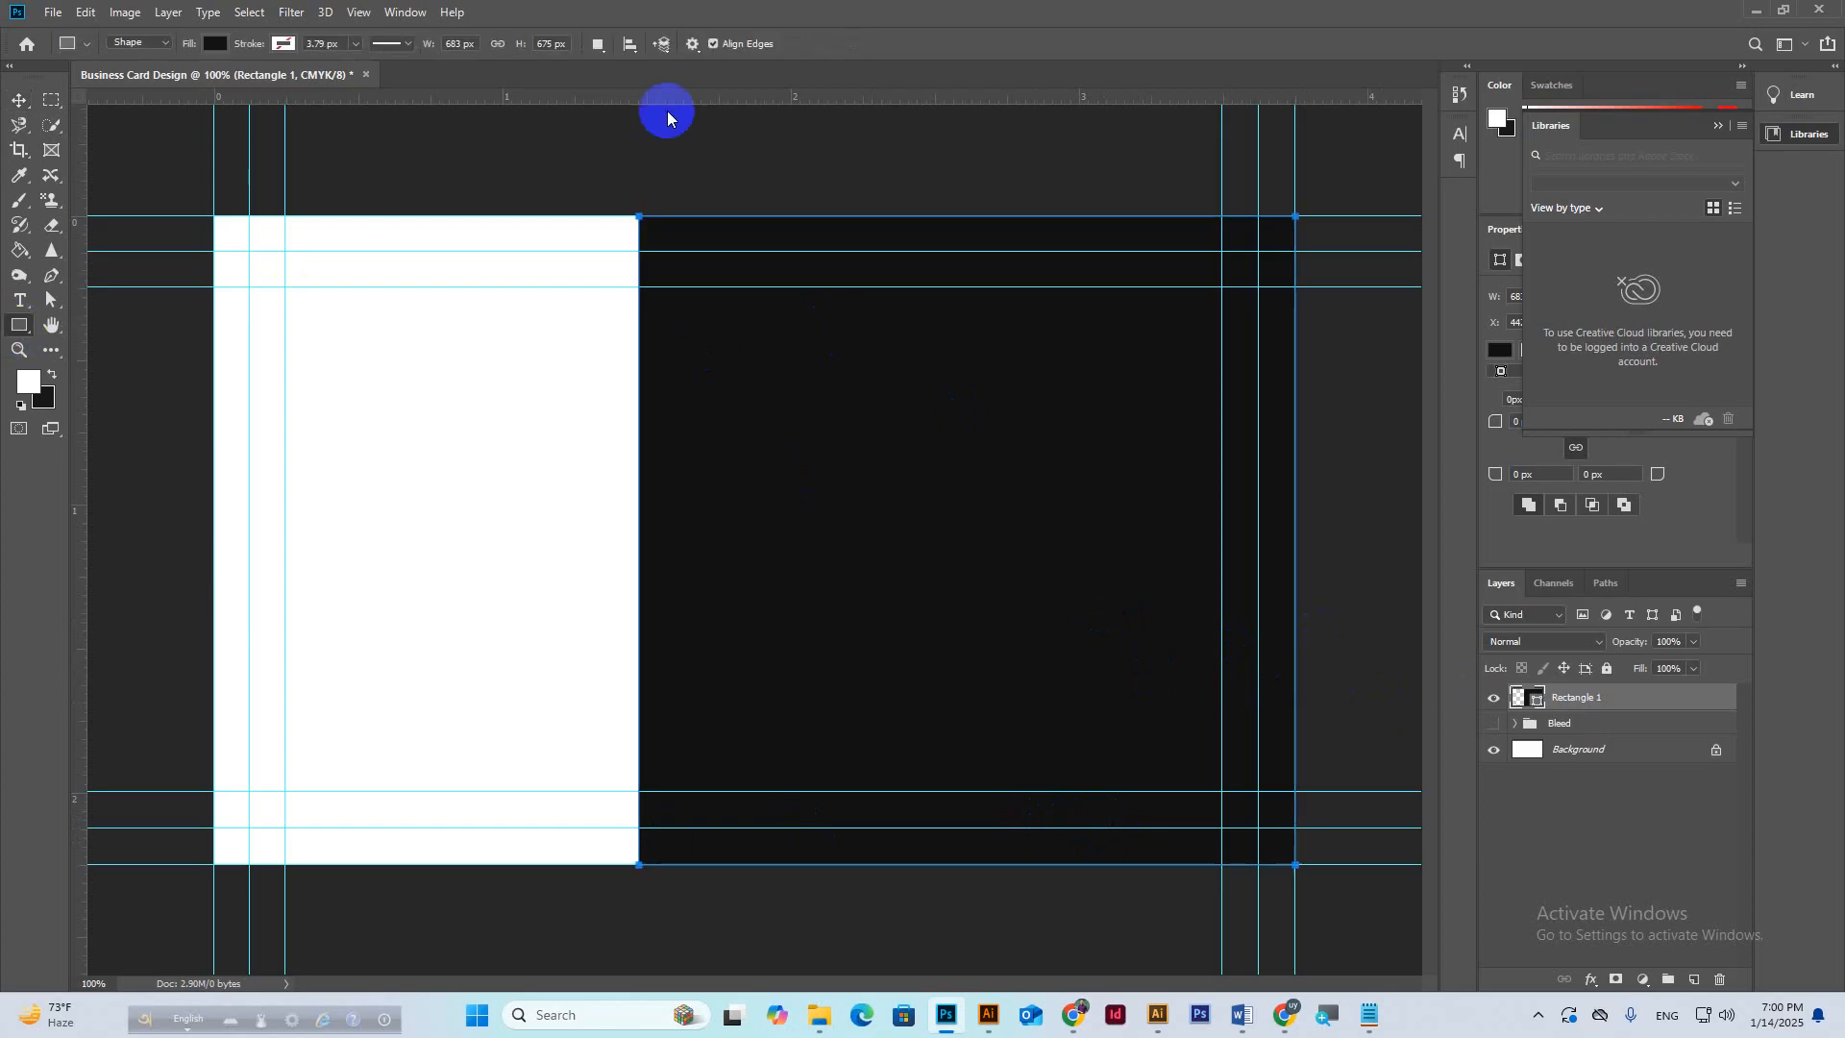
{"action": "left_click_drag", "start_coordinate": [637, 215], "coordinate": [707, 865]}
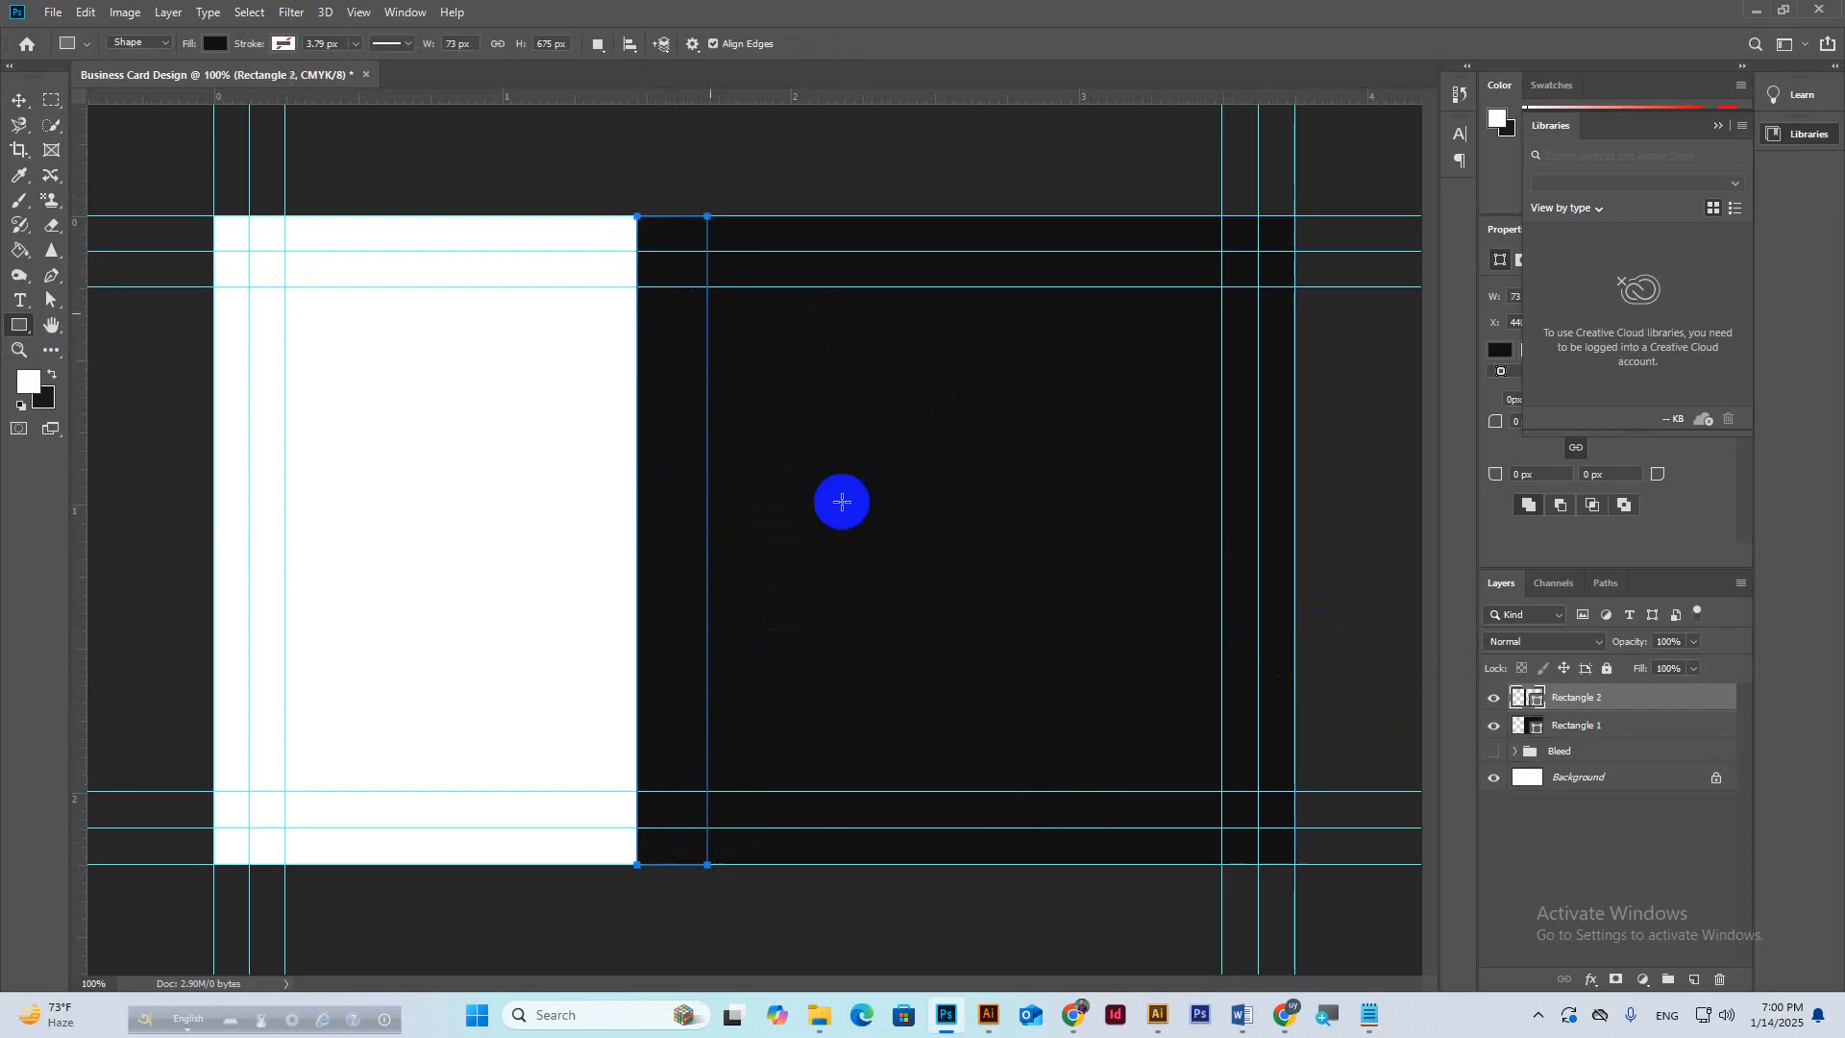
Fill the narrow left-edge strip orange and draw a band across the black panel's top.
{"action": "left_click", "coordinate": [215, 43]}
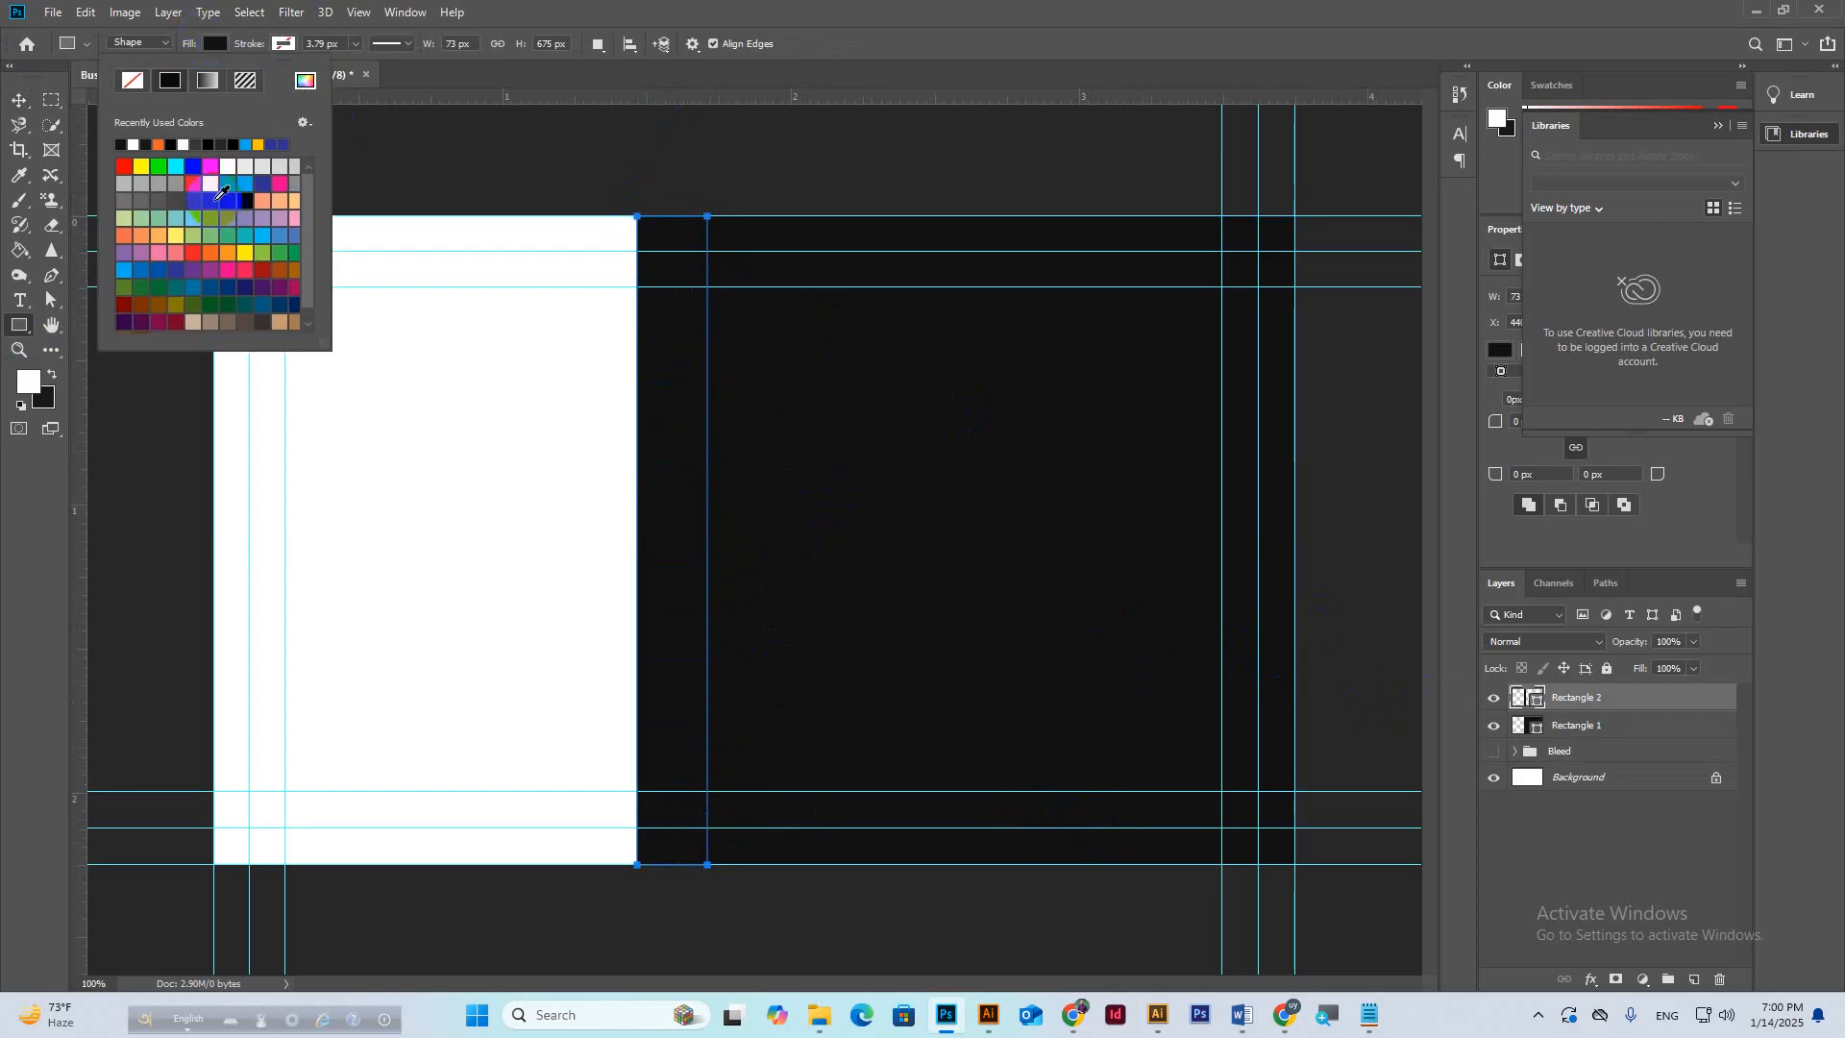
{"action": "left_click", "coordinate": [158, 145]}
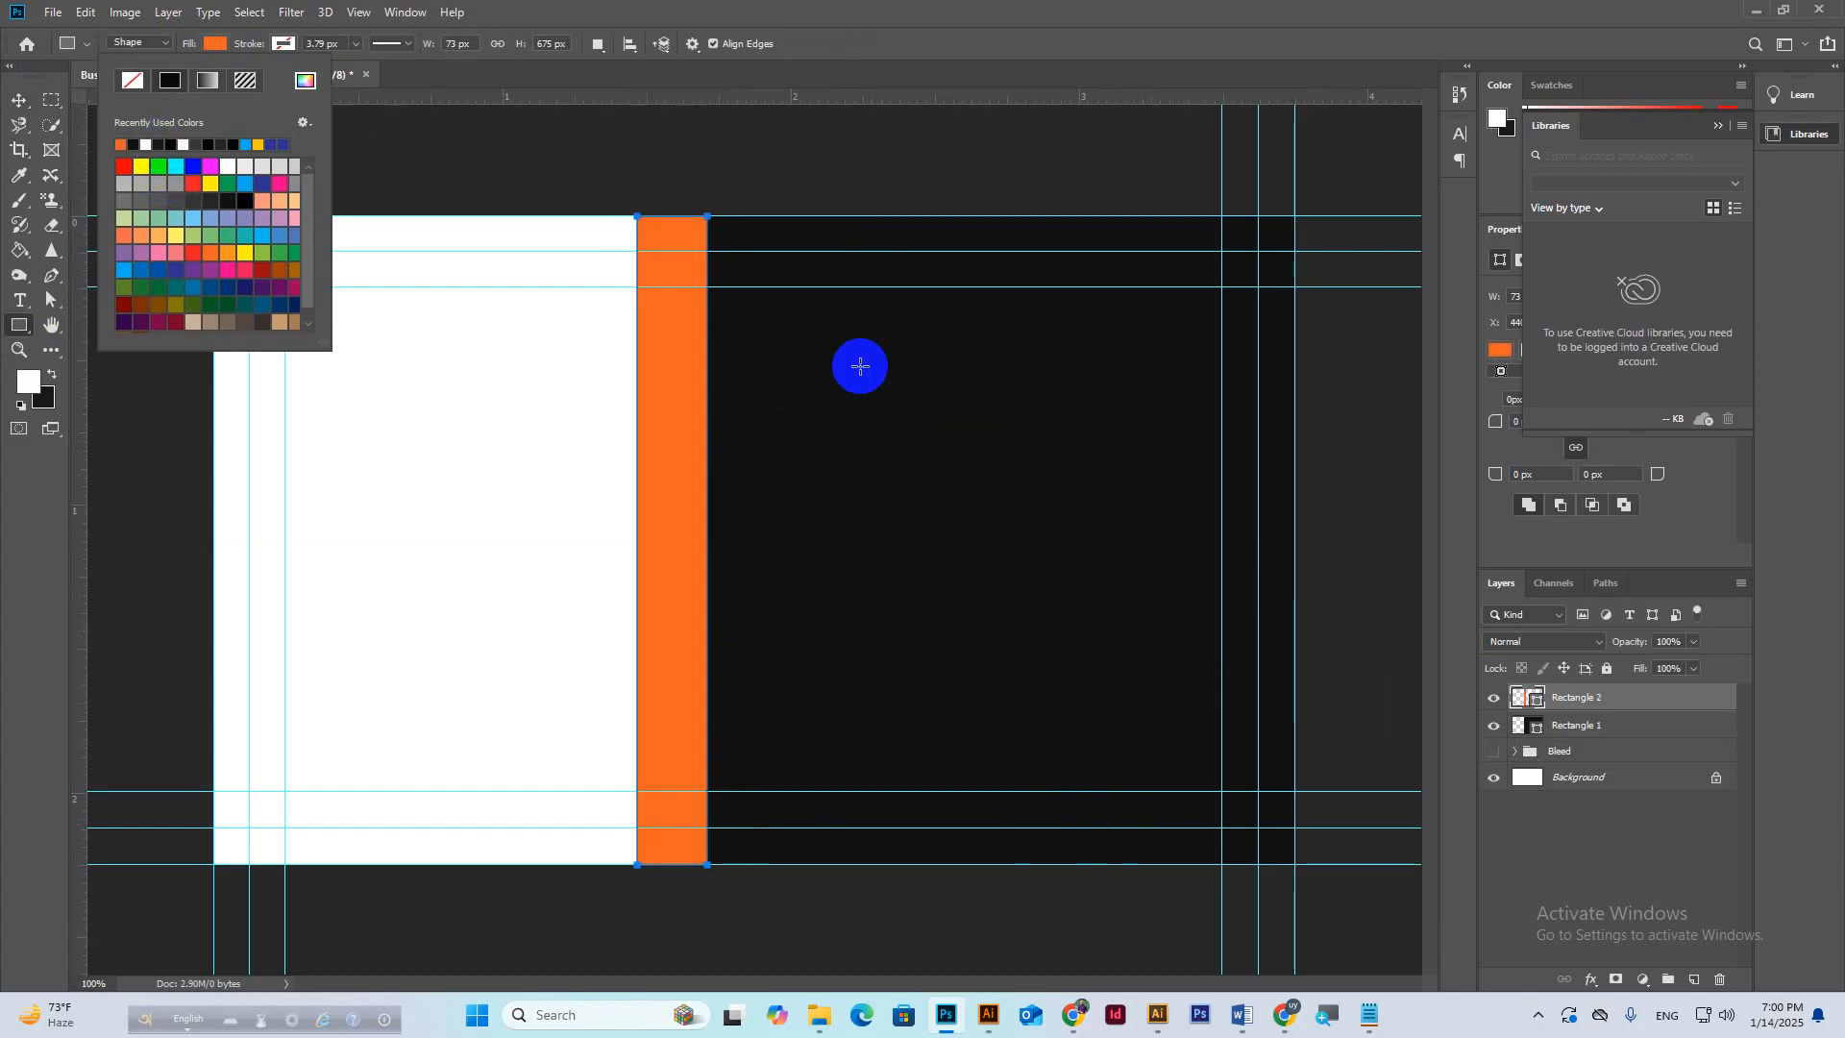
{"action": "key", "text": "v"}
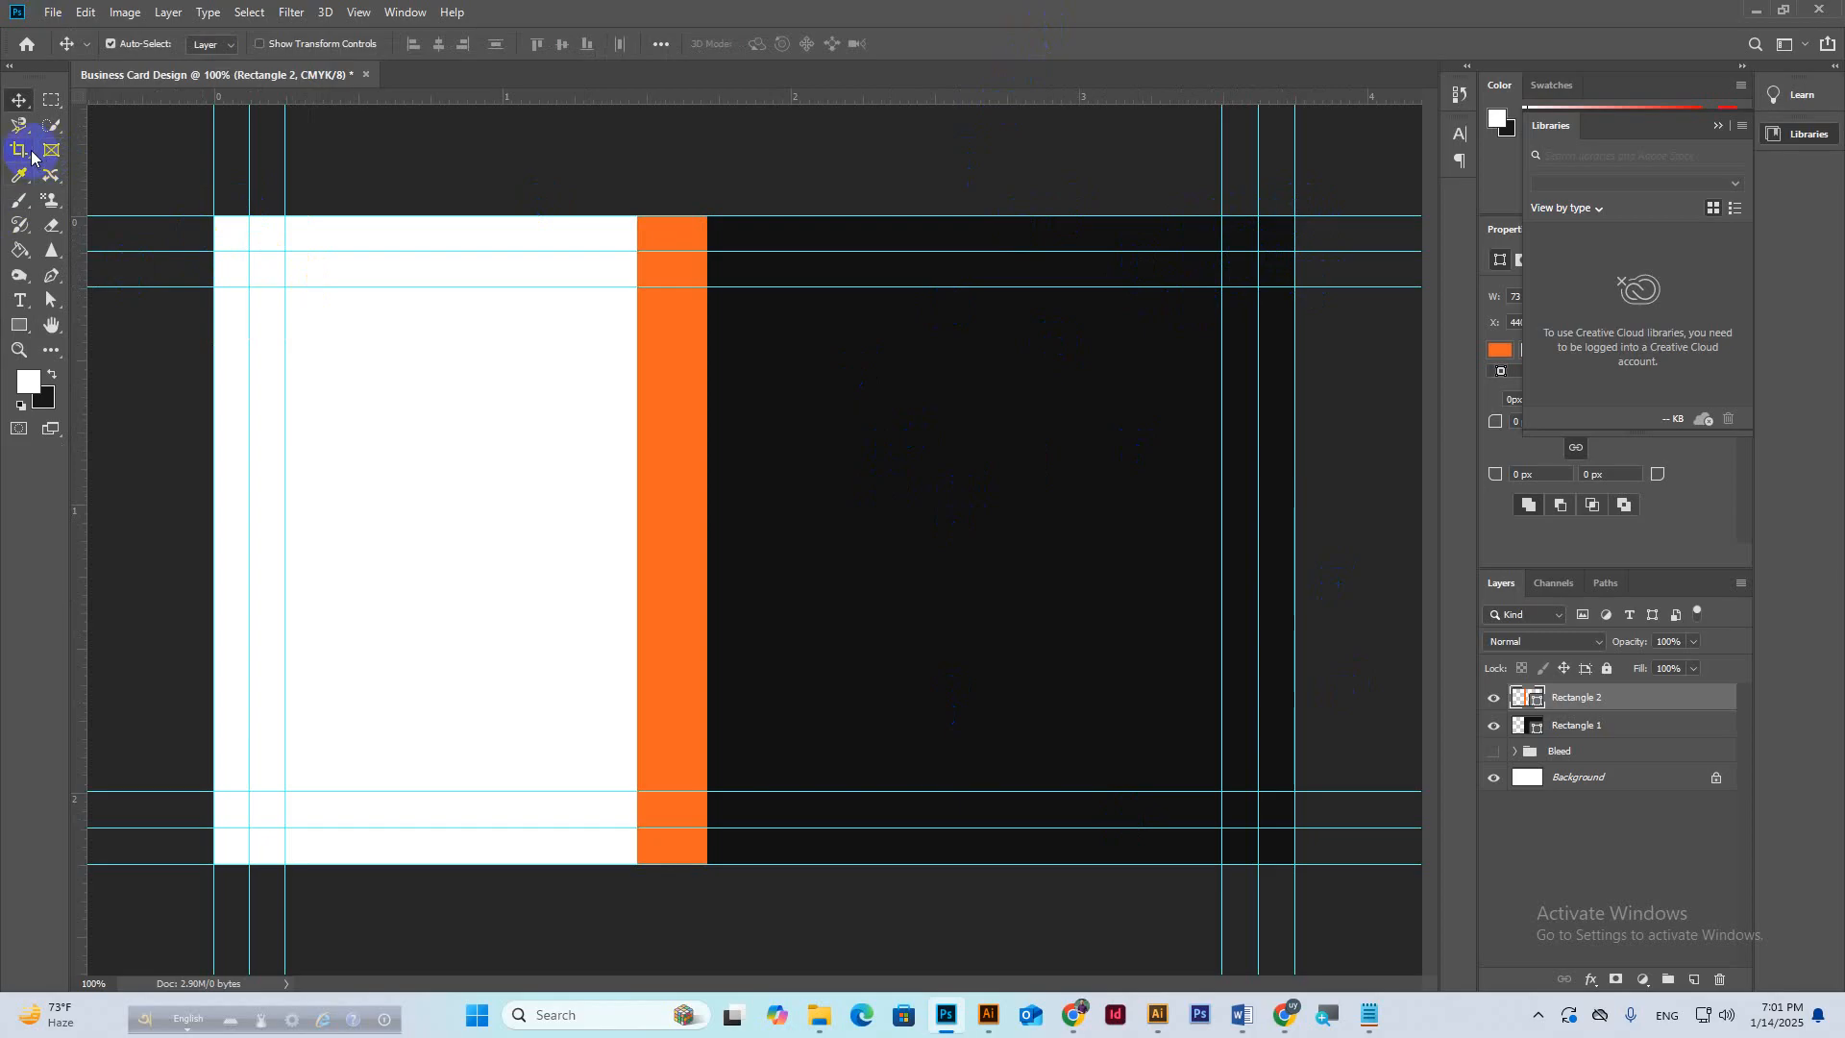
{"action": "left_click", "coordinate": [19, 326]}
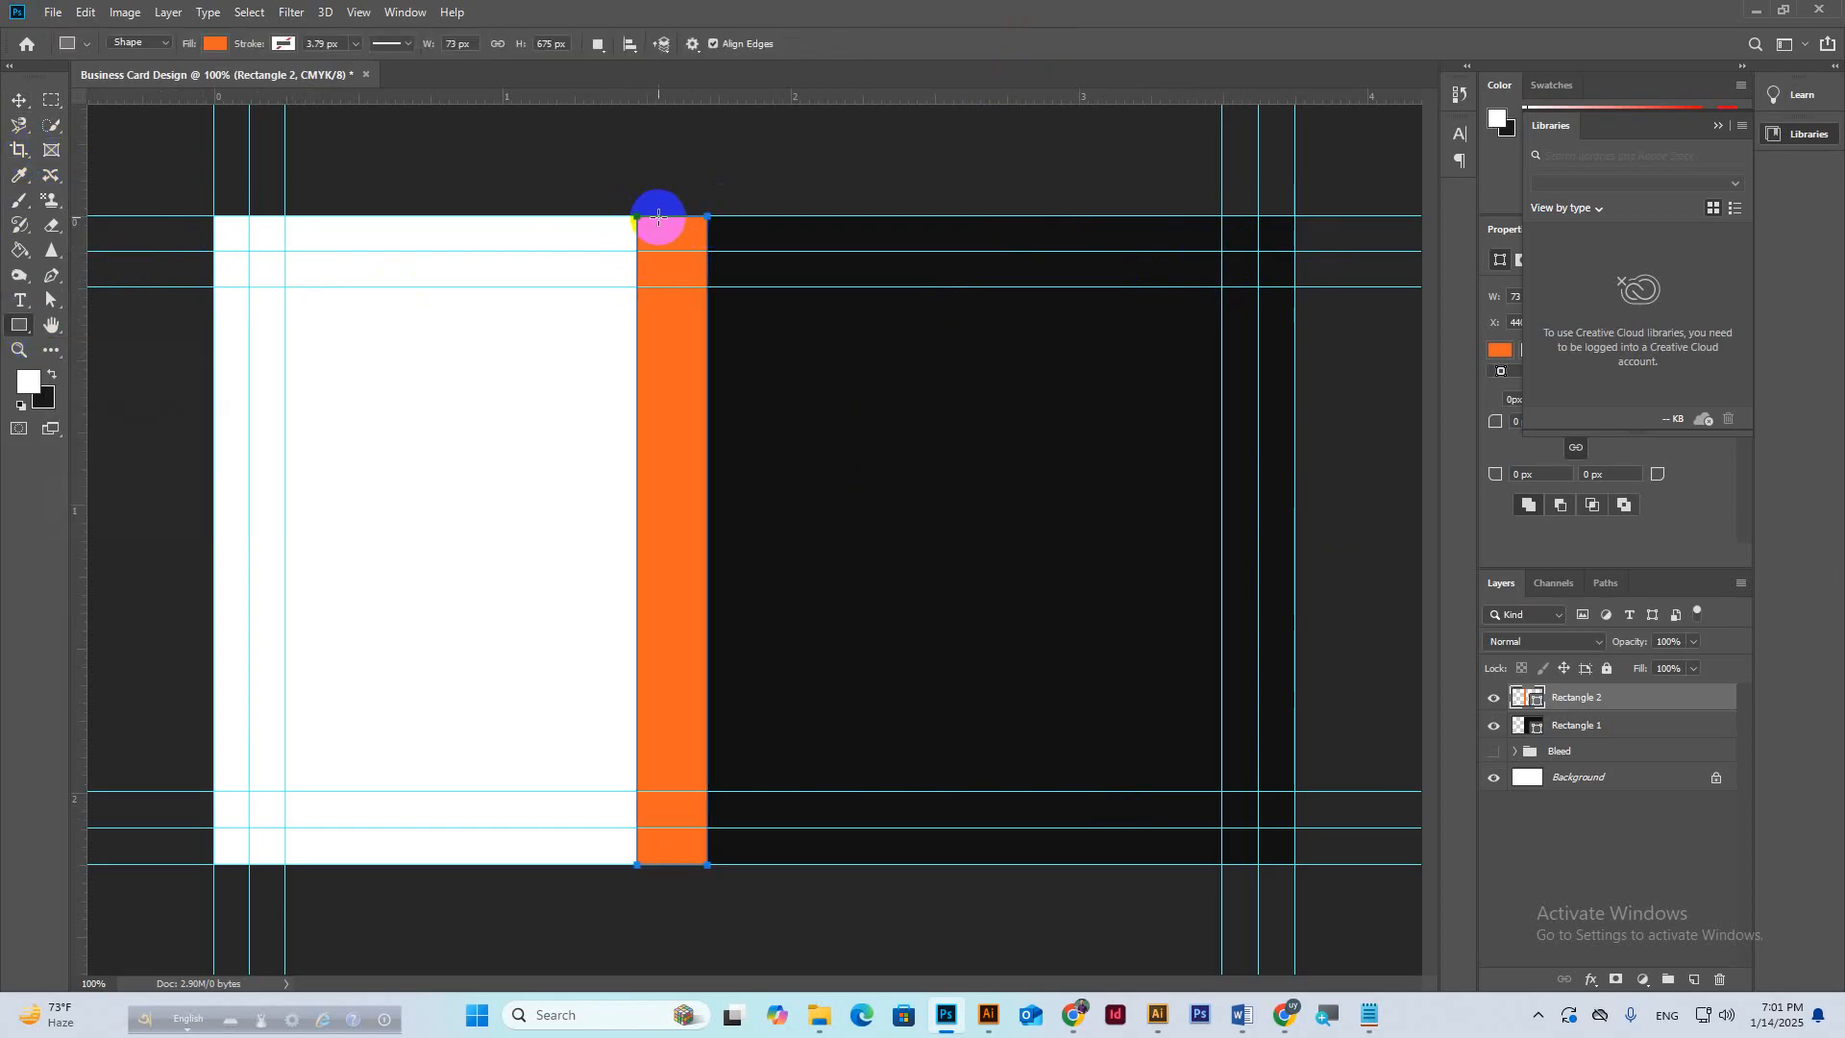
{"action": "left_click_drag", "start_coordinate": [658, 217], "coordinate": [1297, 265]}
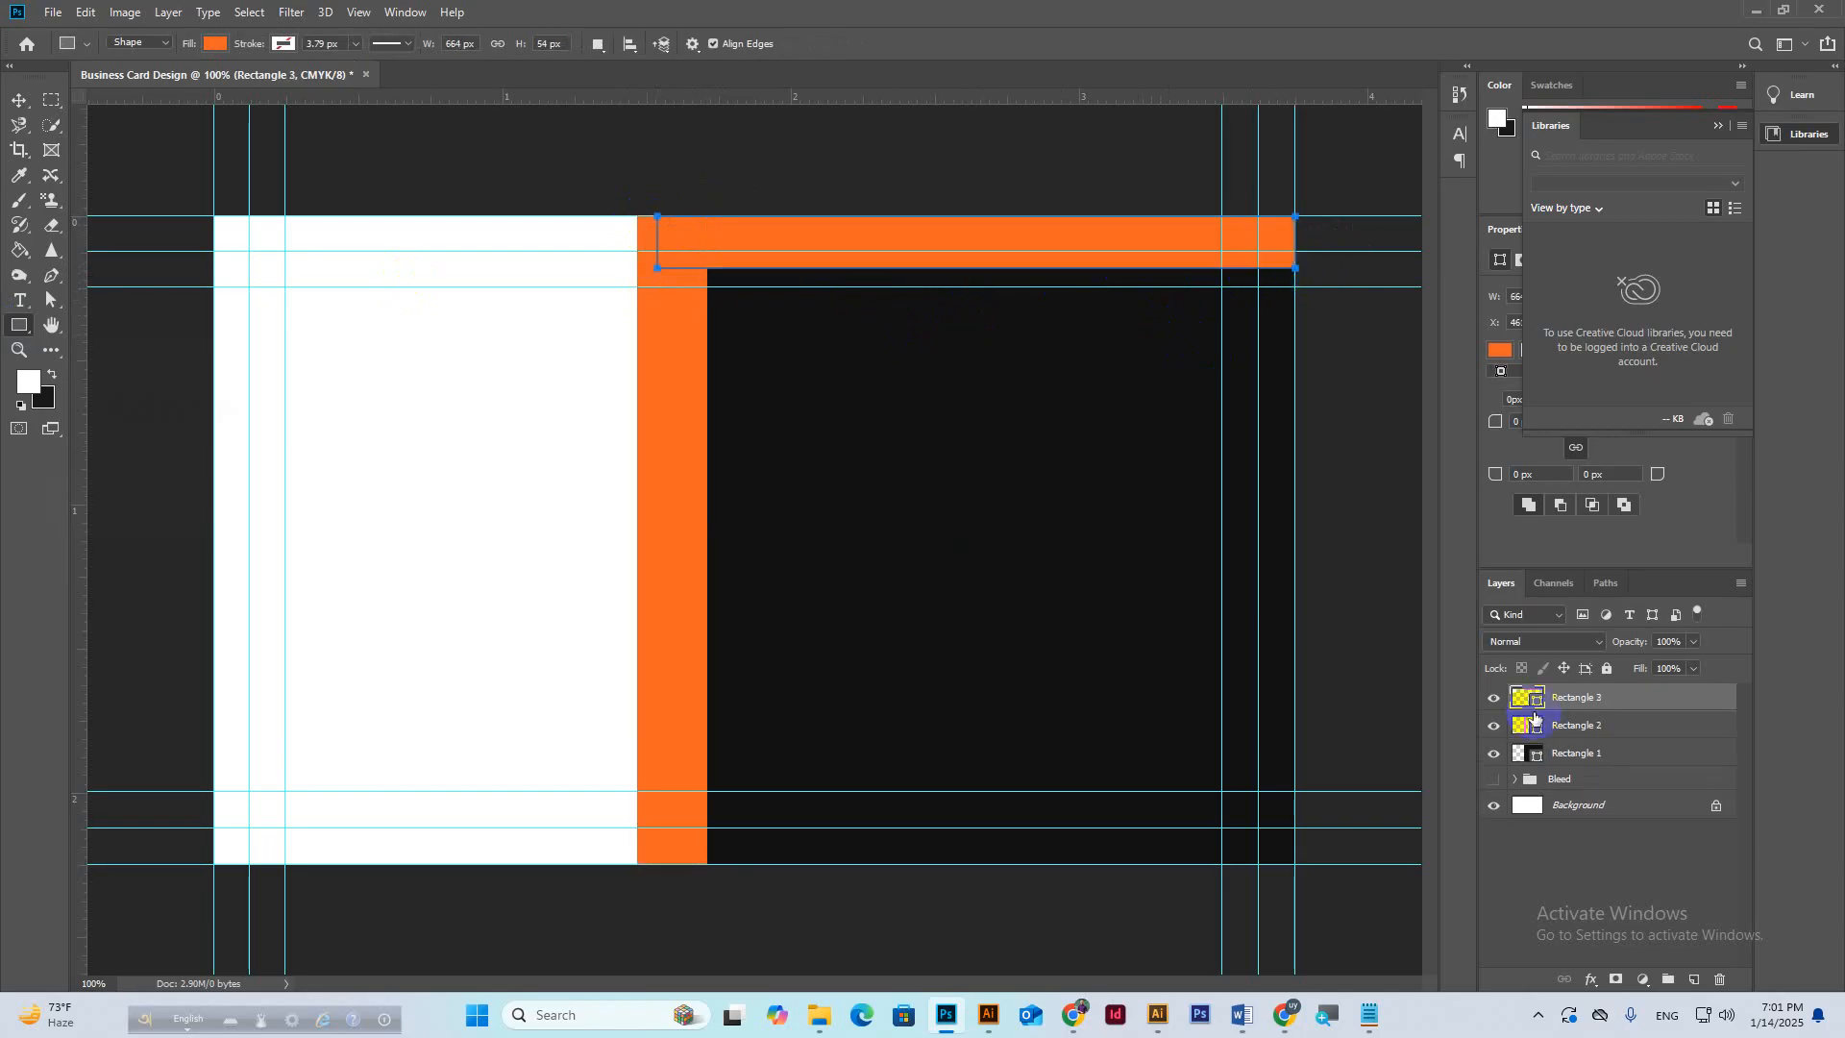
Make the top band dark grey and move its layer below the orange strip.
{"action": "double_click", "coordinate": [1539, 701]}
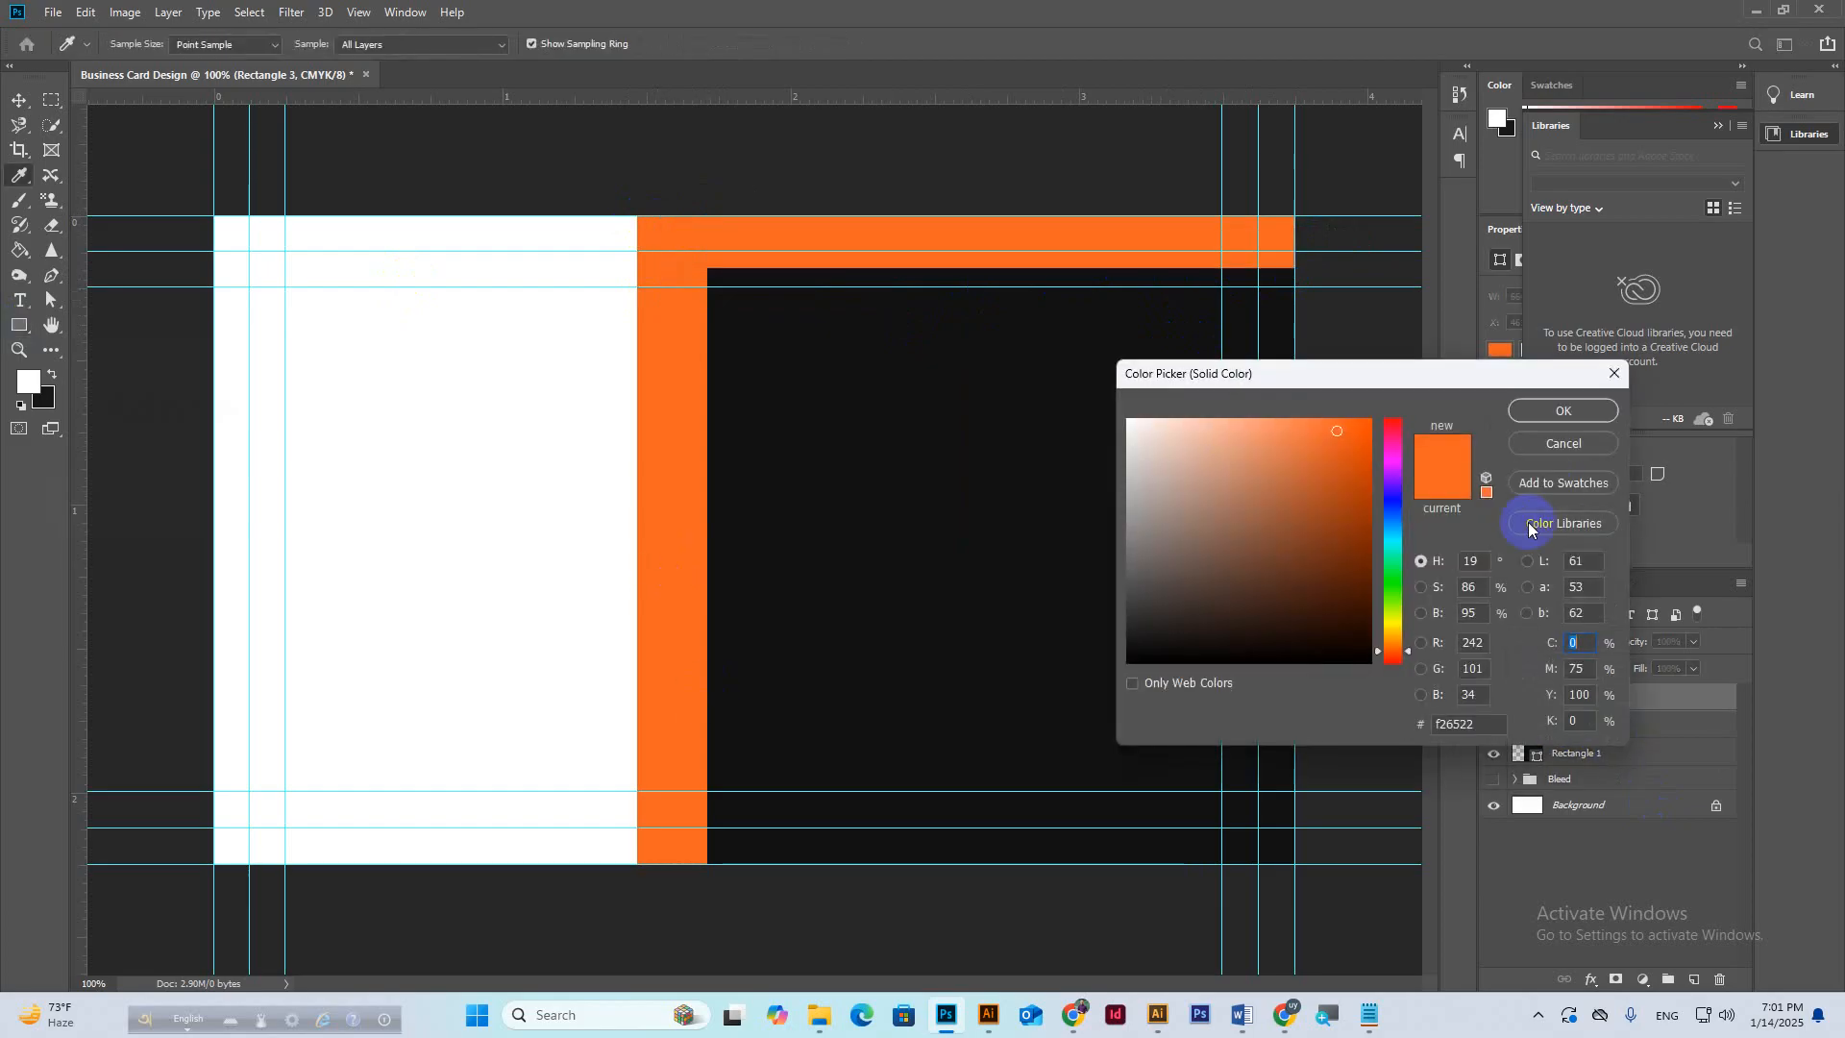
{"action": "left_click", "coordinate": [1576, 444]}
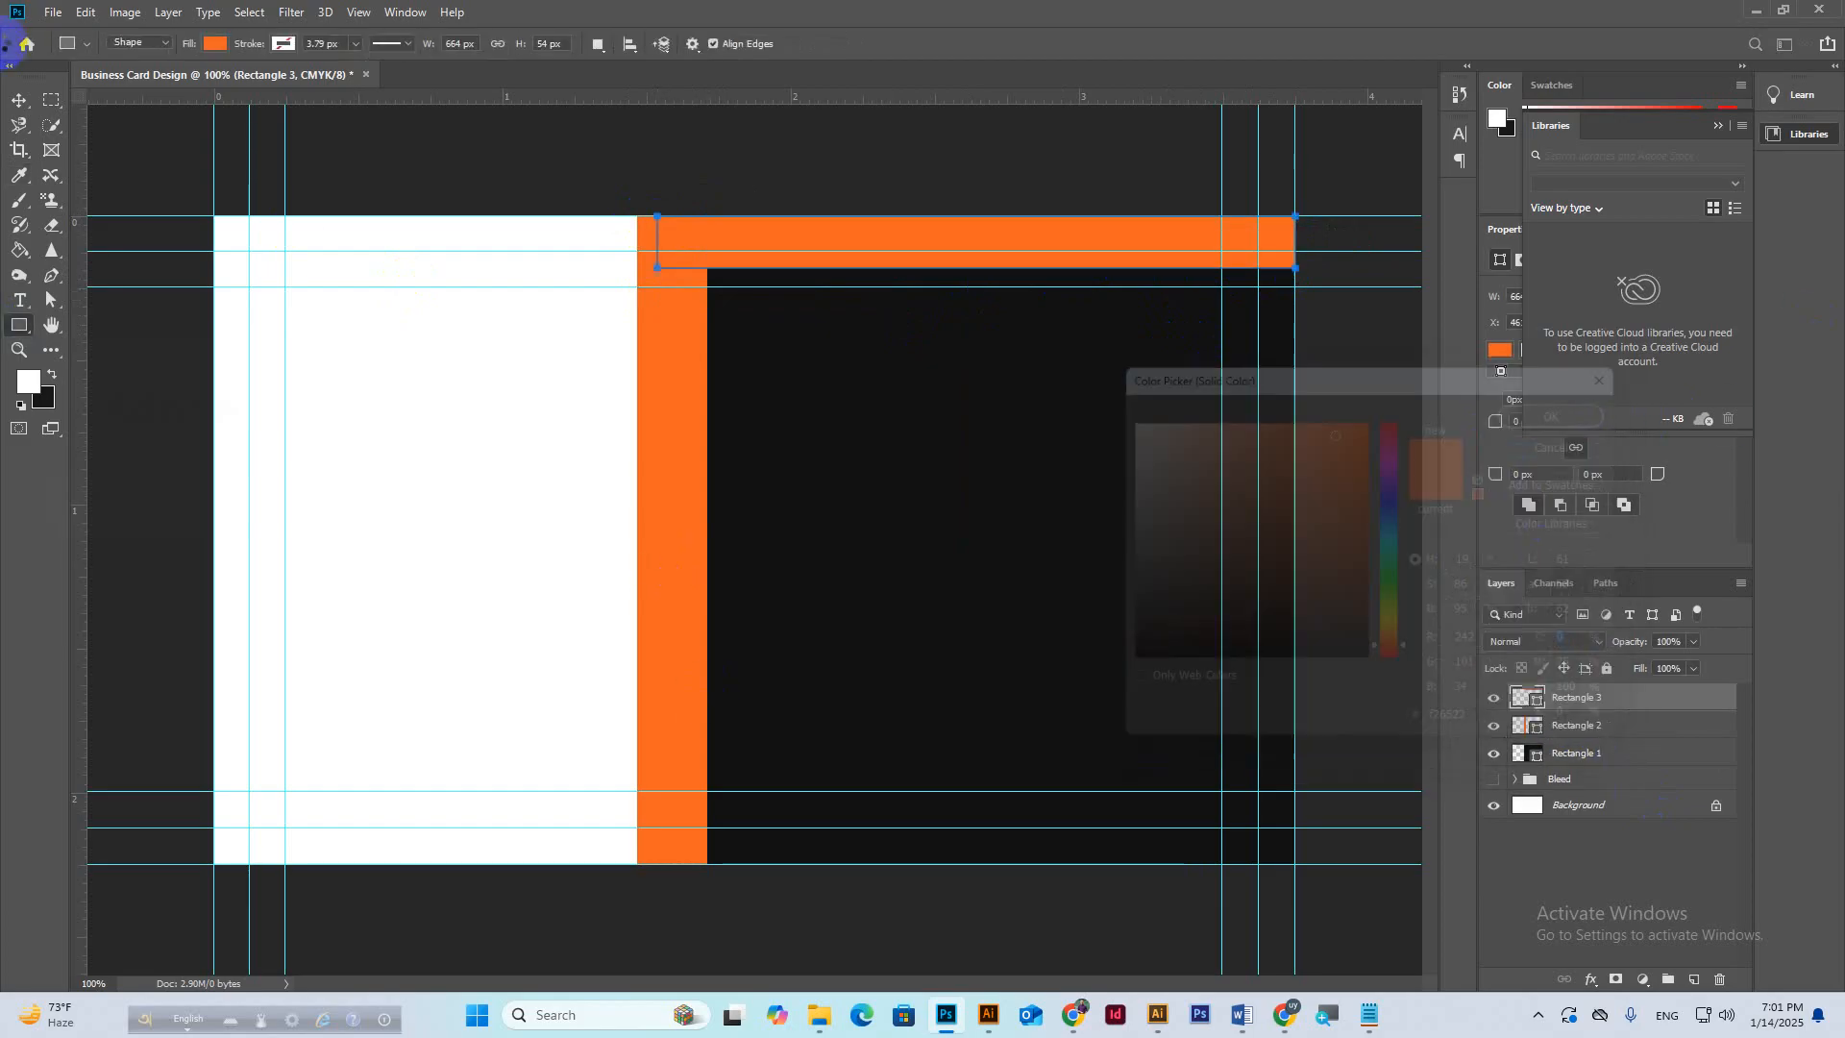
{"action": "left_click", "coordinate": [215, 44]}
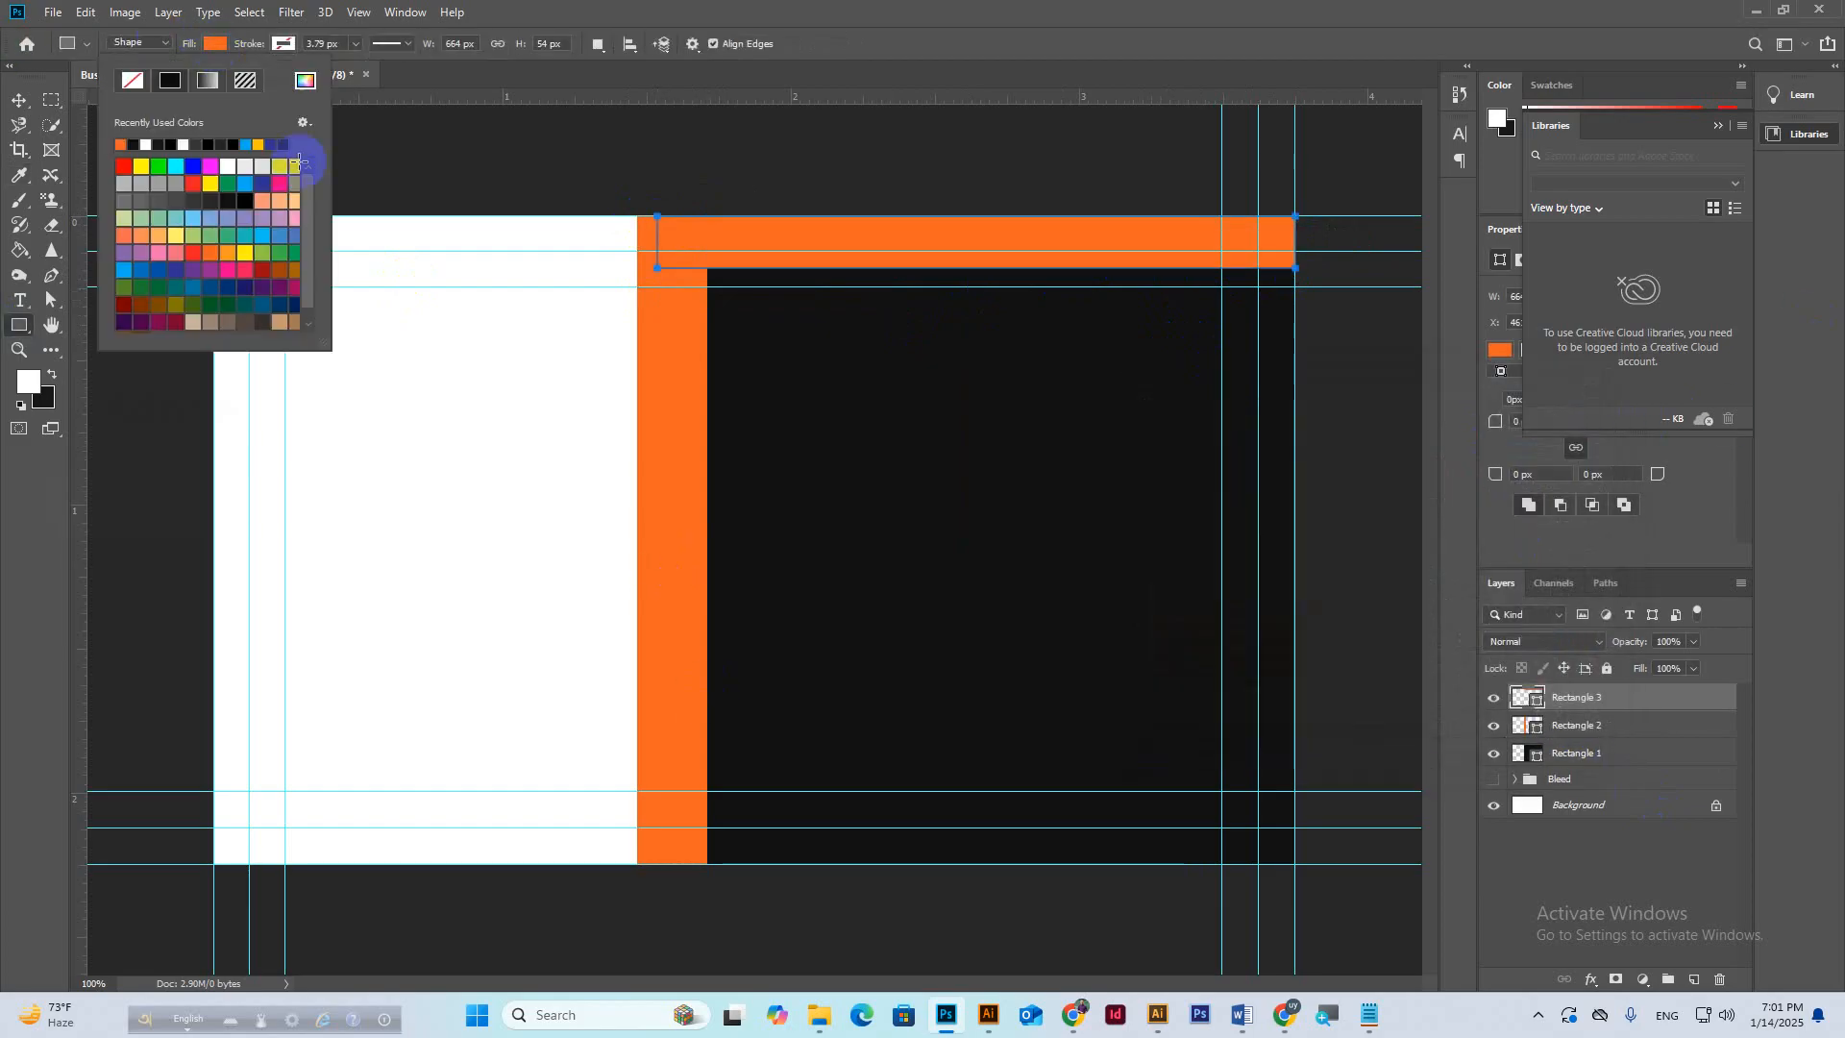
{"action": "left_click", "coordinate": [194, 204]}
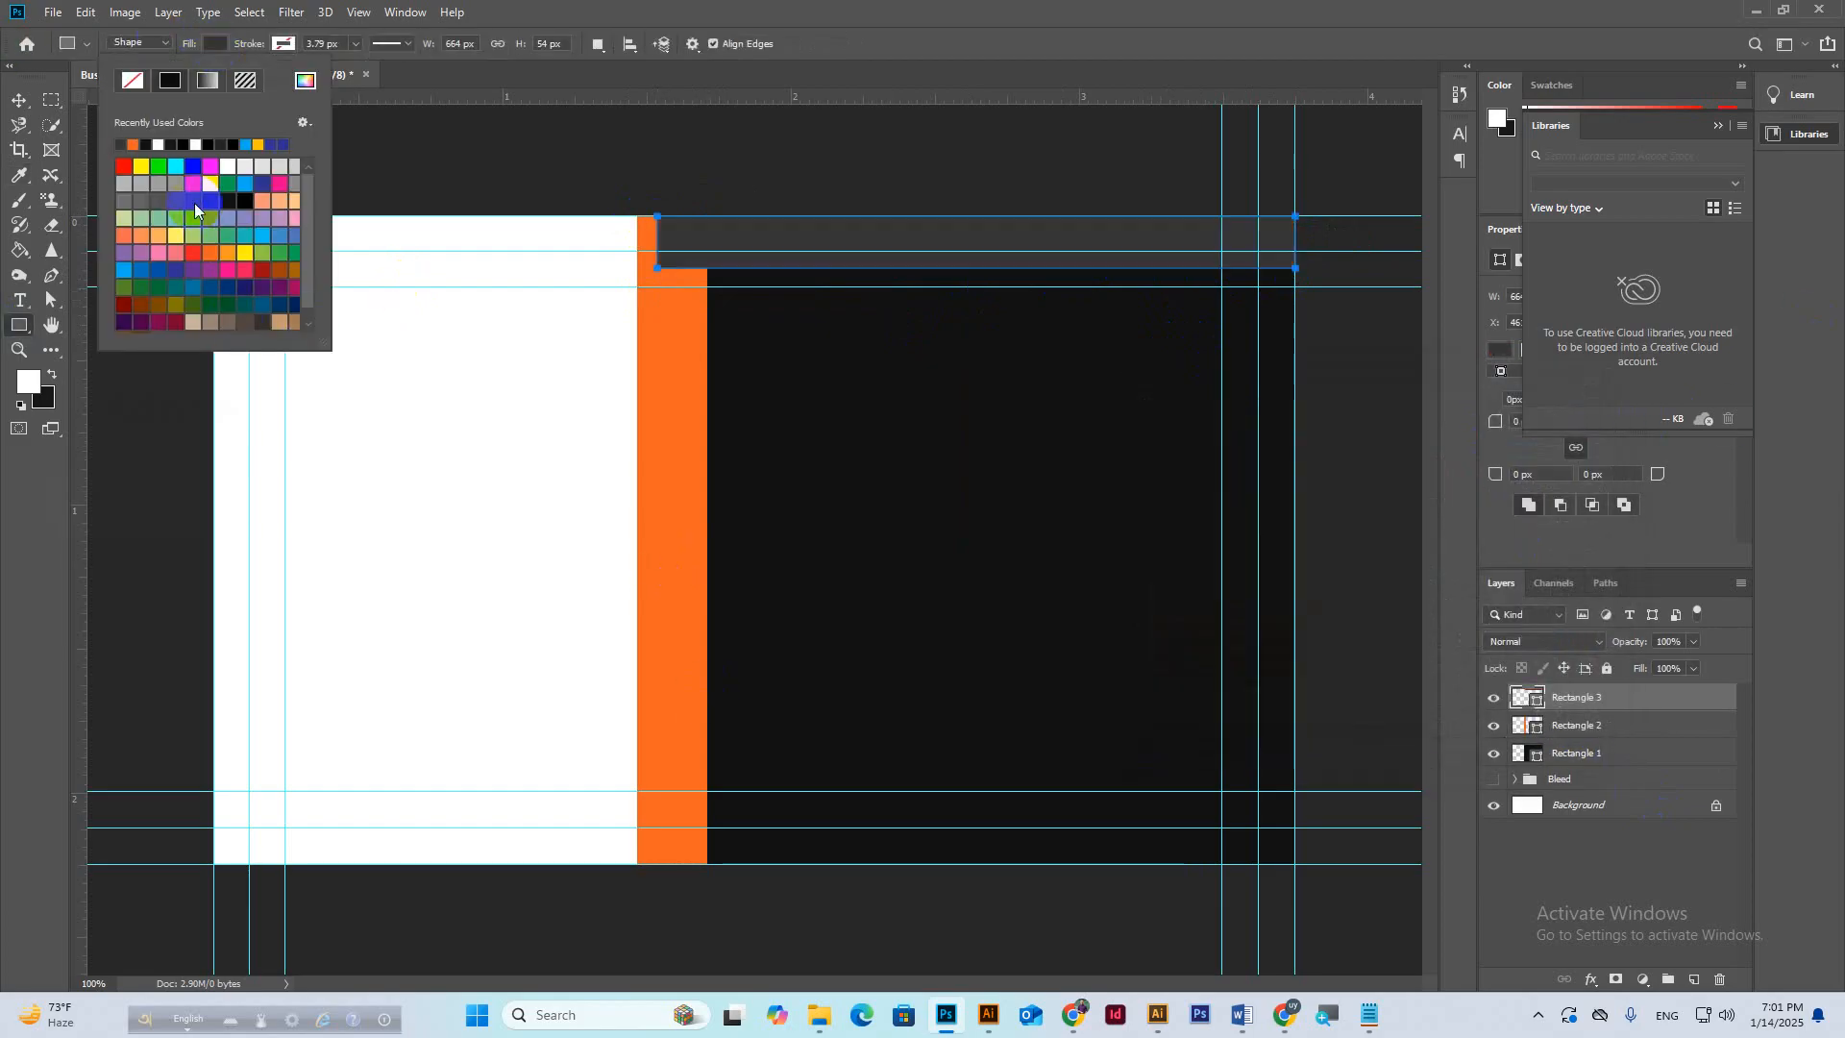
{"action": "left_click", "coordinate": [19, 102]}
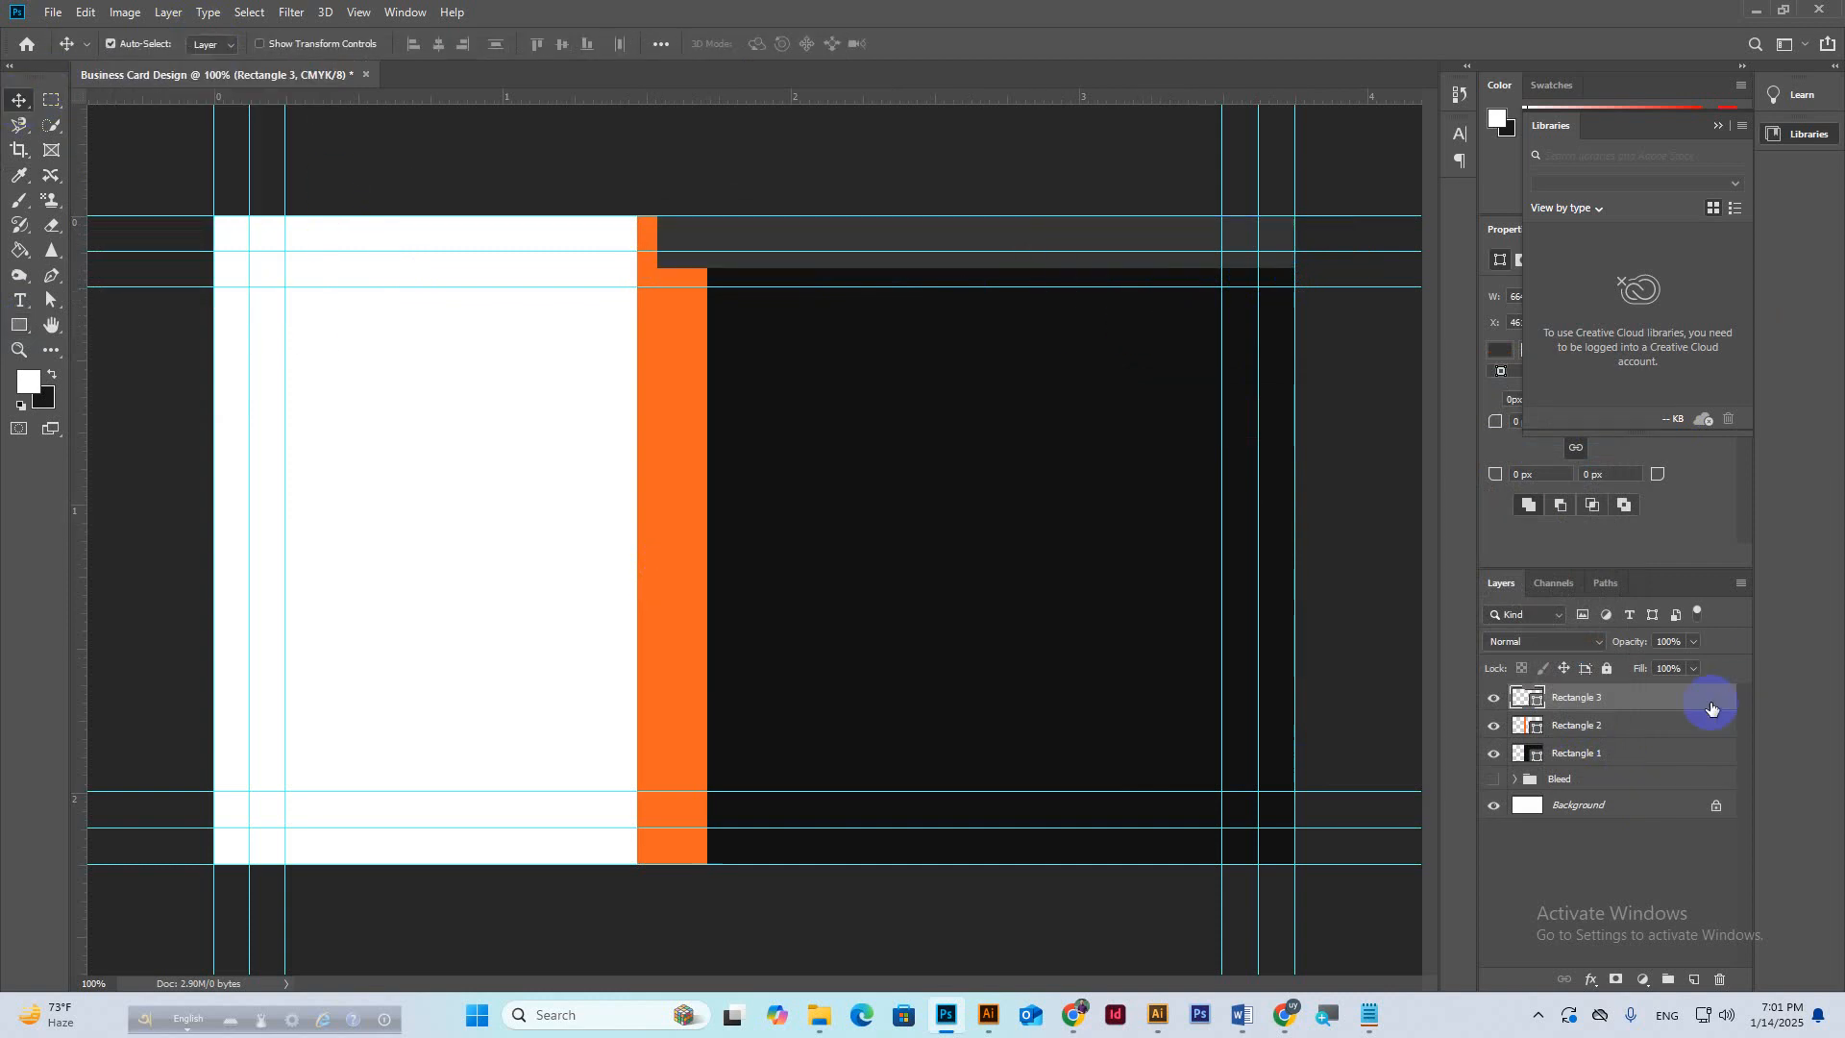
{"action": "left_click_drag", "start_coordinate": [1584, 698], "coordinate": [1585, 748]}
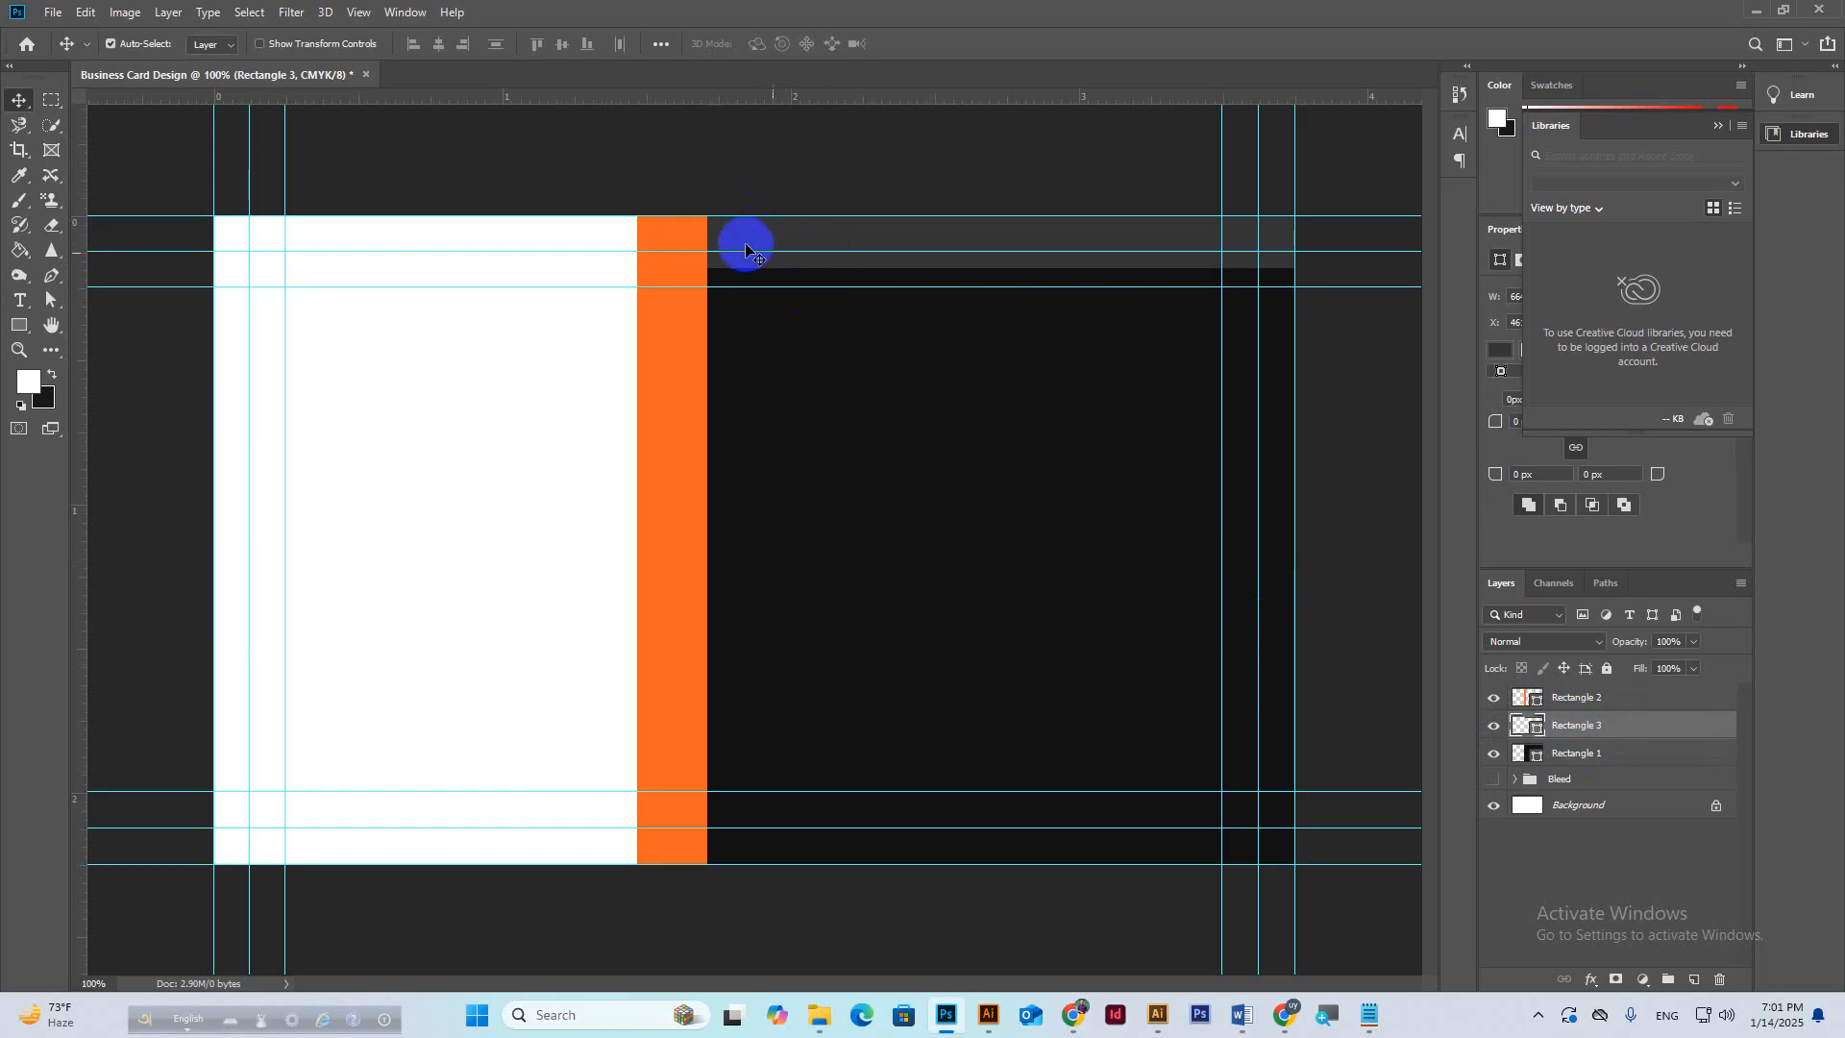
Shorten the orange strip into a small square at the panel's top-left corner.
{"action": "left_click", "coordinate": [671, 256]}
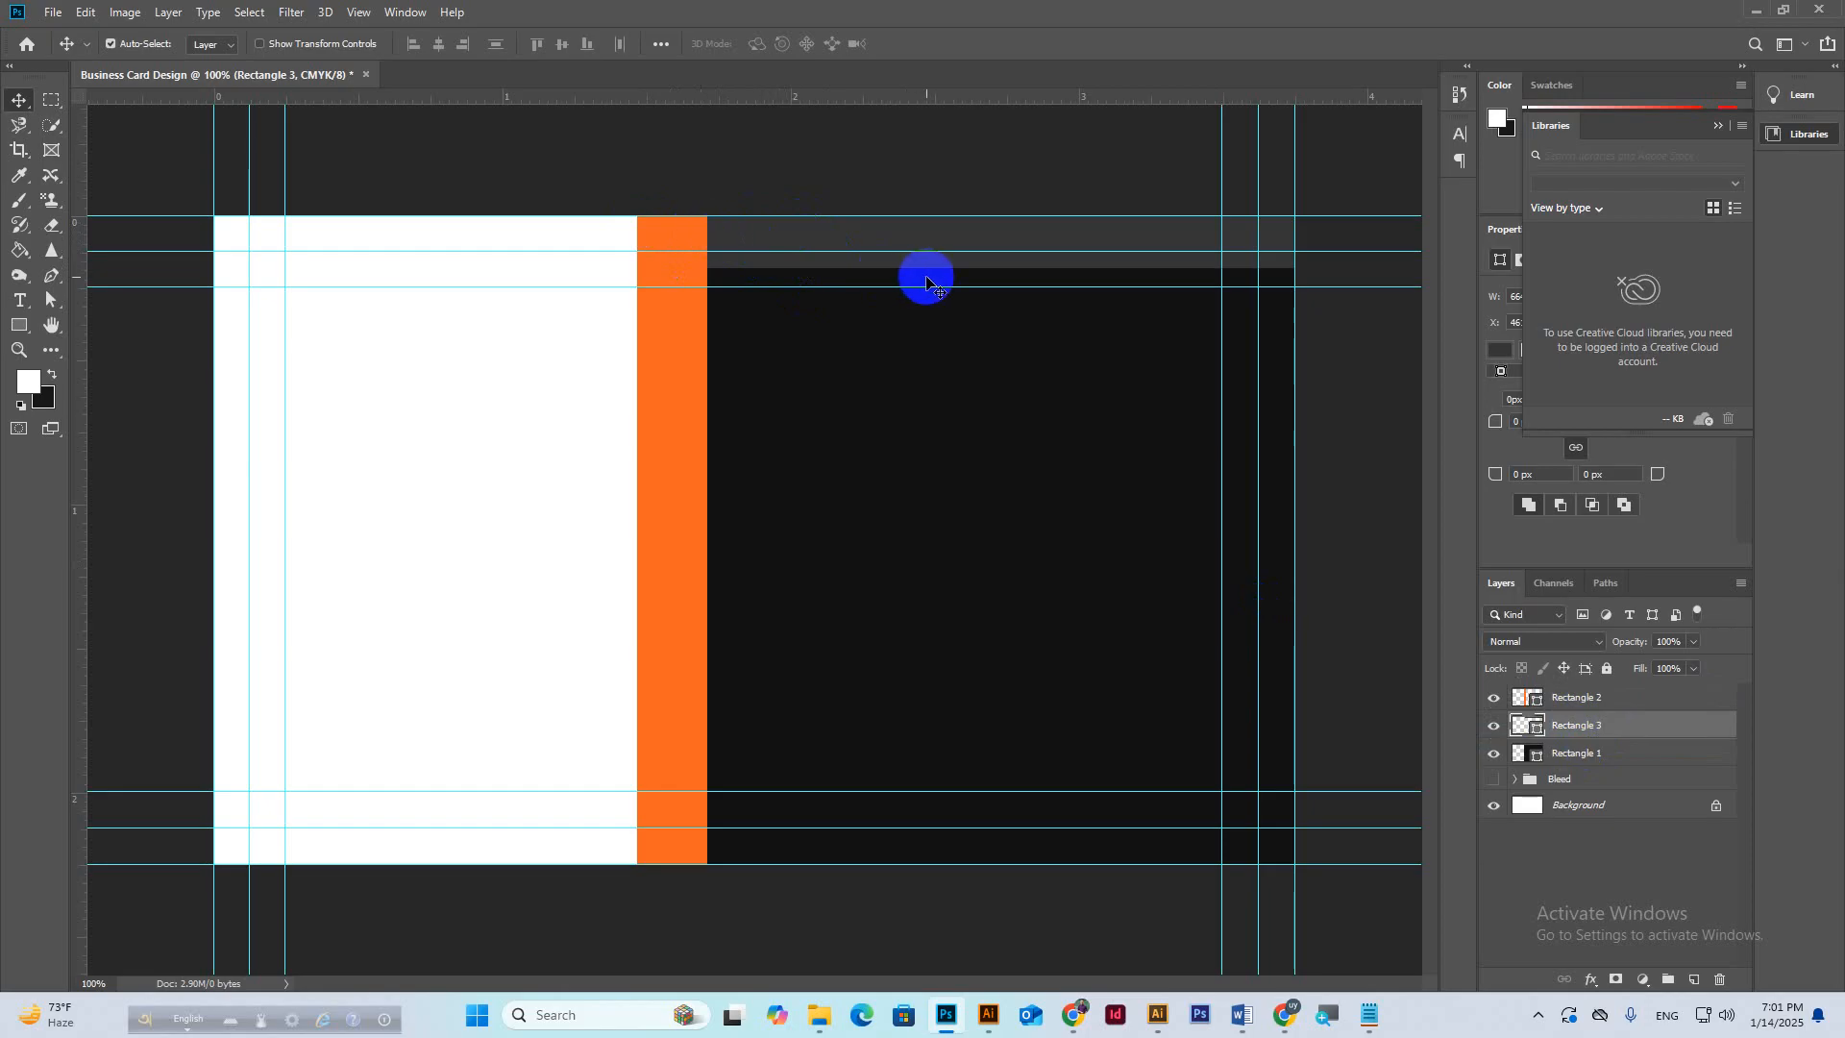
{"action": "left_click", "coordinate": [693, 419]}
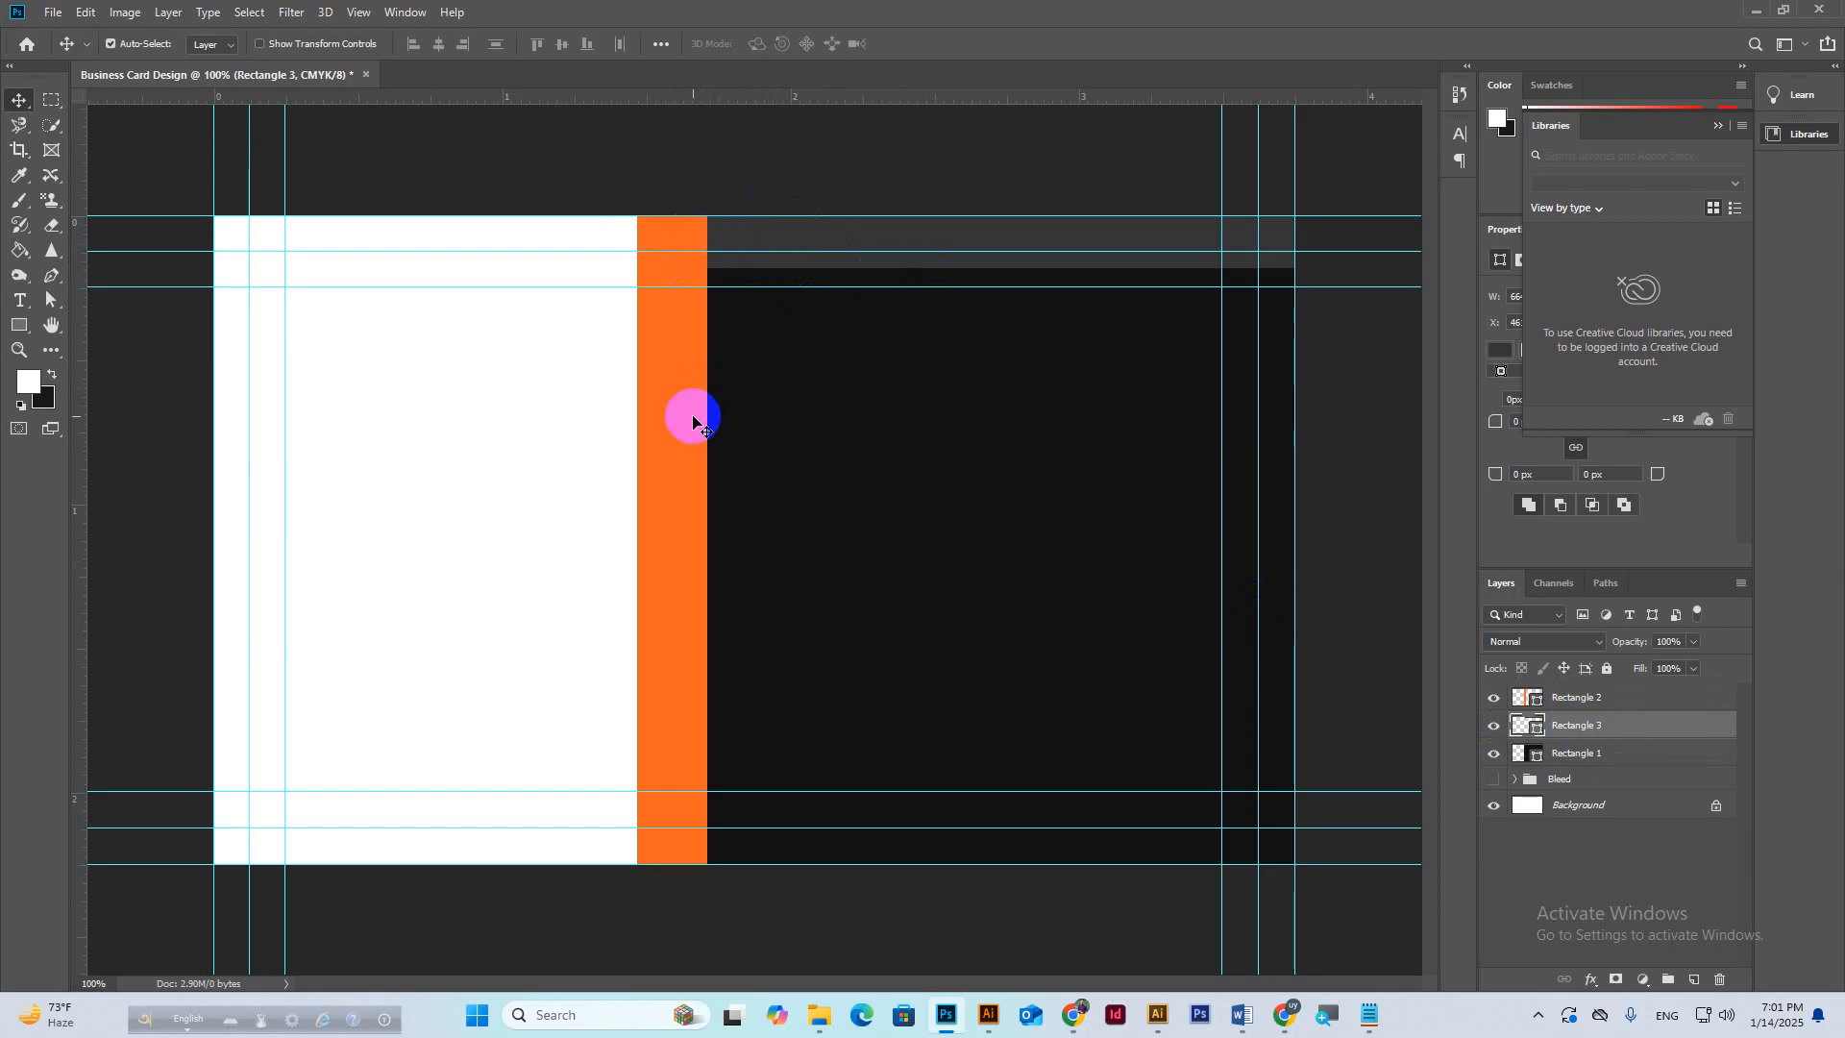
{"action": "key", "text": "ctrl+t"}
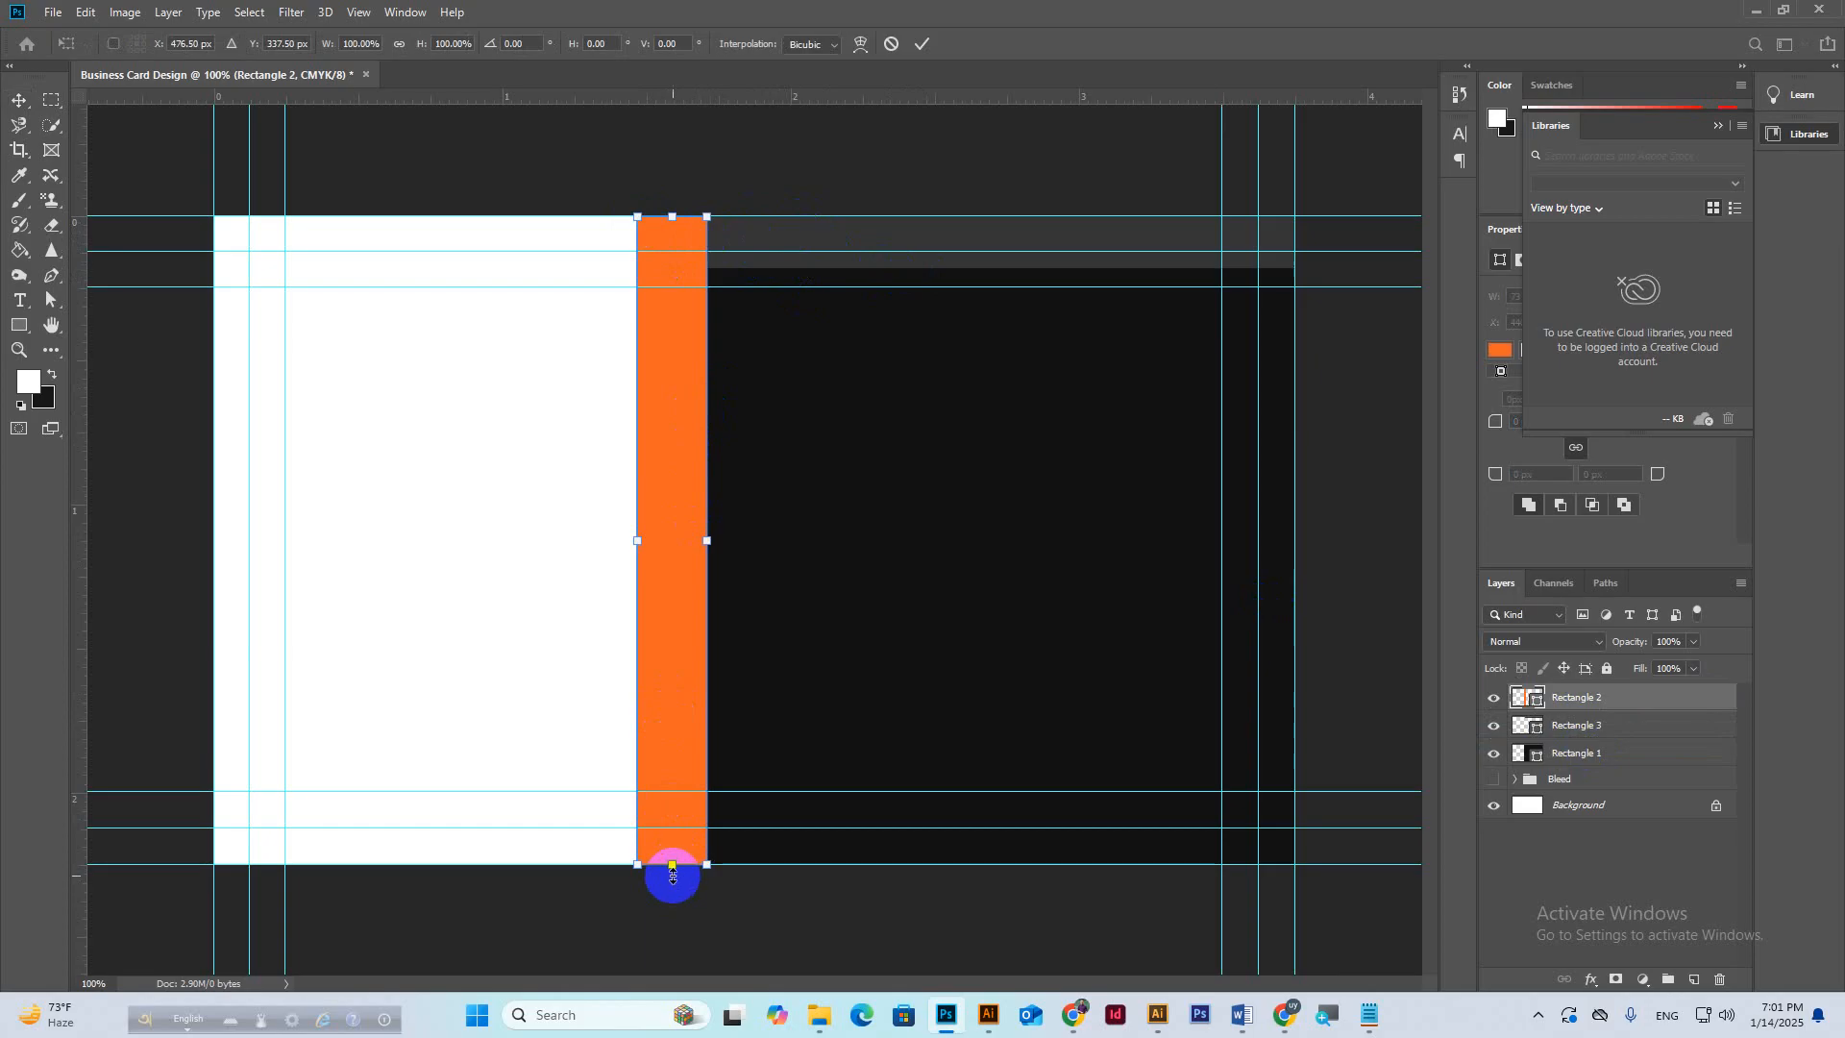
{"action": "left_click_drag", "start_coordinate": [674, 864], "coordinate": [680, 270]}
{"action": "left_click", "coordinate": [922, 44]}
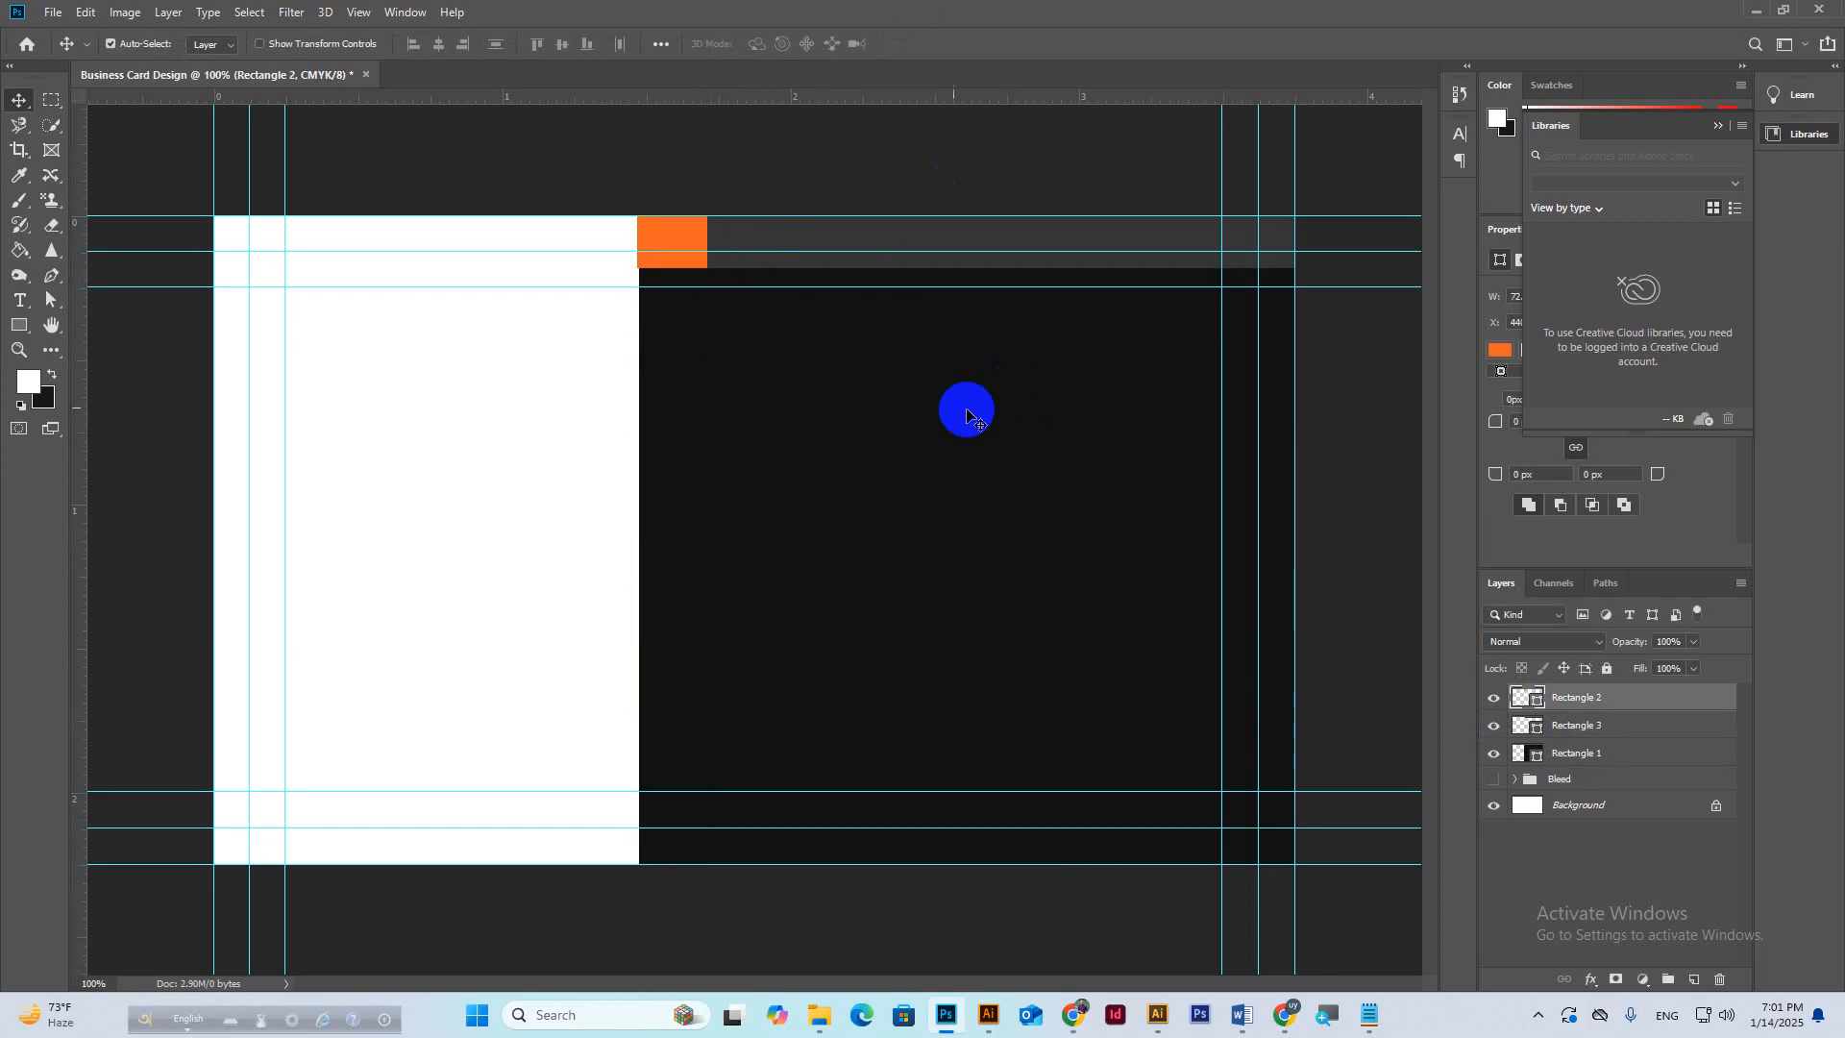
Nudge the orange square one step right into line with the grey bar.
{"action": "left_click", "coordinate": [793, 236]}
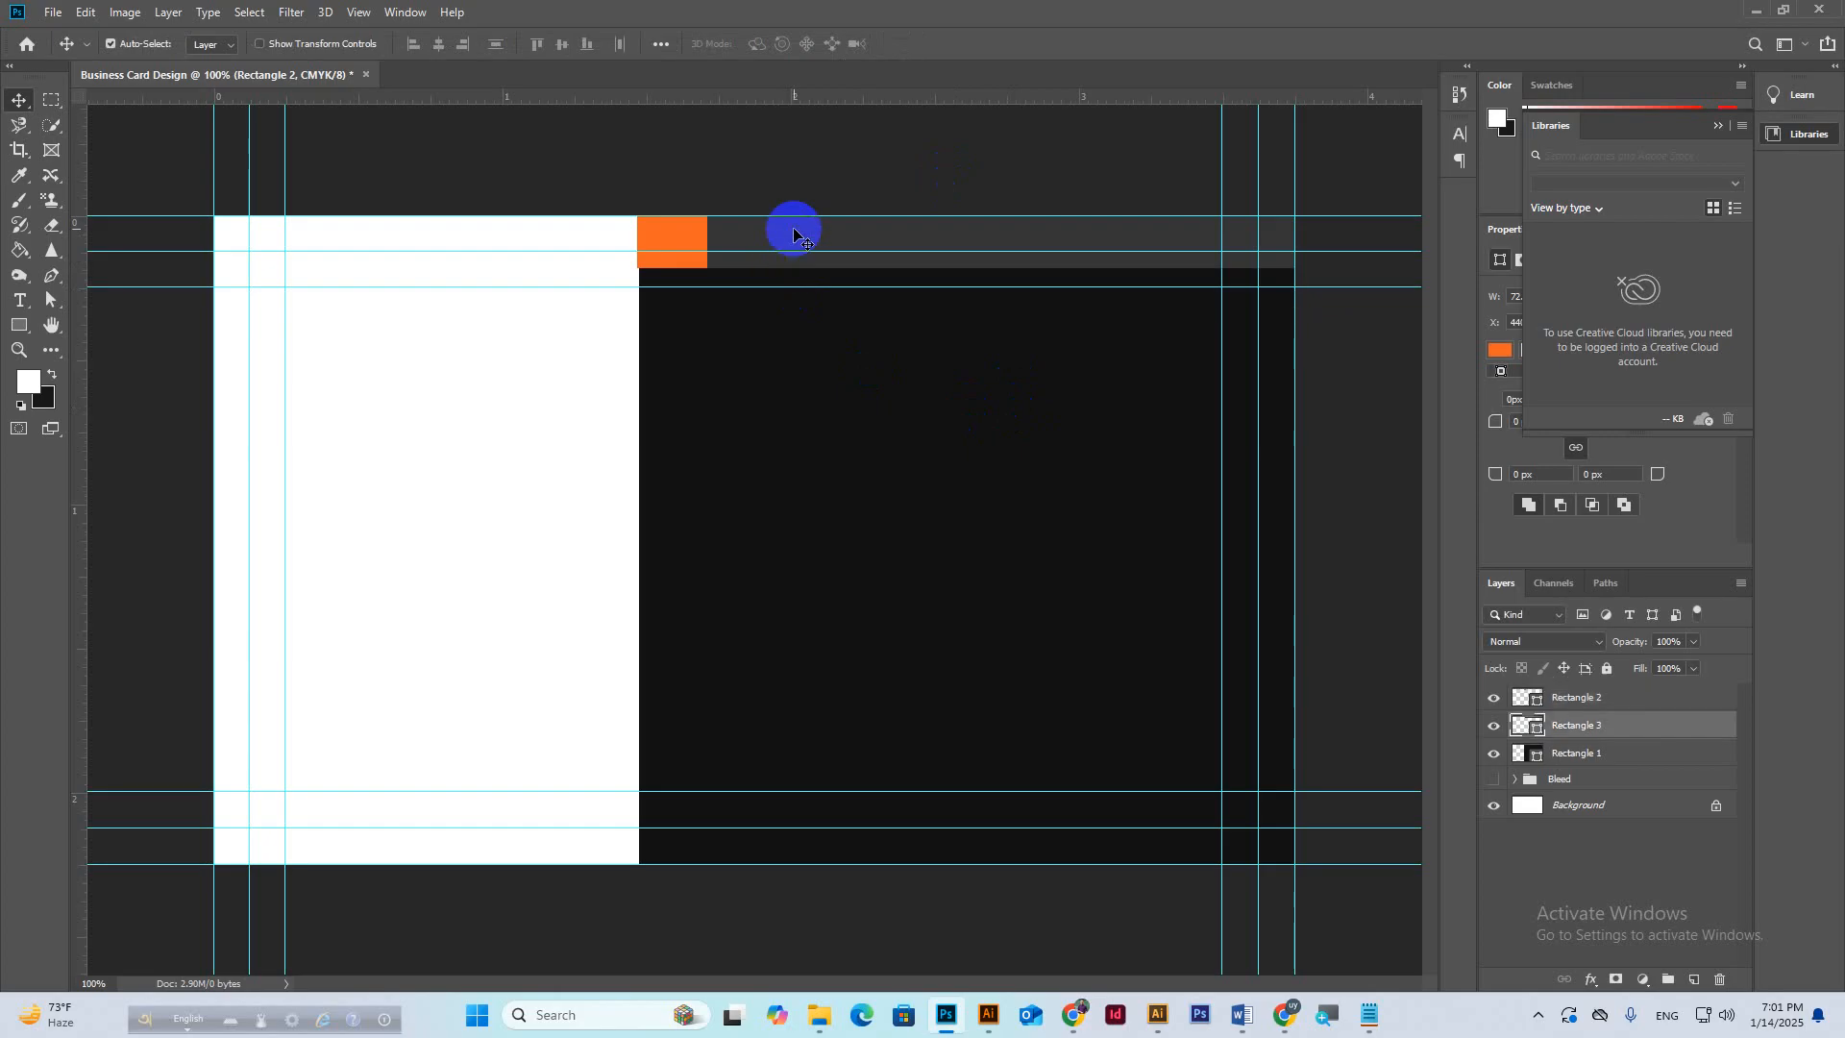
{"action": "left_click", "coordinate": [688, 239], "text": "shift"}
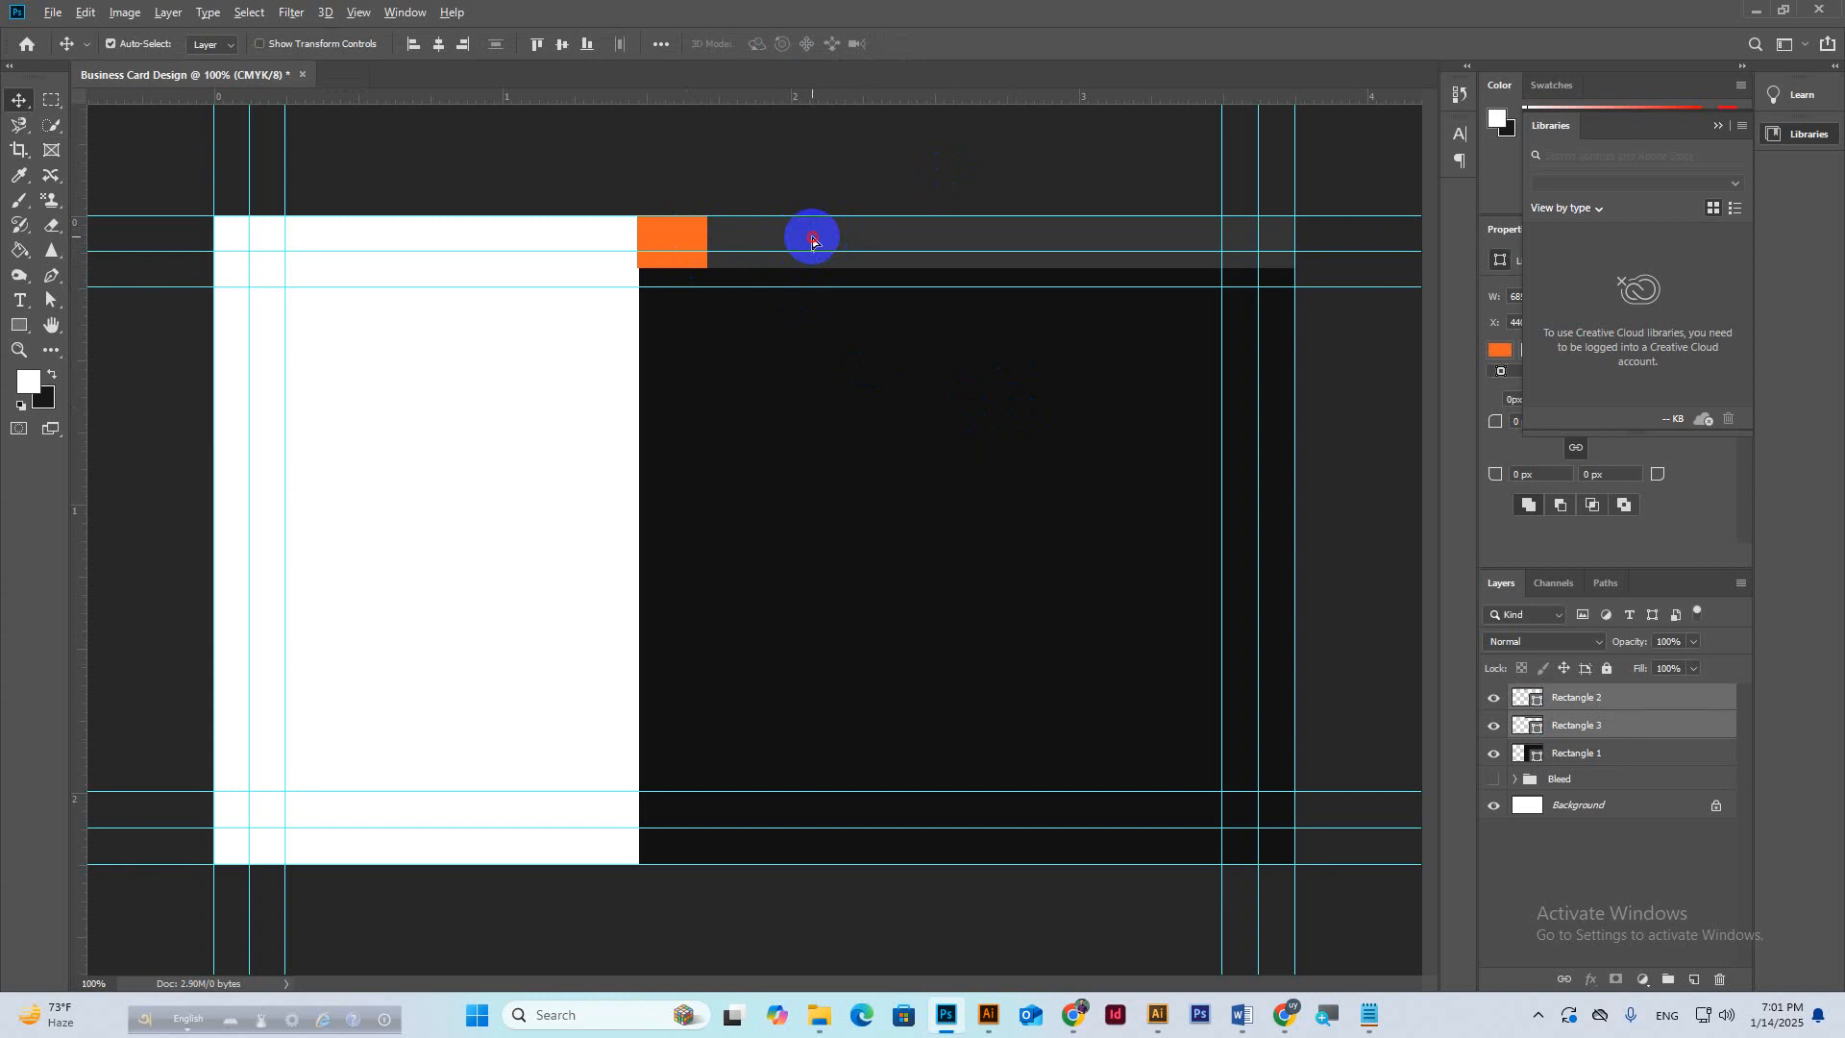
{"action": "left_click_drag", "start_coordinate": [812, 239], "coordinate": [826, 311]}
{"action": "key", "text": "ctrl+z"}
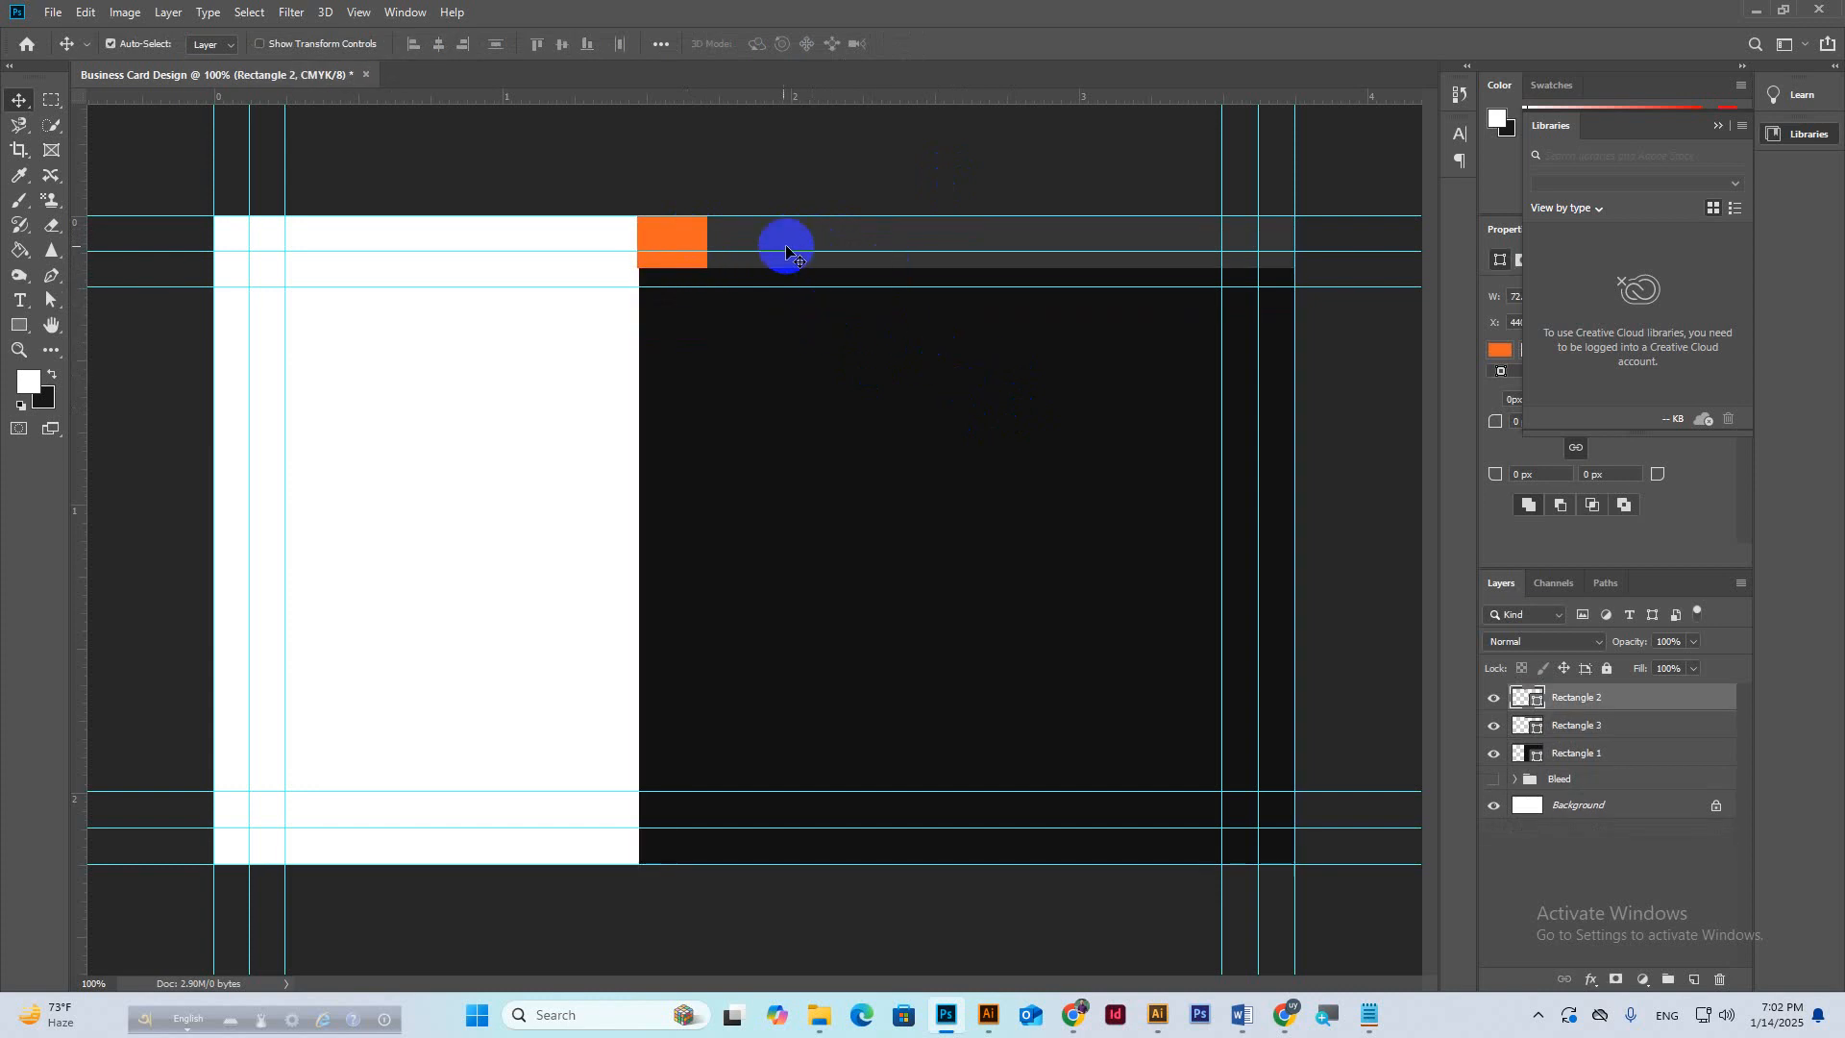
{"action": "scroll", "coordinate": [676, 252], "scroll_direction": "up", "scroll_amount": 6}
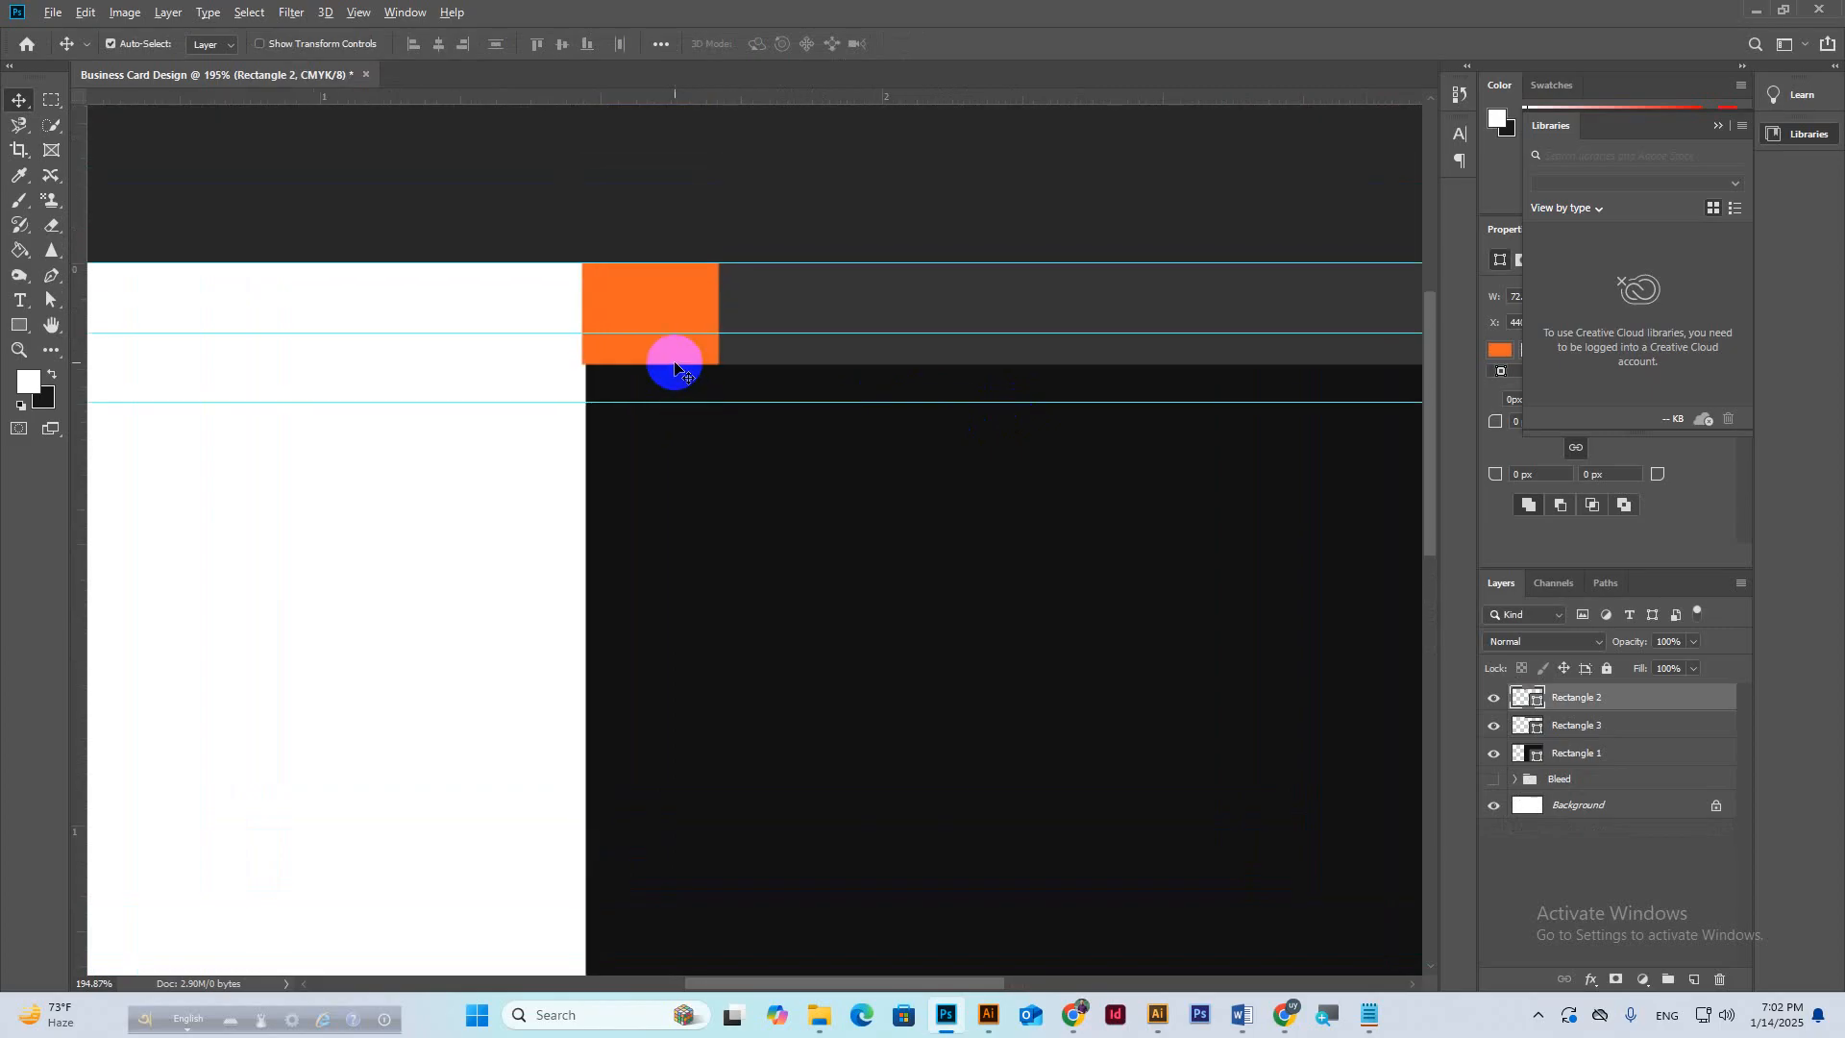
{"action": "left_click", "coordinate": [428, 370]}
{"action": "left_click", "coordinate": [651, 270]}
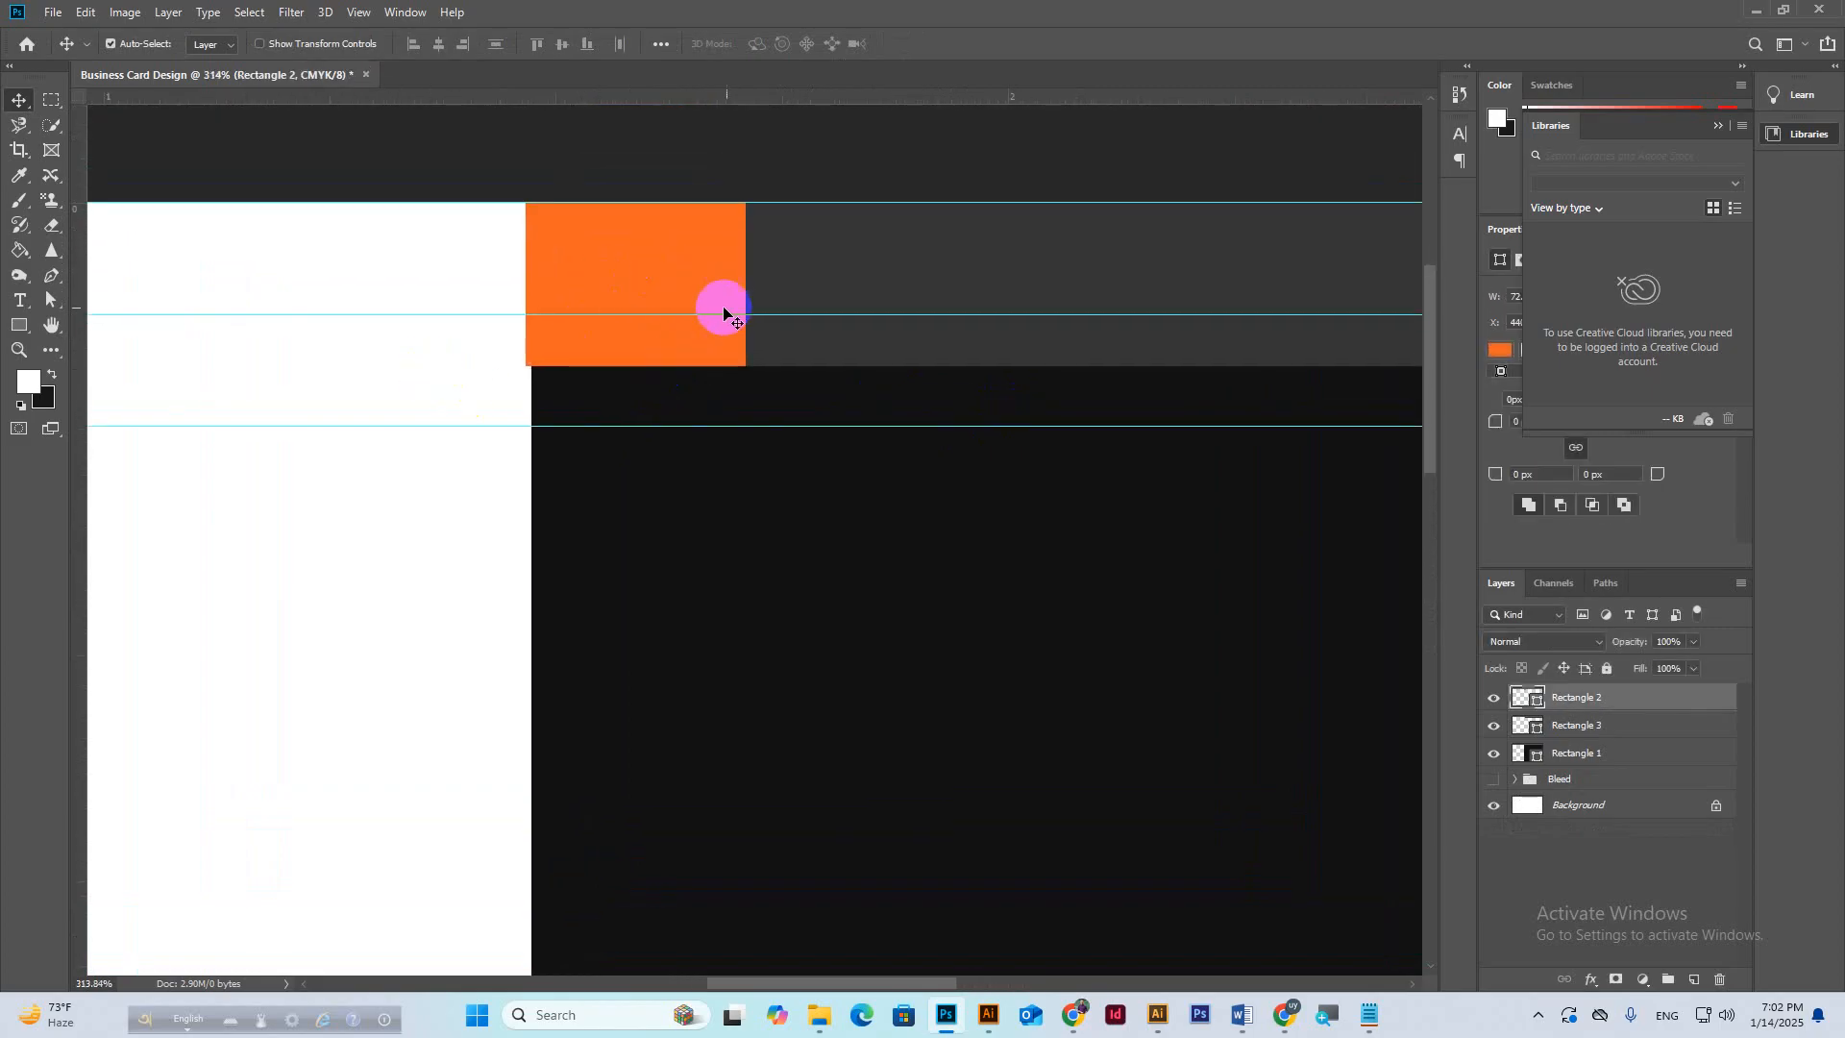
{"action": "key", "text": "Right"}
{"action": "key", "text": "Right"}
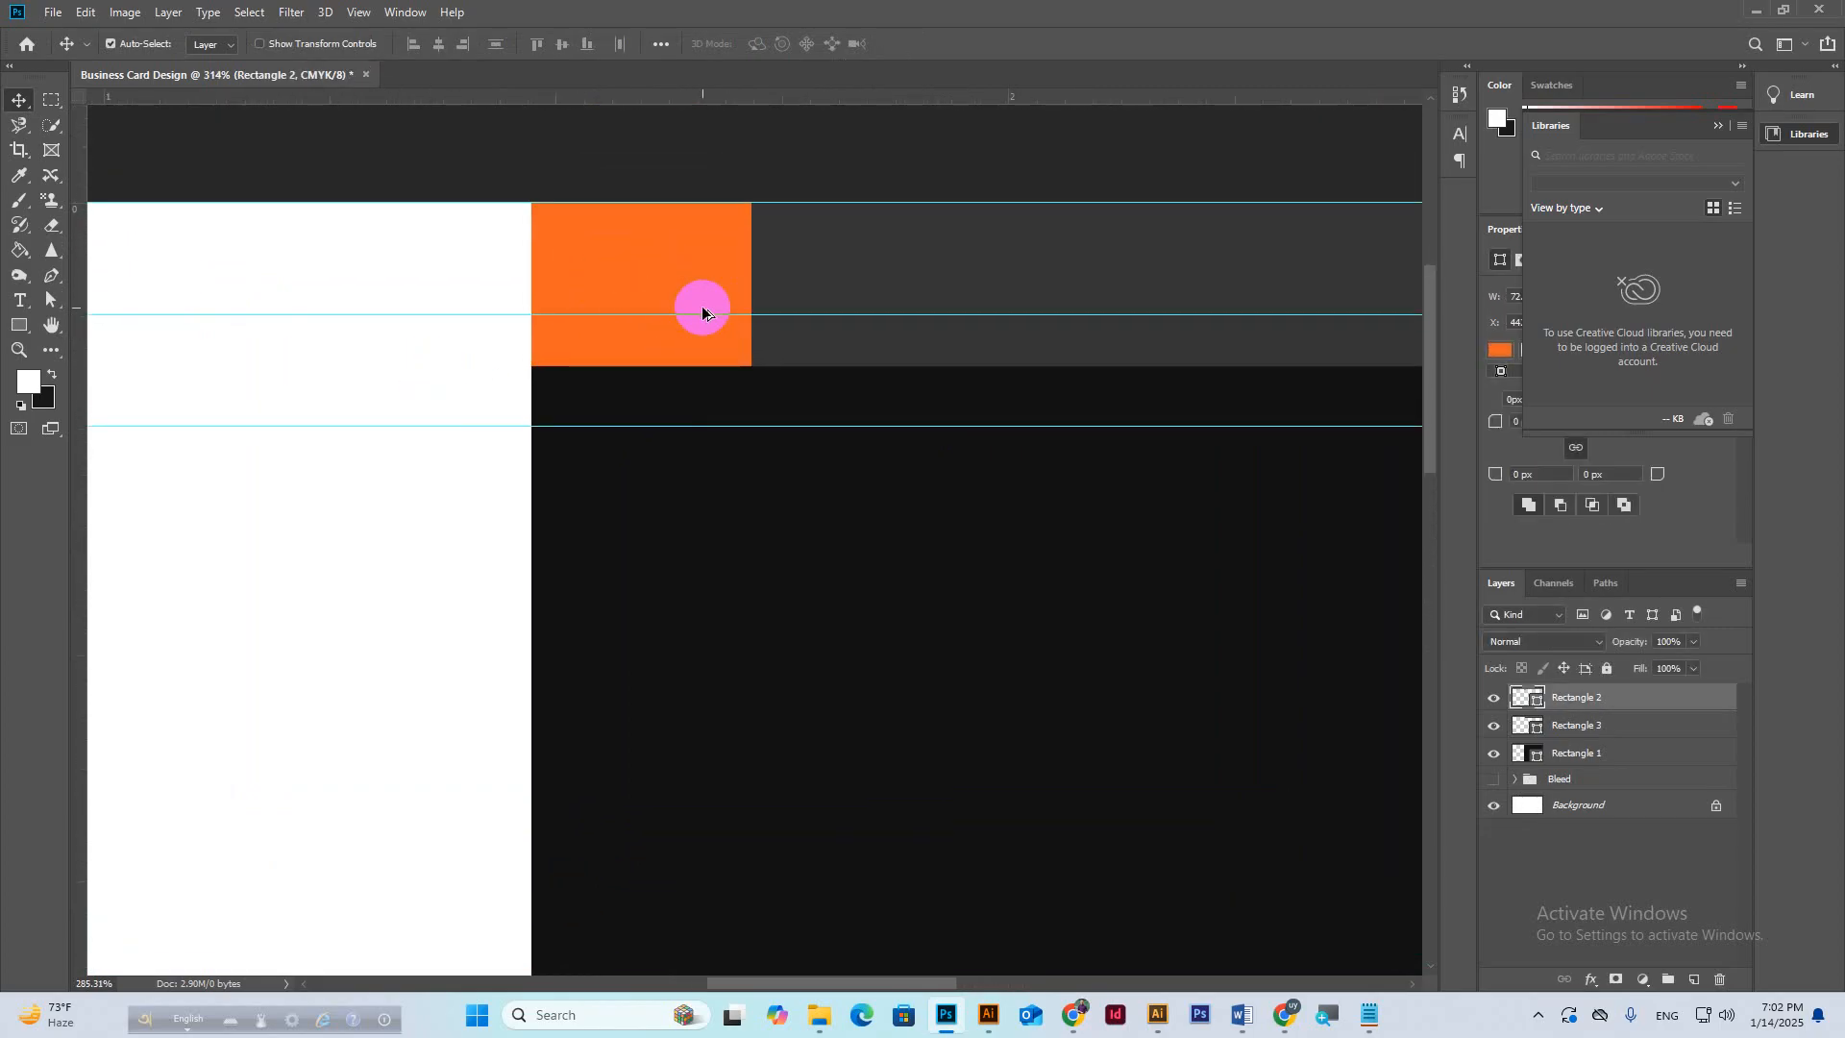
Alt-drag a copy of the grey top bar to sit just below the original.
{"action": "scroll", "coordinate": [730, 312], "scroll_direction": "down", "scroll_amount": 5}
{"action": "scroll", "coordinate": [711, 312], "scroll_direction": "down", "scroll_amount": 2}
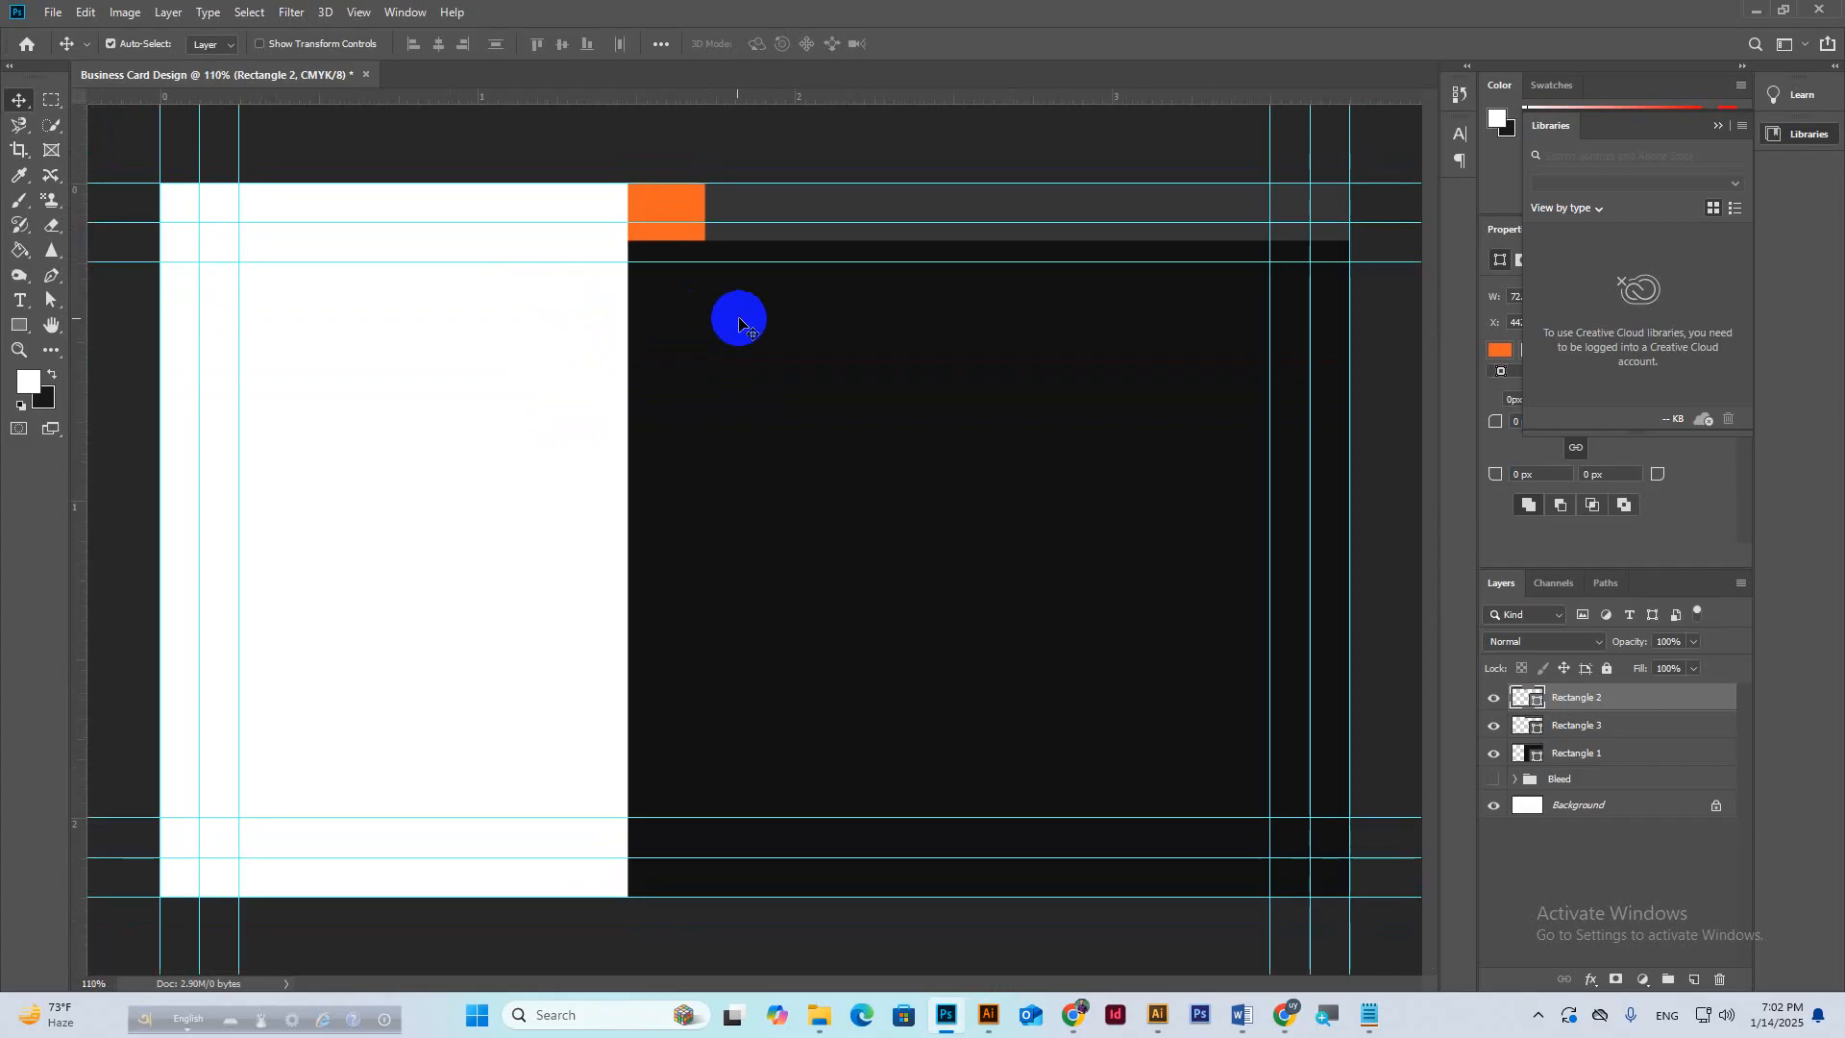
{"action": "left_click", "coordinate": [836, 216]}
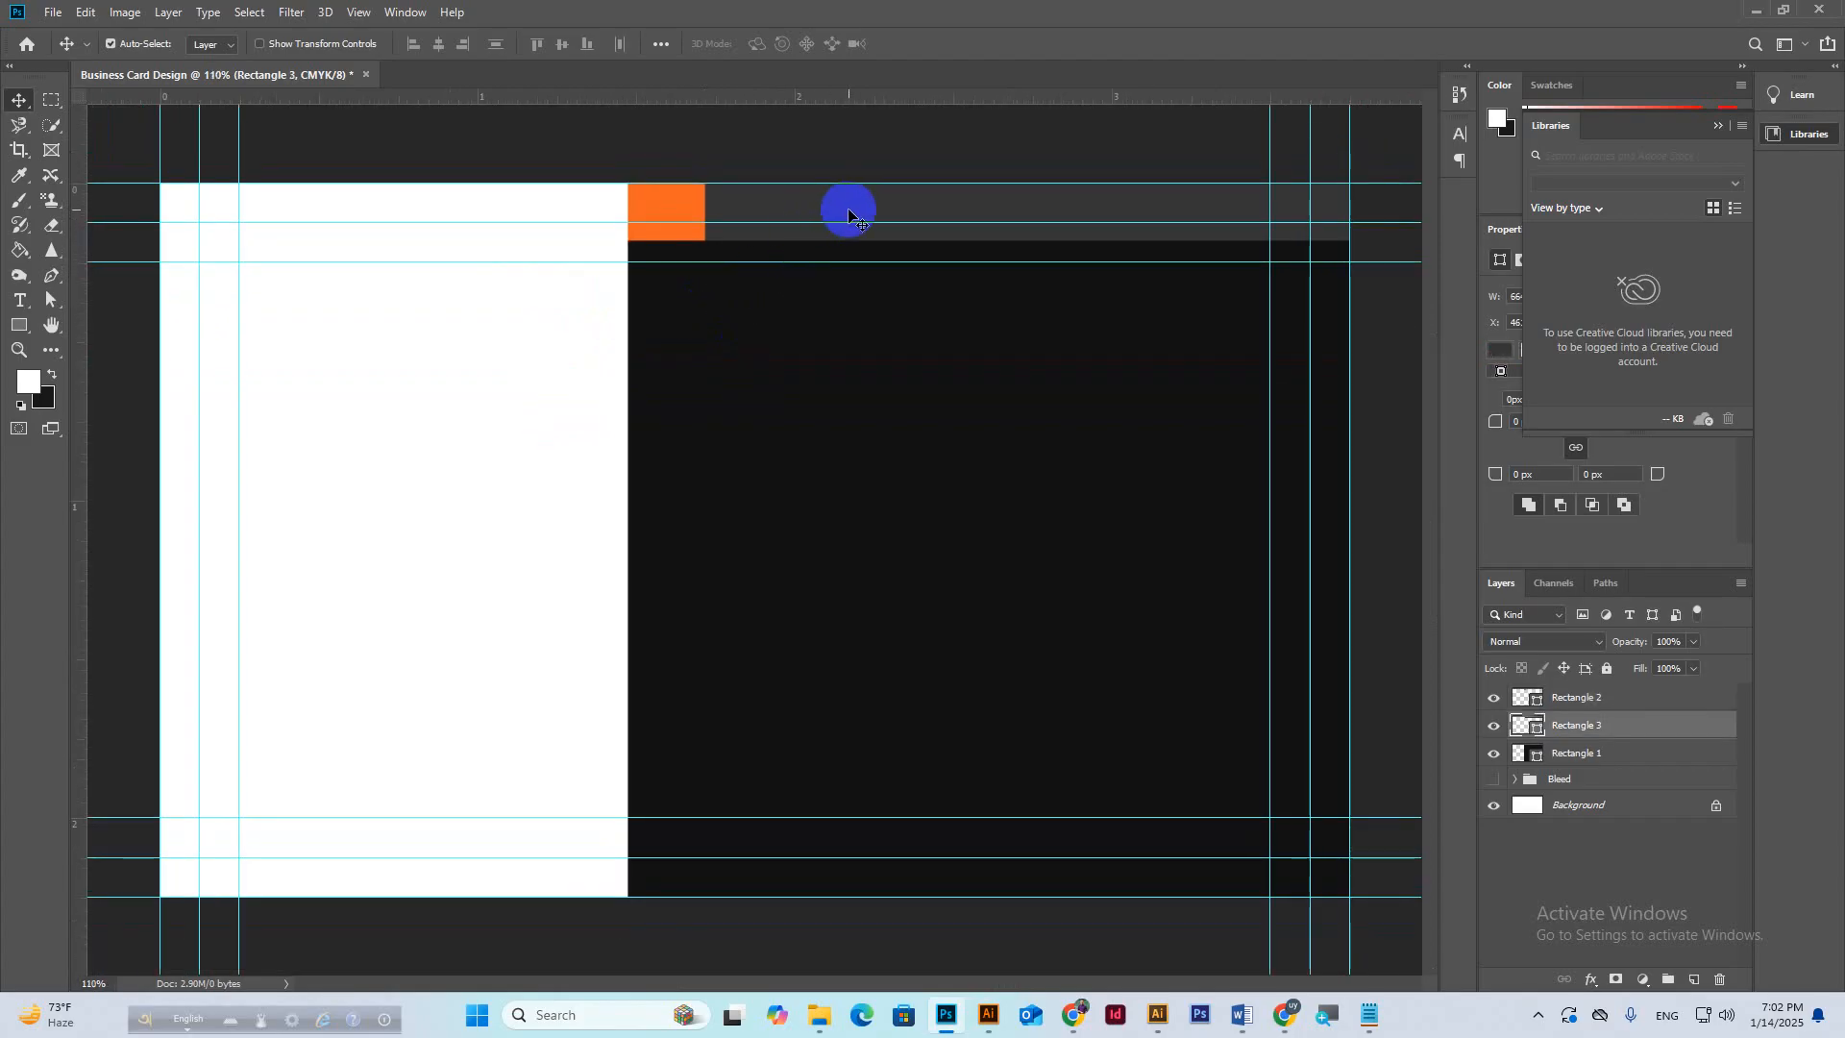
{"action": "left_click_drag", "start_coordinate": [848, 213], "coordinate": [865, 294]}
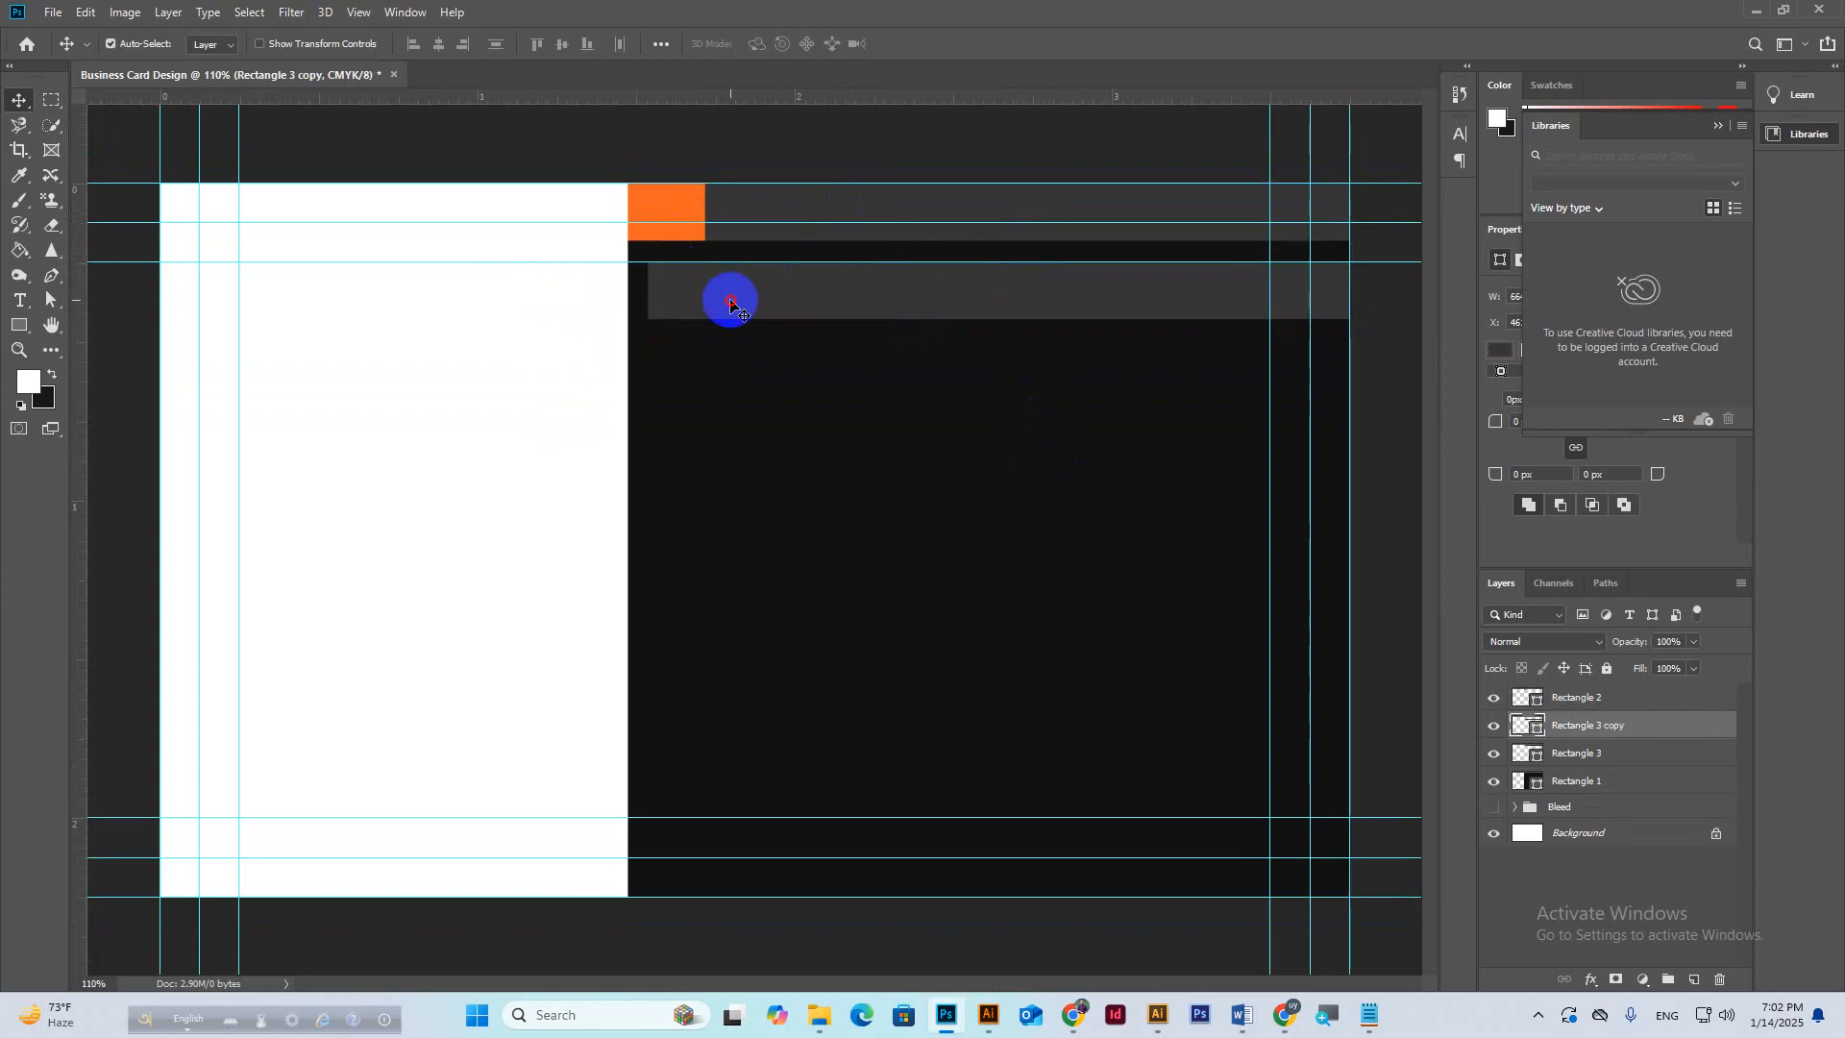
Make the copied grey bar taller with Free Transform.
{"action": "key", "text": "ctrl+t"}
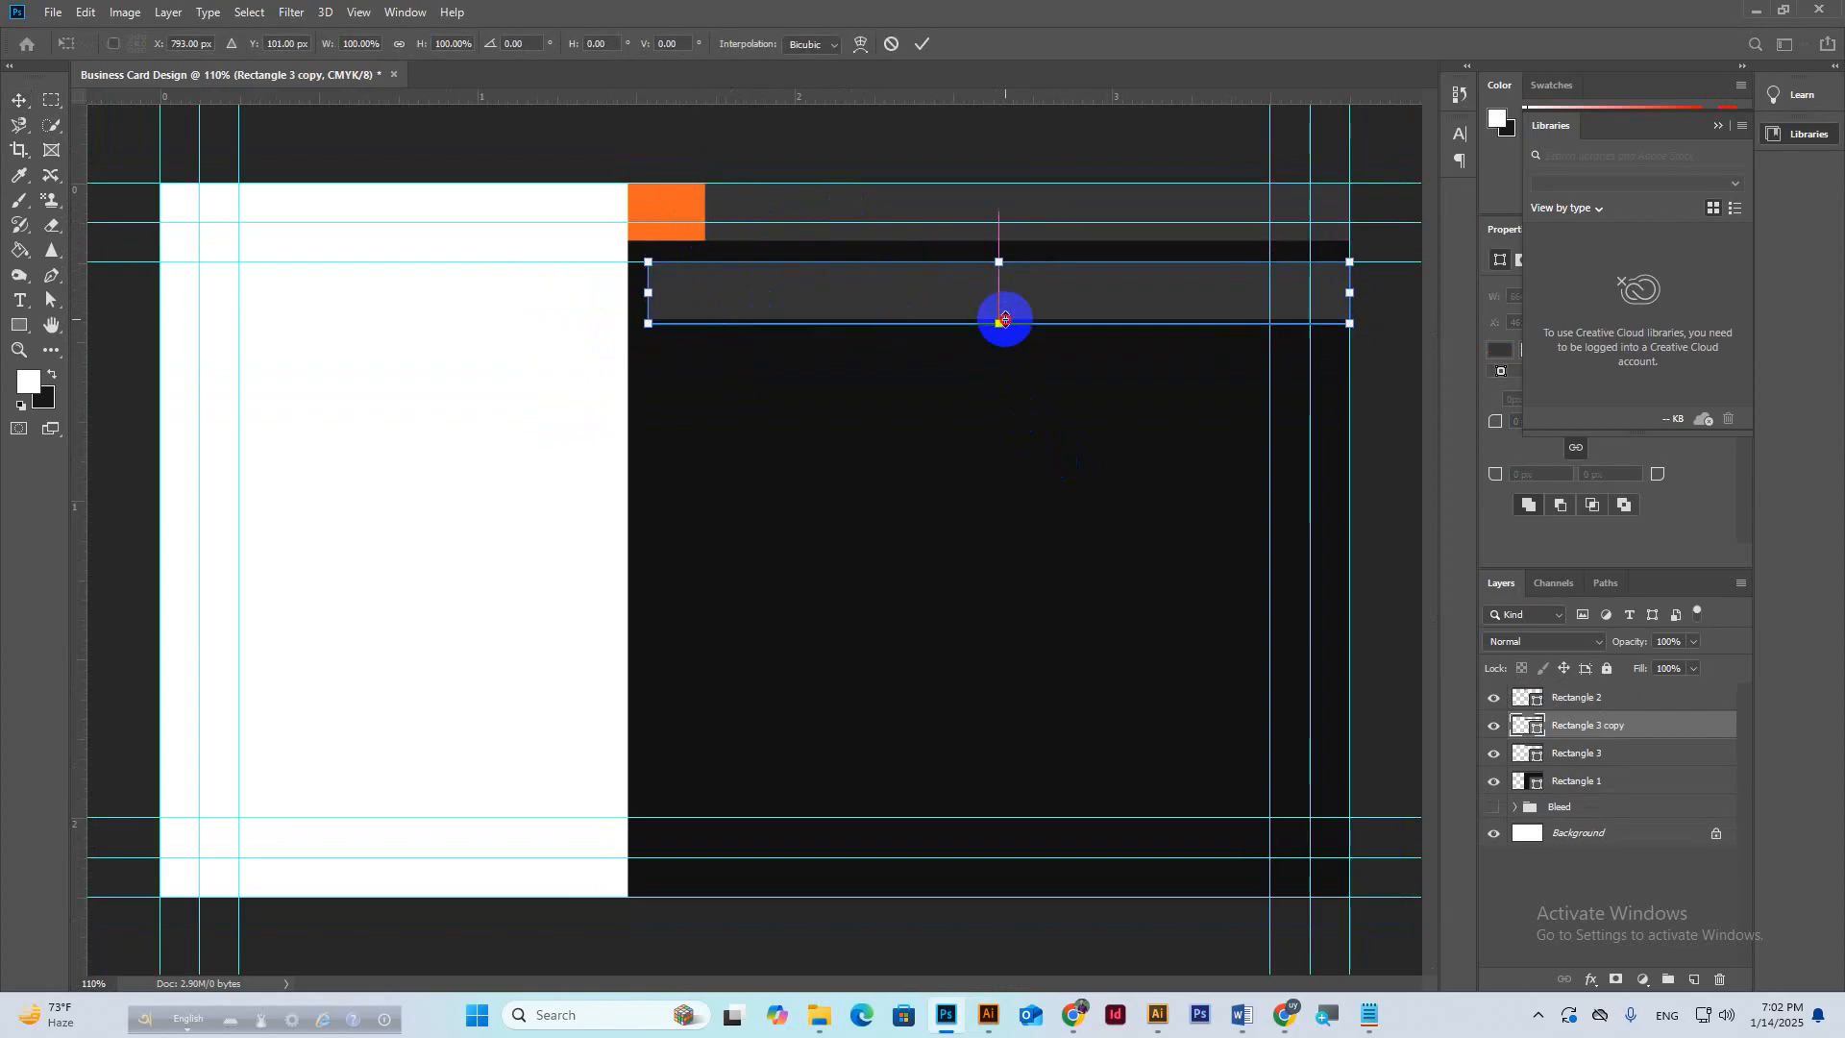
{"action": "left_click_drag", "start_coordinate": [1005, 320], "coordinate": [1002, 370]}
{"action": "left_click", "coordinate": [920, 44]}
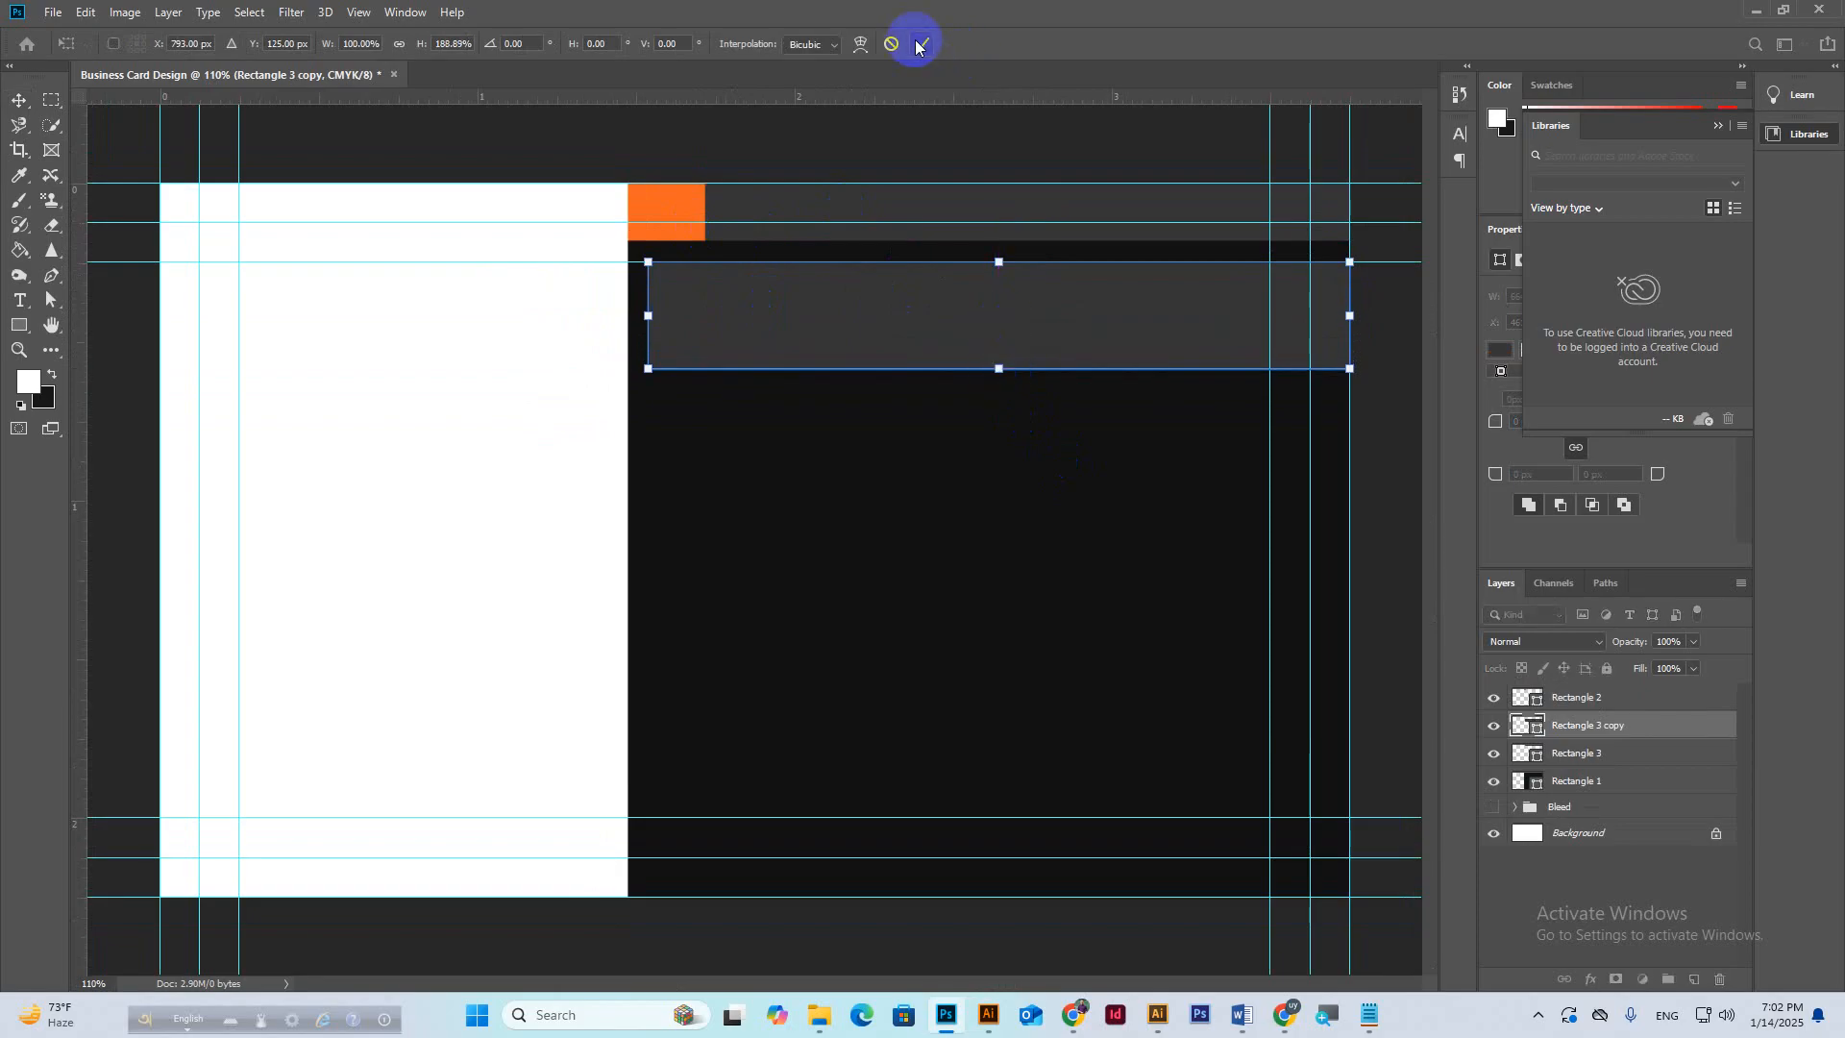
Copy the orange square down and stretch it to the lower bar's height.
{"action": "left_click_drag", "start_coordinate": [676, 199], "coordinate": [667, 370]}
{"action": "key", "text": "ctrl+t"}
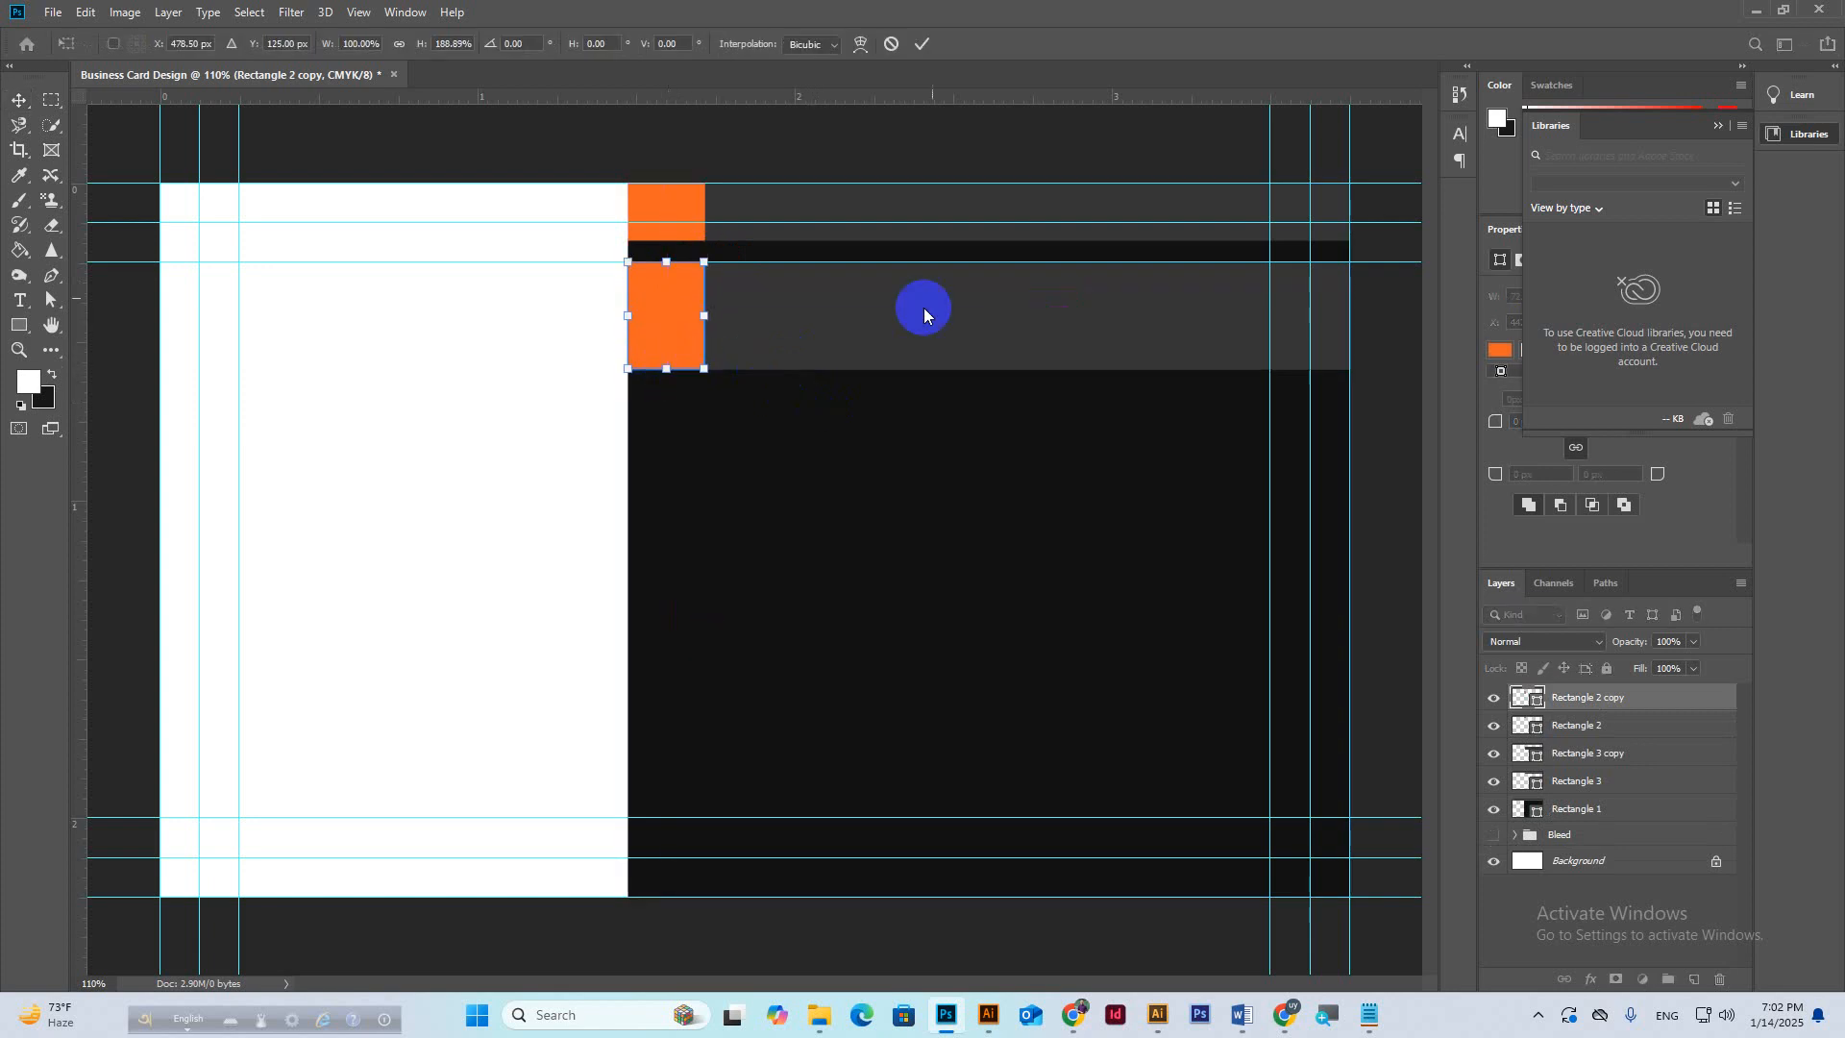
{"action": "left_click", "coordinate": [922, 44]}
{"action": "key", "text": "ctrl+minus"}
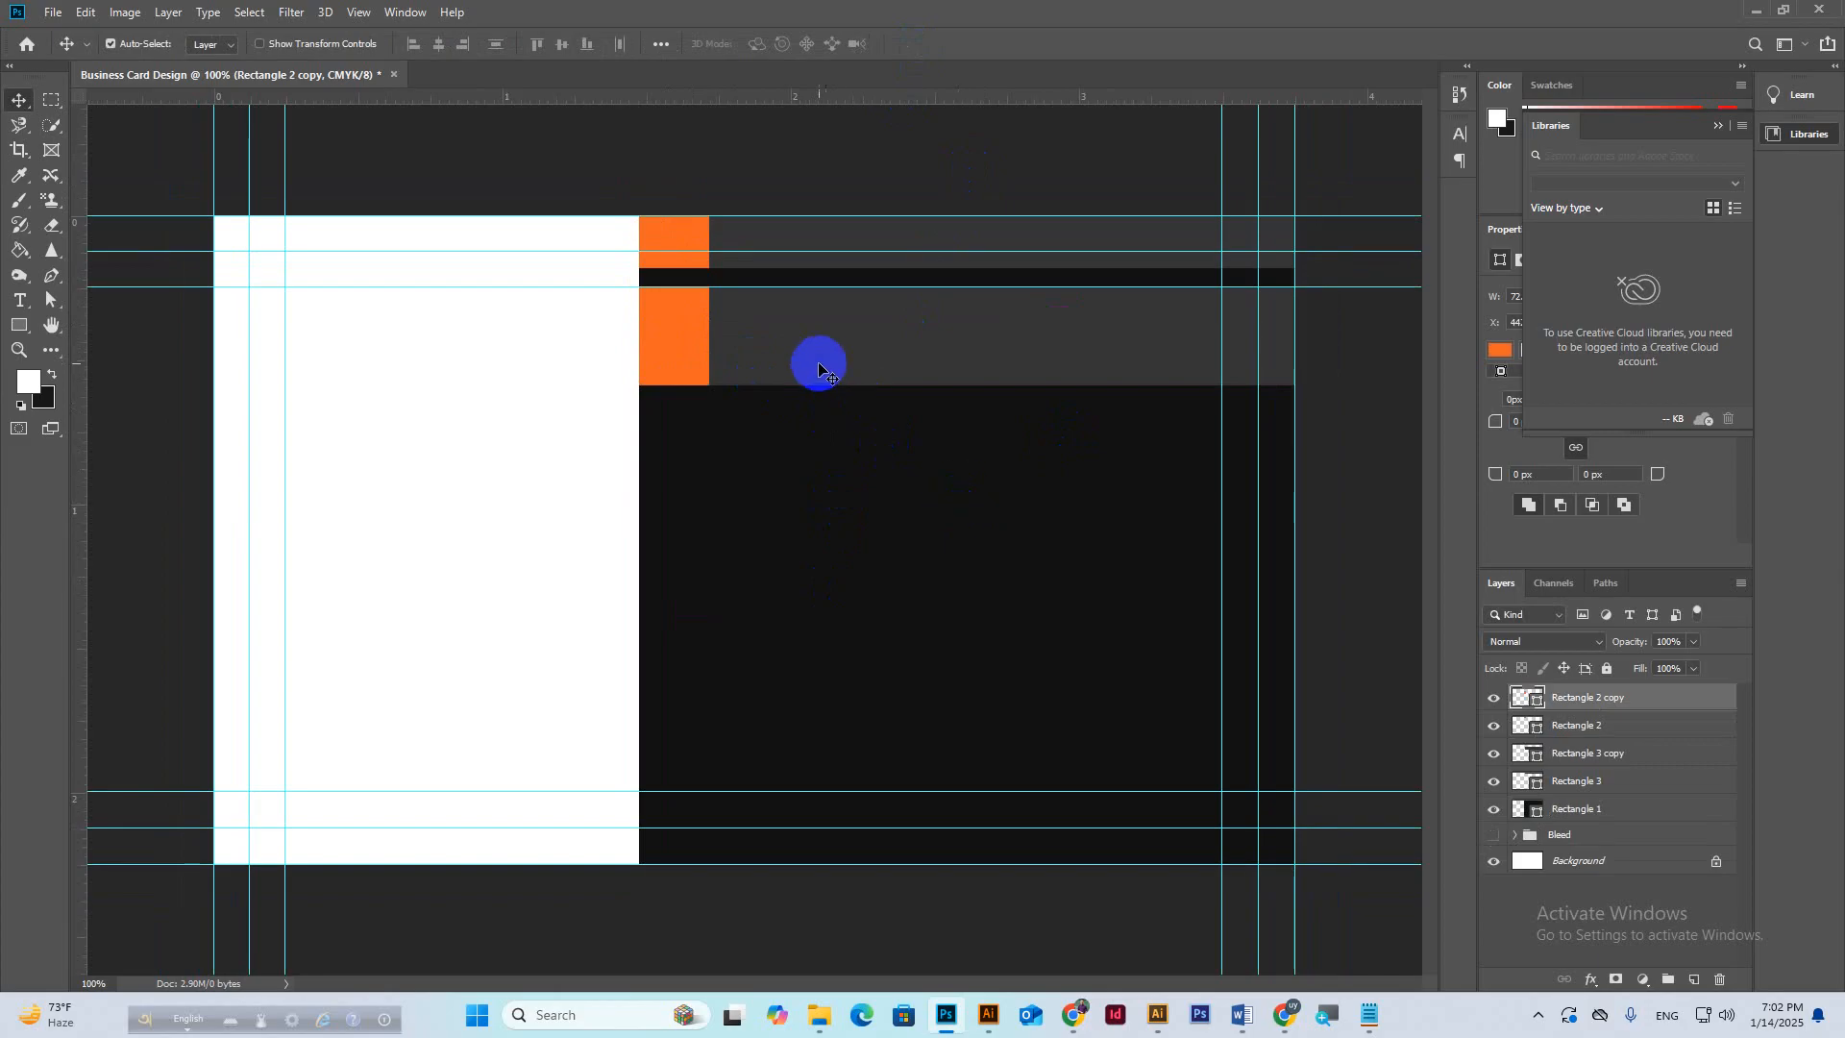
Check the video call window, then return to the business card design.
{"action": "left_click", "coordinate": [1284, 1015]}
{"action": "left_click", "coordinate": [1203, 945]}
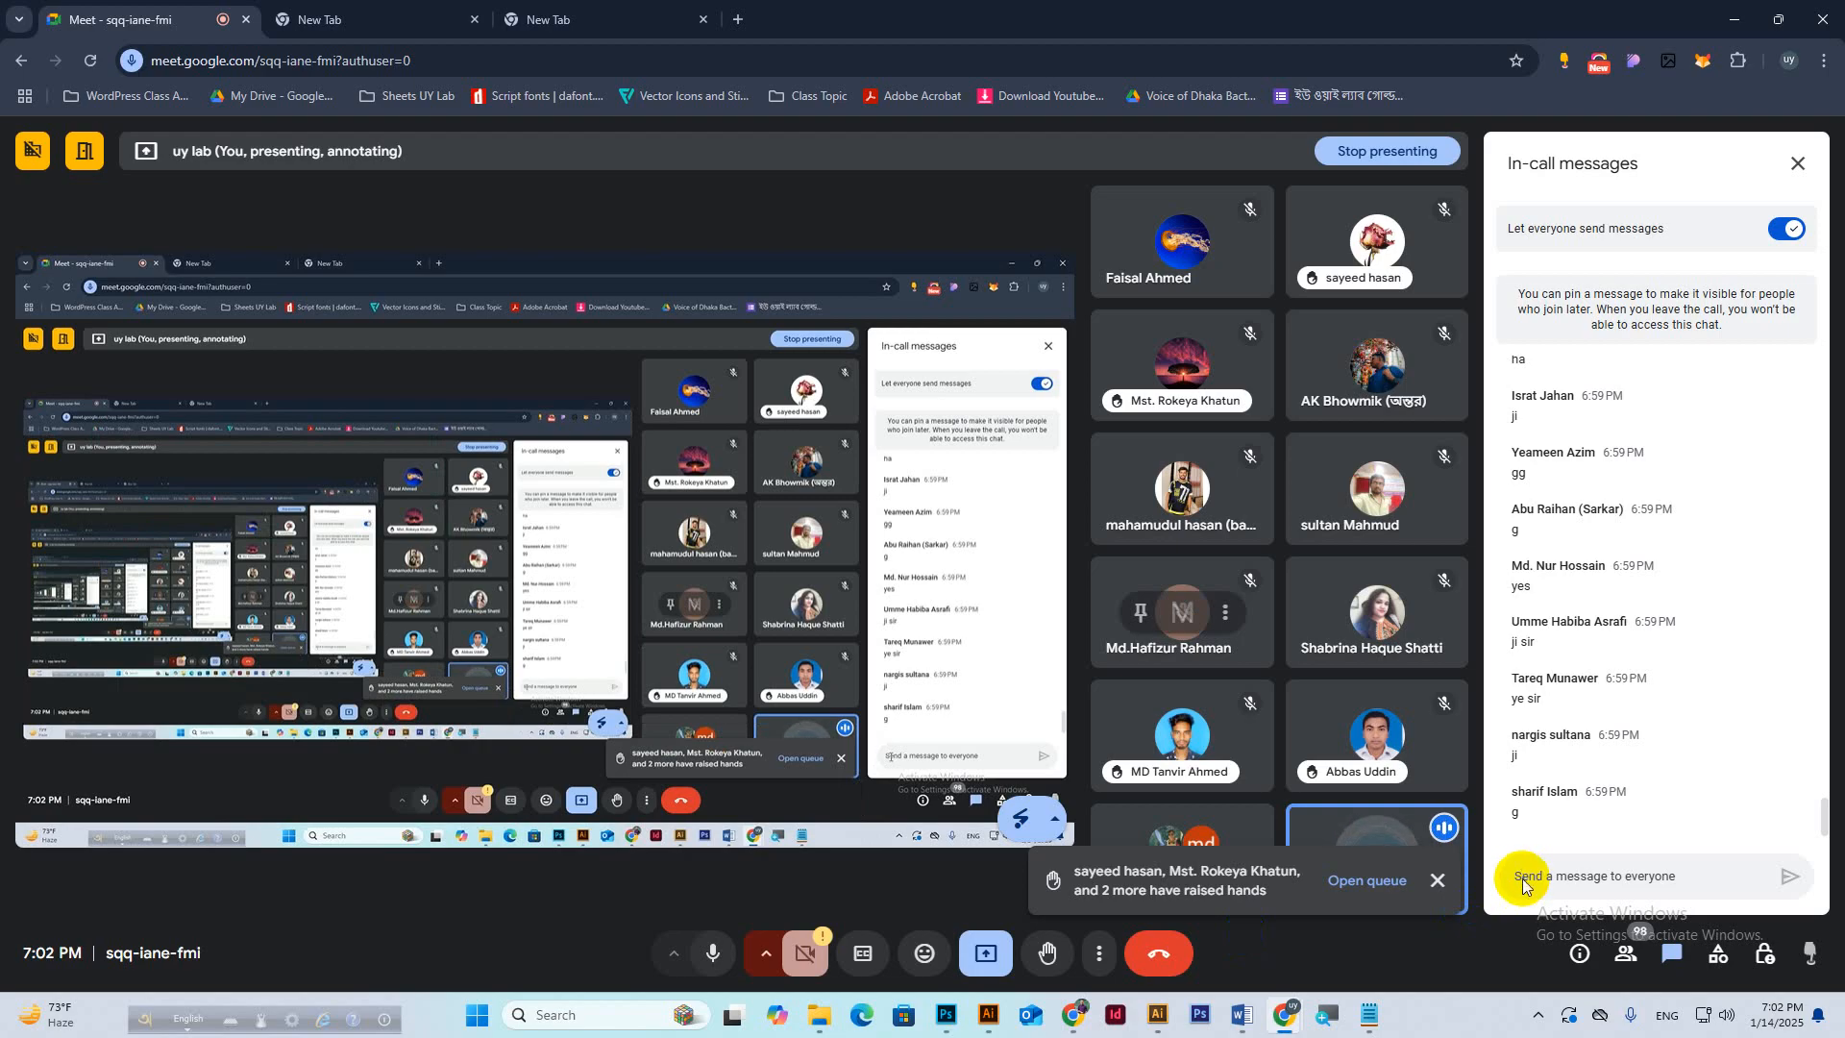
{"action": "left_click", "coordinate": [947, 1015]}
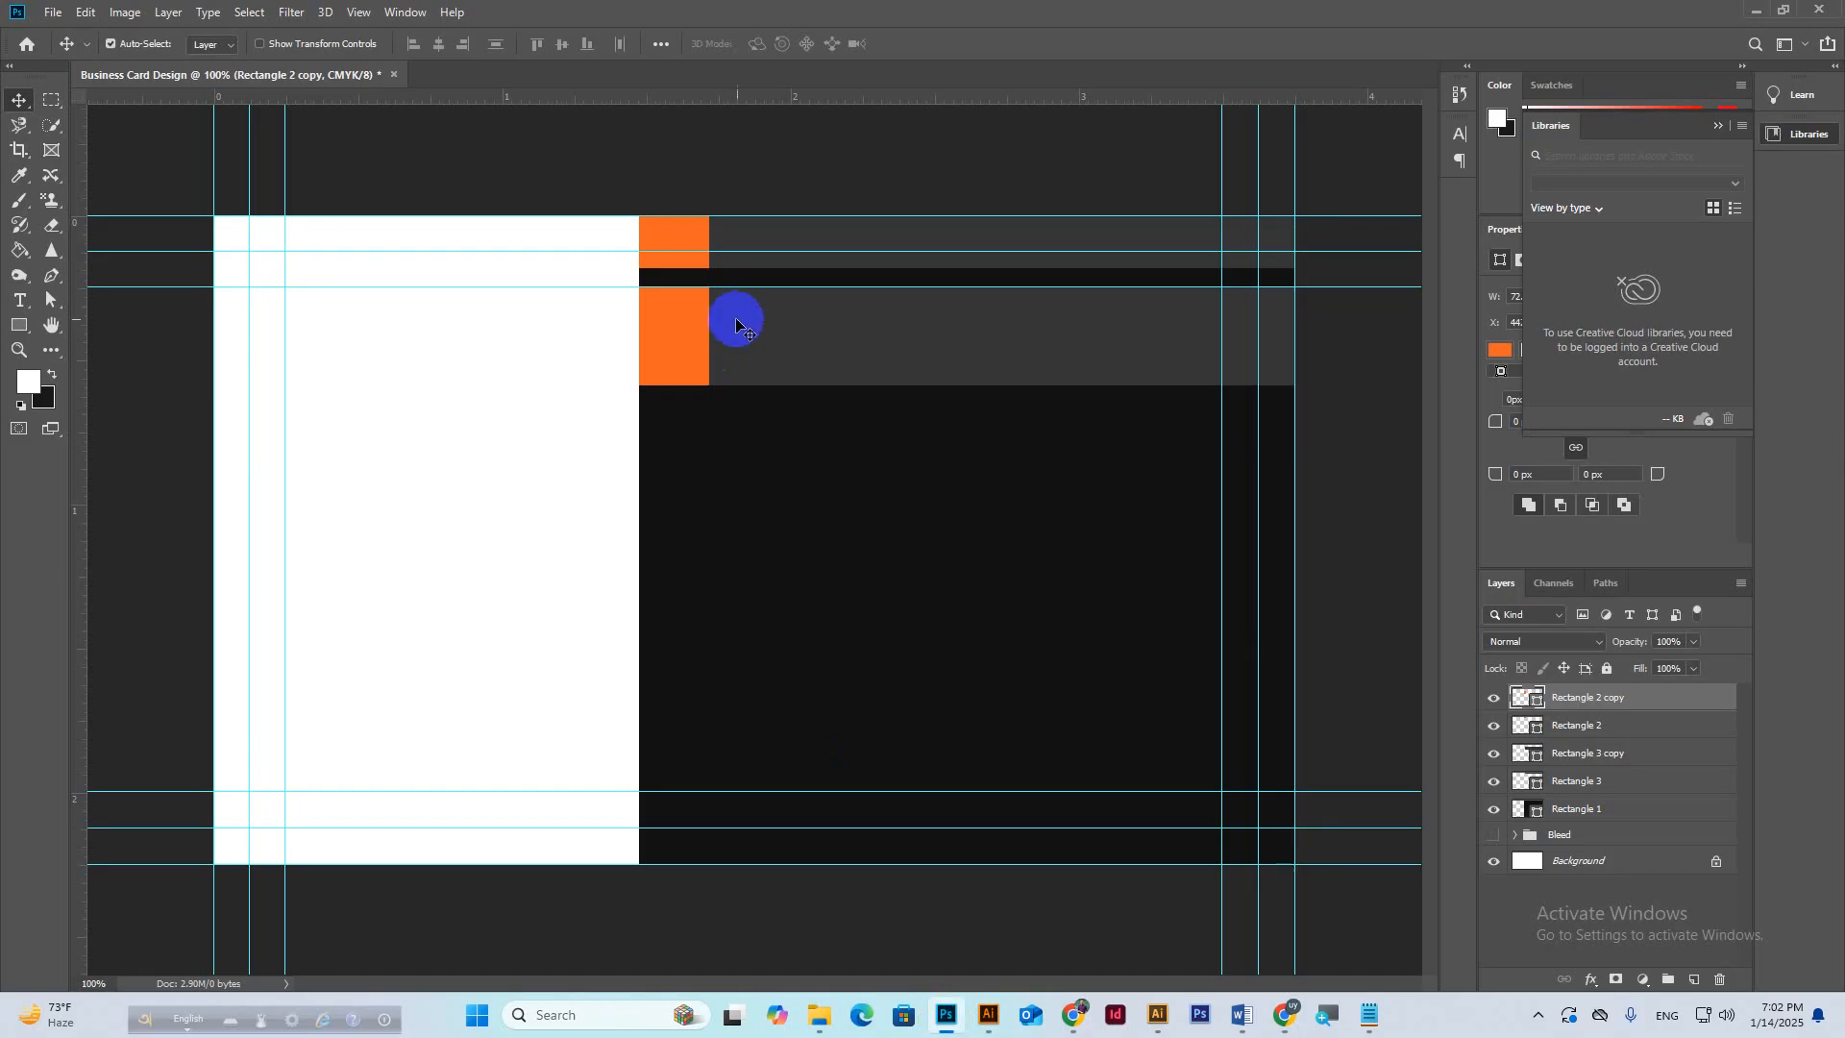
Duplicate the grey band and orange block row further down the dark panel.
{"action": "left_click", "coordinate": [789, 357]}
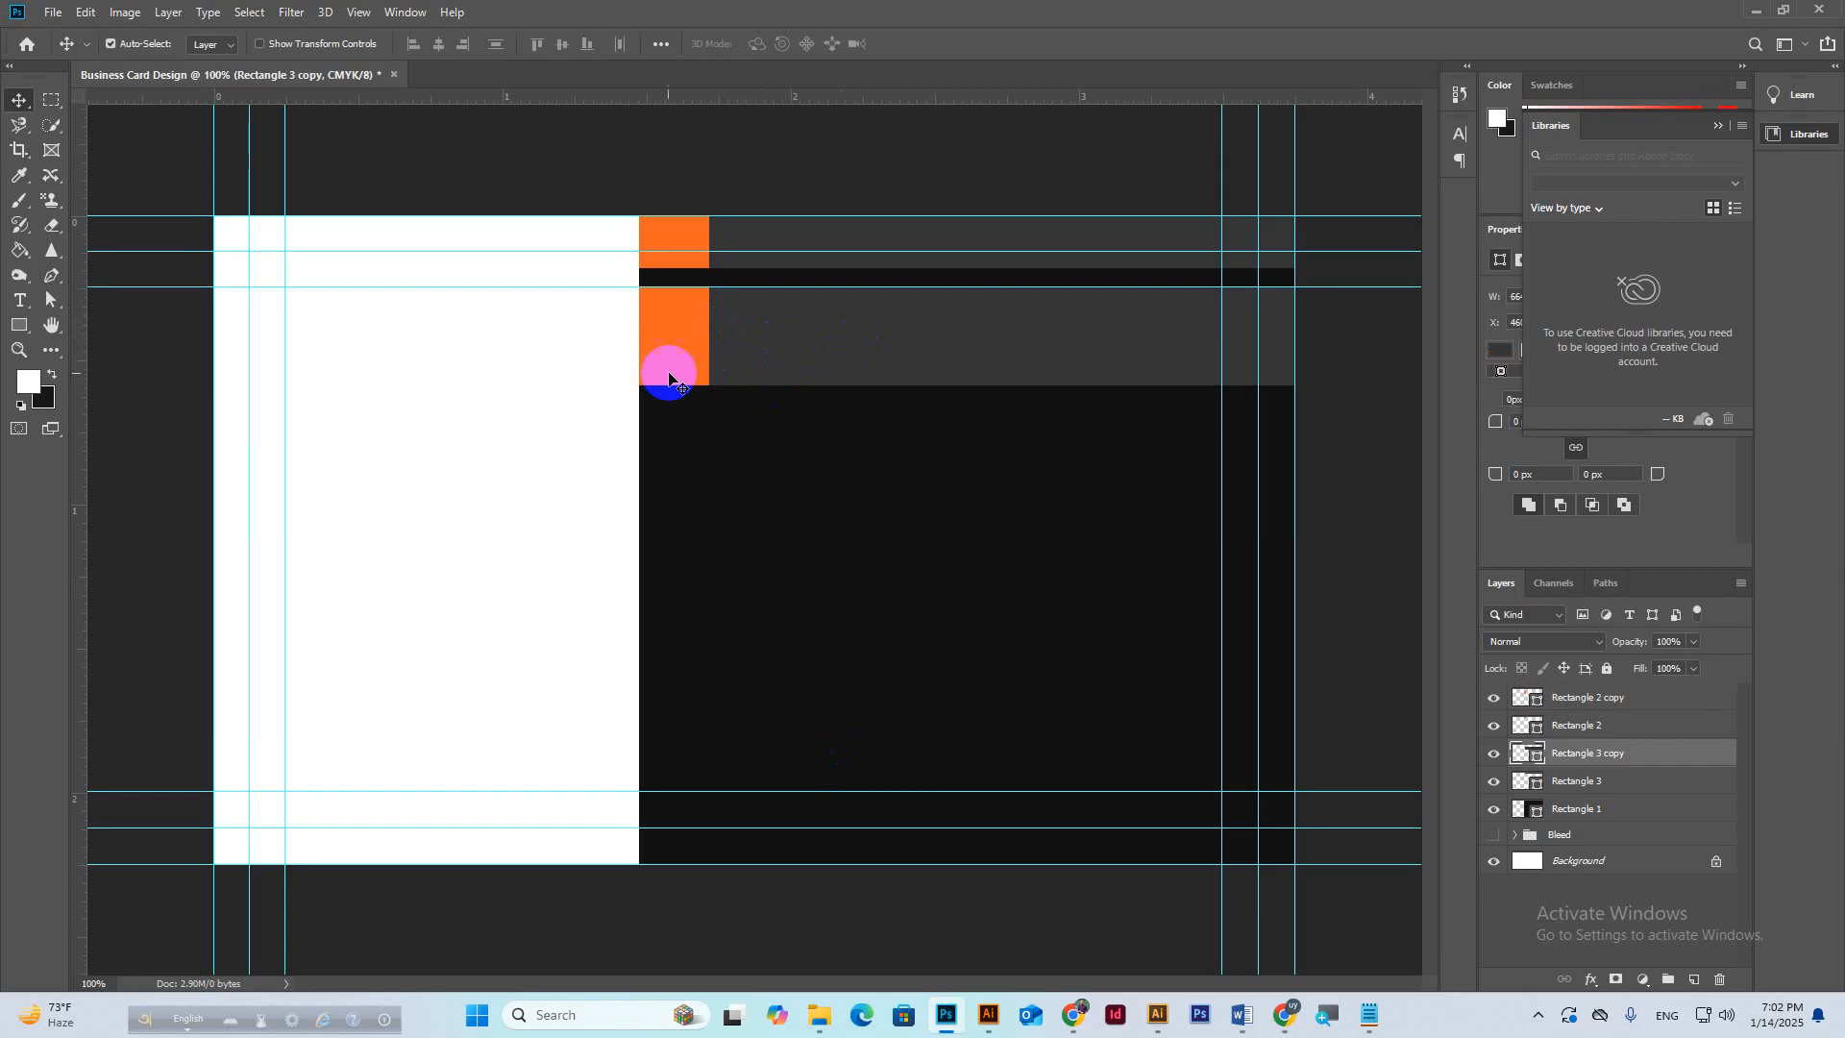
{"action": "key", "text": "ctrl"}
{"action": "left_click", "coordinate": [671, 358], "text": "shift"}
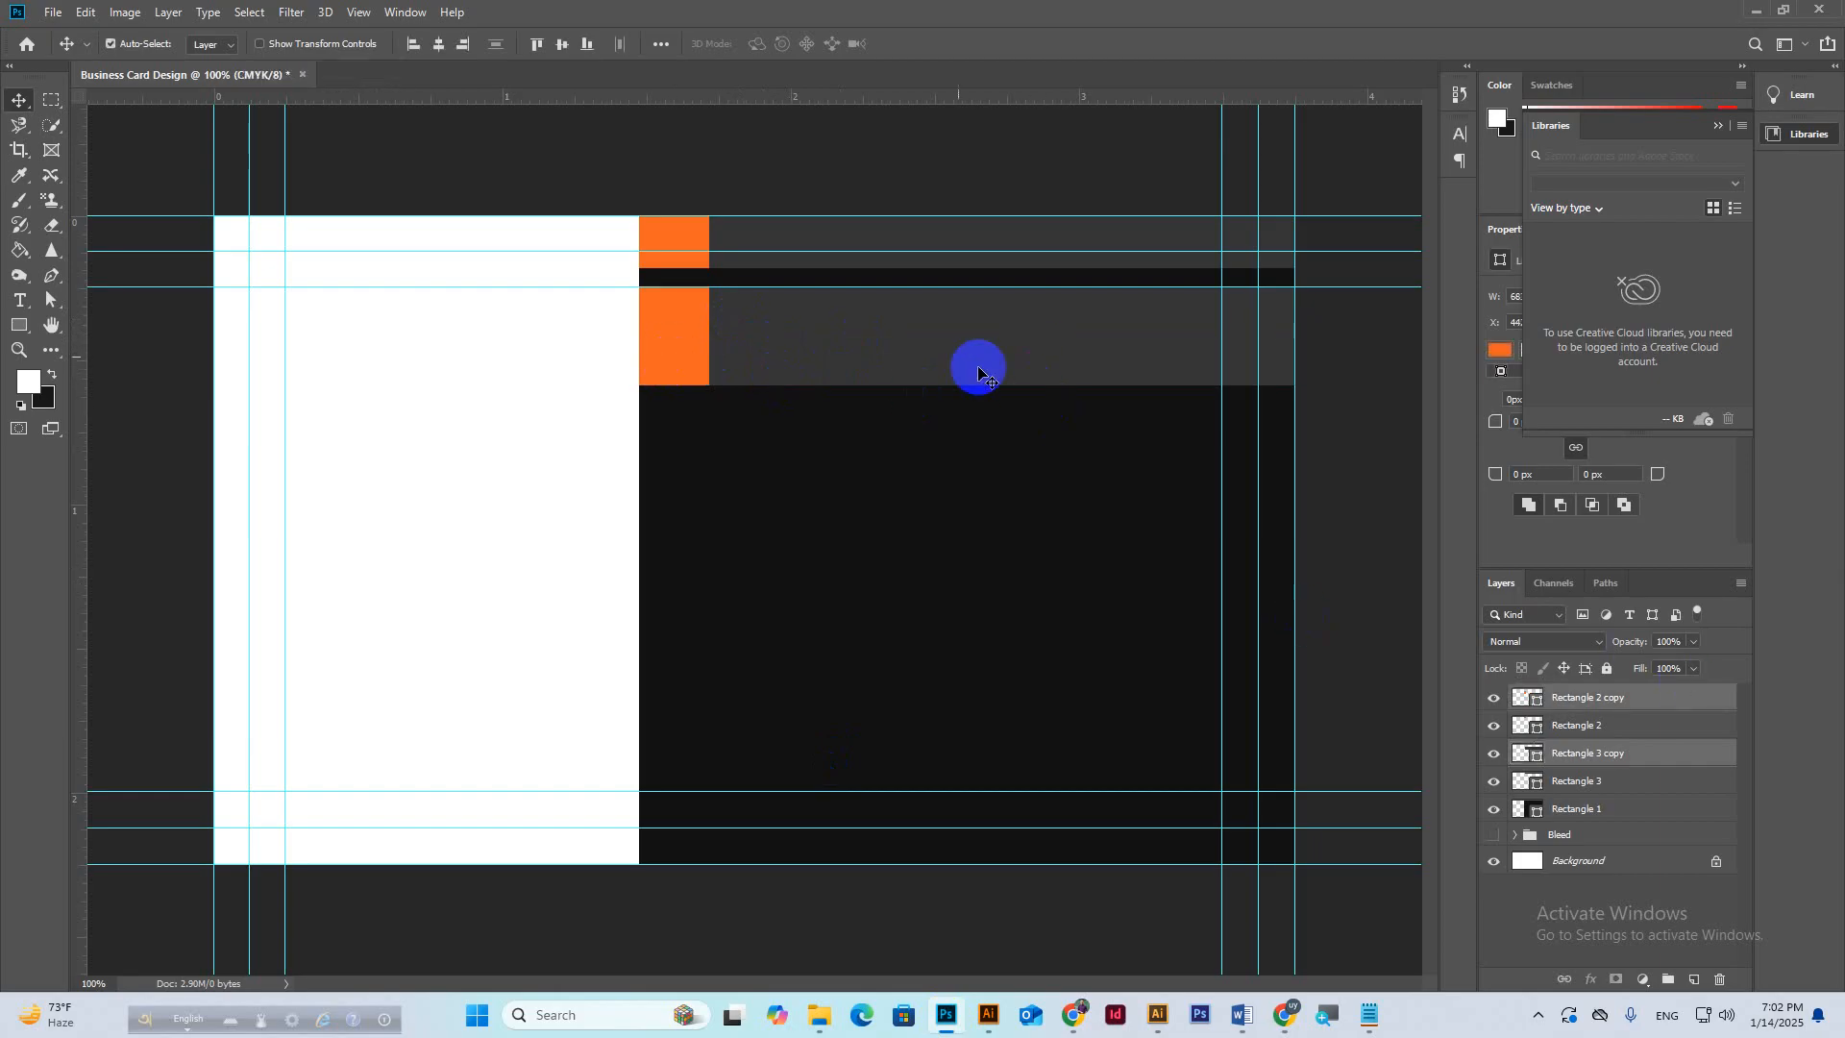
{"action": "left_click_drag", "start_coordinate": [913, 338], "coordinate": [925, 670]}
{"action": "key", "text": "ctrl+z"}
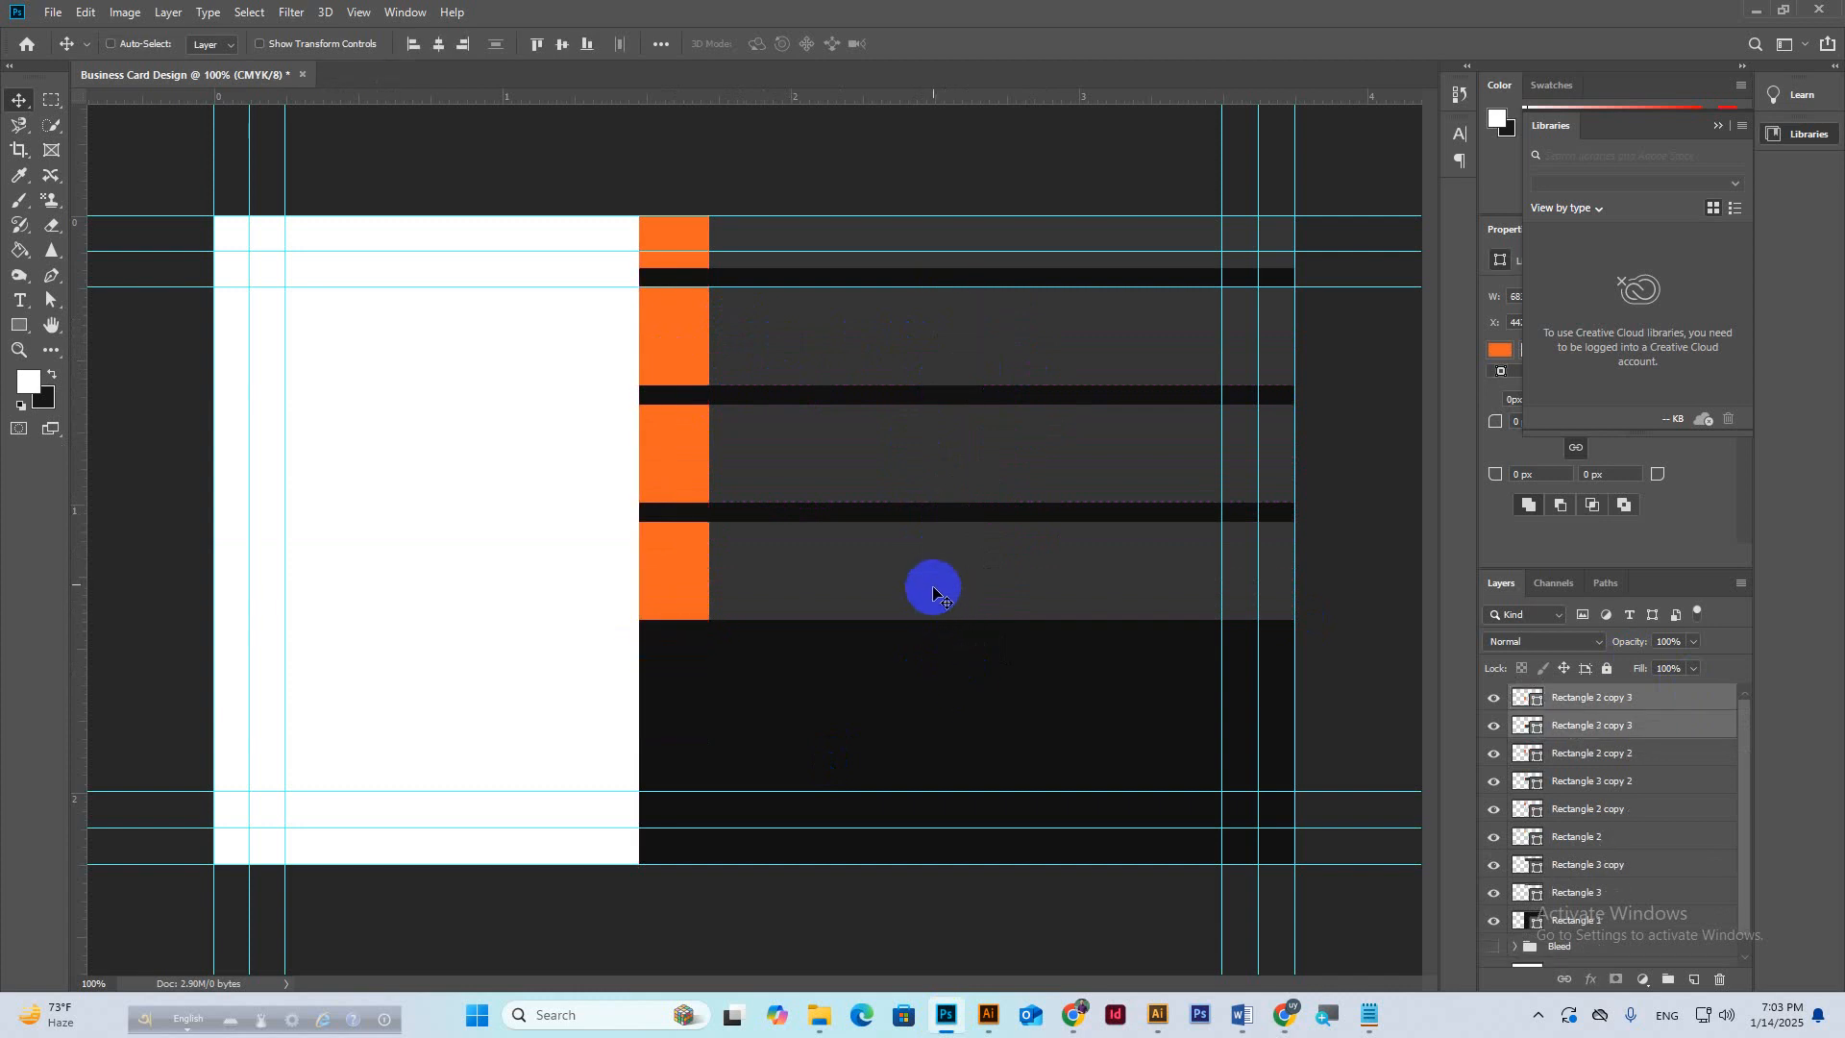
{"action": "left_click_drag", "start_coordinate": [906, 576], "coordinate": [907, 682]}
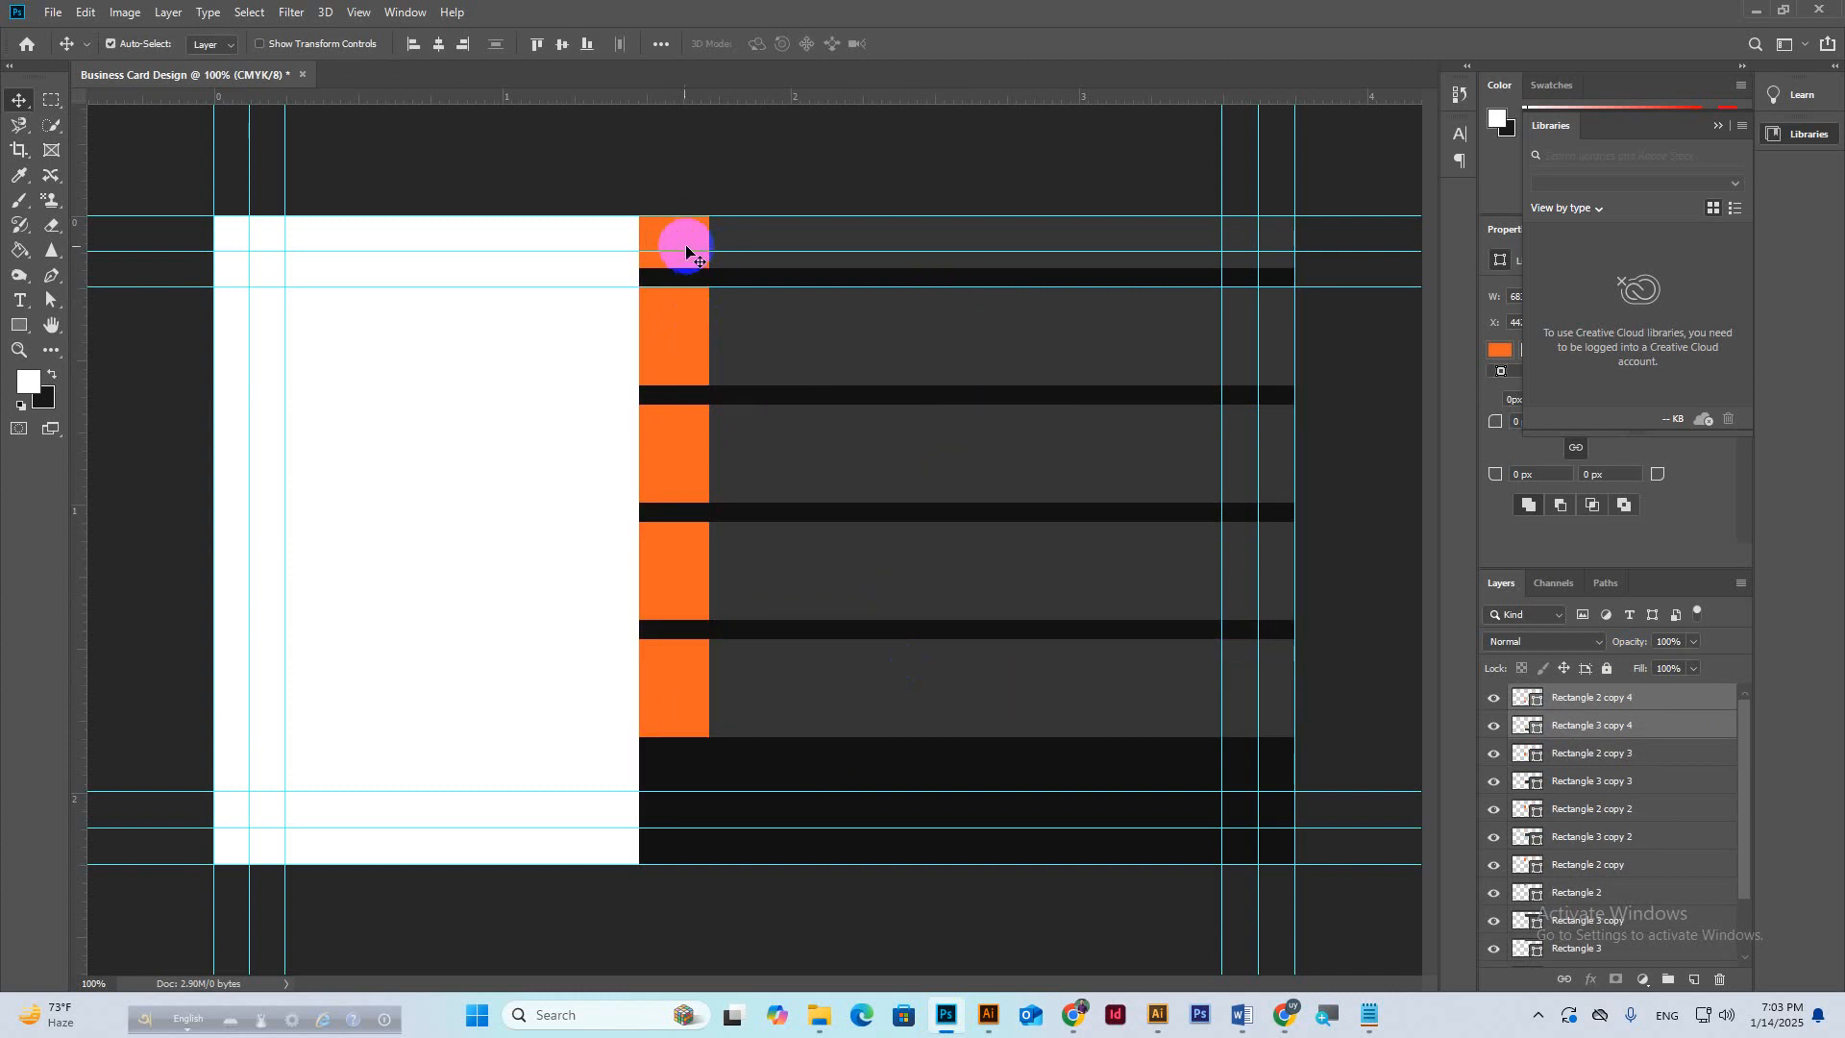
Place a copy of the orange square near the bottom of the card.
{"action": "left_click", "coordinate": [679, 239]}
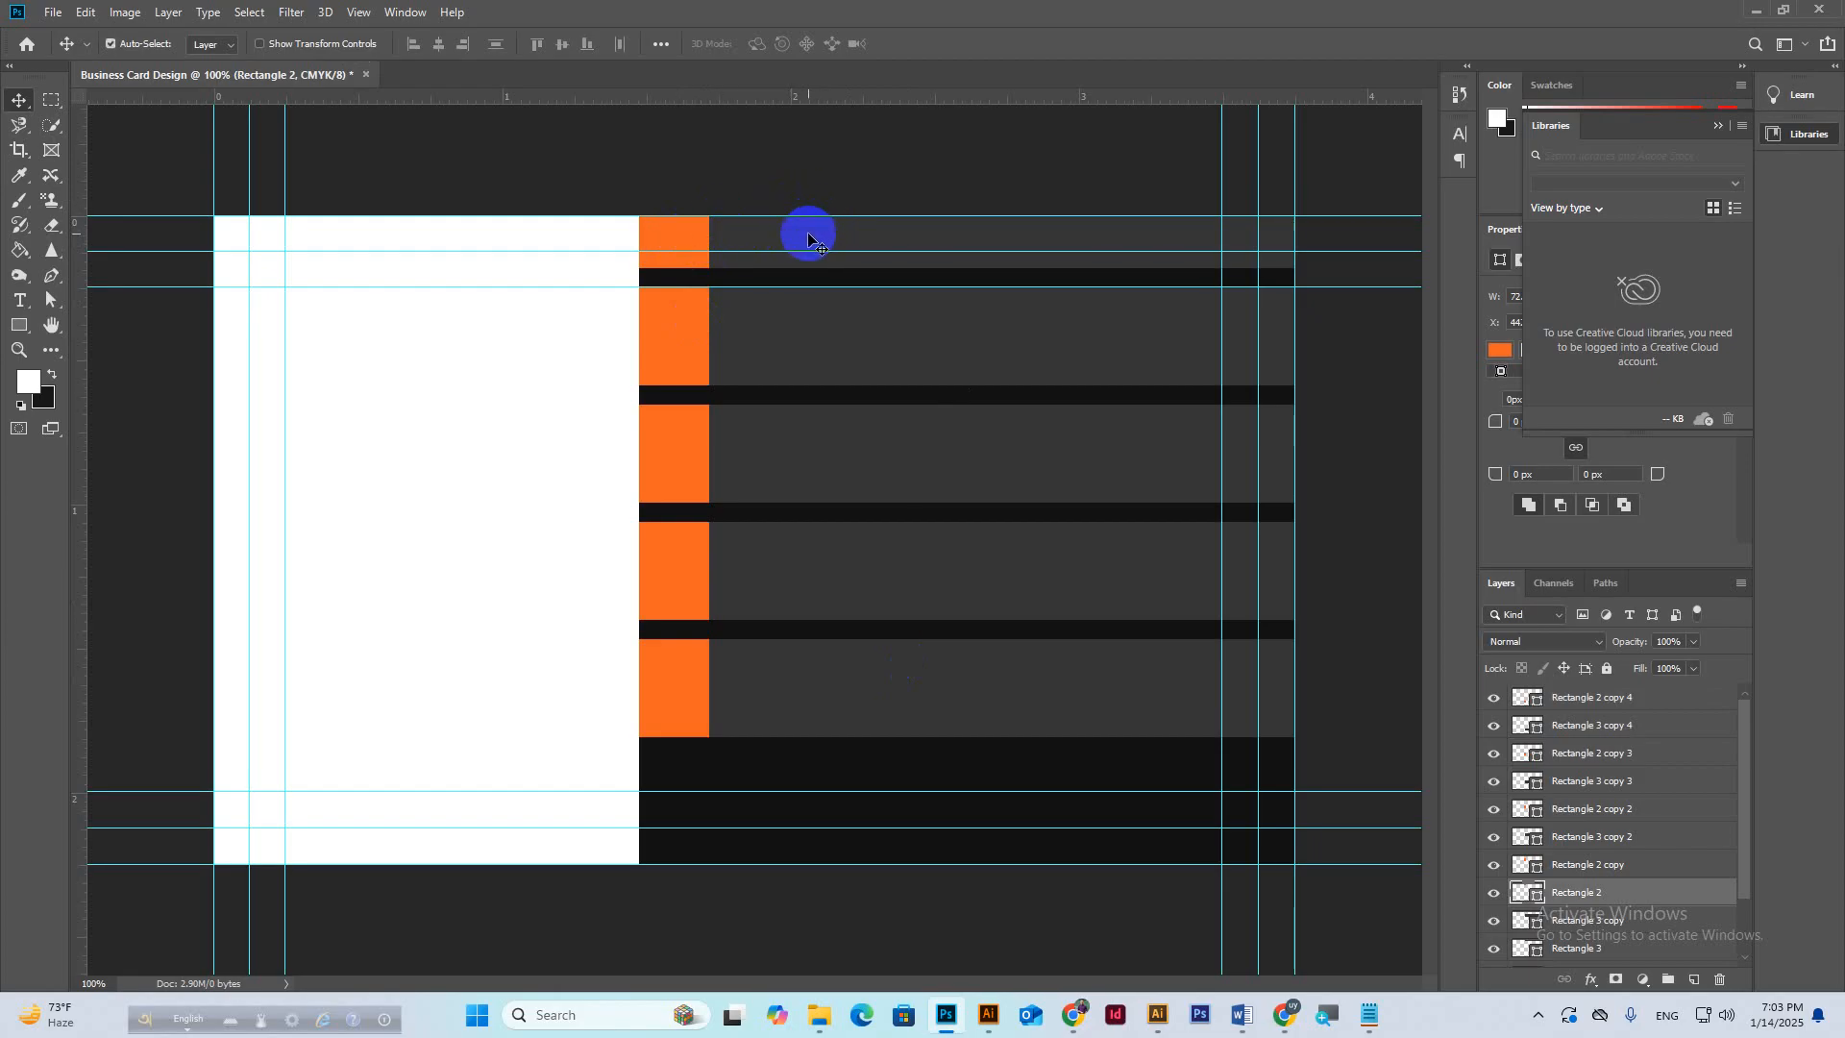
{"action": "left_click_drag", "start_coordinate": [808, 239], "coordinate": [803, 824]}
{"action": "key", "text": "alt+shift"}
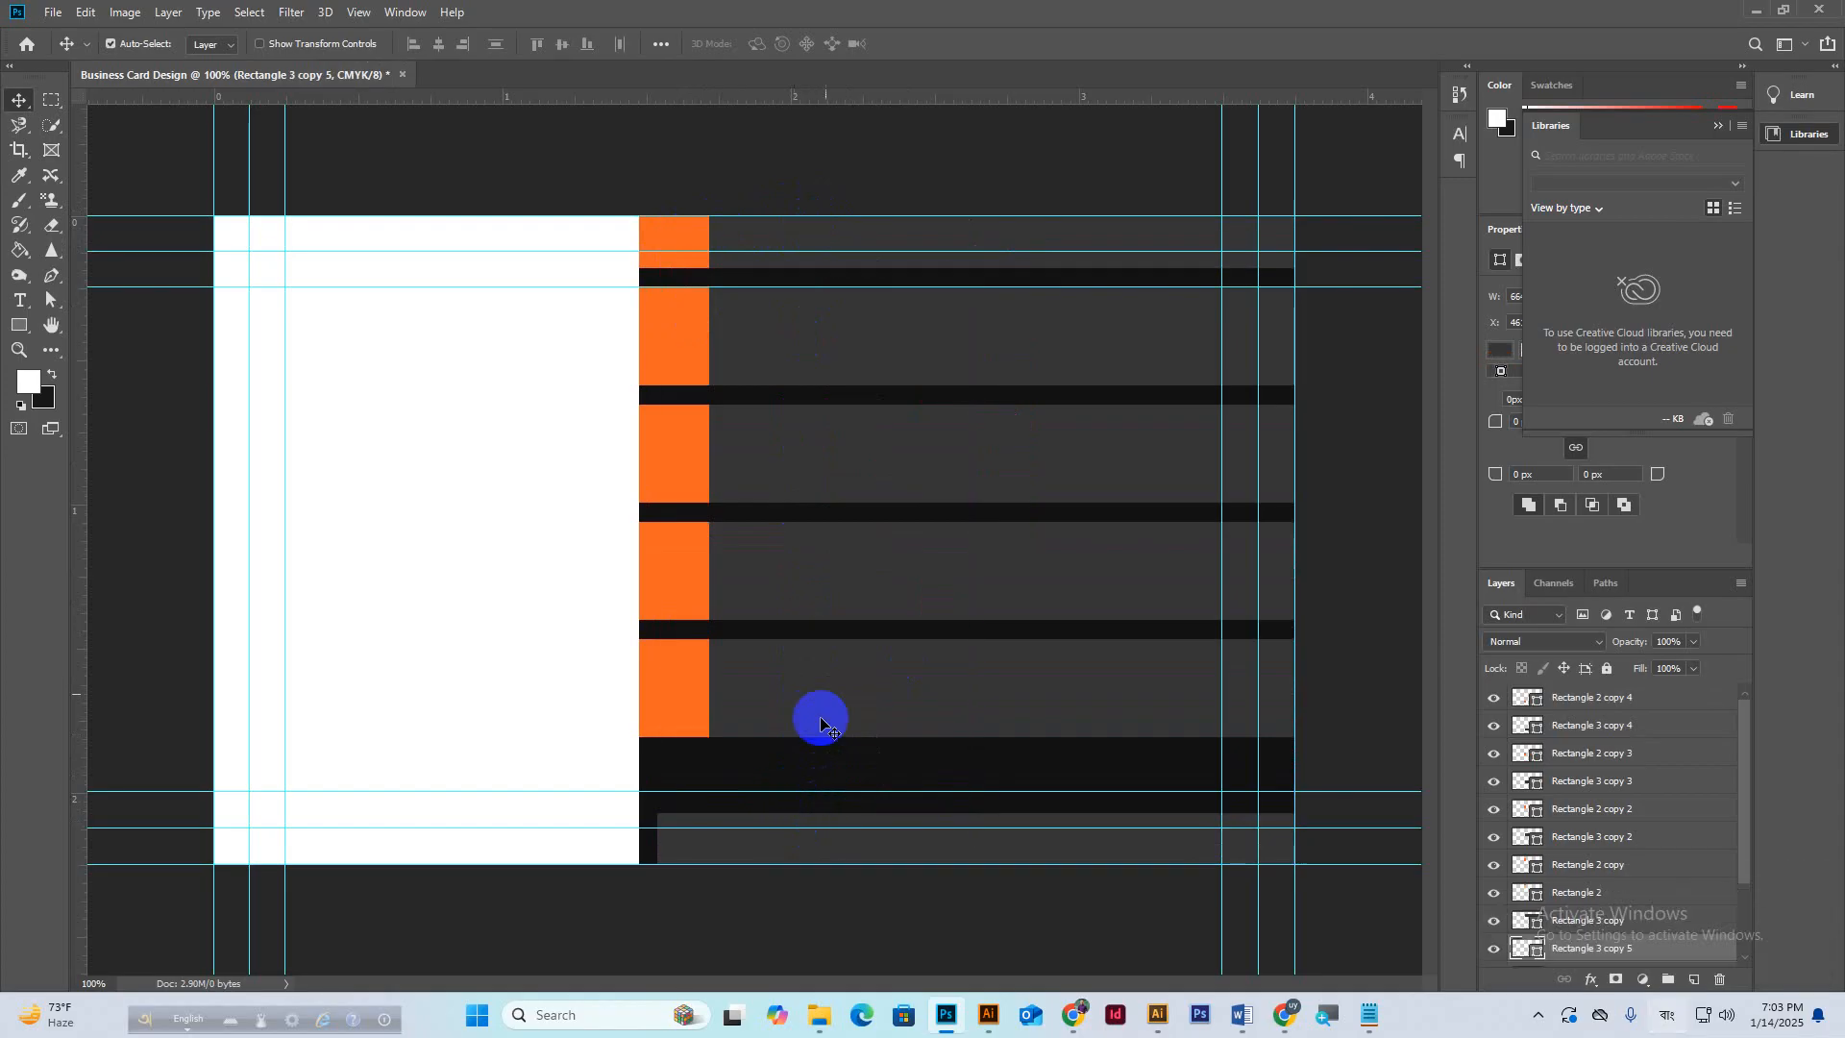
{"action": "left_click_drag", "start_coordinate": [671, 234], "coordinate": [670, 830]}
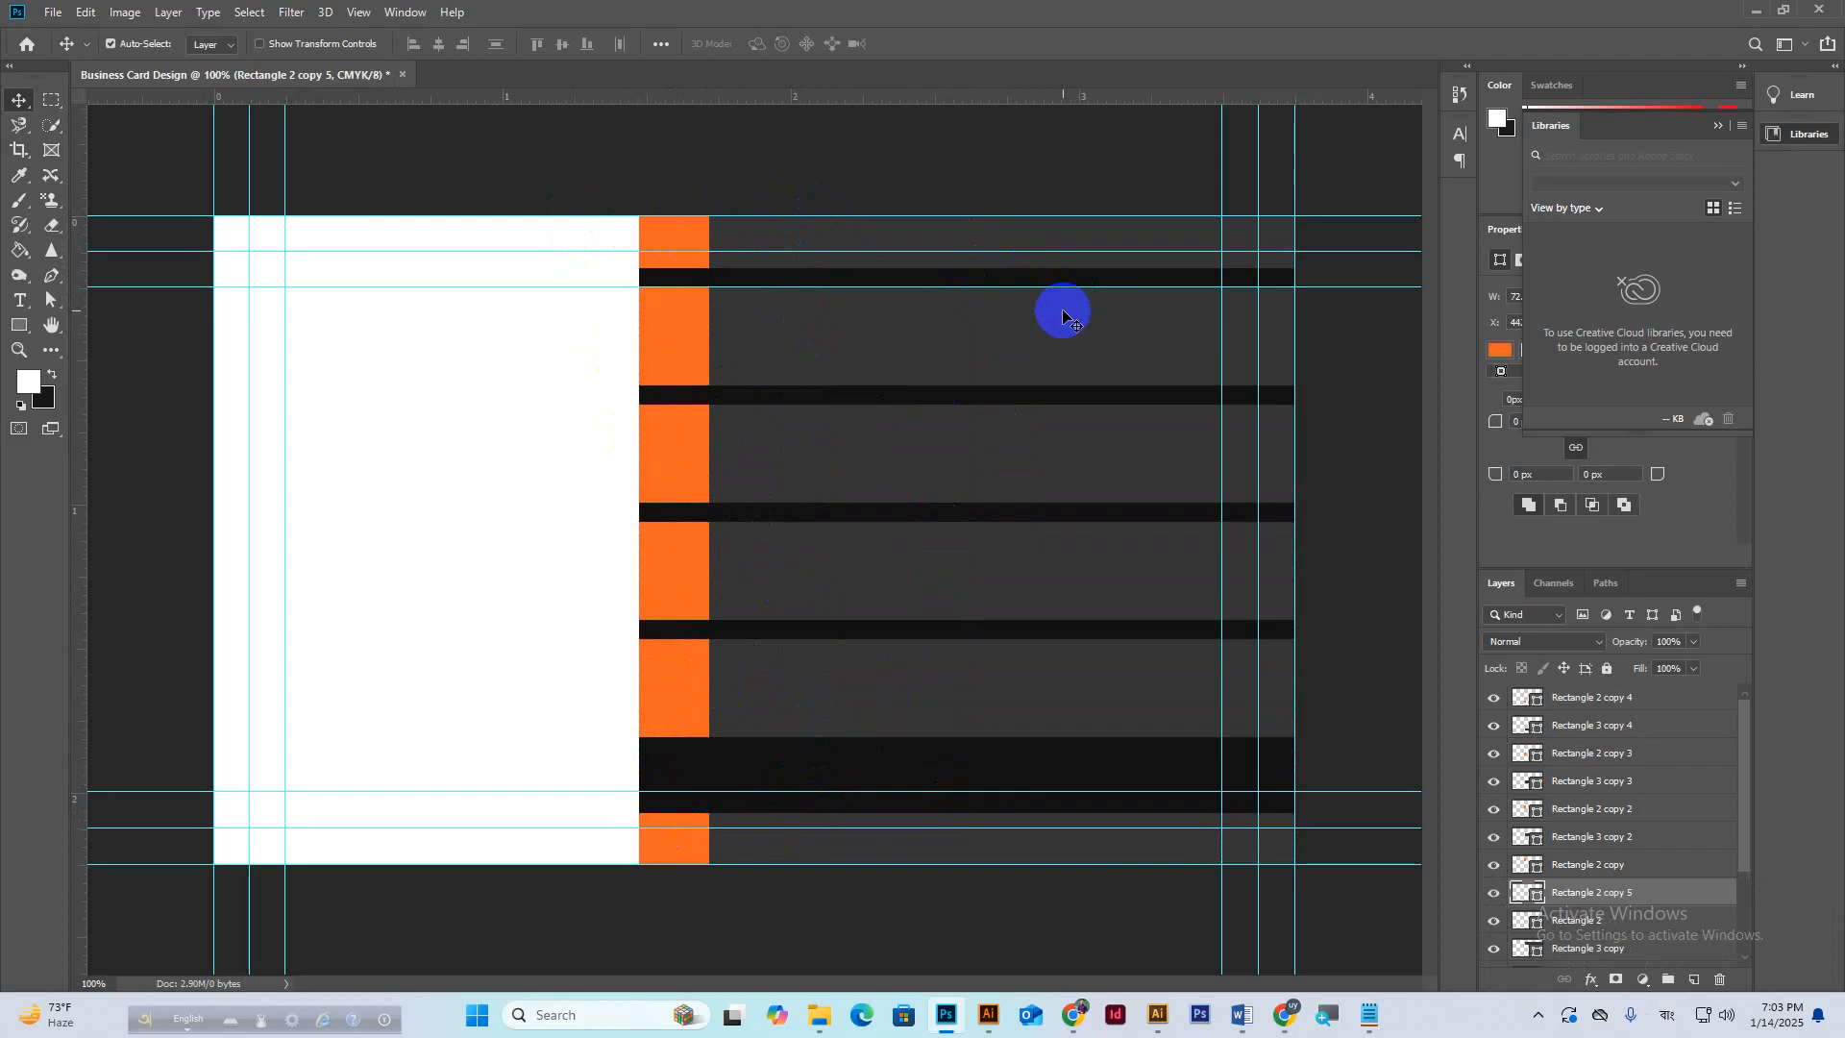
Lock the dark panel layer Rectangle 1.
{"action": "left_click", "coordinate": [582, 385]}
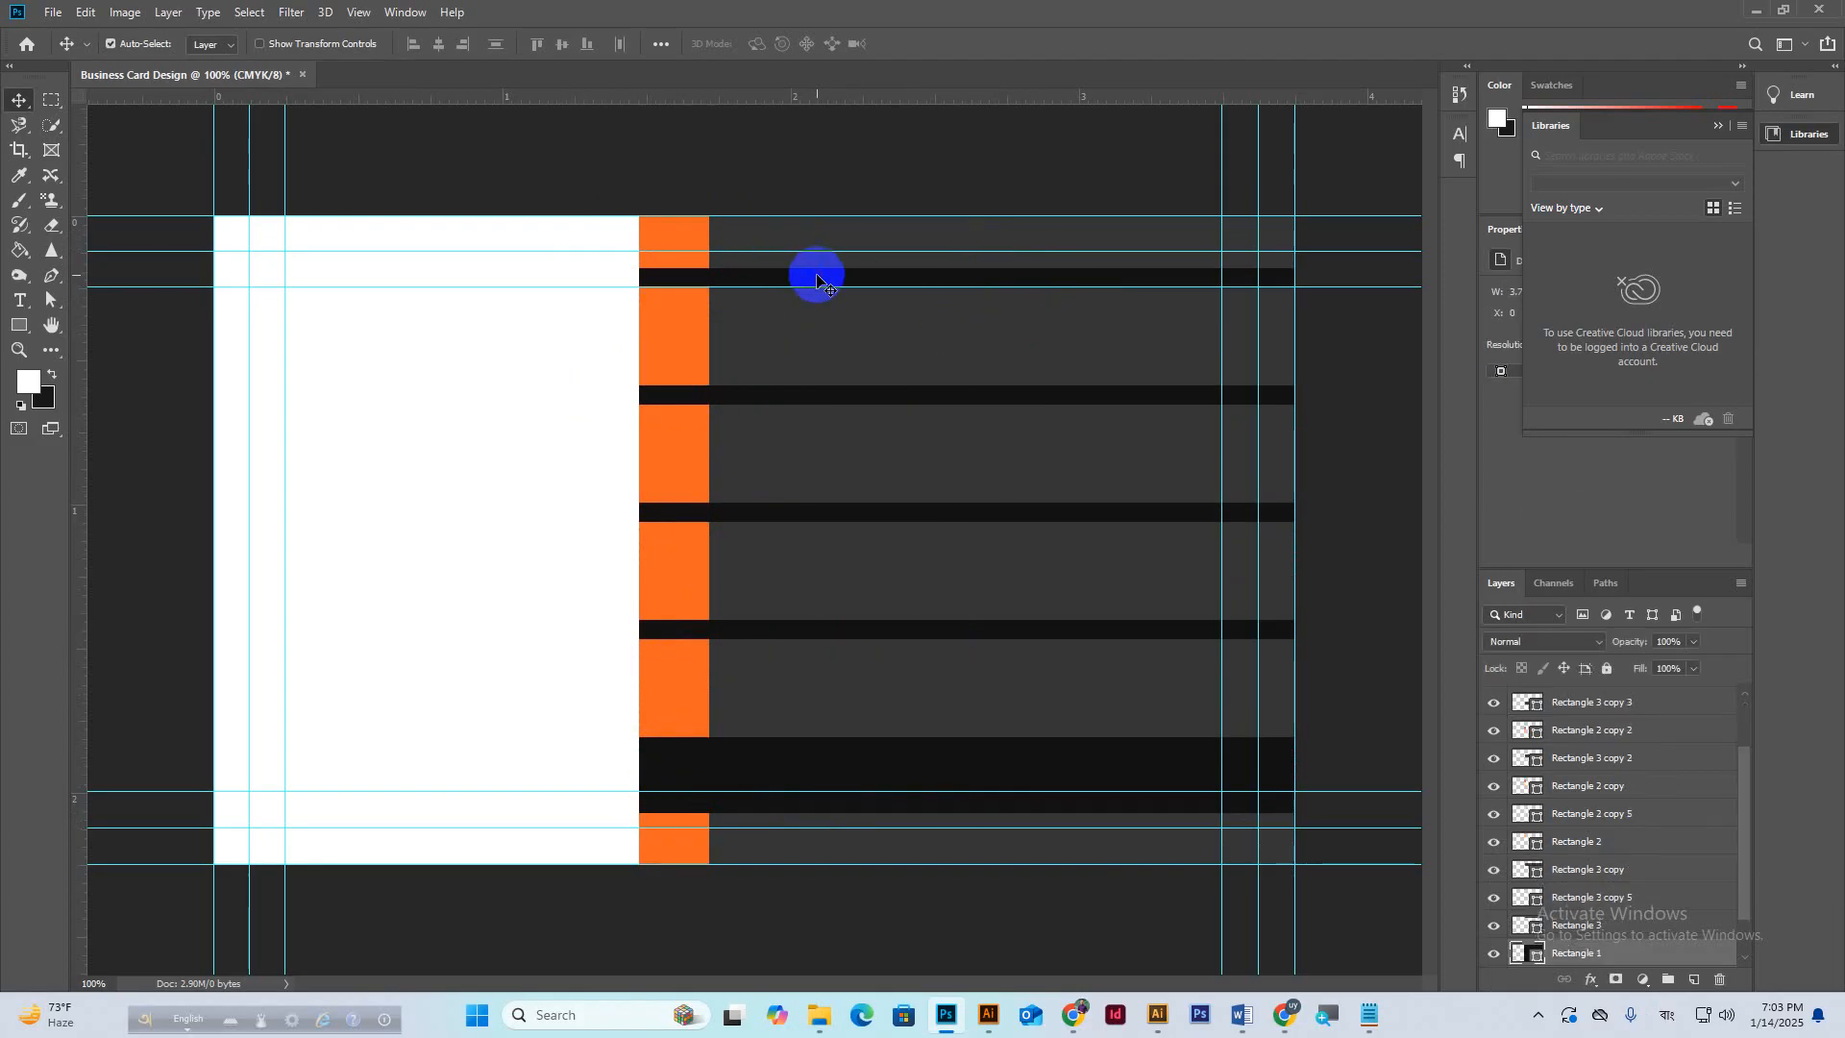
{"action": "left_click", "coordinate": [1579, 957]}
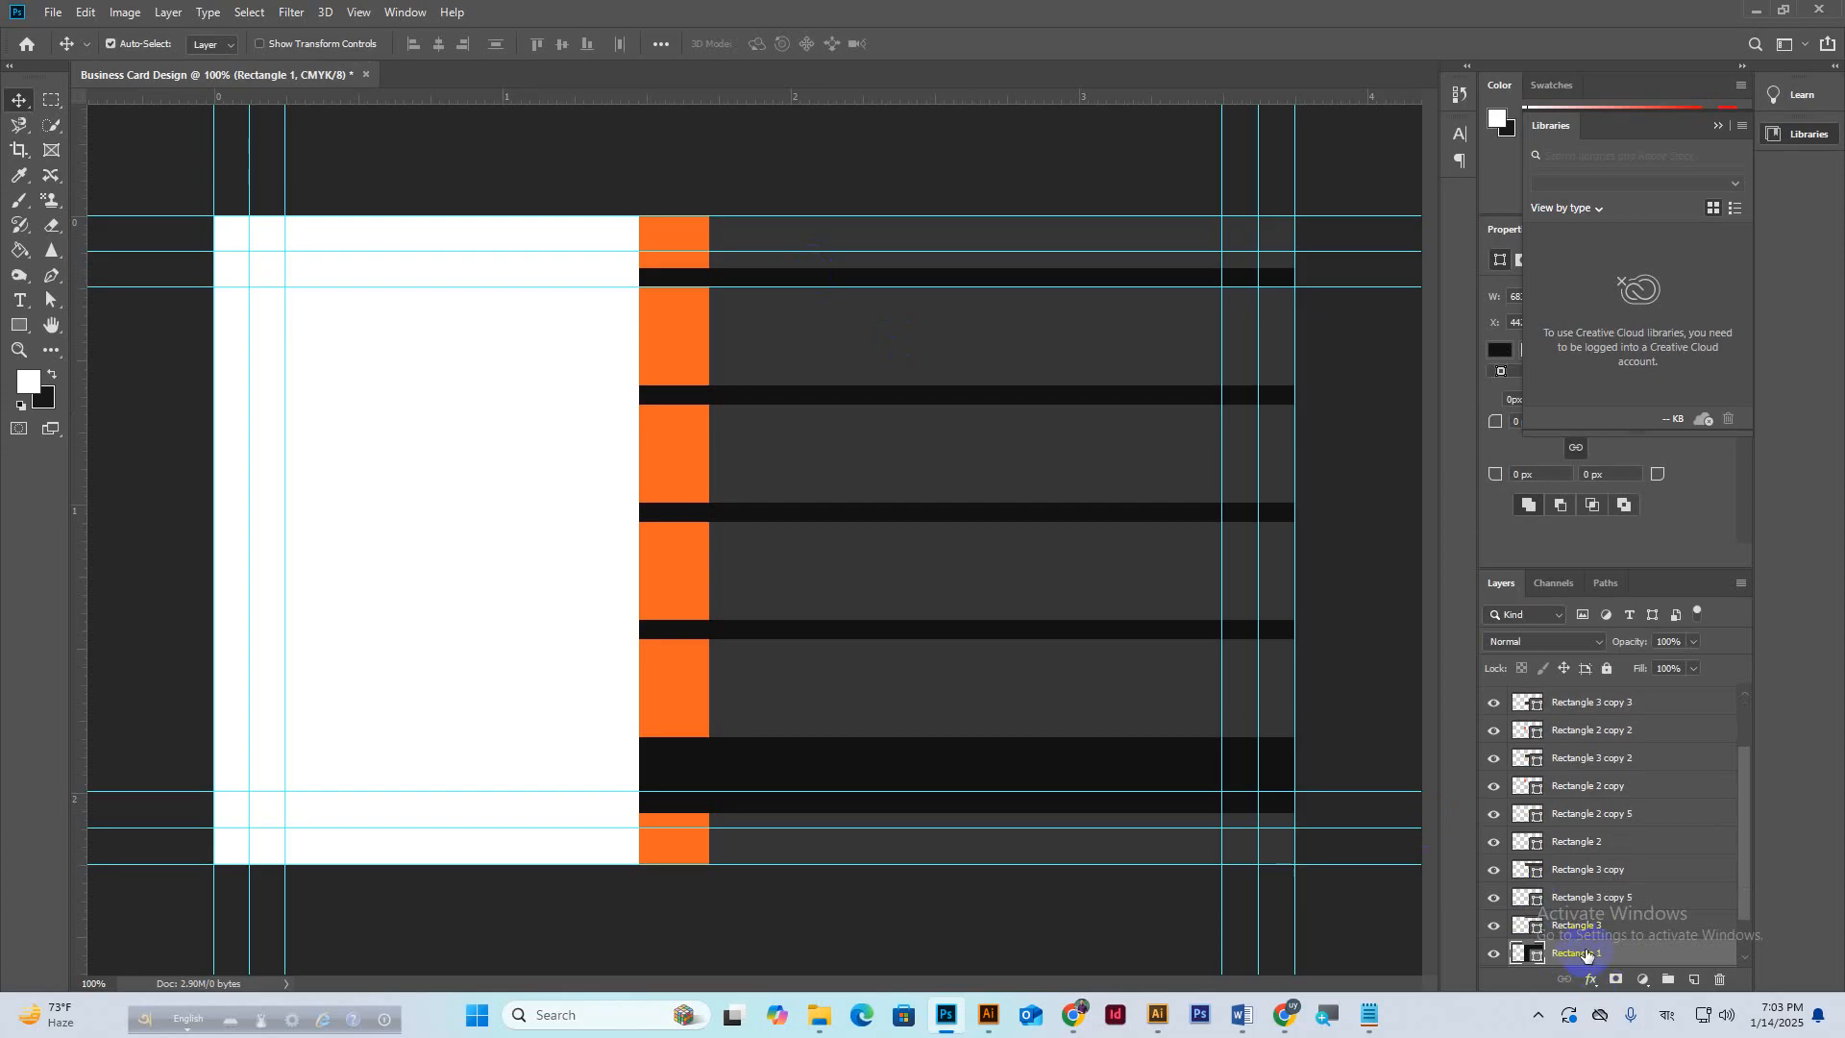
{"action": "left_click", "coordinate": [1608, 670]}
Marquee-select the grey rows and orange blocks and nudge them up three steps.
{"action": "left_click_drag", "start_coordinate": [564, 354], "coordinate": [893, 673]}
{"action": "left_click_drag", "start_coordinate": [577, 330], "coordinate": [939, 708]}
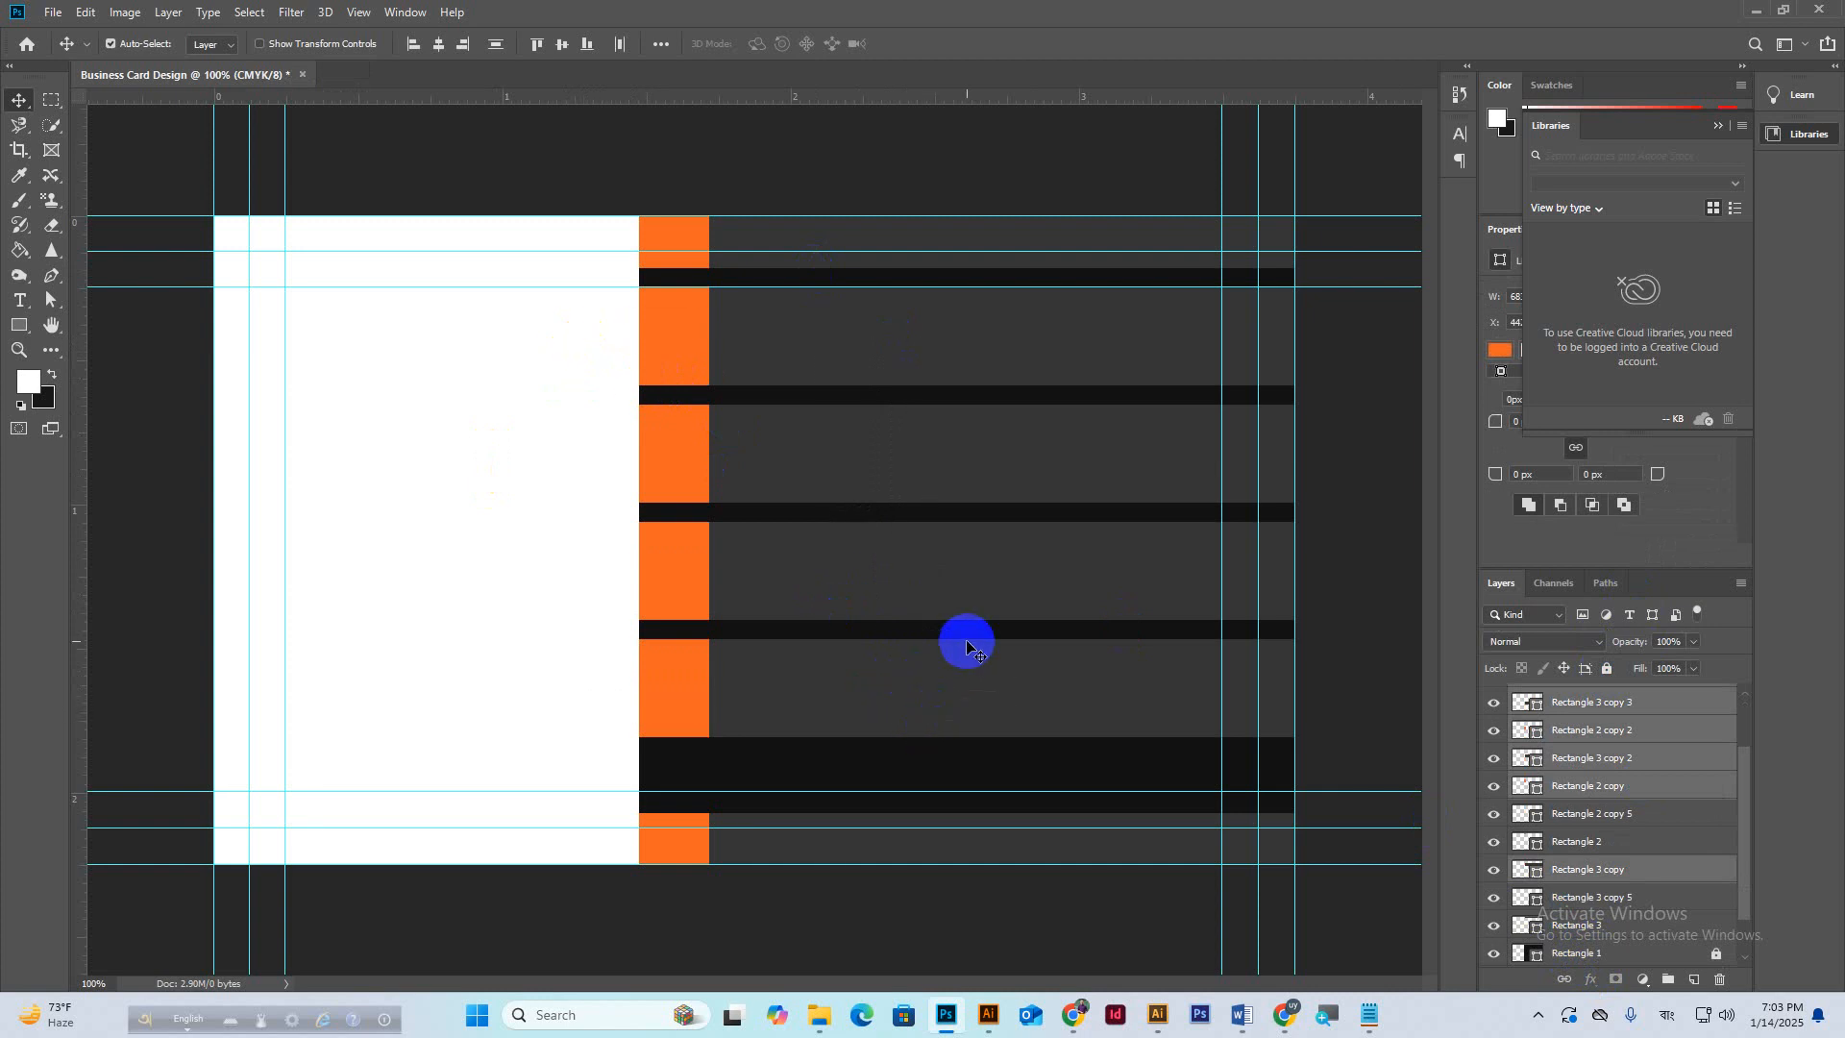
{"action": "key", "text": "Up"}
{"action": "key", "text": "Up"}
{"action": "key", "text": "Up"}
{"action": "key", "text": "Up"}
{"action": "key", "text": "Up"}
{"action": "key", "text": "Up"}
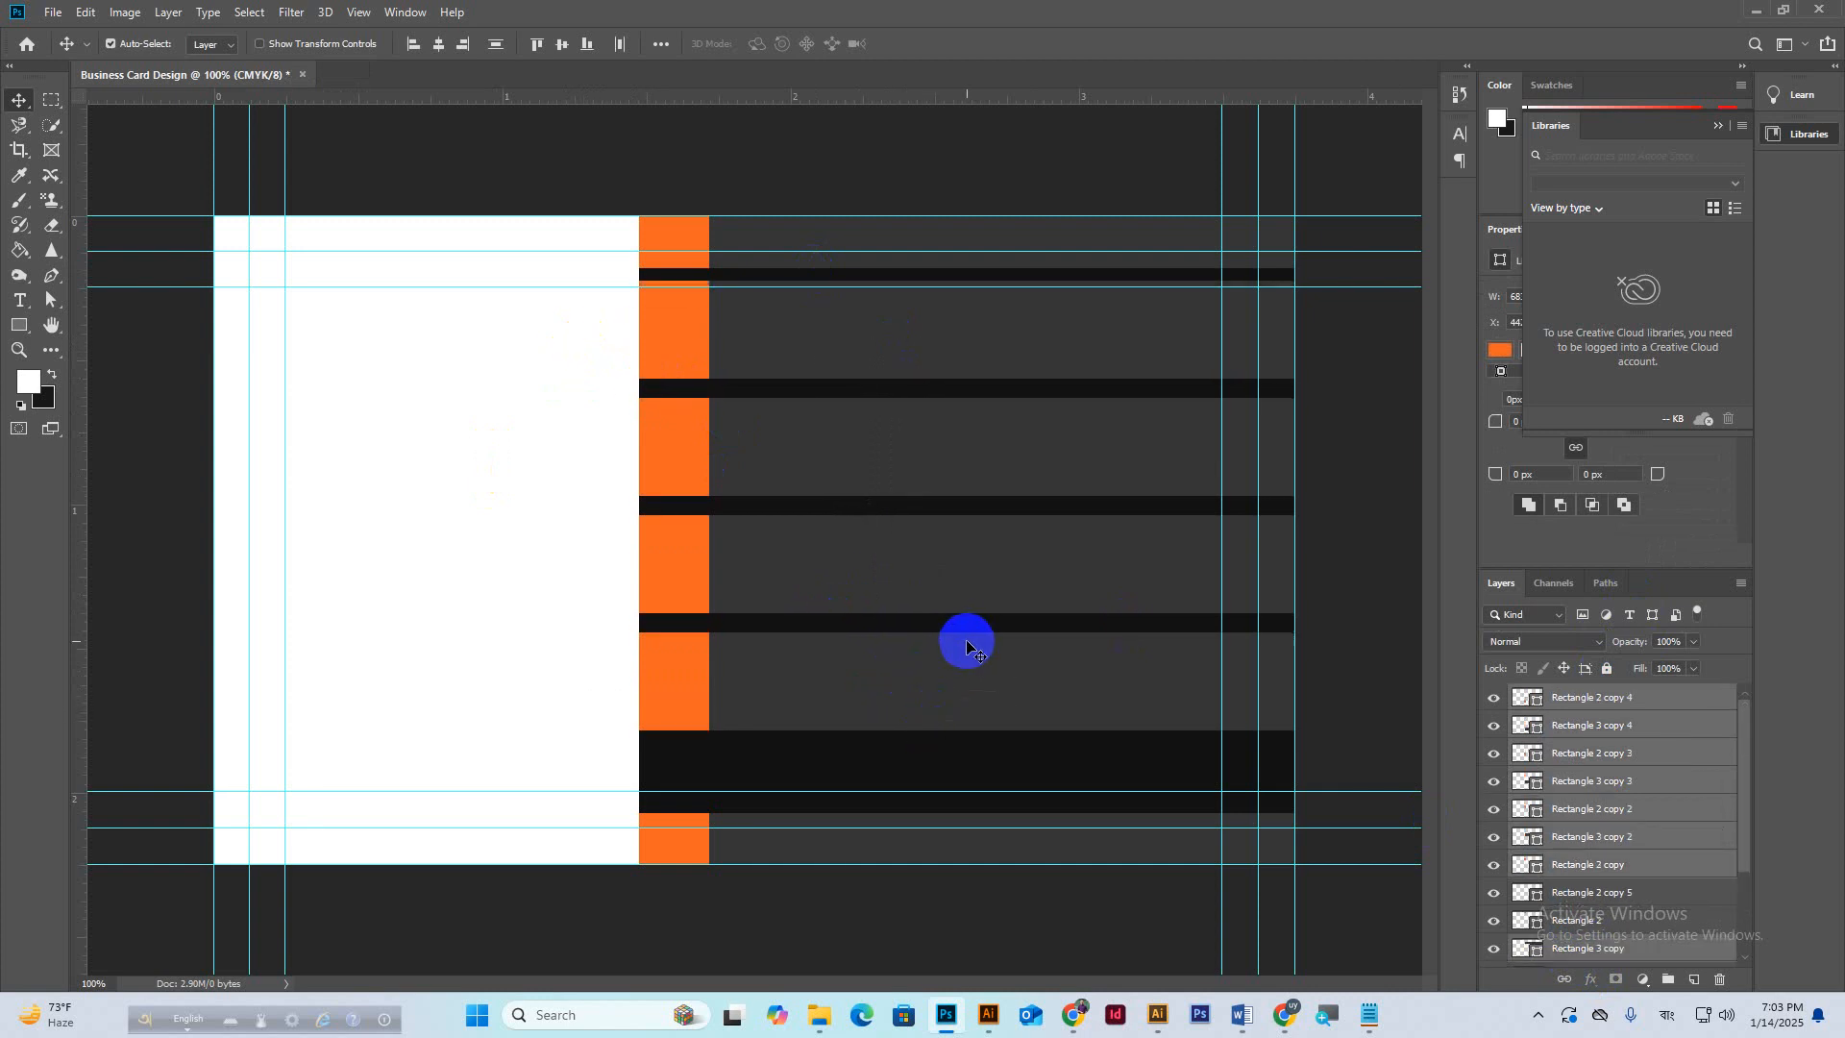
{"action": "key", "text": "Up"}
{"action": "key", "text": "Up"}
{"action": "key", "text": "Up"}
{"action": "key", "text": "Up"}
{"action": "key", "text": "Up"}
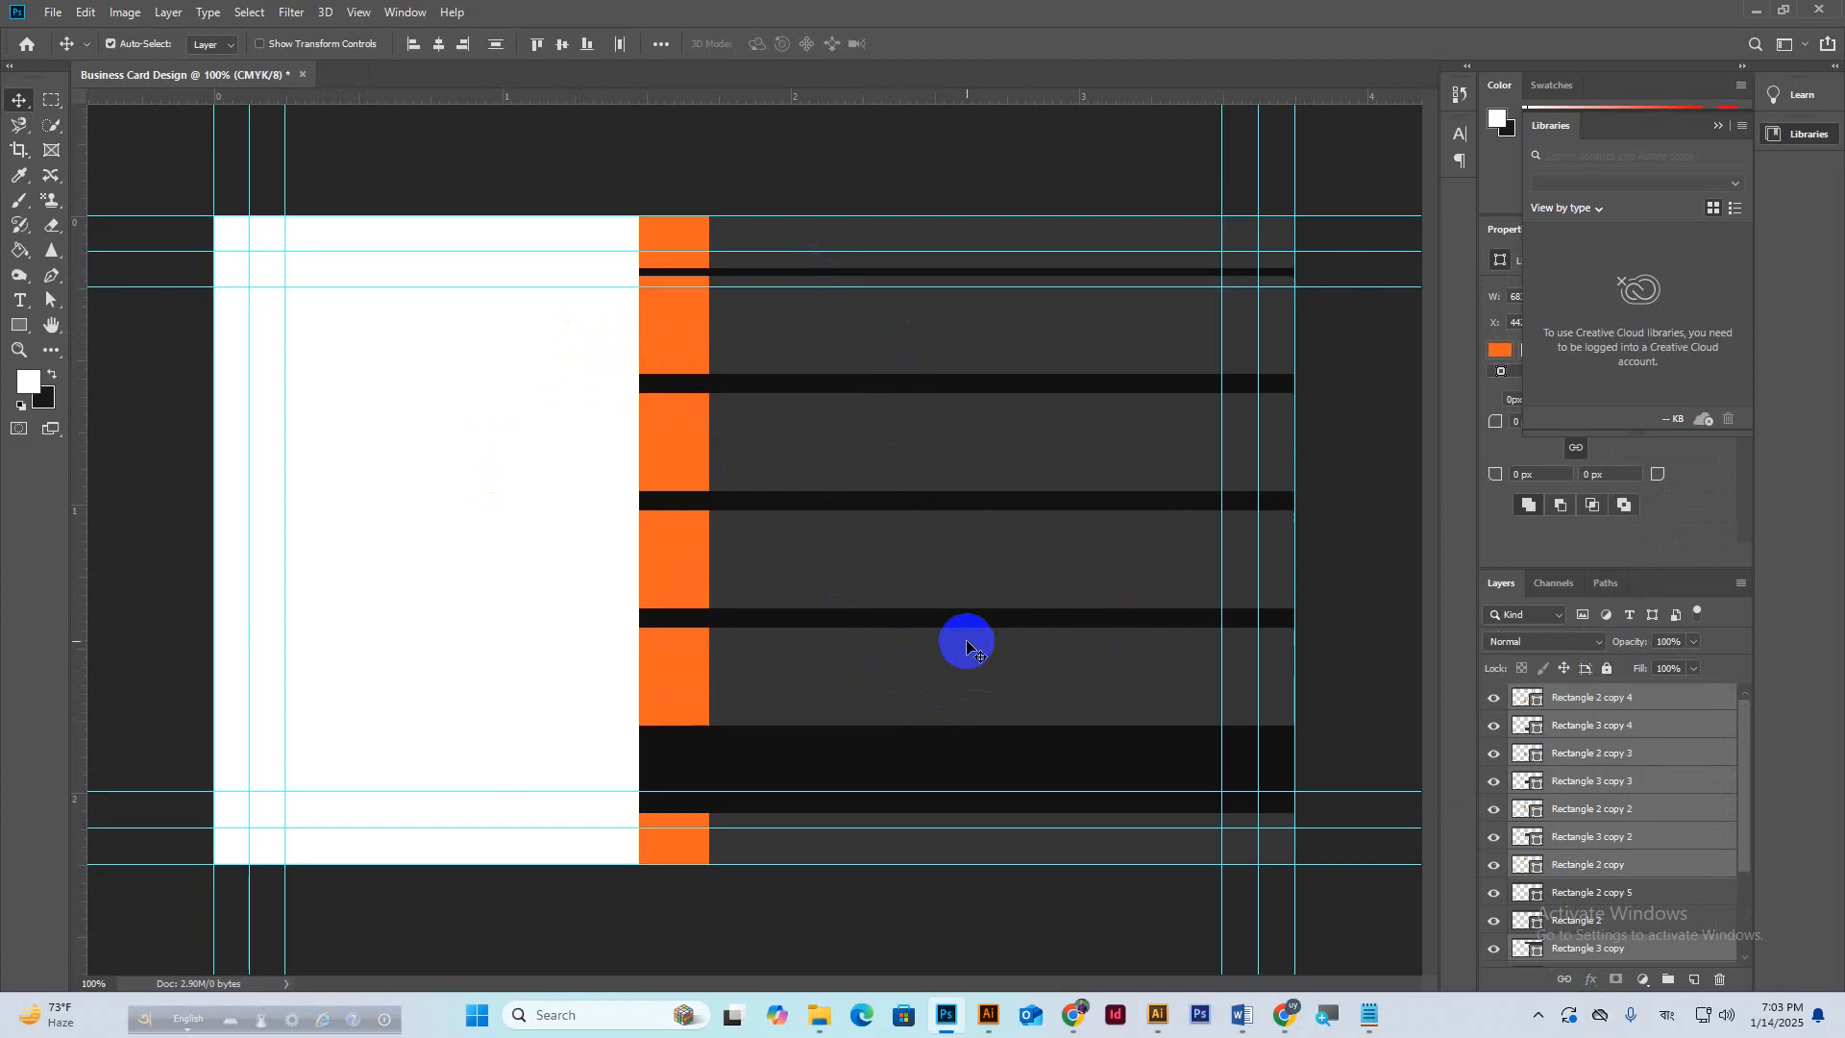
{"action": "key", "text": "Up"}
Free-transform the selected rows taller so they reach from the top band to the bottom strip.
{"action": "key", "text": "ctrl+t"}
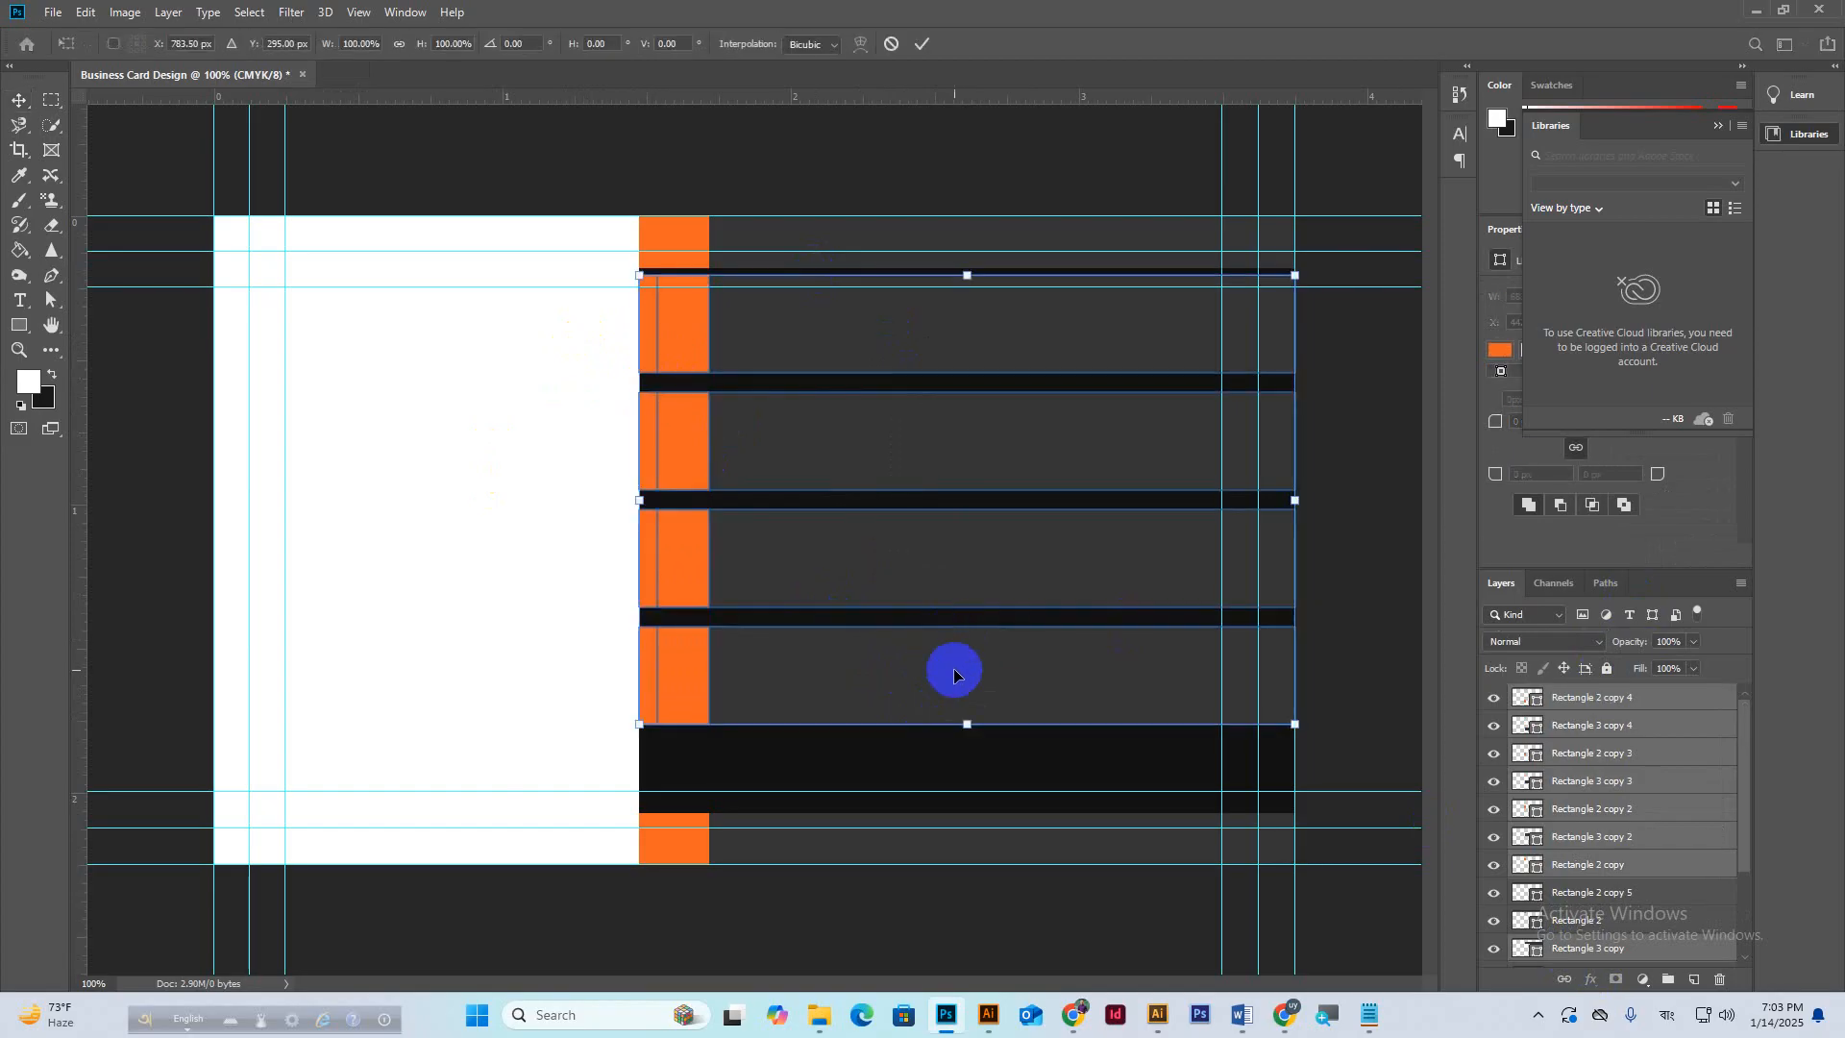
{"action": "left_click_drag", "start_coordinate": [967, 724], "coordinate": [979, 799]}
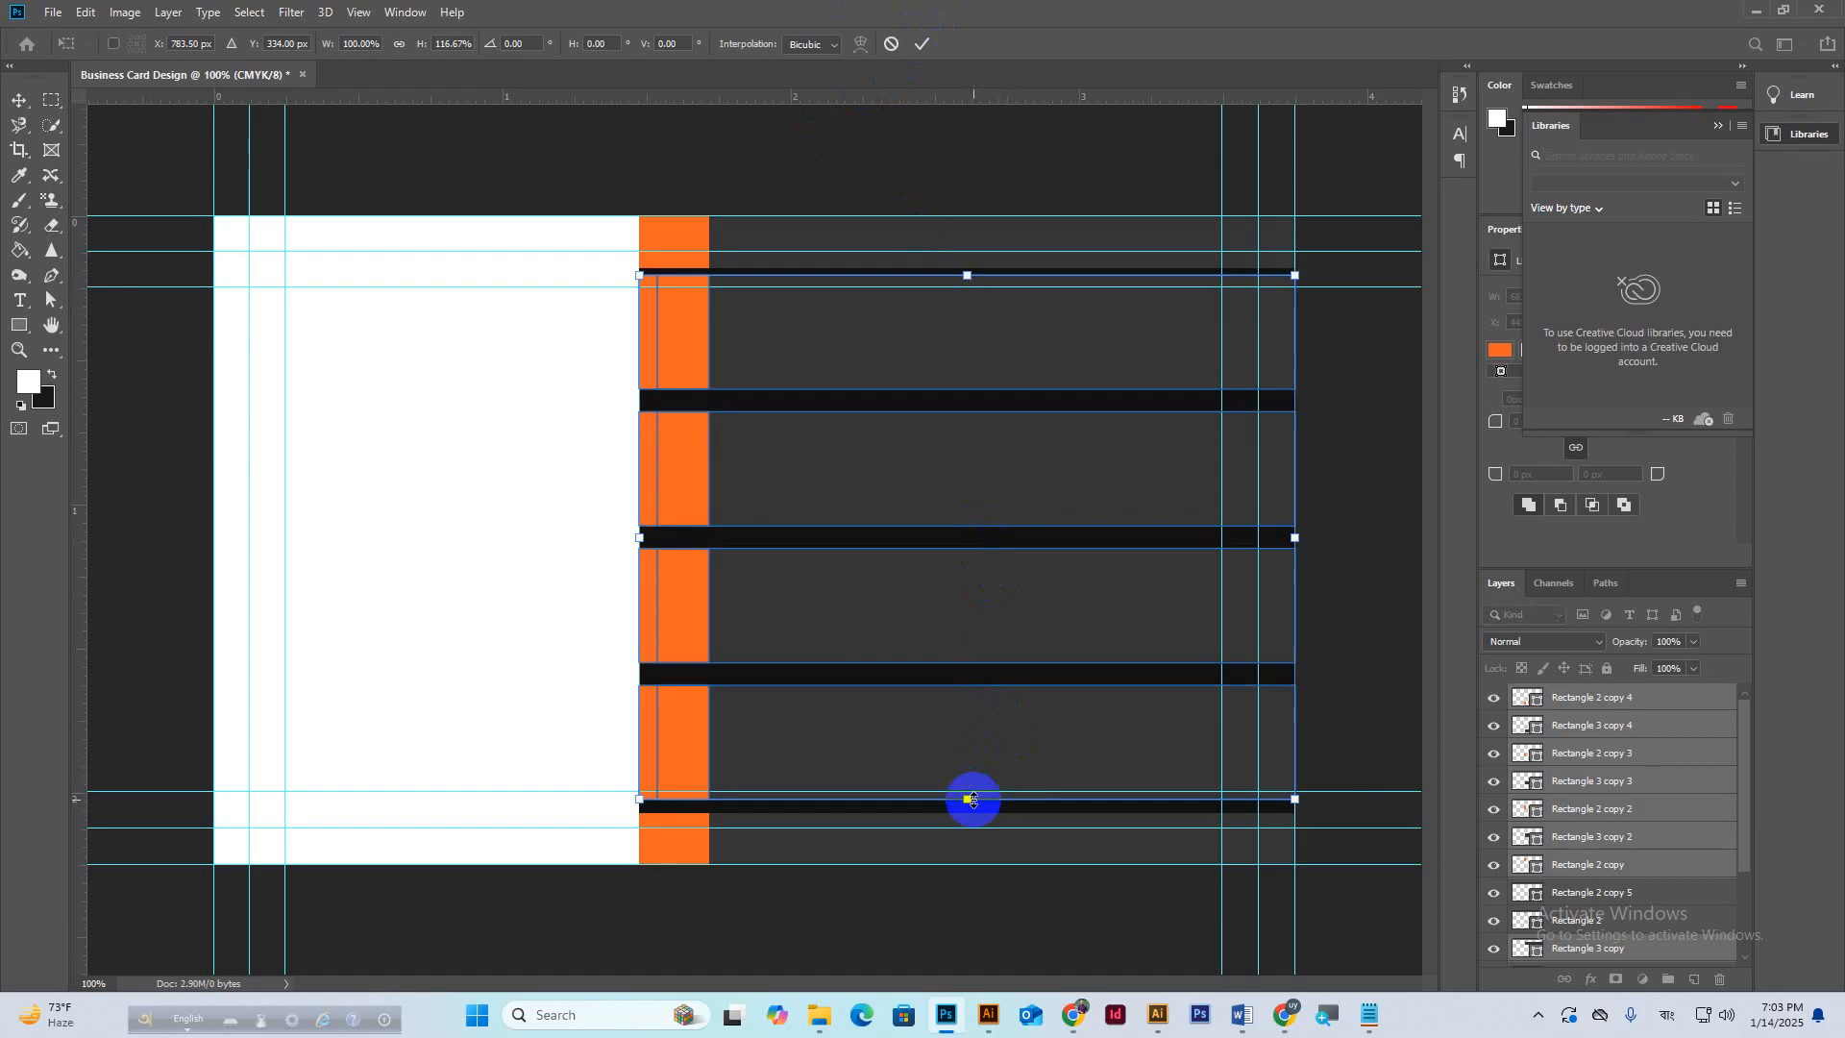
{"action": "left_click_drag", "start_coordinate": [970, 799], "coordinate": [970, 789]}
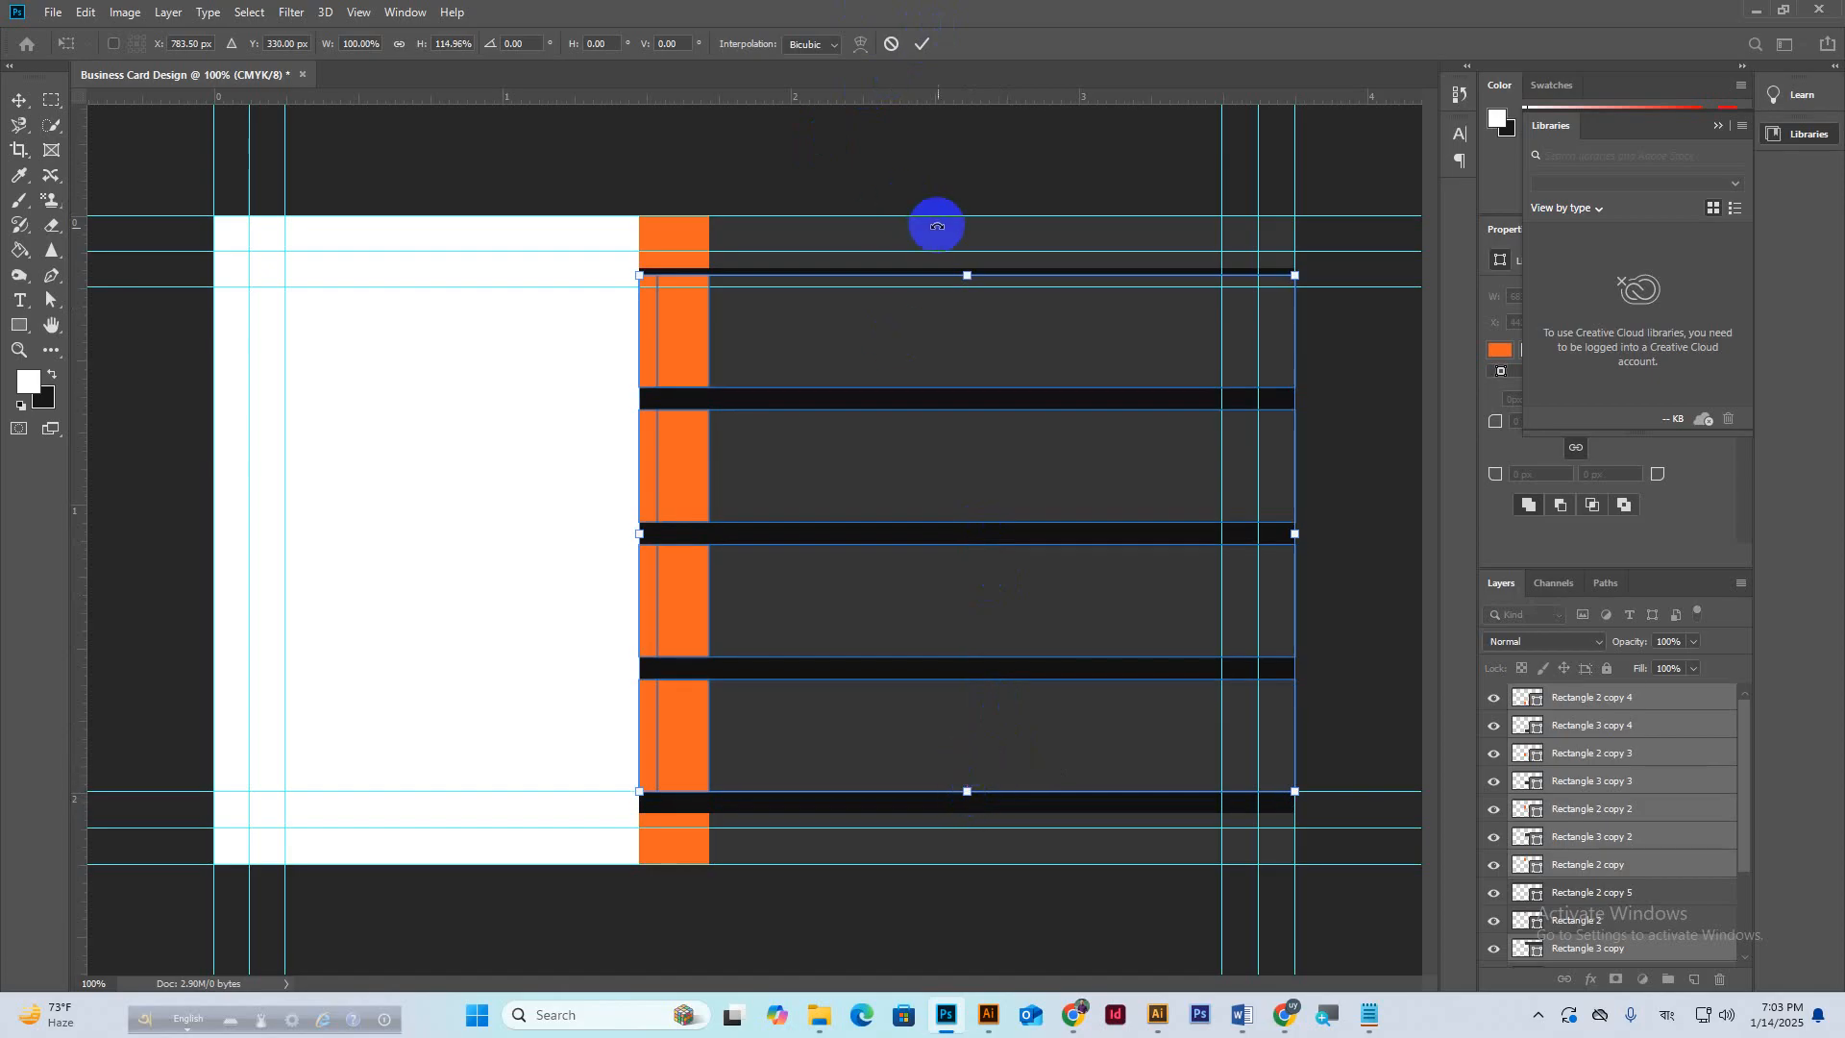
{"action": "left_click_drag", "start_coordinate": [966, 276], "coordinate": [965, 281]}
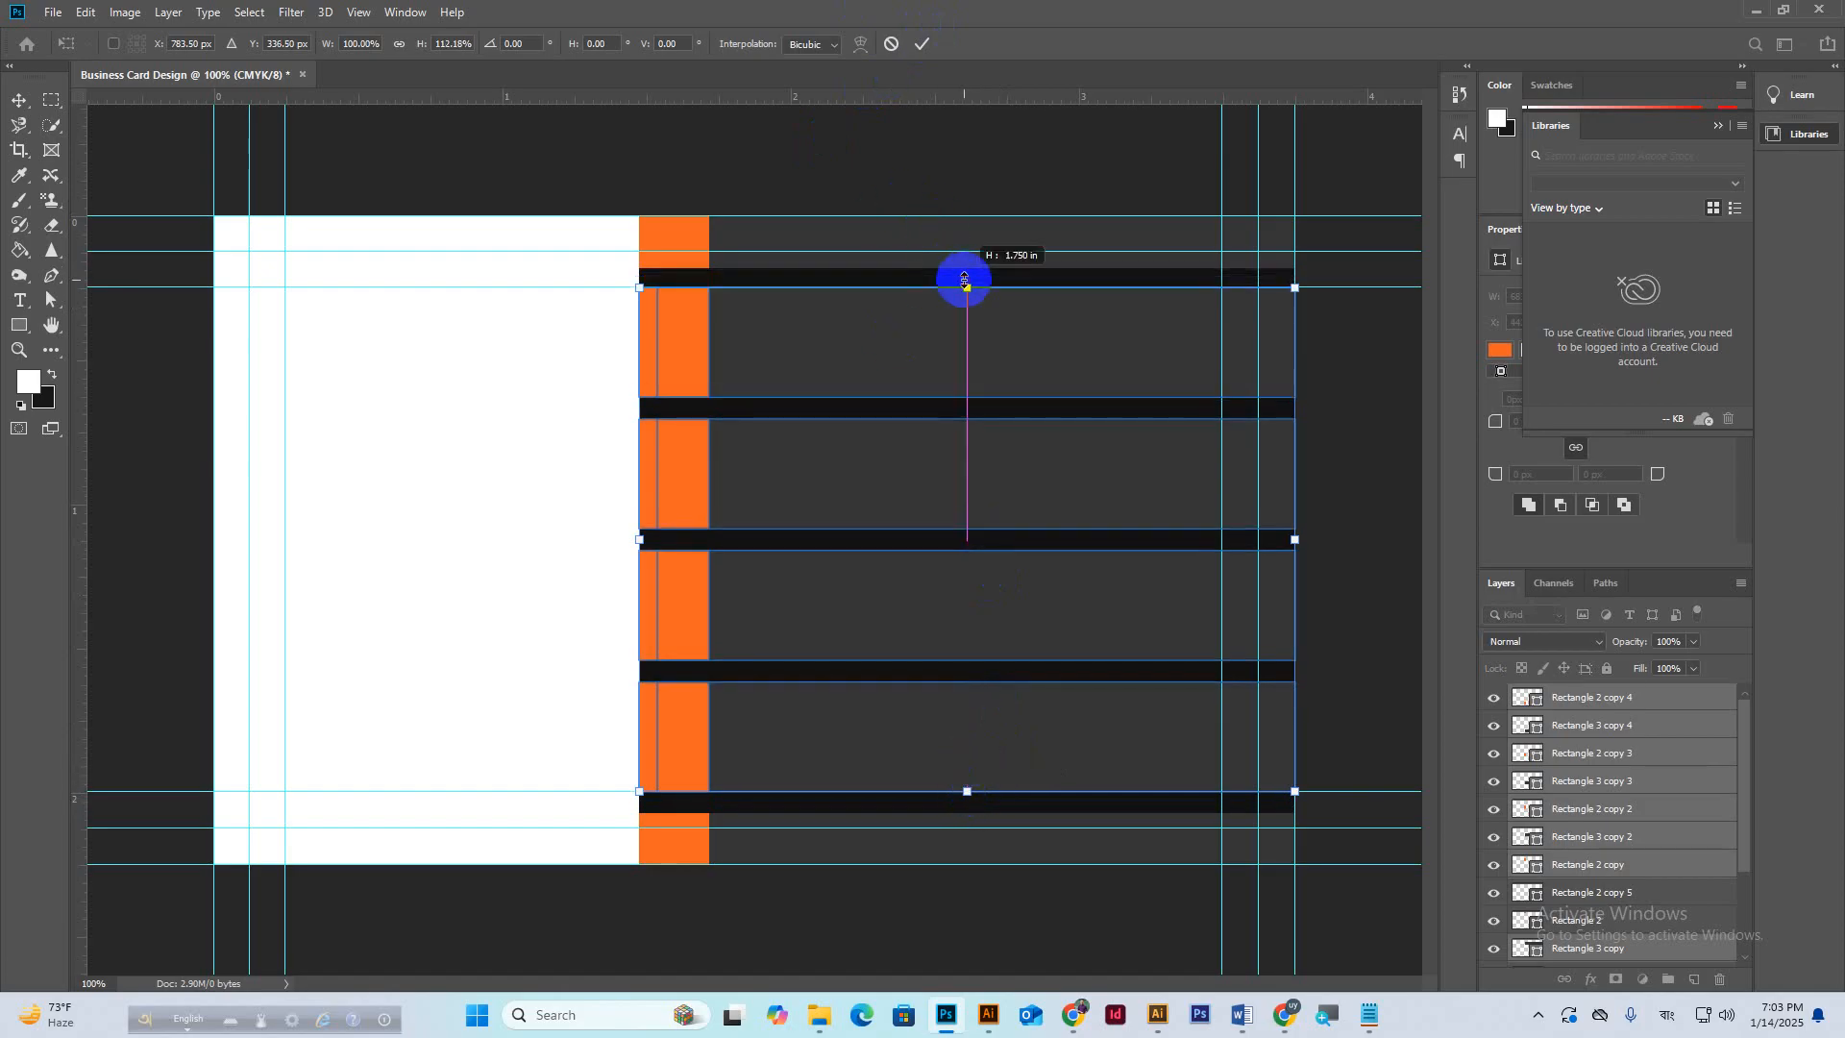
{"action": "left_click", "coordinate": [922, 44]}
{"action": "scroll", "coordinate": [854, 478], "scroll_direction": "down", "scroll_amount": 2}
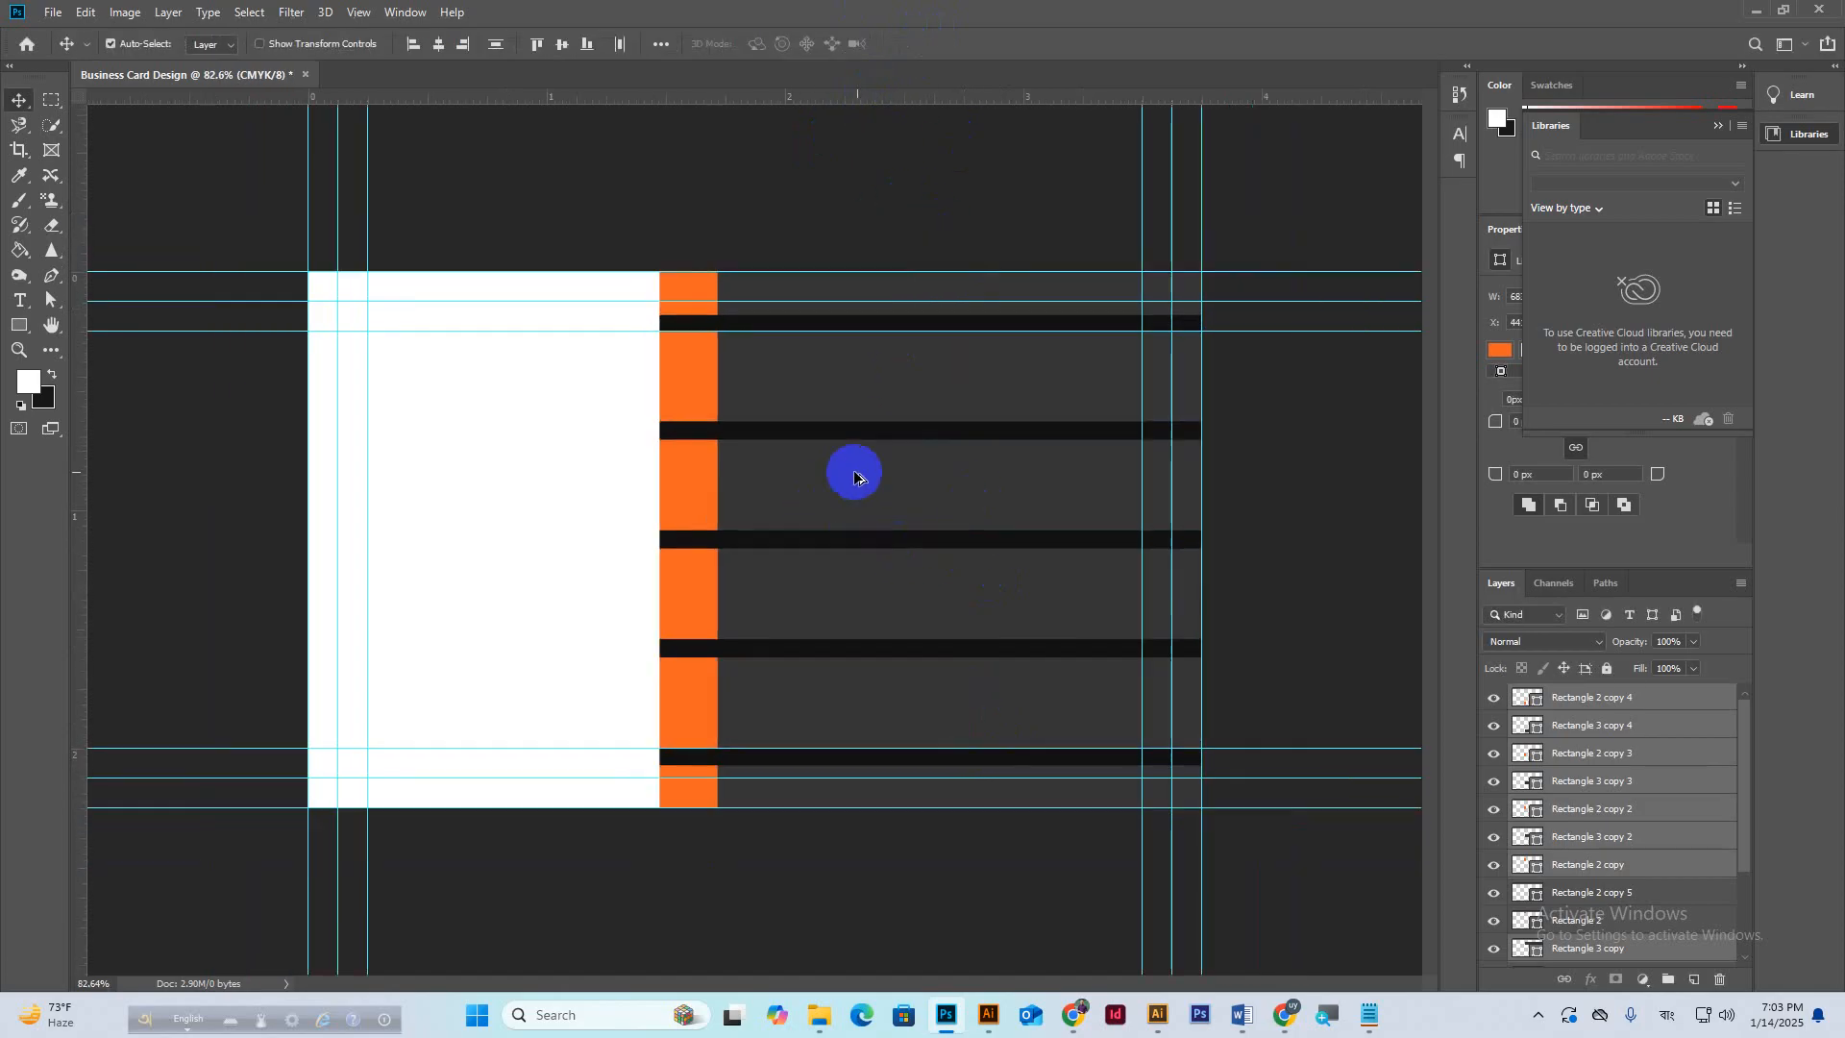
{"action": "scroll", "coordinate": [1013, 577], "scroll_direction": "down", "scroll_amount": 1}
{"action": "scroll", "coordinate": [1017, 573], "scroll_direction": "up", "scroll_amount": 1}
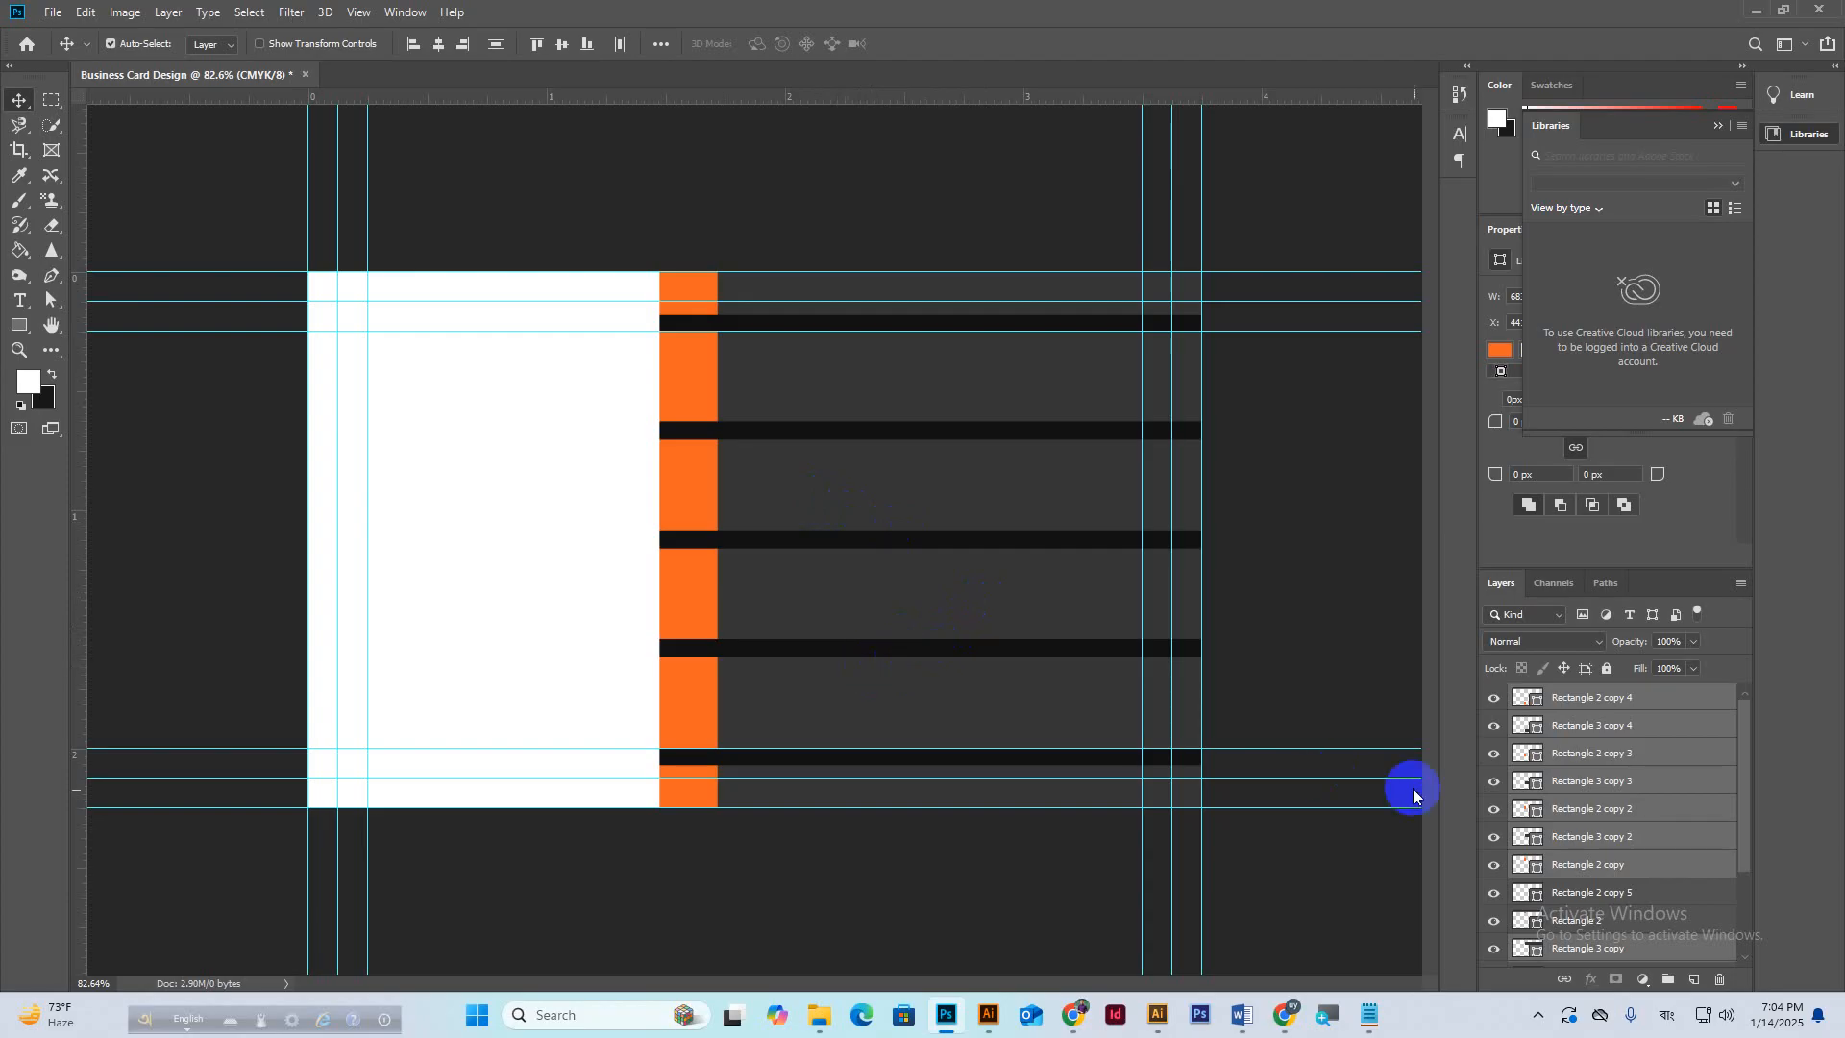
Add a text line with the person's full name in the dark panel.
{"action": "left_click", "coordinate": [1590, 698]}
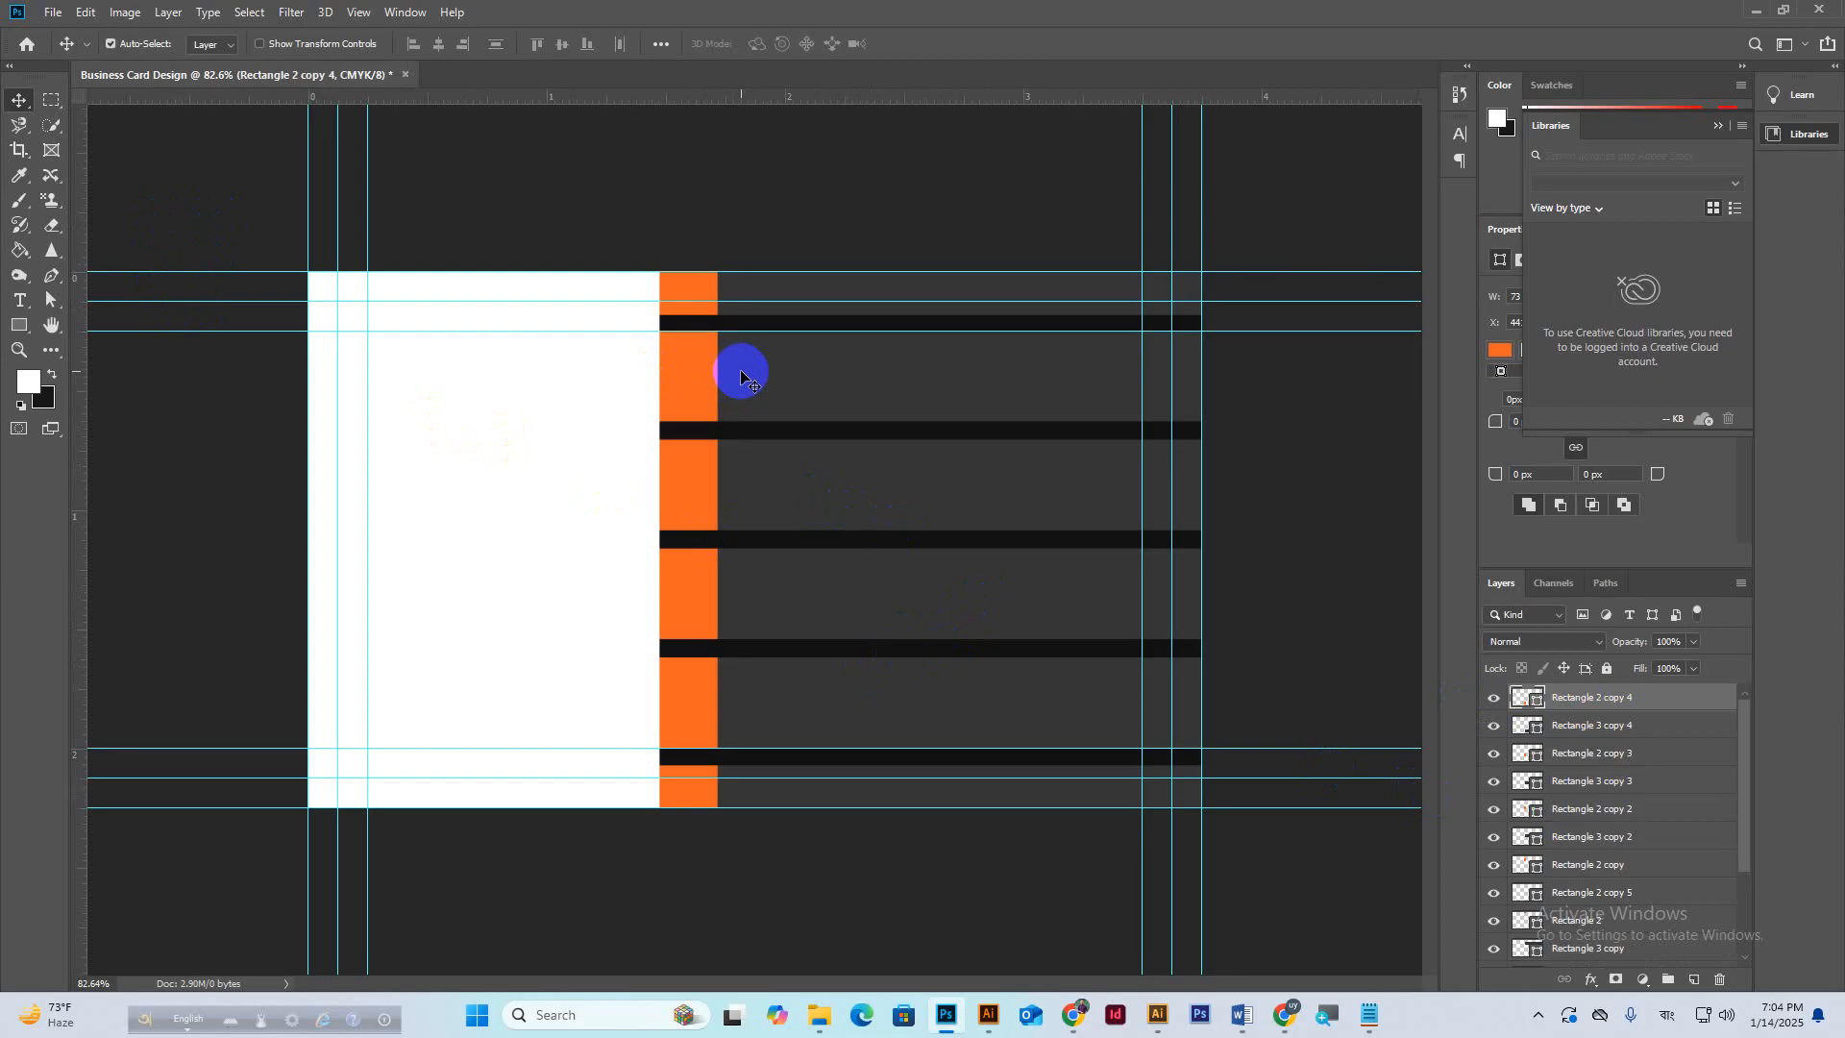
{"action": "left_click", "coordinate": [27, 305]}
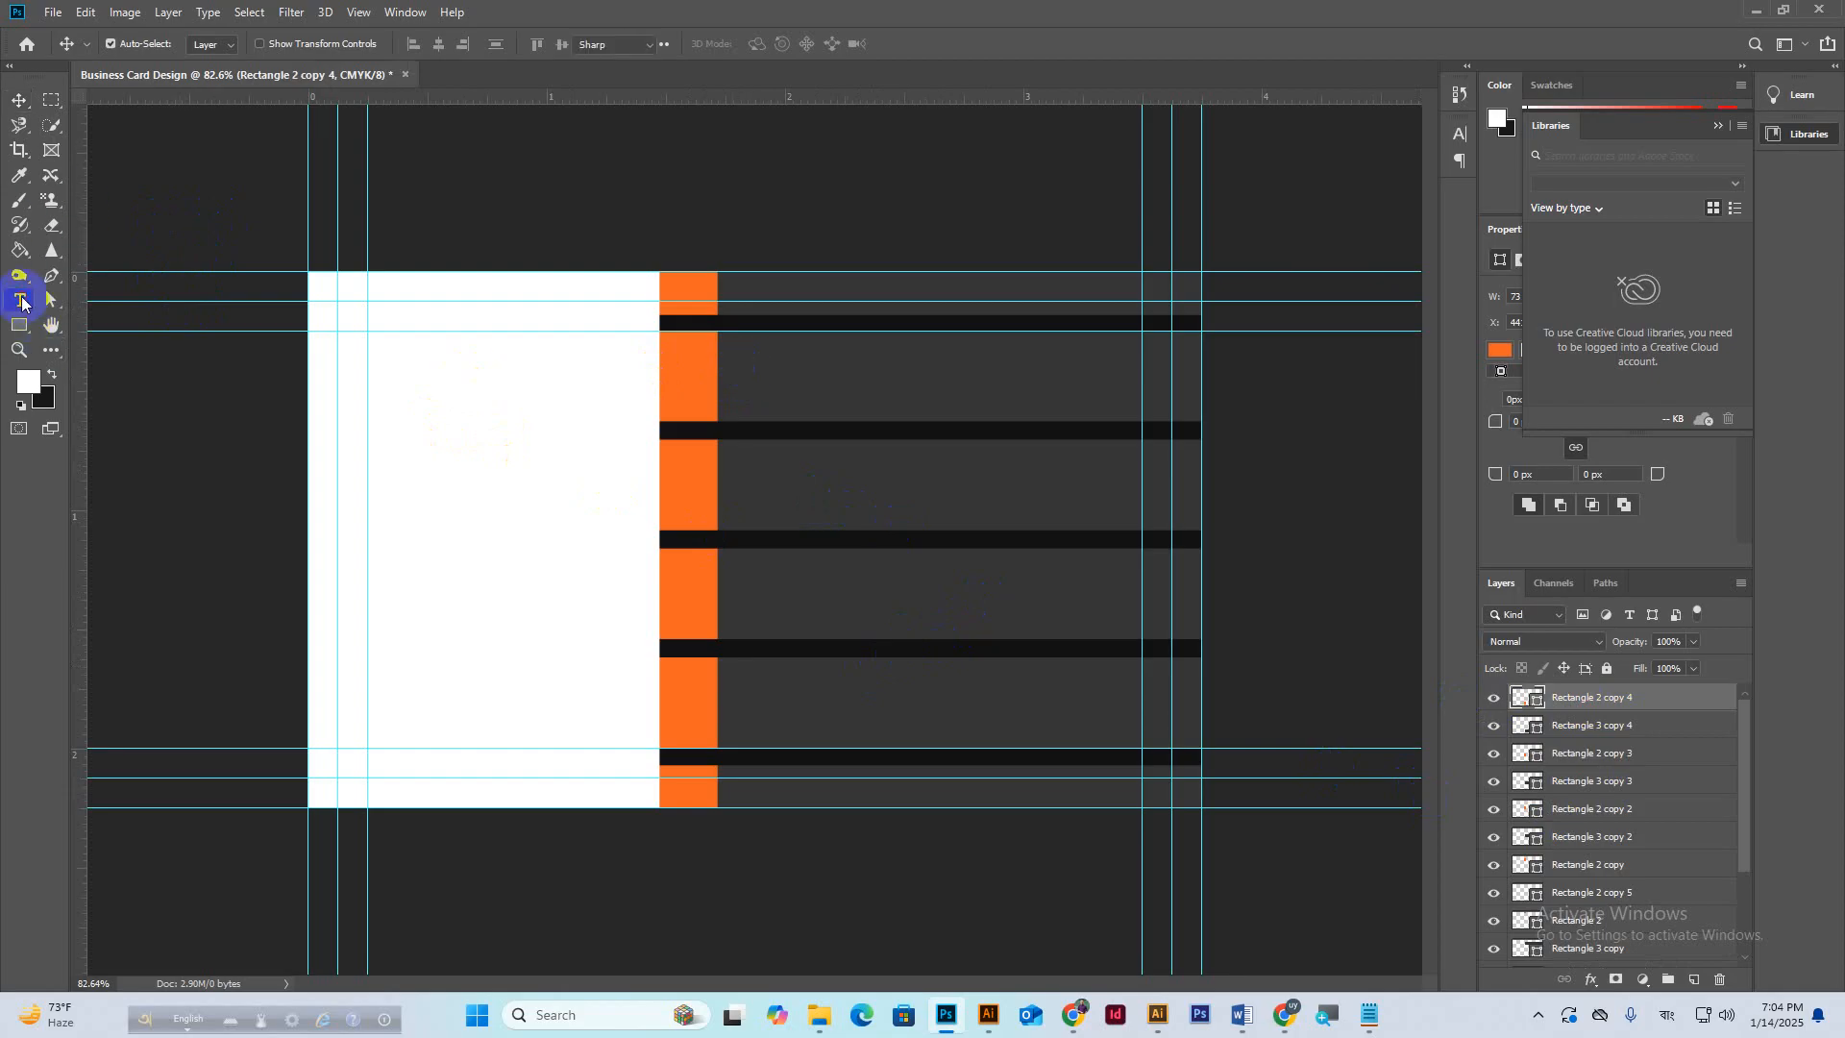
{"action": "left_click", "coordinate": [771, 380]}
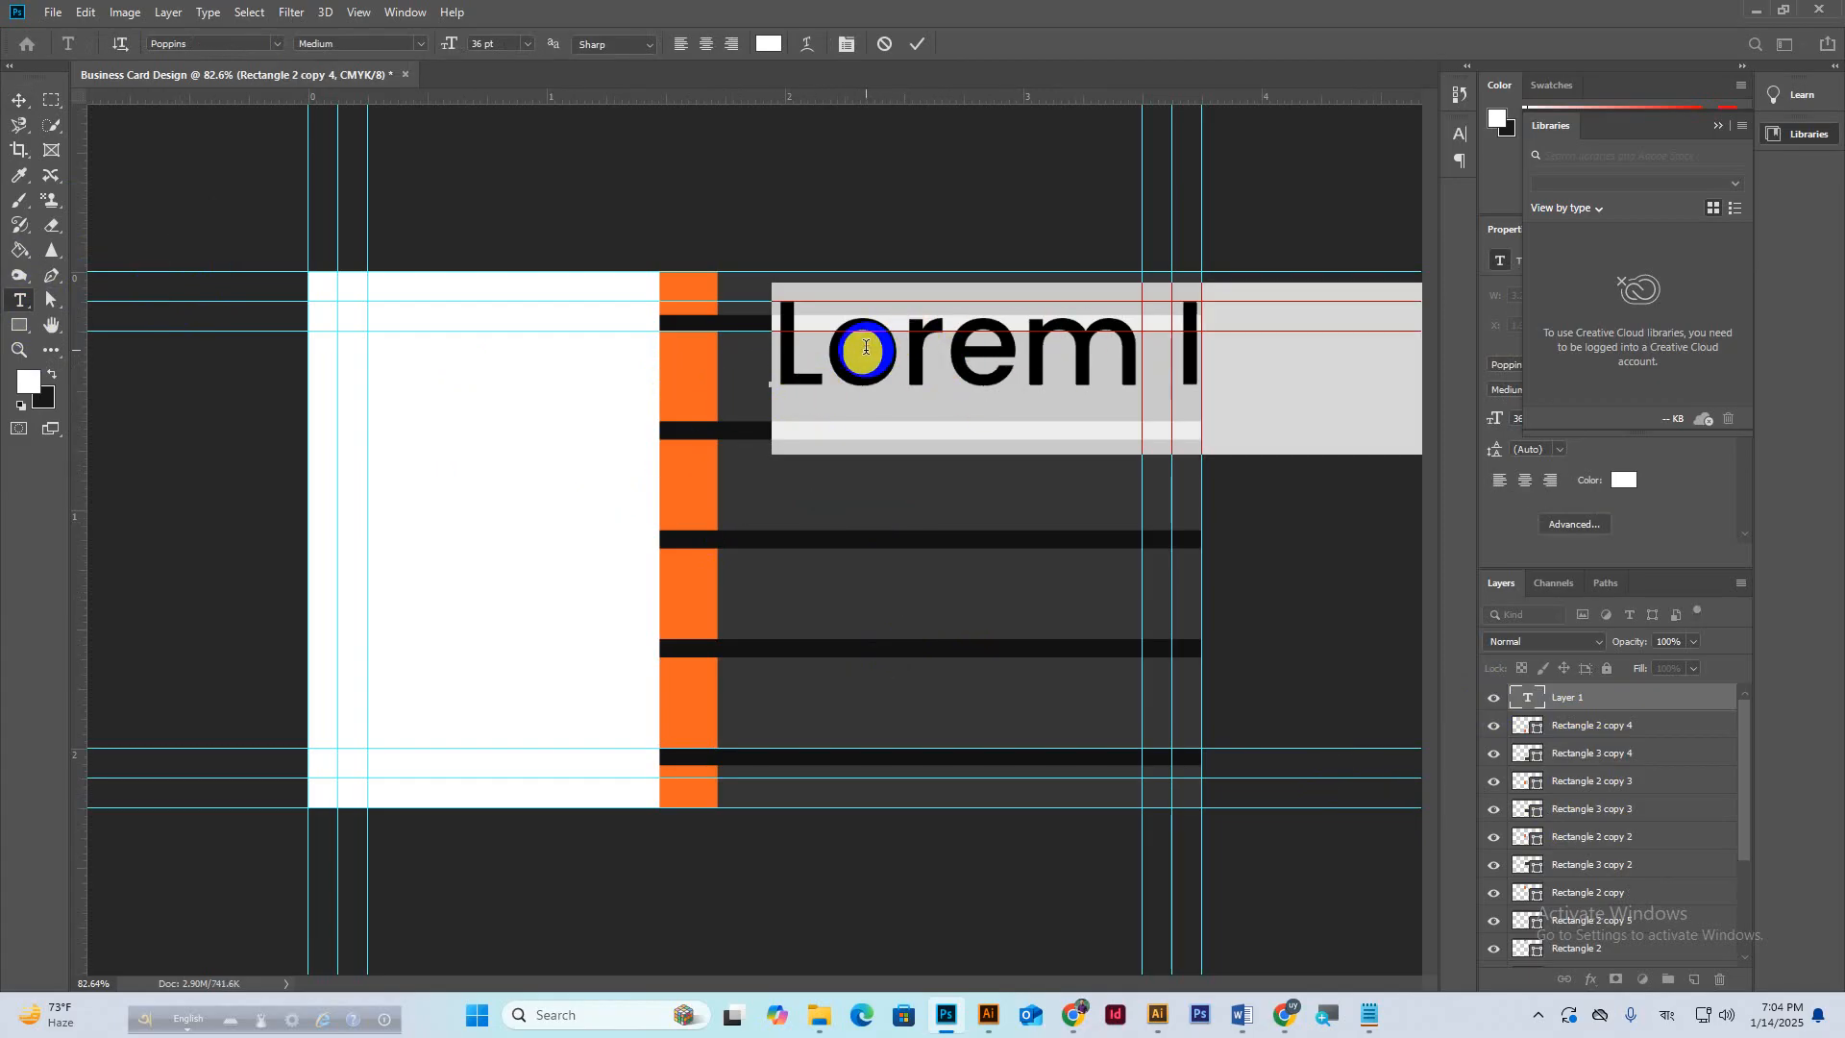
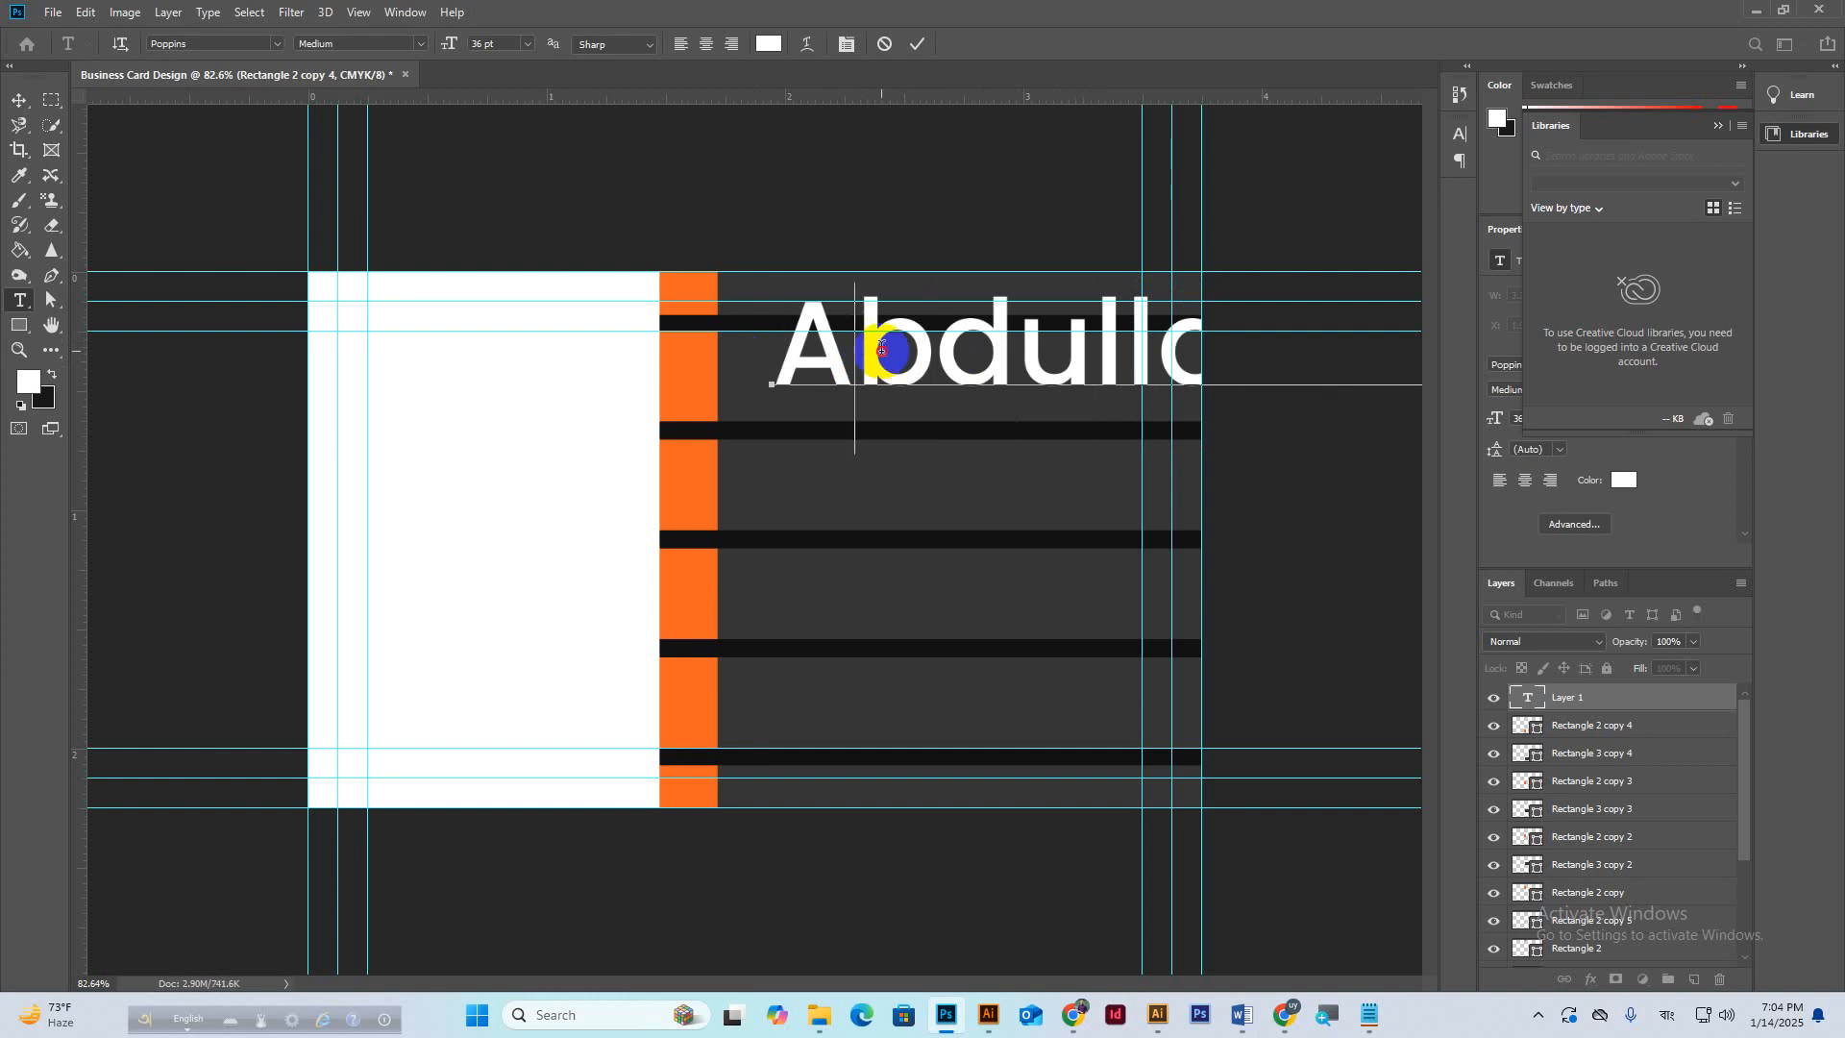
Set the name to 12 pt and move it up-left into the top grey row.
{"action": "triple_click", "coordinate": [881, 349]}
{"action": "left_click", "coordinate": [482, 45]}
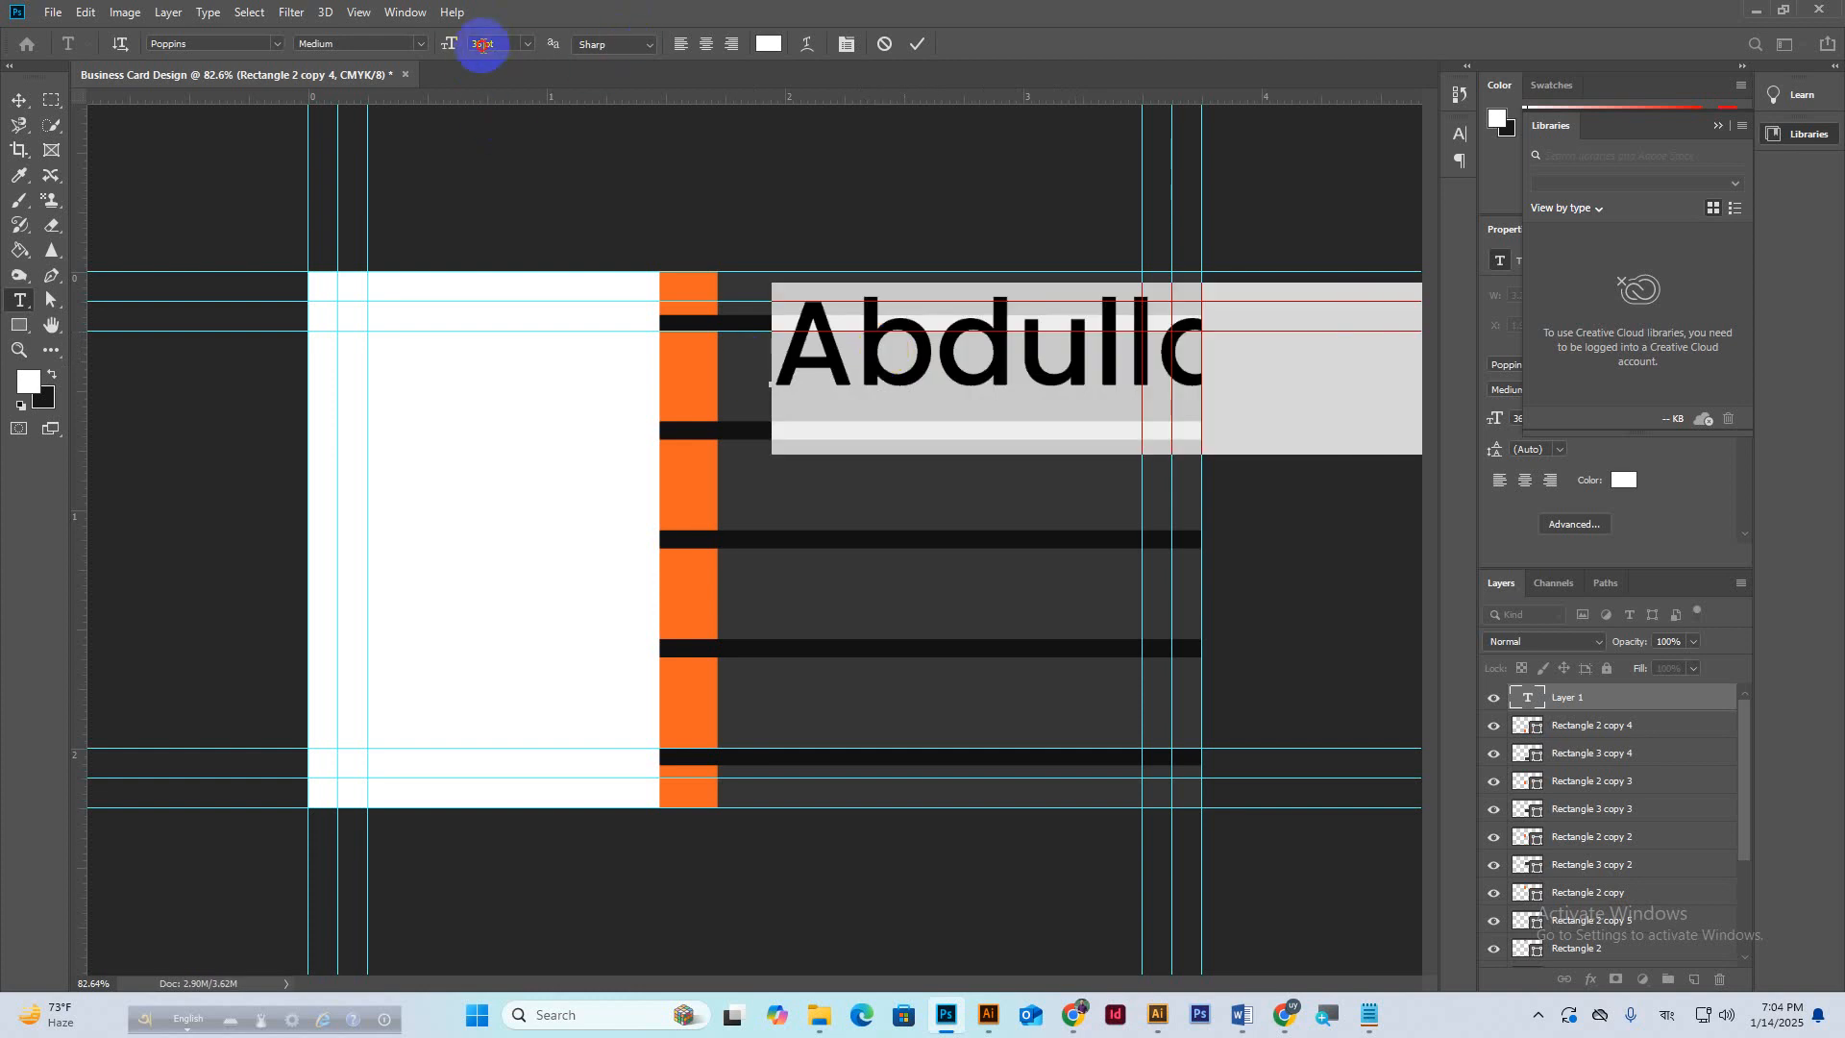
{"action": "scroll", "coordinate": [482, 45], "scroll_direction": "down", "scroll_amount": 2}
{"action": "scroll", "coordinate": [483, 46], "scroll_direction": "down", "scroll_amount": 16}
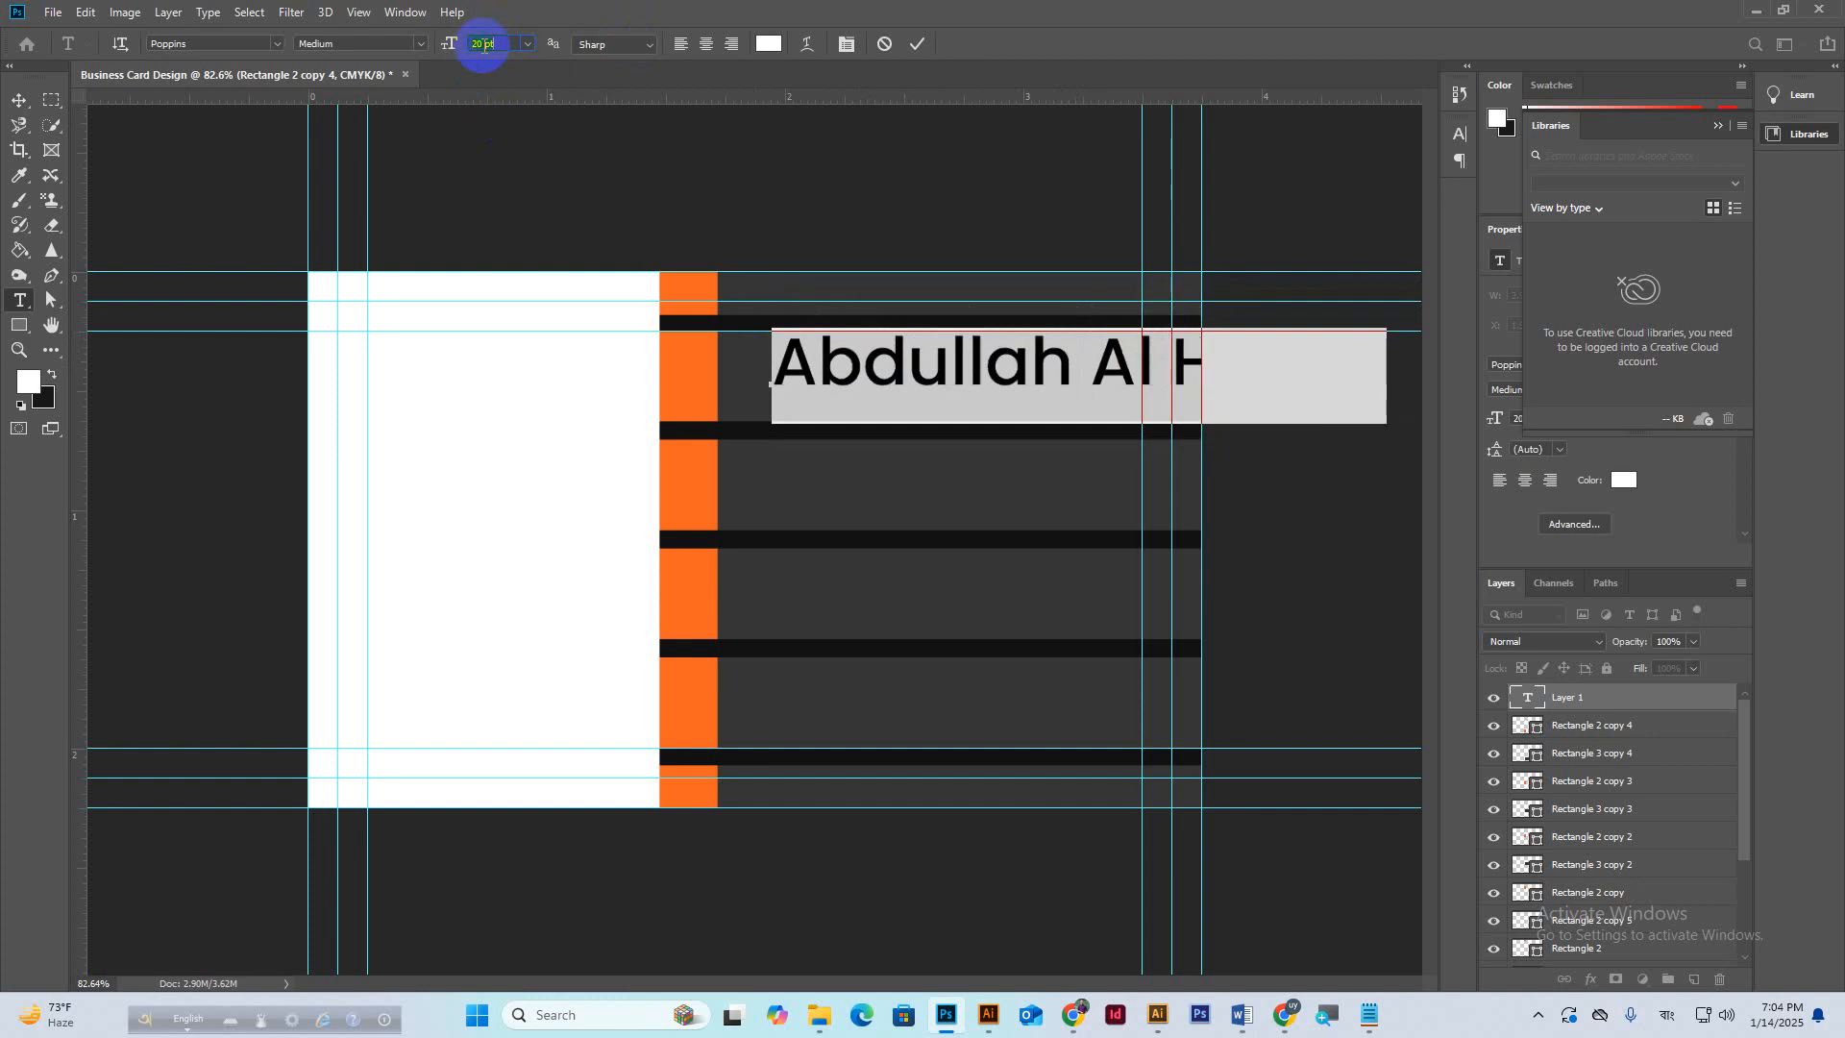
{"action": "scroll", "coordinate": [483, 45], "scroll_direction": "down", "scroll_amount": 5}
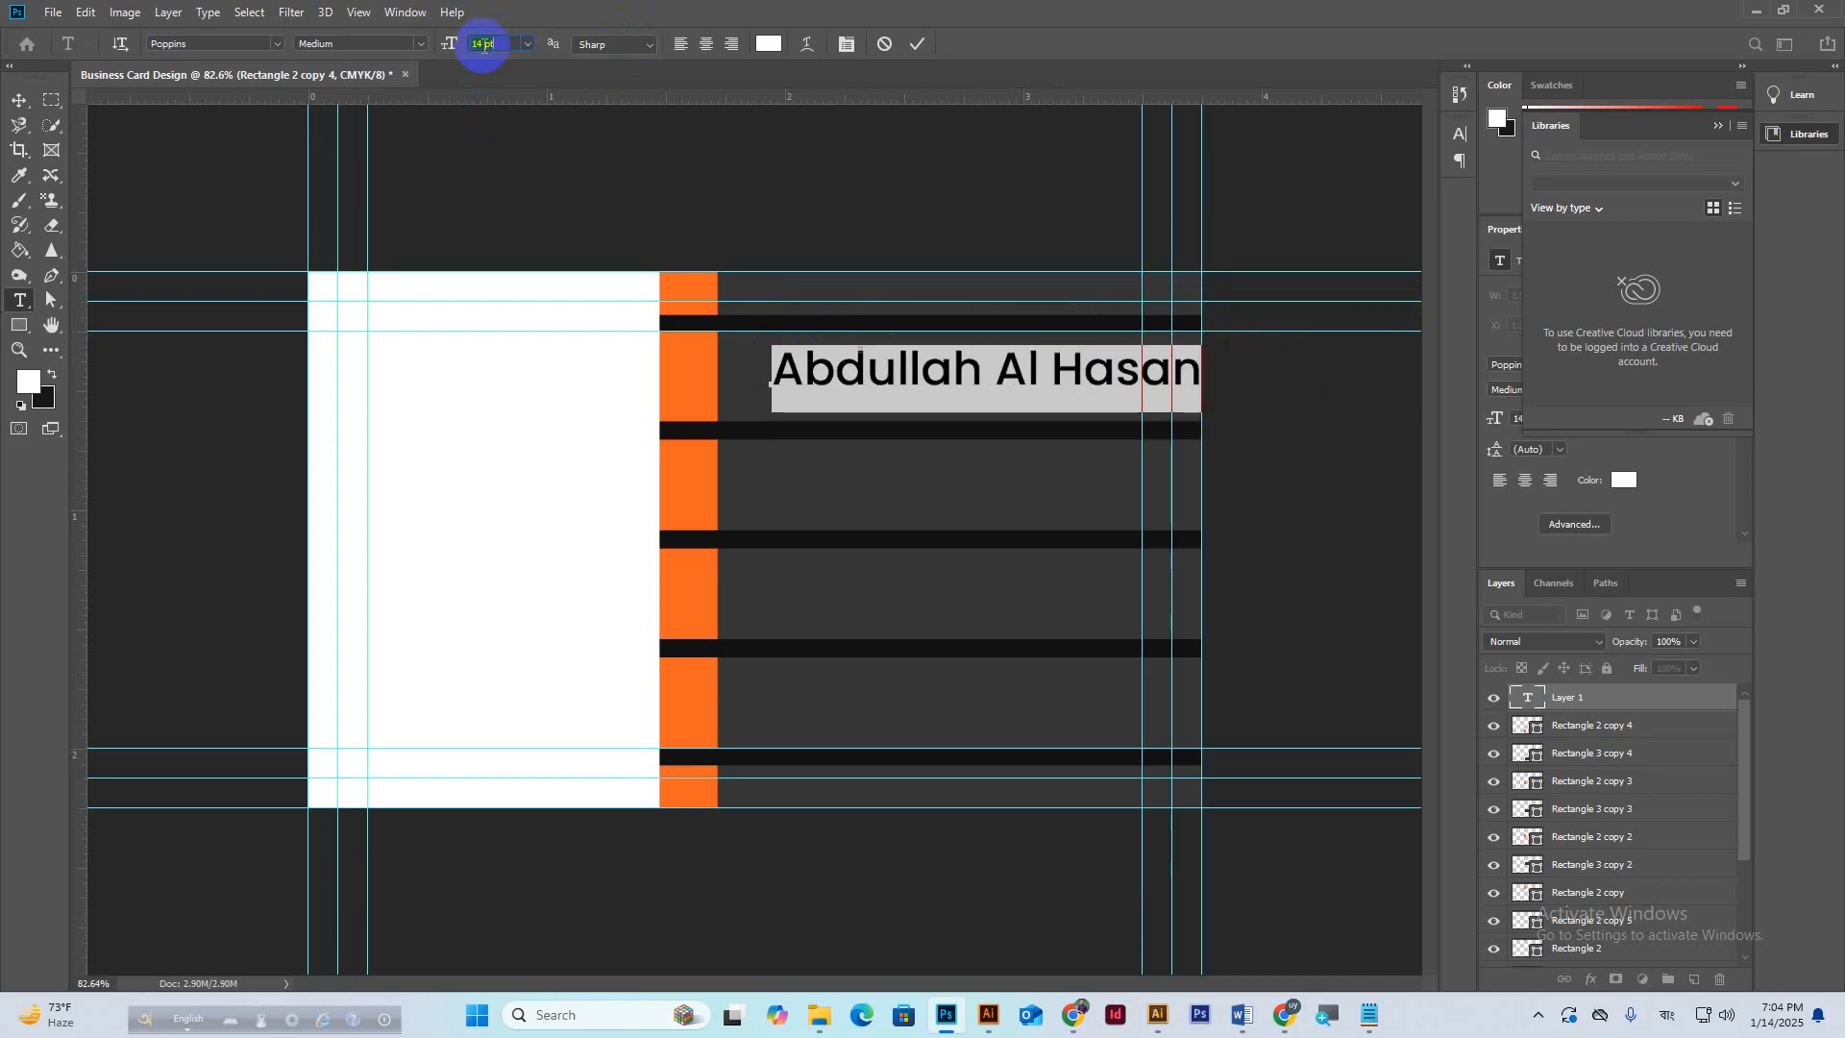
{"action": "scroll", "coordinate": [483, 45], "scroll_direction": "down", "scroll_amount": 1}
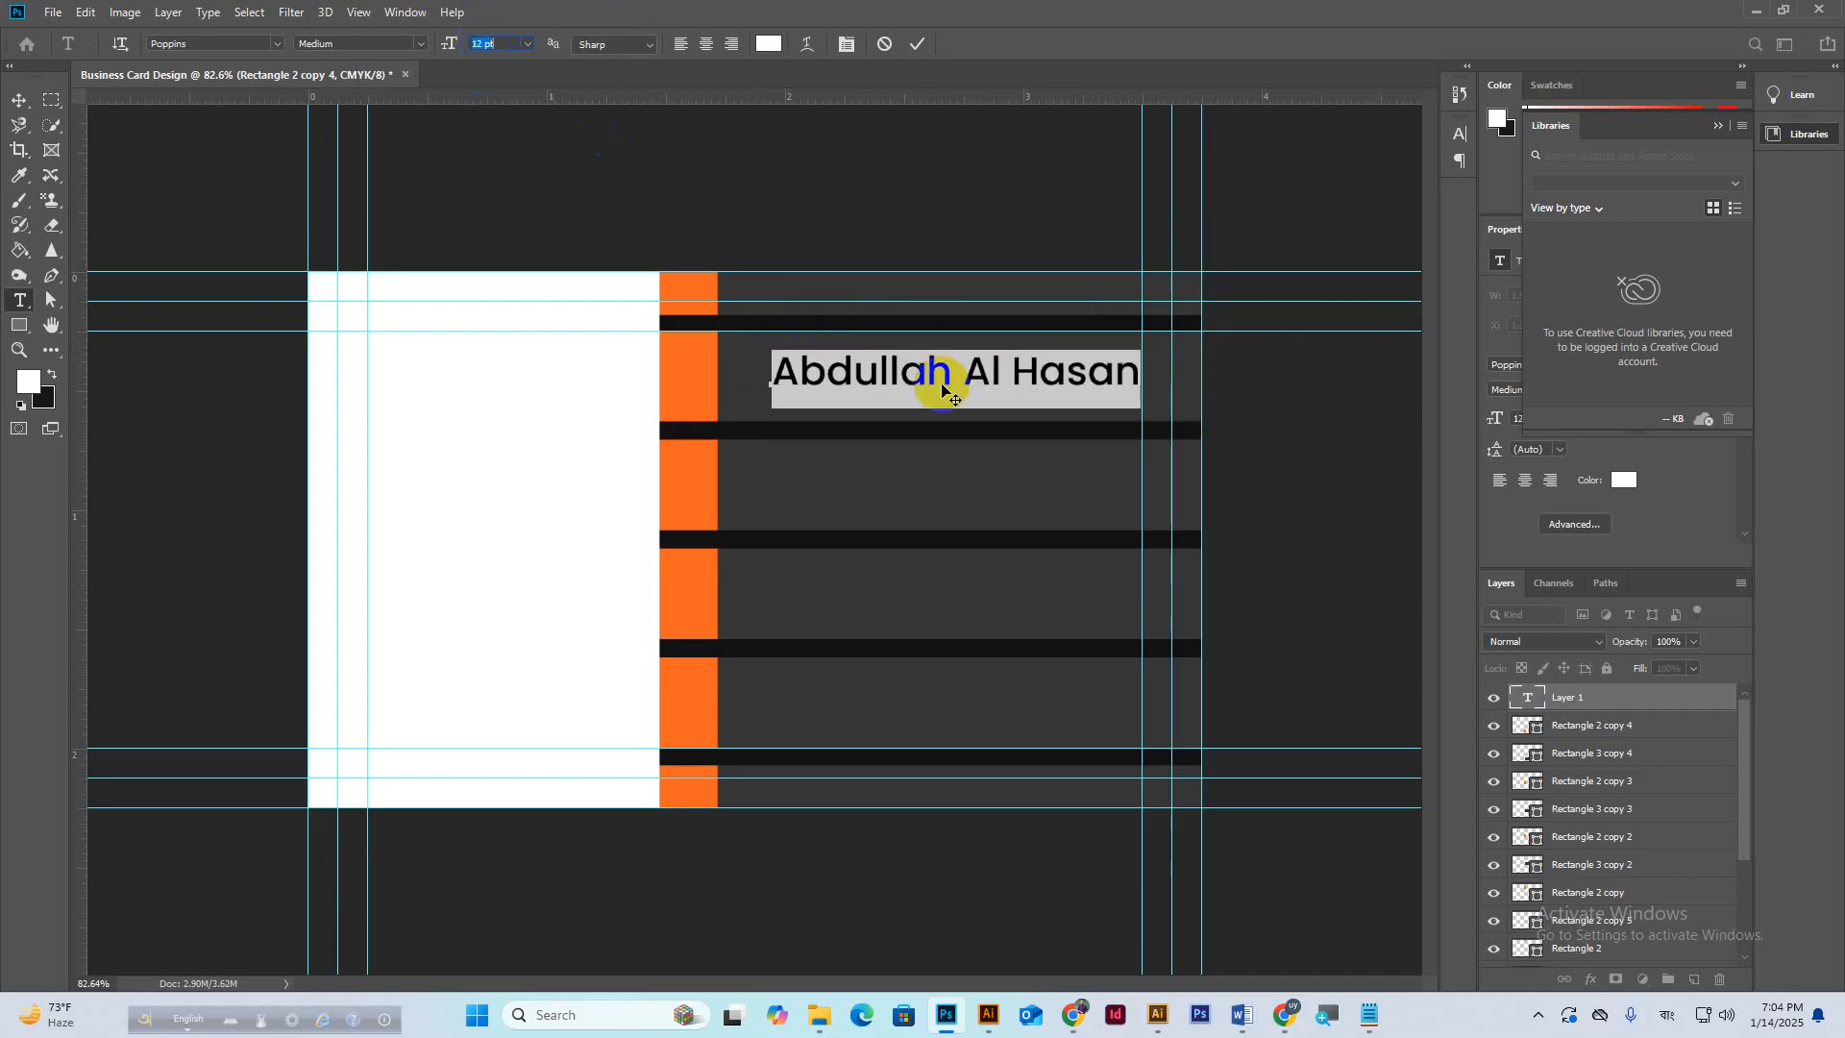
{"action": "left_click_drag", "start_coordinate": [948, 435], "coordinate": [914, 417]}
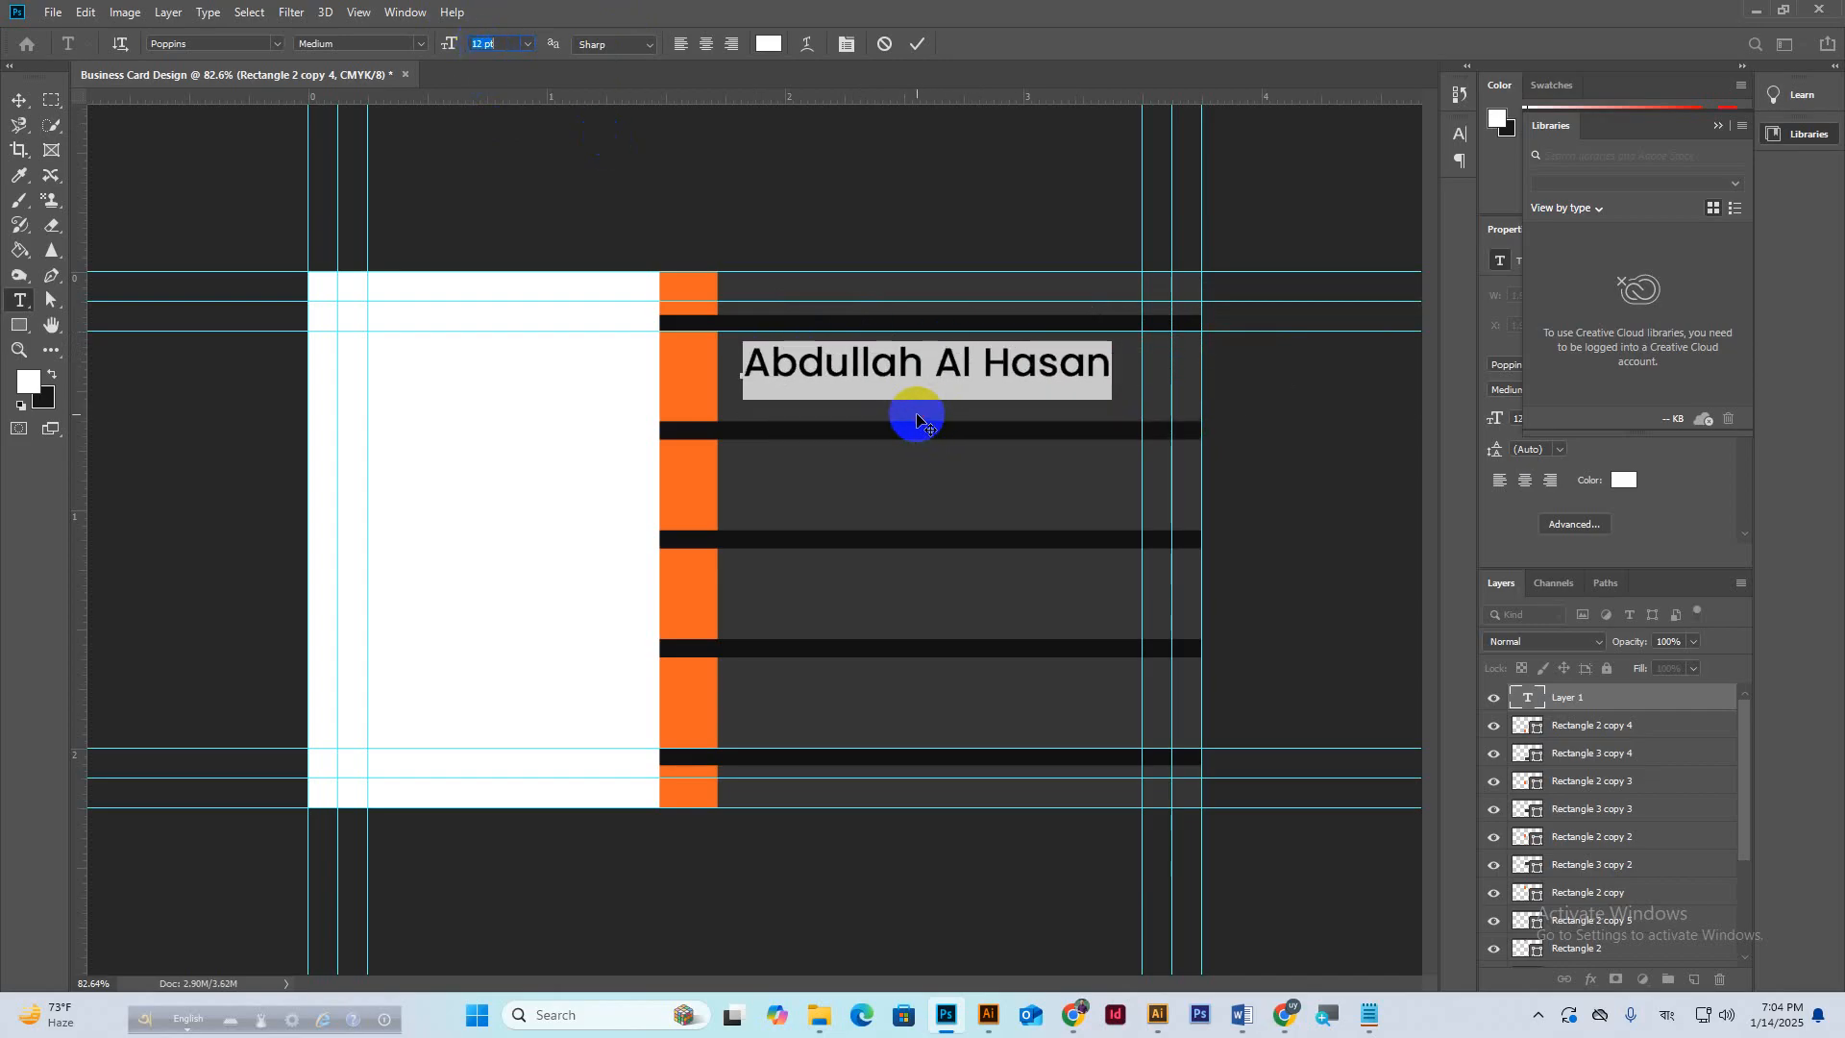
Glance at the Google Meet call, then return to the business card design.
{"action": "left_click", "coordinate": [1286, 1014]}
{"action": "left_click", "coordinate": [1330, 908]}
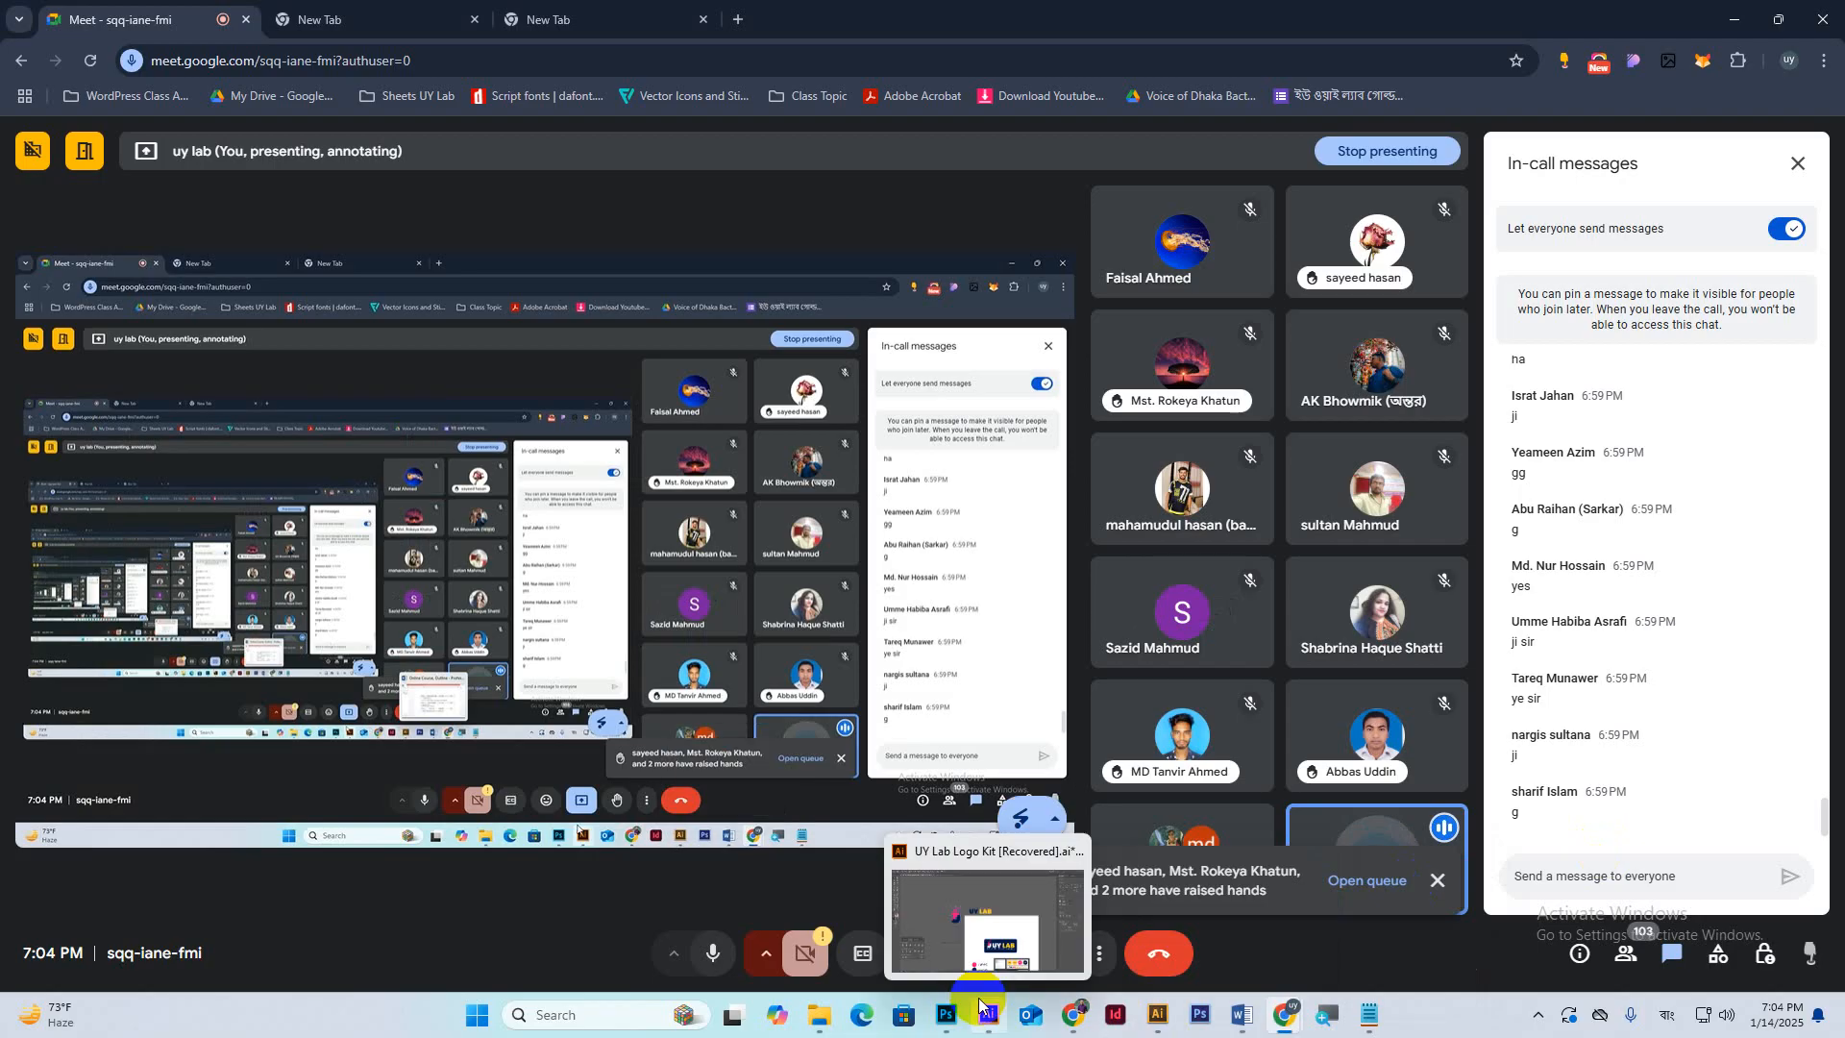
{"action": "left_click", "coordinate": [946, 1015]}
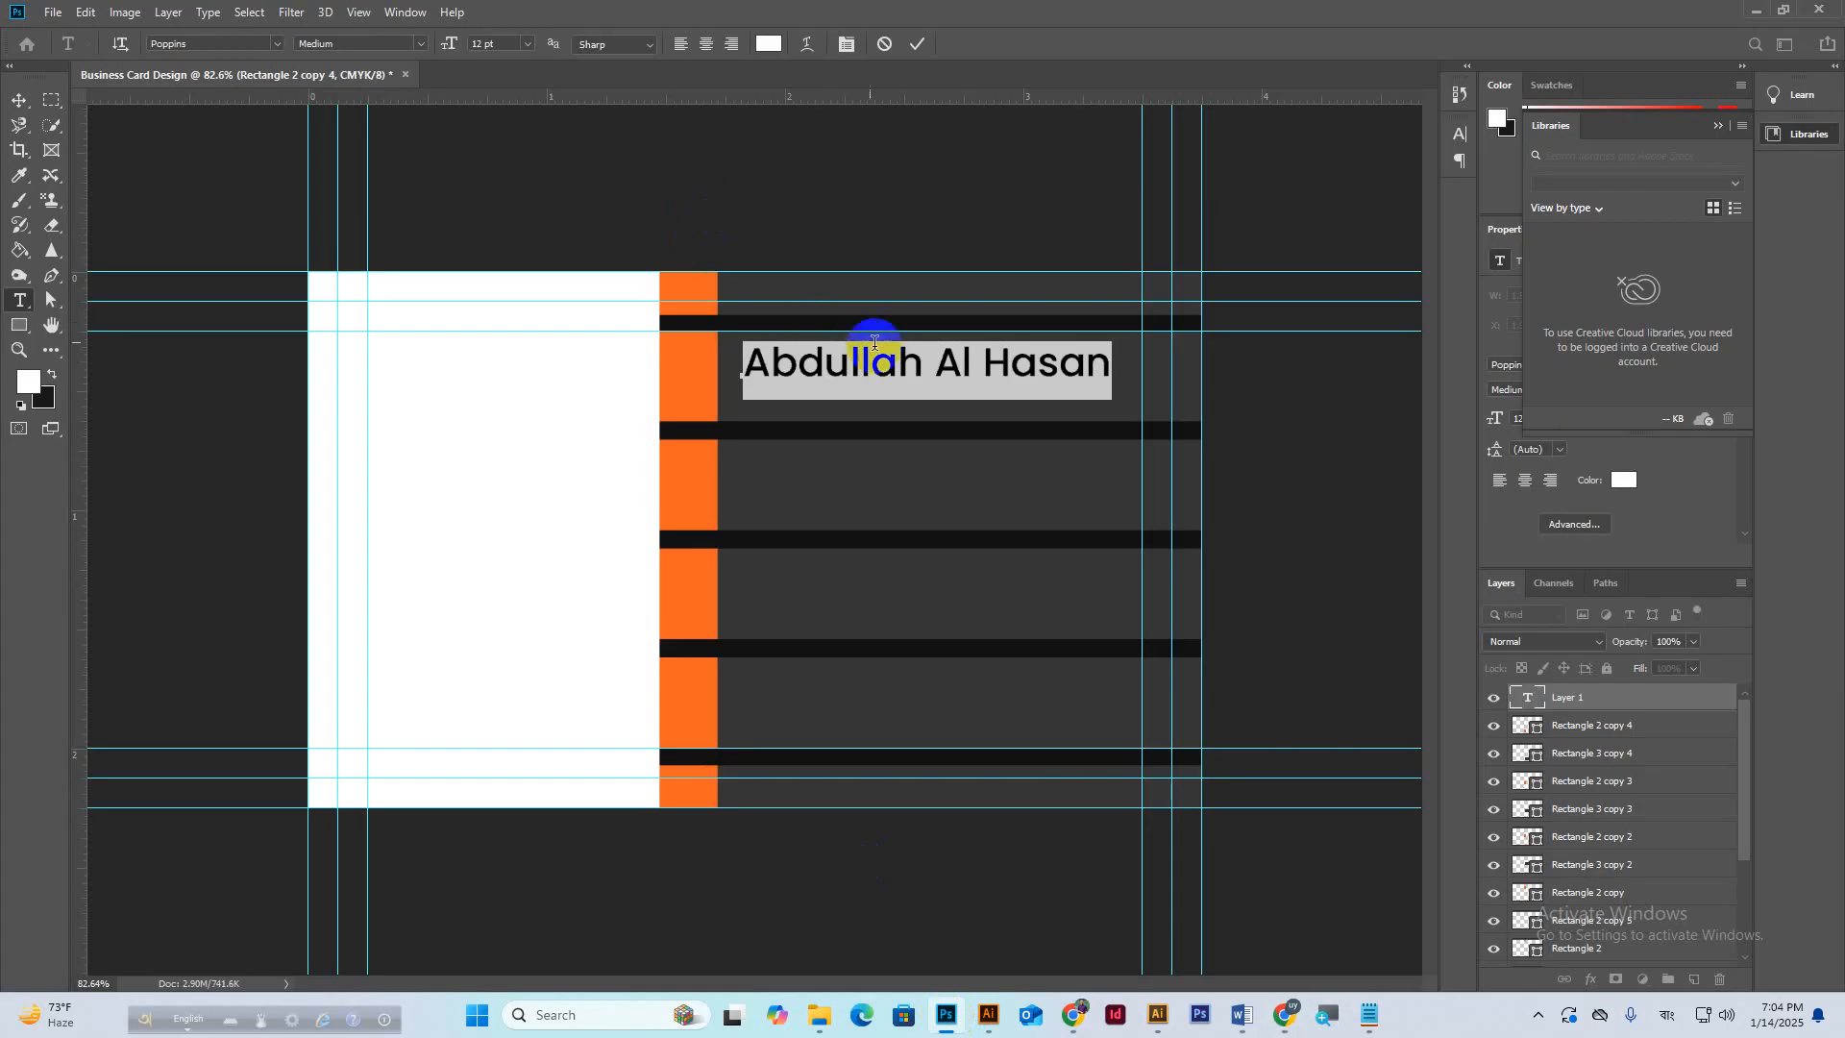
Select the last letters of the first name, then bring the Meet call and its chat forward.
{"action": "left_click_drag", "start_coordinate": [877, 365], "coordinate": [909, 367]}
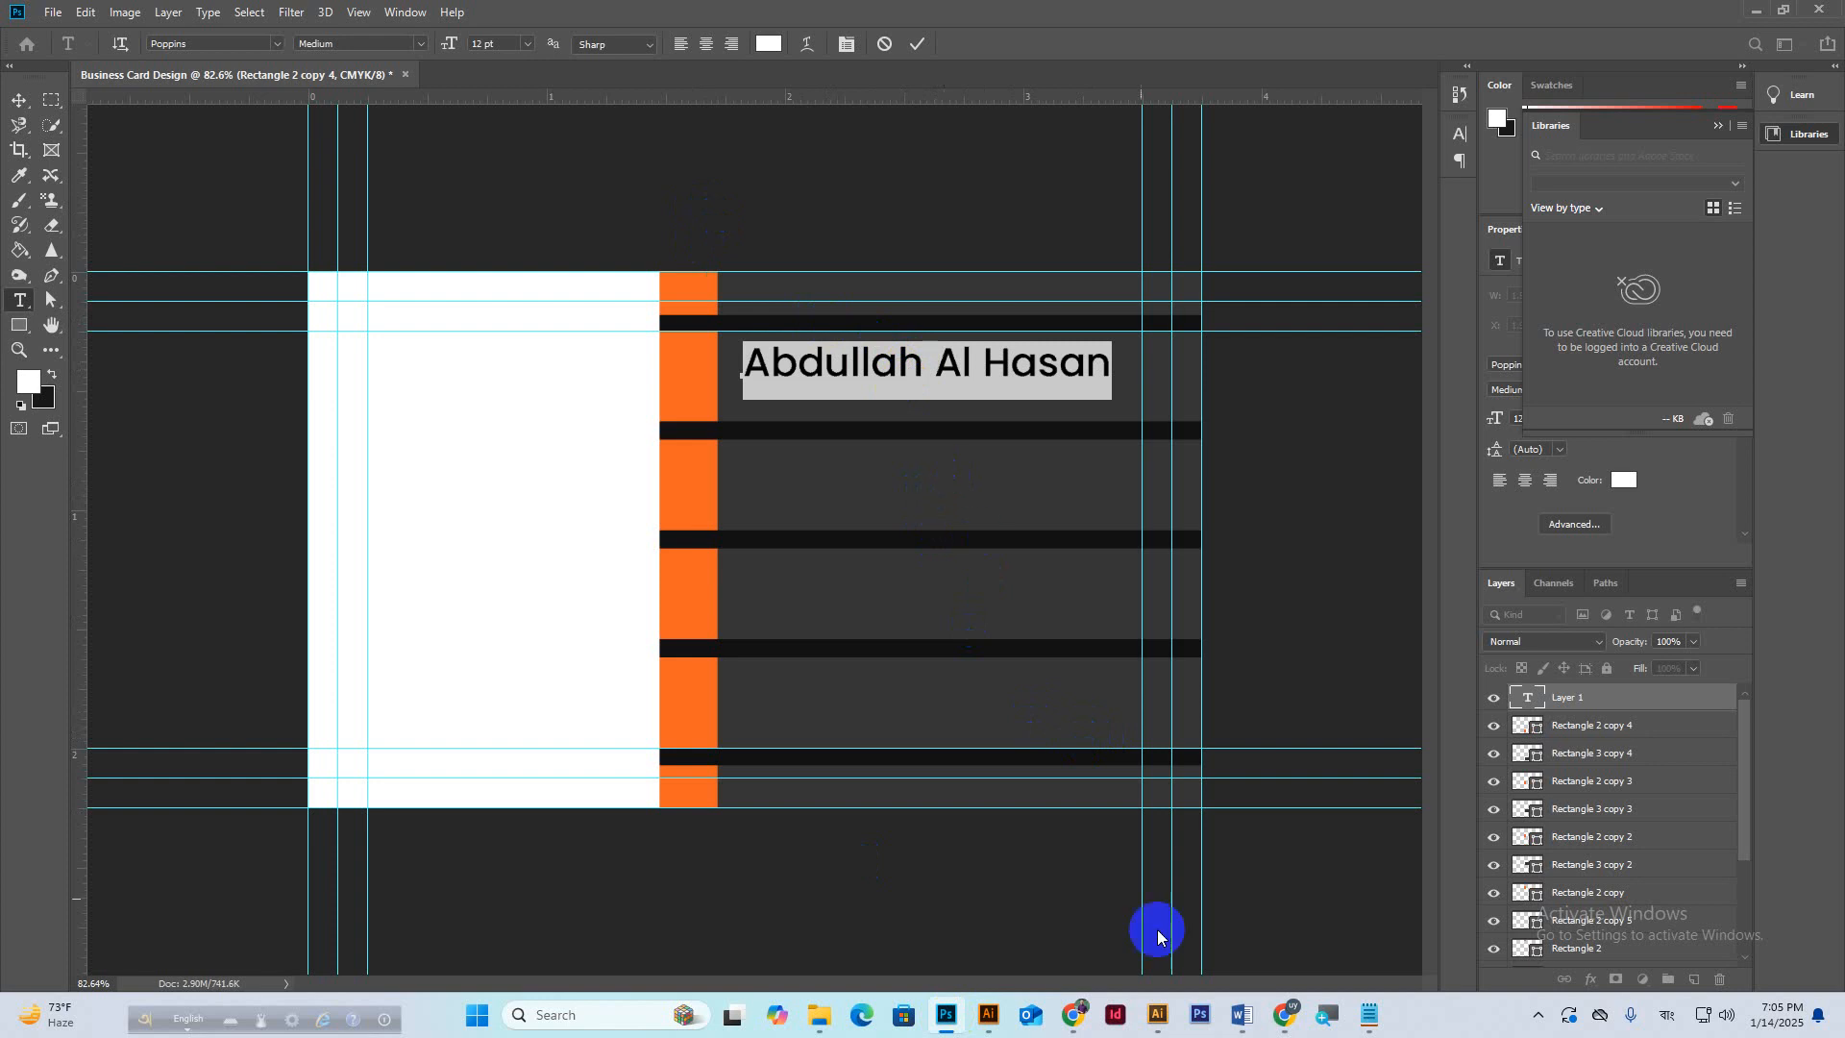
{"action": "mouse_move", "coordinate": [1289, 1011]}
{"action": "left_click", "coordinate": [1244, 905]}
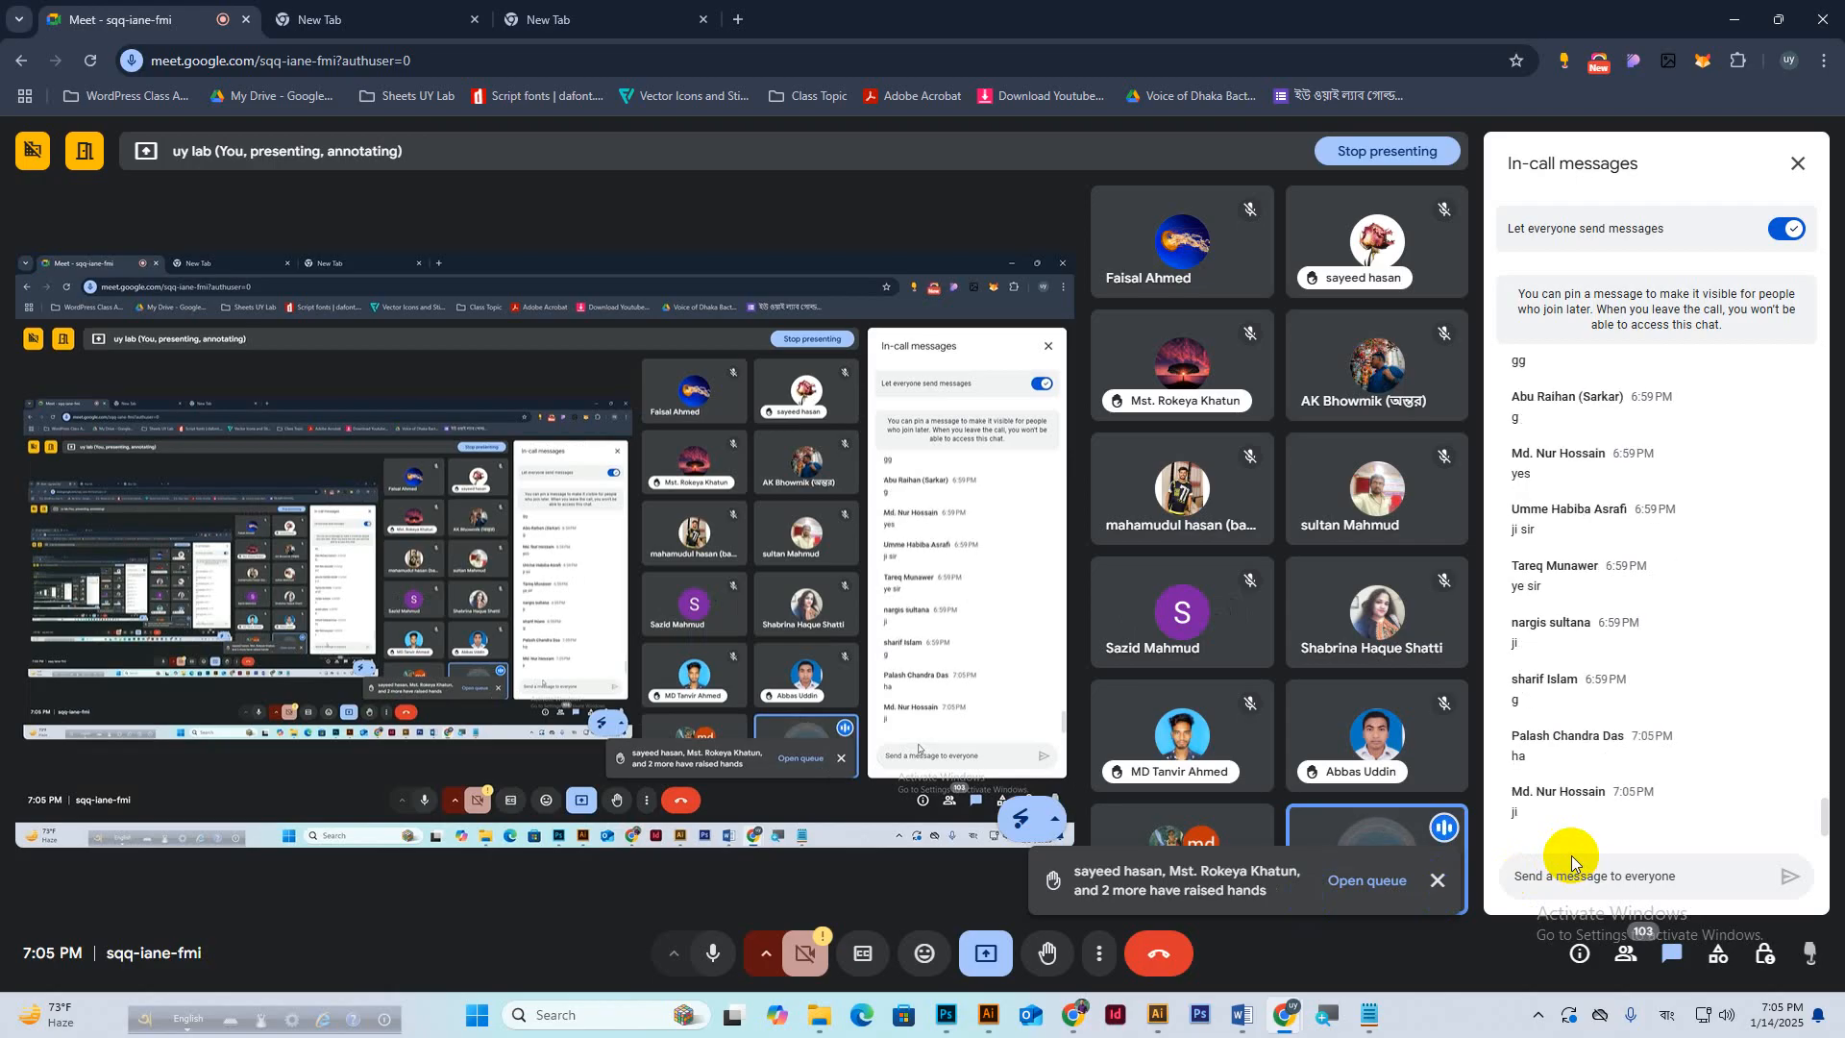
Switch from the Meet call back to the Business Card Design window in Photoshop.
{"action": "left_click", "coordinate": [946, 1016]}
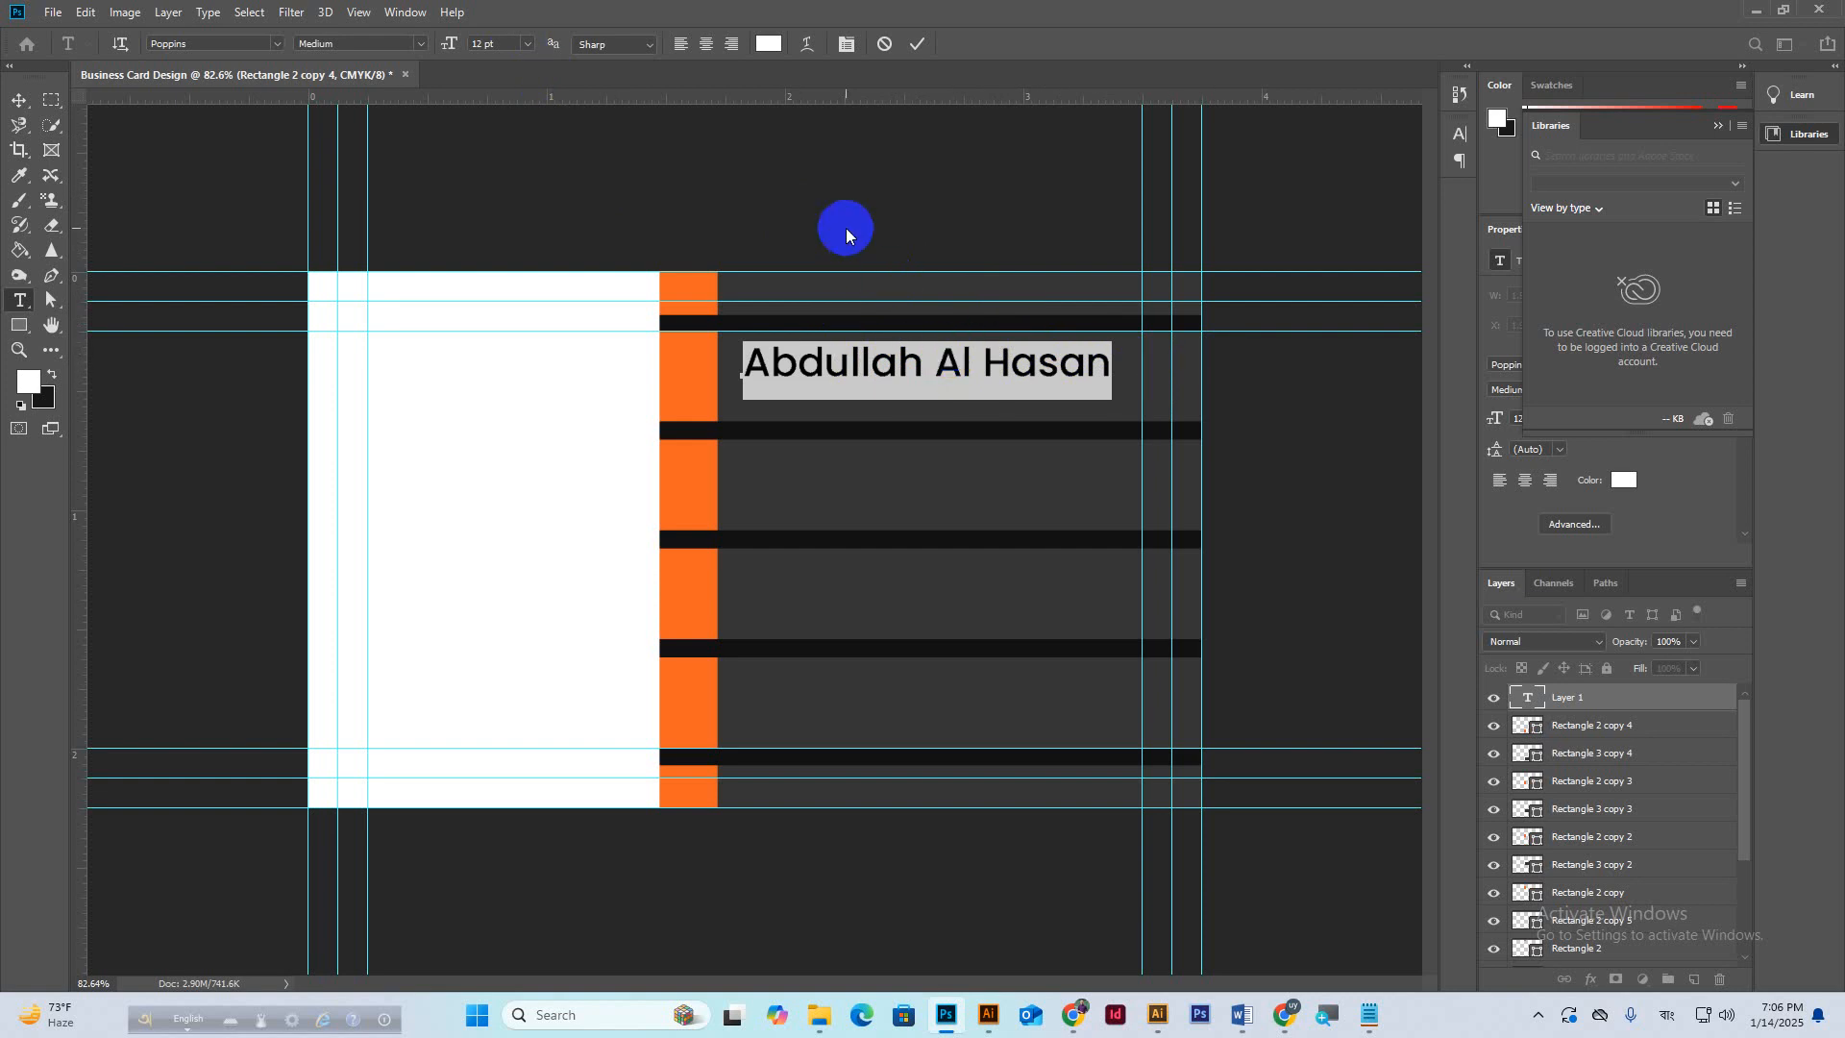
Commit the name text and set the whole name line in Bold.
{"action": "left_click", "coordinate": [917, 44]}
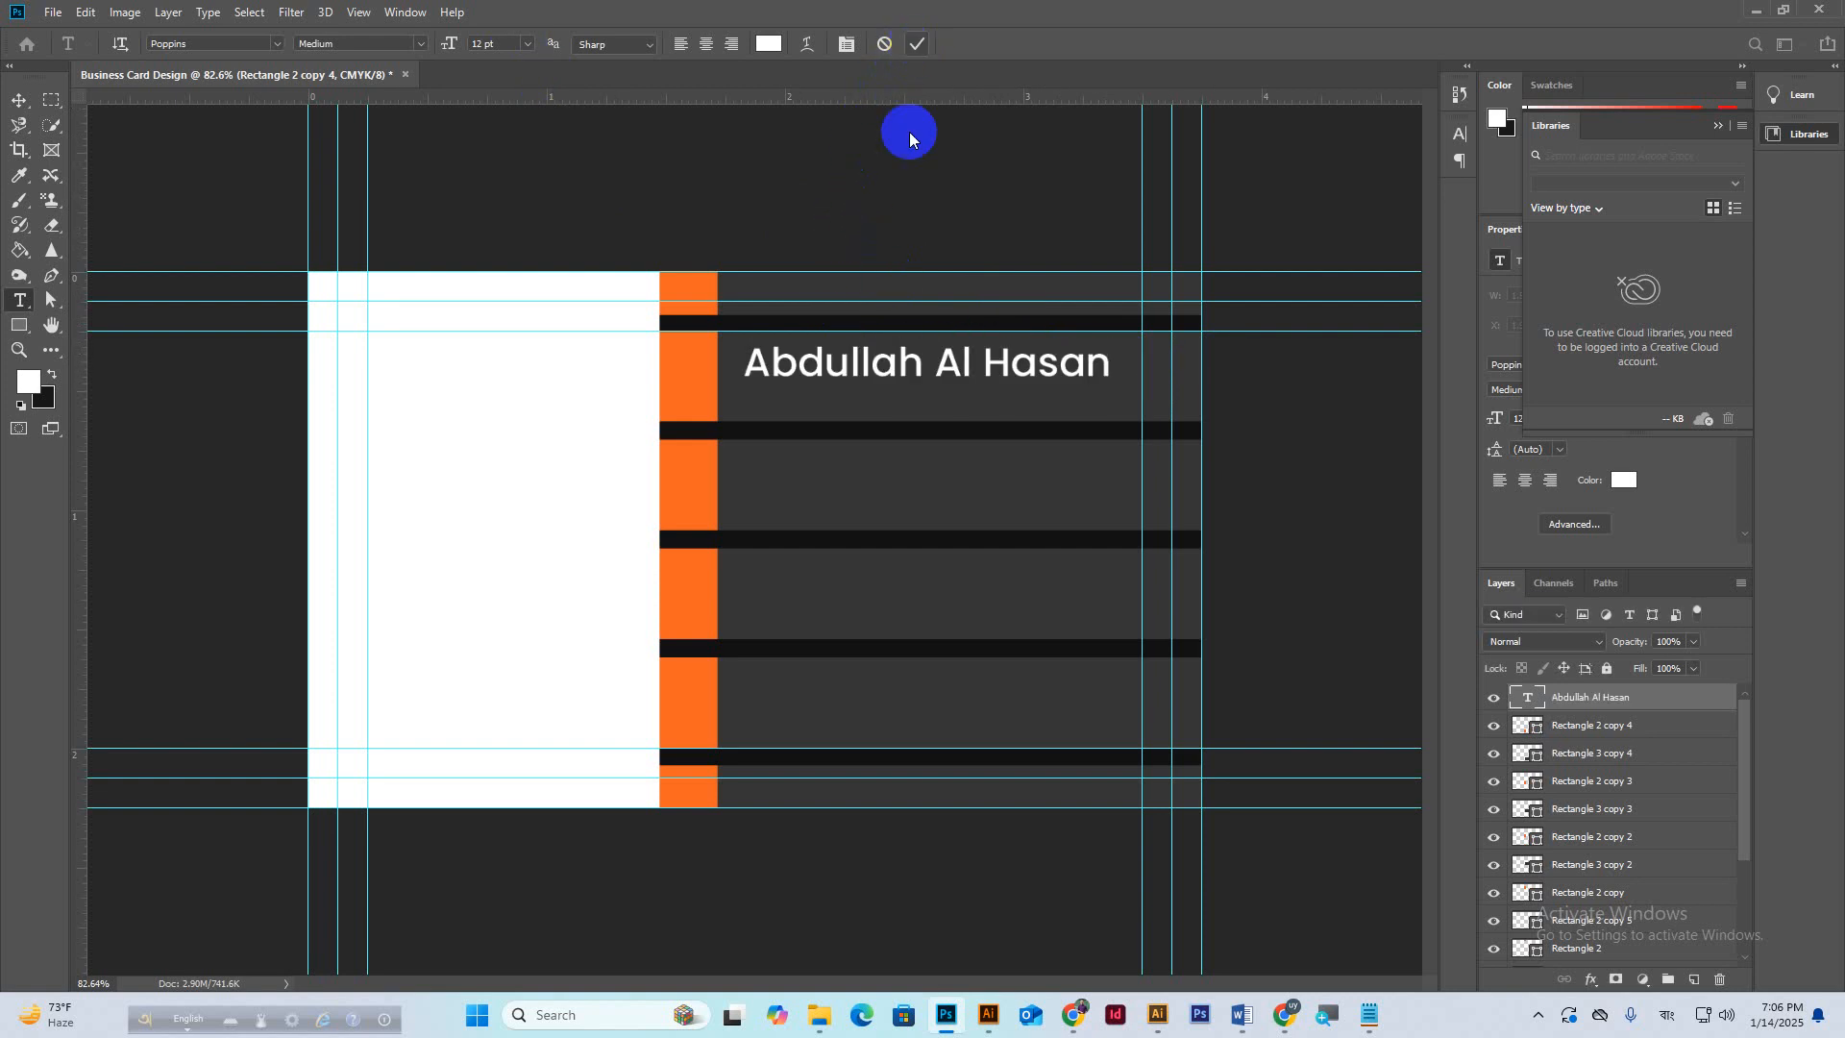
{"action": "triple_click", "coordinate": [847, 368]}
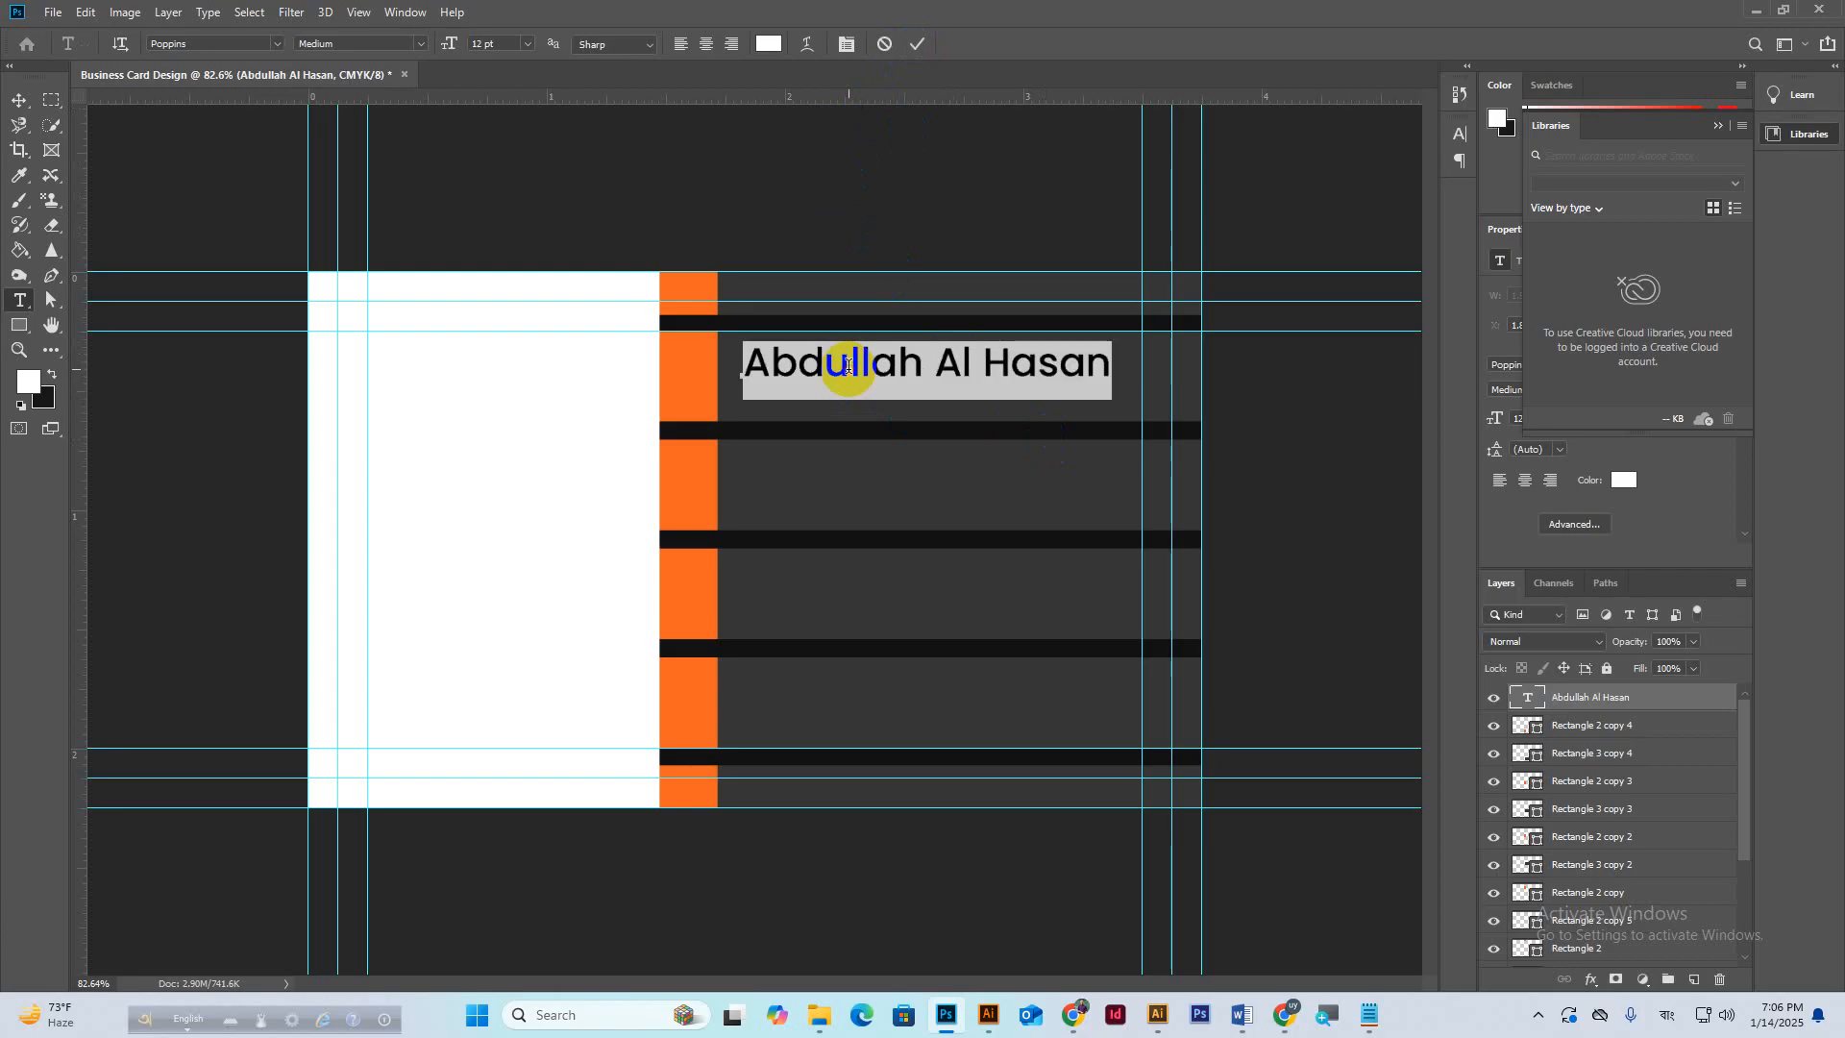
{"action": "left_click", "coordinate": [420, 44]}
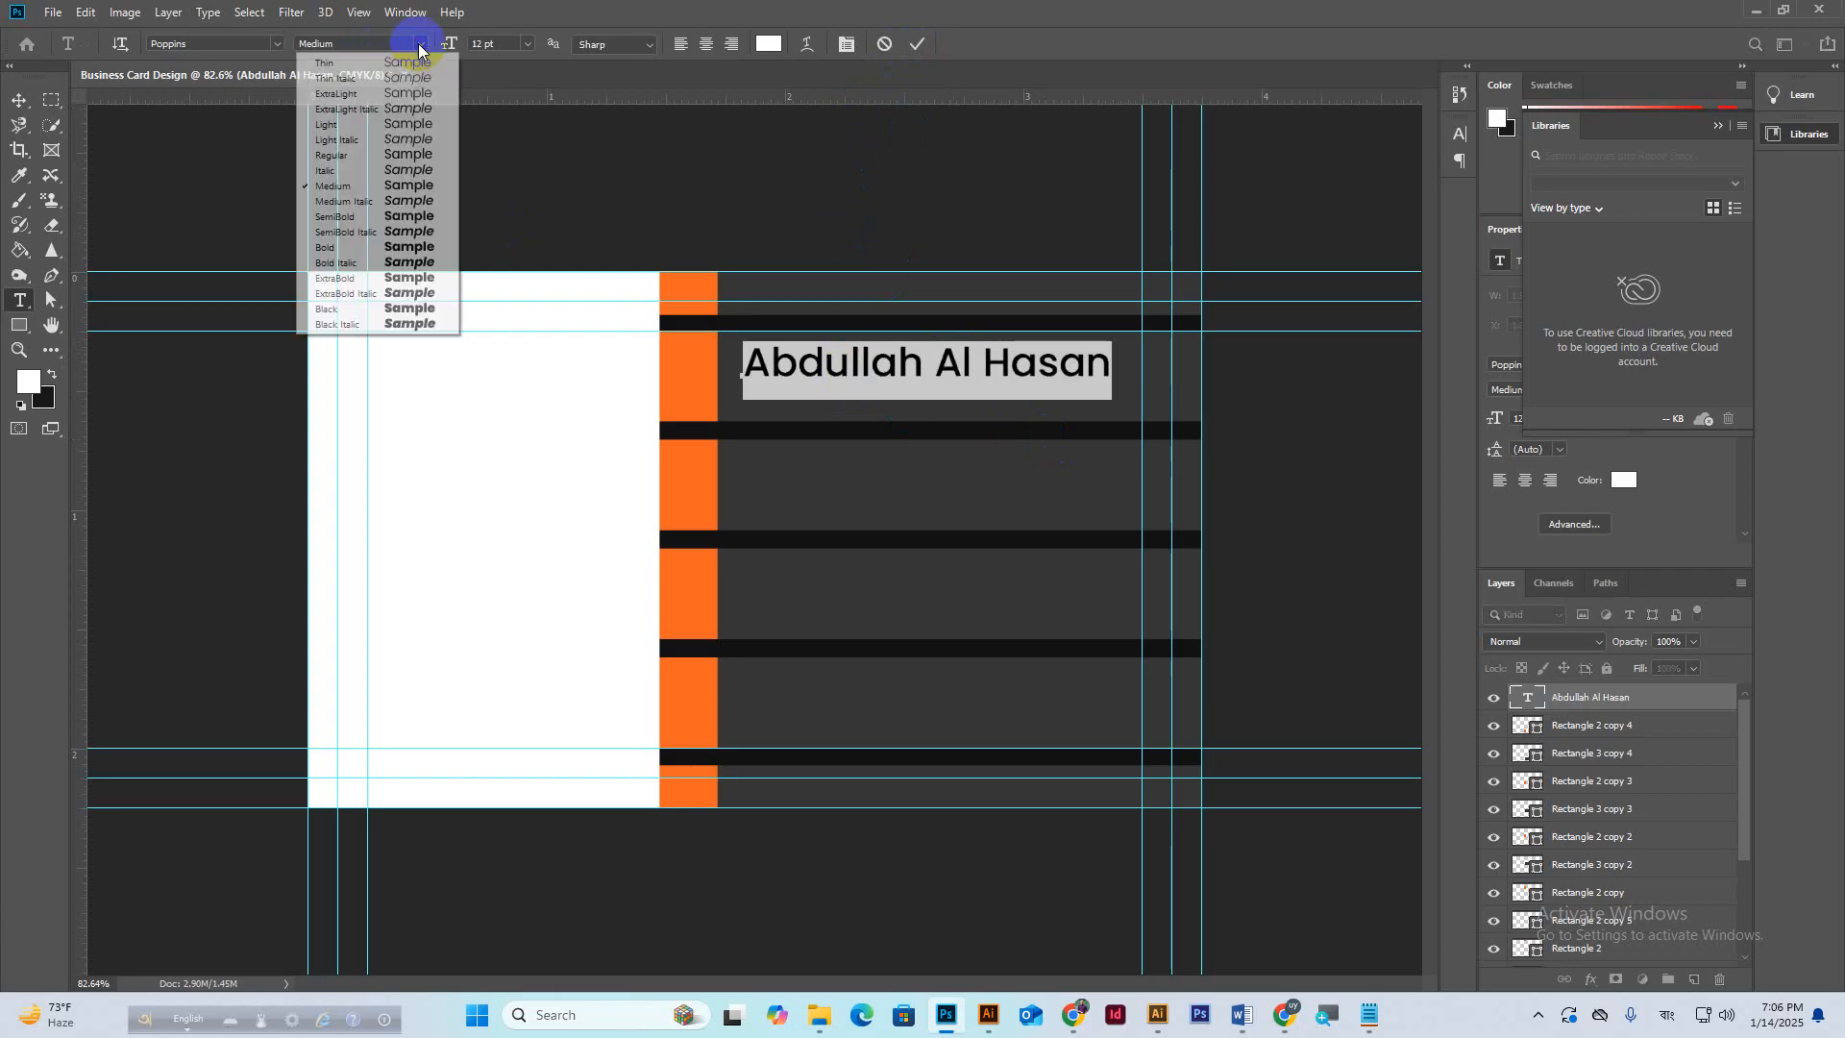
{"action": "left_click", "coordinate": [348, 247]}
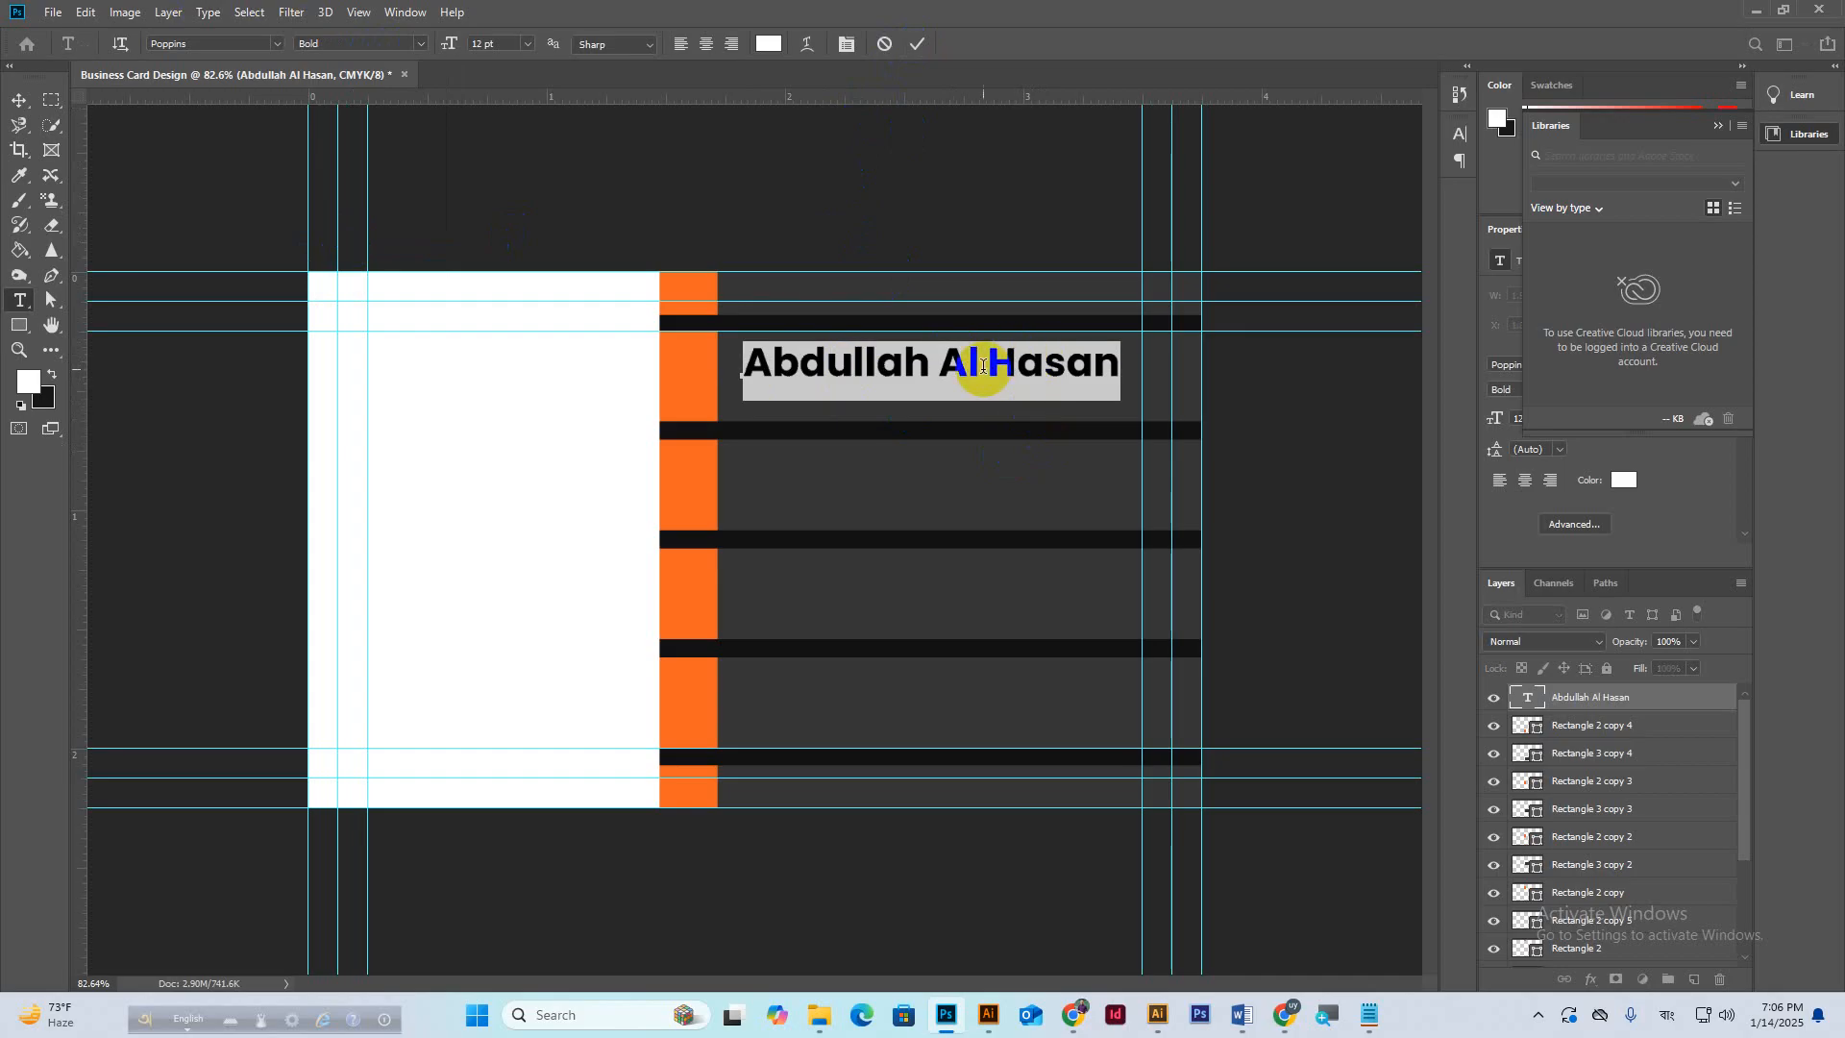
Make the surname Regular weight in the icon strip's orange, sampled with the eyedropper, and commit.
{"action": "left_click_drag", "start_coordinate": [983, 365], "coordinate": [1120, 377]}
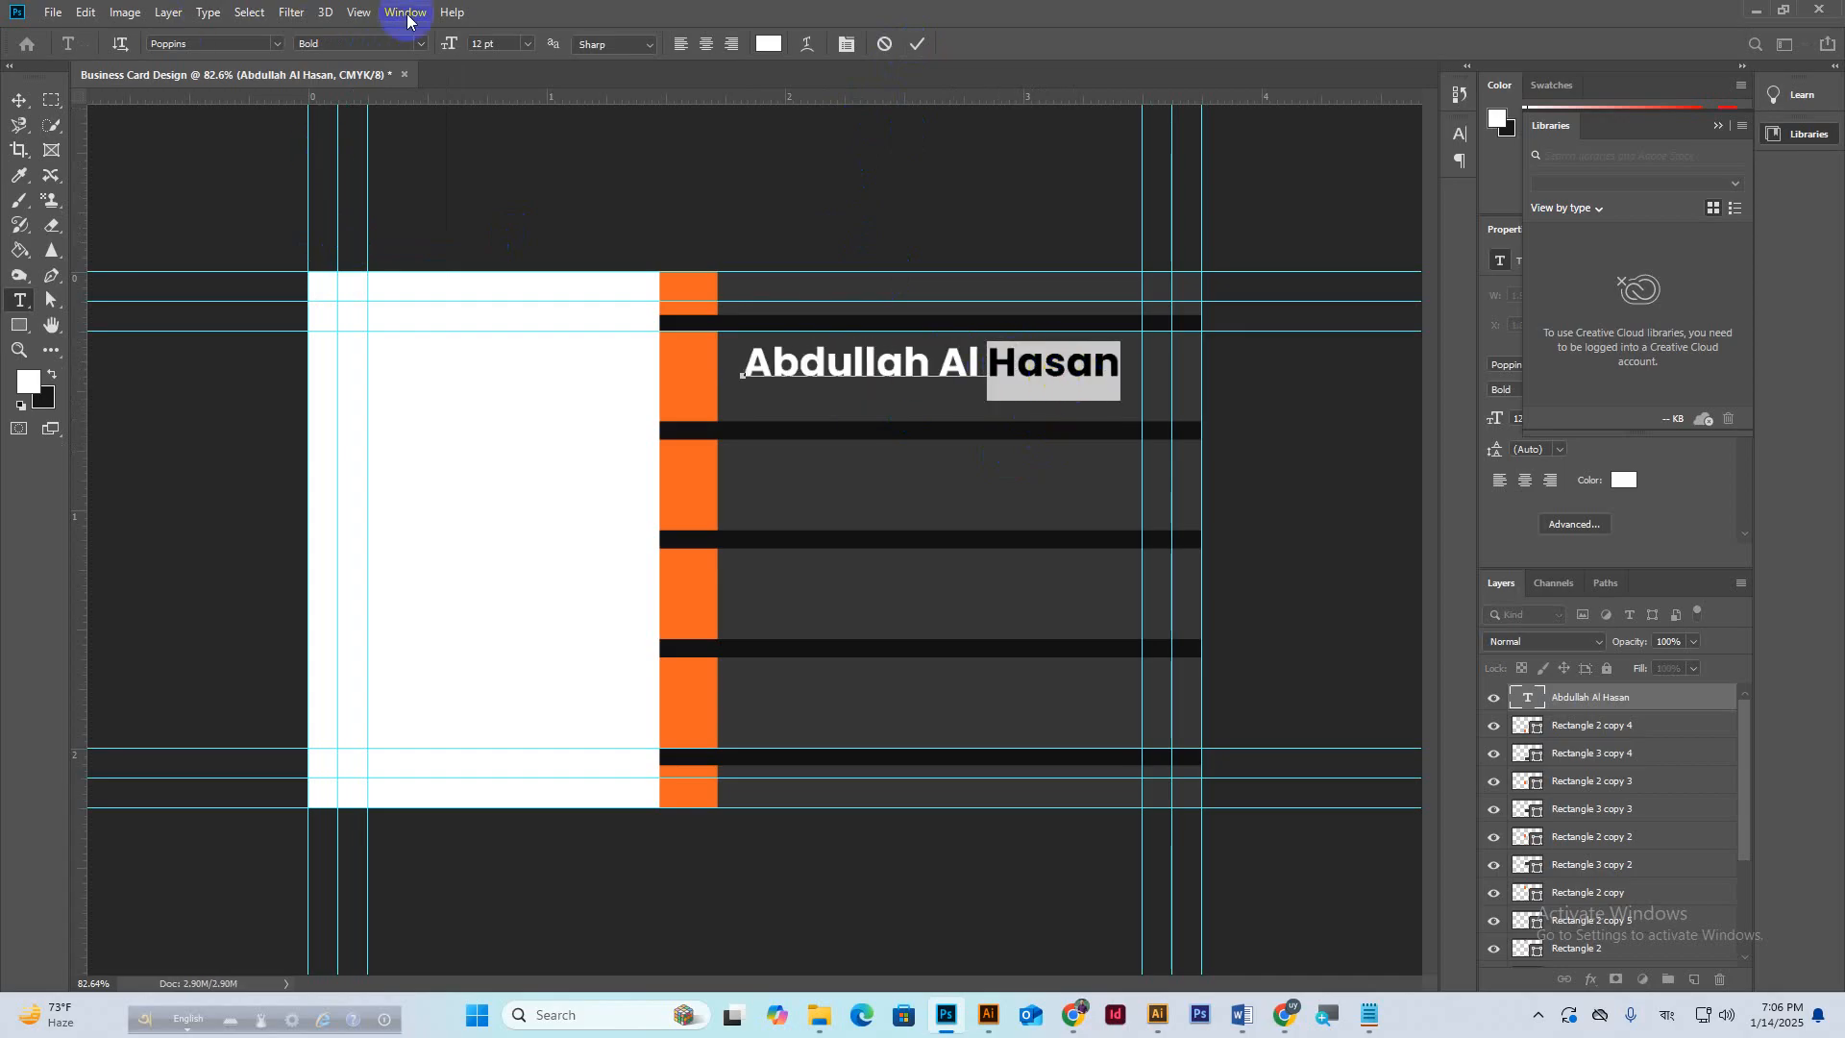
{"action": "left_click", "coordinate": [421, 43]}
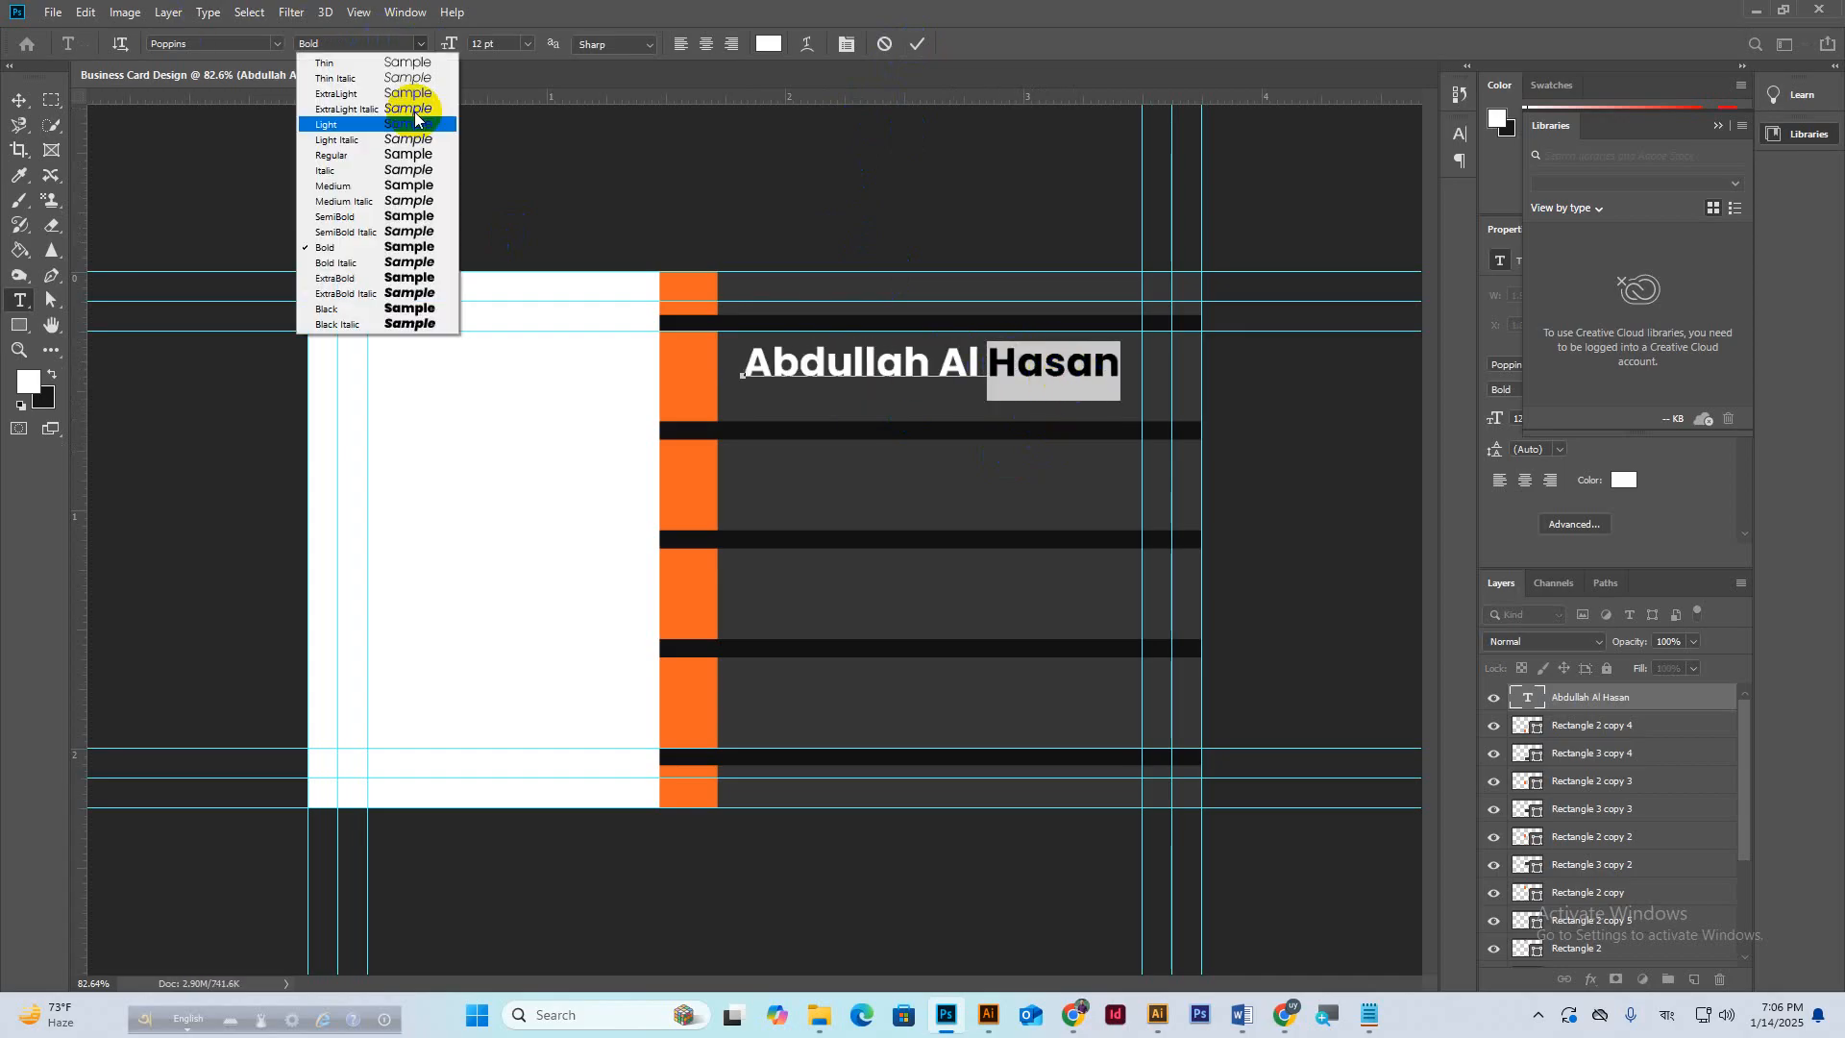
{"action": "left_click", "coordinate": [342, 189]}
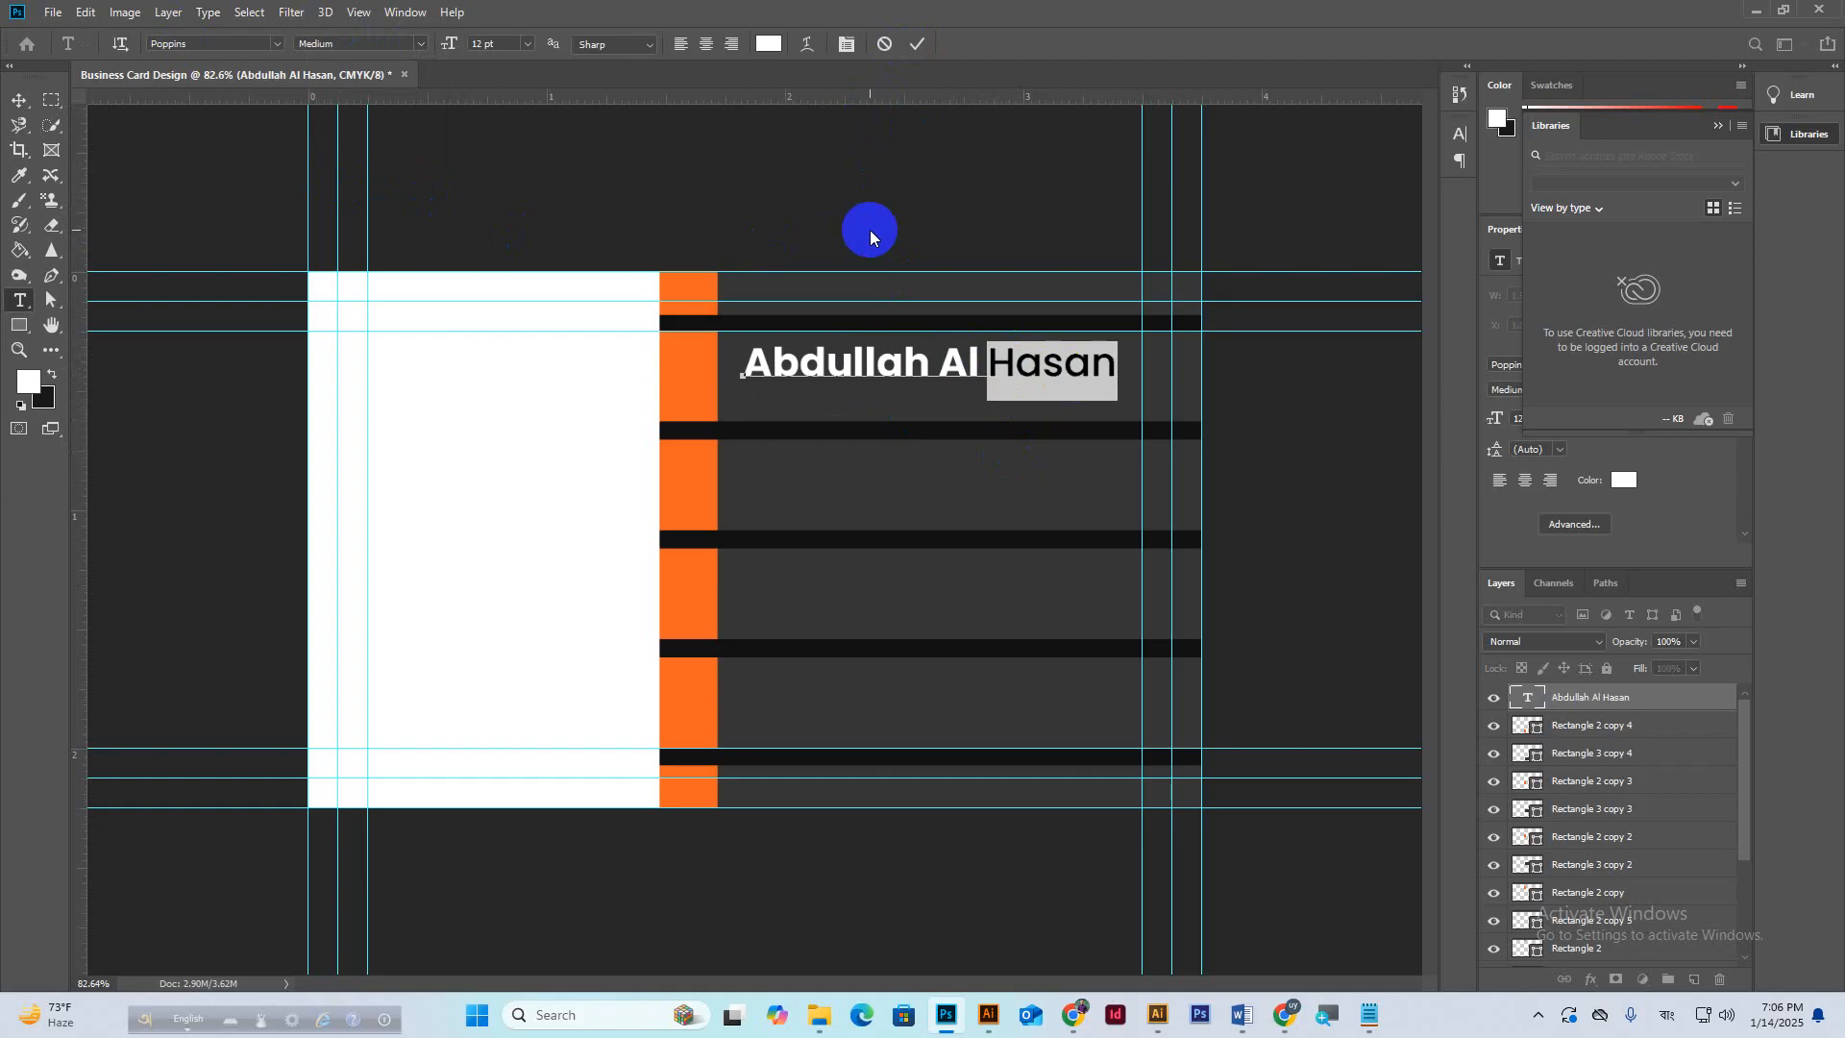
{"action": "left_click", "coordinate": [765, 45]}
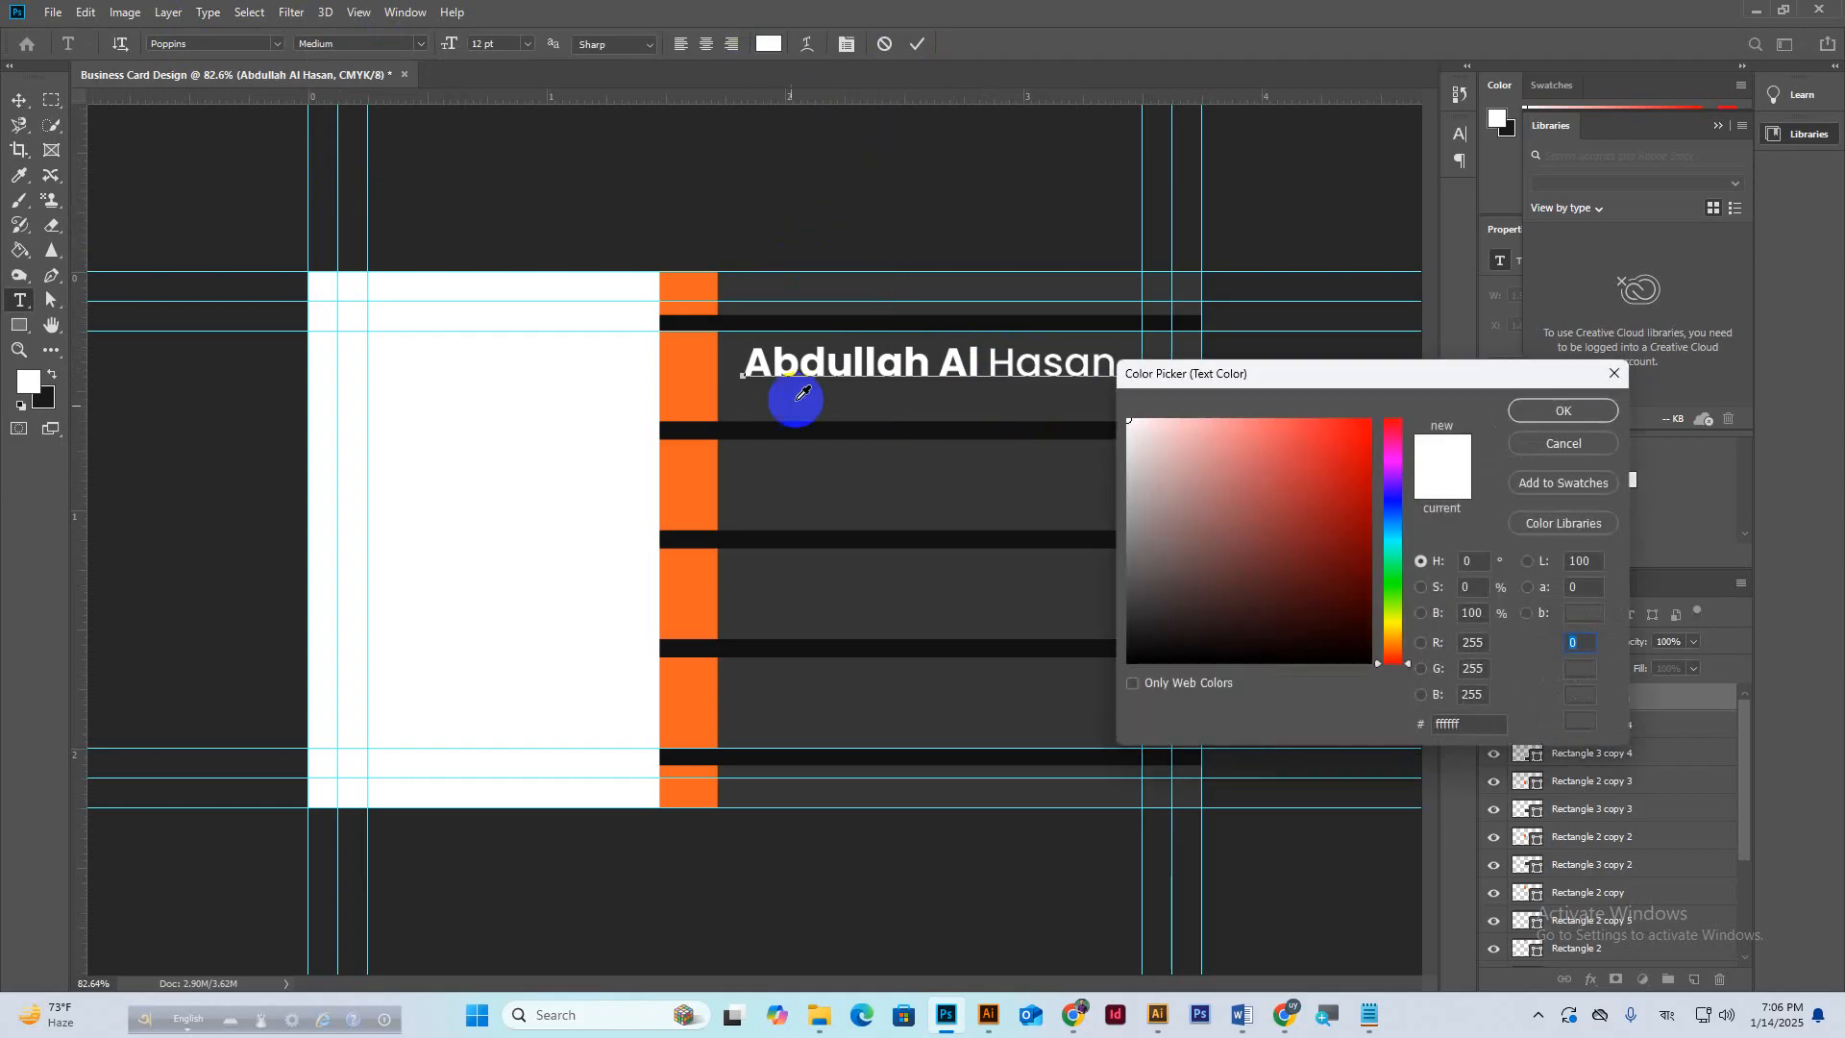
{"action": "left_click", "coordinate": [699, 363]}
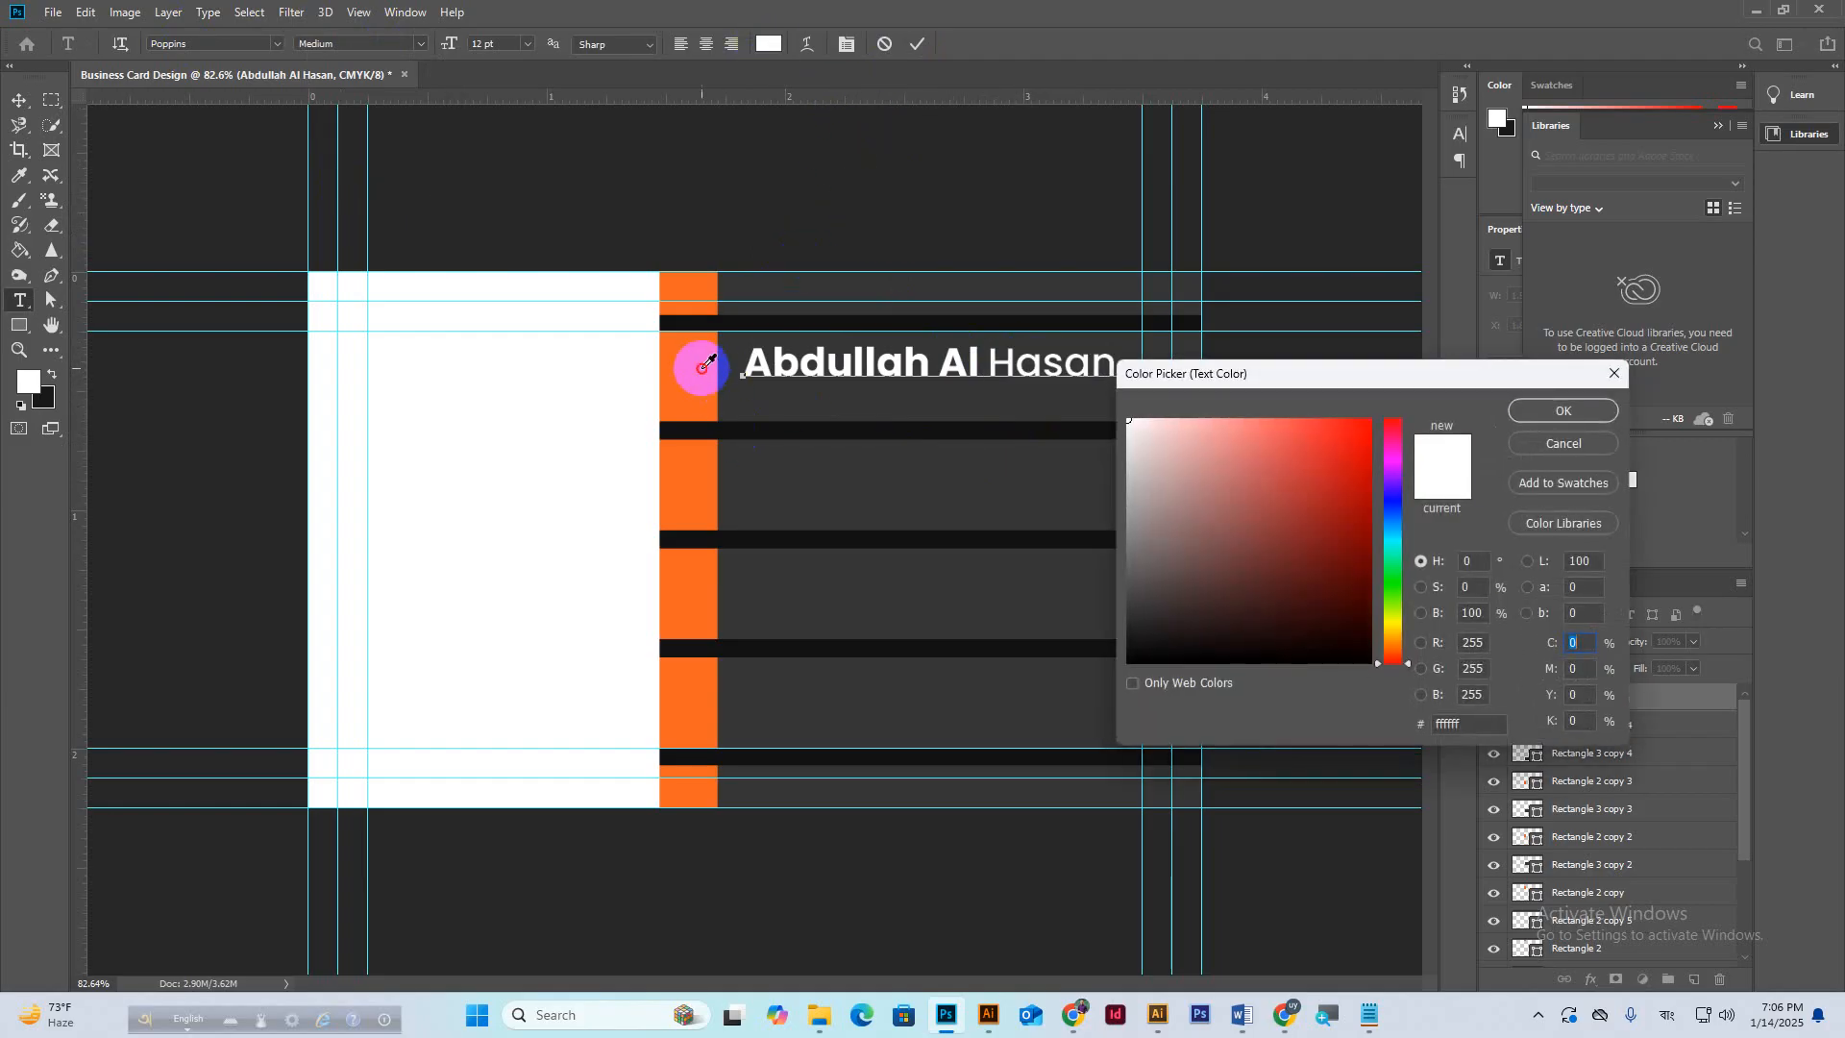
{"action": "left_click", "coordinate": [1564, 410]}
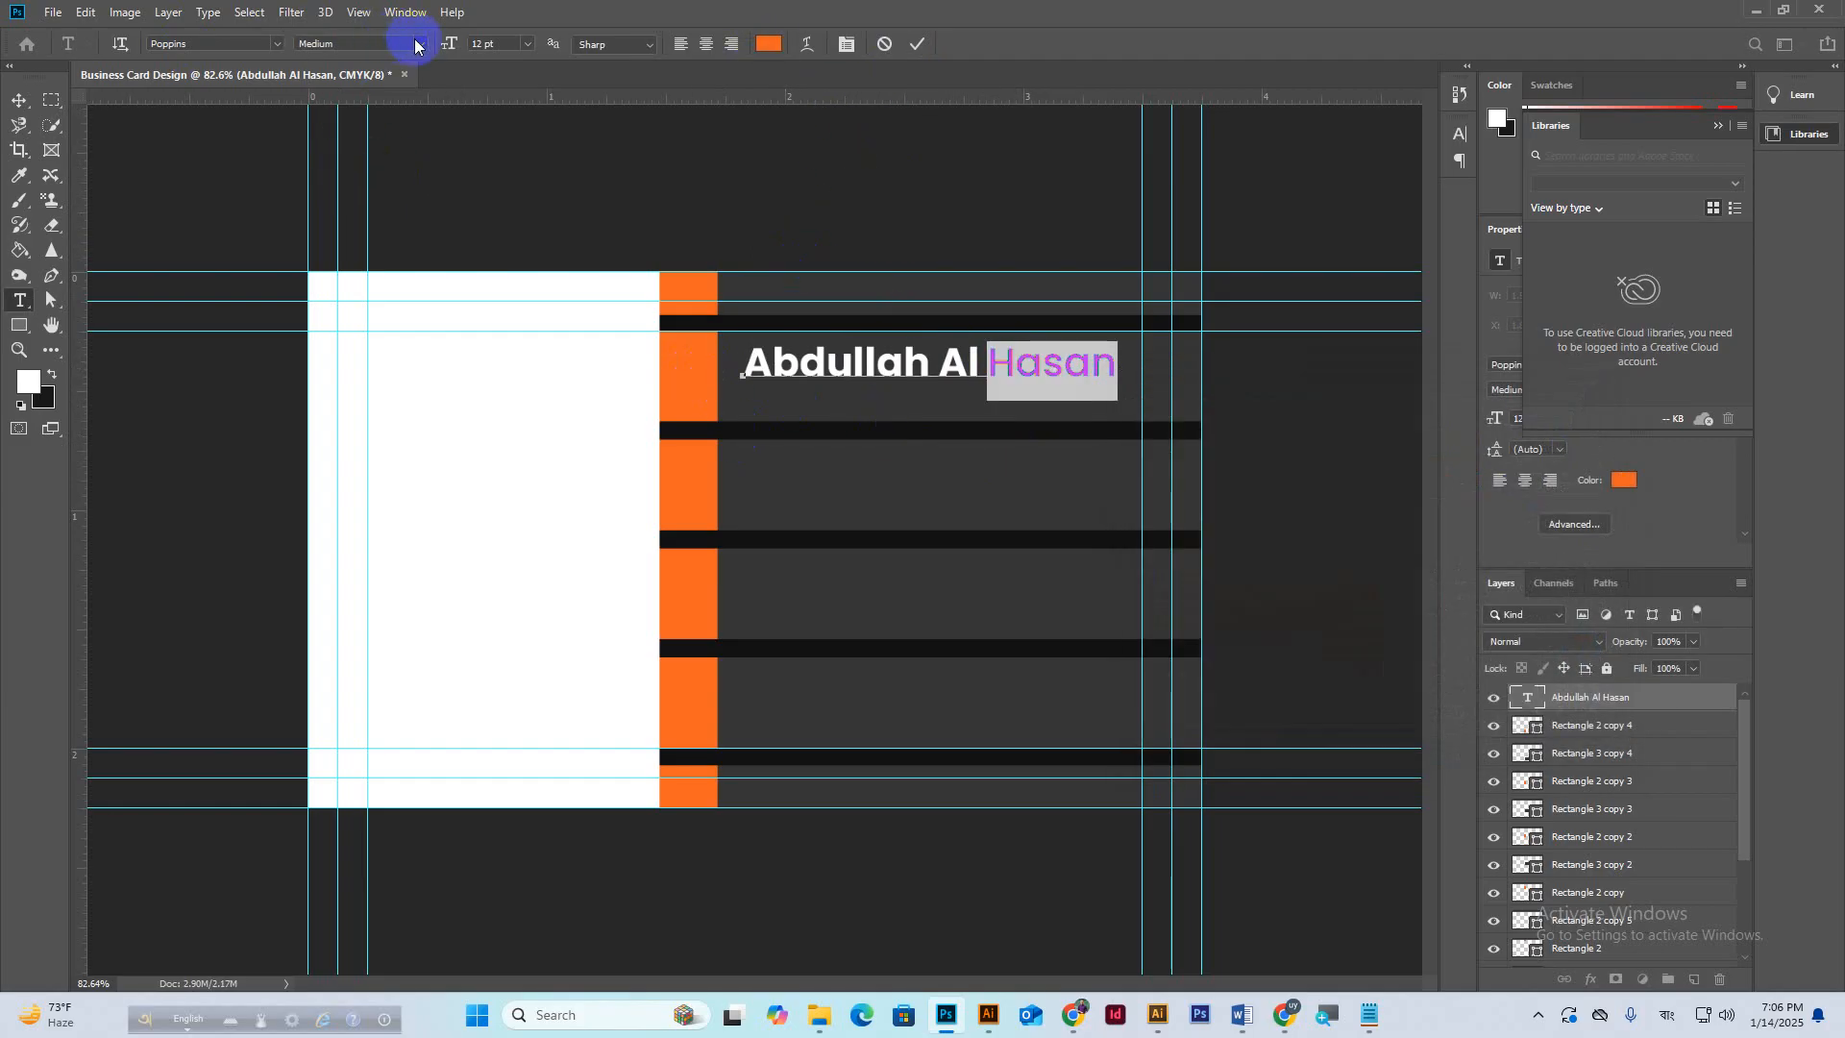
{"action": "left_click", "coordinate": [408, 43]}
{"action": "left_click", "coordinate": [331, 157]}
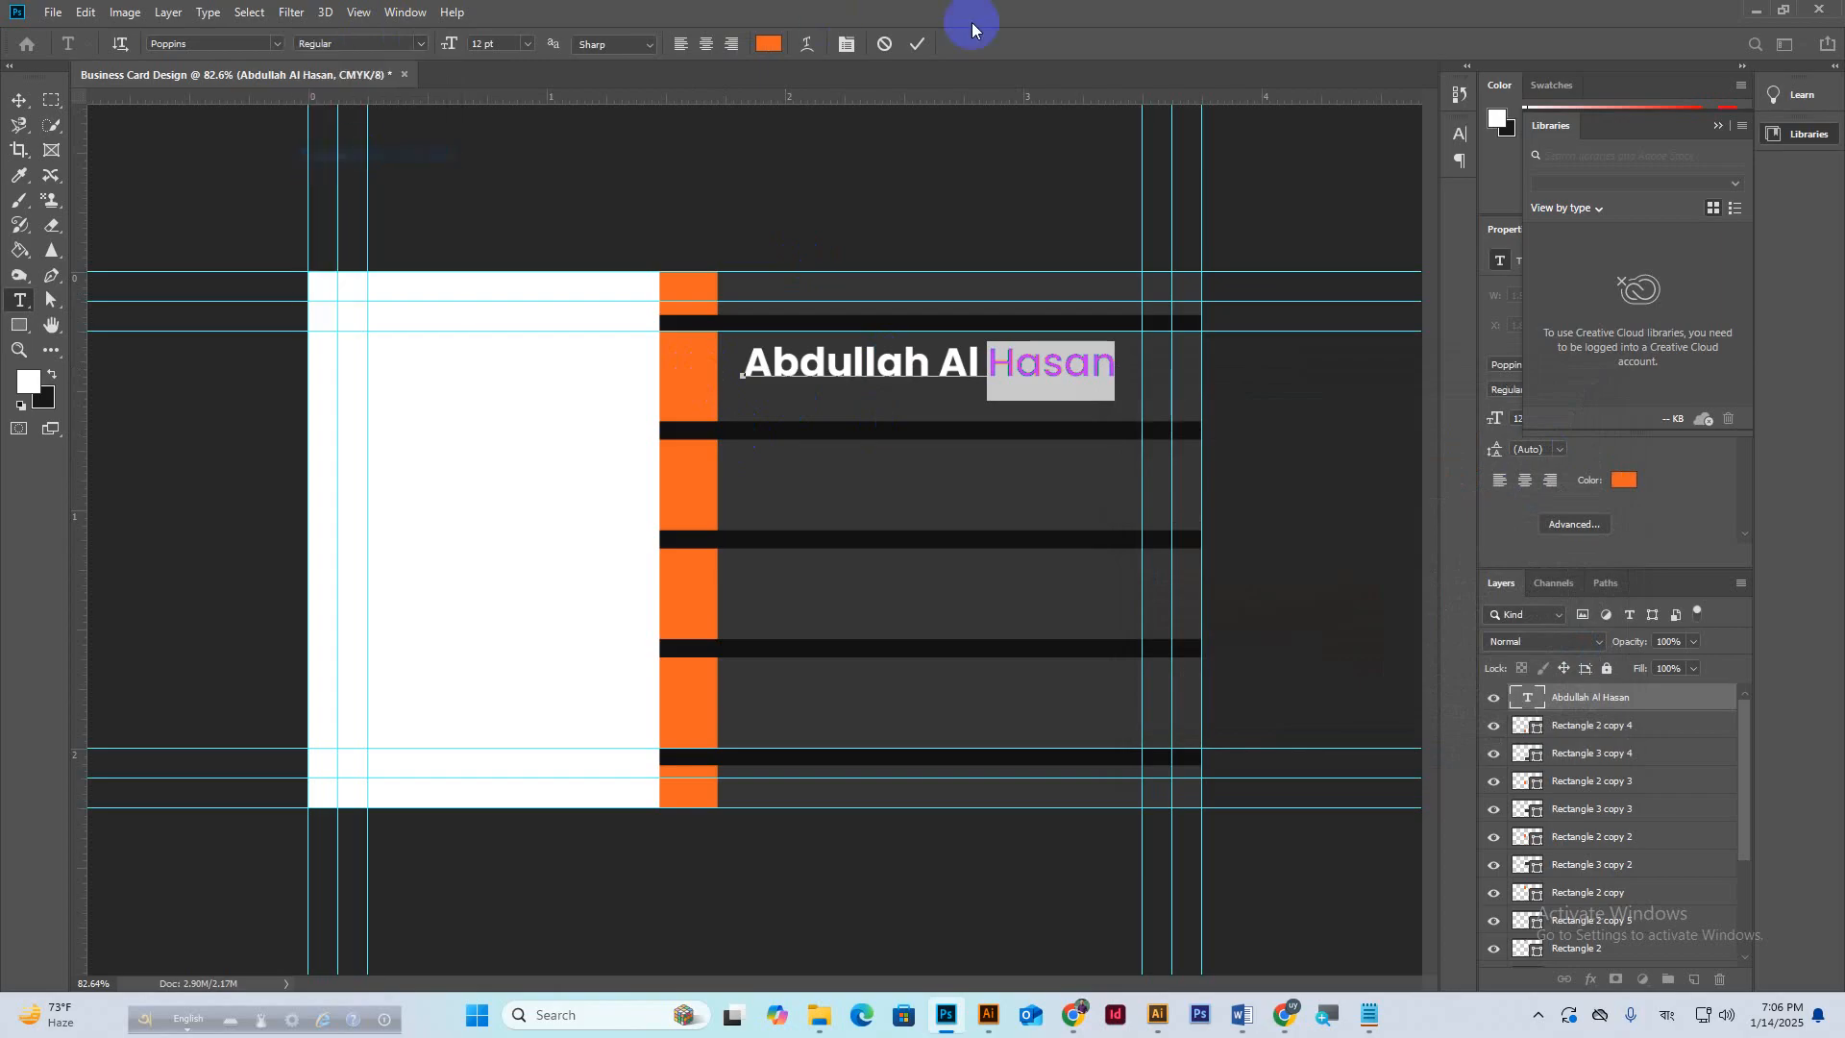
{"action": "left_click", "coordinate": [918, 43]}
{"action": "left_click", "coordinate": [20, 100]}
{"action": "left_click", "coordinate": [1105, 456]}
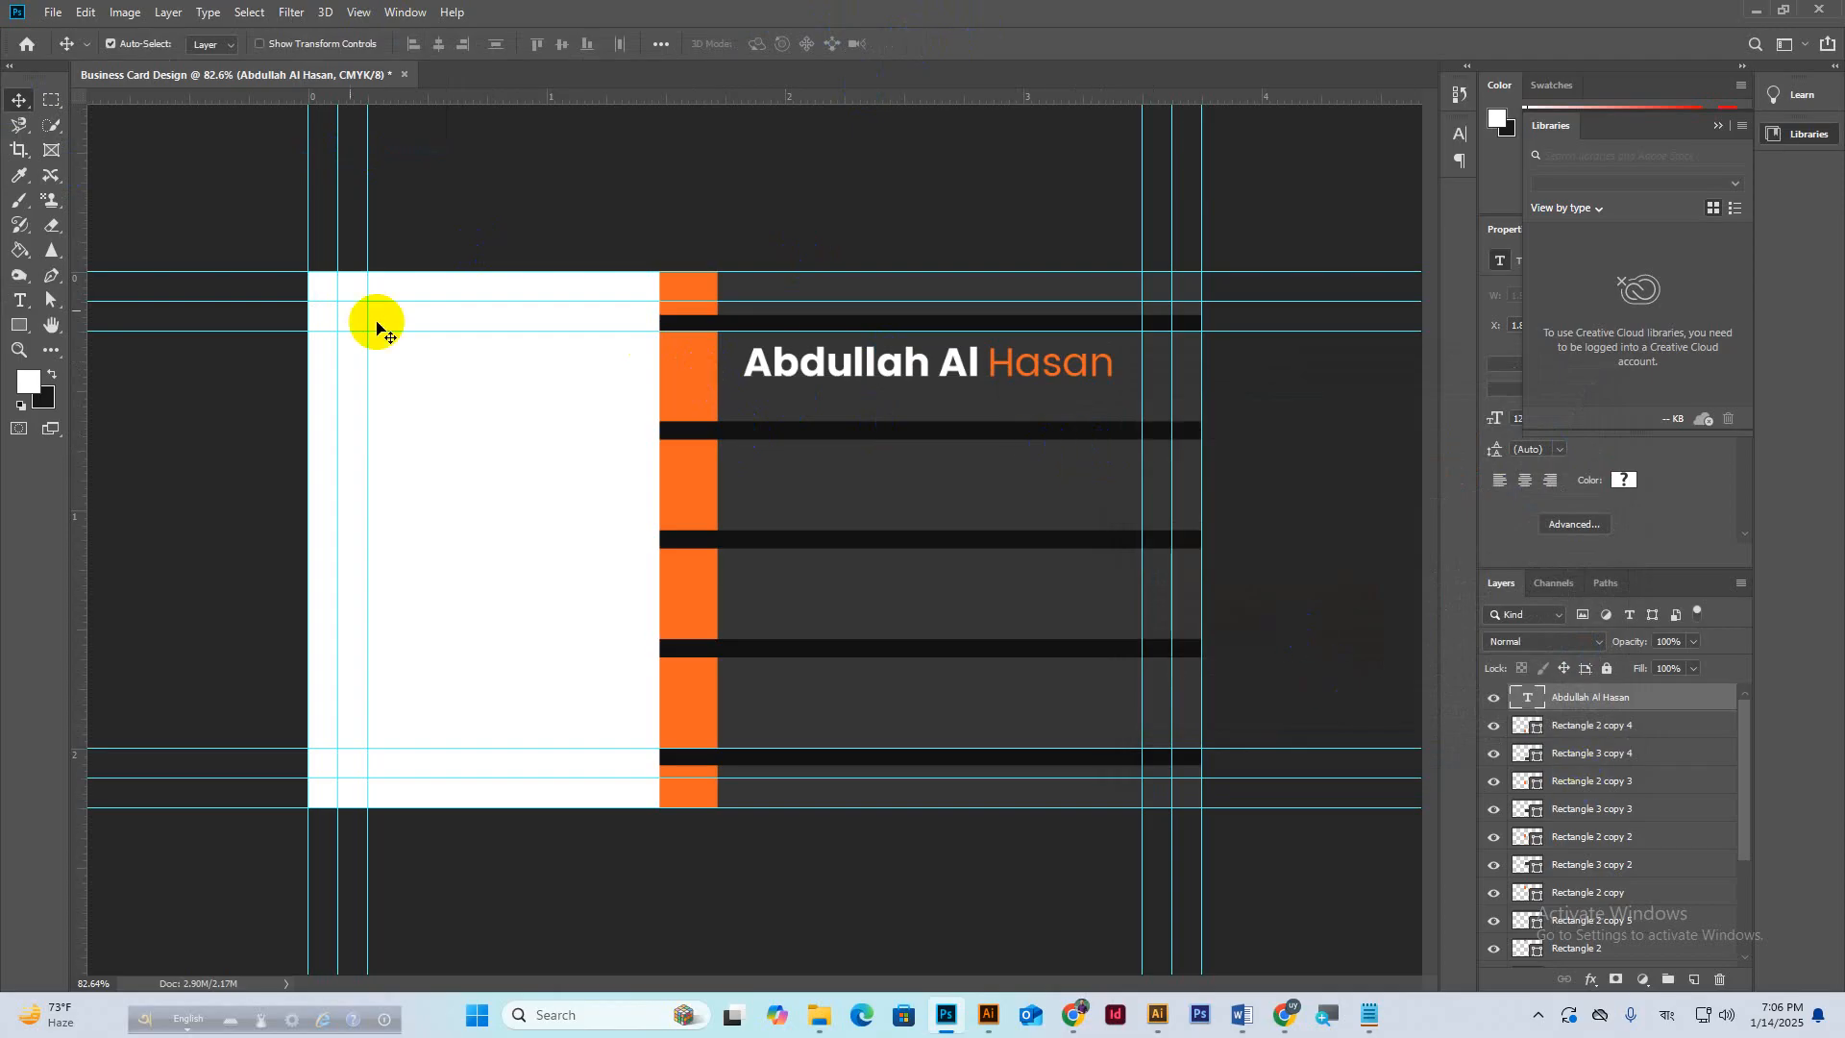
Add a 6 pt text line reading 'Graphic Designer' below the name.
{"action": "left_click", "coordinate": [21, 305]}
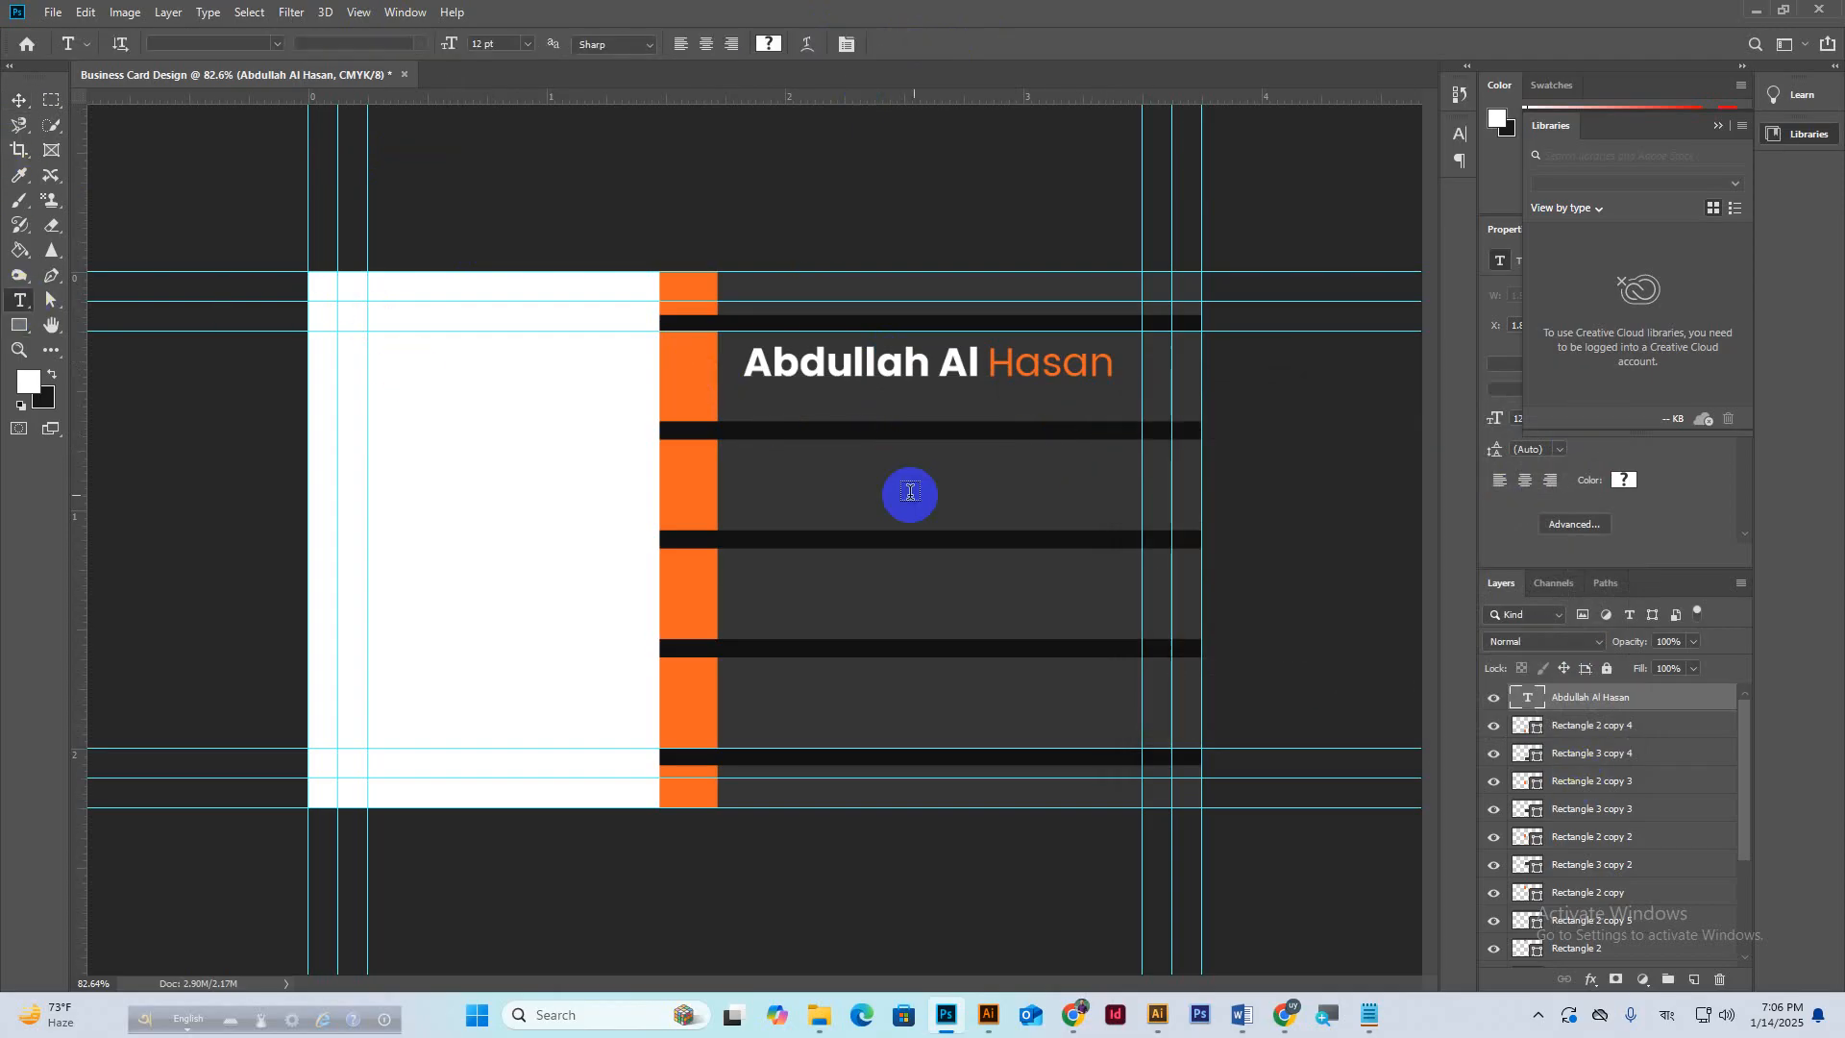
{"action": "left_click", "coordinate": [764, 413]}
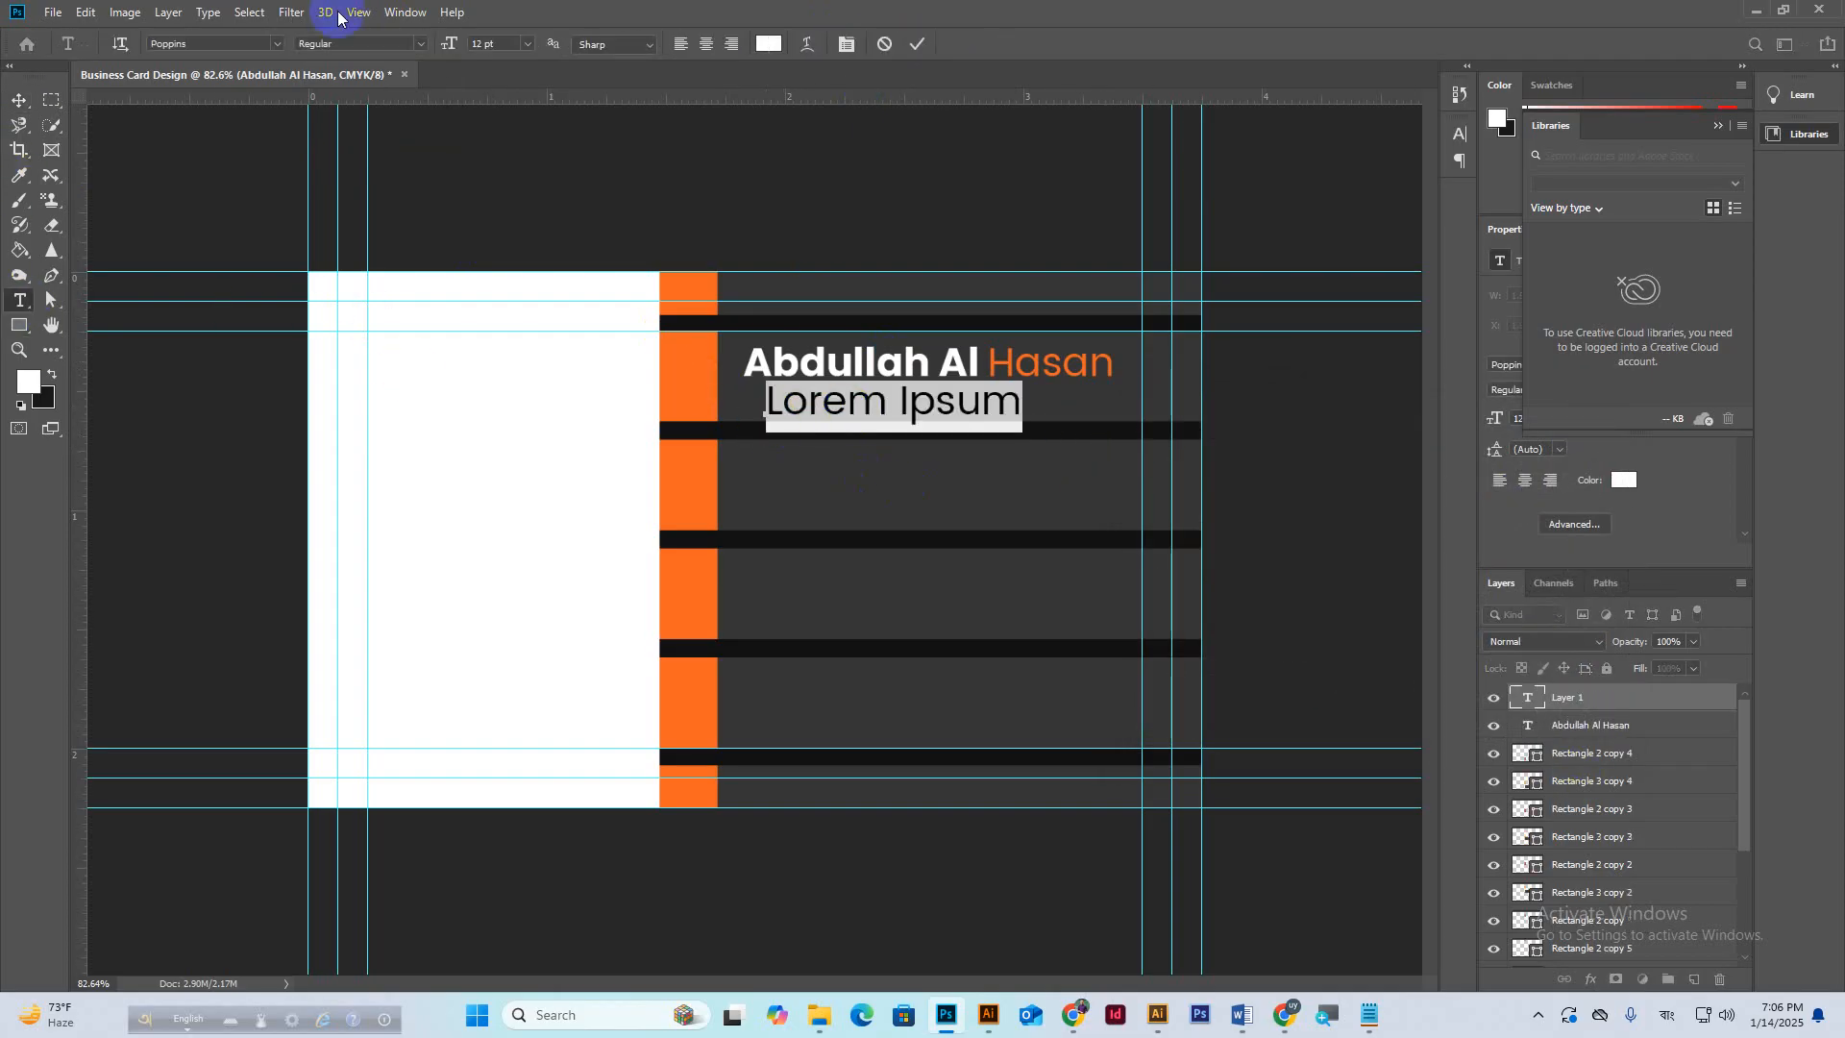
{"action": "left_click", "coordinate": [527, 44]}
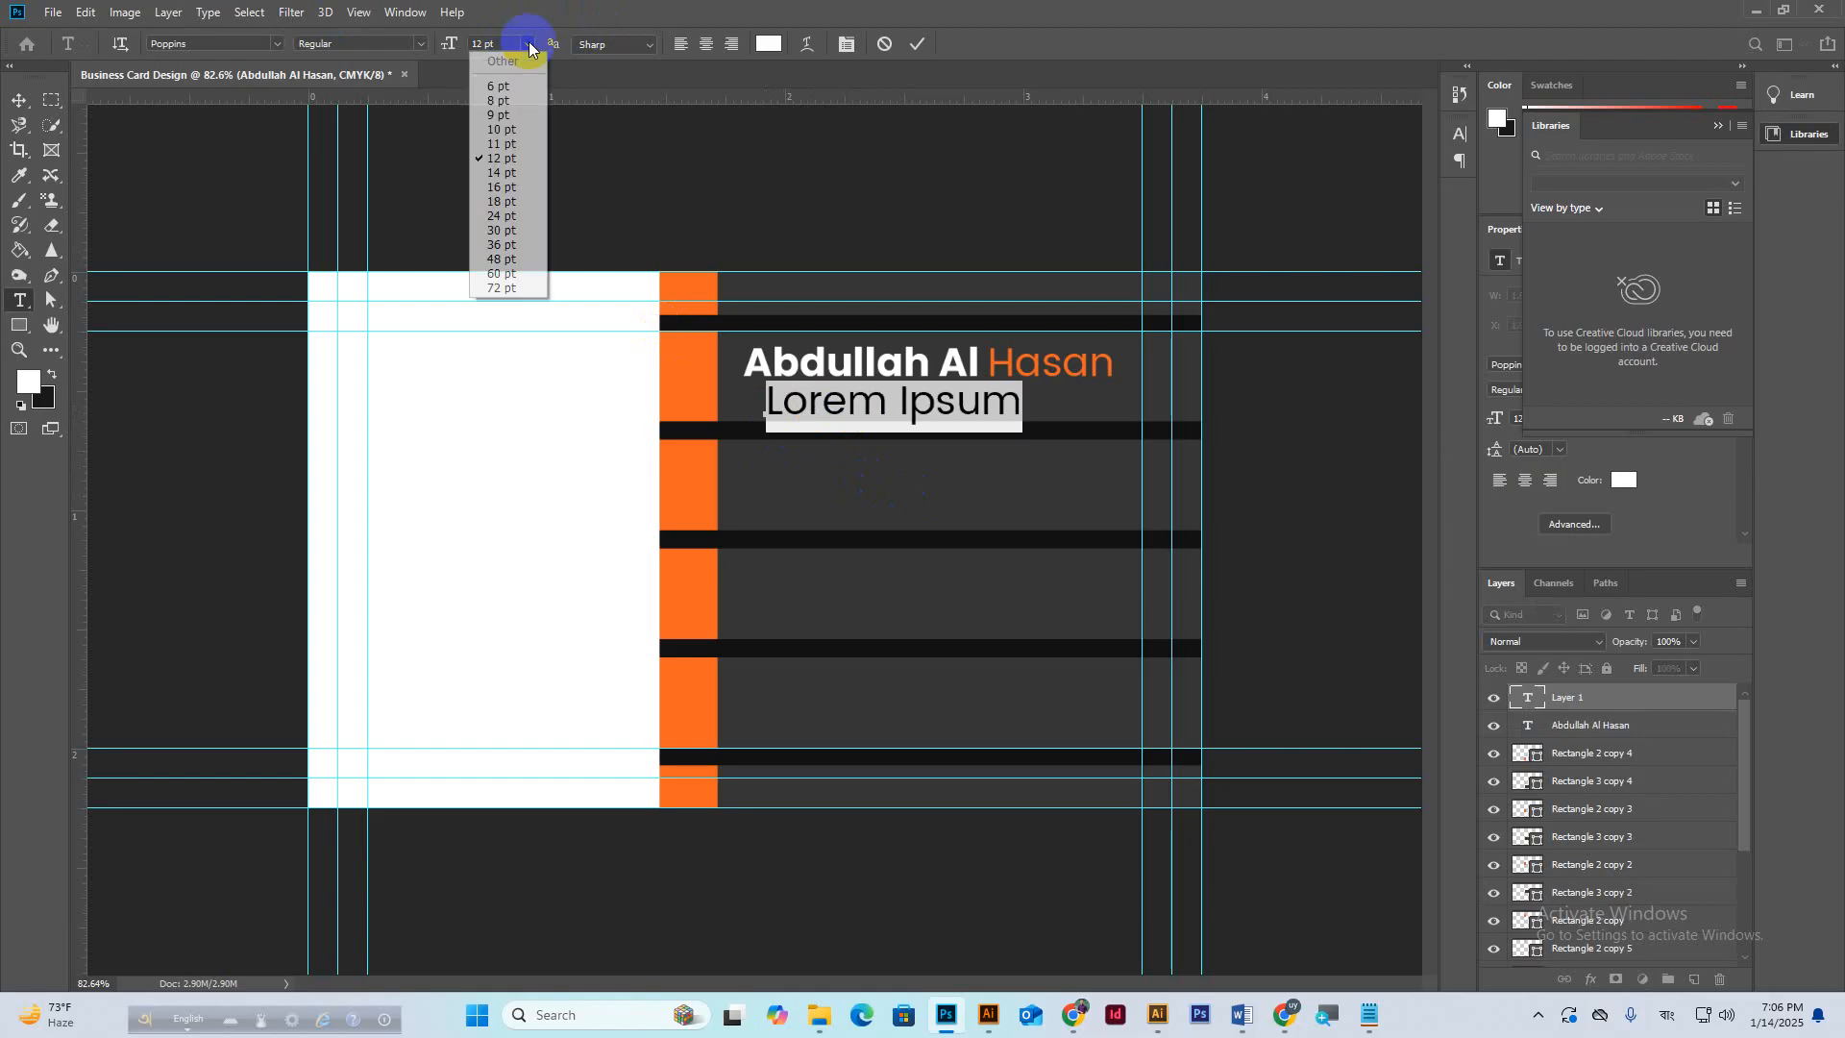
{"action": "left_click", "coordinate": [504, 88]}
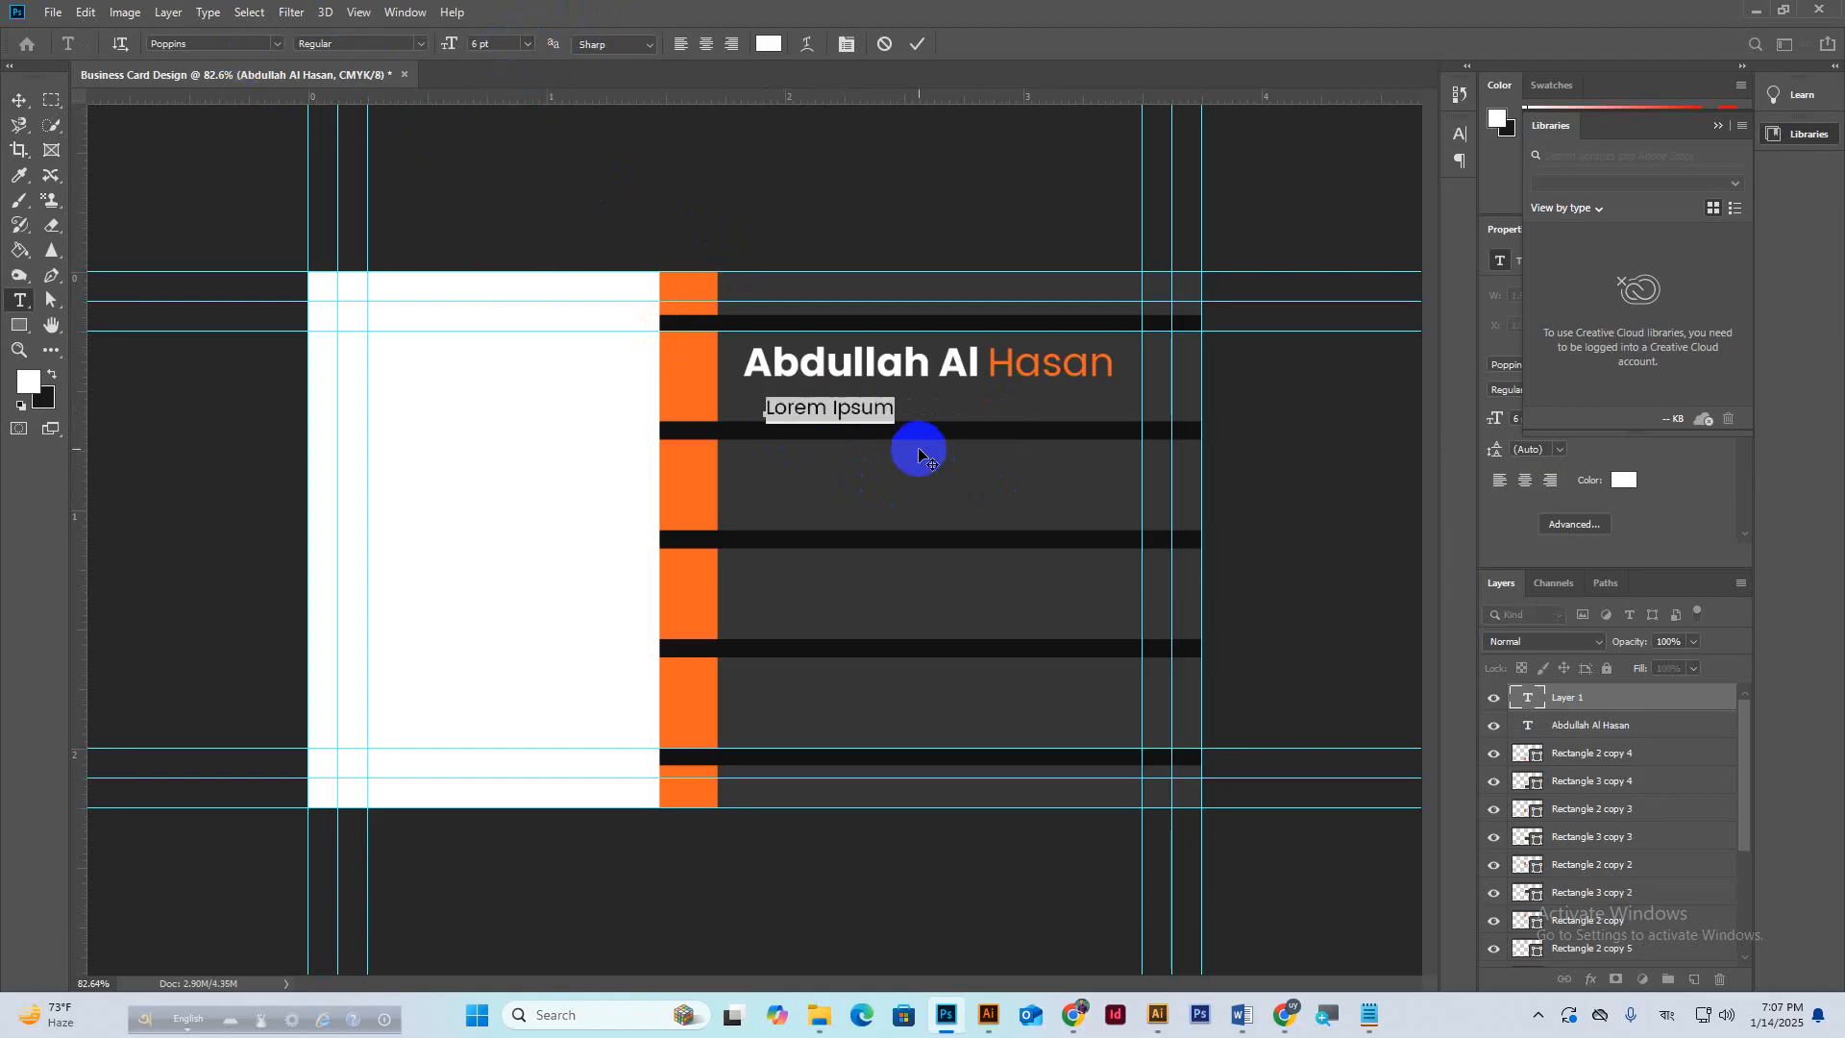
{"action": "type", "text": "Grap"}
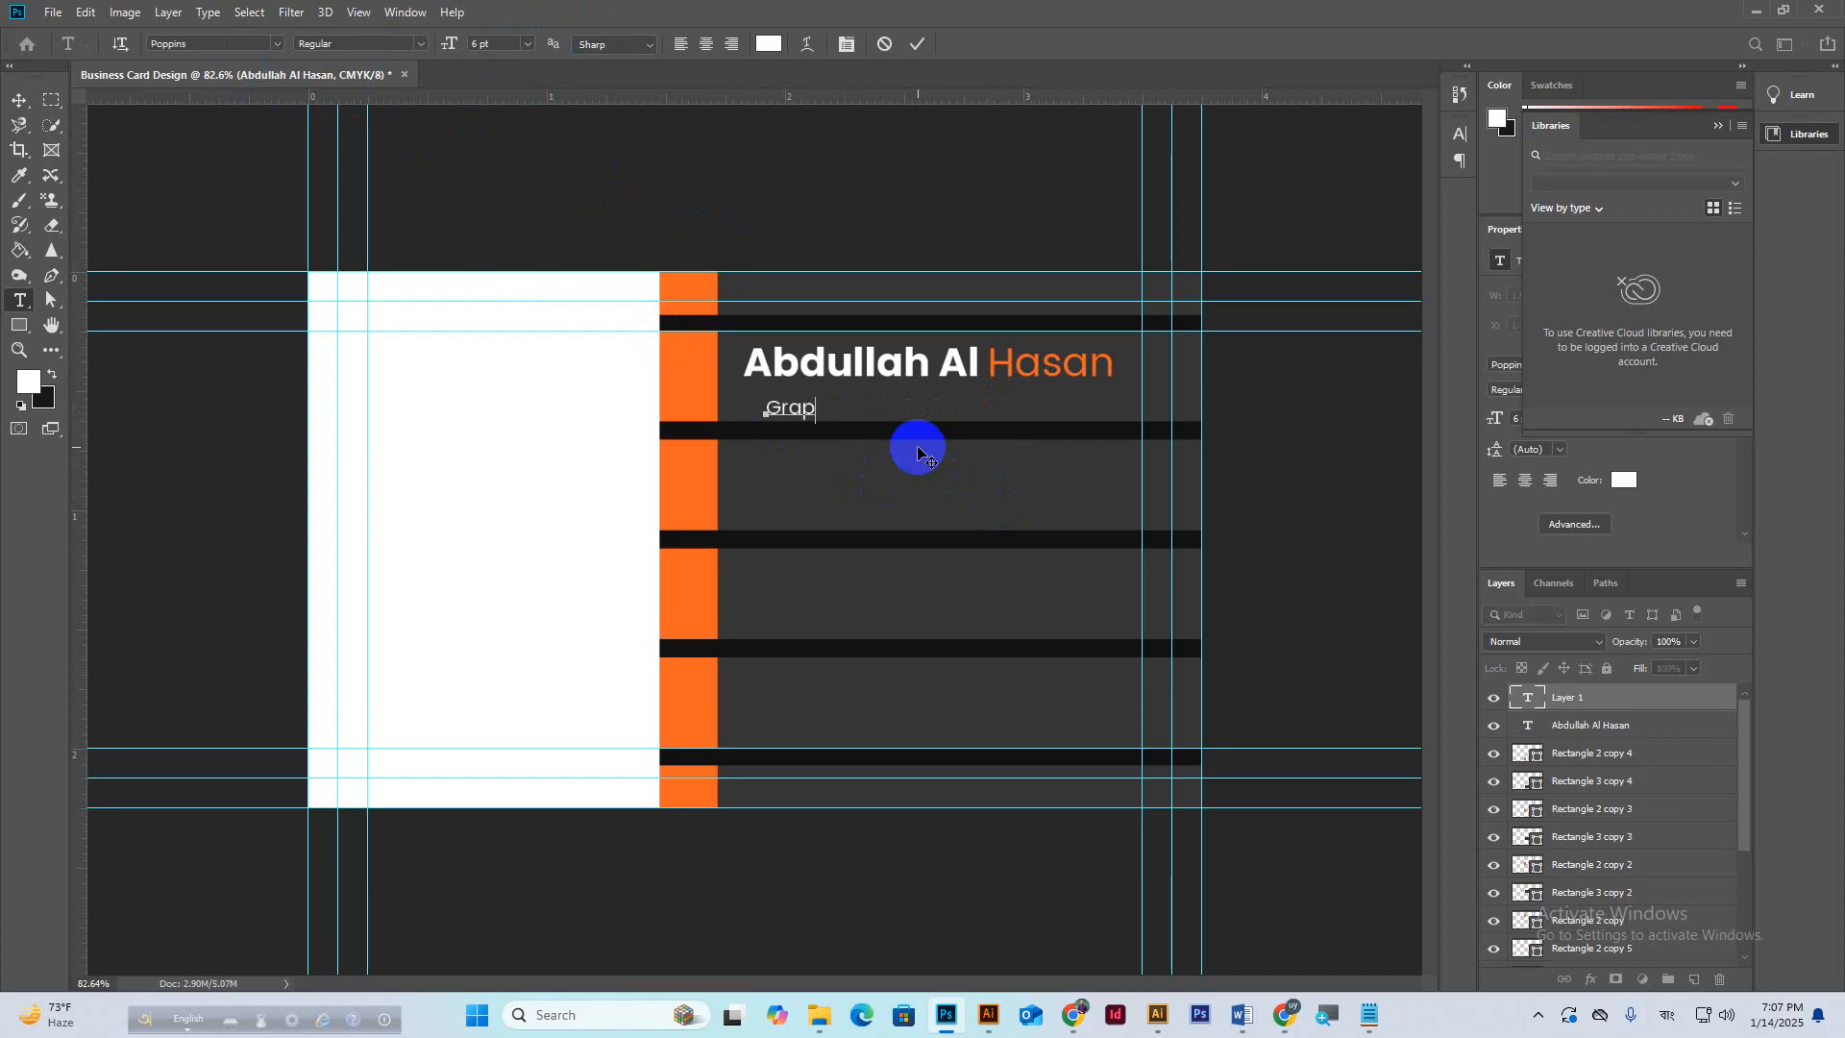
{"action": "type", "text": "hic De "}
{"action": "type", "text": "igner"}
Enlarge the Graphic Designer line to 7 pt, tuck it just under the name, and commit.
{"action": "triple_click", "coordinate": [855, 408]}
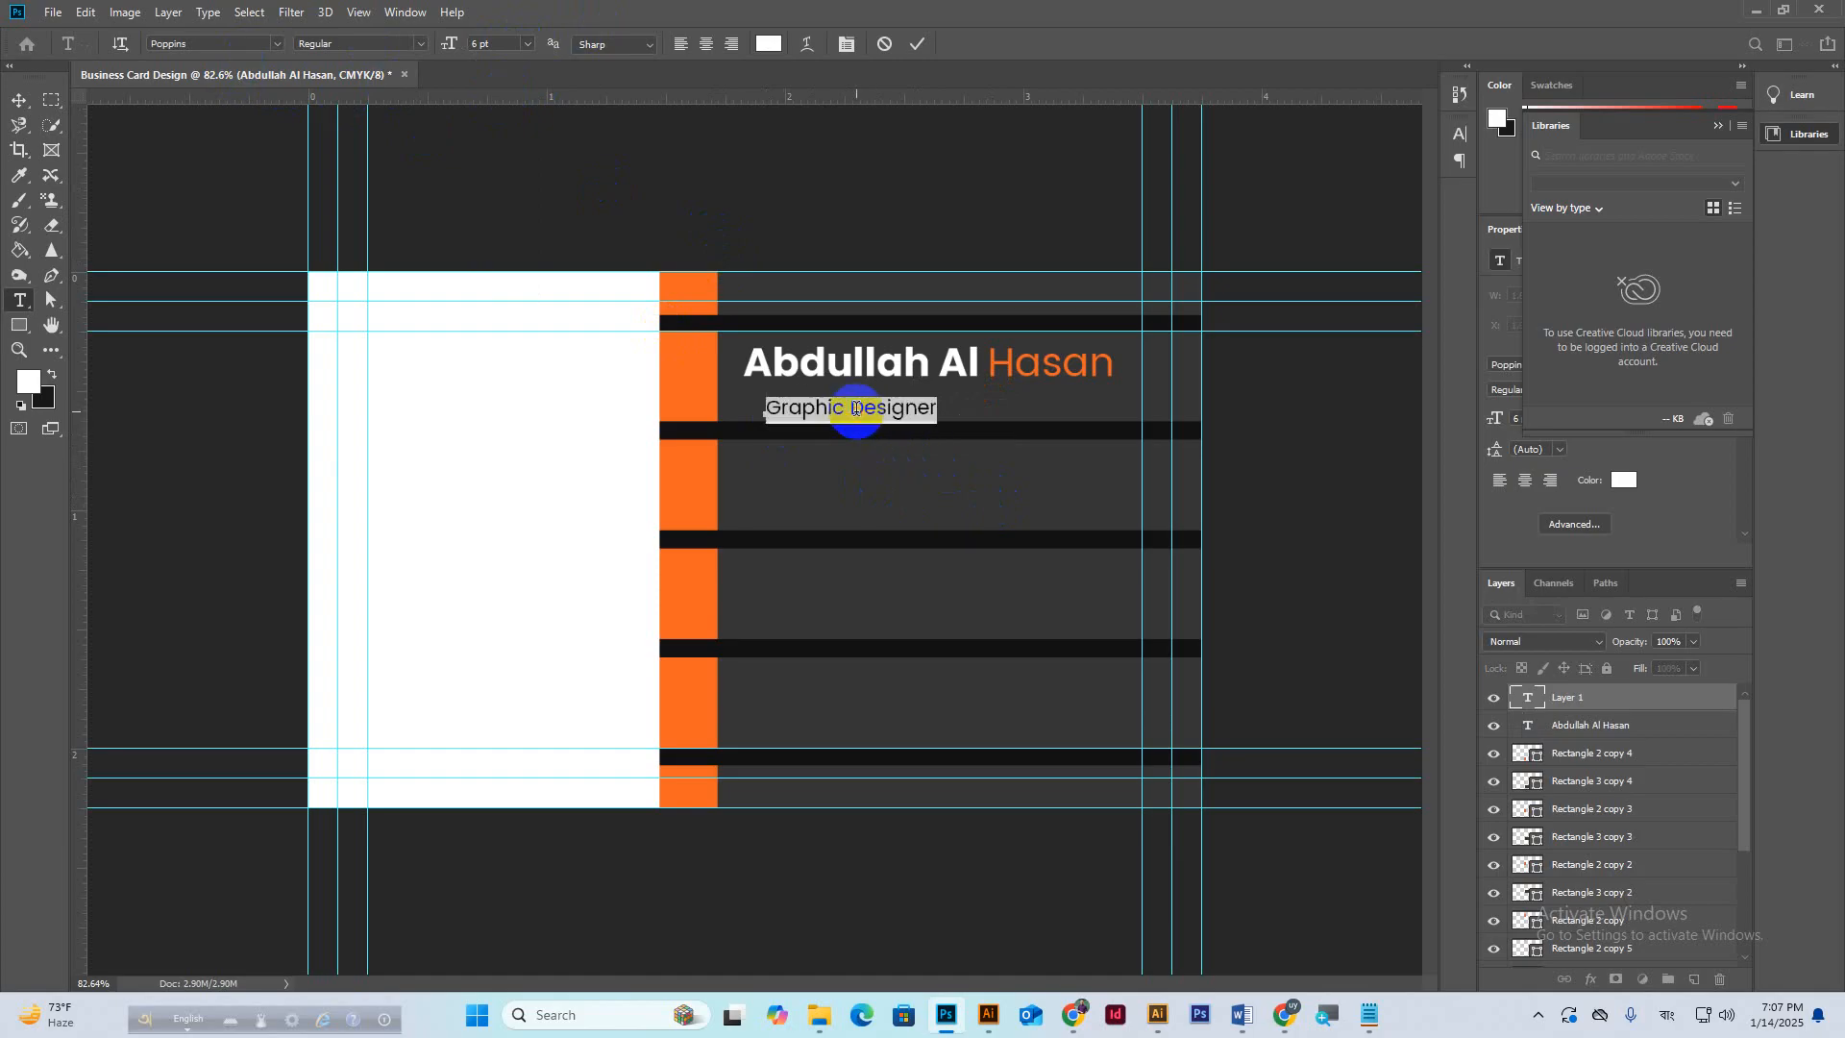
{"action": "key", "text": "Up"}
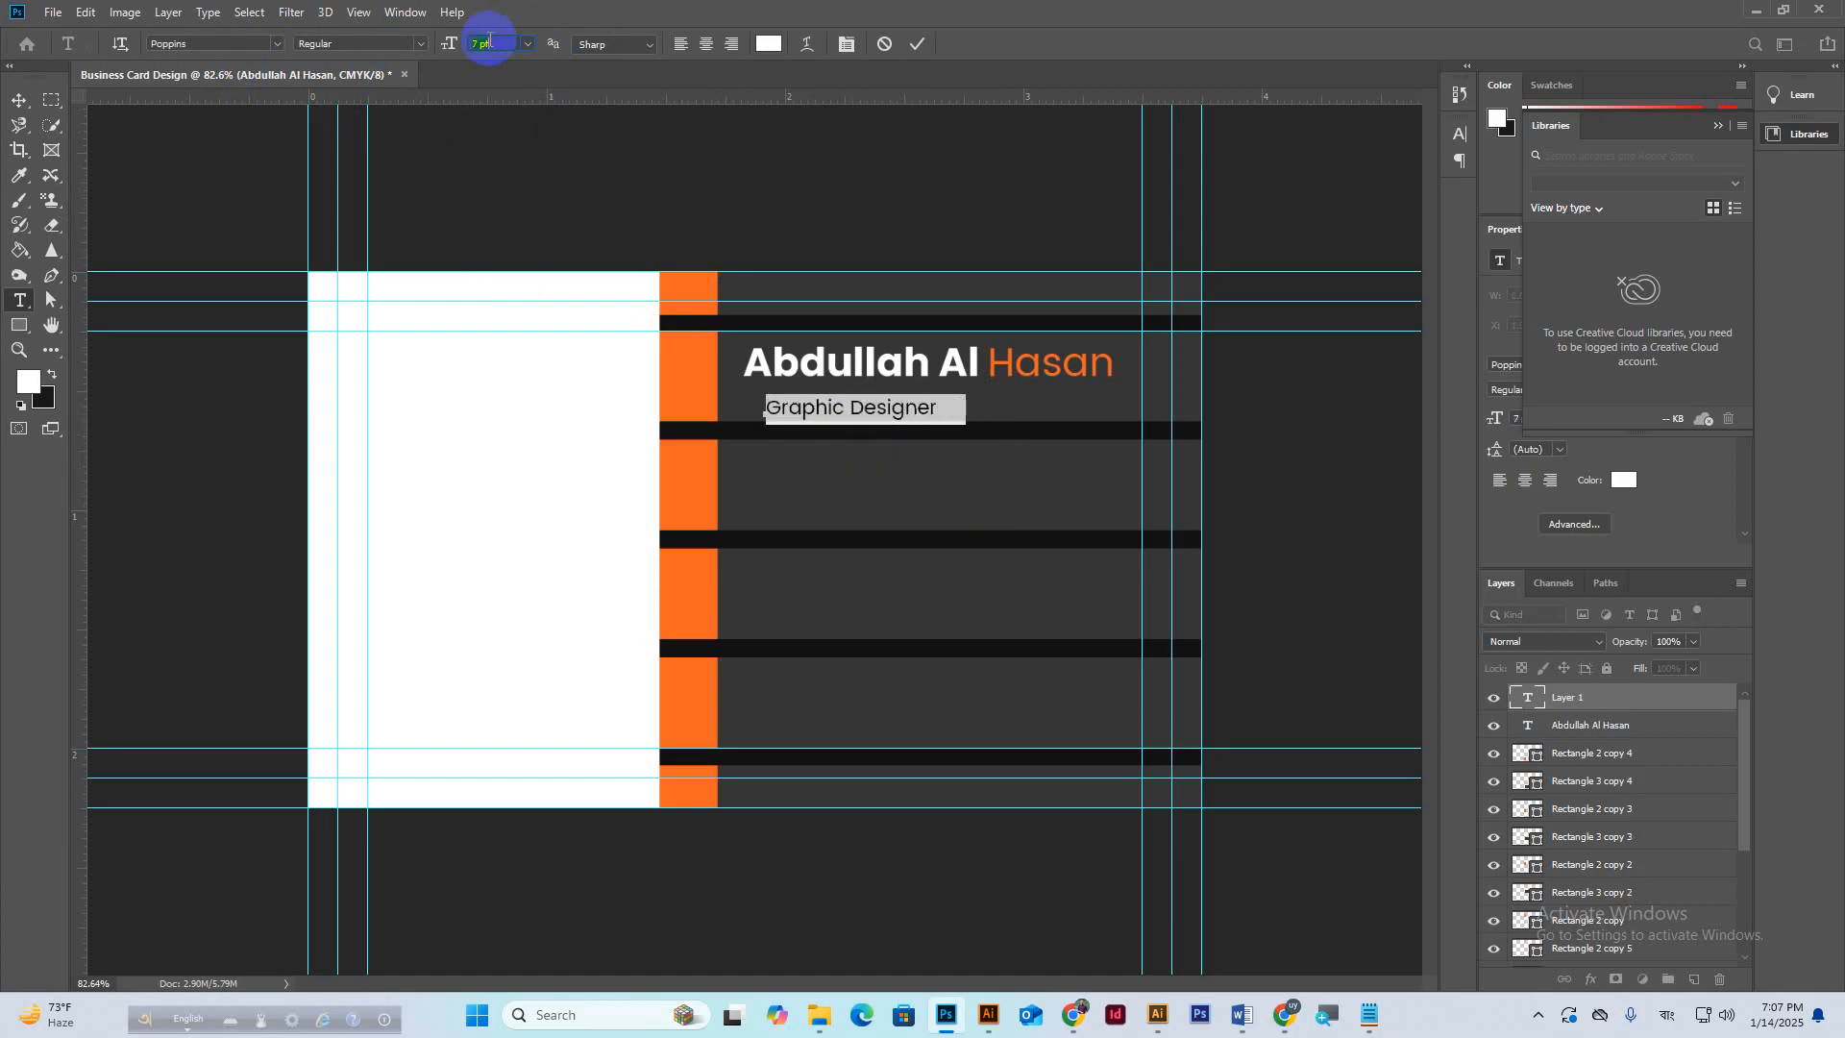
{"action": "left_click_drag", "start_coordinate": [828, 429], "coordinate": [809, 420]}
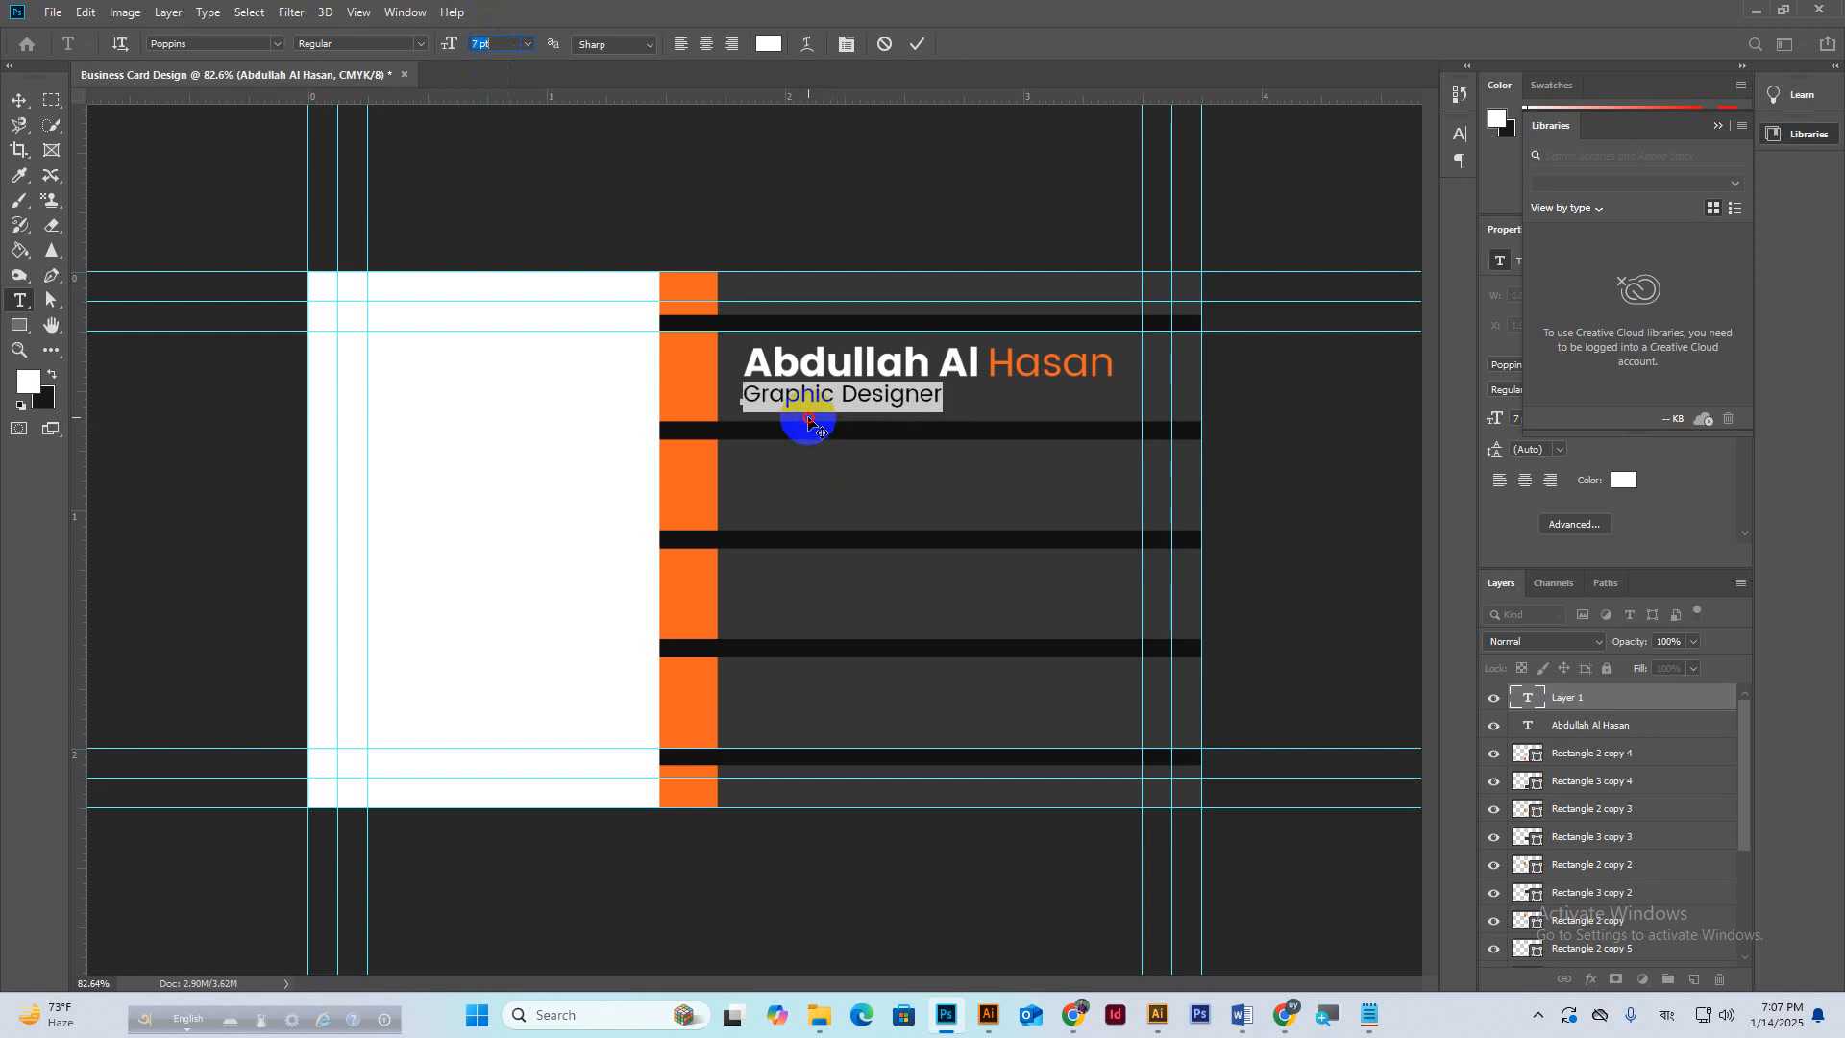
{"action": "left_click", "coordinate": [919, 44]}
{"action": "left_click", "coordinate": [19, 100]}
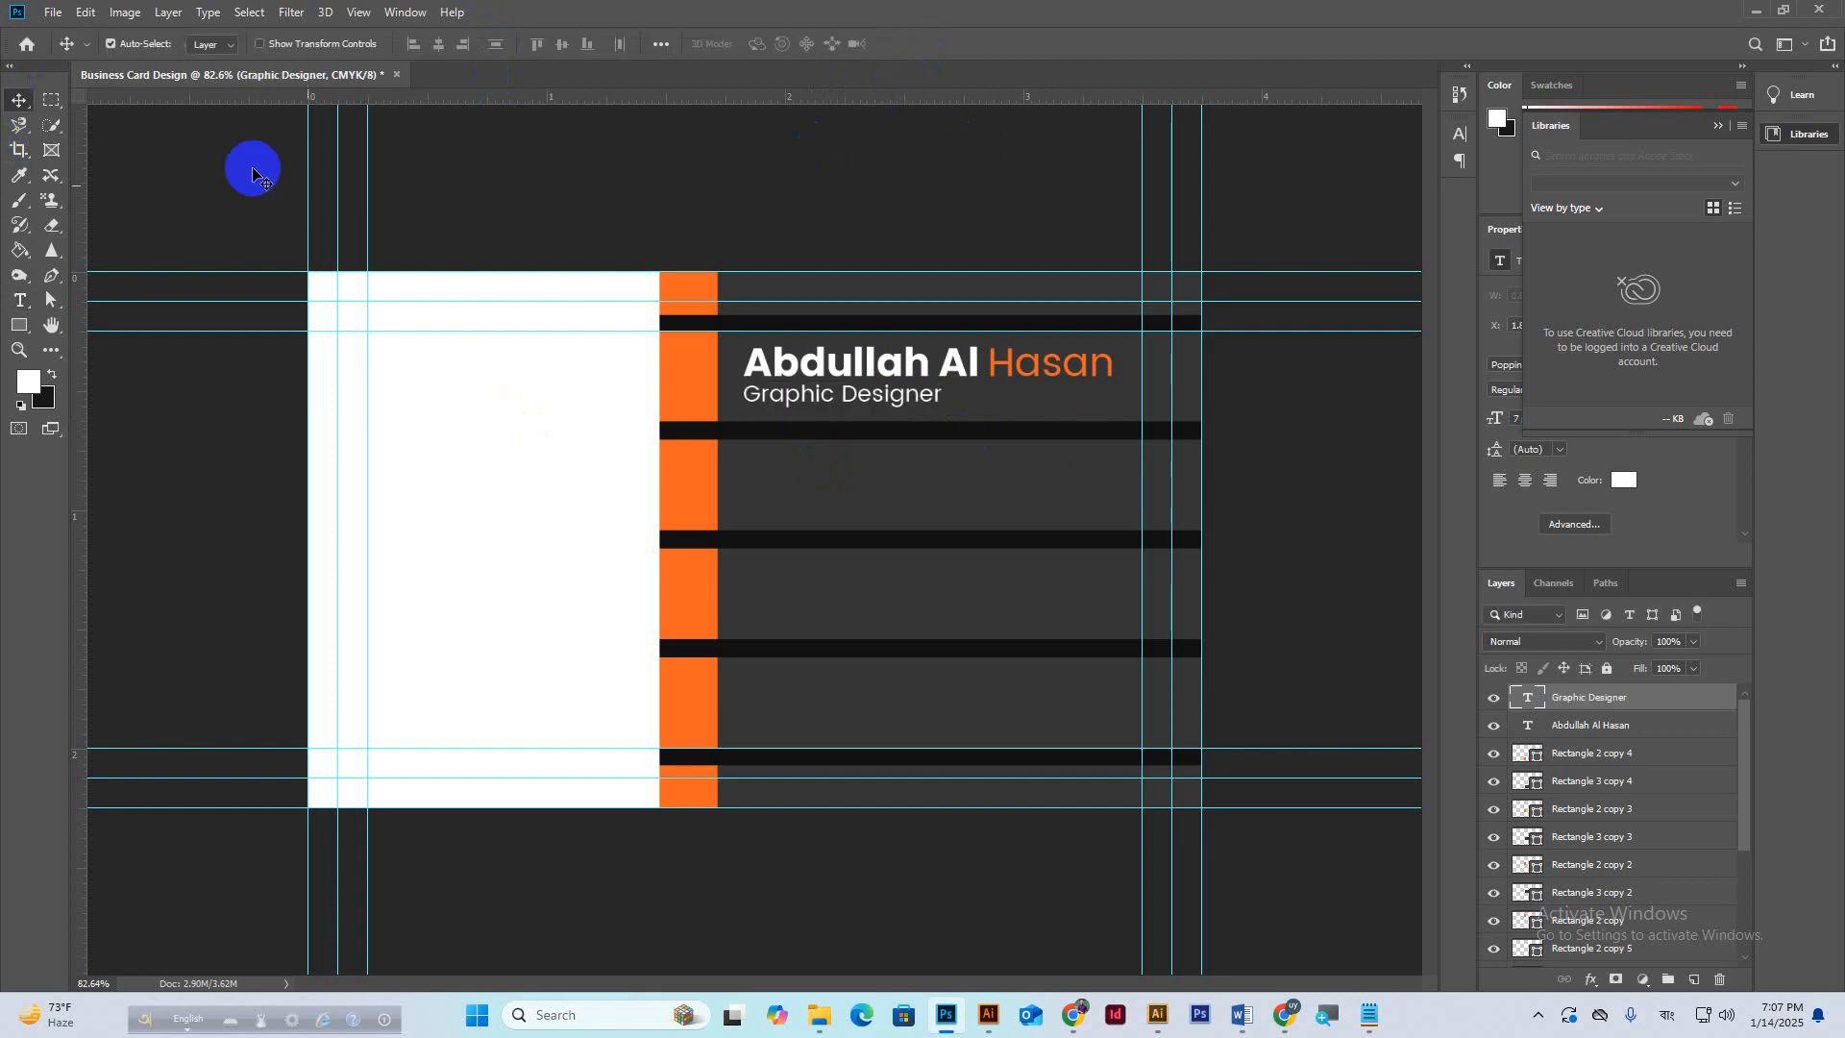
{"action": "left_click", "coordinate": [832, 373]}
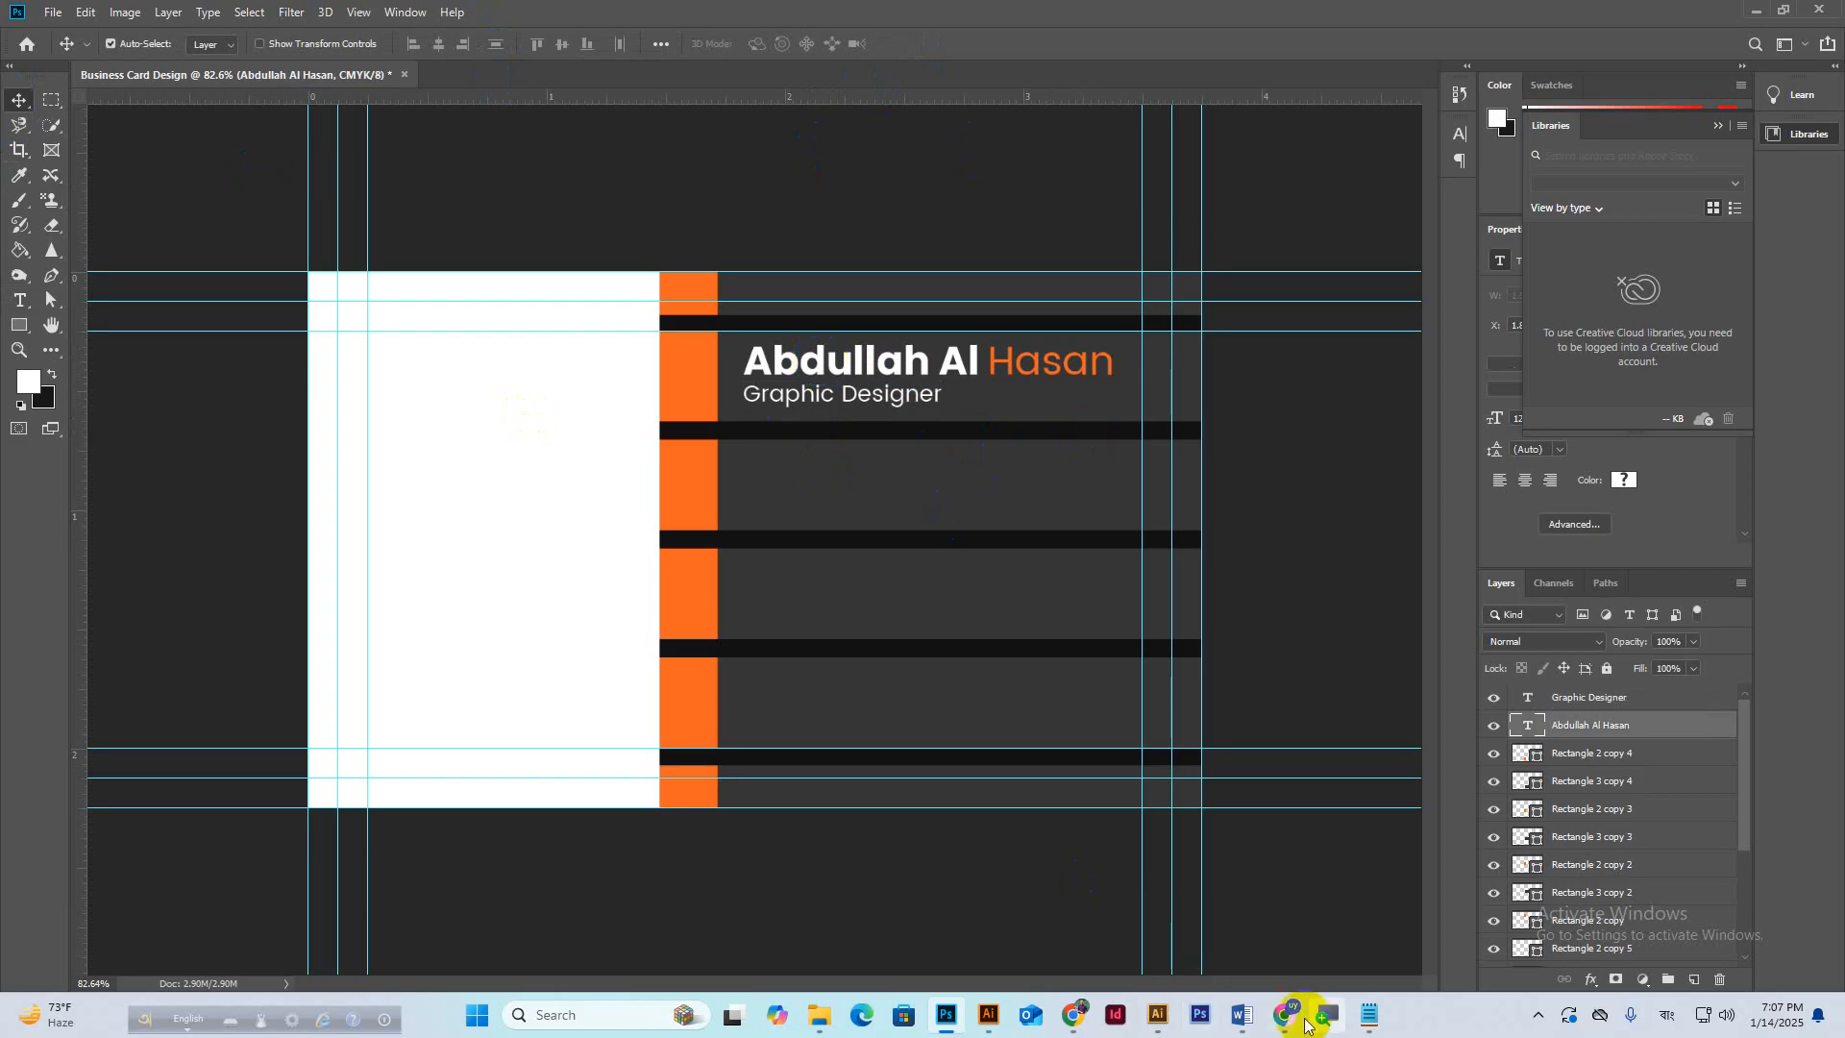
{"action": "mouse_move", "coordinate": [1292, 1020]}
{"action": "left_click", "coordinate": [1230, 922]}
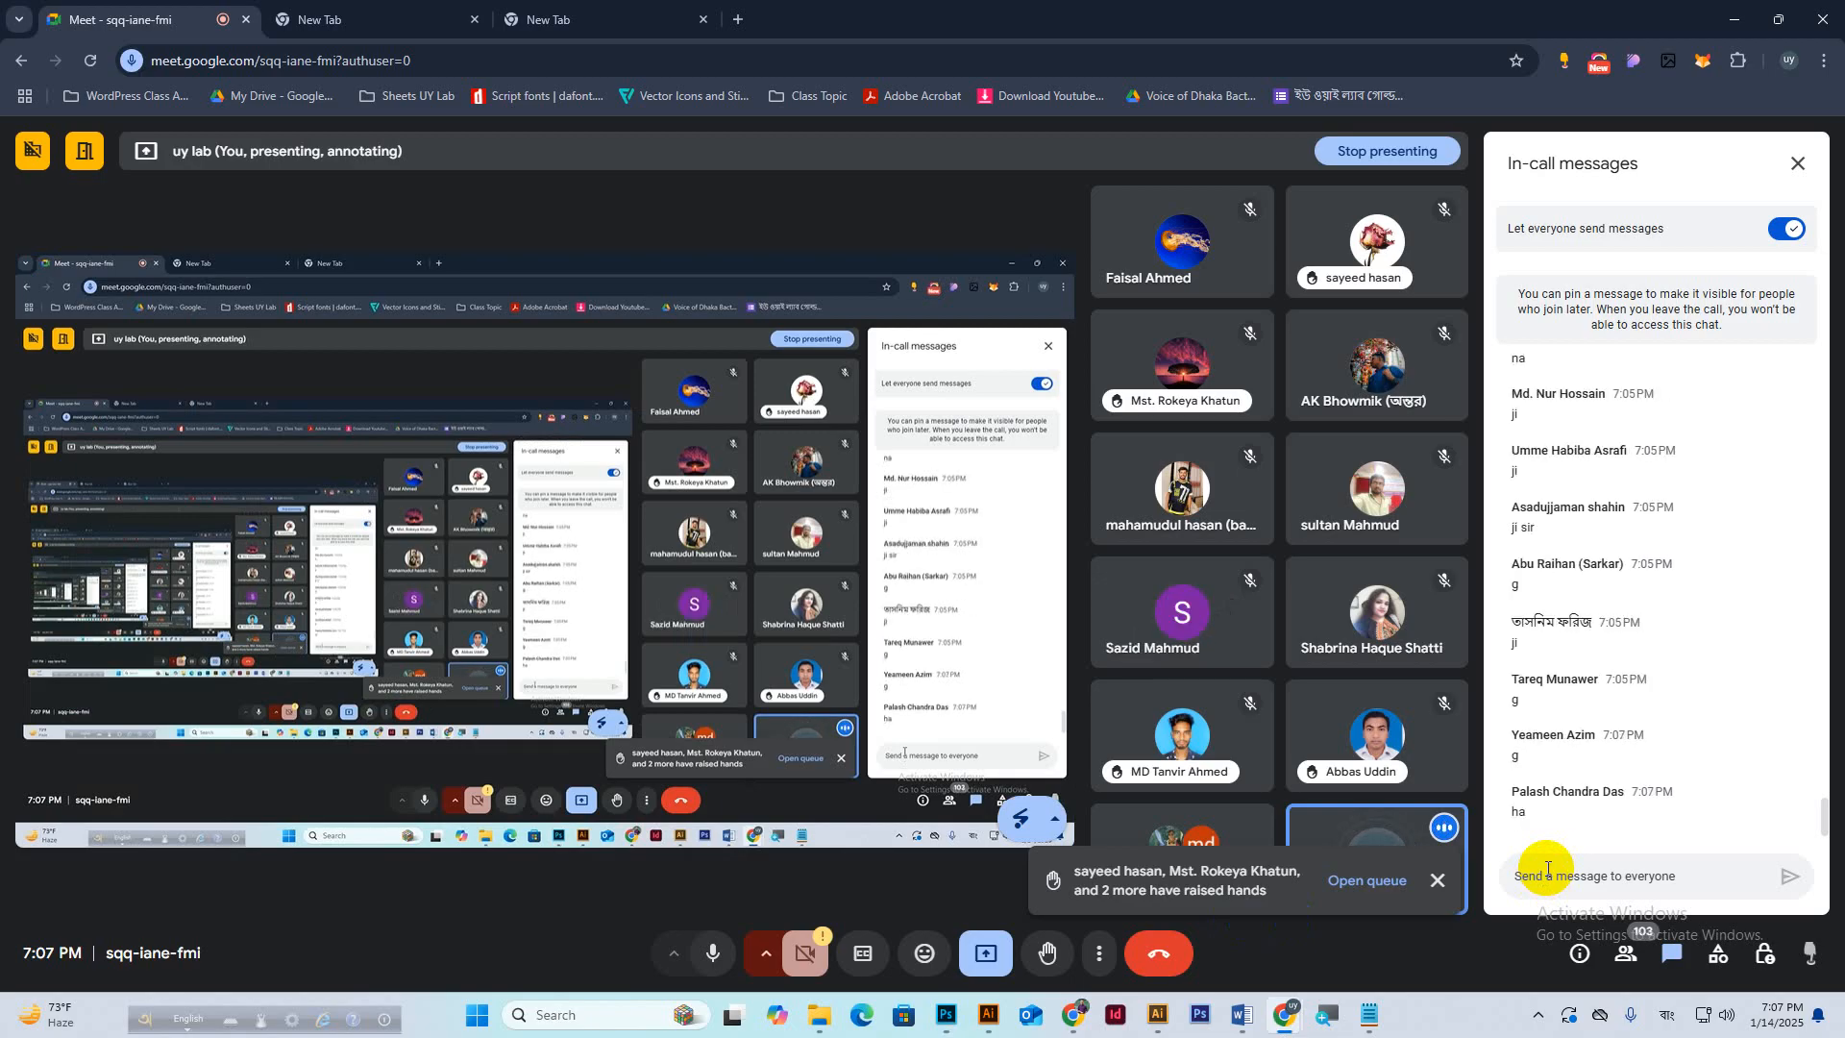
{"action": "left_click", "coordinate": [948, 1017]}
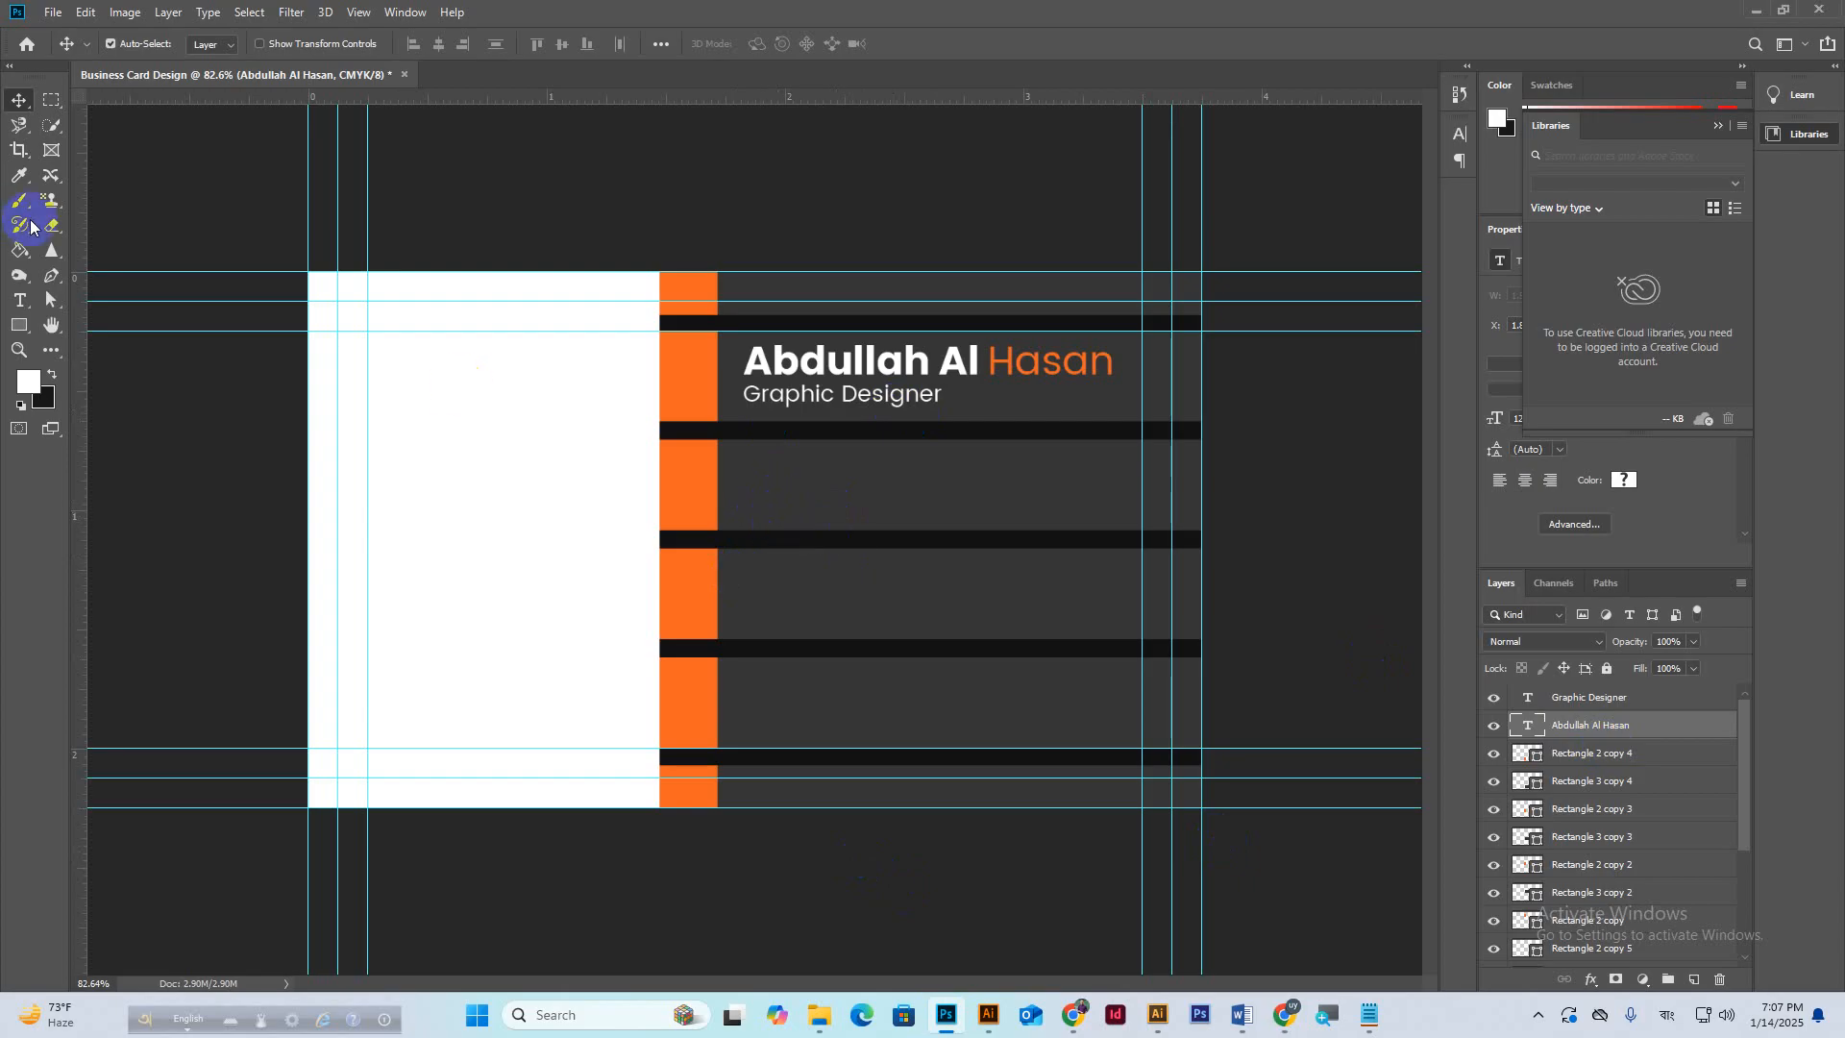
Start a new Lorem Ipsum text line below the Graphic Designer title at 8 pt.
{"action": "left_click", "coordinate": [21, 301]}
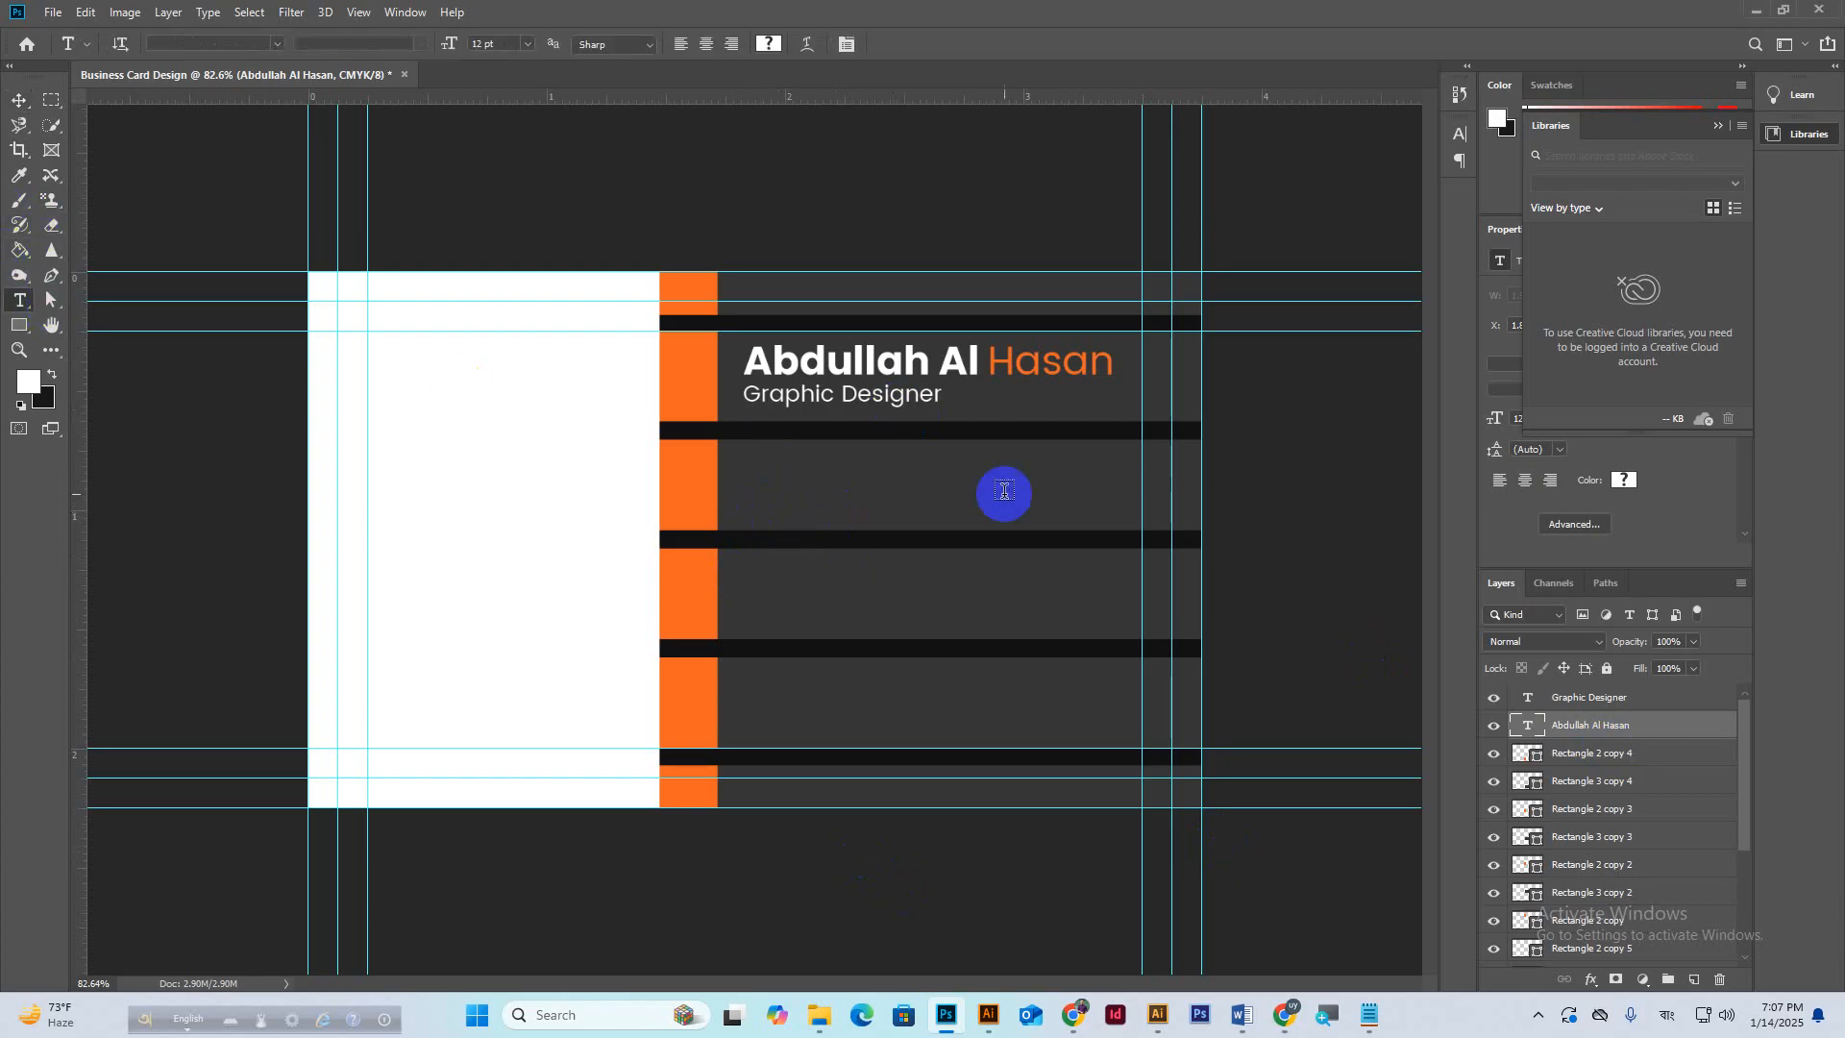
{"action": "left_click", "coordinate": [1633, 697]}
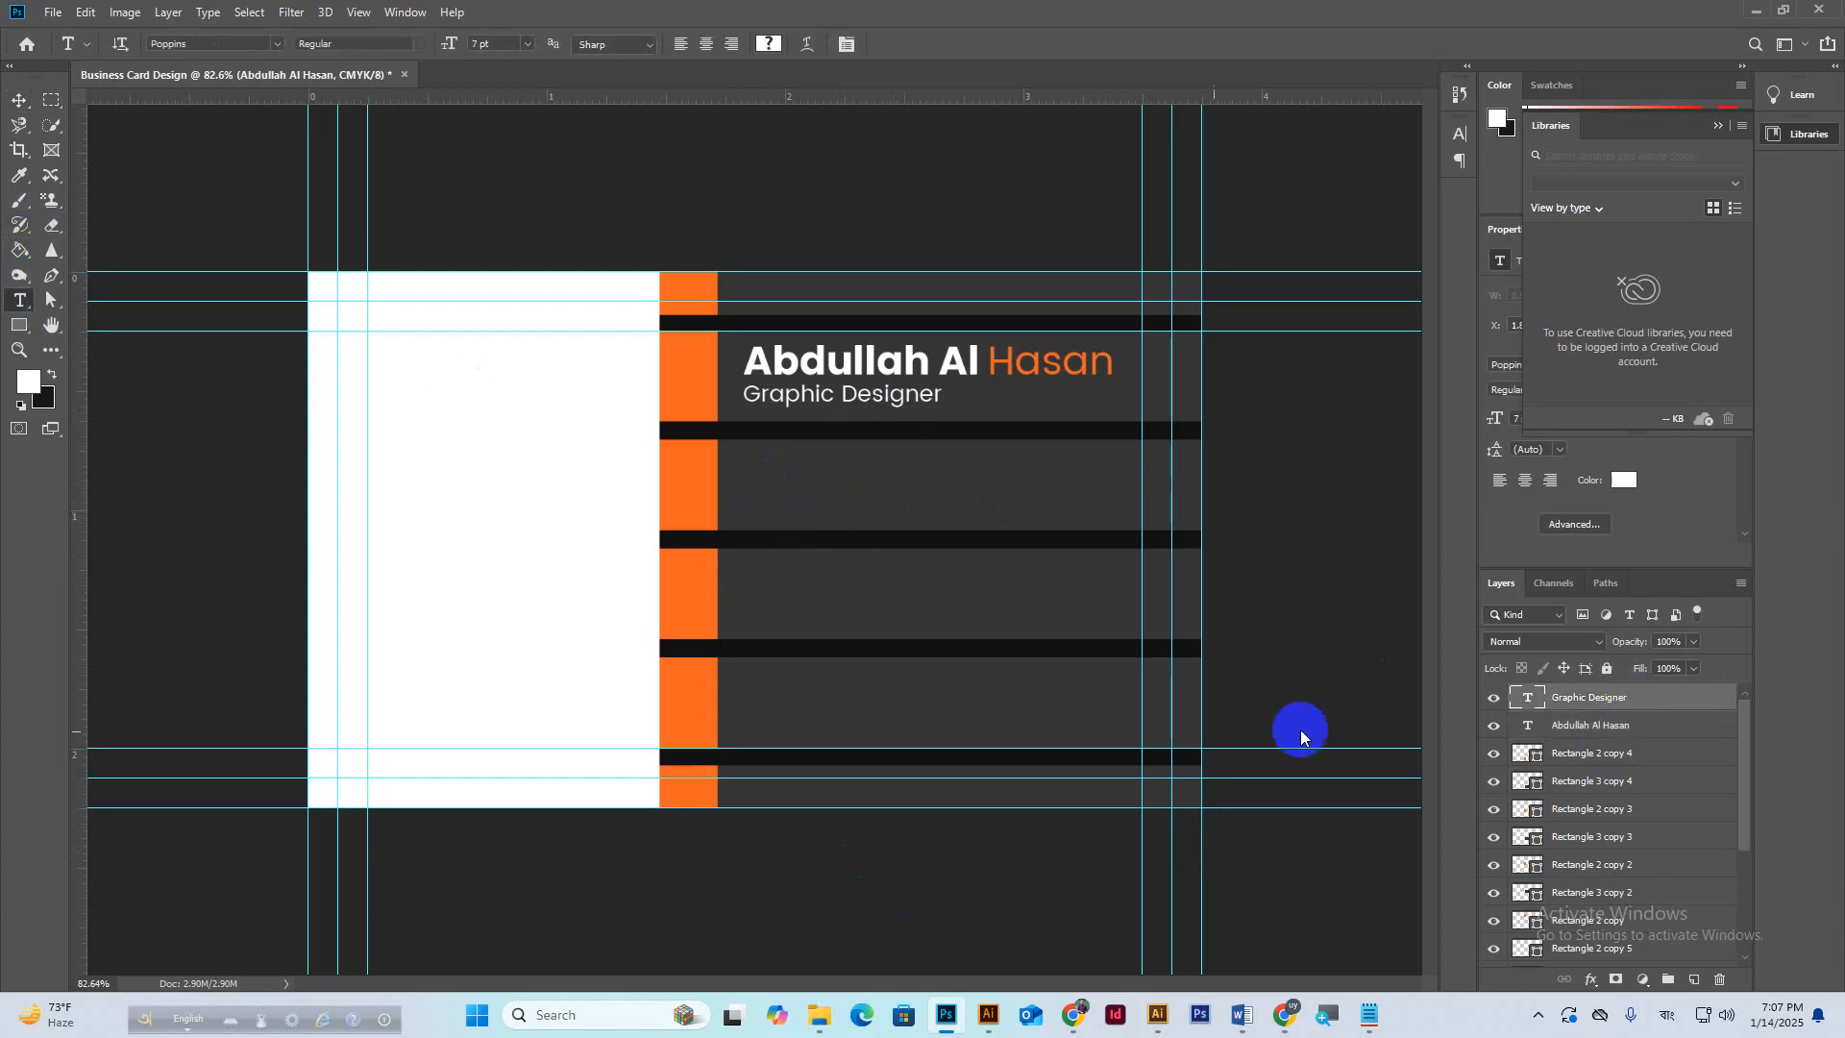
{"action": "left_click", "coordinate": [747, 470]}
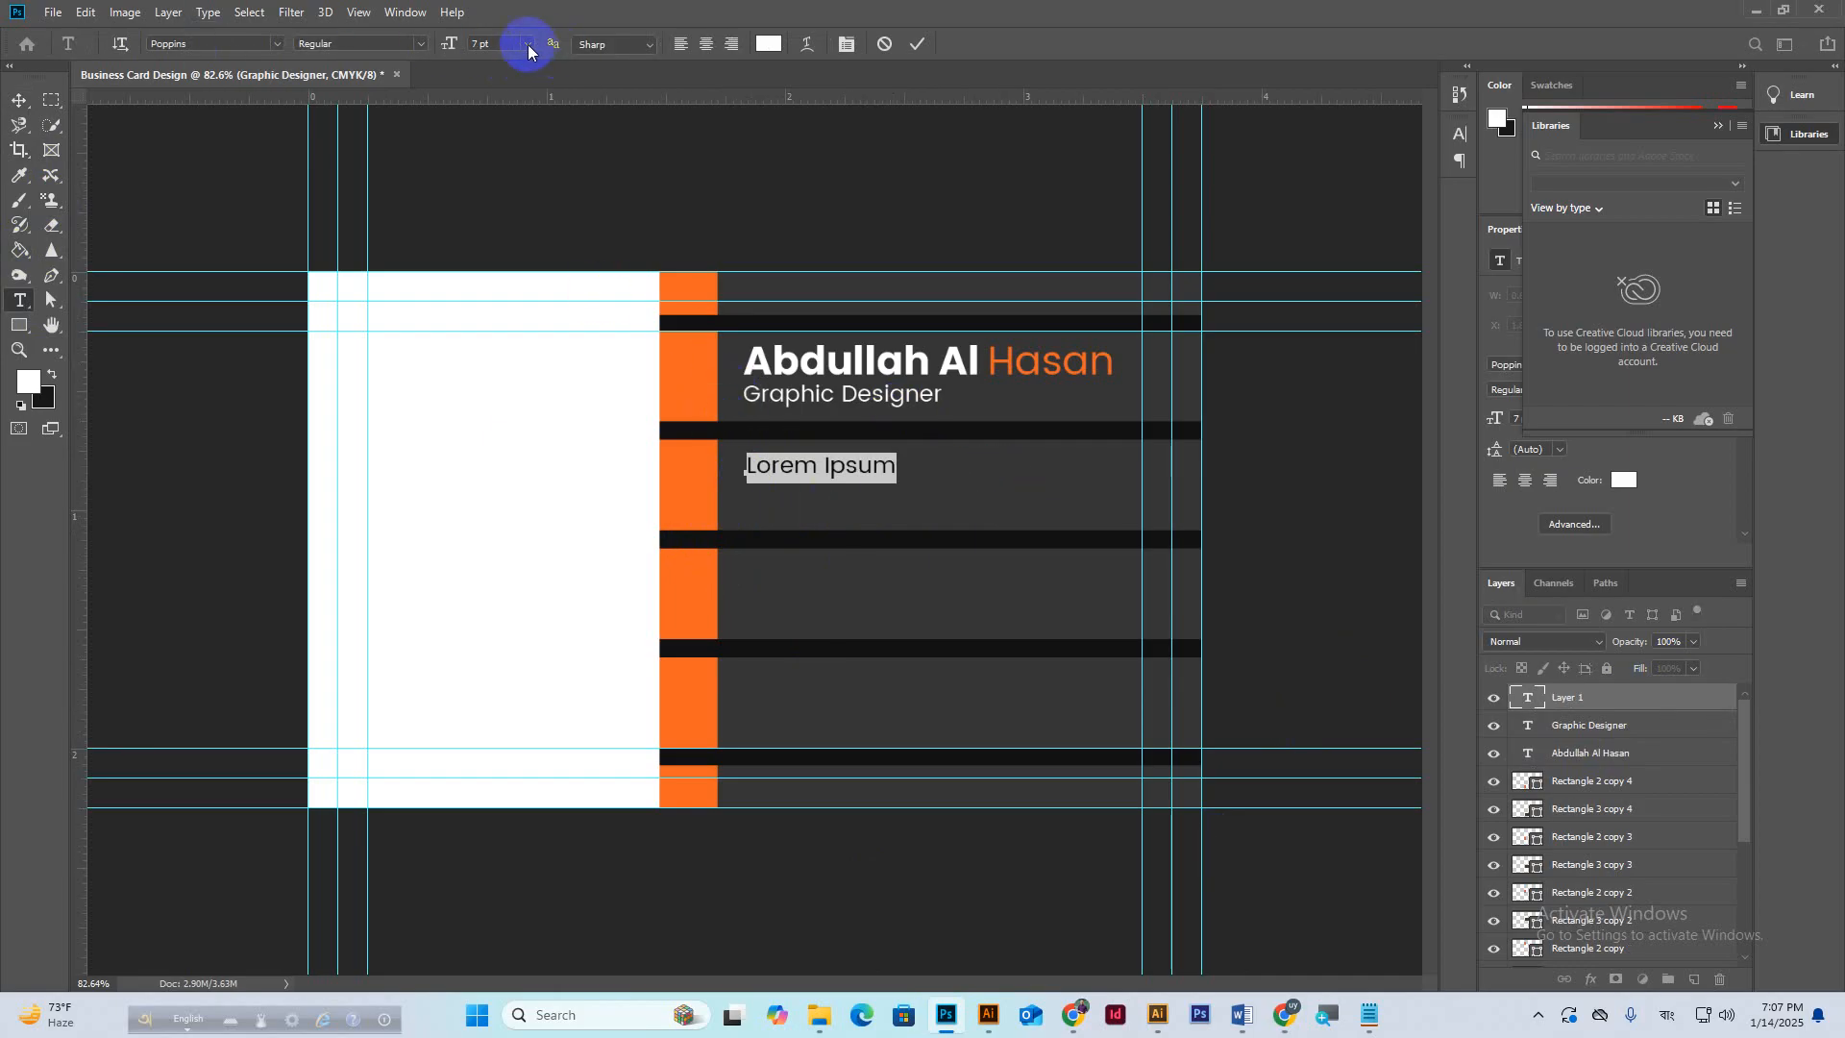
{"action": "left_click", "coordinate": [498, 44]}
{"action": "type", "text": "8"}
{"action": "key", "text": "Return"}
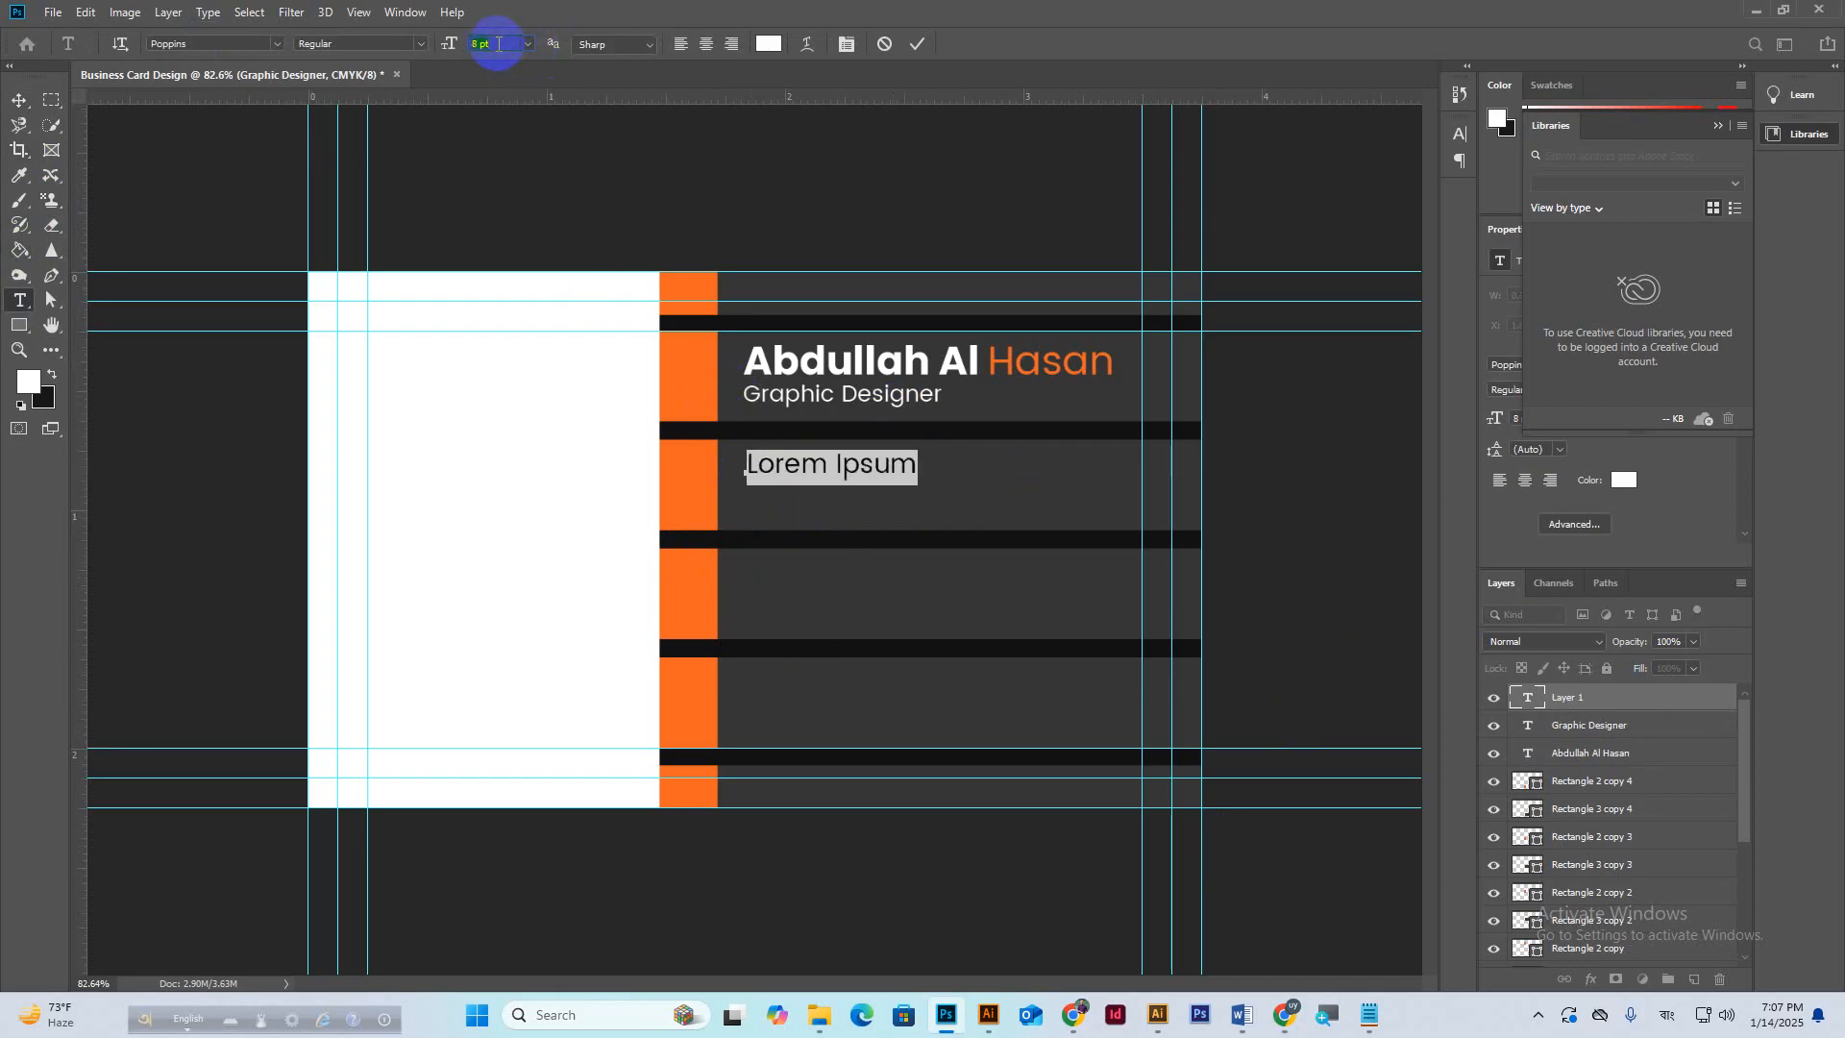
After the Medium-weight attempt goes wrong, delete the broken layer and start a fresh line below the title.
{"action": "left_click", "coordinate": [420, 43]}
{"action": "left_click", "coordinate": [333, 186]}
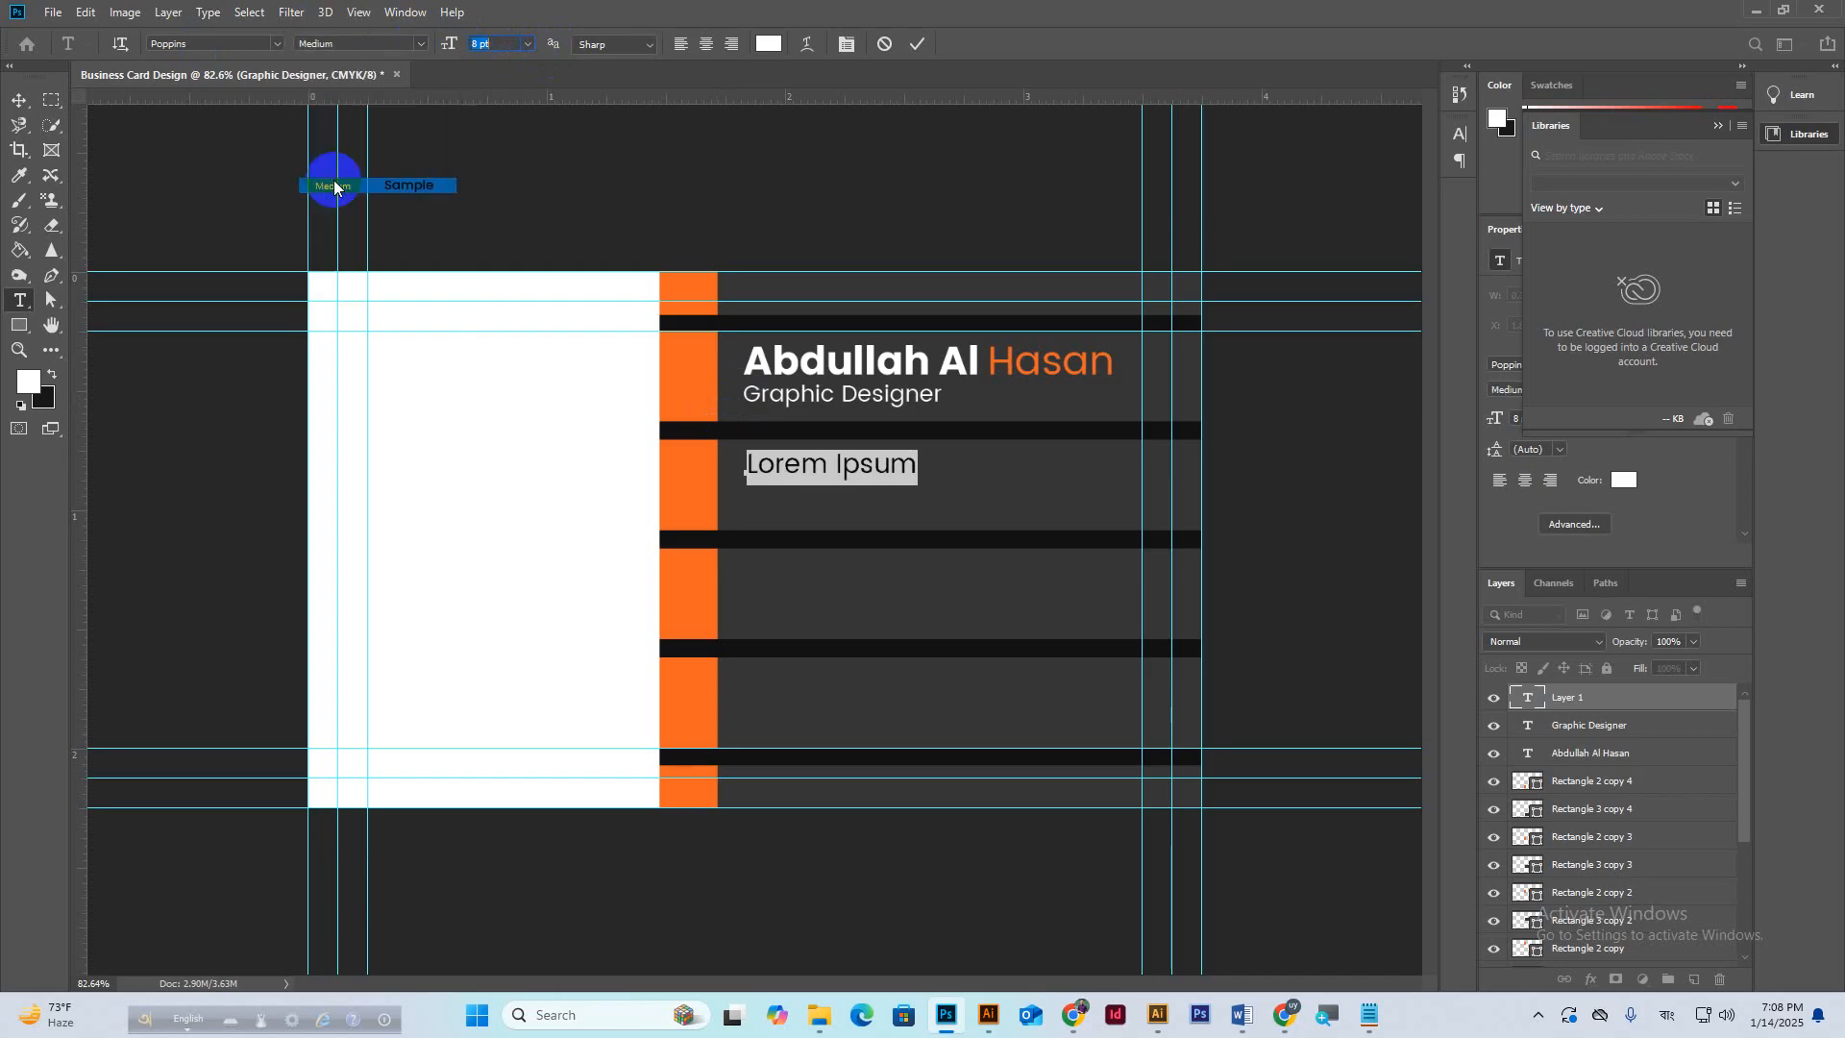
{"action": "left_click", "coordinate": [865, 483]}
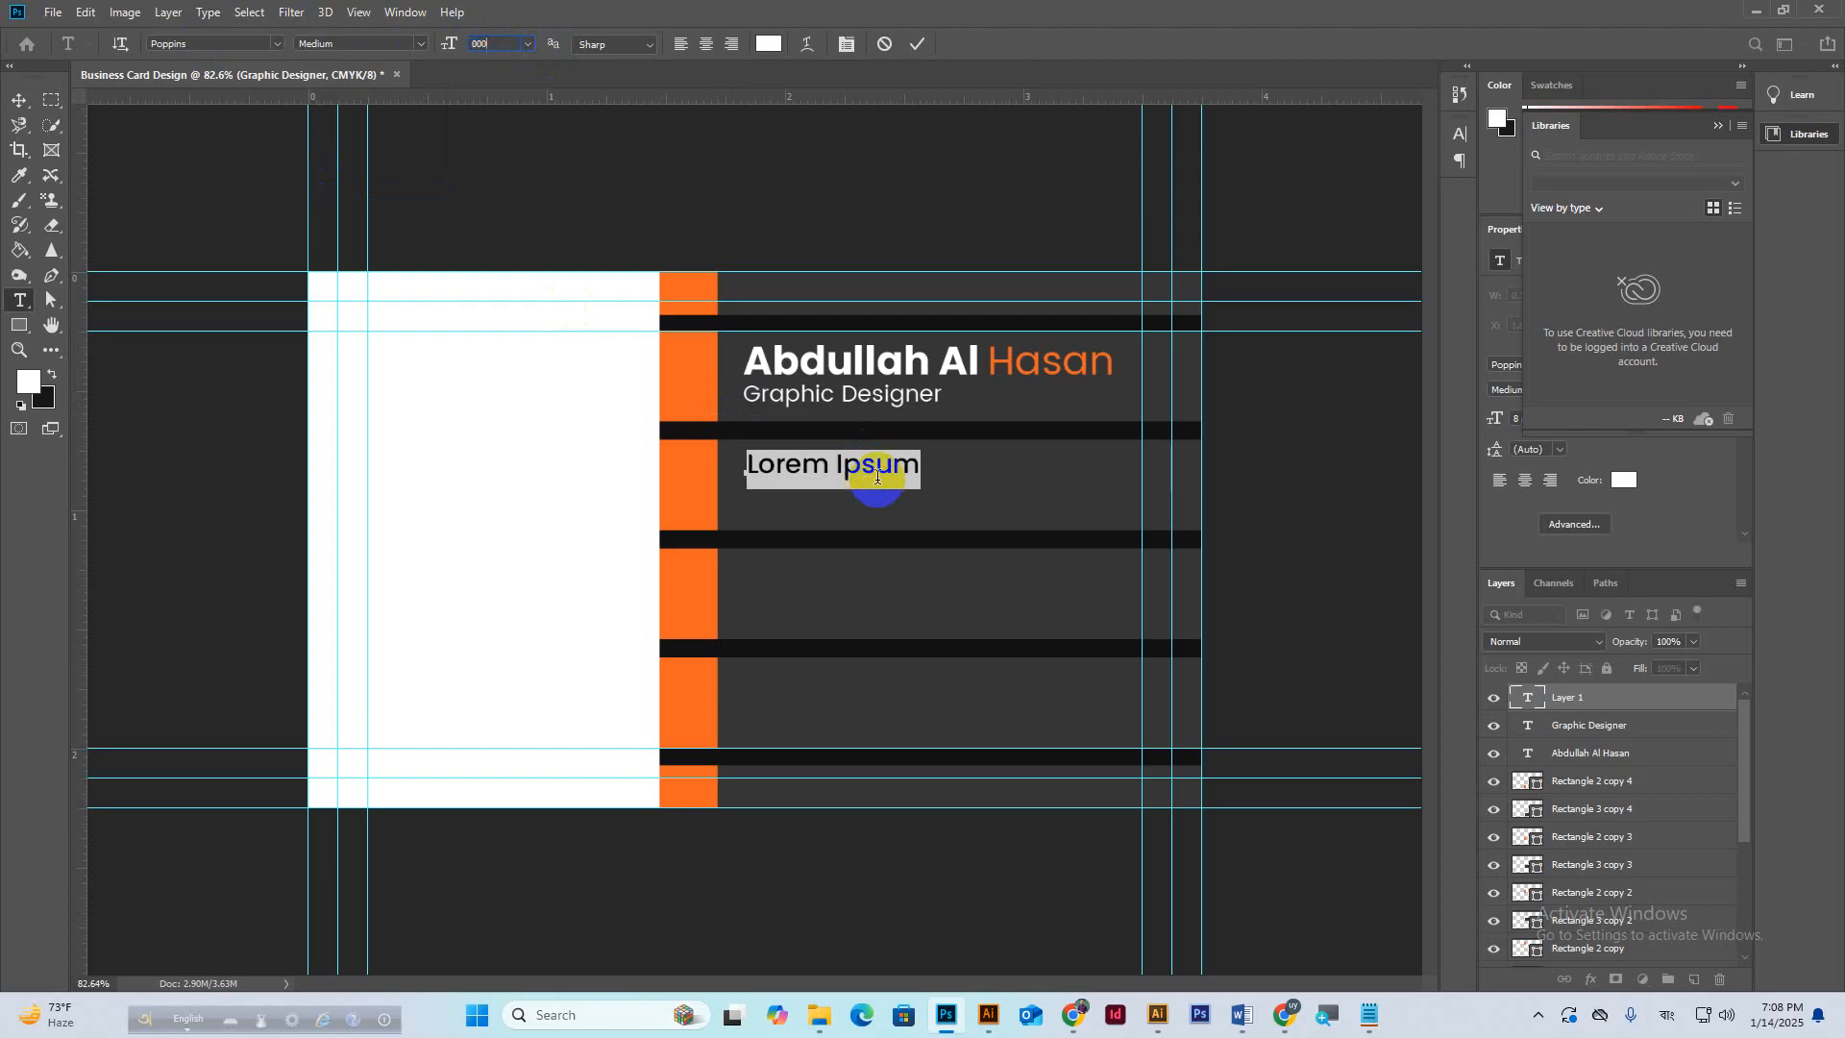
{"action": "left_click", "coordinate": [876, 479]}
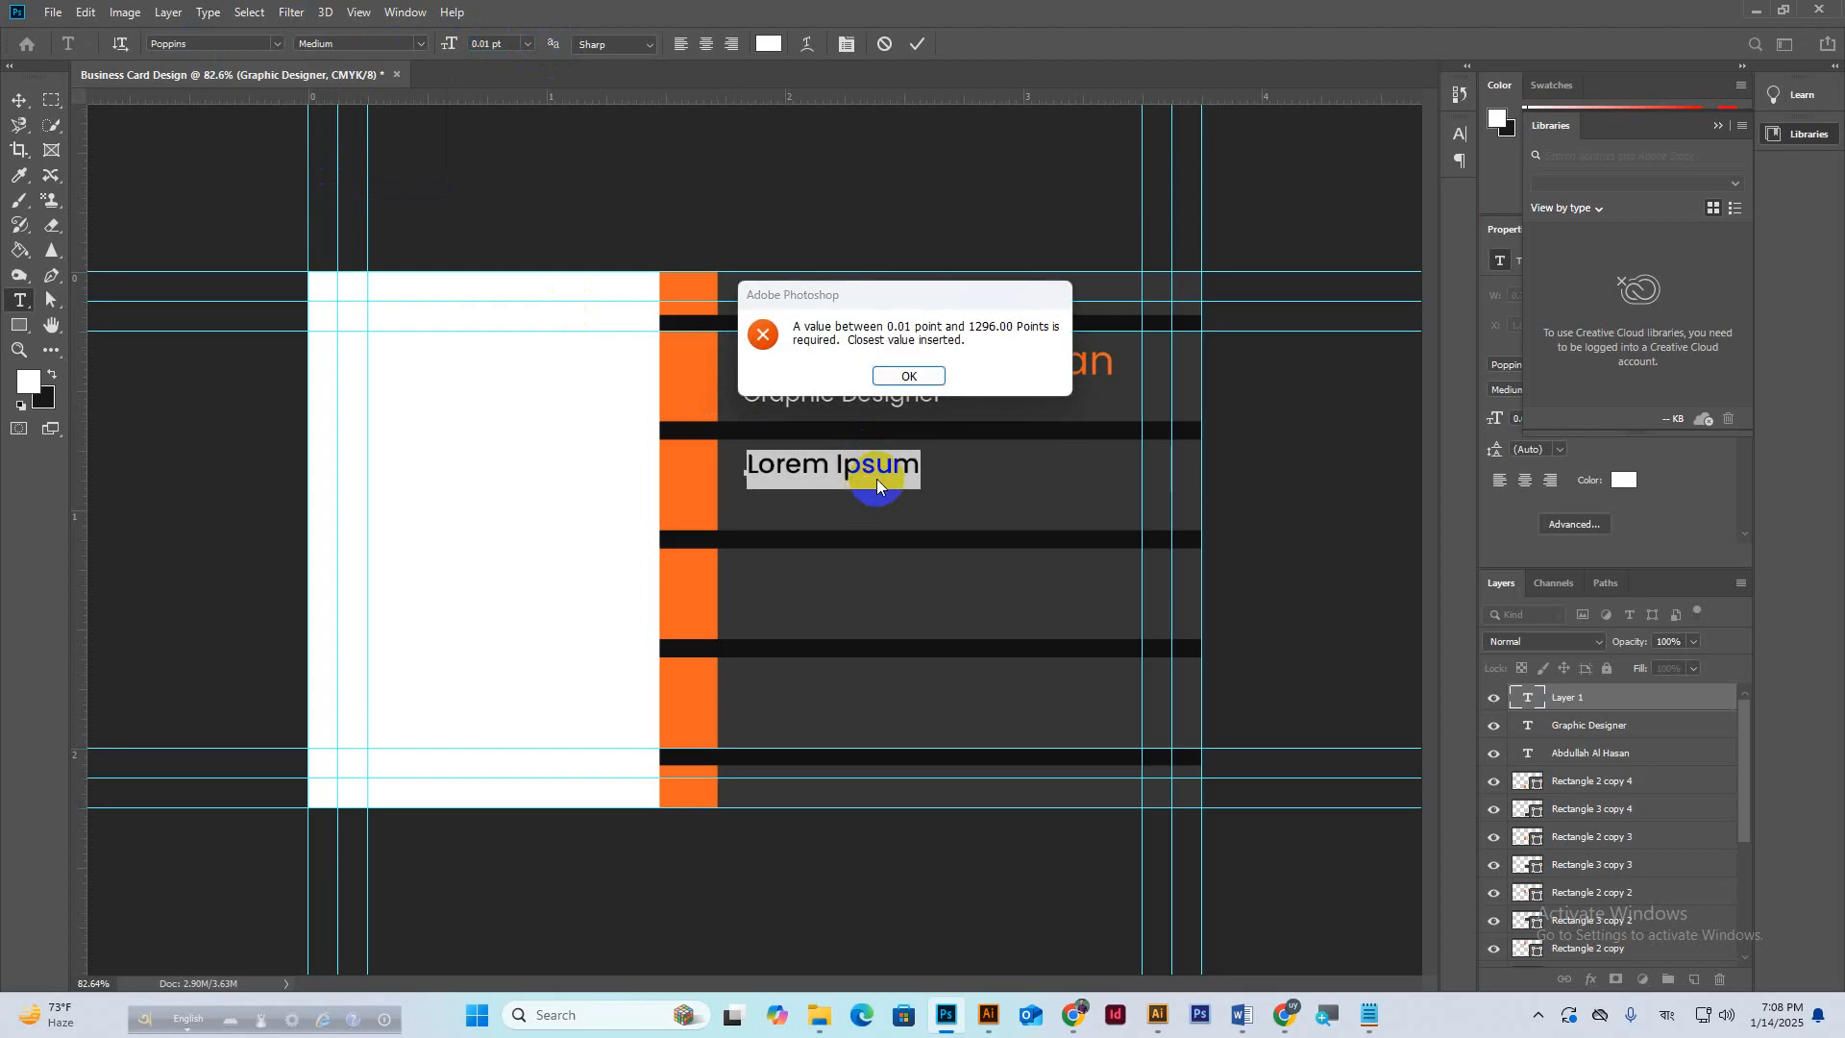
{"action": "left_click", "coordinate": [904, 373]}
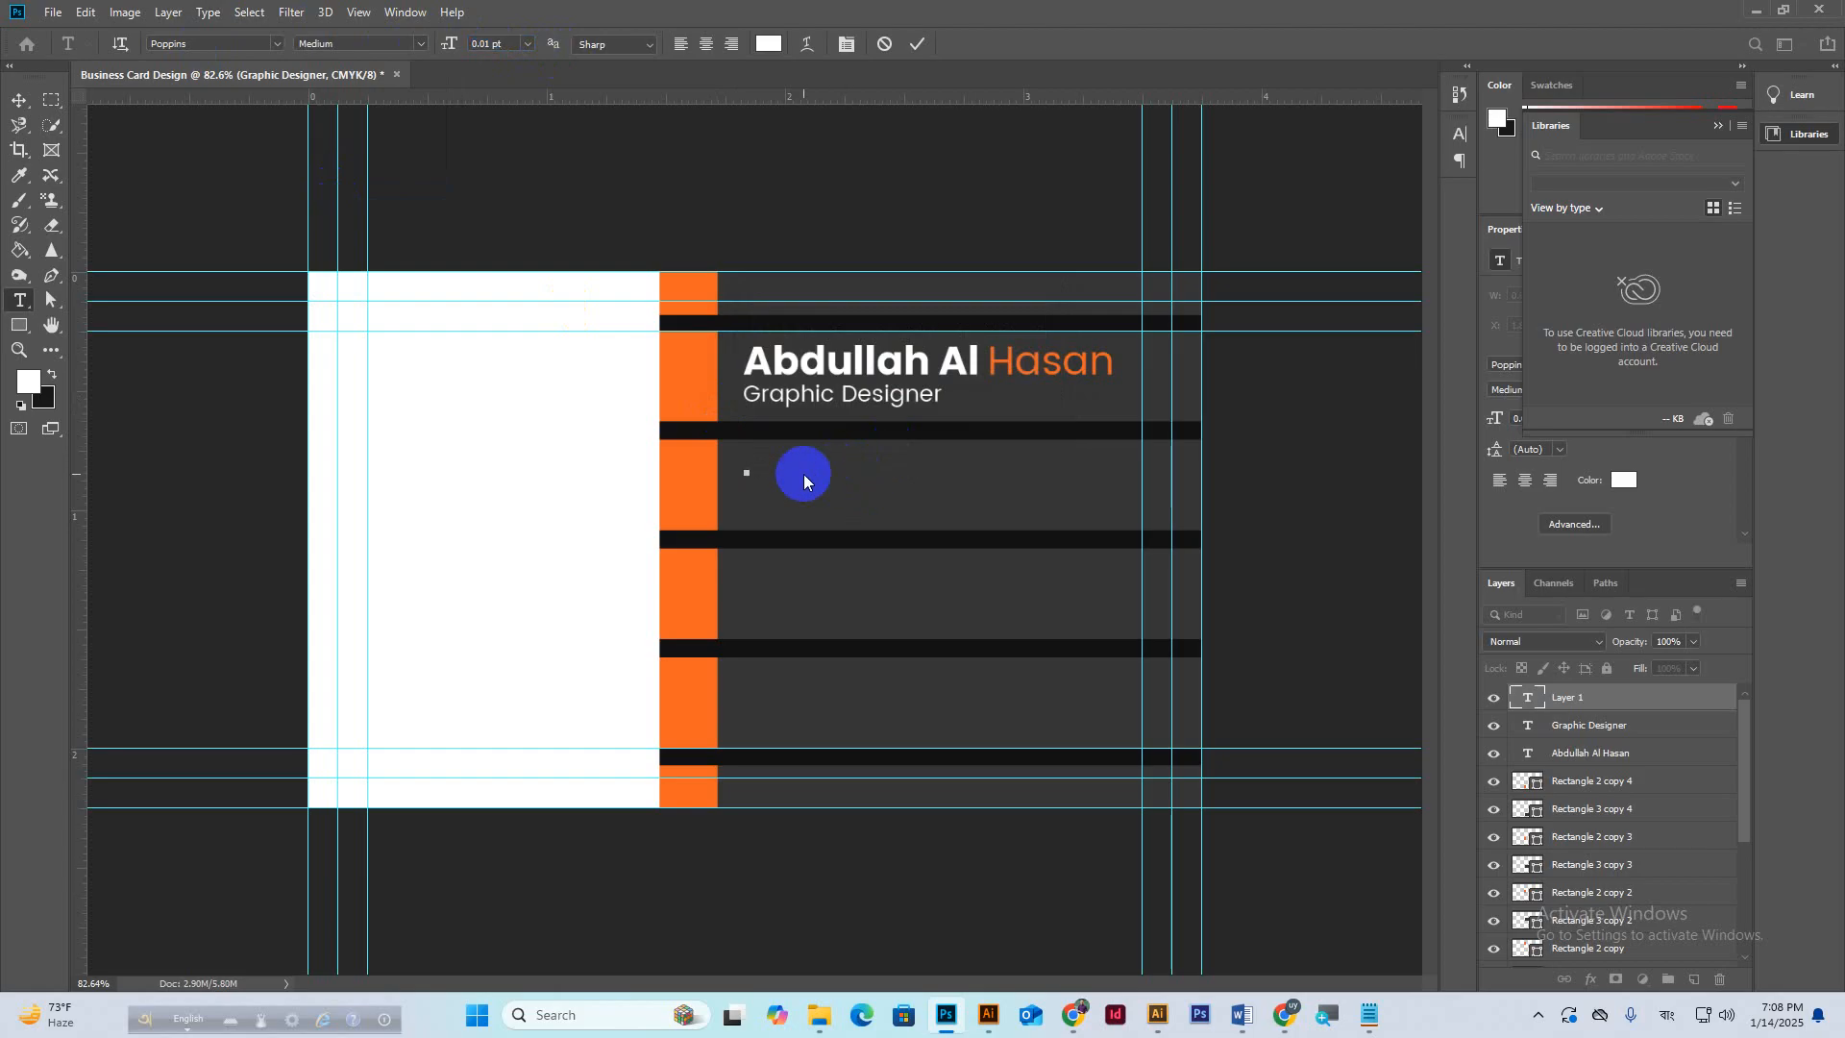
{"action": "left_click", "coordinate": [749, 478]}
{"action": "left_click", "coordinate": [912, 45]}
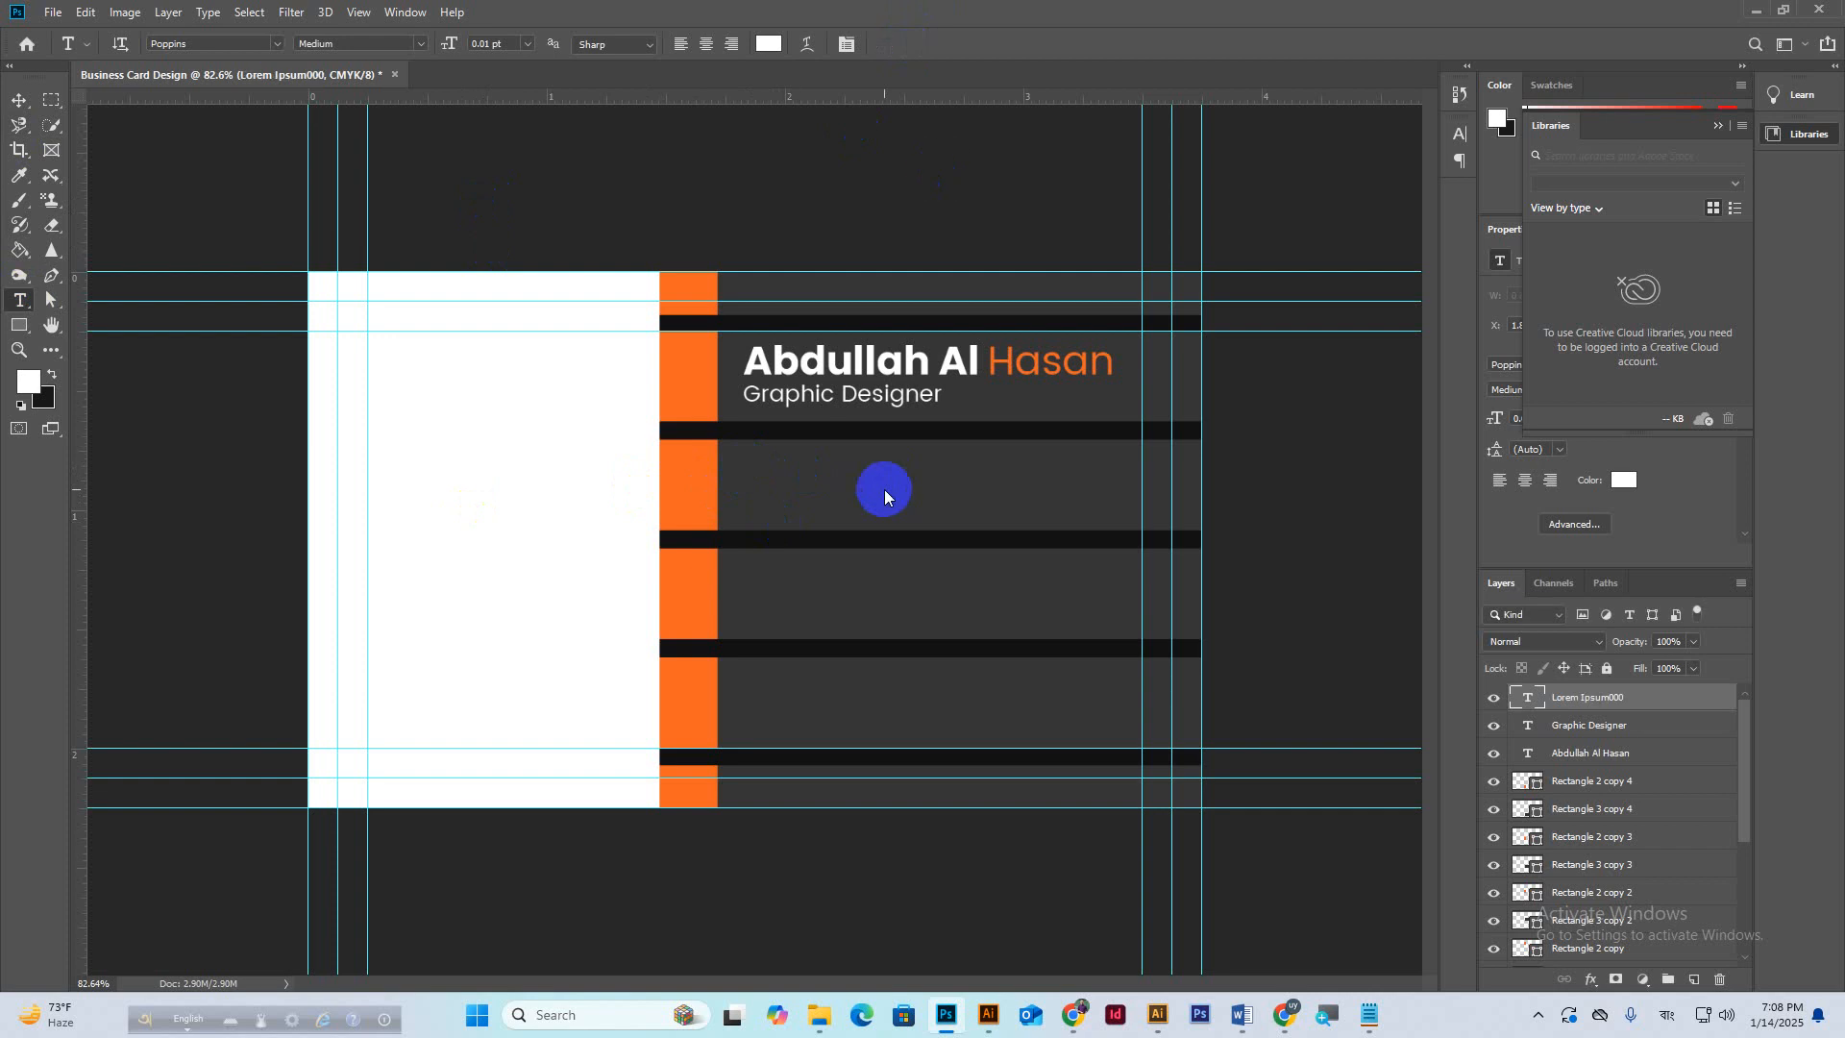
{"action": "key", "text": "Delete"}
{"action": "left_click", "coordinate": [748, 486]}
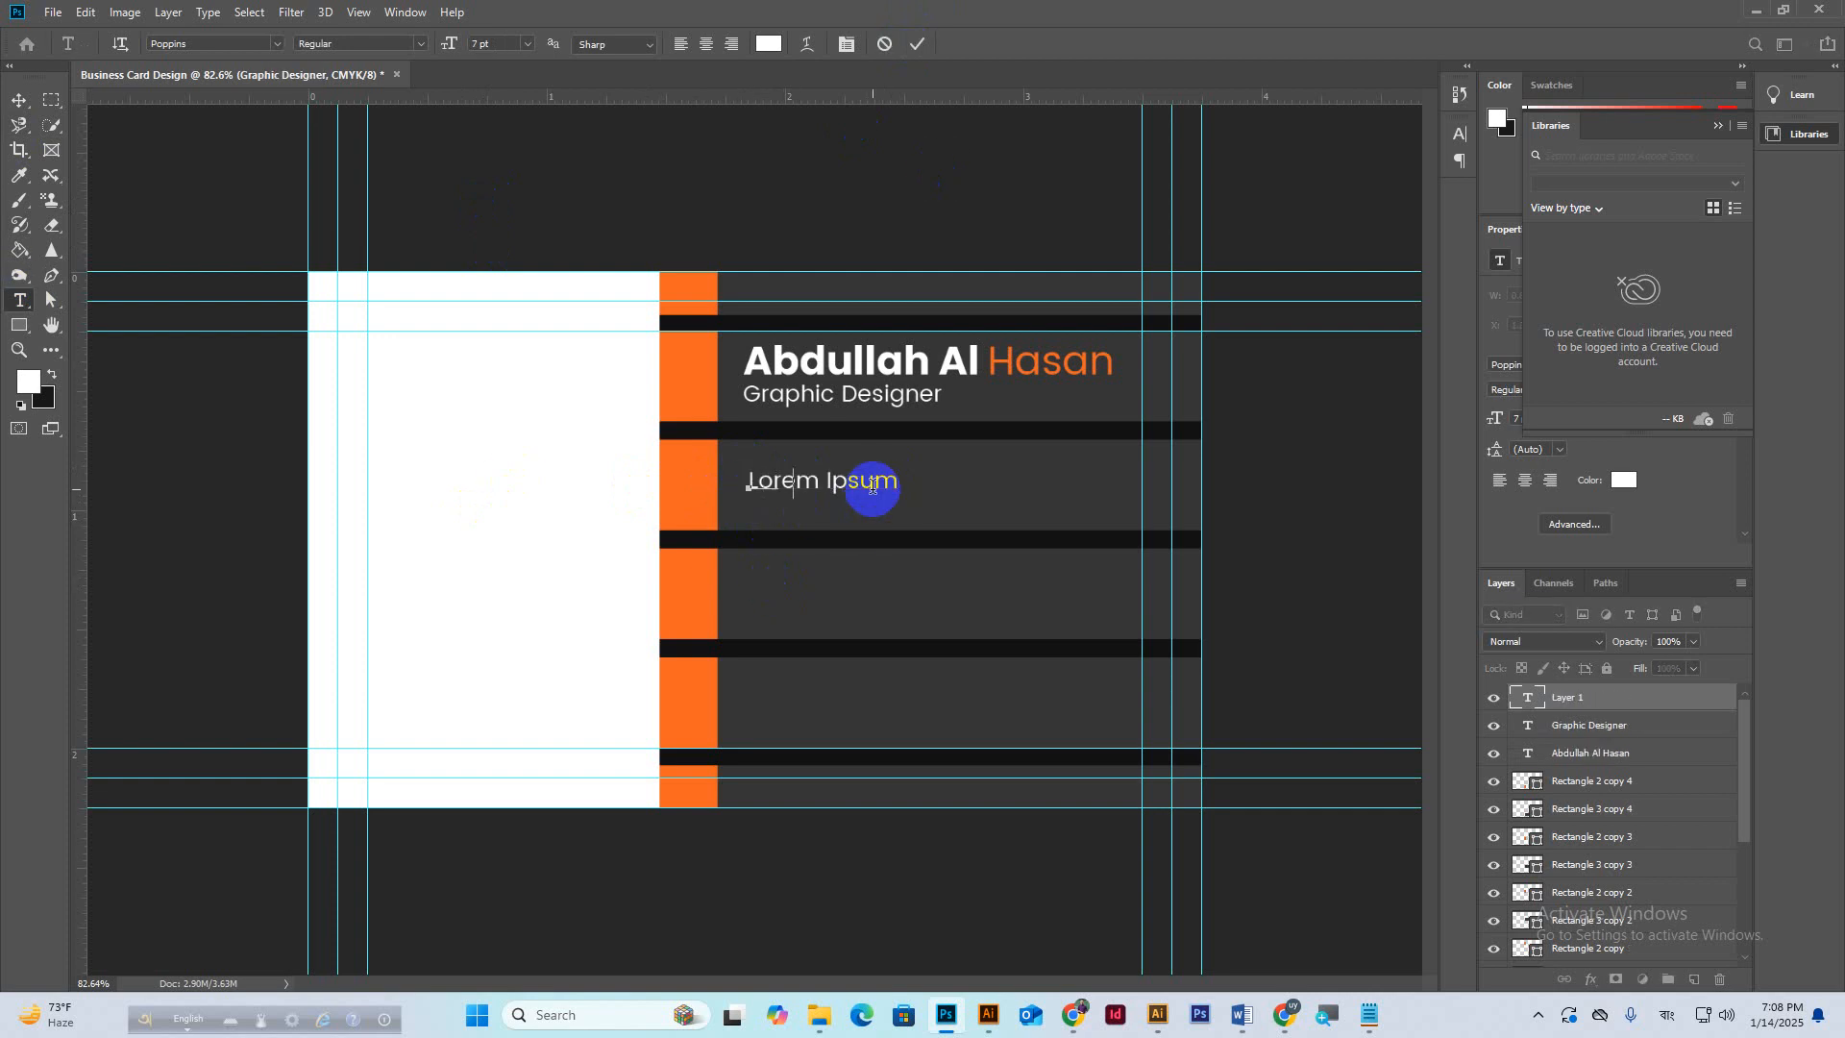
Type a placeholder phone number, set it to 10 pt, and nudge it slightly higher.
{"action": "type", "text": "0000 123 1234"}
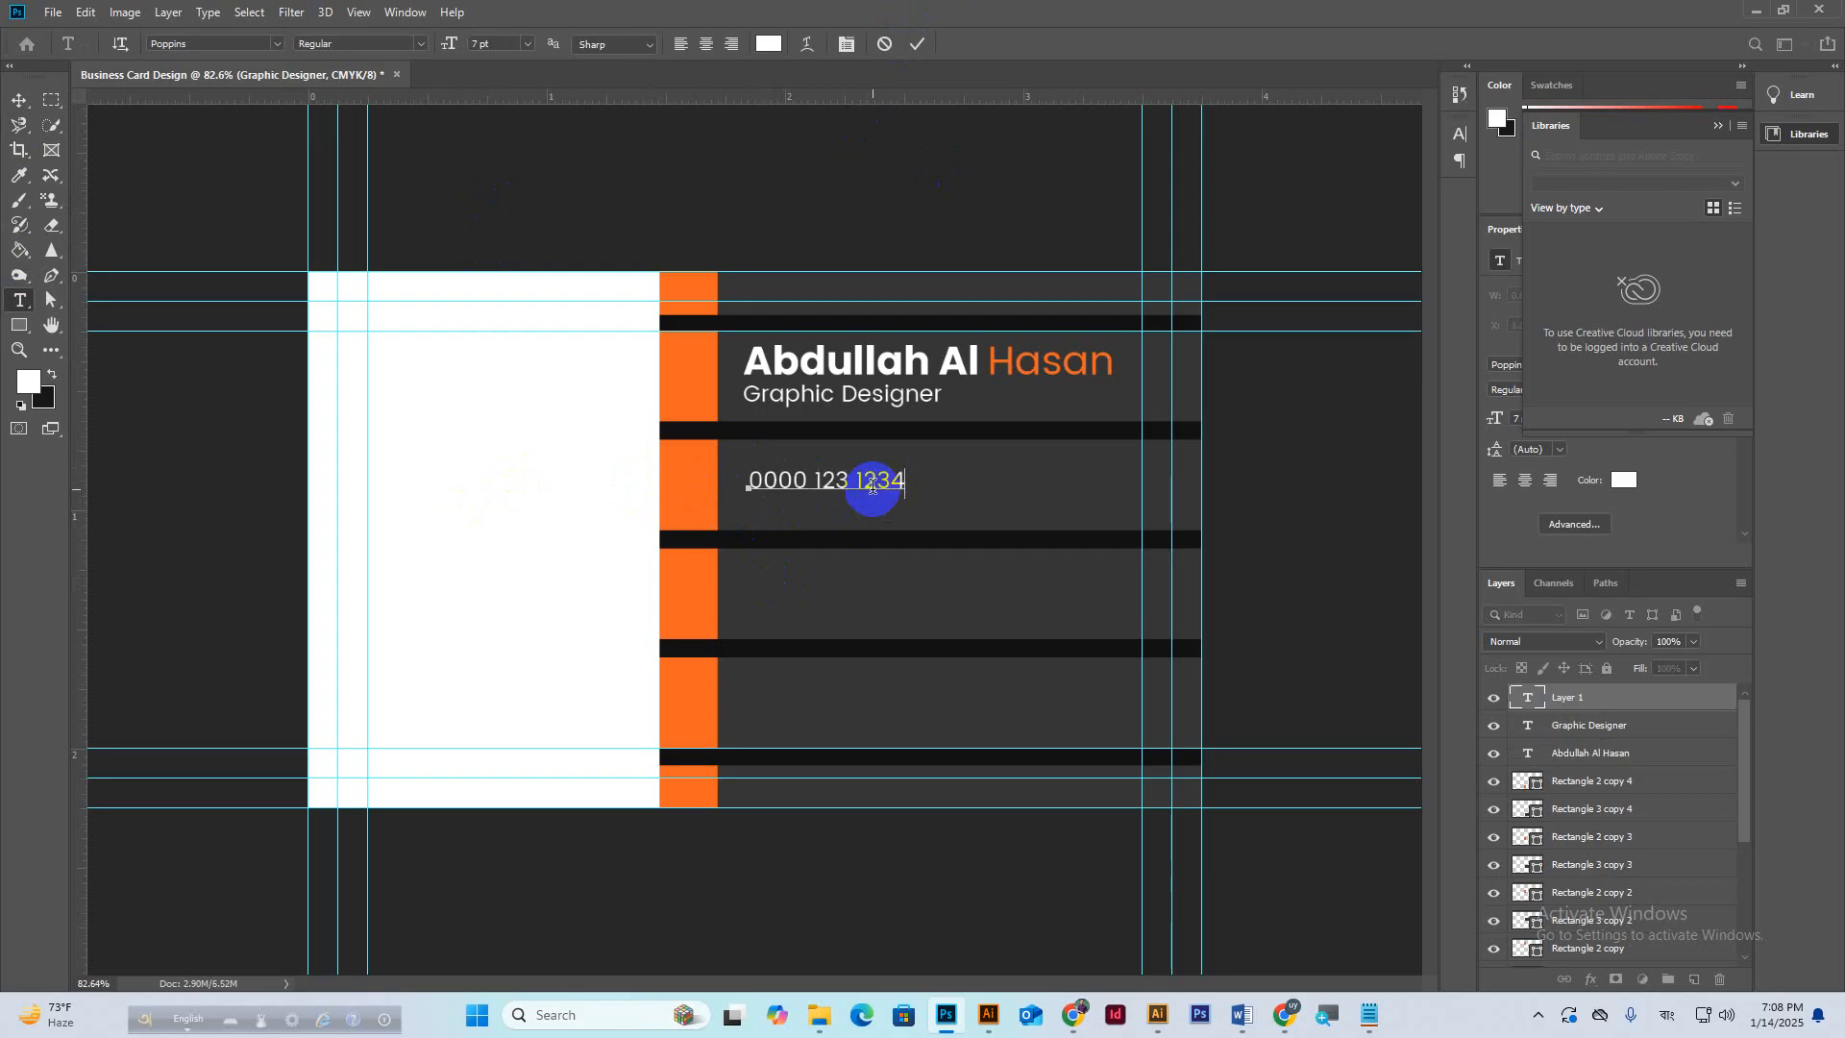
{"action": "triple_click", "coordinate": [818, 483]}
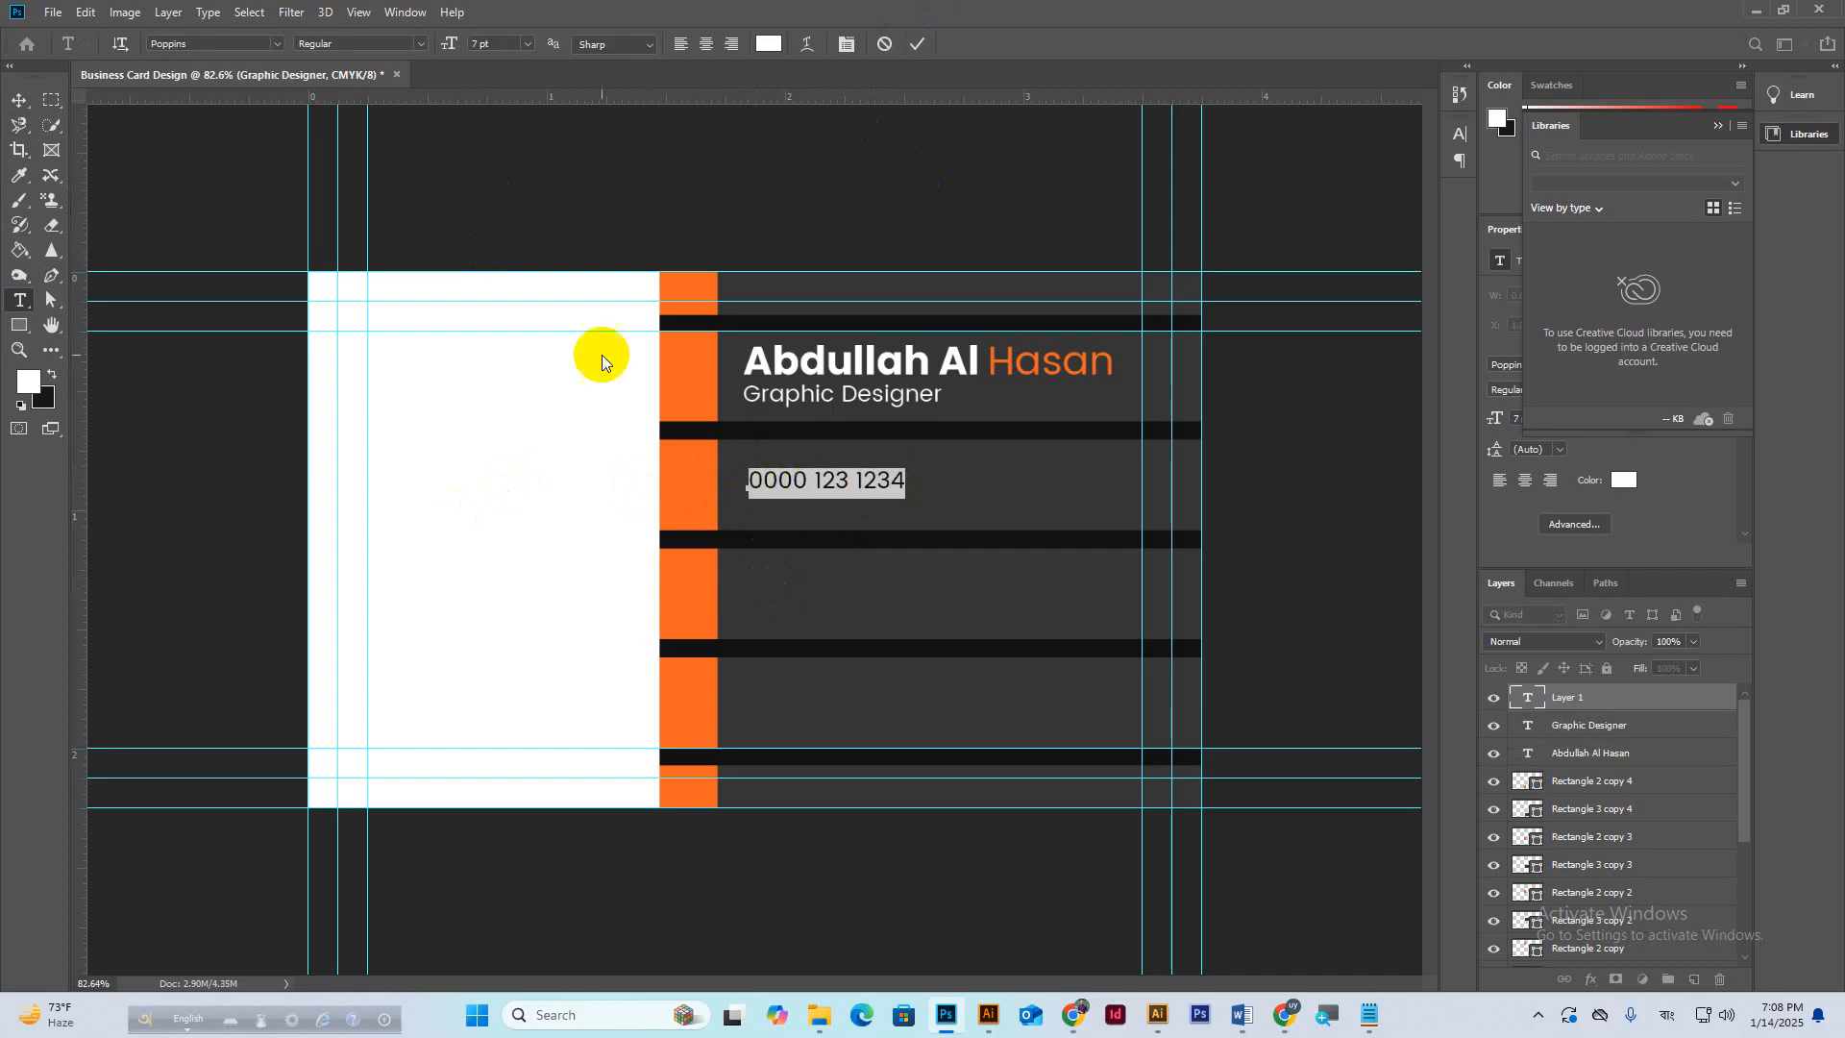
{"action": "left_click", "coordinate": [492, 42]}
{"action": "key", "text": "Up"}
{"action": "key", "text": "Up"}
{"action": "key", "text": "Up"}
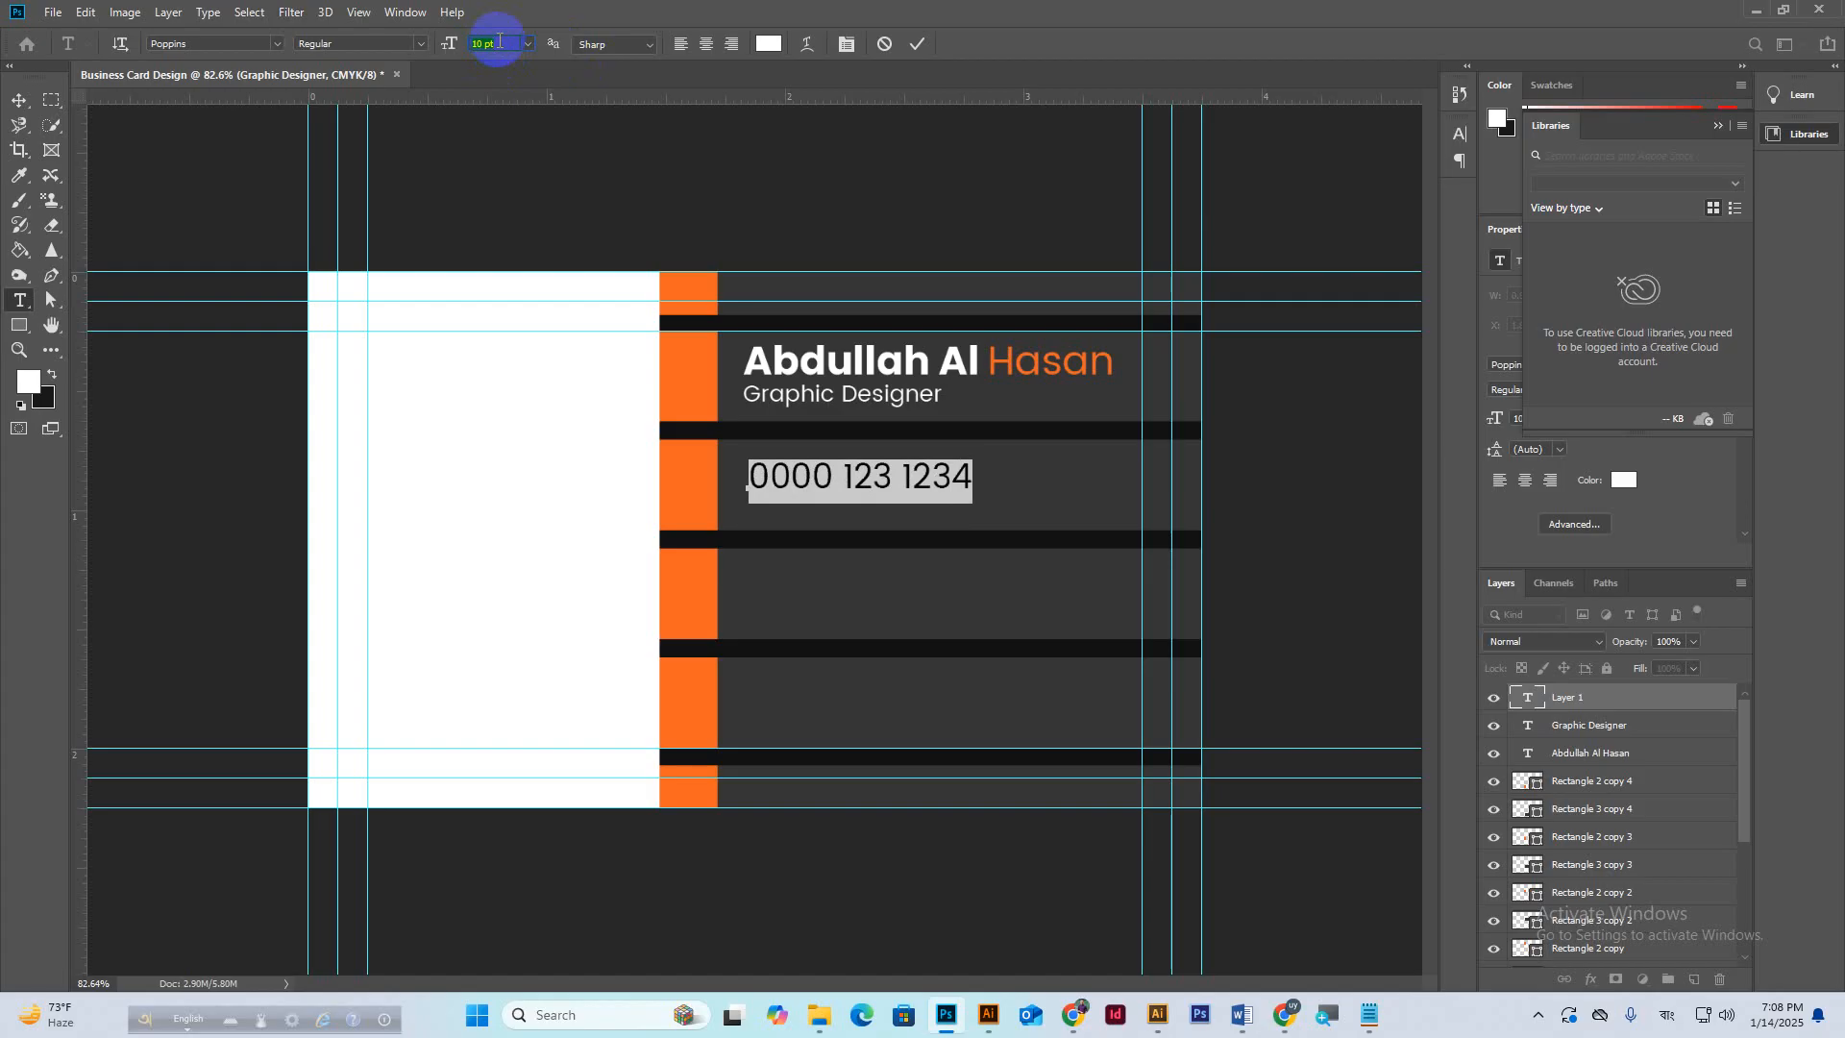
{"action": "left_click_drag", "start_coordinate": [874, 523], "coordinate": [908, 509]}
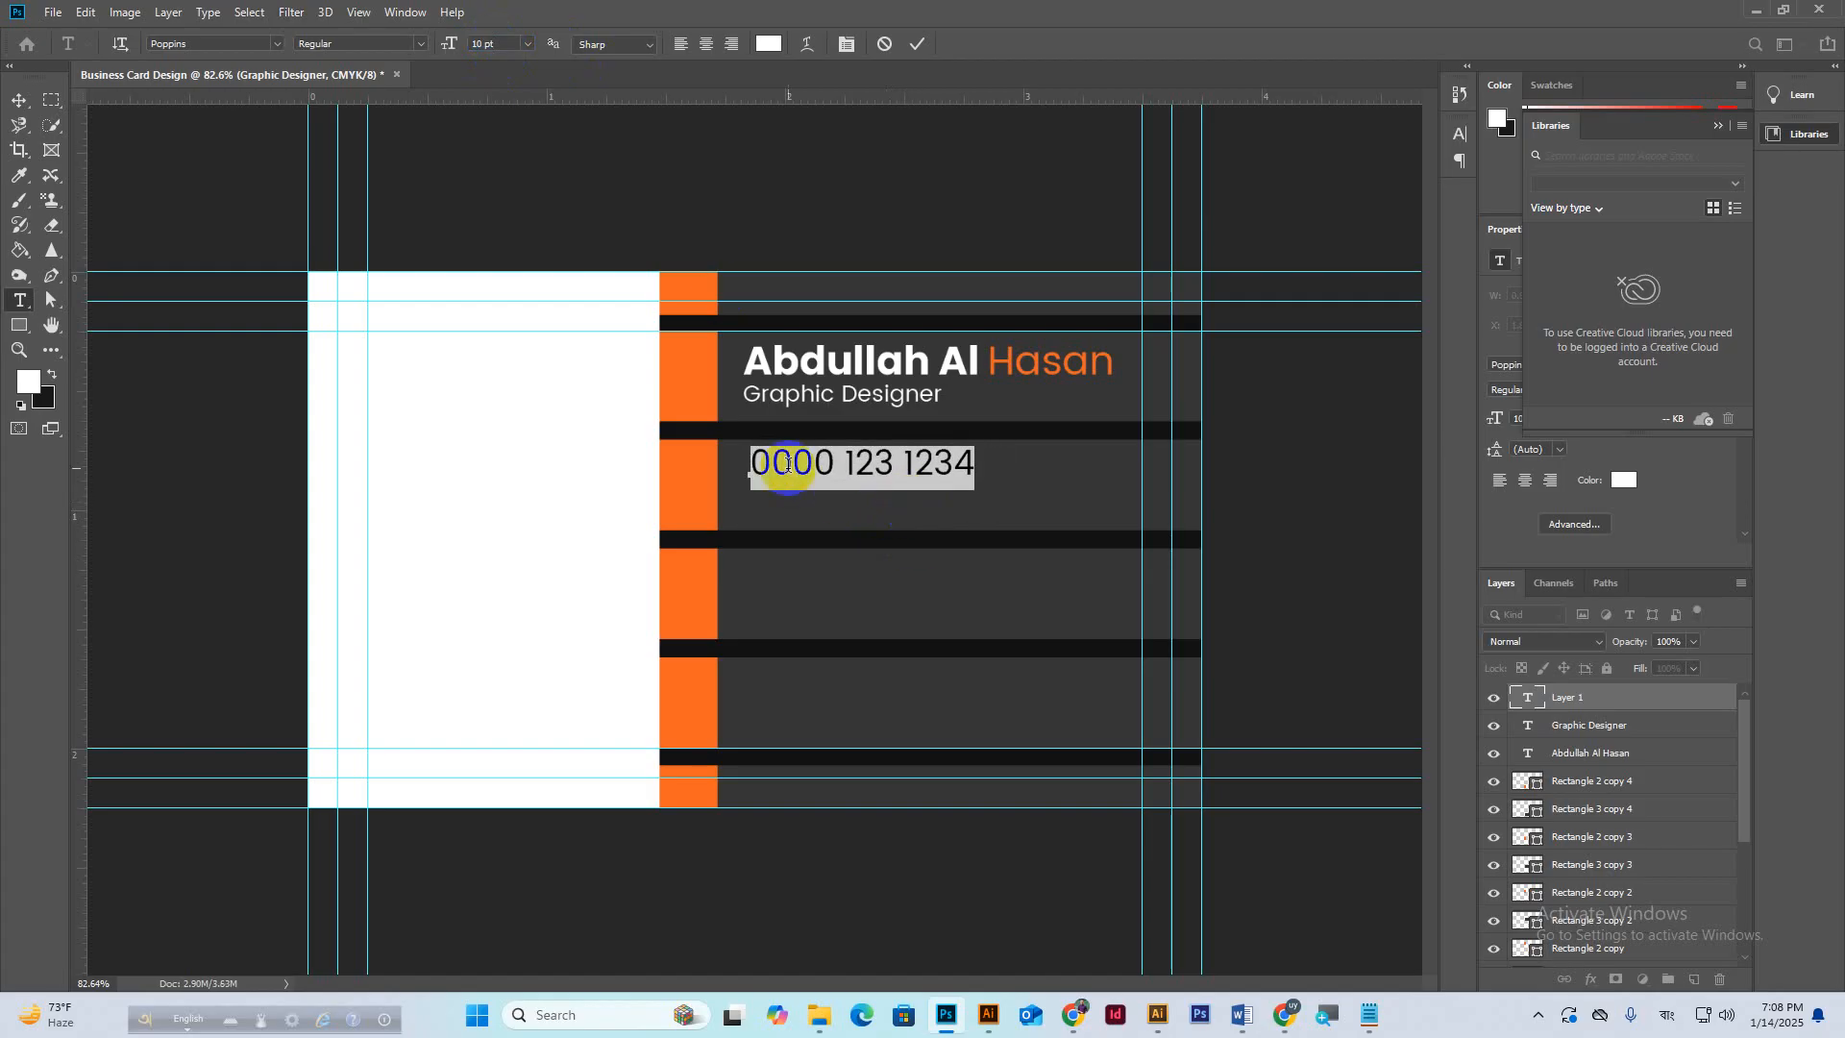
Rewrite the number in international format with a leading plus sign and commit it.
{"action": "left_click", "coordinate": [754, 462]}
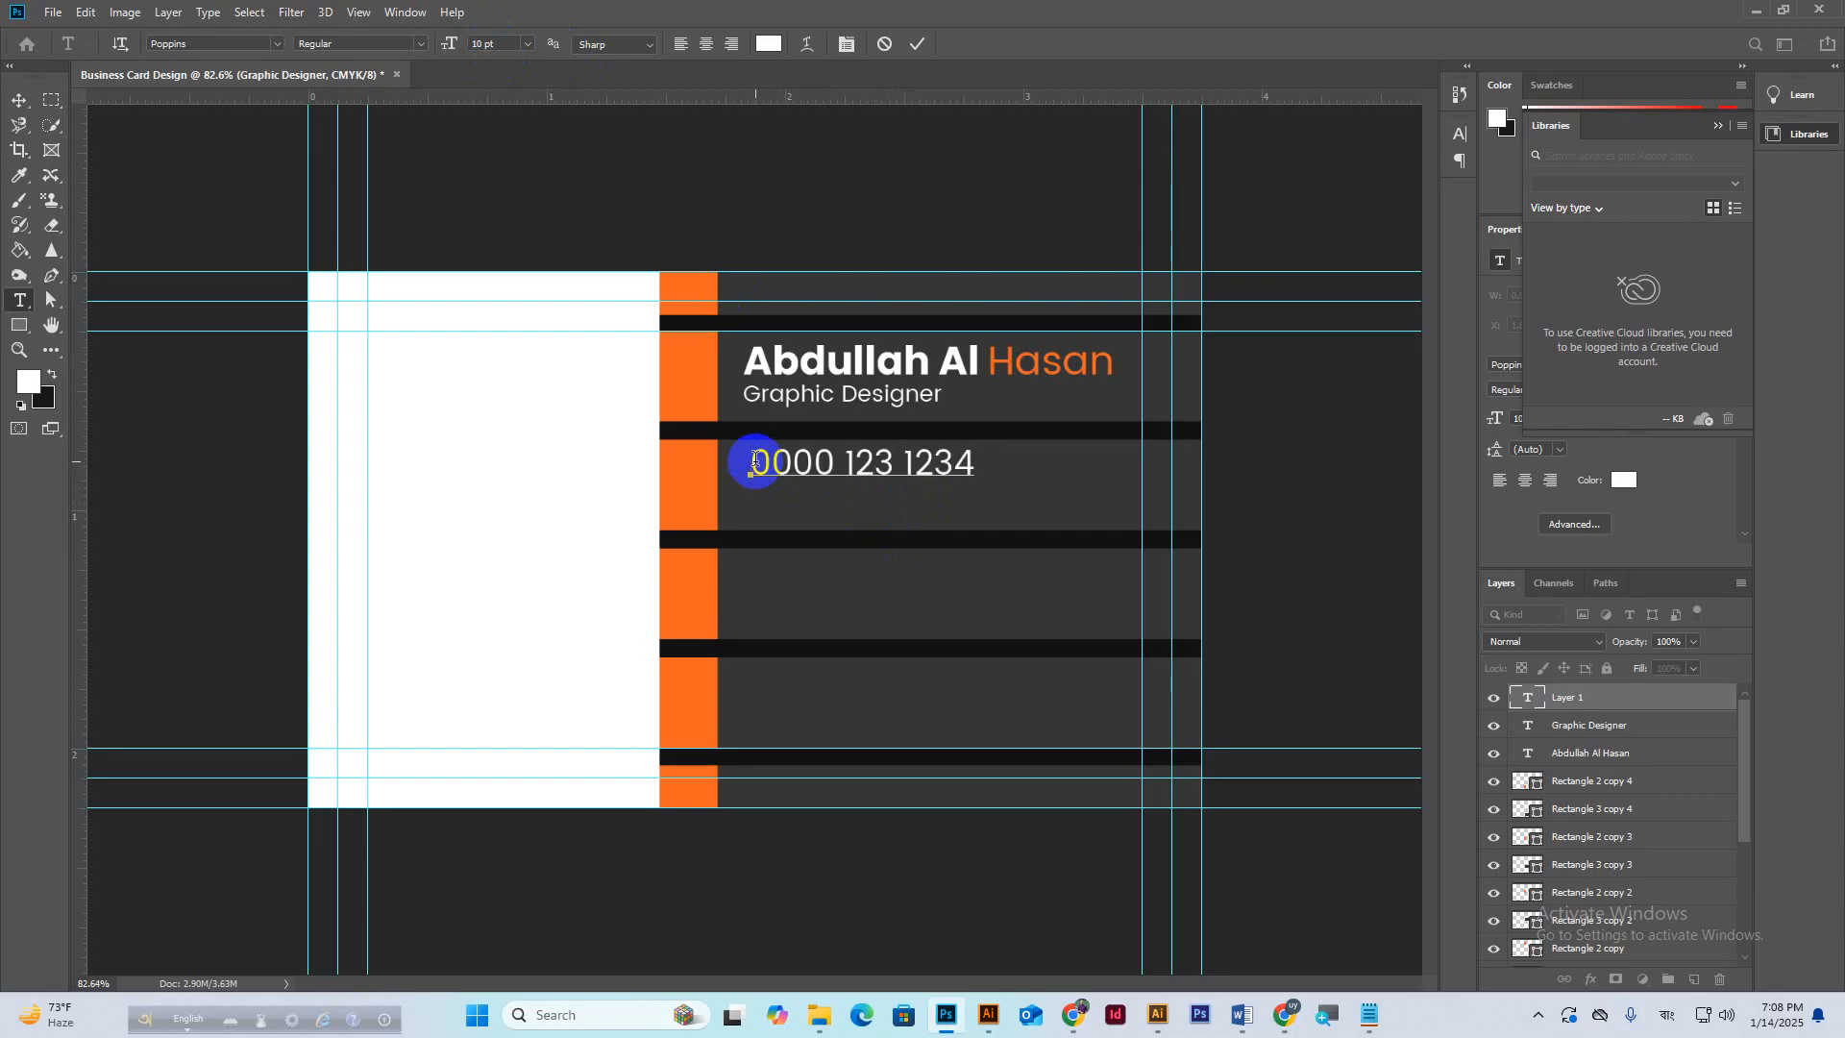
{"action": "type", "text": "+"}
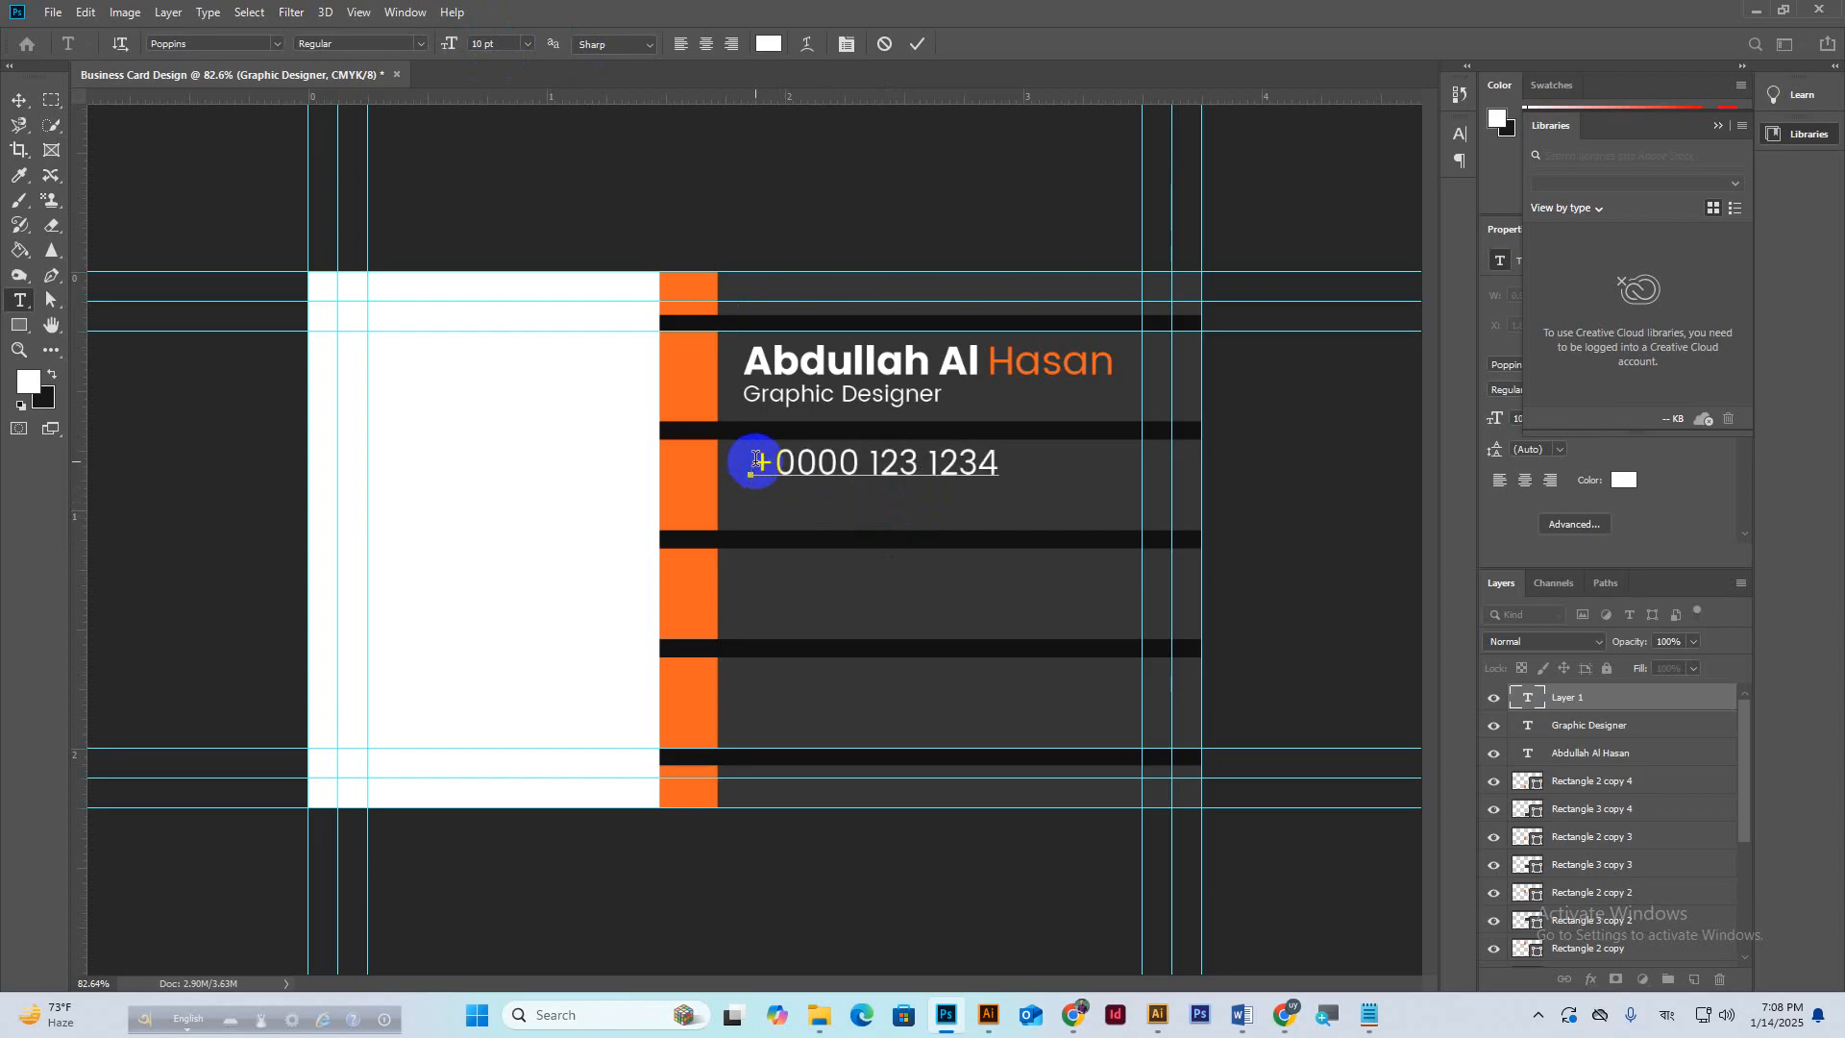
{"action": "left_click_drag", "start_coordinate": [816, 467], "coordinate": [853, 468]}
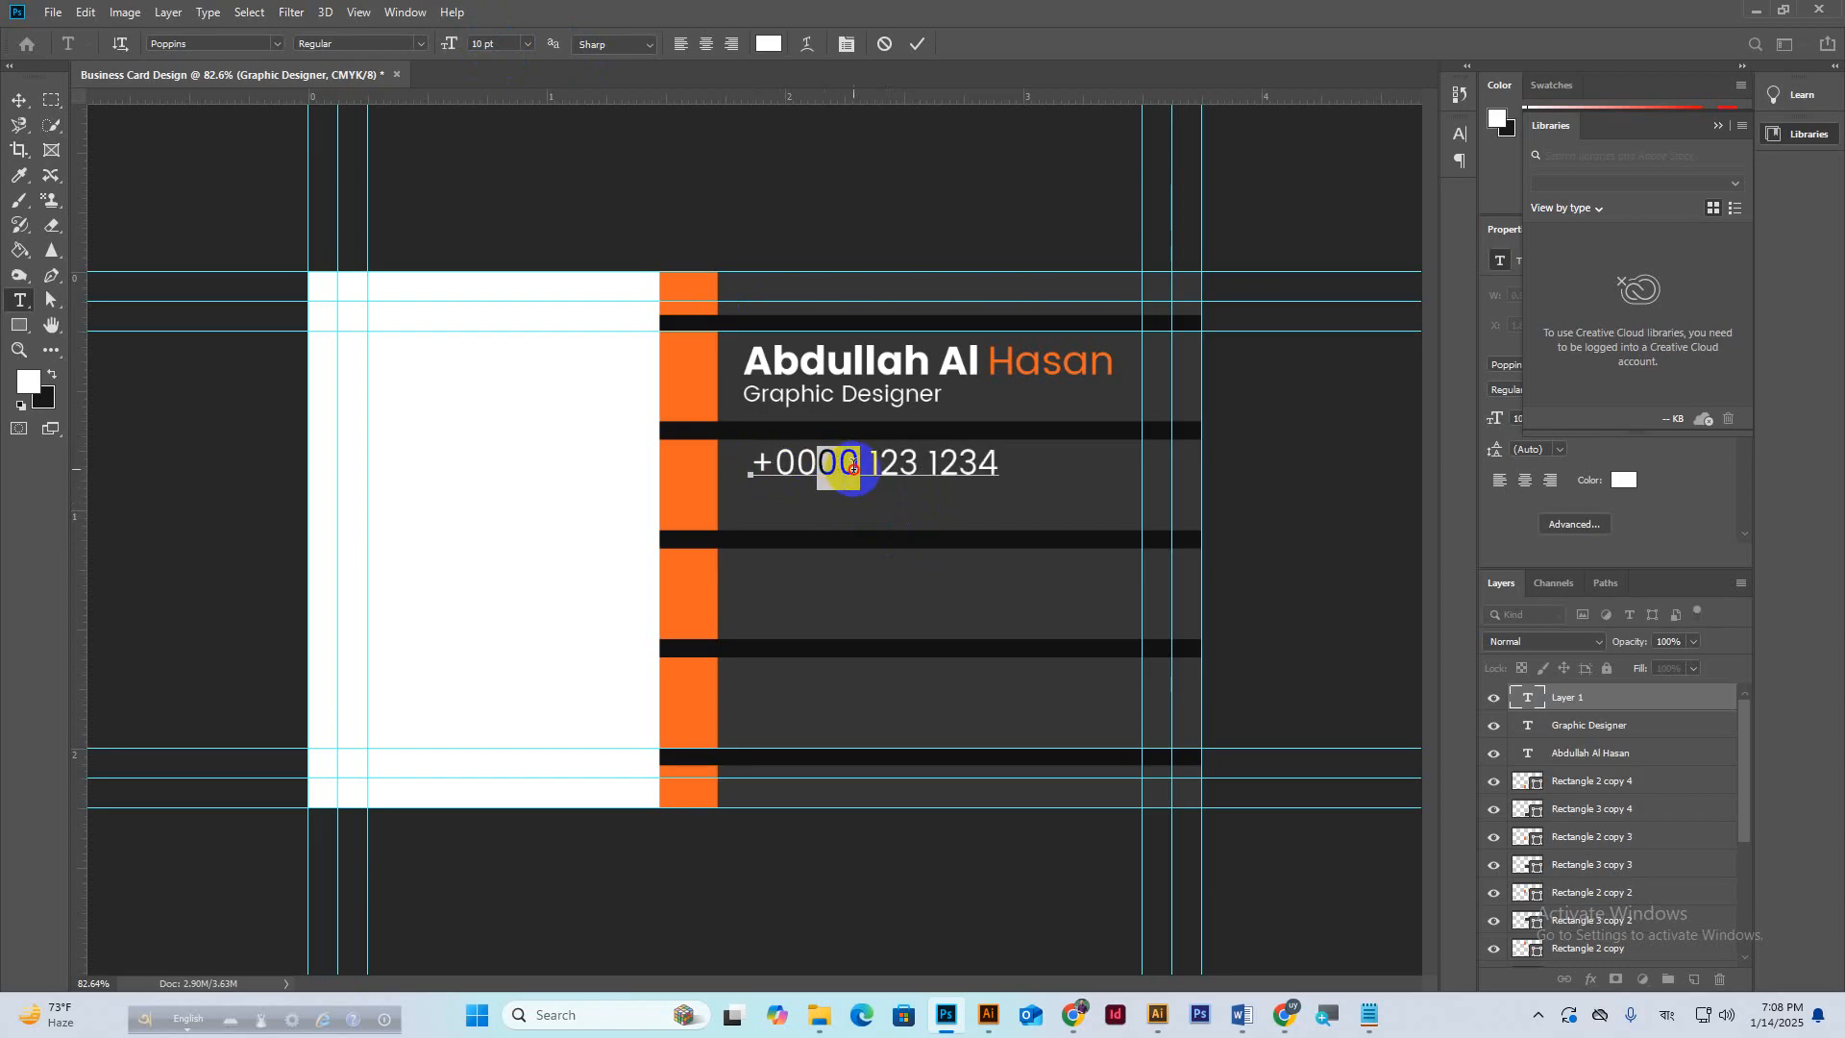
{"action": "key", "text": "BackSpace"}
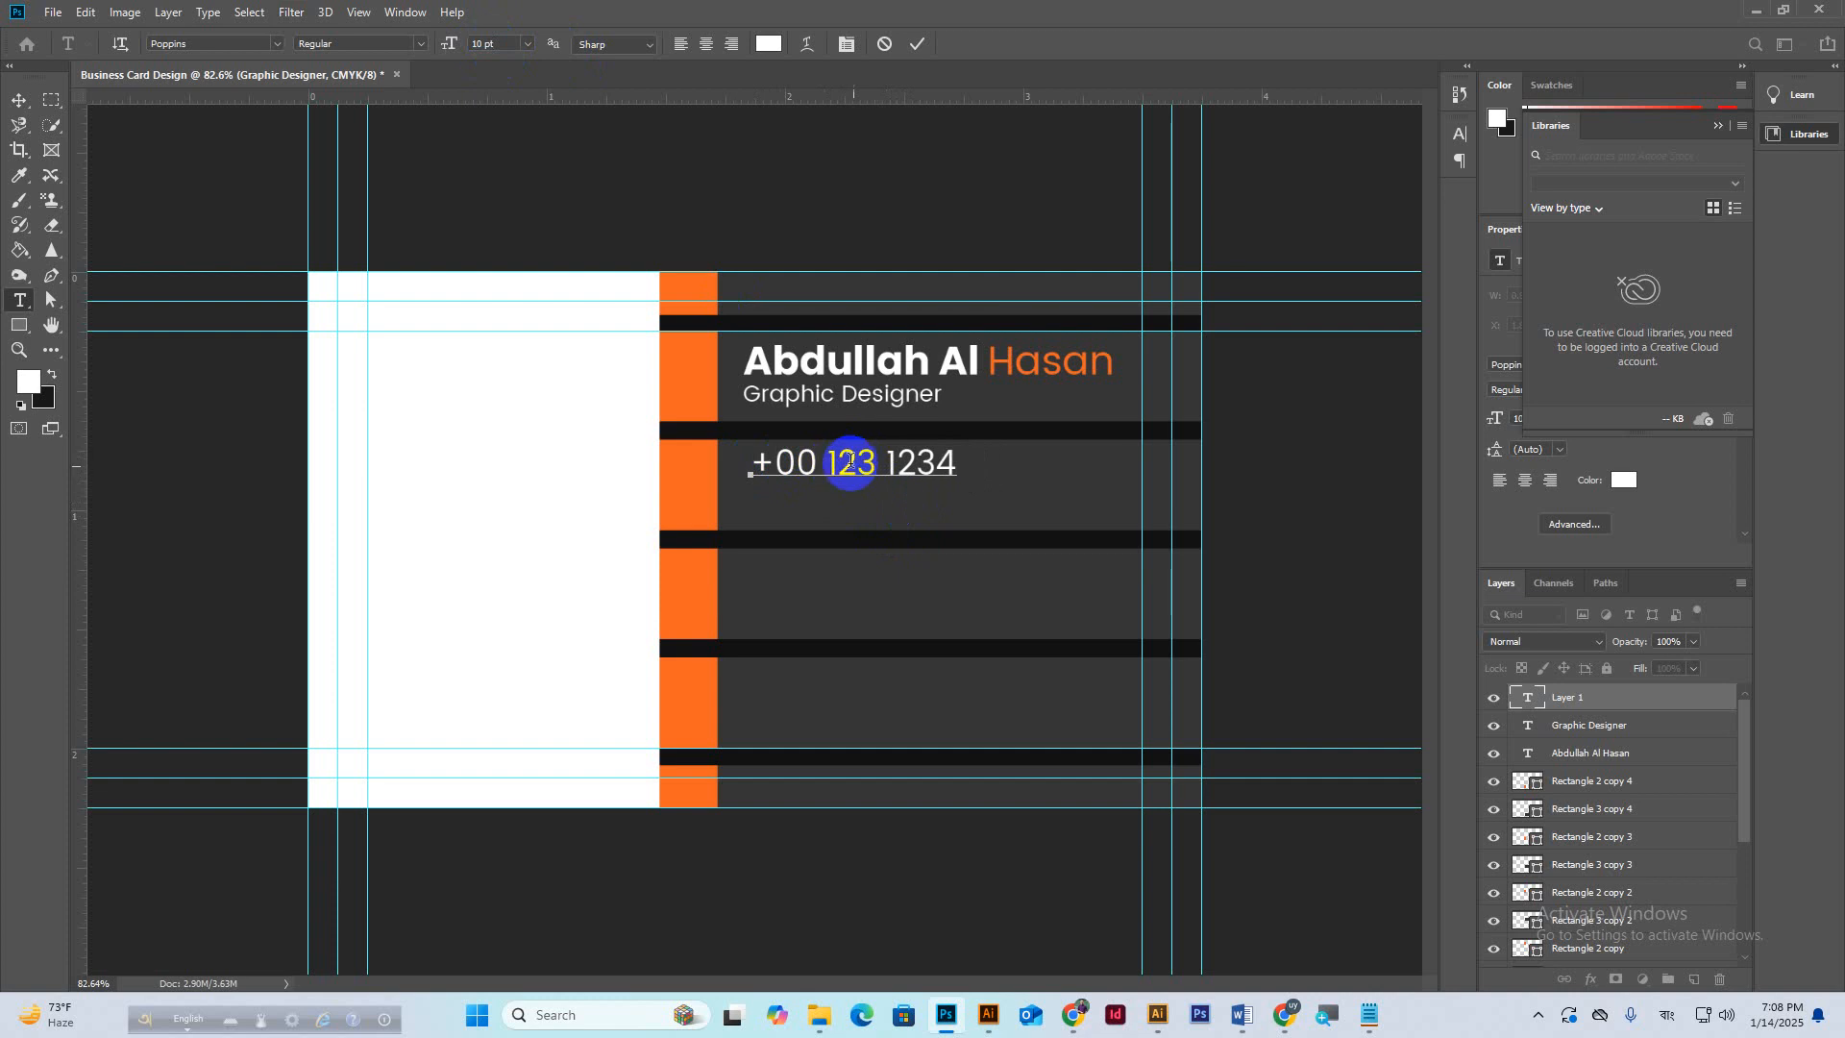
{"action": "left_click", "coordinate": [873, 461]}
{"action": "type", "text": "4"}
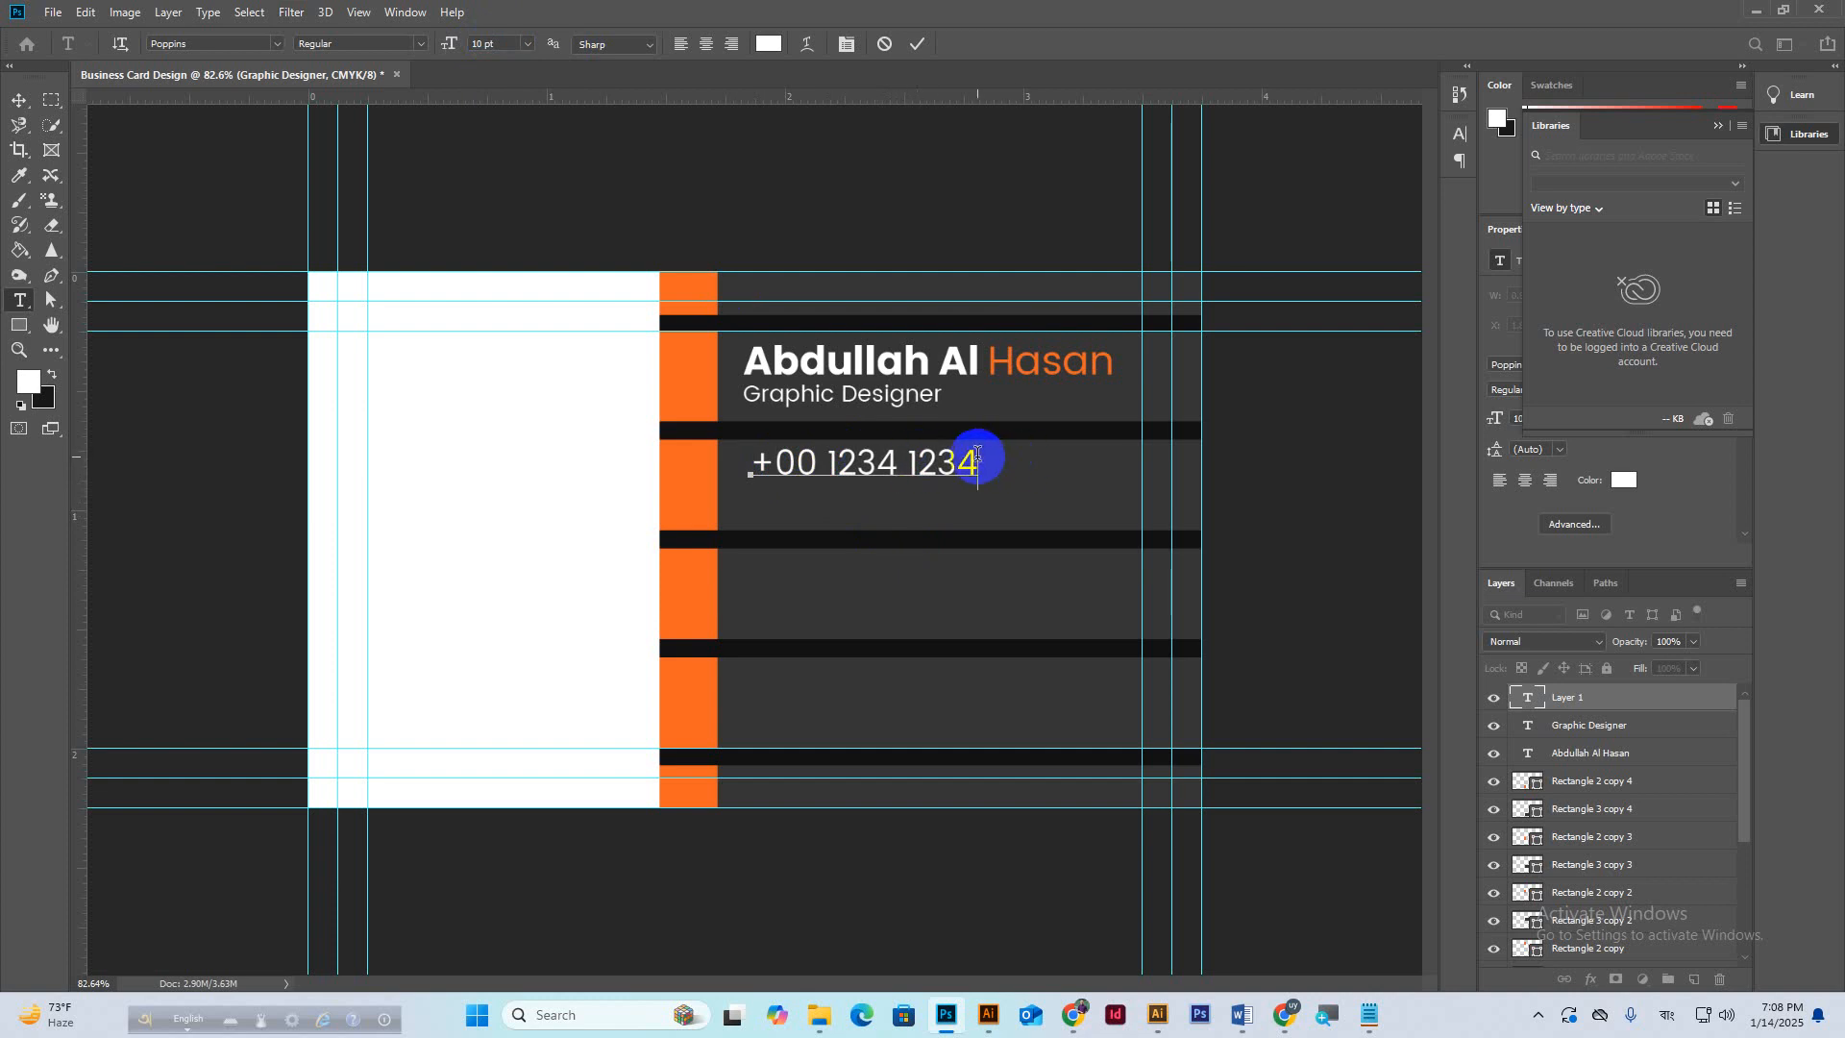
{"action": "type", "text": " 00"}
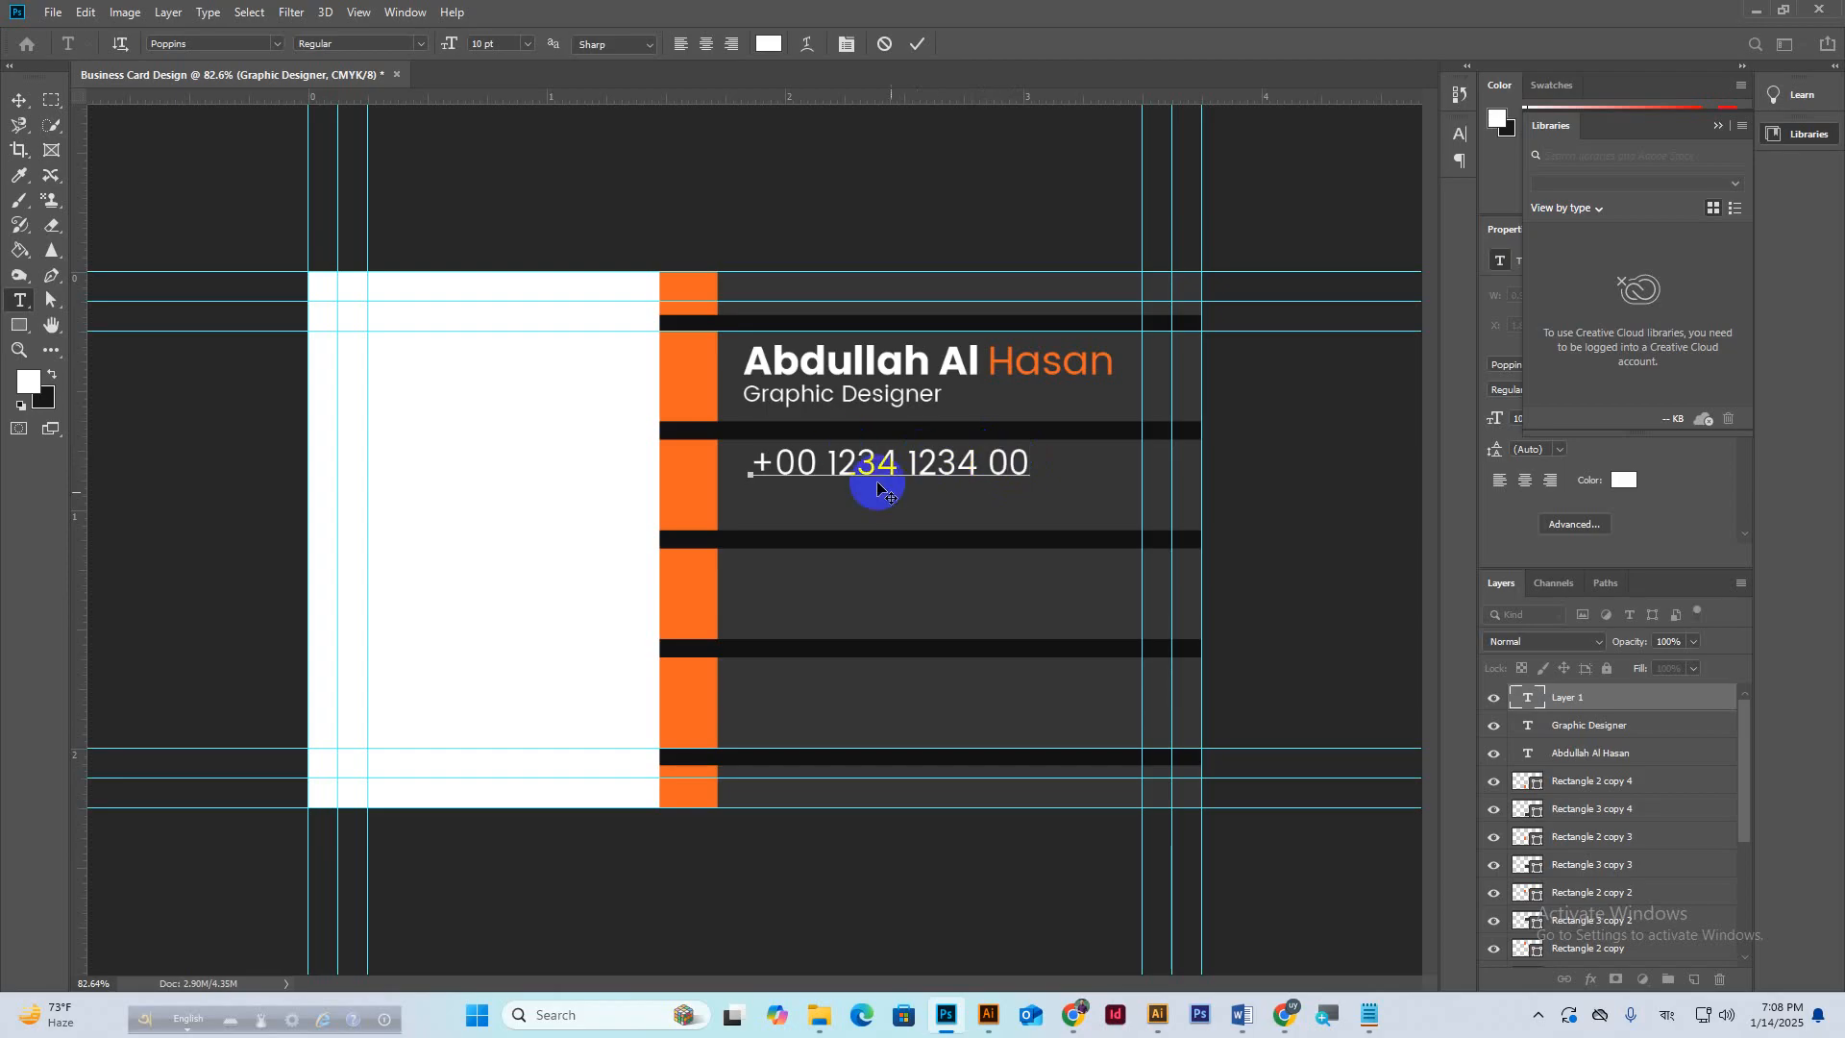
{"action": "left_click_drag", "start_coordinate": [753, 466], "coordinate": [1025, 471]}
{"action": "left_click", "coordinate": [1026, 464]}
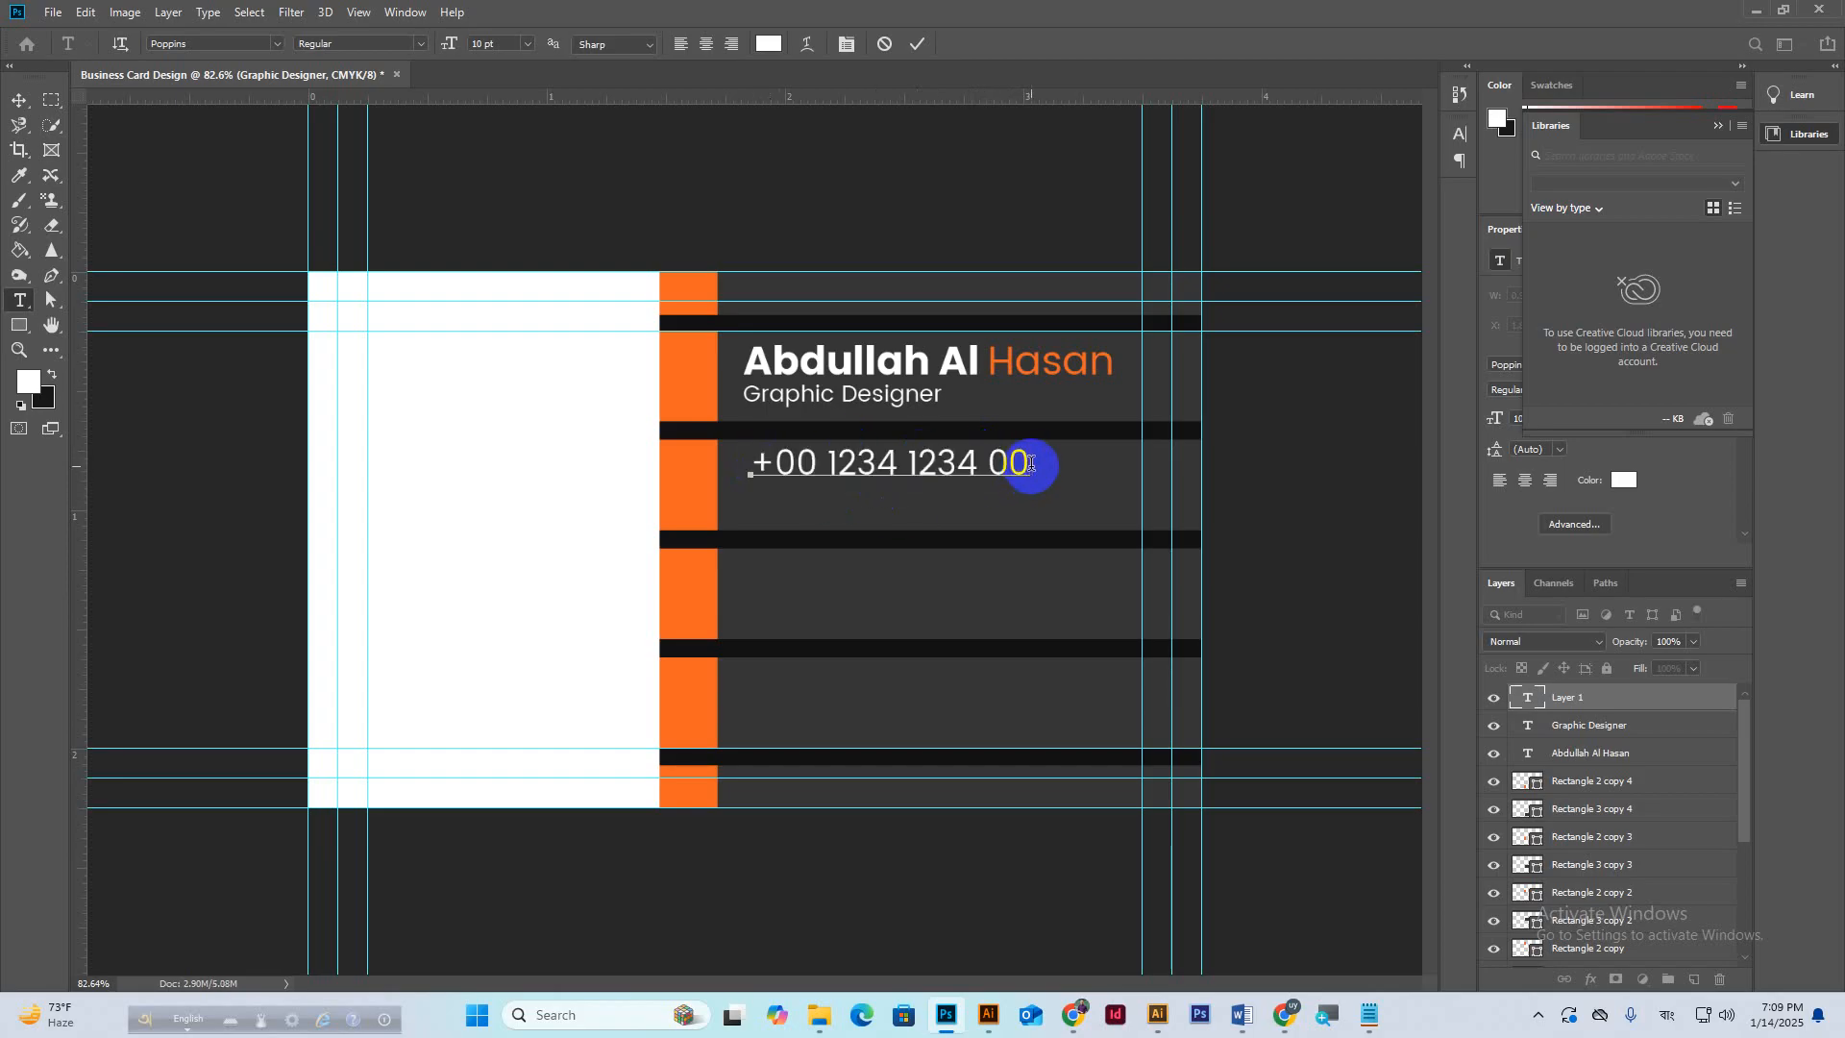
{"action": "key", "text": "ctrl+Return"}
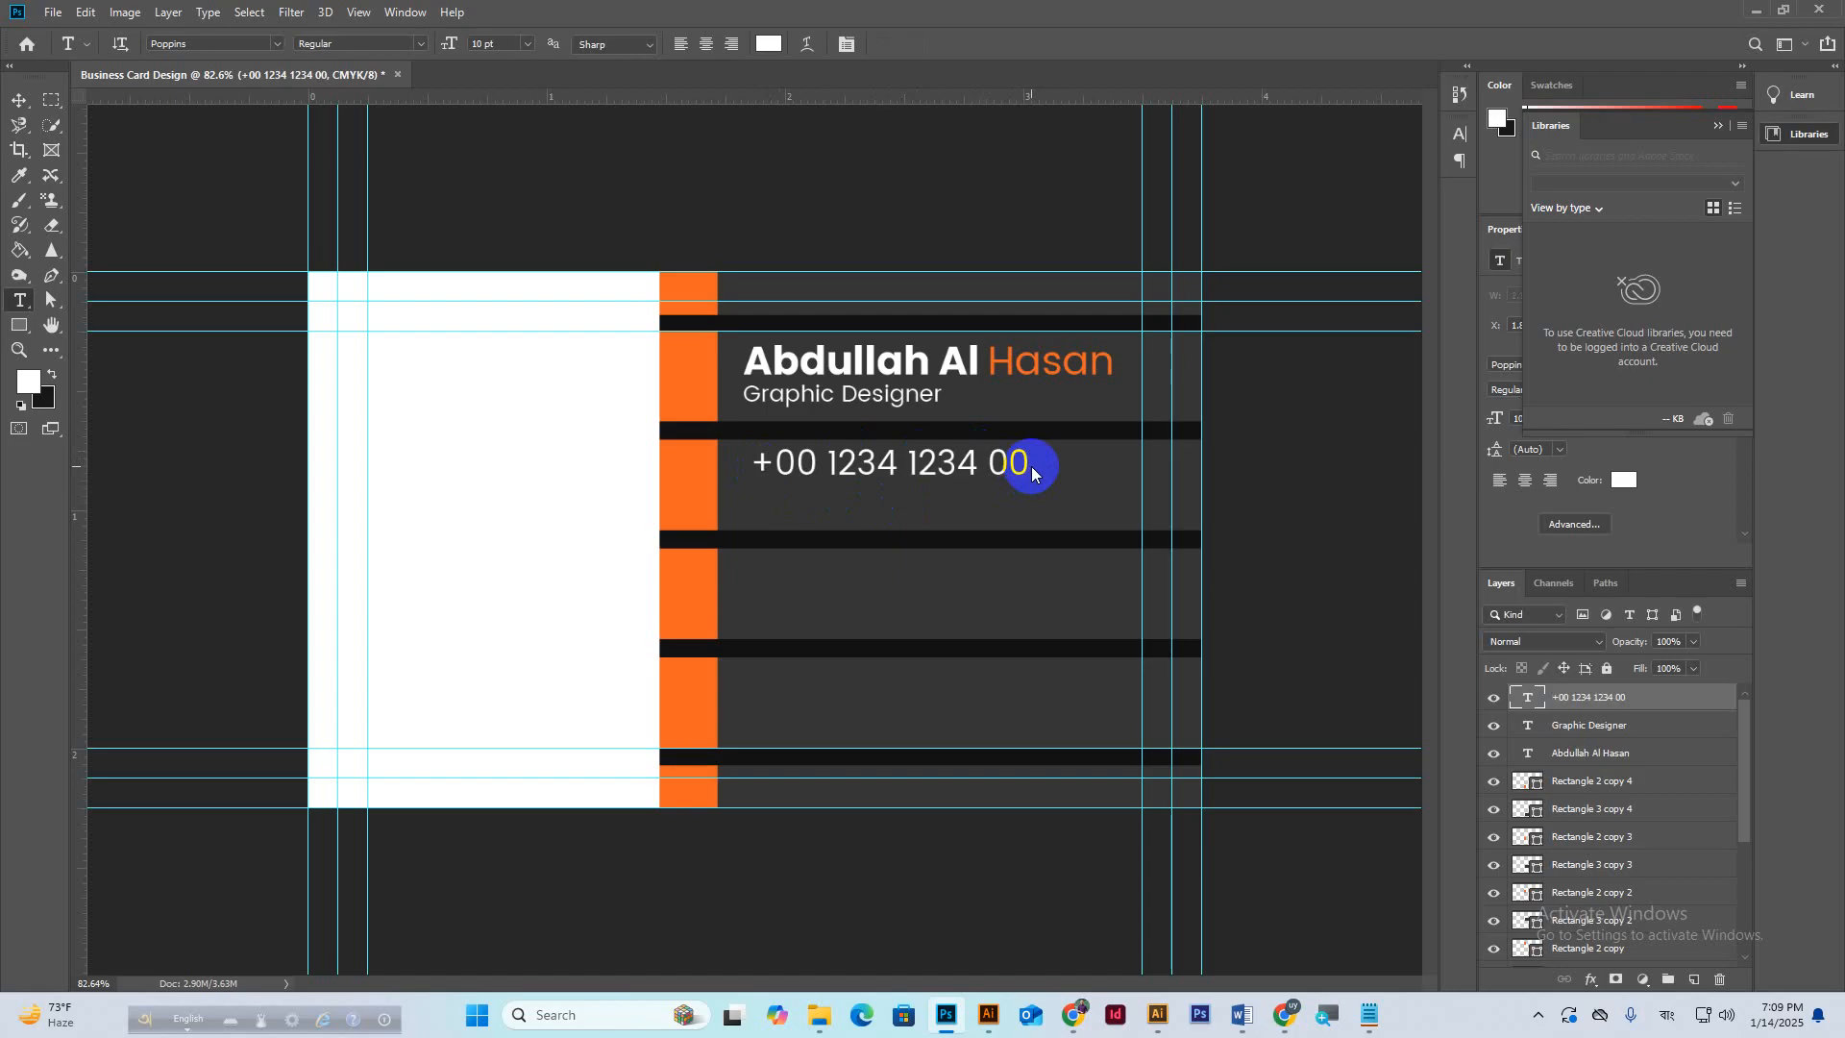
Duplicate the phone line beneath itself, then copy the pair down into the next band.
{"action": "left_click", "coordinate": [16, 102]}
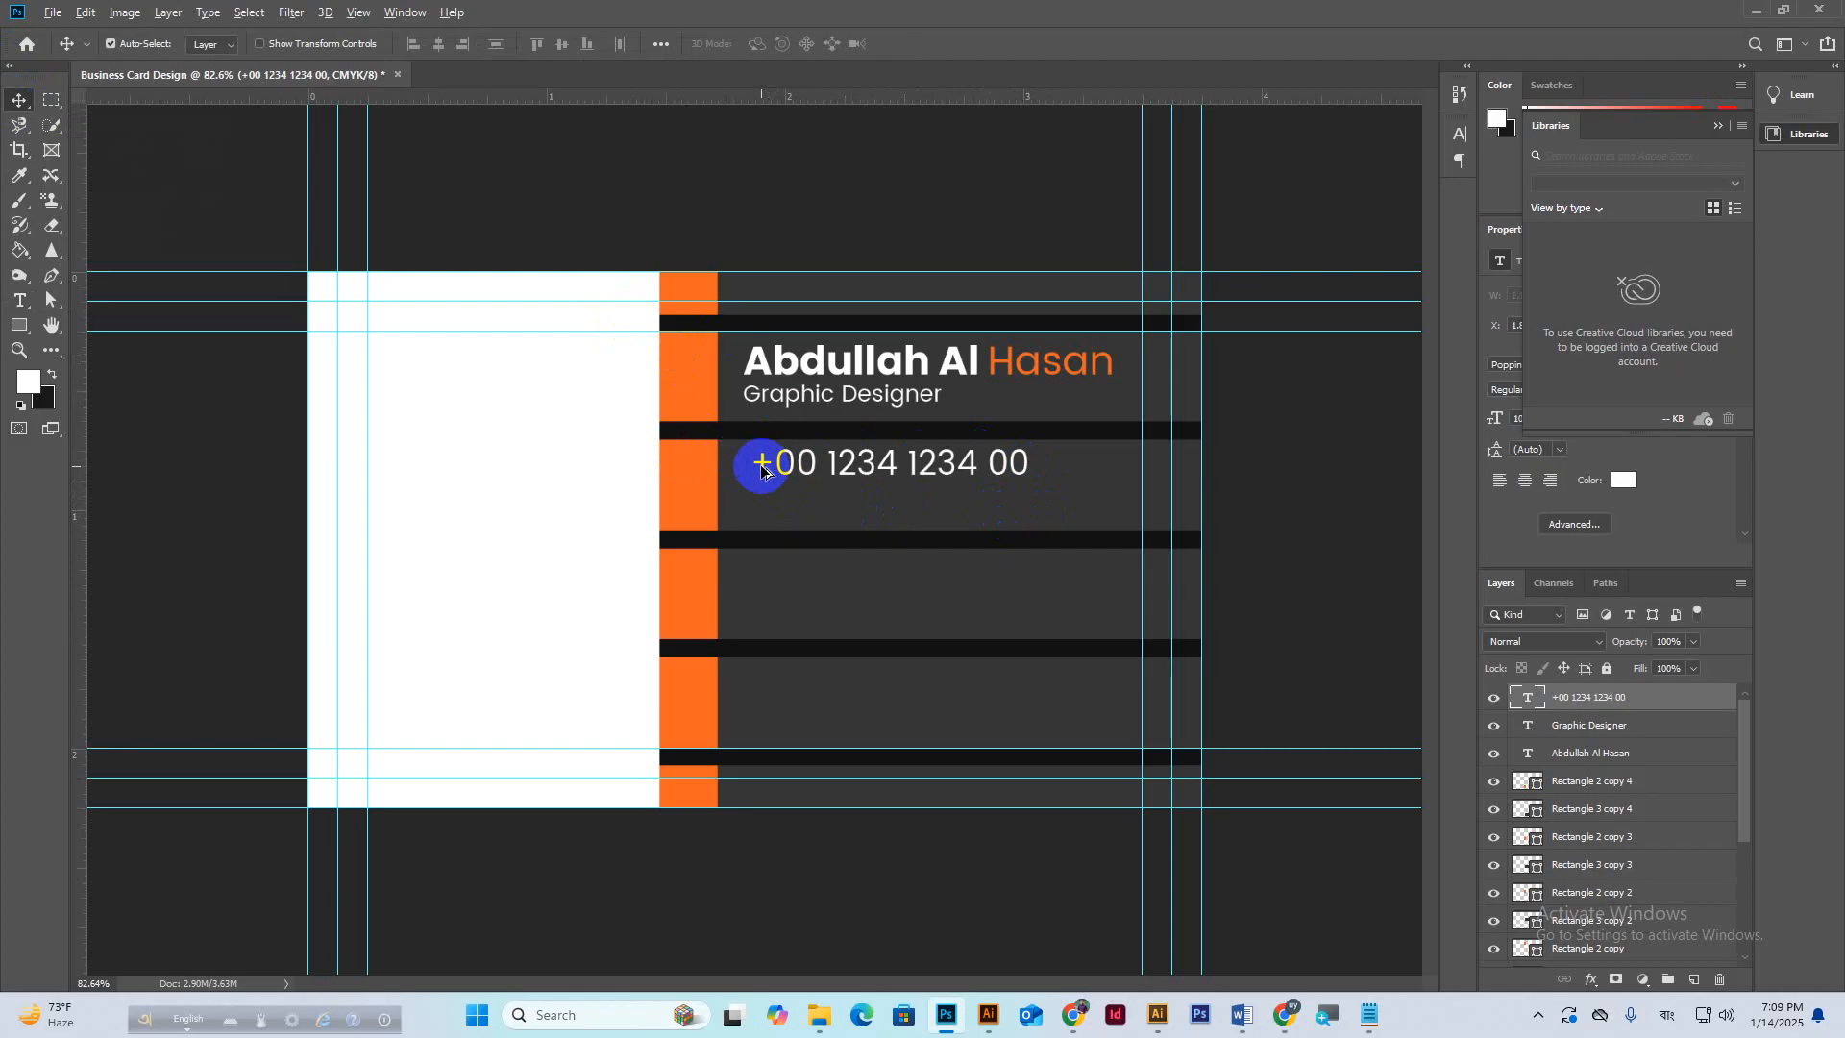
{"action": "left_click_drag", "start_coordinate": [773, 478], "coordinate": [764, 512]}
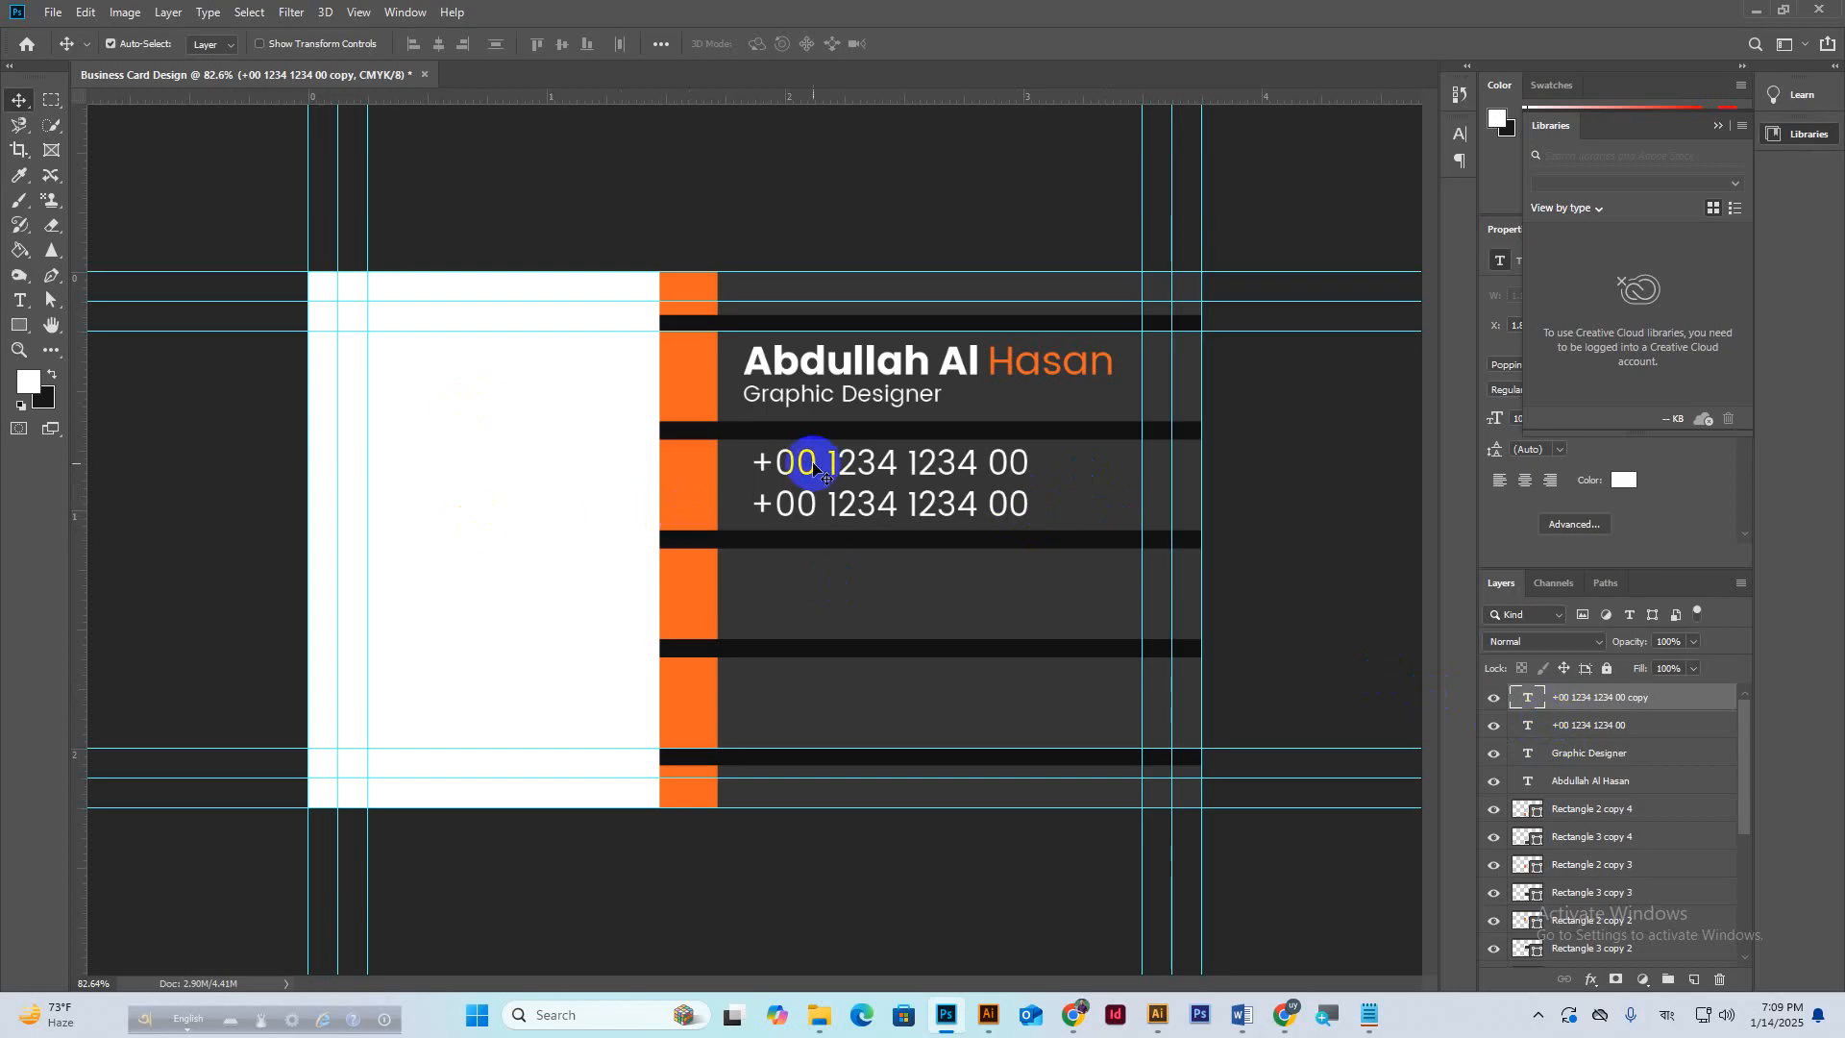
{"action": "left_click", "coordinate": [1568, 726], "text": "shift"}
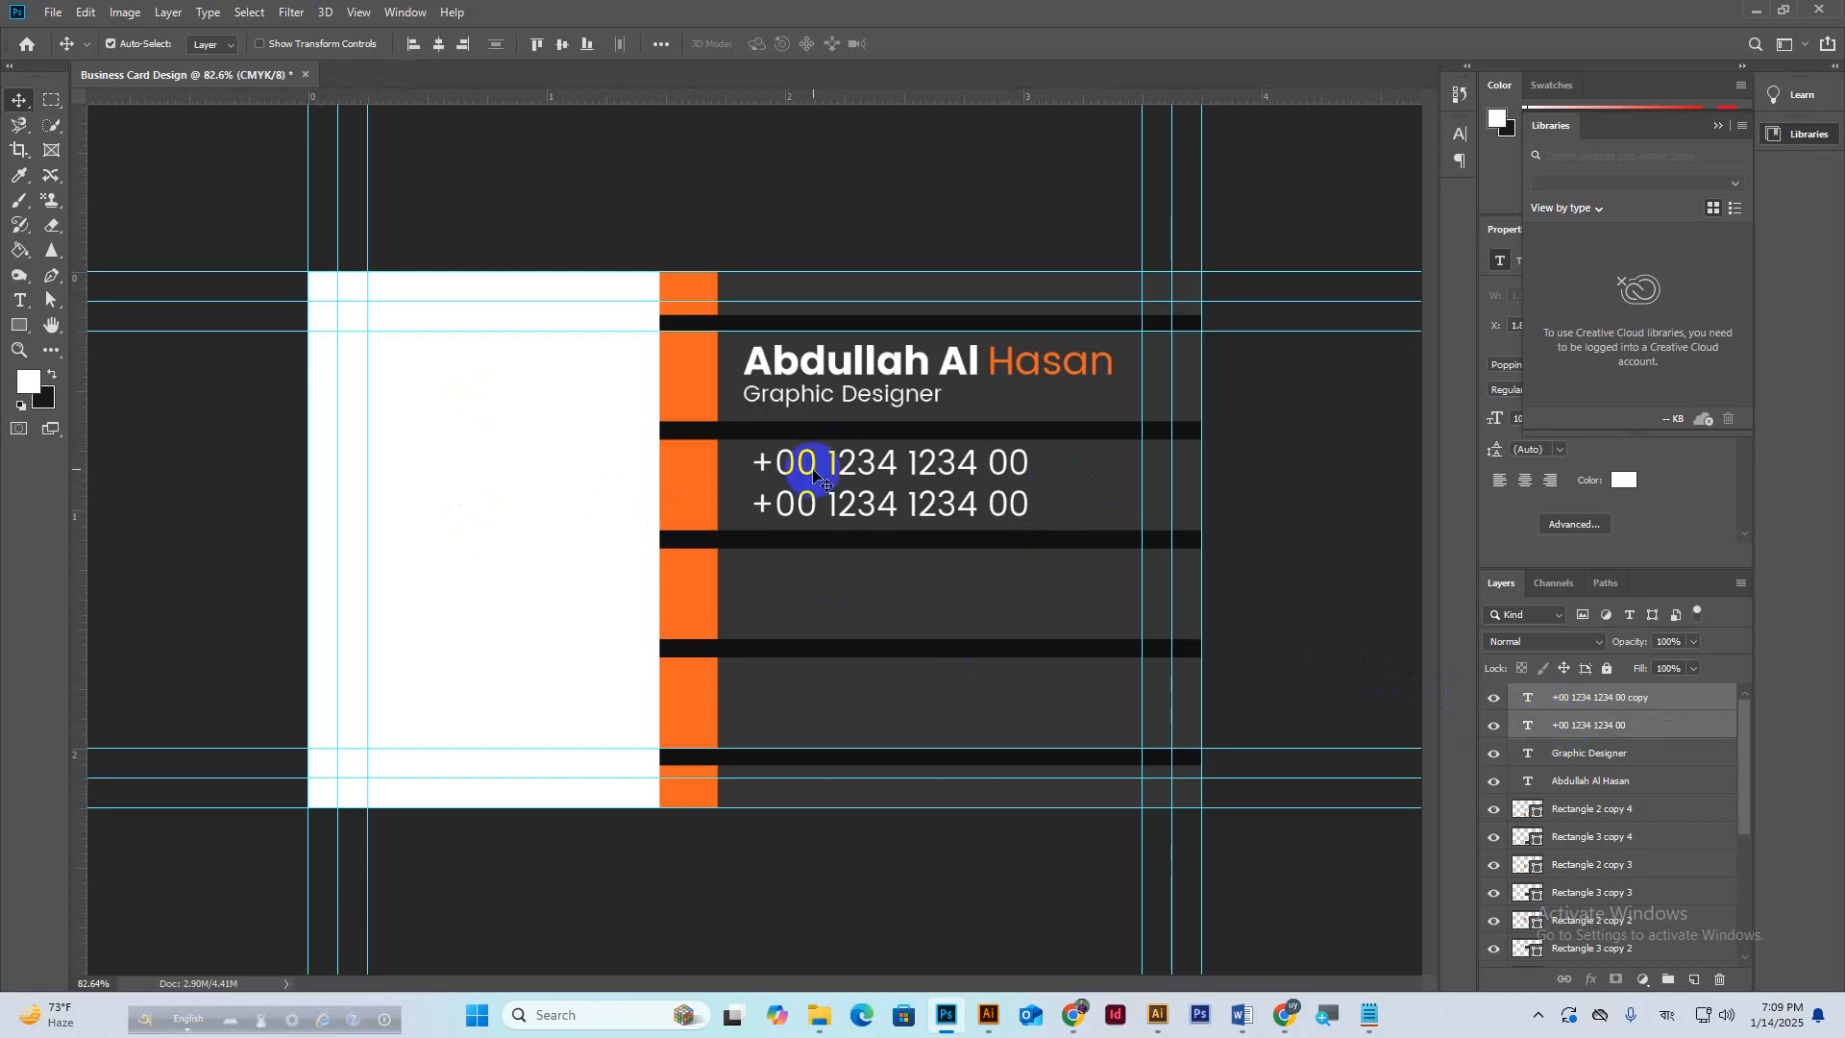
{"action": "left_click_drag", "start_coordinate": [814, 467], "coordinate": [827, 682]}
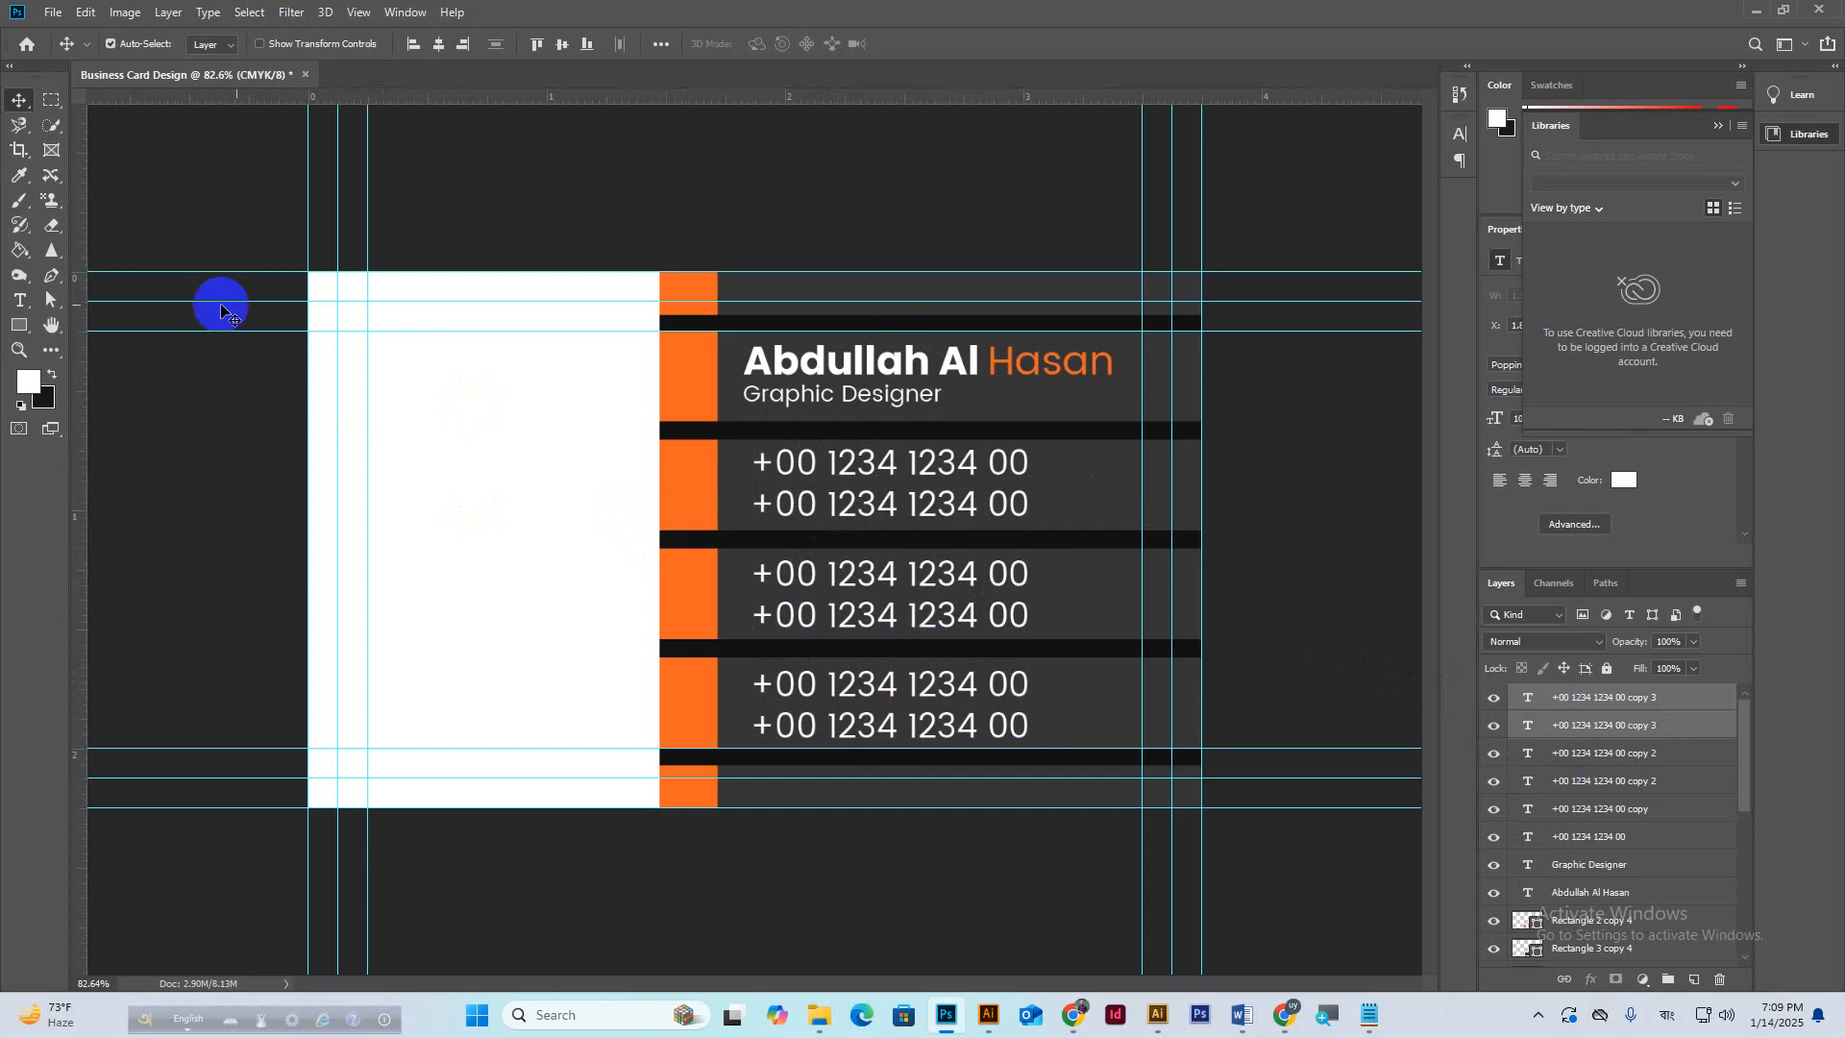
Replace the middle phone pair with an e-mail address and a 'company mail addries' line.
{"action": "left_click", "coordinate": [21, 301]}
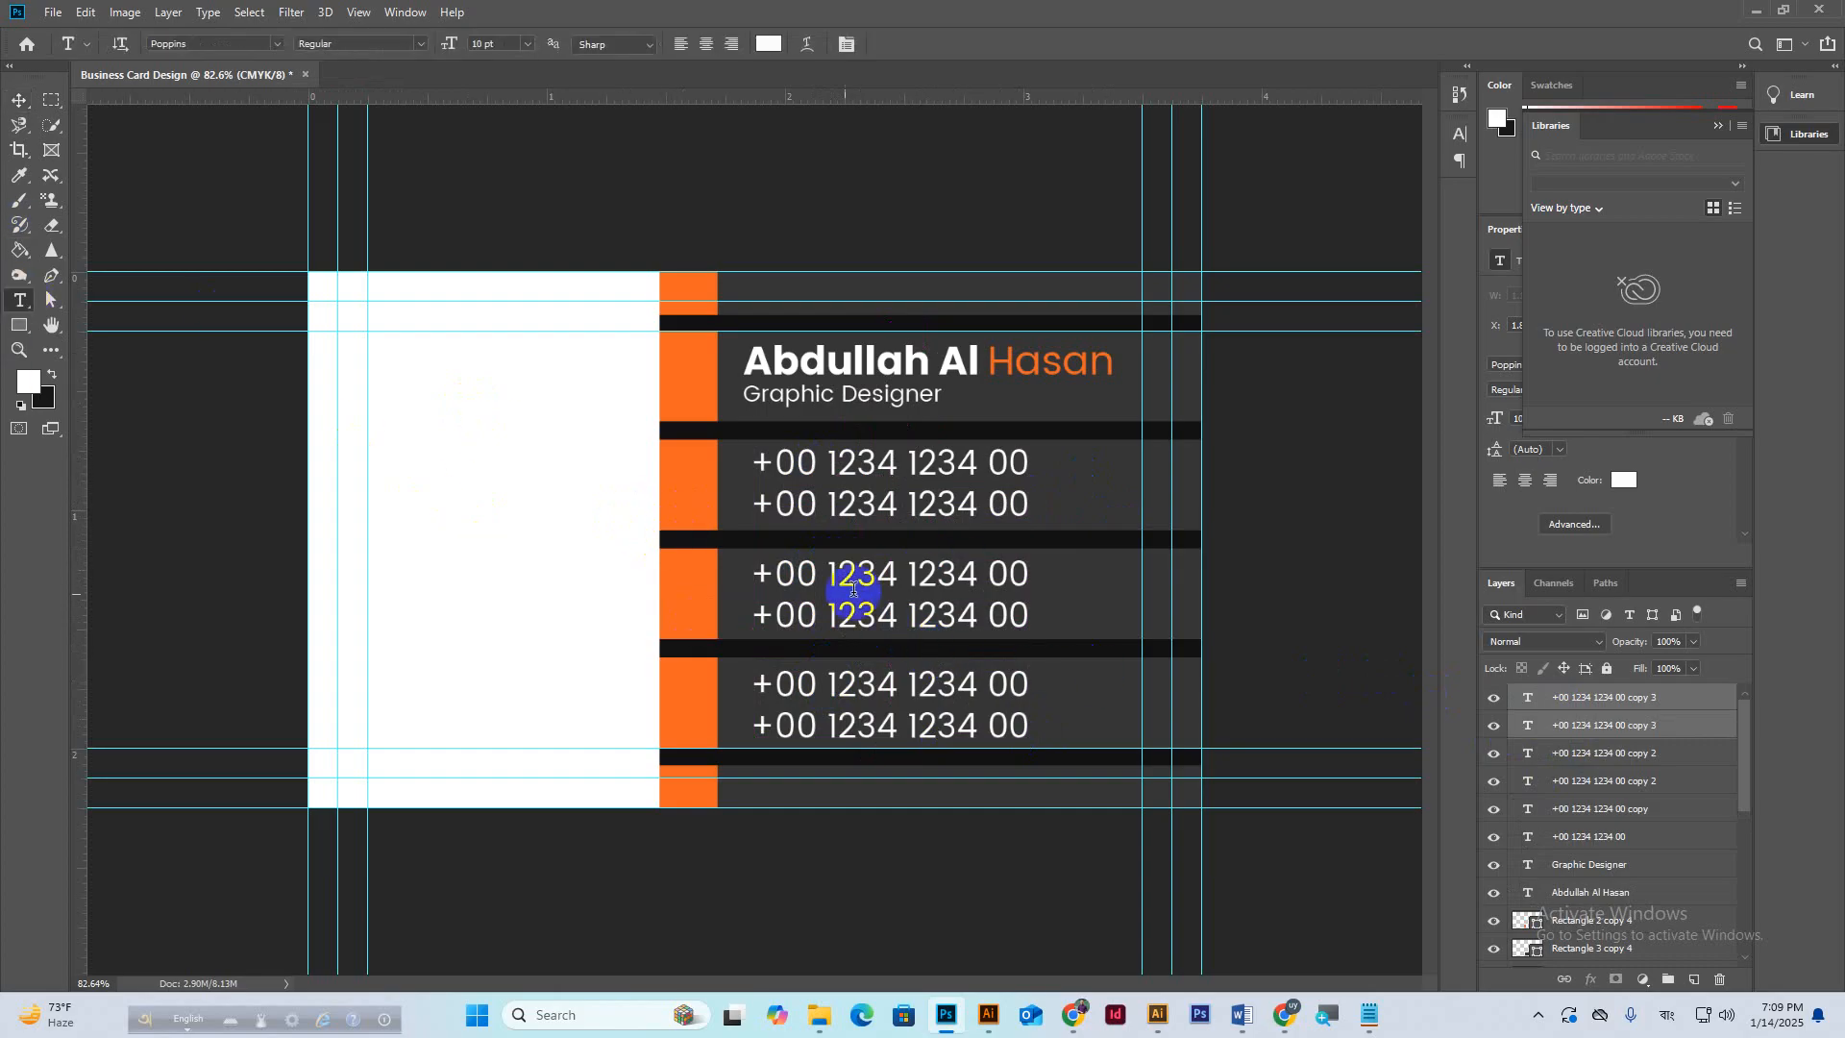
{"action": "left_click_drag", "start_coordinate": [761, 573], "coordinate": [1035, 573]}
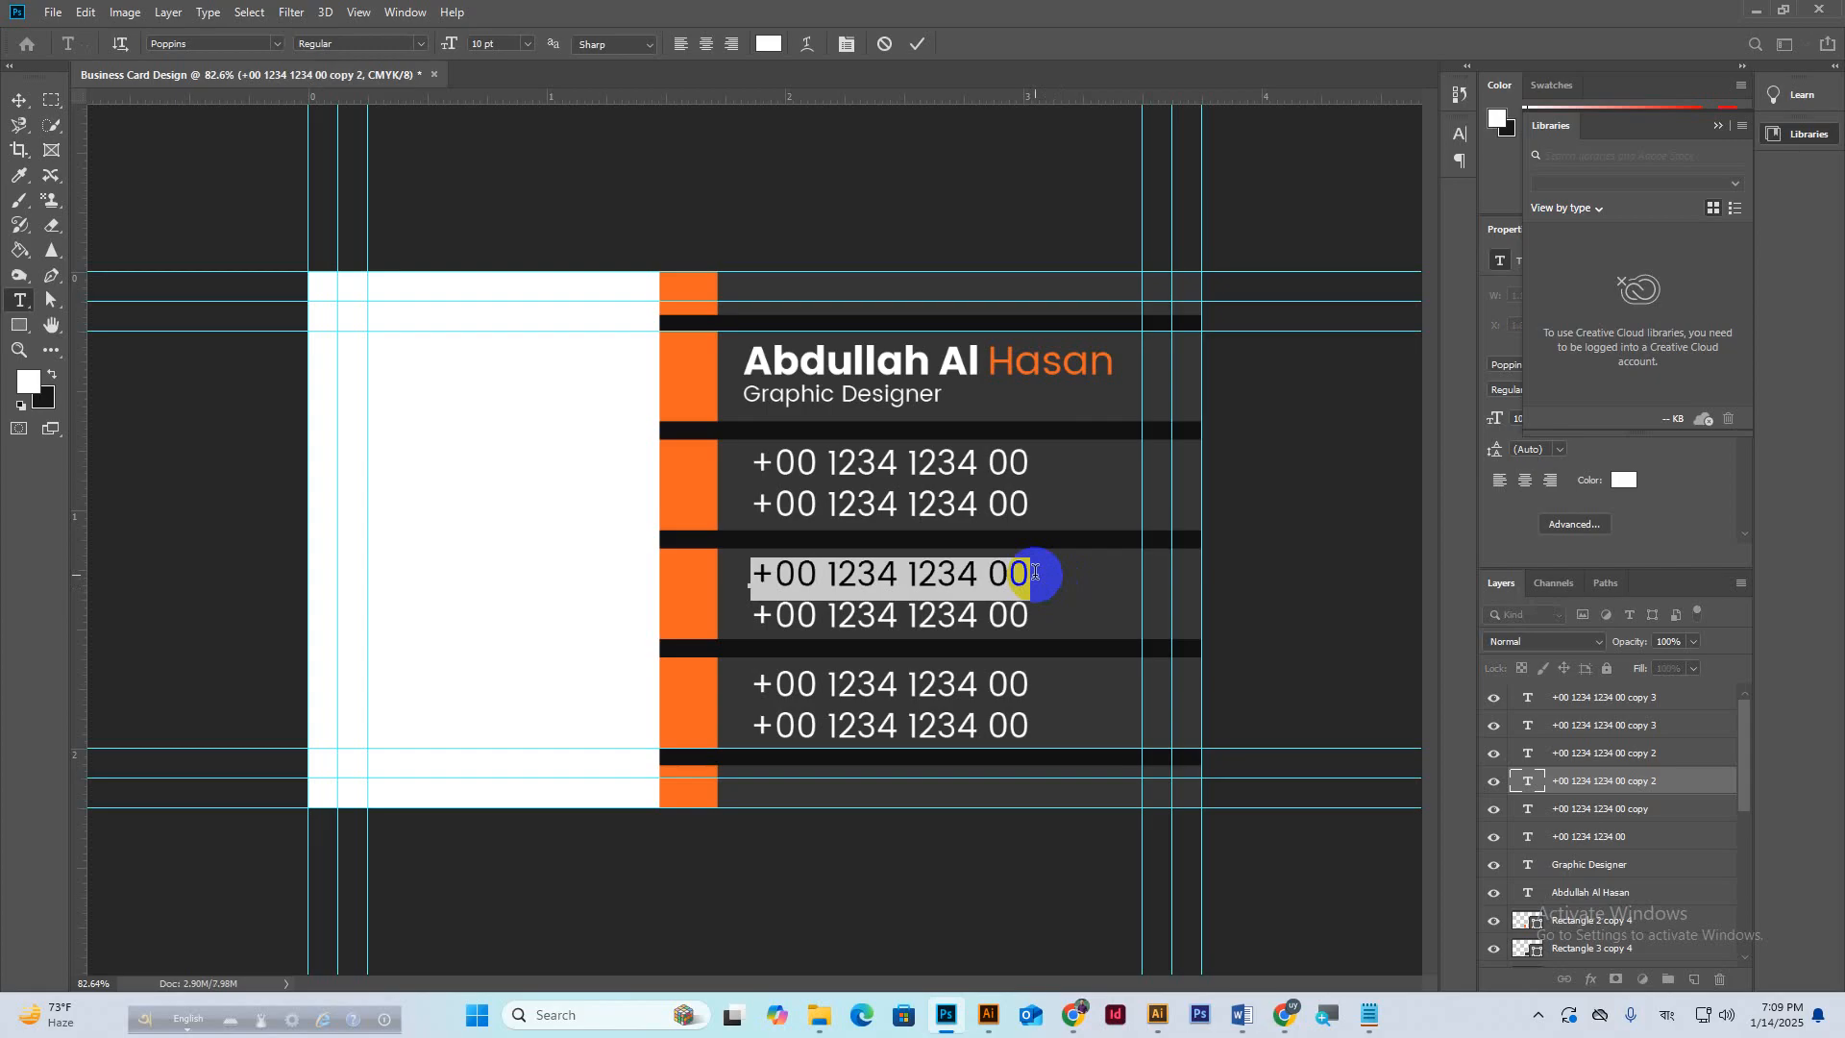
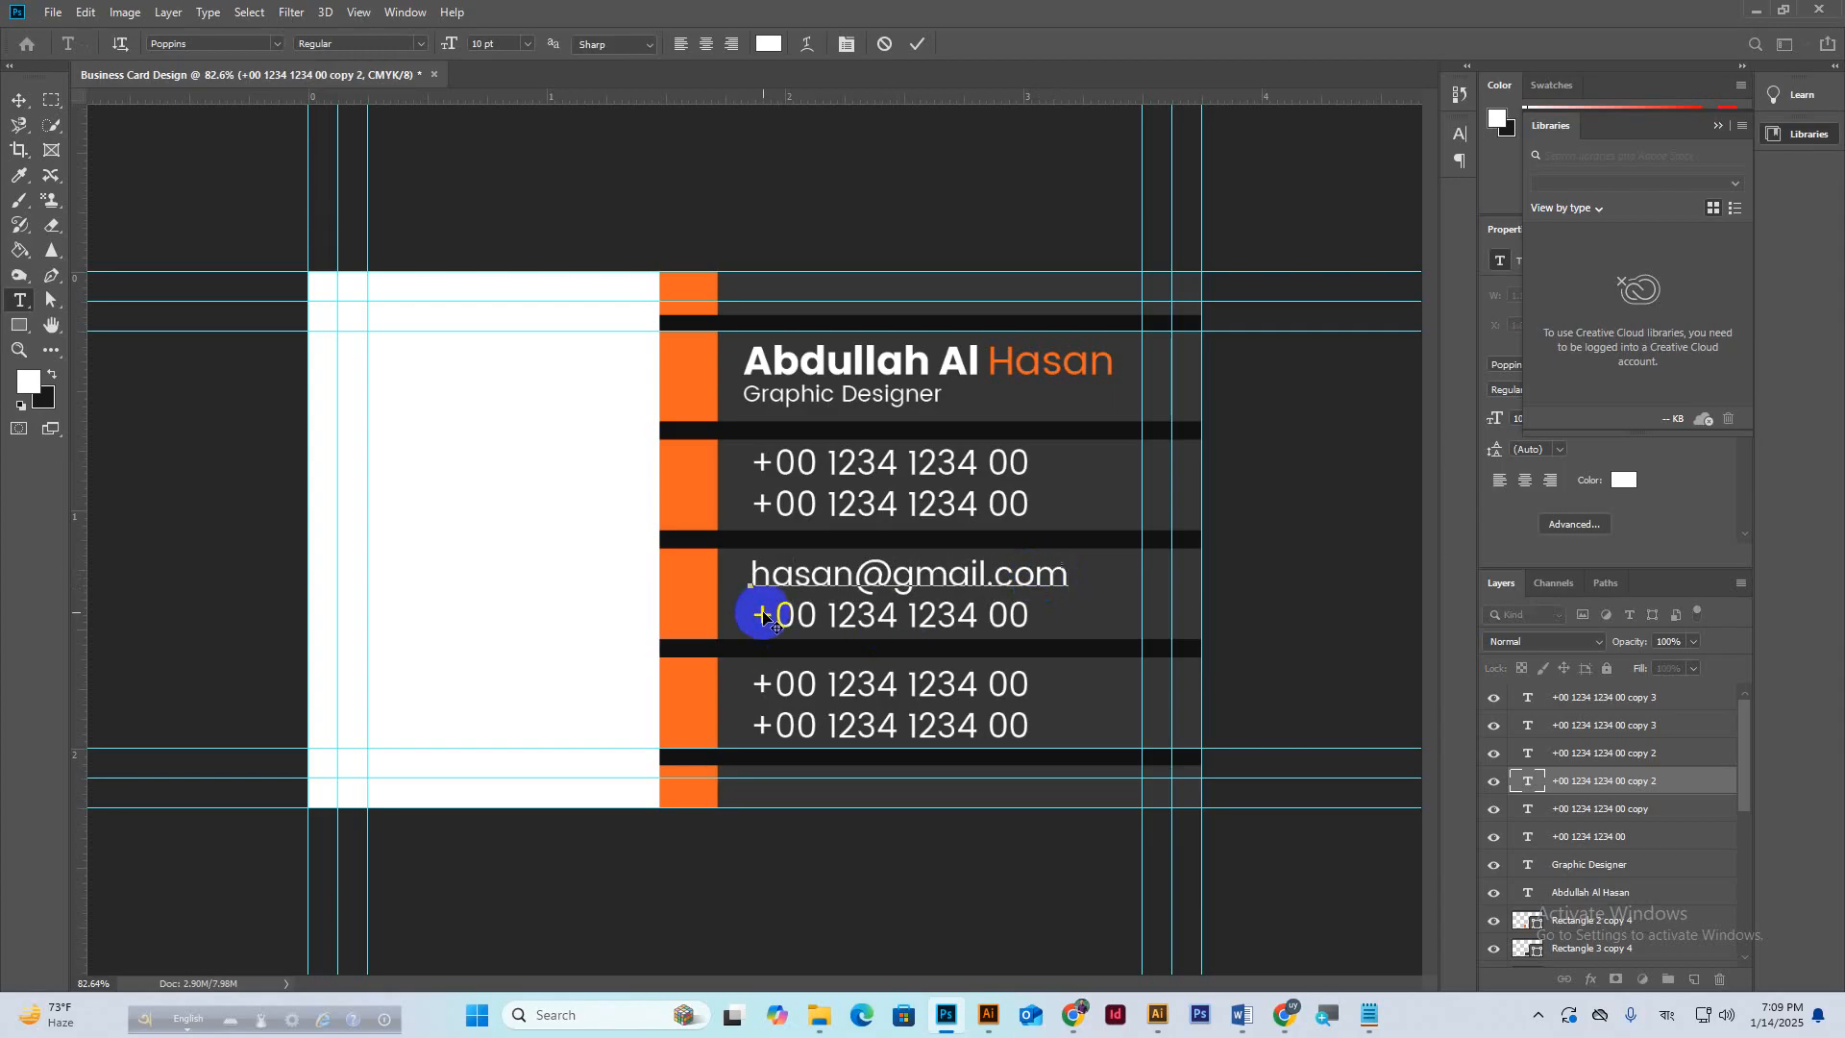
{"action": "left_click", "coordinate": [917, 44]}
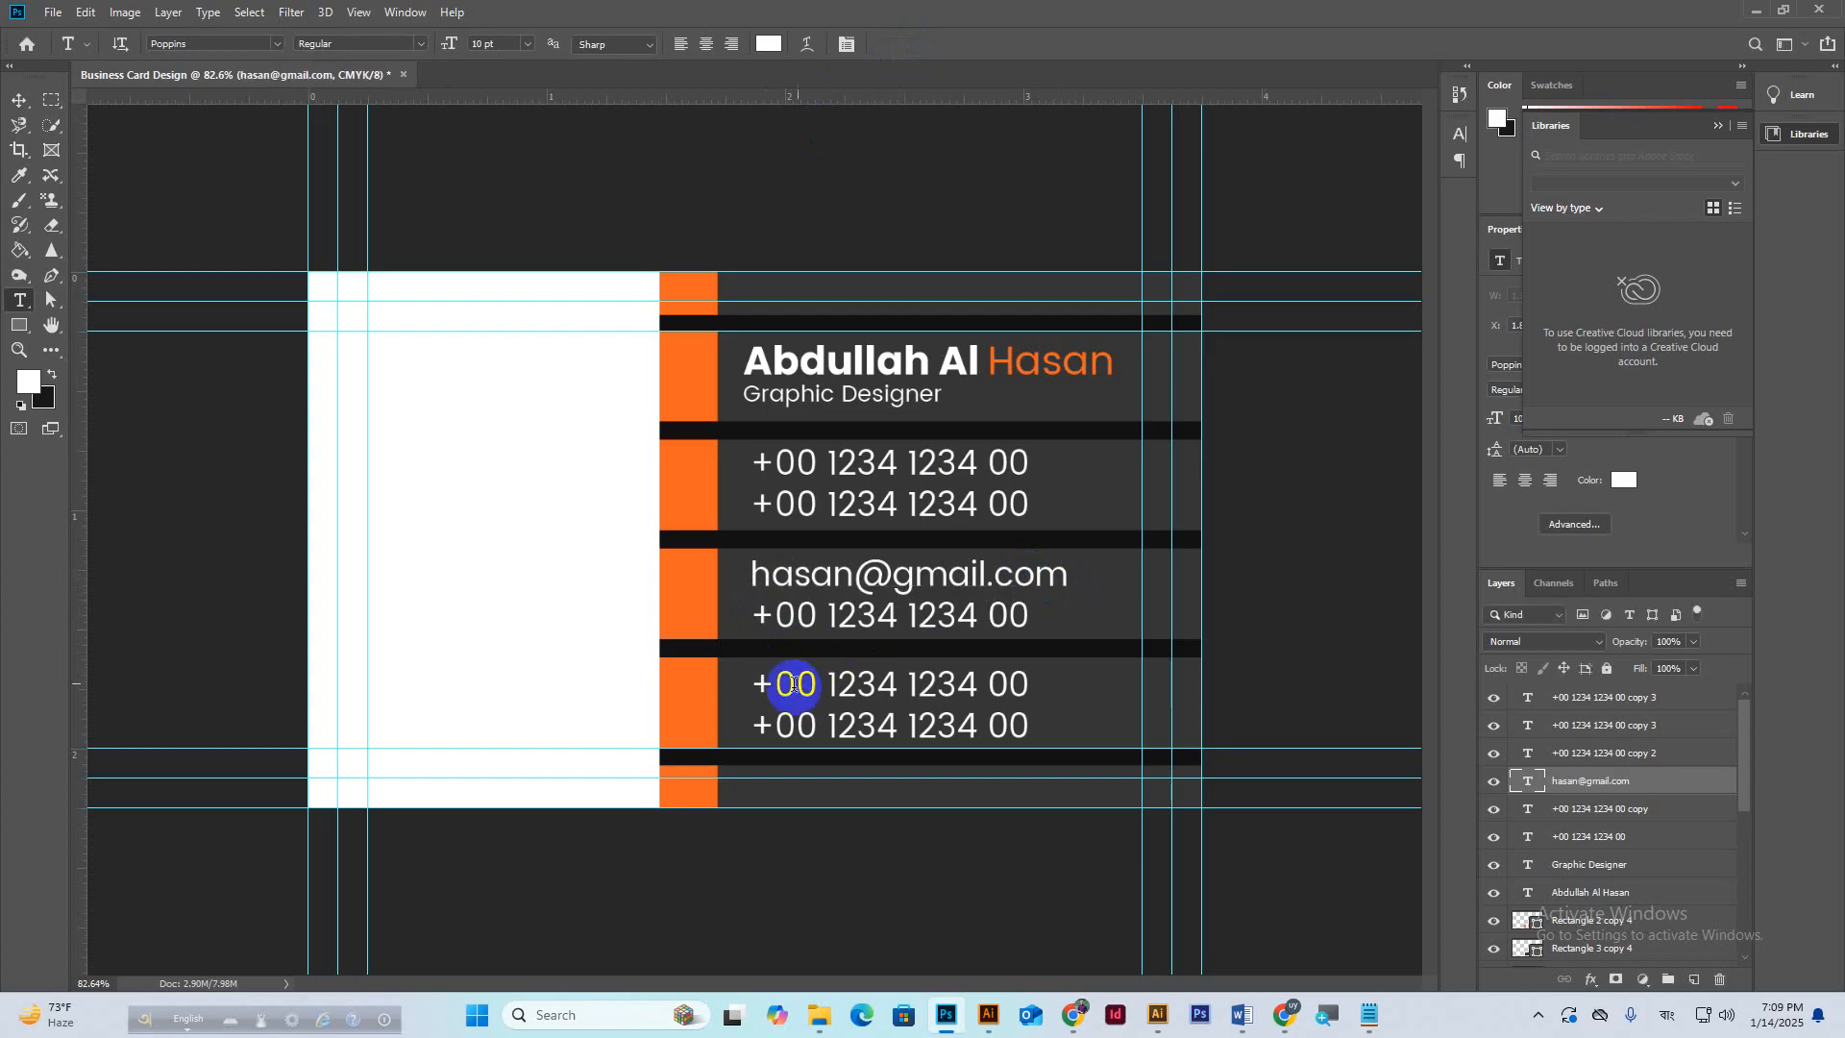
{"action": "left_click", "coordinate": [812, 620]}
{"action": "double_click", "coordinate": [812, 618]}
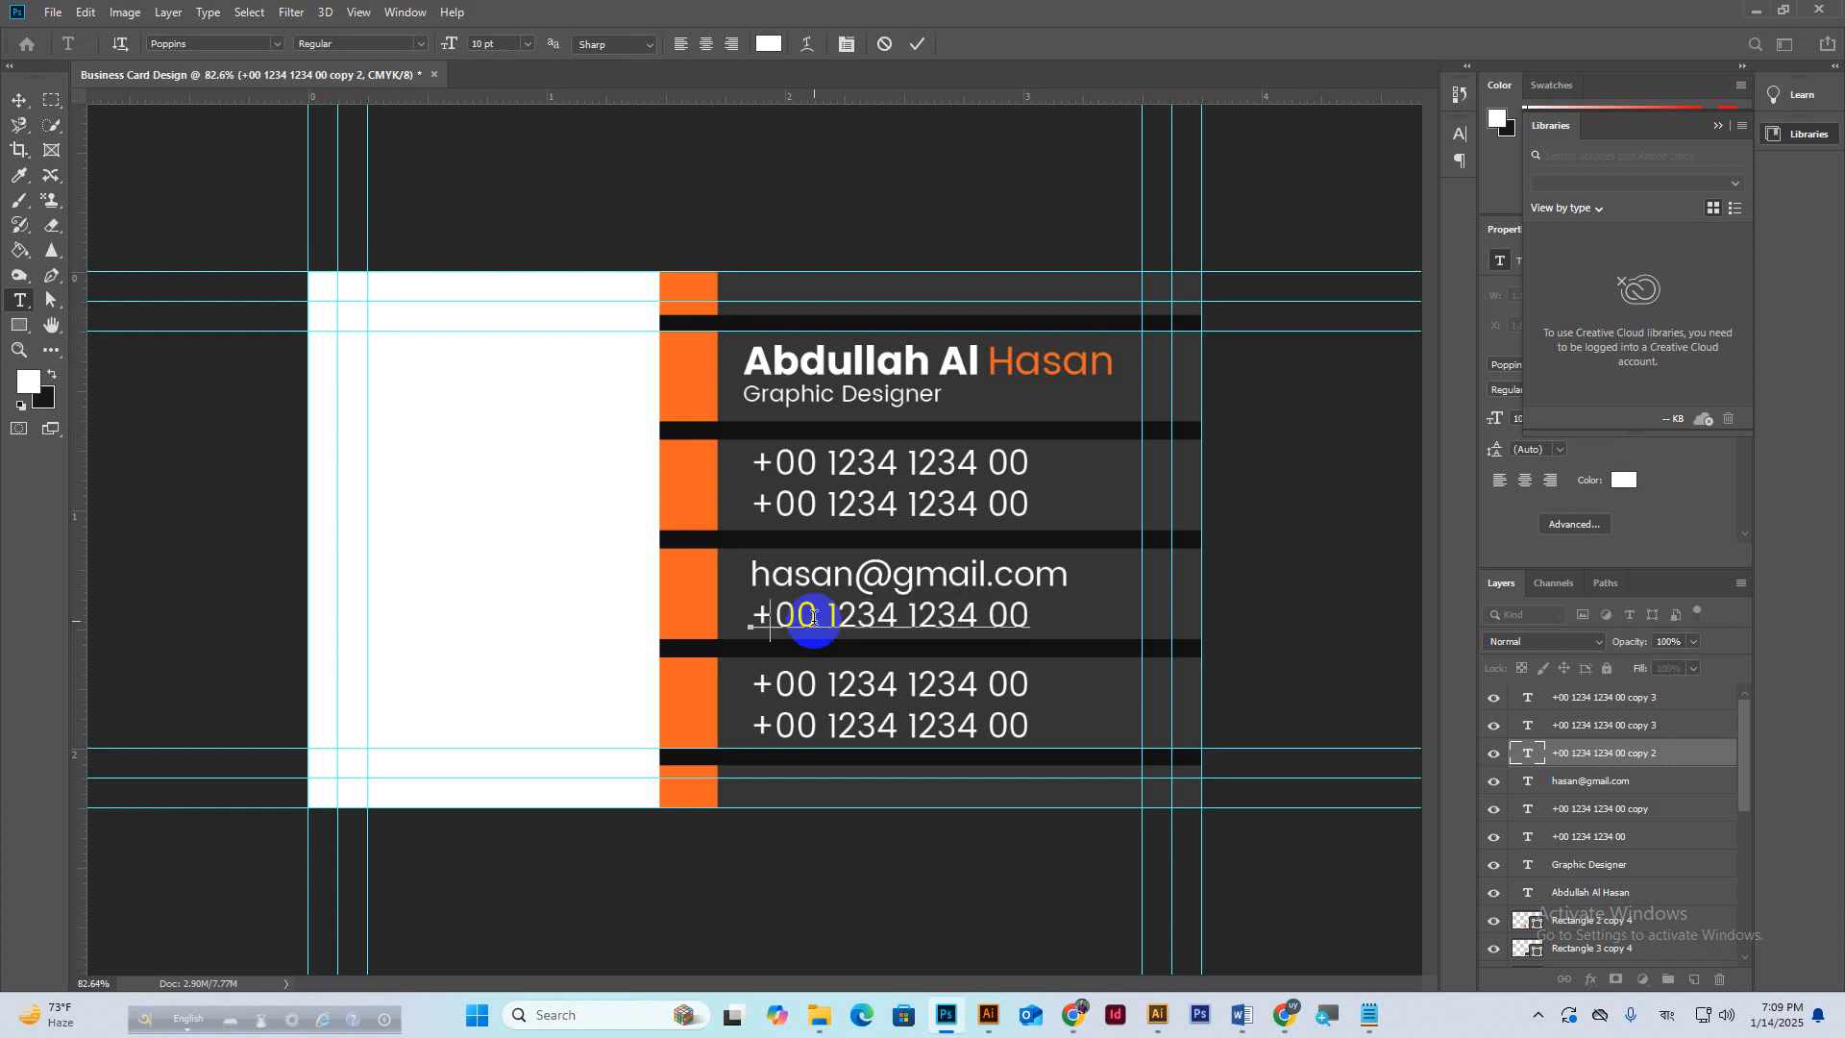
{"action": "type", "text": "company"}
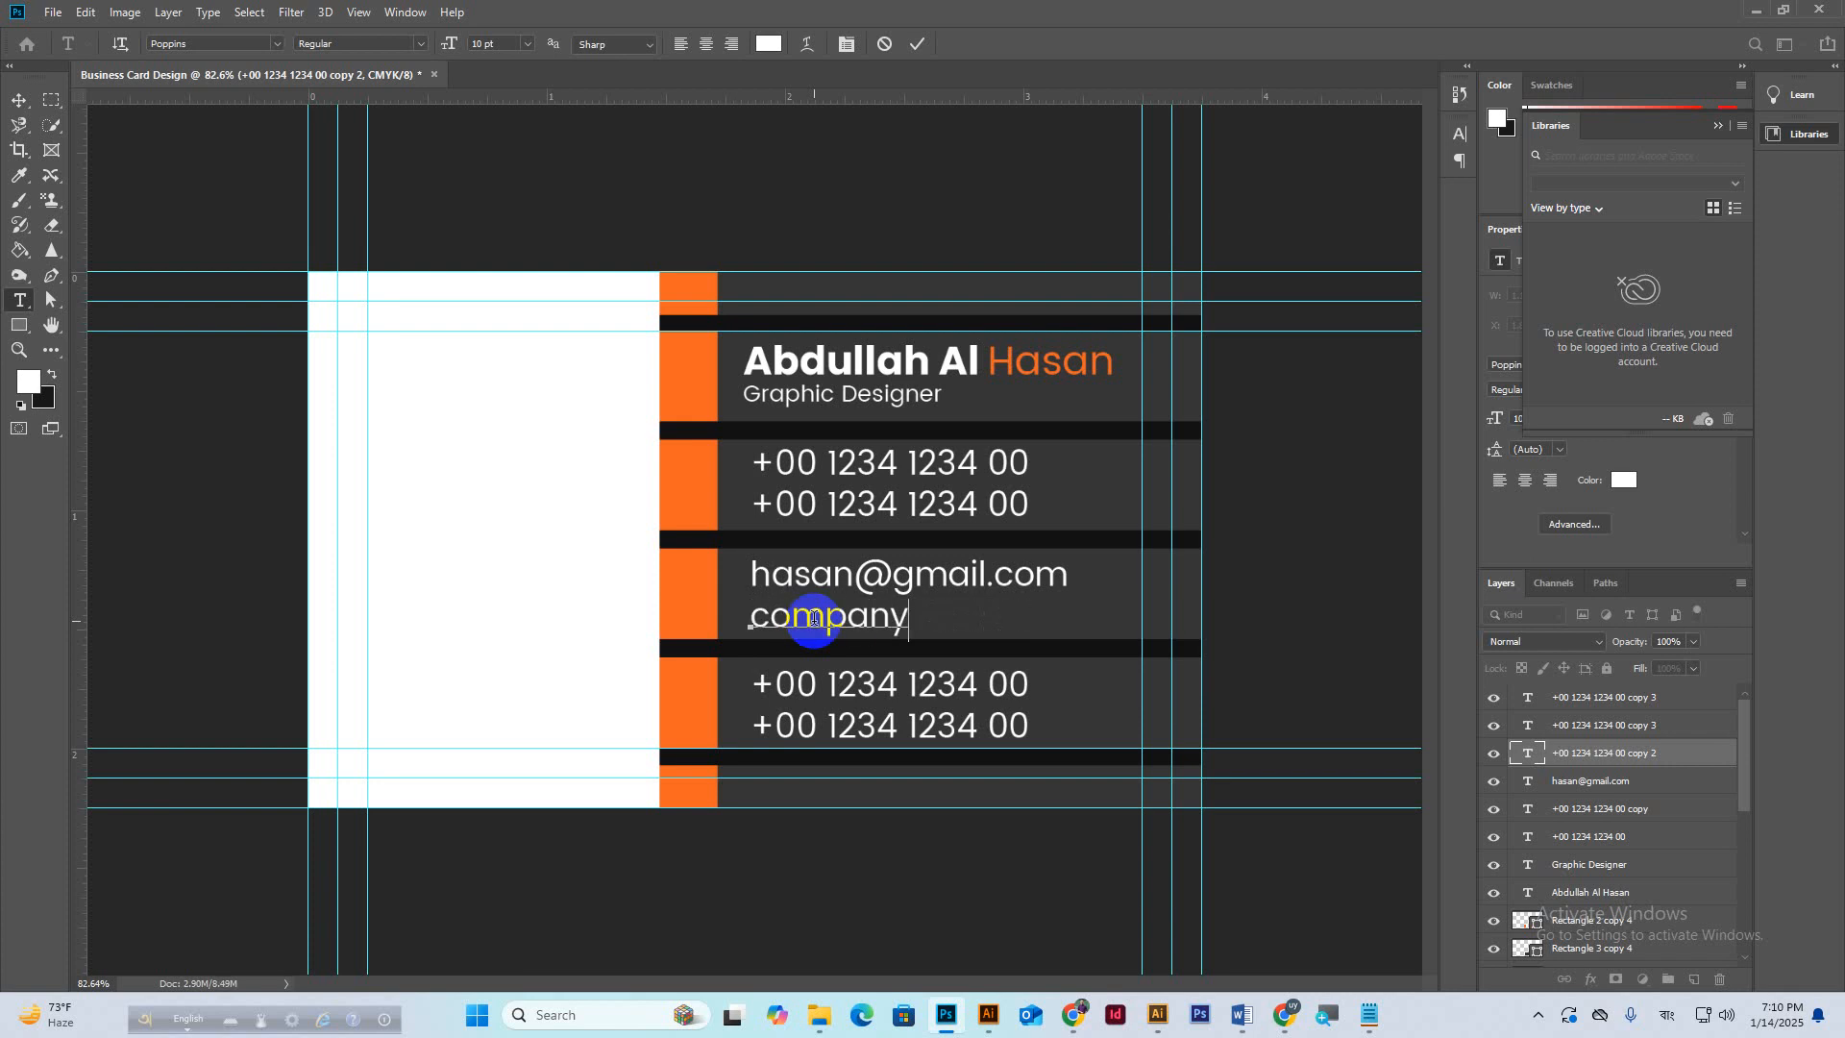
{"action": "type", "text": " mail addries"}
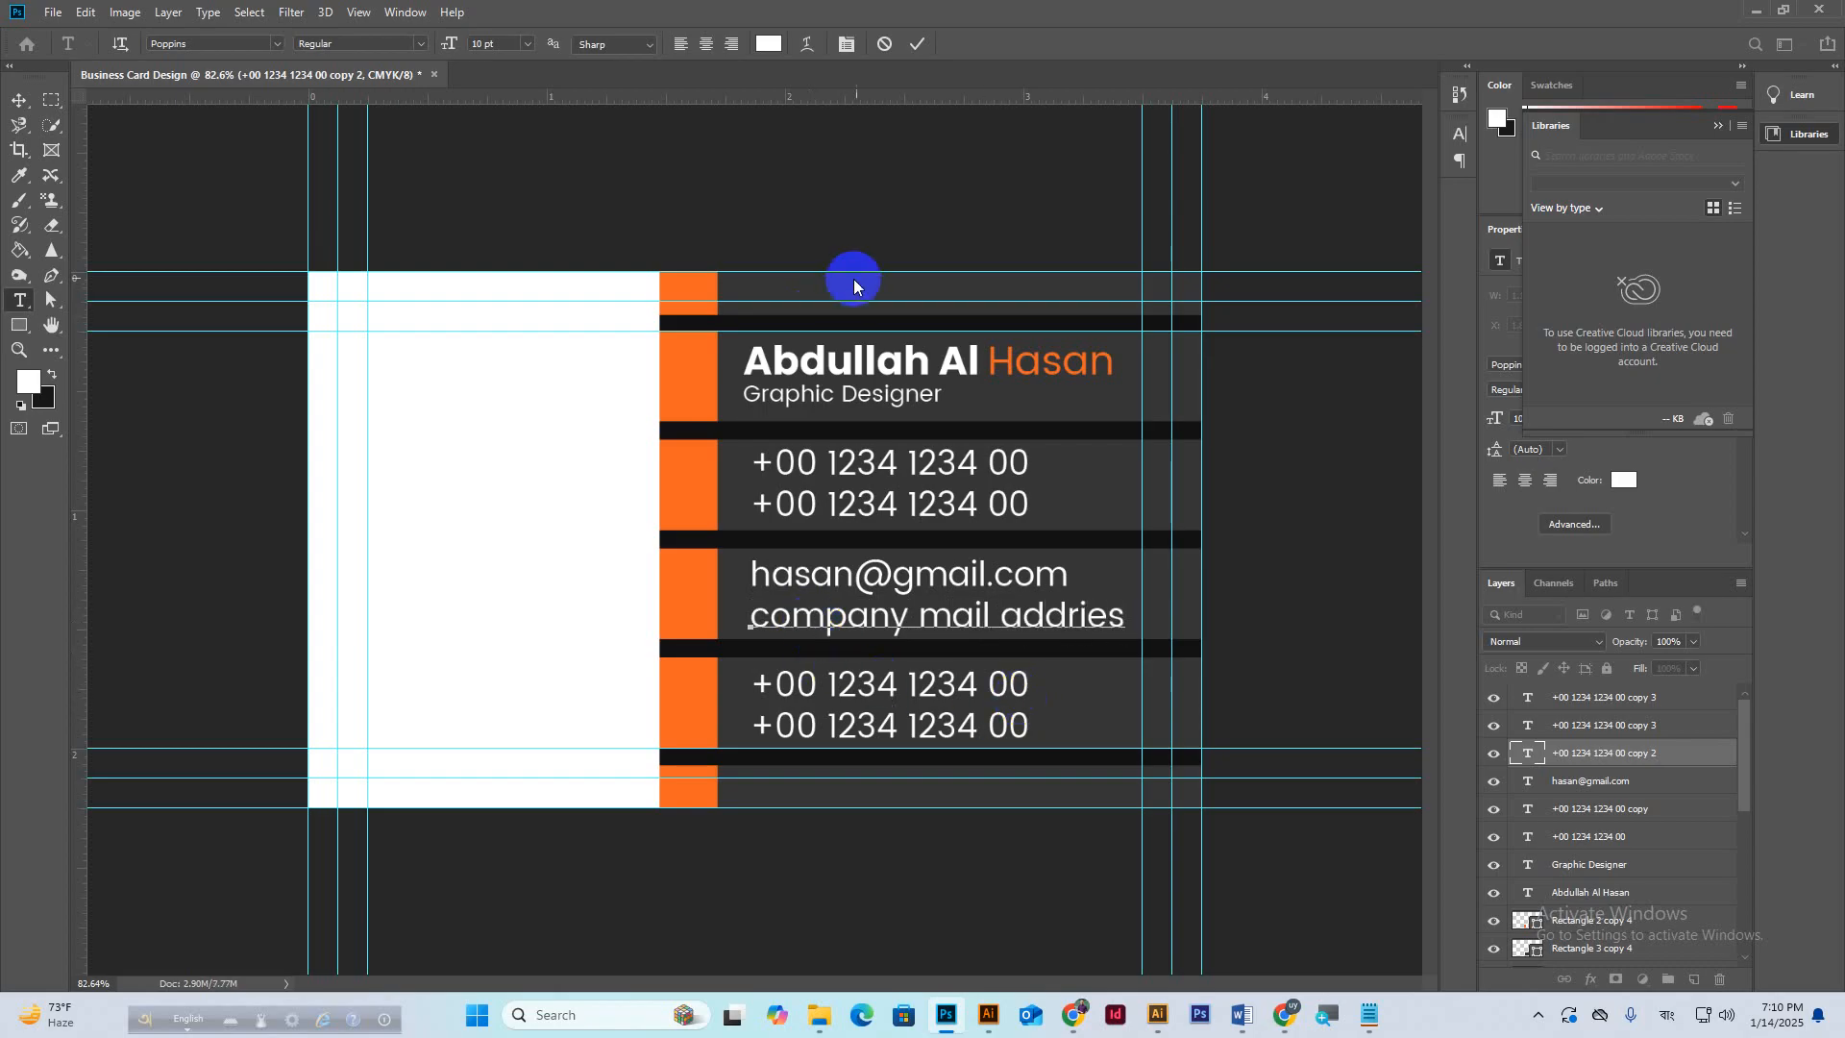
{"action": "left_click", "coordinate": [919, 42]}
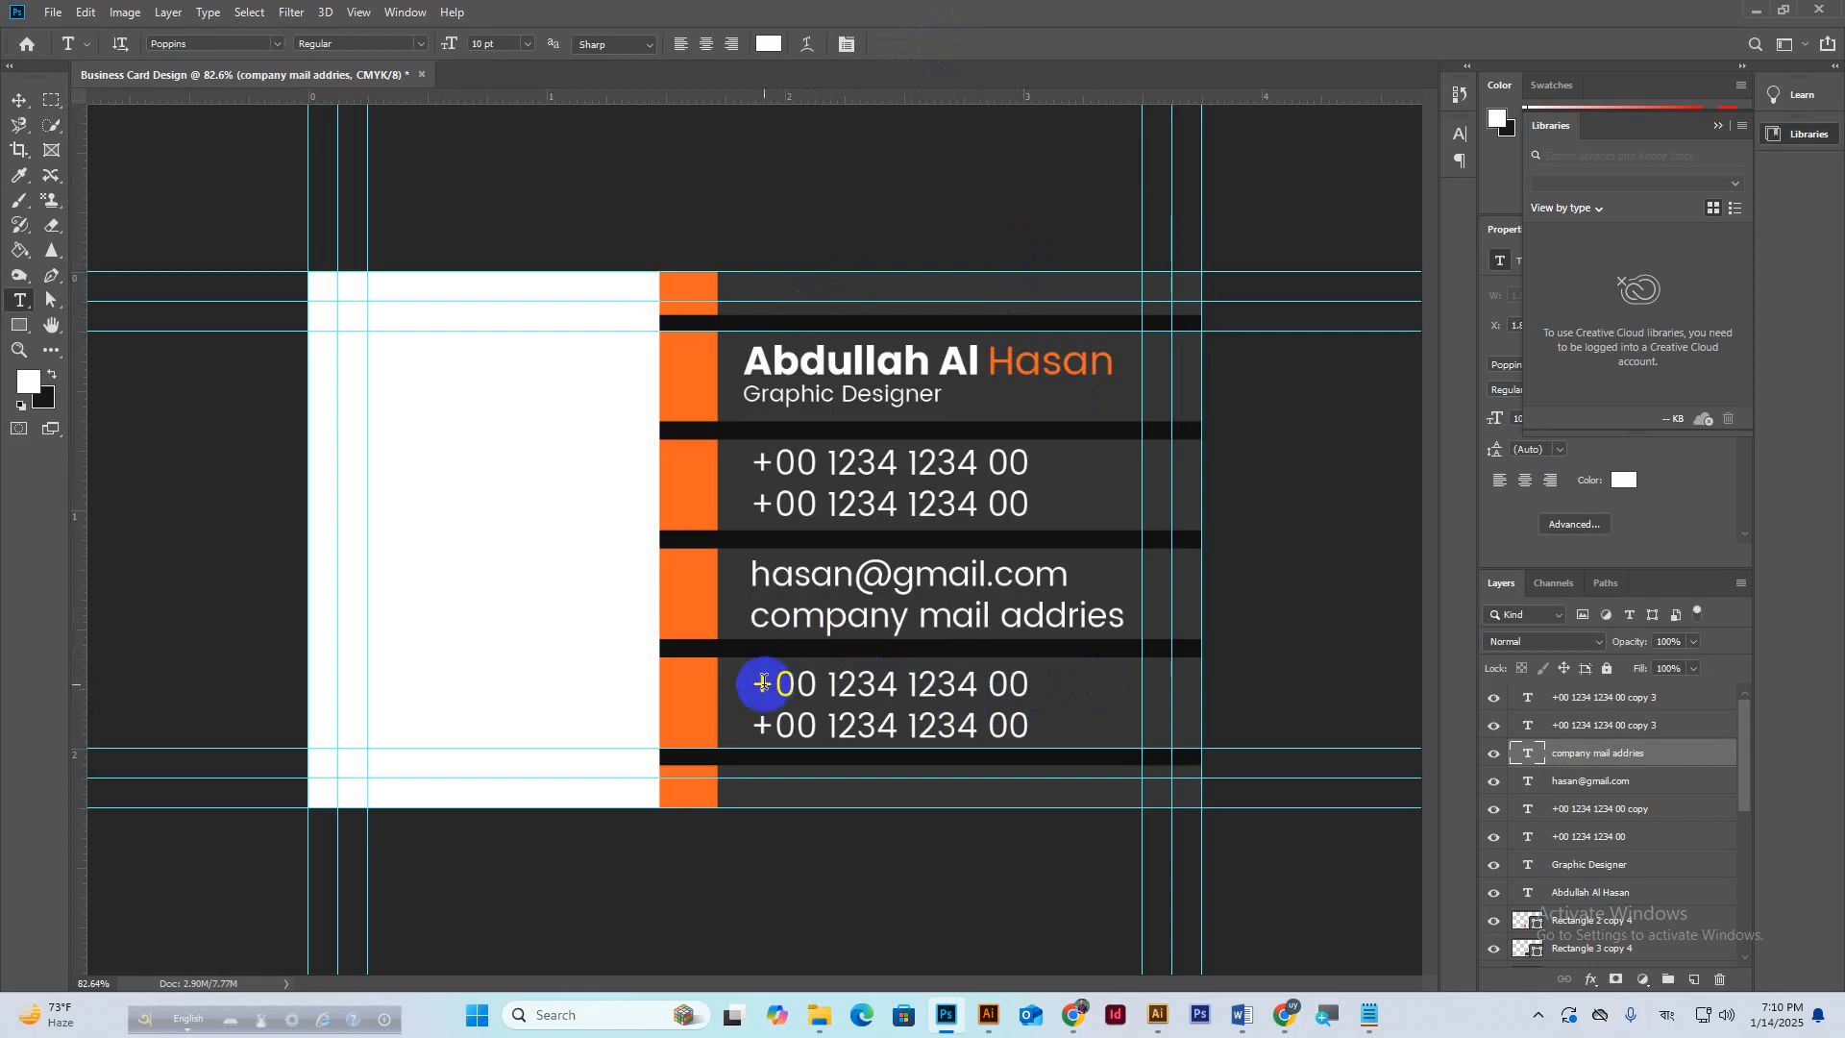
Replace the bottom phone pair with a two-line placeholder address.
{"action": "left_click_drag", "start_coordinate": [752, 684], "coordinate": [1033, 682]}
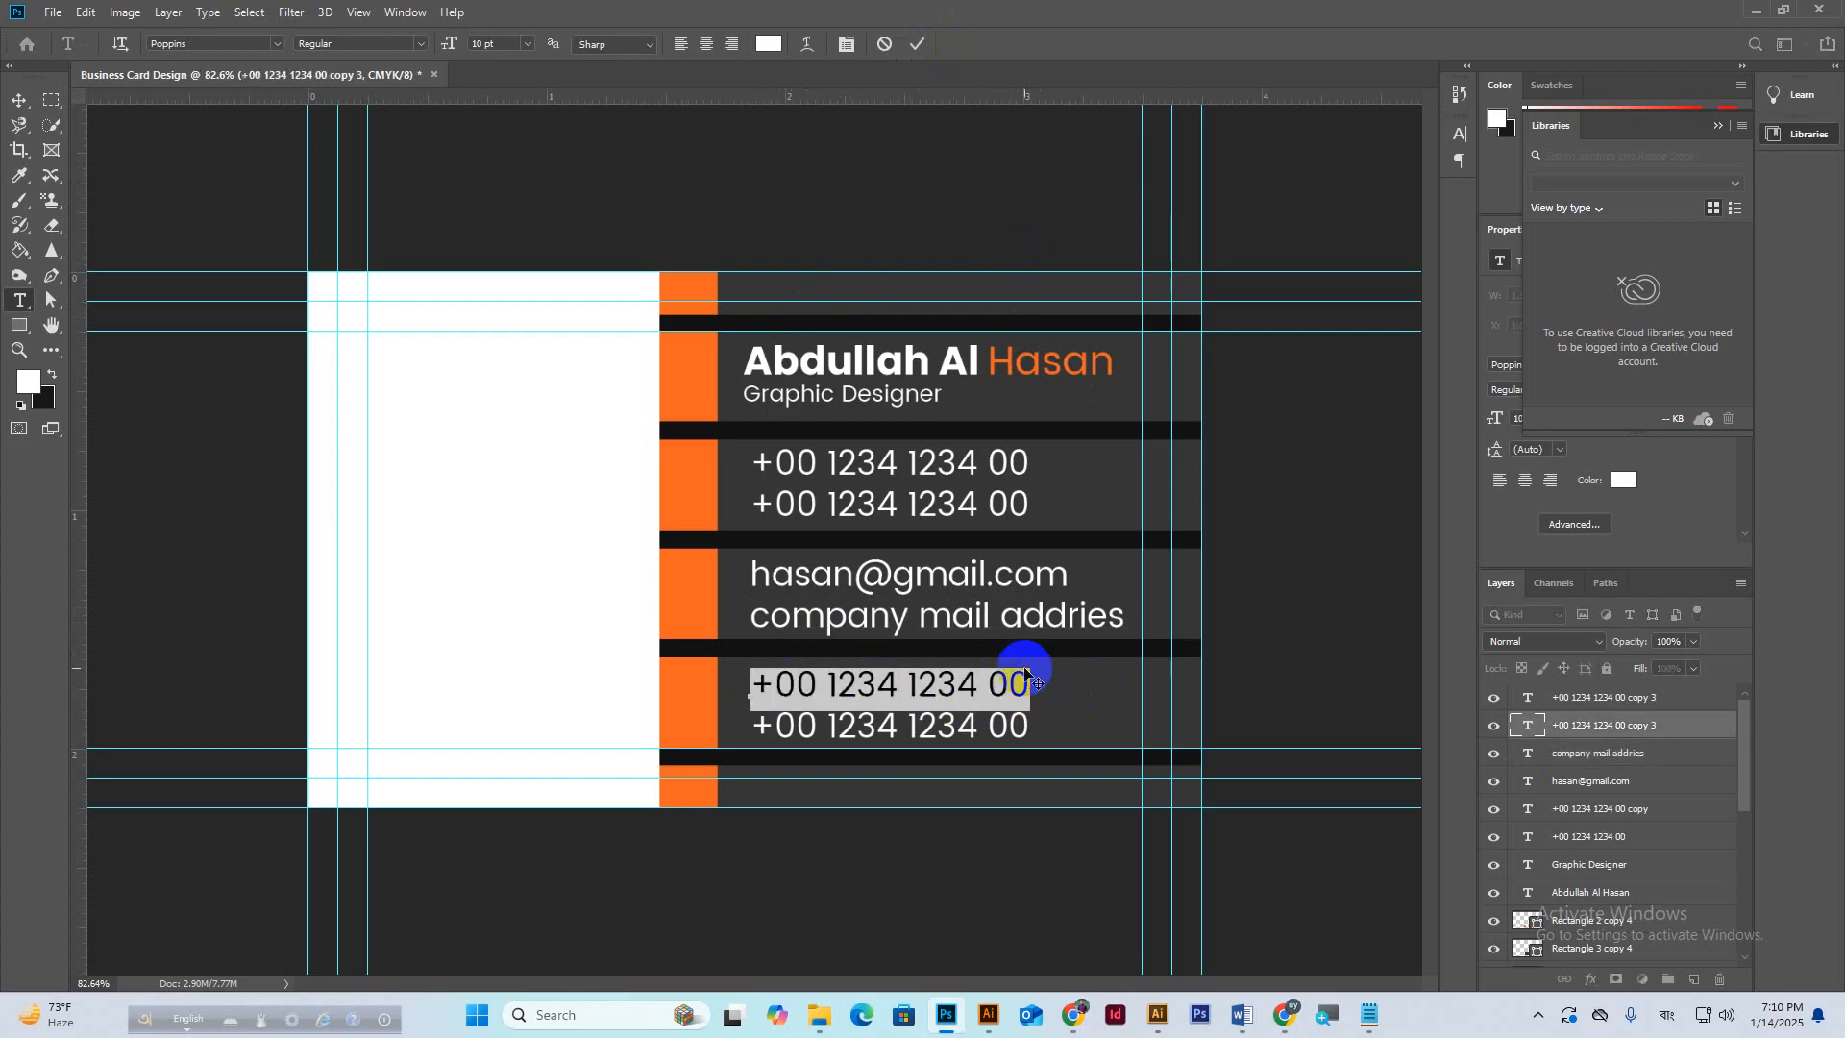
{"action": "type", "text": "123 n"}
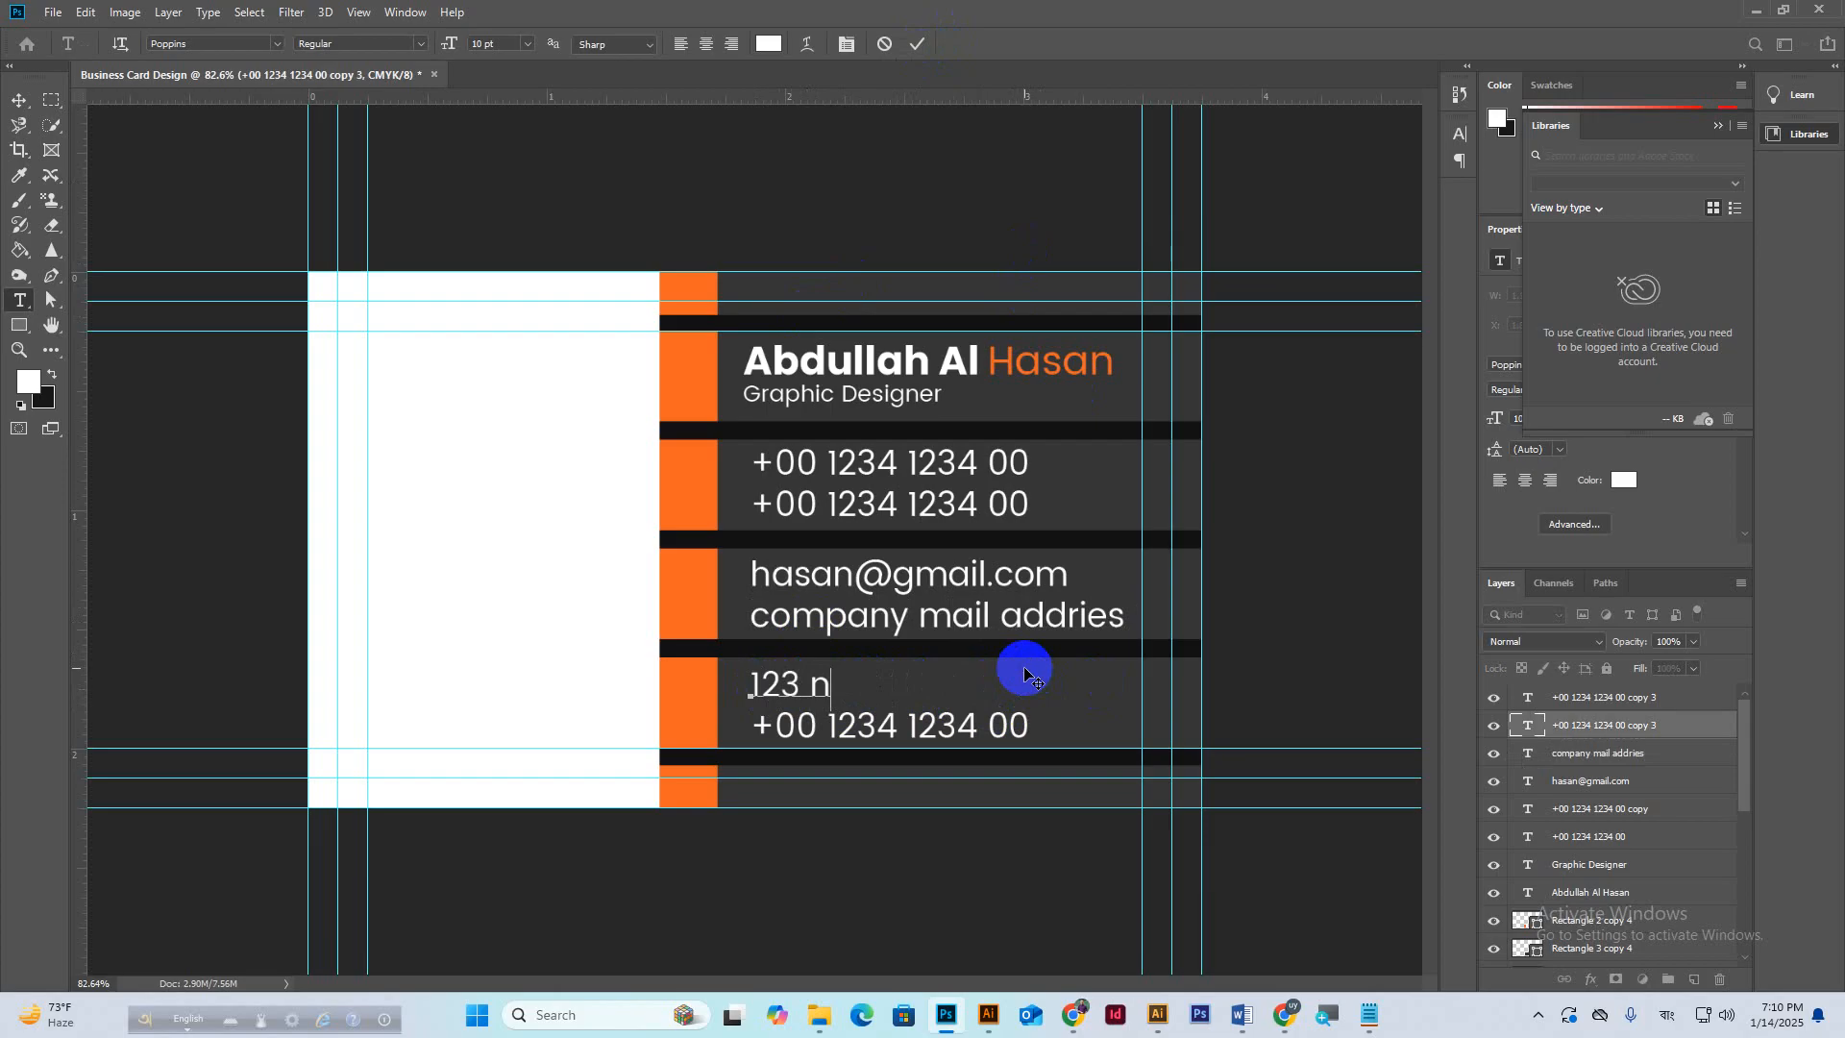
{"action": "type", "text": "ew state"}
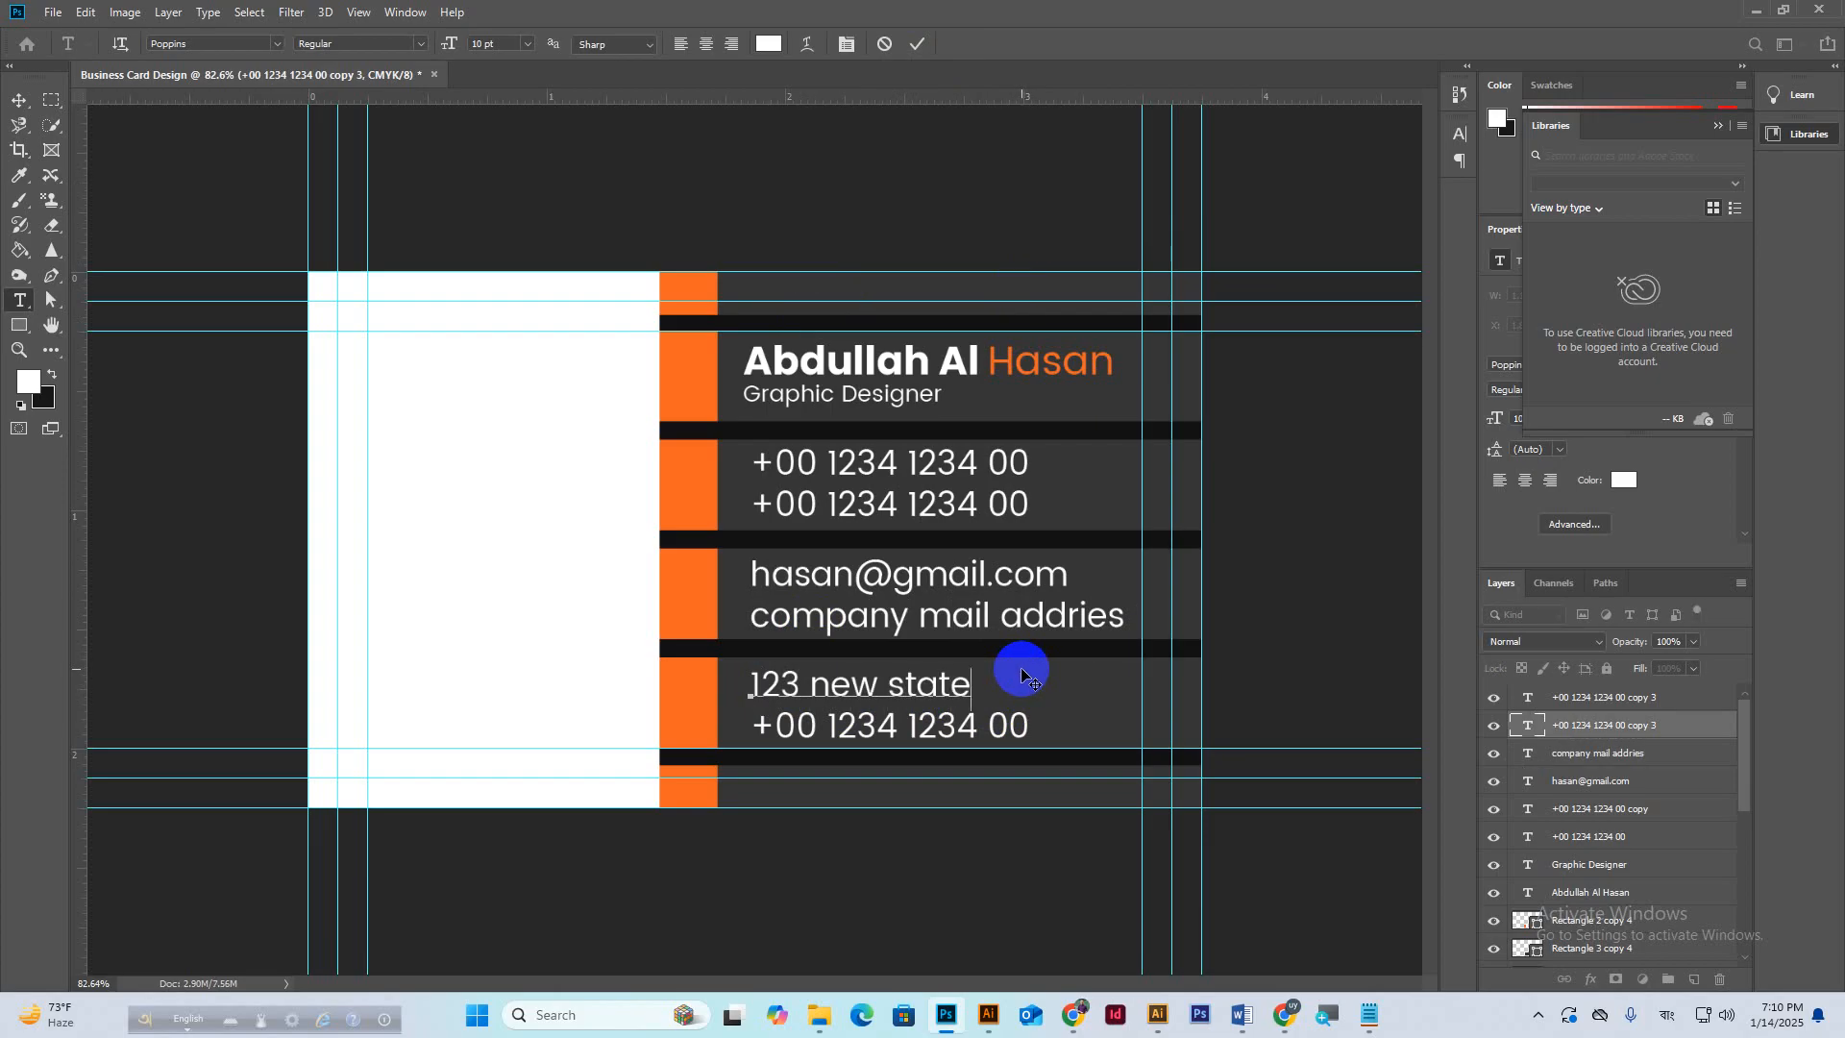
{"action": "type", "text": ","}
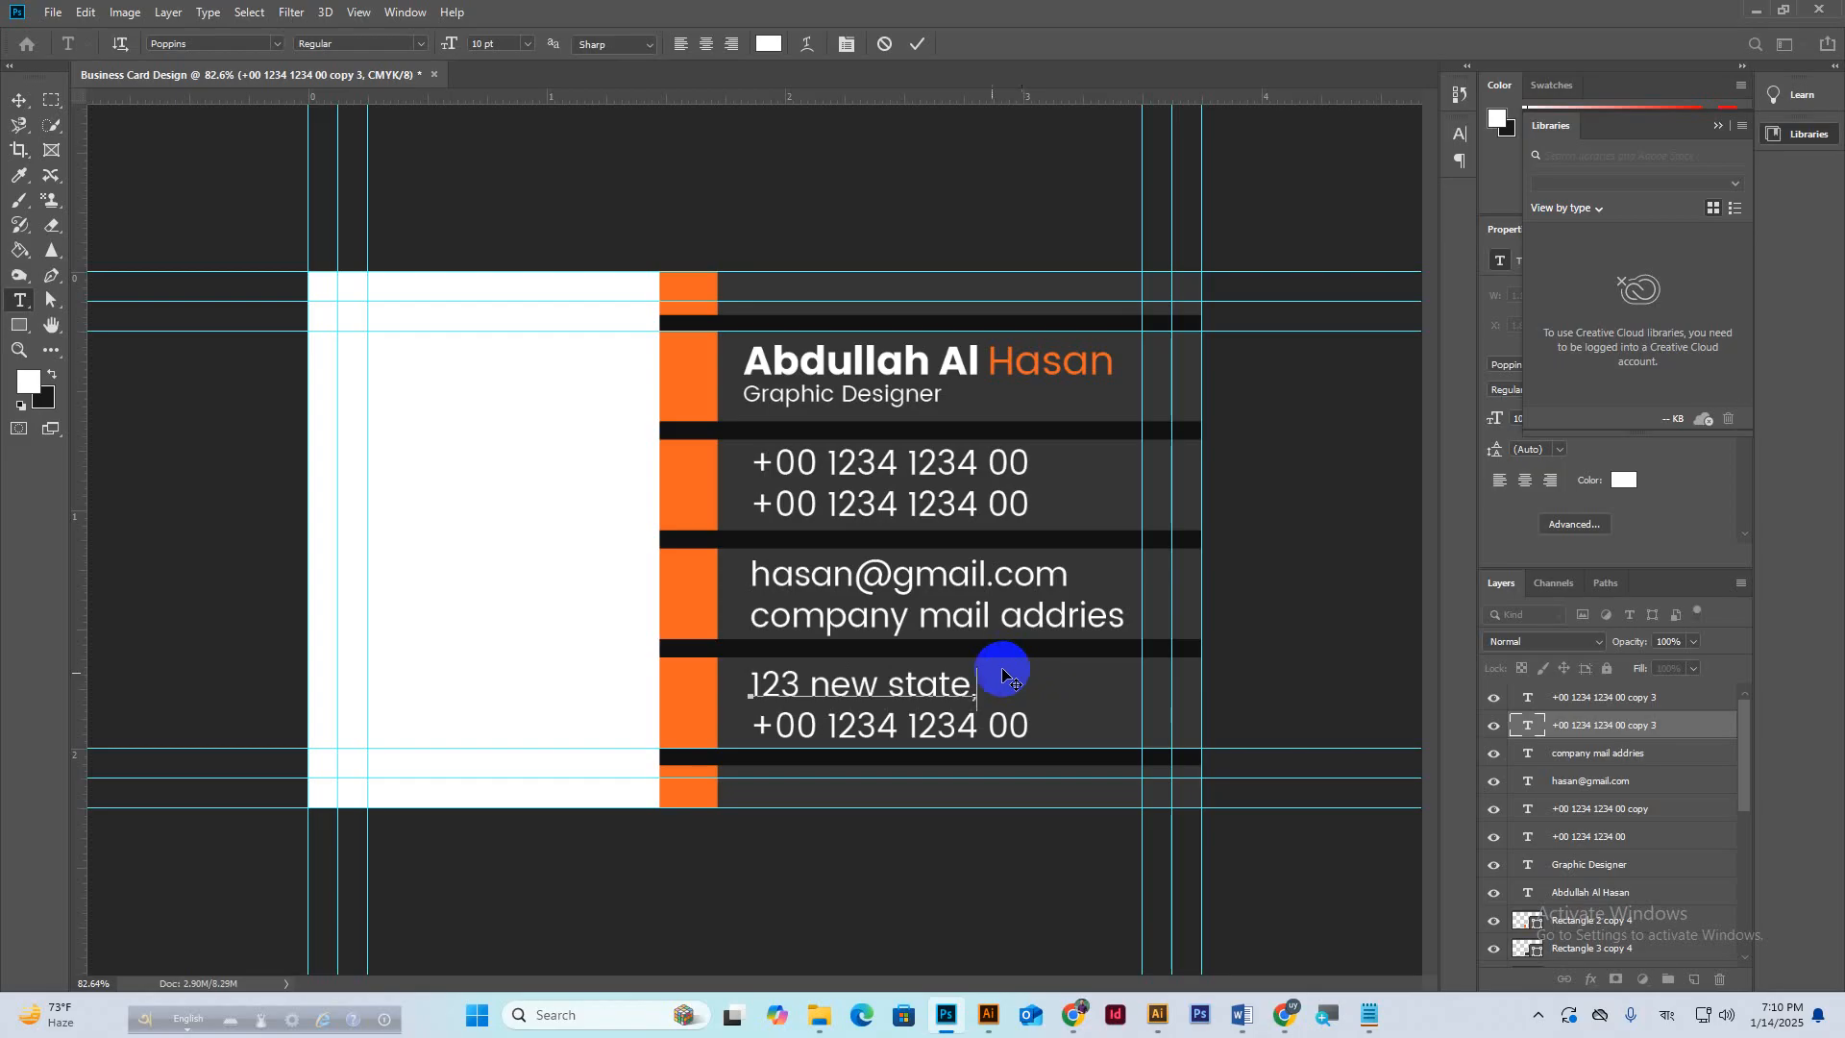
{"action": "left_click", "coordinate": [918, 43]}
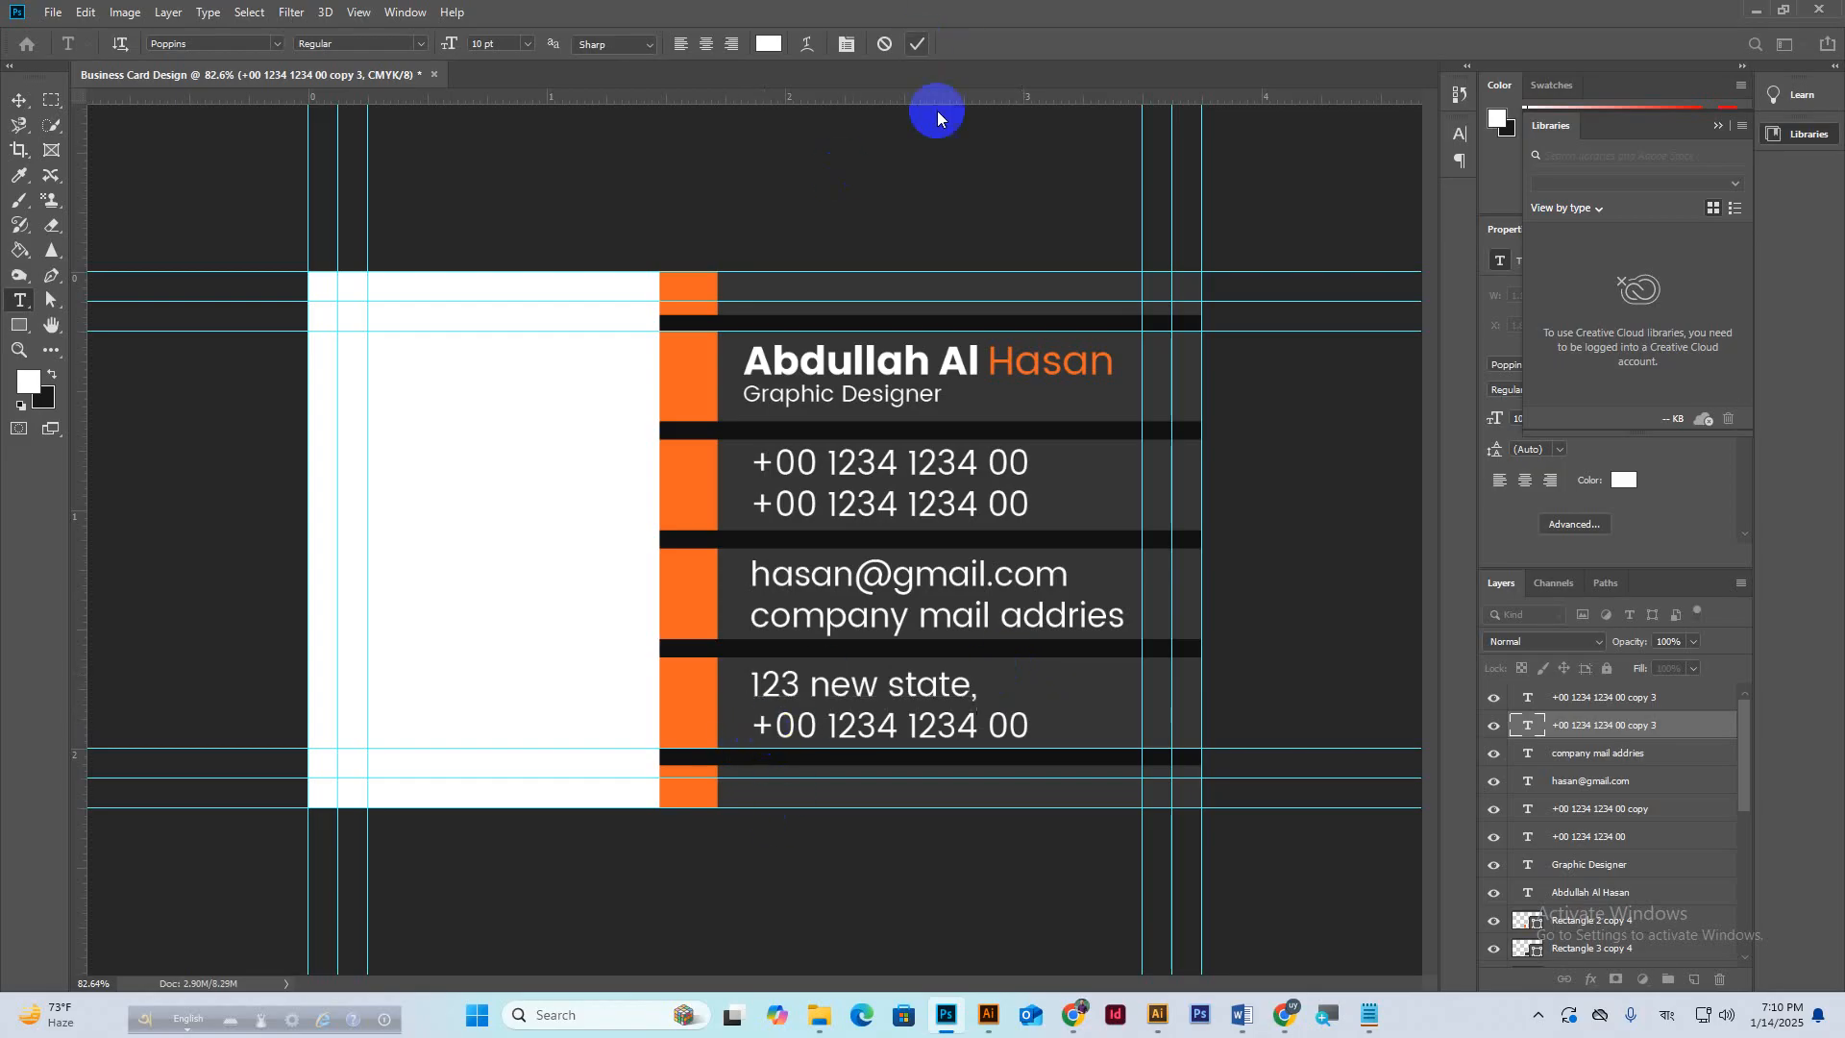
{"action": "left_click_drag", "start_coordinate": [755, 725], "coordinate": [1057, 726]}
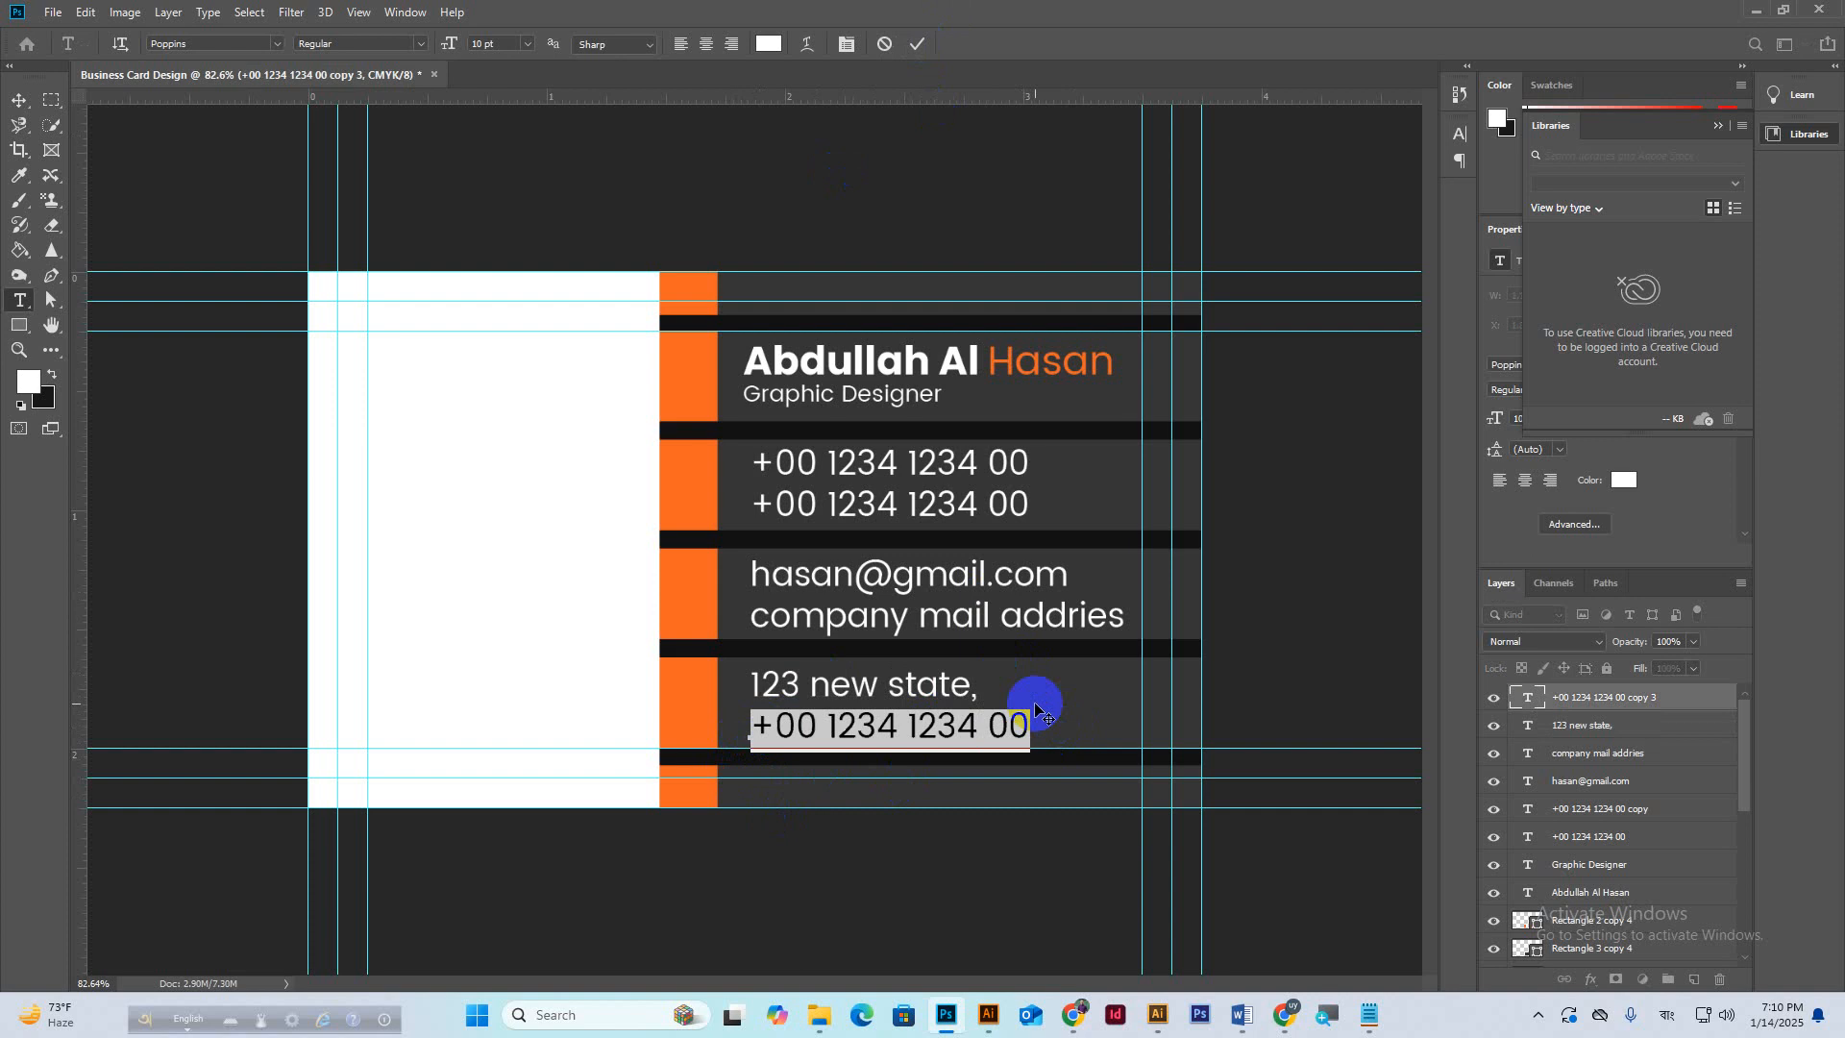
{"action": "type", "text": "plata"}
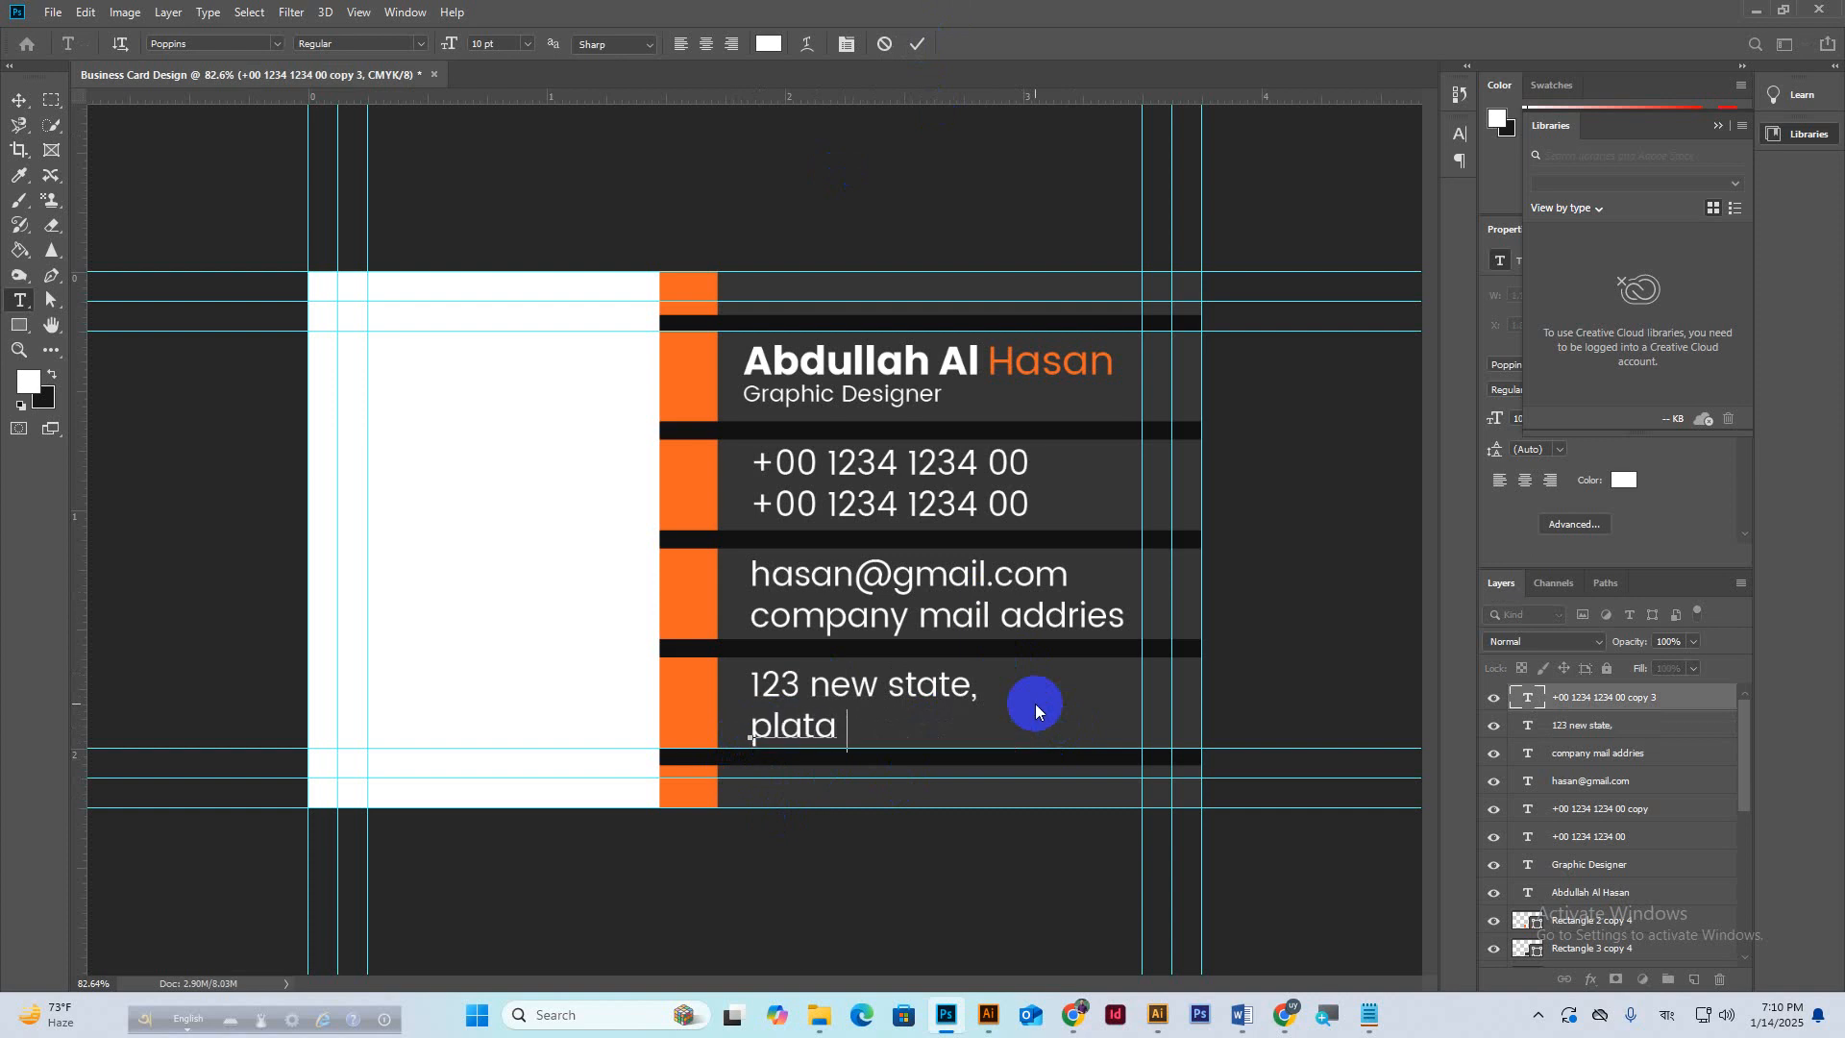
{"action": "type", "text": "USA"}
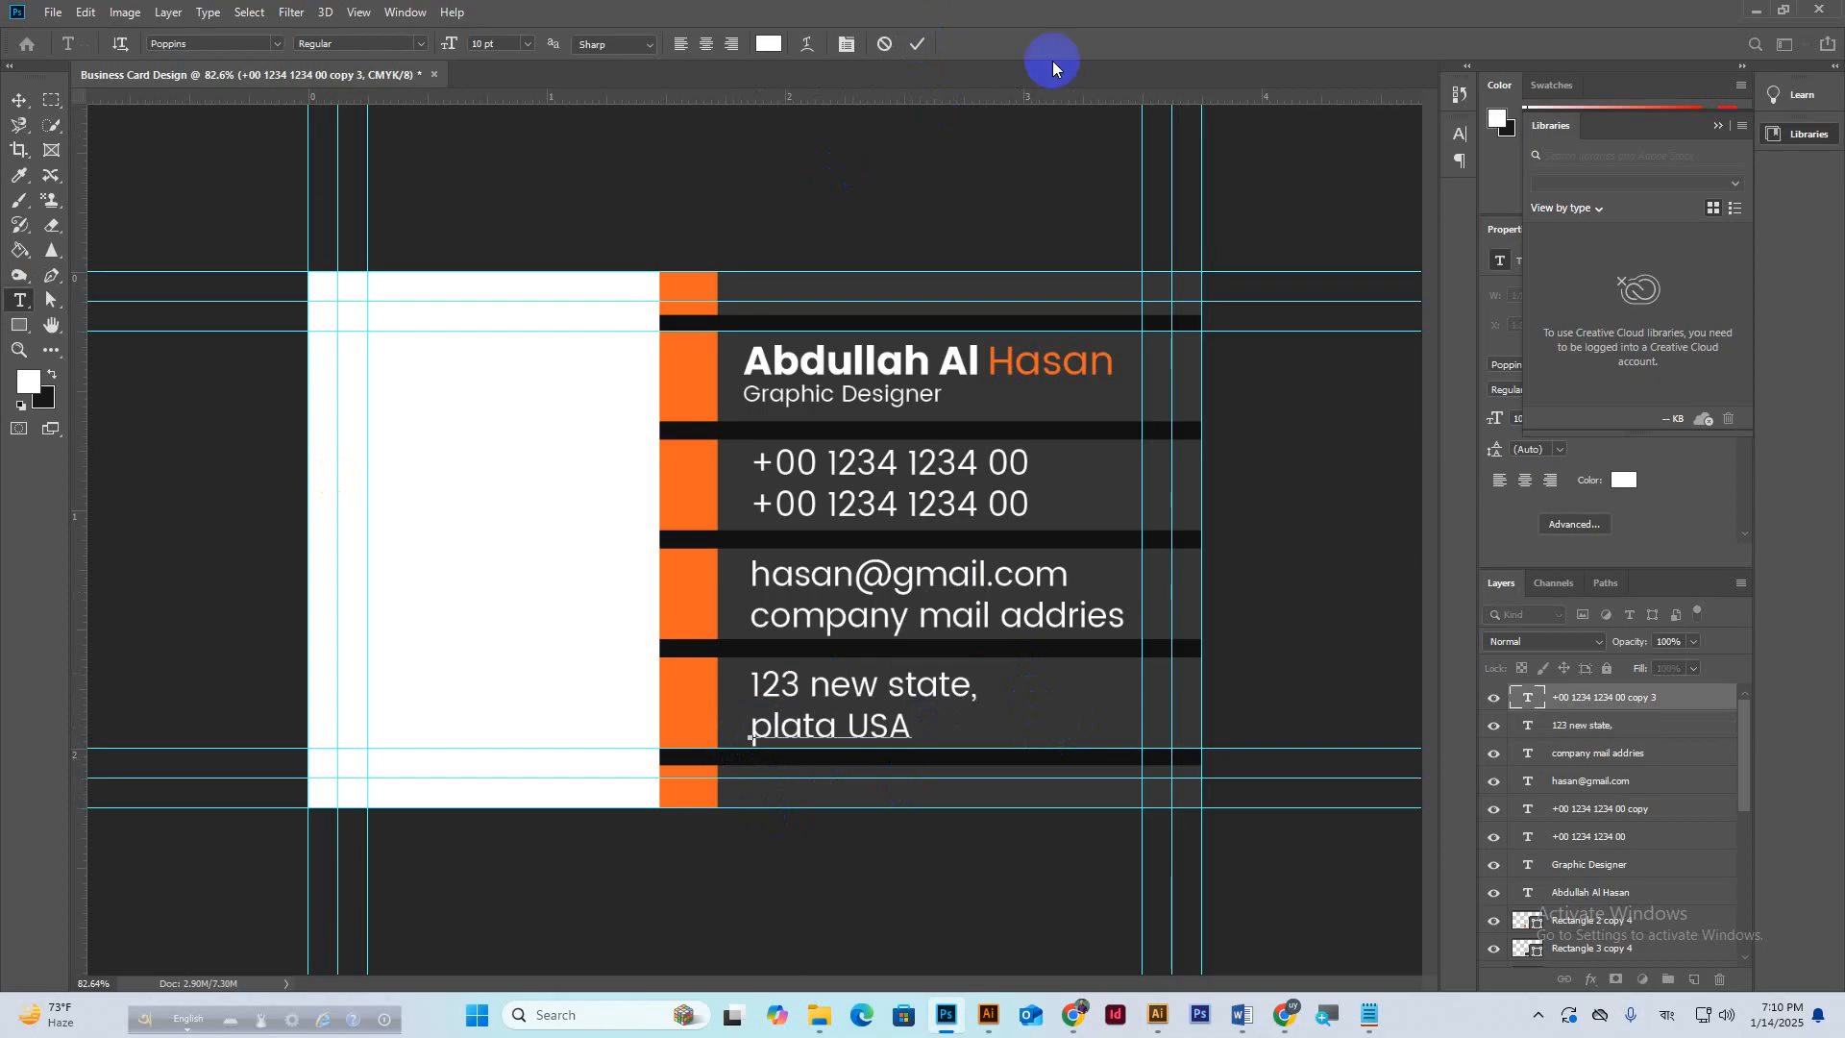
{"action": "left_click", "coordinate": [920, 43]}
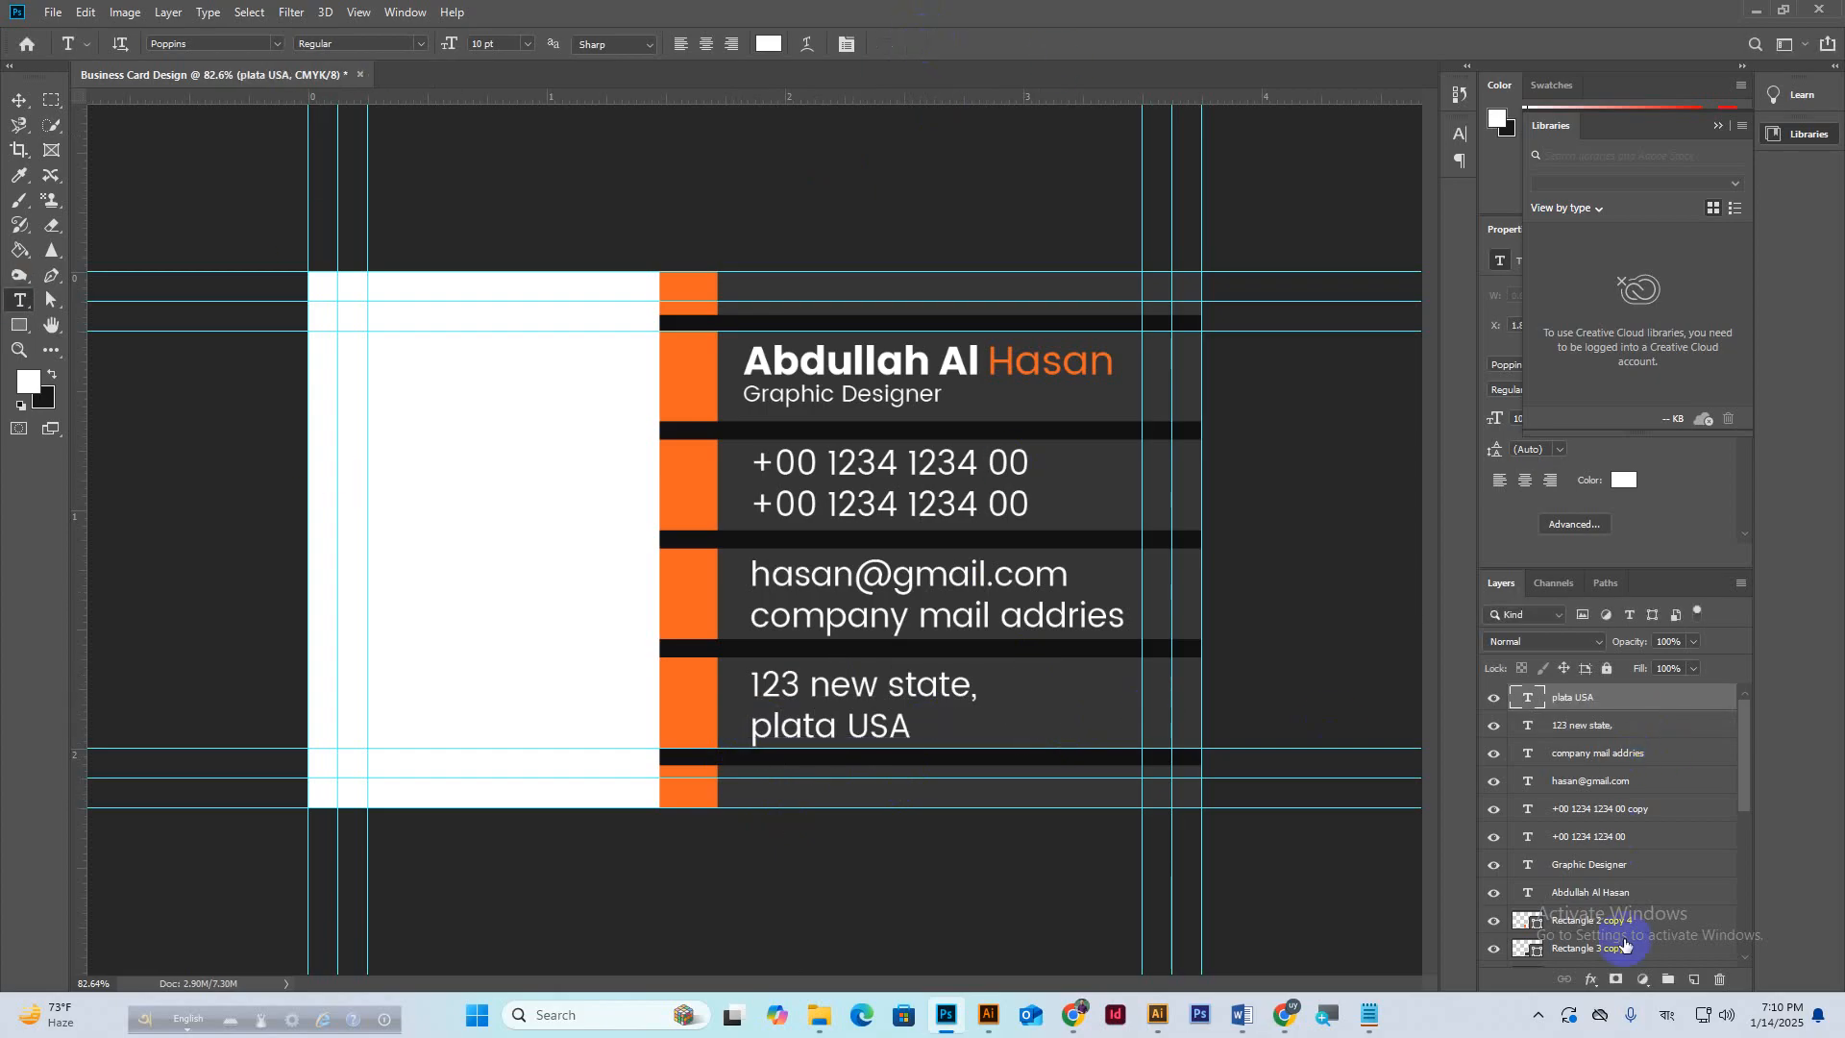
{"action": "left_click", "coordinate": [1594, 838], "text": "shift"}
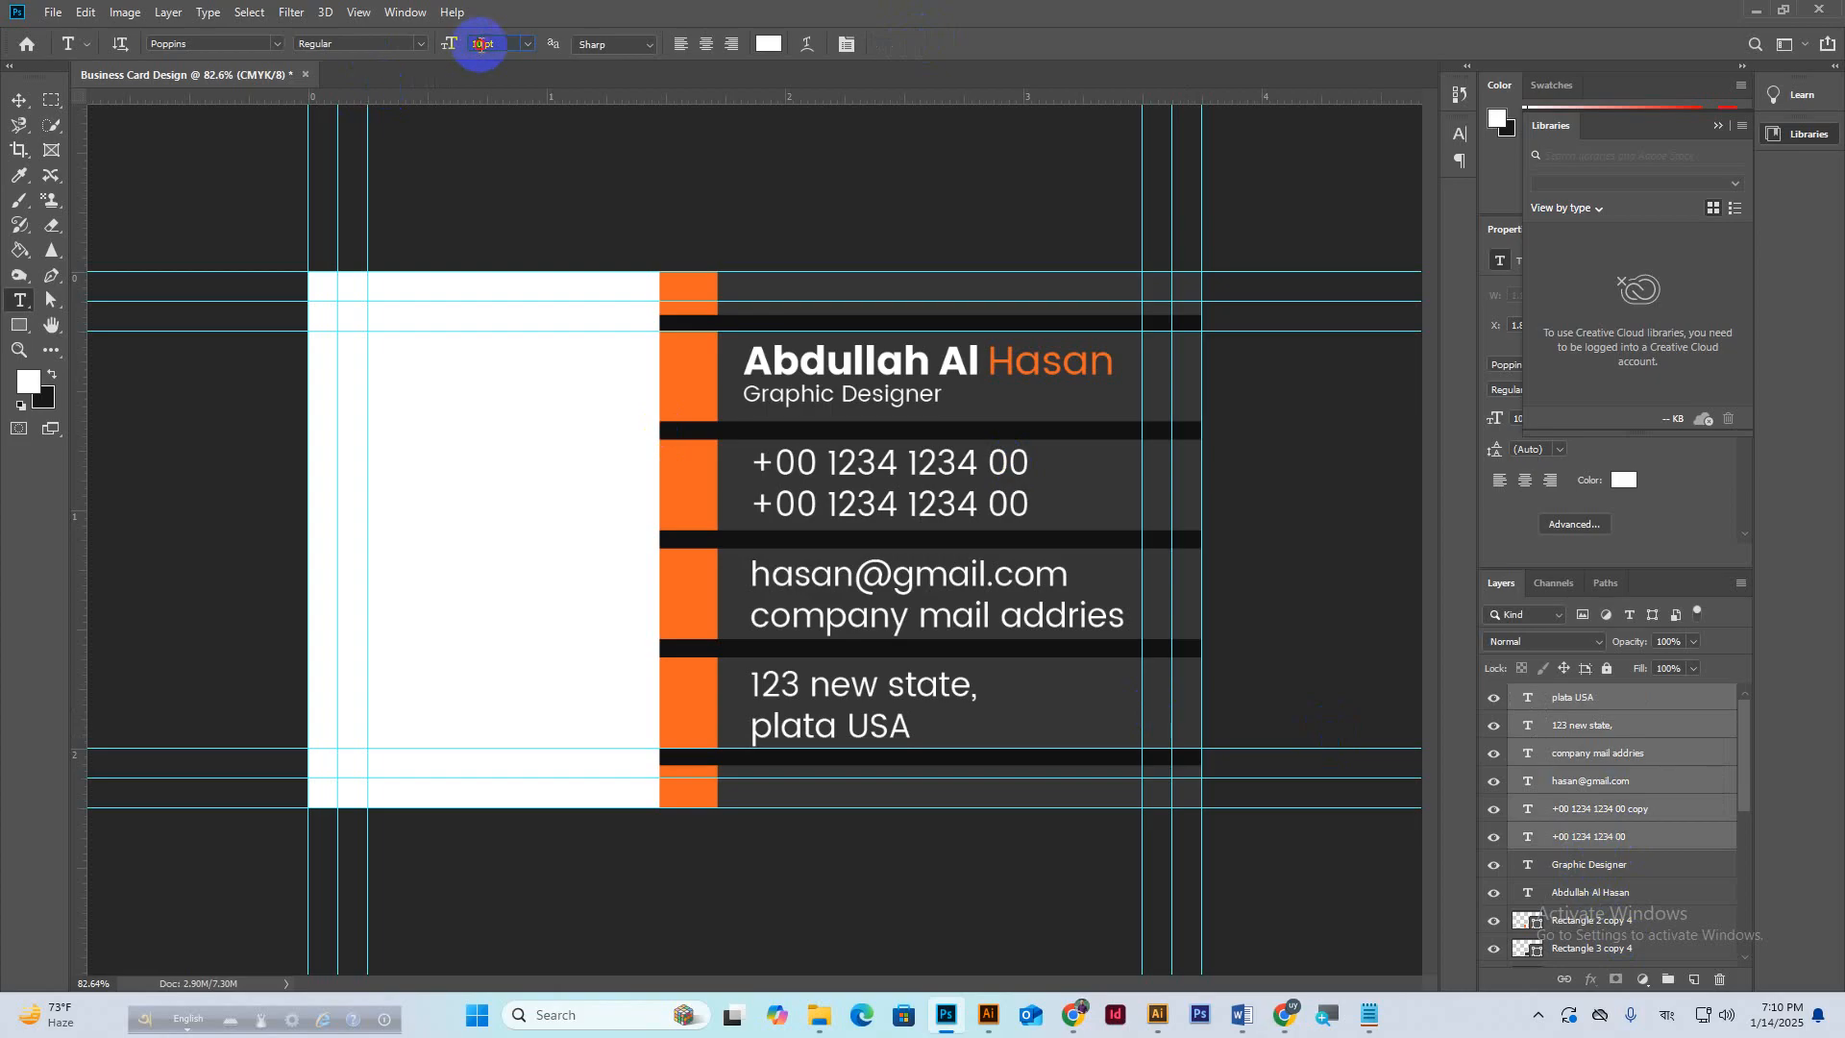
Set the phone, e-mail and address lines to 9 pt Poppins Medium.
{"action": "scroll", "coordinate": [482, 46], "scroll_direction": "down", "scroll_amount": 1}
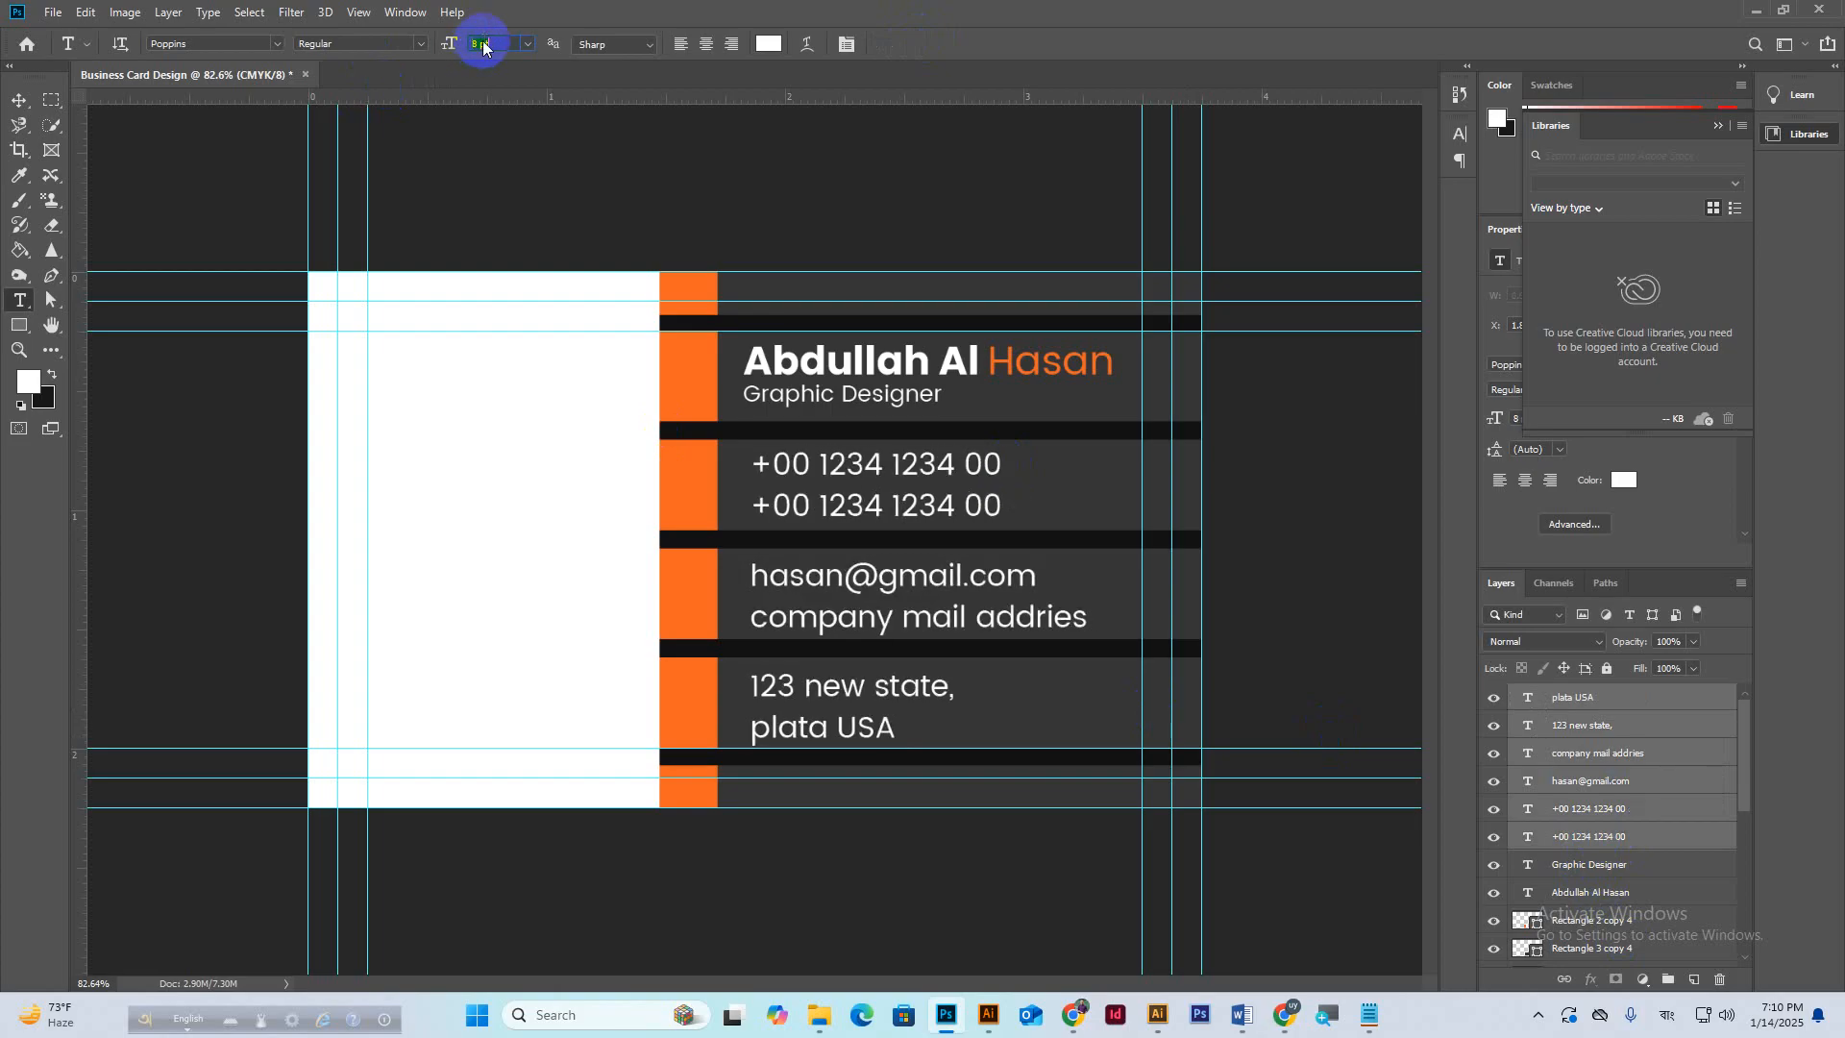
{"action": "scroll", "coordinate": [482, 46], "scroll_direction": "down", "scroll_amount": 1}
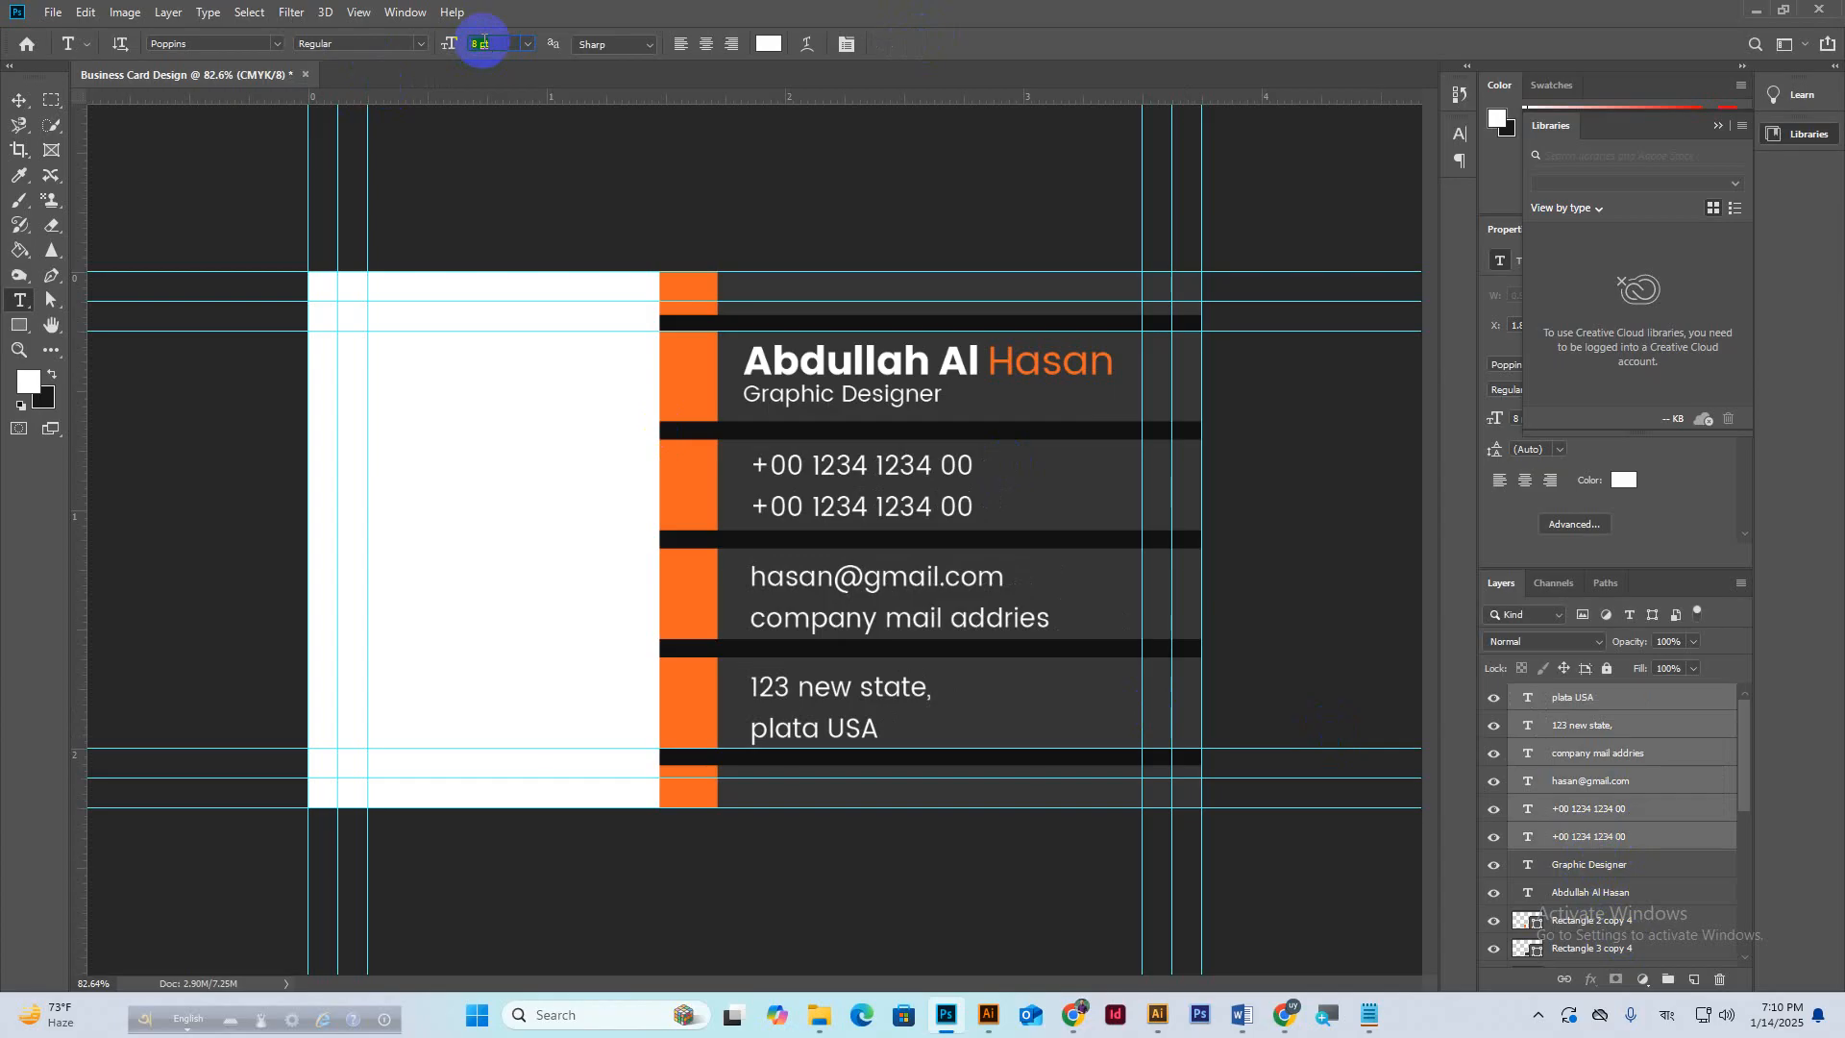
{"action": "scroll", "coordinate": [487, 43], "scroll_direction": "up", "scroll_amount": 1}
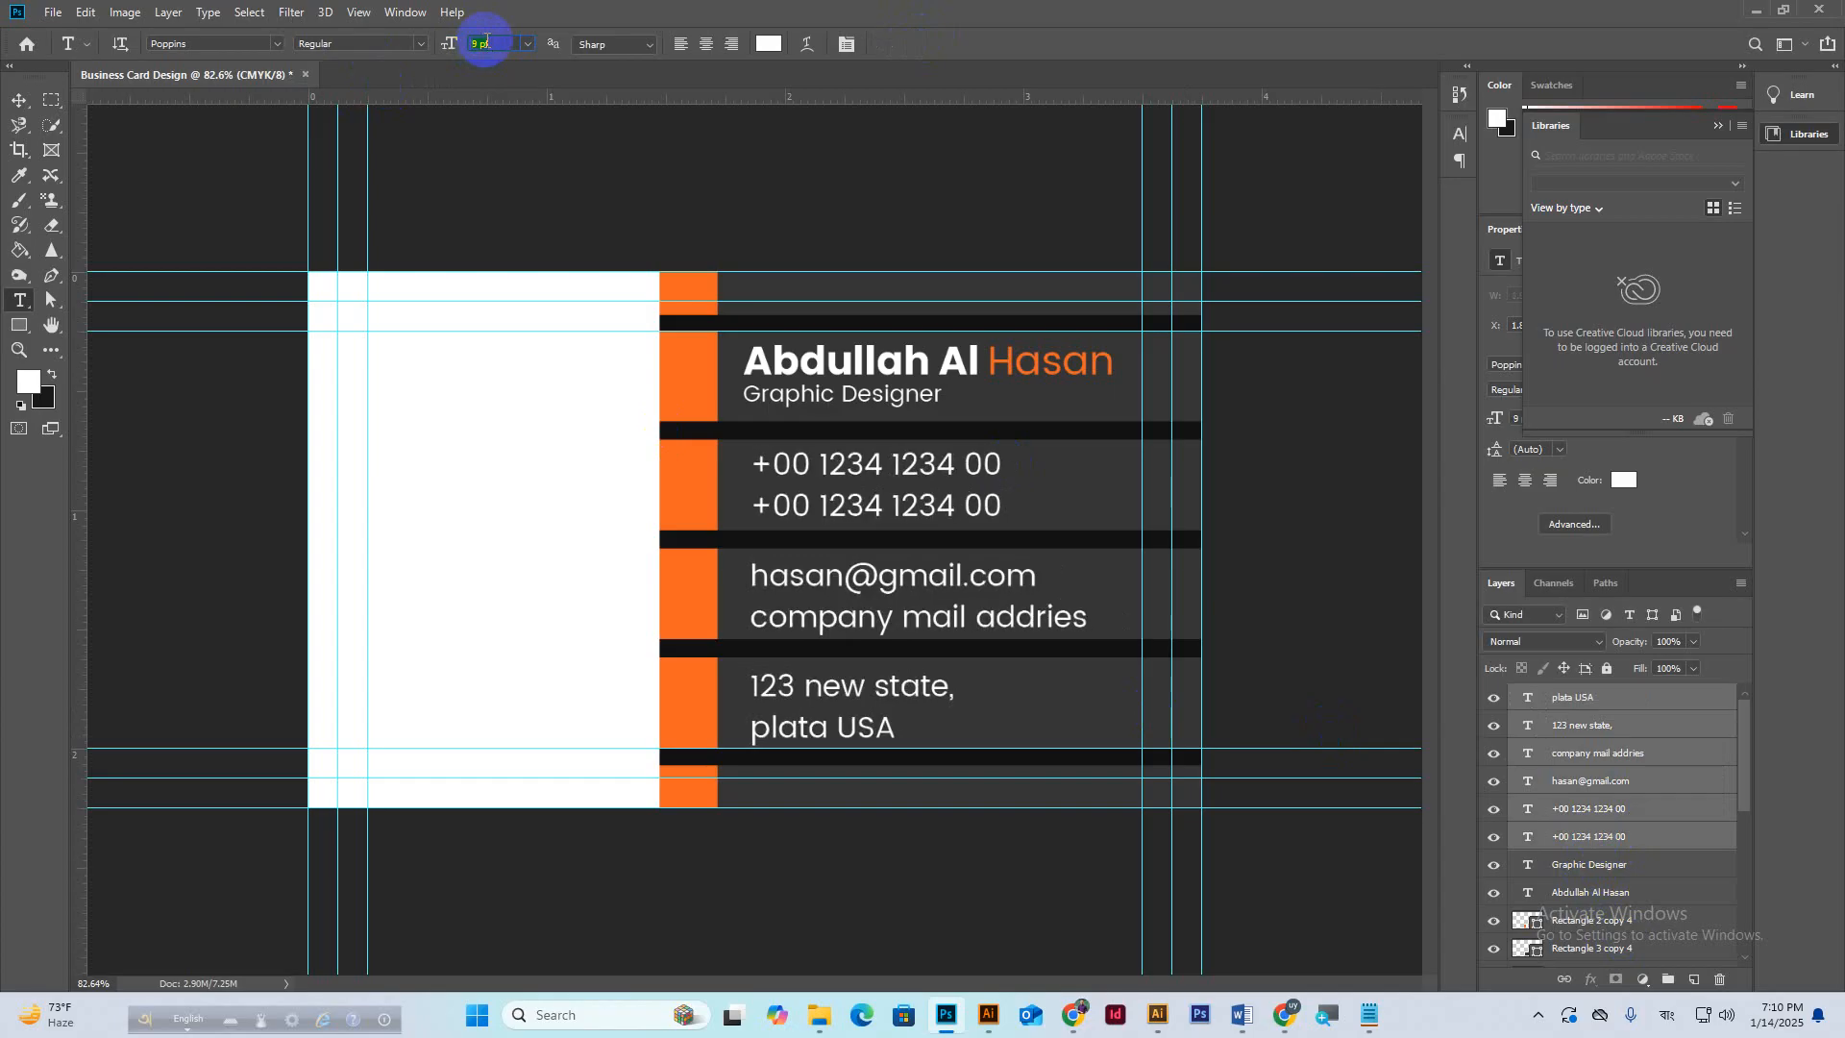
{"action": "left_click", "coordinate": [370, 44]}
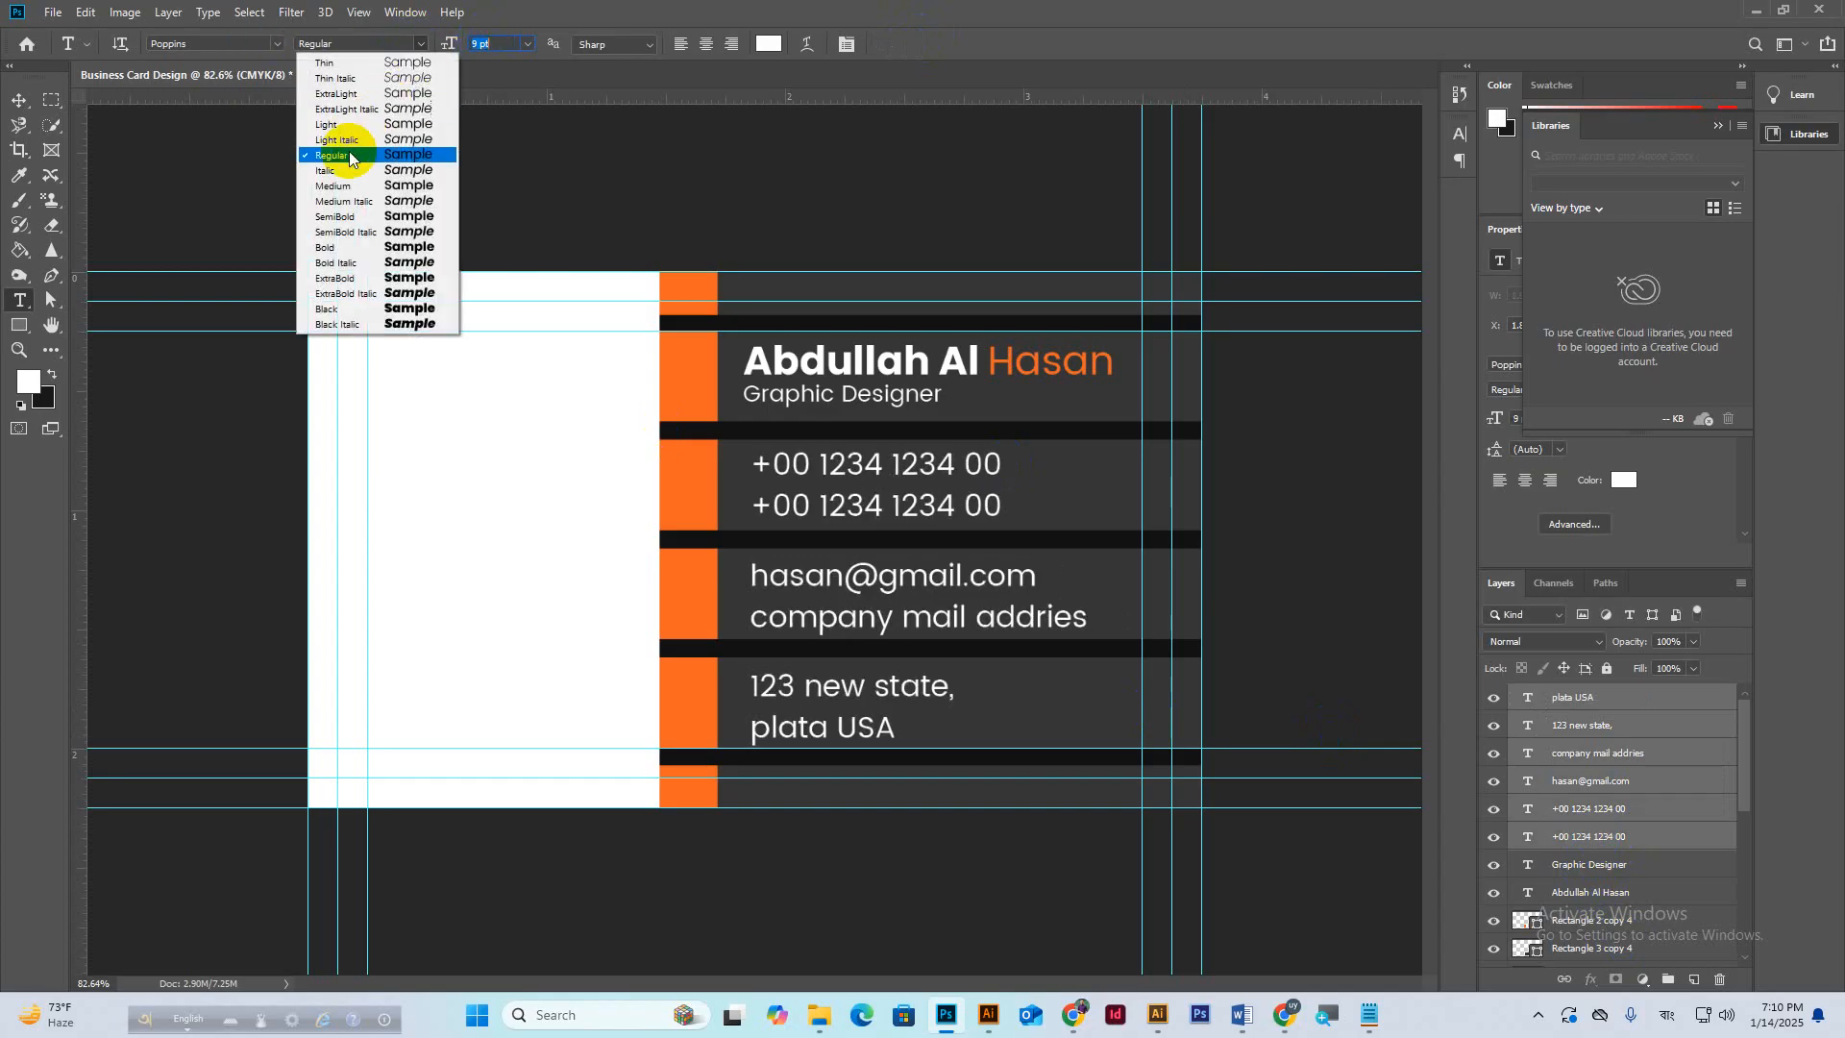
{"action": "left_click", "coordinate": [338, 186]}
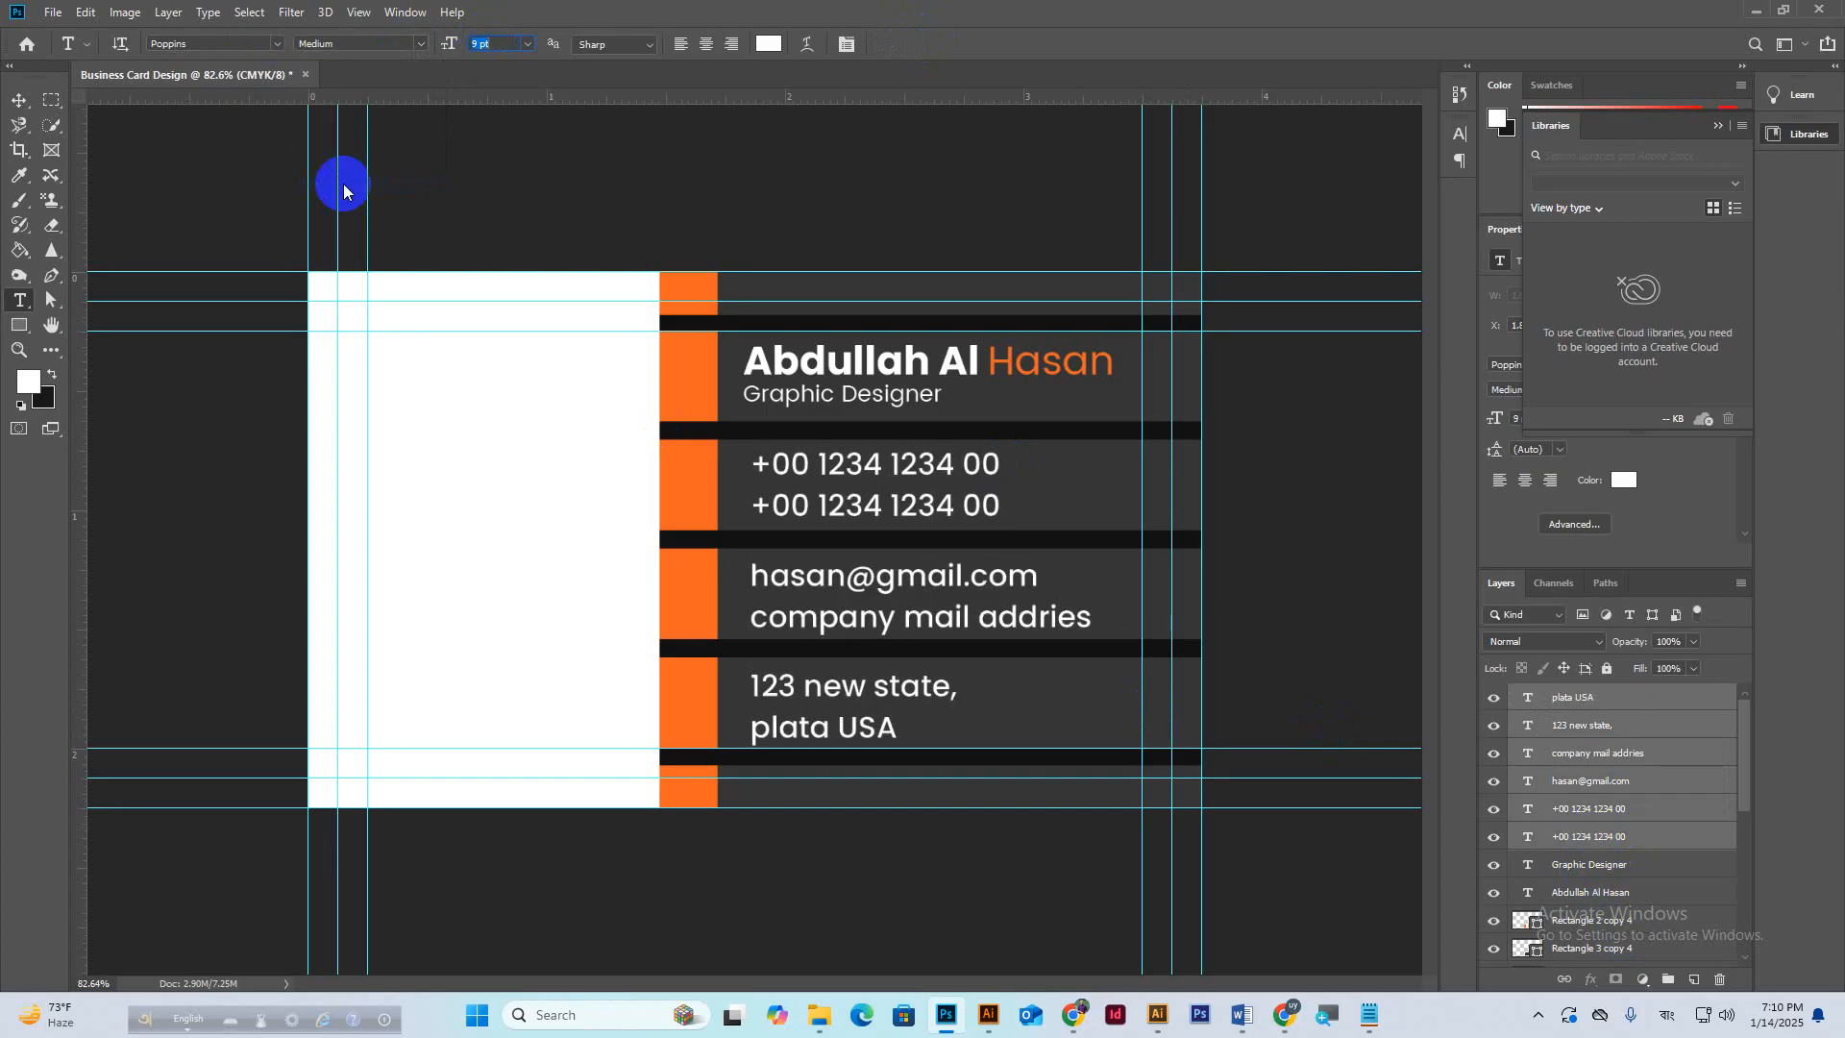
{"action": "left_click", "coordinate": [1602, 709]}
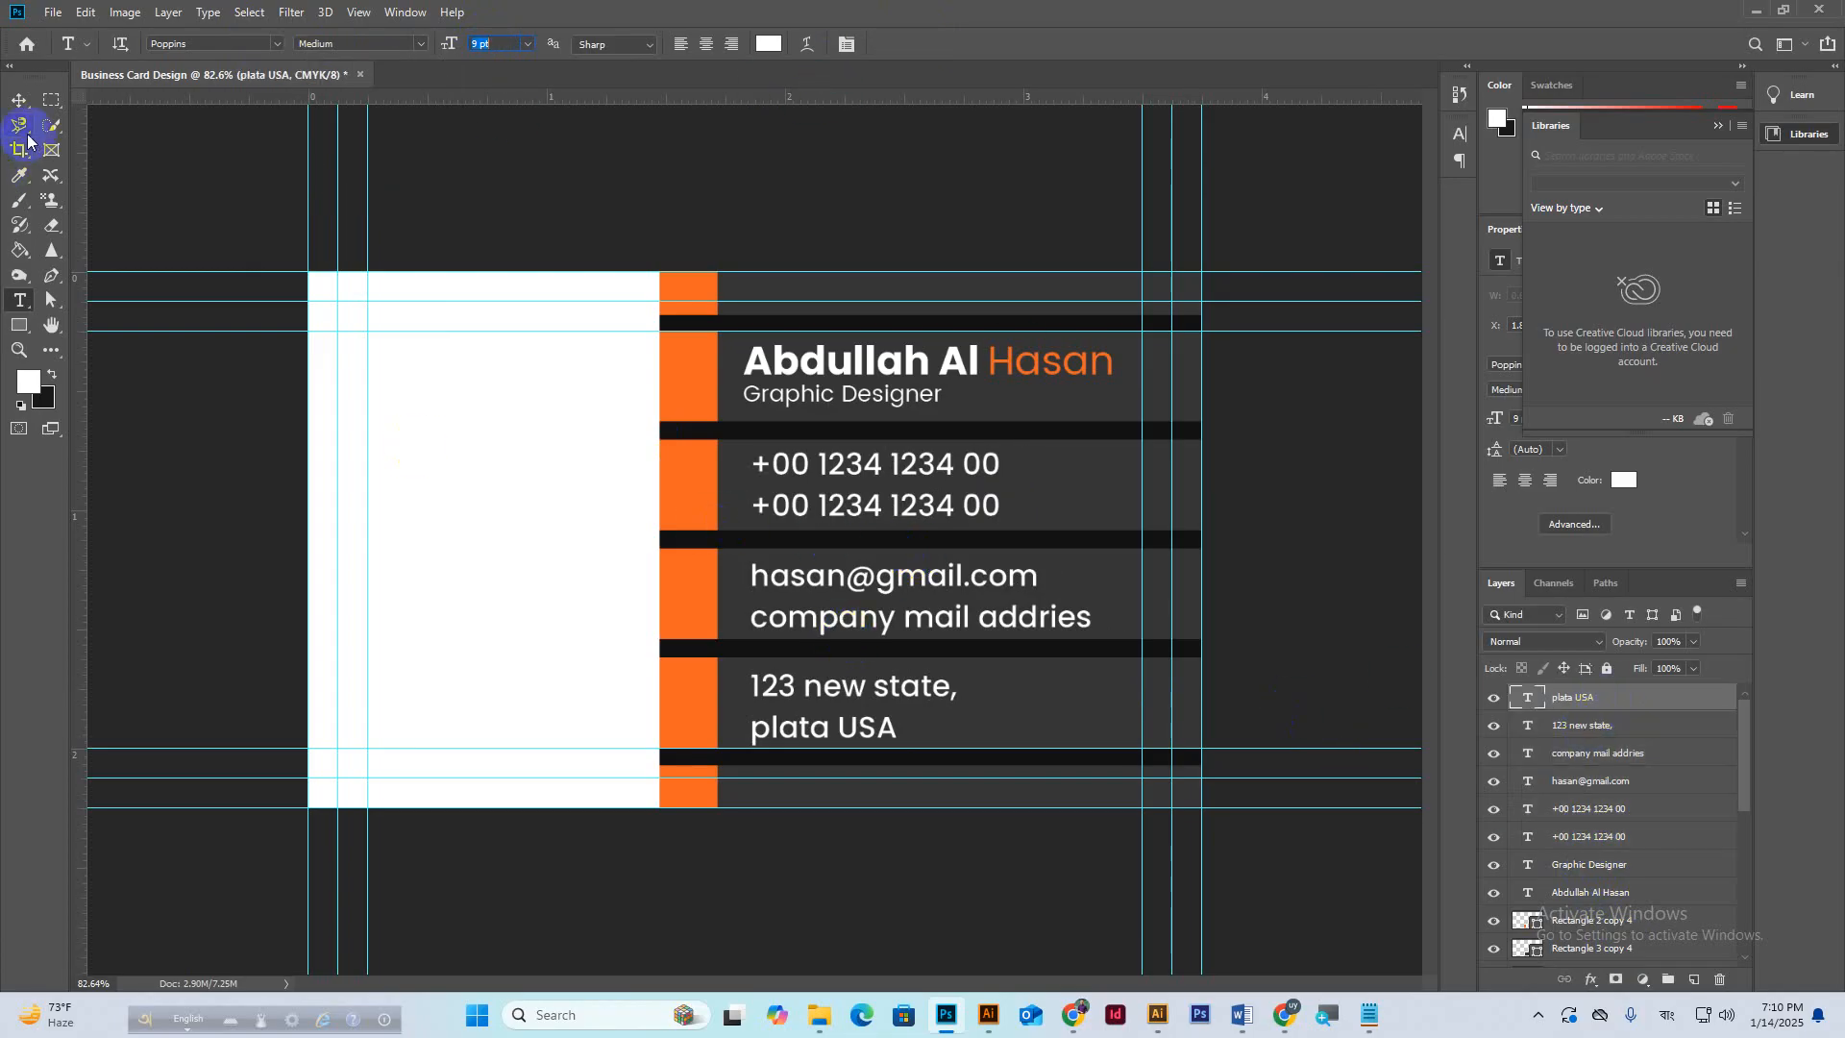
Align the left edges of all text lines with the name, then switch to the Meet call.
{"action": "left_click", "coordinate": [19, 100]}
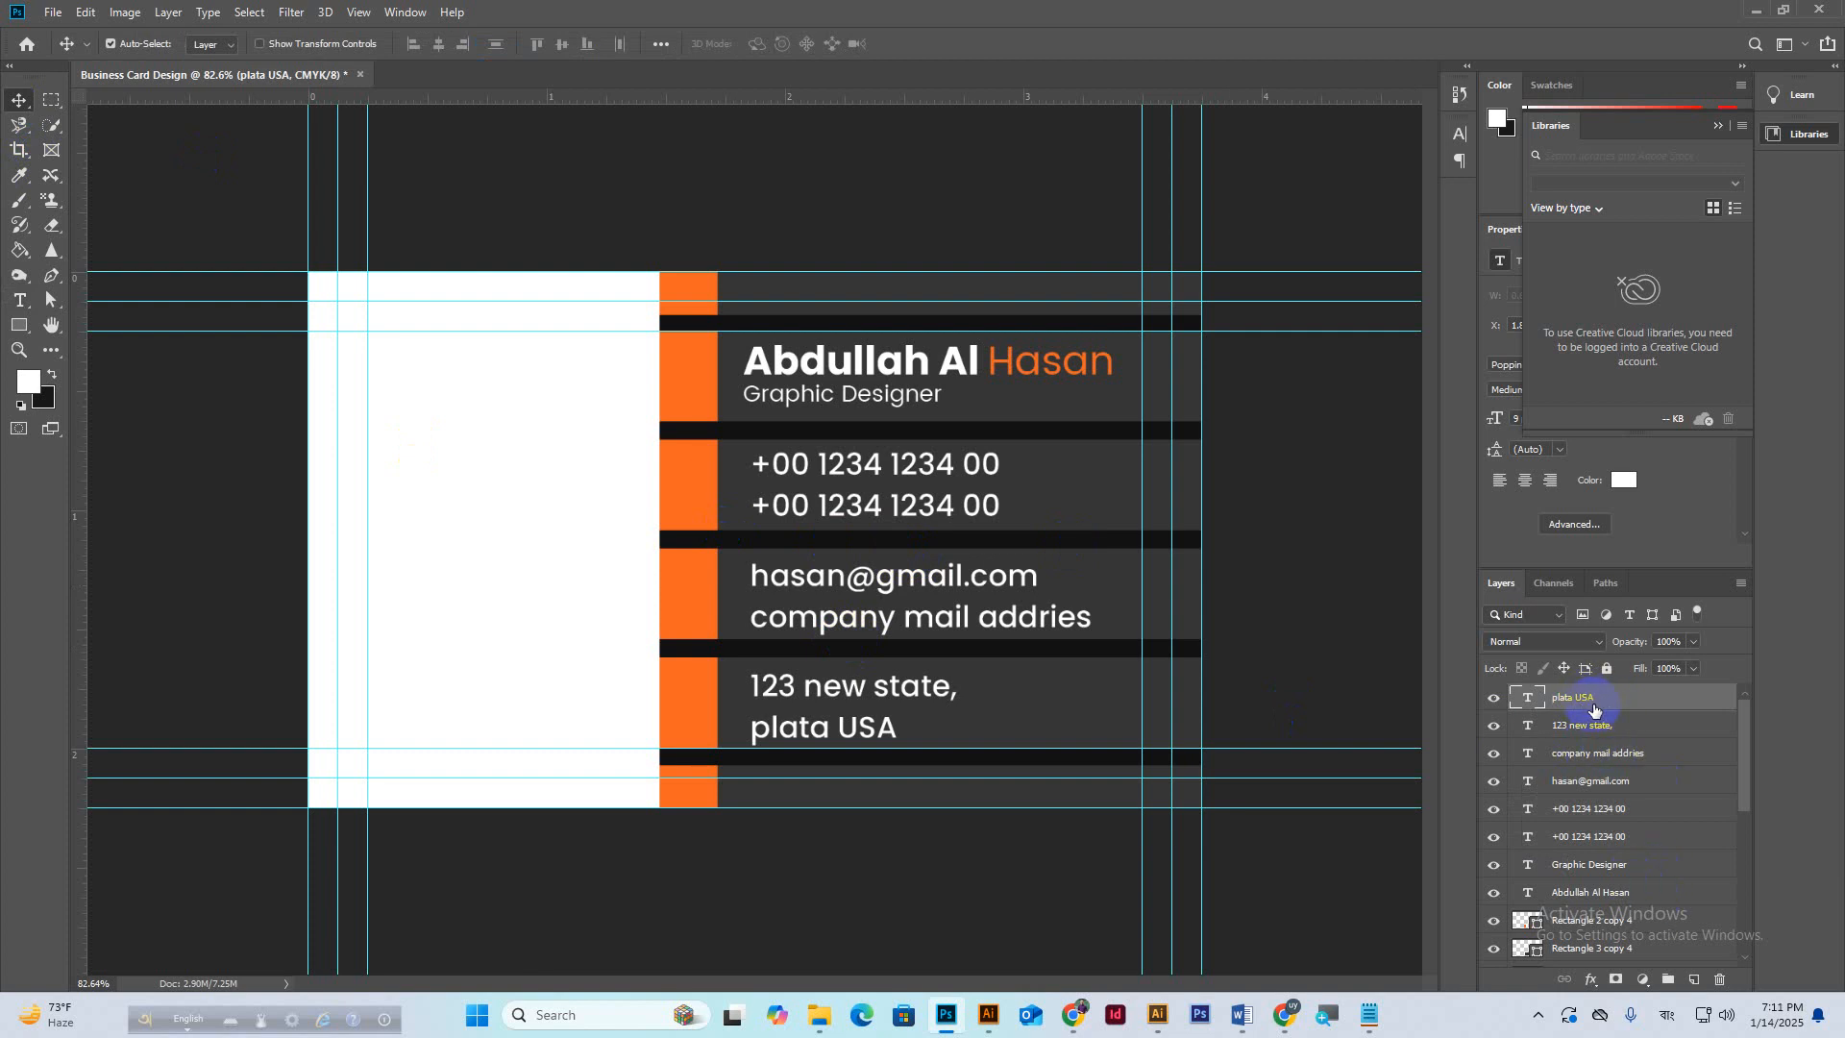
{"action": "left_click", "coordinate": [1599, 894], "text": "shift"}
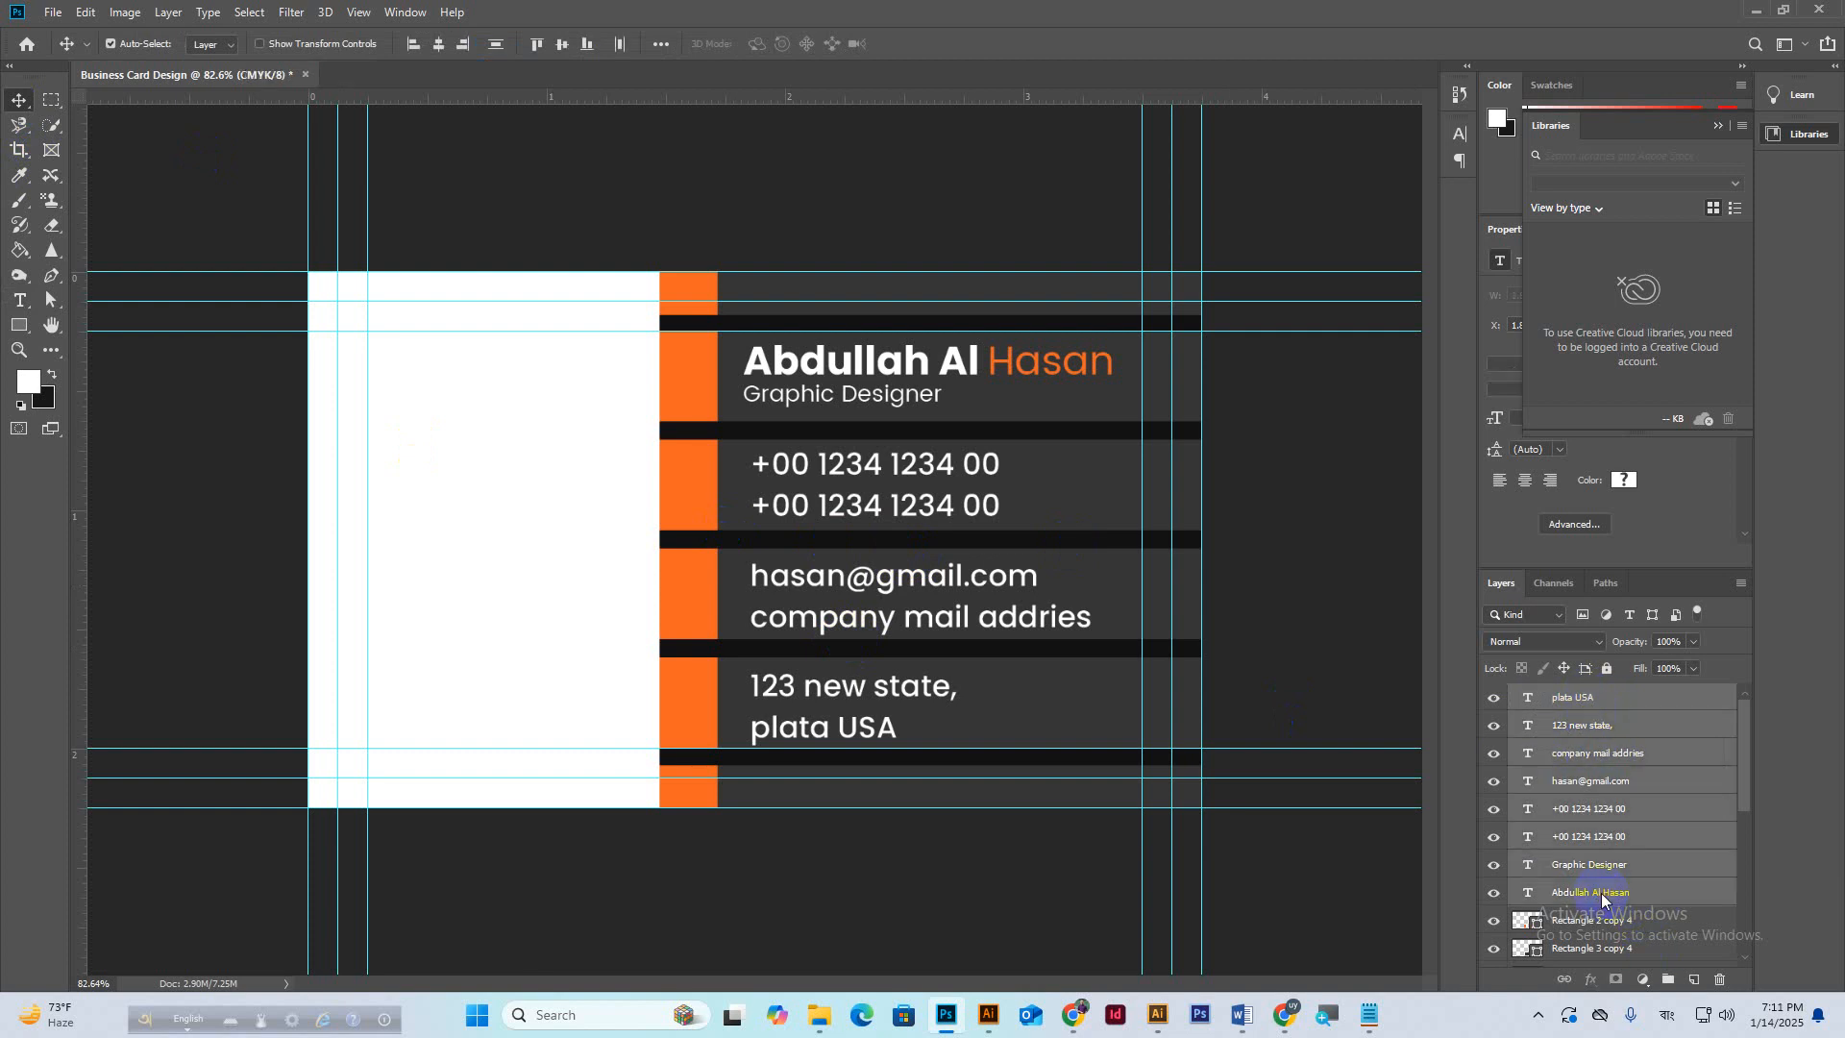
{"action": "left_click", "coordinate": [412, 45]}
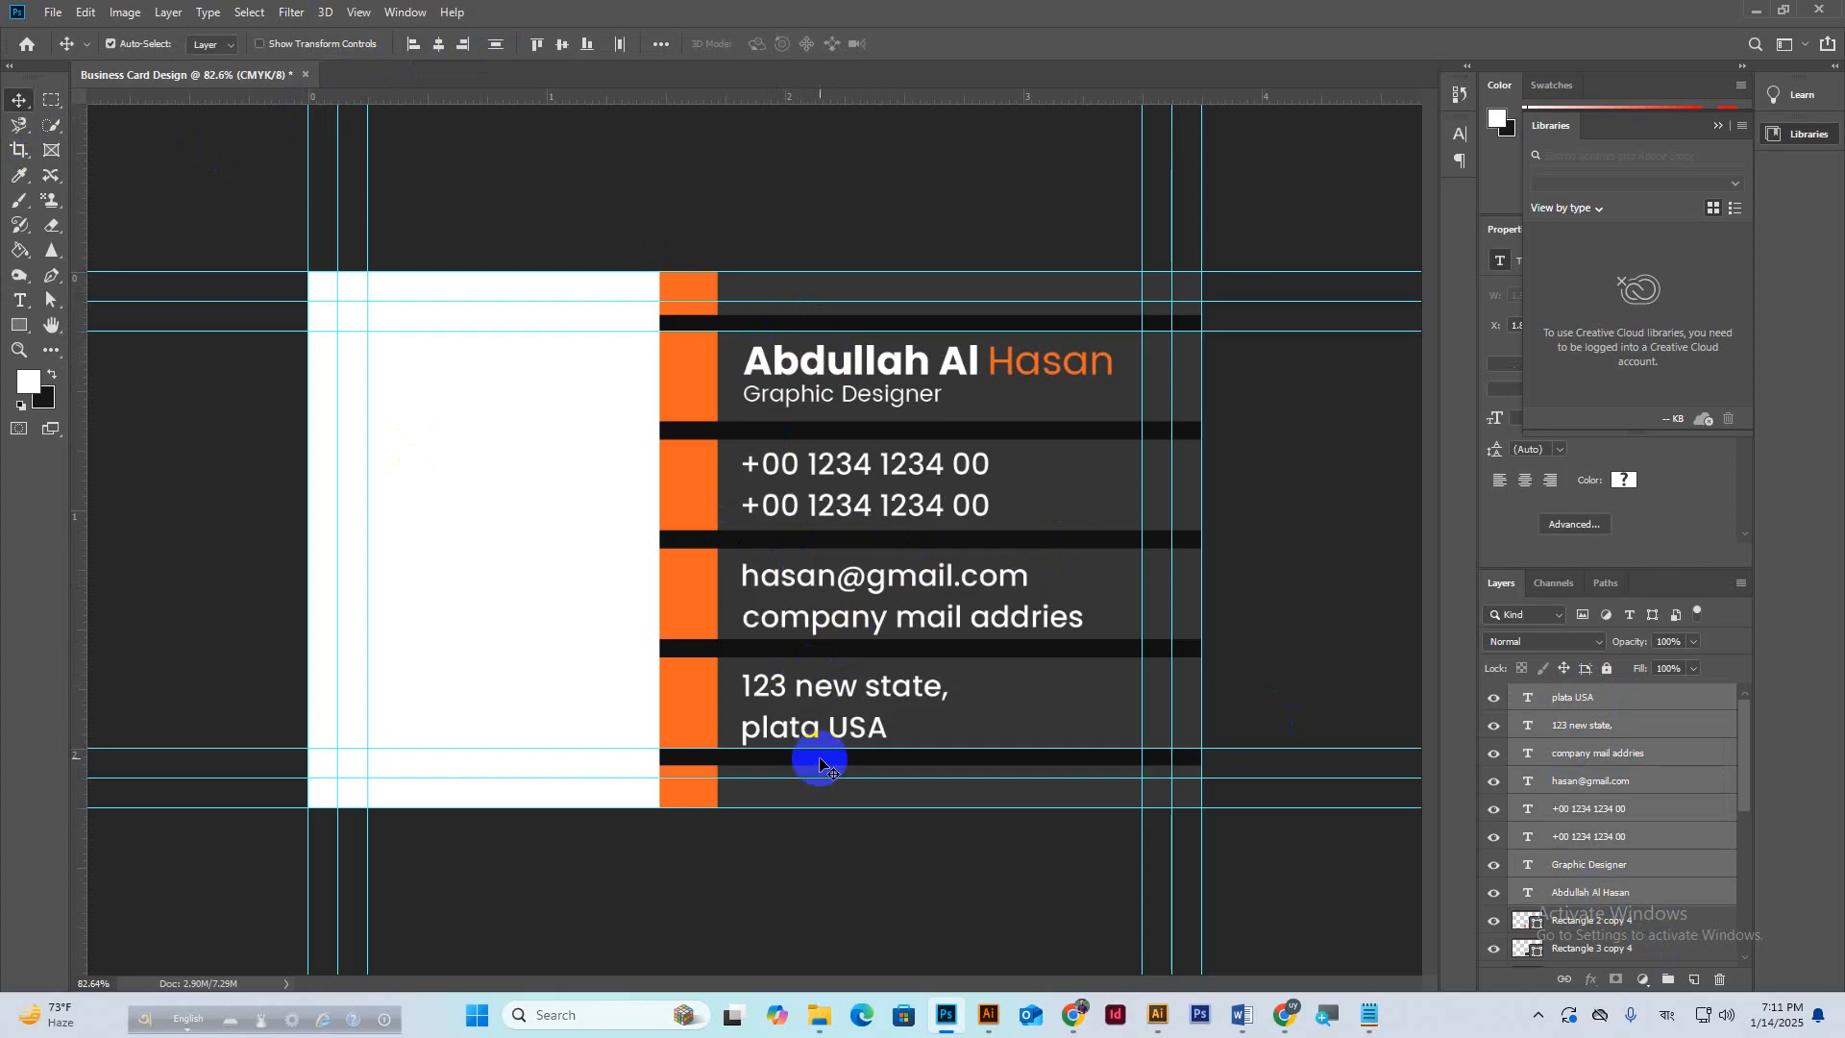
{"action": "left_click", "coordinate": [1278, 1027]}
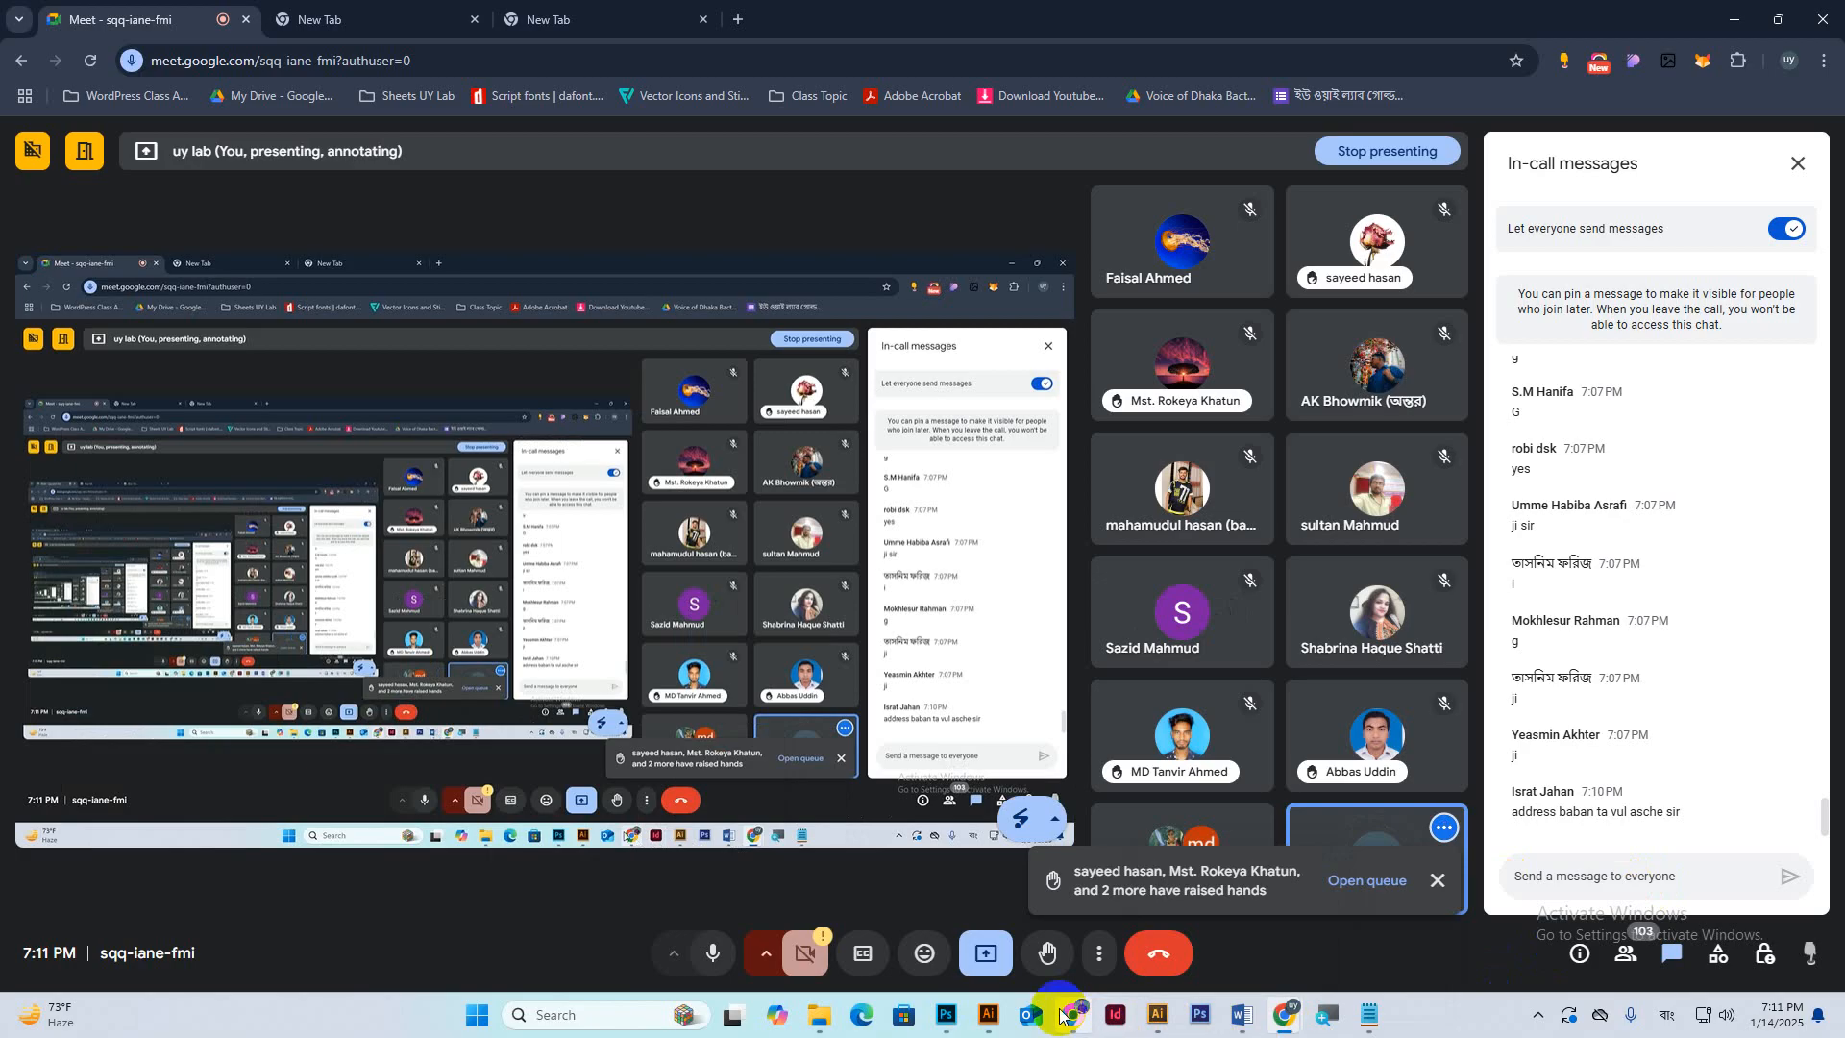
Bring the business card forward, then show Chrome's Google Fonts 'Download successful' page.
{"action": "left_click", "coordinate": [950, 1016]}
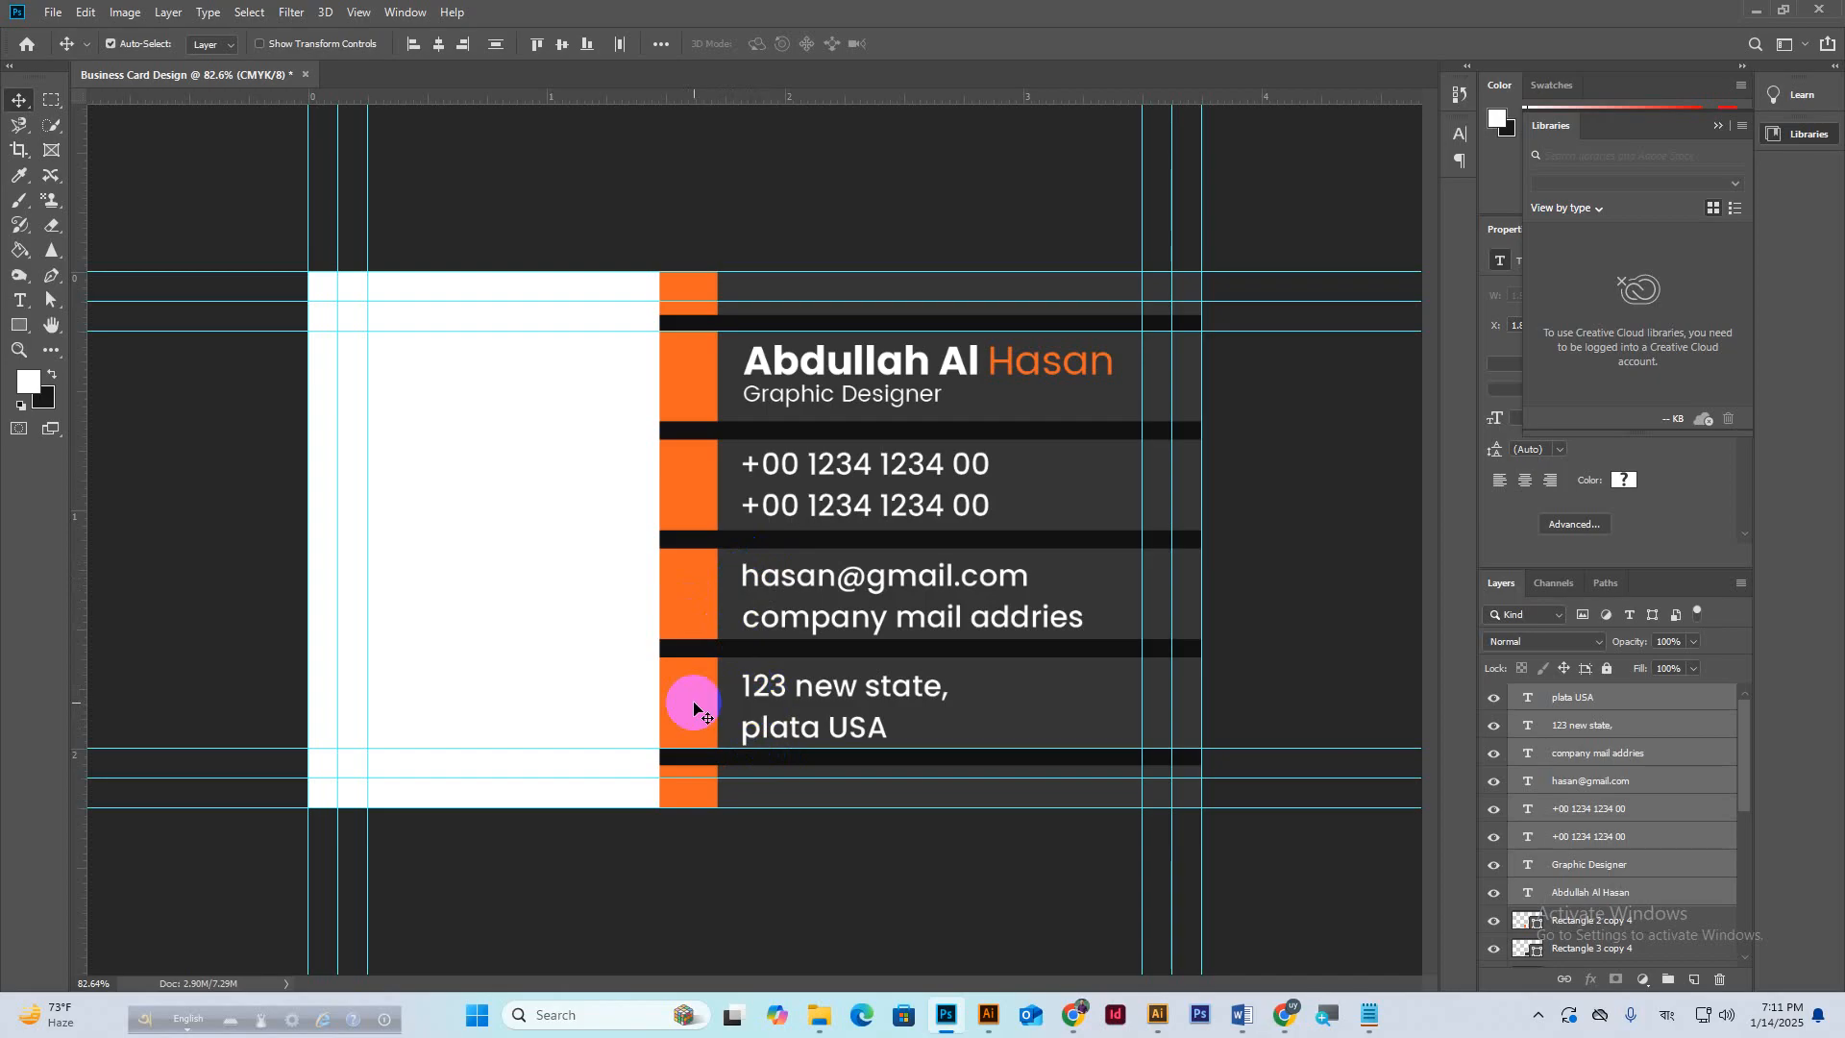
{"action": "left_click", "coordinate": [1077, 1015]}
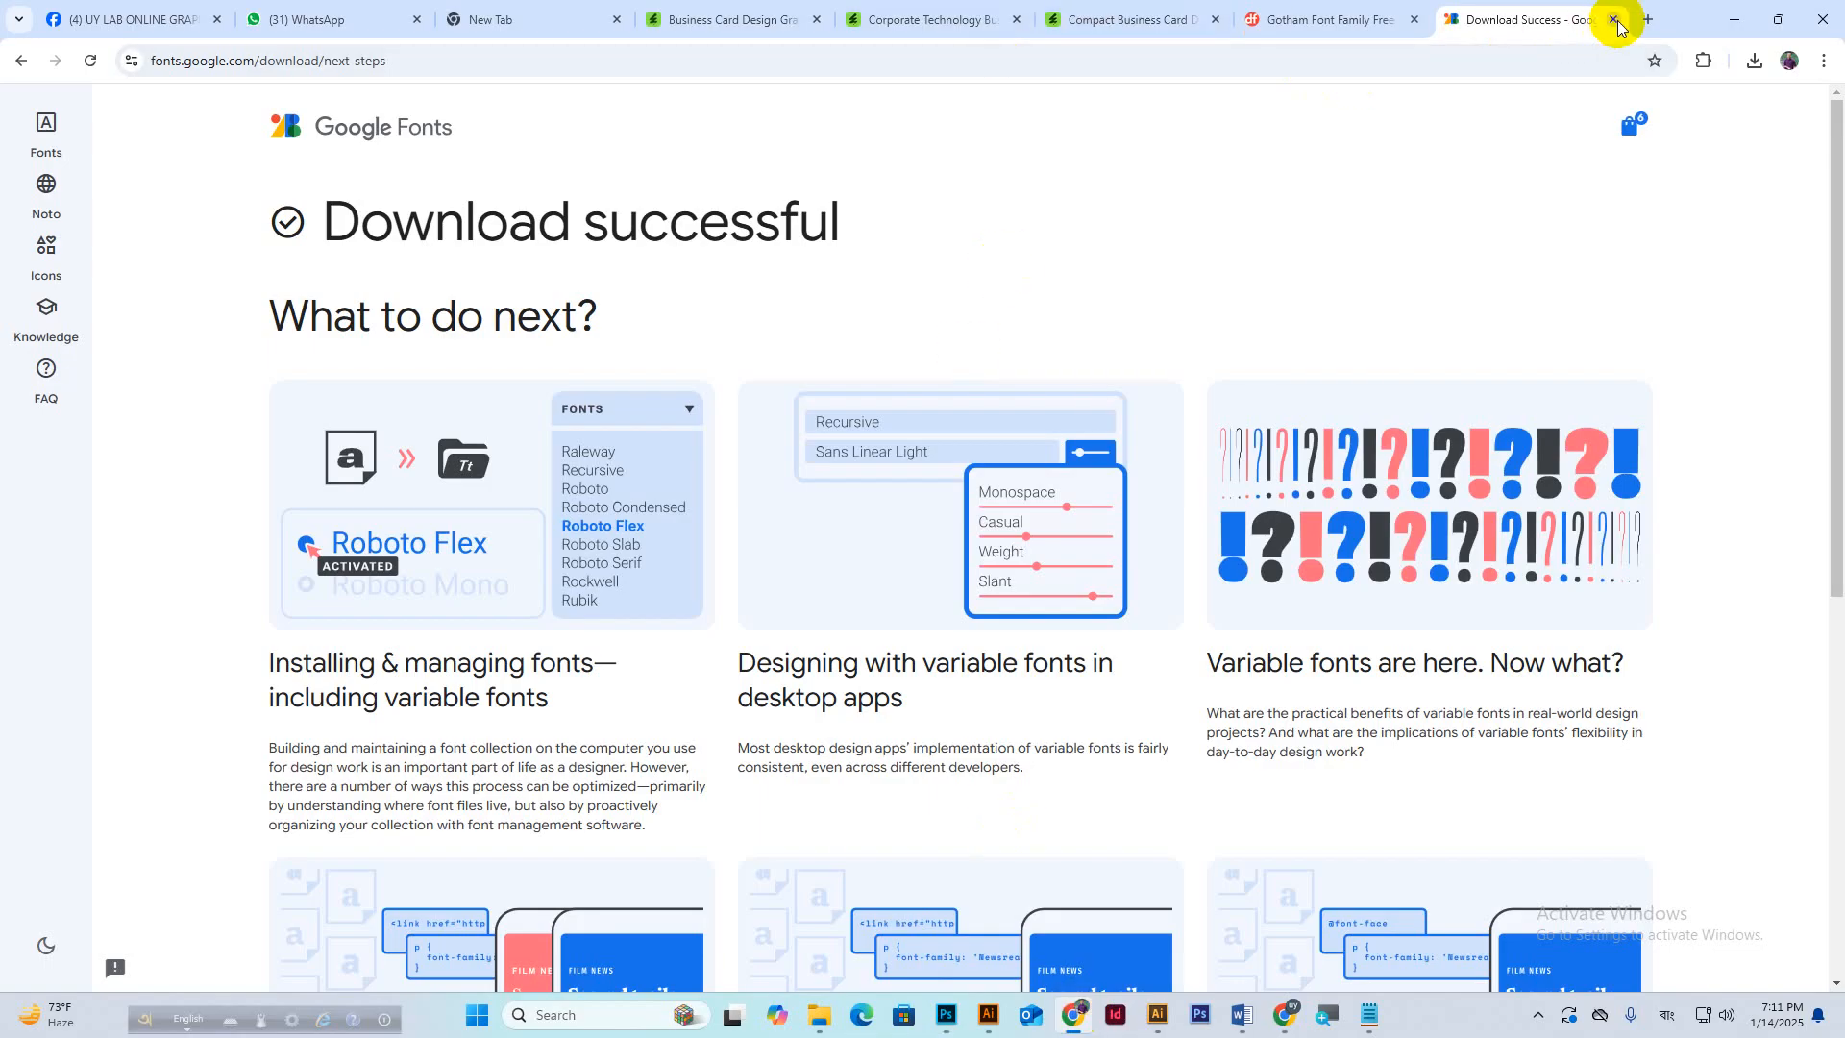
Open flaticon.com in a new browser tab and dismiss the Google sign-in prompt.
{"action": "left_click", "coordinate": [1648, 21]}
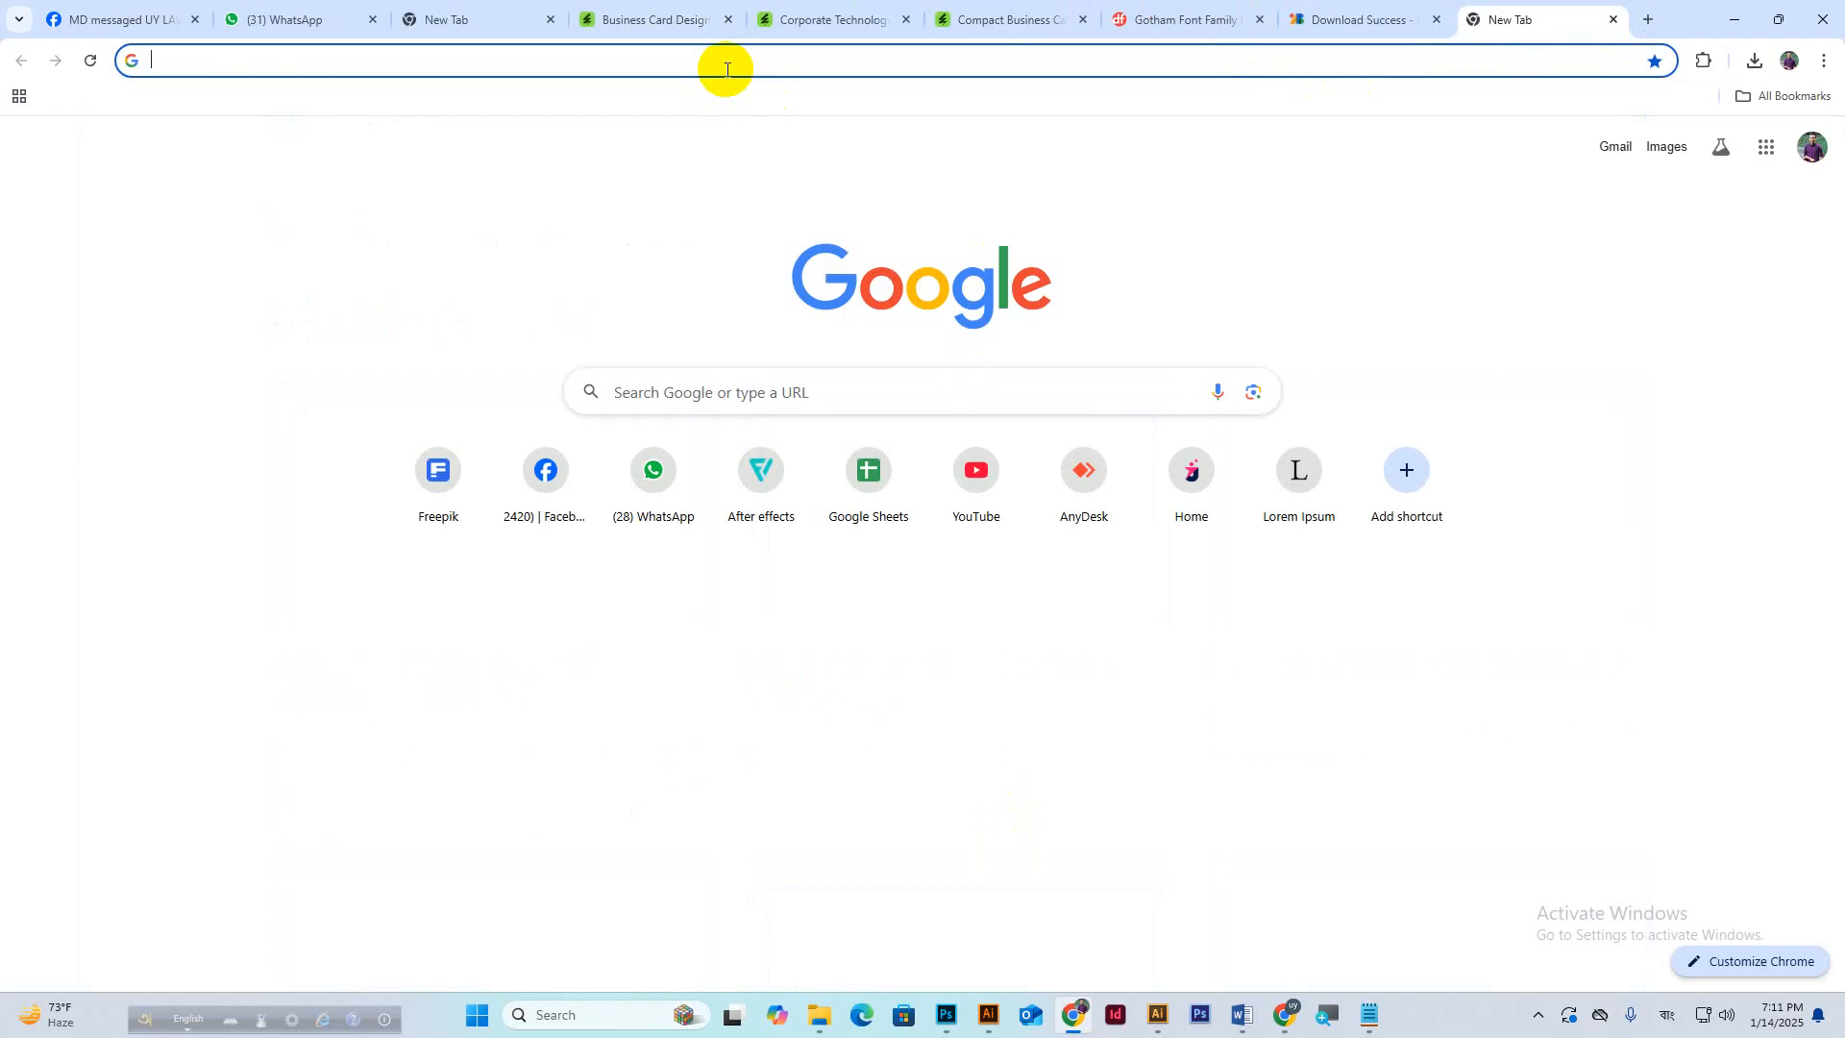
{"action": "type", "text": "flat"}
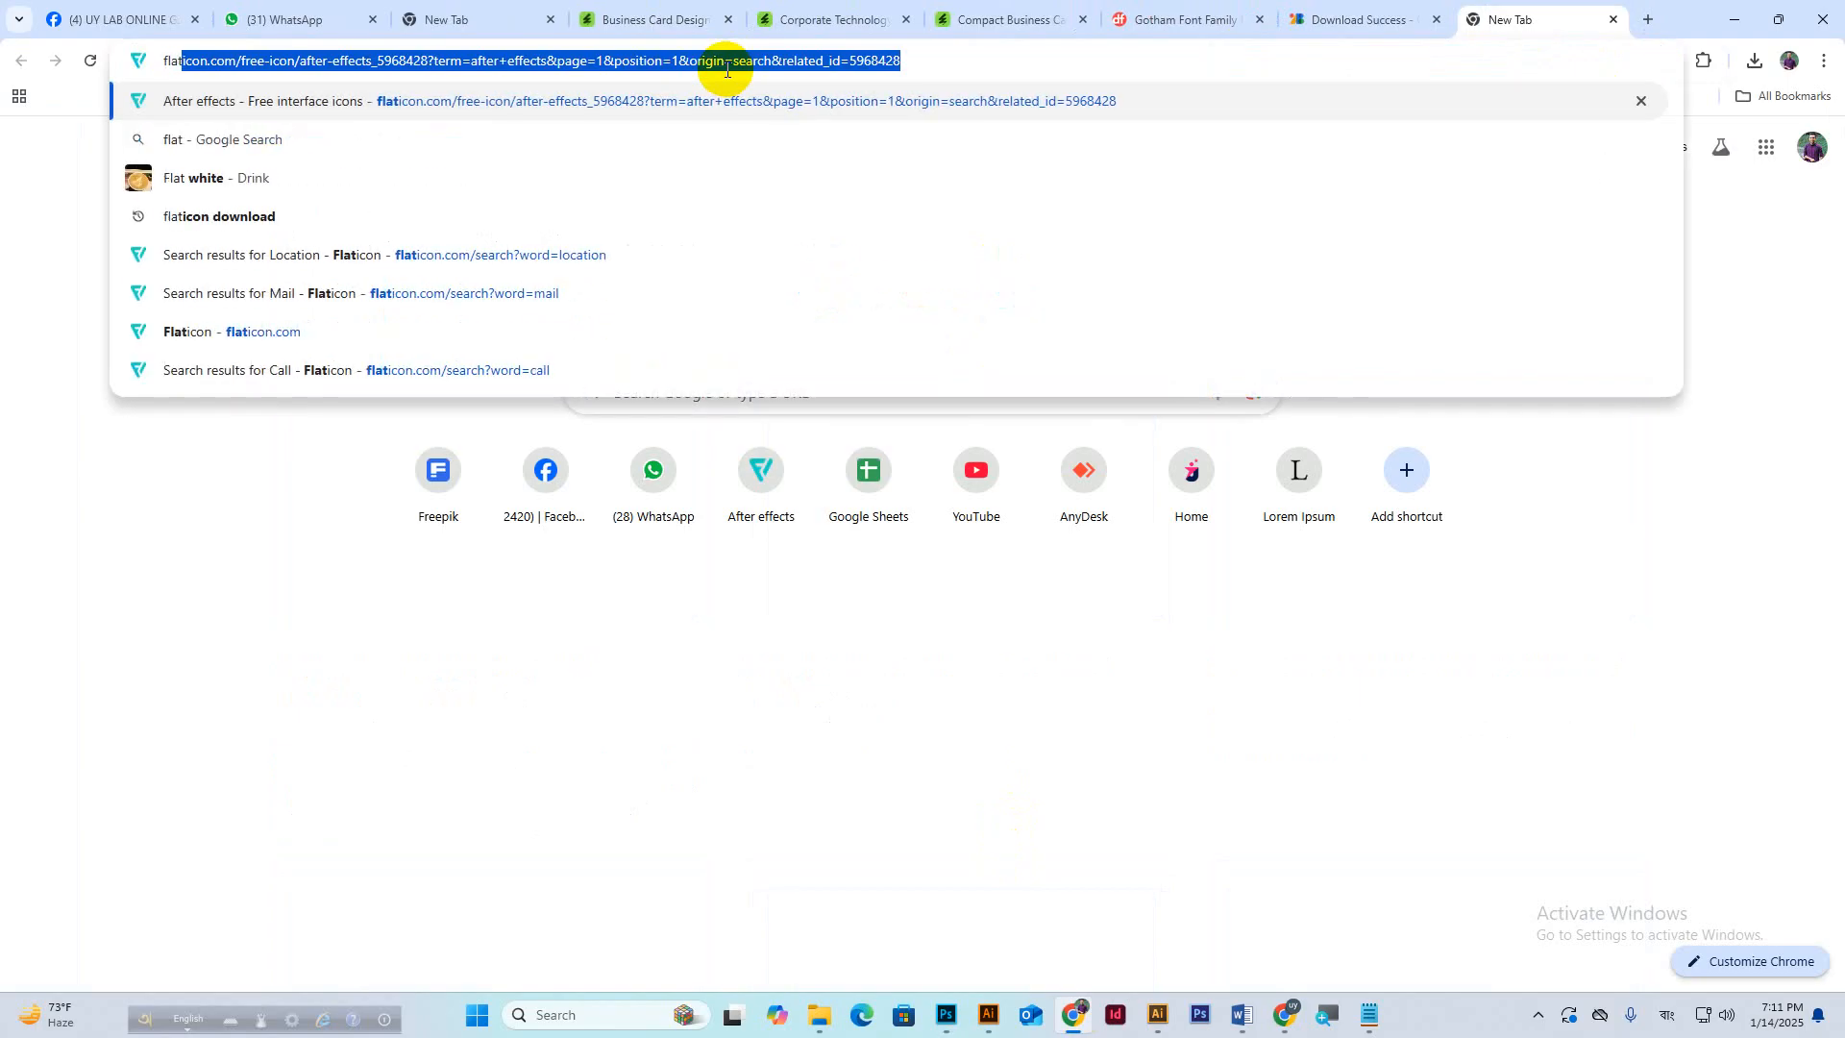
{"action": "key", "text": "Return"}
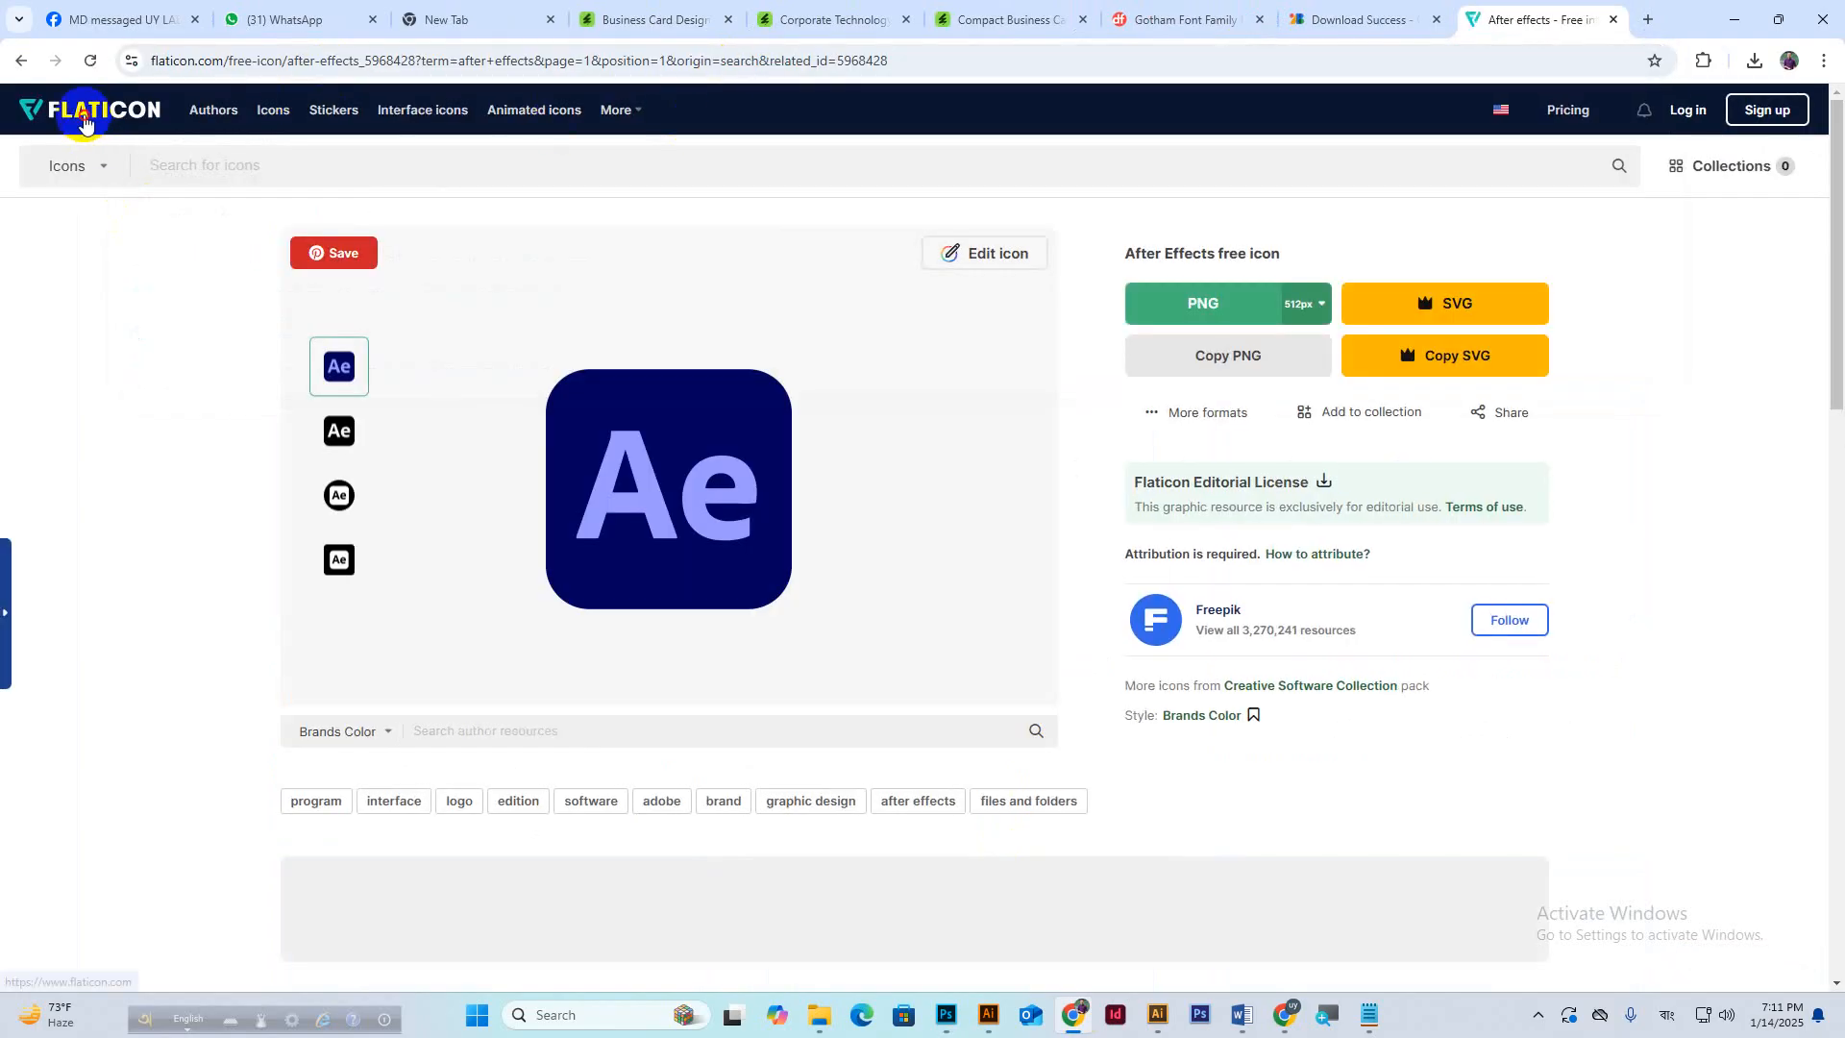
{"action": "left_click", "coordinate": [85, 123]}
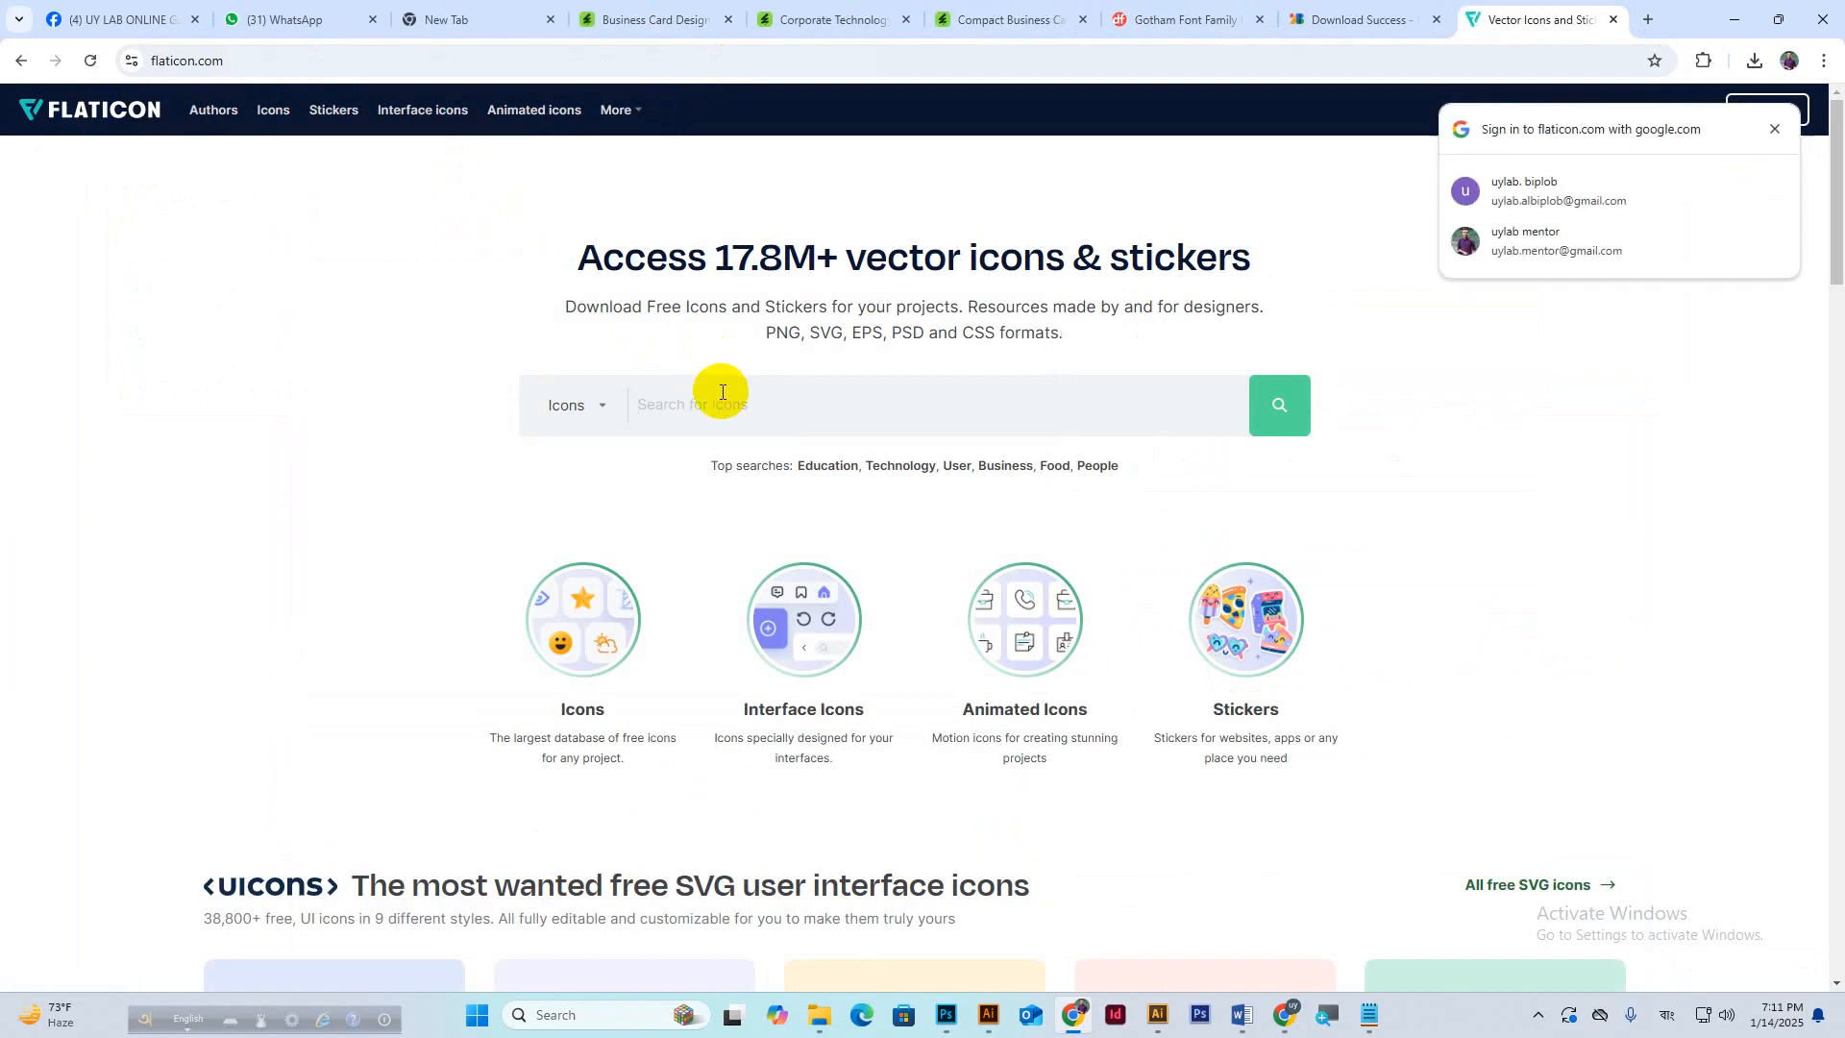
{"action": "left_click", "coordinate": [1775, 129]}
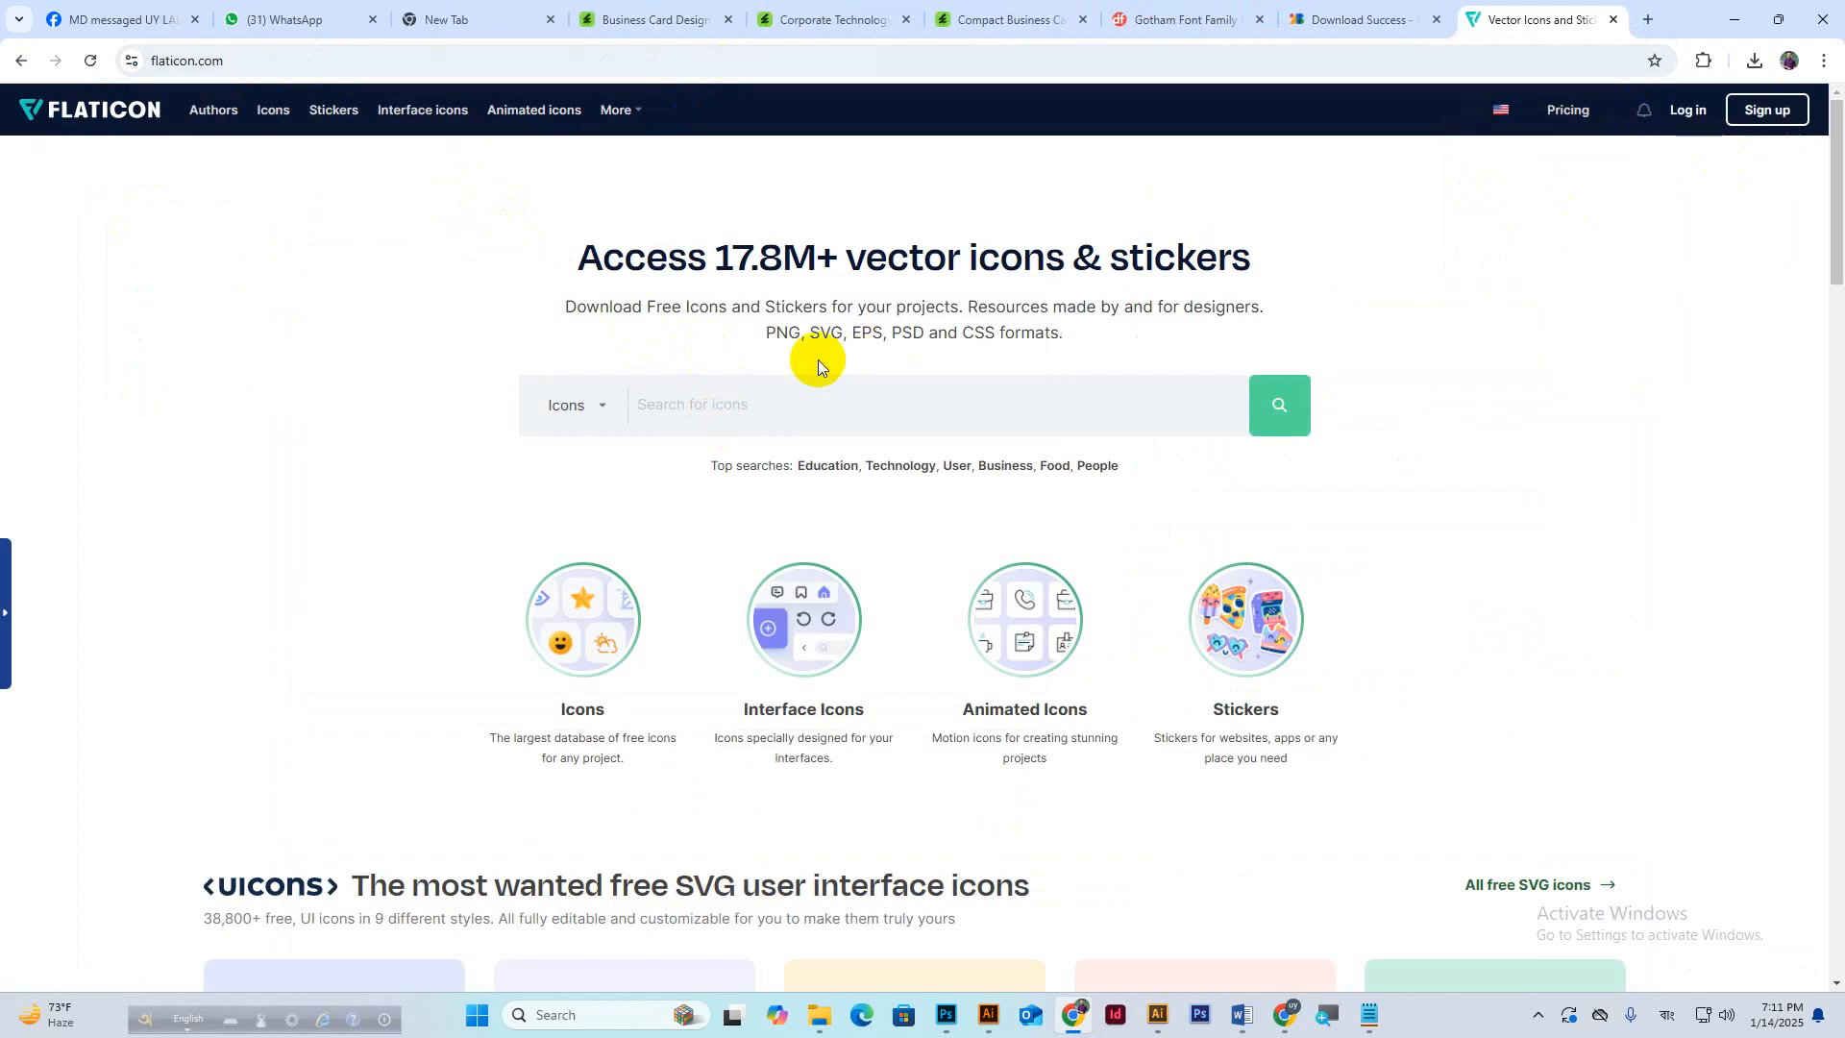
Search for a user icon and download the solid black person icon as user.png.
{"action": "left_click", "coordinate": [756, 435]}
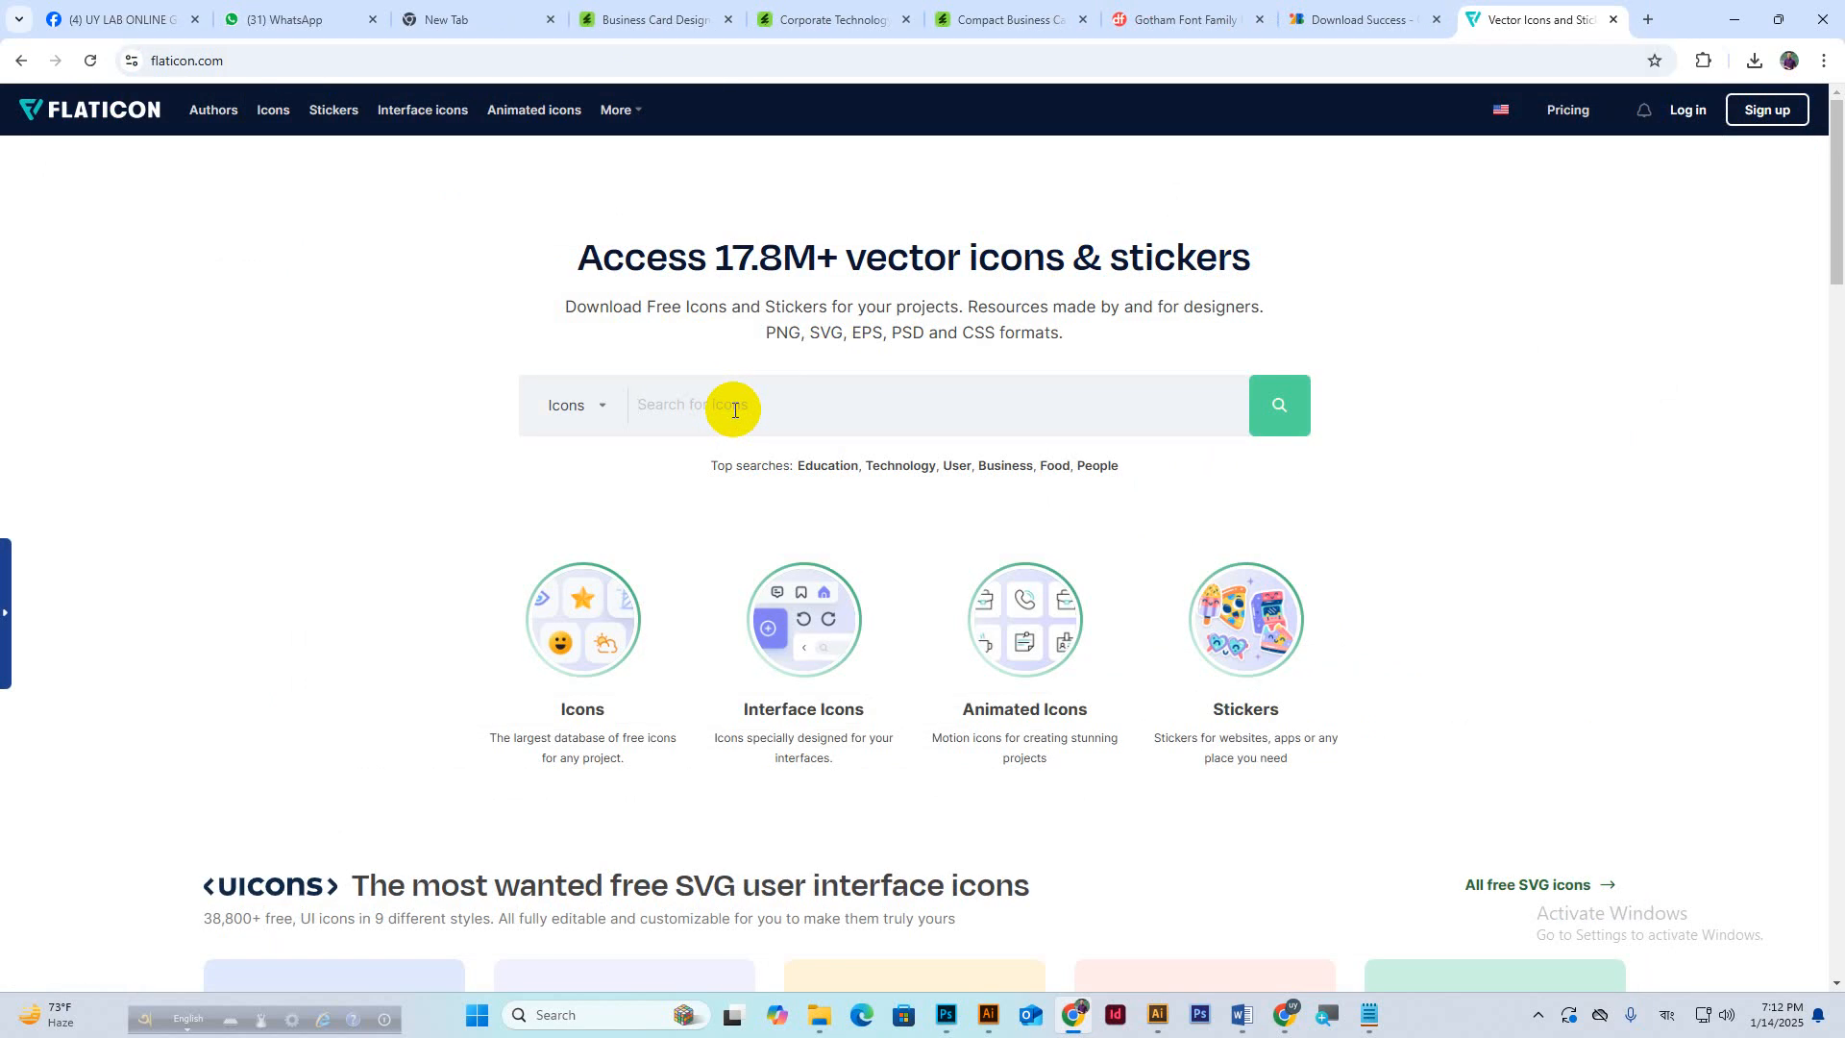
{"action": "left_click", "coordinate": [735, 410]}
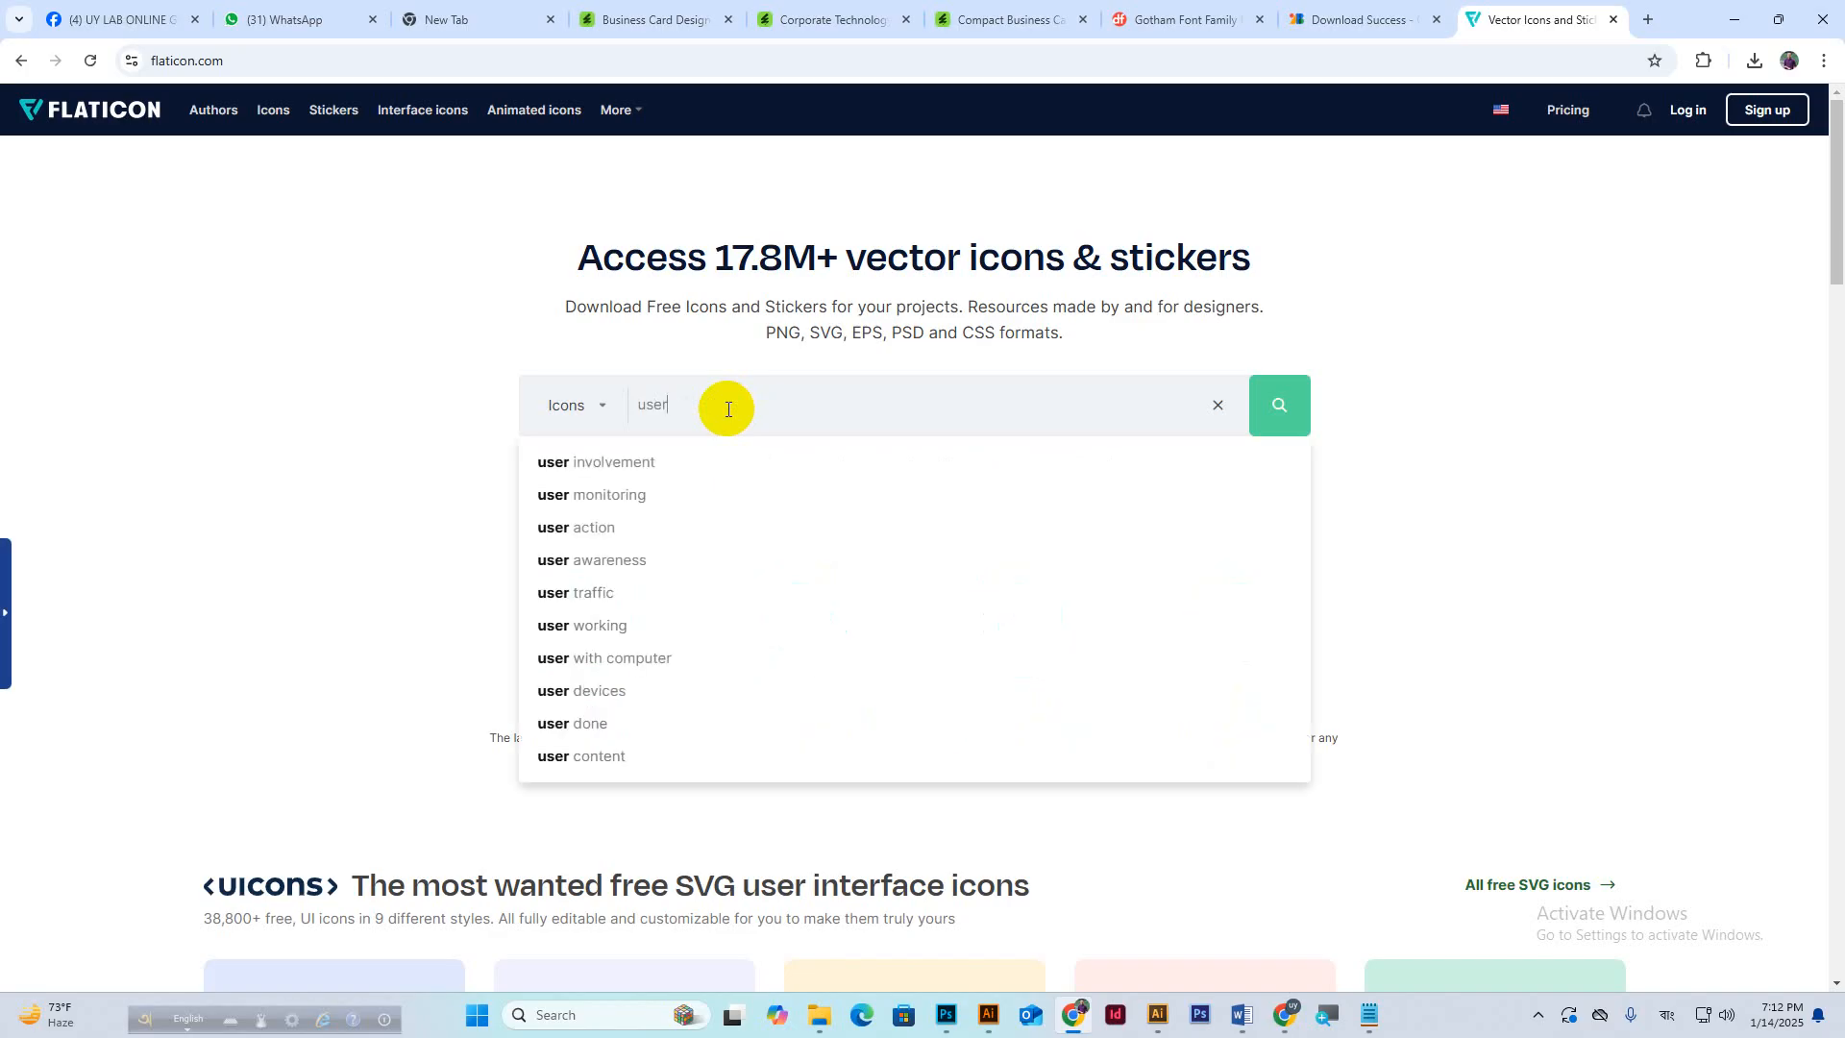
{"action": "type", "text": "ic"}
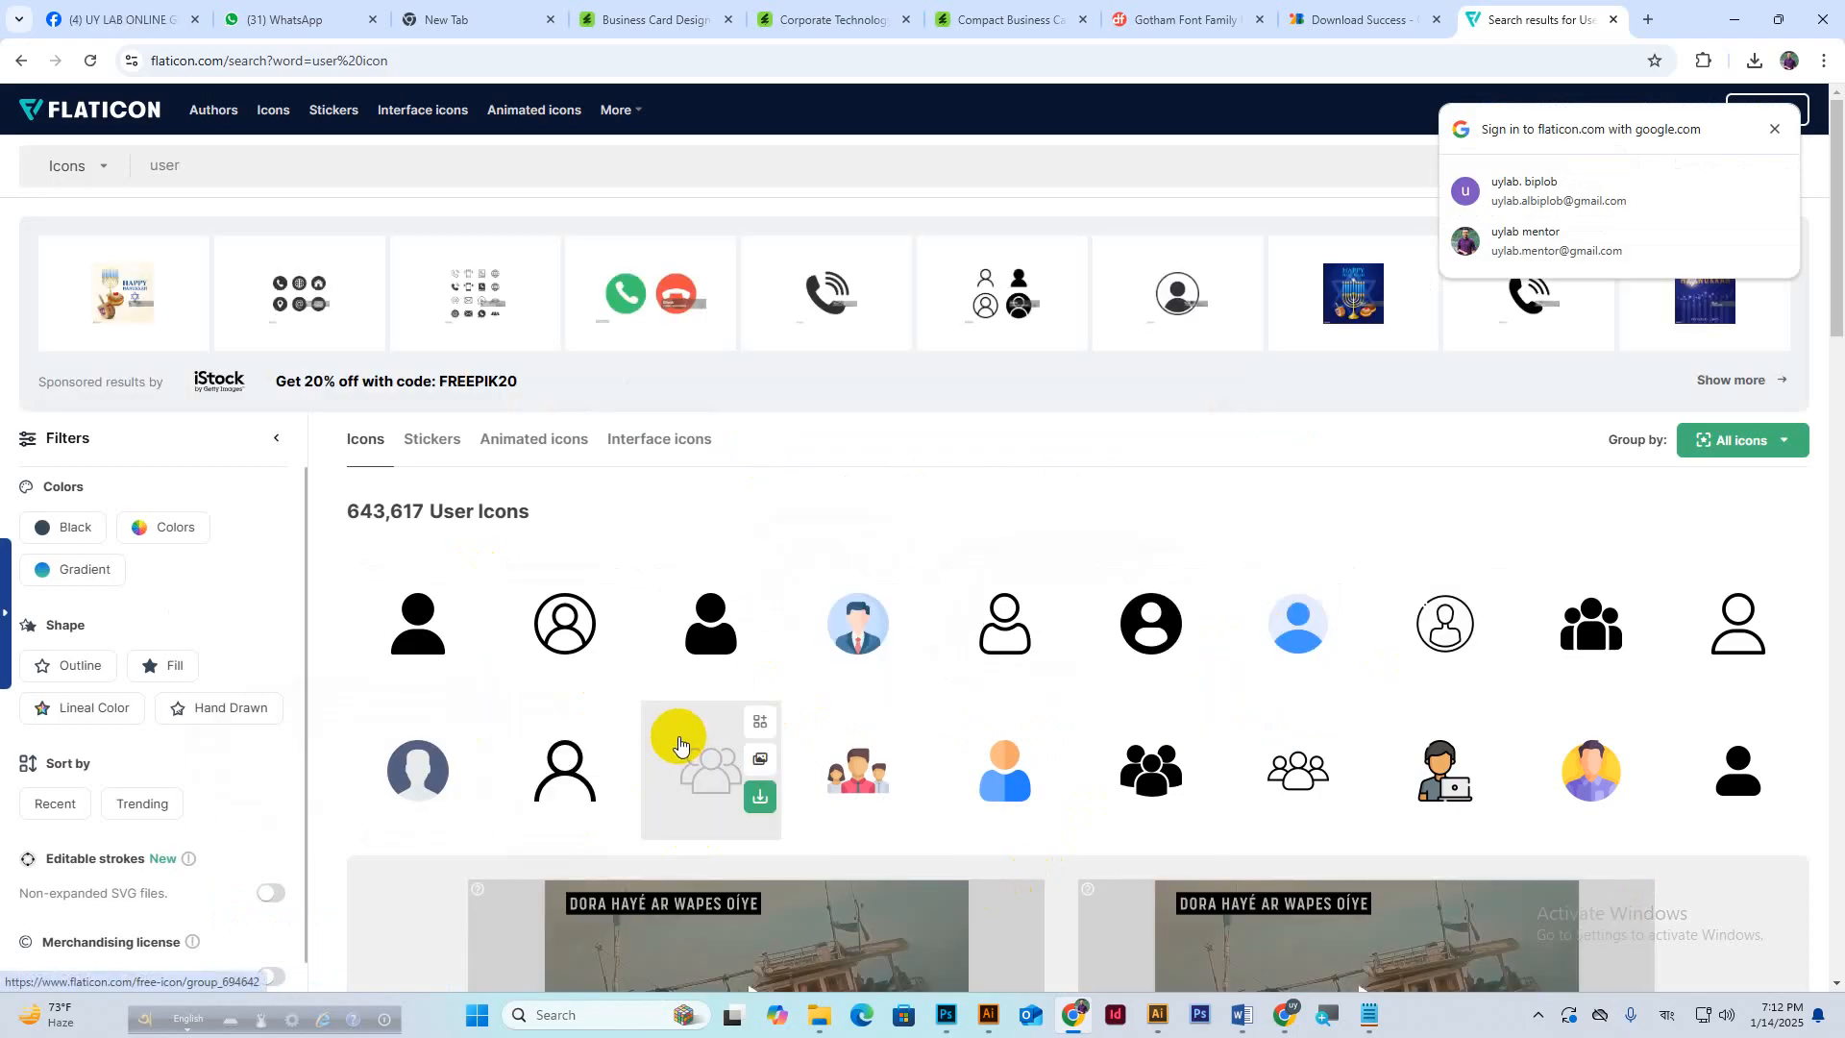
{"action": "left_click", "coordinate": [740, 651]}
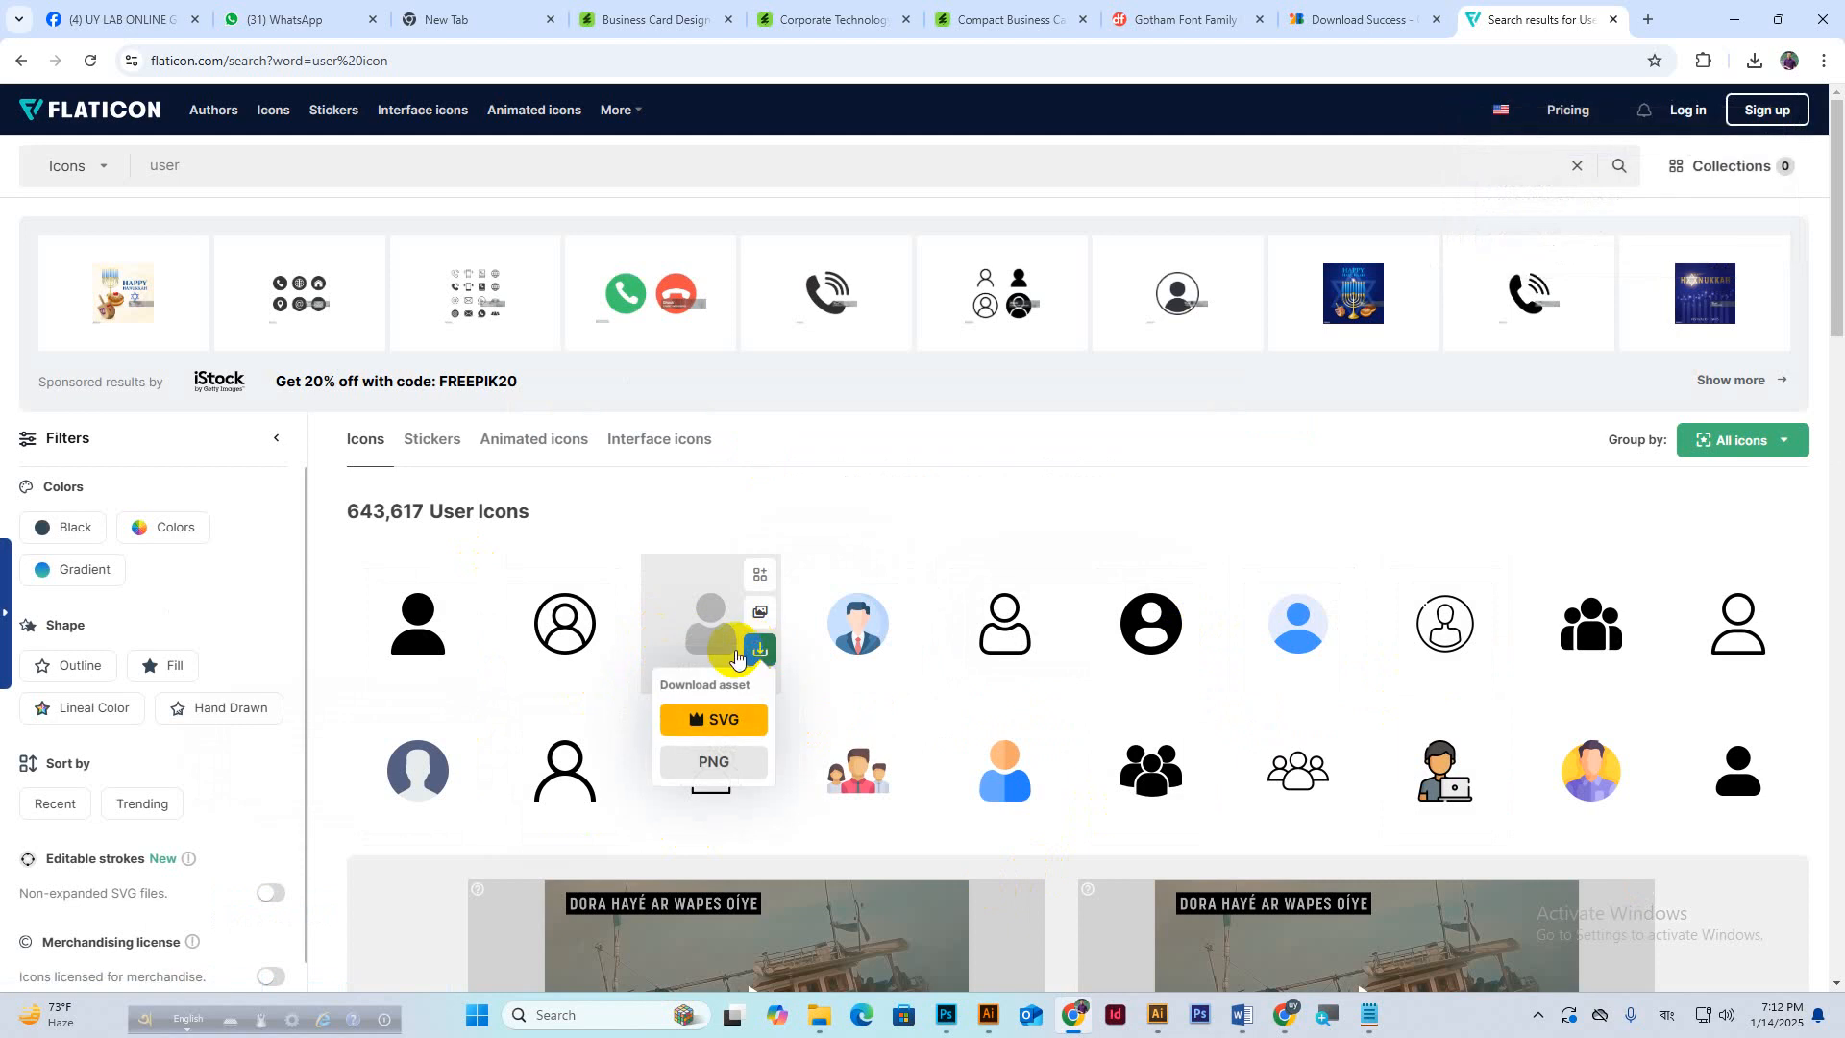
{"action": "left_click", "coordinate": [697, 619]}
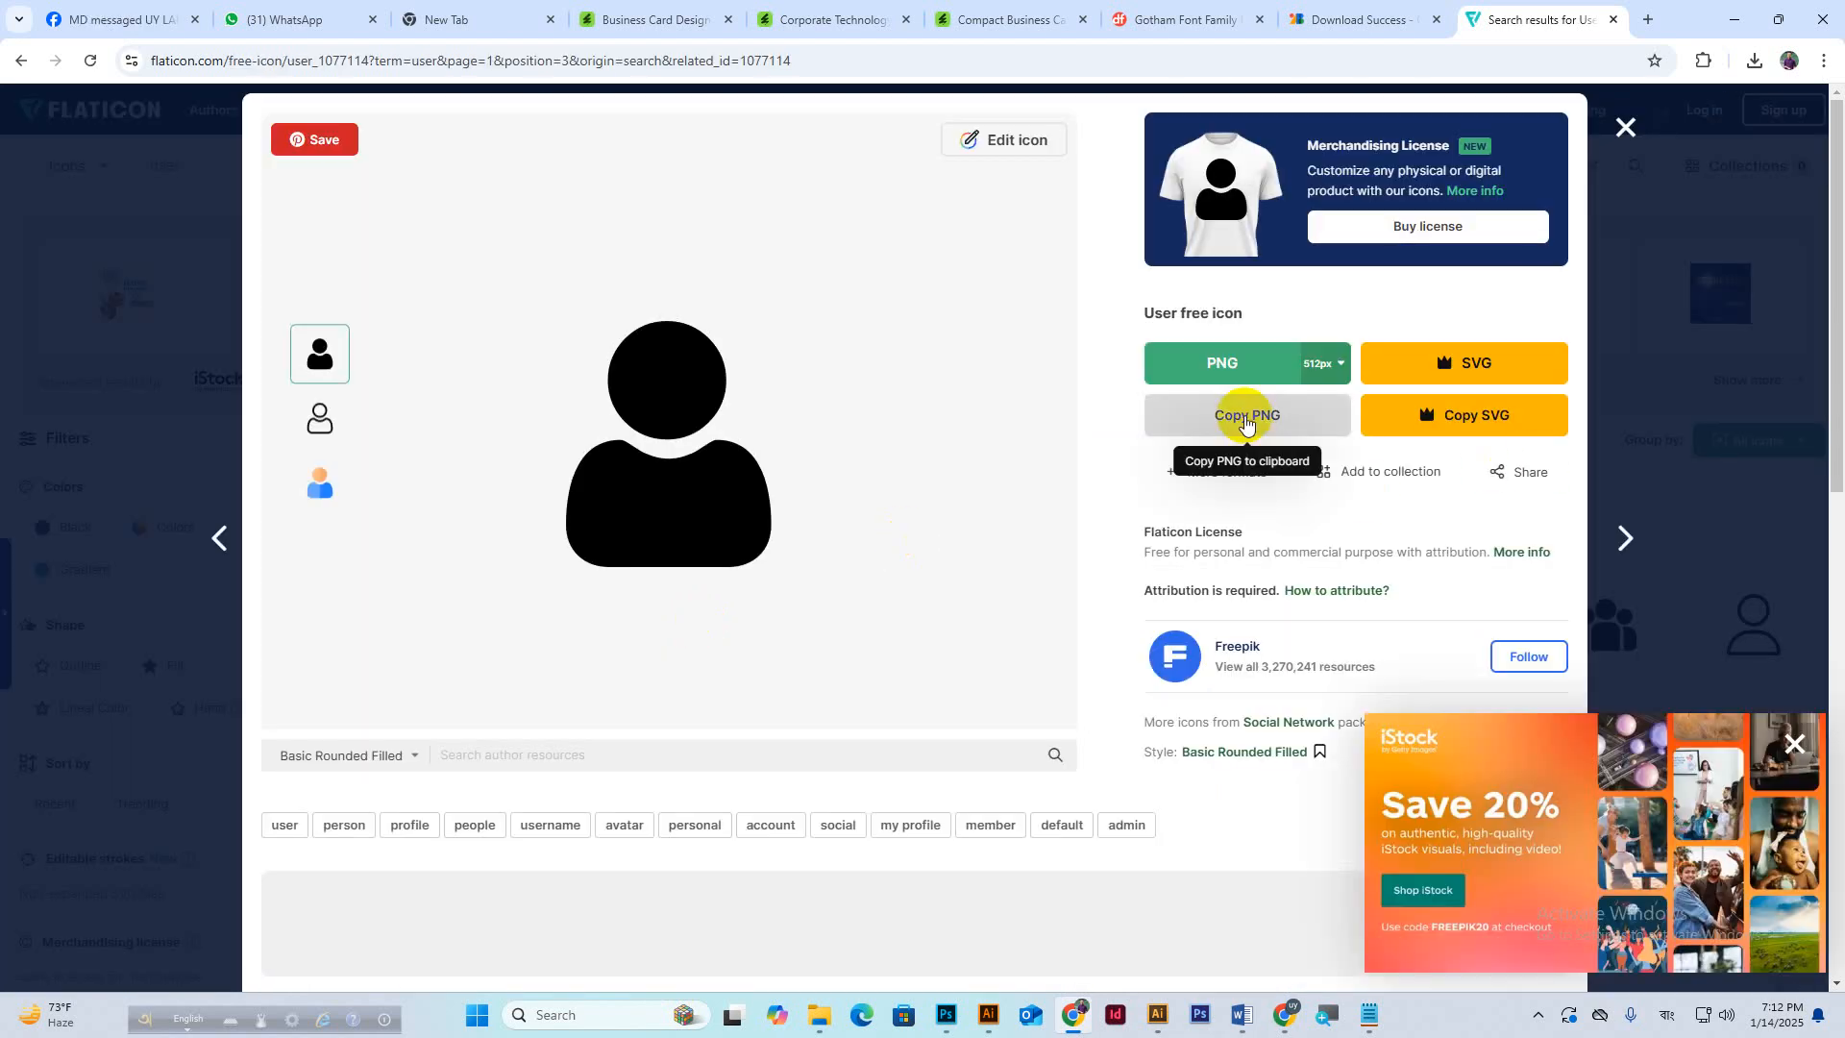
{"action": "left_click", "coordinate": [1226, 363]}
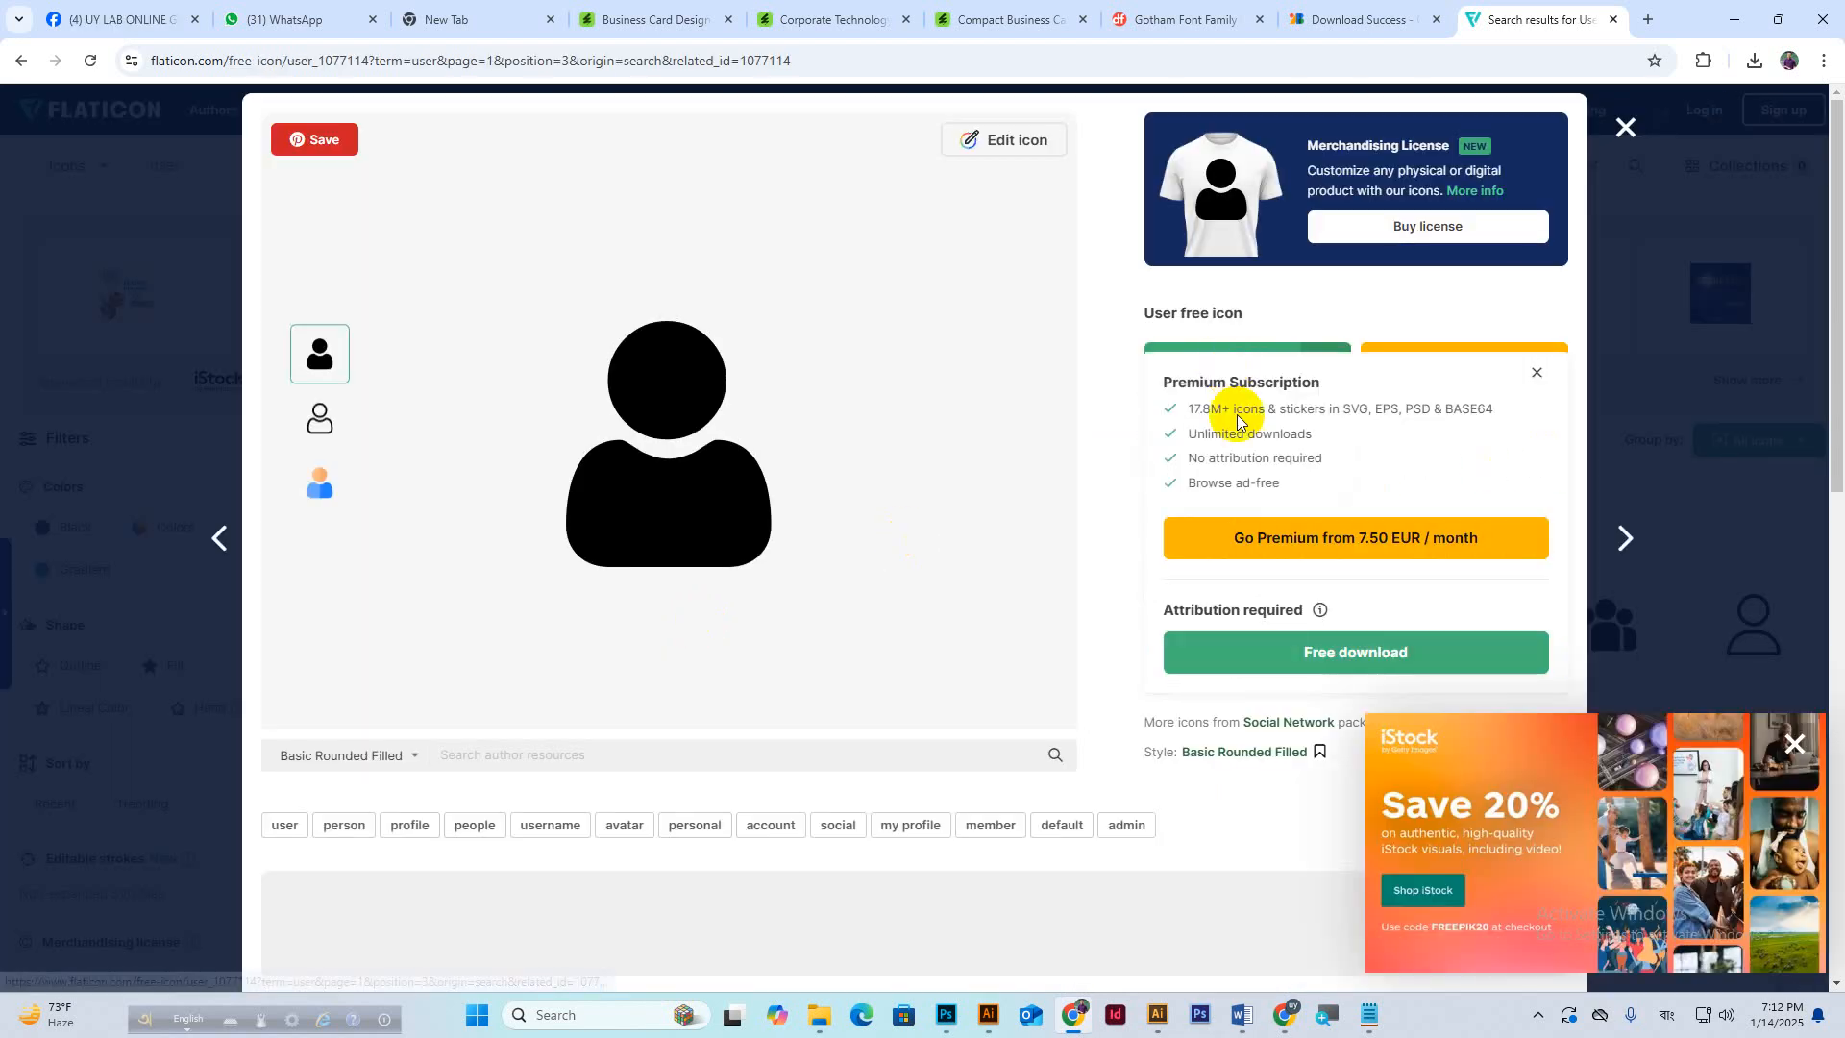
{"action": "left_click", "coordinate": [1344, 658]}
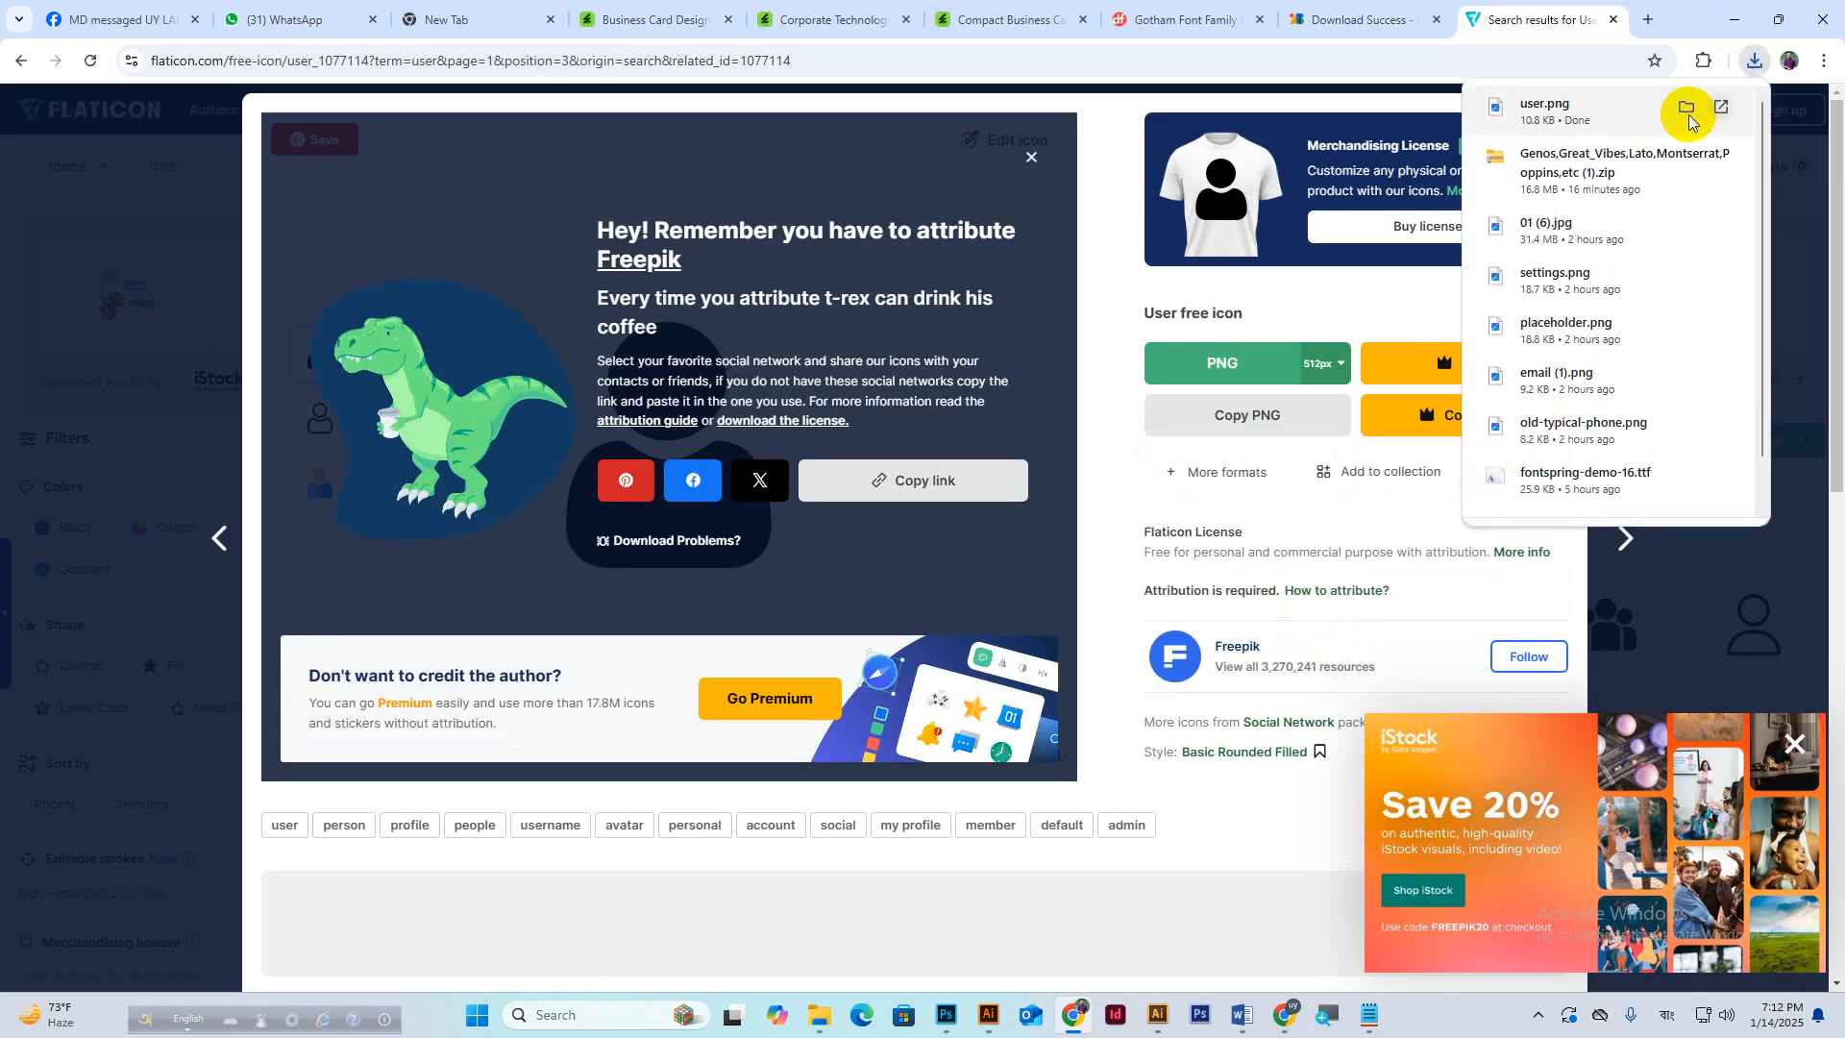
{"action": "left_click", "coordinate": [1693, 620]}
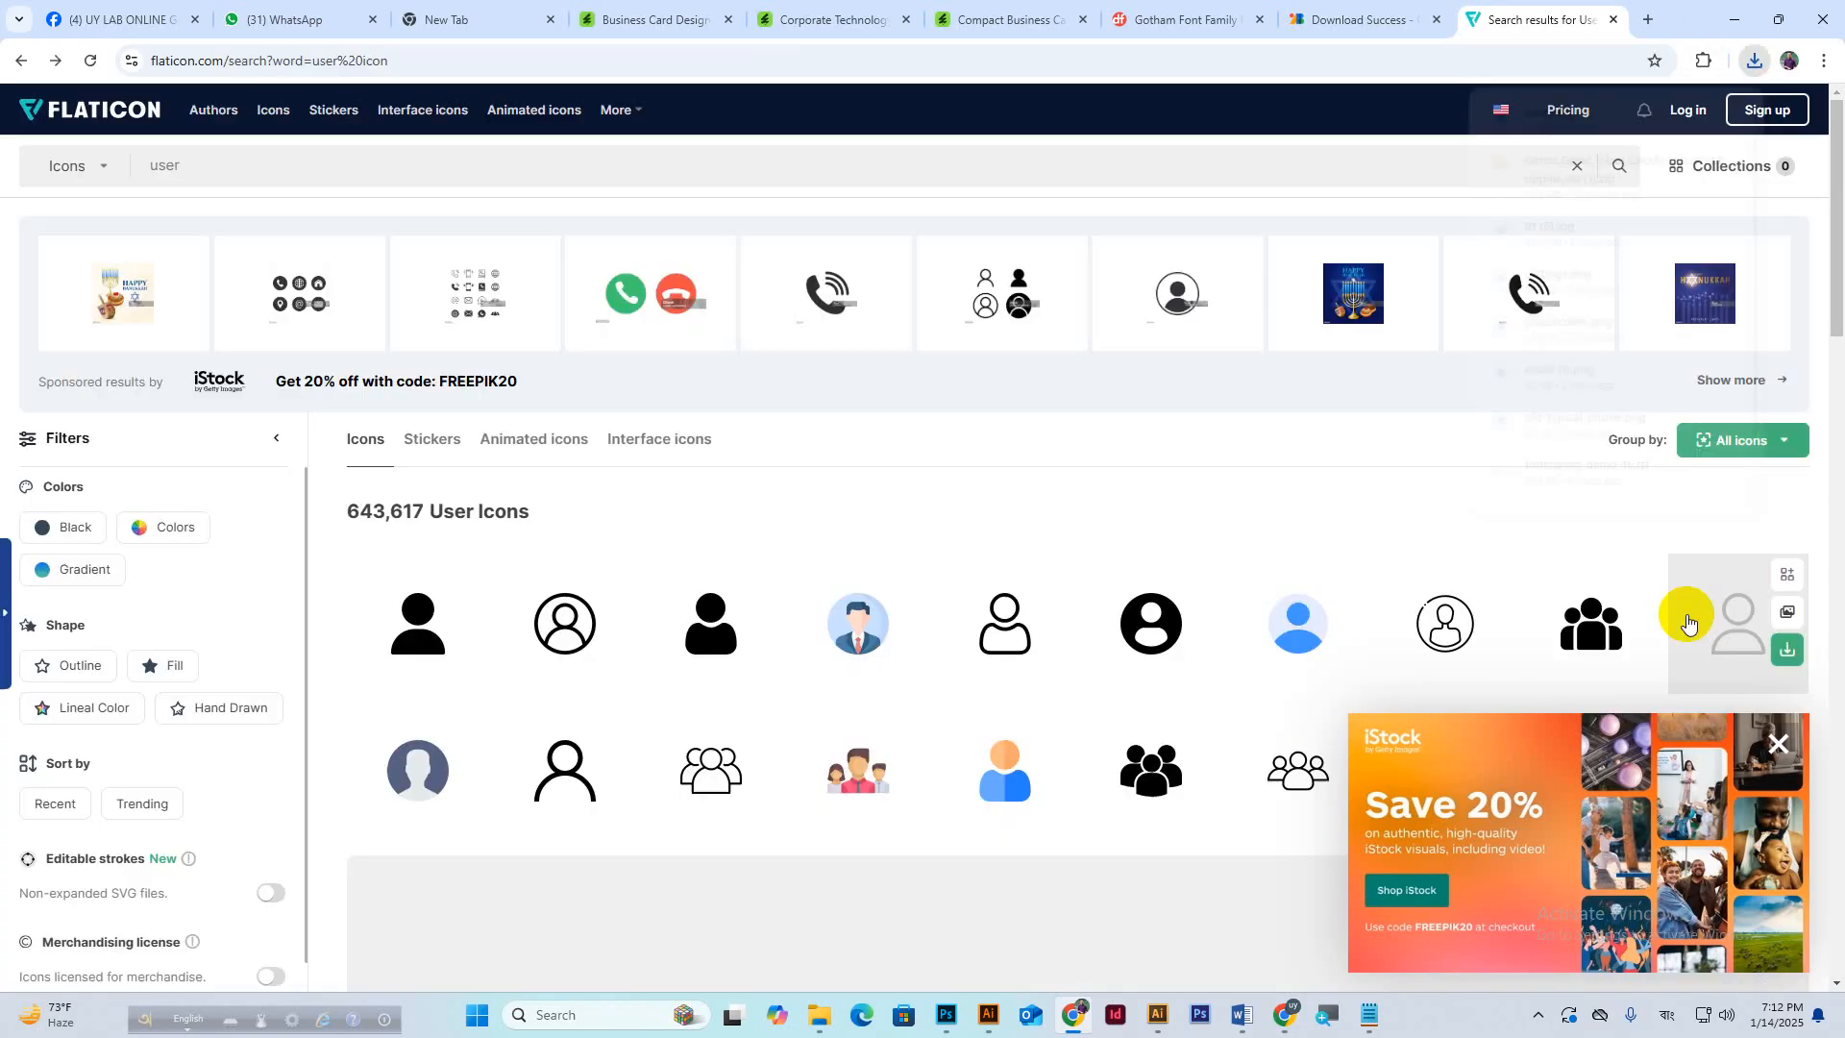
Search Flaticon for 'phone' and scroll through the phone icon results.
{"action": "double_click", "coordinate": [176, 172]}
{"action": "type", "text": "pho"}
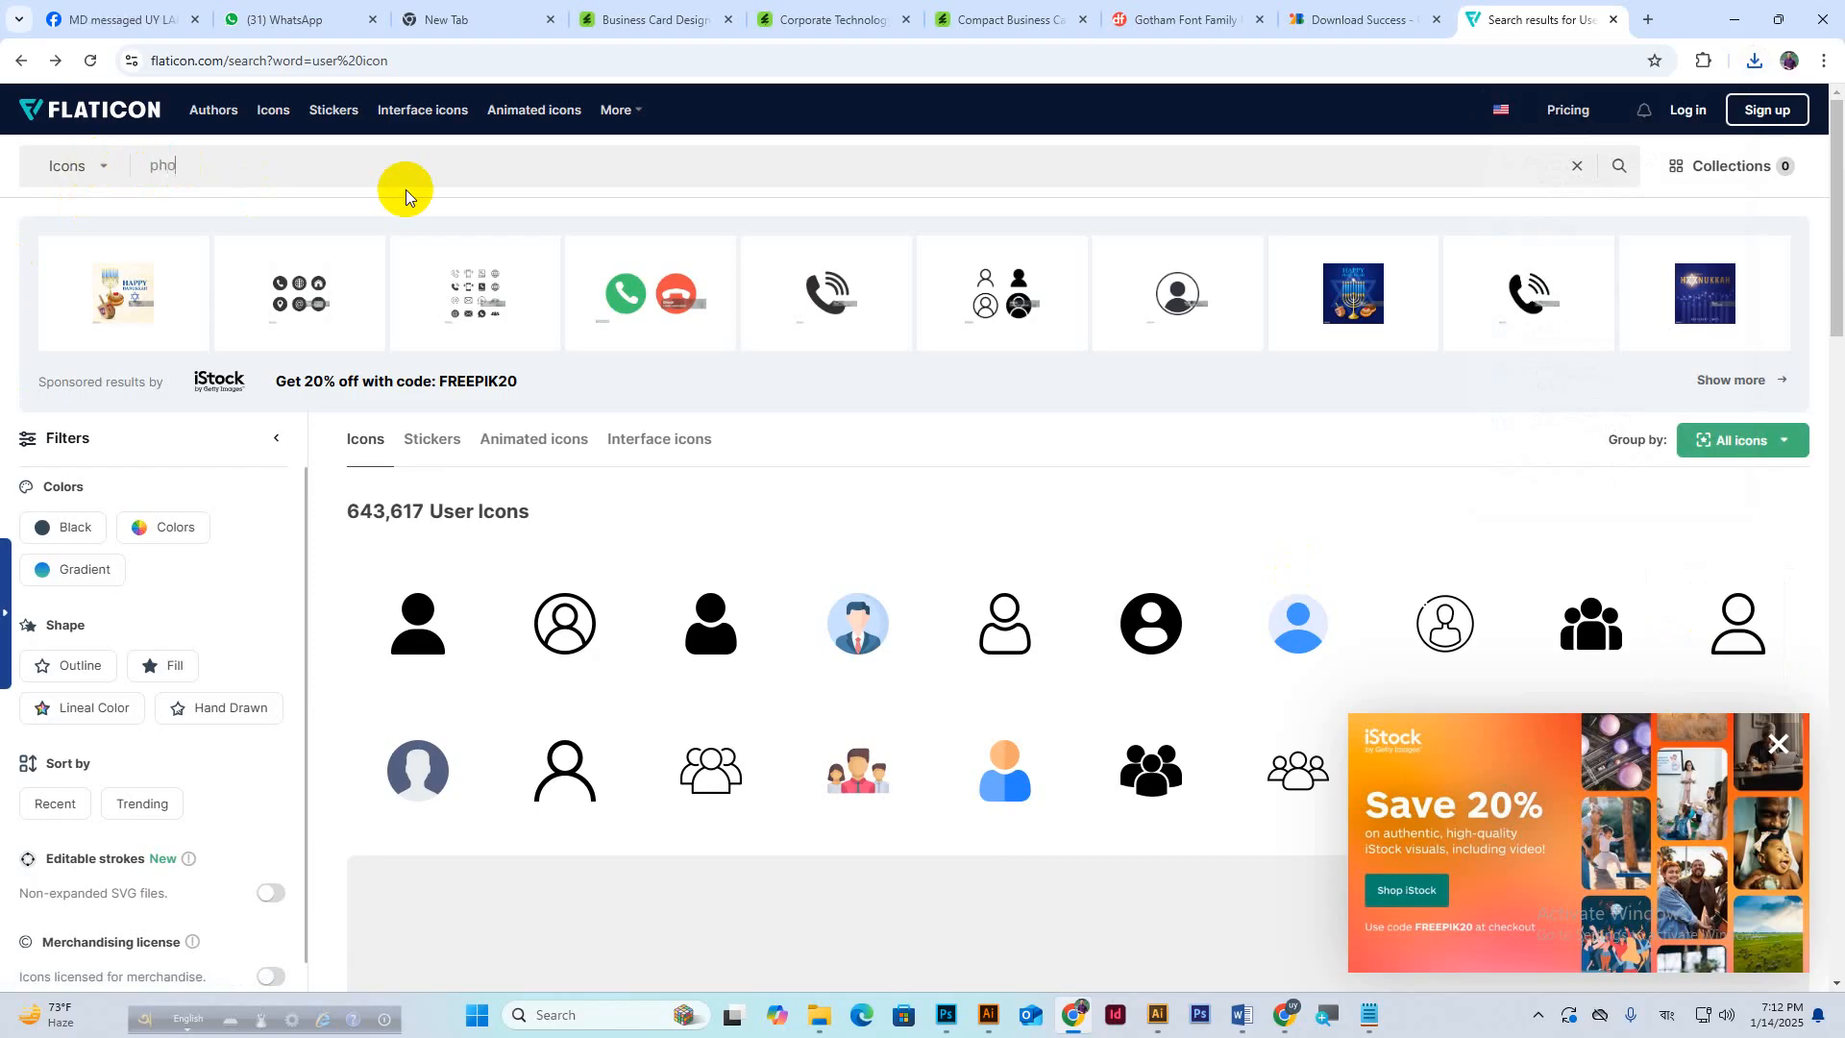
{"action": "type", "text": "ne"}
{"action": "key", "text": "Return"}
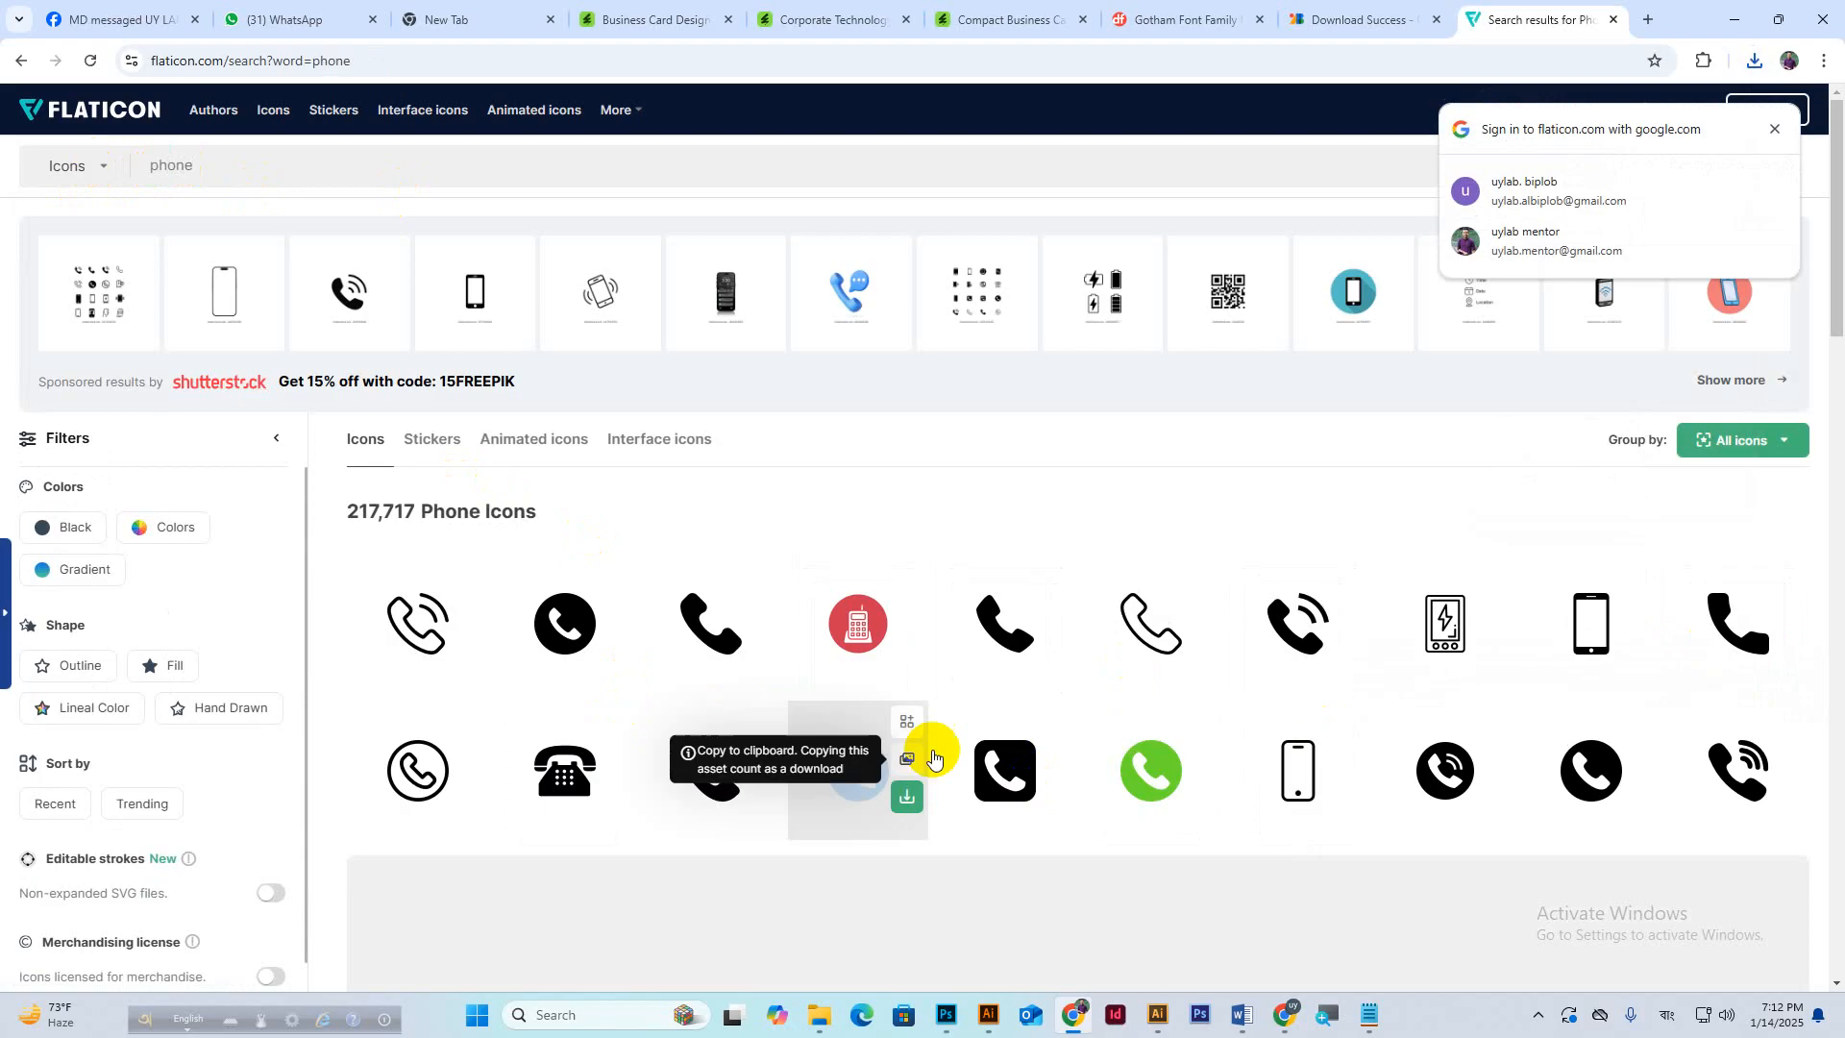
{"action": "scroll", "coordinate": [933, 759], "scroll_direction": "down", "scroll_amount": 14}
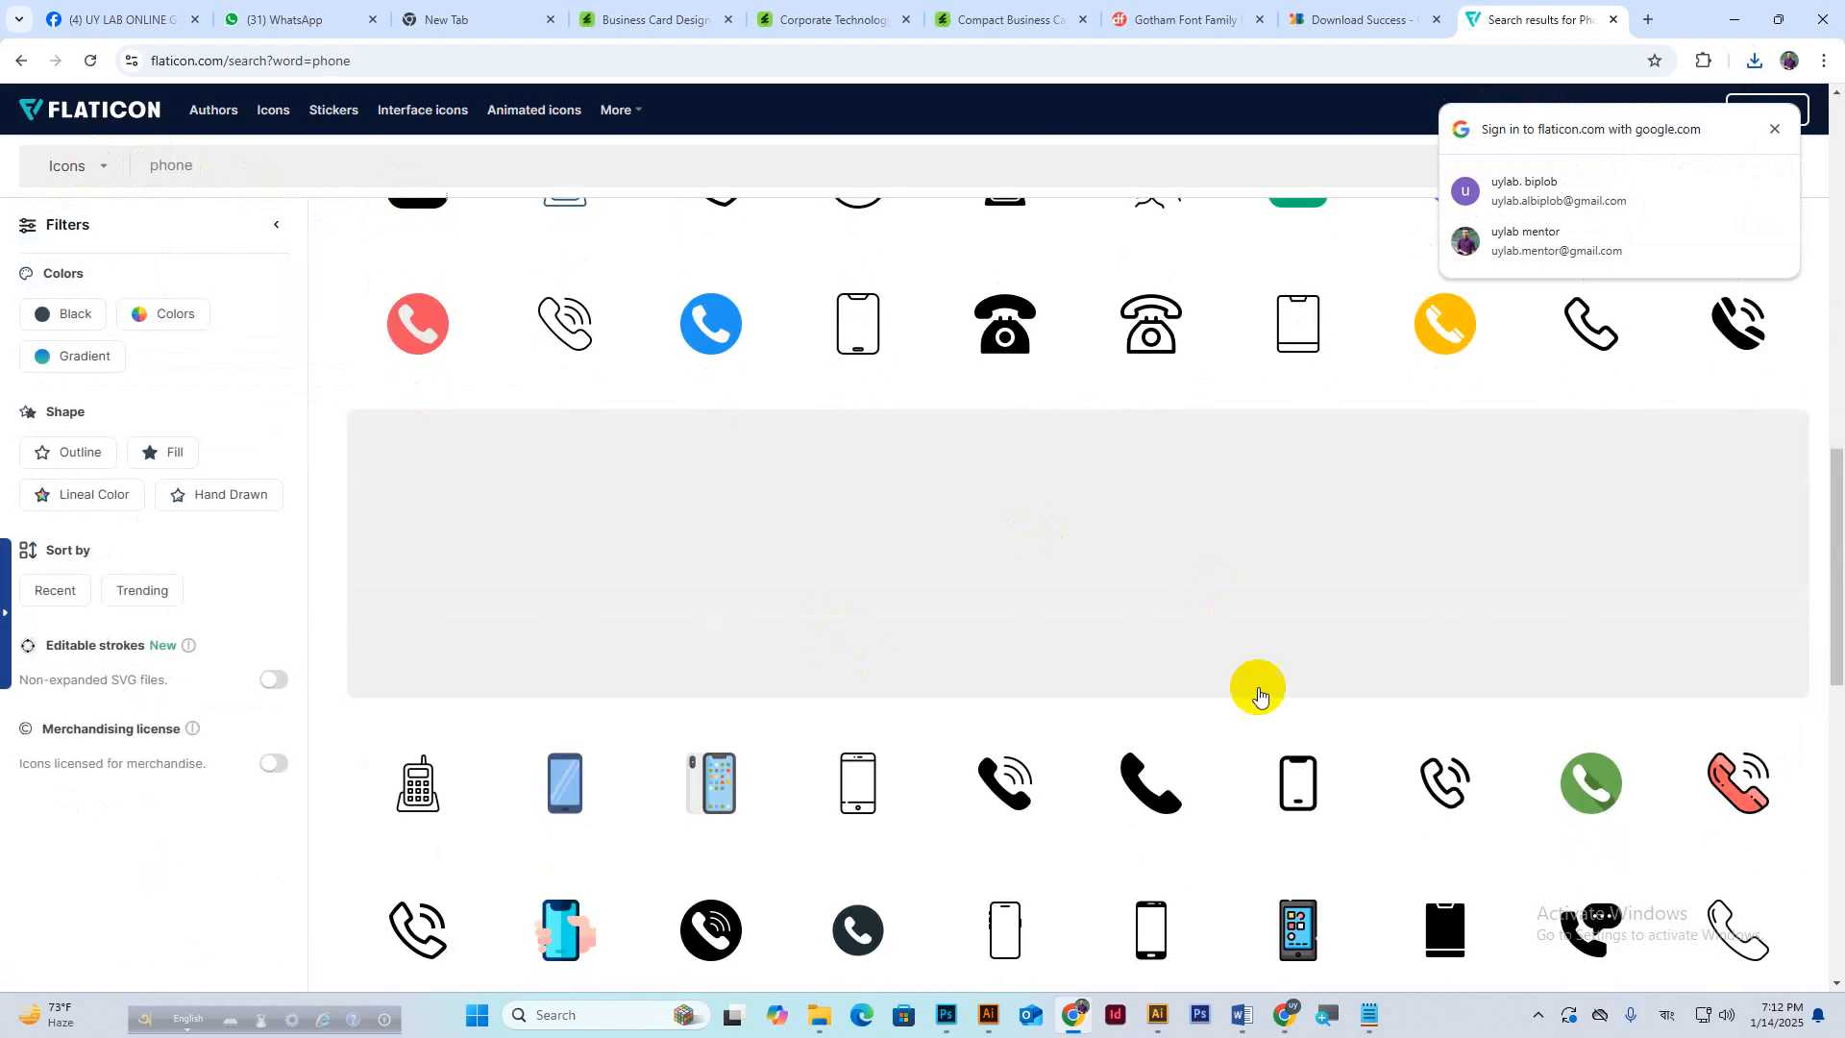
{"action": "scroll", "coordinate": [1022, 720], "scroll_direction": "up", "scroll_amount": 12}
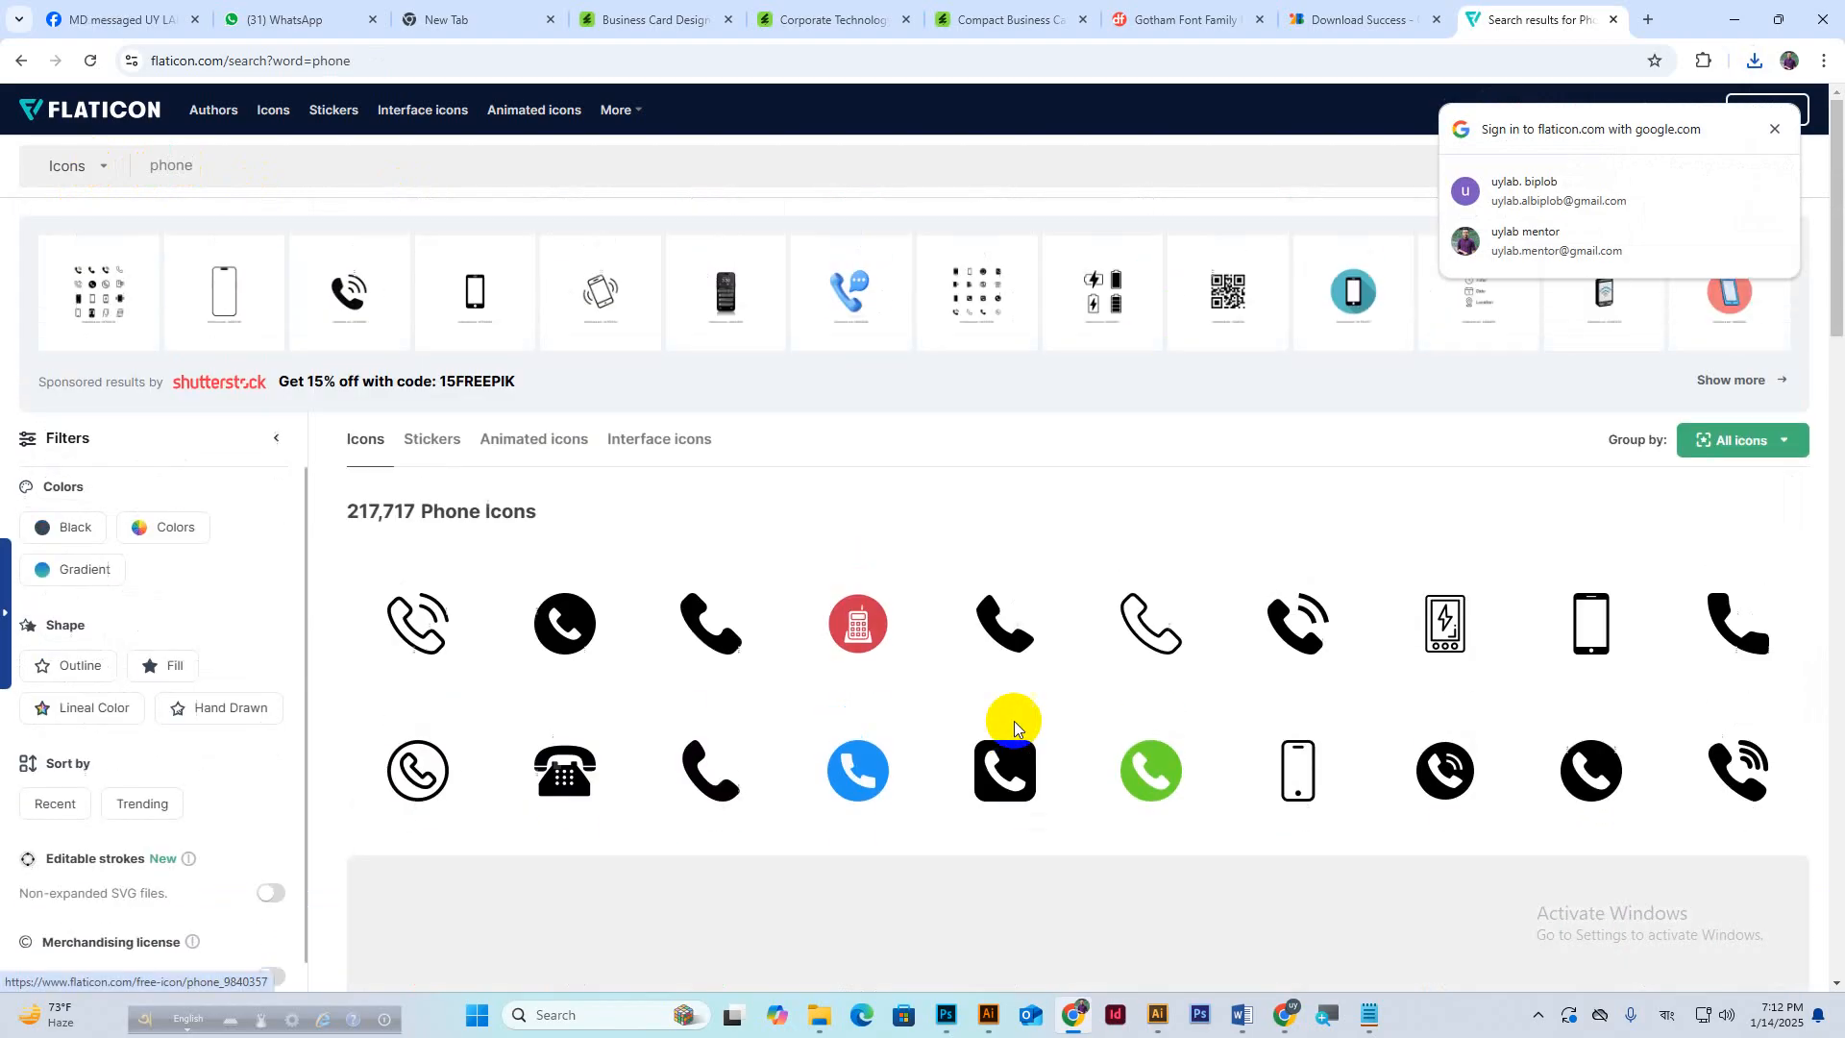
Search for 'location', close the advertisement, and preview a location pin icon.
{"action": "left_click_drag", "start_coordinate": [279, 167], "coordinate": [95, 170]}
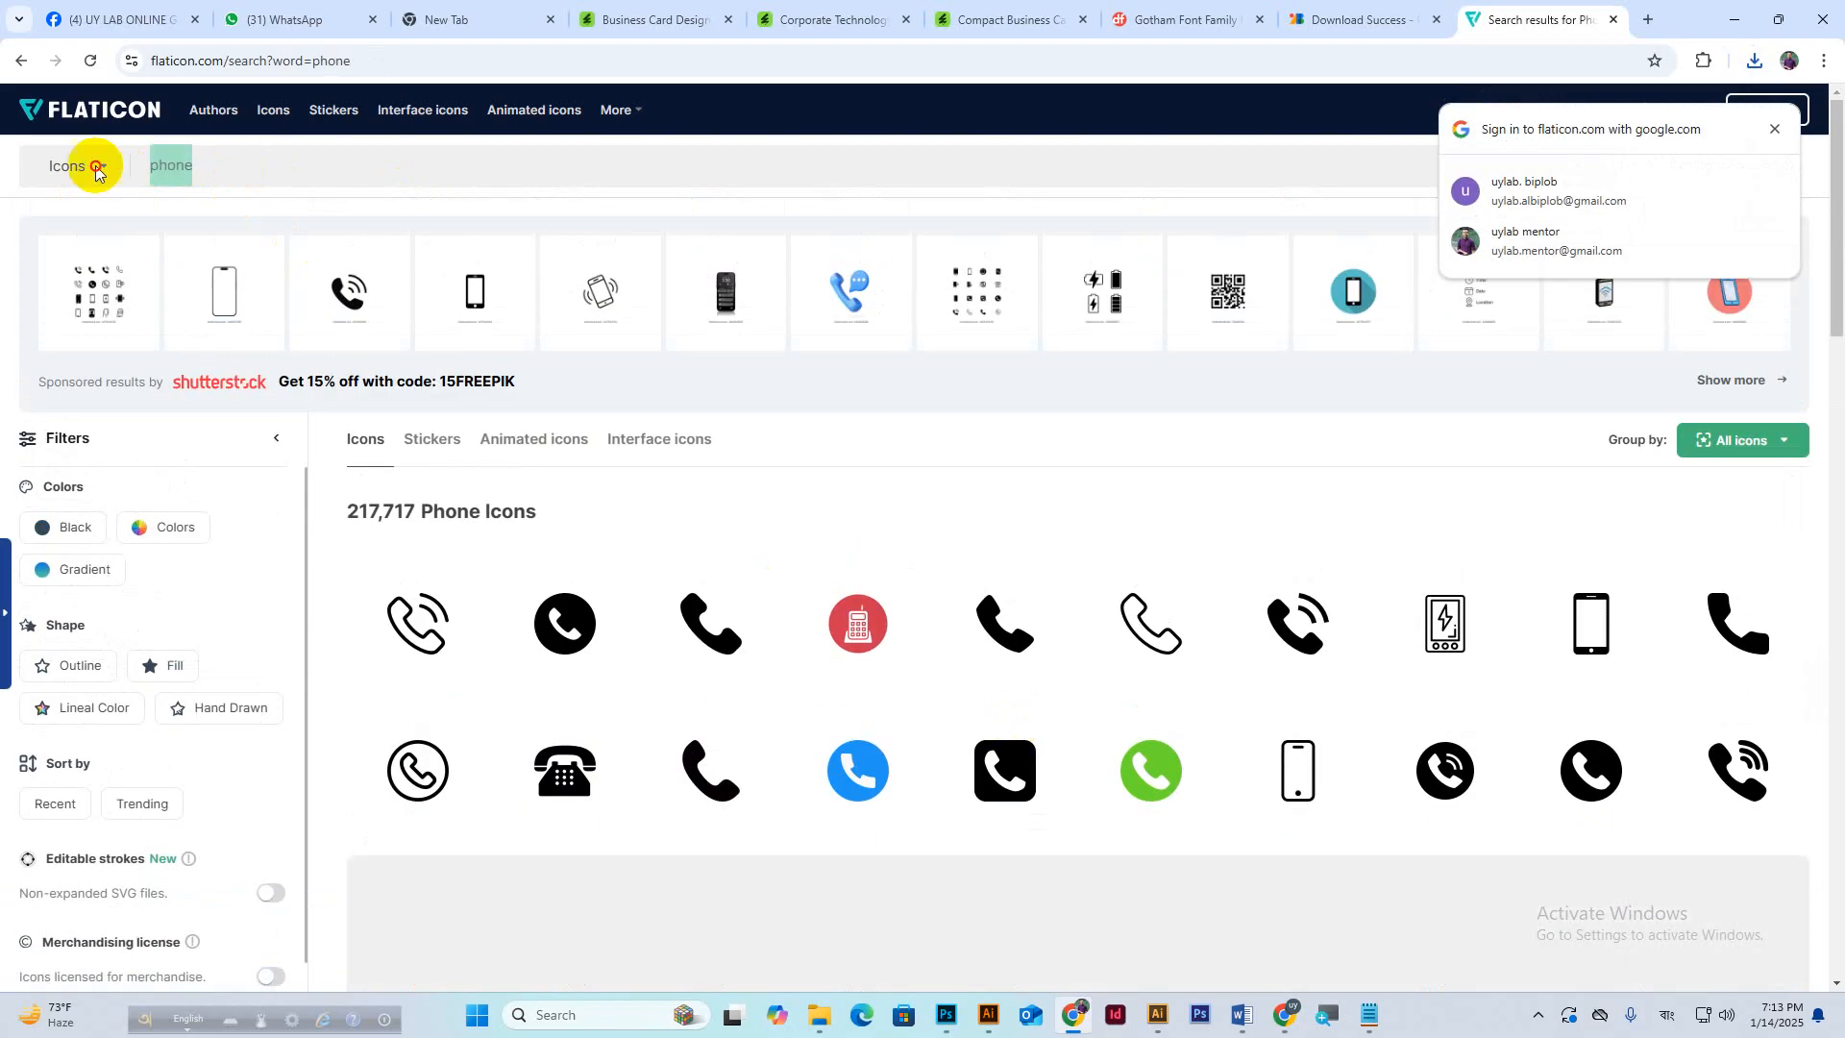
{"action": "key", "text": "BackSpace"}
{"action": "type", "text": "loca"}
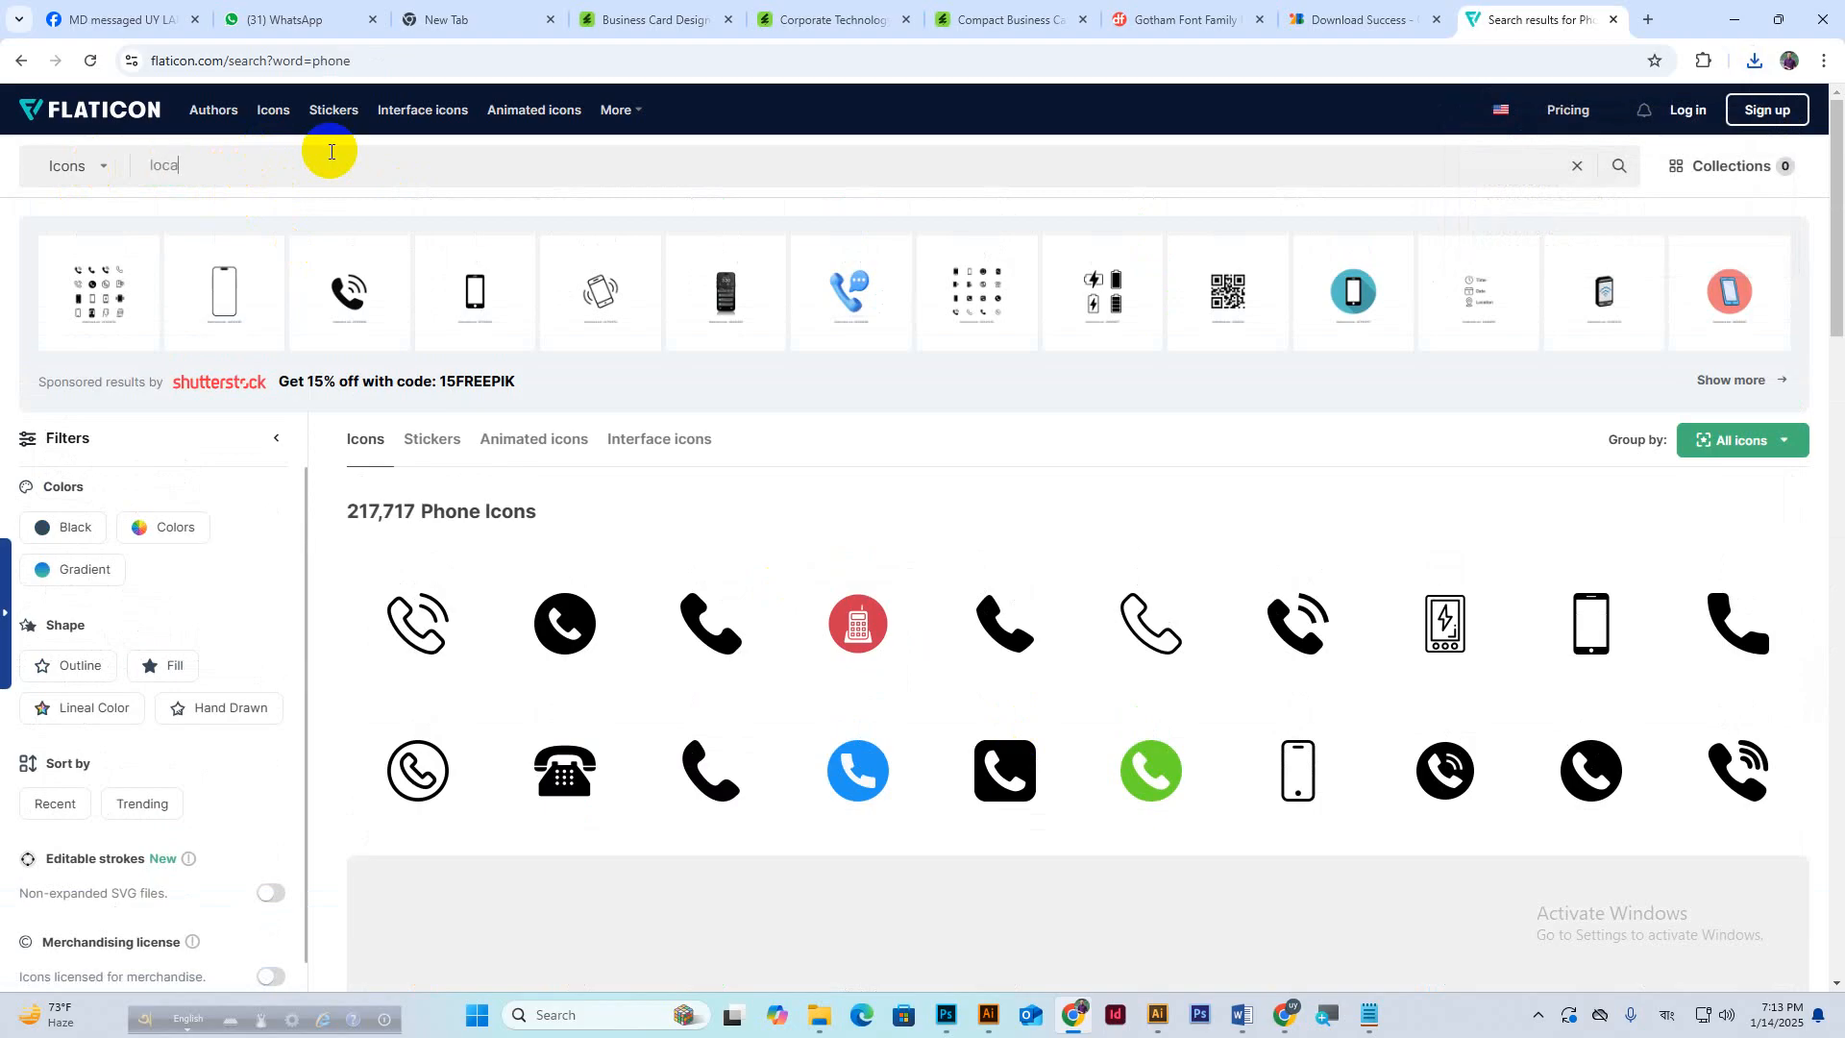
{"action": "type", "text": "tion"}
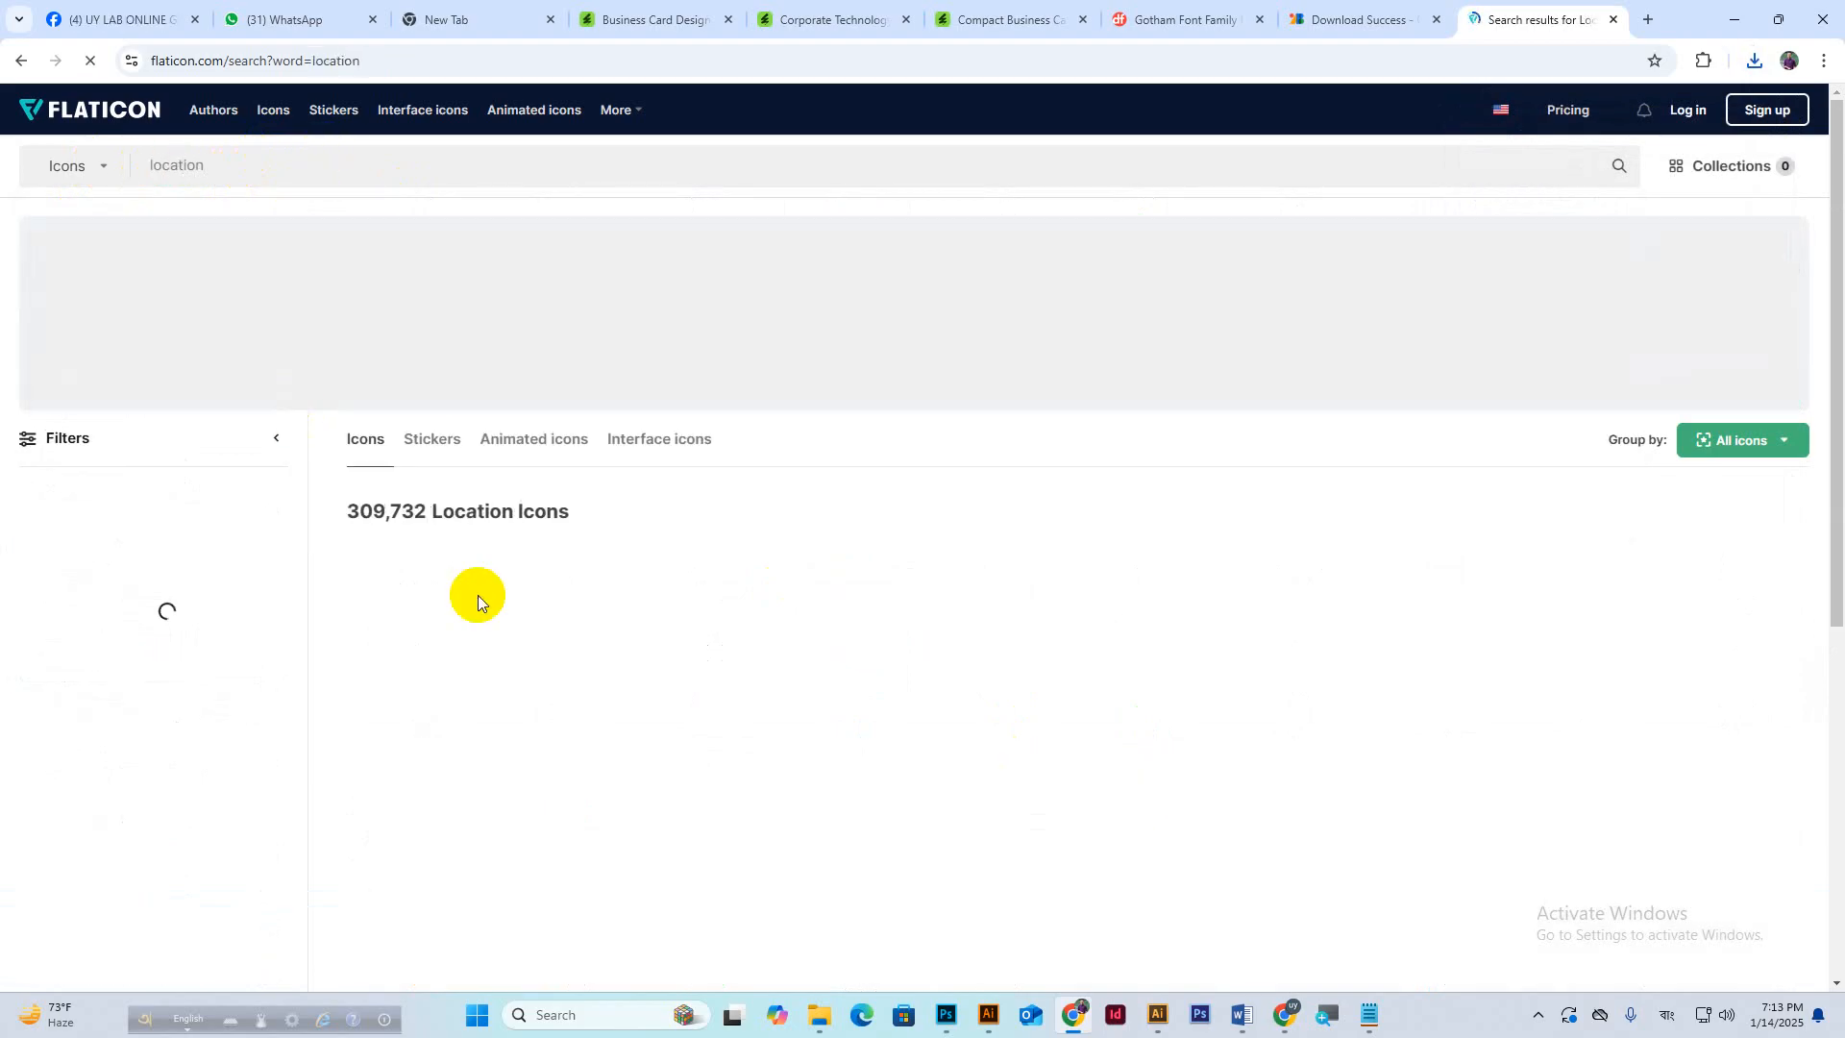
{"action": "scroll", "coordinate": [1127, 690], "scroll_direction": "down", "scroll_amount": 2}
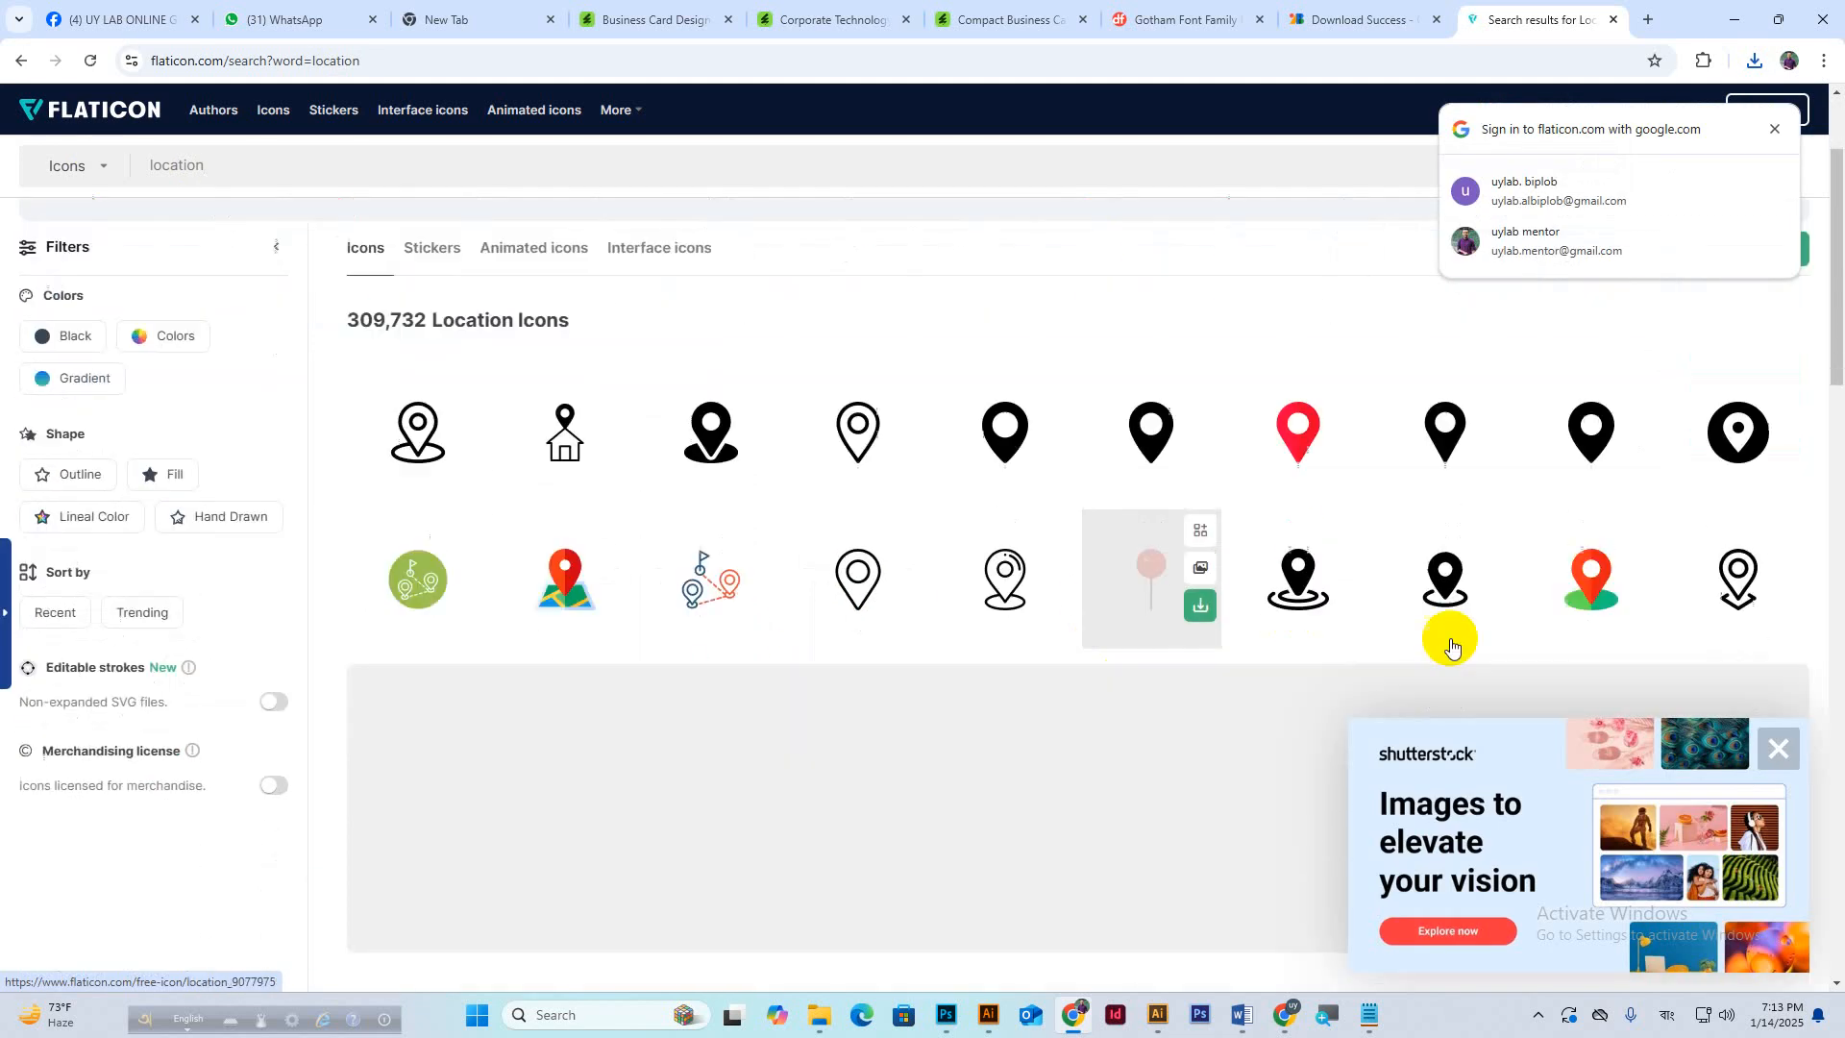
{"action": "left_click", "coordinate": [1777, 748]}
{"action": "left_click", "coordinate": [860, 438]}
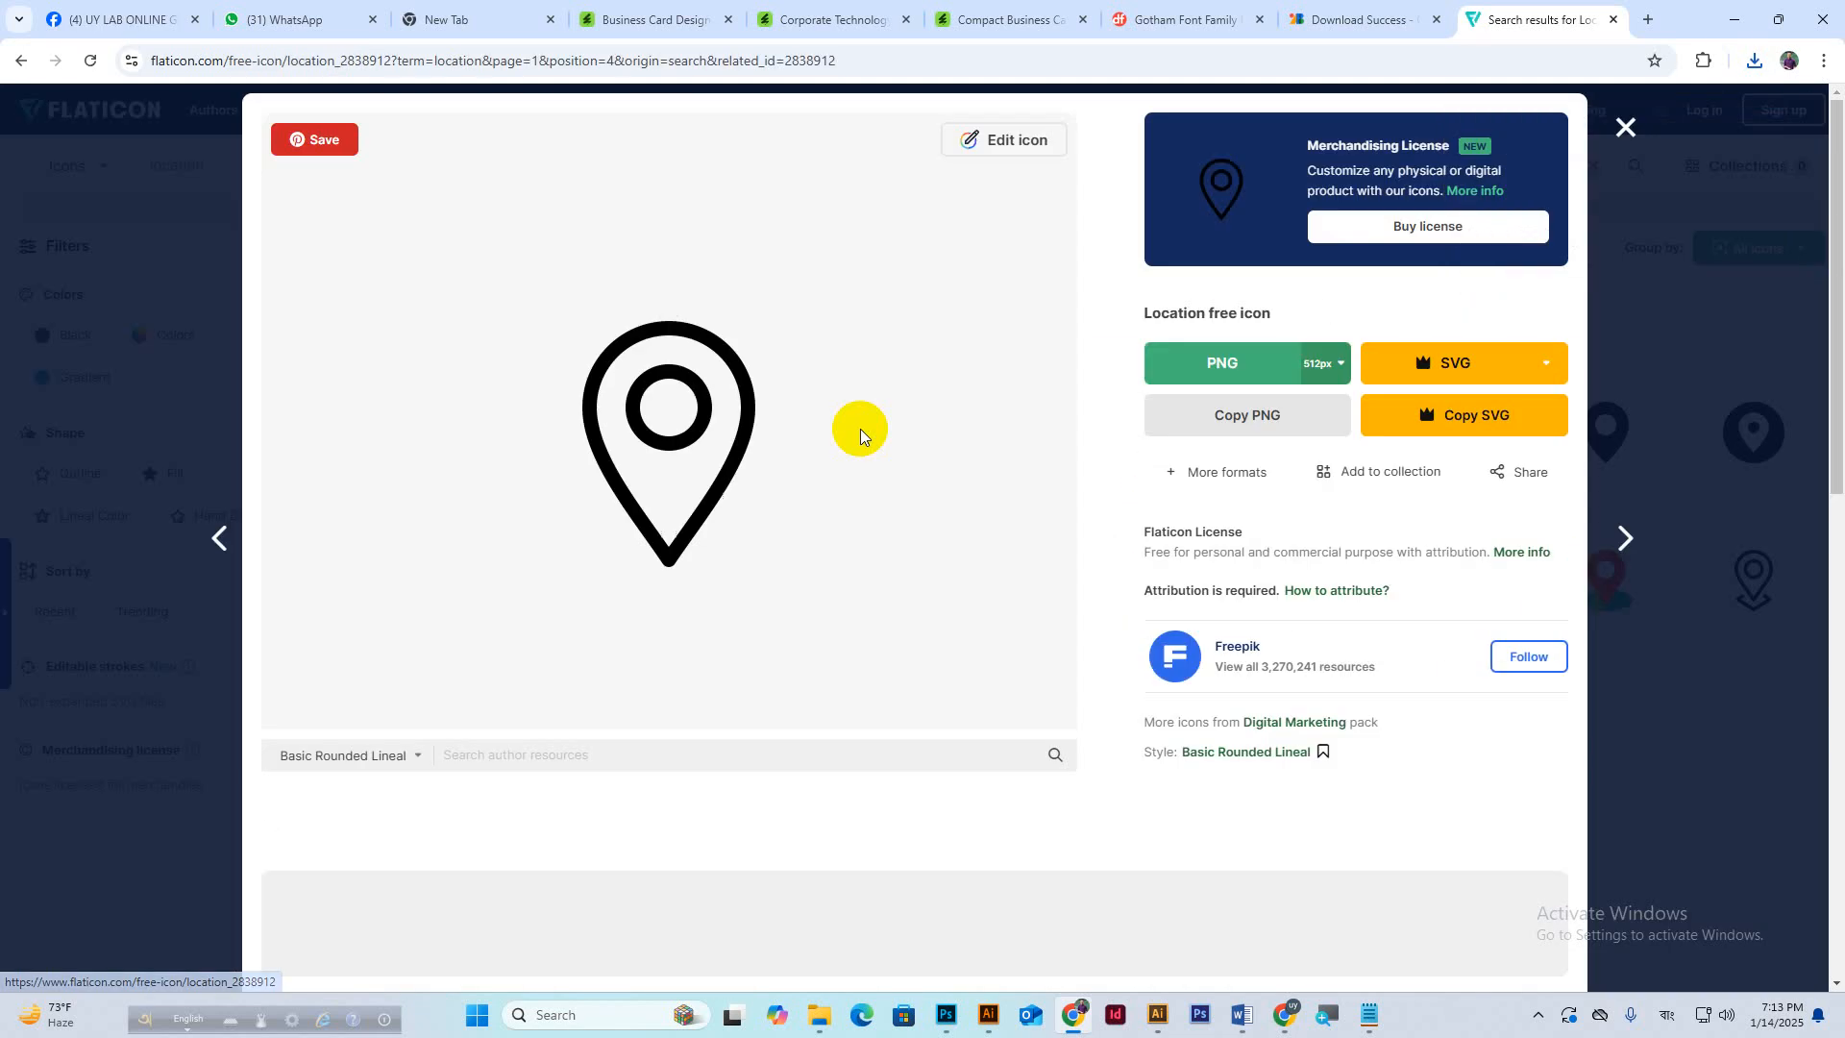
{"action": "left_click", "coordinate": [1624, 127]}
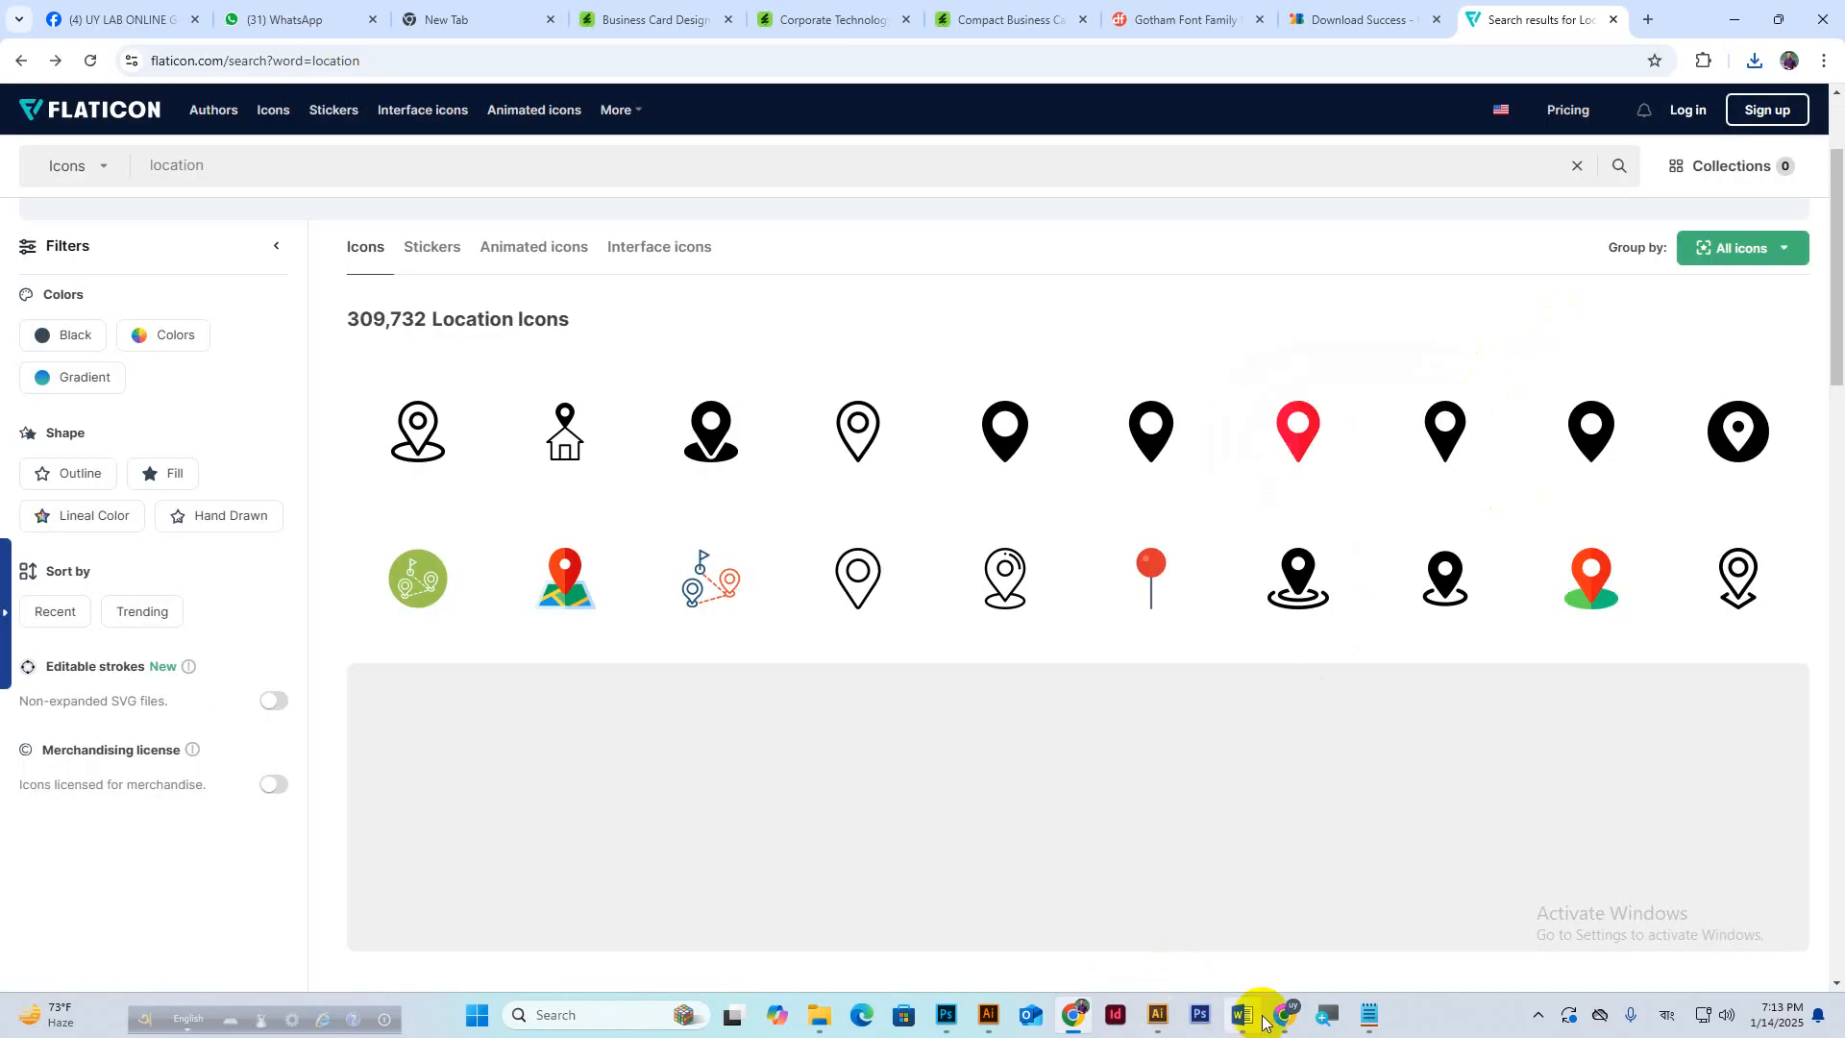
{"action": "left_click", "coordinate": [1180, 908]}
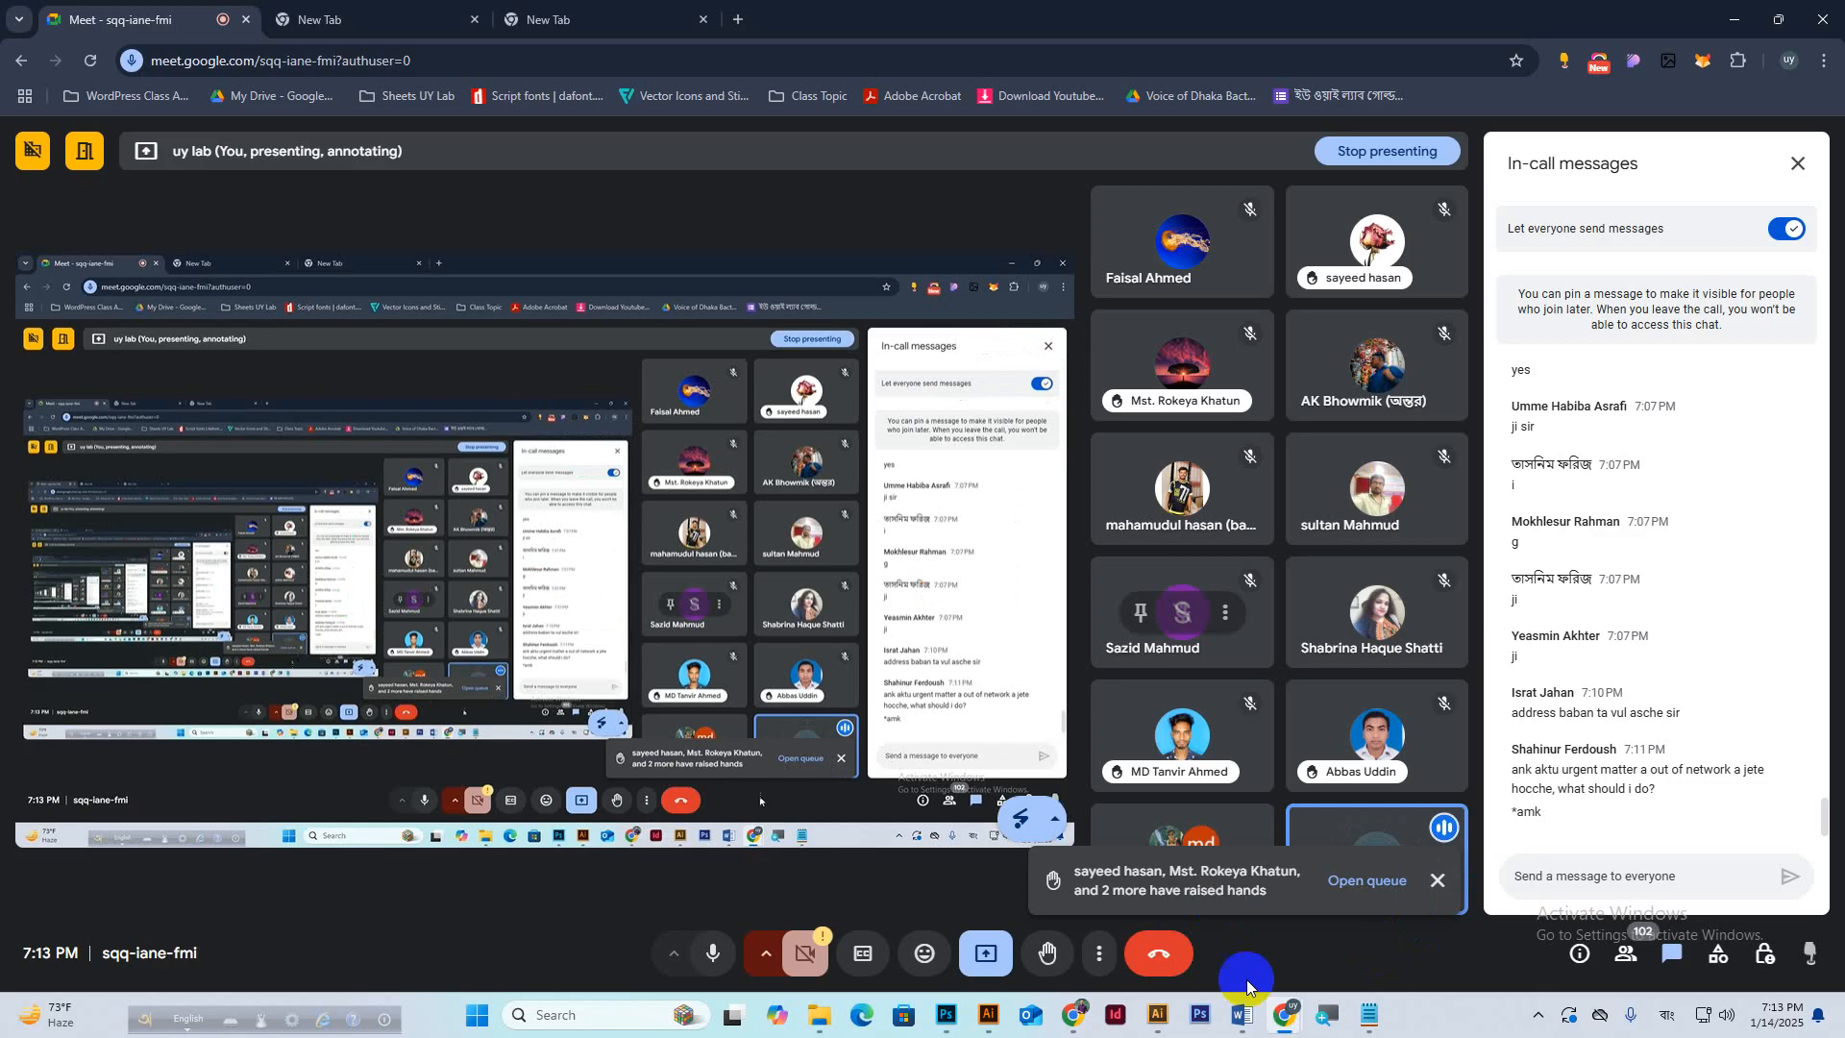
{"action": "mouse_move", "coordinate": [1223, 1012]}
{"action": "mouse_move", "coordinate": [1153, 1024]}
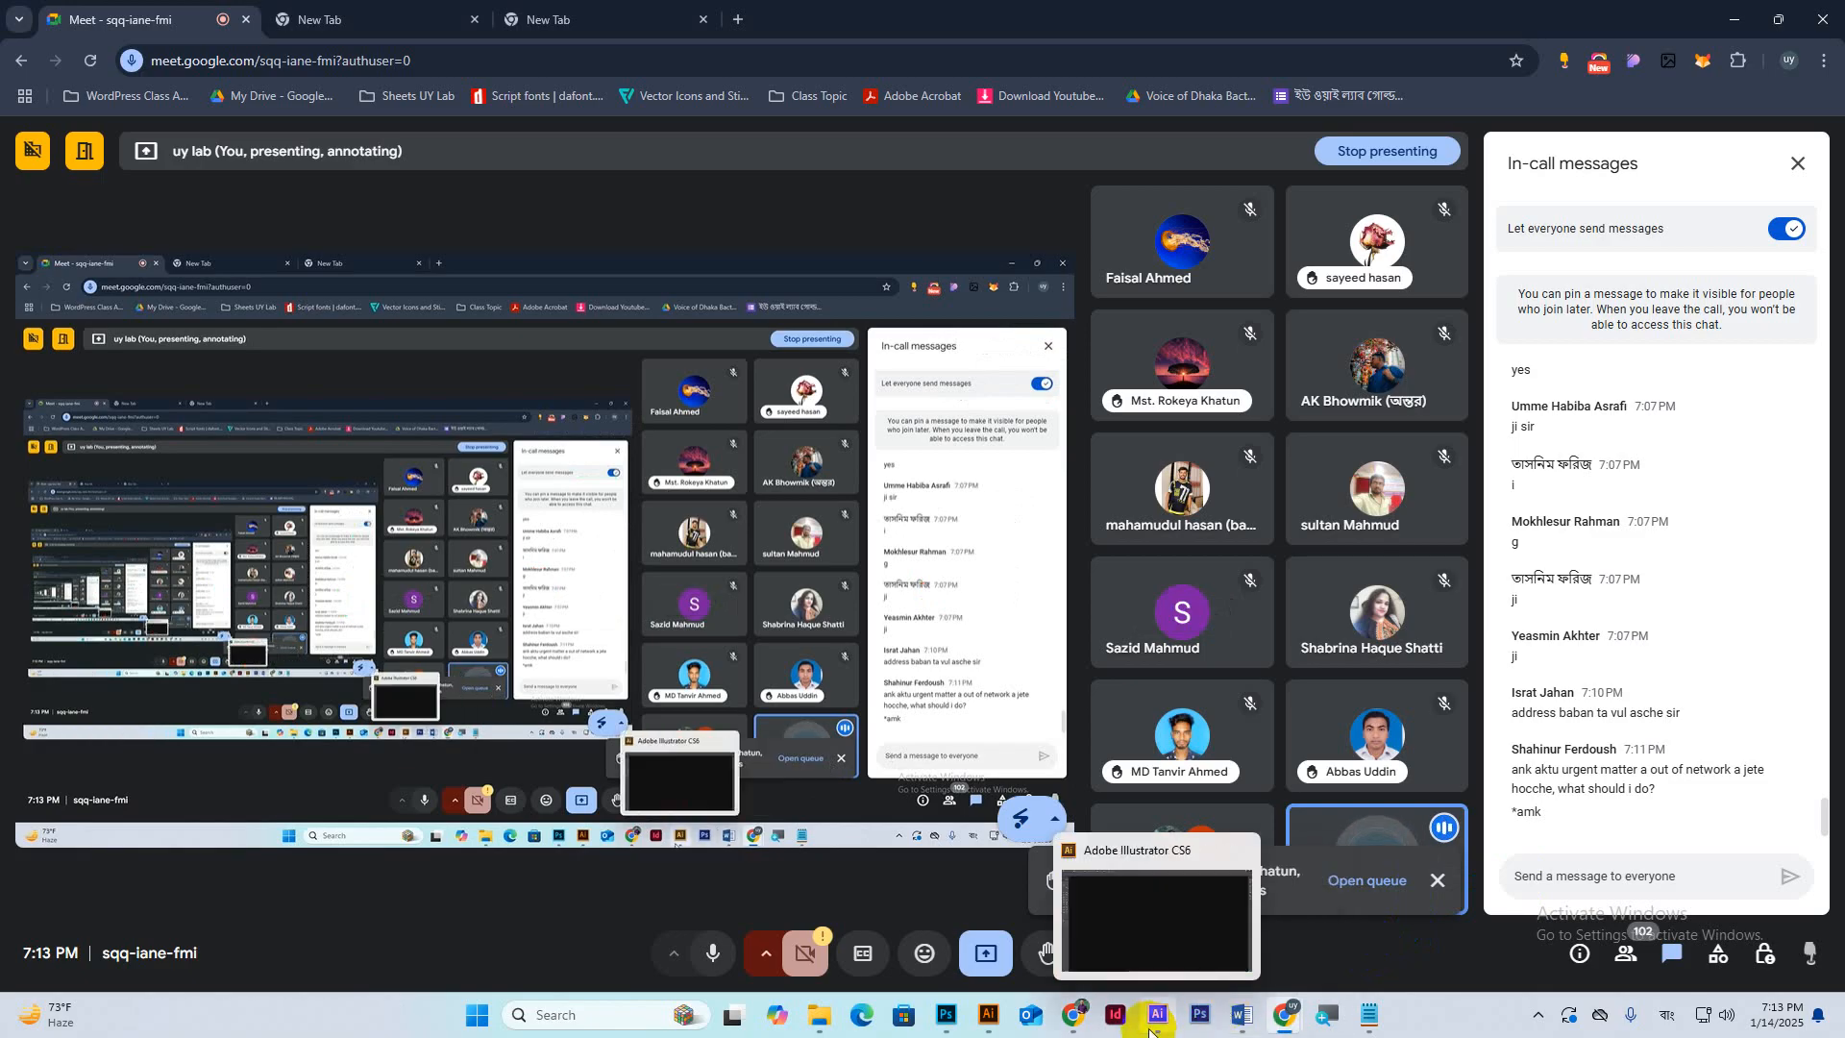
{"action": "left_click", "coordinate": [942, 1022]}
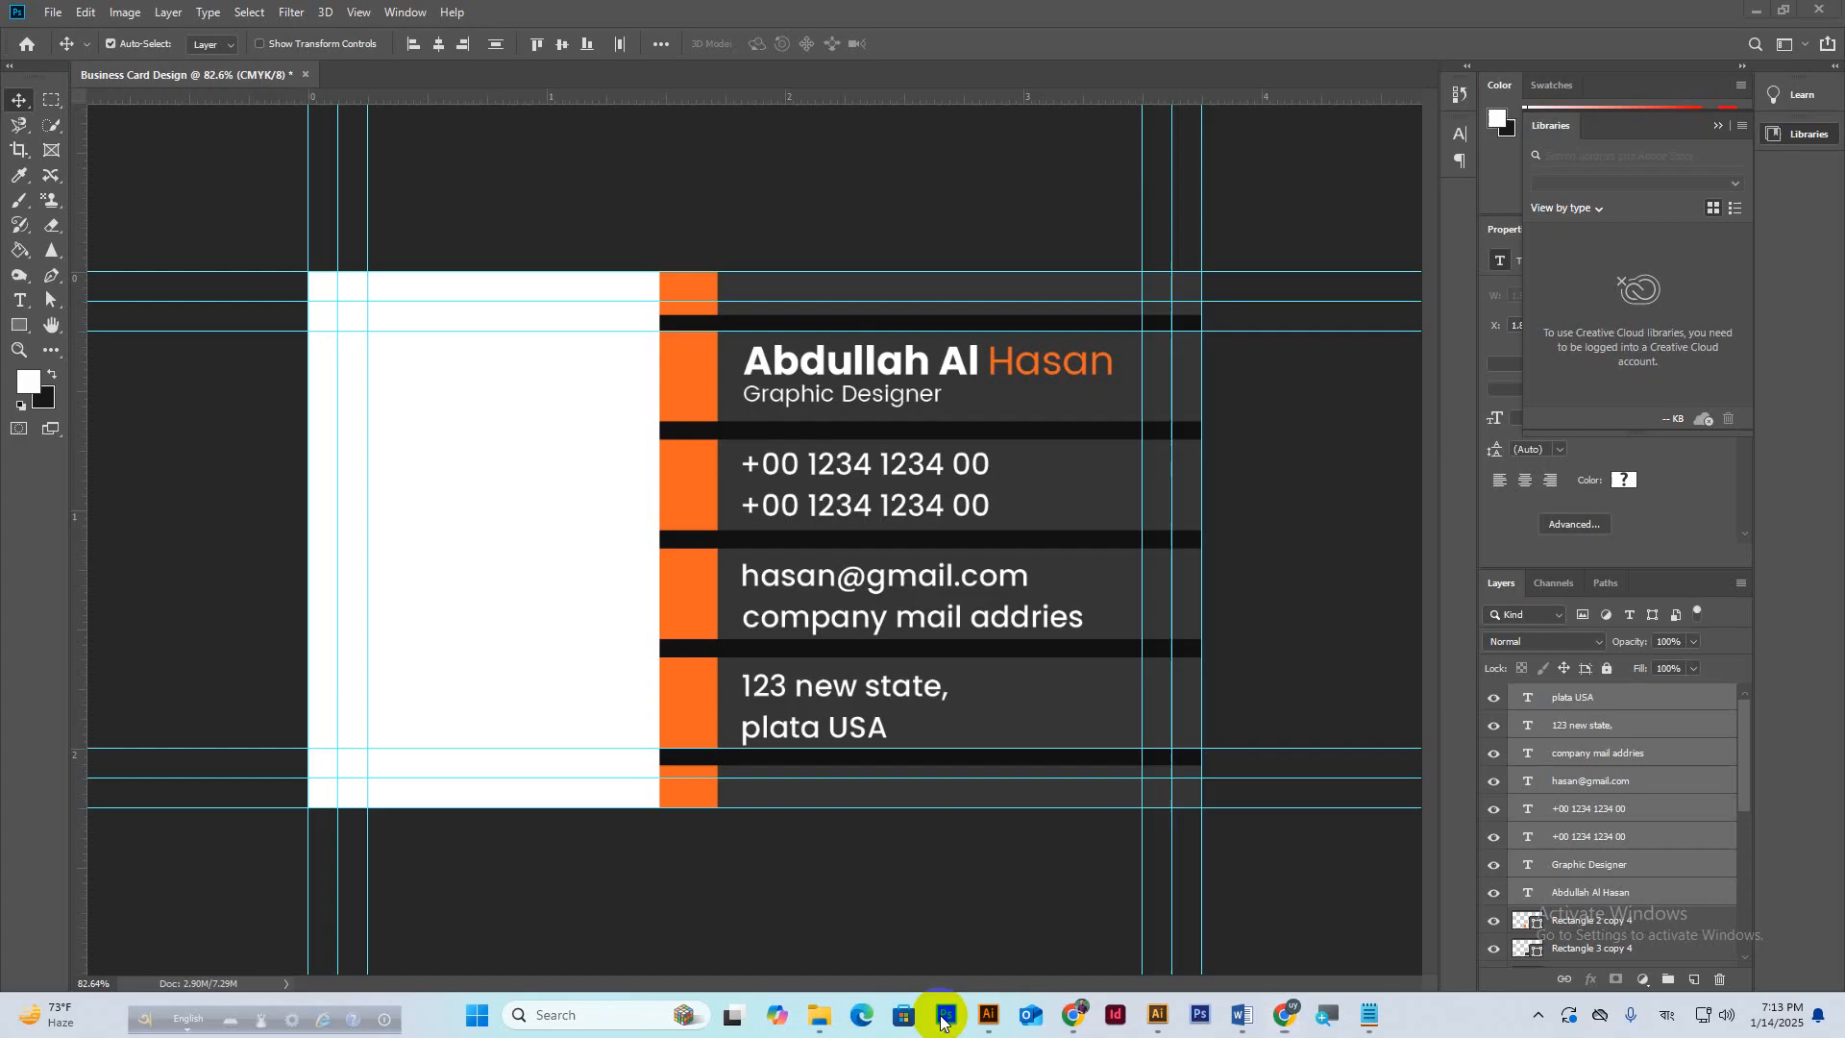
{"action": "left_click", "coordinate": [1602, 706]}
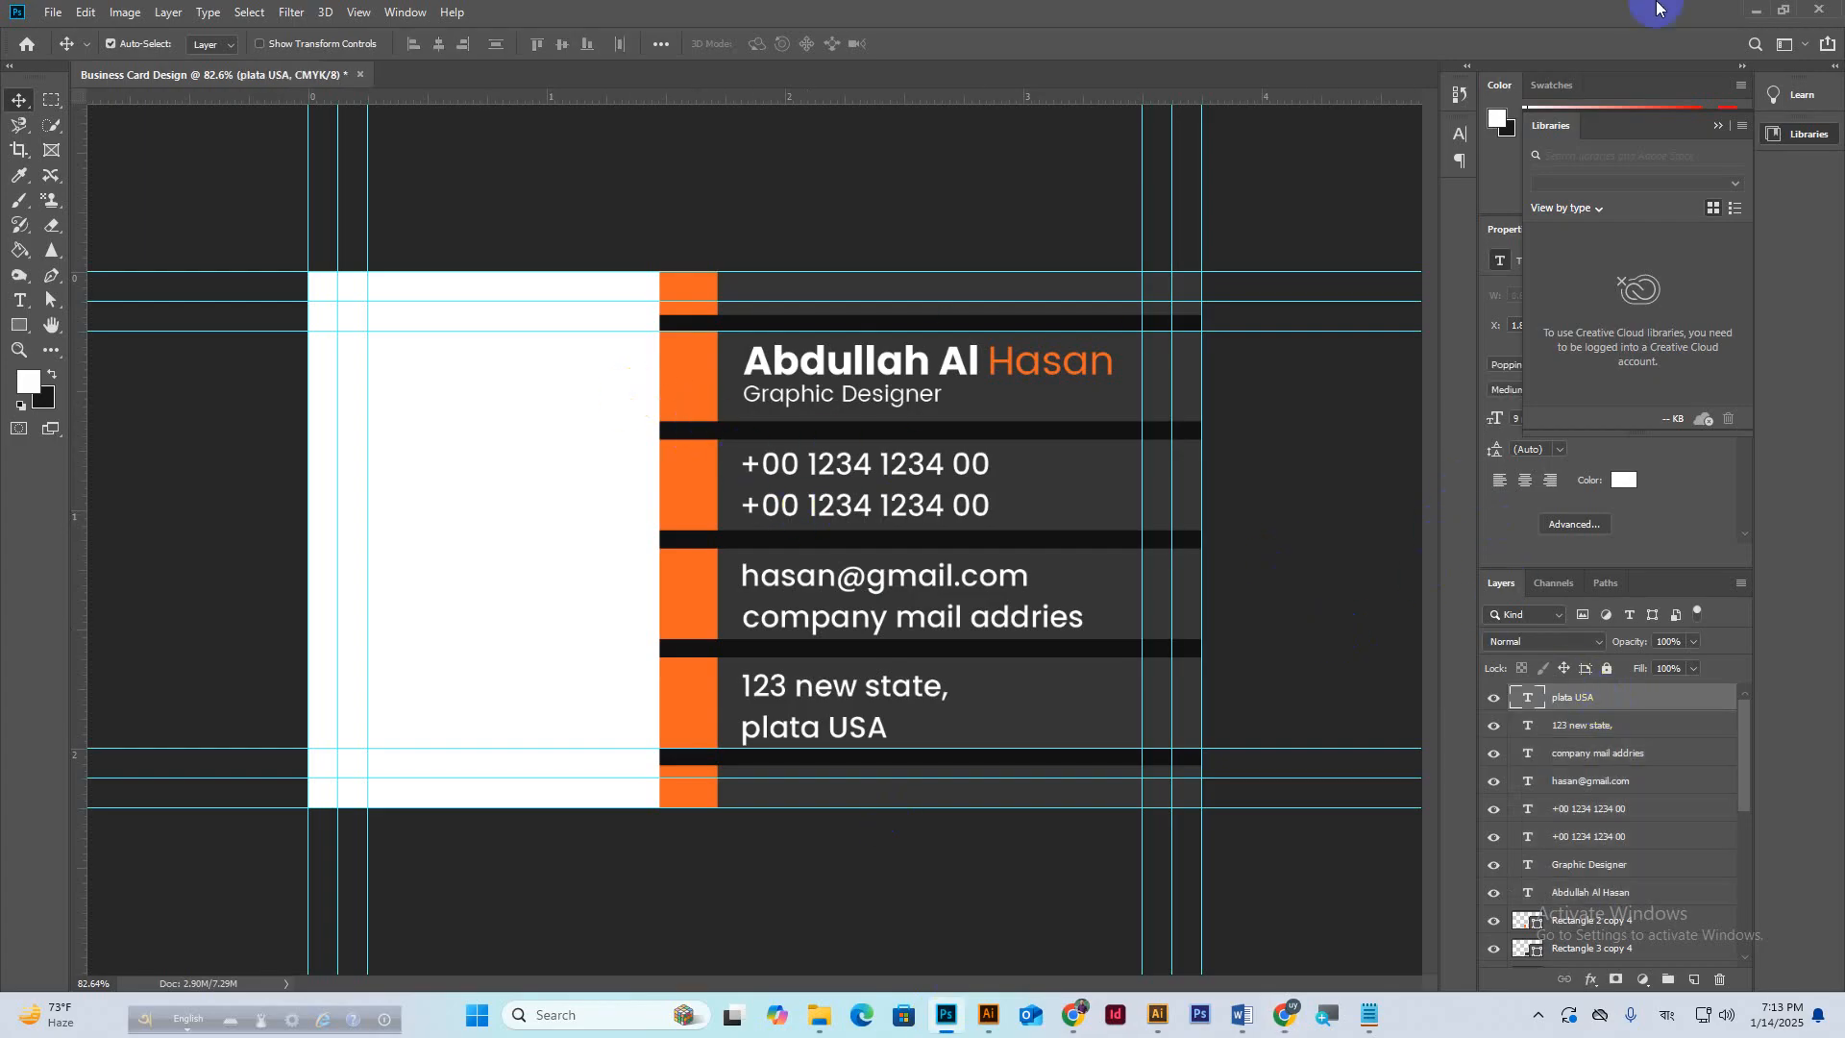
{"action": "left_click", "coordinate": [1755, 11]}
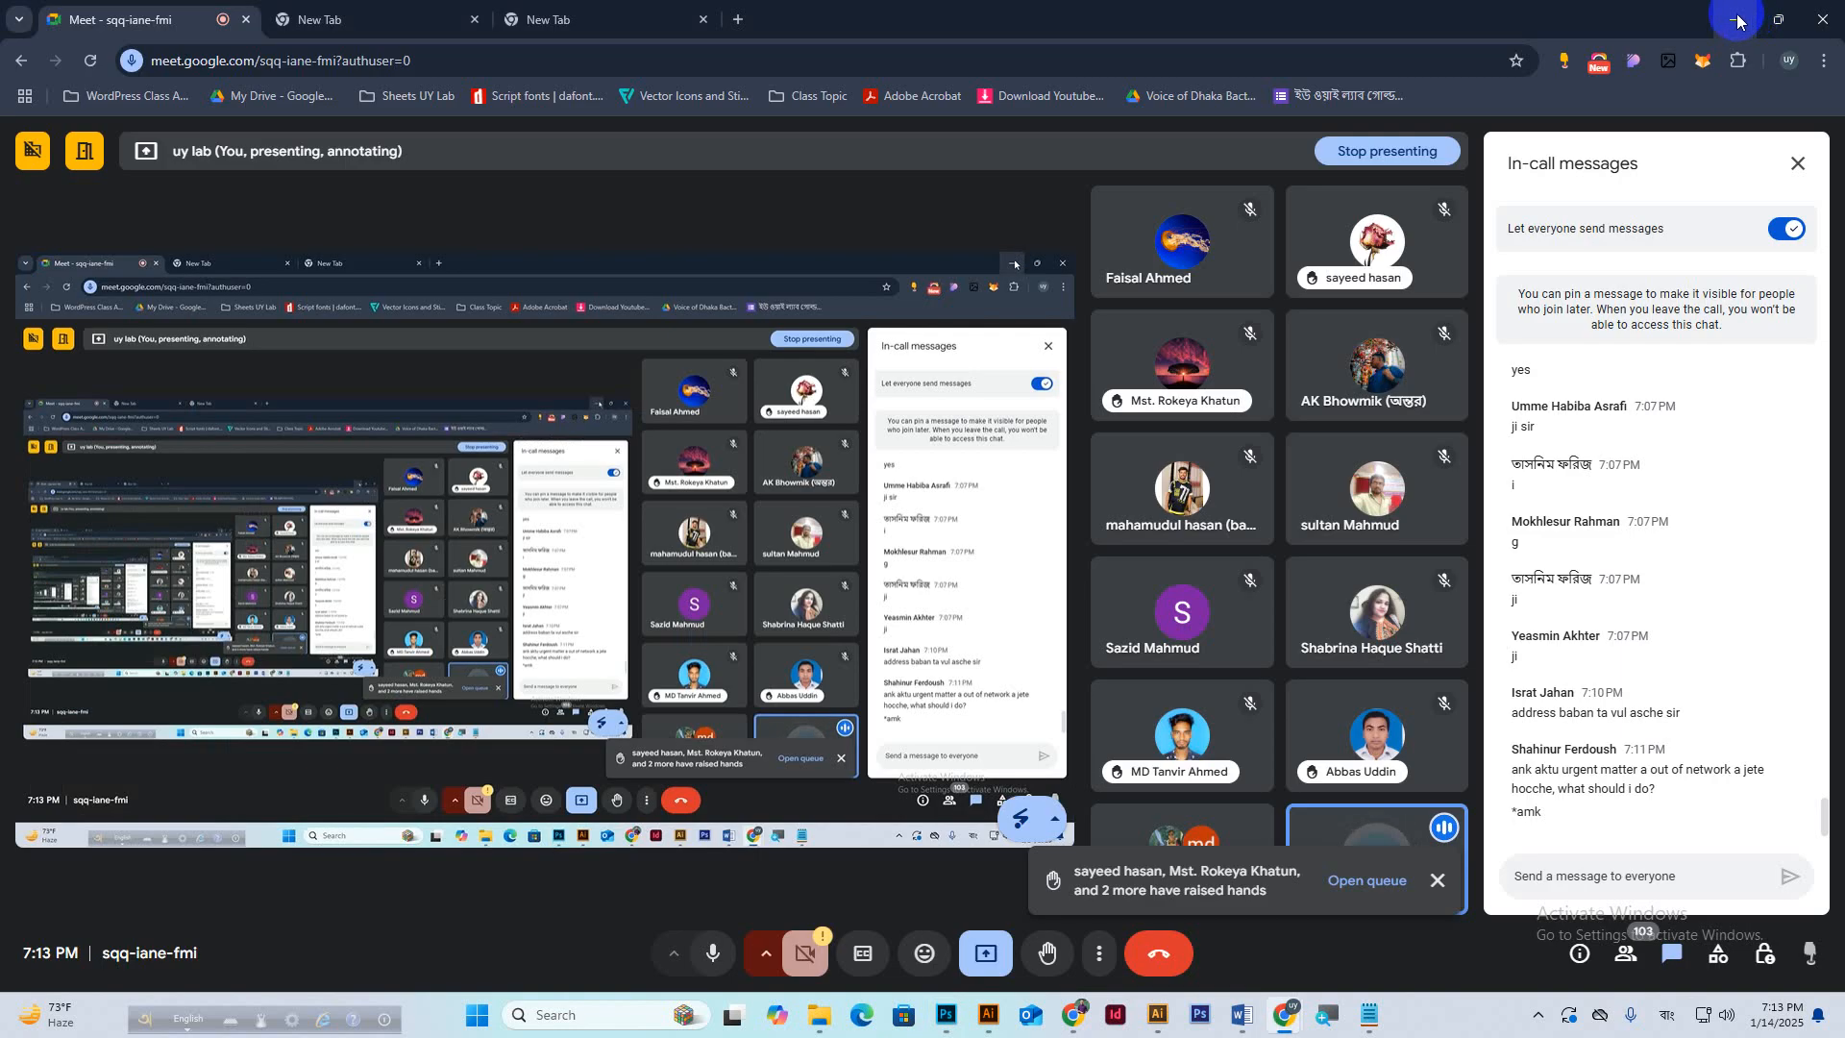
{"action": "left_click", "coordinate": [1736, 19]}
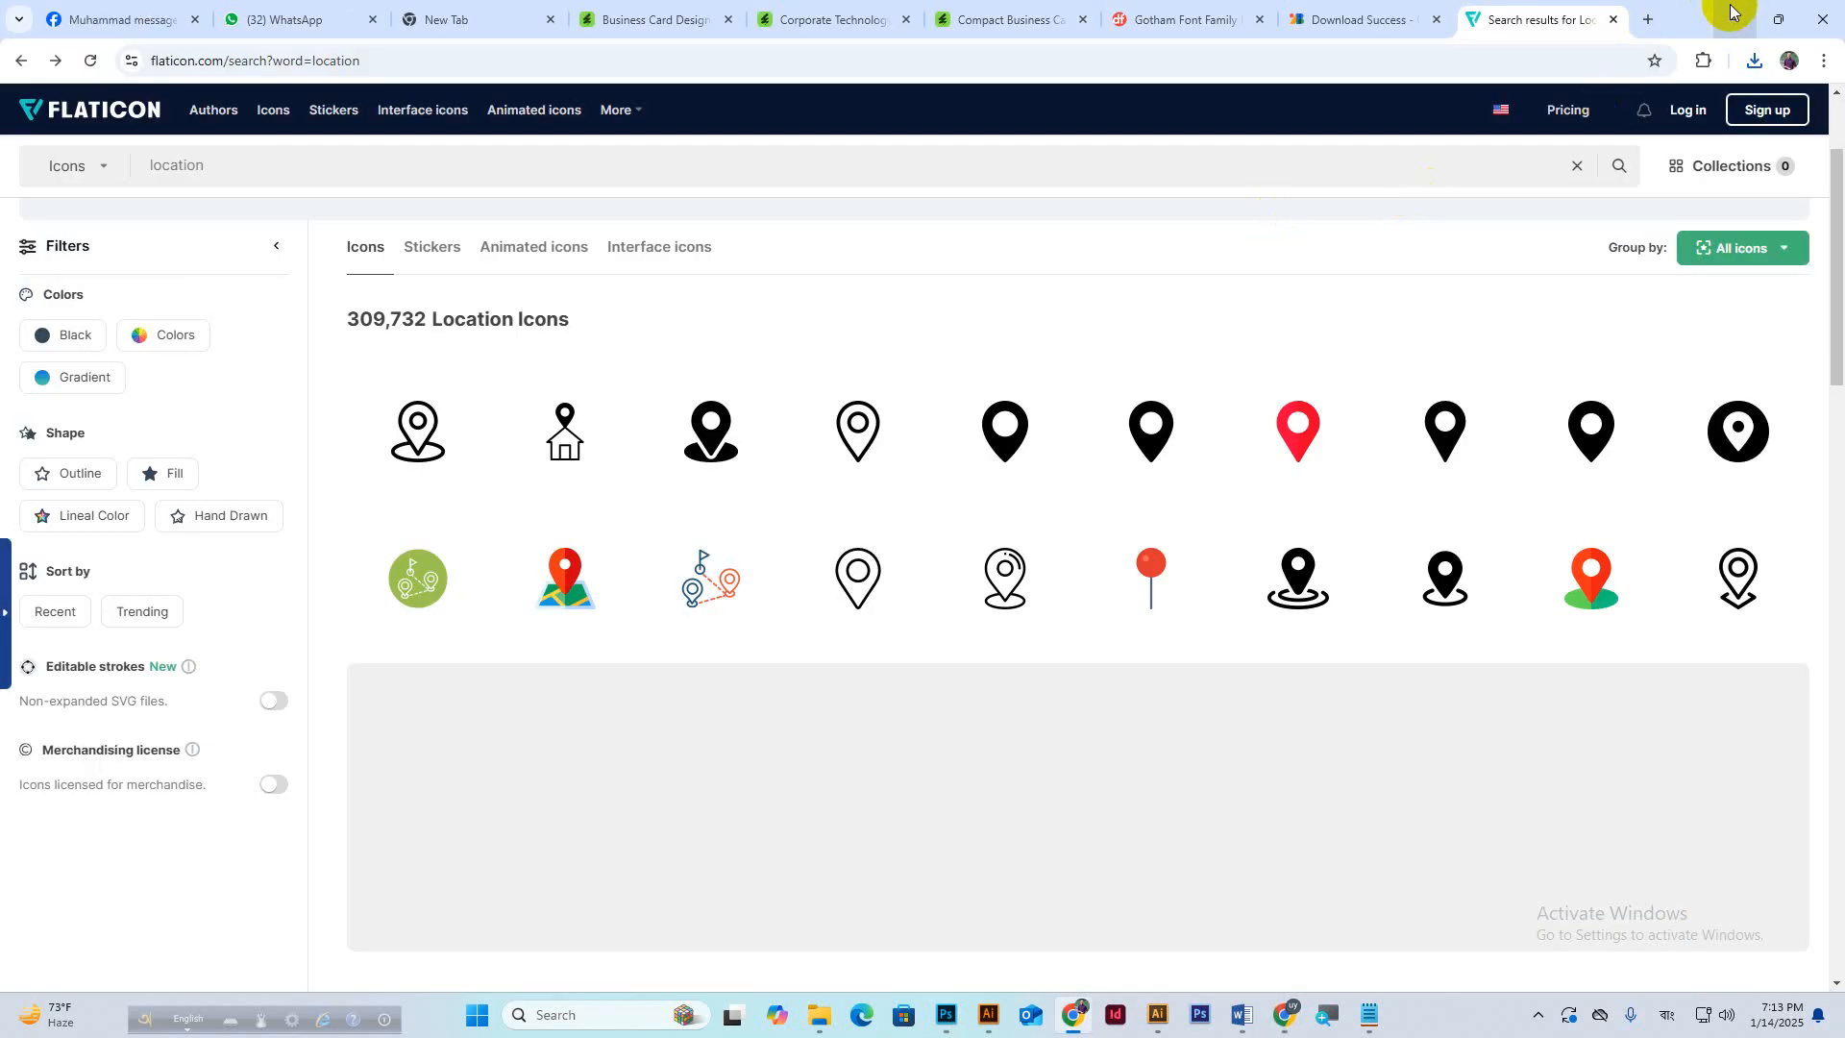
Reveal user.png in the Downloads folder and drag it into the Photoshop business card.
{"action": "left_click", "coordinate": [1754, 61]}
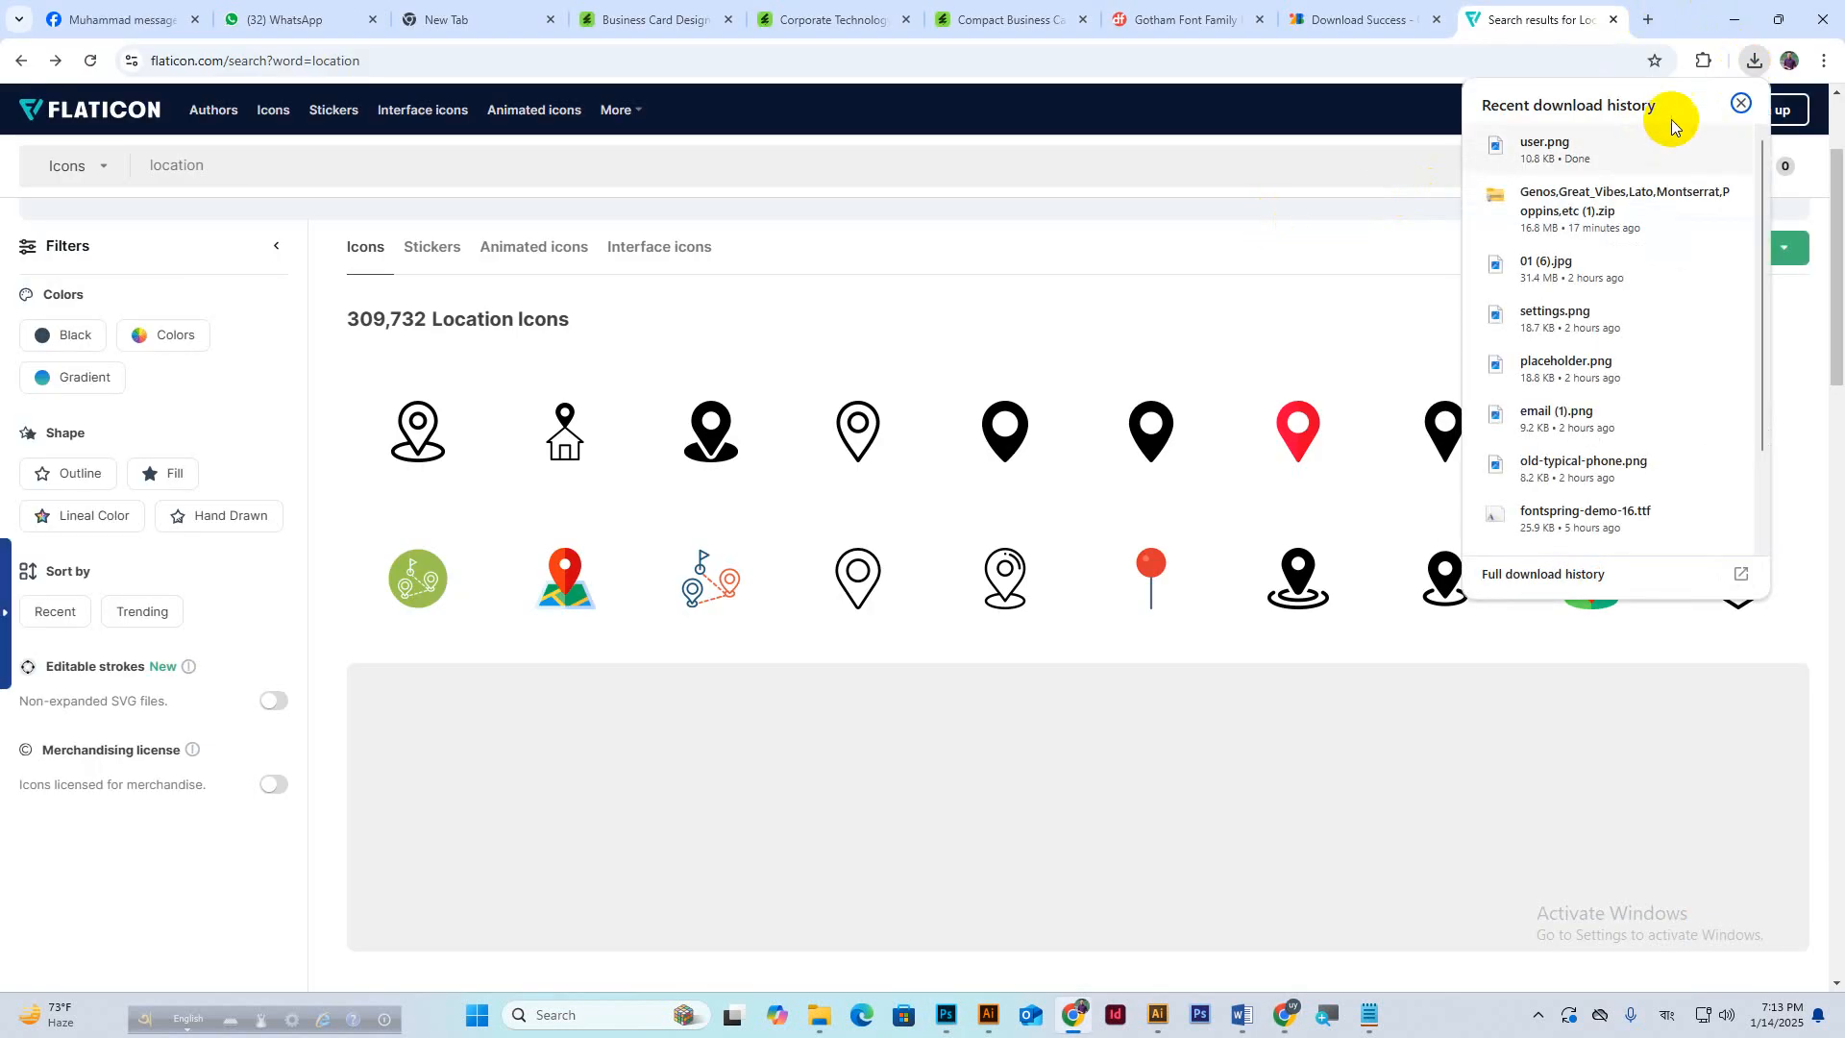
{"action": "left_click", "coordinate": [1732, 144]}
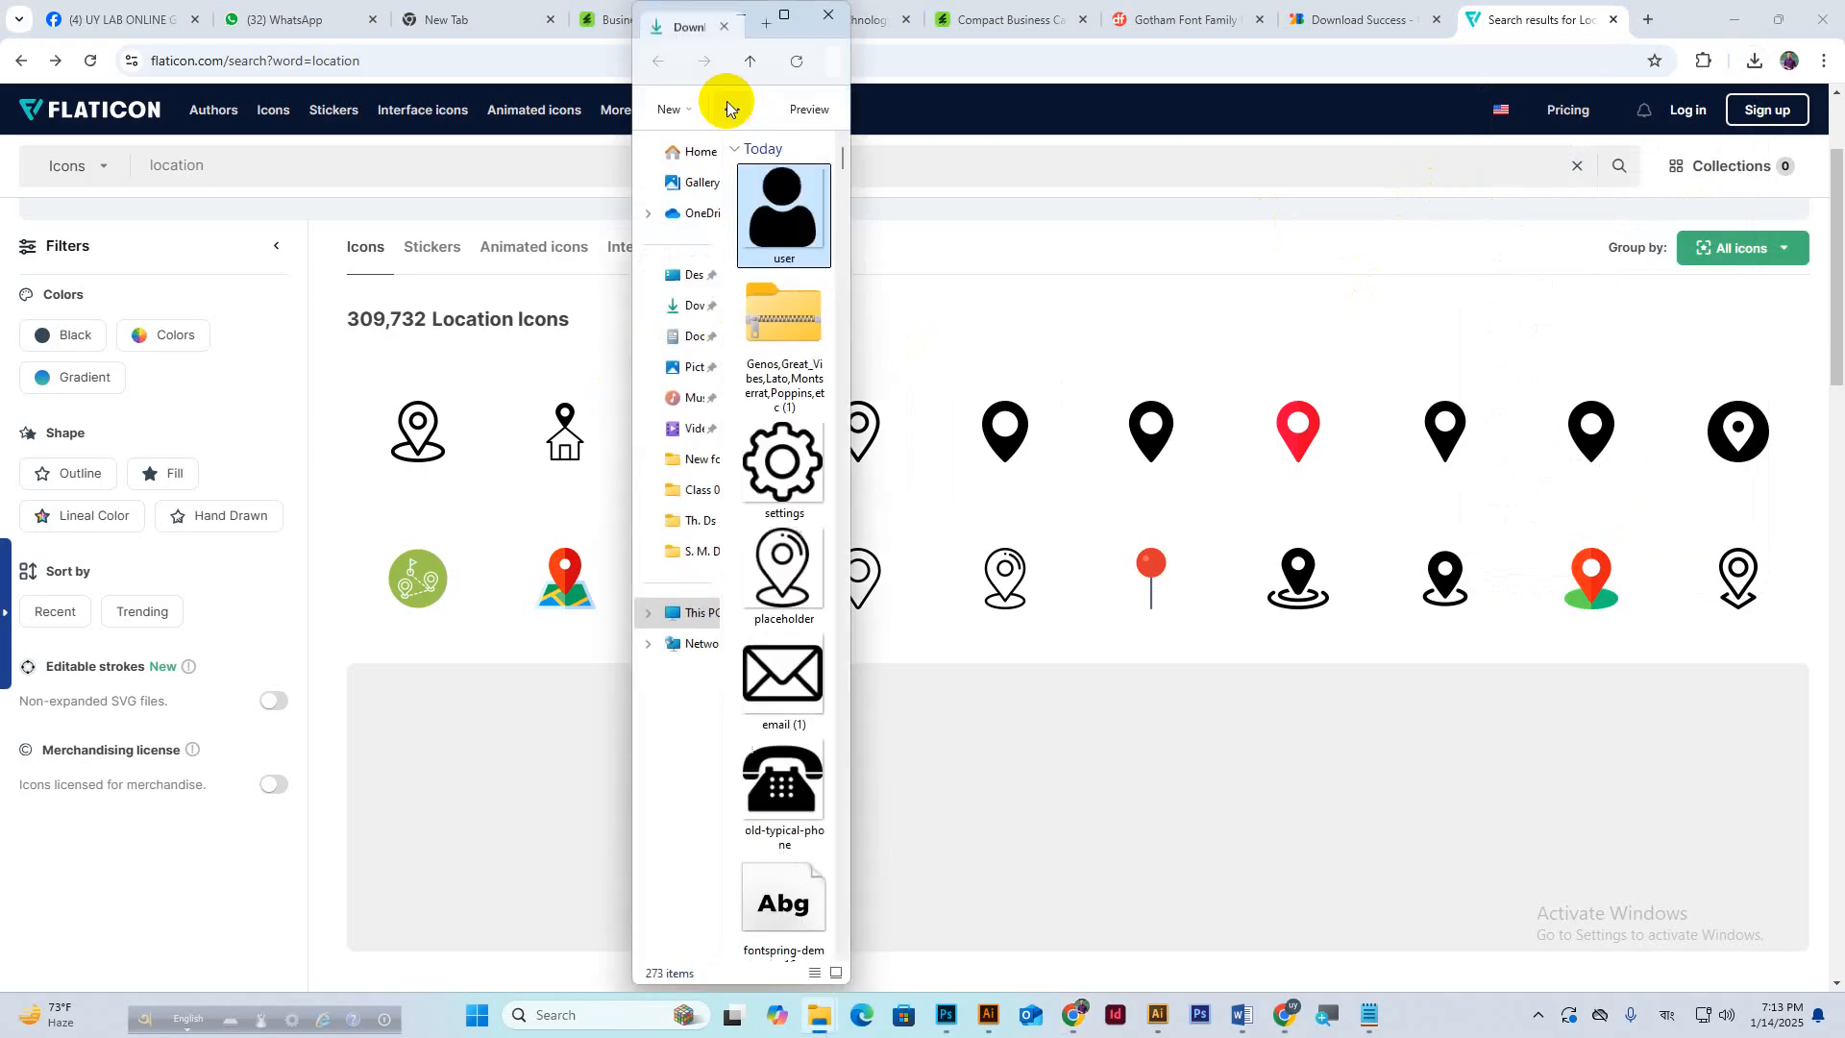
{"action": "left_click", "coordinate": [784, 15]}
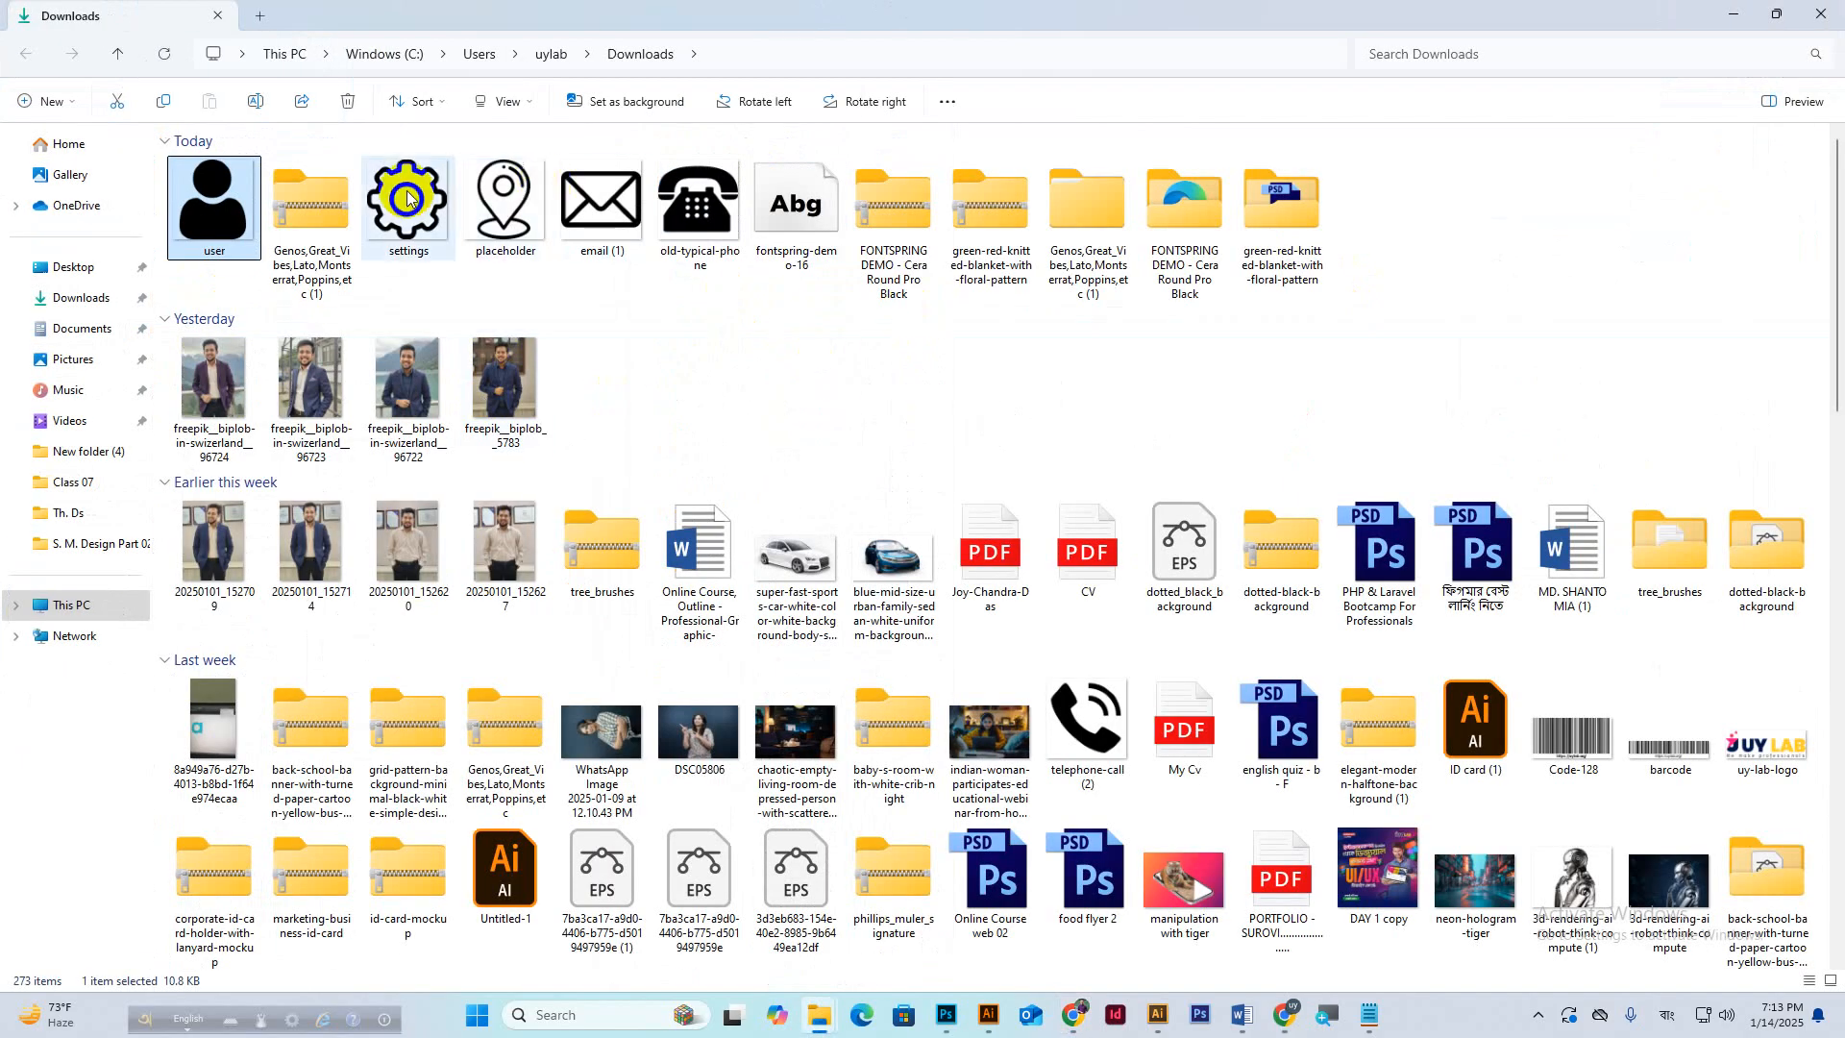
{"action": "left_click", "coordinate": [723, 360]}
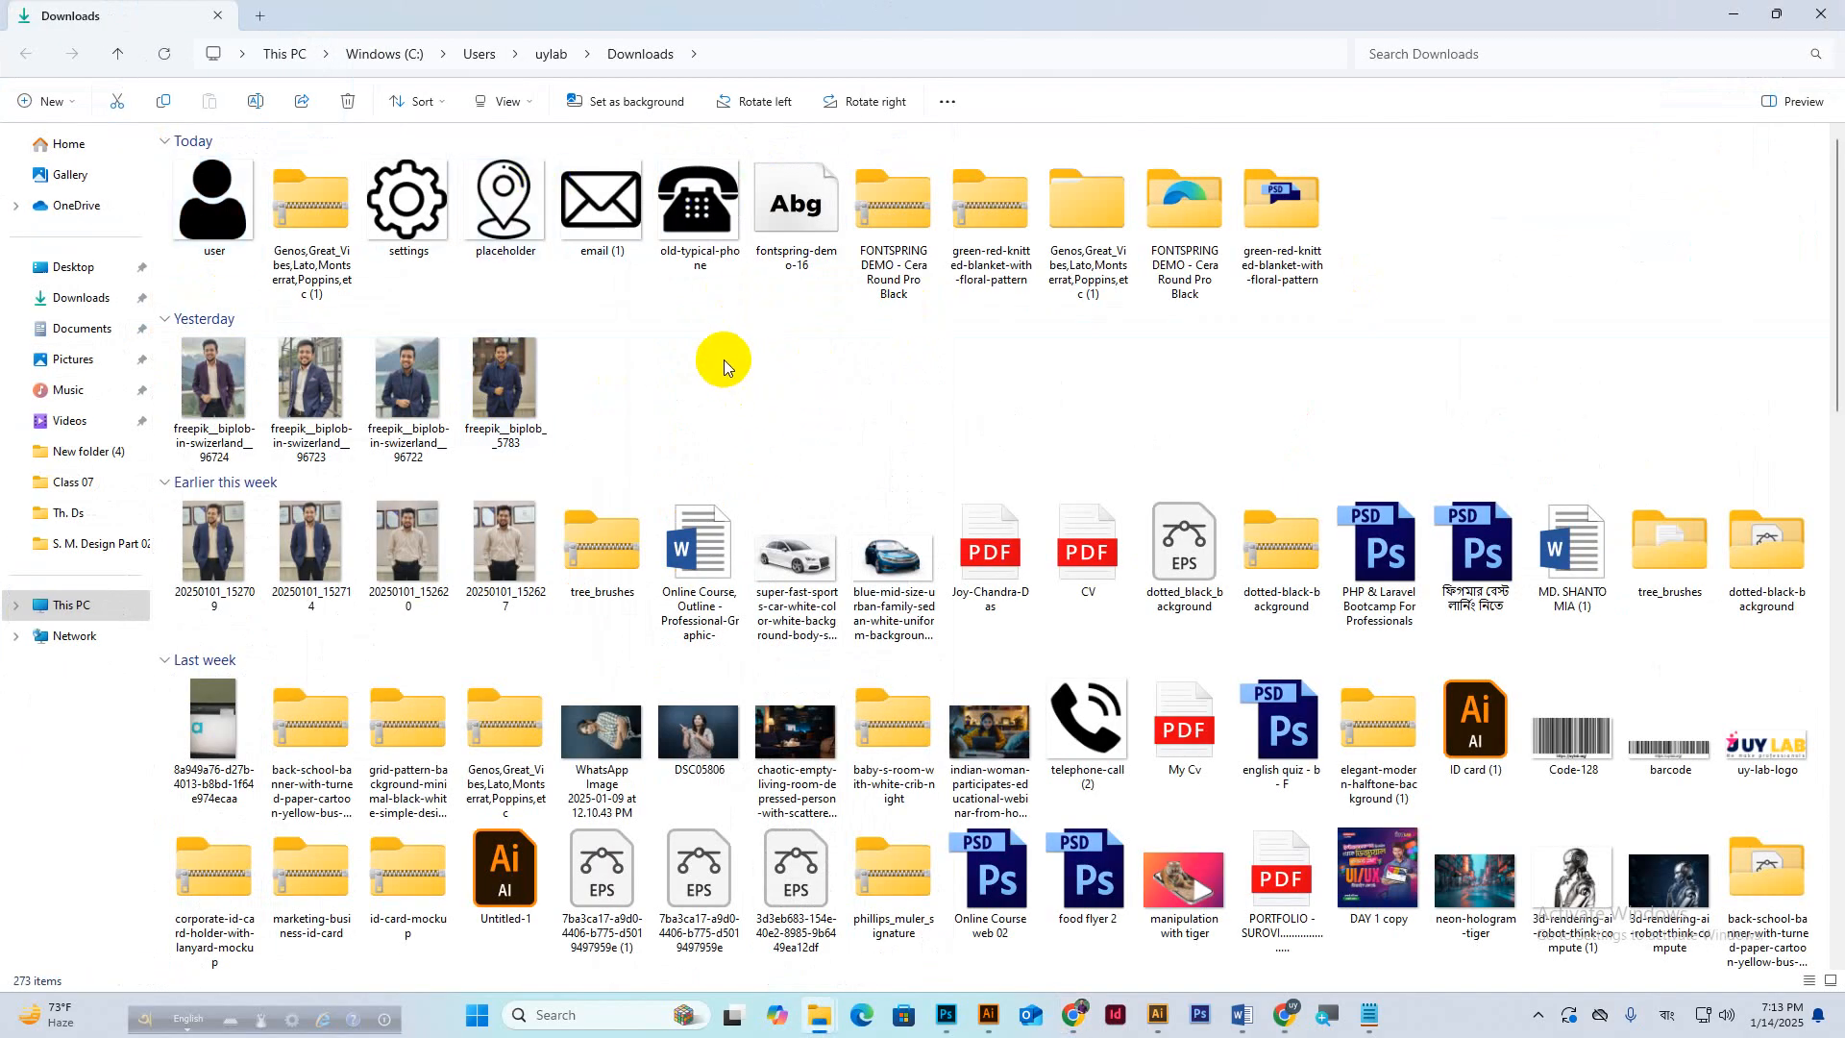
{"action": "left_click", "coordinate": [209, 218]}
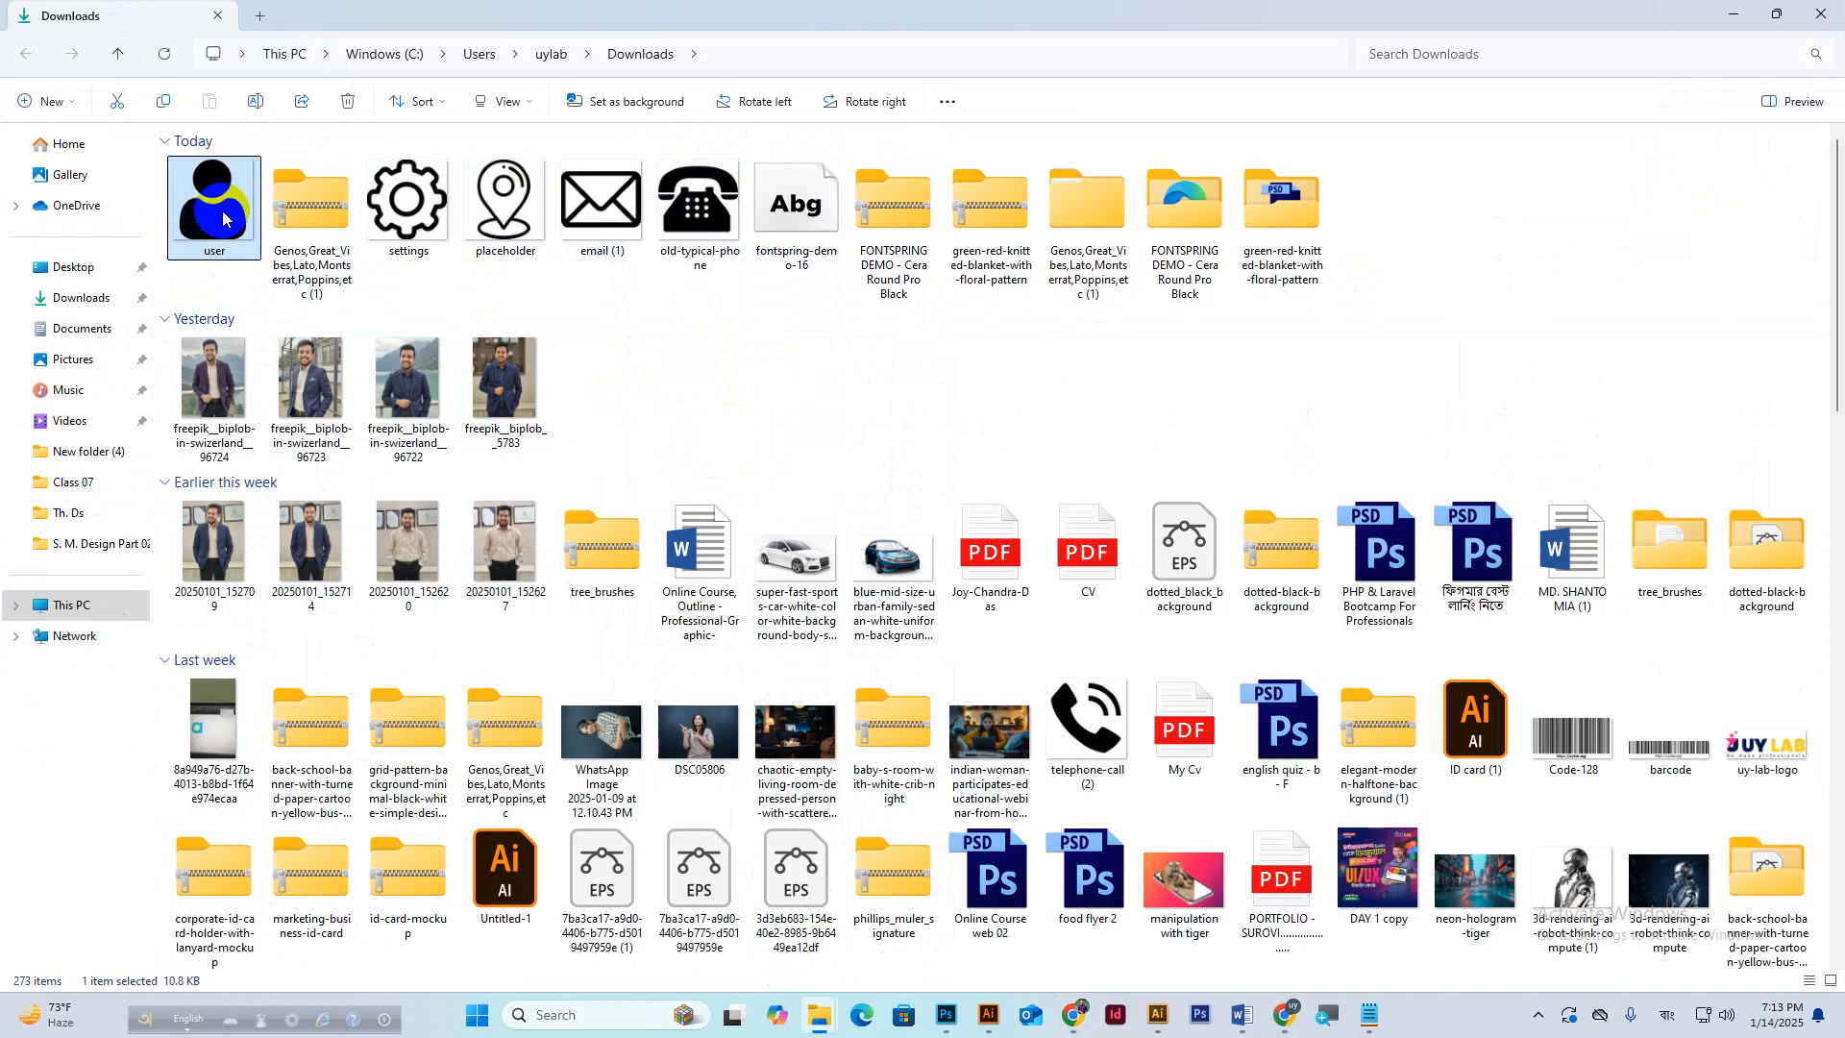
{"action": "left_click_drag", "start_coordinate": [207, 210], "coordinate": [712, 453]}
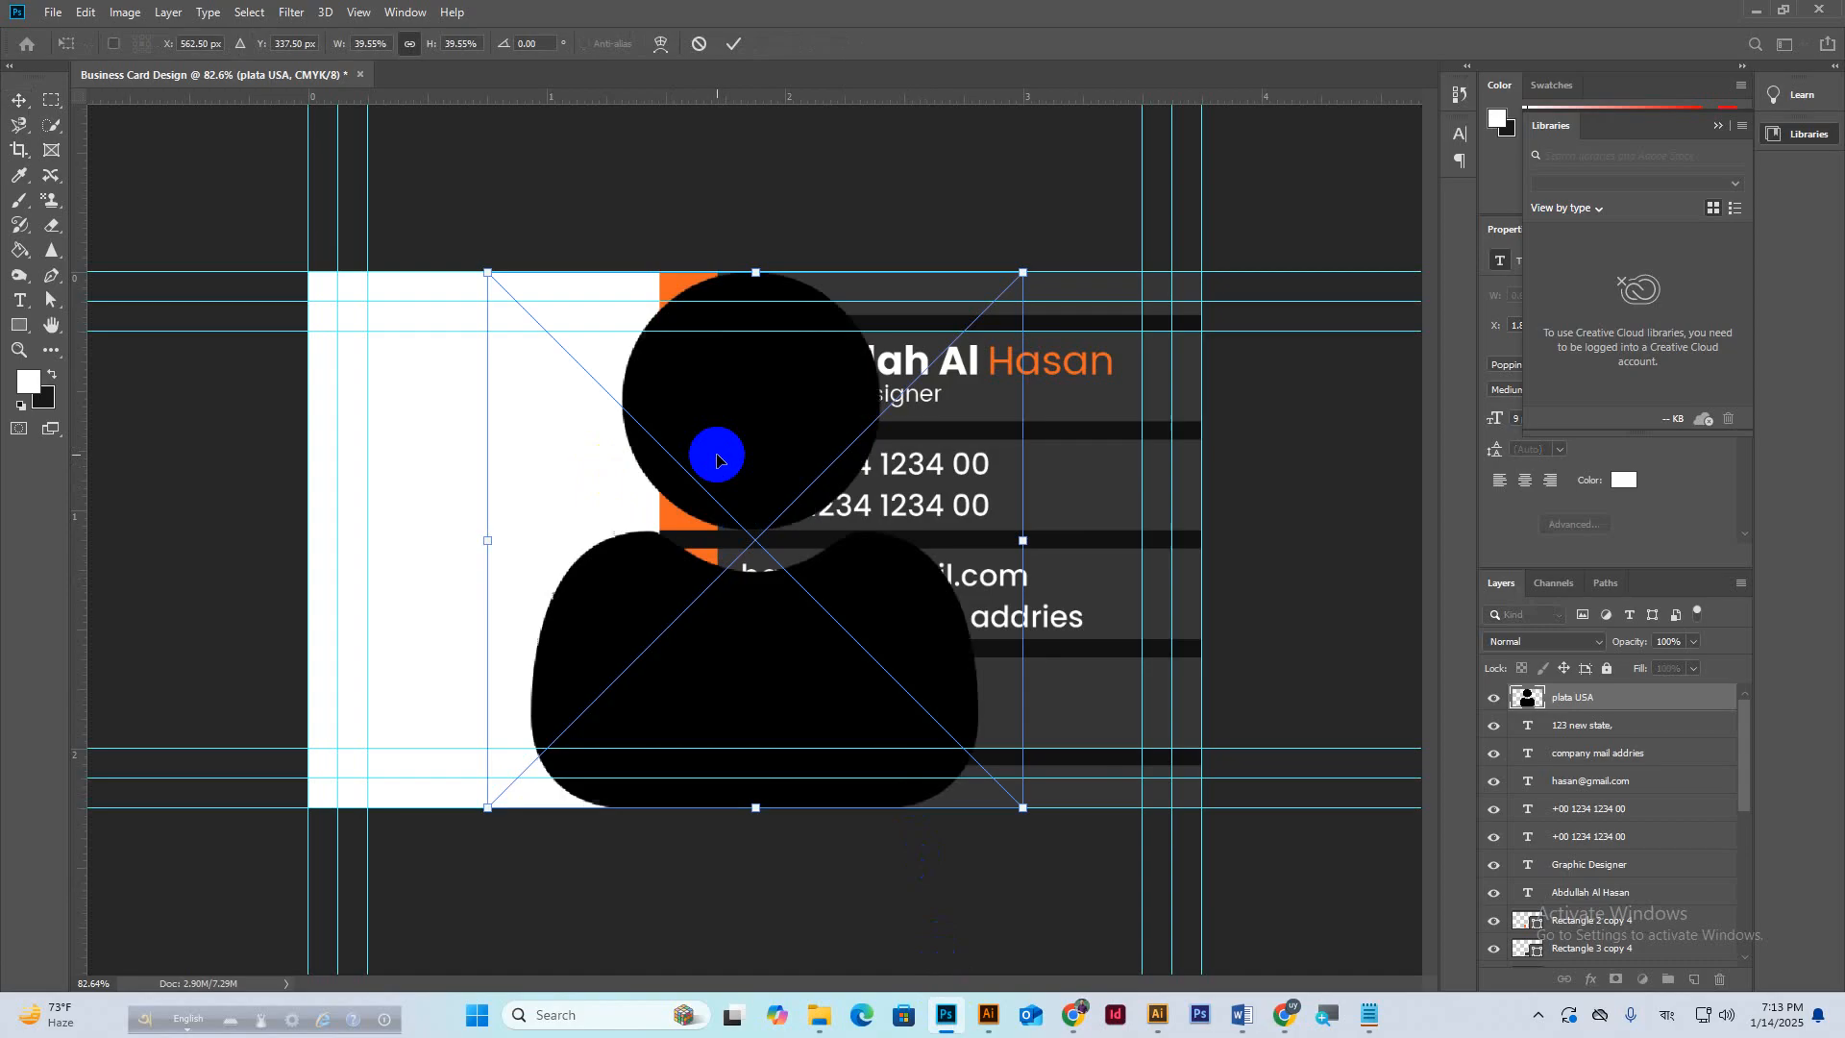
Scale the placed user icon down to about 4% beside the name.
{"action": "left_click_drag", "start_coordinate": [761, 272], "coordinate": [712, 363]}
{"action": "scroll", "coordinate": [711, 364], "scroll_direction": "up", "scroll_amount": 4}
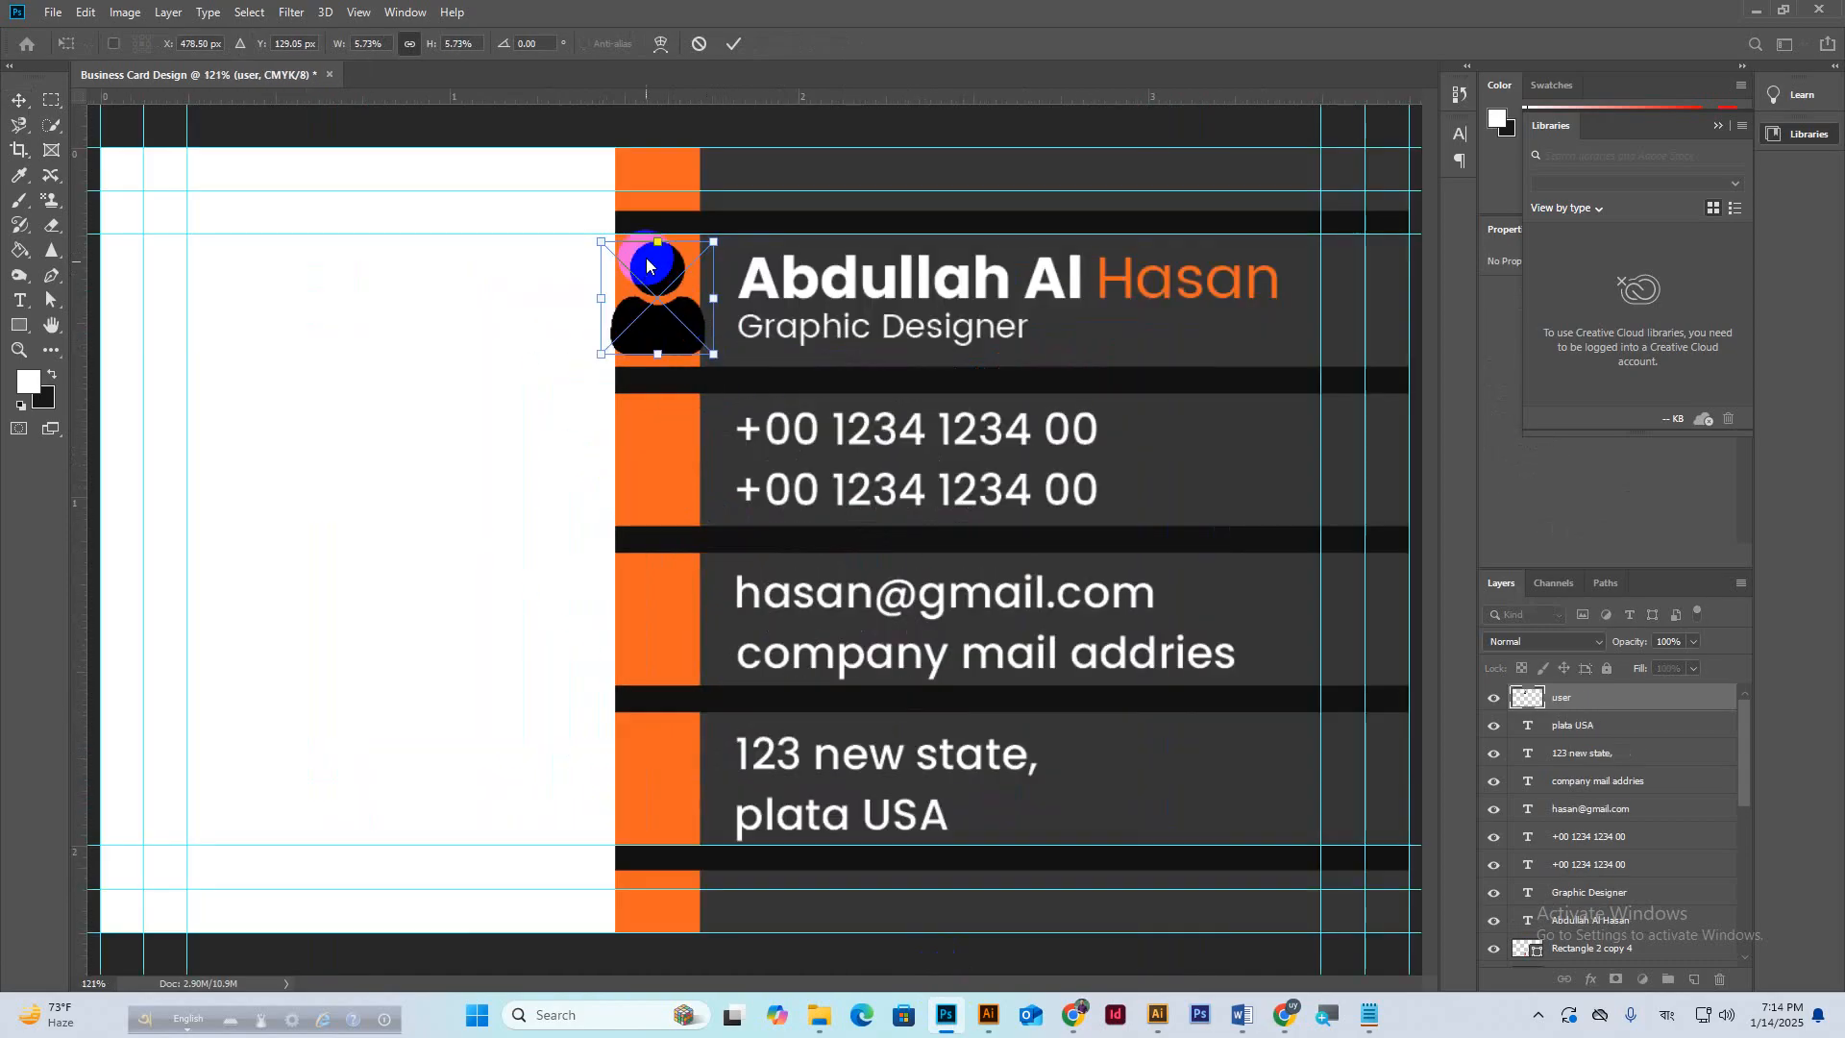
{"action": "left_click_drag", "start_coordinate": [658, 237], "coordinate": [665, 281]}
{"action": "left_click", "coordinate": [734, 43]}
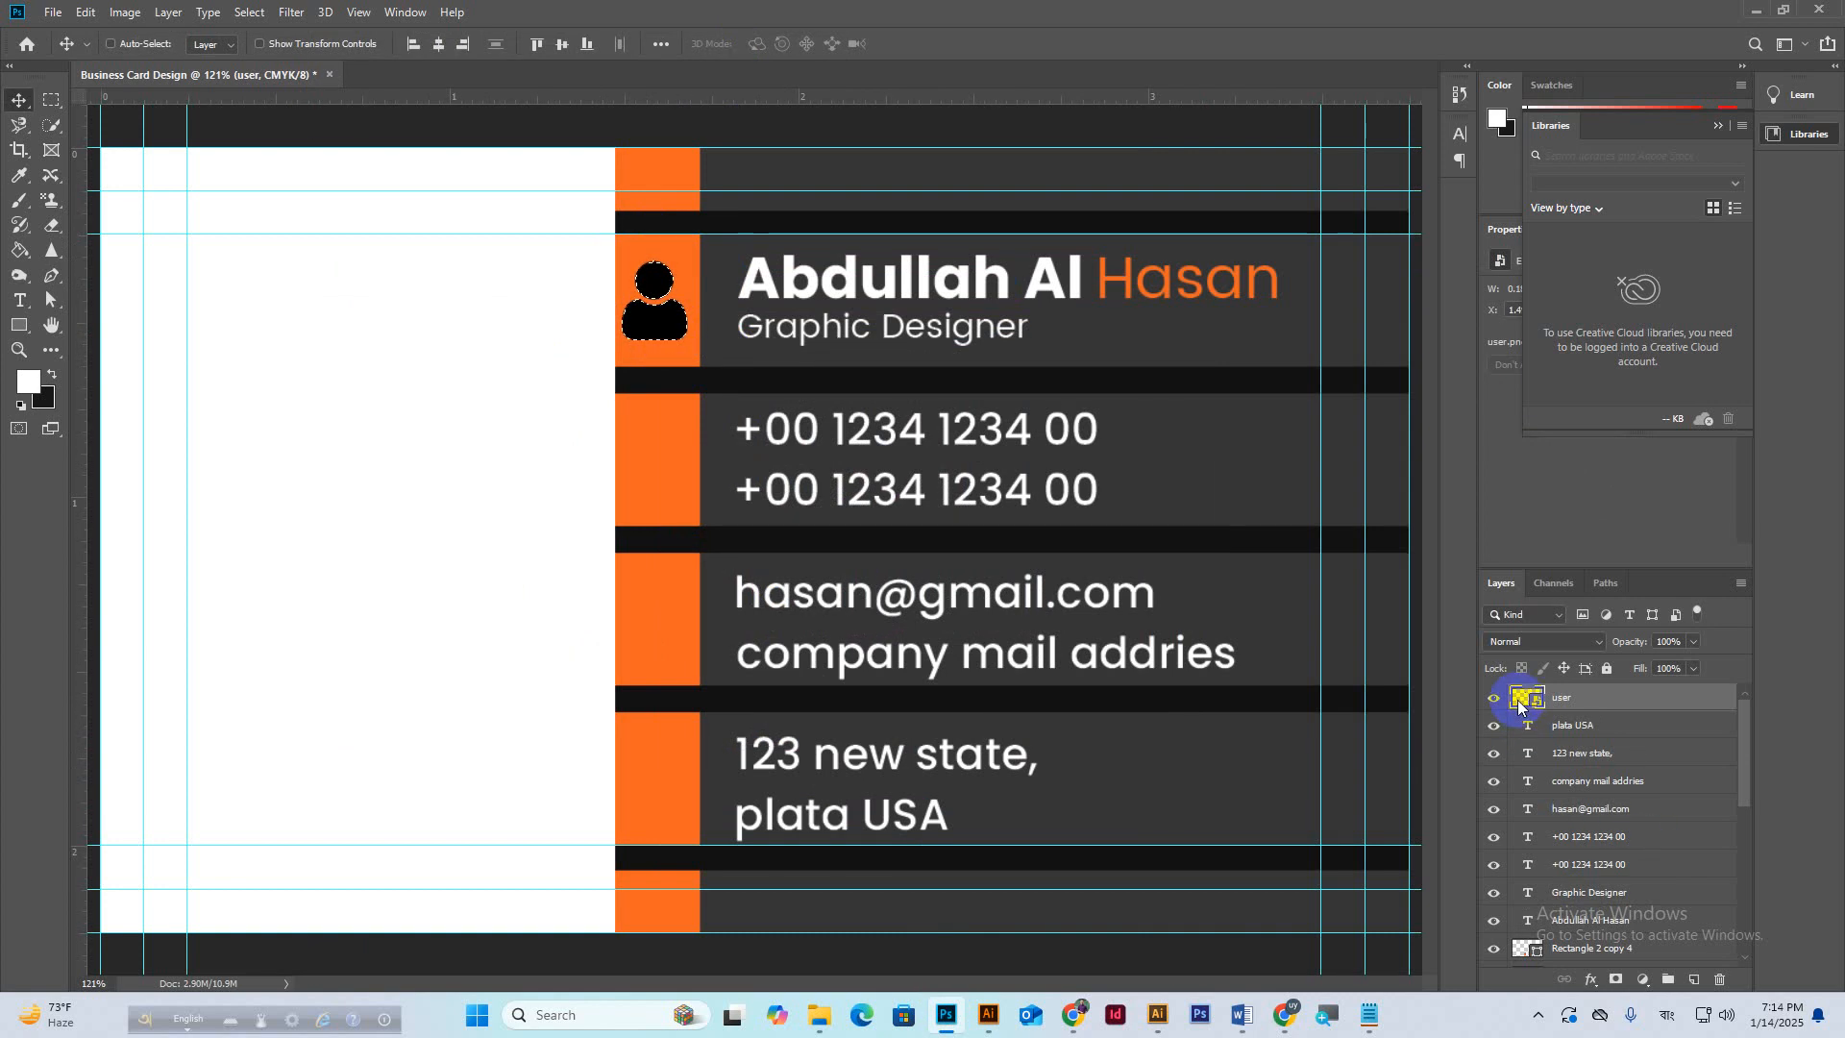
Give the user layer a white Color Overlay at 100% opacity.
{"action": "left_click", "coordinate": [629, 327], "text": "ctrl"}
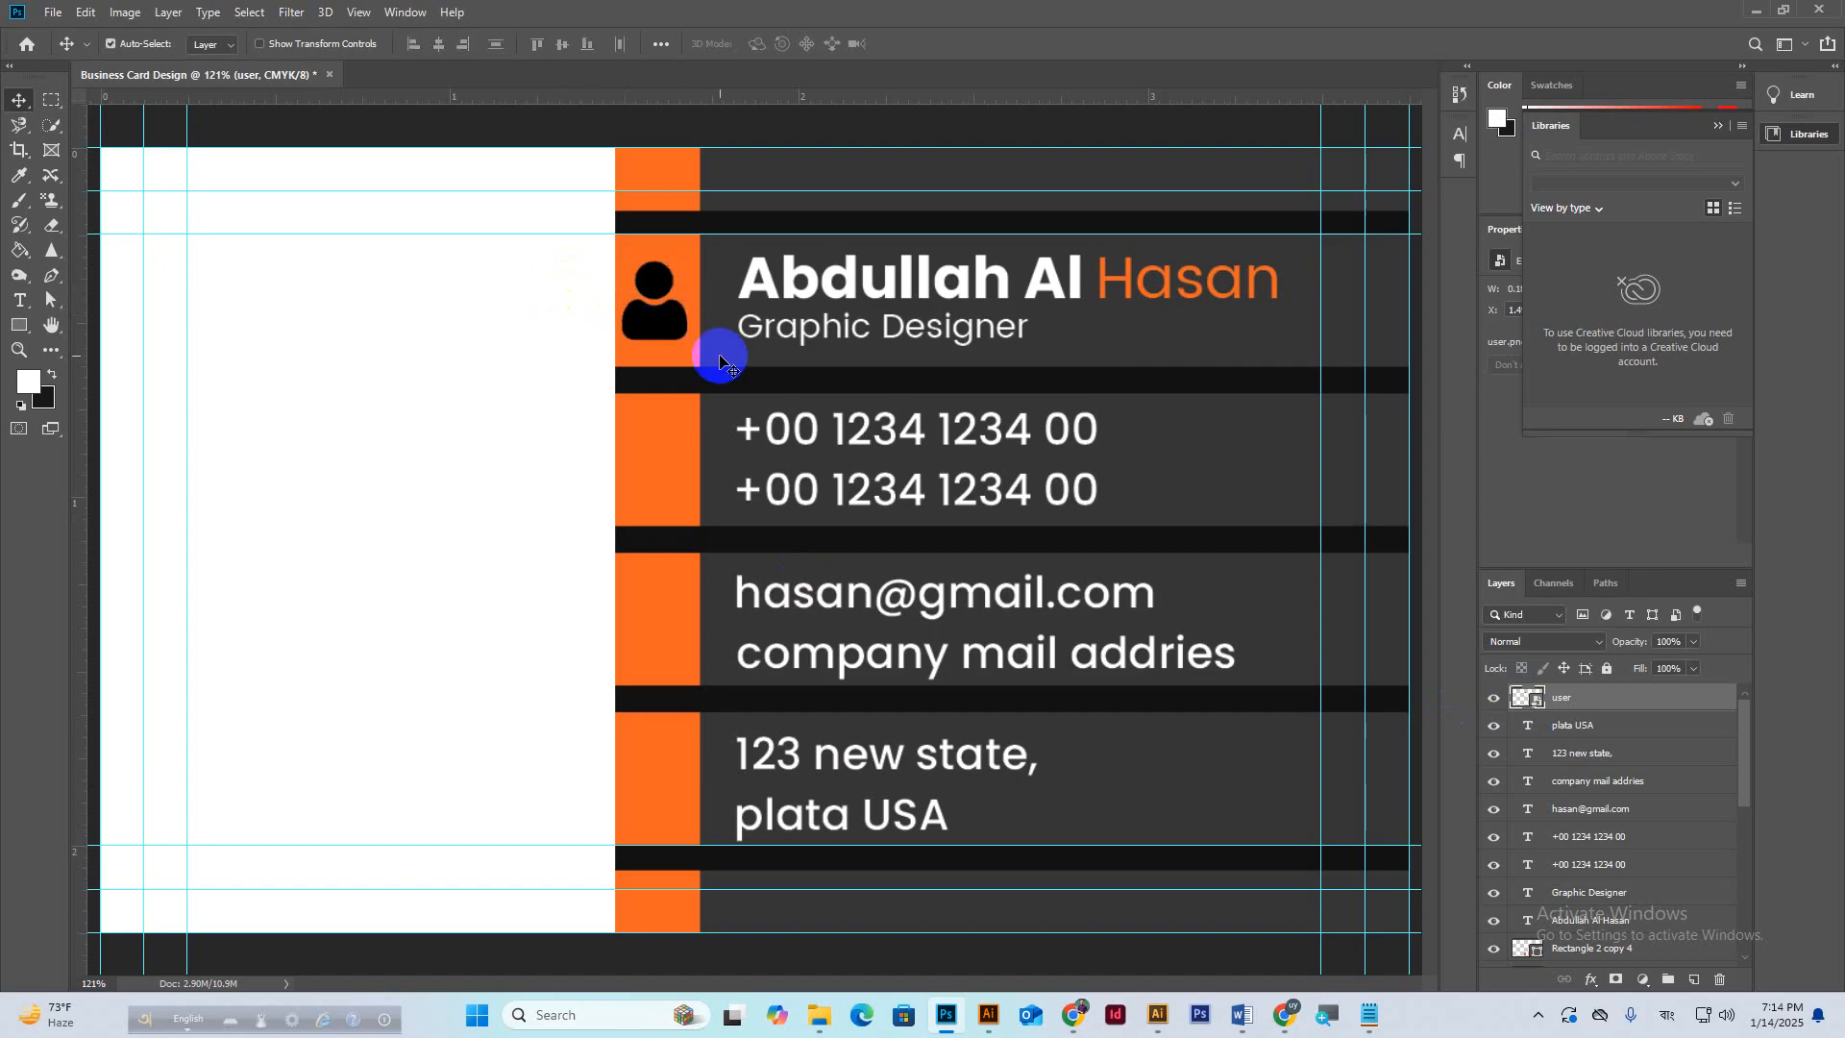
{"action": "right_click", "coordinate": [1594, 699]}
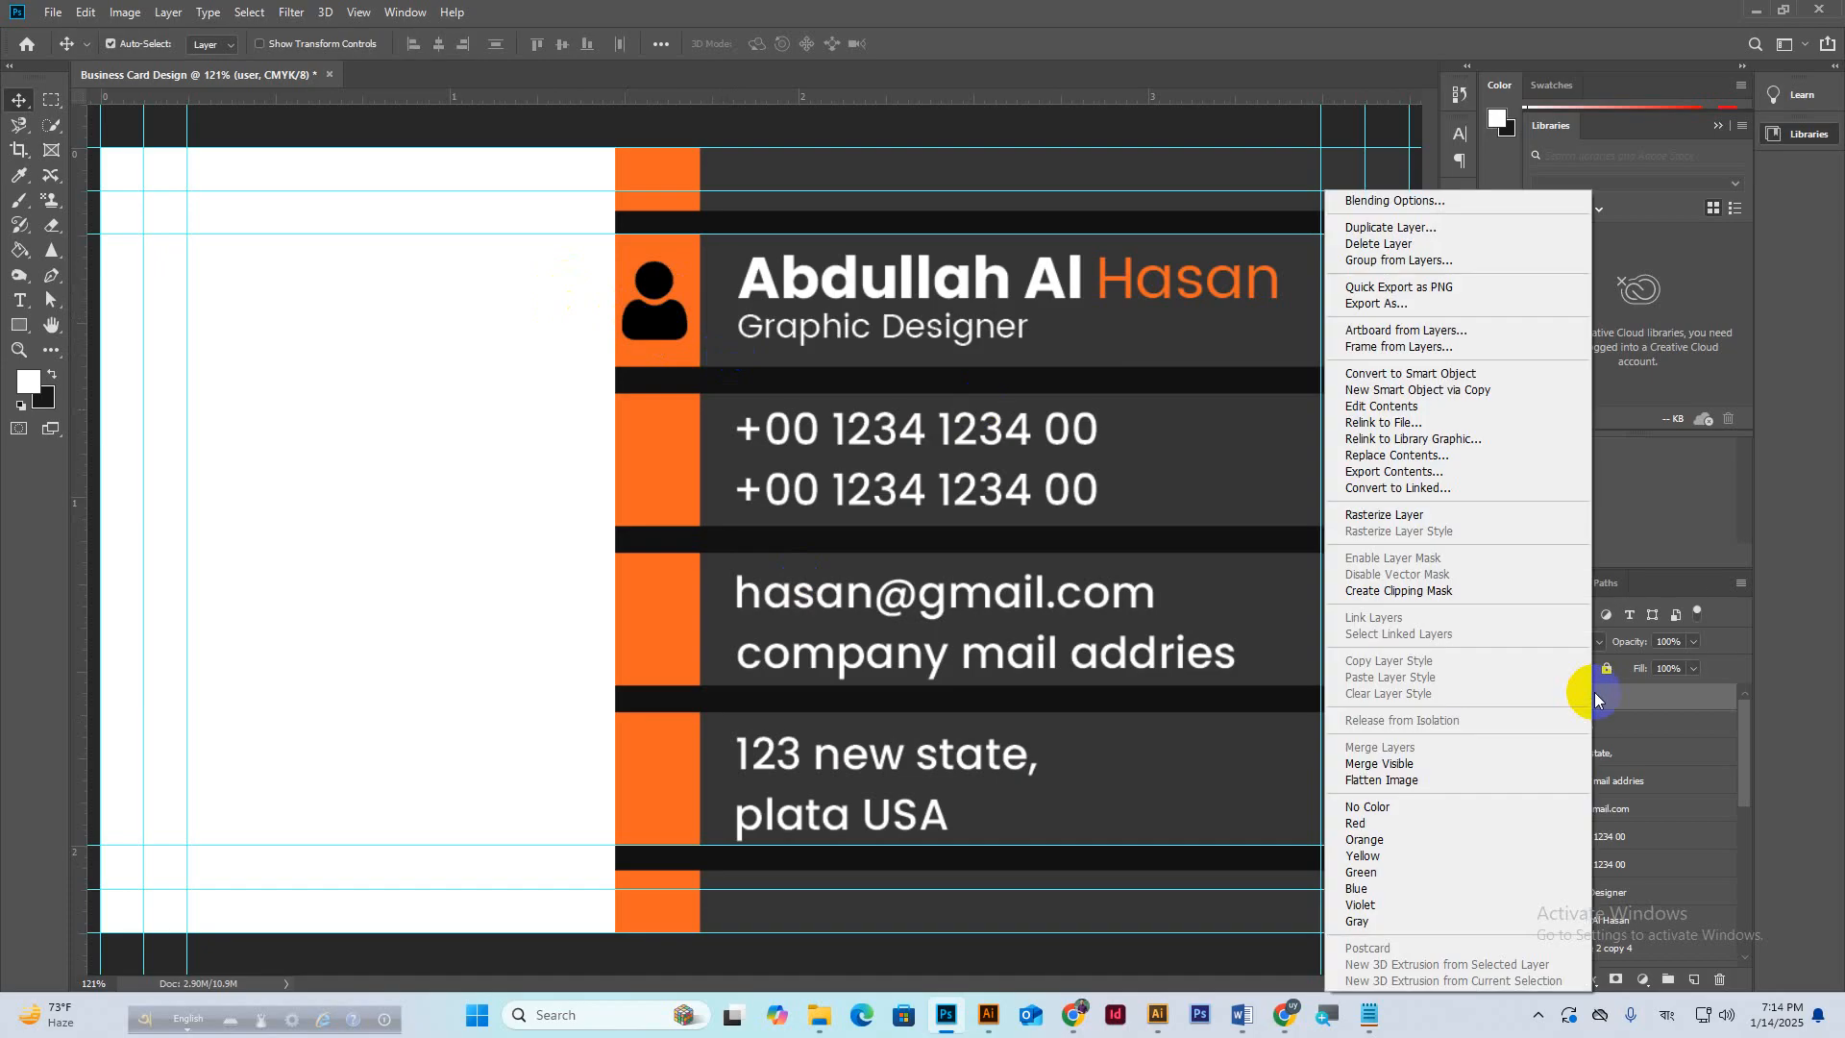
{"action": "left_click", "coordinate": [1411, 202]}
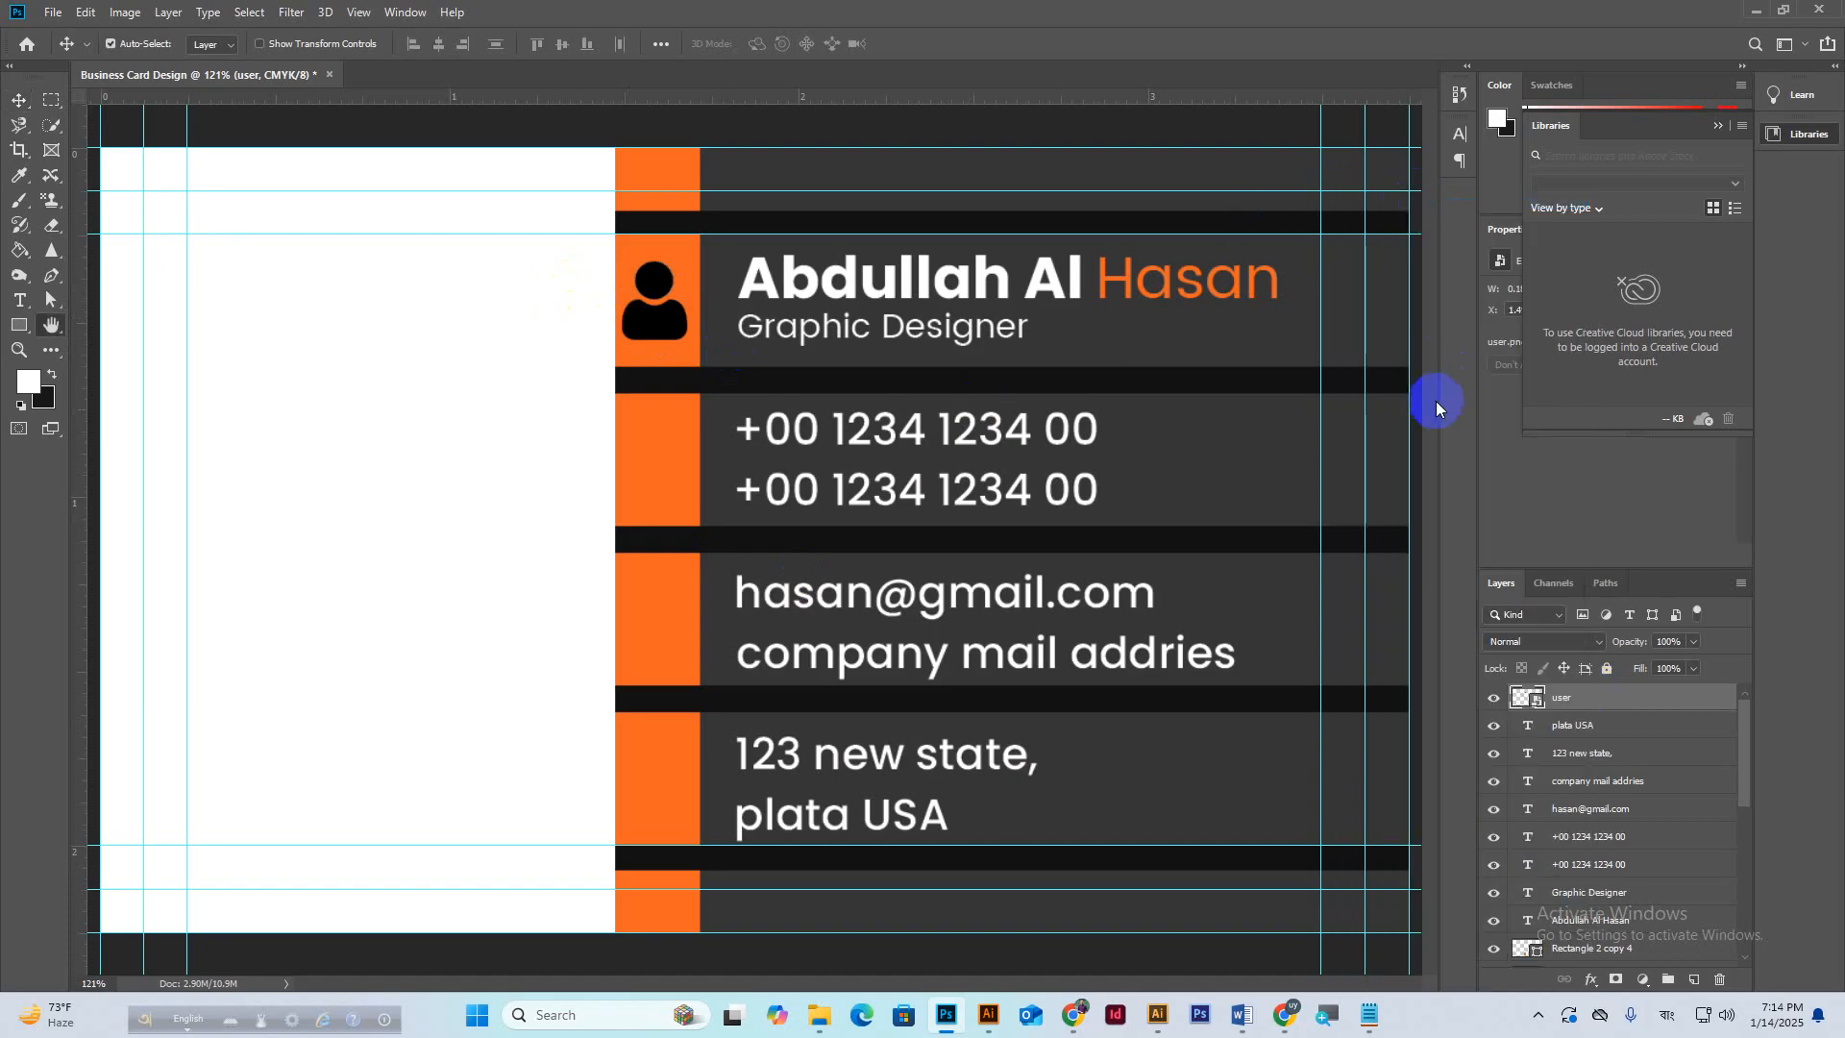
{"action": "left_click", "coordinate": [1167, 495]}
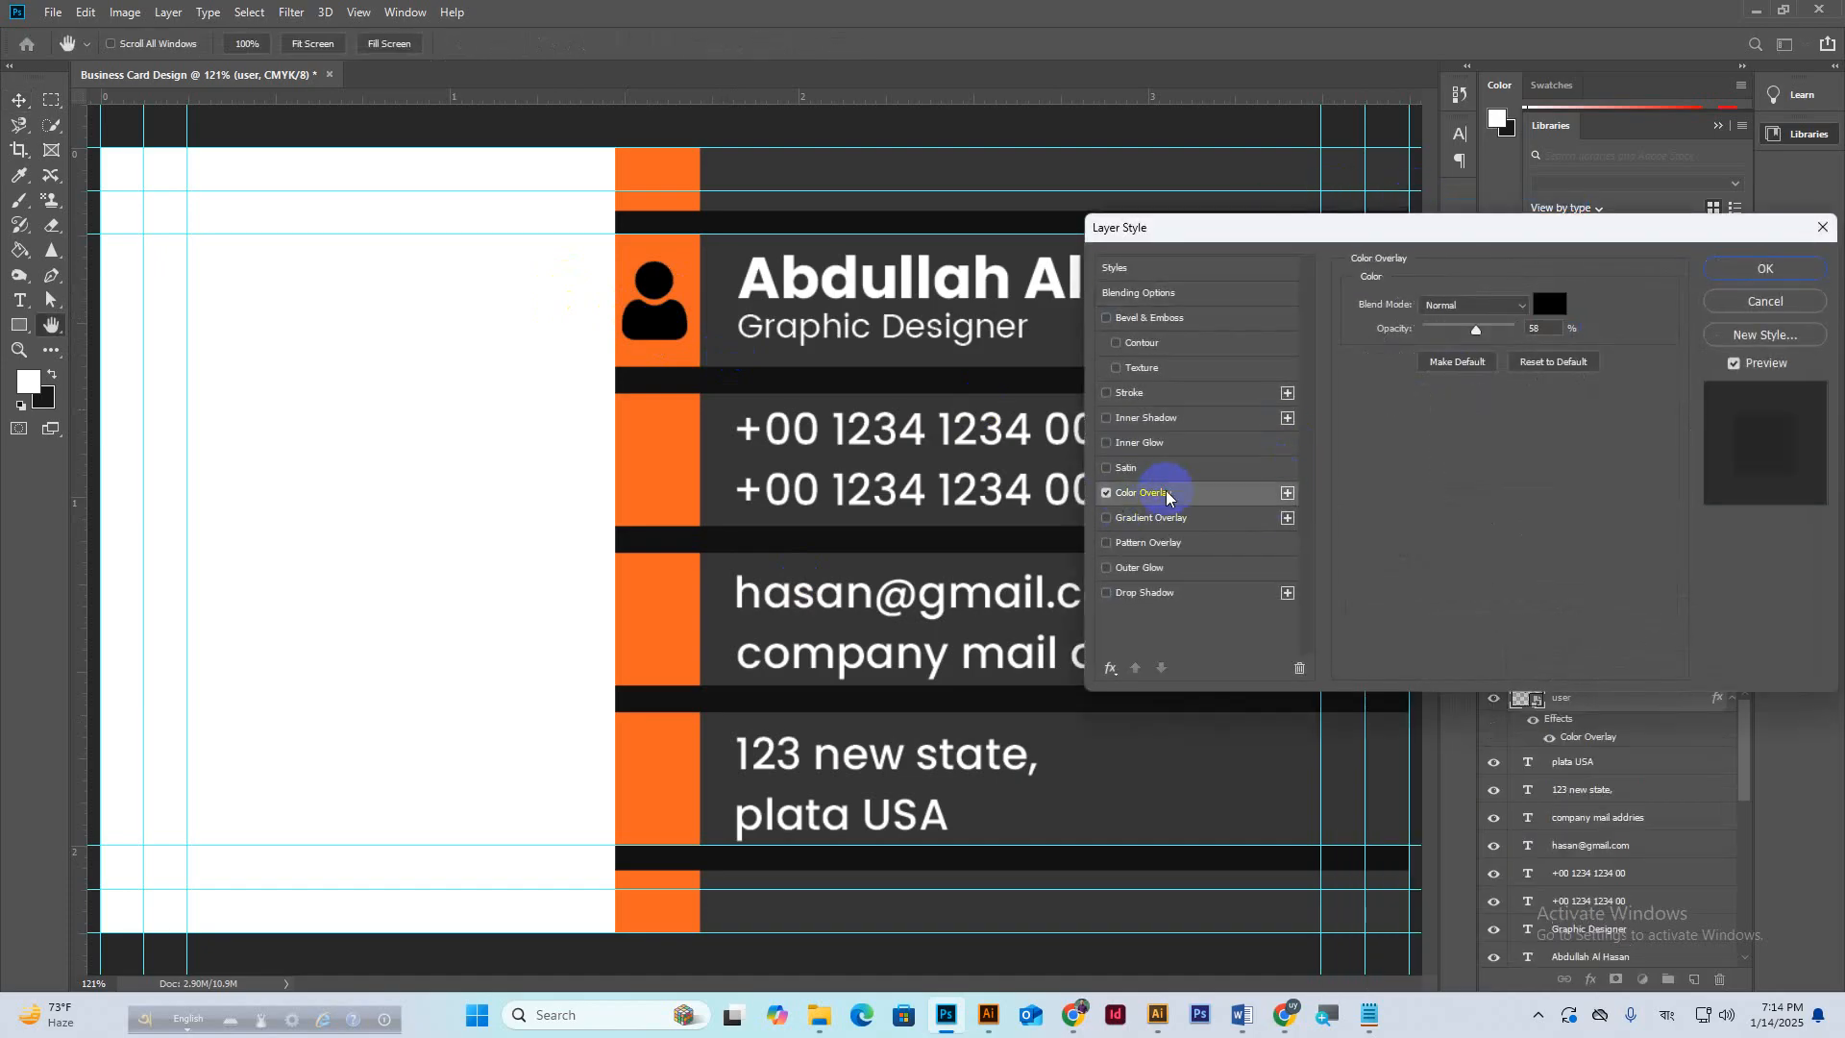
{"action": "left_click", "coordinate": [1538, 304]}
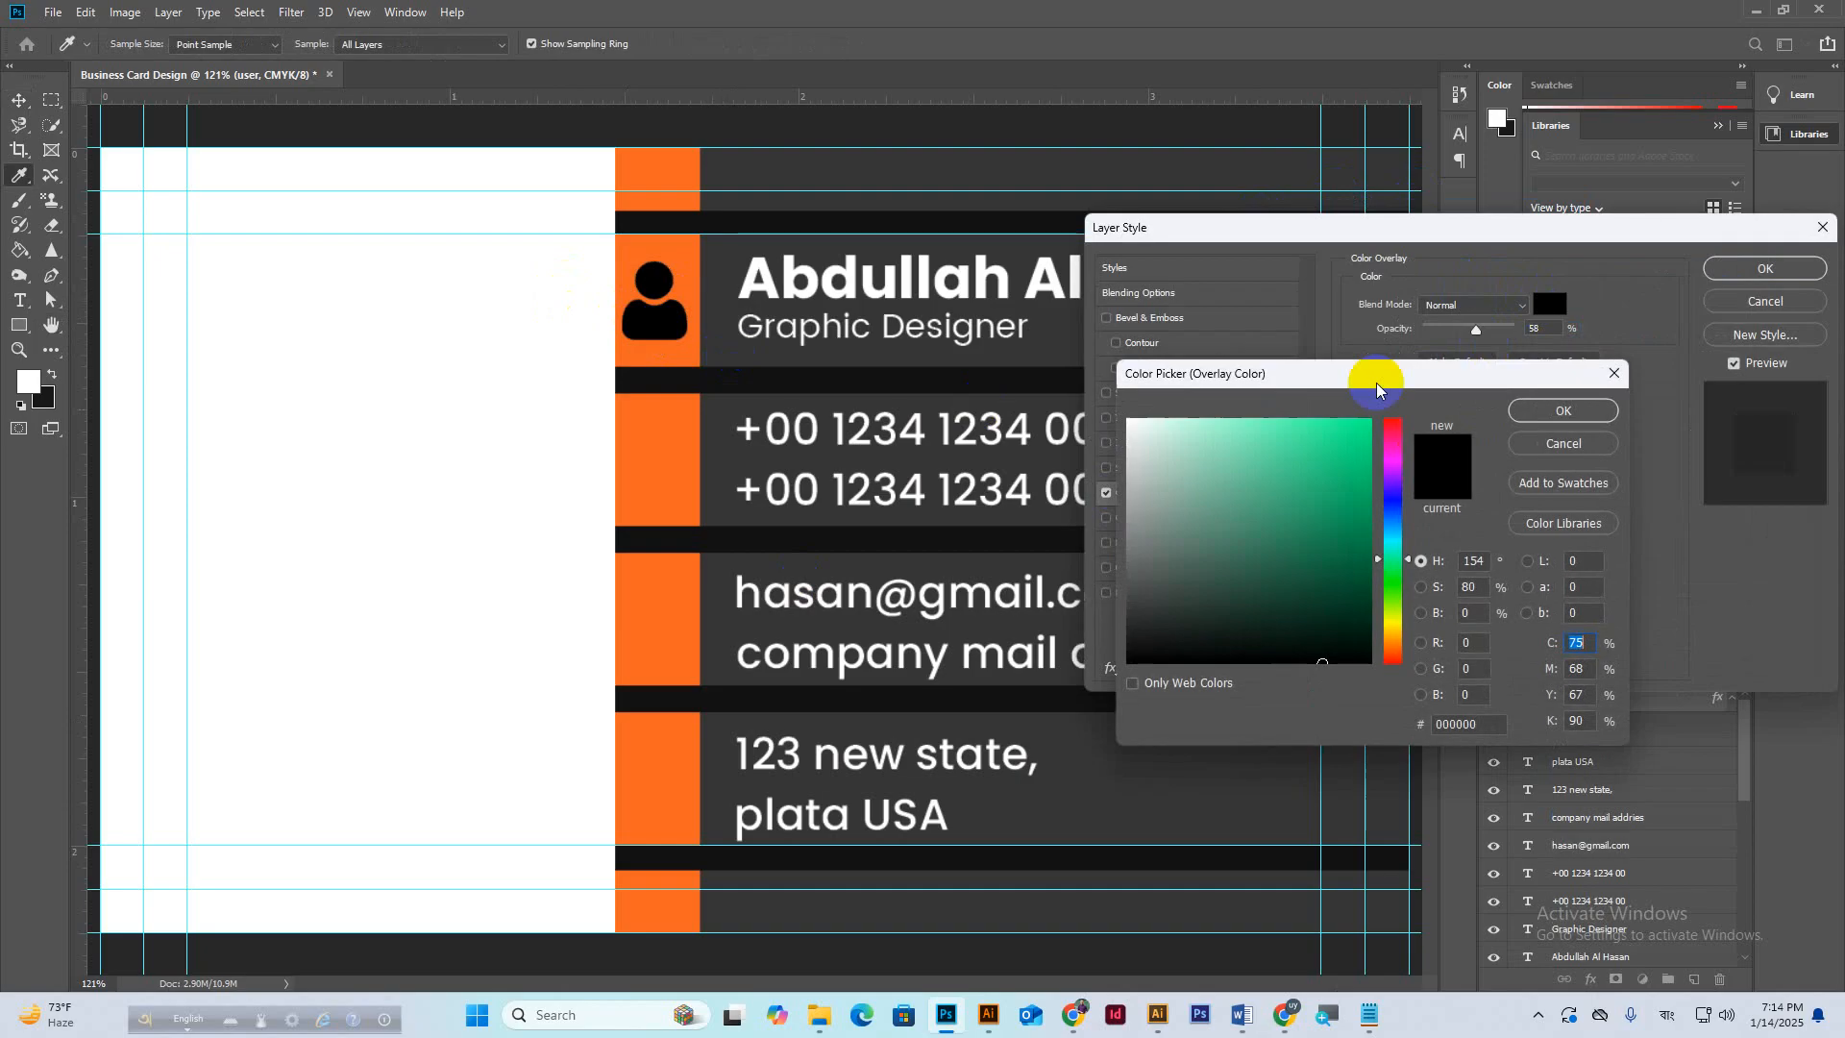
{"action": "left_click_drag", "start_coordinate": [1173, 462], "coordinate": [1097, 418]}
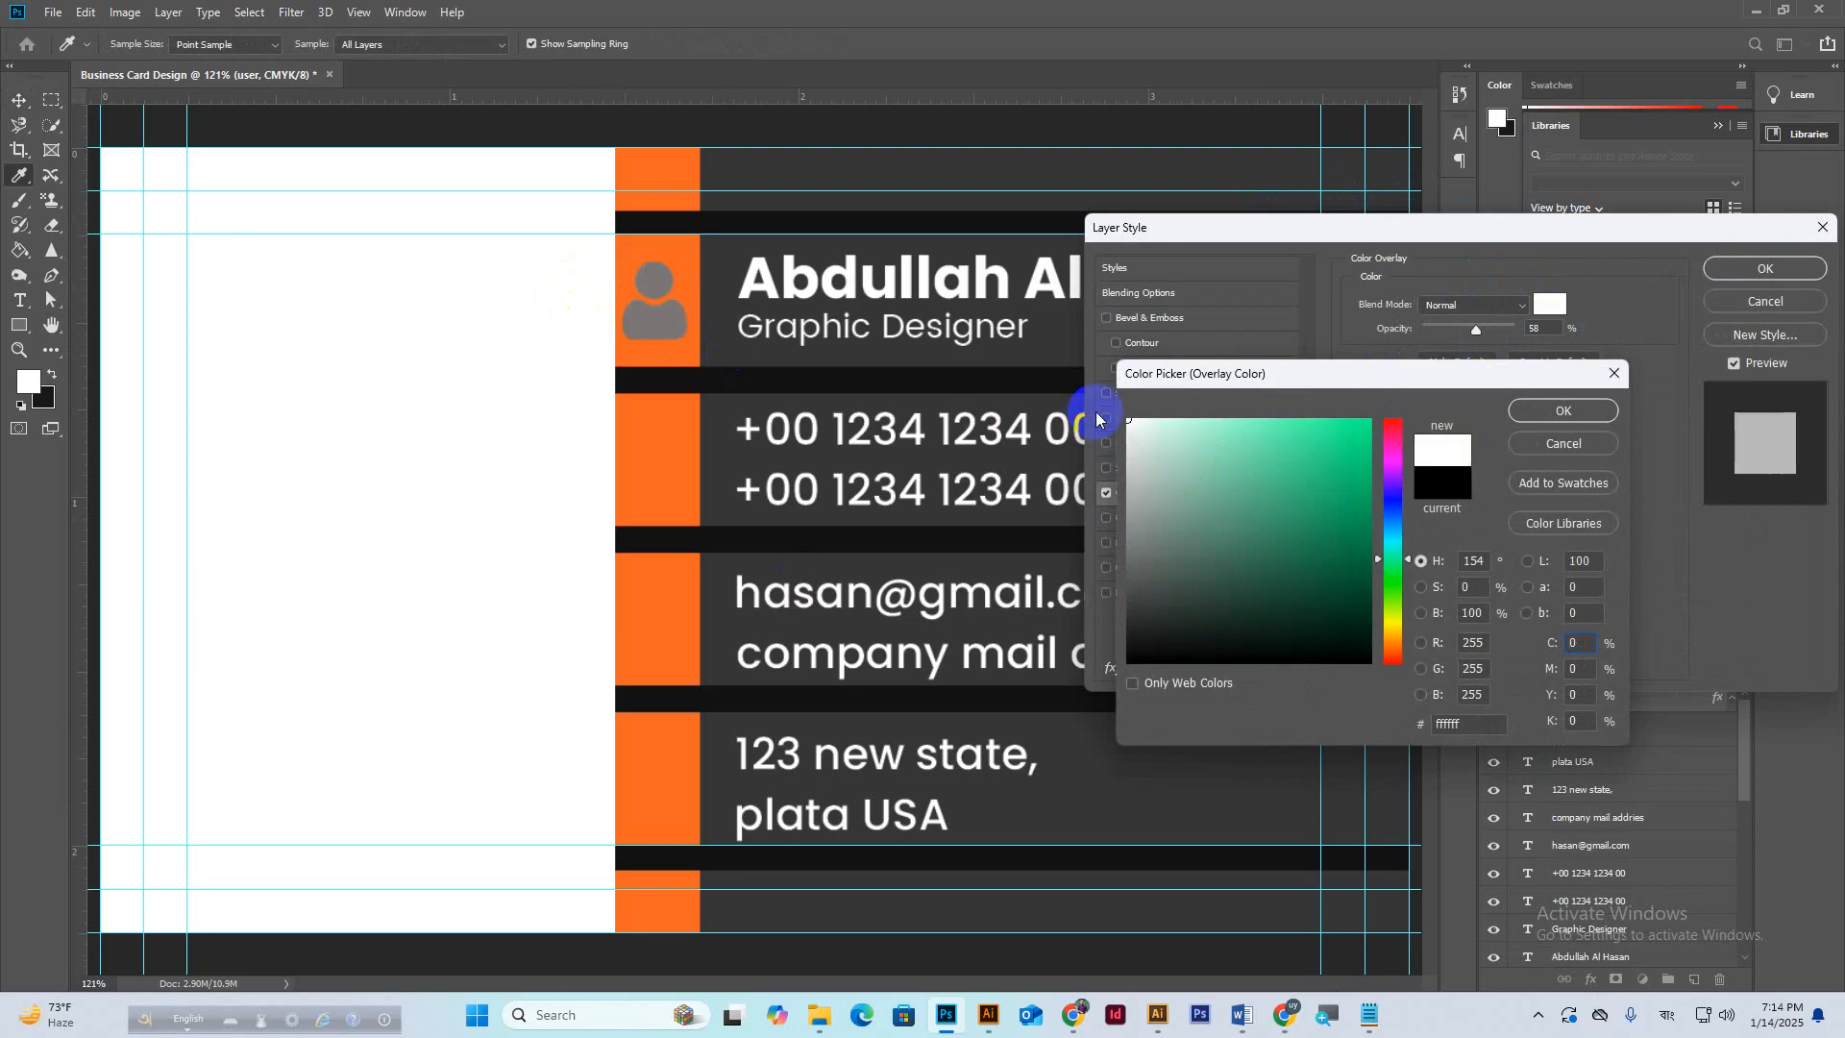
{"action": "left_click", "coordinate": [1564, 410]}
{"action": "left_click_drag", "start_coordinate": [1476, 330], "coordinate": [1535, 336]}
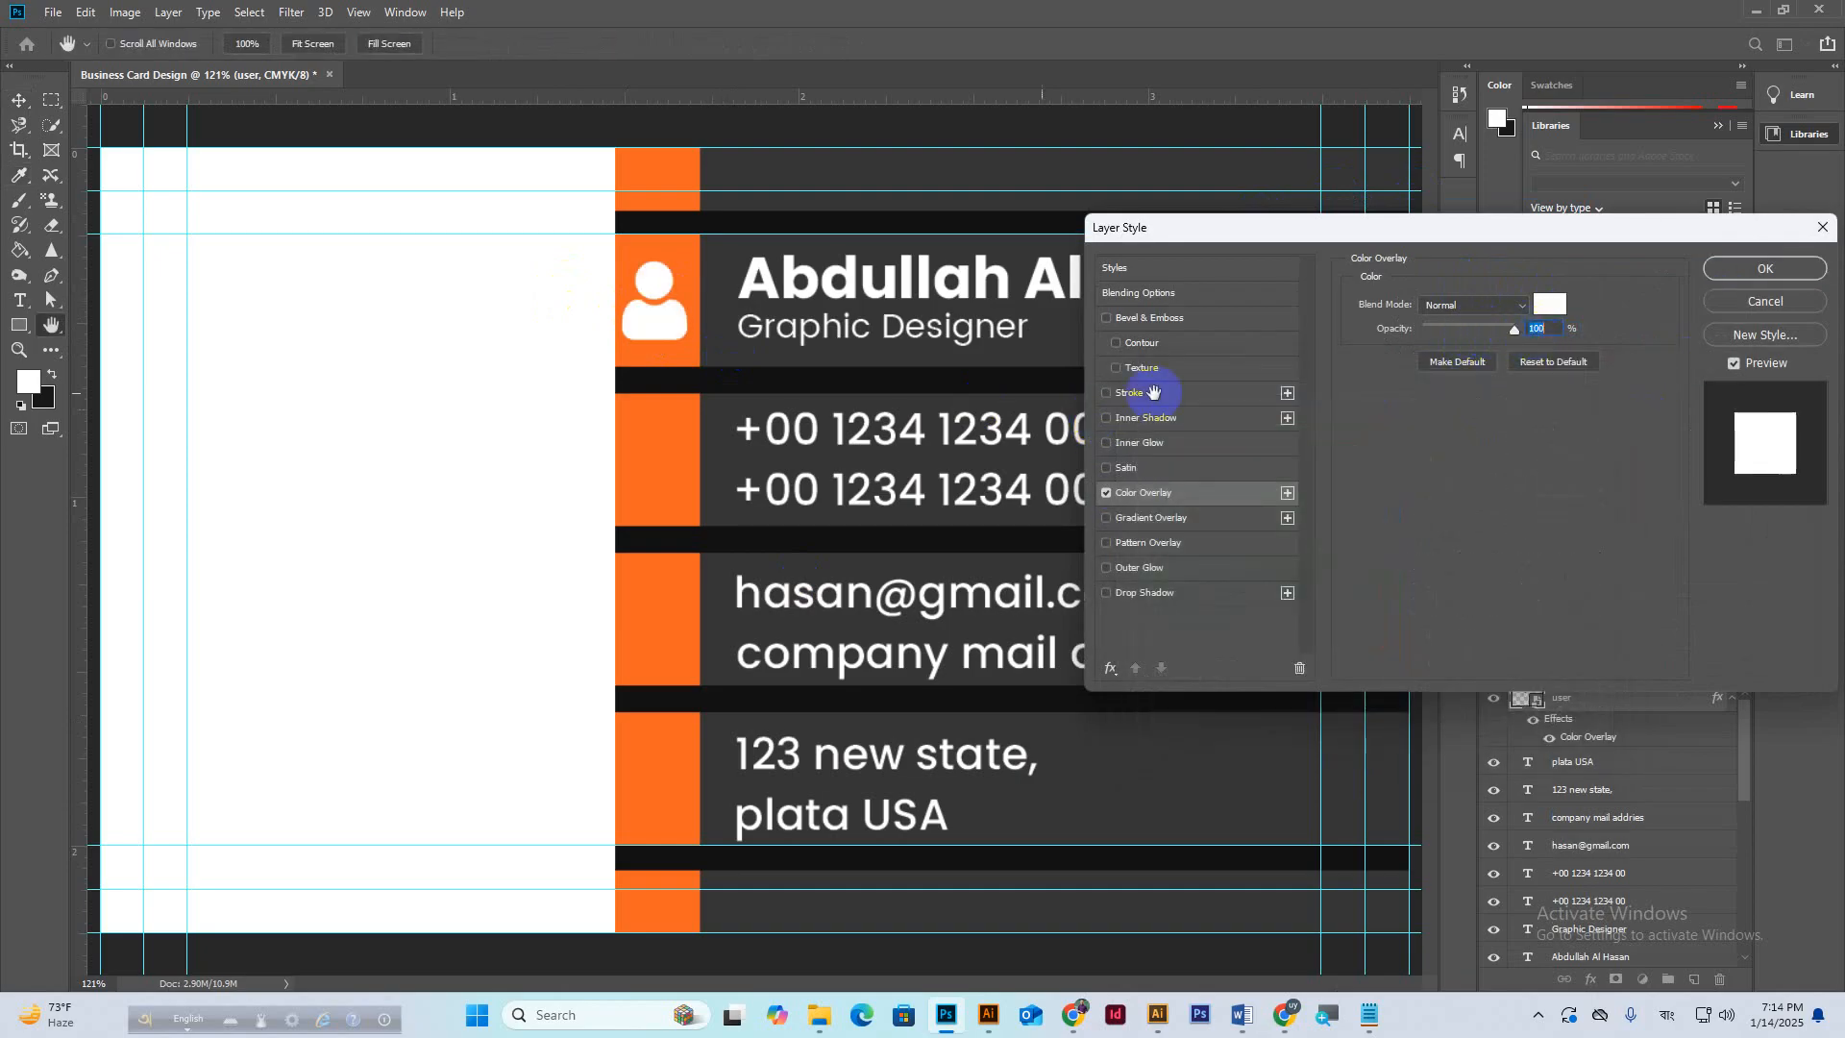
{"action": "left_click", "coordinate": [1764, 272]}
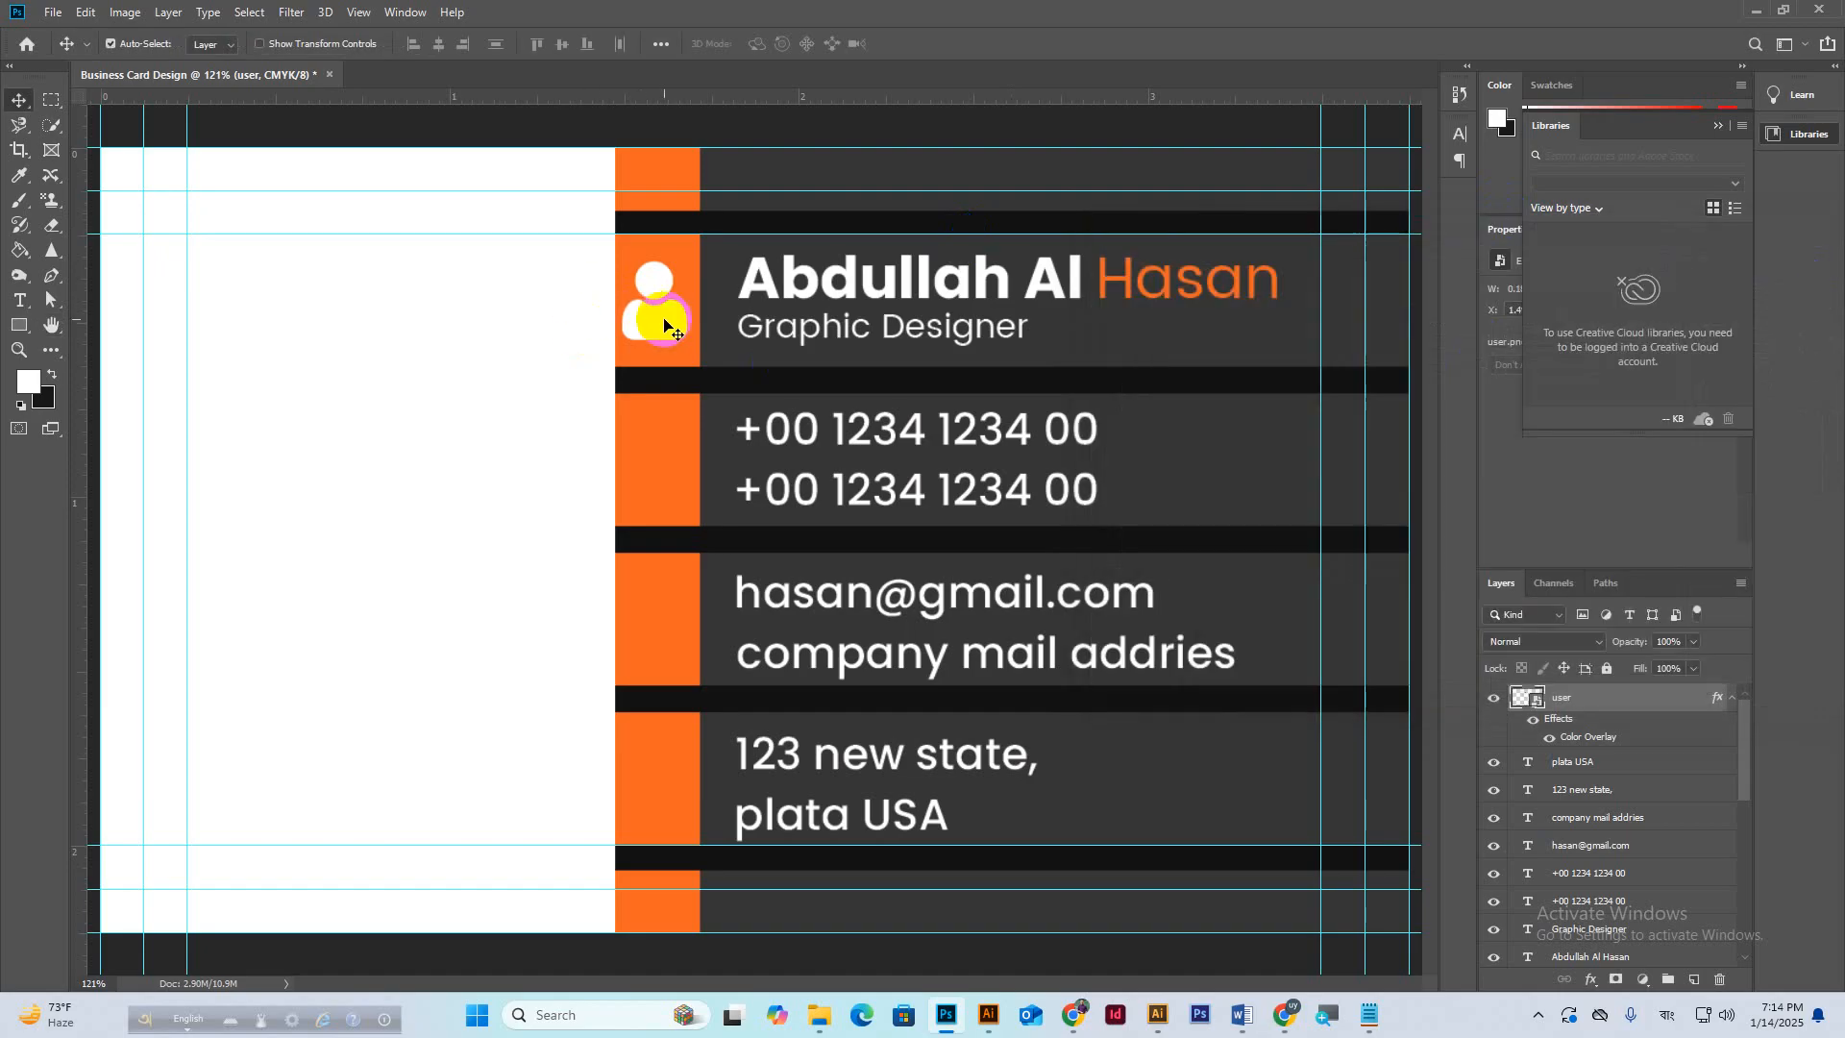
{"action": "scroll", "coordinate": [701, 318], "scroll_direction": "down", "scroll_amount": 1}
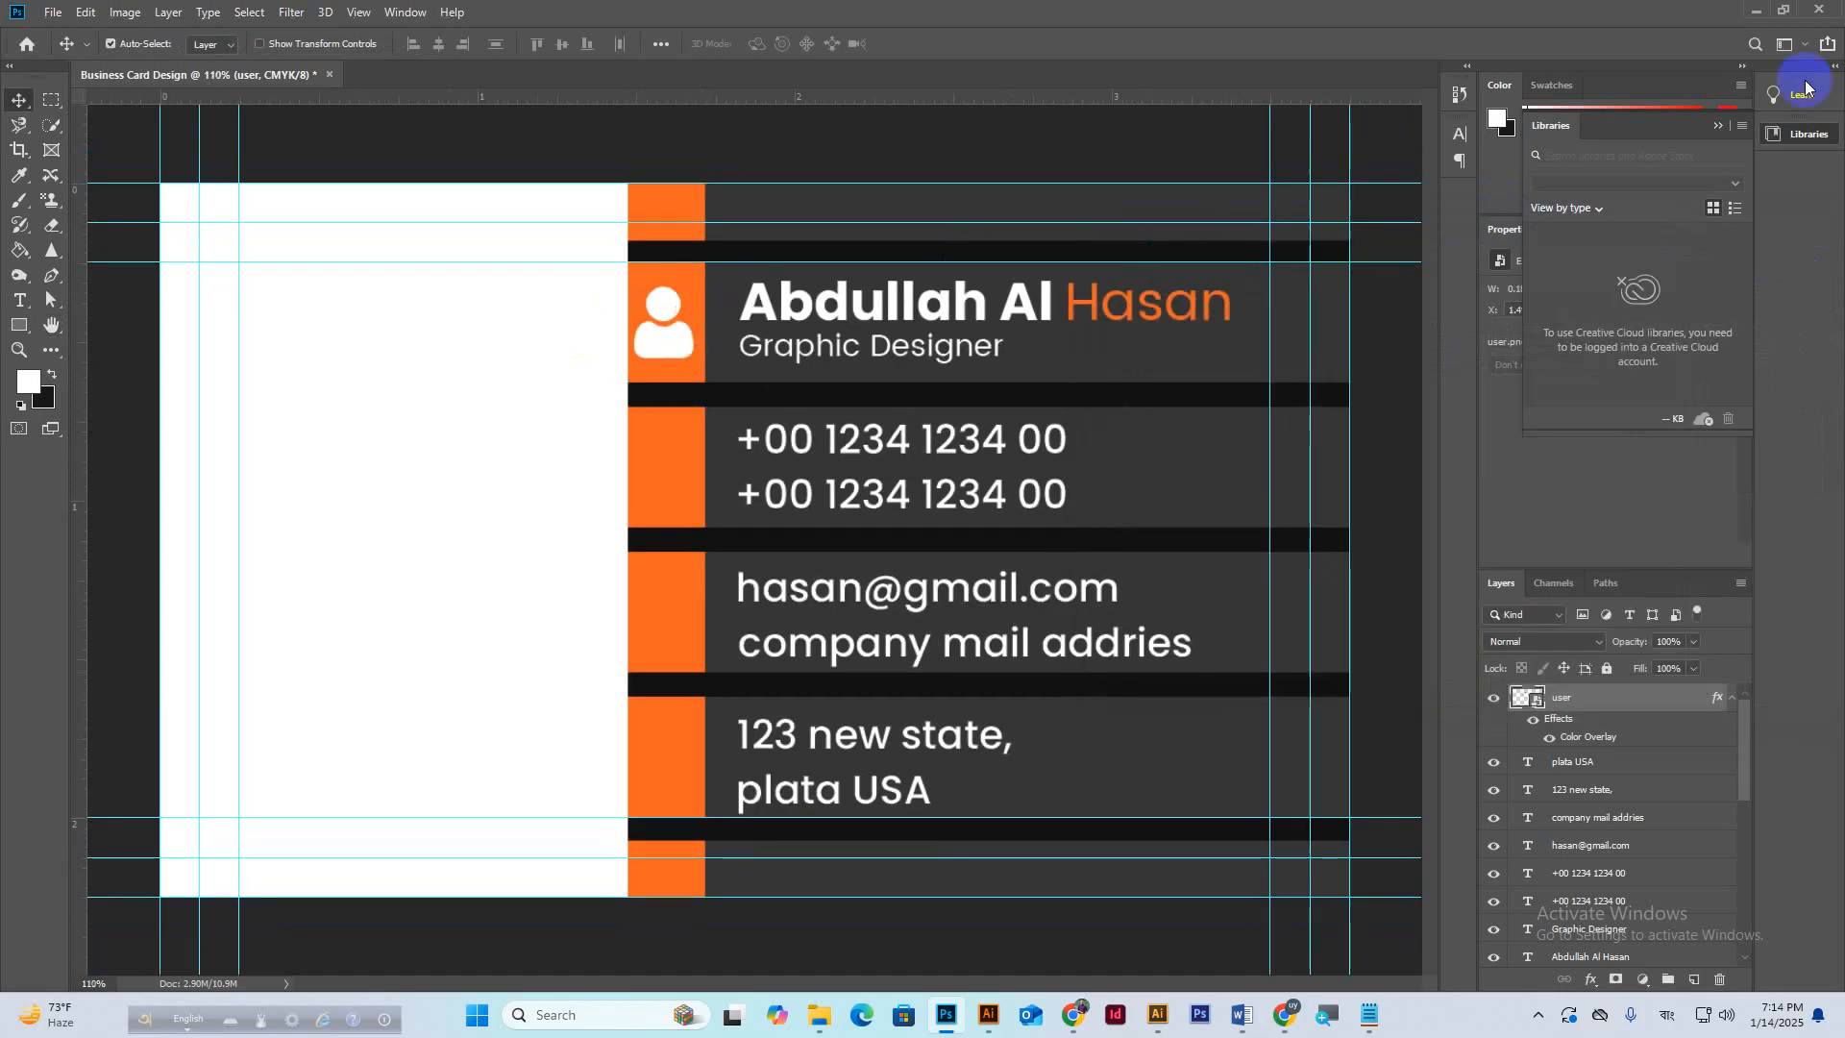
Place old-typical-phone into the card, scaled to 33% beside the phone numbers.
{"action": "left_click", "coordinate": [1755, 11]}
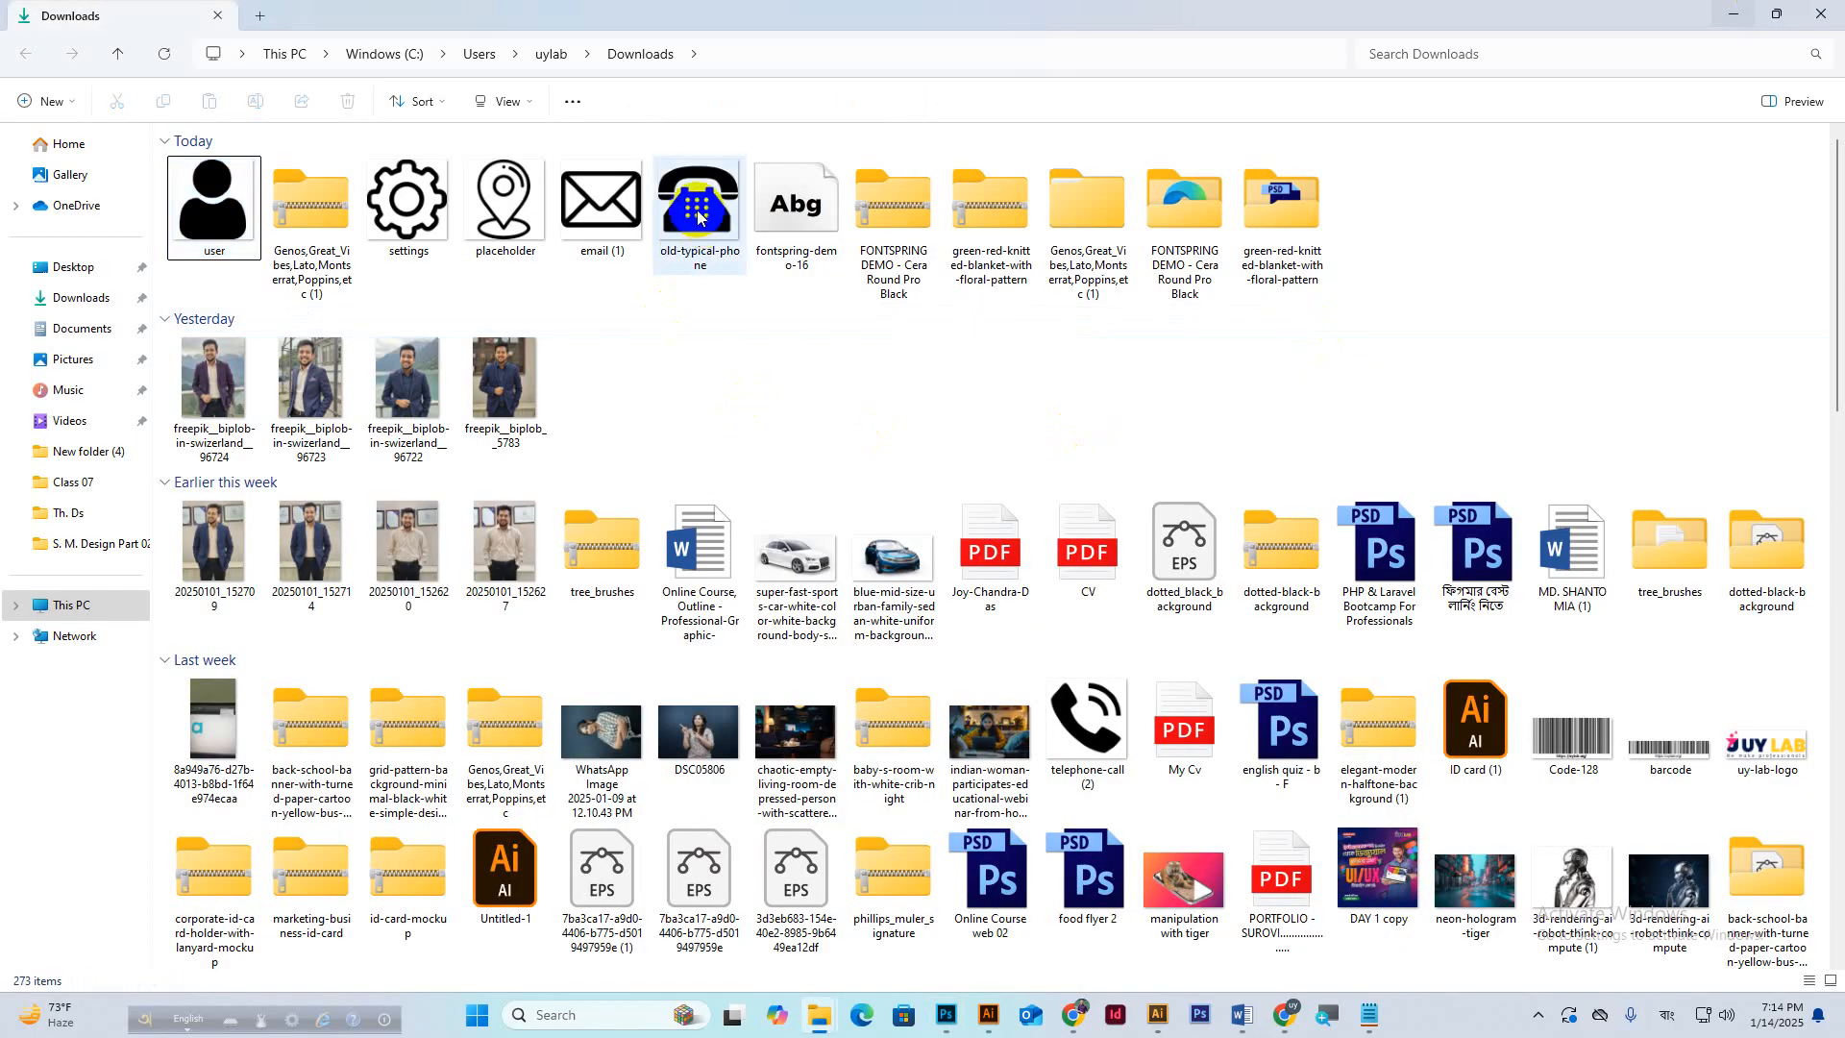
{"action": "left_click_drag", "start_coordinate": [695, 209], "coordinate": [692, 515]}
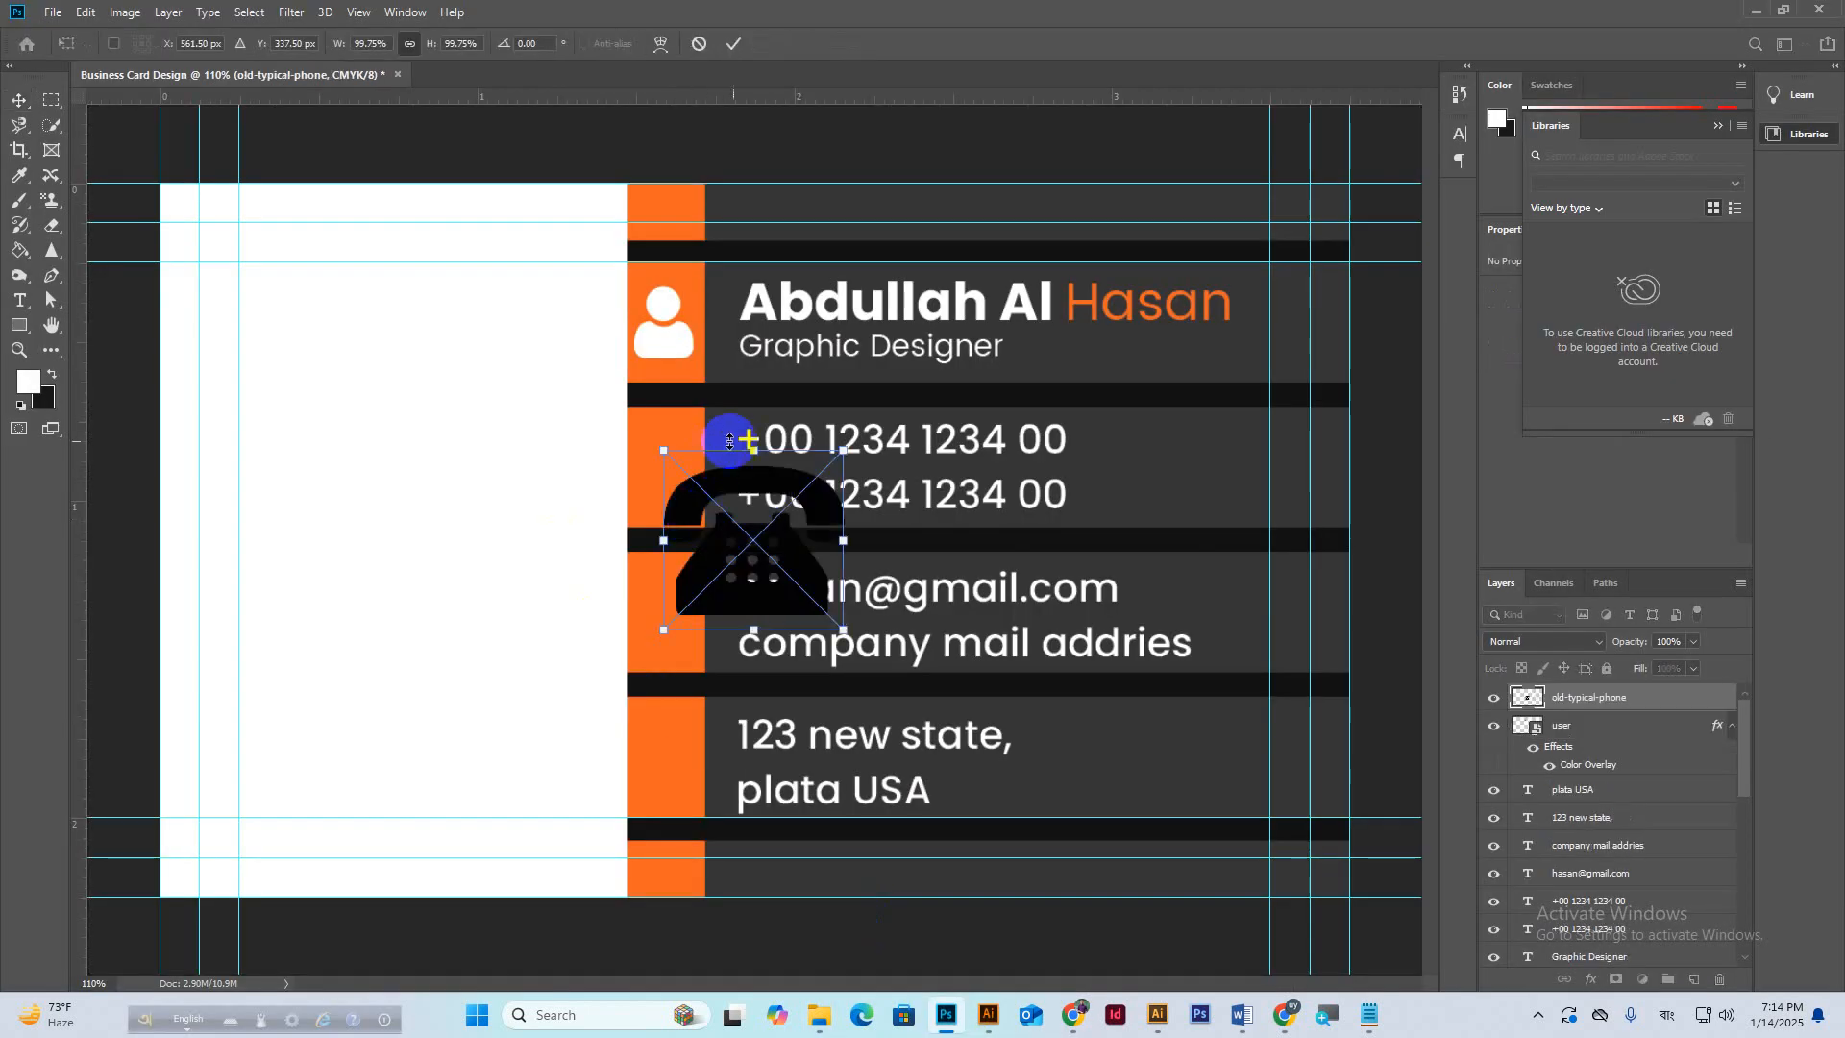
{"action": "left_click_drag", "start_coordinate": [754, 449], "coordinate": [676, 474]}
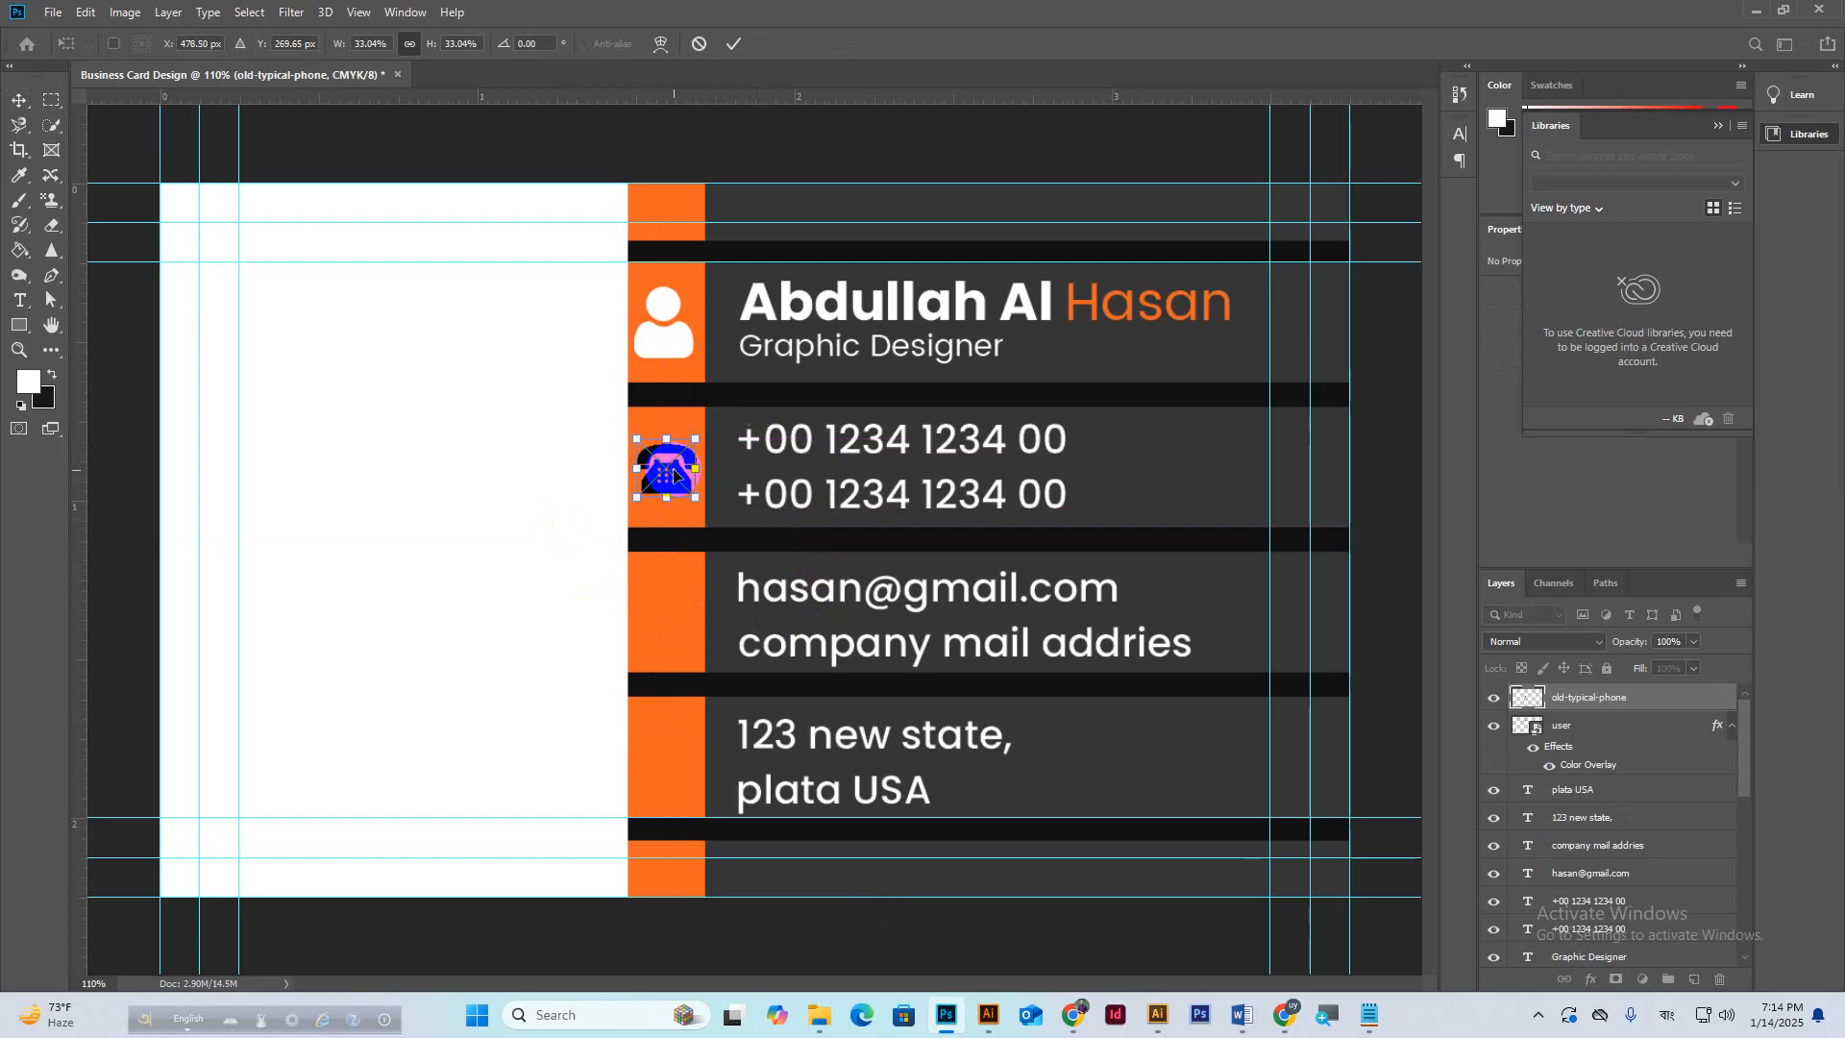
{"action": "left_click", "coordinate": [745, 38]}
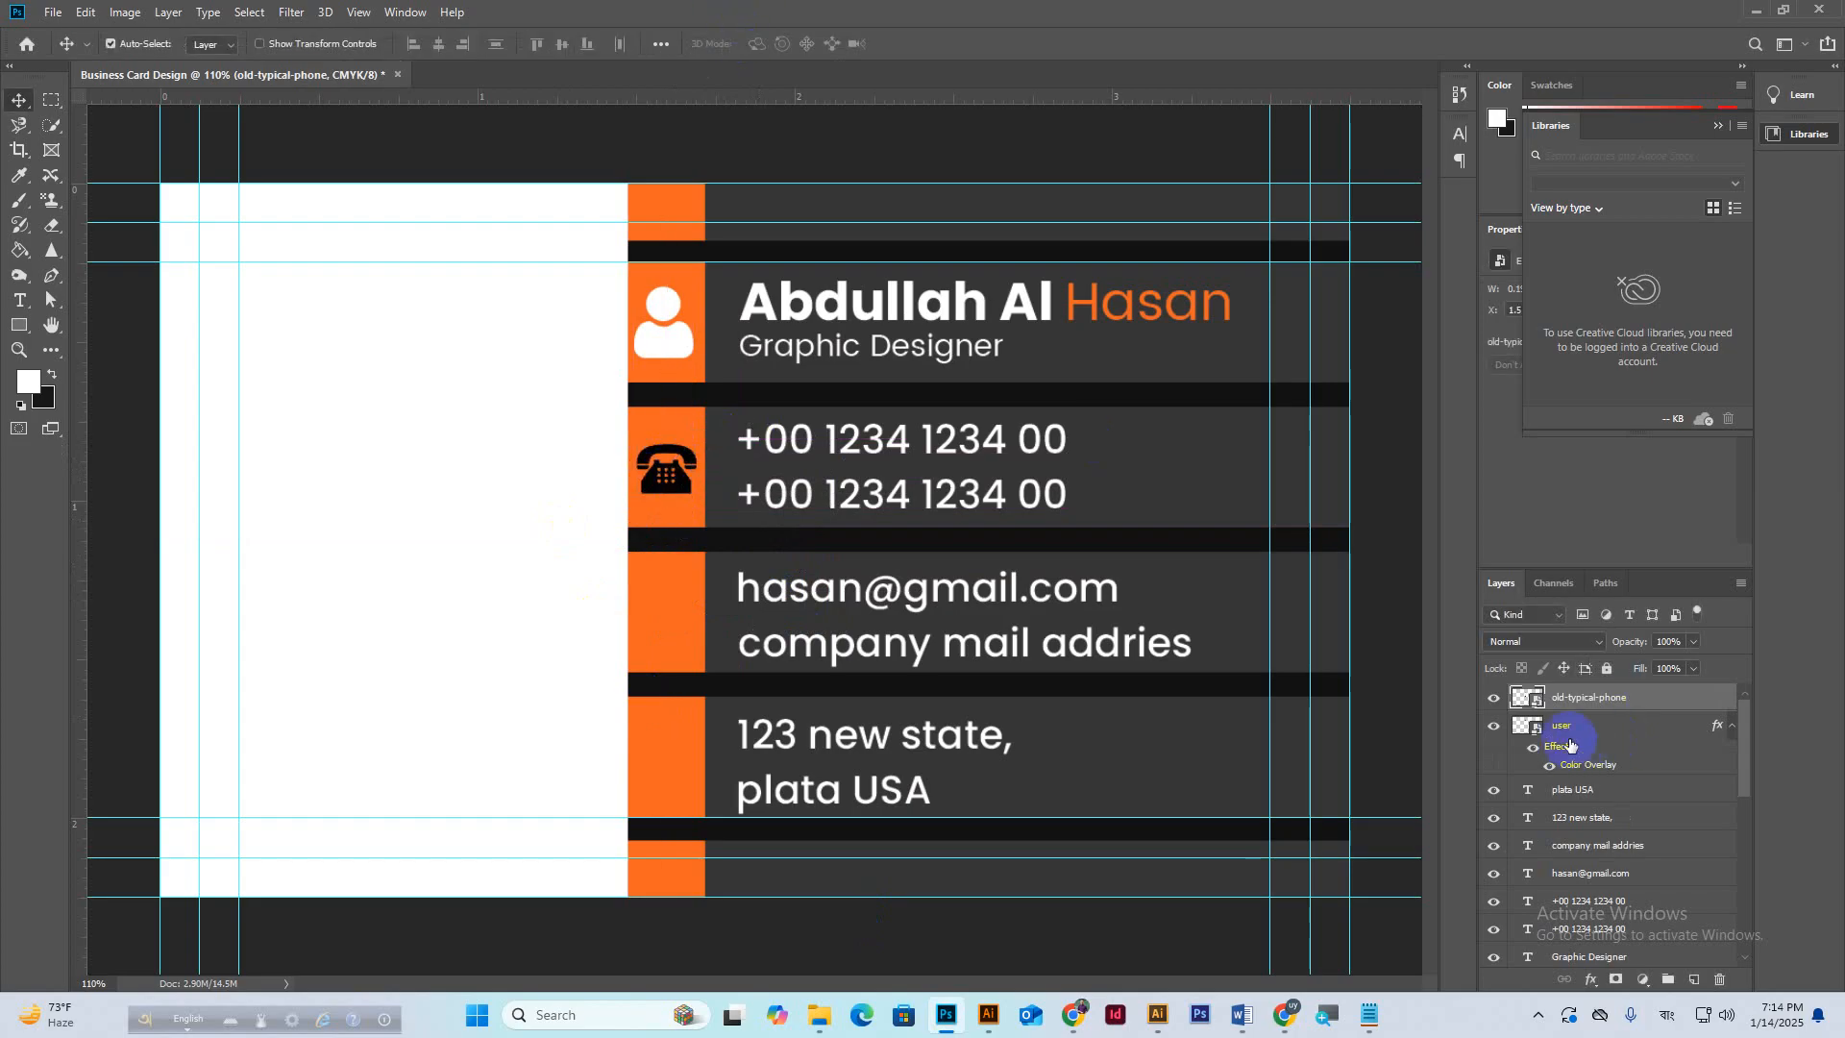
Add a white Color Overlay to the old-typical-phone layer.
{"action": "right_click", "coordinate": [1596, 707]}
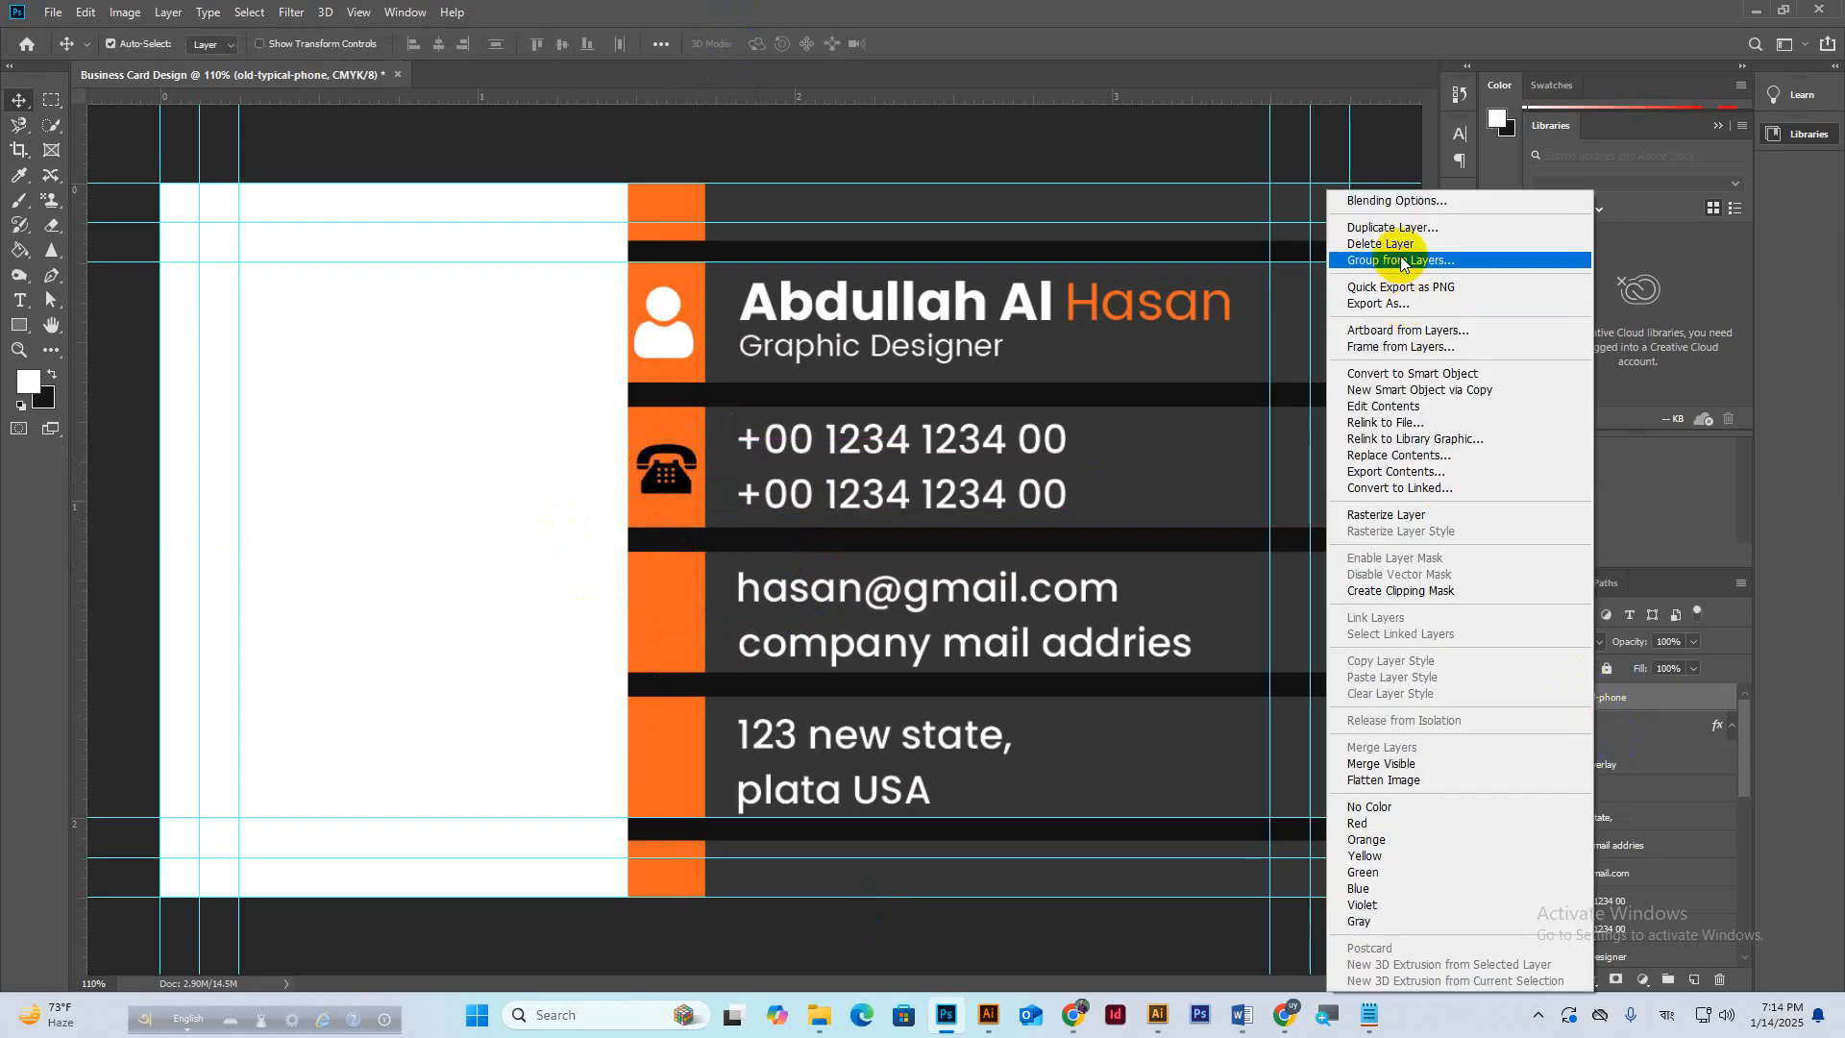
{"action": "left_click", "coordinate": [1390, 200]}
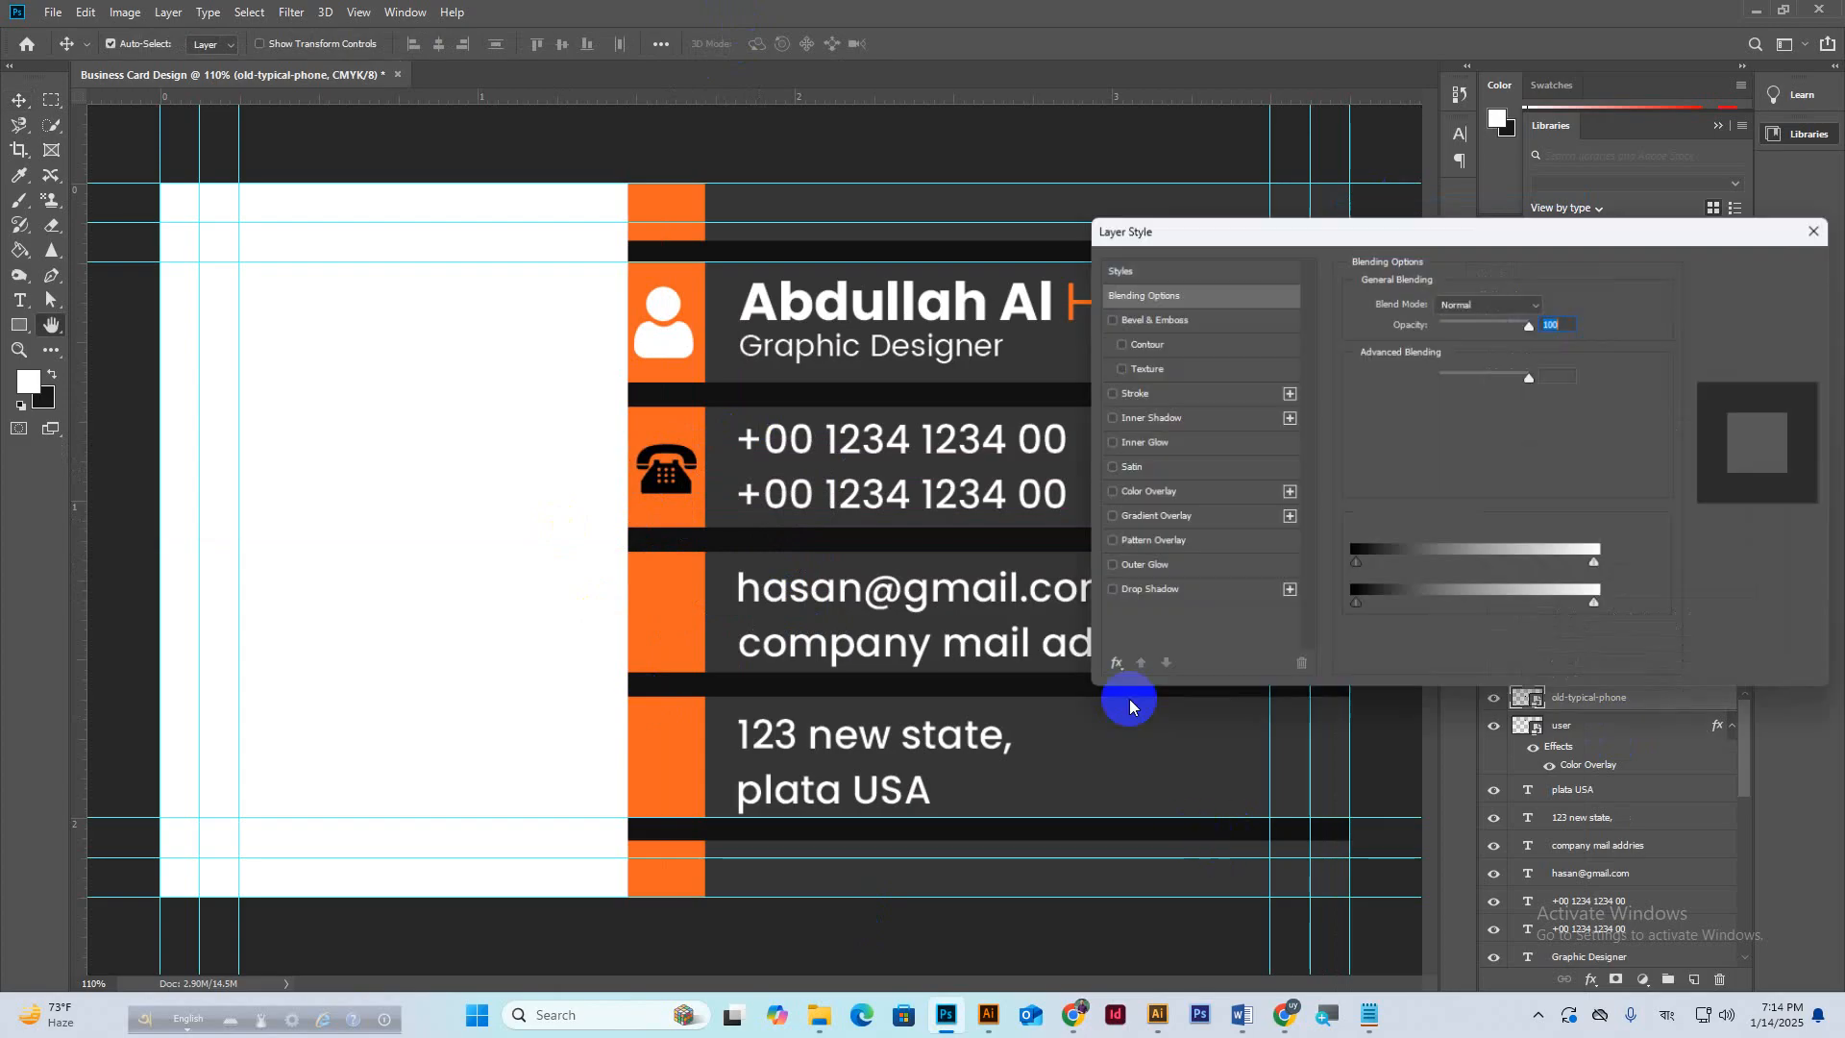
{"action": "left_click", "coordinate": [1169, 487]}
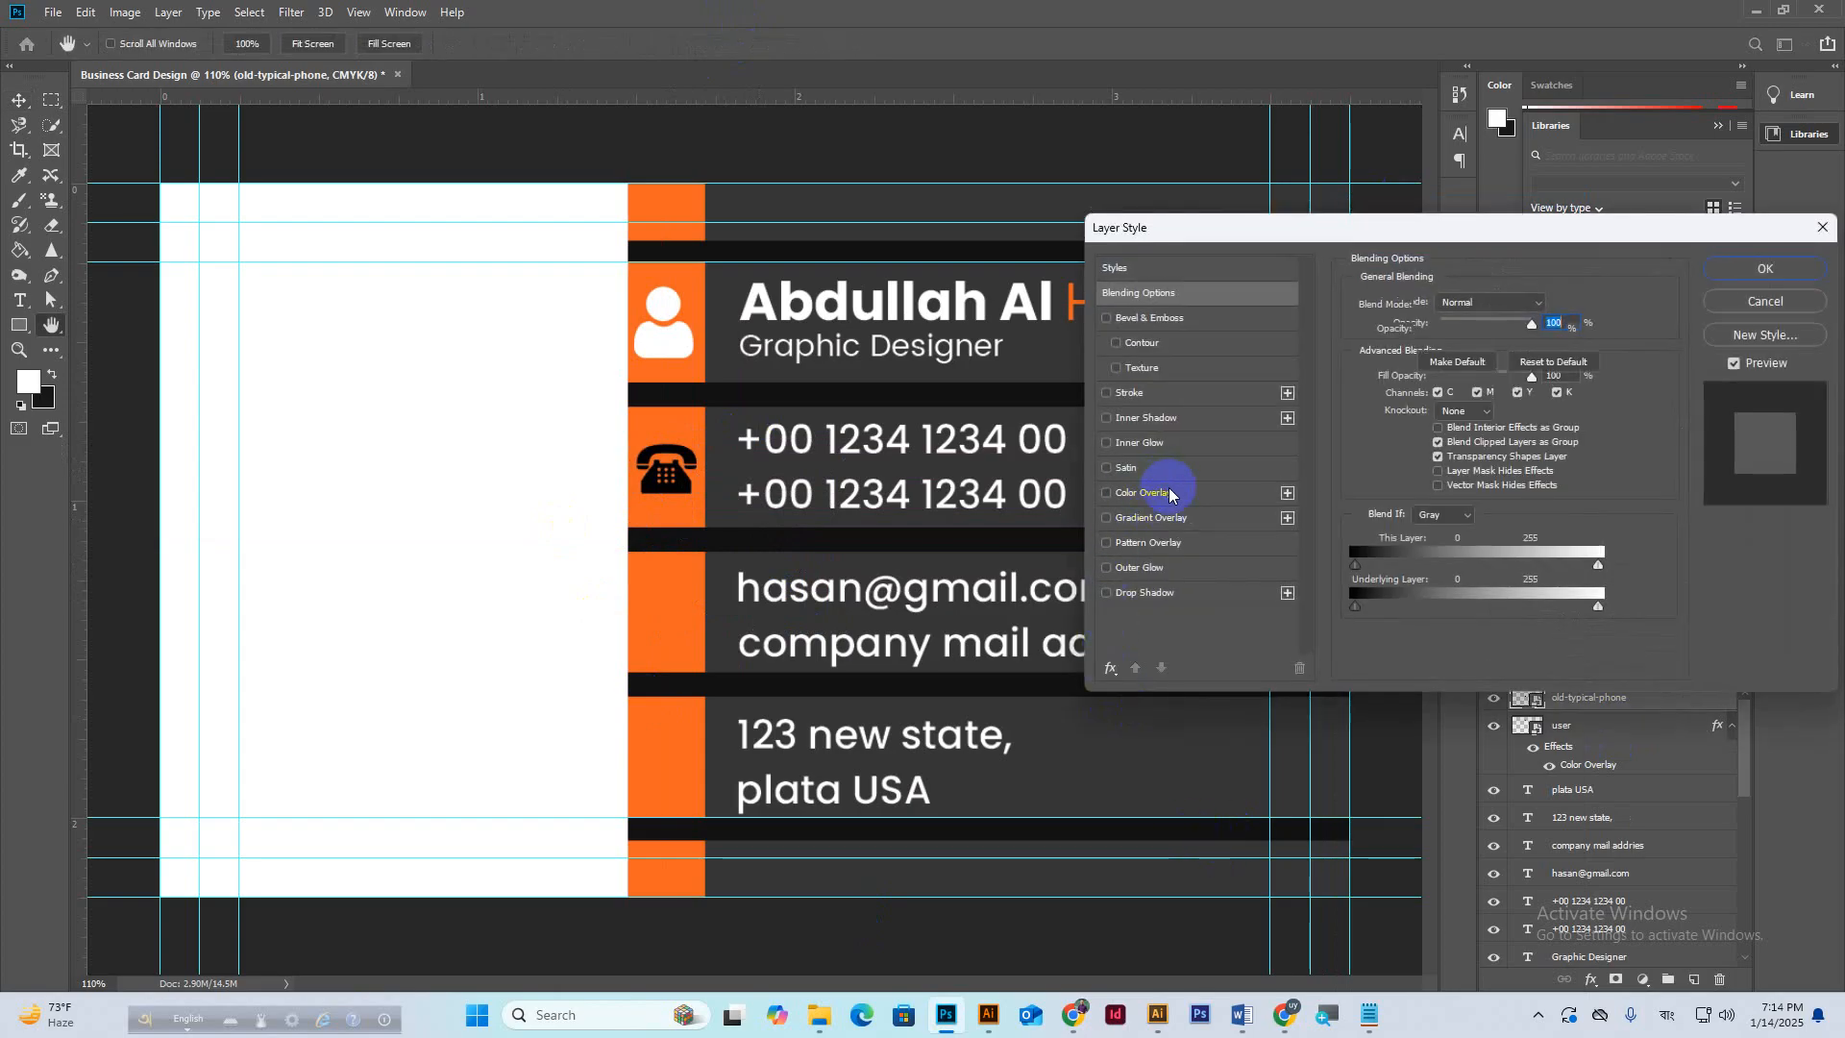
{"action": "left_click", "coordinate": [1543, 305]}
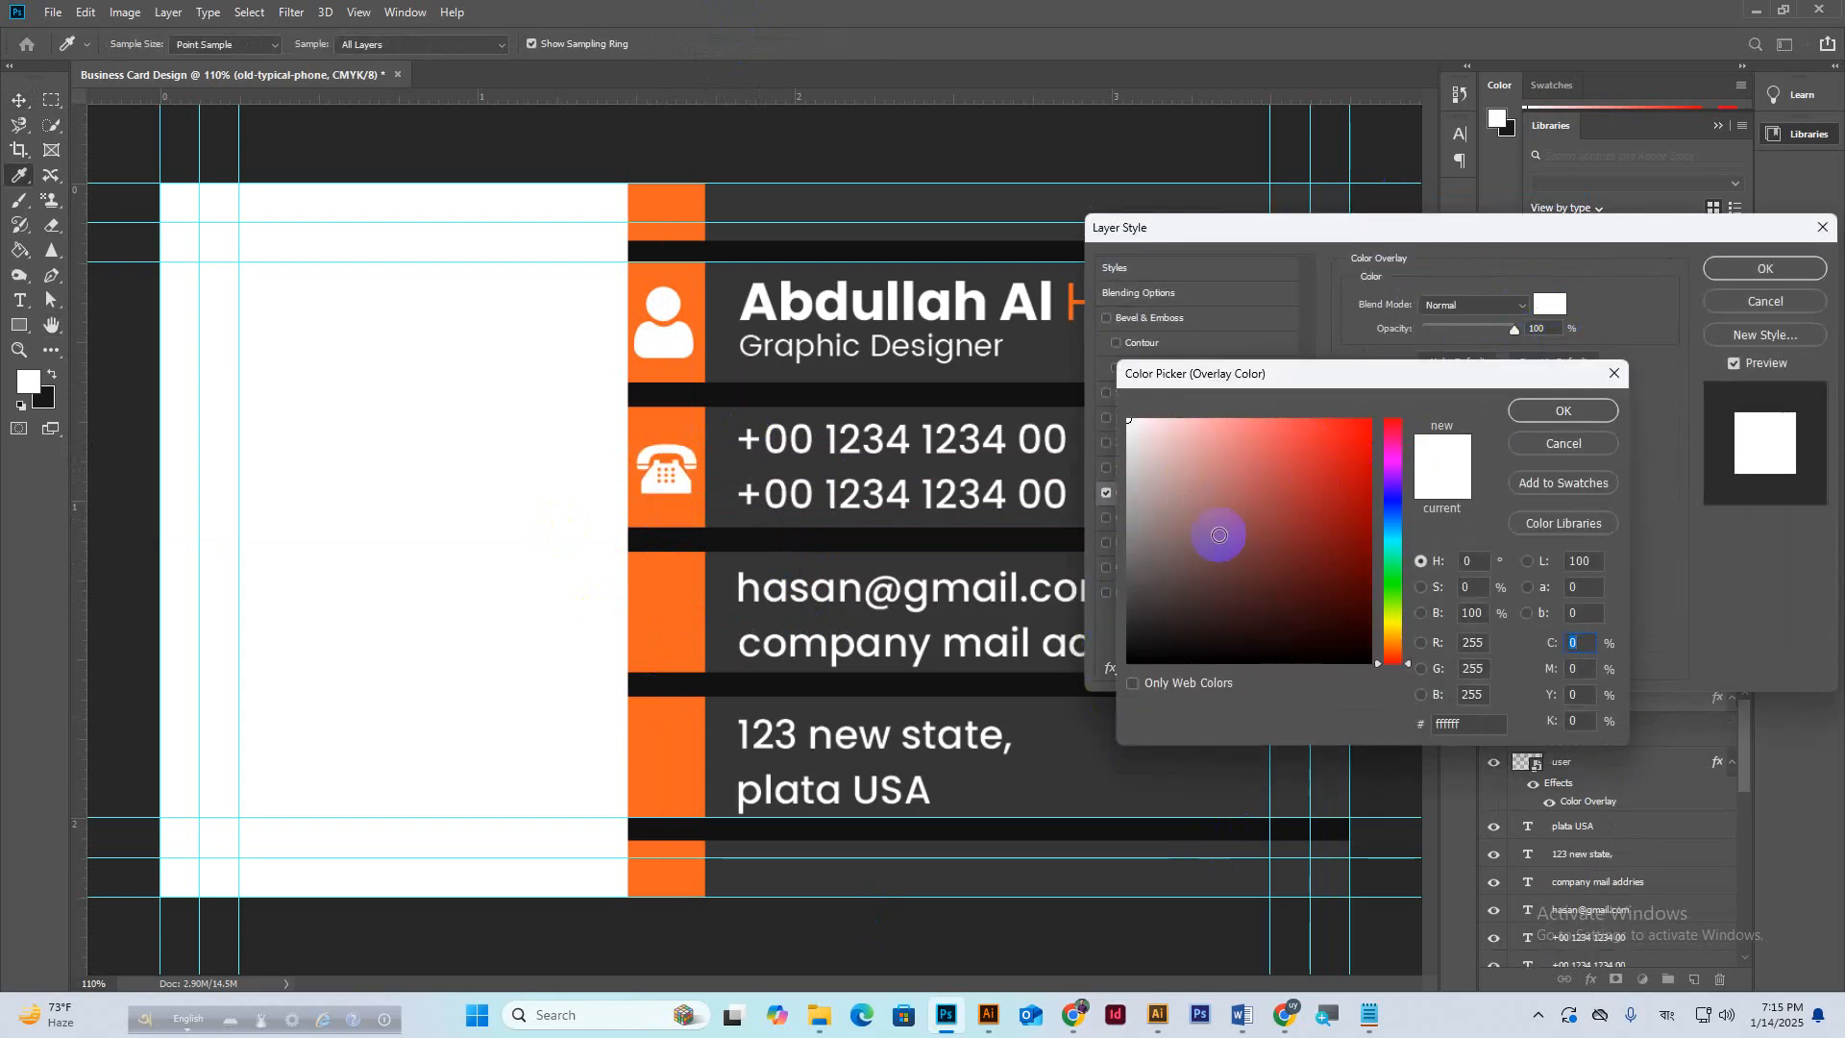
{"action": "left_click", "coordinate": [1393, 435]}
{"action": "left_click", "coordinate": [1334, 462]}
{"action": "mouse_move", "coordinate": [1334, 463]}
{"action": "left_mouse_down"}
{"action": "mouse_move", "coordinate": [1297, 535]}
{"action": "mouse_move", "coordinate": [1130, 421]}
{"action": "left_mouse_up"}
{"action": "left_click", "coordinate": [1559, 419]}
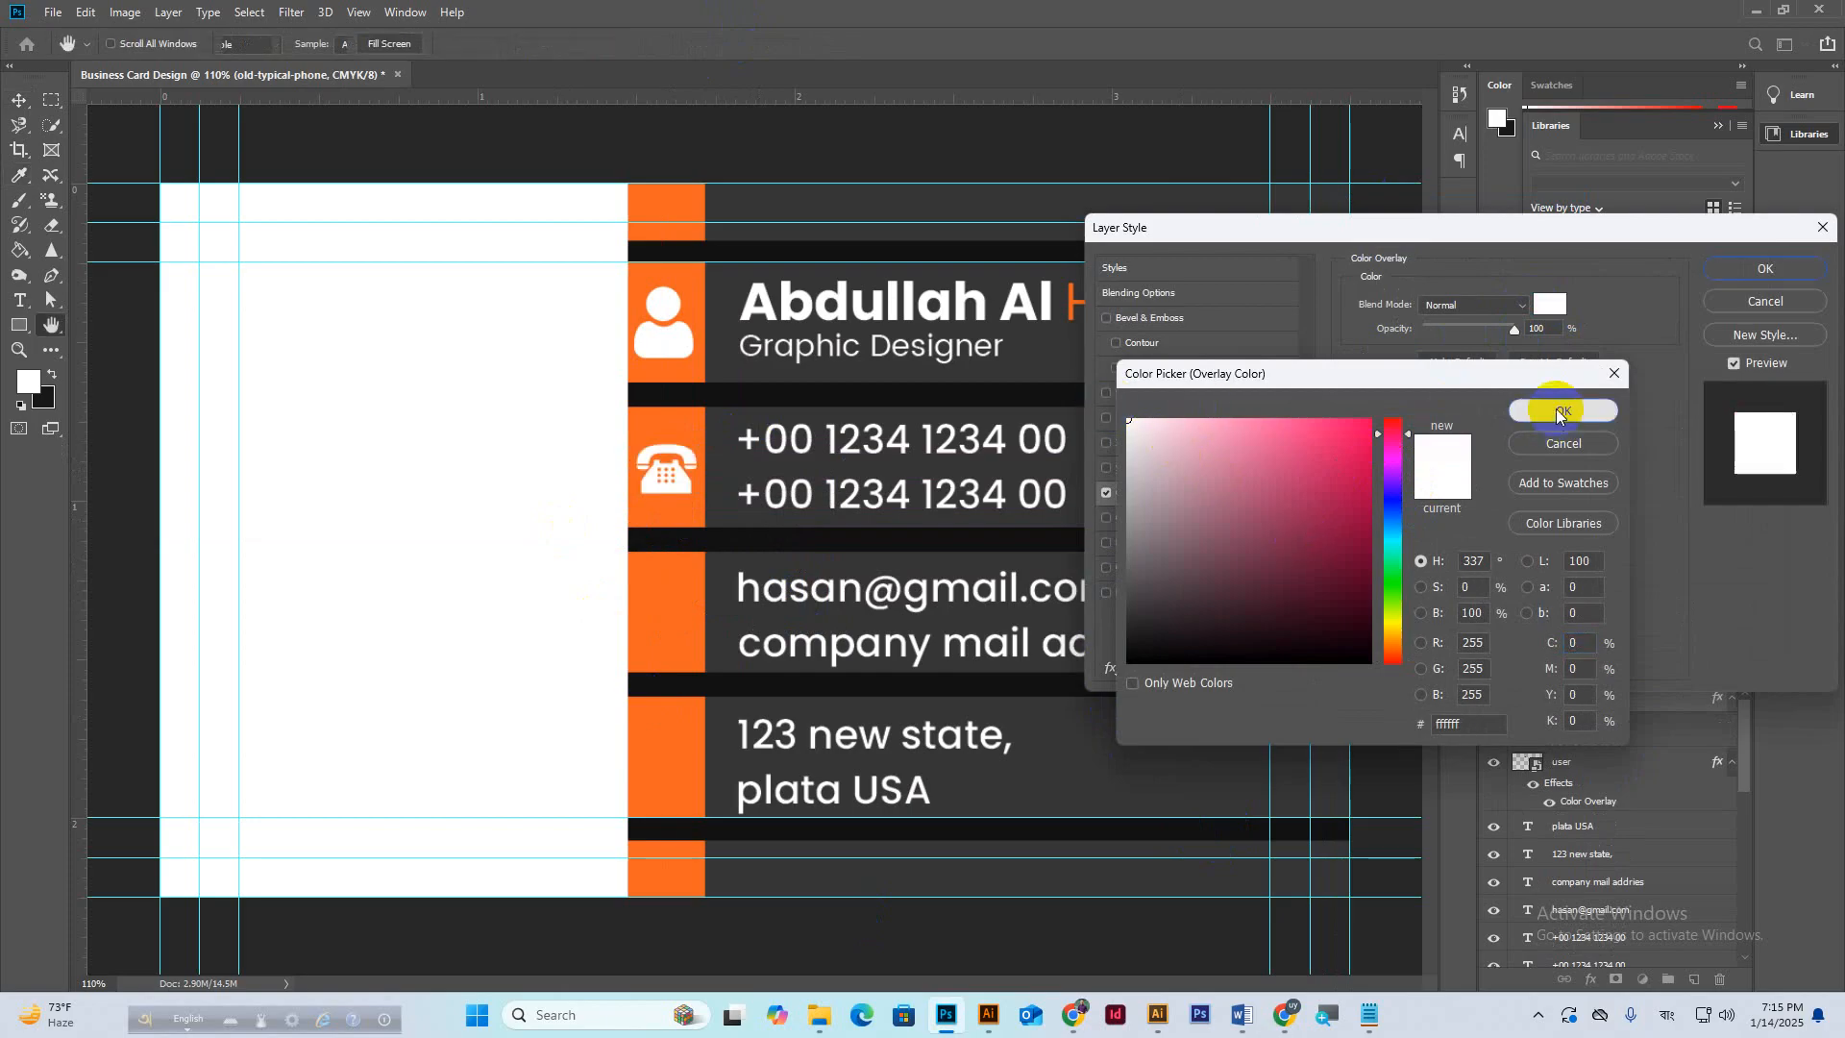
{"action": "left_click", "coordinate": [1765, 269]}
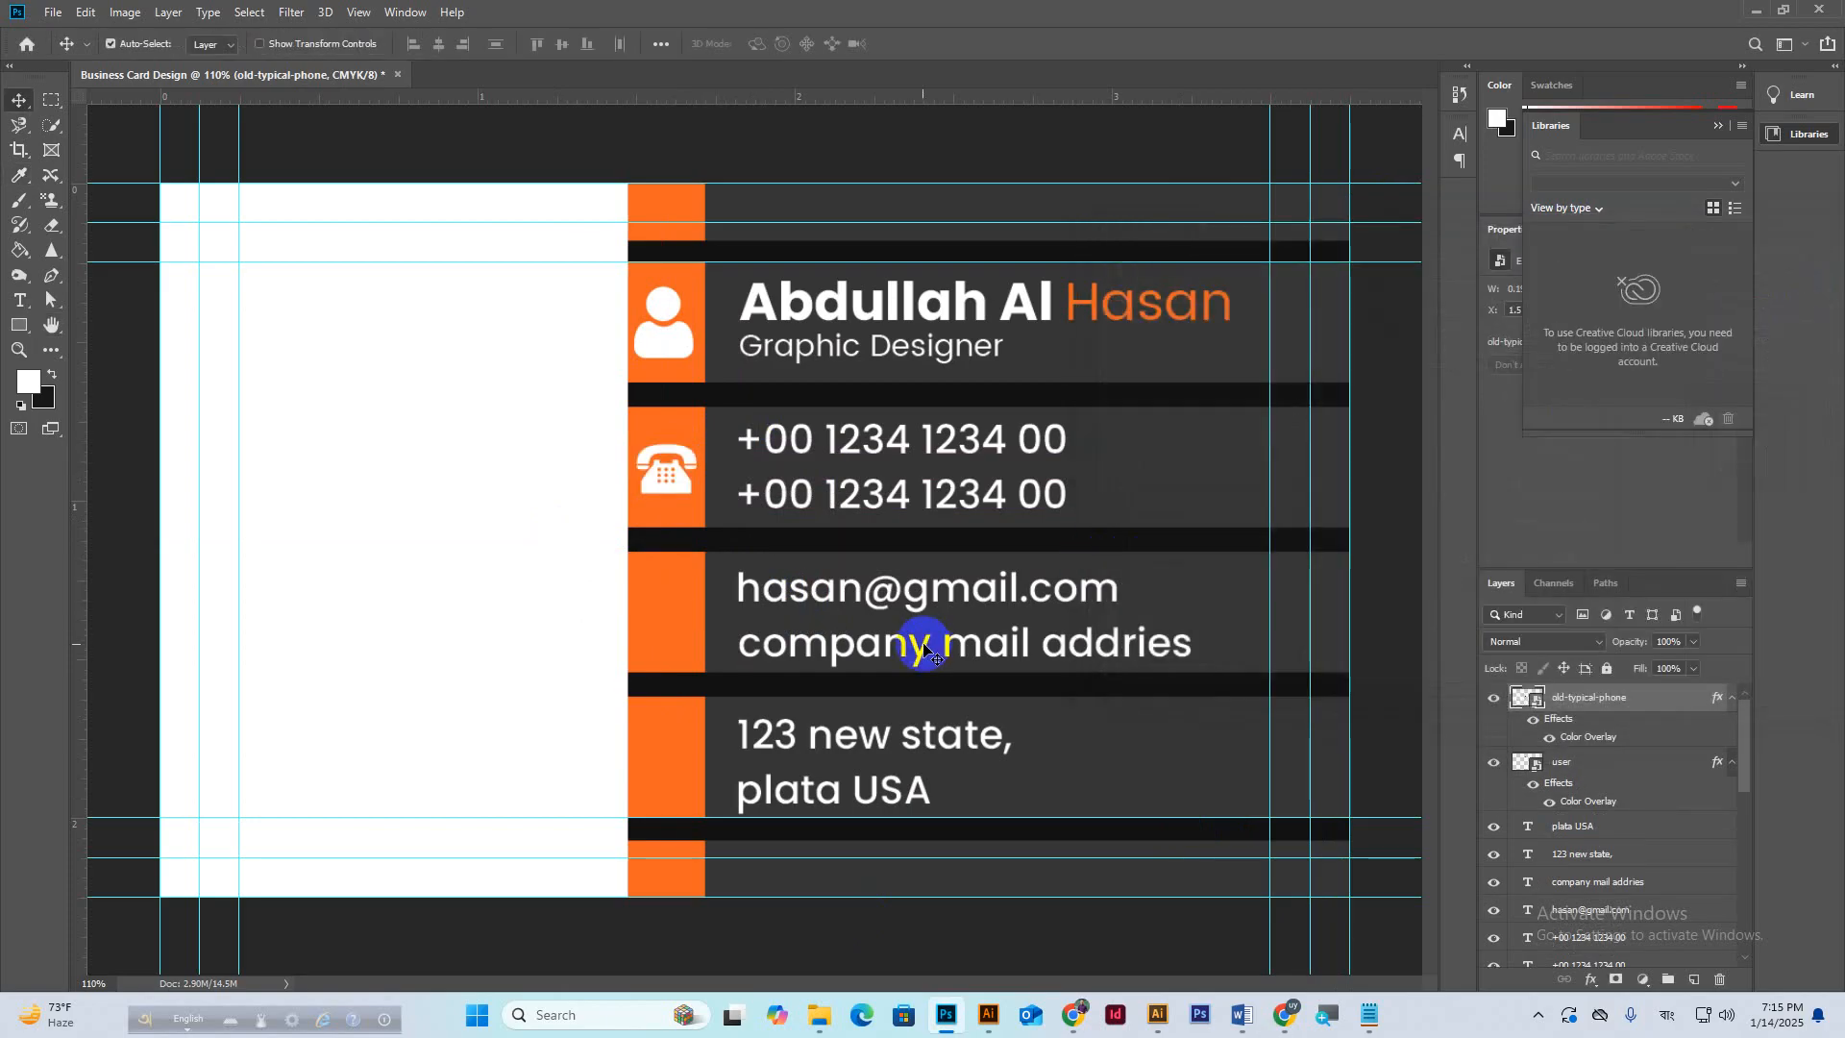
{"action": "left_click", "coordinate": [1284, 1015]}
{"action": "left_click", "coordinate": [1224, 931]}
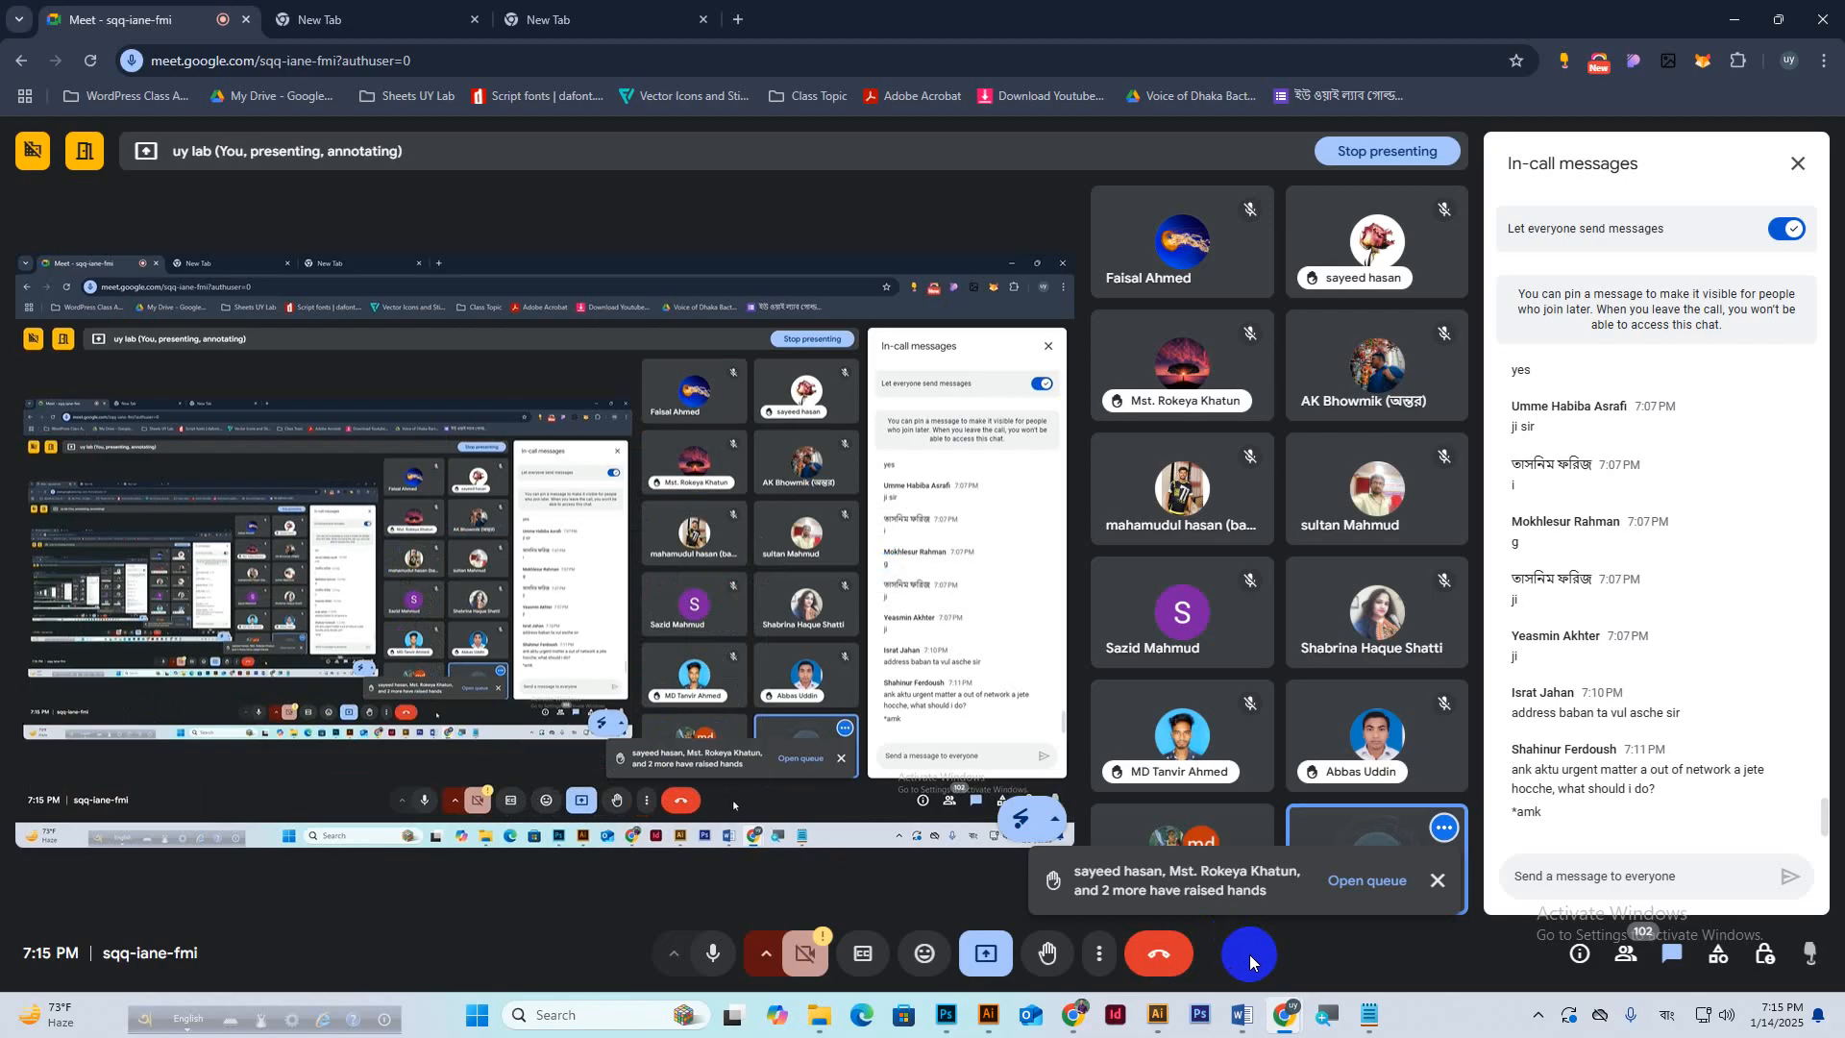
{"action": "left_click", "coordinate": [1446, 883]}
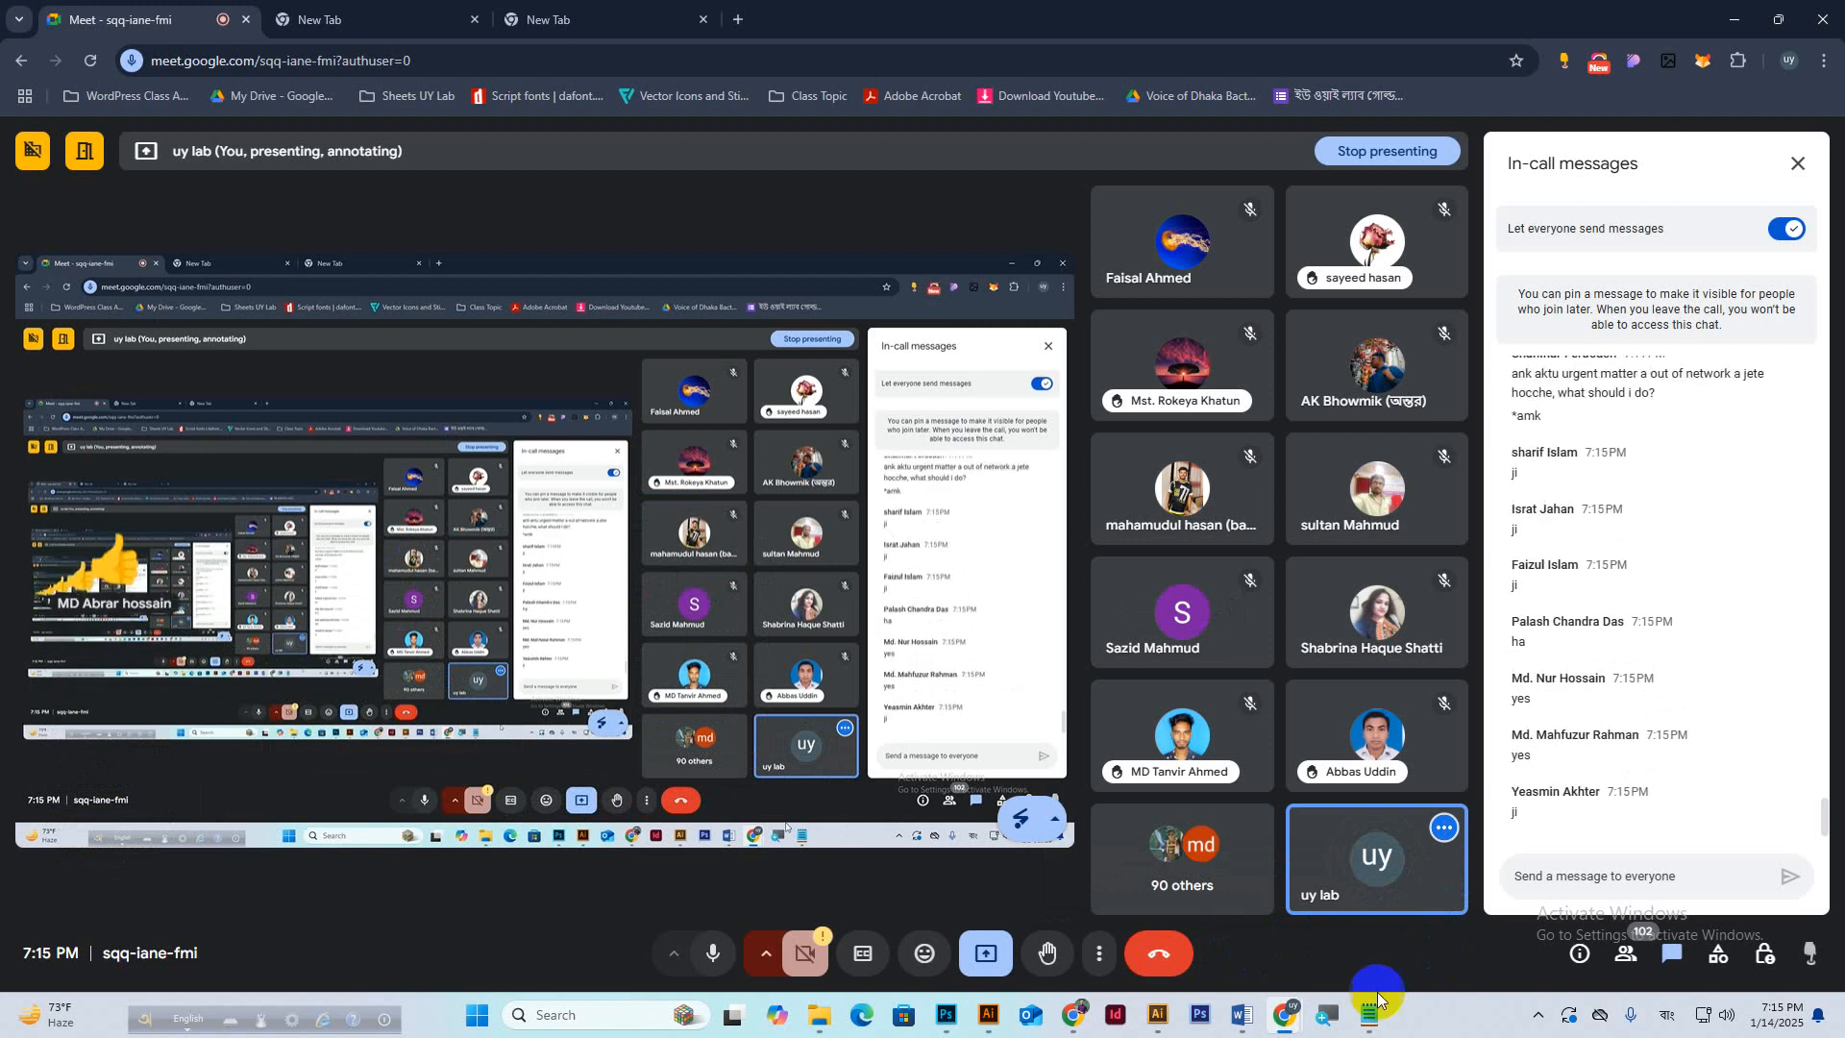
{"action": "left_click", "coordinate": [1734, 18]}
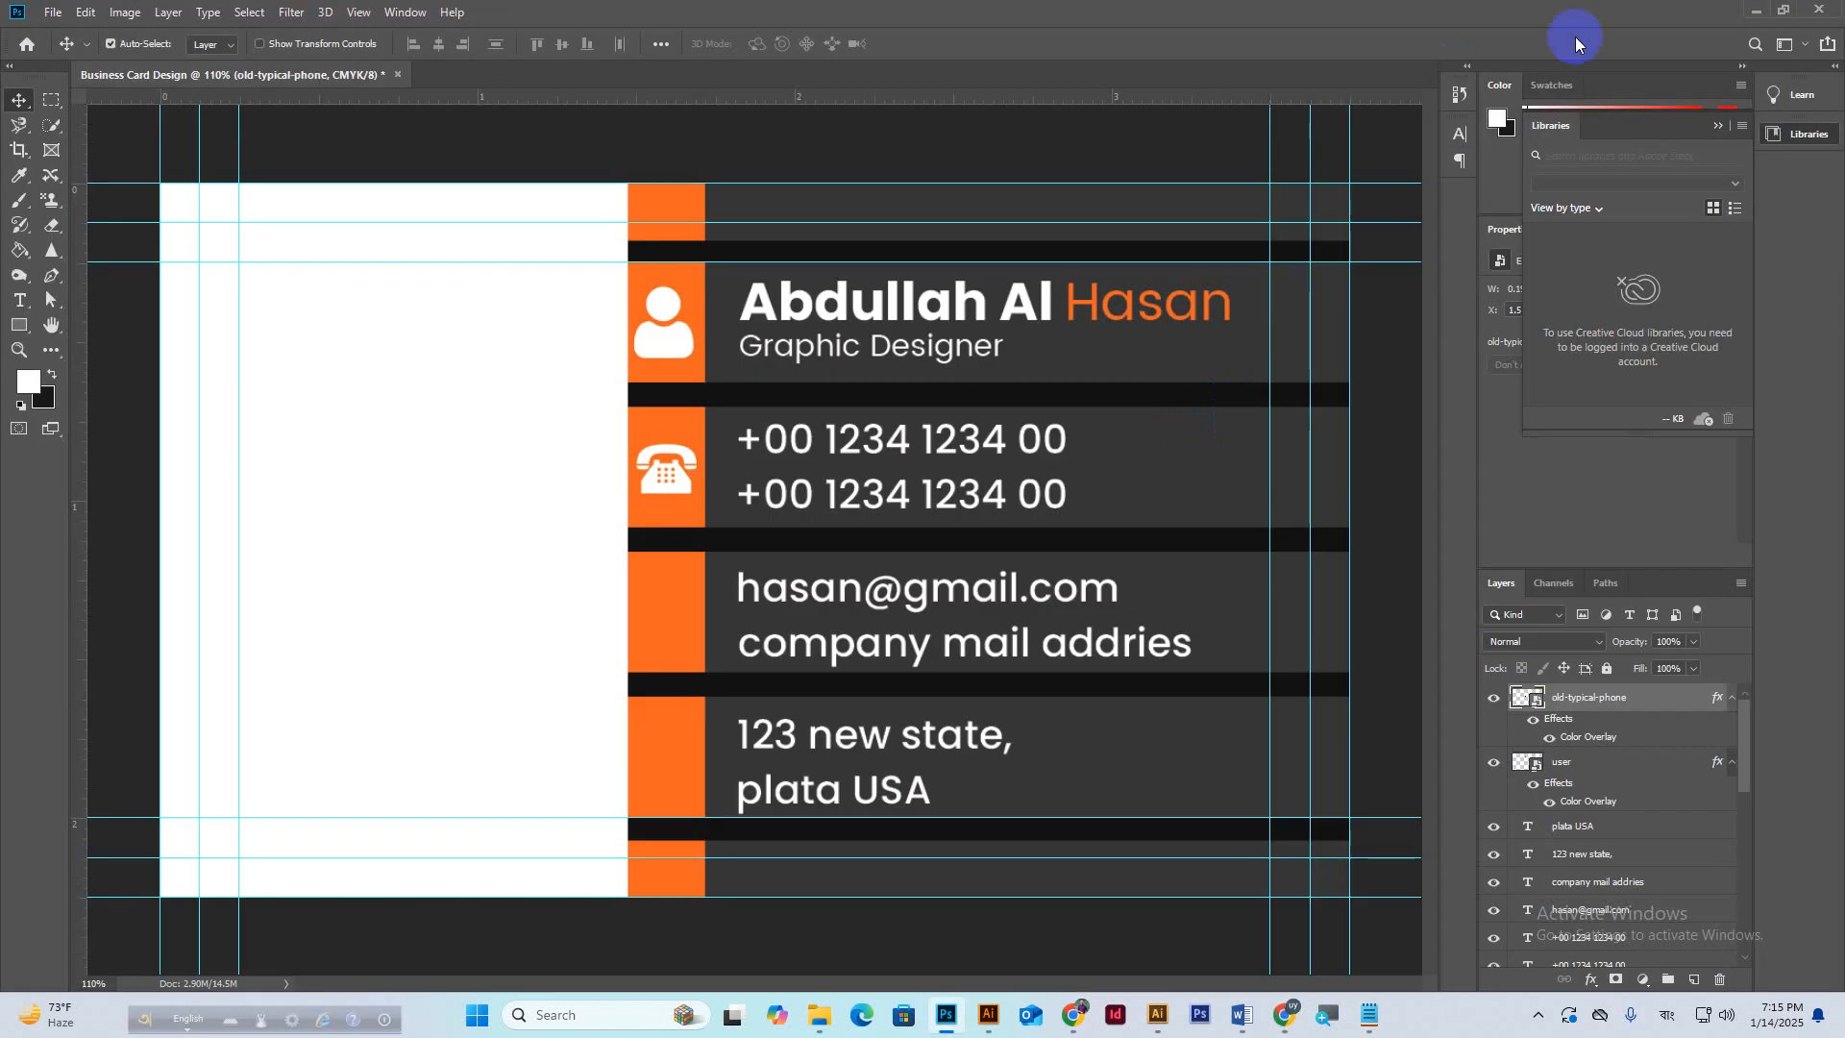
Place the email (1) envelope icon into the third orange block, shrunk to fit.
{"action": "left_click", "coordinate": [1751, 9]}
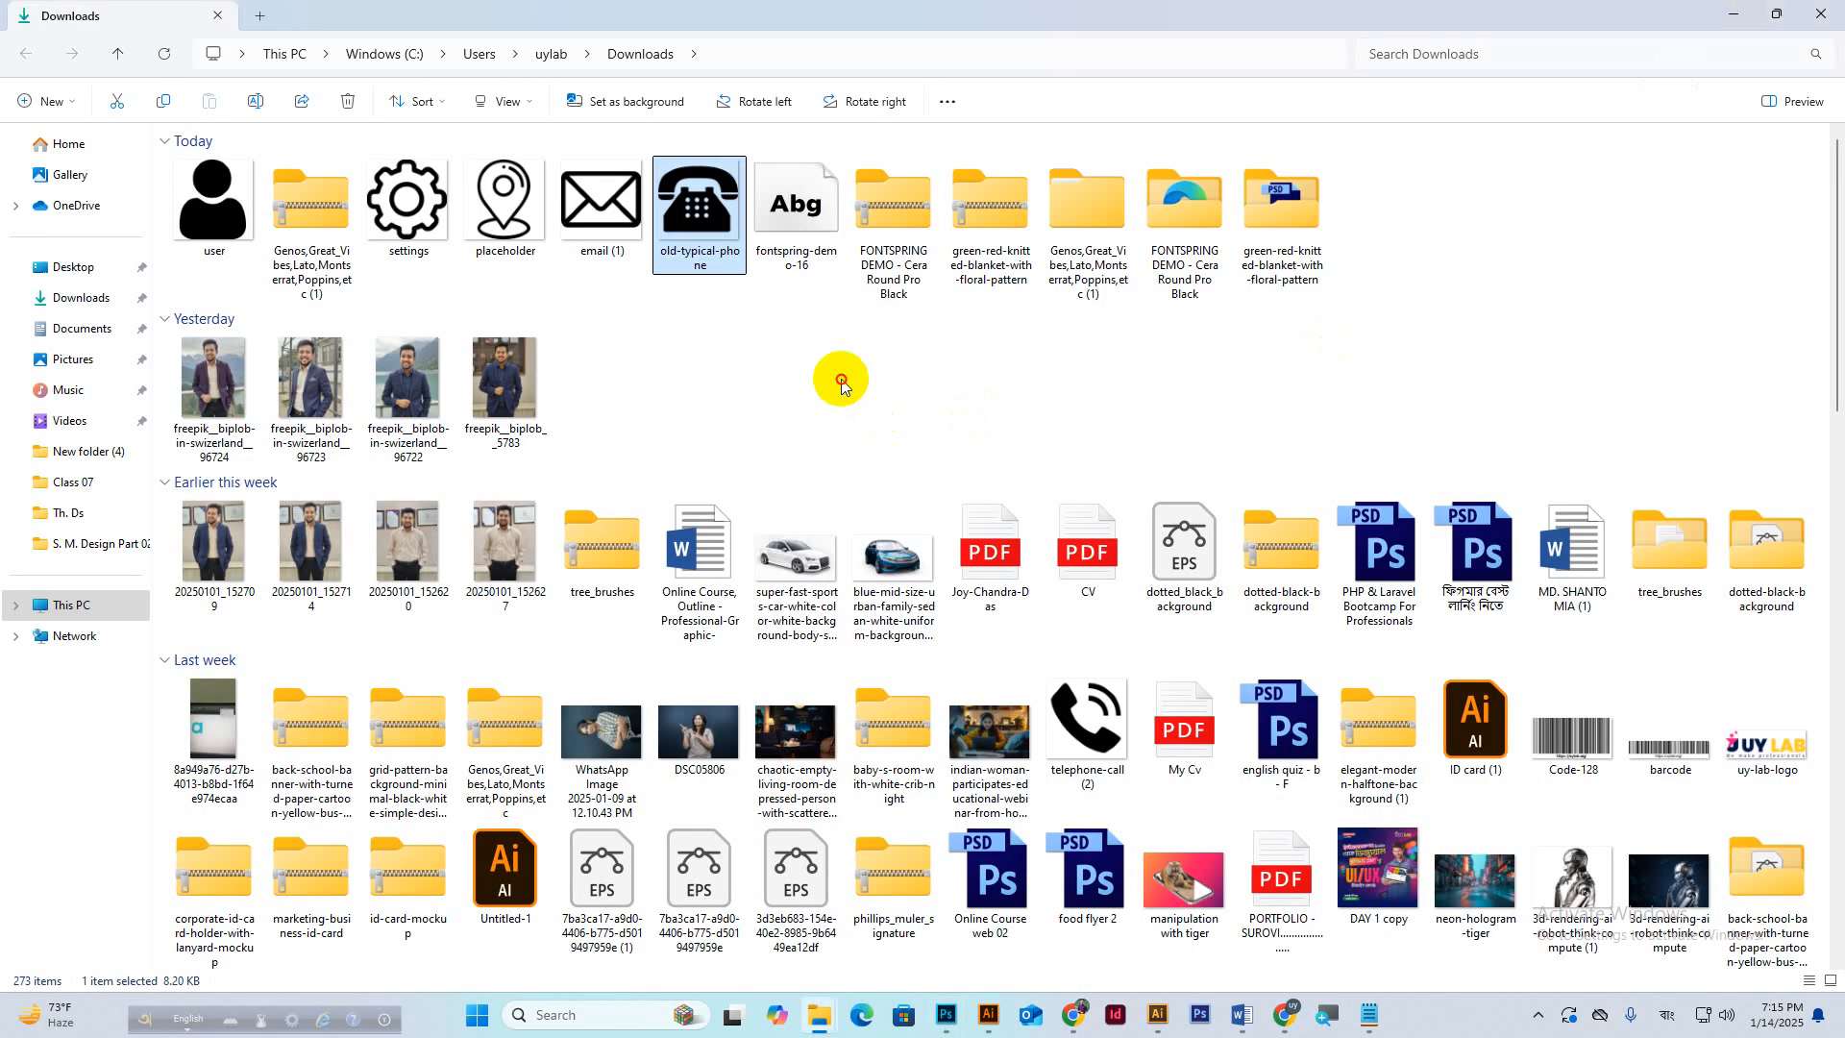
{"action": "left_click_drag", "start_coordinate": [596, 190], "coordinate": [762, 528]}
{"action": "left_click_drag", "start_coordinate": [754, 181], "coordinate": [667, 617]}
{"action": "left_click", "coordinate": [728, 43]}
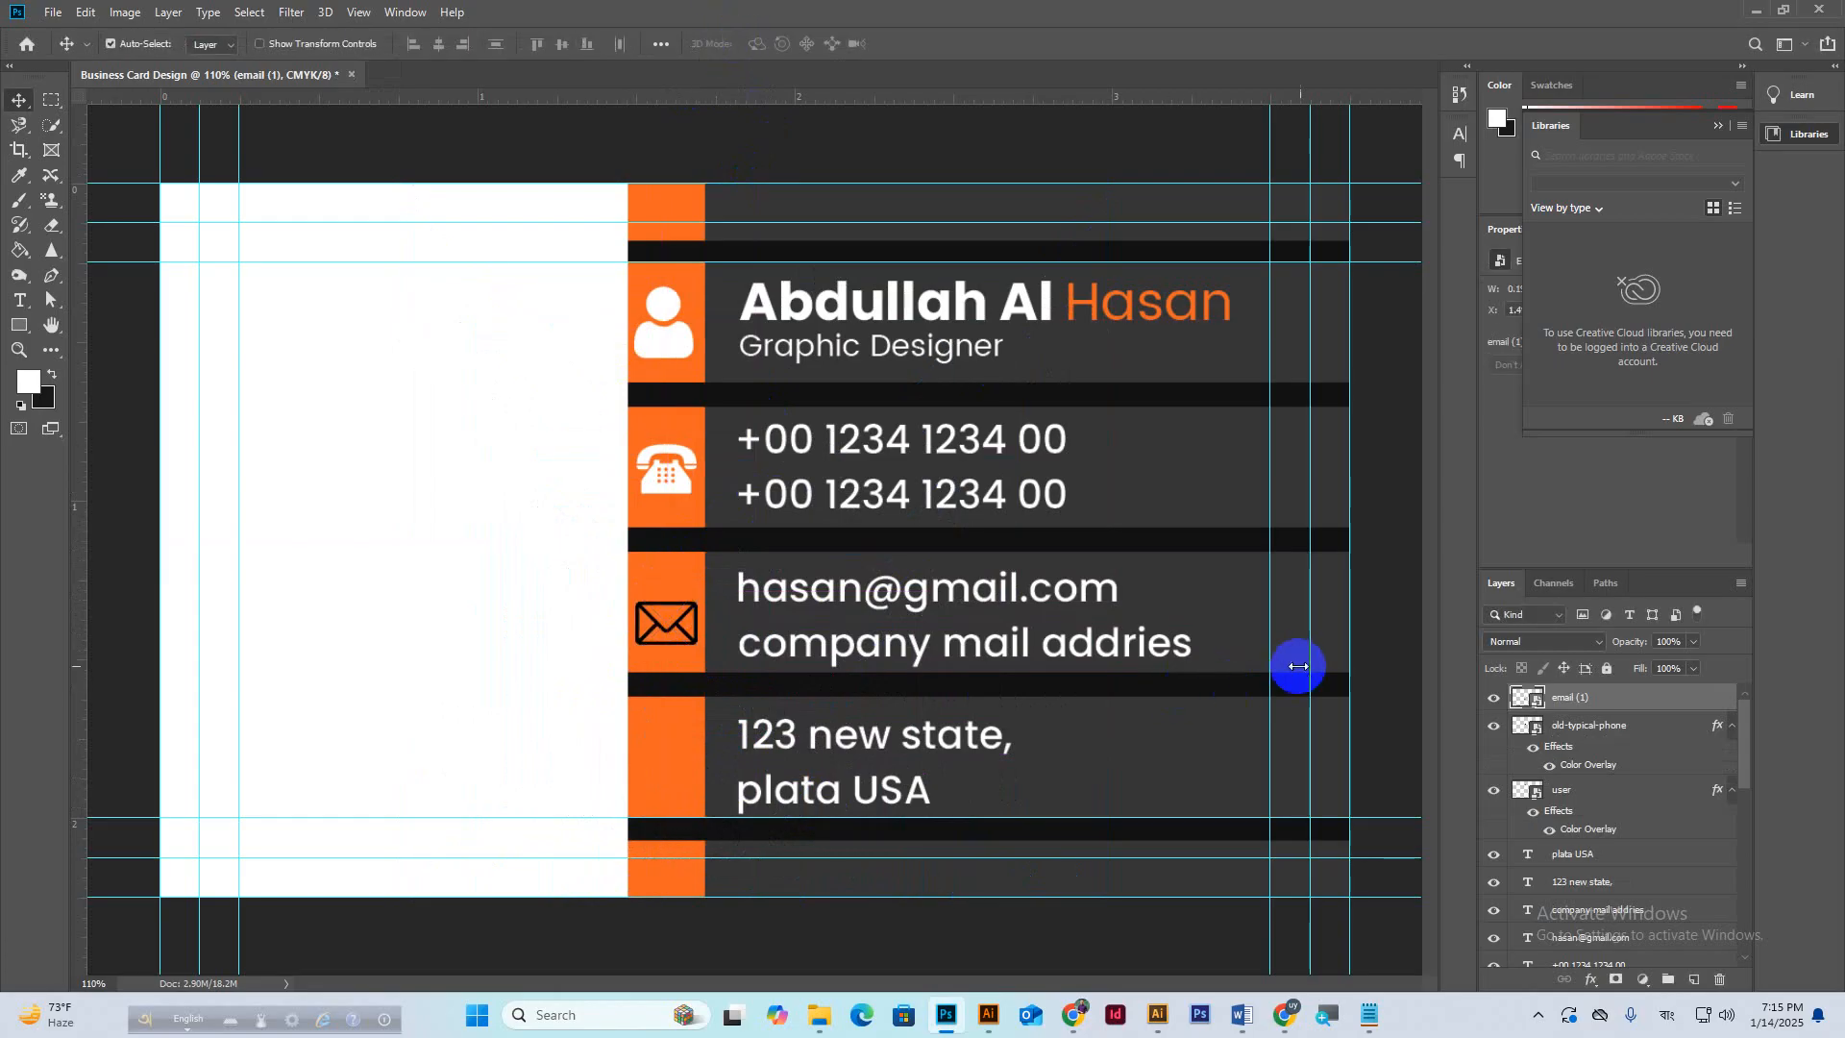
Turn the email (1) layer white with a Color Overlay and minimize Photoshop.
{"action": "right_click", "coordinate": [1641, 711]}
{"action": "left_click", "coordinate": [1398, 191]}
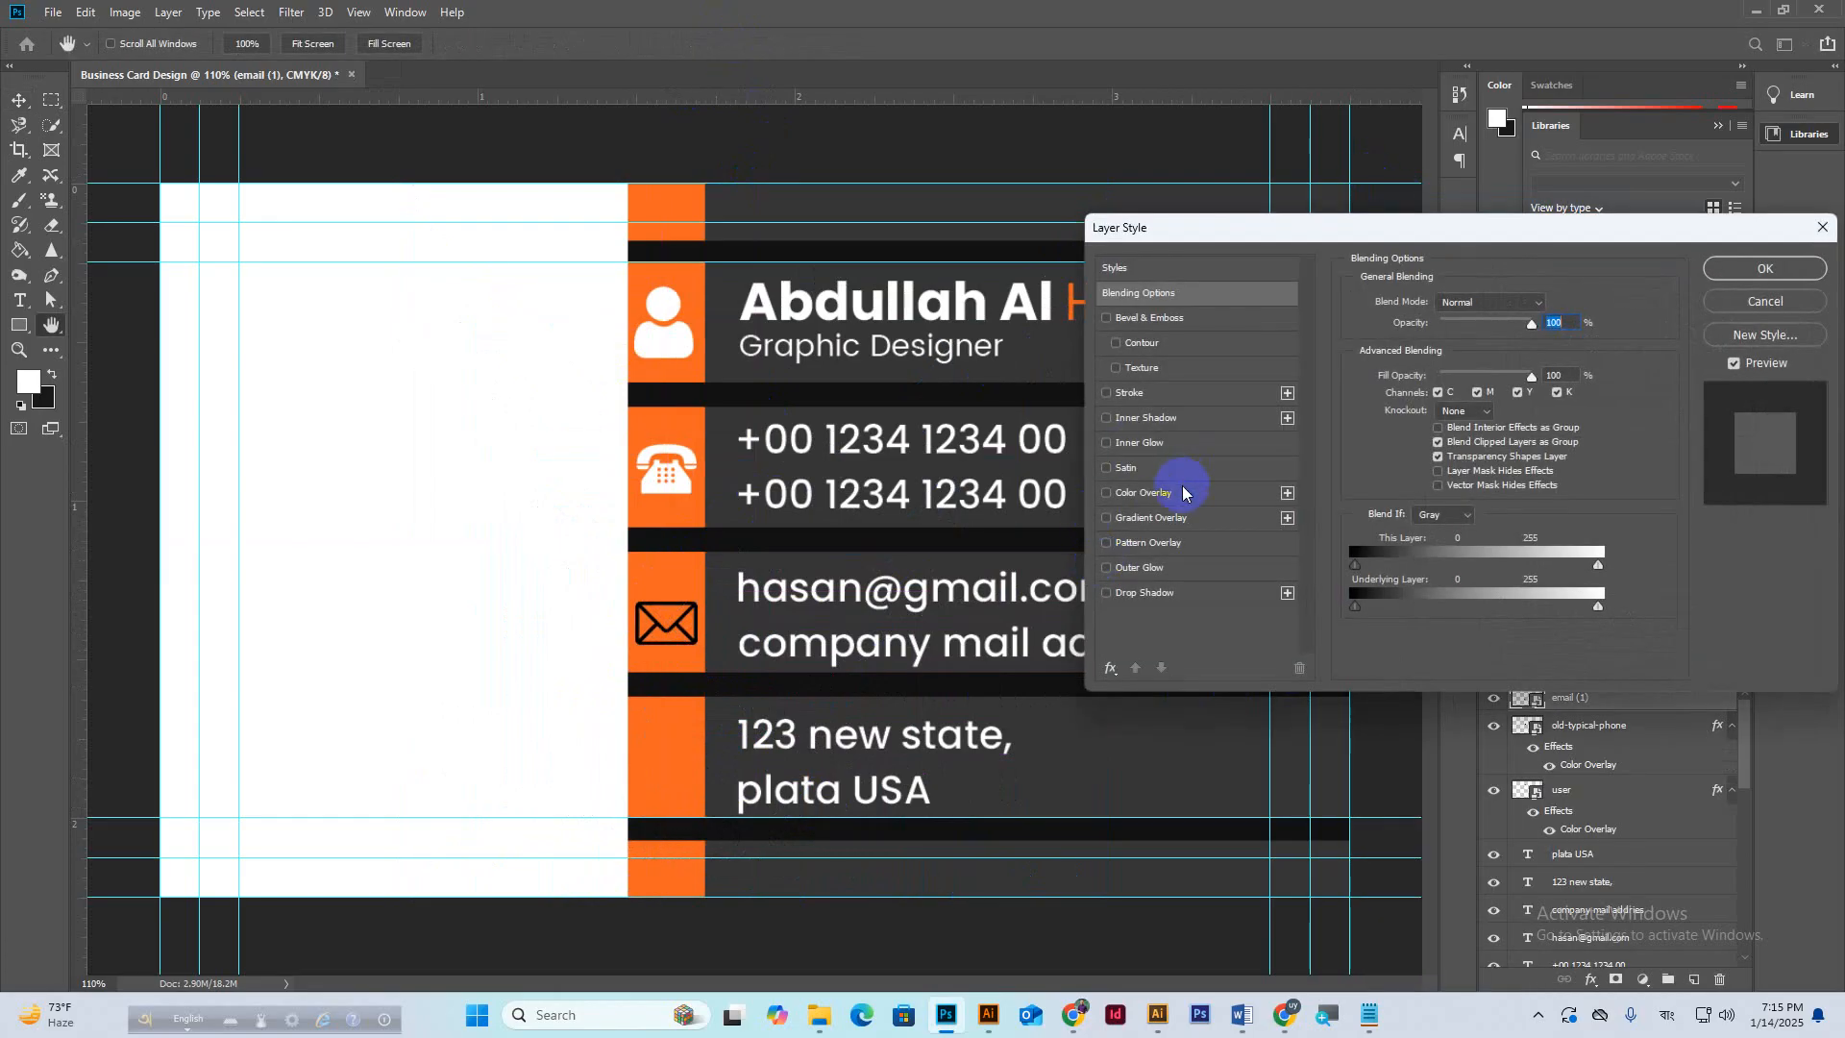
{"action": "left_click", "coordinate": [1185, 492]}
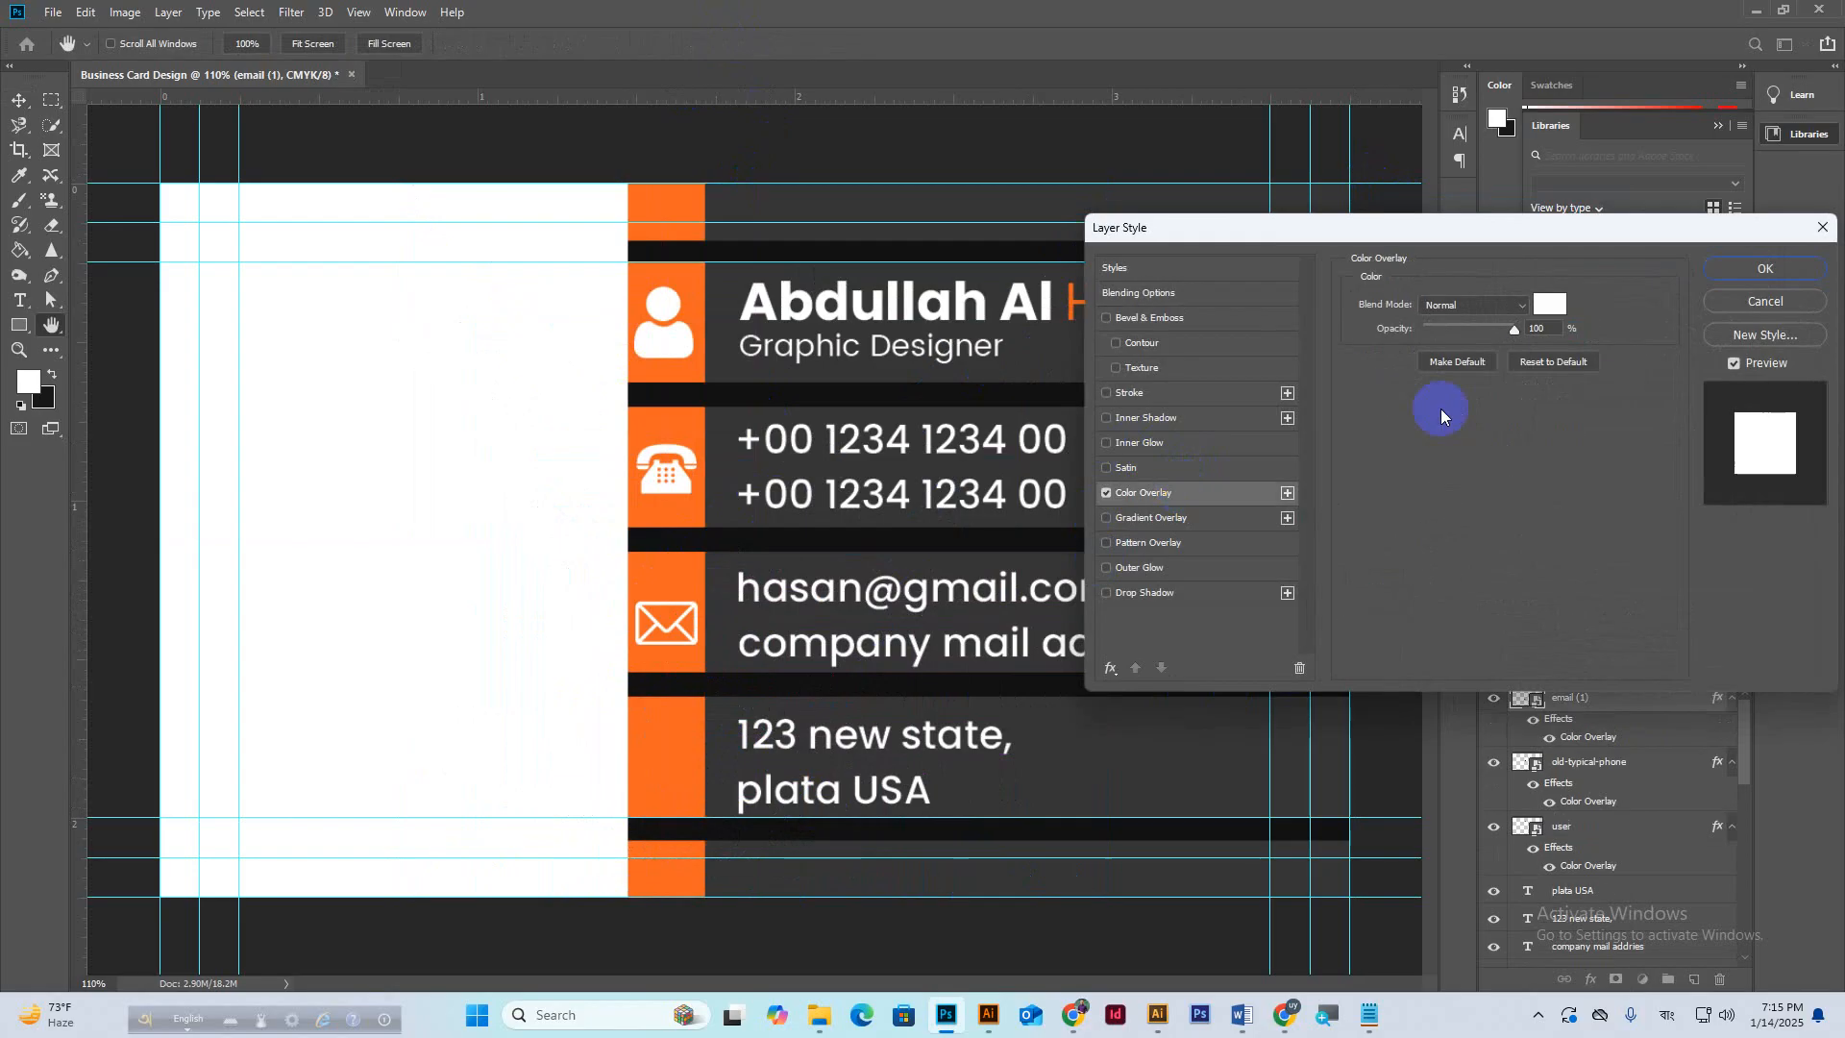
{"action": "left_click", "coordinate": [1764, 268]}
{"action": "left_click", "coordinate": [1758, 11]}
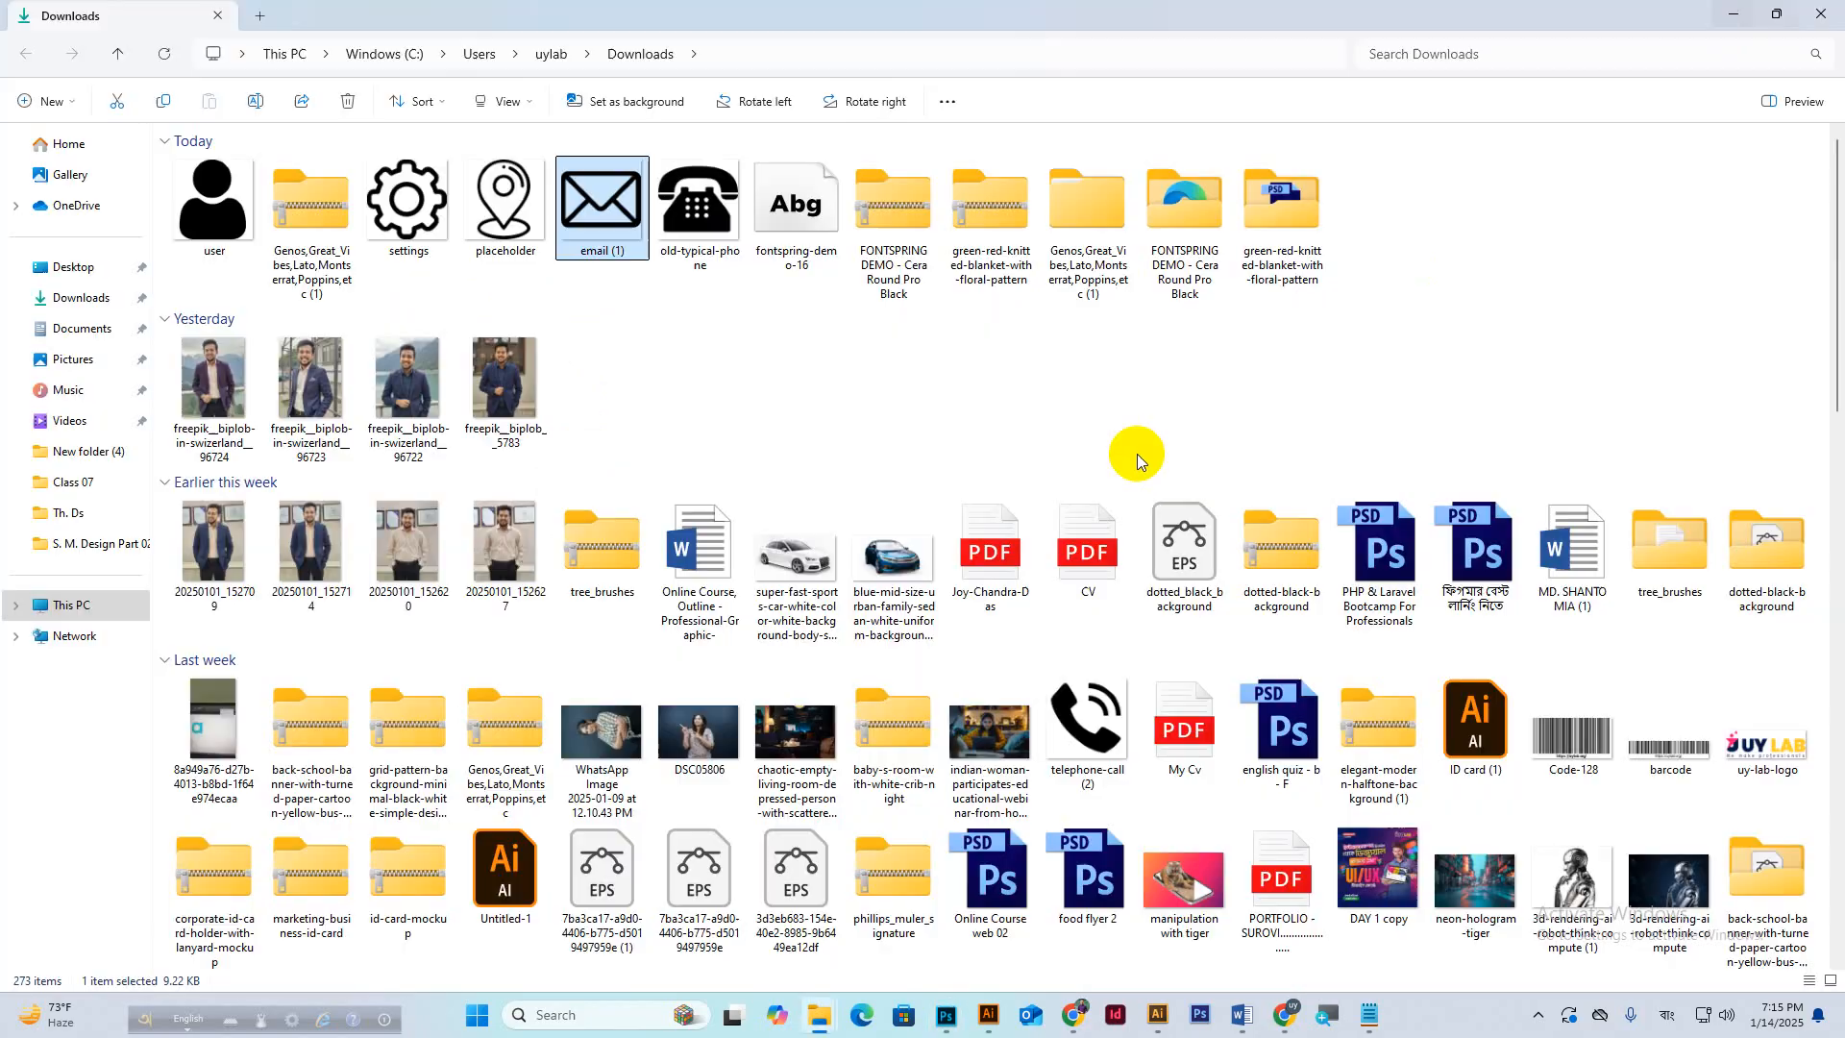
Place the placeholder pin image beside the address and shrink it.
{"action": "left_click_drag", "start_coordinate": [490, 238], "coordinate": [672, 790]}
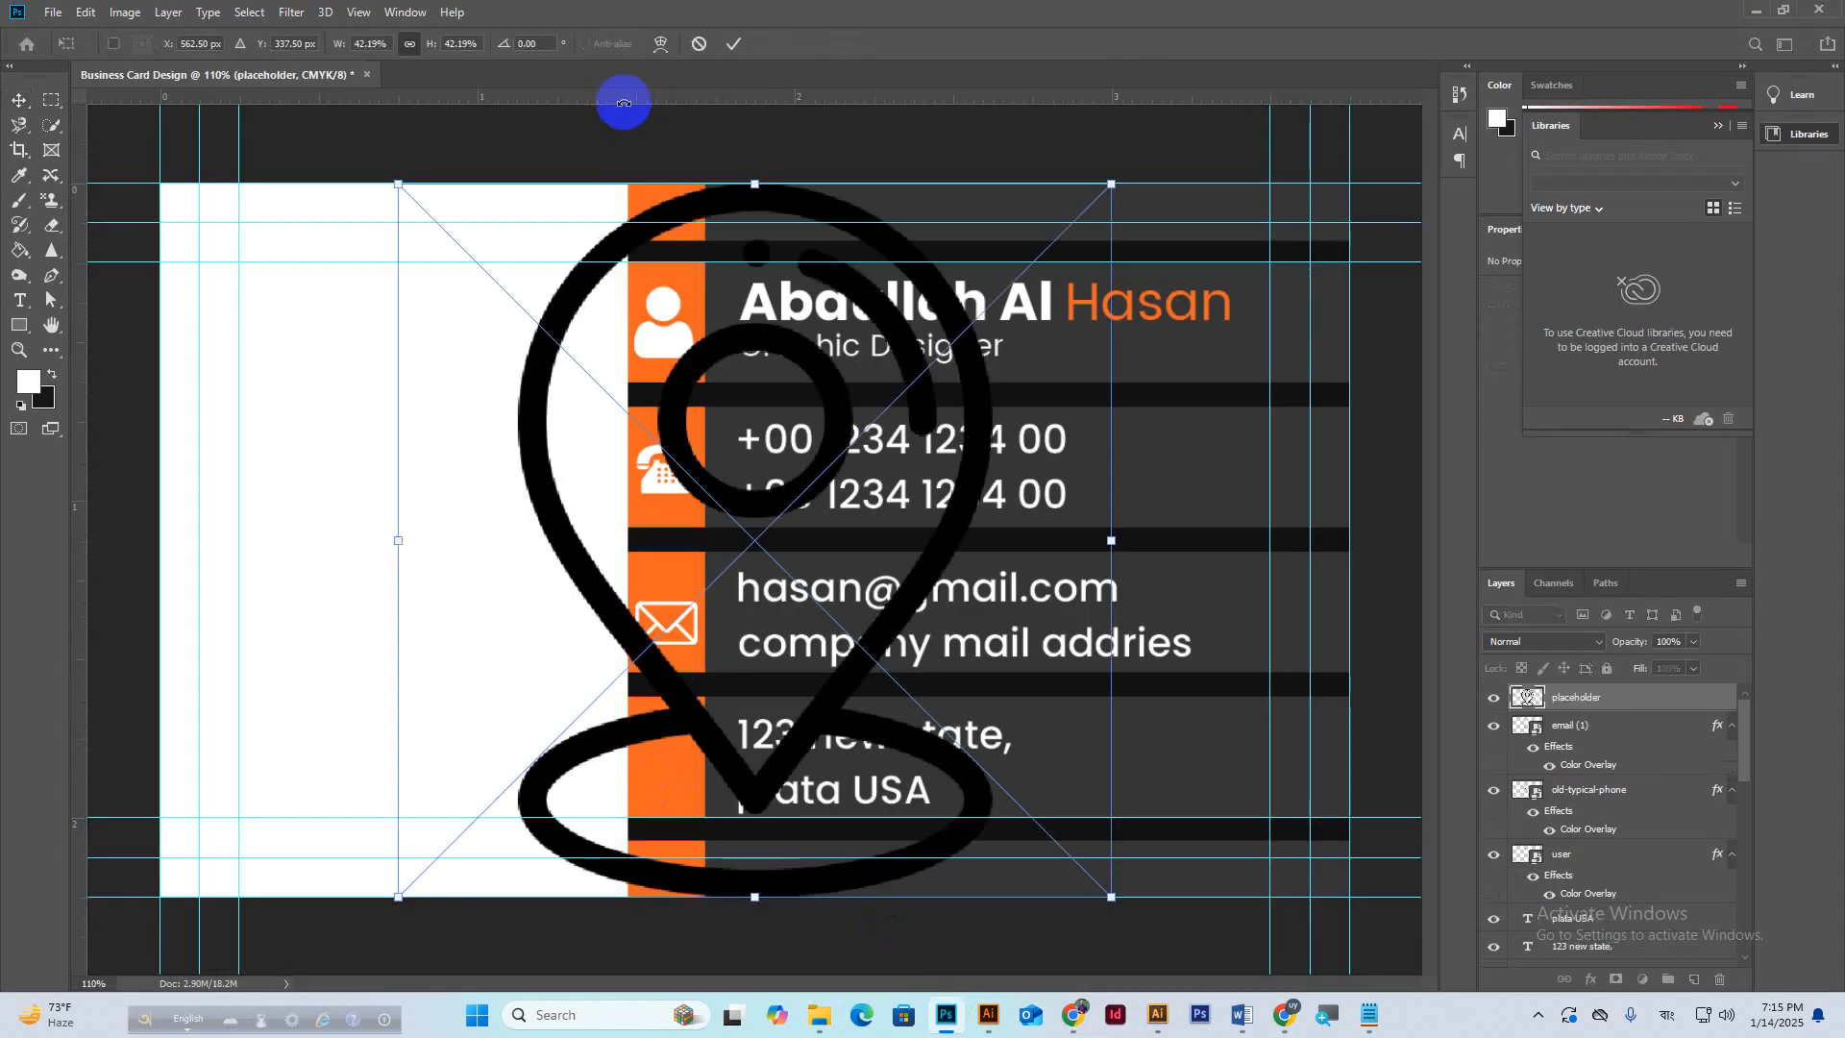
{"action": "left_click_drag", "start_coordinate": [762, 177], "coordinate": [685, 753]}
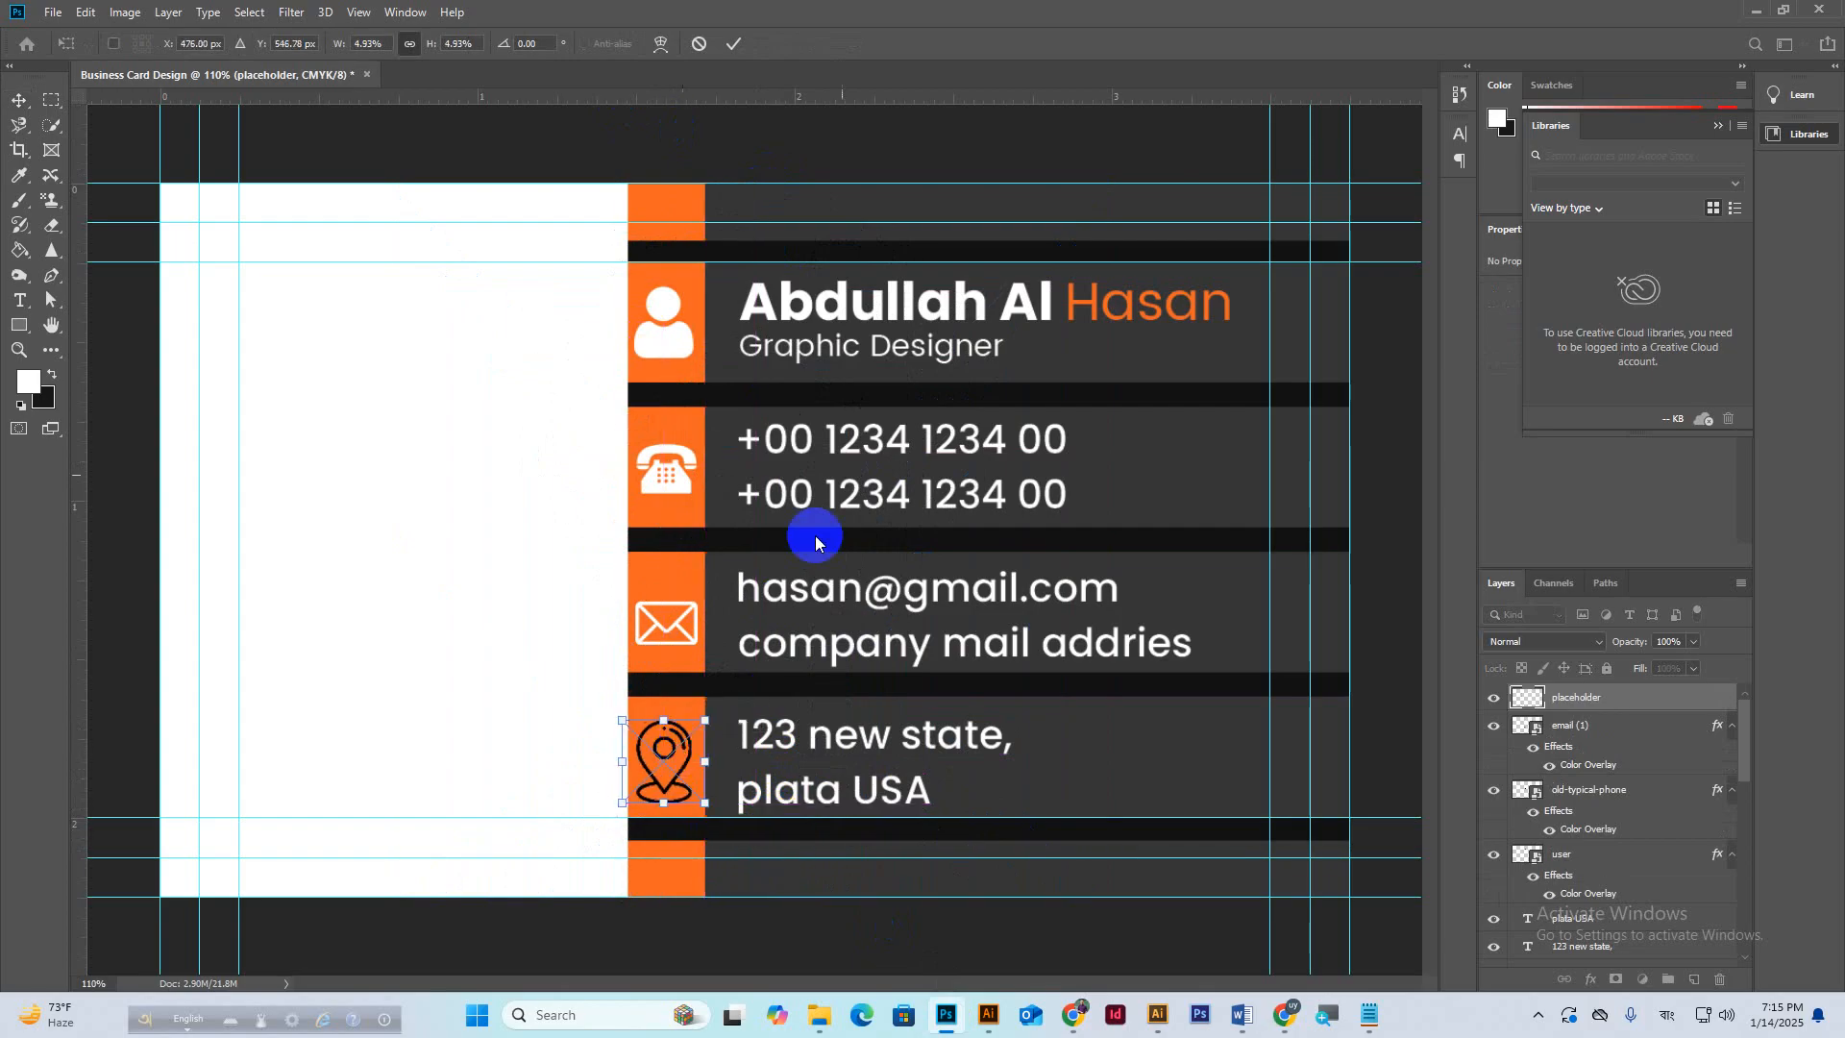
{"action": "left_click", "coordinate": [733, 45]}
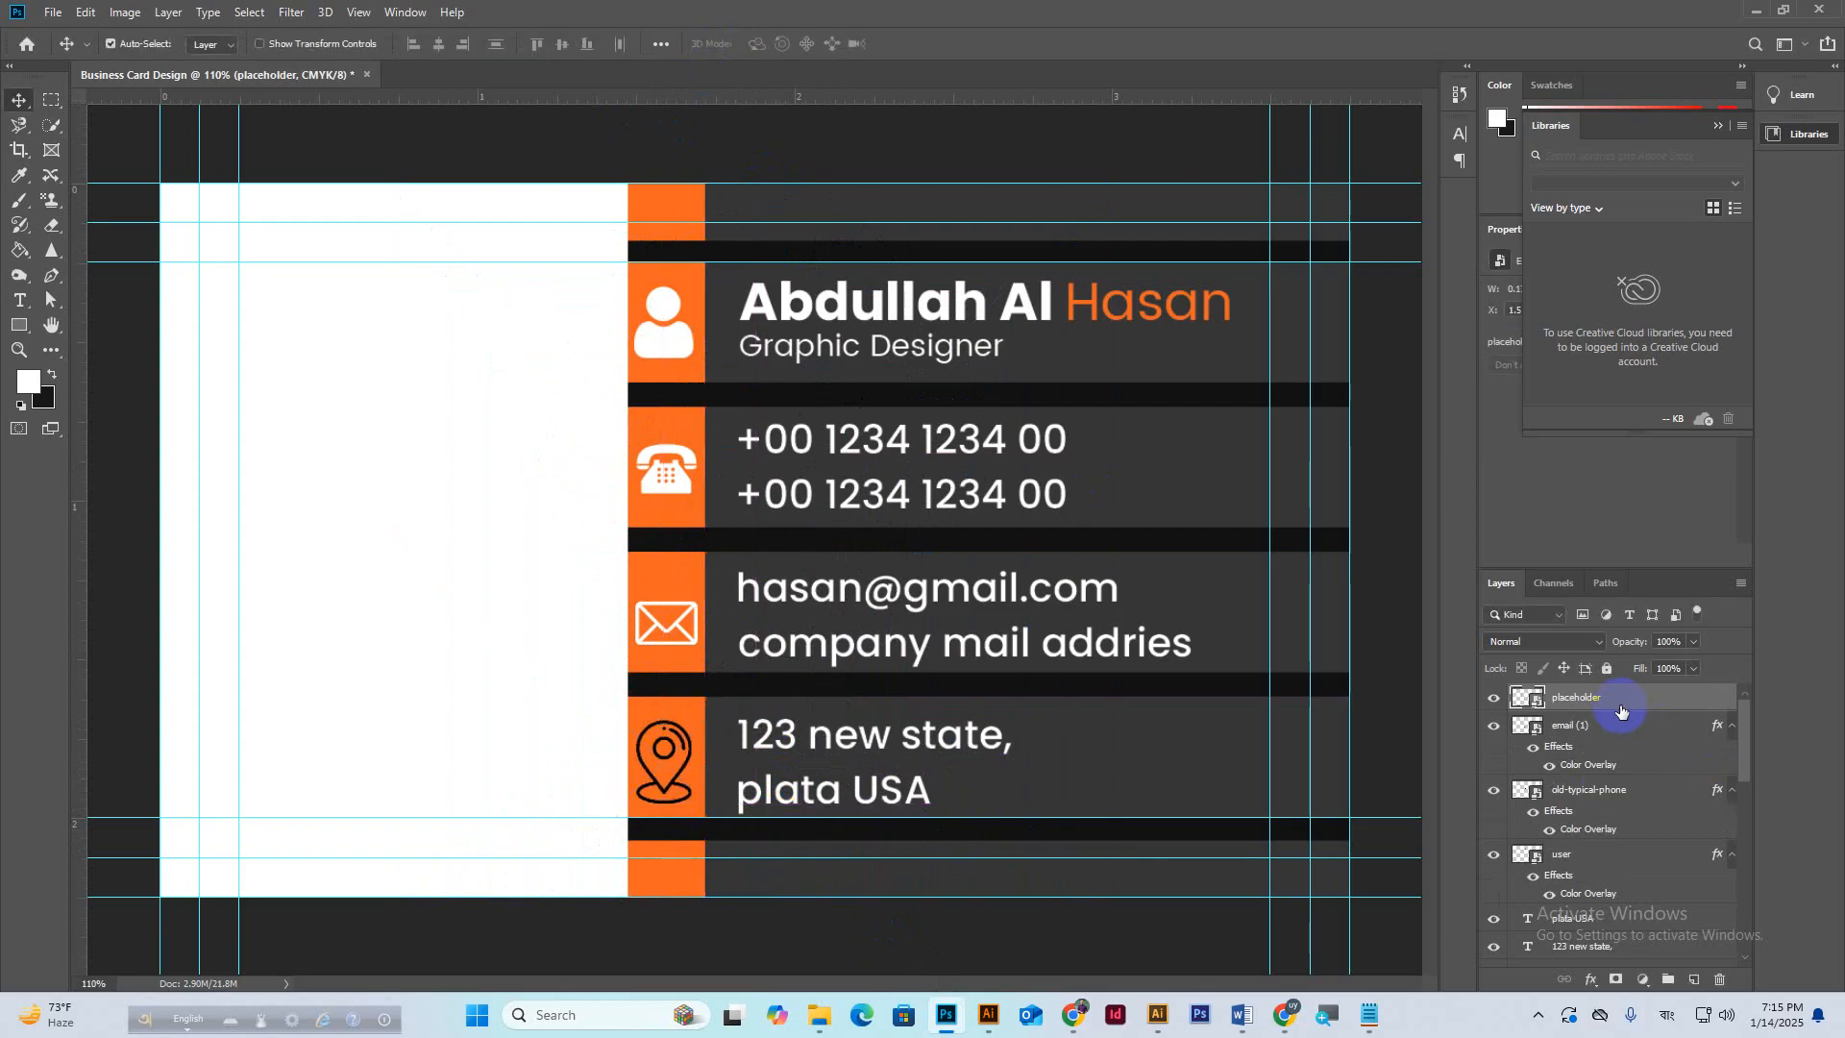
Make the pin icon white with a Color Overlay and shrink it slightly to fit.
{"action": "right_click", "coordinate": [1618, 703]}
{"action": "left_click", "coordinate": [1395, 203]}
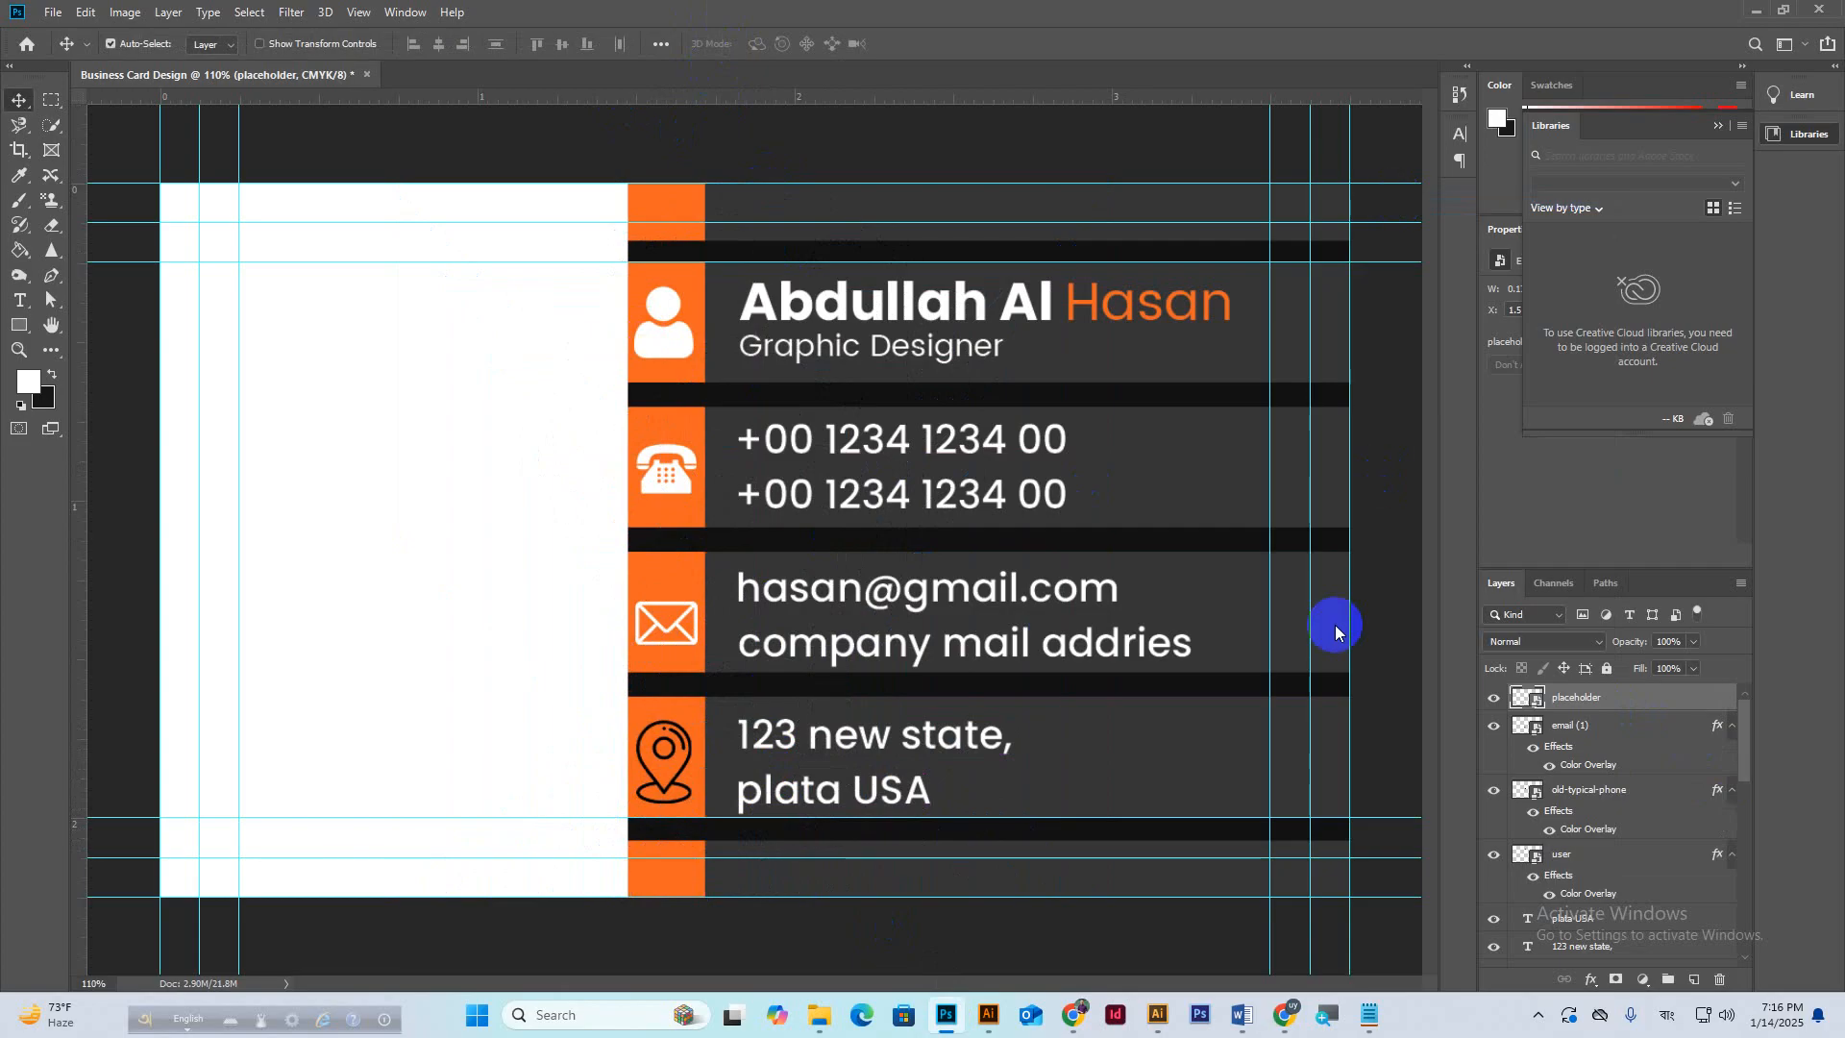
{"action": "left_click", "coordinate": [1163, 492]}
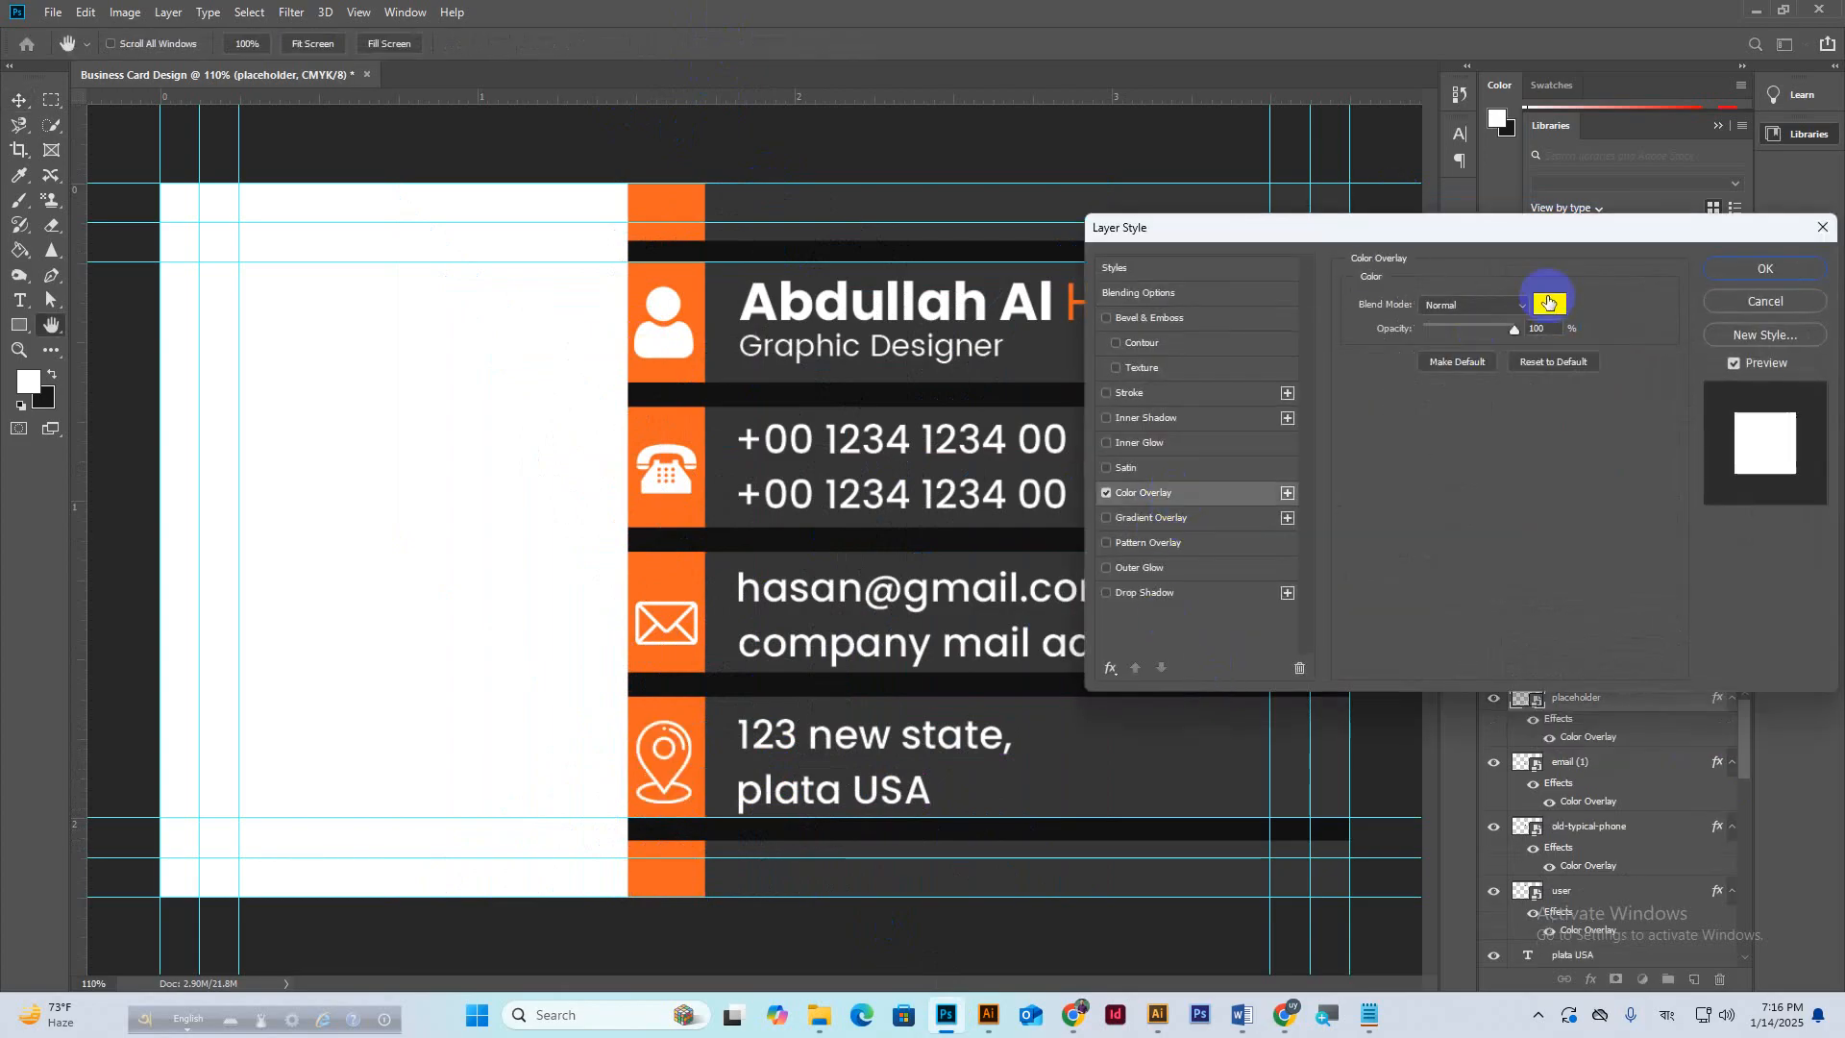
{"action": "left_click", "coordinate": [1765, 270]}
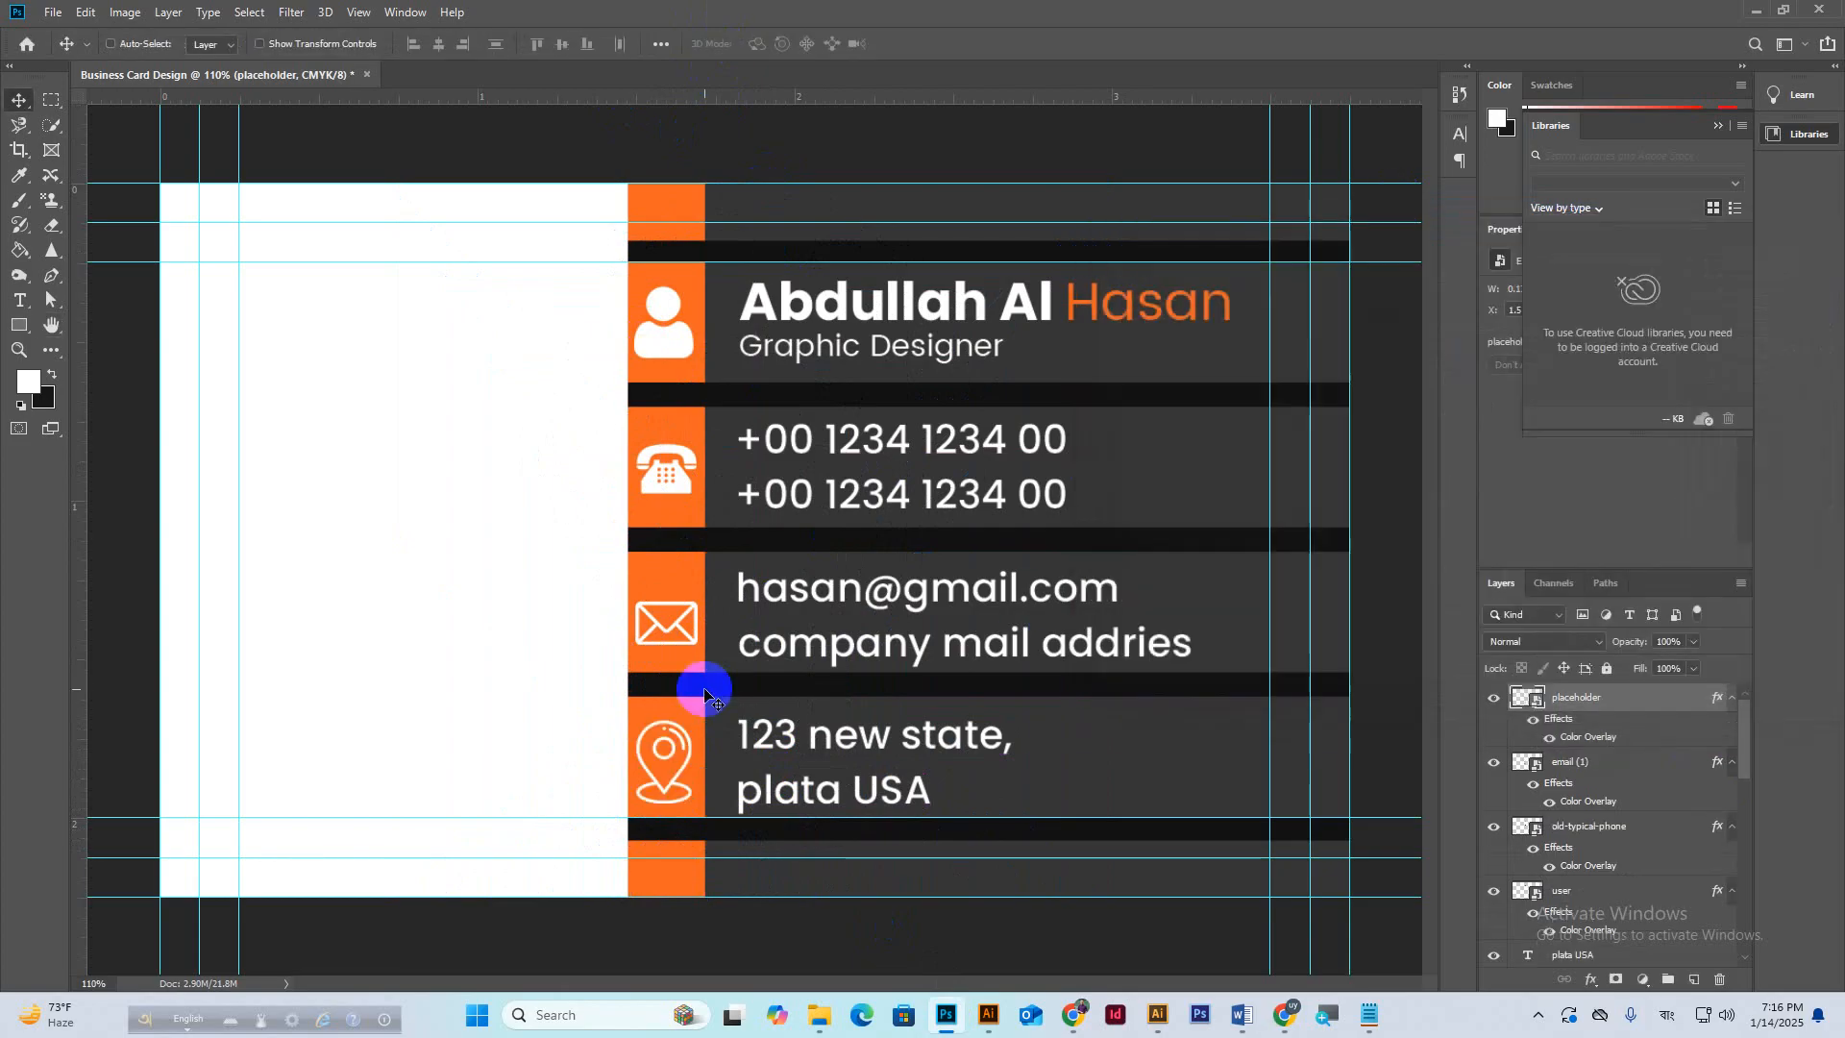
{"action": "key", "text": "ctrl+t"}
{"action": "left_click_drag", "start_coordinate": [664, 719], "coordinate": [677, 755]}
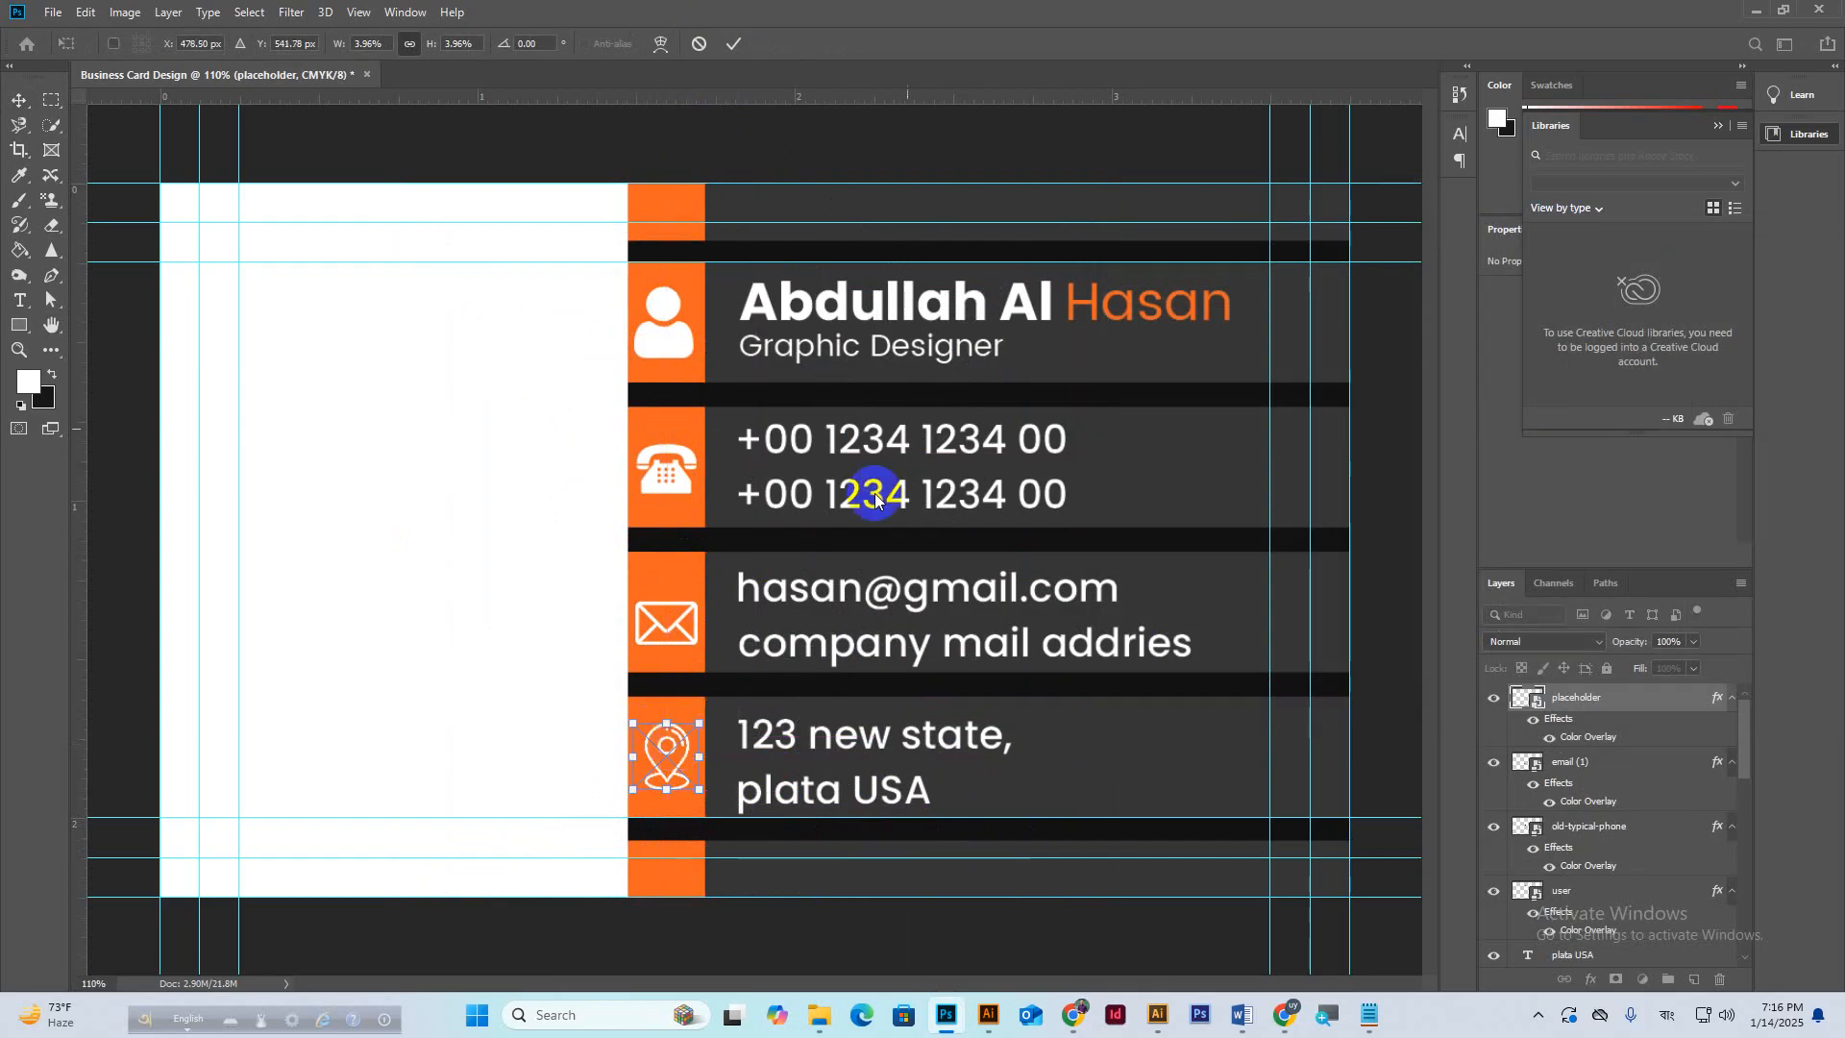
{"action": "left_click", "coordinate": [735, 44]}
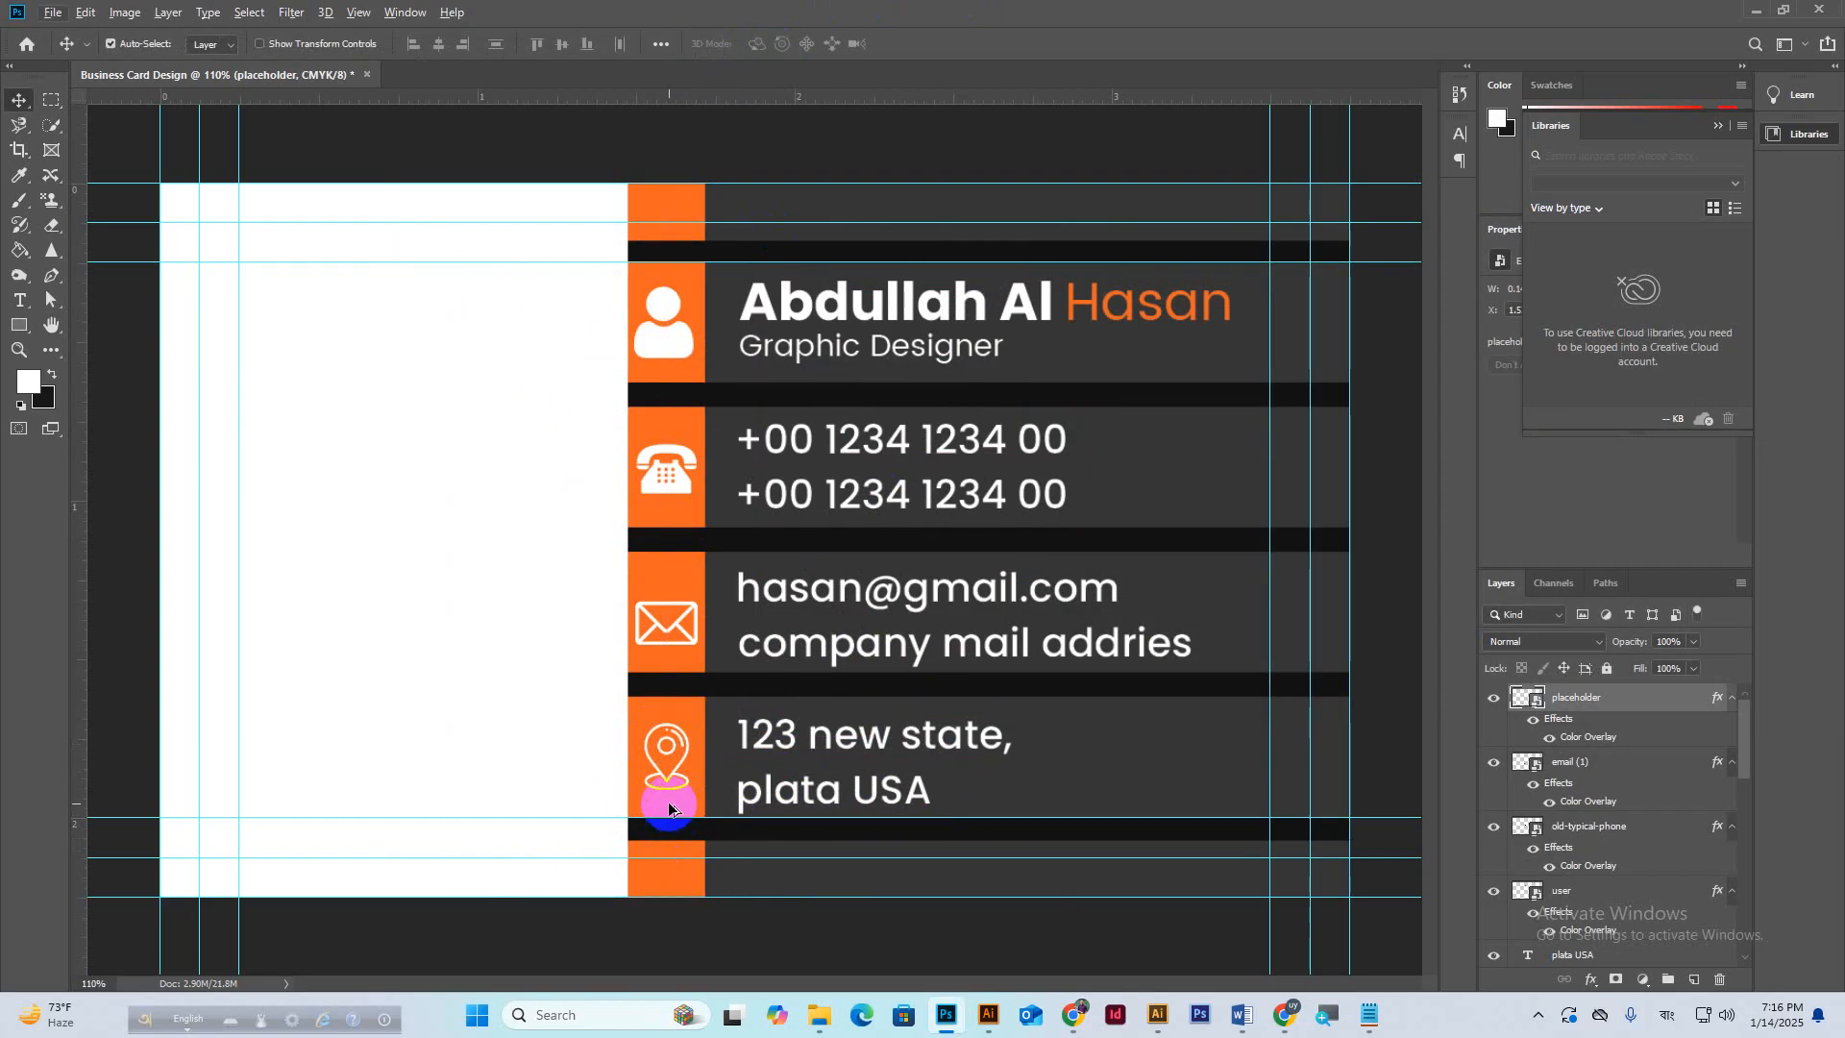
{"action": "scroll", "coordinate": [669, 809], "scroll_direction": "up", "scroll_amount": 4}
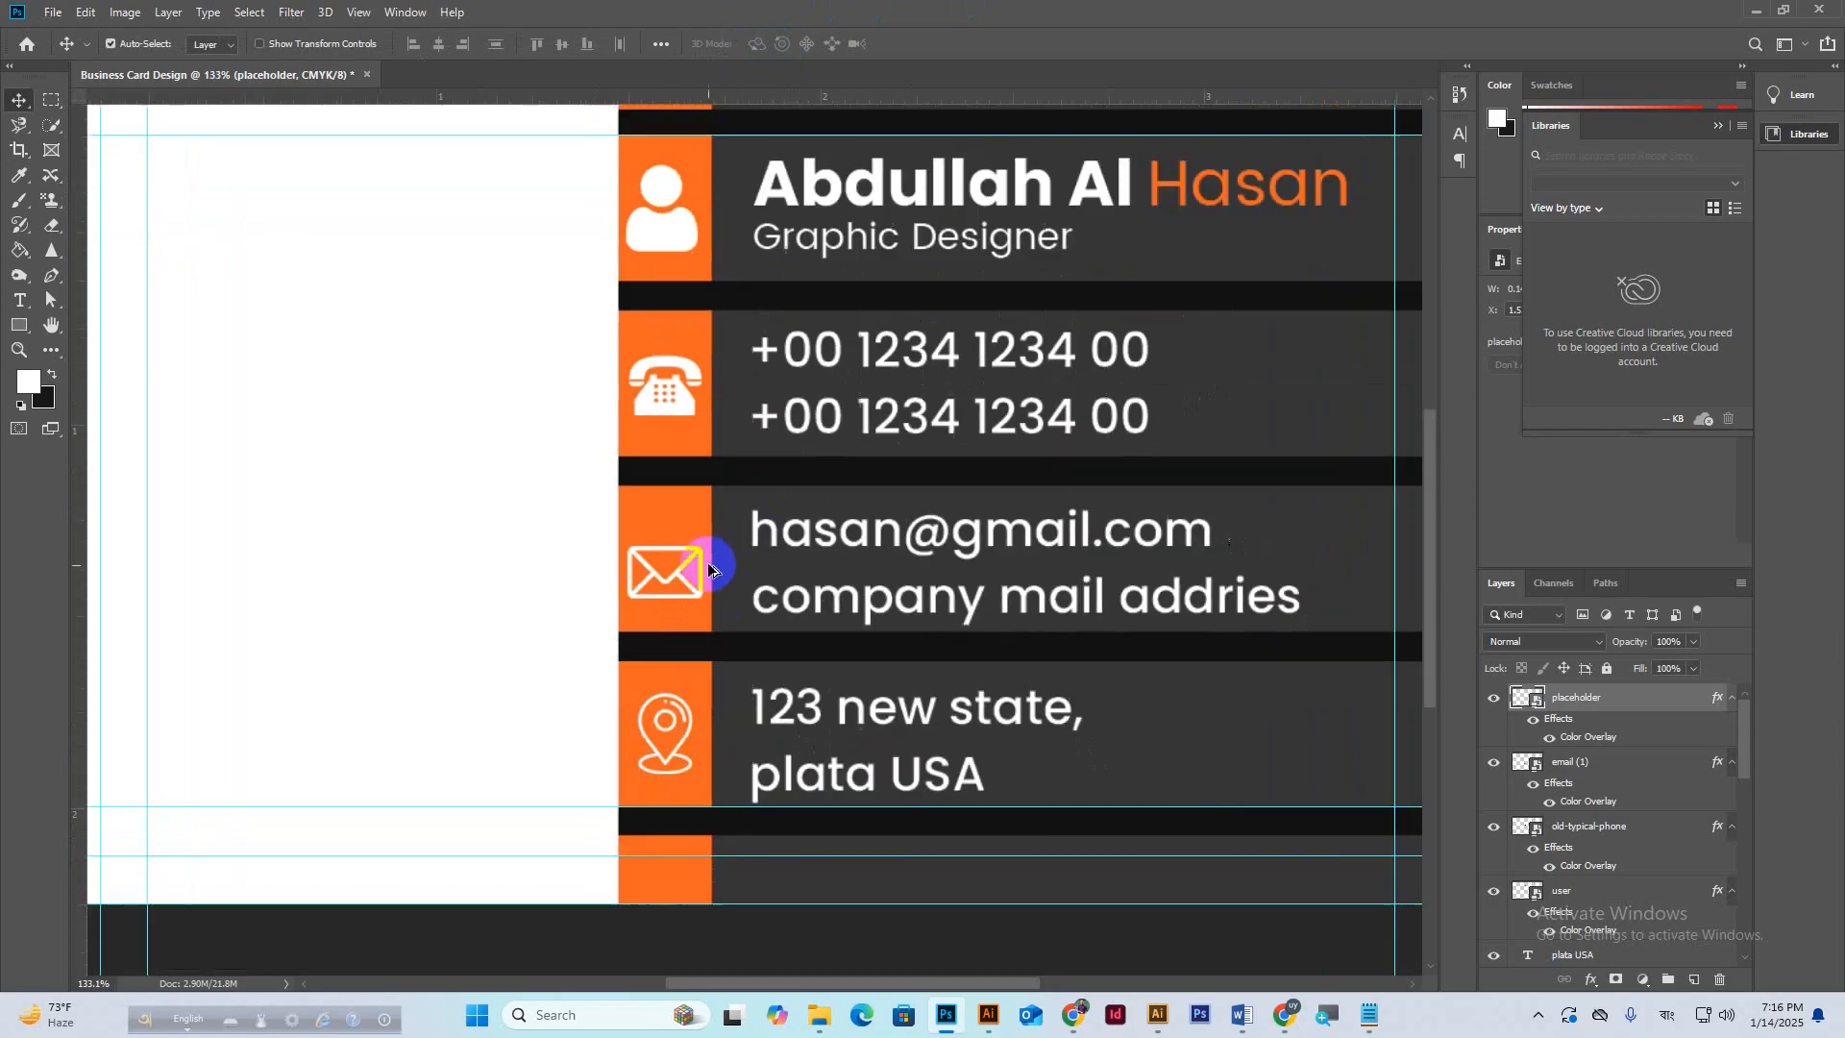
{"action": "scroll", "coordinate": [710, 563], "scroll_direction": "down", "scroll_amount": 4}
{"action": "left_click", "coordinate": [672, 348]}
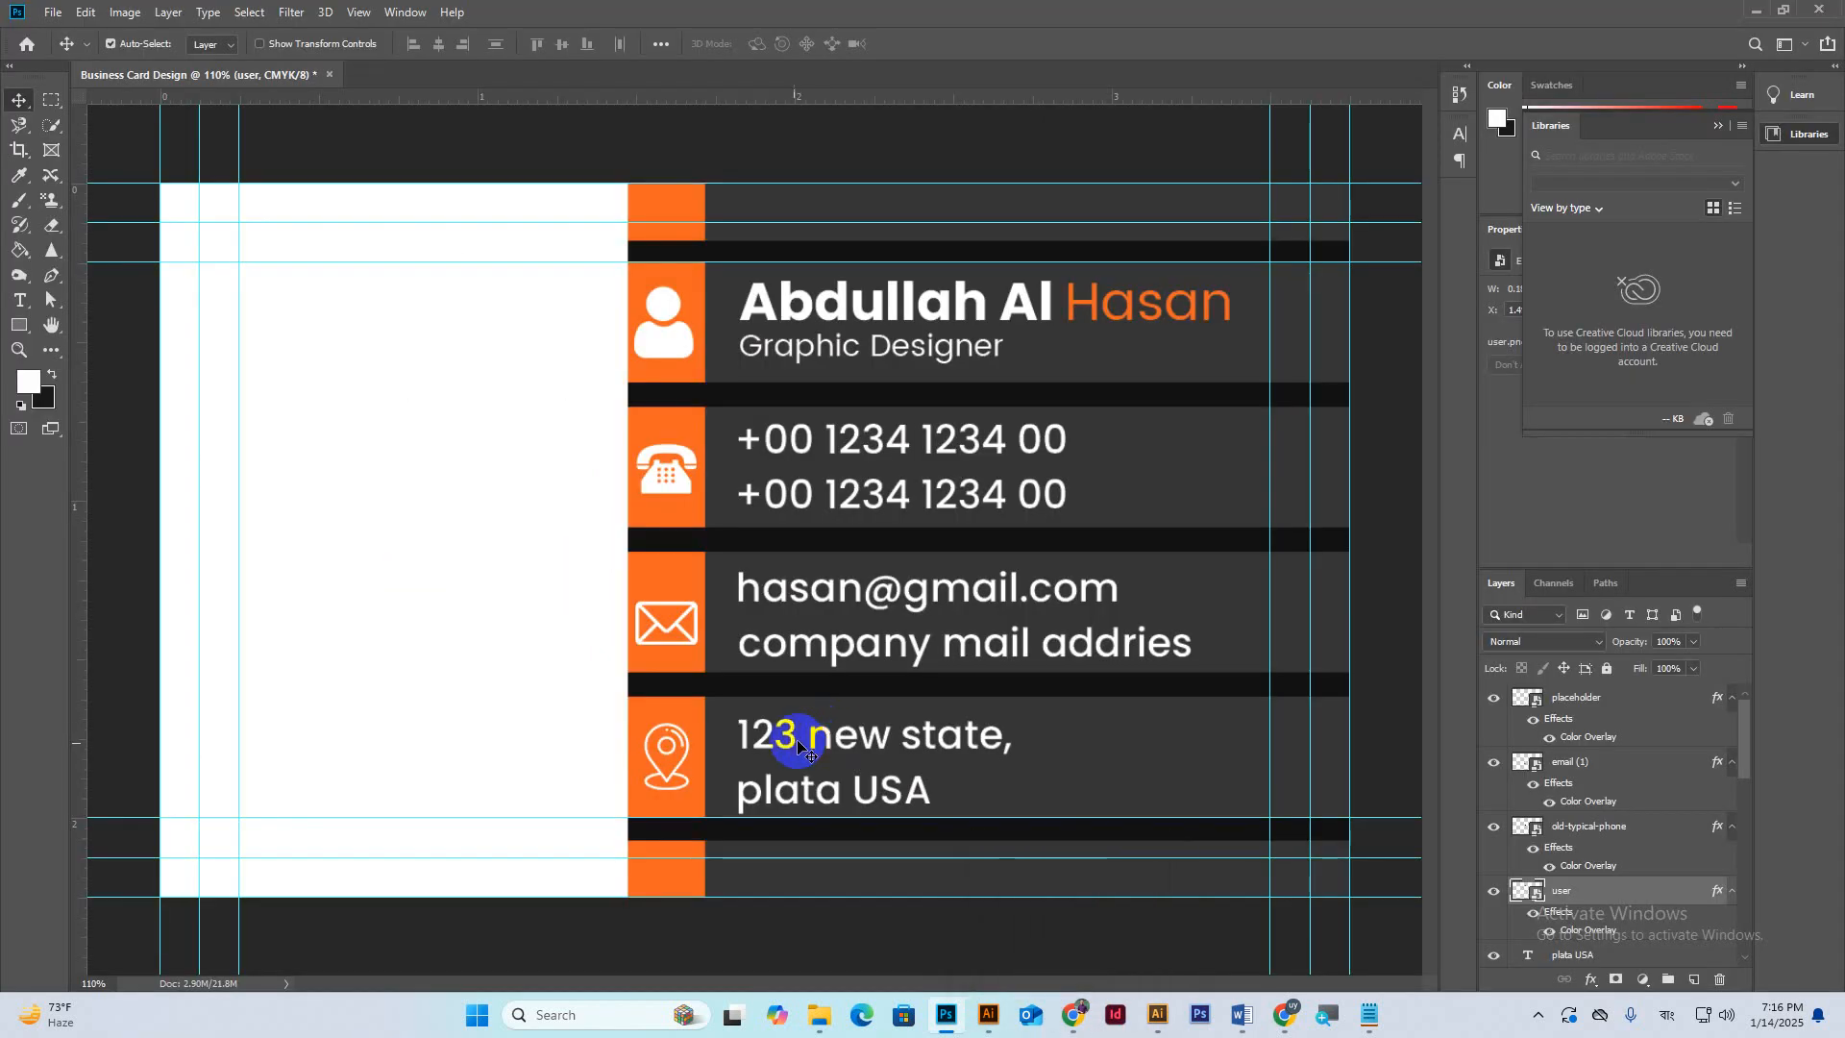
{"action": "left_click", "coordinate": [473, 588]}
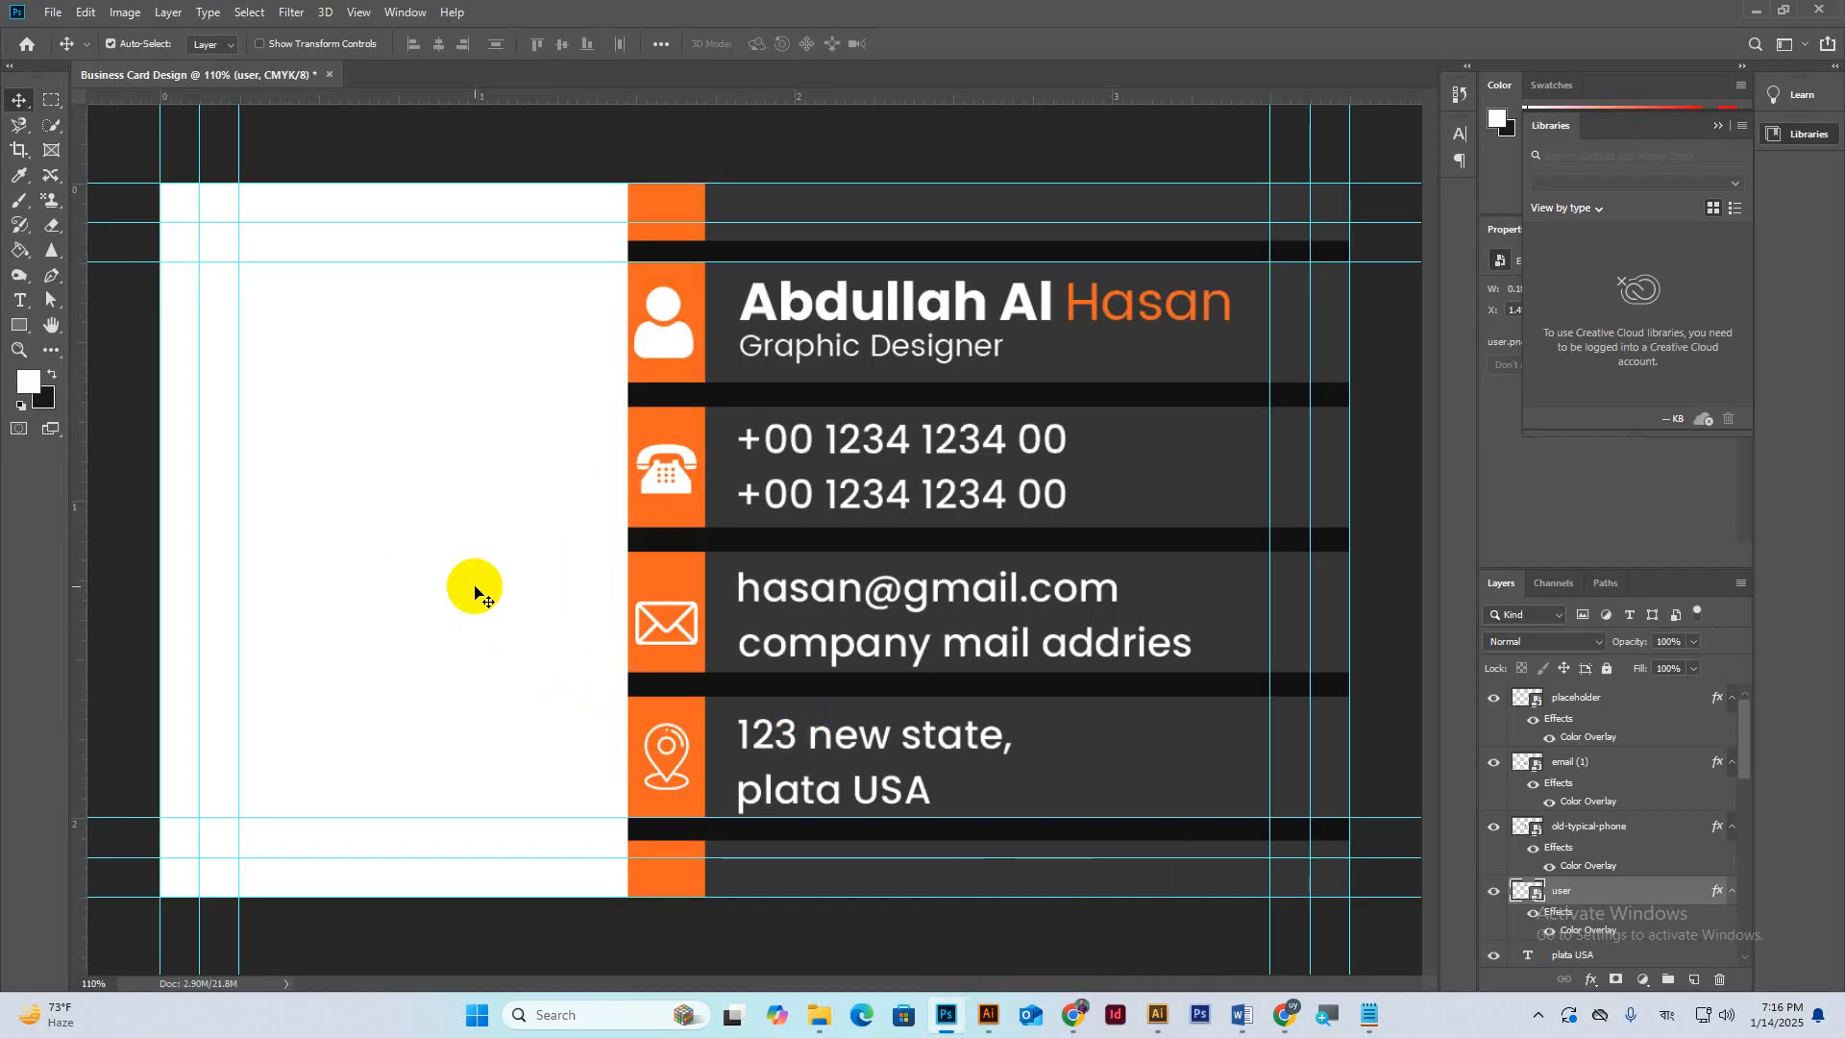
{"action": "scroll", "coordinate": [860, 577], "scroll_direction": "down", "scroll_amount": 2}
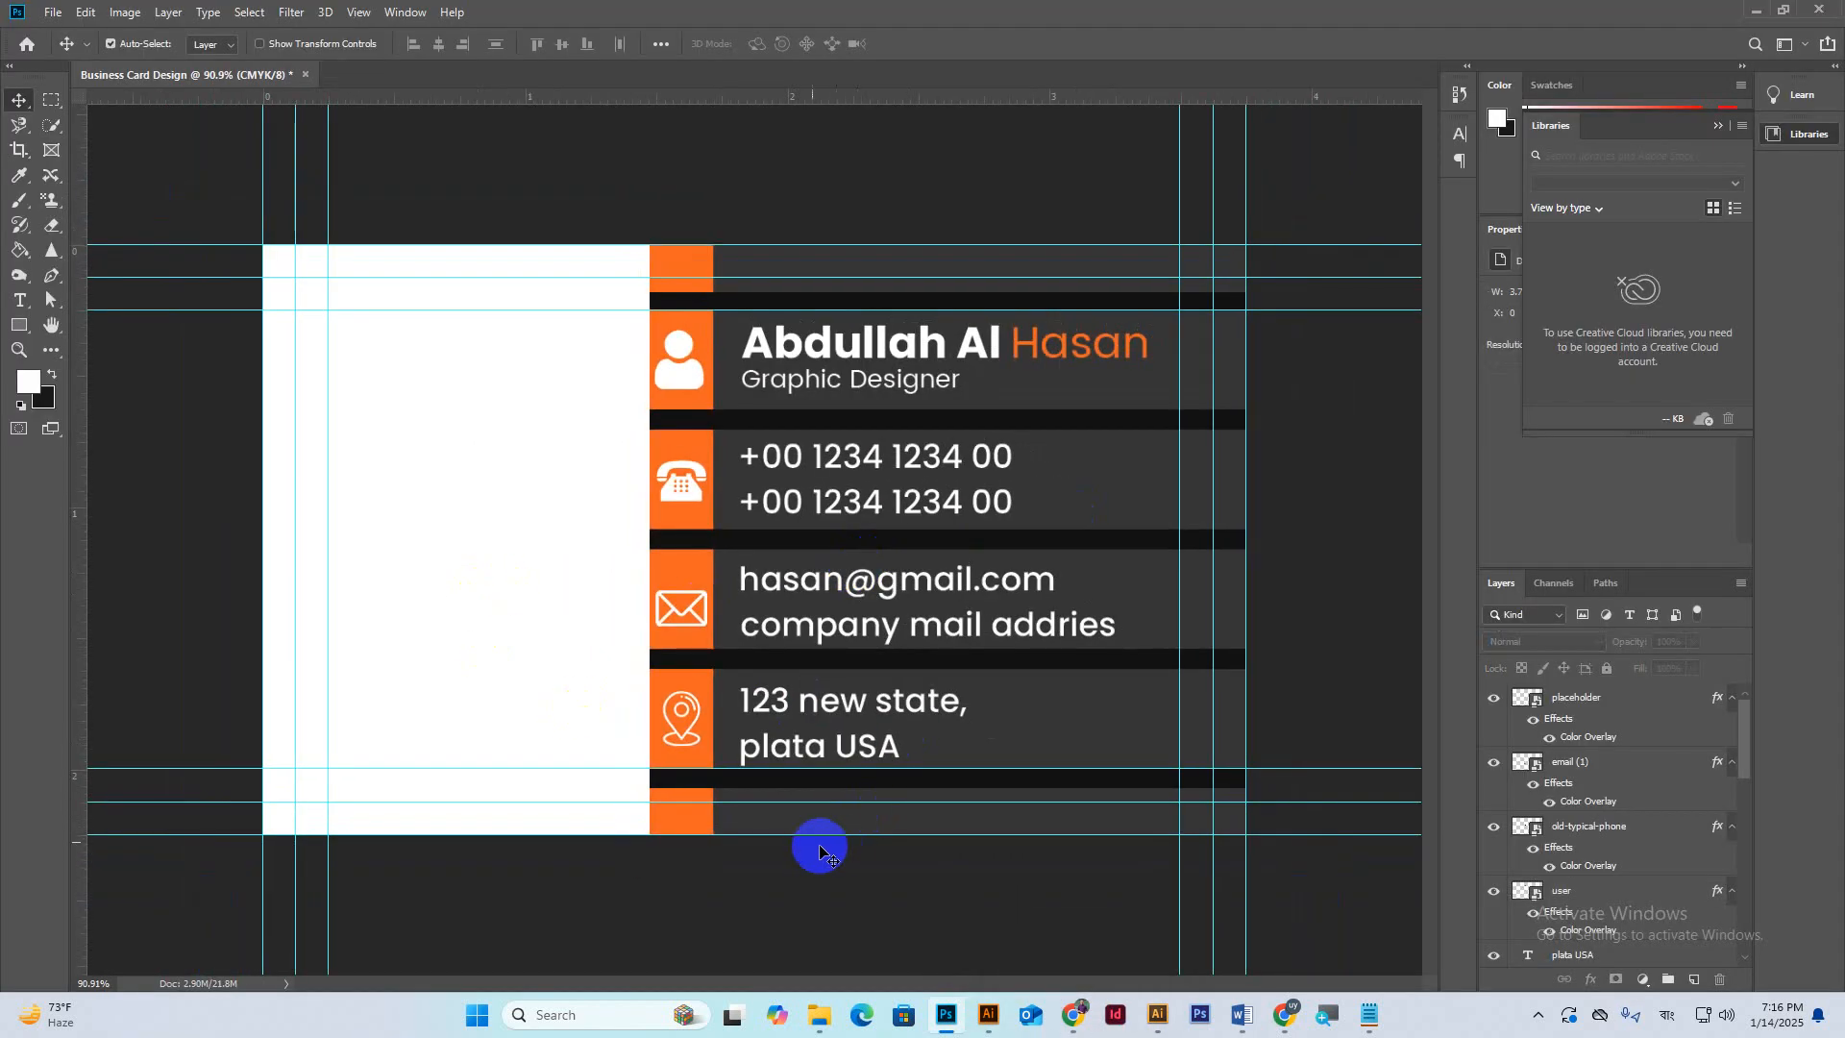
{"action": "left_click", "coordinate": [48, 107]}
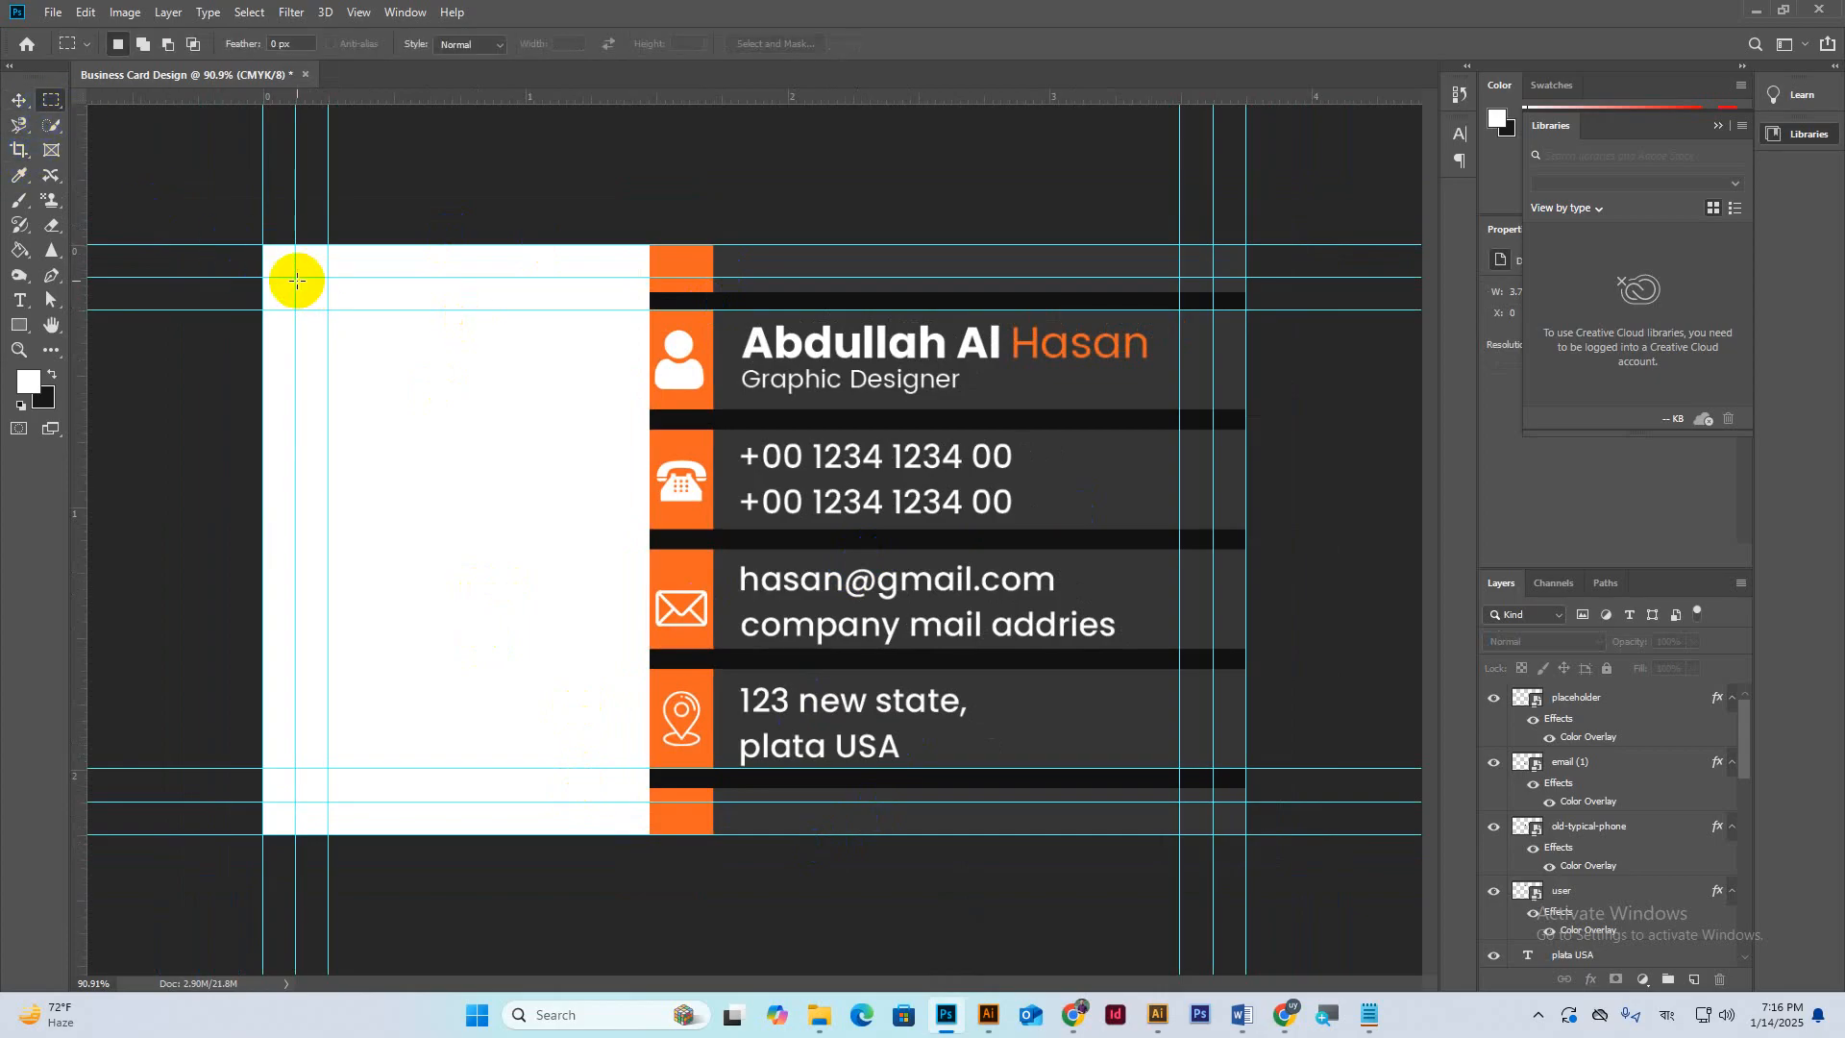
{"action": "left_click_drag", "start_coordinate": [295, 279], "coordinate": [1209, 806]}
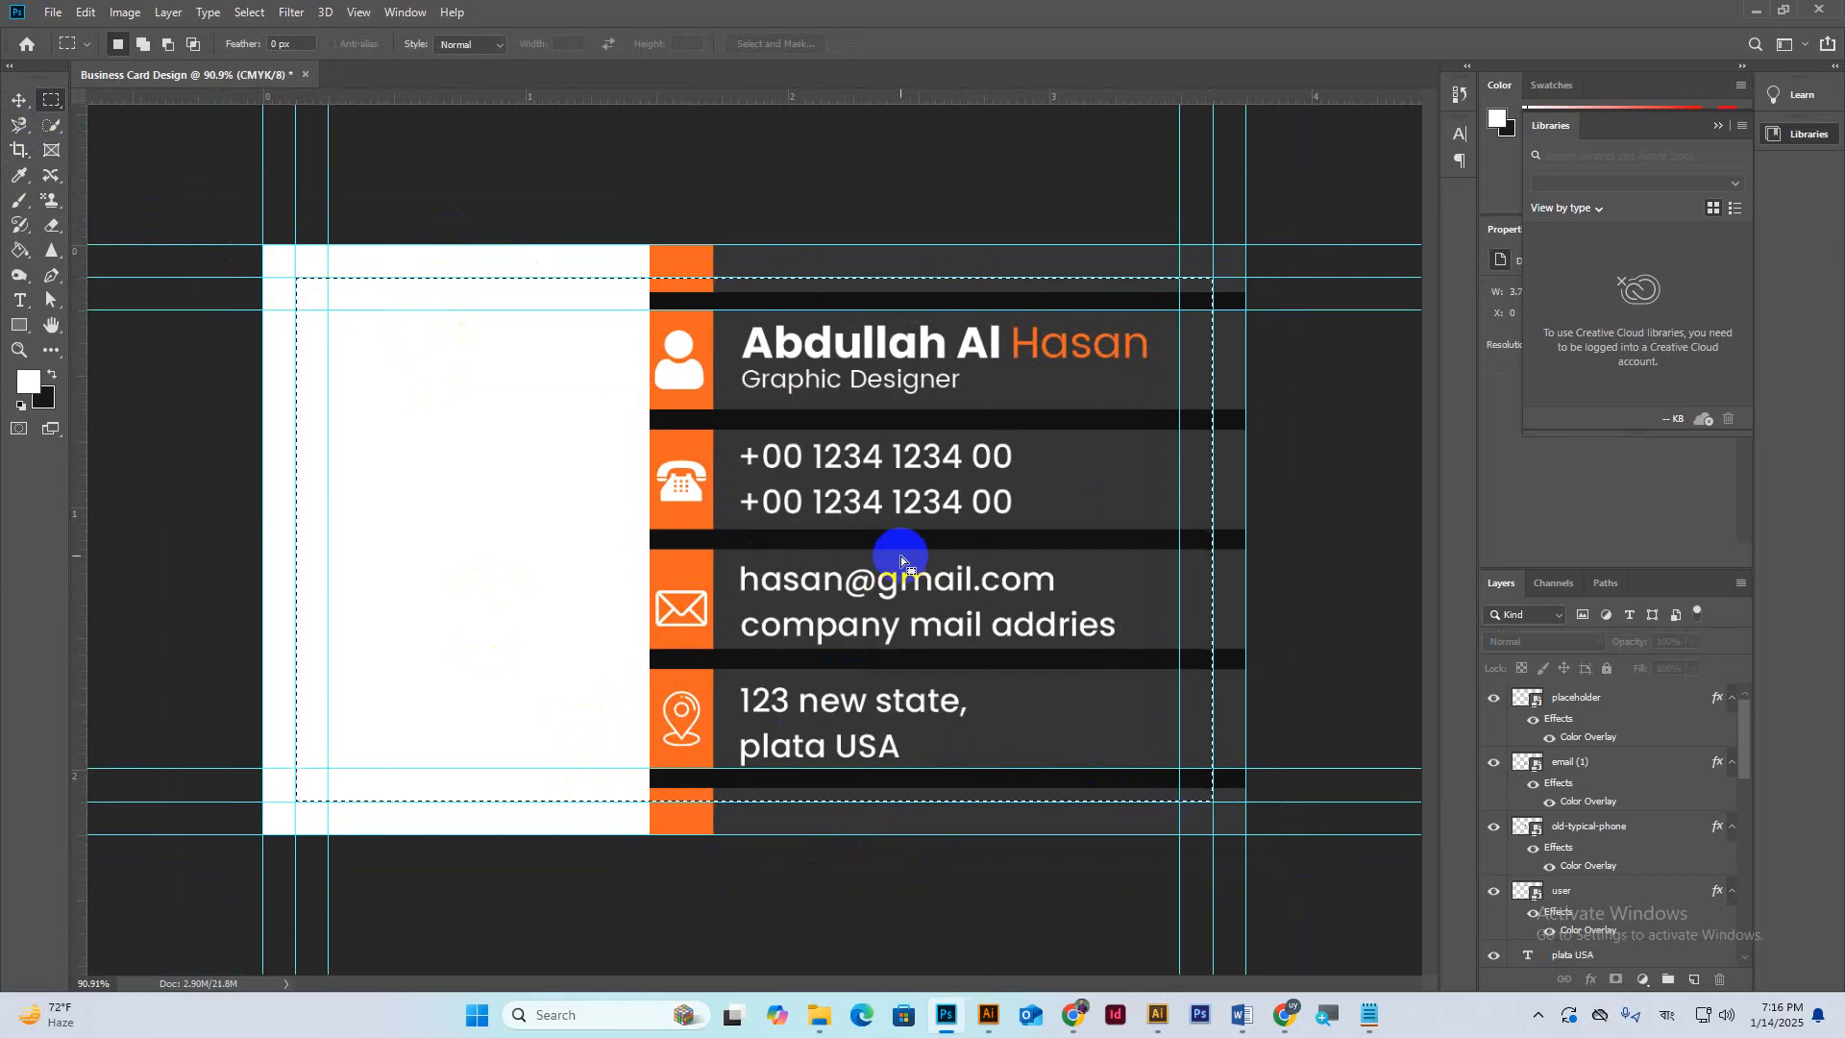
{"action": "left_click", "coordinate": [507, 420]}
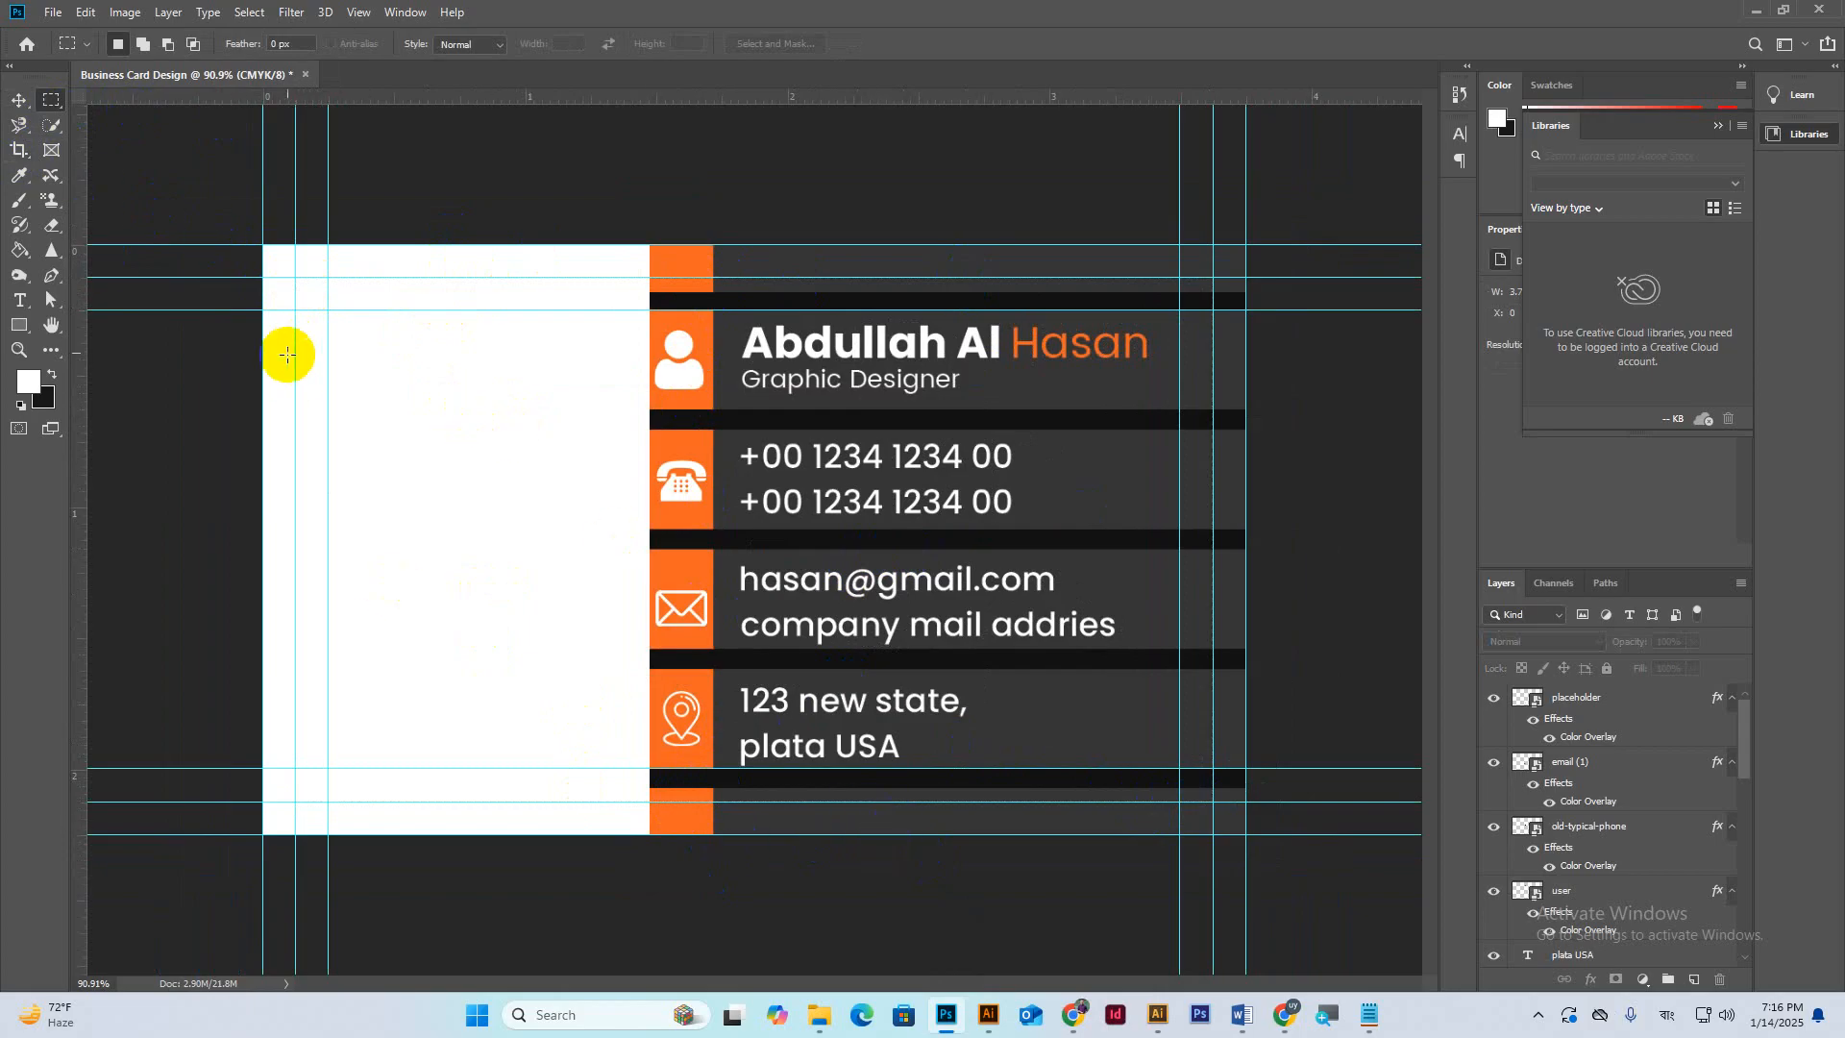
{"action": "left_click", "coordinate": [26, 327]}
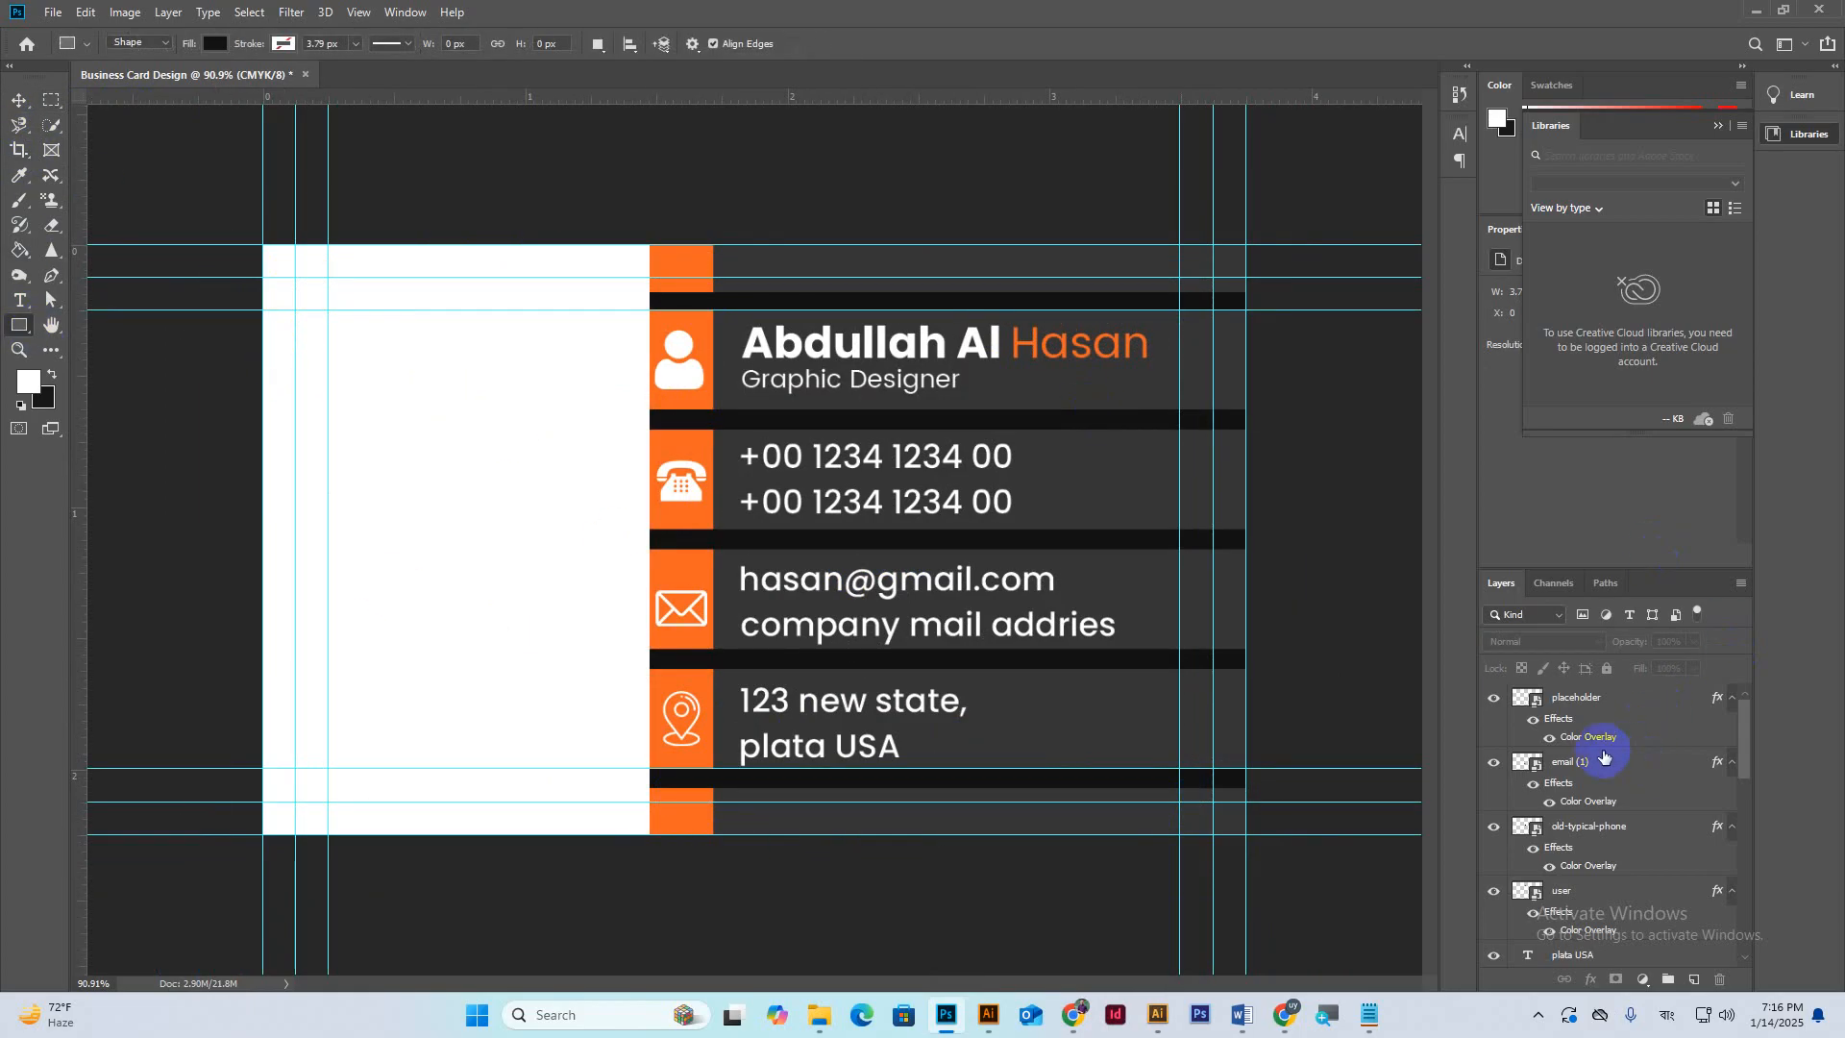
{"action": "left_click", "coordinate": [1579, 704]}
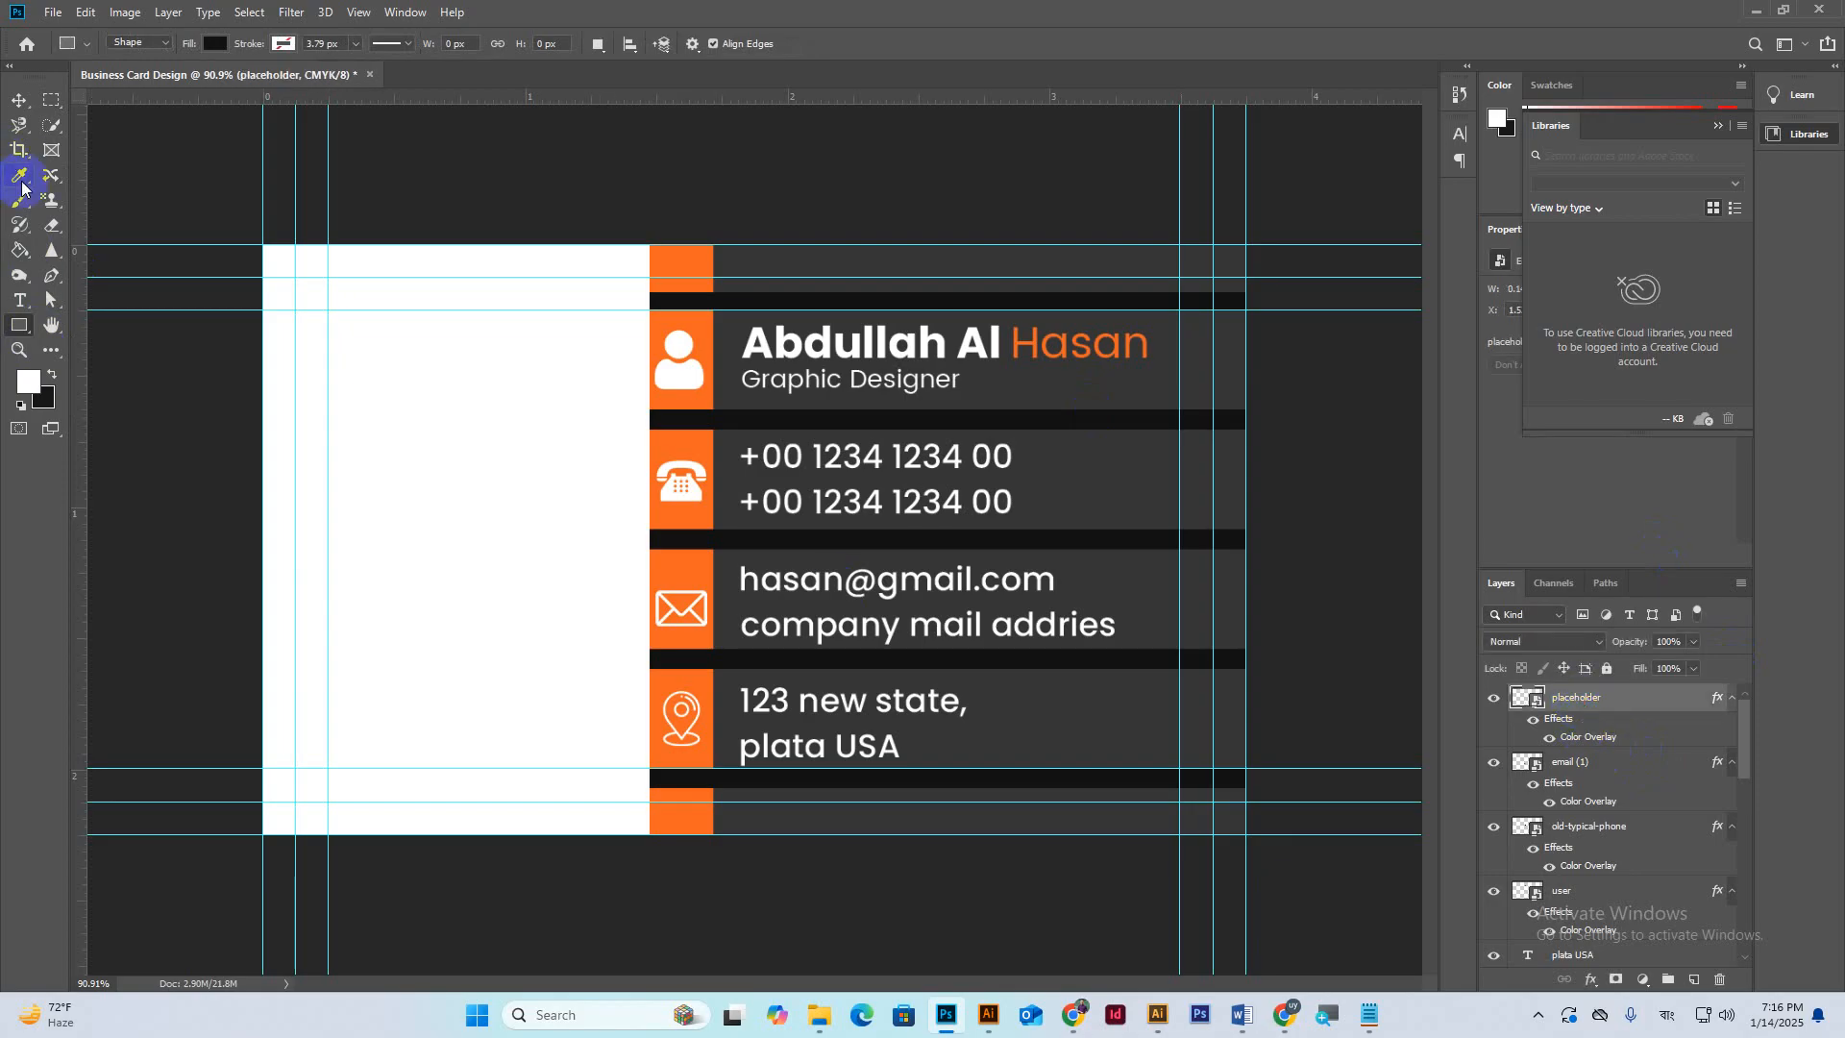
Draw a small rectangle at the white panel's top-left filled with orange #f26522.
{"action": "left_click", "coordinate": [19, 328]}
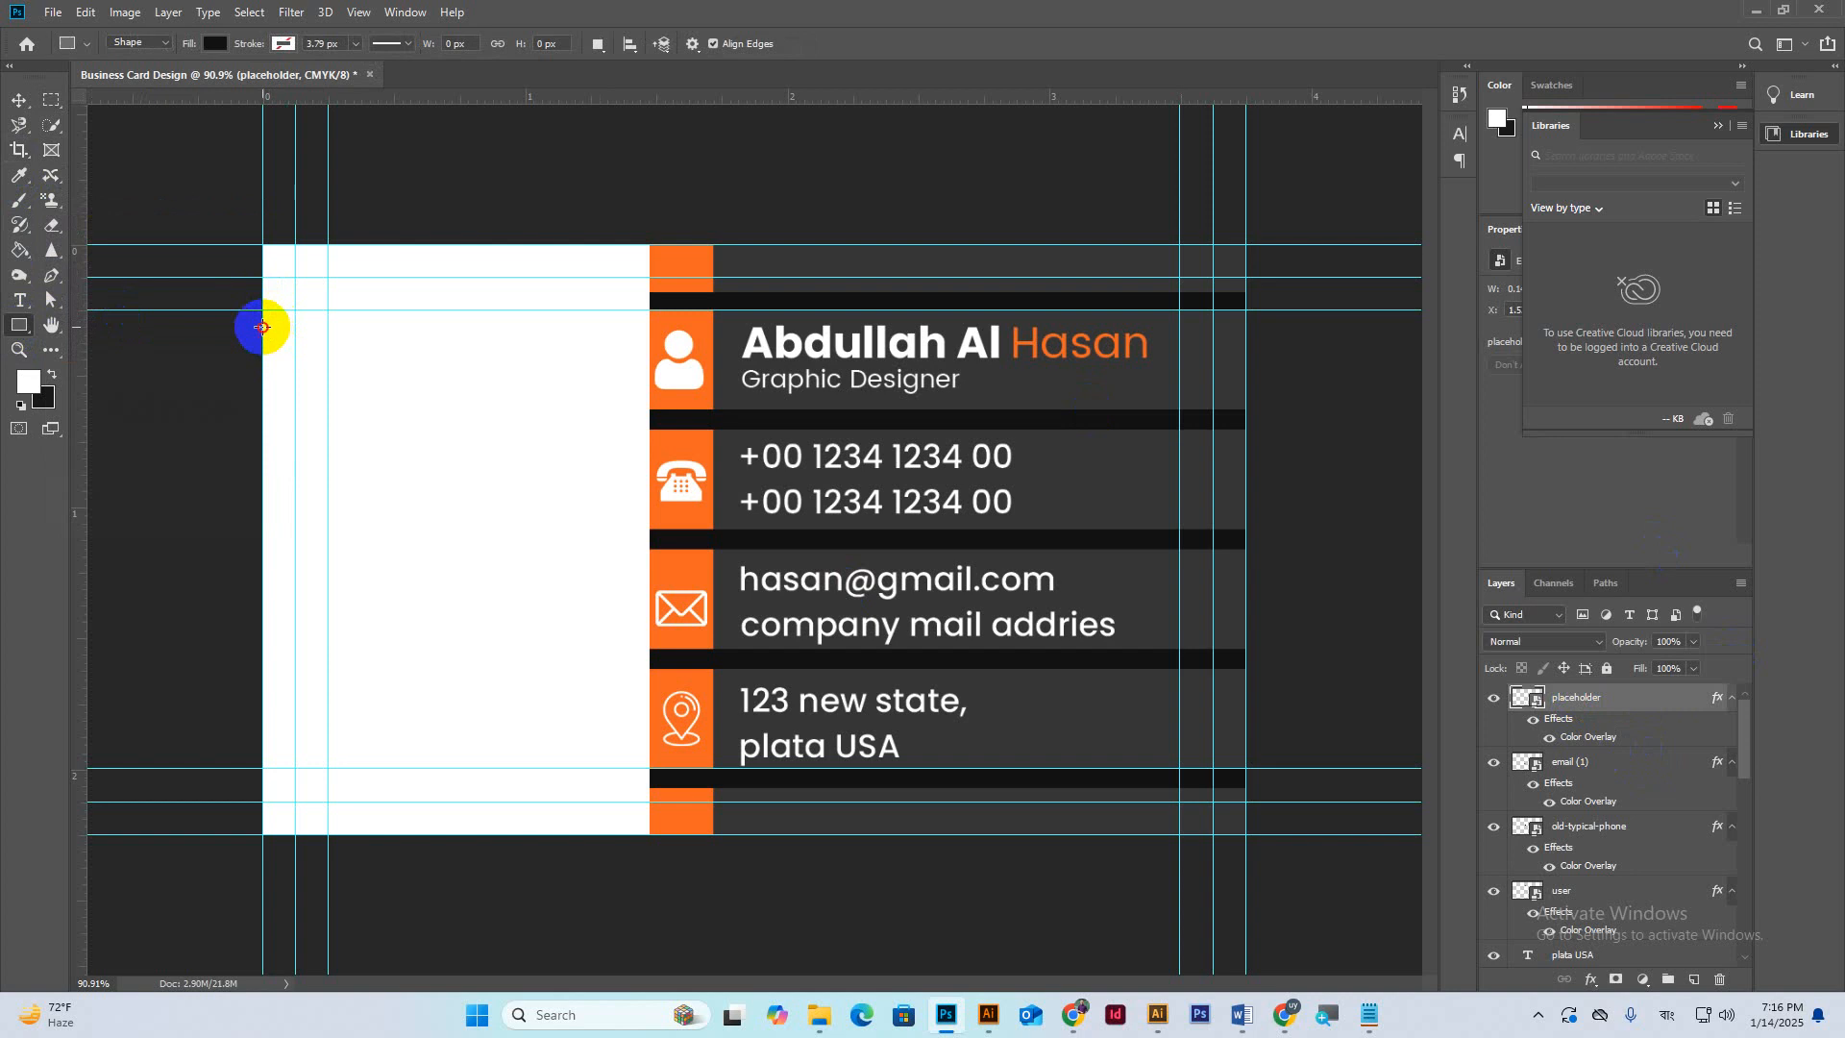
{"action": "left_click_drag", "start_coordinate": [262, 327], "coordinate": [329, 359]}
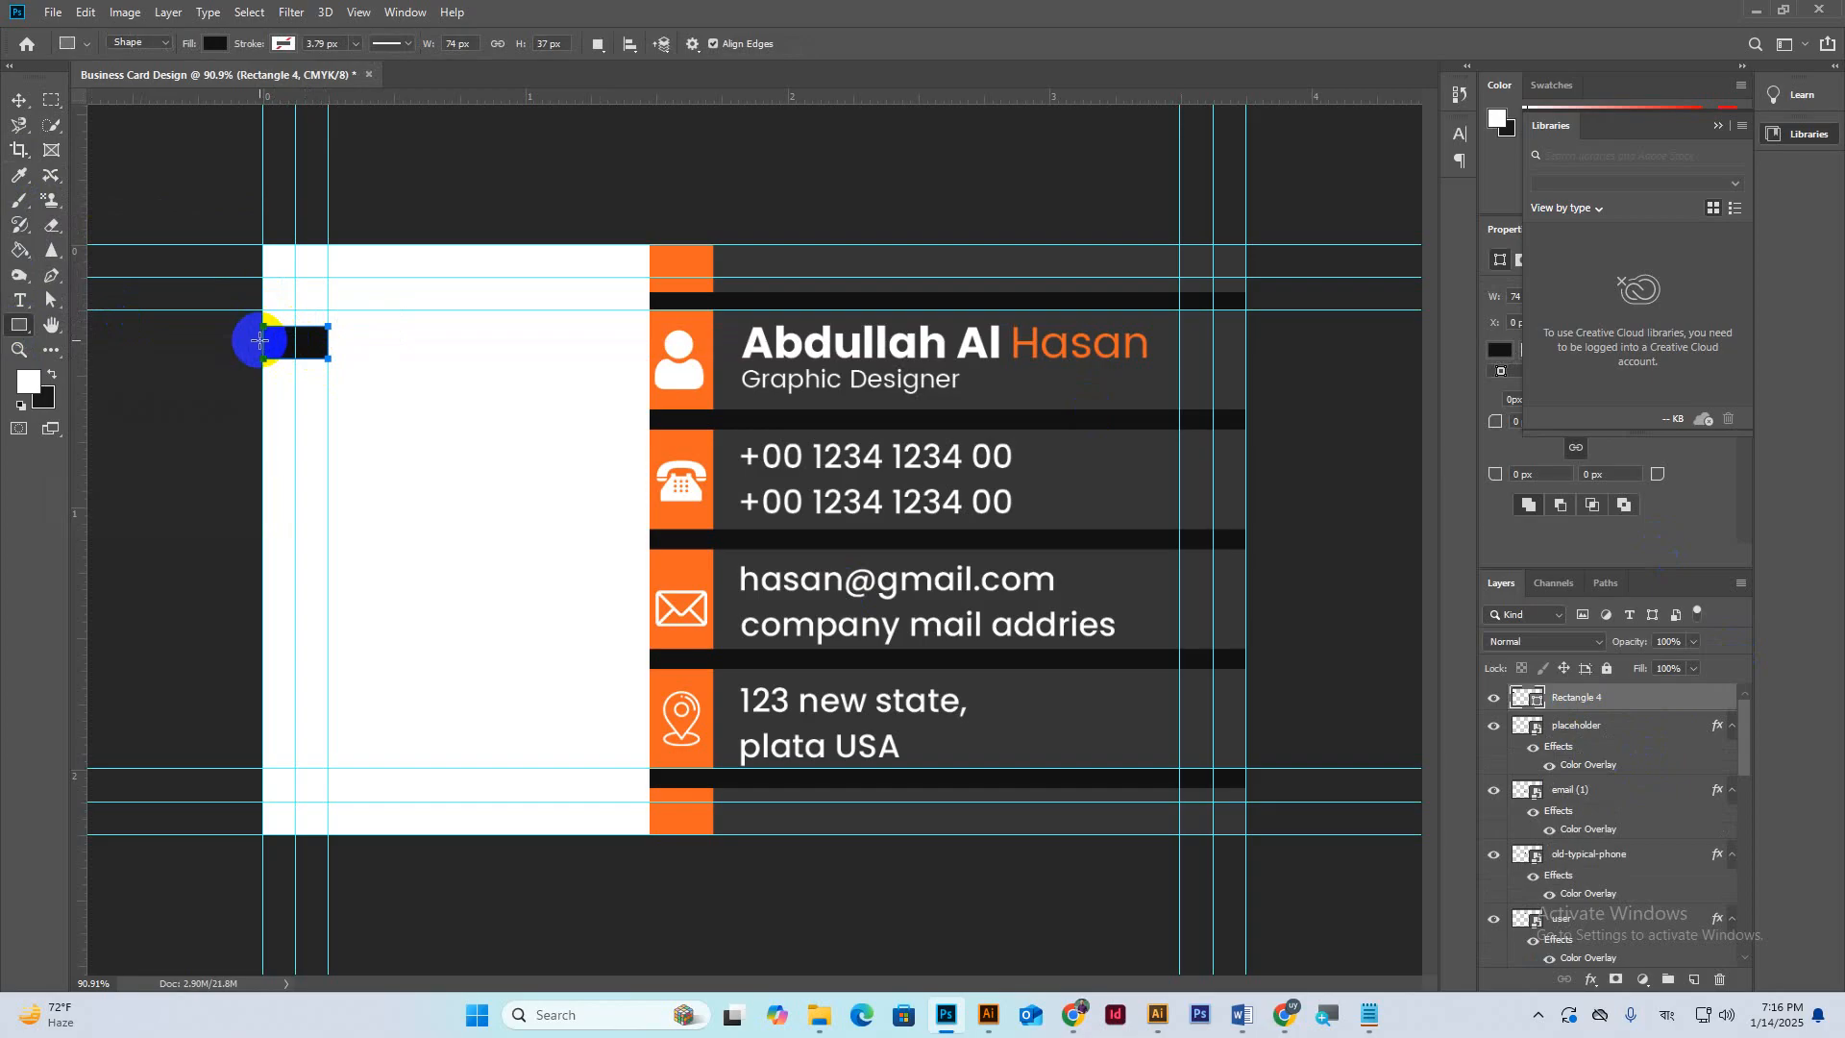
{"action": "left_click", "coordinate": [217, 46]}
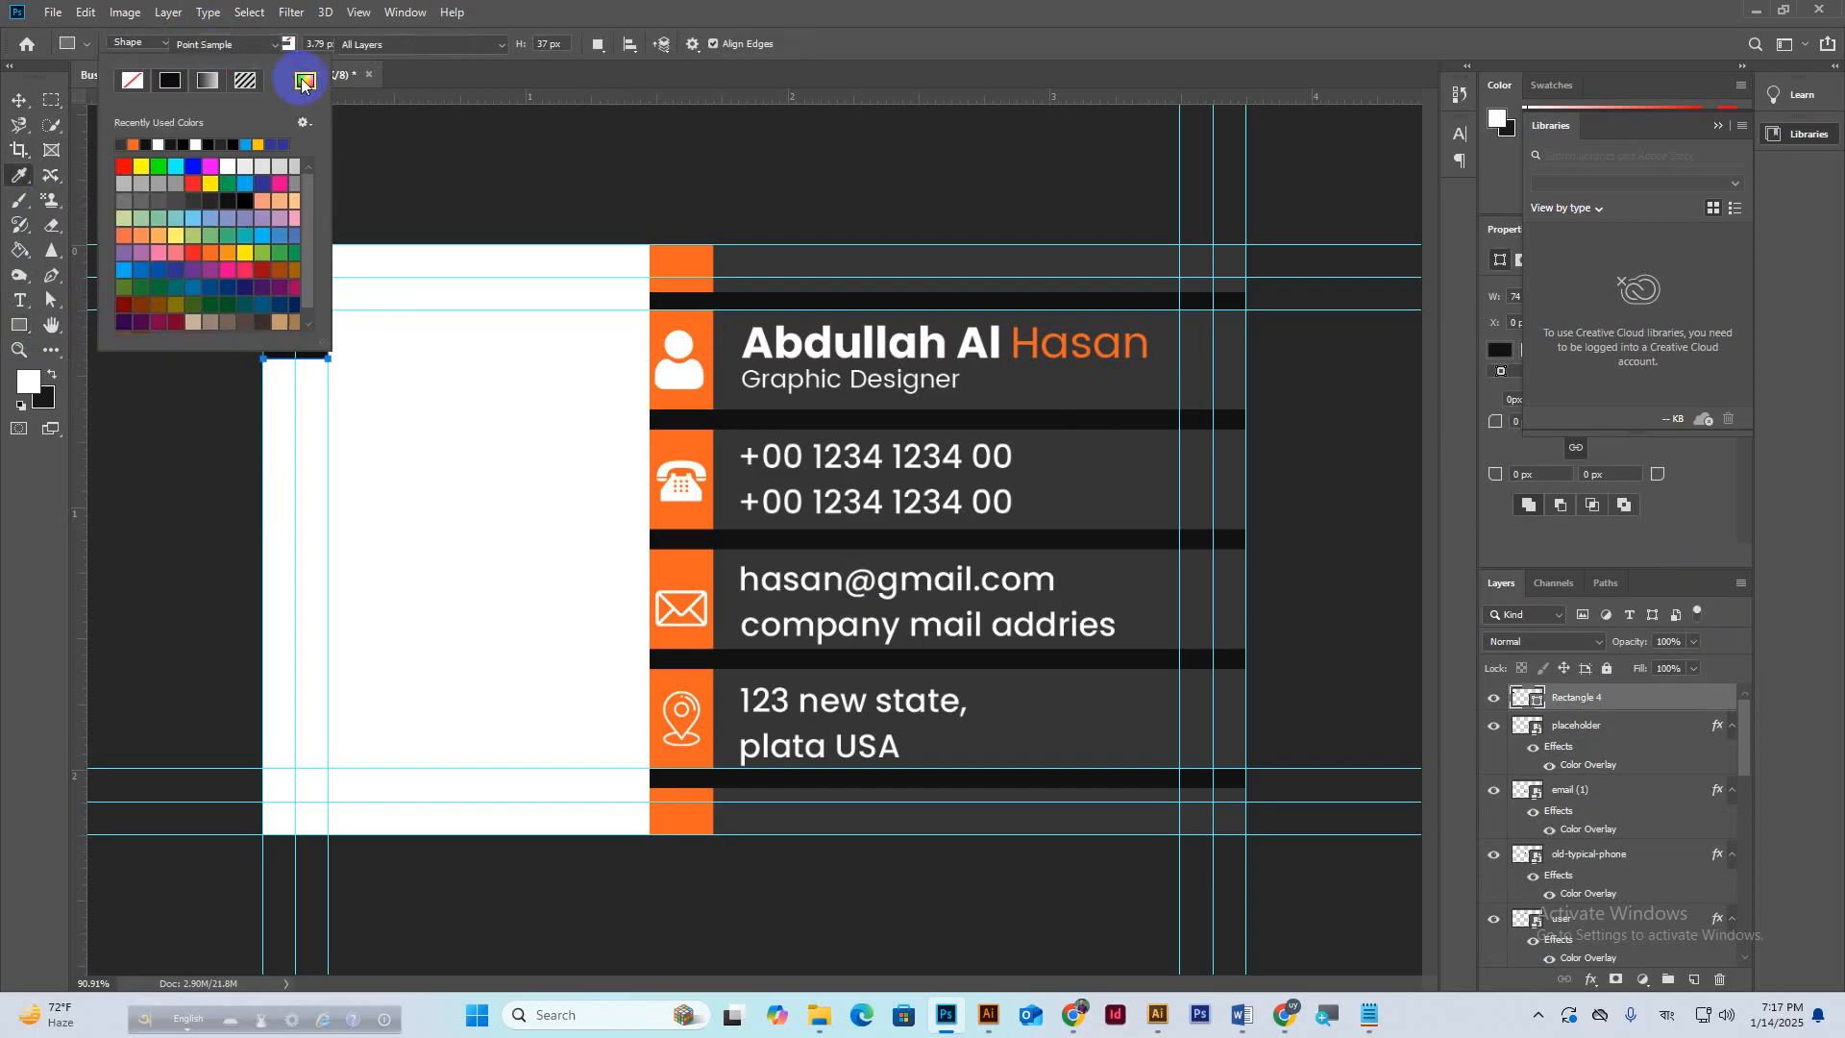
{"action": "left_click", "coordinate": [305, 79]}
{"action": "left_click", "coordinate": [681, 258]}
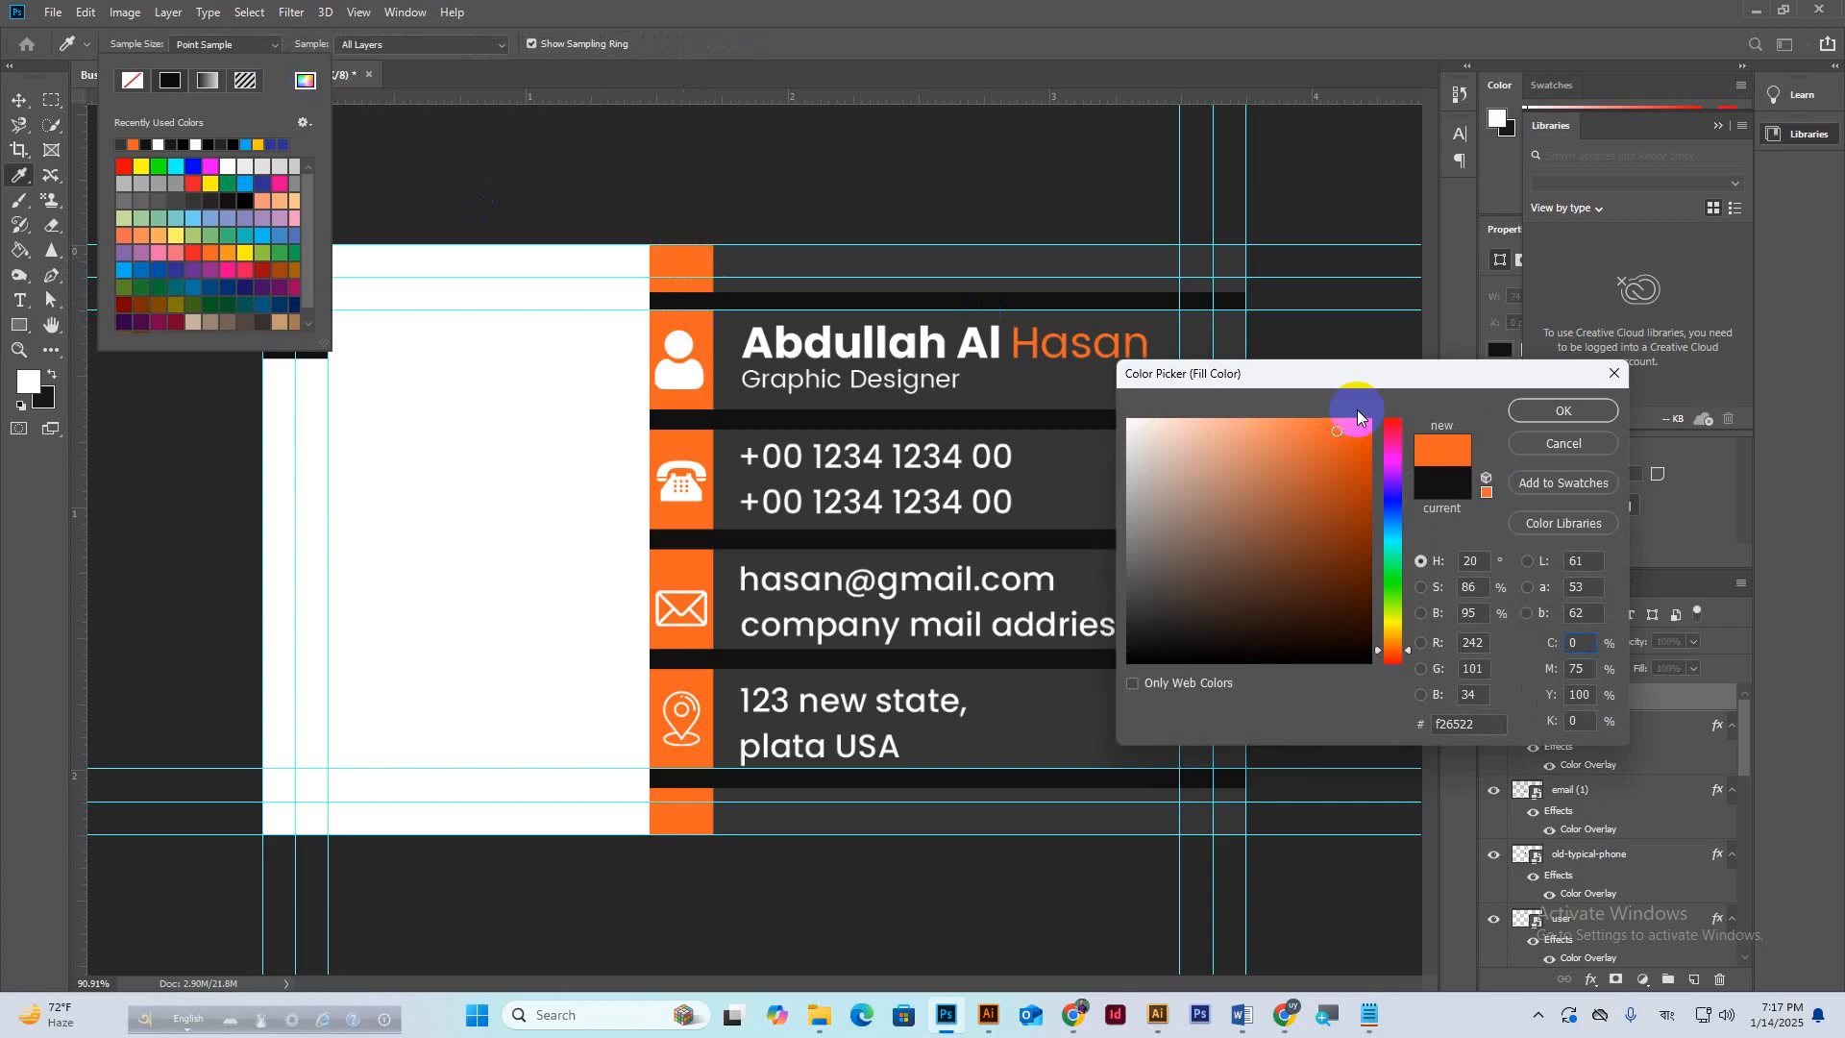
{"action": "left_click", "coordinate": [1537, 412]}
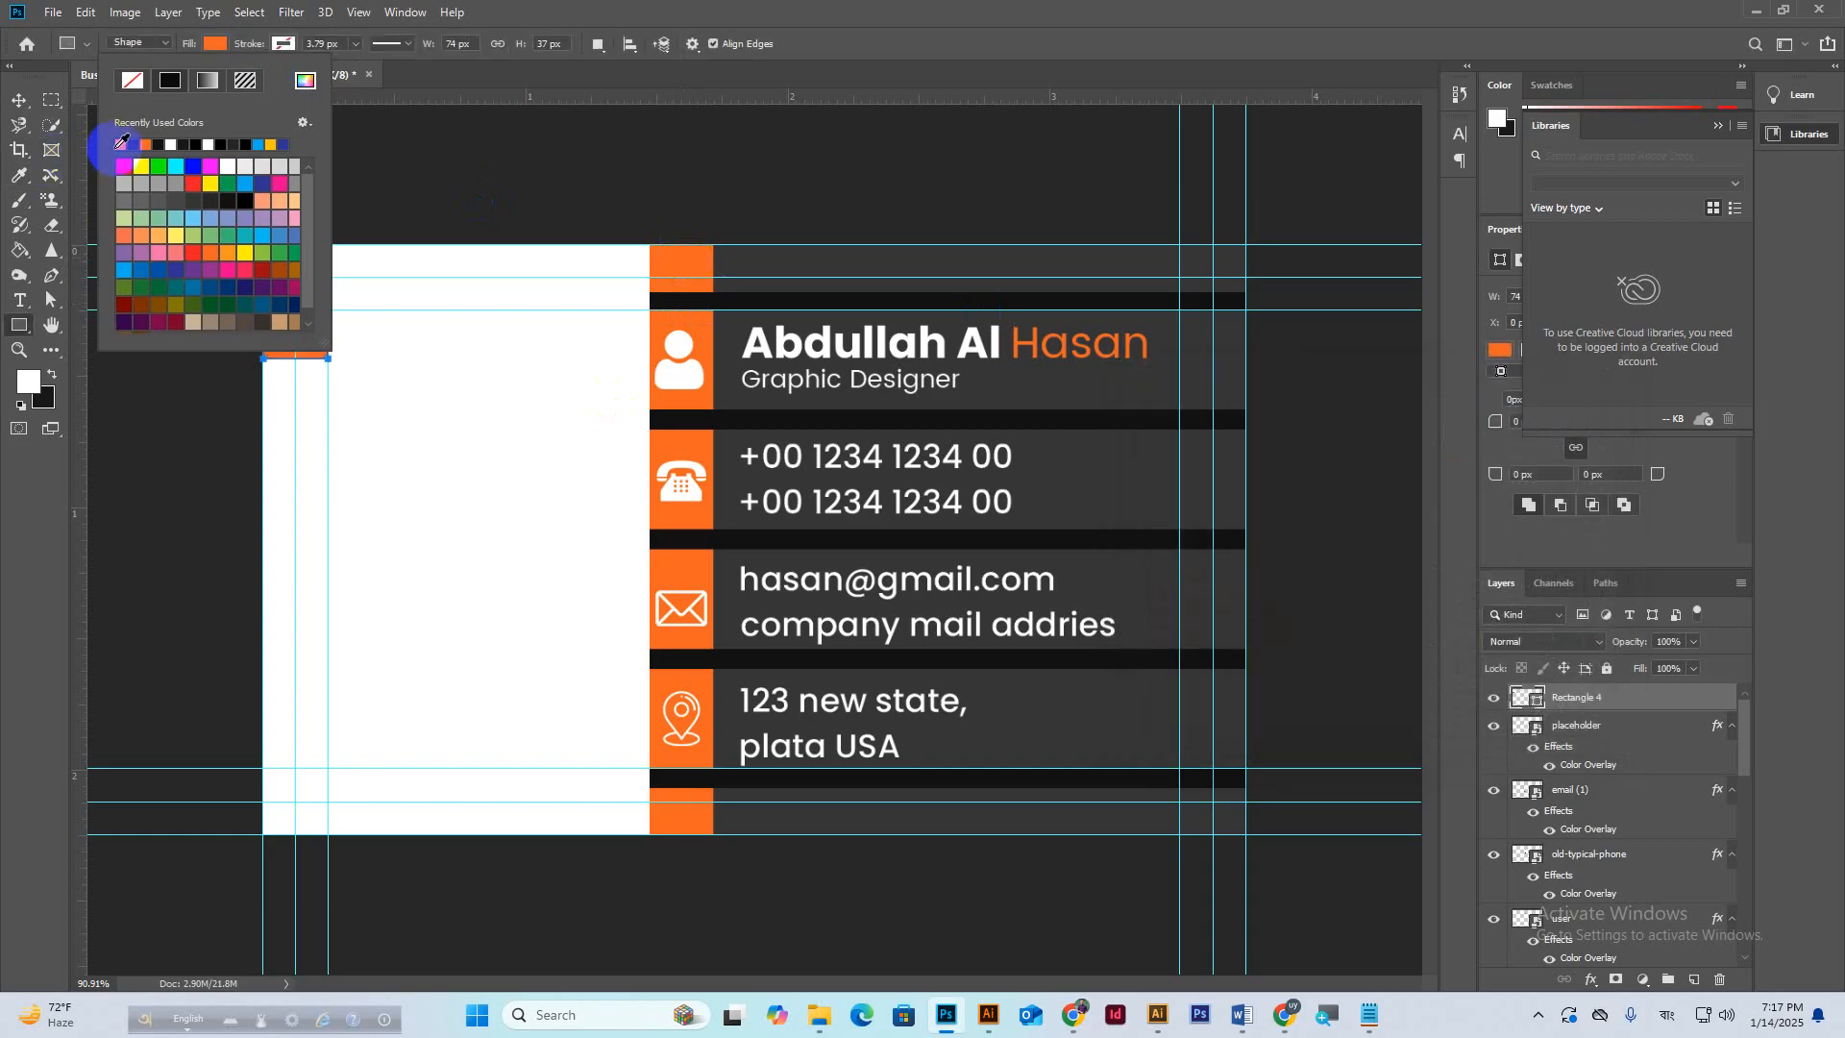
{"action": "left_click", "coordinate": [880, 44]}
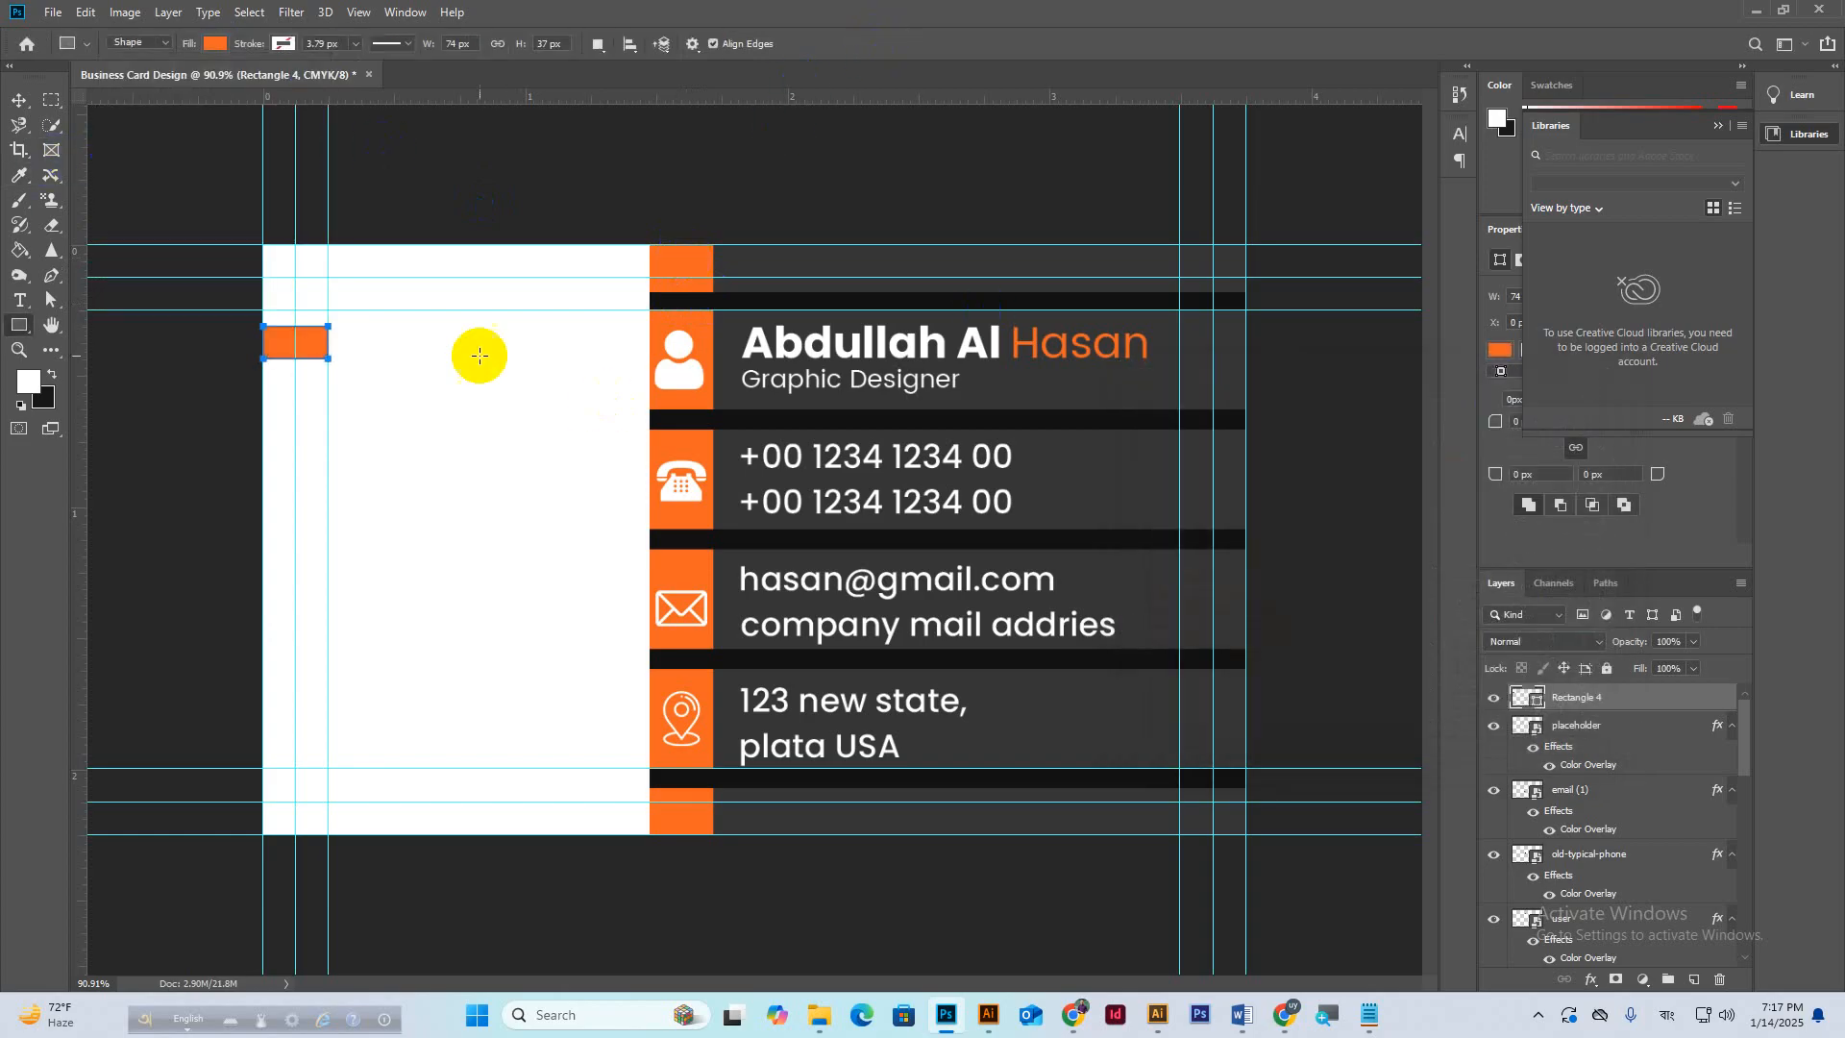
Alt-drag a copy of the orange rectangle near the panel bottom and nudge the original up.
{"action": "key", "text": "v"}
{"action": "left_click", "coordinate": [297, 348]}
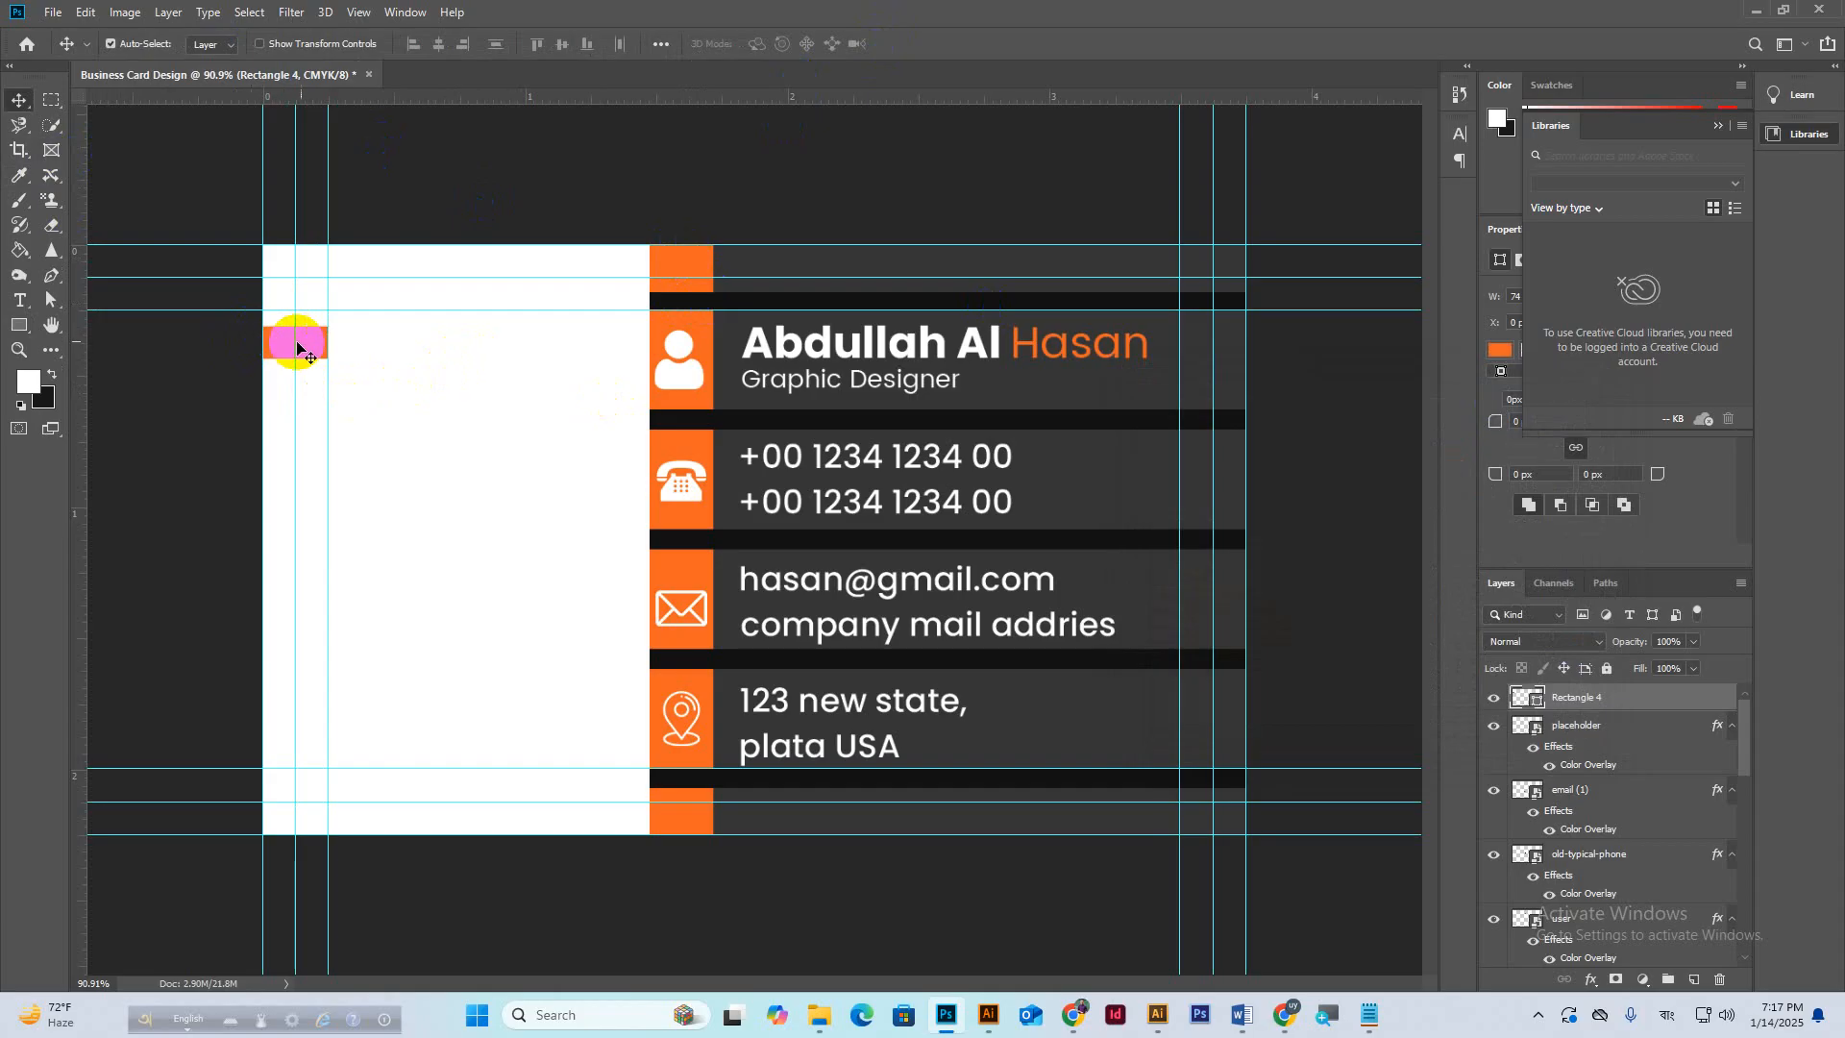
{"action": "left_click_drag", "start_coordinate": [309, 346], "coordinate": [329, 637]}
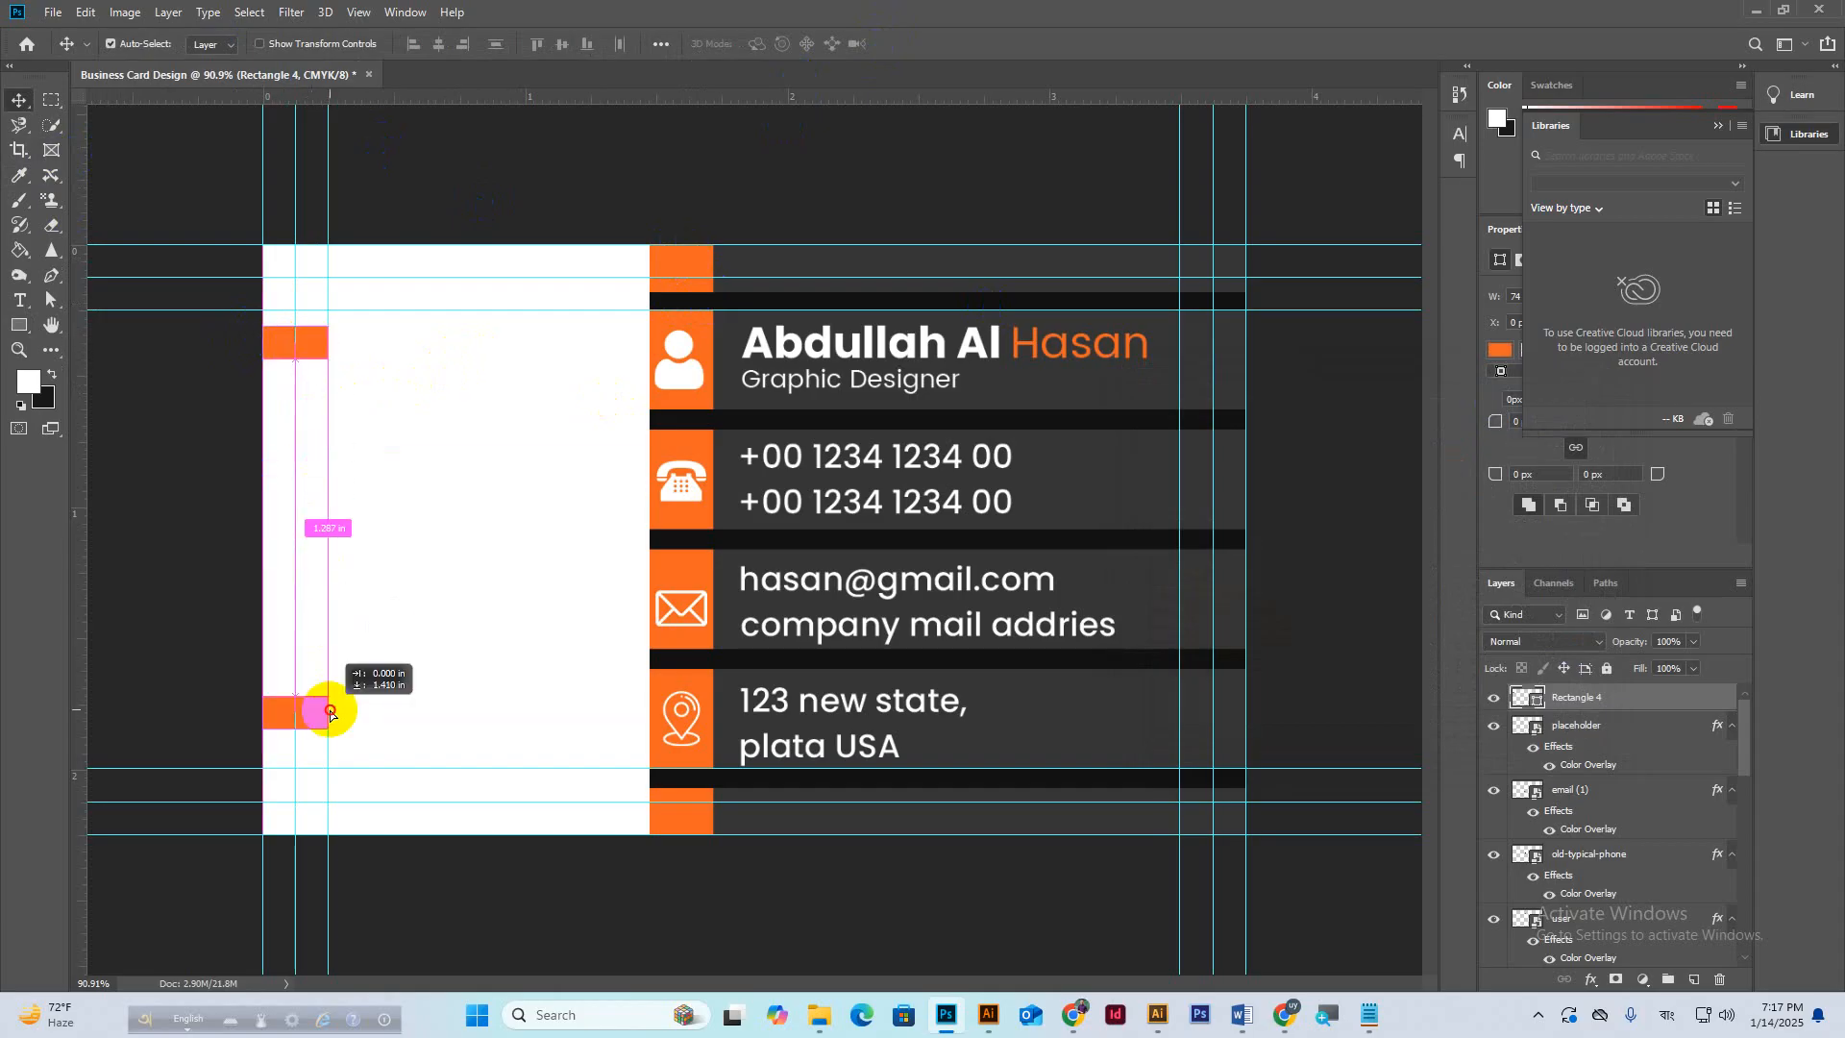
{"action": "left_click_drag", "start_coordinate": [330, 712], "coordinate": [330, 747]}
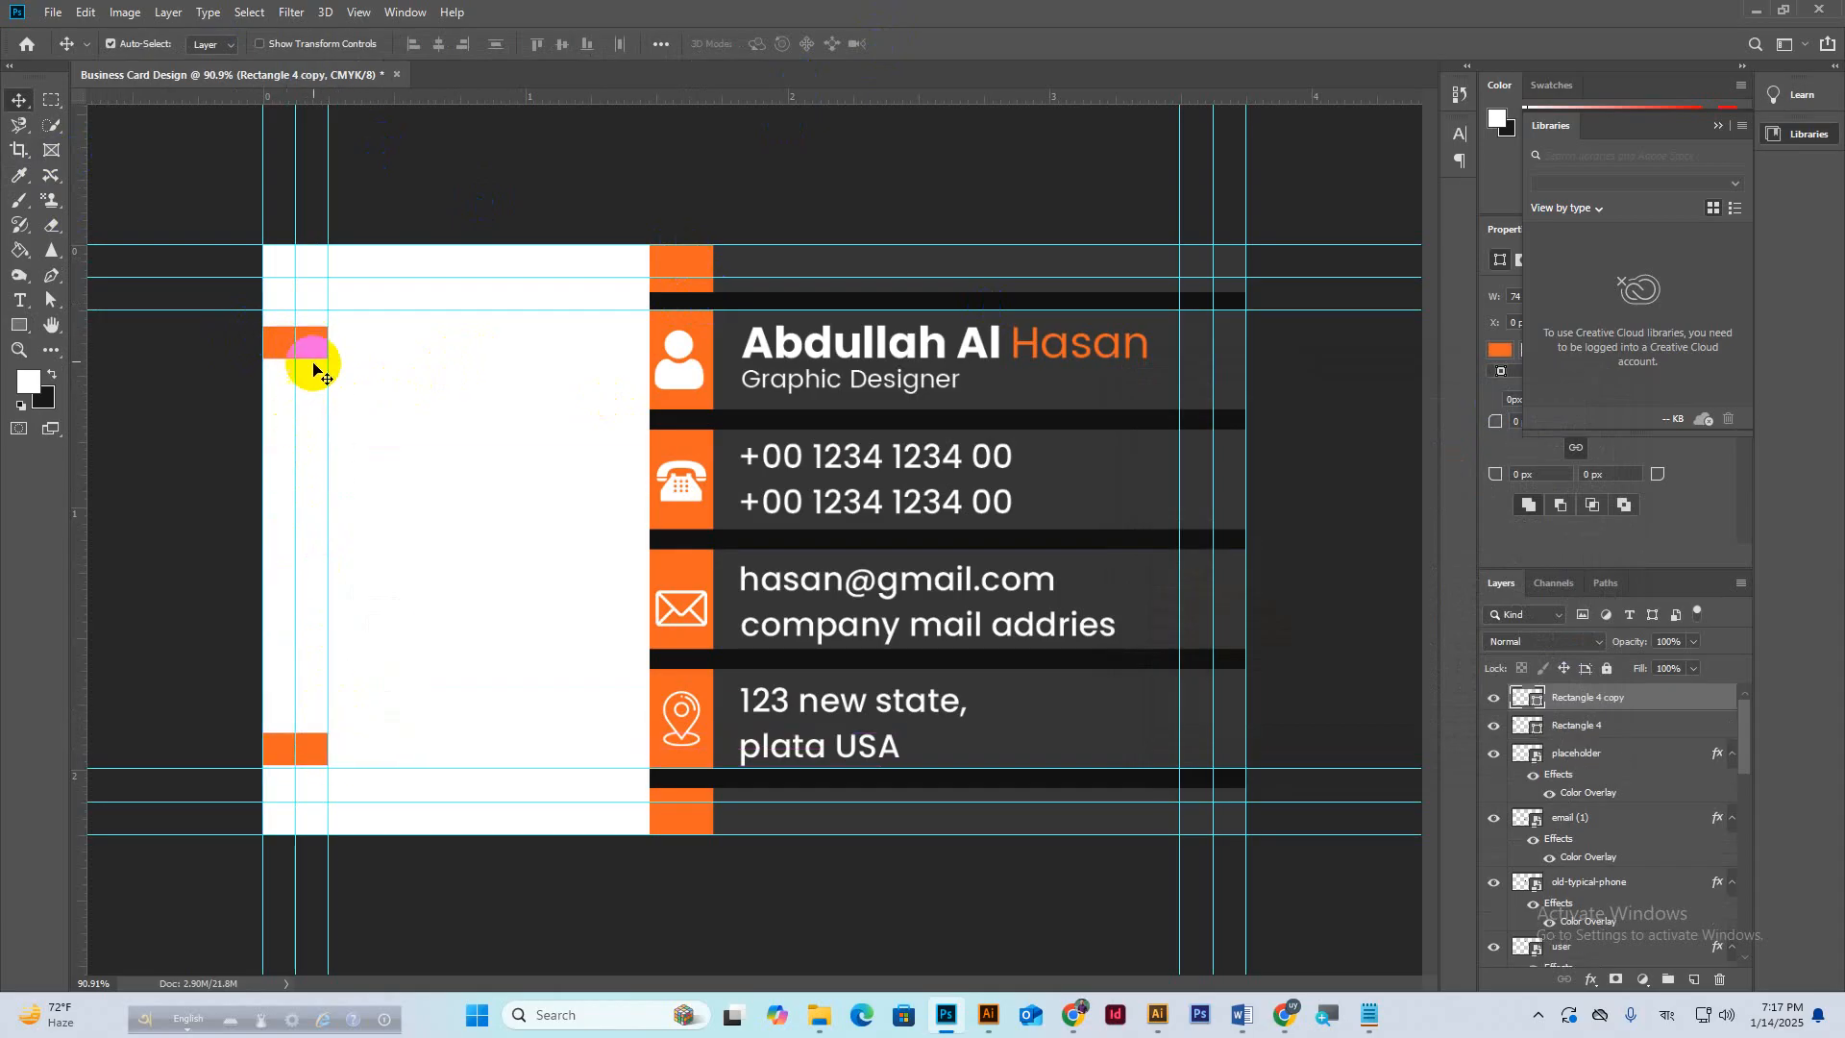
{"action": "left_click_drag", "start_coordinate": [314, 351], "coordinate": [317, 328]}
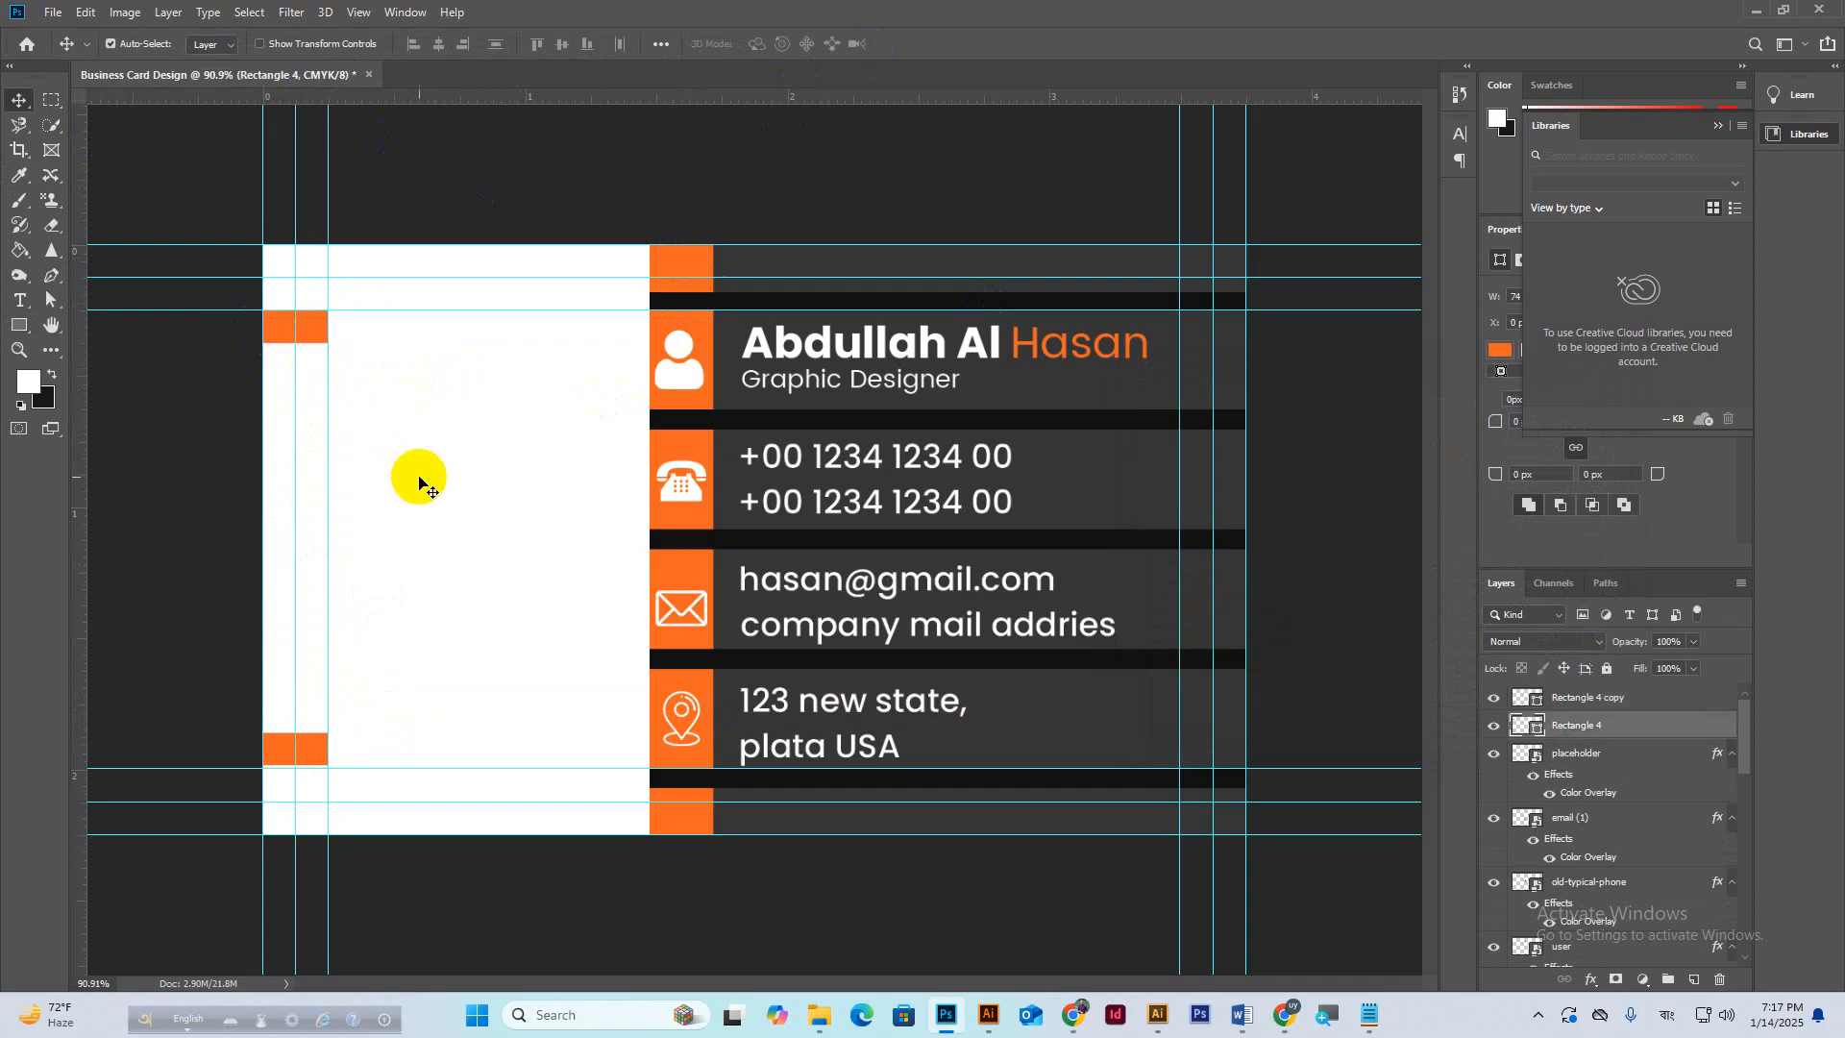
{"action": "scroll", "coordinate": [456, 601], "scroll_direction": "down", "scroll_amount": 1}
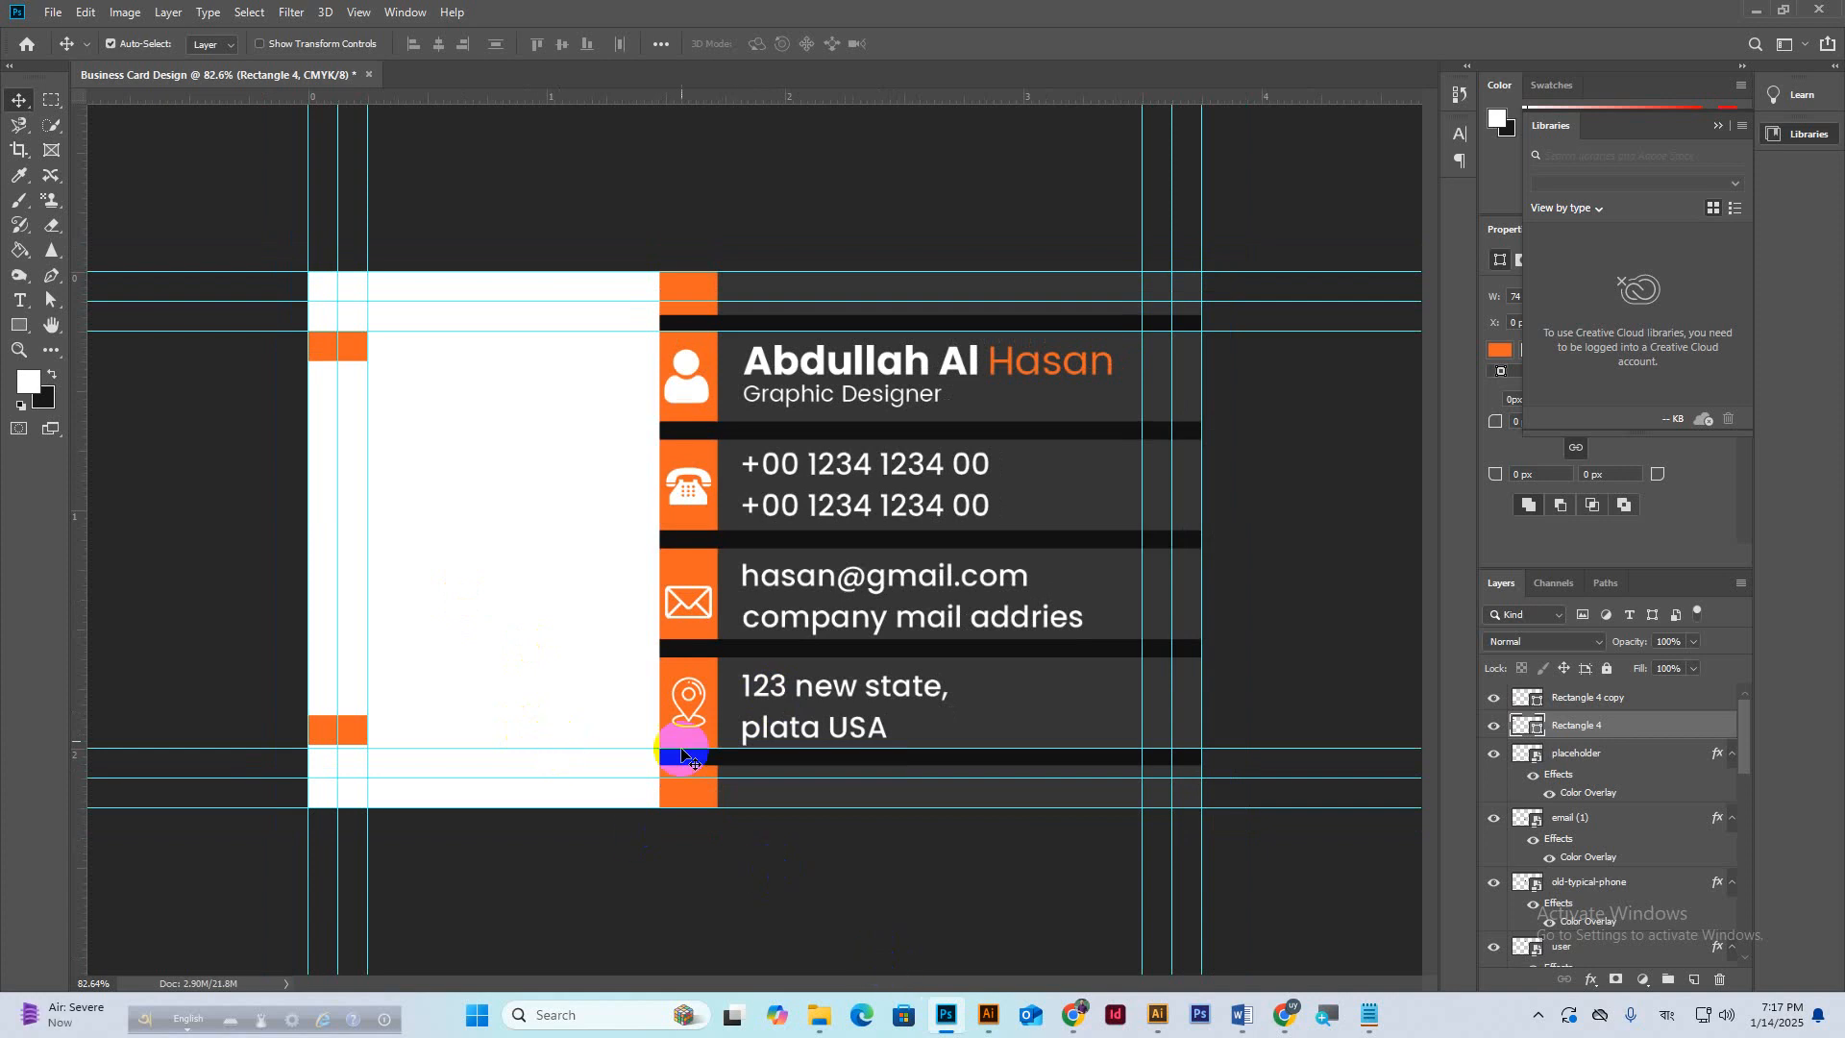
Bring in the J logo, shrink it, and place it on the white left panel.
{"action": "mouse_move", "coordinate": [1080, 1016]}
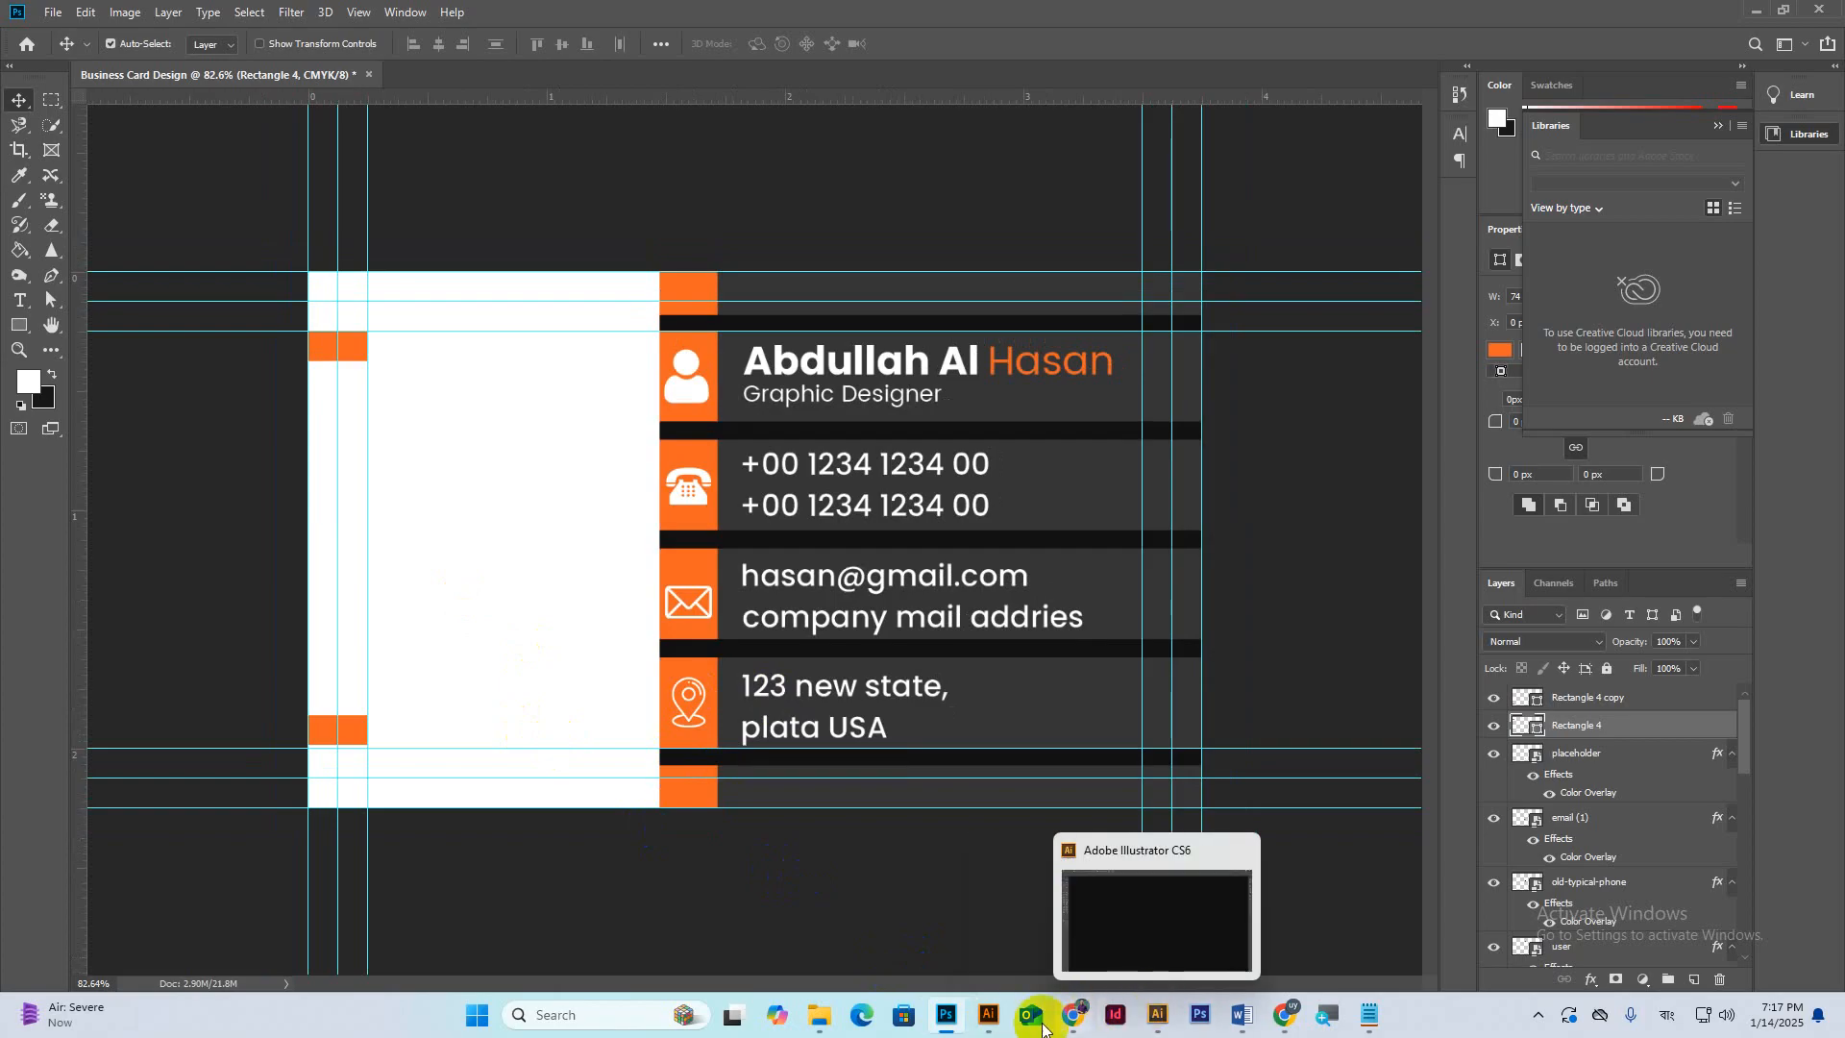
{"action": "left_click", "coordinate": [1158, 1016]}
{"action": "left_click_drag", "start_coordinate": [592, 444], "coordinate": [528, 527]}
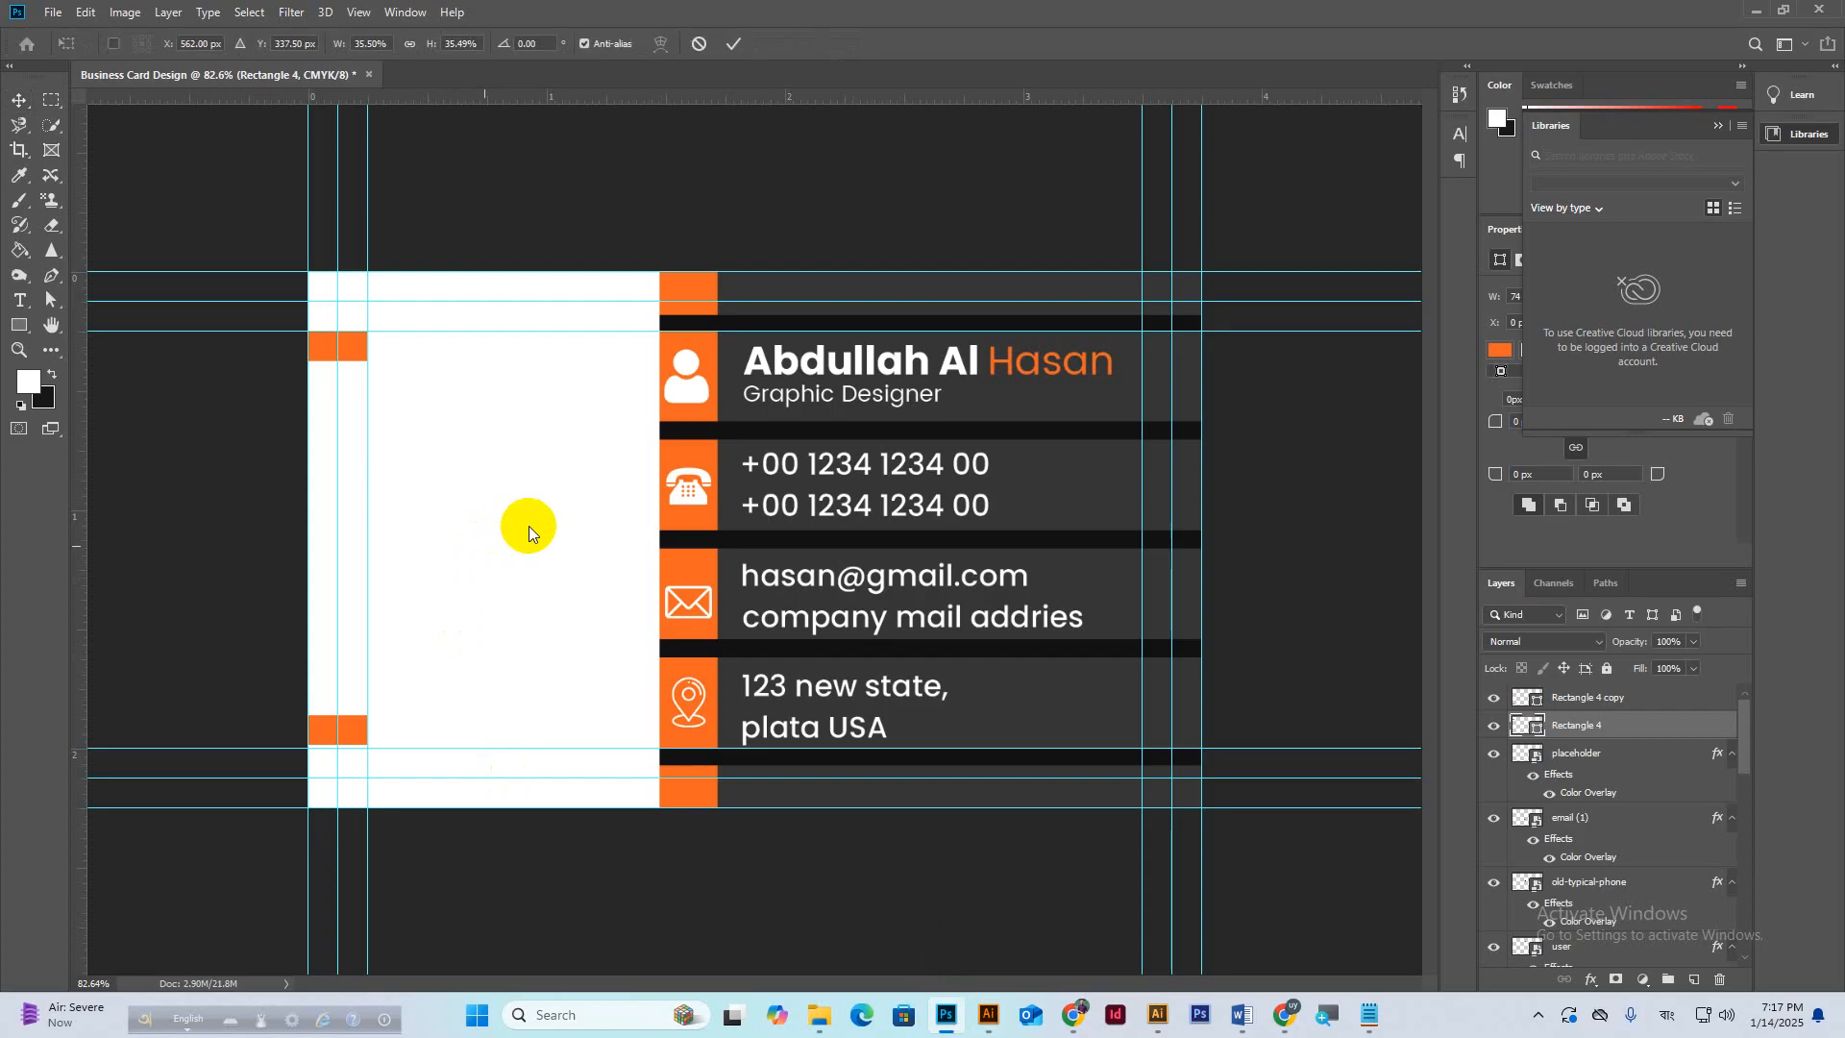
{"action": "left_click_drag", "start_coordinate": [760, 267], "coordinate": [760, 463]}
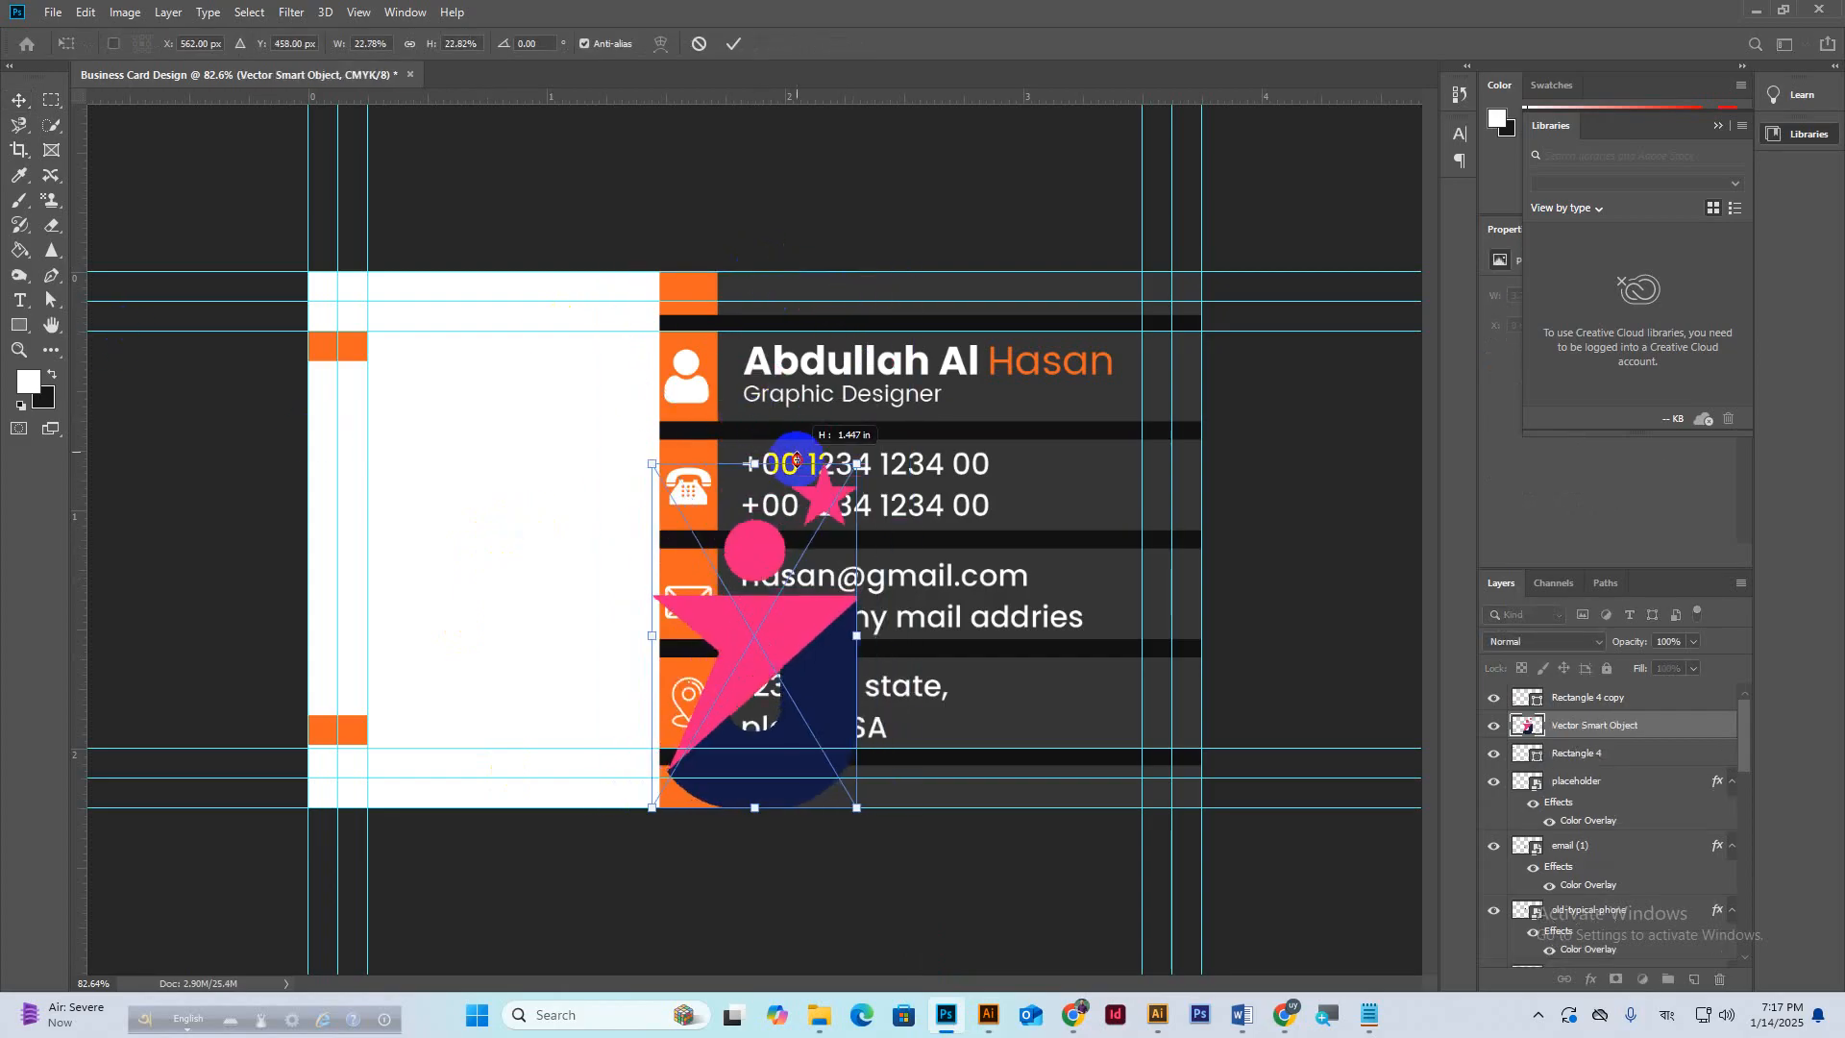
{"action": "left_click_drag", "start_coordinate": [754, 538], "coordinate": [502, 351]}
{"action": "left_click", "coordinate": [733, 44]}
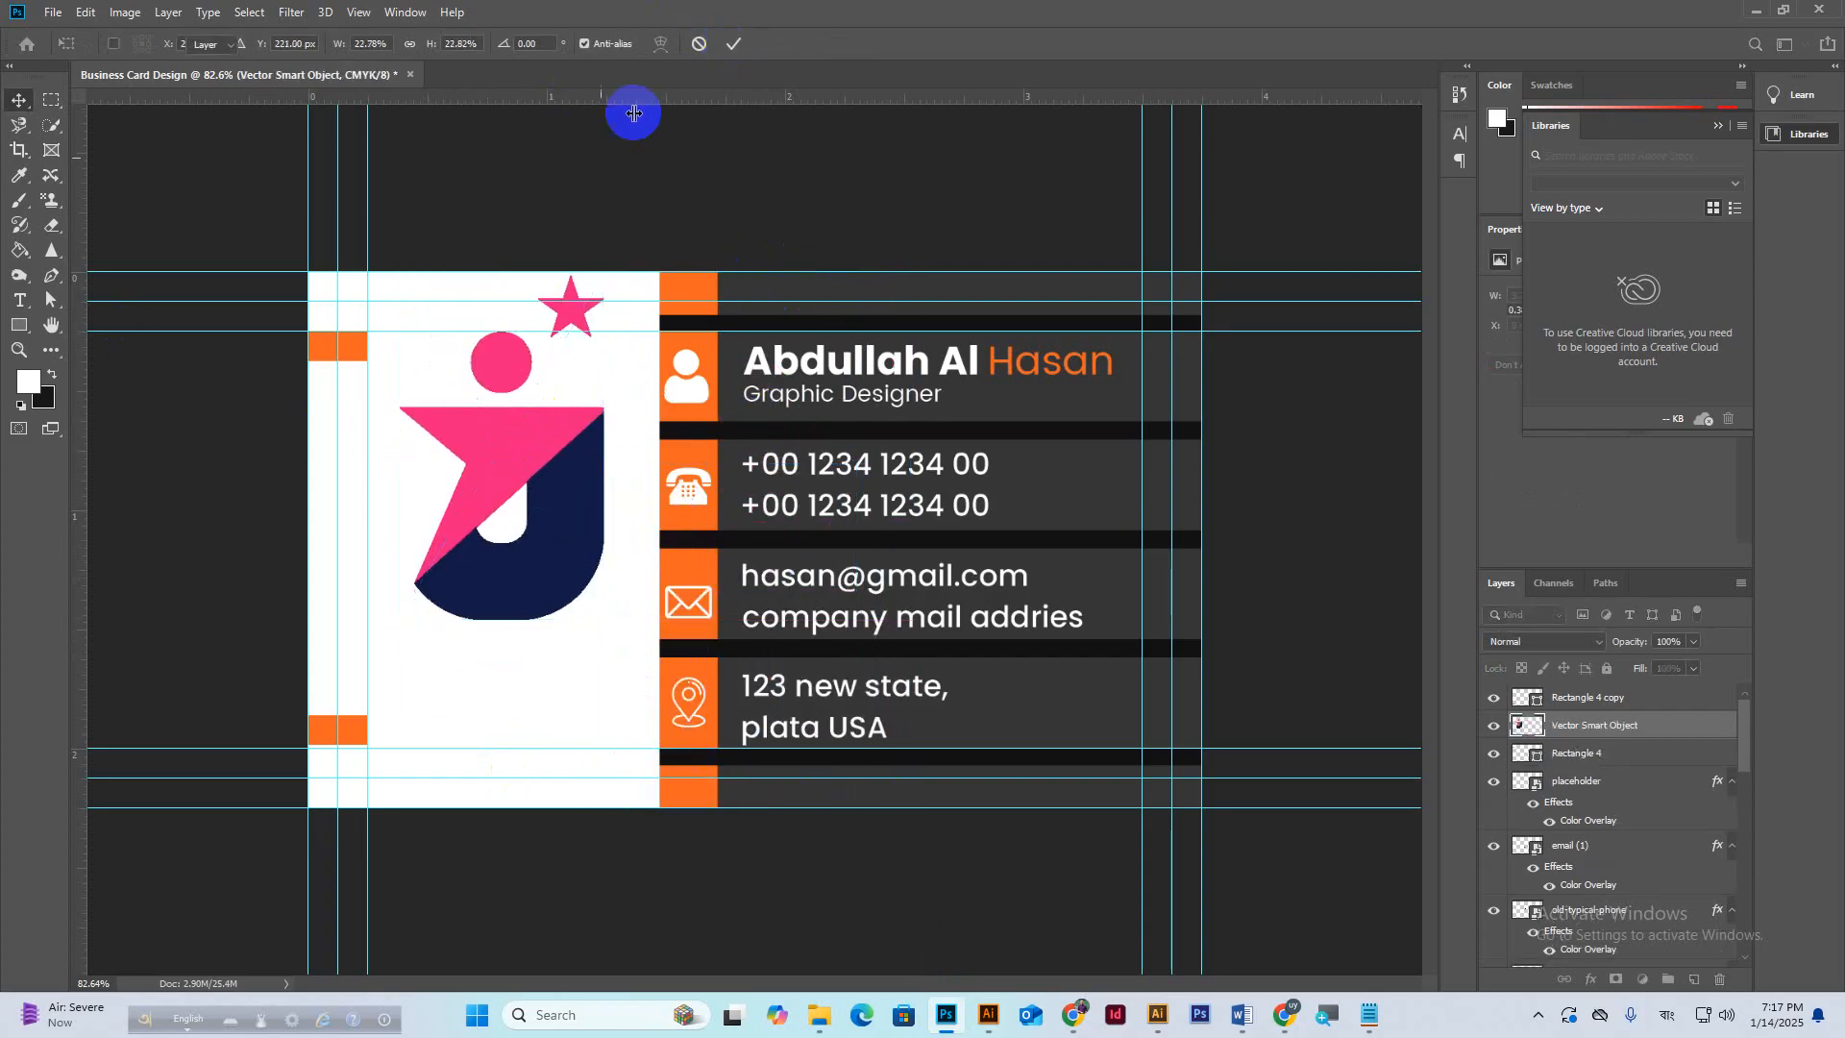
Draw a shield custom shape below the J logo.
{"action": "left_click", "coordinate": [19, 325]}
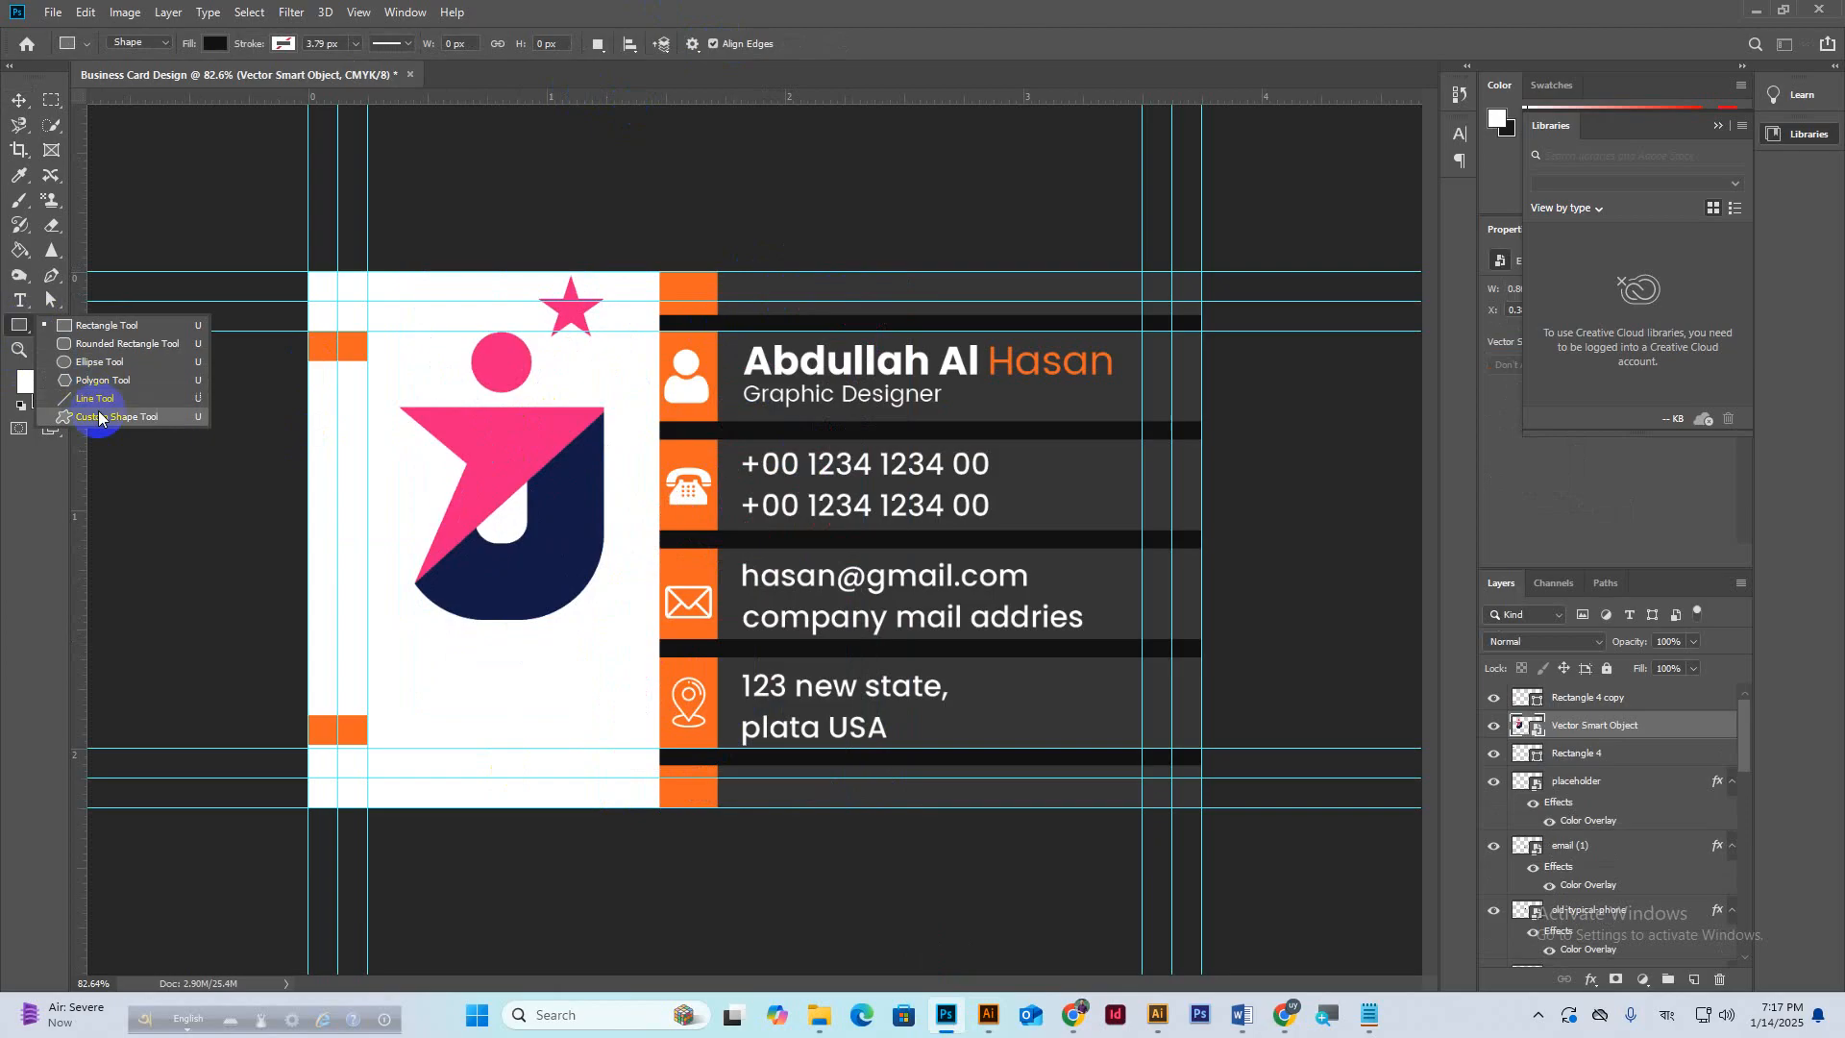
{"action": "left_click", "coordinate": [106, 416]}
{"action": "left_click", "coordinate": [777, 44]}
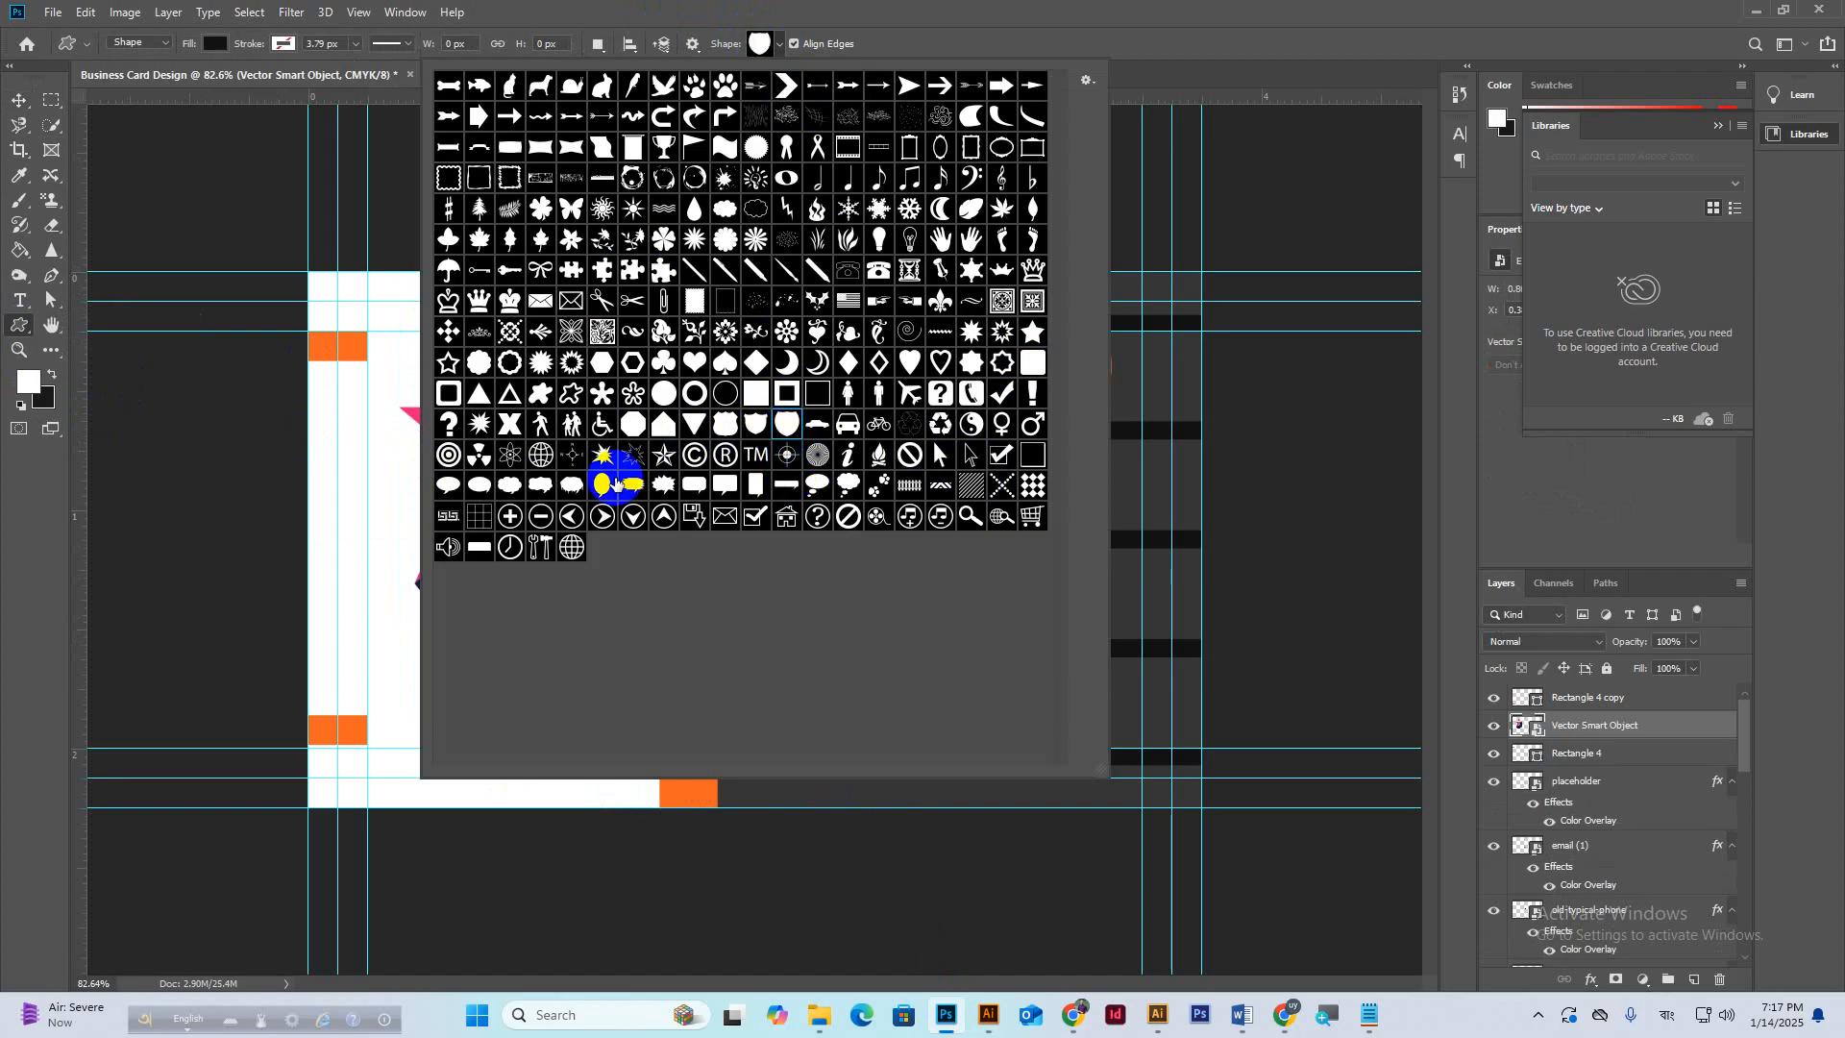
{"action": "double_click", "coordinate": [951, 156]}
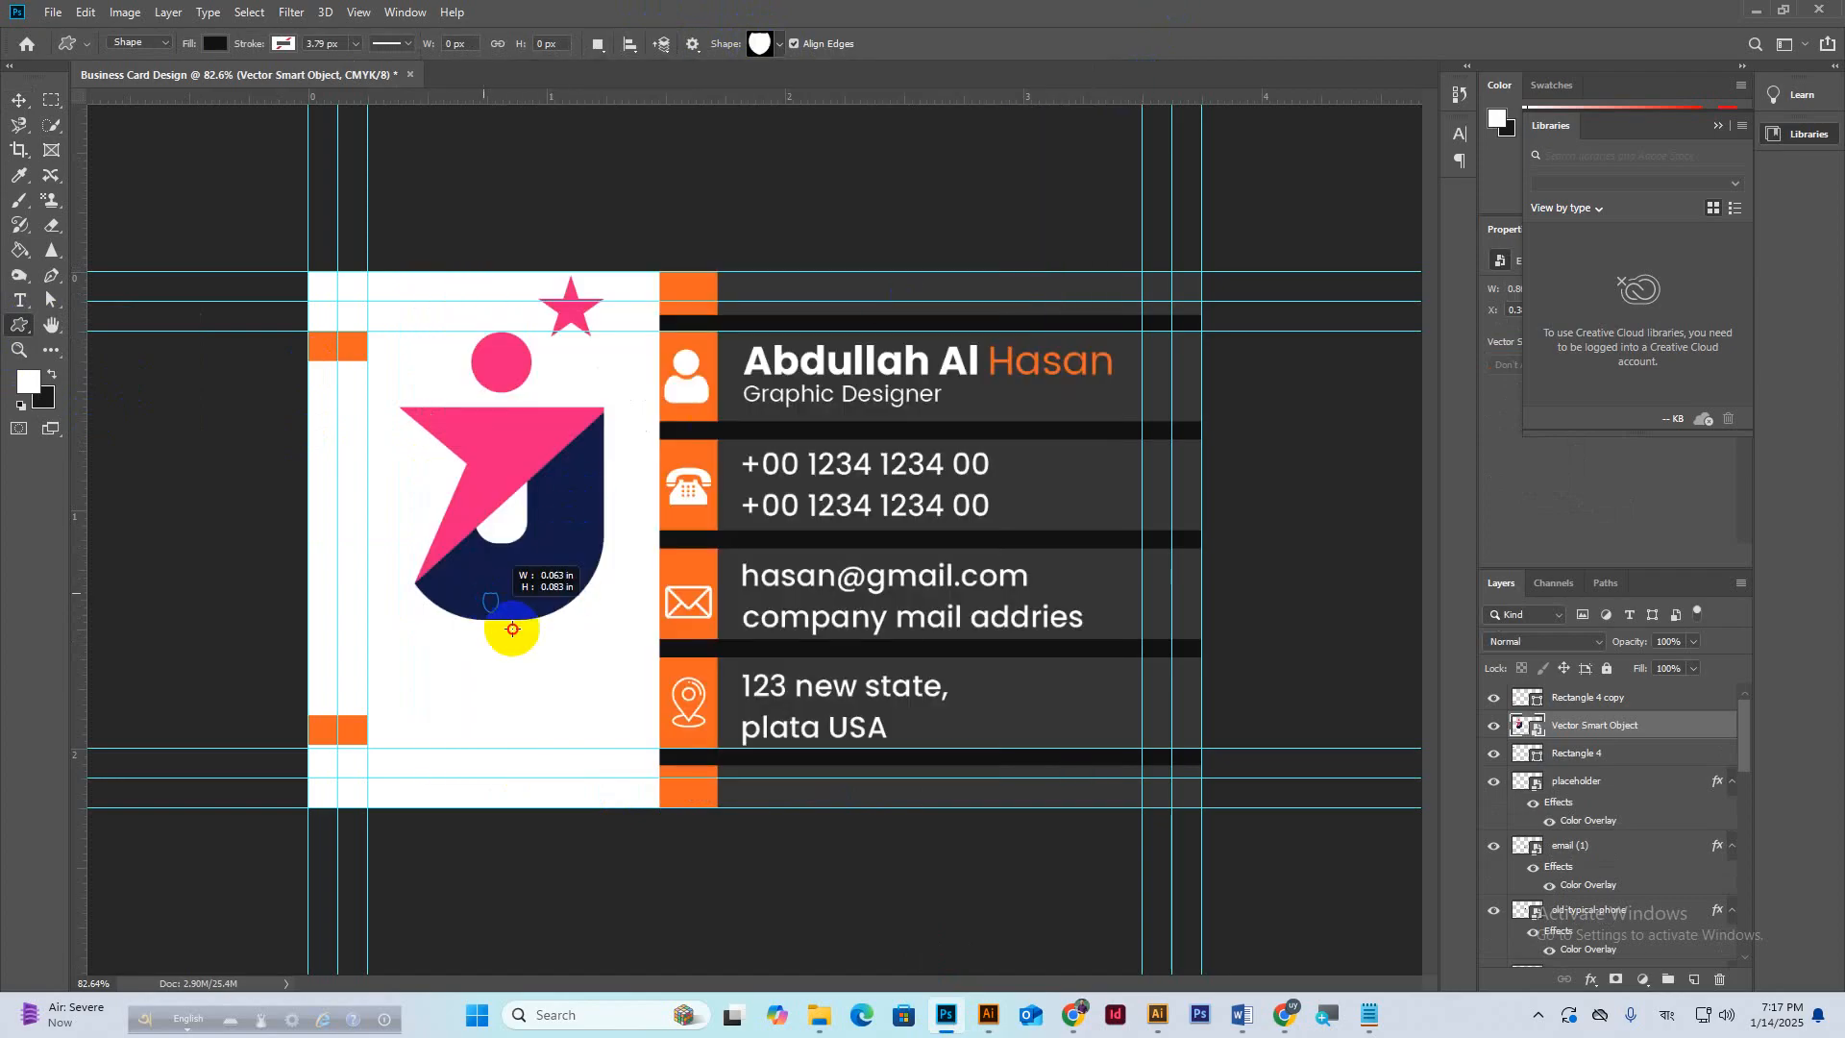
{"action": "left_click_drag", "start_coordinate": [482, 593], "coordinate": [605, 743]}
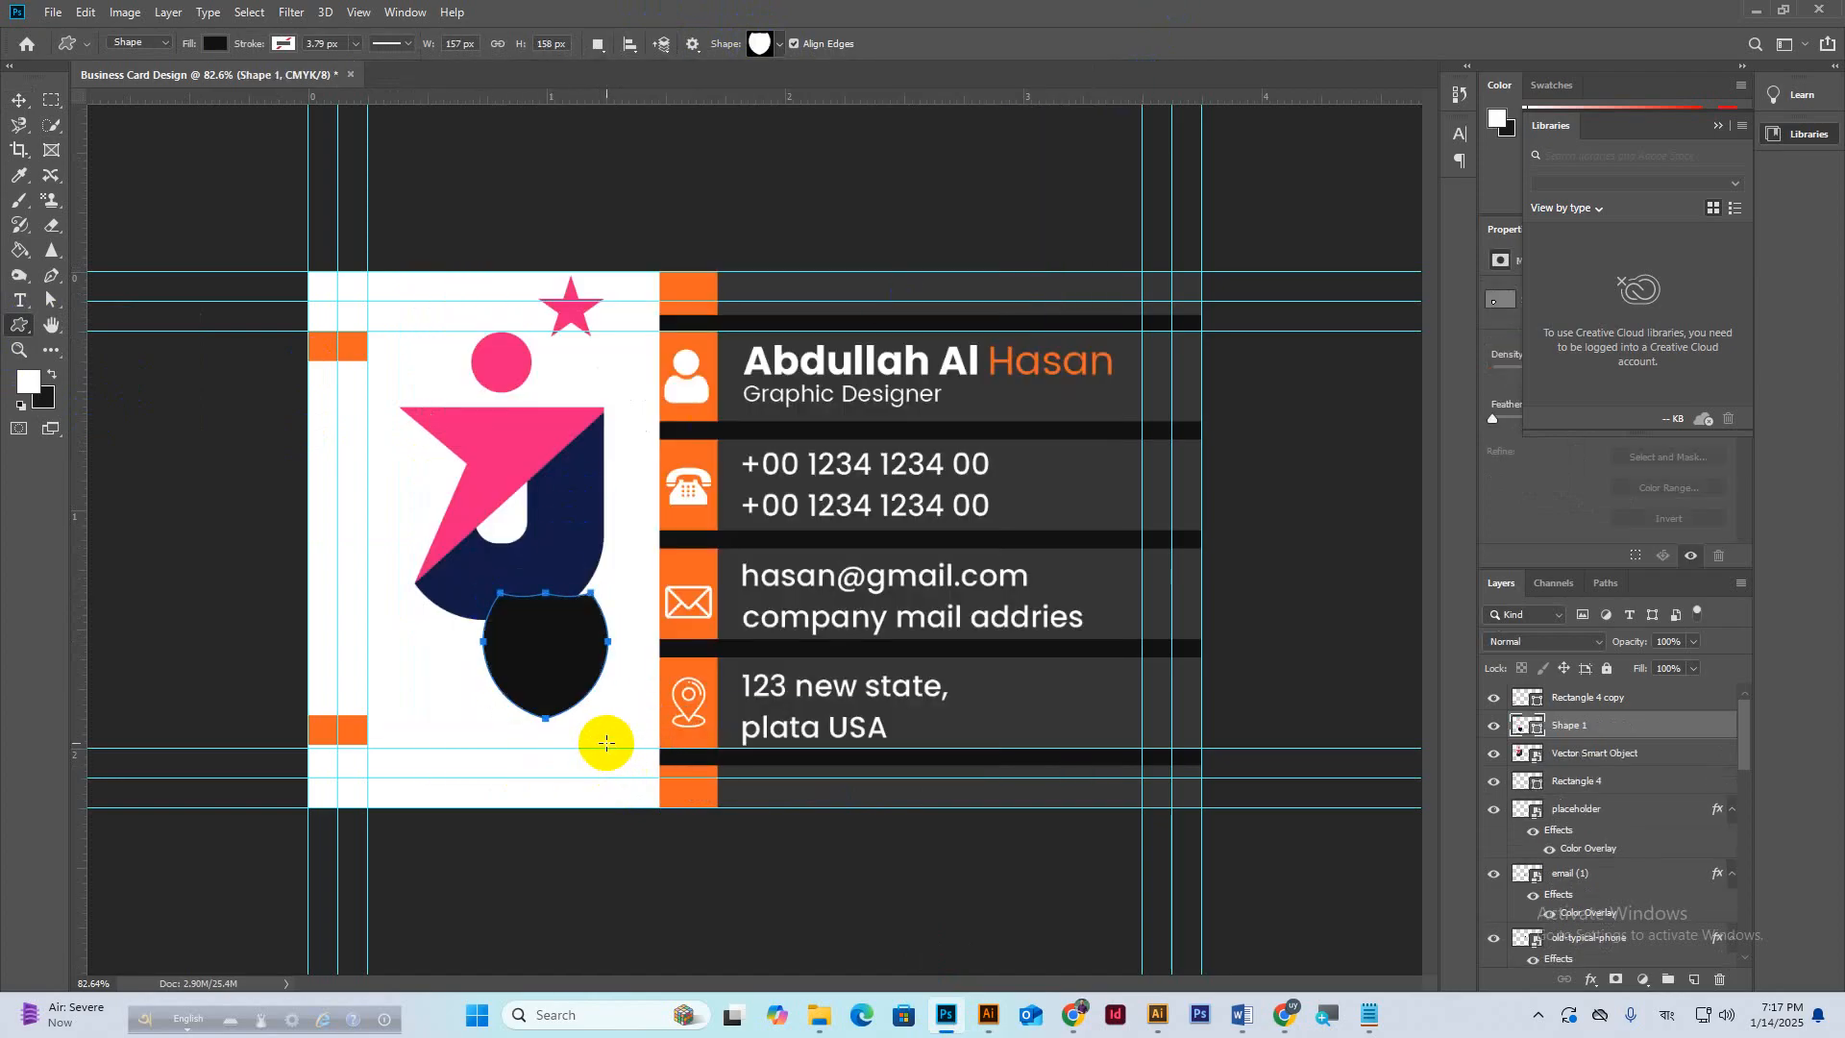
Move the J logo onto the guide and rescale it to about 15%.
{"action": "left_click", "coordinate": [20, 100]}
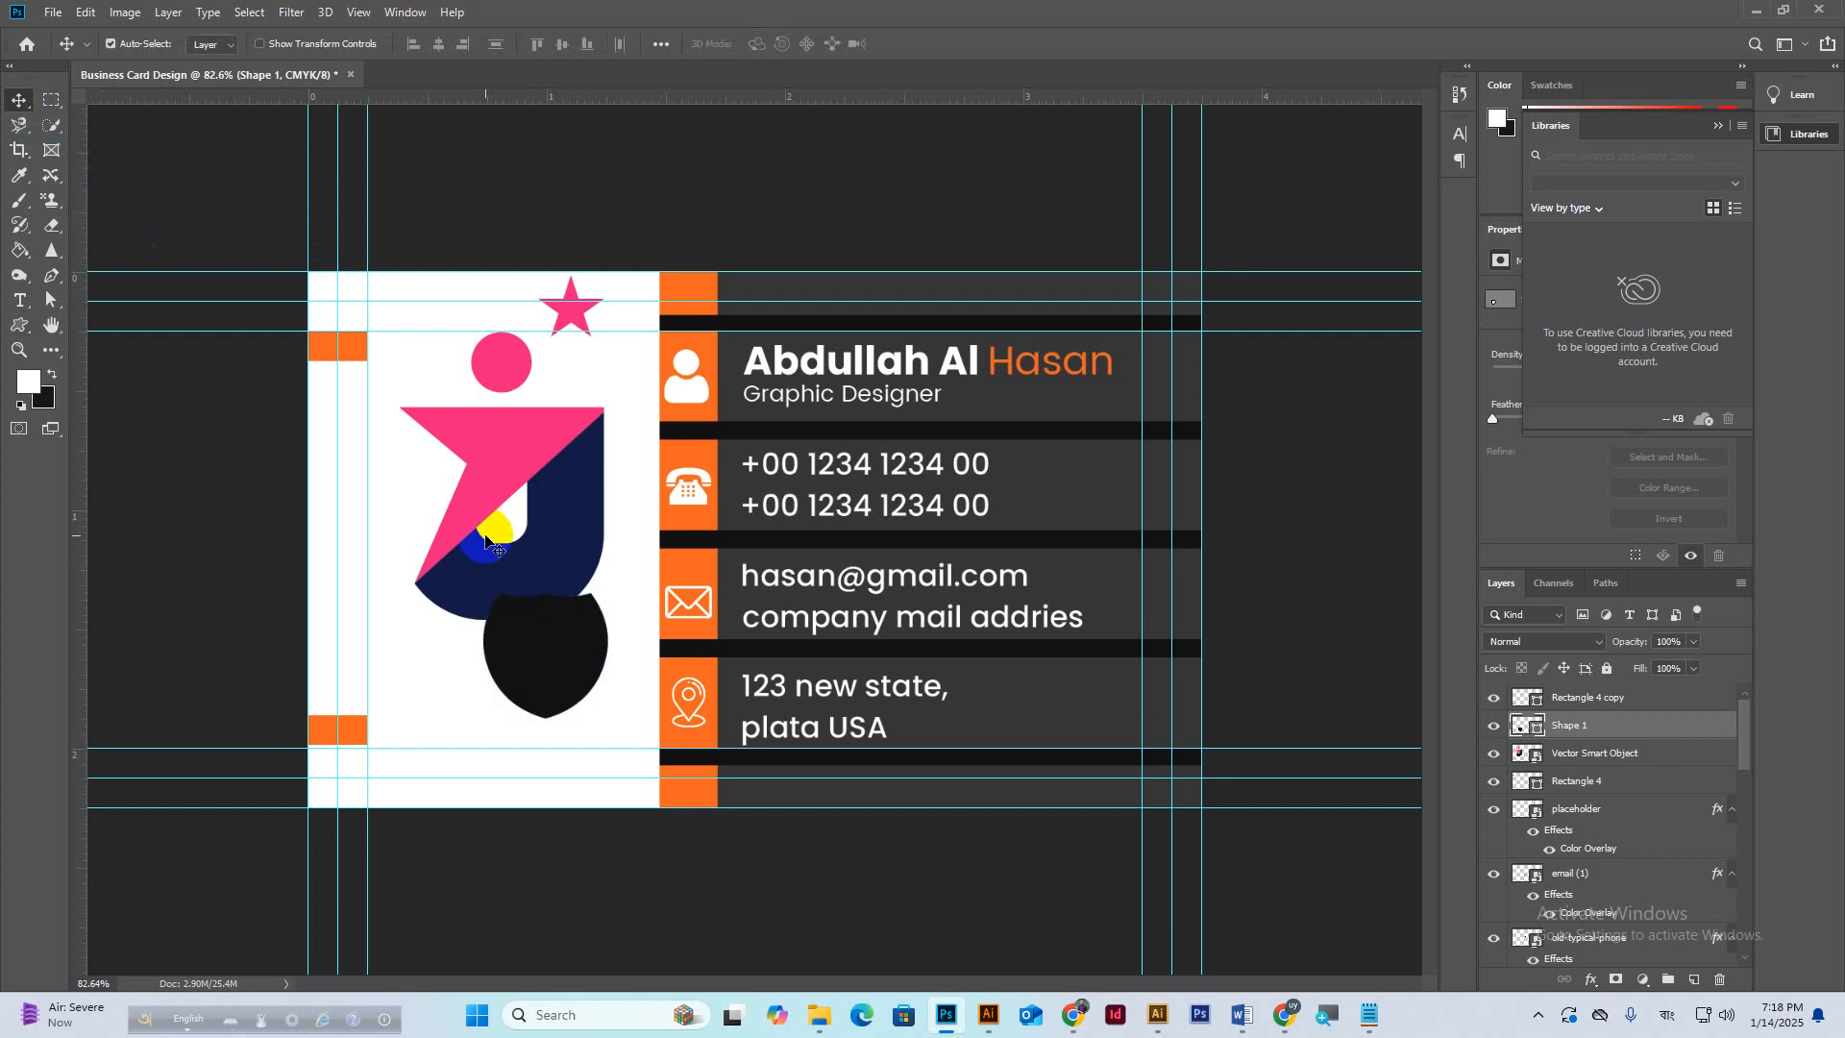
{"action": "left_click_drag", "start_coordinate": [486, 541], "coordinate": [540, 665]}
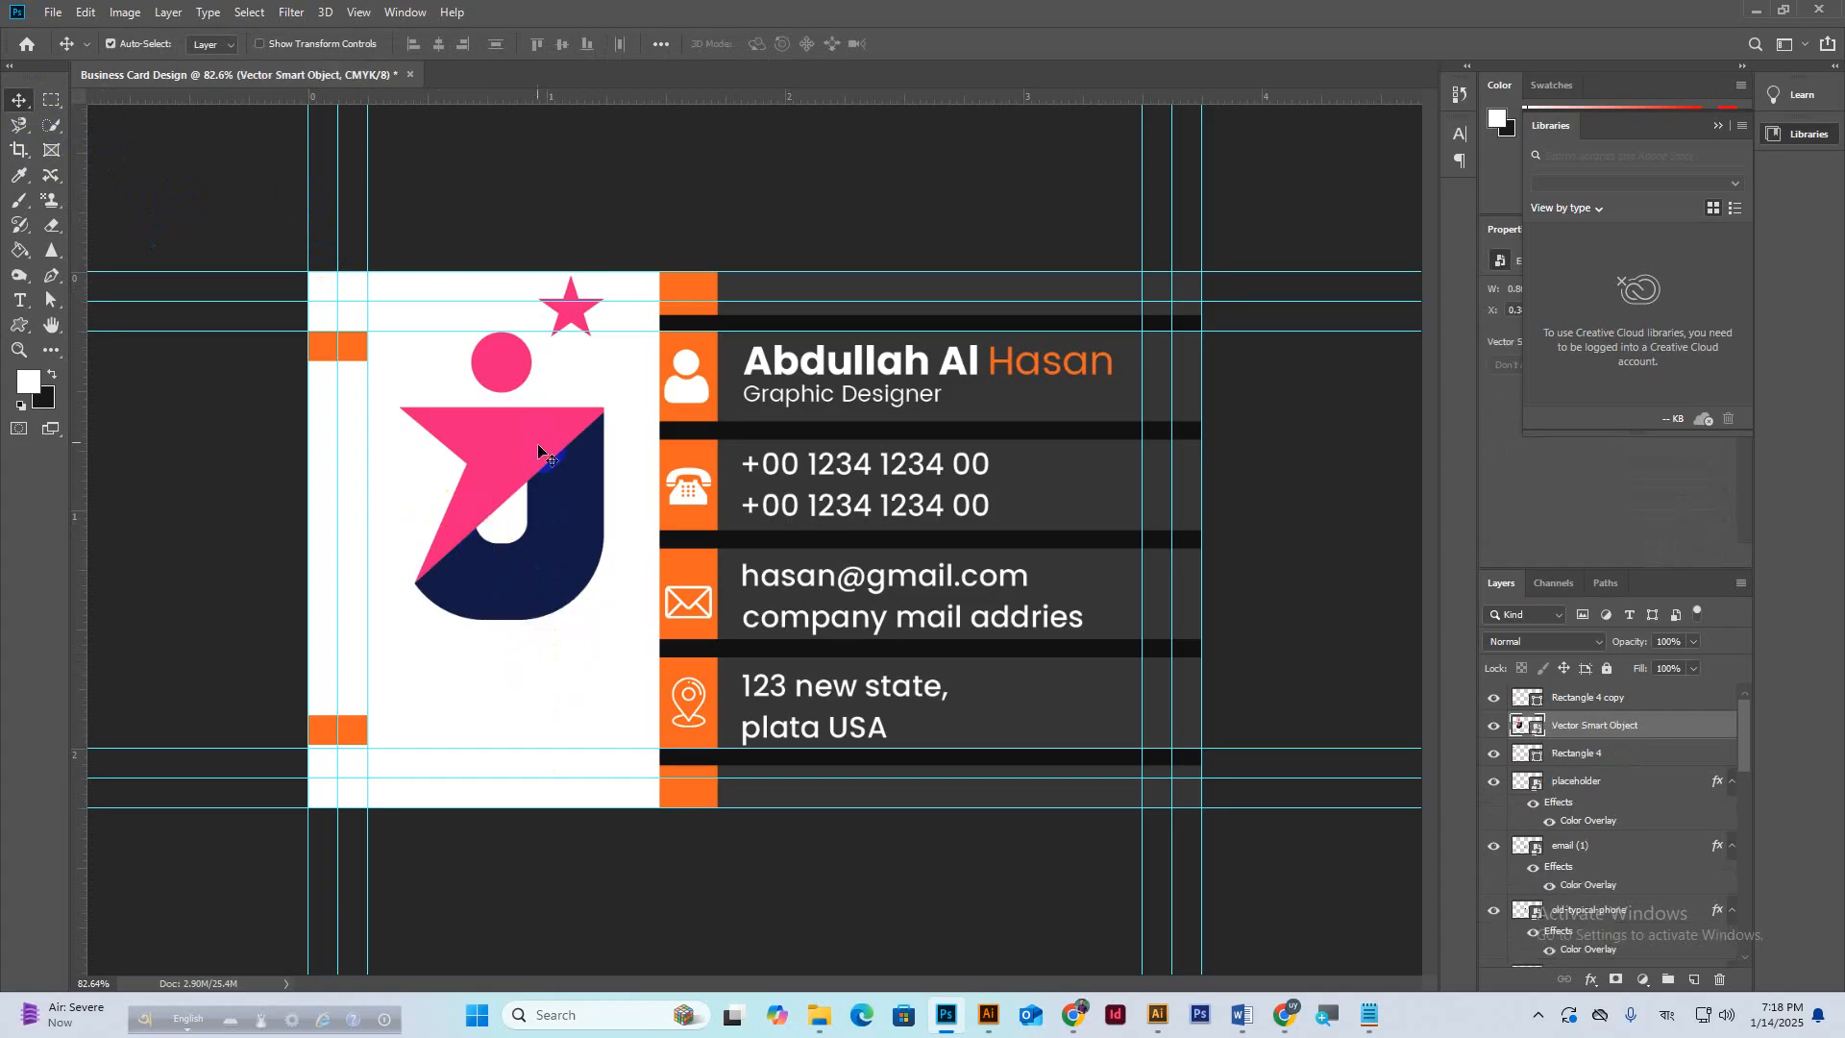
{"action": "left_click_drag", "start_coordinate": [534, 431], "coordinate": [534, 483]}
{"action": "key", "text": "ctrl+t"}
{"action": "left_click_drag", "start_coordinate": [531, 299], "coordinate": [504, 464]}
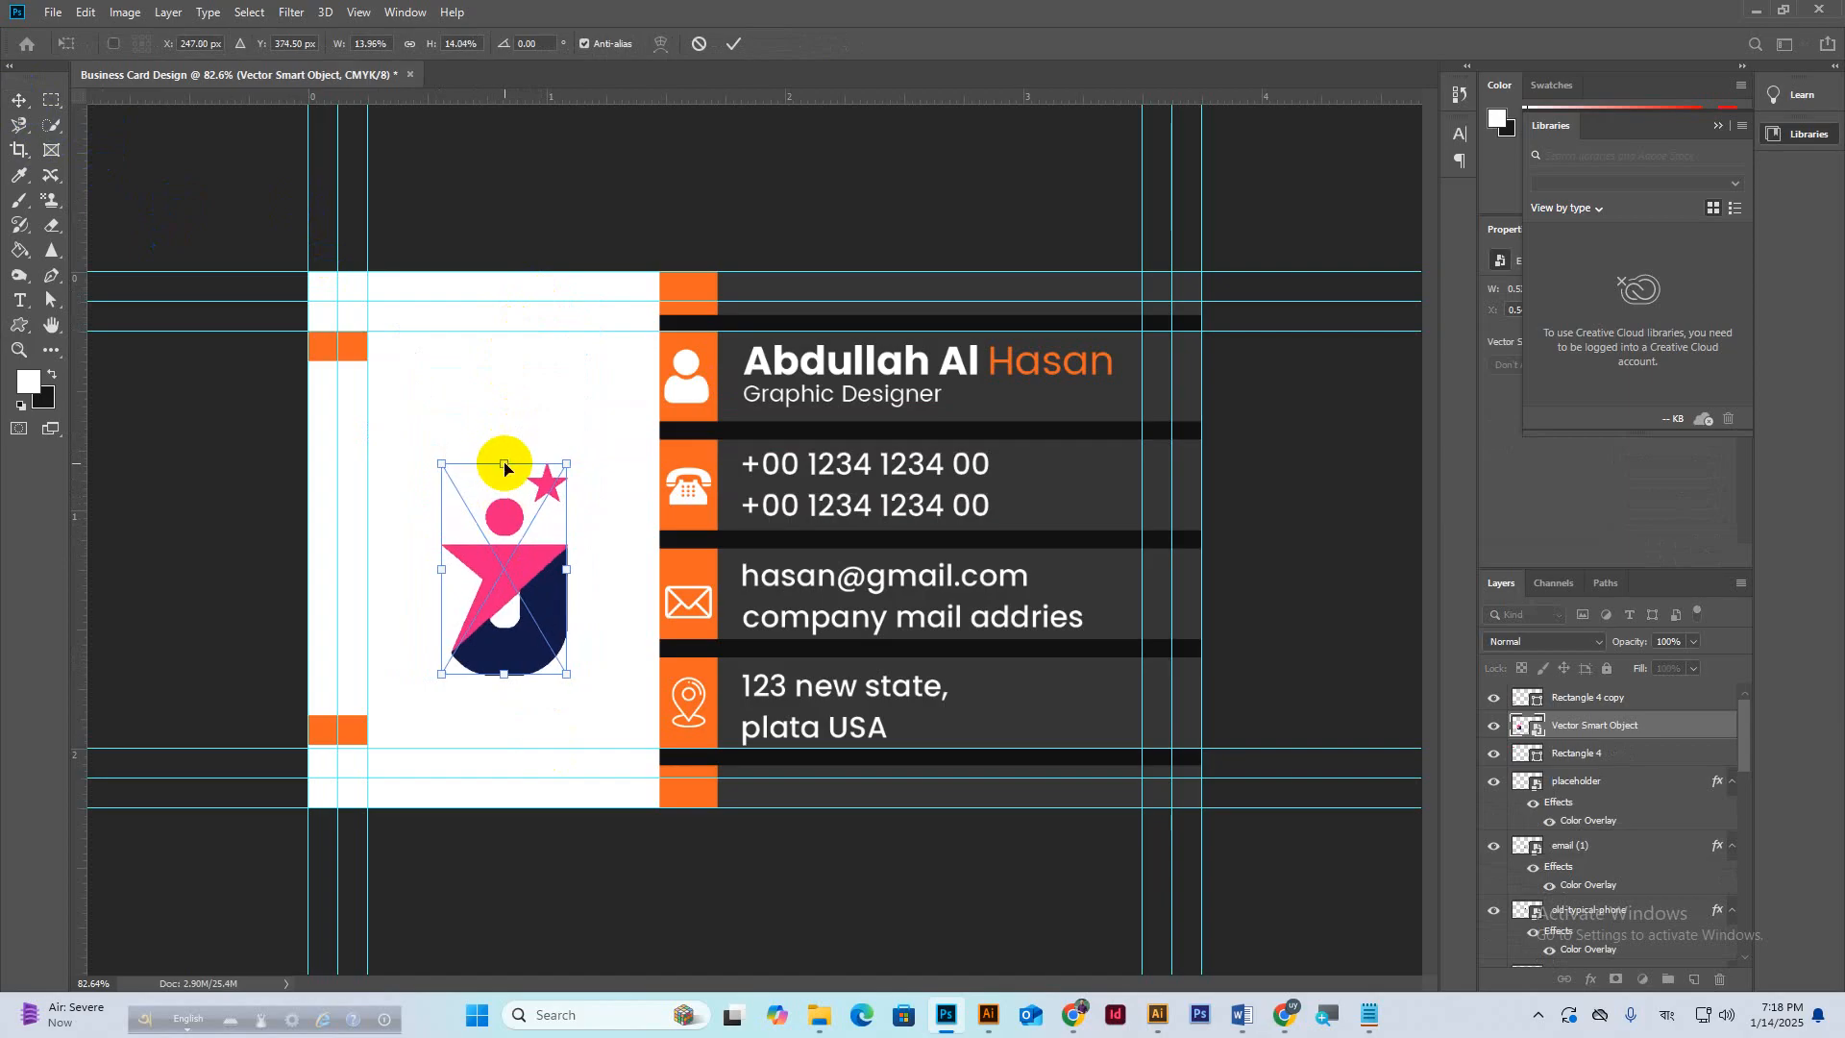
{"action": "left_click_drag", "start_coordinate": [517, 546], "coordinate": [520, 524]}
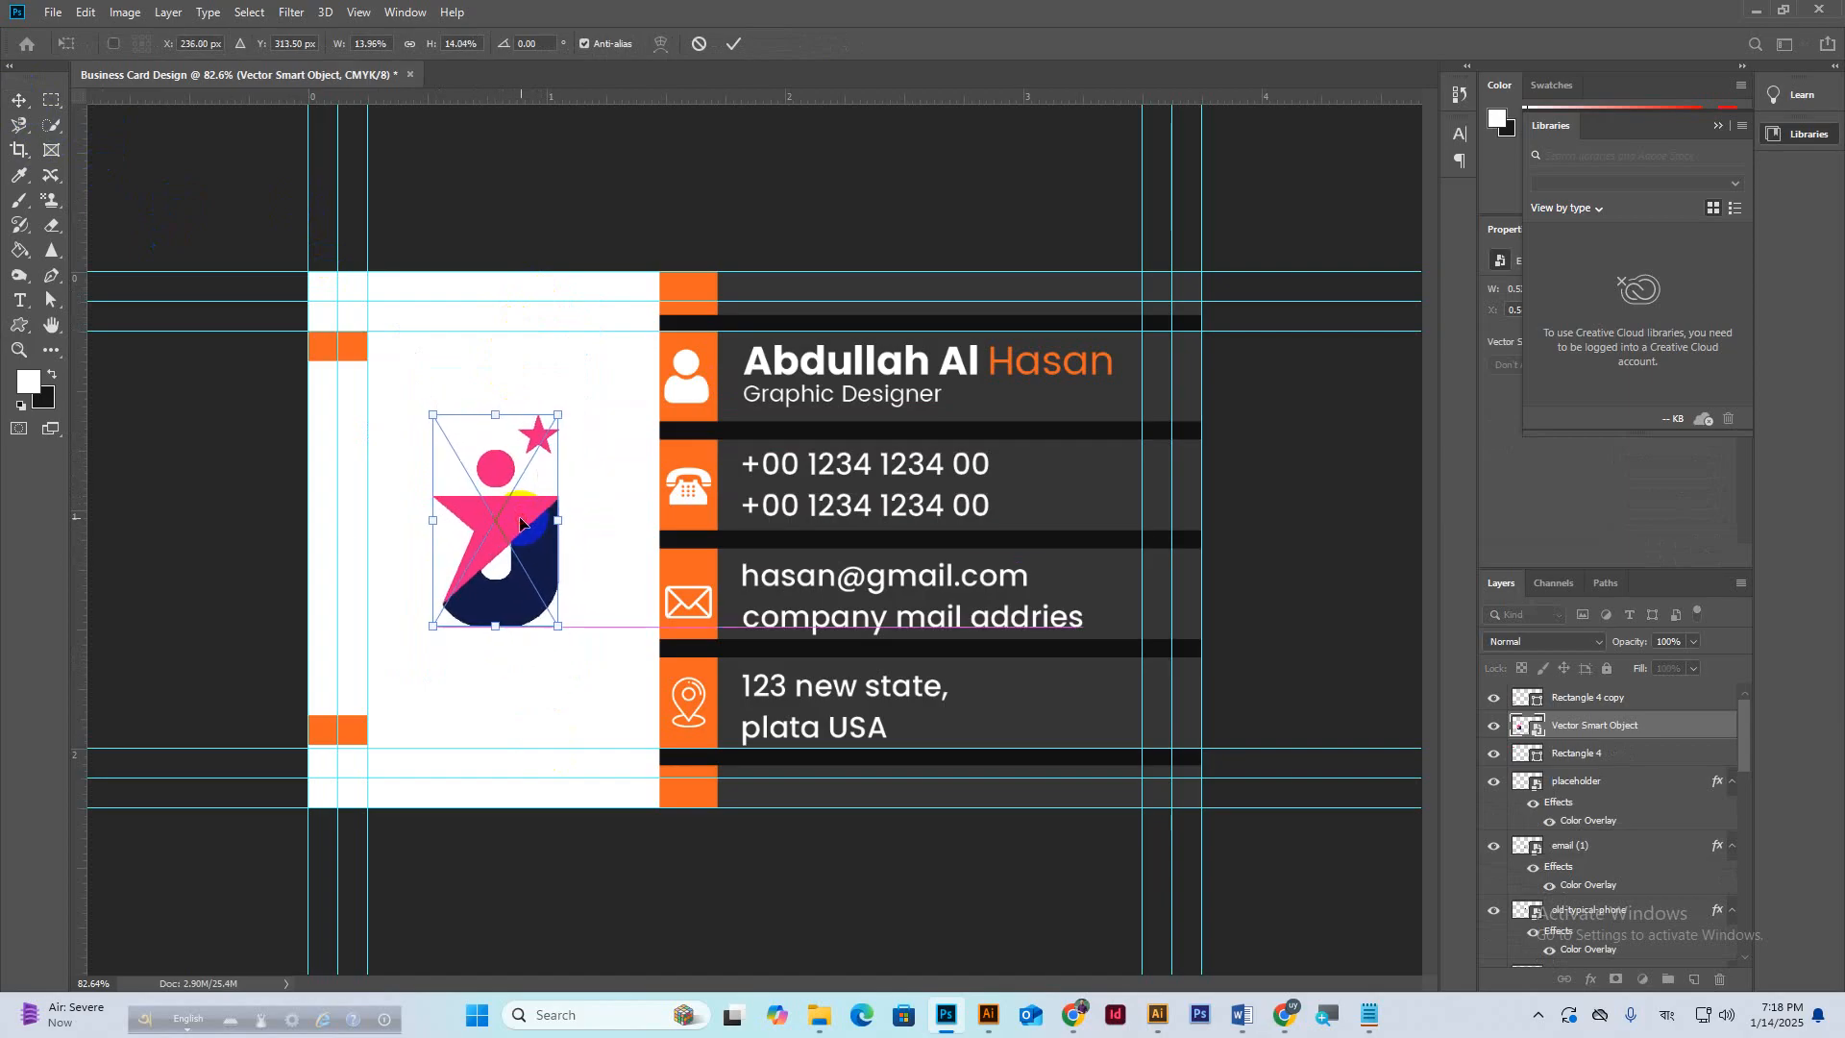
{"action": "left_click_drag", "start_coordinate": [495, 625], "coordinate": [495, 638]}
{"action": "left_click", "coordinate": [733, 43]}
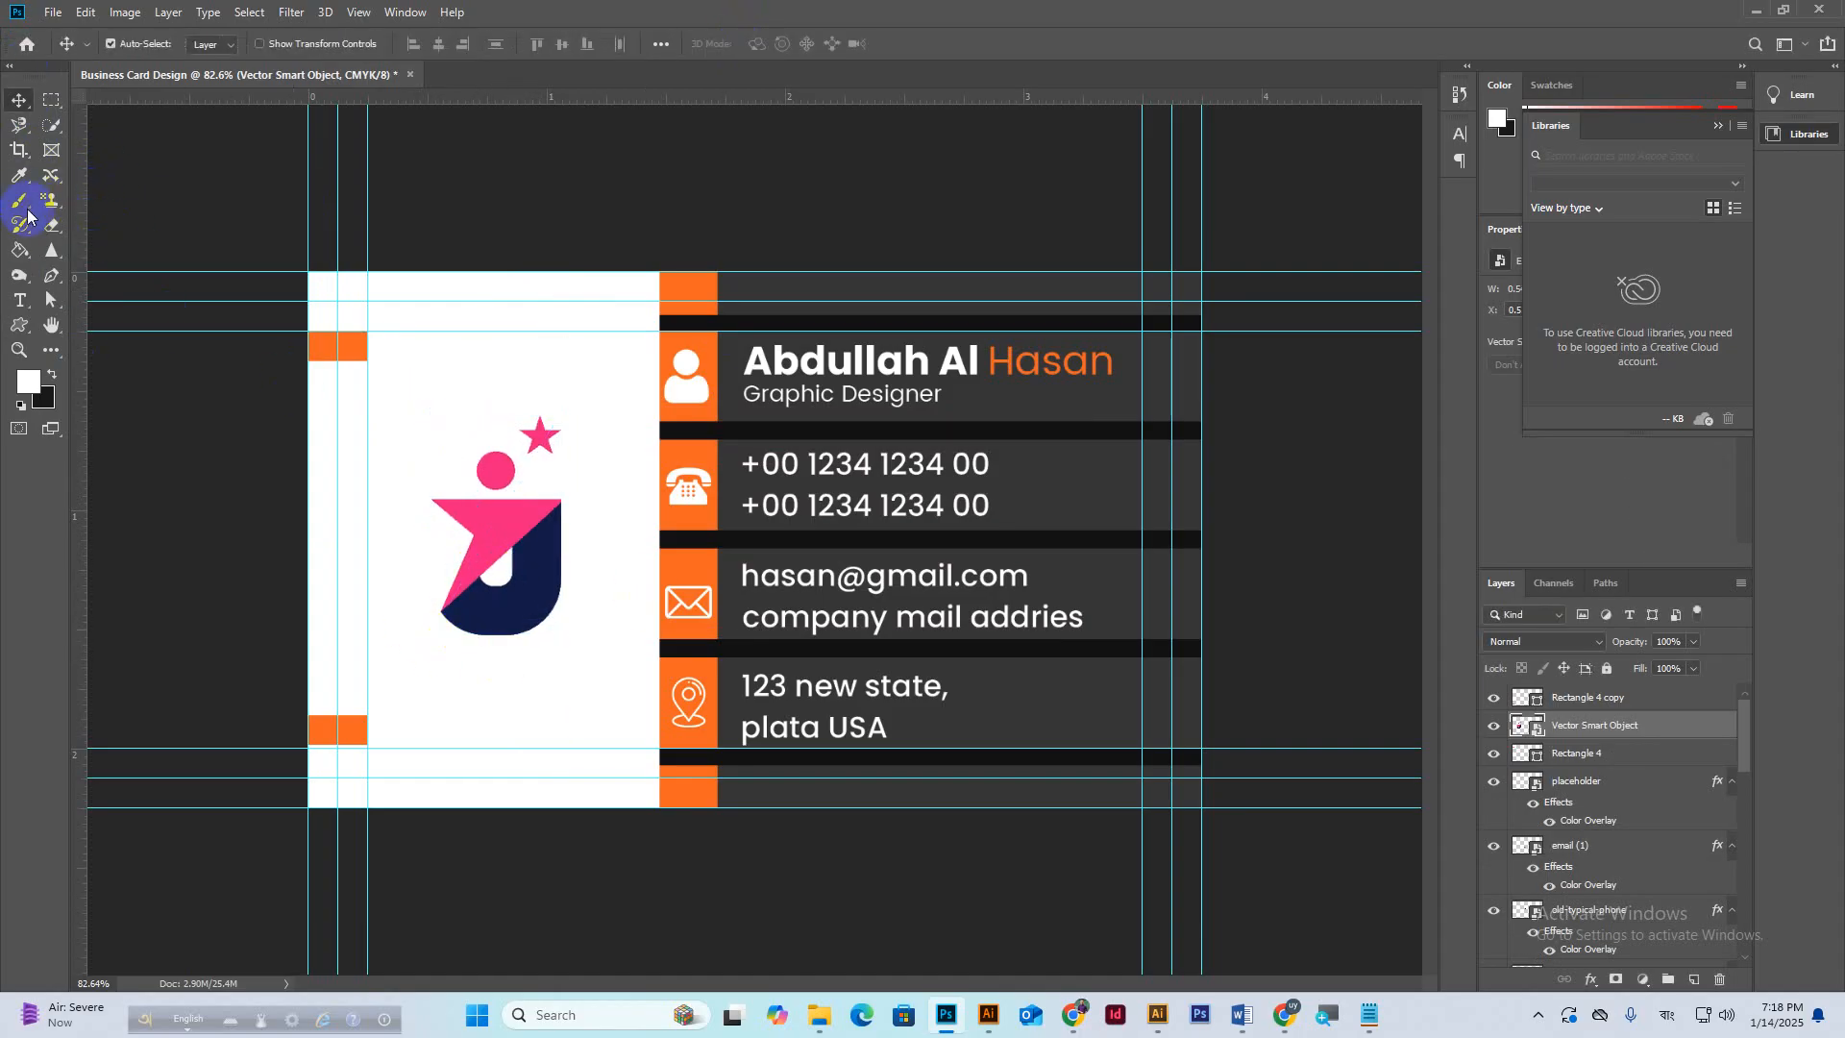
Add a TAGLINE text line below the logo and colour it navy #111b45, sampled from the logo.
{"action": "left_click", "coordinate": [20, 301]}
{"action": "left_click", "coordinate": [447, 684]}
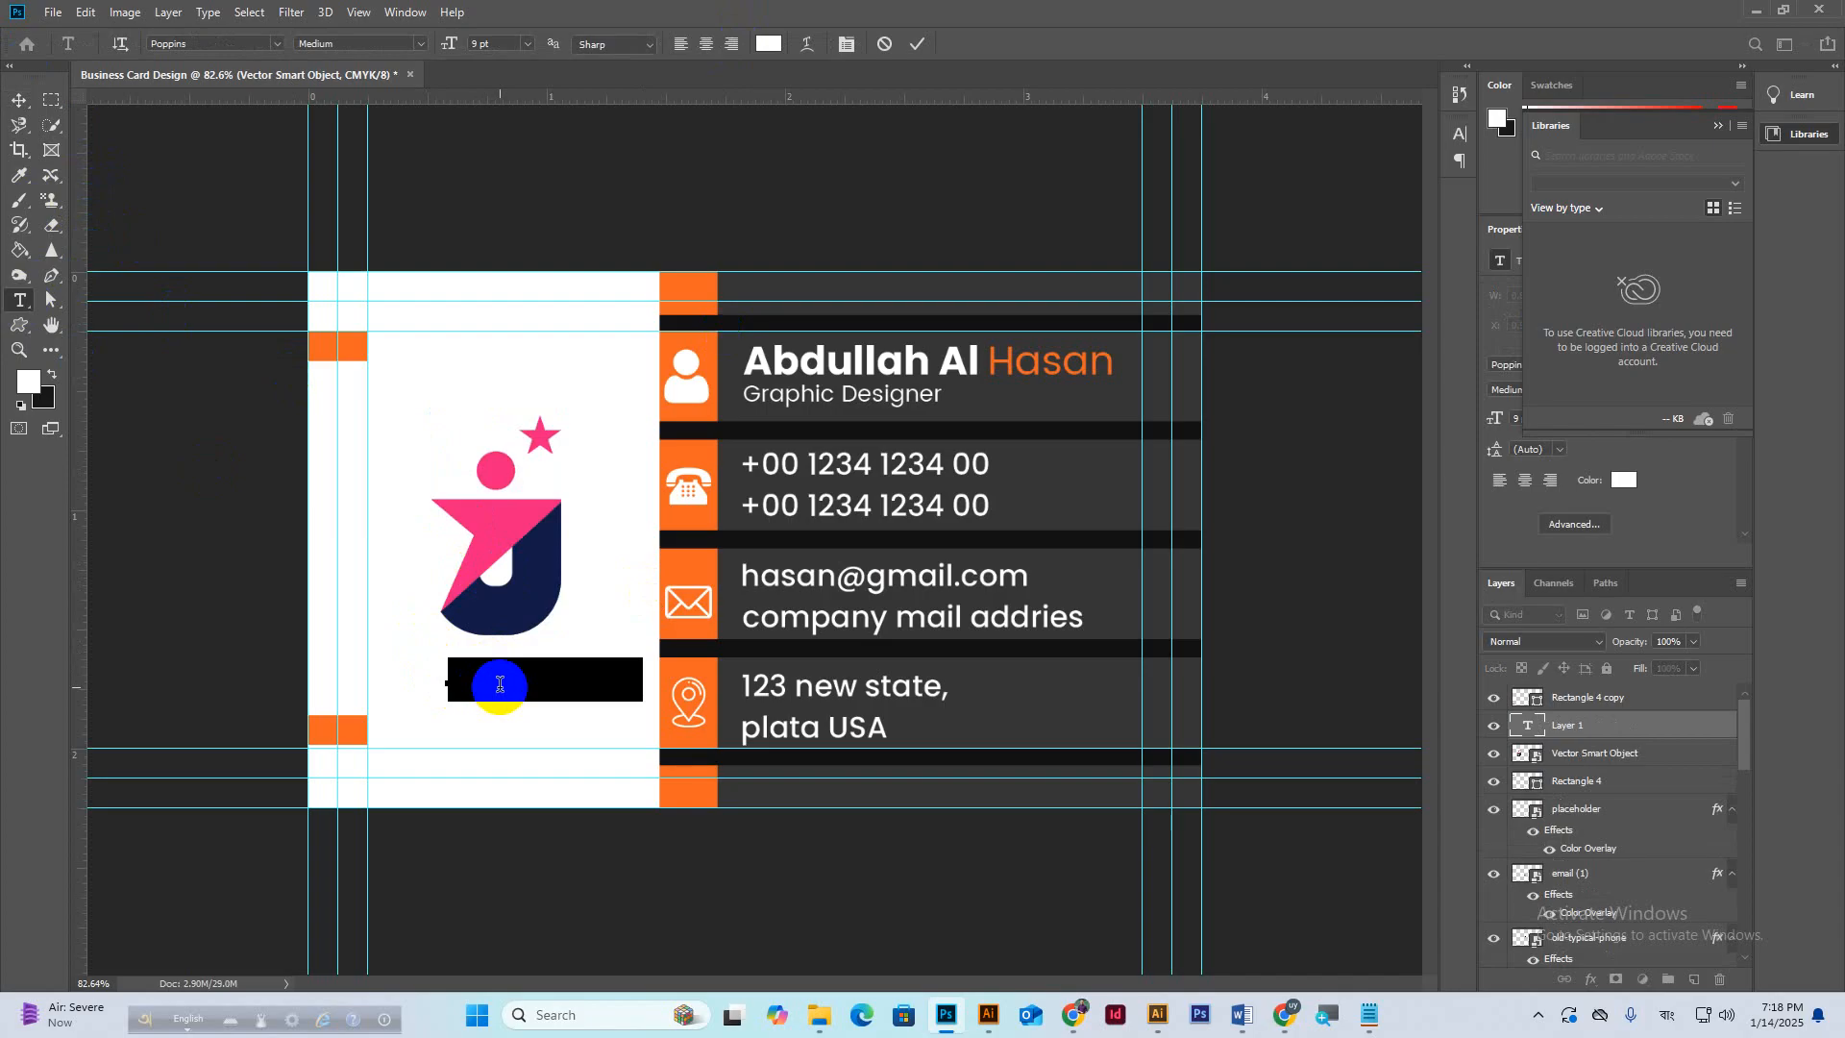
{"action": "left_click", "coordinate": [499, 684]}
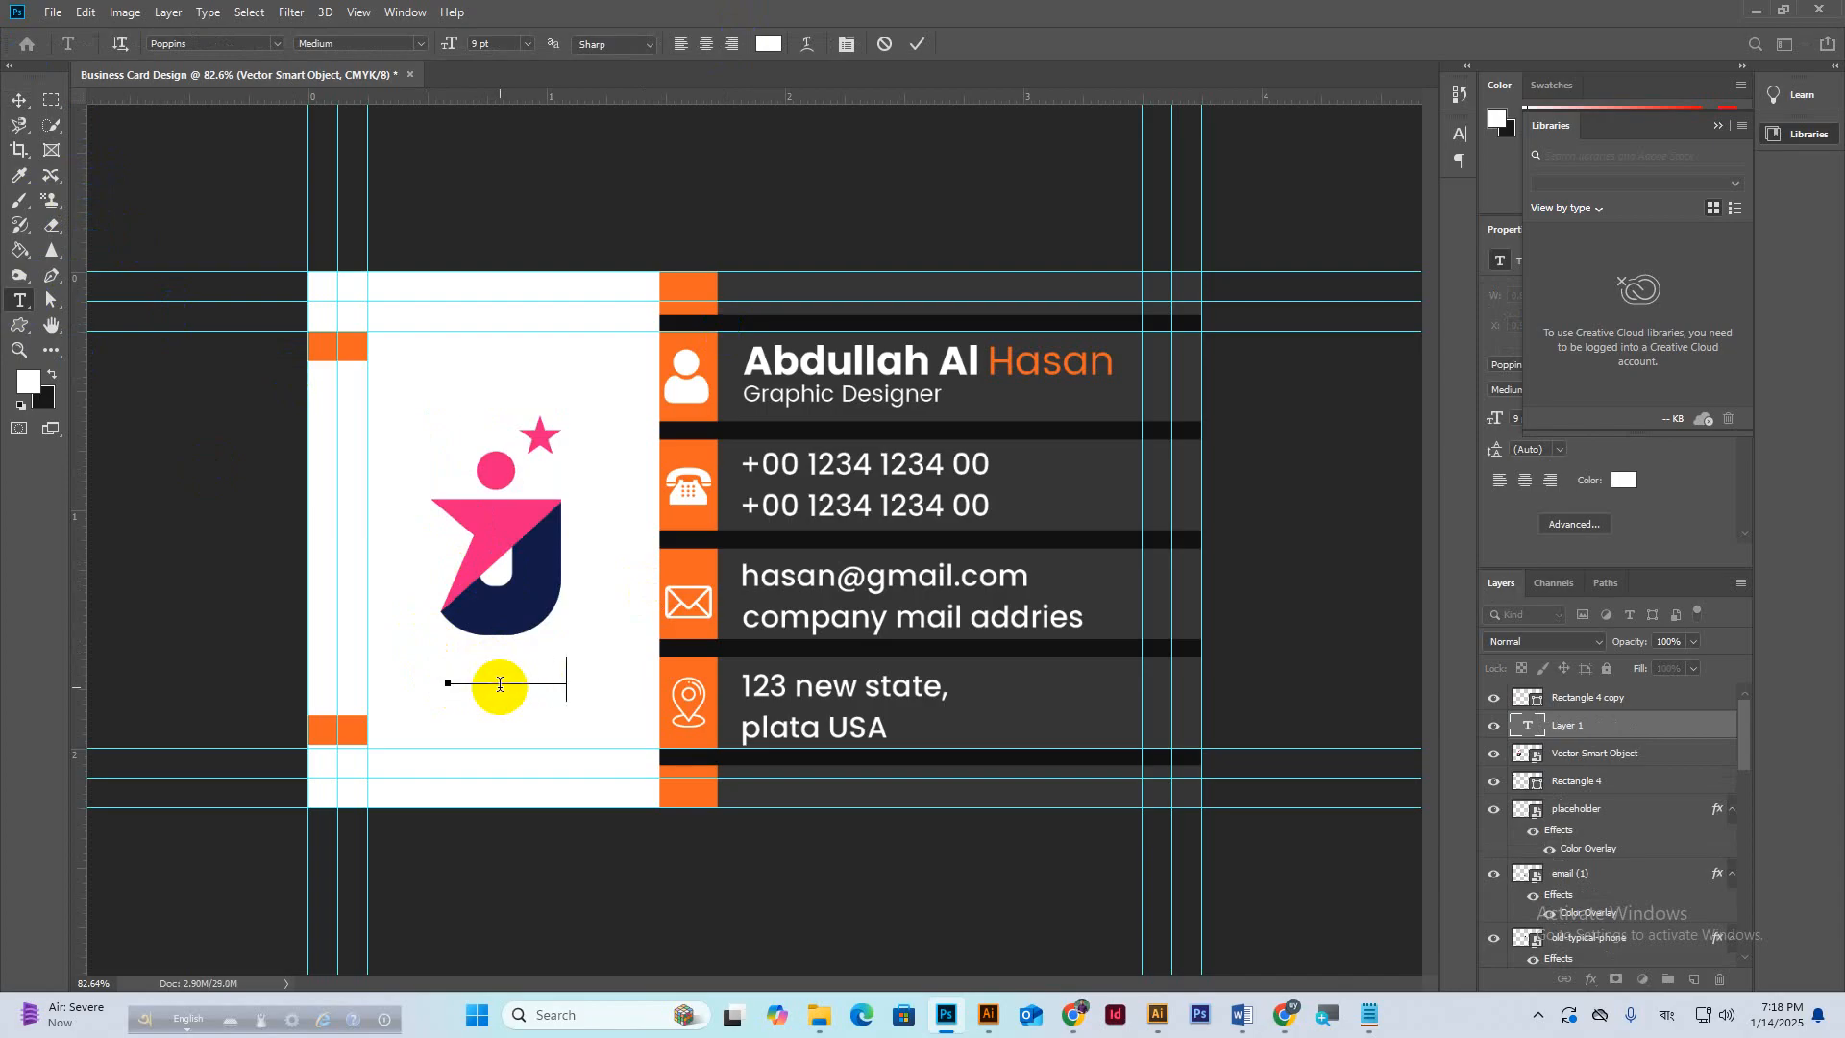
{"action": "double_click", "coordinate": [499, 684]}
{"action": "left_click", "coordinate": [768, 43]}
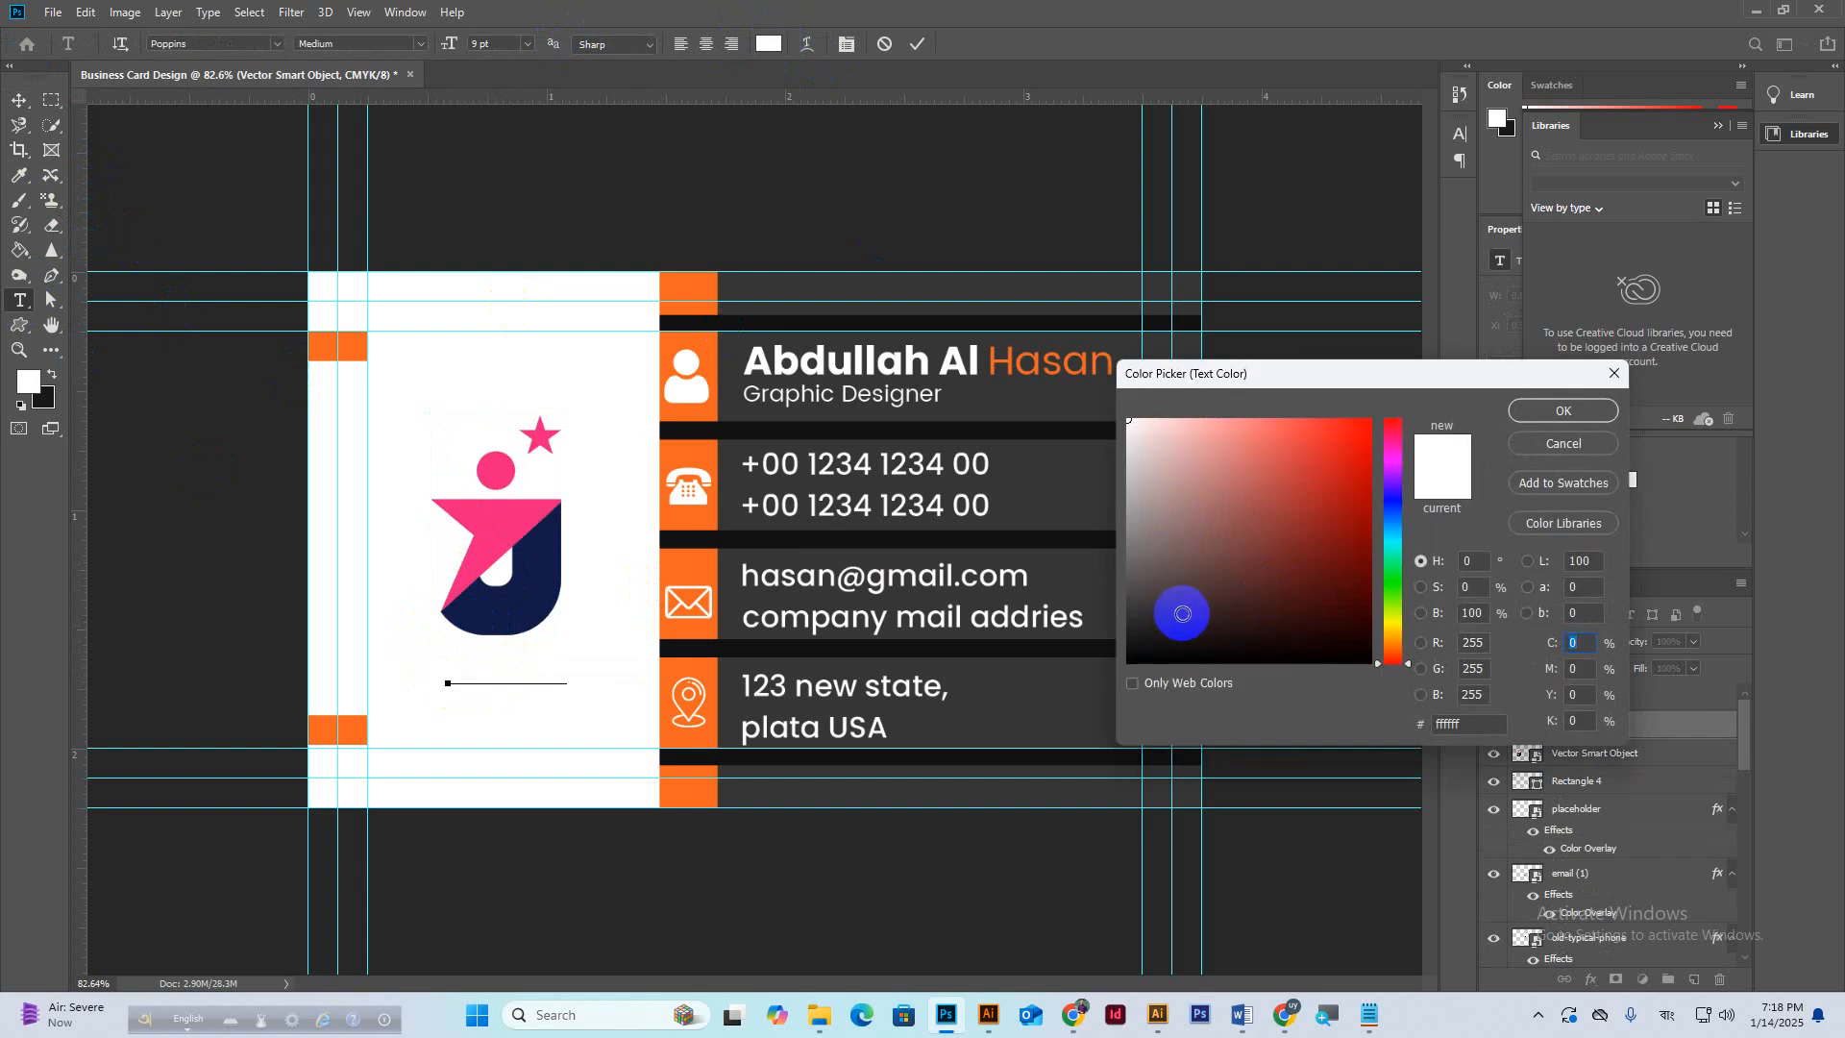
{"action": "left_click", "coordinate": [553, 577]}
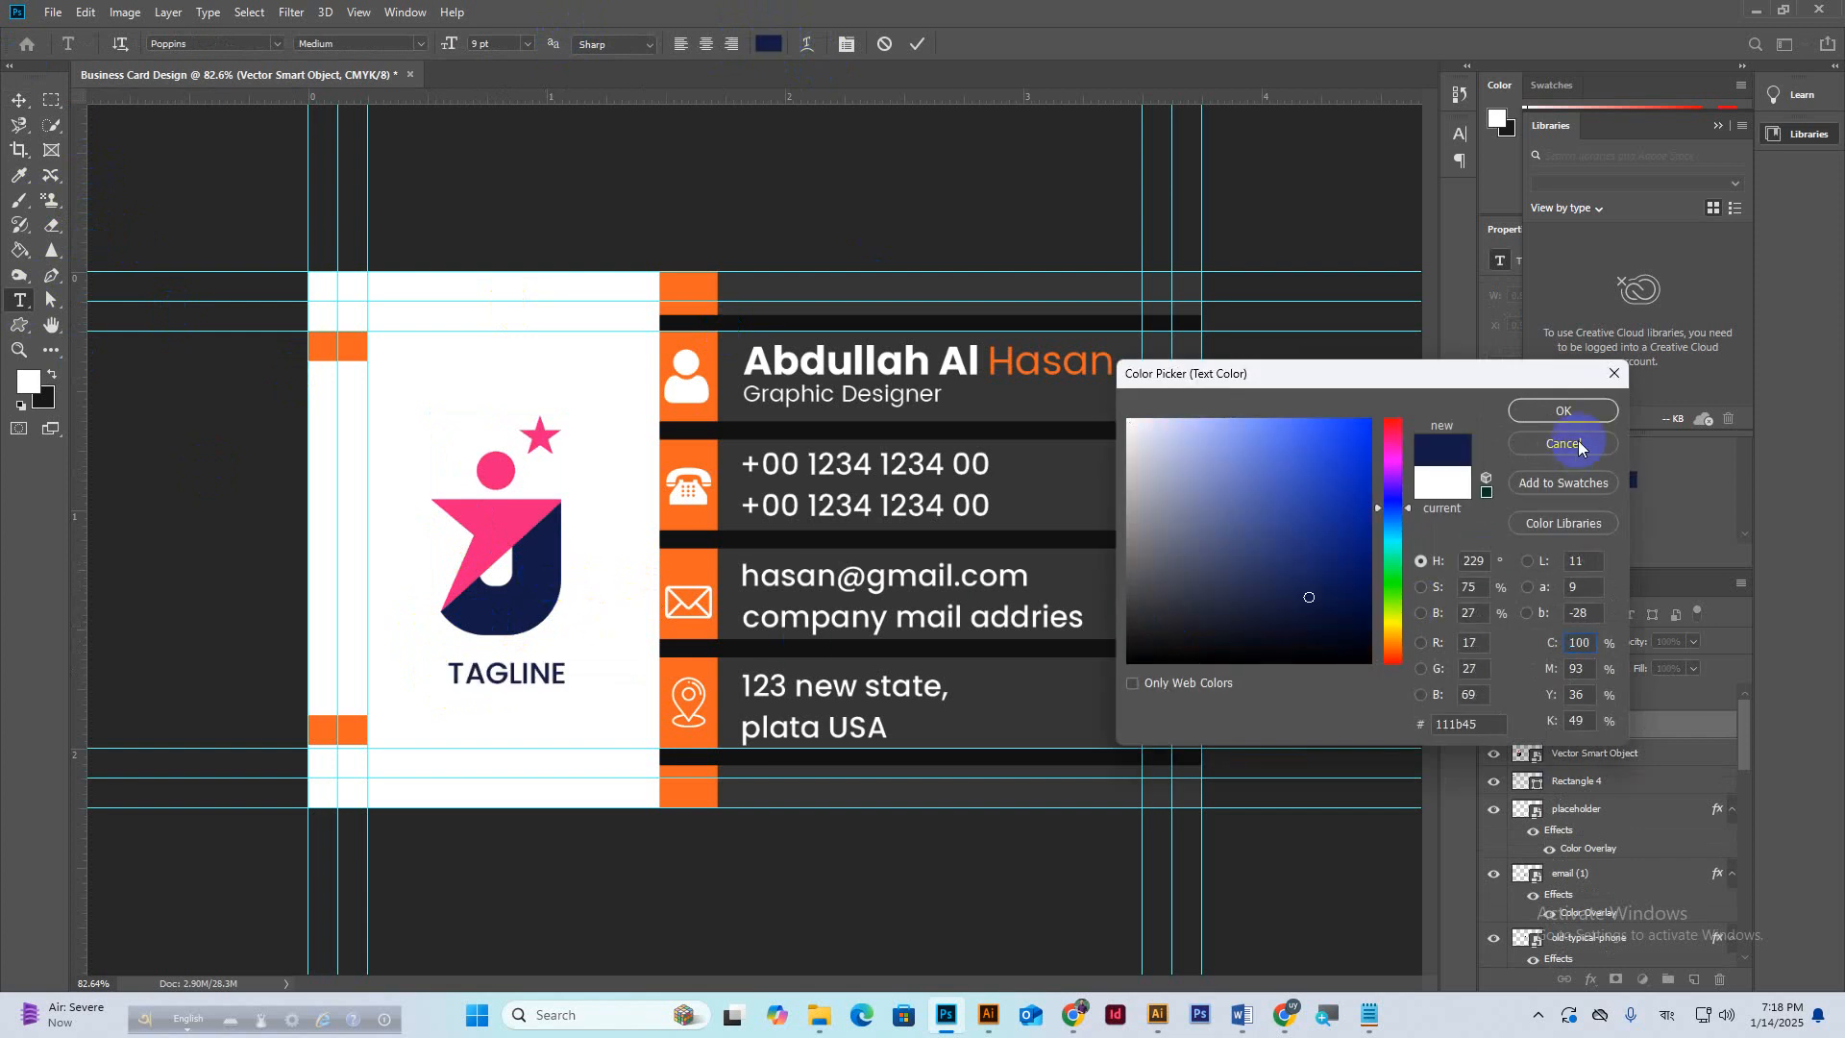
{"action": "left_click", "coordinate": [1565, 412]}
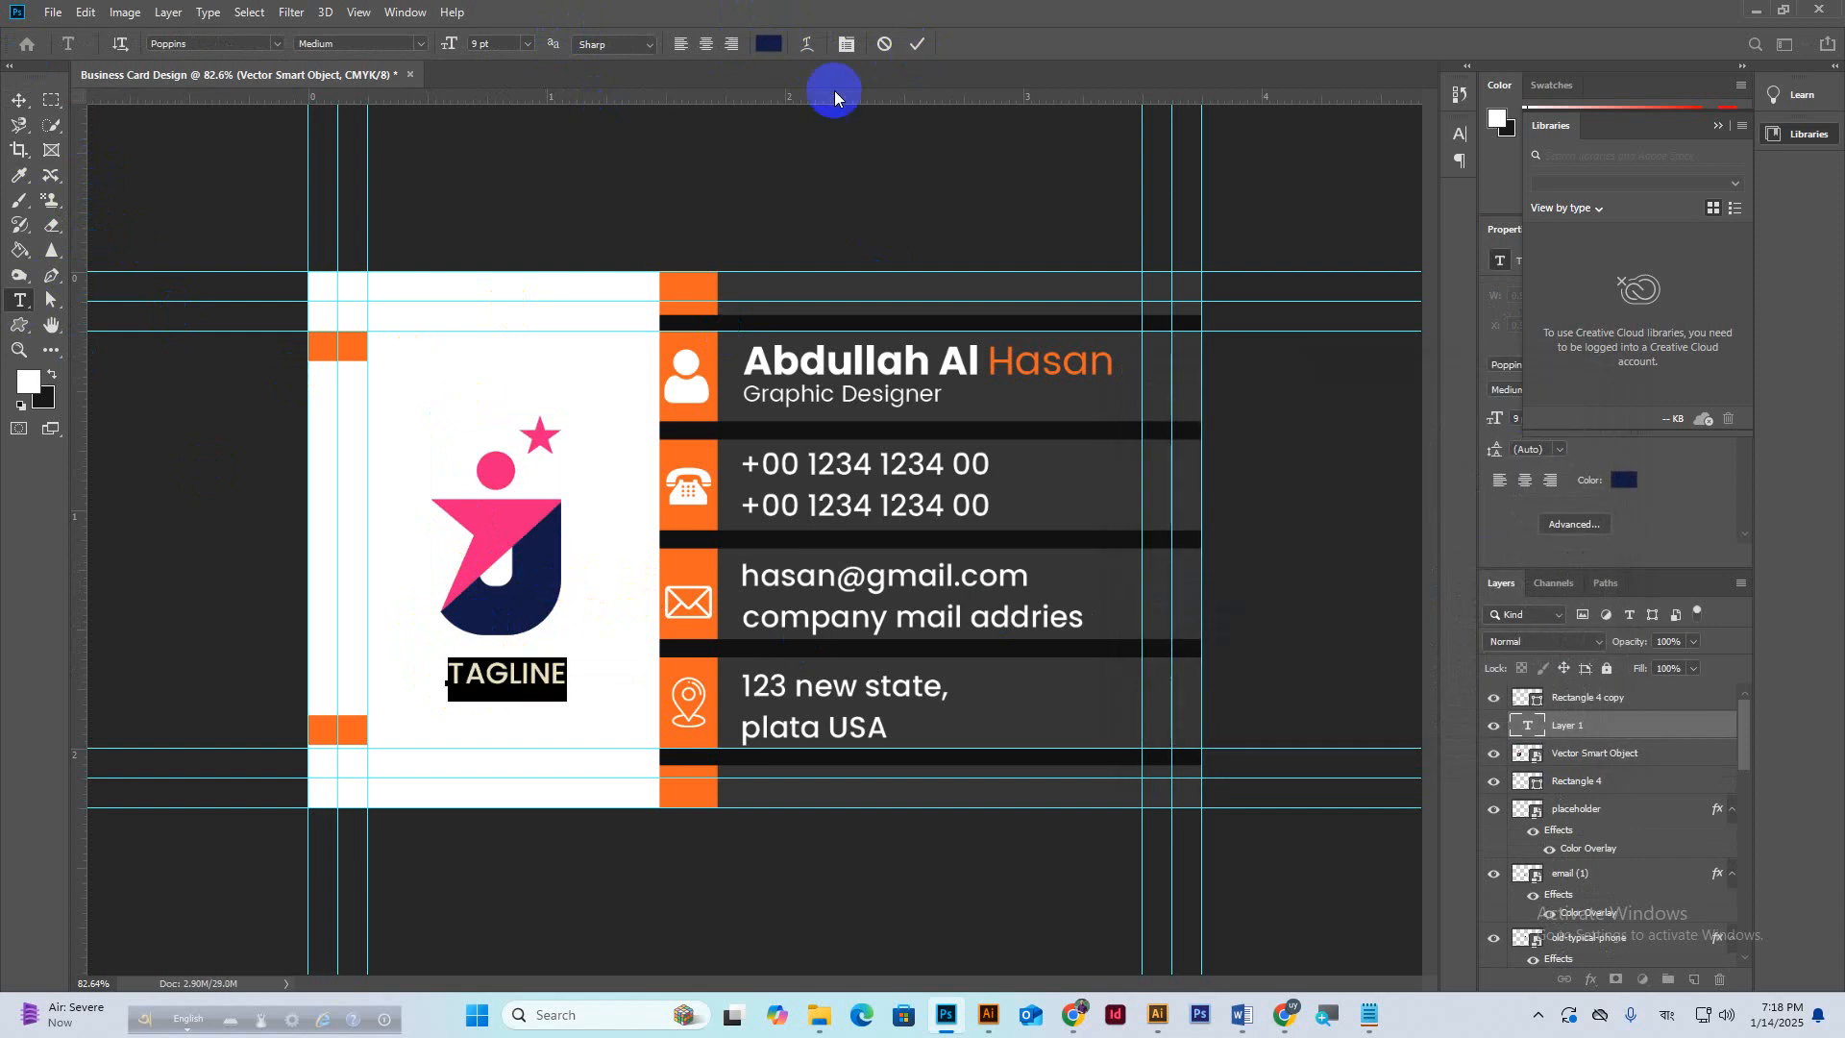
Make the tagline 6 pt with 800 tracking and centre it under the logo.
{"action": "key", "text": "Down"}
{"action": "key", "text": "Down"}
{"action": "key", "text": "Down"}
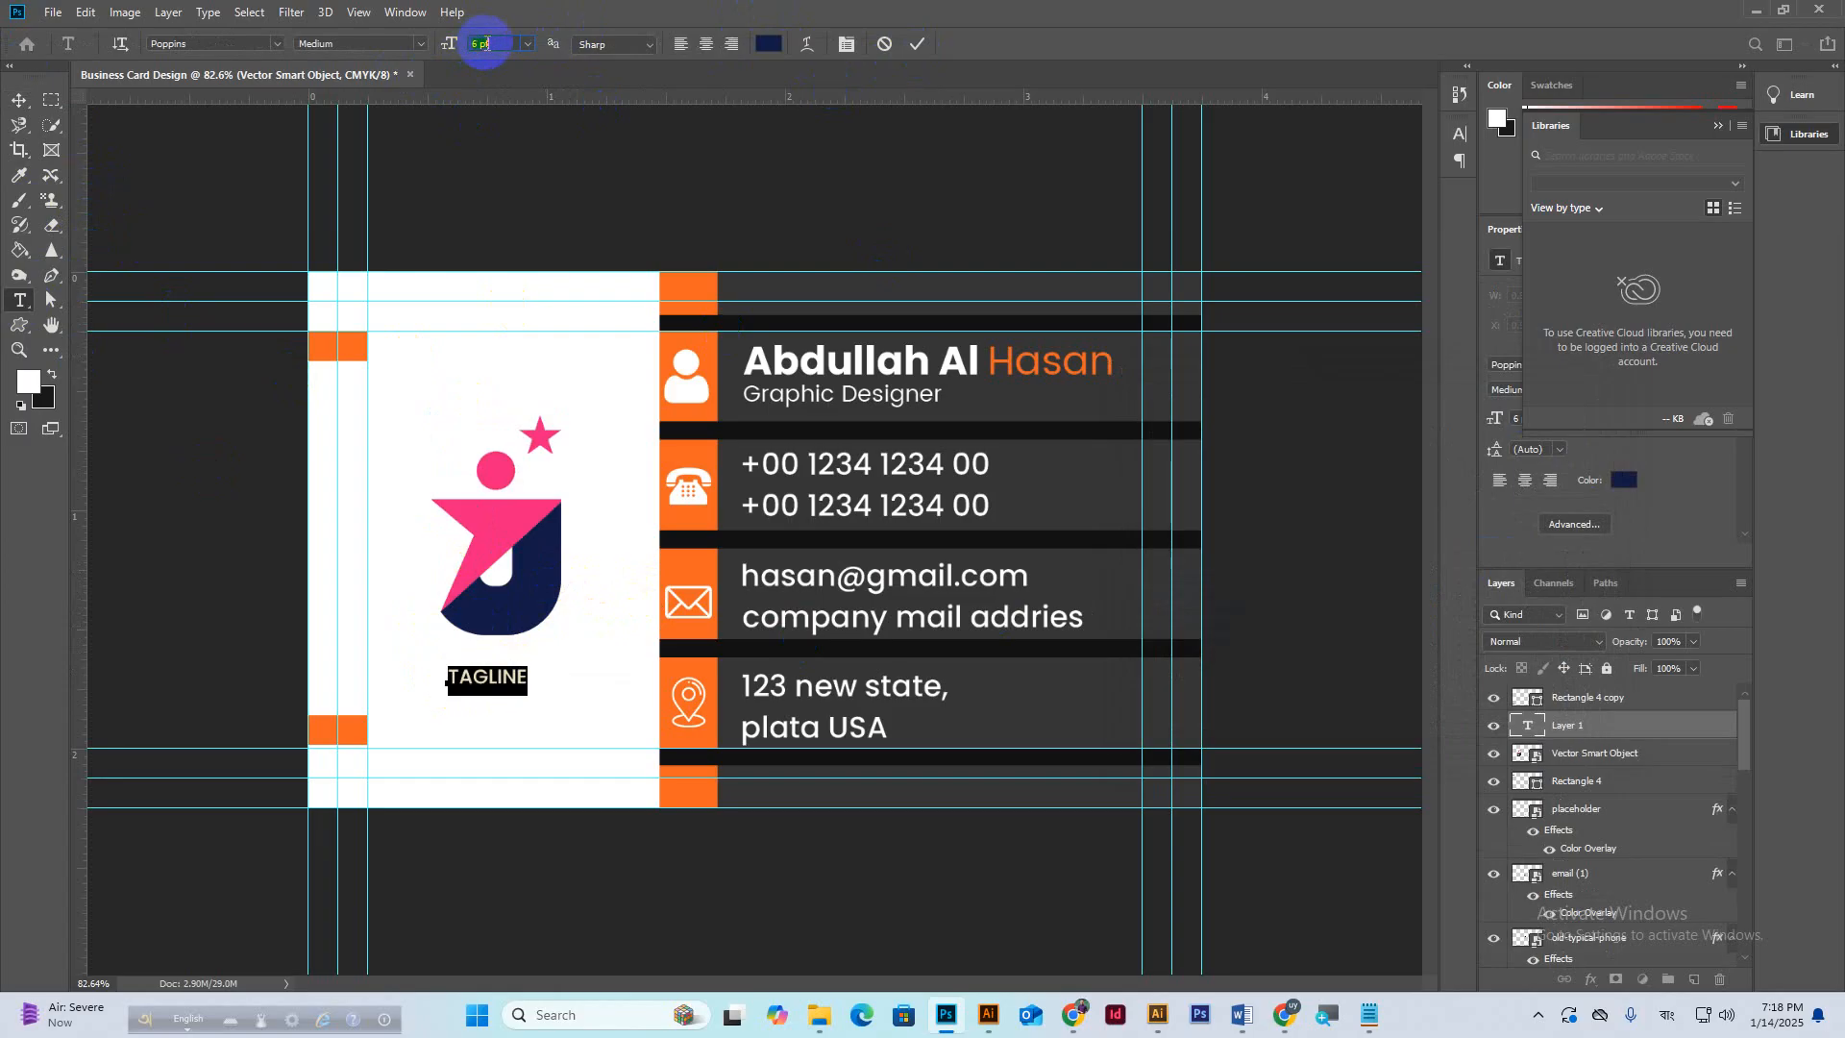
{"action": "left_click_drag", "start_coordinate": [490, 721], "coordinate": [481, 698]}
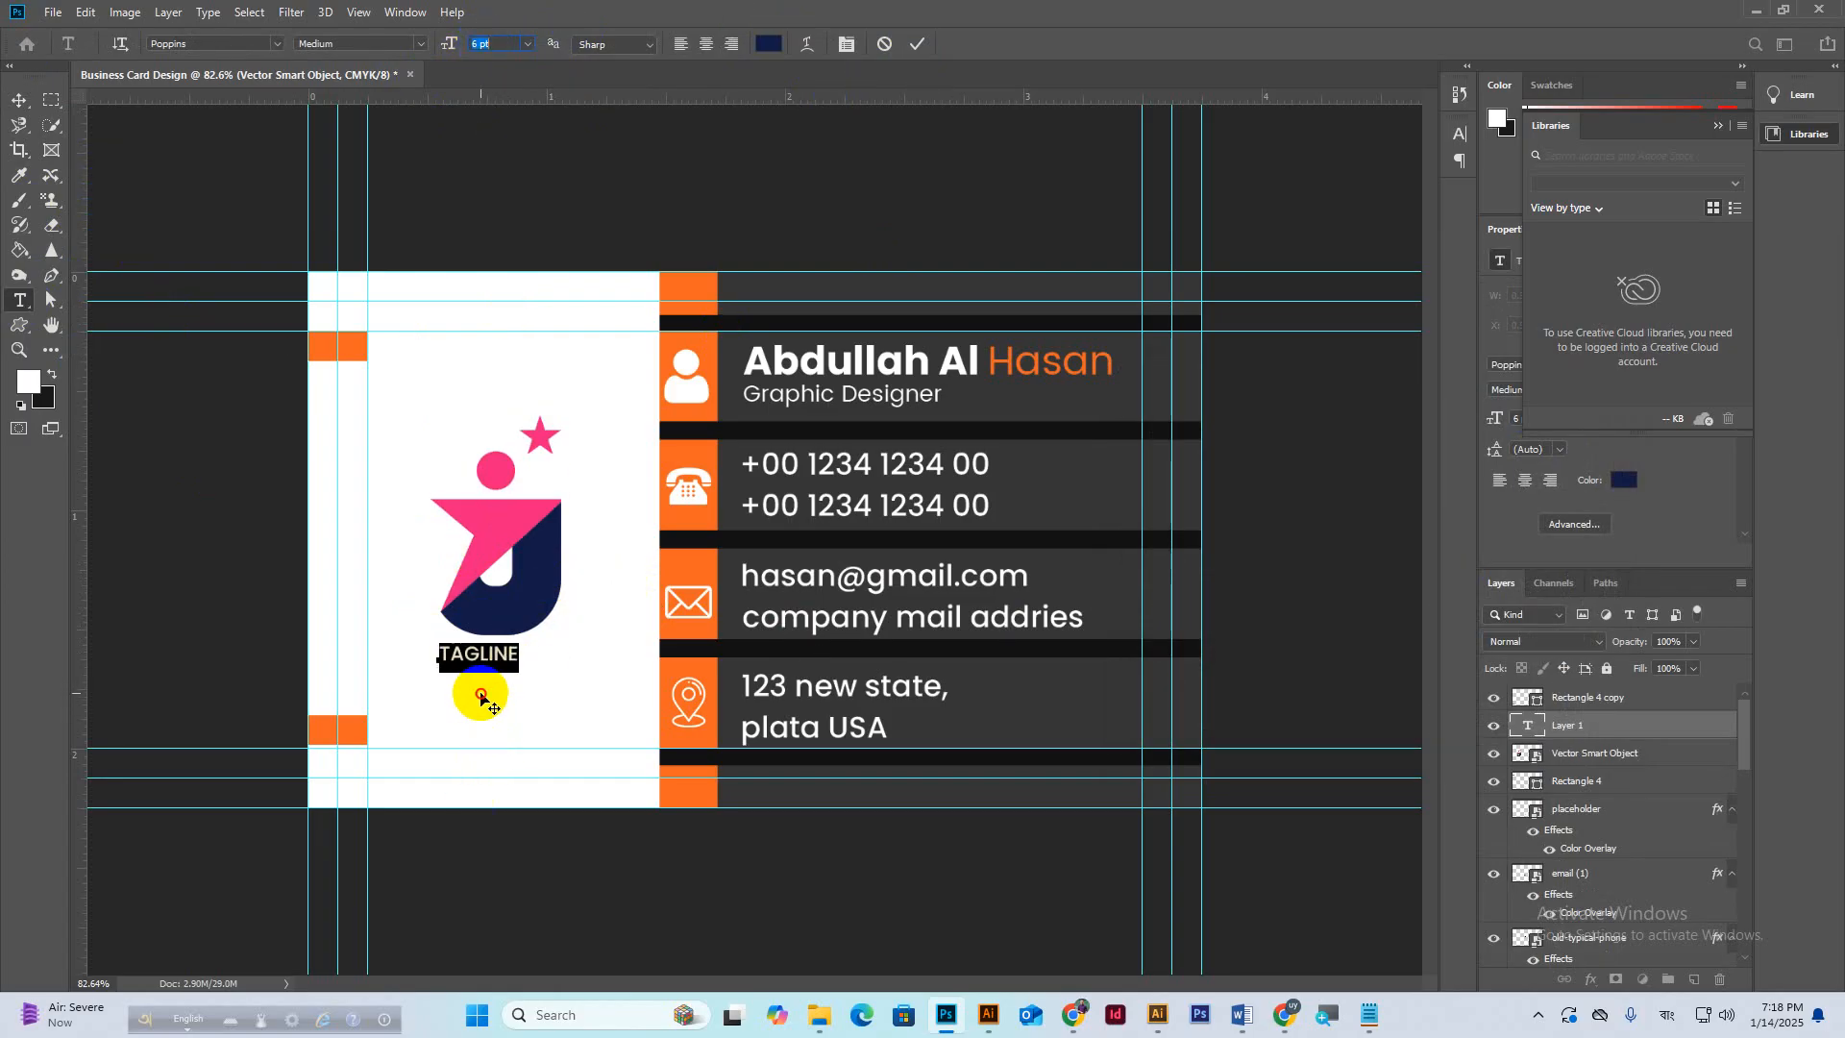
{"action": "left_click", "coordinate": [847, 44]}
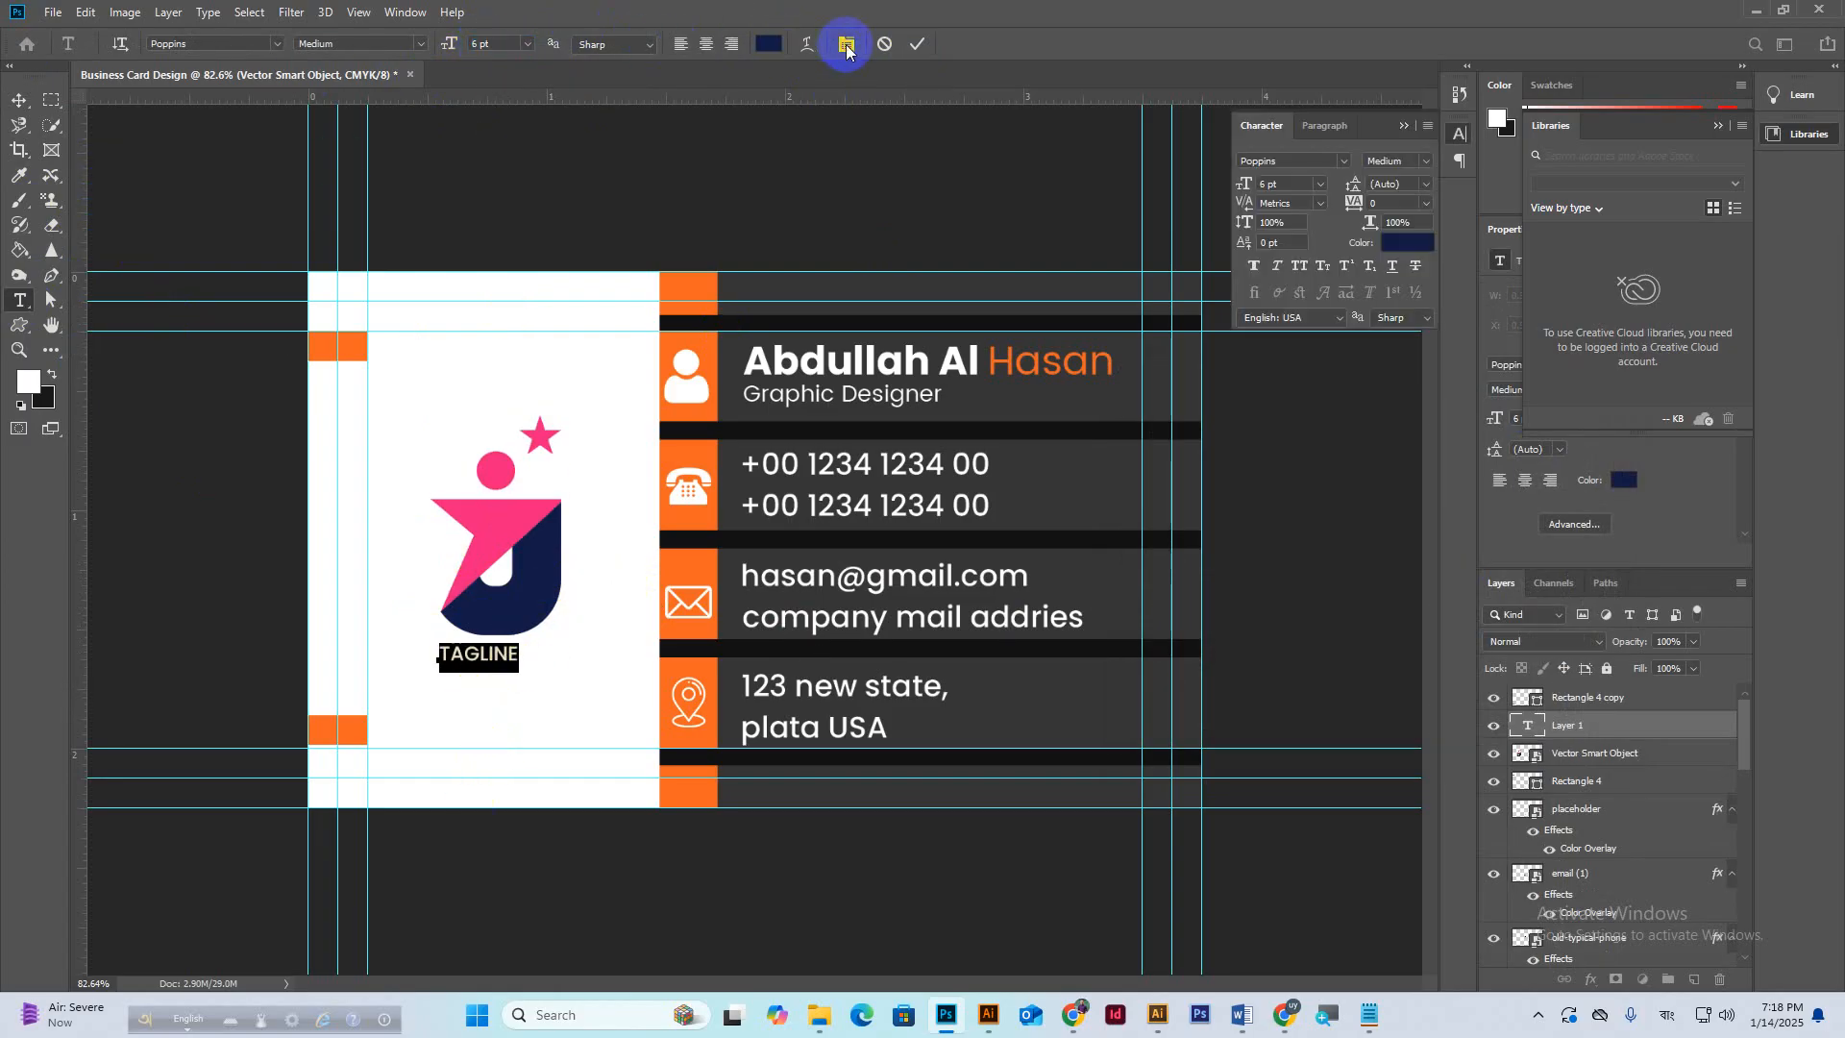
{"action": "left_click", "coordinate": [1381, 203]}
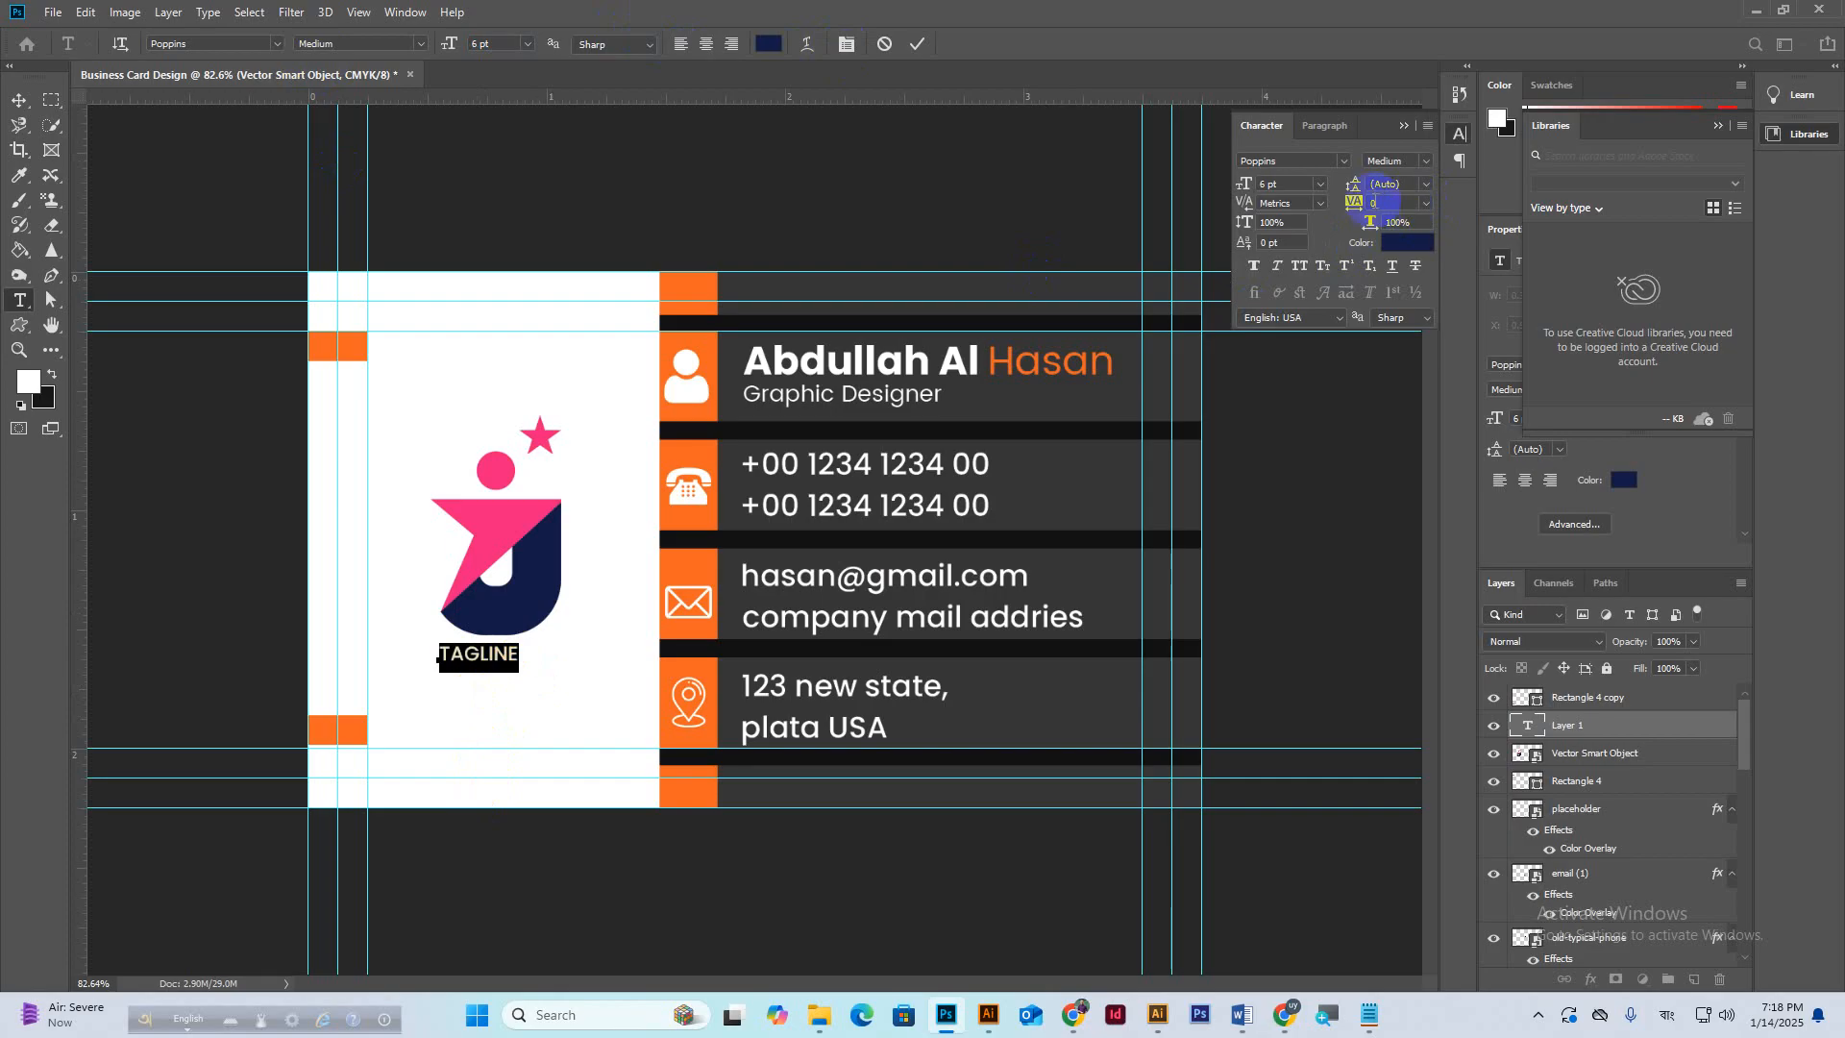
{"action": "scroll", "coordinate": [1386, 202], "scroll_direction": "up", "scroll_amount": 12}
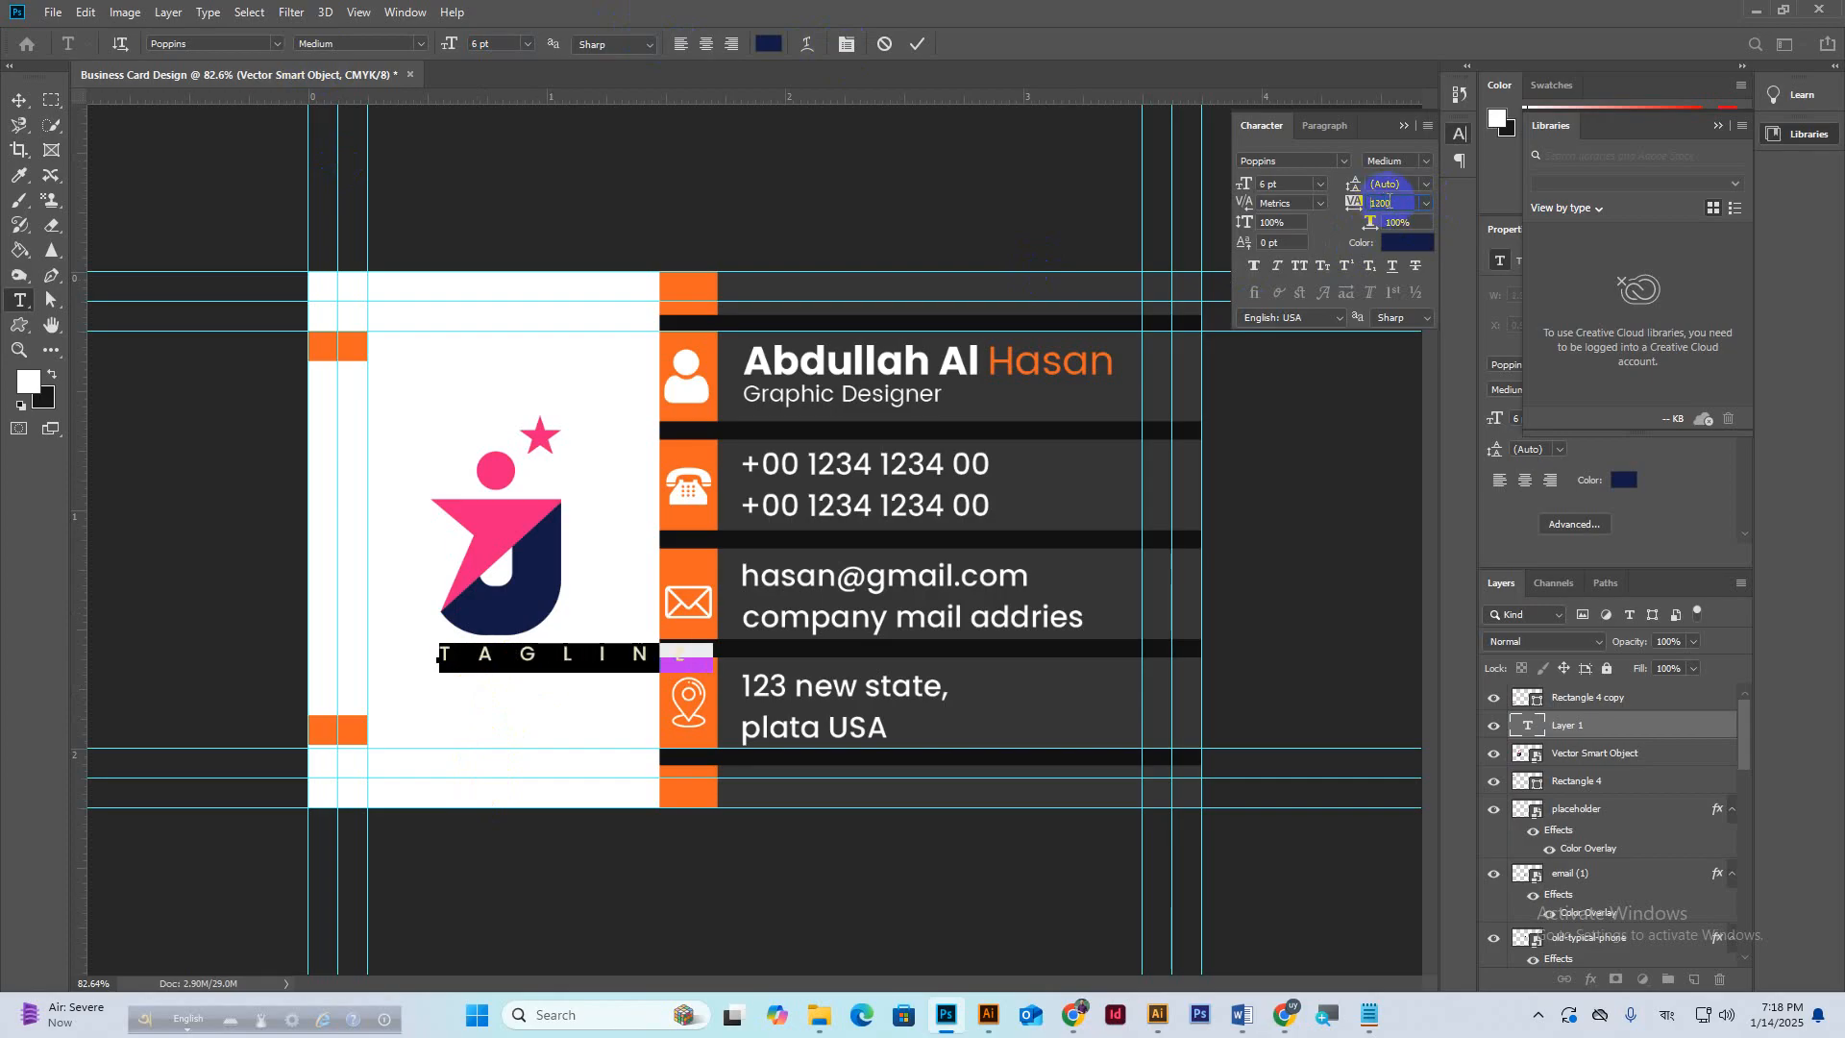
{"action": "scroll", "coordinate": [1390, 202], "scroll_direction": "down", "scroll_amount": 2}
{"action": "scroll", "coordinate": [1390, 202], "scroll_direction": "down", "scroll_amount": 2}
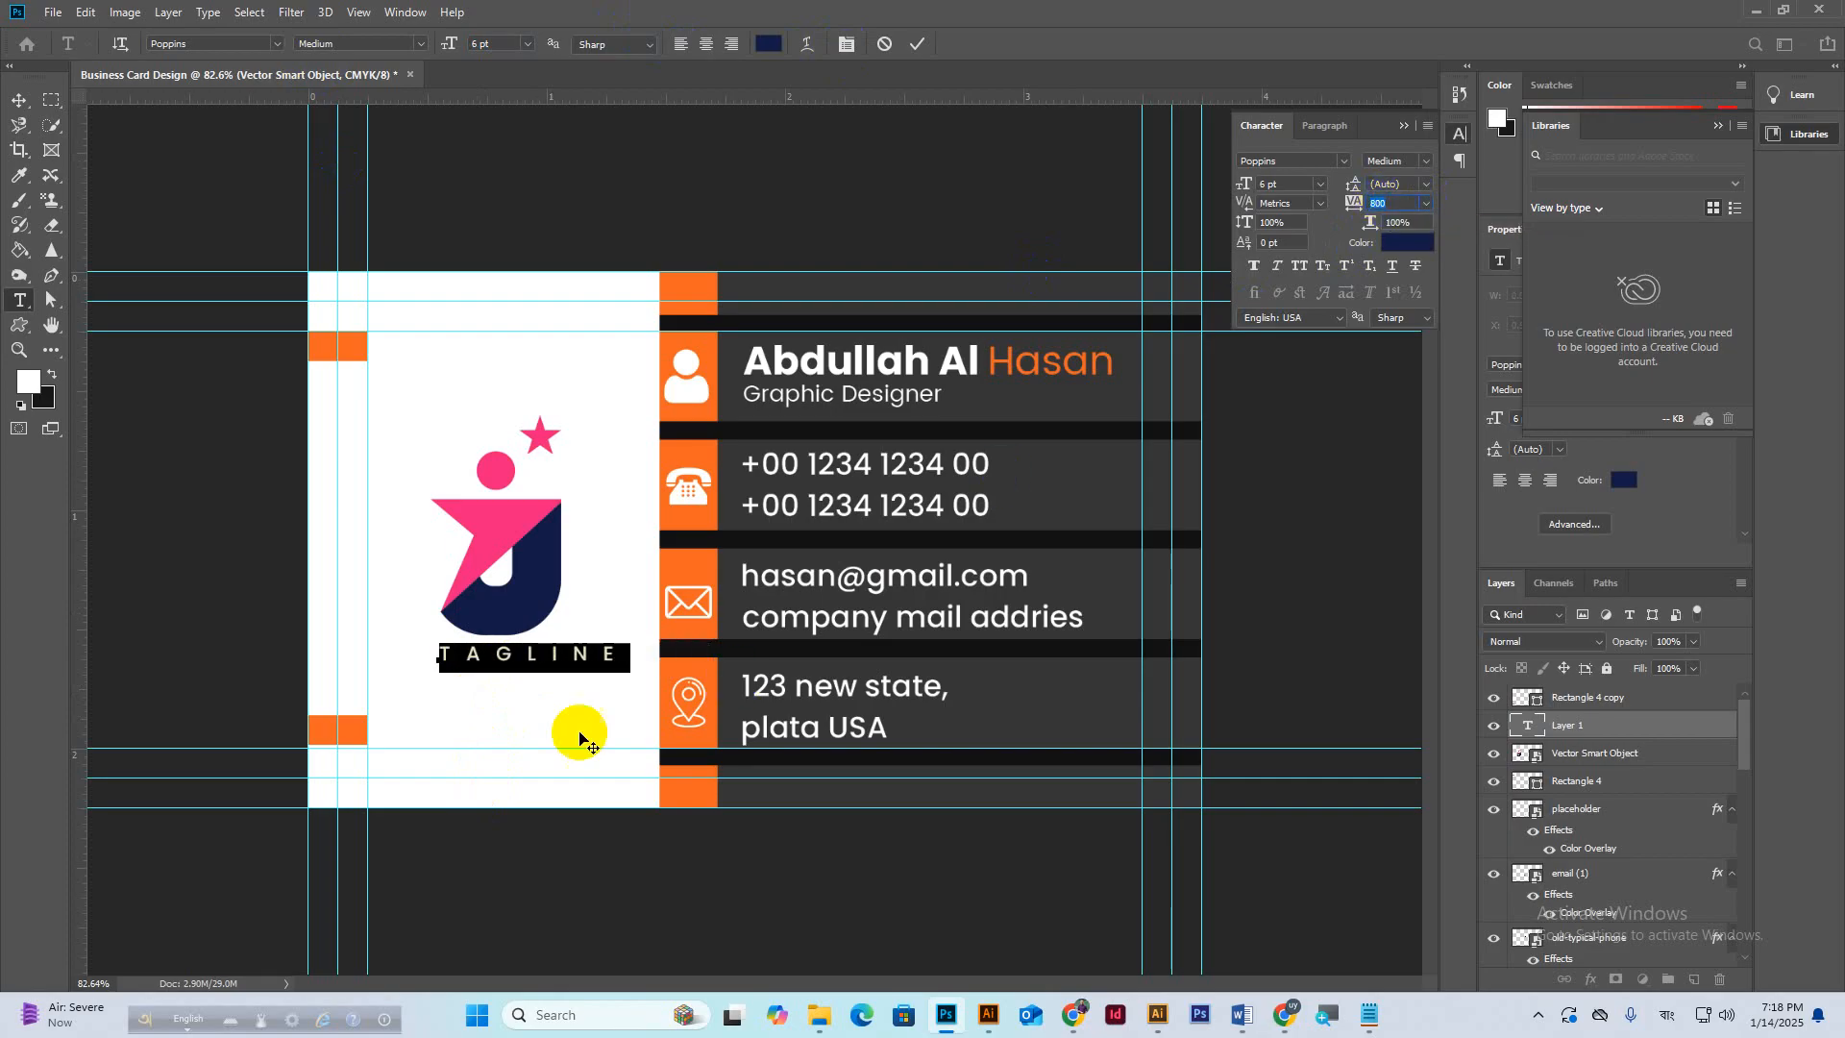
{"action": "left_click_drag", "start_coordinate": [577, 702], "coordinate": [558, 707]}
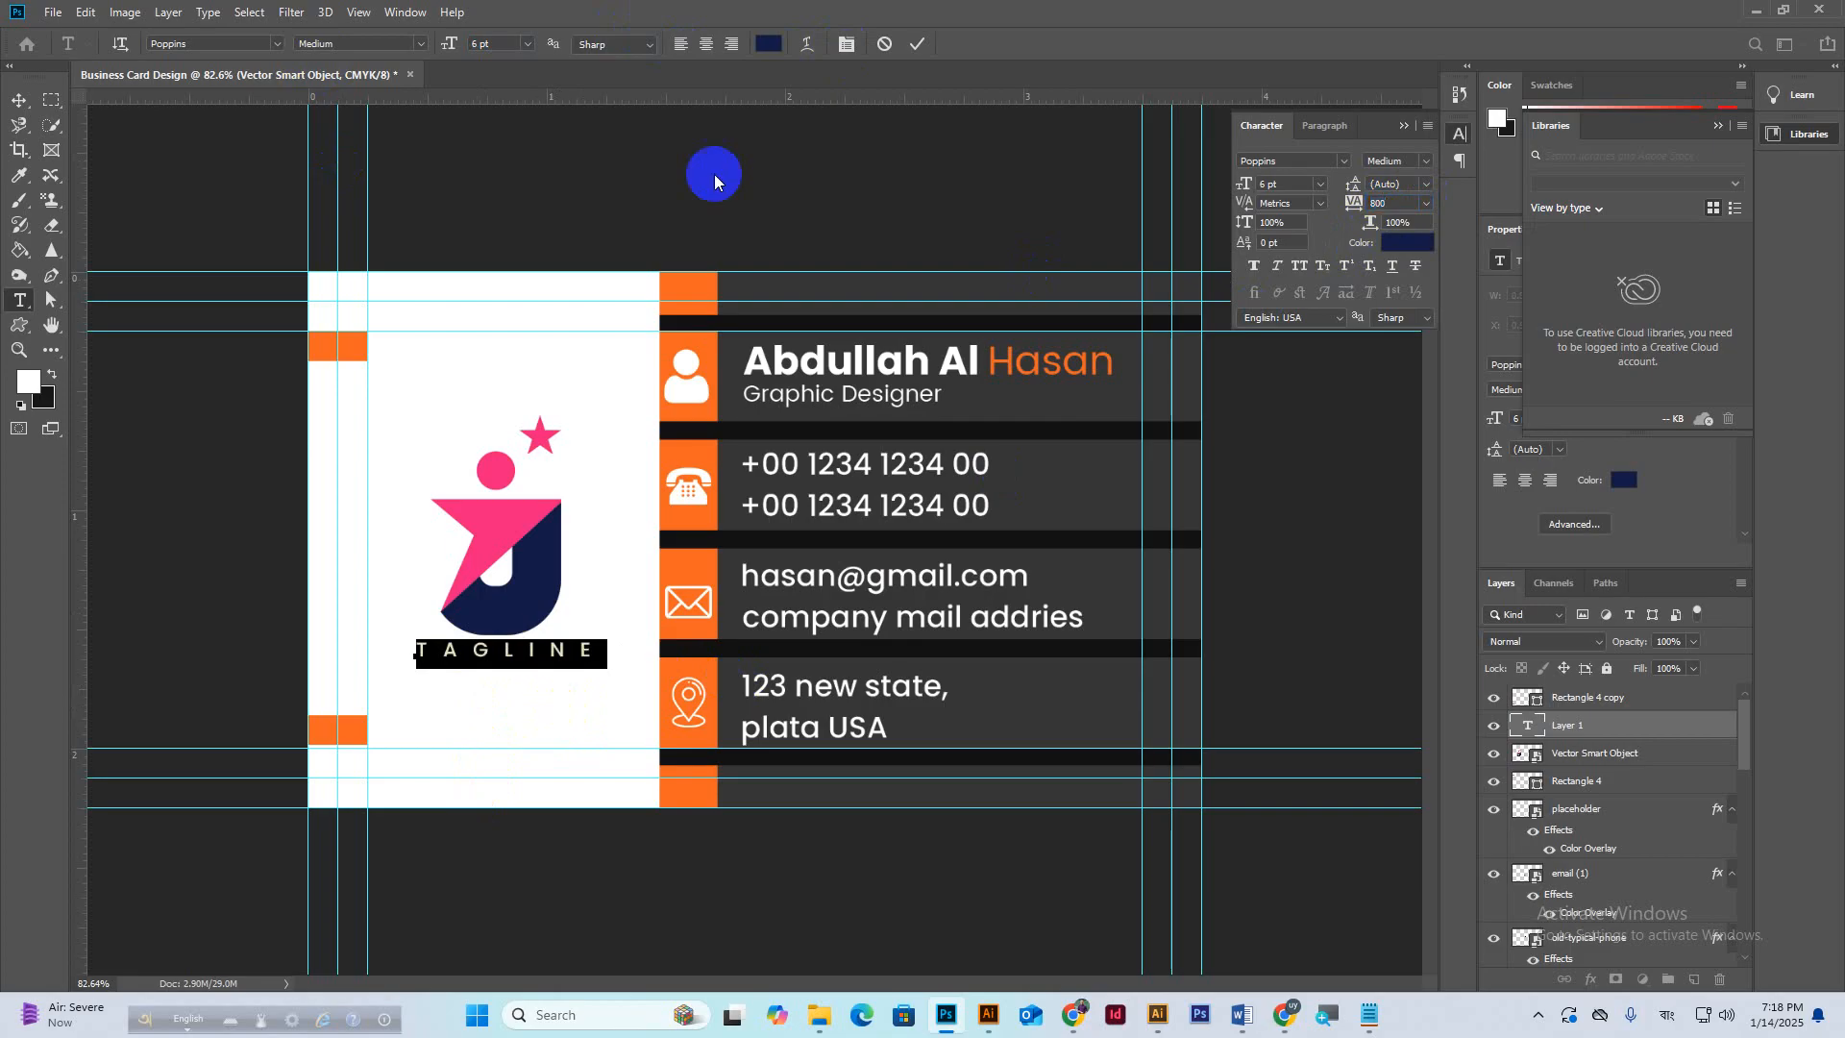
{"action": "left_click", "coordinate": [910, 45]}
{"action": "key", "text": "v"}
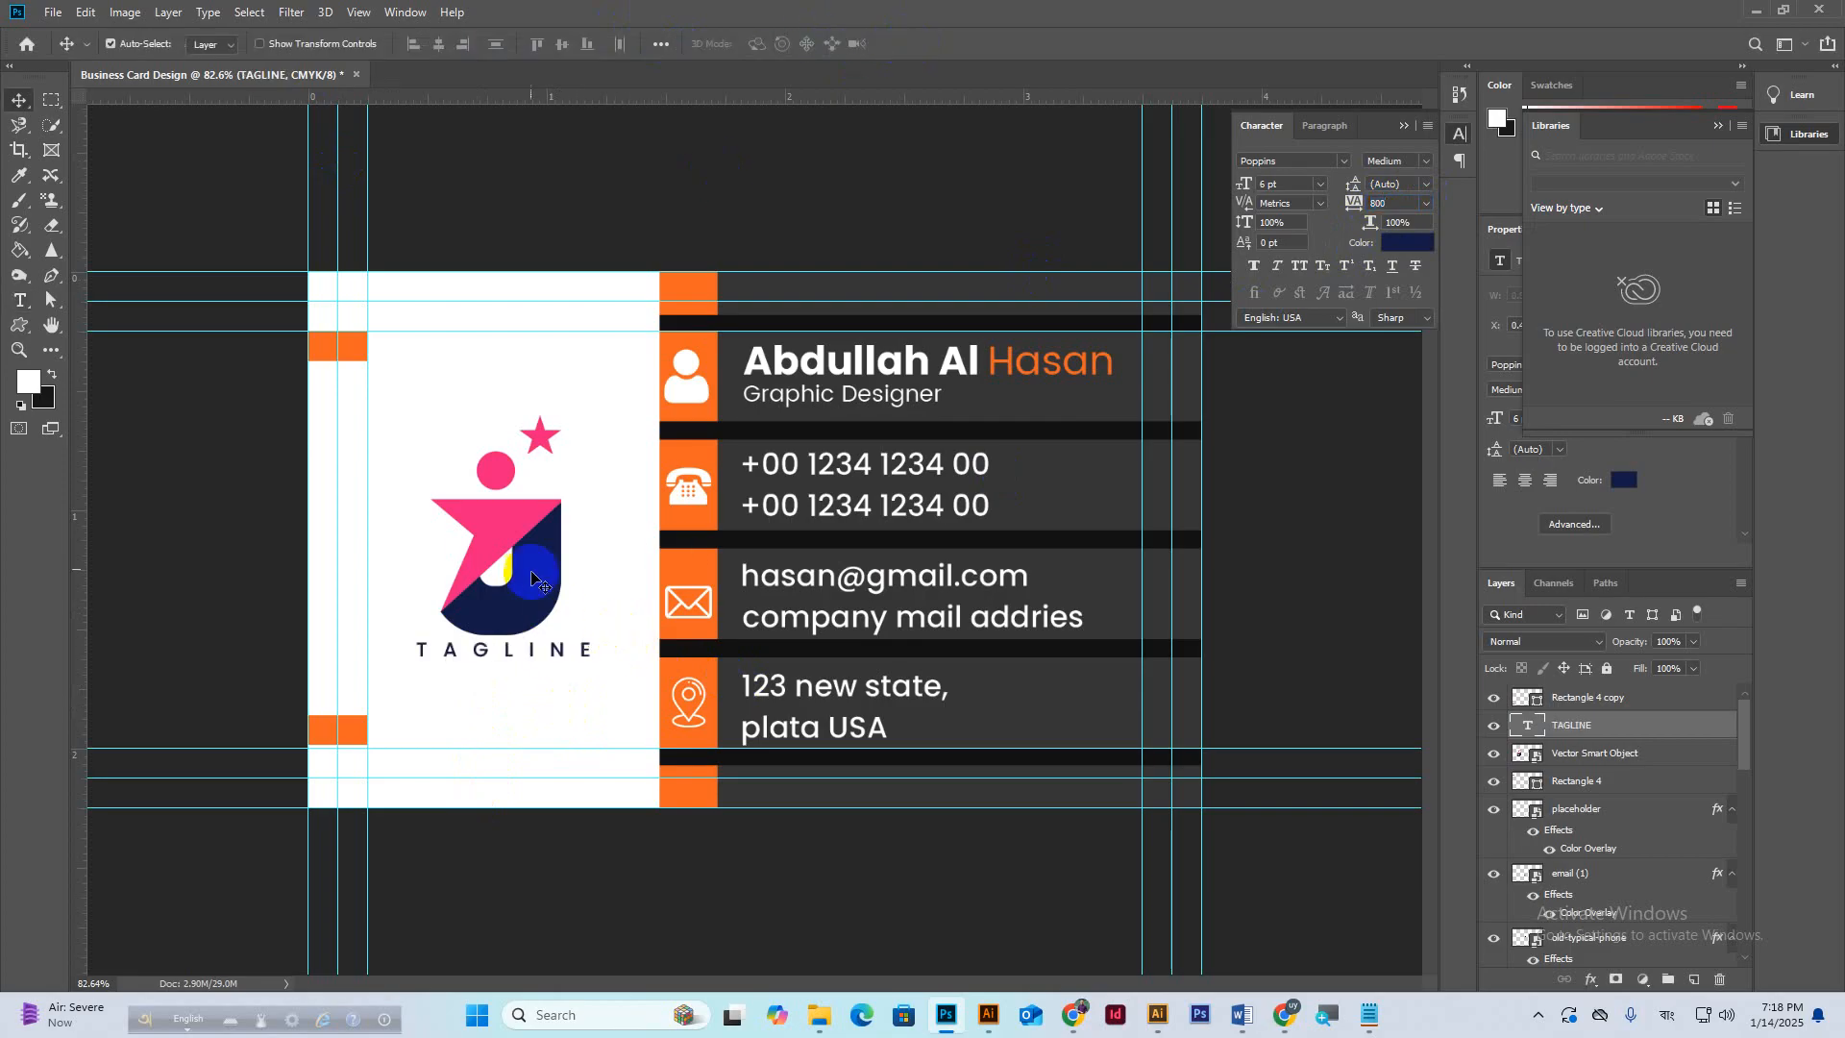
Merge the TAGLINE layer with the logo layer into one layer.
{"action": "left_click", "coordinate": [1493, 699]}
{"action": "left_click", "coordinate": [1493, 698]}
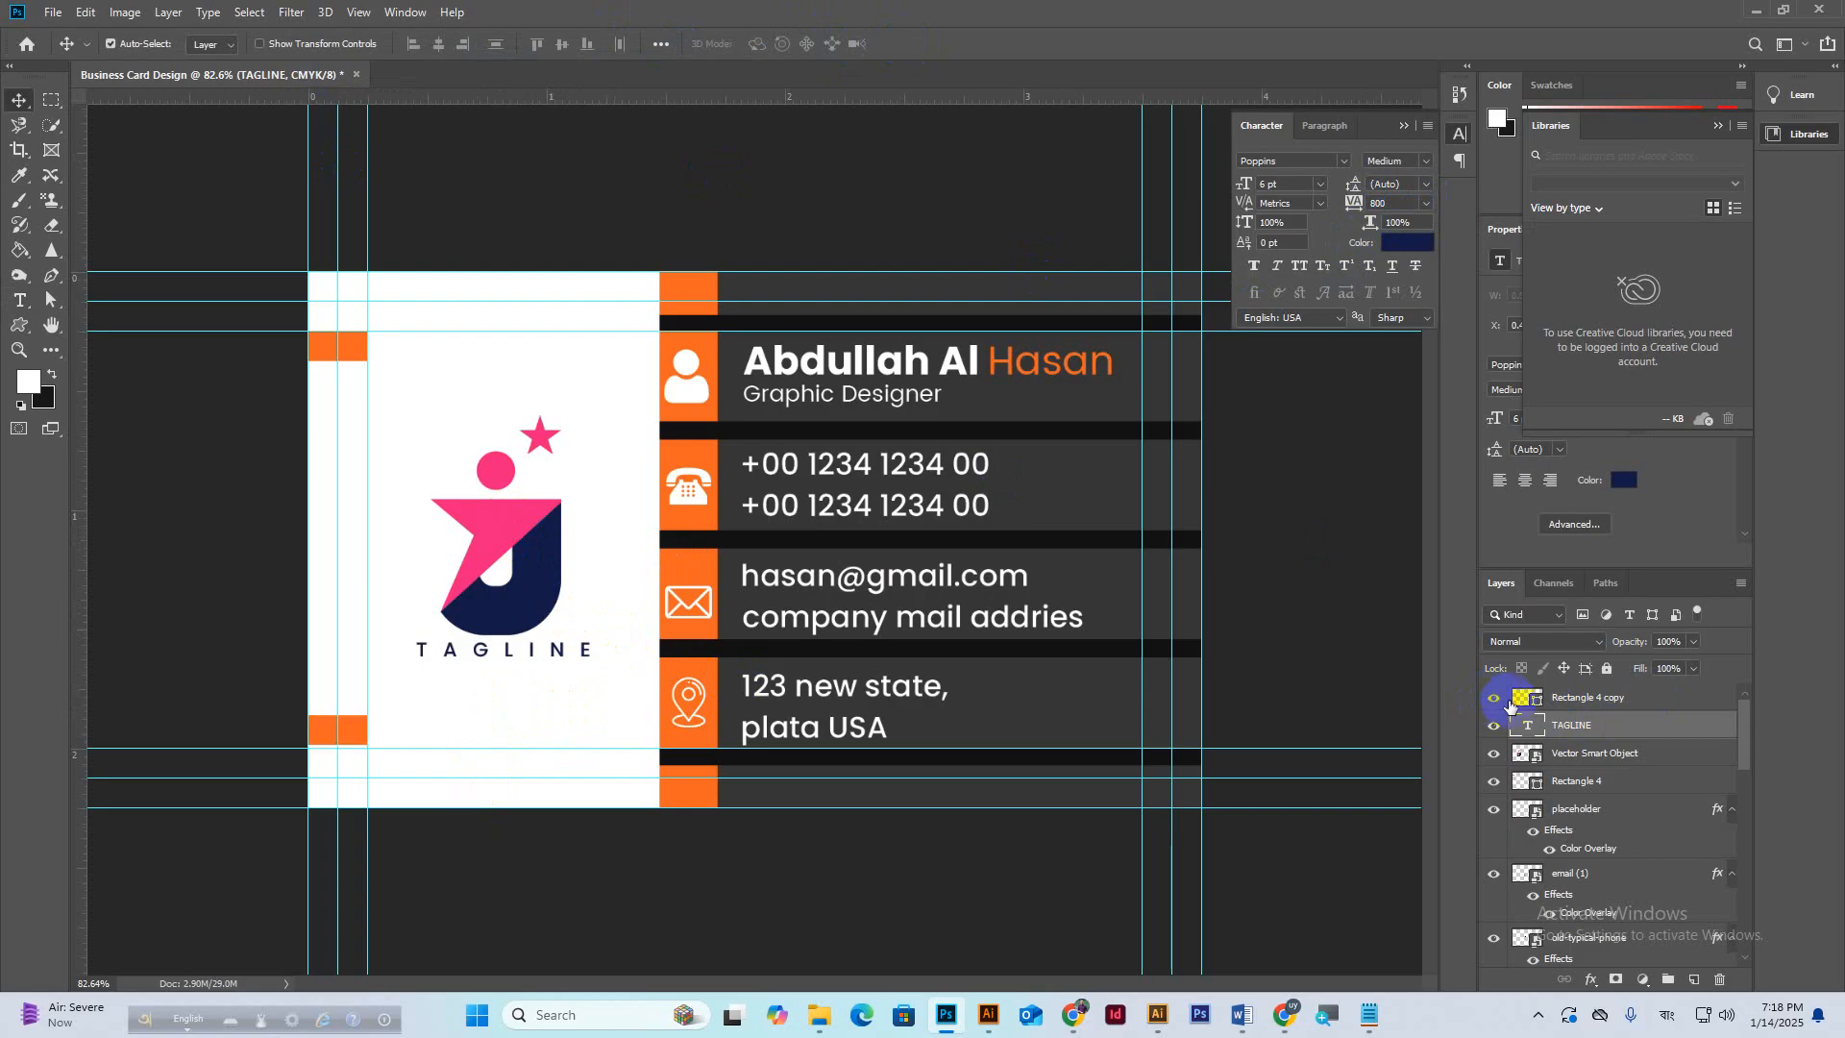
{"action": "left_click", "coordinate": [1493, 753]}
{"action": "left_click", "coordinate": [1493, 753]}
{"action": "left_click", "coordinate": [1580, 755]}
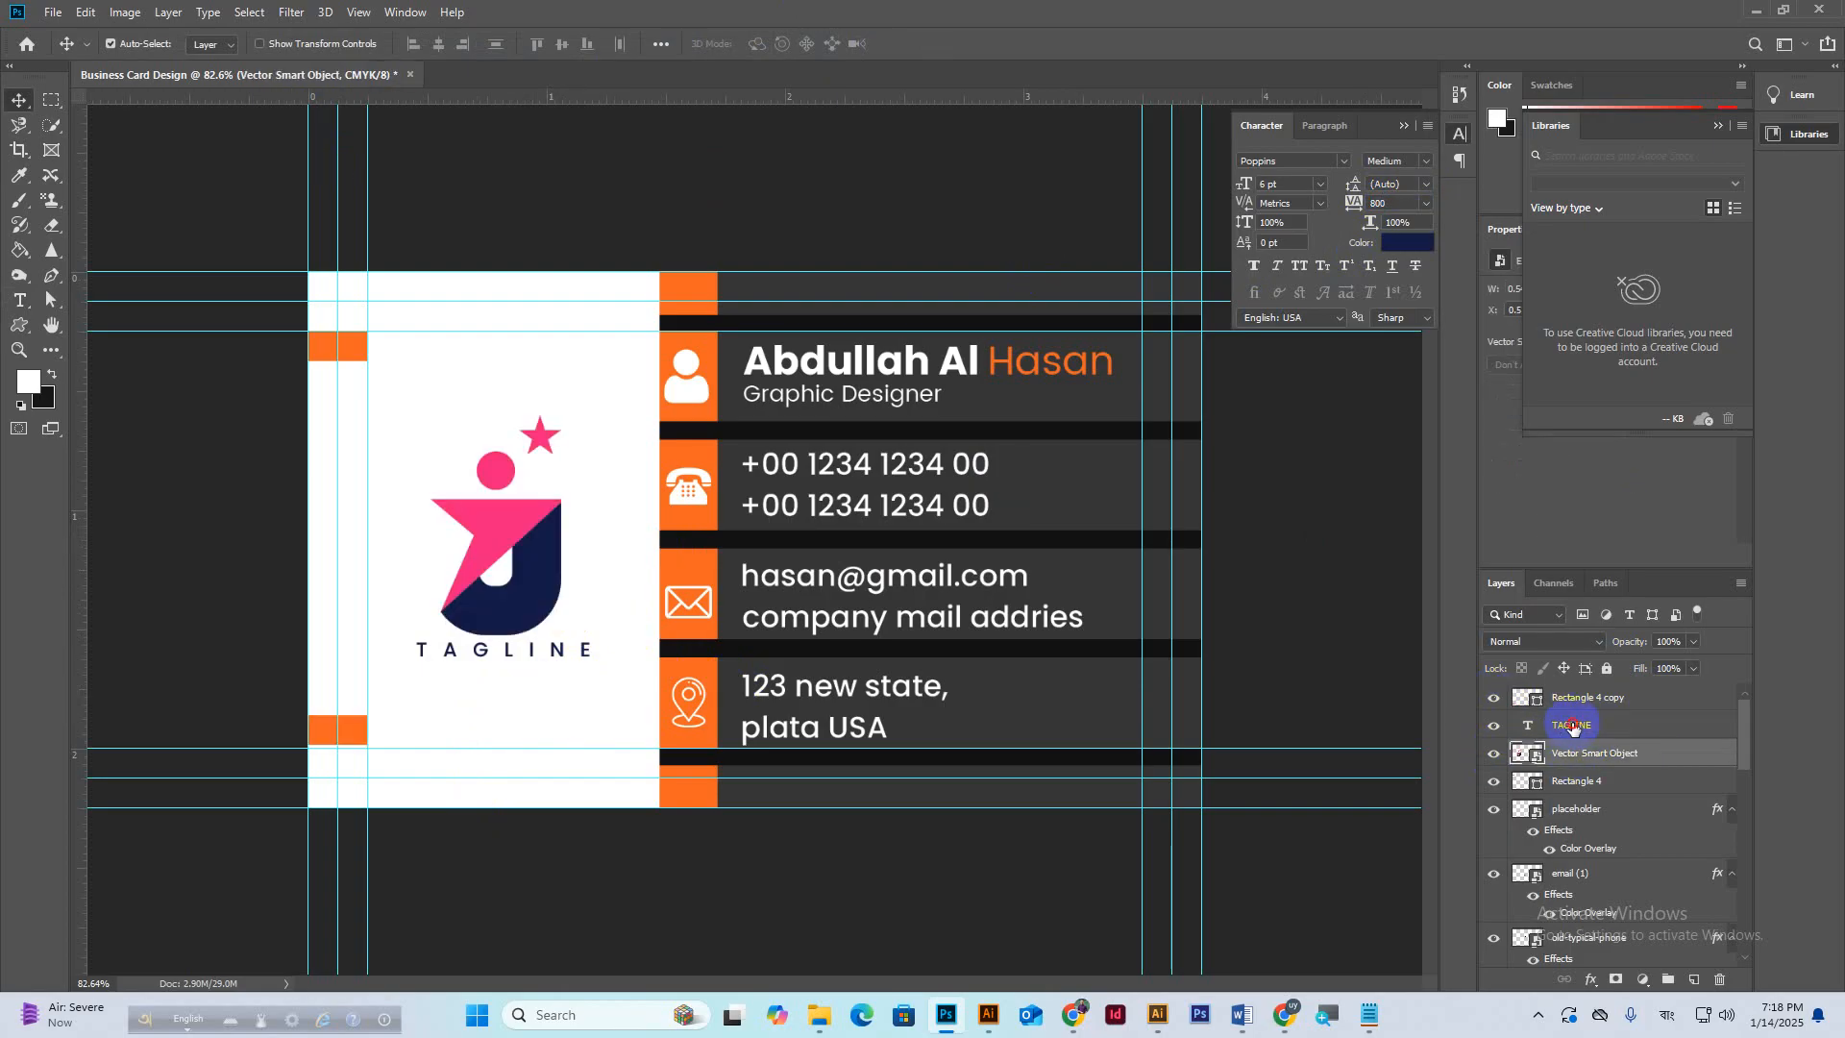
{"action": "left_click", "coordinate": [1573, 726]}
{"action": "left_click", "coordinate": [1586, 752], "text": "ctrl"}
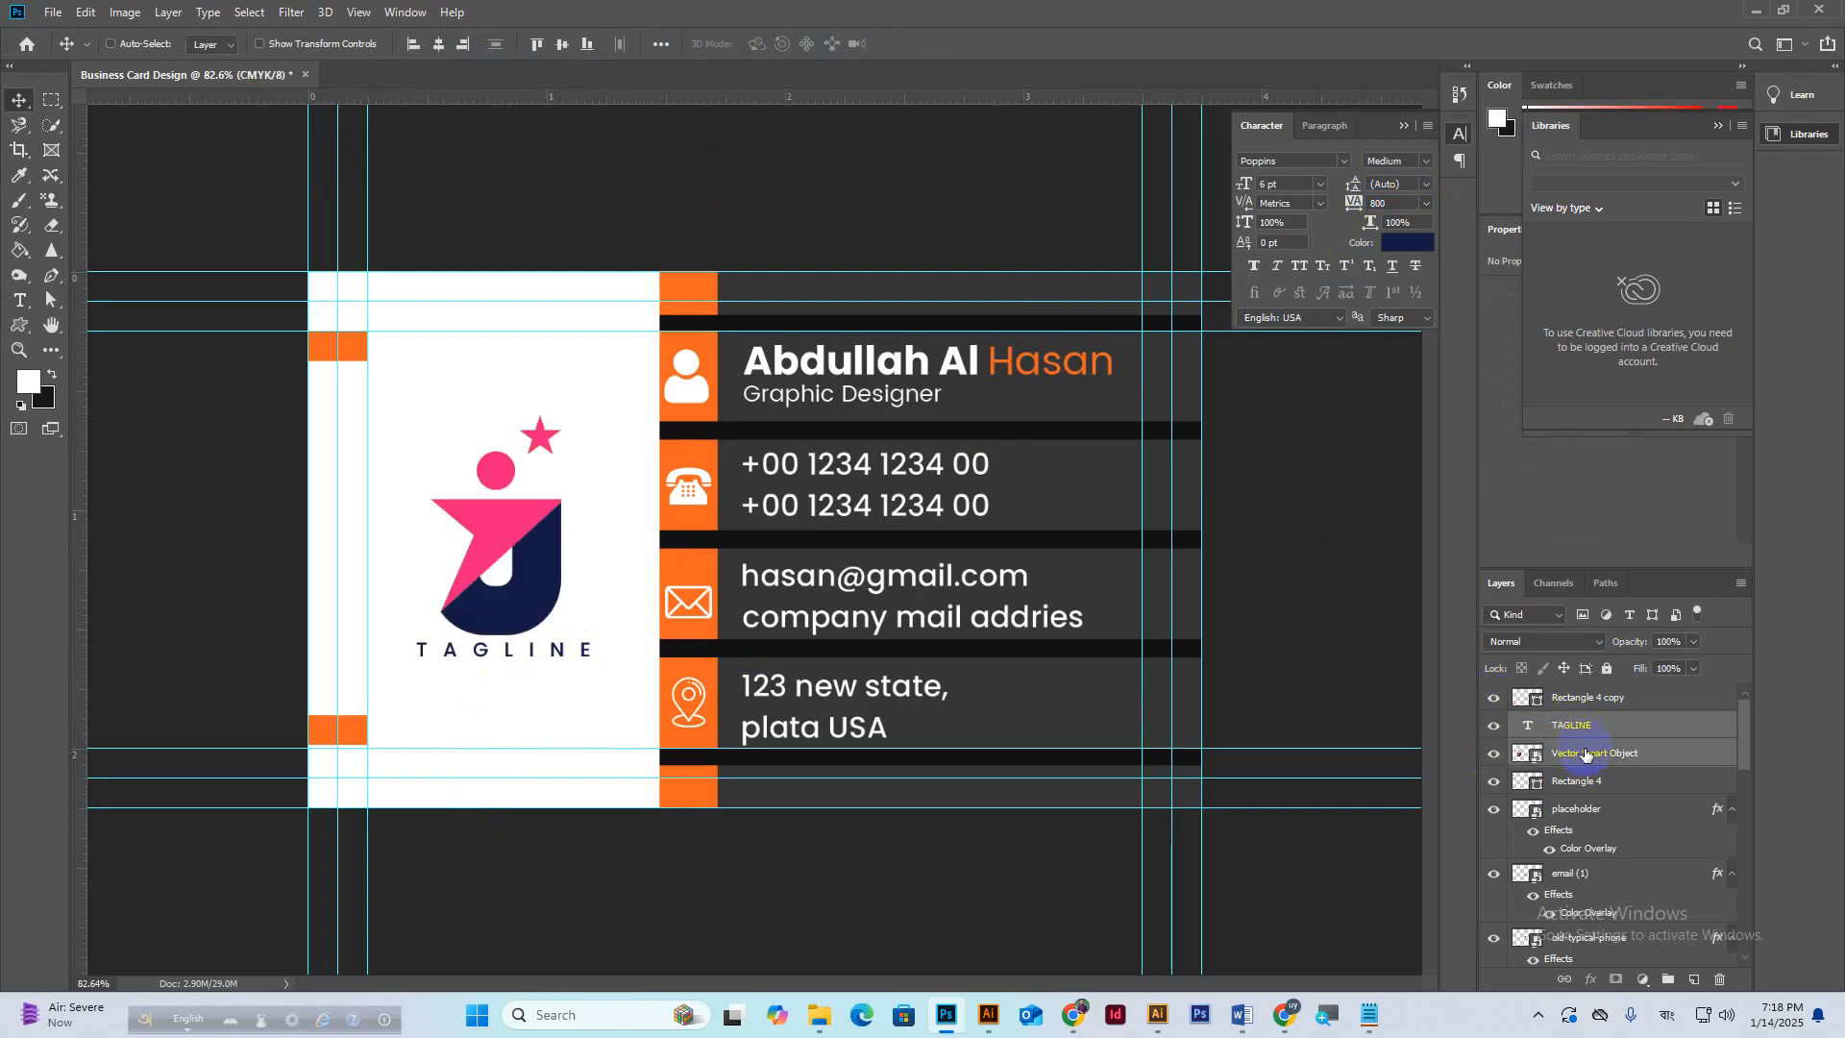
{"action": "key", "text": "ctrl+e"}
Nudge the merged logo and tagline slightly up-left, then bring the Google Meet call forward in Chrome.
{"action": "left_click", "coordinate": [1493, 725]}
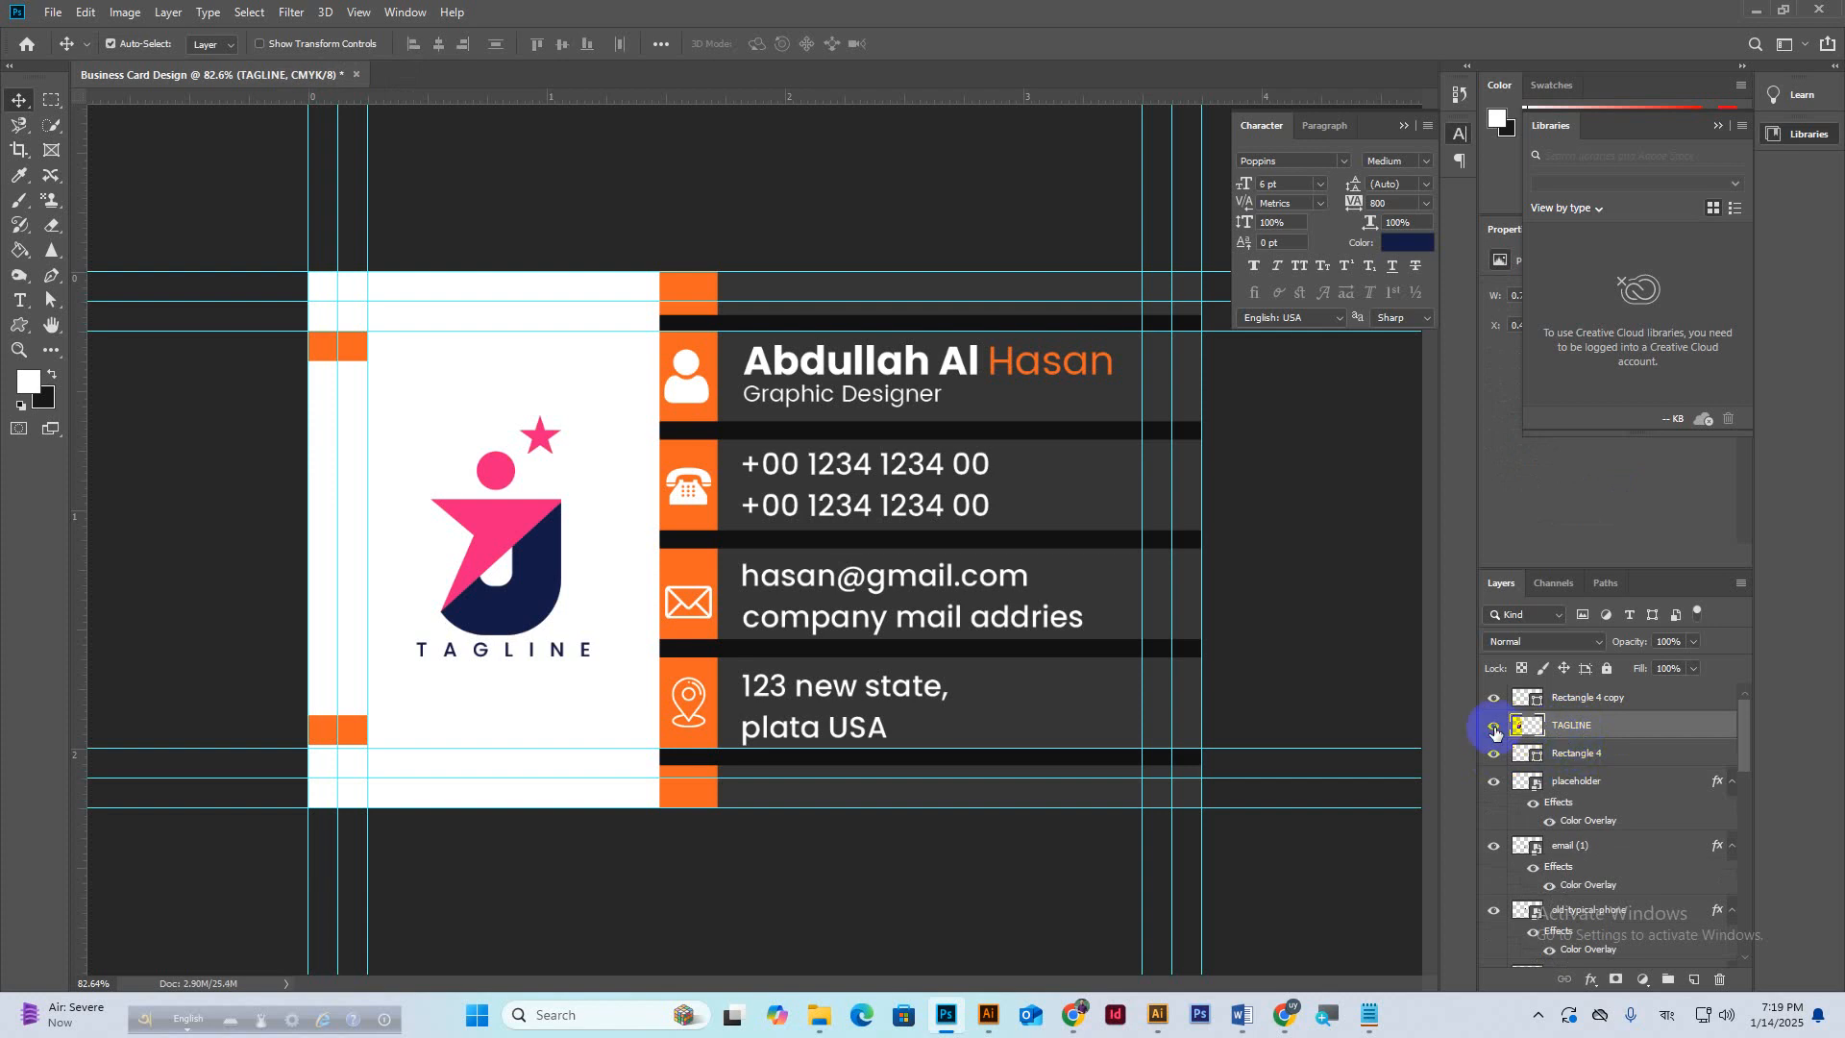
{"action": "left_click", "coordinate": [1494, 726]}
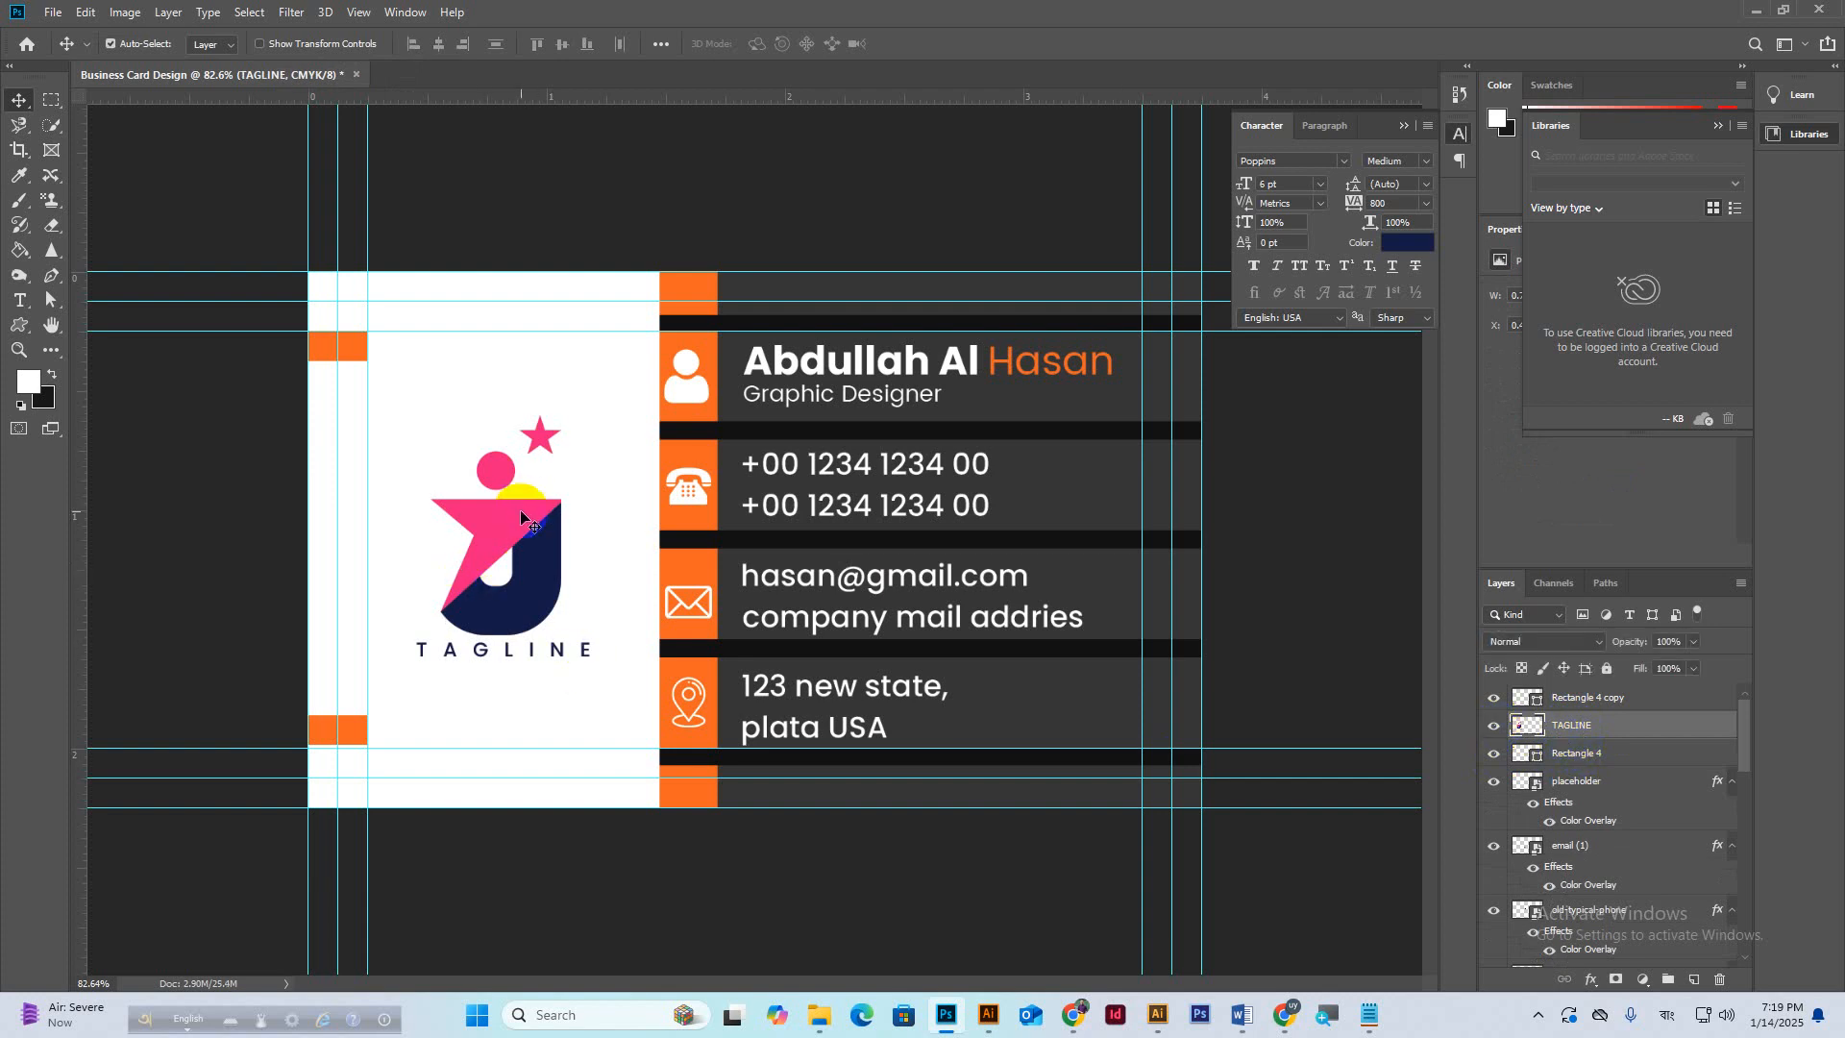
{"action": "left_click_drag", "start_coordinate": [521, 517], "coordinate": [503, 519]}
{"action": "left_click", "coordinate": [1281, 1023]}
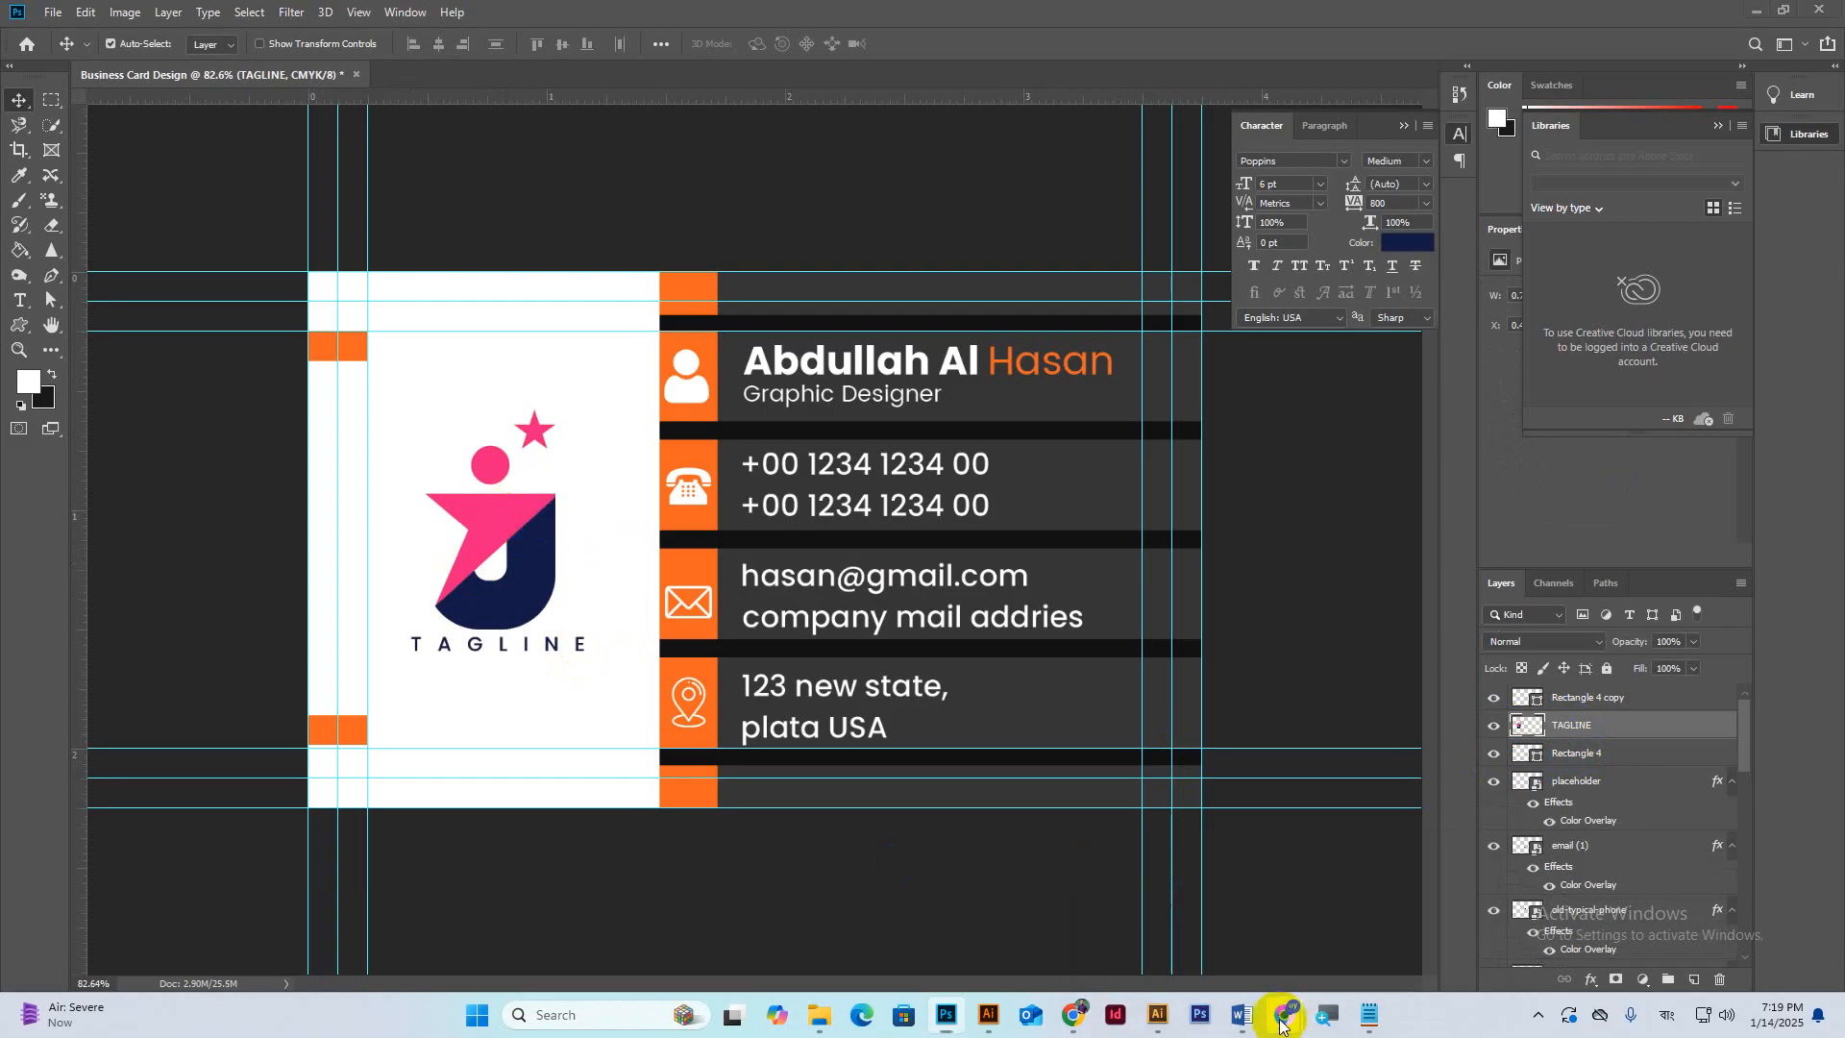
{"action": "left_click", "coordinate": [1219, 914]}
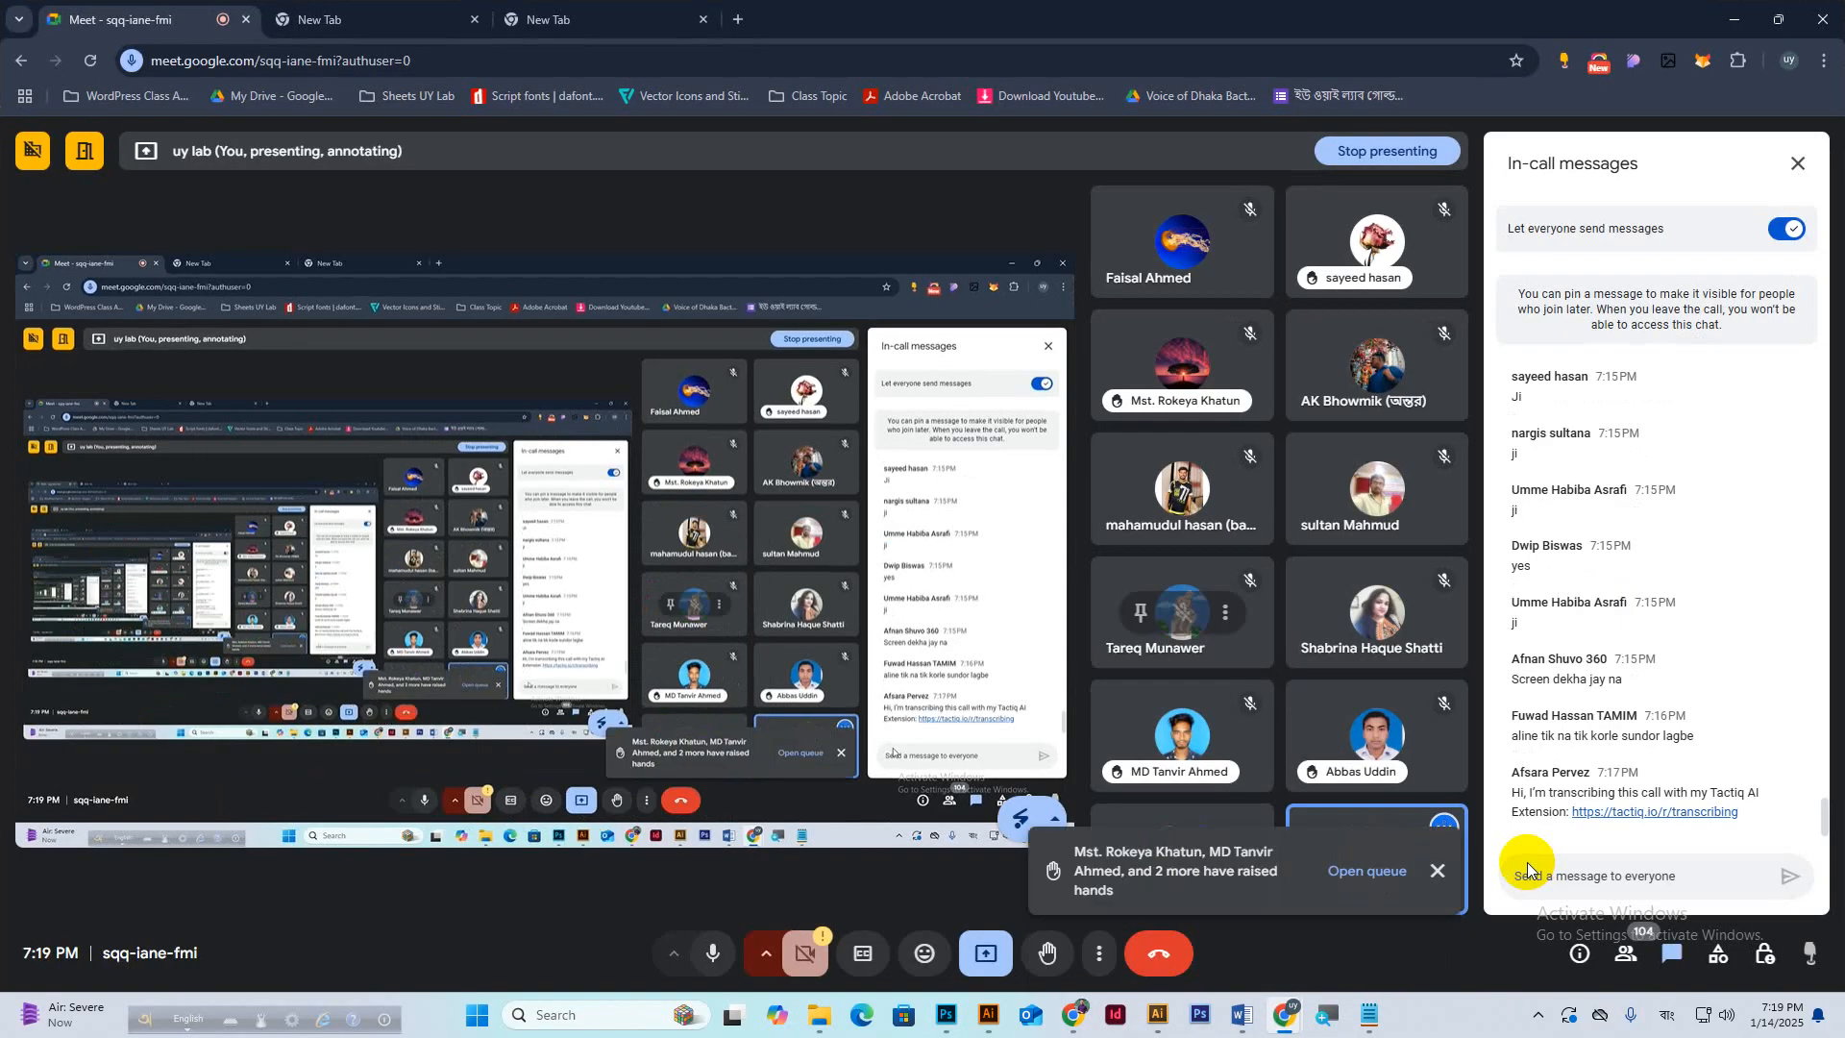
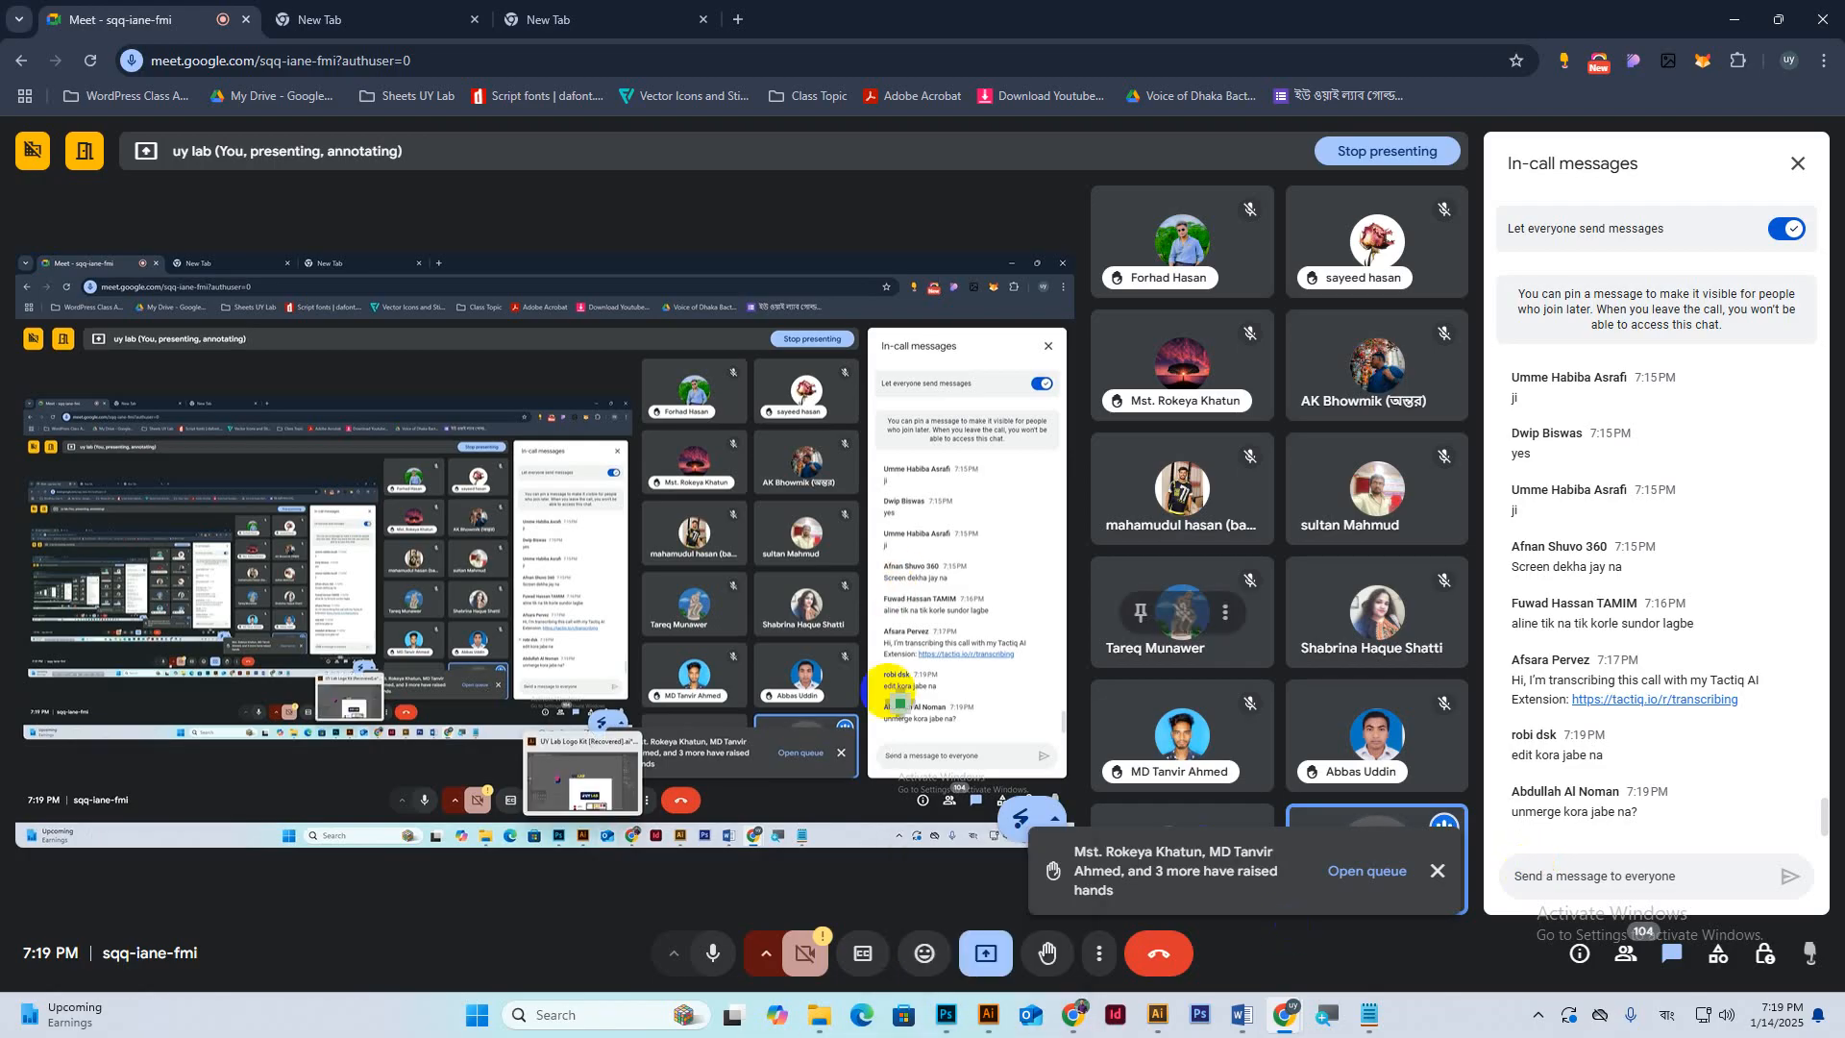
Switch from Google Meet back to the Business Card Design window in Photoshop.
{"action": "mouse_move", "coordinate": [941, 1021]}
{"action": "left_click", "coordinate": [926, 935]}
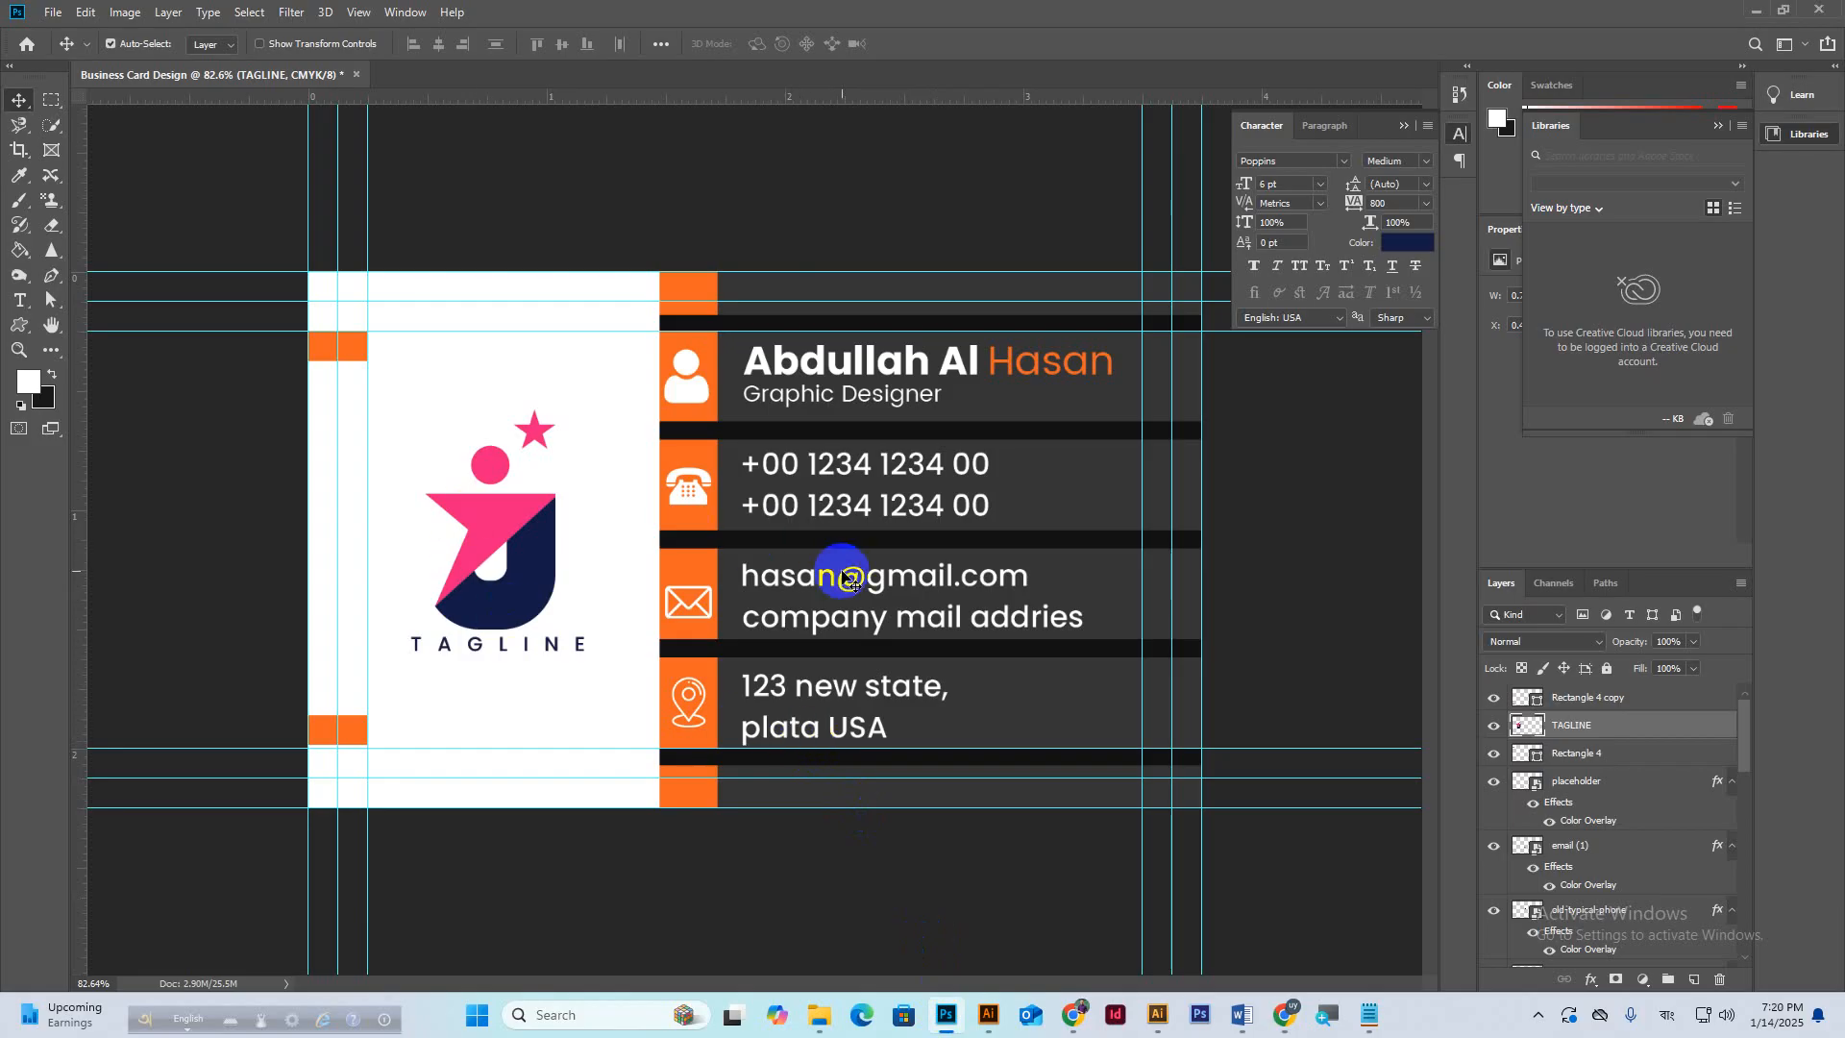
Vertically centre the logo and tagline on the card, leaving 0.627 in above and below.
{"action": "key", "text": "ctrl+bracketright"}
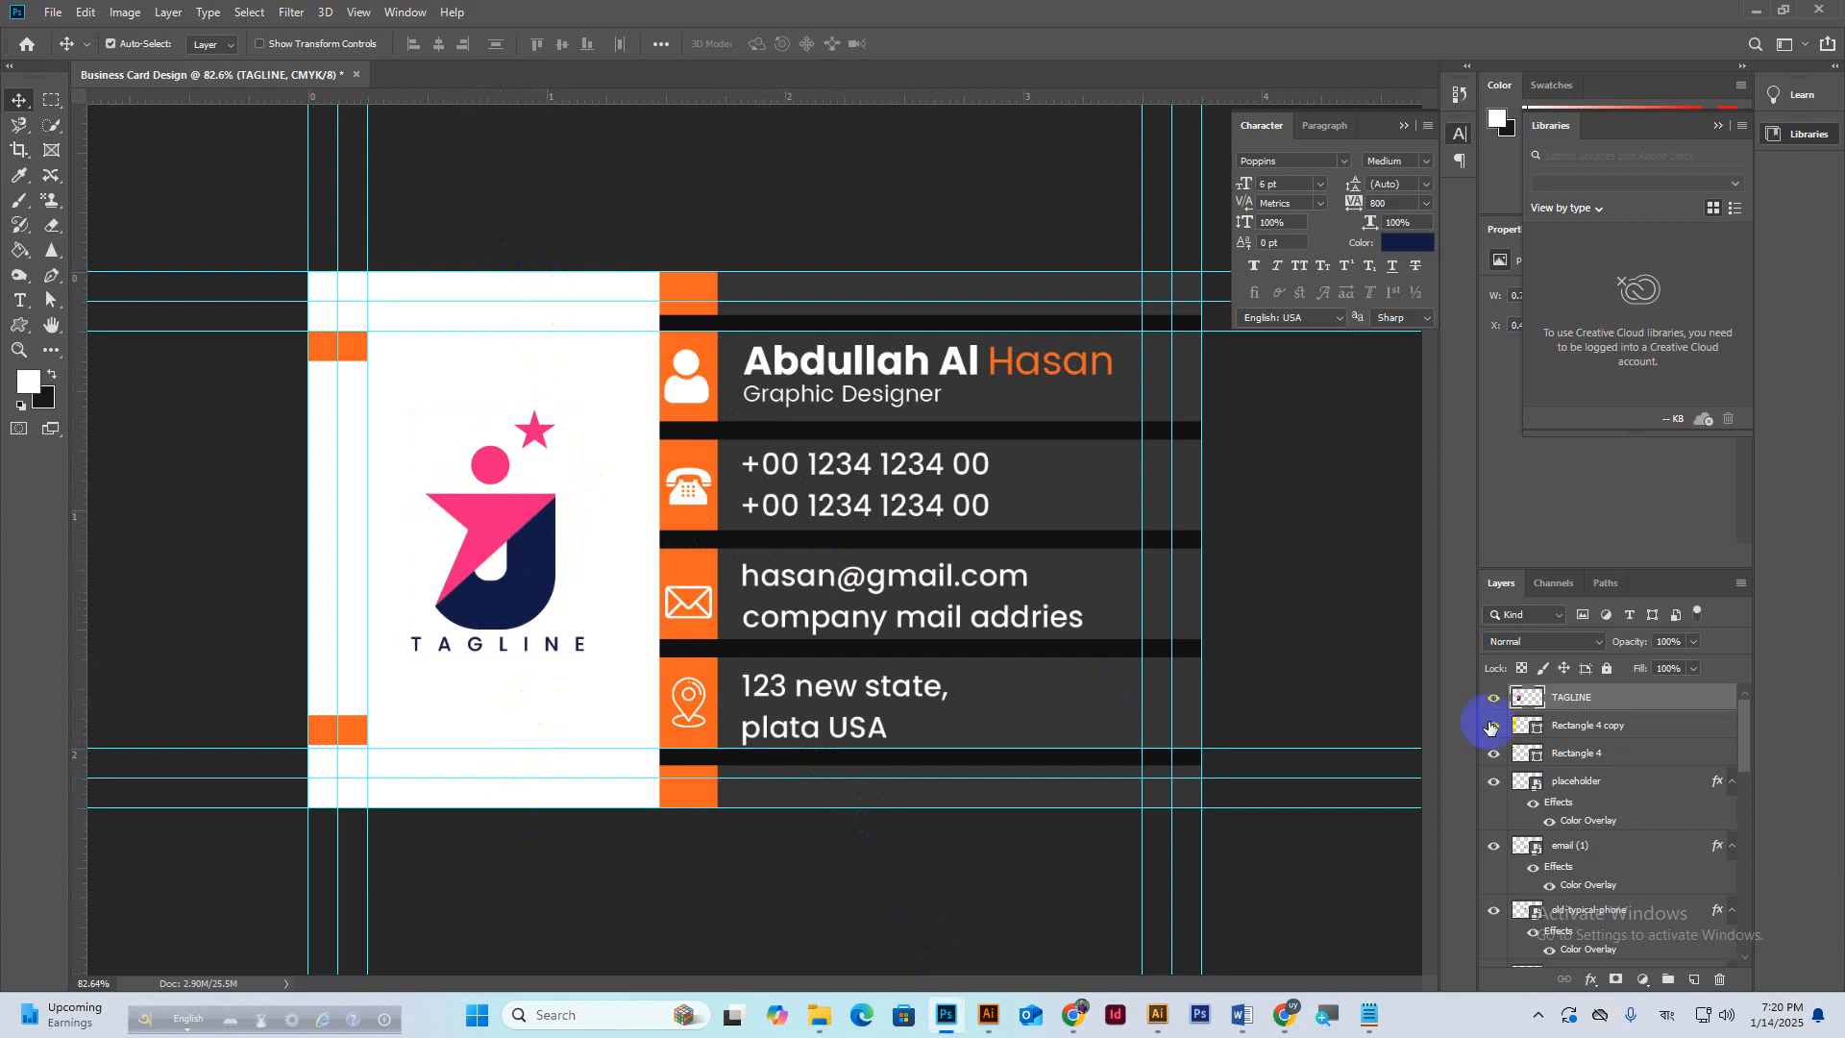
{"action": "key", "text": "ctrl+a"}
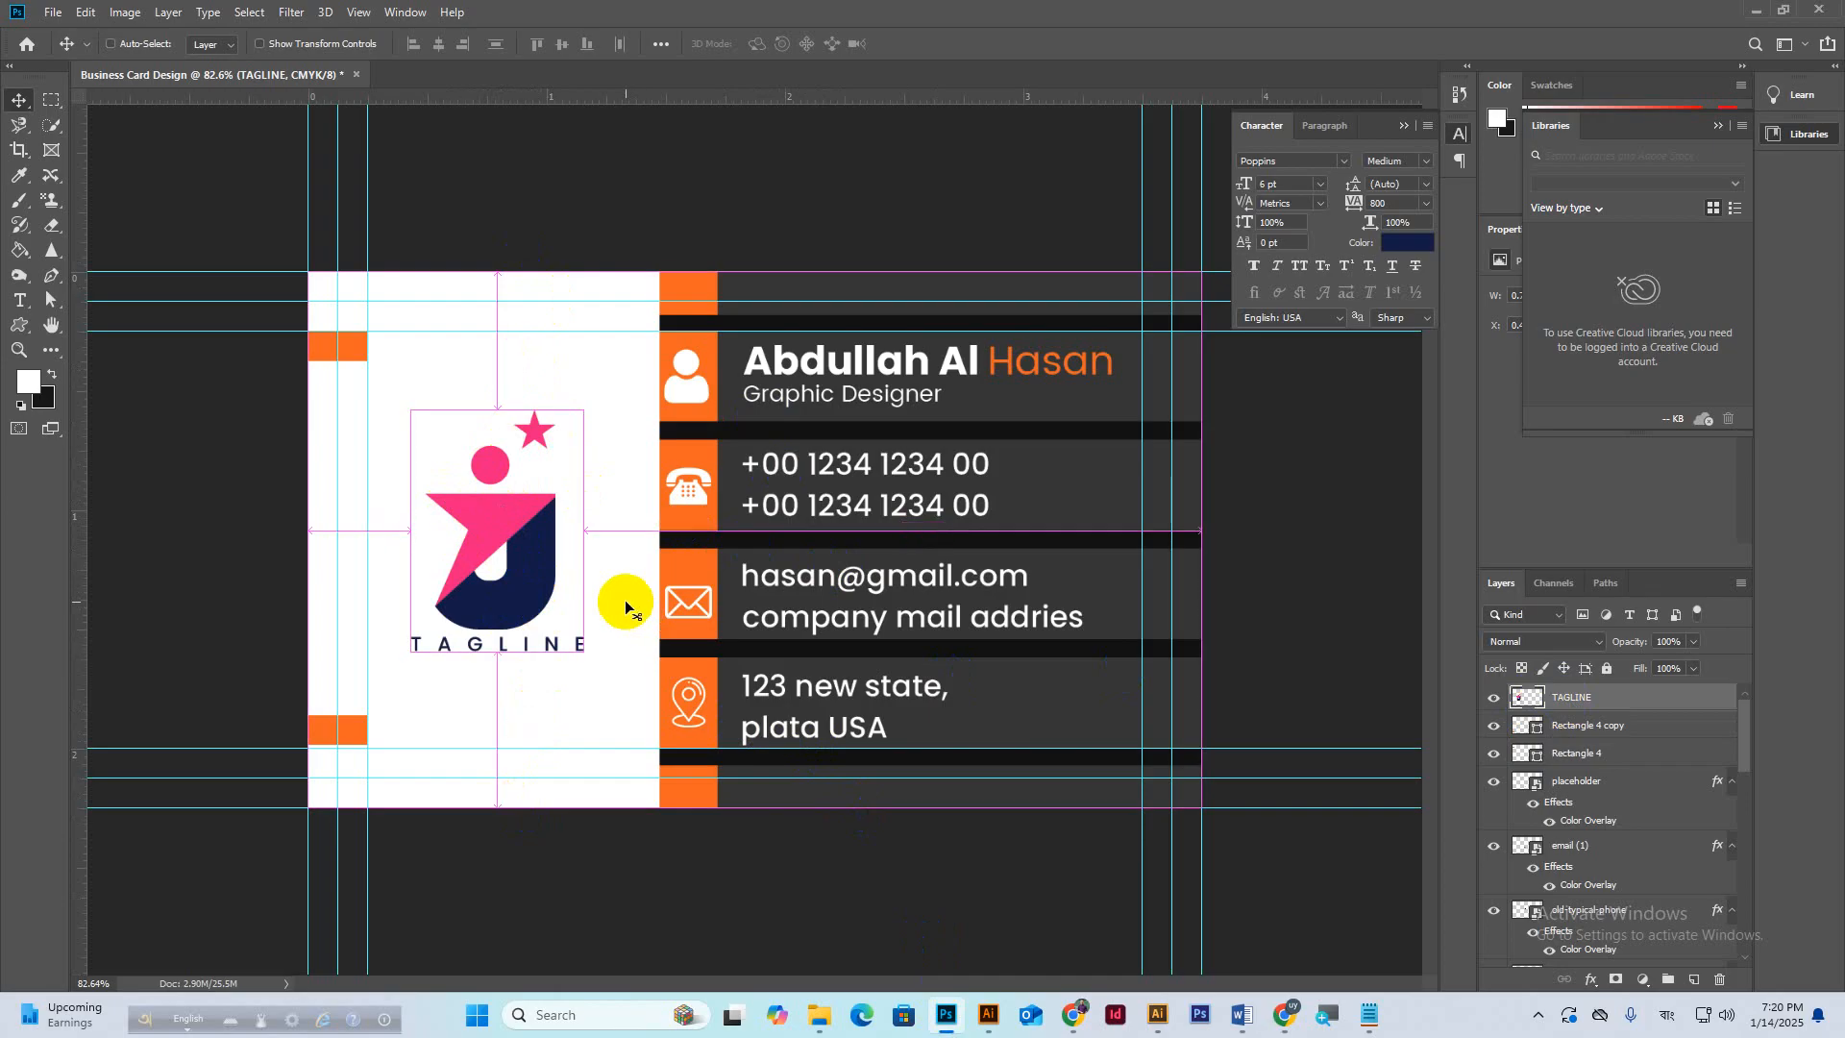
{"action": "left_click", "coordinate": [564, 48]}
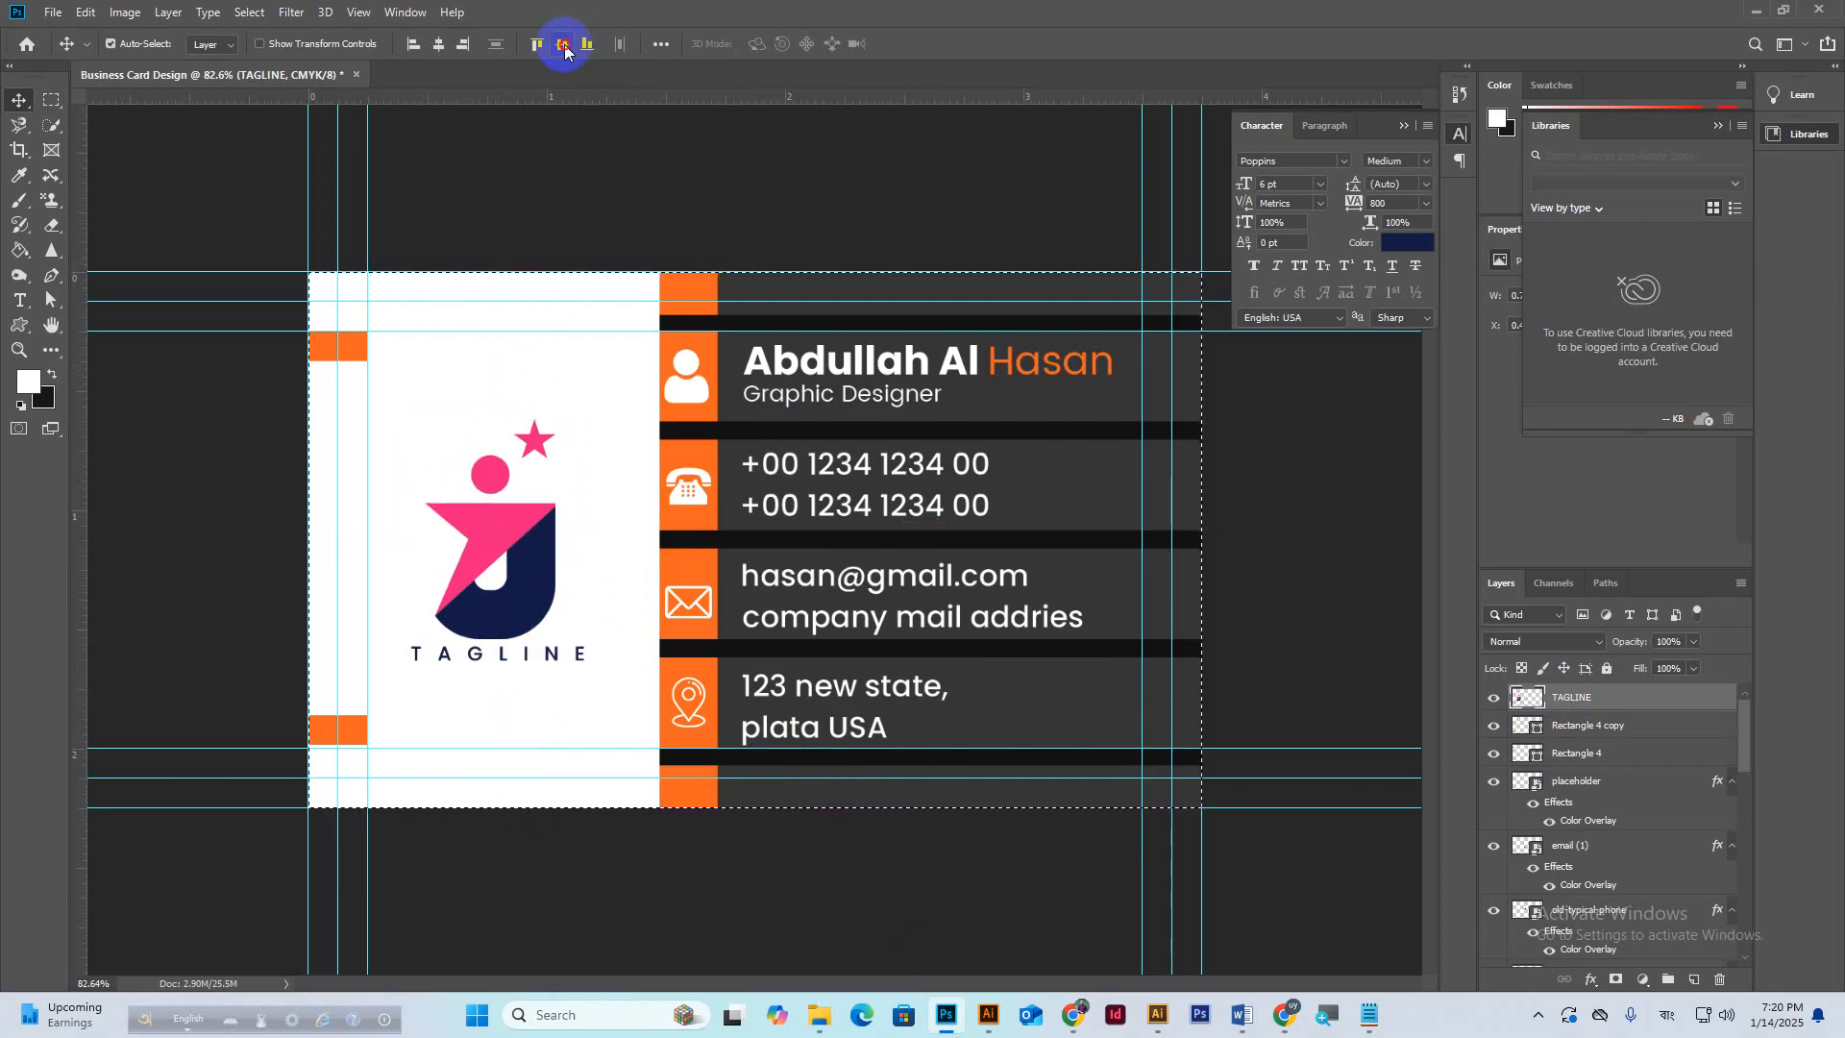
{"action": "key", "text": "ctrl"}
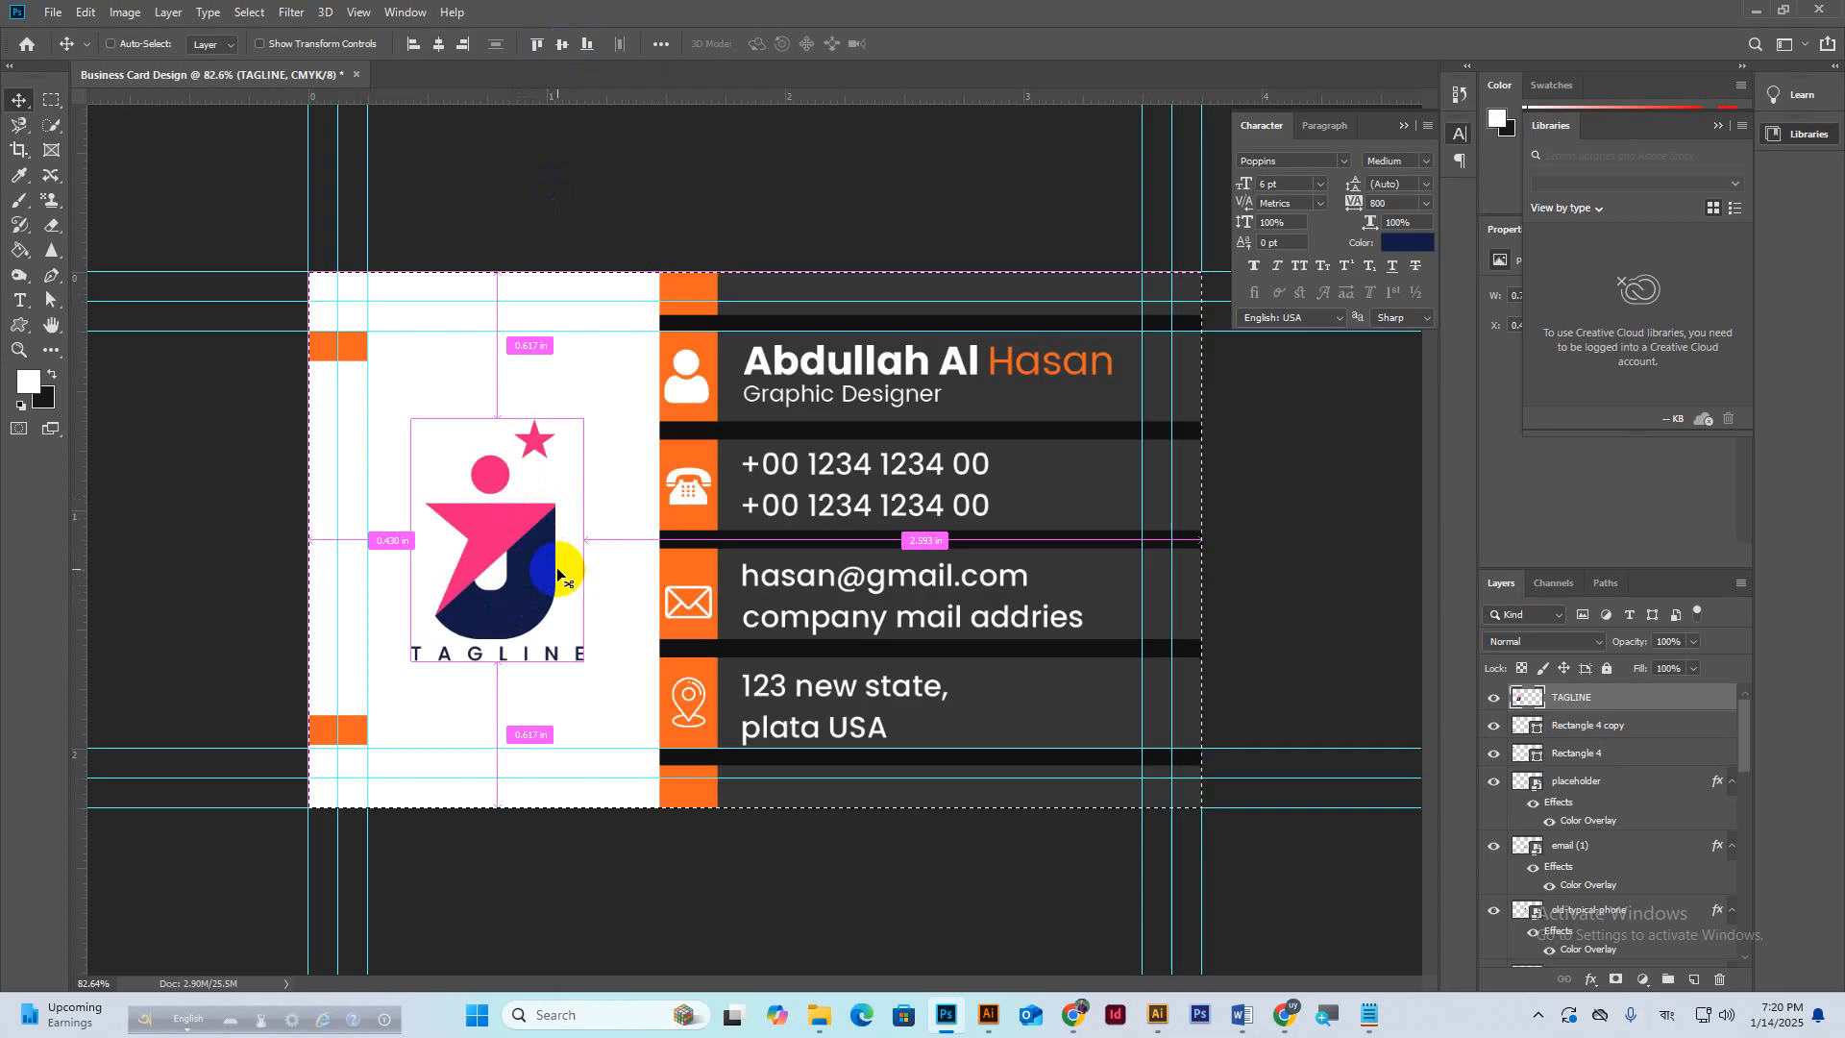
{"action": "key", "text": "ctrl+d"}
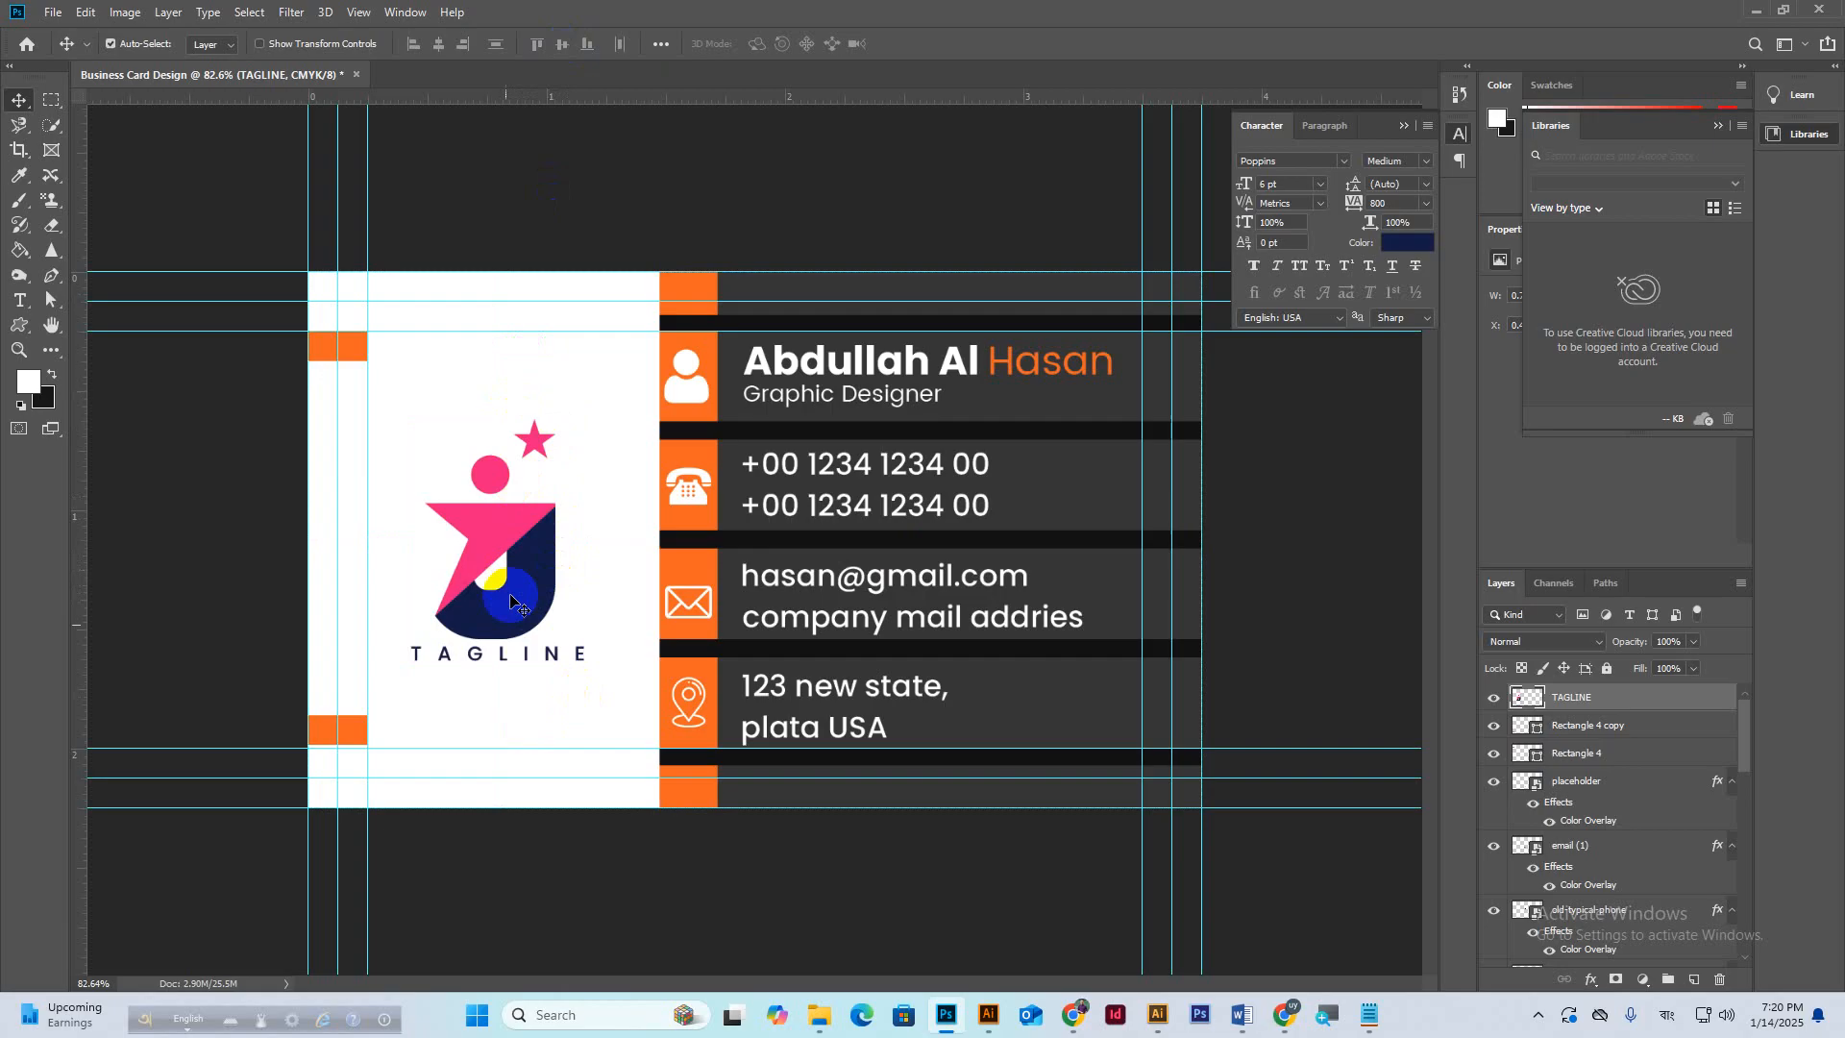
{"action": "scroll", "coordinate": [671, 368], "scroll_direction": "up", "scroll_amount": 3}
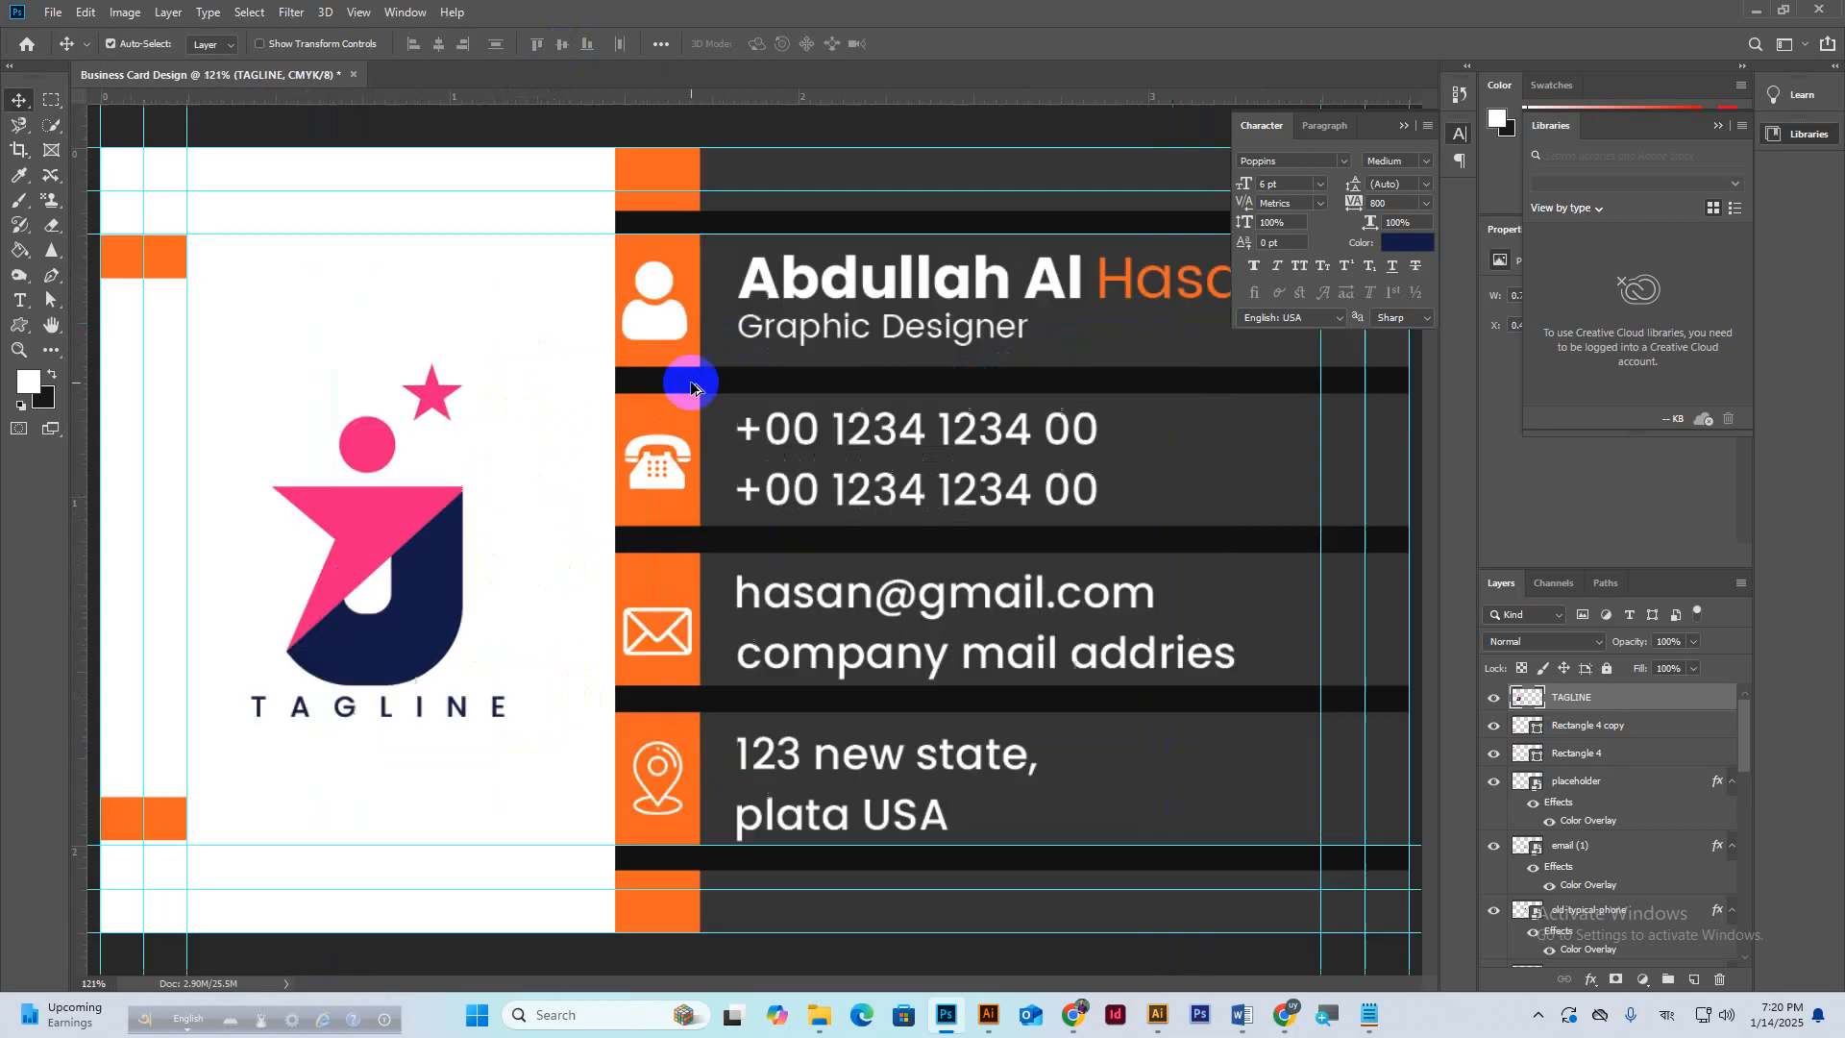
Centre the person and phone icons horizontally and vertically within their orange squares.
{"action": "left_click", "coordinate": [688, 260]}
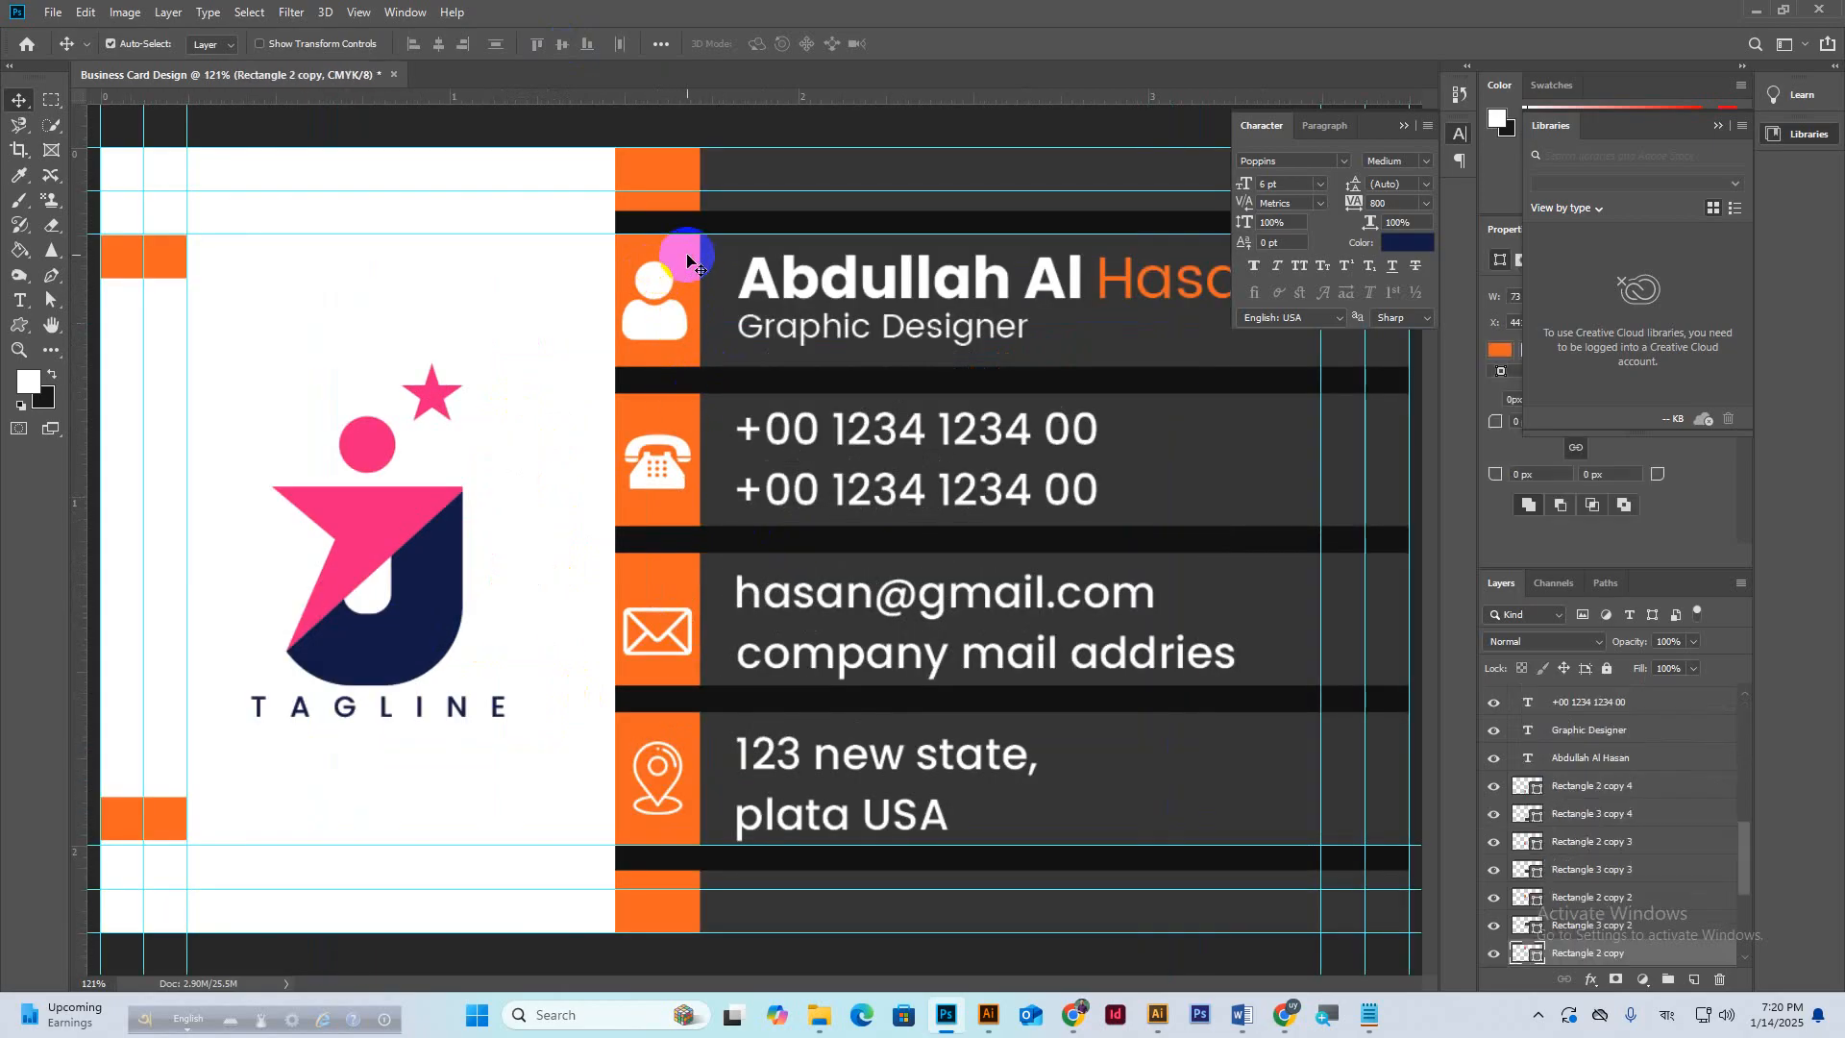
{"action": "left_click", "coordinate": [657, 283]}
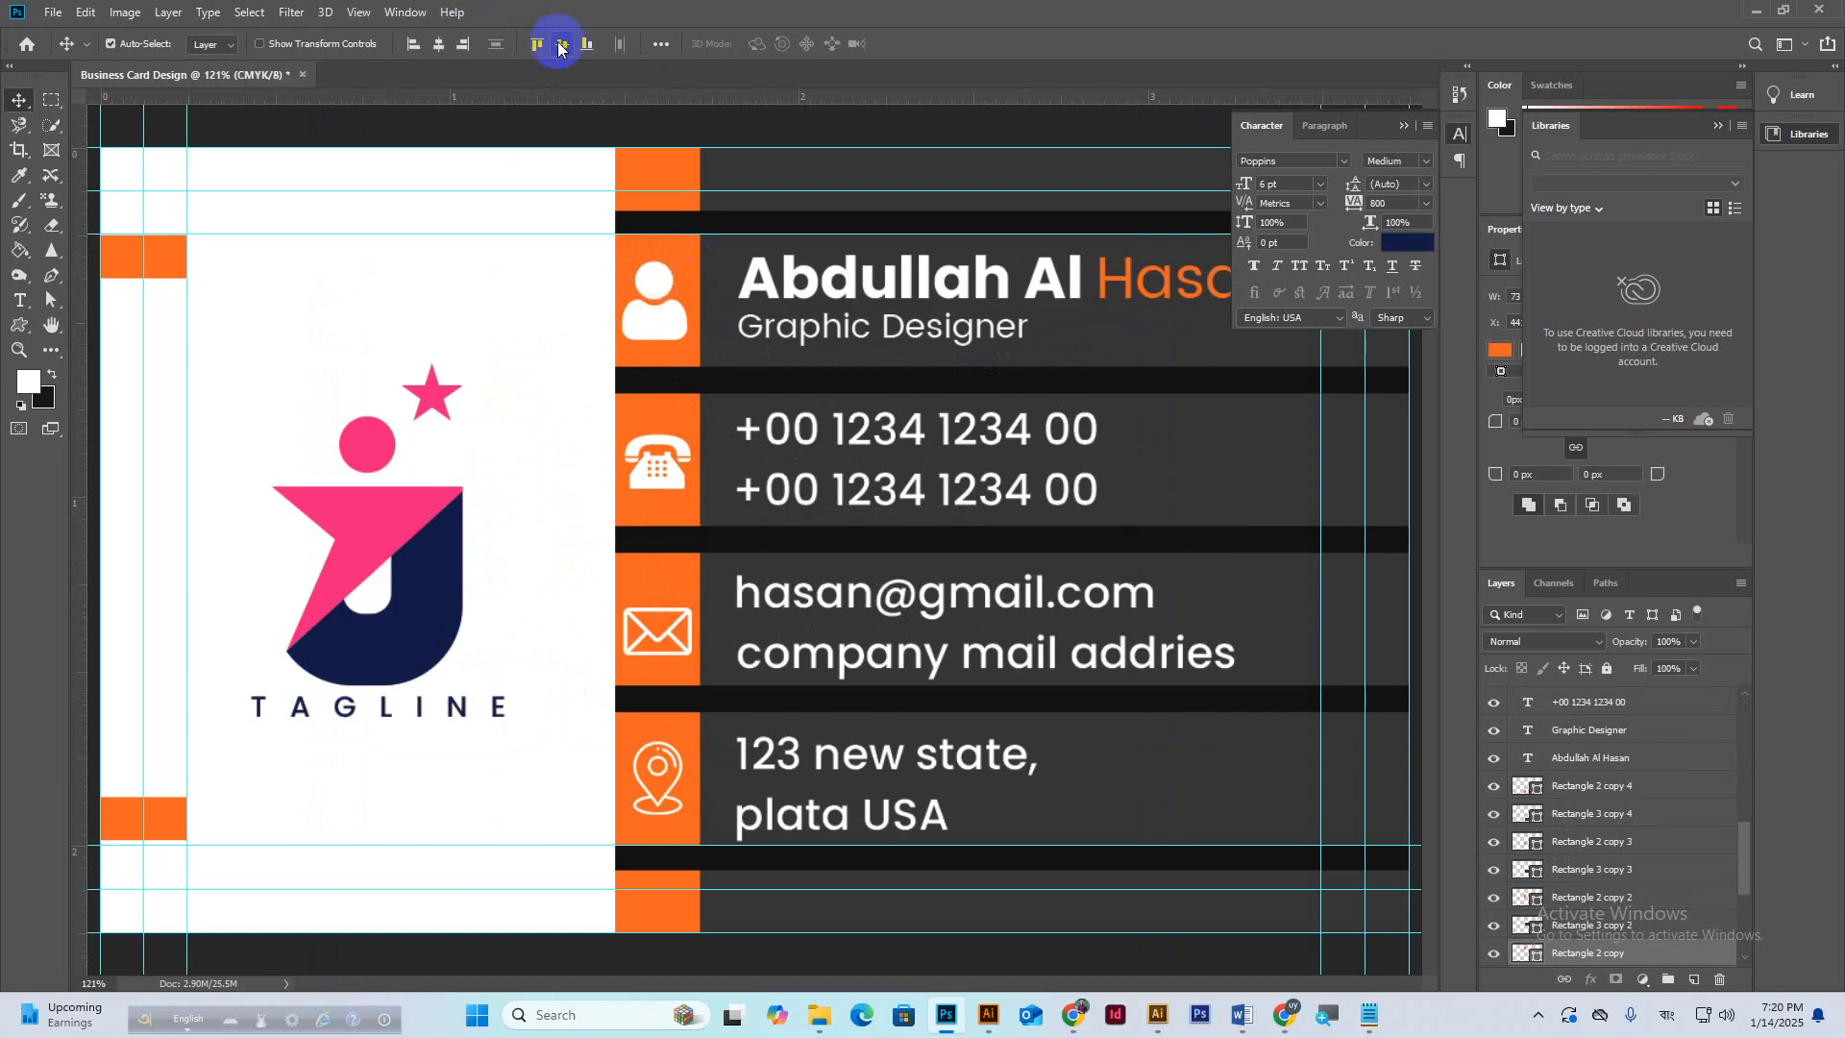
{"action": "left_click", "coordinate": [657, 323]}
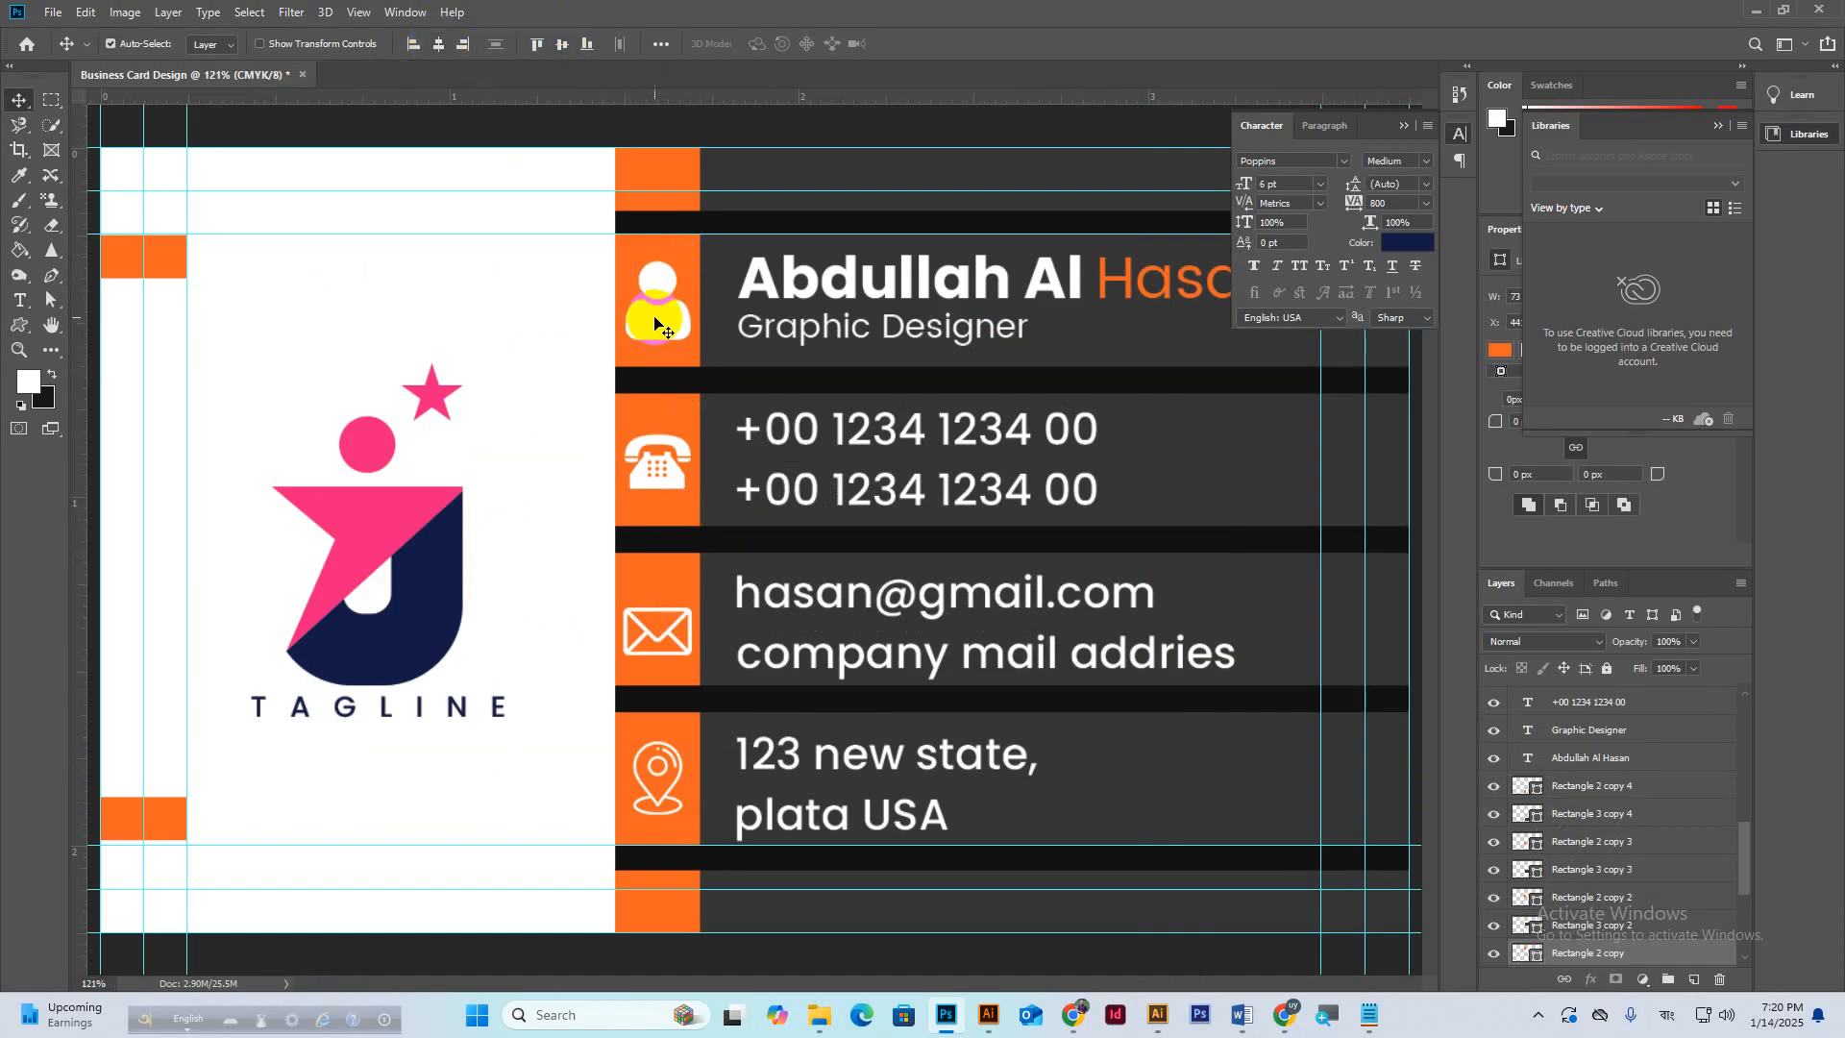
{"action": "left_click", "coordinate": [670, 413]}
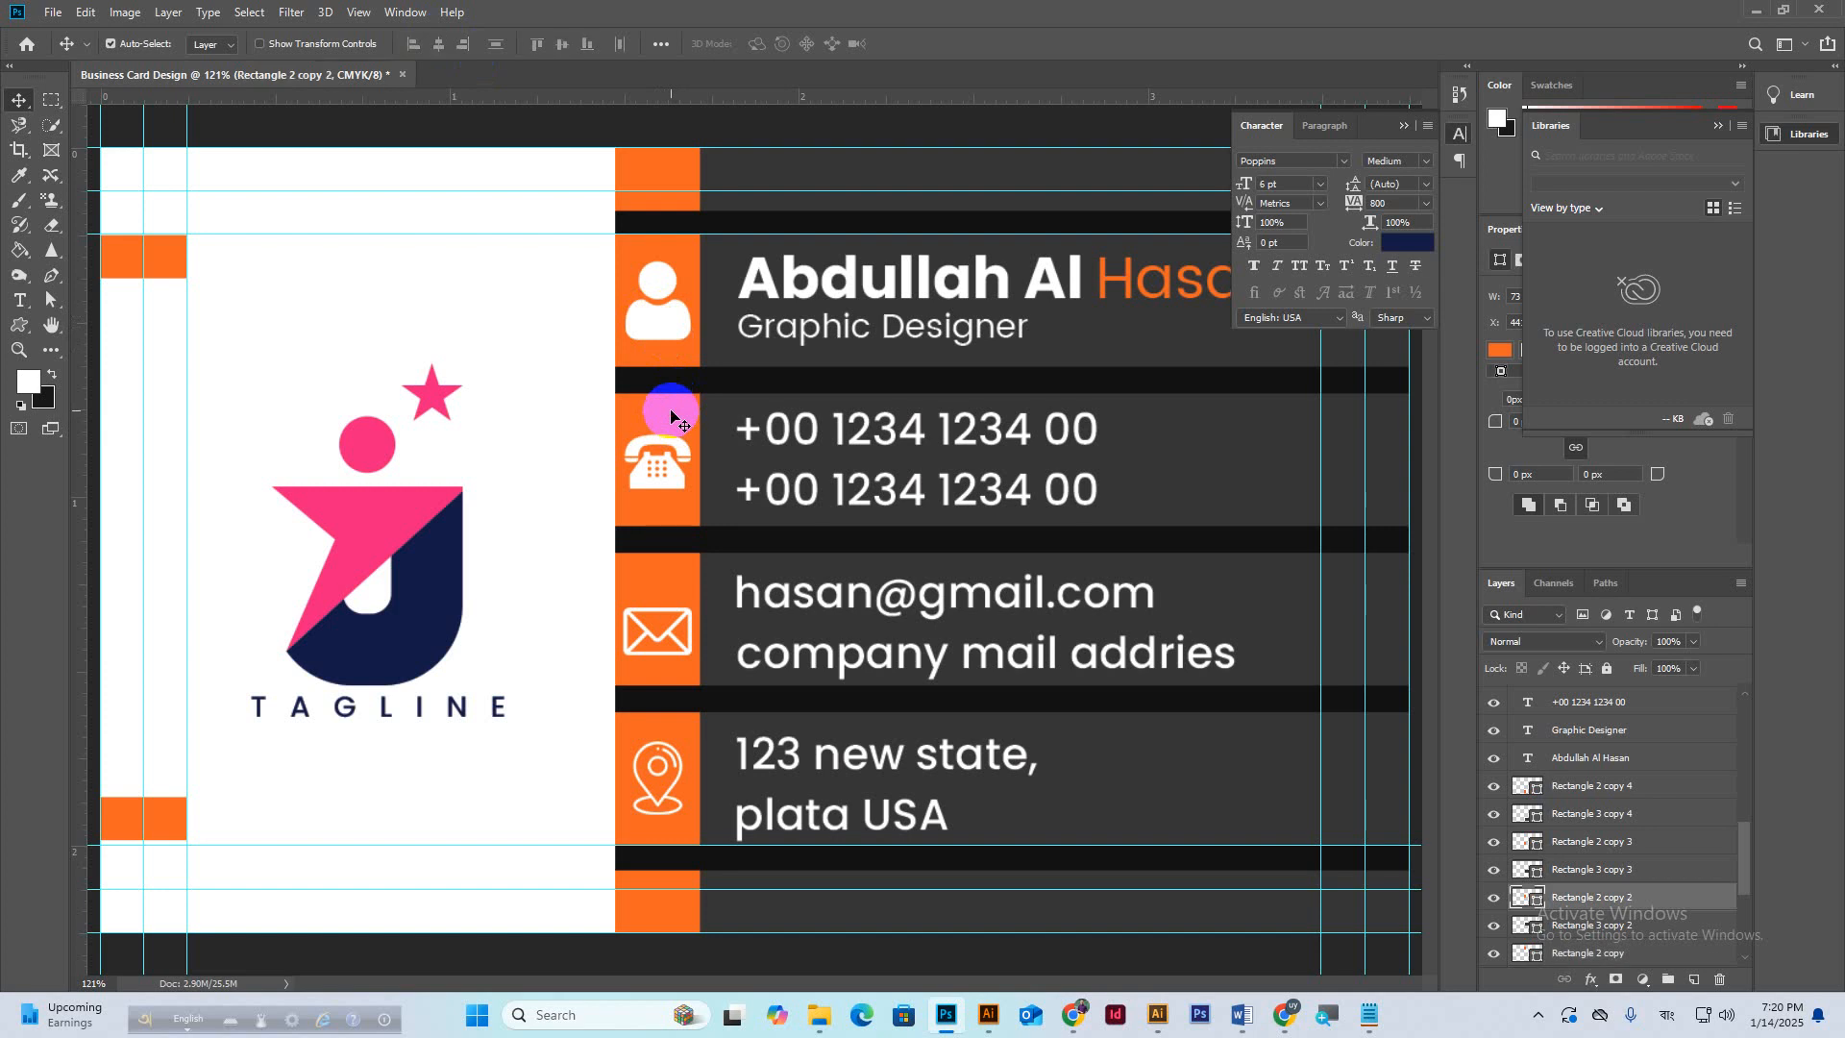
{"action": "left_click", "coordinate": [677, 444]}
{"action": "left_click", "coordinate": [677, 443], "text": "shift"}
{"action": "left_click", "coordinate": [563, 45]}
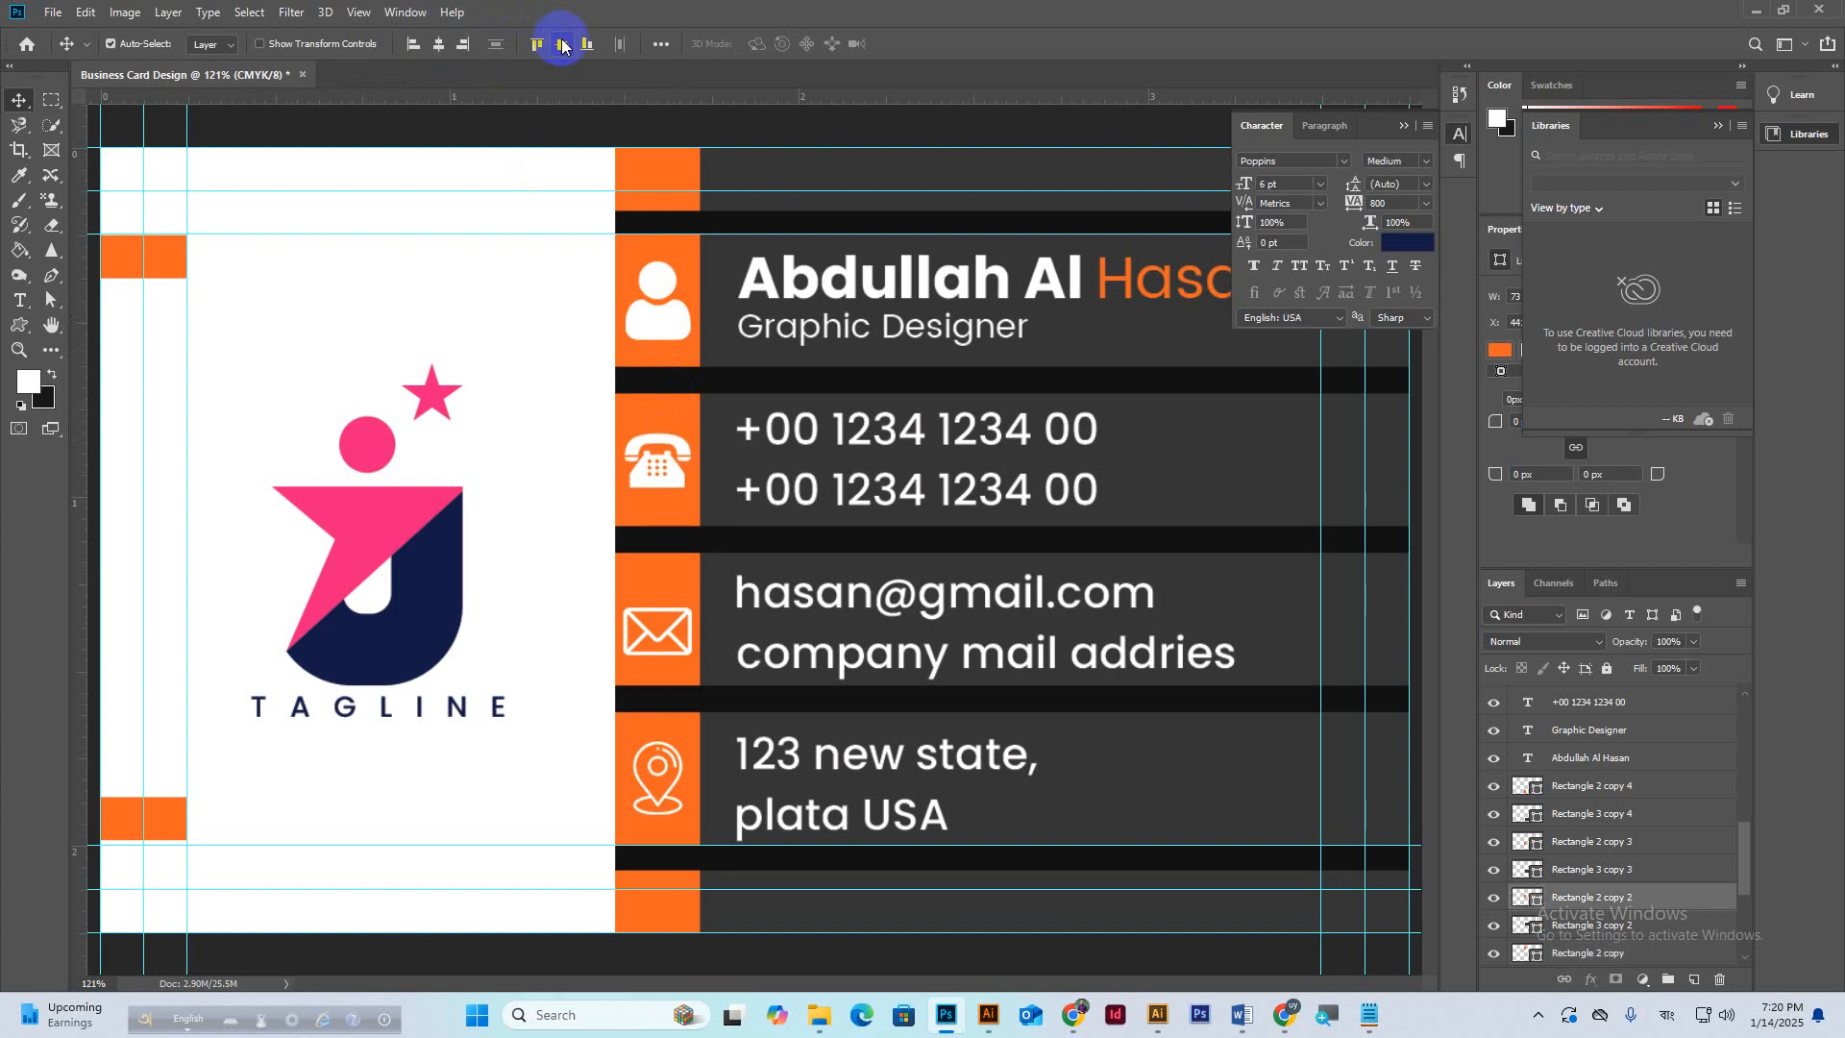
{"action": "left_click", "coordinate": [438, 46]}
{"action": "left_click", "coordinate": [663, 498]}
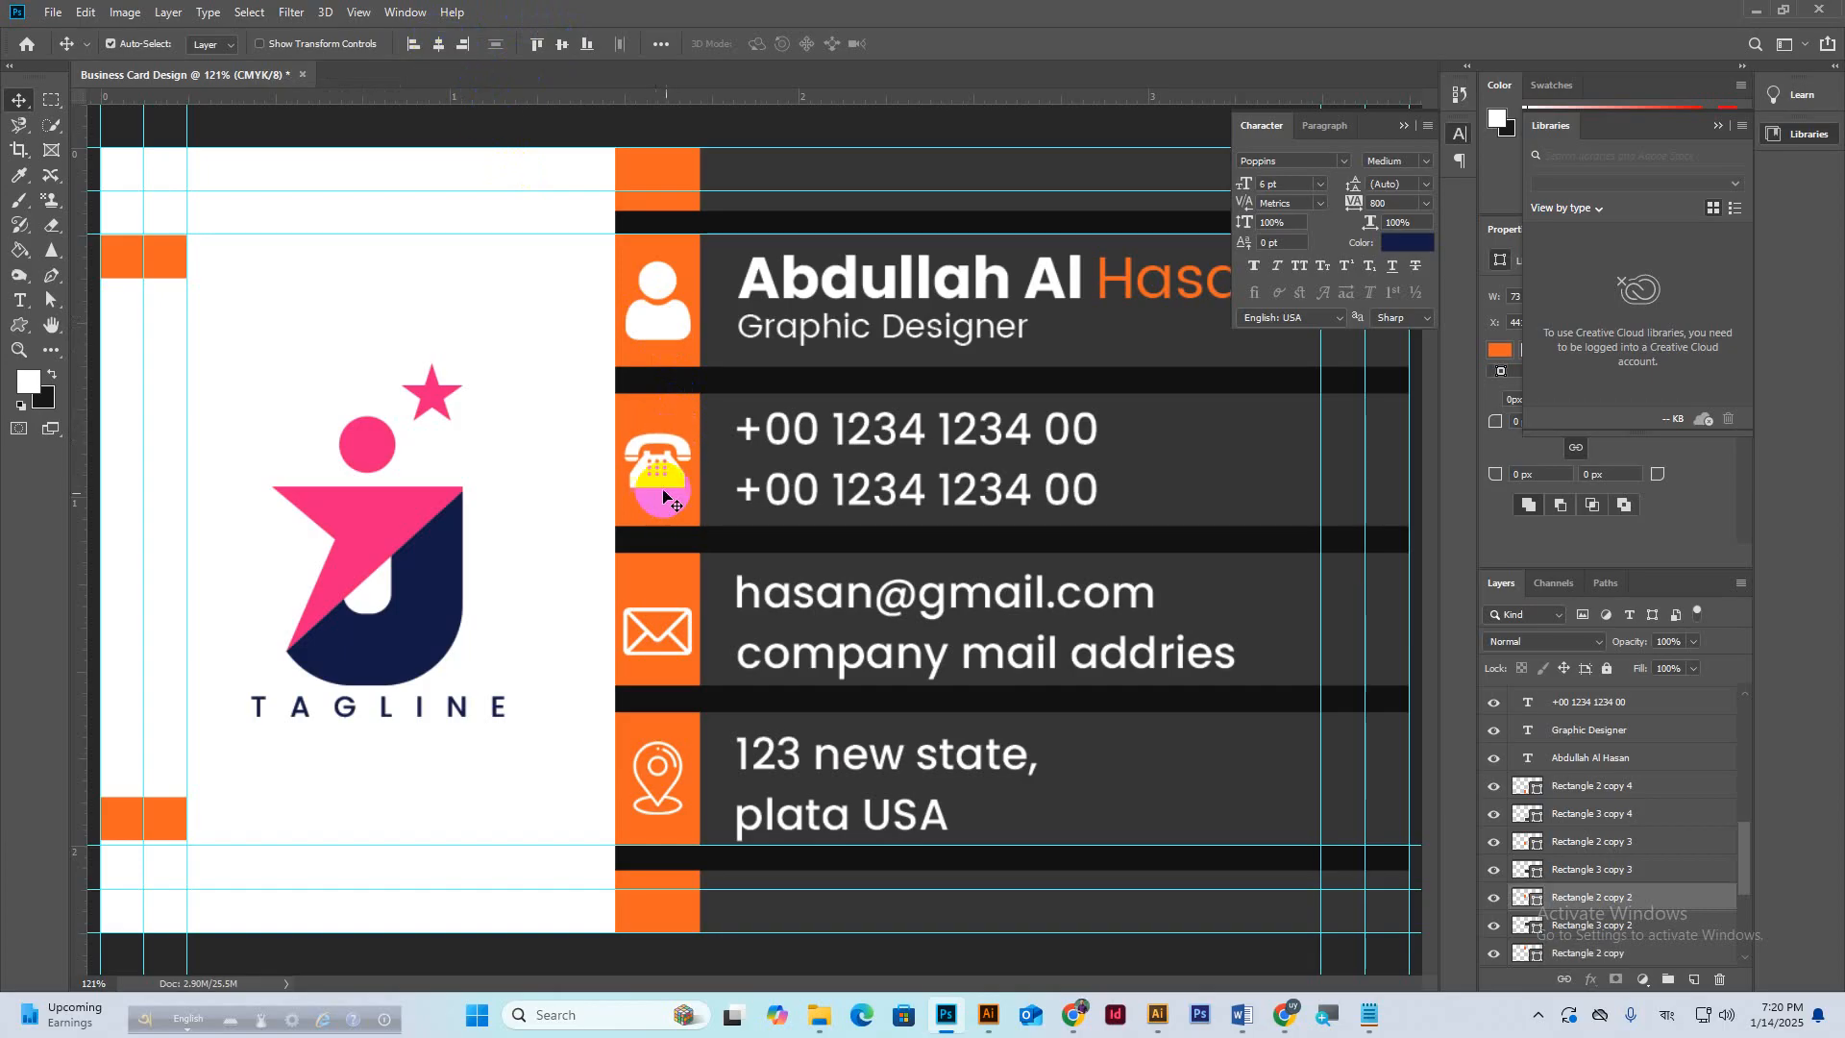
Centre the mail icon in its orange square and select the location icon with its square.
{"action": "left_click", "coordinate": [646, 572]}
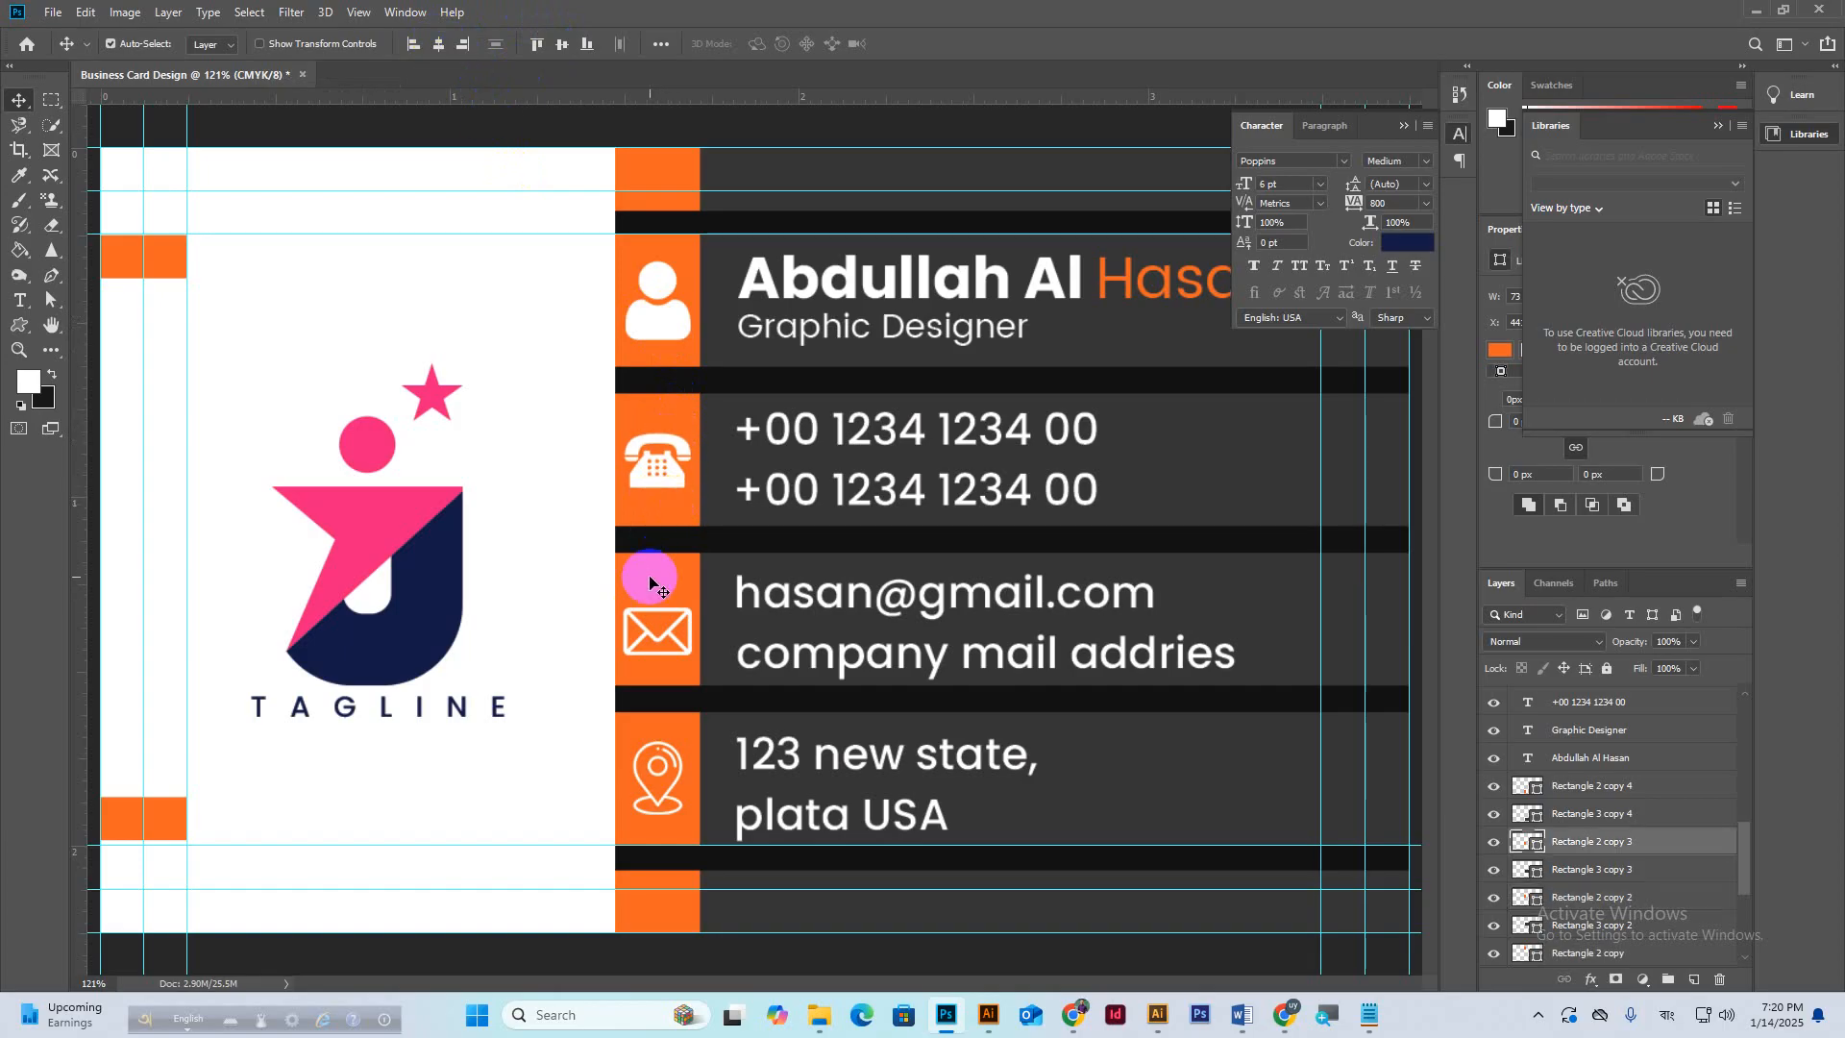
{"action": "left_click", "coordinate": [663, 639]}
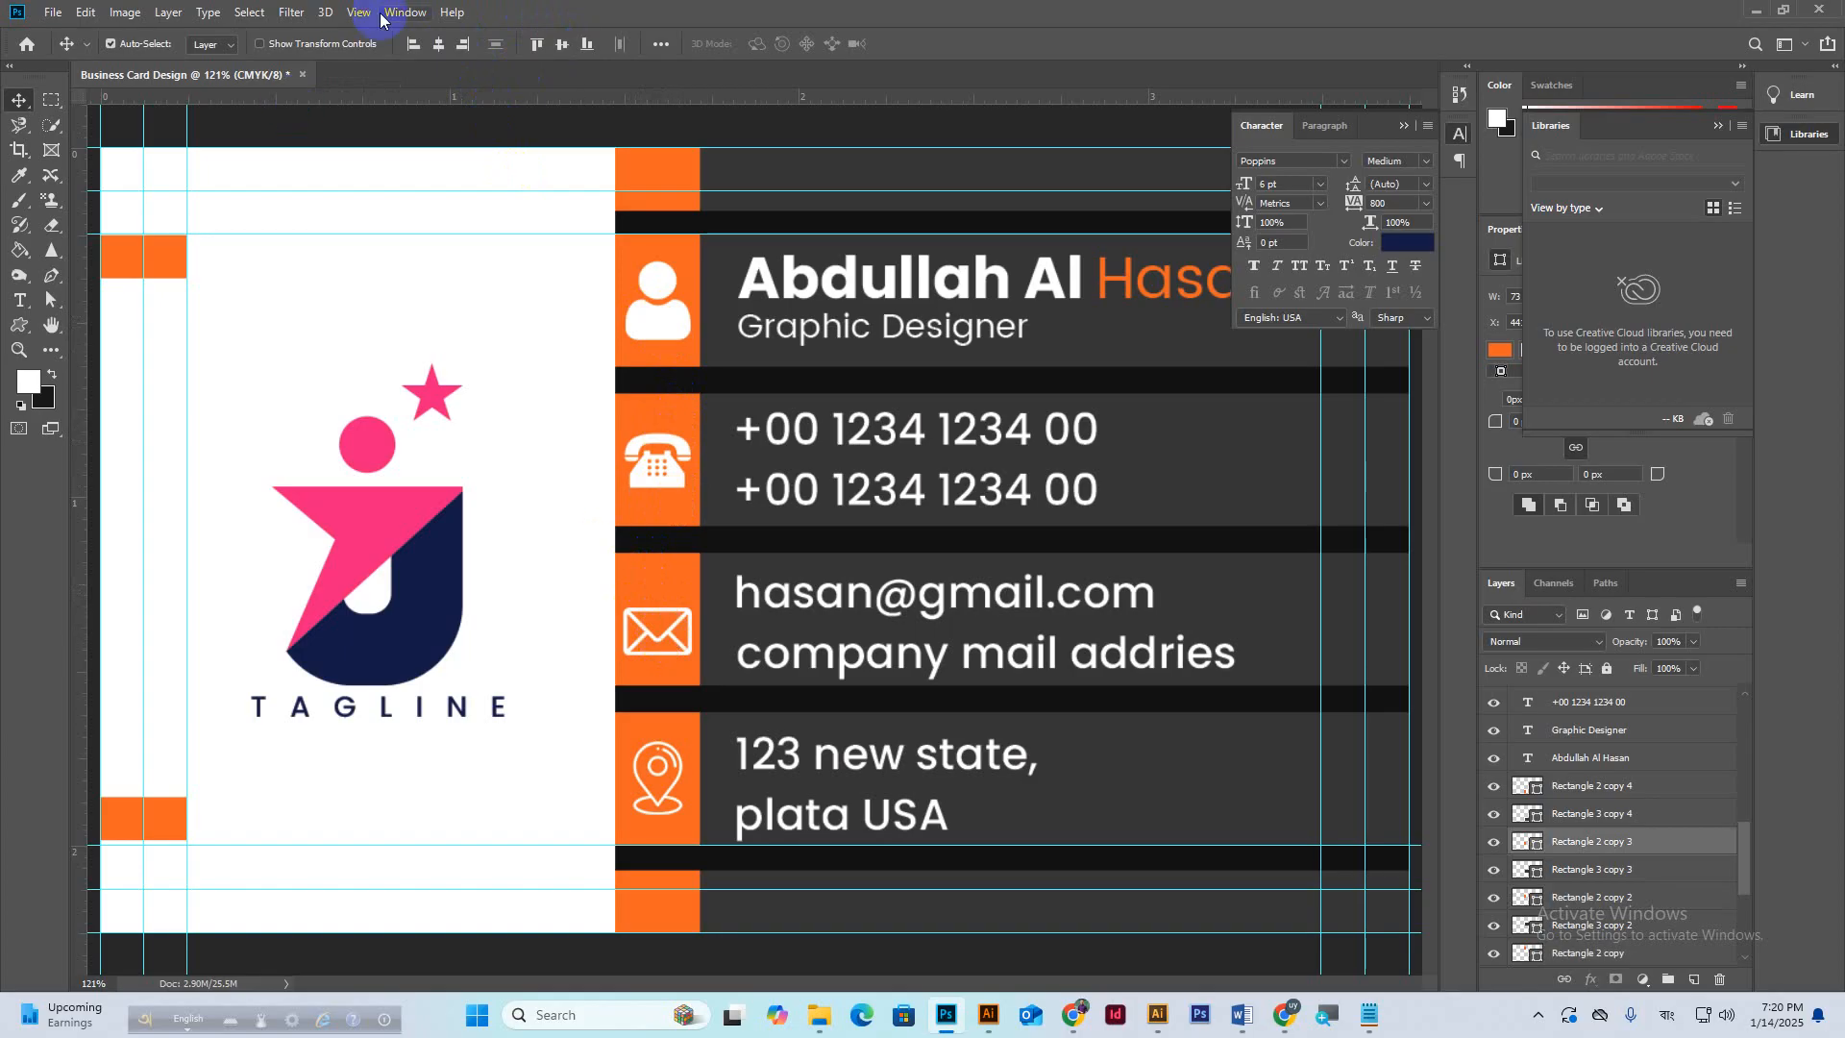
{"action": "left_click", "coordinate": [435, 48]}
{"action": "left_click", "coordinate": [559, 48]}
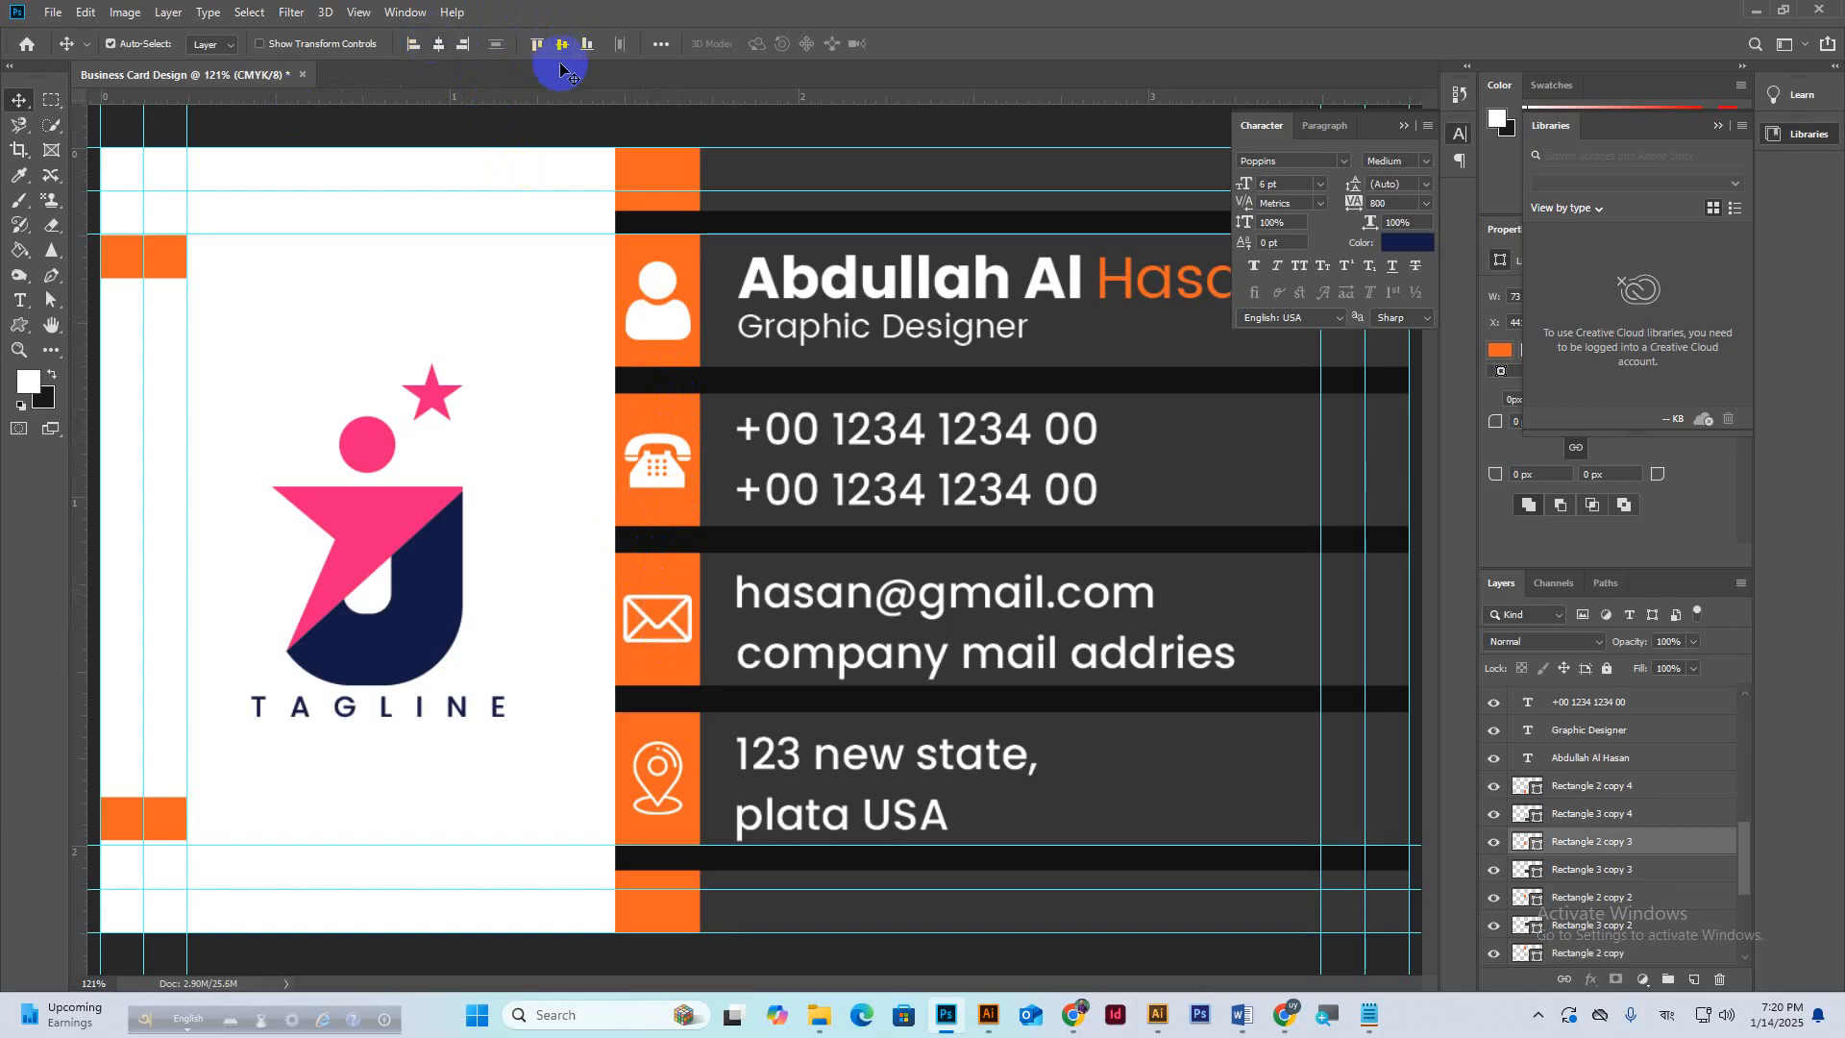
{"action": "left_click", "coordinate": [680, 750]}
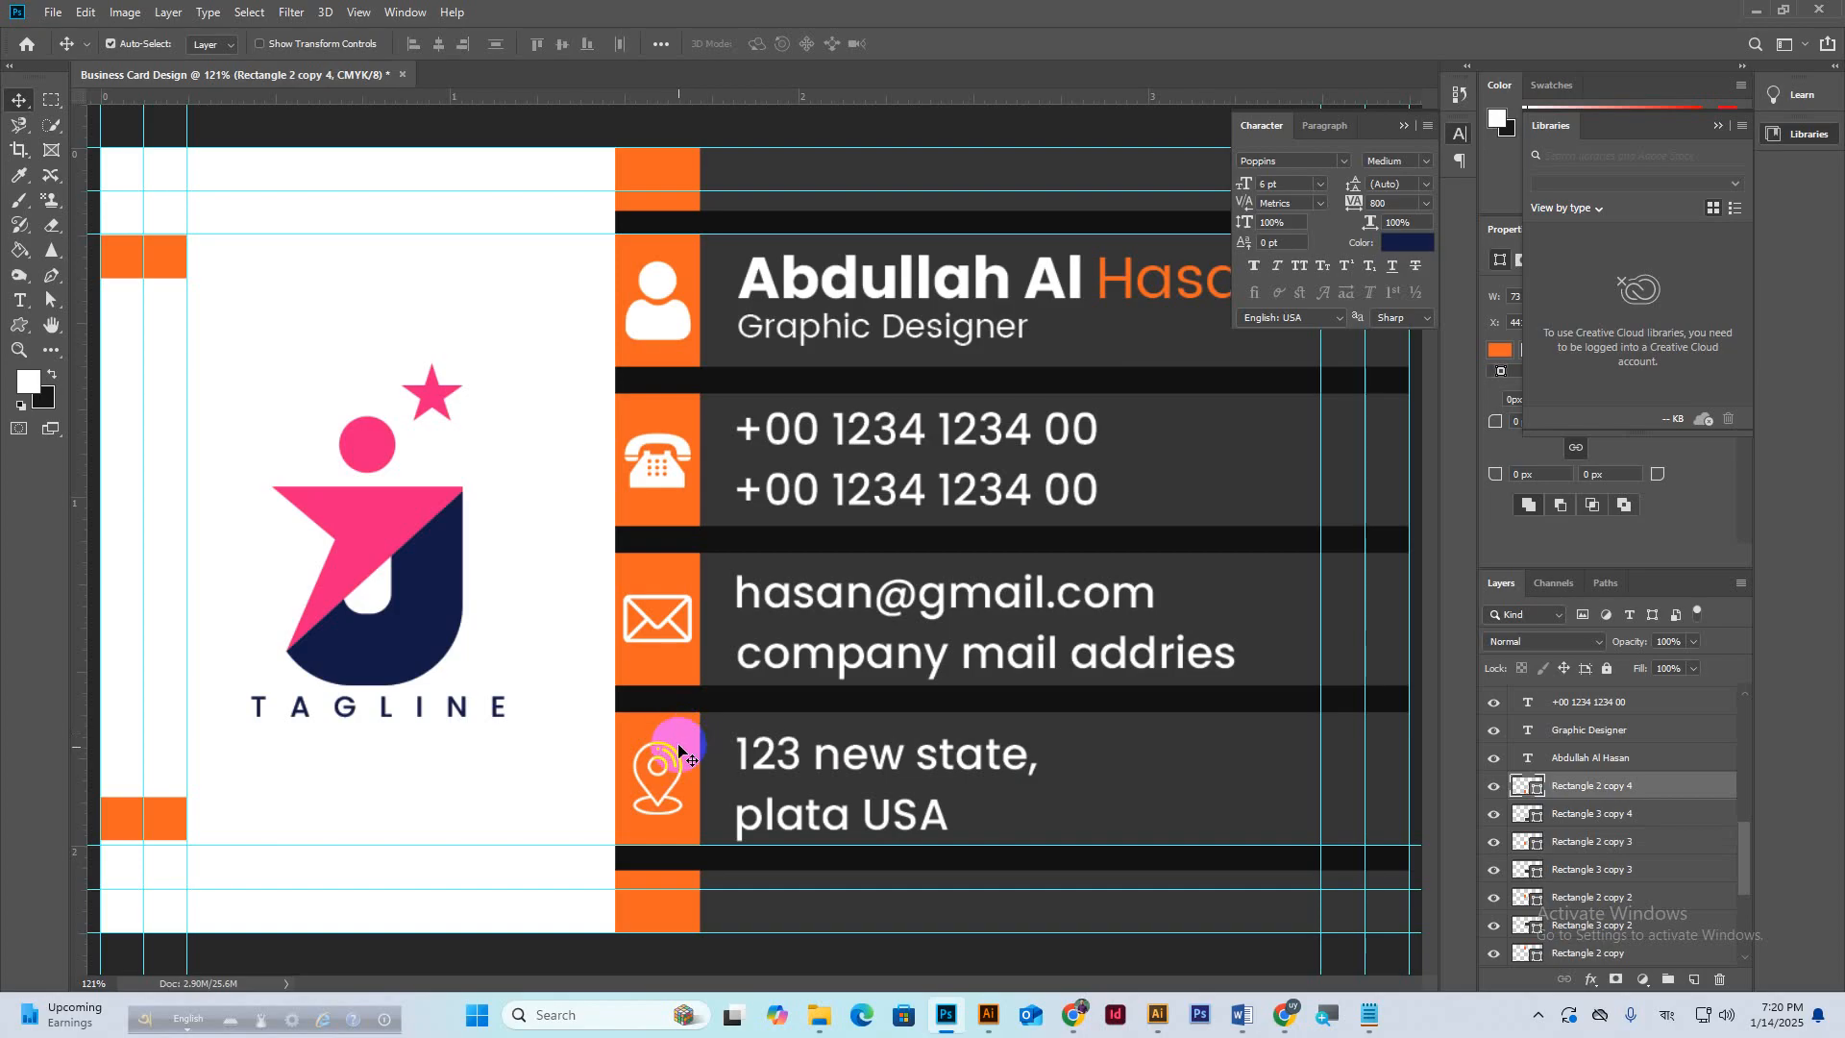
{"action": "left_click", "coordinate": [657, 806]}
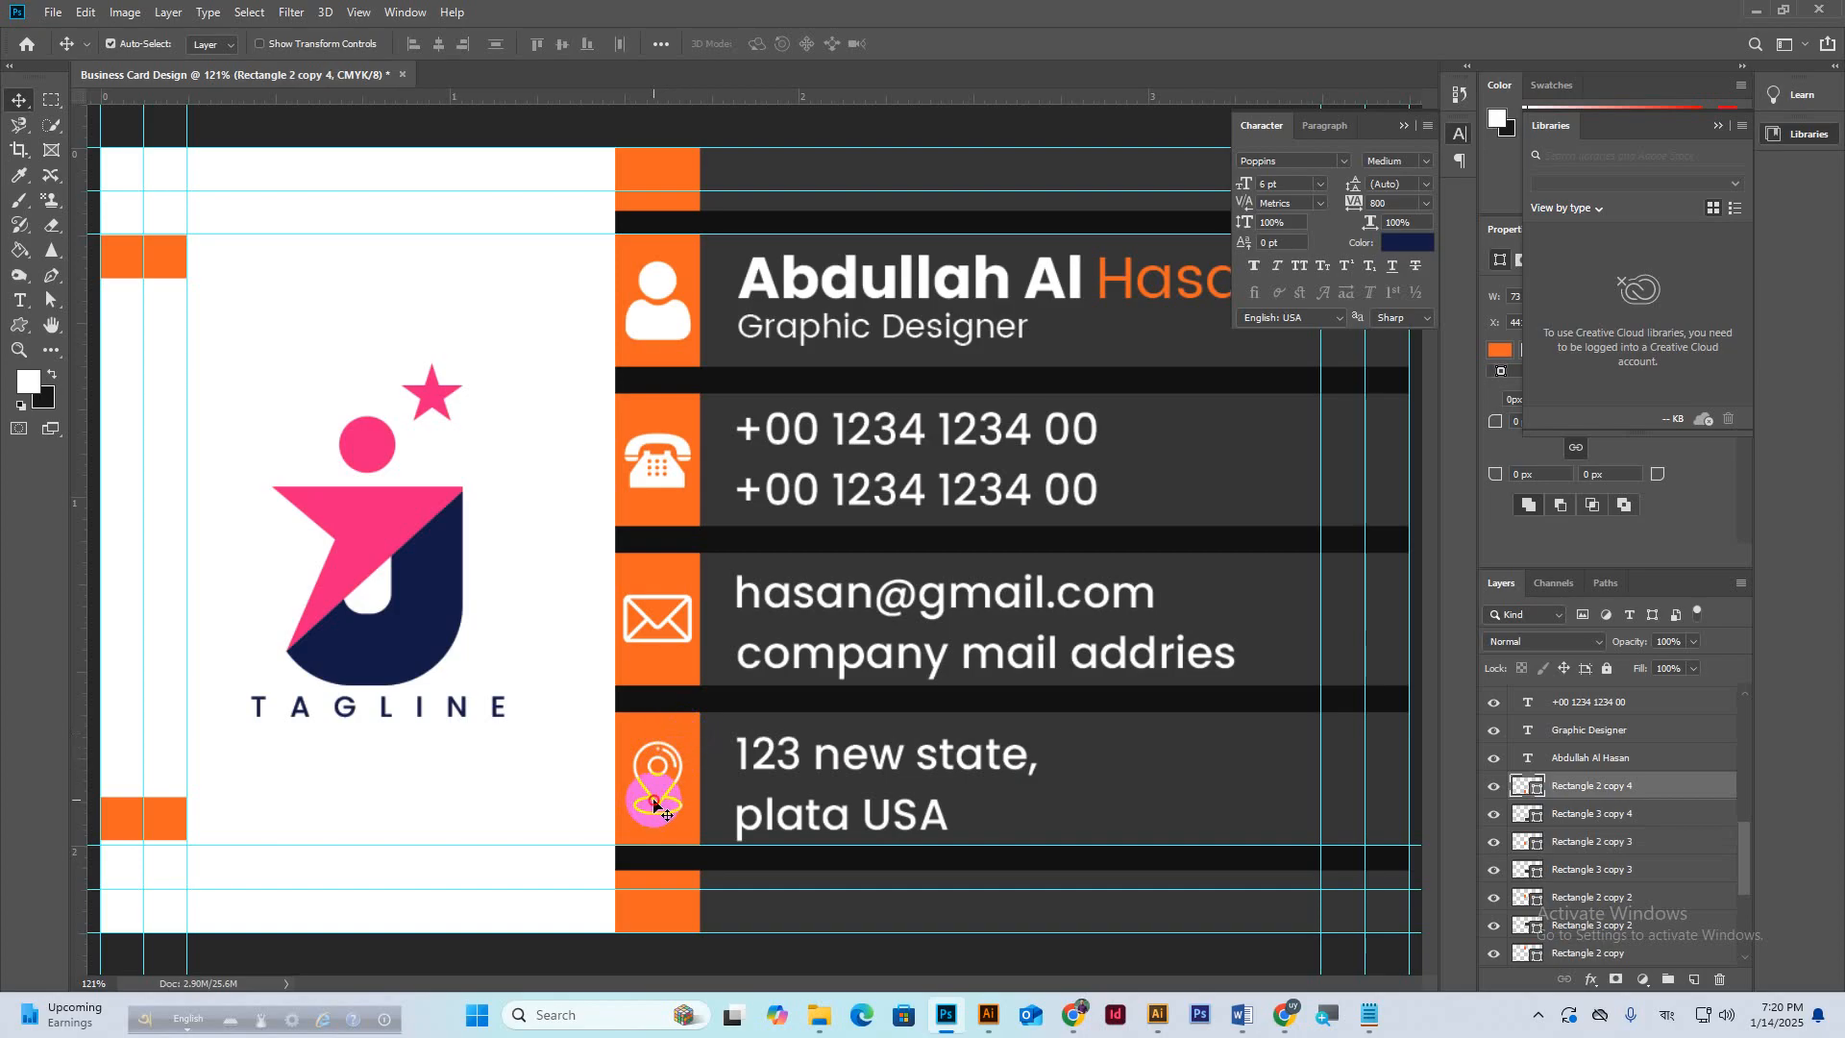
{"action": "left_click", "coordinate": [347, 128]}
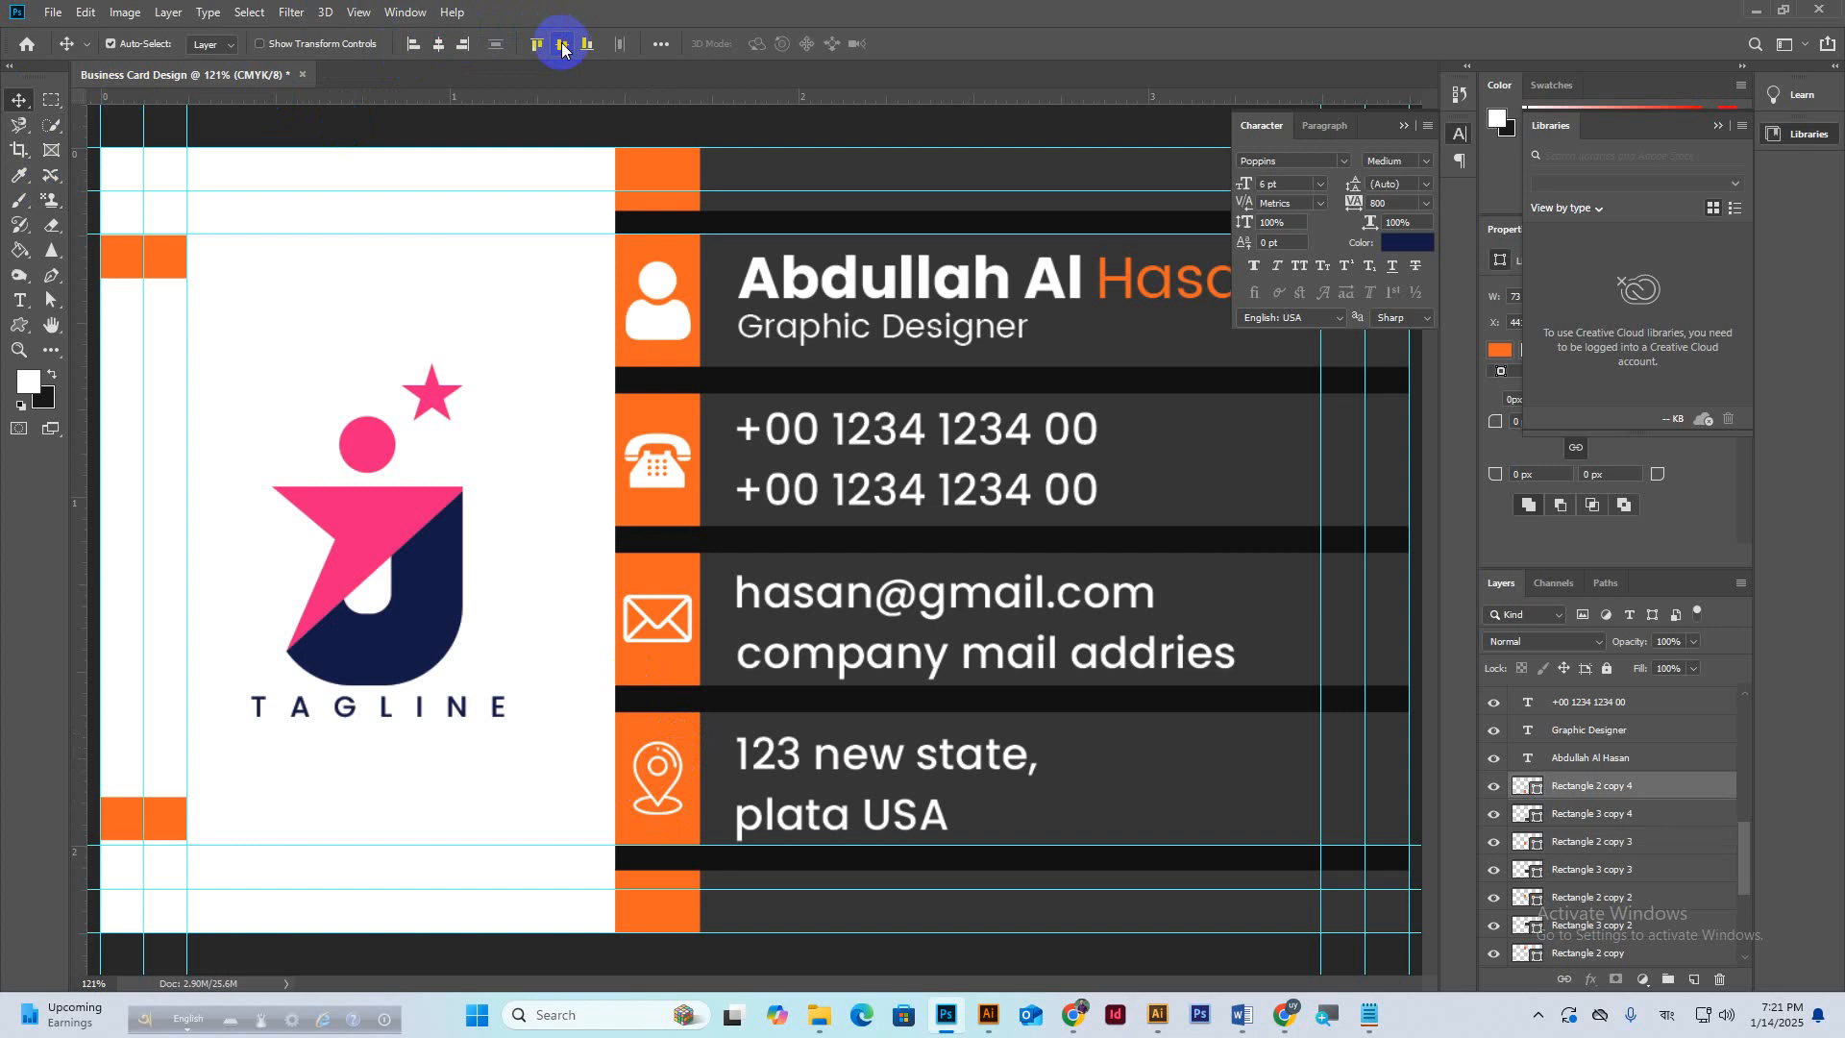
Nudge the second phone line, company mail addries and plata USA up closer to their first lines.
{"action": "left_click_drag", "start_coordinate": [750, 494], "coordinate": [748, 492]}
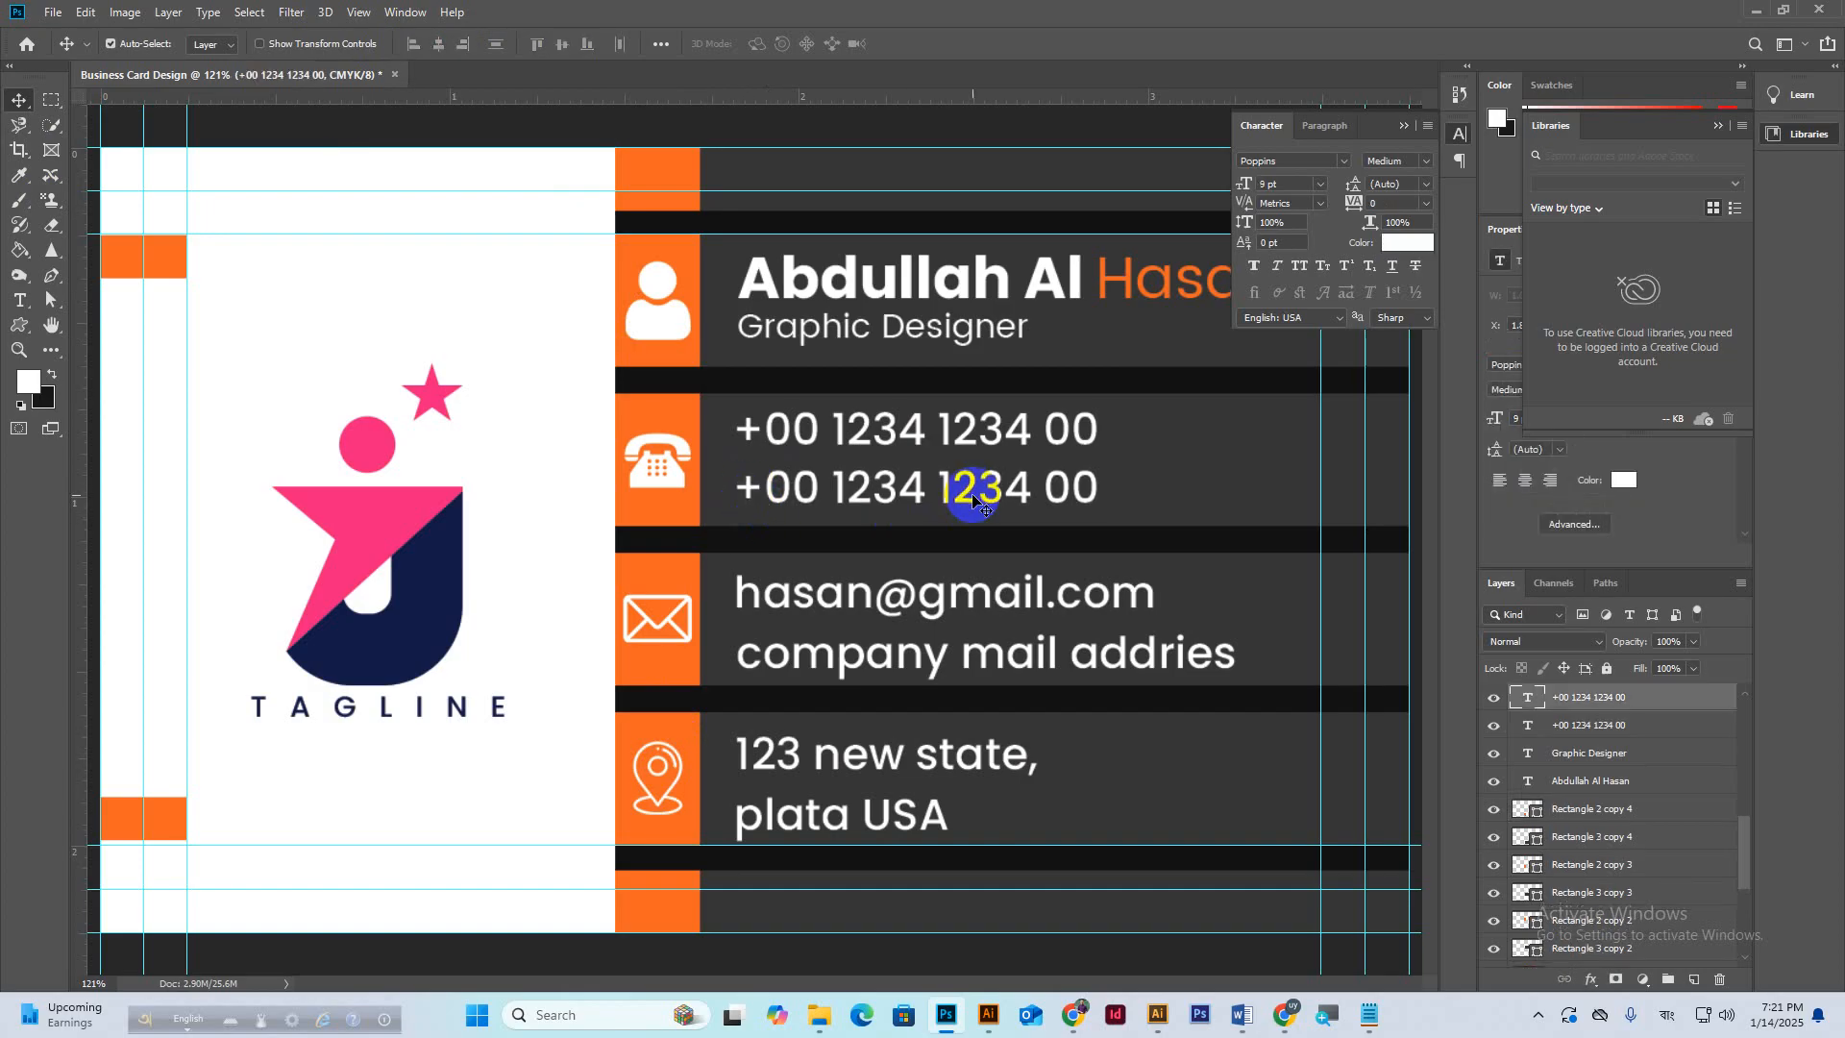
{"action": "left_click_drag", "start_coordinate": [972, 498], "coordinate": [973, 501]}
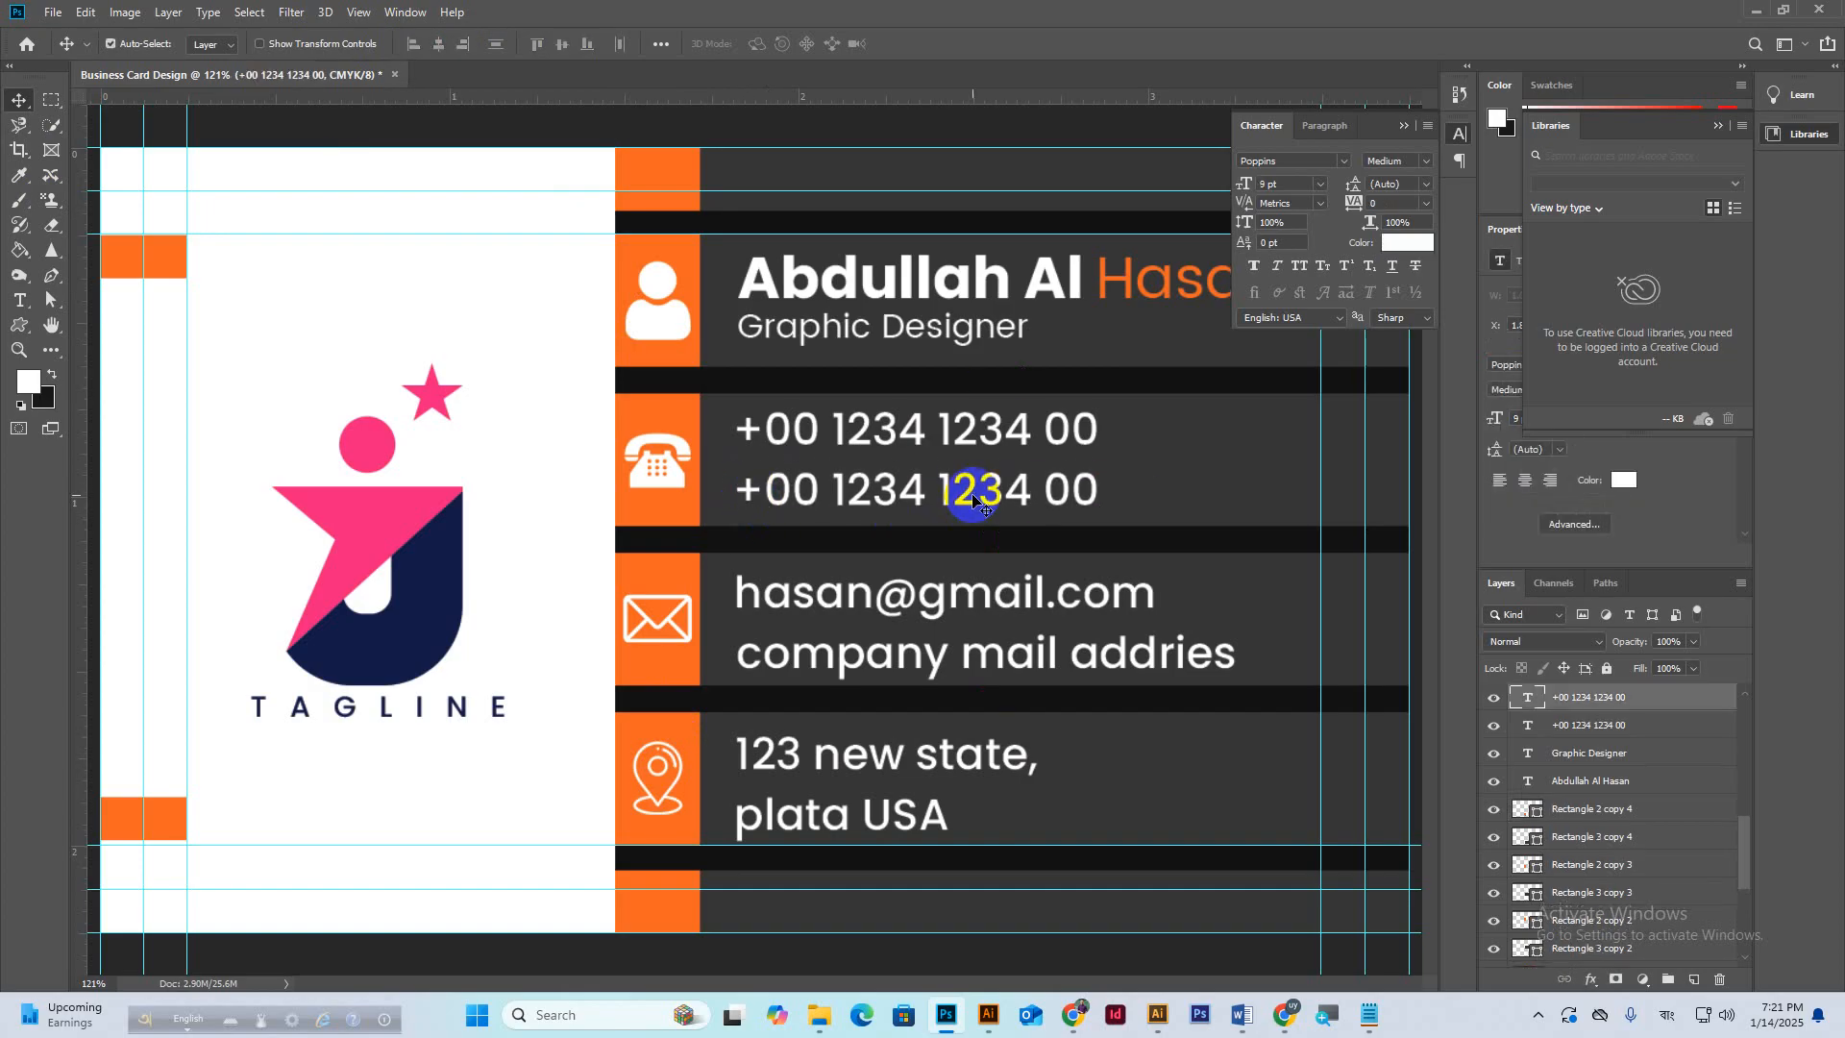
{"action": "key", "text": "shift+Up"}
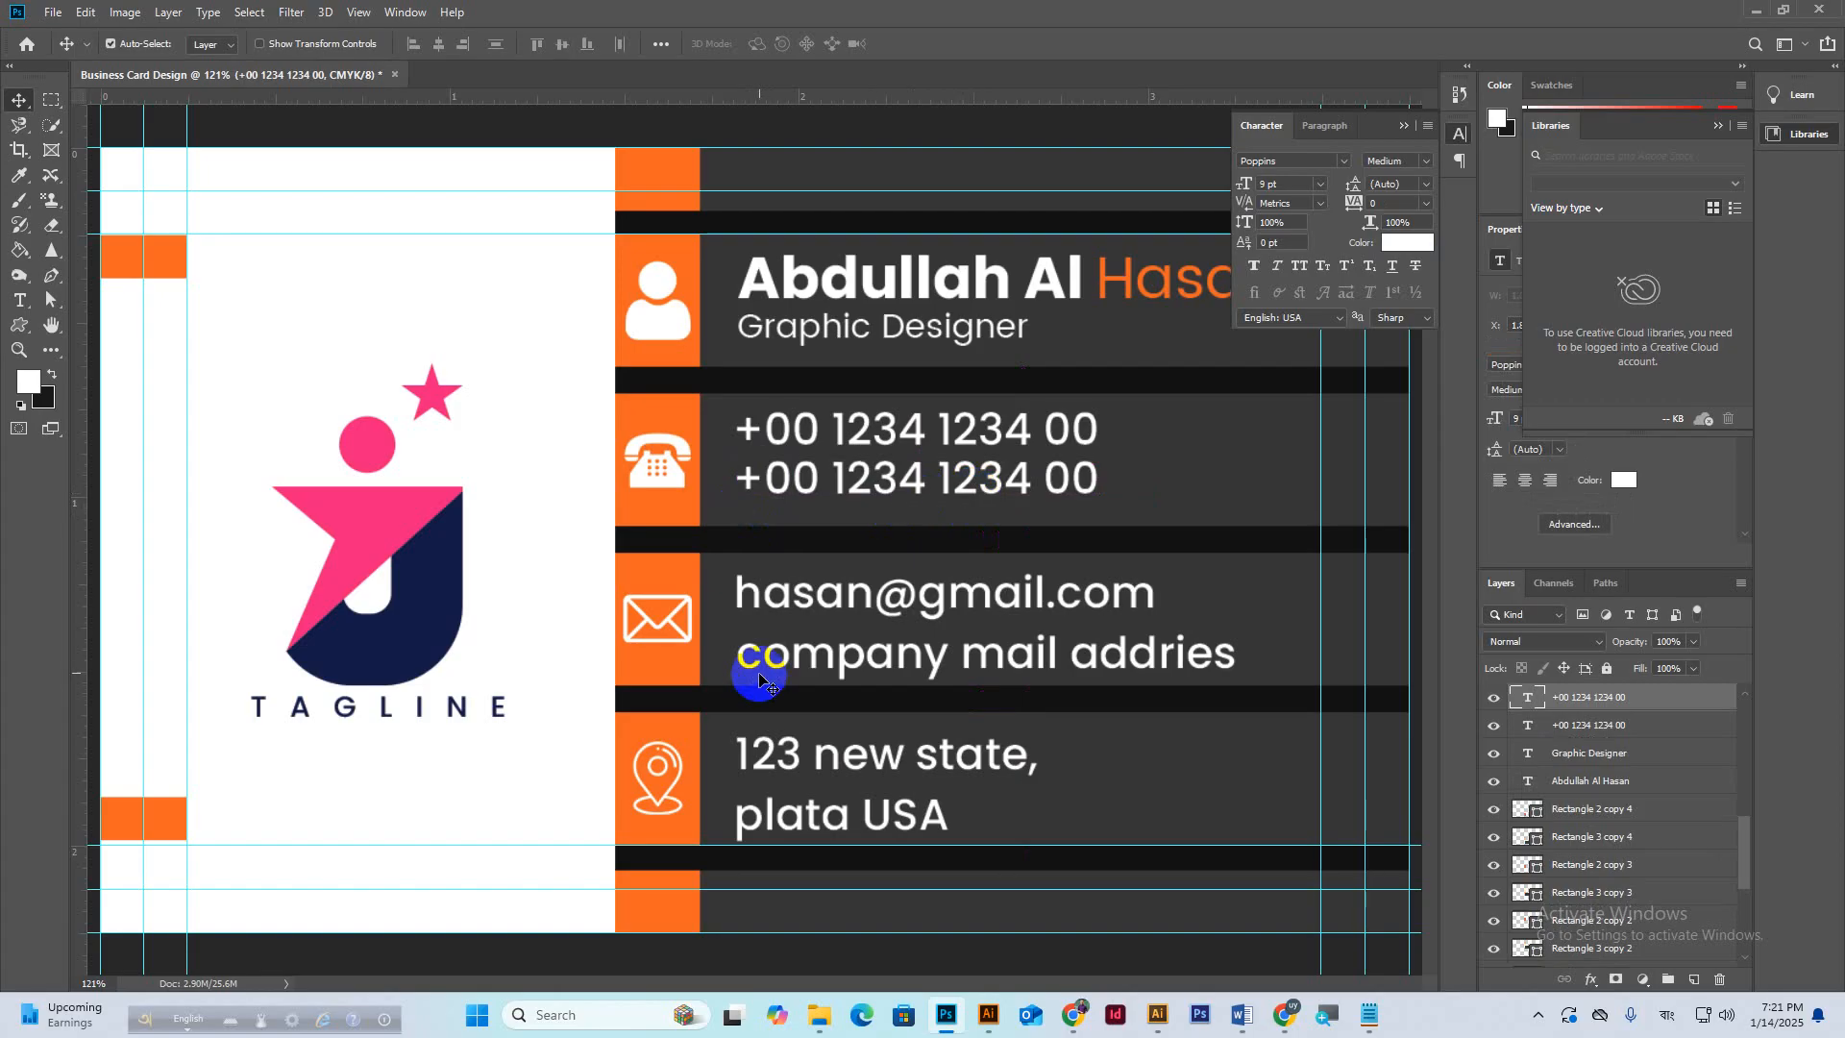
{"action": "left_click", "coordinate": [745, 651]}
{"action": "left_click_drag", "start_coordinate": [745, 652], "coordinate": [745, 641]}
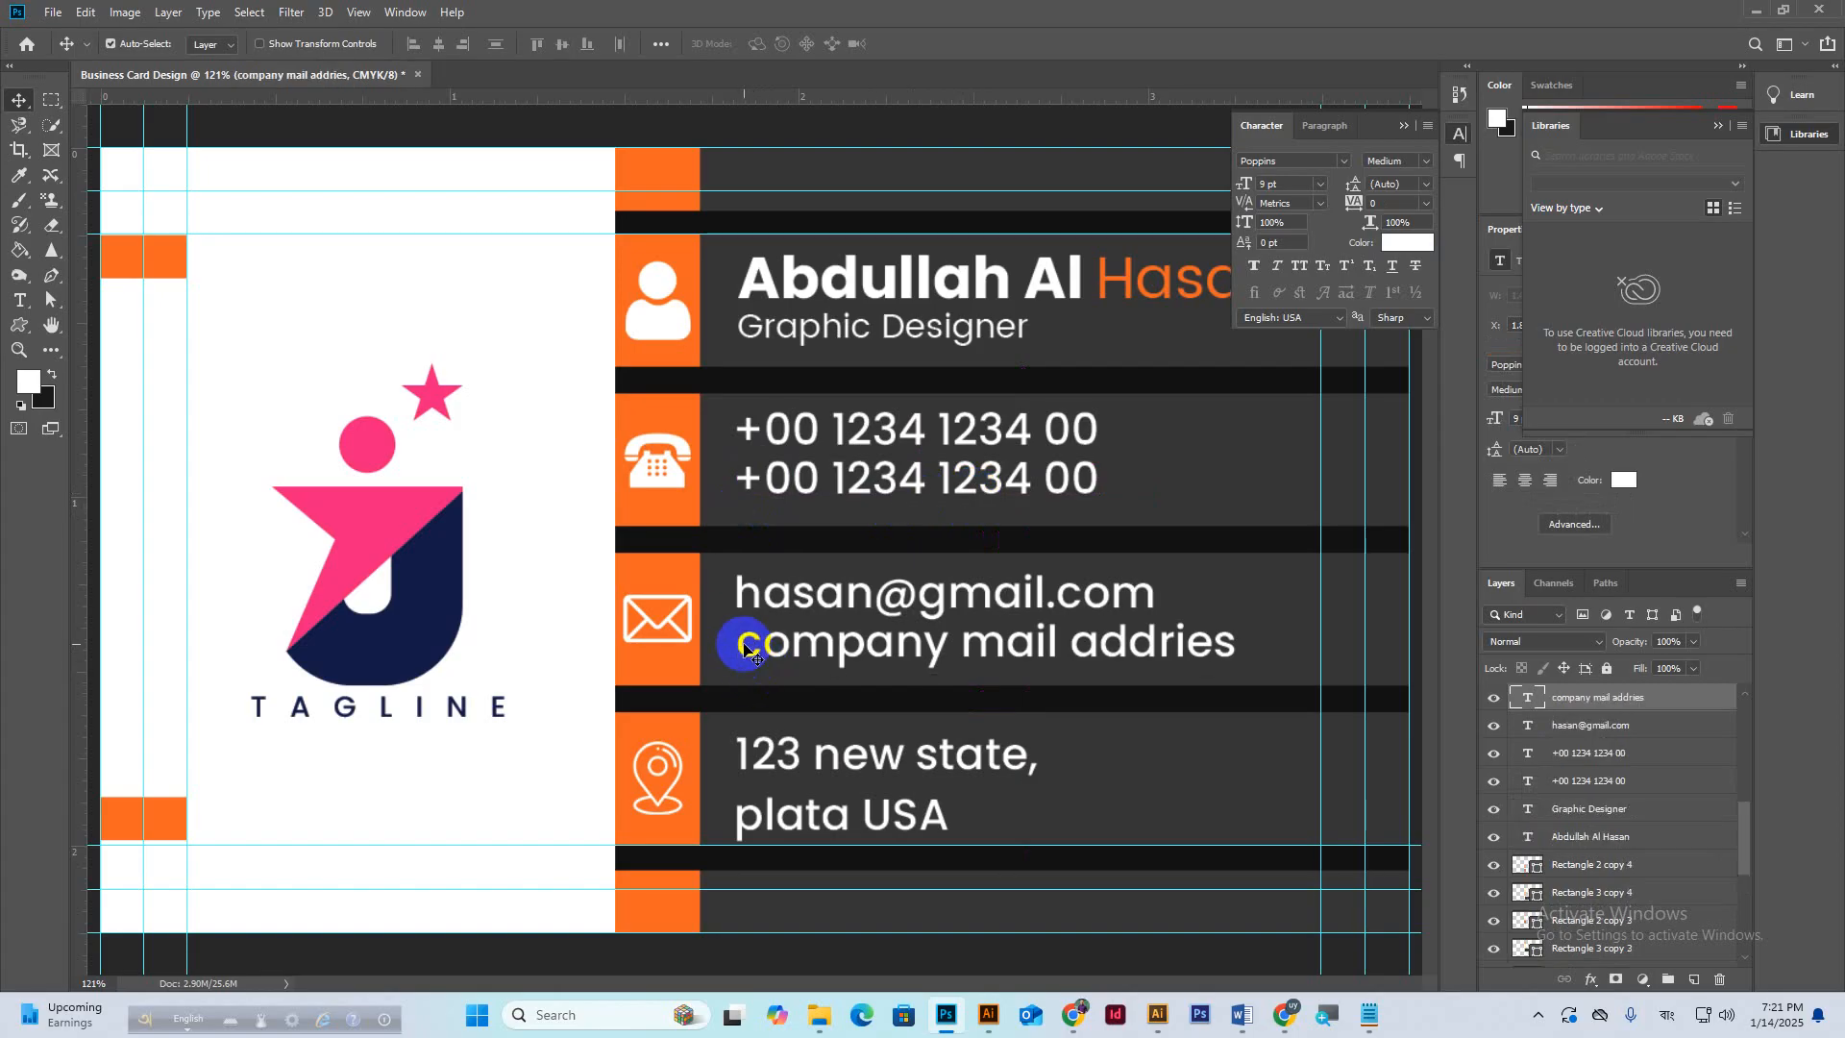
{"action": "left_click_drag", "start_coordinate": [746, 825], "coordinate": [745, 813]}
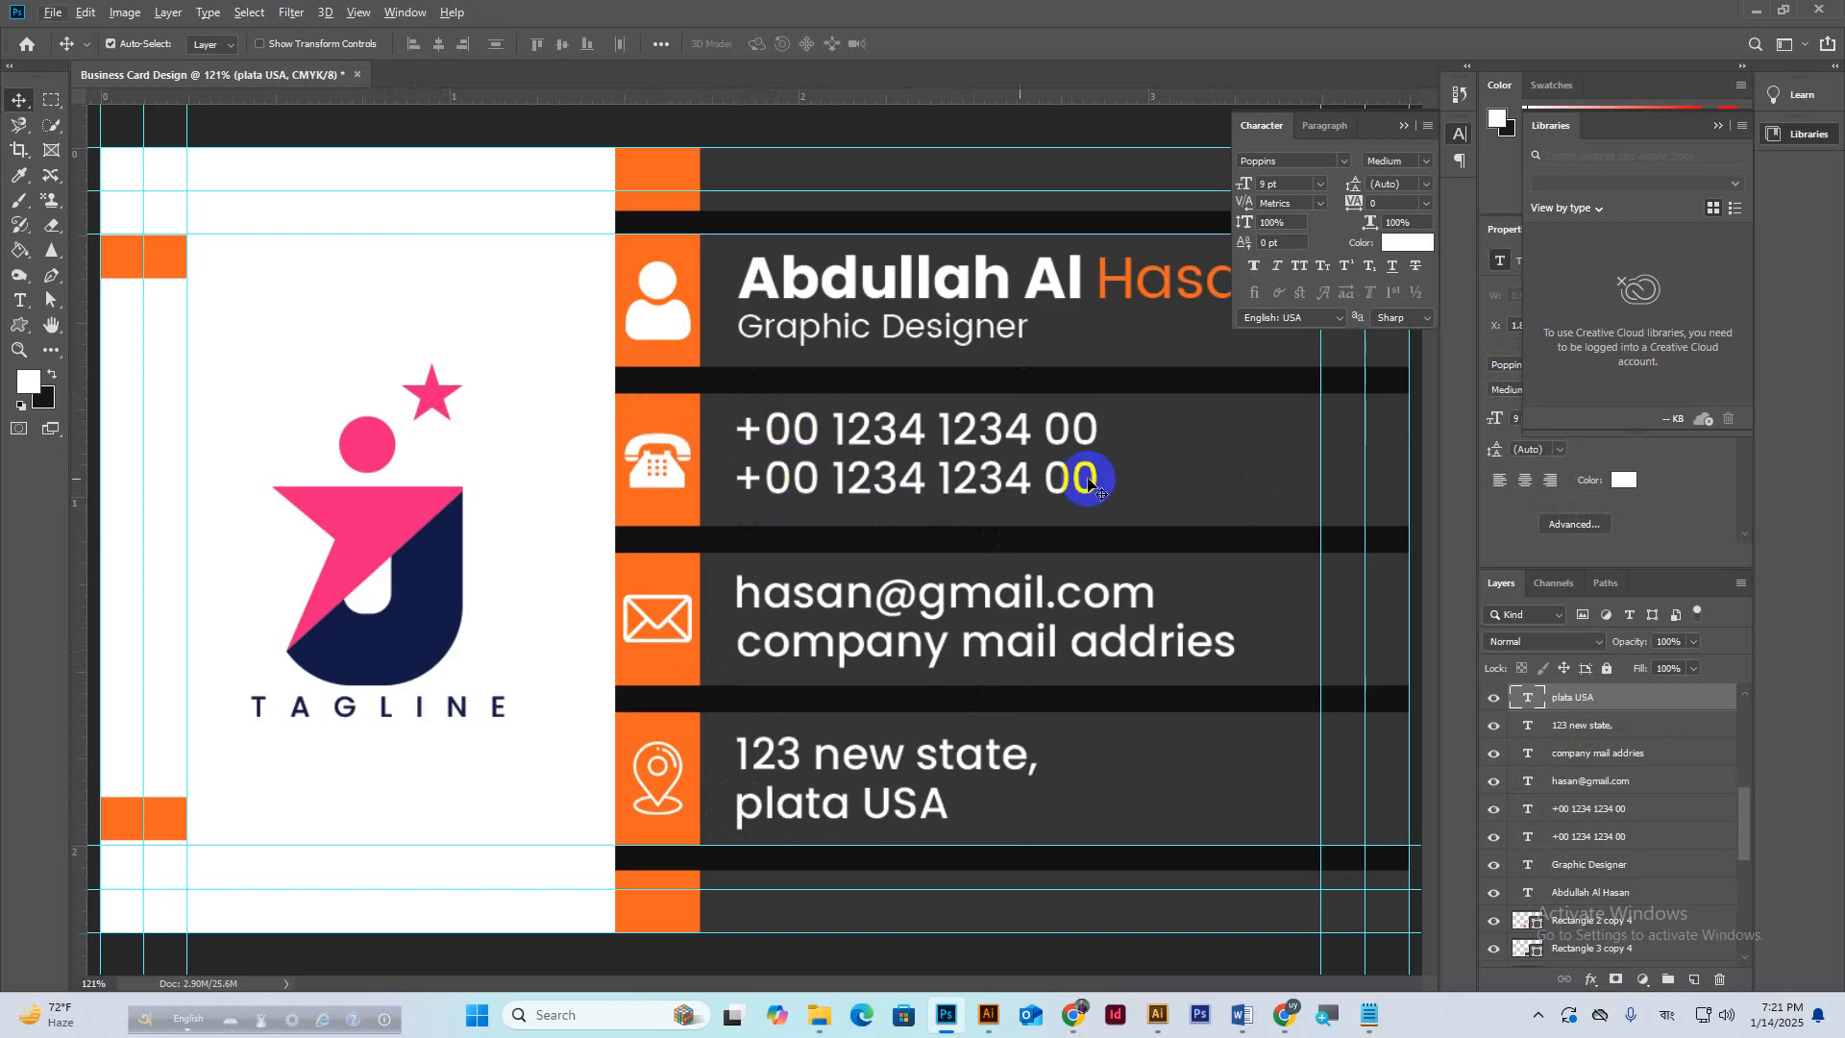
Select both phone number text layers together.
{"action": "left_click", "coordinate": [752, 432]}
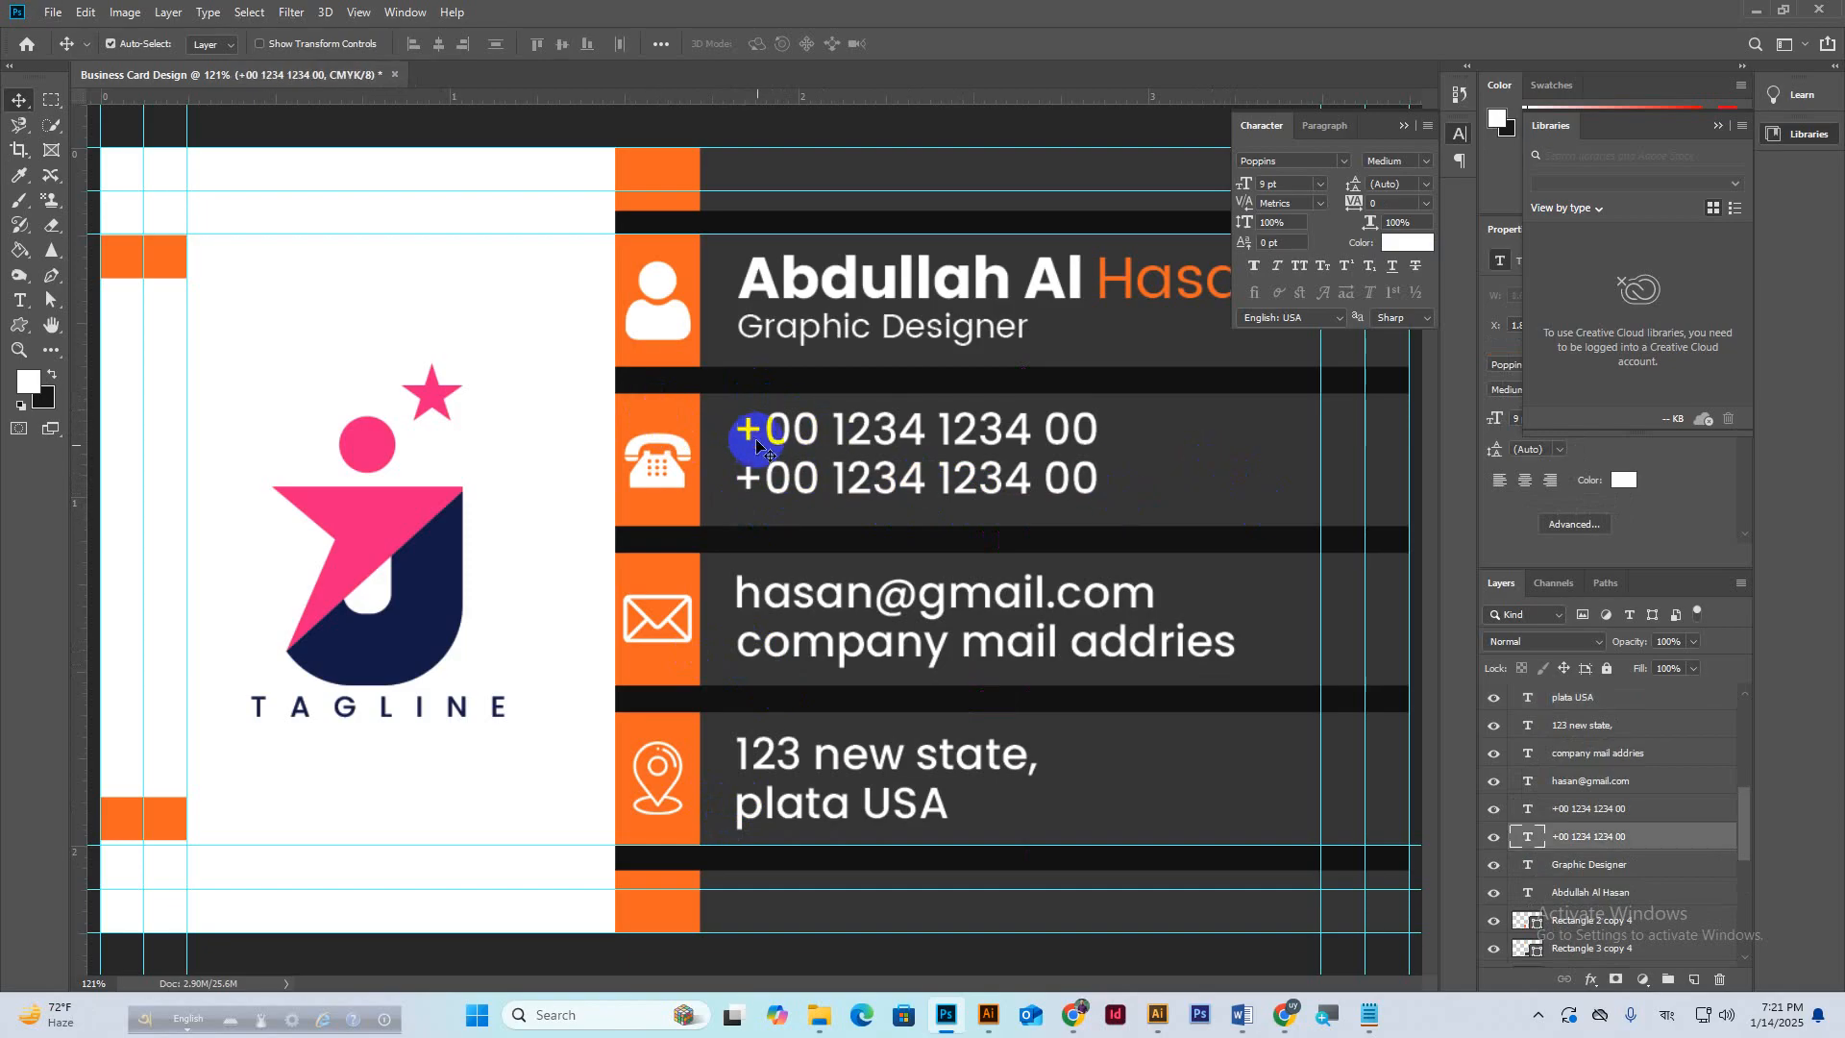
{"action": "left_click", "coordinate": [749, 478]}
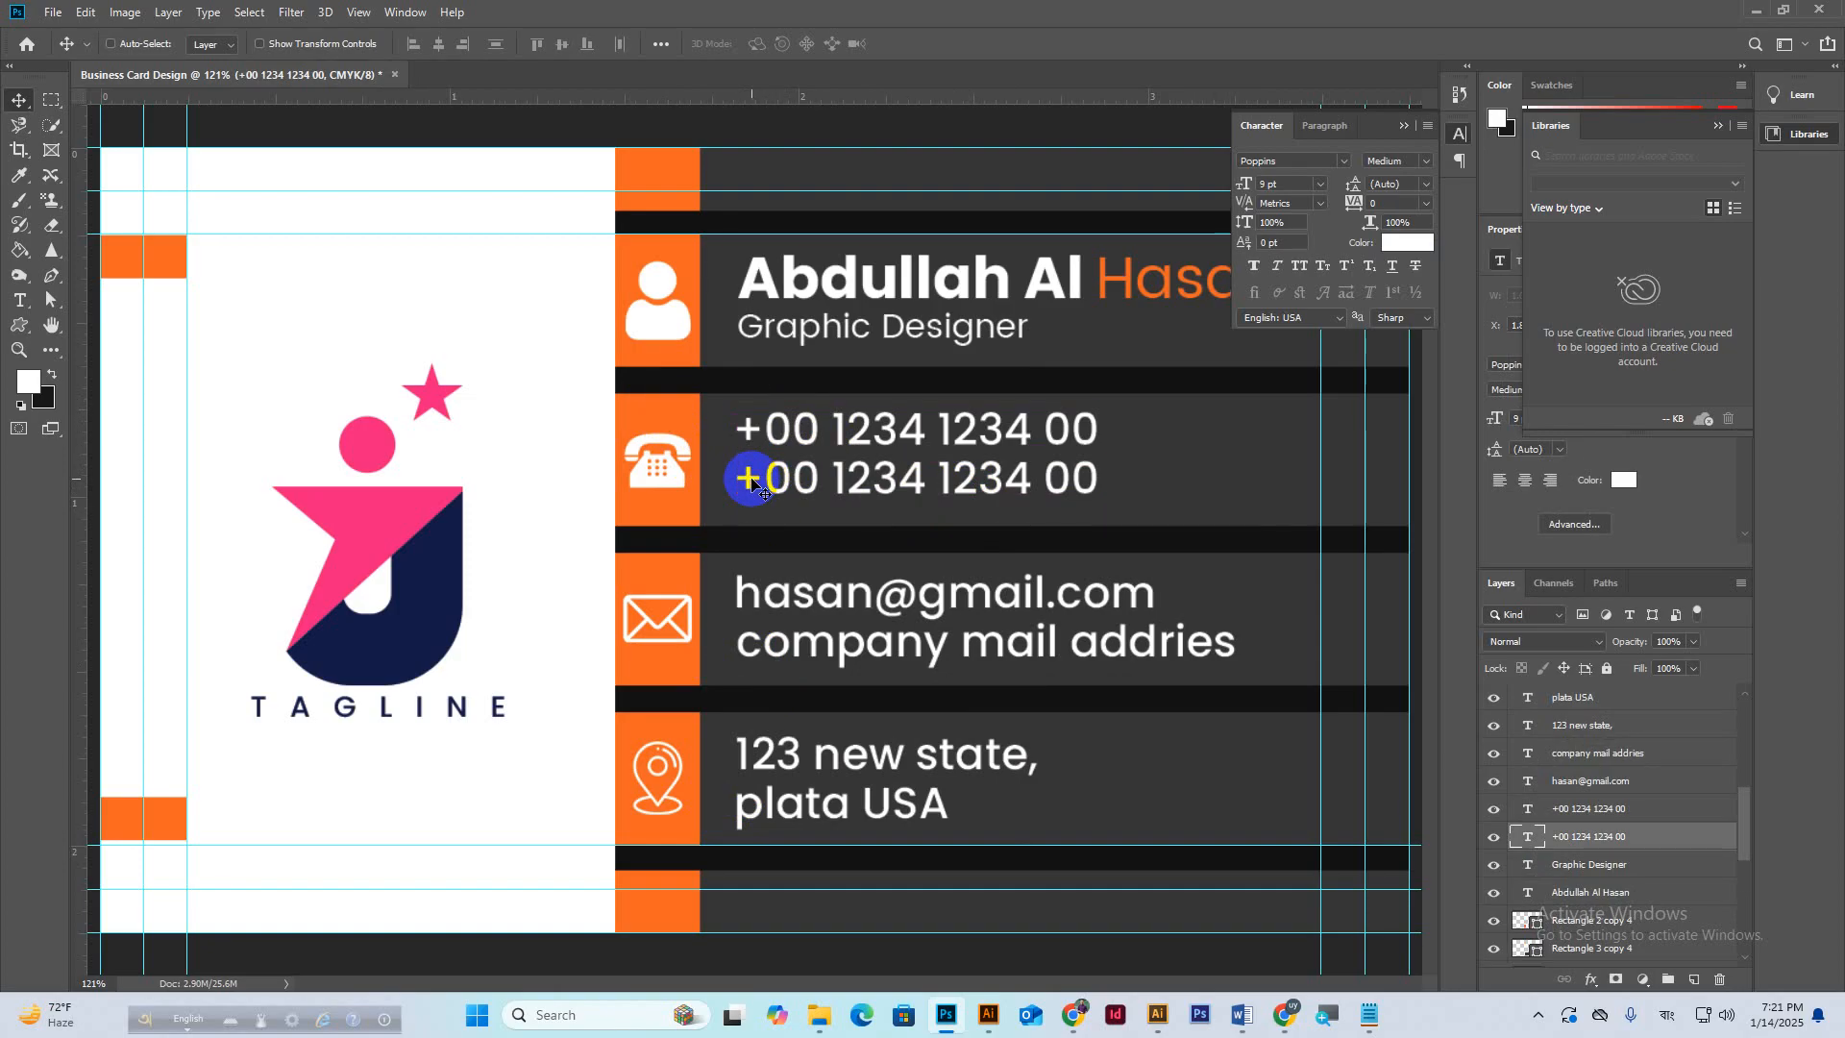
{"action": "key", "text": "ctrl"}
{"action": "left_click", "coordinate": [750, 478], "text": "ctrl"}
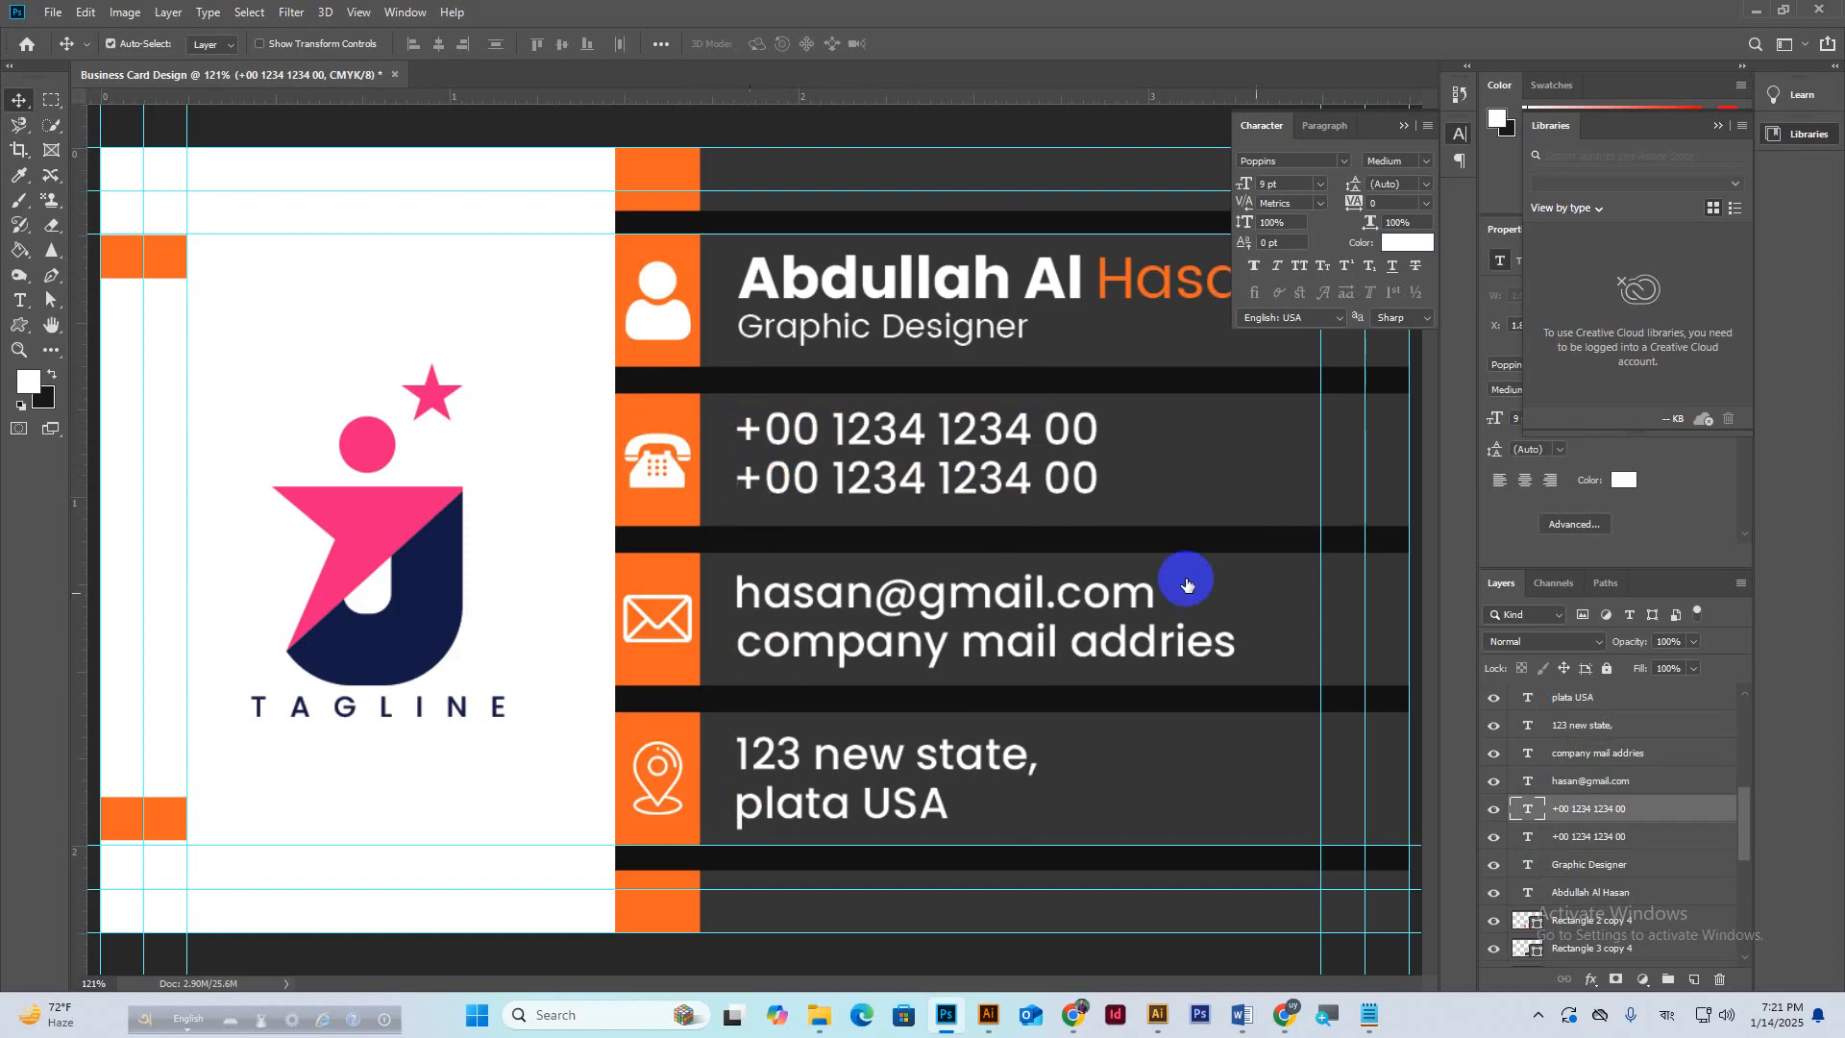
Group both phone number lines, centre them vertically on their dark band, then ungroup.
{"action": "left_click", "coordinate": [1611, 839], "text": "ctrl"}
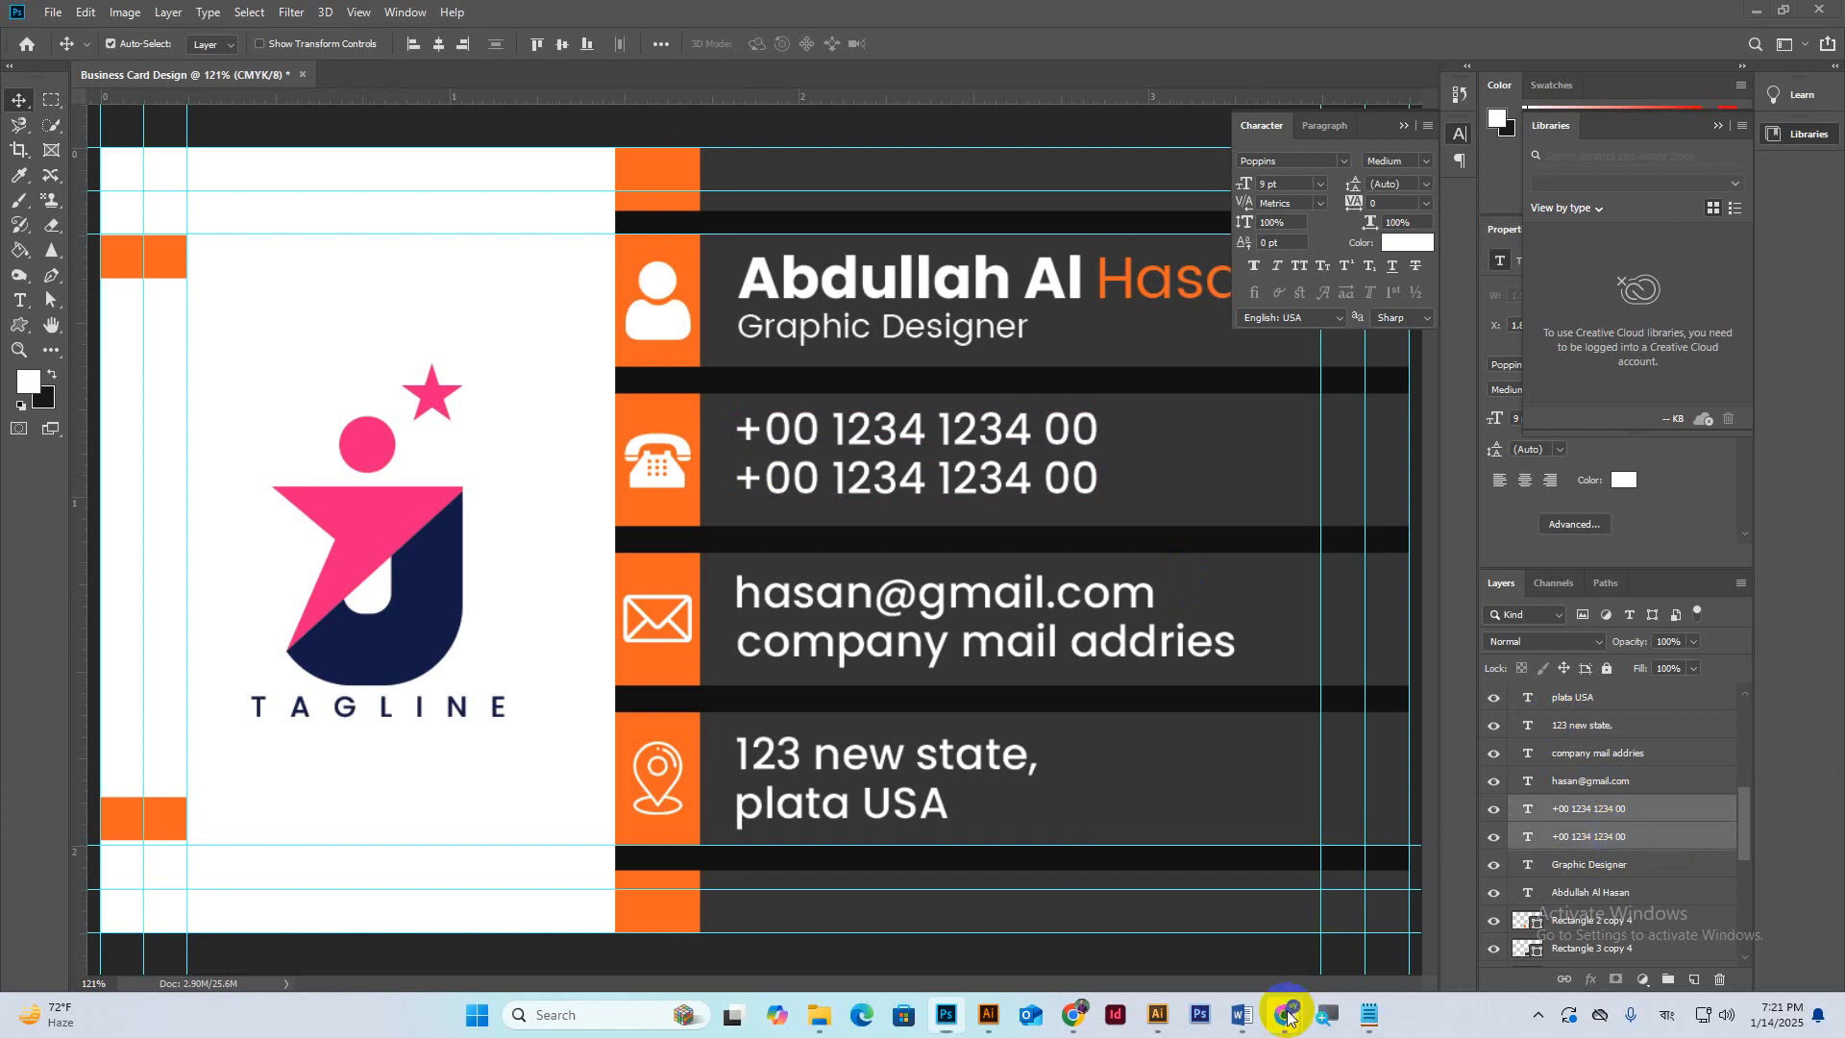
{"action": "mouse_move", "coordinate": [1284, 1015]}
{"action": "left_click", "coordinate": [1161, 924]}
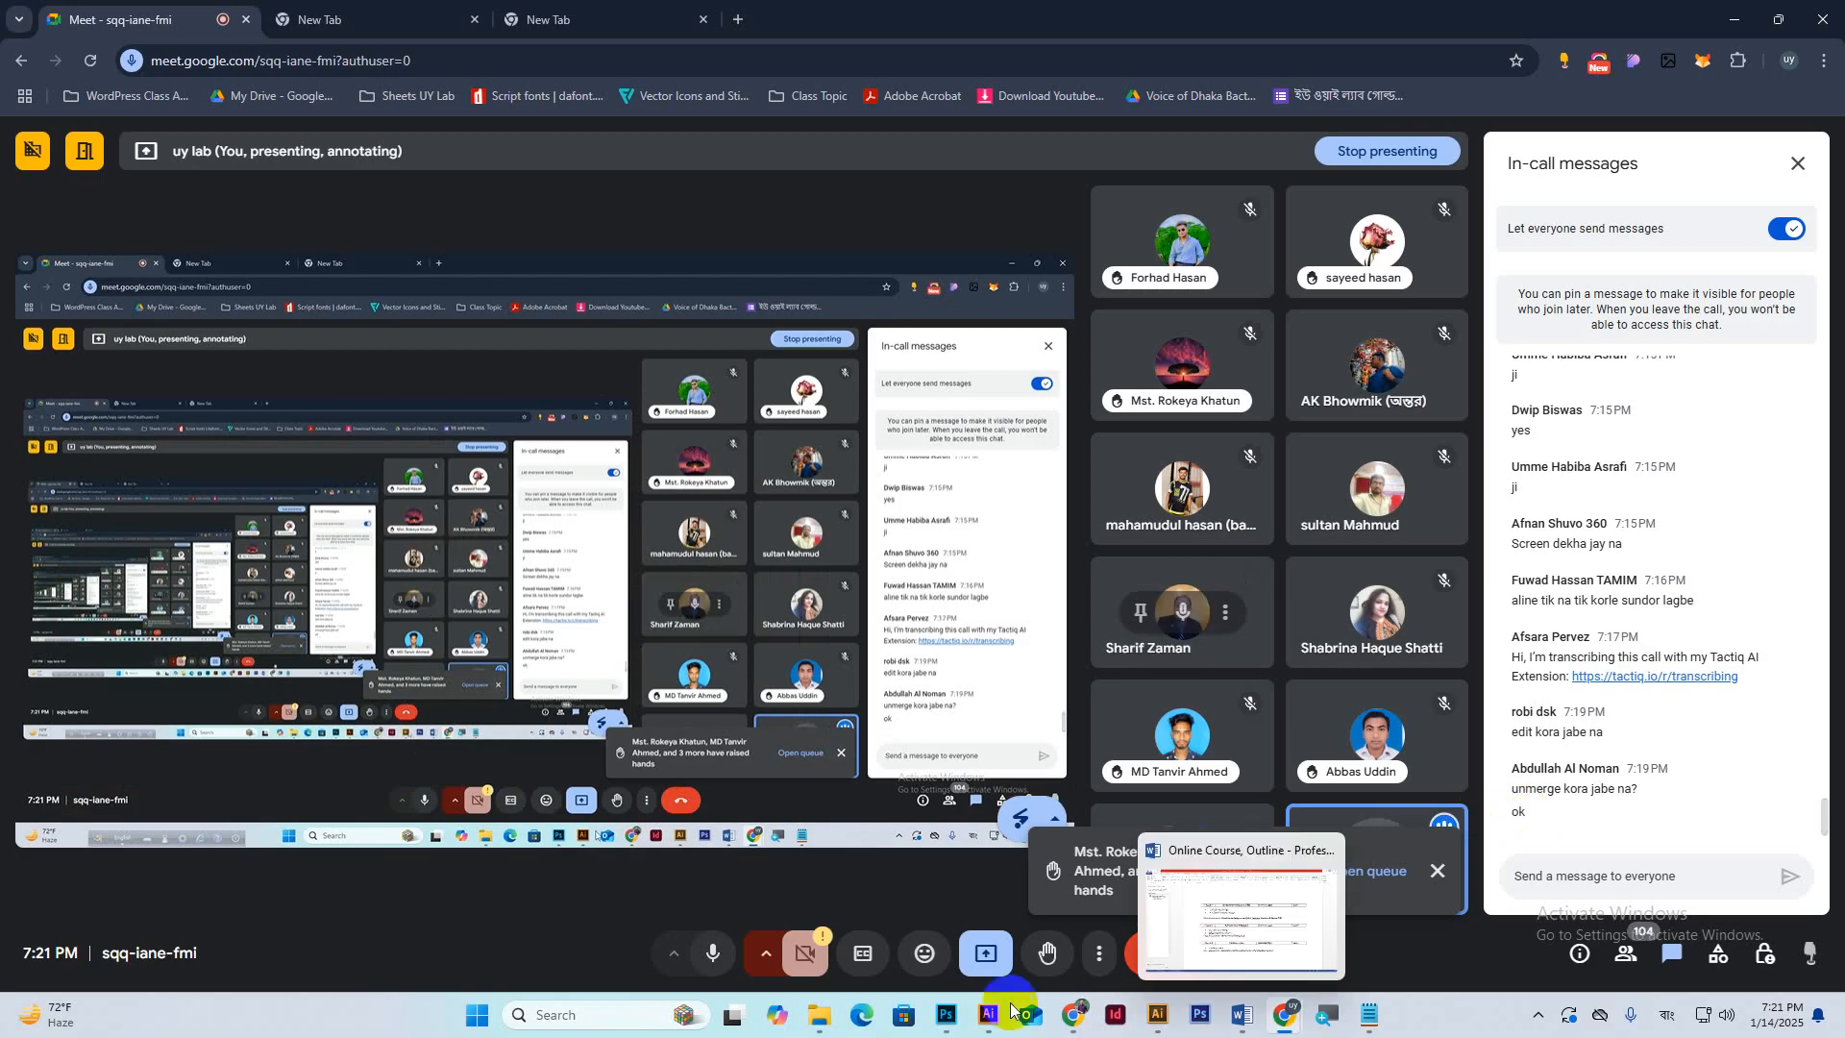
{"action": "left_click", "coordinate": [946, 1014]}
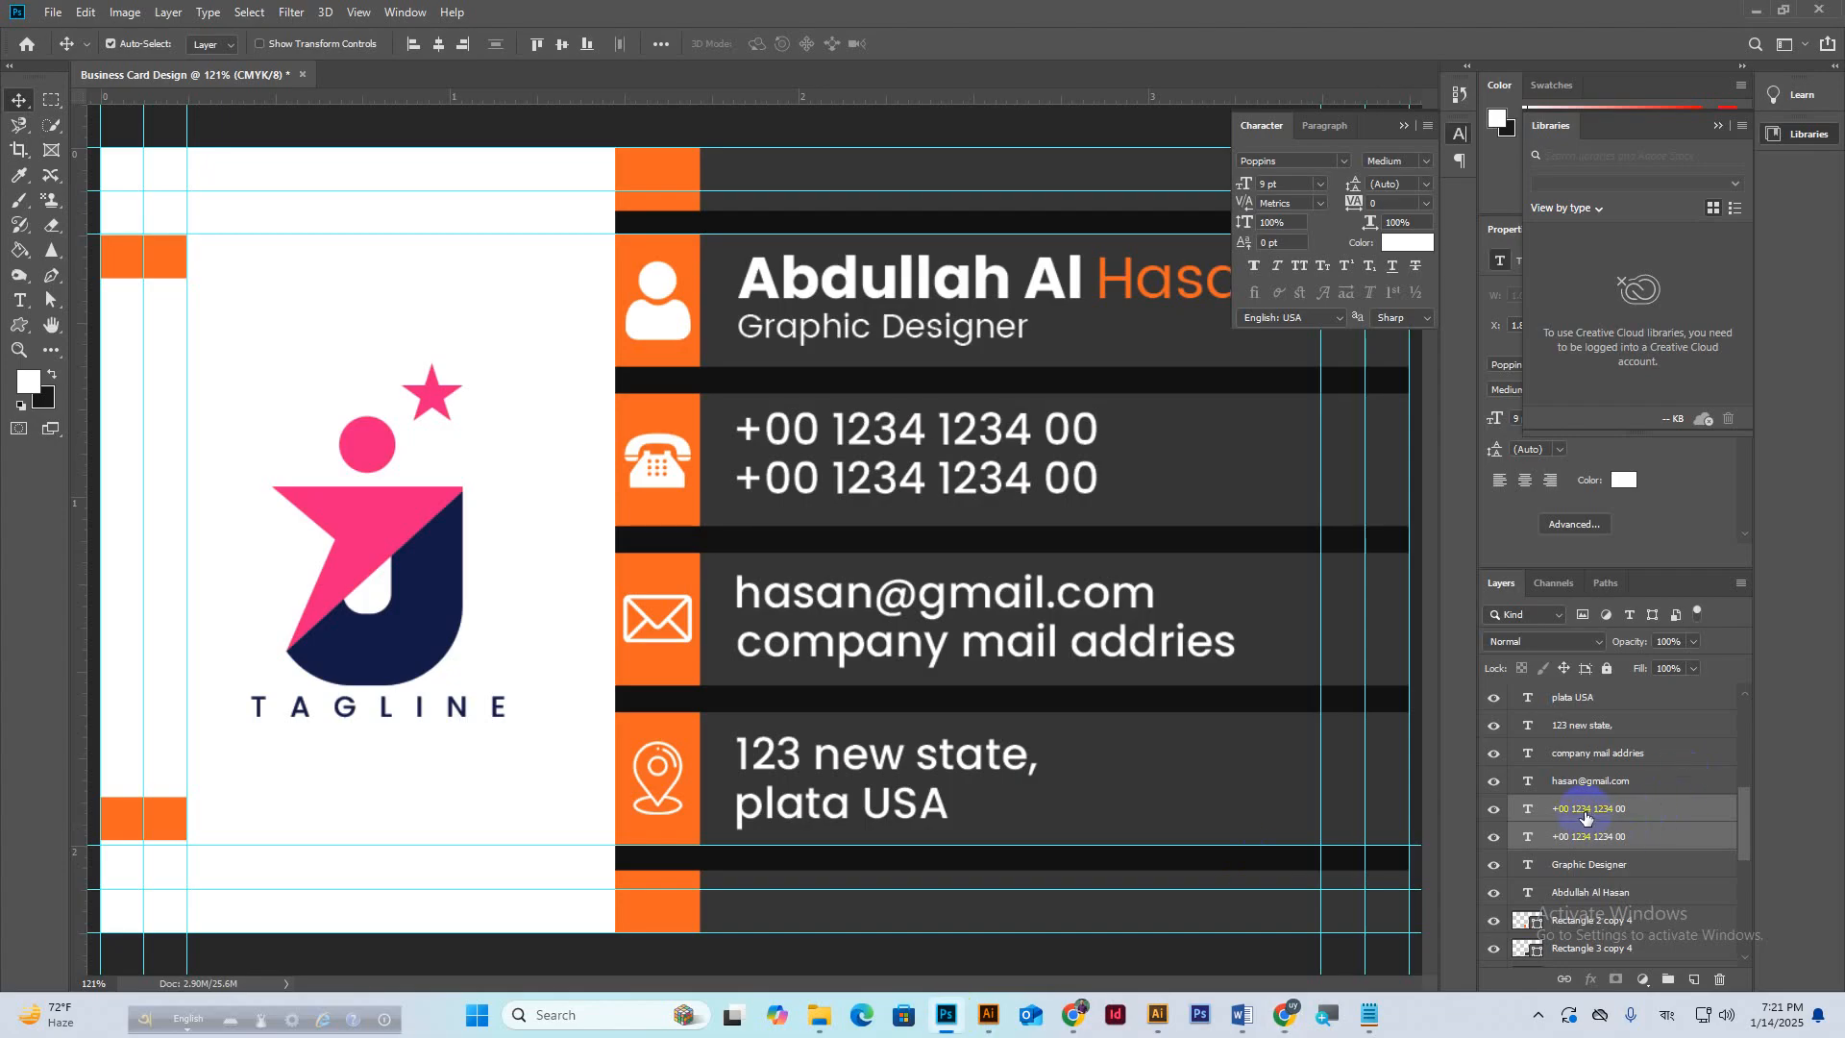
{"action": "key", "text": "ctrl+g"}
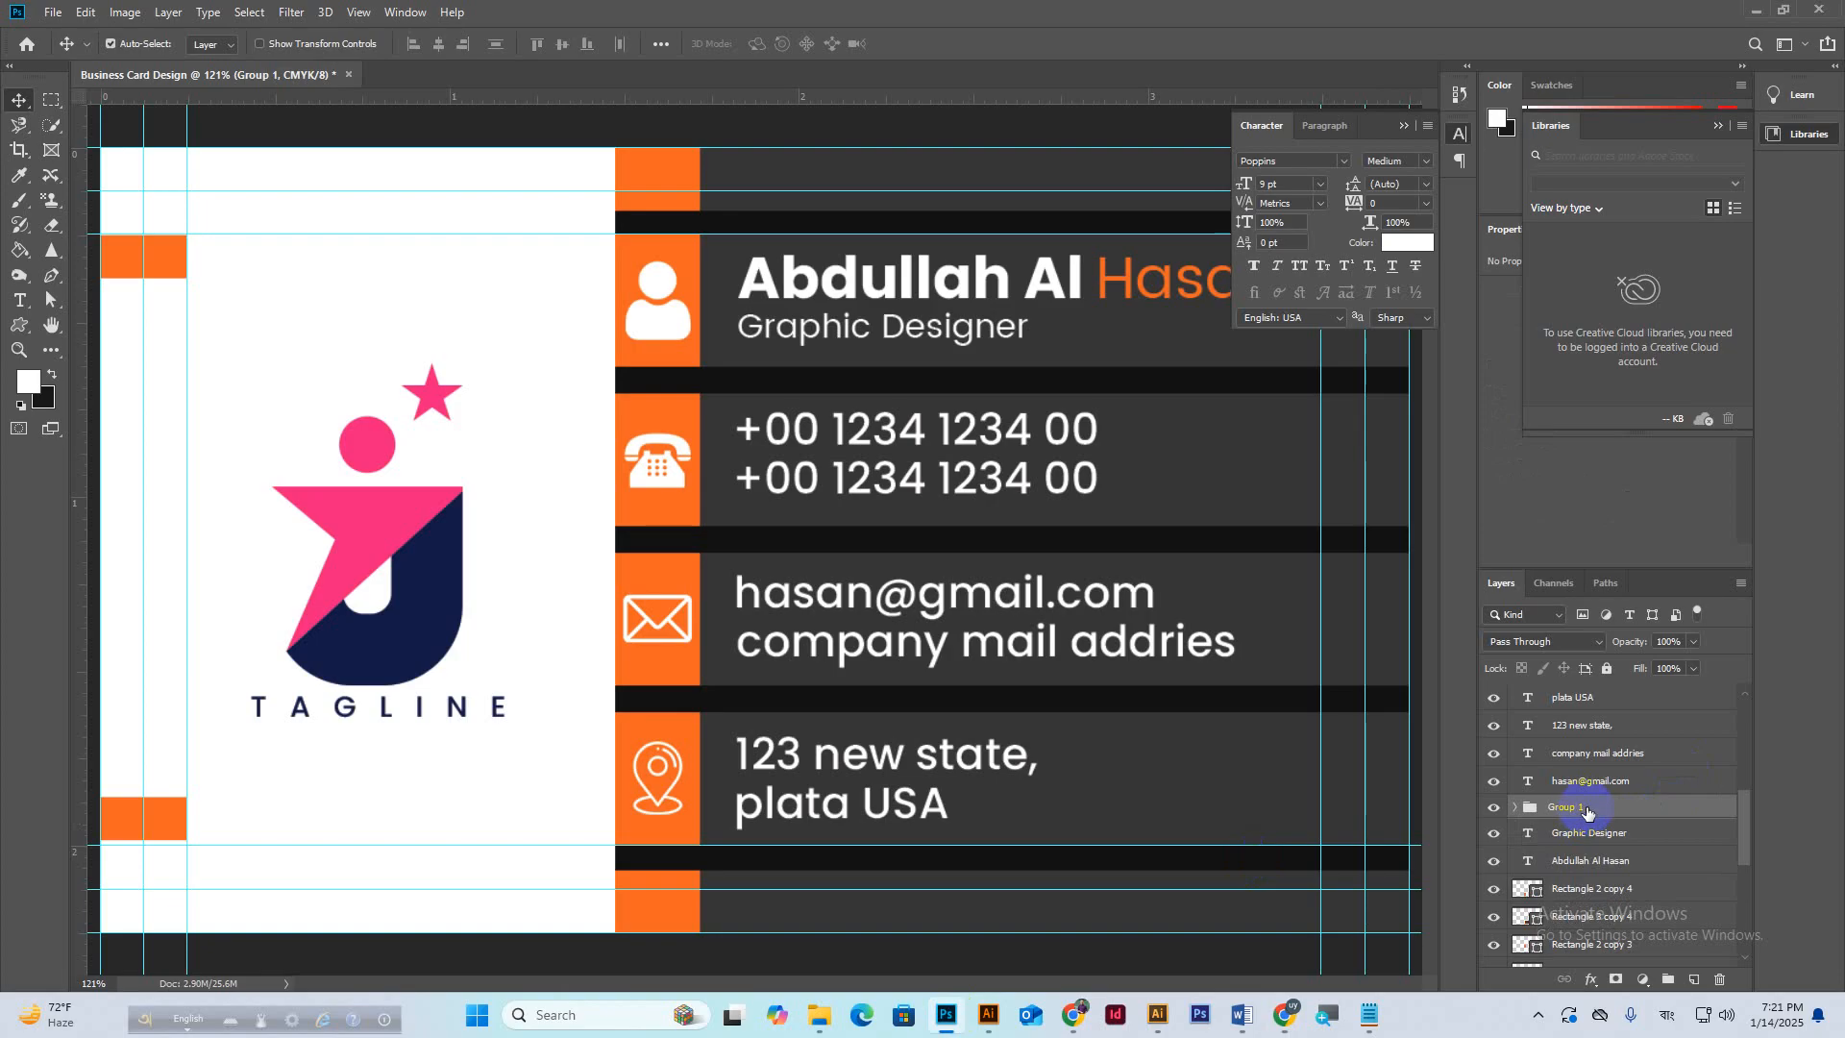
{"action": "left_click", "coordinate": [1182, 495]}
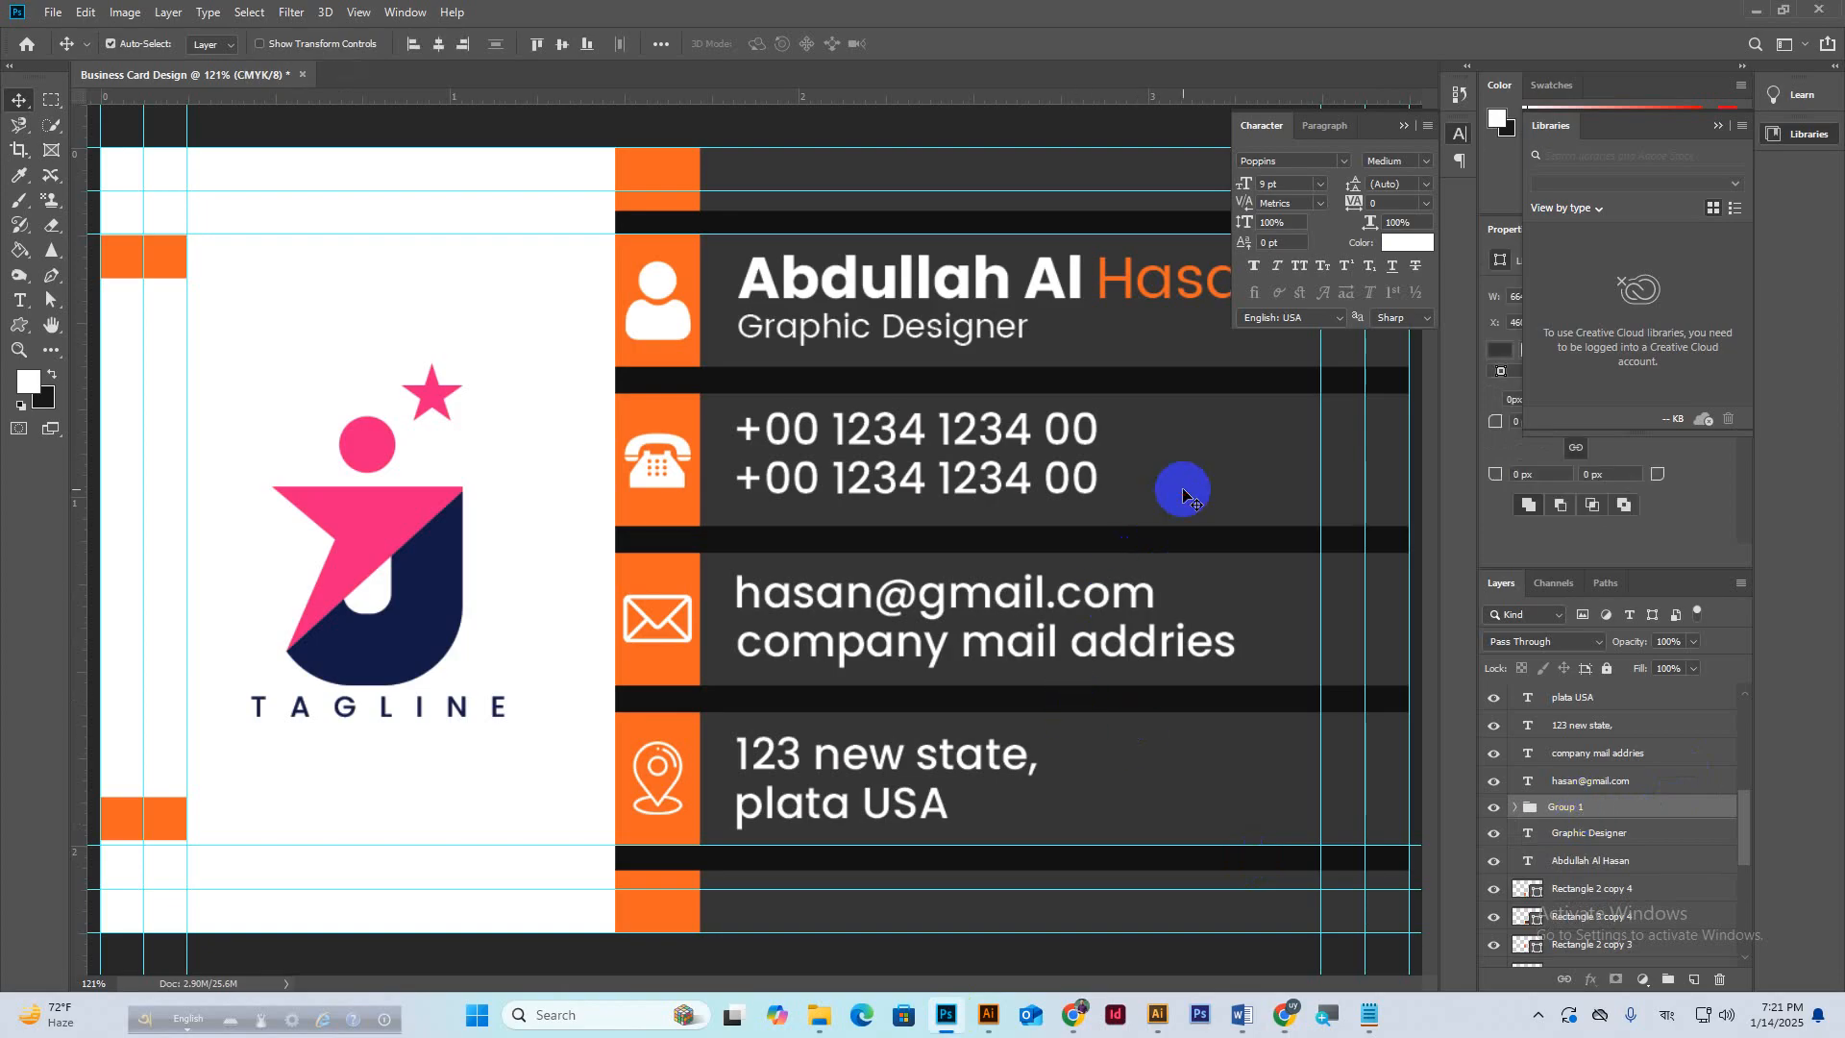
{"action": "left_click", "coordinate": [562, 45]}
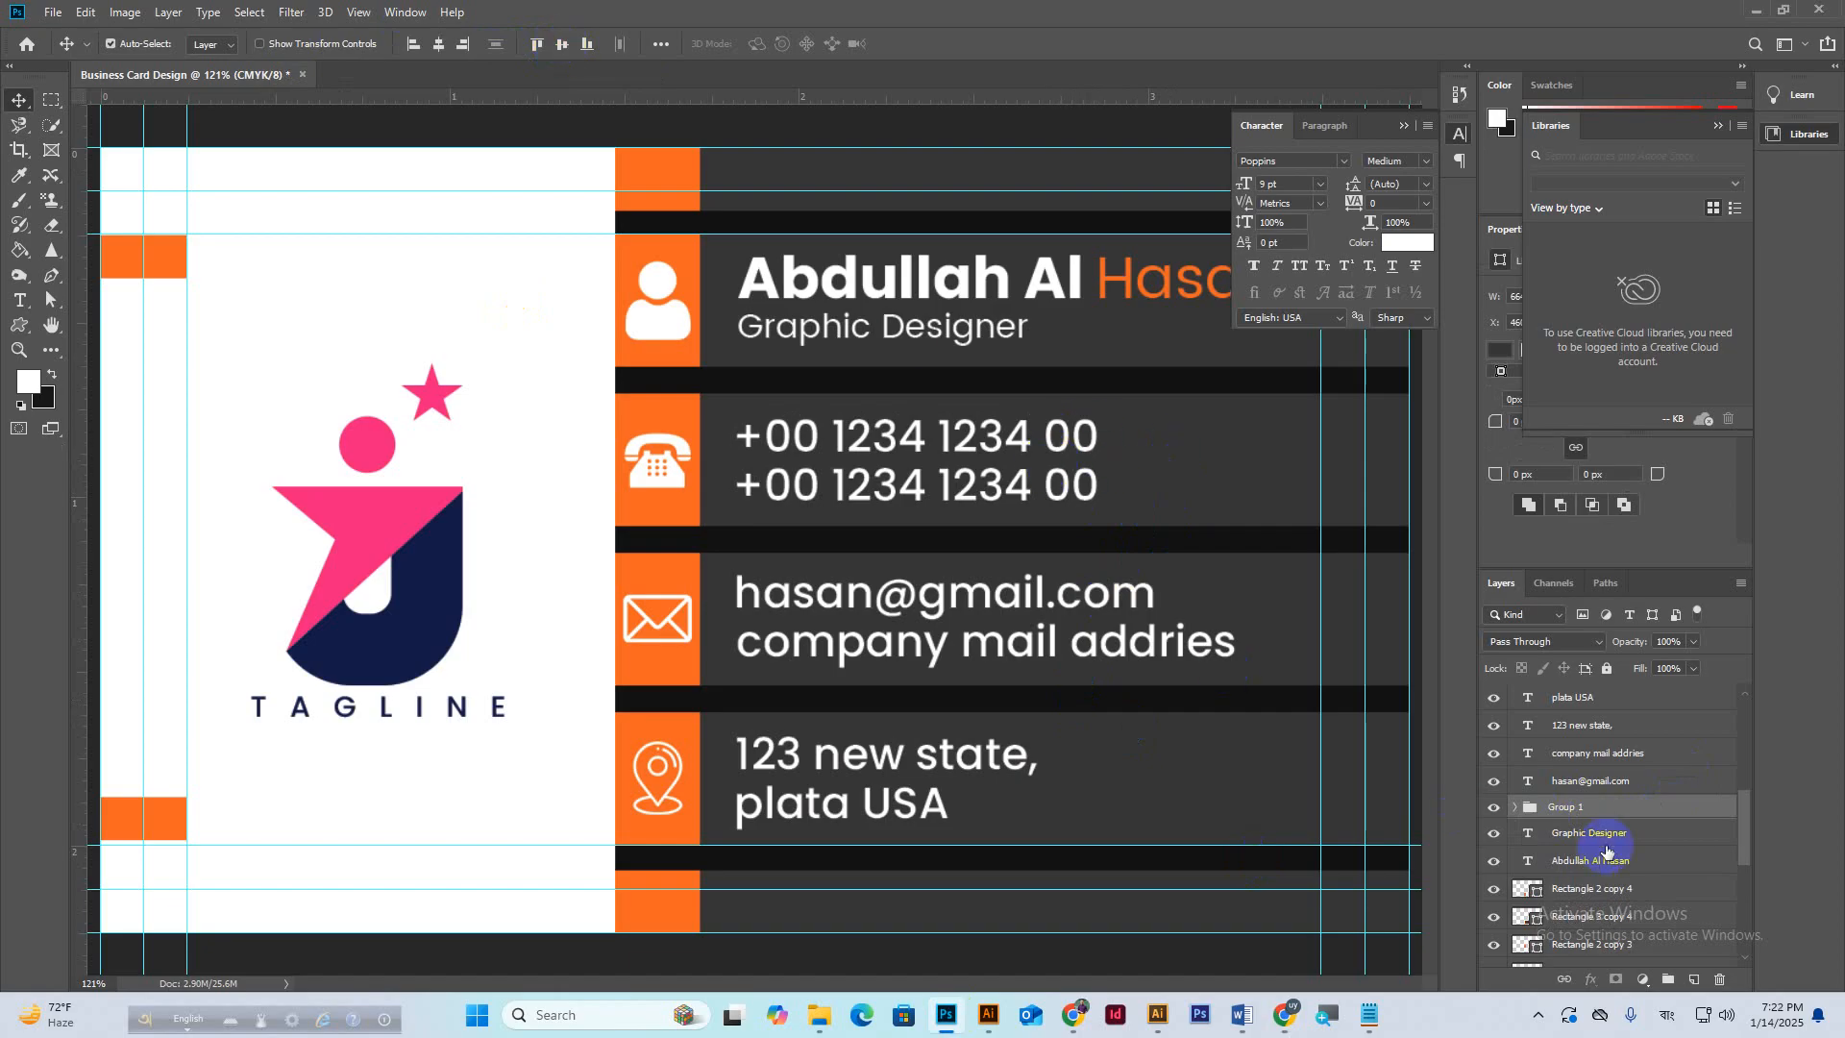
{"action": "left_click", "coordinate": [1587, 810]}
{"action": "key", "text": "ctrl+shift+g"}
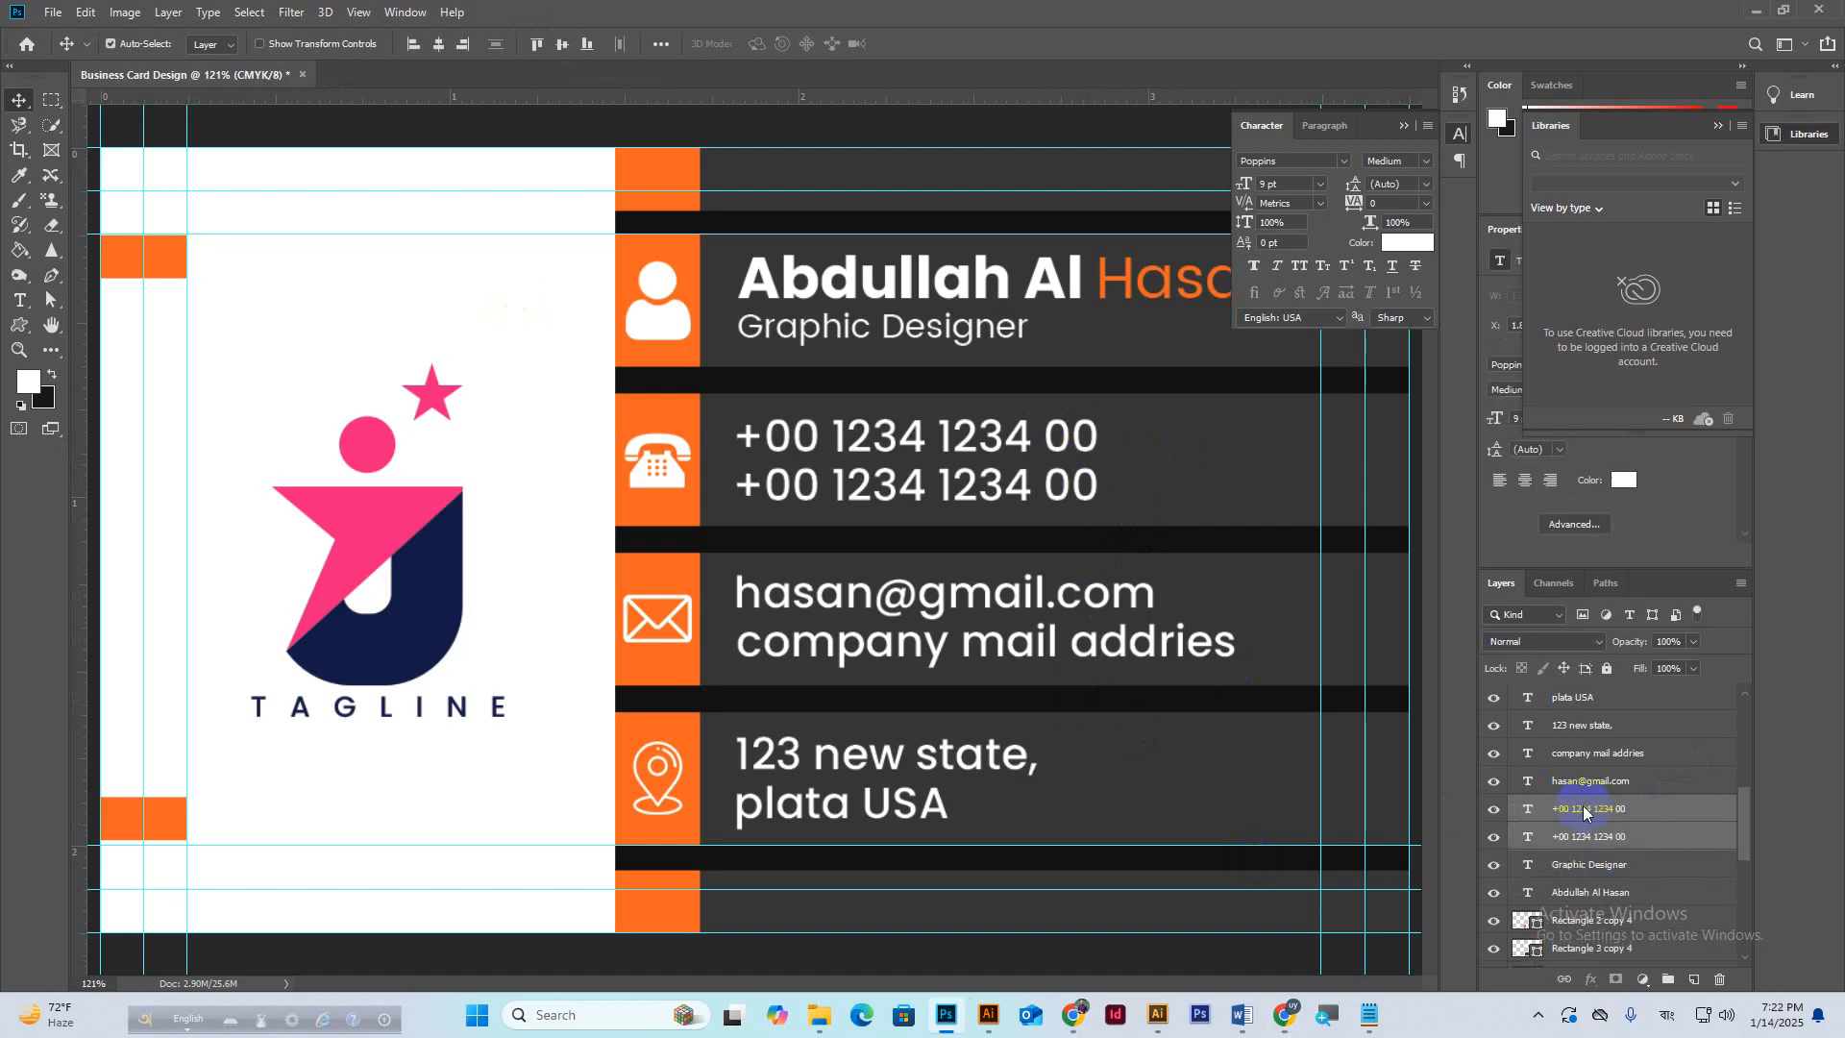
Group the two email lines and try centring them on a band, undoing the misaligned results.
{"action": "left_click", "coordinate": [1581, 782]}
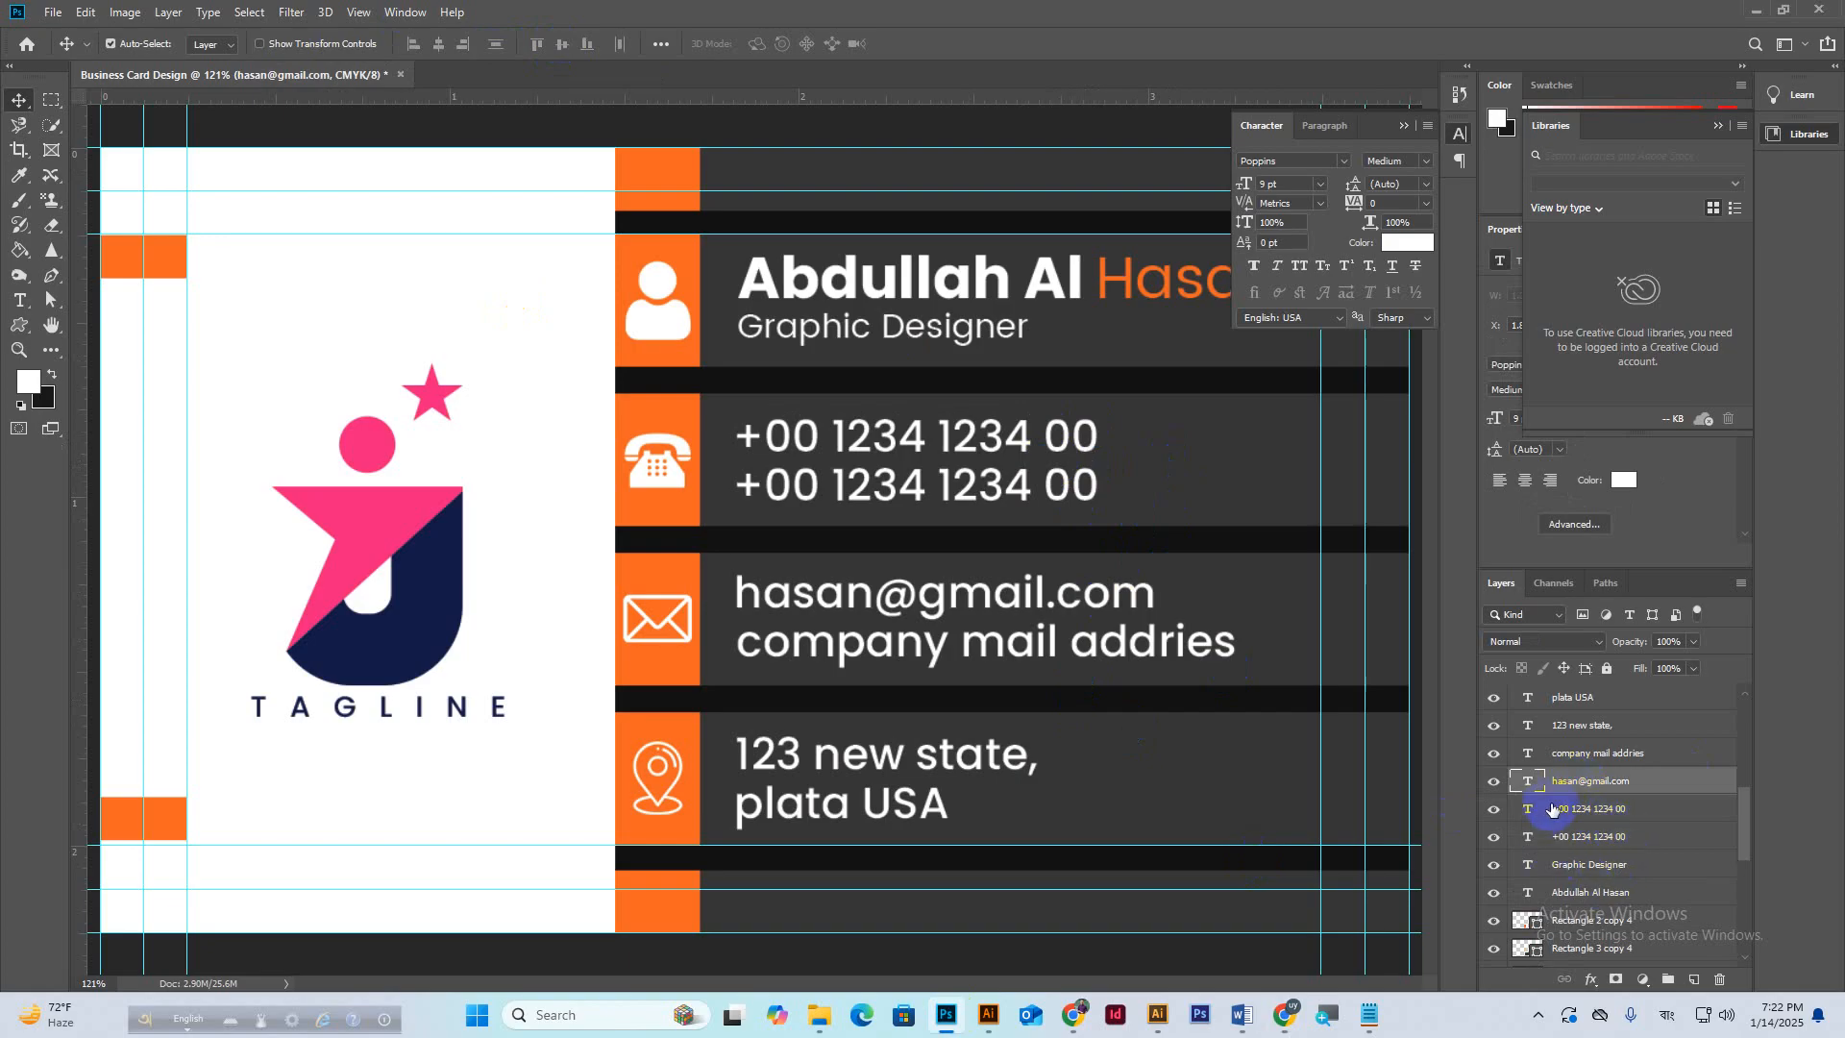
{"action": "left_click", "coordinate": [1580, 760], "text": "ctrl"}
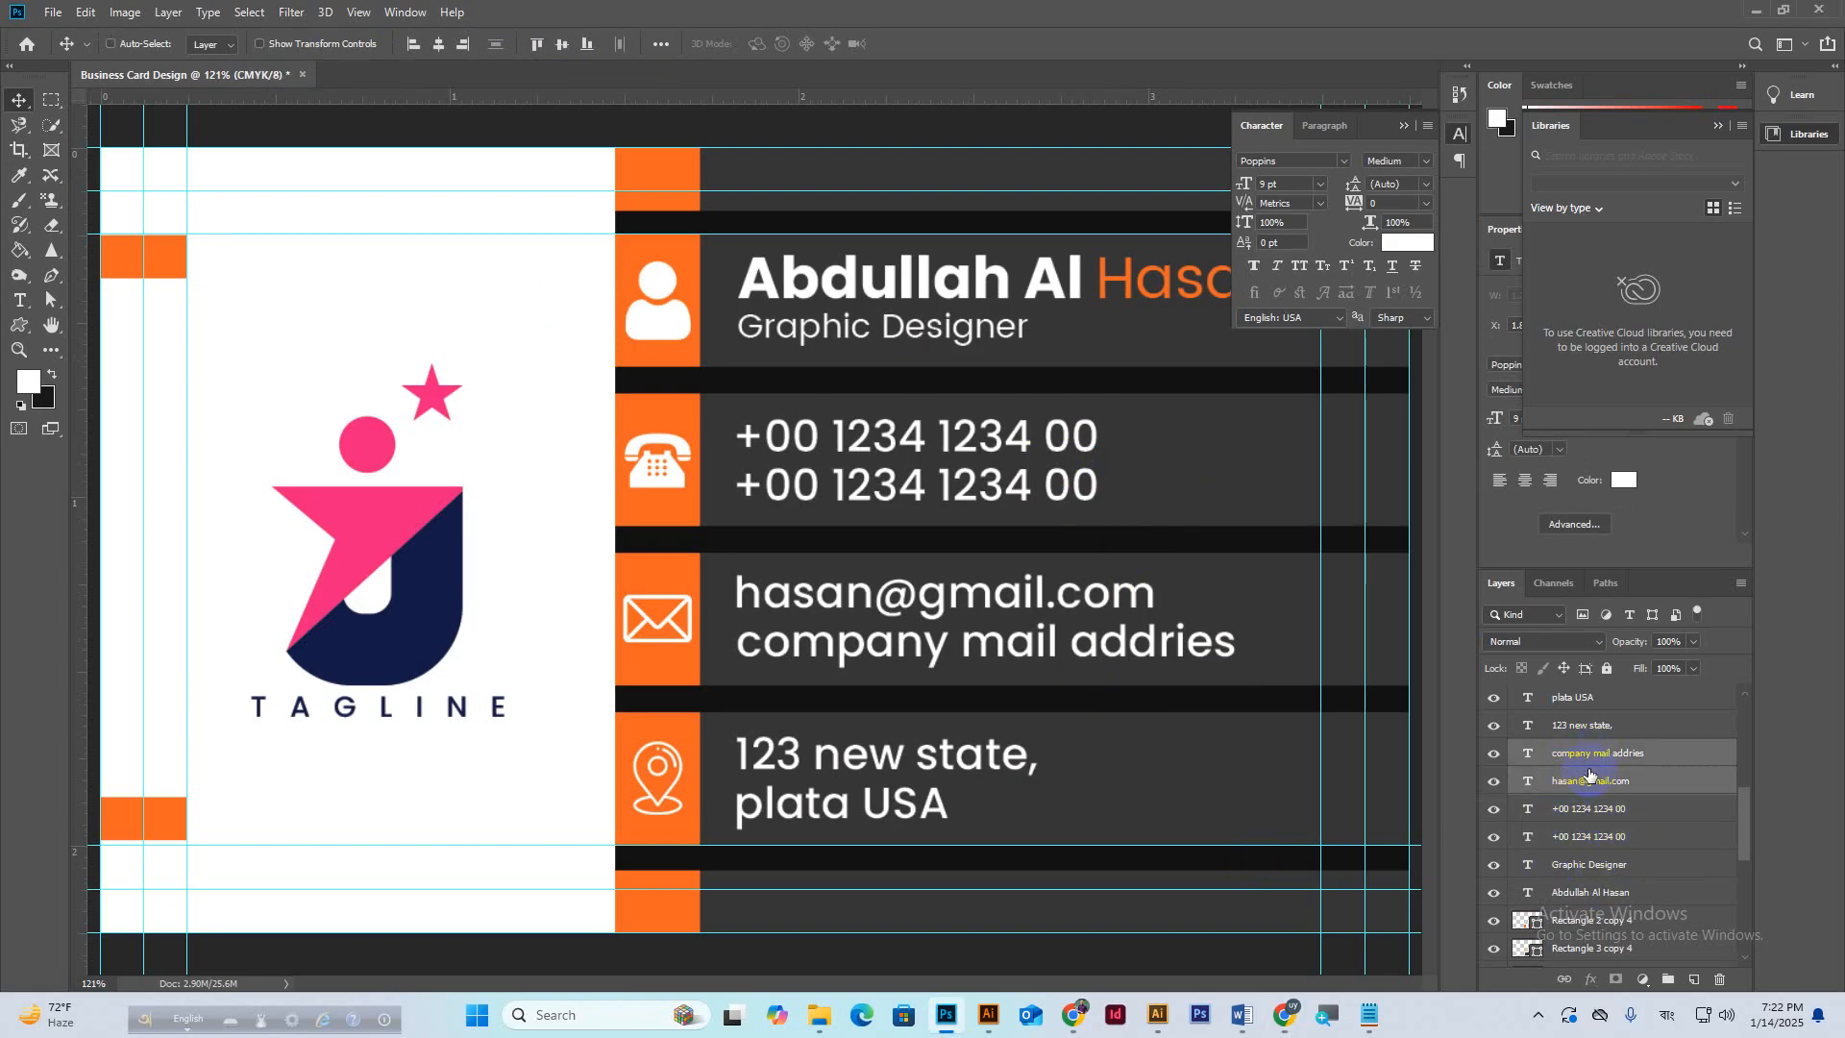
{"action": "key", "text": "ctrl+g"}
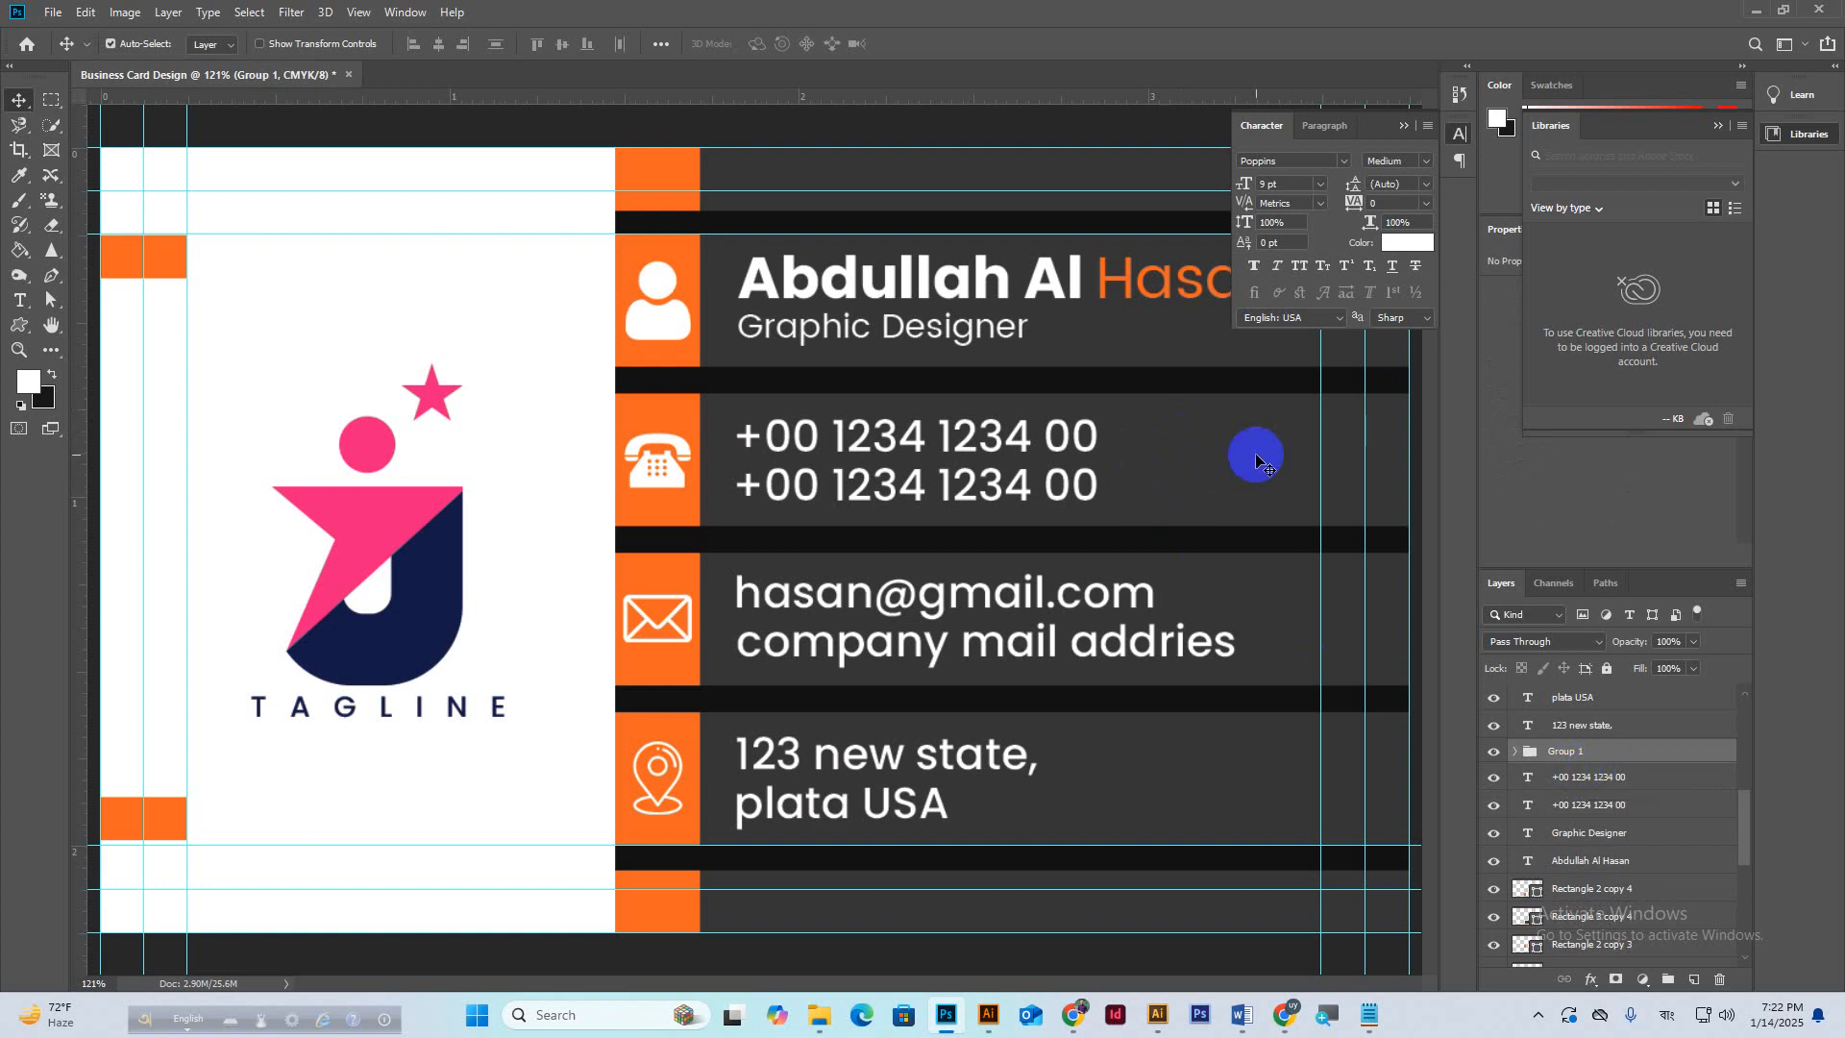
{"action": "left_click", "coordinate": [1259, 467]}
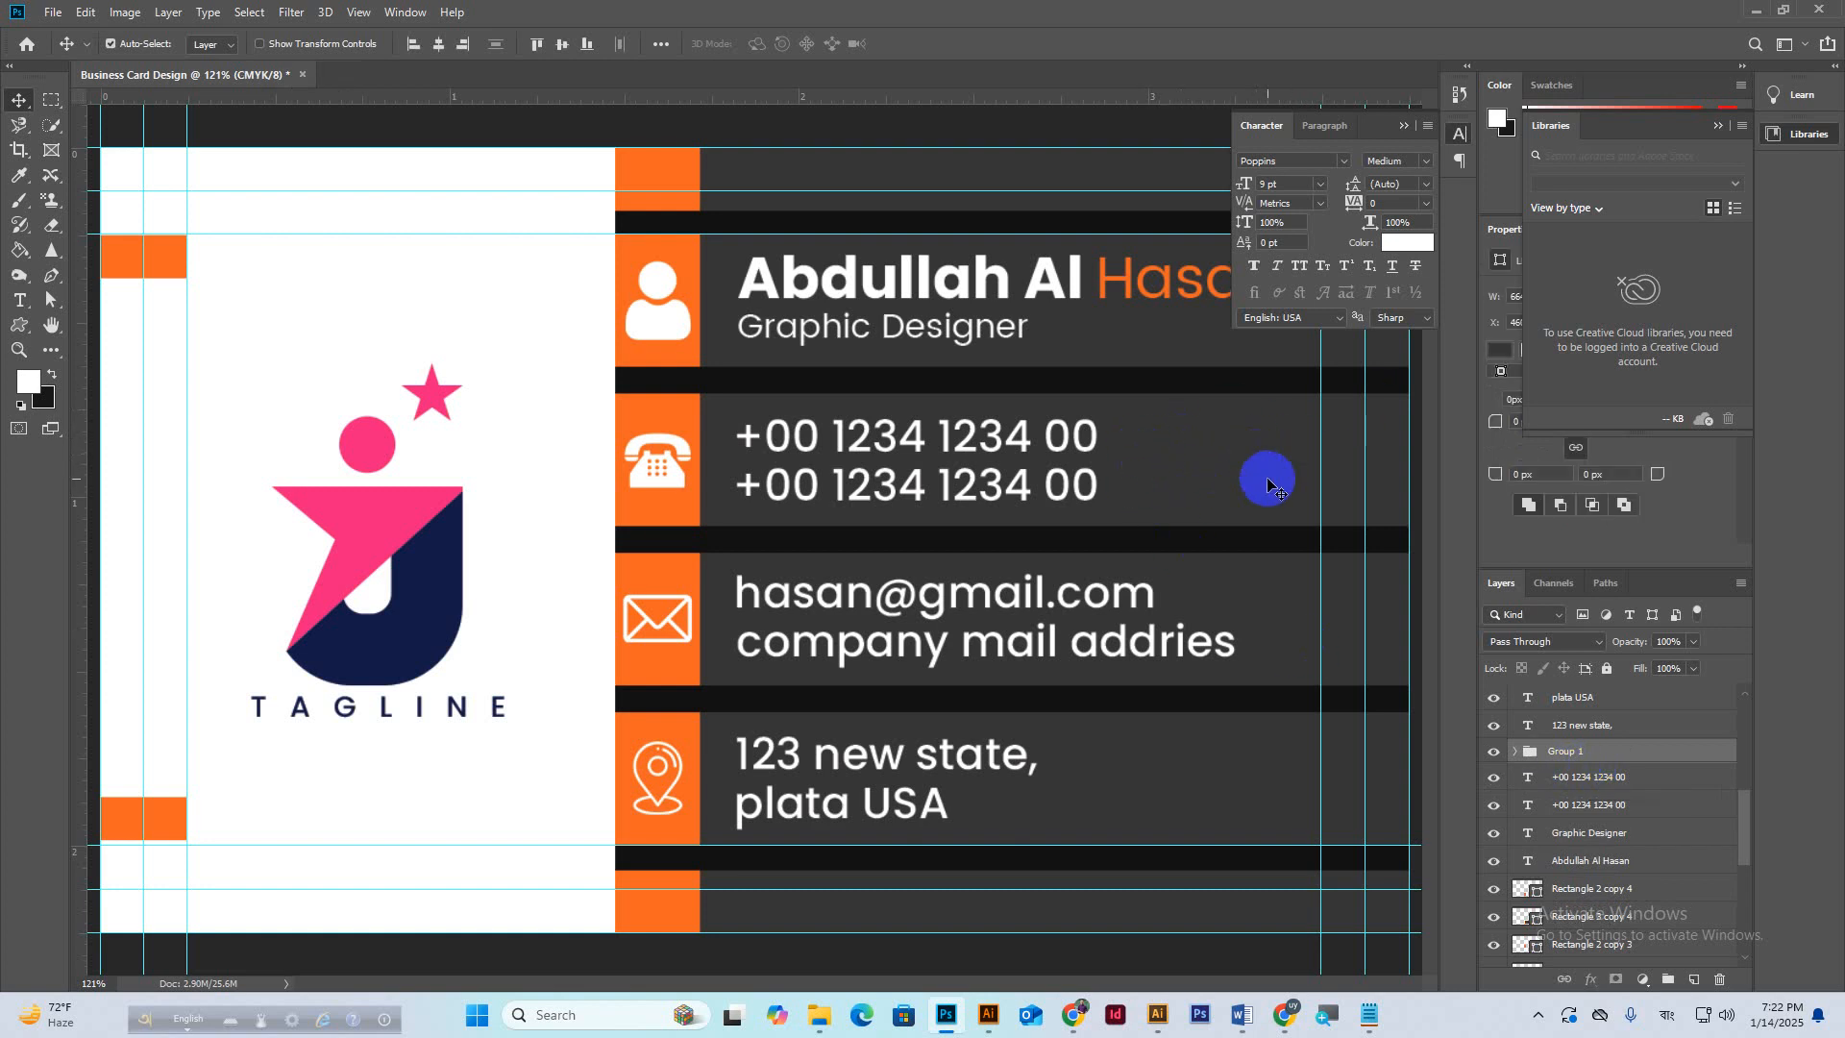
{"action": "left_click", "coordinate": [560, 48]}
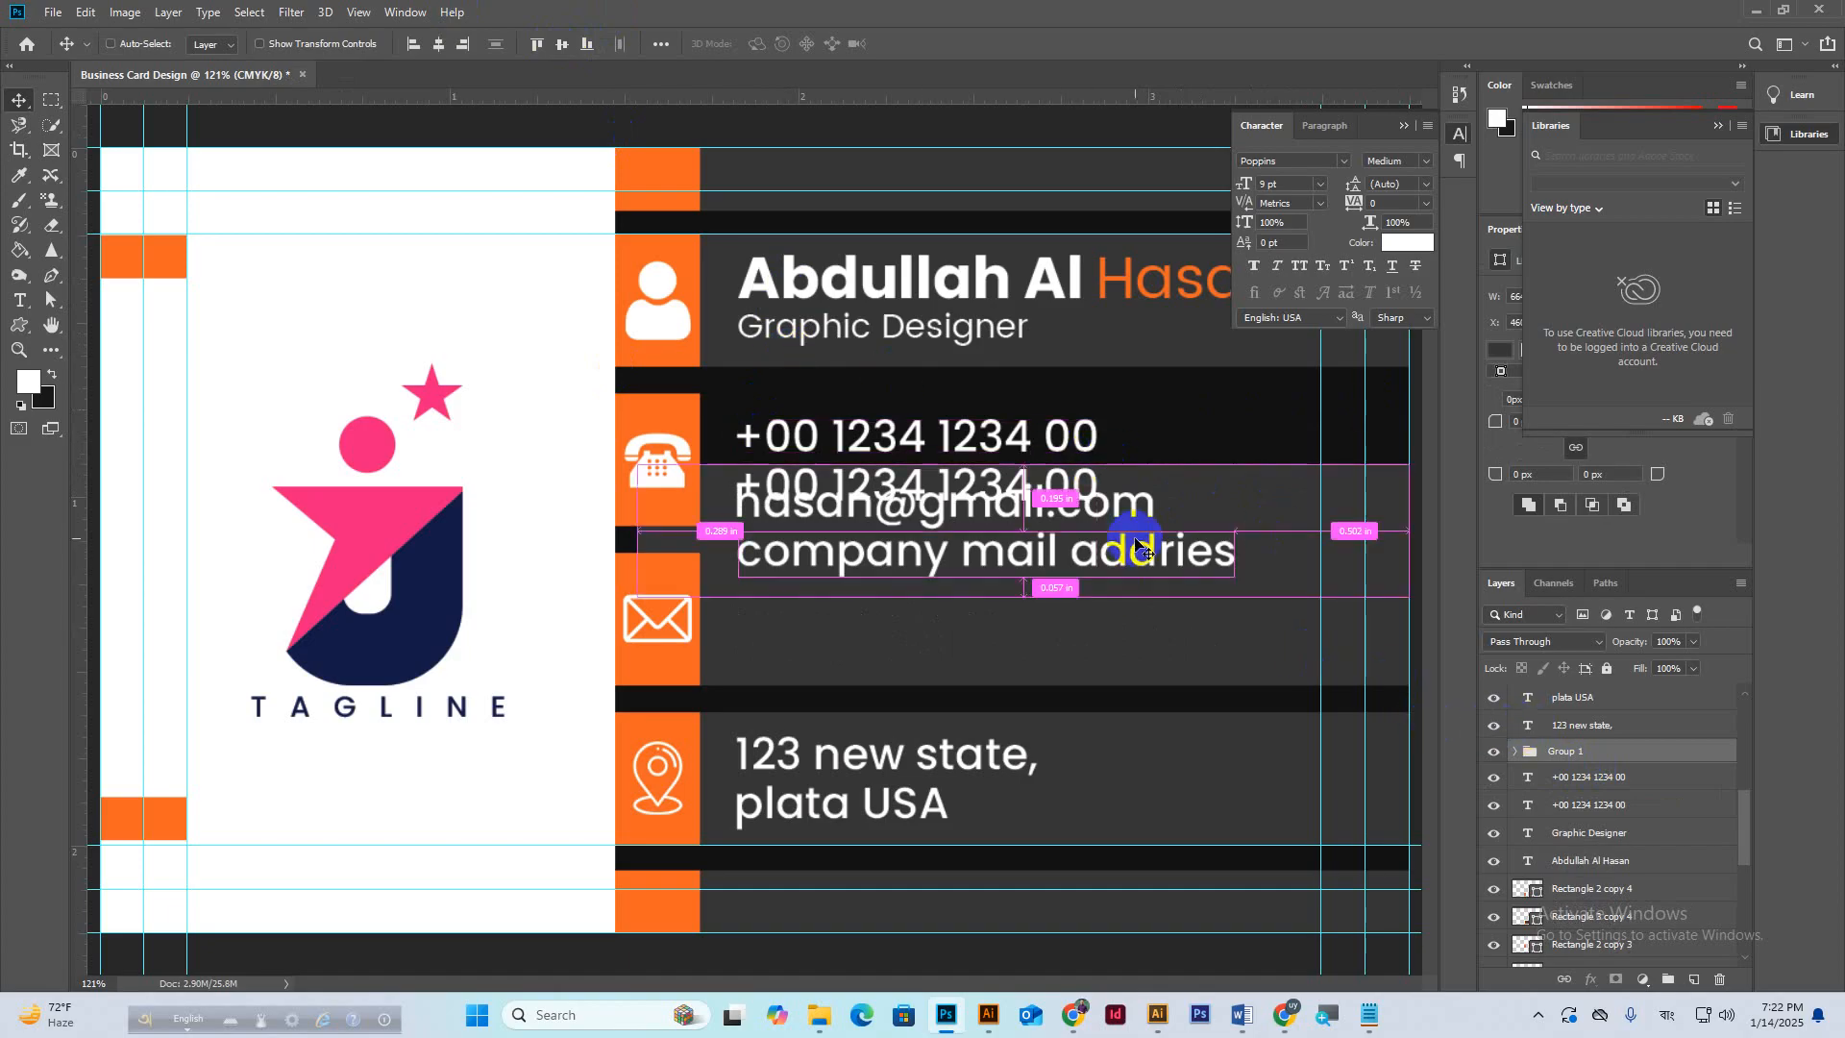
{"action": "key", "text": "ctrl+z"}
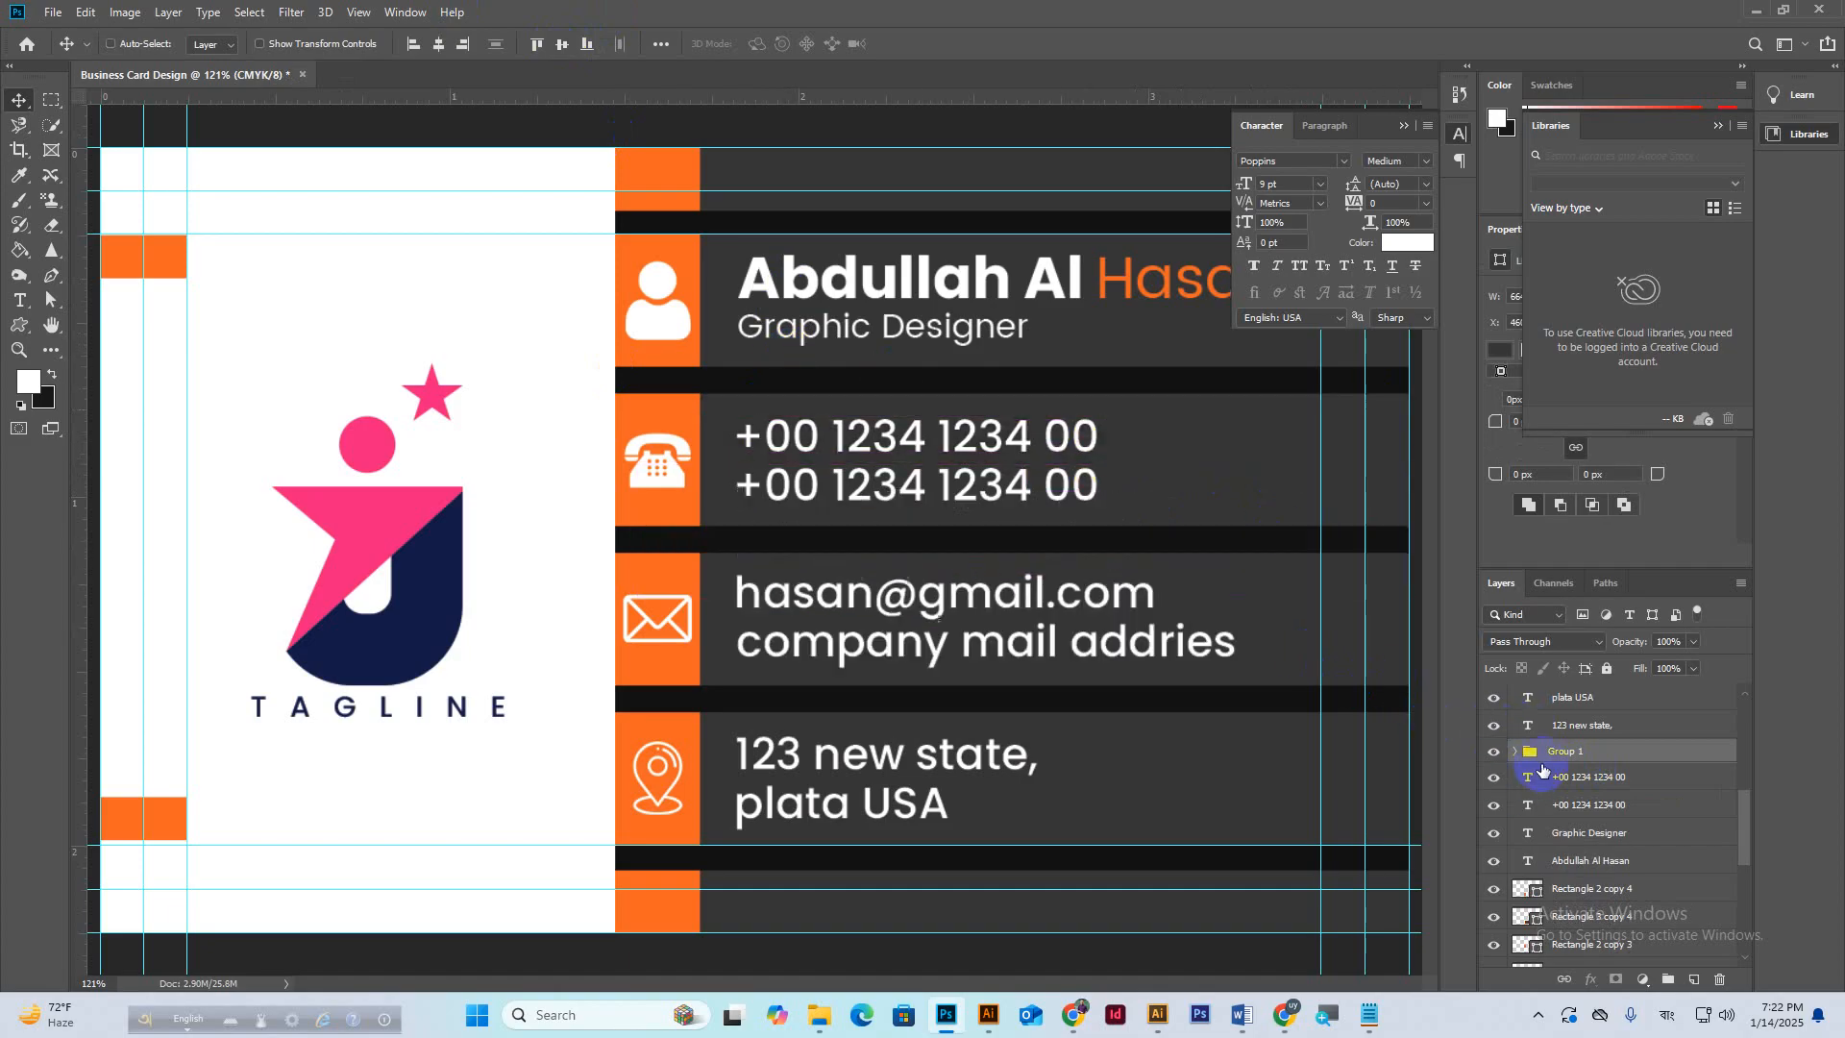
{"action": "left_click", "coordinate": [1616, 755]}
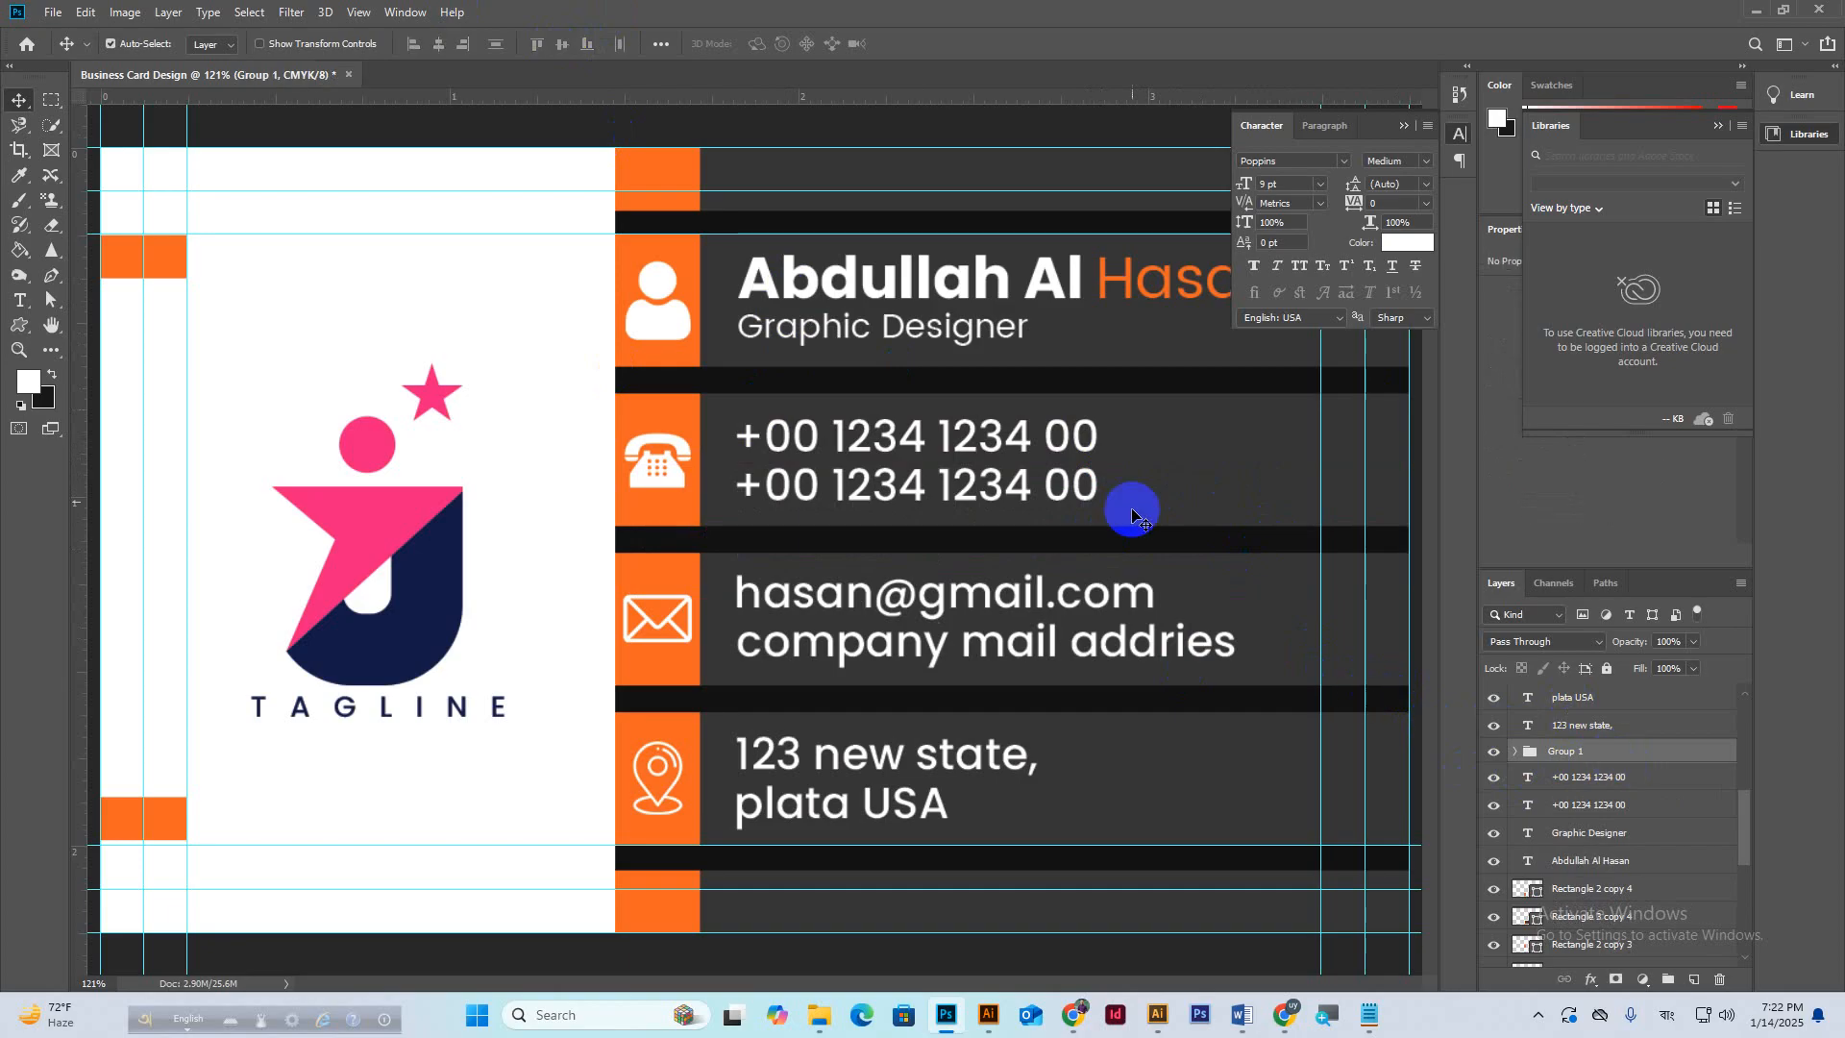
{"action": "left_click", "coordinate": [1137, 464], "text": "shift"}
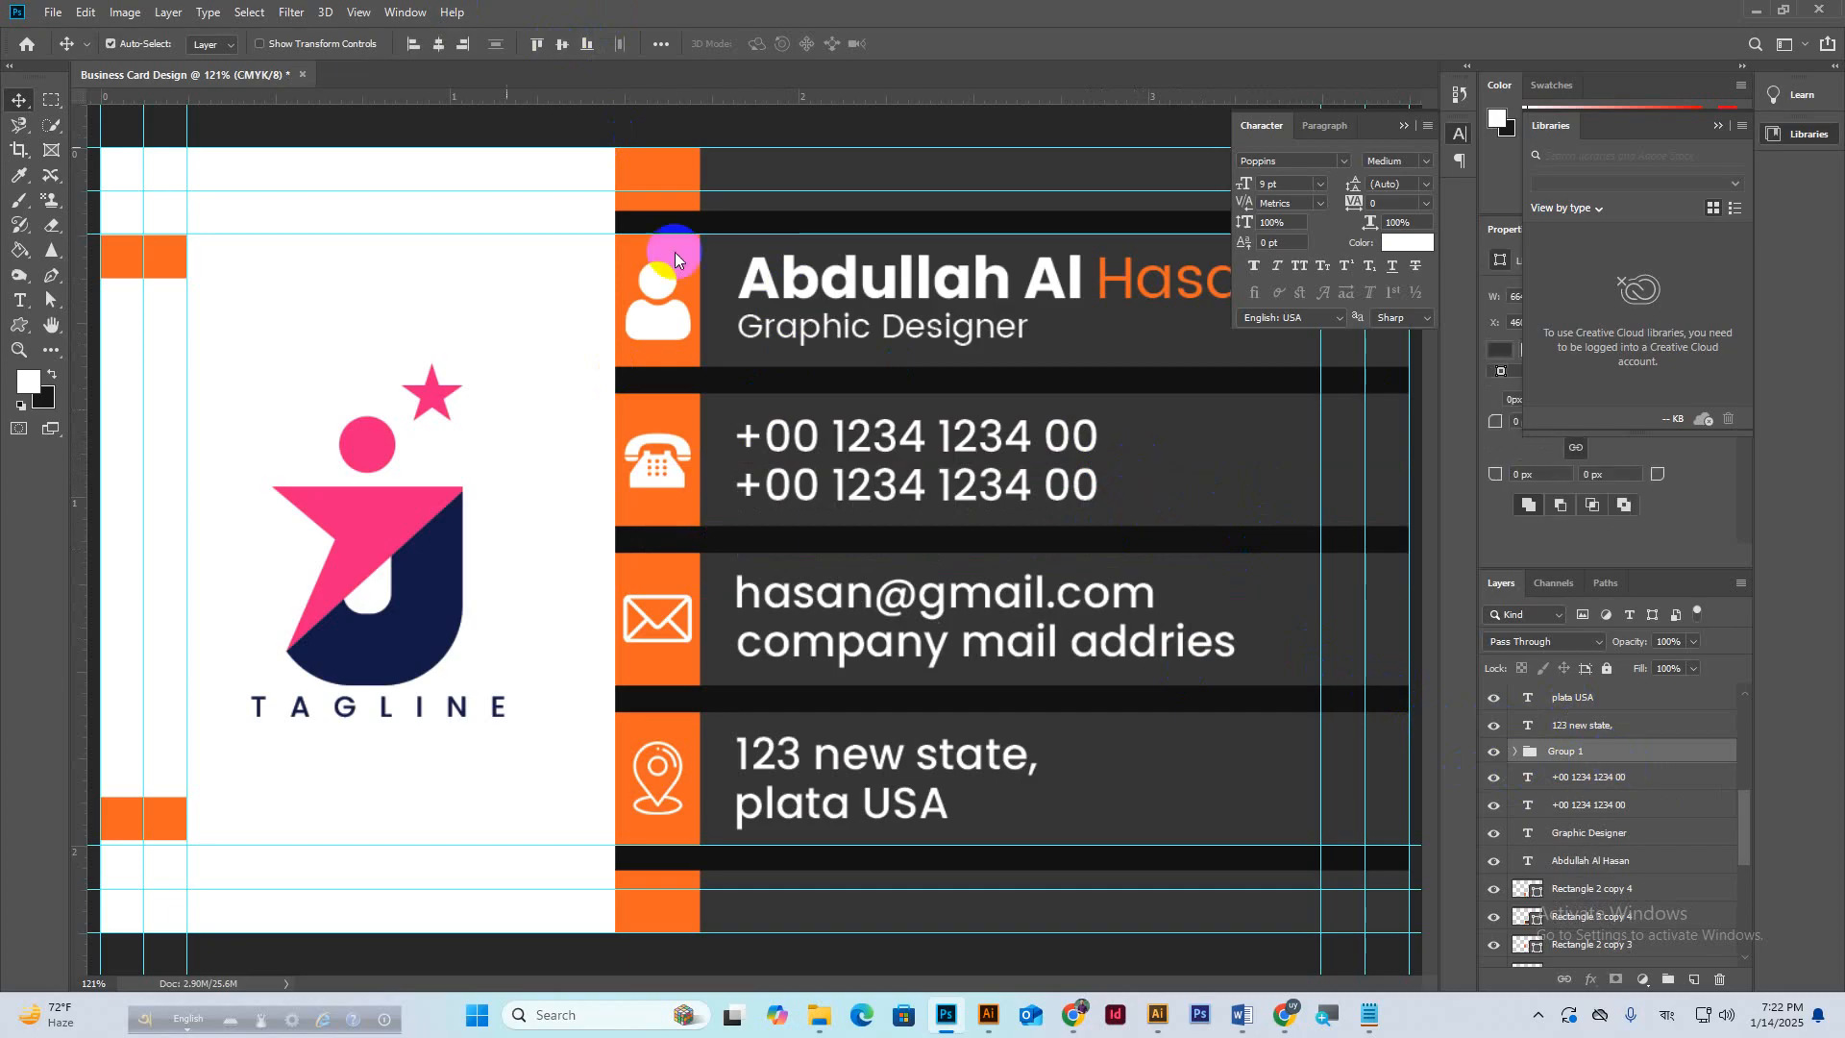
{"action": "left_click", "coordinate": [562, 48]}
{"action": "key", "text": "ctrl+z"}
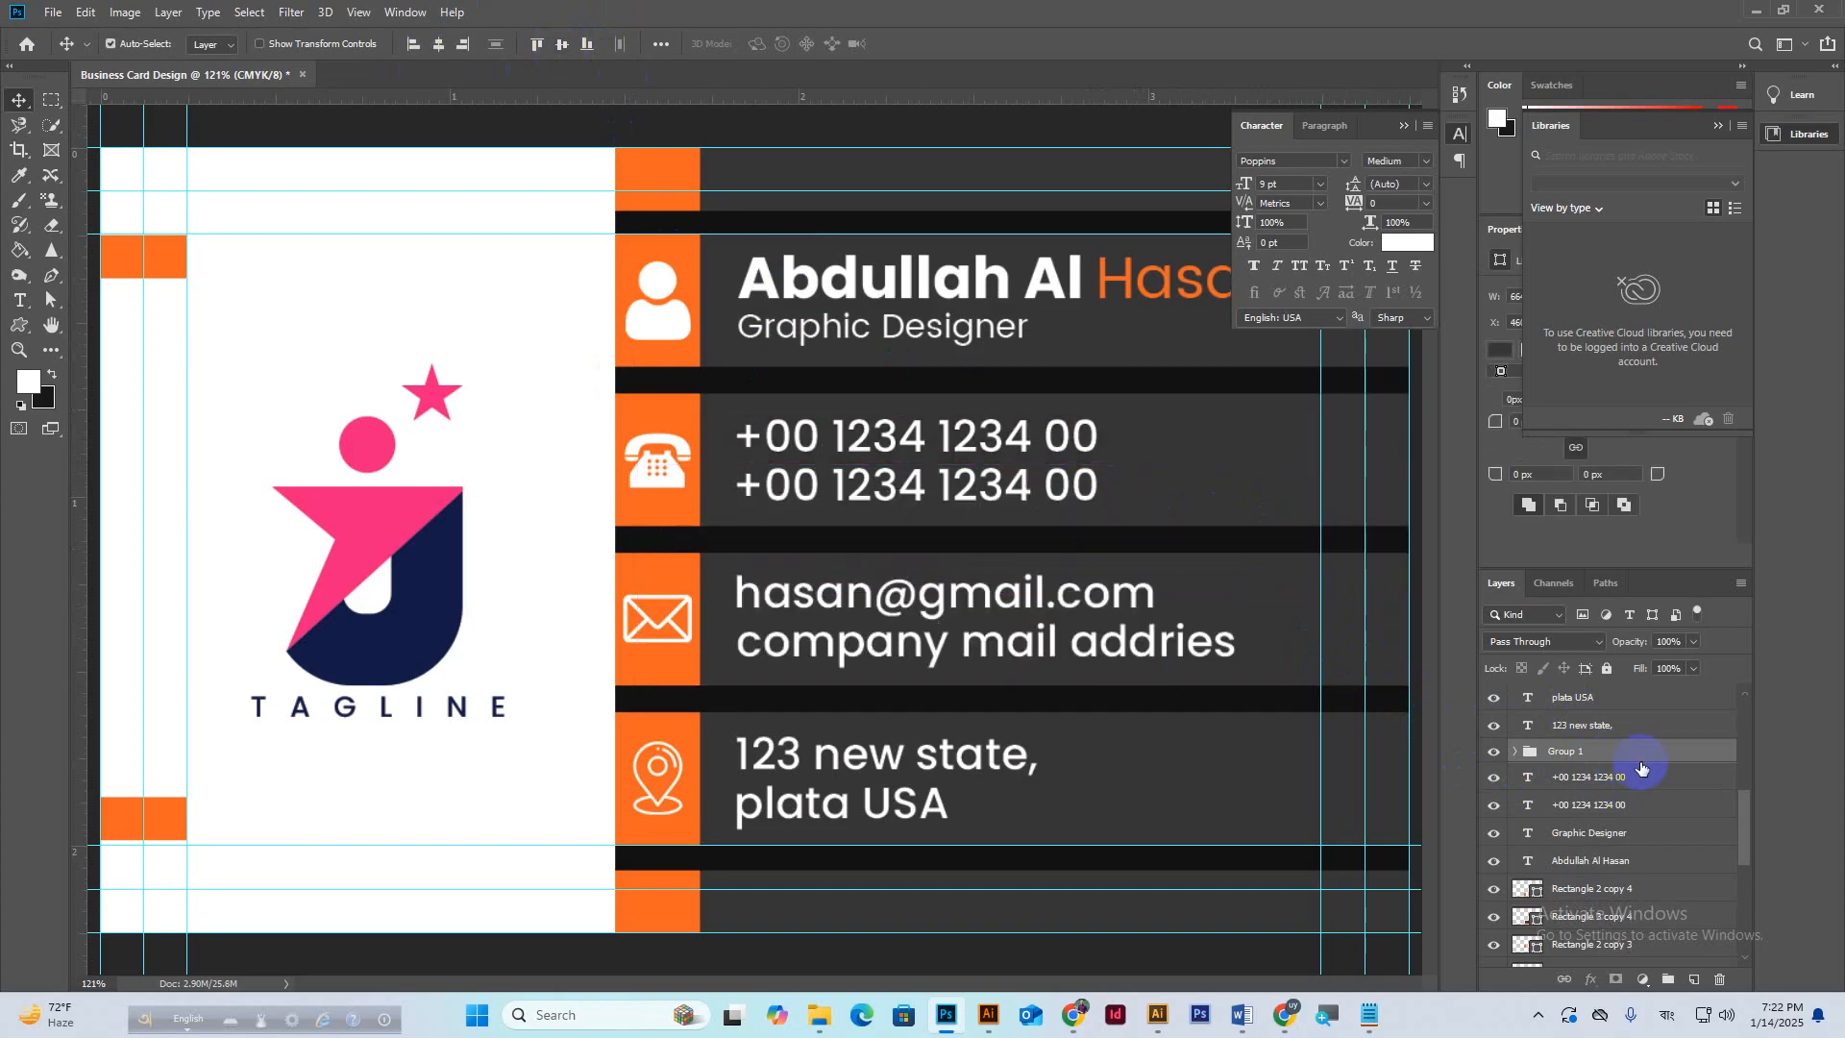
Identify the correct email band, centre the email lines vertically on it, and ungroup them.
{"action": "left_click", "coordinate": [1114, 478]}
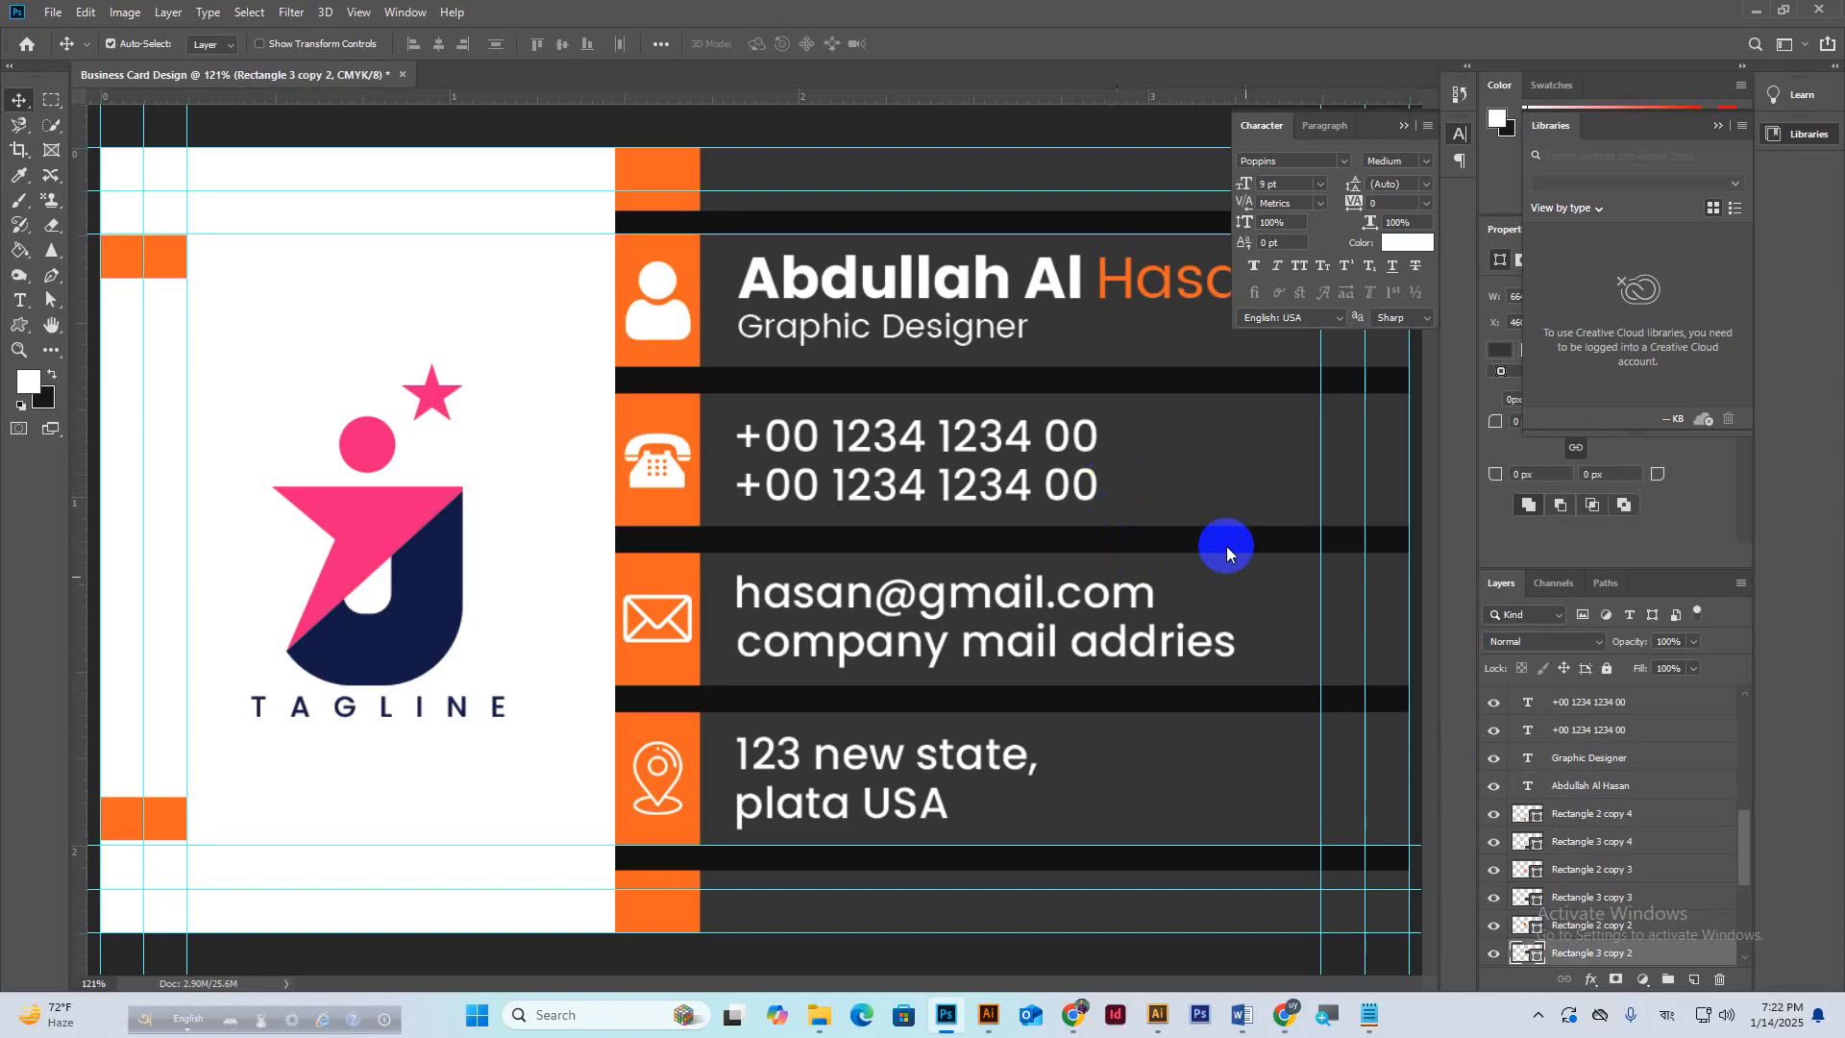
{"action": "left_click", "coordinate": [1492, 953]}
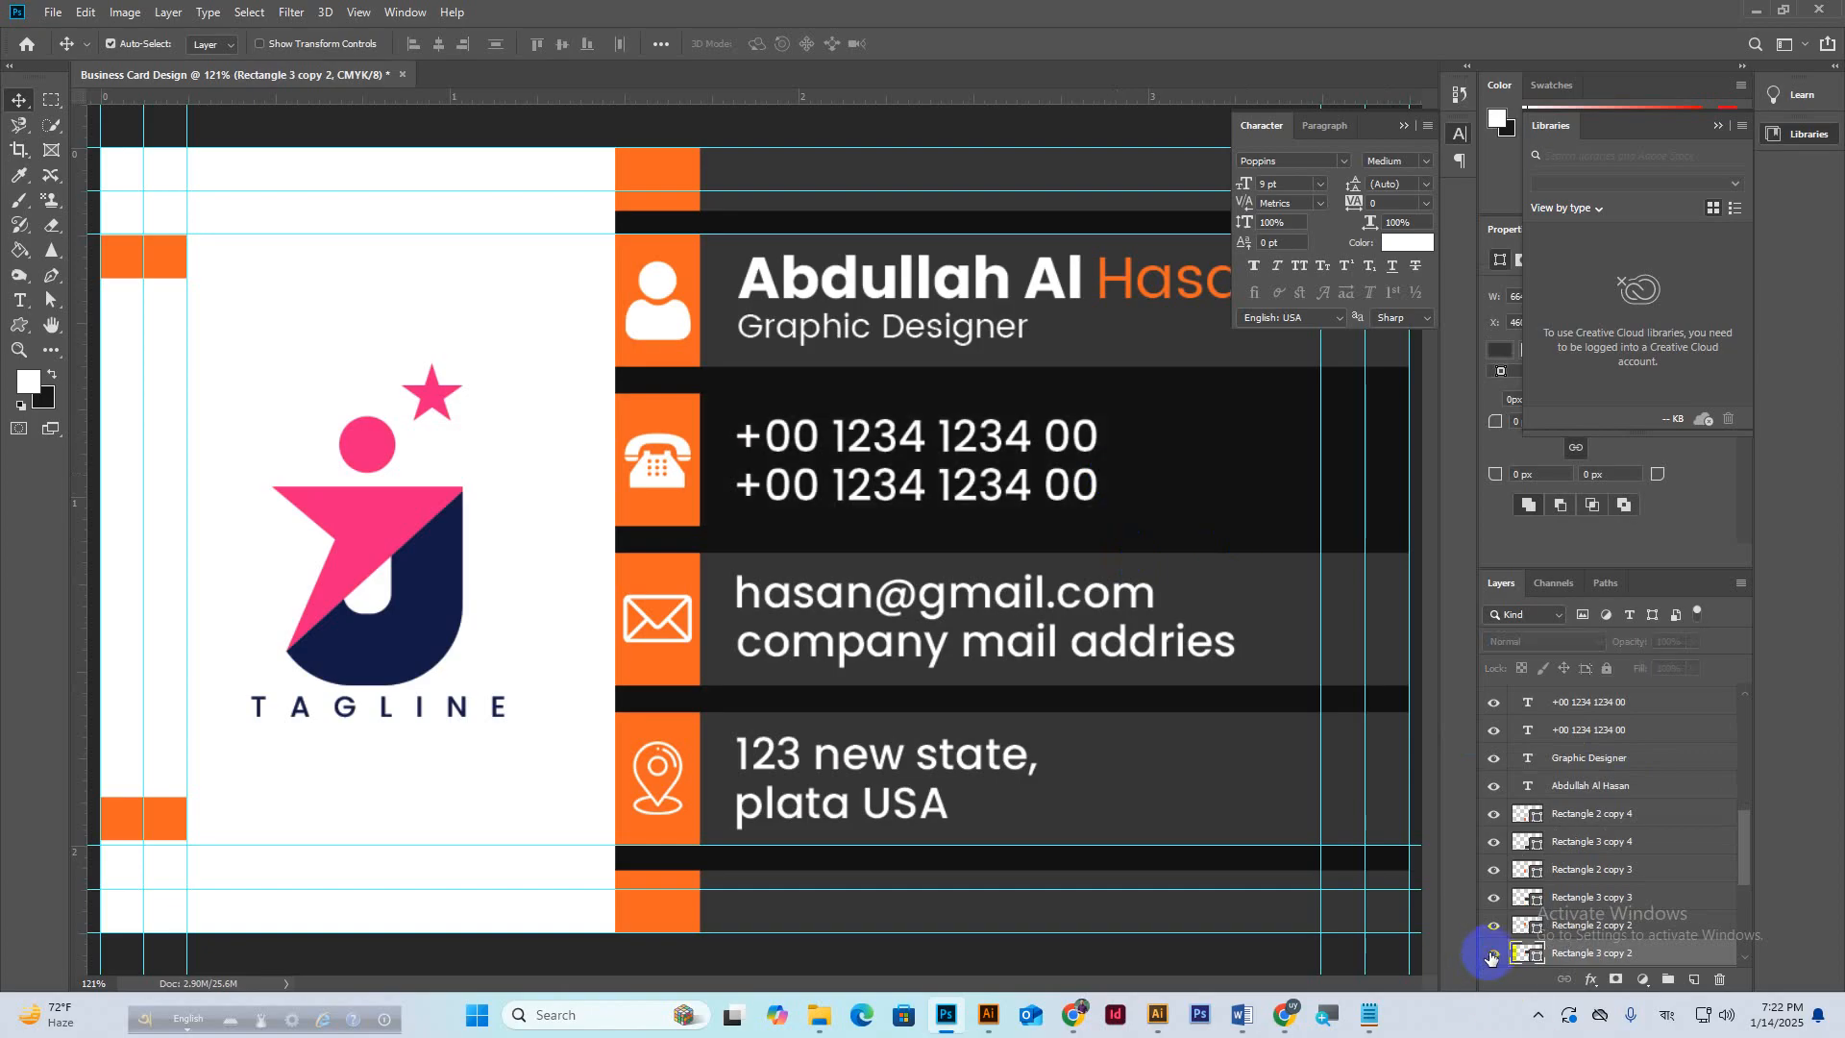
{"action": "left_click", "coordinate": [1492, 953]}
{"action": "left_click", "coordinate": [1490, 927]}
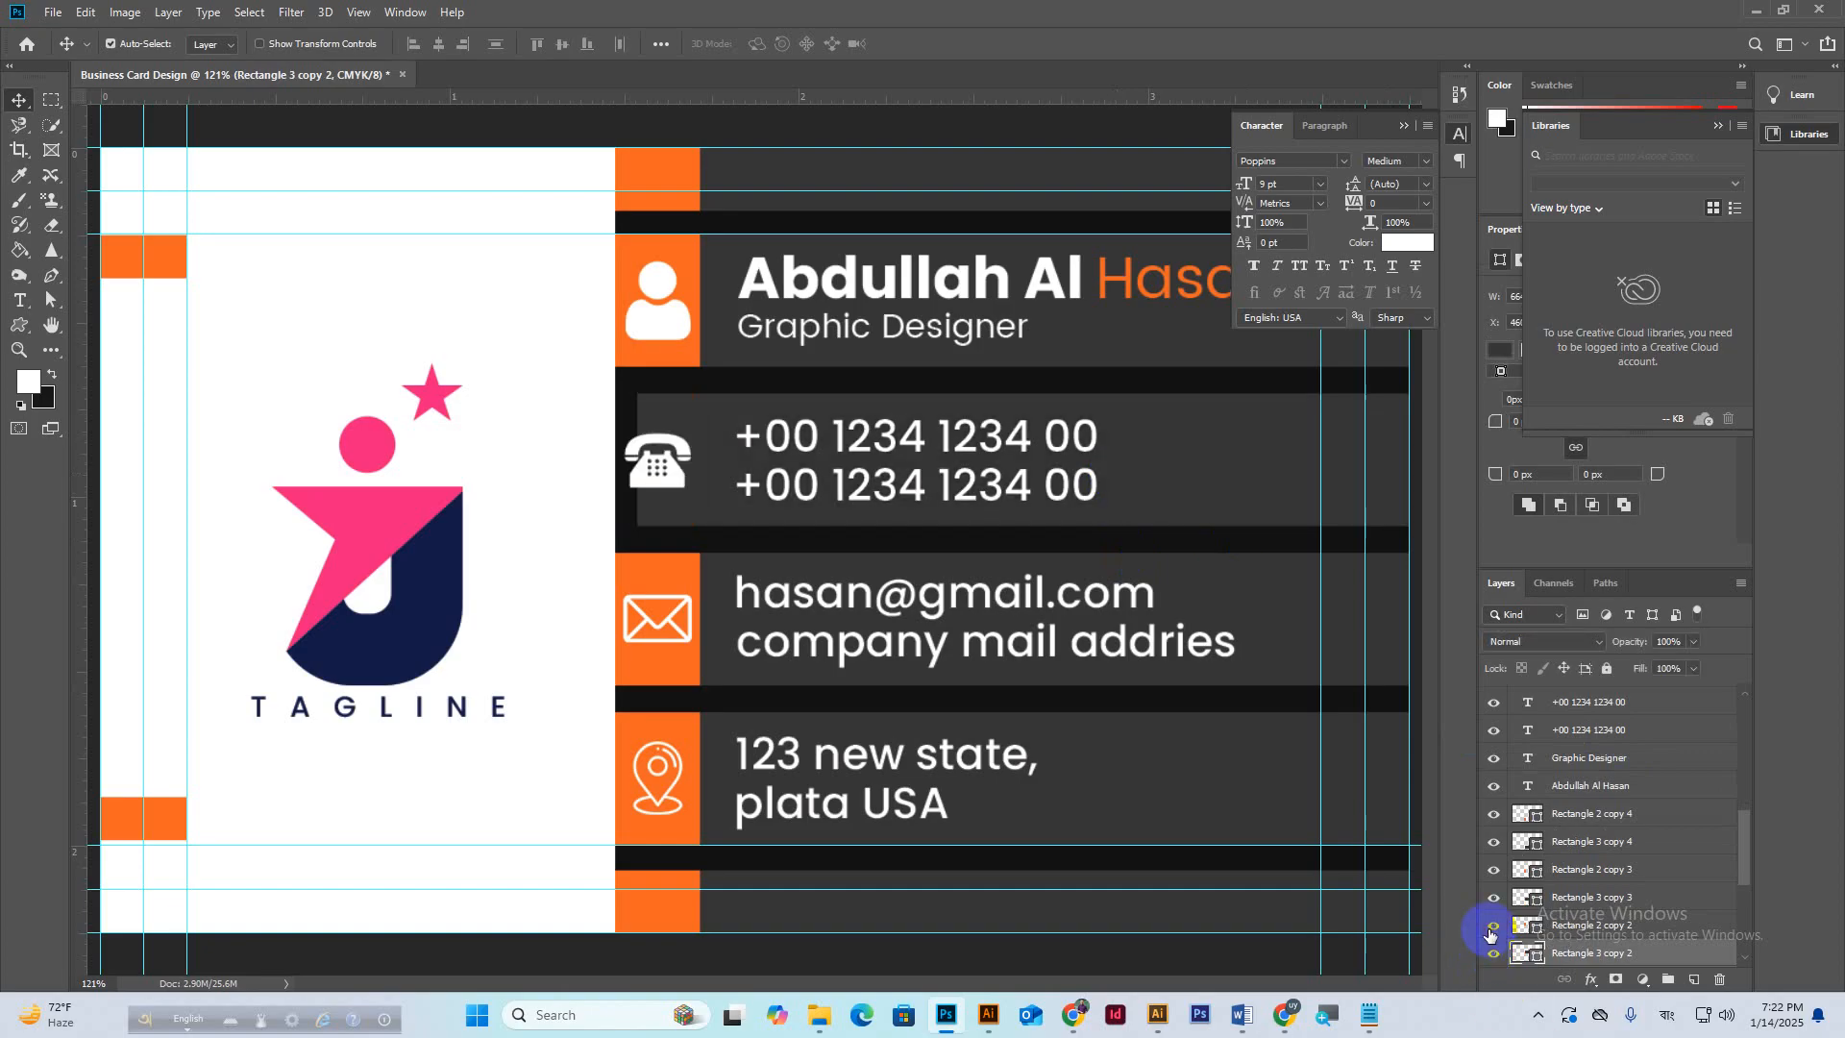
{"action": "left_click", "coordinate": [1492, 926]}
{"action": "left_click", "coordinate": [1260, 617]}
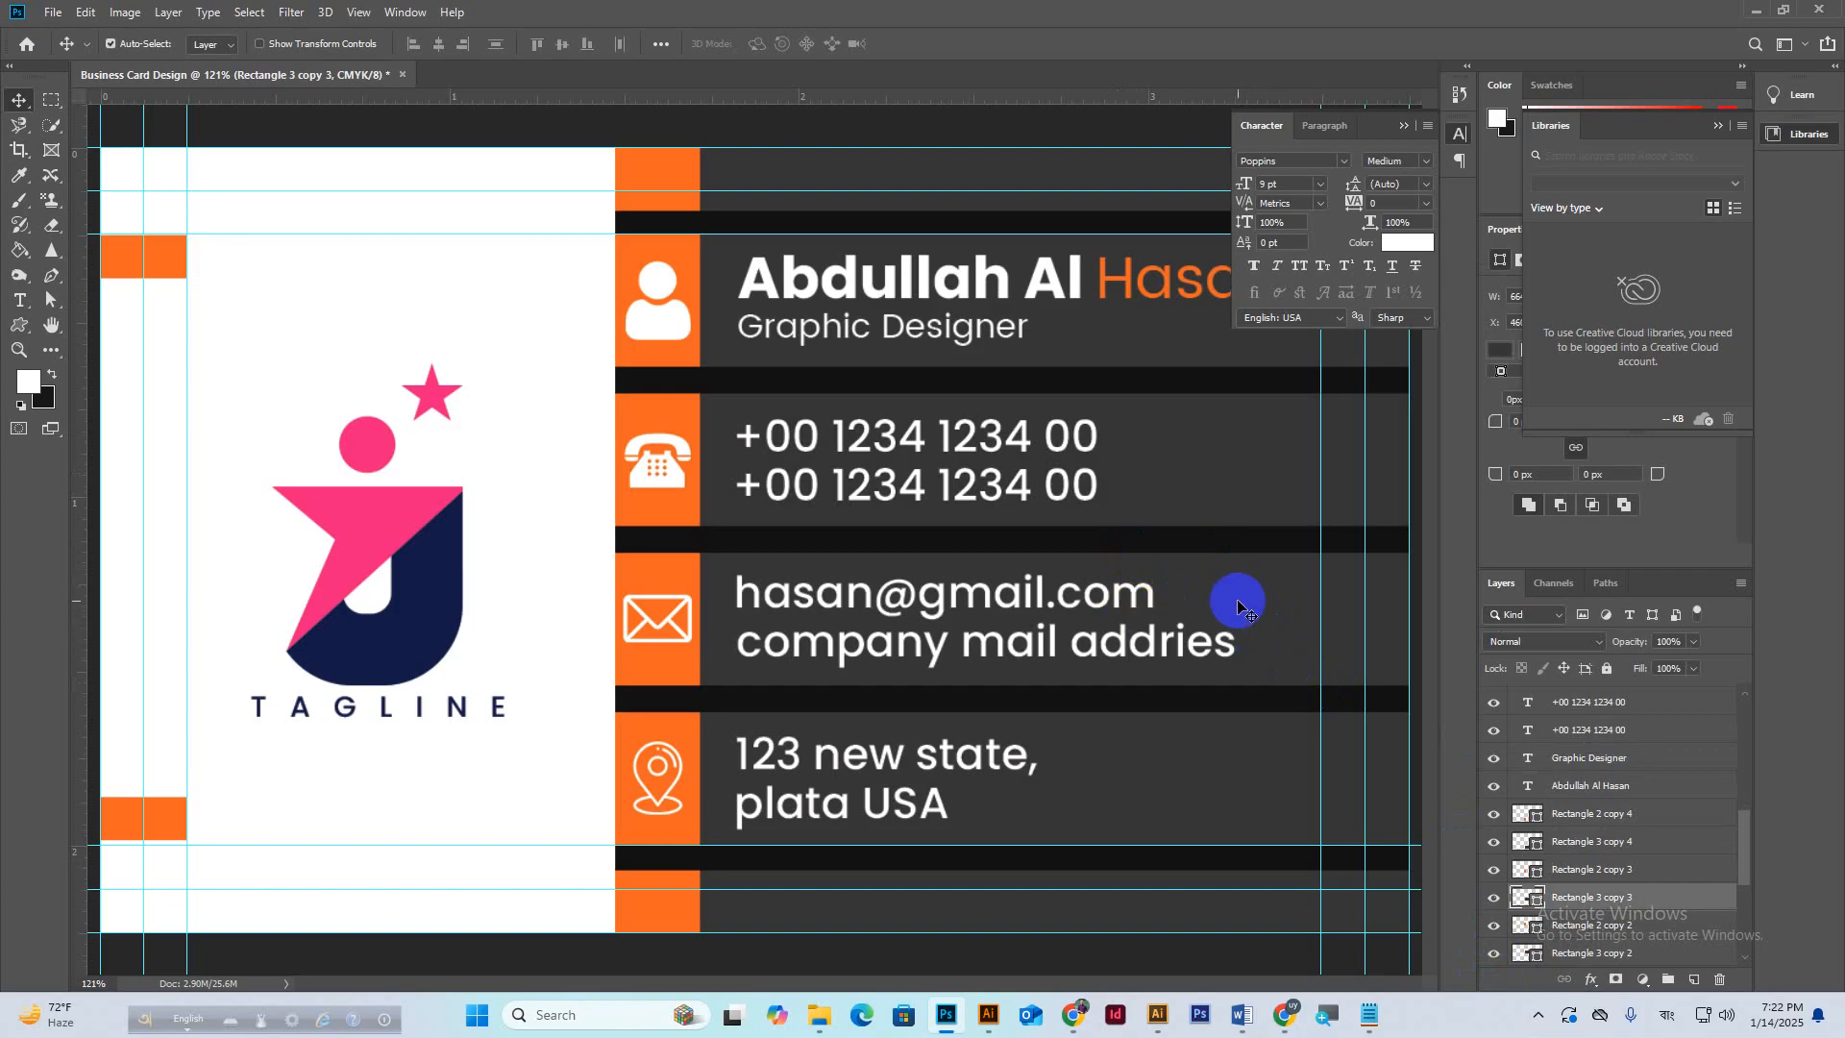
{"action": "scroll", "coordinate": [1607, 842], "scroll_direction": "up", "scroll_amount": 2}
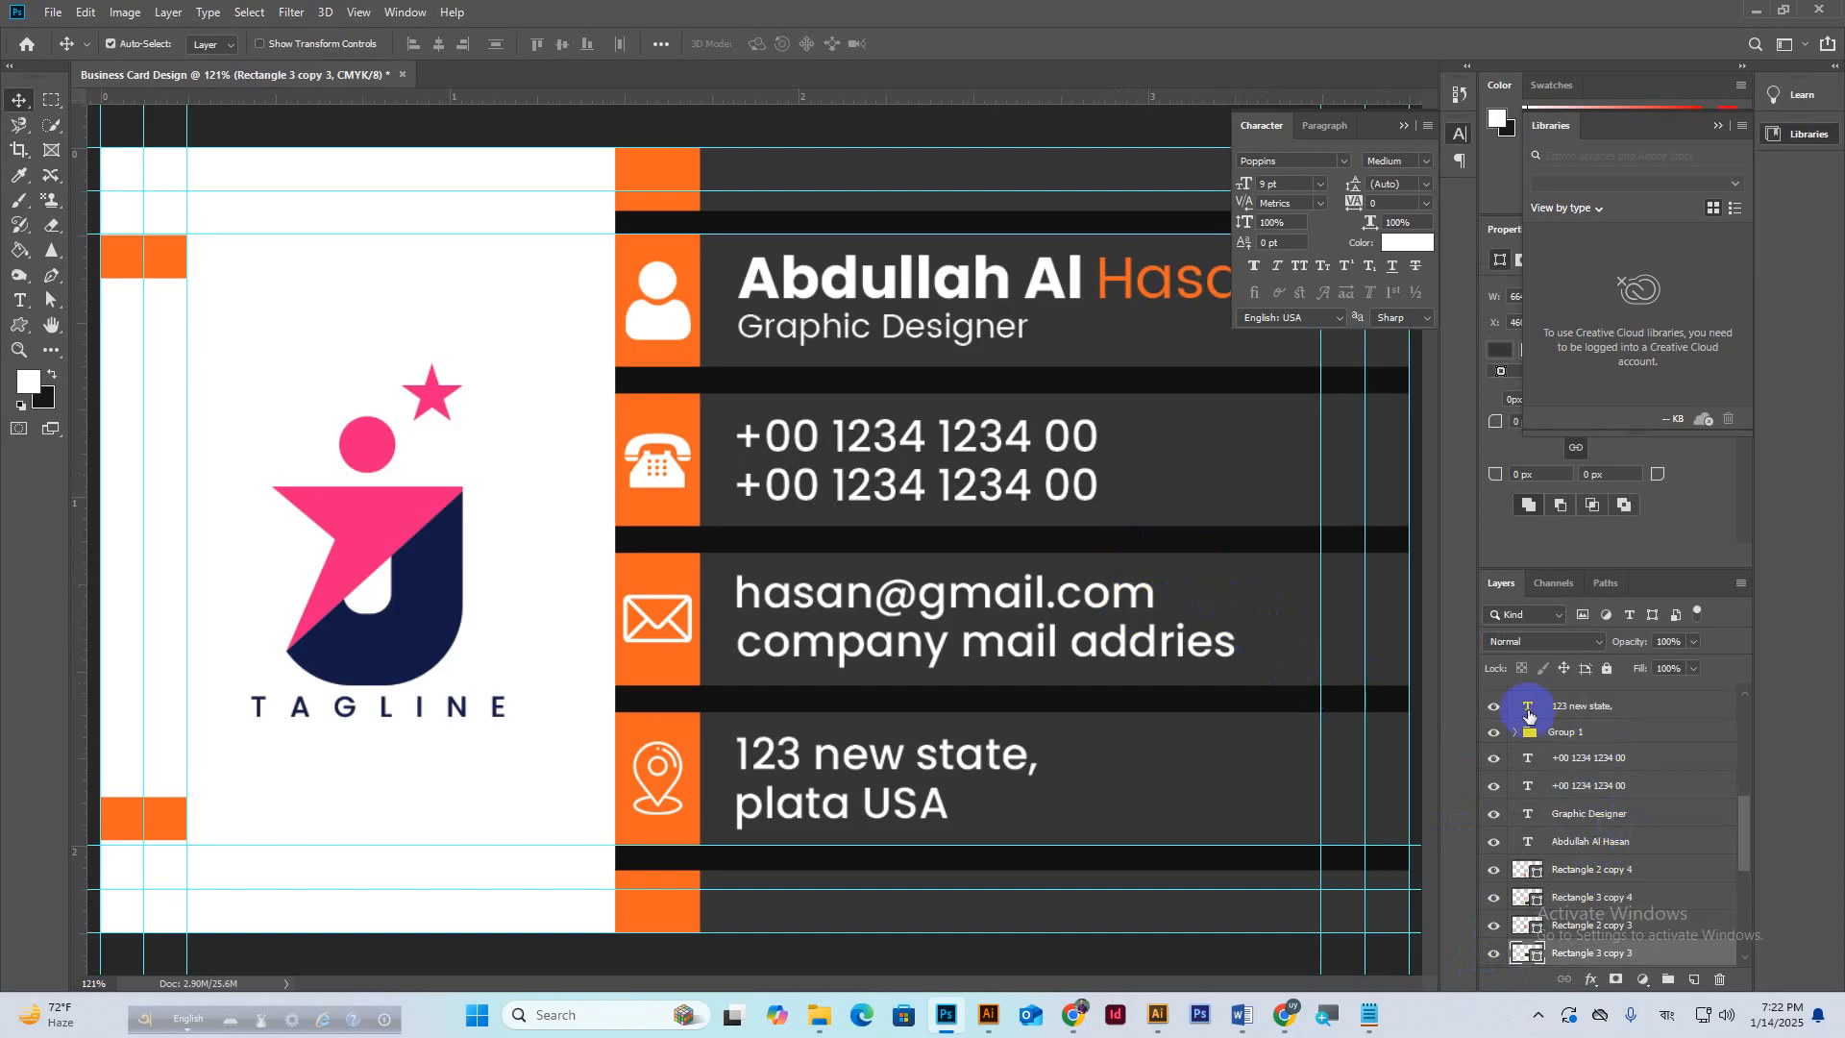
{"action": "left_click", "coordinate": [1495, 736]}
{"action": "left_click", "coordinate": [1495, 736]}
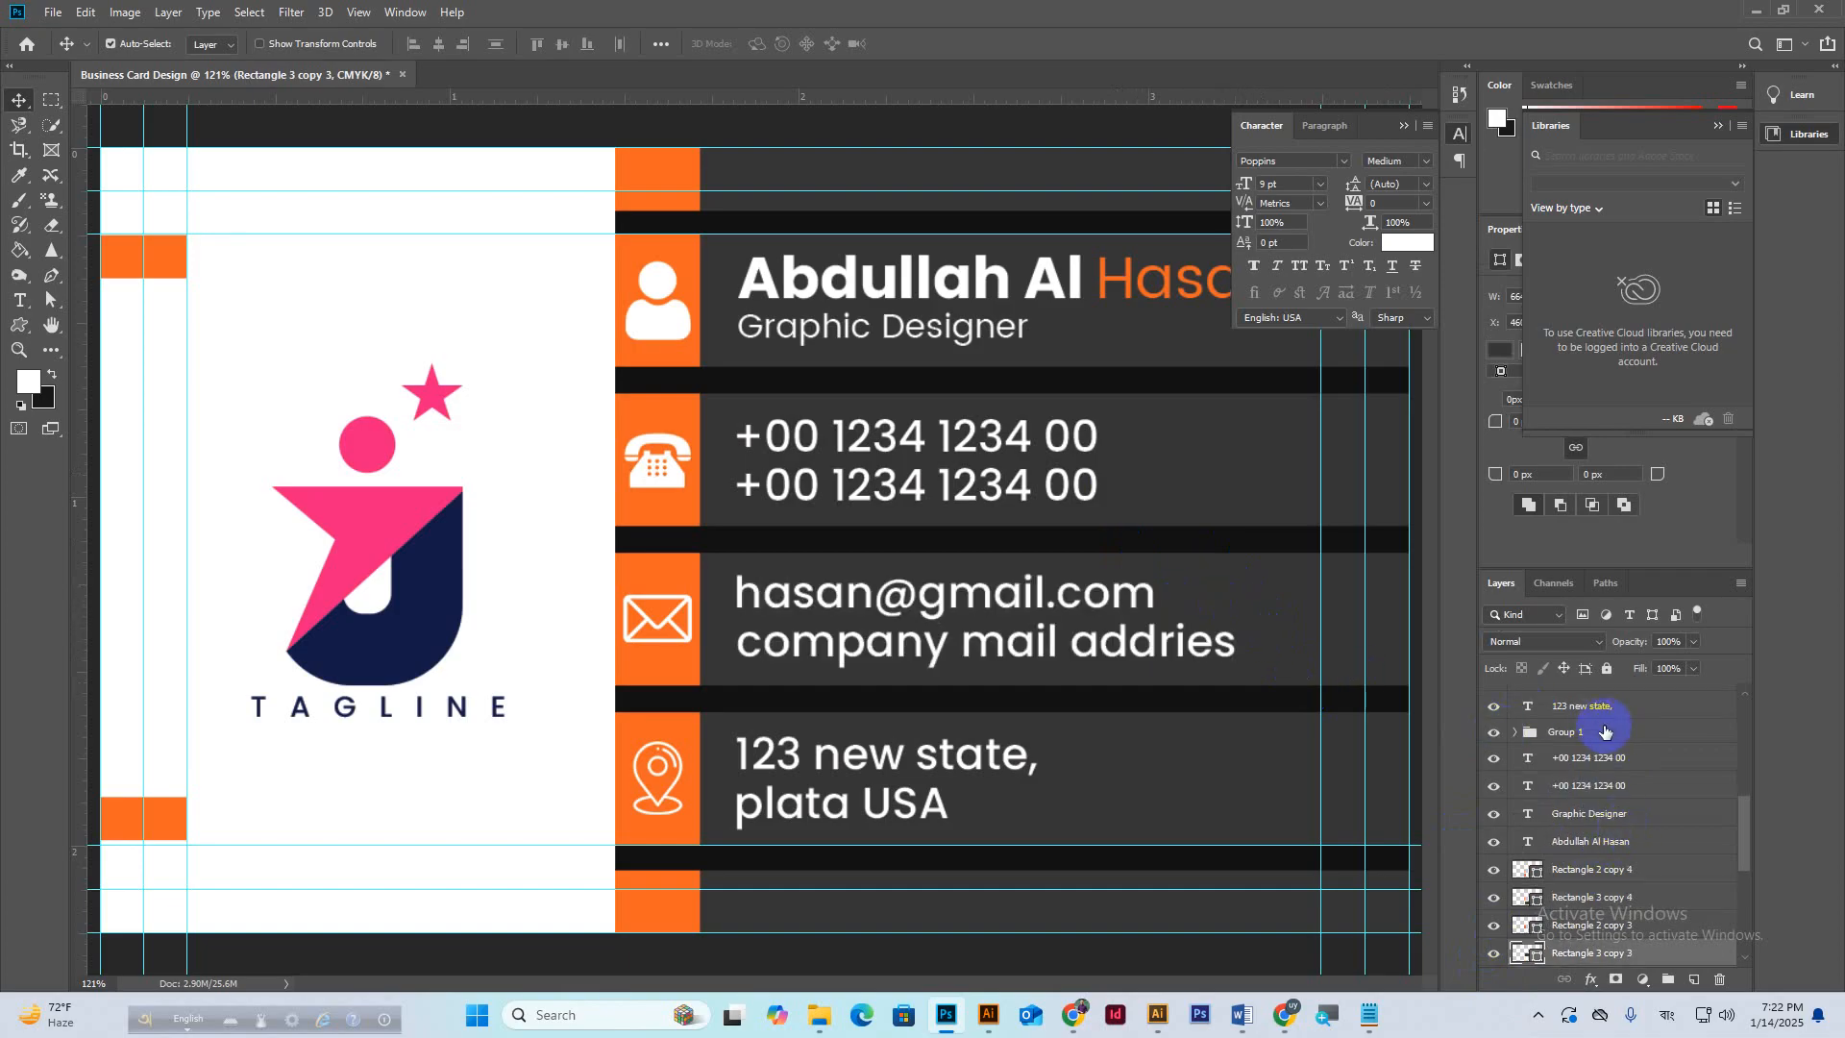
{"action": "left_click", "coordinate": [1597, 732]}
{"action": "left_click", "coordinate": [1283, 624]}
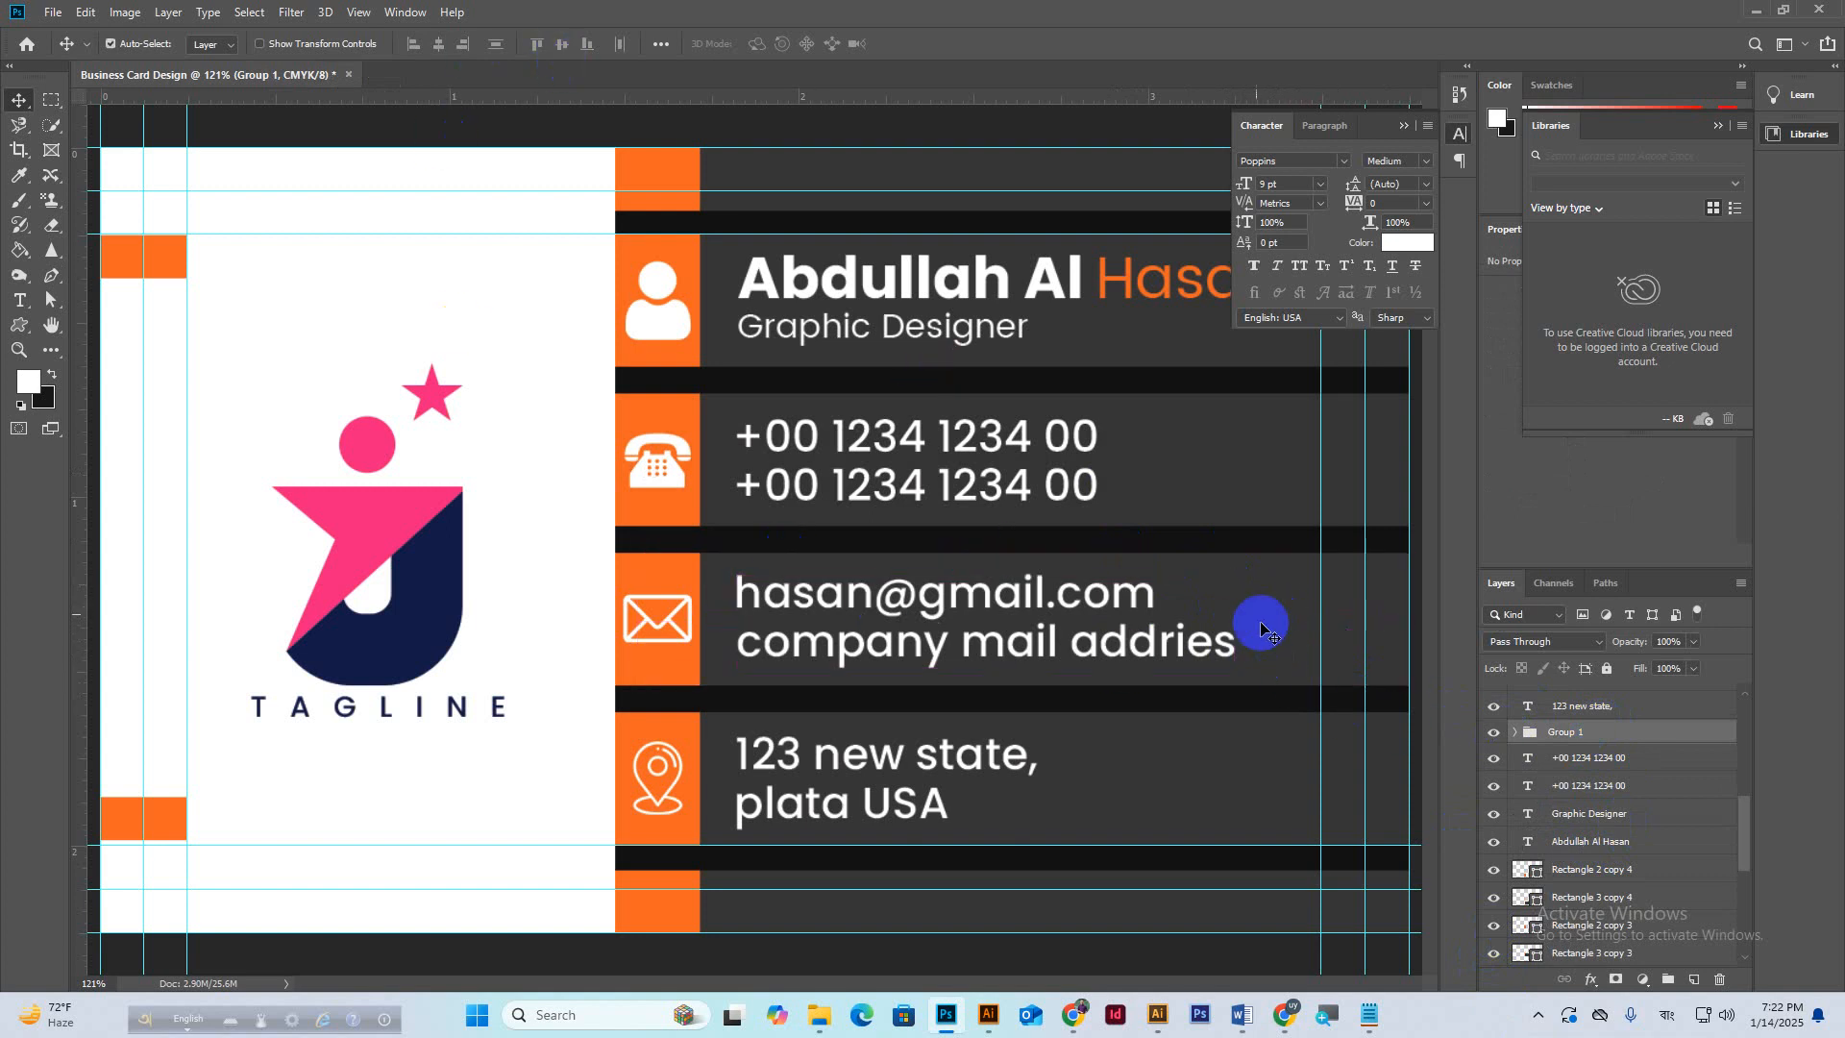
{"action": "left_click", "coordinate": [1249, 610]}
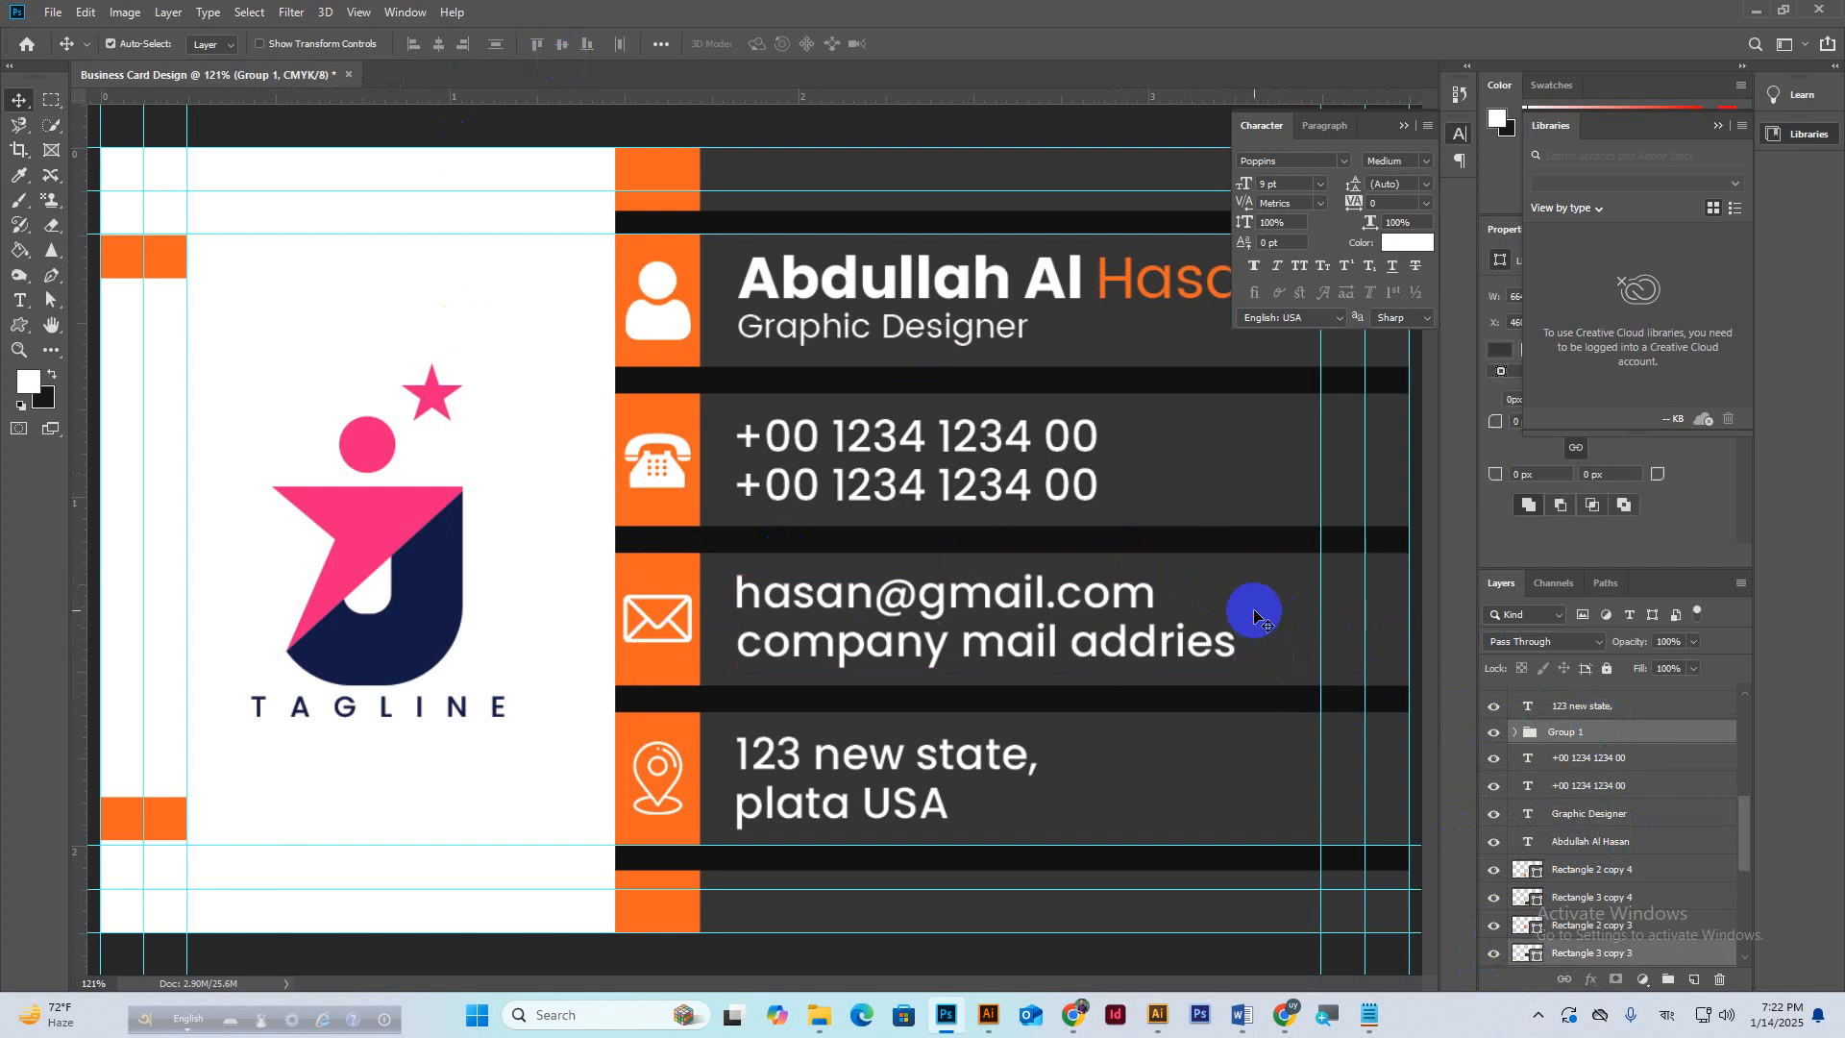
{"action": "left_click", "coordinate": [561, 45]}
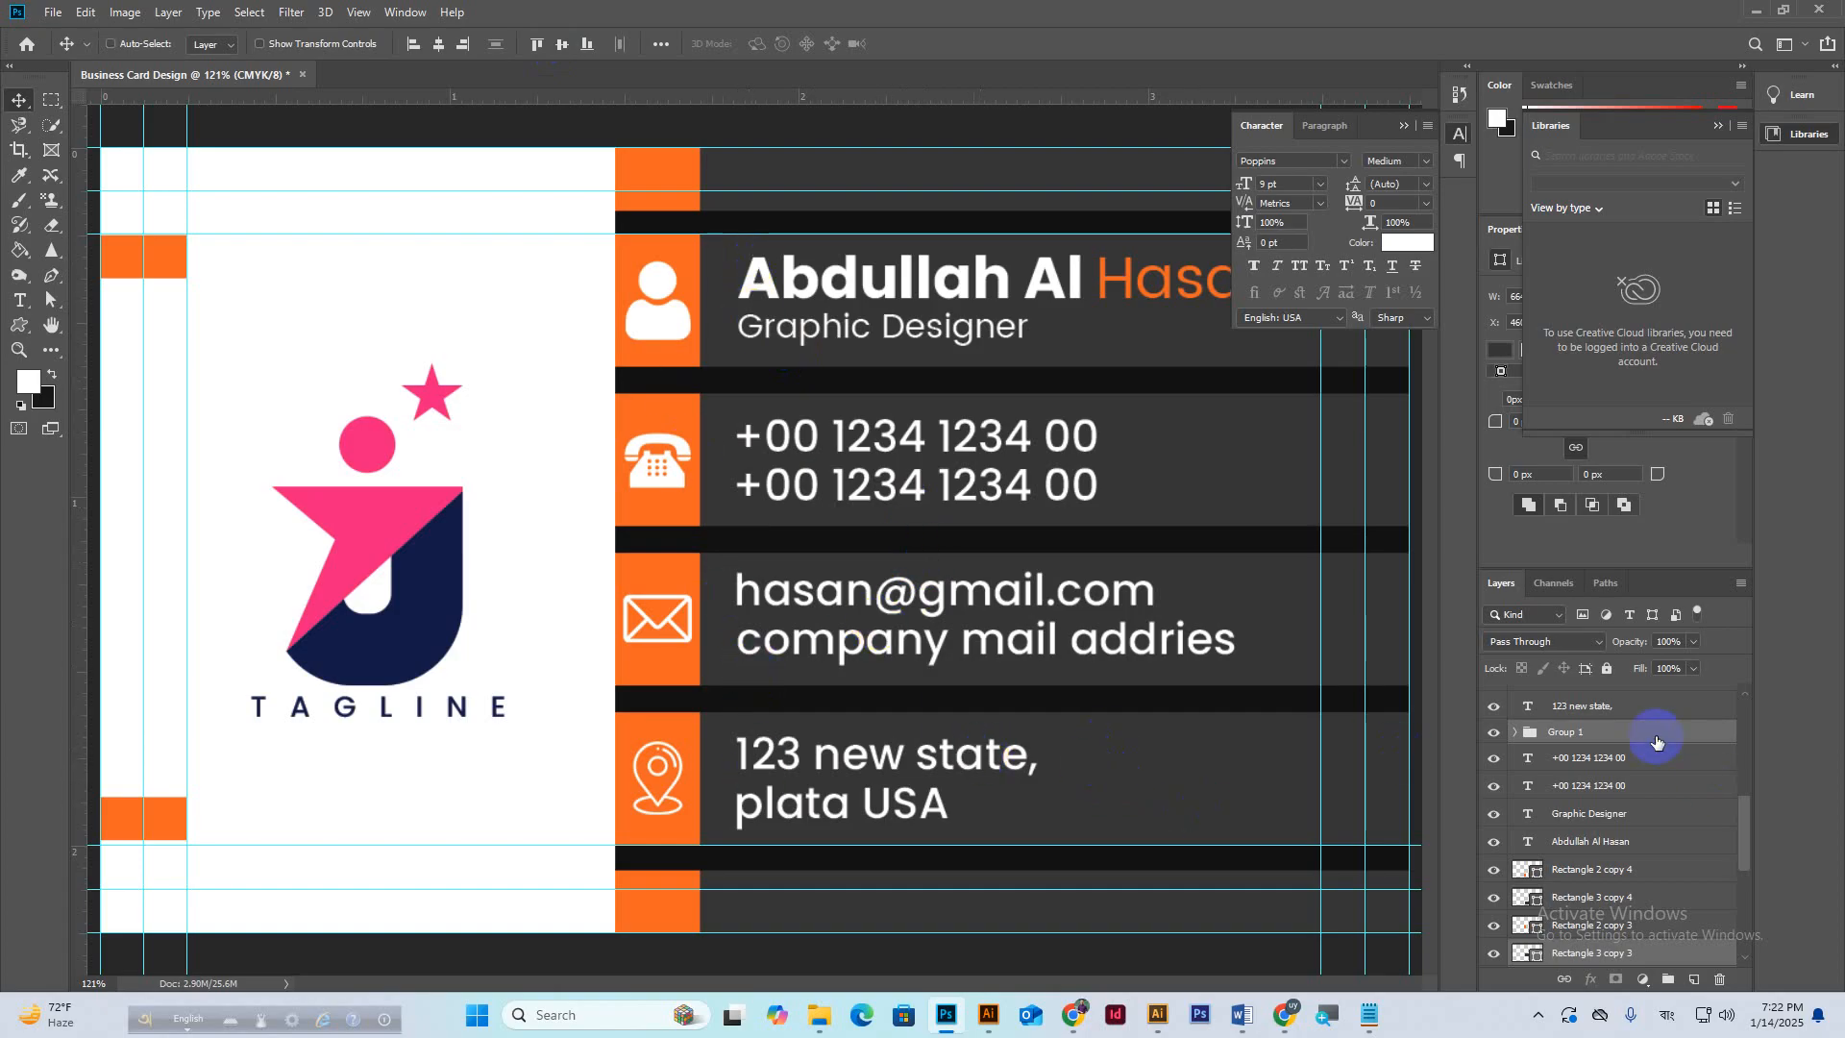
{"action": "key", "text": "ctrl+shift+g"}
Group the 123 new state and plata USA lines and centre them vertically on their band.
{"action": "scroll", "coordinate": [1609, 762], "scroll_direction": "up", "scroll_amount": 2}
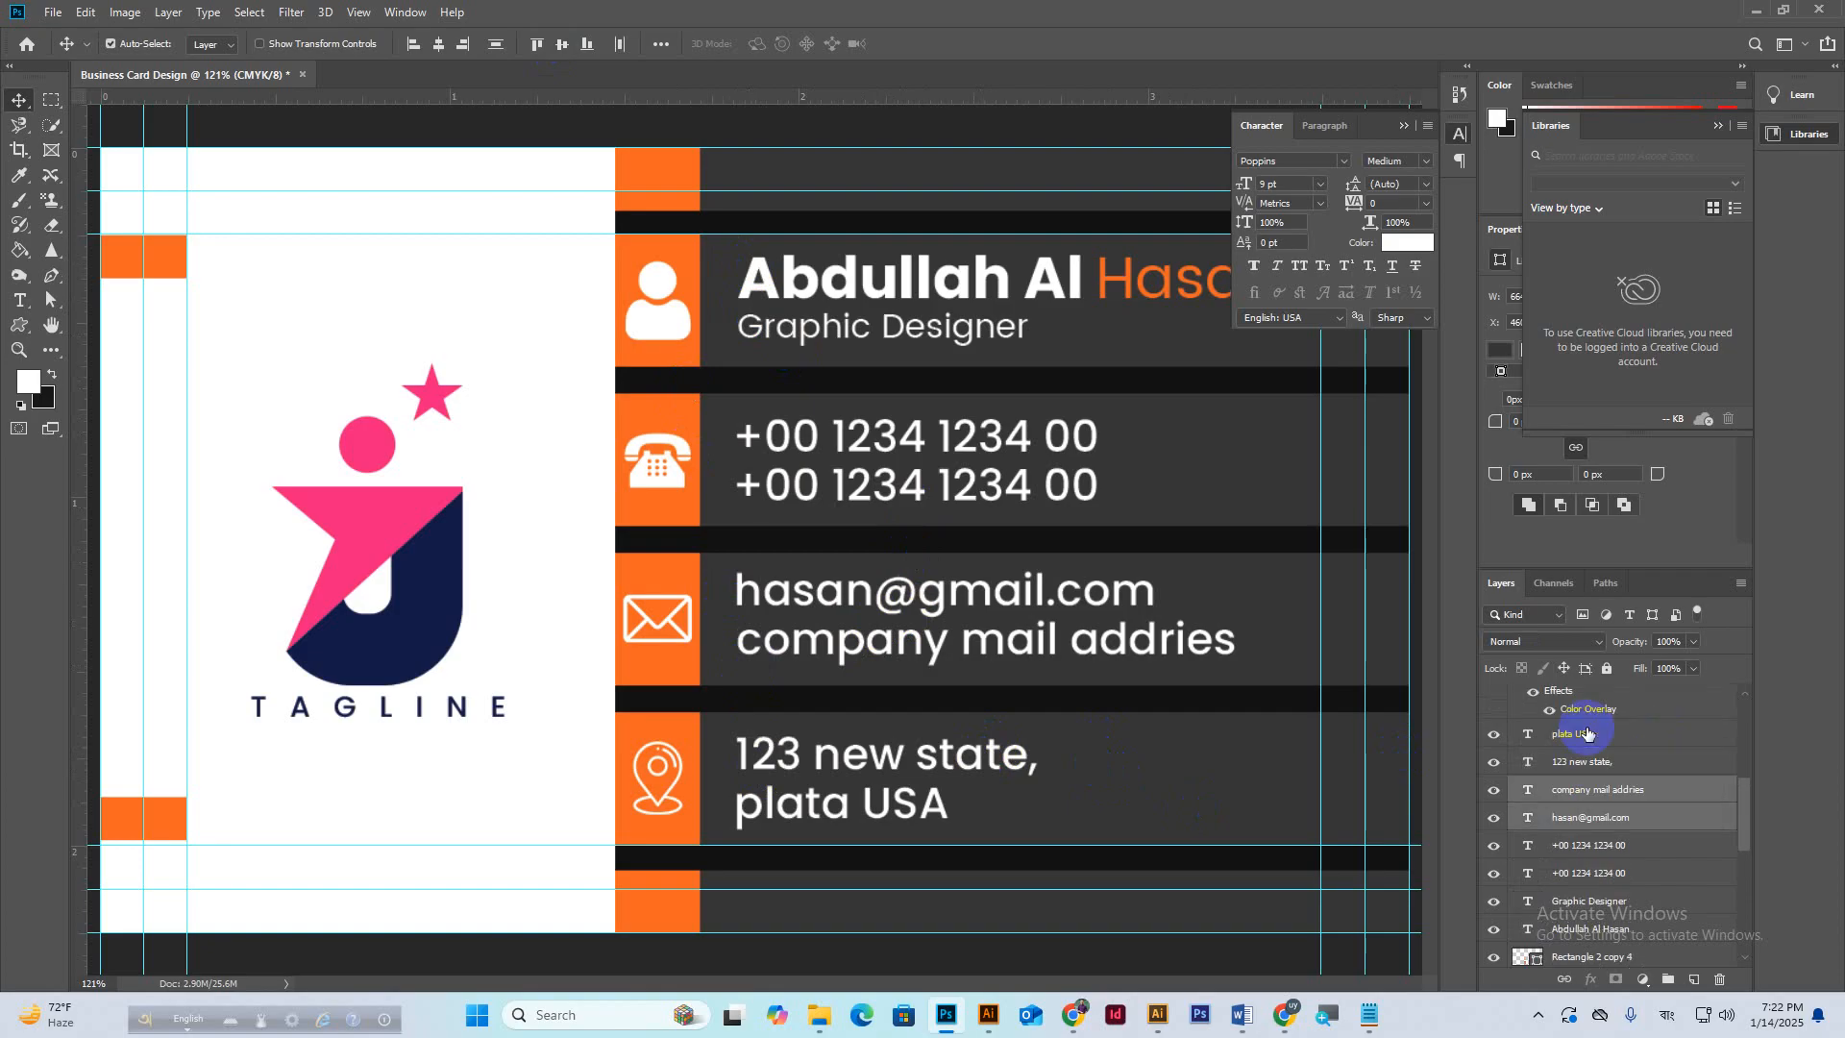
{"action": "left_click", "coordinate": [1607, 735]}
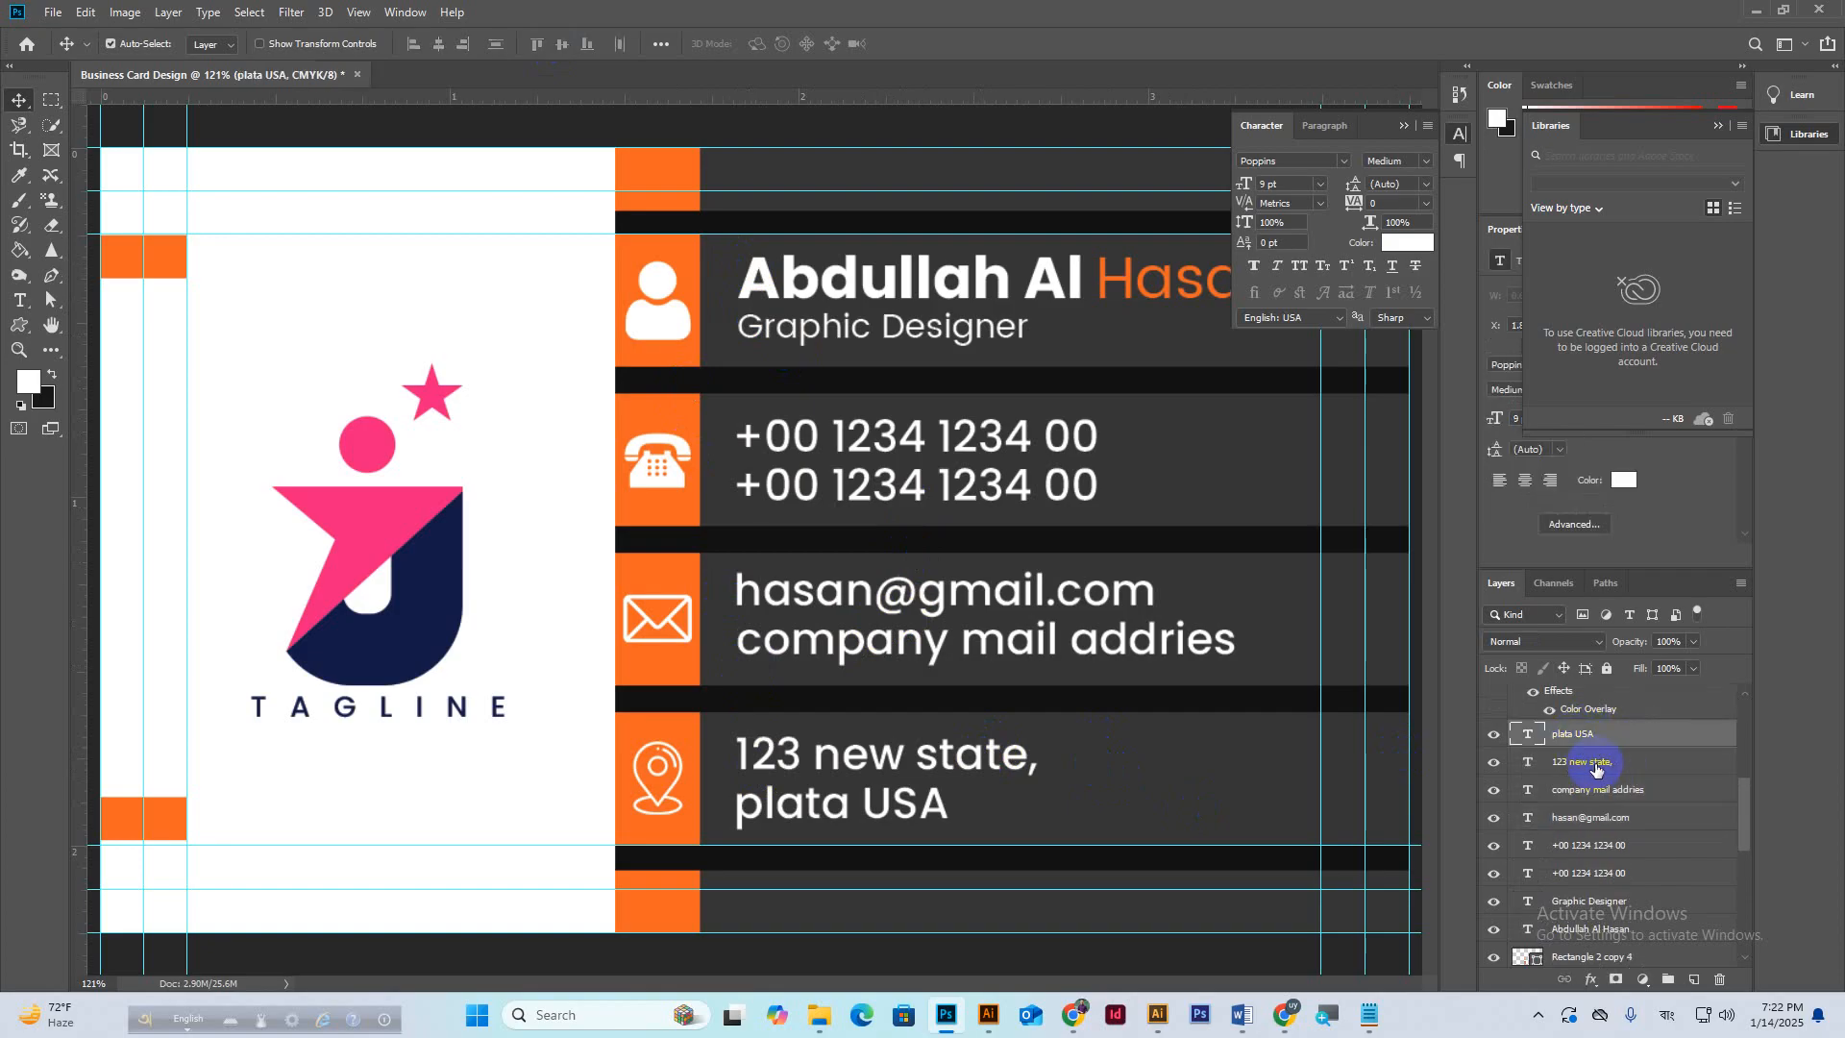
{"action": "left_click", "coordinate": [1593, 769], "text": "shift"}
{"action": "key", "text": "ctrl+g"}
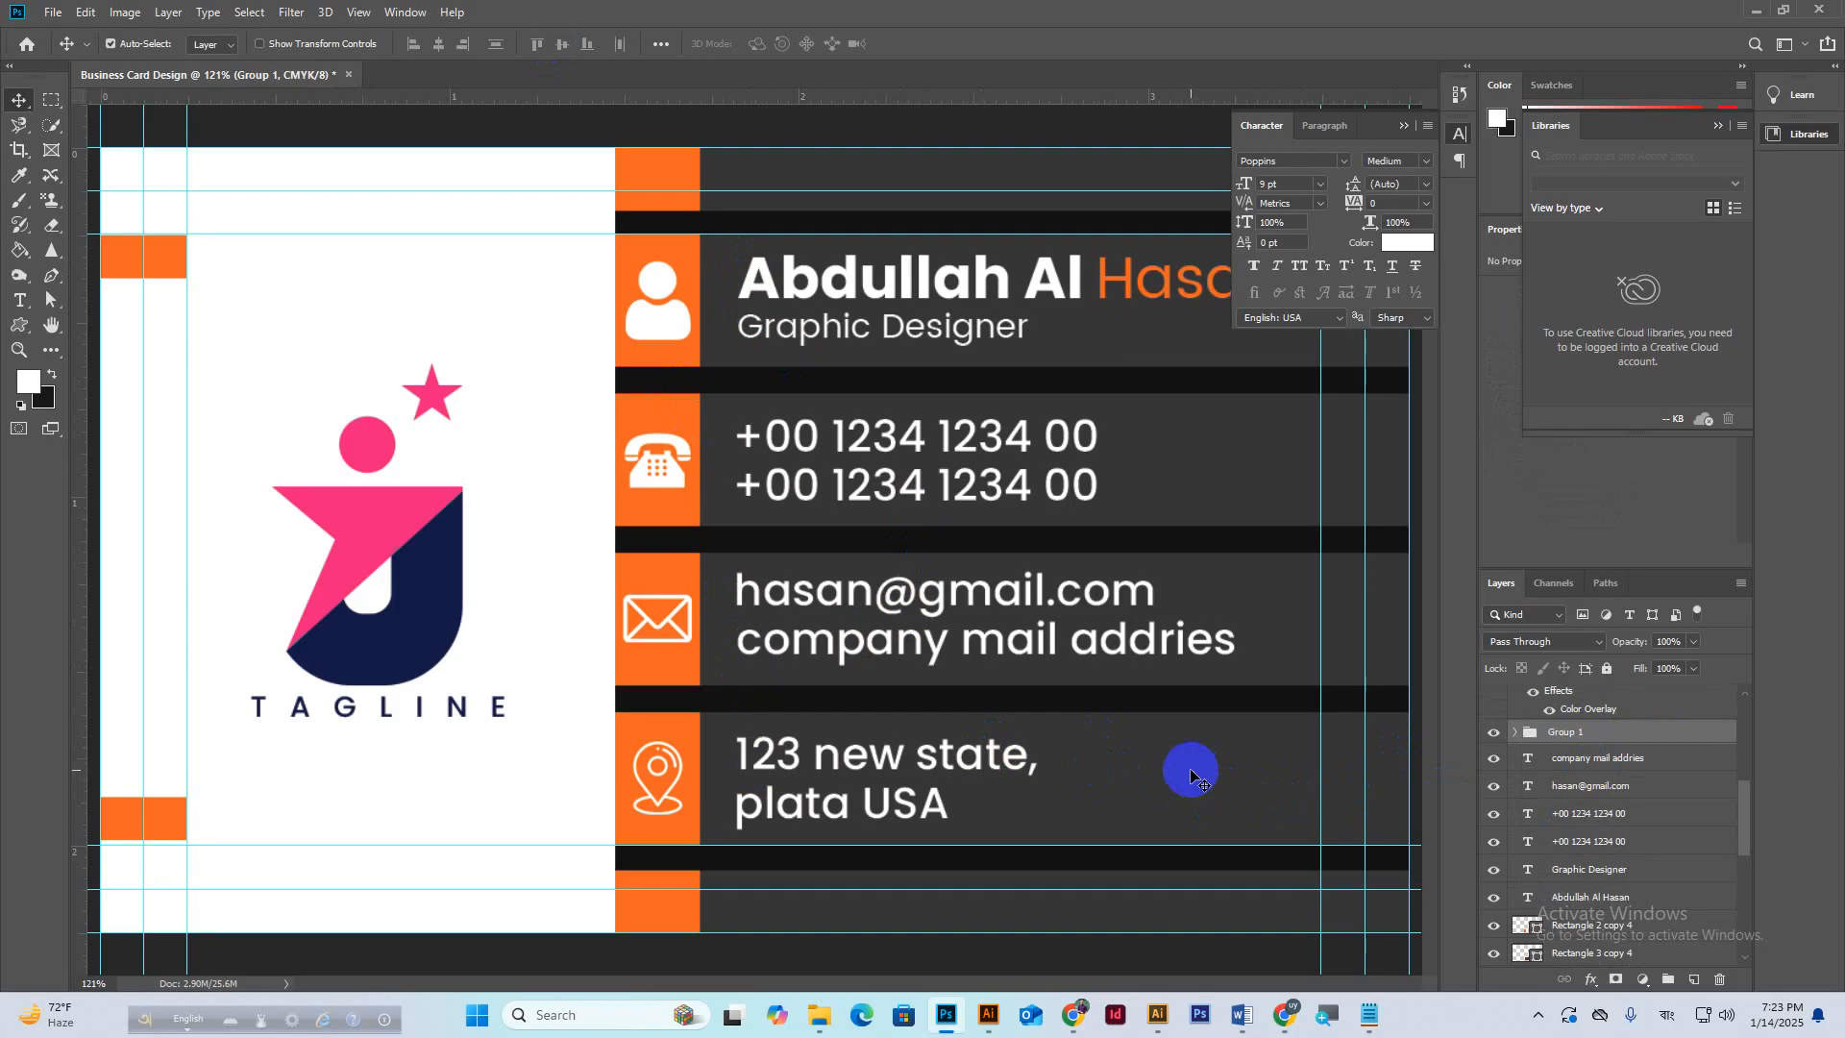
{"action": "left_click", "coordinate": [1191, 773]}
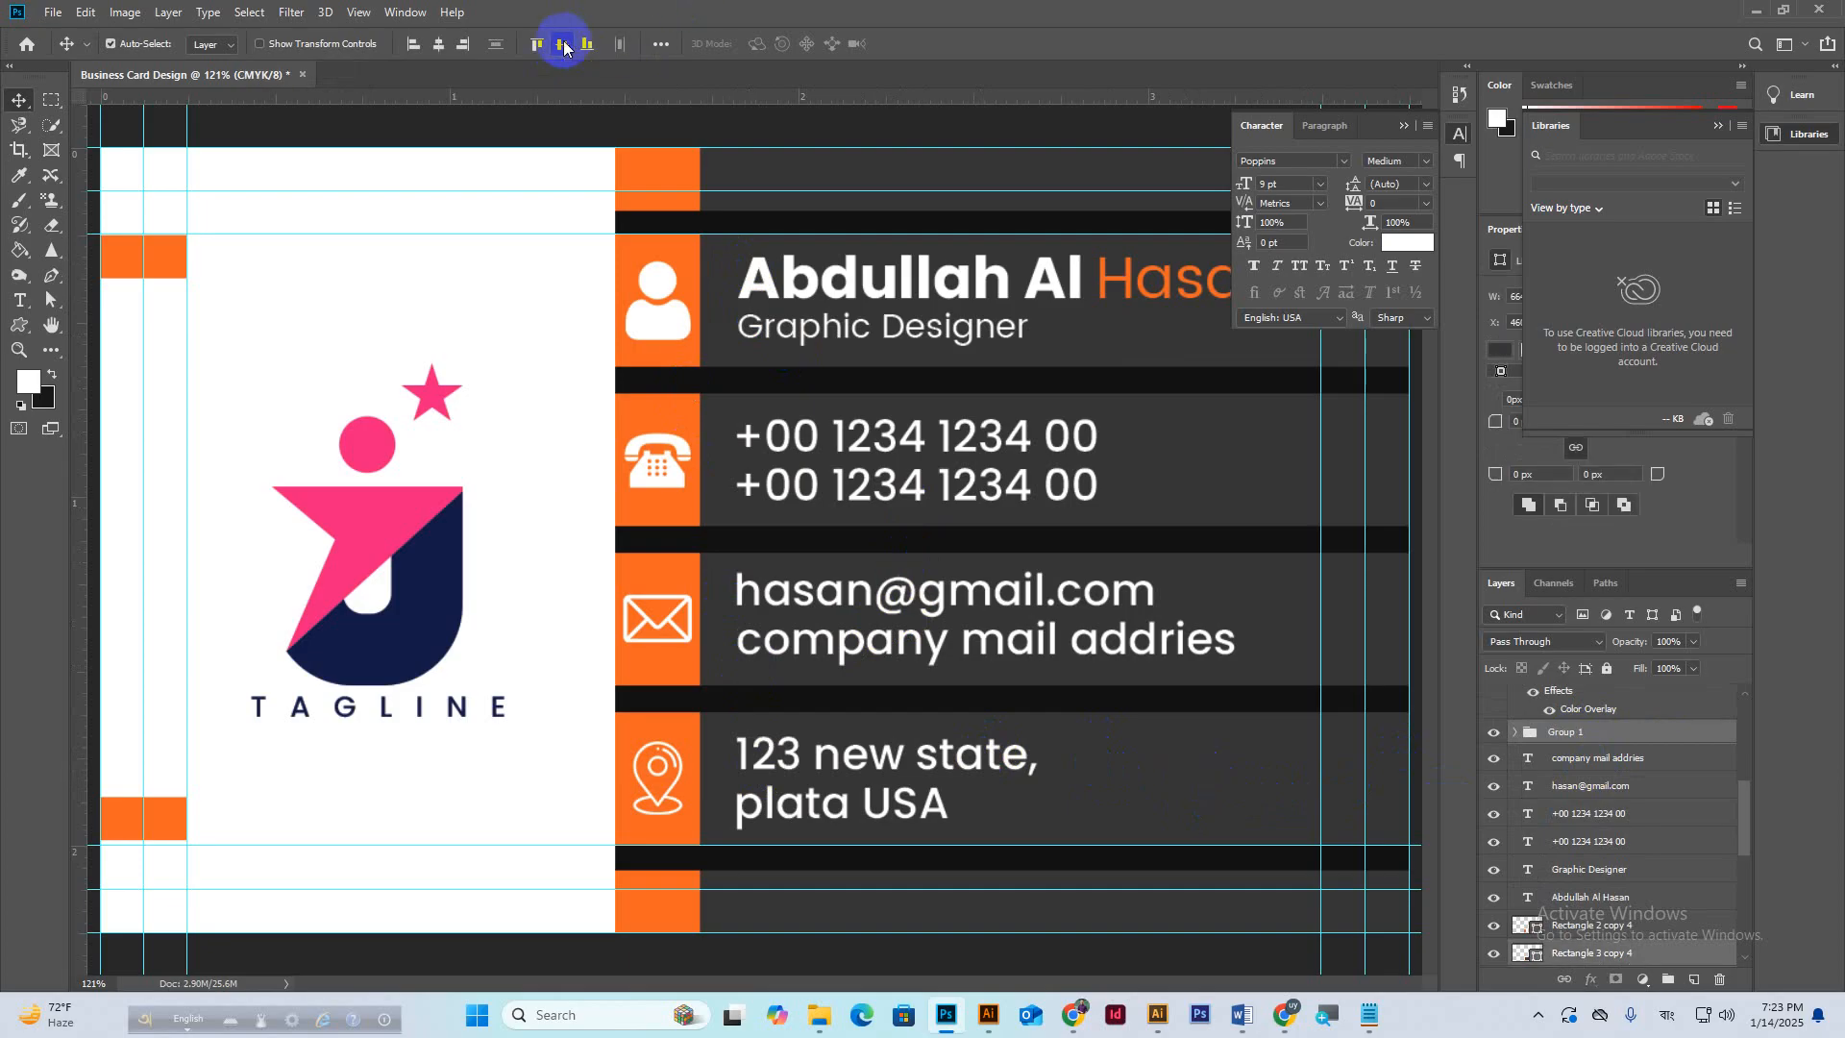
{"action": "left_click", "coordinate": [563, 45]}
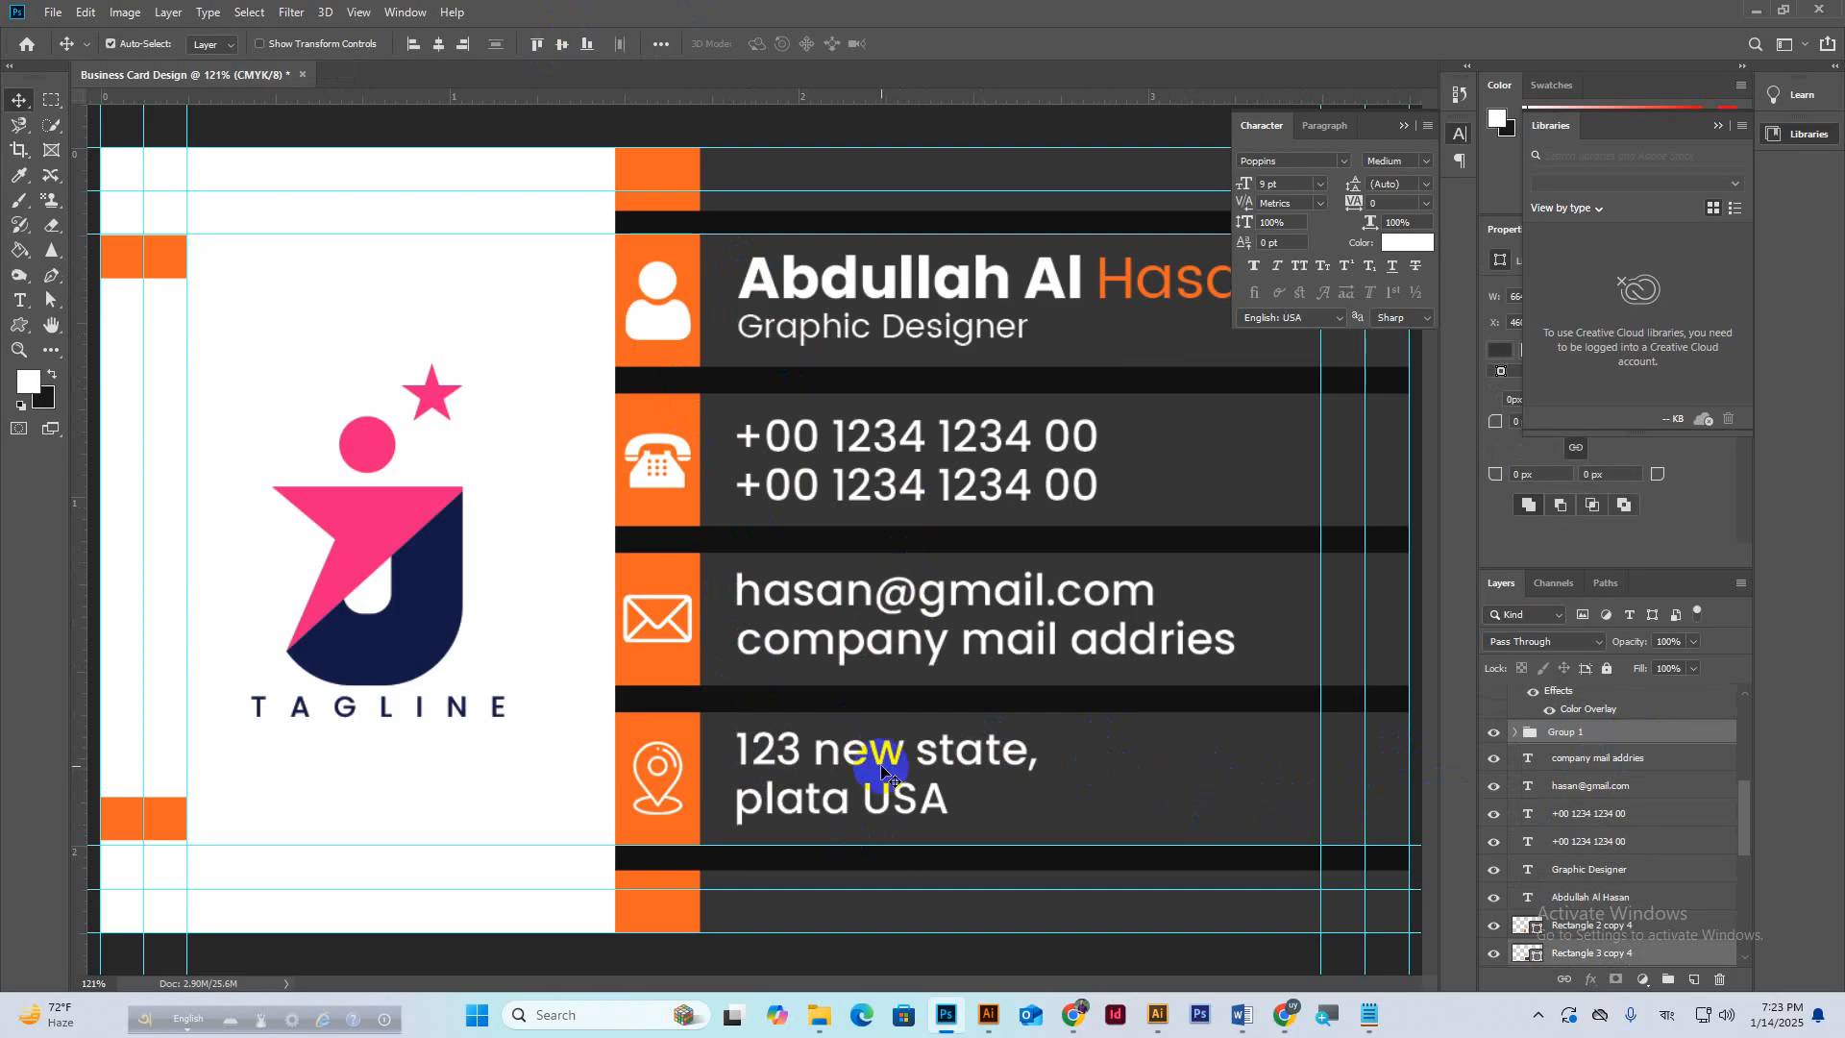
{"action": "scroll", "coordinate": [990, 642], "scroll_direction": "down", "scroll_amount": 2}
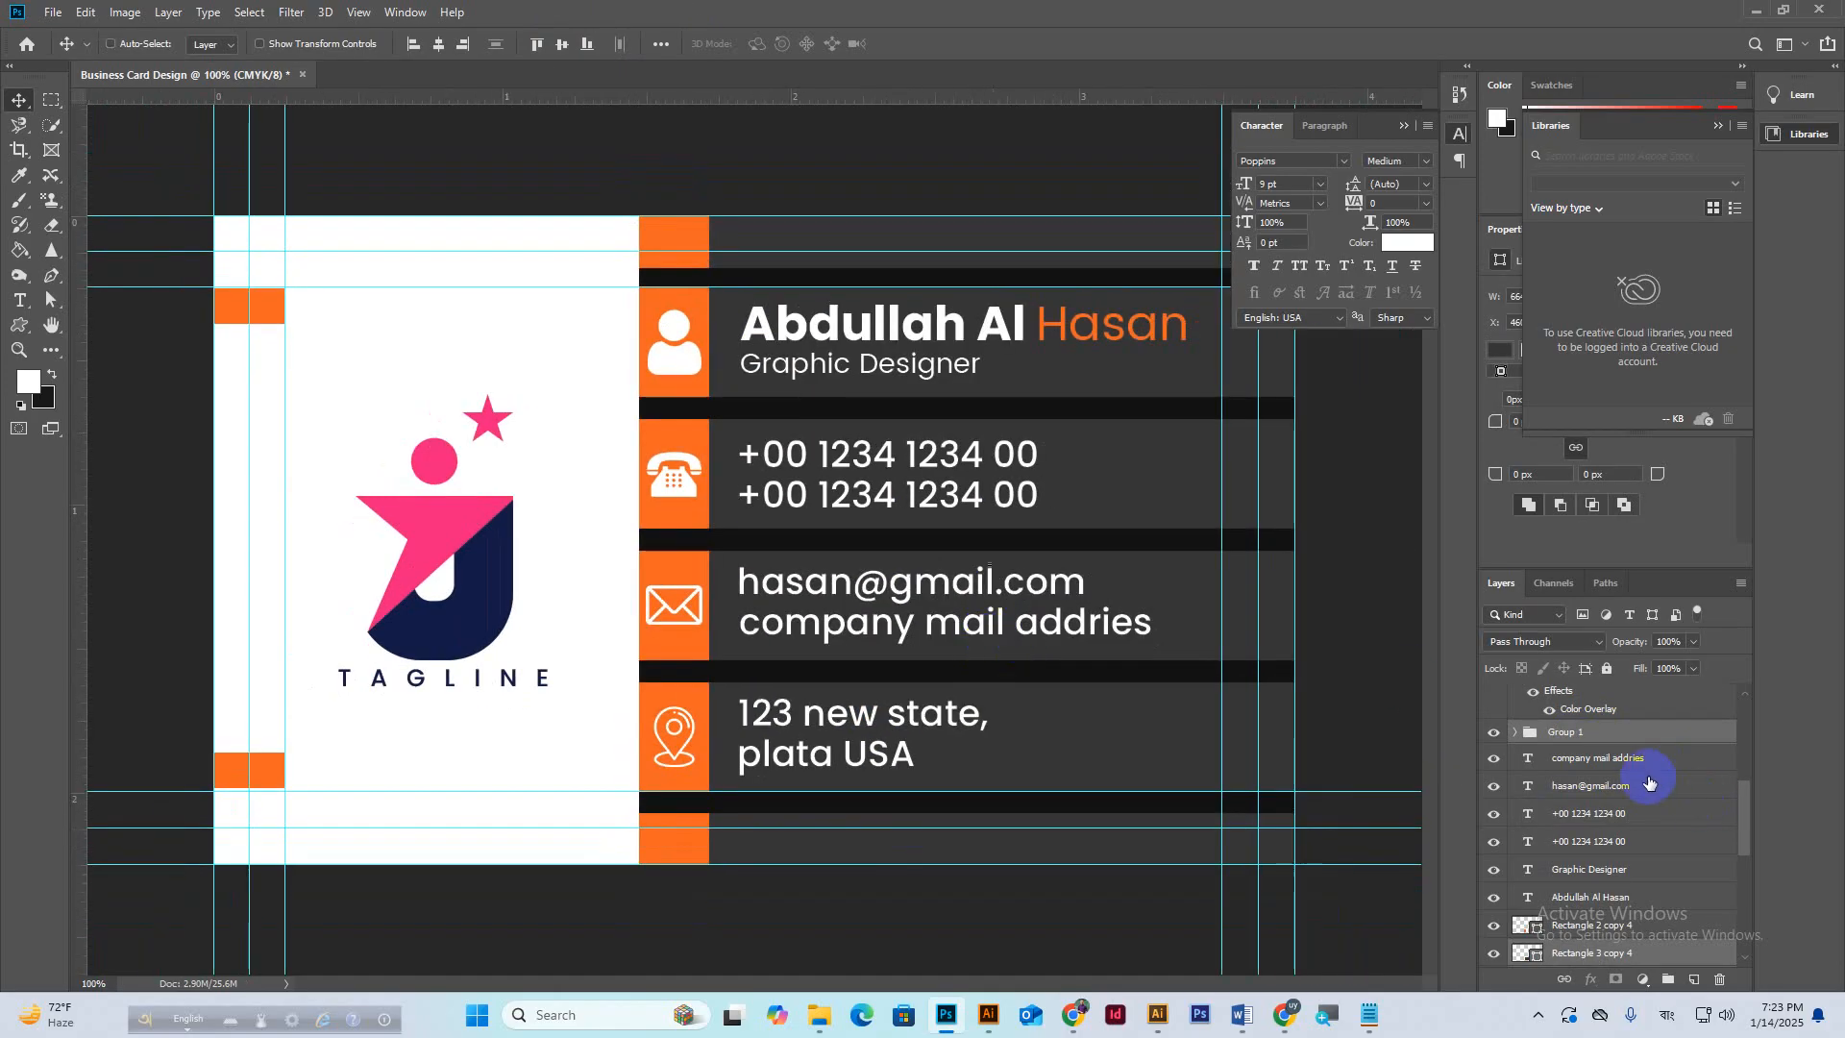
Ungroup the address lines, then unlock Rectangle 1 and move it just above the background.
{"action": "key", "text": "ctrl+shift+g"}
{"action": "left_click", "coordinate": [1613, 741]}
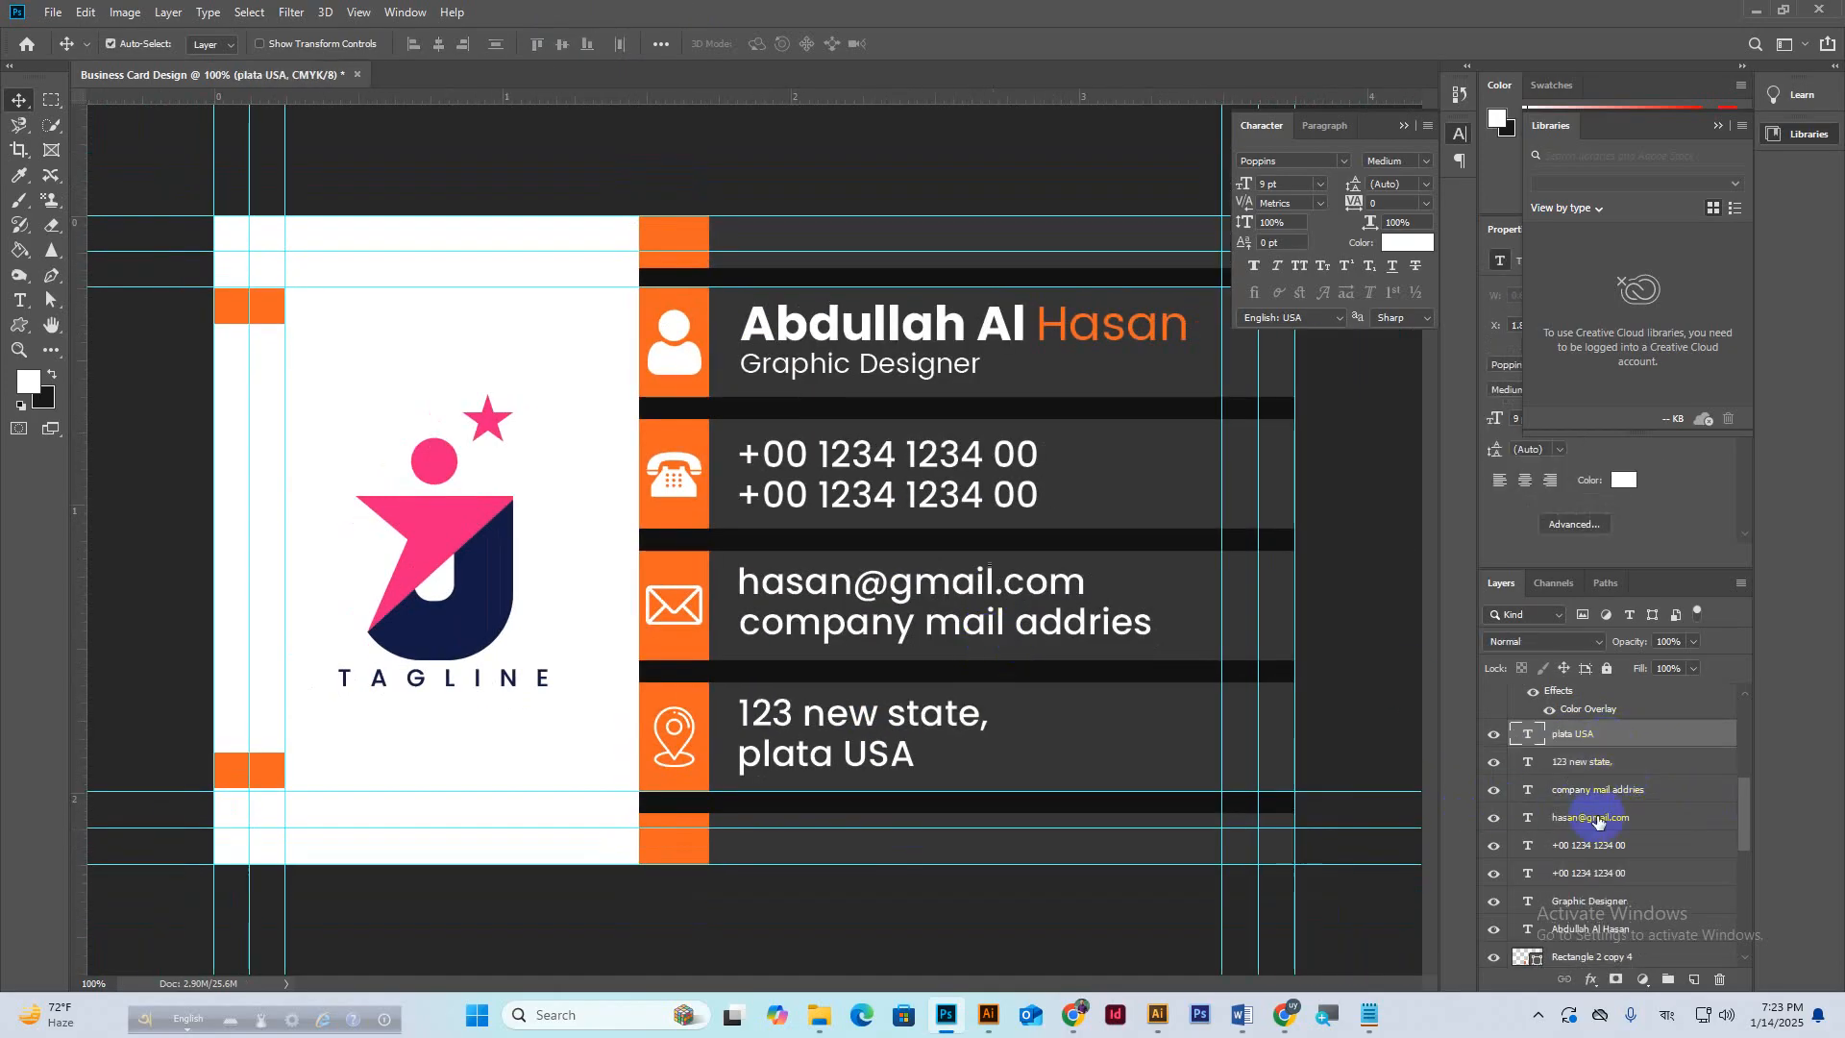
{"action": "scroll", "coordinate": [1598, 821], "scroll_direction": "down", "scroll_amount": 5}
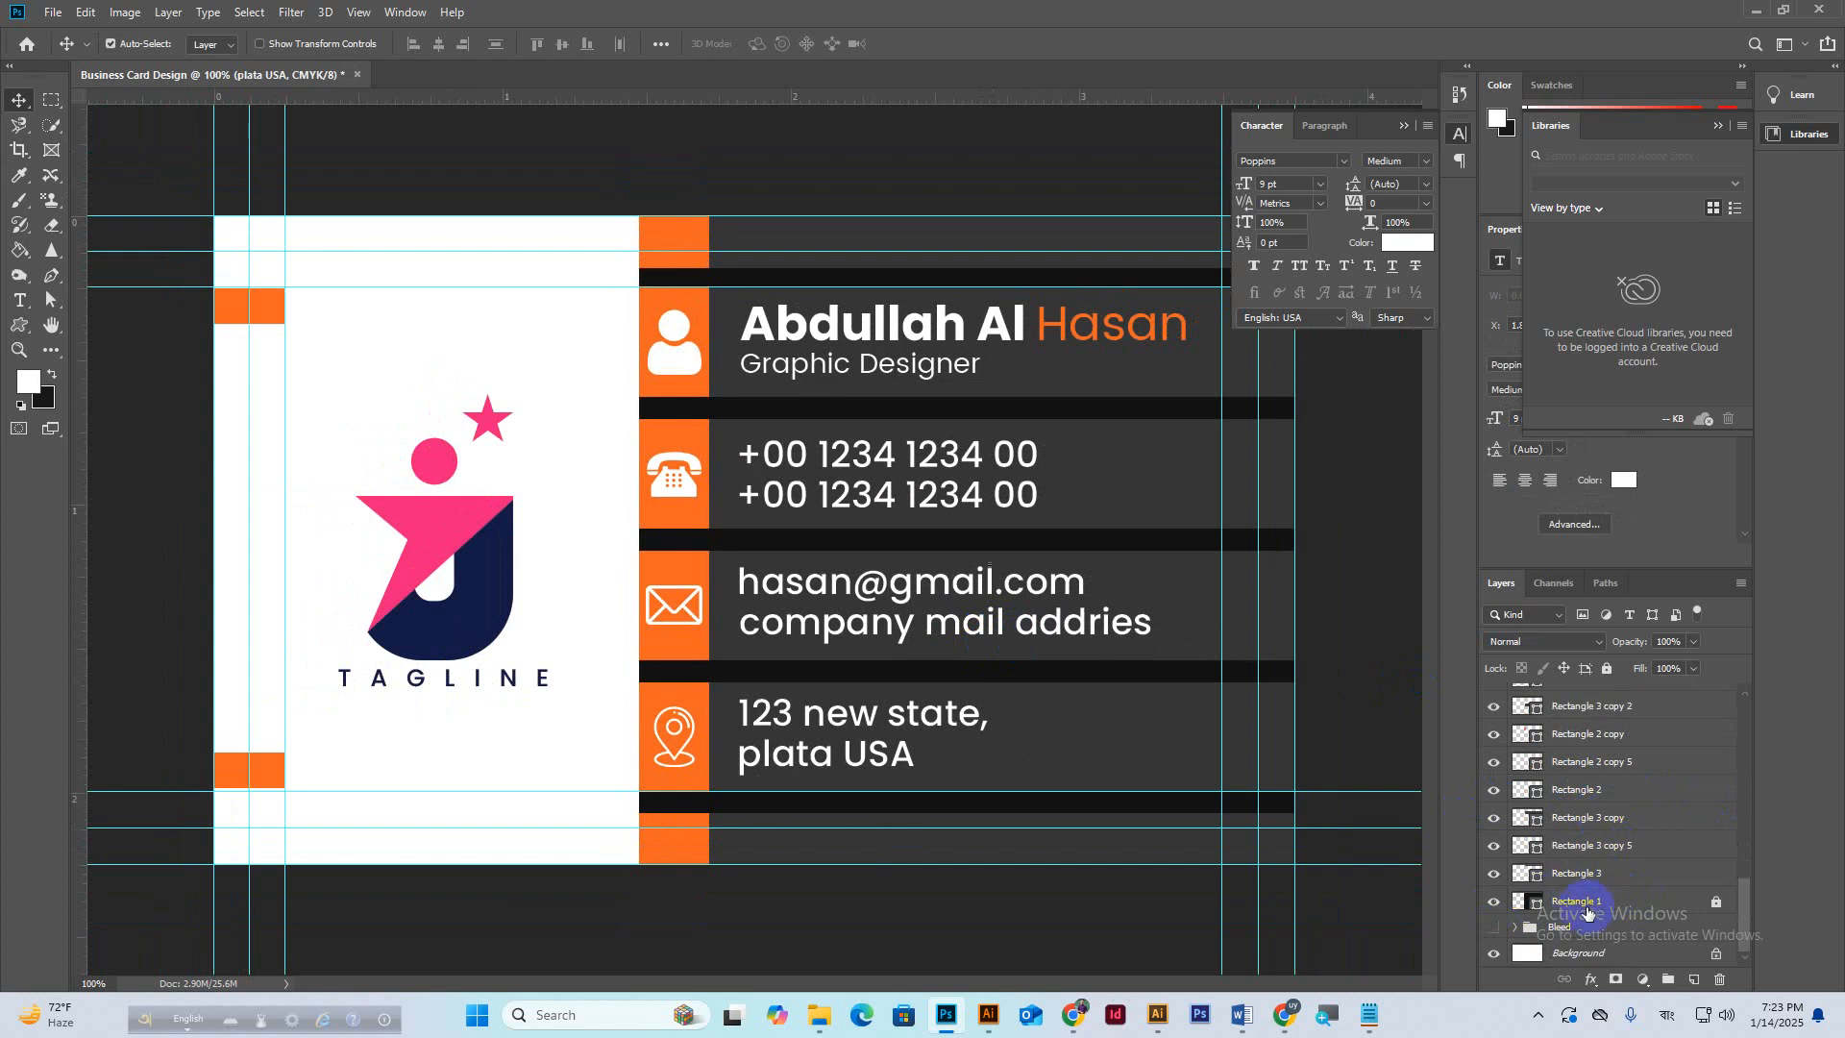
{"action": "left_click", "coordinate": [1585, 904]}
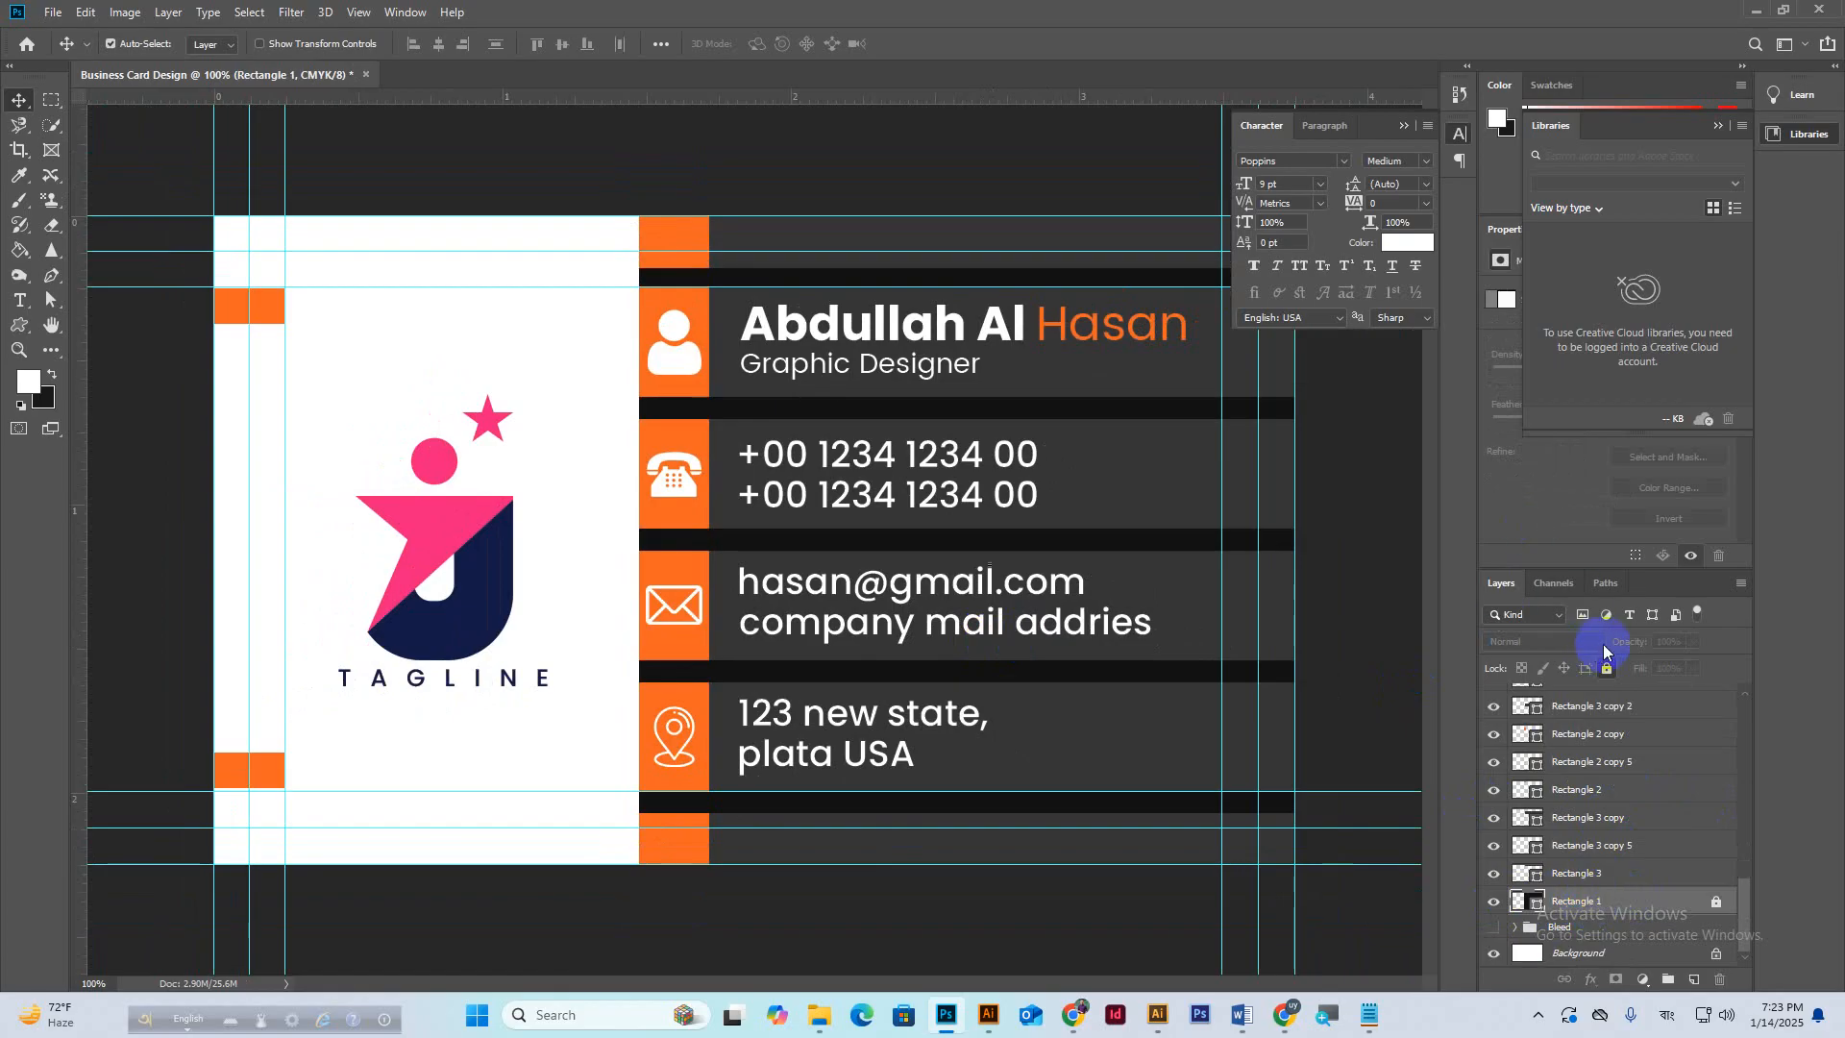
{"action": "left_click", "coordinate": [1608, 669]}
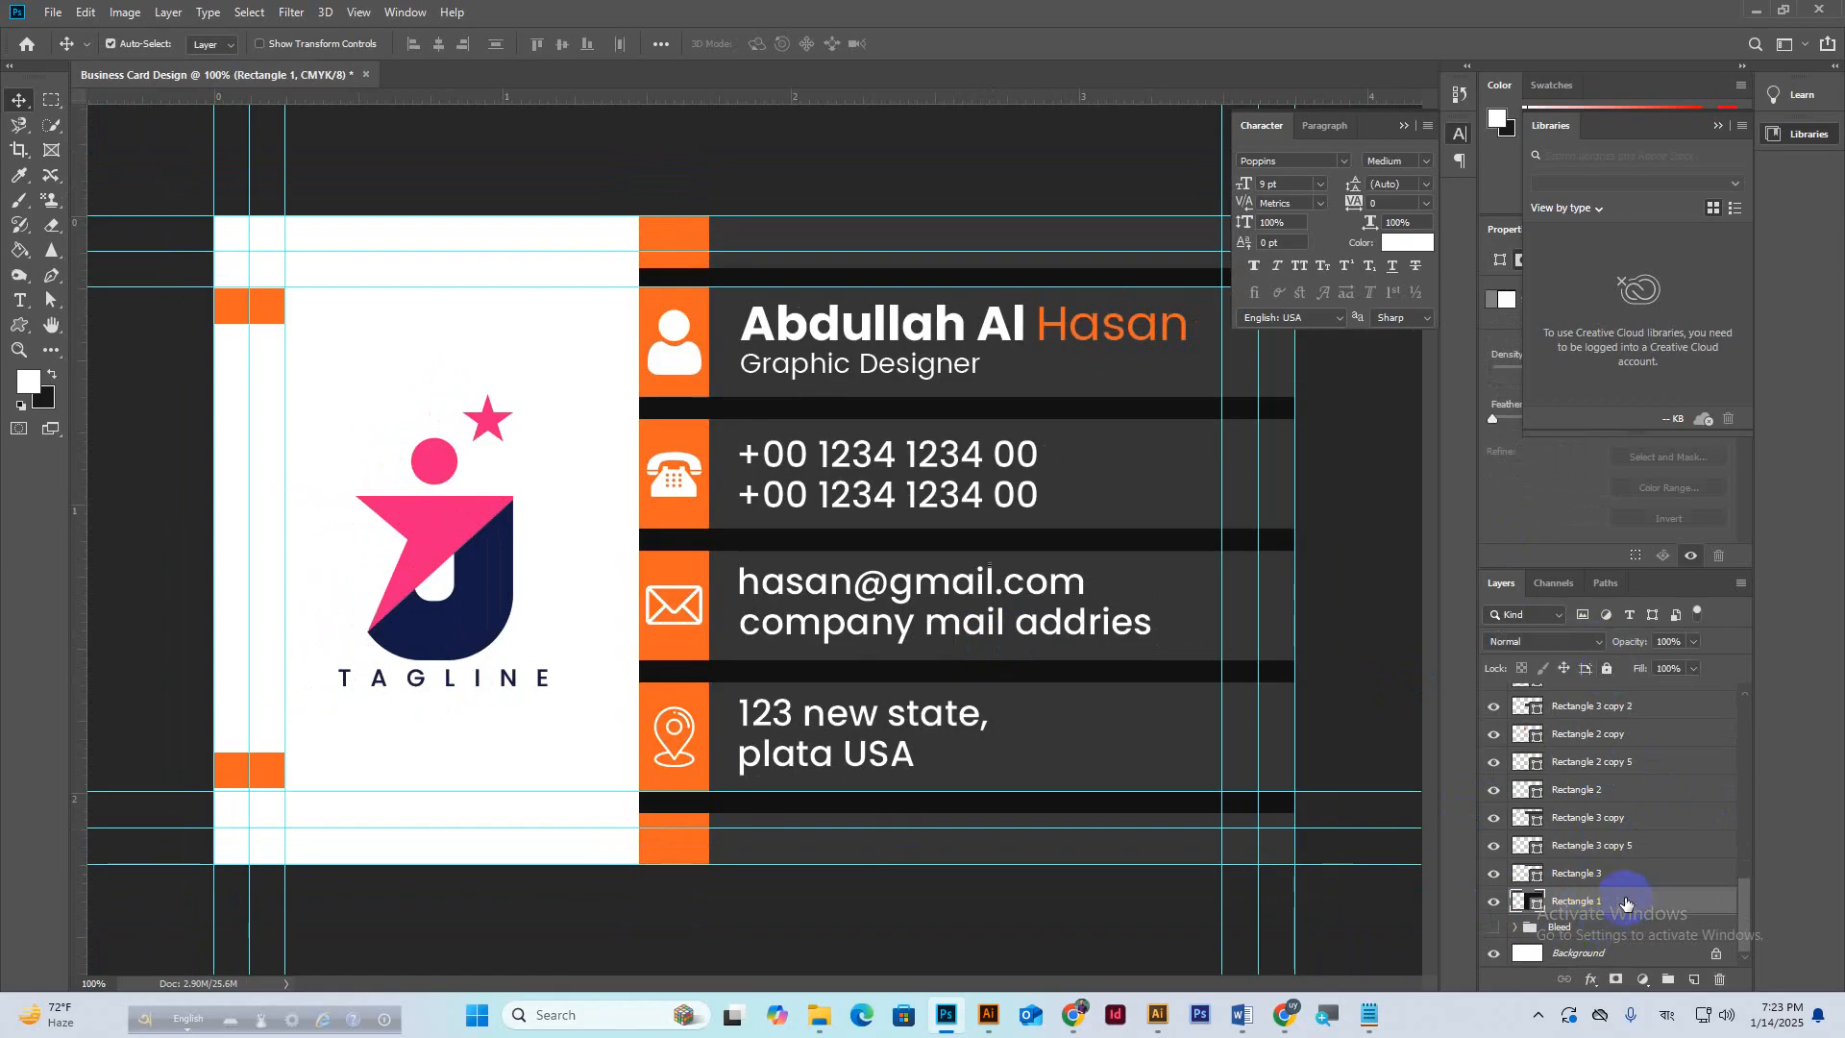
{"action": "left_click_drag", "start_coordinate": [1635, 898], "coordinate": [1634, 947]}
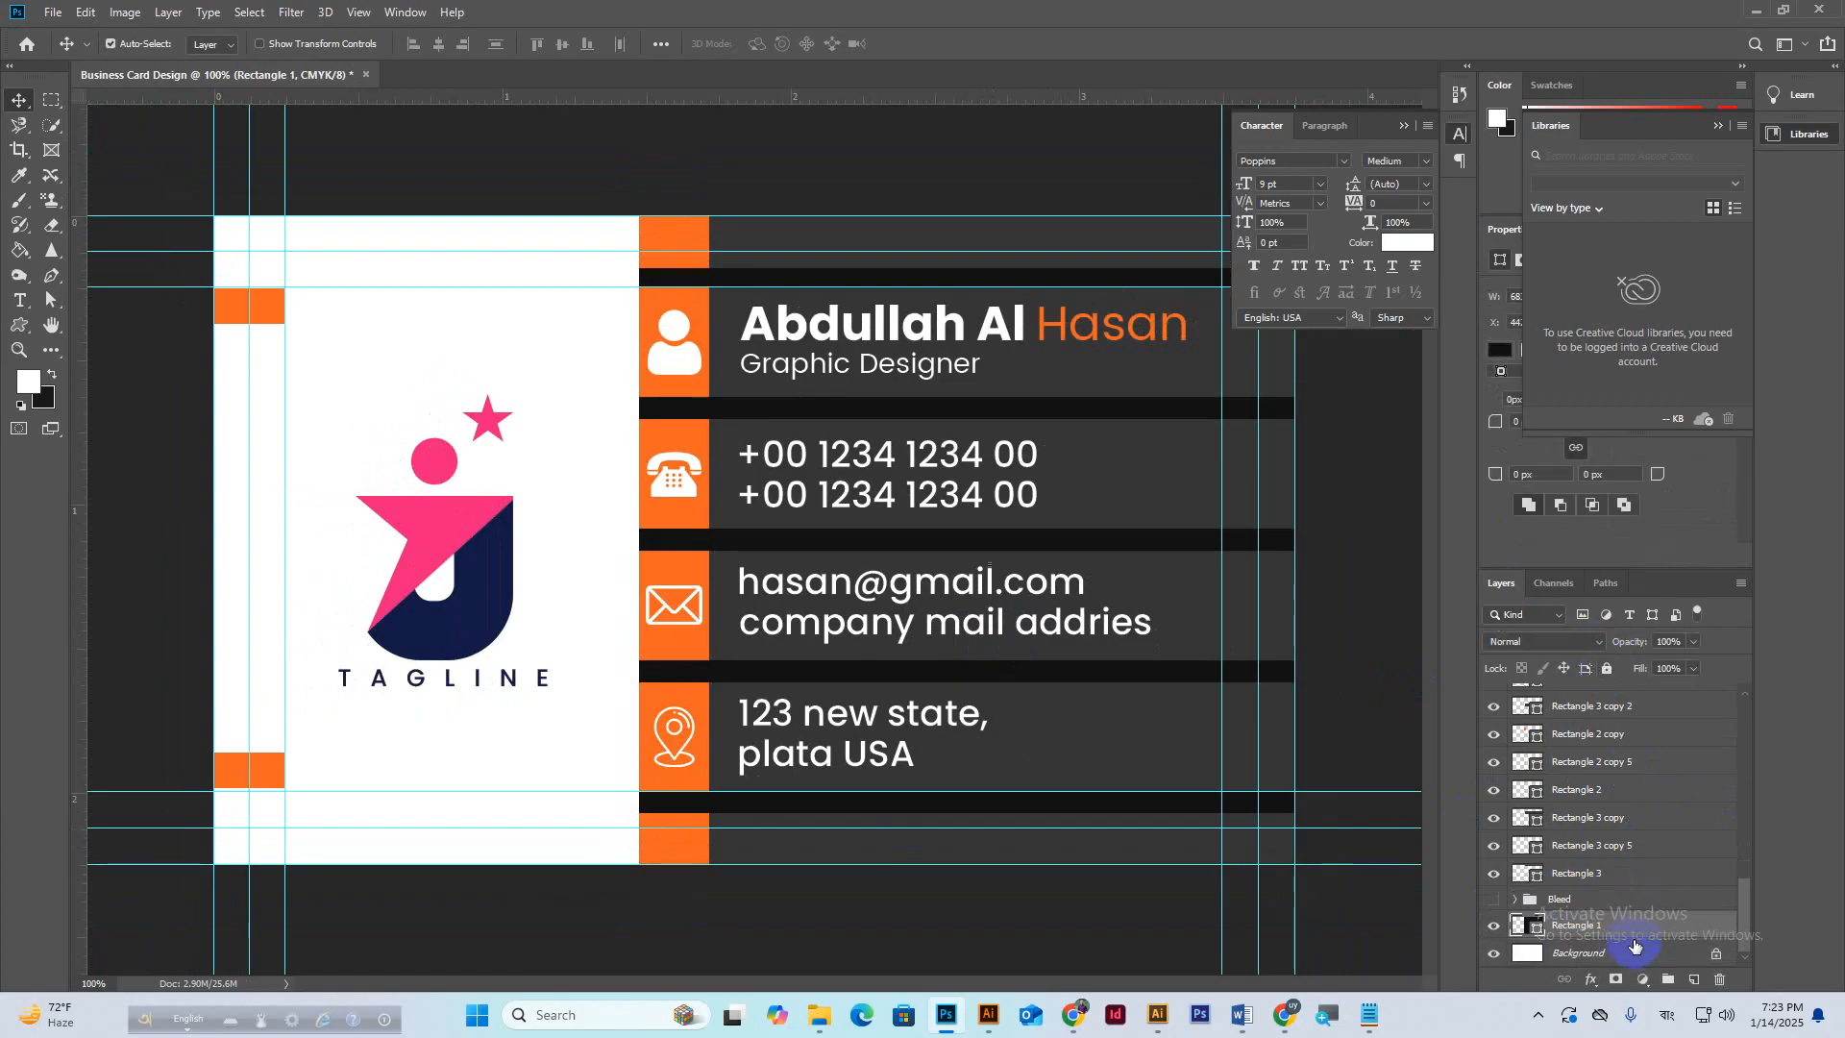
Convert Background to Layer 0 and group it with Rectangle 1 as a group named BG.
{"action": "left_click", "coordinate": [1595, 955]}
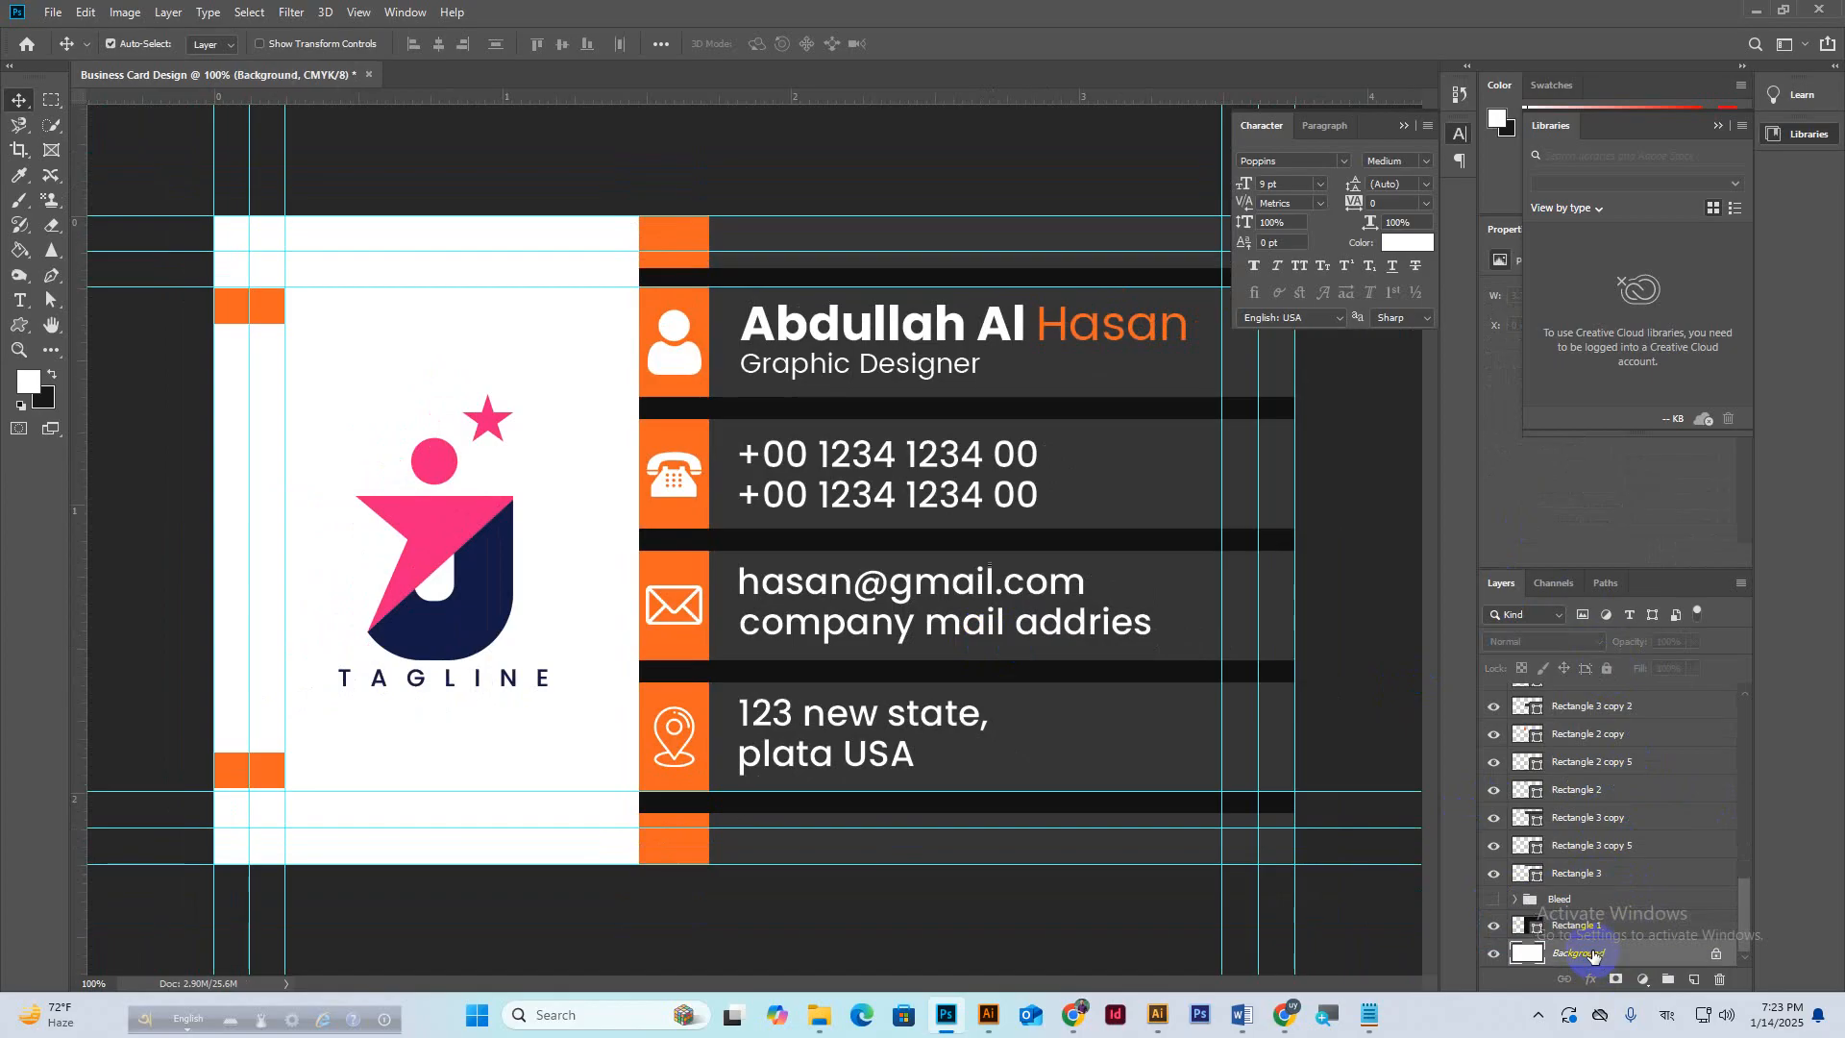
{"action": "left_click", "coordinate": [1592, 928]}
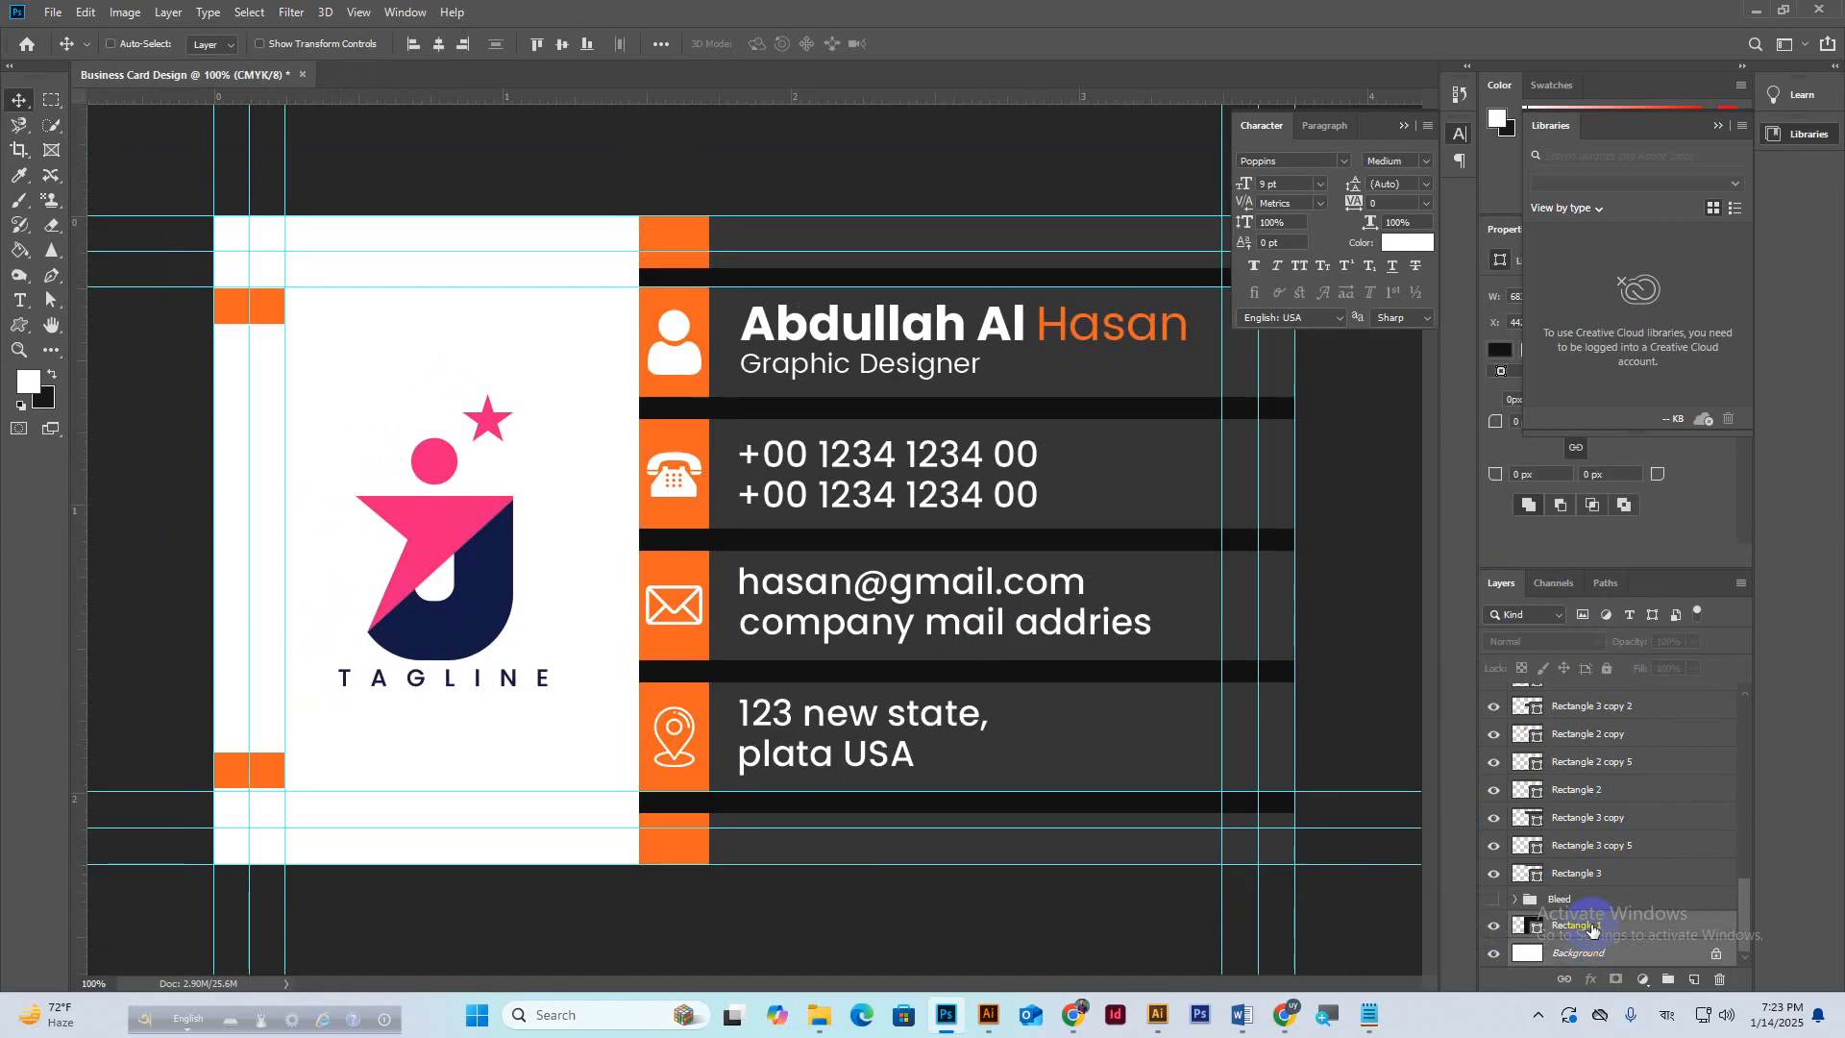
{"action": "left_click", "coordinate": [1653, 956]}
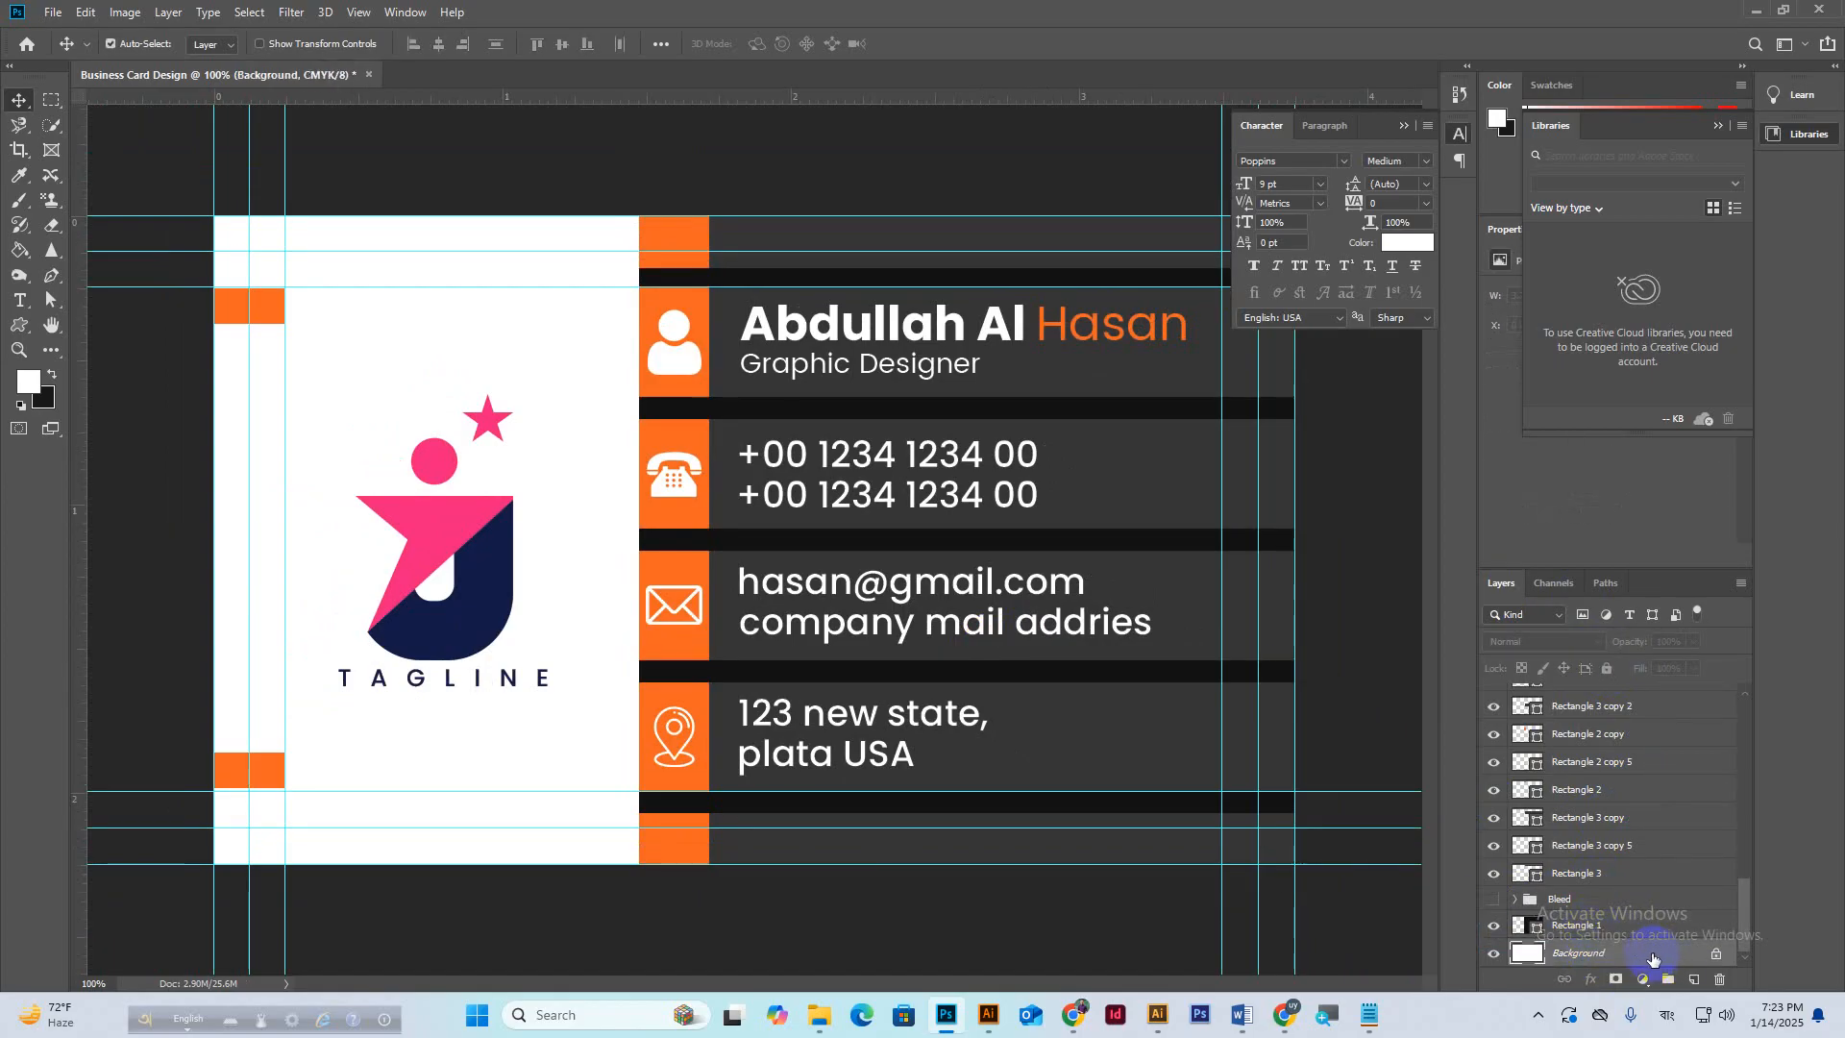
{"action": "double_click", "coordinate": [1652, 956]}
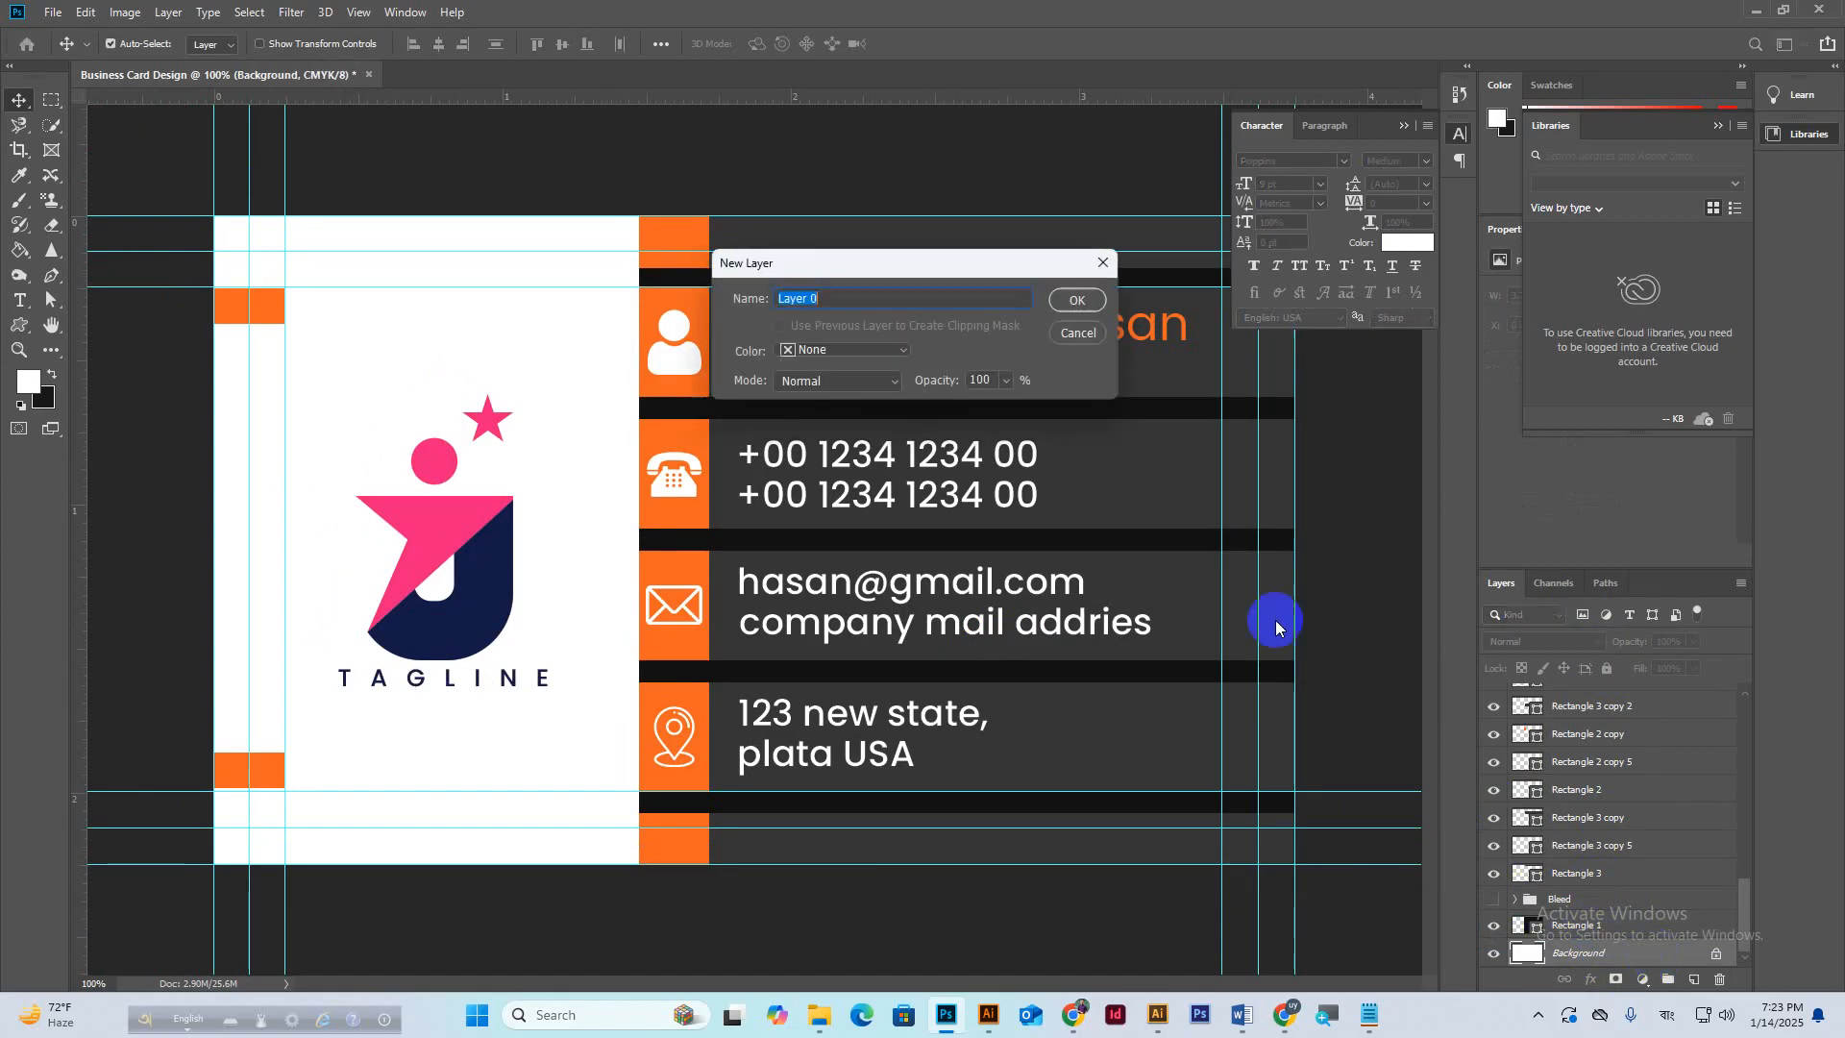
{"action": "left_click", "coordinate": [1071, 299]}
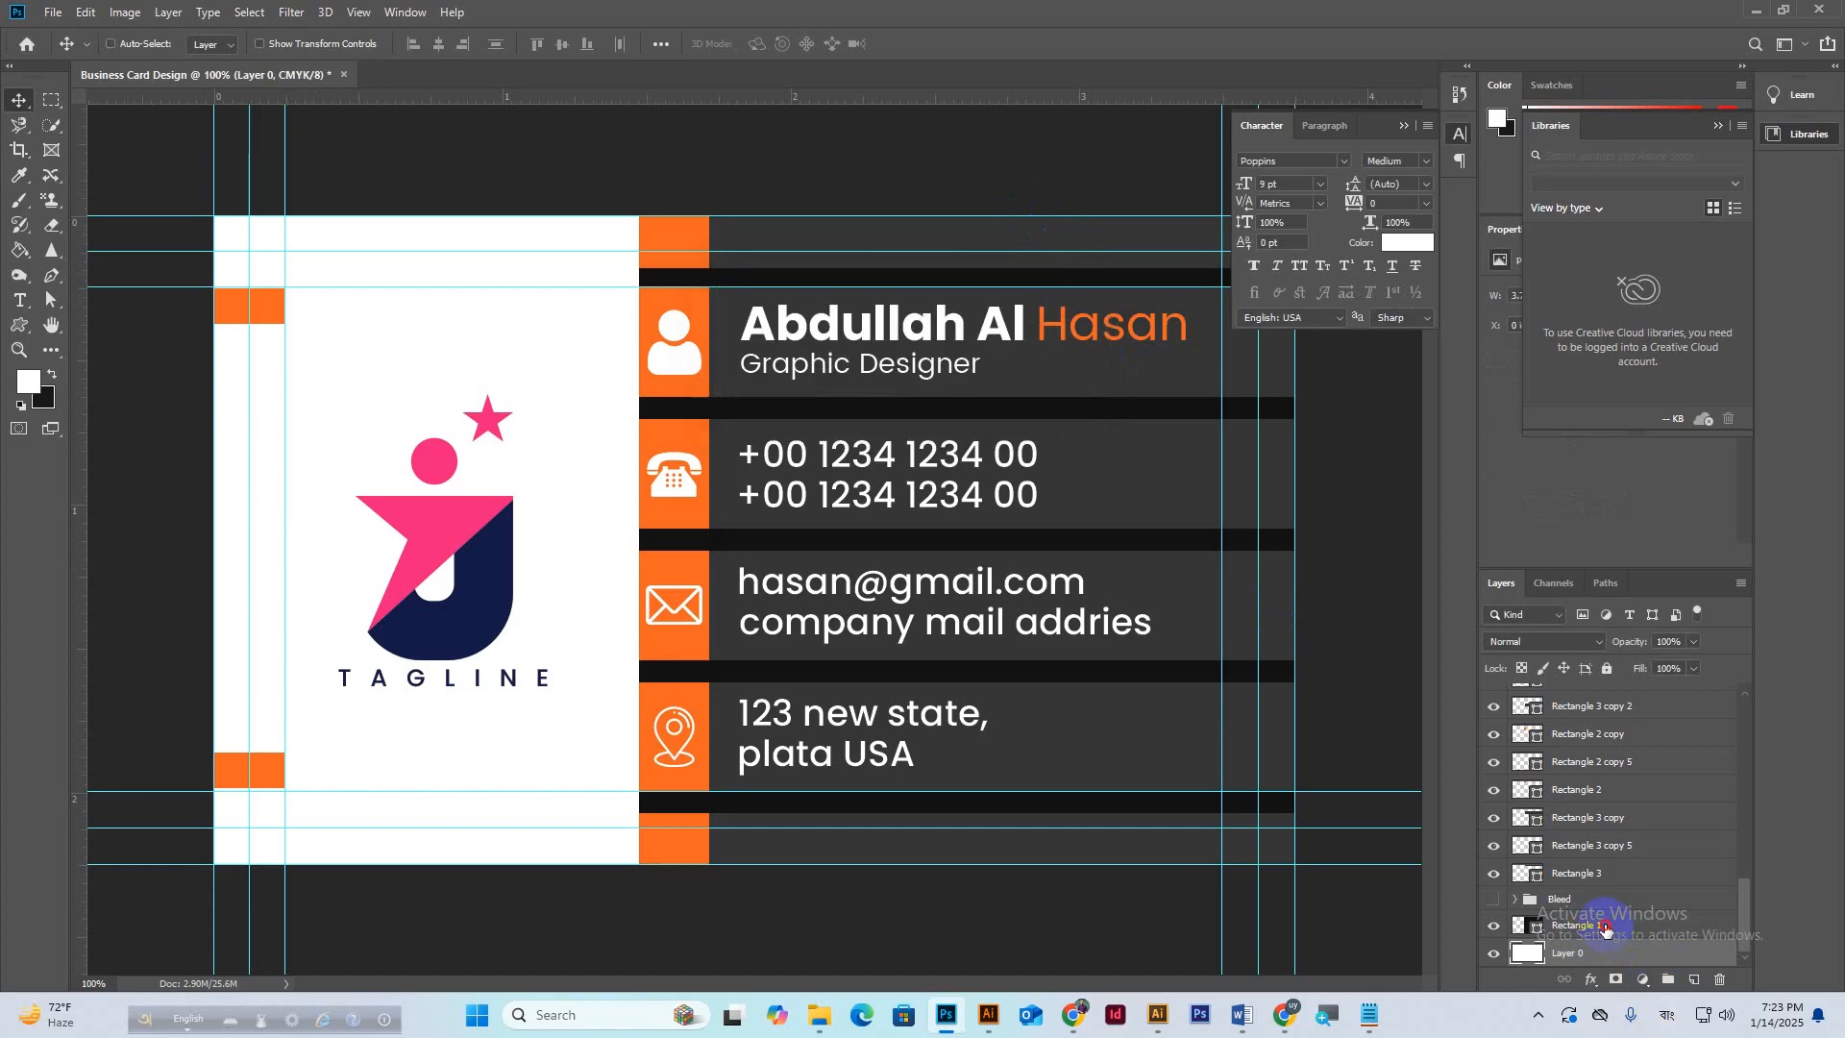
{"action": "left_click", "coordinate": [1604, 931], "text": "ctrl"}
{"action": "key", "text": "ctrl+g"}
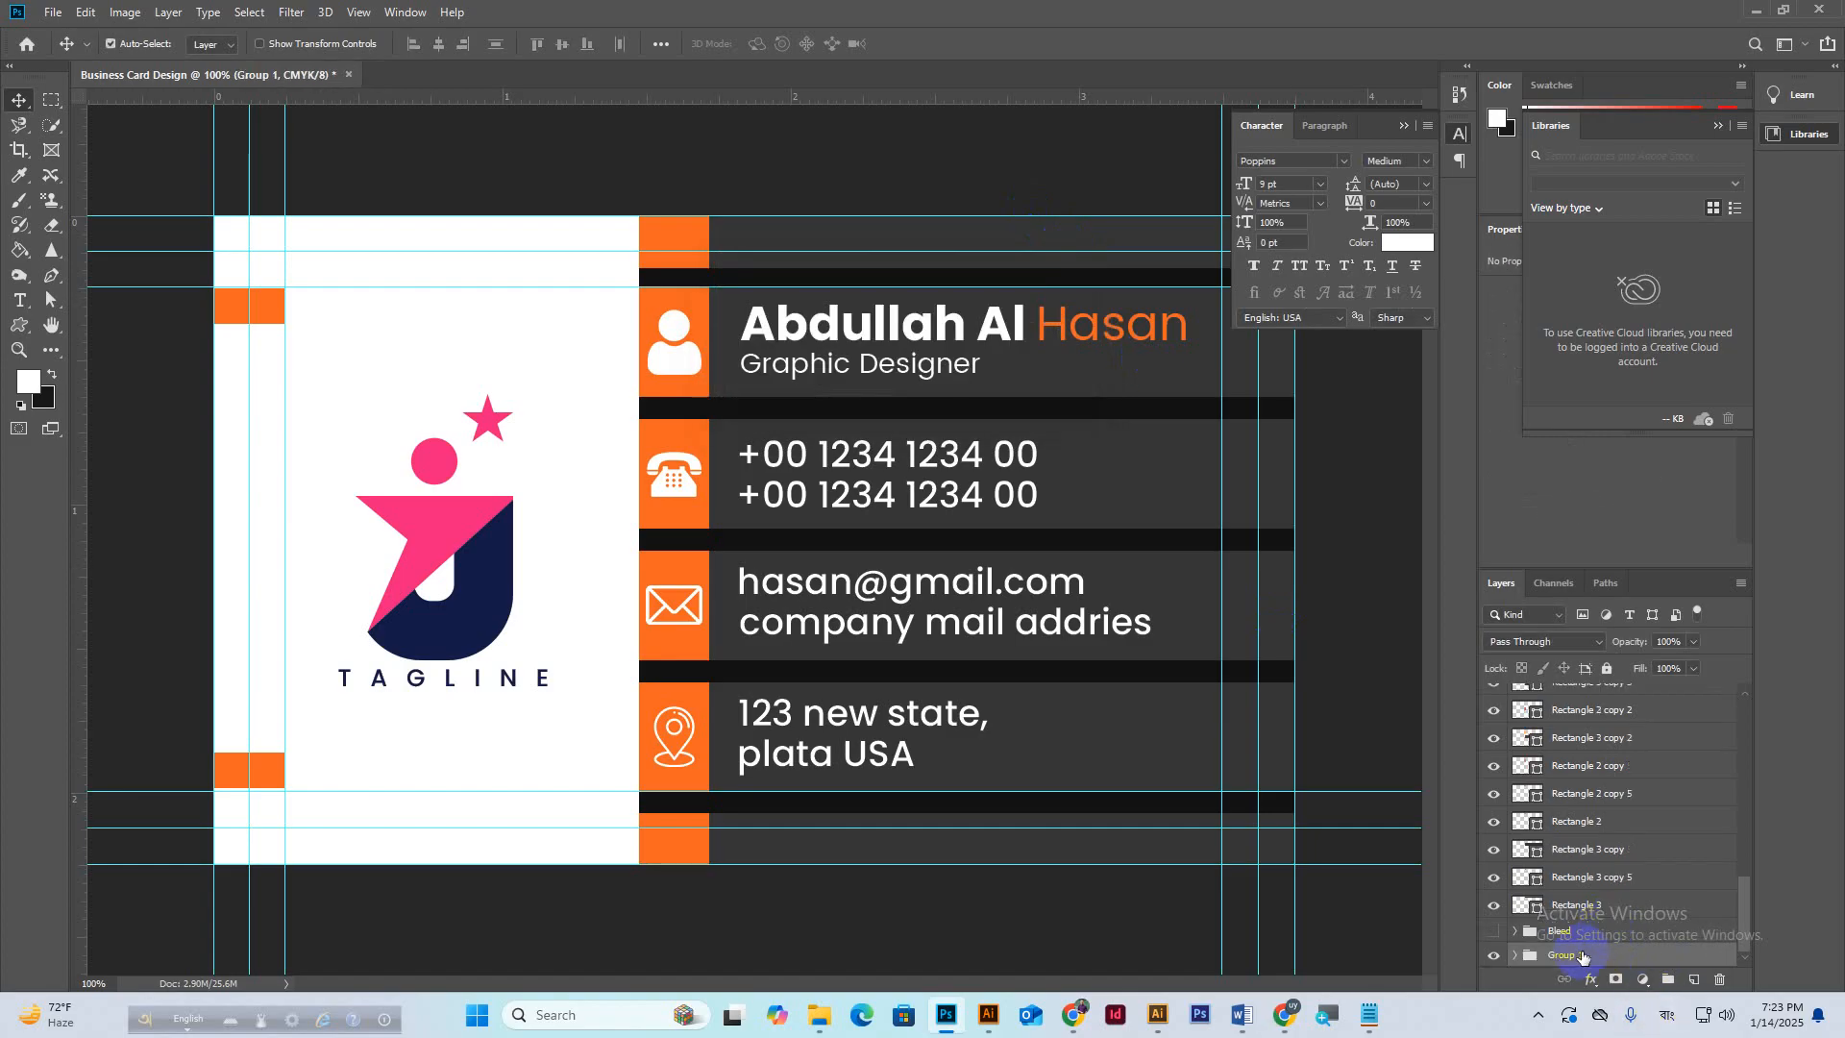
{"action": "double_click", "coordinate": [1566, 955]}
{"action": "type", "text": "bo"}
{"action": "key", "text": "Return"}
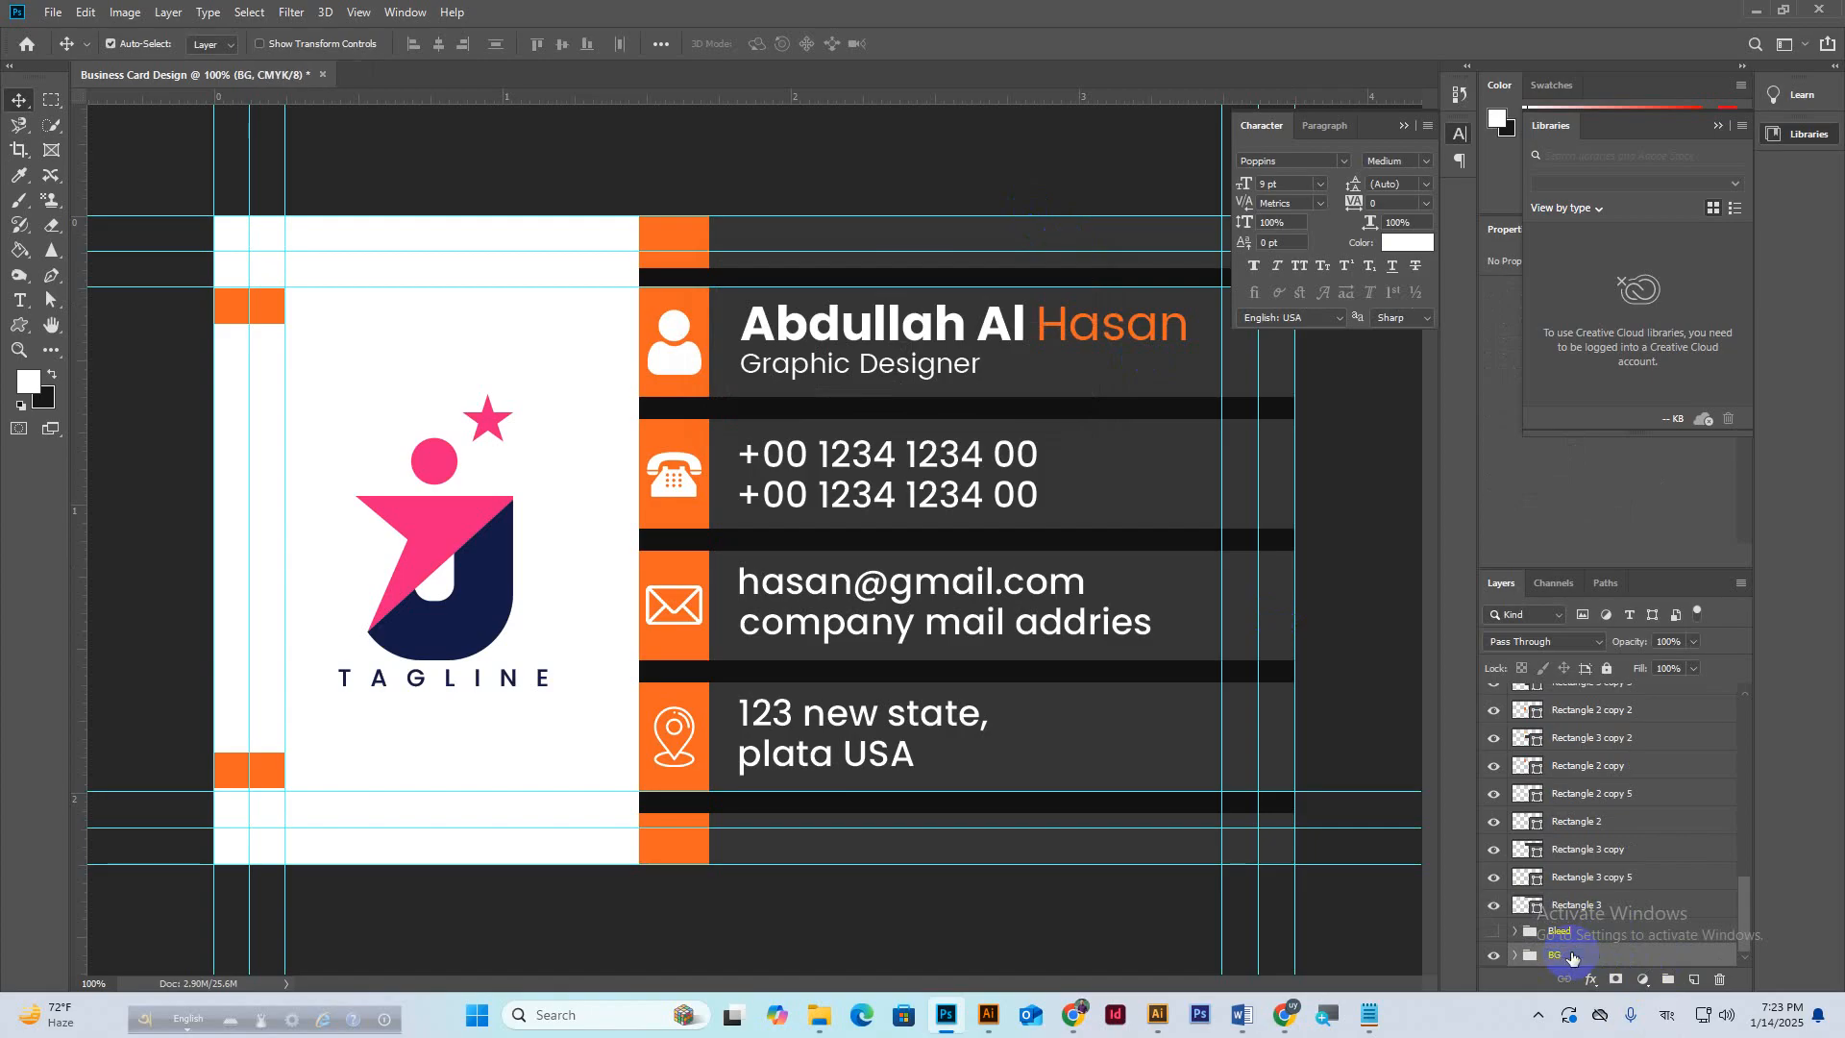
Select the rectangle band layers from Rectangle 3 up through Rectangle 2.
{"action": "left_click", "coordinate": [1495, 905]}
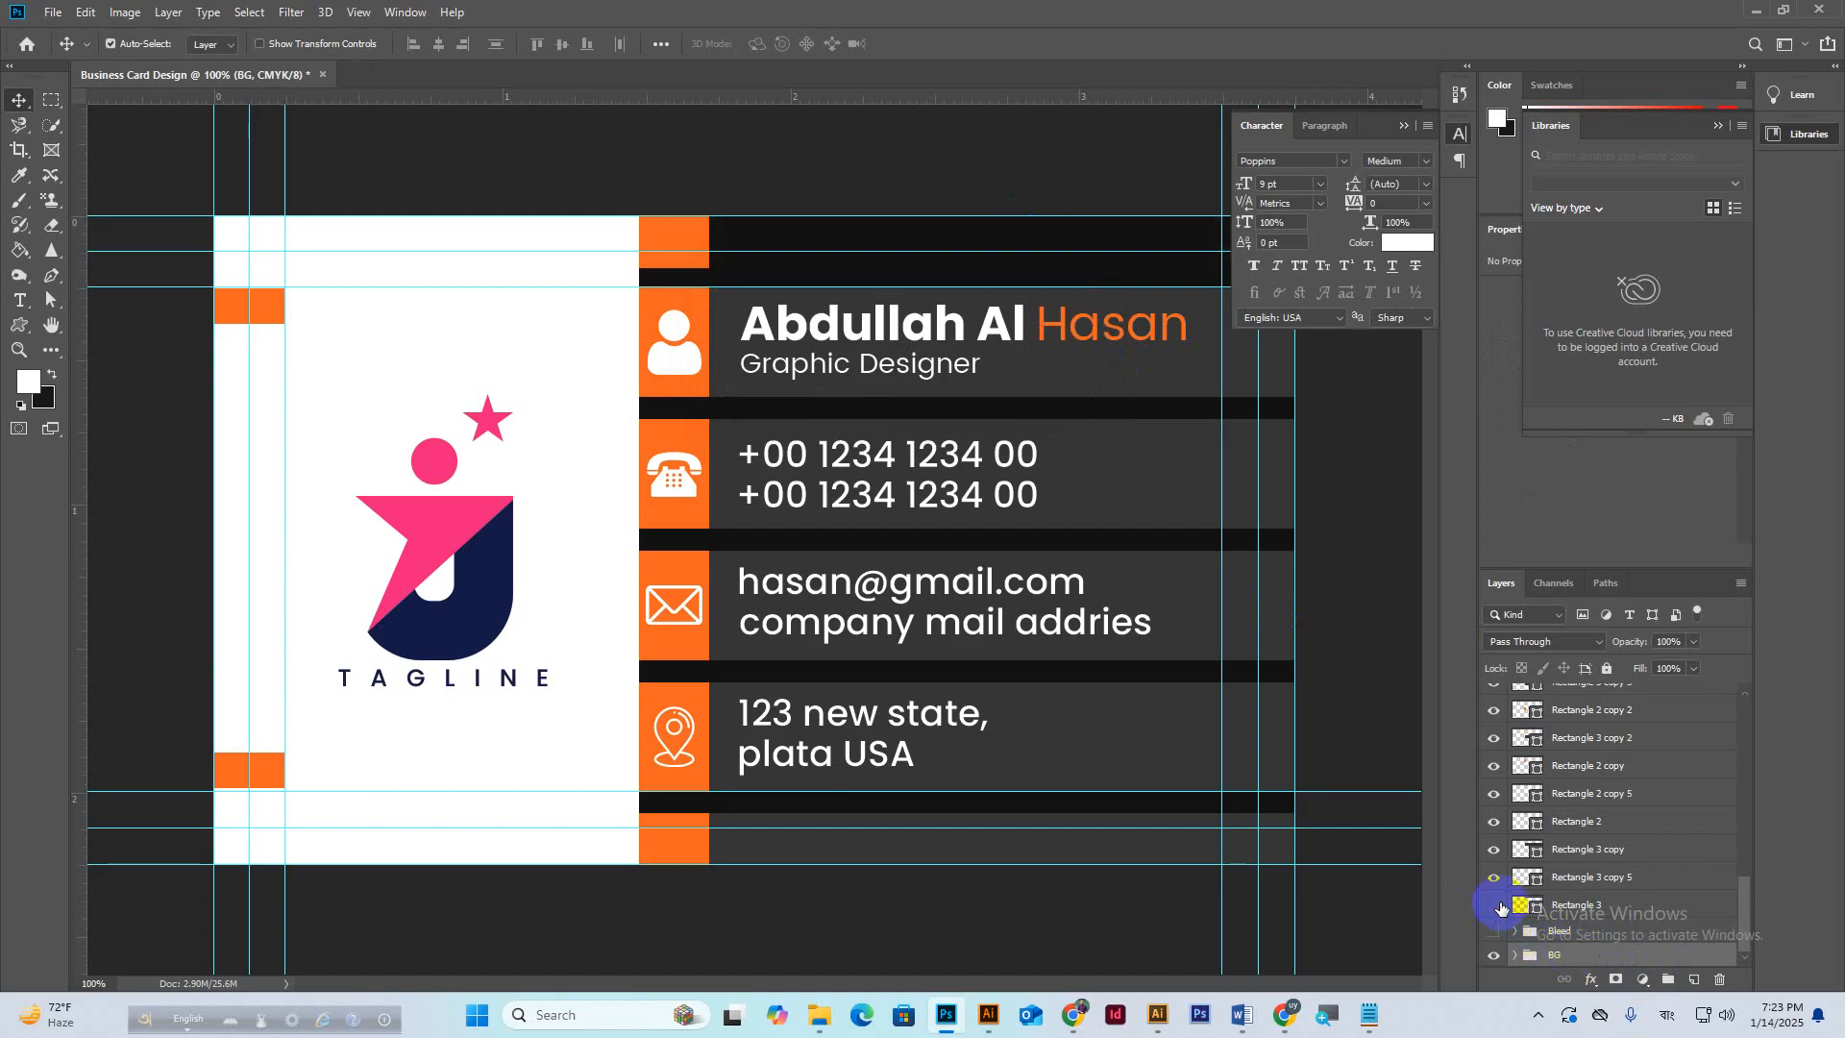
{"action": "left_click", "coordinate": [1495, 905]}
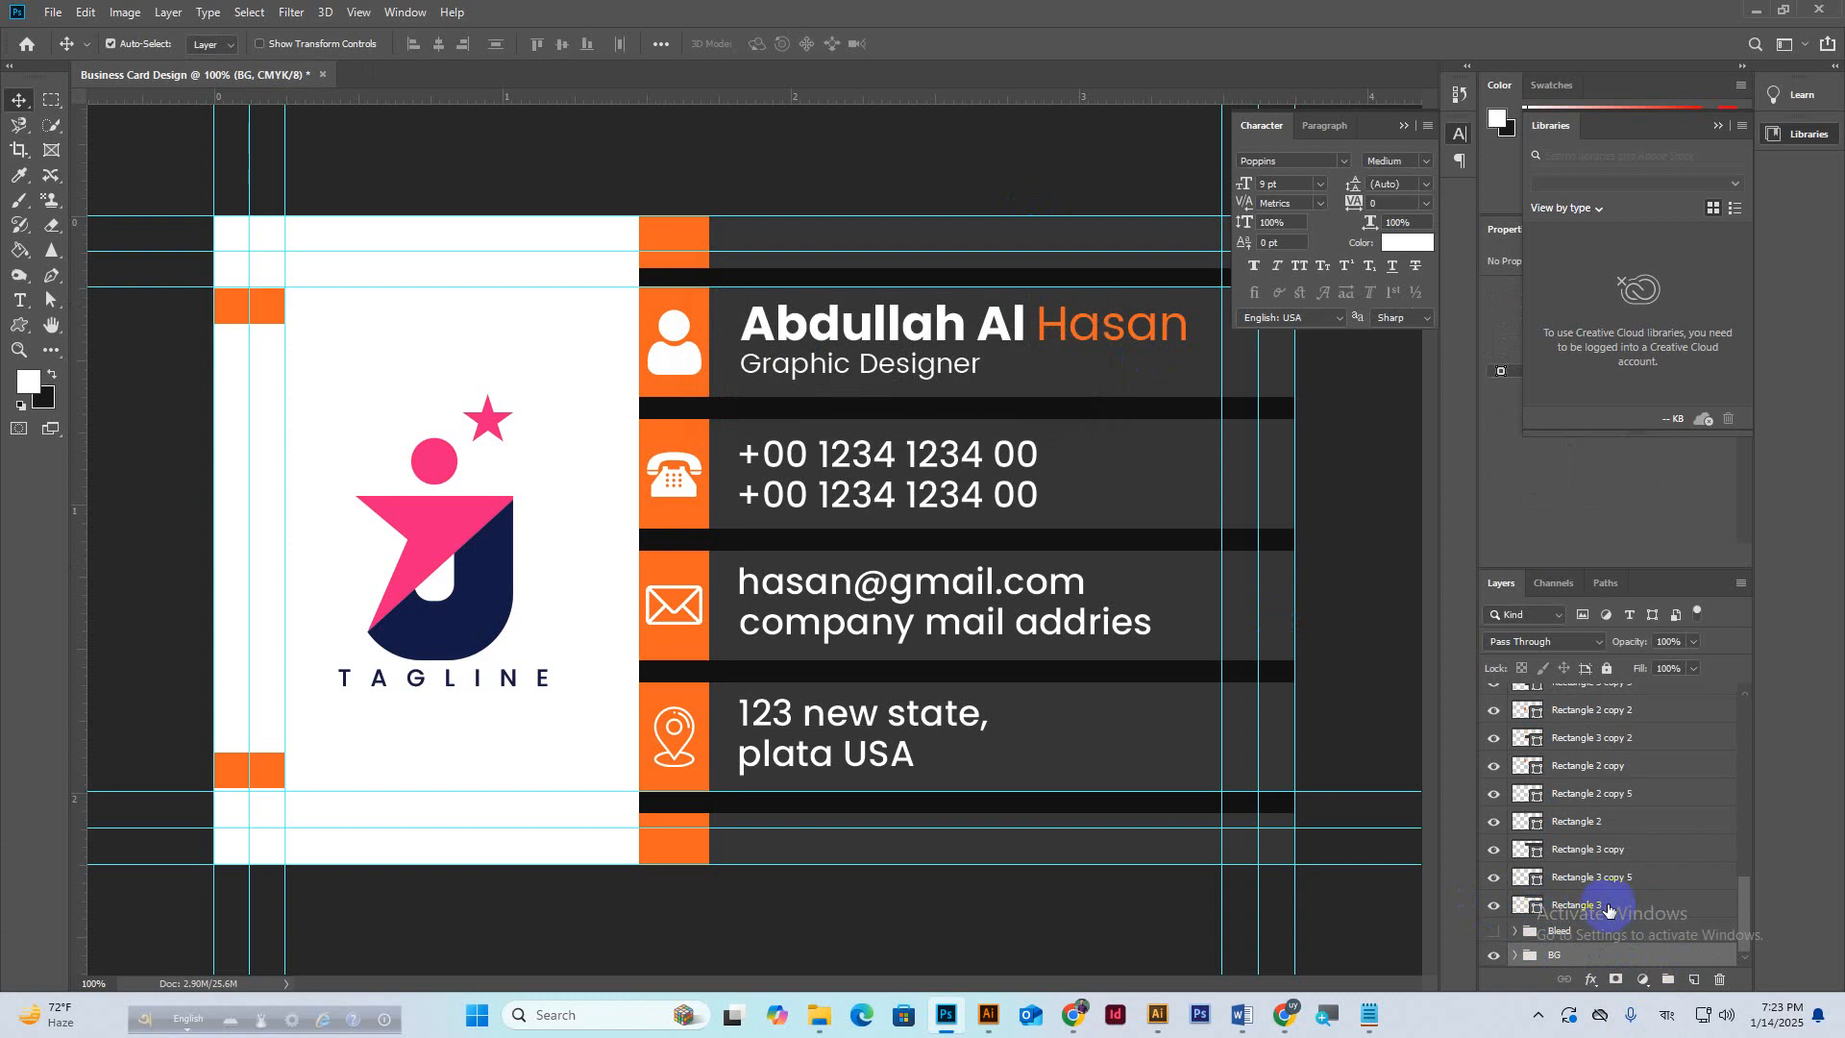
{"action": "left_click", "coordinate": [1609, 909]}
{"action": "scroll", "coordinate": [1623, 864], "scroll_direction": "up", "scroll_amount": 3}
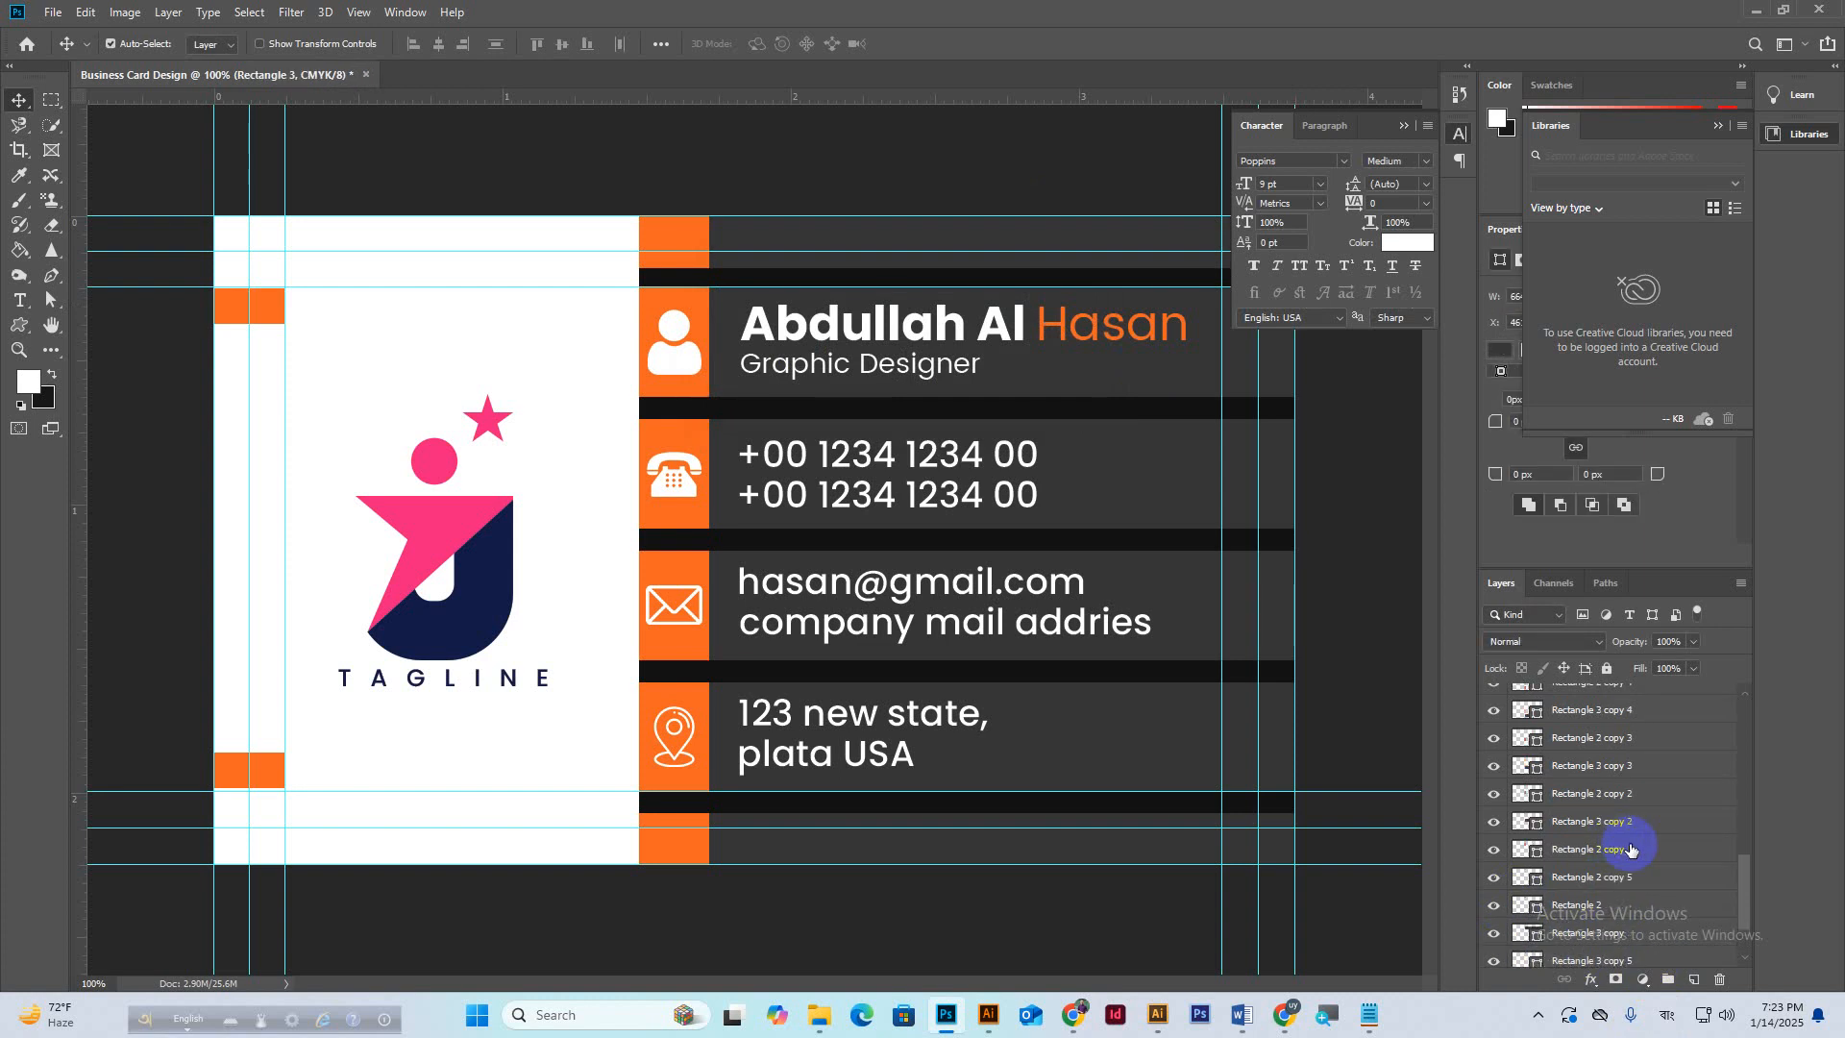
{"action": "scroll", "coordinate": [1631, 849], "scroll_direction": "up", "scroll_amount": 2}
{"action": "left_click", "coordinate": [1573, 742], "text": "shift"}
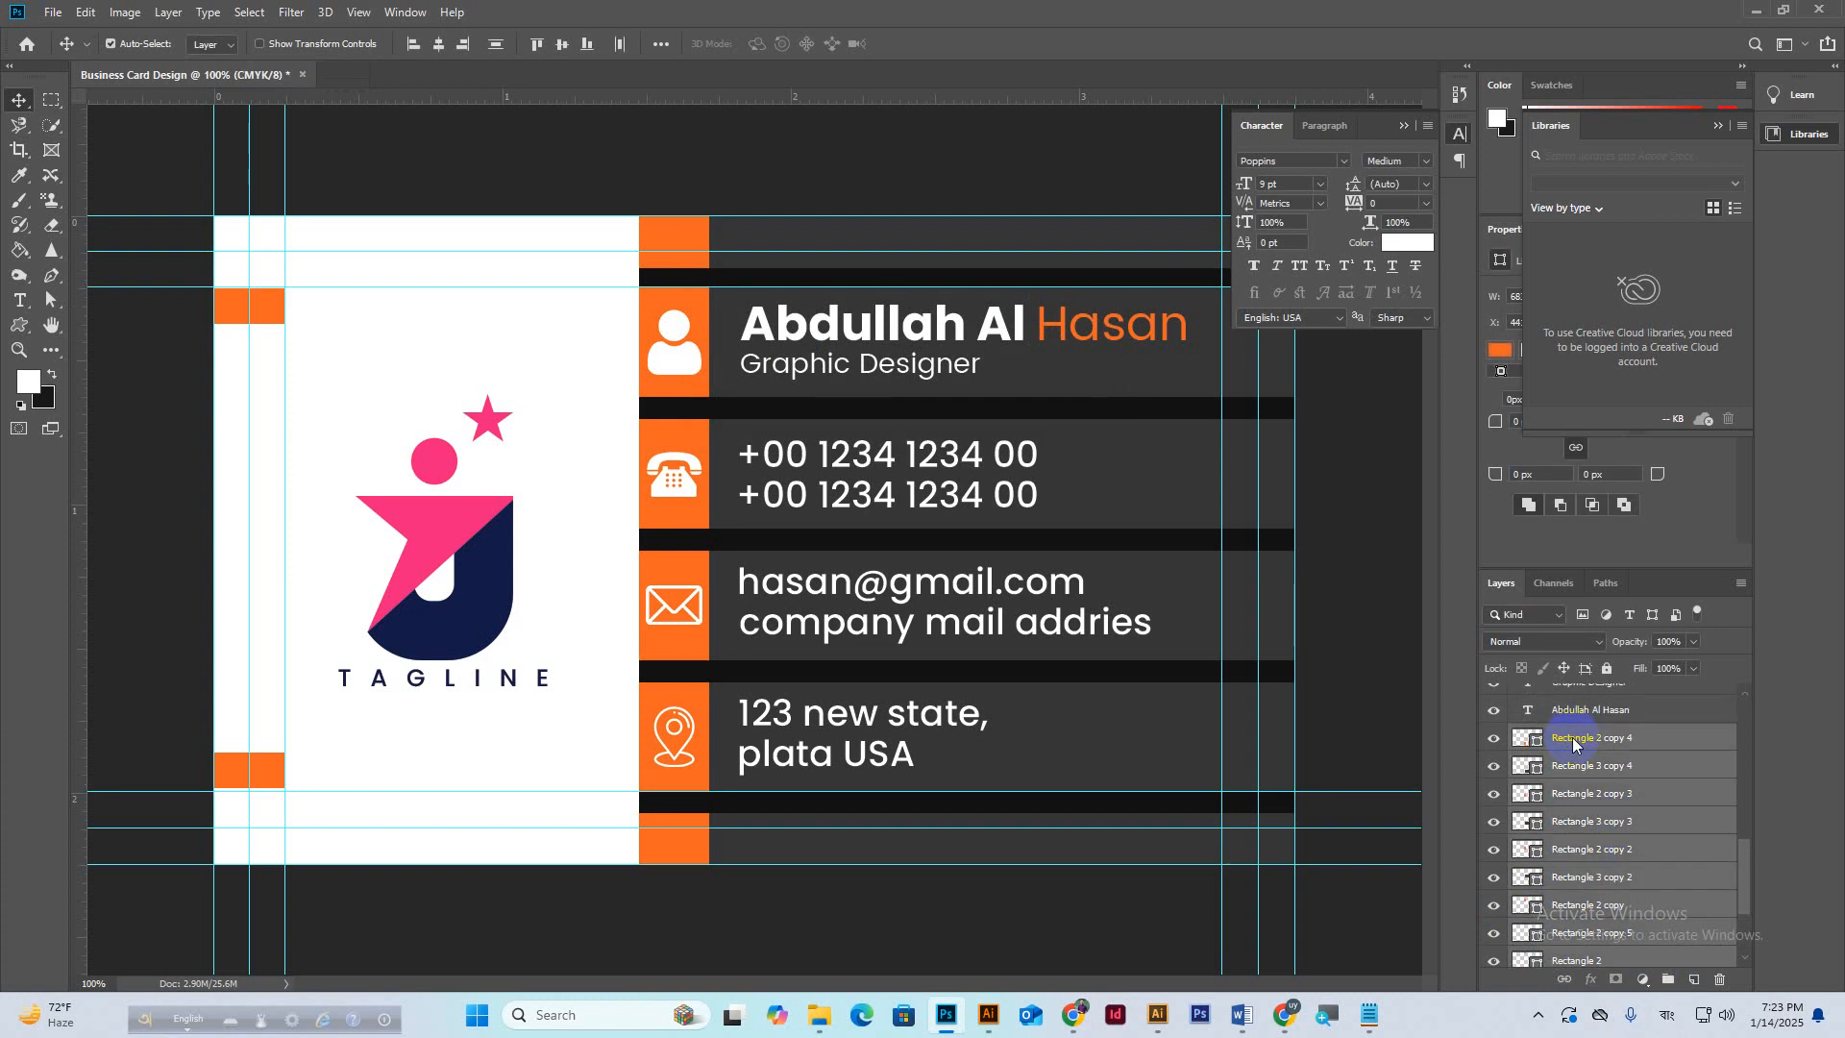
Group the rectangle layers as Shape and the name and Graphic Designer layers as Name.
{"action": "key", "text": "ctrl+g"}
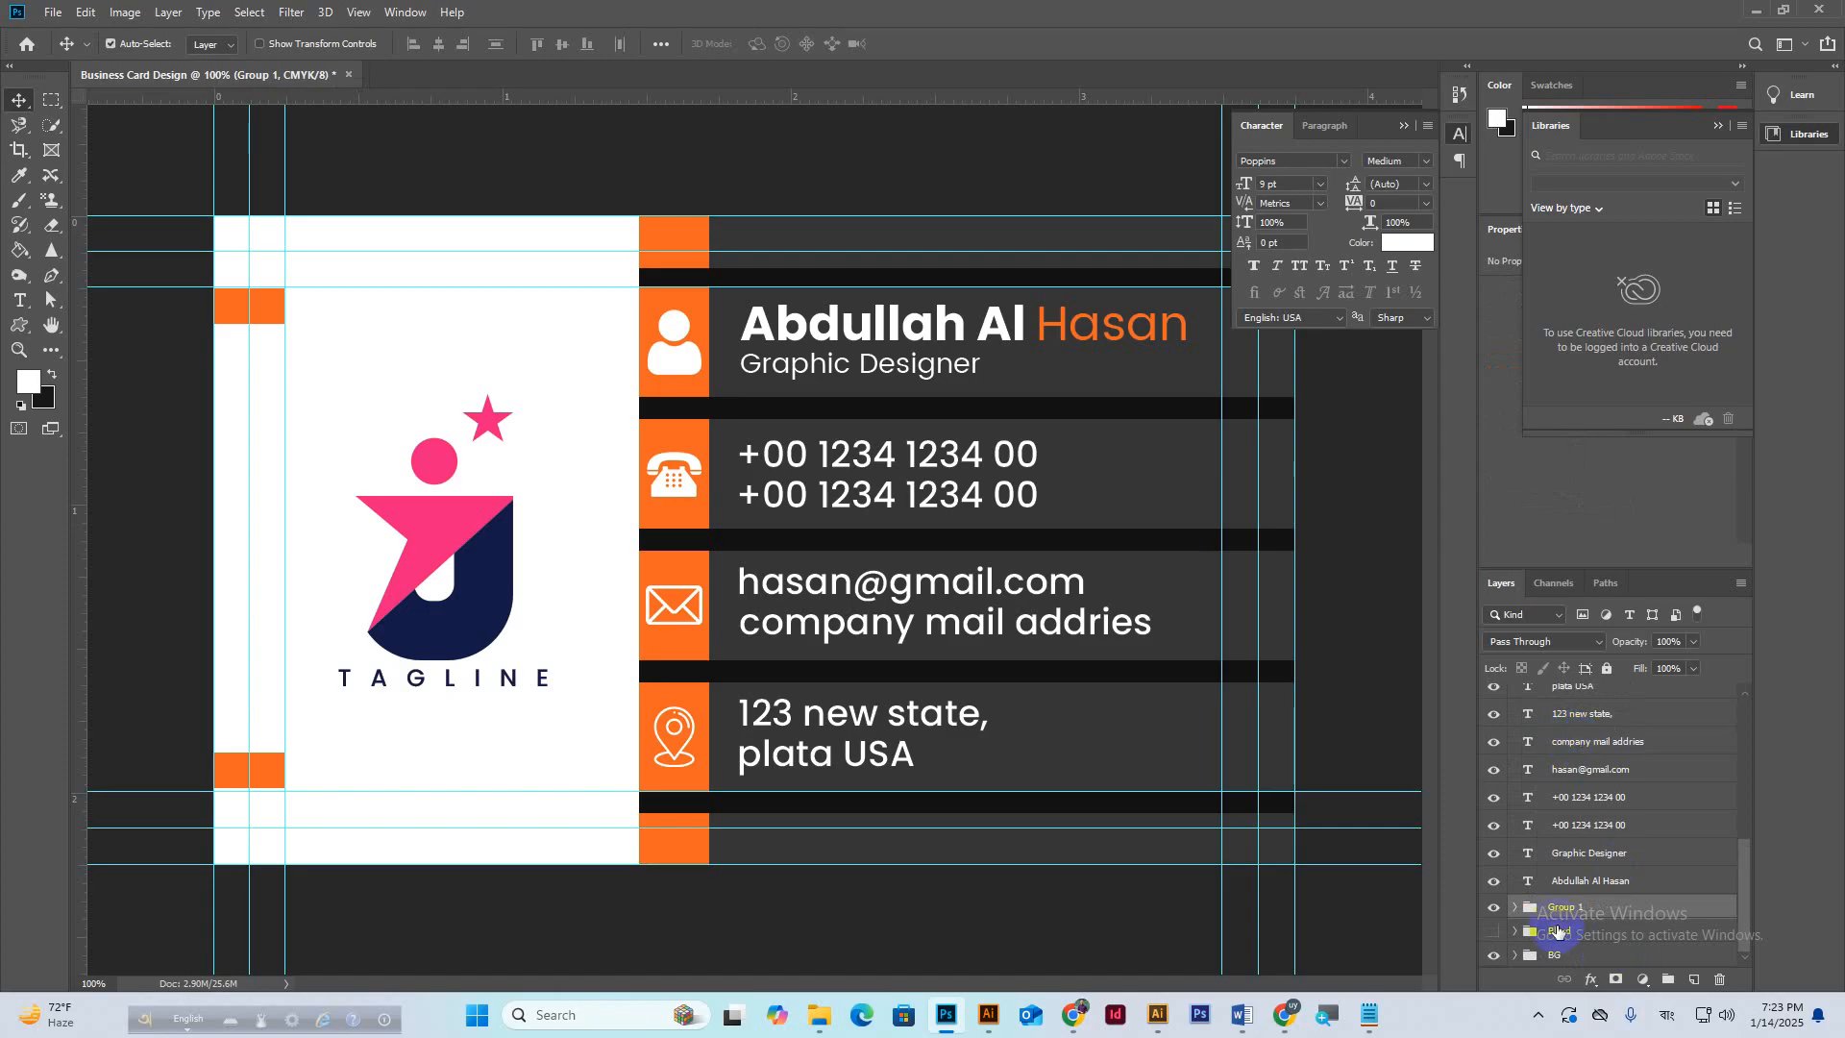
{"action": "double_click", "coordinate": [1561, 906]}
{"action": "key", "text": "Return"}
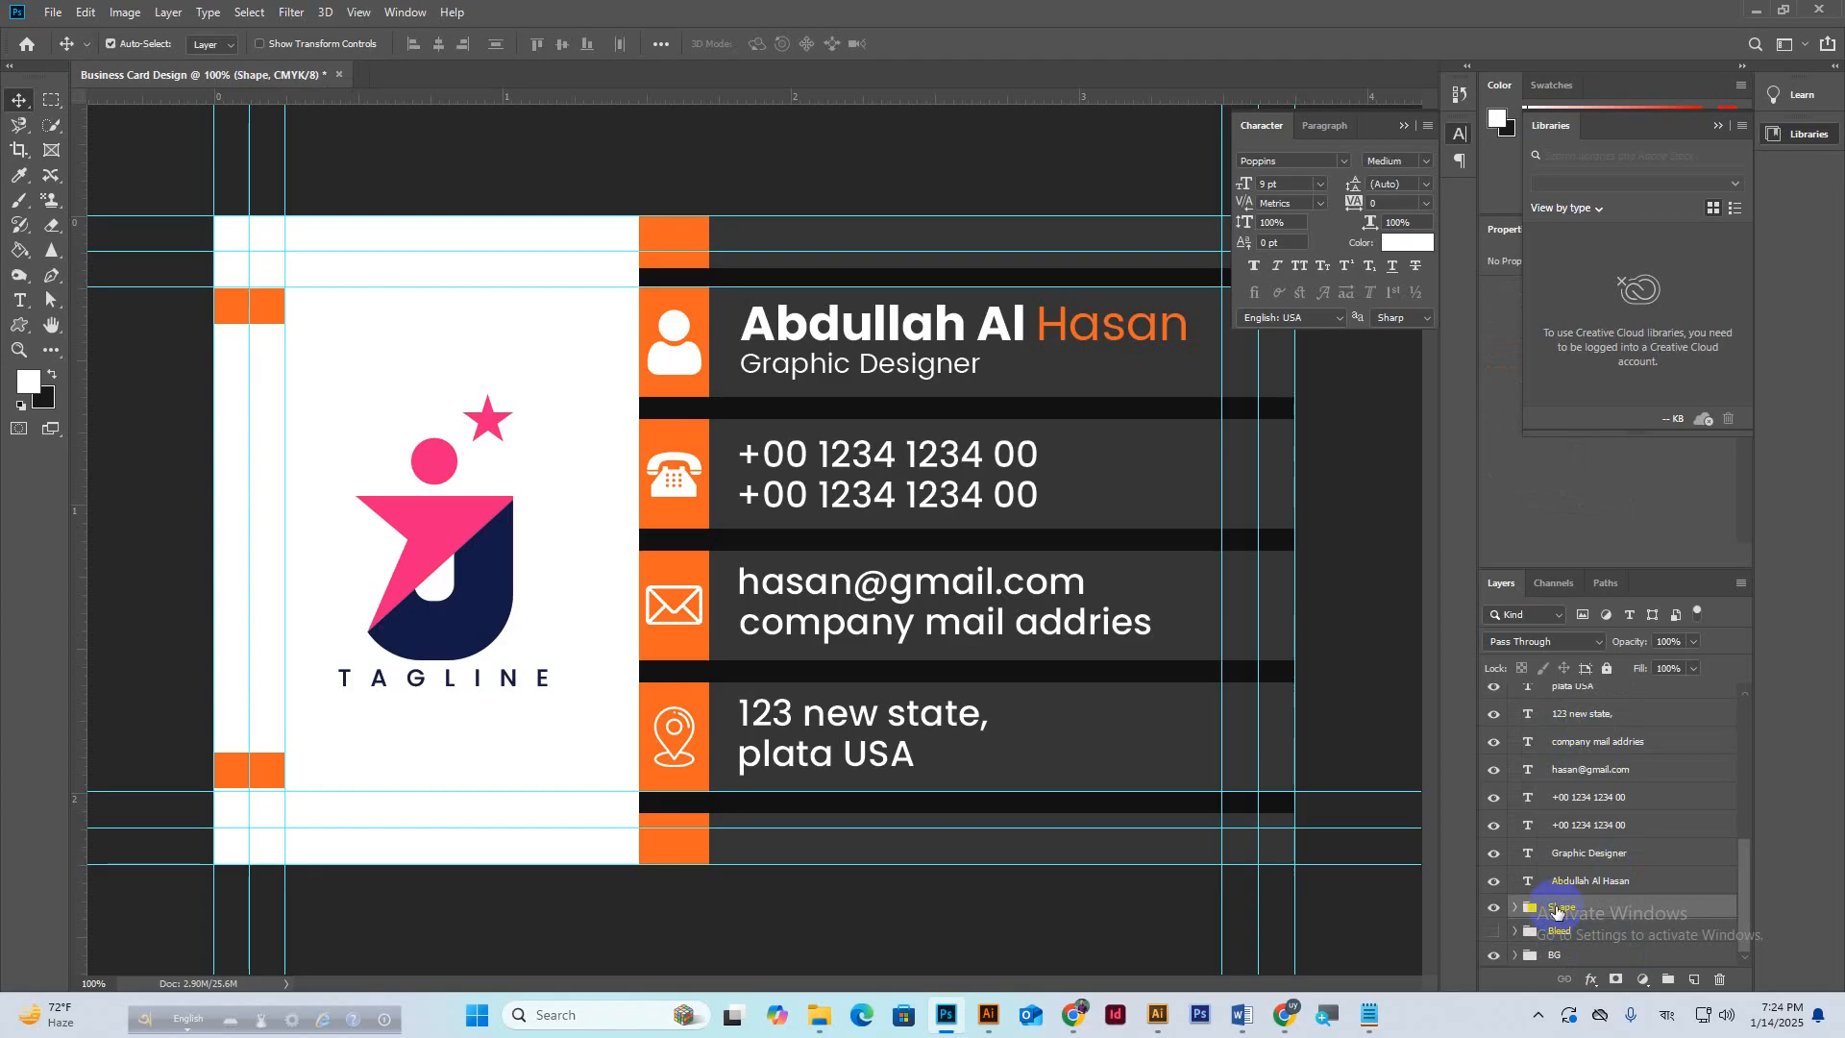
{"action": "left_click", "coordinate": [1571, 882]}
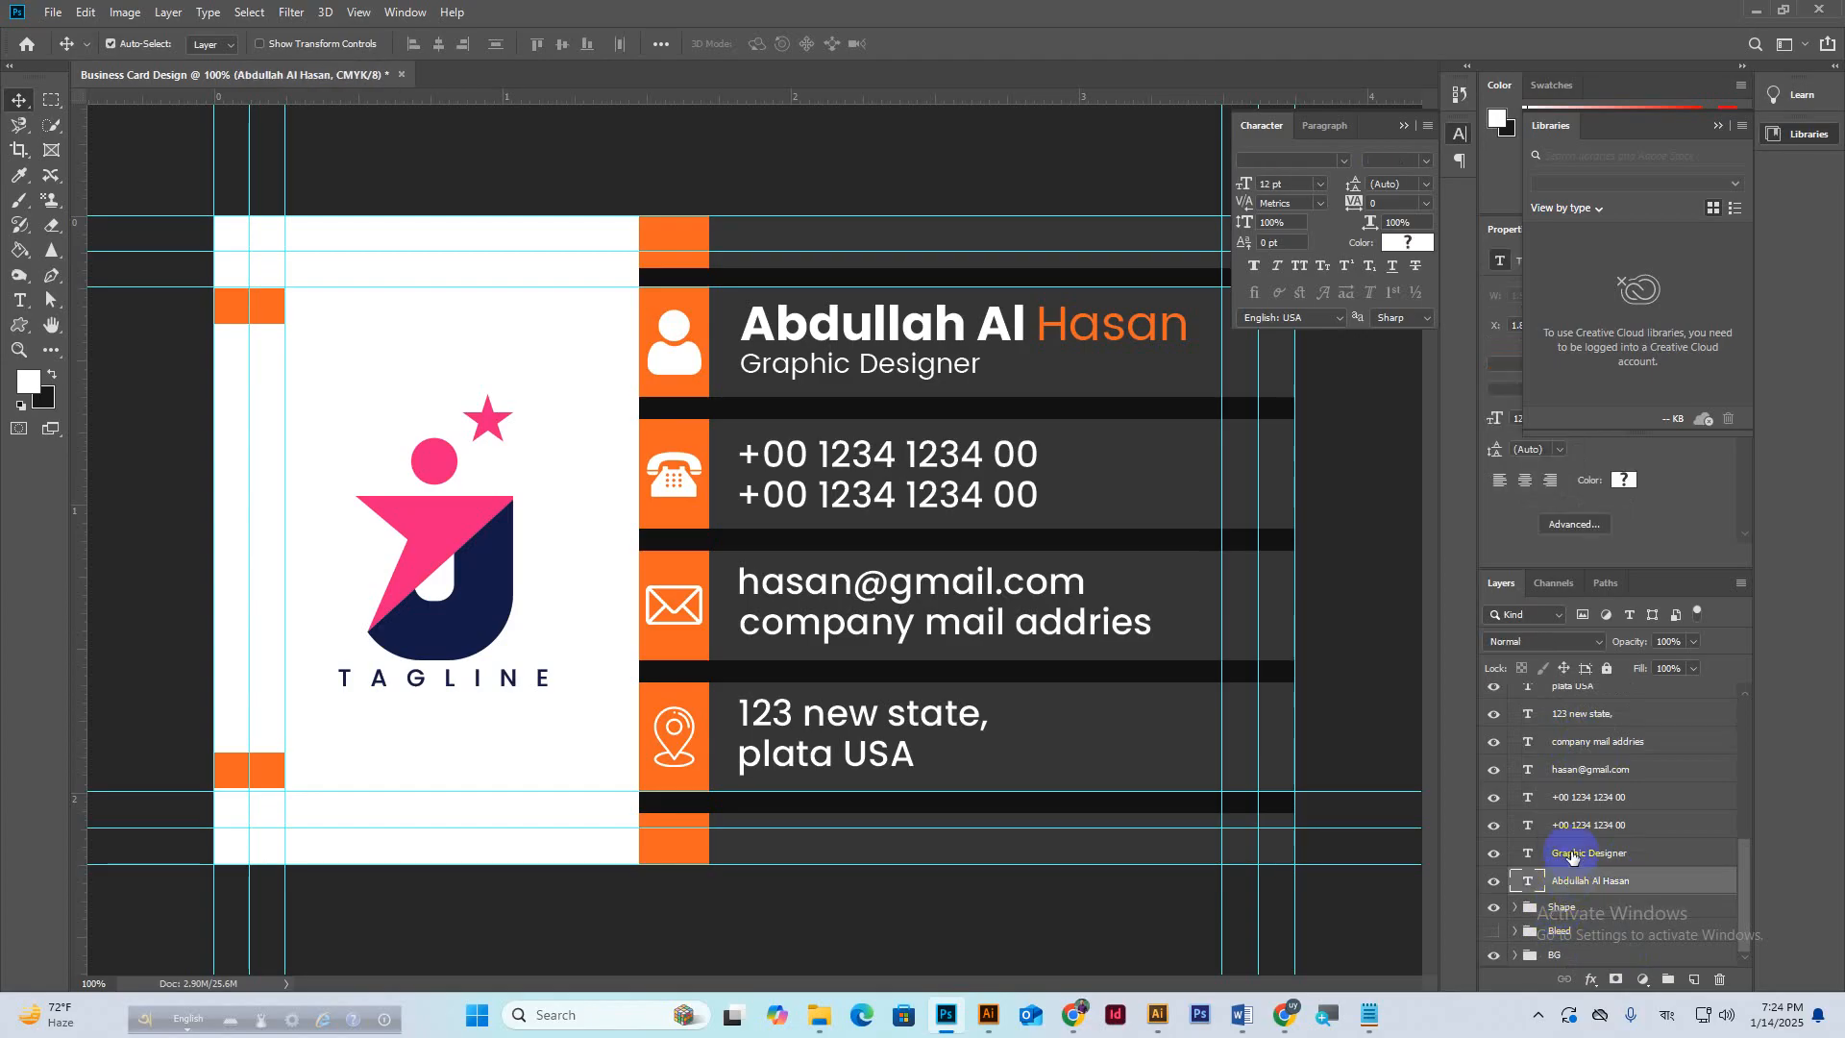
{"action": "left_click", "coordinate": [1572, 856], "text": "shift"}
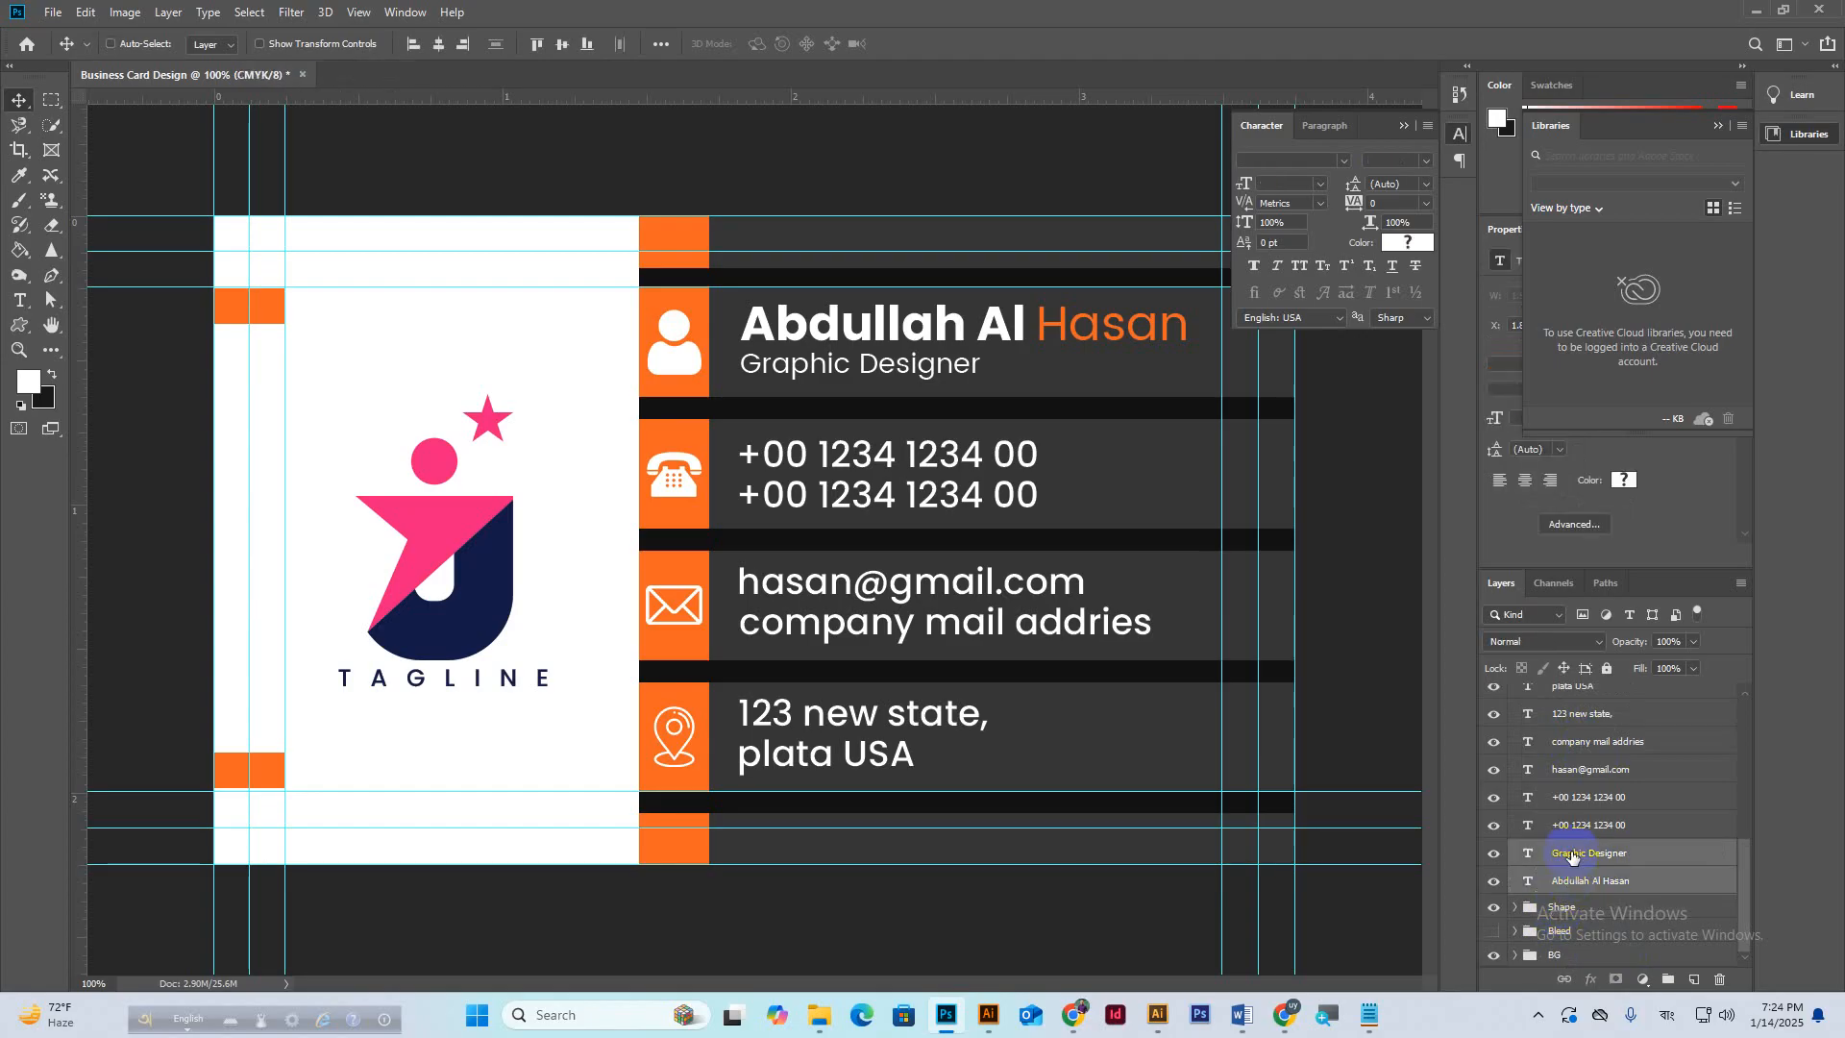
{"action": "key", "text": "ctrl+g"}
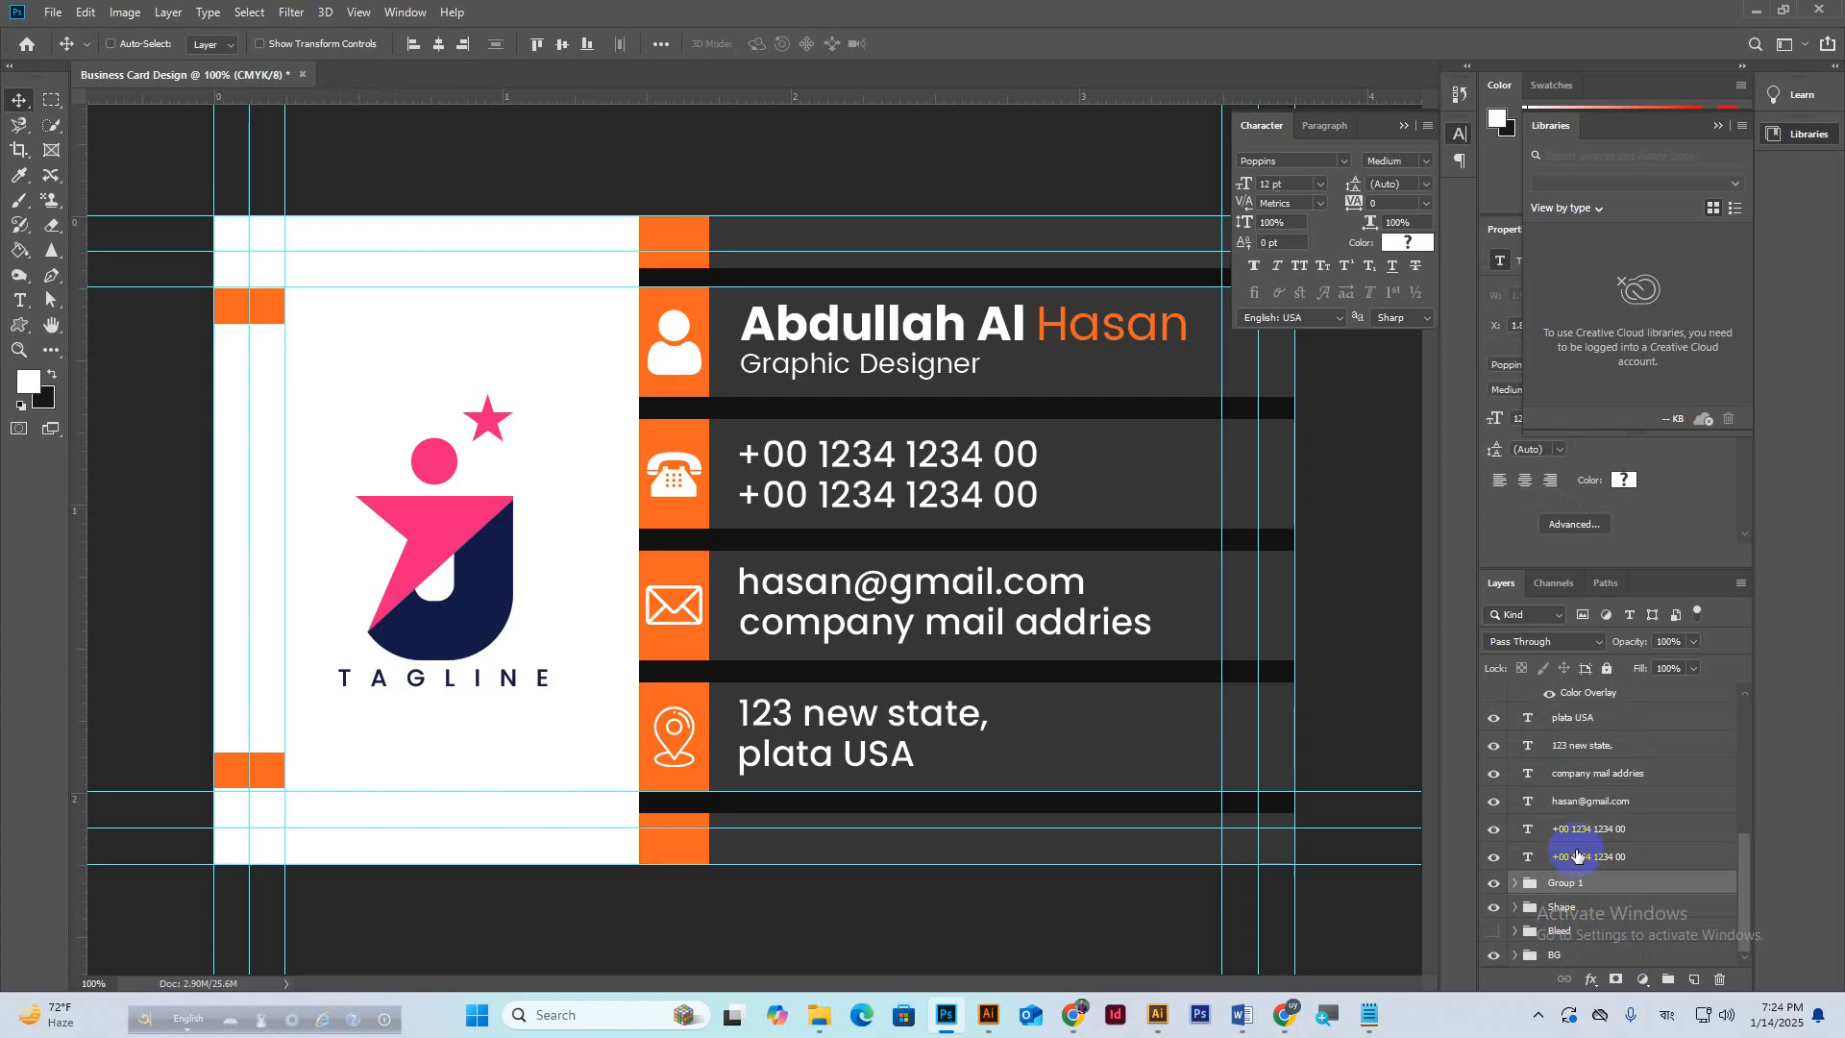
{"action": "double_click", "coordinate": [1566, 882]}
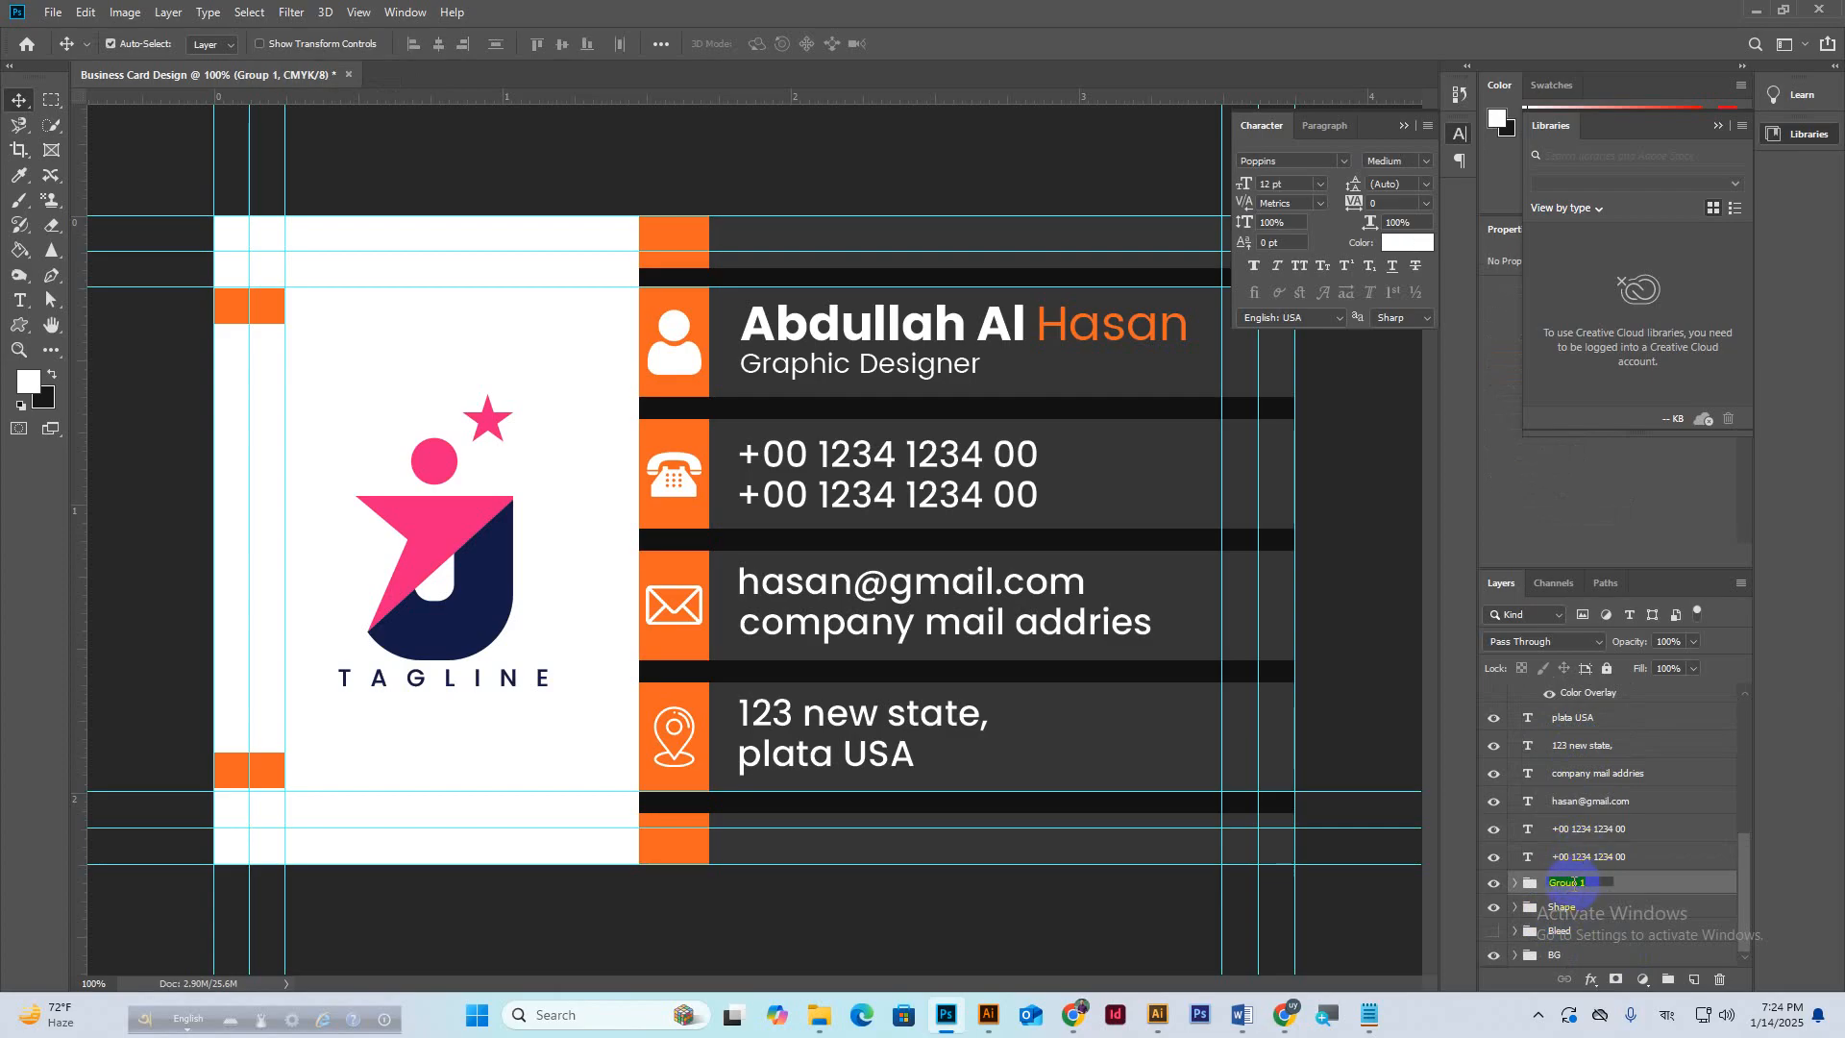
{"action": "type", "text": "Name"}
{"action": "key", "text": "Return"}
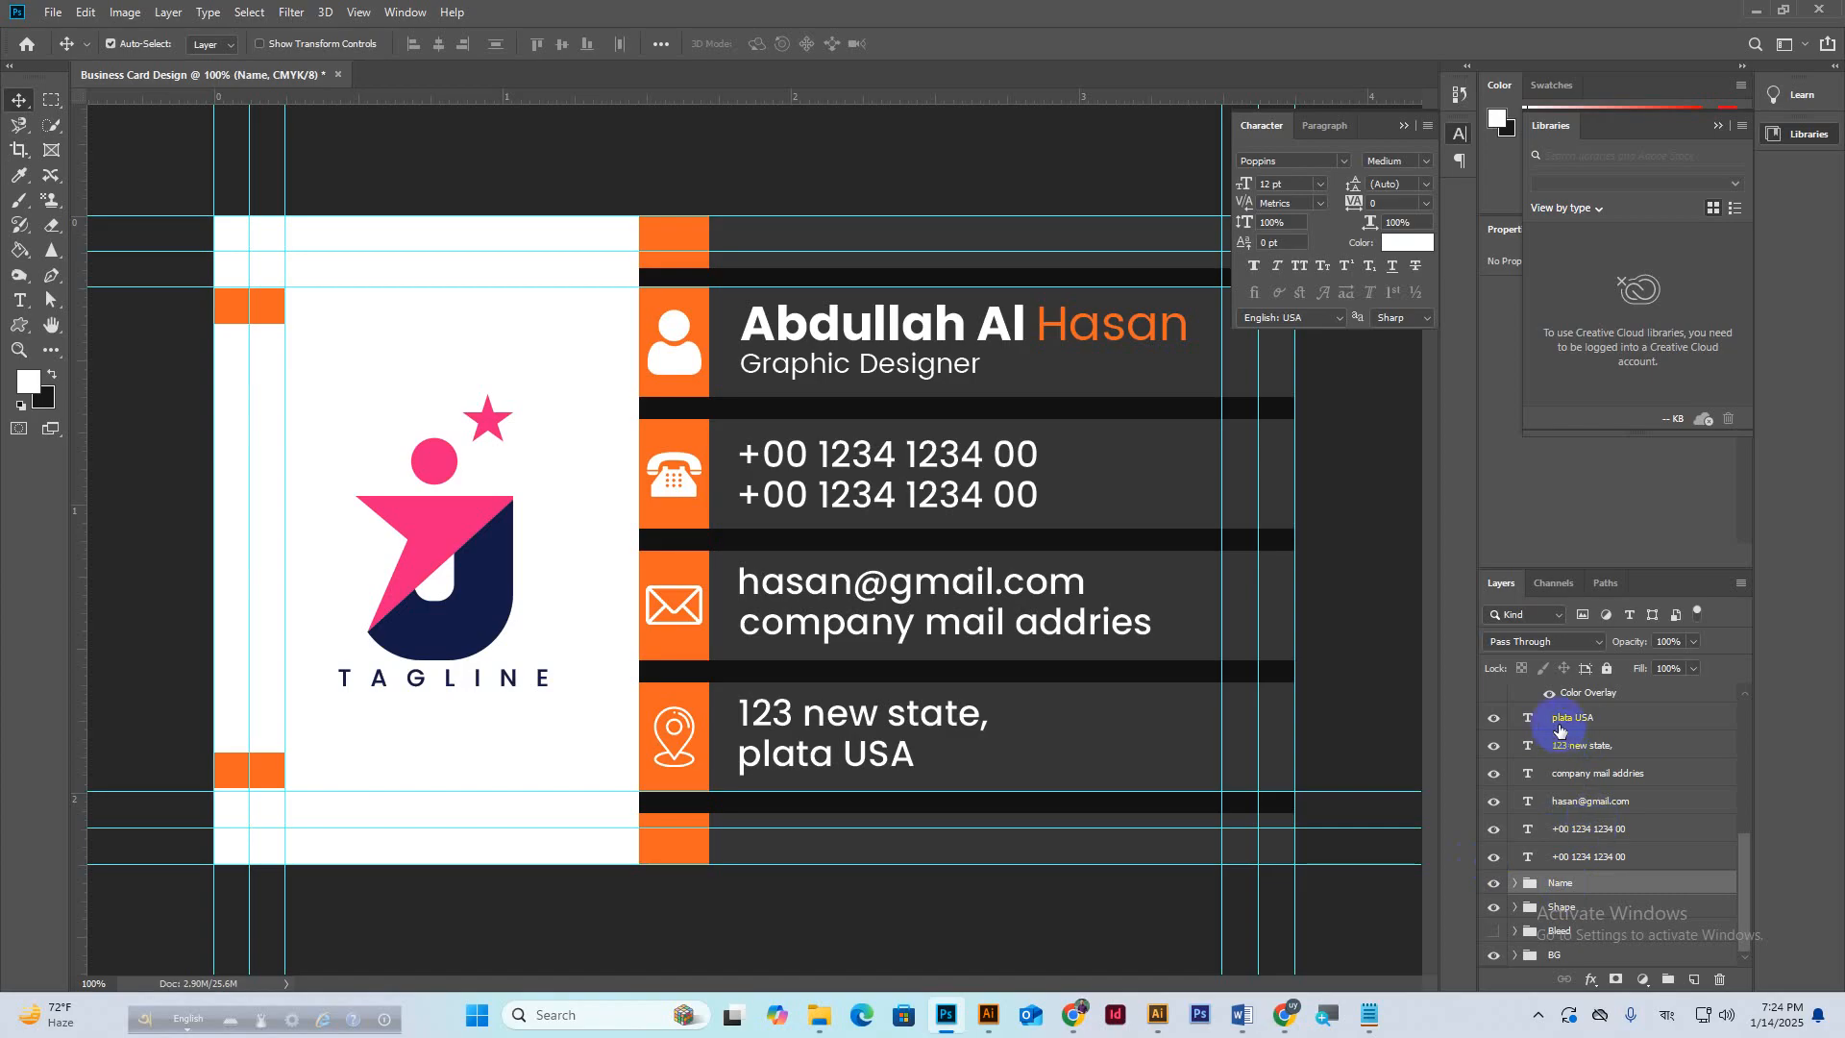
Group the contact text layers, plata USA through the bottom phone number, as Content.
{"action": "scroll", "coordinate": [1603, 731], "scroll_direction": "up", "scroll_amount": 2}
{"action": "scroll", "coordinate": [1614, 748], "scroll_direction": "down", "scroll_amount": 1}
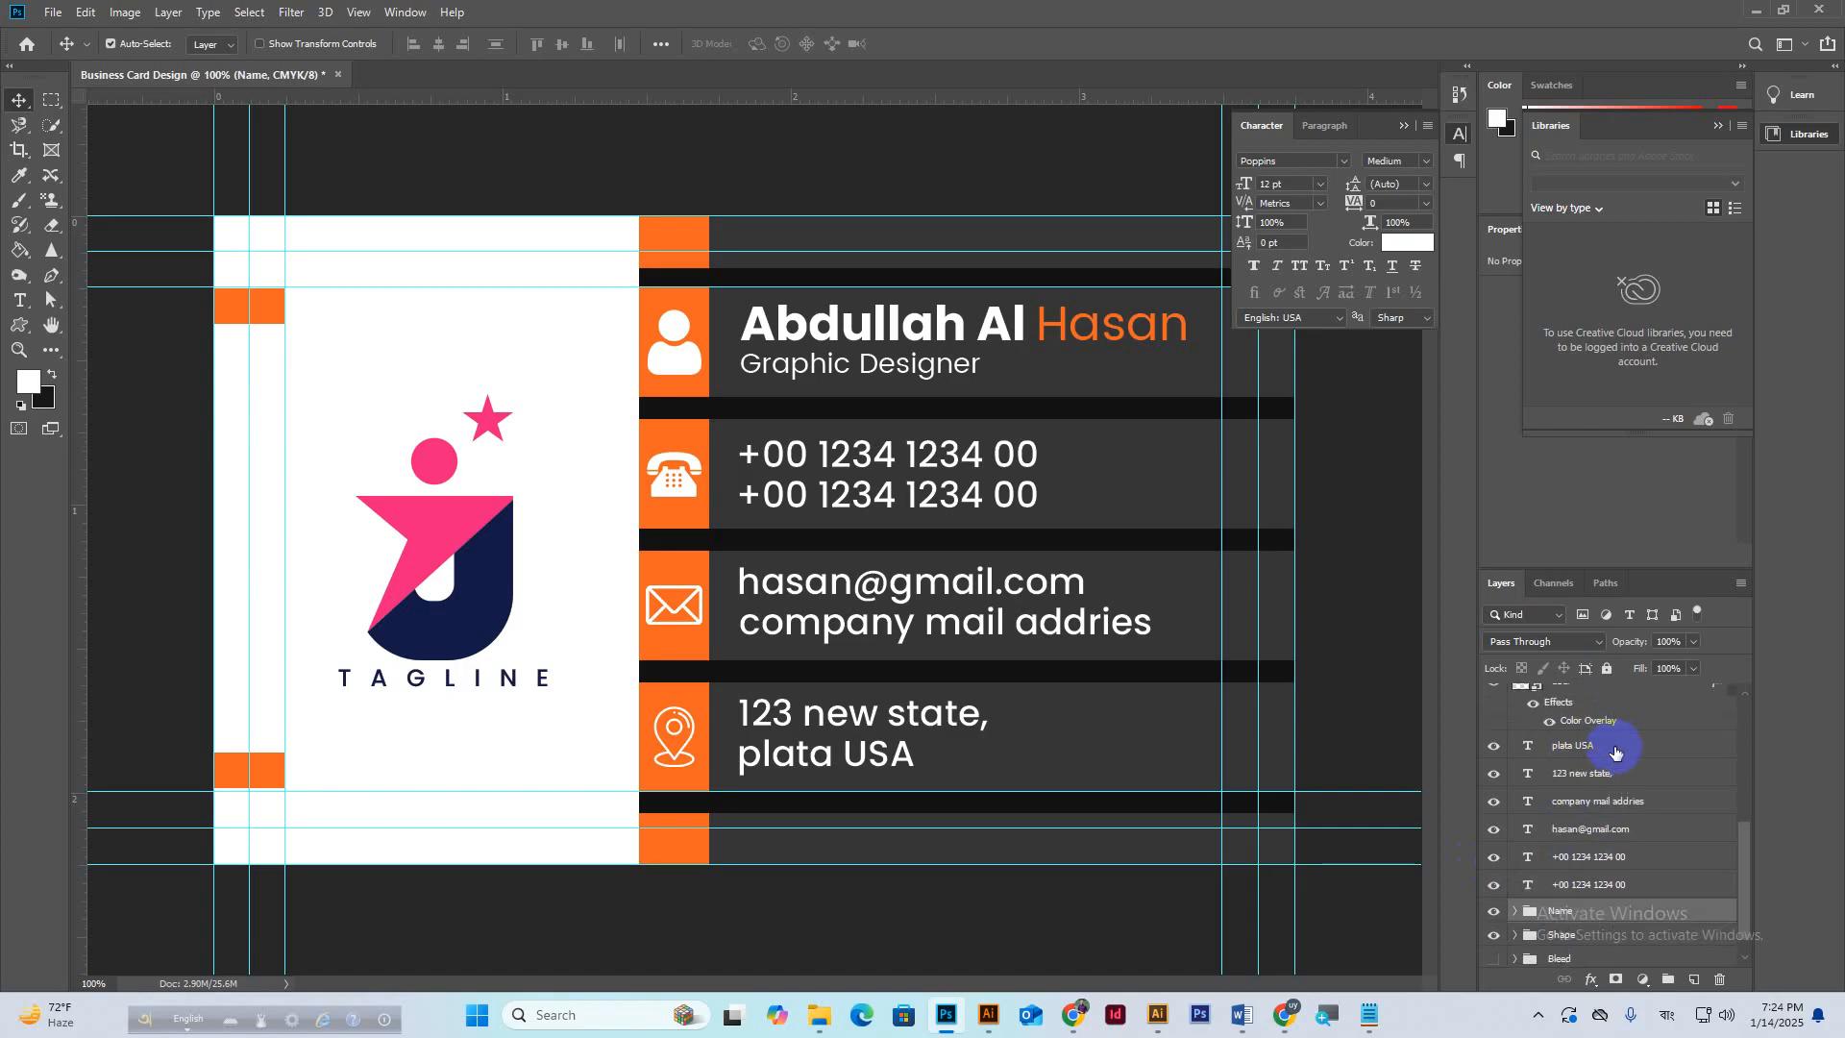
{"action": "left_click", "coordinate": [1576, 746]}
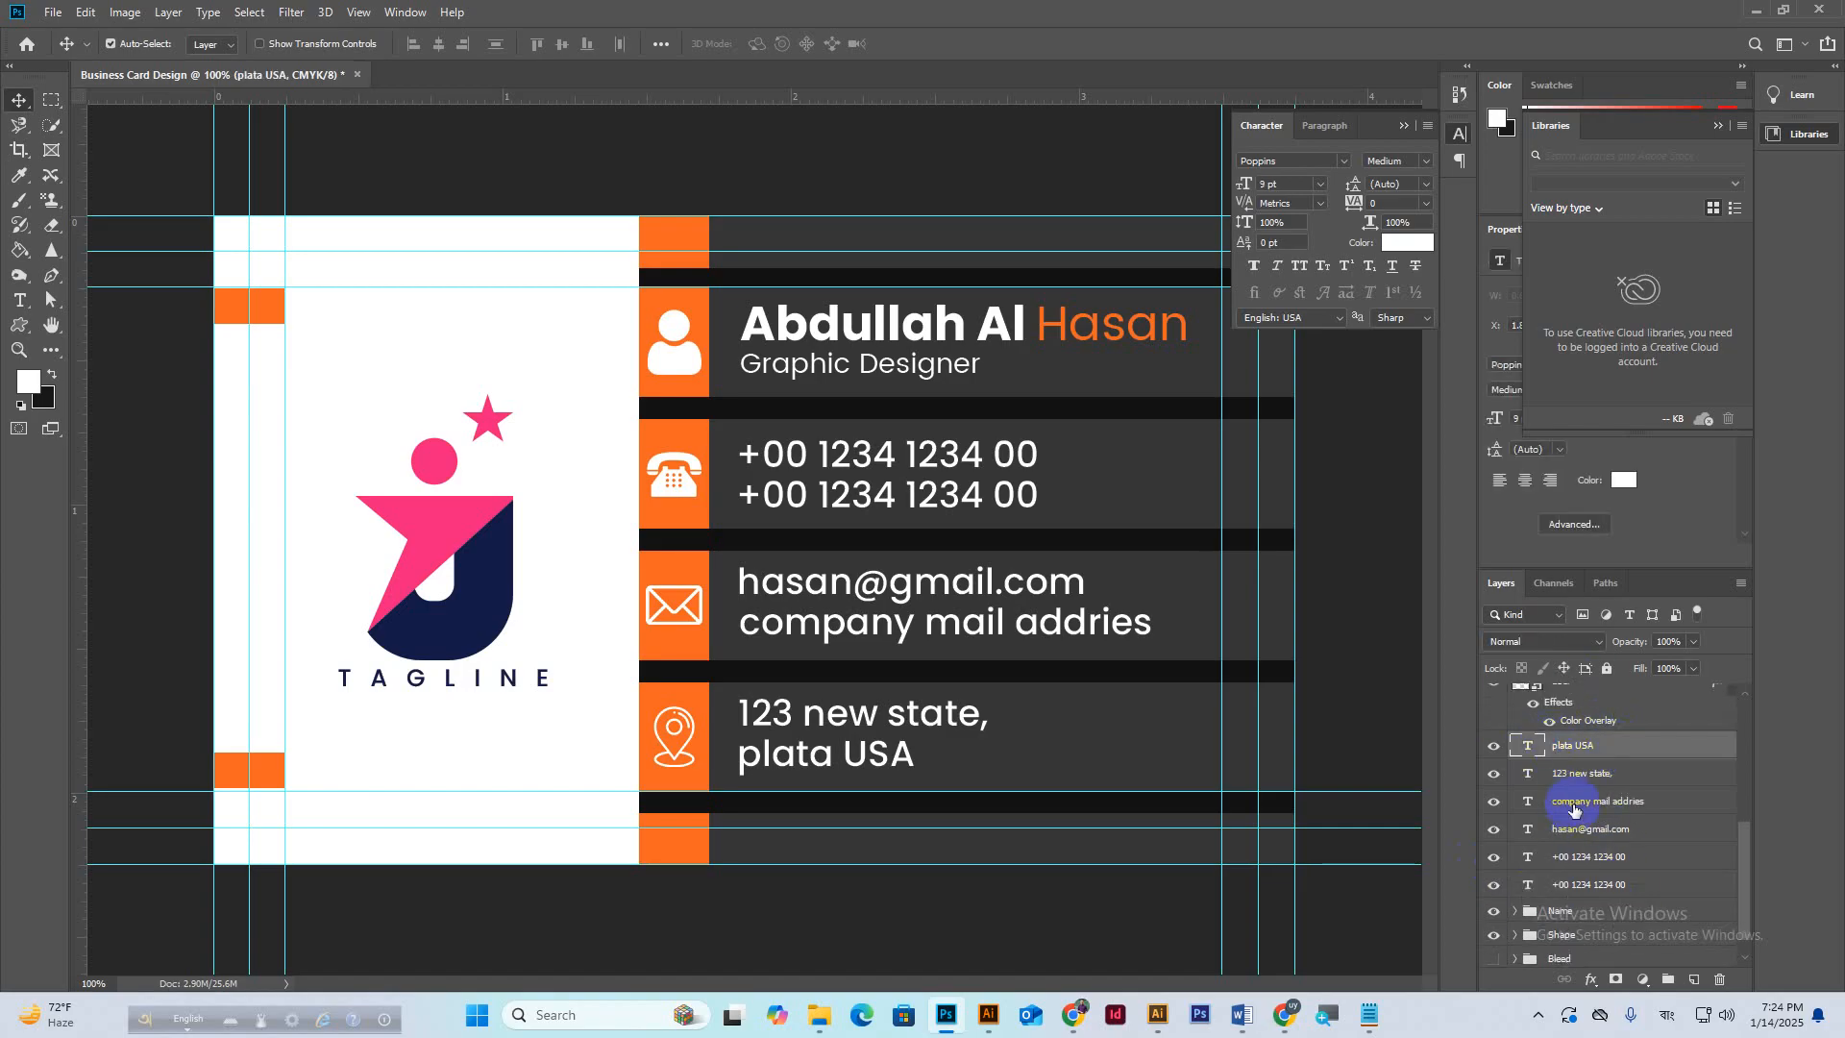
{"action": "left_click", "coordinate": [1593, 886], "text": "shift"}
{"action": "key", "text": "ctrl+g"}
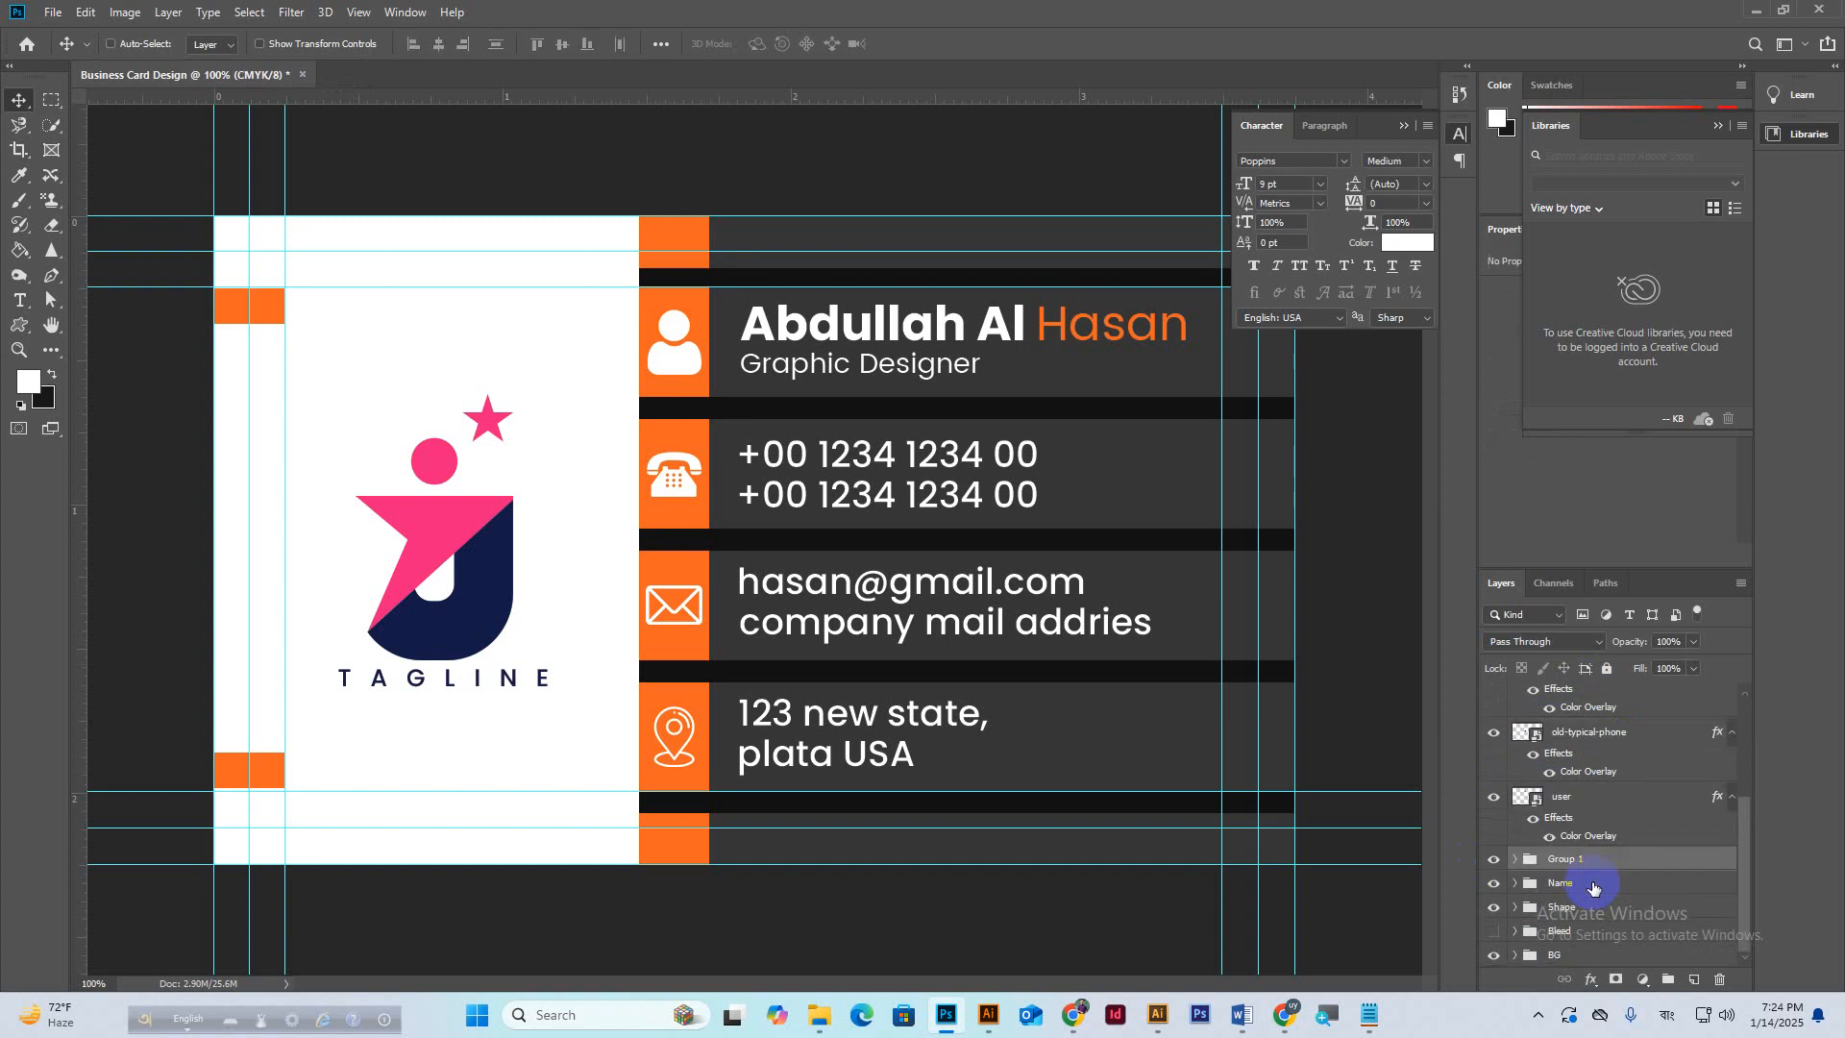
{"action": "double_click", "coordinate": [1562, 858]}
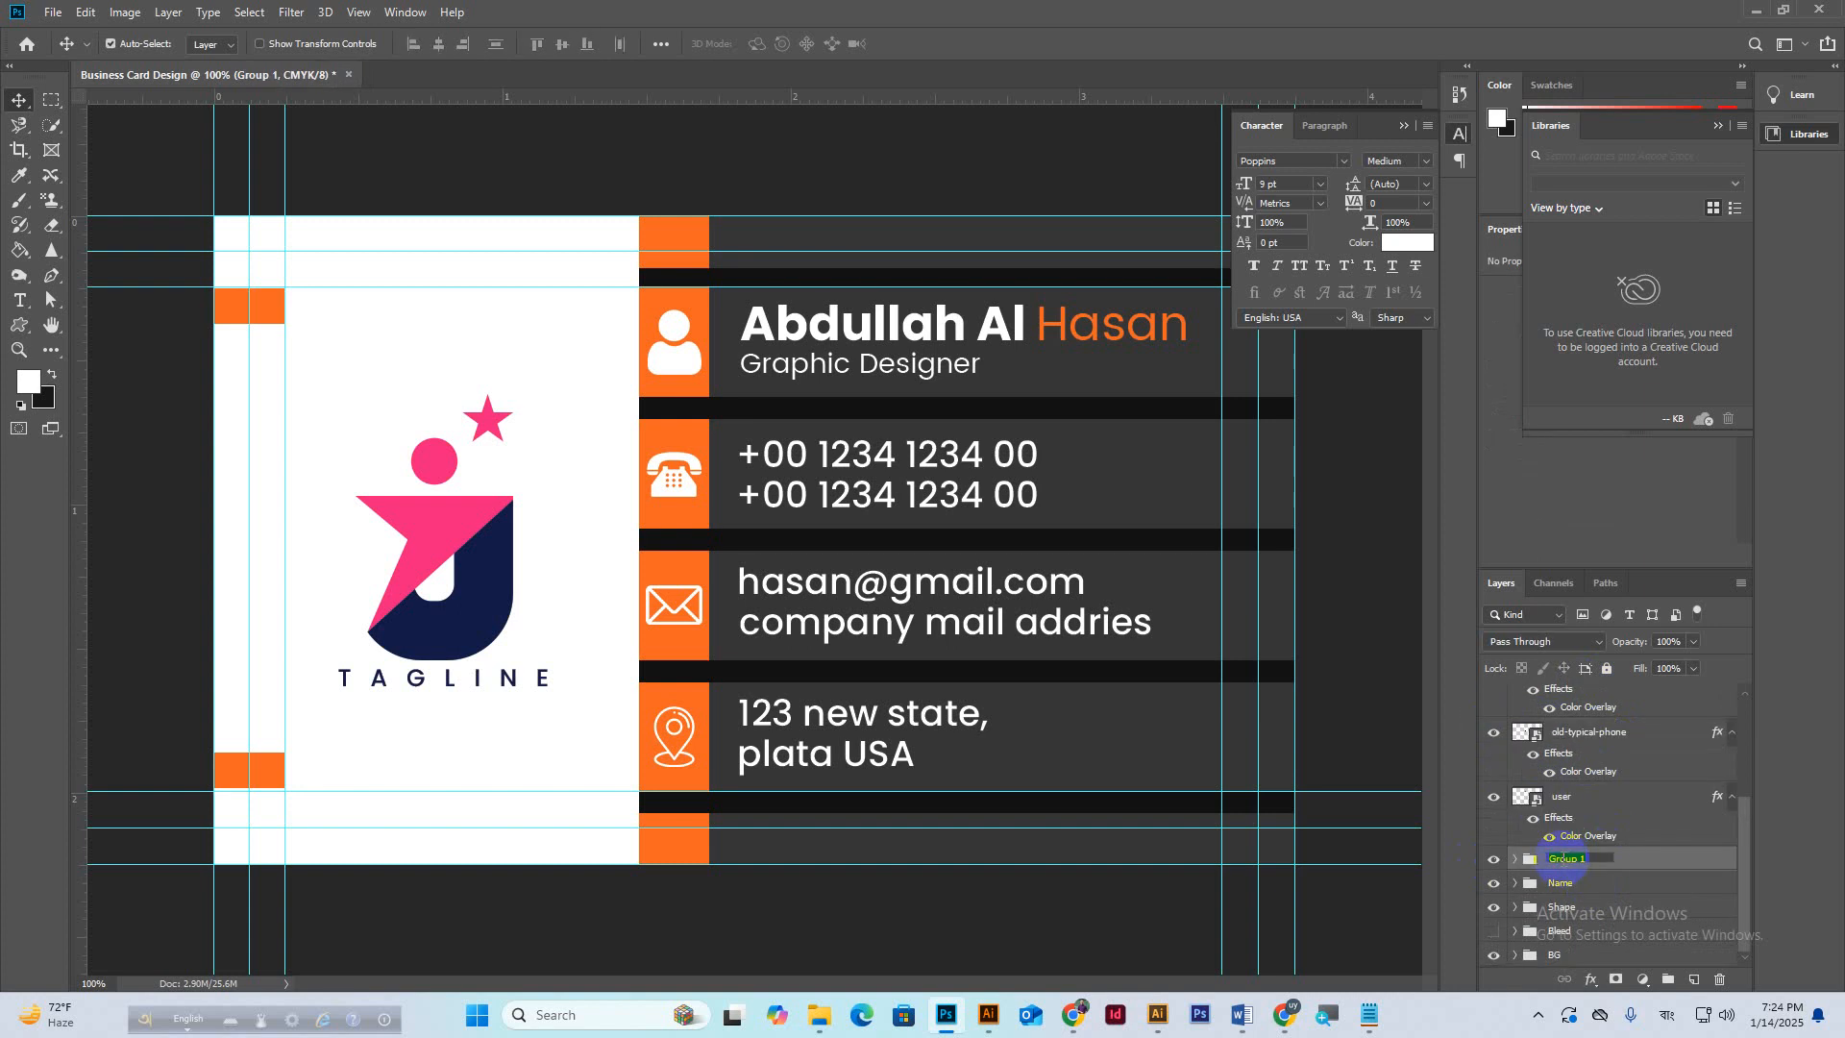
{"action": "type", "text": "Content"}
{"action": "key", "text": "Return"}
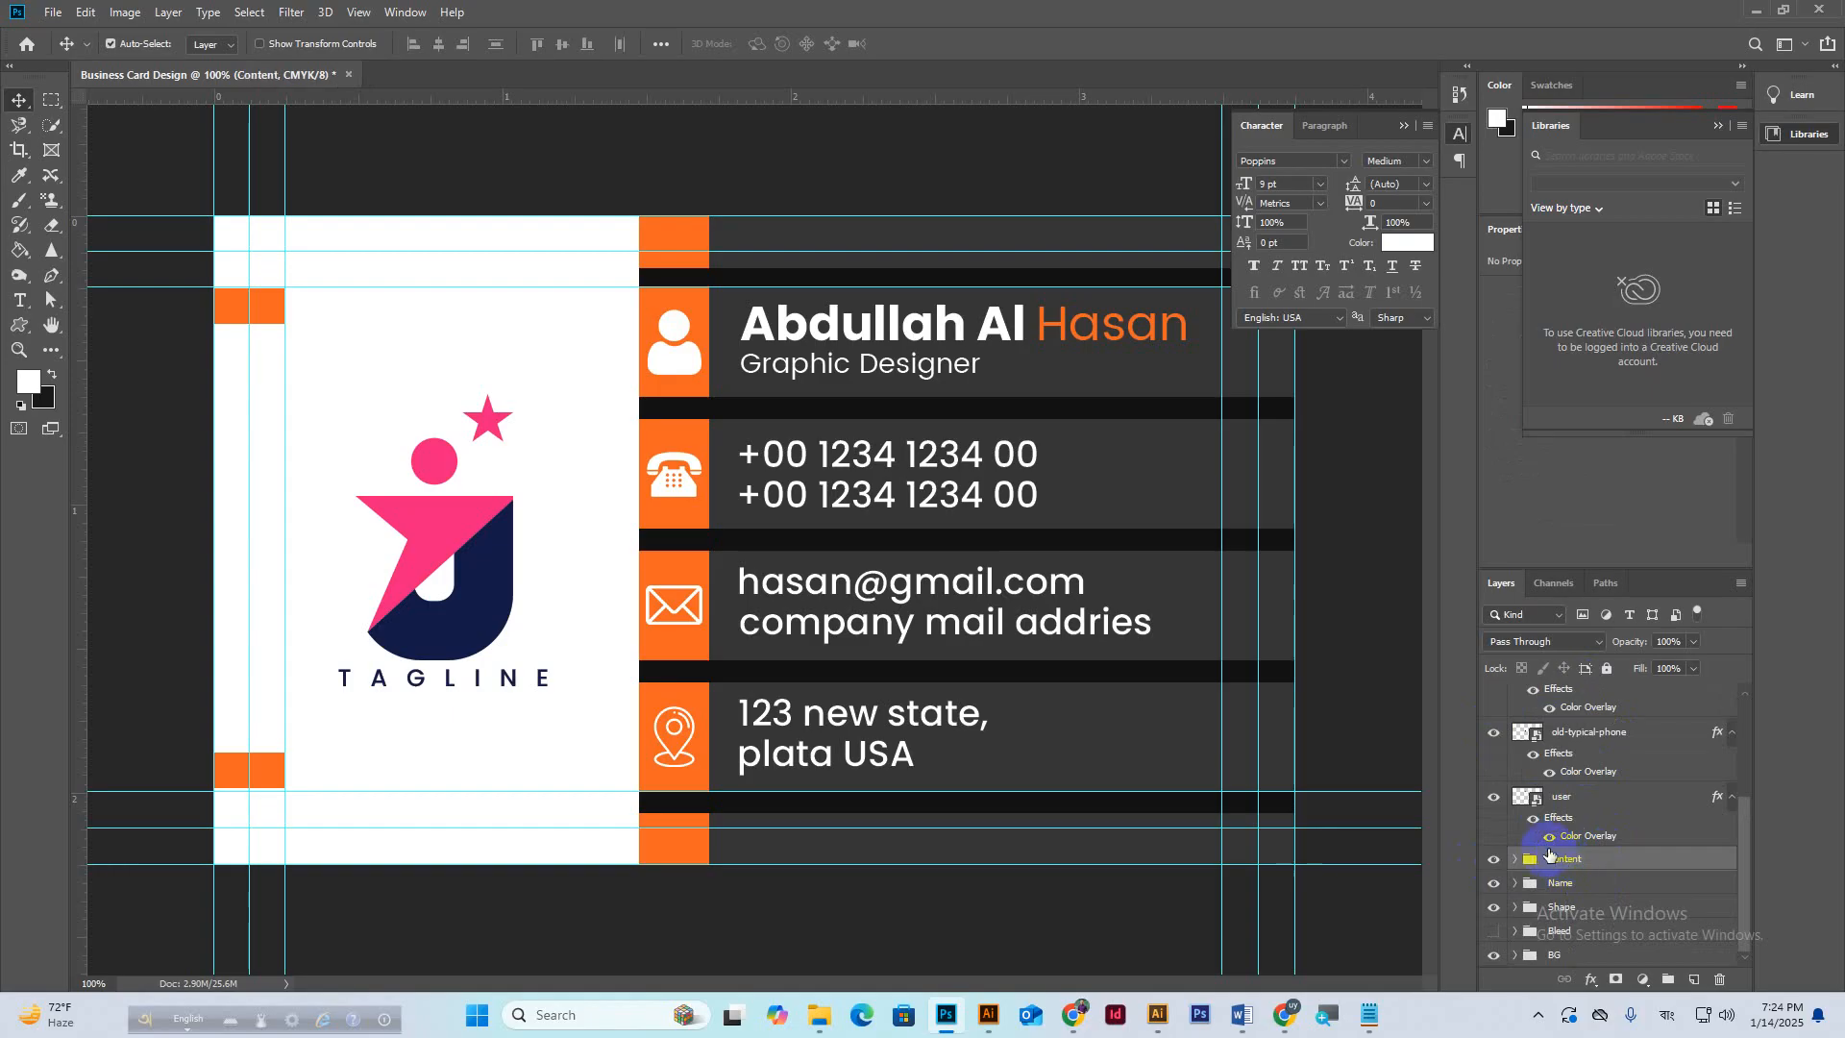
Put the TAGLINE layer into a collapsed group named Logo.
{"action": "scroll", "coordinate": [1602, 807], "scroll_direction": "up", "scroll_amount": 3}
{"action": "scroll", "coordinate": [1602, 802], "scroll_direction": "up", "scroll_amount": 1}
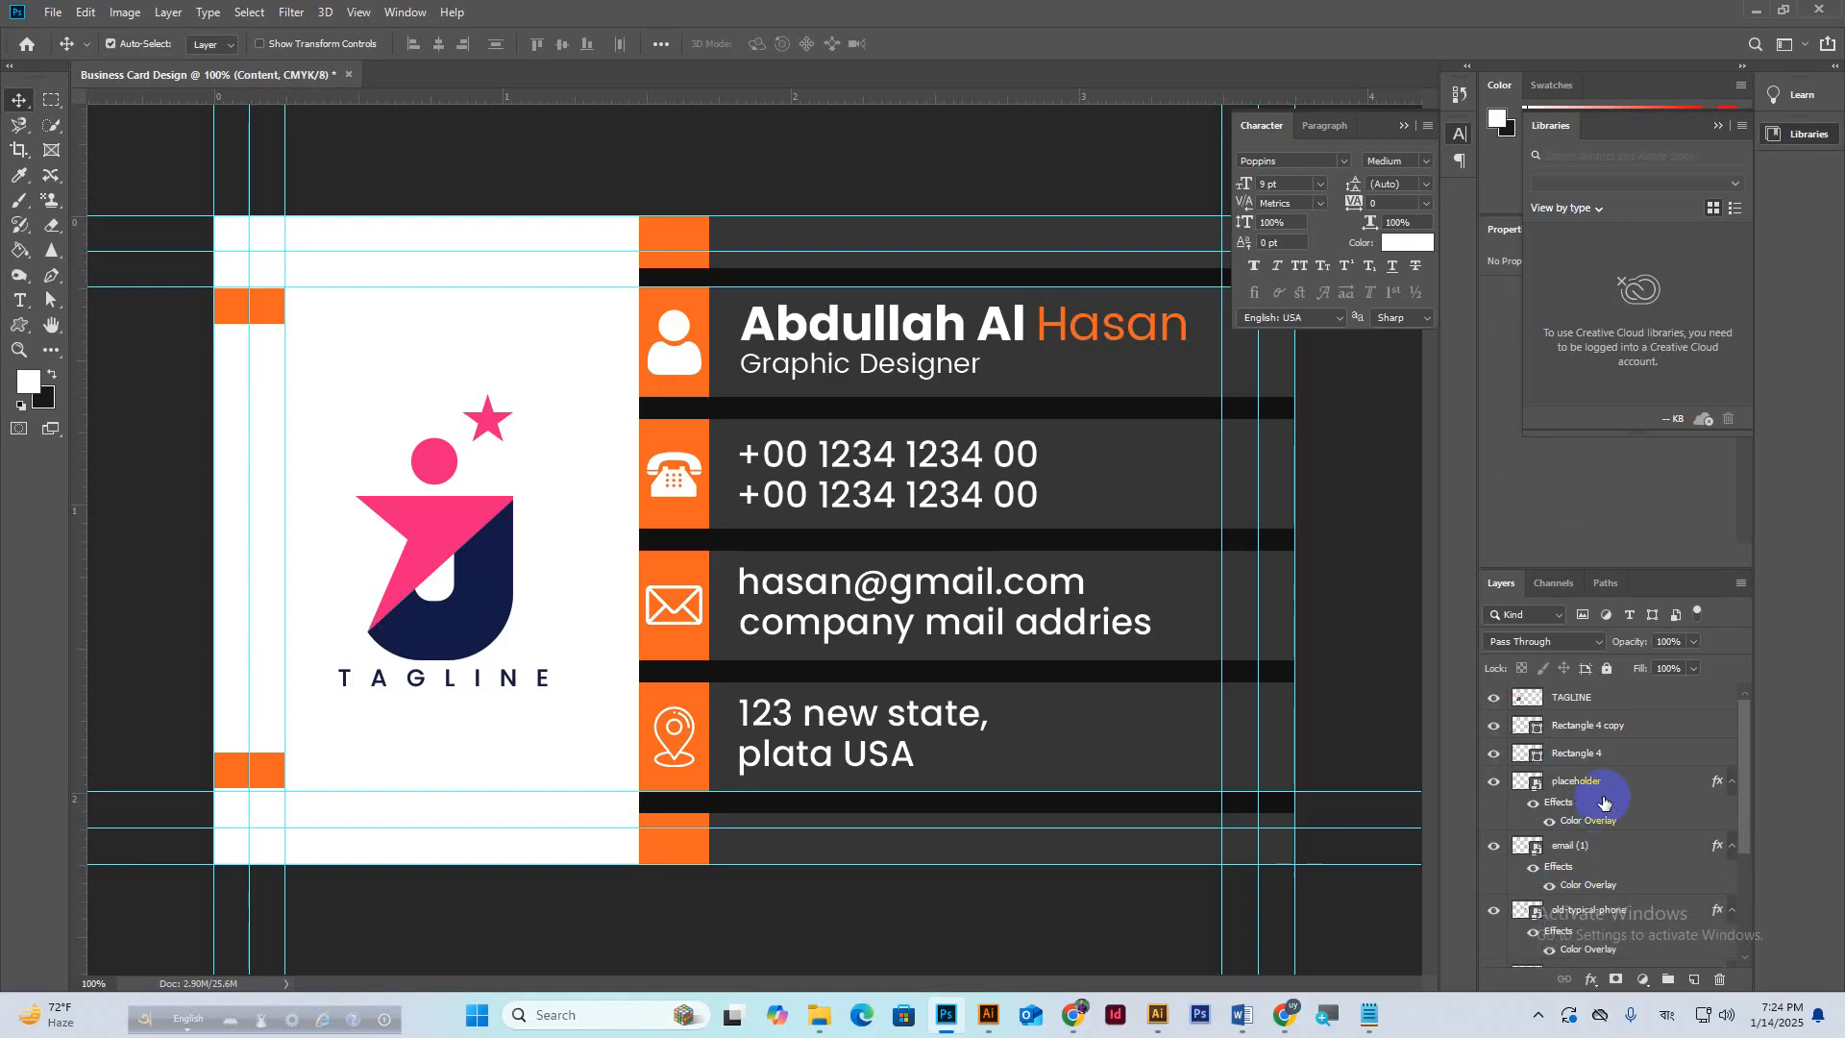
{"action": "left_click", "coordinate": [1578, 701]}
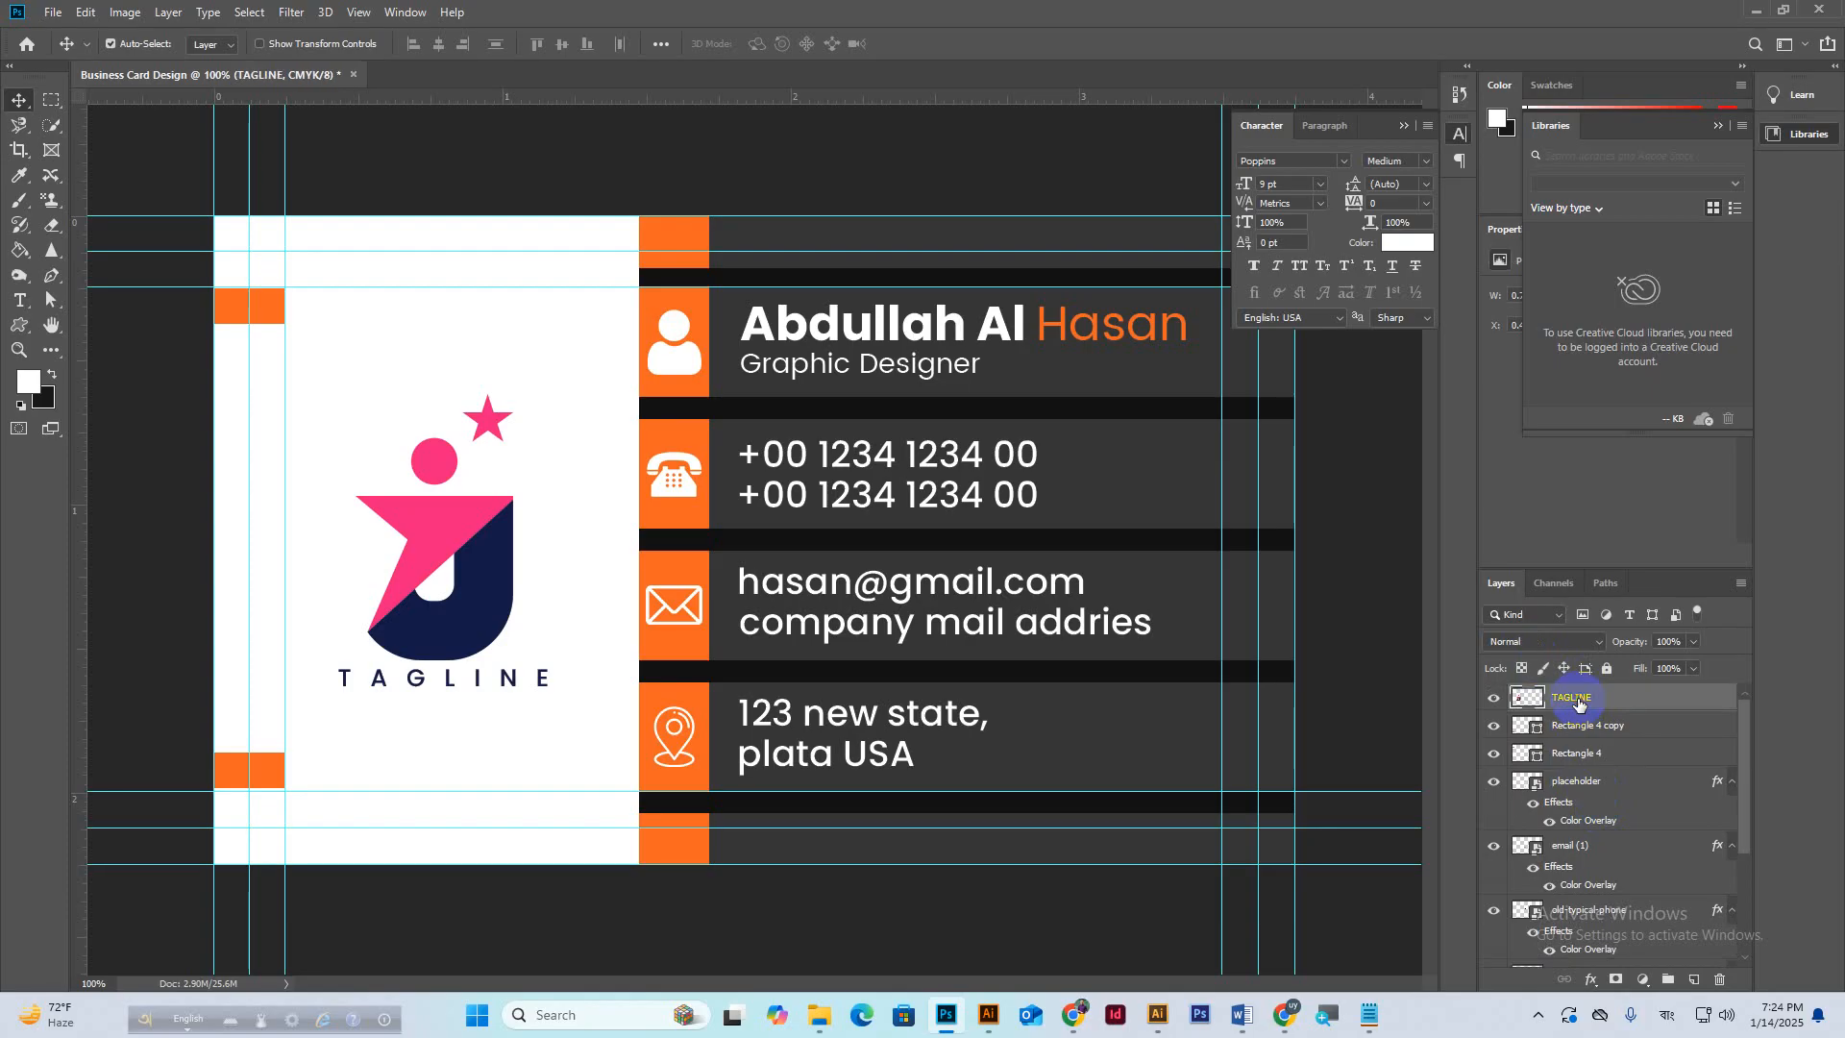
{"action": "key", "text": "ctrl+g"}
{"action": "double_click", "coordinate": [1565, 695]}
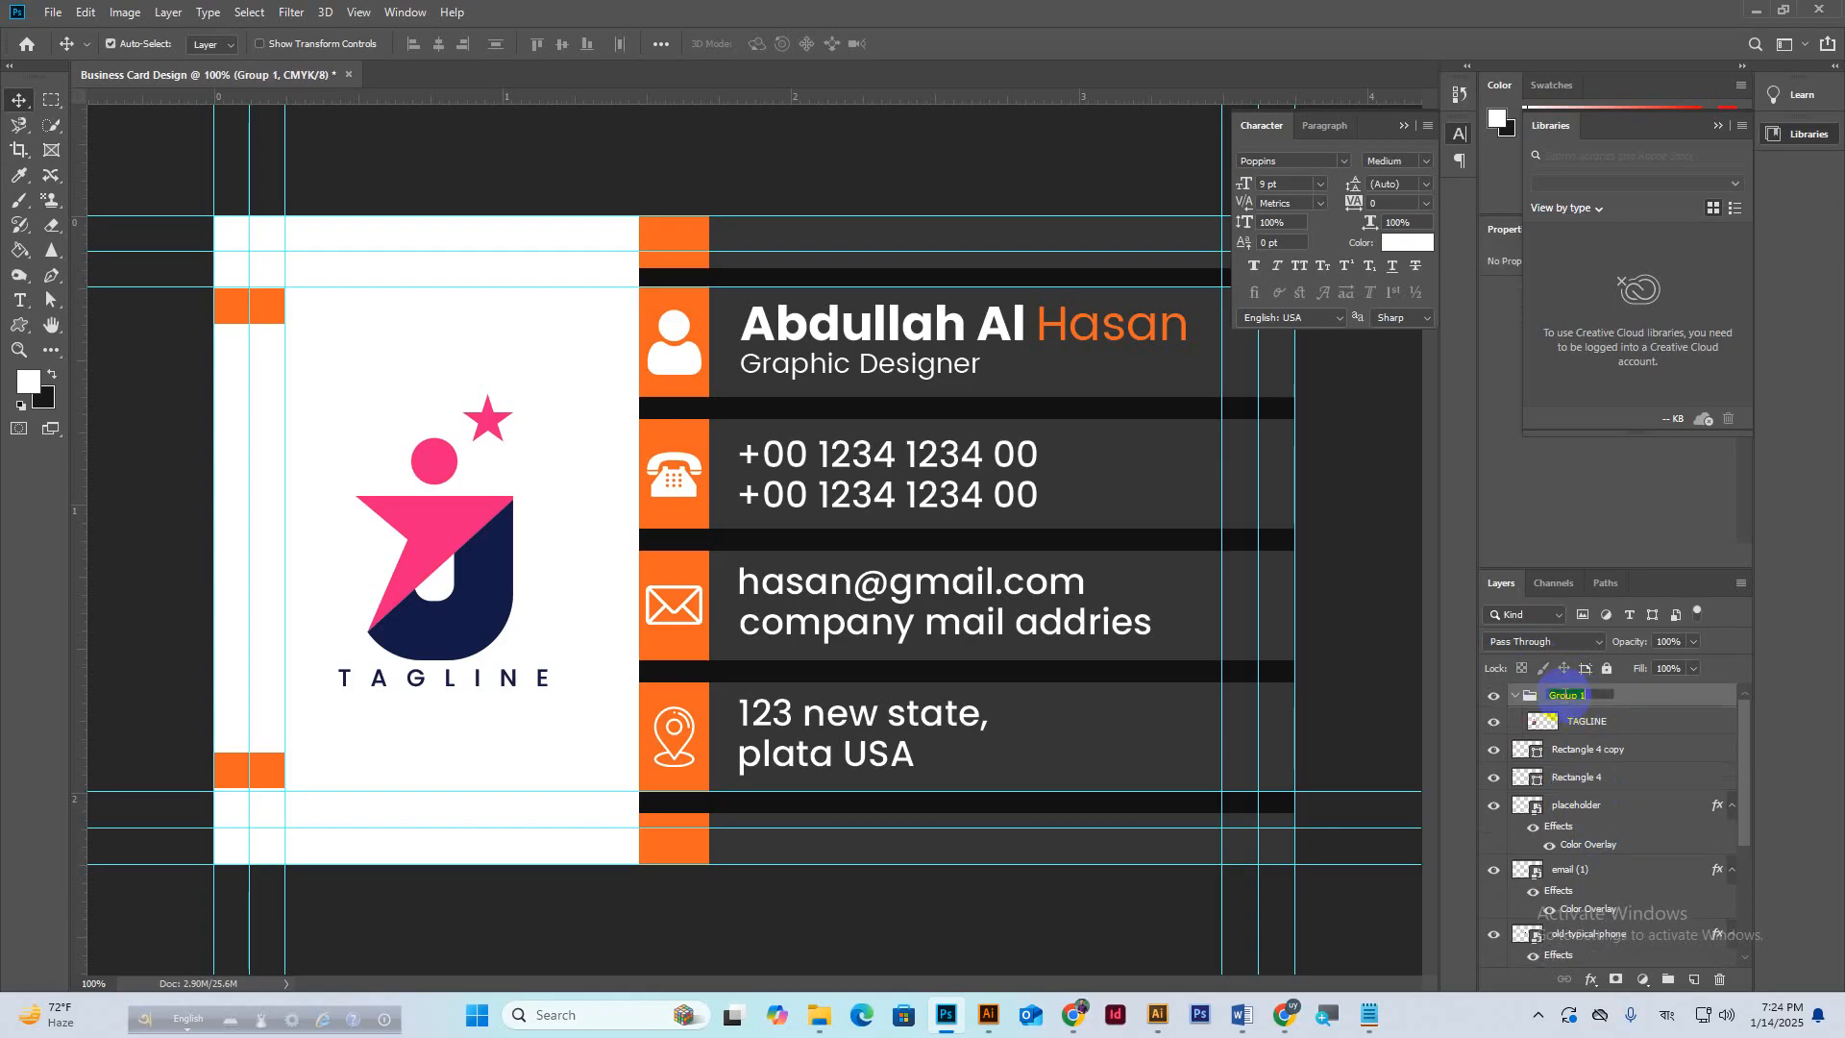
{"action": "key", "text": "Return"}
{"action": "left_click", "coordinate": [1516, 695]}
Group the icon layers, Rectangle 4 copy down to the user icon, into a group named Icon.
{"action": "left_click", "coordinate": [1581, 727]}
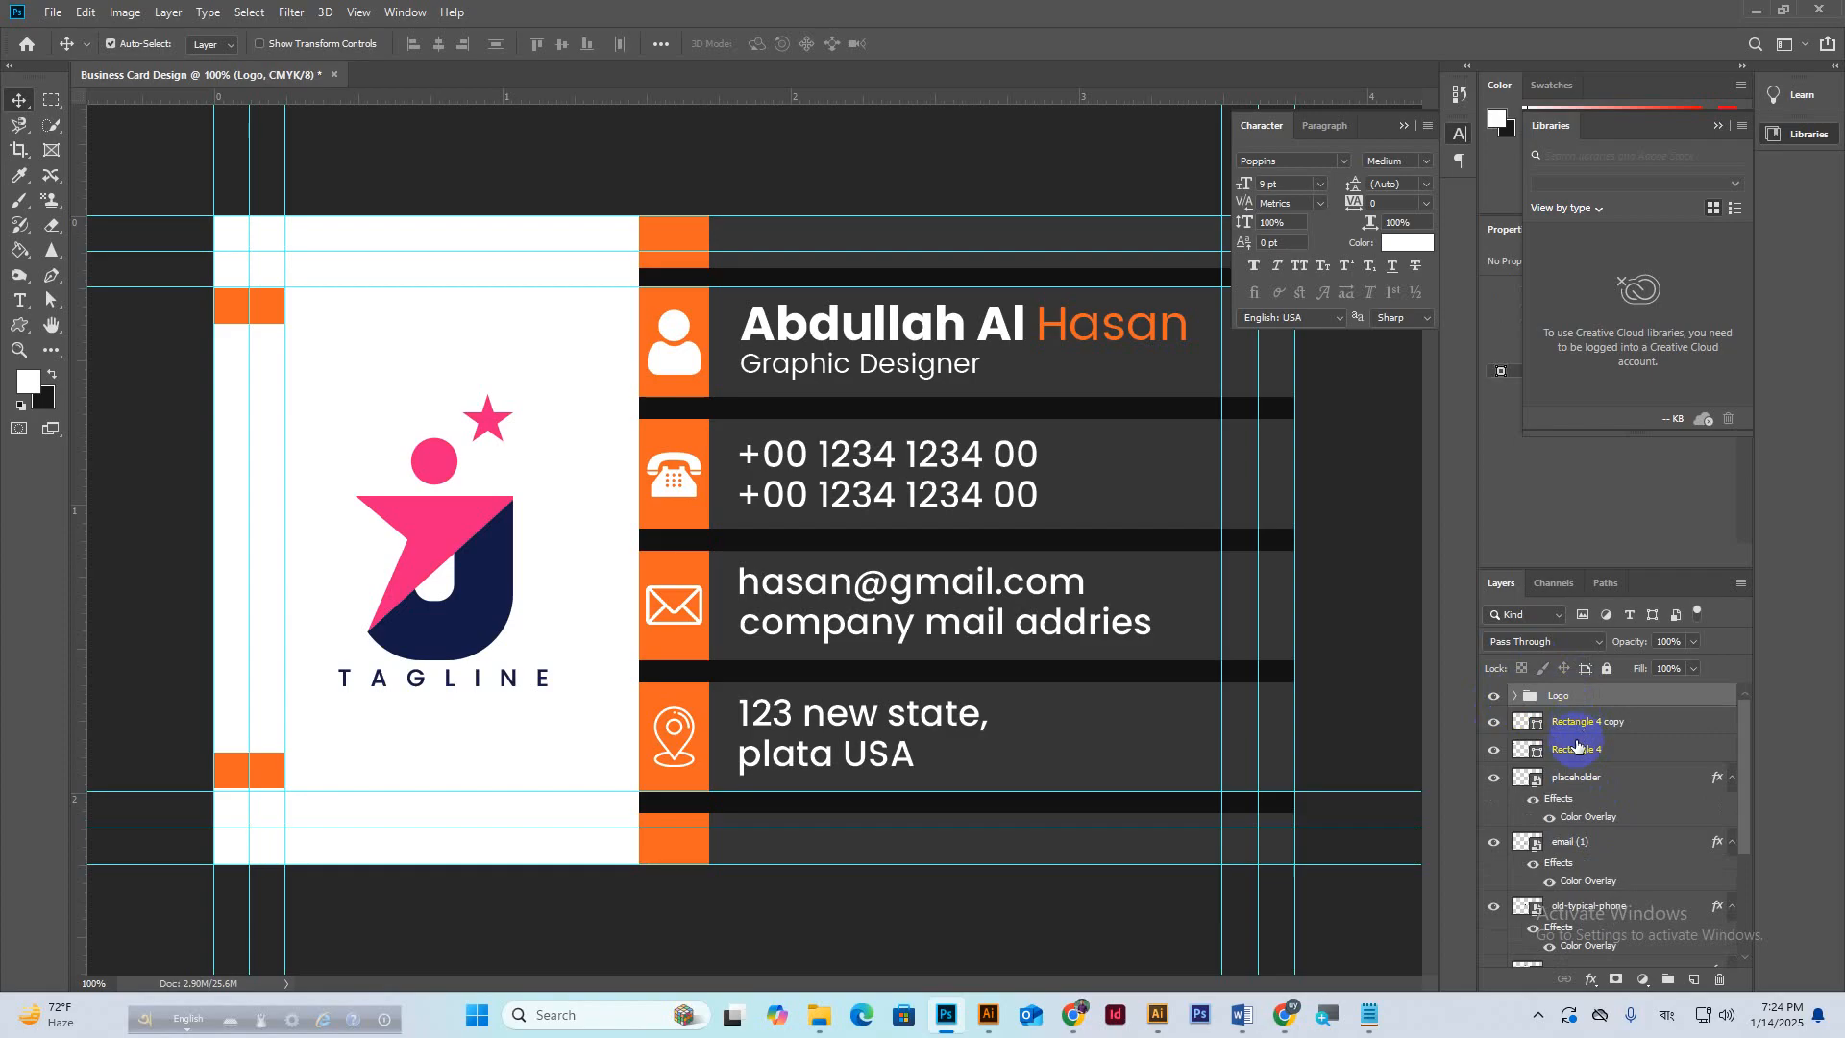
{"action": "scroll", "coordinate": [1581, 903], "scroll_direction": "down", "scroll_amount": 1}
{"action": "scroll", "coordinate": [1595, 920], "scroll_direction": "down", "scroll_amount": 2}
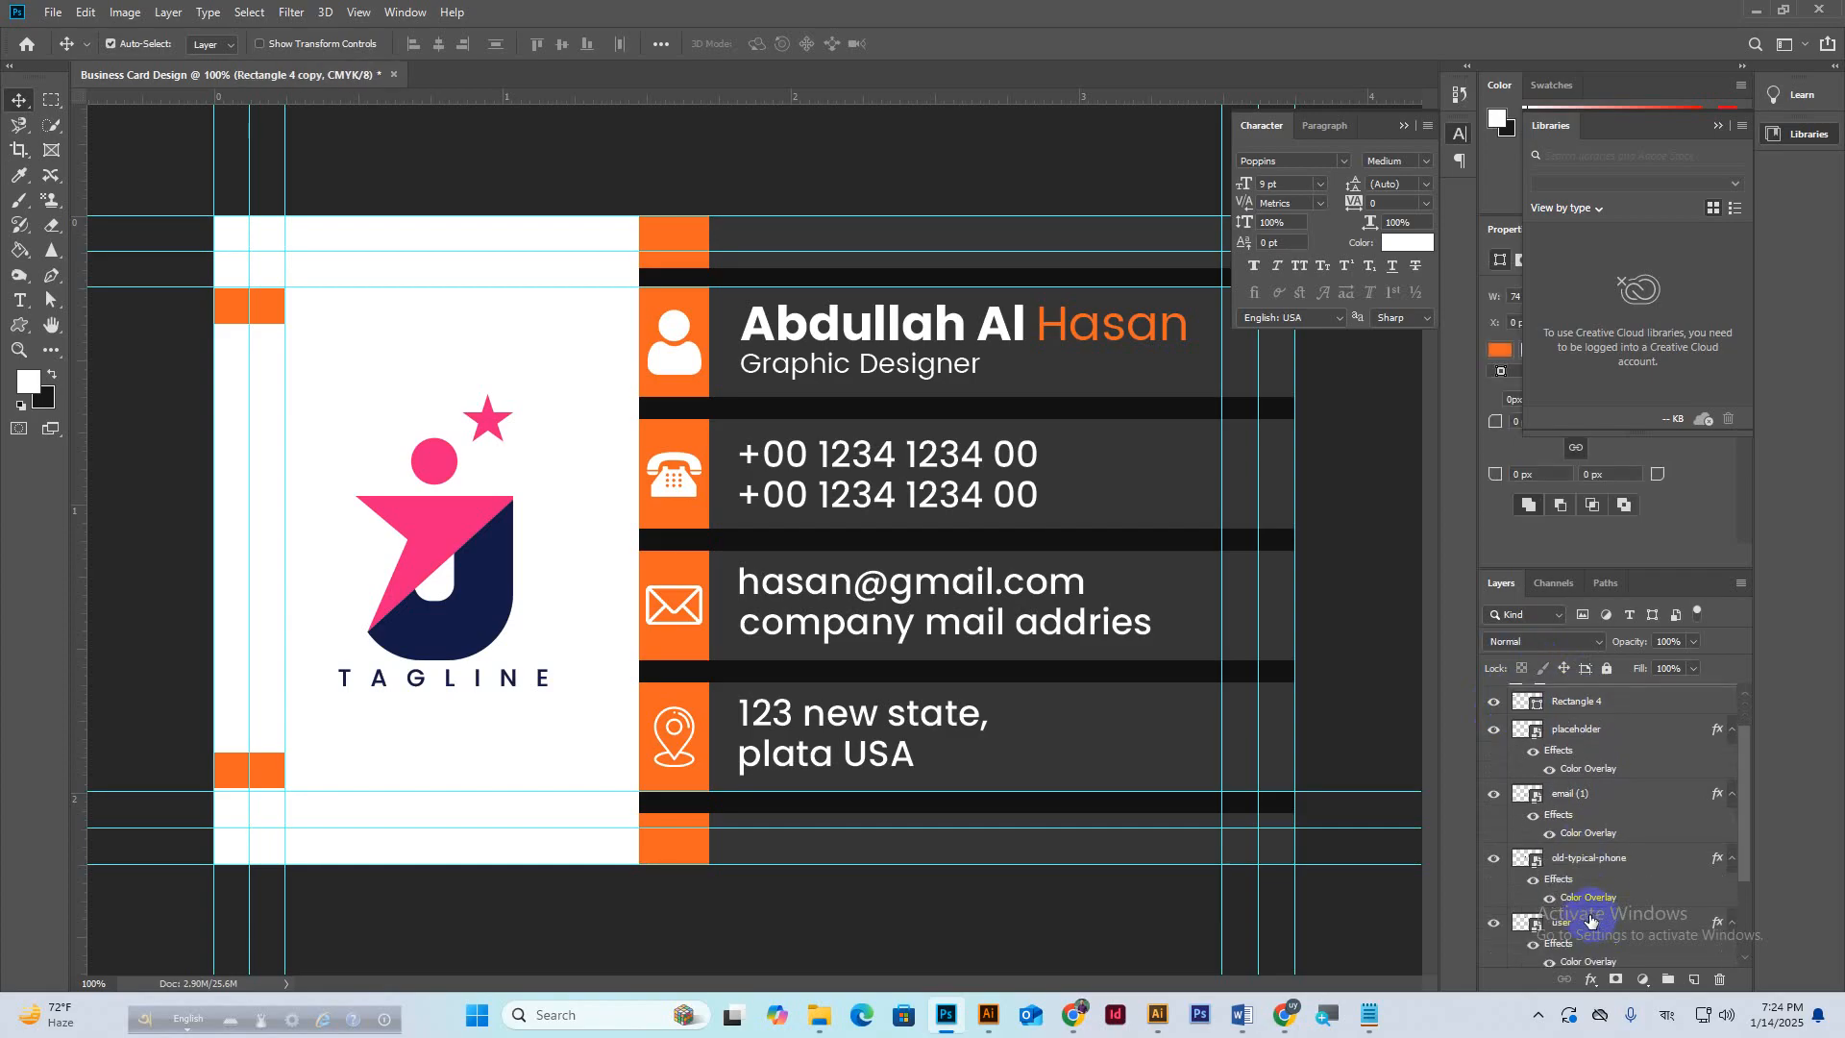
{"action": "left_click", "coordinate": [1577, 877], "text": "shift"}
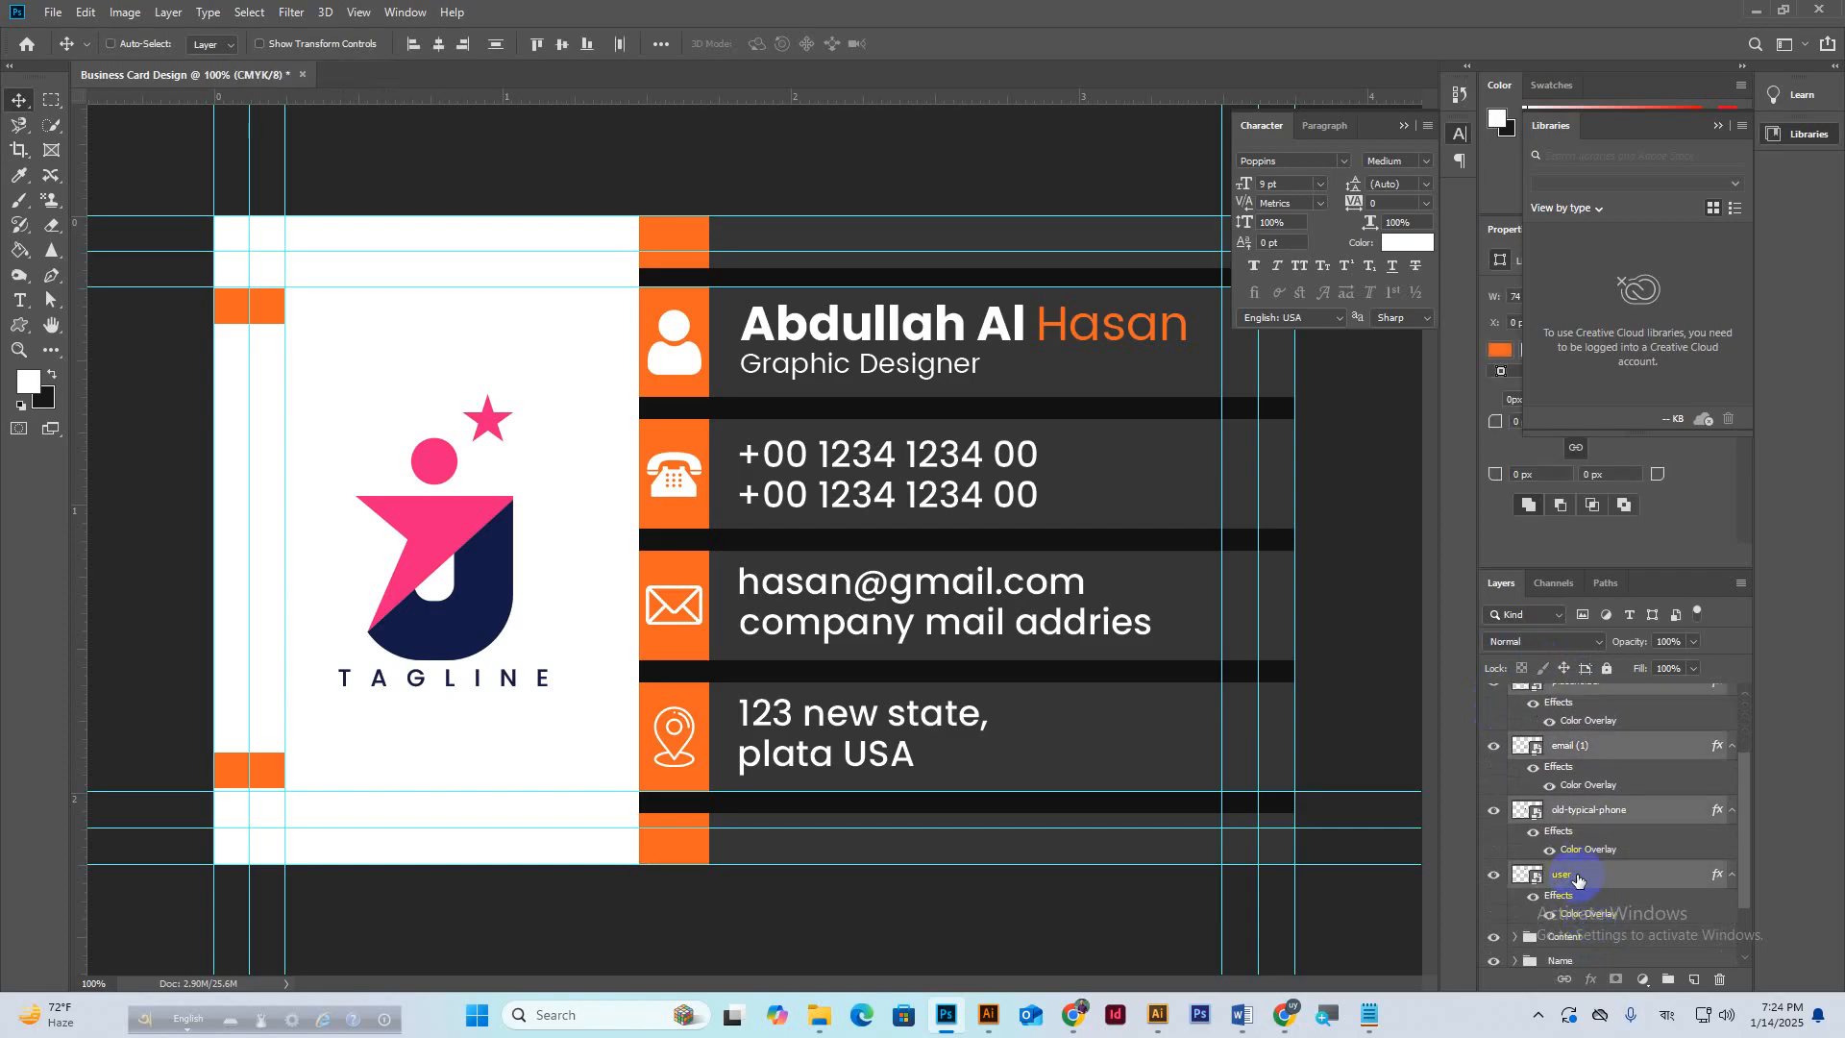
{"action": "key", "text": "ctrl+g"}
{"action": "double_click", "coordinate": [1564, 718]}
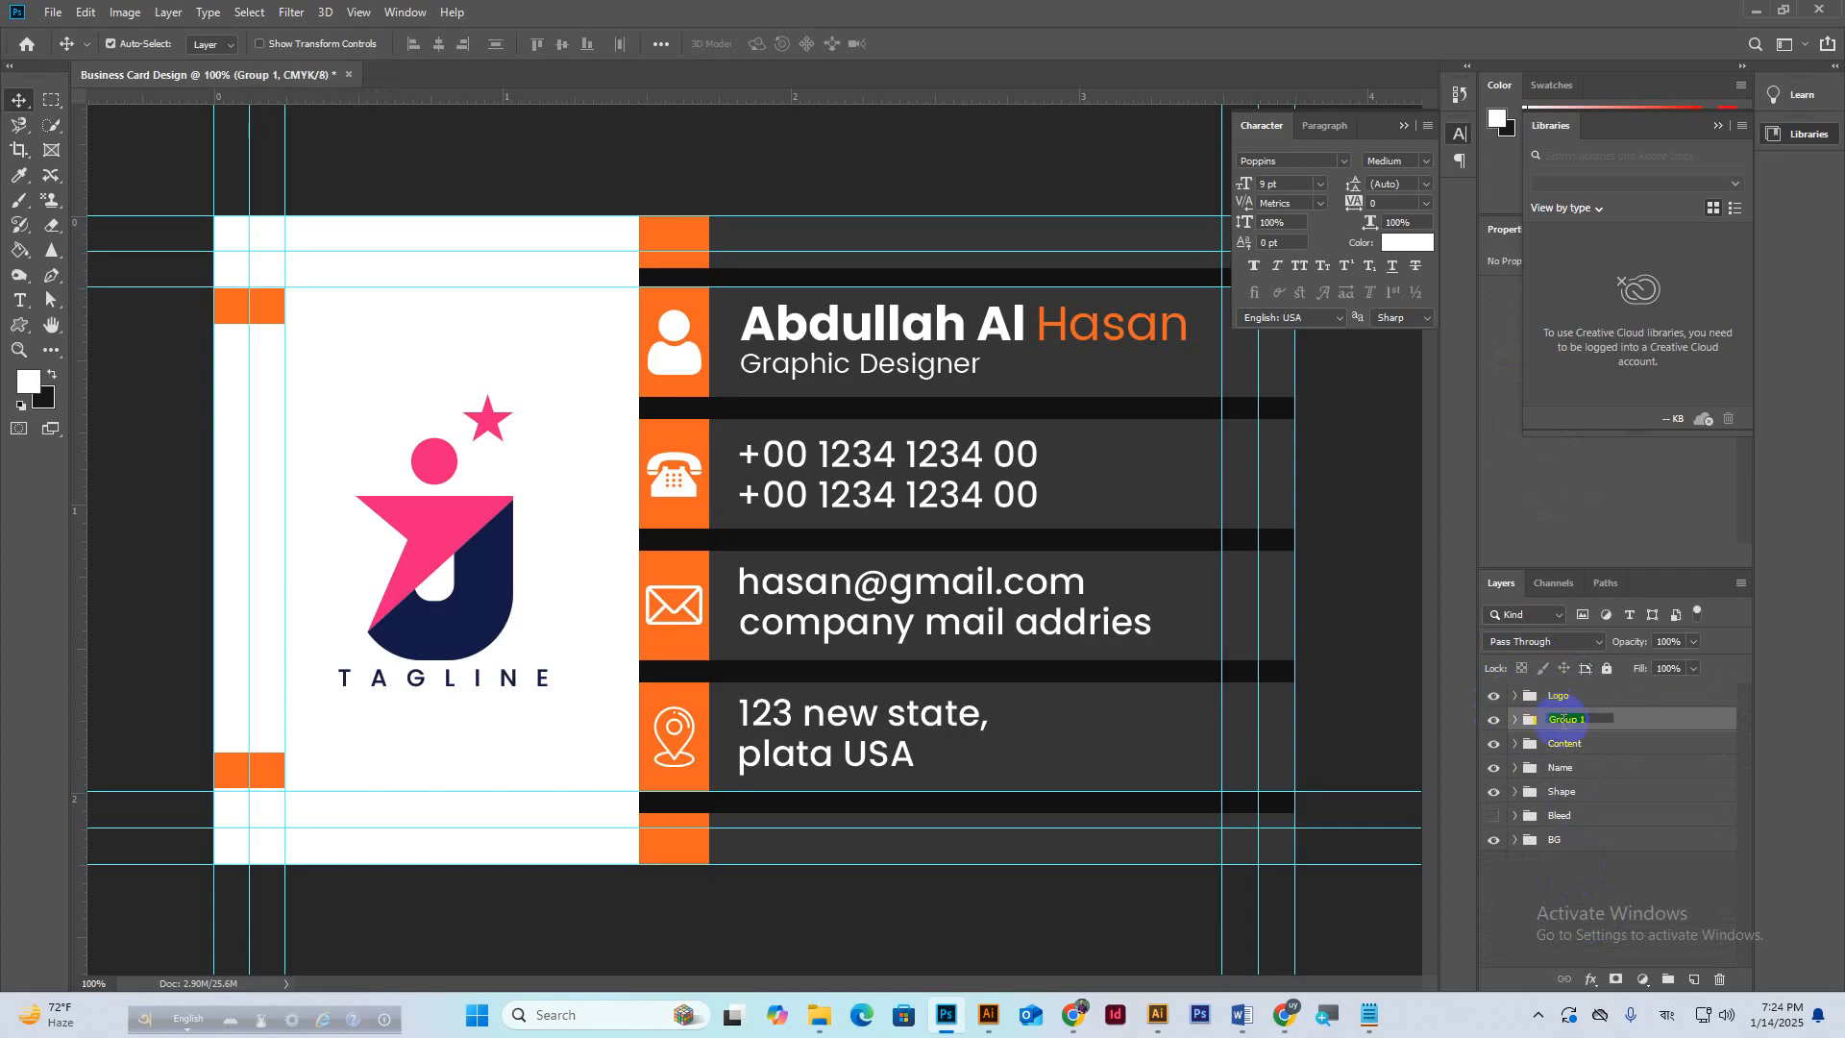
{"action": "type", "text": "Icon"}
{"action": "key", "text": "Return"}
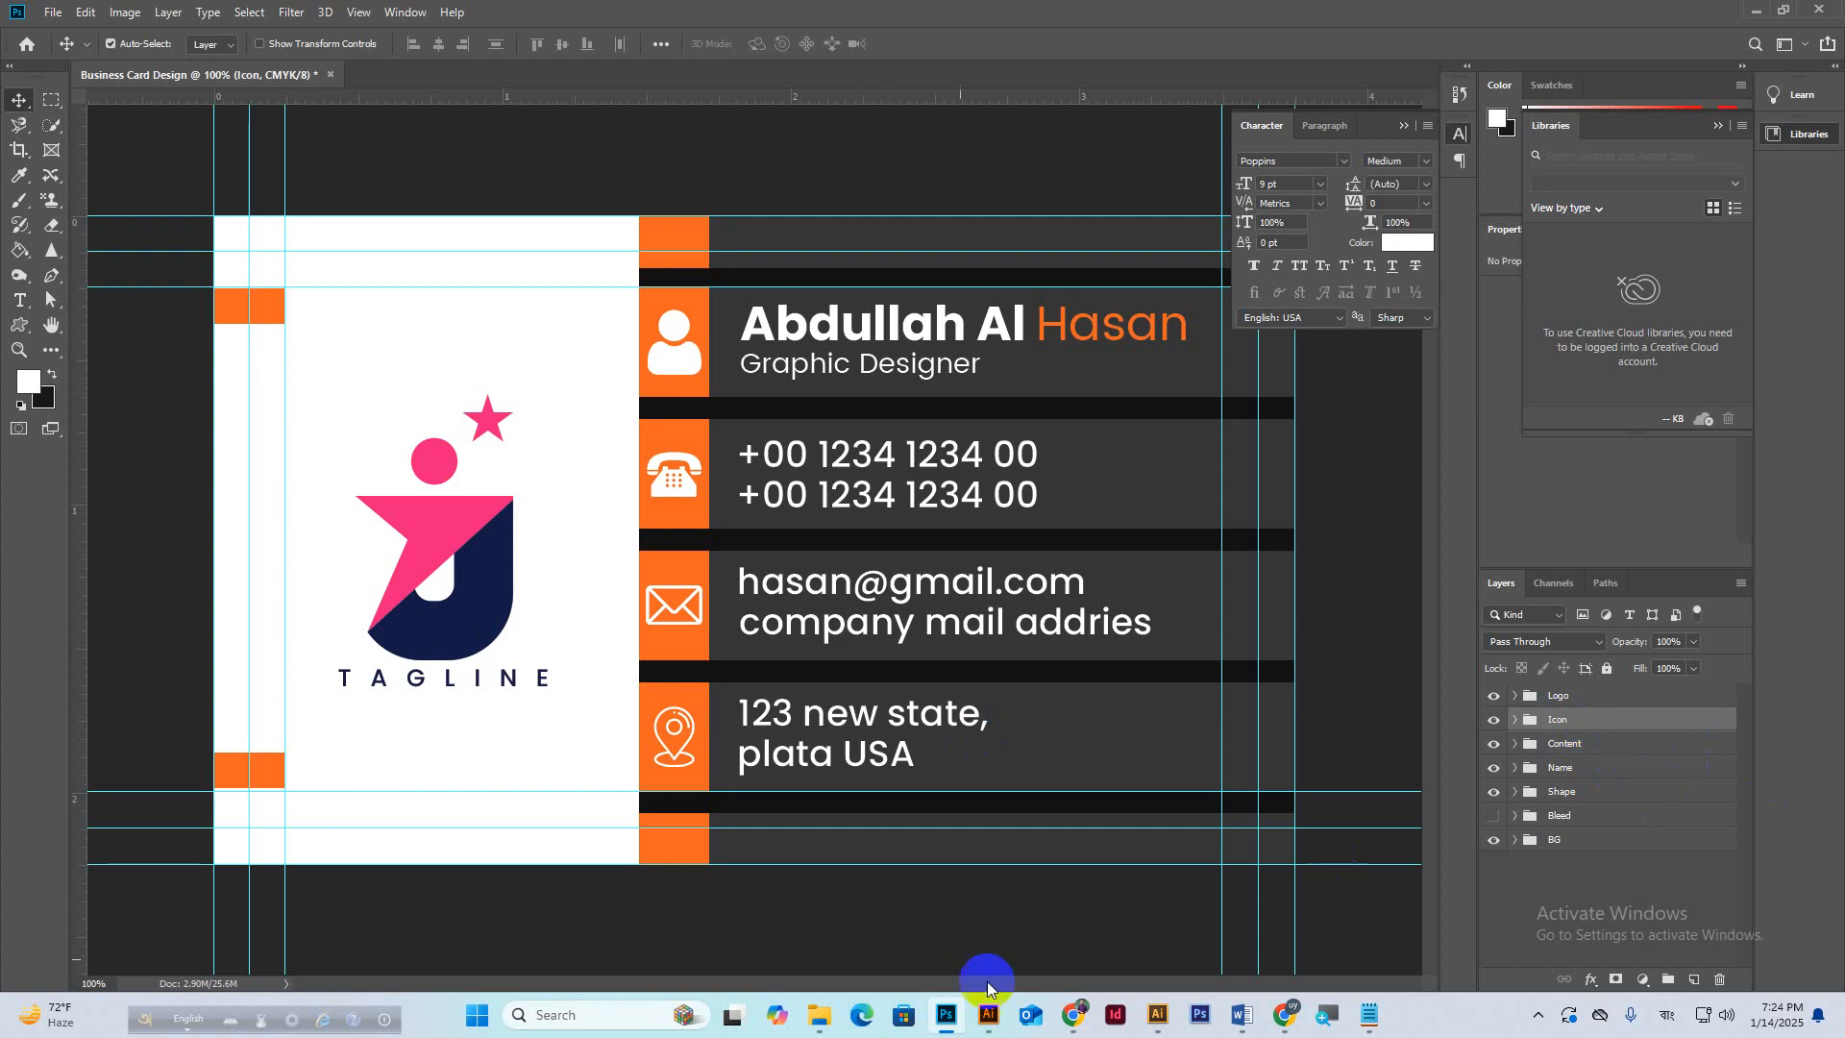
{"action": "mouse_move", "coordinate": [1309, 1024]}
{"action": "left_click", "coordinate": [1185, 913]}
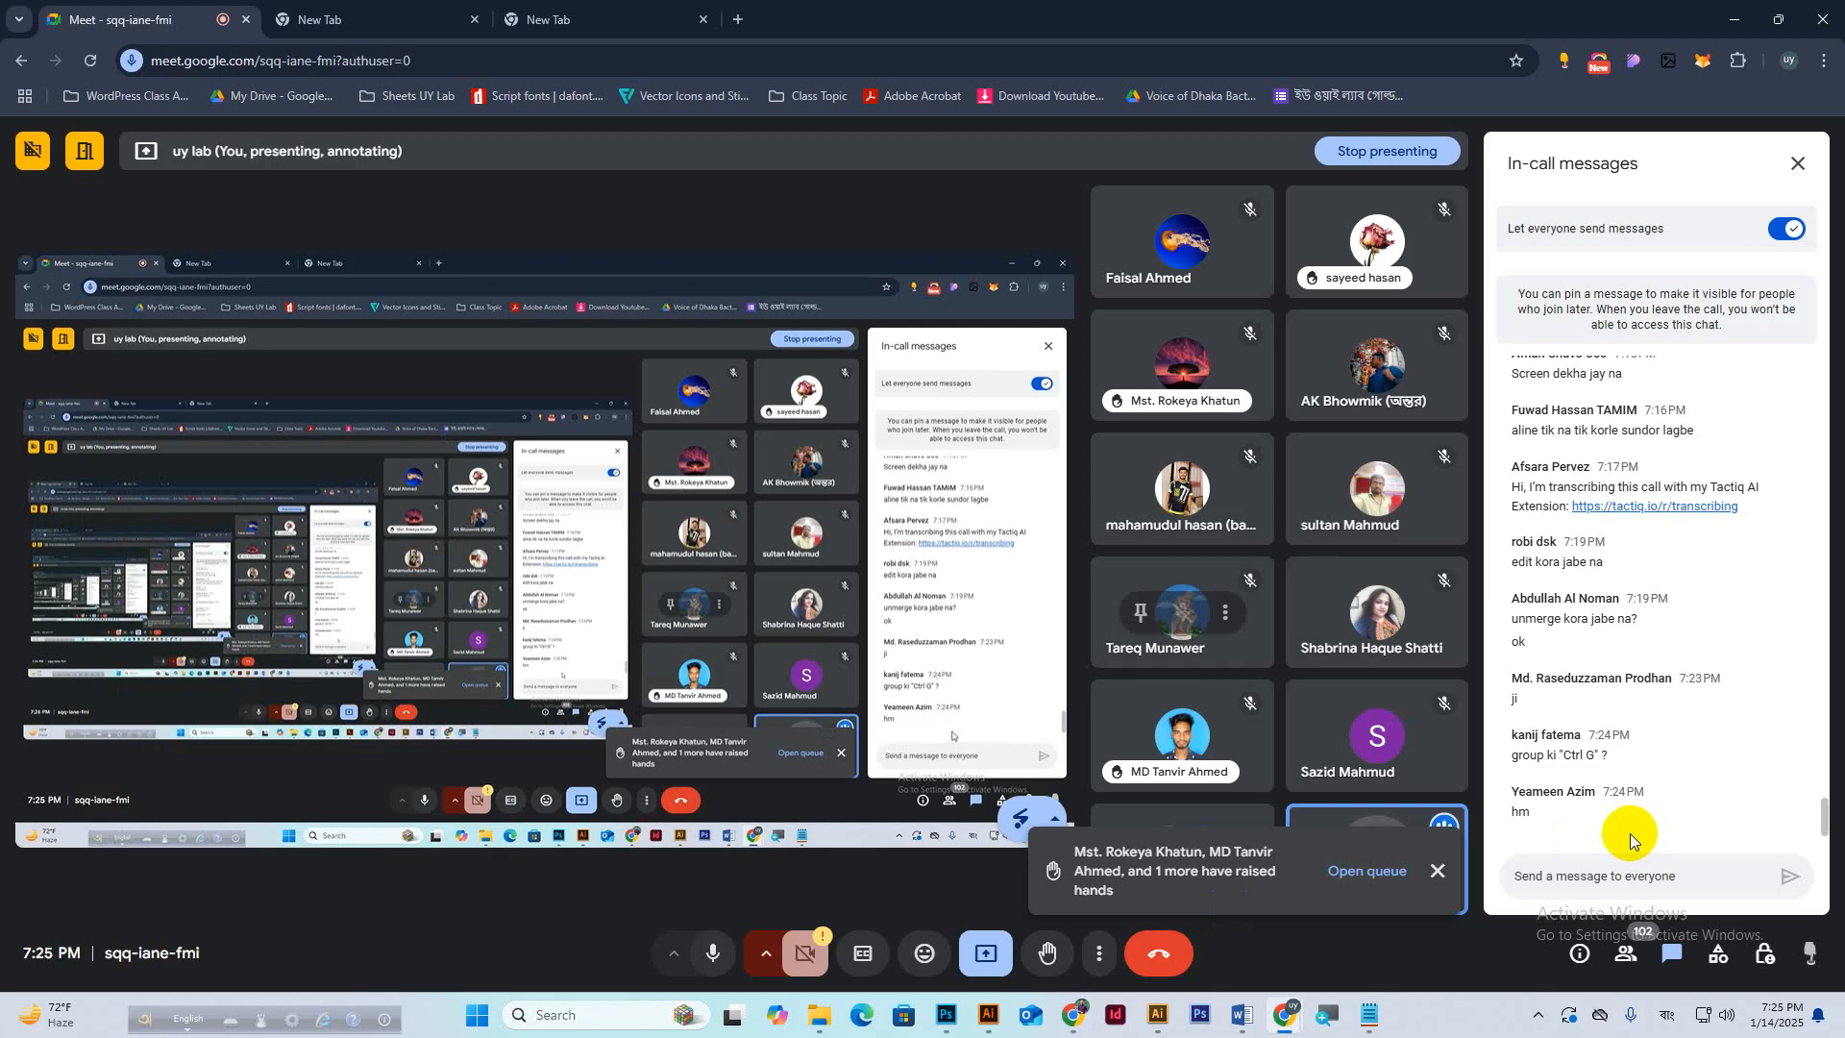
Go back from the Meet chat to the Photoshop Business Card Design document.
{"action": "left_click", "coordinate": [947, 1015]}
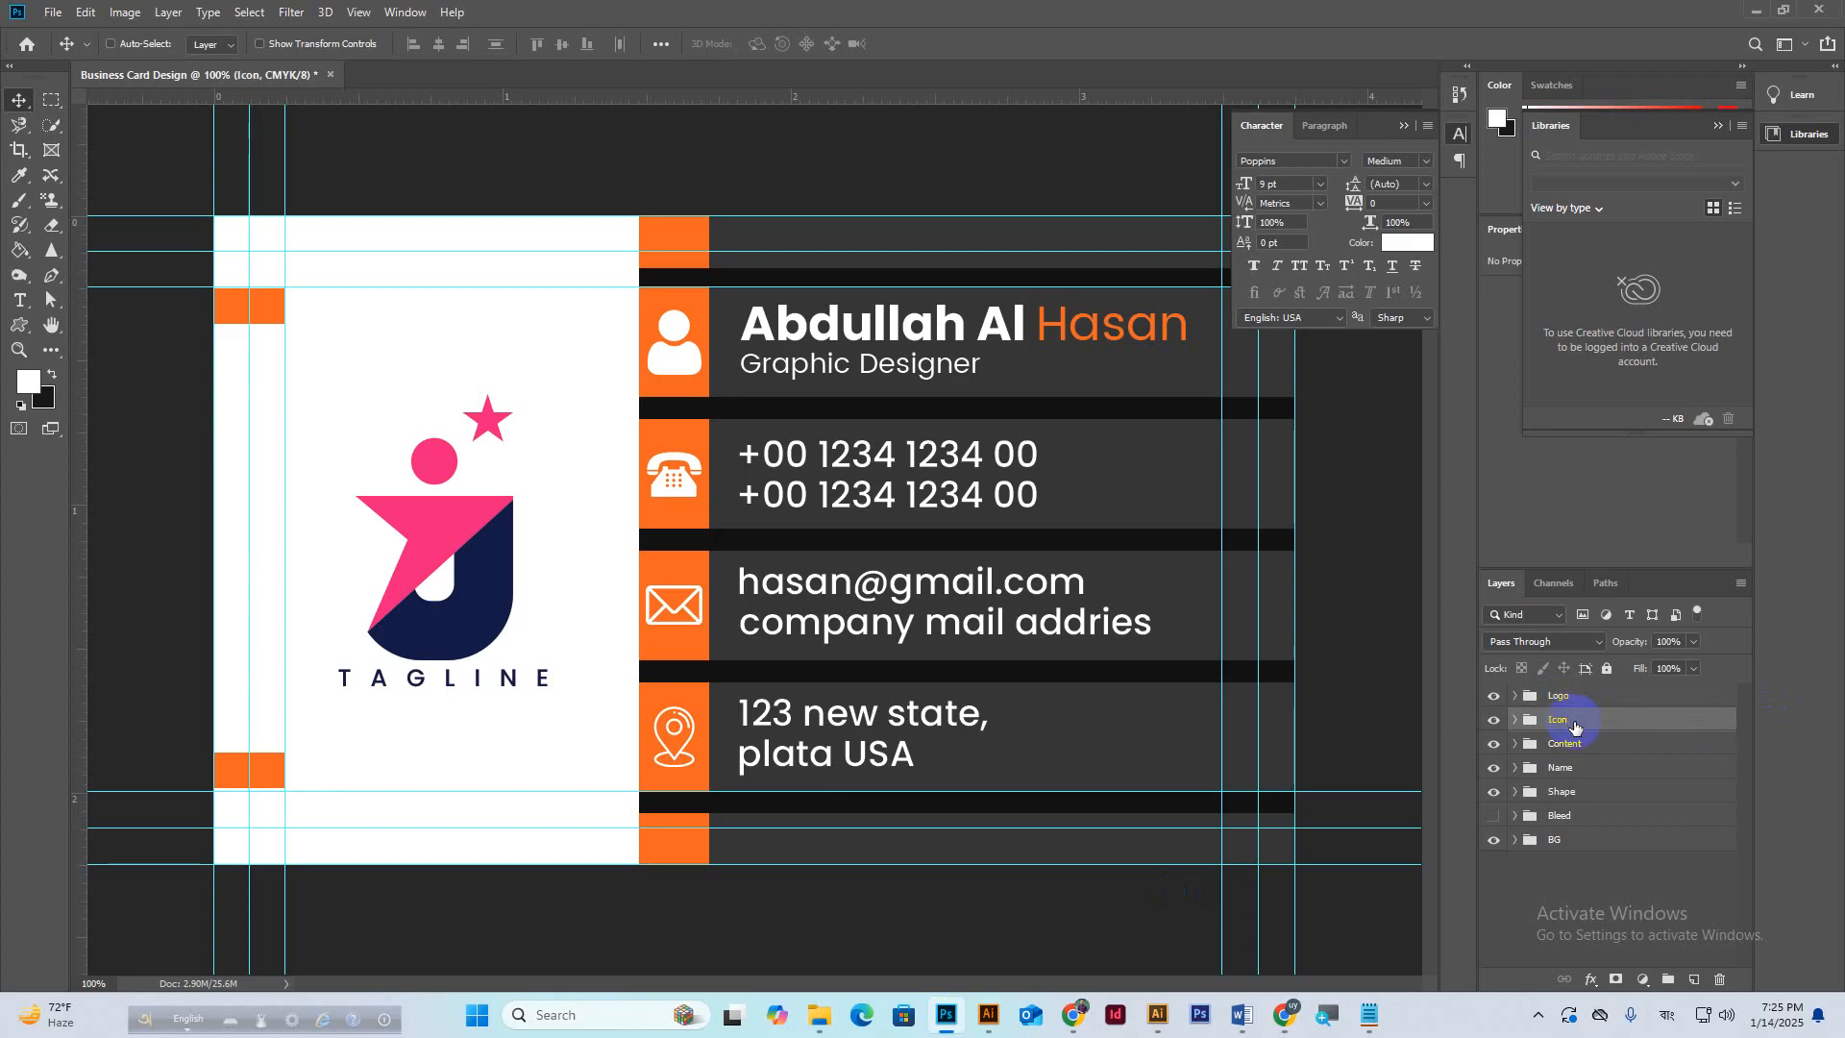
Ungroup and restore the Icon group, check TAGLINE inside Logo, then close the Character panel.
{"action": "key", "text": "ctrl+shift+g"}
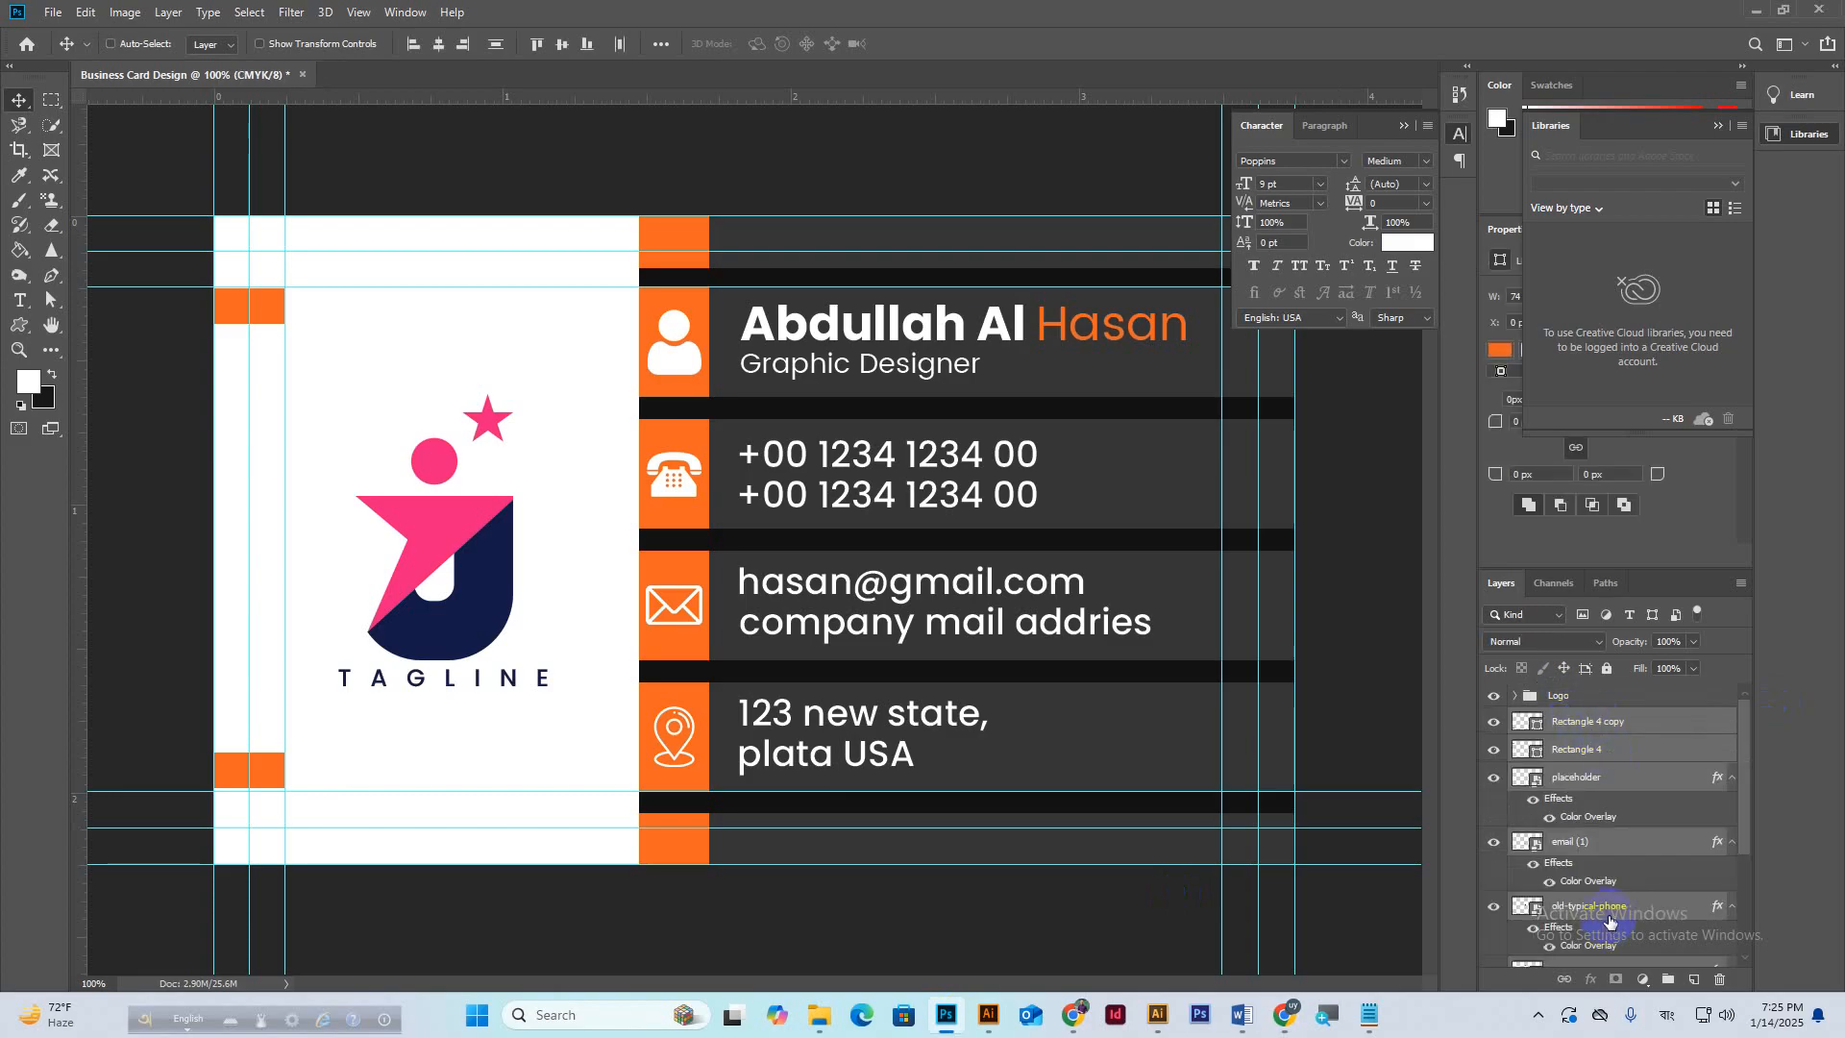
{"action": "key", "text": "ctrl+z"}
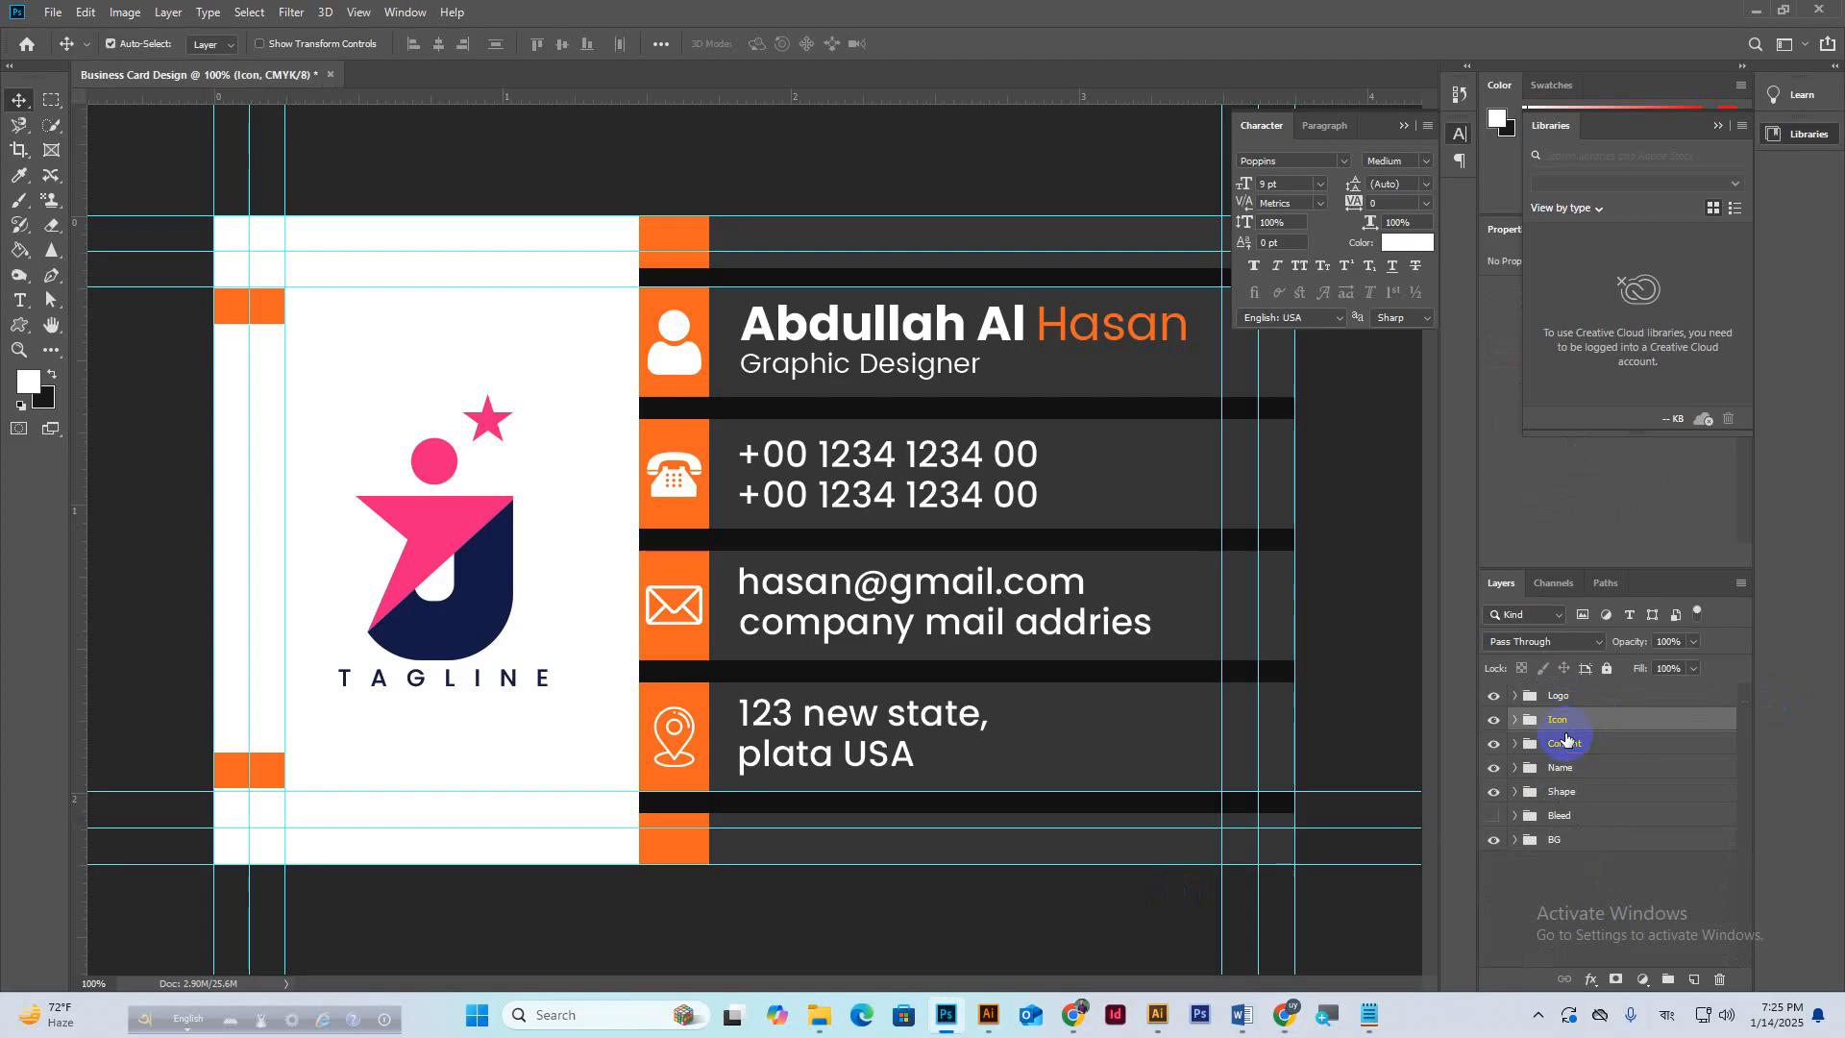
{"action": "left_click", "coordinate": [1514, 694]}
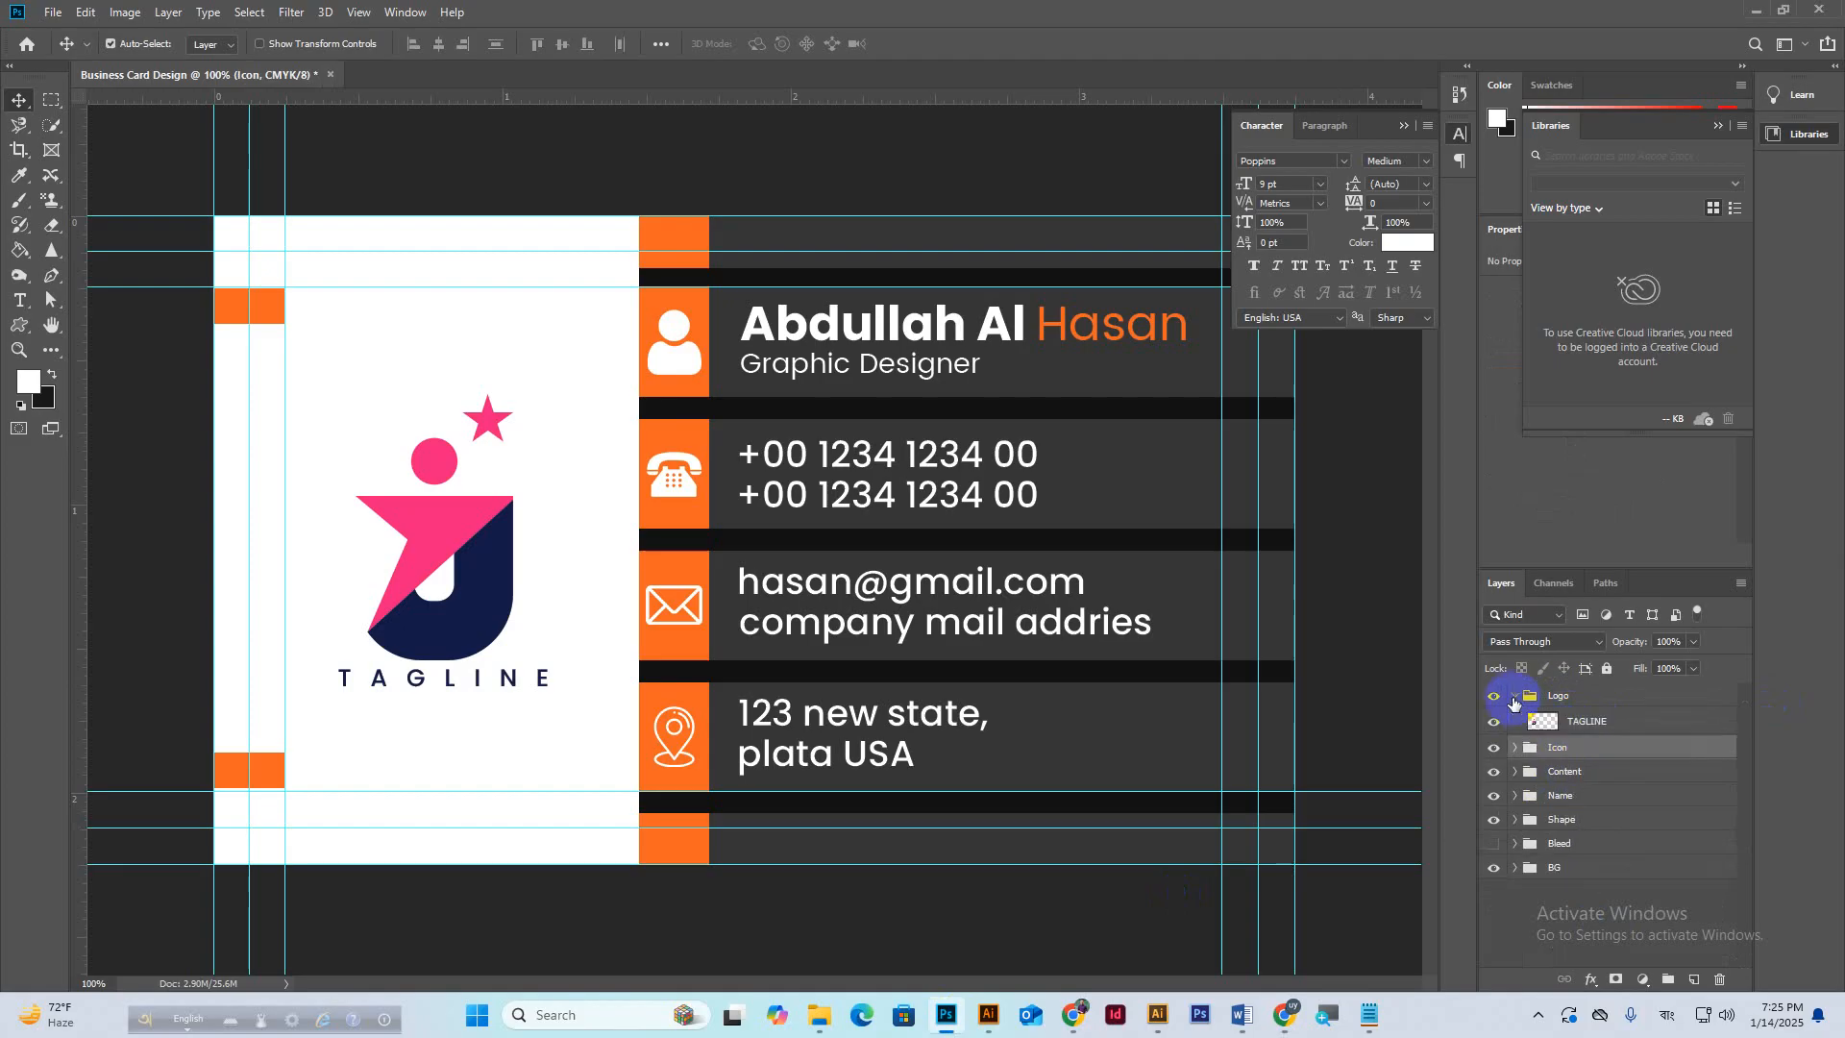
{"action": "left_click", "coordinate": [1494, 722]}
{"action": "left_click", "coordinate": [1494, 722]}
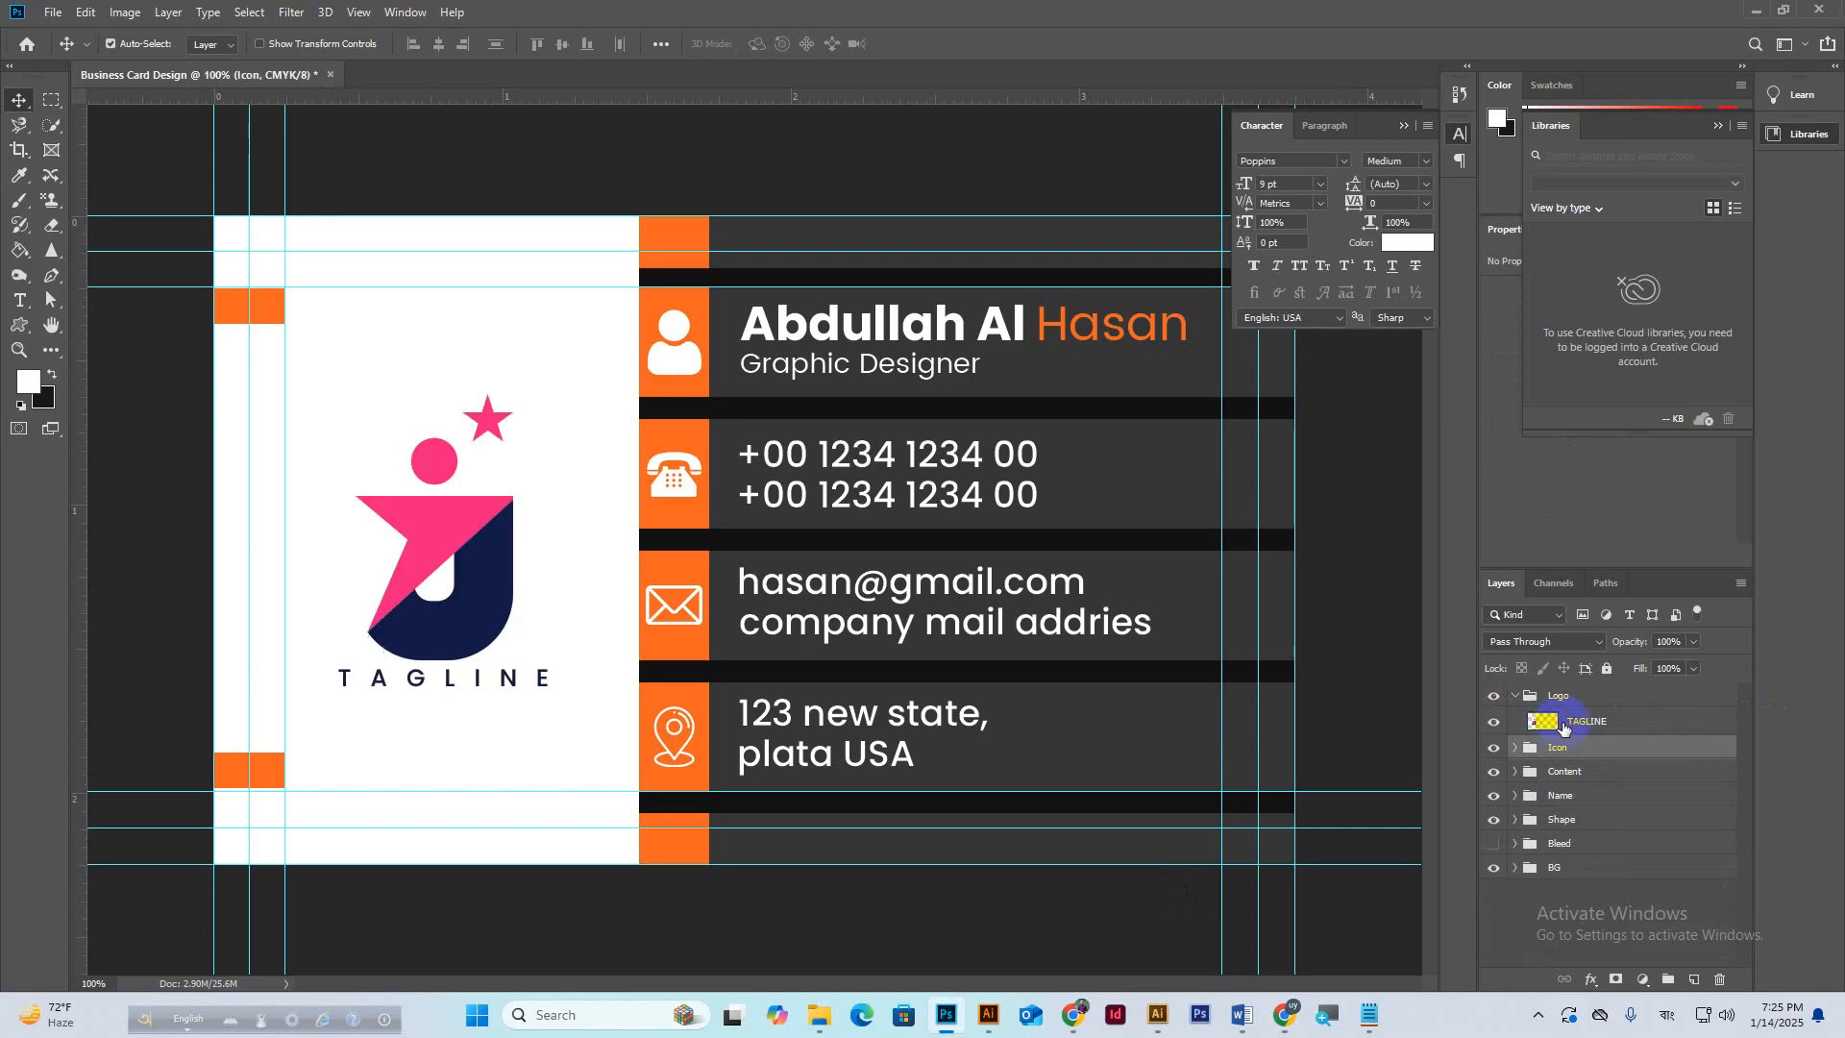
{"action": "left_click", "coordinate": [1567, 727]}
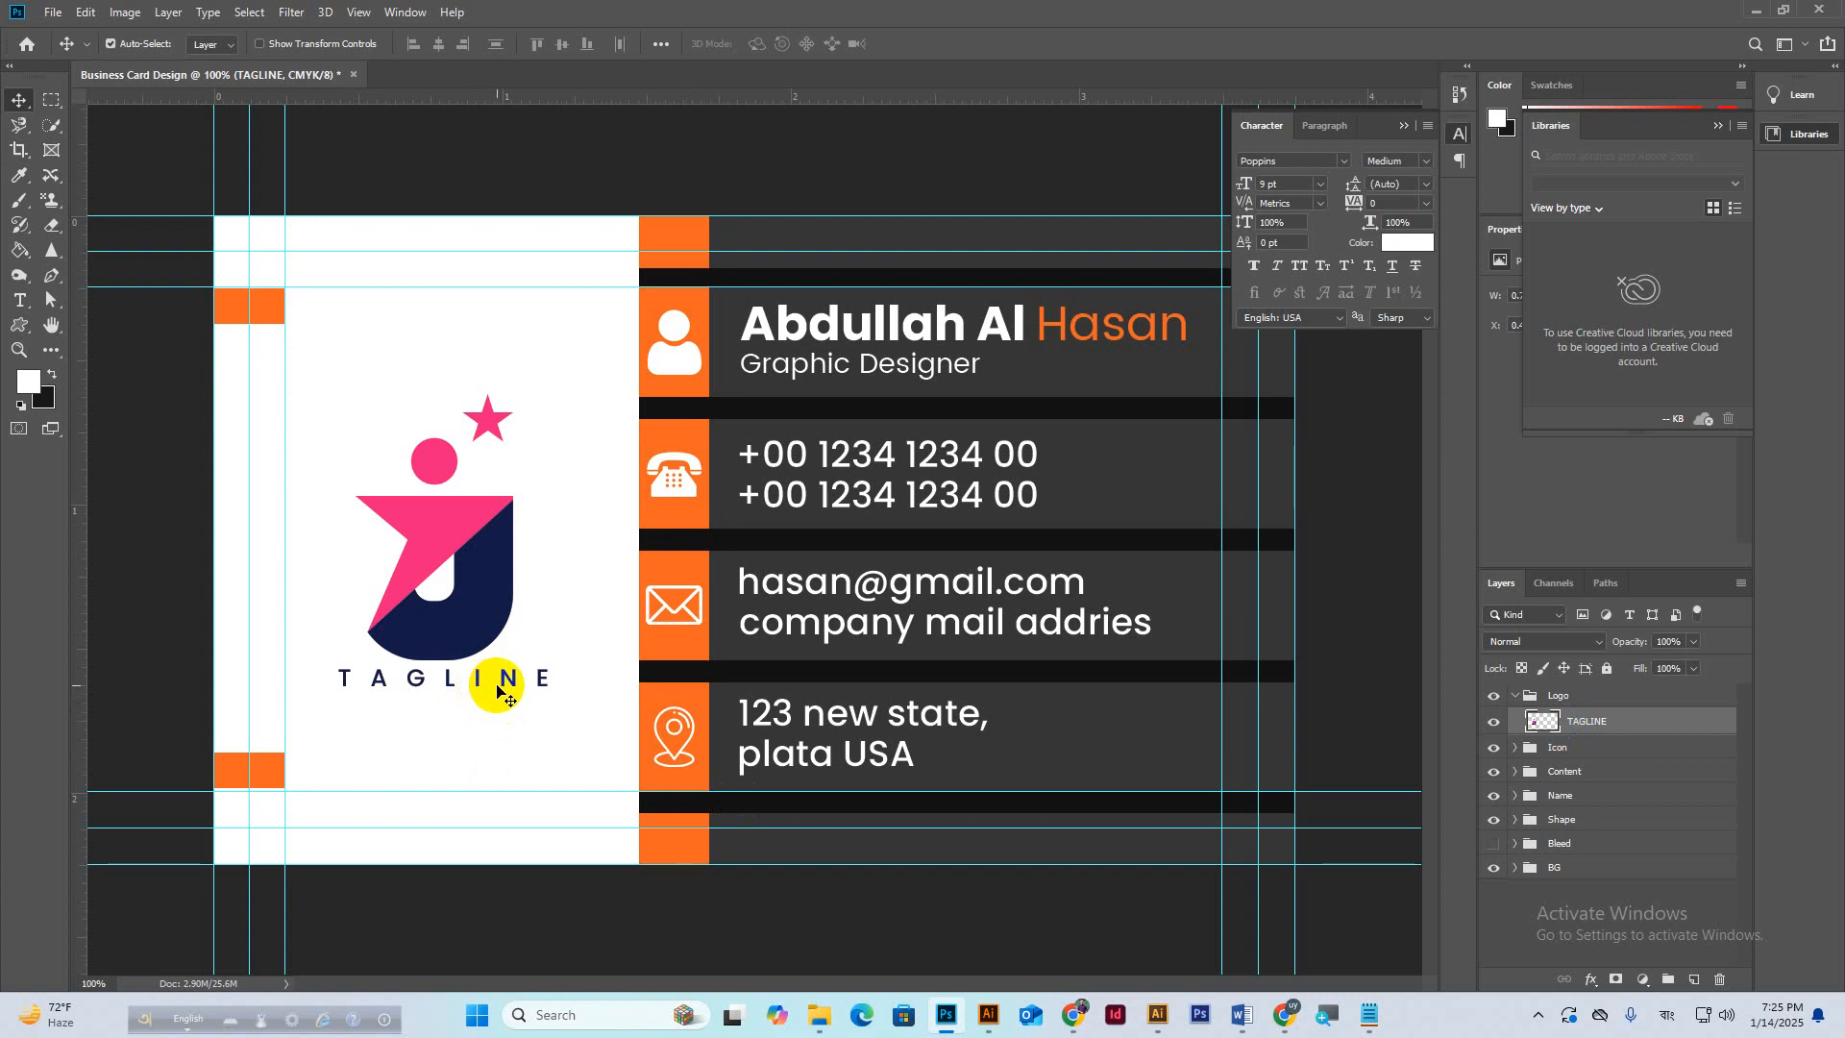
{"action": "scroll", "coordinate": [519, 624], "scroll_direction": "down", "scroll_amount": 1}
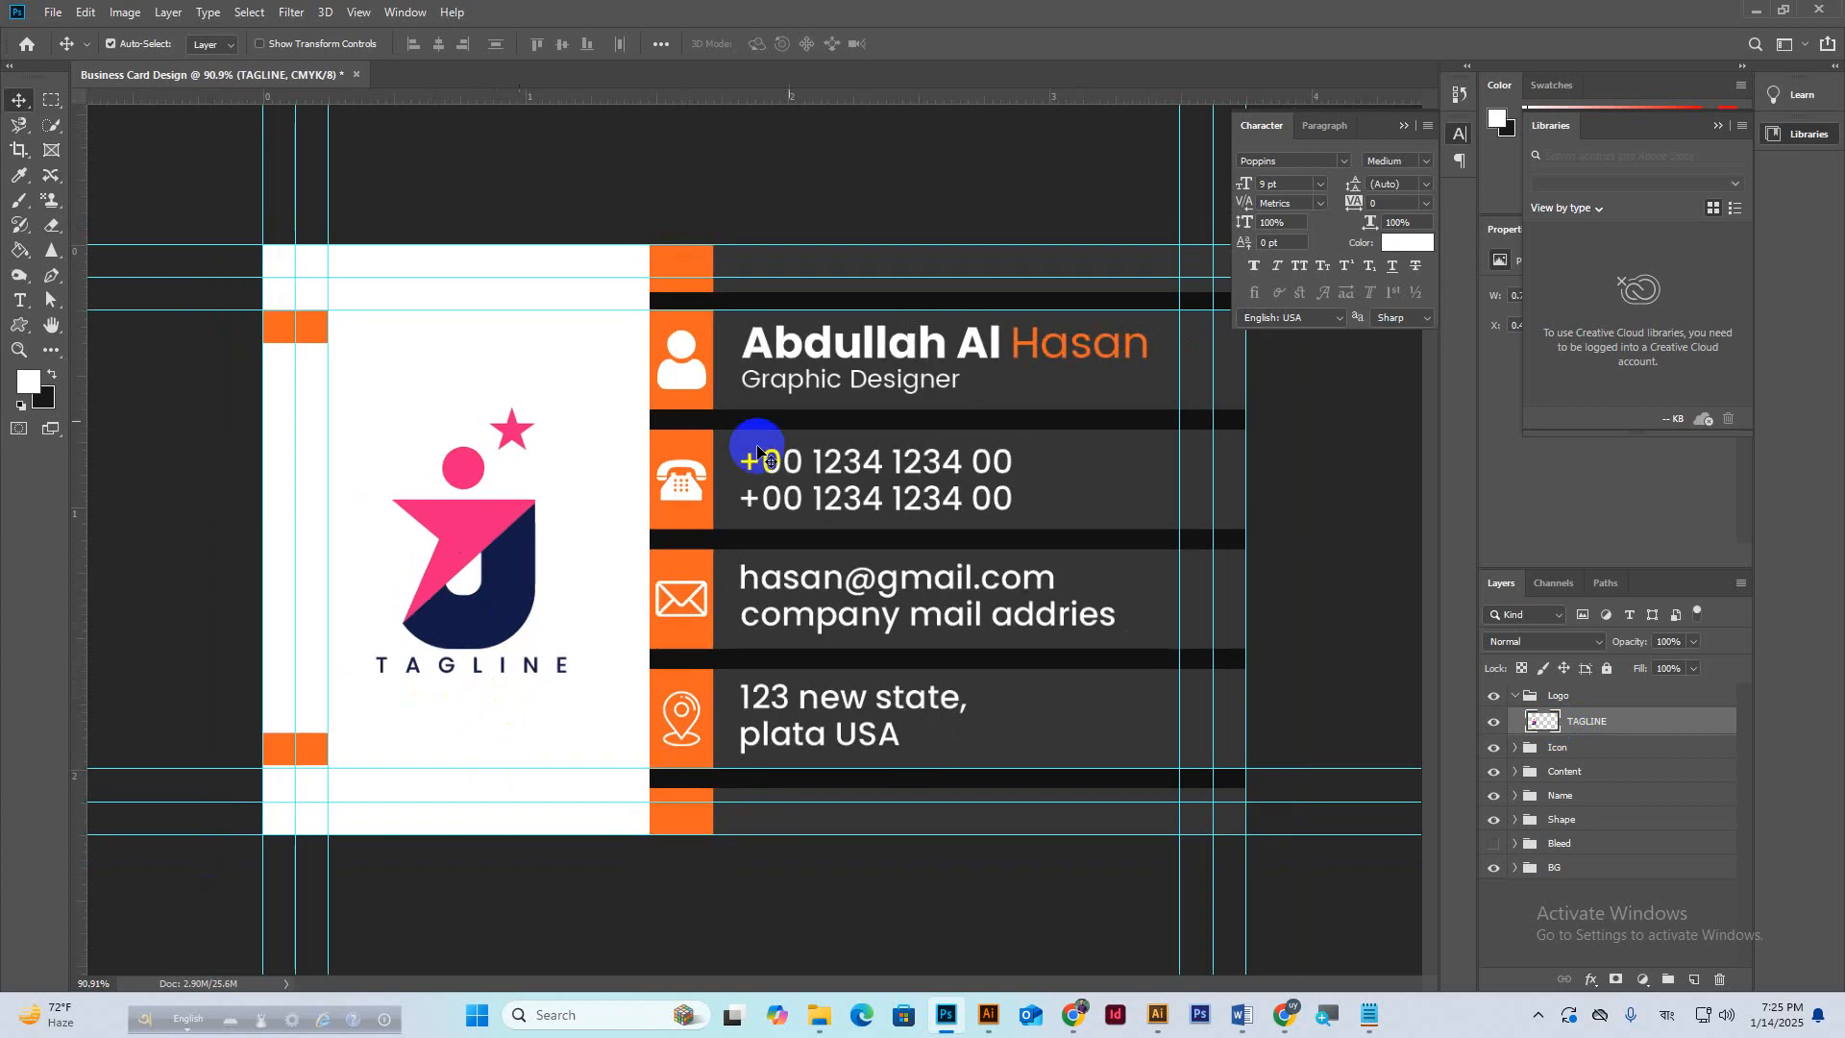
{"action": "left_click", "coordinate": [1403, 125]}
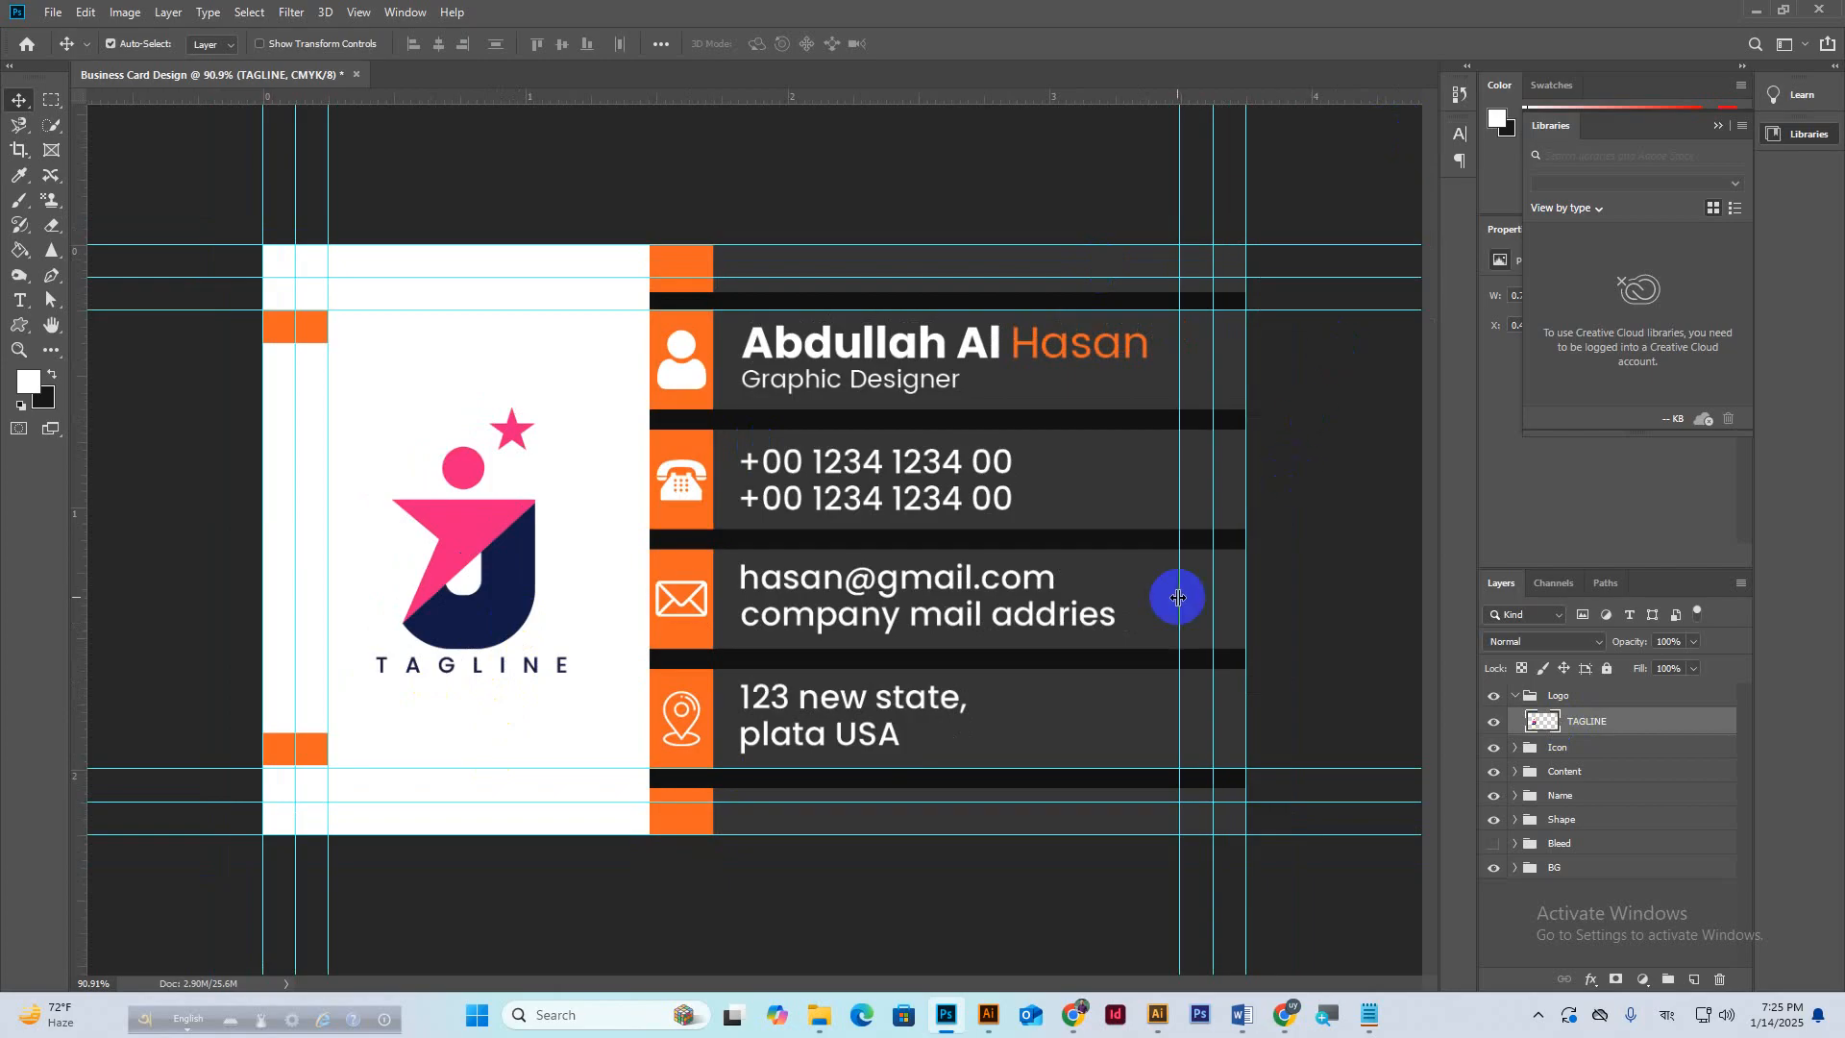
Read the participants' new in-call chat messages in Google Meet, then return to the Photoshop card.
{"action": "mouse_move", "coordinate": [1286, 1009]}
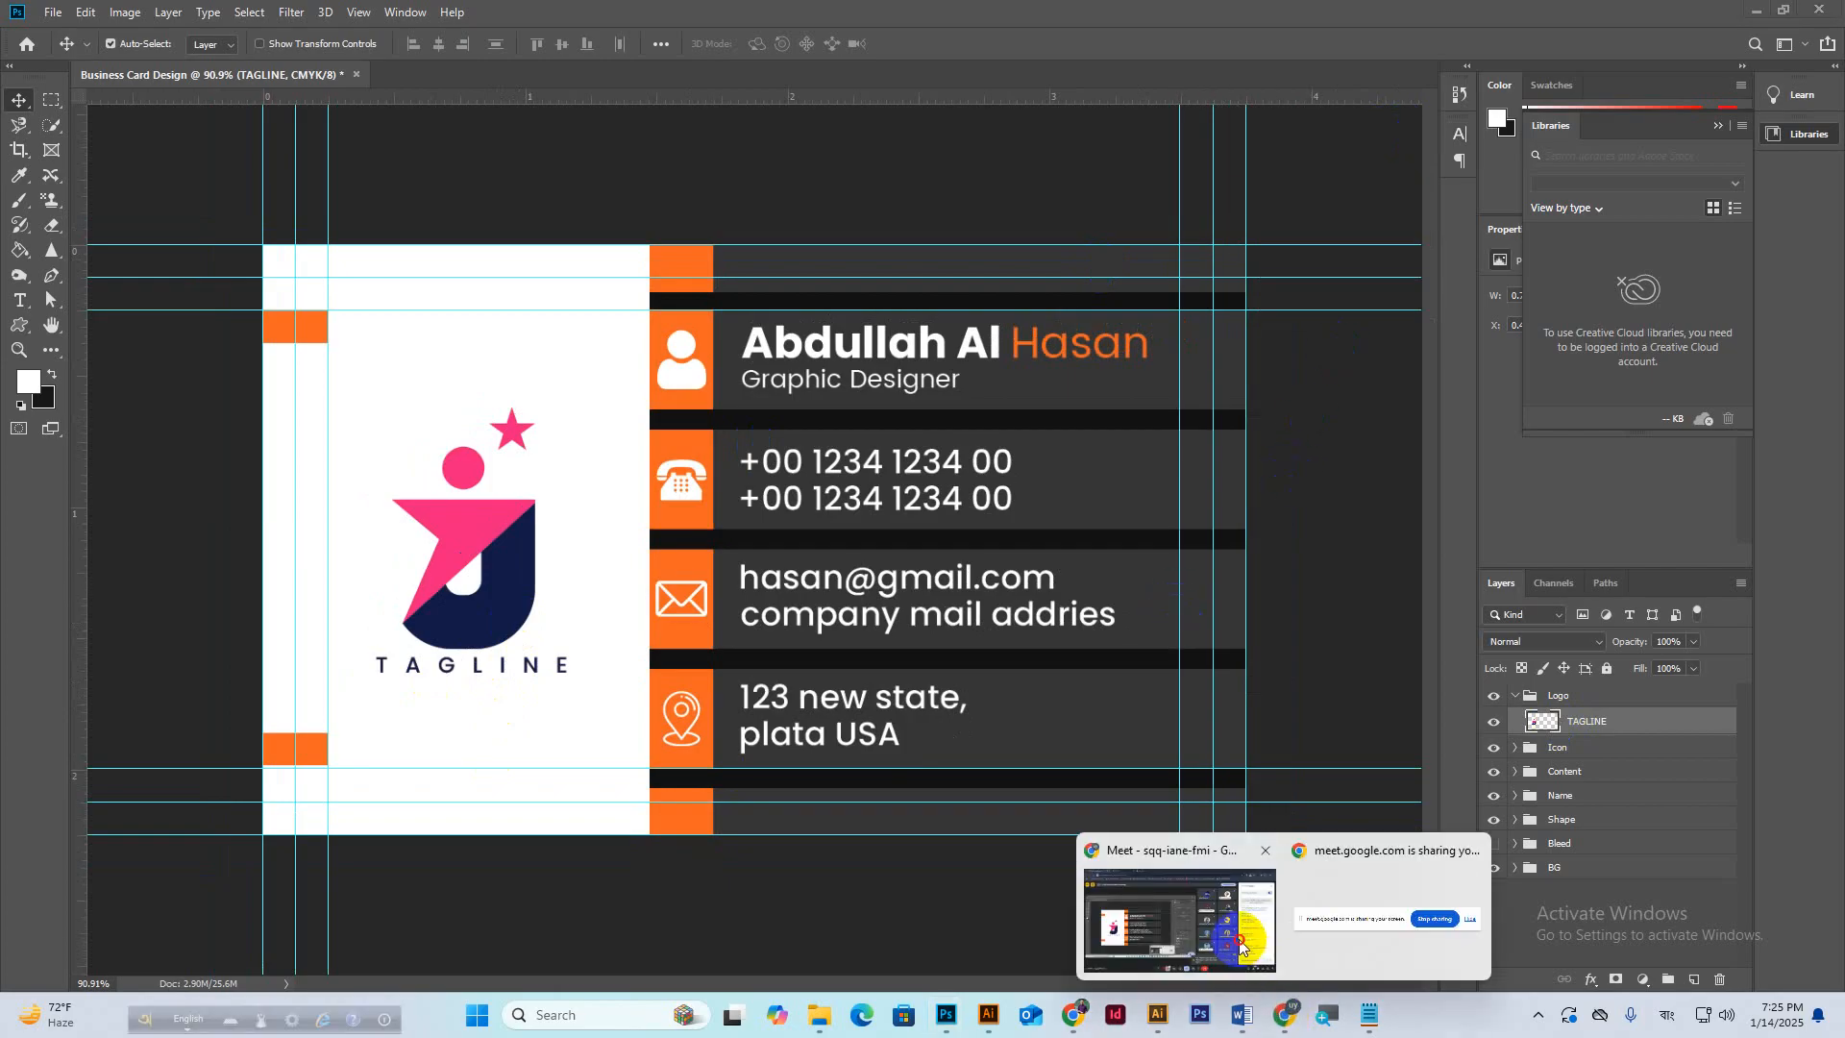
{"action": "left_click", "coordinate": [1509, 903]}
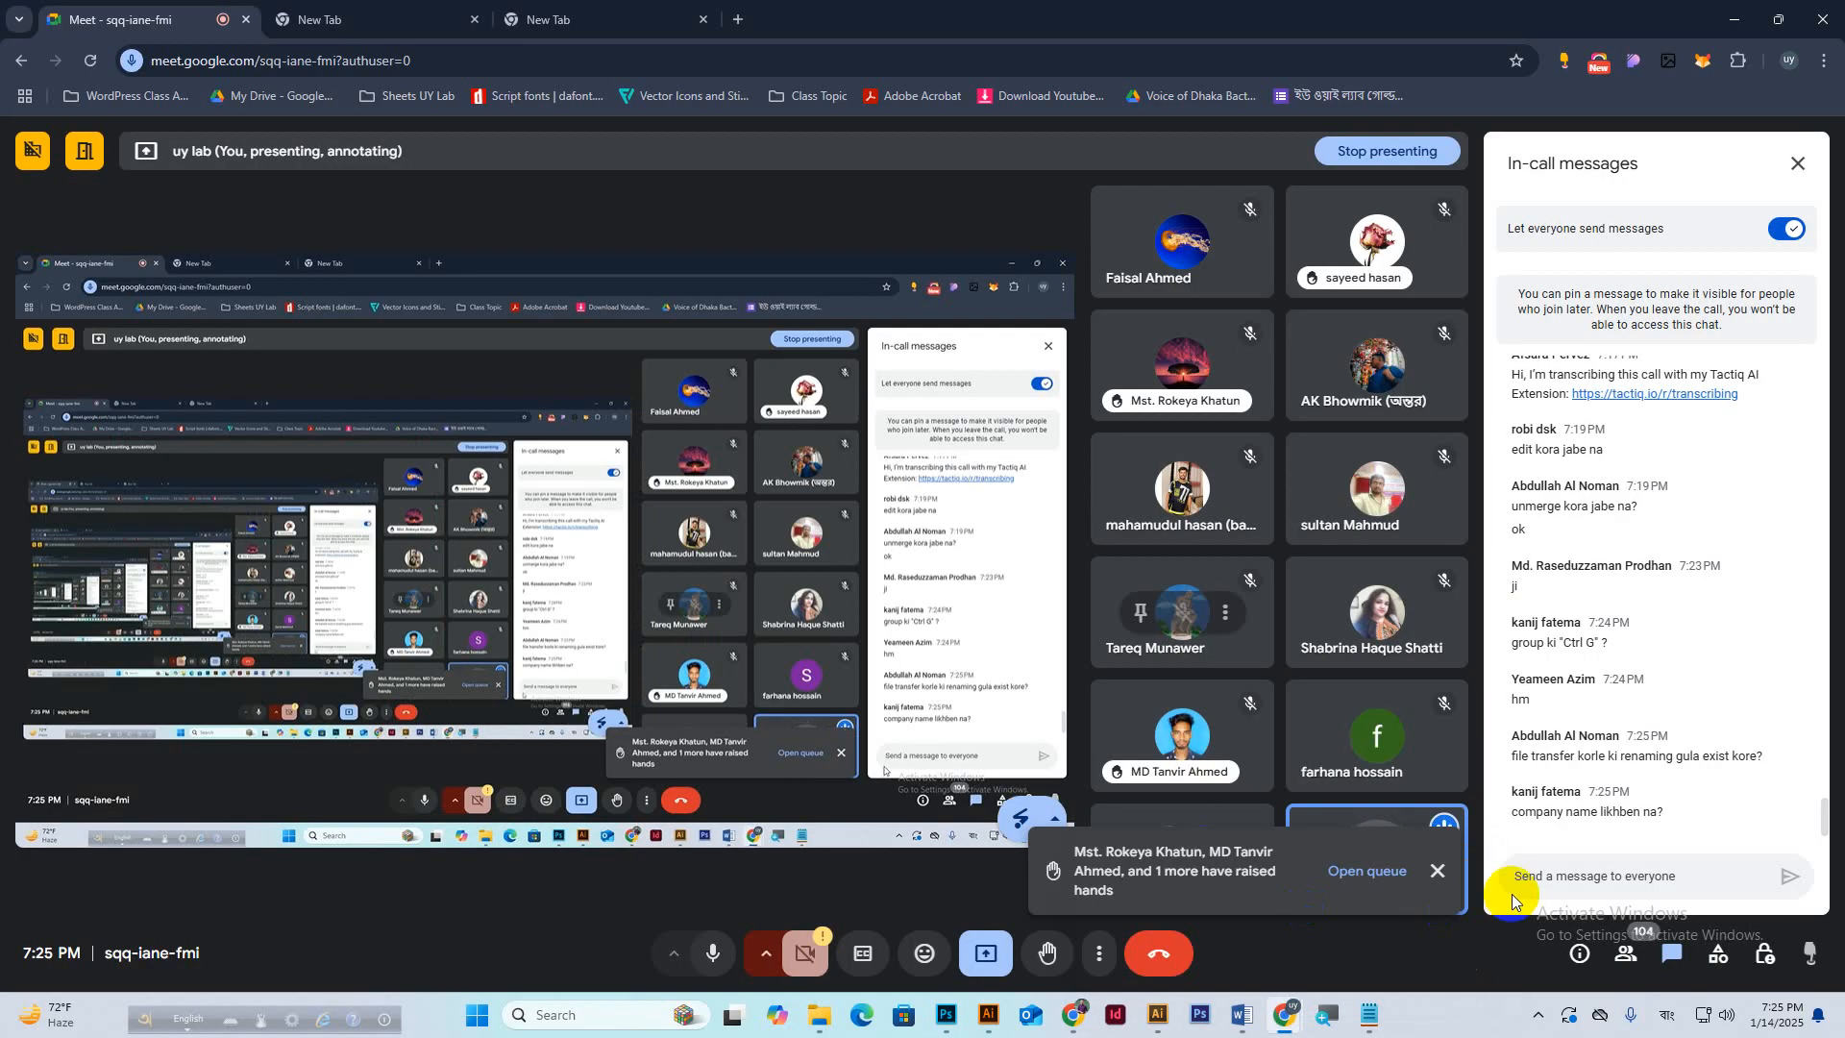
{"action": "left_click", "coordinate": [937, 1014]}
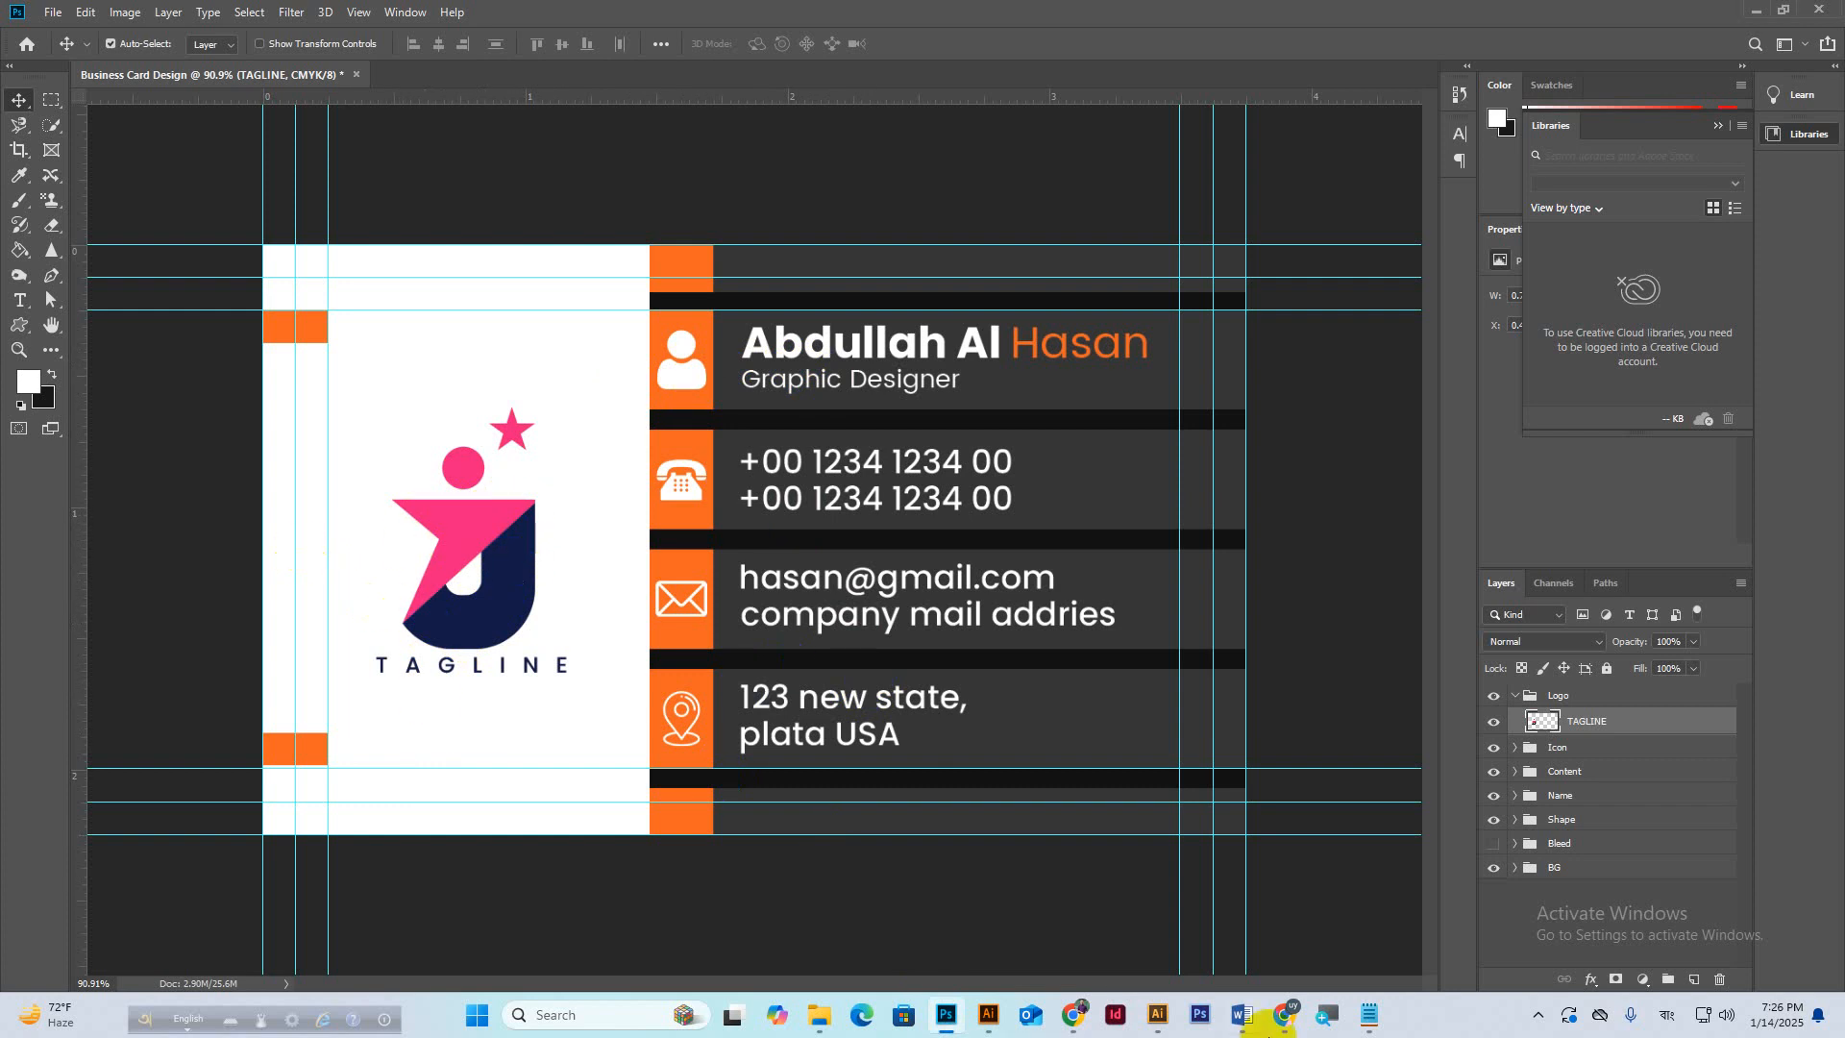
{"action": "mouse_move", "coordinate": [1307, 1016]}
{"action": "left_click", "coordinate": [1224, 930]}
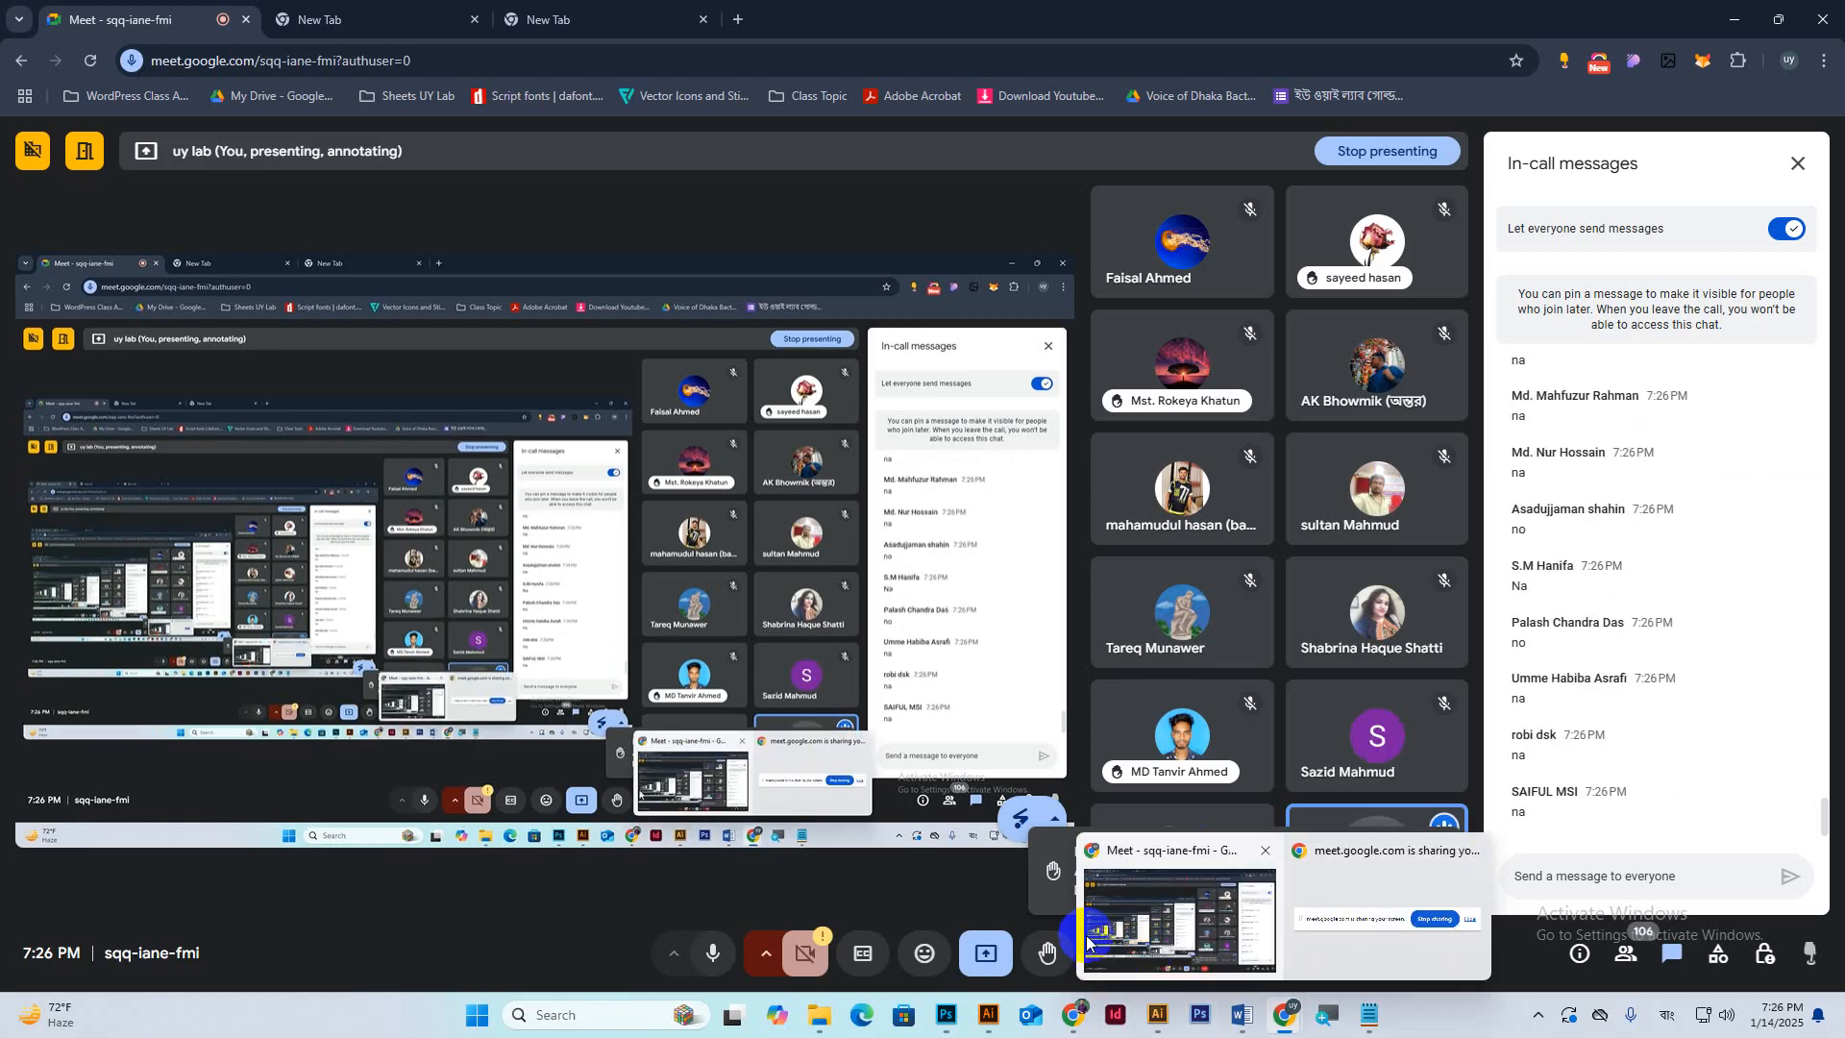
{"action": "left_click", "coordinate": [950, 1014]}
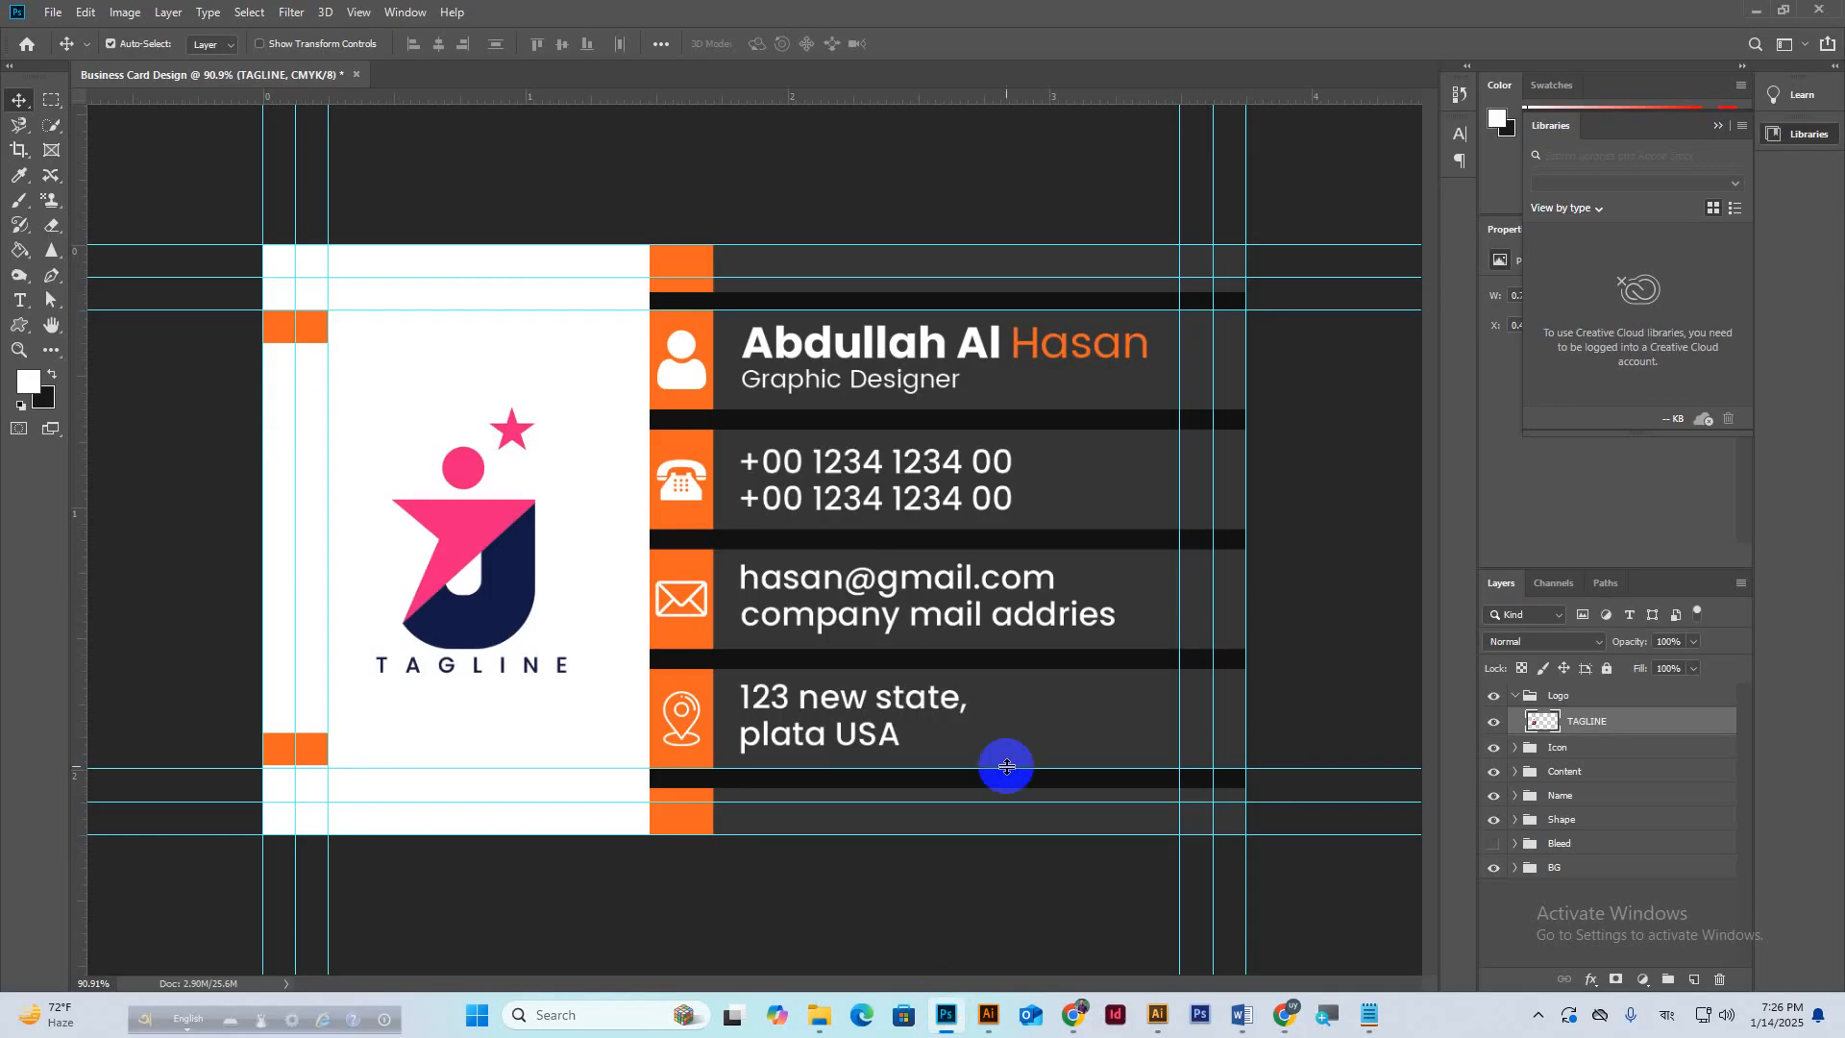
{"action": "scroll", "coordinate": [864, 689], "scroll_direction": "down", "scroll_amount": 1}
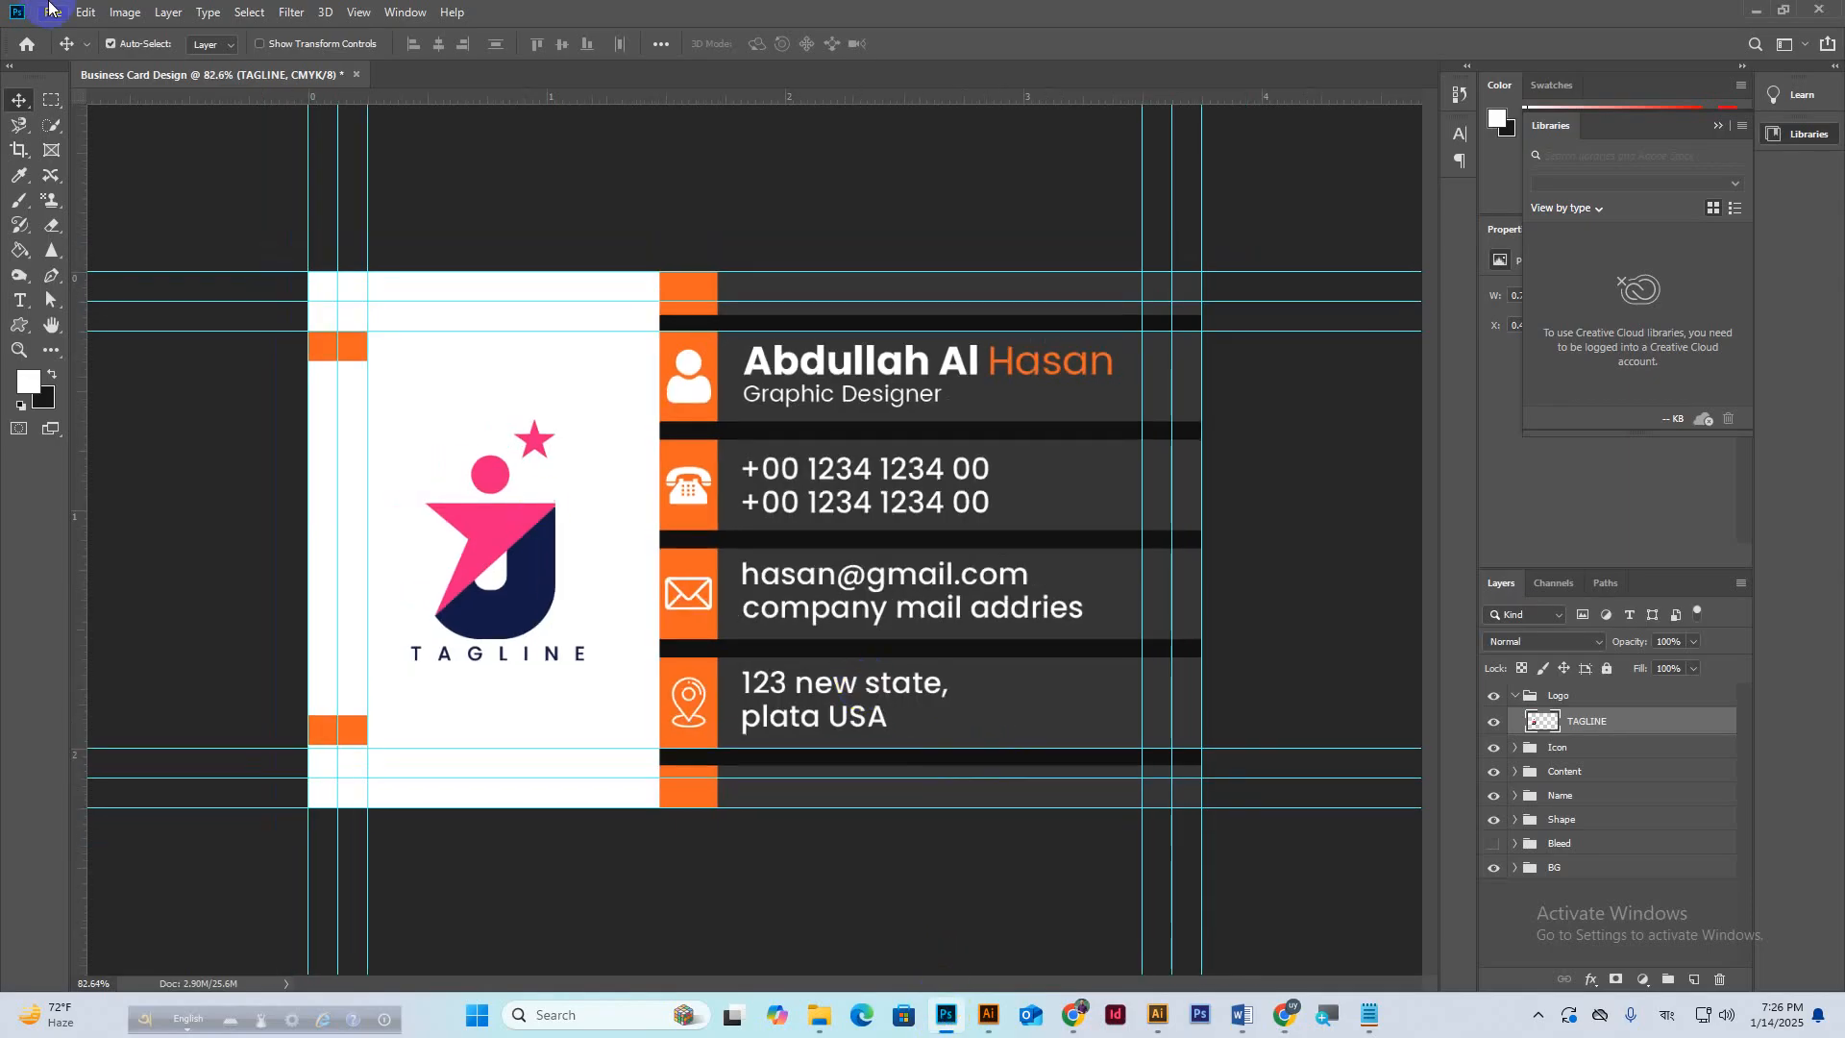
Duplicate the document under the name 'Business Card Design Part2'.
{"action": "left_click", "coordinate": [125, 14]}
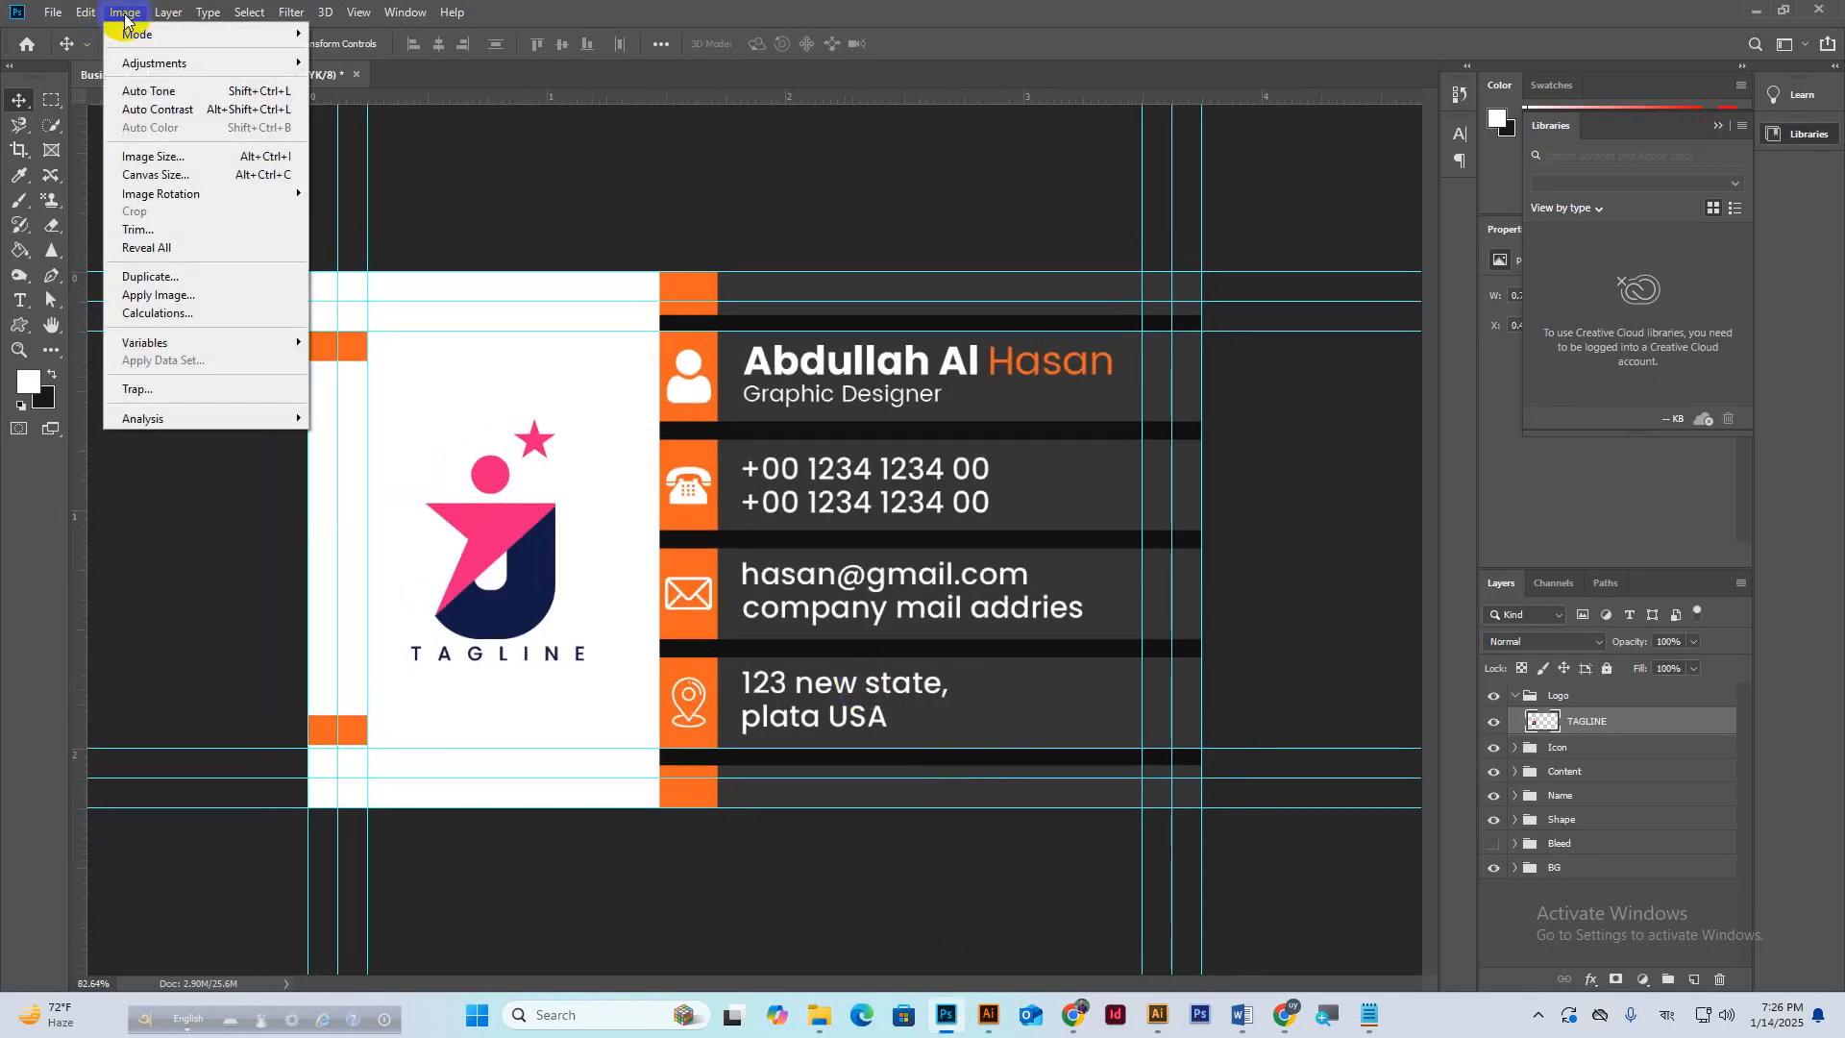
{"action": "left_click", "coordinate": [150, 277]}
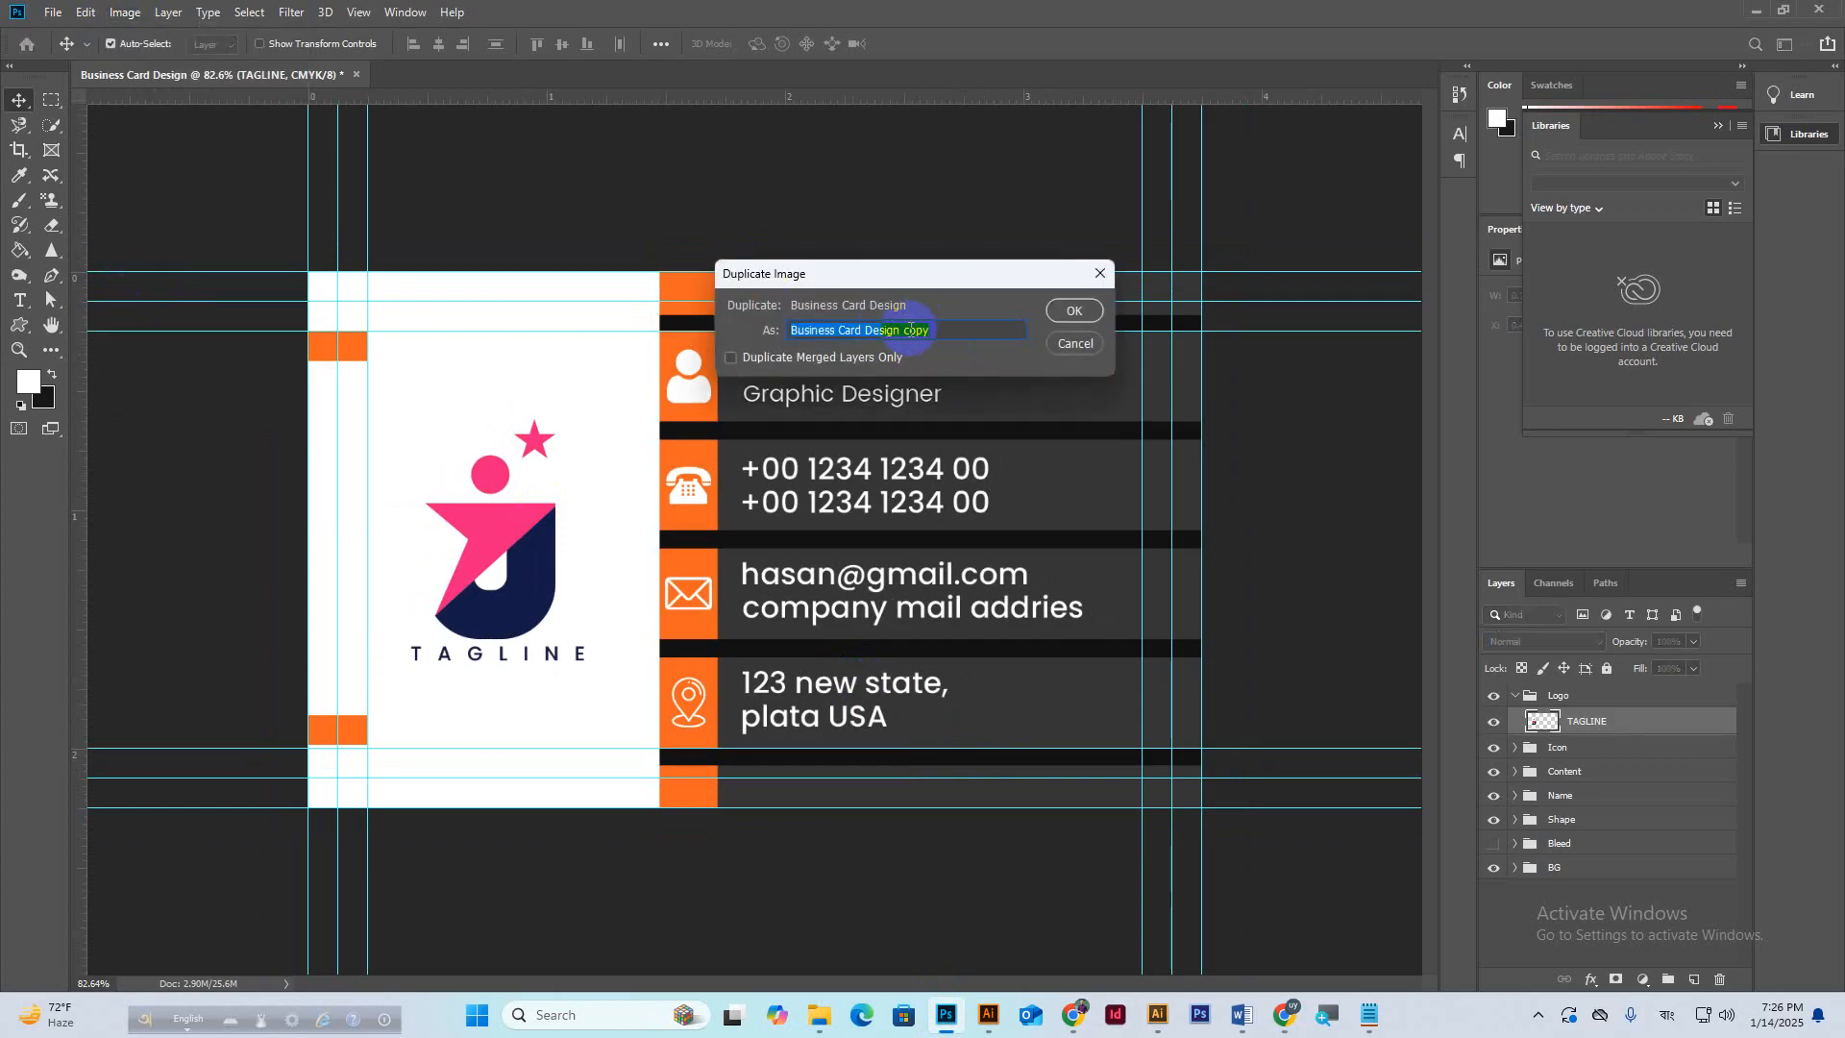
{"action": "left_click_drag", "start_coordinate": [865, 329], "coordinate": [964, 324]}
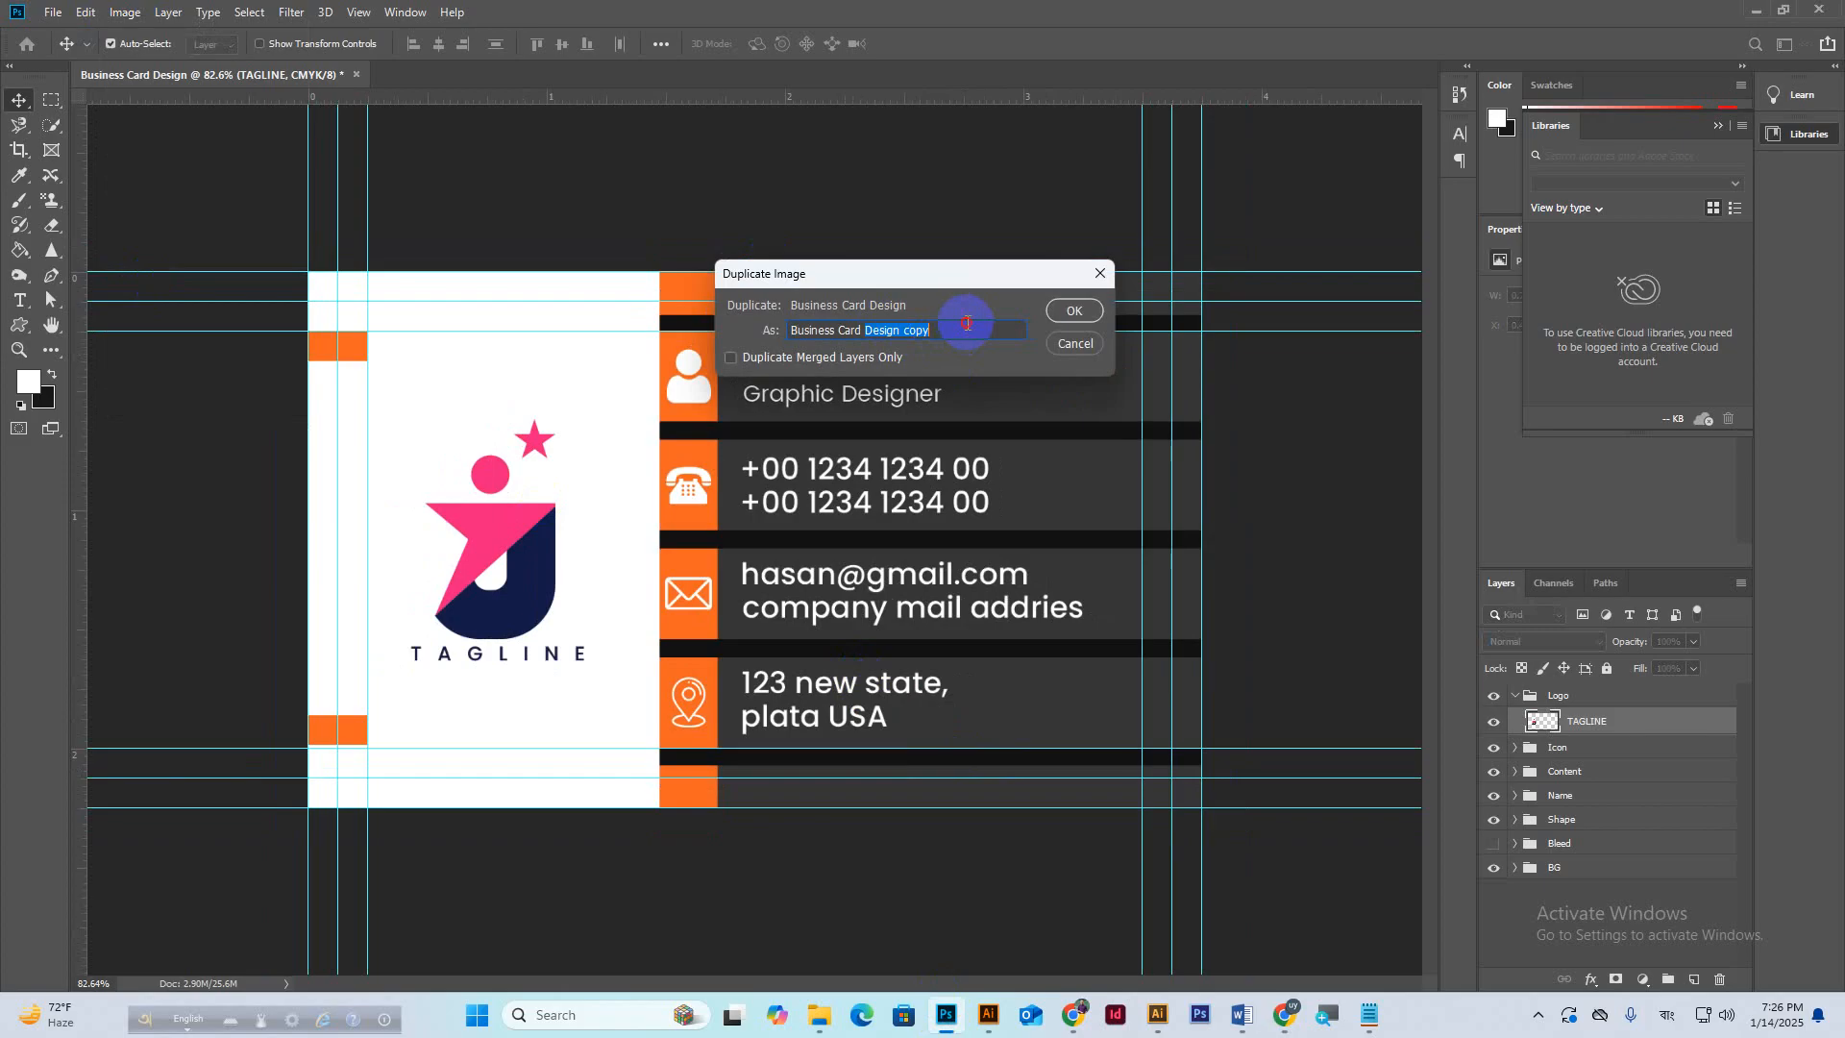
{"action": "left_click", "coordinate": [940, 327]}
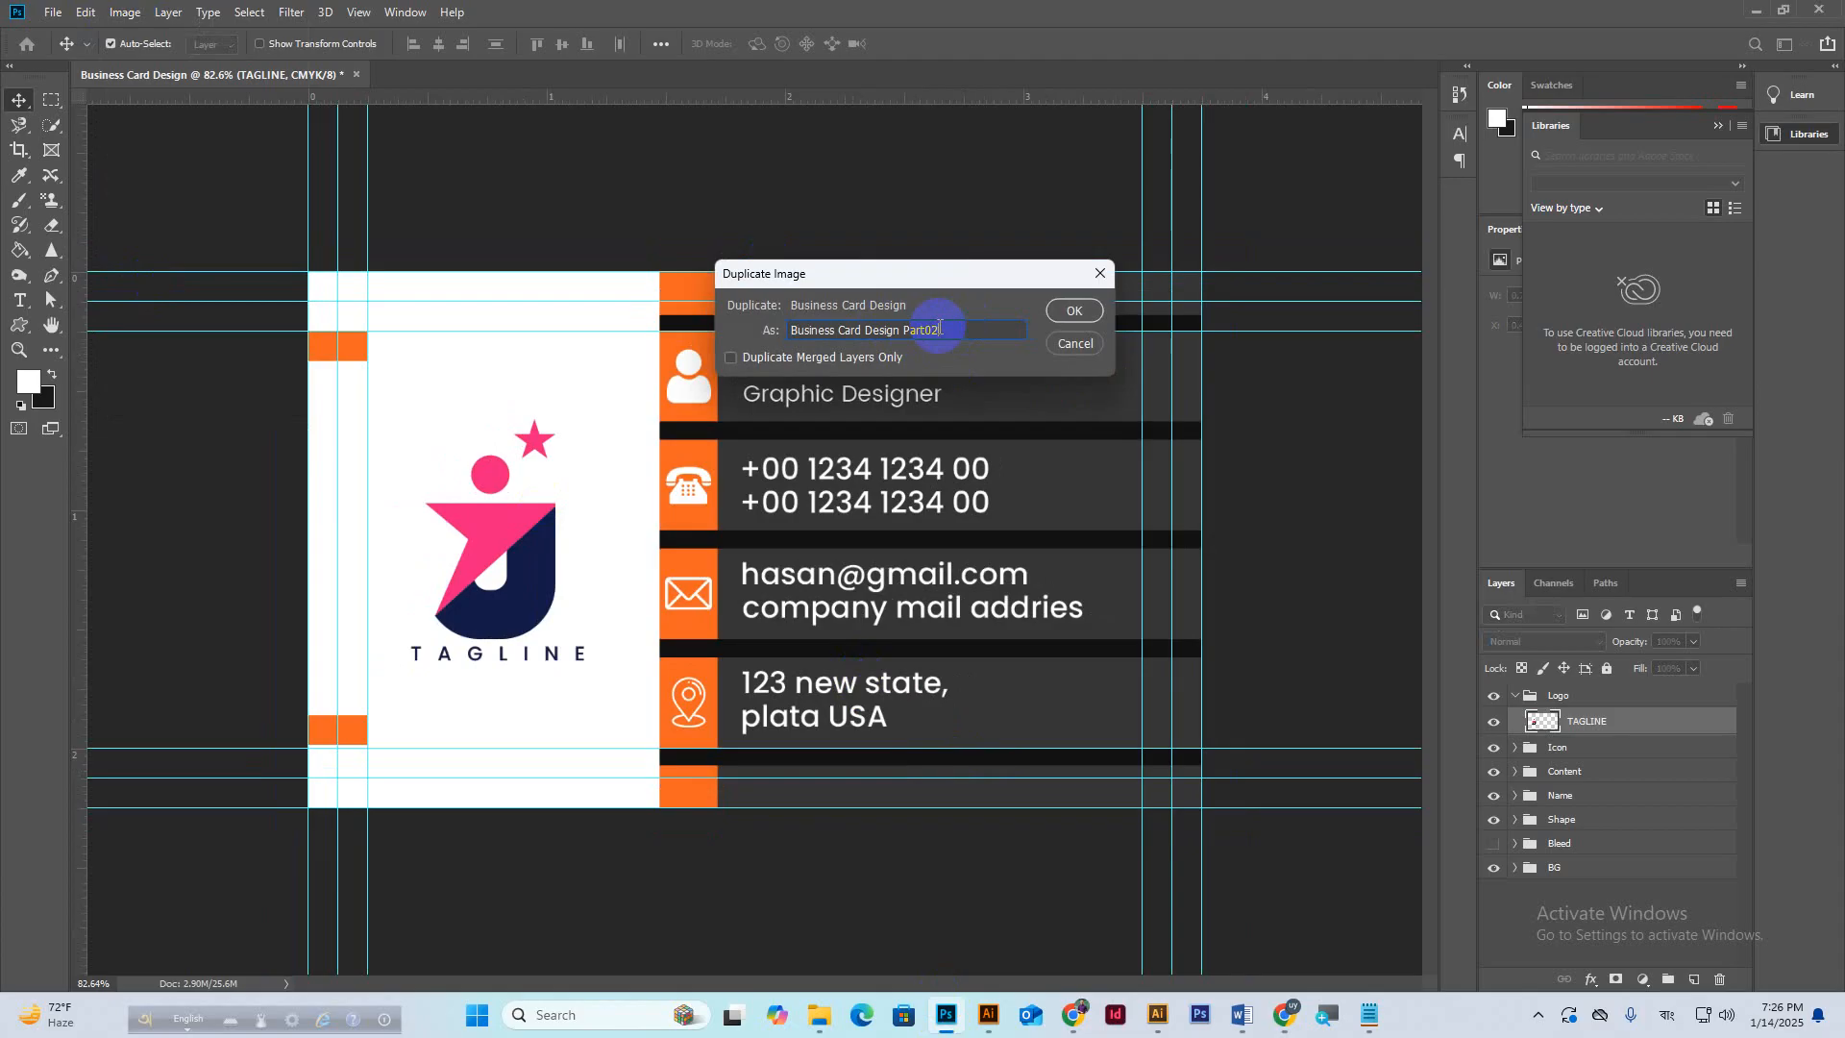
{"action": "type", "text": "Part2"}
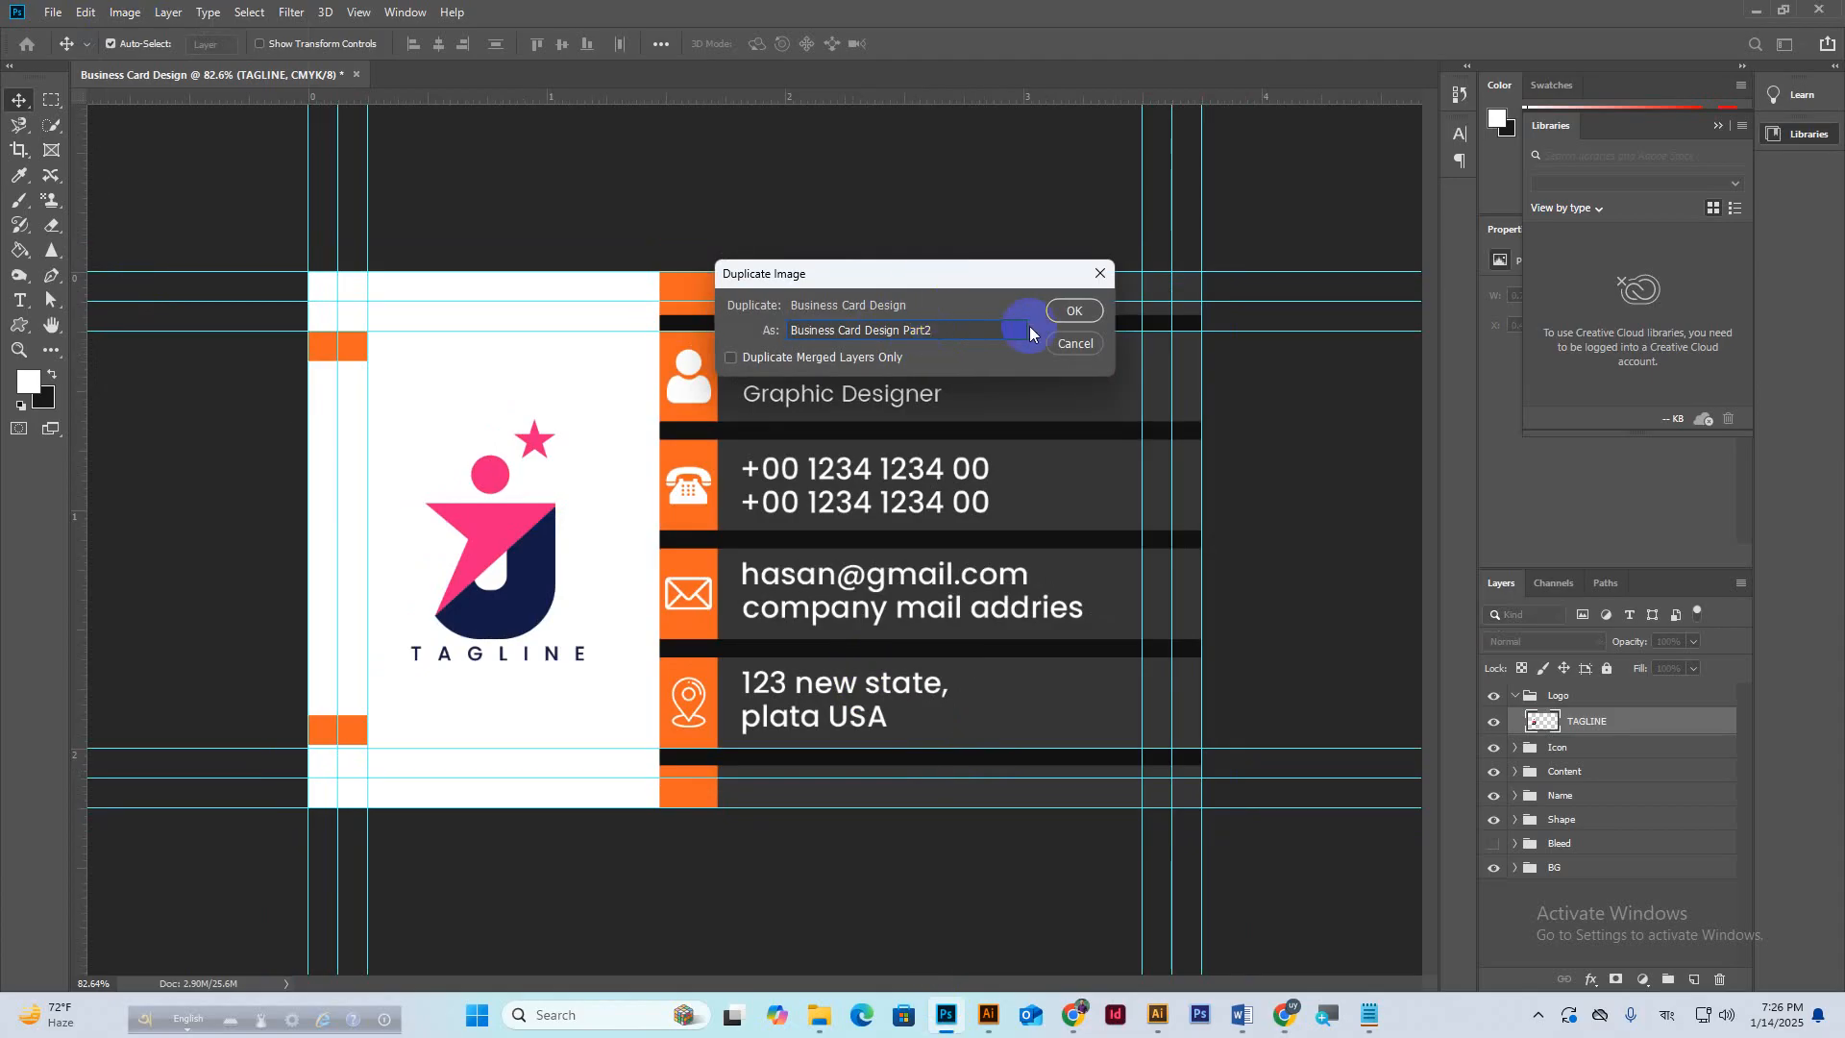
{"action": "left_click", "coordinate": [1074, 311]}
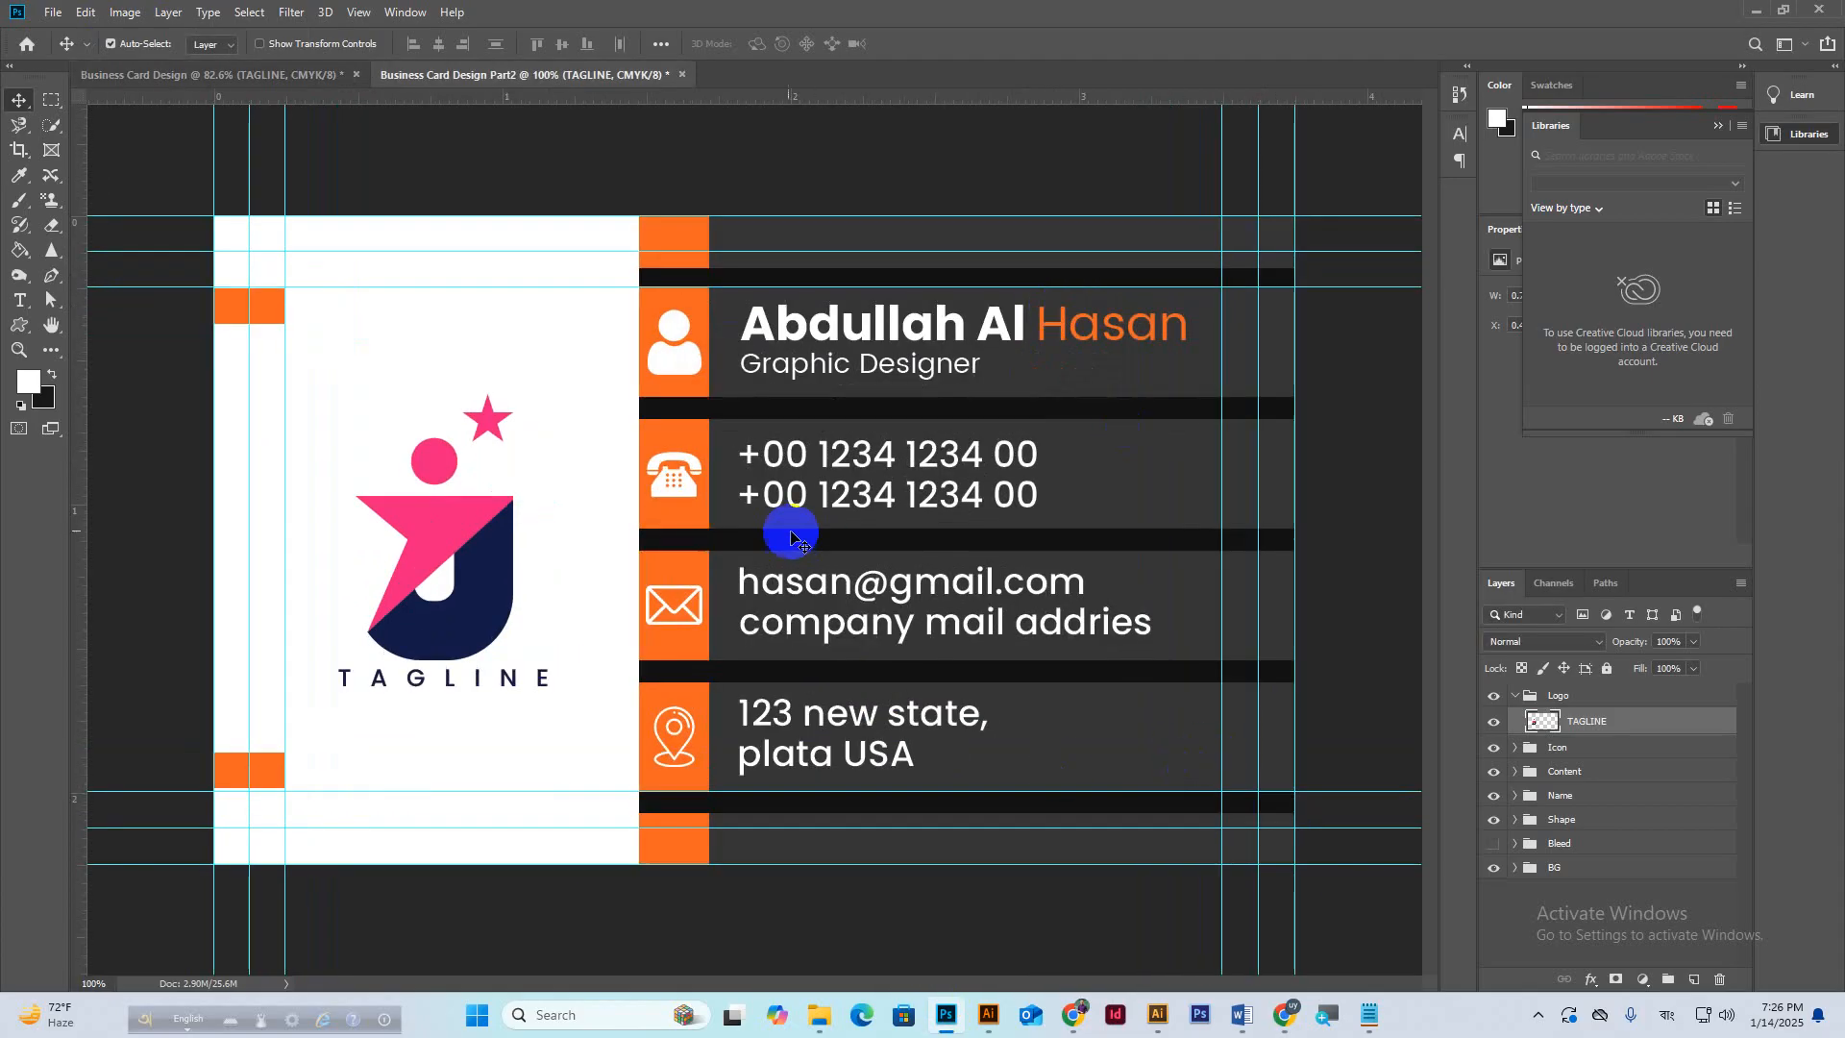
Lock the white card background layer in place.
{"action": "left_click", "coordinate": [574, 442]}
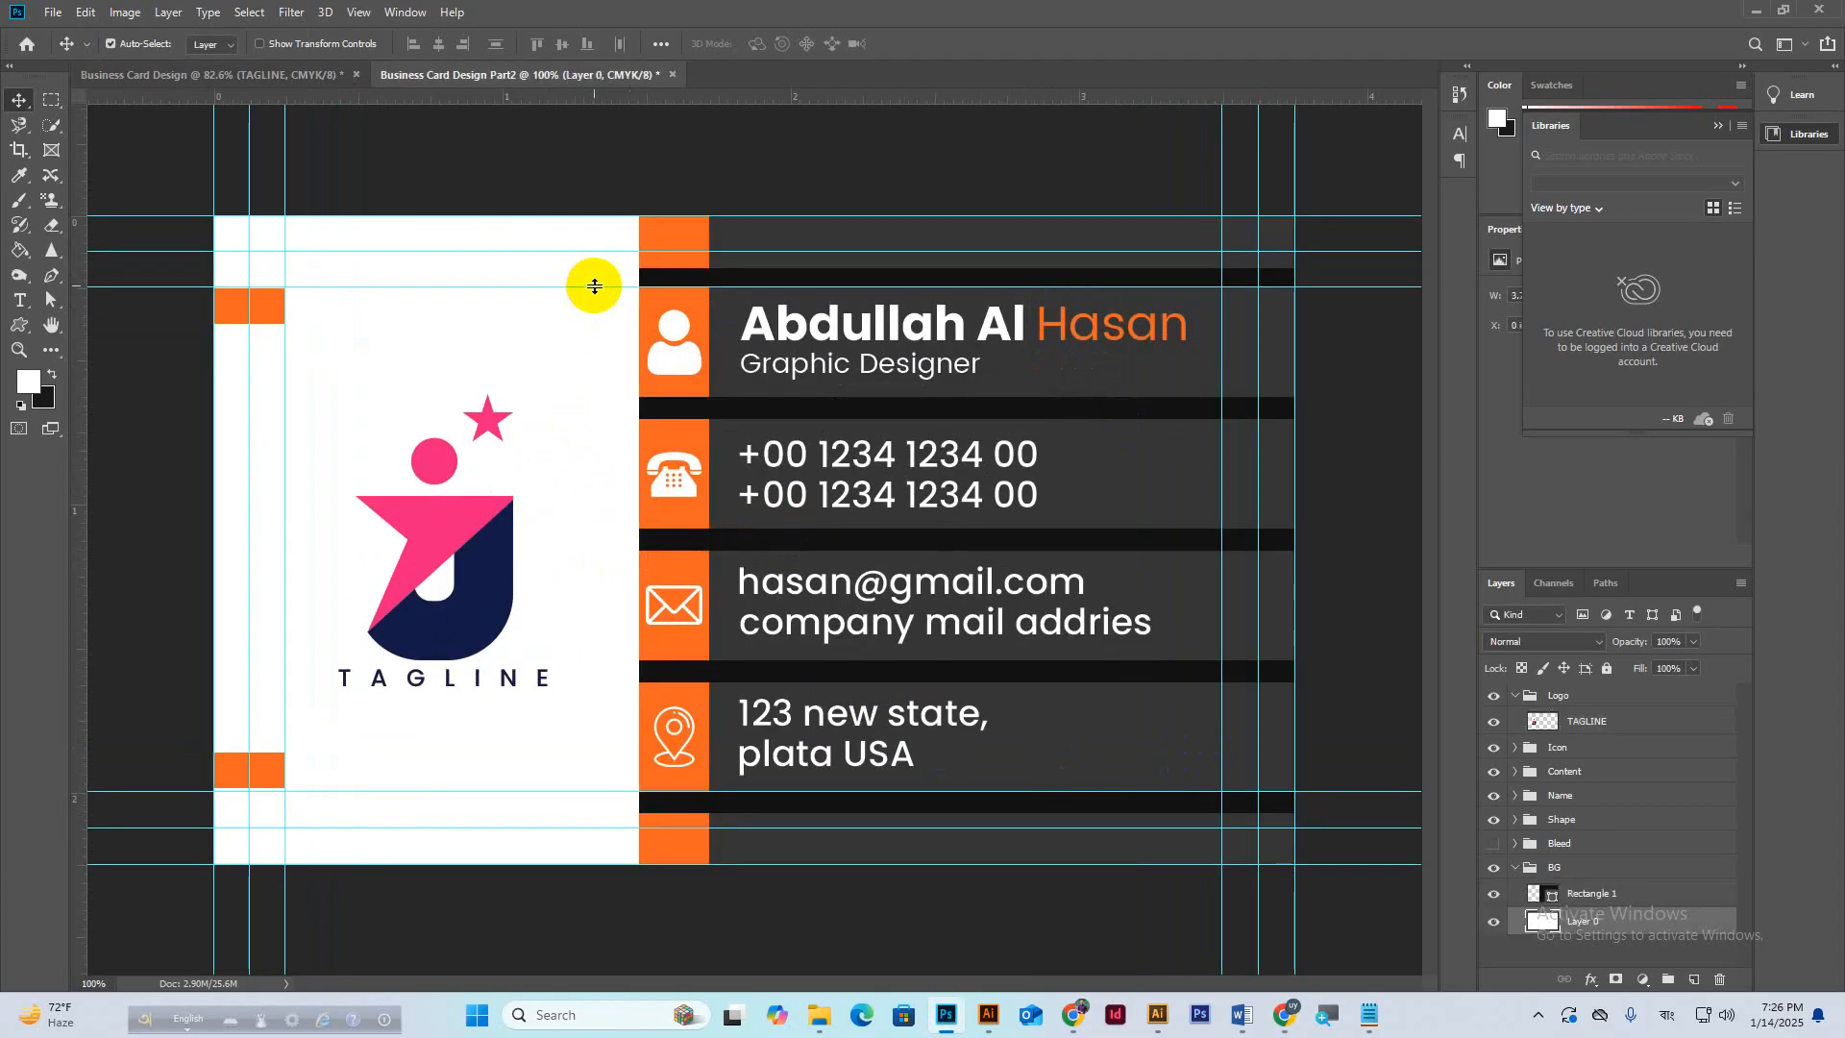
{"action": "left_click_drag", "start_coordinate": [600, 304], "coordinate": [1549, 942]}
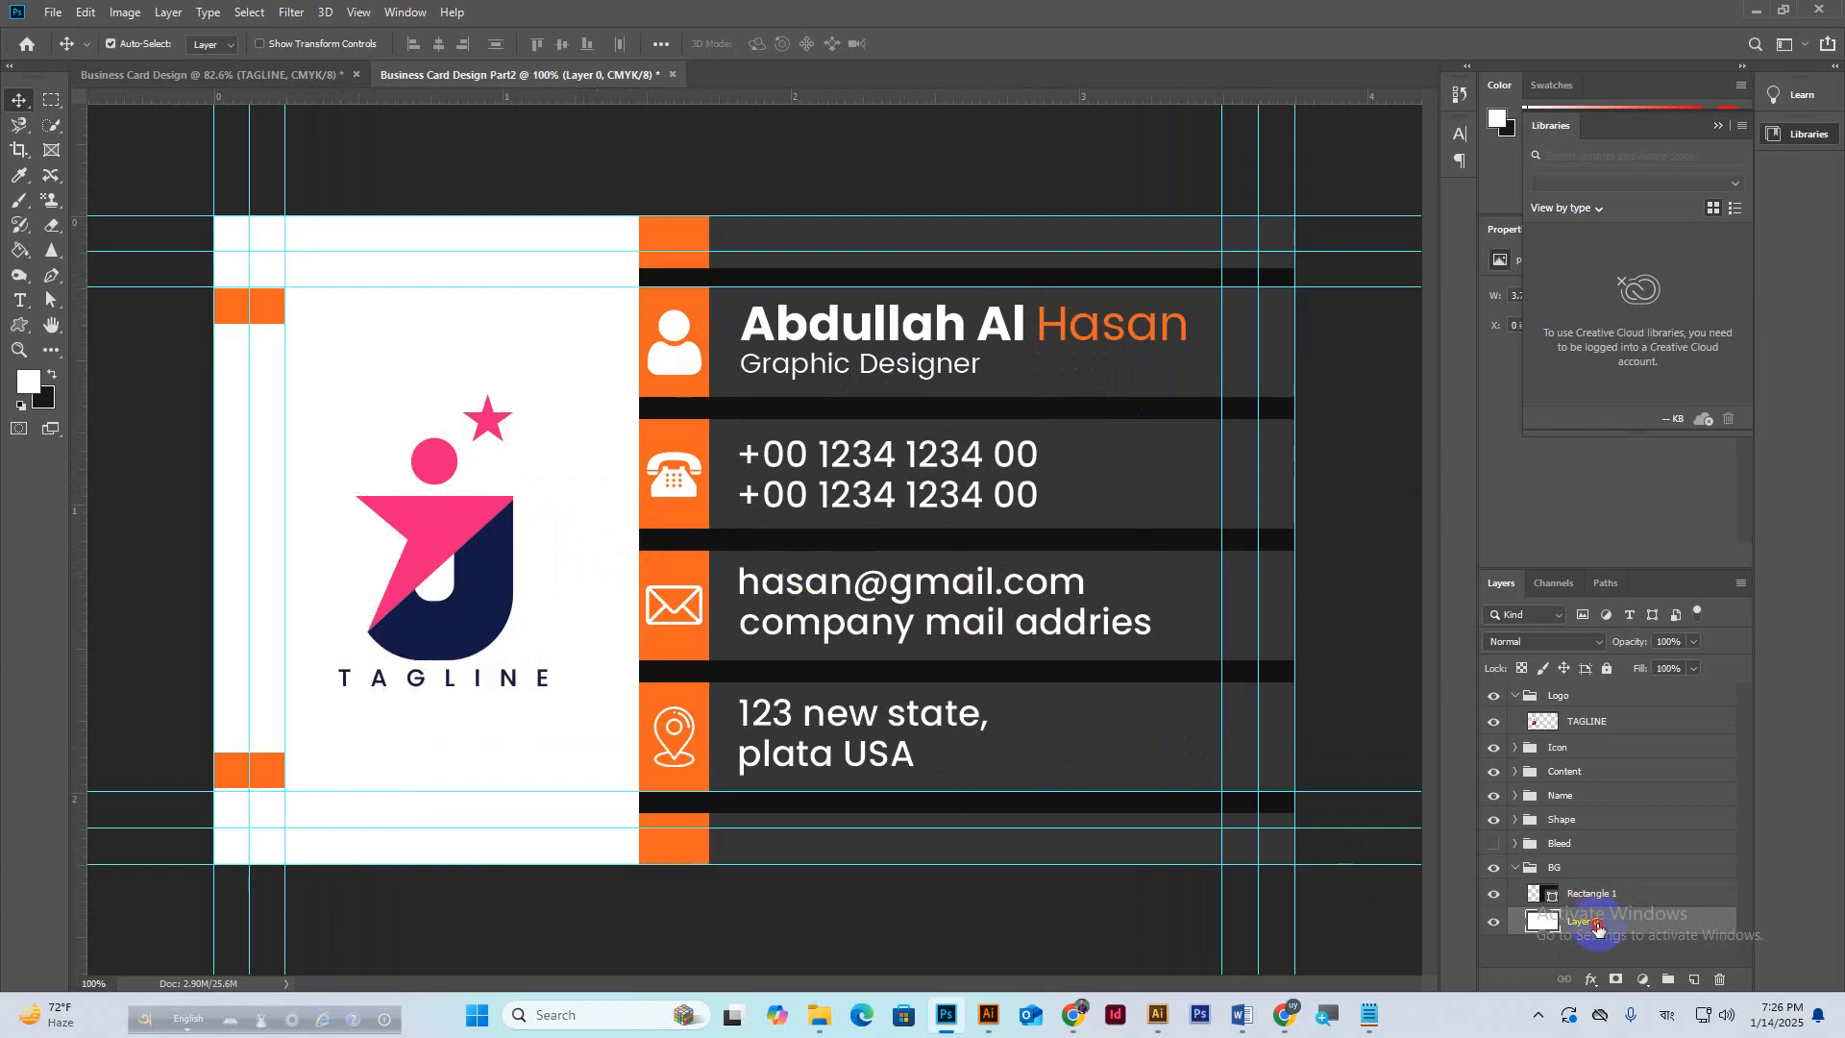
{"action": "left_click", "coordinate": [1607, 668]}
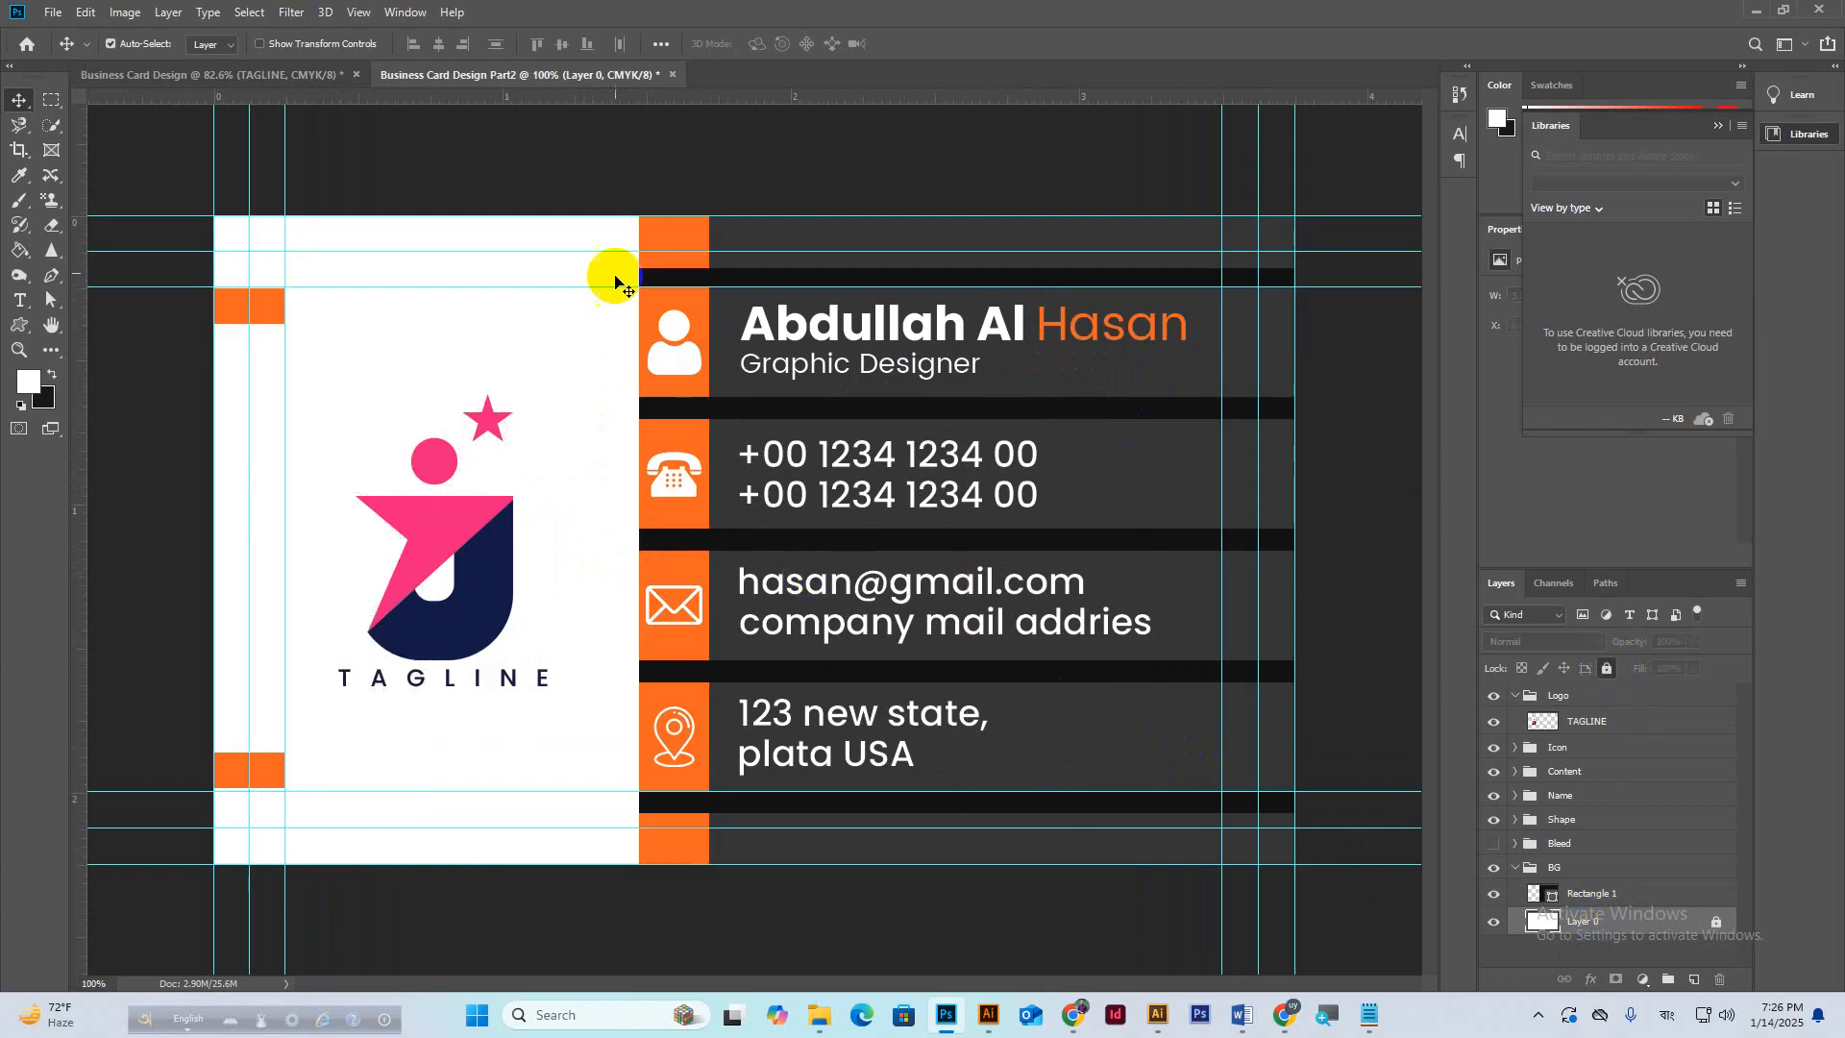
Delete the text, icons, orange squares, logo, TAGLINE and the Logo-to-Shape design groups.
{"action": "left_click_drag", "start_coordinate": [615, 278], "coordinate": [1201, 858]}
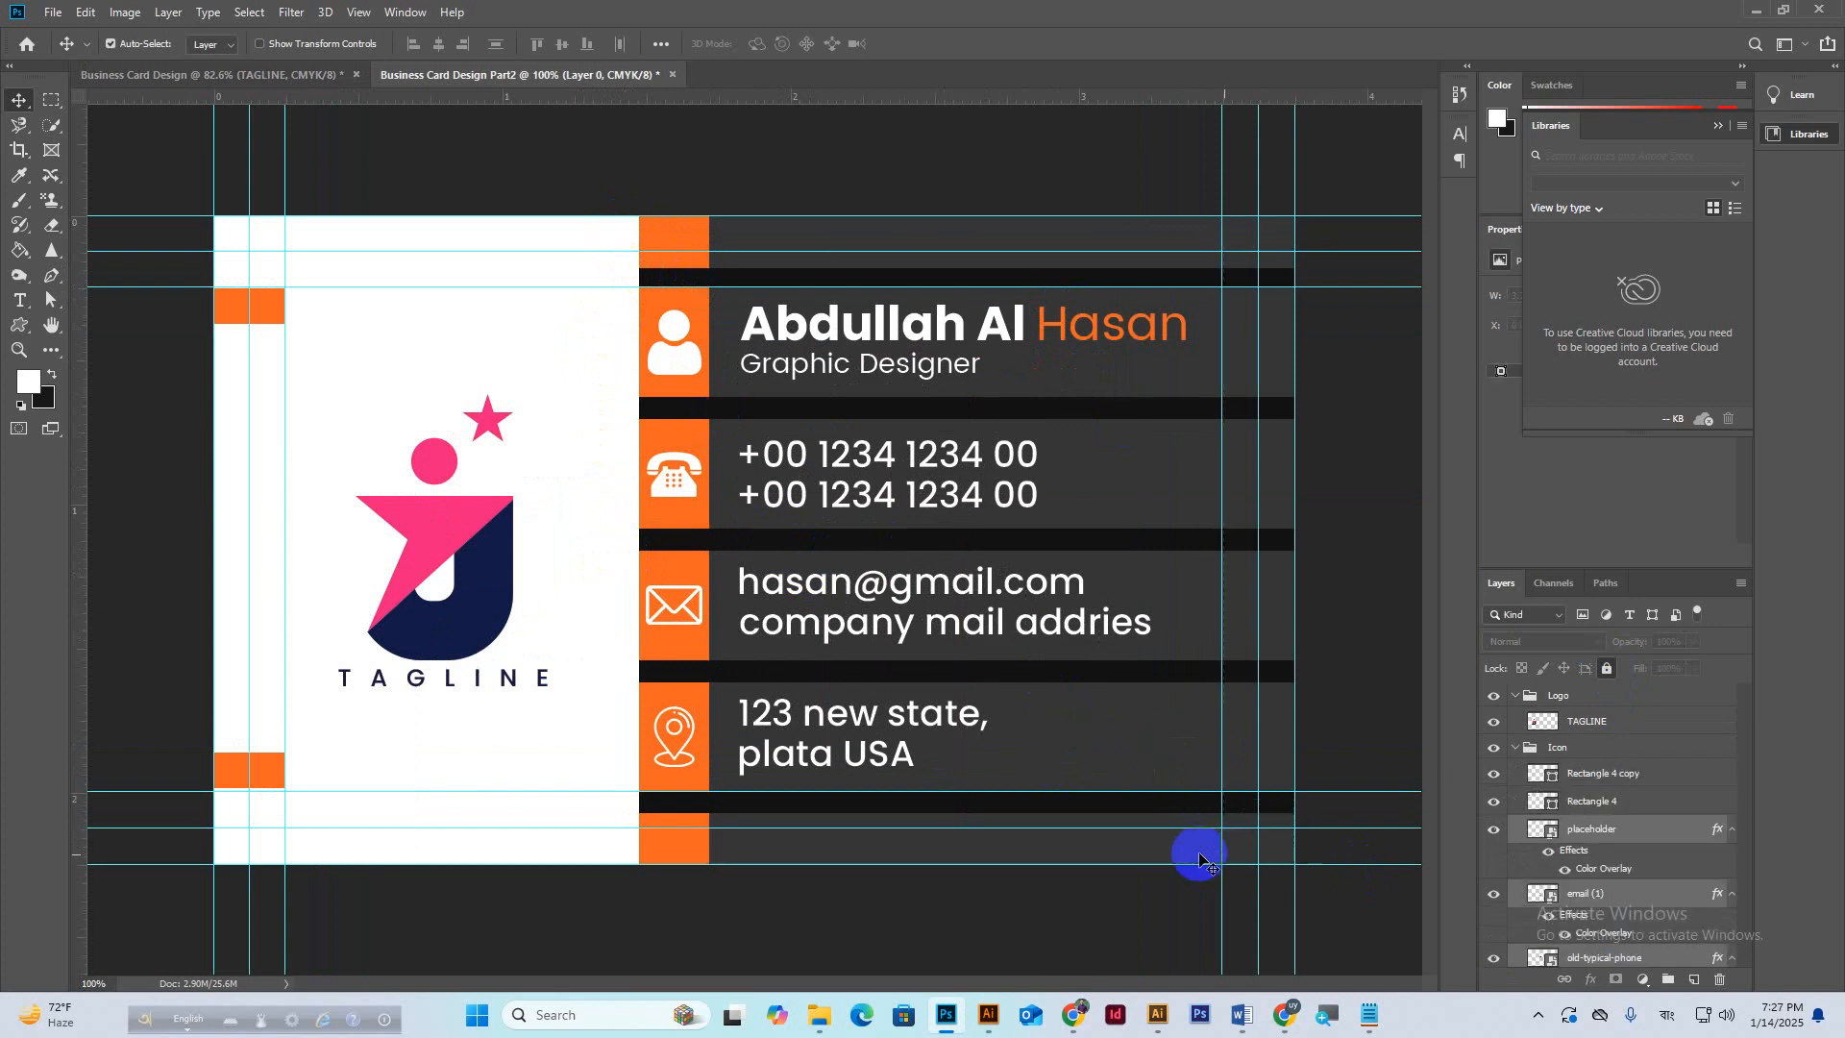
{"action": "key", "text": "Delete"}
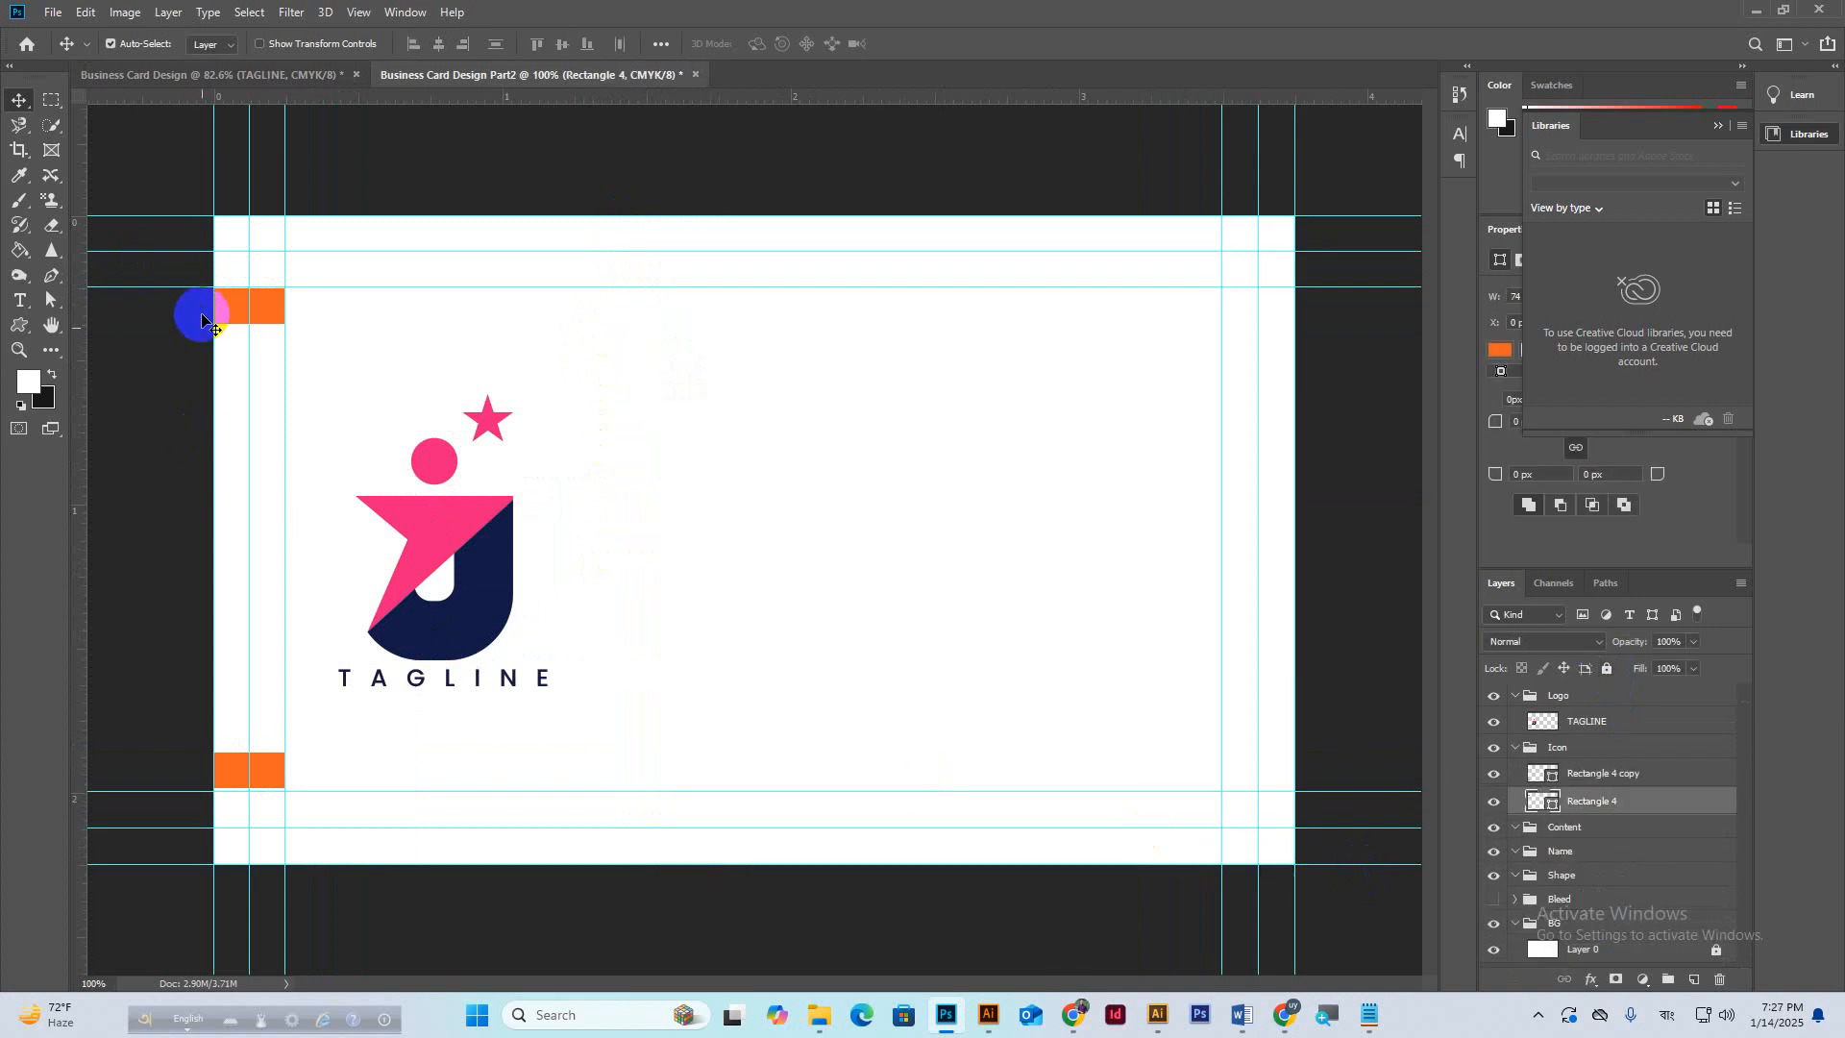
{"action": "key", "text": "Delete"}
{"action": "left_click", "coordinate": [240, 768]}
{"action": "key", "text": "Delete"}
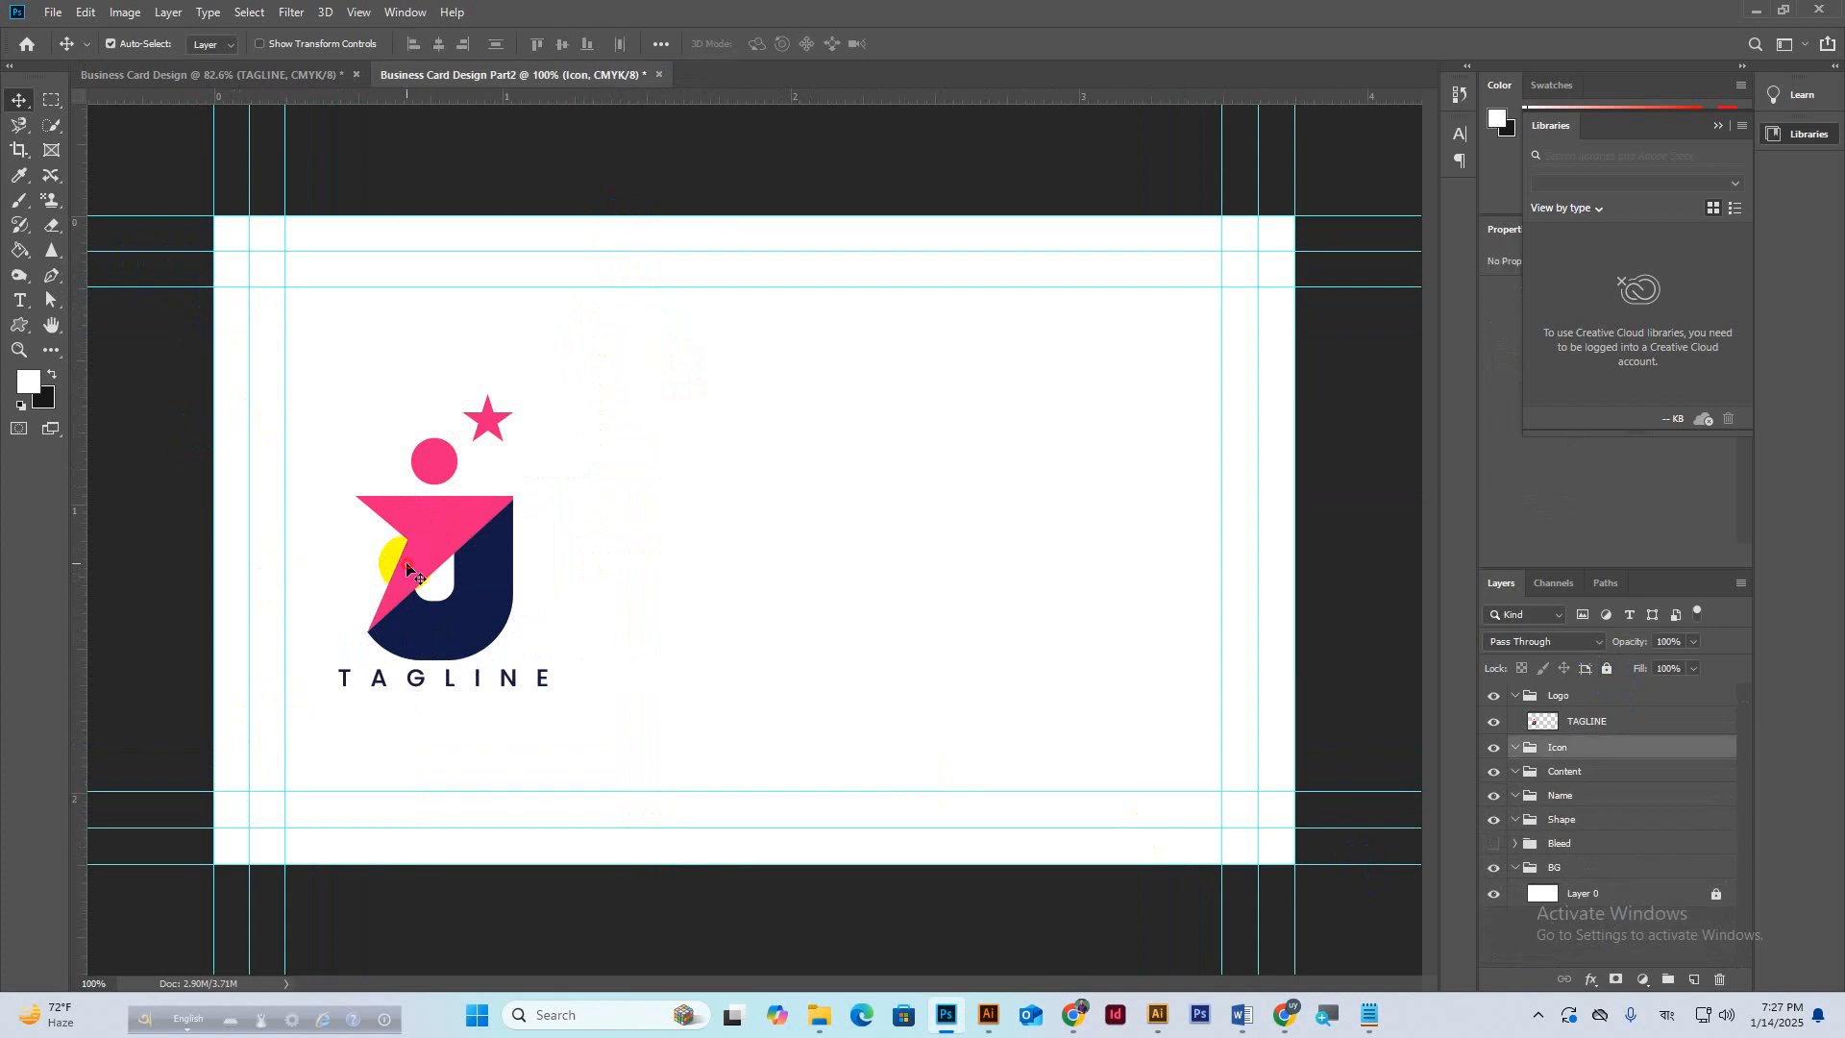
{"action": "left_click", "coordinate": [406, 567]}
{"action": "key", "text": "Delete"}
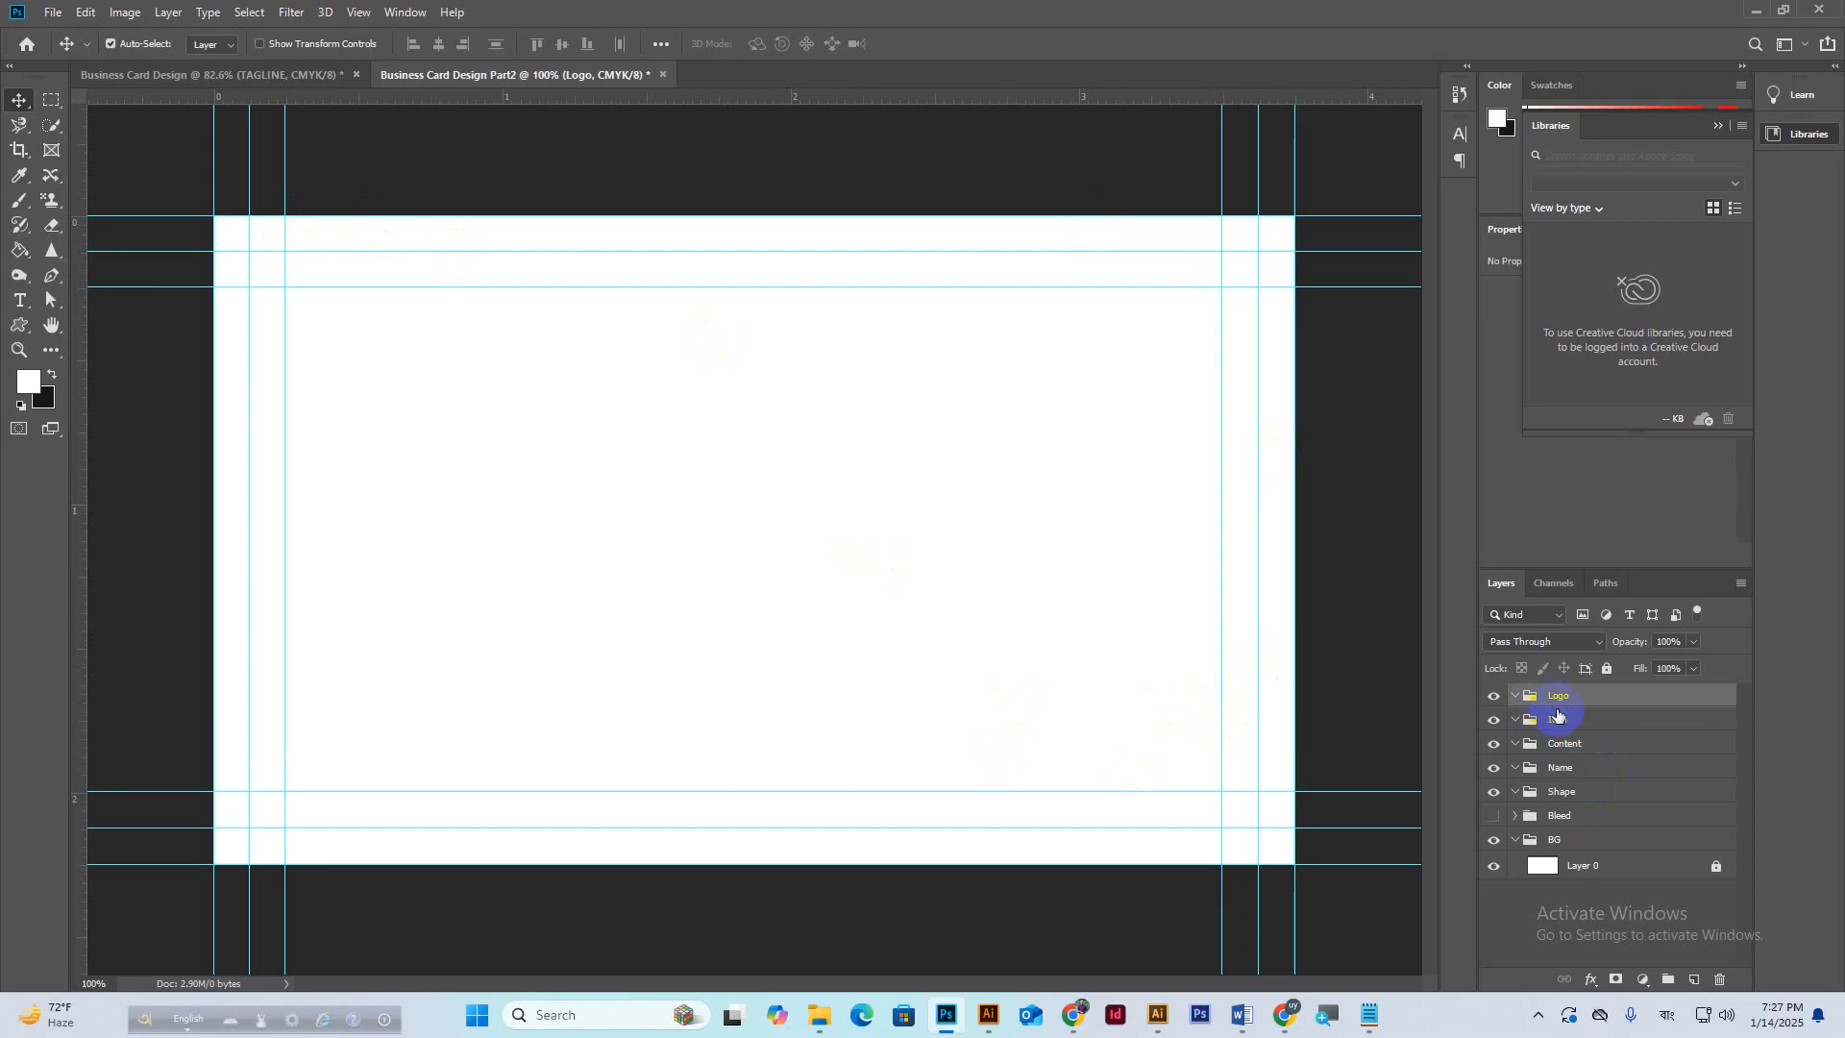
{"action": "left_click", "coordinate": [1570, 801], "text": "shift"}
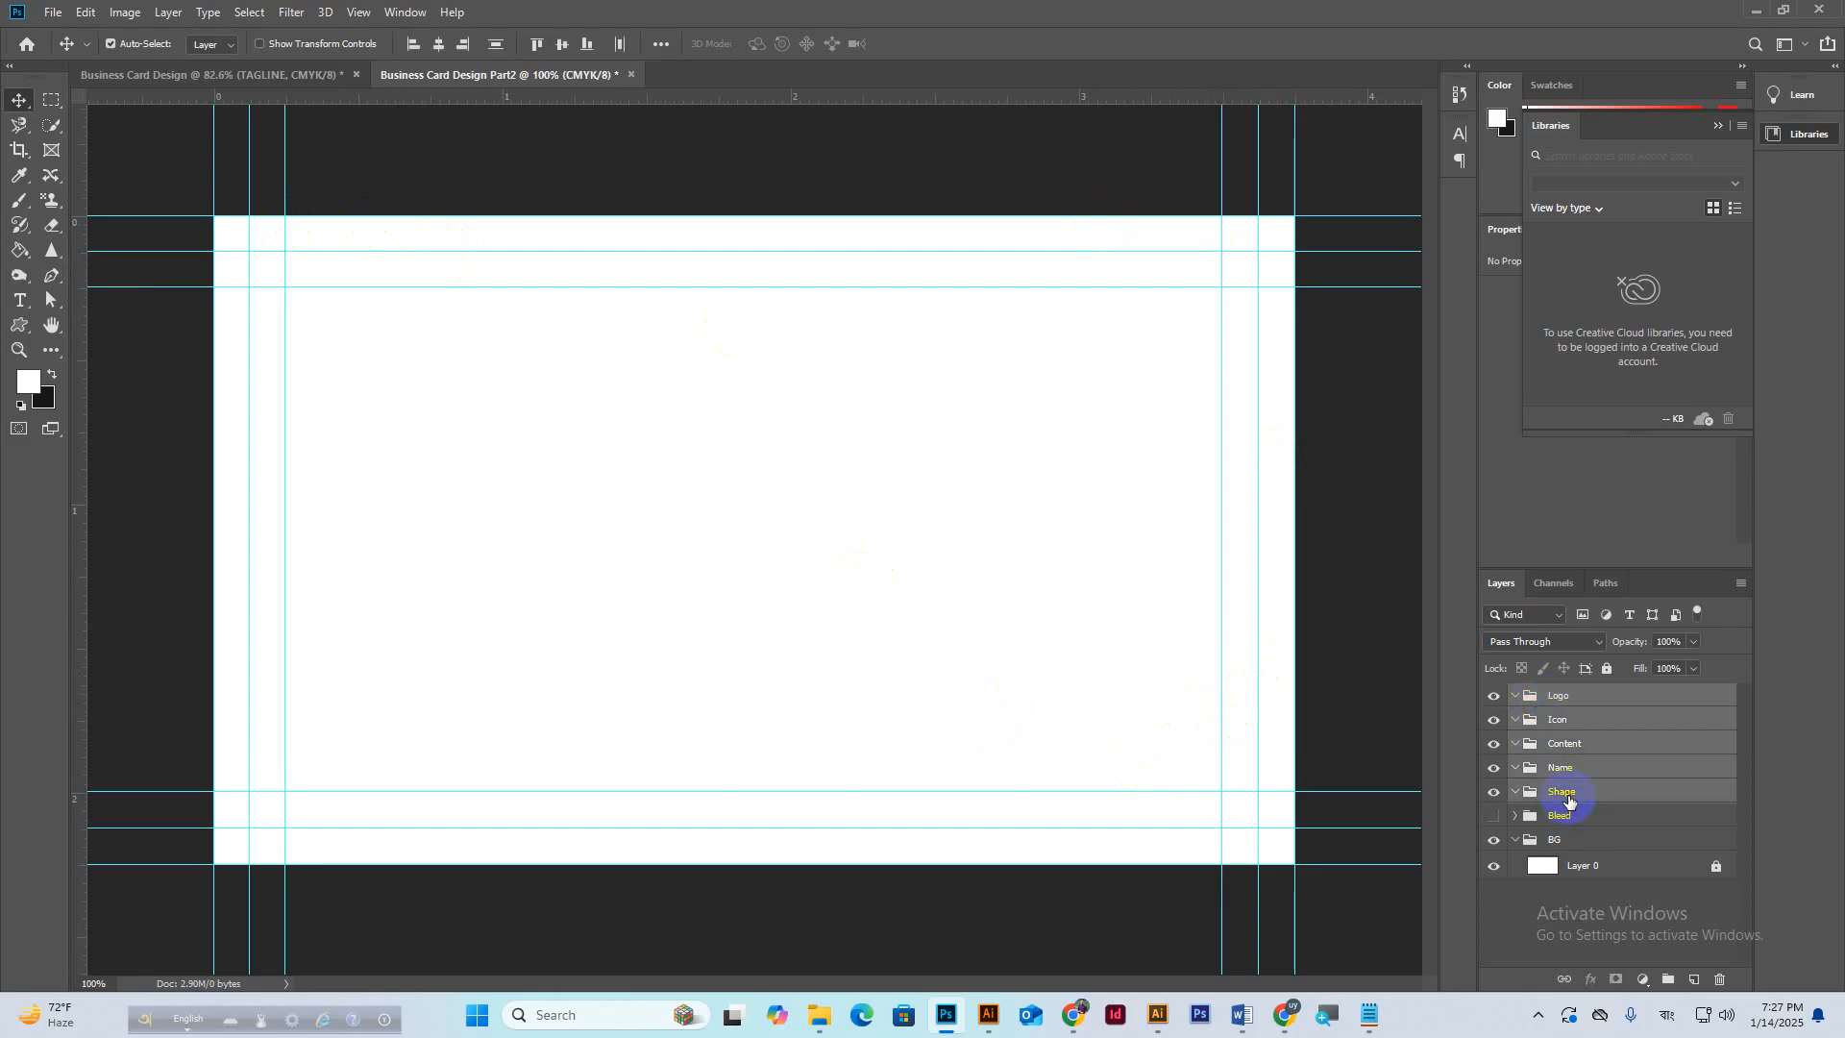
{"action": "key", "text": "Delete"}
Unlock Layer 0, fill it black with the Paint Bucket, and lock the BG group.
{"action": "left_click", "coordinate": [1602, 745]}
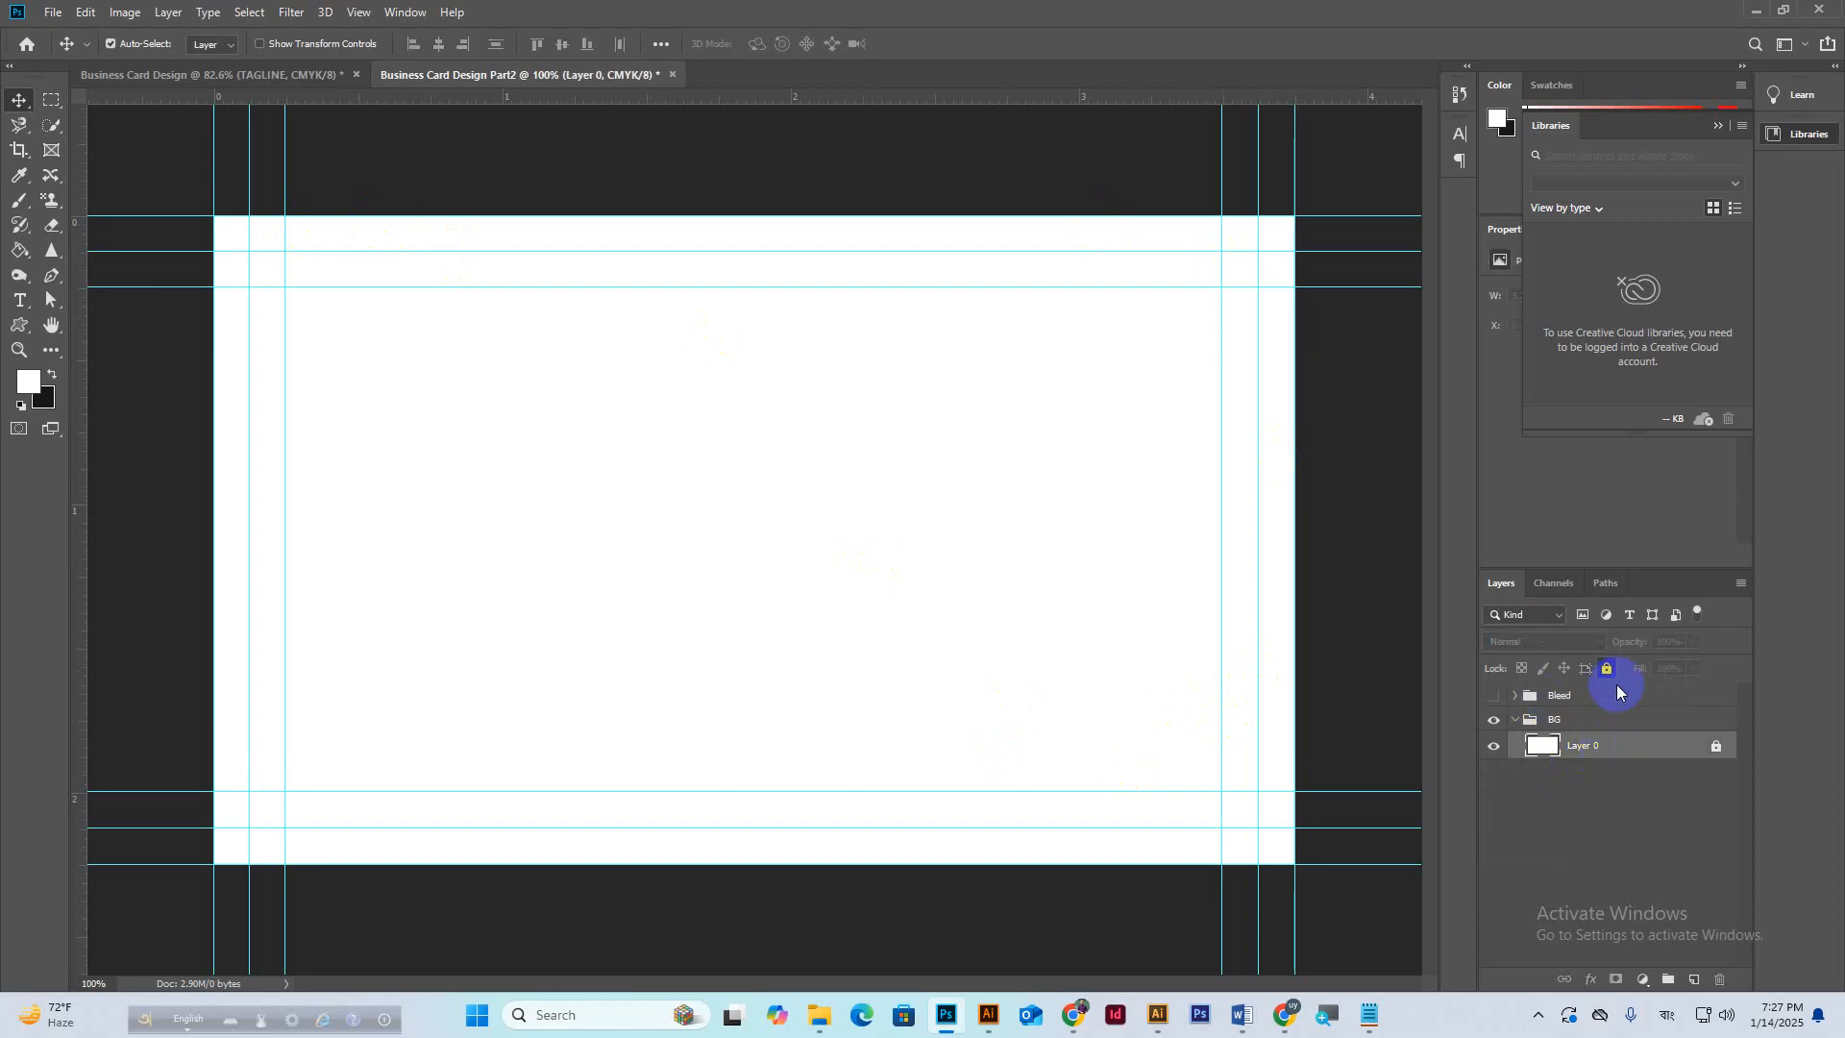
{"action": "left_click", "coordinate": [1608, 669]}
{"action": "left_click", "coordinate": [1577, 754]}
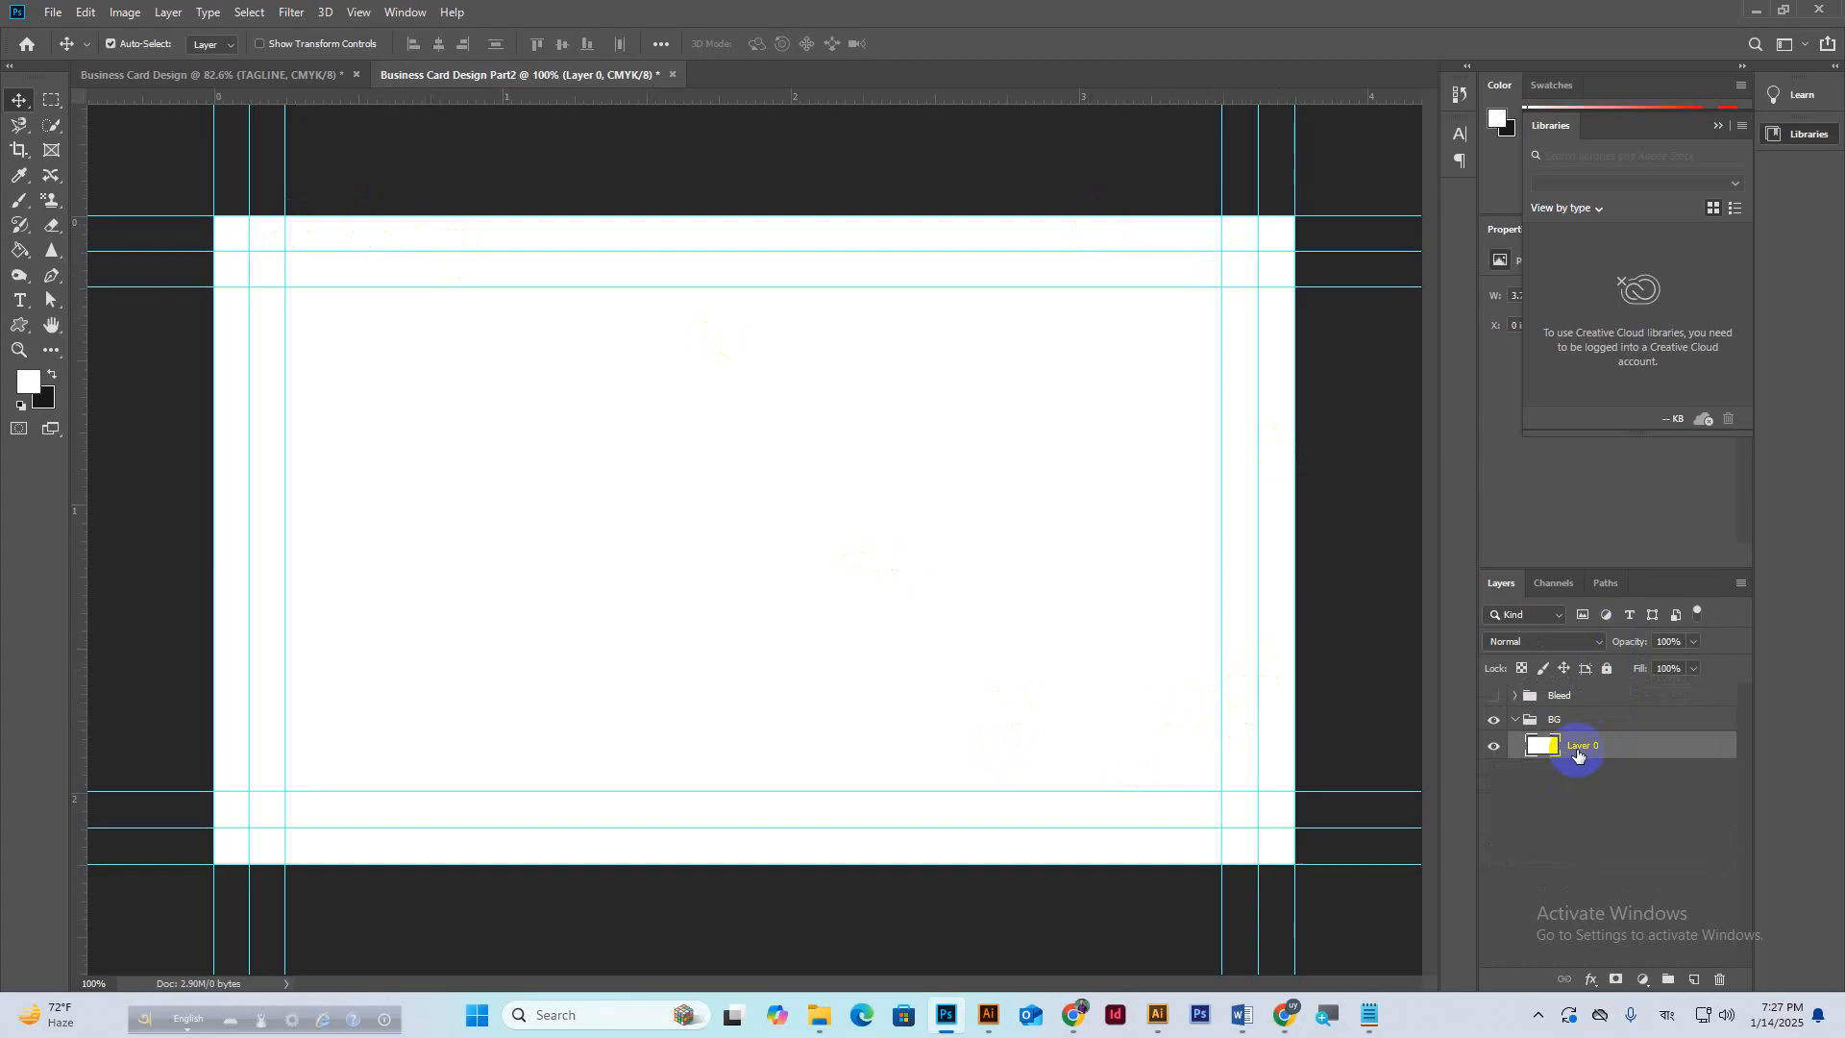
{"action": "left_click", "coordinate": [52, 375]}
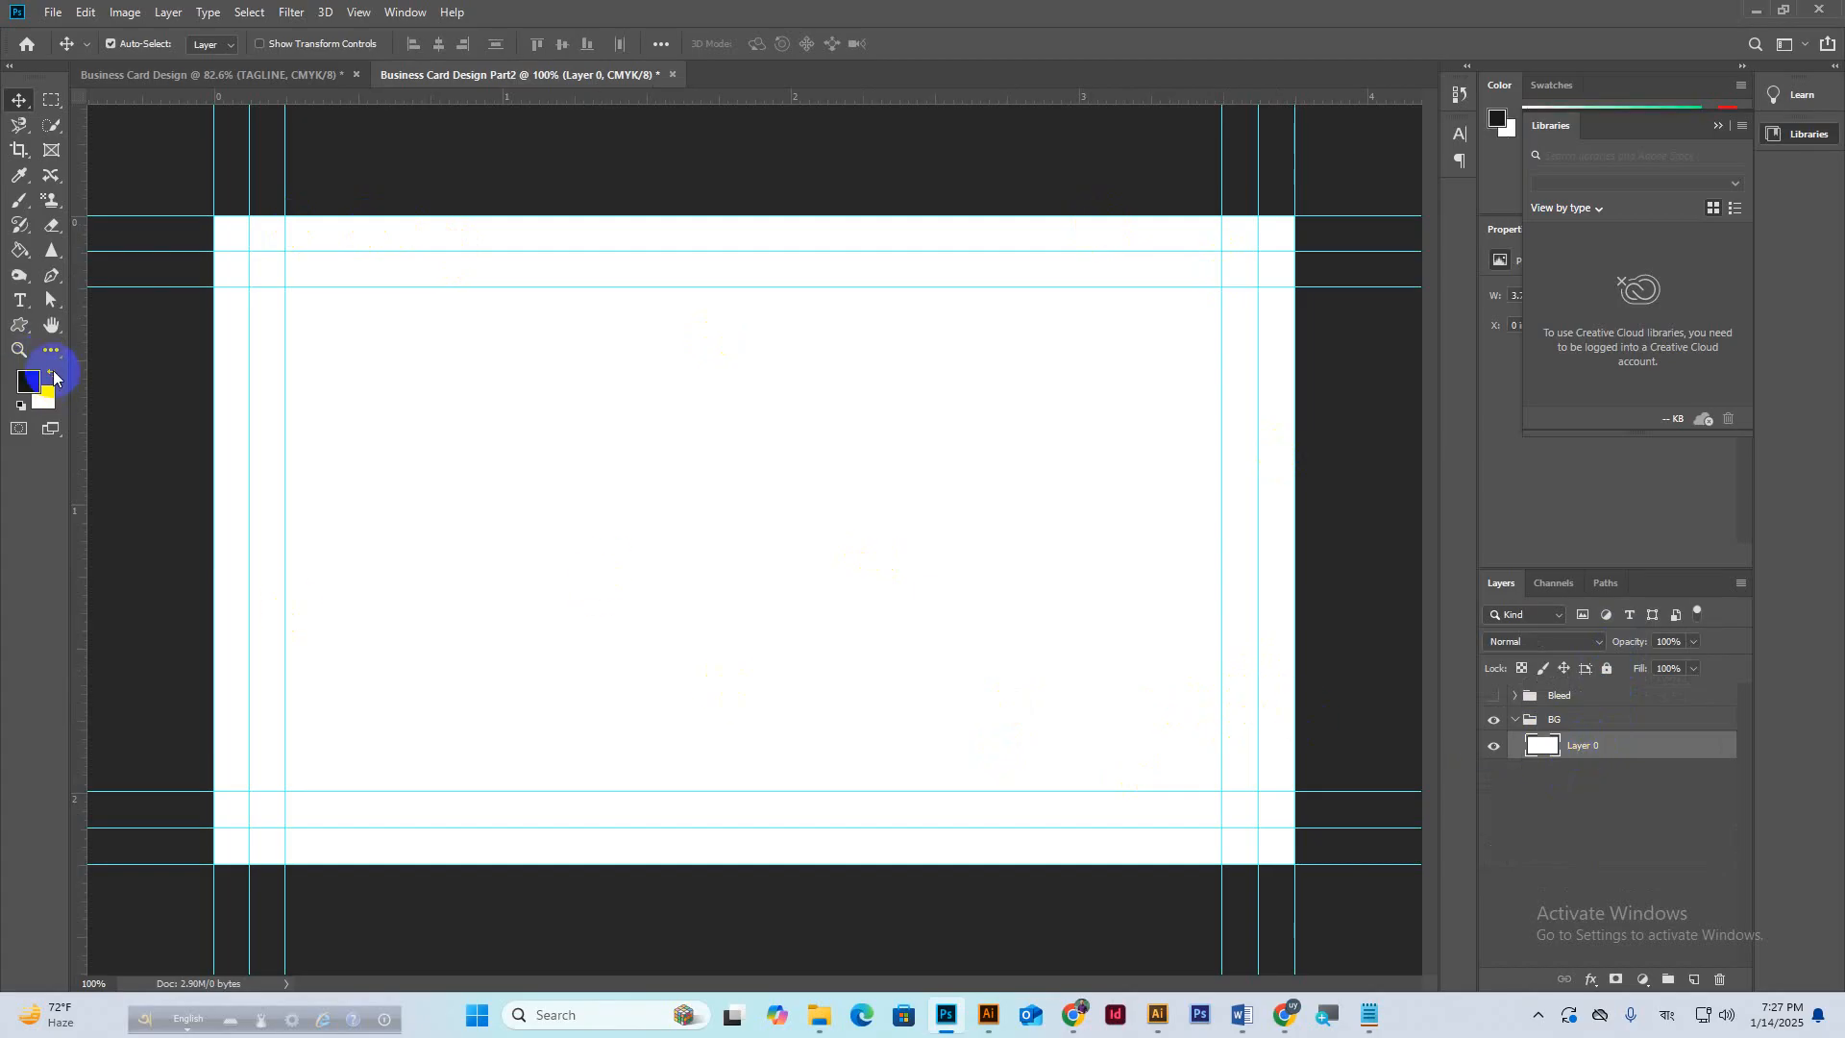
{"action": "left_click", "coordinate": [19, 250]}
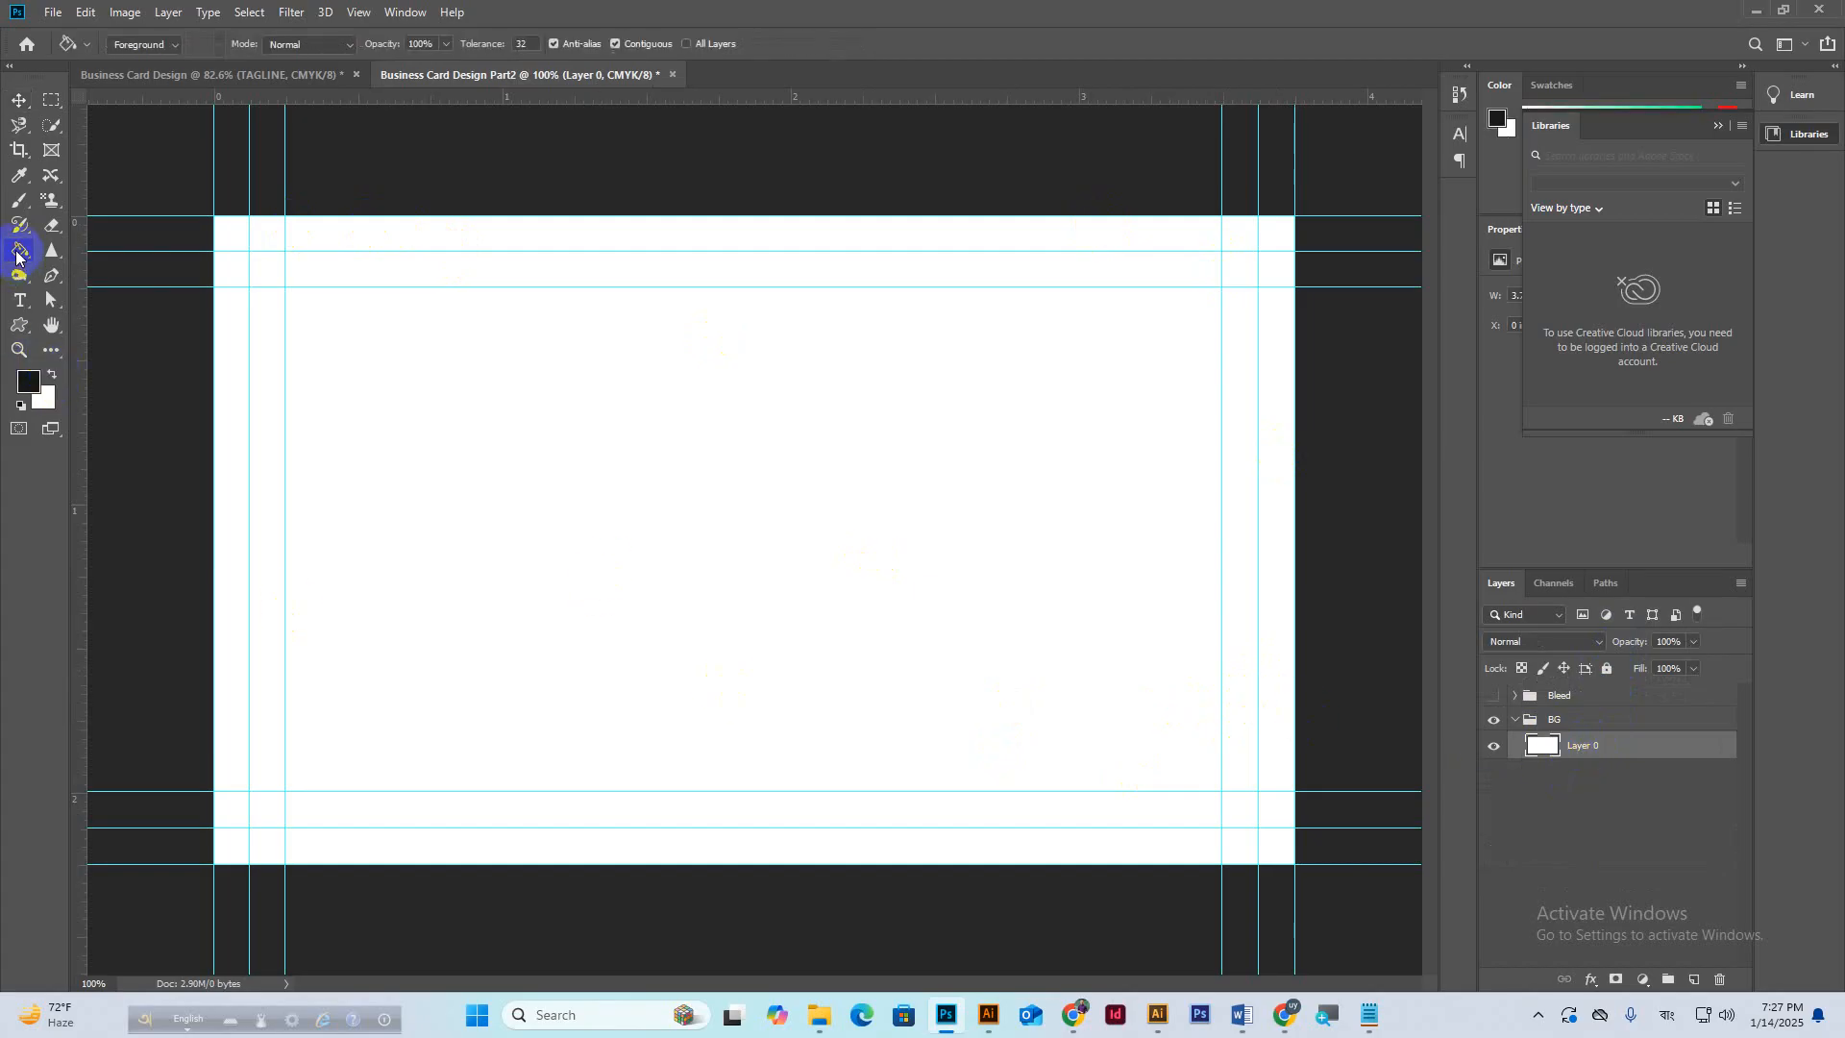
{"action": "left_click", "coordinate": [862, 596]}
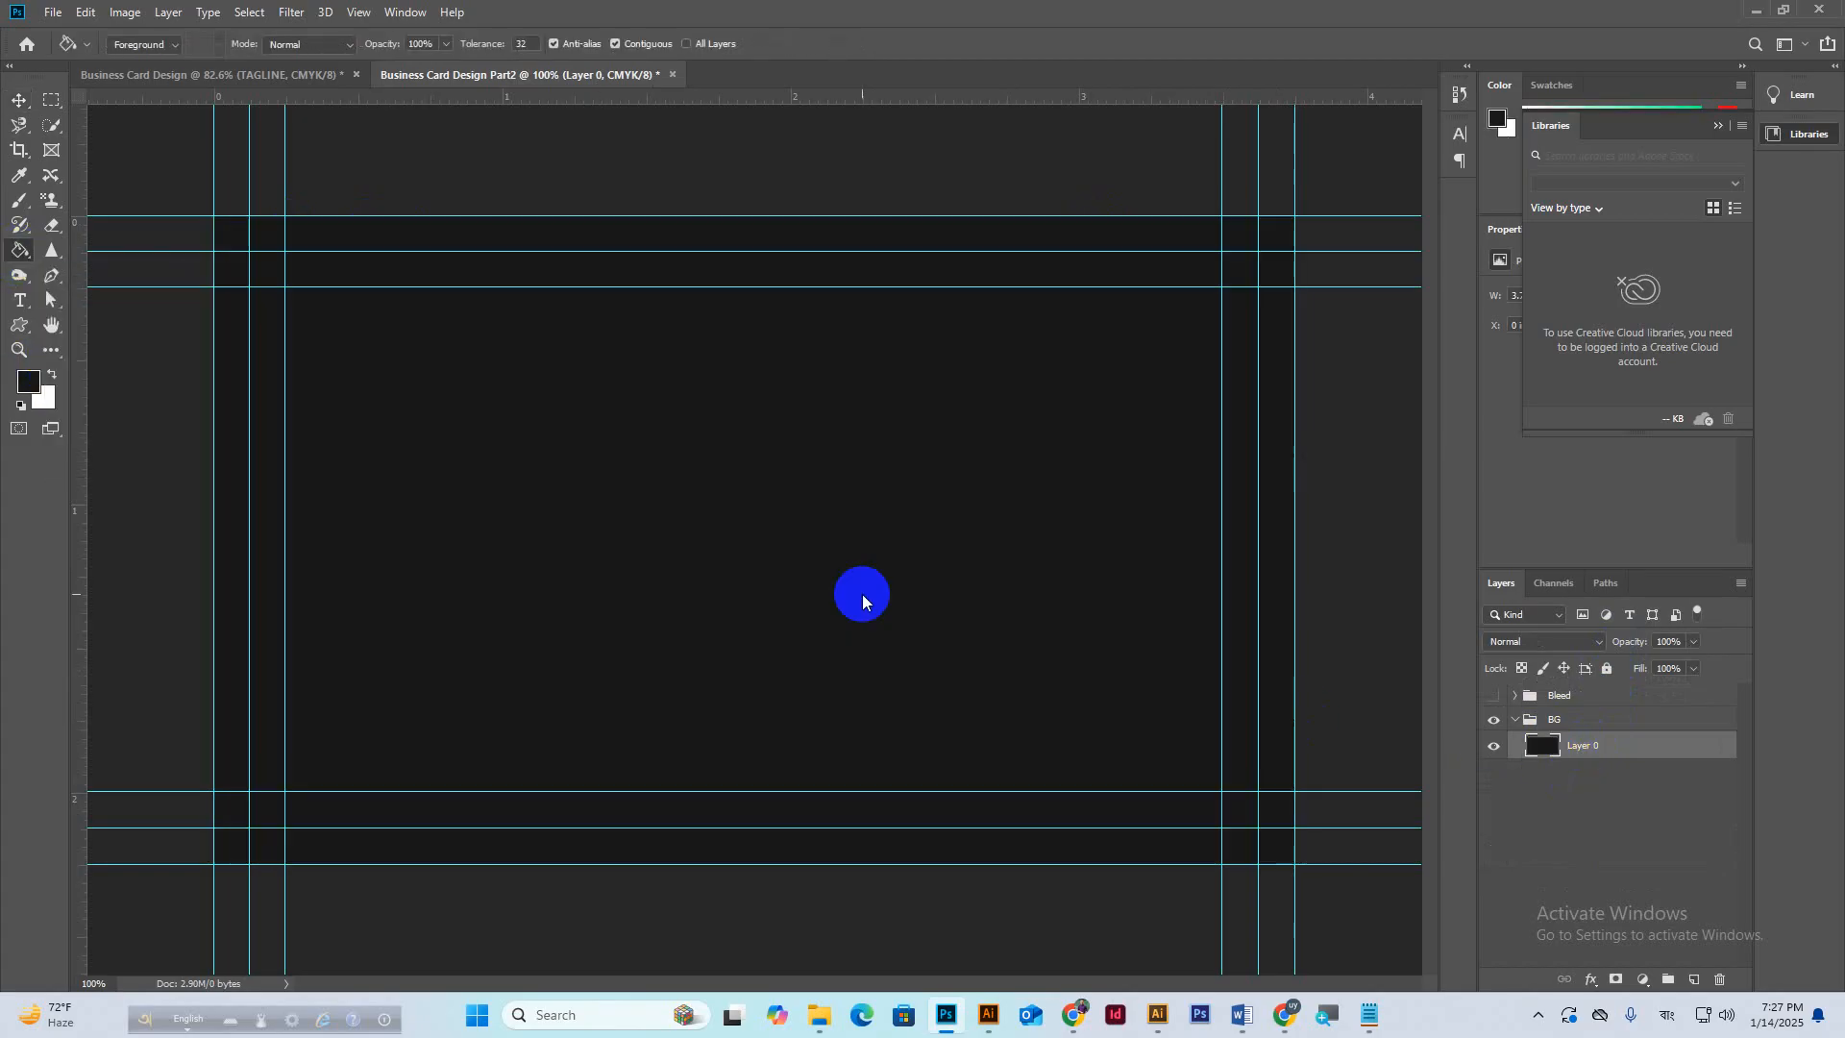
{"action": "left_click", "coordinate": [1519, 720]}
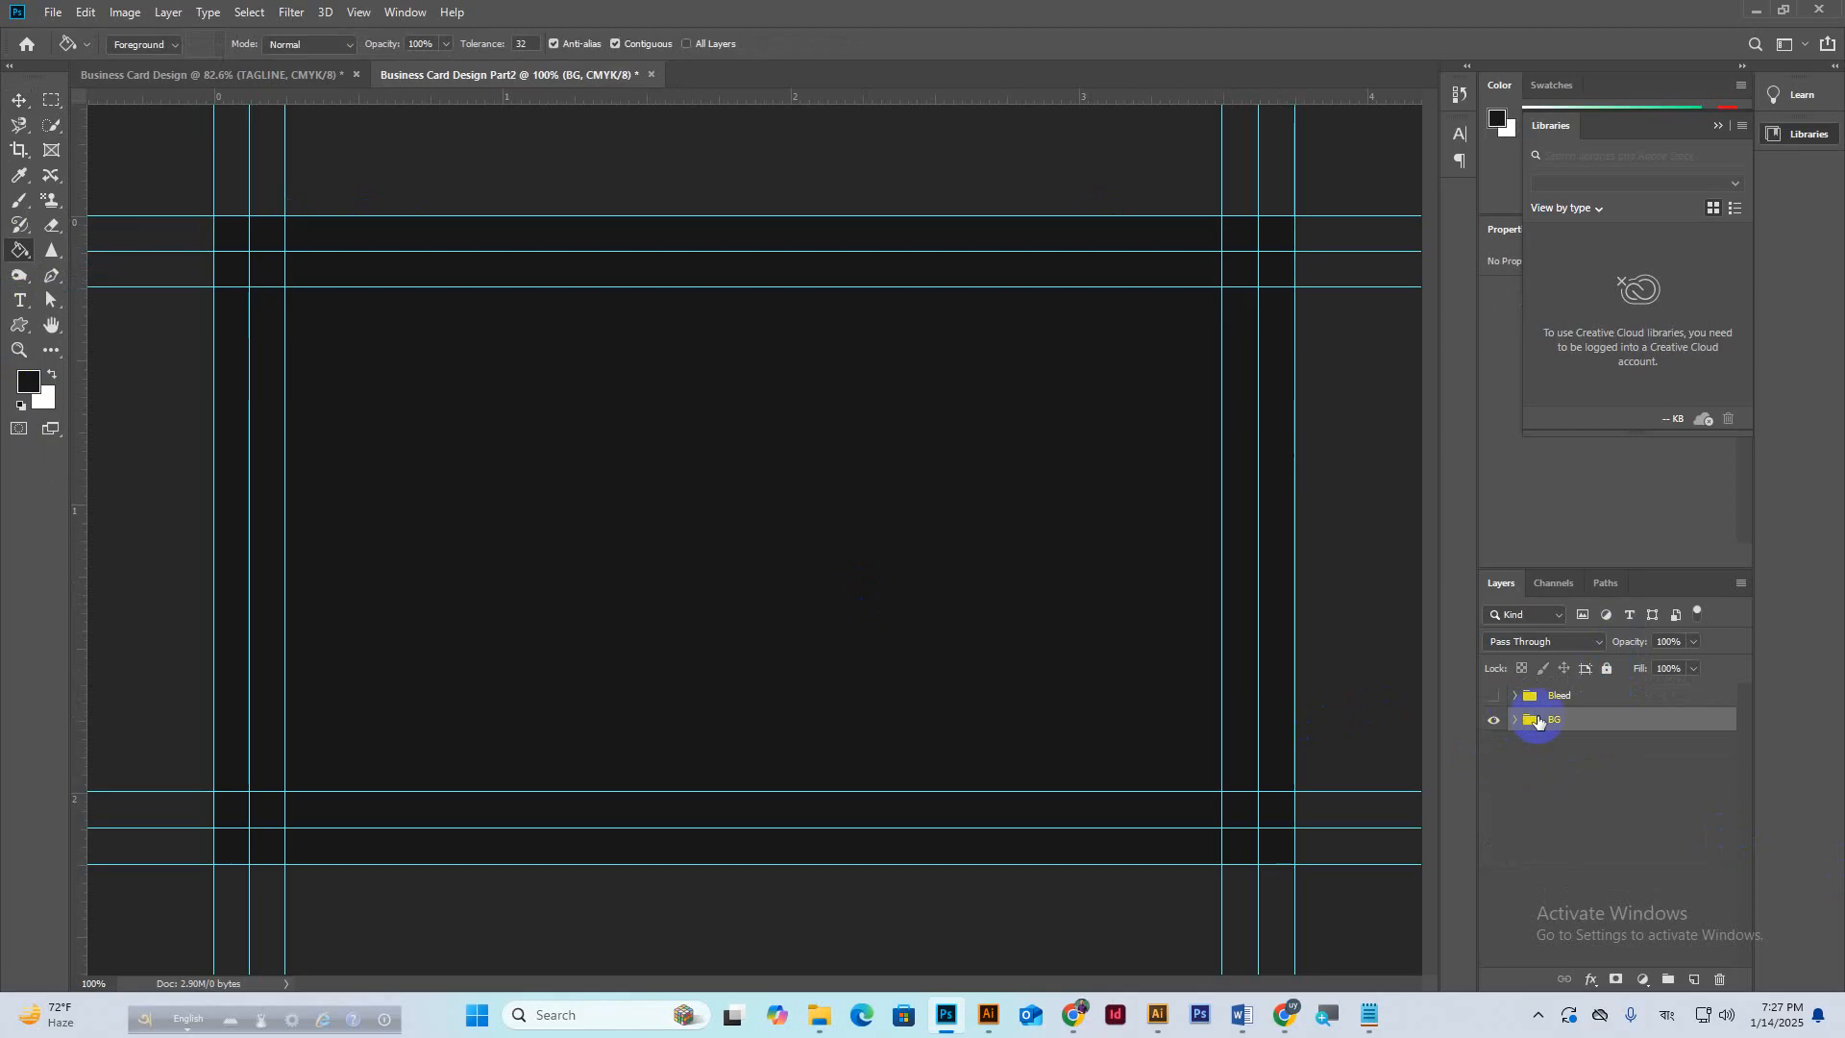
{"action": "left_click", "coordinate": [1606, 670]}
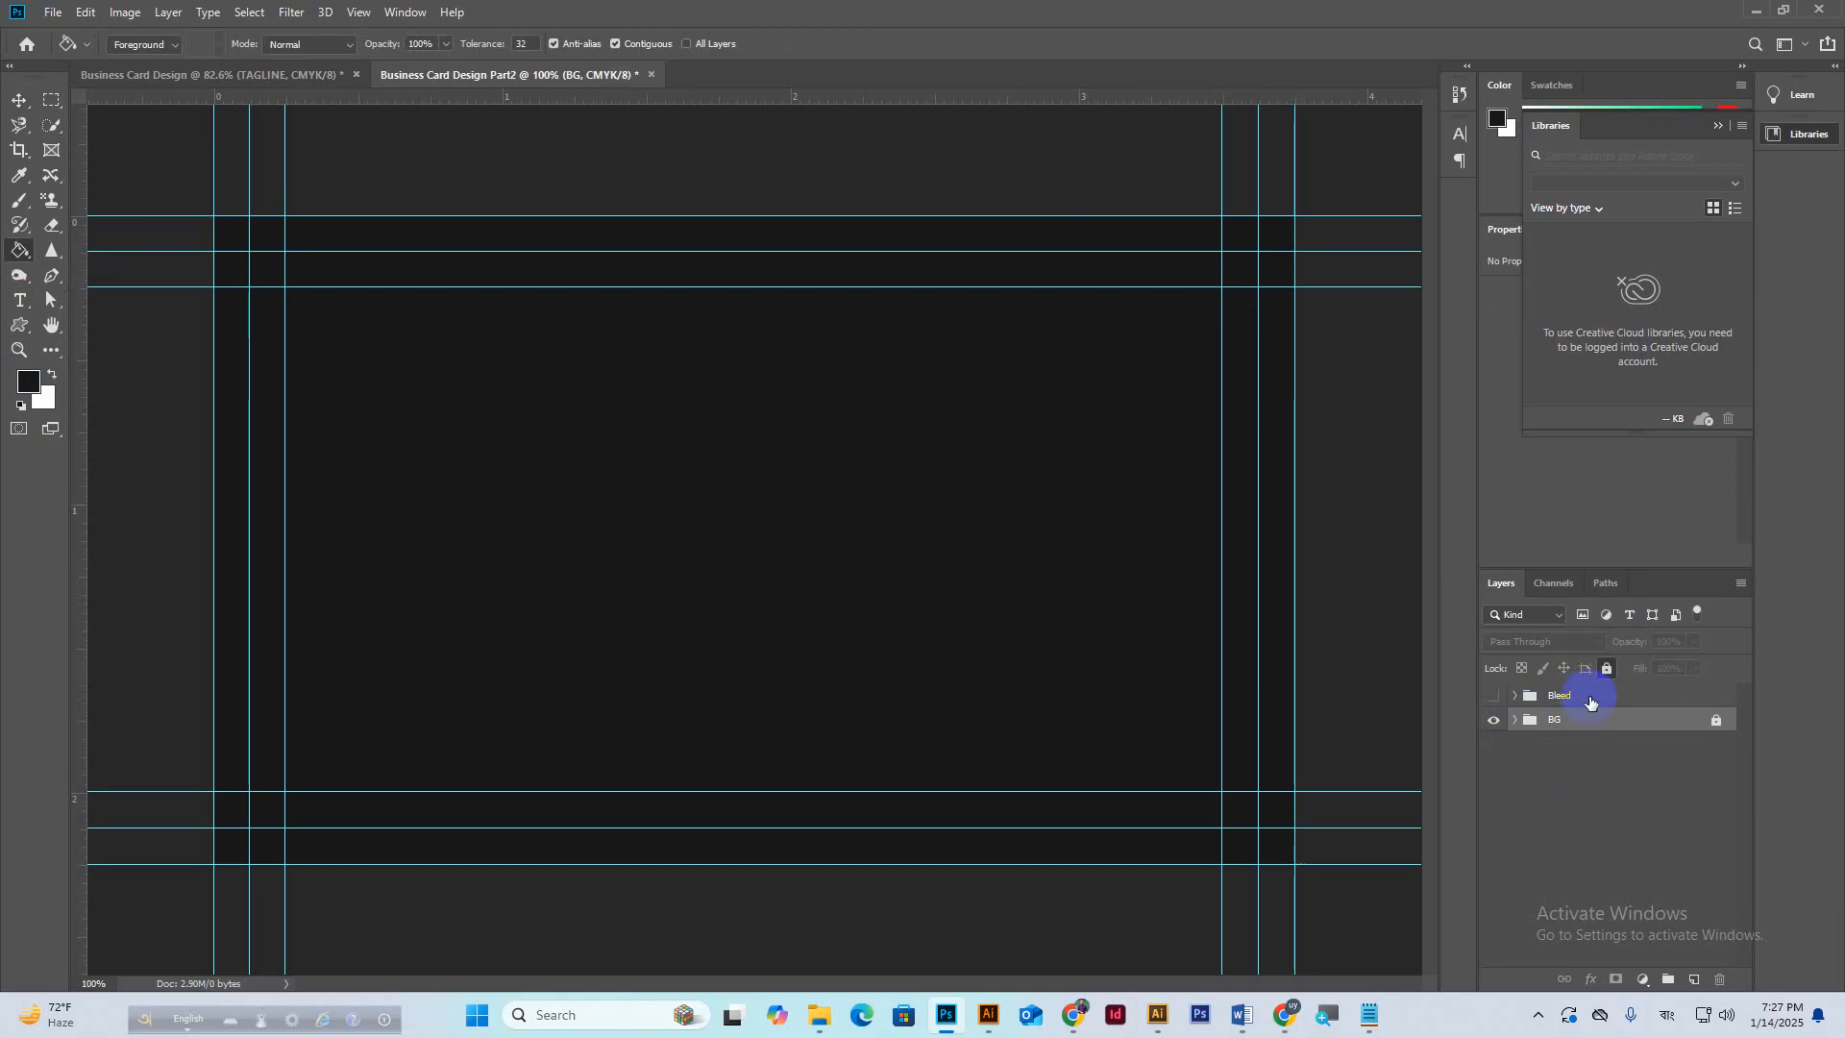
In the Bleed group, draw an orange rectangle at the card's bottom-left.
{"action": "left_click", "coordinate": [1587, 701]}
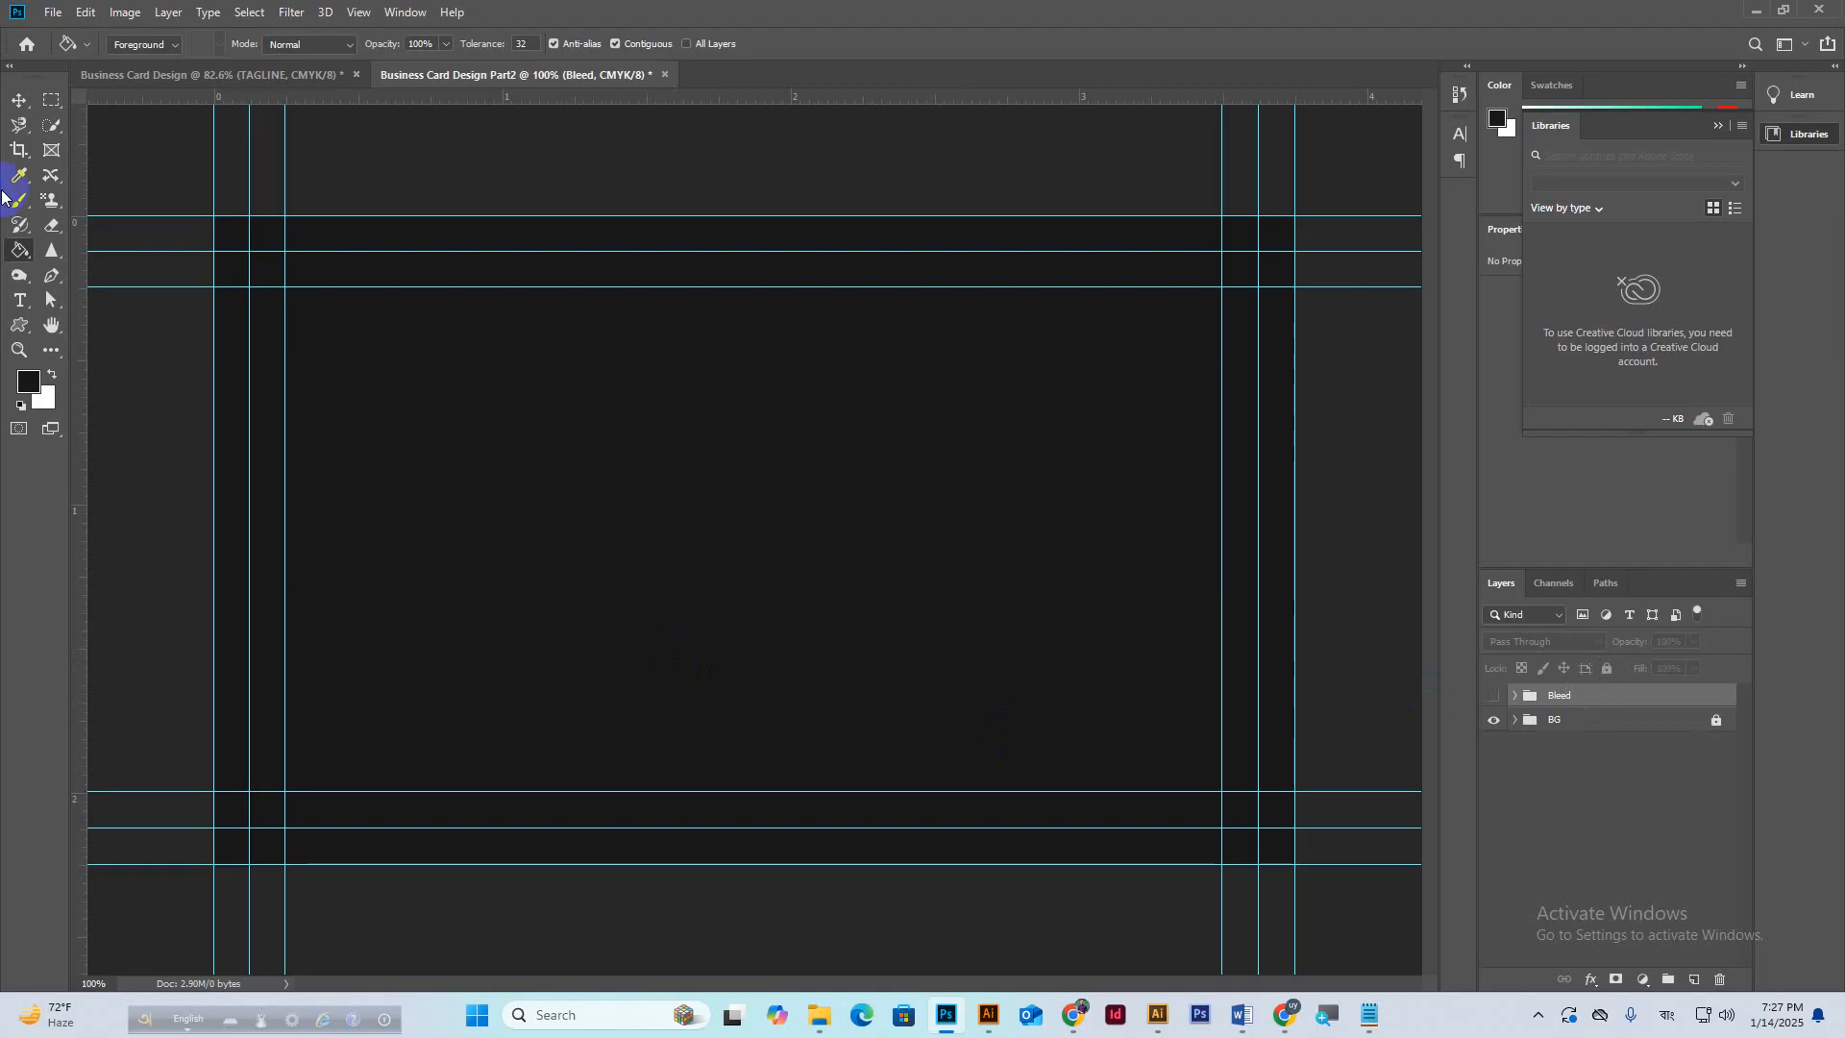
{"action": "right_click", "coordinate": [19, 325]}
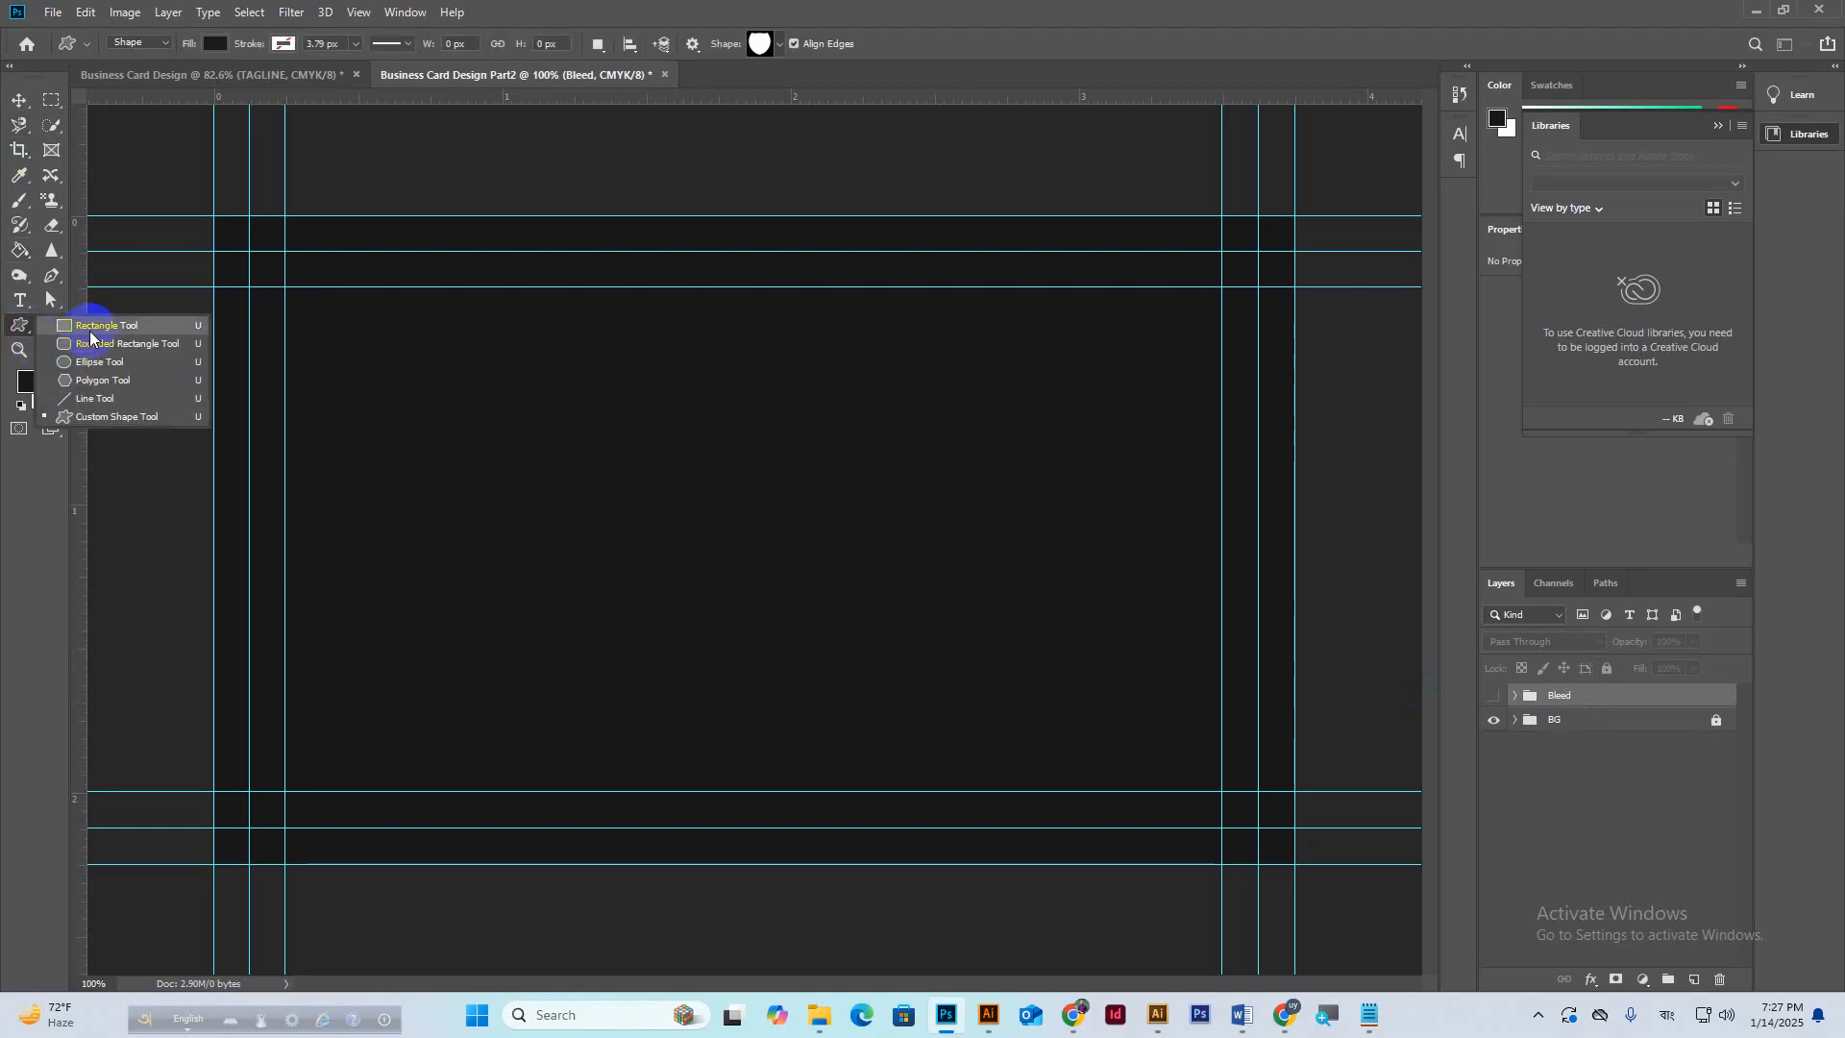
{"action": "left_click", "coordinate": [96, 328]}
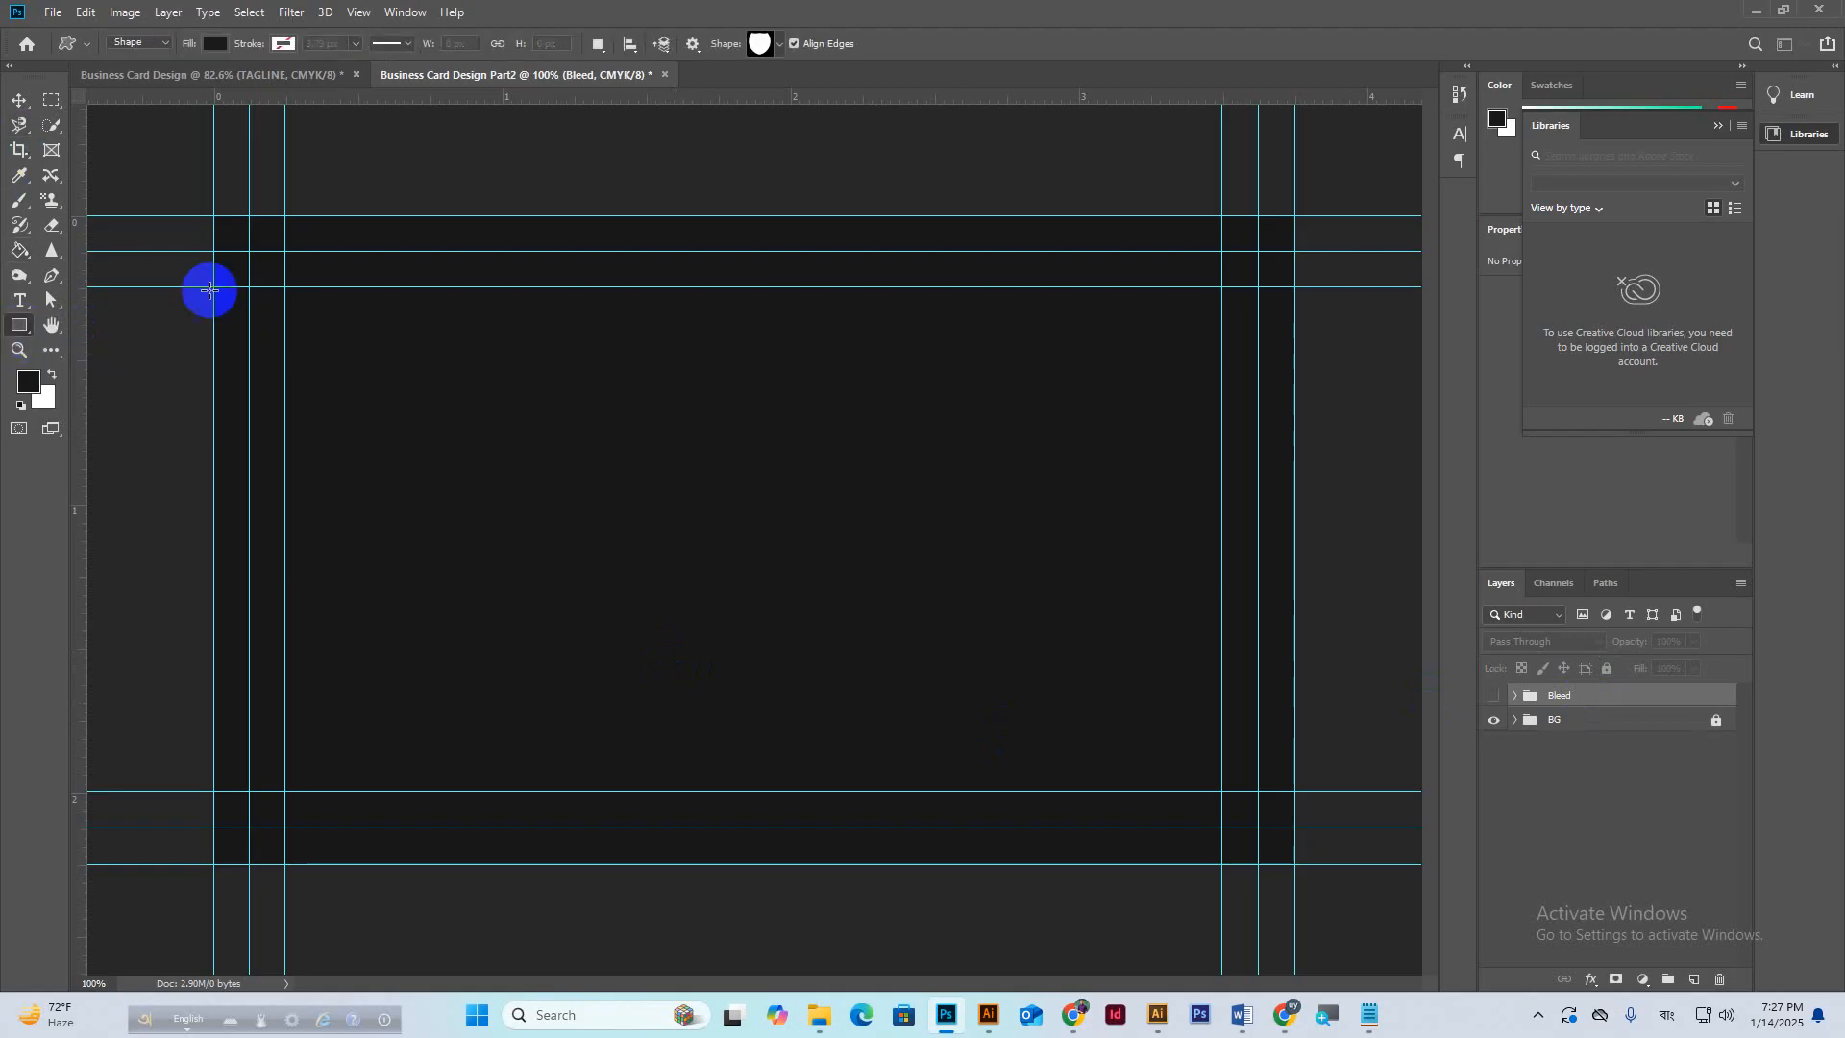
{"action": "left_click", "coordinate": [215, 43]}
{"action": "left_click", "coordinate": [145, 144]}
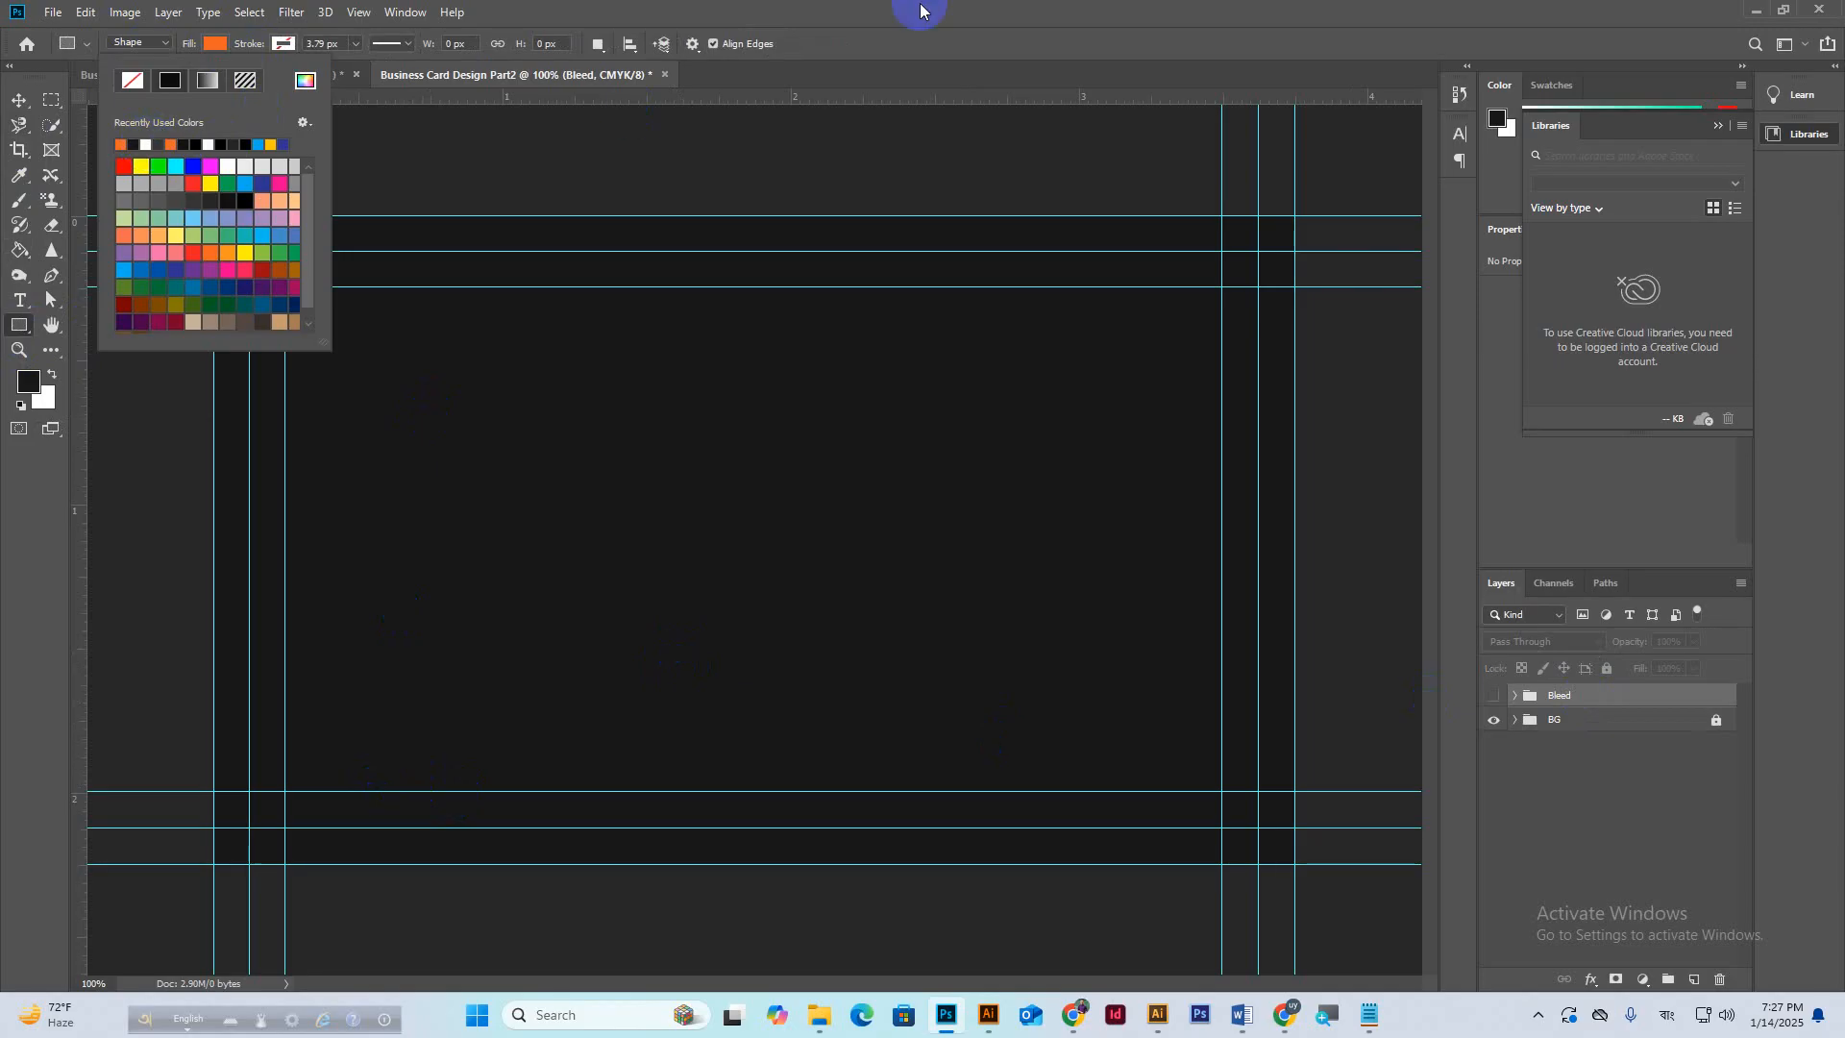
{"action": "left_click", "coordinate": [374, 743]}
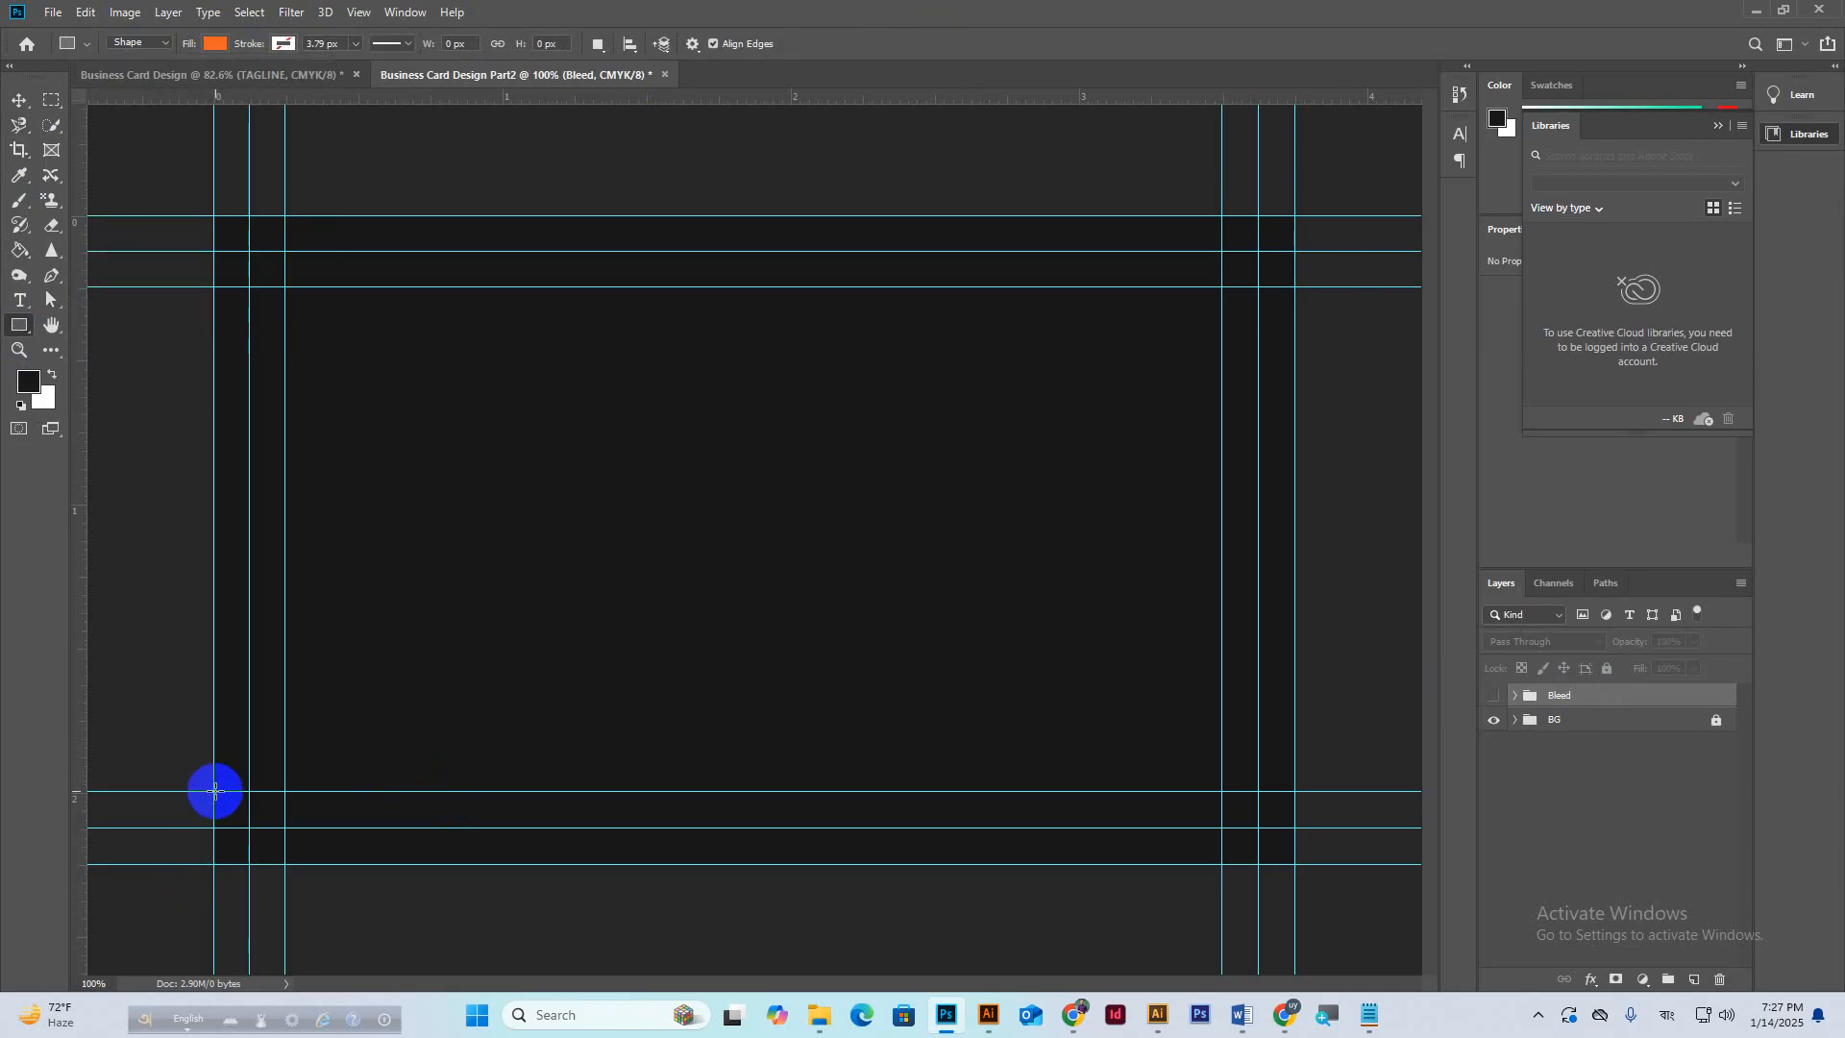
{"action": "left_click_drag", "start_coordinate": [214, 790], "coordinate": [520, 865]}
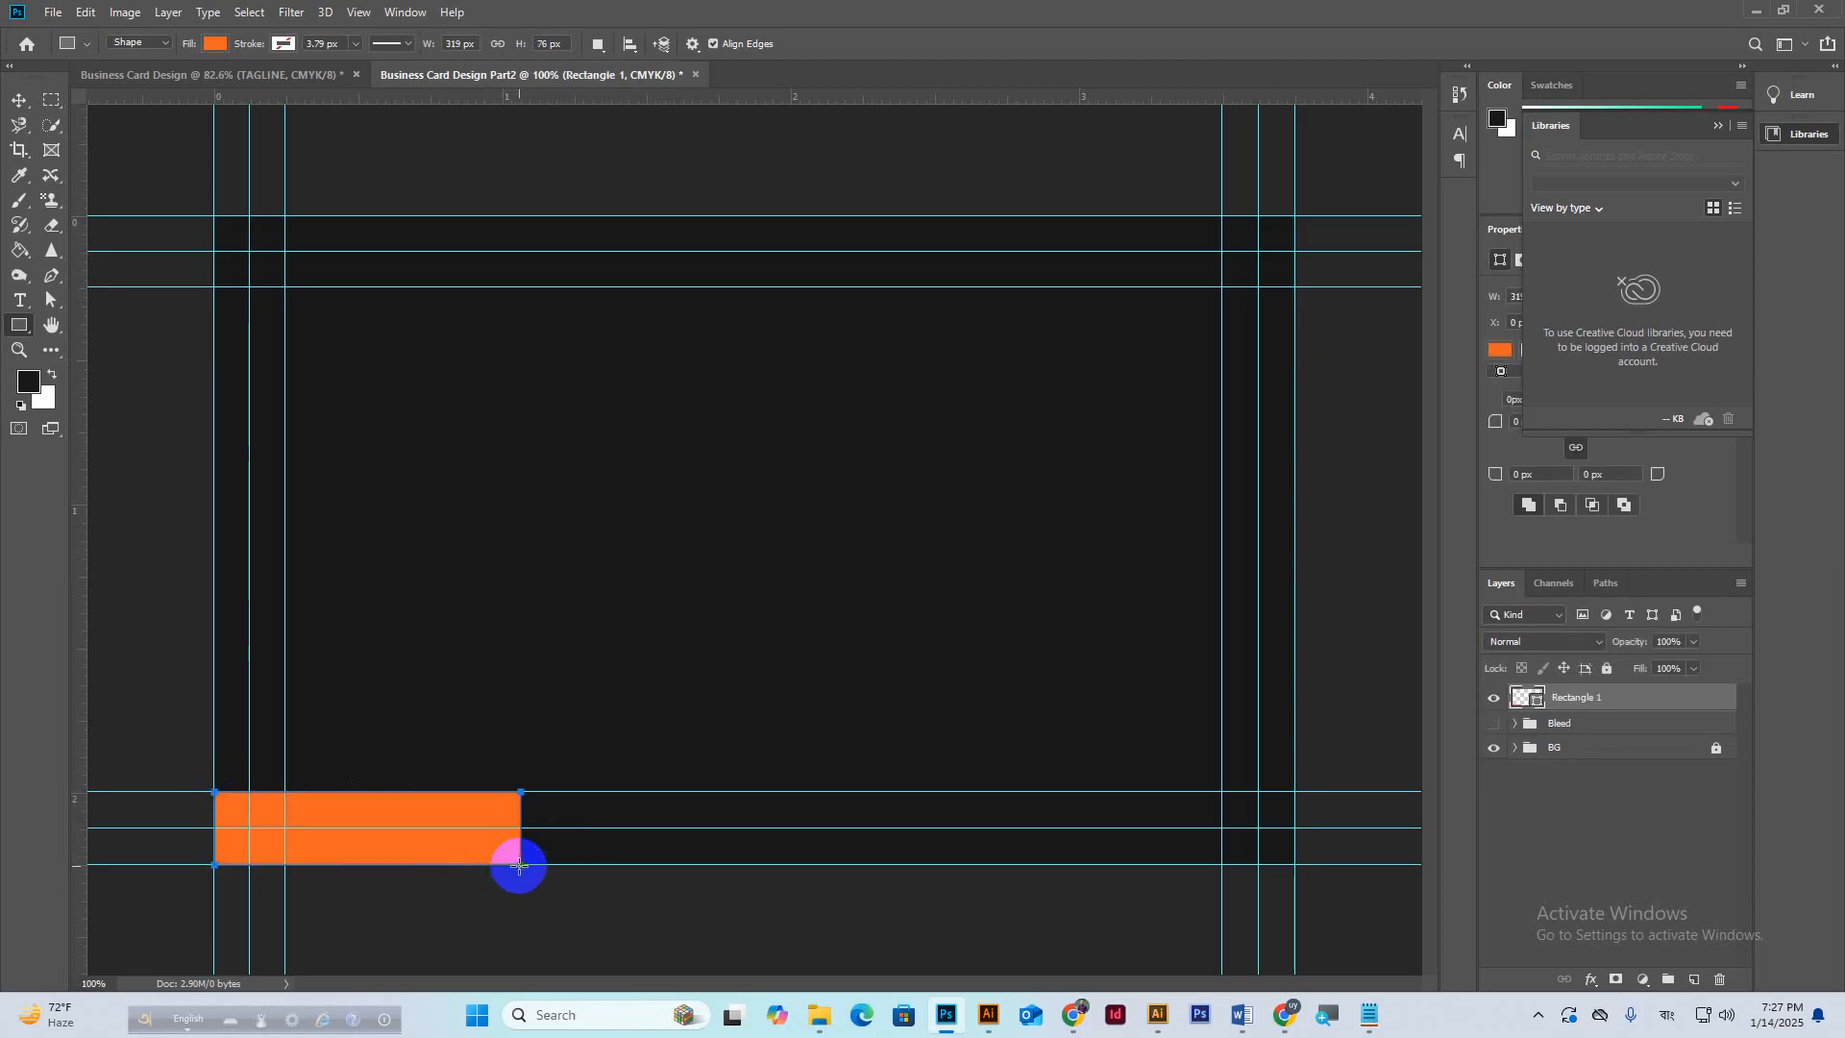
Duplicate the orange bar to the right and stretch all three bars to the right guide.
{"action": "left_click", "coordinate": [20, 100]}
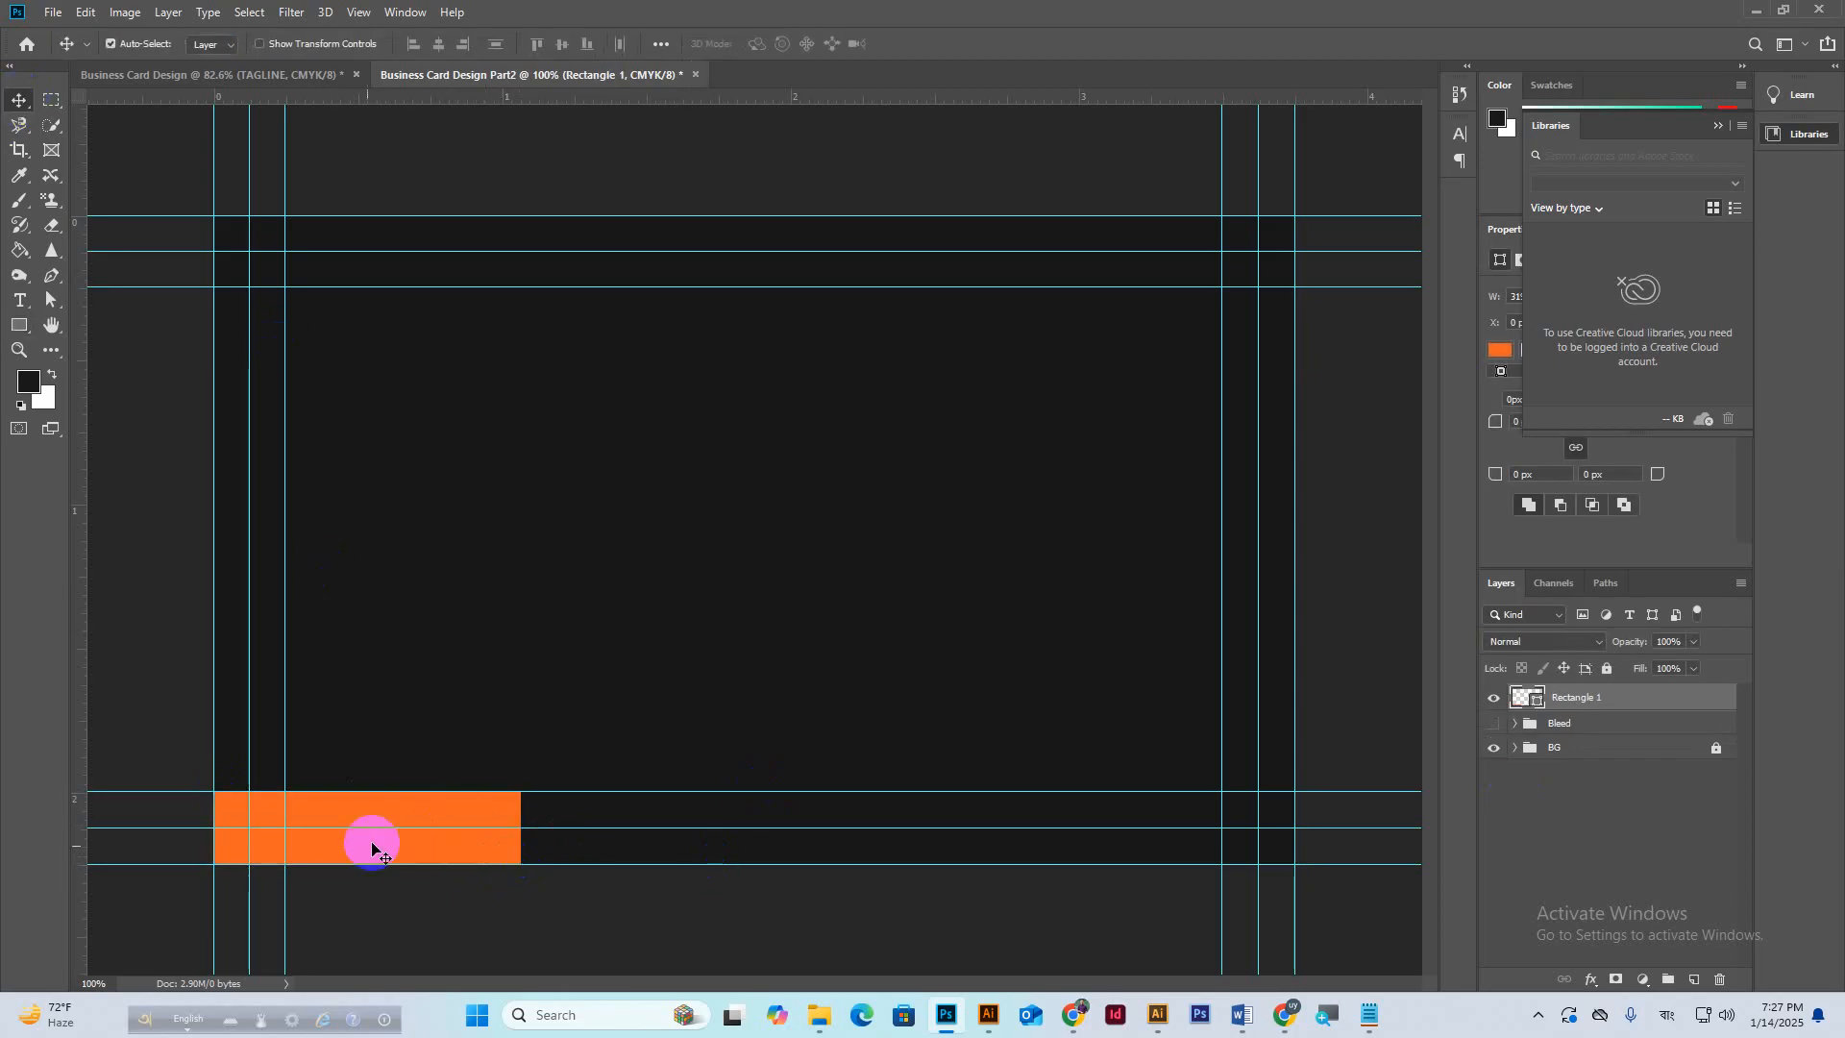
{"action": "left_click_drag", "start_coordinate": [370, 840], "coordinate": [935, 805]}
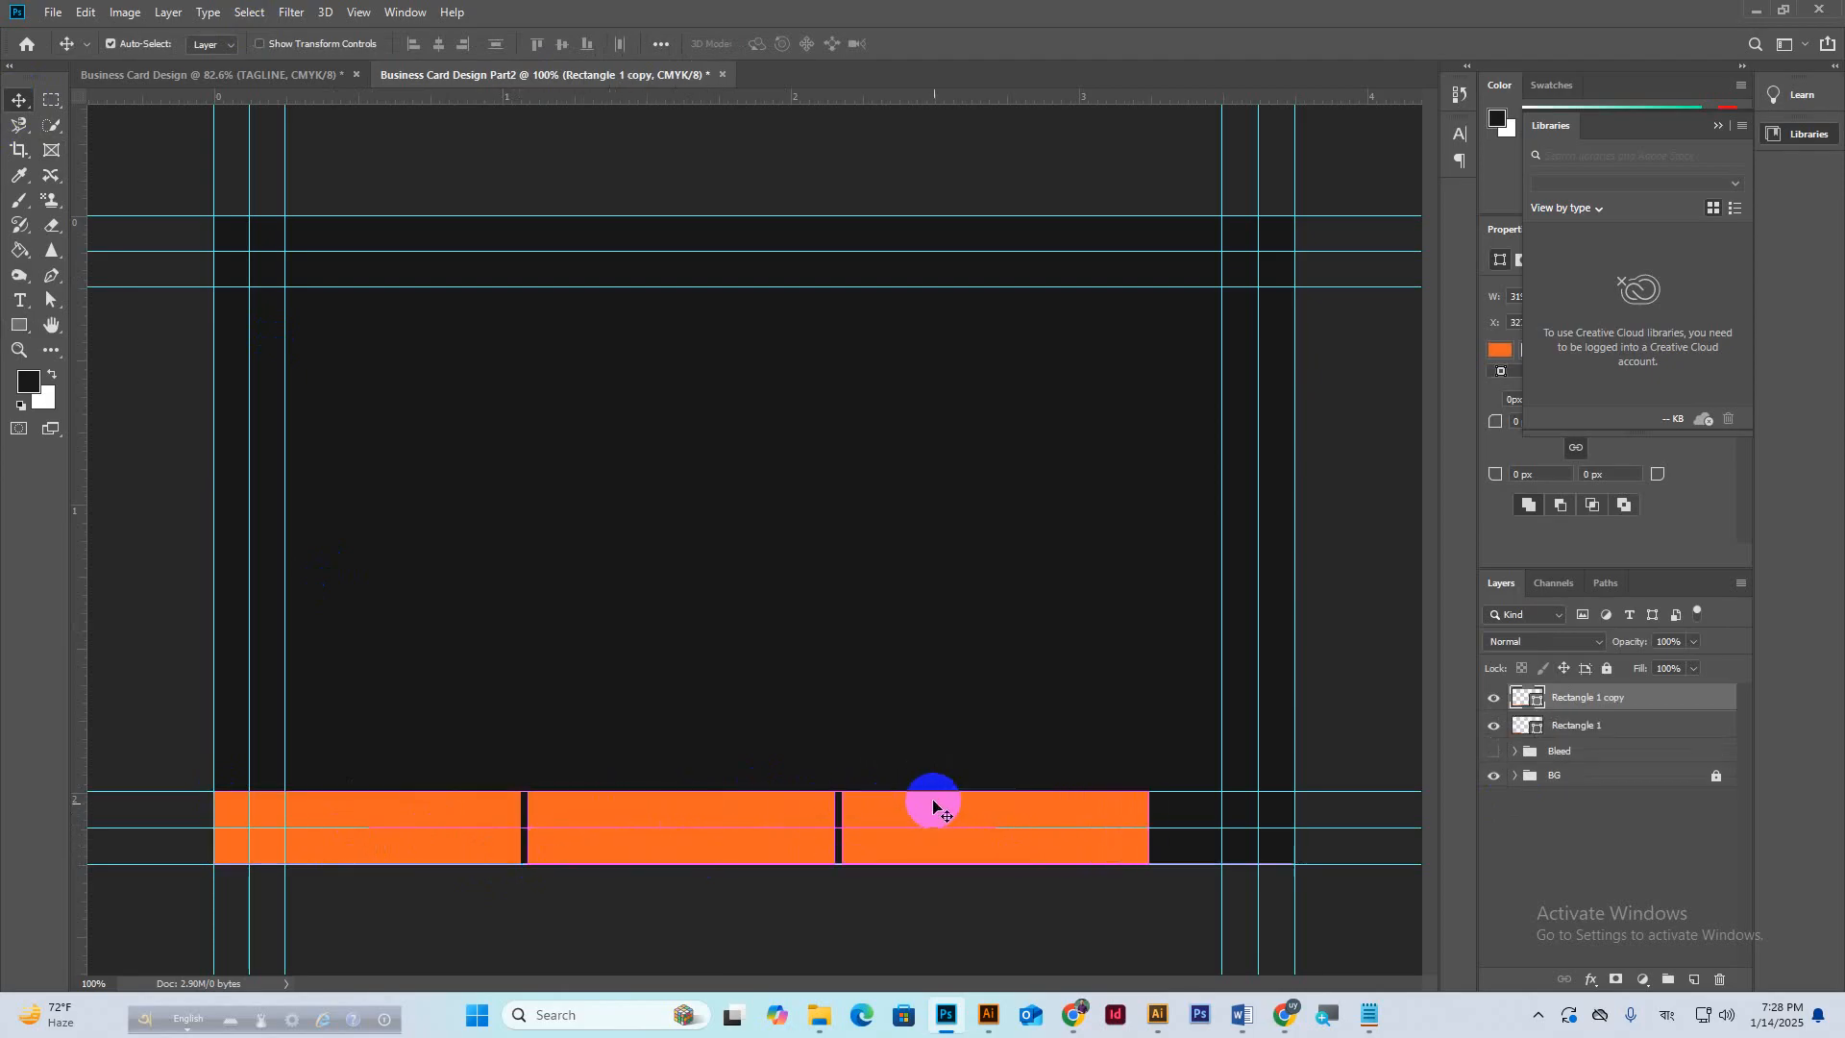
{"action": "left_click", "coordinate": [1542, 757], "text": "shift"}
{"action": "key", "text": "ctrl+t"}
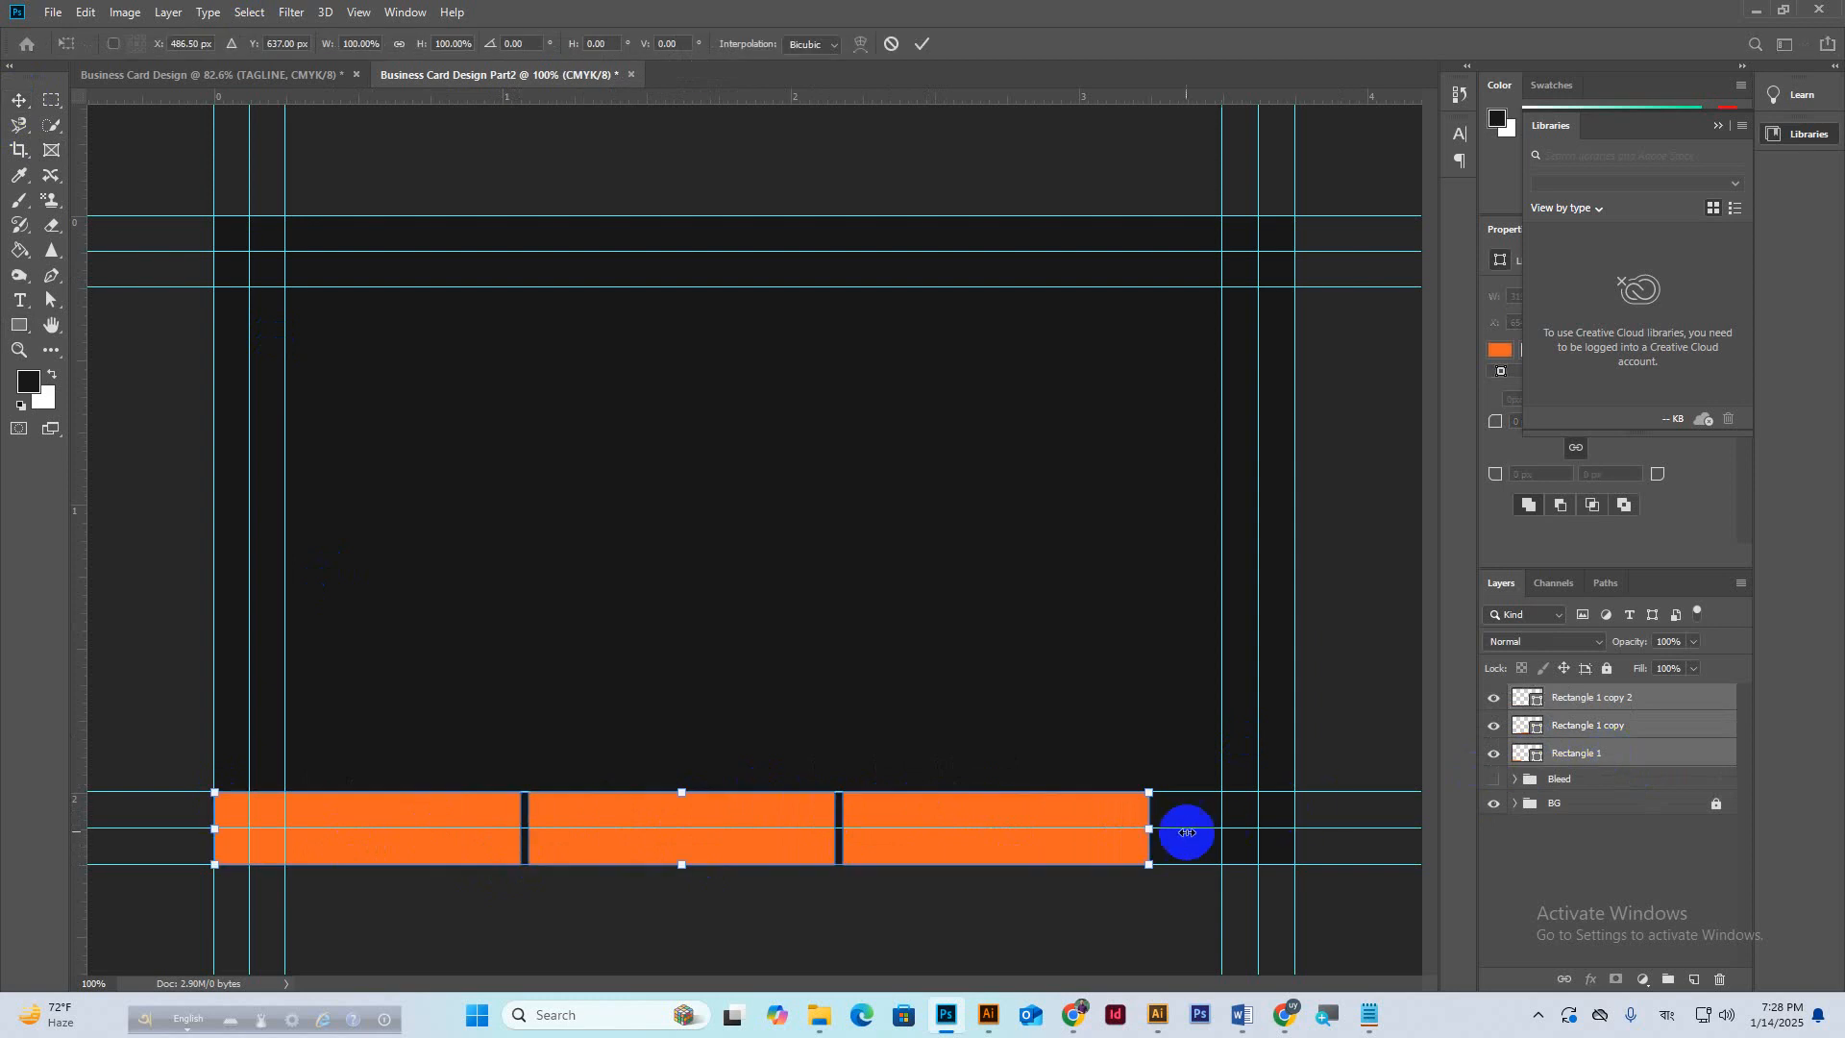
{"action": "left_click_drag", "start_coordinate": [1151, 828], "coordinate": [1301, 823]}
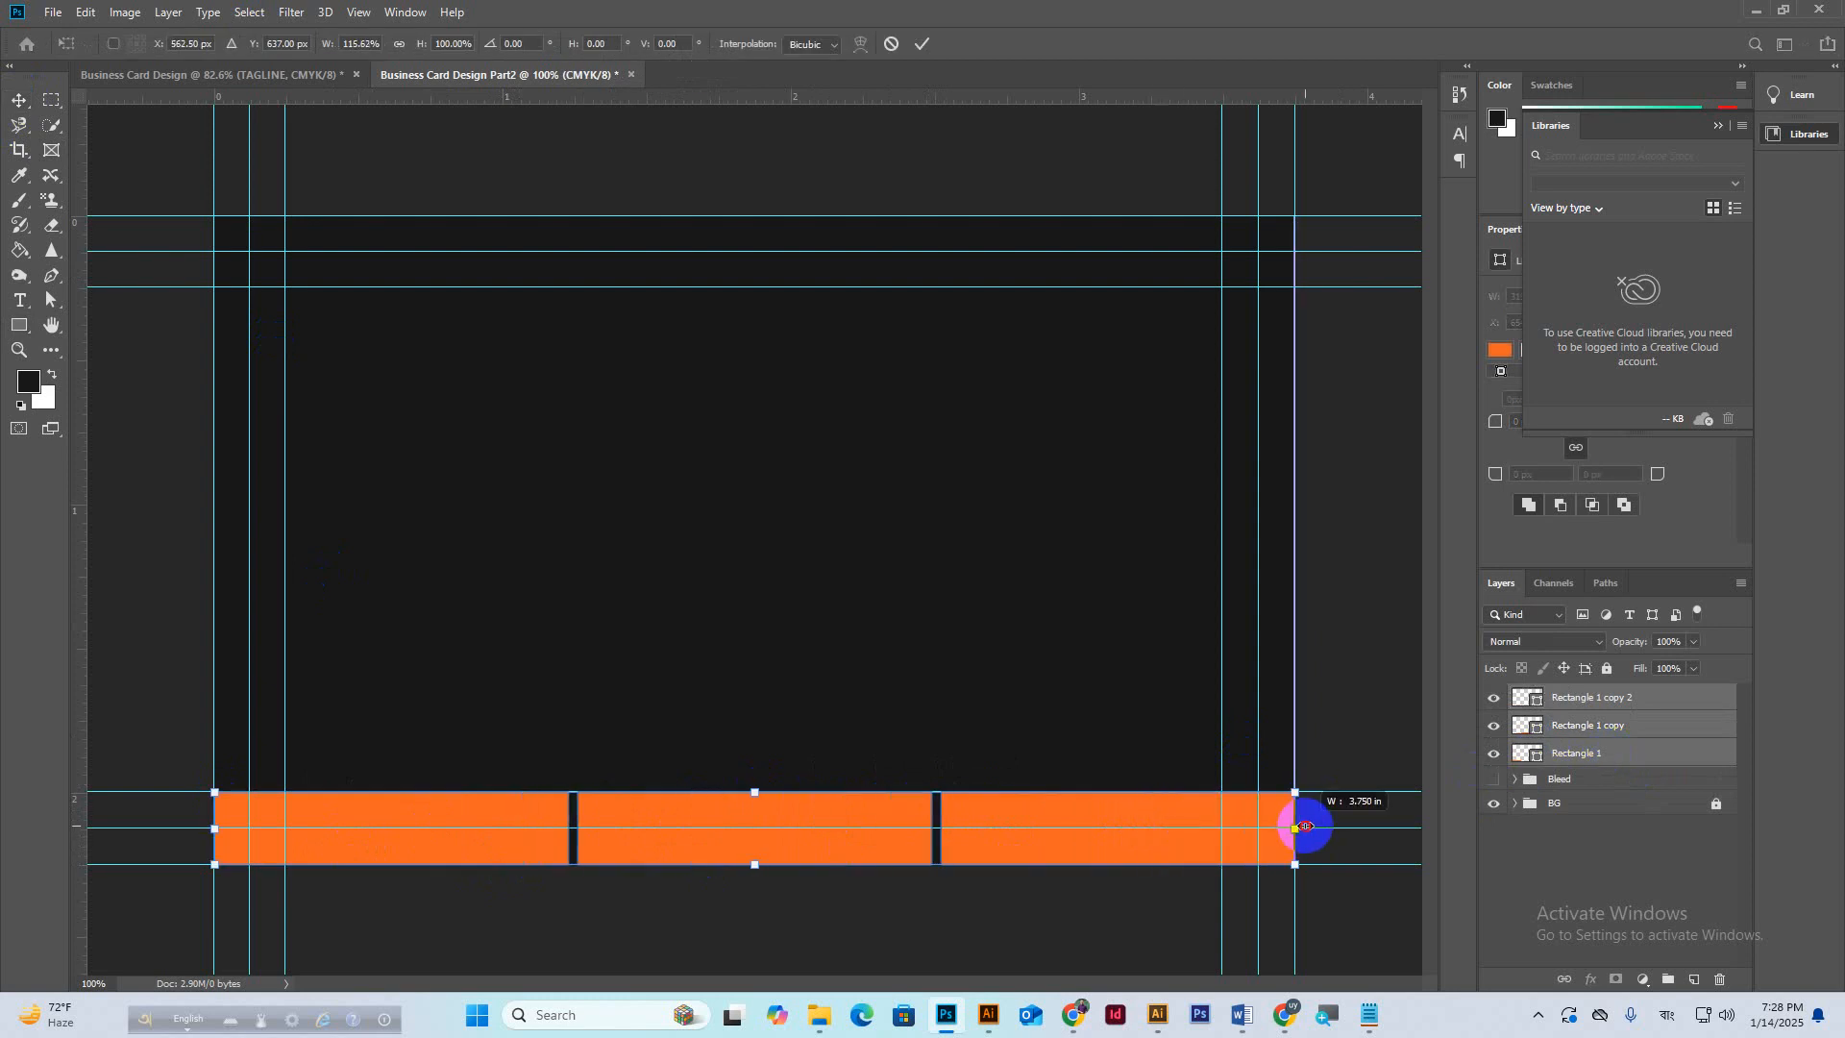
{"action": "left_click", "coordinate": [921, 45]}
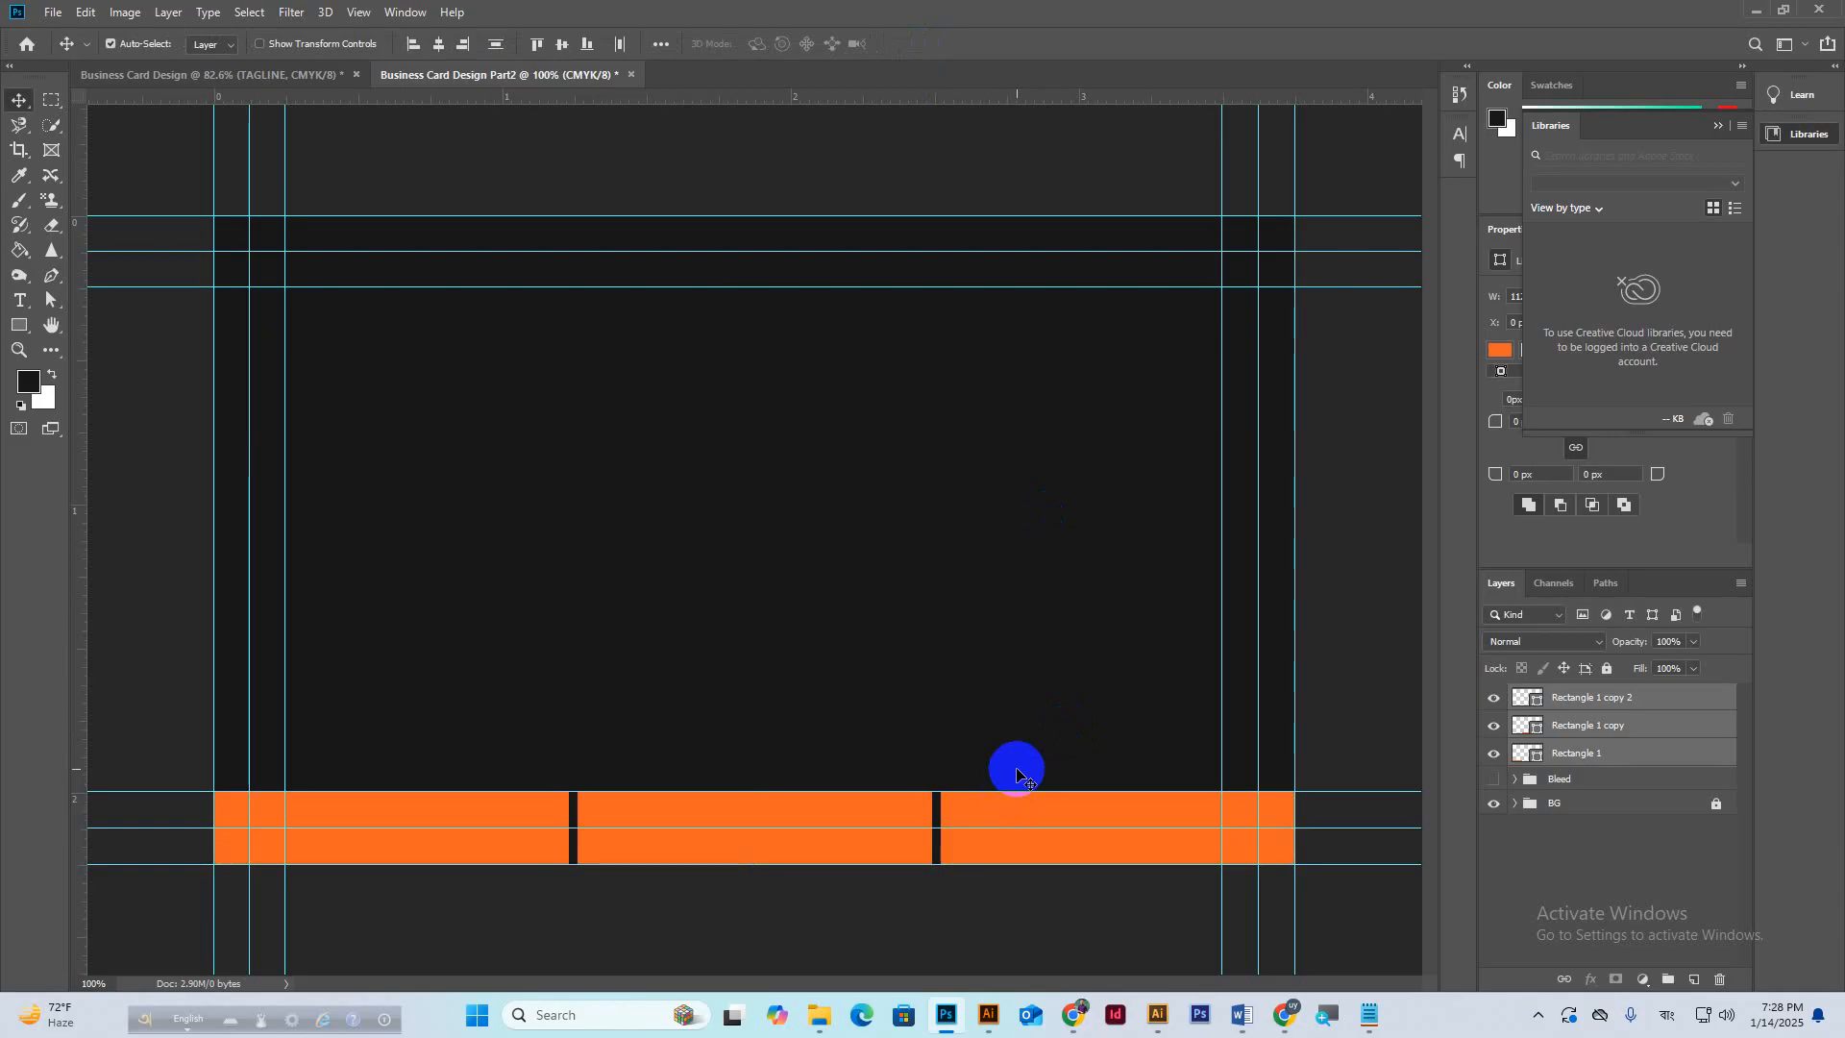
{"action": "left_click", "coordinate": [803, 810]}
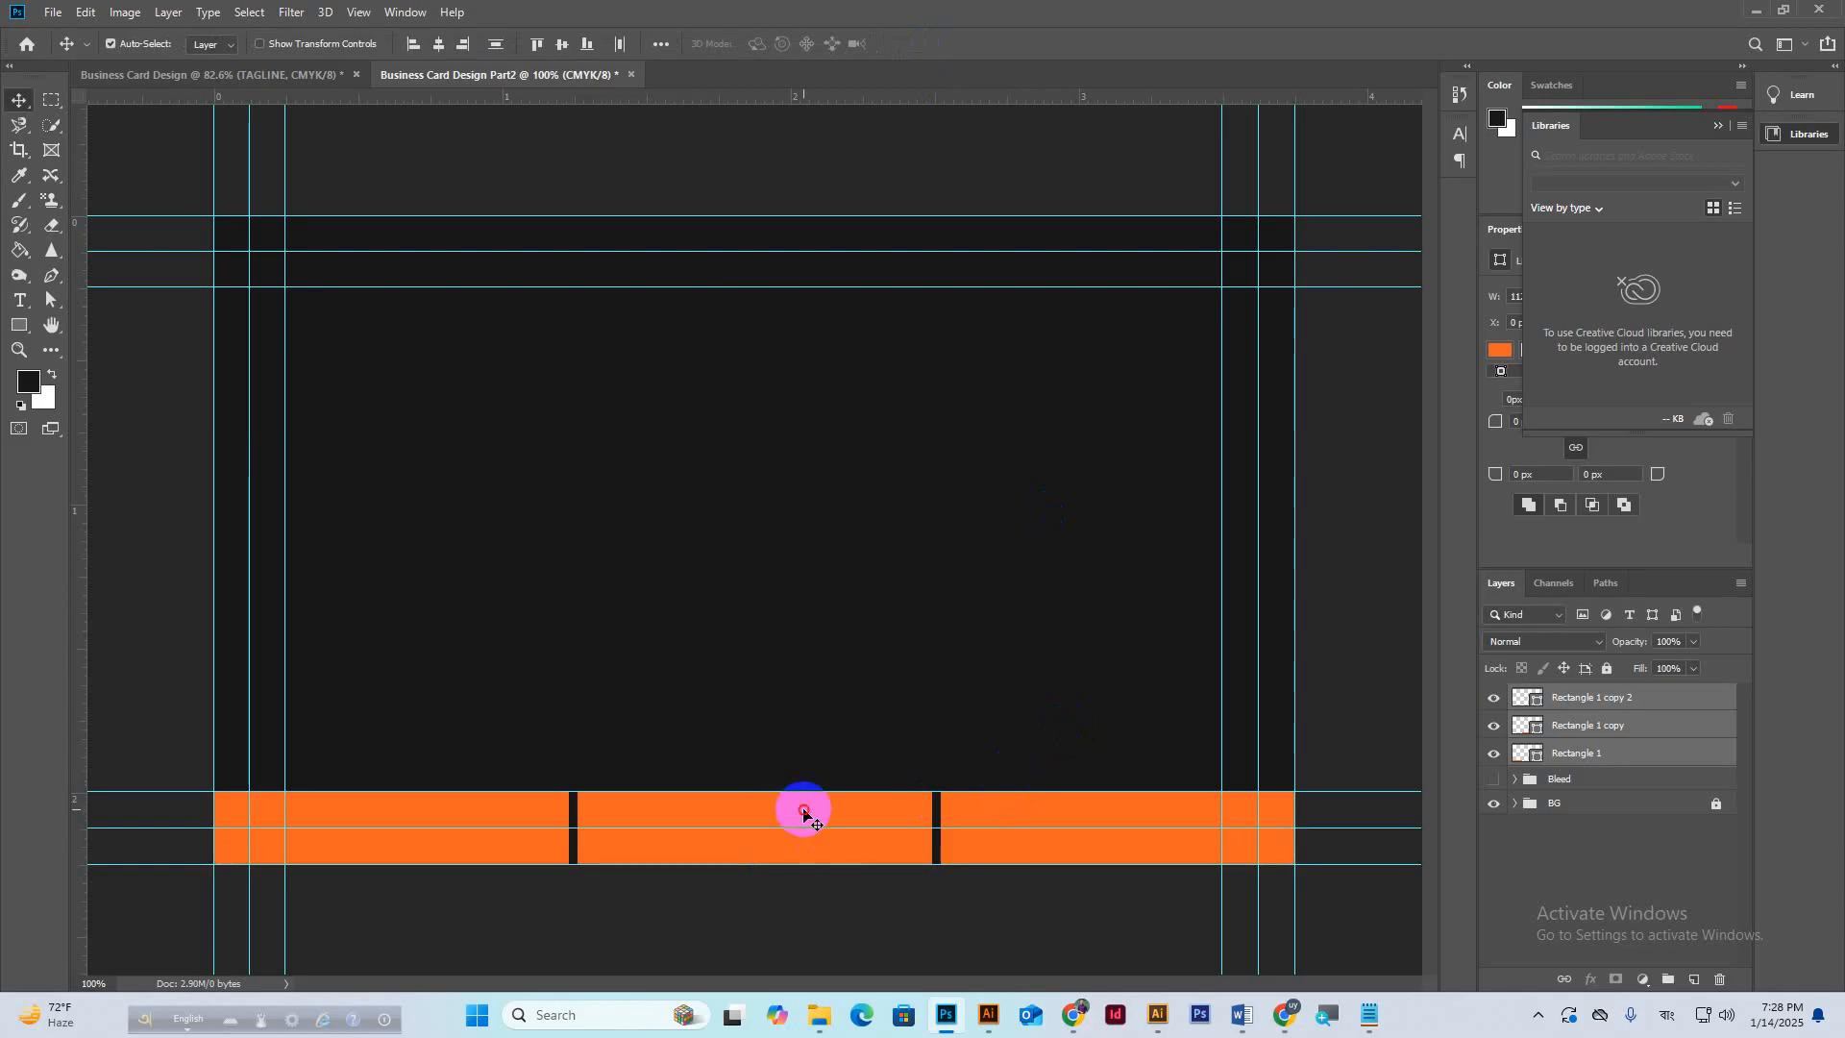
{"action": "left_click", "coordinate": [856, 819]}
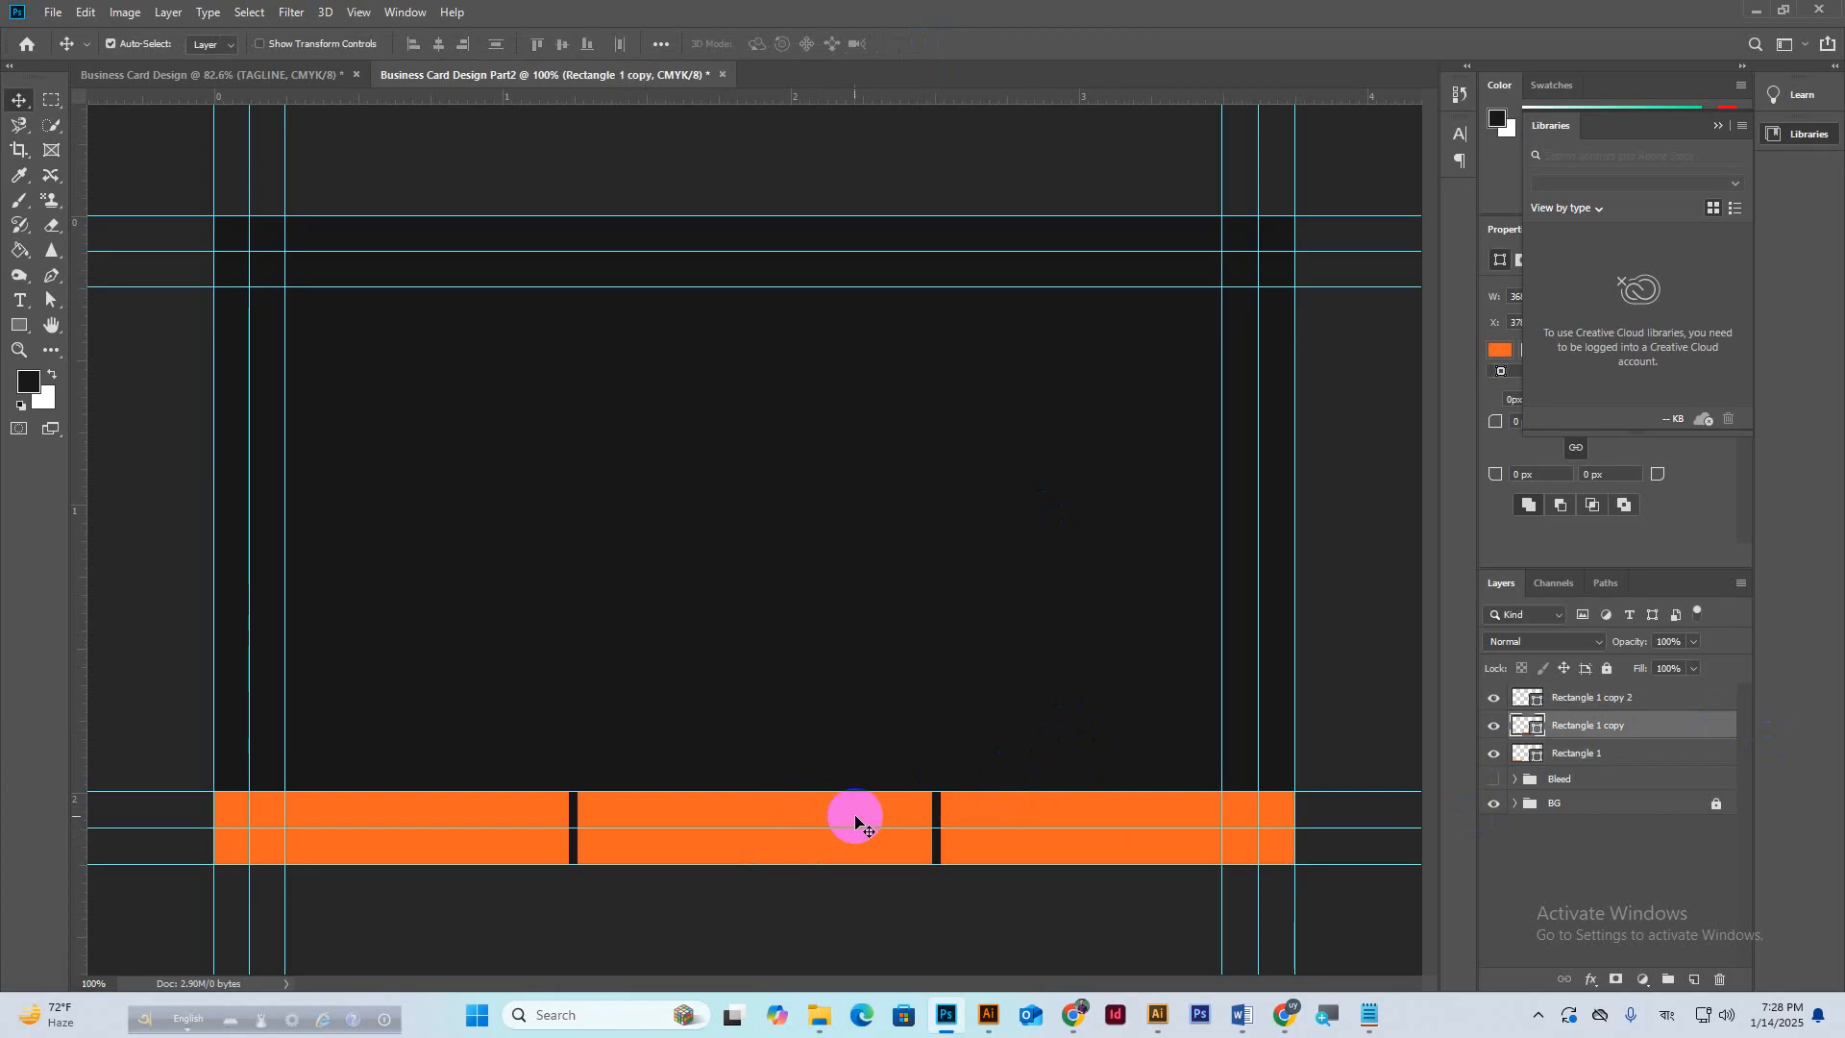
Recolour the middle bar to a darker, fully saturated orange.
{"action": "double_click", "coordinate": [1541, 732]}
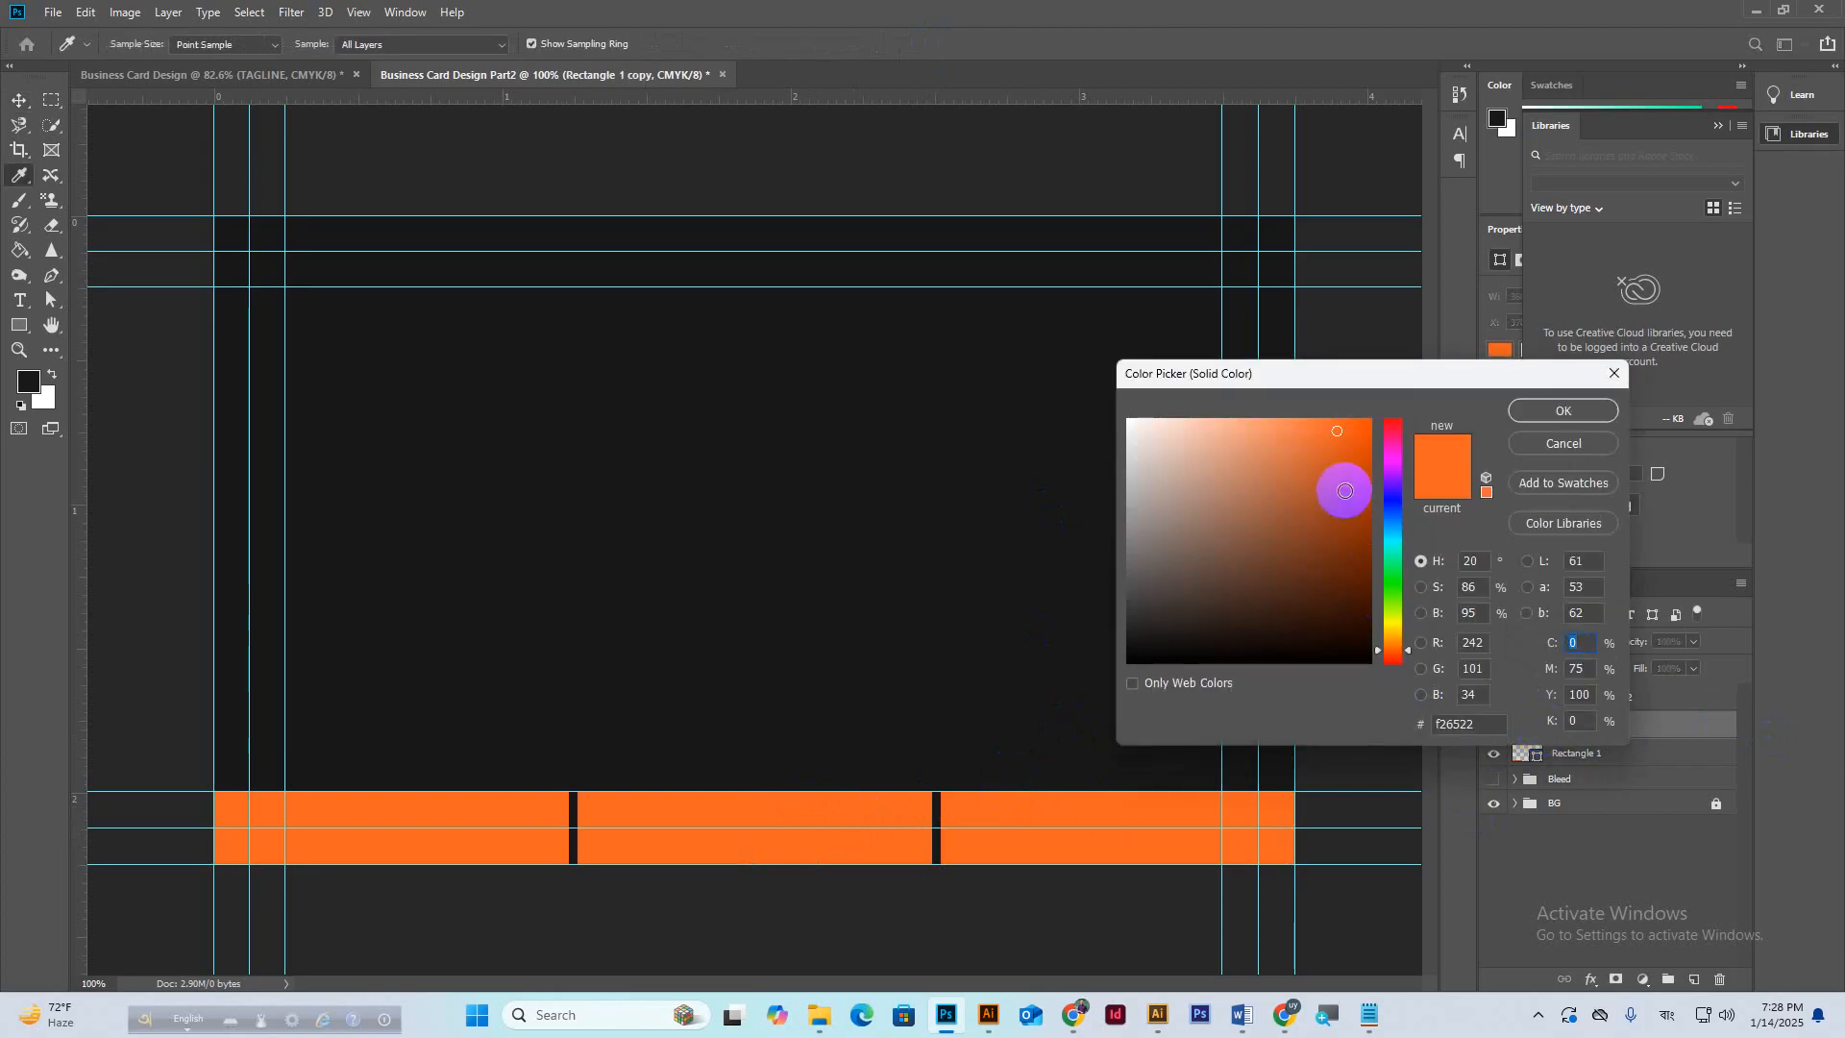
{"action": "left_click", "coordinate": [1347, 483]}
{"action": "left_click_drag", "start_coordinate": [1353, 478], "coordinate": [1376, 472]}
{"action": "left_click", "coordinate": [1562, 410]}
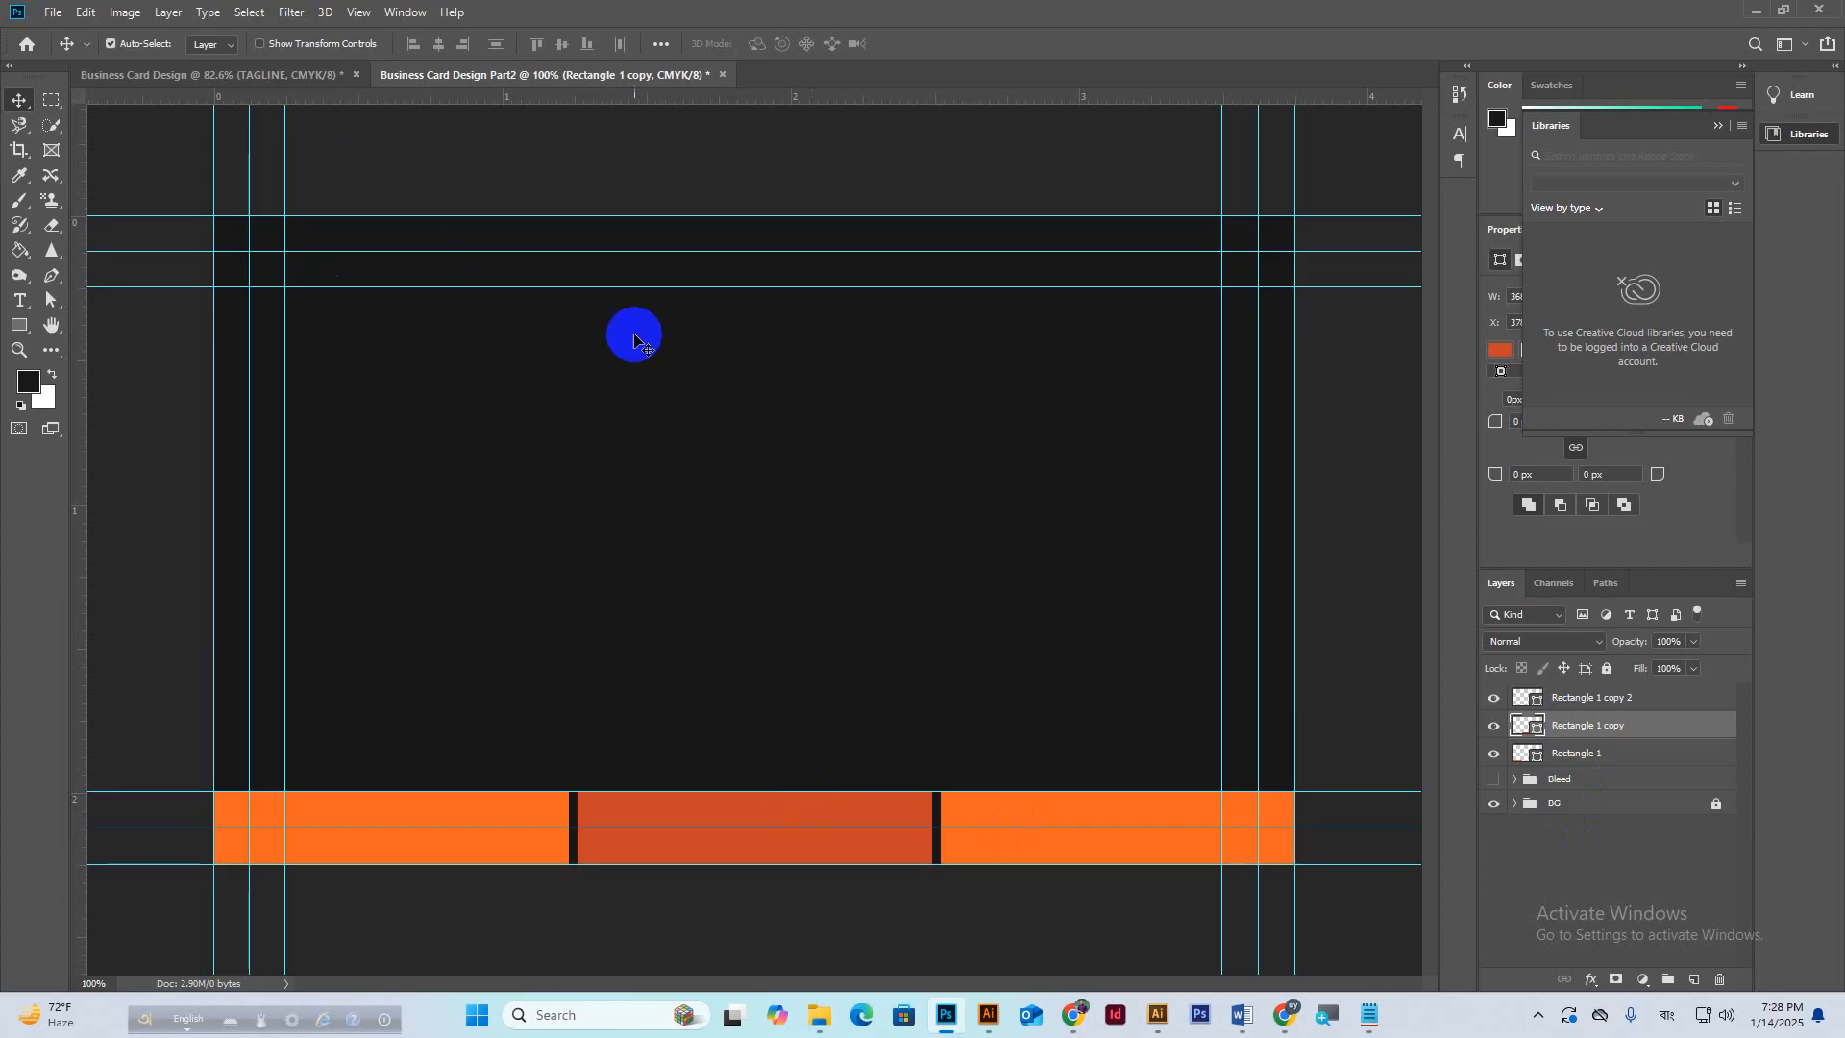
Reset default colours and add vertical guides at 1.260, 2.457, 1.875 in and a horizontal guide at 1.717 in.
{"action": "key", "text": "d"}
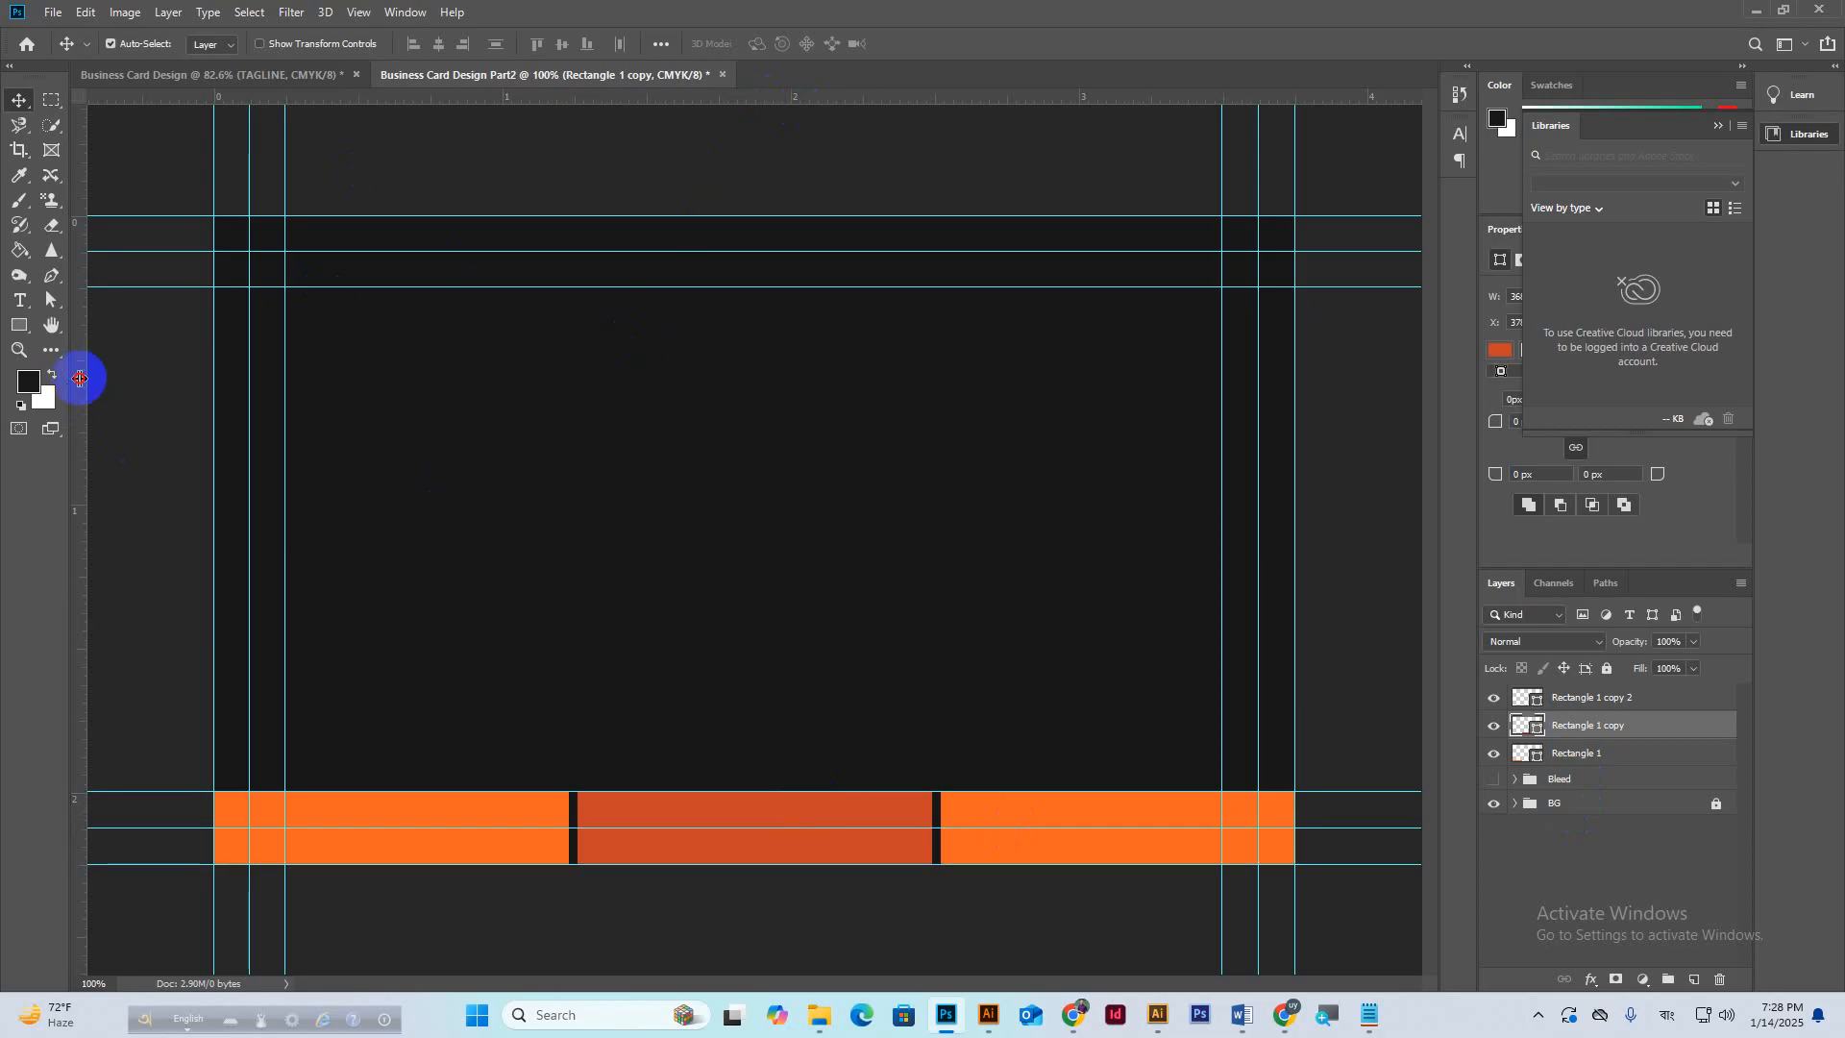
{"action": "left_click_drag", "start_coordinate": [80, 377], "coordinate": [572, 693]}
{"action": "left_click_drag", "start_coordinate": [77, 466], "coordinate": [935, 667]}
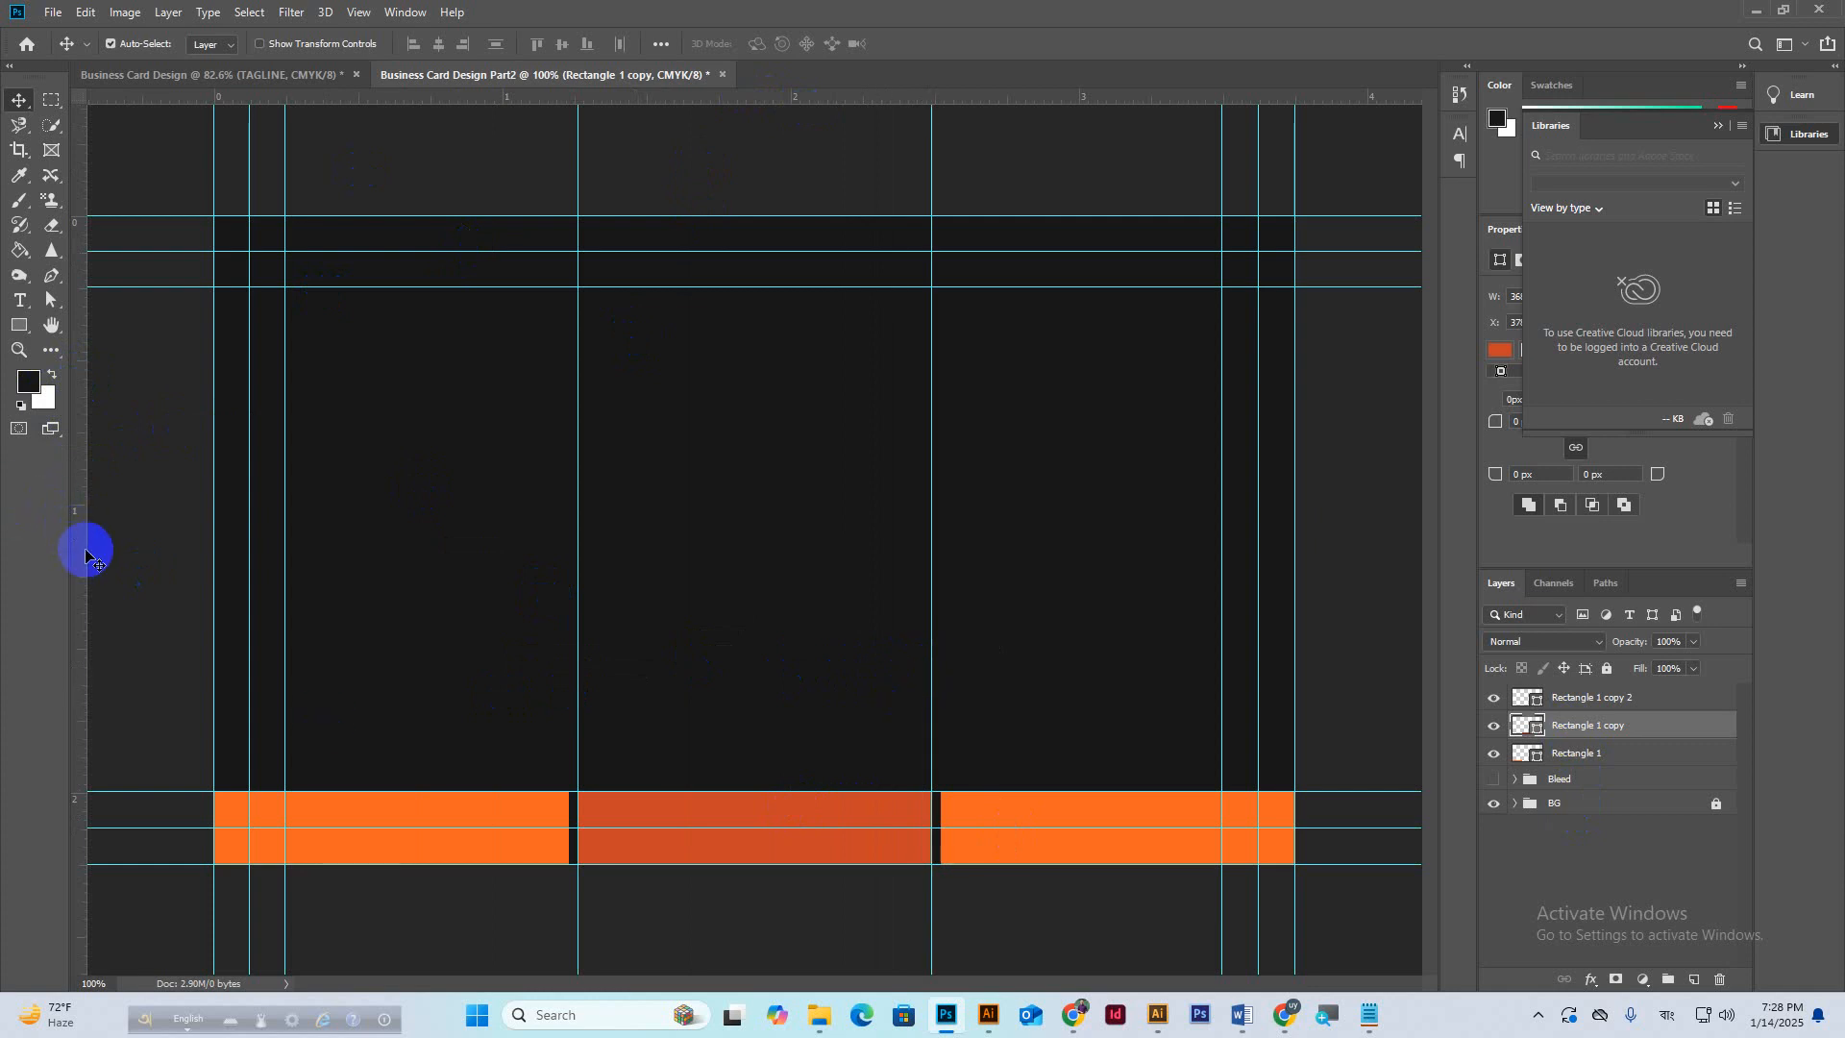
{"action": "left_click_drag", "start_coordinate": [81, 547], "coordinate": [755, 739]}
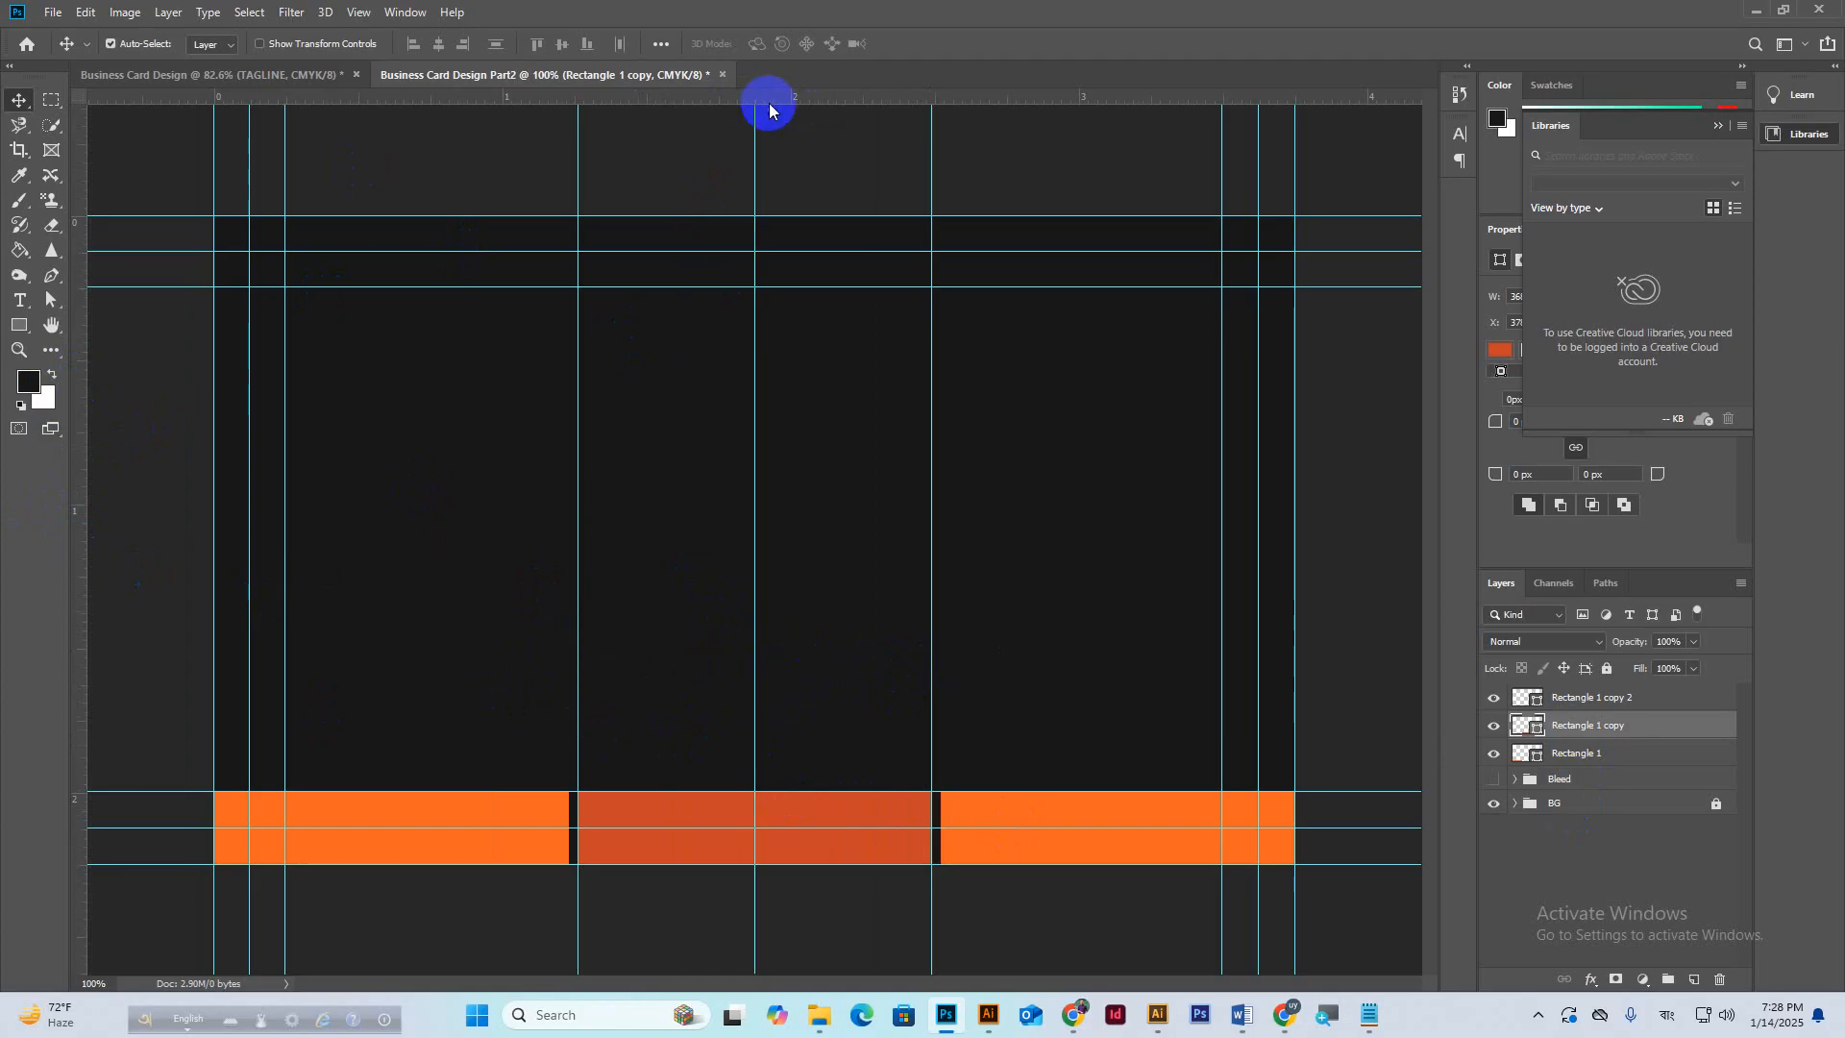
{"action": "left_click_drag", "start_coordinate": [772, 108], "coordinate": [823, 710]}
Centre the view on the orange bars and add a new empty layer.
{"action": "scroll", "coordinate": [801, 796], "scroll_direction": "up", "scroll_amount": 2}
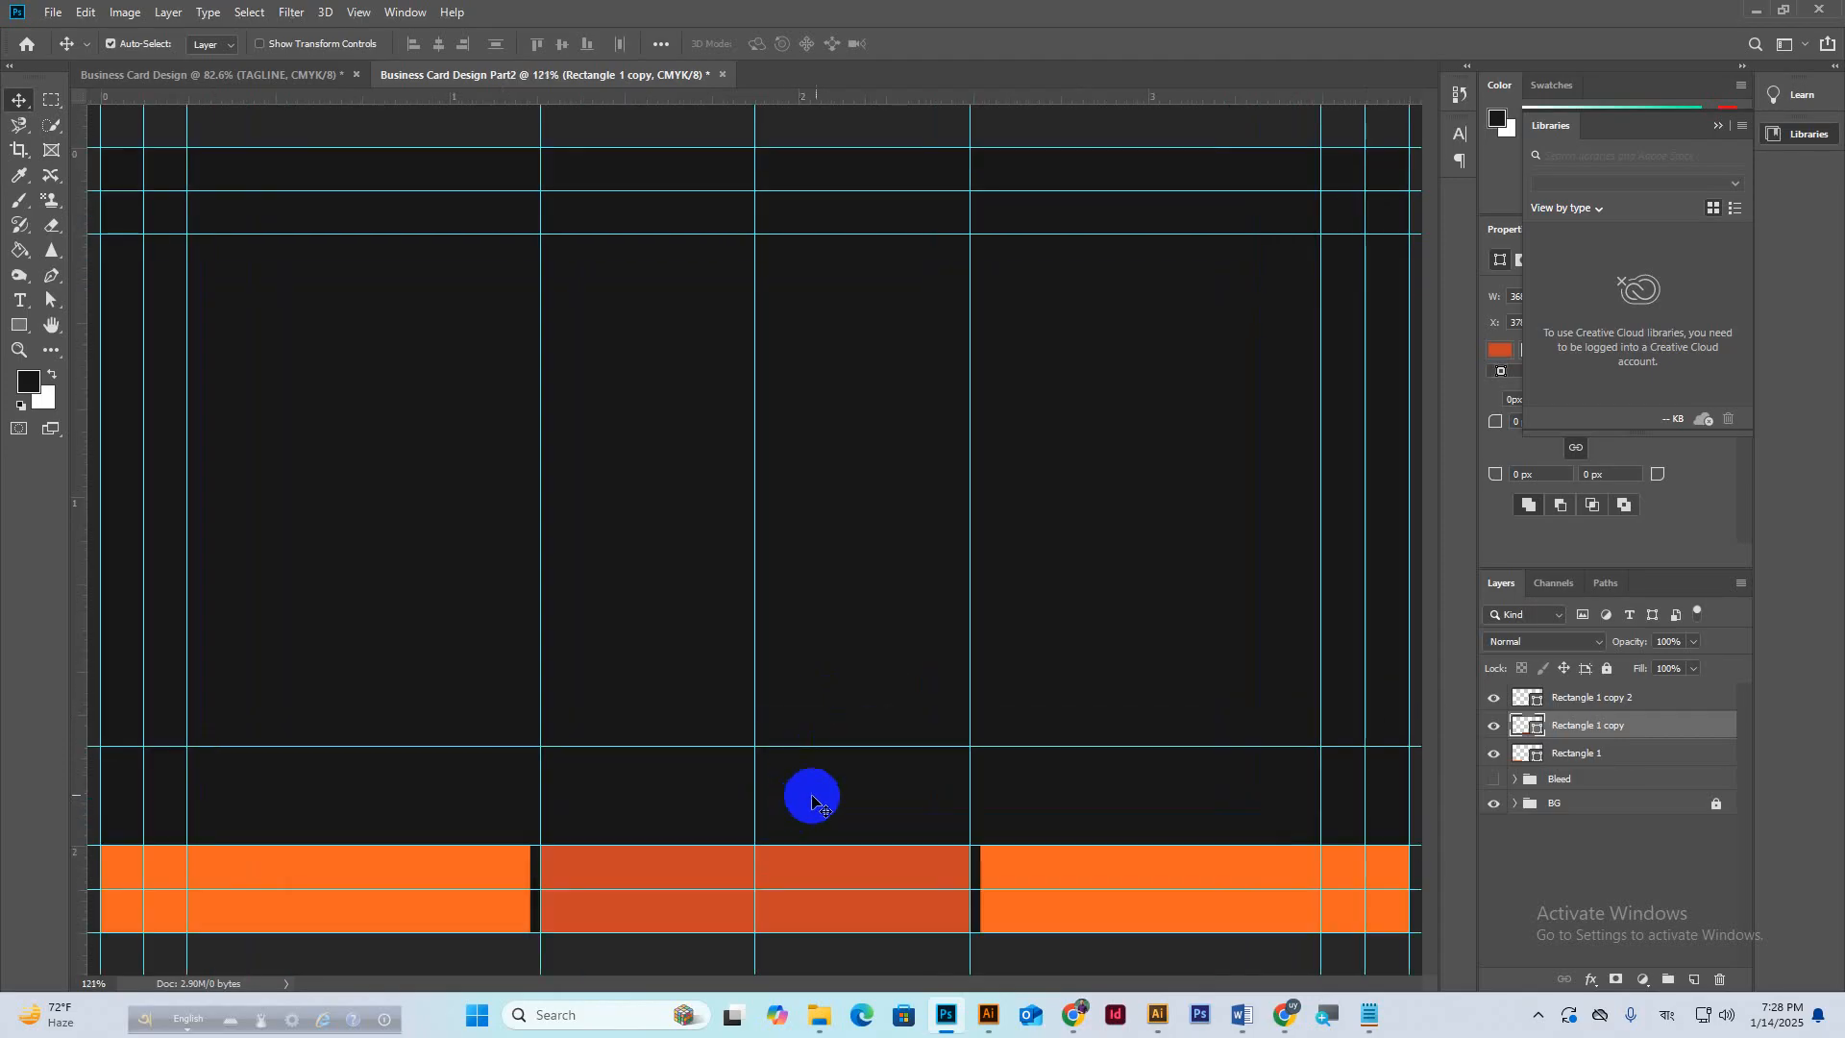
{"action": "scroll", "coordinate": [836, 798], "scroll_direction": "up", "scroll_amount": 1}
{"action": "left_click_drag", "start_coordinate": [889, 799], "coordinate": [894, 663]}
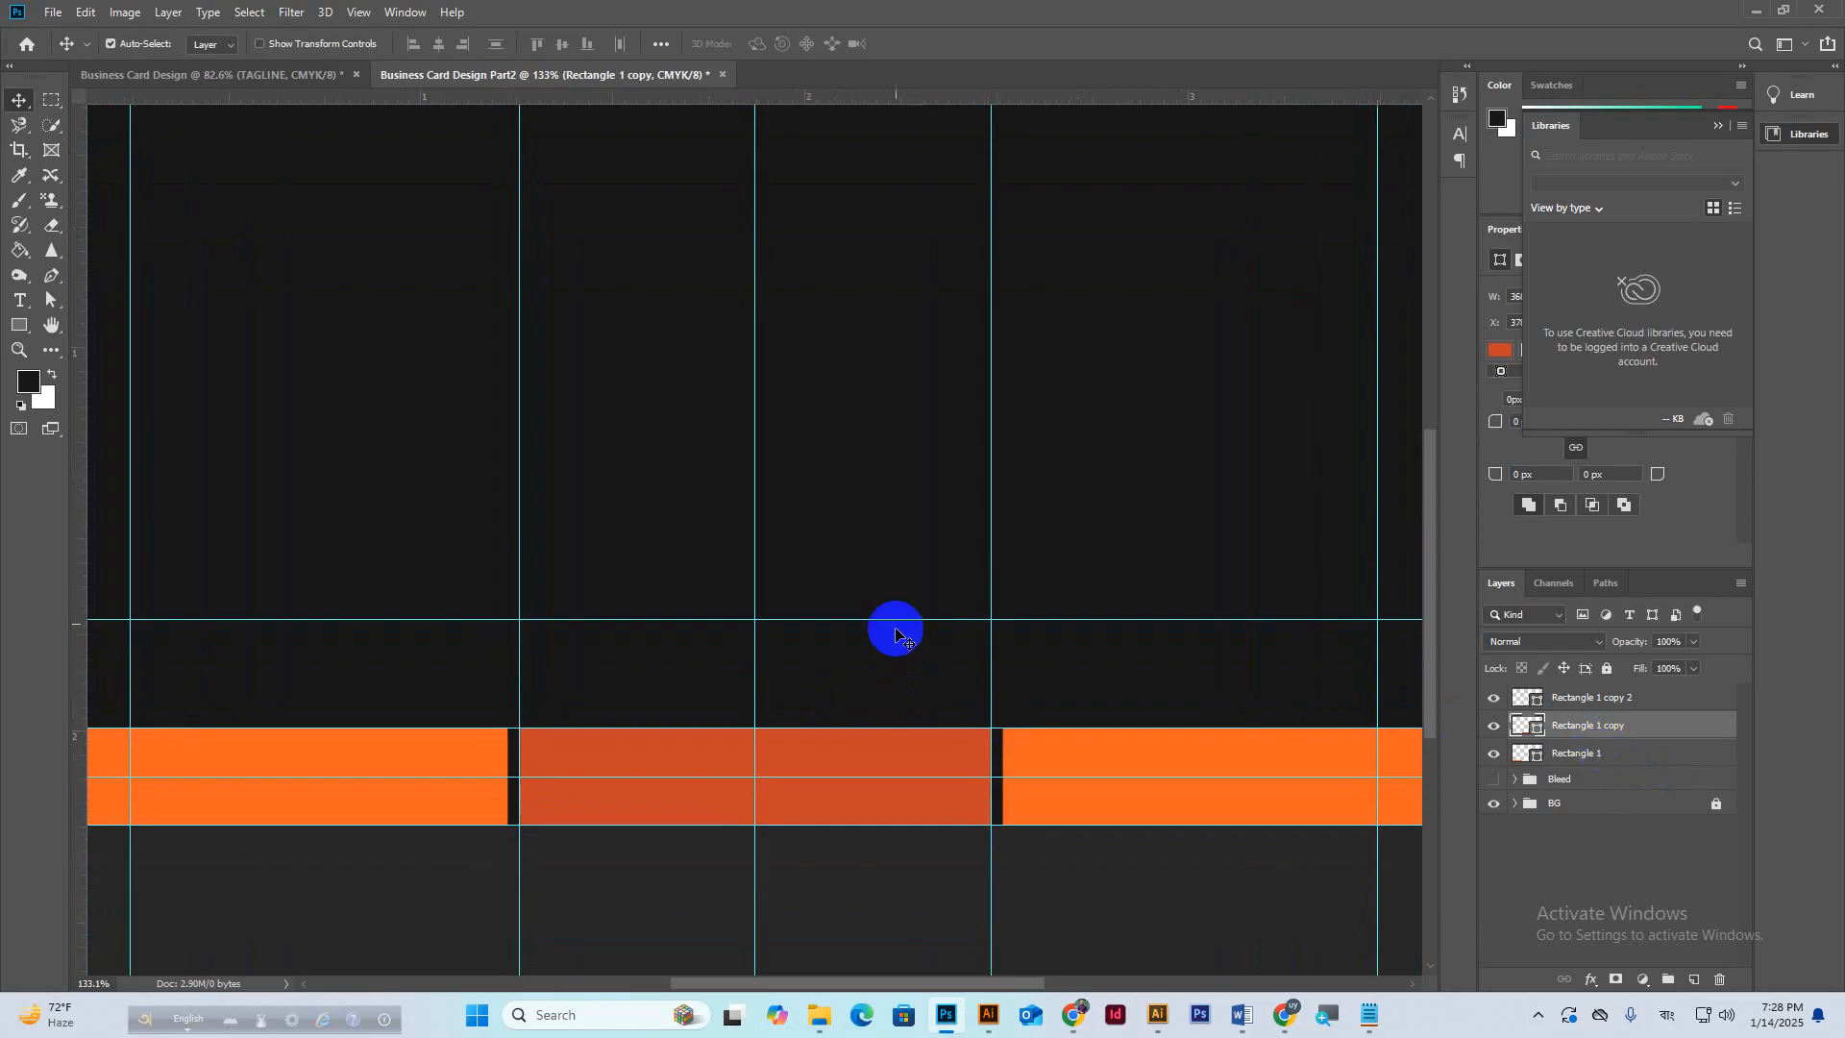
{"action": "left_click", "coordinate": [1695, 980]}
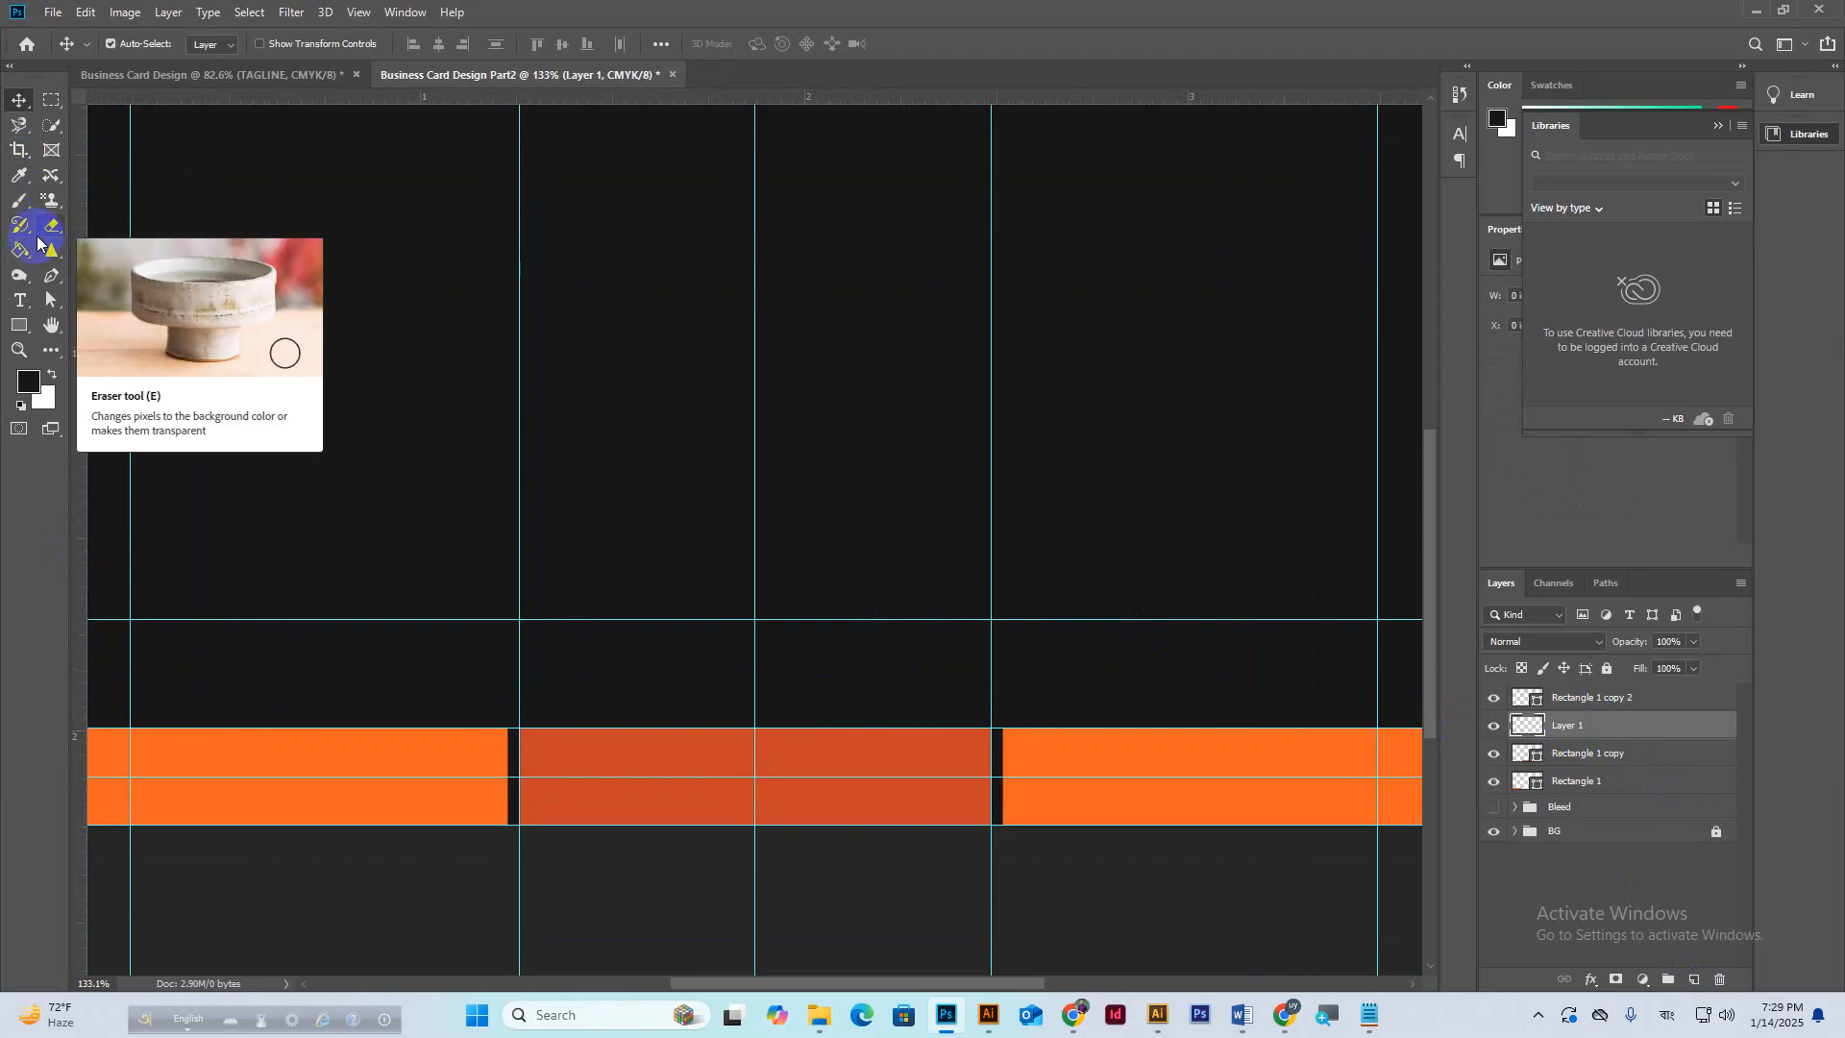
Draw a Pen shape peaking at the guide above the middle bar's top corners.
{"action": "key", "text": "p"}
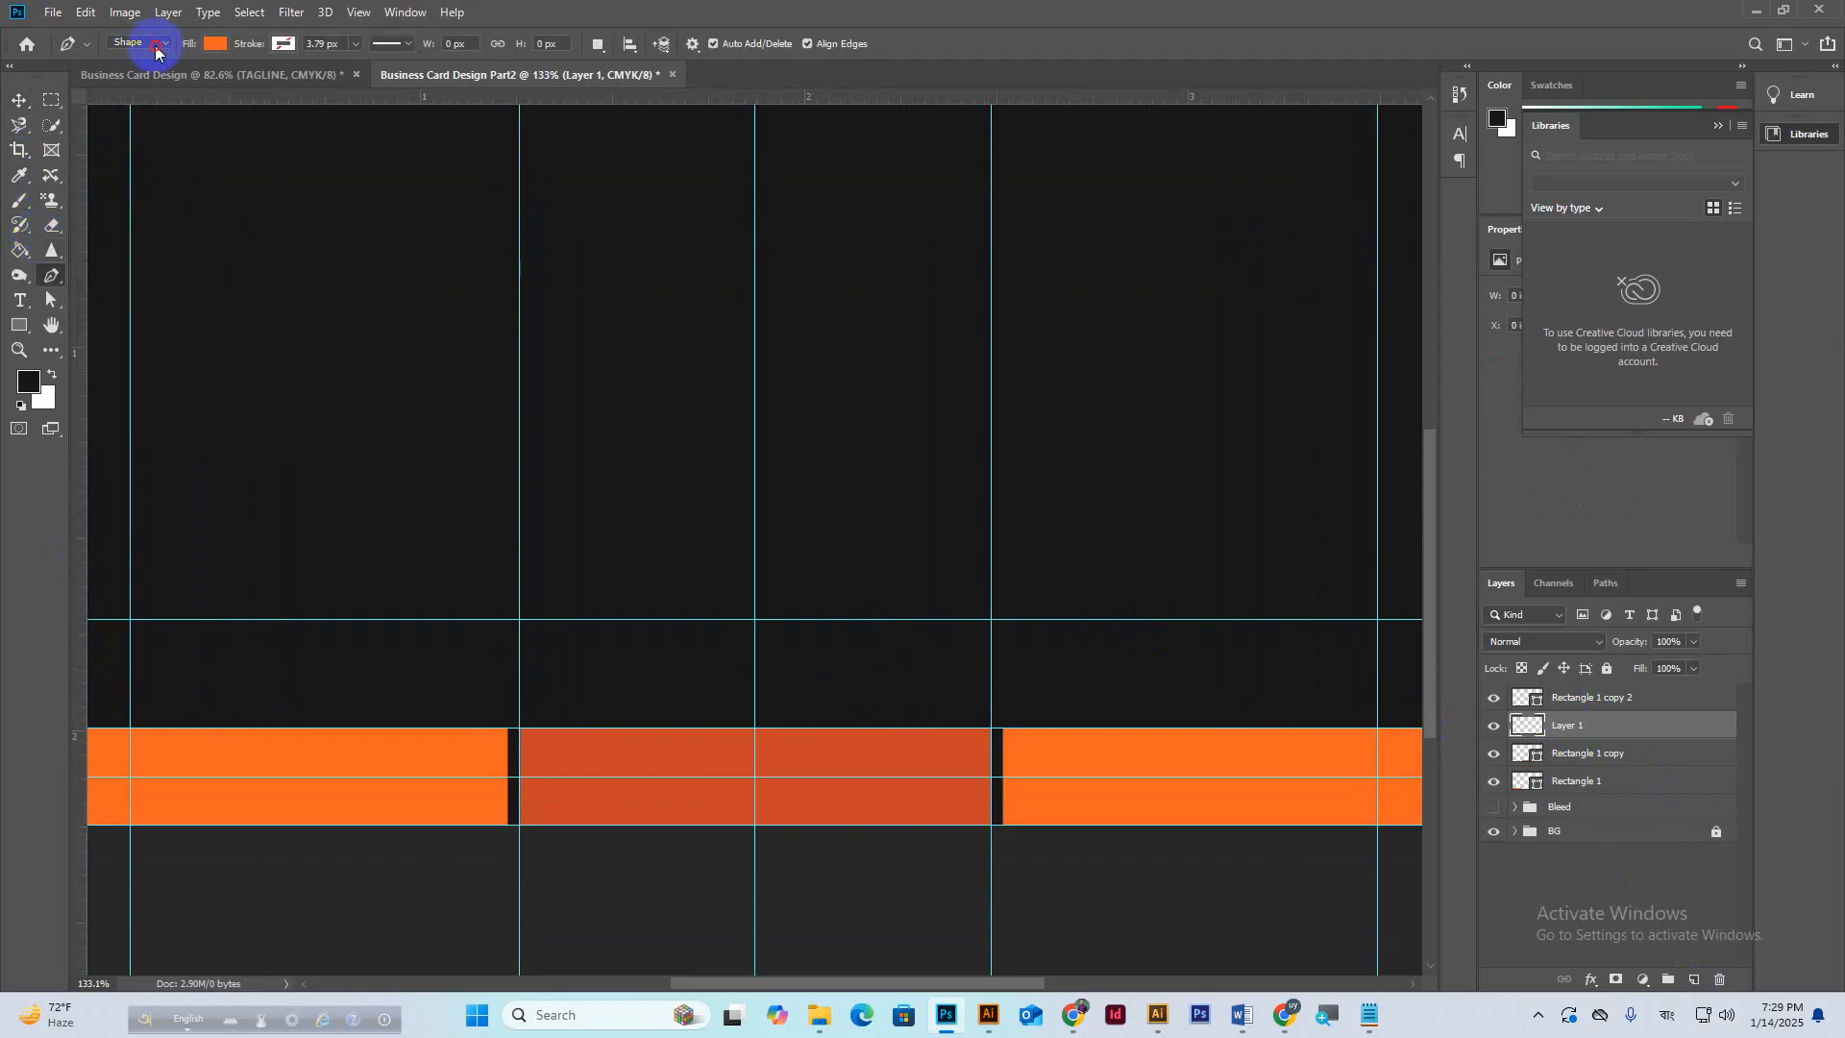
{"action": "left_click", "coordinate": [154, 46]}
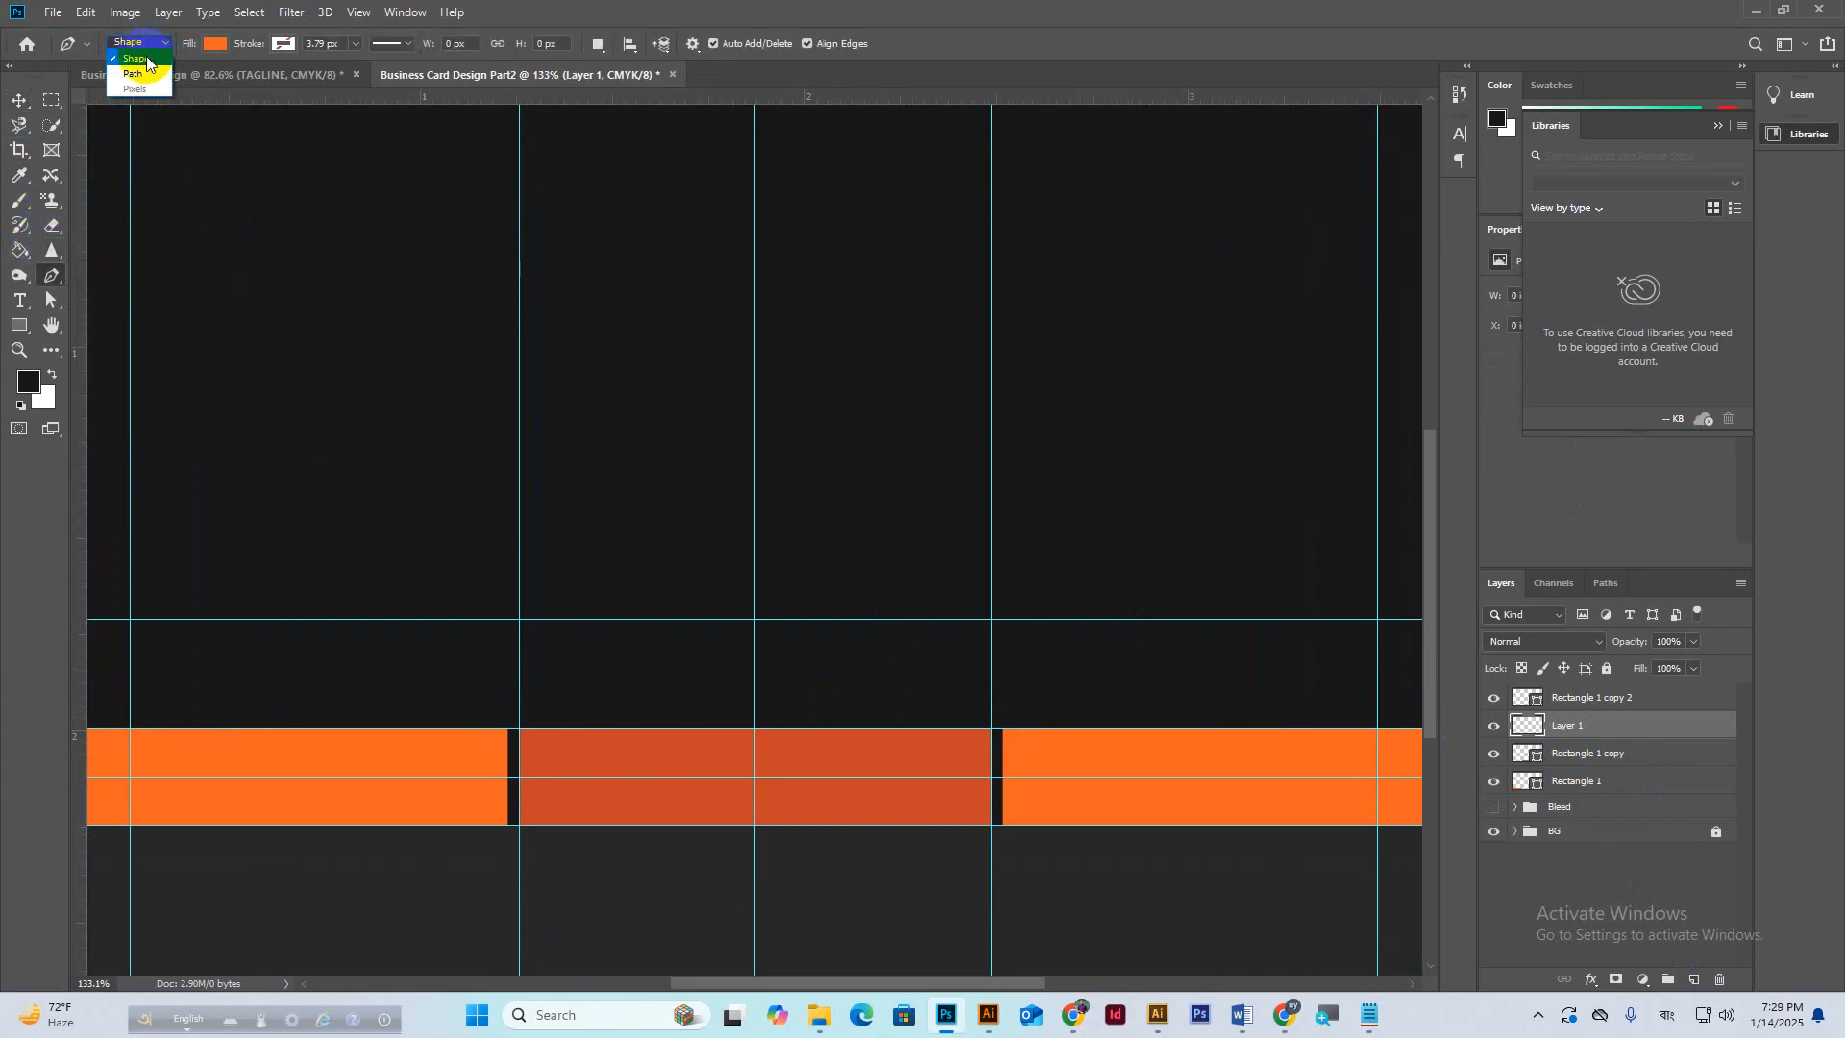
{"action": "left_click", "coordinate": [145, 59]}
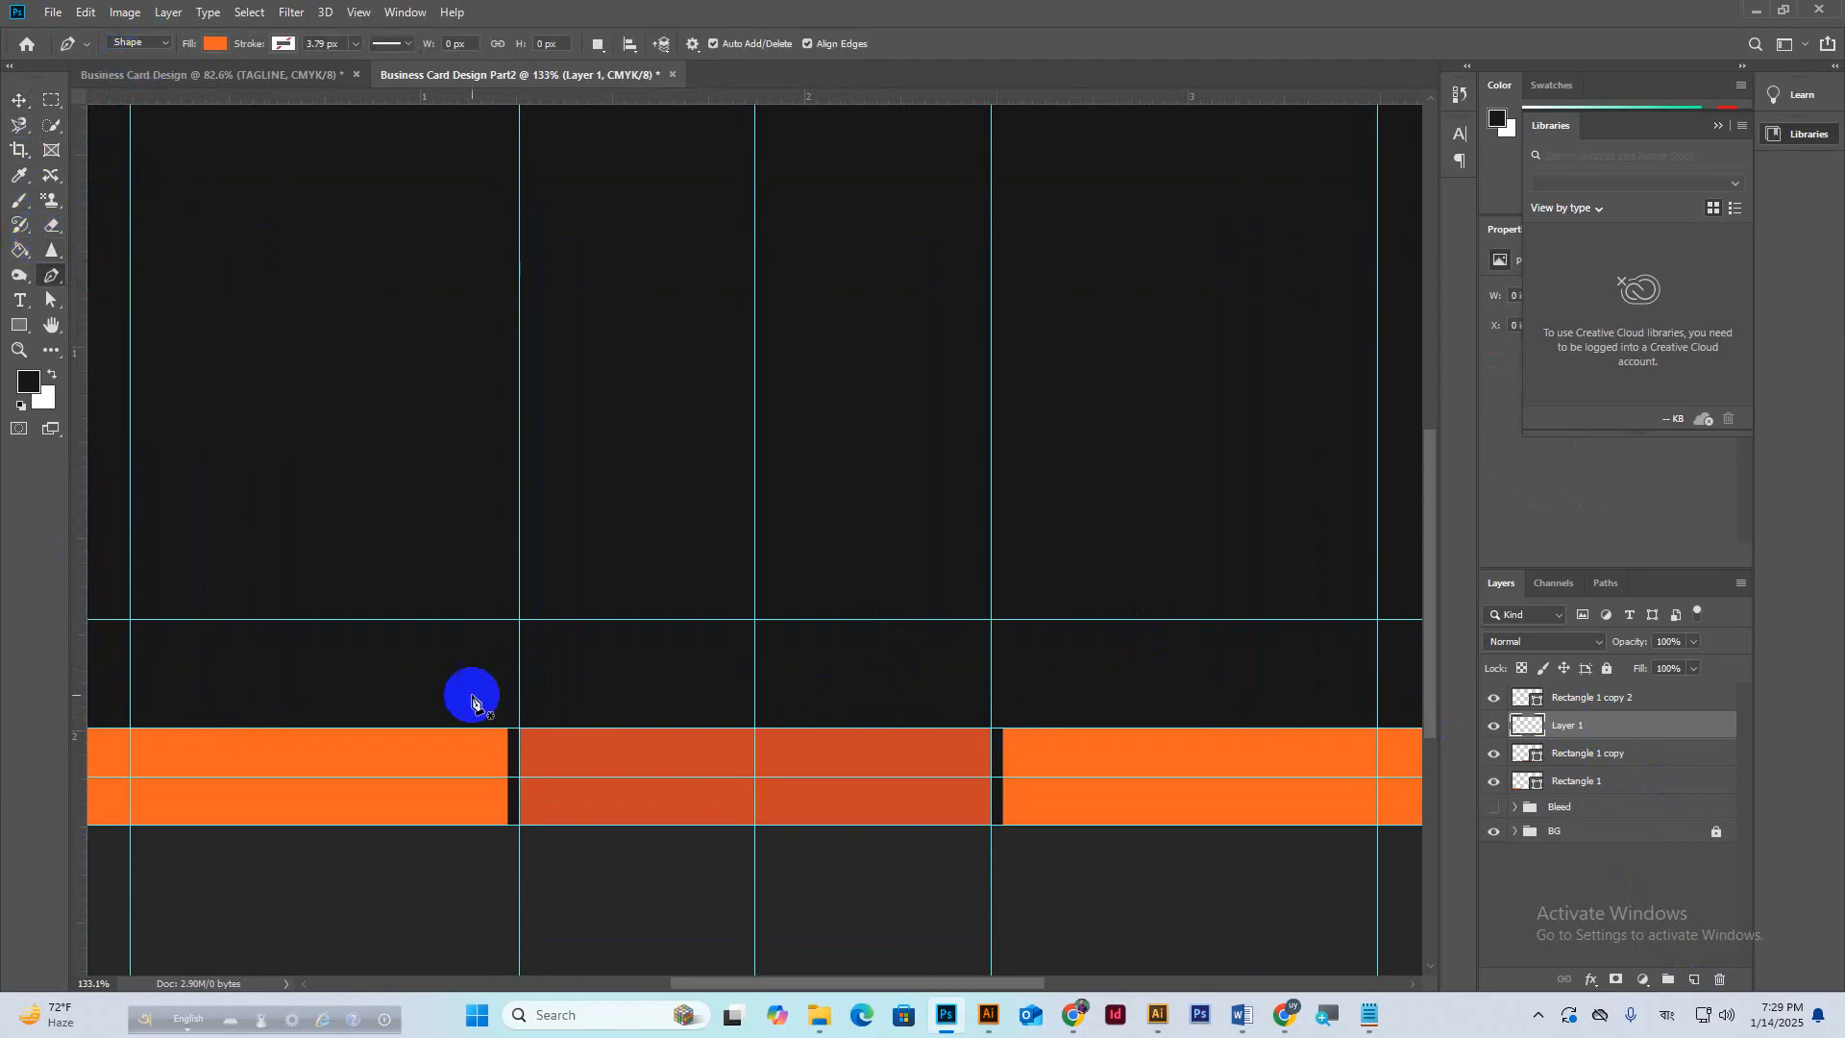
{"action": "left_click", "coordinate": [520, 728]}
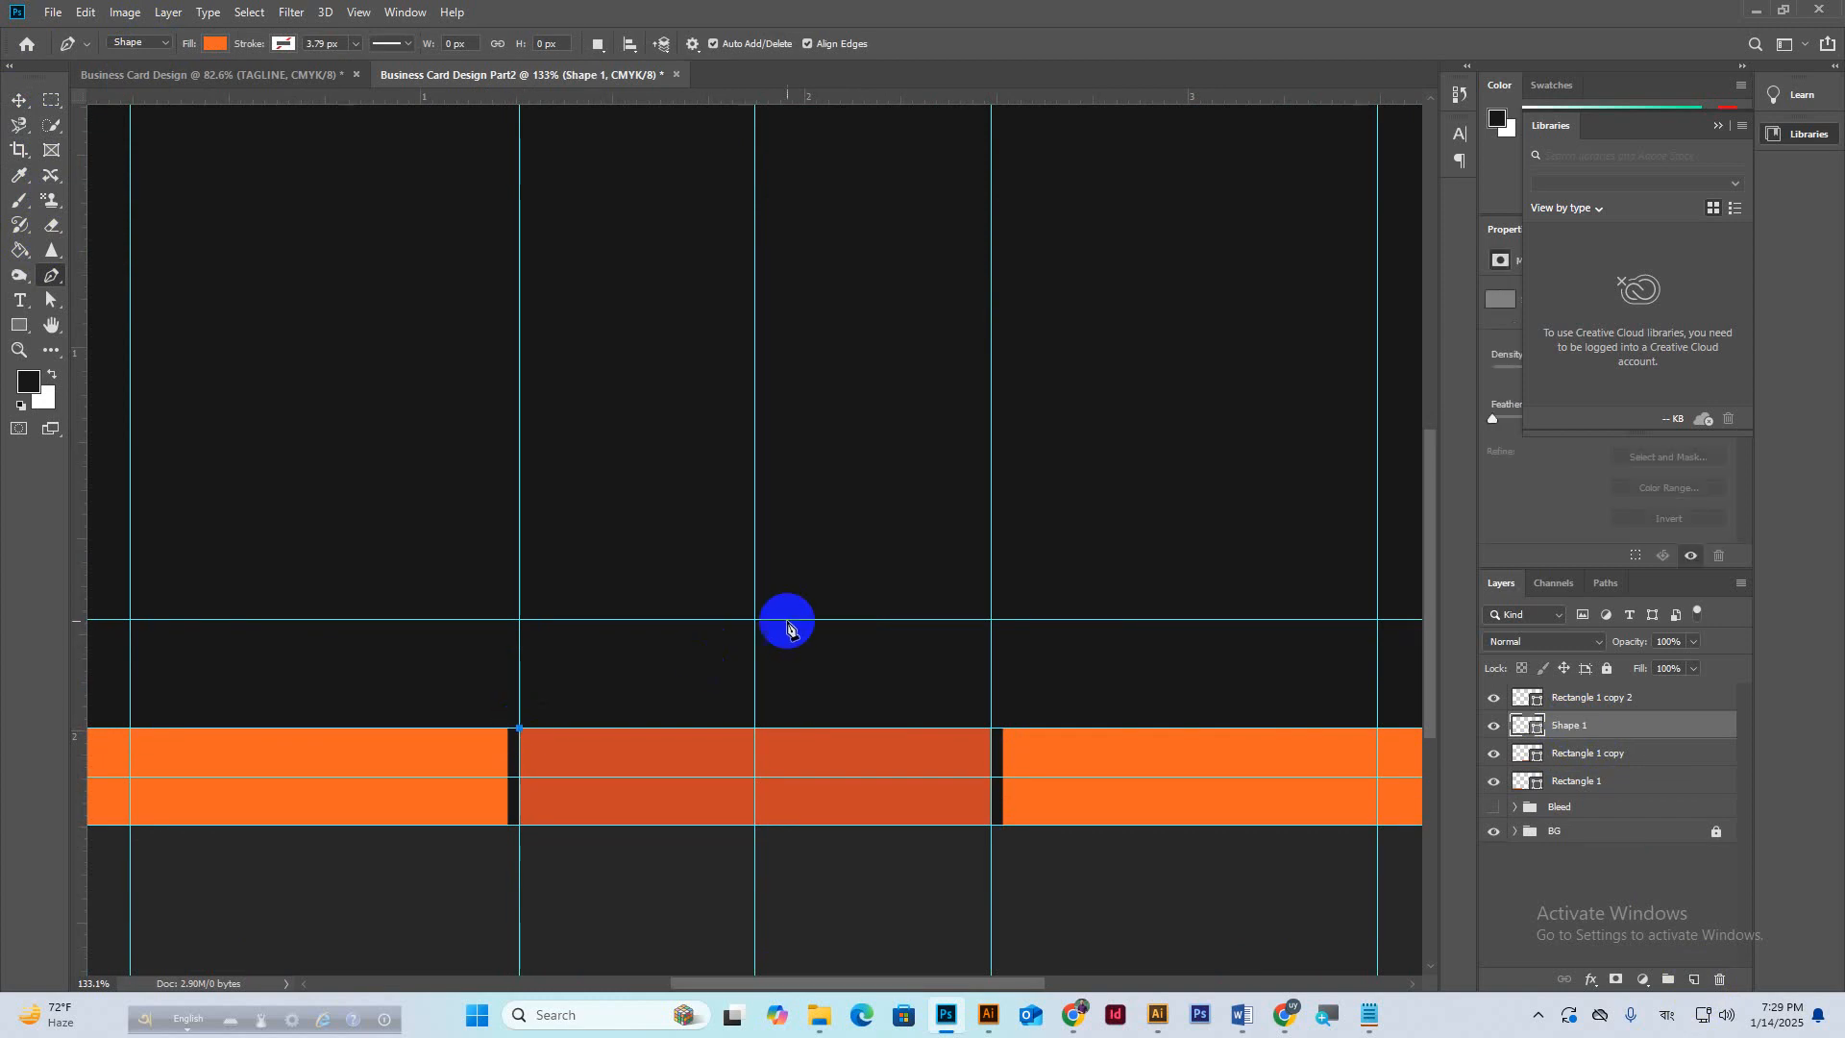
{"action": "left_click", "coordinate": [755, 621]}
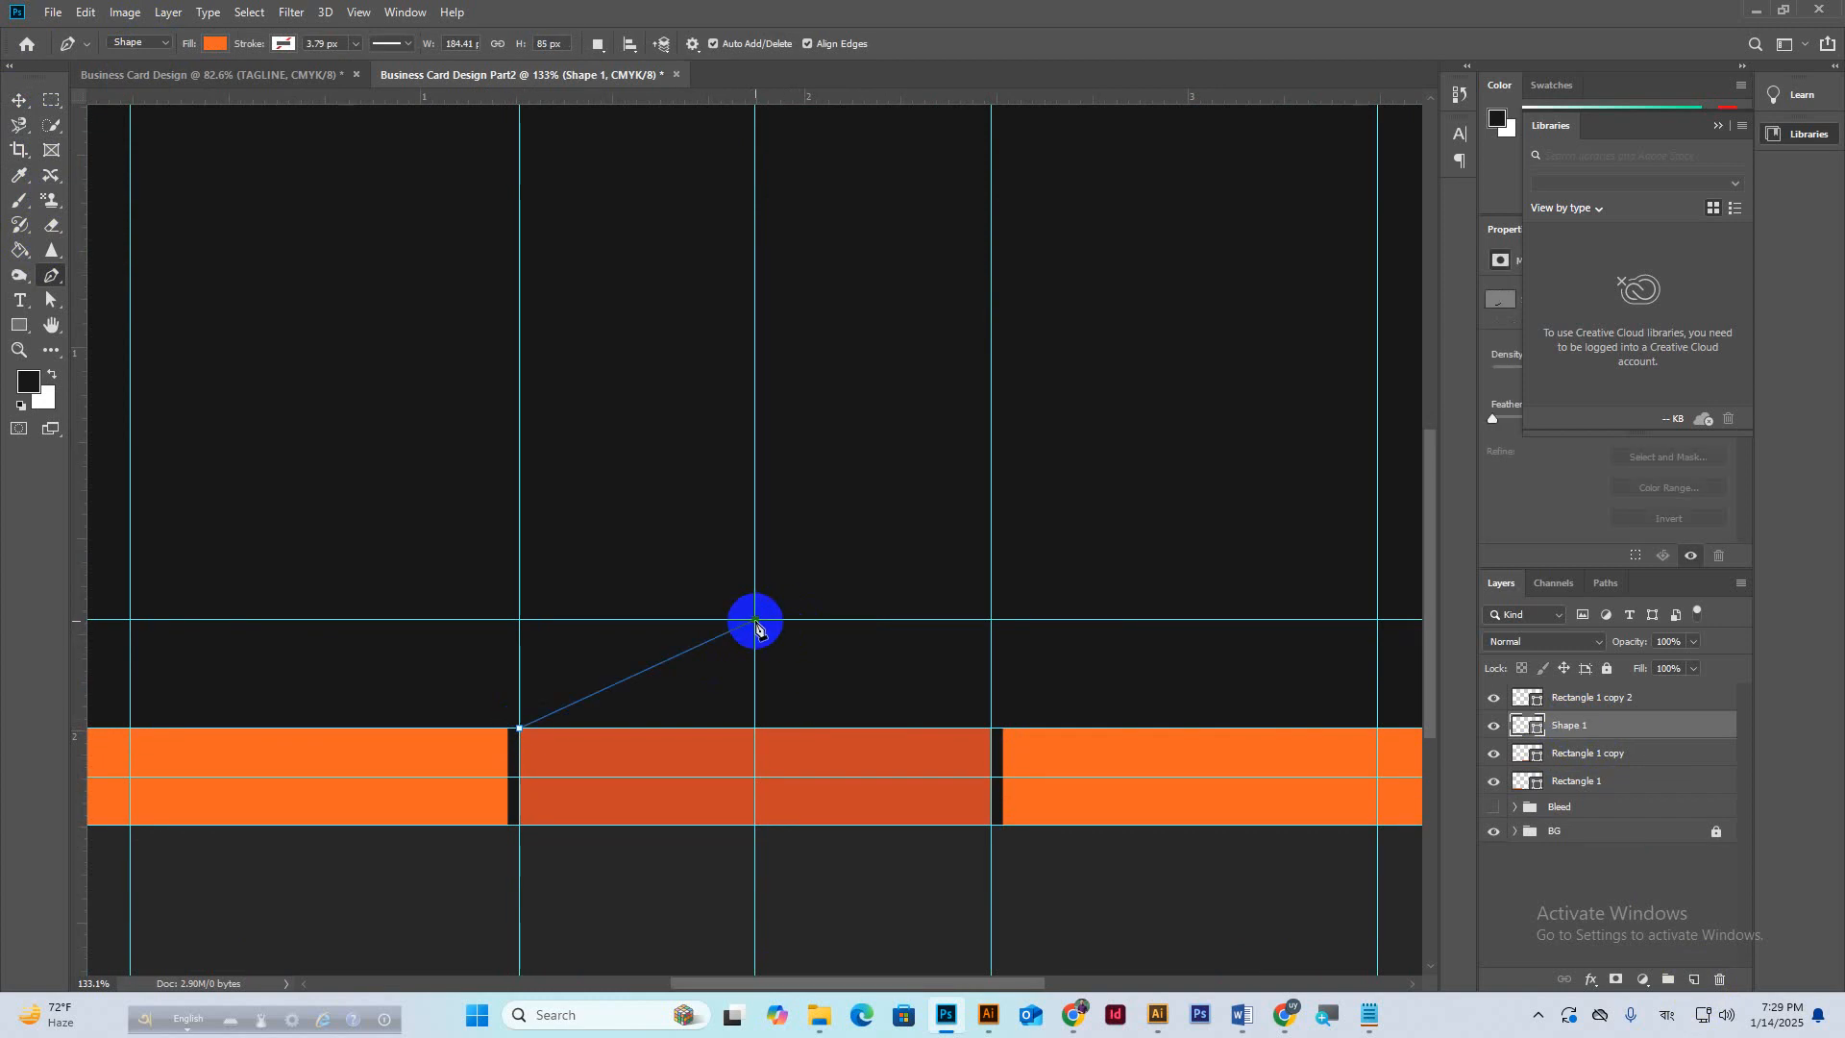
{"action": "left_click", "coordinate": [992, 730]}
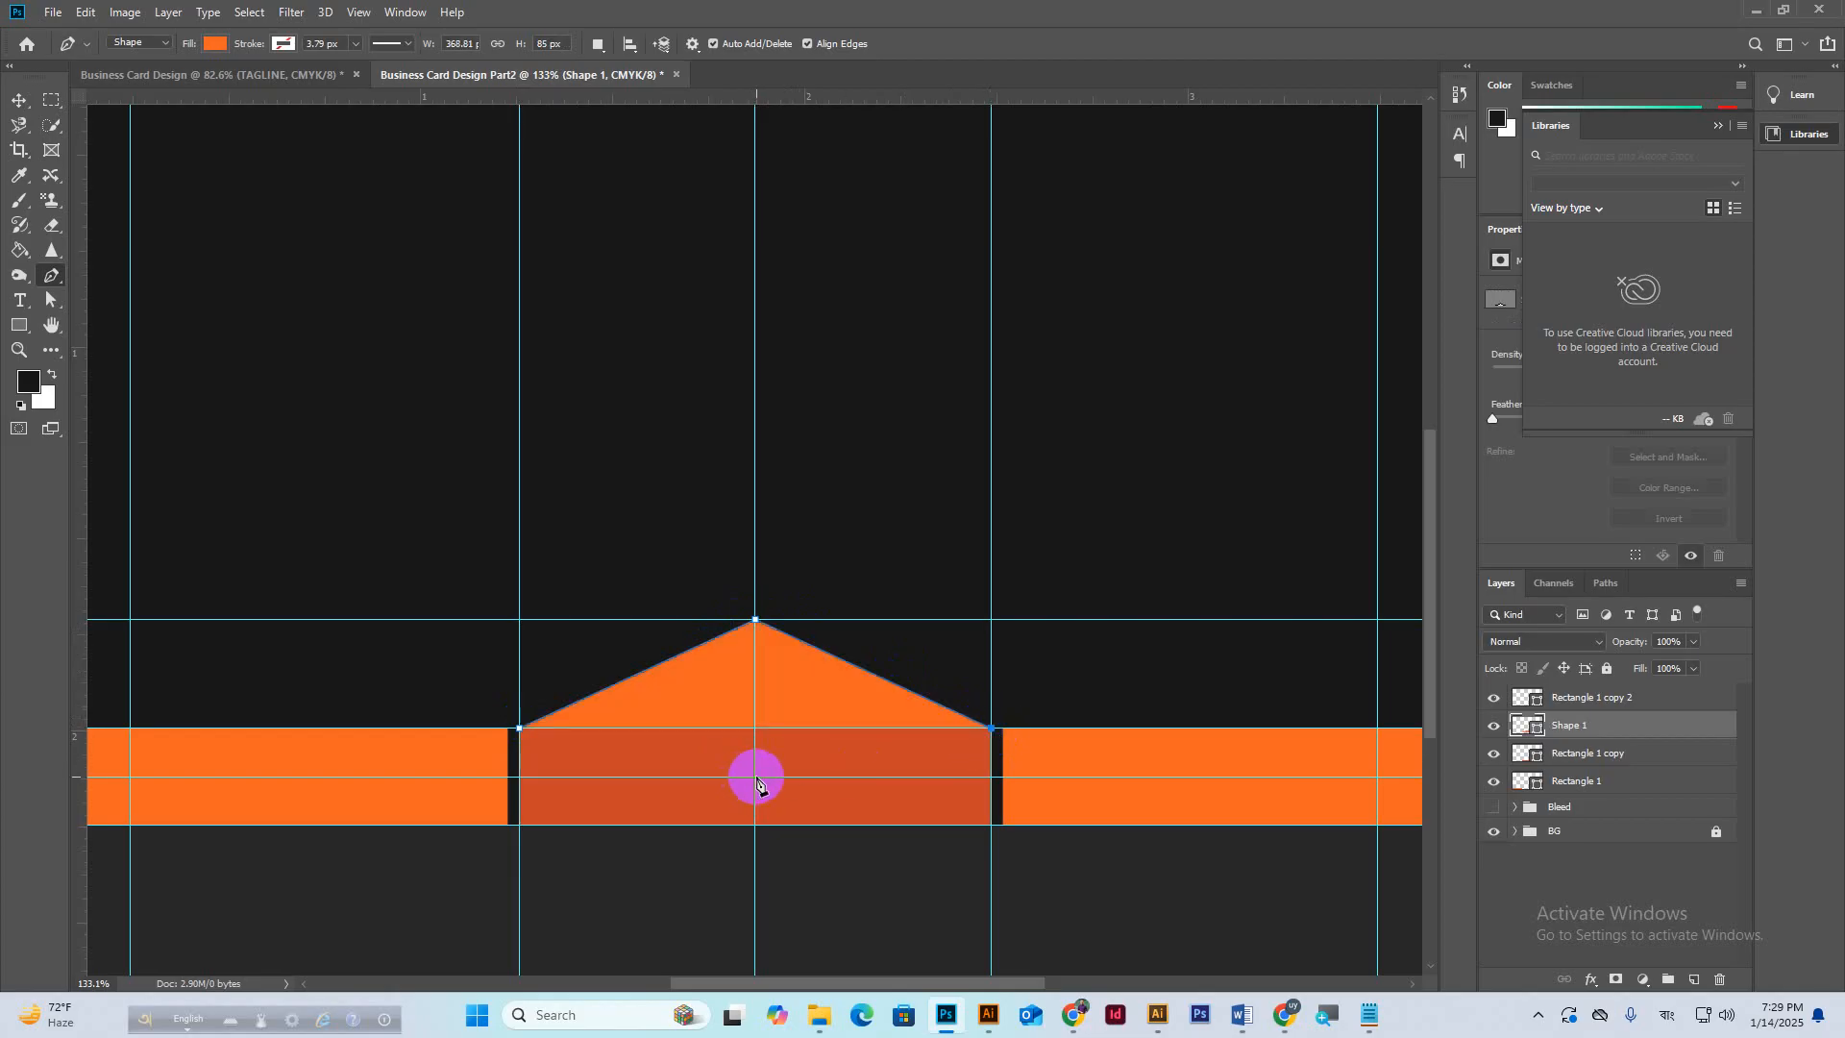
{"action": "left_click", "coordinate": [755, 779]}
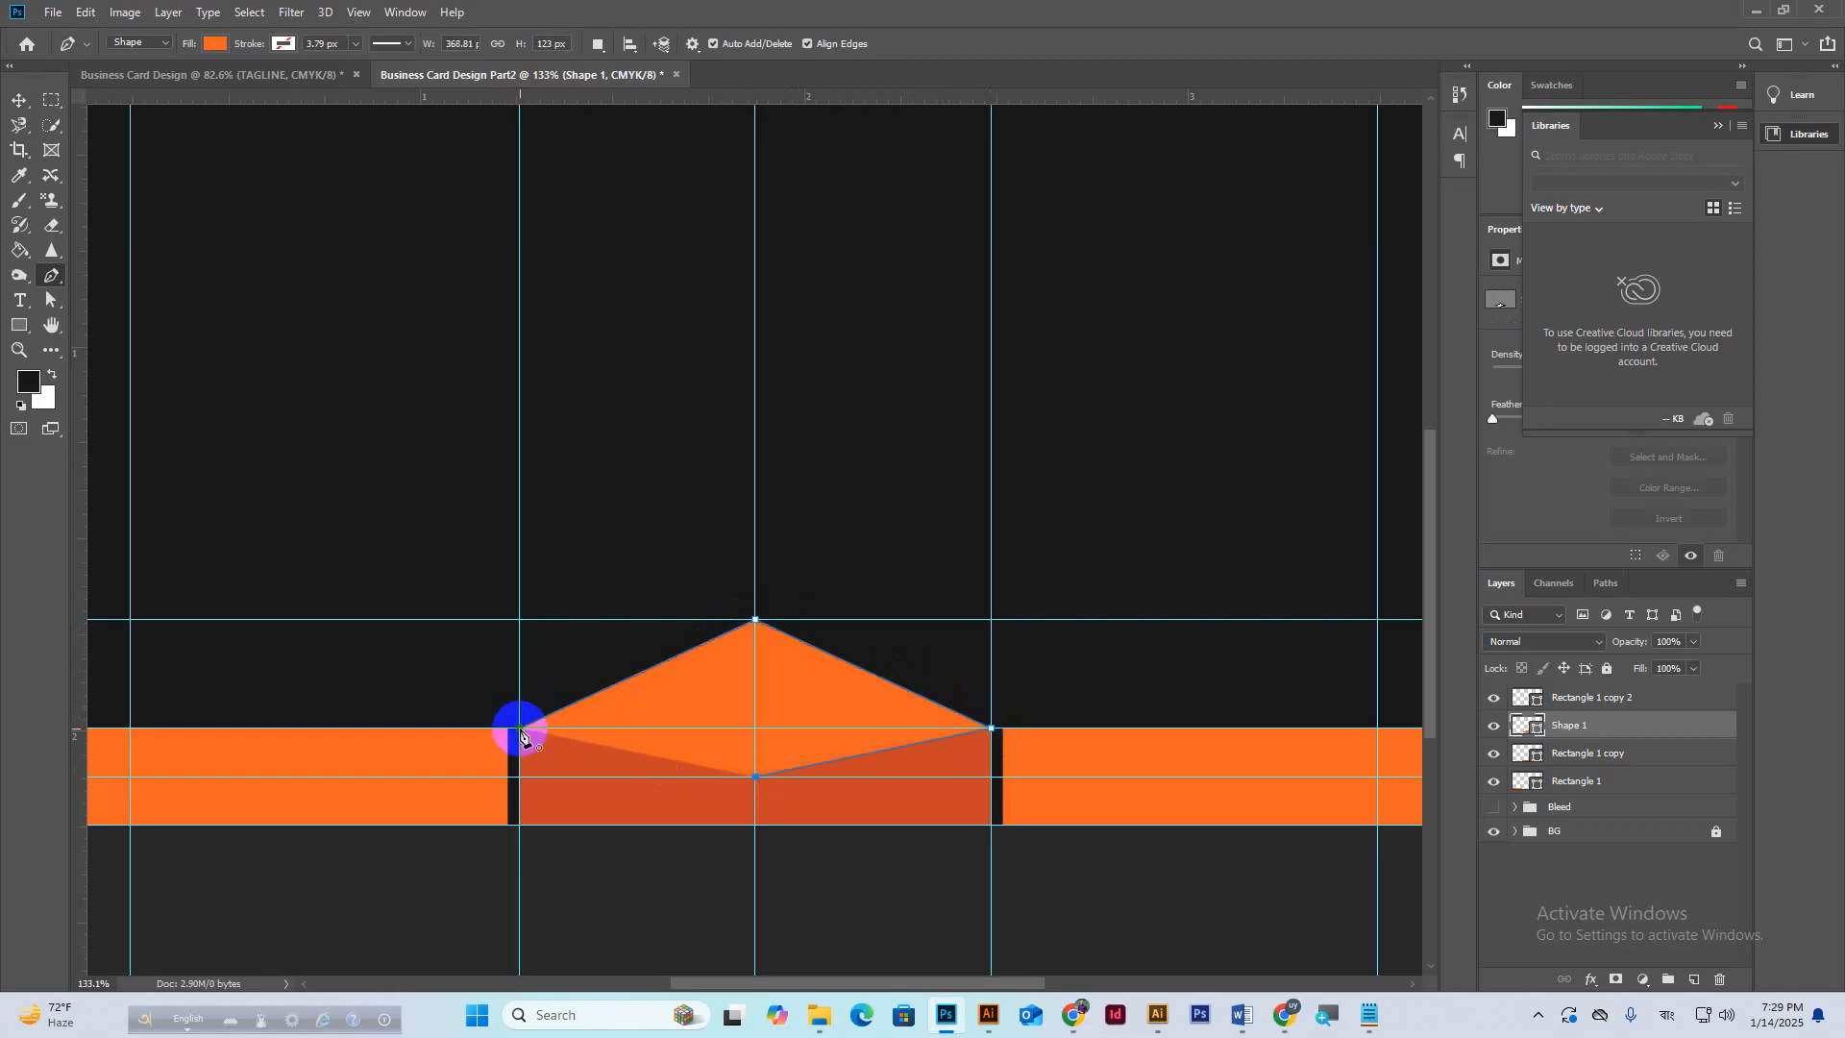
Fill Shape 1 with the middle bar's dark orange, sampled by eyedropper.
{"action": "key", "text": "v"}
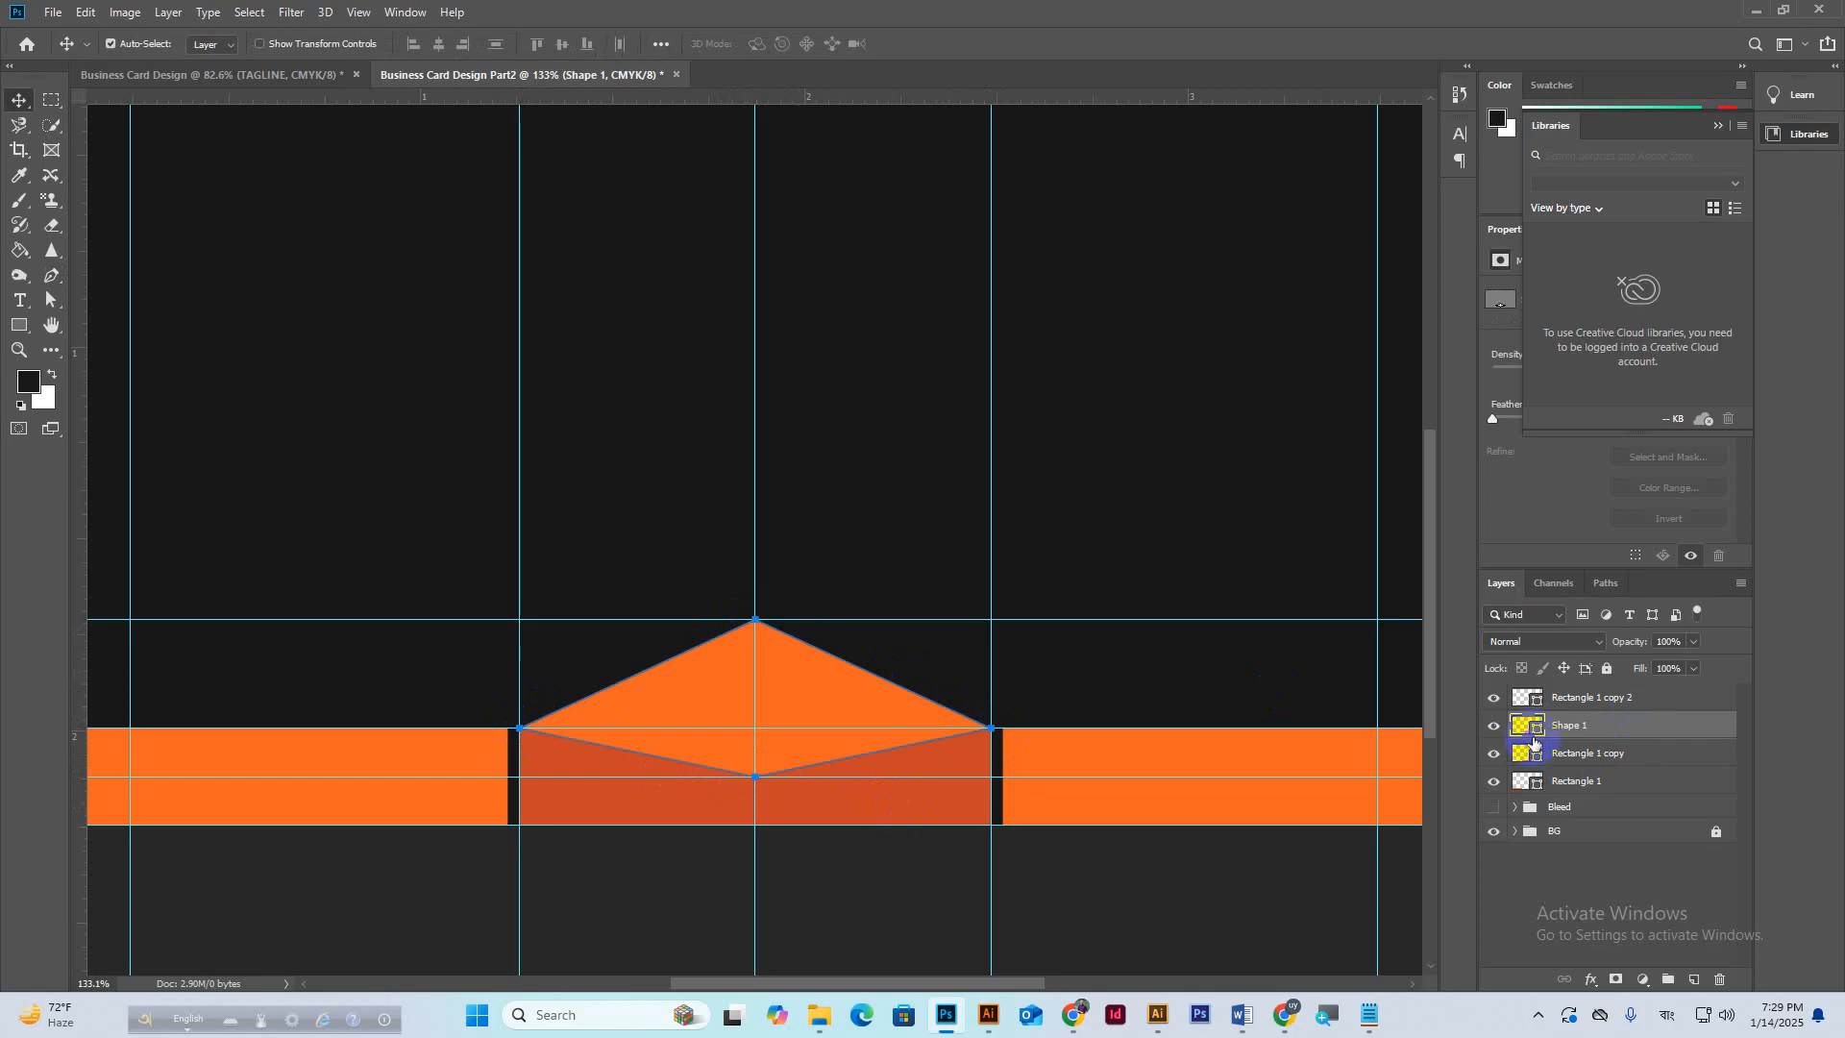
{"action": "double_click", "coordinate": [1535, 731]}
{"action": "left_click", "coordinate": [953, 755]}
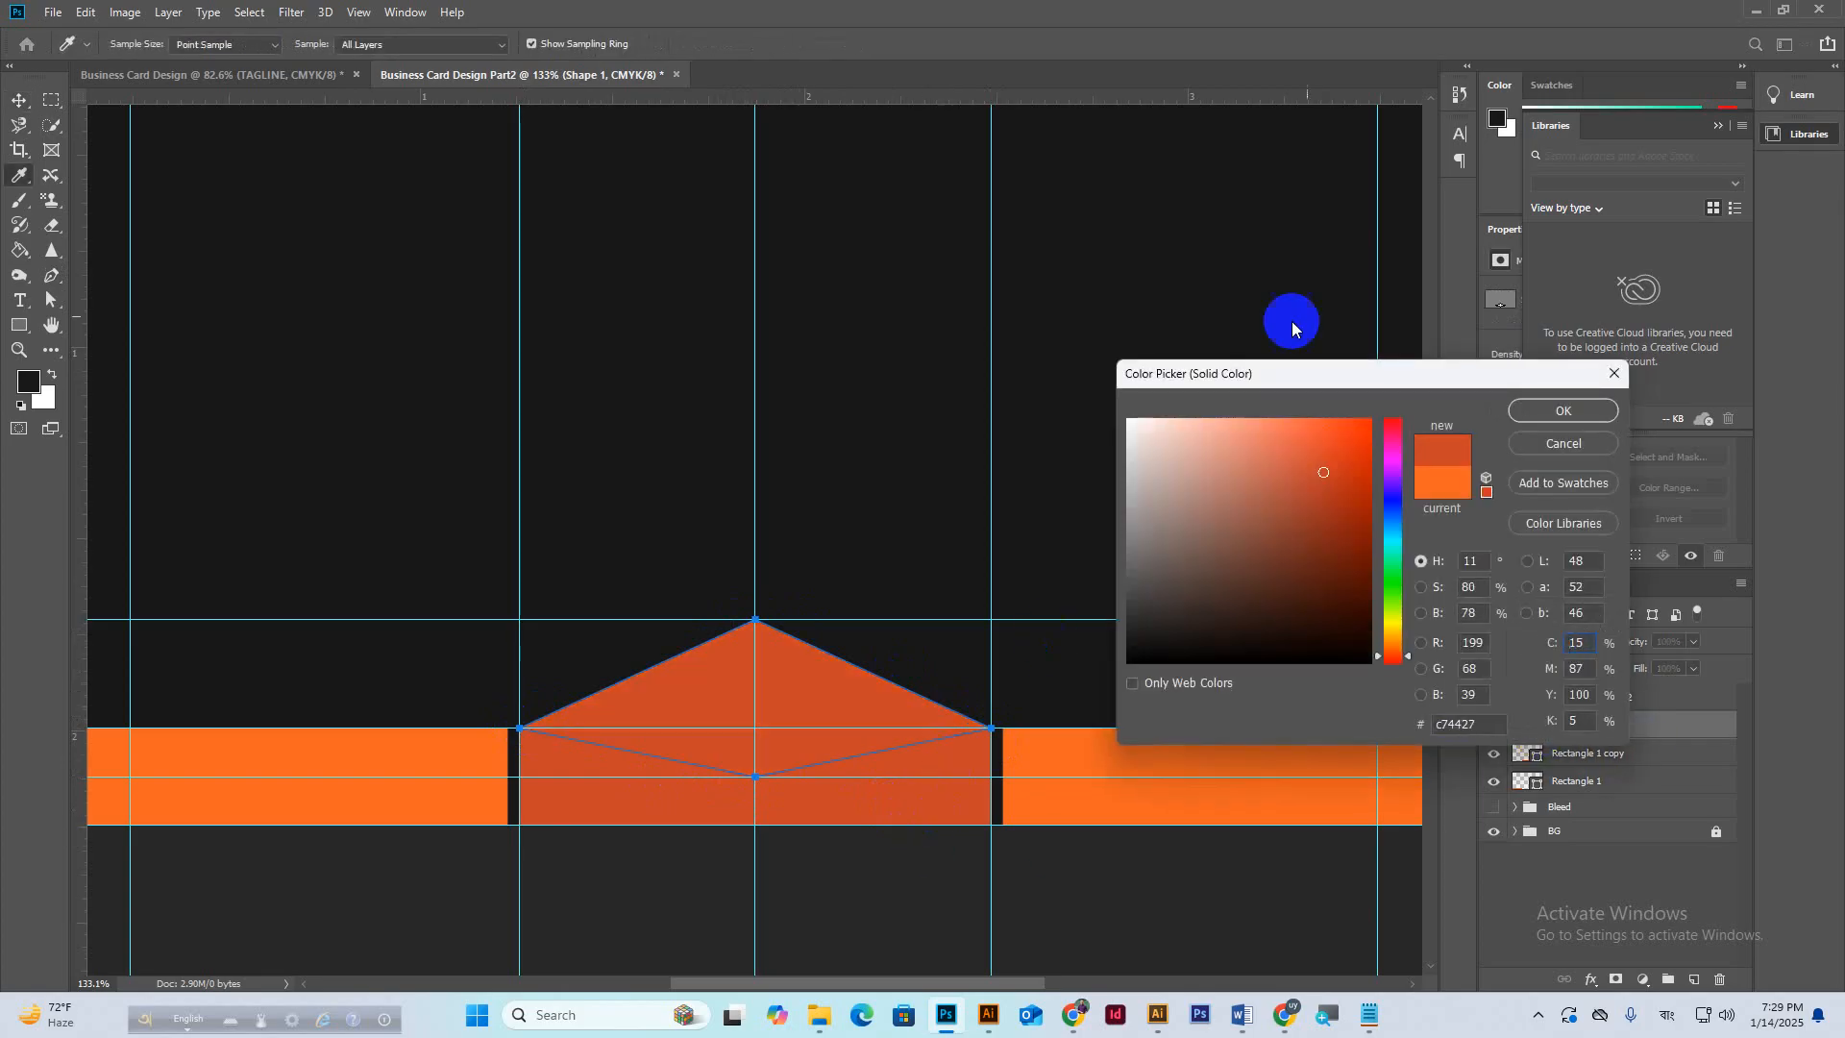
{"action": "left_click", "coordinate": [1543, 413]}
{"action": "scroll", "coordinate": [795, 569], "scroll_direction": "down", "scroll_amount": 4}
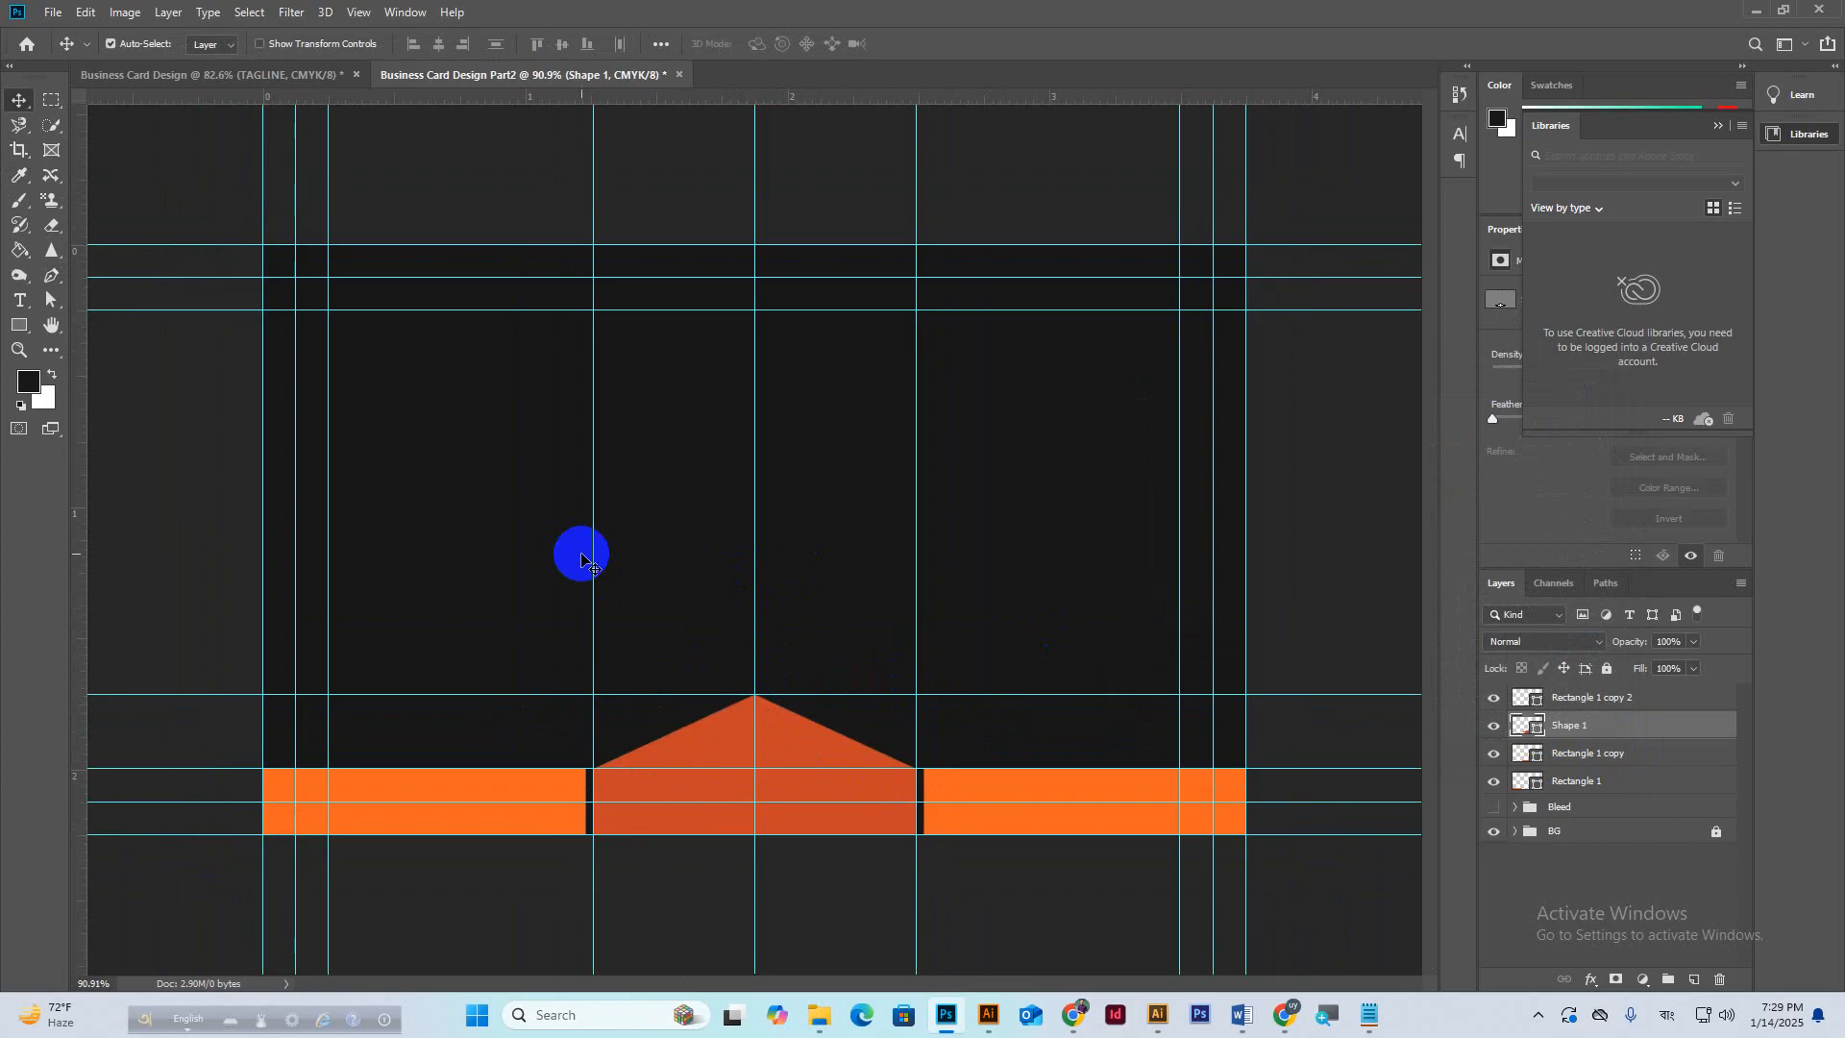
Remove the middle-left and centre vertical guides and move one guide to 2.375 in.
{"action": "left_click_drag", "start_coordinate": [593, 555], "coordinate": [79, 540]}
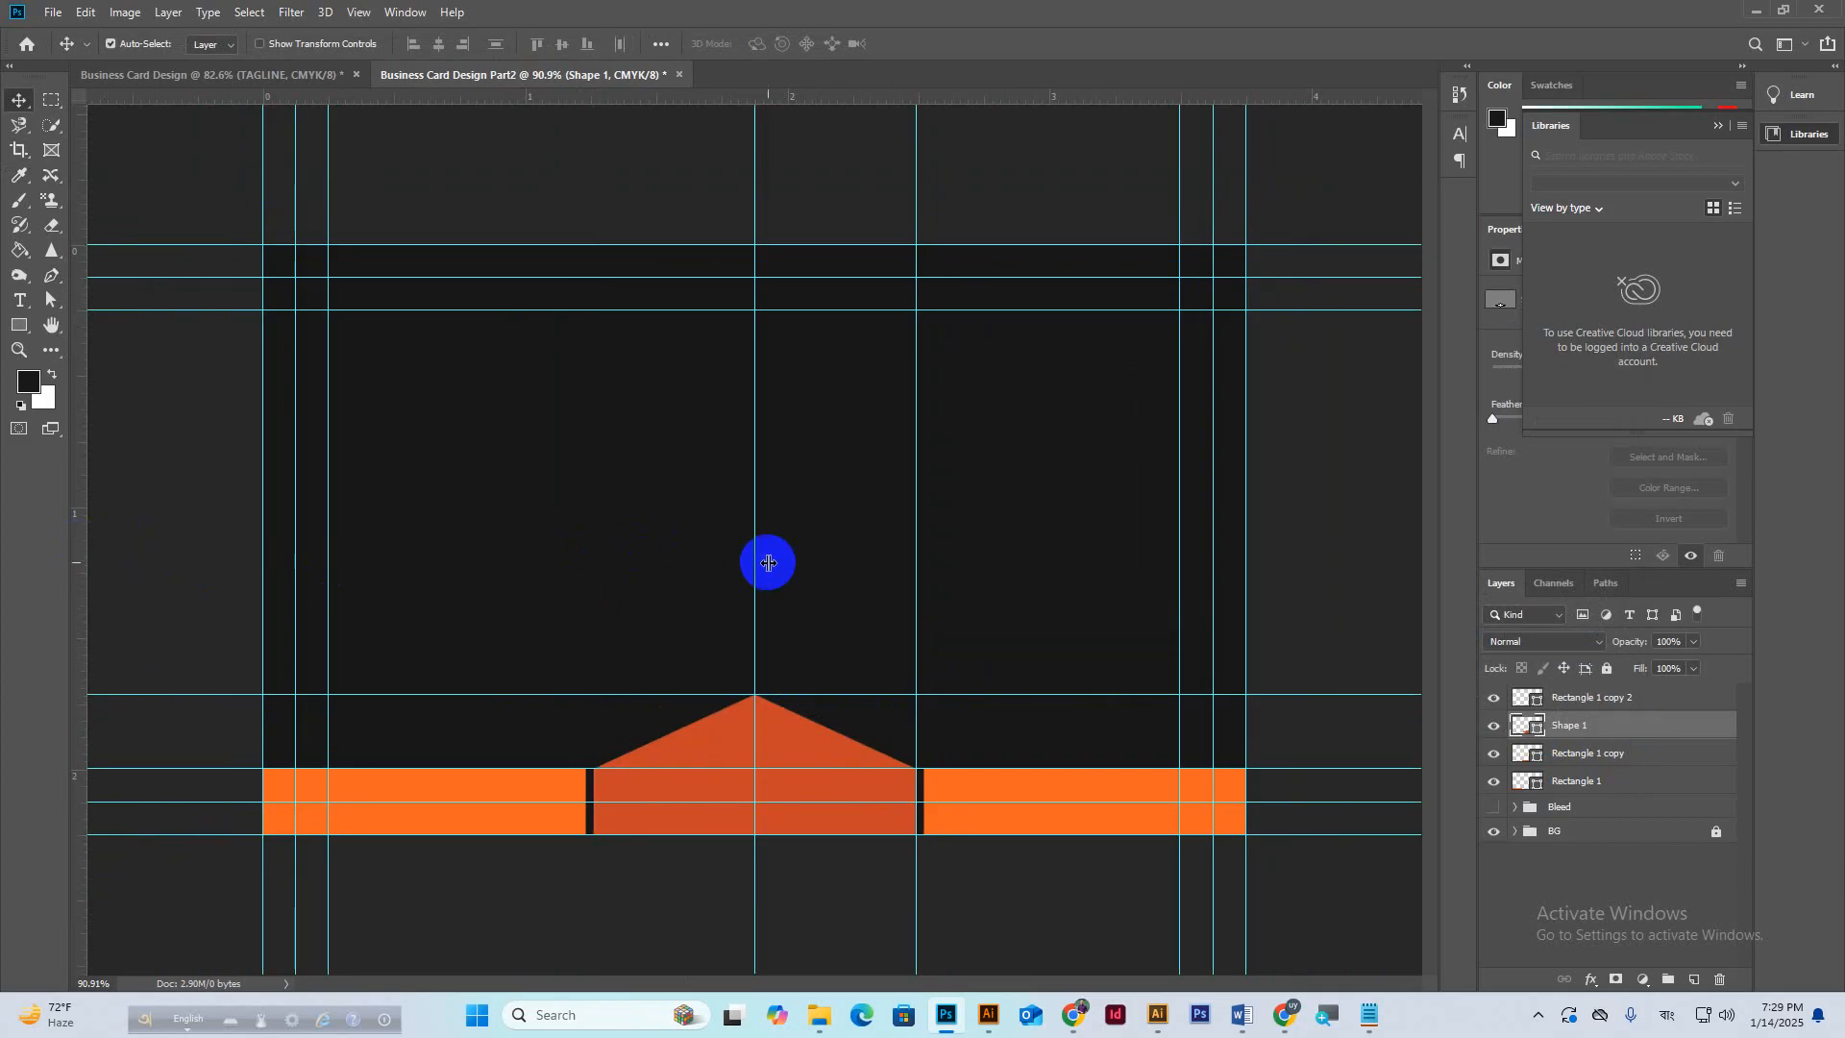
{"action": "left_click_drag", "start_coordinate": [754, 557], "coordinate": [85, 524]}
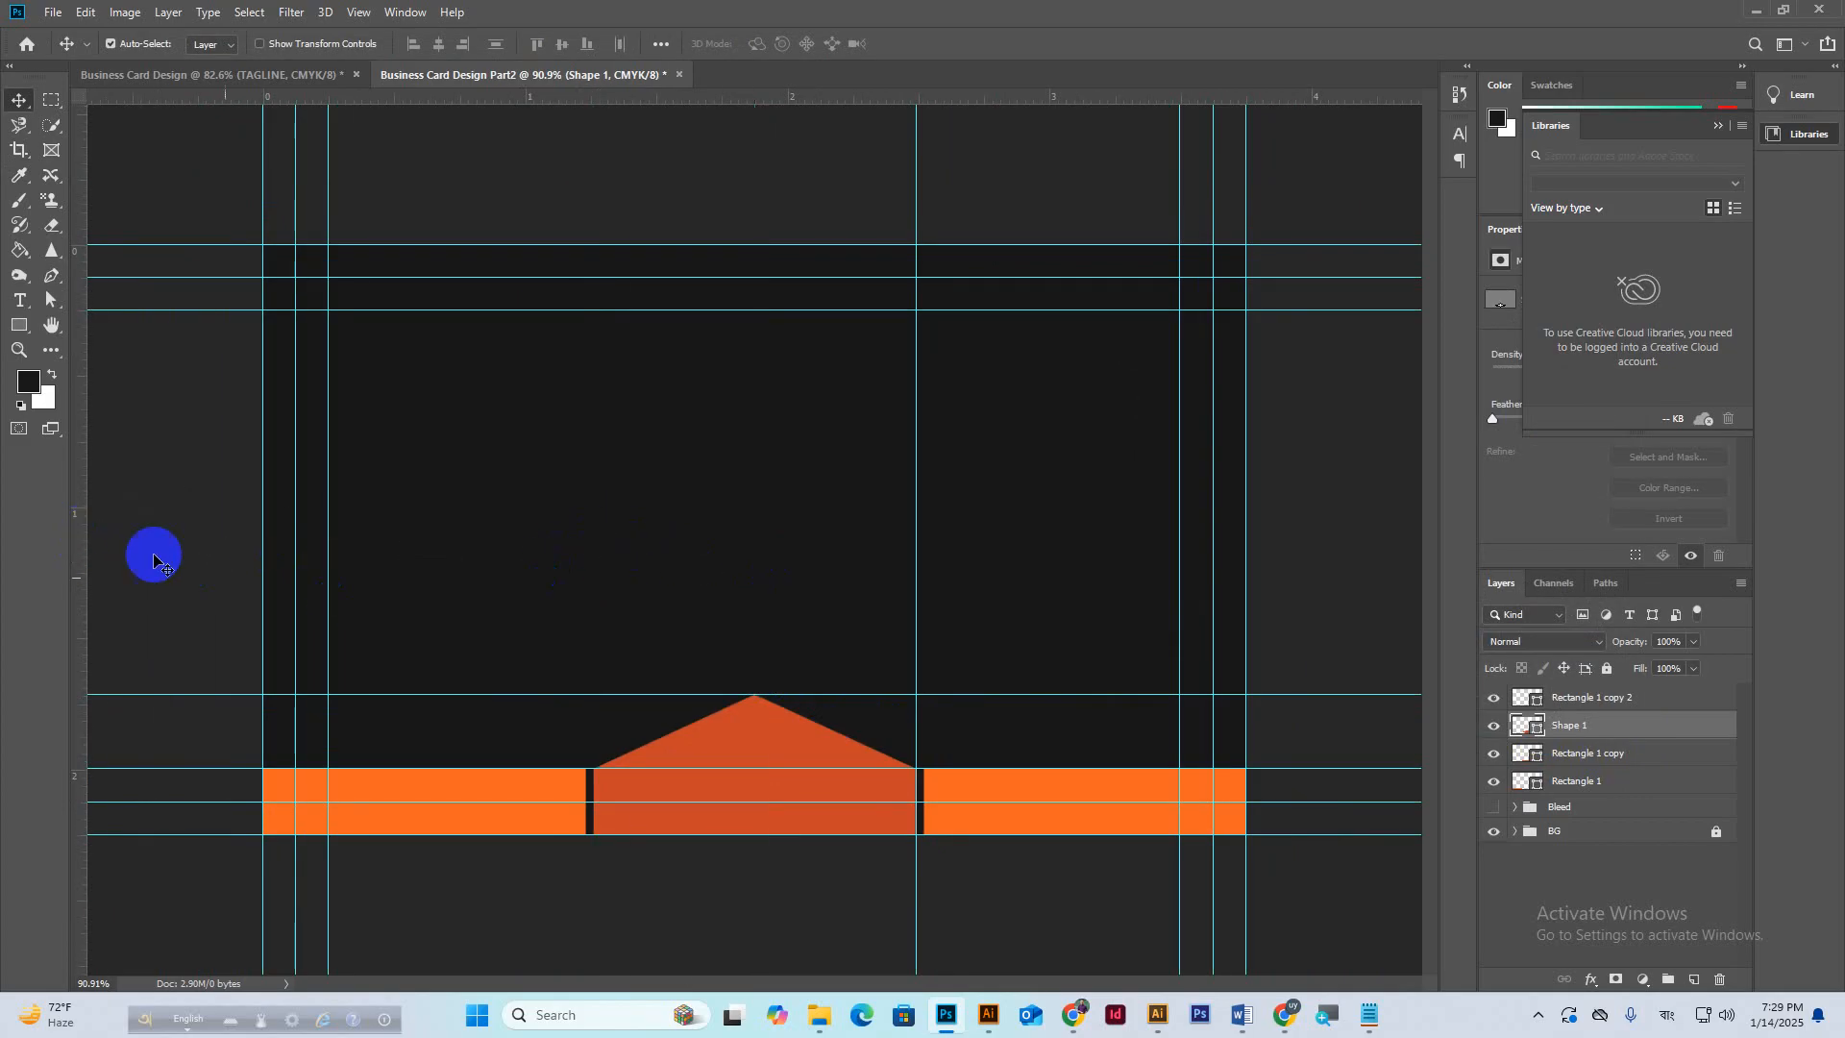
{"action": "left_click_drag", "start_coordinate": [913, 593], "coordinate": [74, 621]}
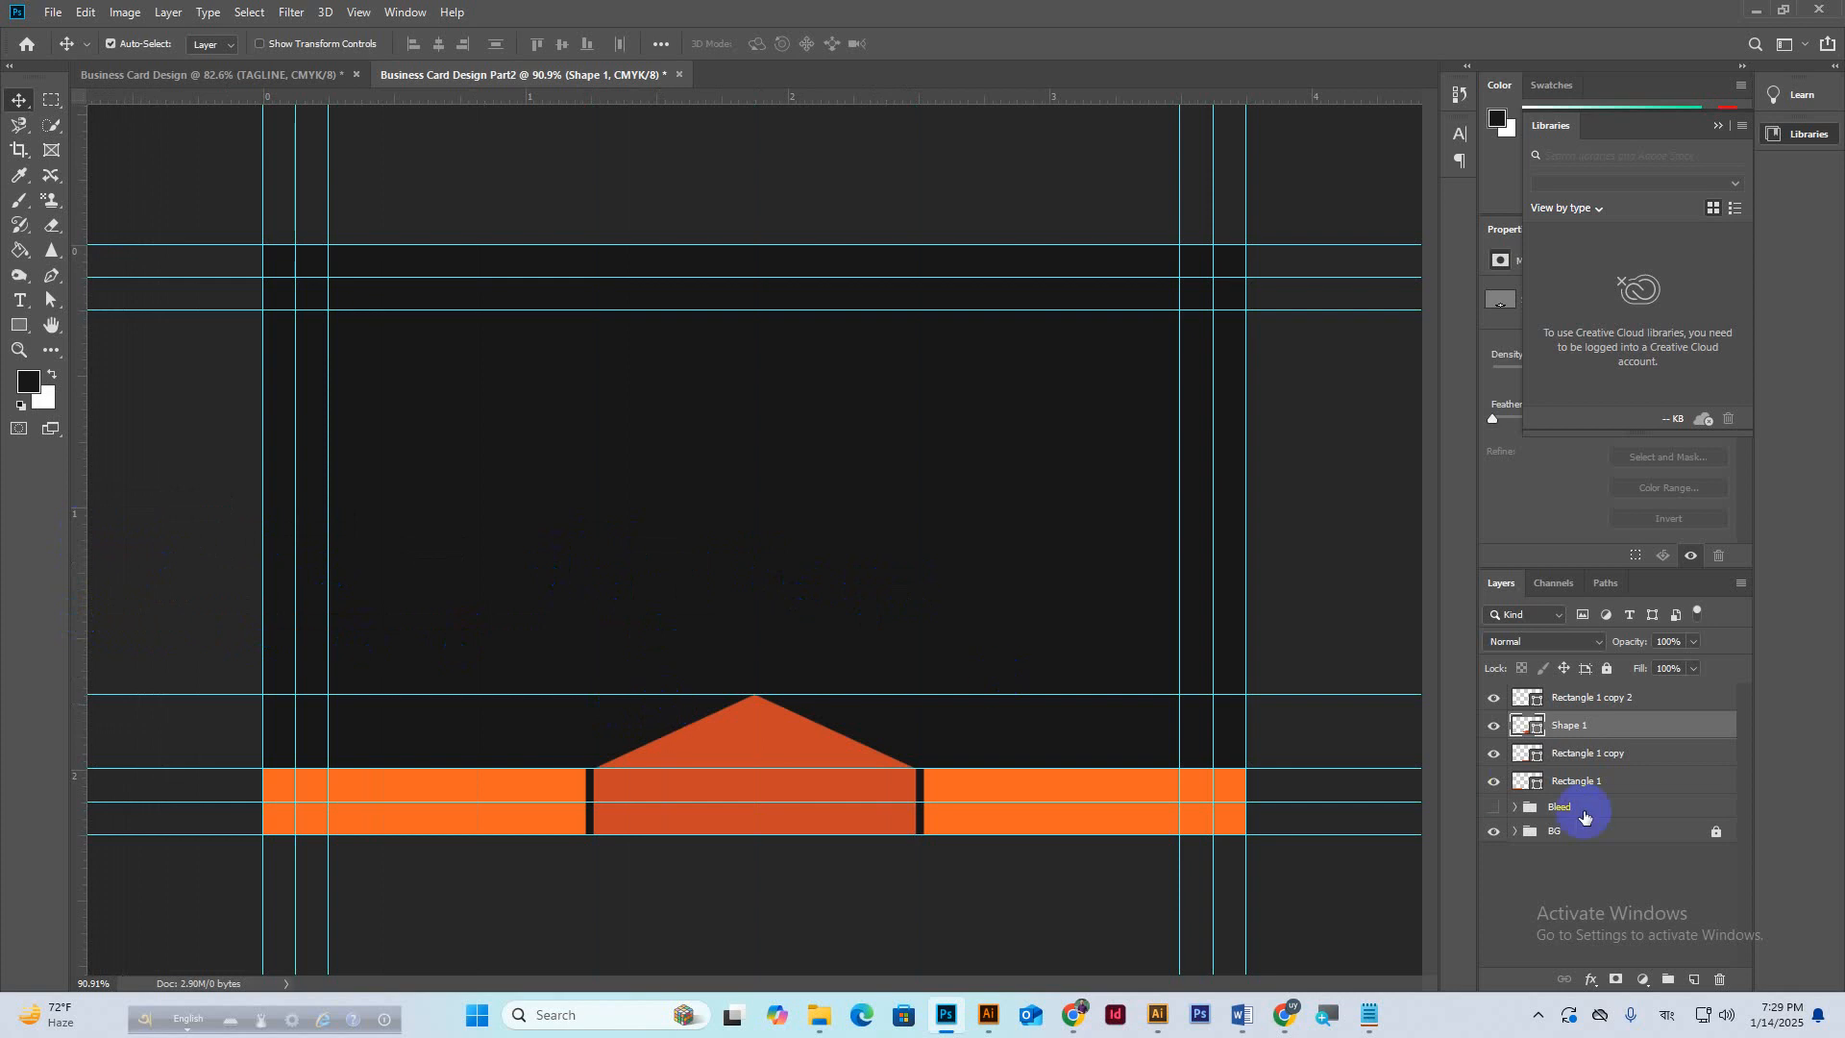
Draw a rectangle across the top band between the guides and fill it dark grey #313131.
{"action": "left_click", "coordinate": [1595, 699]}
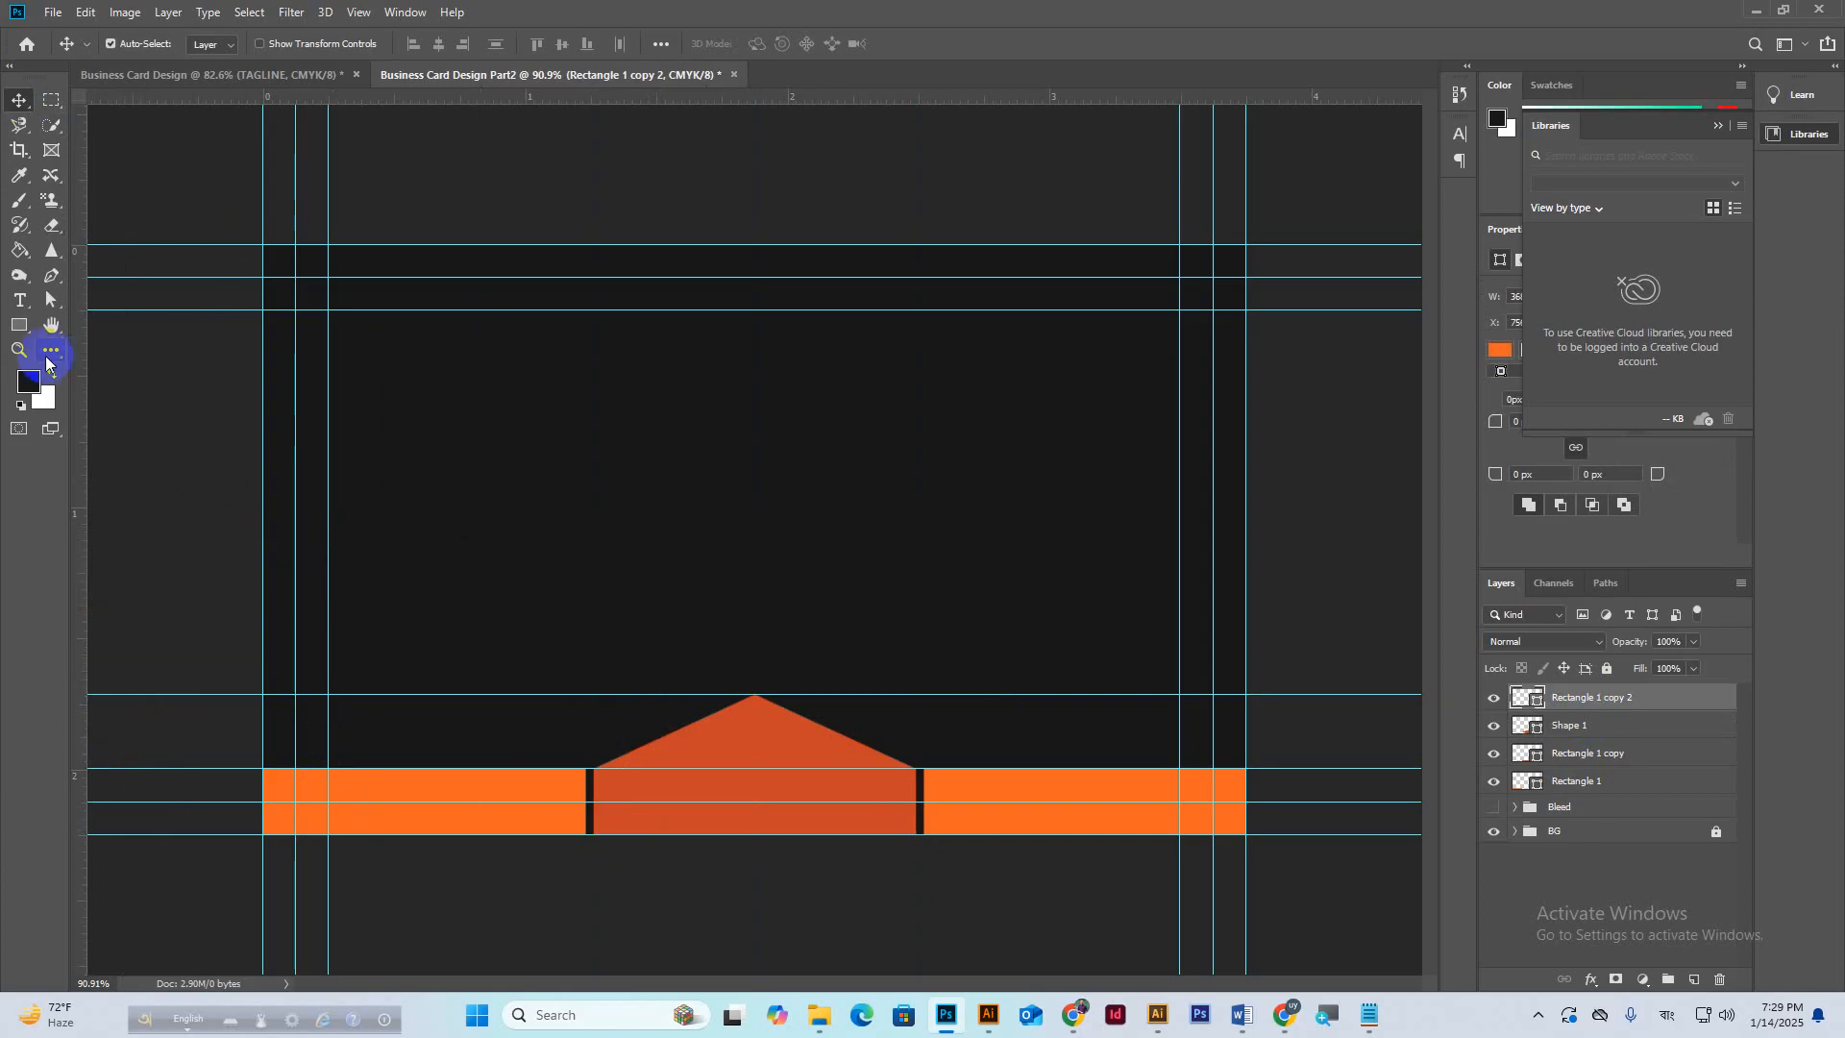
{"action": "left_click", "coordinate": [19, 324]}
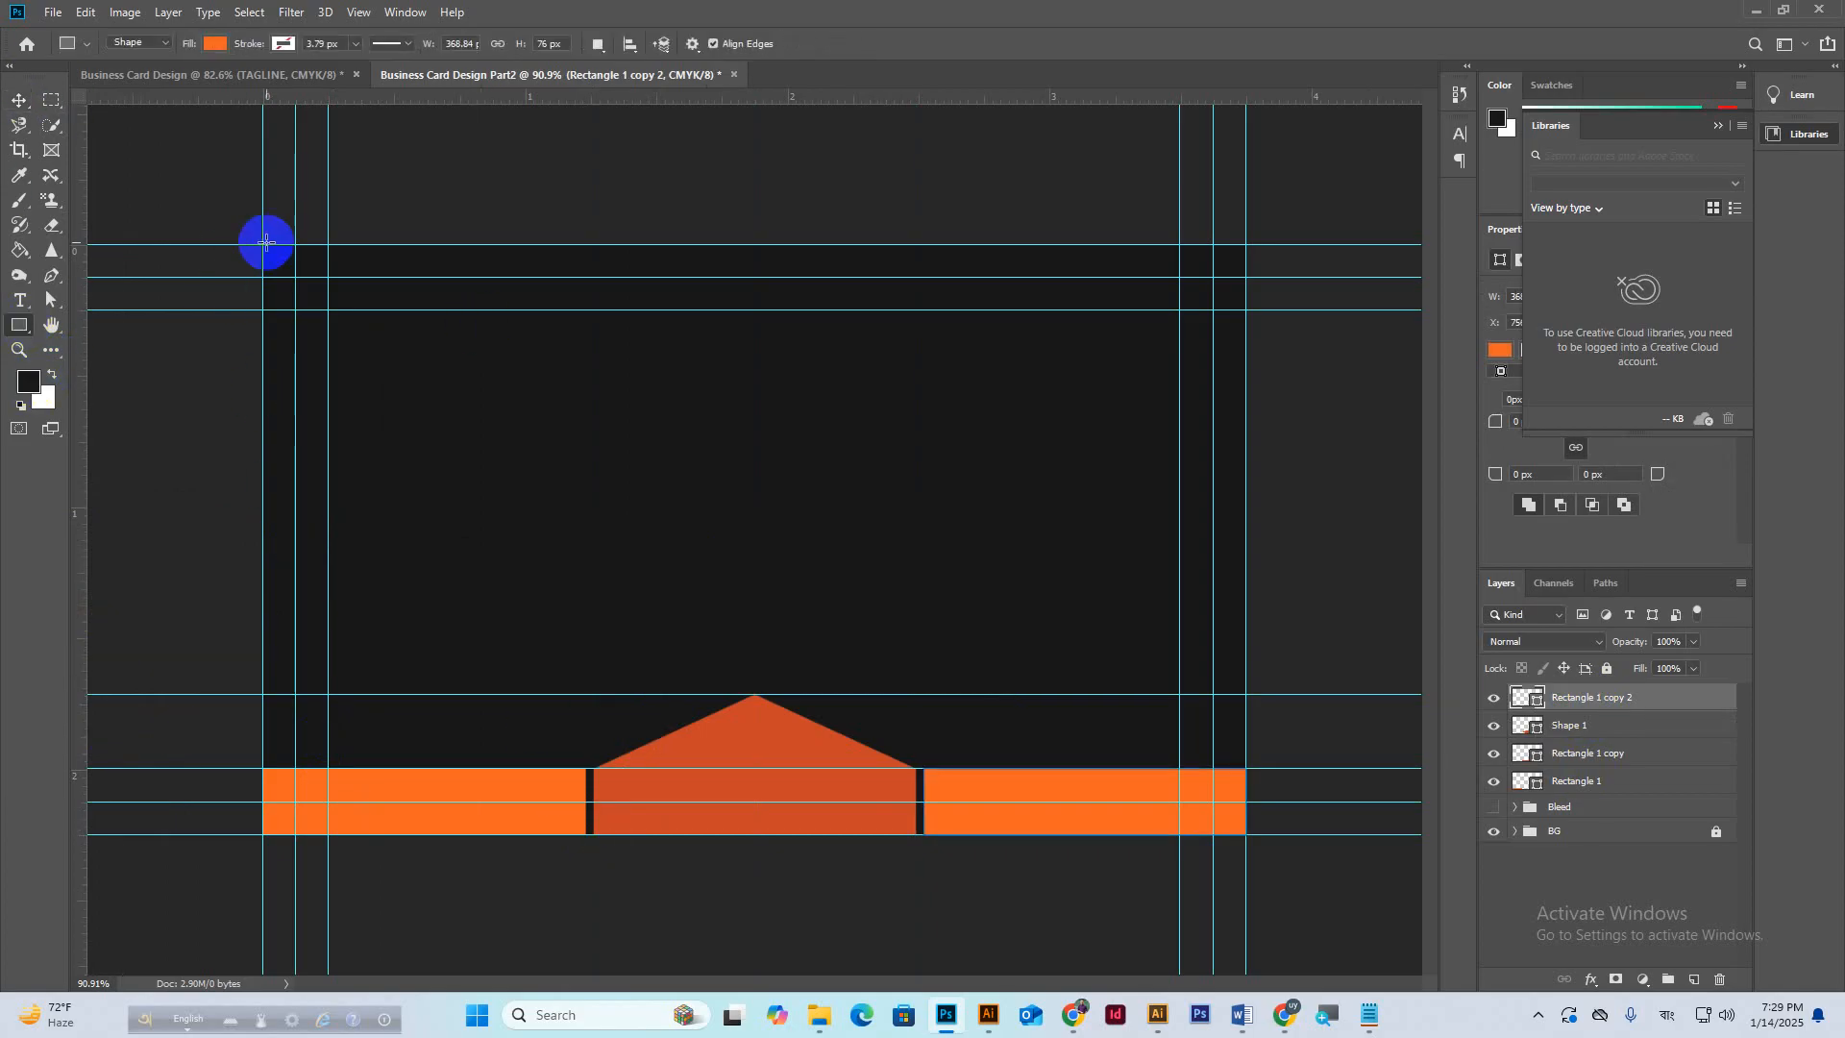
{"action": "left_click_drag", "start_coordinate": [266, 241], "coordinate": [1245, 309]}
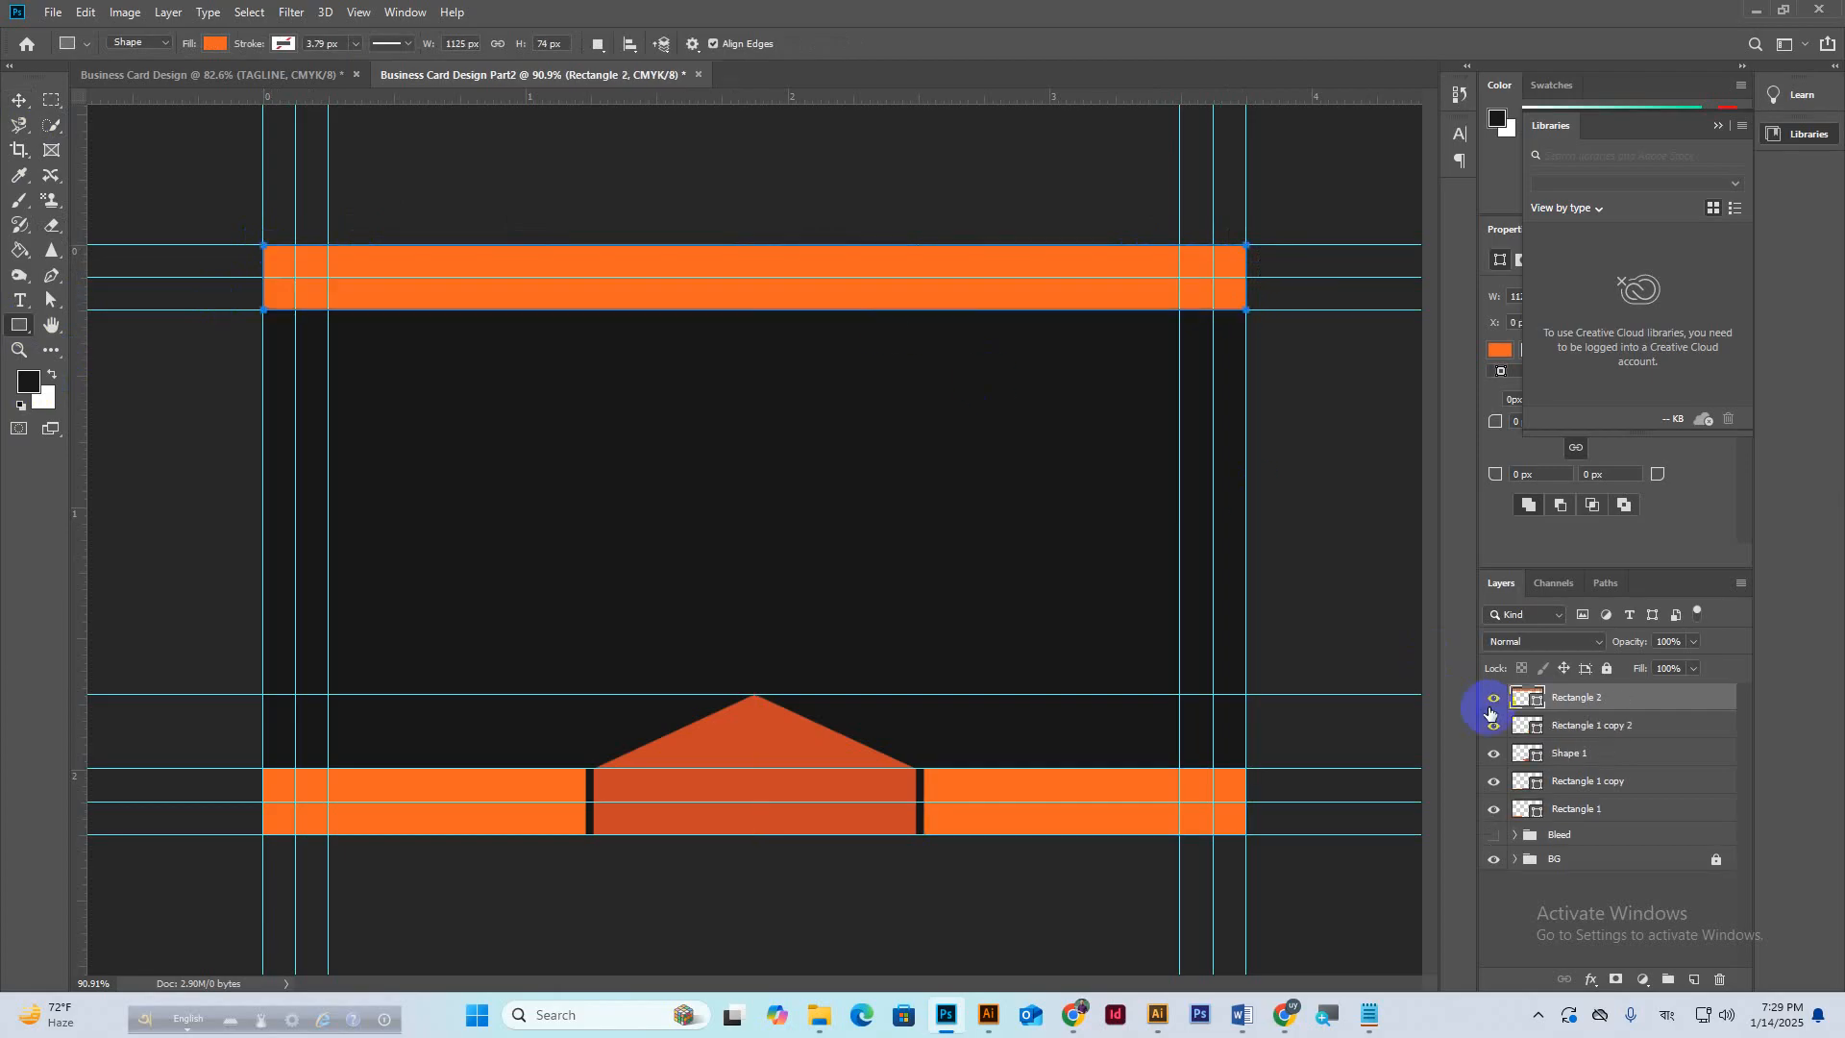
{"action": "double_click", "coordinate": [1536, 704]}
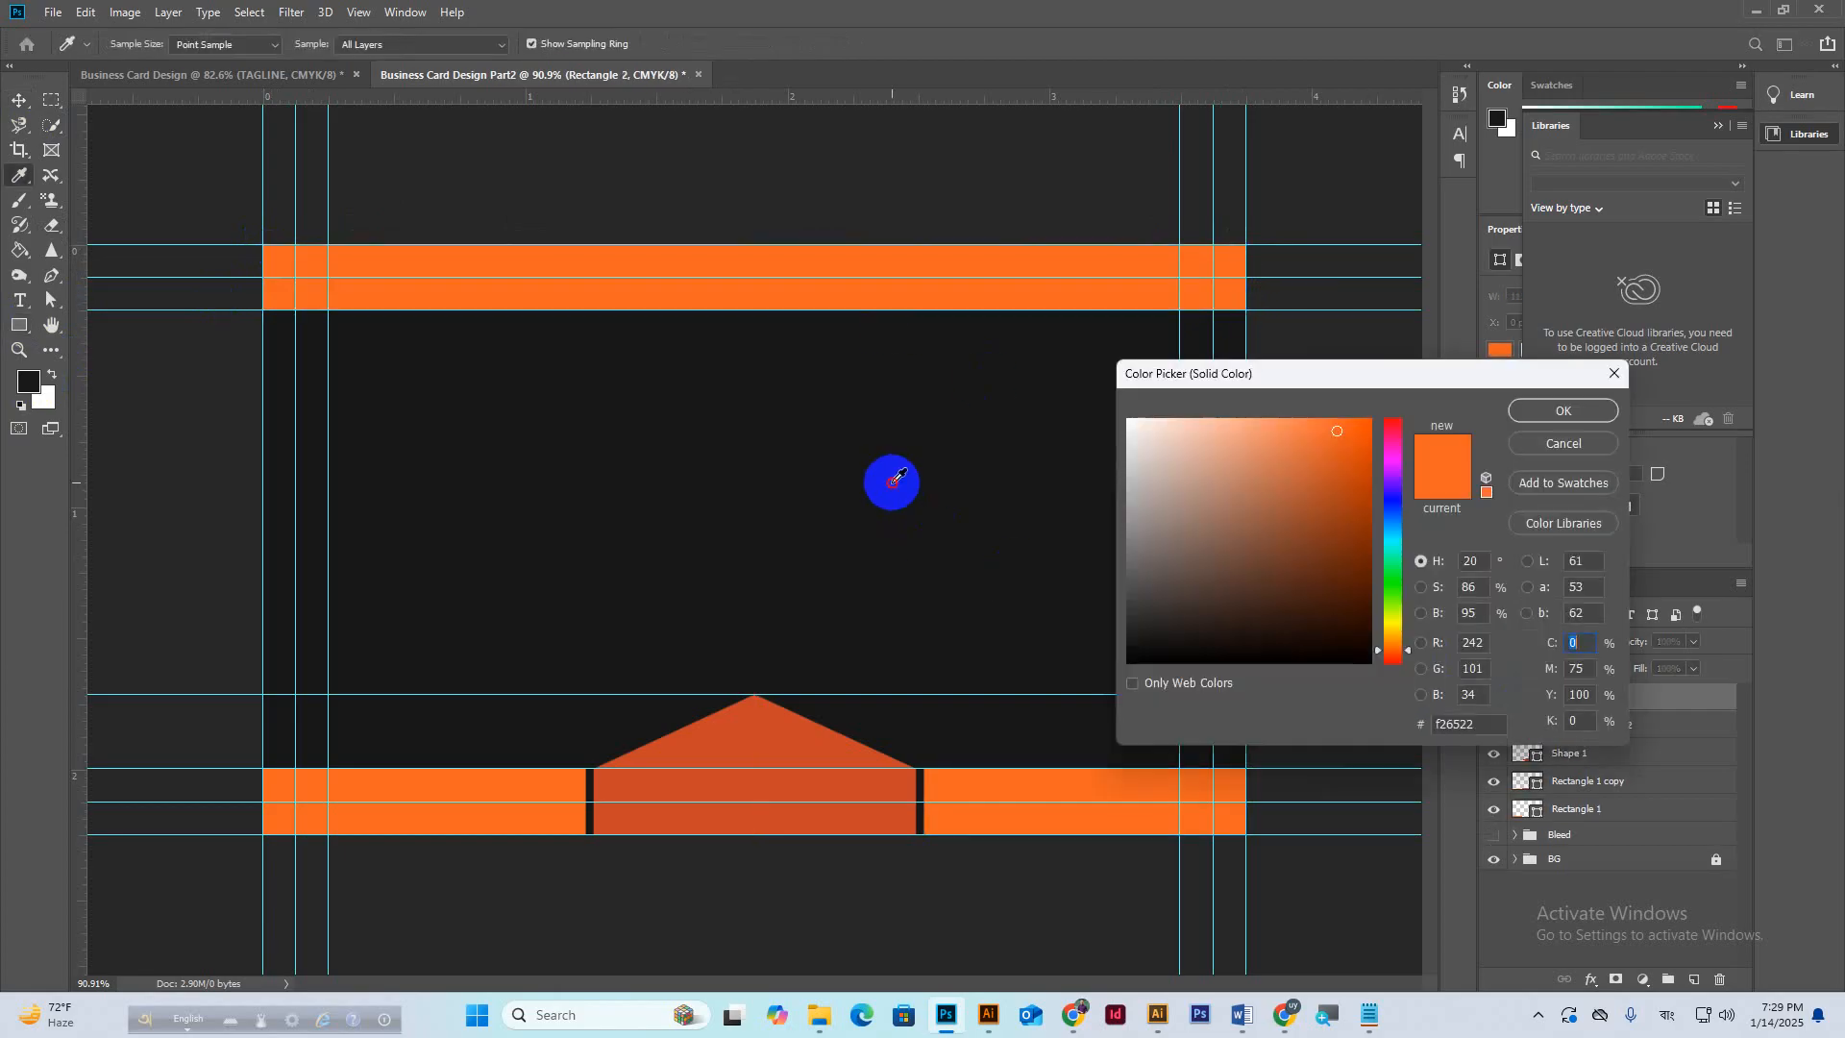
{"action": "left_click", "coordinate": [891, 481]}
{"action": "left_click", "coordinate": [1161, 602]}
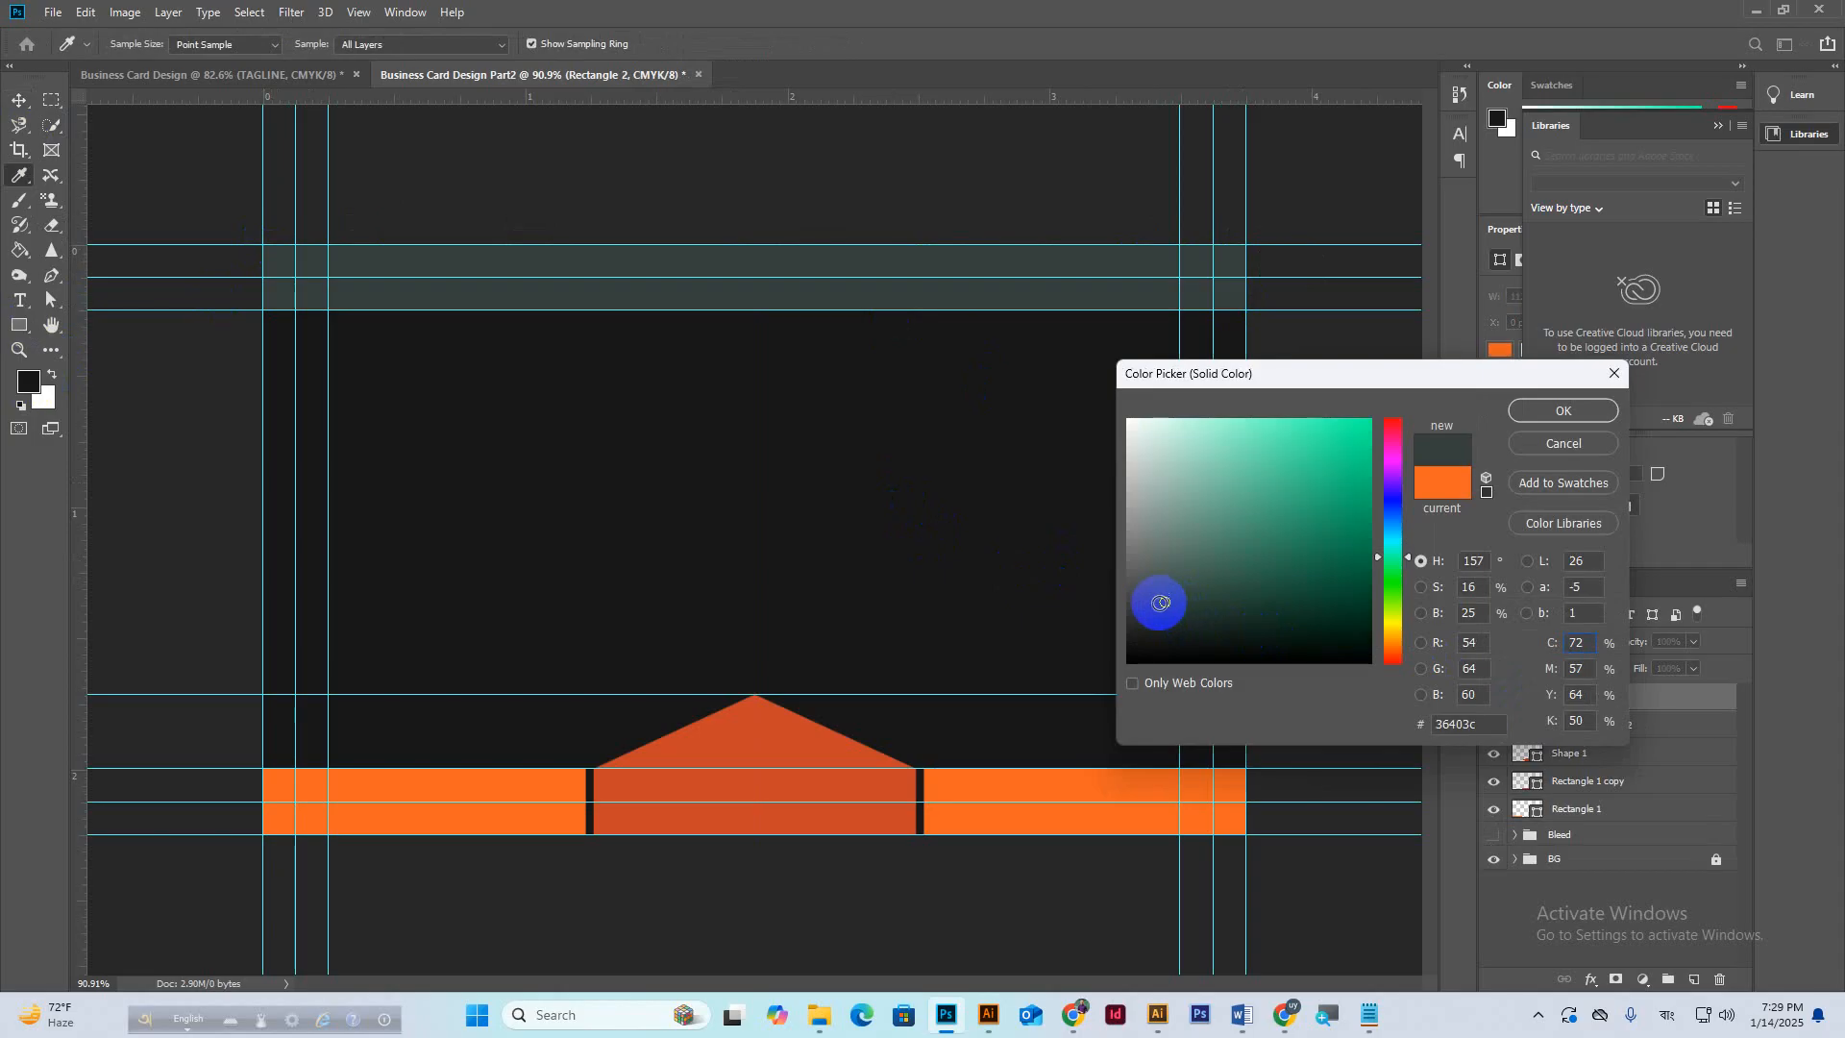
{"action": "left_click_drag", "start_coordinate": [1387, 614], "coordinate": [1396, 643]}
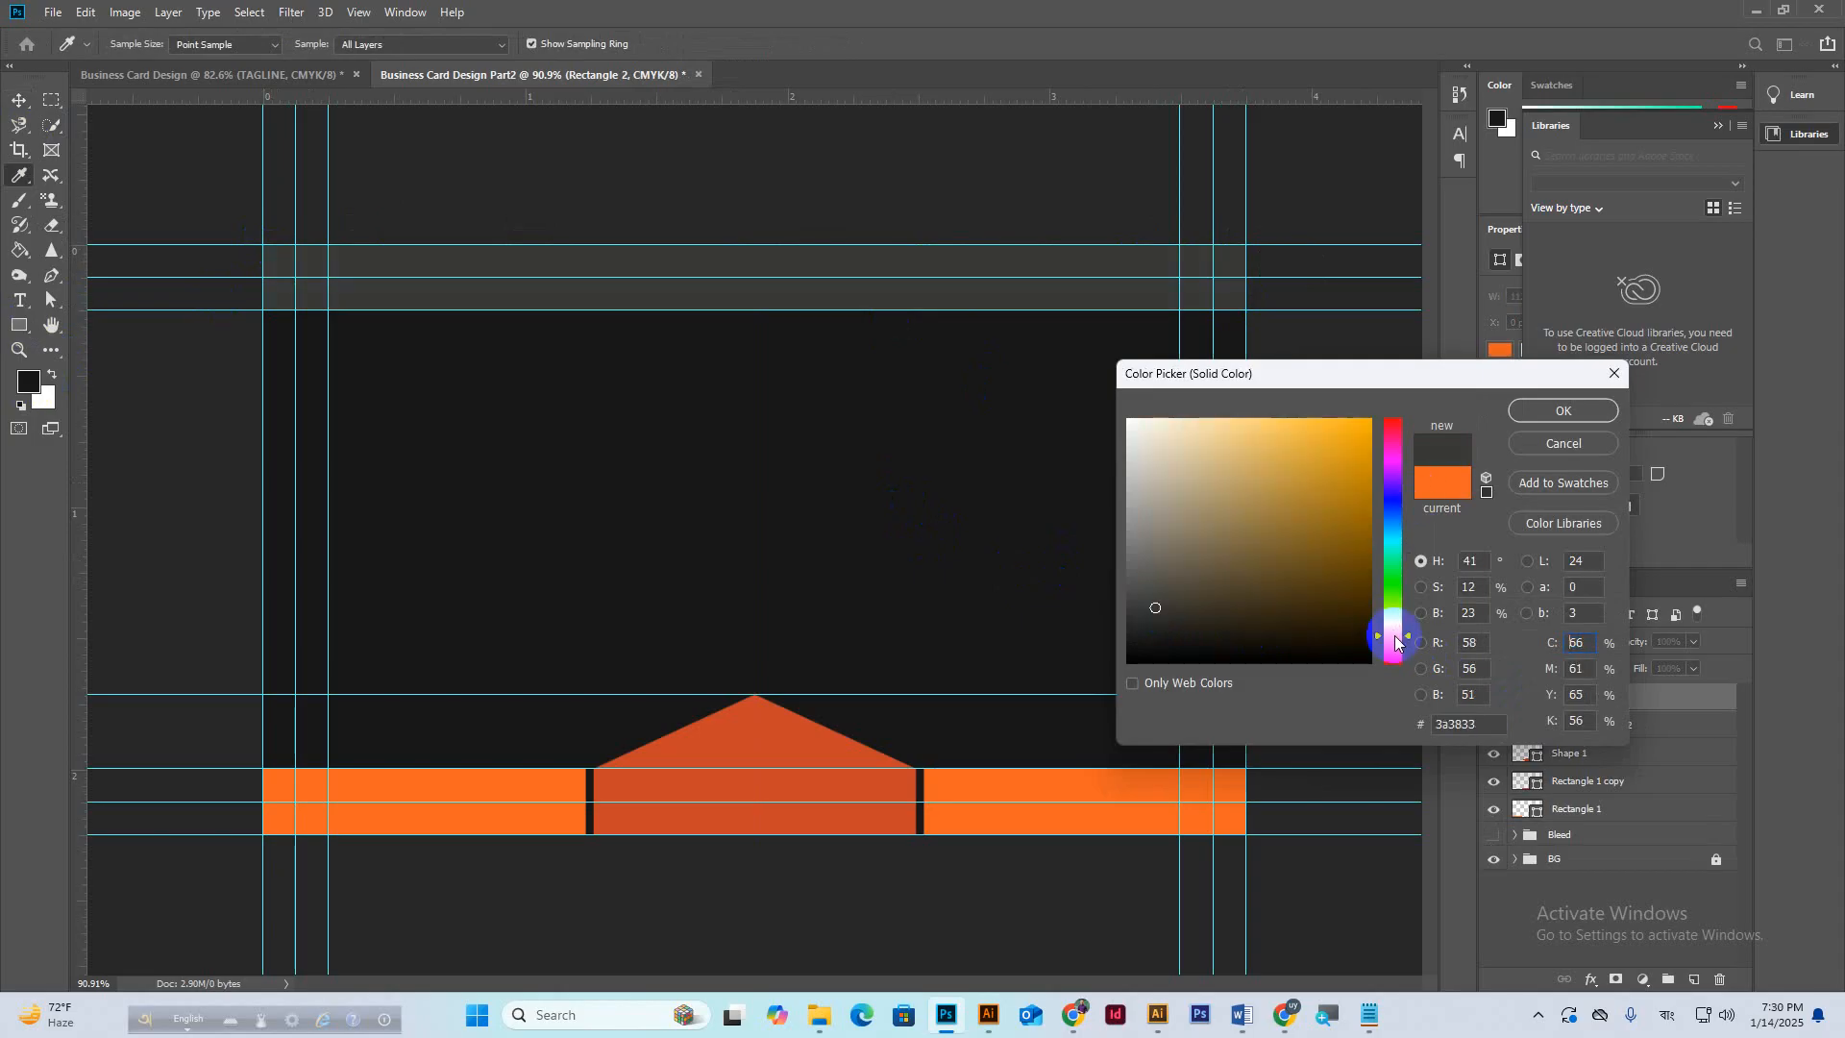
{"action": "left_click_drag", "start_coordinate": [1153, 608], "coordinate": [1122, 620]}
{"action": "left_click", "coordinate": [1562, 411]}
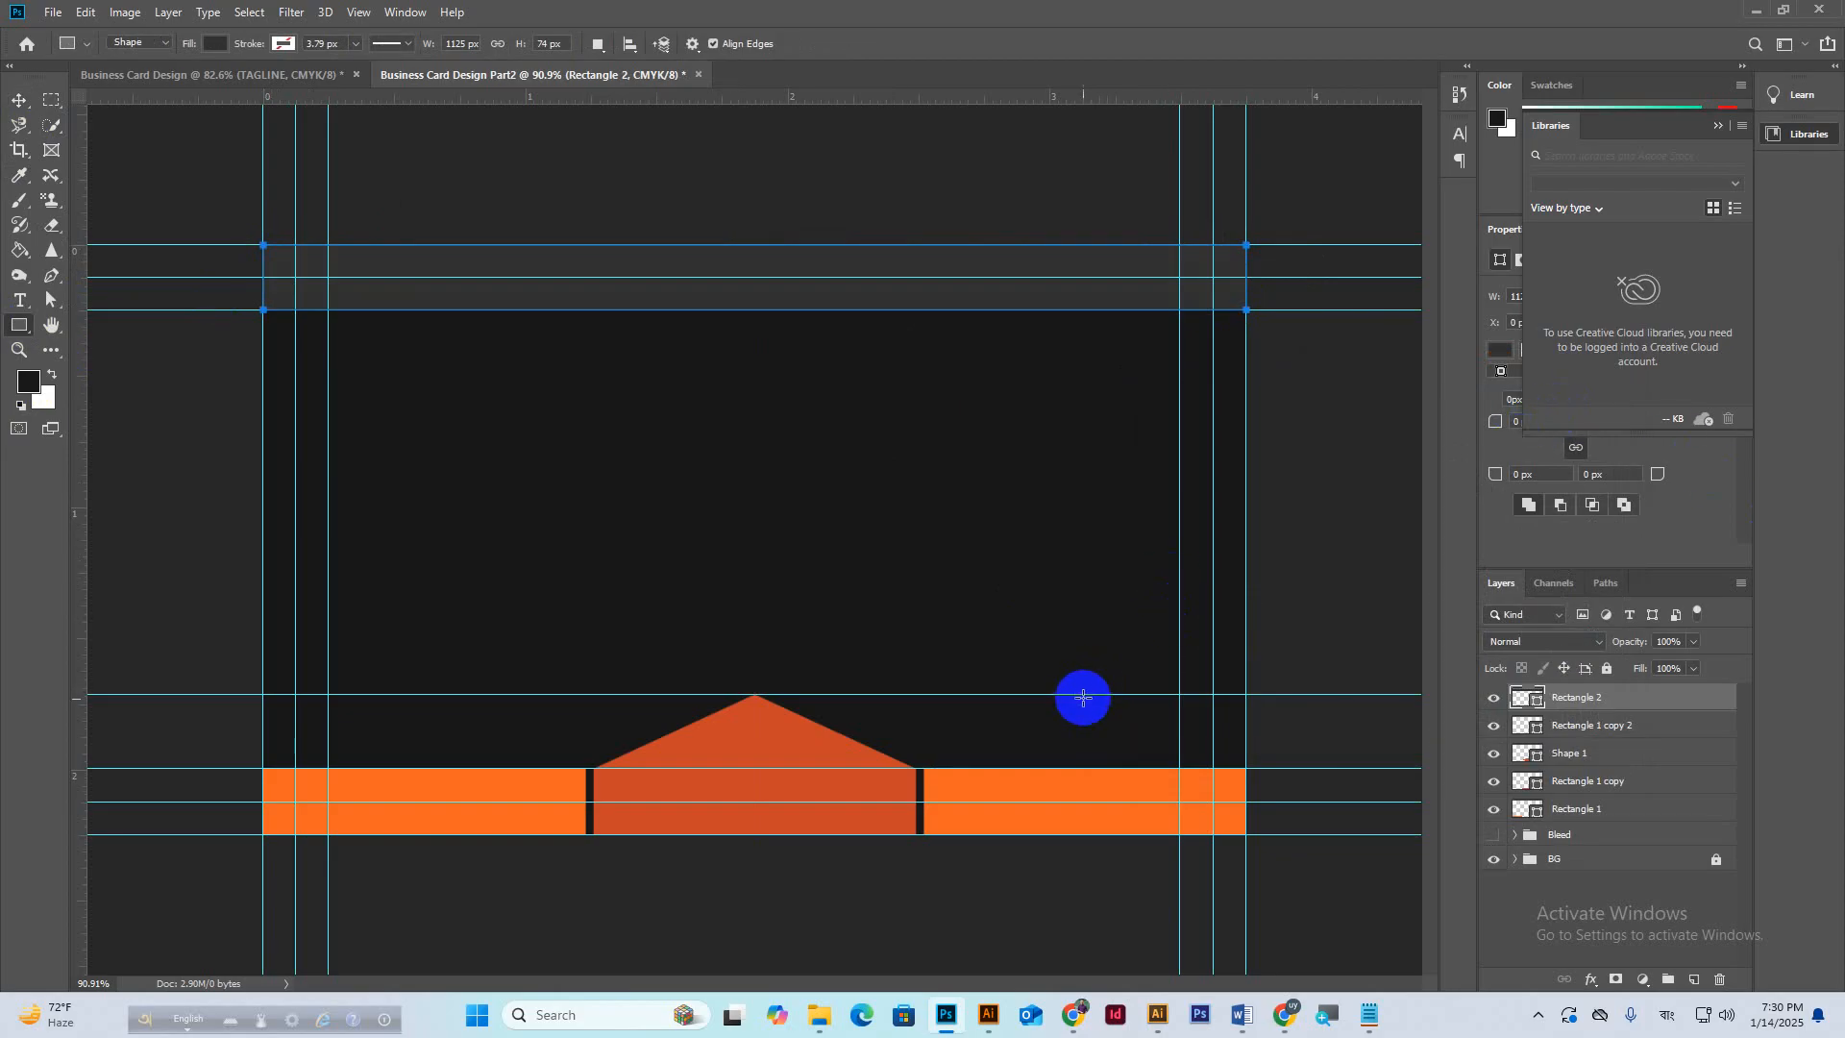
{"action": "left_click", "coordinate": [19, 100]}
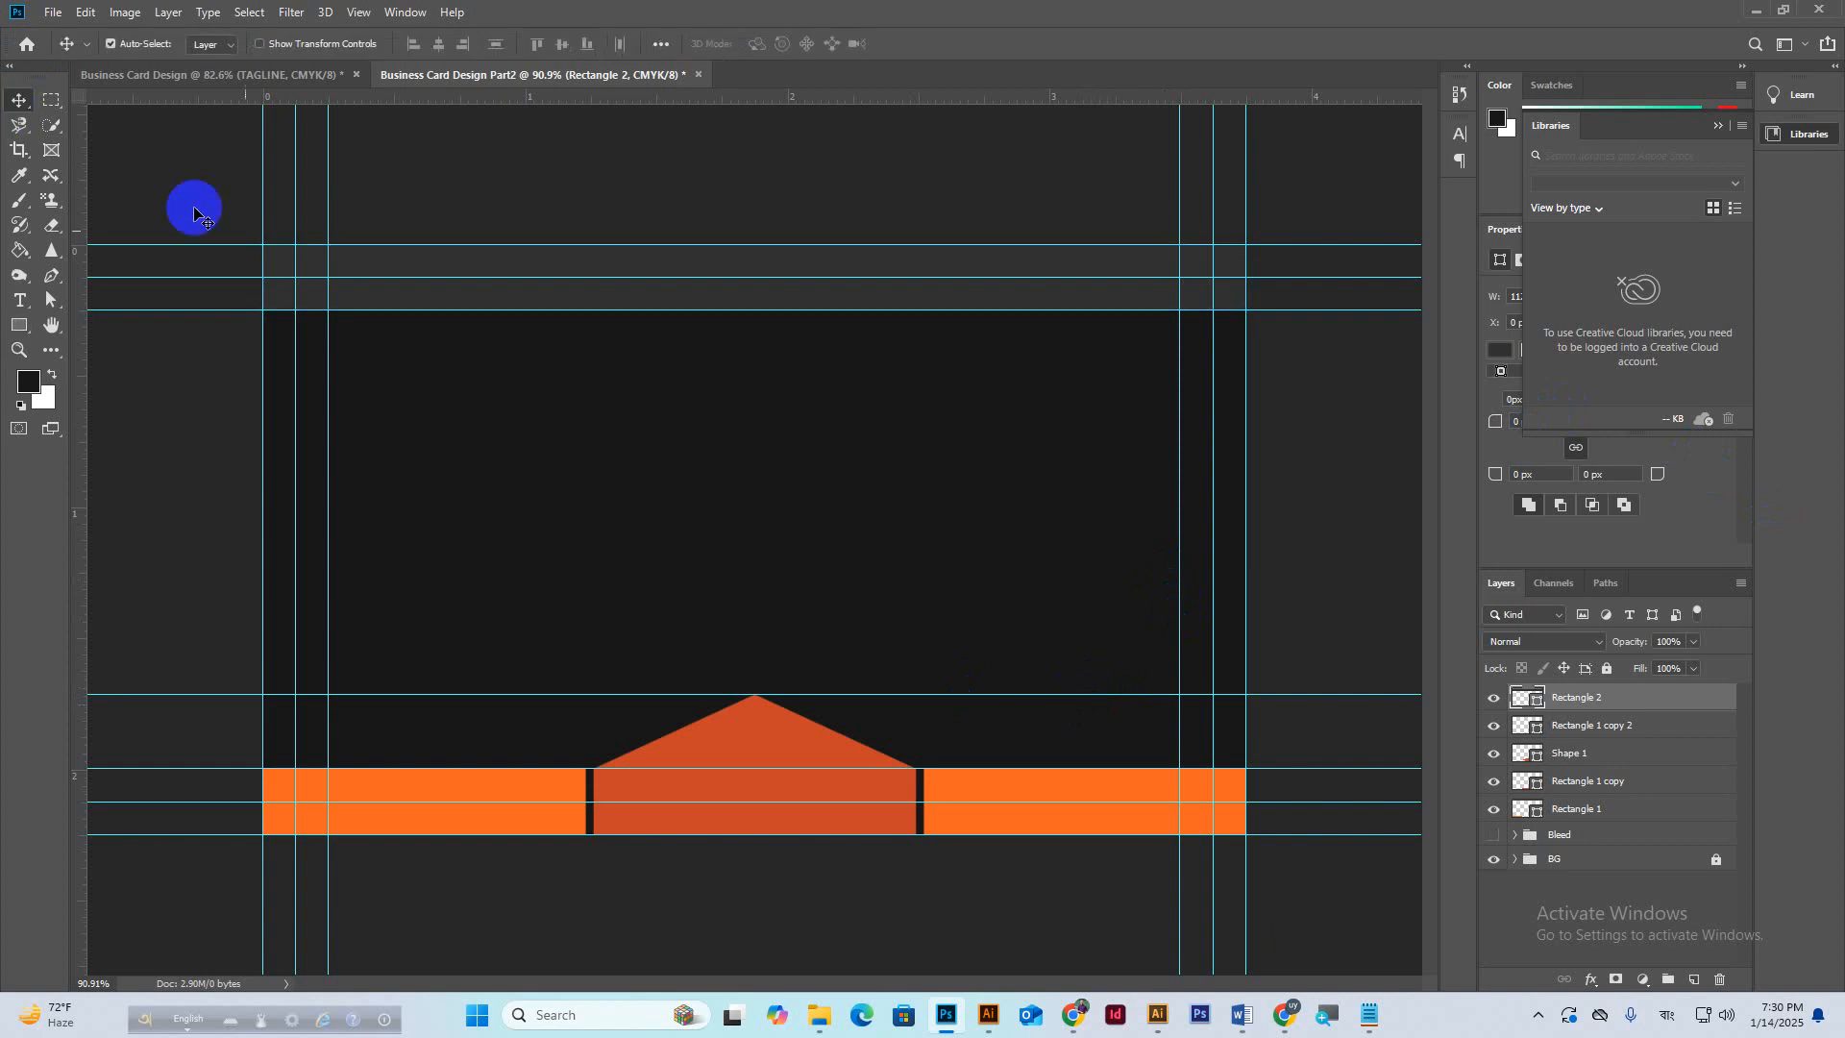
Remove the horizontal guide, then copy the triangle upward, flip it upside down and snap it to a guide.
{"action": "left_click_drag", "start_coordinate": [1058, 696], "coordinate": [1119, 94]}
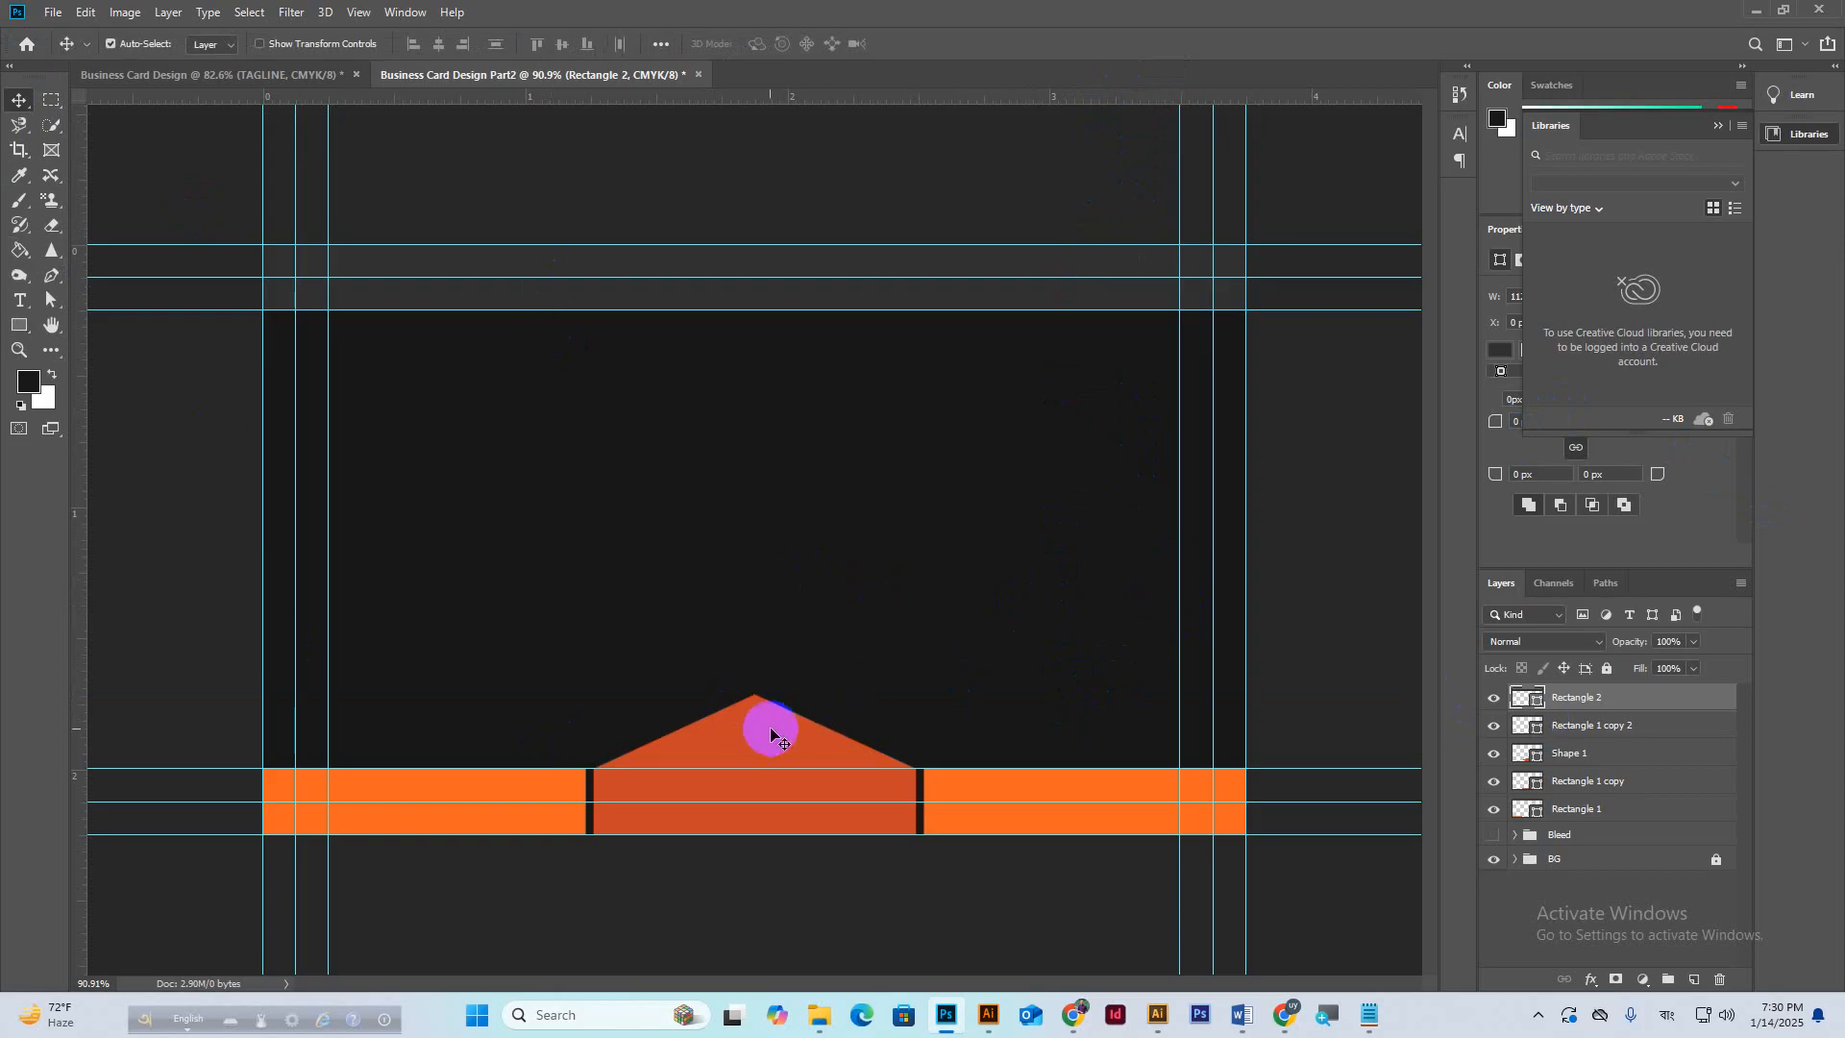
{"action": "left_click_drag", "start_coordinate": [766, 721], "coordinate": [778, 297]}
{"action": "key", "text": "ctrl+t"}
{"action": "left_click_drag", "start_coordinate": [947, 378], "coordinate": [600, 261]}
{"action": "left_click_drag", "start_coordinate": [765, 354], "coordinate": [766, 358]}
Fill Shape 1 copy with #313131 and nudge it up toward the top bar.
{"action": "left_click", "coordinate": [1549, 758]}
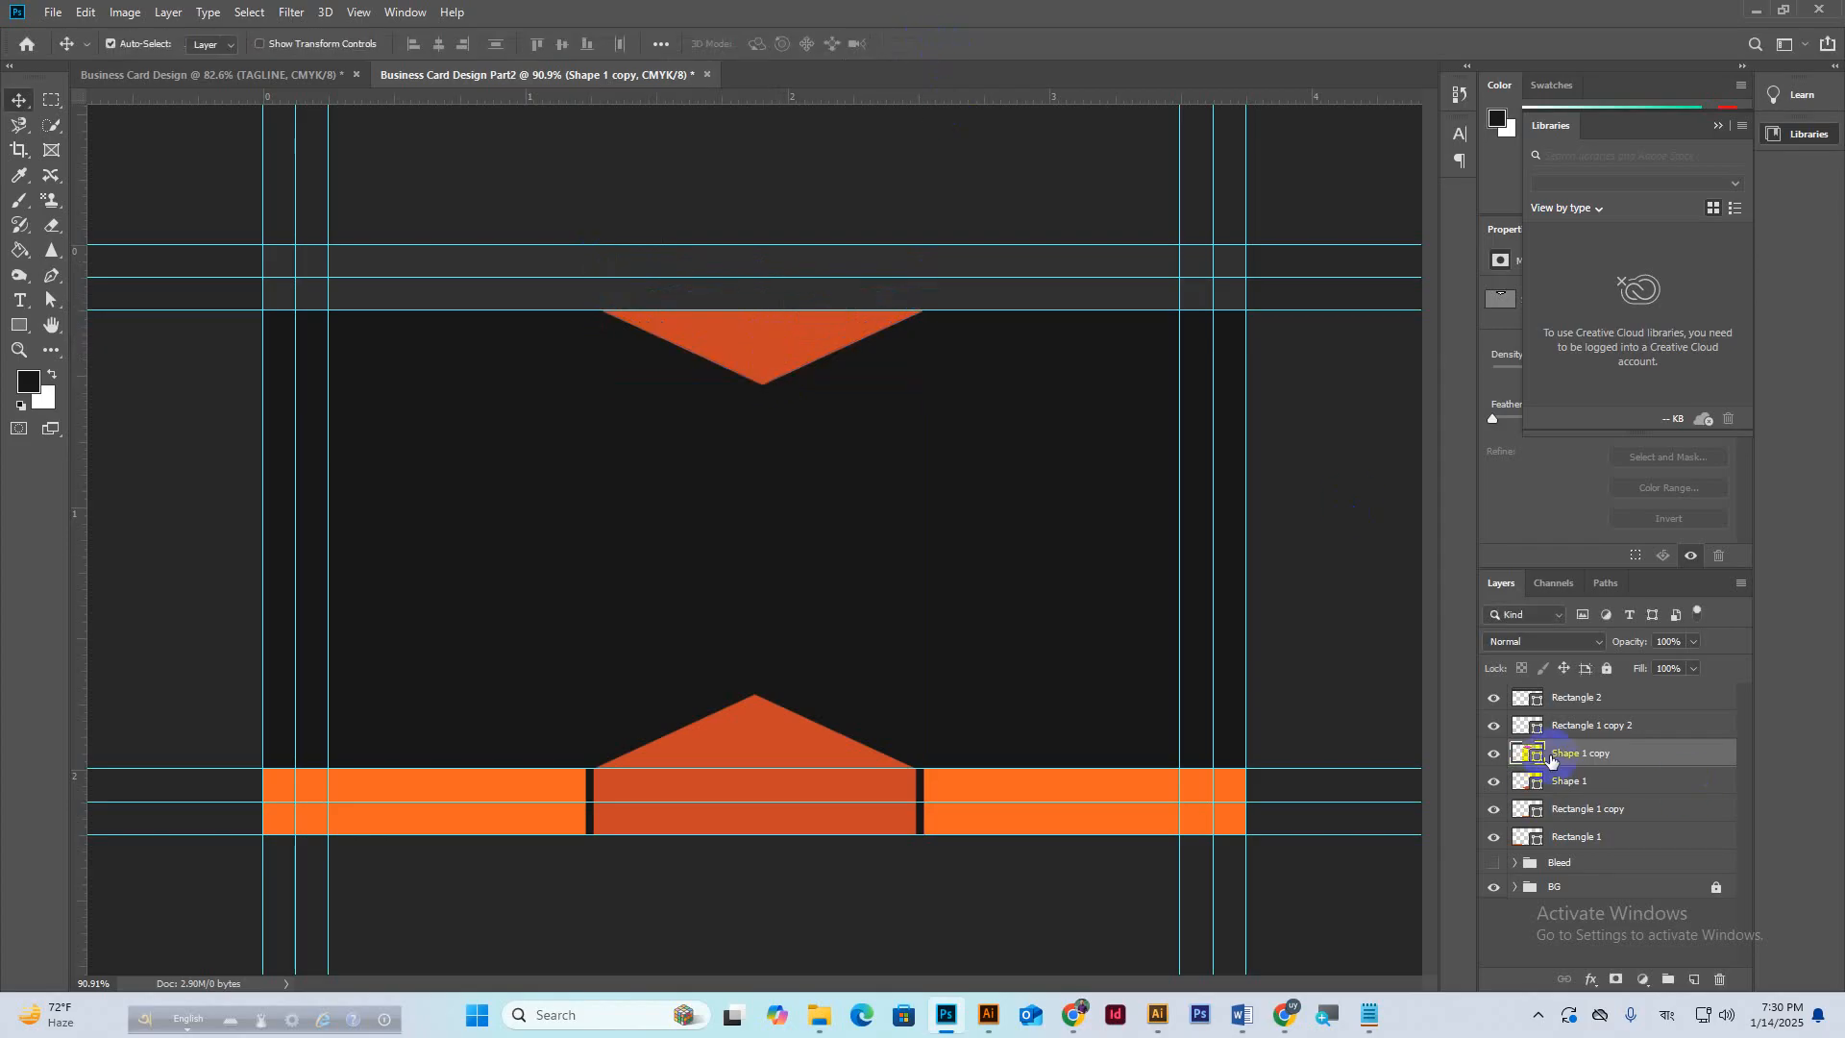
{"action": "double_click", "coordinate": [1540, 758]}
{"action": "left_click", "coordinate": [992, 255]}
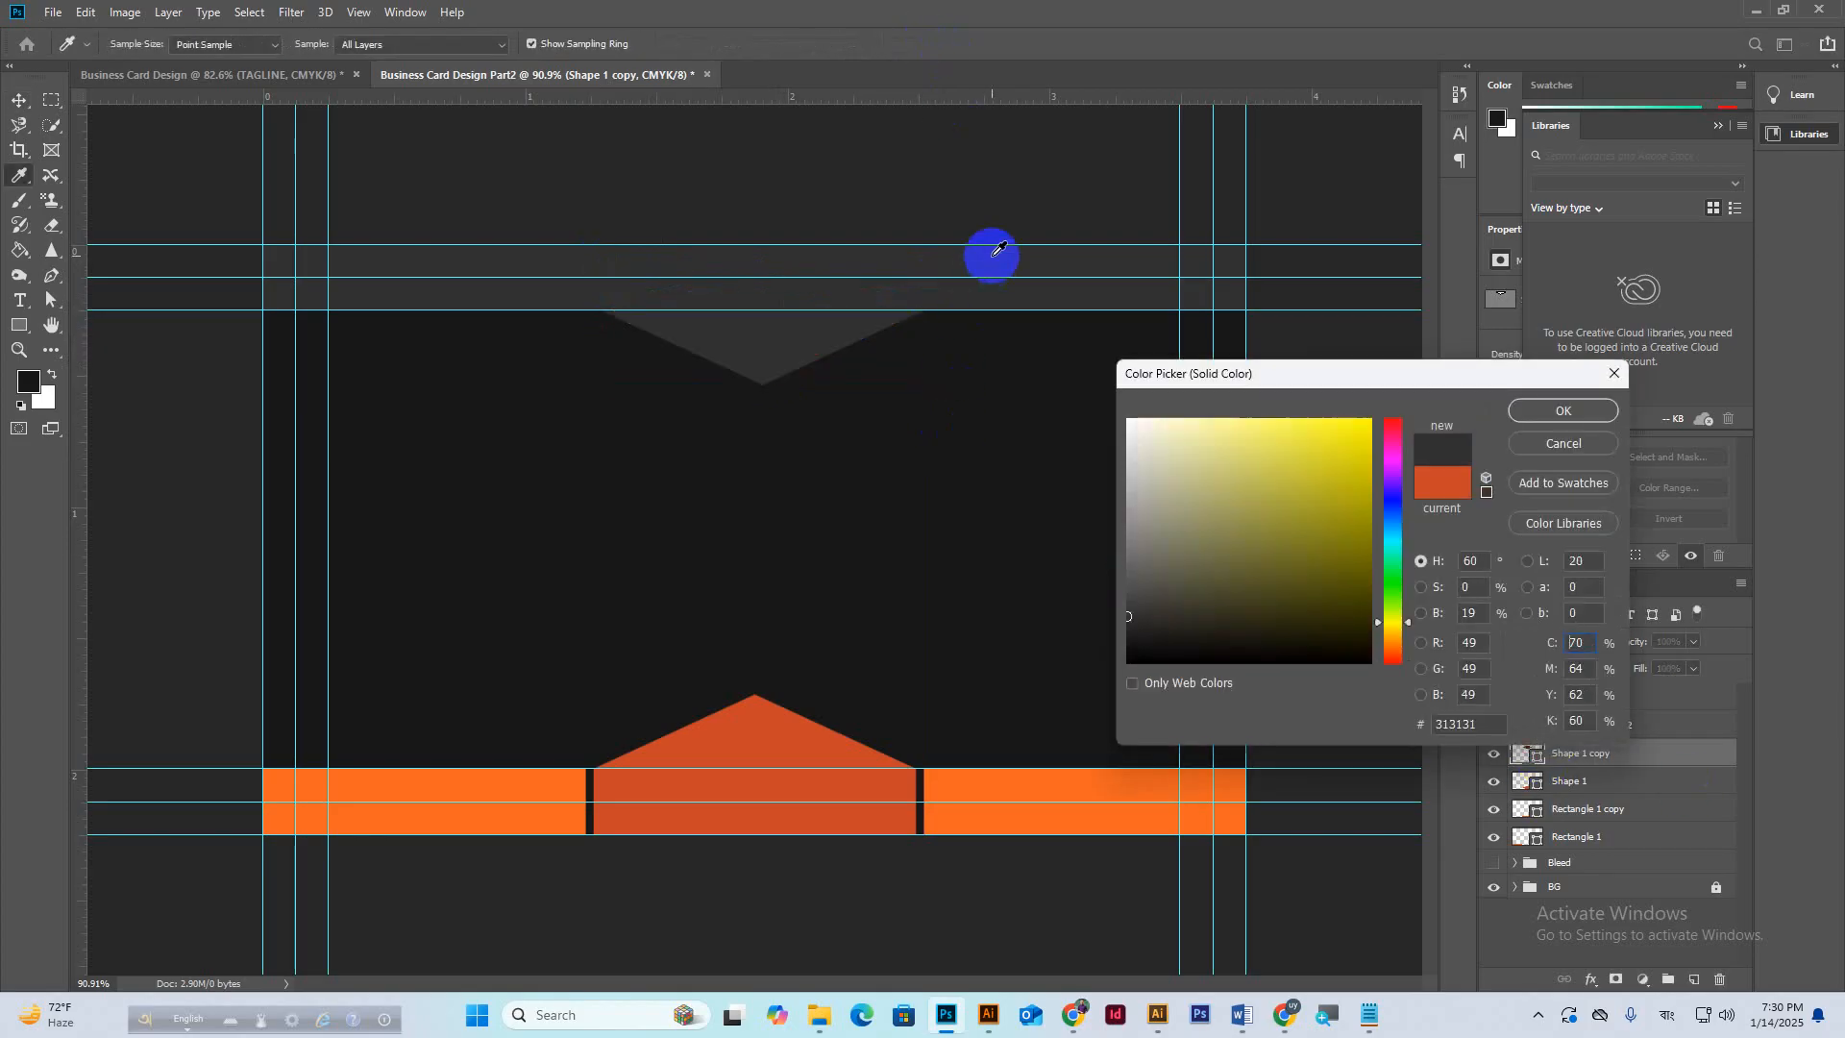
{"action": "left_click", "coordinate": [1576, 412]}
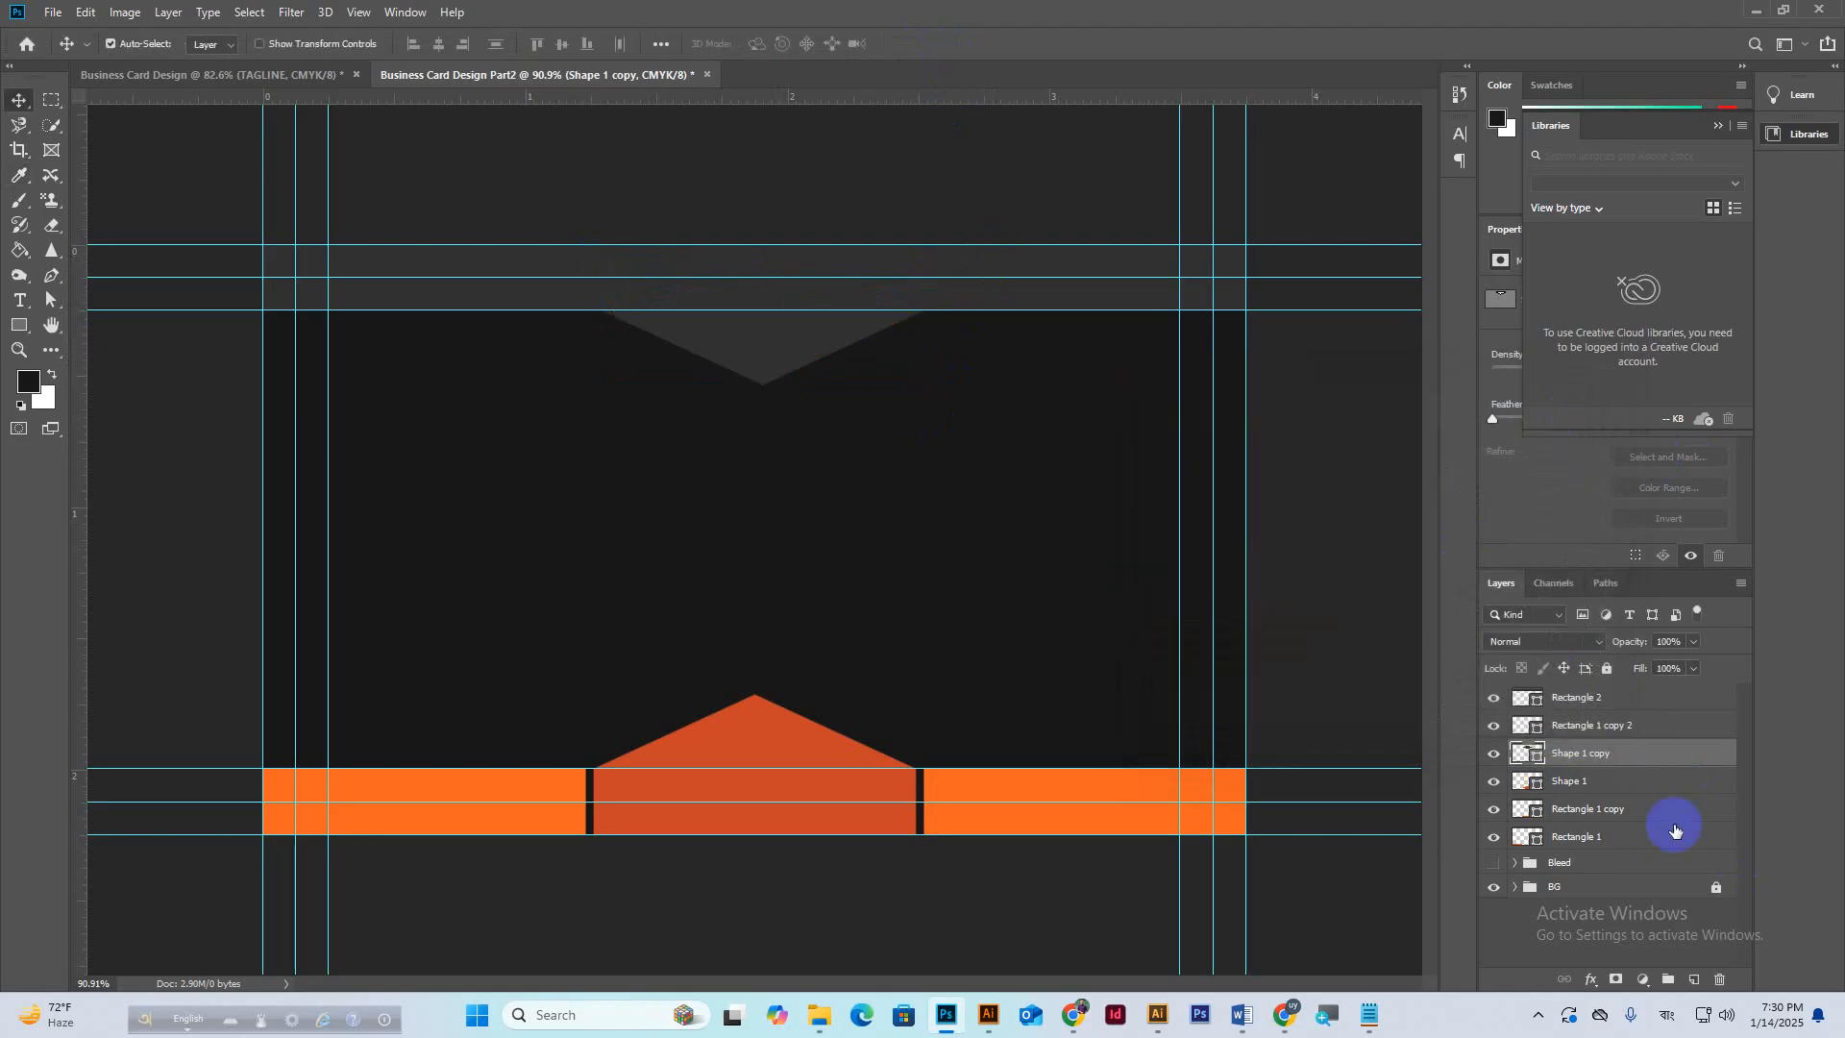
{"action": "key", "text": "shift+Up"}
{"action": "key", "text": "shift+Up"}
{"action": "key", "text": "shift+Up"}
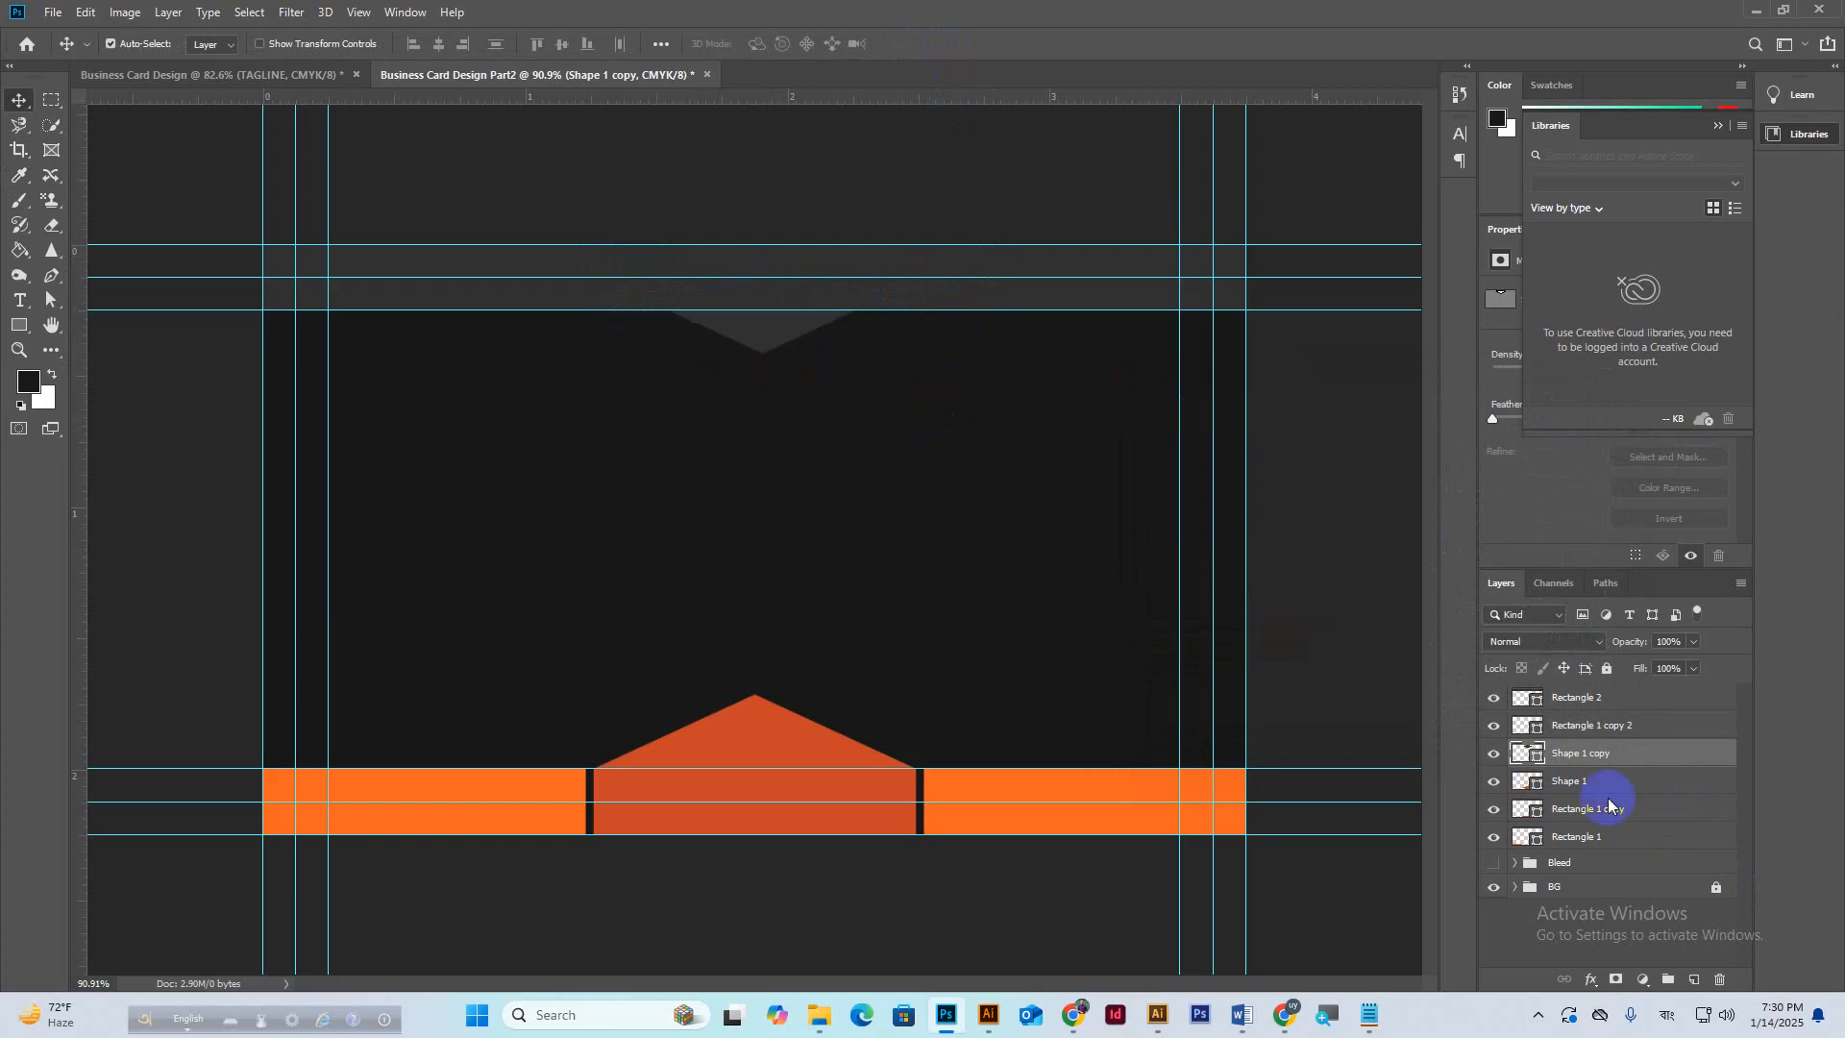
Widen the left orange bar (Rectangle 1) slightly toward the triangle's base.
{"action": "left_click", "coordinate": [523, 785]}
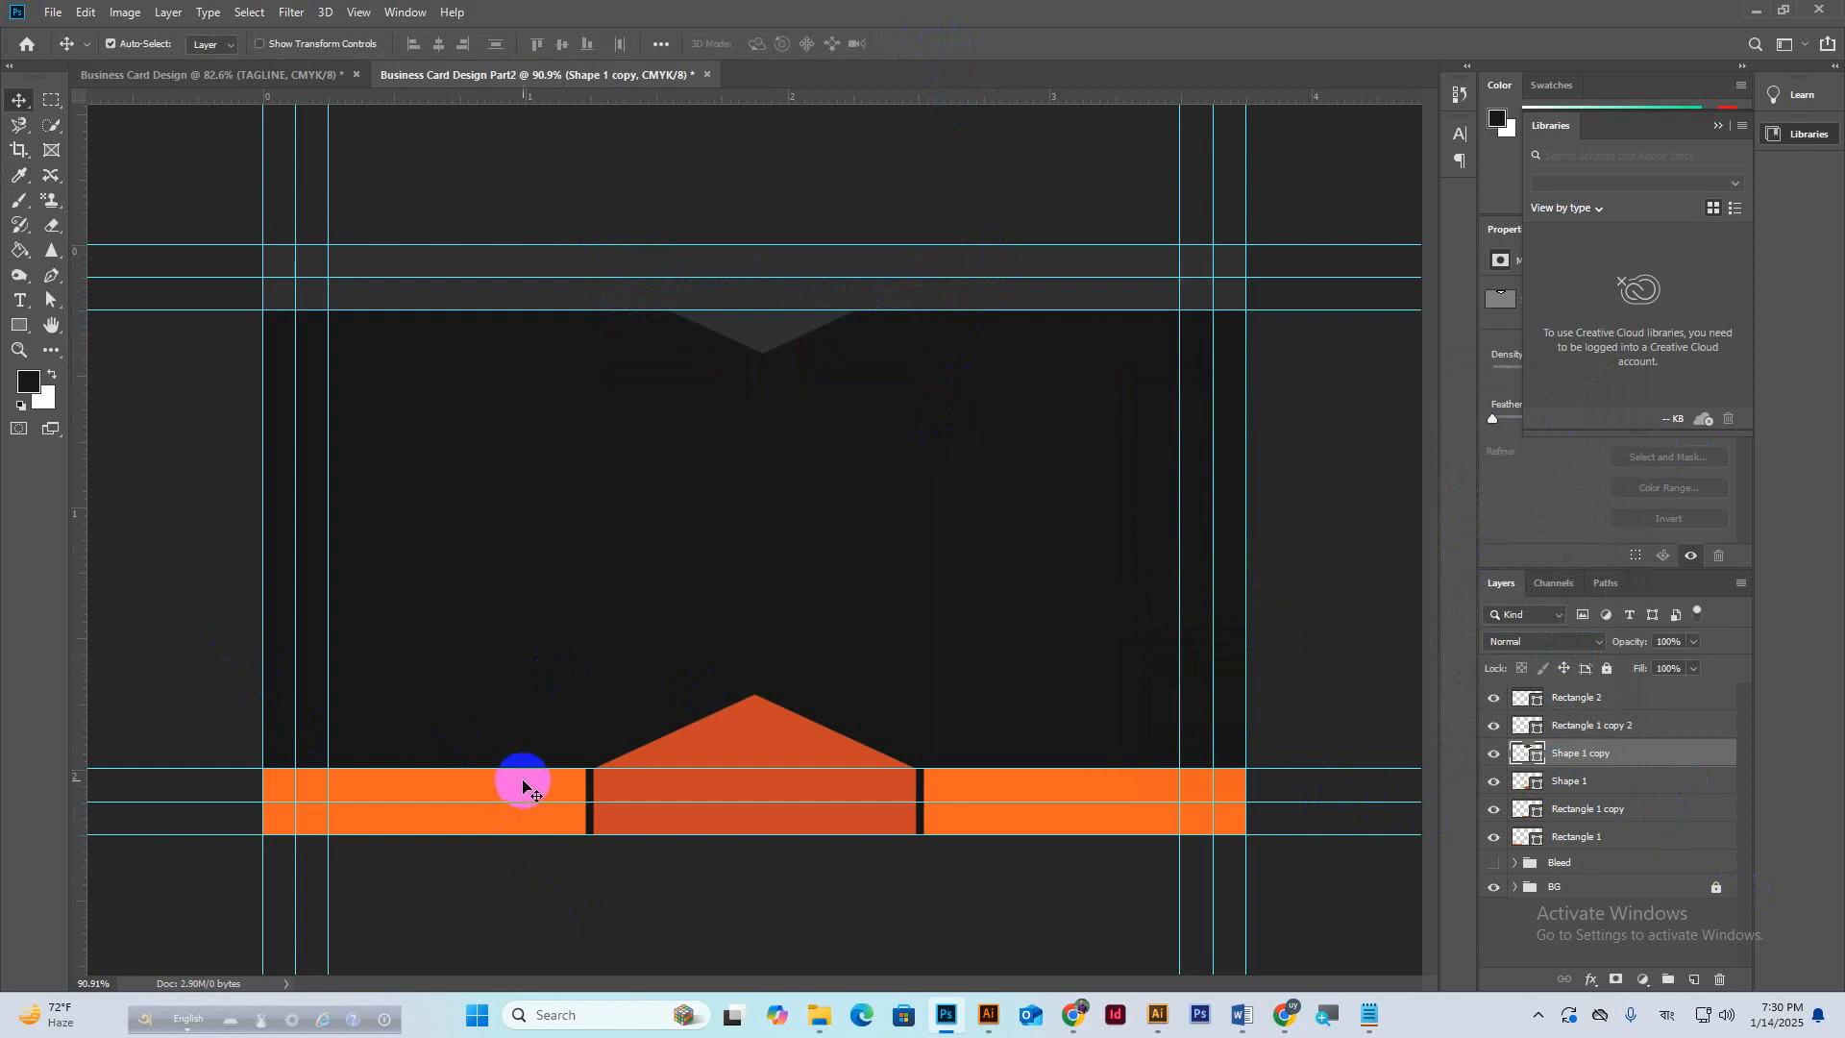
{"action": "left_click", "coordinate": [535, 782]}
{"action": "left_click", "coordinate": [577, 791]}
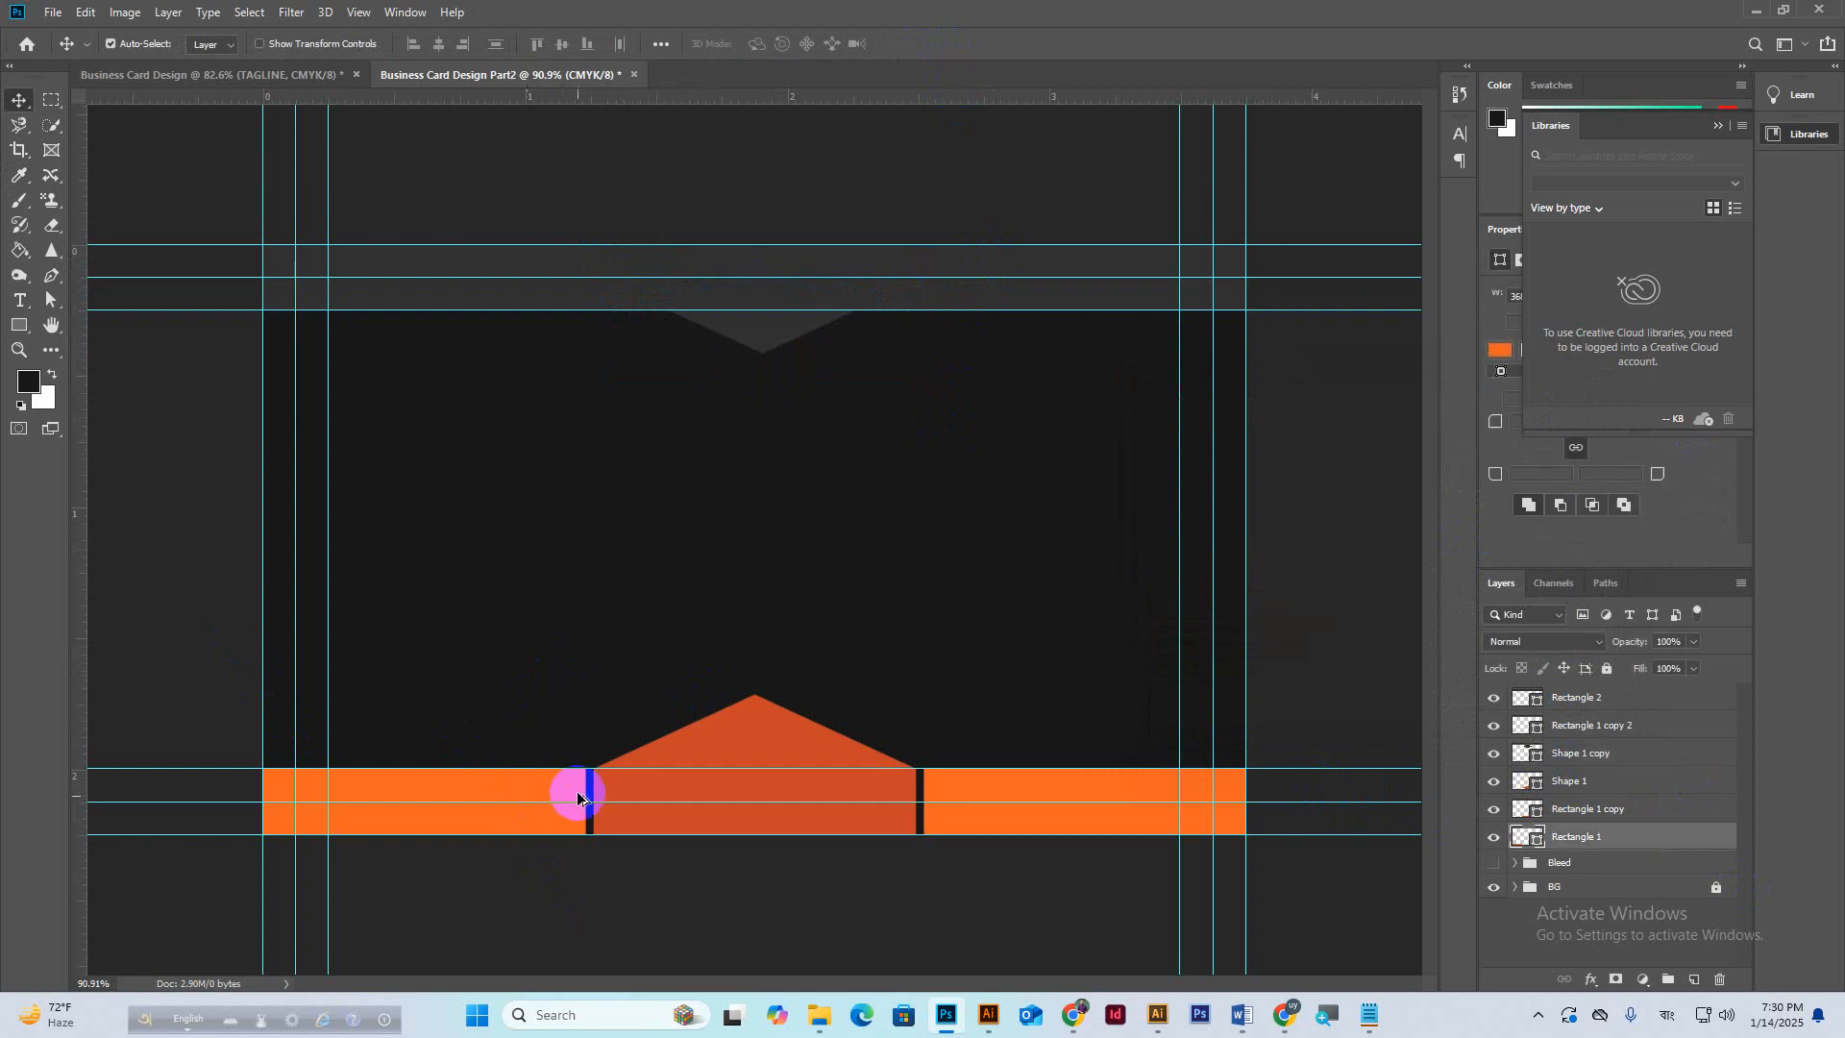
{"action": "key", "text": "ctrl+plus"}
{"action": "key", "text": "ctrl+t"}
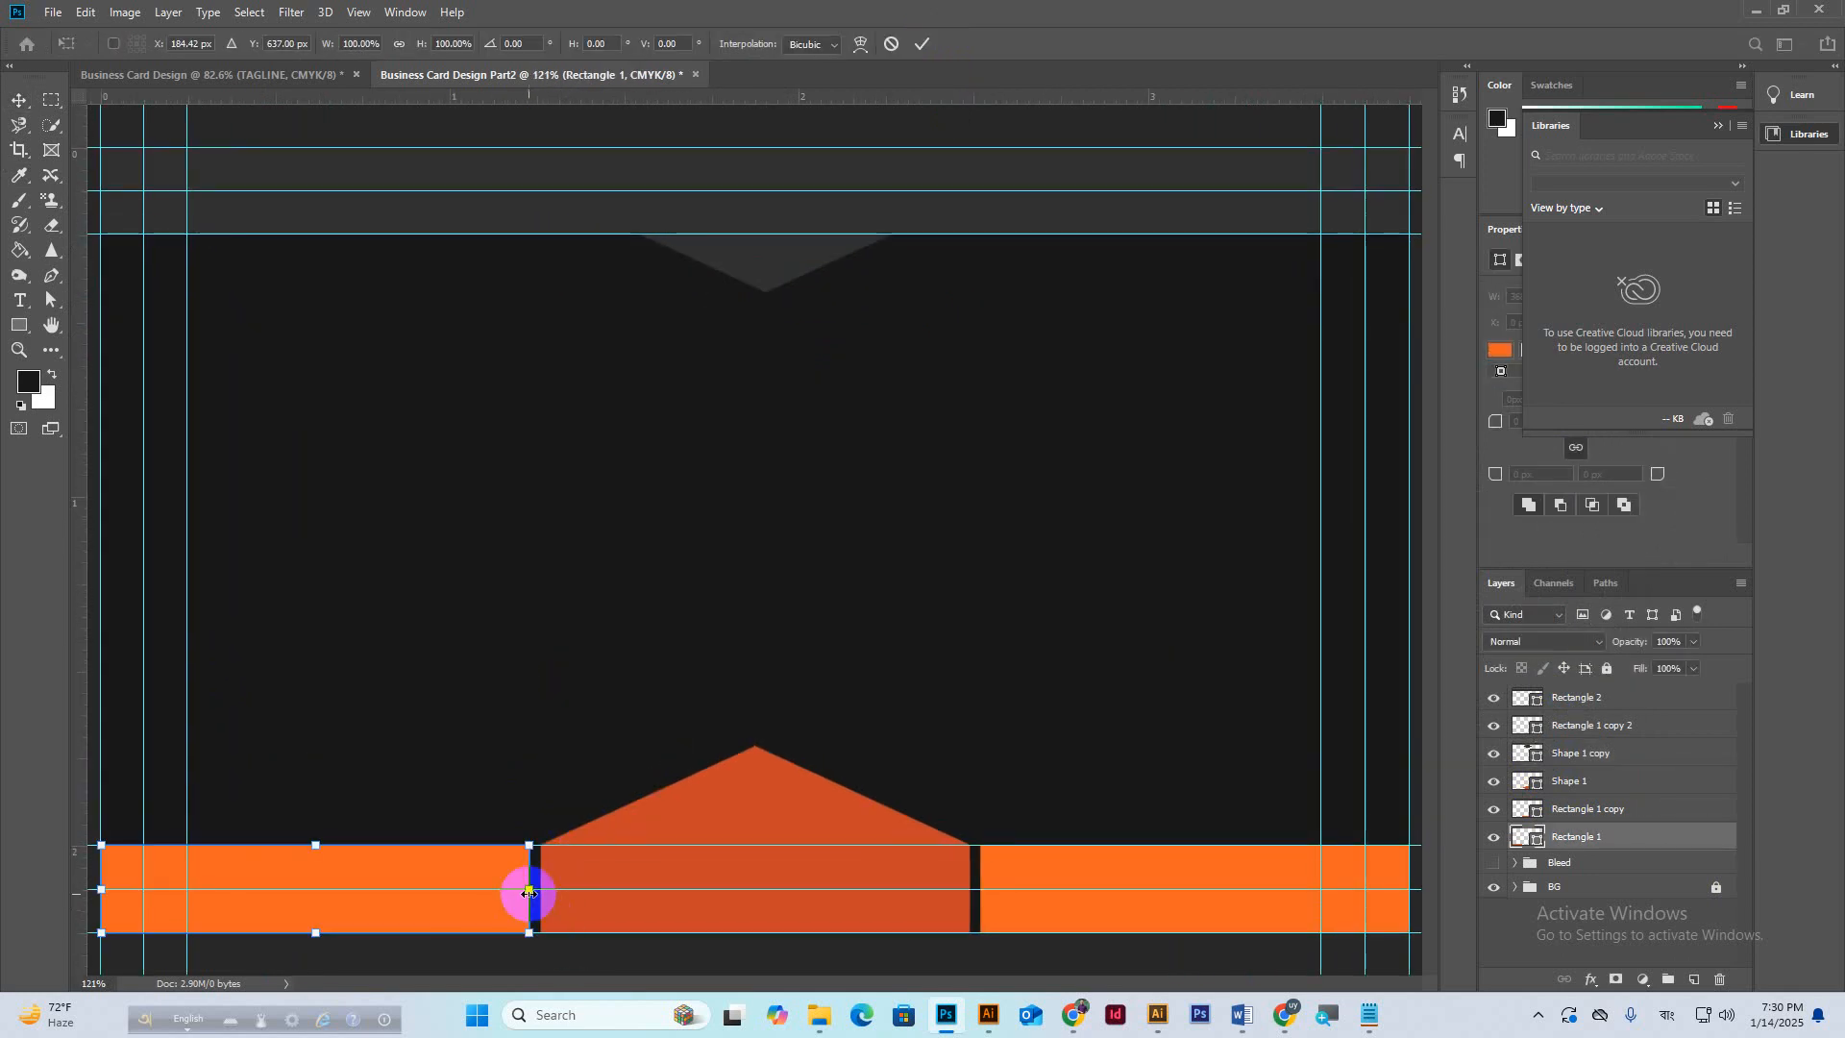
{"action": "left_click_drag", "start_coordinate": [528, 891], "coordinate": [534, 891]}
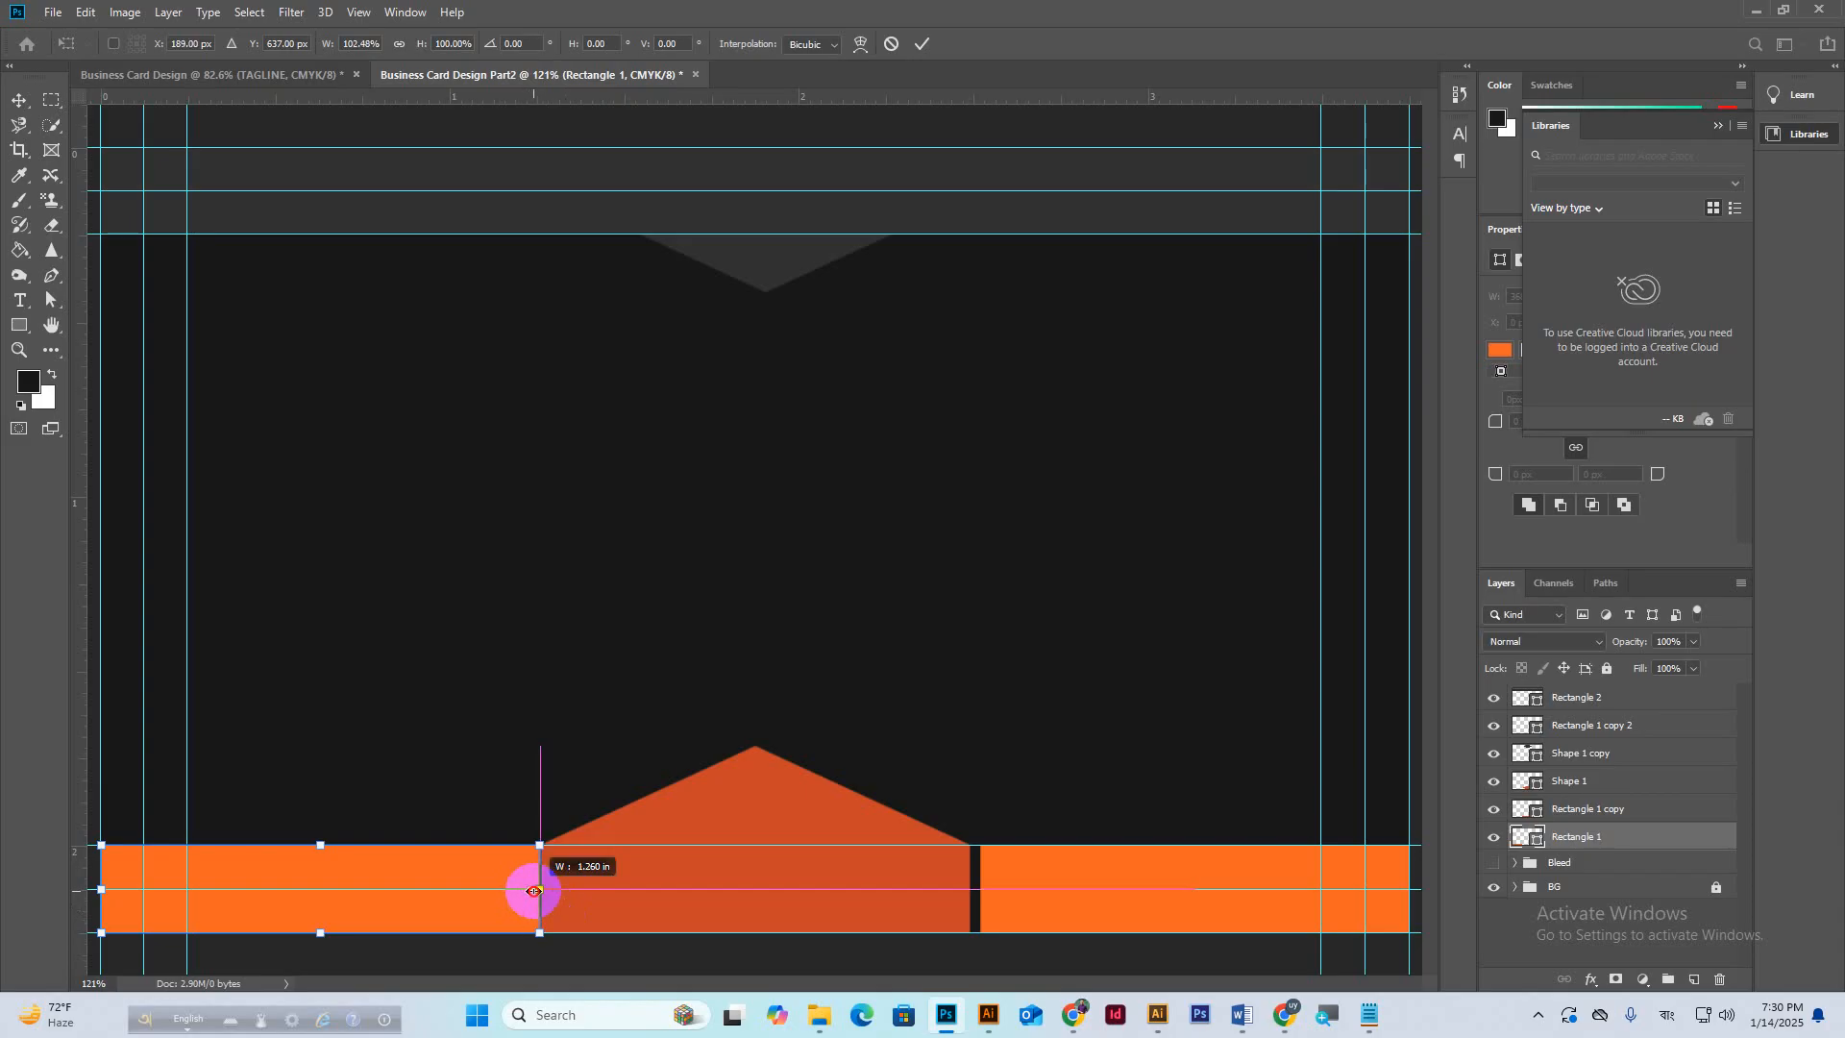
{"action": "scroll", "coordinate": [535, 891], "scroll_direction": "up", "scroll_amount": 5}
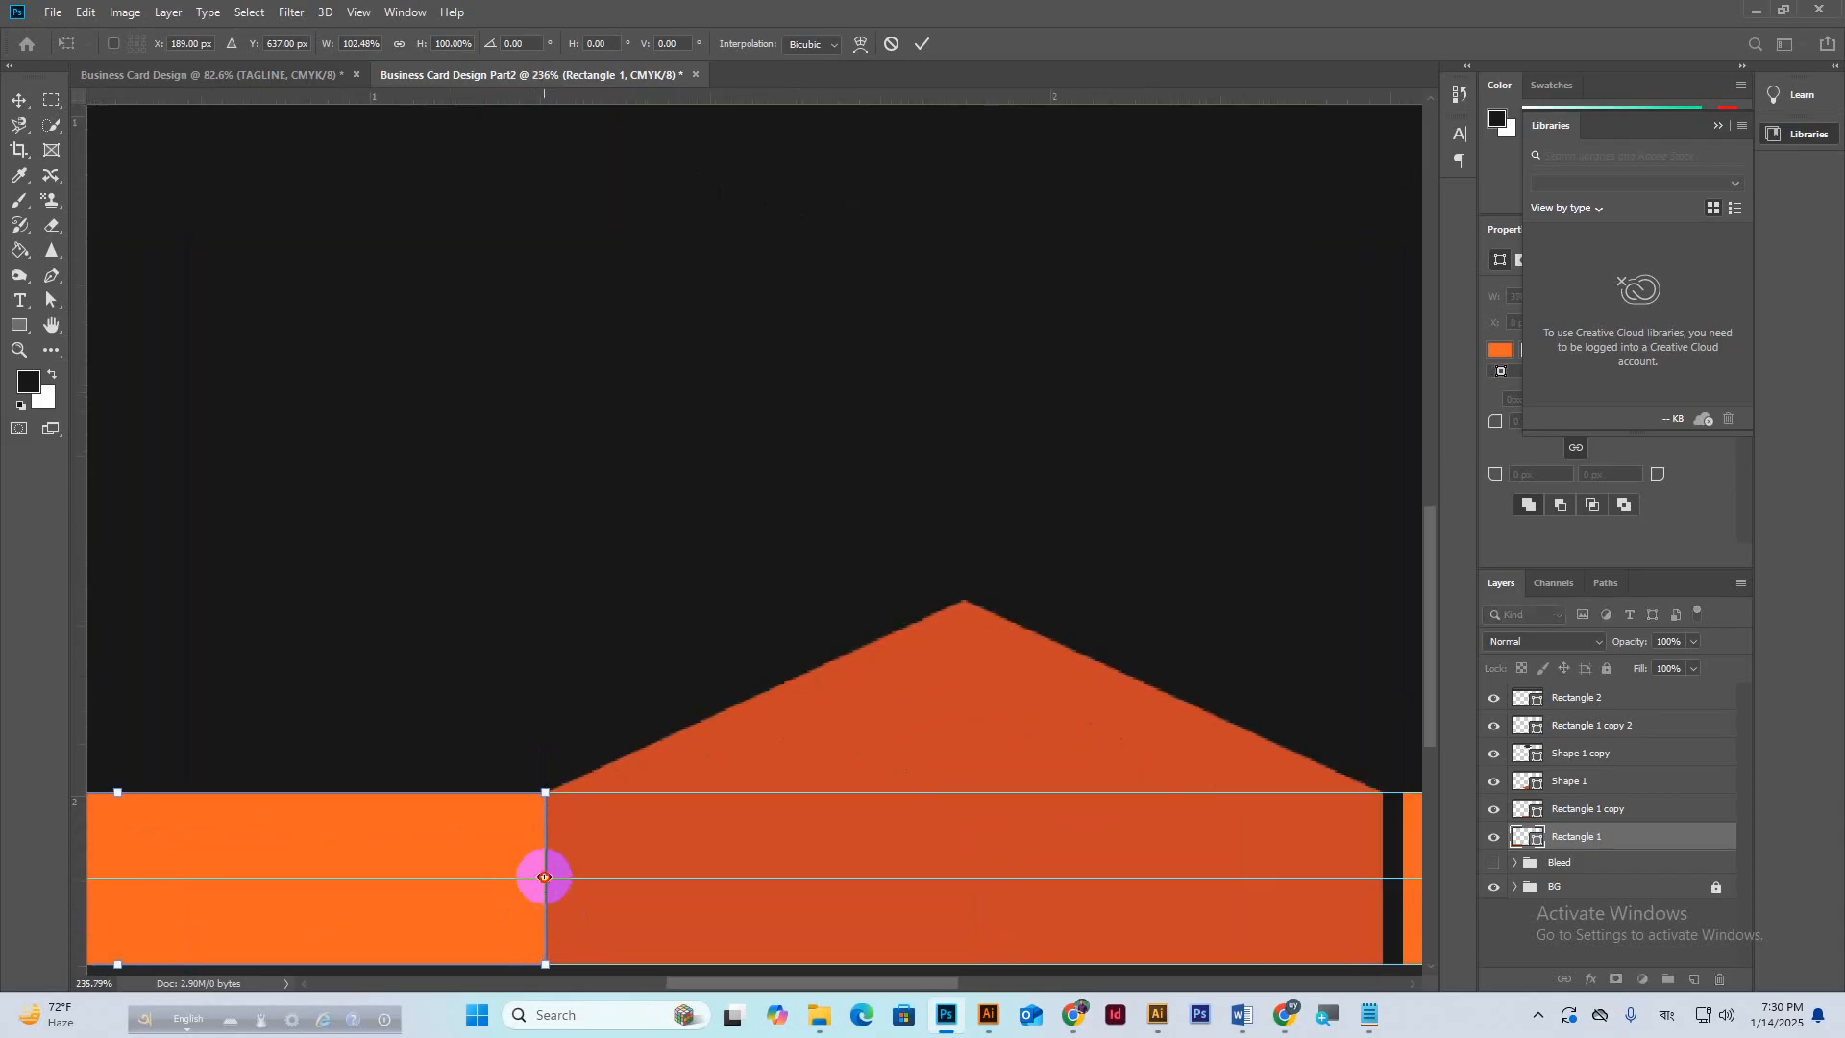
{"action": "left_click_drag", "start_coordinate": [546, 877], "coordinate": [538, 880]}
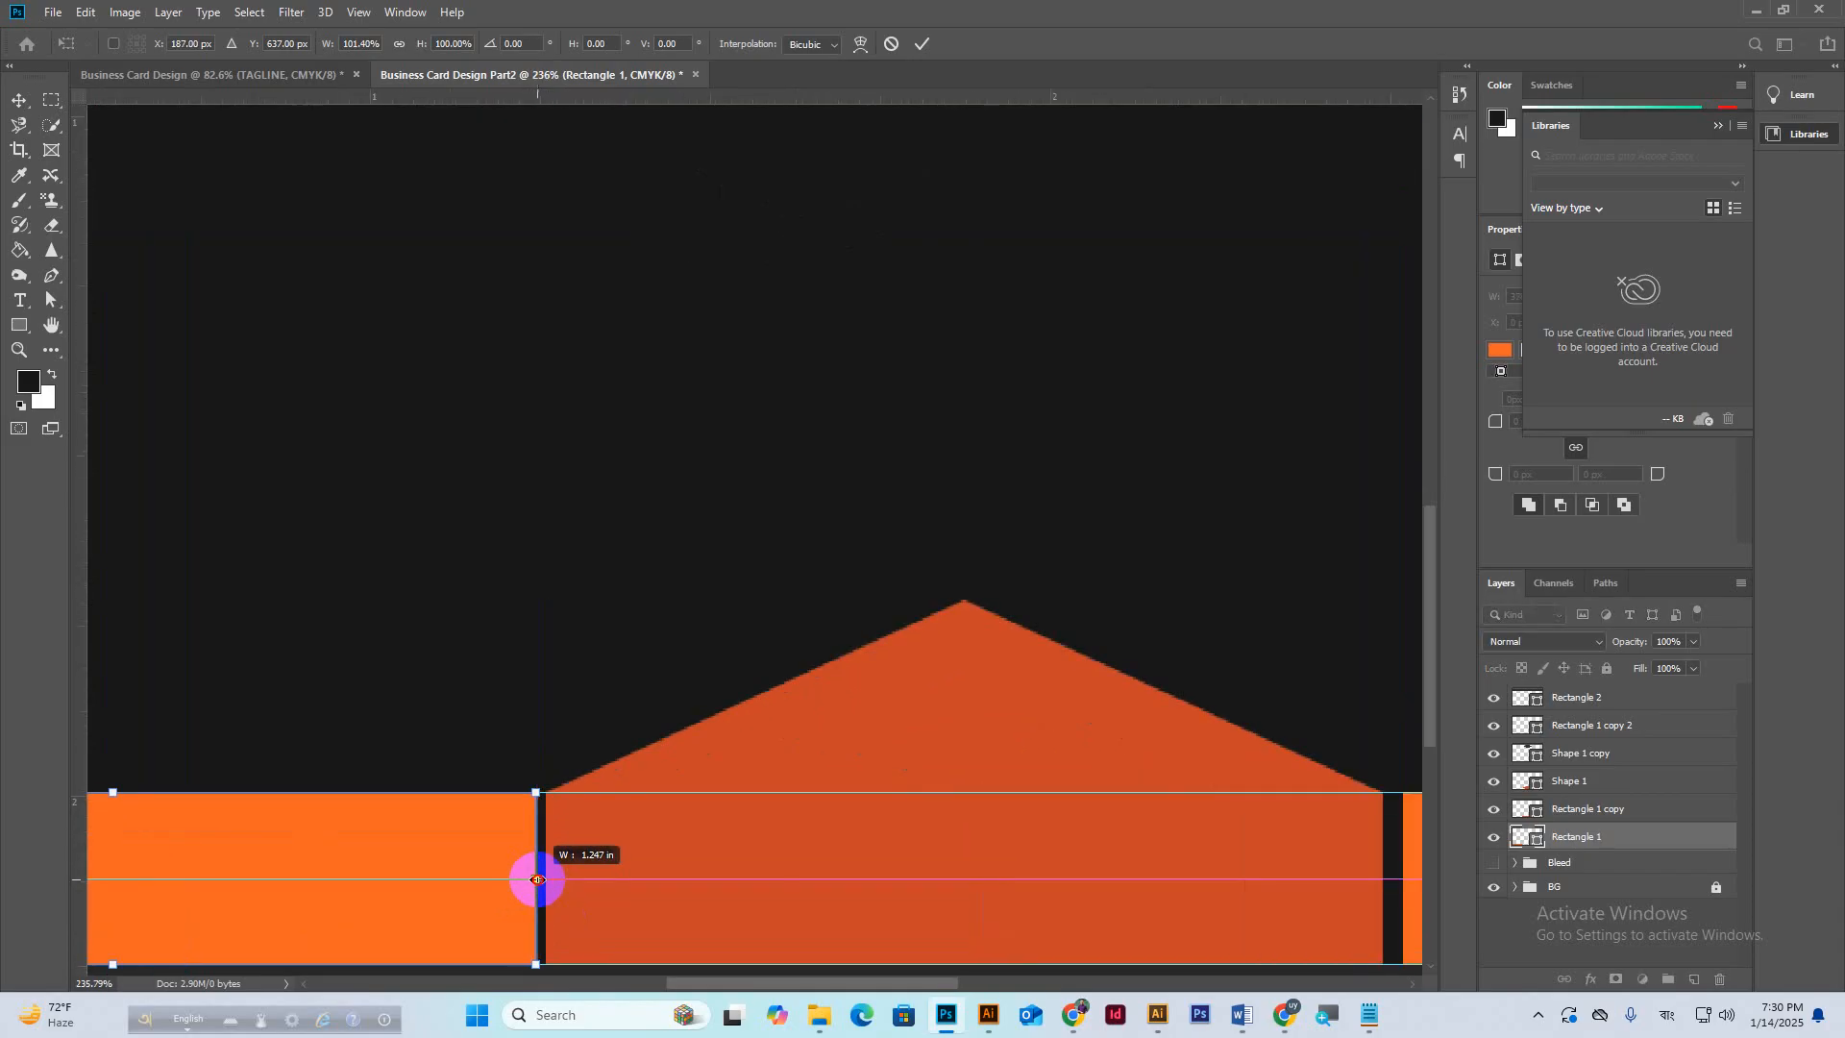
{"action": "left_click", "coordinate": [922, 43]}
{"action": "scroll", "coordinate": [579, 566], "scroll_direction": "down", "scroll_amount": 3}
{"action": "scroll", "coordinate": [579, 567], "scroll_direction": "down", "scroll_amount": 2}
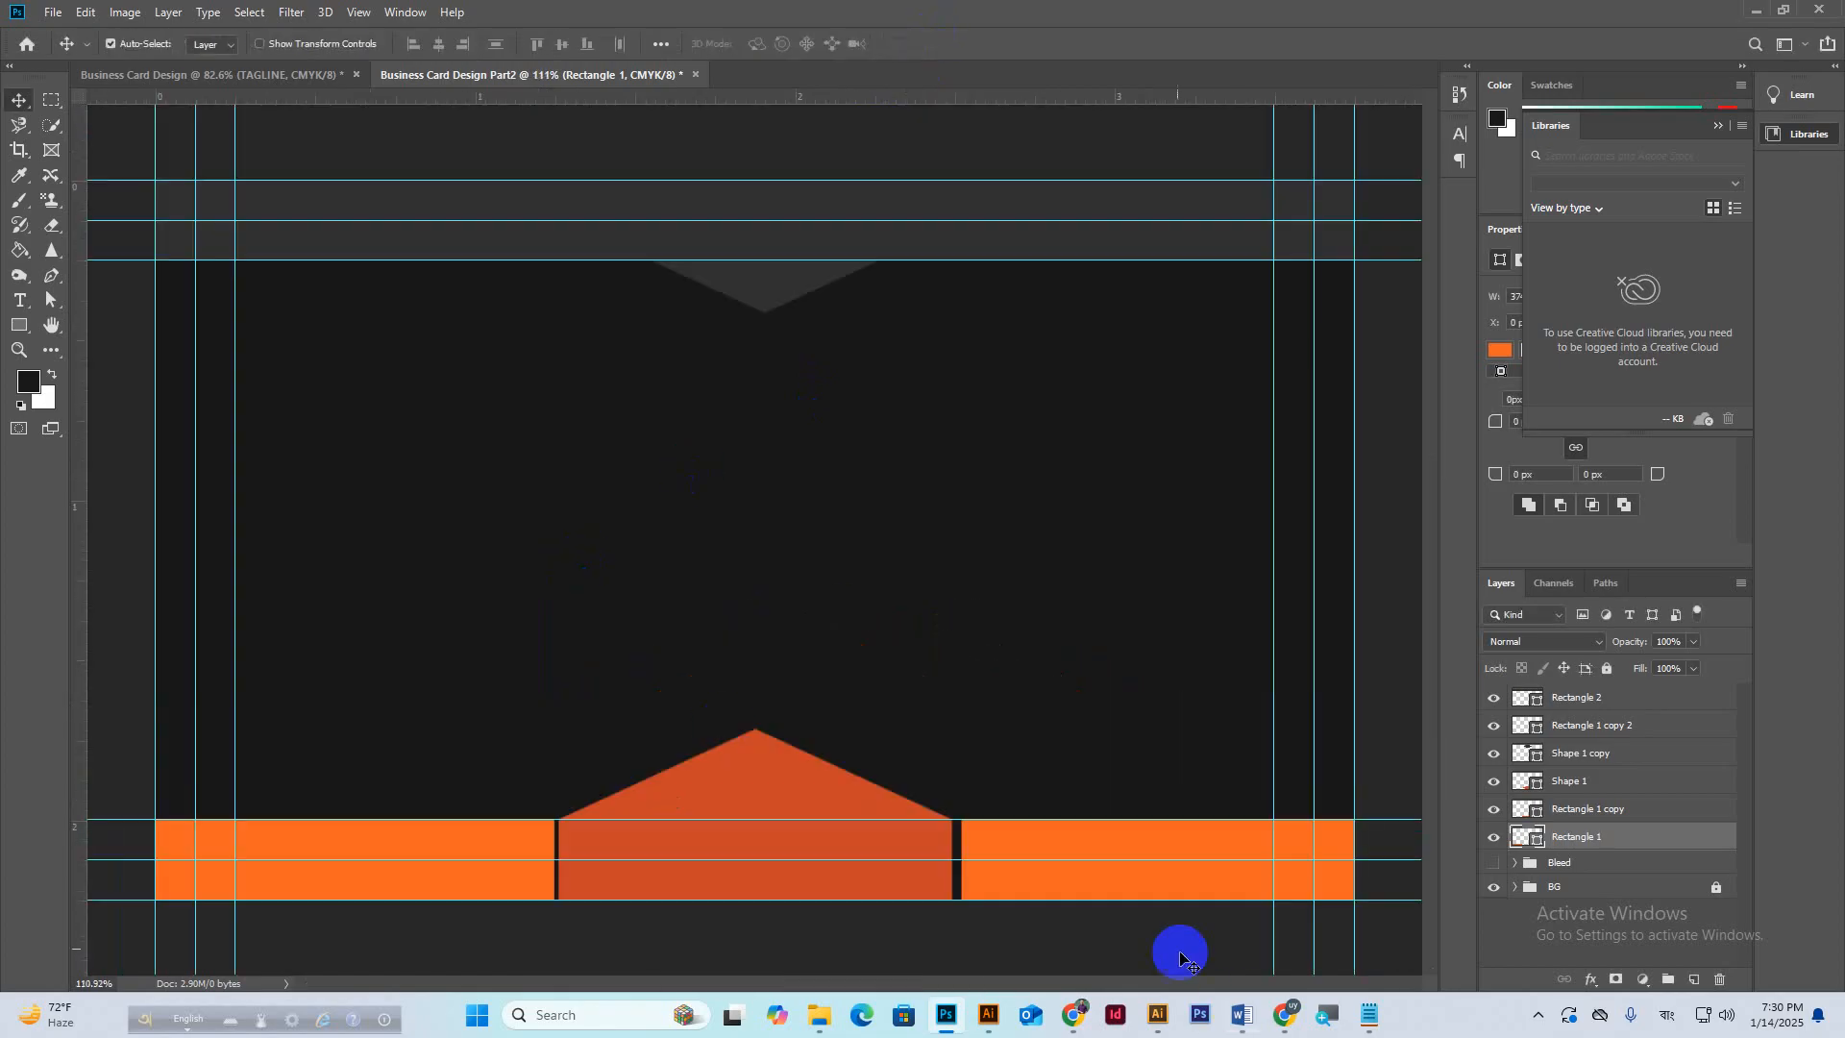
Delete the right orange bar and place a copy of the left bar at the right end.
{"action": "left_click", "coordinate": [1147, 854]}
{"action": "key", "text": "Delete"}
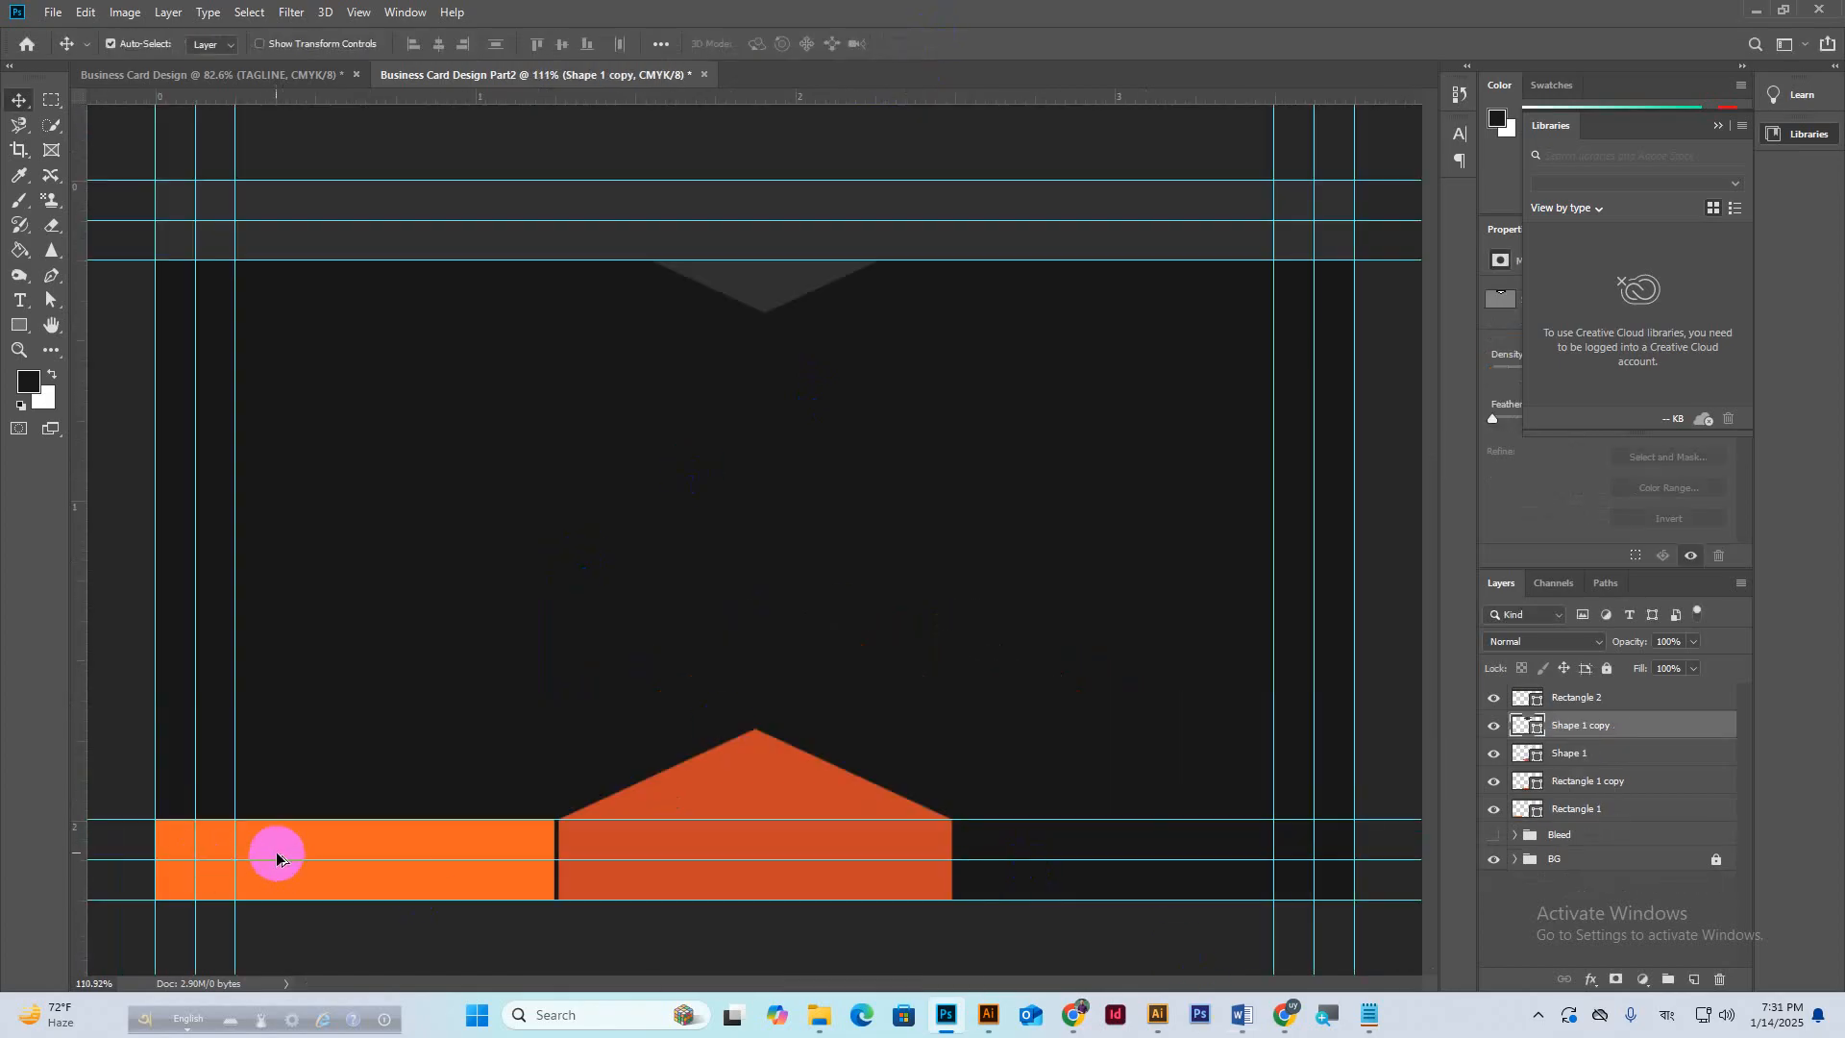
{"action": "left_click_drag", "start_coordinate": [275, 853], "coordinate": [1073, 827]}
{"action": "scroll", "coordinate": [758, 709], "scroll_direction": "down", "scroll_amount": 1}
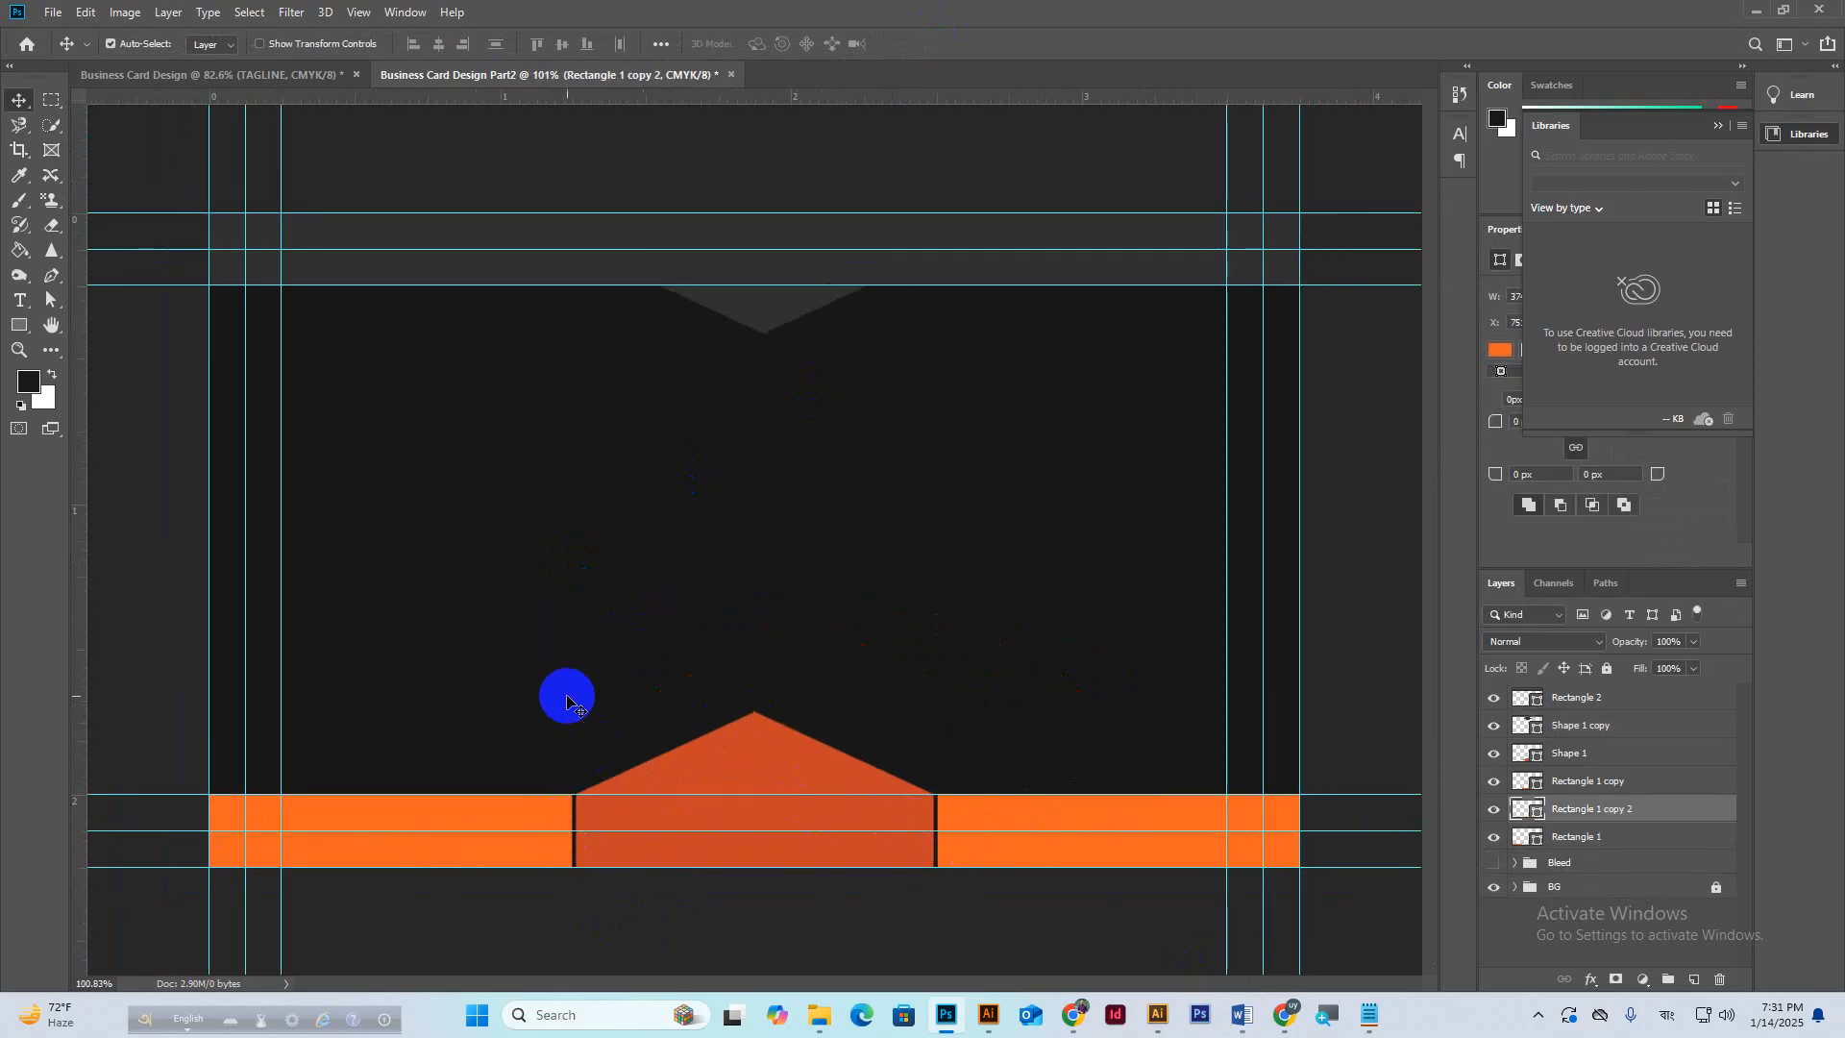
{"action": "left_click", "coordinate": [19, 325]}
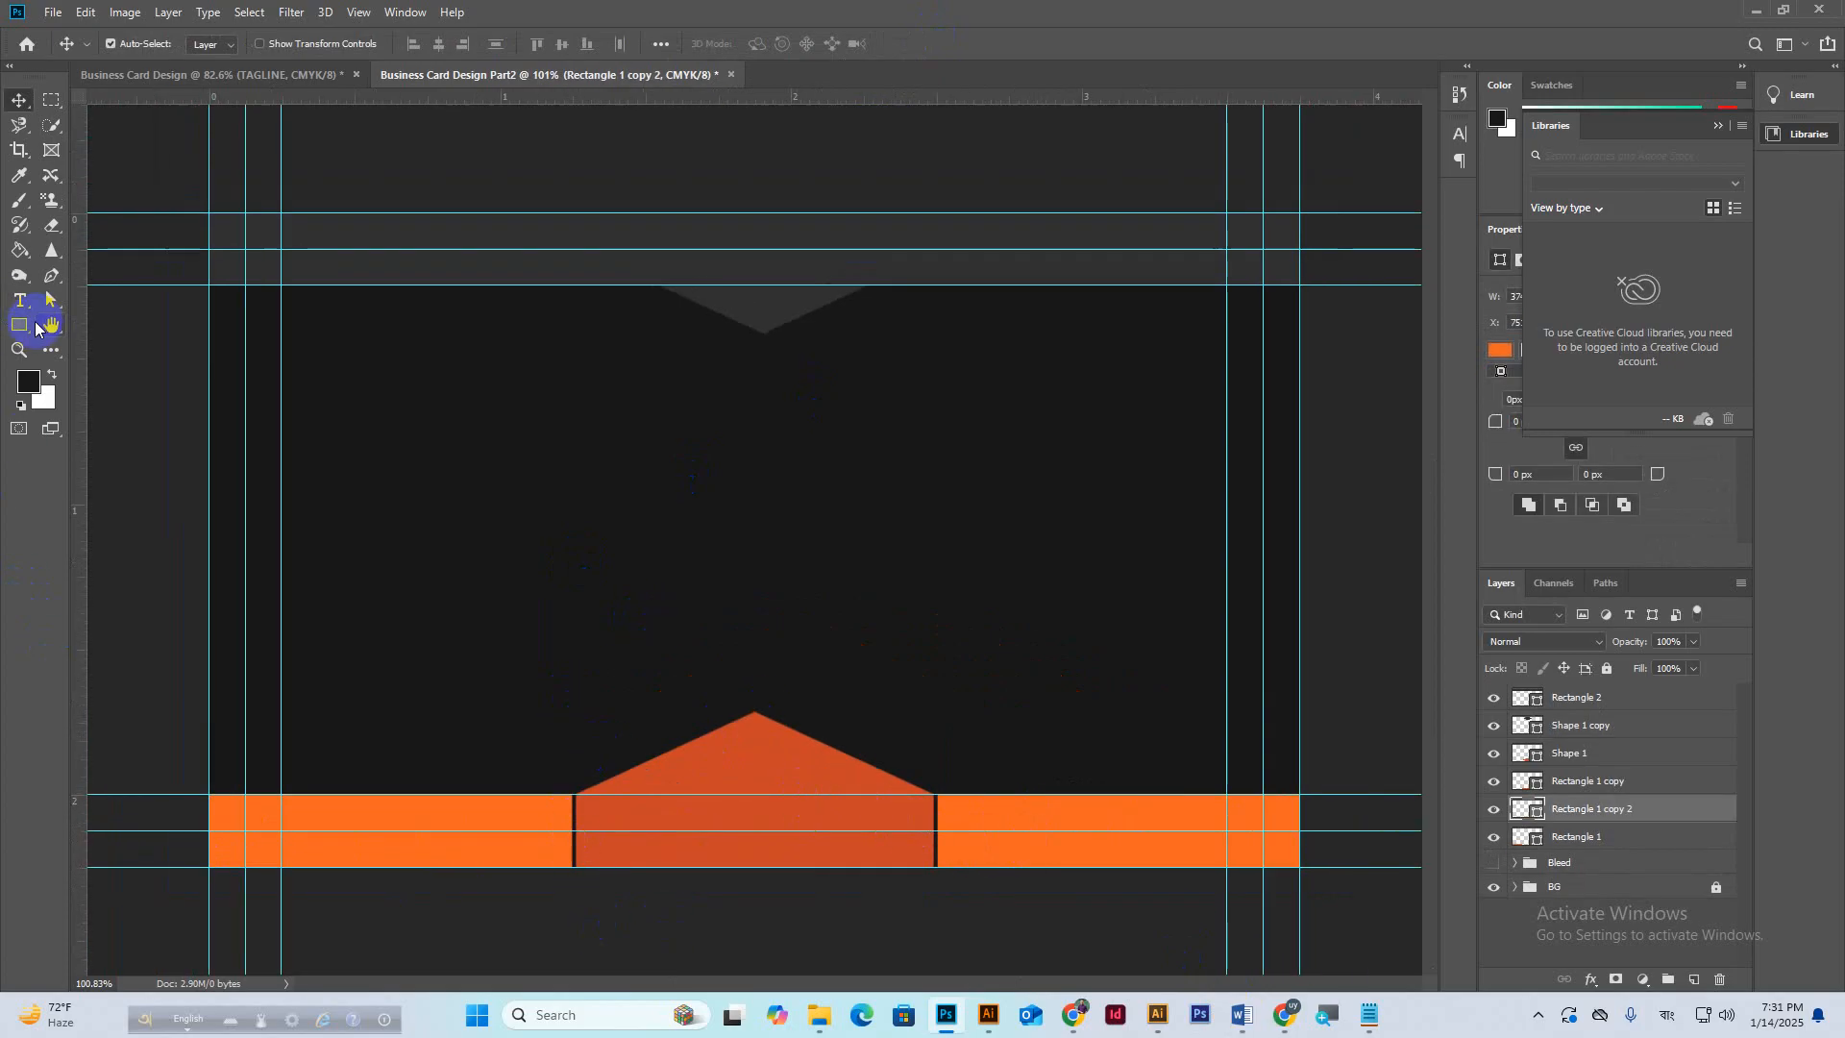
Draw a thin rectangle rising above the bar's left end and fill it orange #f26522.
{"action": "left_click", "coordinate": [1592, 699]}
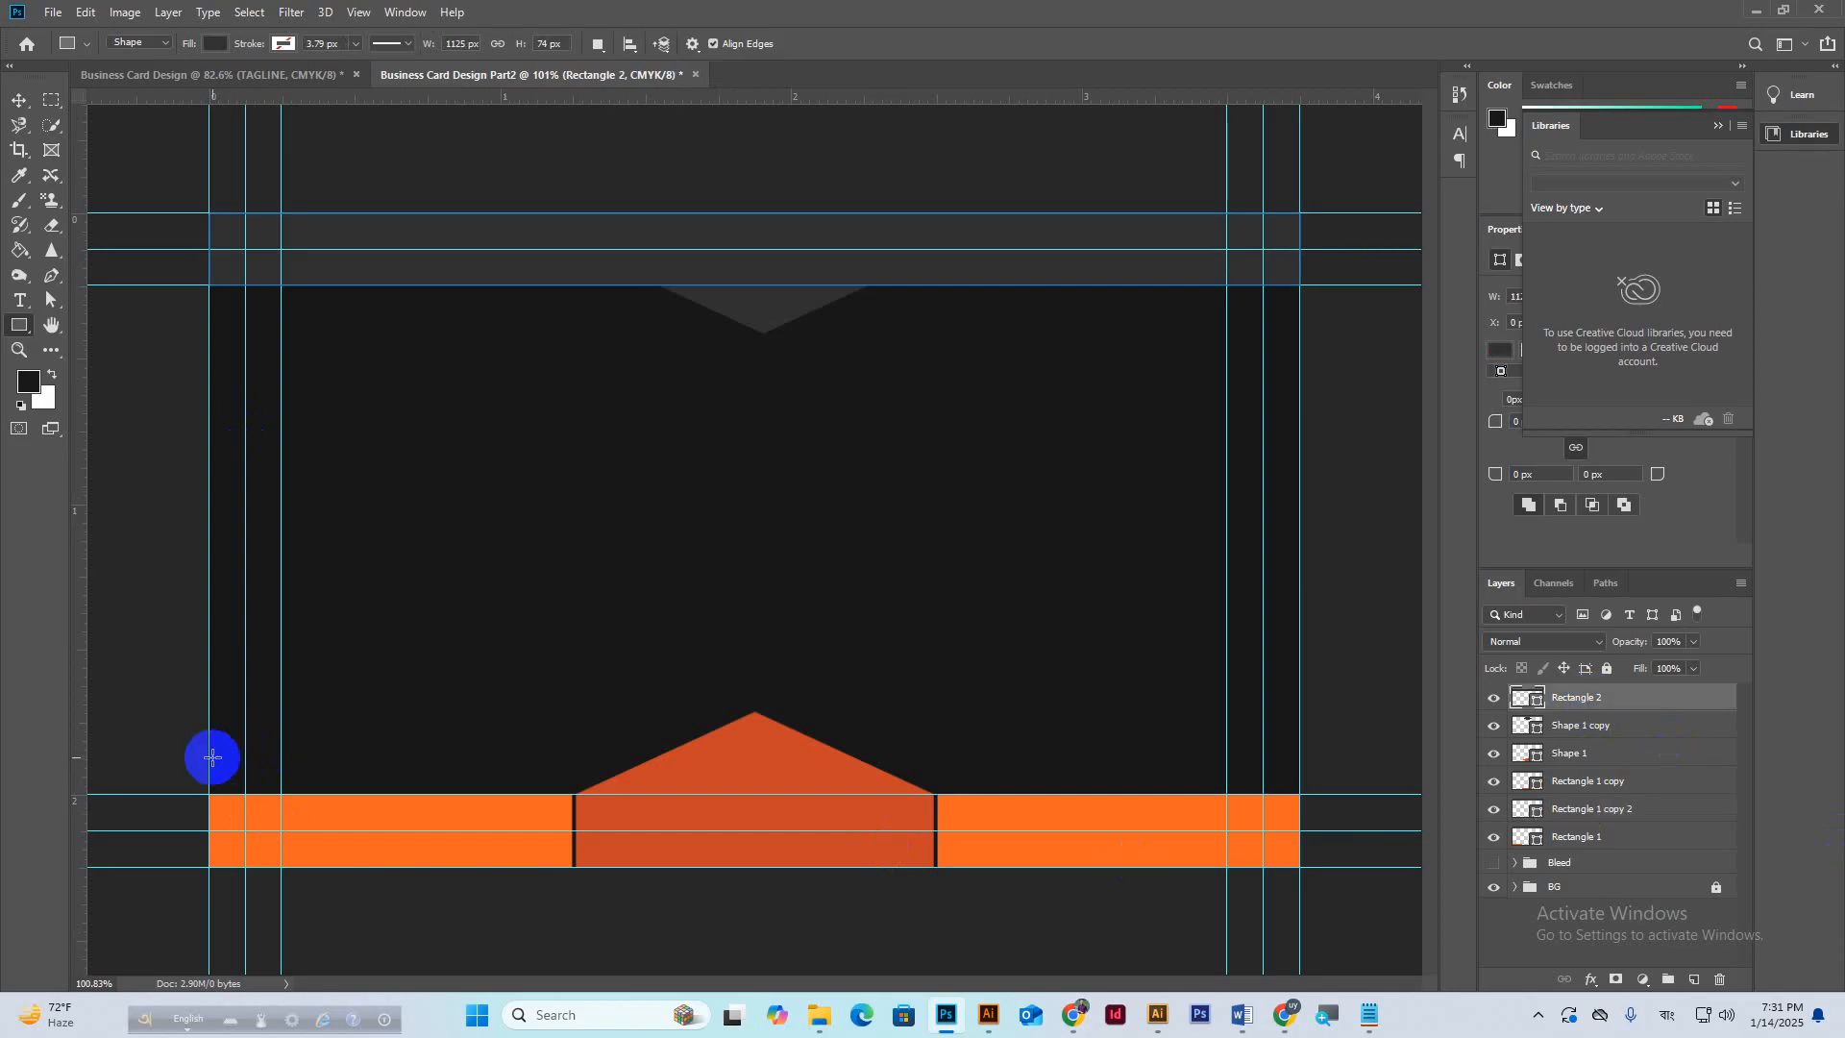
{"action": "left_click_drag", "start_coordinate": [209, 759], "coordinate": [249, 869]}
{"action": "key", "text": "ctrl+t"}
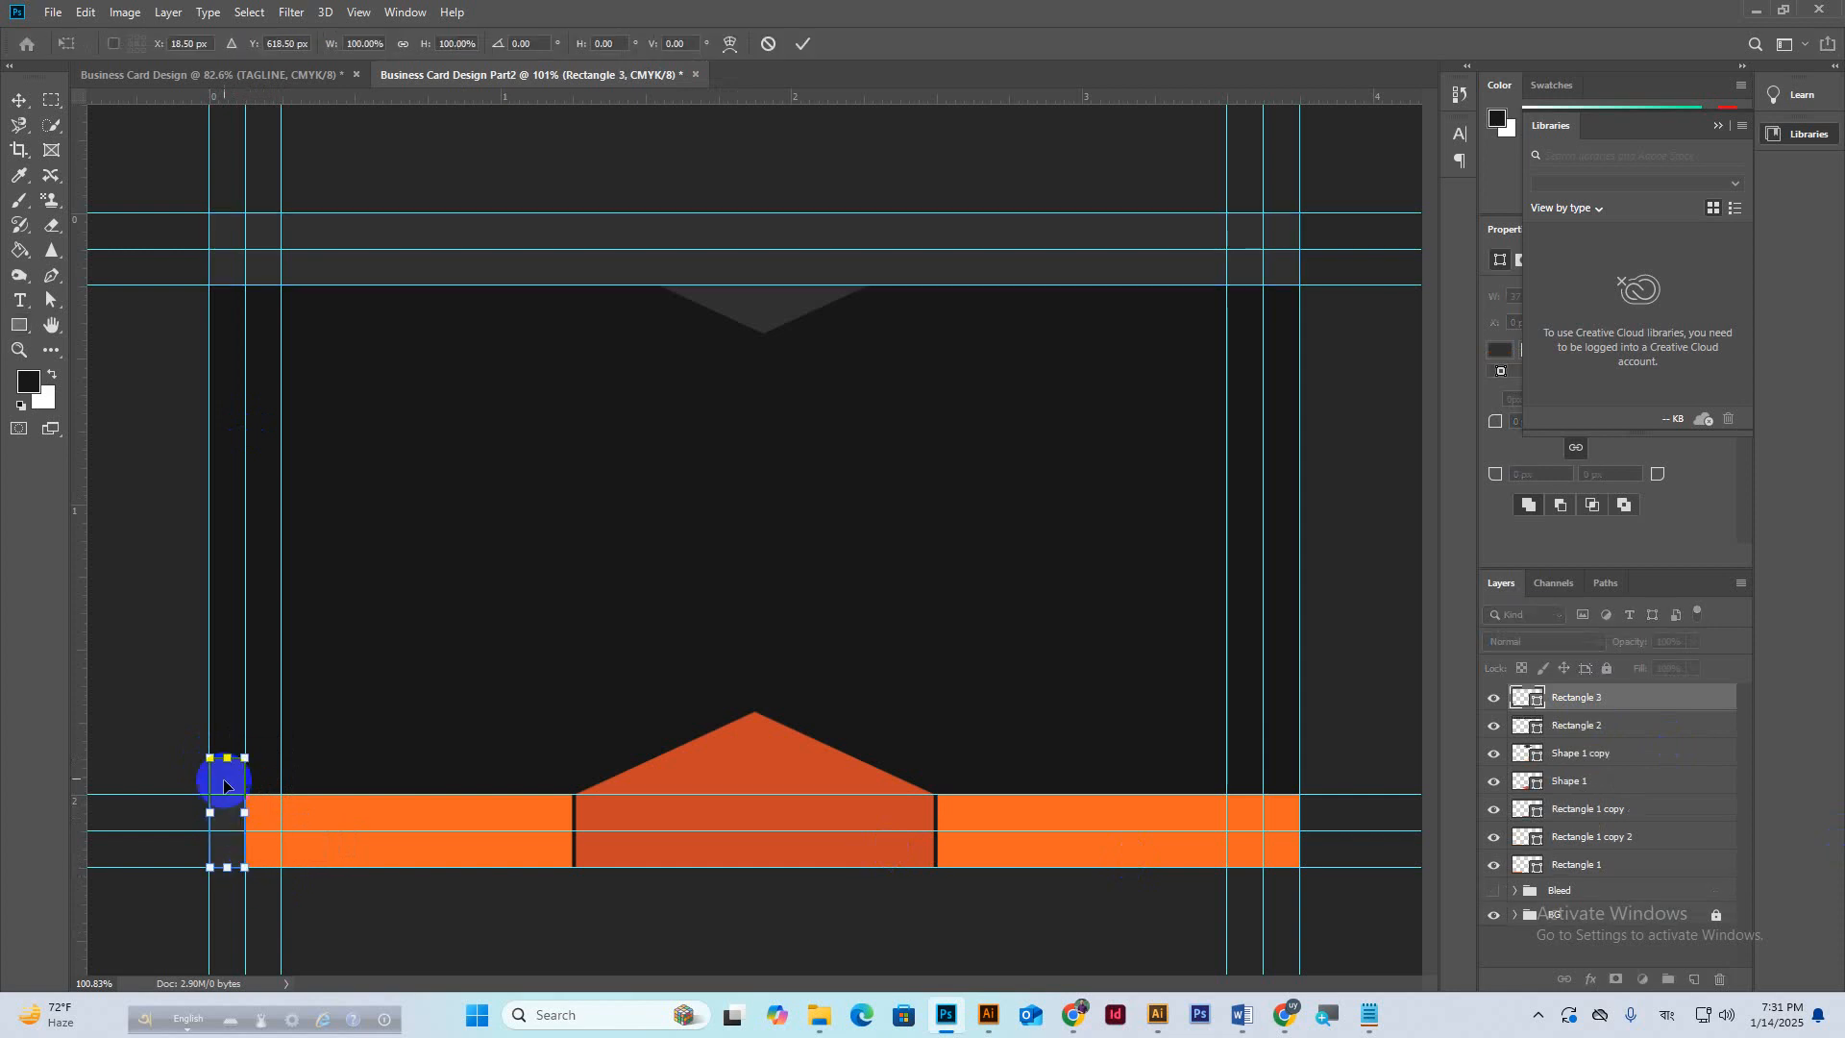
{"action": "left_click_drag", "start_coordinate": [226, 762], "coordinate": [224, 750]}
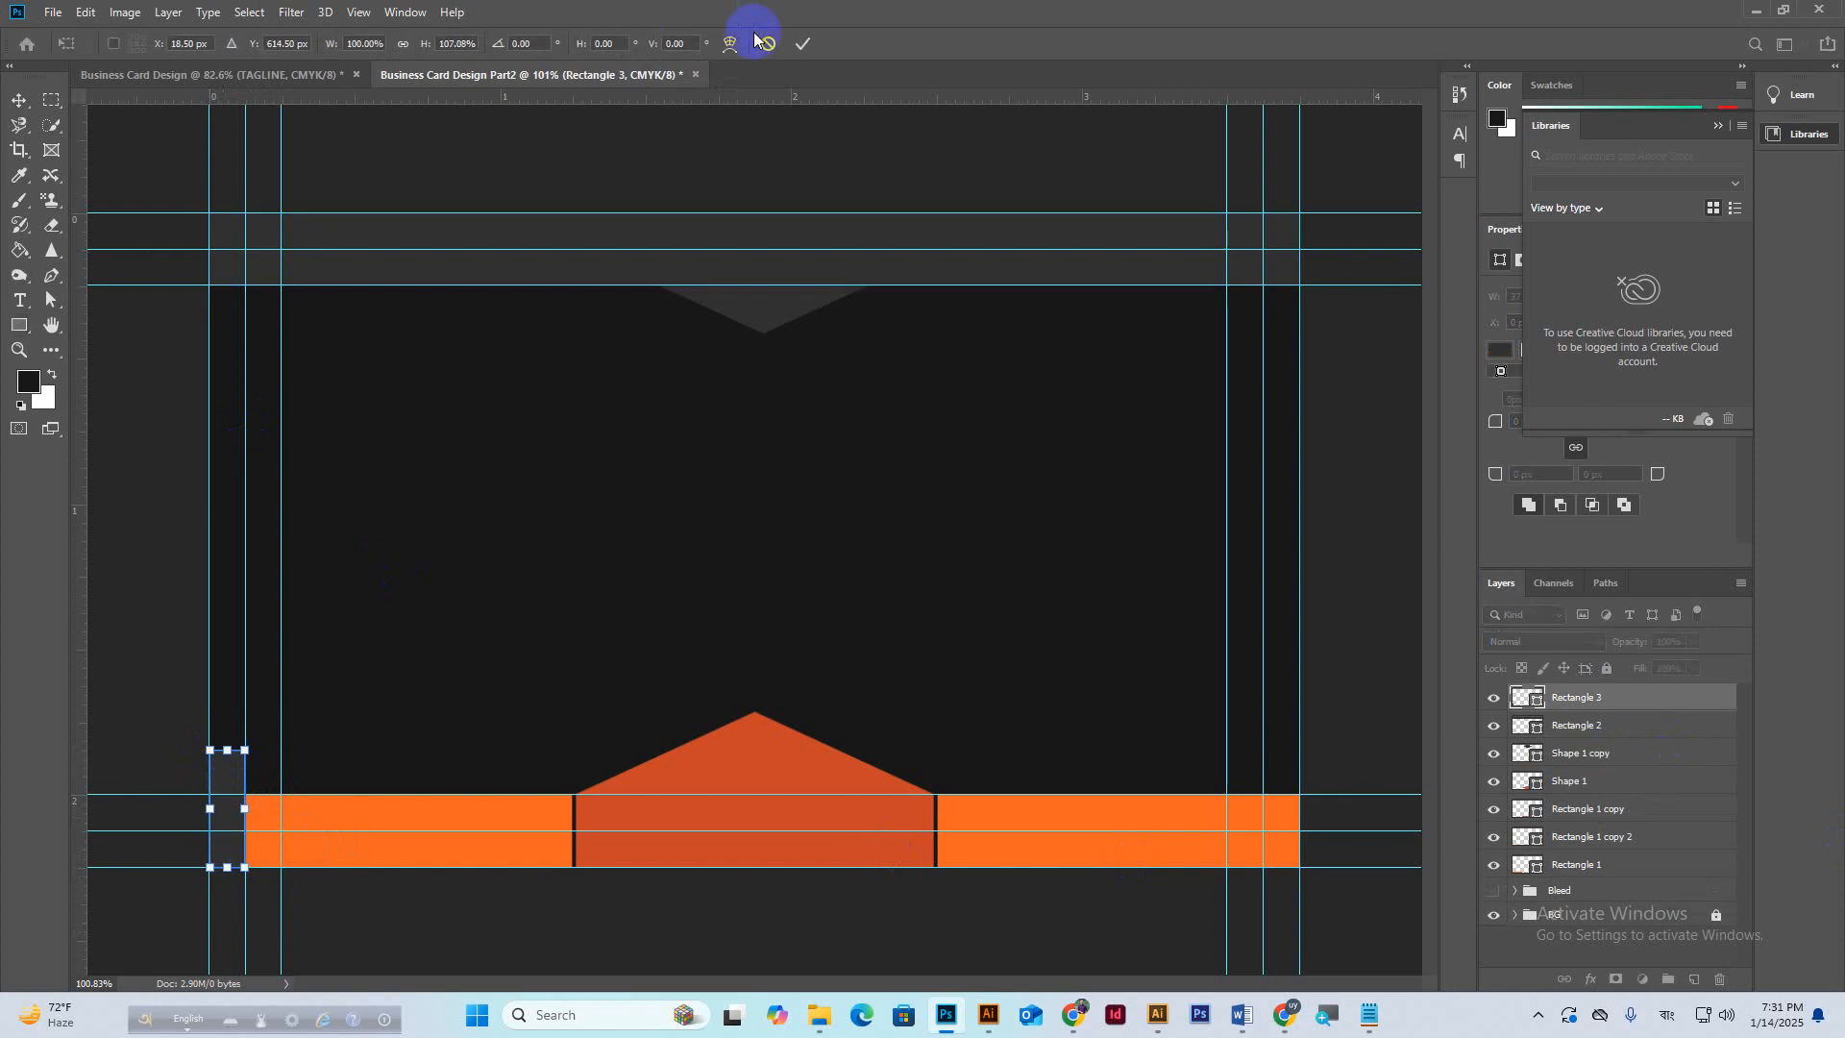
{"action": "left_click", "coordinate": [804, 44]}
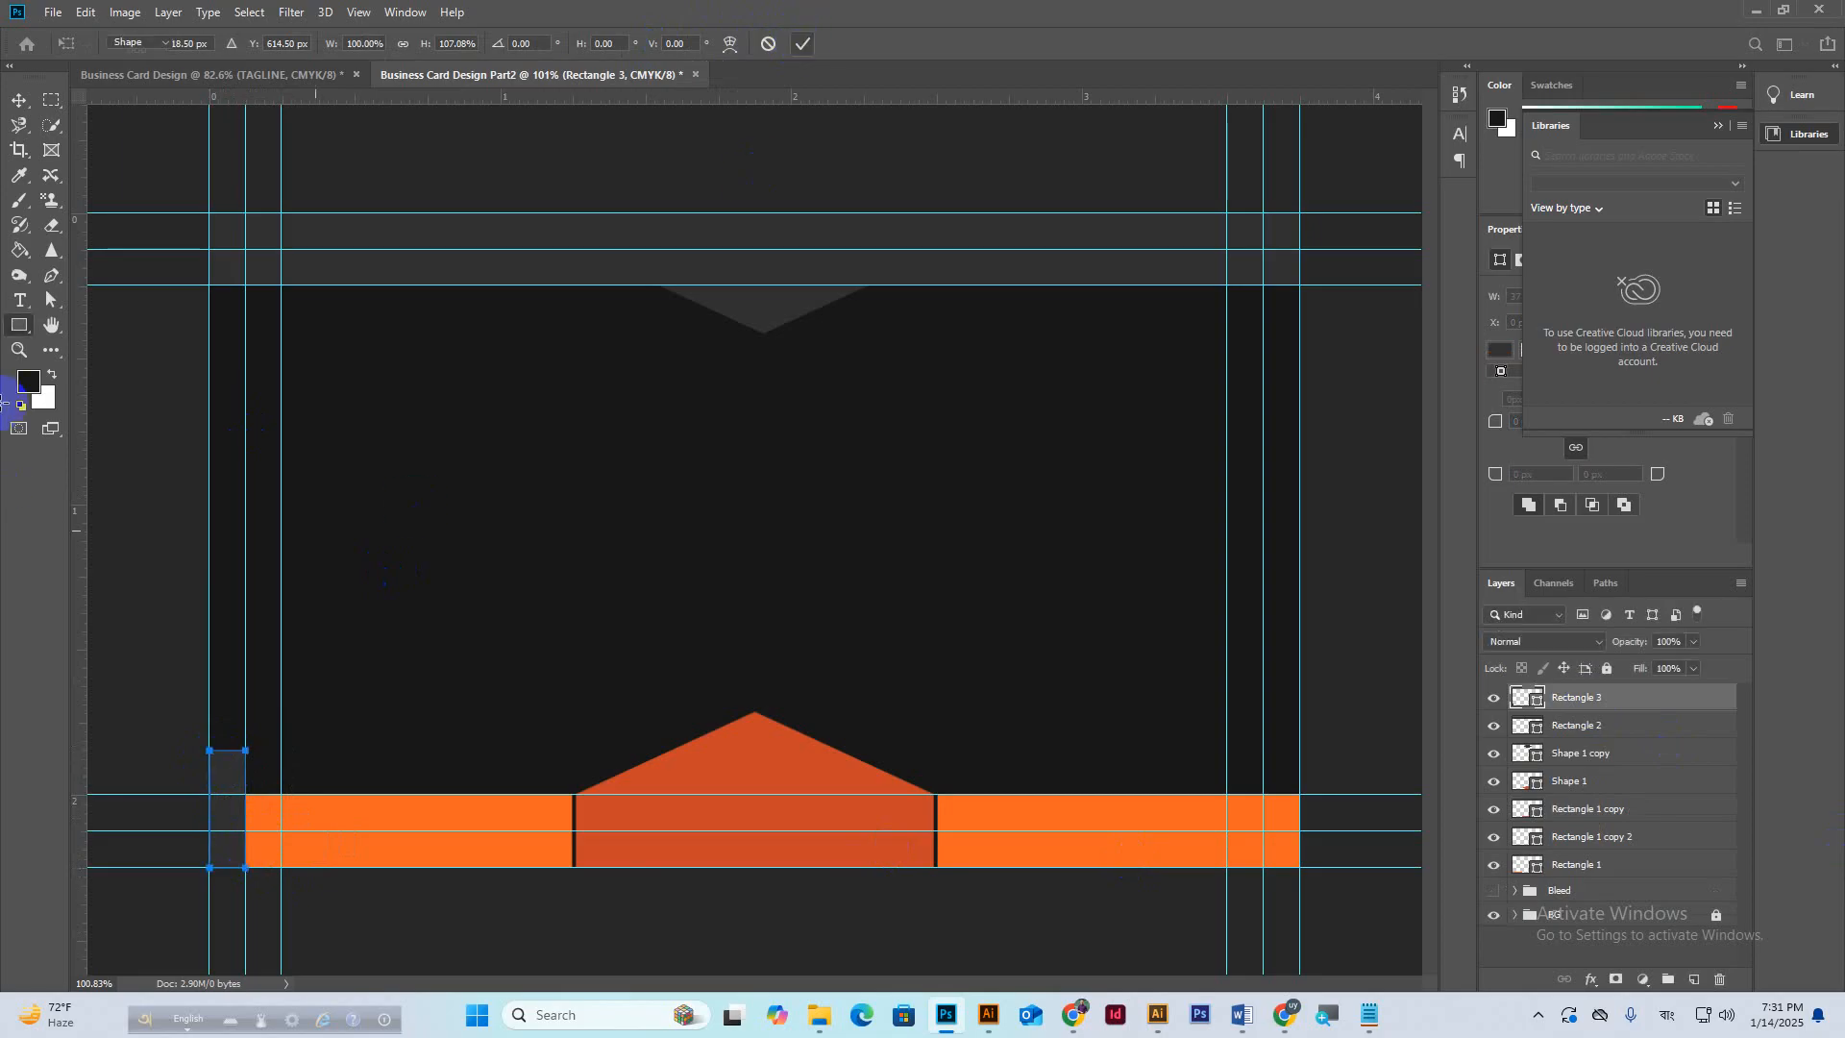
{"action": "double_click", "coordinate": [1540, 702]}
{"action": "left_click", "coordinate": [301, 812]}
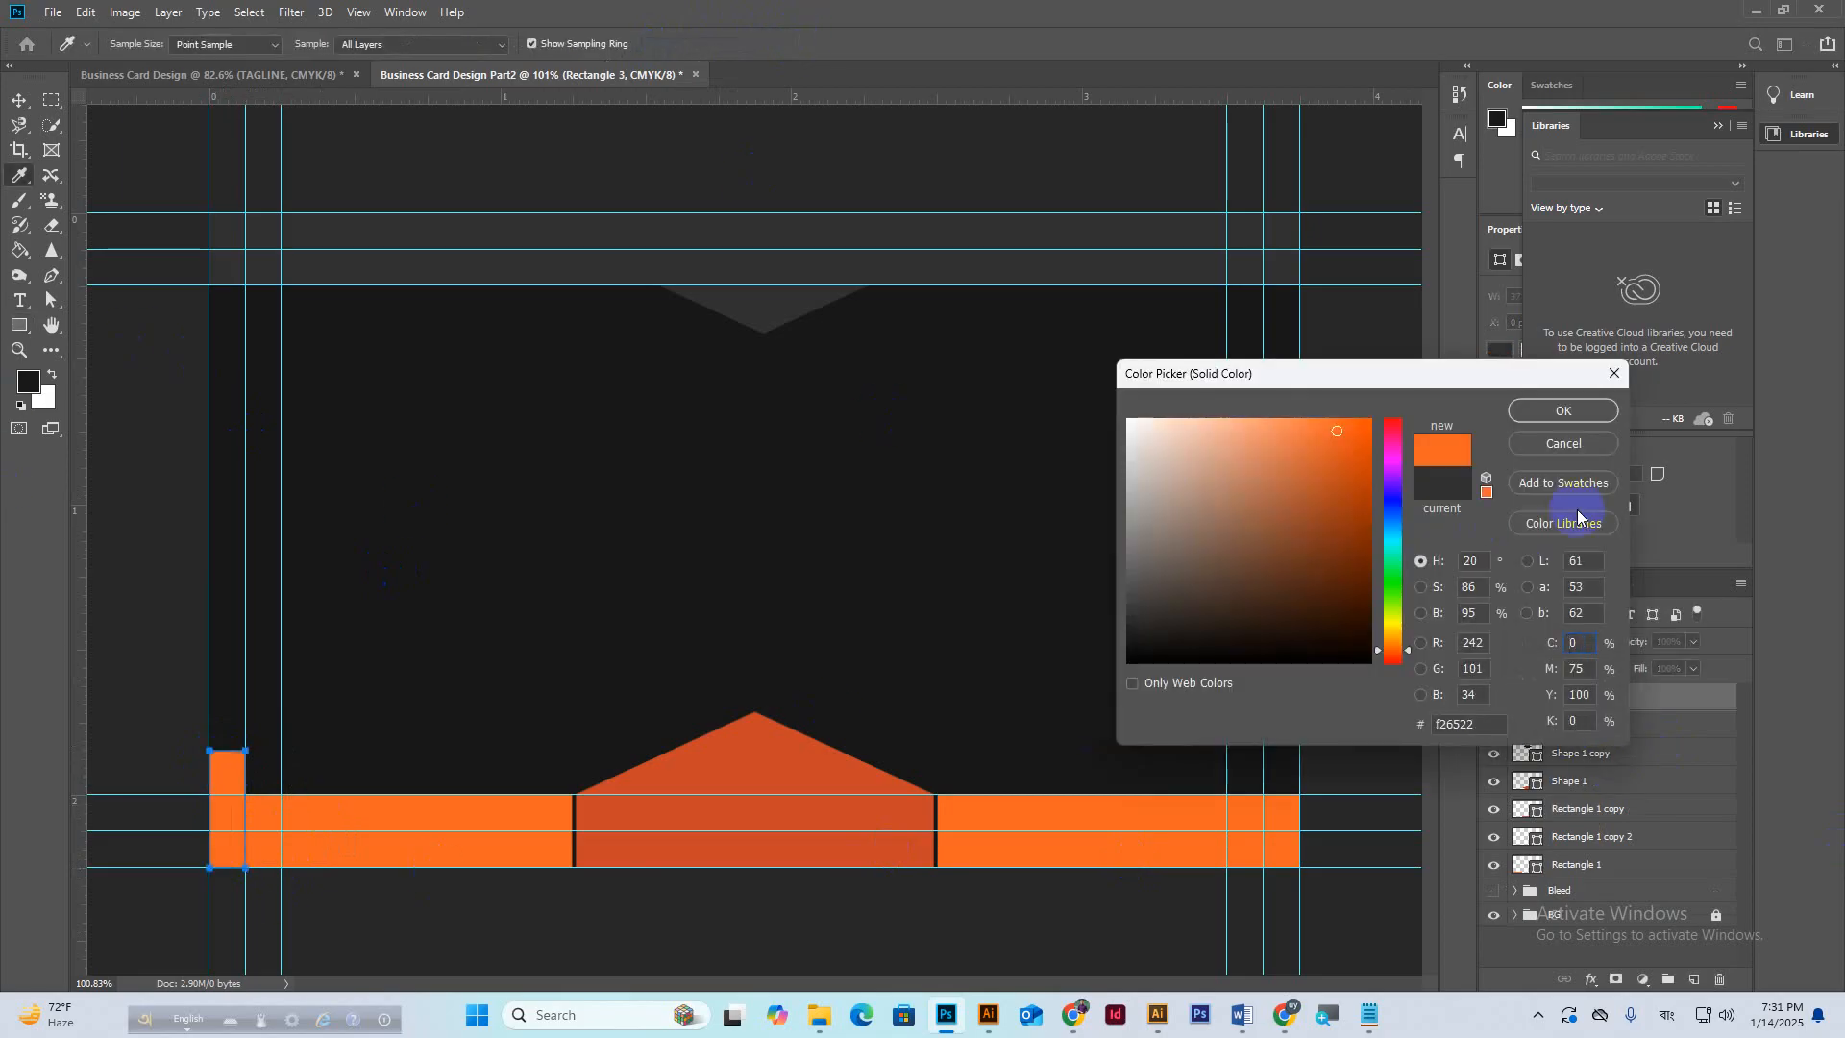
{"action": "left_click", "coordinate": [1550, 411]}
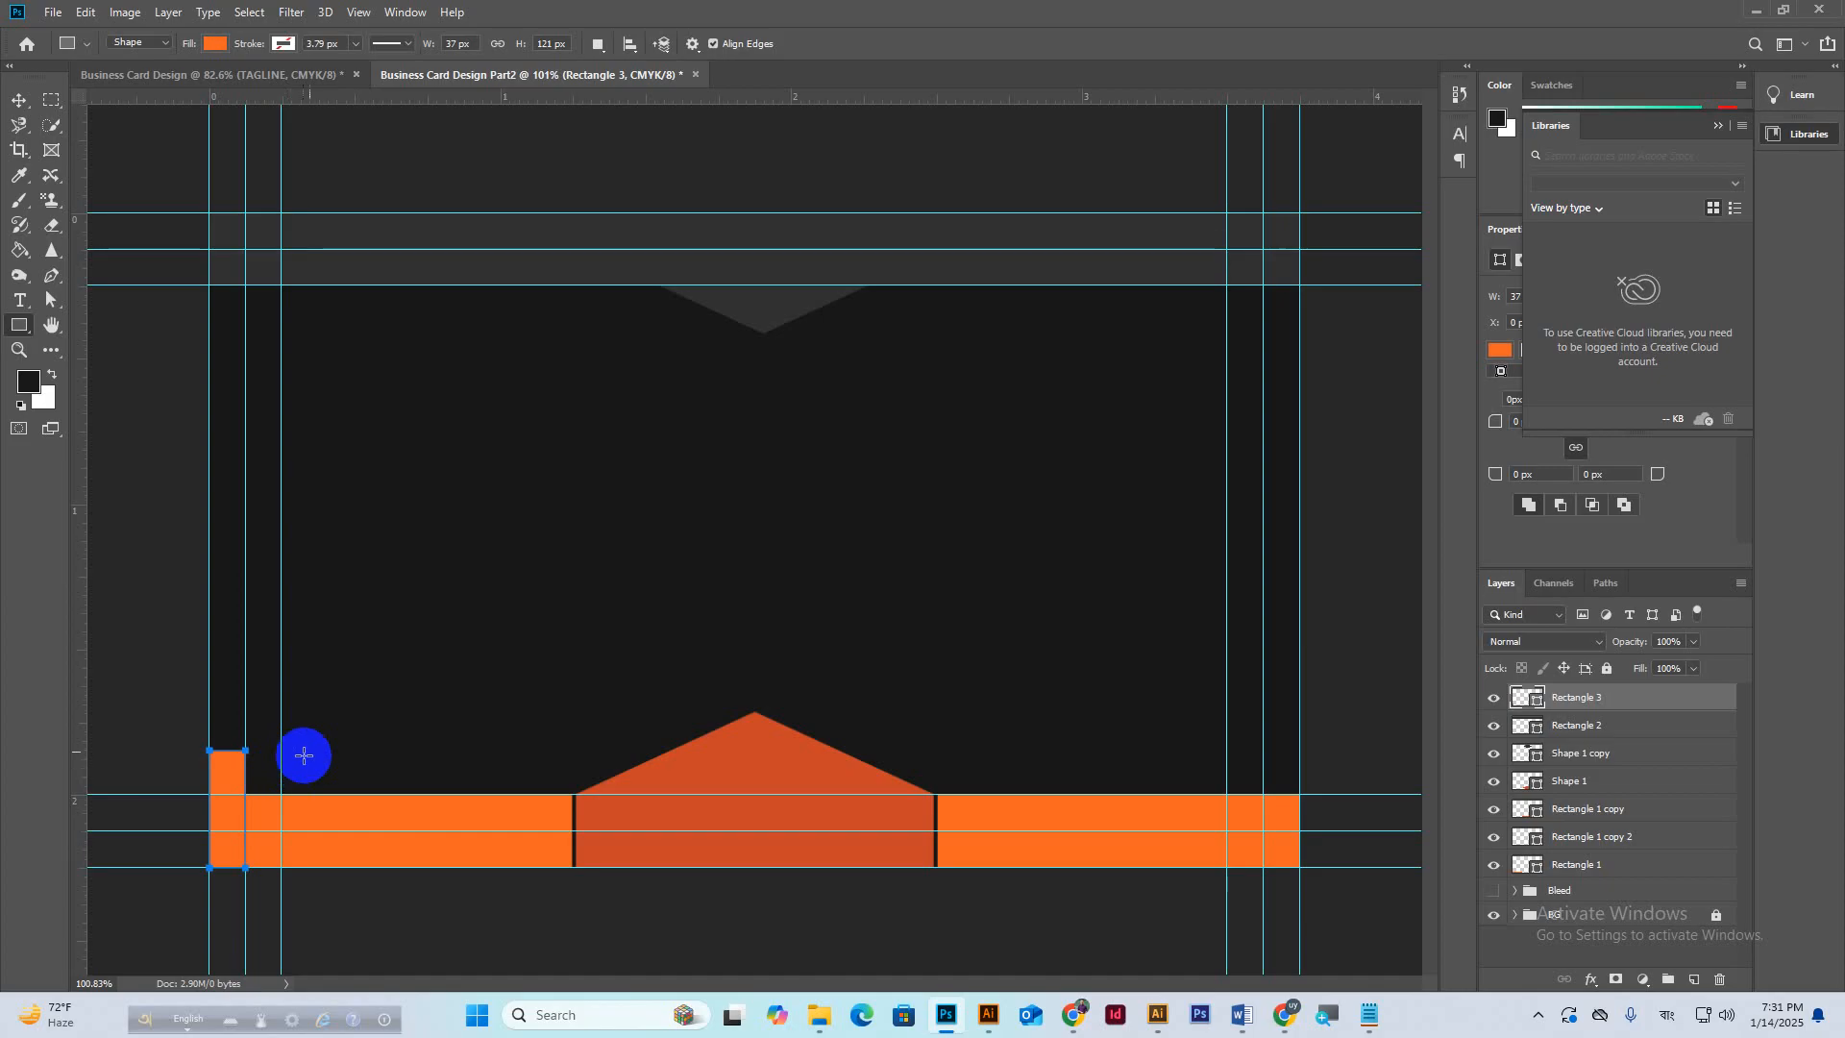
Check the Google Meet call, then return to the Photoshop document.
{"action": "mouse_move", "coordinate": [1286, 1014]}
{"action": "left_click", "coordinate": [1222, 909]}
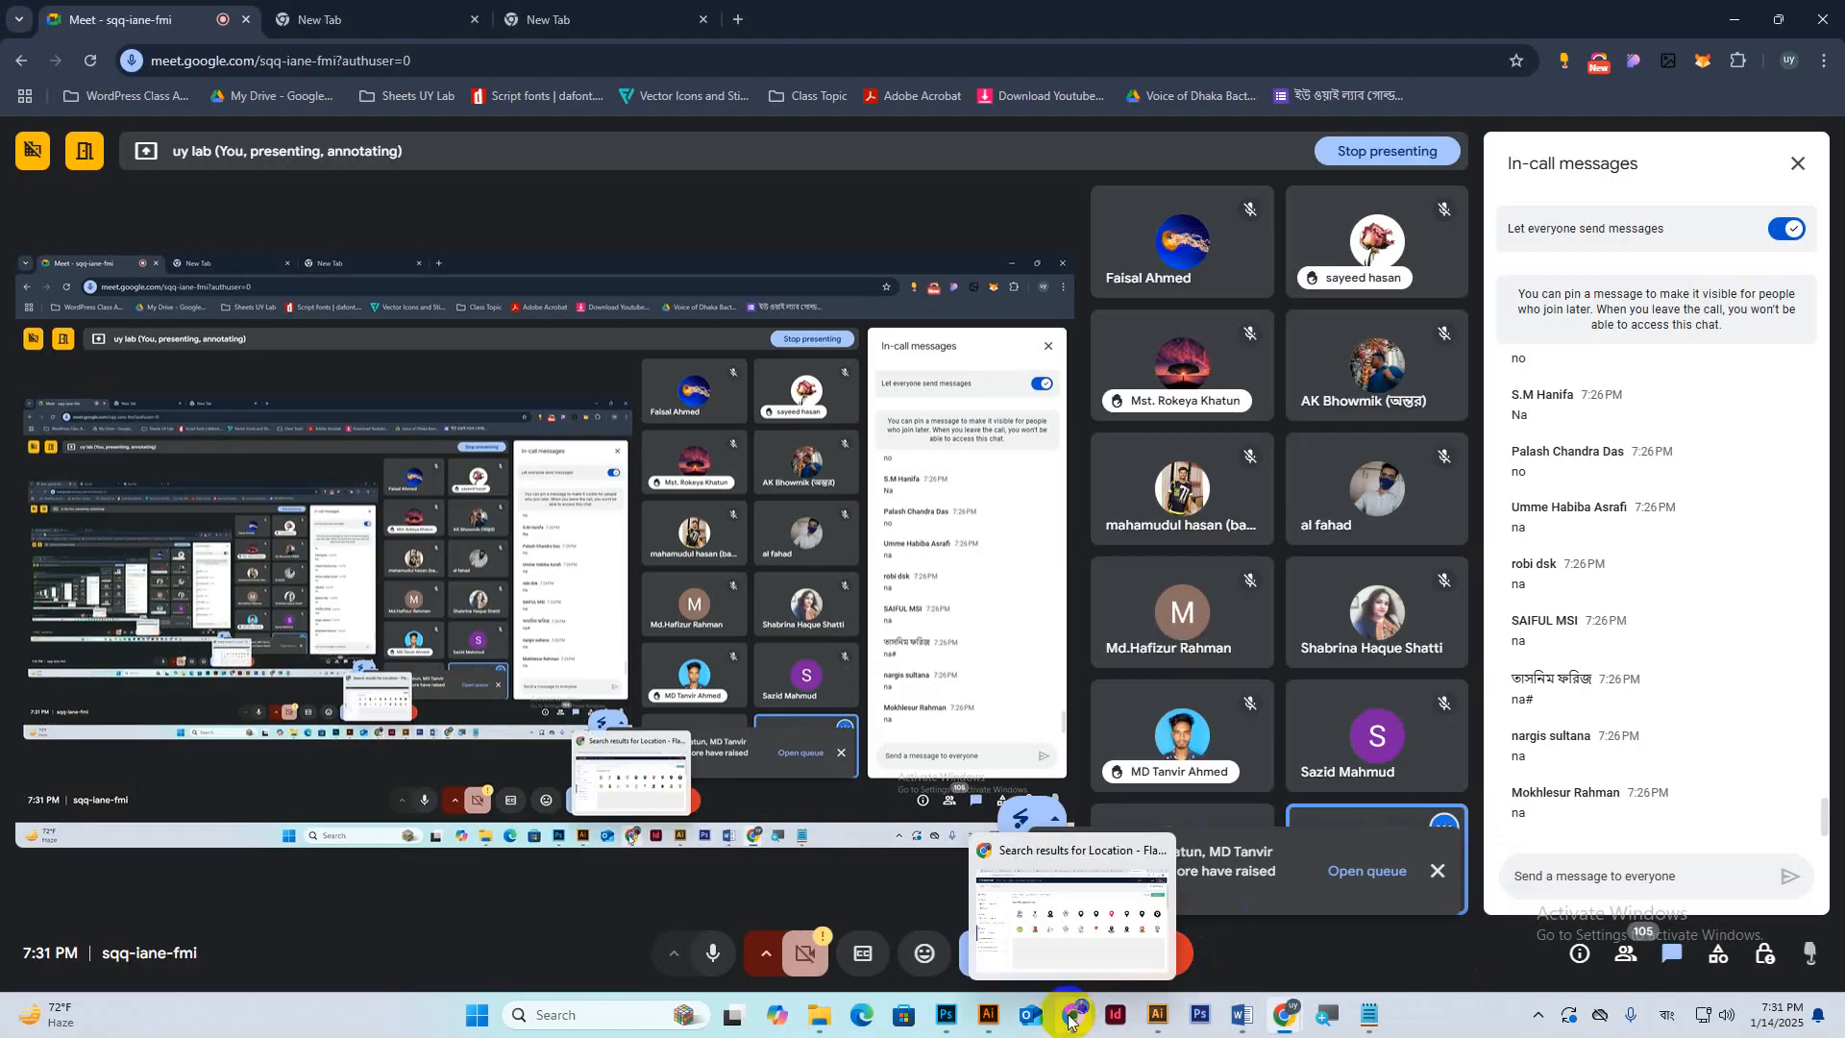
{"action": "left_click", "coordinate": [949, 1017]}
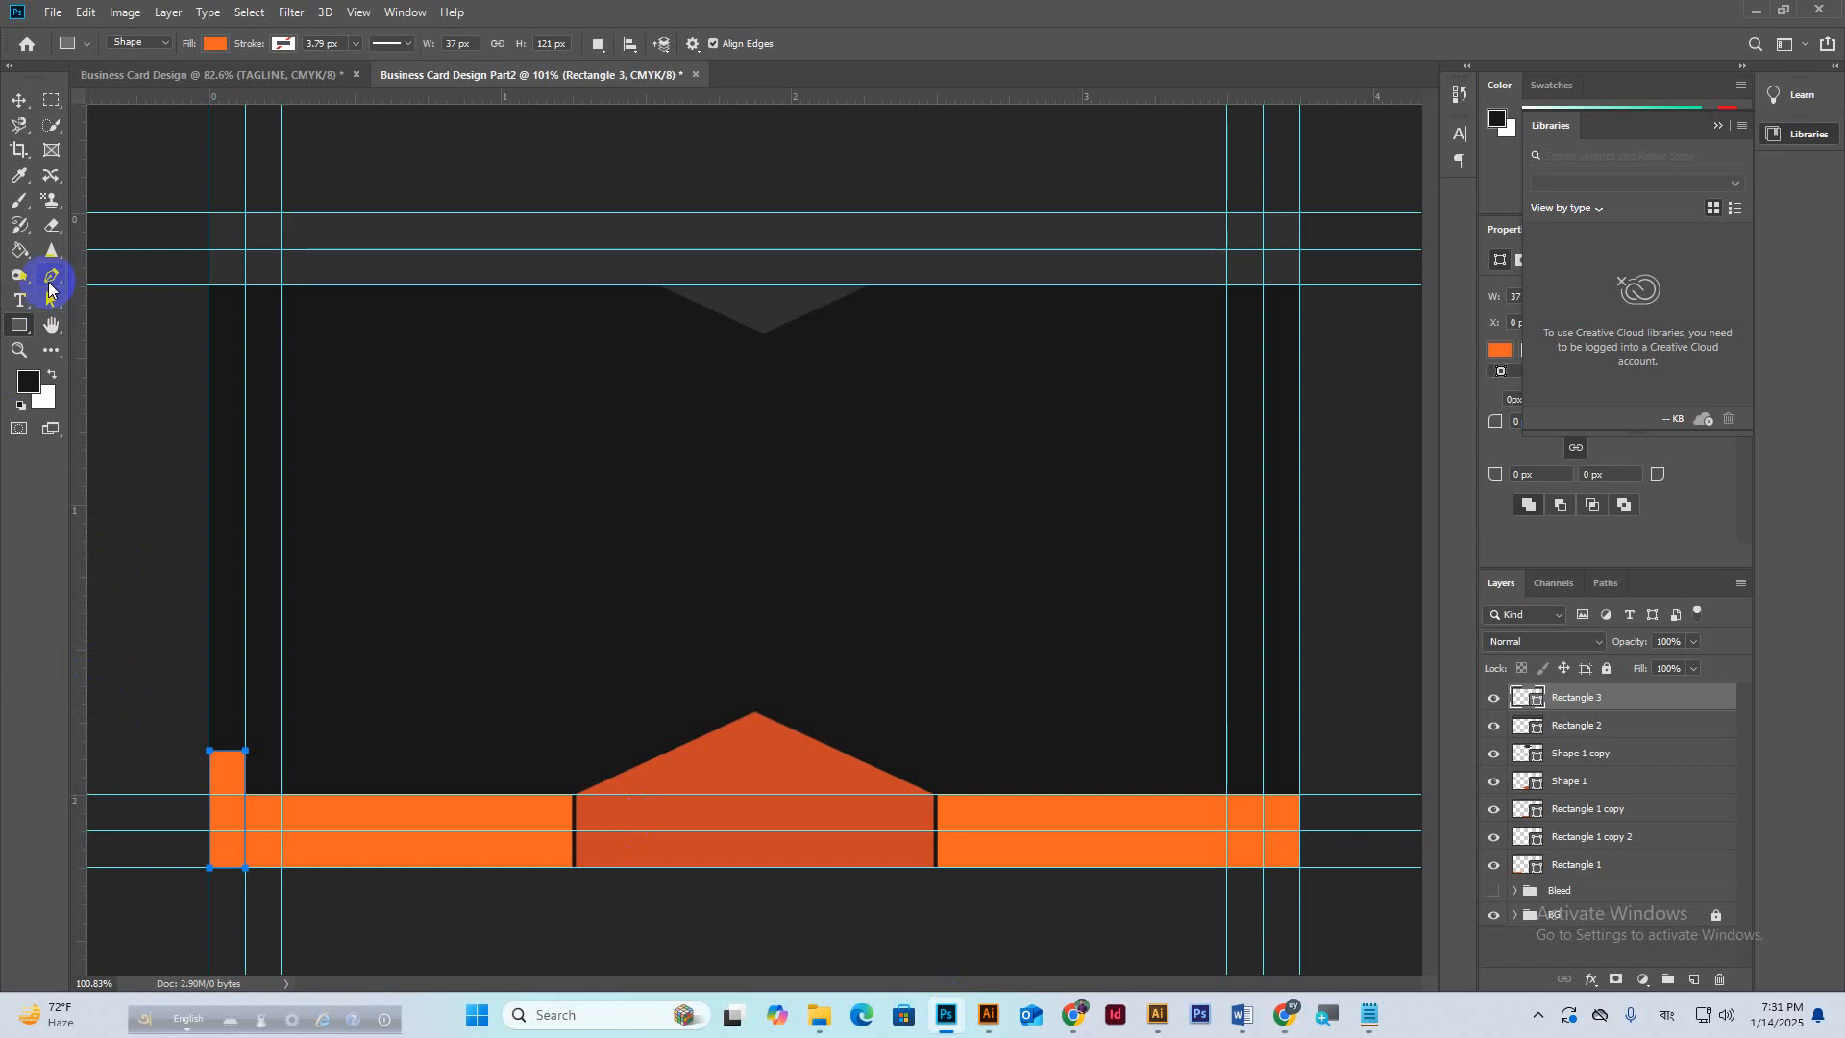
Lower the tab's top-right anchor with Direct Selection so its top edge slants down.
{"action": "right_click", "coordinate": [50, 281]}
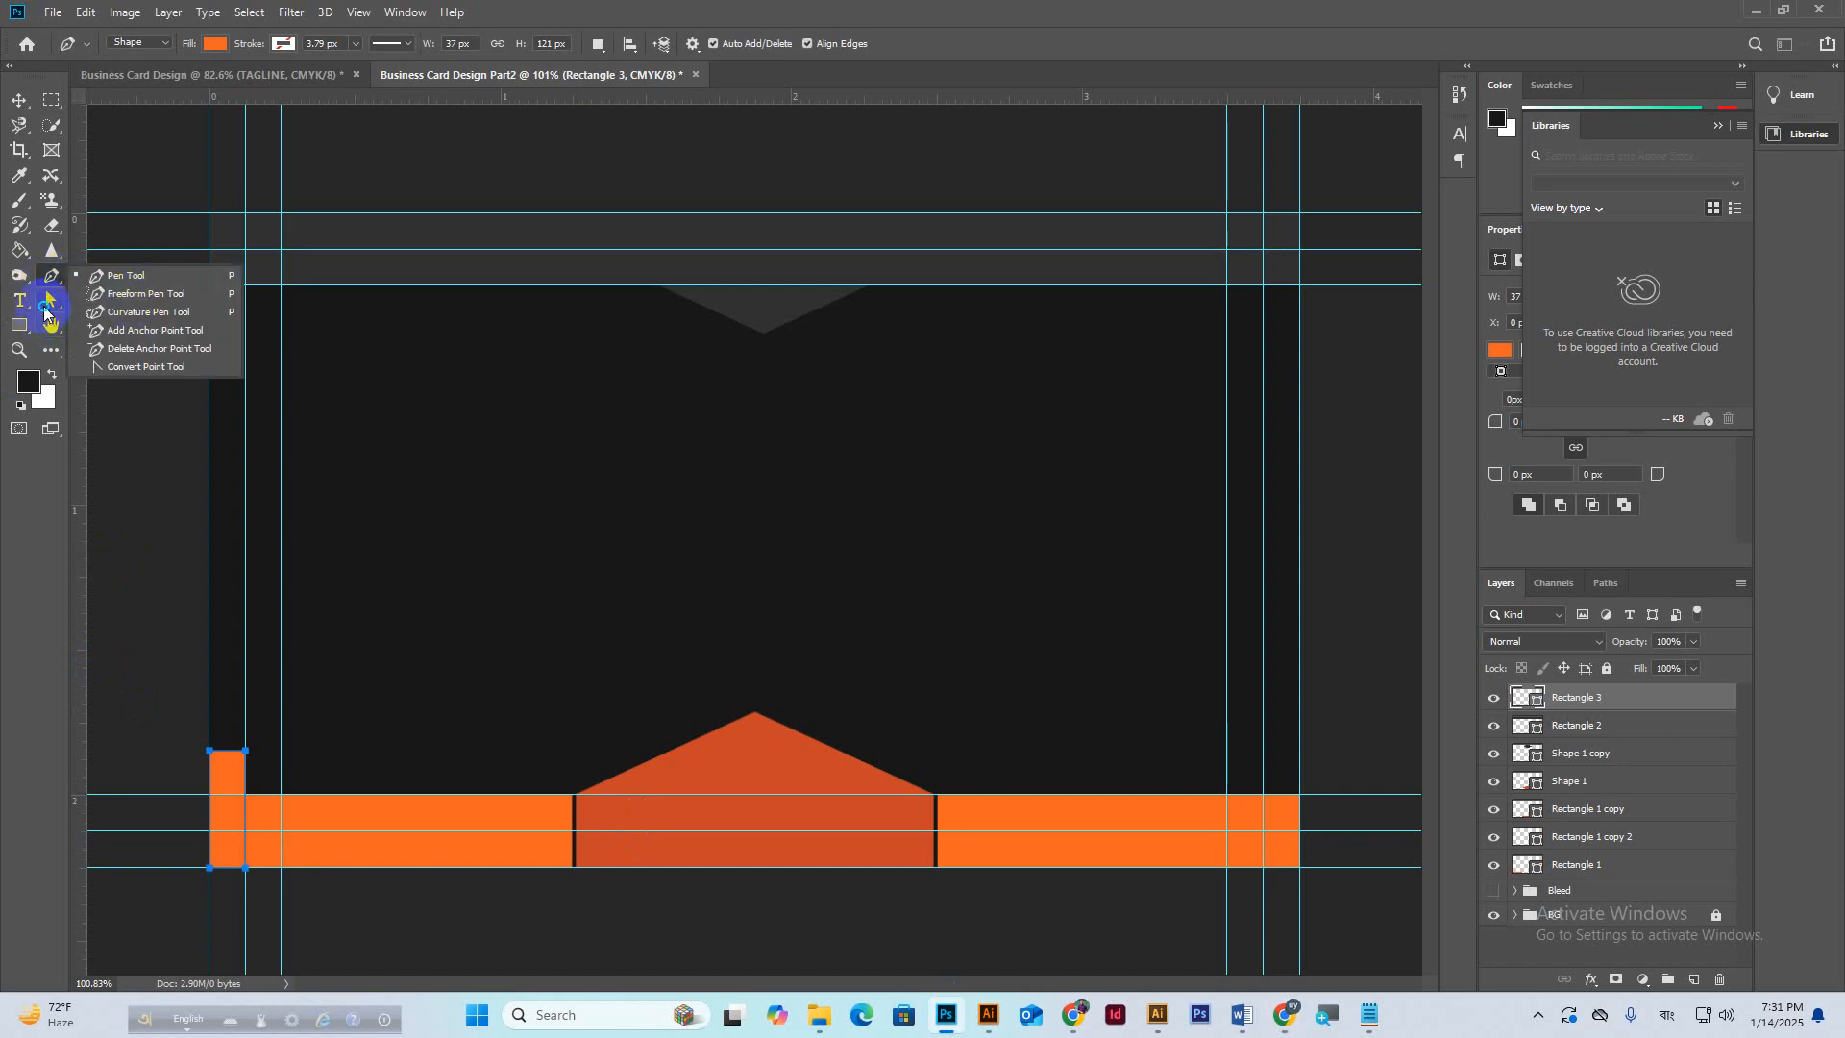
{"action": "right_click", "coordinate": [45, 312]}
{"action": "left_click", "coordinate": [132, 320]}
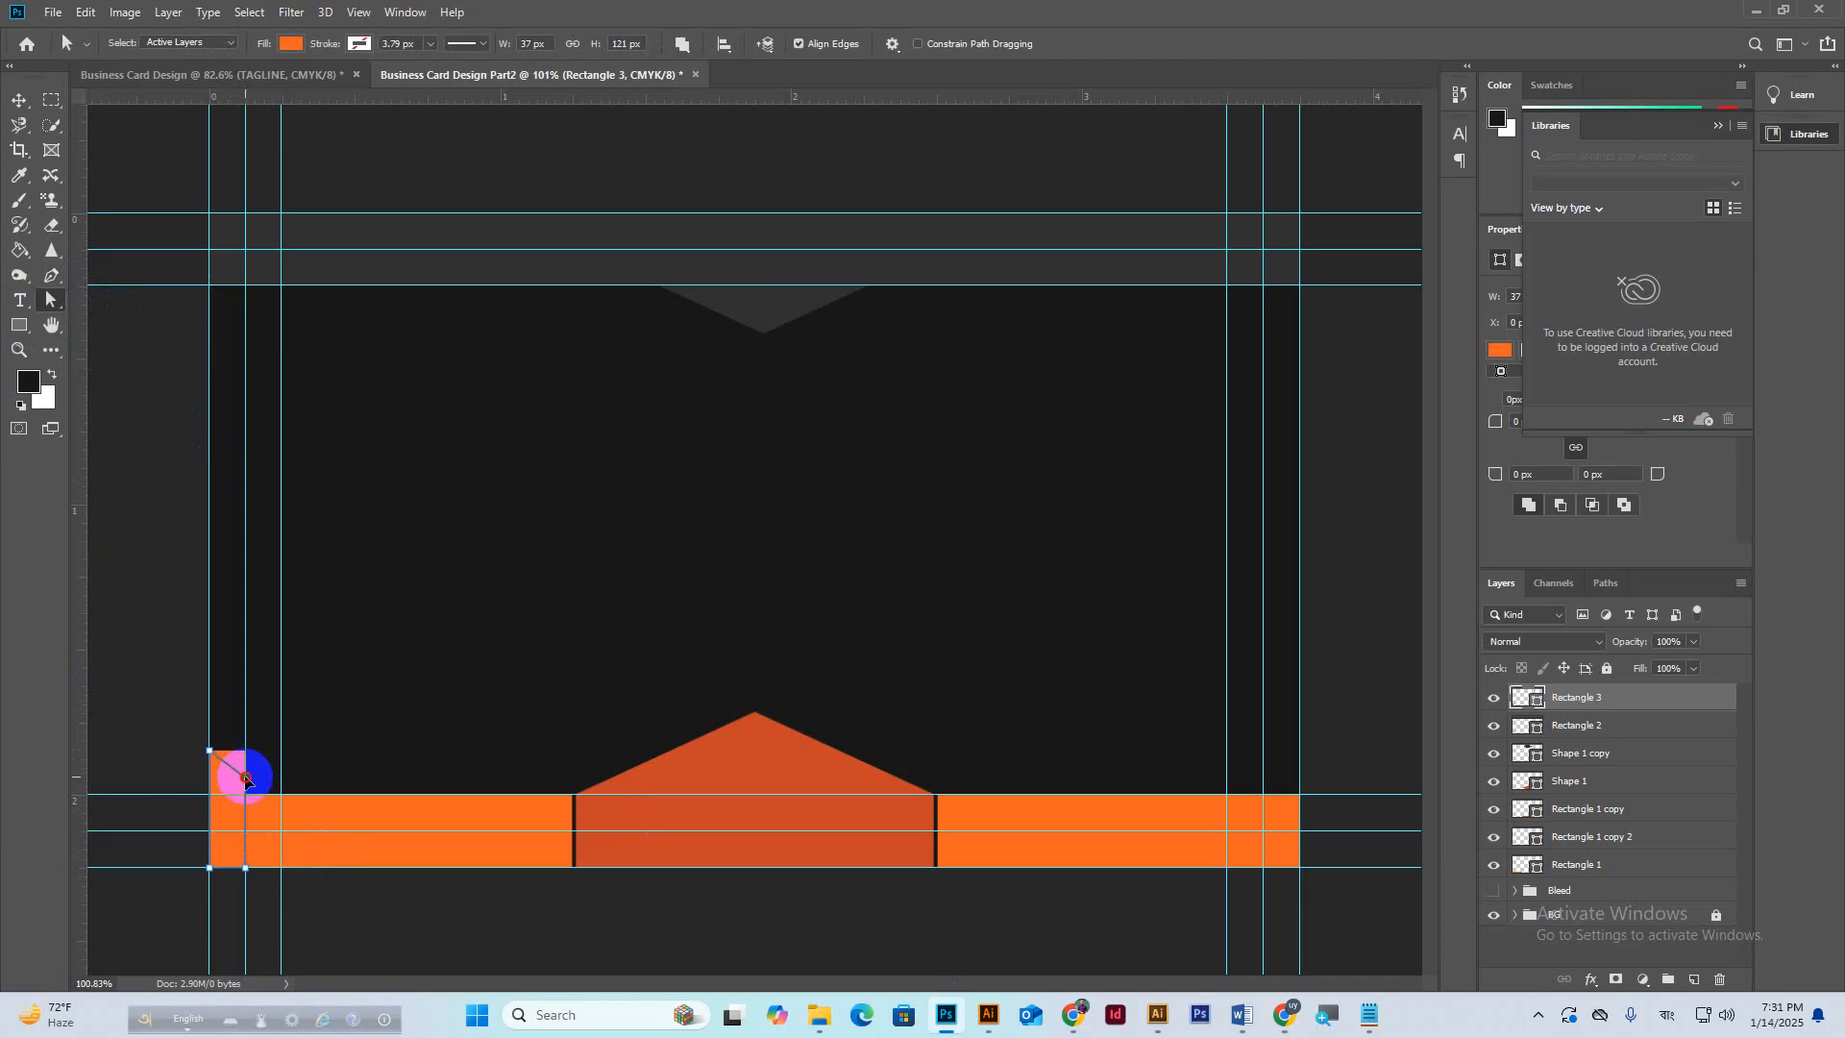
{"action": "left_click_drag", "start_coordinate": [246, 778], "coordinate": [246, 779]}
{"action": "left_click", "coordinate": [861, 382]}
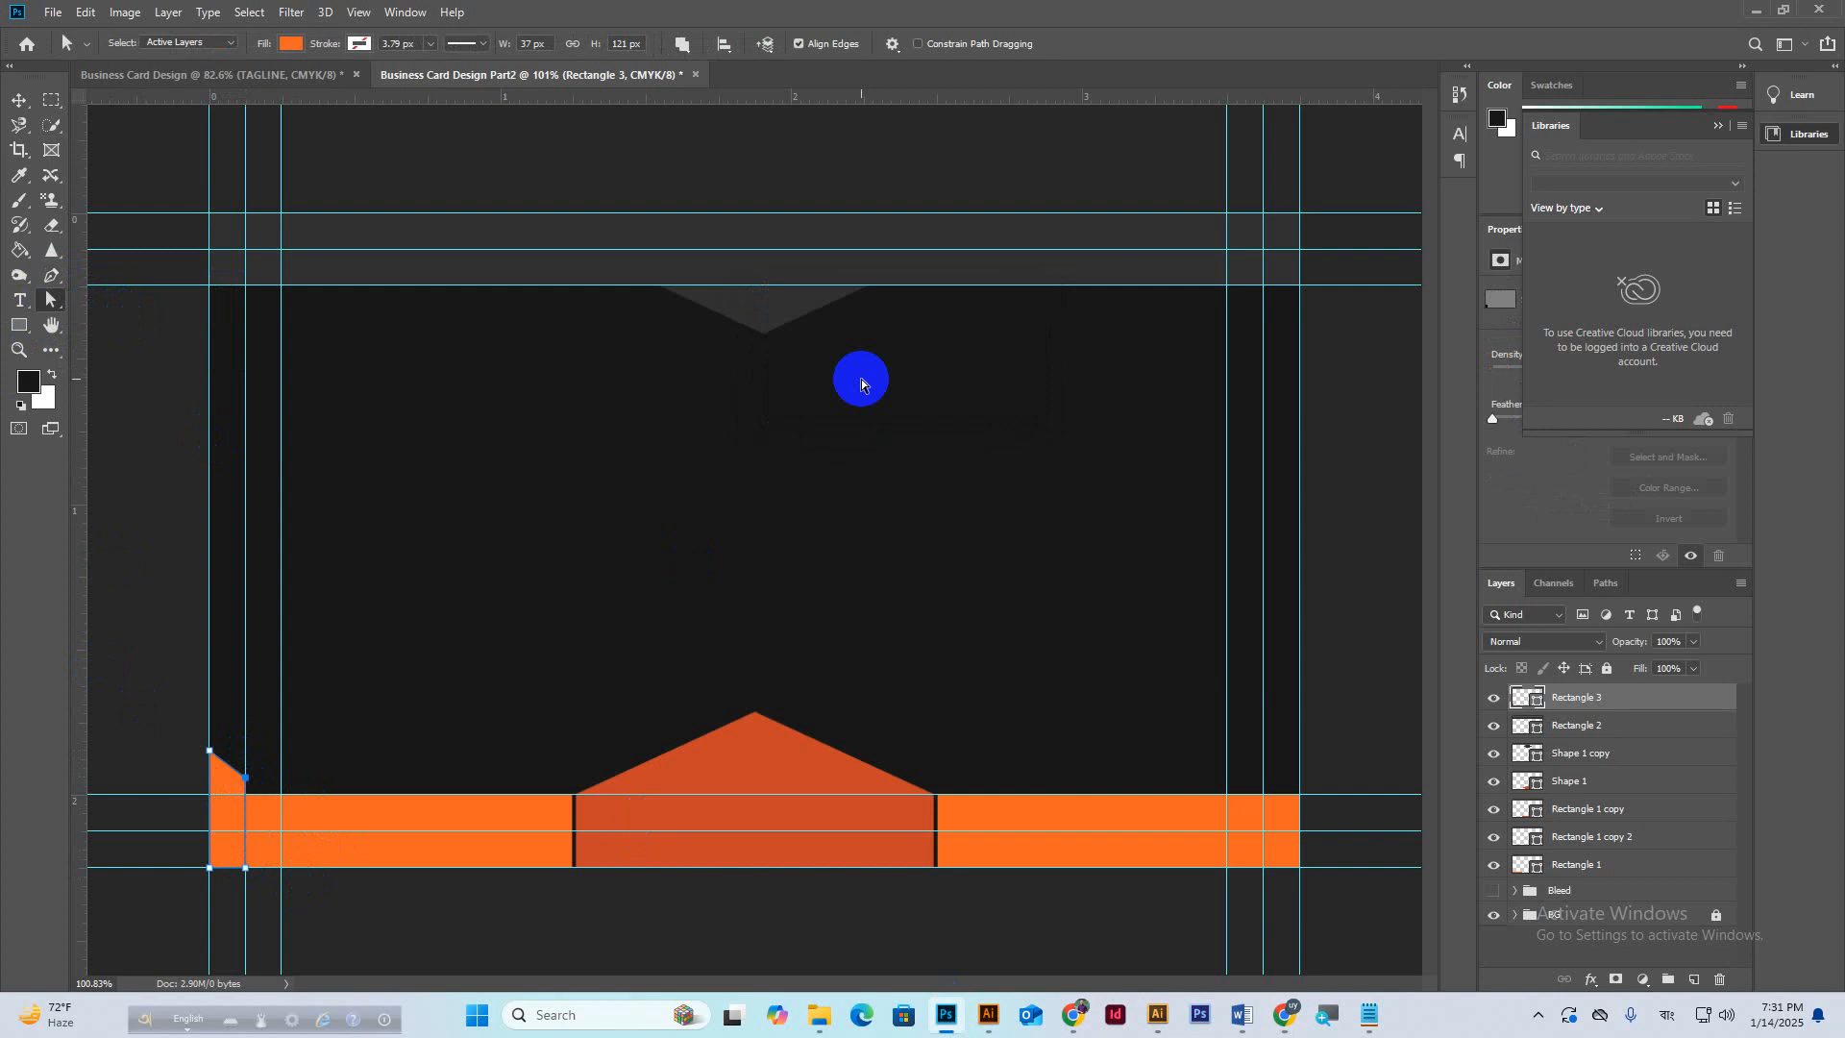
{"action": "left_click", "coordinate": [20, 101]}
{"action": "scroll", "coordinate": [301, 879], "scroll_direction": "up", "scroll_amount": 2}
{"action": "scroll", "coordinate": [513, 890], "scroll_direction": "up", "scroll_amount": 5}
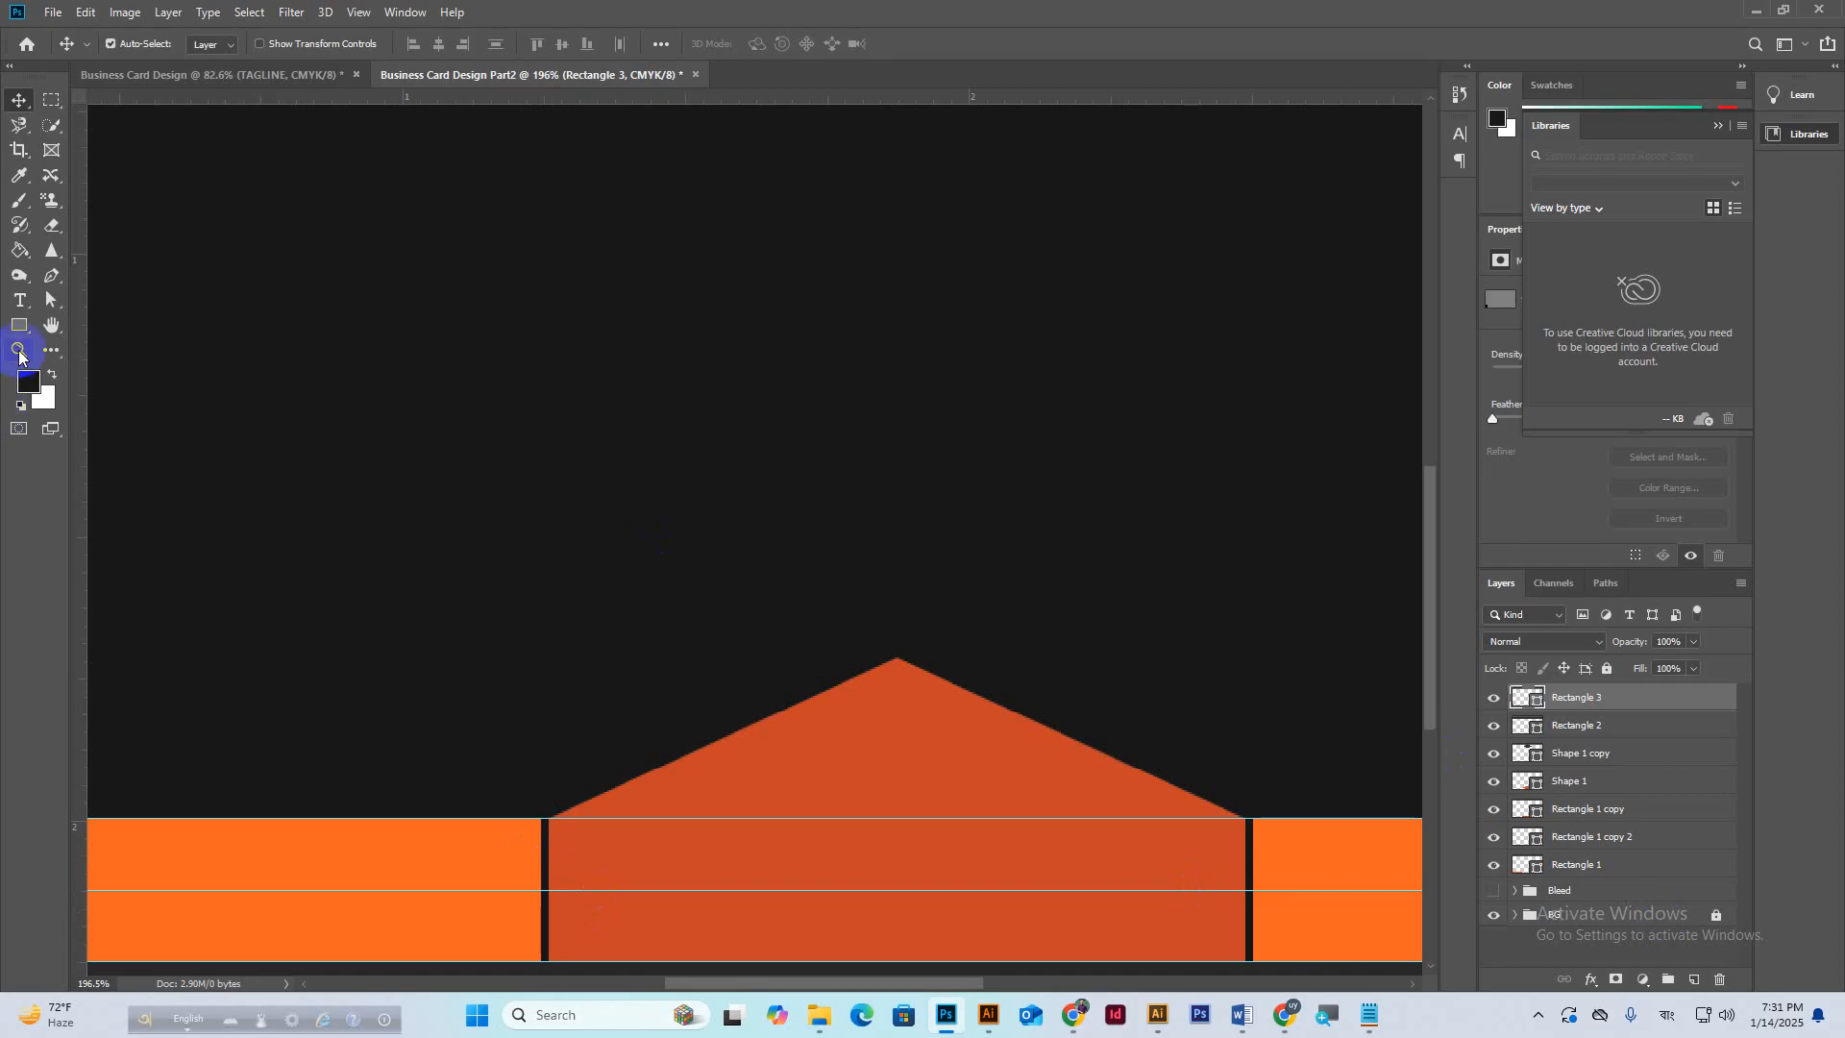
Draw a thin rectangle at the triangle's left base and stretch it taller upward.
{"action": "left_click", "coordinate": [18, 327]}
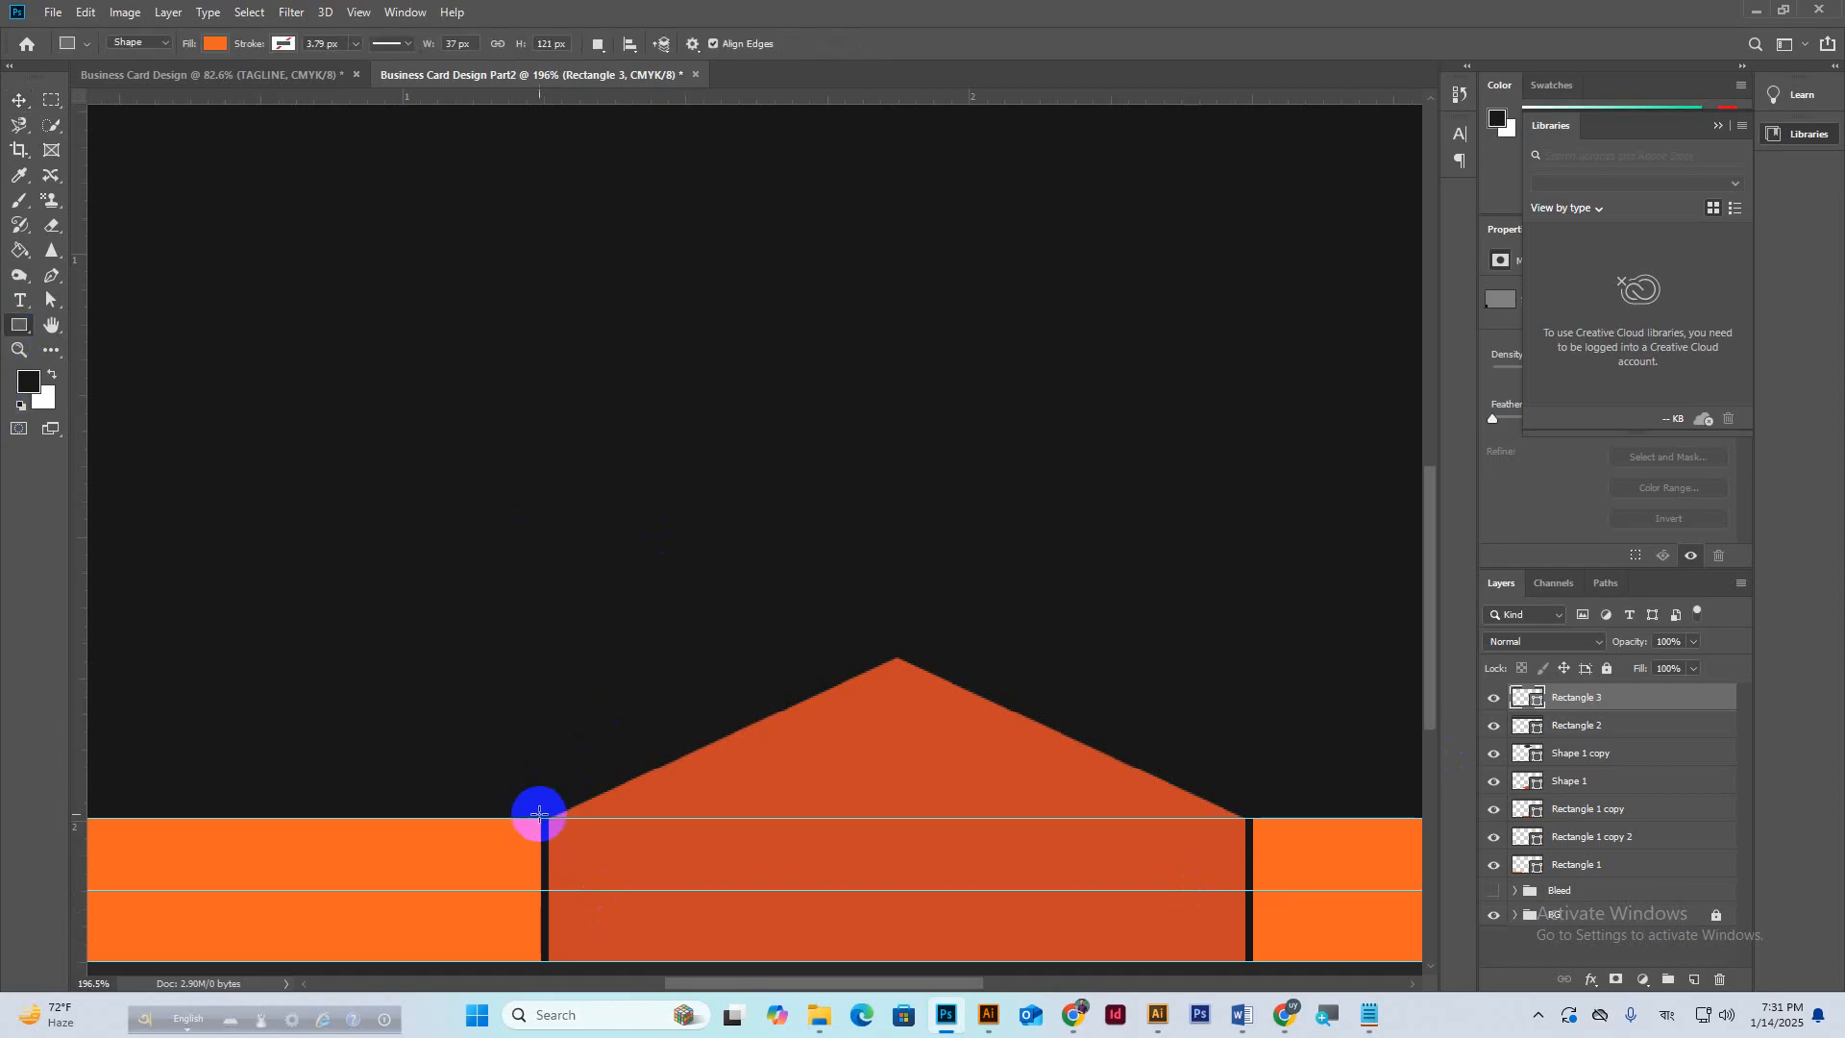
{"action": "left_click_drag", "start_coordinate": [542, 821], "coordinate": [549, 964]}
{"action": "left_click", "coordinate": [23, 101]}
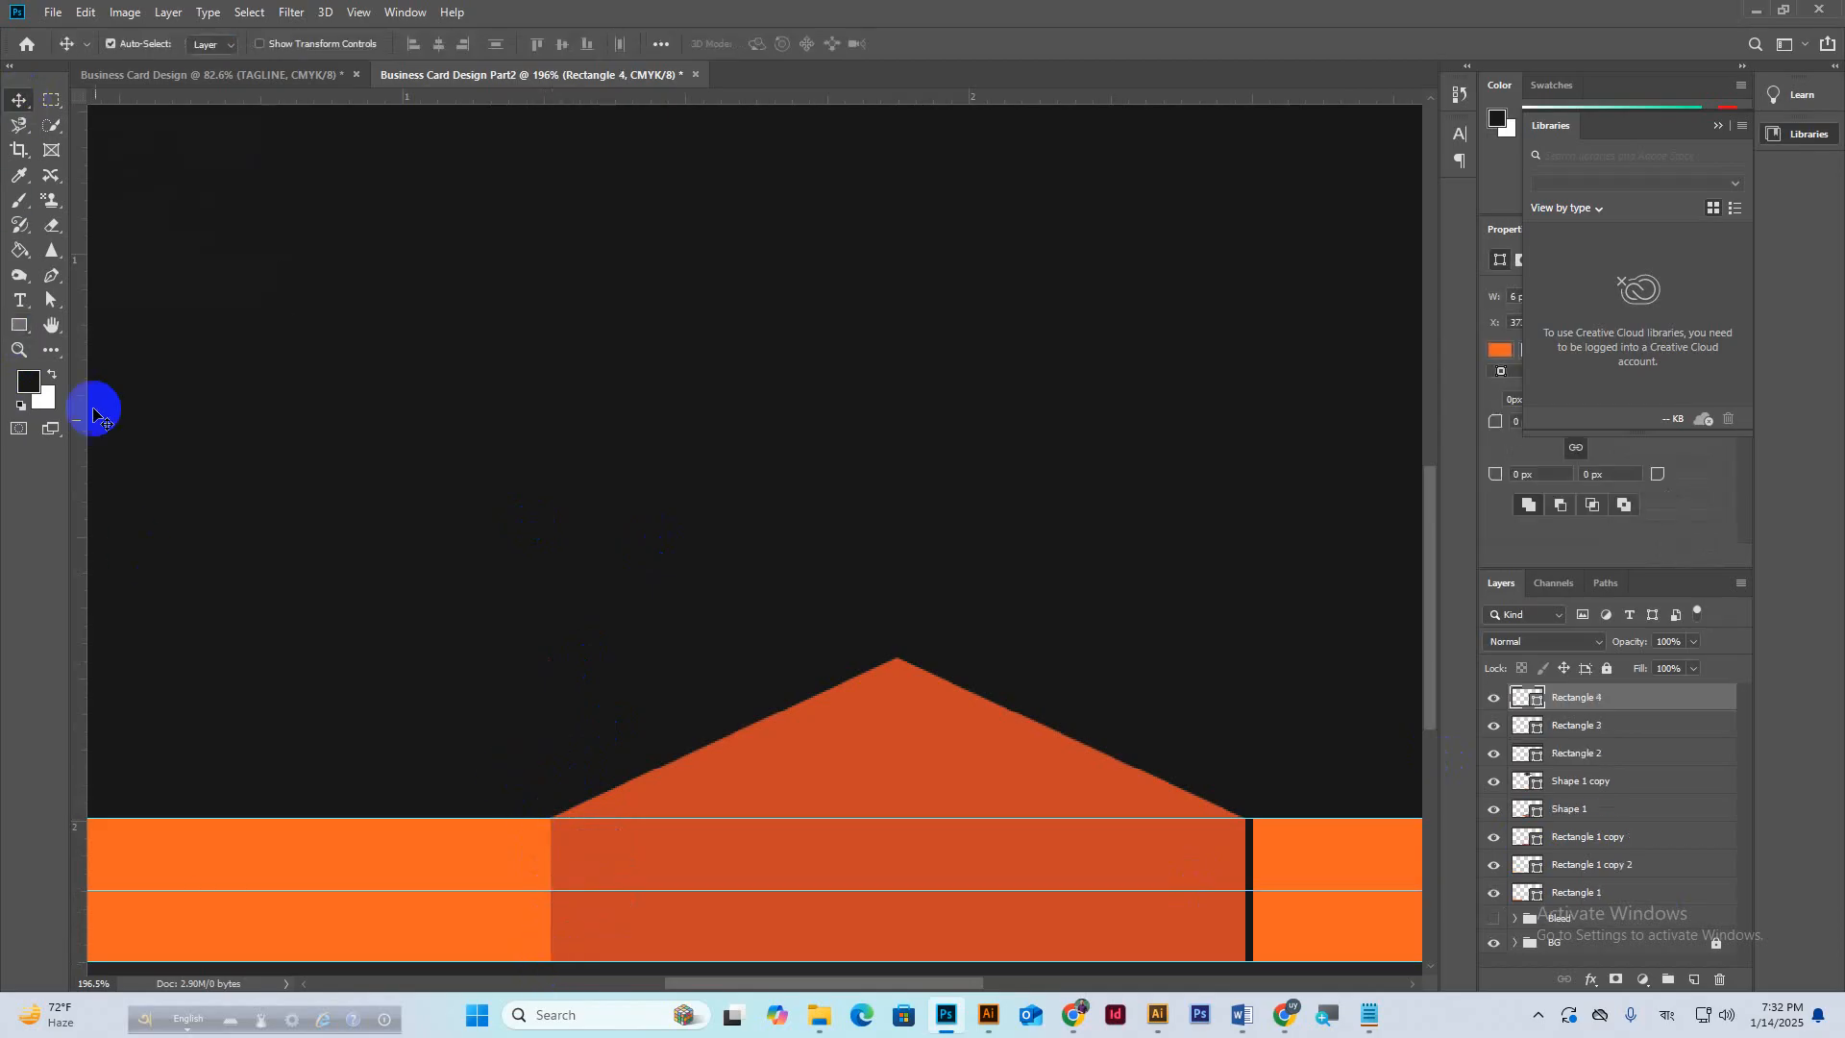
{"action": "left_click", "coordinate": [554, 822]}
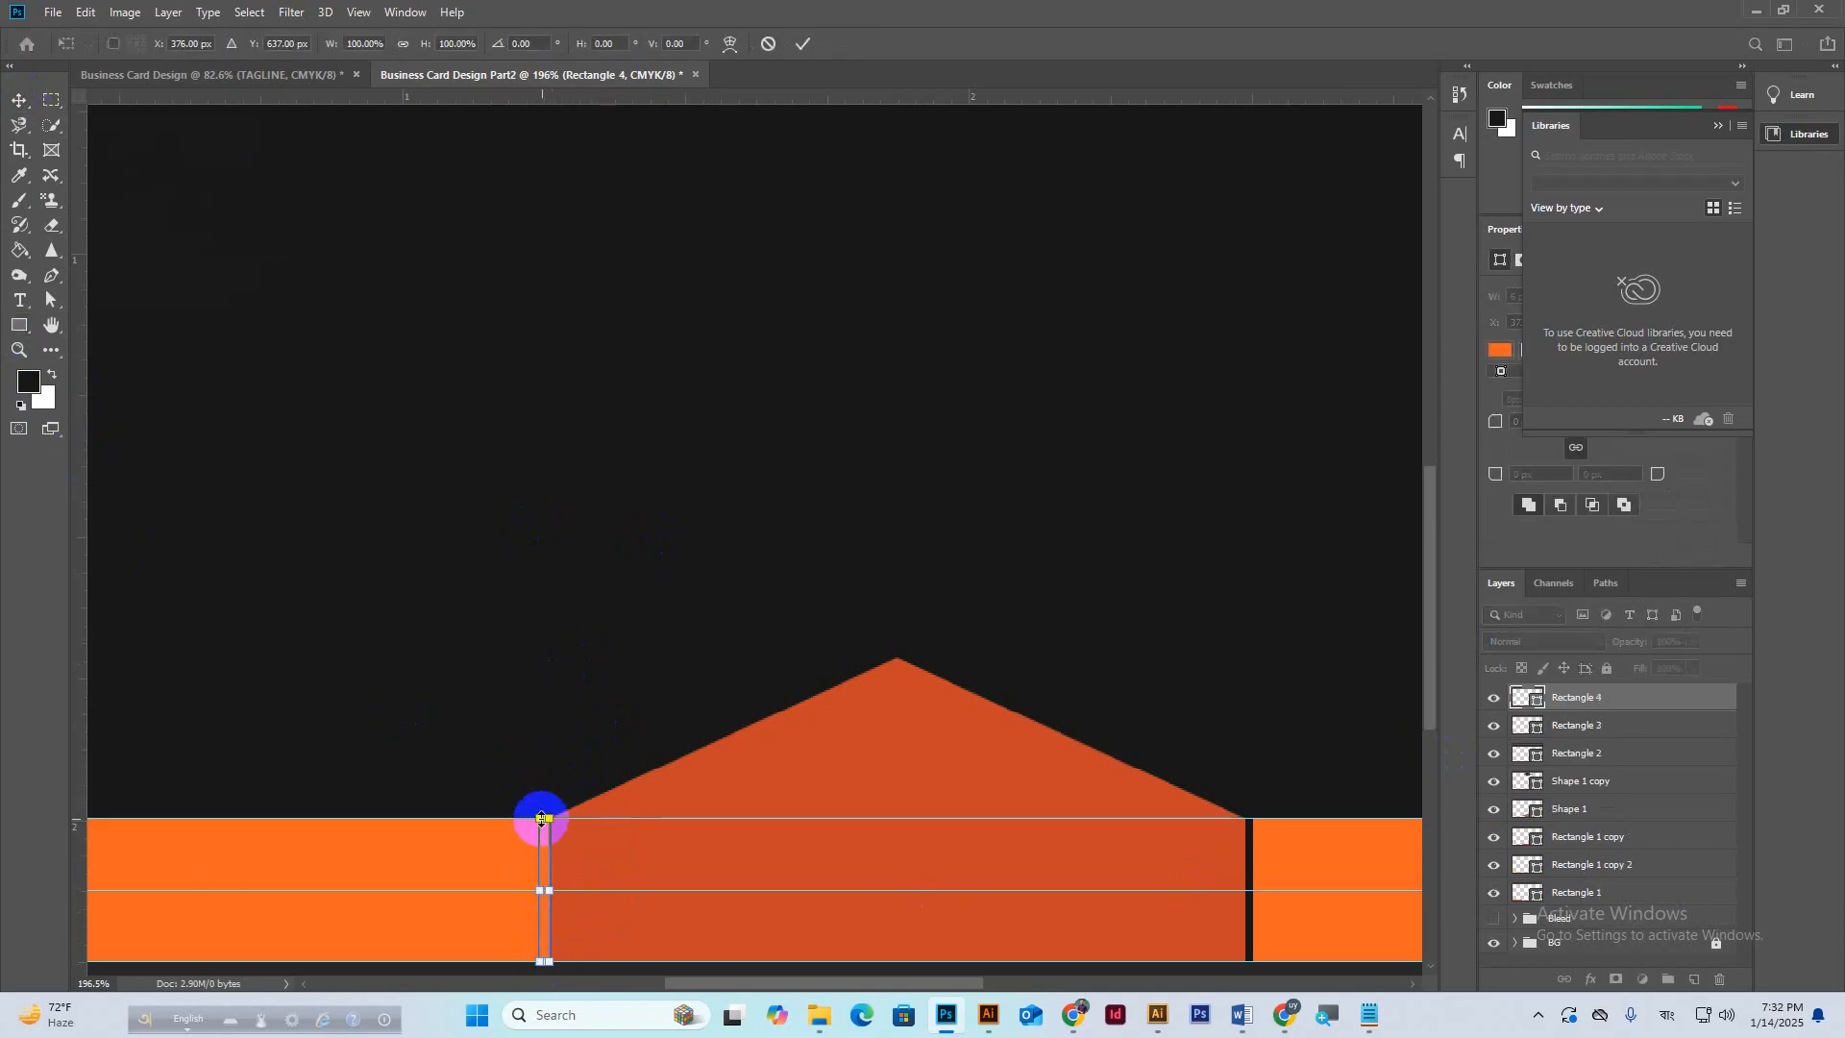
{"action": "scroll", "coordinate": [548, 821], "scroll_direction": "up", "scroll_amount": 4}
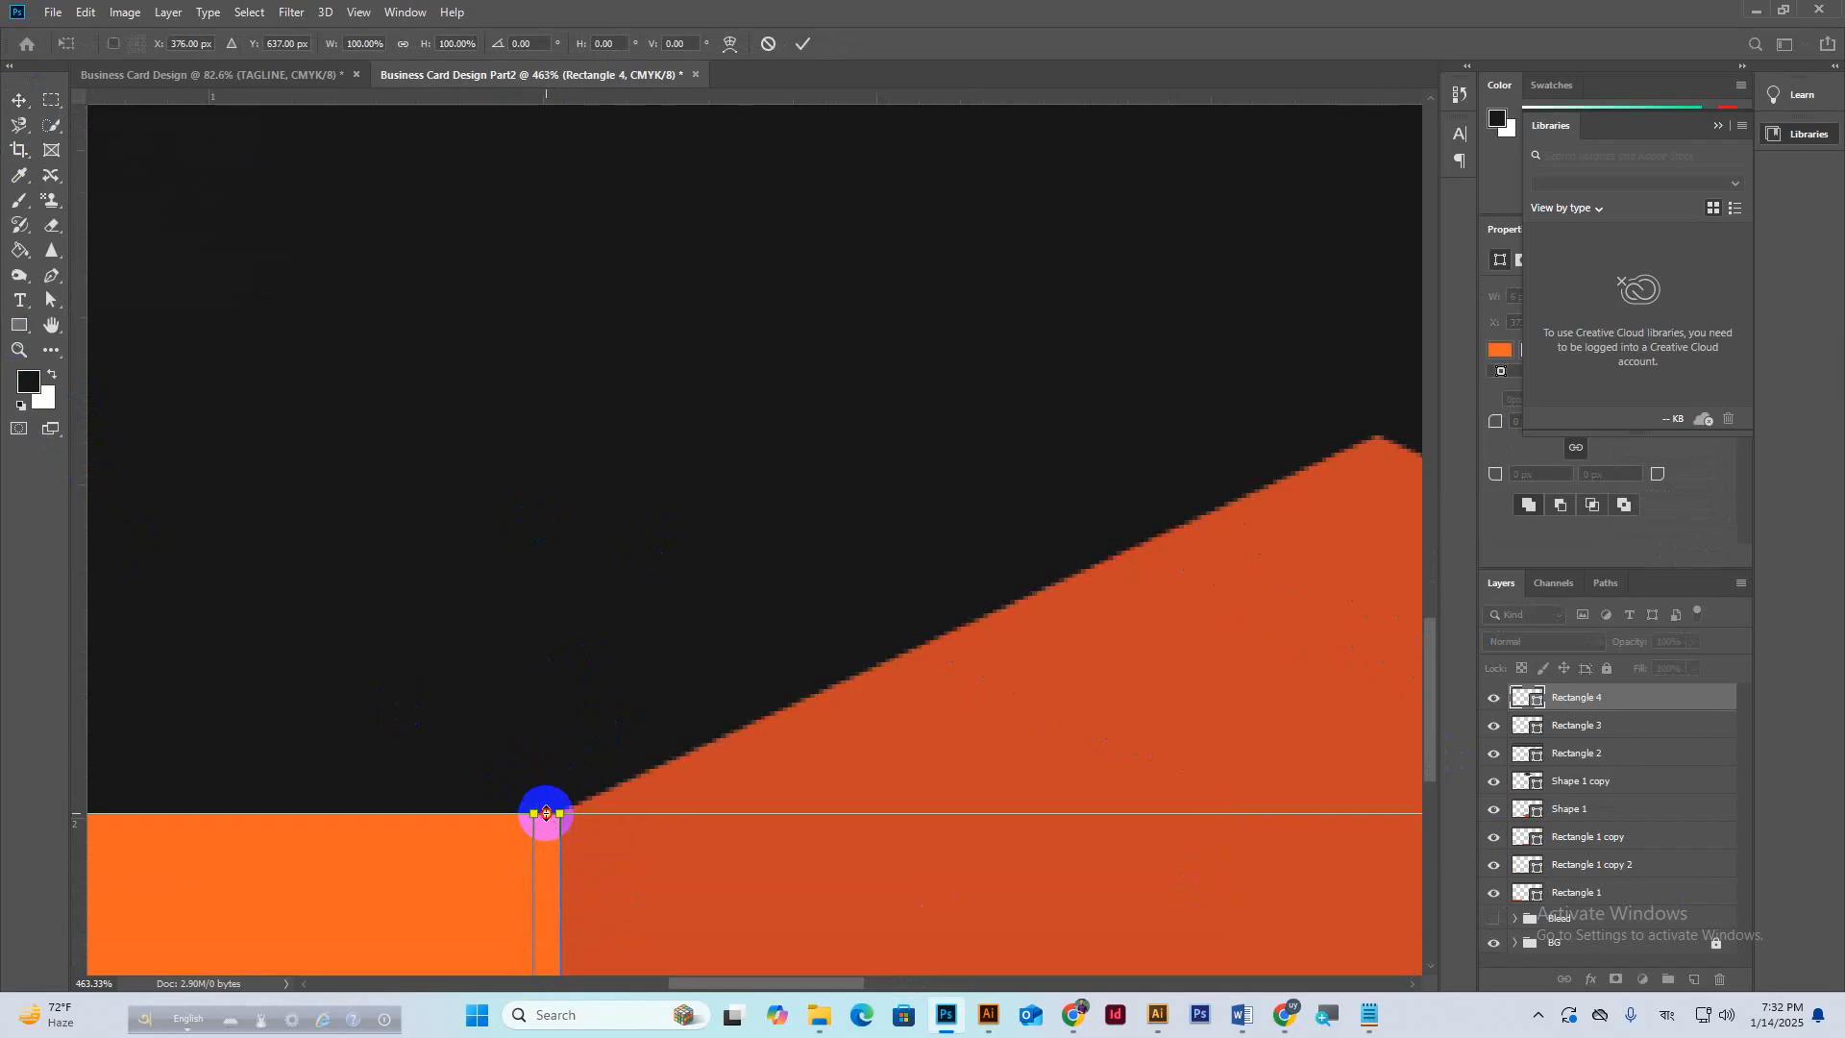
{"action": "left_click_drag", "start_coordinate": [545, 813], "coordinate": [549, 610]}
{"action": "scroll", "coordinate": [620, 620], "scroll_direction": "down", "scroll_amount": 3}
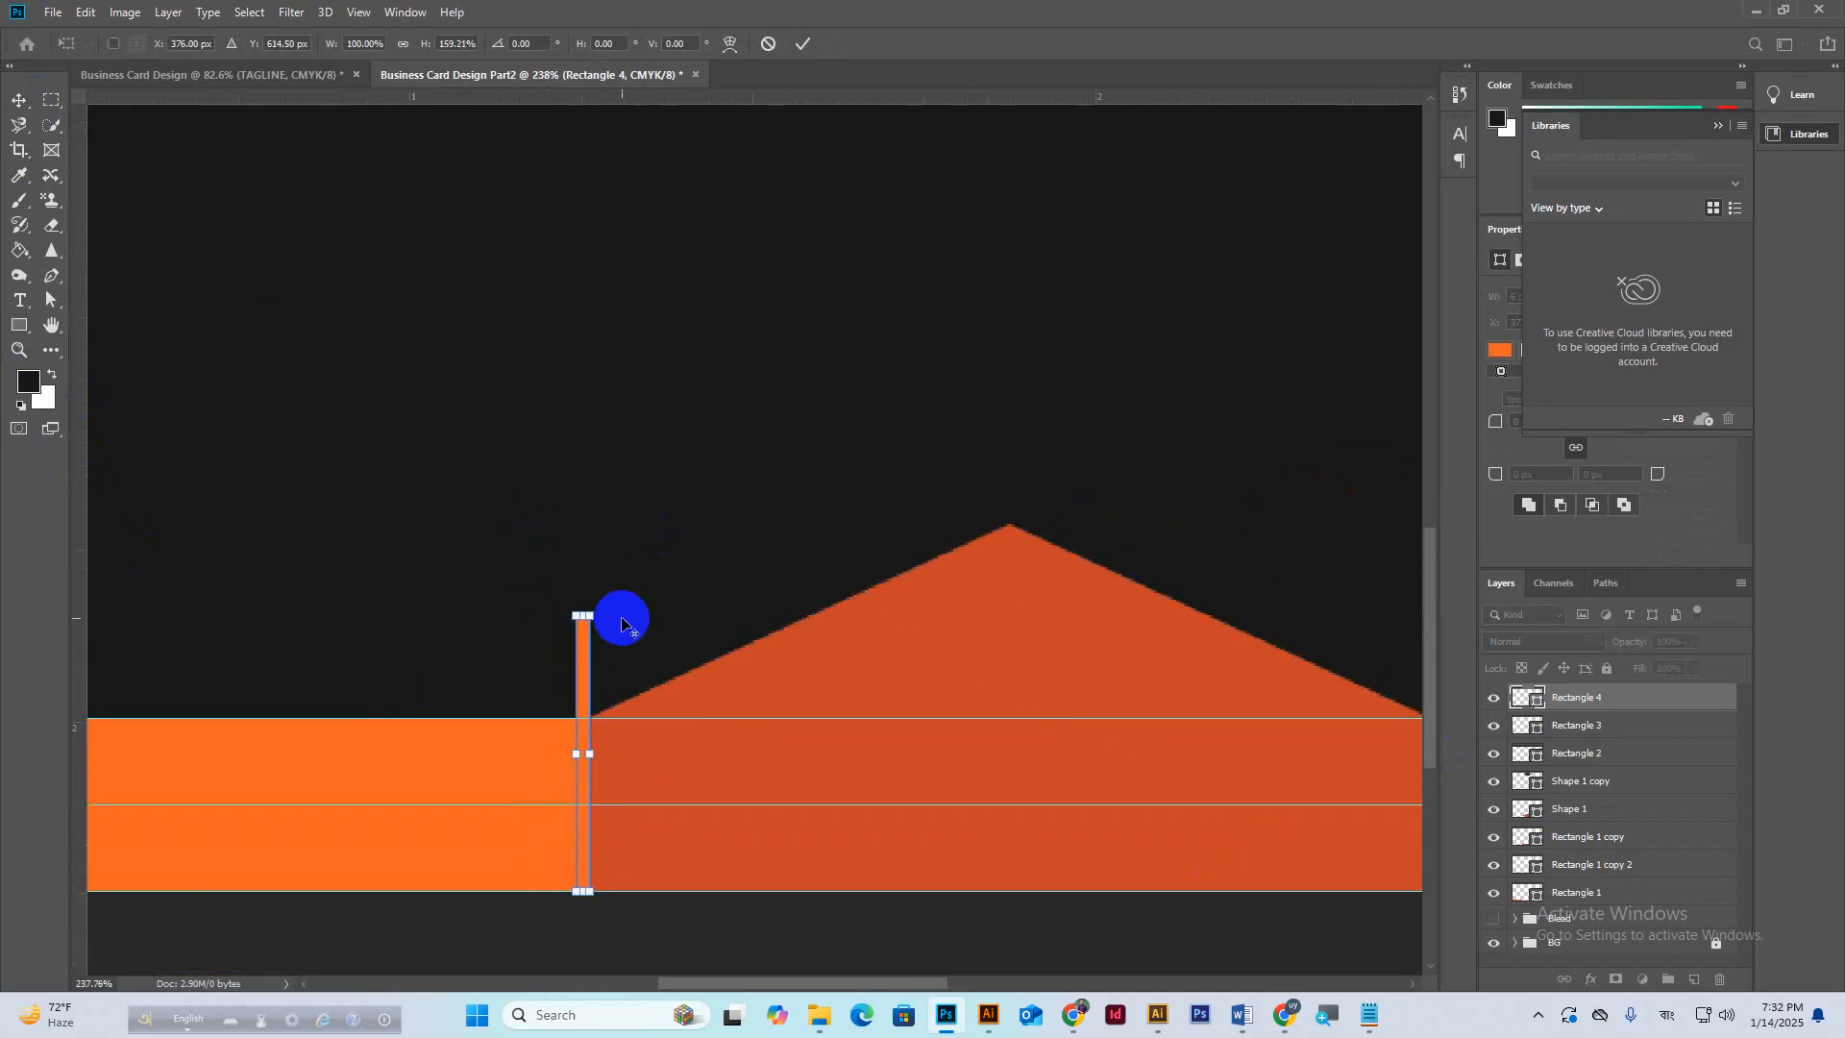
{"action": "left_click", "coordinate": [803, 44]}
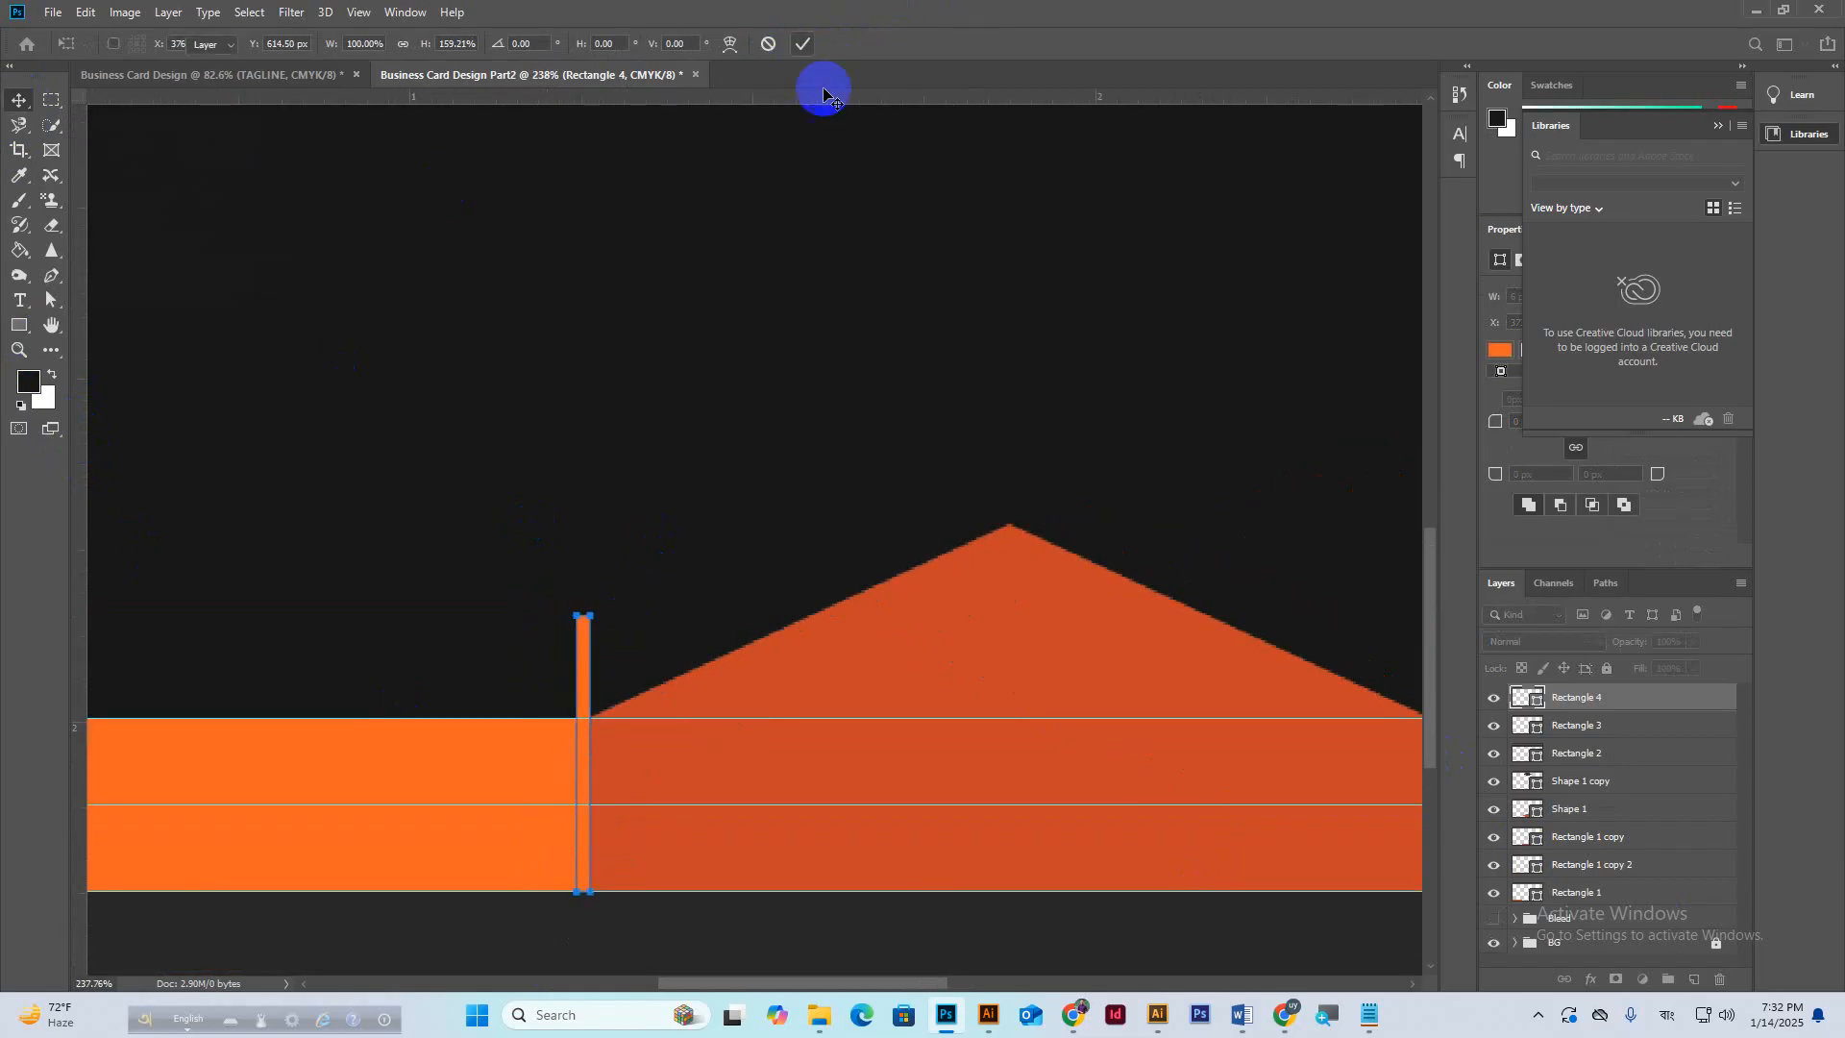
Fill the thin bar with the dark #171818 background colour and move it toward the orange bar.
{"action": "double_click", "coordinate": [1533, 702]}
{"action": "left_click", "coordinate": [871, 491]}
{"action": "left_click", "coordinate": [1536, 413]}
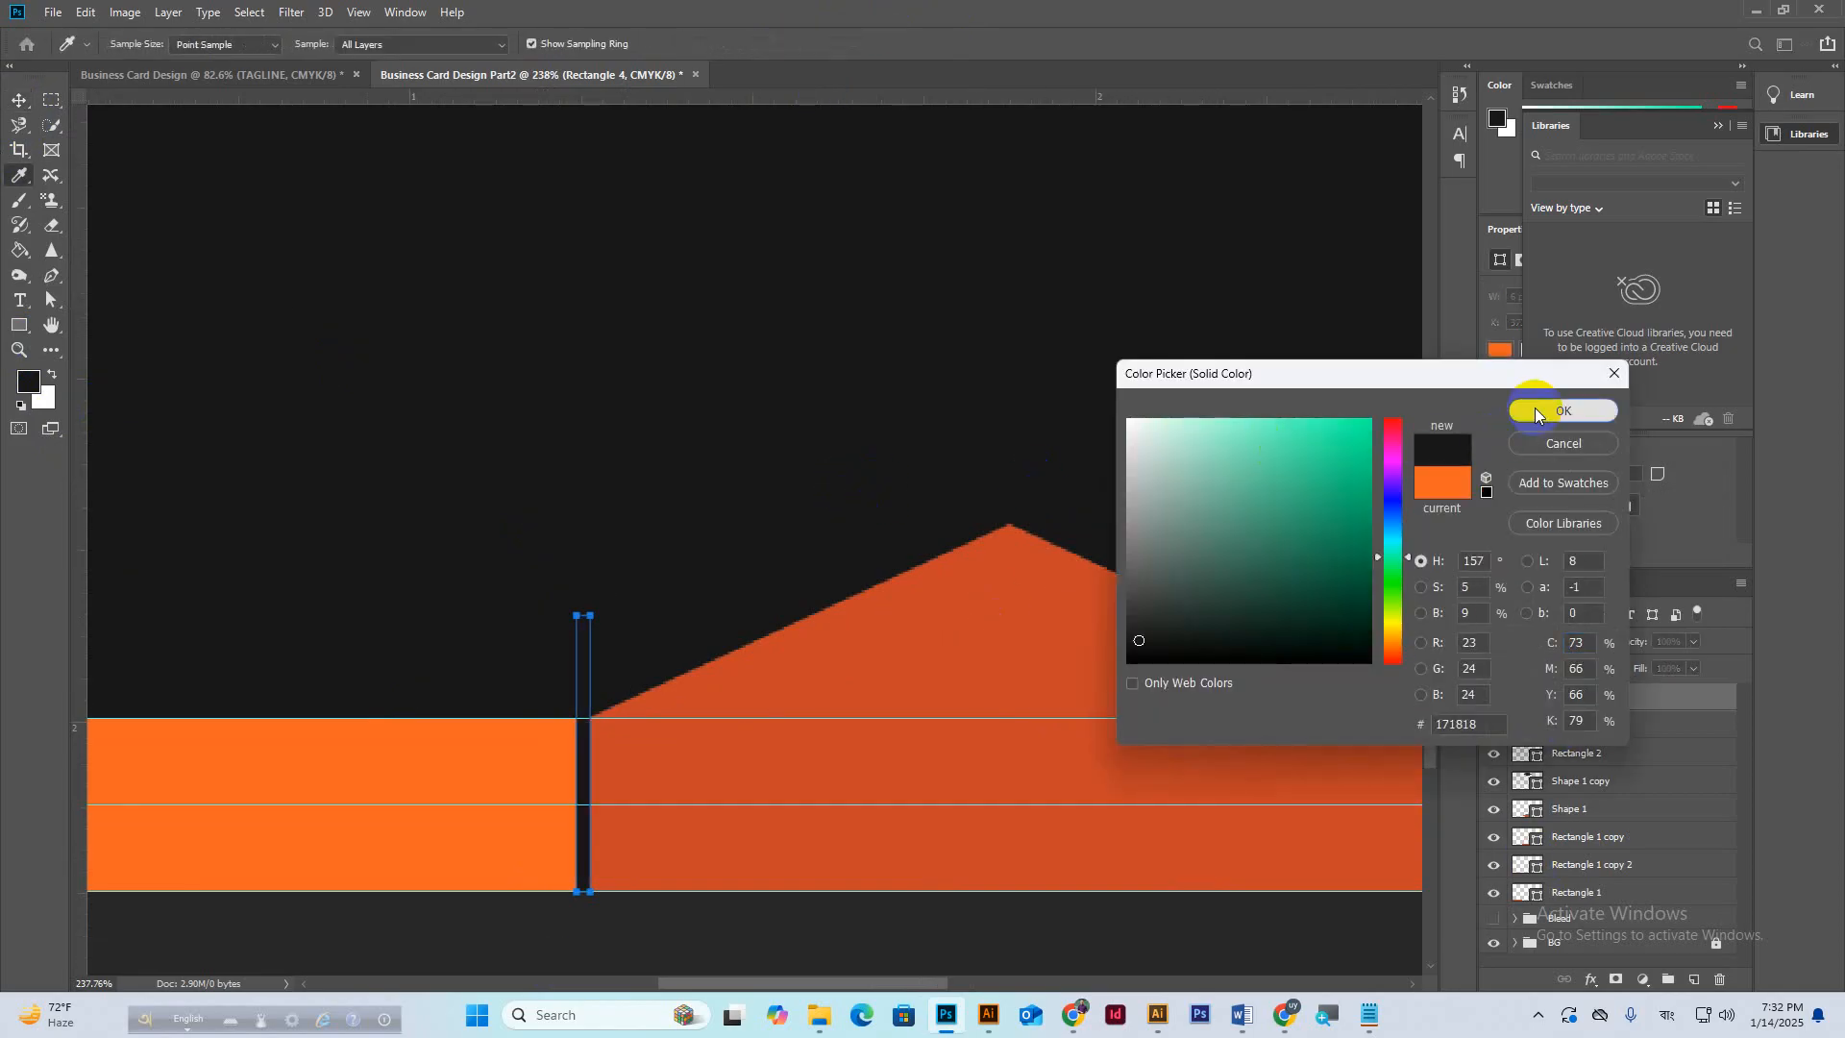
{"action": "scroll", "coordinate": [731, 565], "scroll_direction": "down", "scroll_amount": 4}
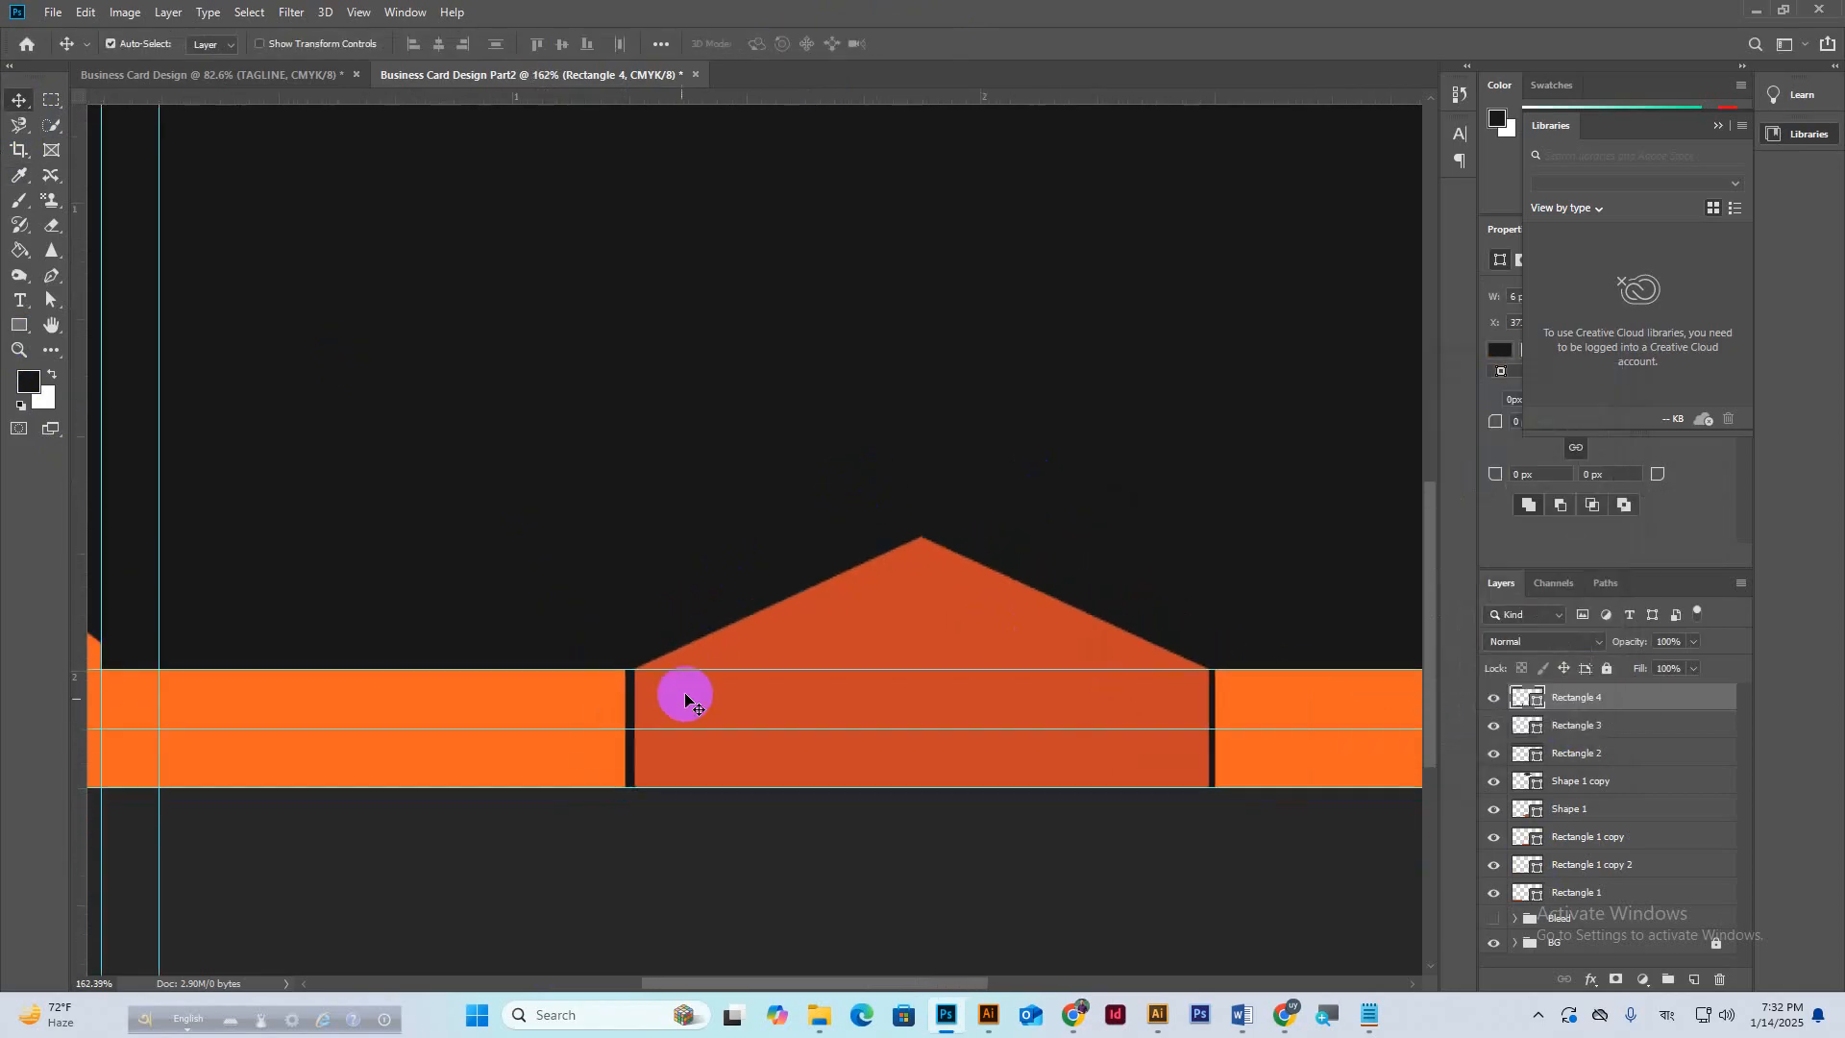
{"action": "scroll", "coordinate": [686, 698], "scroll_direction": "up", "scroll_amount": 4}
{"action": "left_click_drag", "start_coordinate": [640, 754], "coordinate": [535, 634]}
Narrow the dark bar to about two-thirds width and place it at the orange bar's left end.
{"action": "key", "text": "ctrl+t"}
{"action": "scroll", "coordinate": [535, 618], "scroll_direction": "up", "scroll_amount": 2}
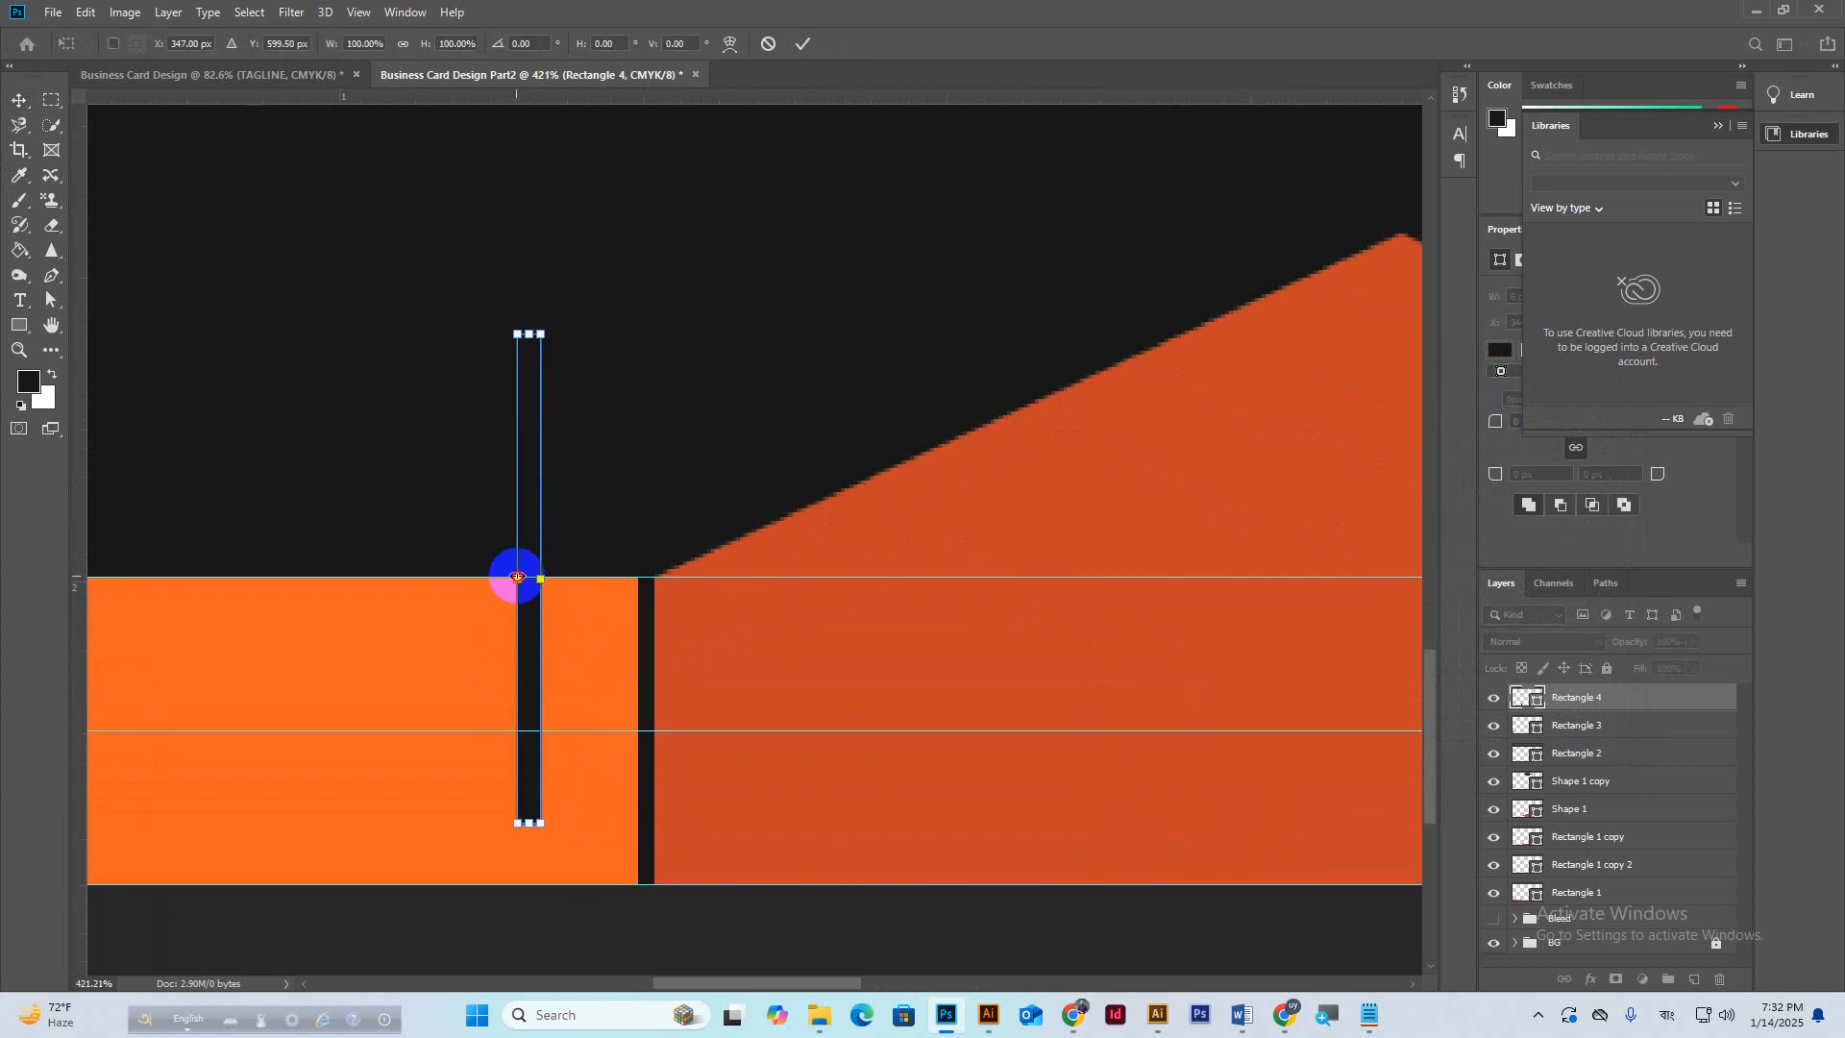
{"action": "left_click_drag", "start_coordinate": [517, 577], "coordinate": [523, 578]}
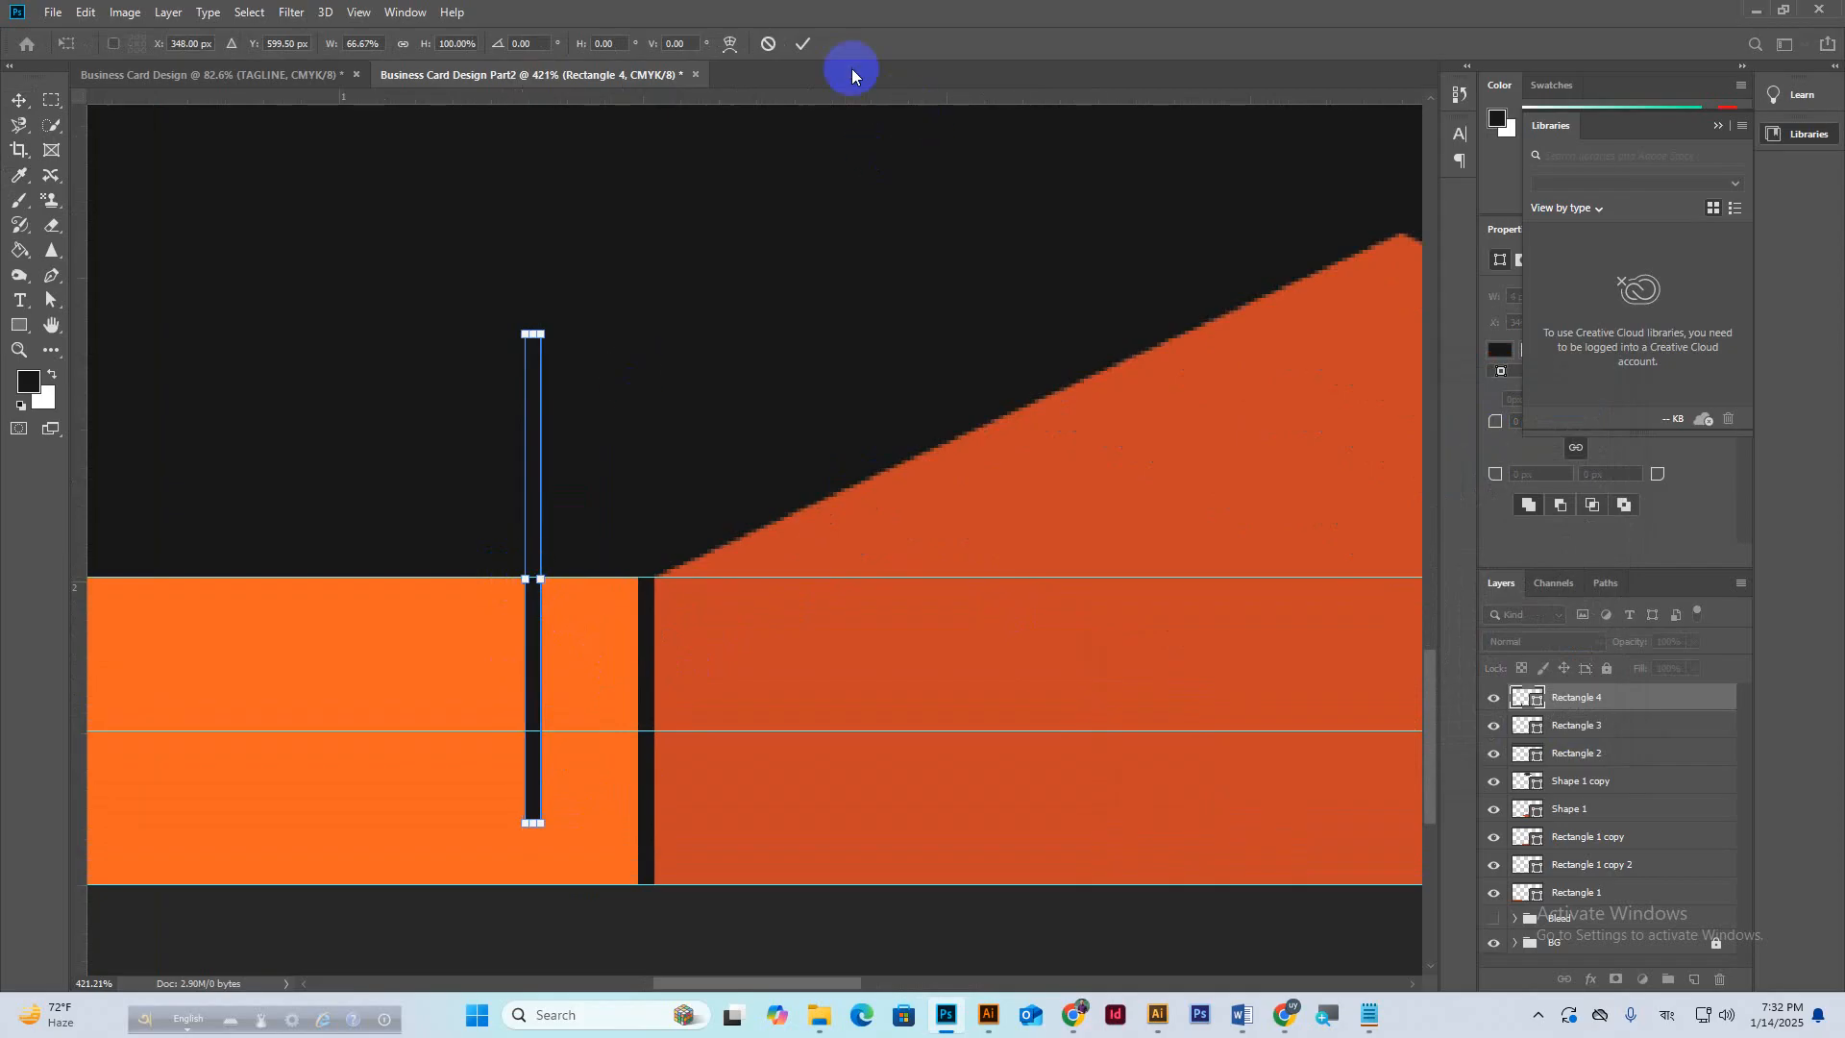
{"action": "left_click", "coordinate": [803, 44]}
{"action": "scroll", "coordinate": [653, 516], "scroll_direction": "down", "scroll_amount": 2}
{"action": "scroll", "coordinate": [654, 516], "scroll_direction": "down", "scroll_amount": 2}
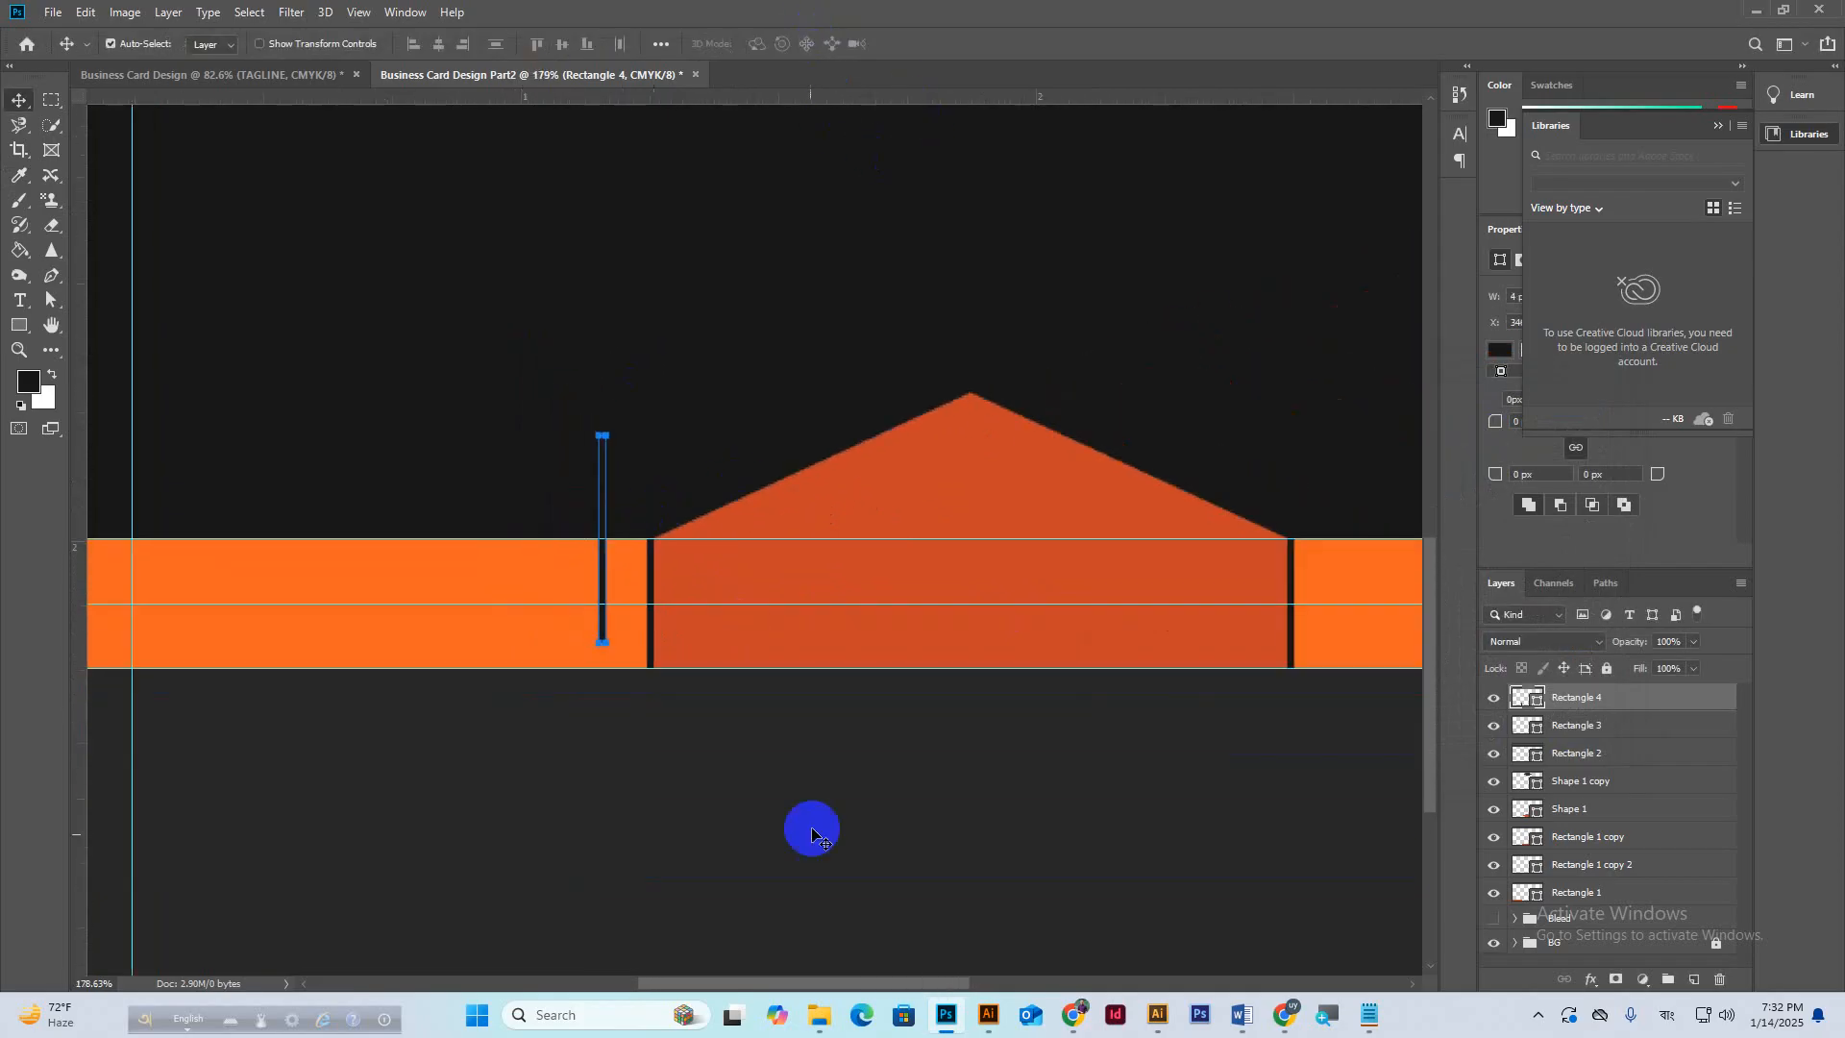
{"action": "left_click_drag", "start_coordinate": [581, 811], "coordinate": [1001, 829]}
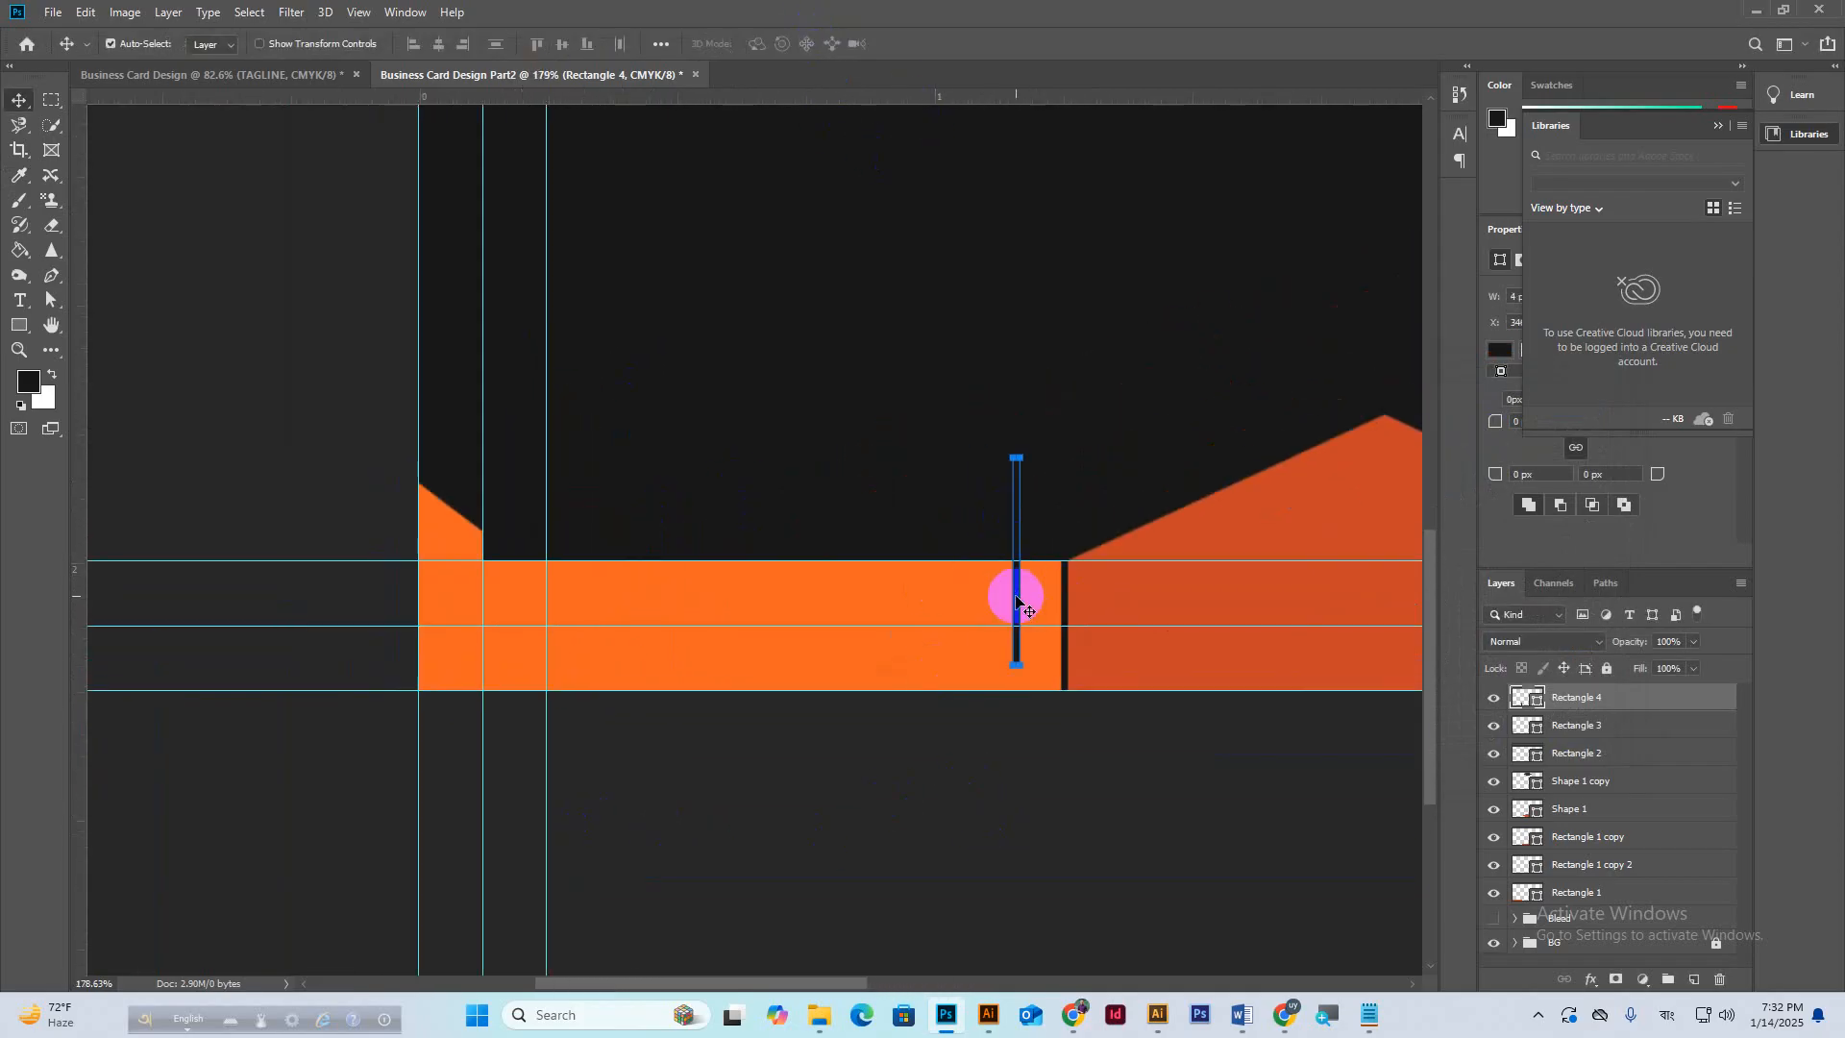
{"action": "left_click_drag", "start_coordinate": [1013, 593], "coordinate": [487, 658]}
Alt-drag a copy of the dark divider to the orange bar's right end.
{"action": "scroll", "coordinate": [585, 515], "scroll_direction": "down", "scroll_amount": 2}
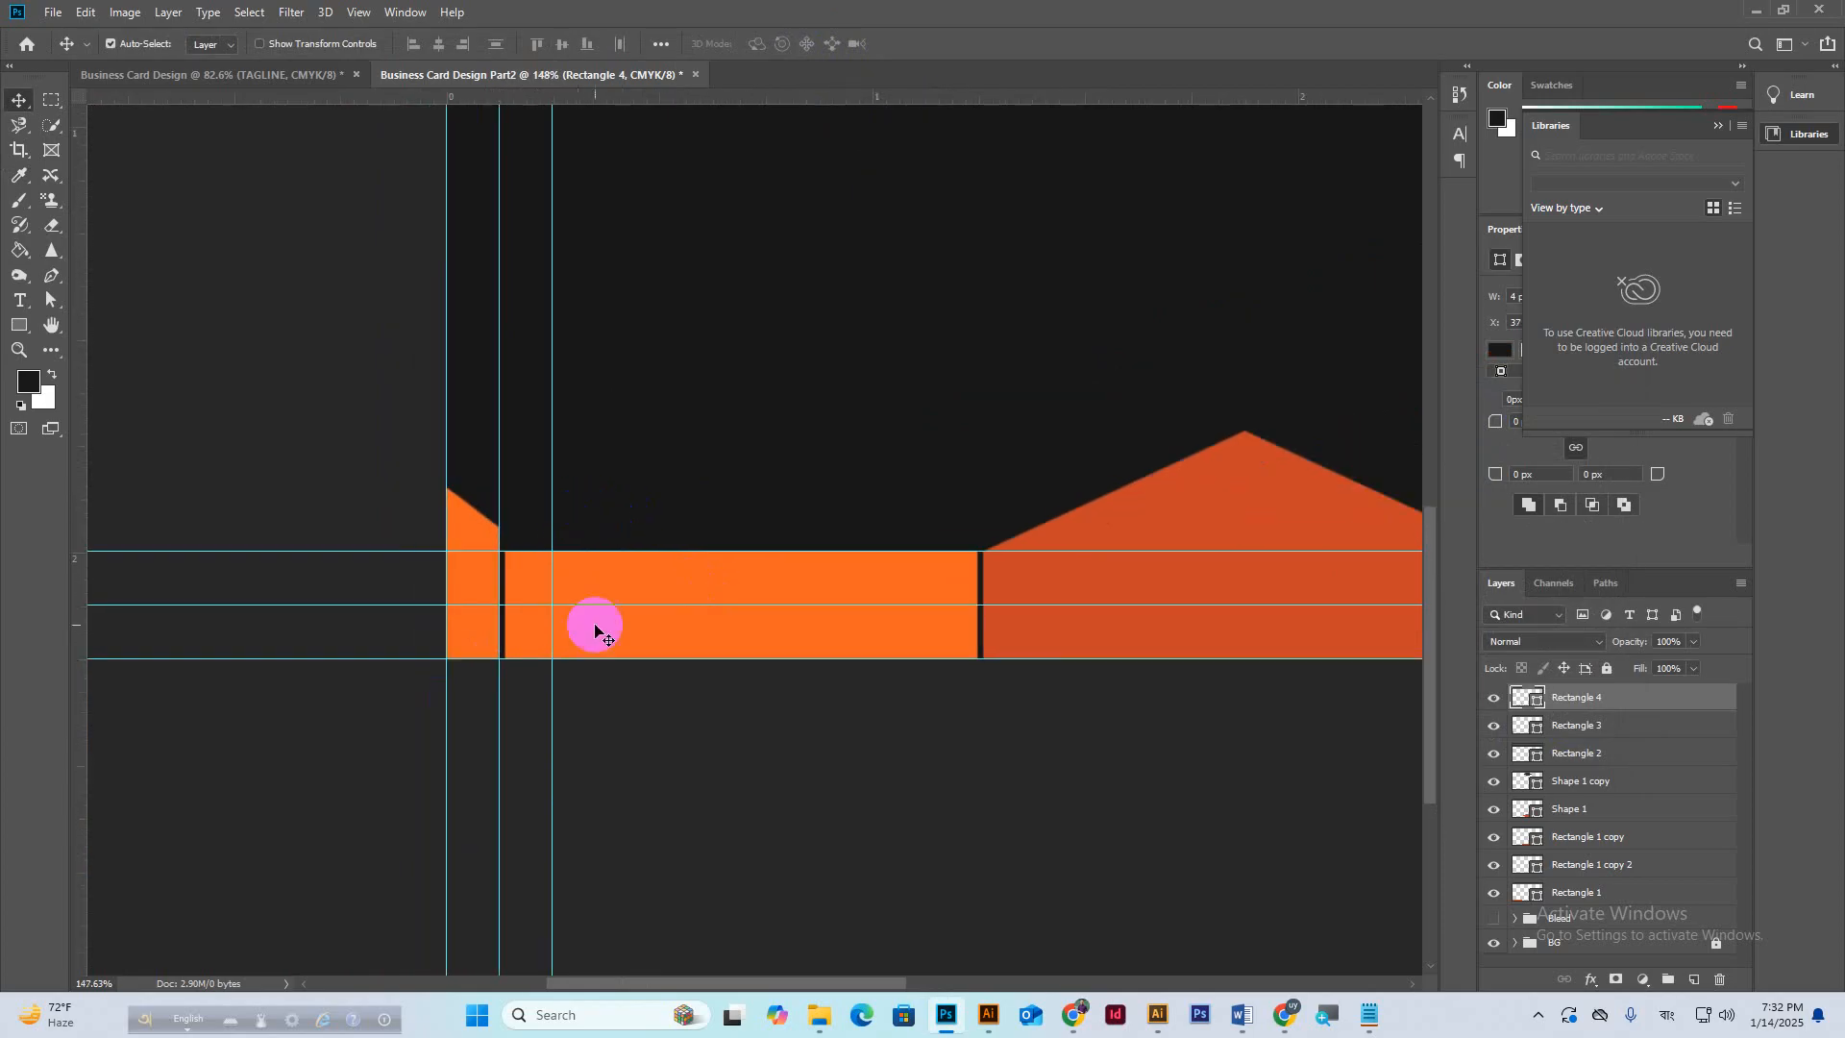
{"action": "left_click_drag", "start_coordinate": [965, 668], "coordinate": [651, 662]}
{"action": "scroll", "coordinate": [634, 662], "scroll_direction": "down", "scroll_amount": 2}
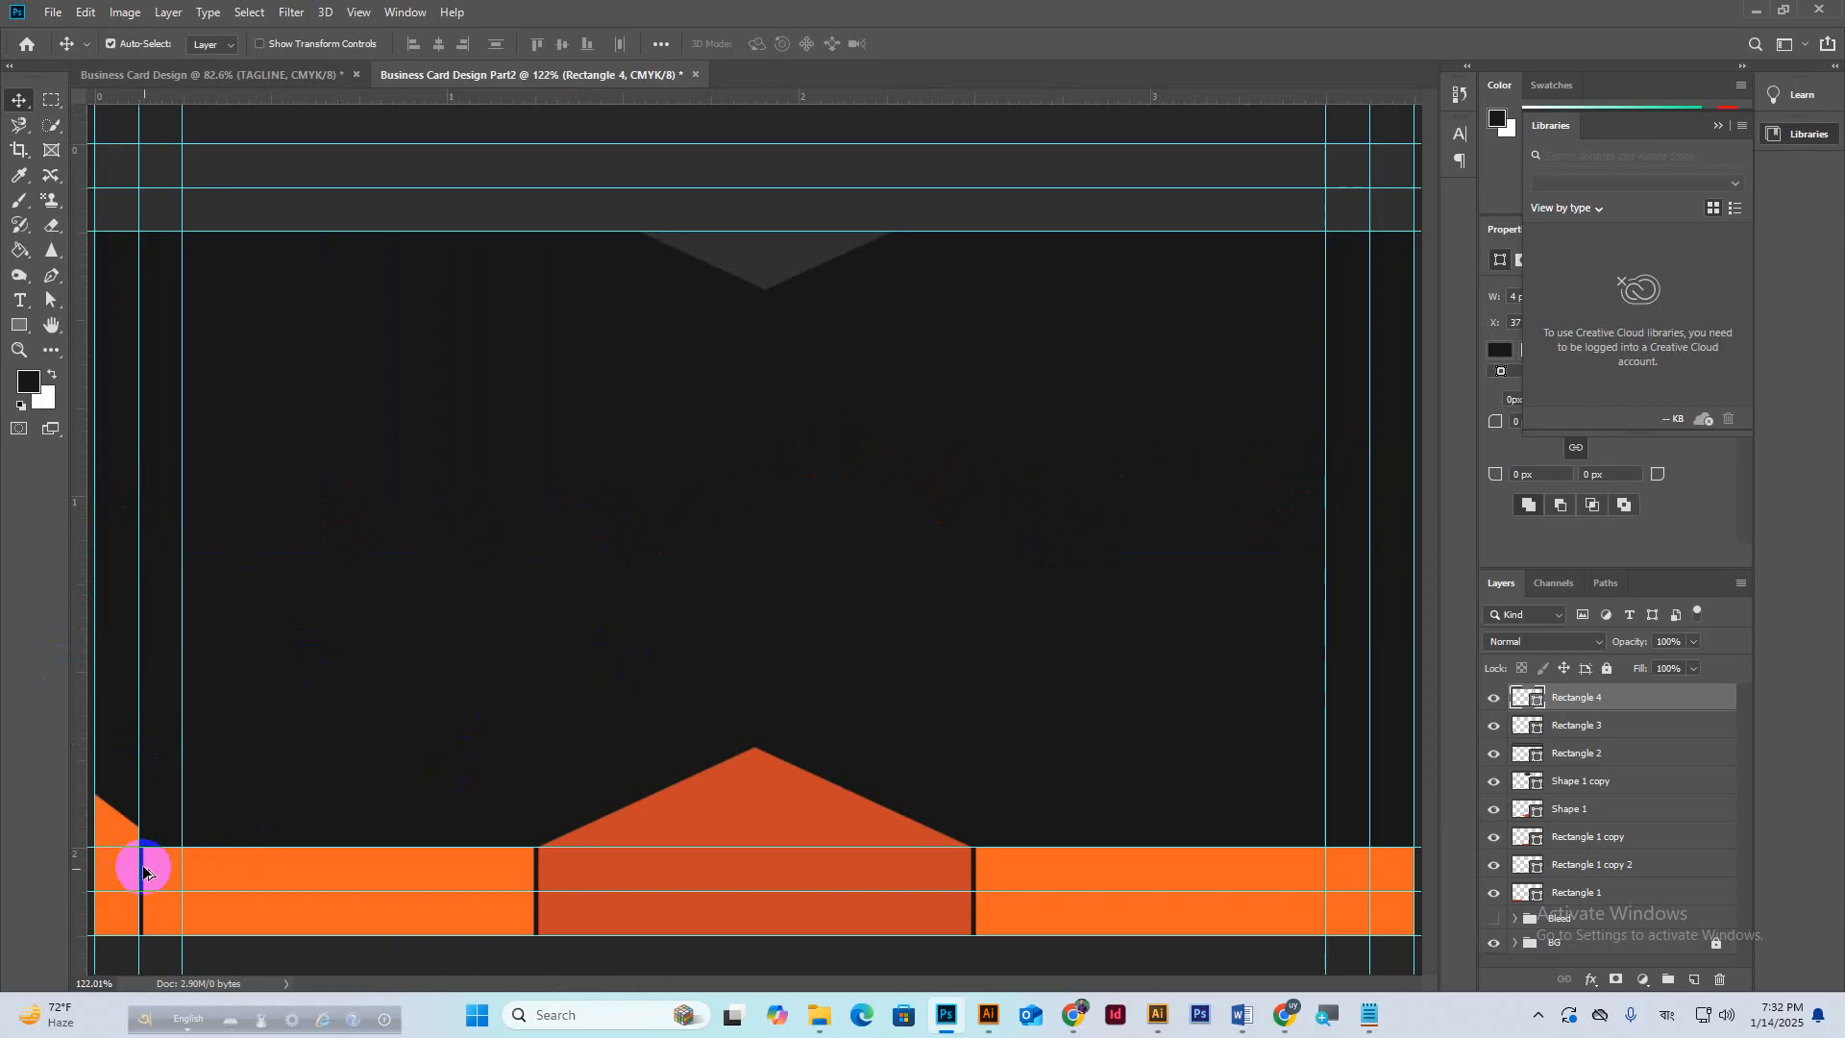
{"action": "scroll", "coordinate": [145, 871], "scroll_direction": "up", "scroll_amount": 2}
{"action": "left_click_drag", "start_coordinate": [140, 864], "coordinate": [1342, 840]}
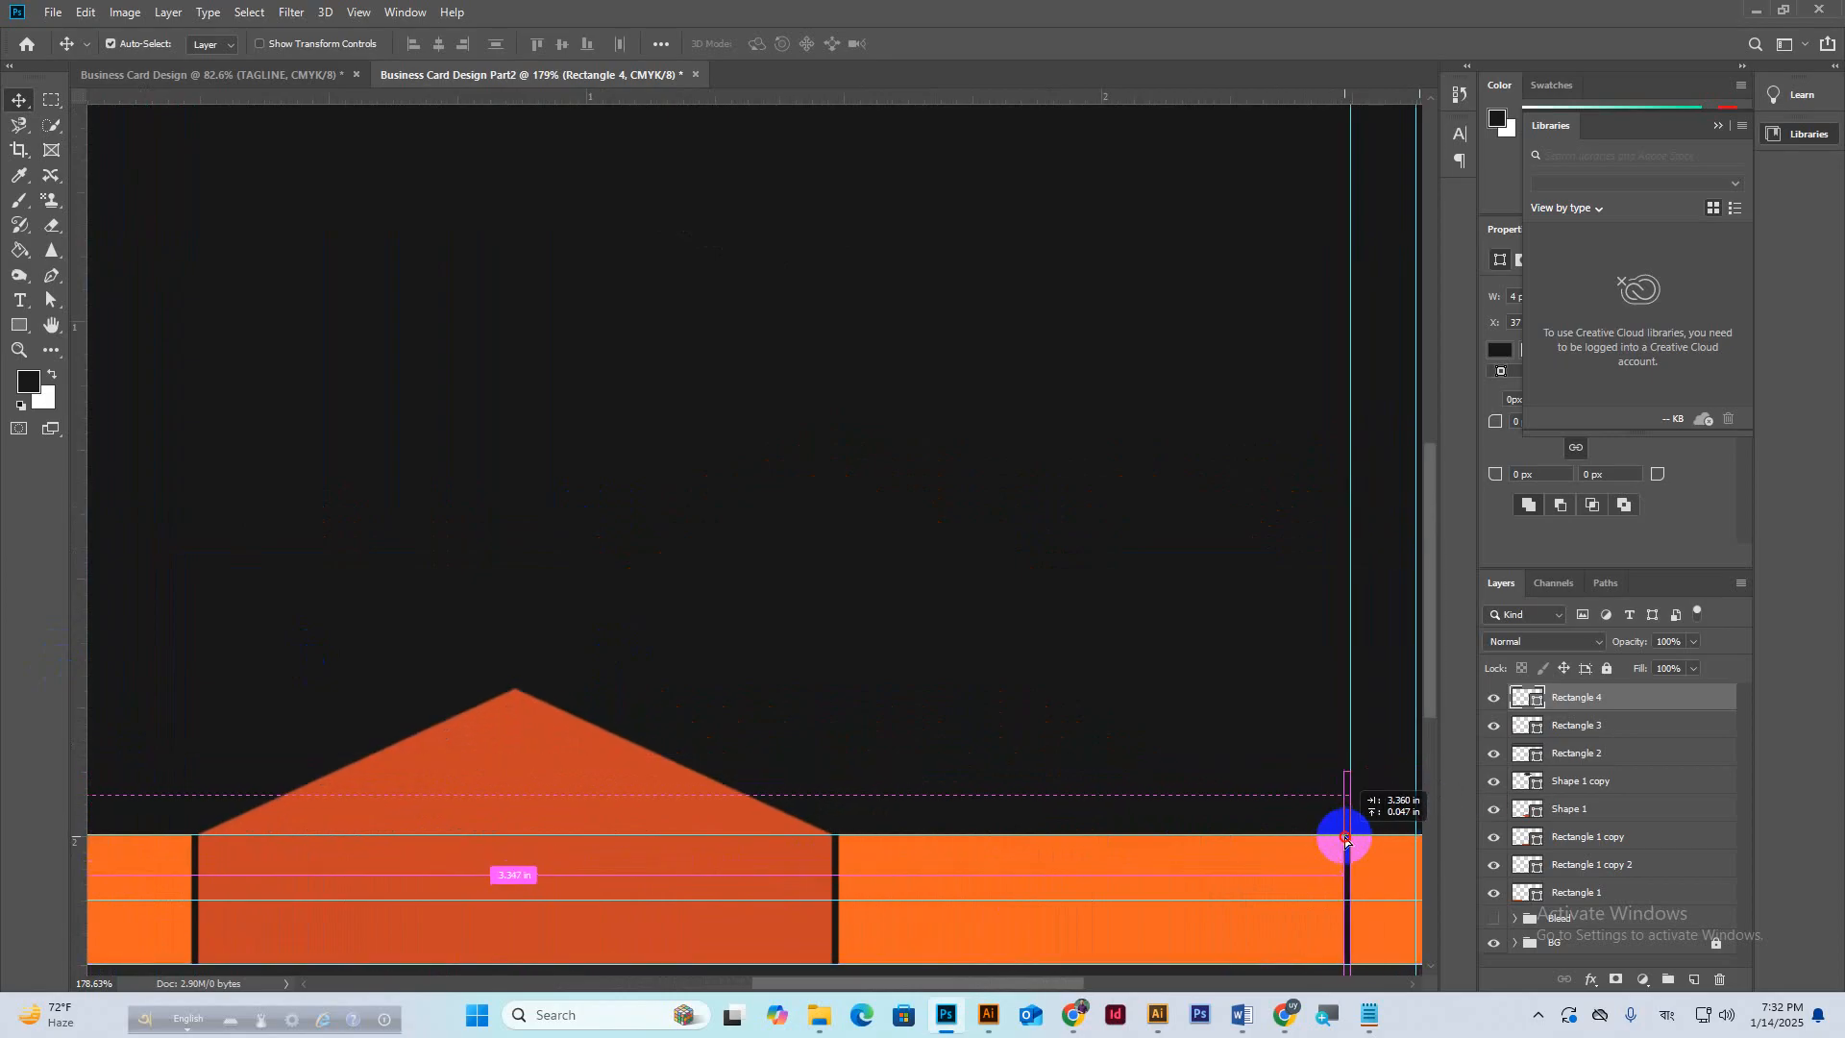
{"action": "scroll", "coordinate": [943, 712], "scroll_direction": "down", "scroll_amount": 5}
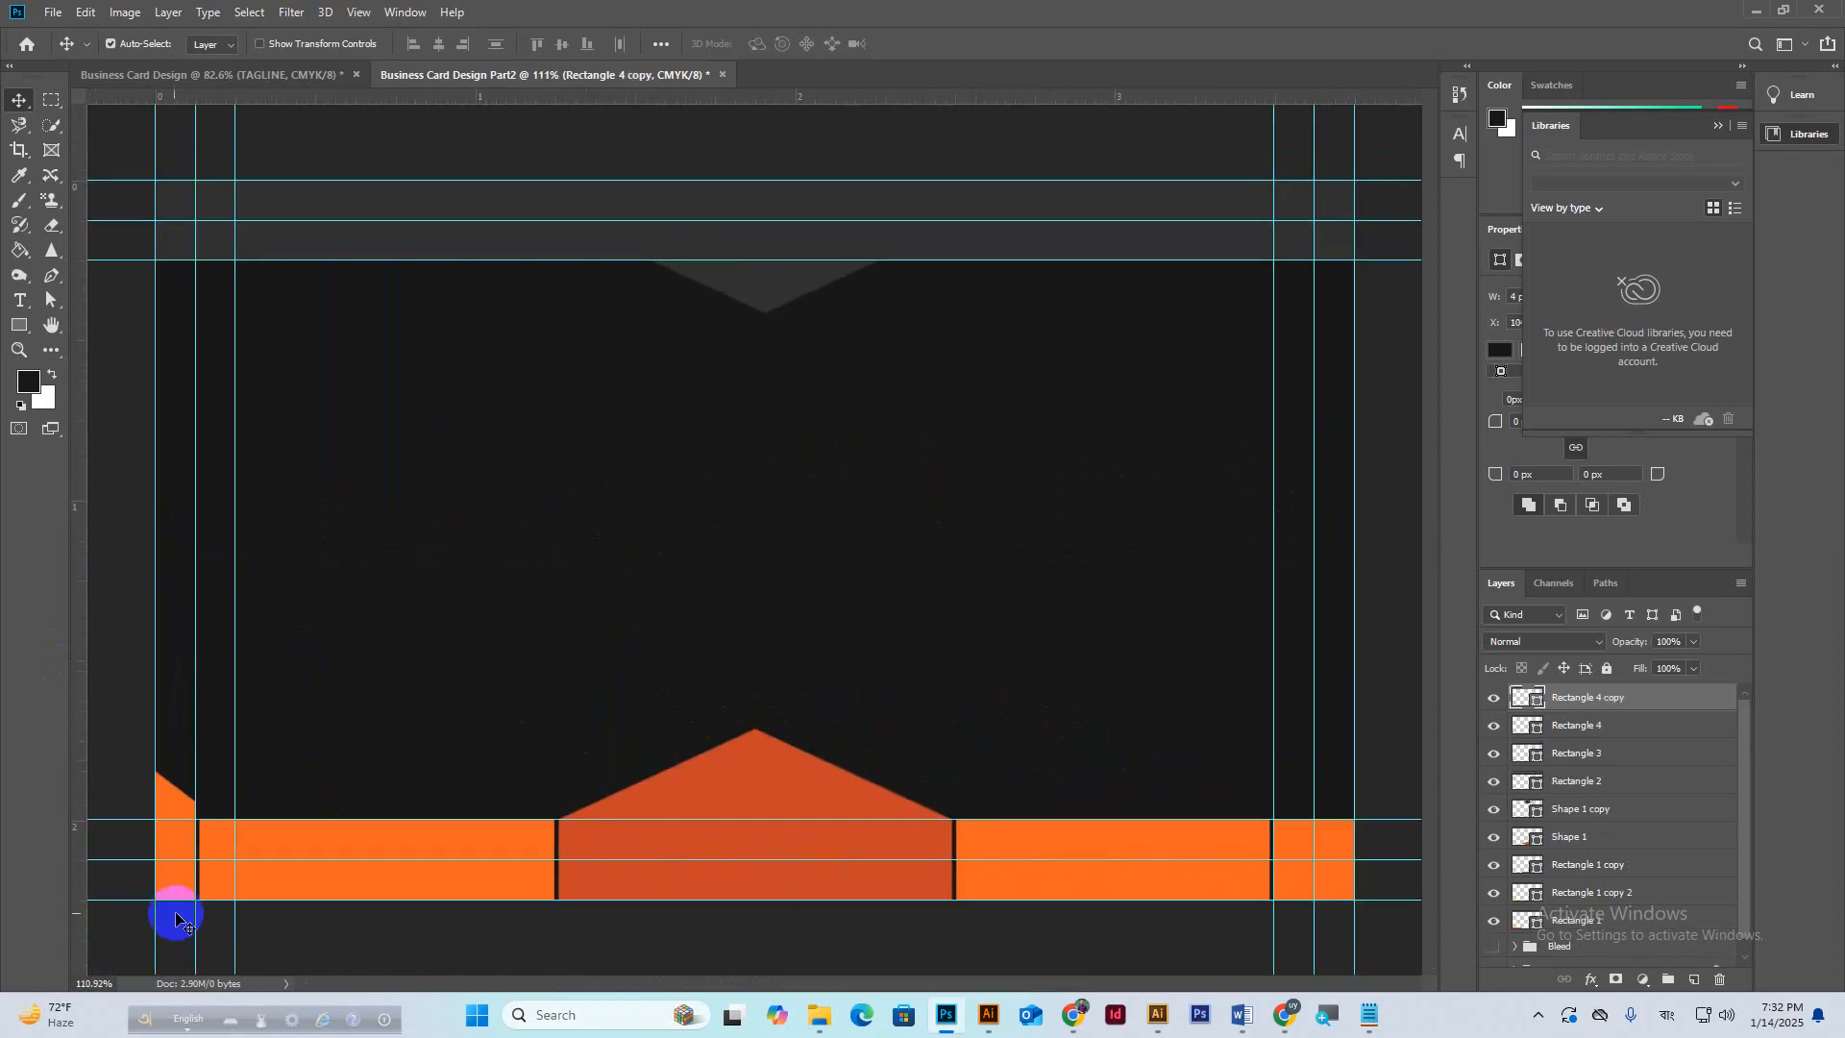
Duplicate the left slanted orange tab to the right end and flip the copy horizontally.
{"action": "left_click", "coordinate": [166, 803]}
{"action": "left_click_drag", "start_coordinate": [162, 804], "coordinate": [1326, 794]}
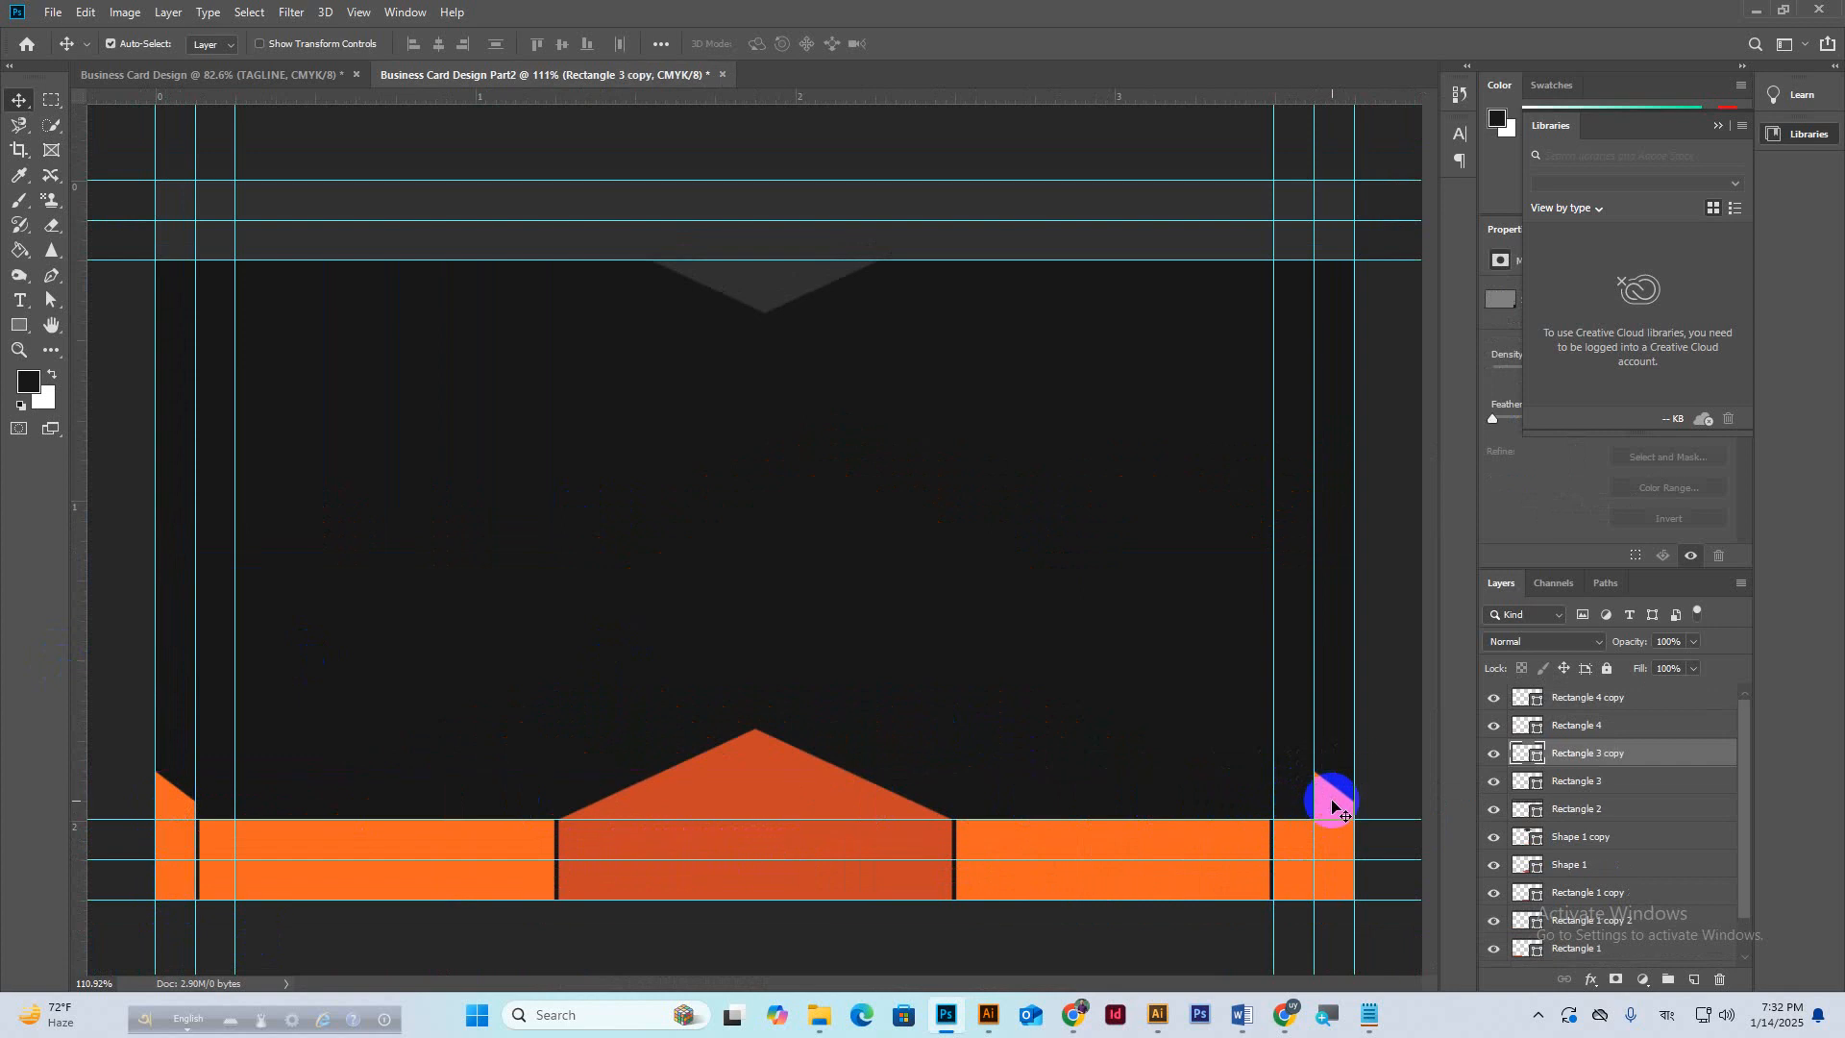
{"action": "key", "text": "ctrl+t"}
{"action": "right_click", "coordinate": [1326, 803]}
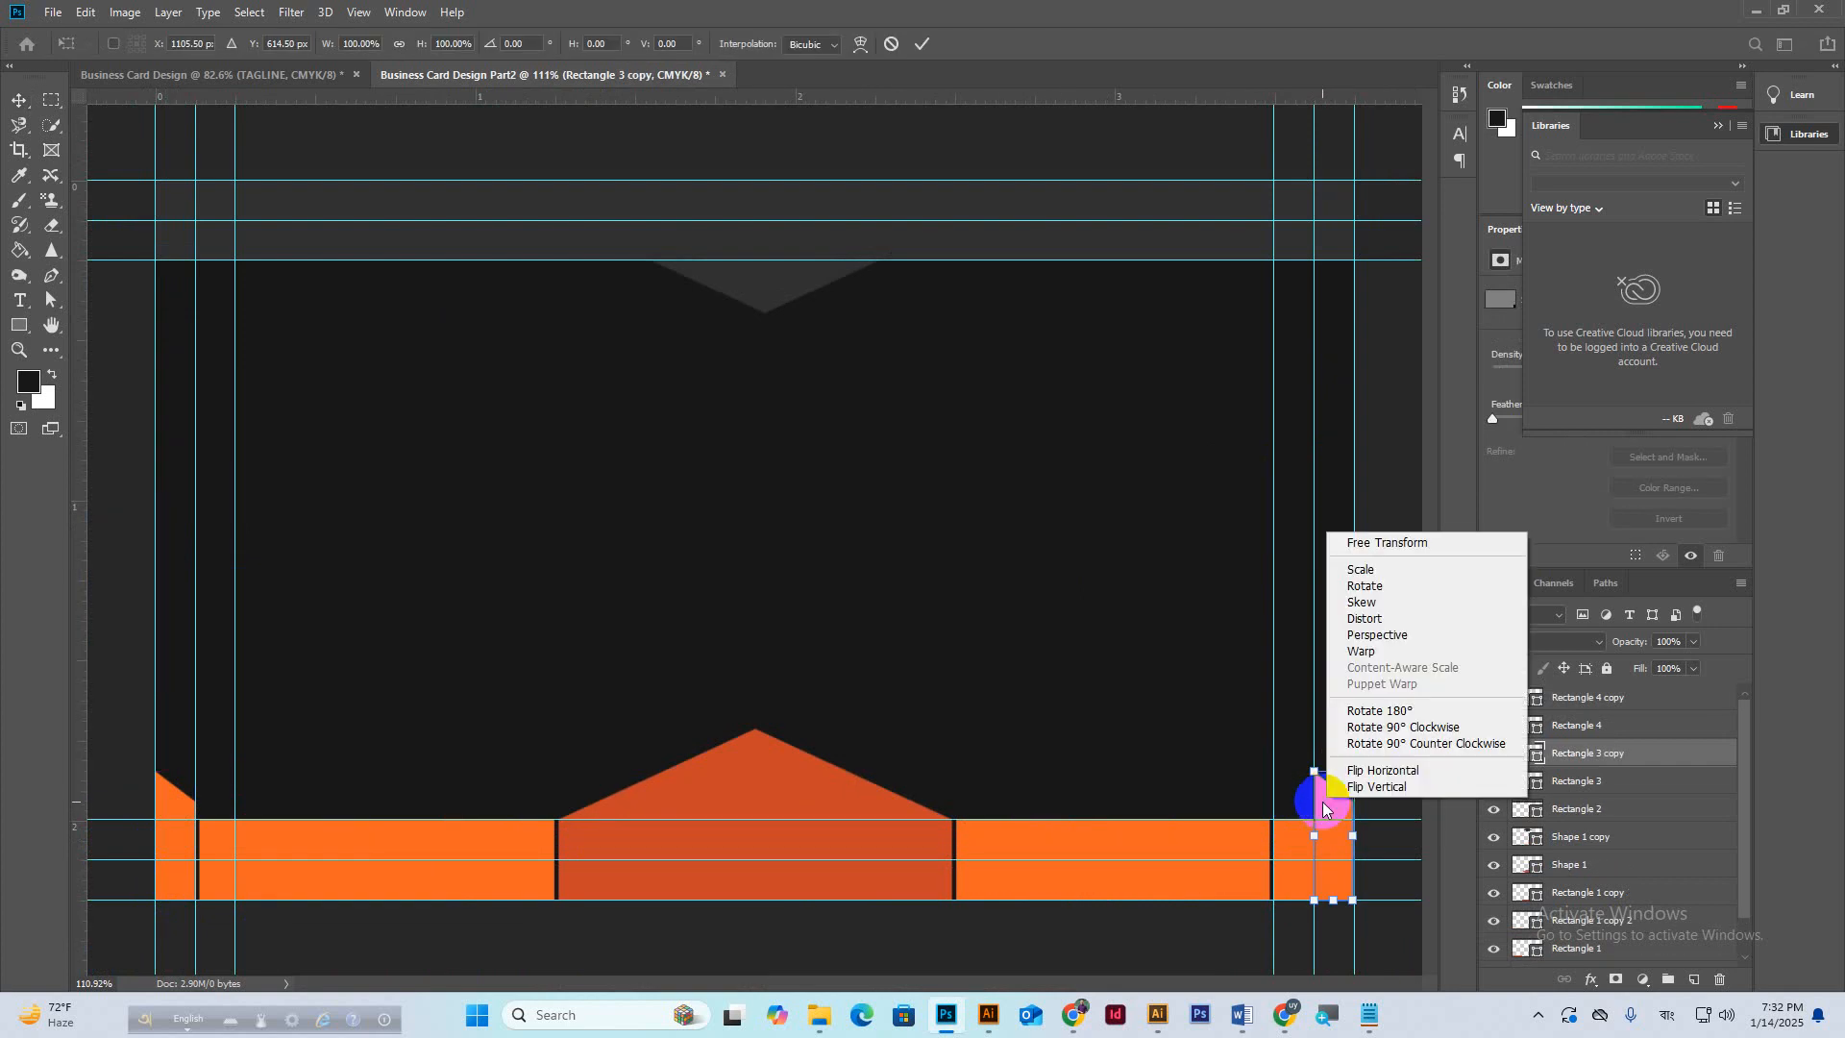
{"action": "left_click", "coordinate": [1372, 771]}
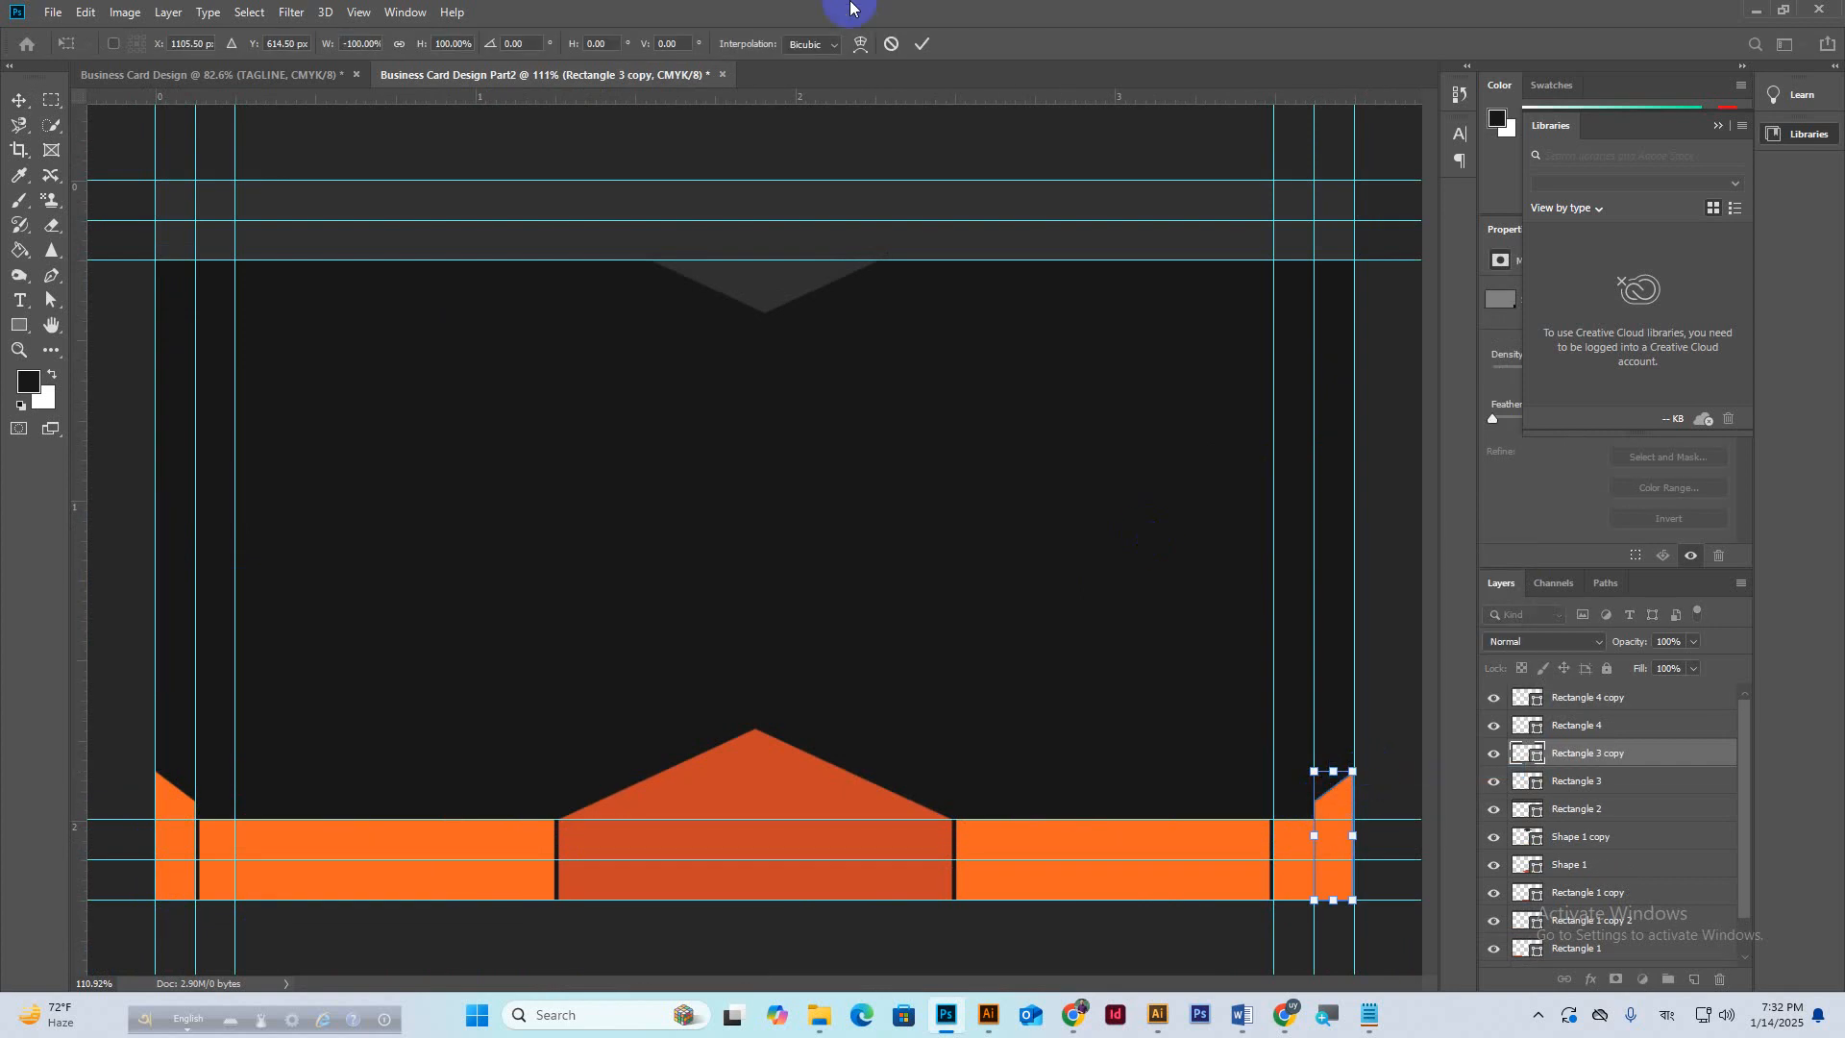
{"action": "left_click", "coordinate": [924, 44]}
Nudge the right dark divider against the mirrored tab and fit the whole card in view.
{"action": "left_click_drag", "start_coordinate": [1256, 879], "coordinate": [1275, 880]}
{"action": "left_click_drag", "start_coordinate": [1323, 865], "coordinate": [942, 716]}
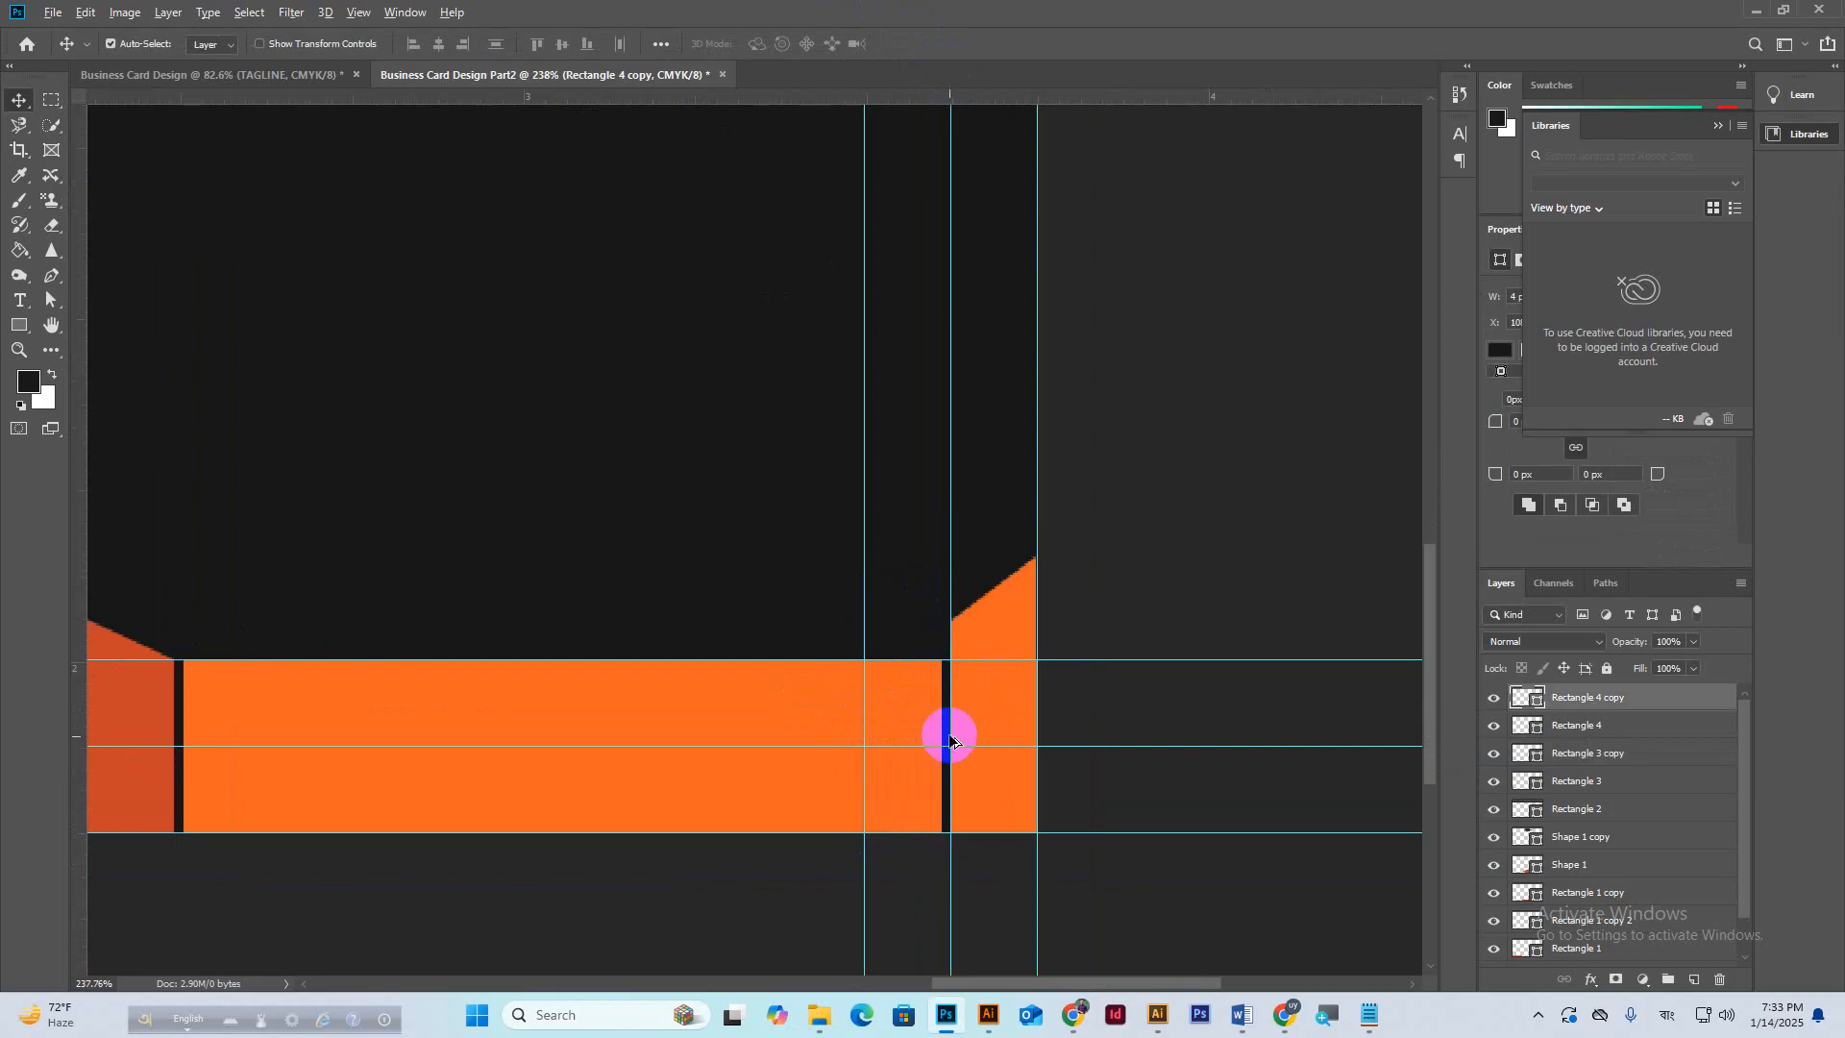
{"action": "scroll", "coordinate": [932, 719], "scroll_direction": "down", "scroll_amount": 4}
{"action": "key", "text": "ctrl+0"}
{"action": "scroll", "coordinate": [766, 772], "scroll_direction": "down", "scroll_amount": 1}
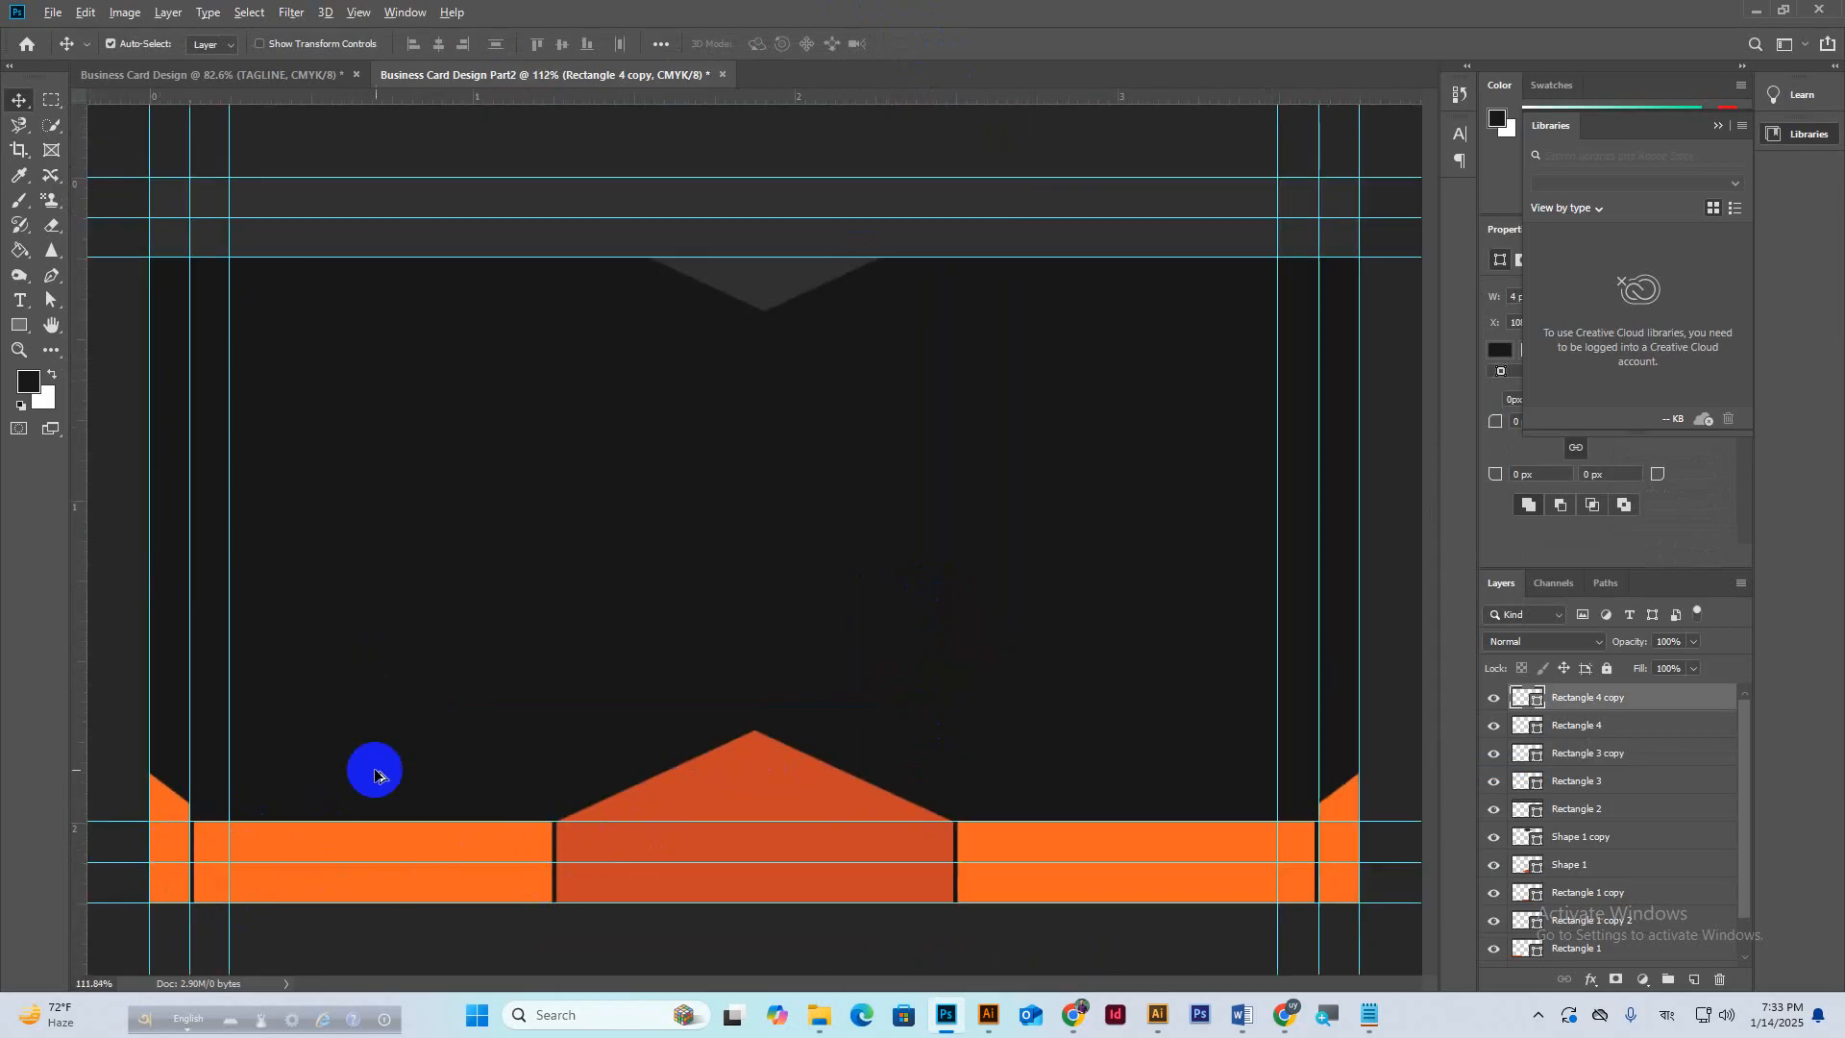
{"action": "scroll", "coordinate": [374, 770], "scroll_direction": "down", "scroll_amount": 1}
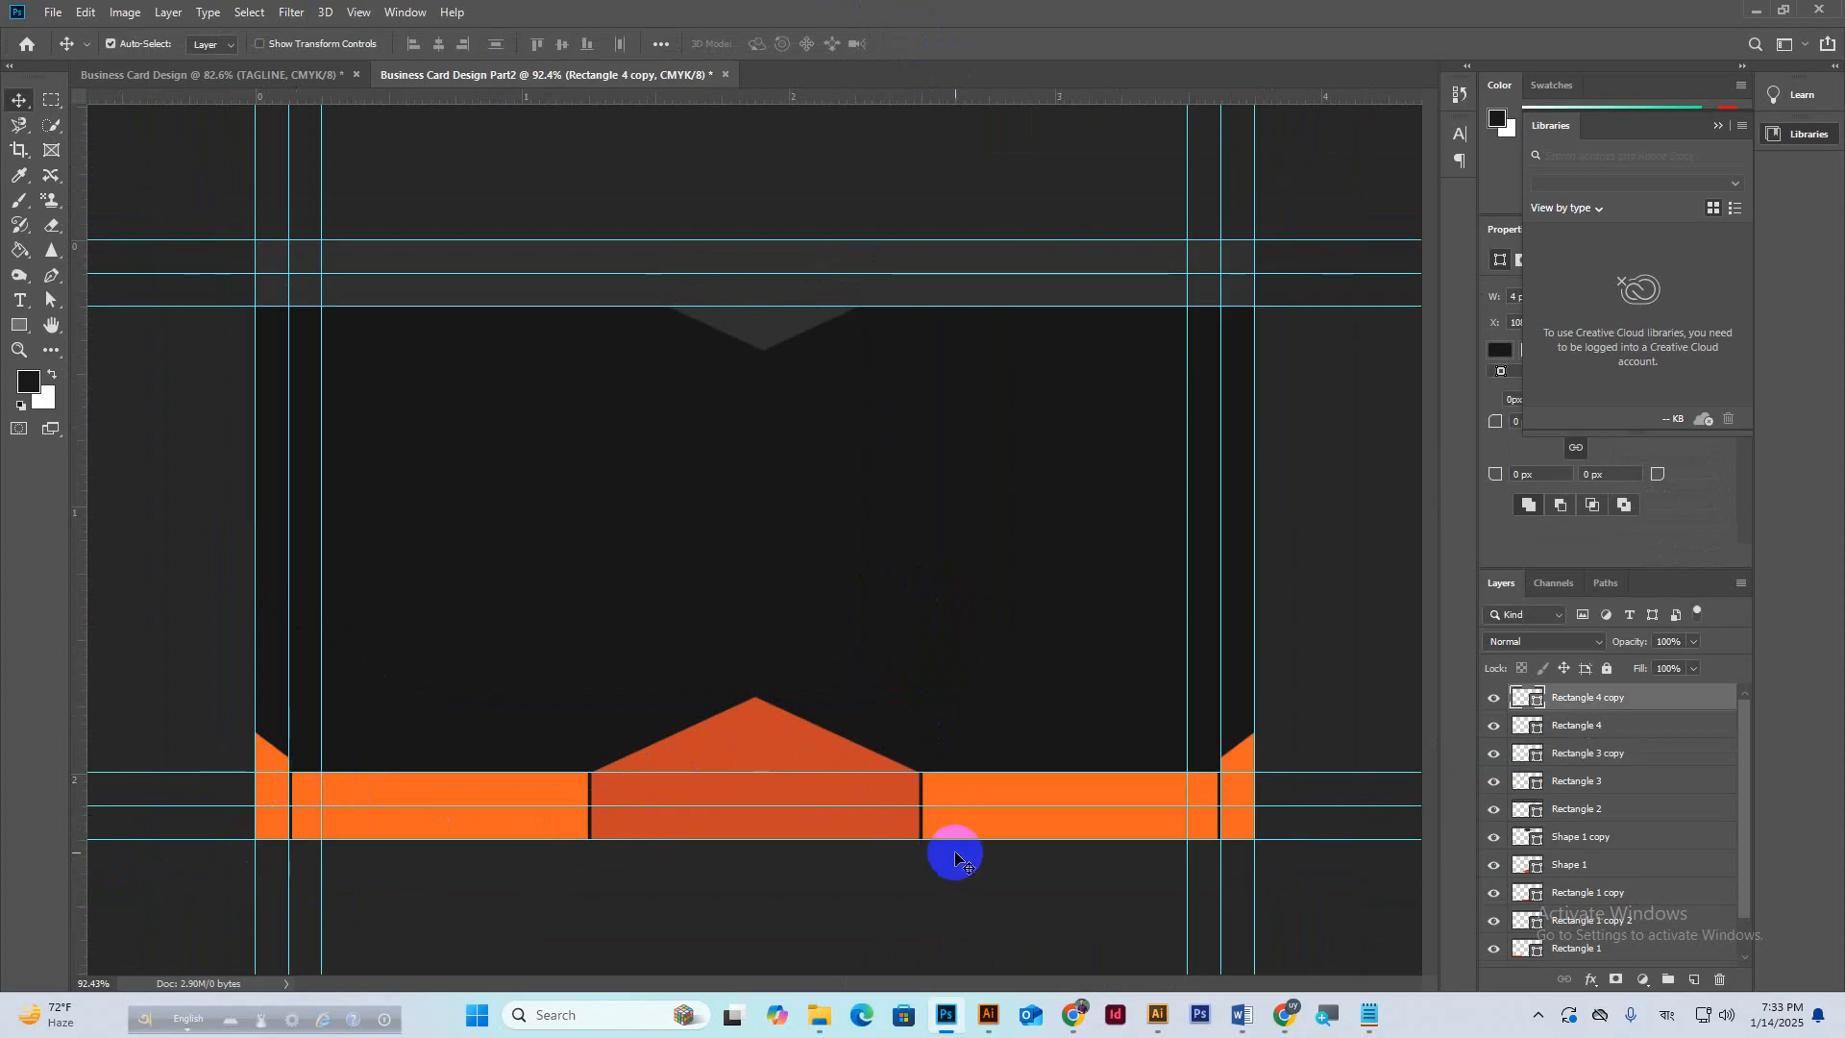
Lower the mirrored slanted tab onto the right end of the bottom bar.
{"action": "left_click", "coordinate": [1260, 1005]}
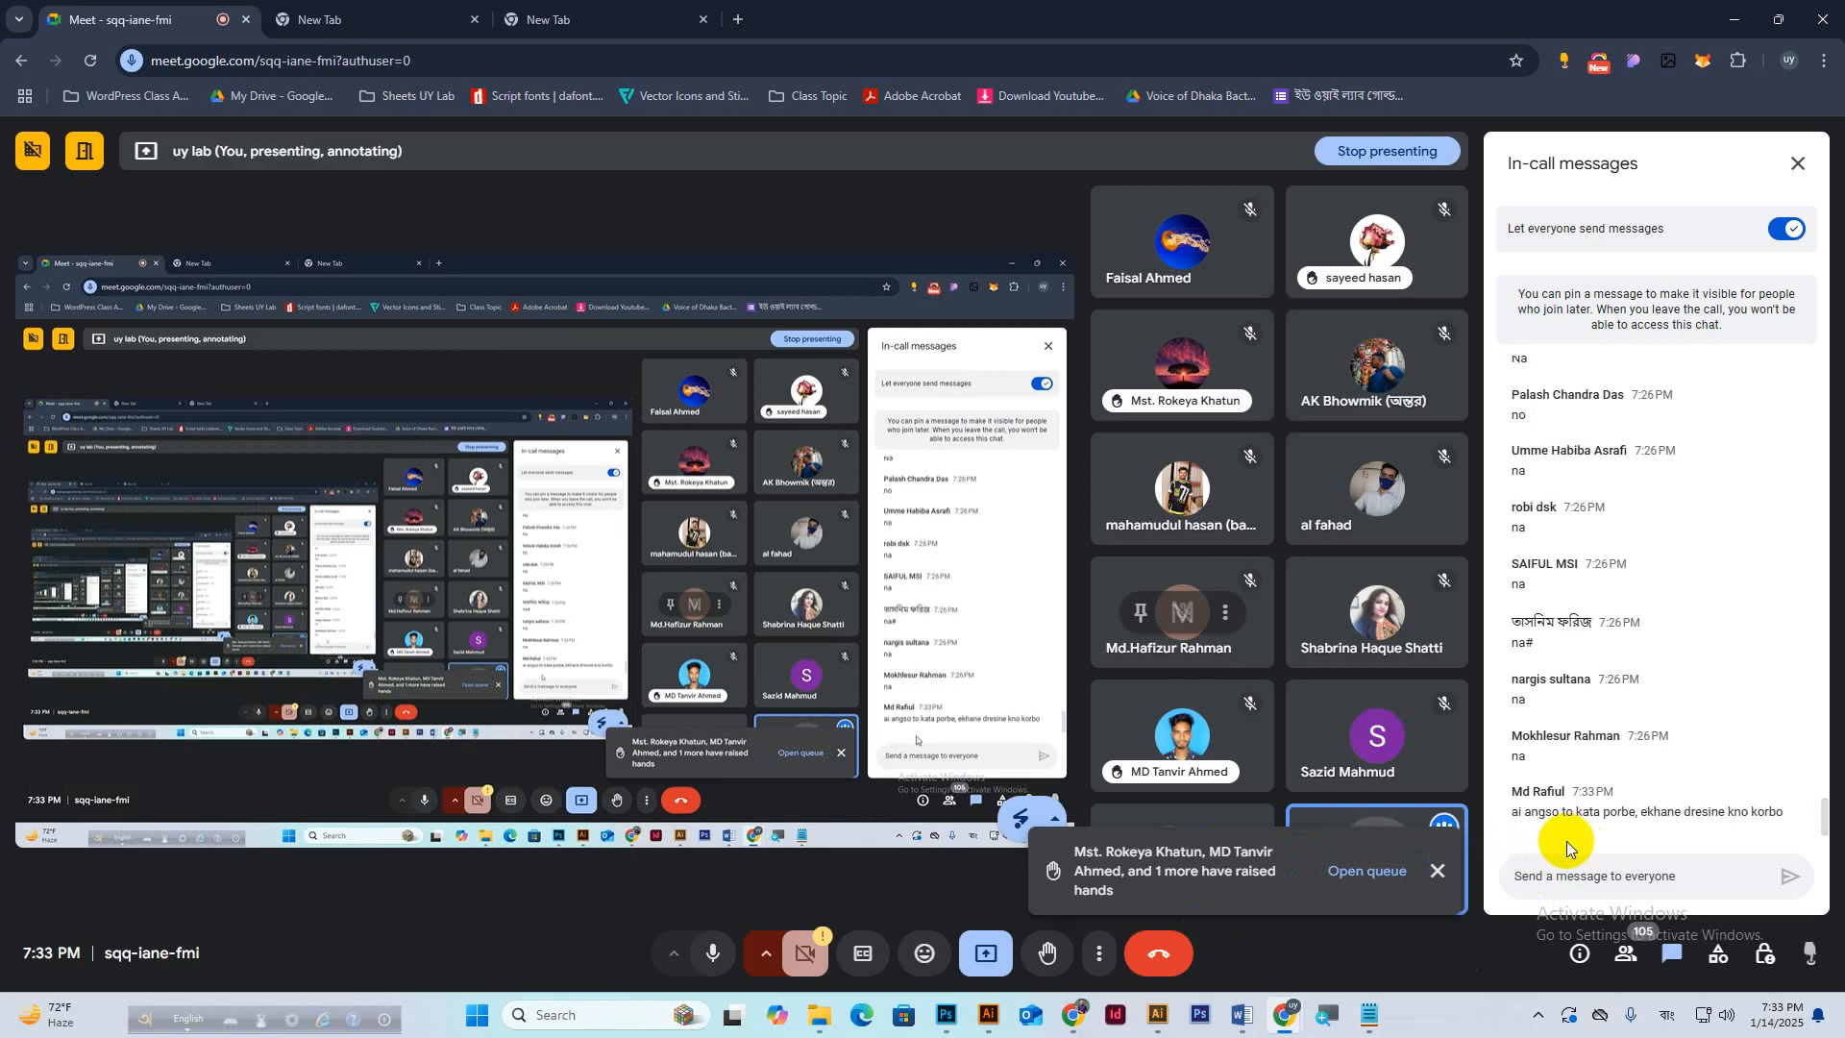
{"action": "left_click", "coordinate": [947, 1014]}
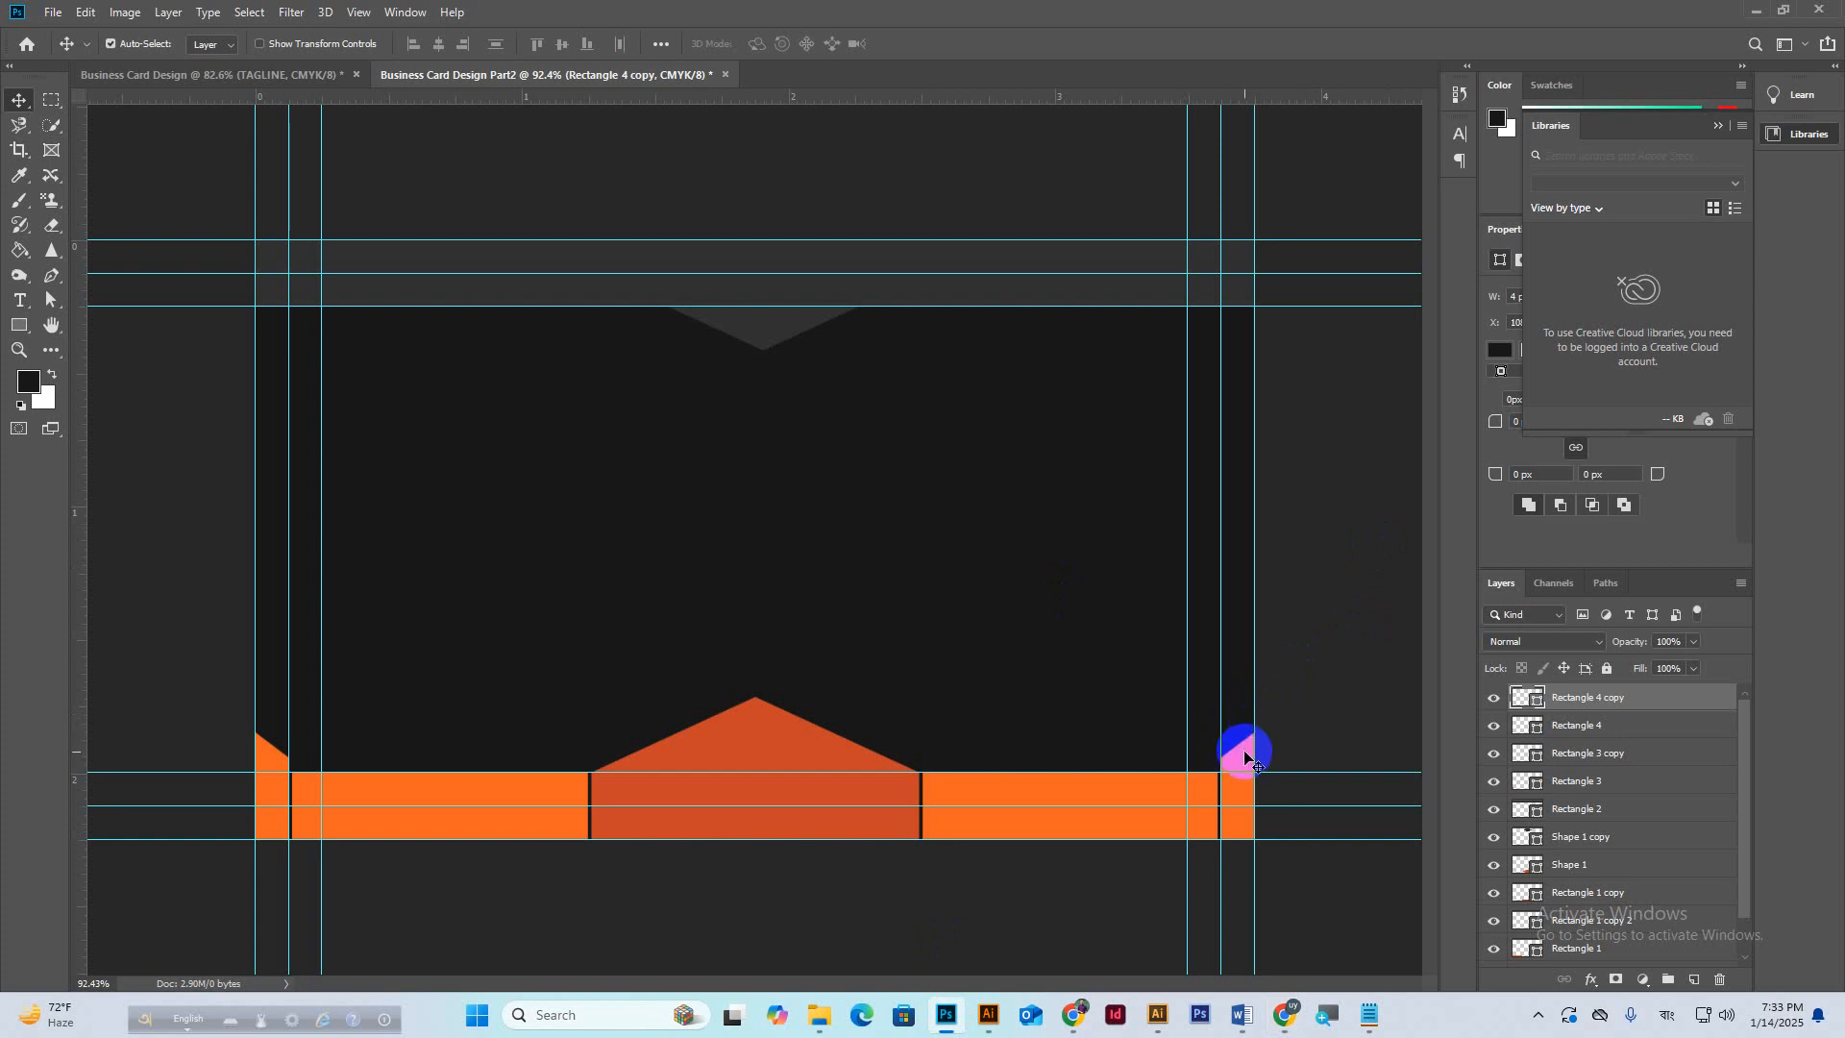
{"action": "left_click_drag", "start_coordinate": [1246, 756], "coordinate": [1242, 824]}
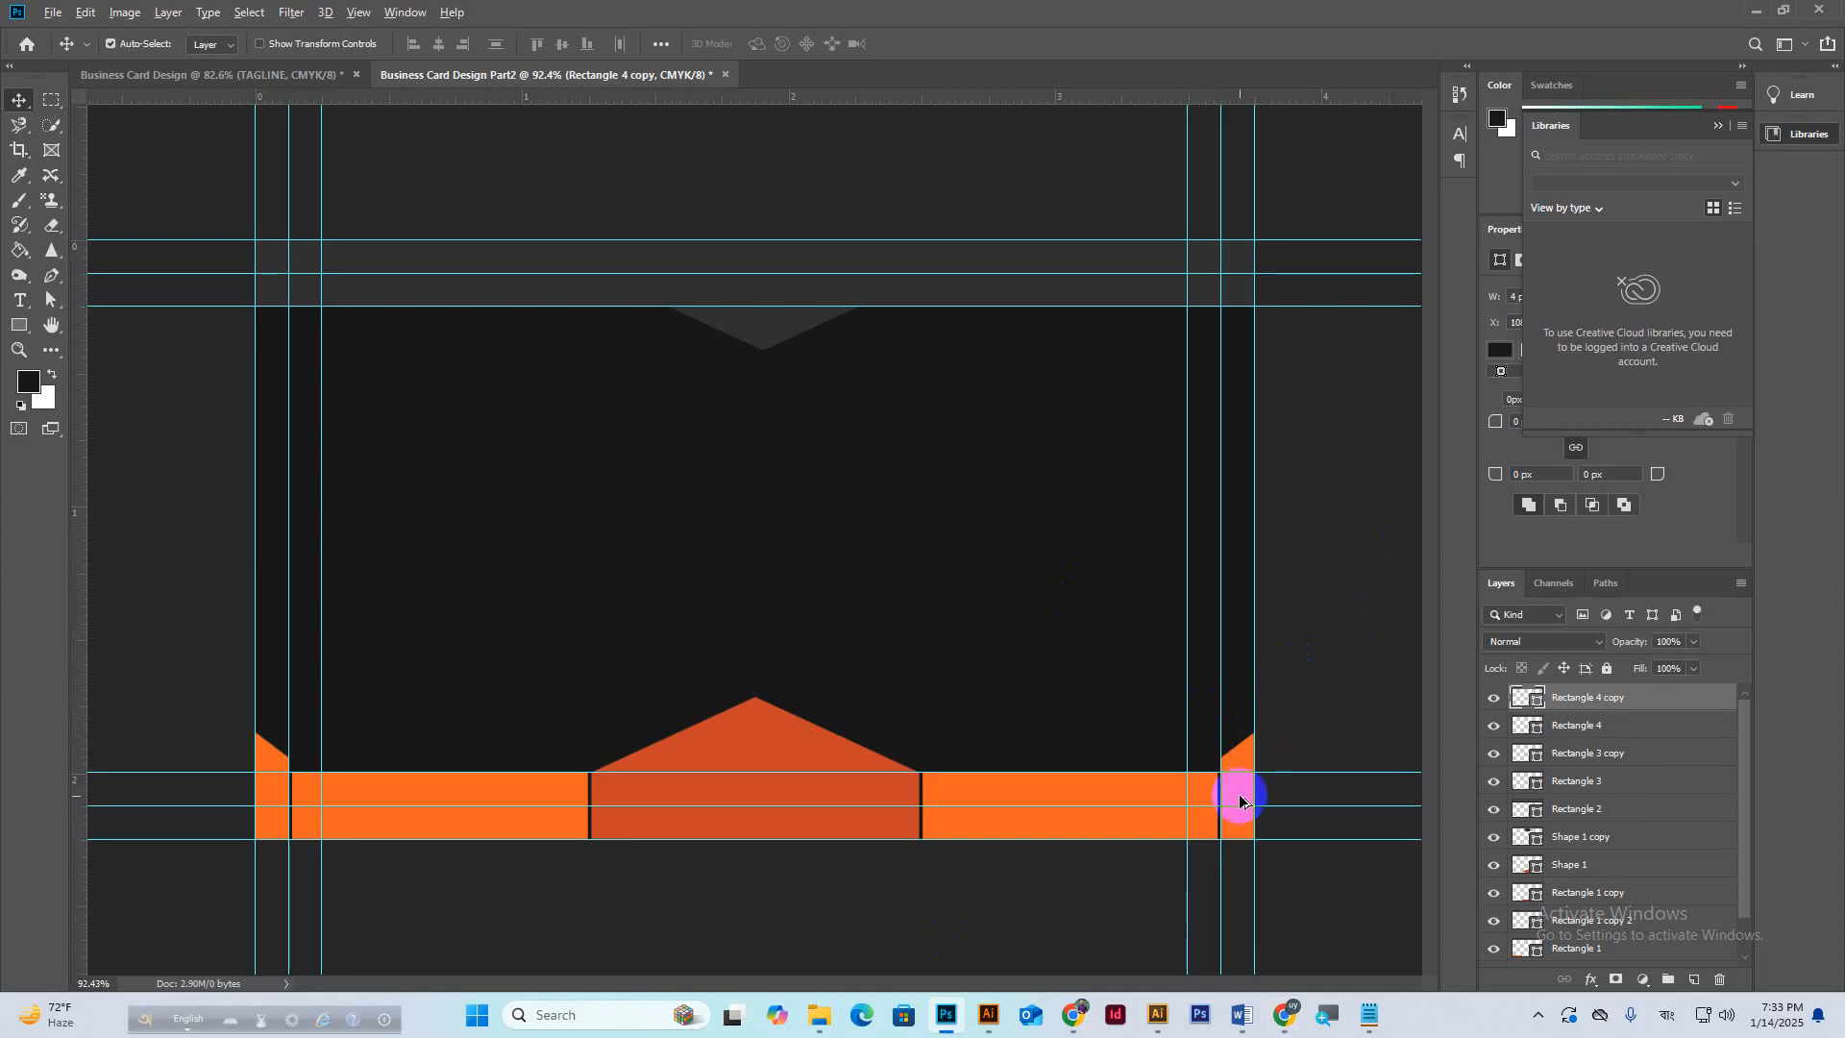
{"action": "scroll", "coordinate": [1240, 801], "scroll_direction": "up", "scroll_amount": 3}
{"action": "scroll", "coordinate": [1048, 733], "scroll_direction": "down", "scroll_amount": 2}
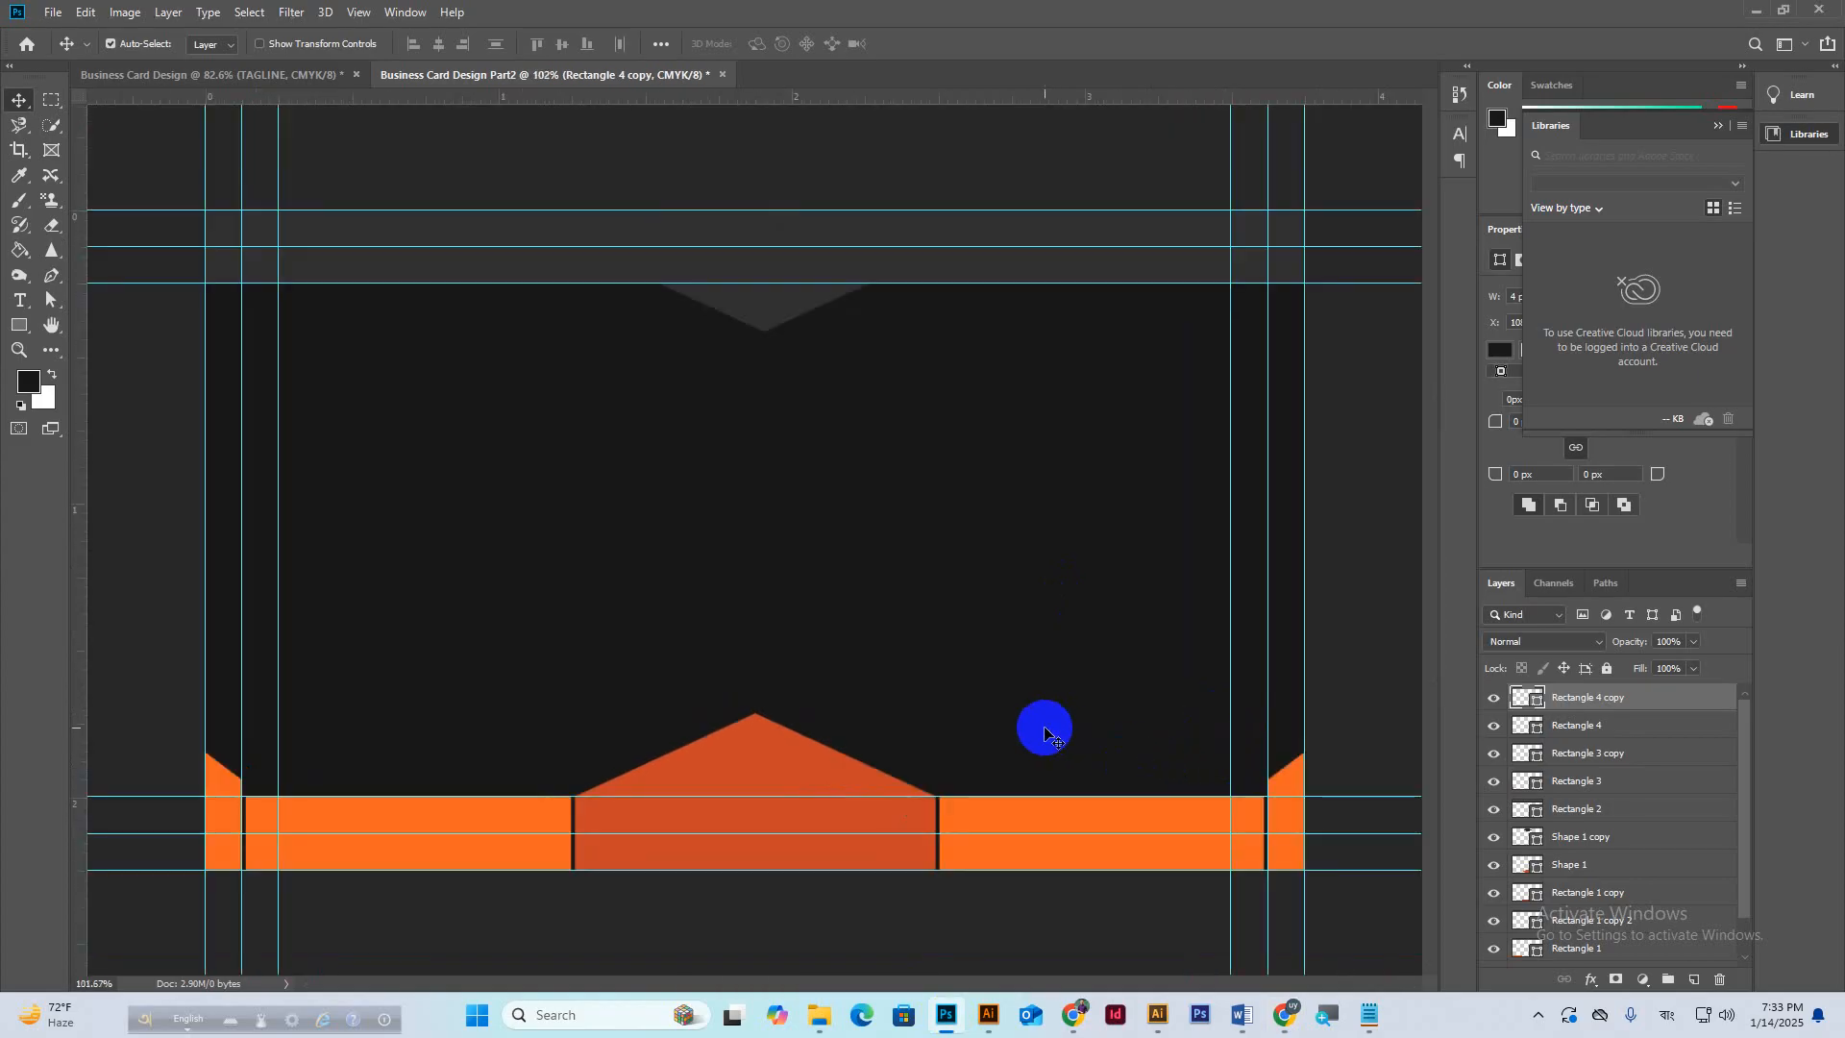
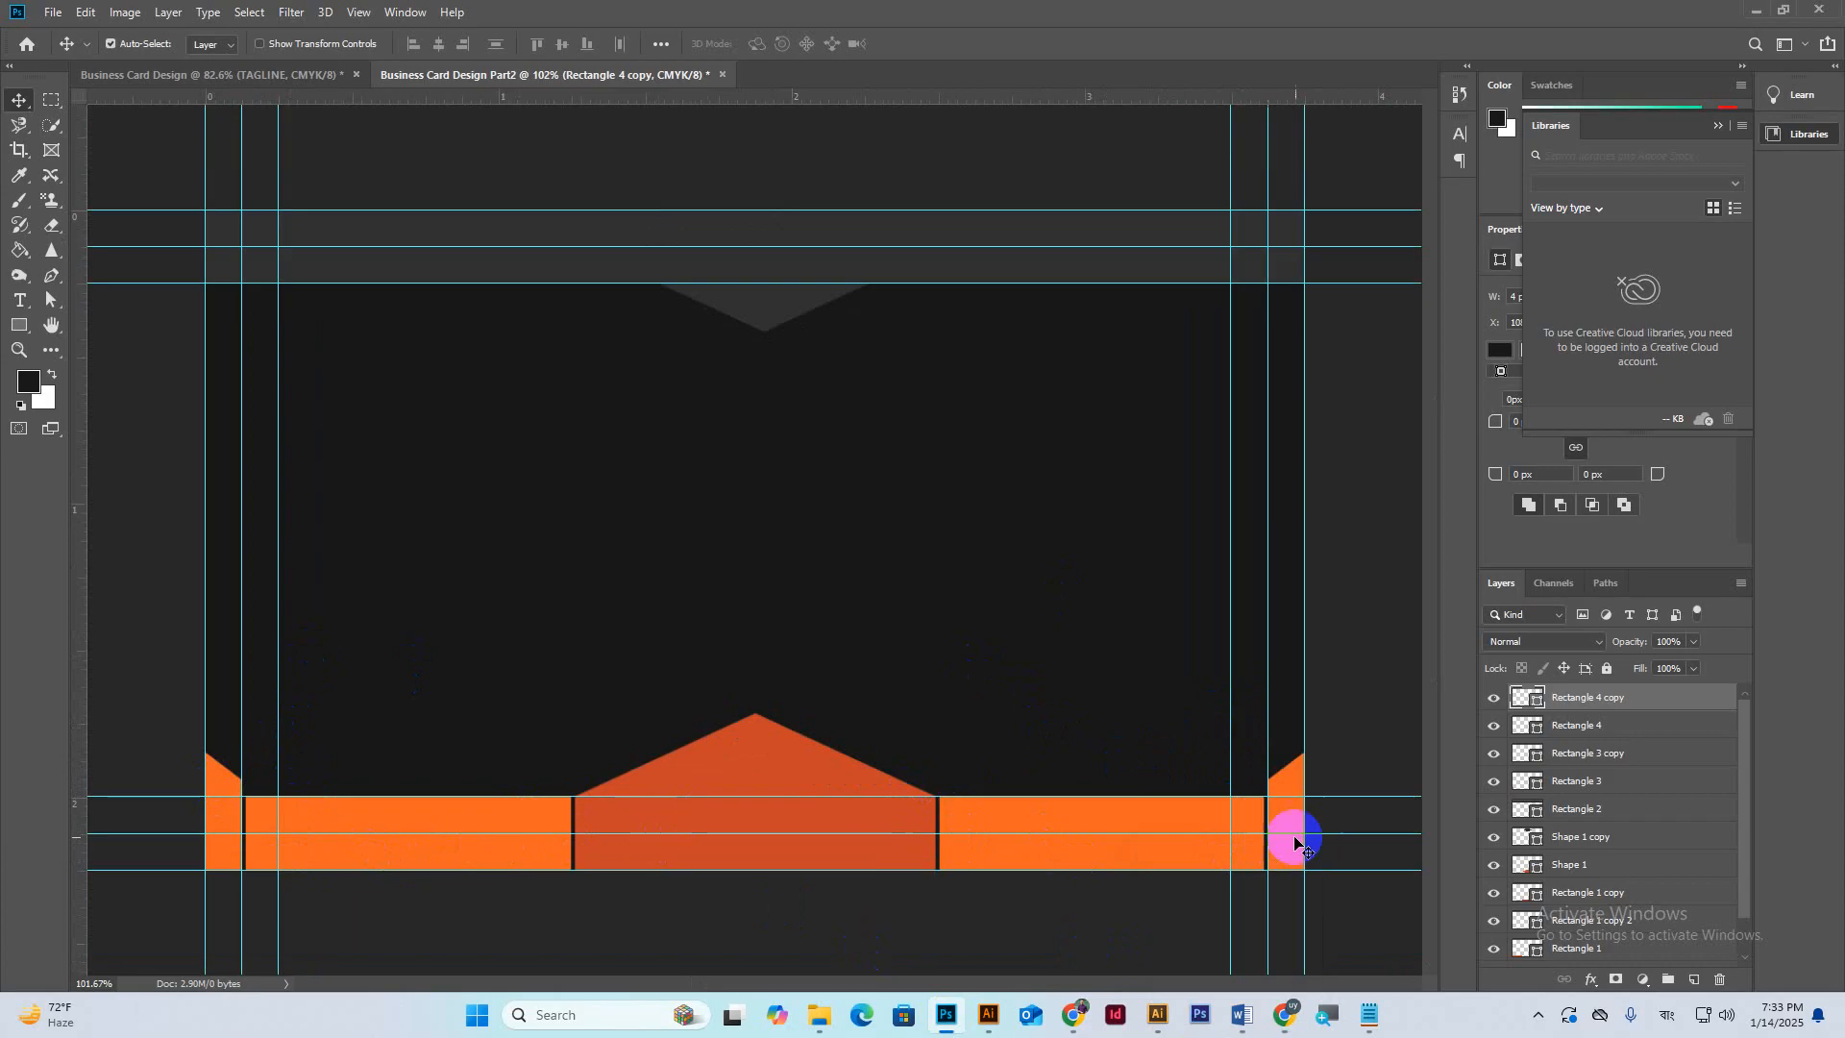
Nudge the right orange end block and its dark divider into line with the guides.
{"action": "scroll", "coordinate": [1293, 841], "scroll_direction": "up", "scroll_amount": 8}
{"action": "left_click_drag", "start_coordinate": [1294, 841], "coordinate": [683, 619]}
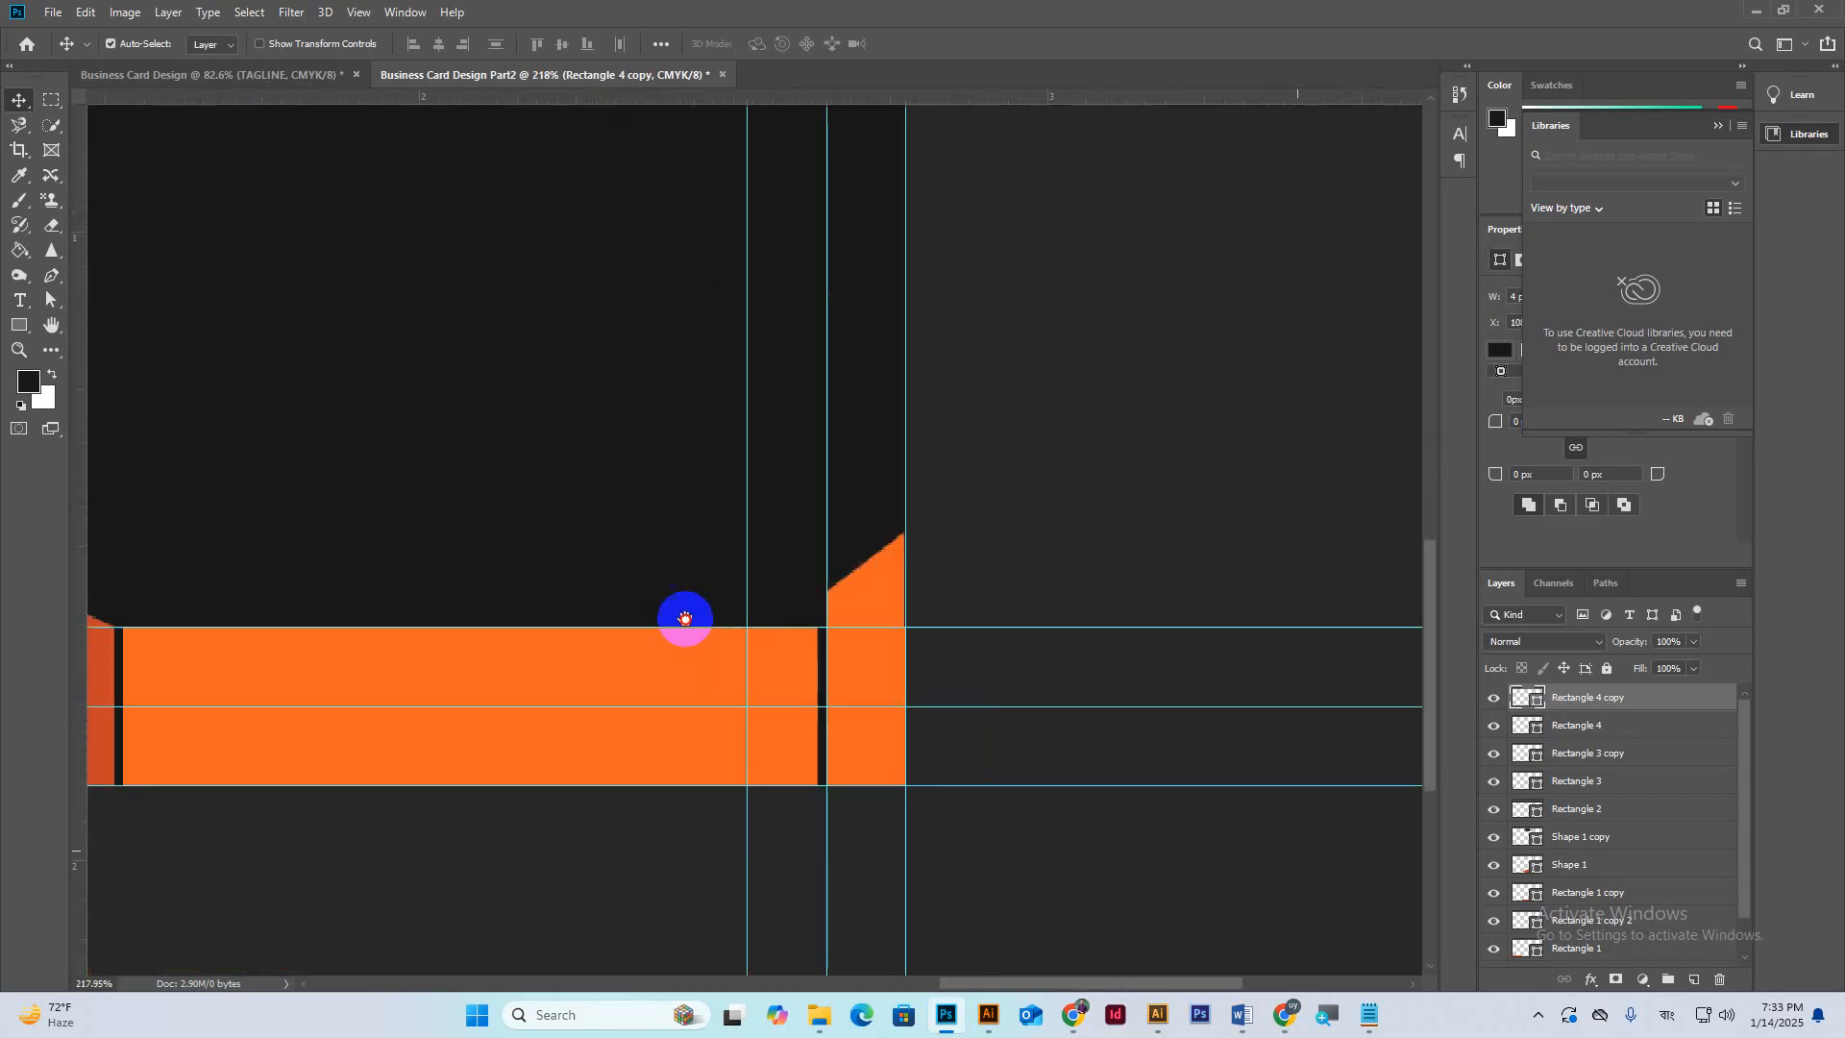
{"action": "left_click", "coordinate": [822, 676]}
{"action": "left_click", "coordinate": [899, 672], "text": "shift"}
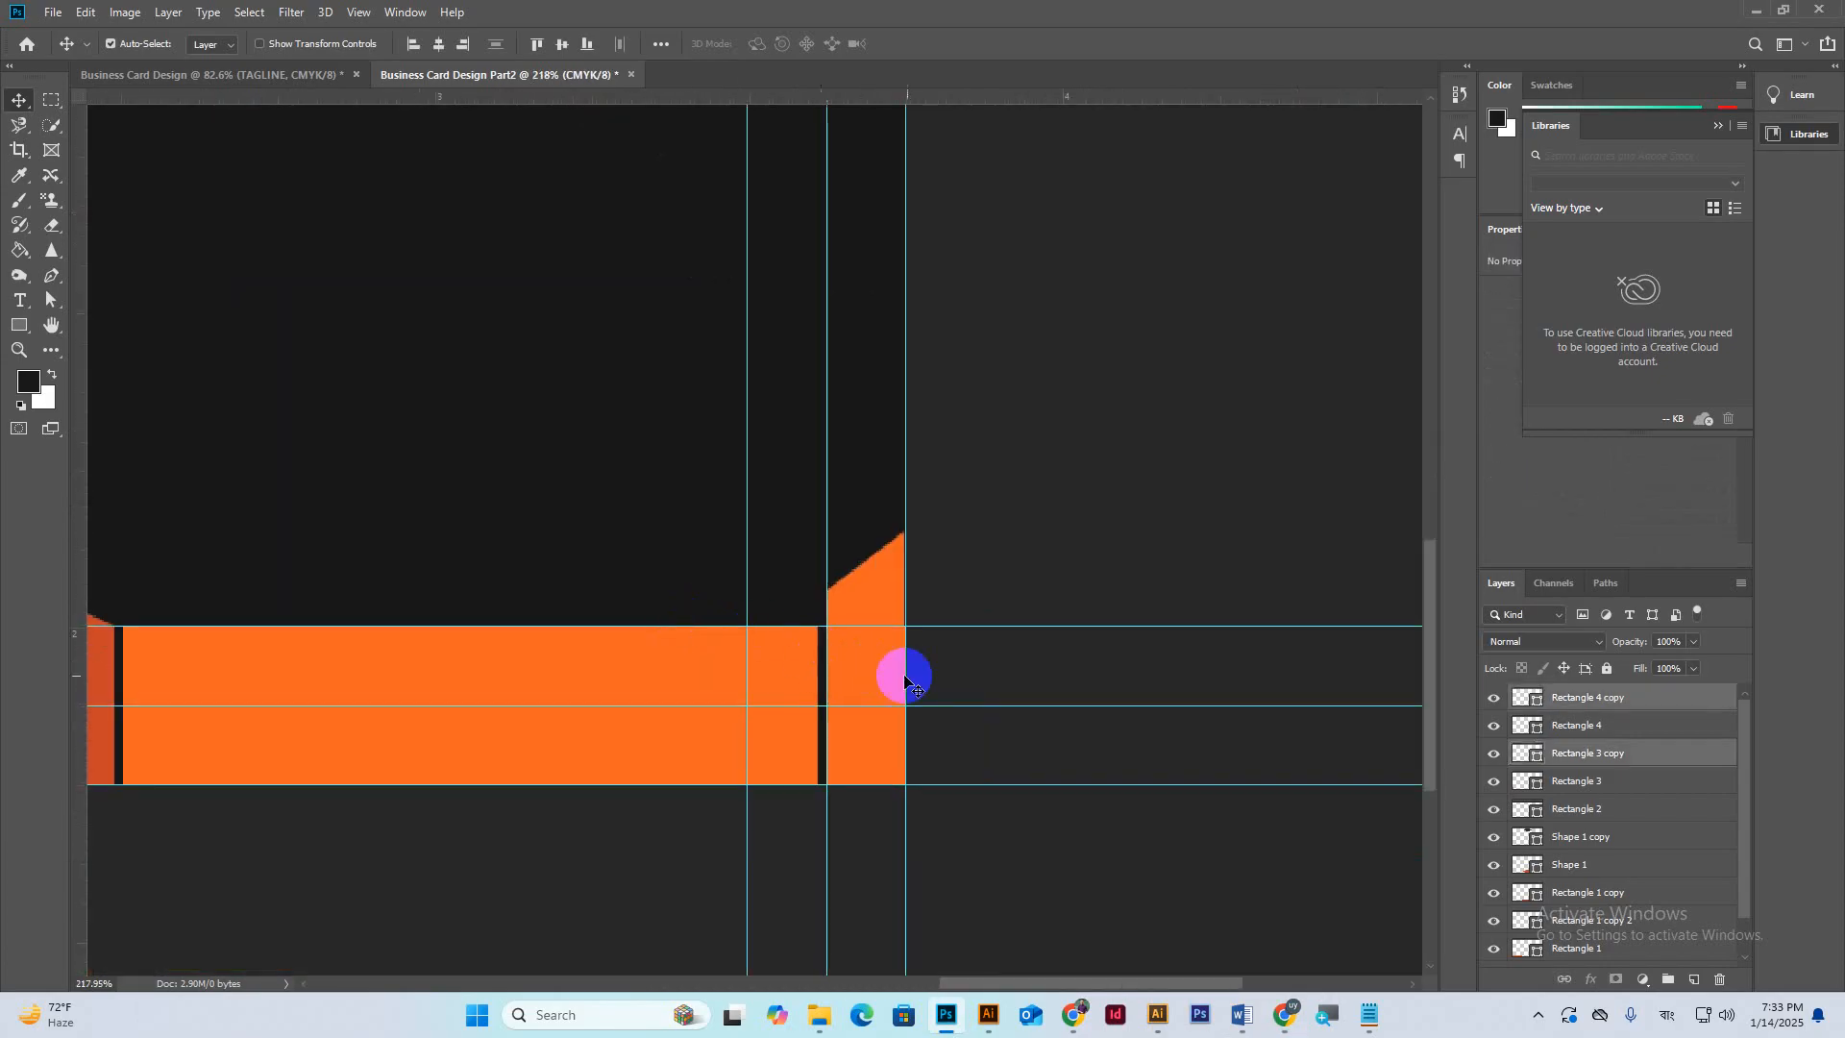
{"action": "key", "text": "shift+Left"}
{"action": "key", "text": "shift+Left"}
{"action": "key", "text": "shift+Left"}
{"action": "key", "text": "shift+Left"}
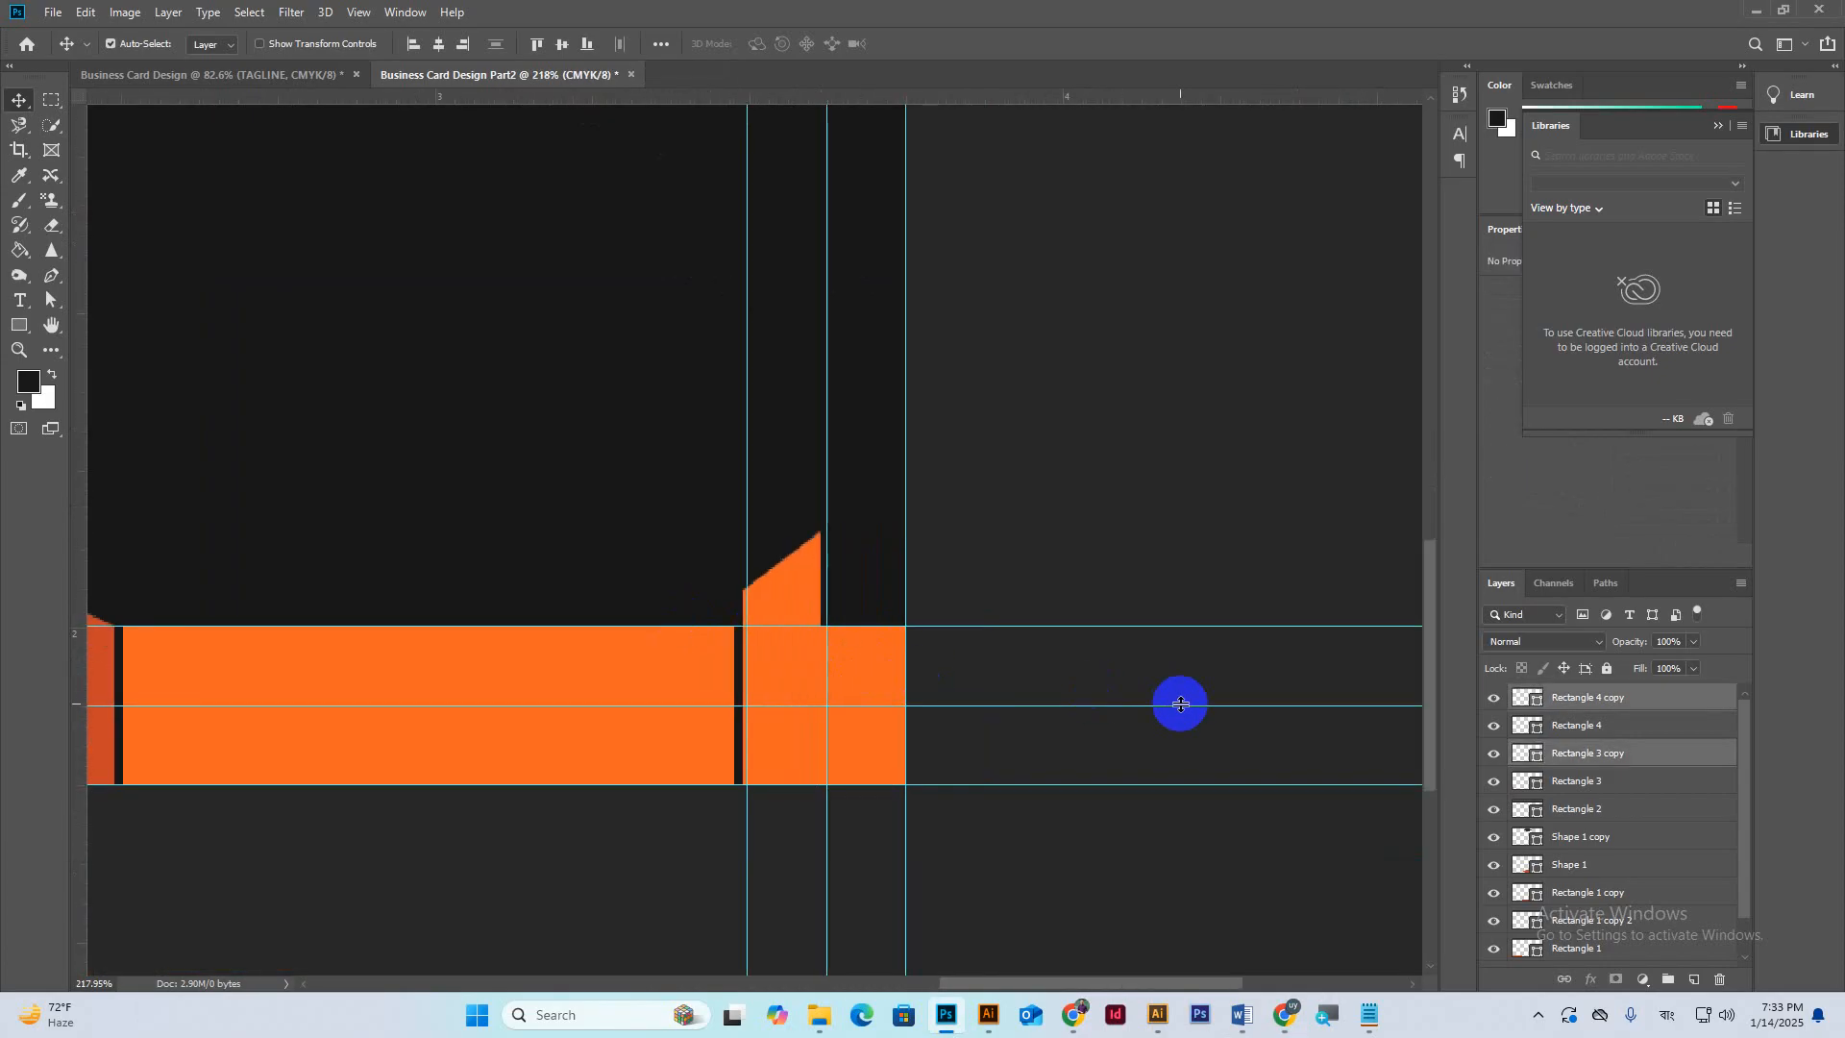
{"action": "key", "text": "Right"}
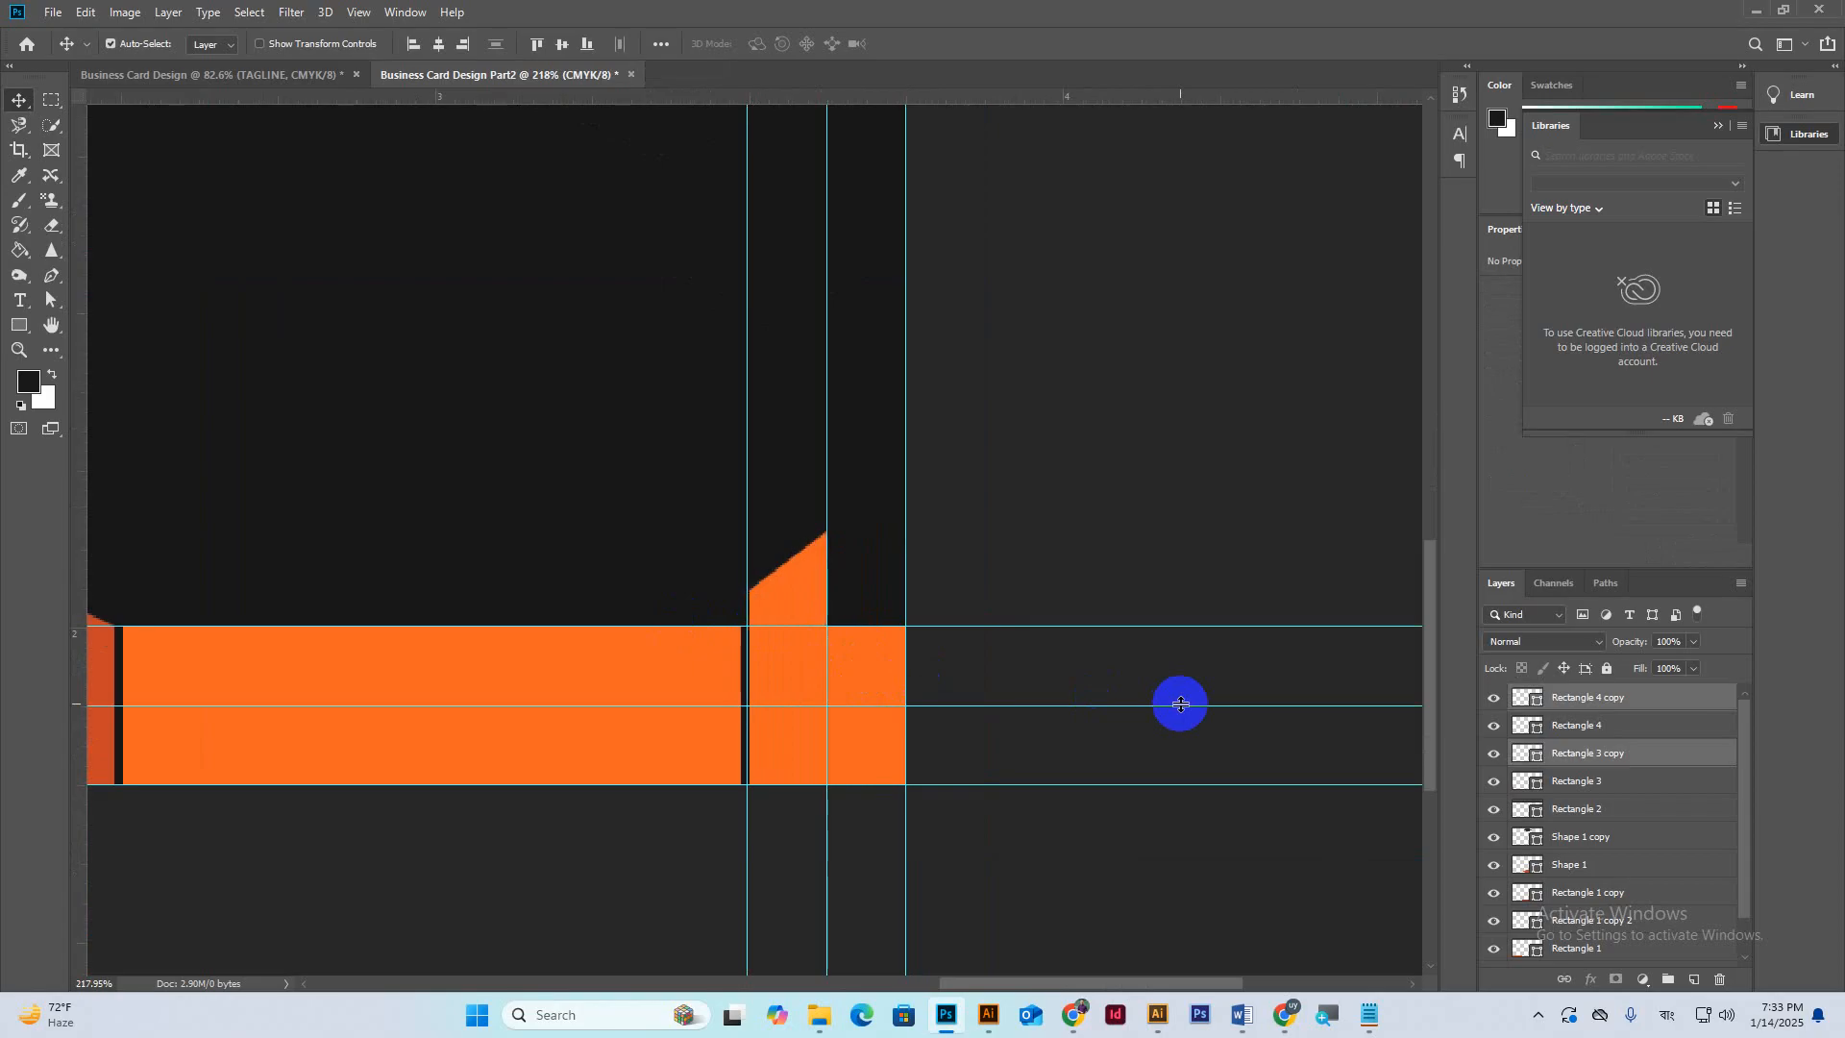
Shift the left dark divider and orange end block right to meet the guides.
{"action": "scroll", "coordinate": [1003, 636], "scroll_direction": "down", "scroll_amount": 2}
{"action": "scroll", "coordinate": [1002, 641], "scroll_direction": "down", "scroll_amount": 2}
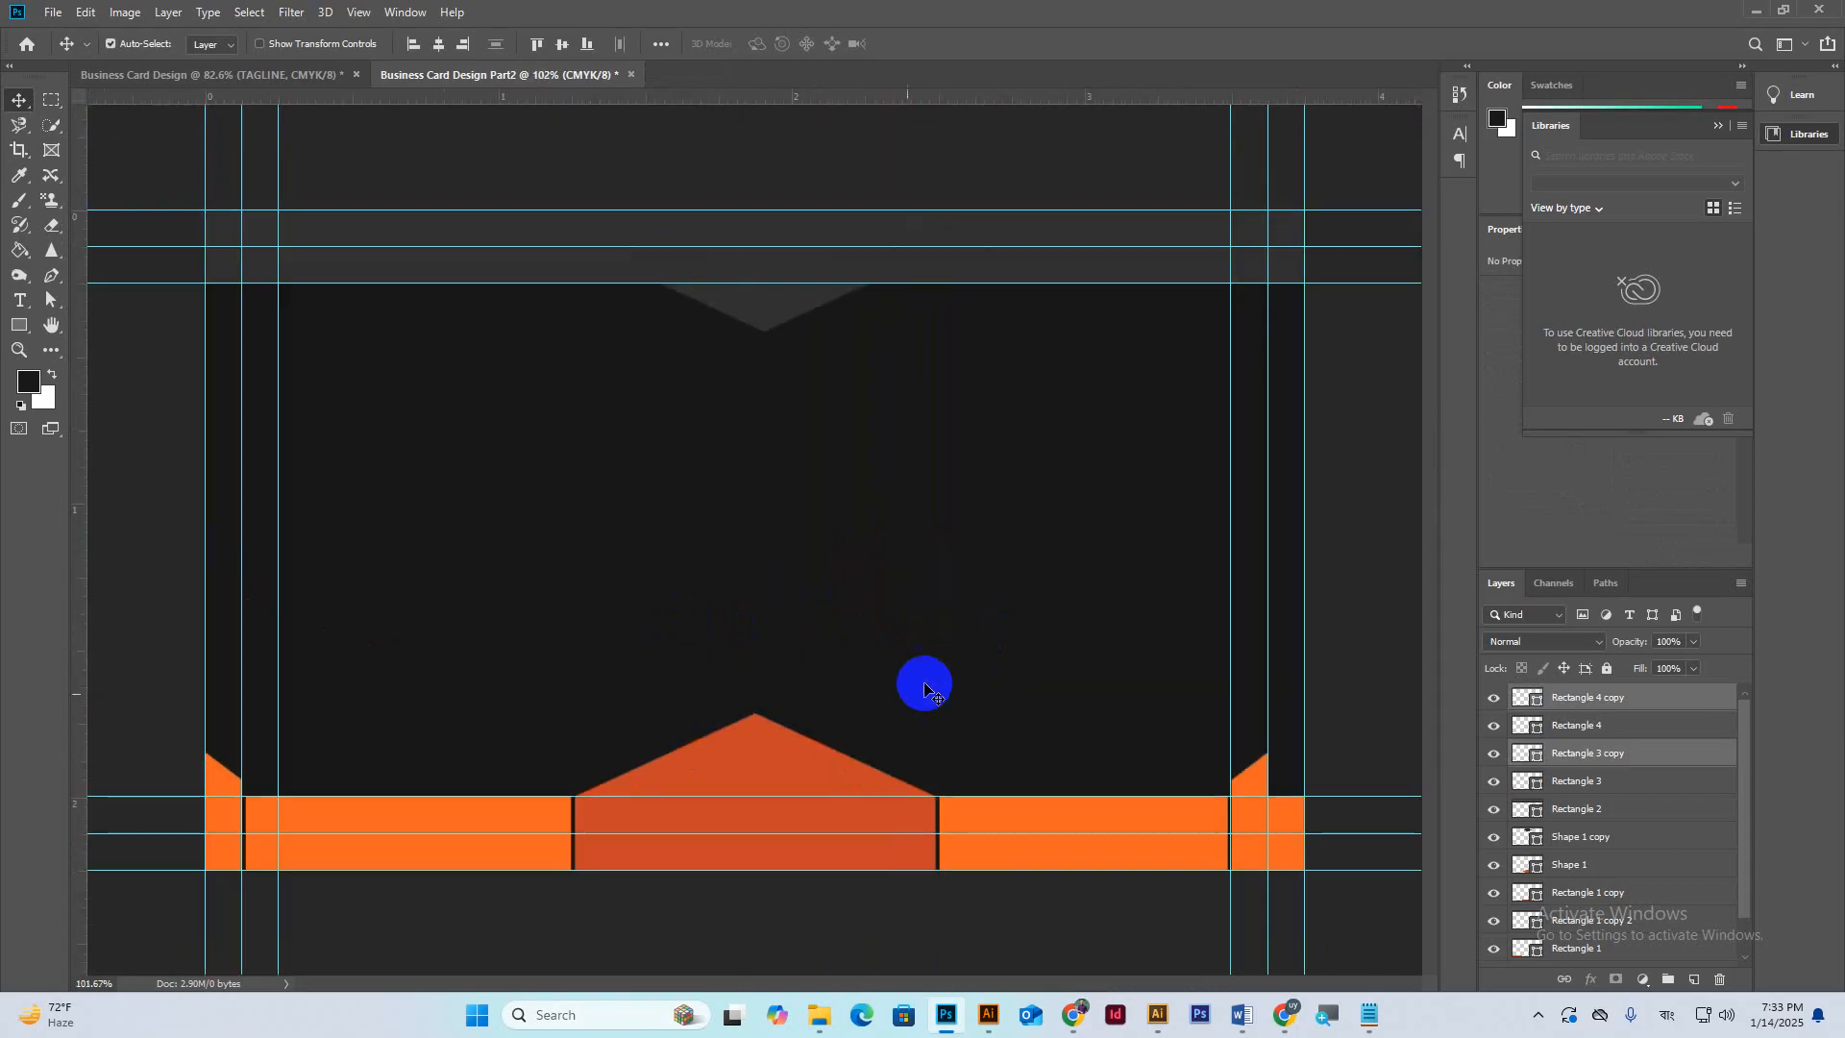
{"action": "scroll", "coordinate": [255, 816], "scroll_direction": "up", "scroll_amount": 4}
{"action": "left_click_drag", "start_coordinate": [239, 846], "coordinate": [650, 647]}
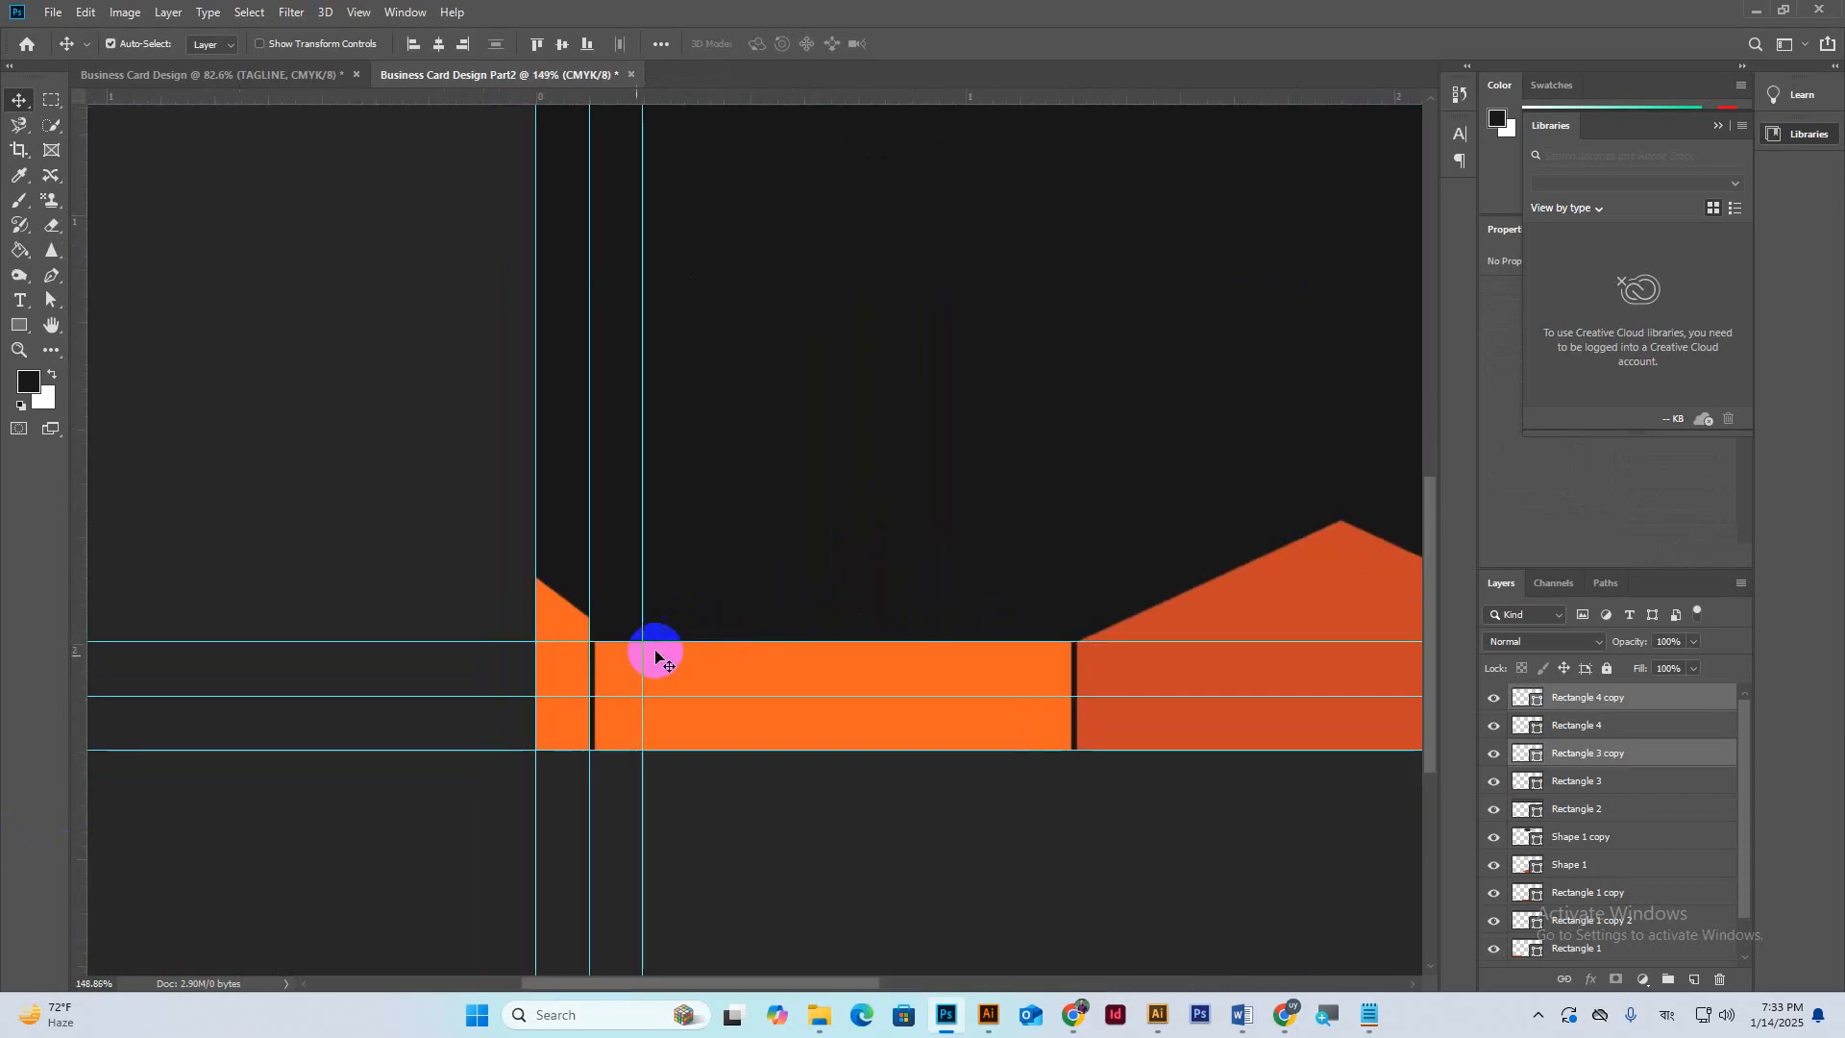
{"action": "scroll", "coordinate": [535, 618], "scroll_direction": "up", "scroll_amount": 2}
{"action": "left_click", "coordinate": [577, 700]}
{"action": "left_click", "coordinate": [590, 682], "text": "shift"}
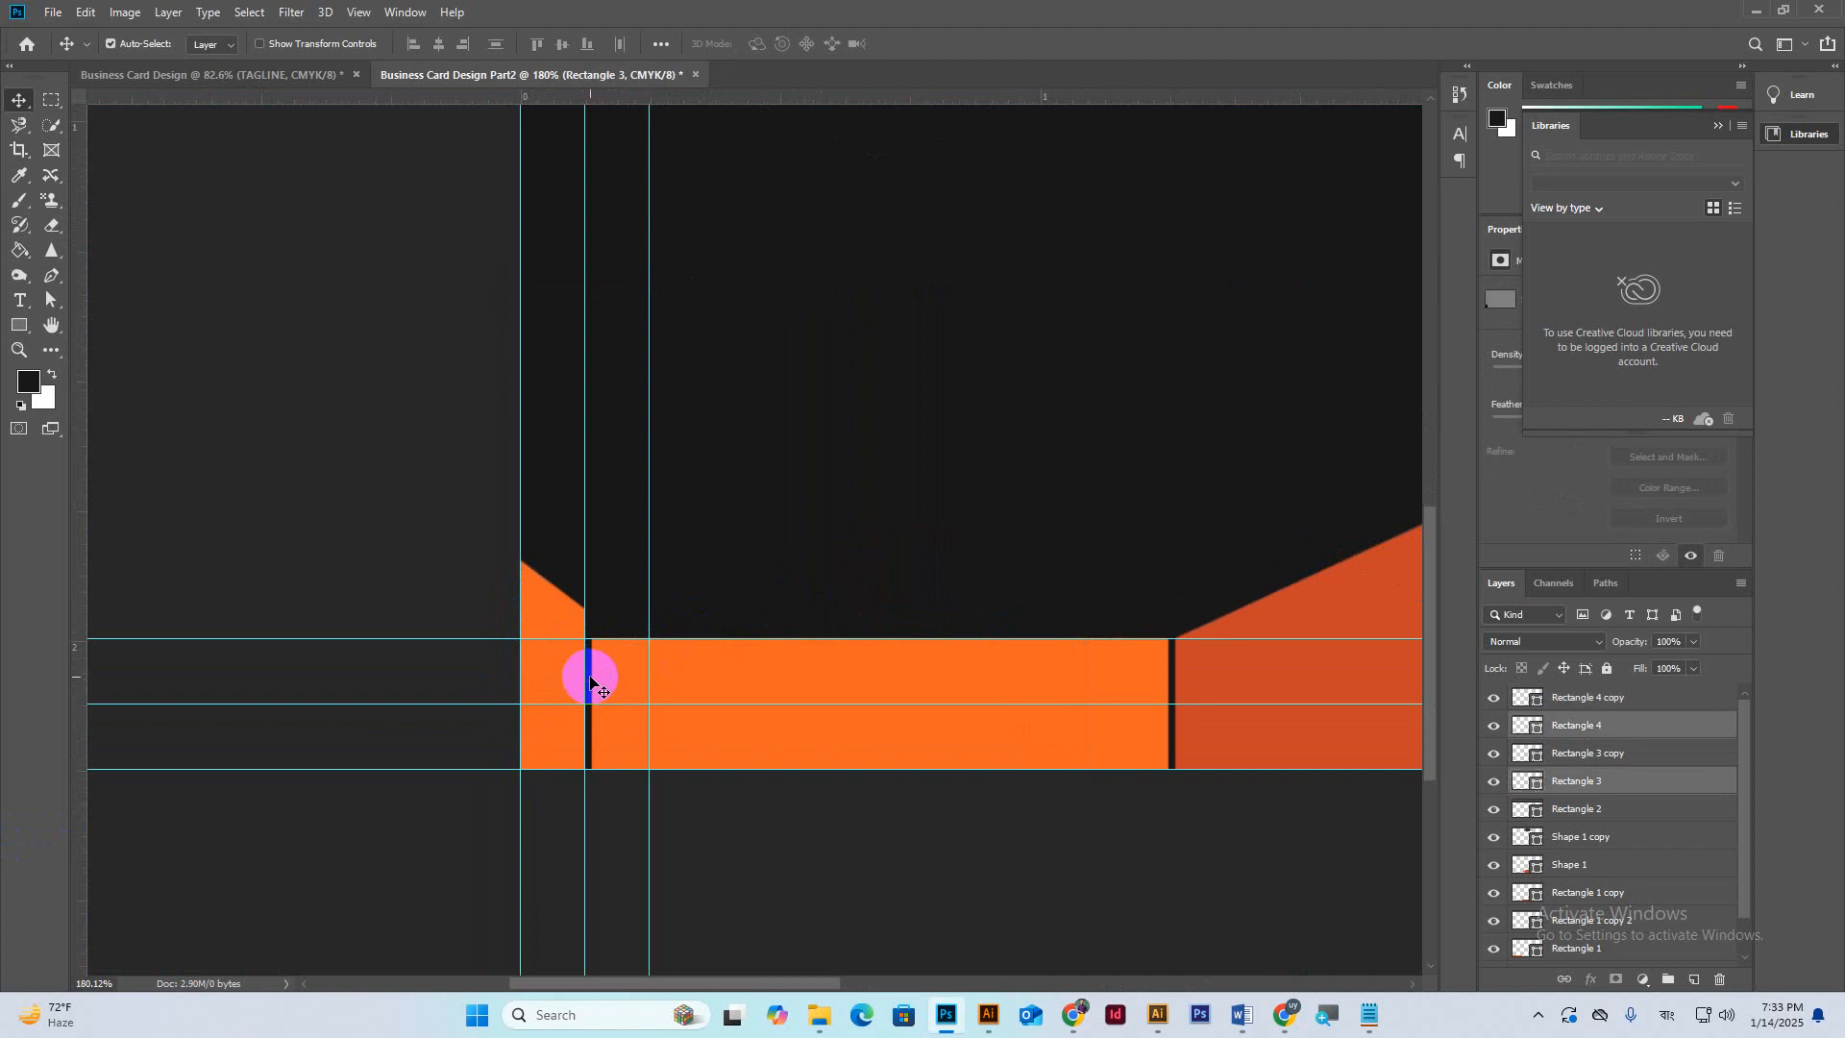
{"action": "key", "text": "shift+Right"}
{"action": "key", "text": "shift+Right"}
{"action": "key", "text": "shift+Right"}
{"action": "key", "text": "shift+Right"}
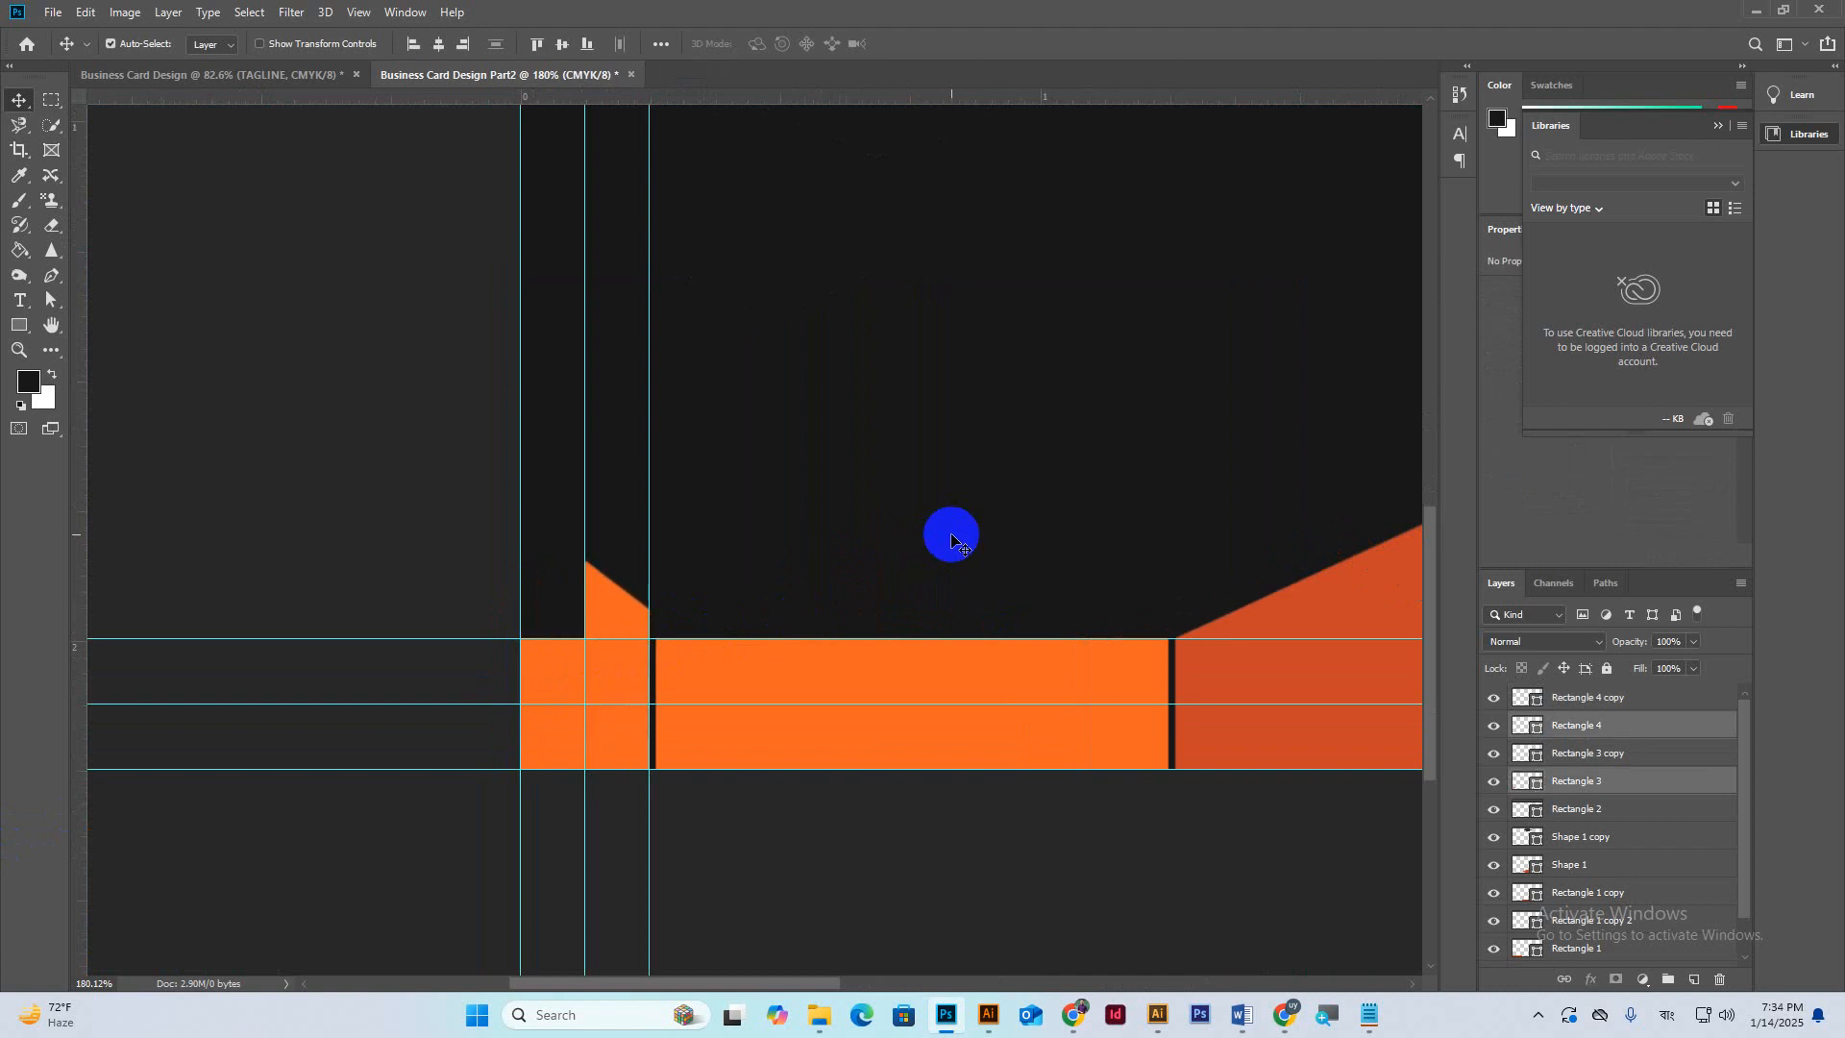
{"action": "scroll", "coordinate": [851, 550], "scroll_direction": "down", "scroll_amount": 3}
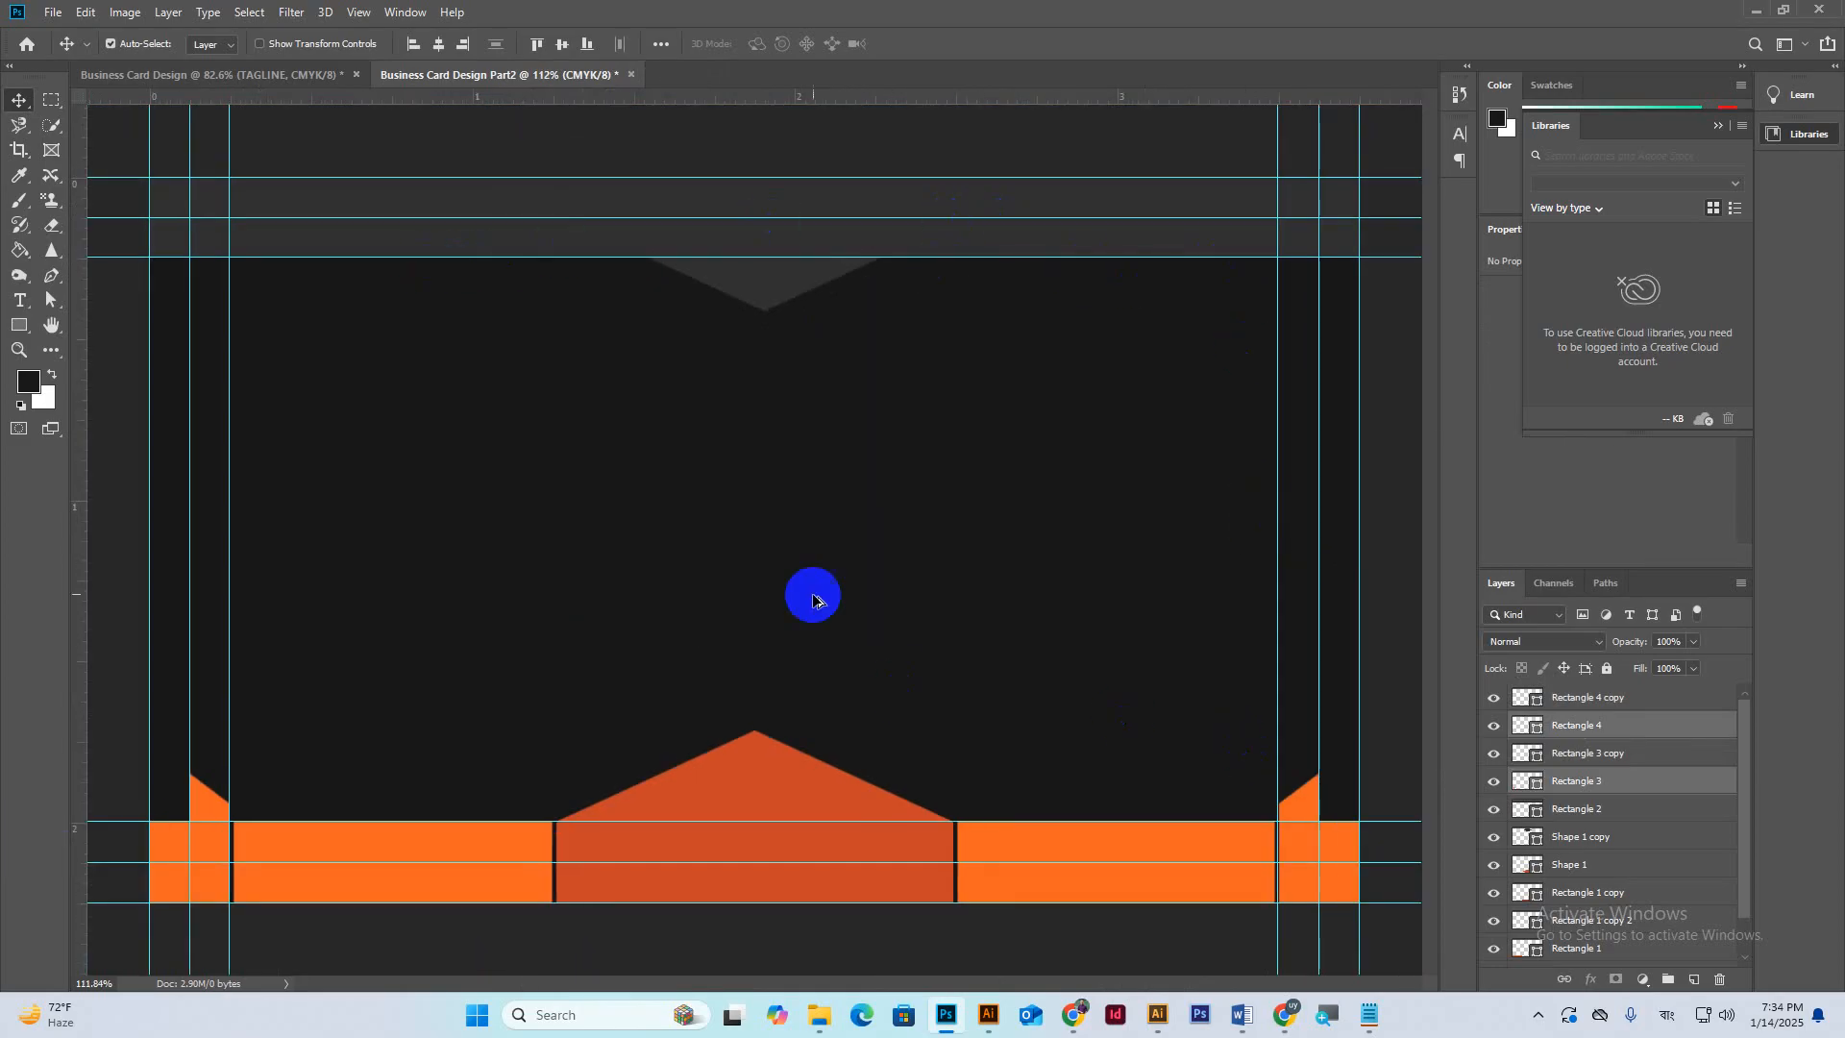
{"action": "scroll", "coordinate": [813, 601], "scroll_direction": "down", "scroll_amount": 1}
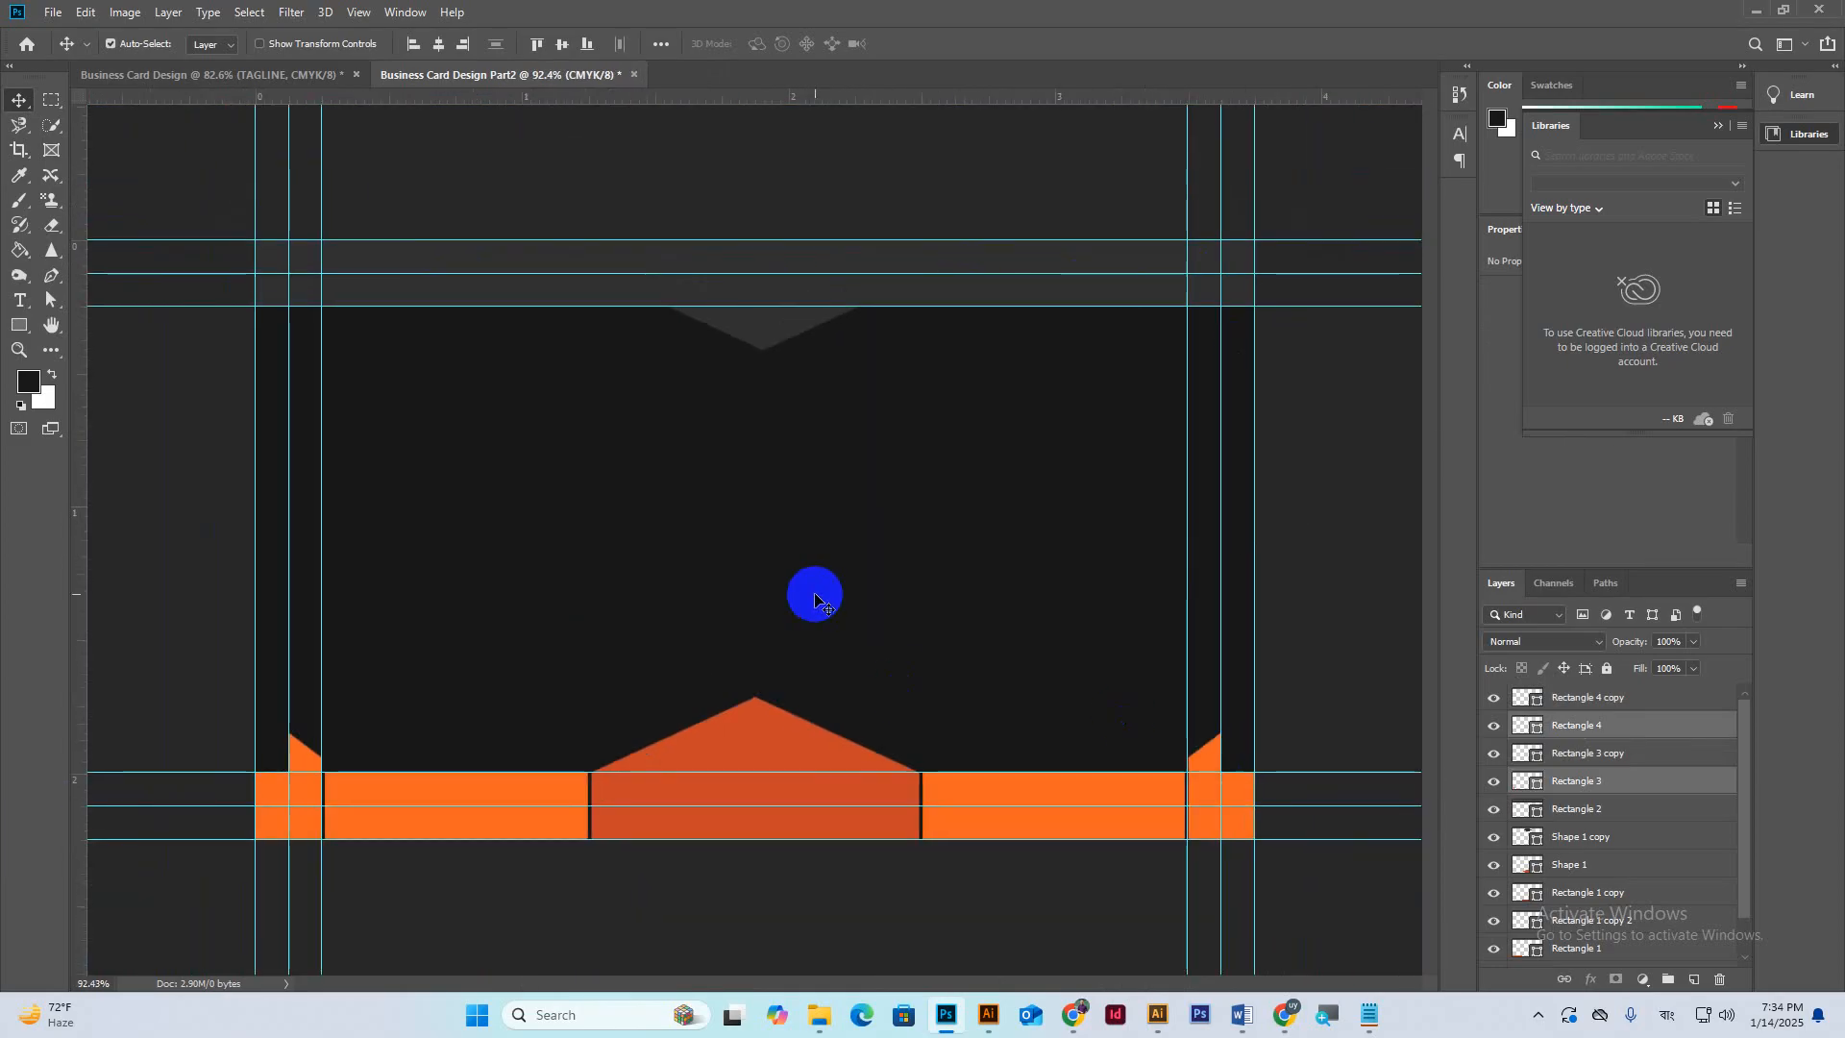
{"action": "left_click", "coordinate": [995, 1015]}
{"action": "left_click", "coordinate": [563, 534]}
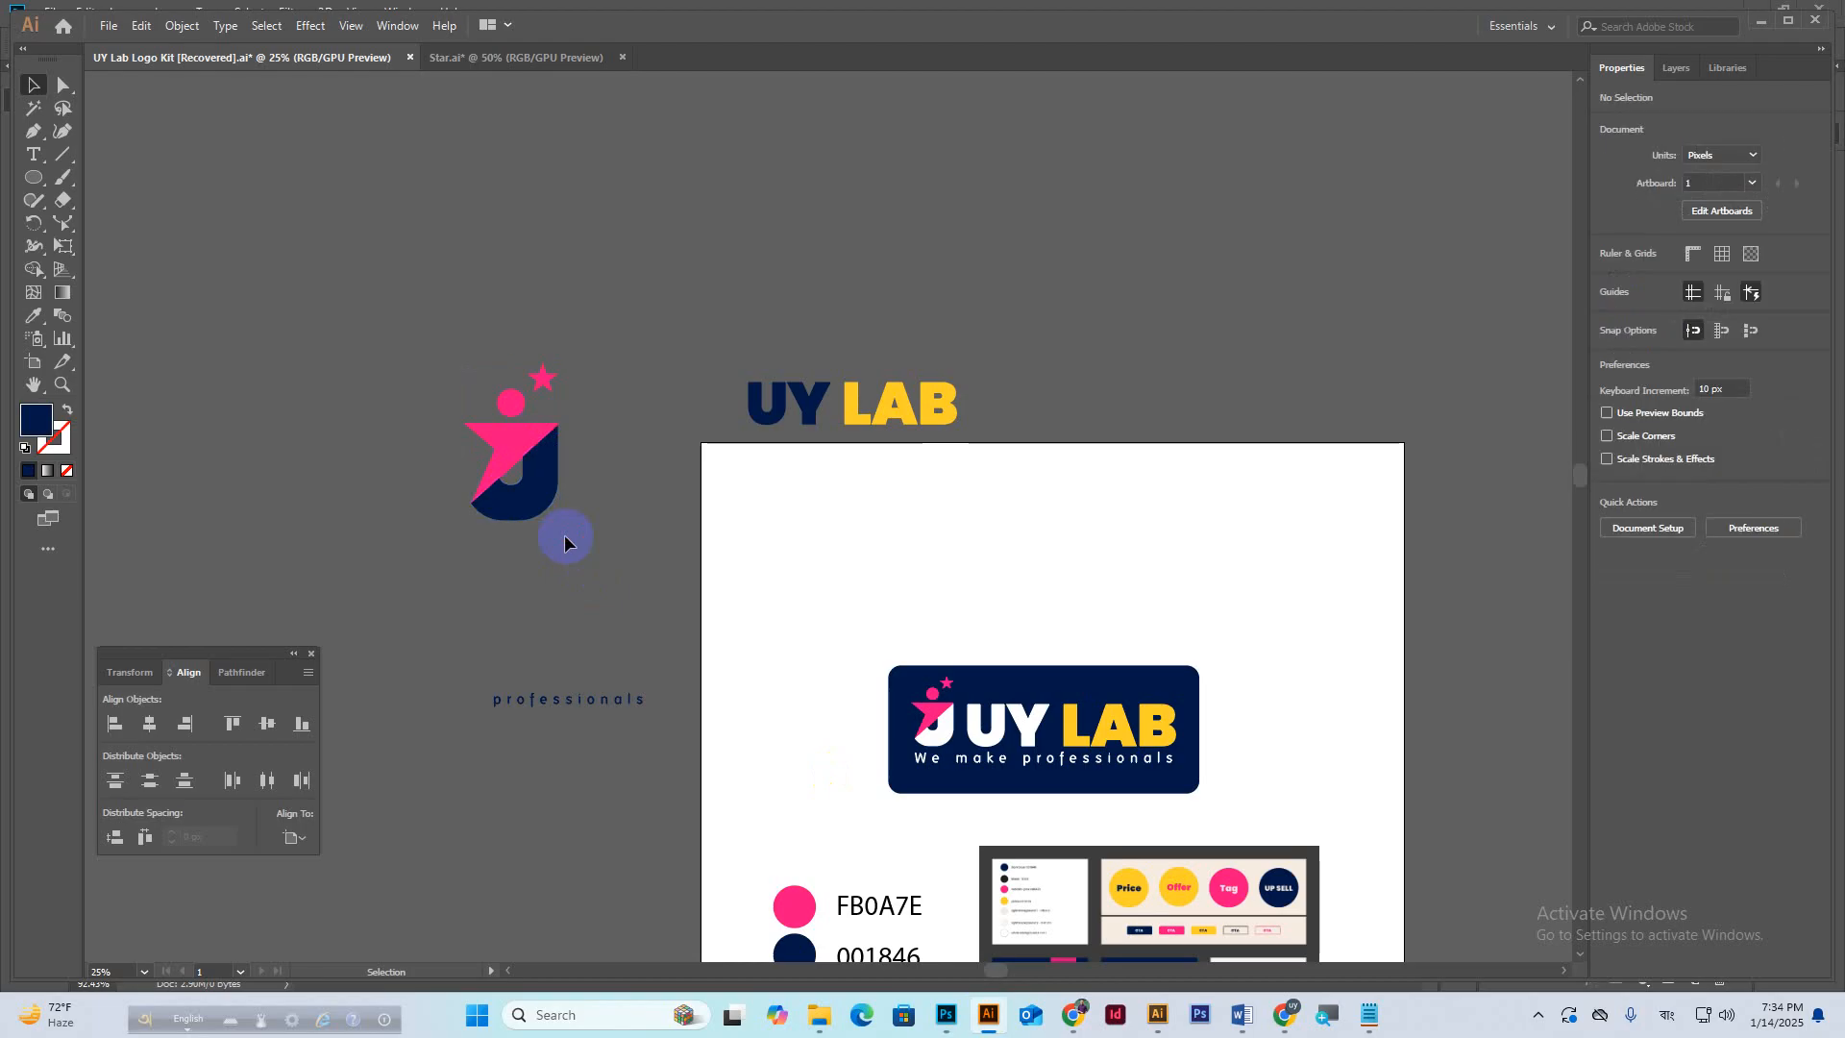
{"action": "left_click", "coordinate": [537, 452]}
{"action": "left_click", "coordinate": [946, 1017]}
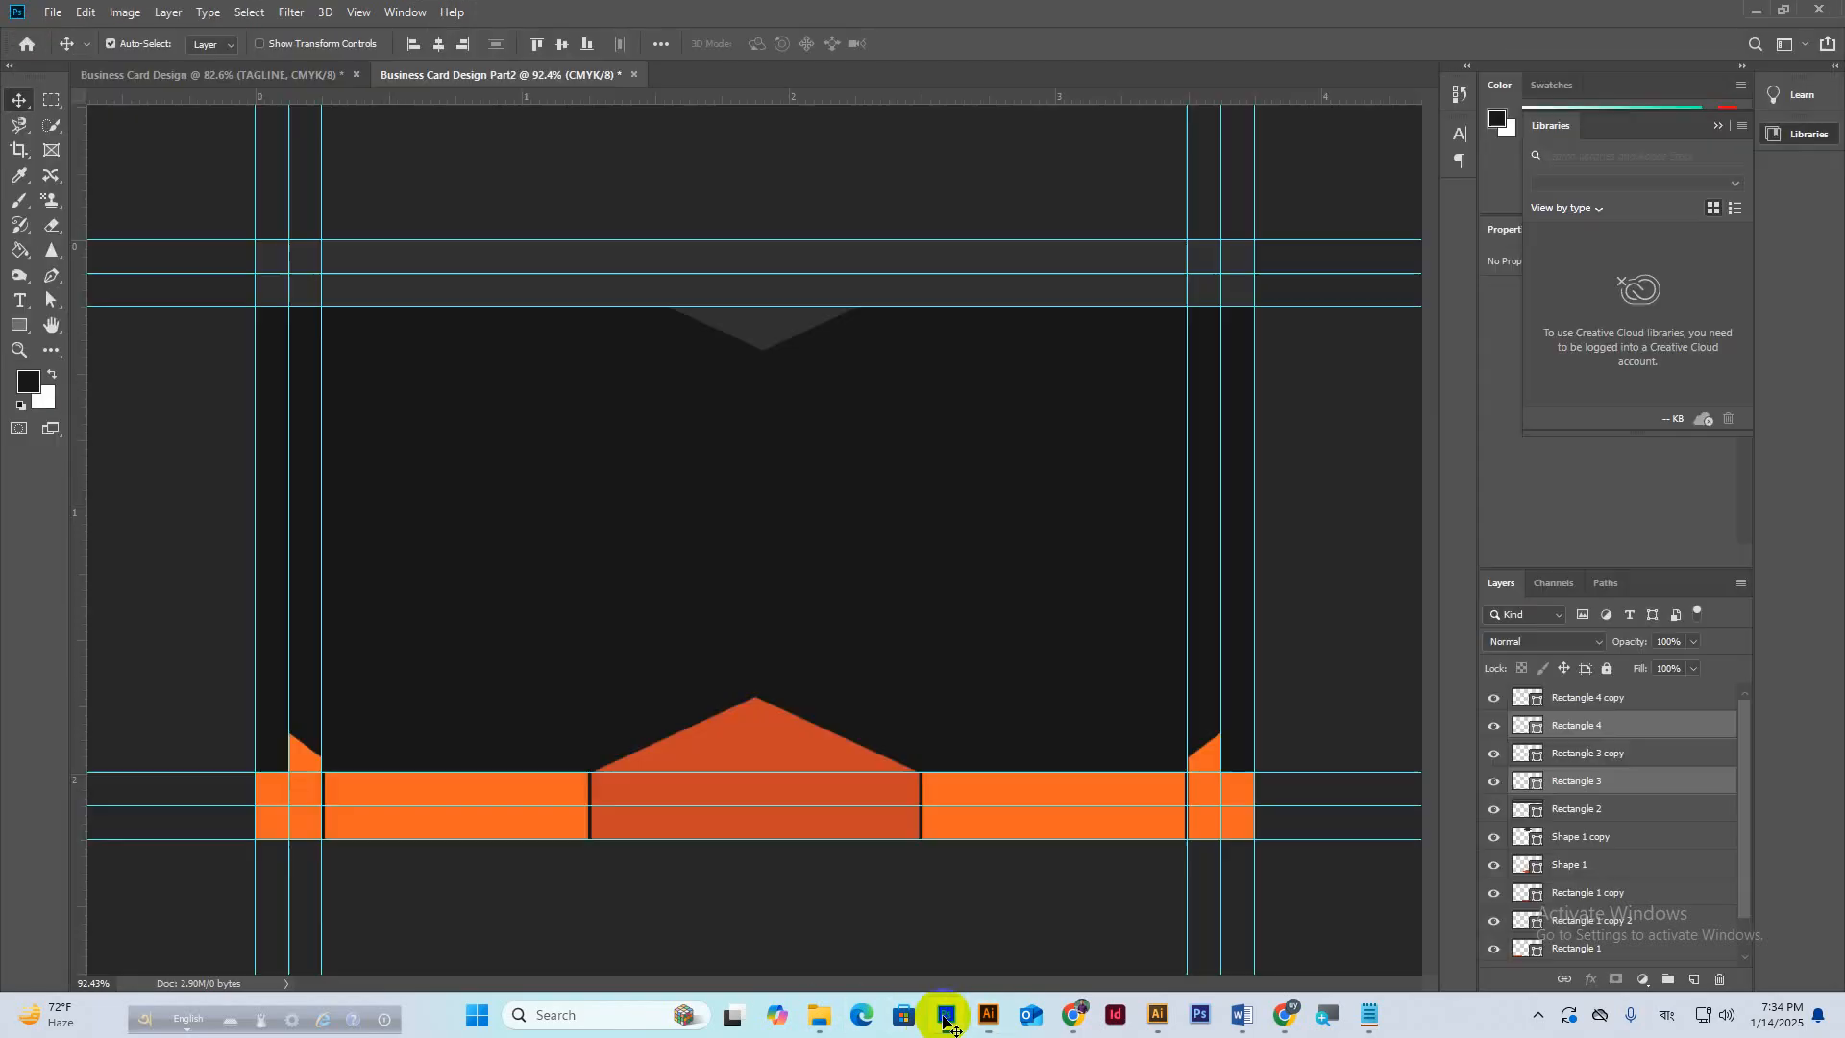
{"action": "mouse_move", "coordinate": [991, 1017]}
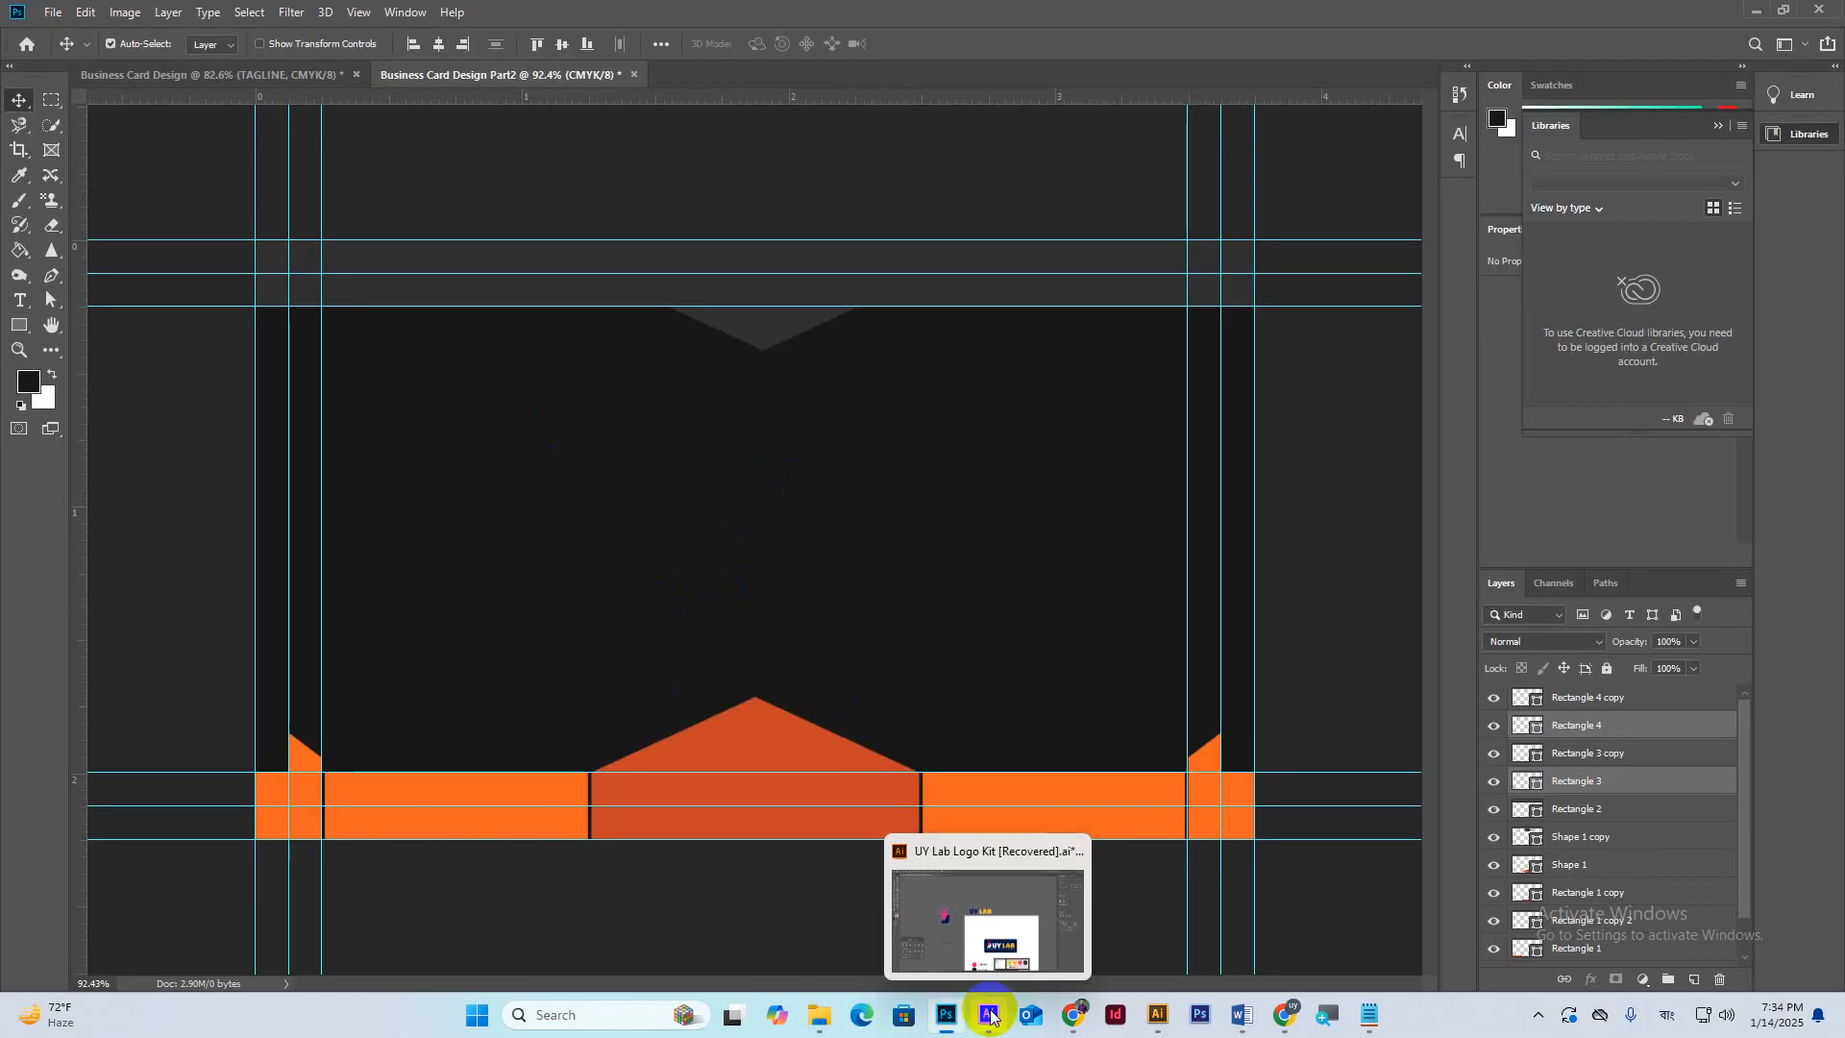
{"action": "left_click", "coordinate": [990, 971]}
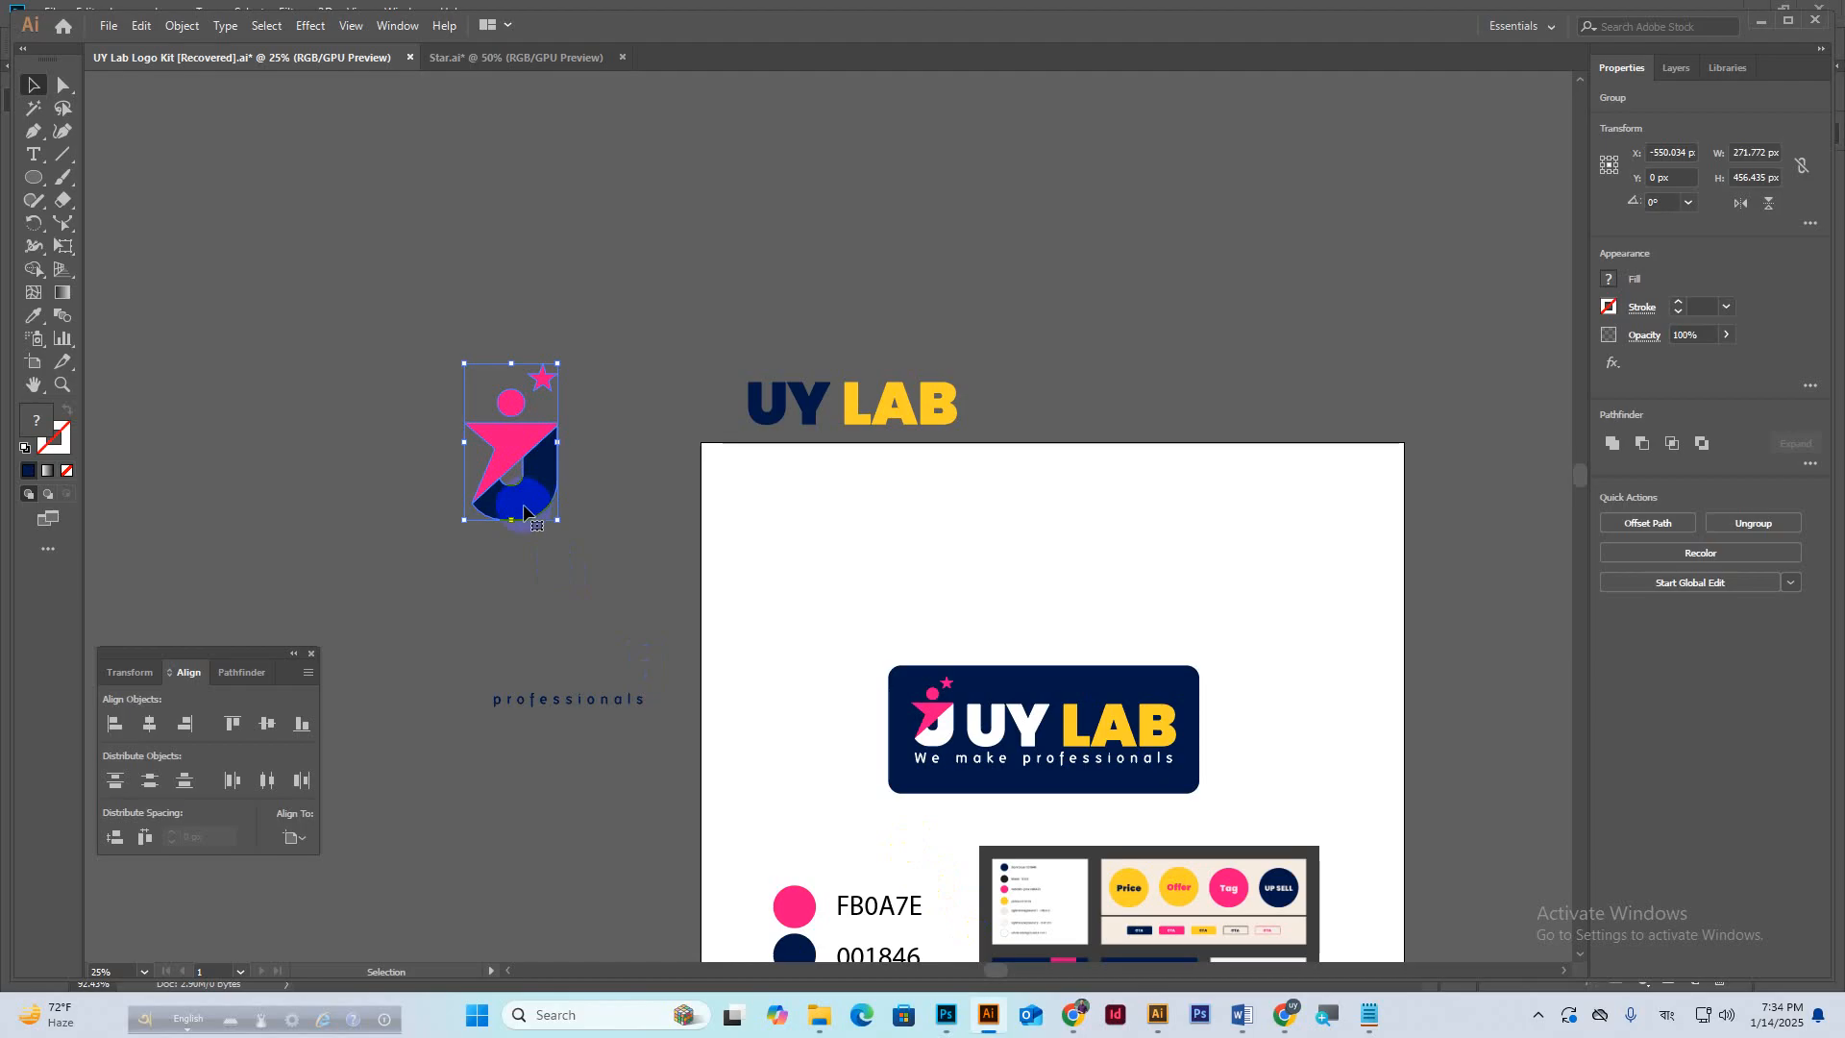
{"action": "left_click", "coordinate": [947, 1016]}
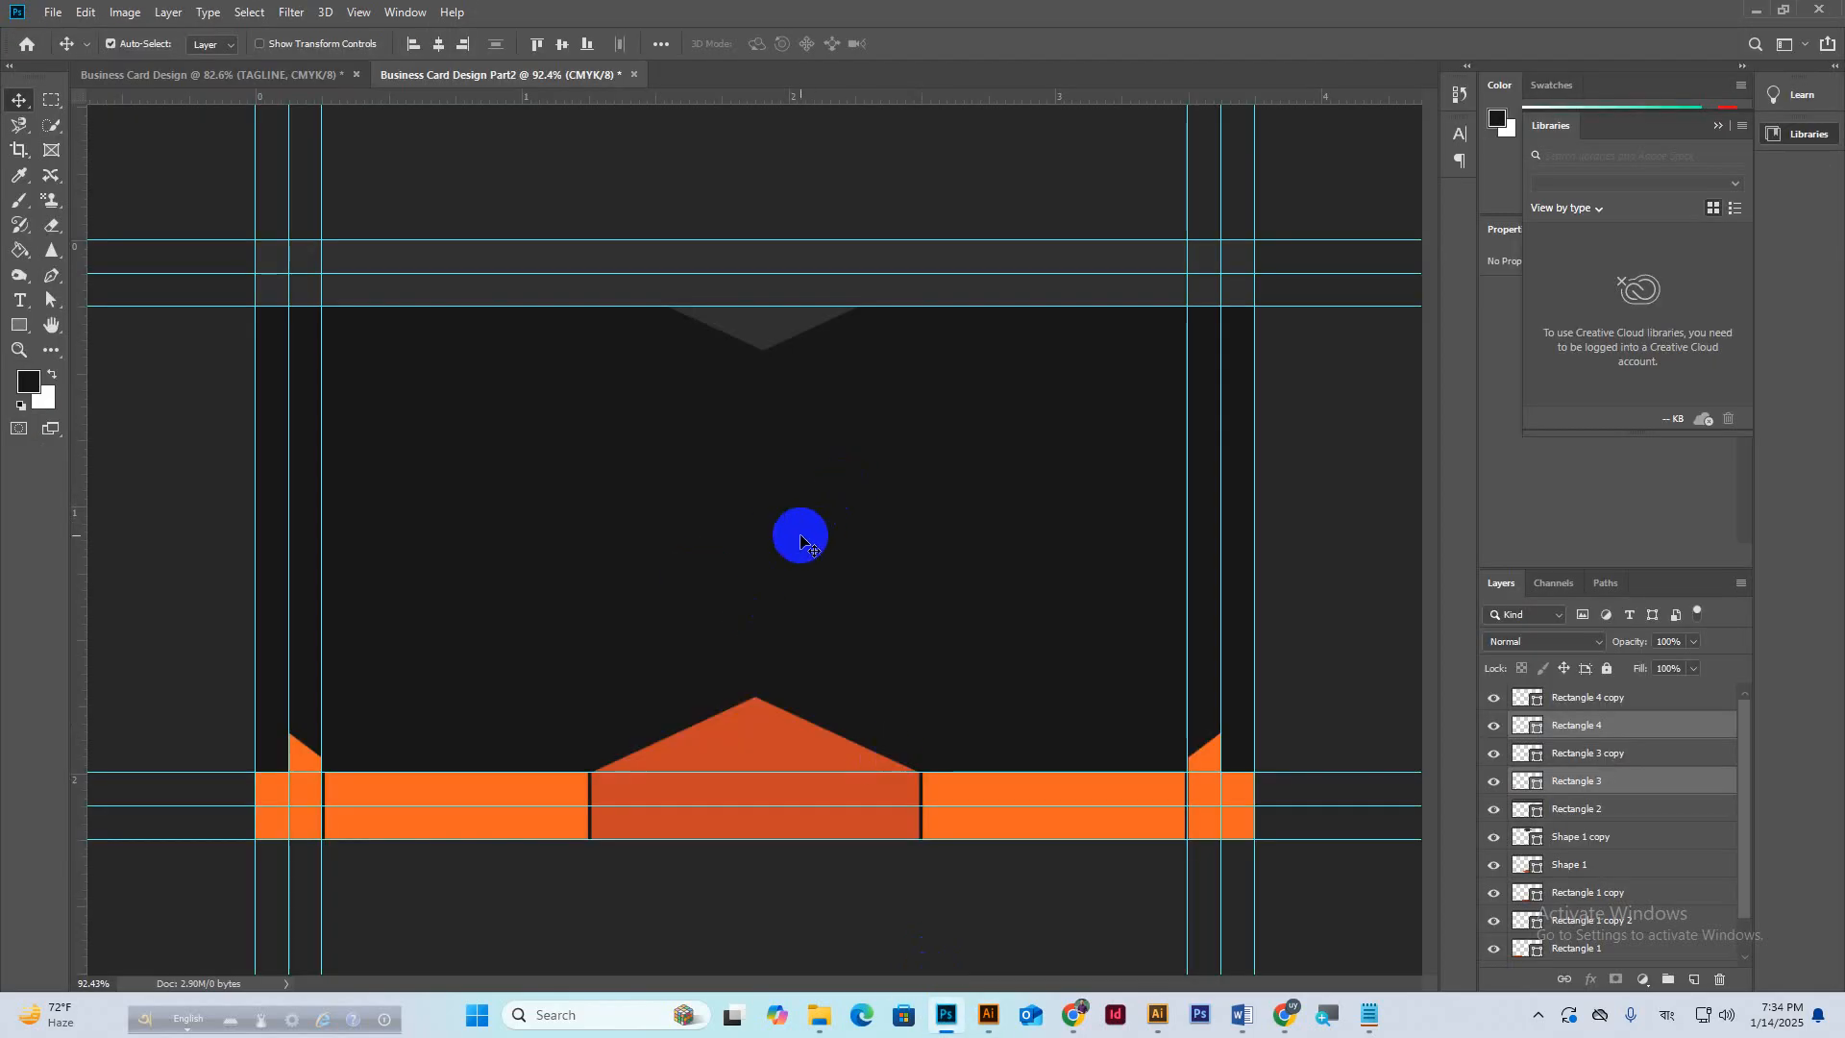
{"action": "mouse_move", "coordinate": [1285, 1015]}
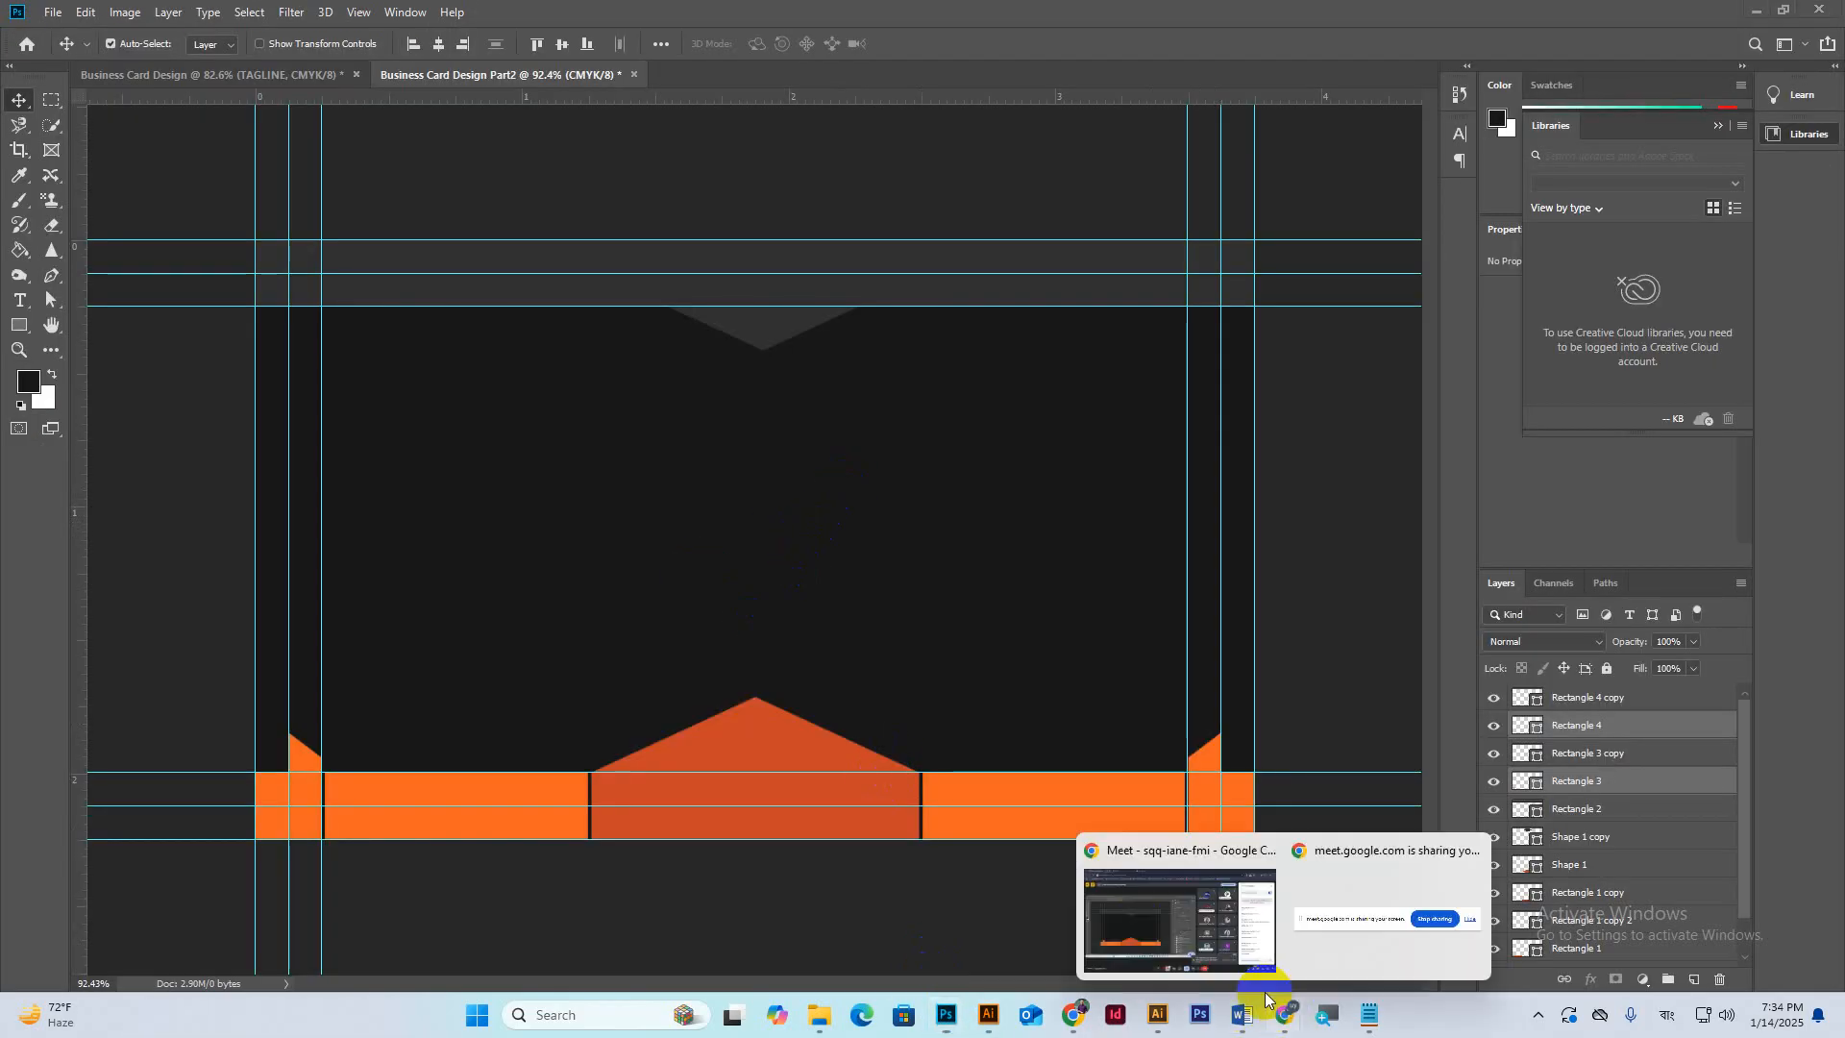
{"action": "left_click", "coordinate": [1210, 904]}
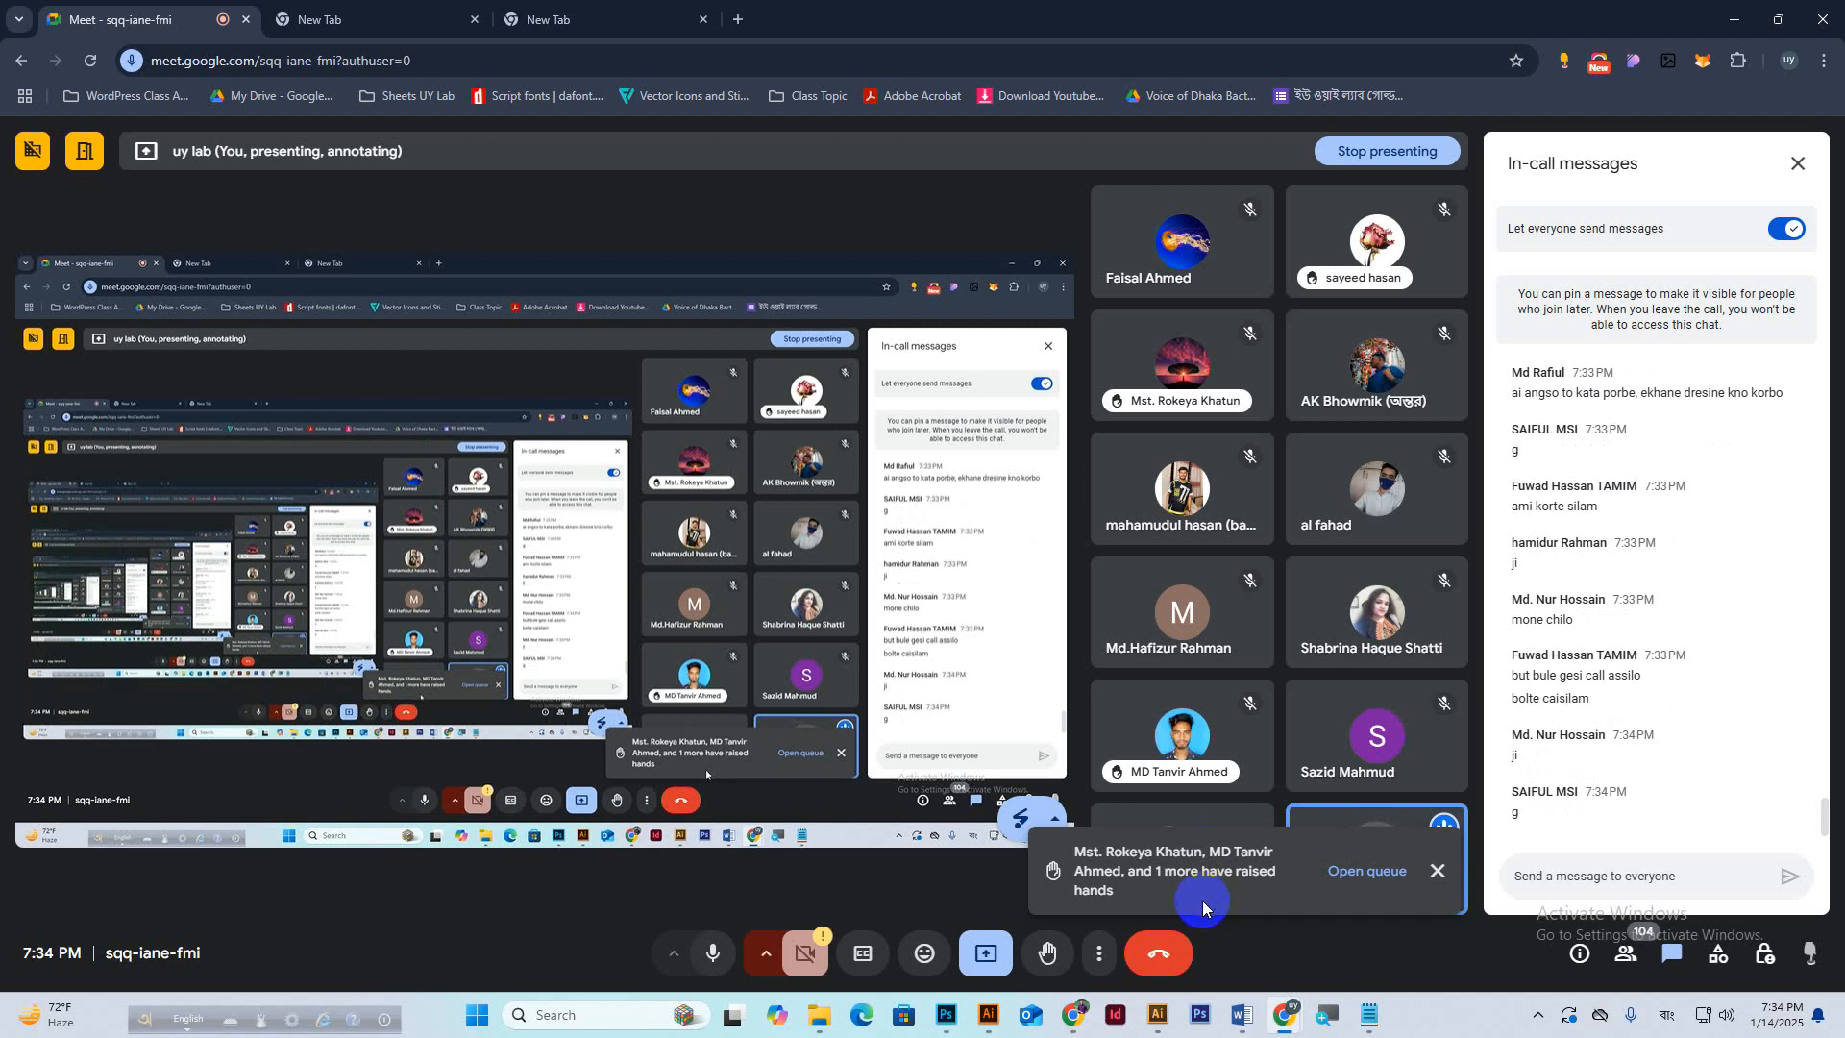
{"action": "left_click", "coordinate": [947, 1016]}
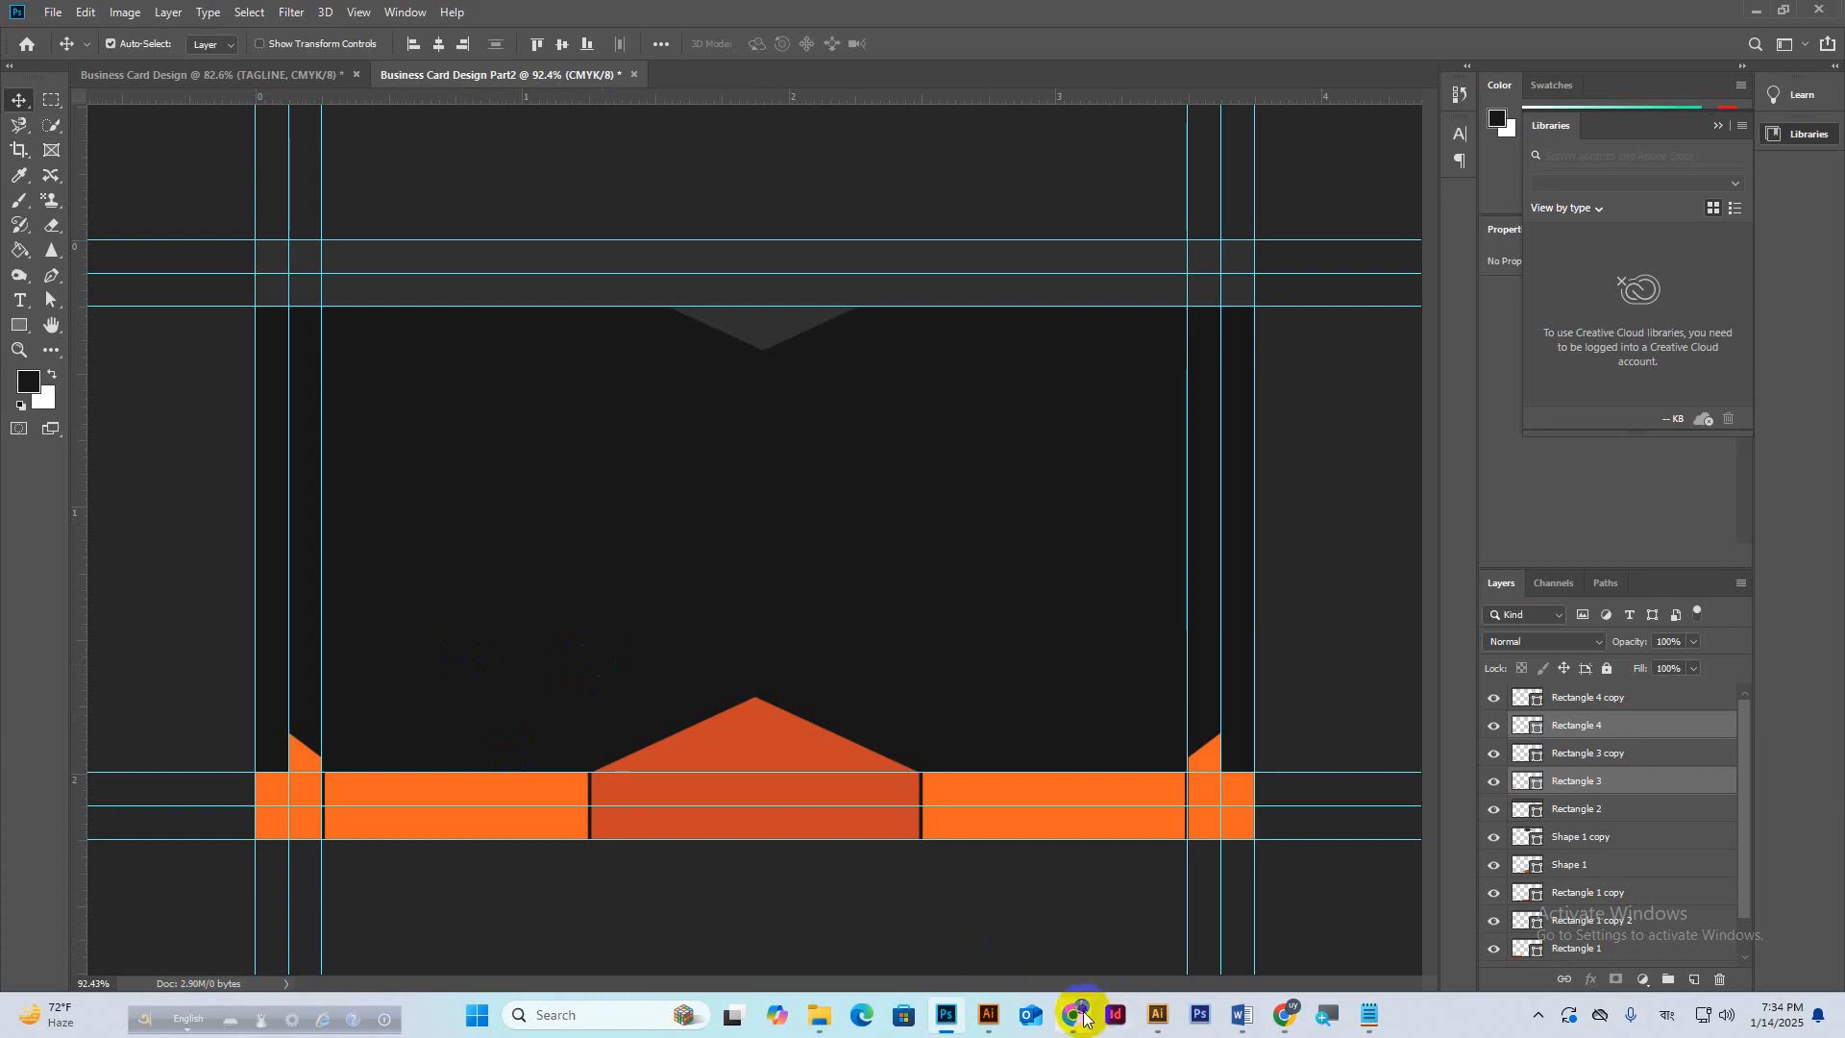
In Illustrator, ungroup the logo icon and fill the navy J with white.
{"action": "left_click", "coordinate": [989, 1016]}
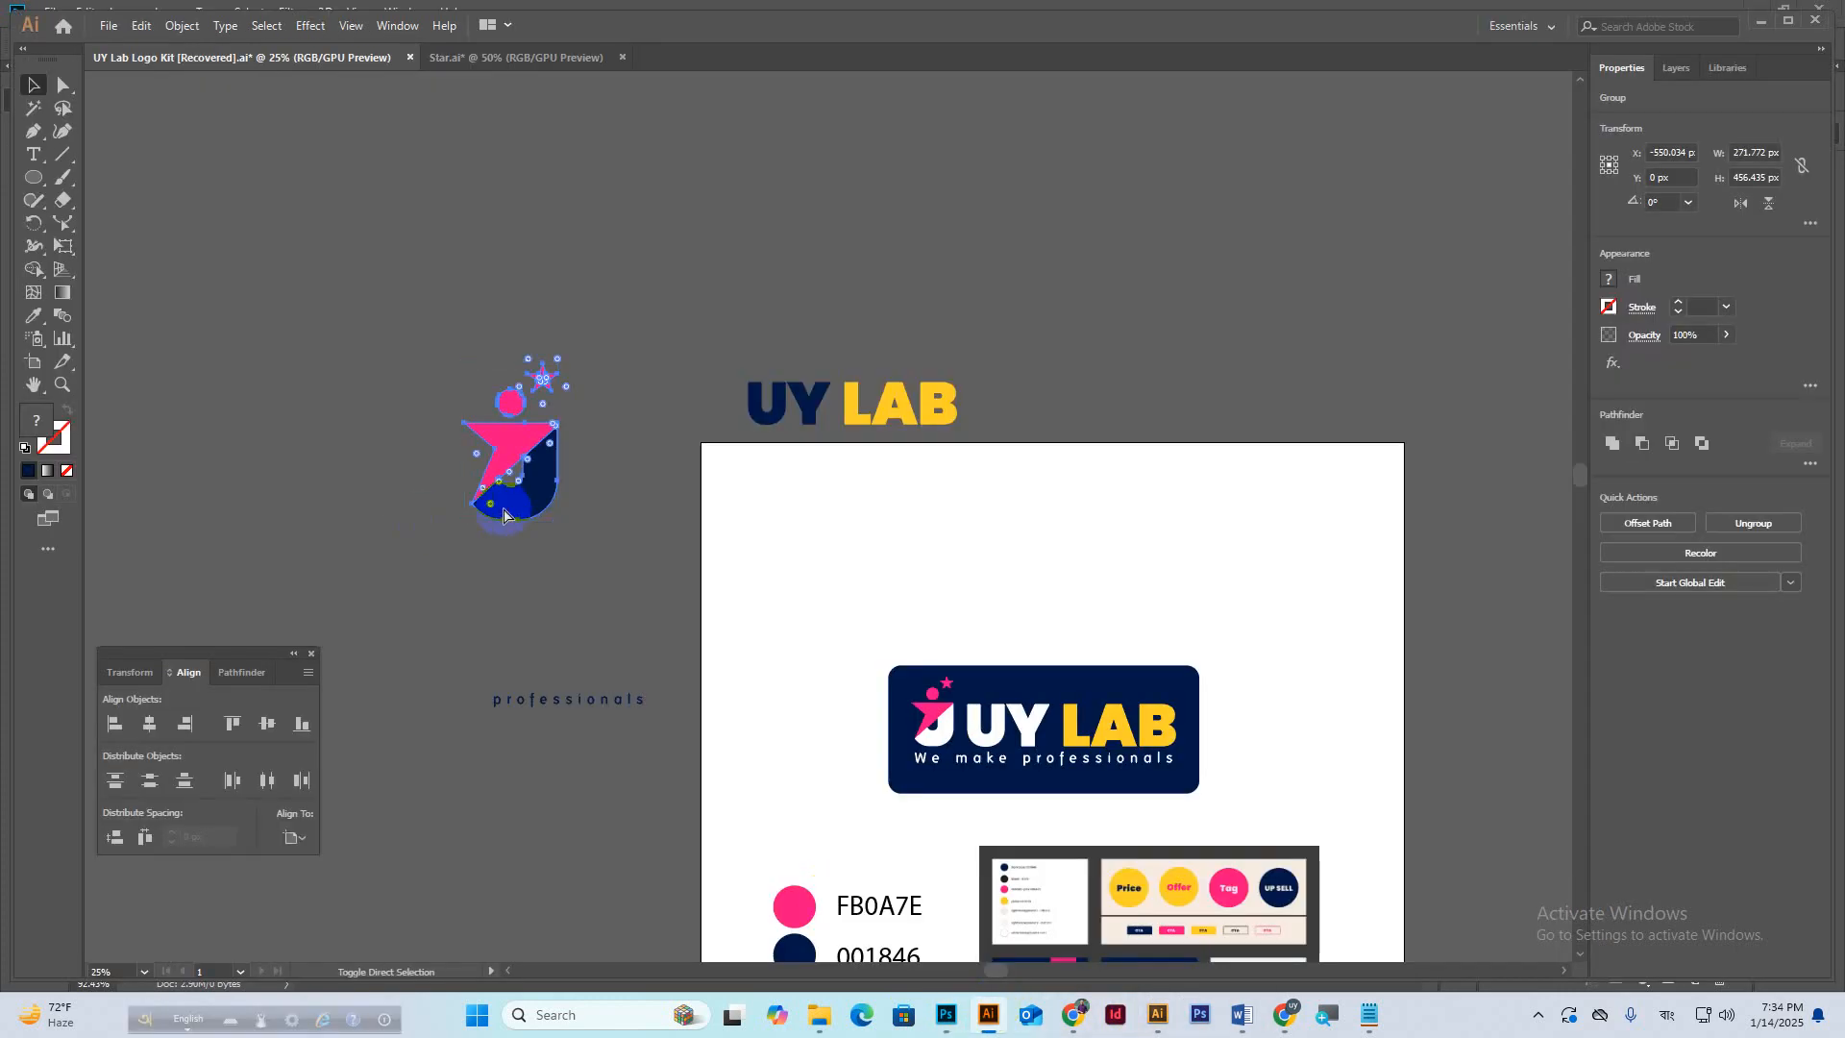
{"action": "key", "text": "ctrl+shift+g"}
{"action": "left_click", "coordinate": [580, 513]}
{"action": "left_click", "coordinate": [536, 492]}
{"action": "left_click", "coordinate": [33, 316]}
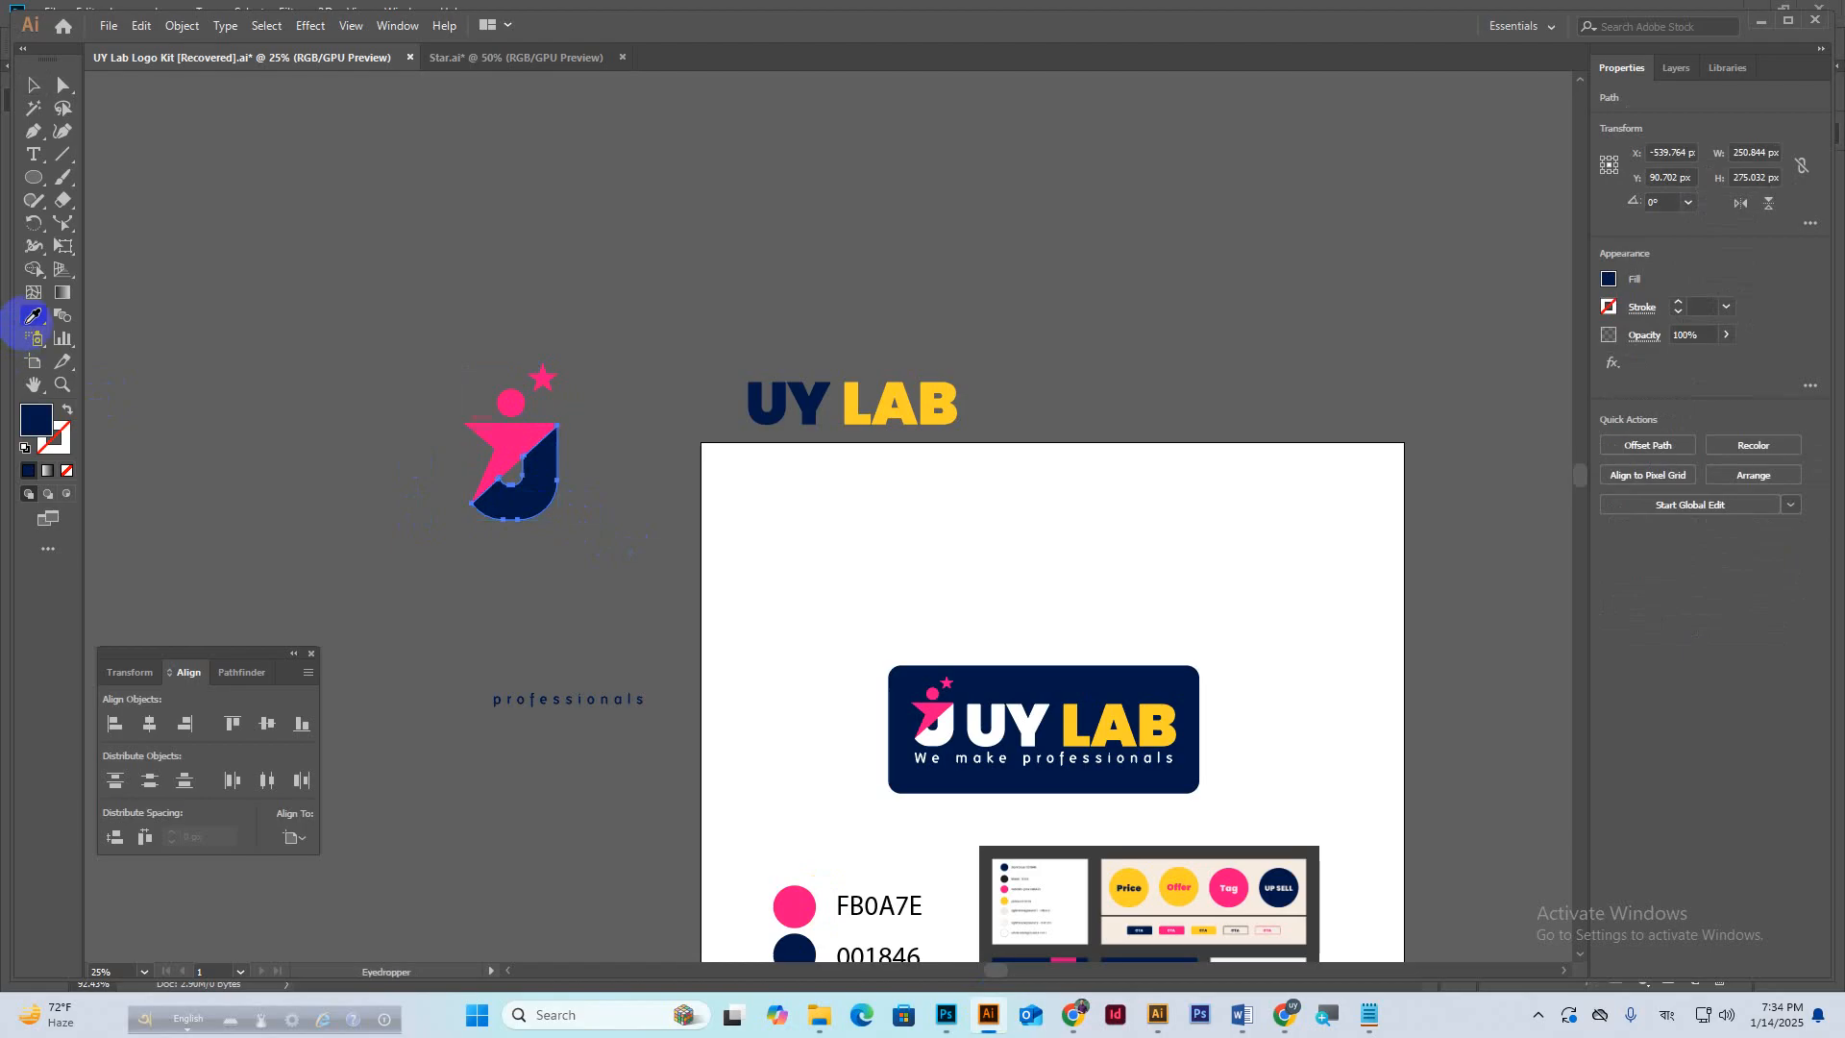
{"action": "left_click", "coordinate": [857, 549]}
Regroup all the logo icon's parts and return to the Photoshop Part2 design.
{"action": "key", "text": "v"}
{"action": "left_click_drag", "start_coordinate": [422, 326], "coordinate": [605, 534]}
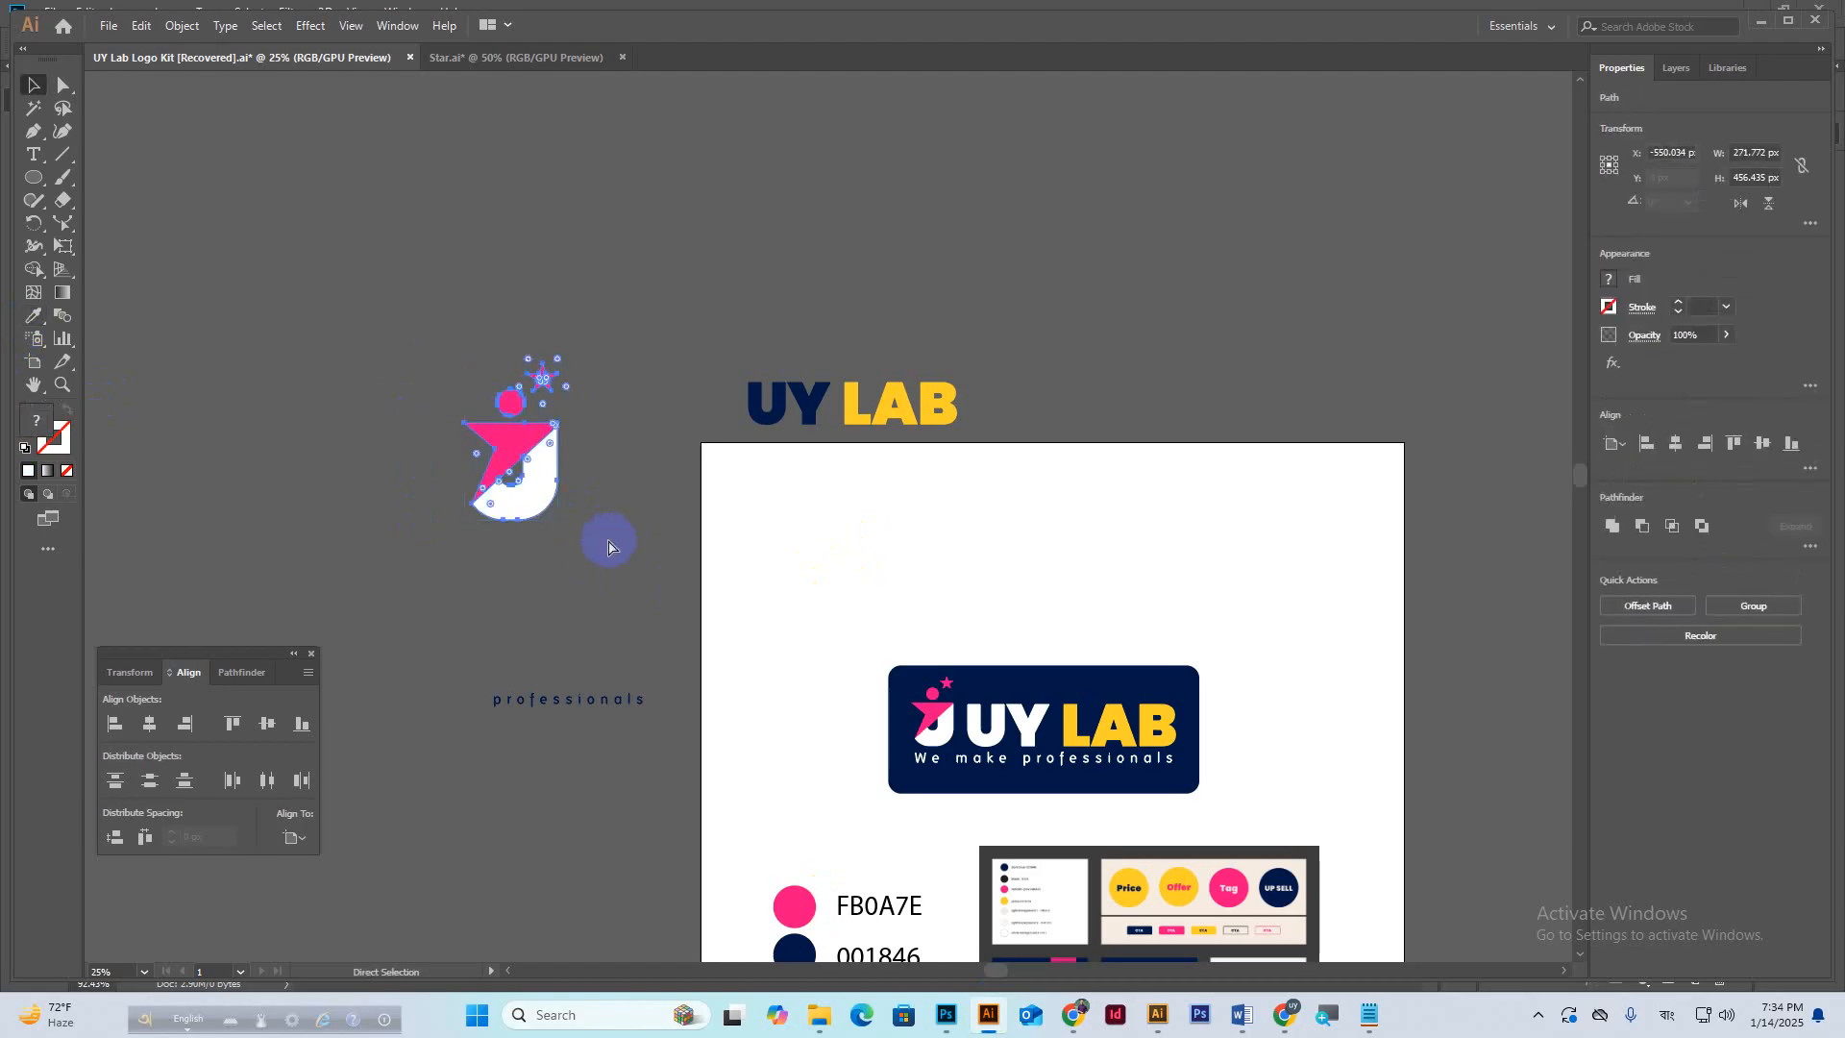
{"action": "key", "text": "ctrl+g"}
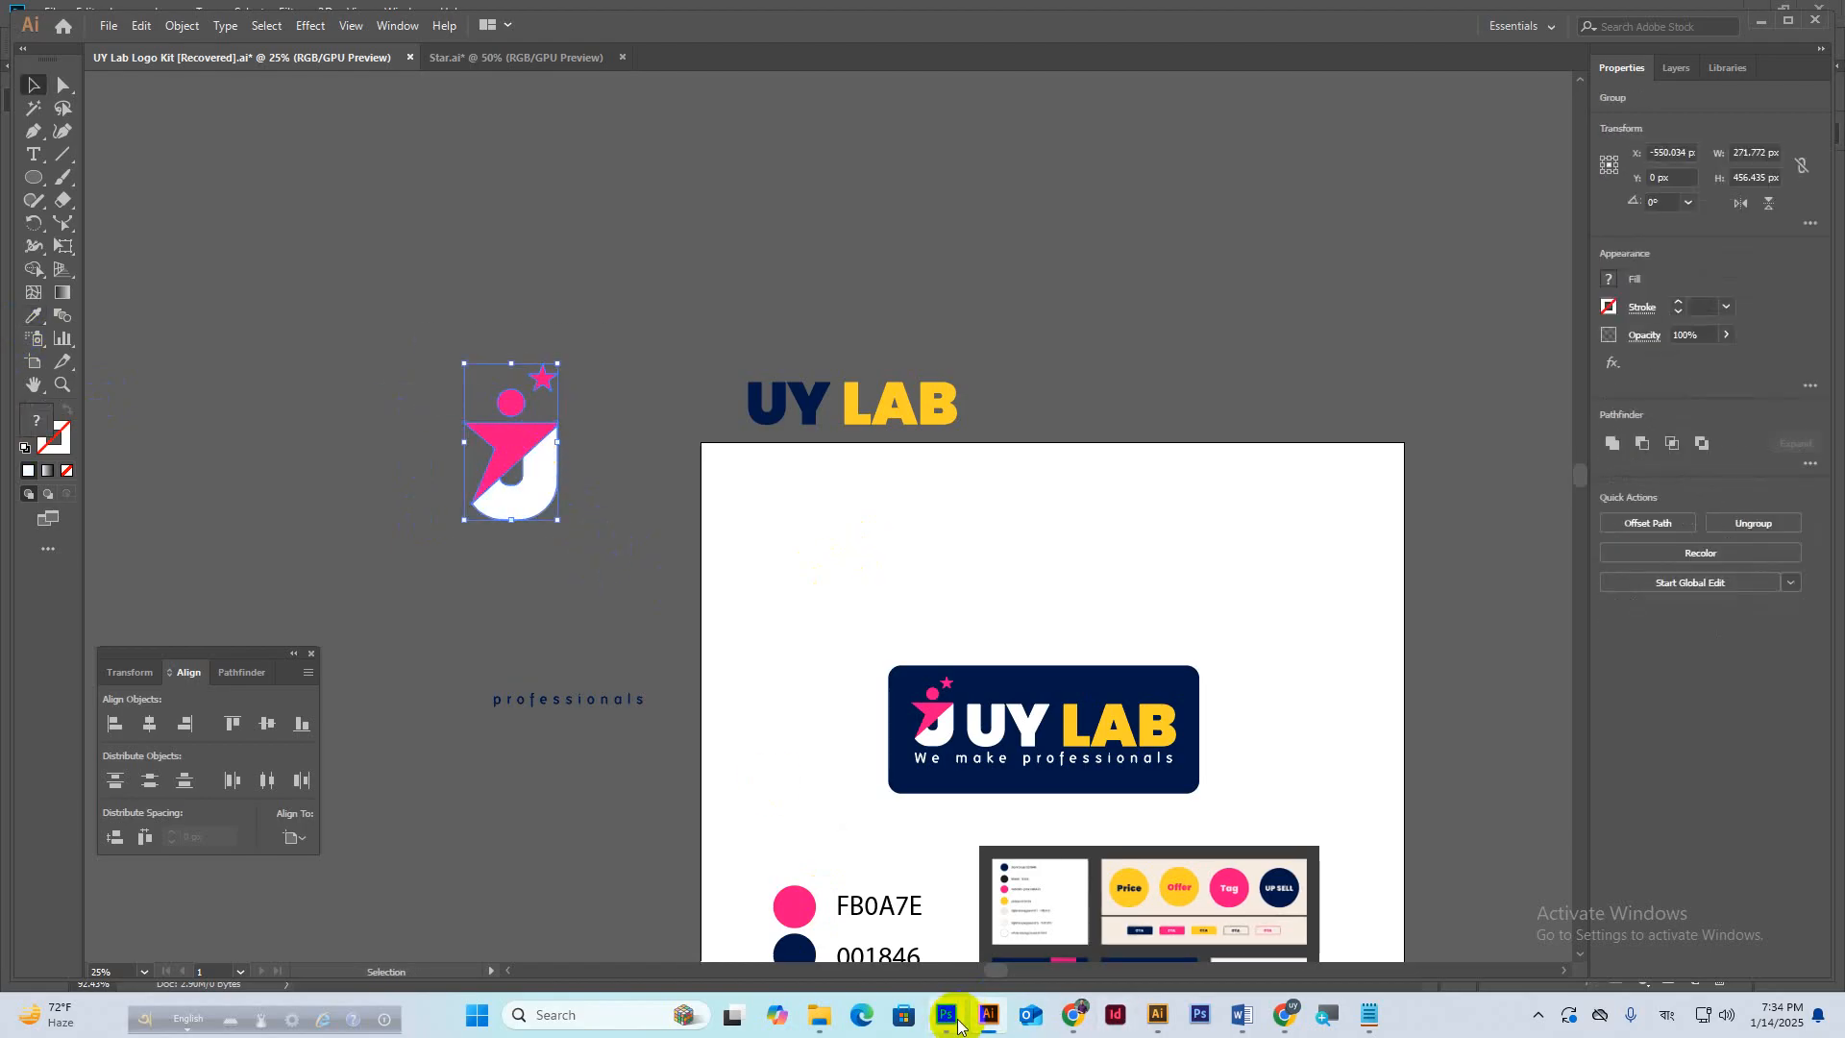
{"action": "left_click", "coordinate": [956, 1024]}
{"action": "left_click", "coordinate": [794, 728]}
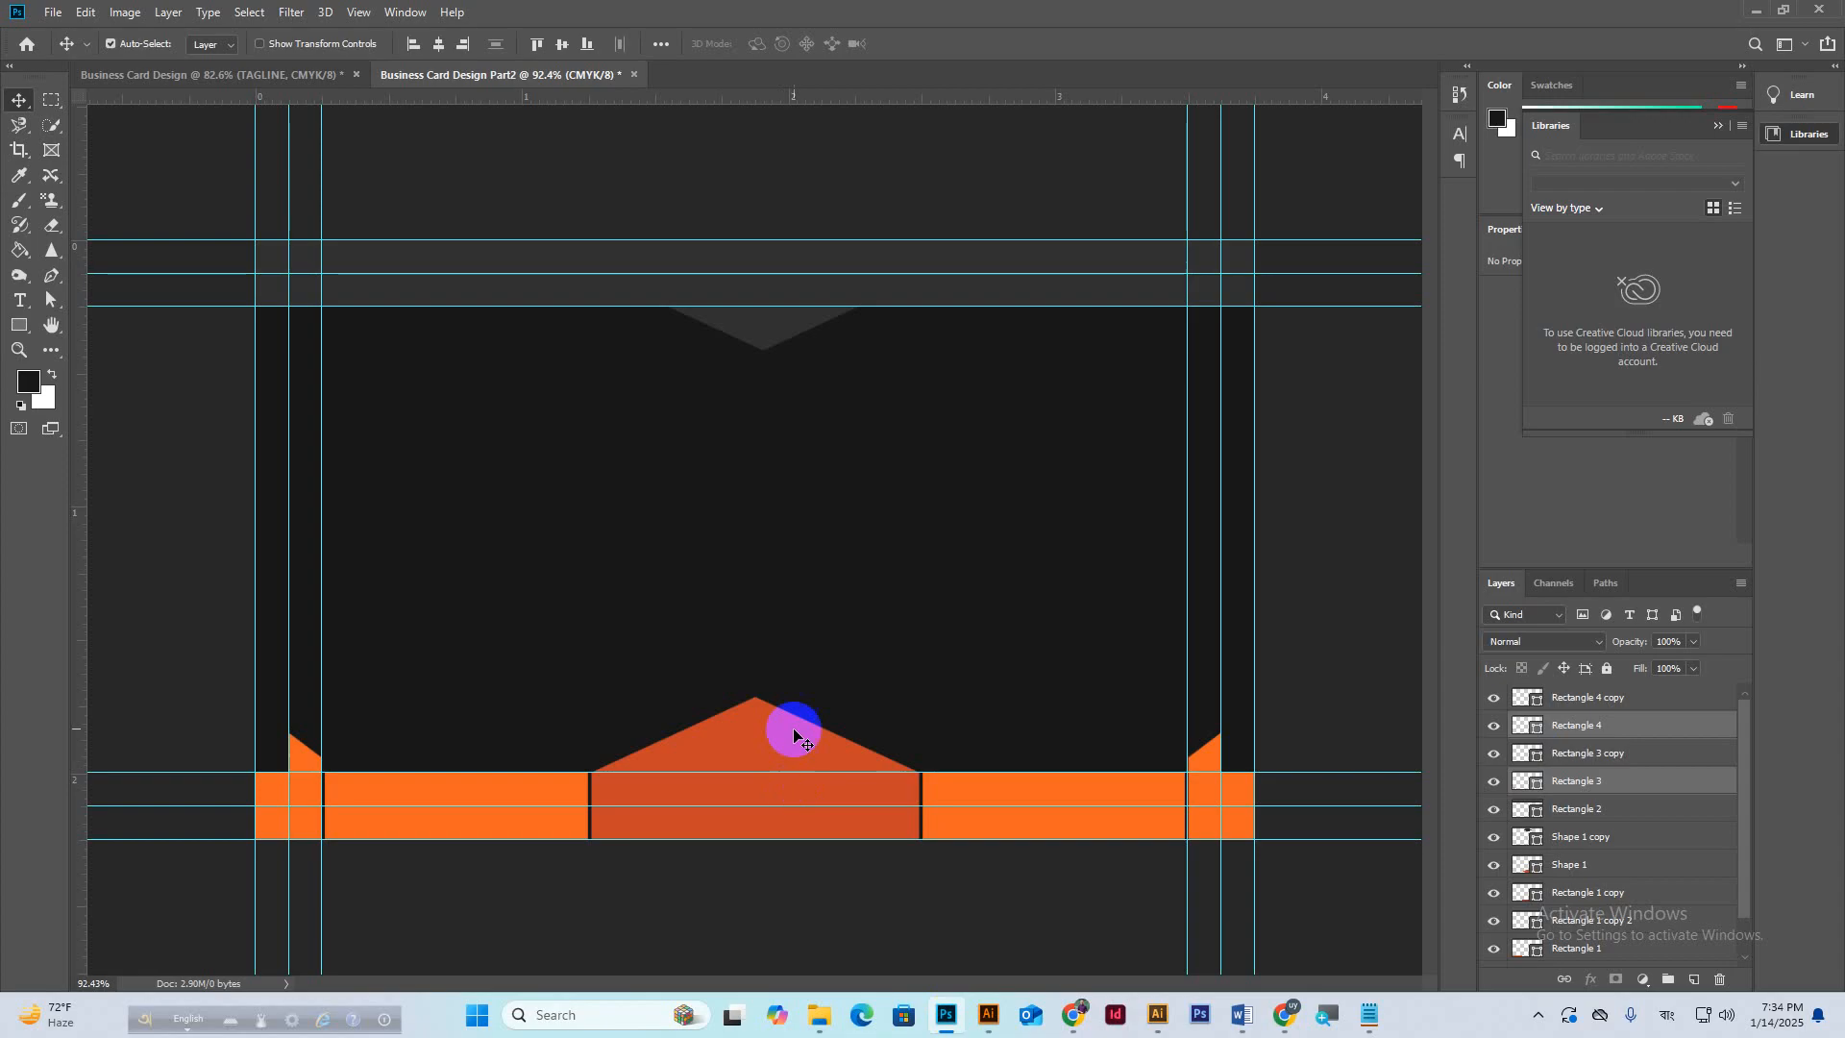
Paste the logo as a smart object, scaled to about 14% and raised above the orange strip.
{"action": "key", "text": "ctrl+v"}
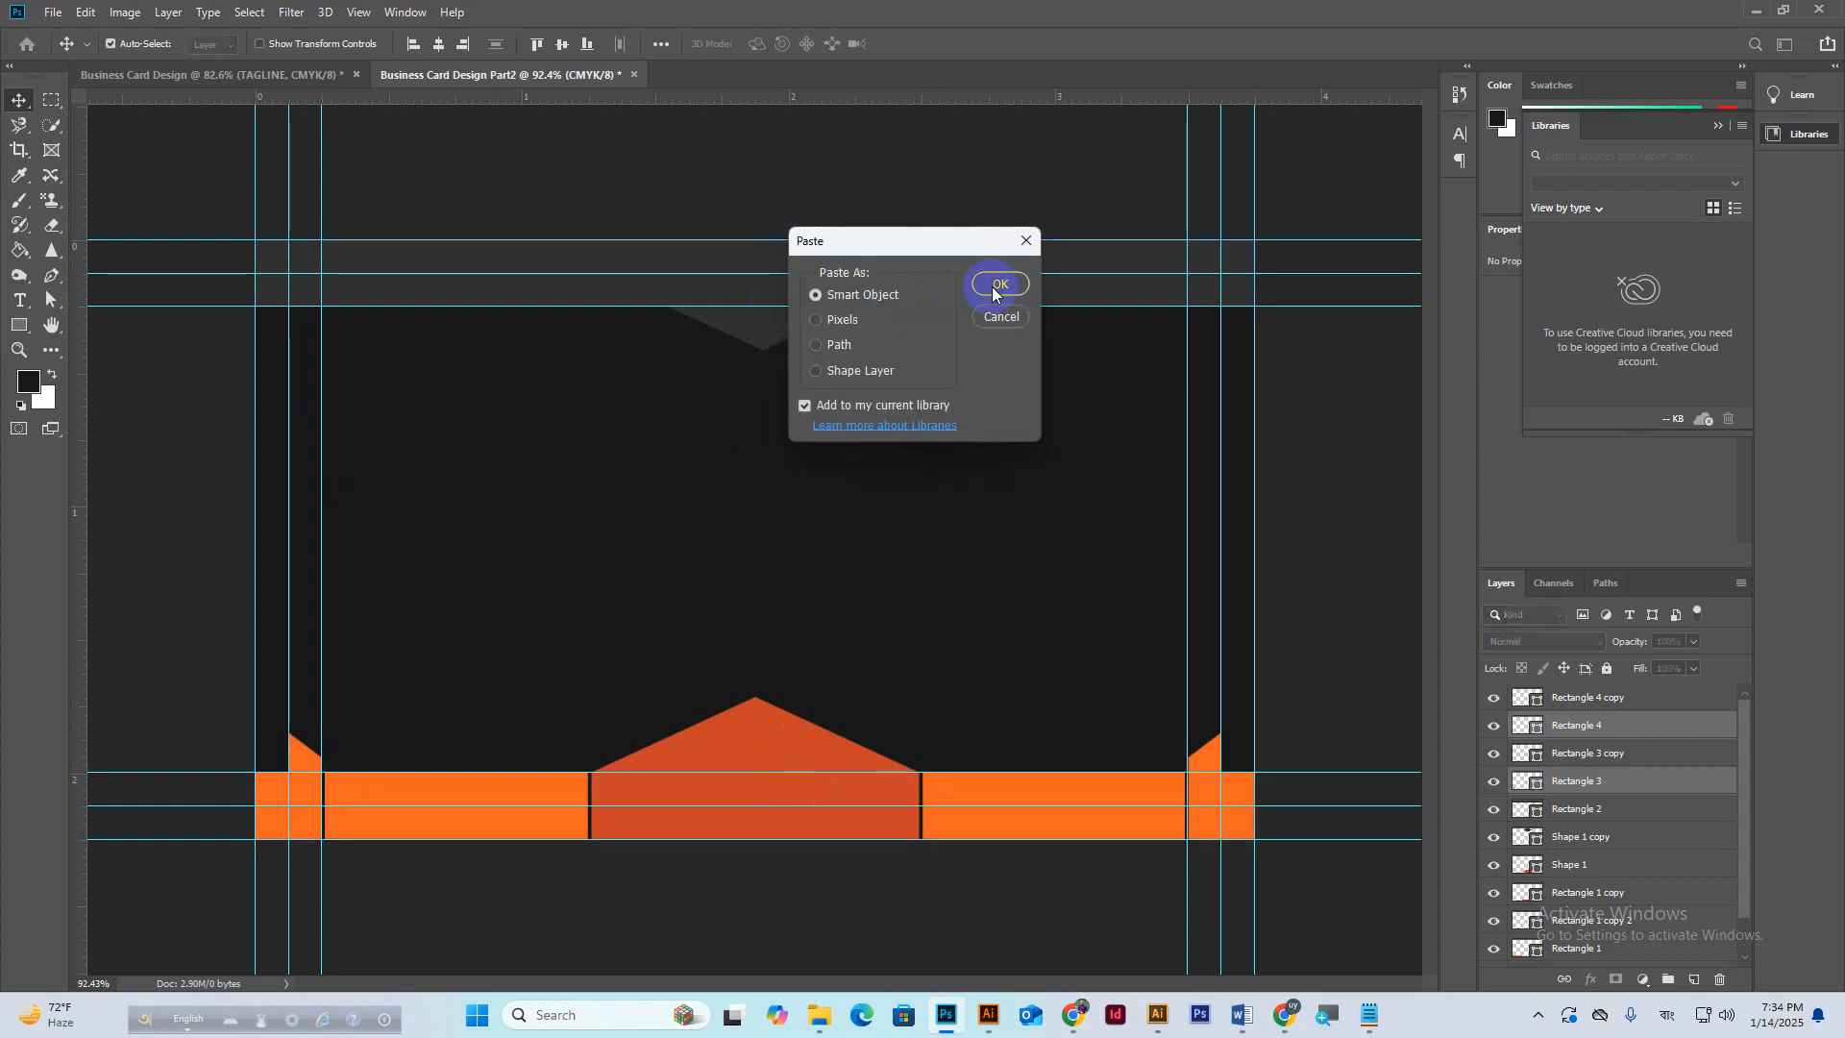
{"action": "left_click", "coordinate": [995, 285]}
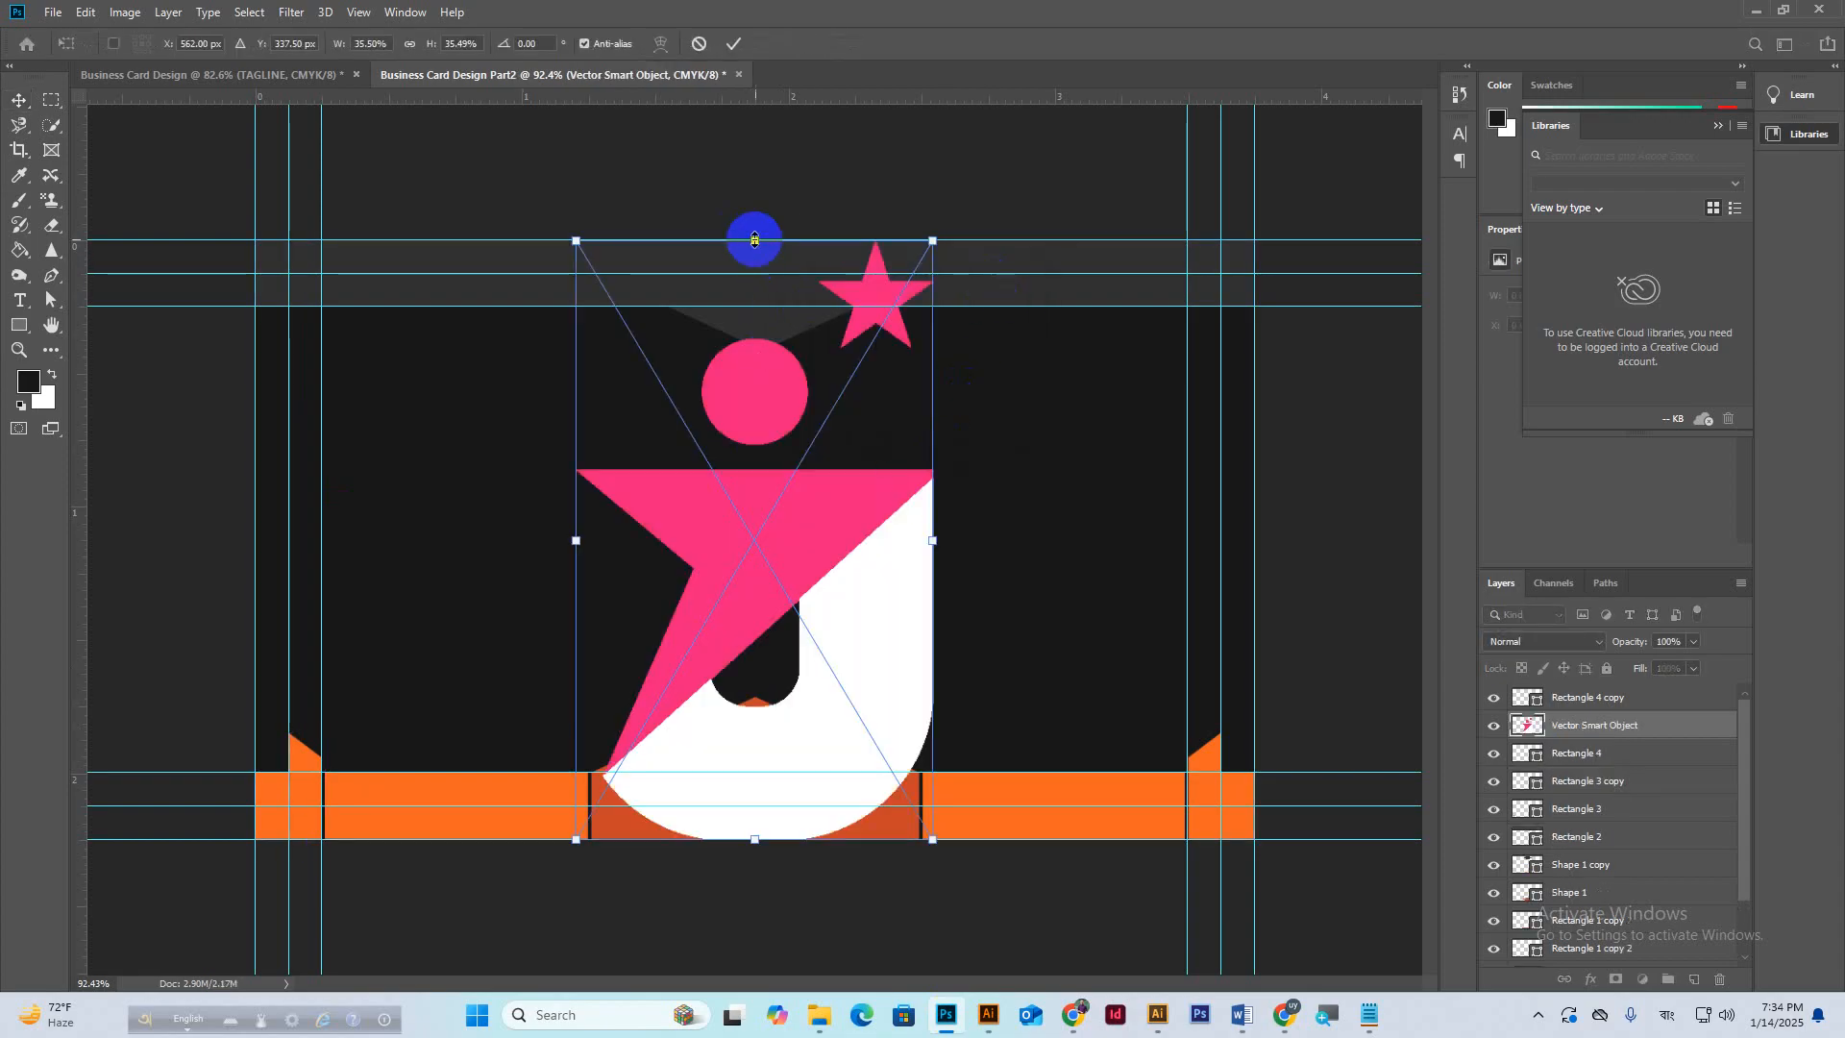
{"action": "left_click_drag", "start_coordinate": [754, 237], "coordinate": [766, 553]}
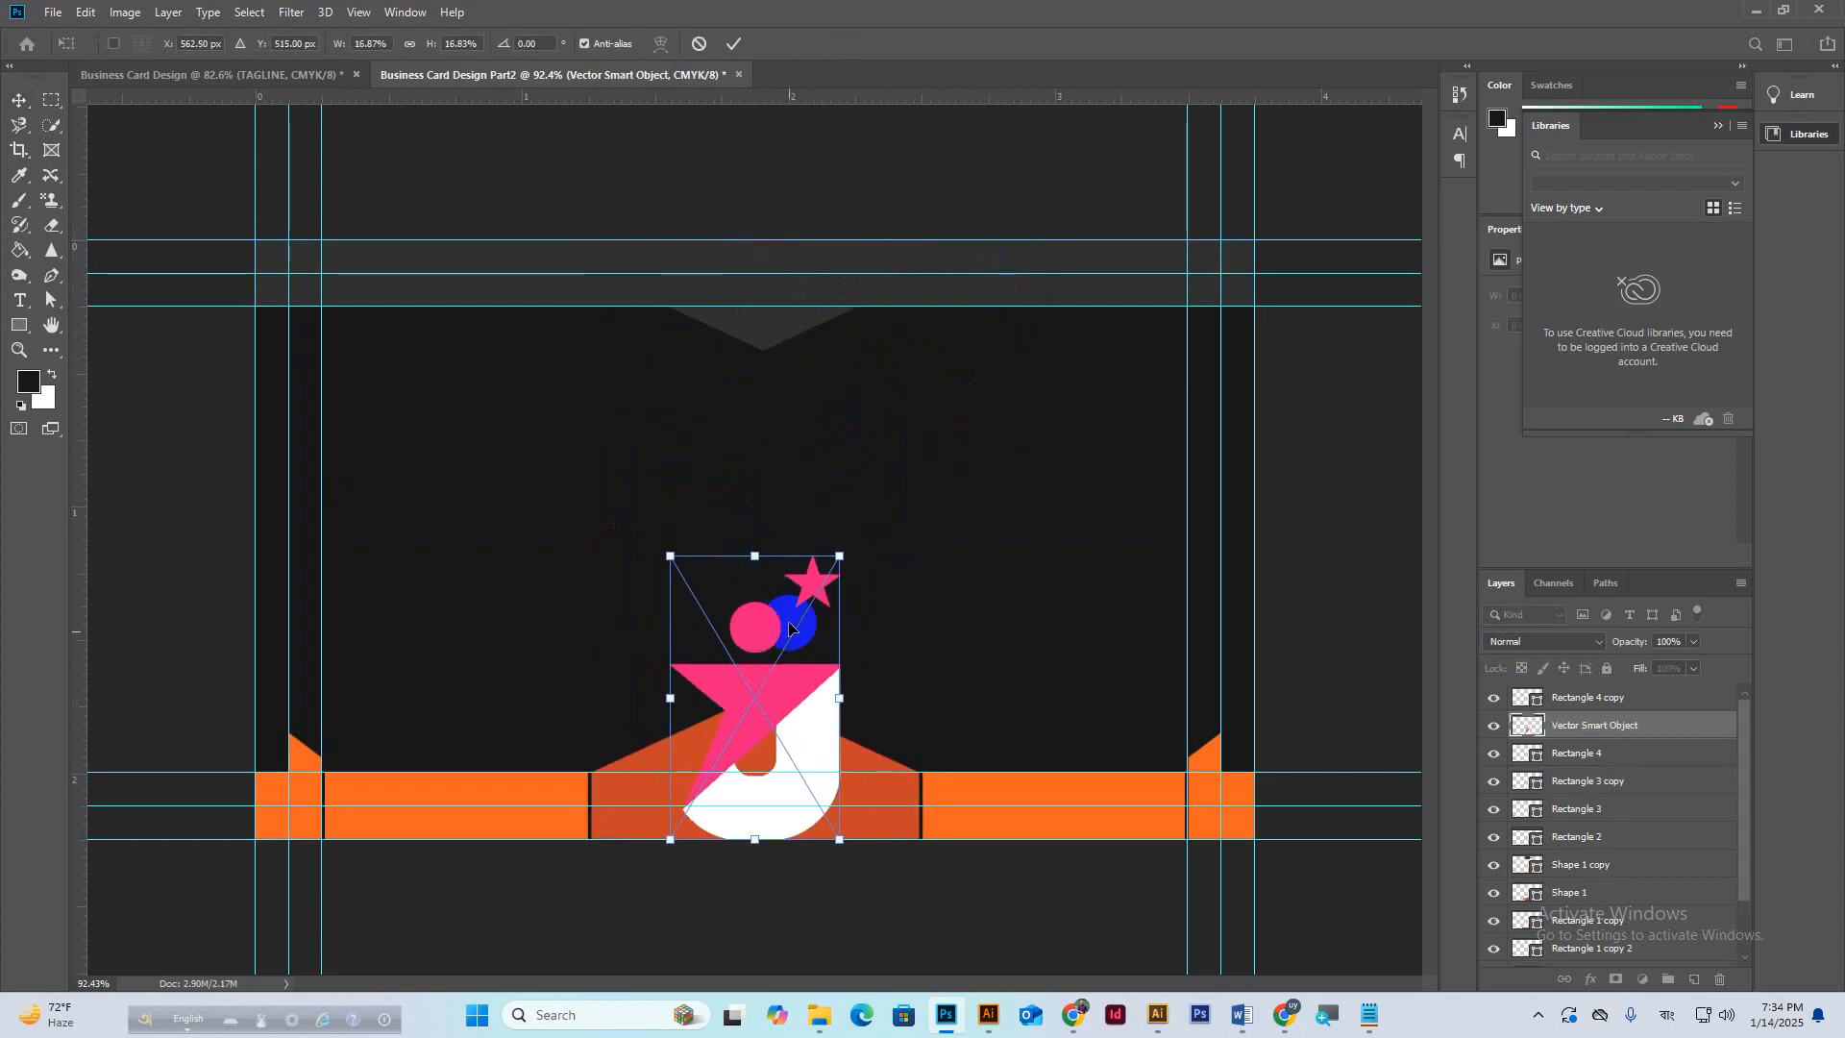
{"action": "left_click_drag", "start_coordinate": [805, 677], "coordinate": [766, 409]}
{"action": "left_click_drag", "start_coordinate": [811, 531], "coordinate": [810, 516]}
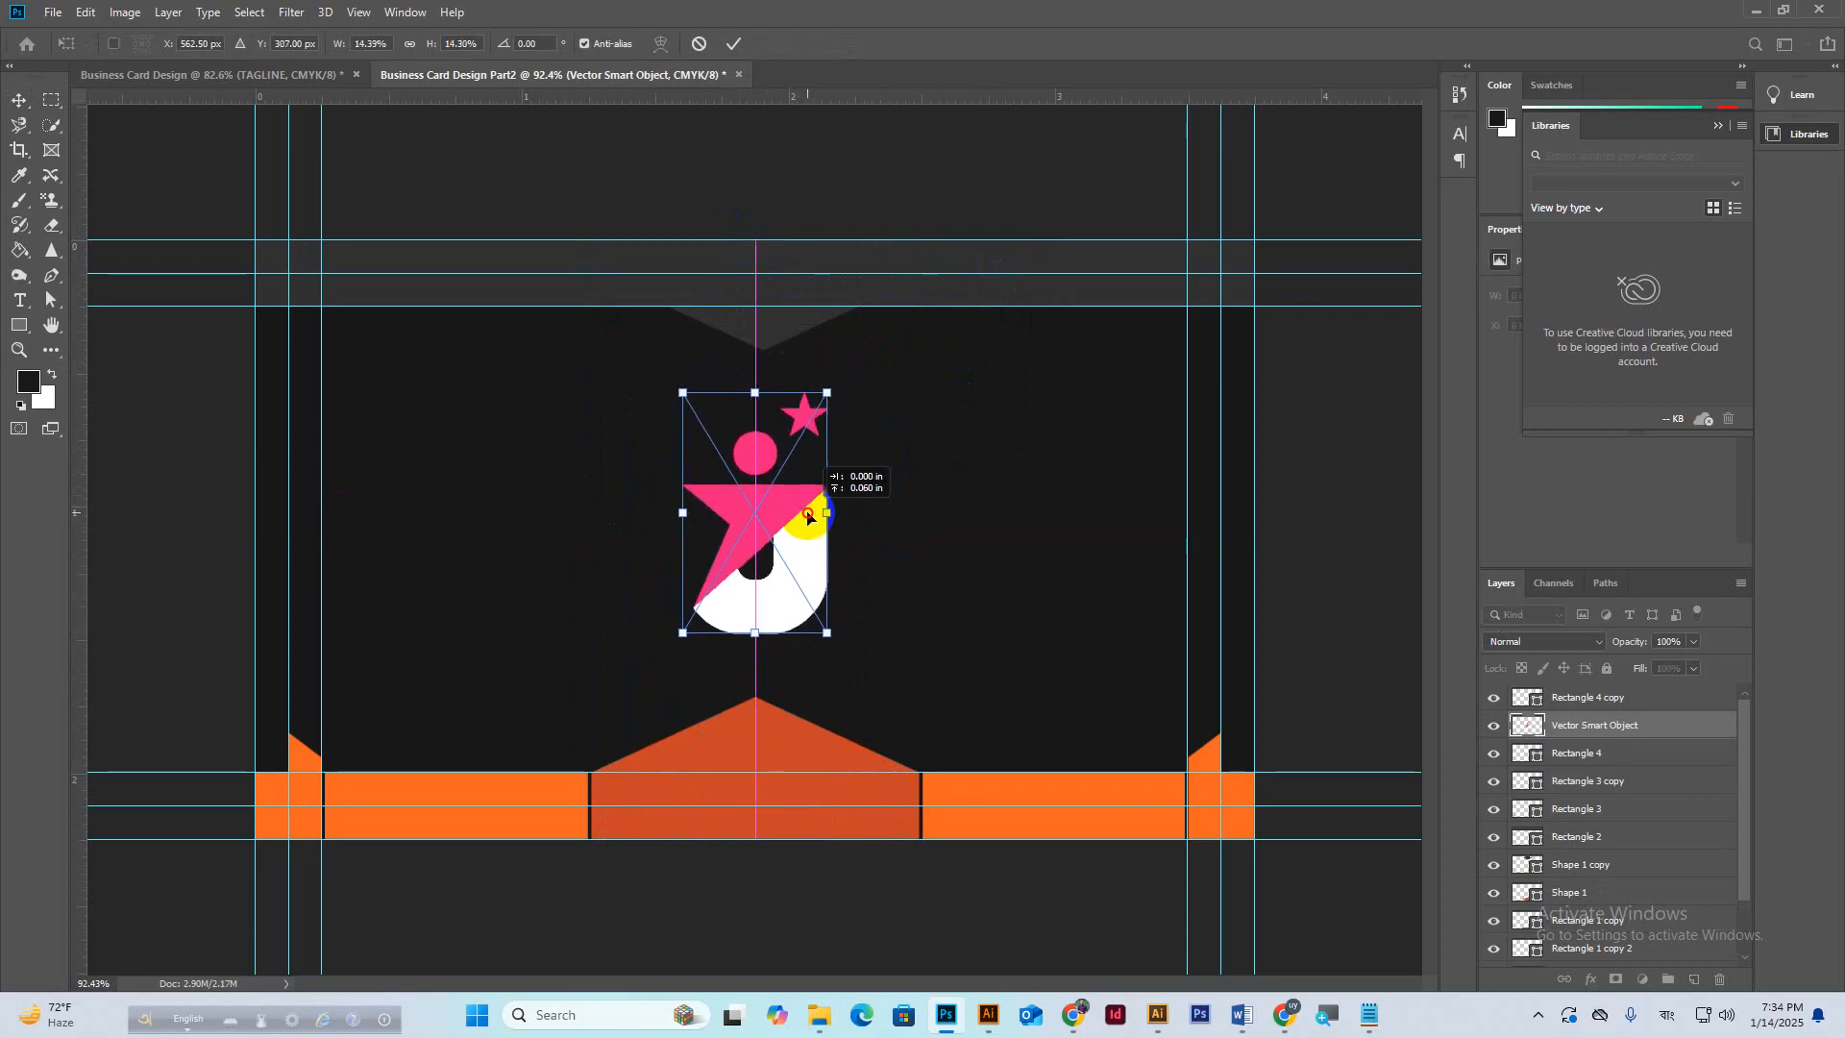
{"action": "left_click", "coordinate": [735, 43]}
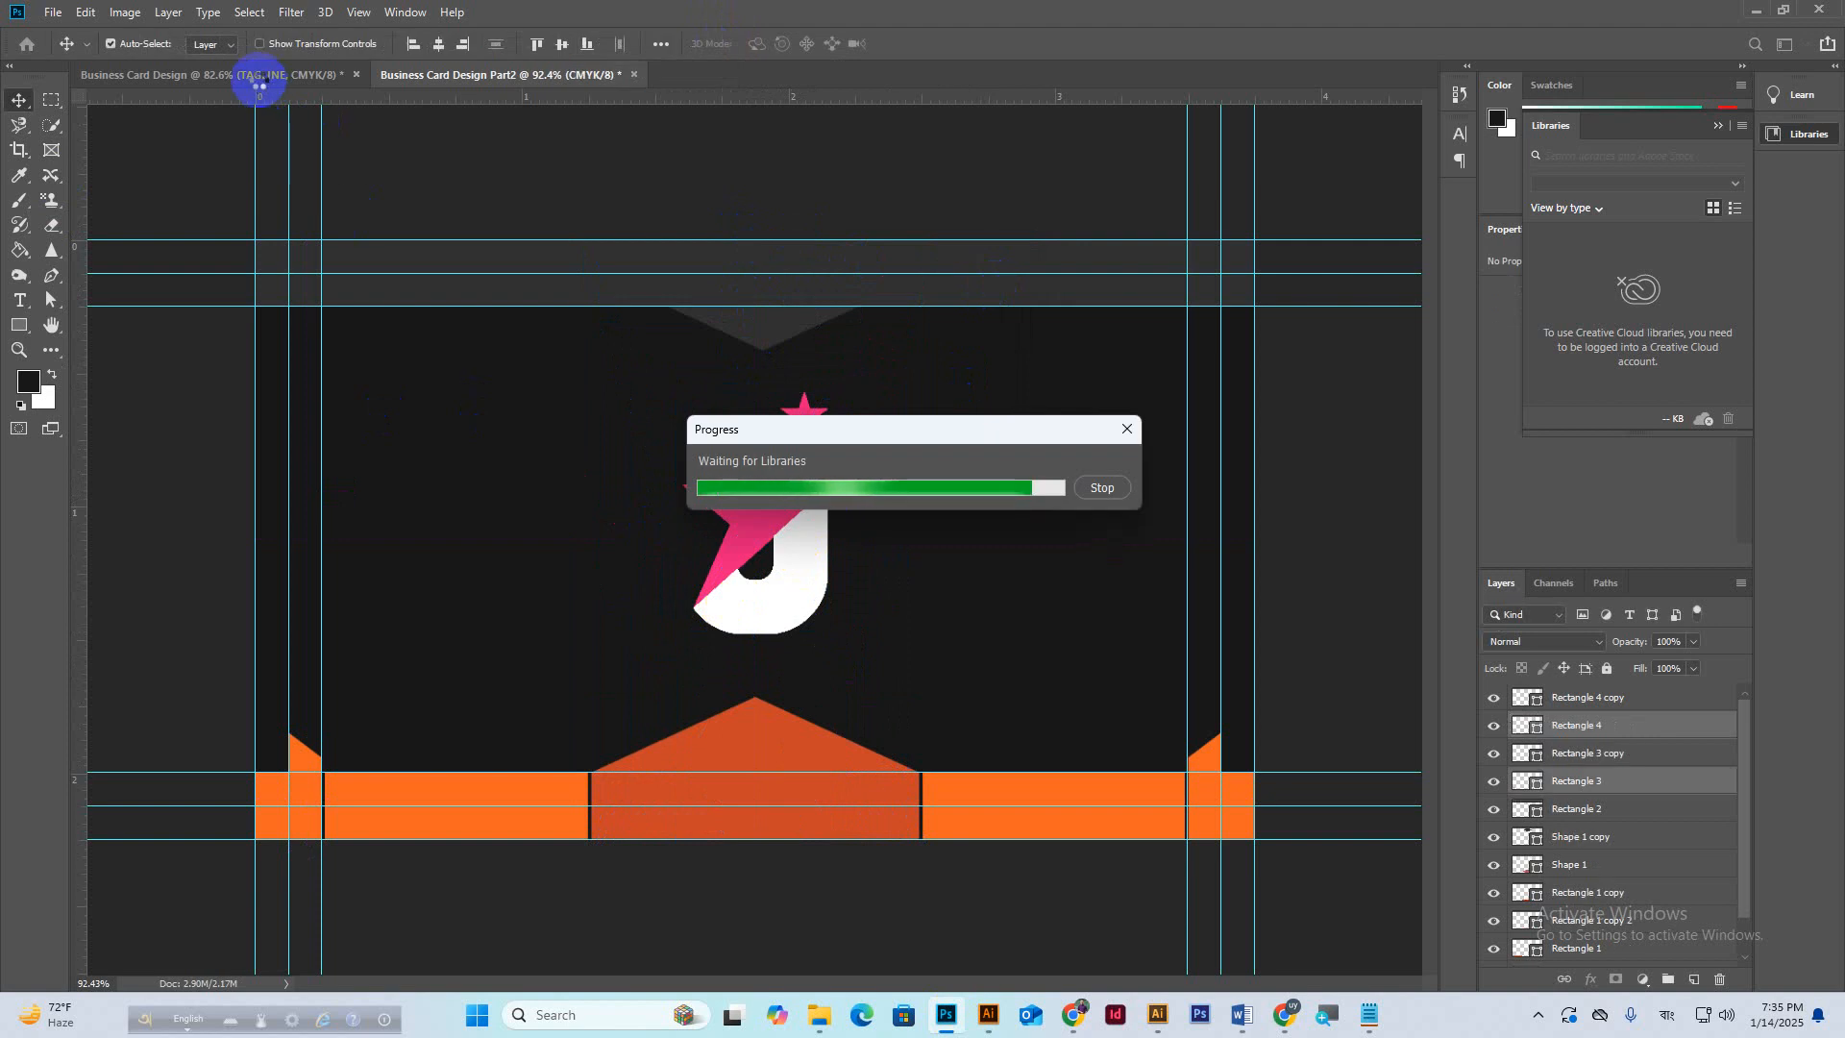
{"action": "left_click", "coordinate": [1095, 485]}
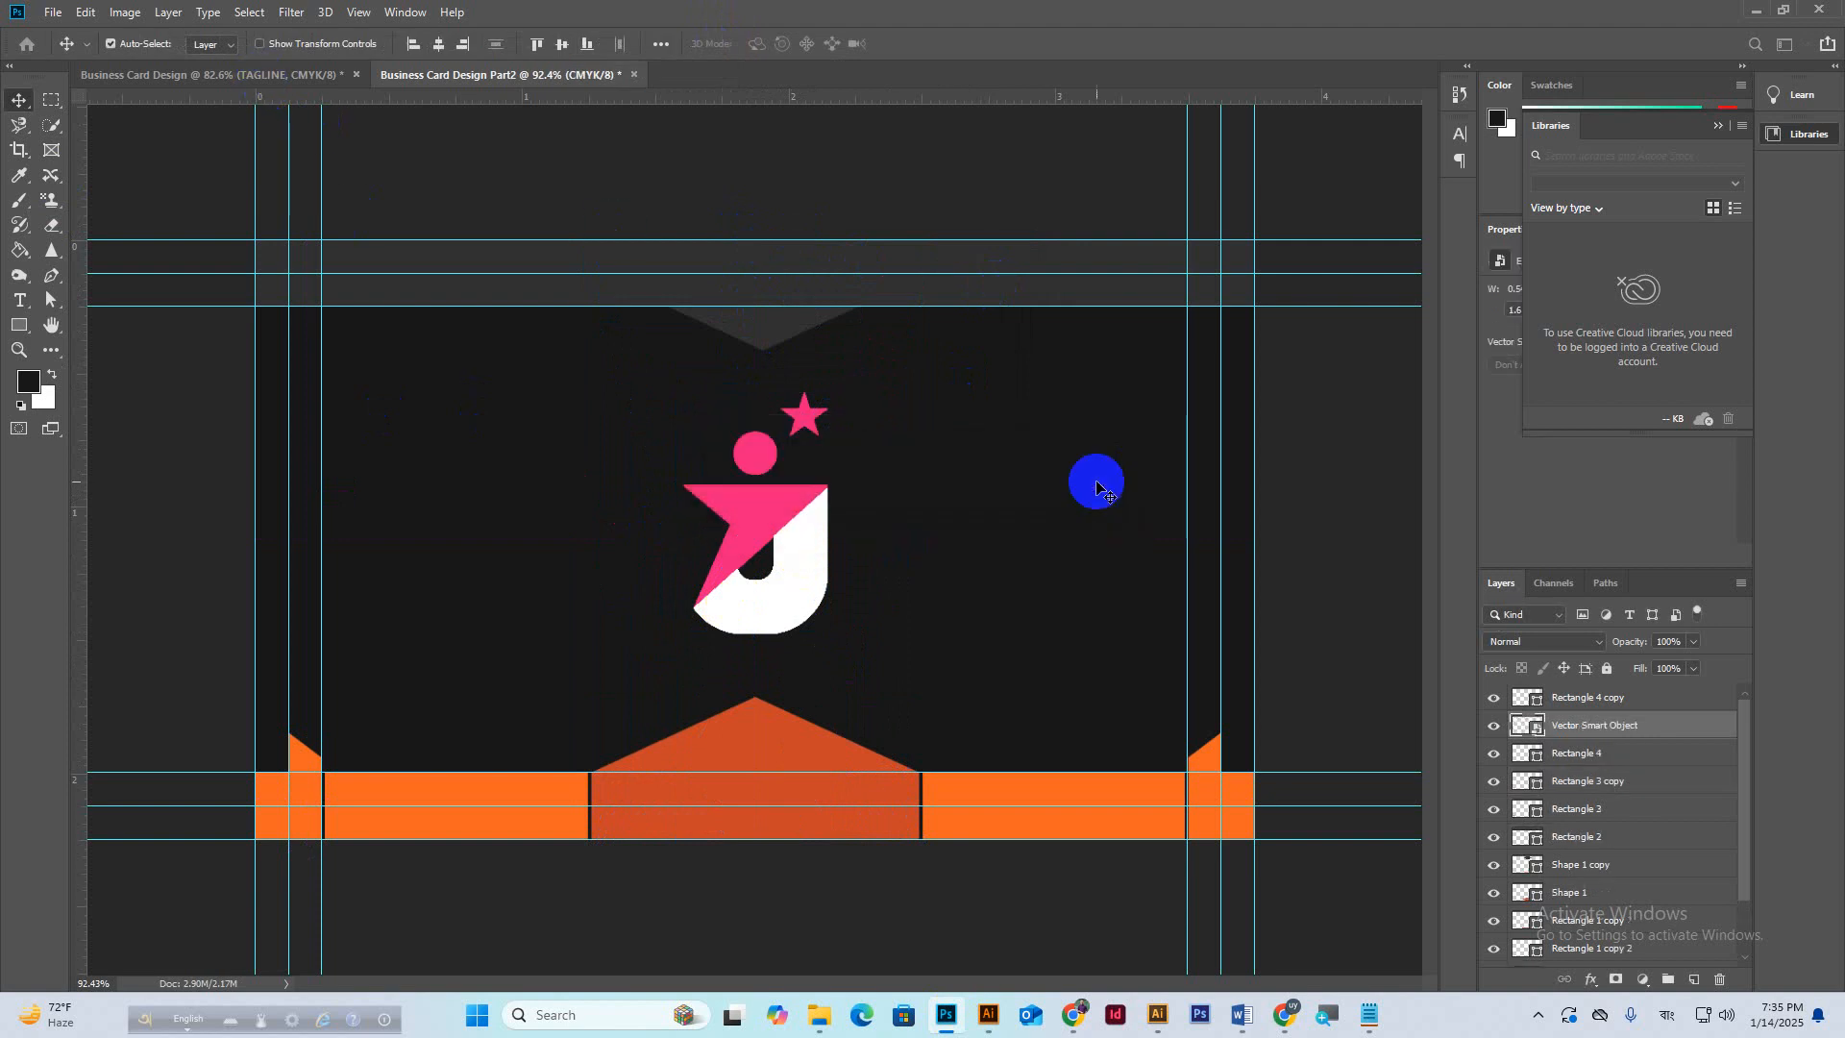
{"action": "left_click", "coordinate": [188, 81]}
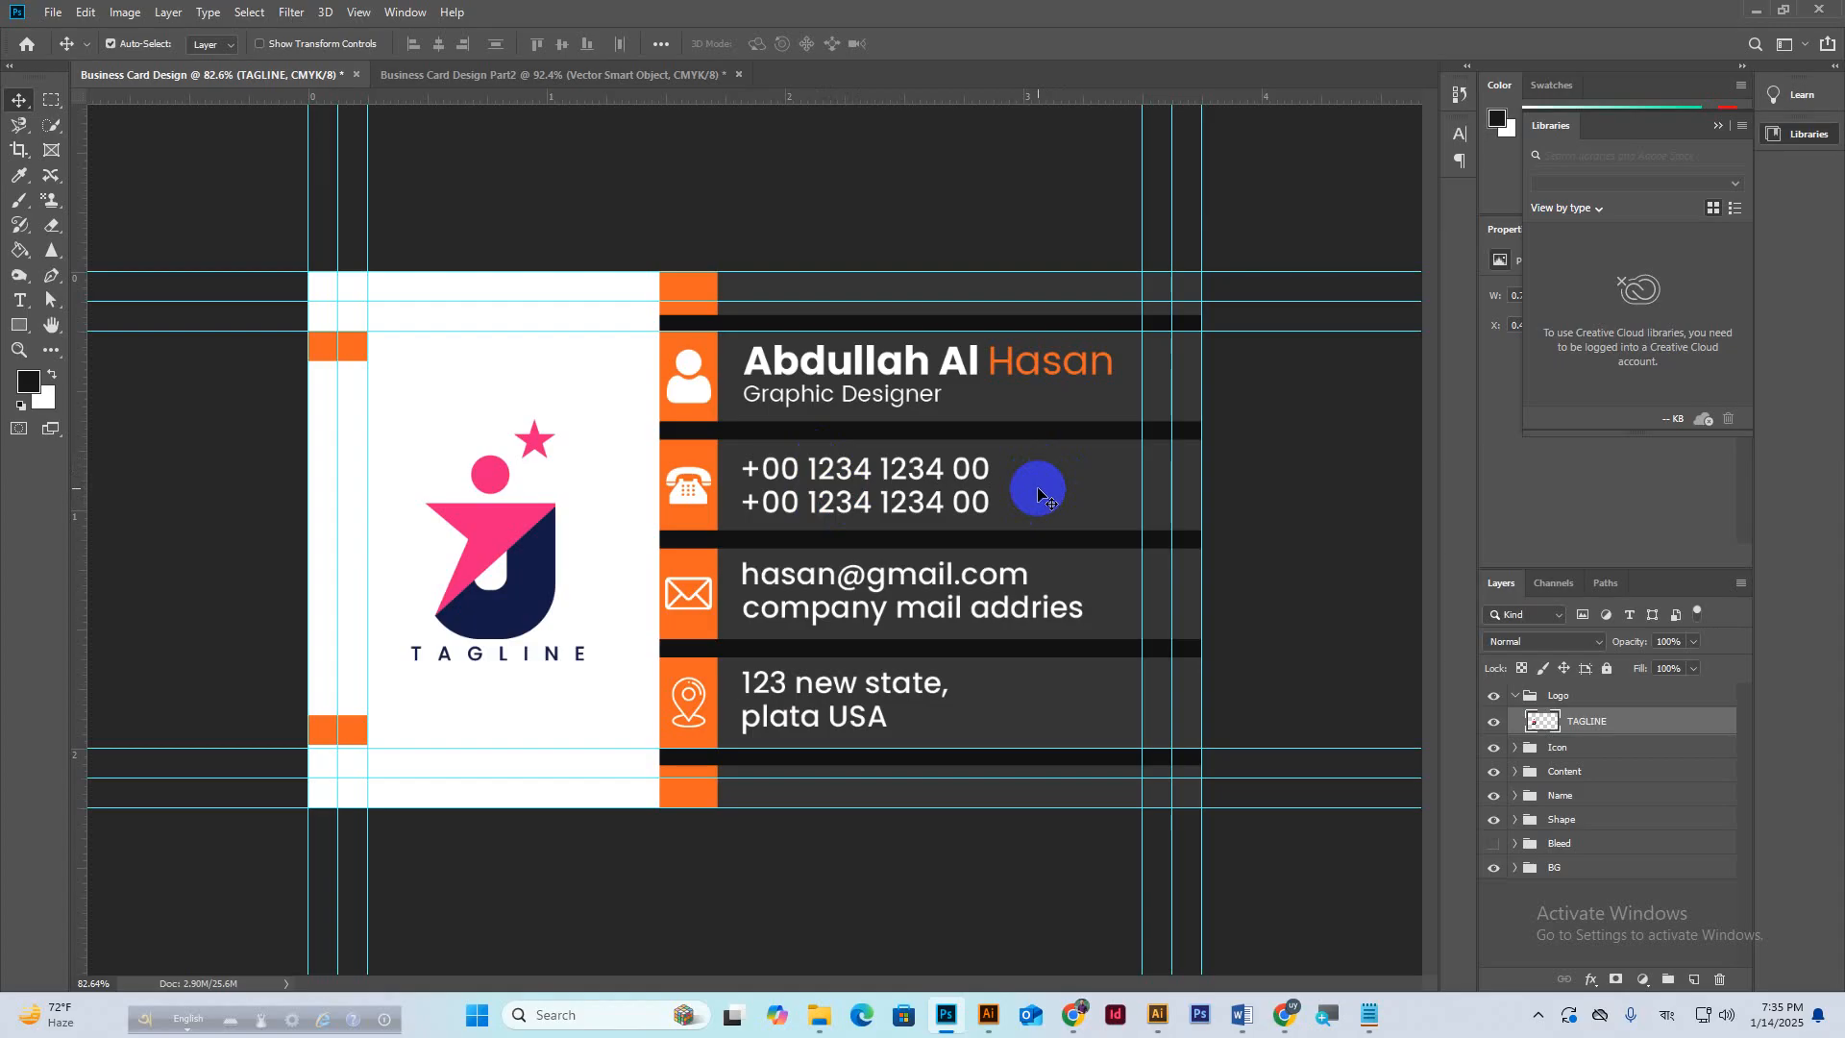
Align the J logo to the vertical centre of the whole Part2 card canvas.
{"action": "left_click", "coordinate": [592, 75]}
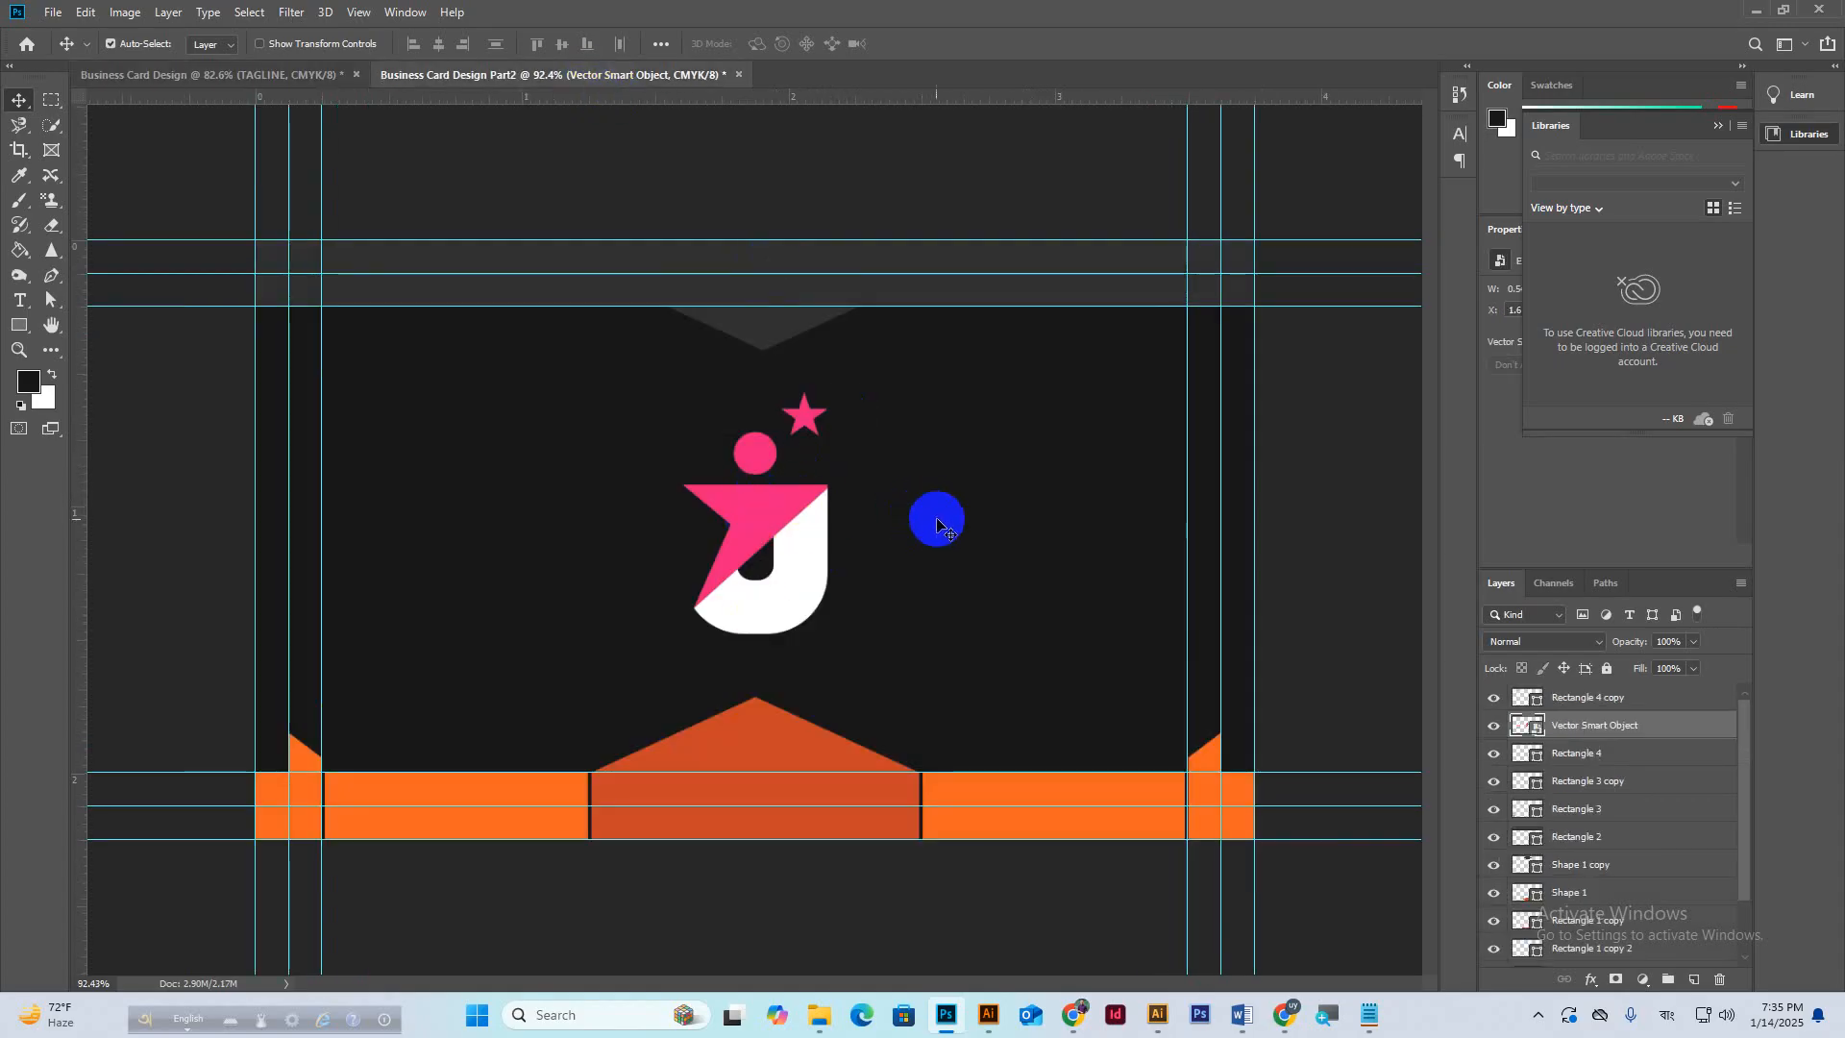
{"action": "scroll", "coordinate": [1595, 860], "scroll_direction": "down", "scroll_amount": 2}
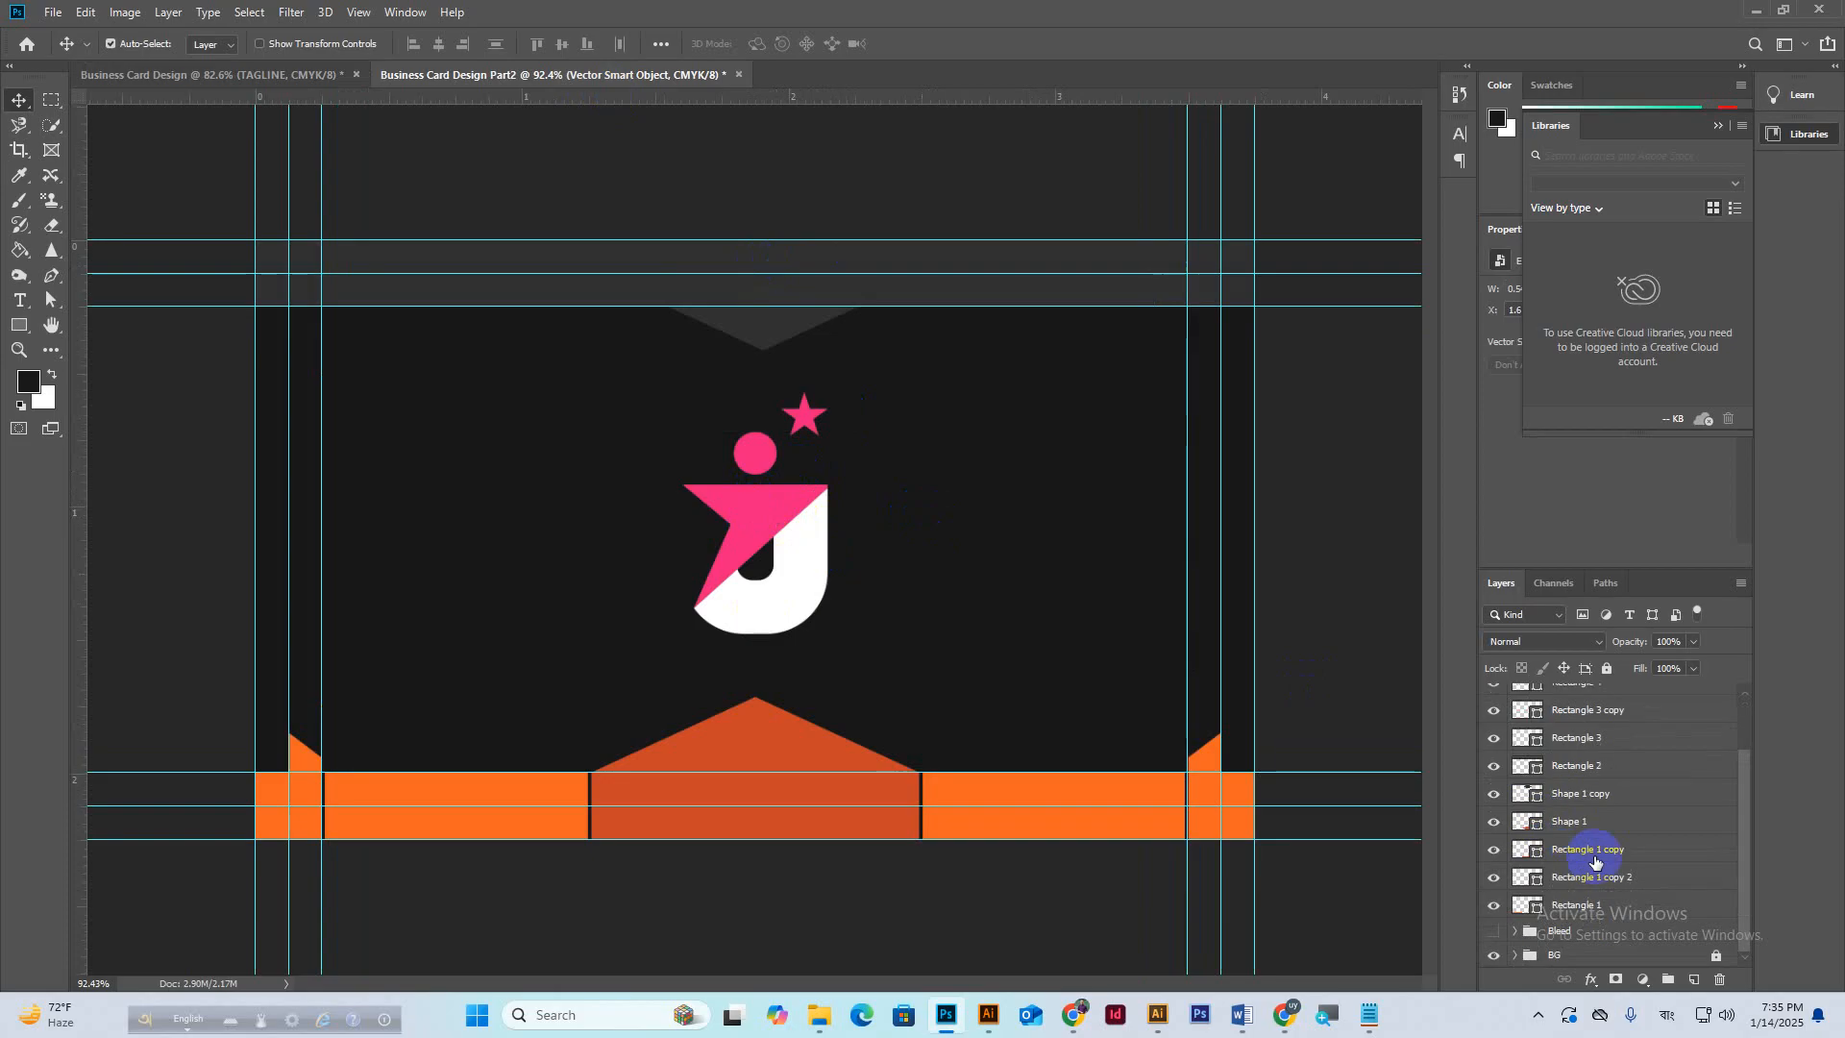
{"action": "scroll", "coordinate": [1595, 947], "scroll_direction": "up", "scroll_amount": 2}
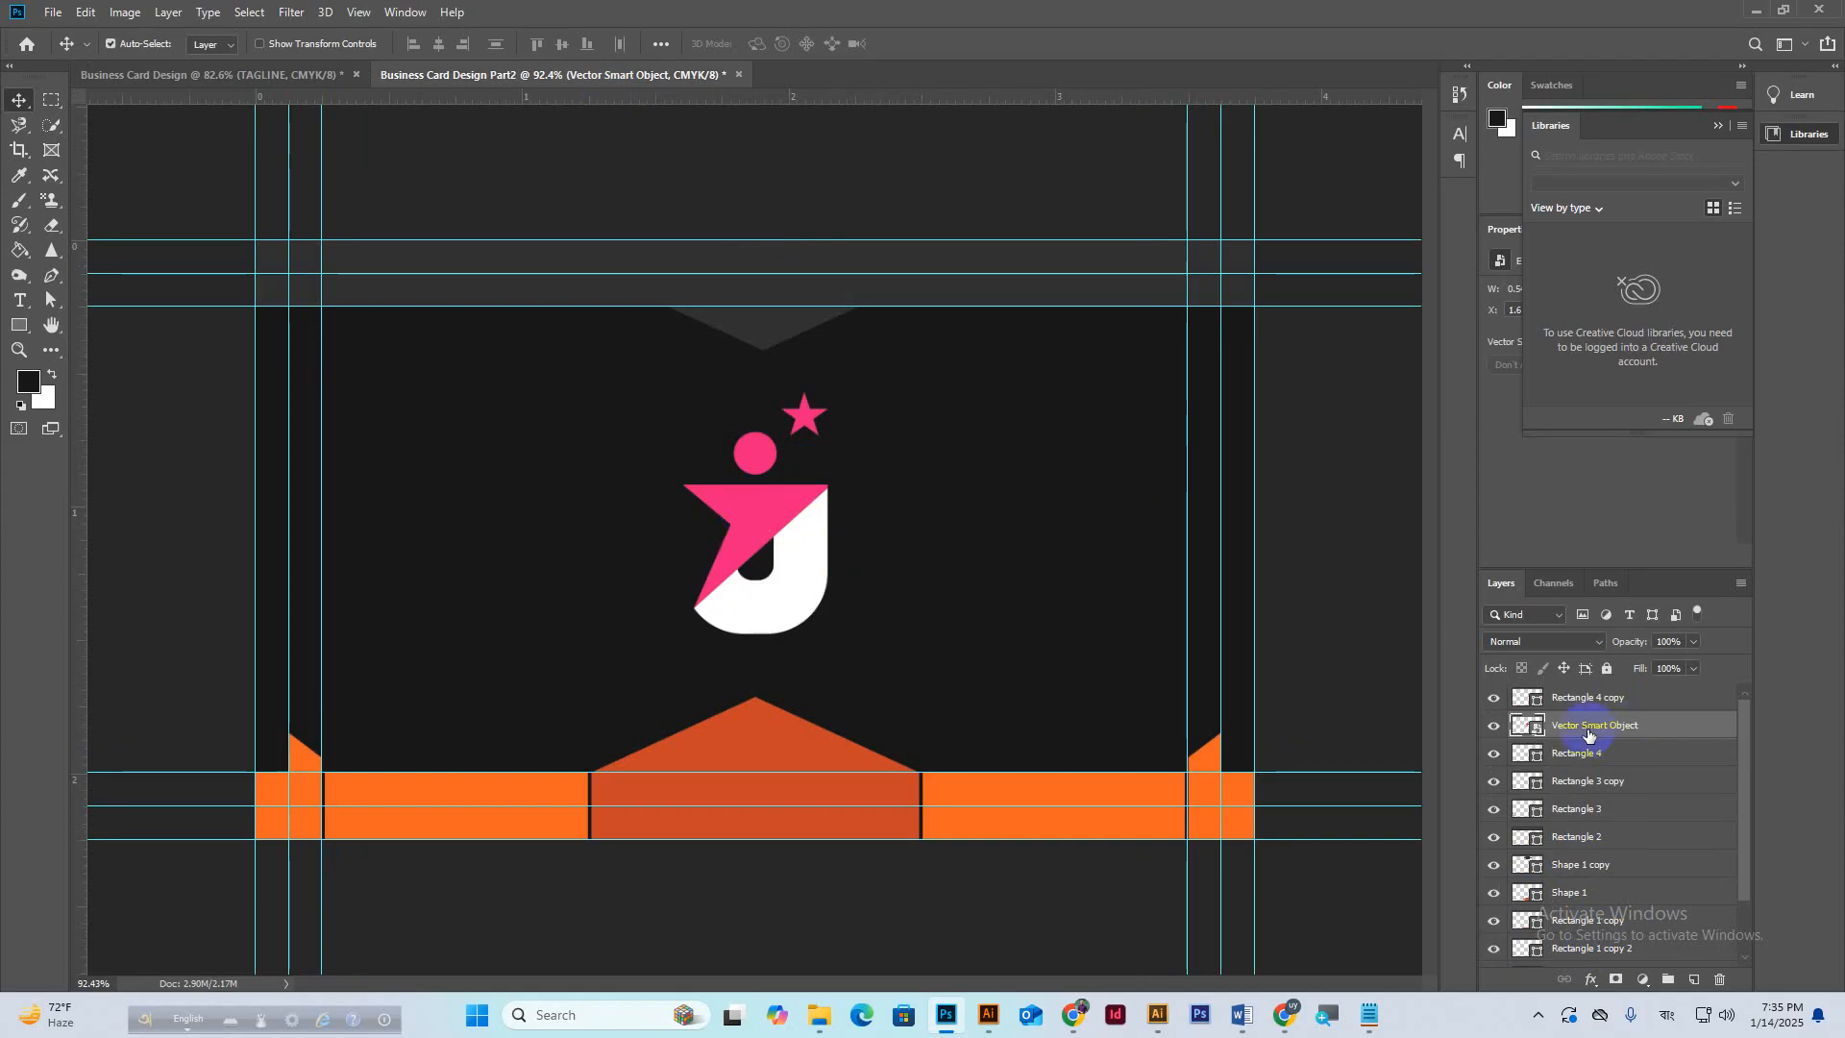
{"action": "key", "text": "ctrl+a"}
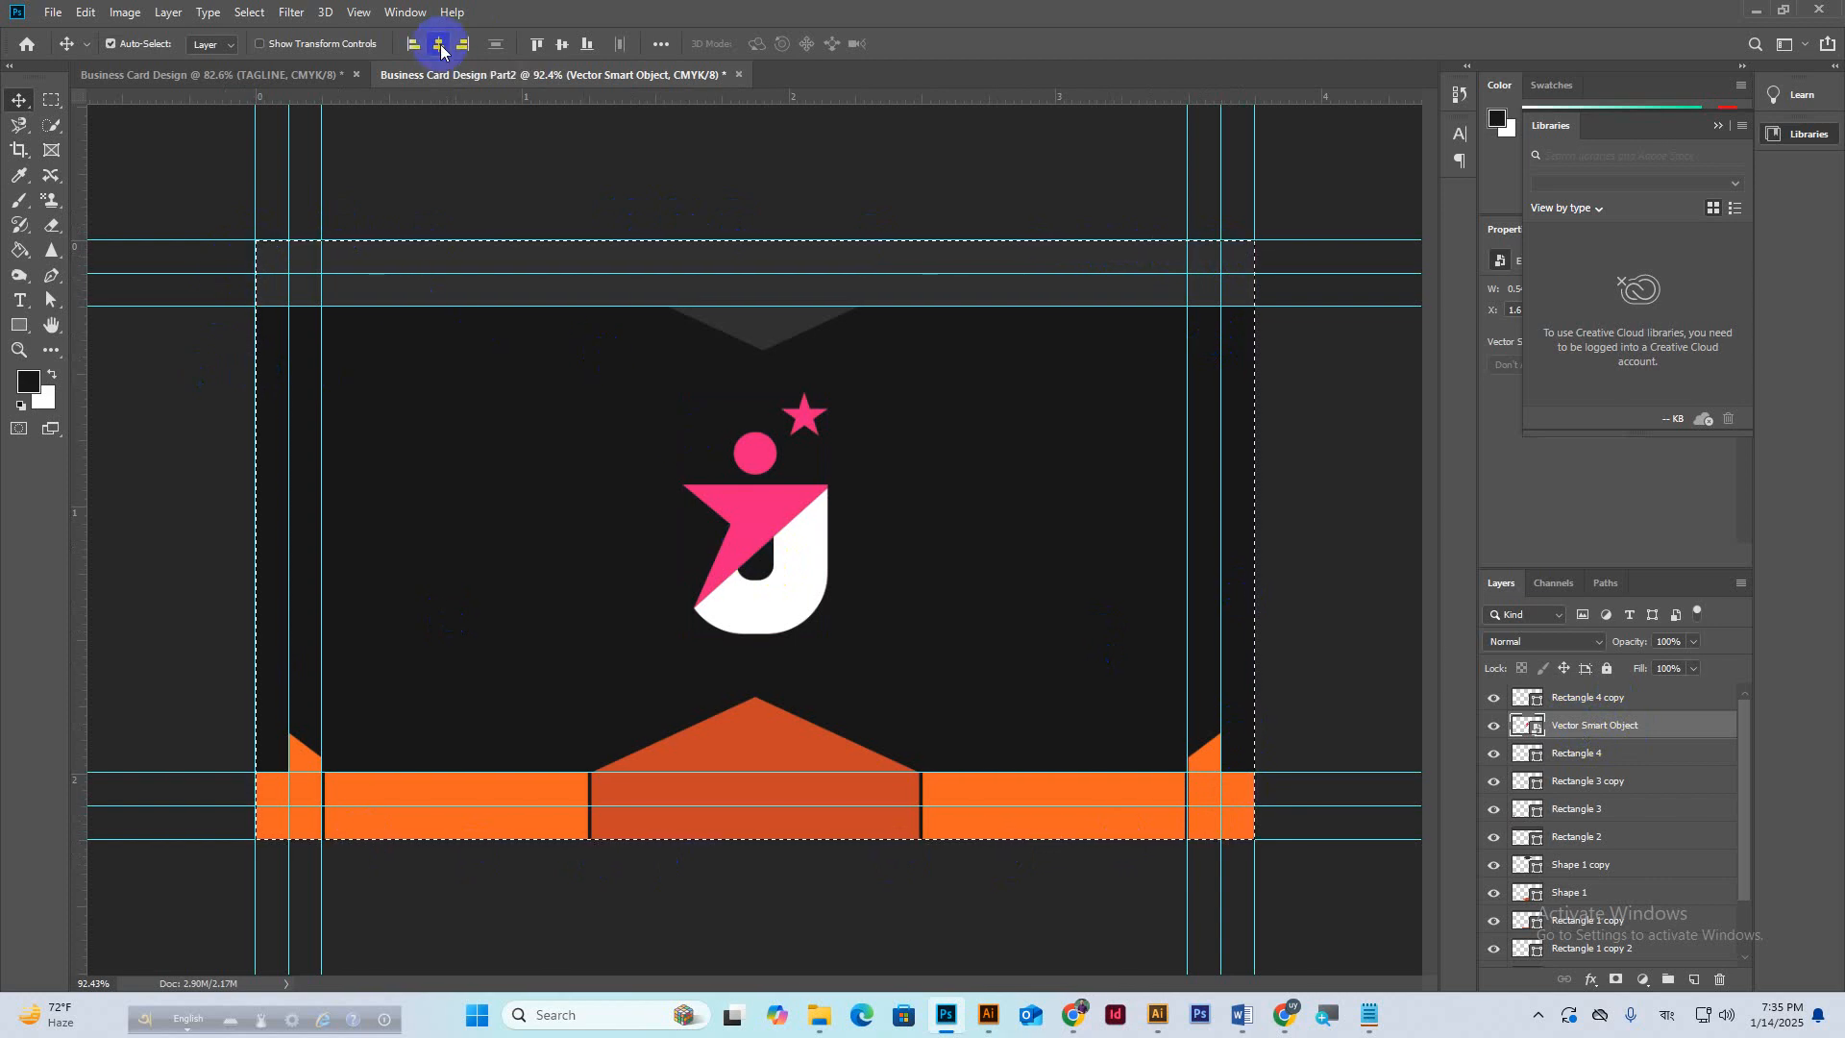
{"action": "left_click", "coordinate": [563, 44]}
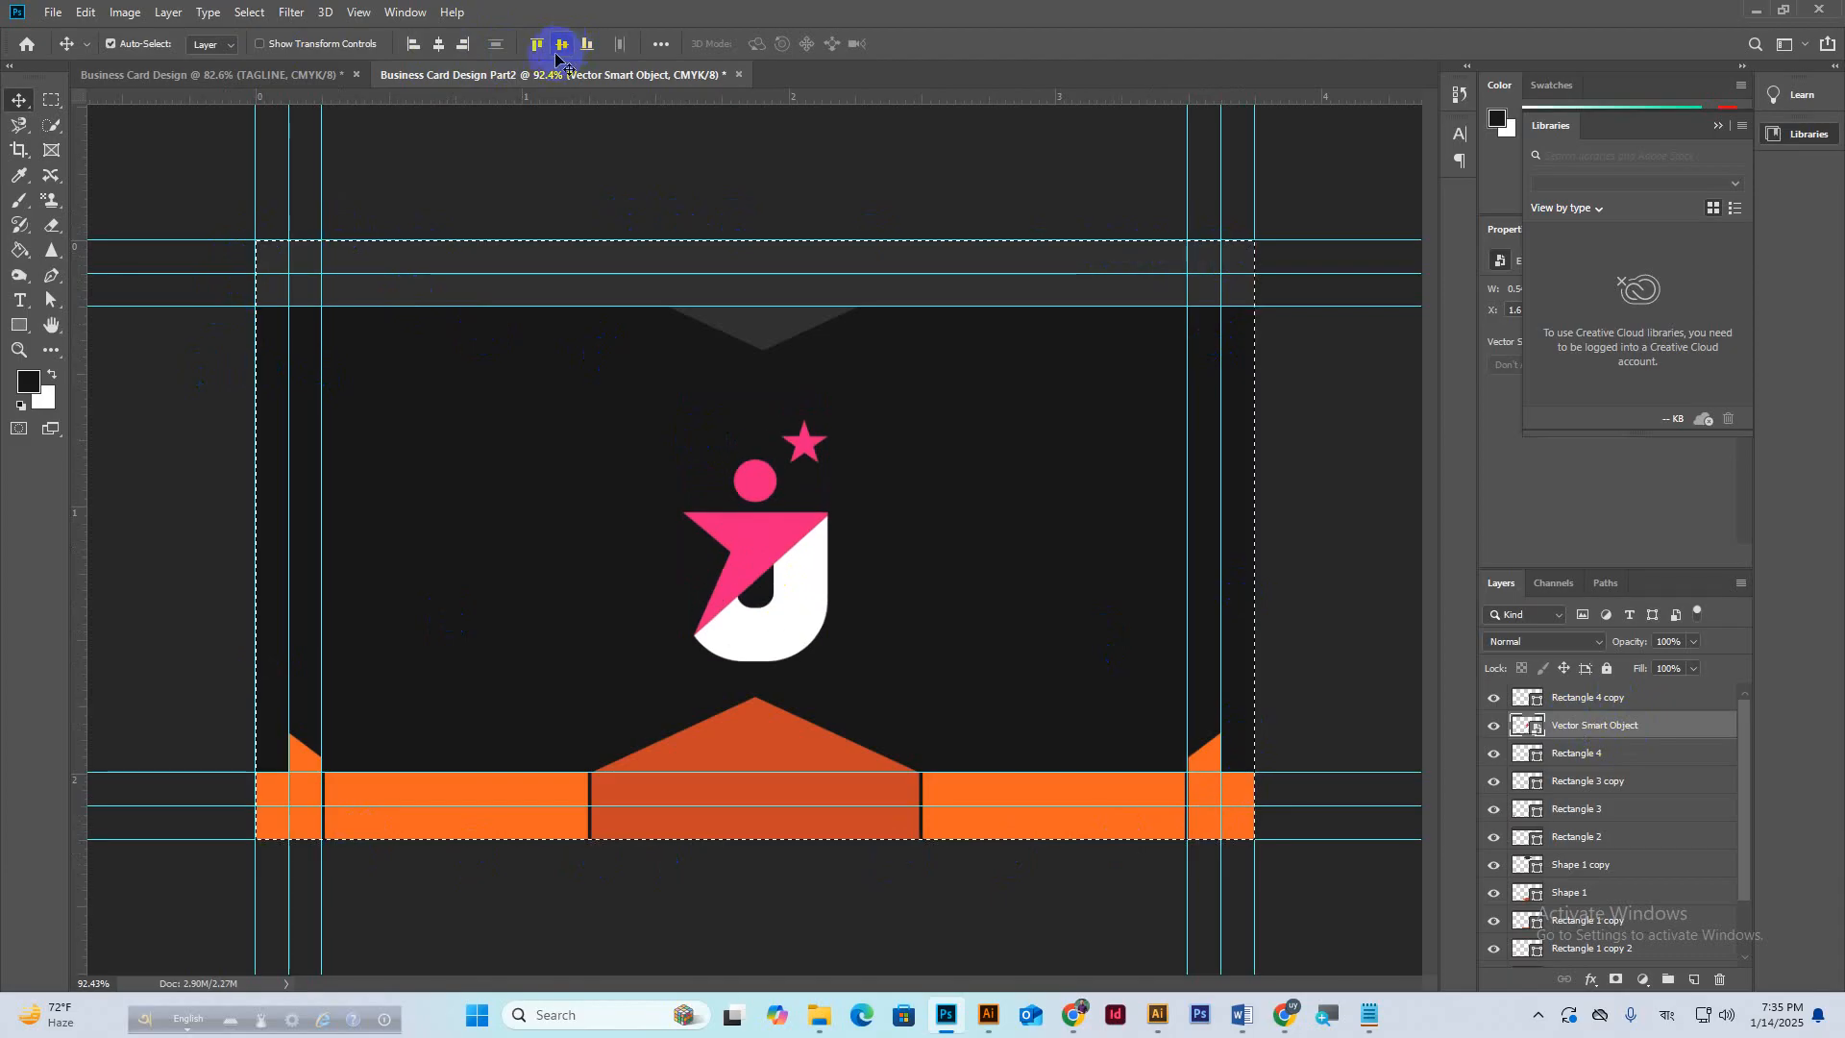
{"action": "key", "text": "ctrl+d"}
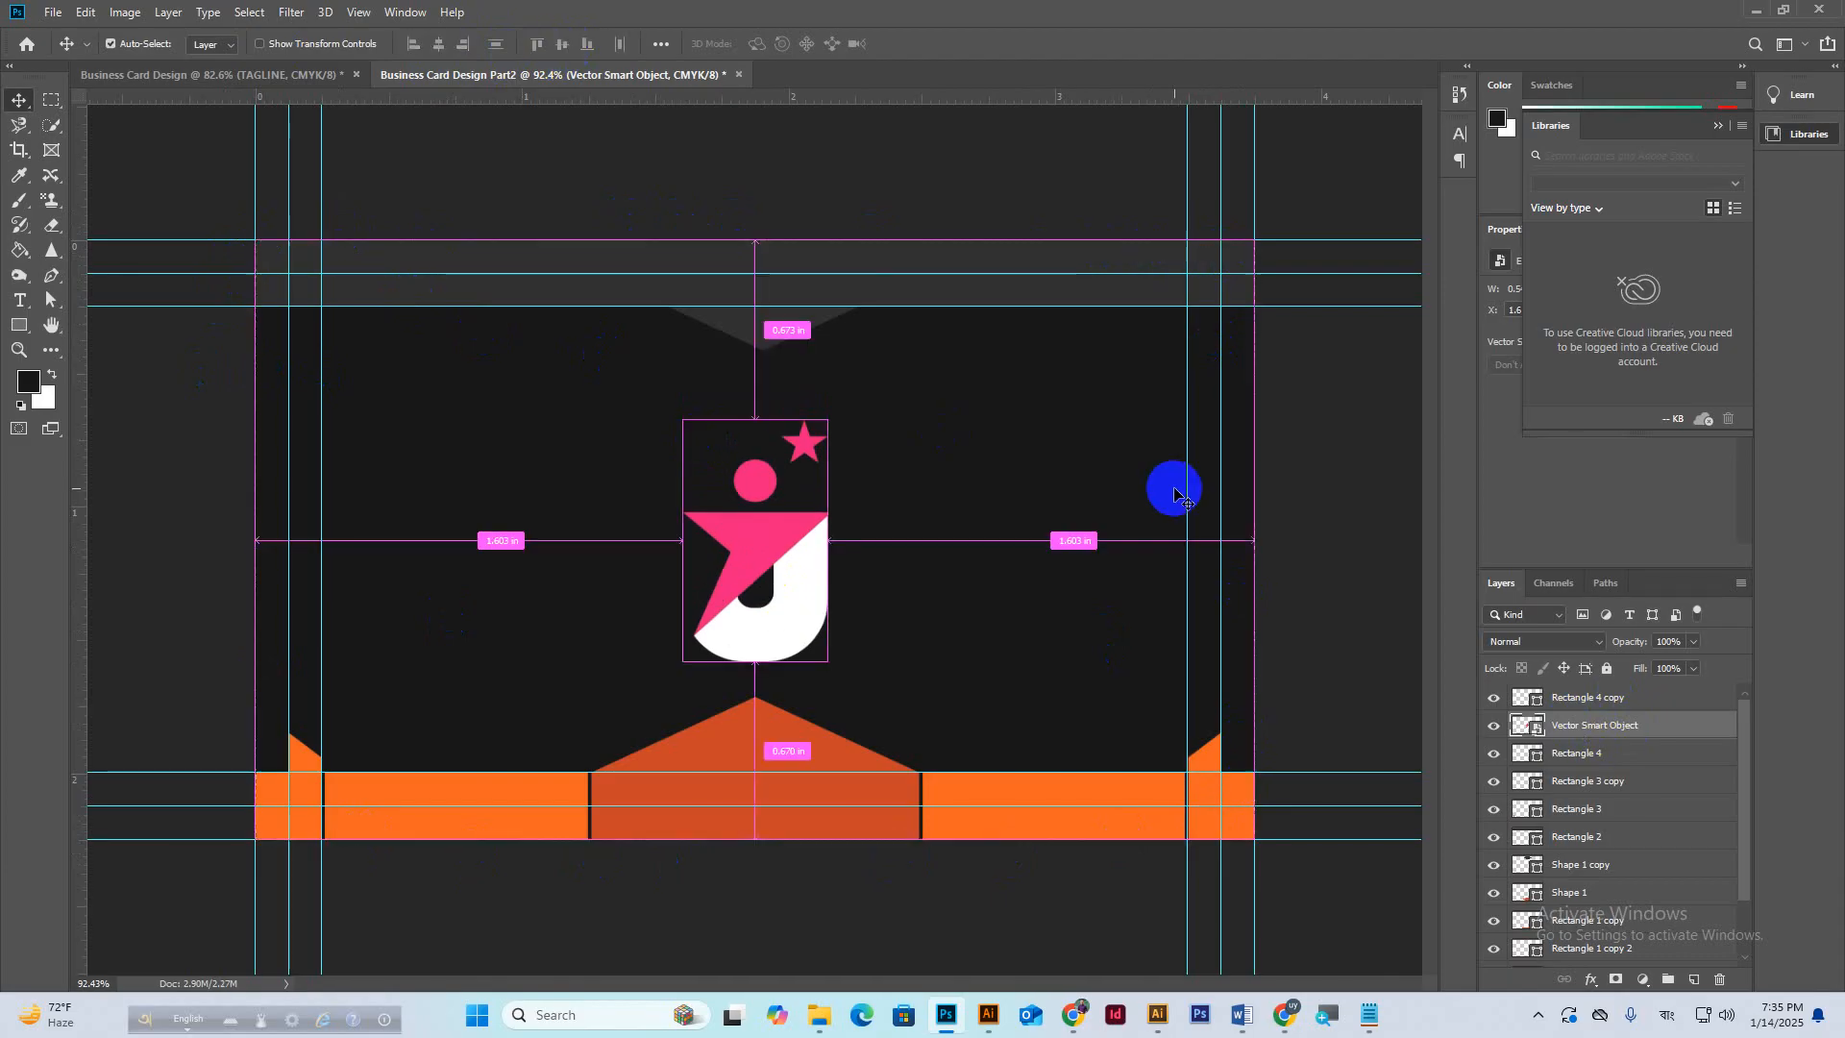
{"action": "scroll", "coordinate": [918, 465], "scroll_direction": "down", "scroll_amount": 3}
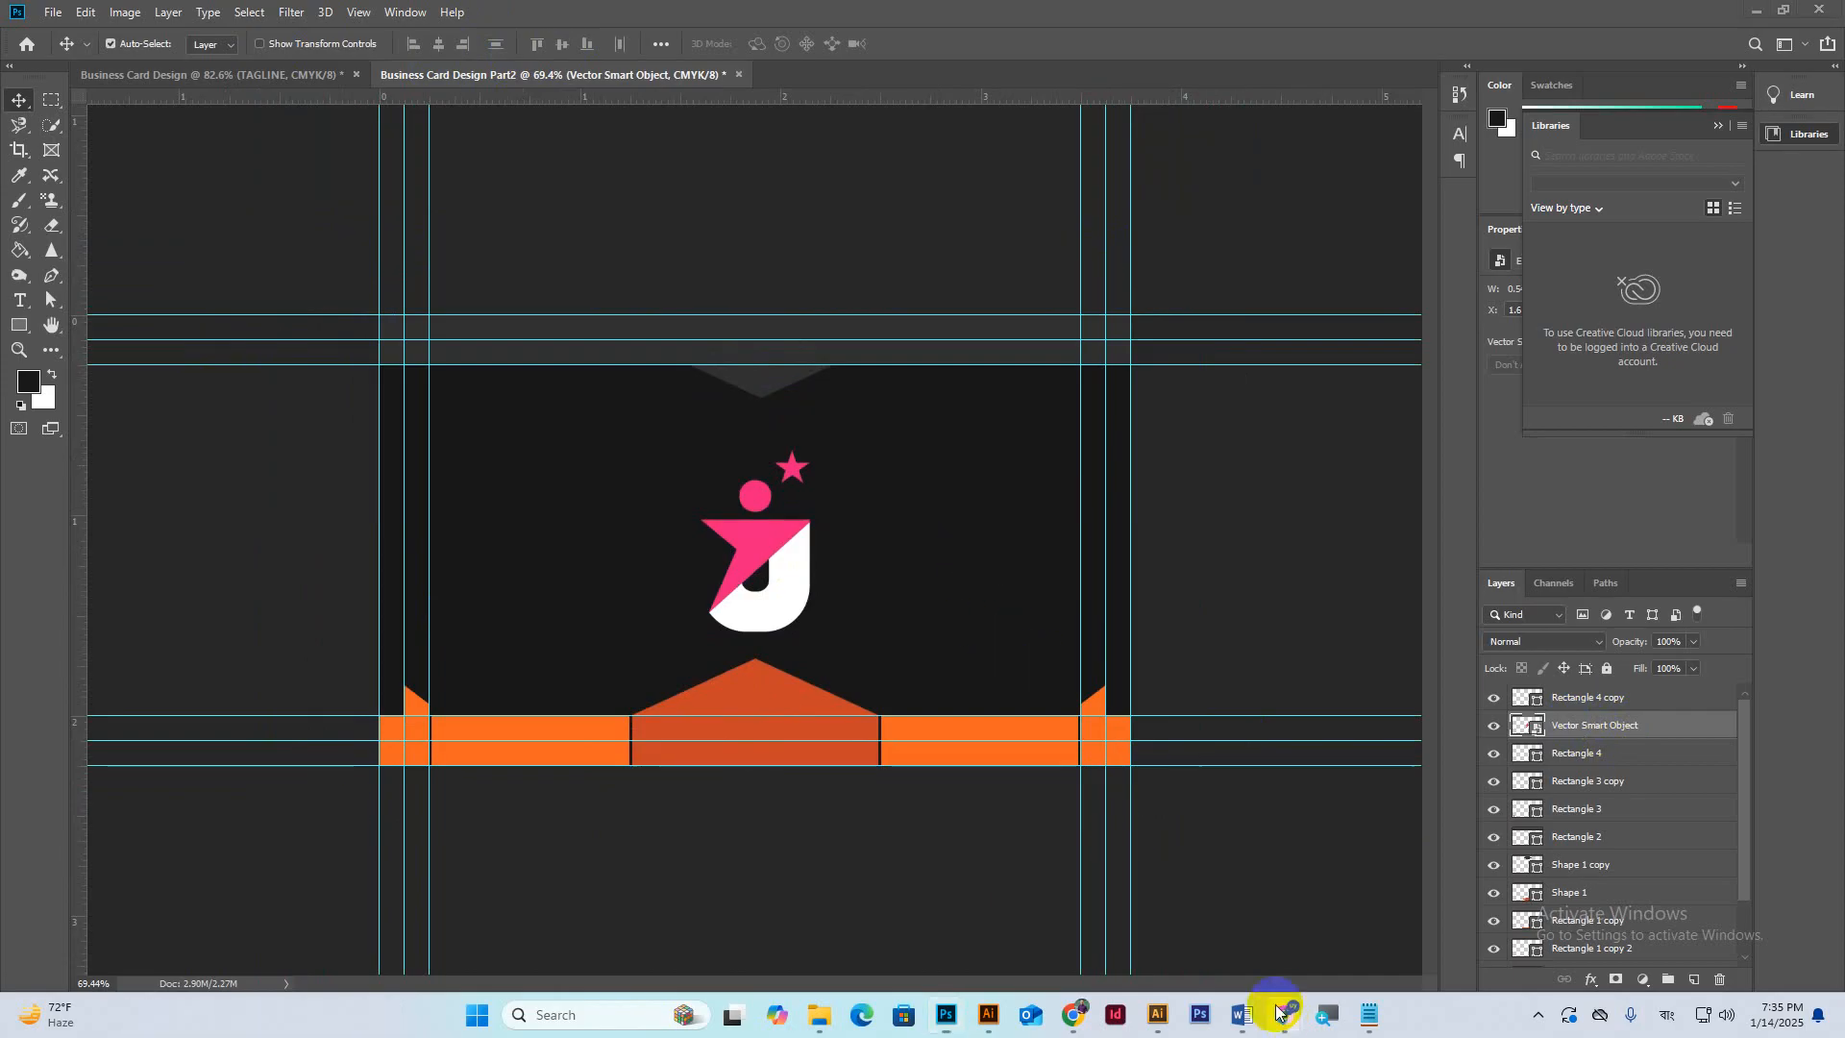
{"action": "left_click", "coordinate": [1218, 917]}
{"action": "left_click", "coordinate": [1533, 872]}
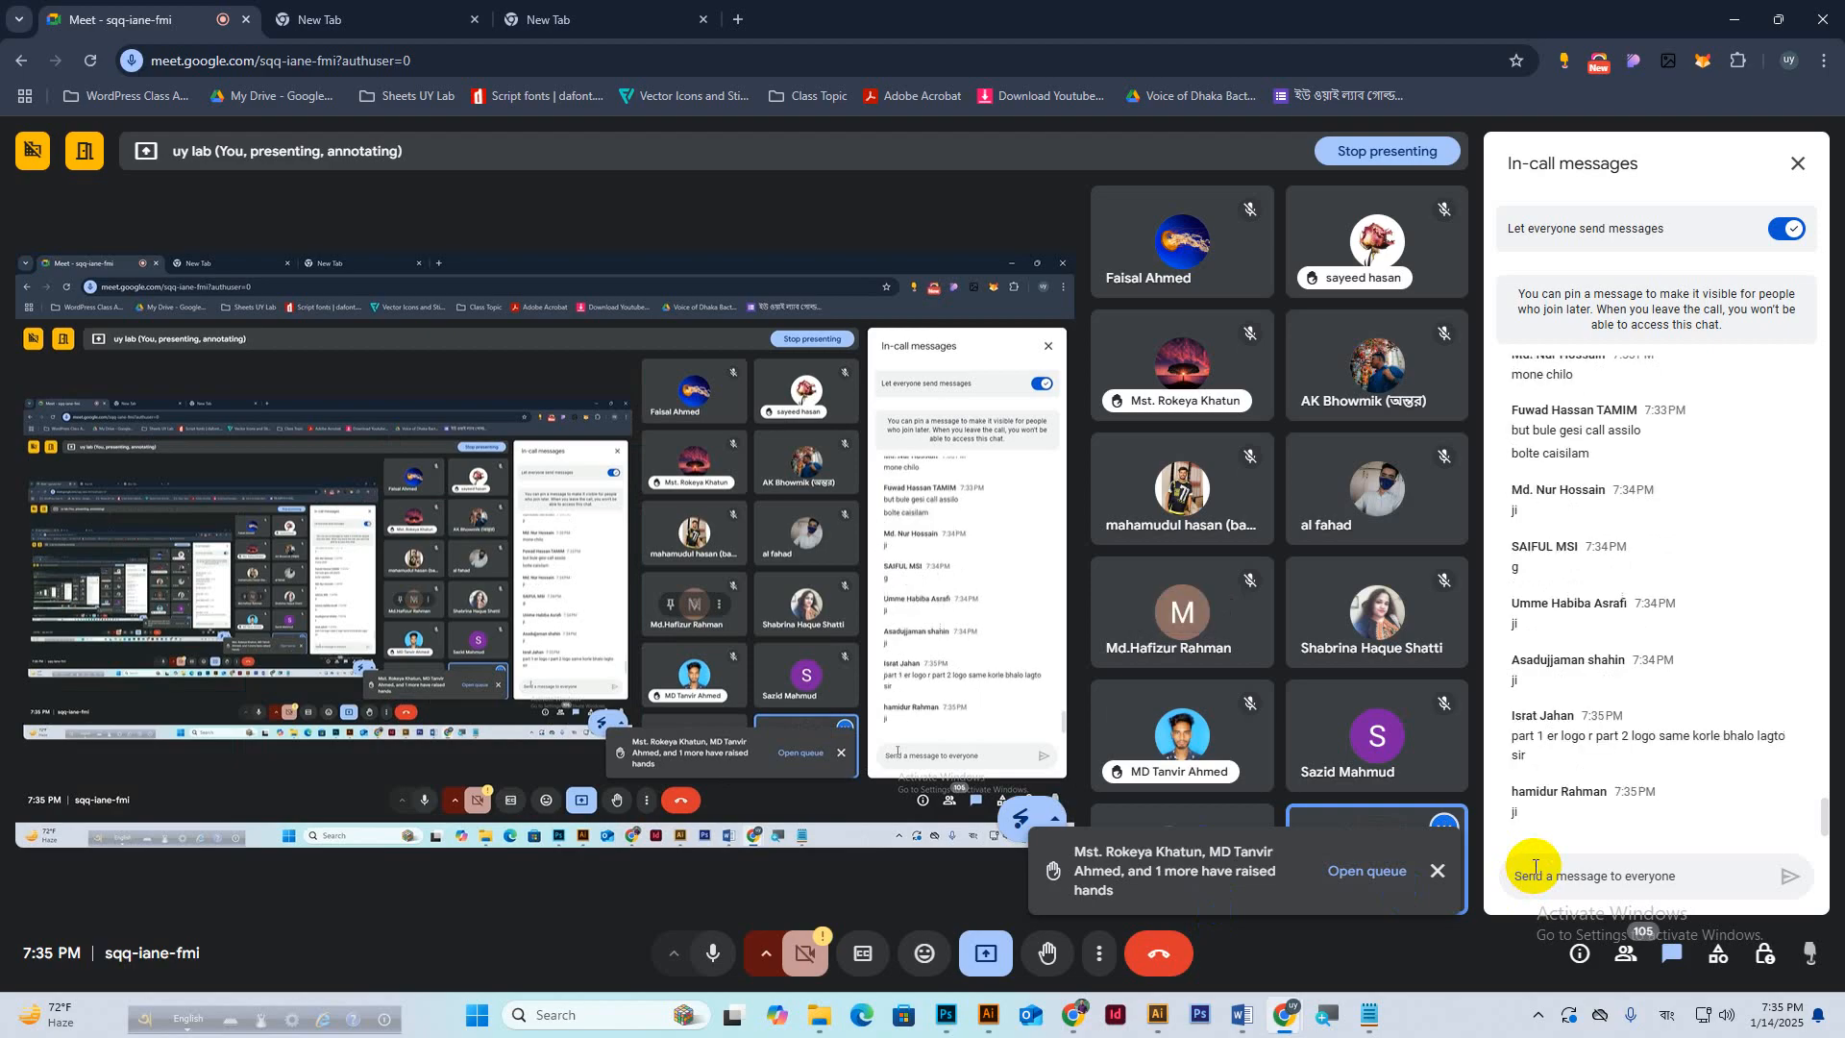
{"action": "left_click", "coordinate": [948, 1024]}
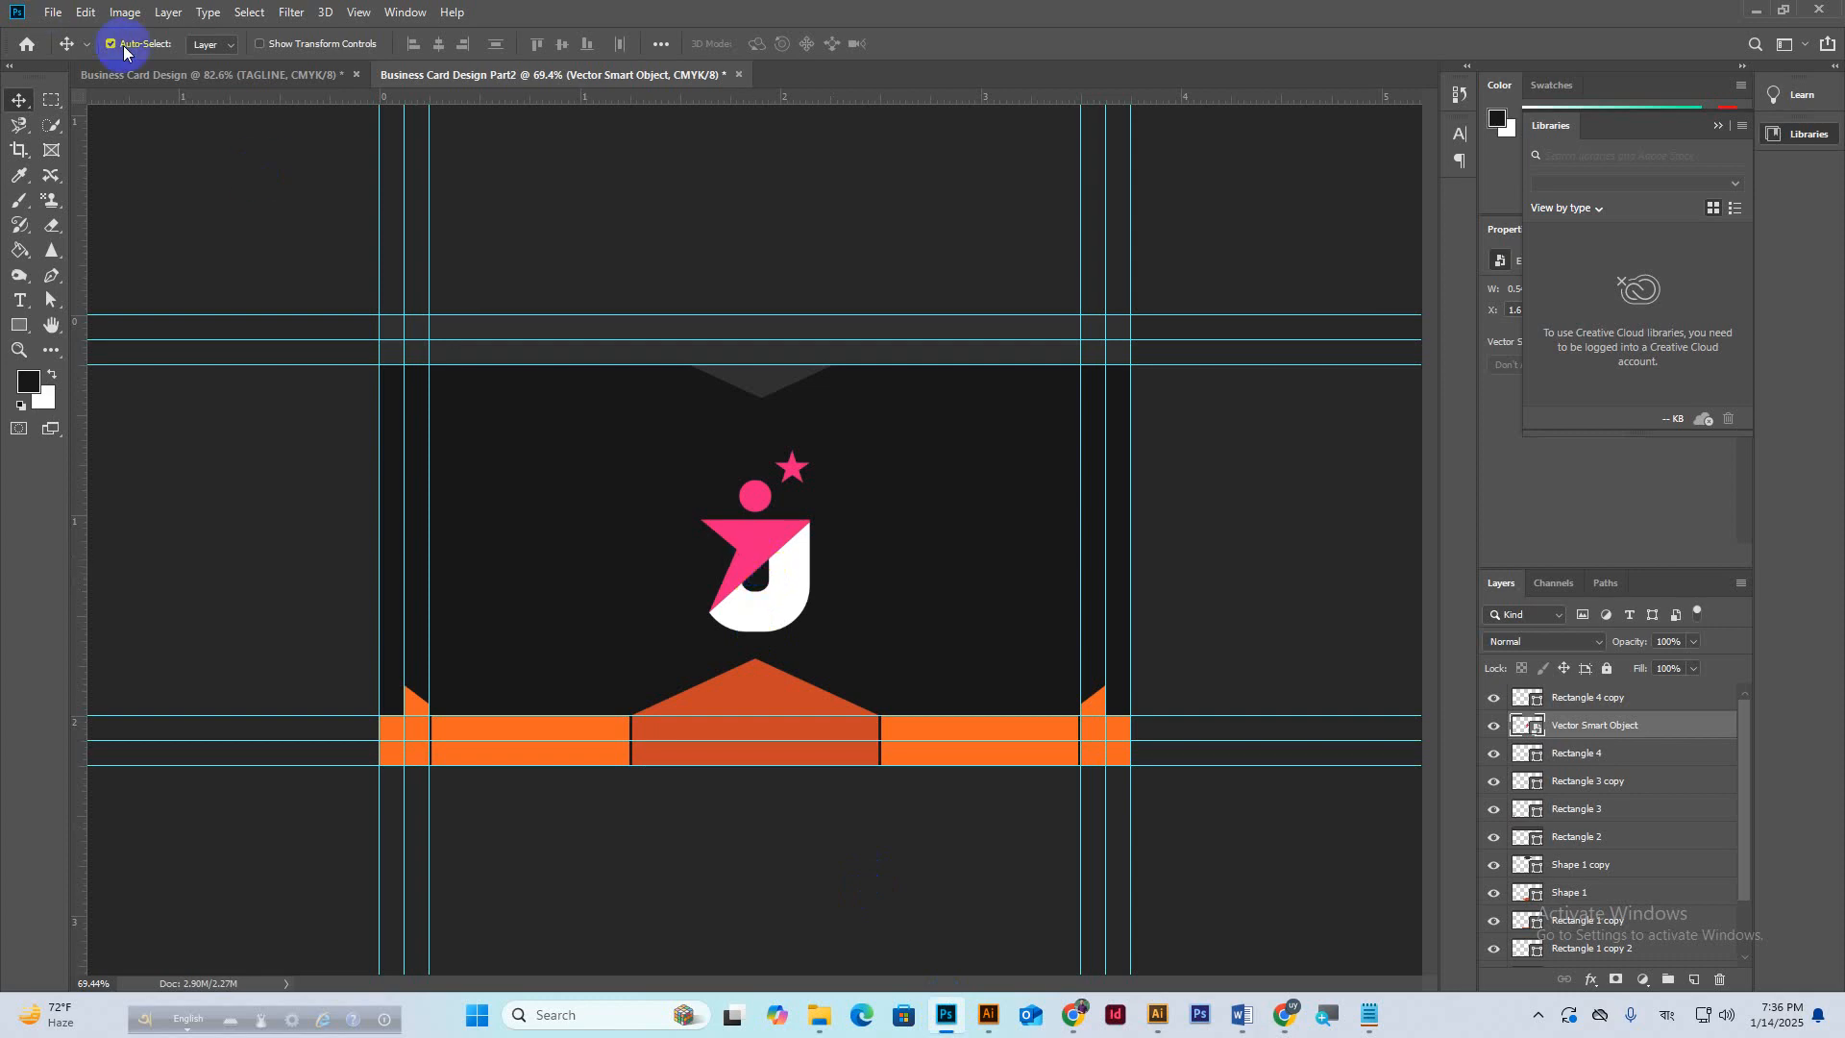
Marquee-select the TAGLINE lettering on the front design and duplicate it onto Layer 1.
{"action": "left_click", "coordinate": [144, 74]}
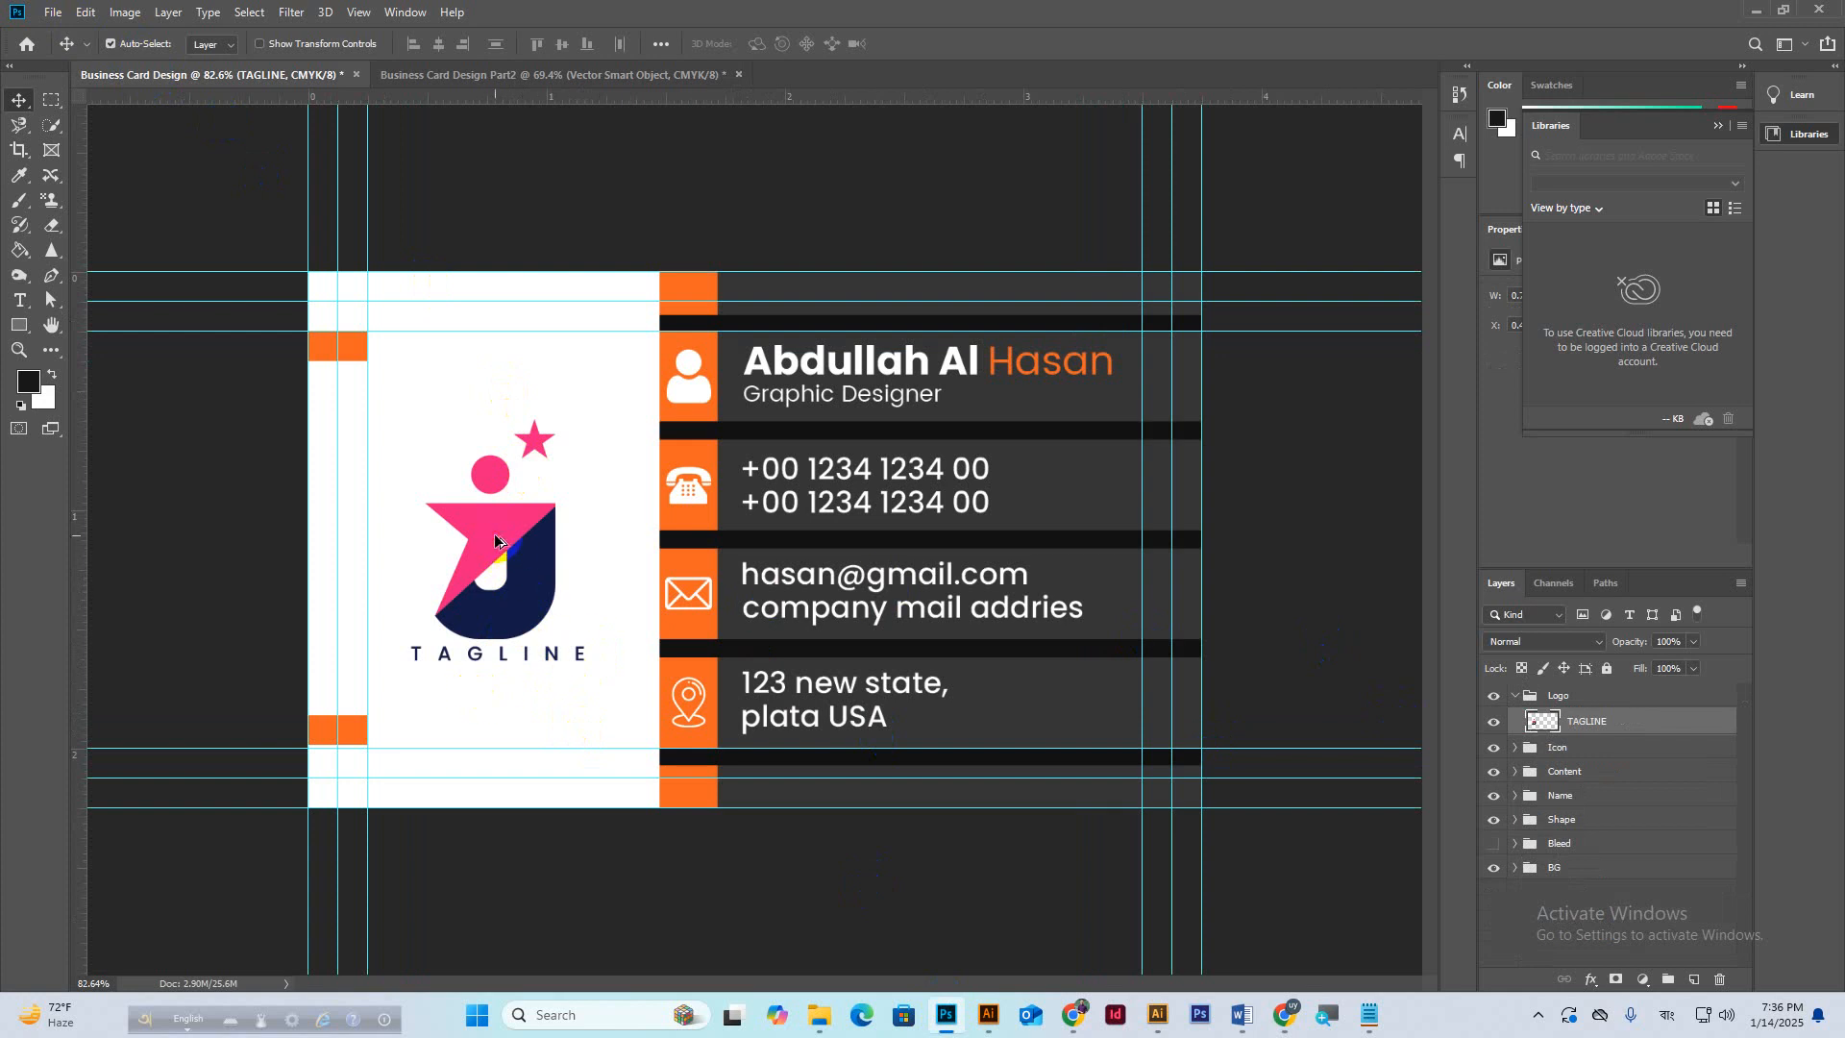
{"action": "scroll", "coordinate": [504, 726], "scroll_direction": "up", "scroll_amount": 4}
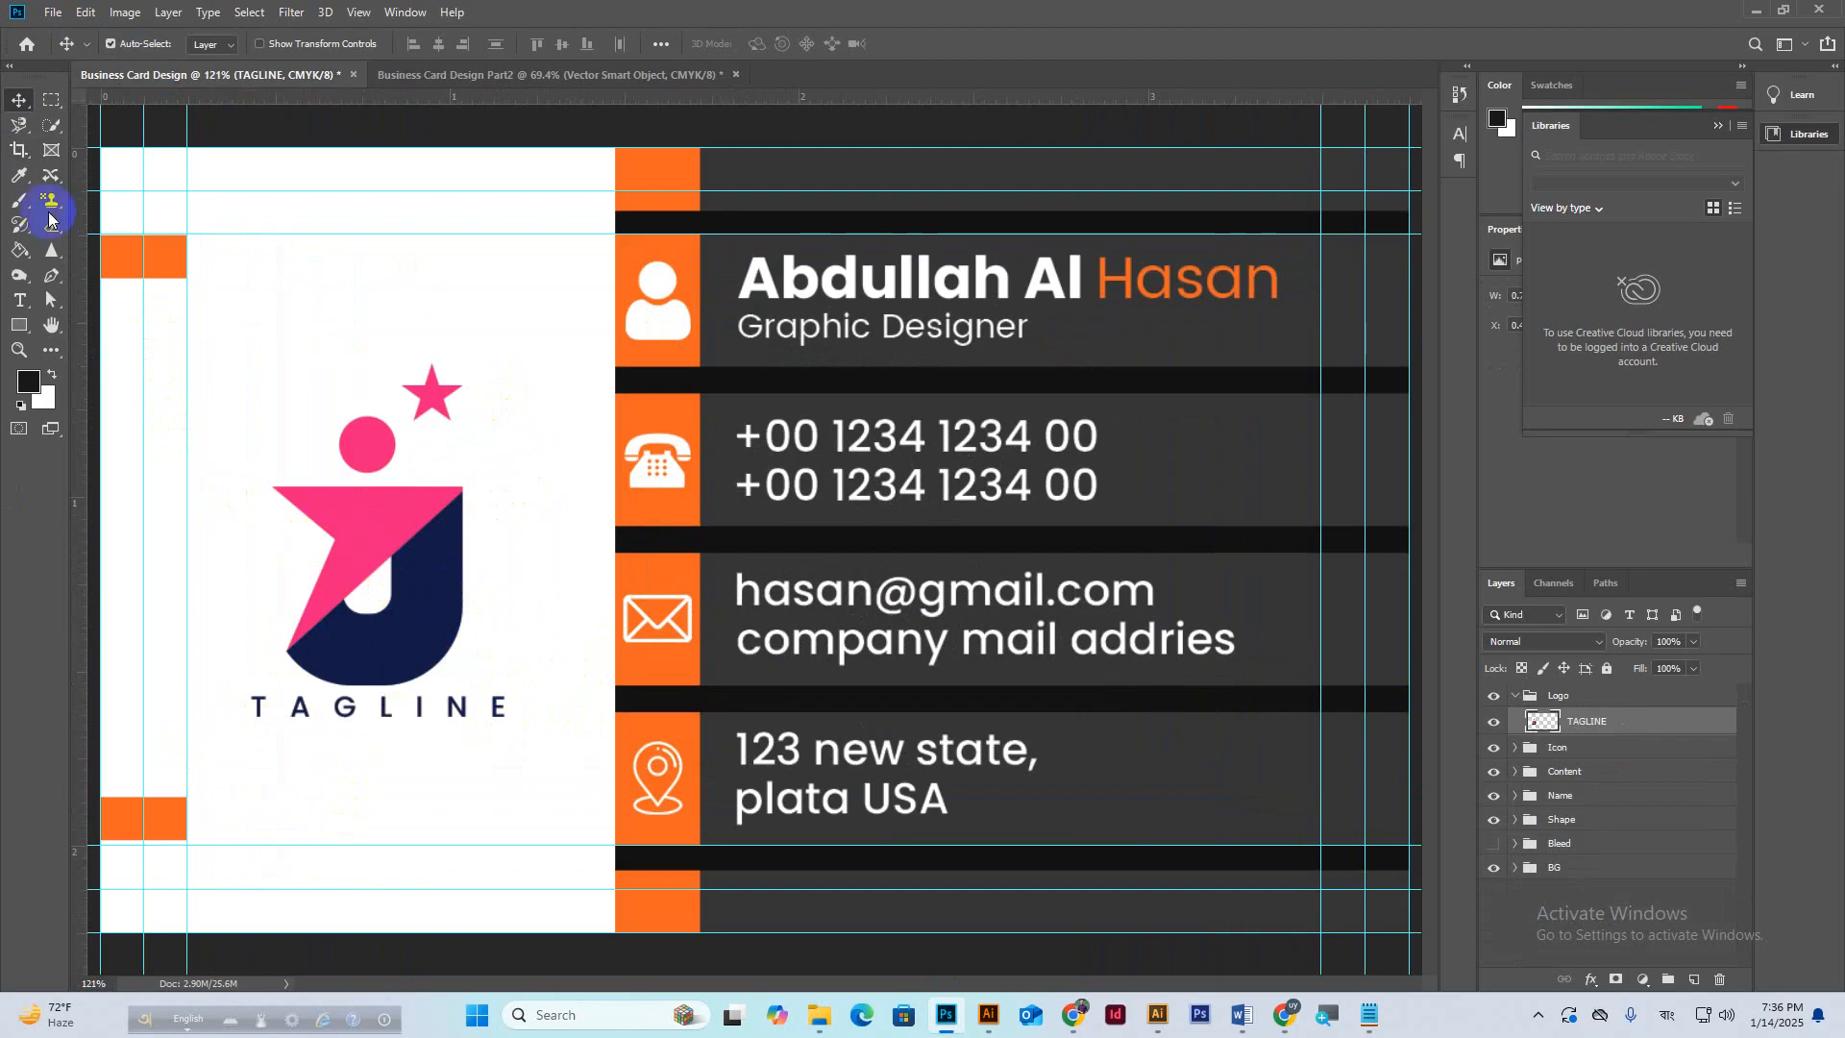
{"action": "left_click", "coordinate": [52, 100]}
{"action": "left_click", "coordinate": [219, 716]}
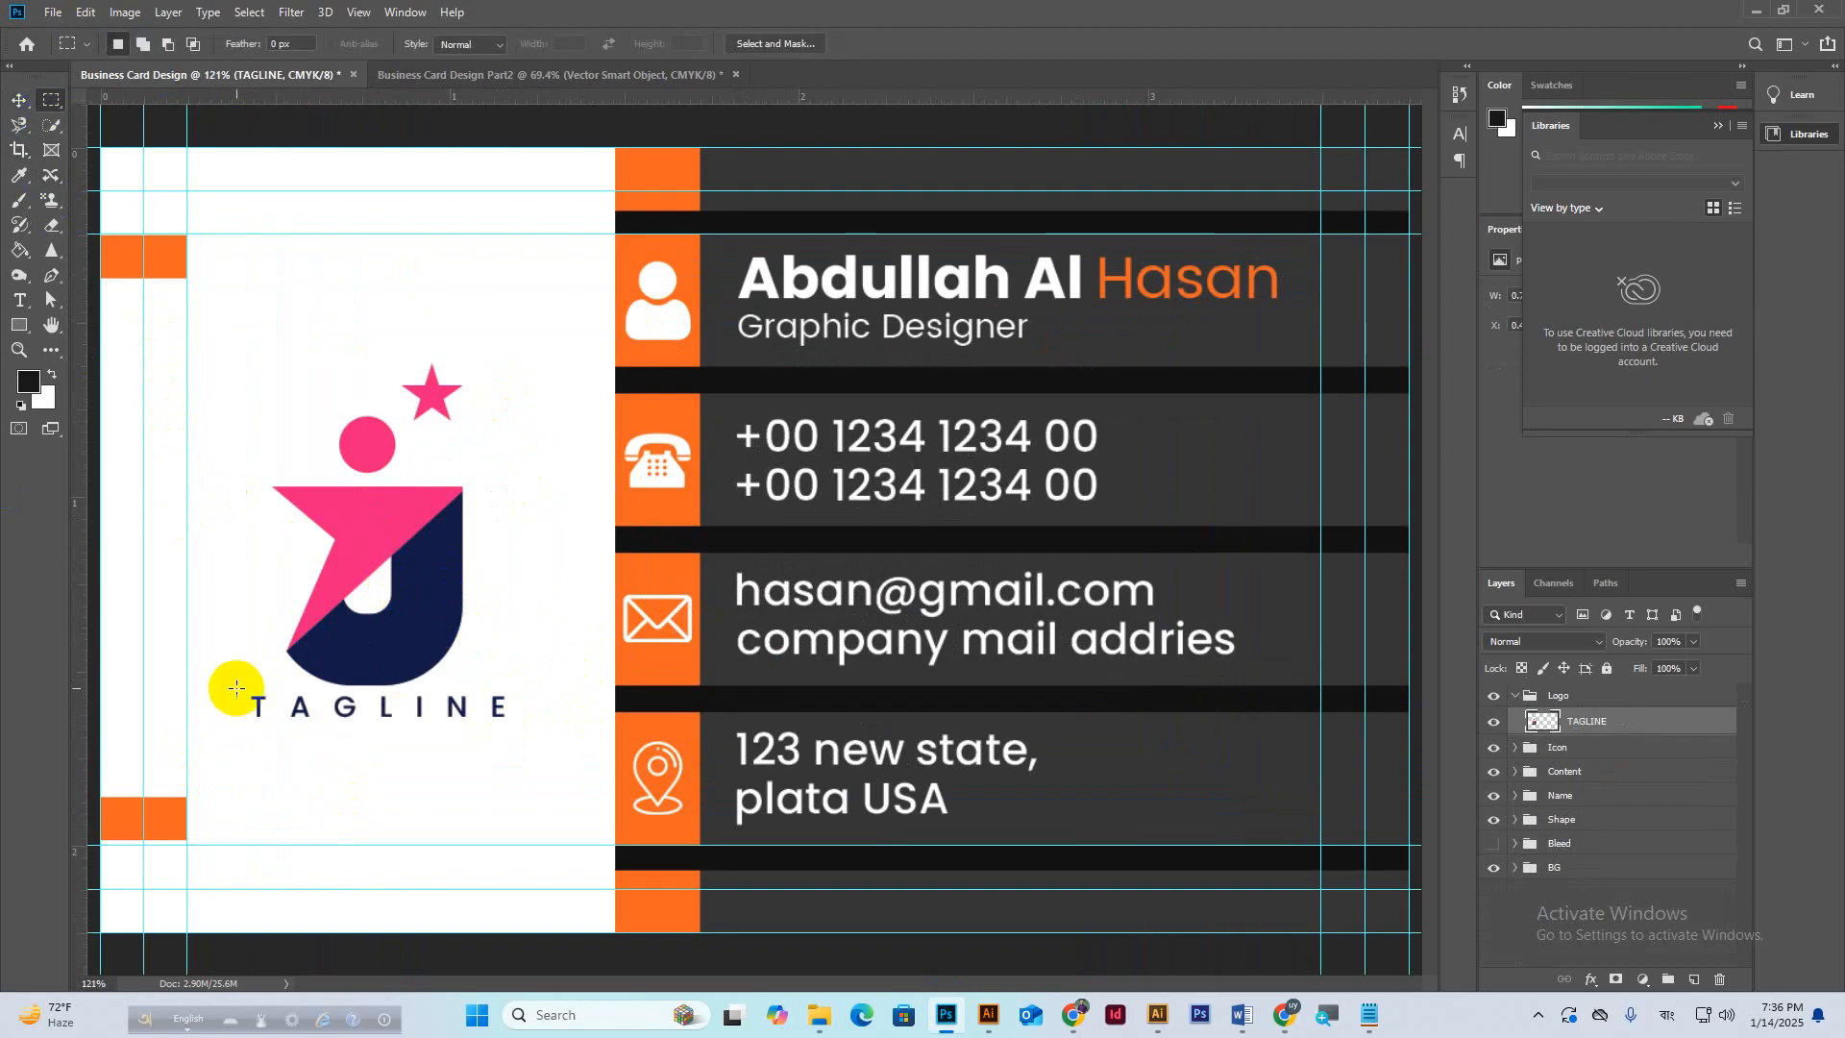
{"action": "left_click_drag", "start_coordinate": [236, 688], "coordinate": [529, 737]}
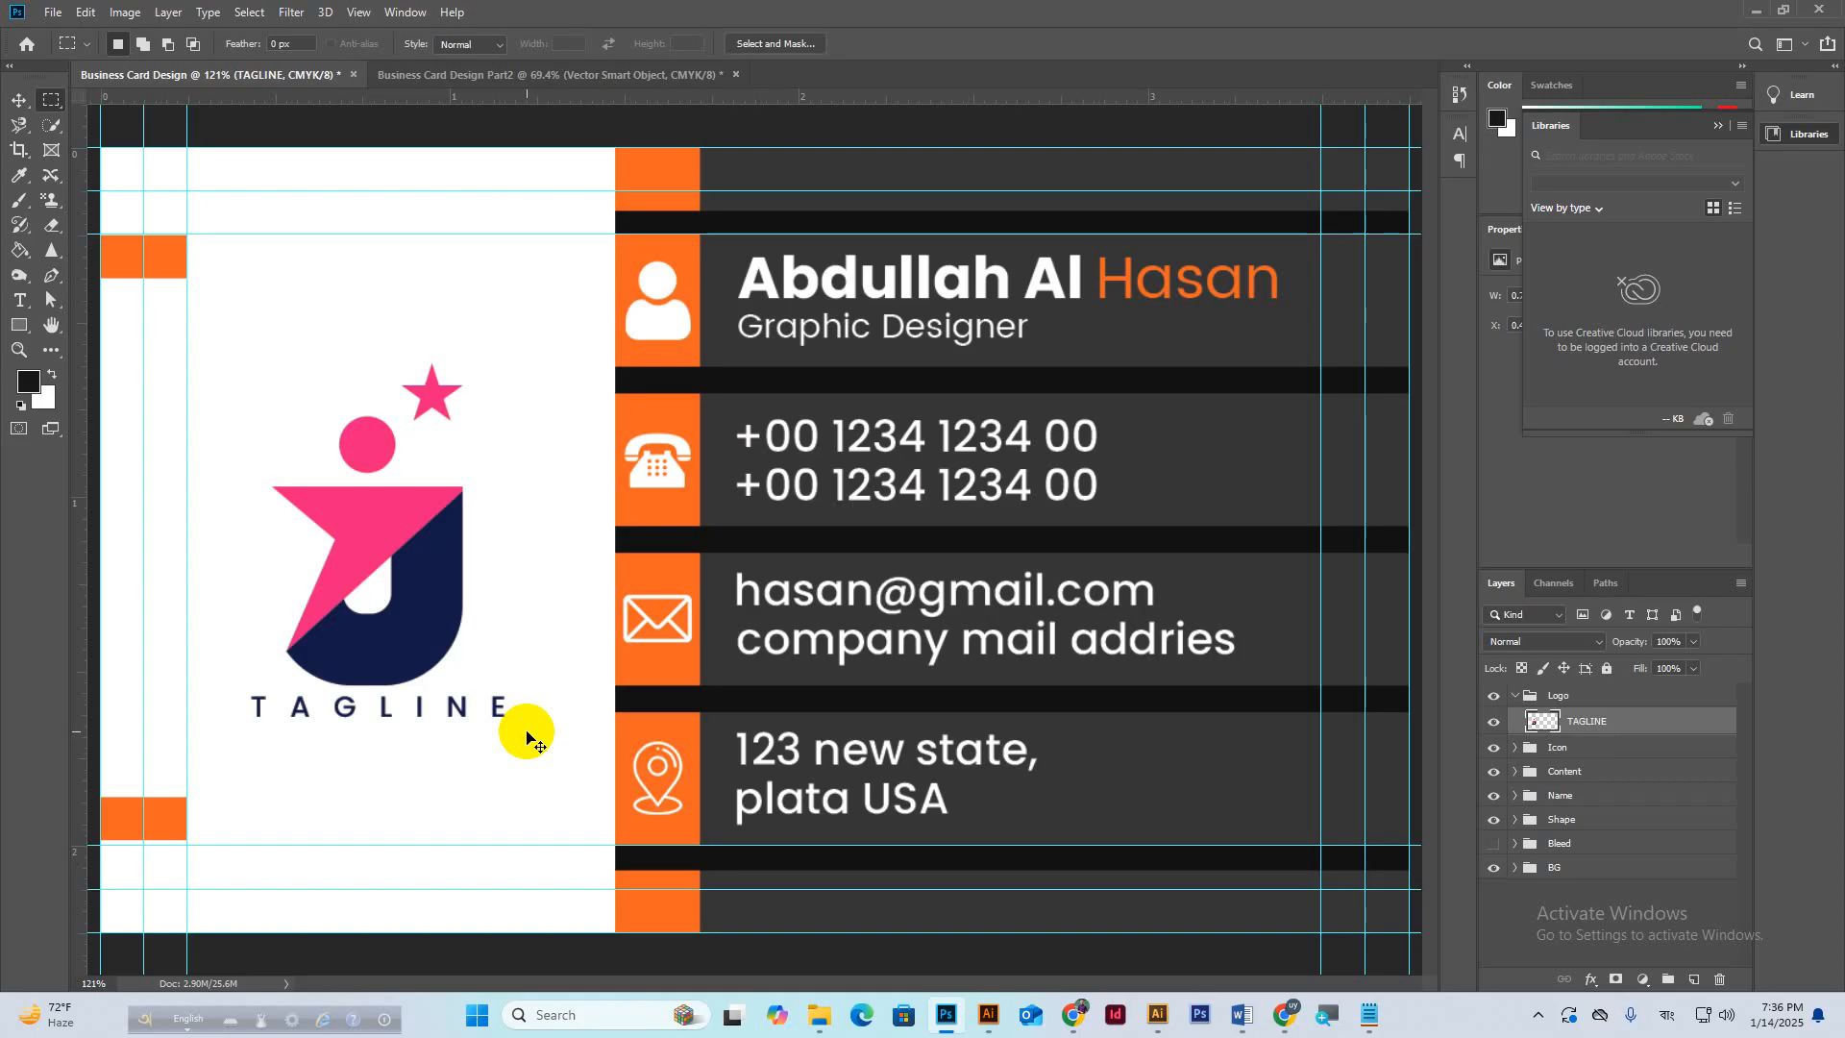
{"action": "key", "text": "ctrl+v"}
Move the TAGLINE layer into the Part2 back and give it a white Color Overlay.
{"action": "key", "text": "v"}
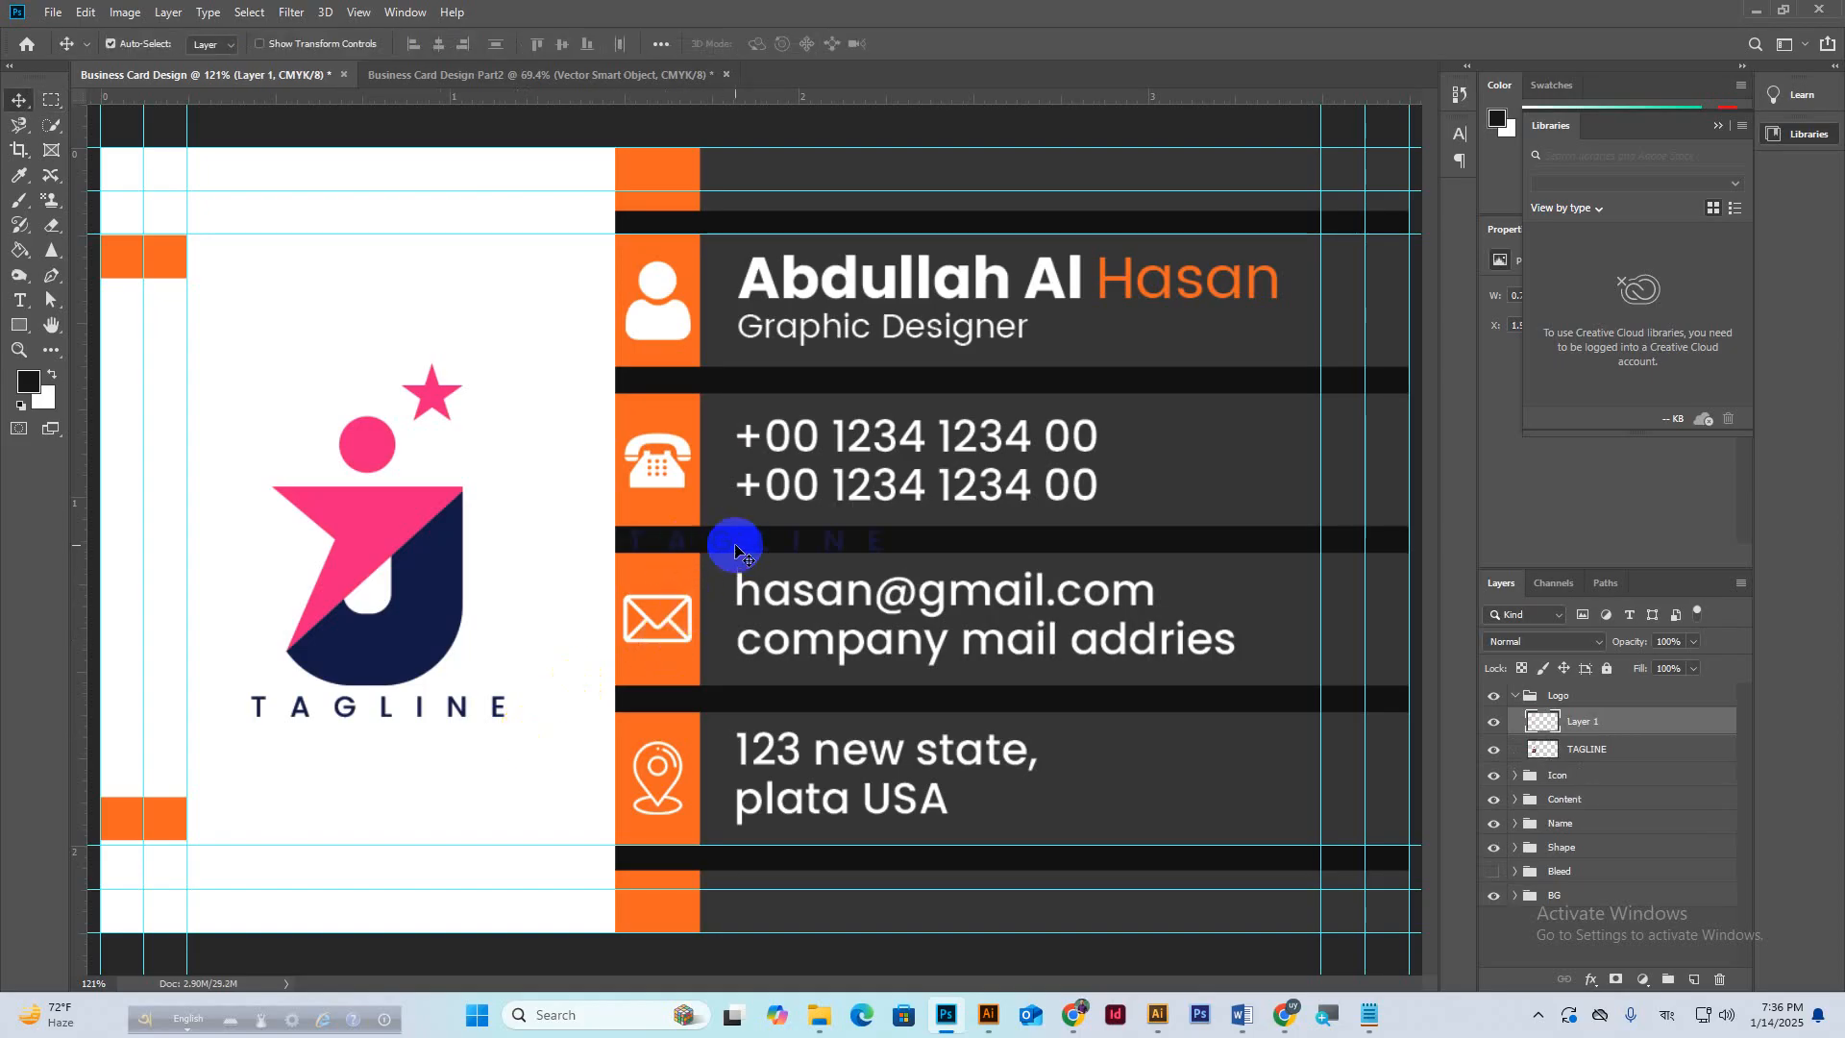
{"action": "left_click_drag", "start_coordinate": [716, 544], "coordinate": [731, 654]}
{"action": "right_click", "coordinate": [1624, 728]}
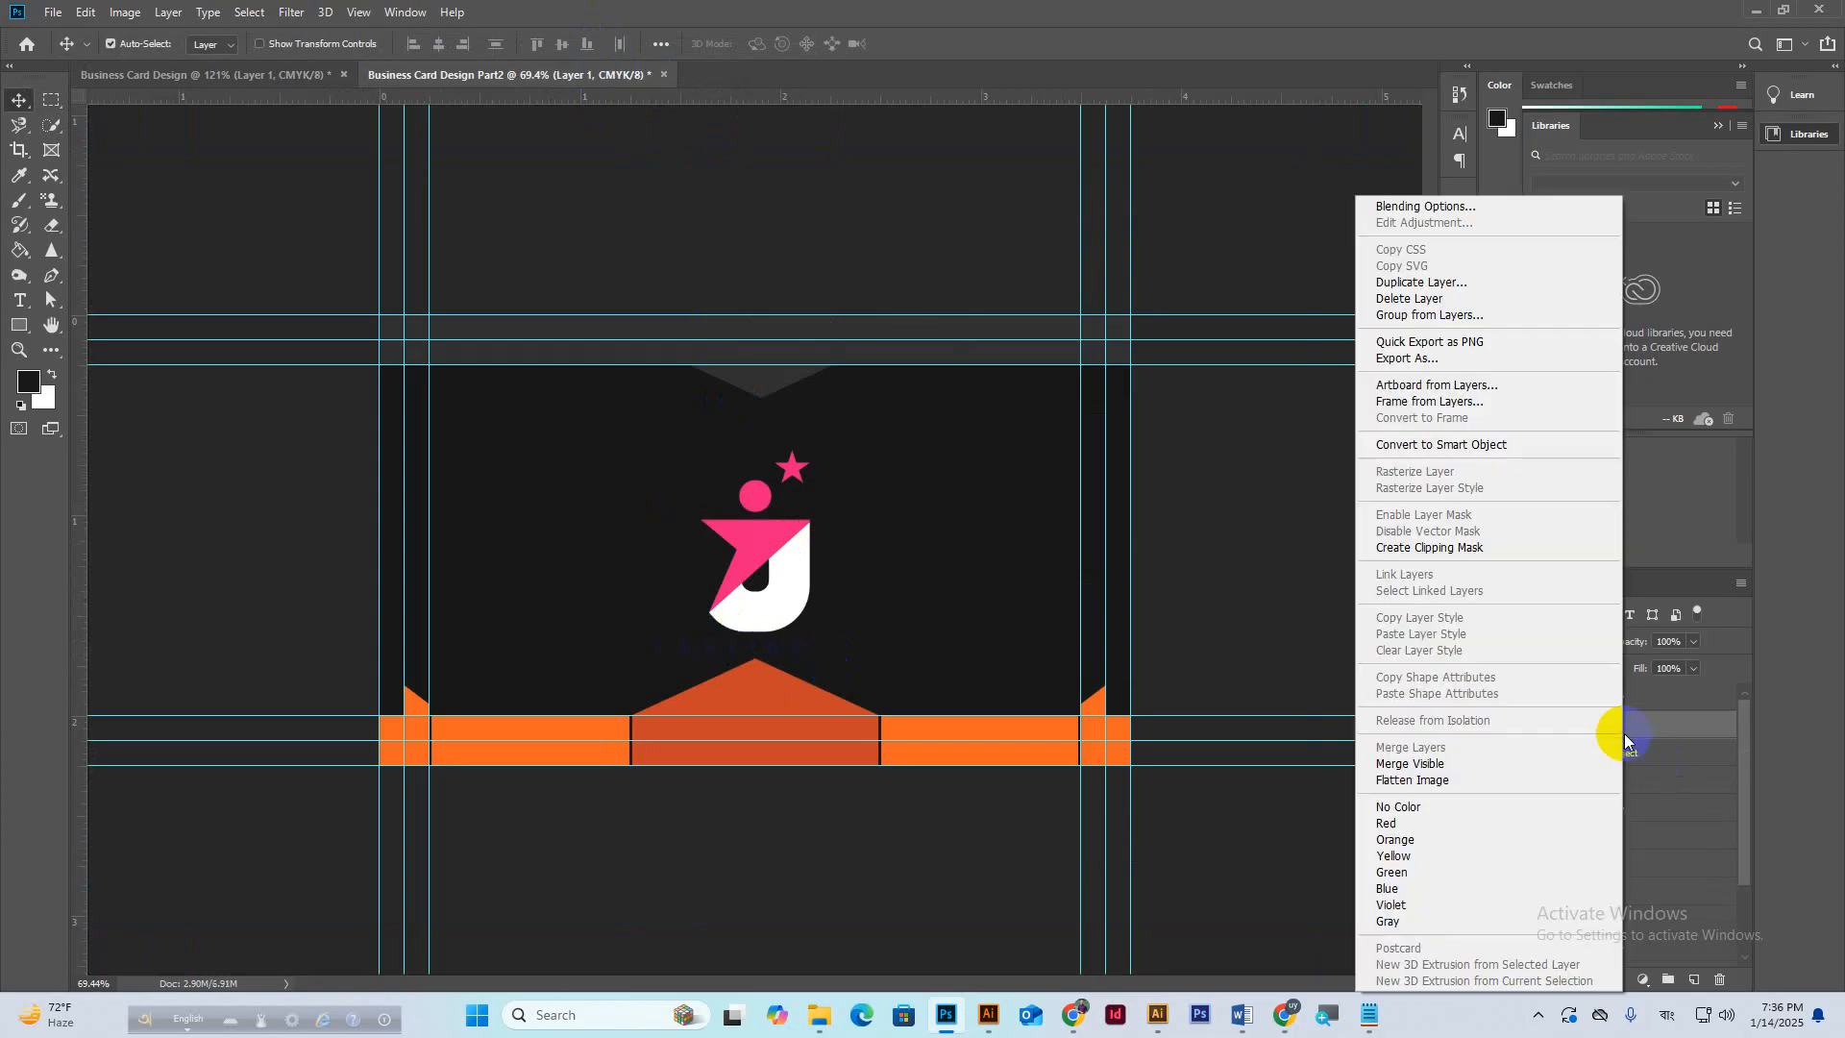
{"action": "left_click", "coordinate": [1446, 212]}
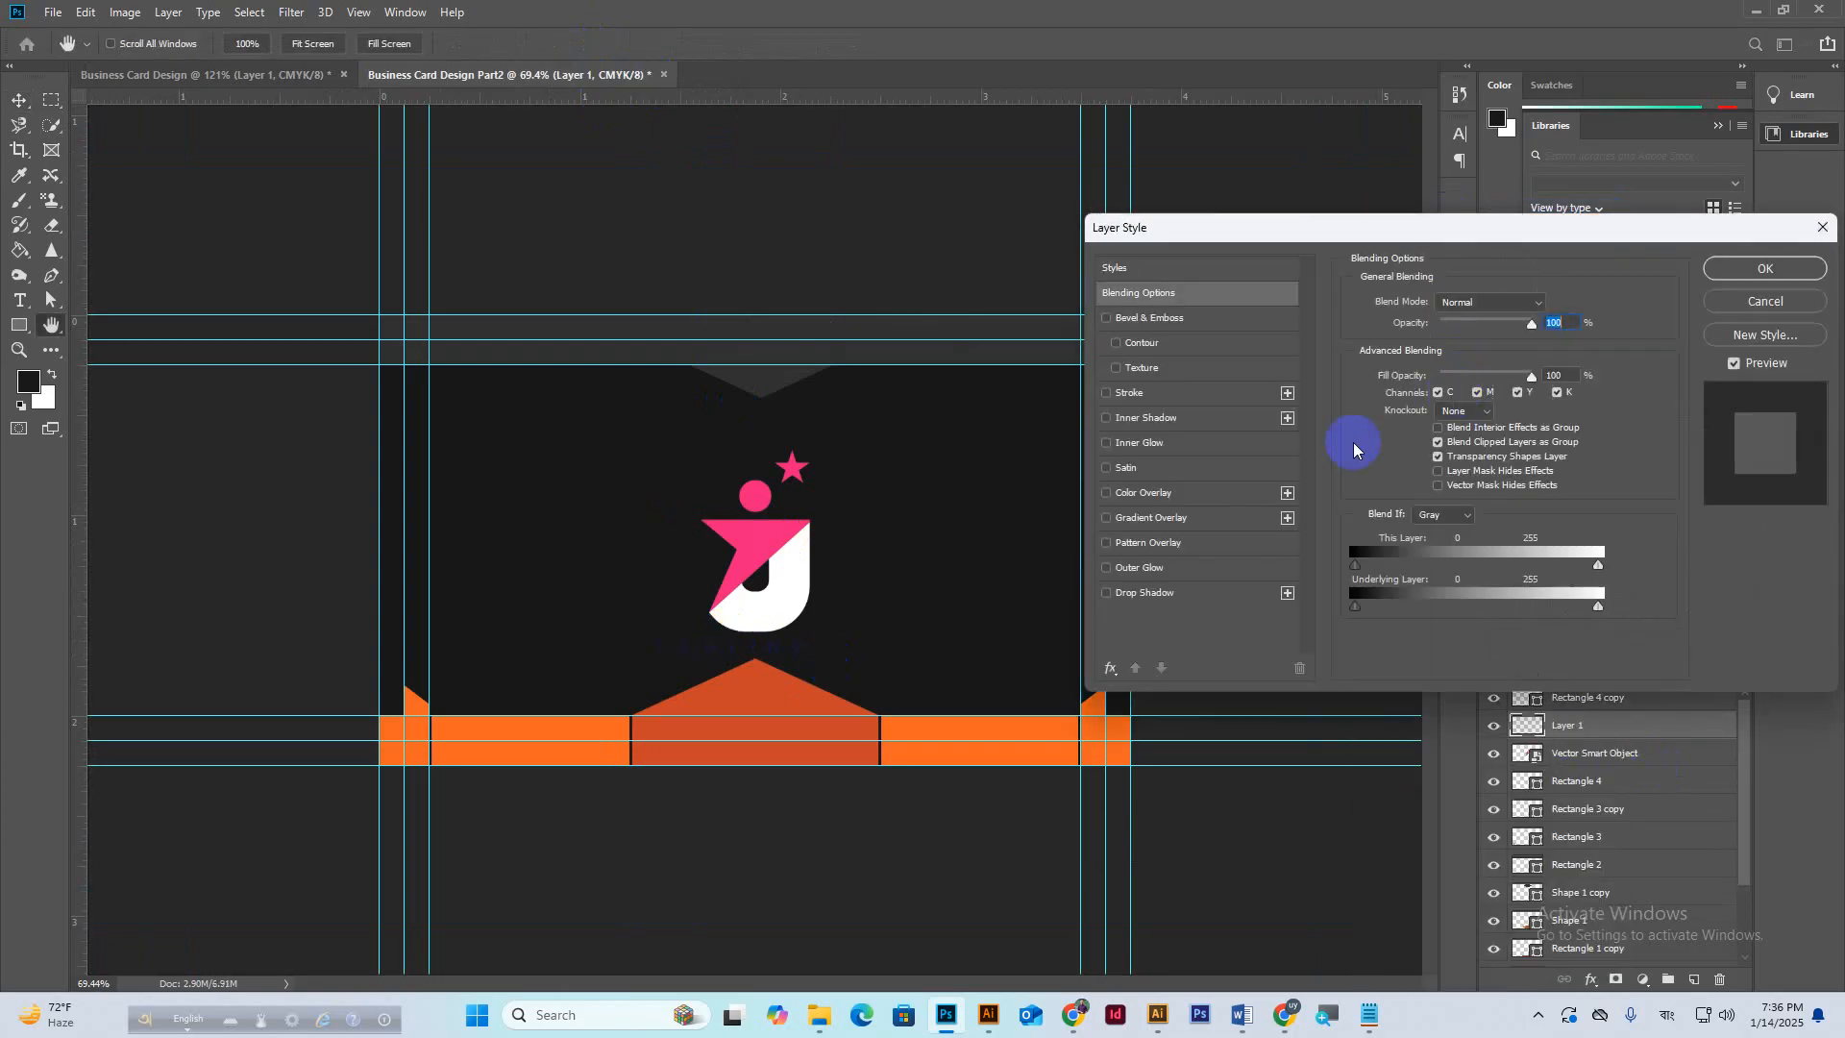
{"action": "left_click", "coordinate": [1184, 493]}
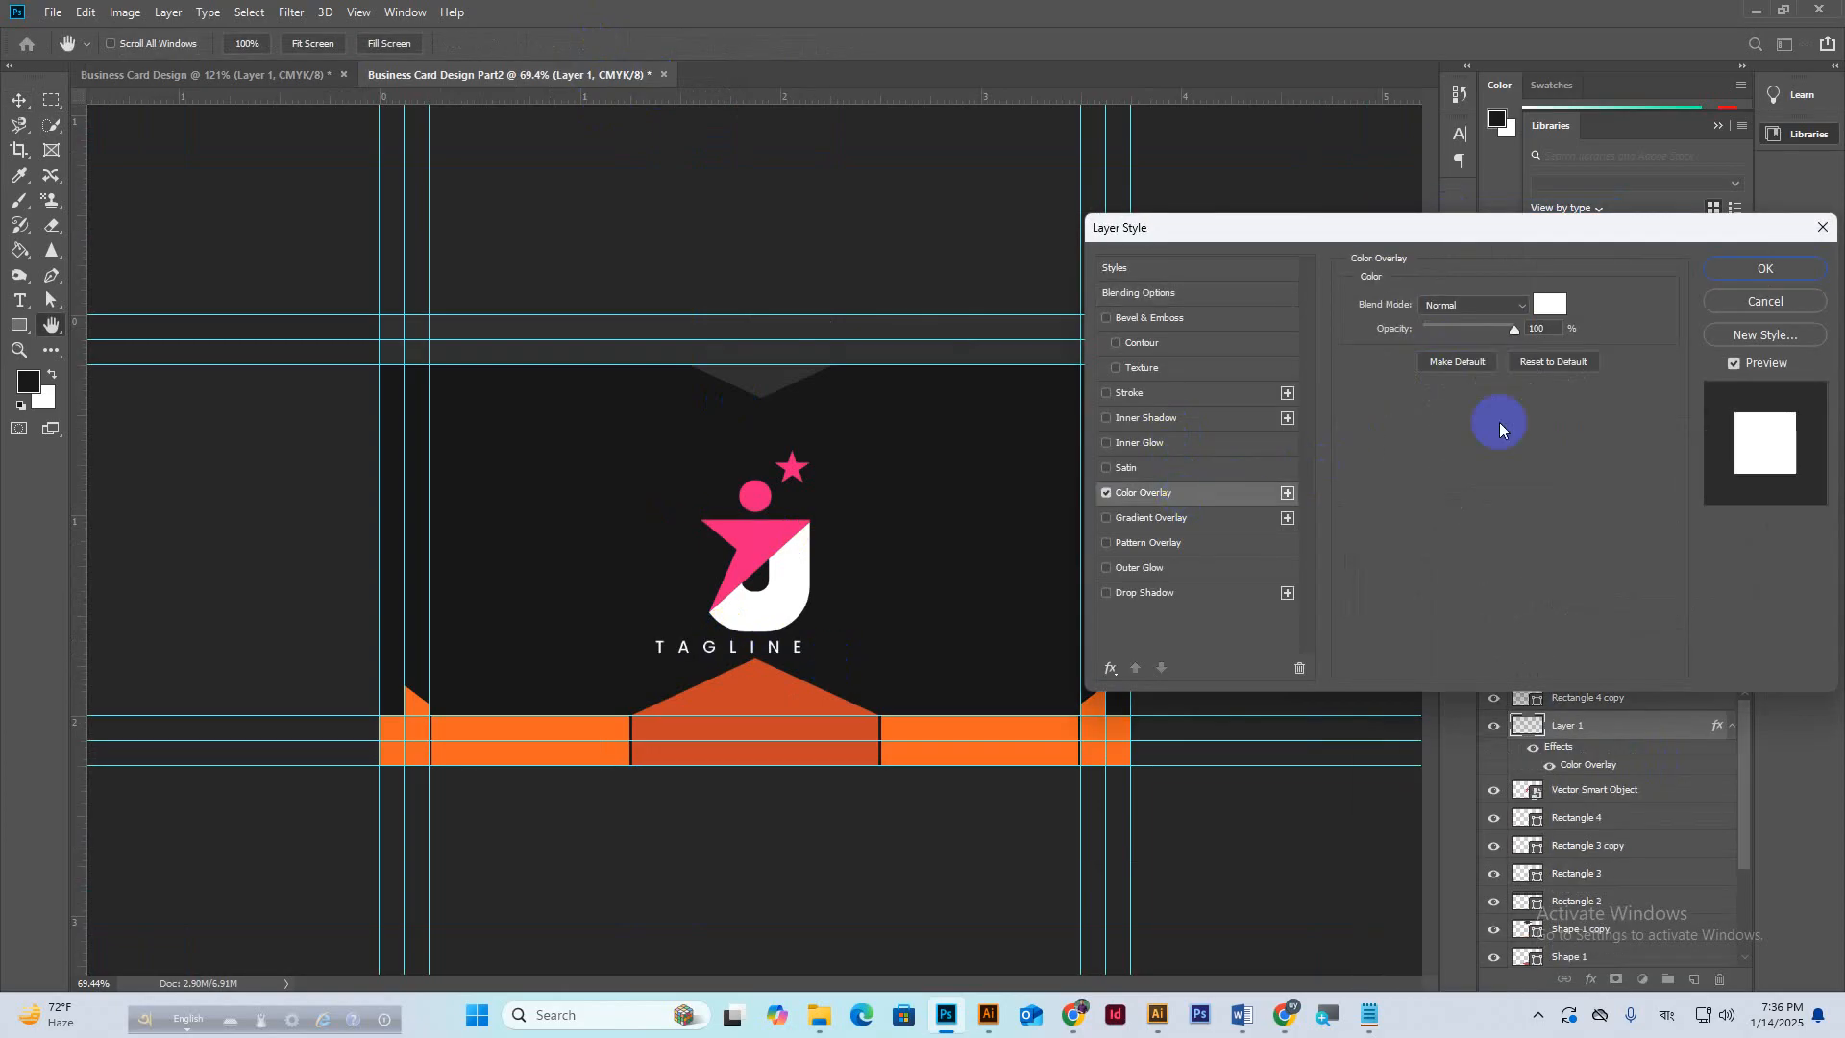
{"action": "left_click", "coordinate": [1755, 275]}
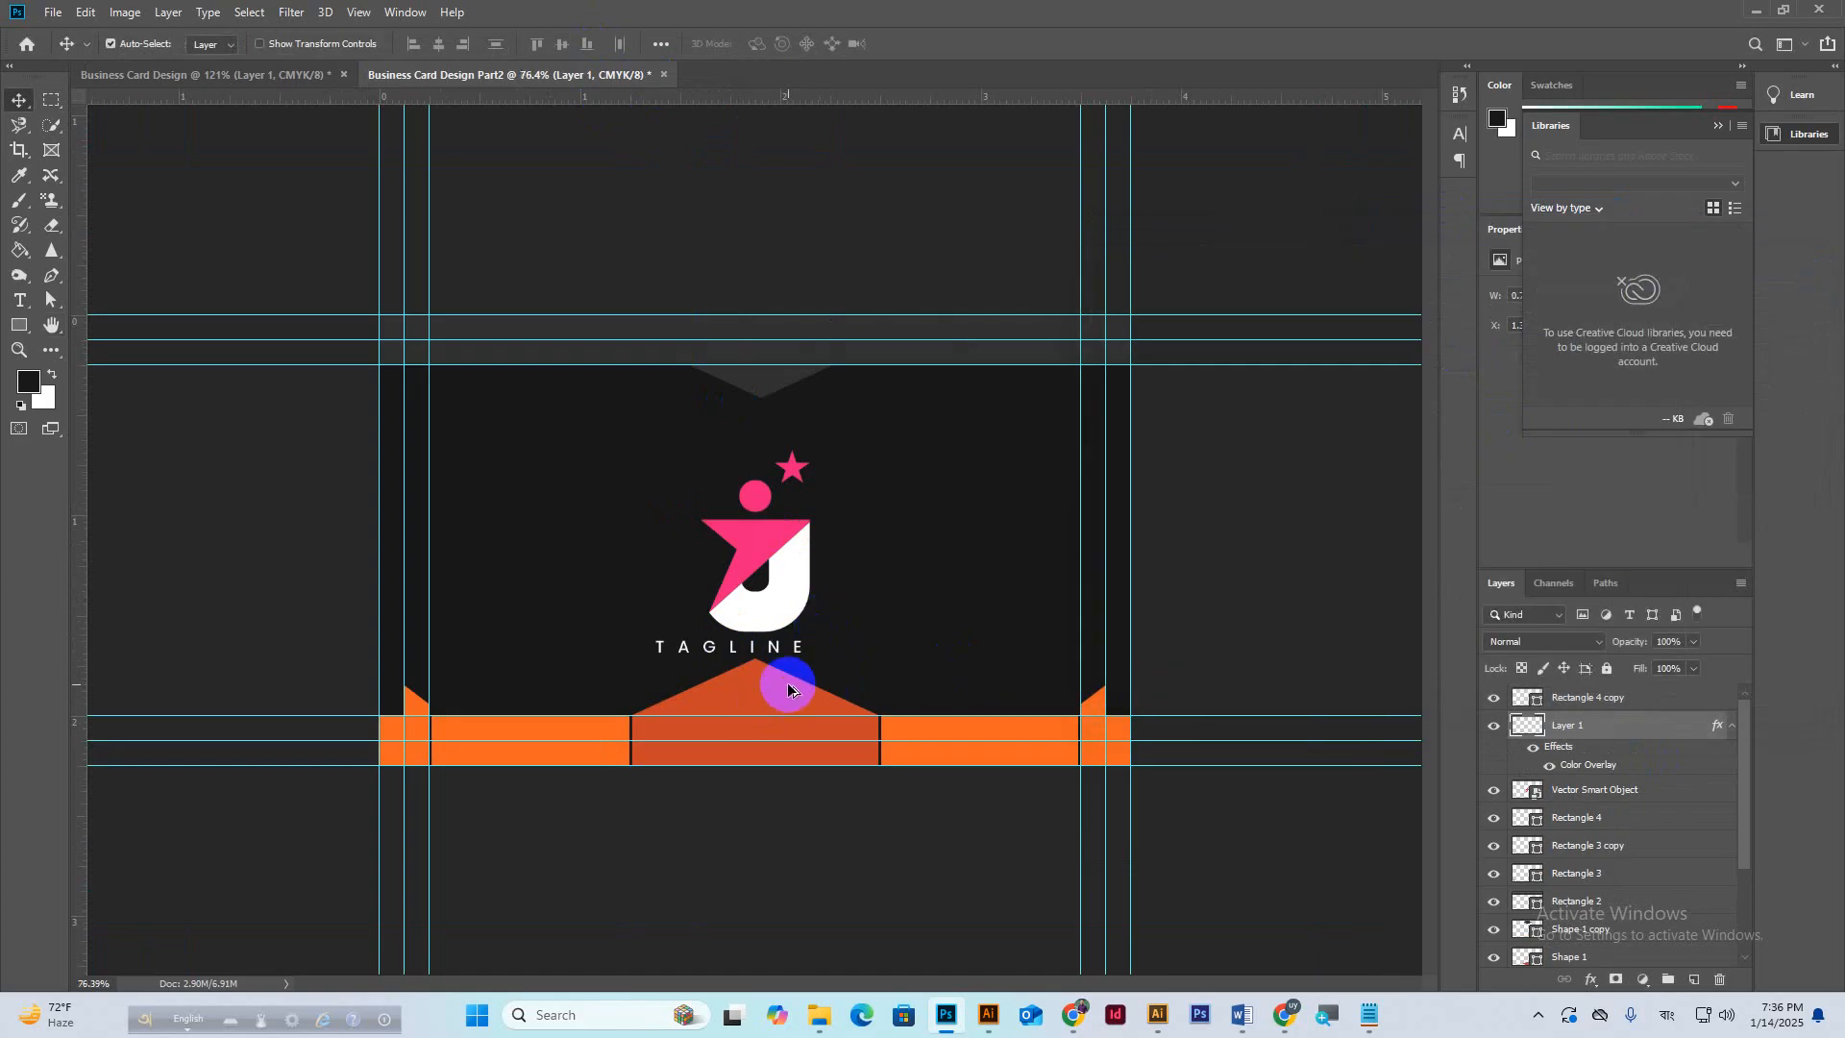
Centre the logo and TAGLINE layers on each other and group them as Group 1.
{"action": "scroll", "coordinate": [788, 684], "scroll_direction": "up", "scroll_amount": 1}
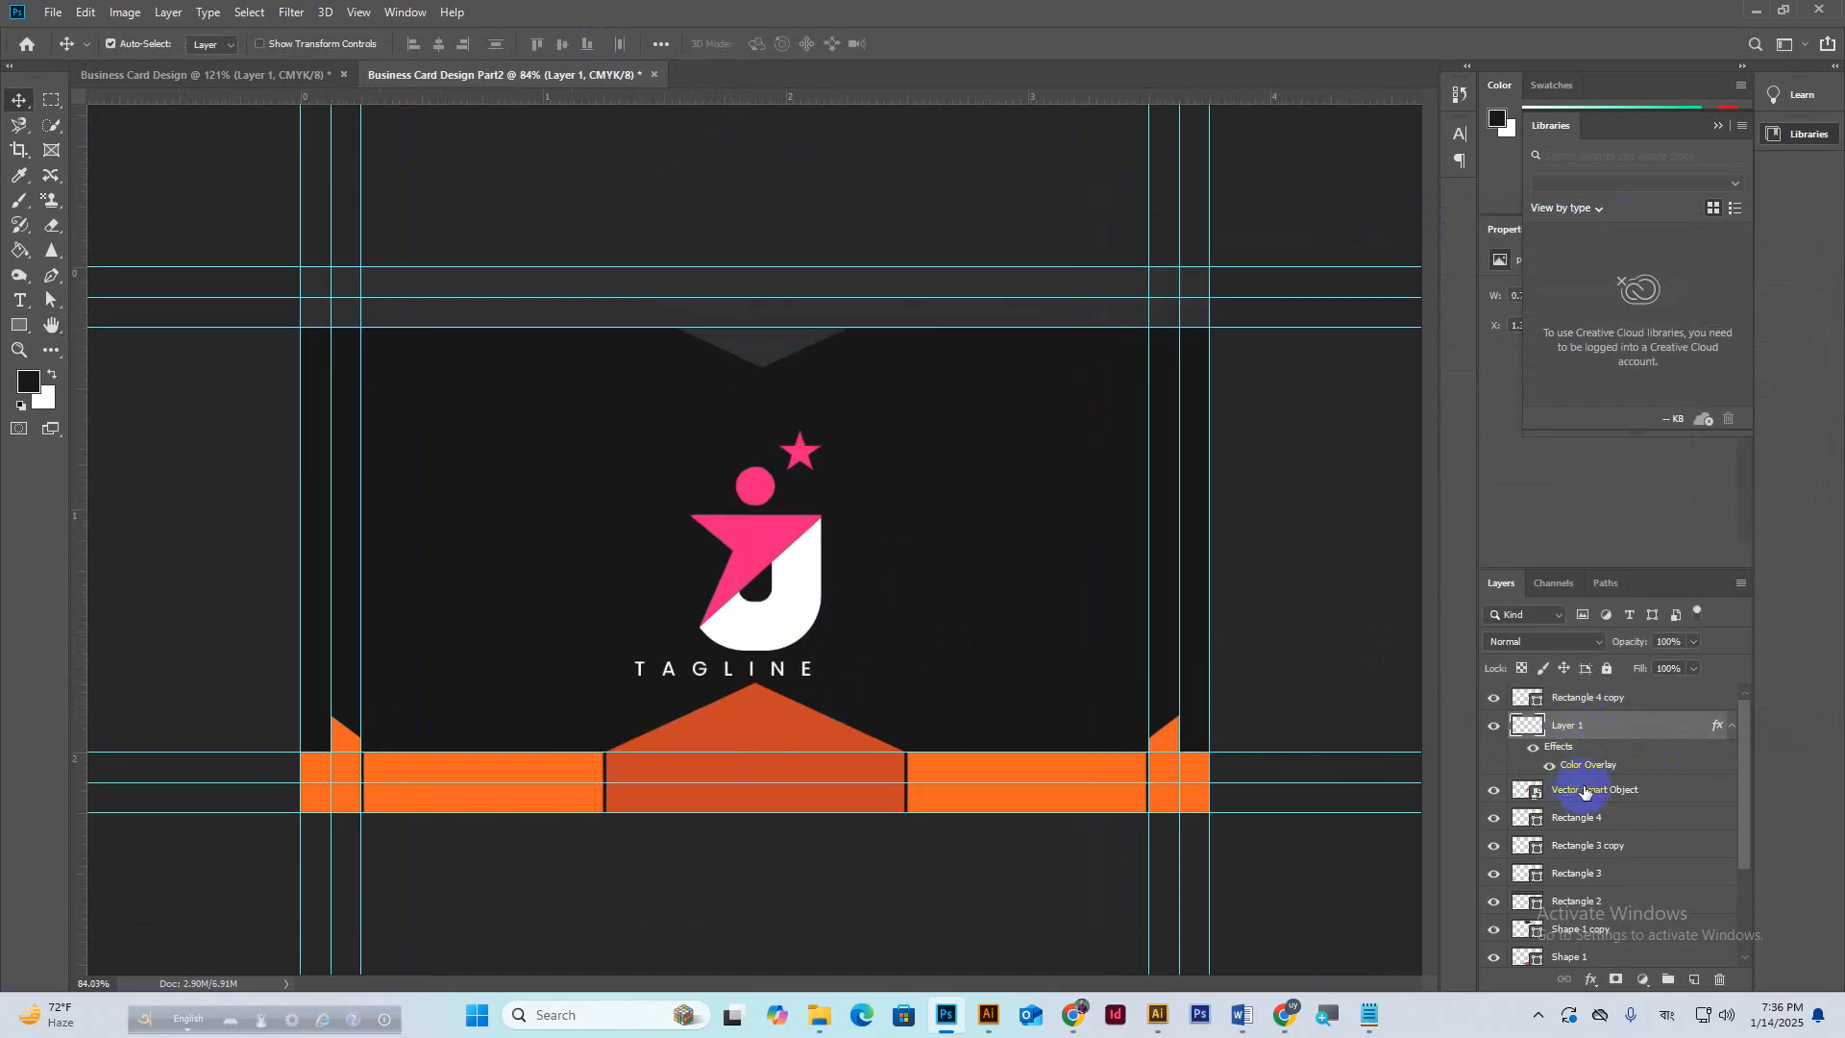
{"action": "left_click", "coordinate": [726, 552]}
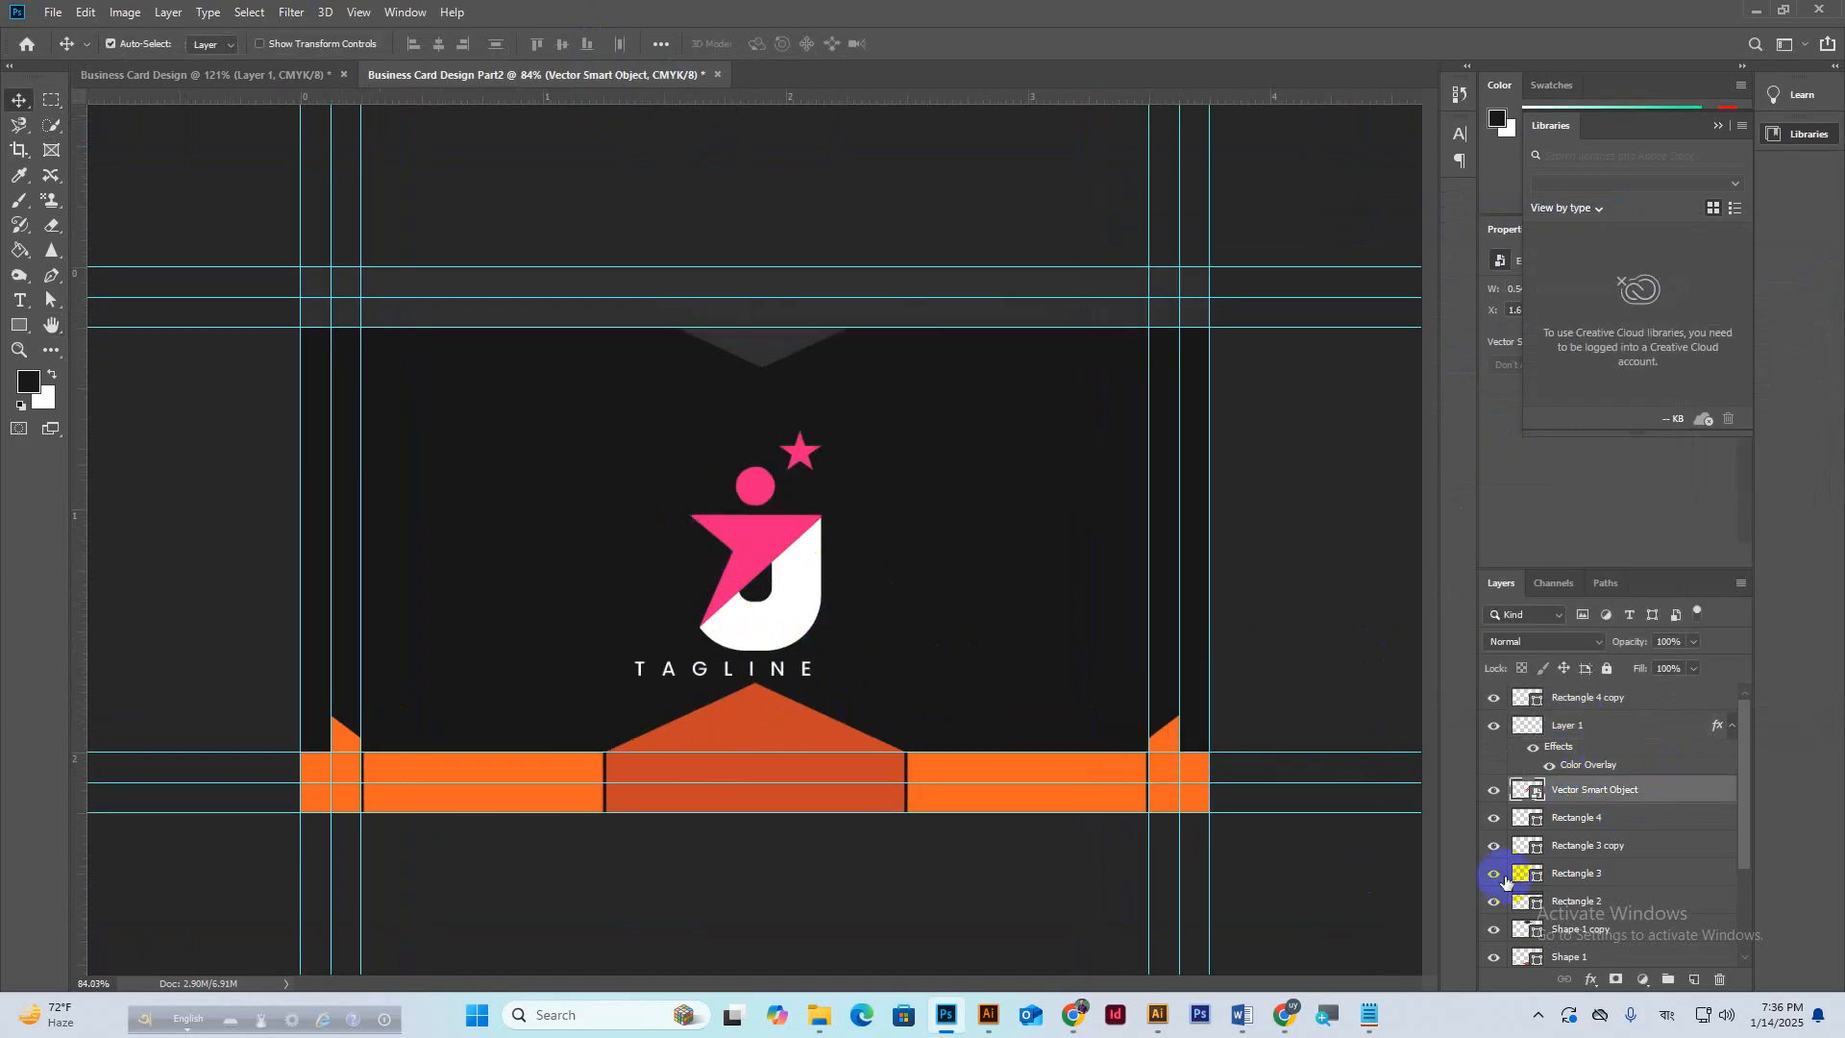
{"action": "left_click", "coordinate": [1493, 732]}
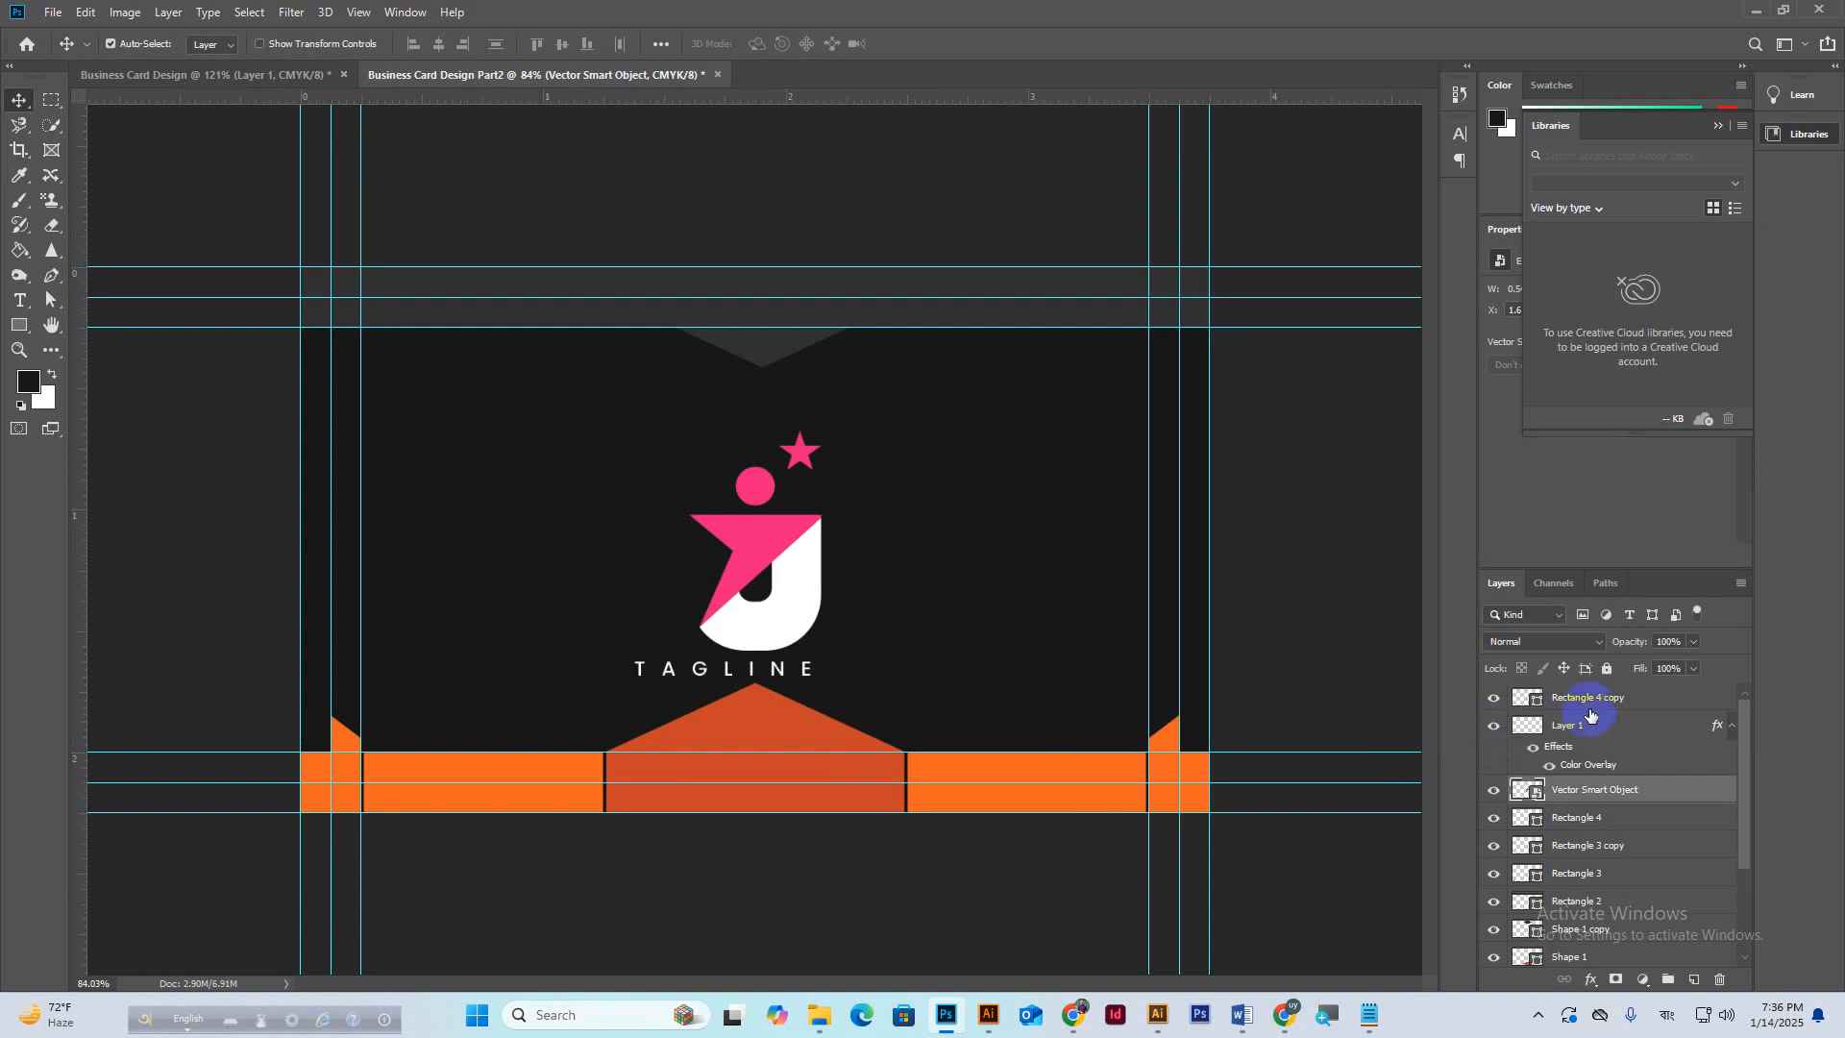
{"action": "left_click", "coordinate": [1584, 727], "text": "ctrl"}
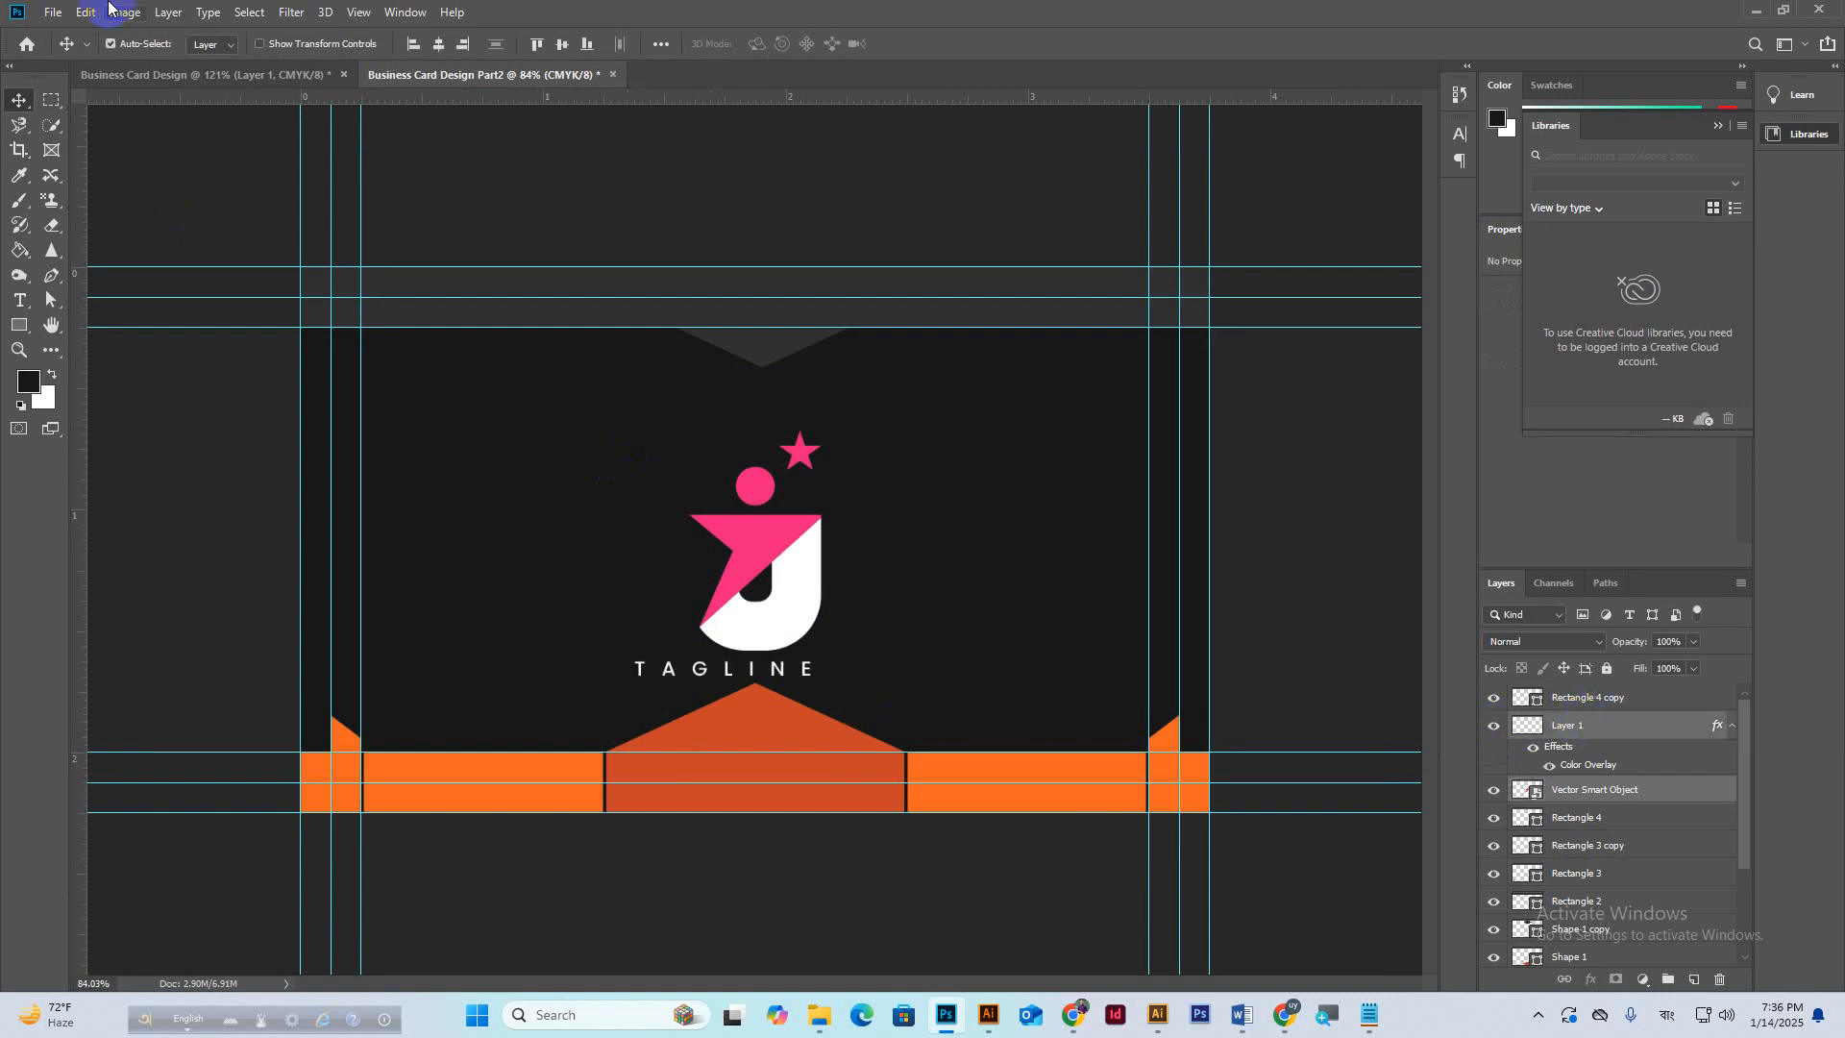
{"action": "left_click", "coordinate": [439, 44]}
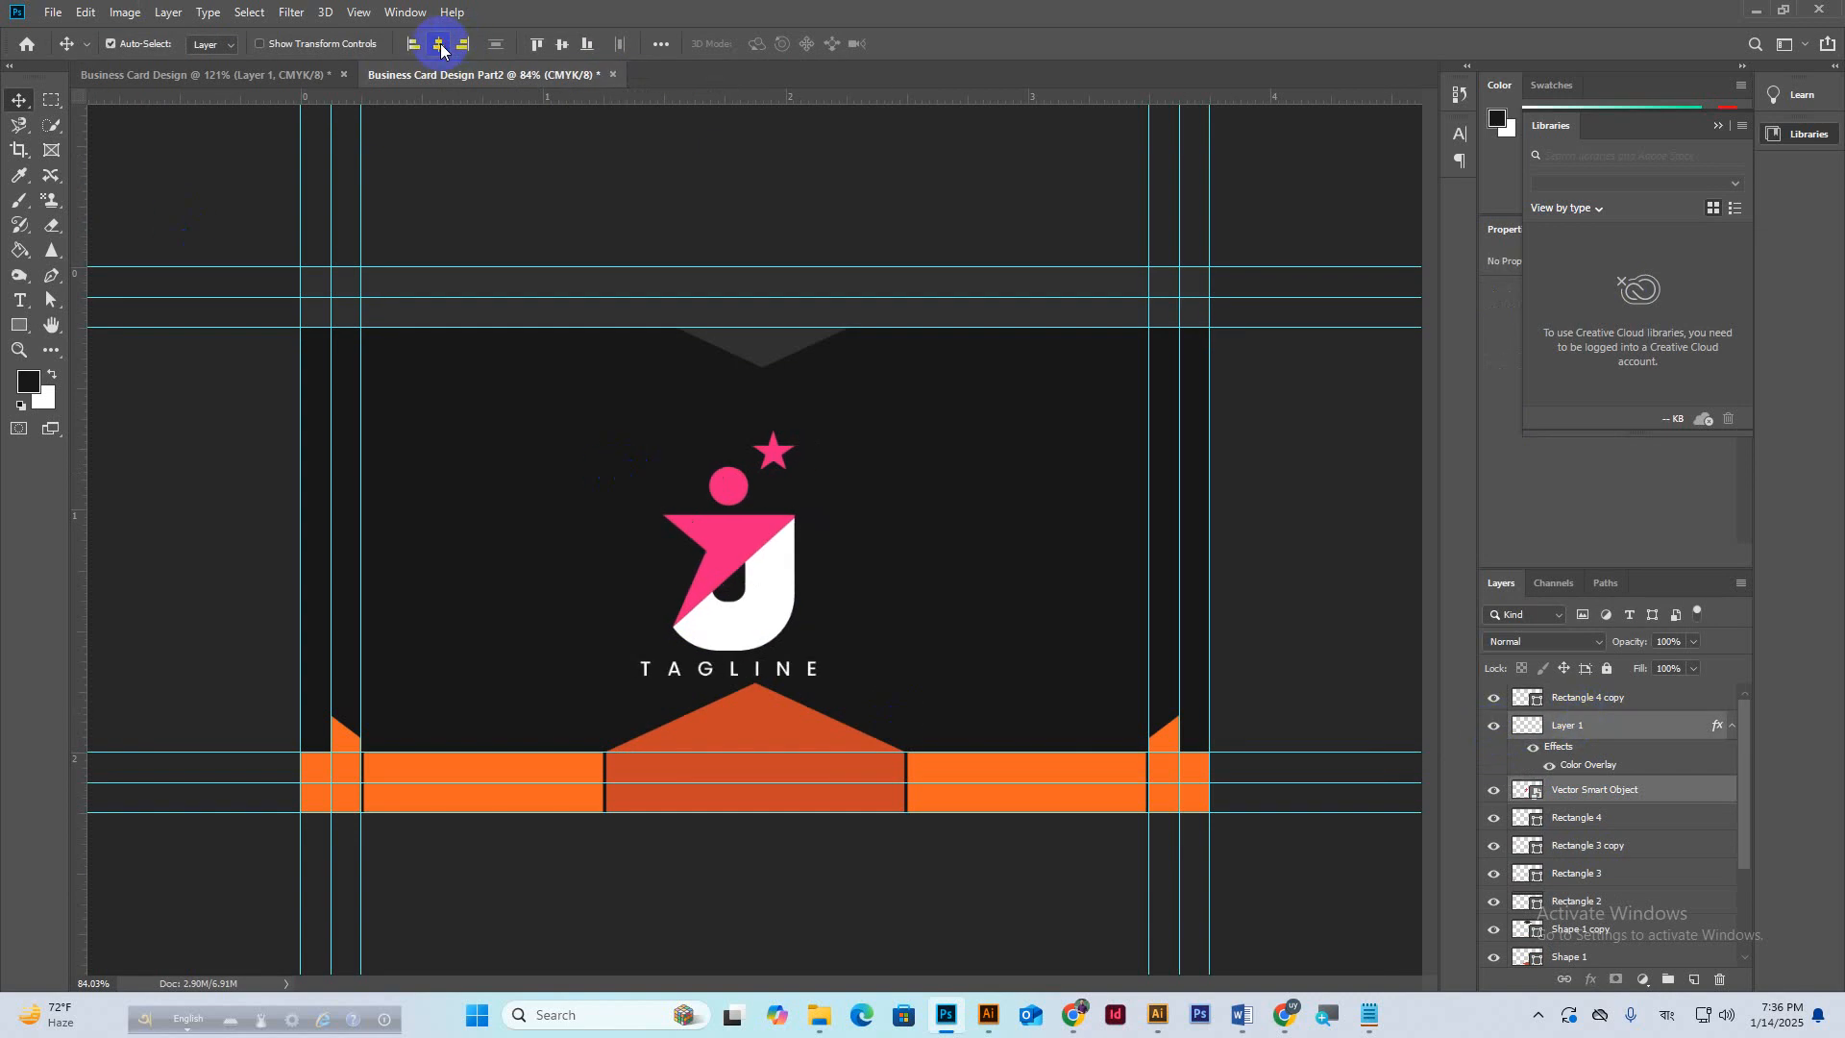
{"action": "left_click", "coordinate": [759, 536]}
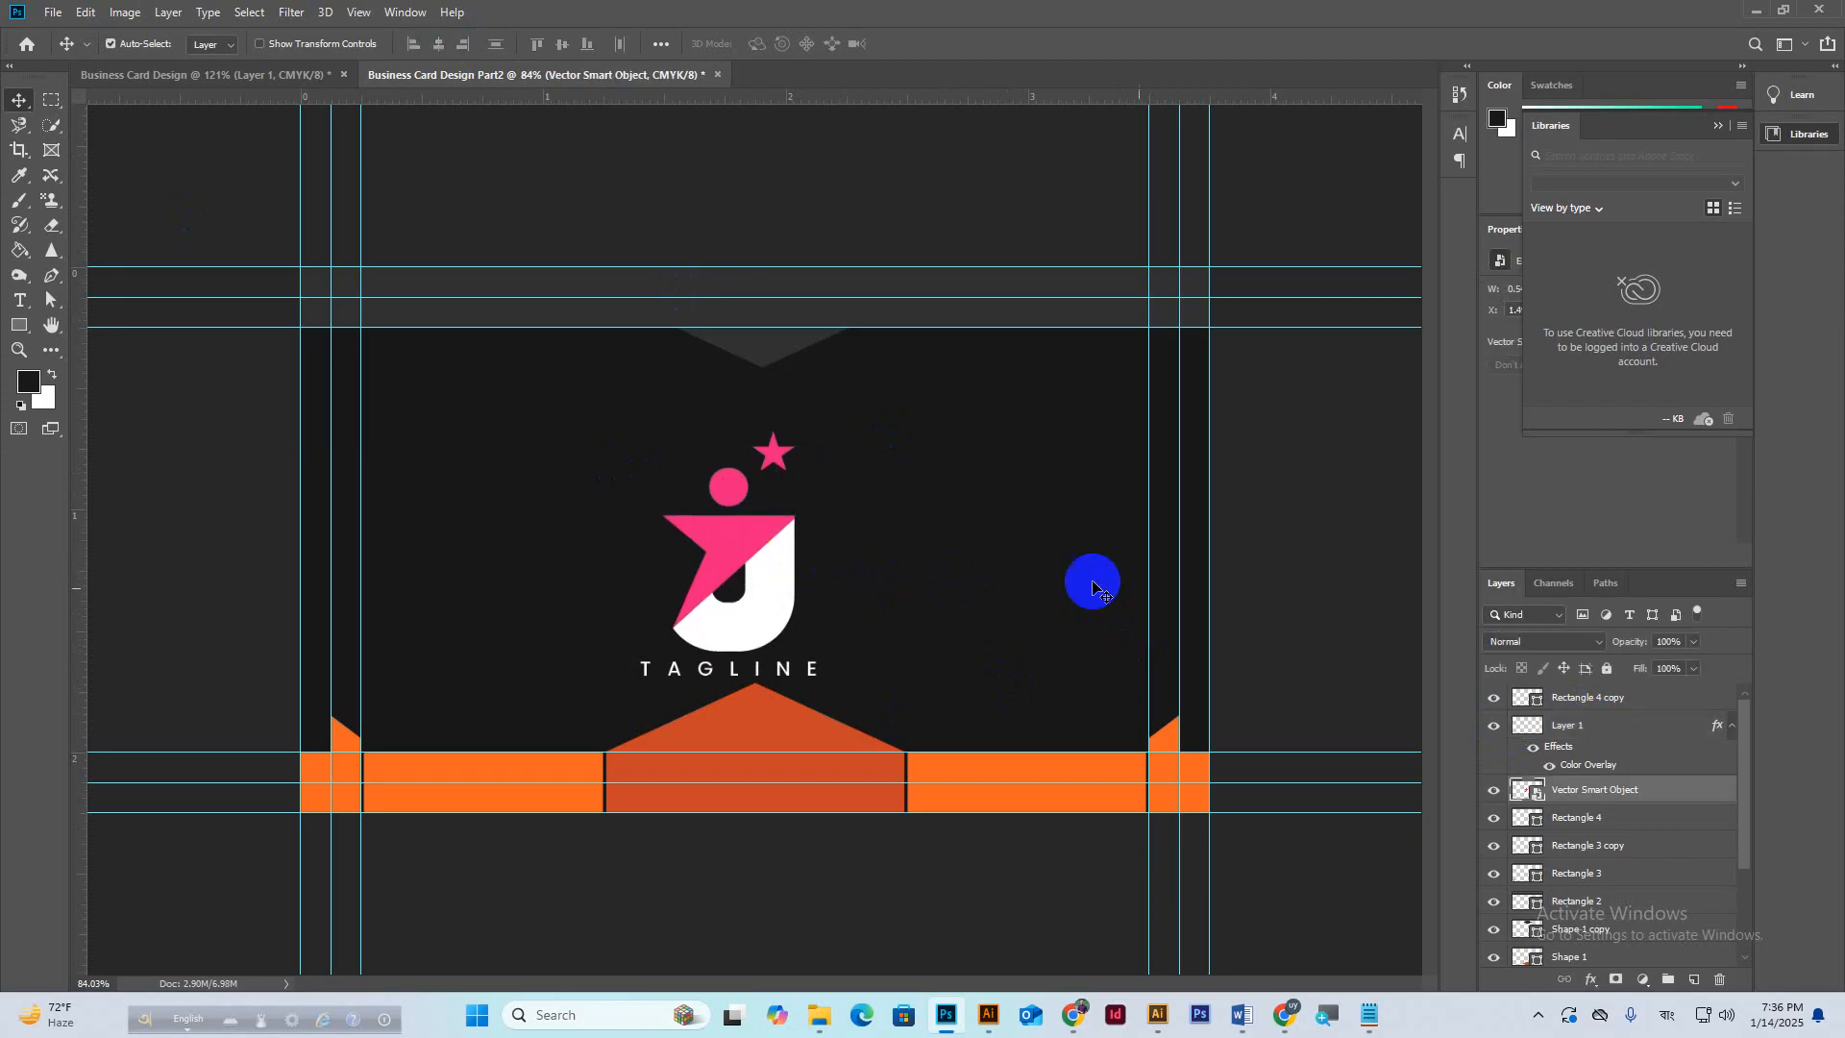
{"action": "left_click", "coordinate": [1570, 730], "text": "ctrl"}
{"action": "key", "text": "ctrl+g"}
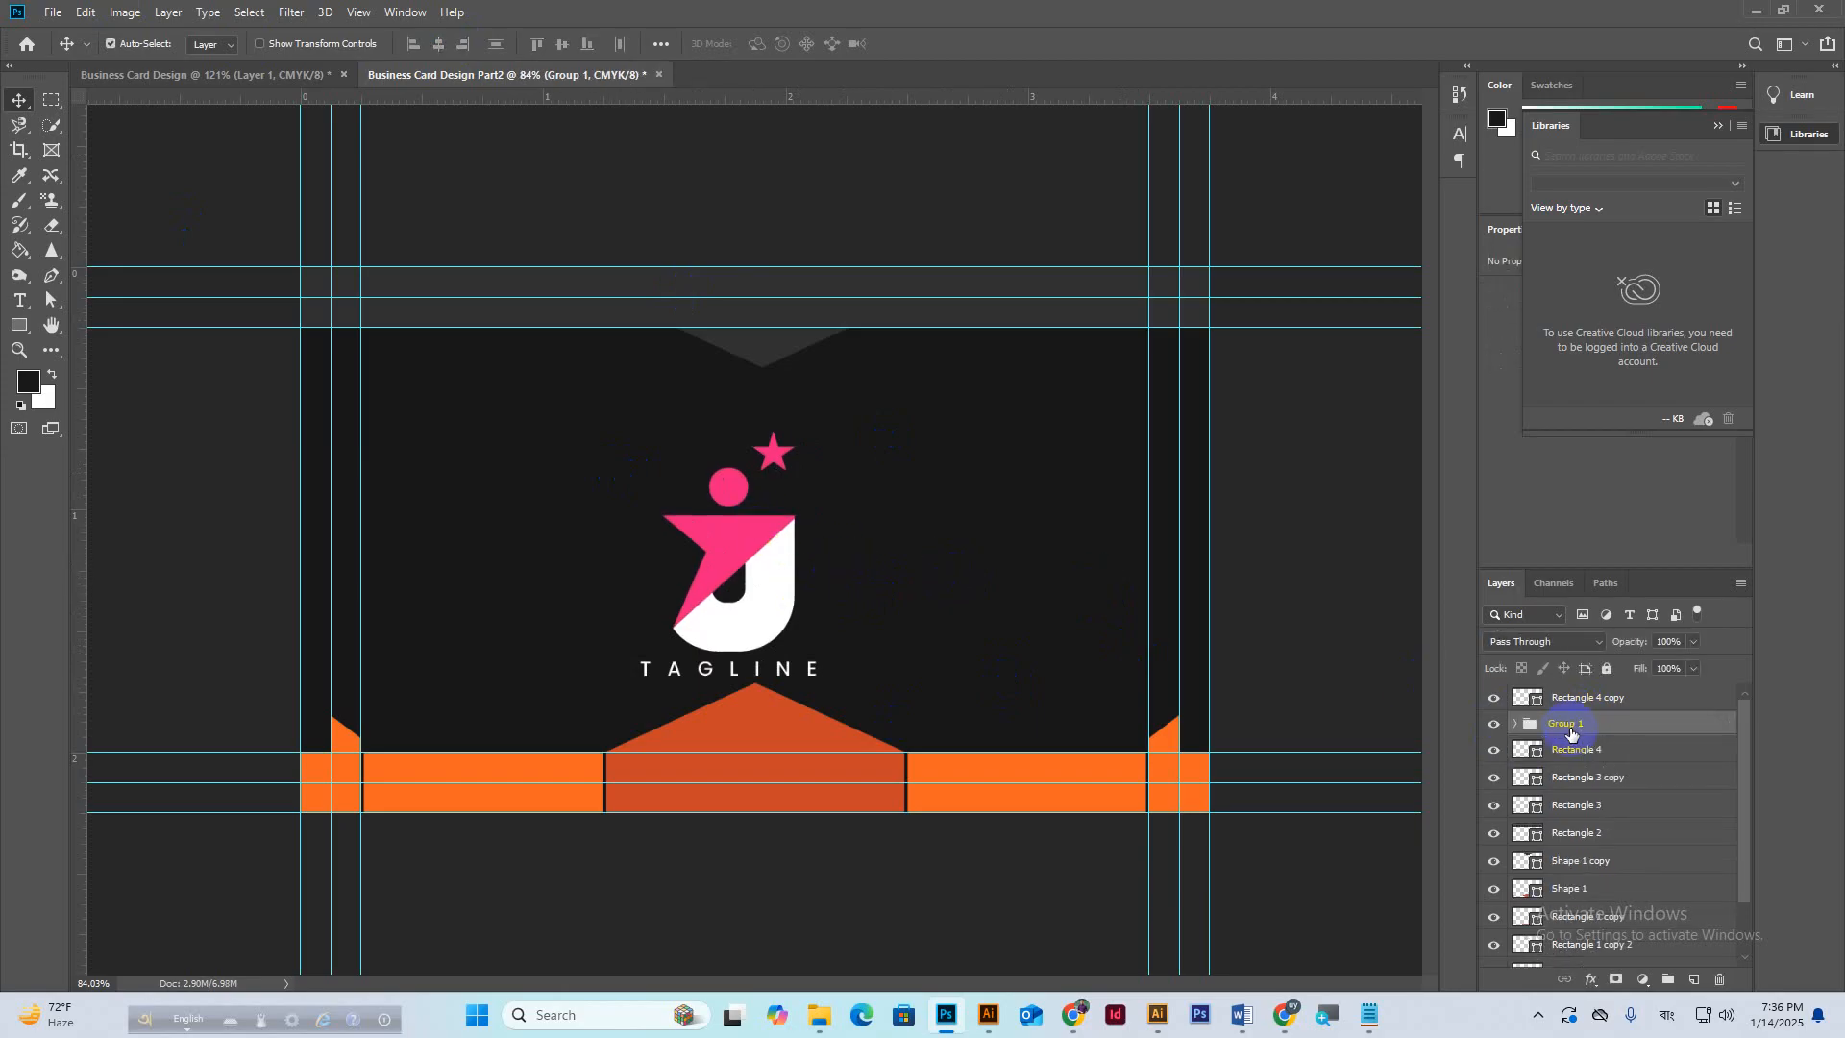
Centre Group 1 horizontally and vertically on the Part2 card canvas.
{"action": "key", "text": "ctrl+a"}
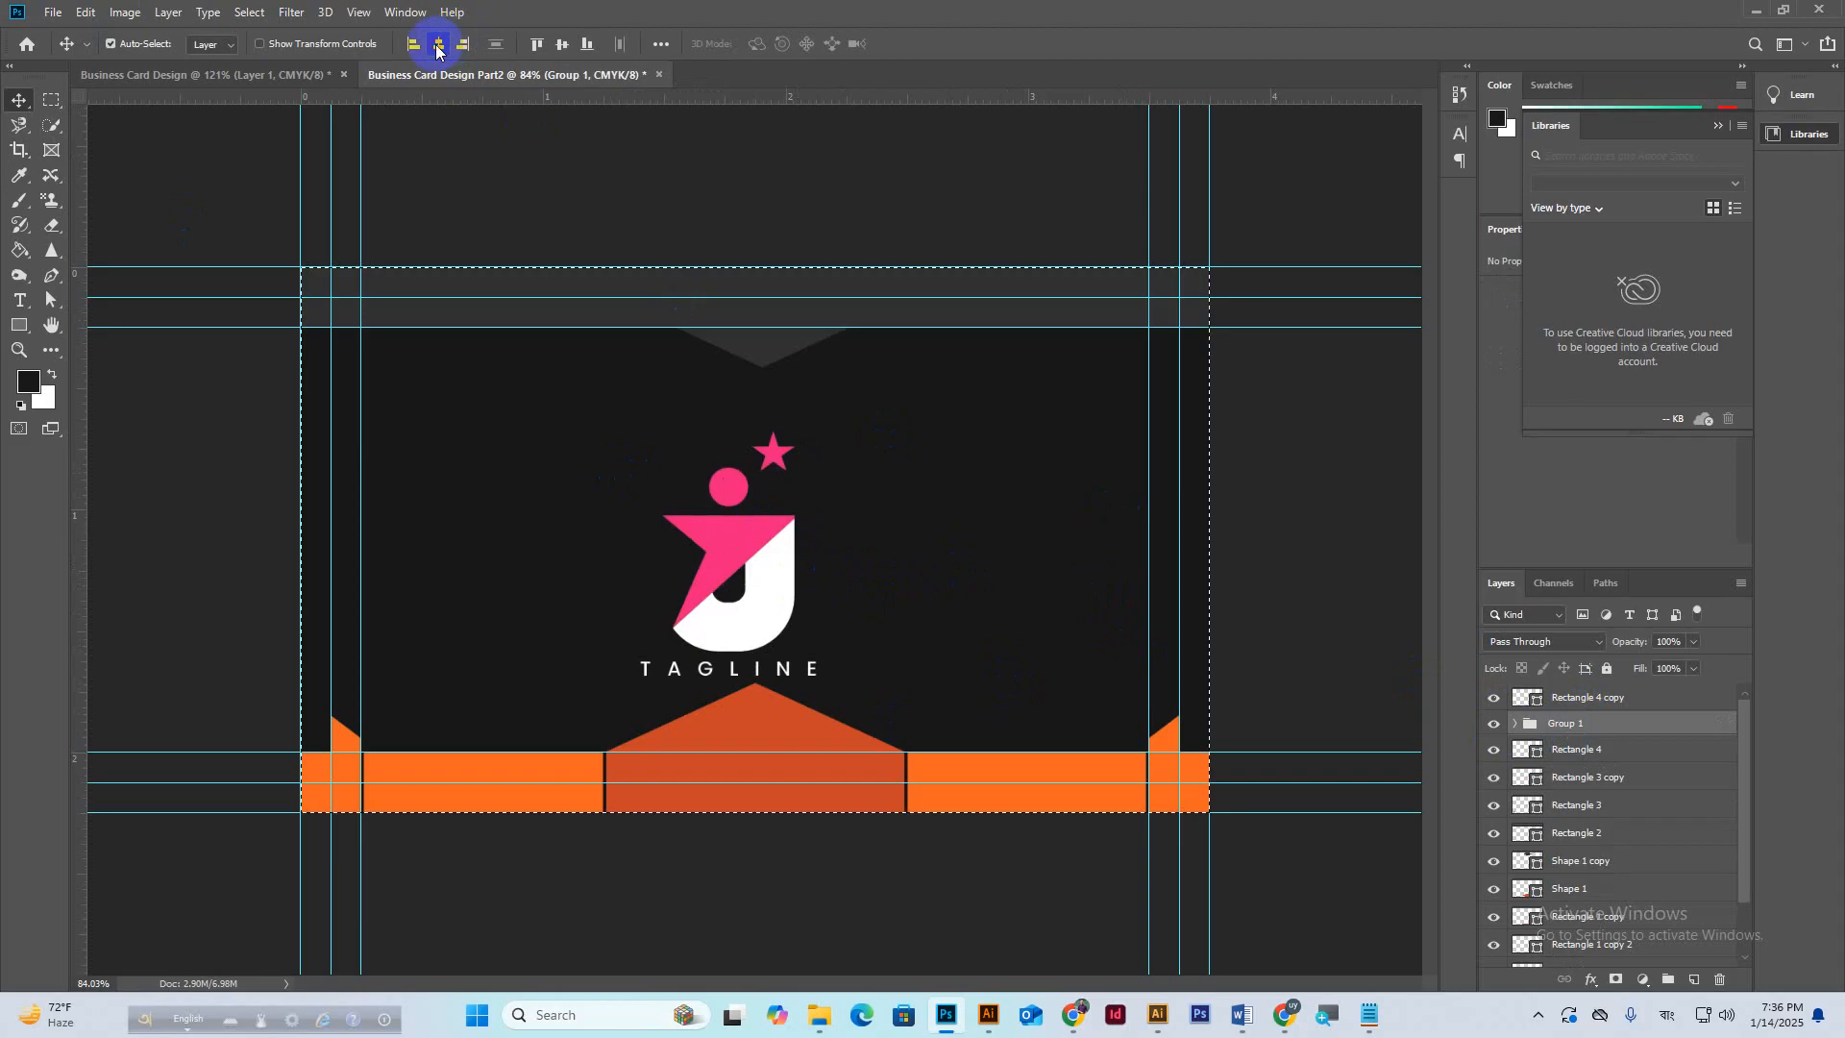
{"action": "left_click", "coordinate": [437, 45]}
{"action": "left_click", "coordinate": [562, 45]}
{"action": "key", "text": "ctrl"}
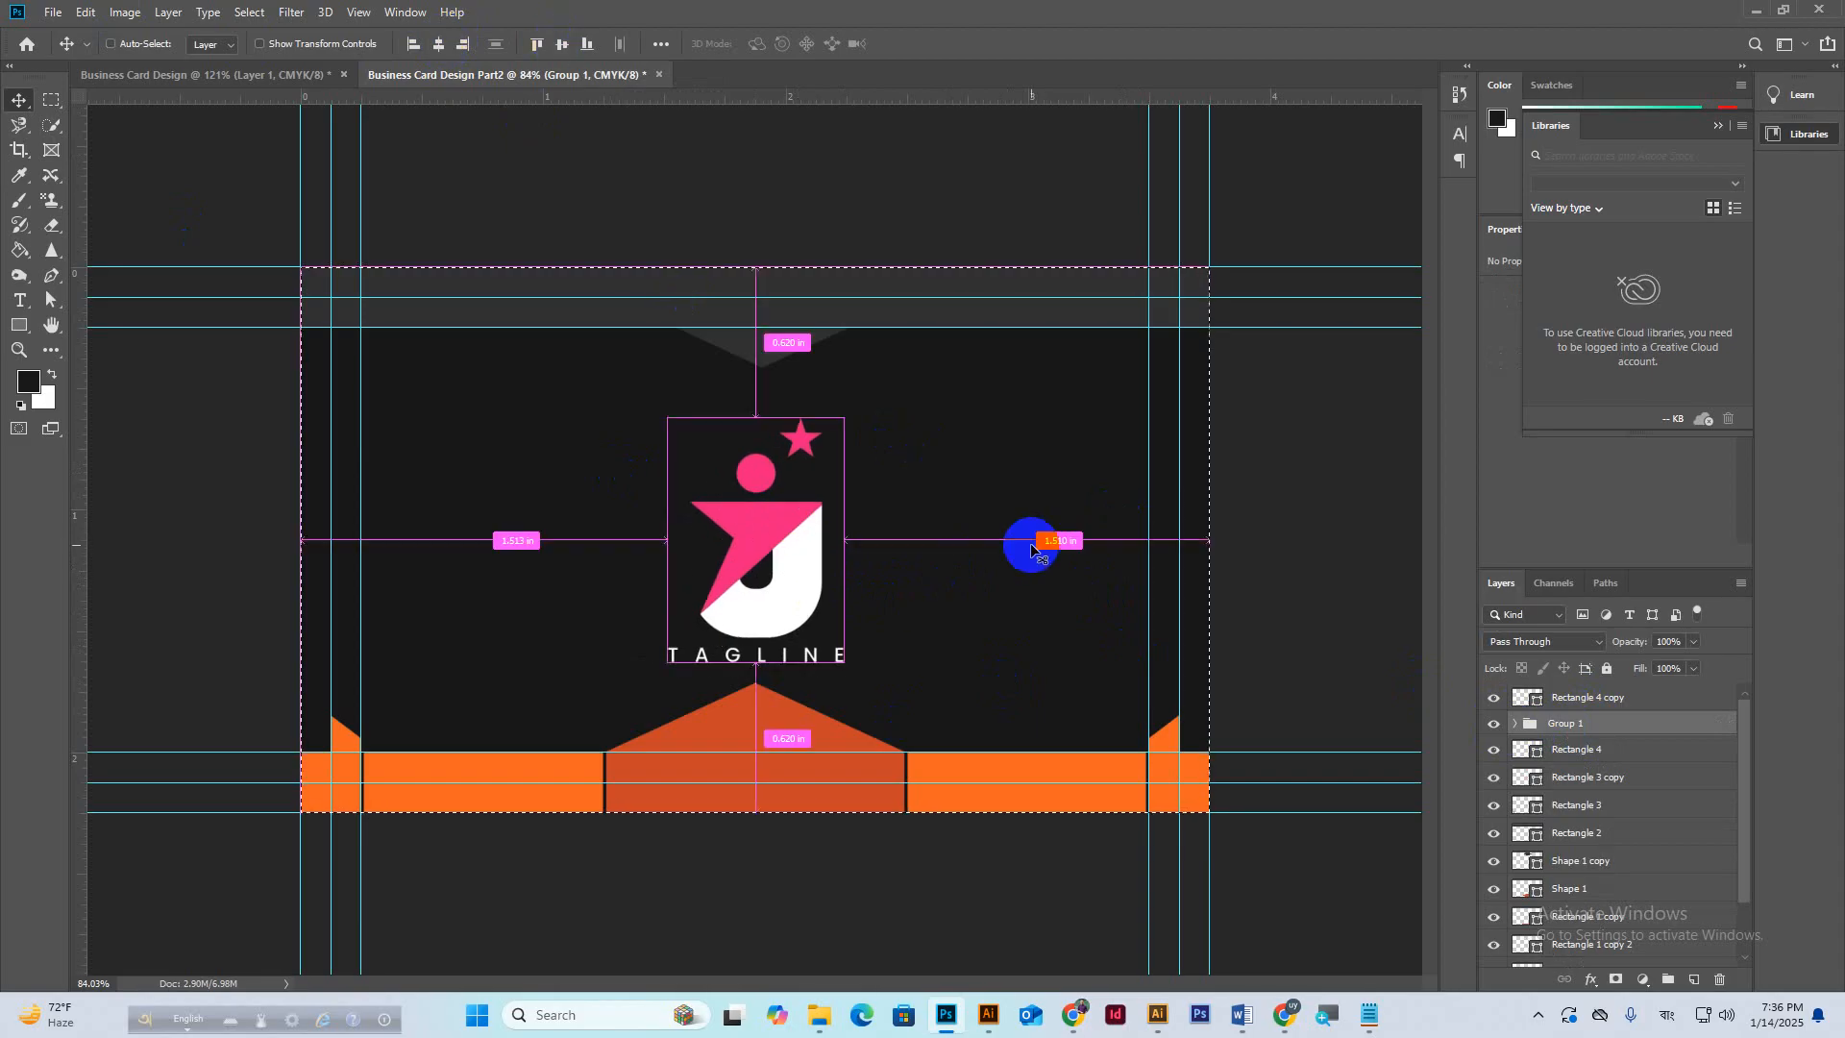
{"action": "key", "text": "ctrl+d"}
{"action": "scroll", "coordinate": [841, 487], "scroll_direction": "down", "scroll_amount": 1}
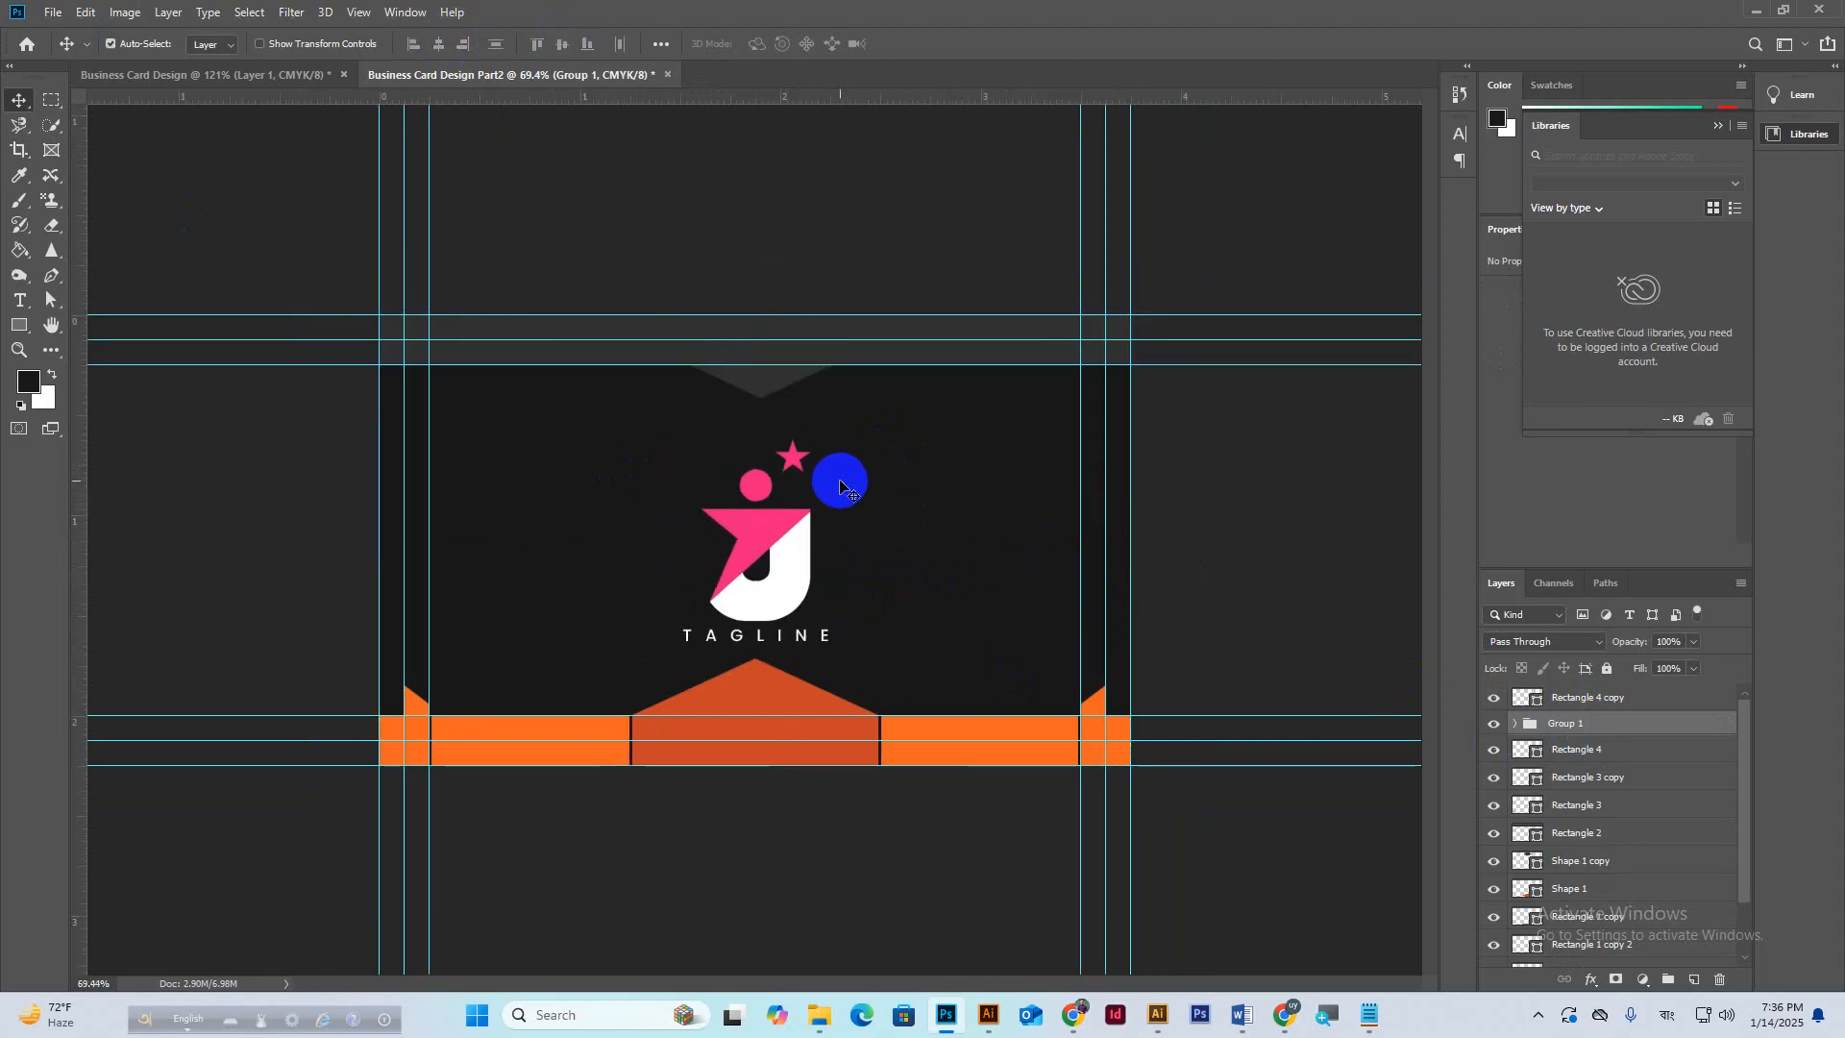
Delete the extra TAGLINE copy from the front Business Card Design.
{"action": "left_click", "coordinate": [241, 75]}
{"action": "scroll", "coordinate": [764, 548], "scroll_direction": "down", "scroll_amount": 2}
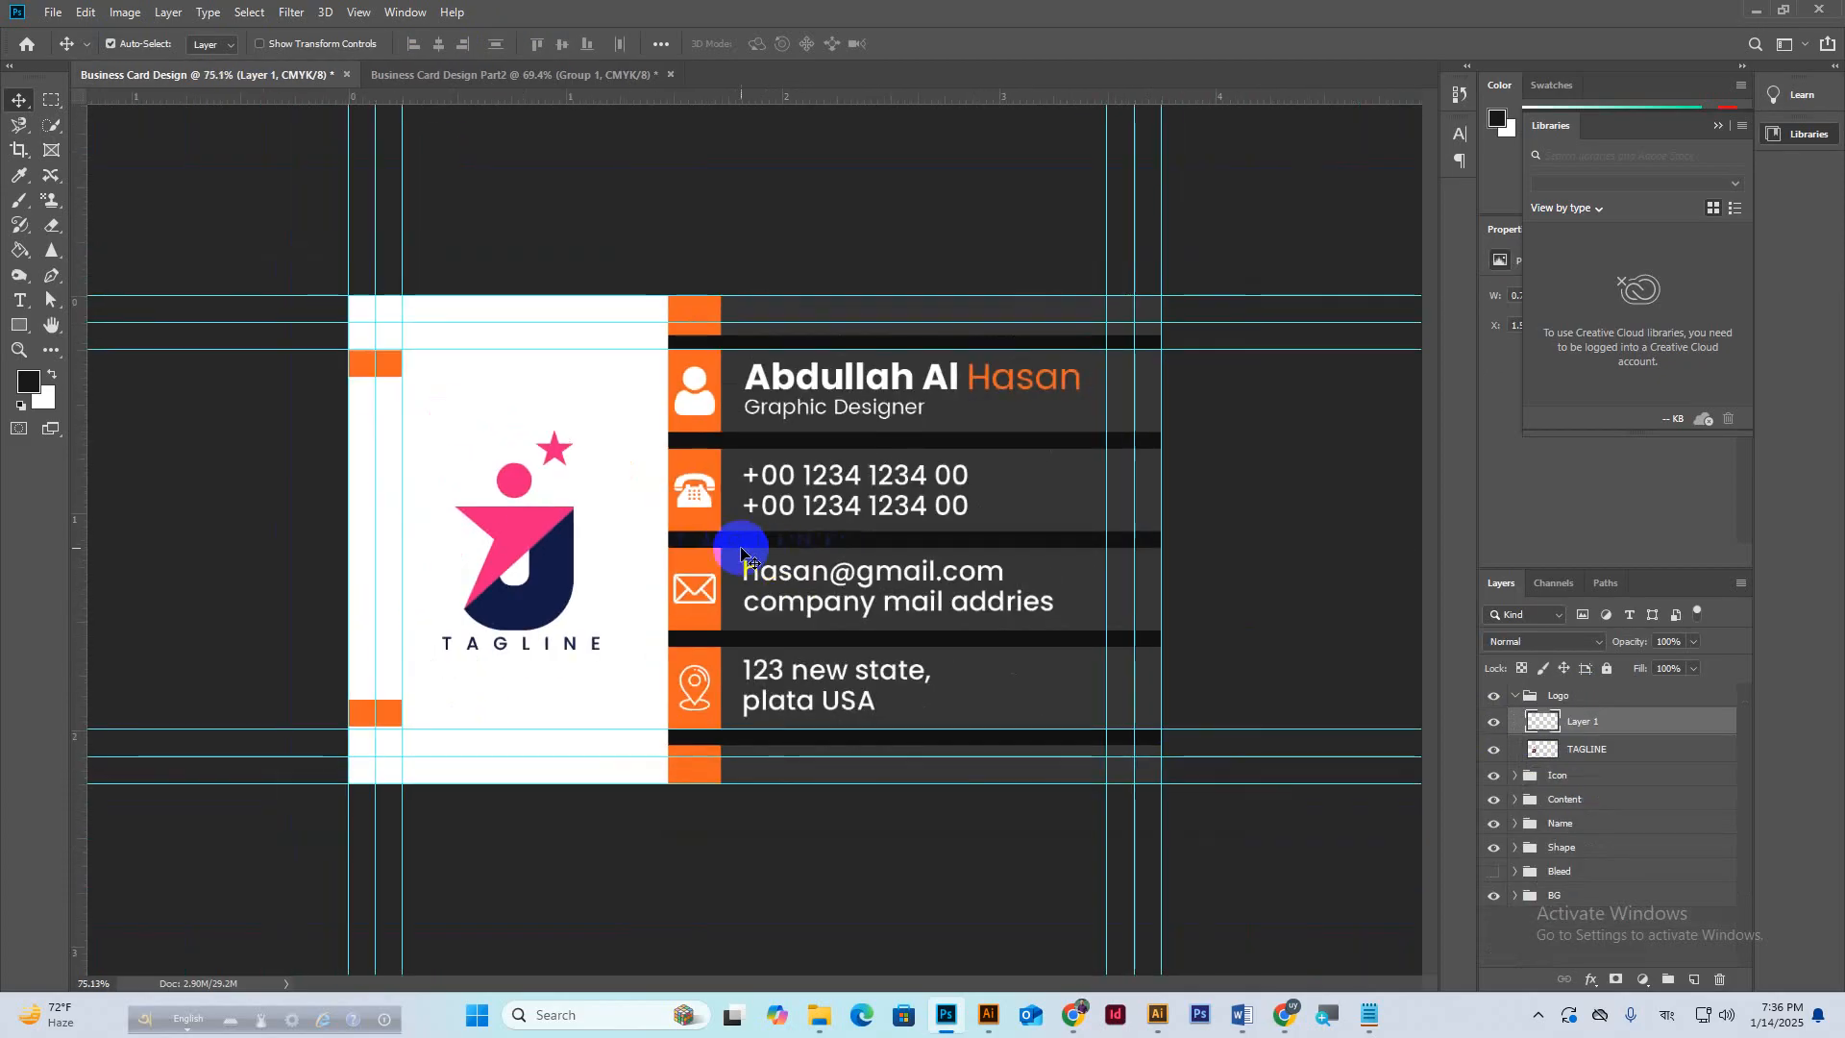
{"action": "key", "text": "Delete"}
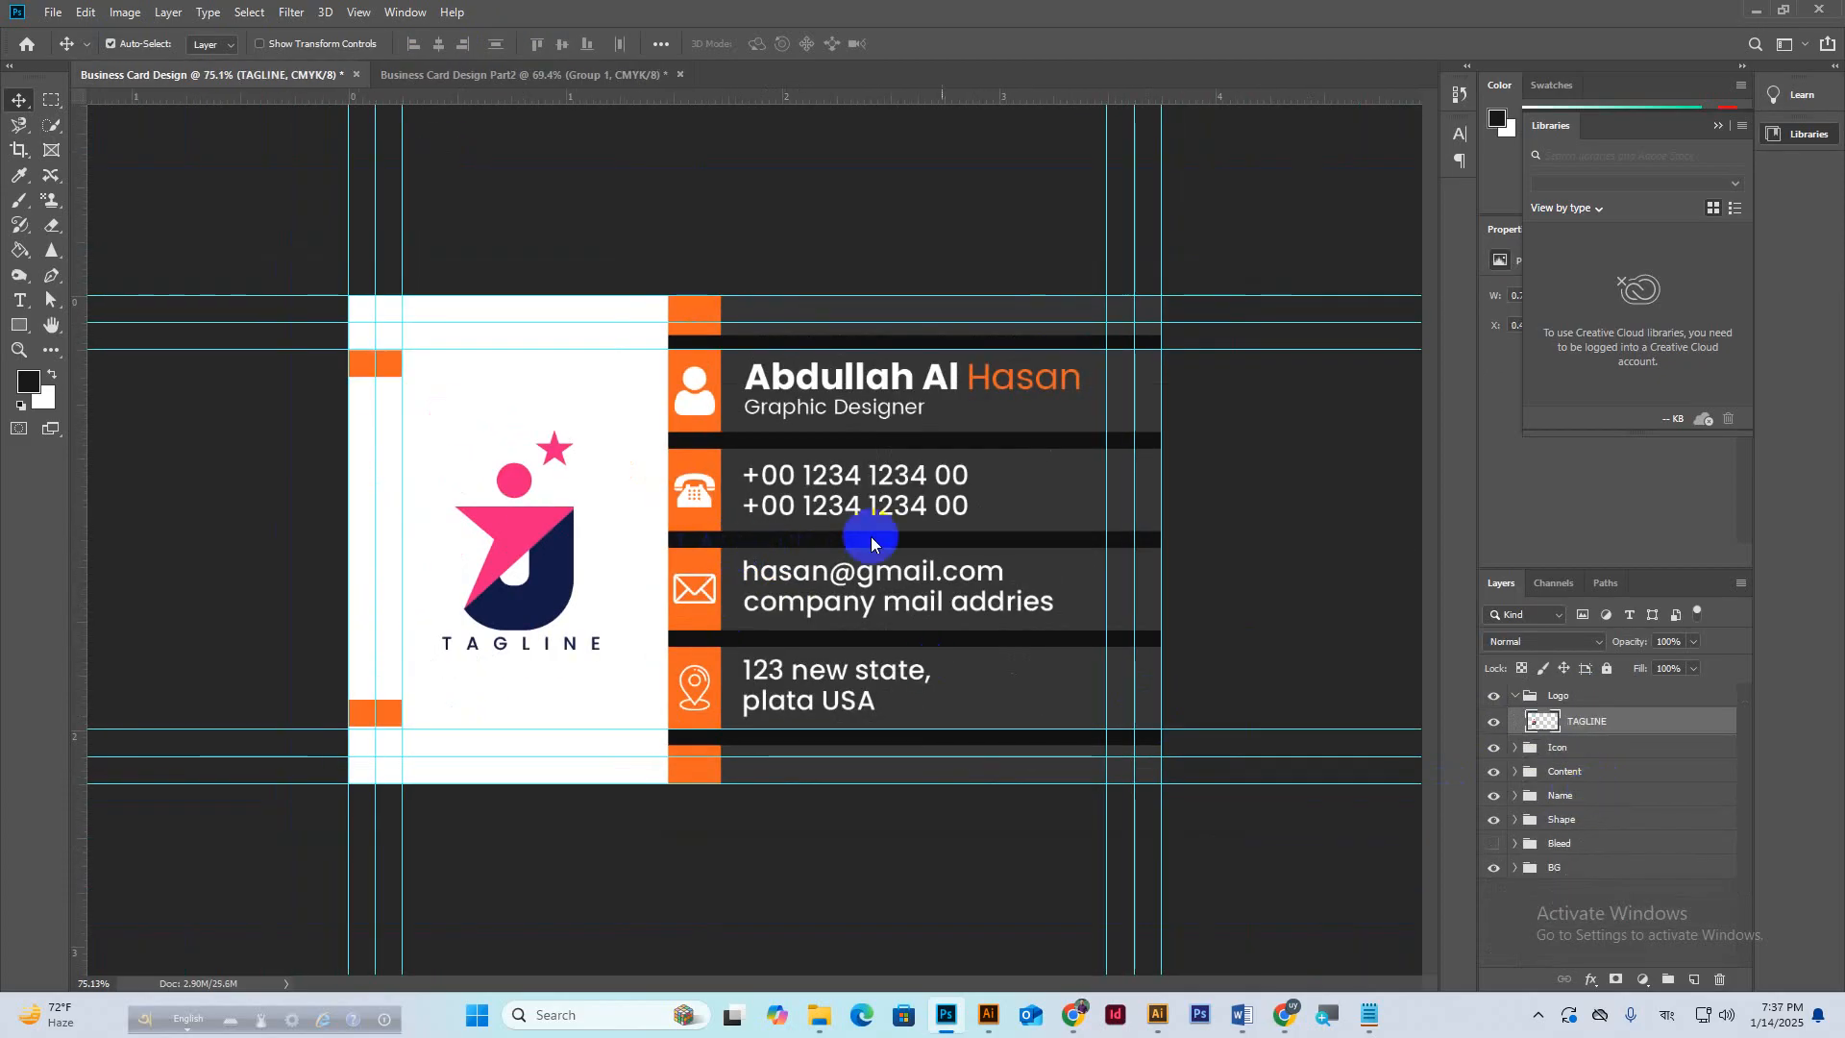
{"action": "left_click", "coordinate": [1512, 699]}
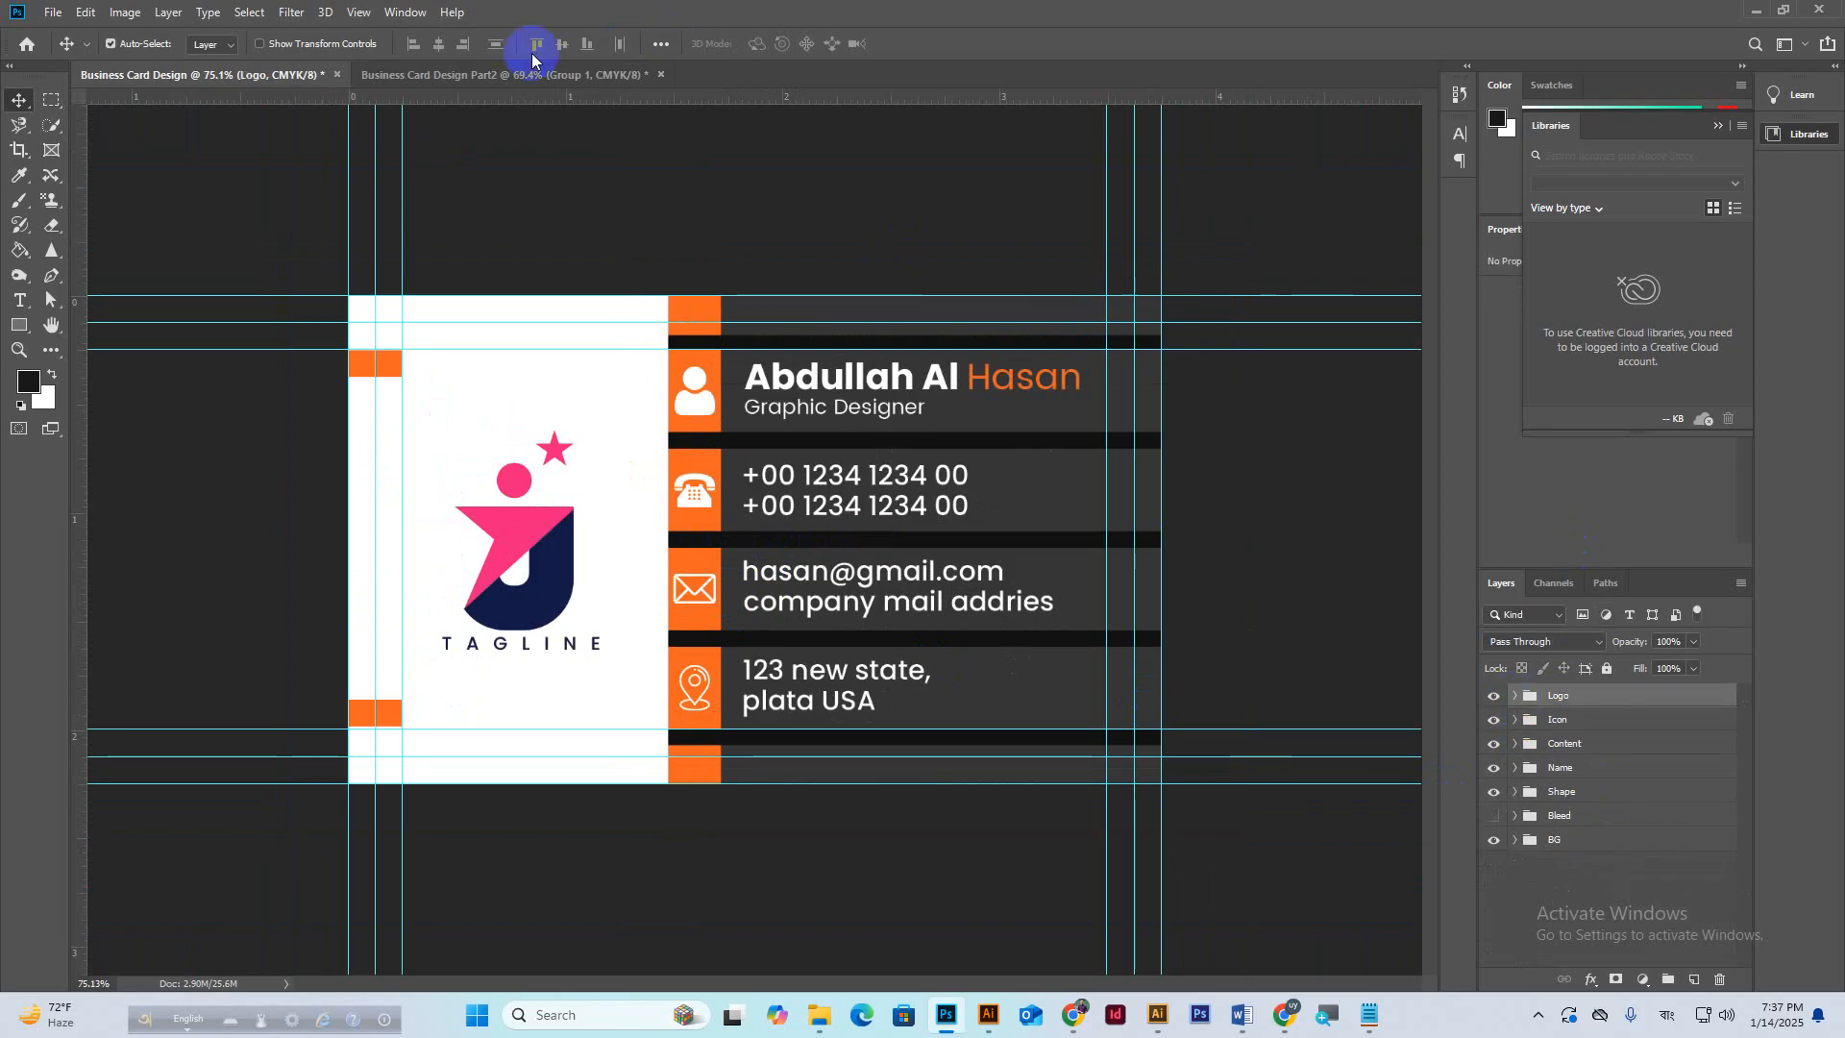
In Part2, move Rectangle 4 copy beside the logo group and name that group Logo.
{"action": "left_click", "coordinate": [501, 77]}
{"action": "scroll", "coordinate": [1598, 836], "scroll_direction": "down", "scroll_amount": 2}
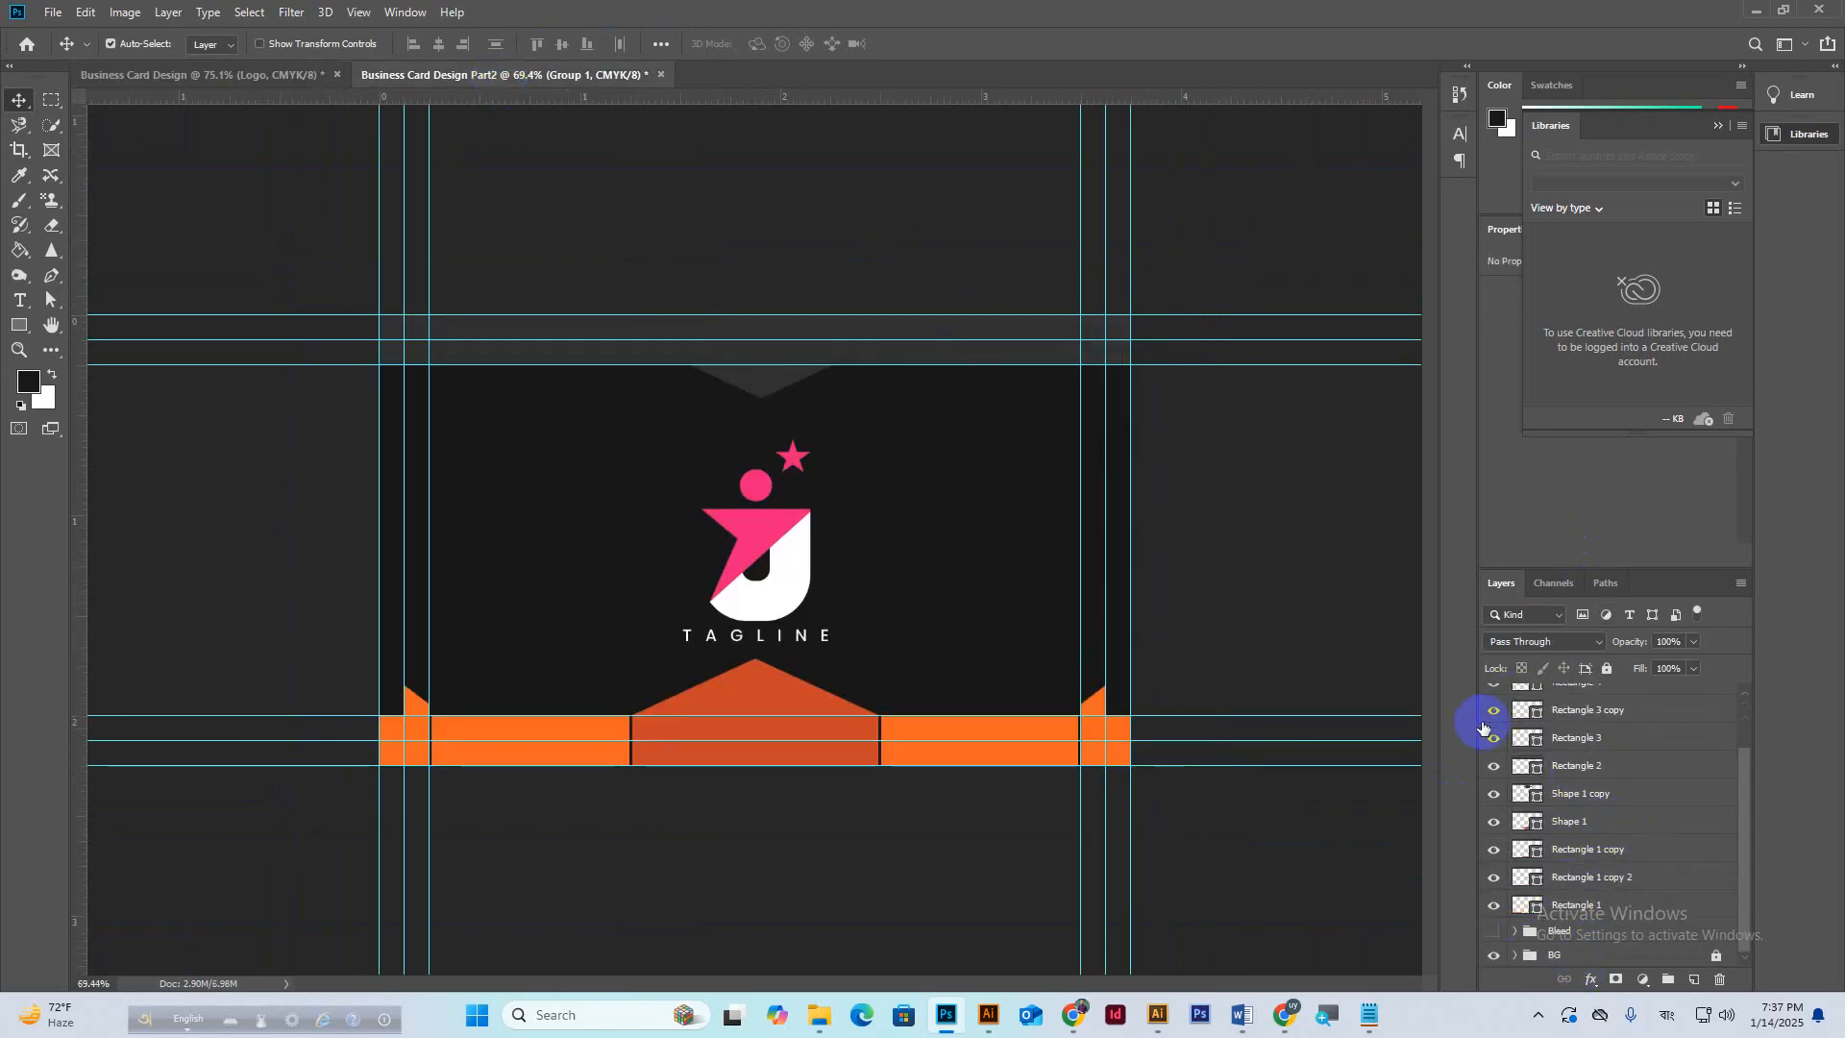
{"action": "scroll", "coordinate": [1568, 757], "scroll_direction": "up", "scroll_amount": 2}
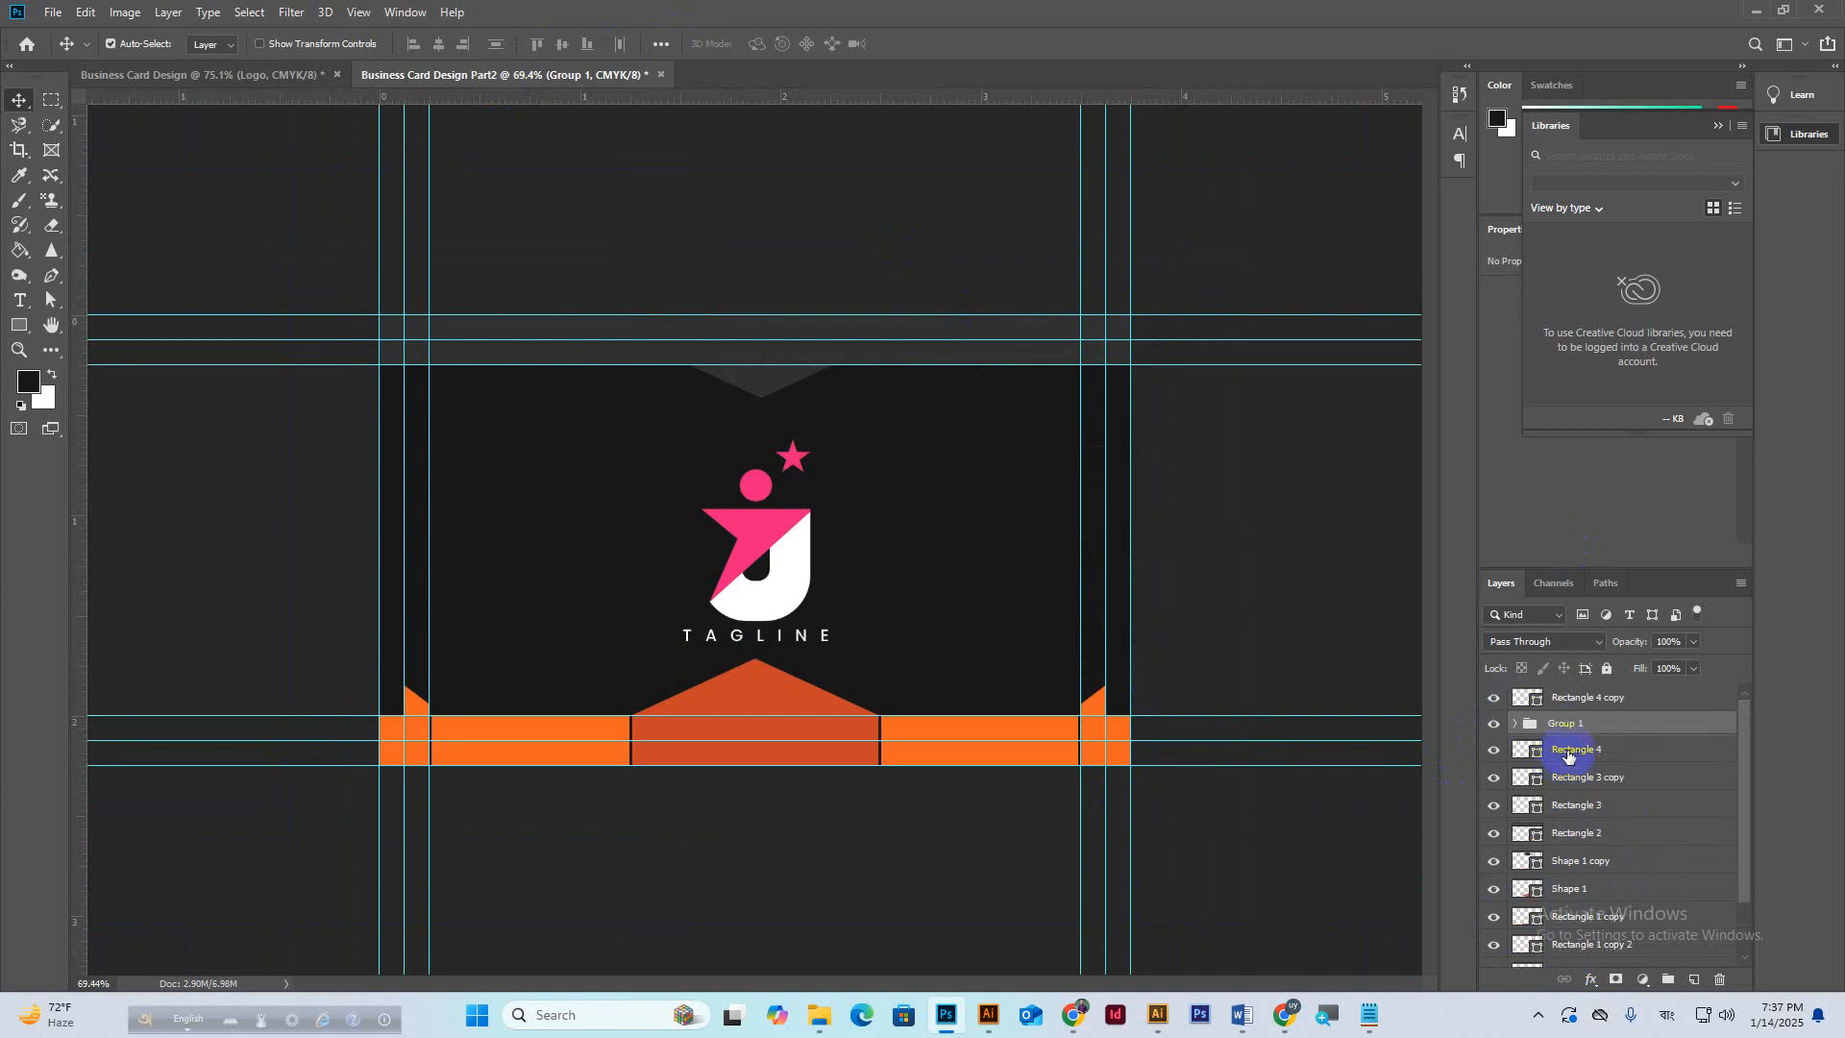
{"action": "left_click", "coordinate": [1492, 729]}
{"action": "left_click", "coordinate": [1492, 729]}
{"action": "left_click_drag", "start_coordinate": [1553, 735], "coordinate": [1559, 702]}
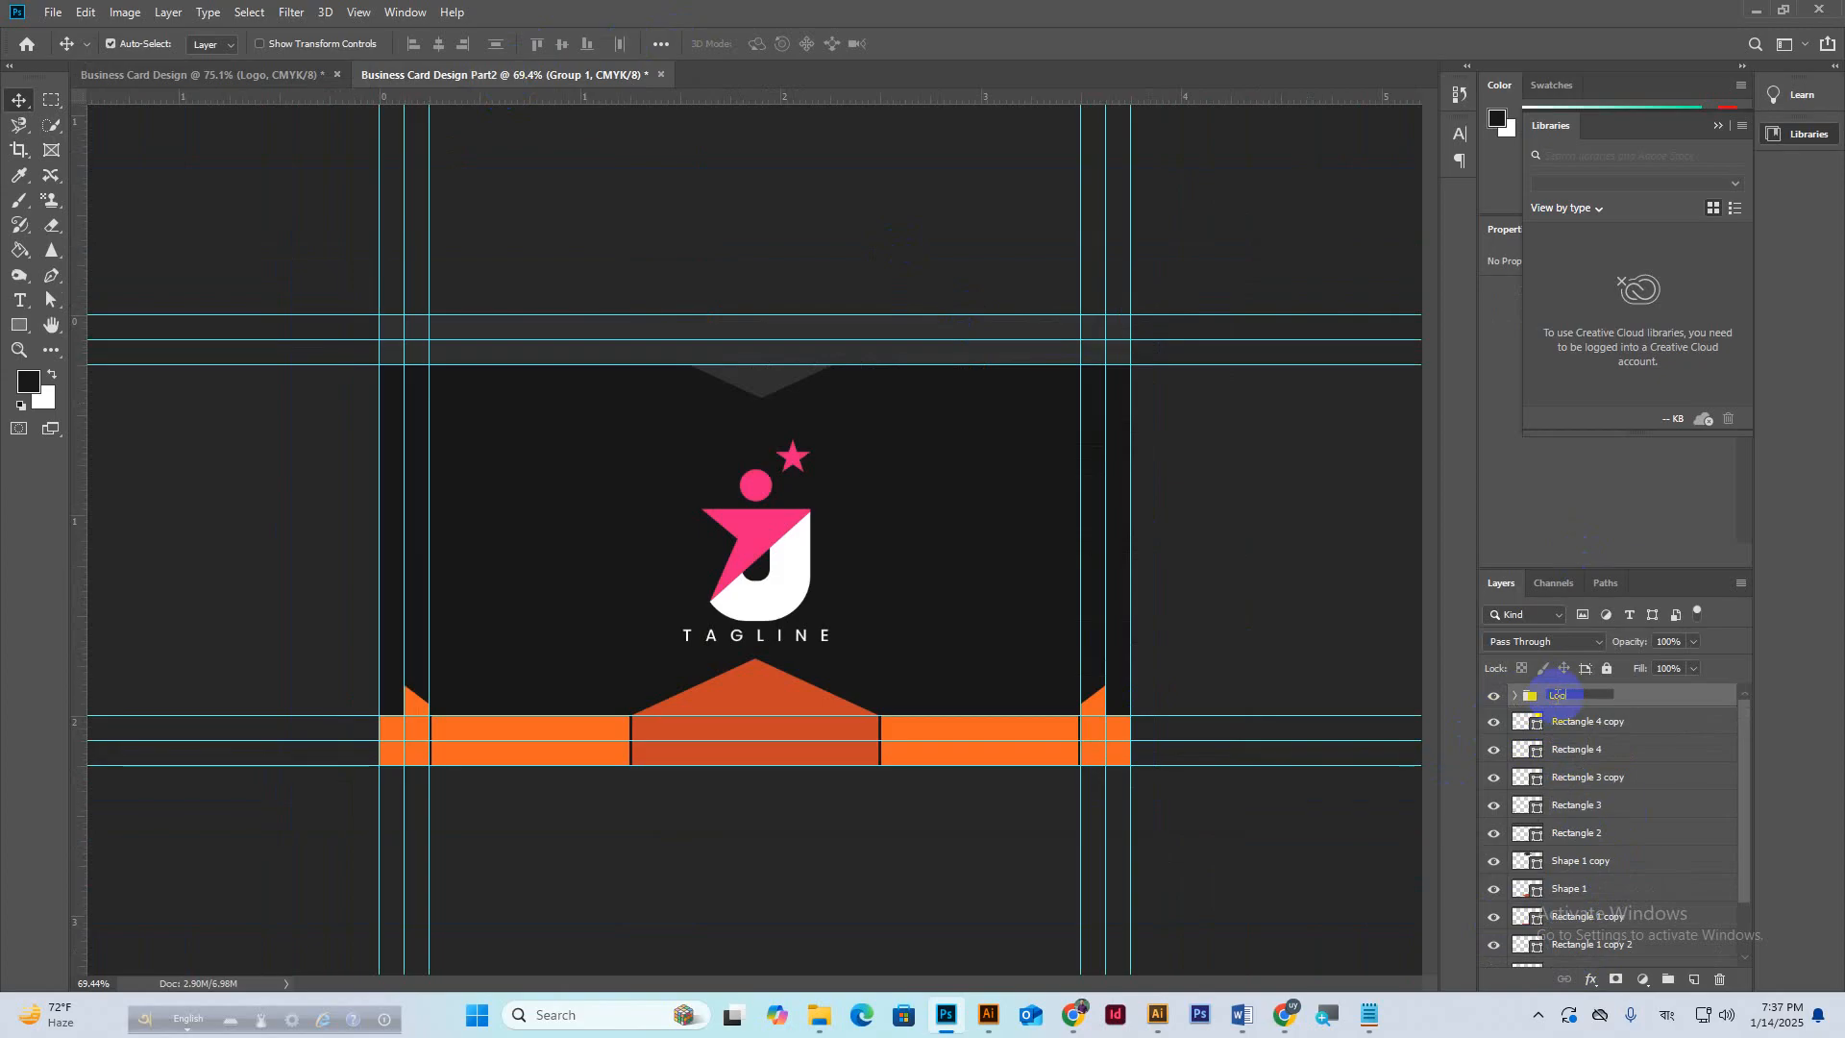
{"action": "key", "text": "Return"}
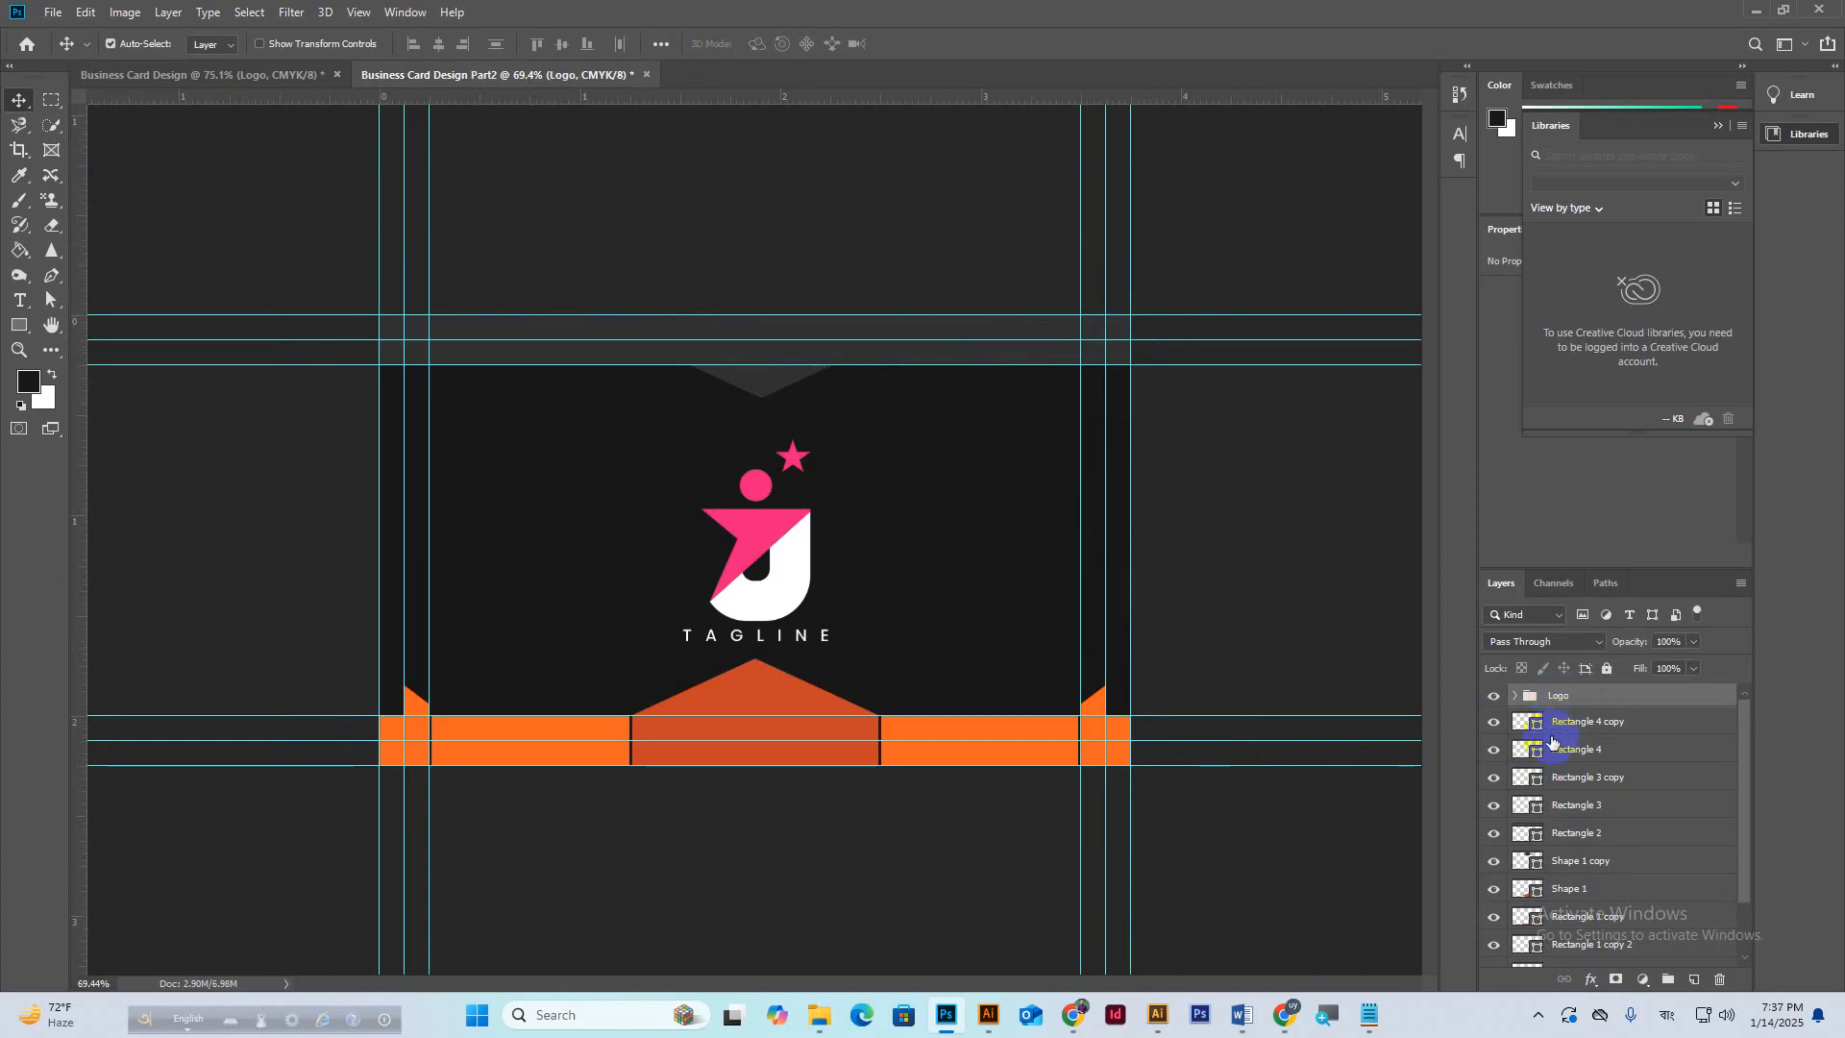
Group Rectangle 4 copy through Rectangle 1 into a new group named Shape.
{"action": "left_click", "coordinate": [1563, 728]}
{"action": "scroll", "coordinate": [1614, 923], "scroll_direction": "down", "scroll_amount": 2}
{"action": "left_click", "coordinate": [1577, 906], "text": "shift"}
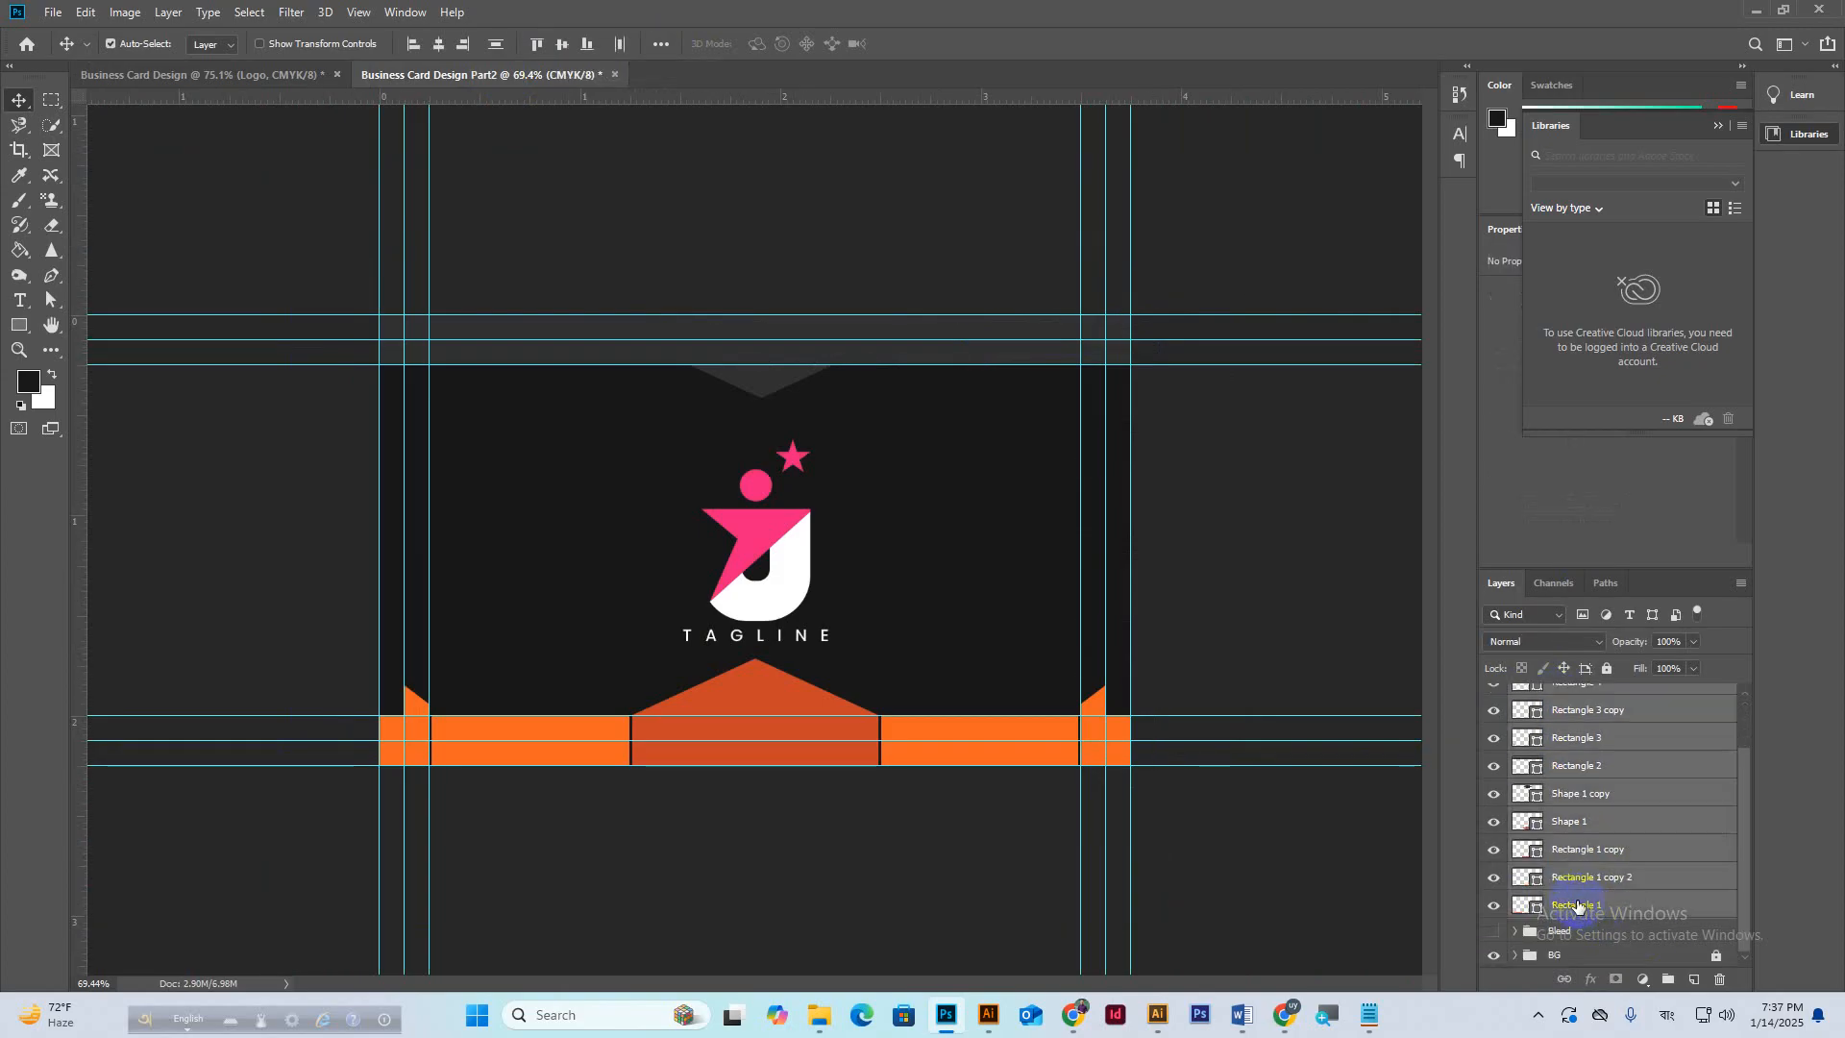
{"action": "key", "text": "ctrl+g"}
{"action": "double_click", "coordinate": [1565, 721]}
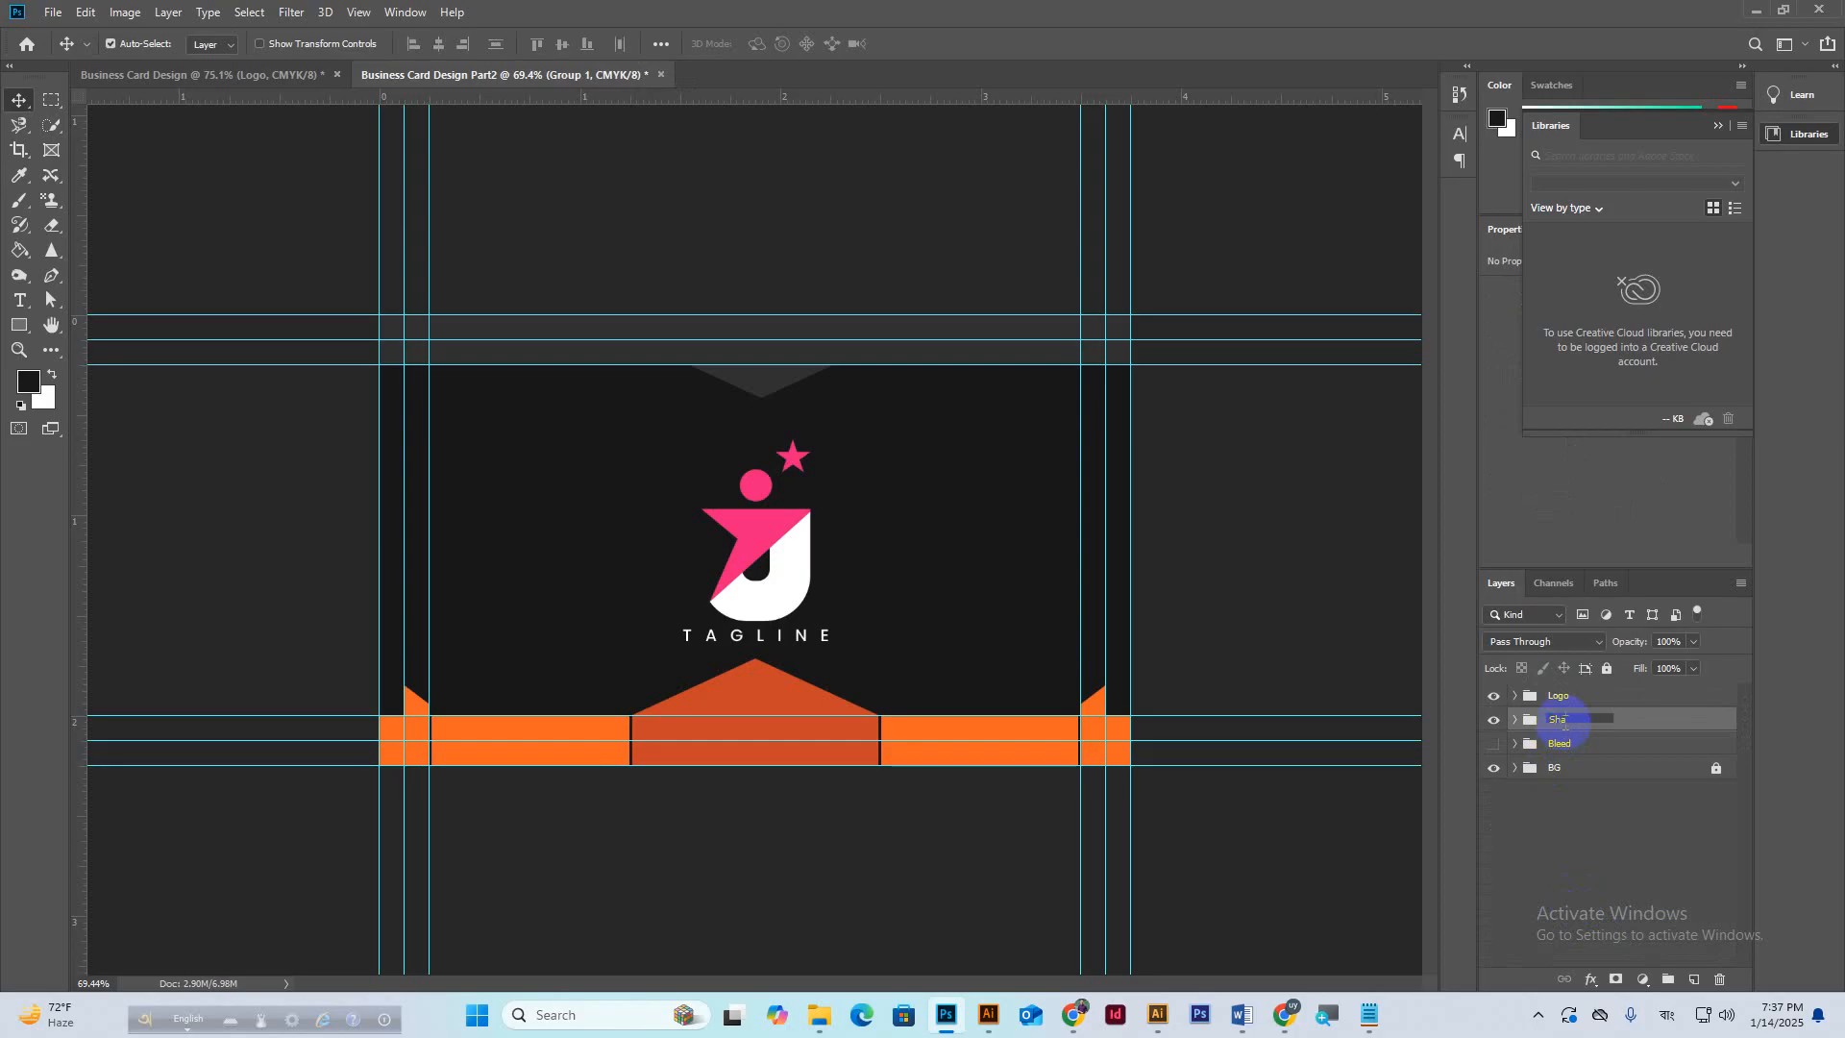
{"action": "key", "text": "Return"}
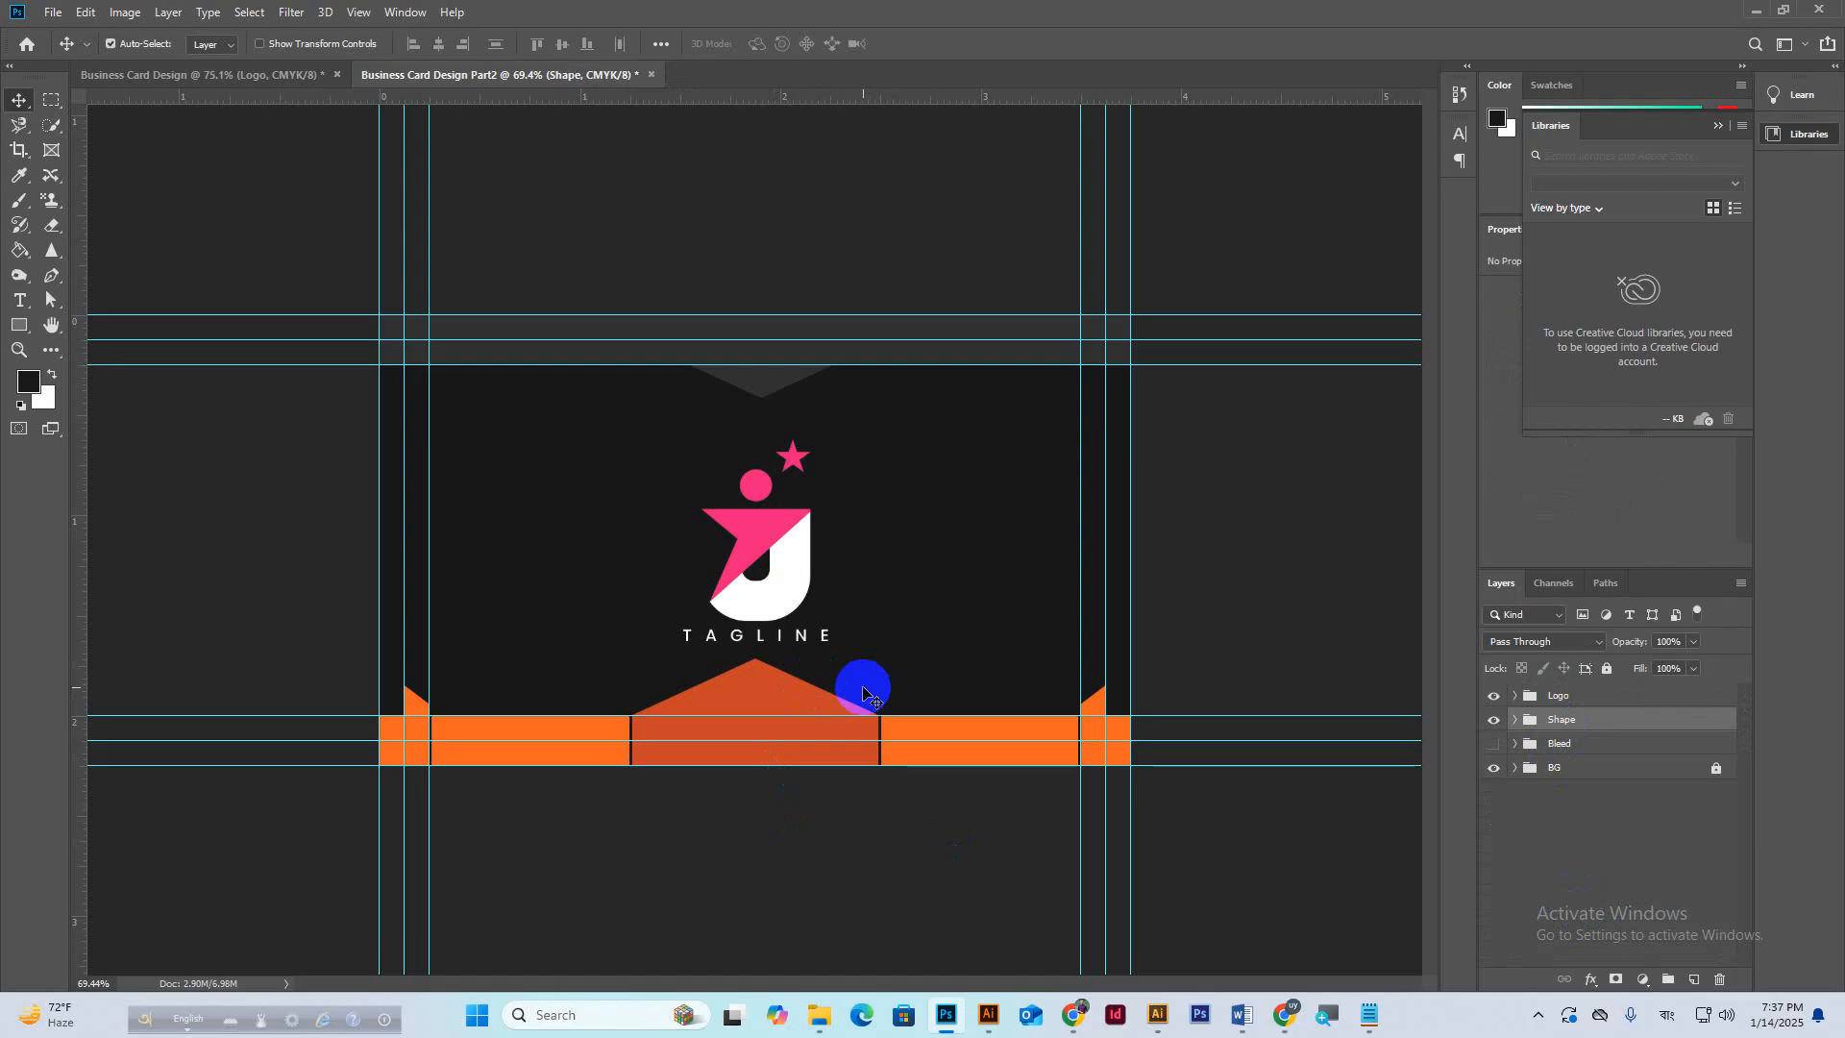
{"action": "left_click", "coordinate": [245, 74]}
{"action": "left_click", "coordinate": [54, 13]}
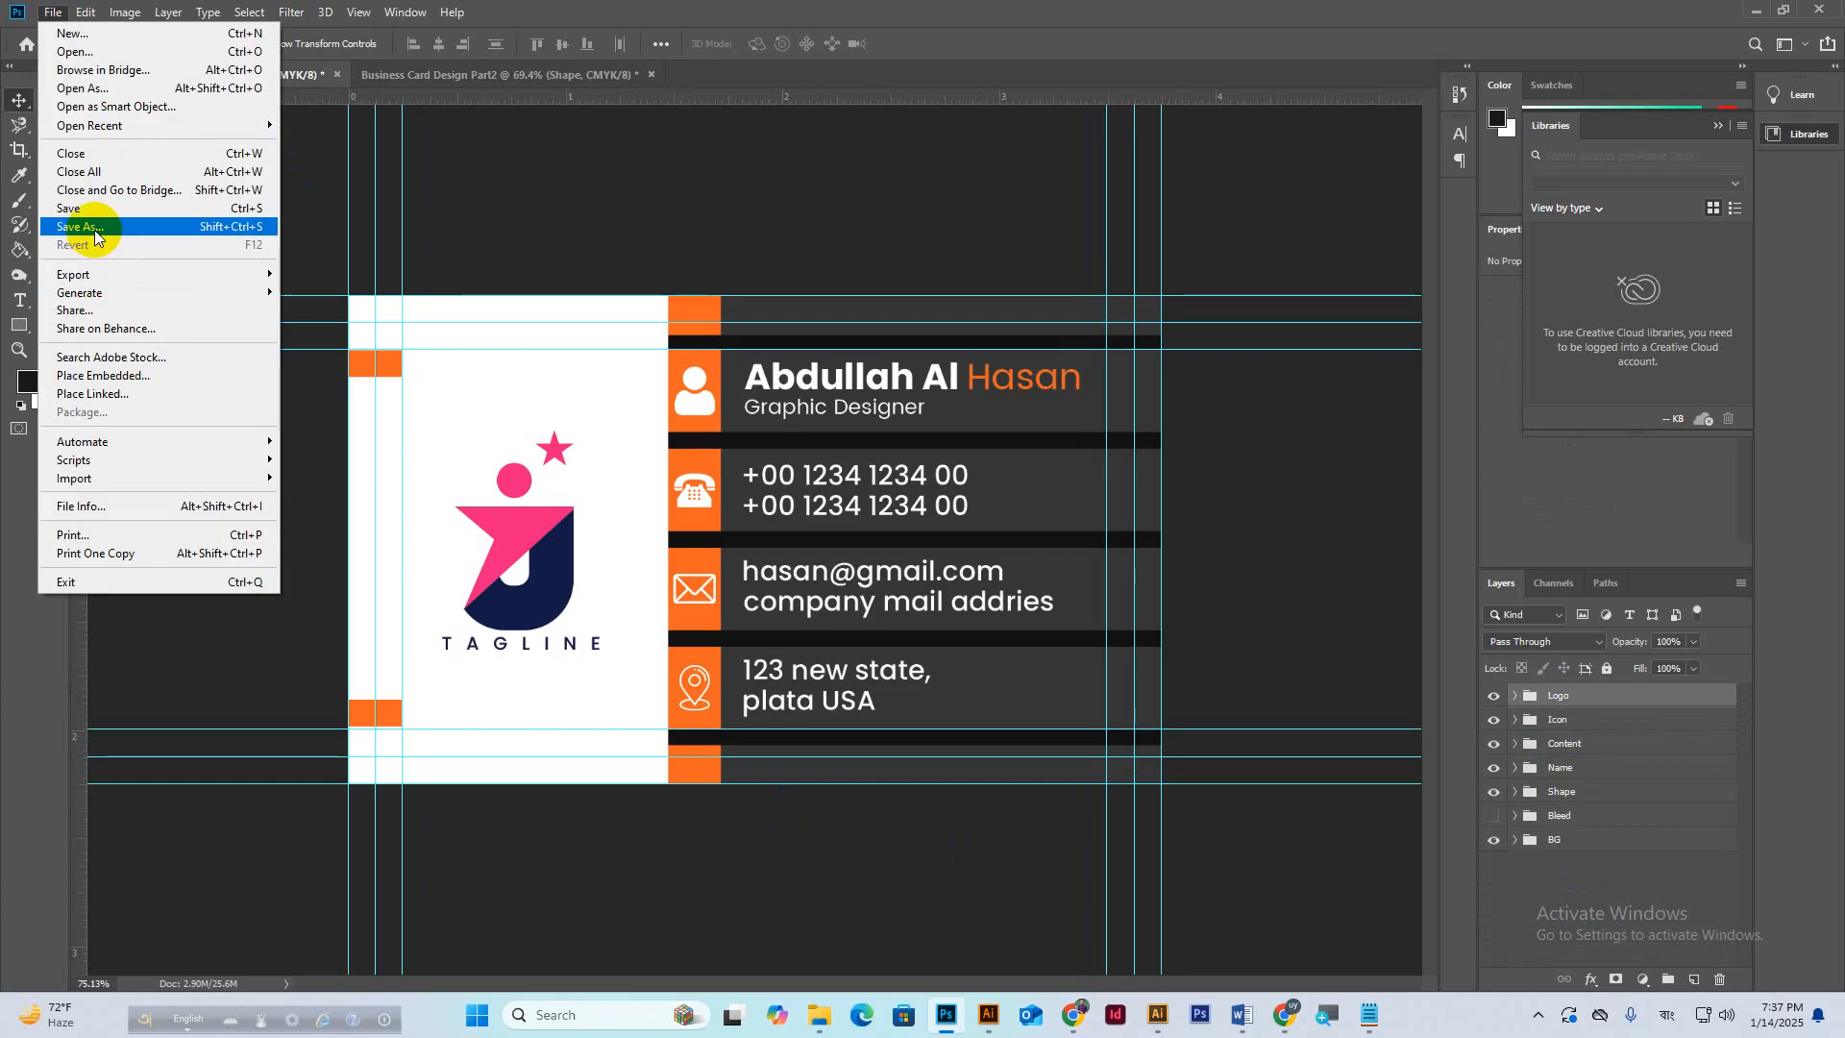
Save the front Business Card Design as a JPEG on the Desktop with default quality.
{"action": "left_click", "coordinate": [81, 227]}
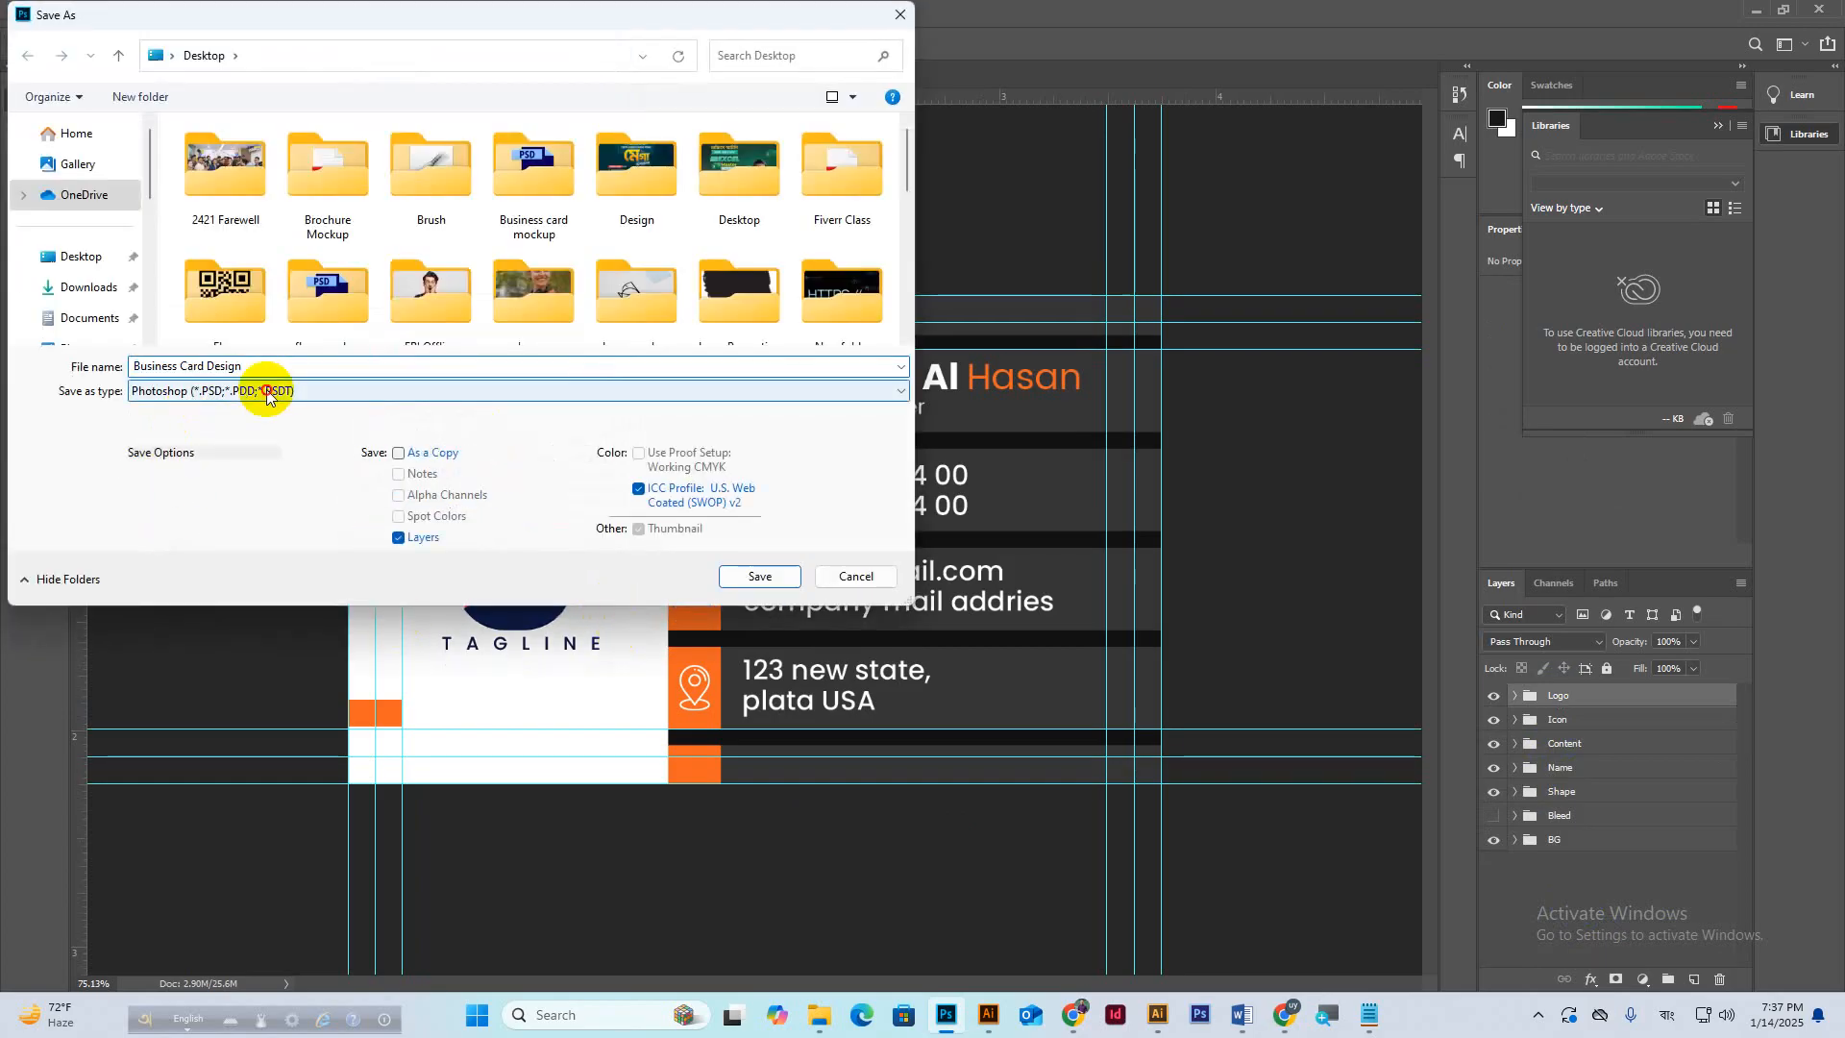
{"action": "left_click", "coordinate": [266, 392]}
{"action": "left_click", "coordinate": [182, 478]}
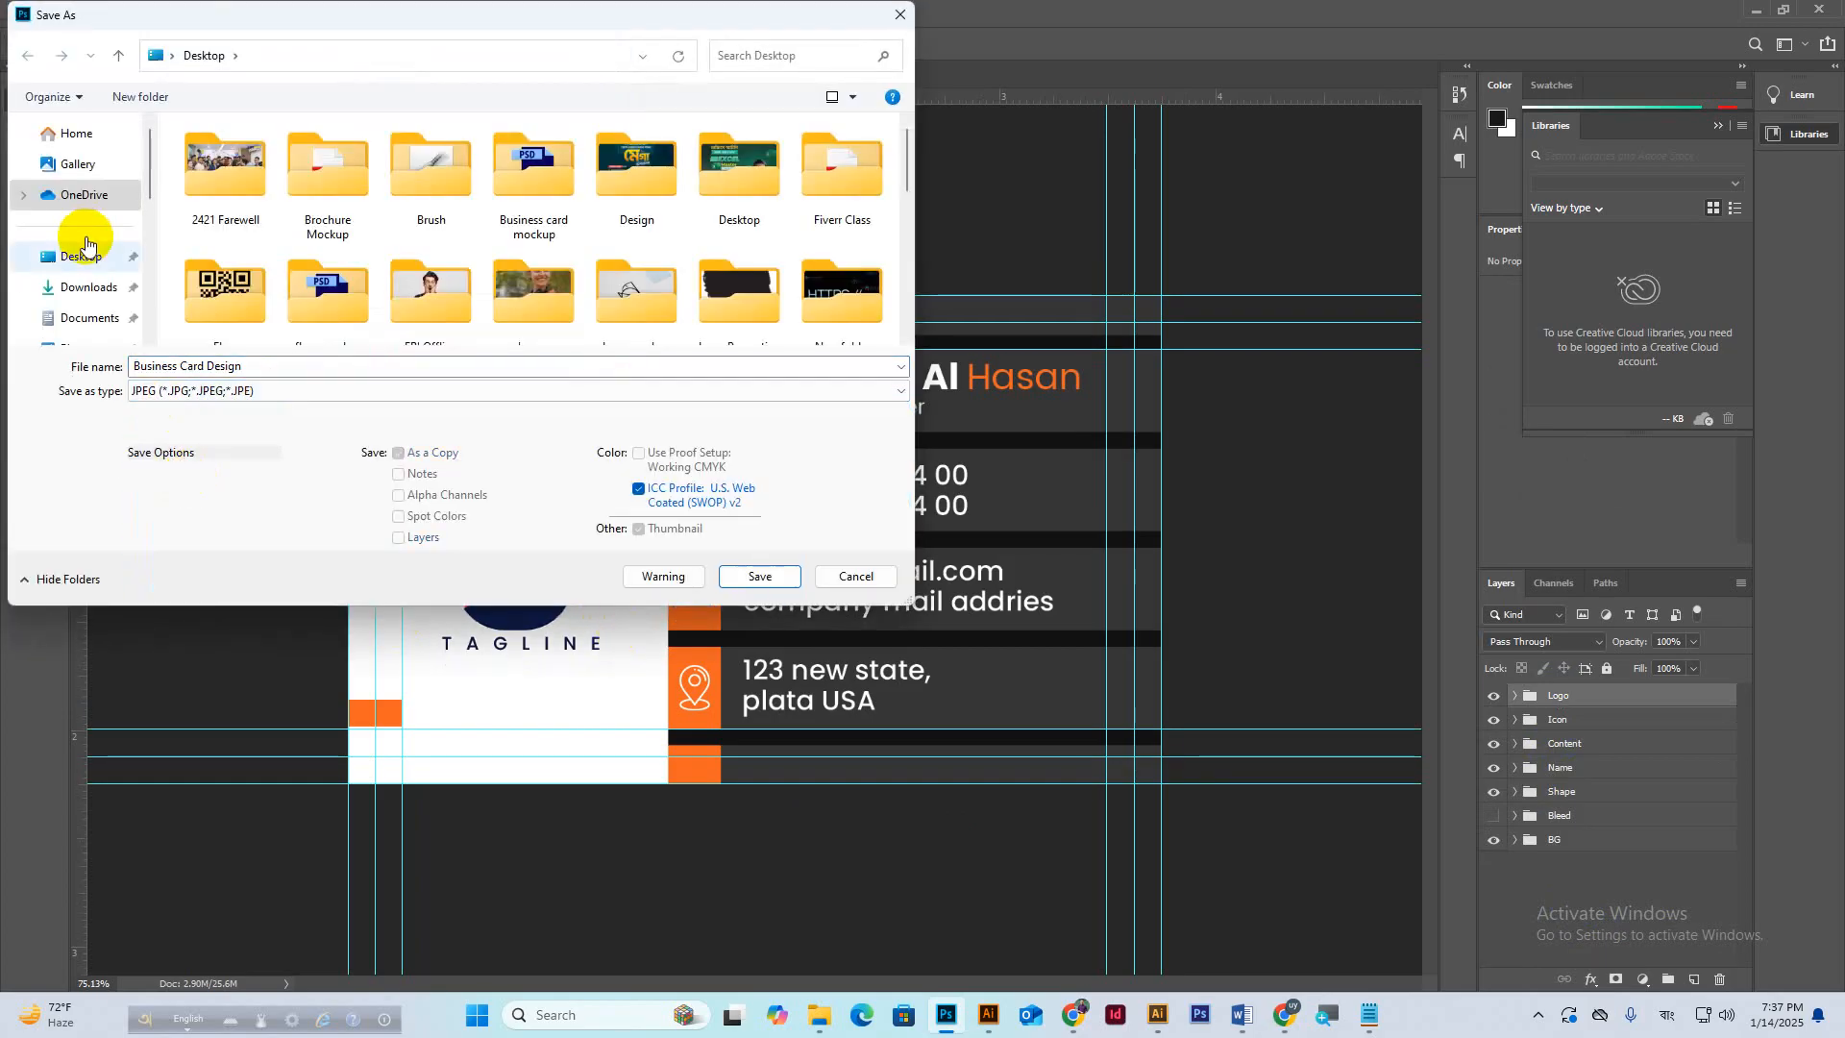
{"action": "left_click", "coordinate": [86, 243]}
{"action": "left_click", "coordinate": [749, 575]}
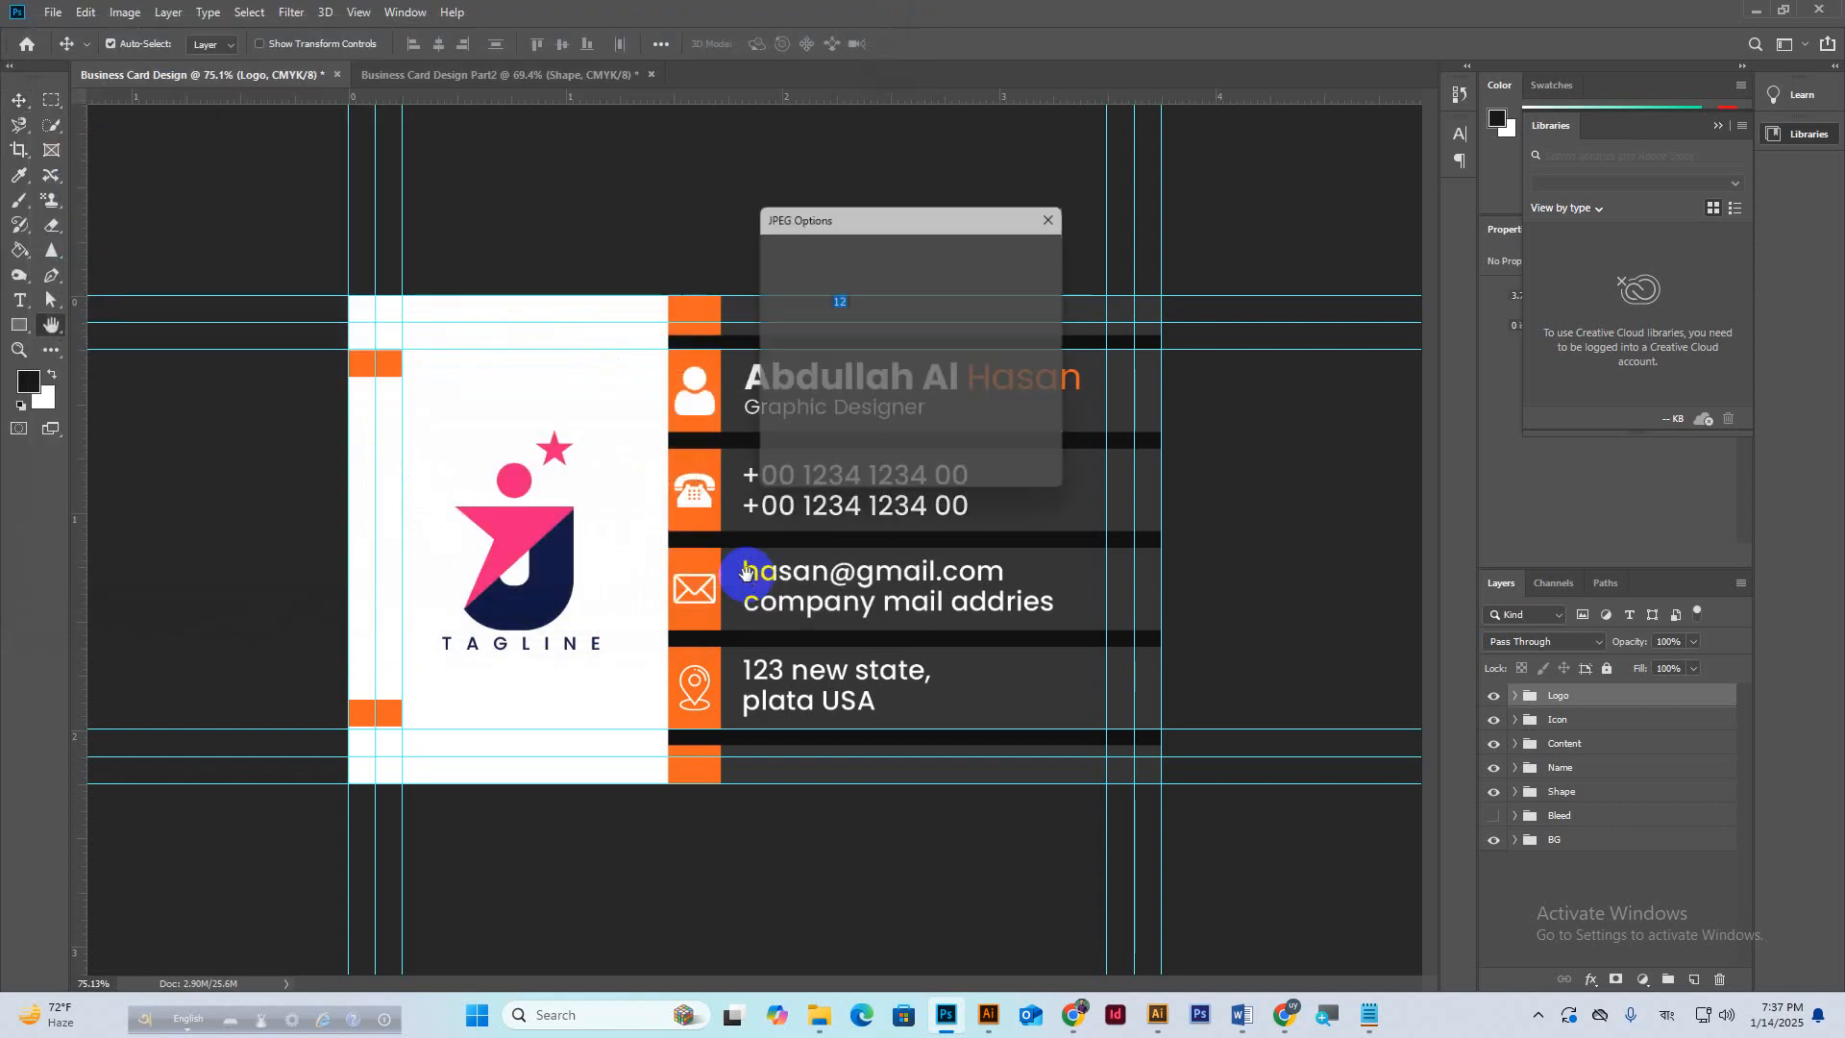
{"action": "left_click", "coordinate": [1017, 252]}
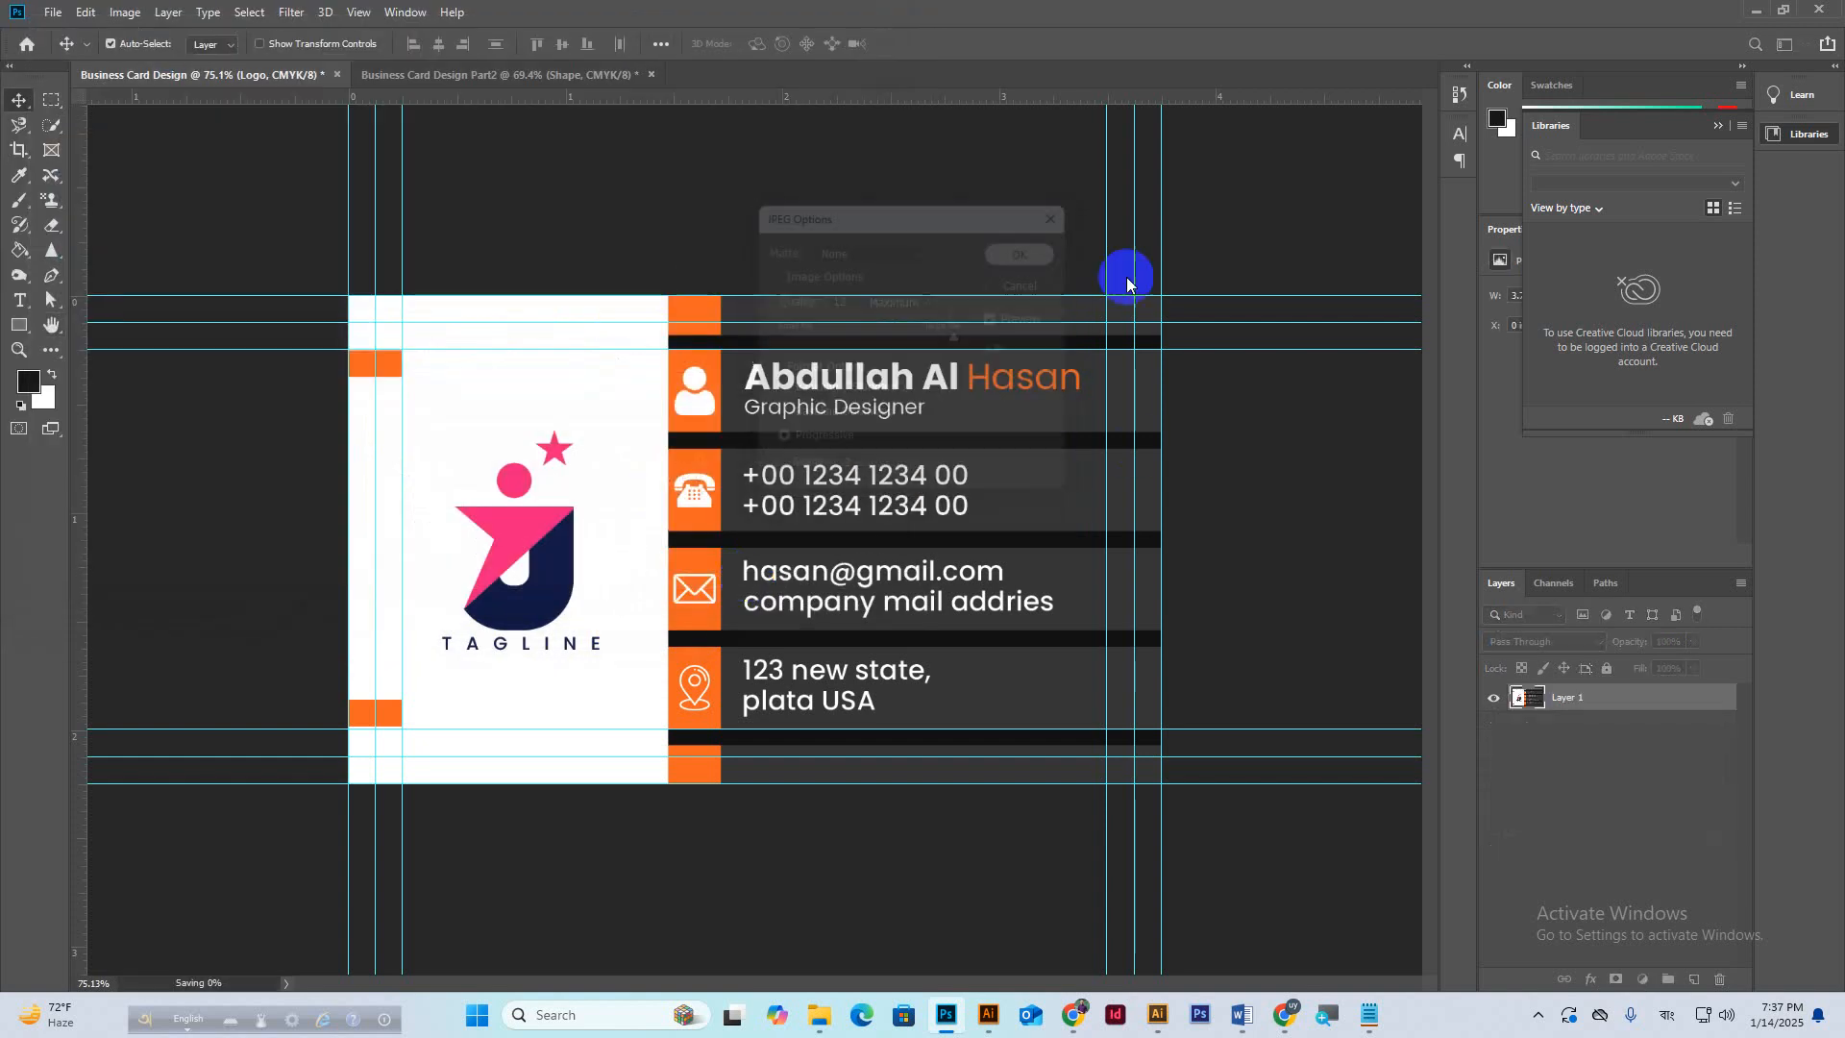
{"action": "left_click", "coordinate": [1754, 10]}
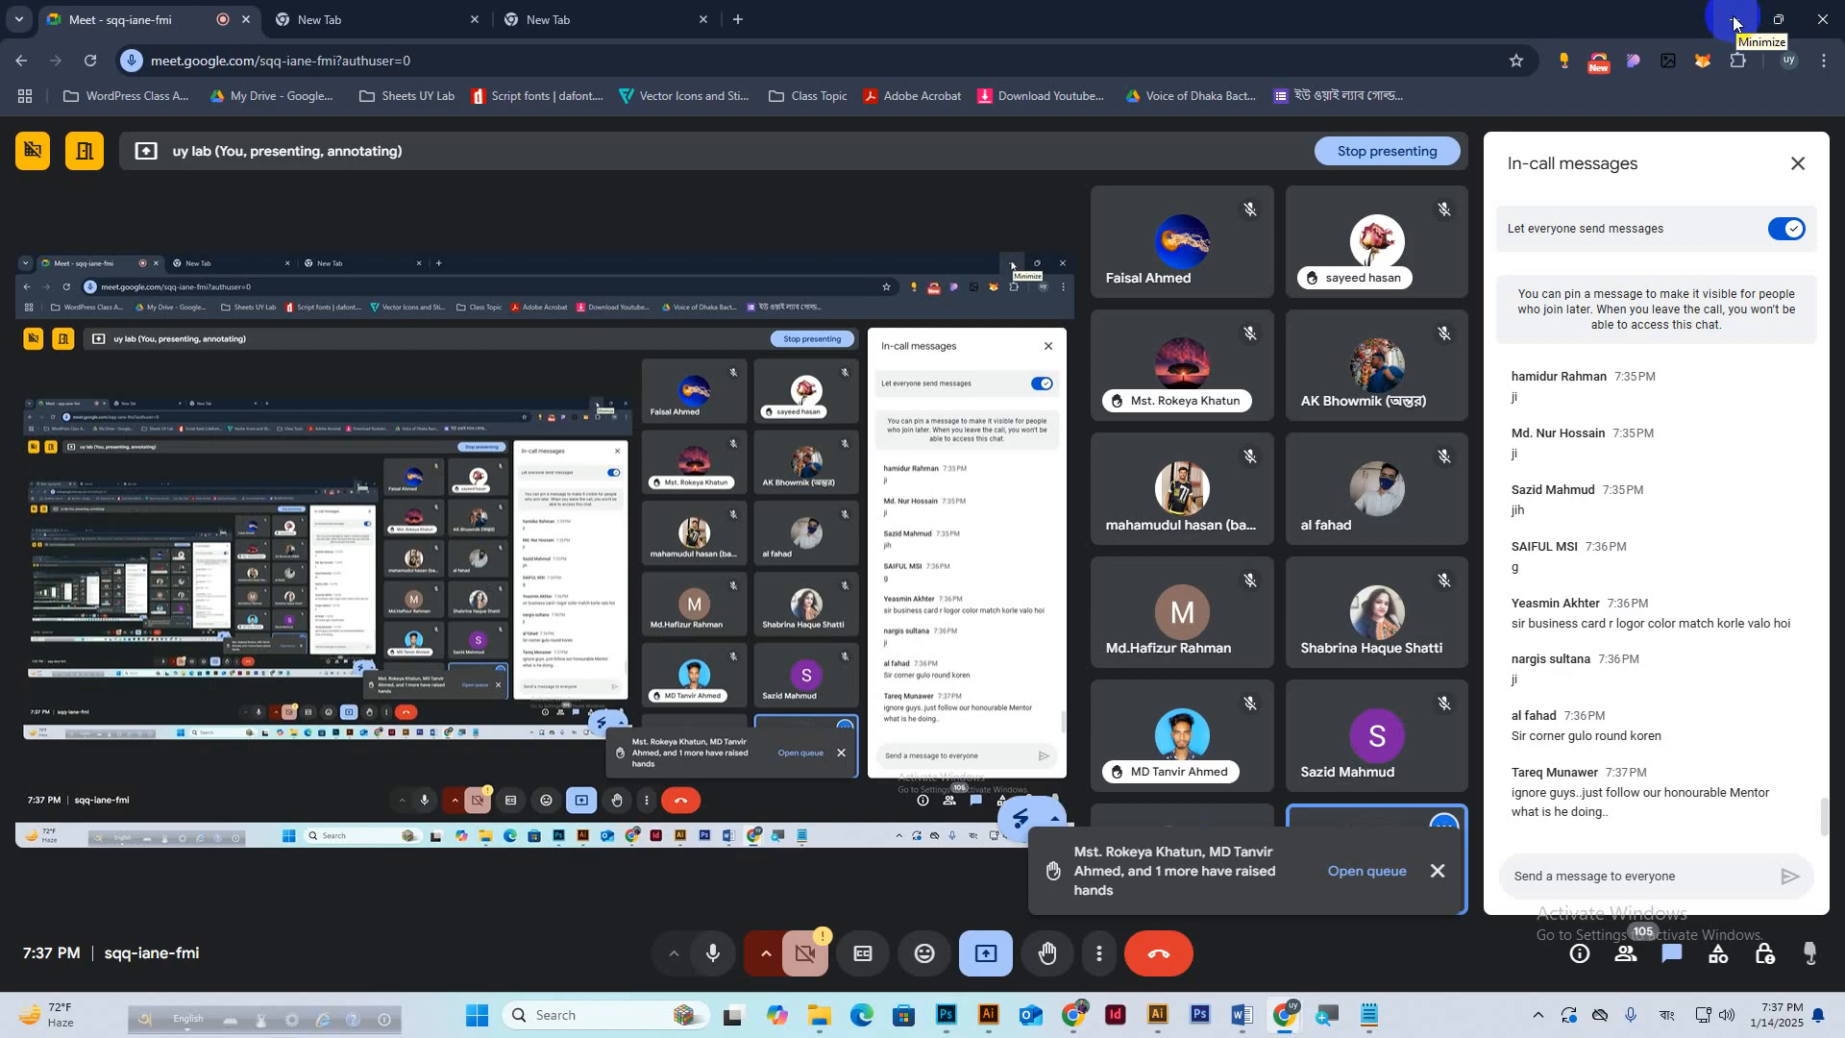
Minimise Google Meet, Illustrator, the folder windows, the browser and Notepad.
{"action": "left_click", "coordinate": [1731, 22]}
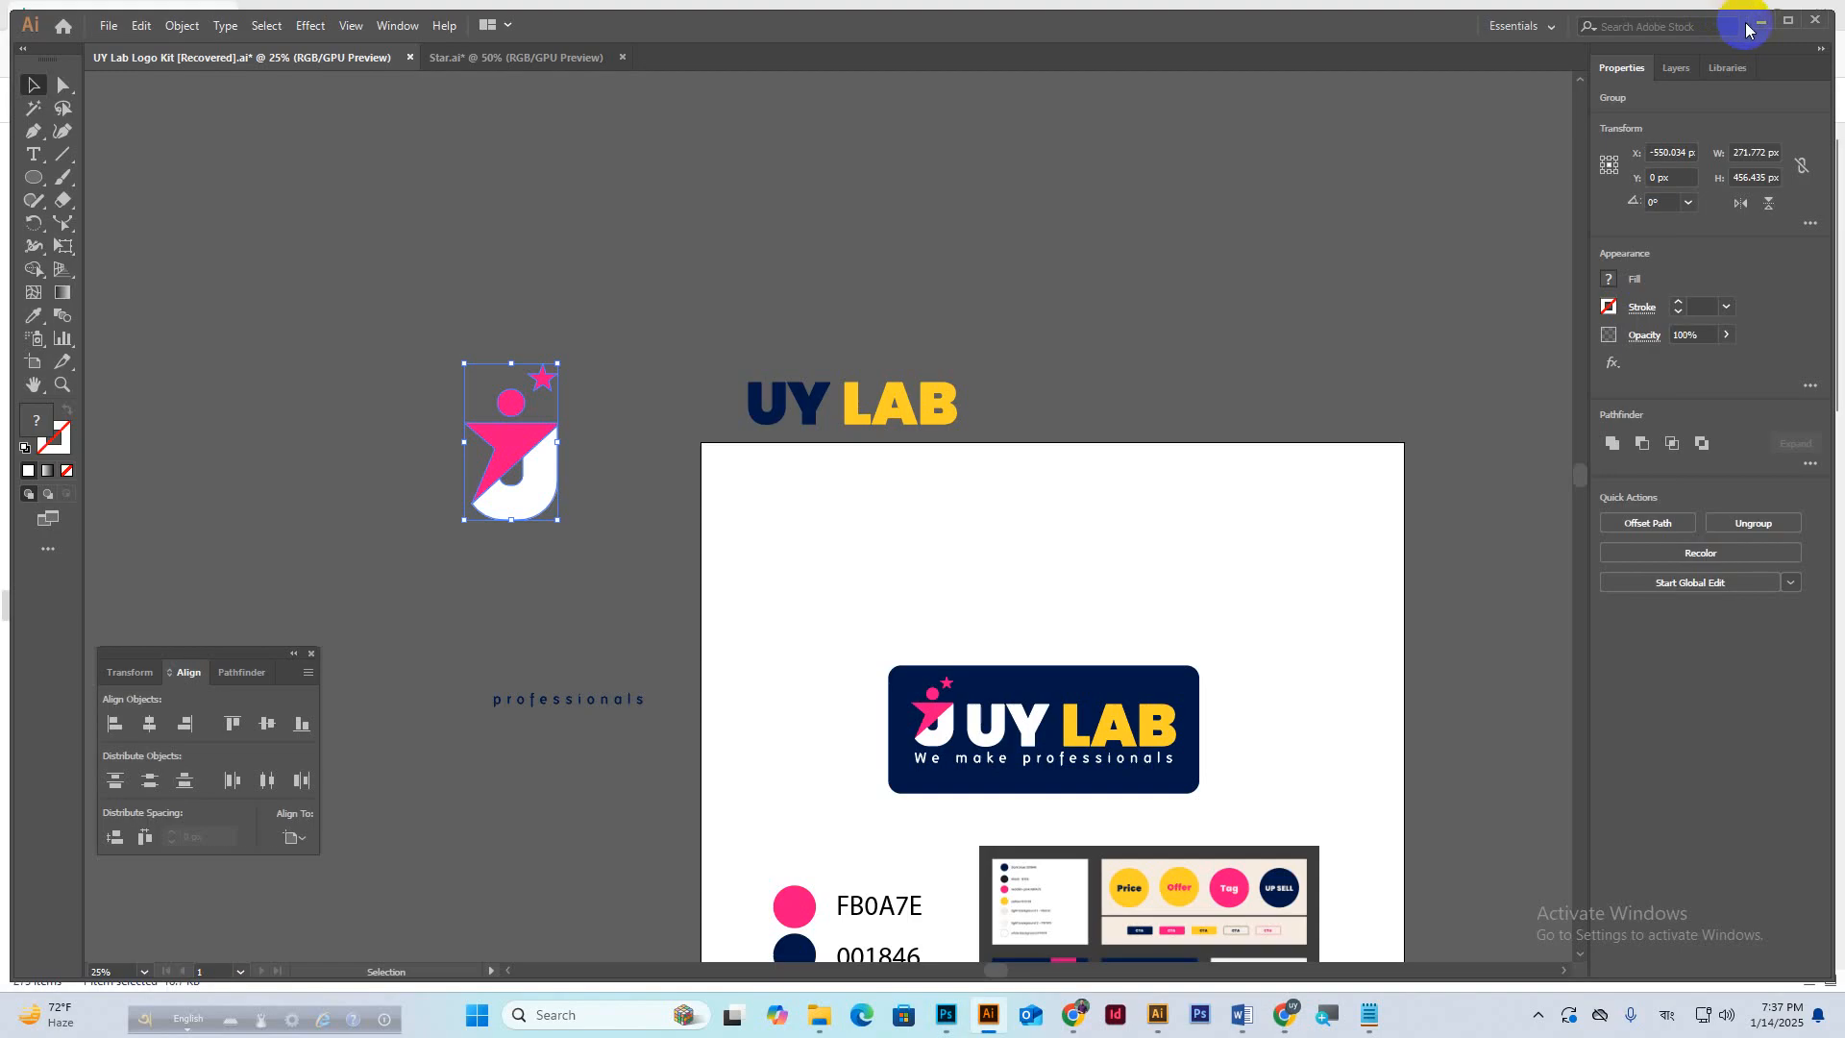
{"action": "left_click", "coordinate": [1733, 21]}
{"action": "left_click", "coordinate": [1734, 19]}
{"action": "left_click", "coordinate": [1731, 15]}
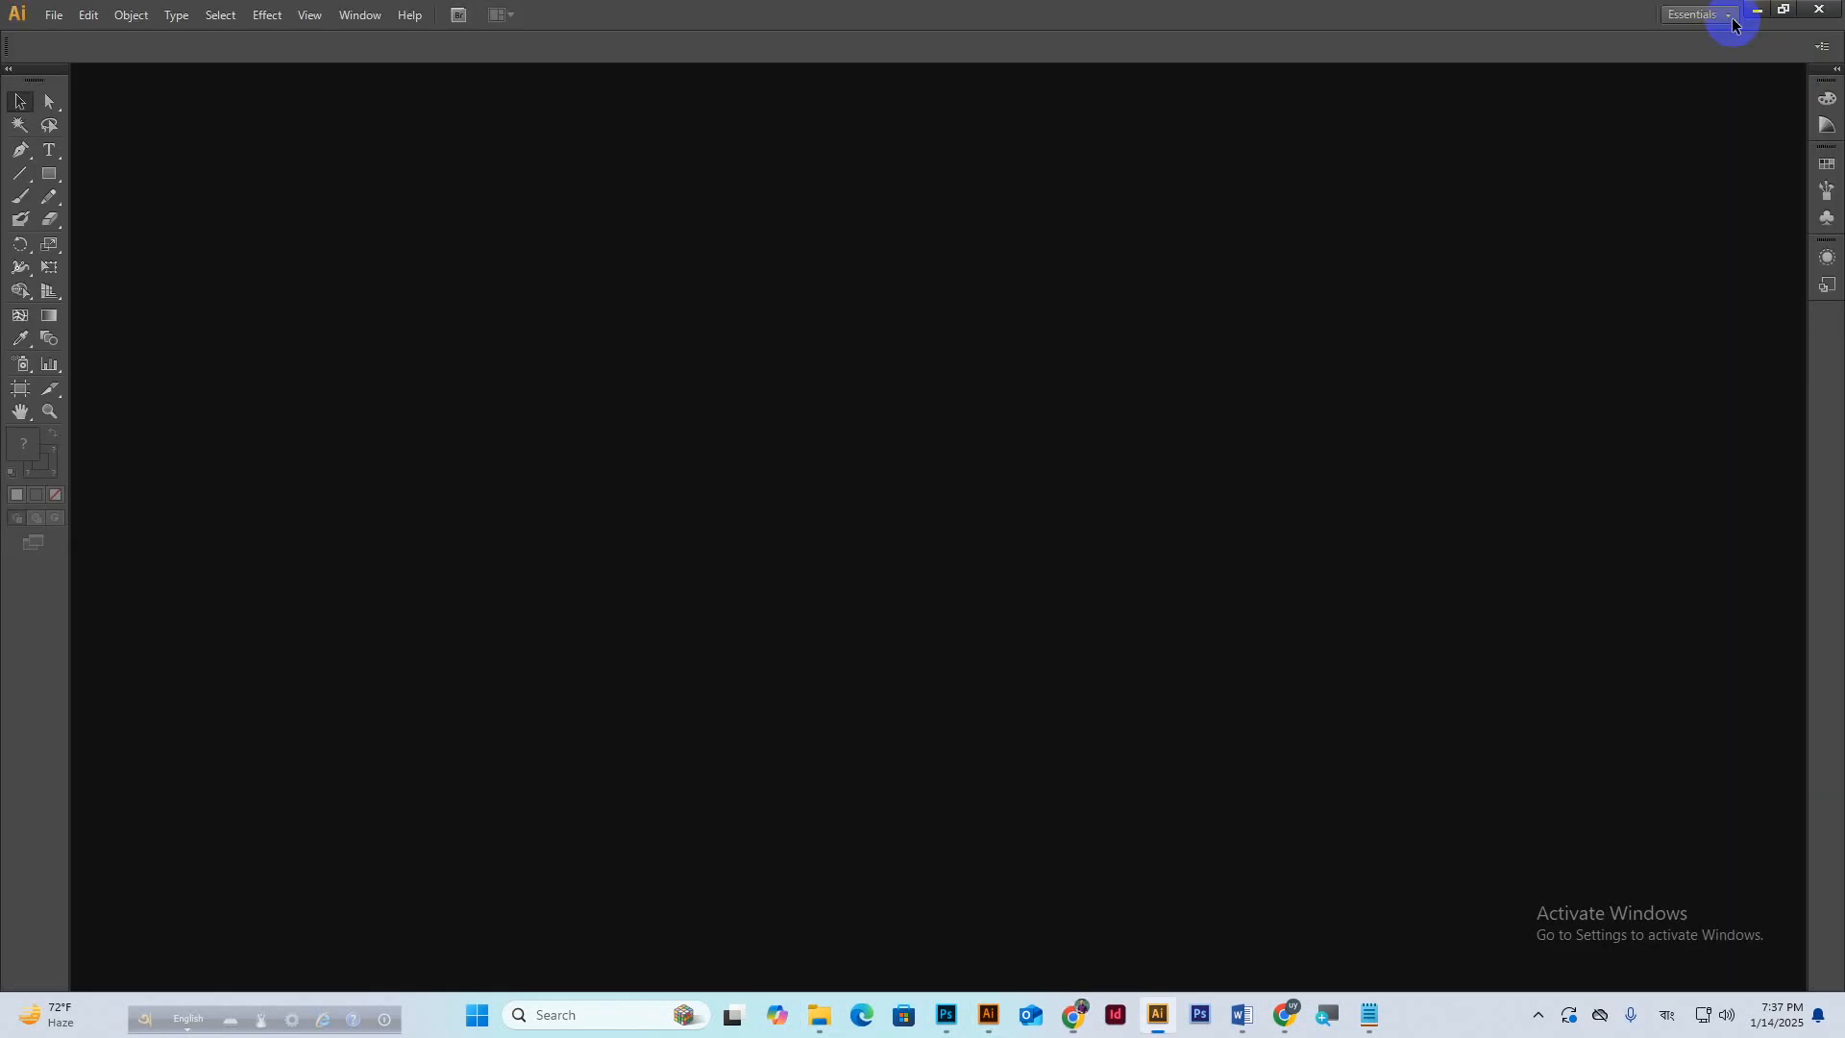
{"action": "left_click", "coordinate": [1748, 13]}
{"action": "left_click", "coordinate": [1749, 13]}
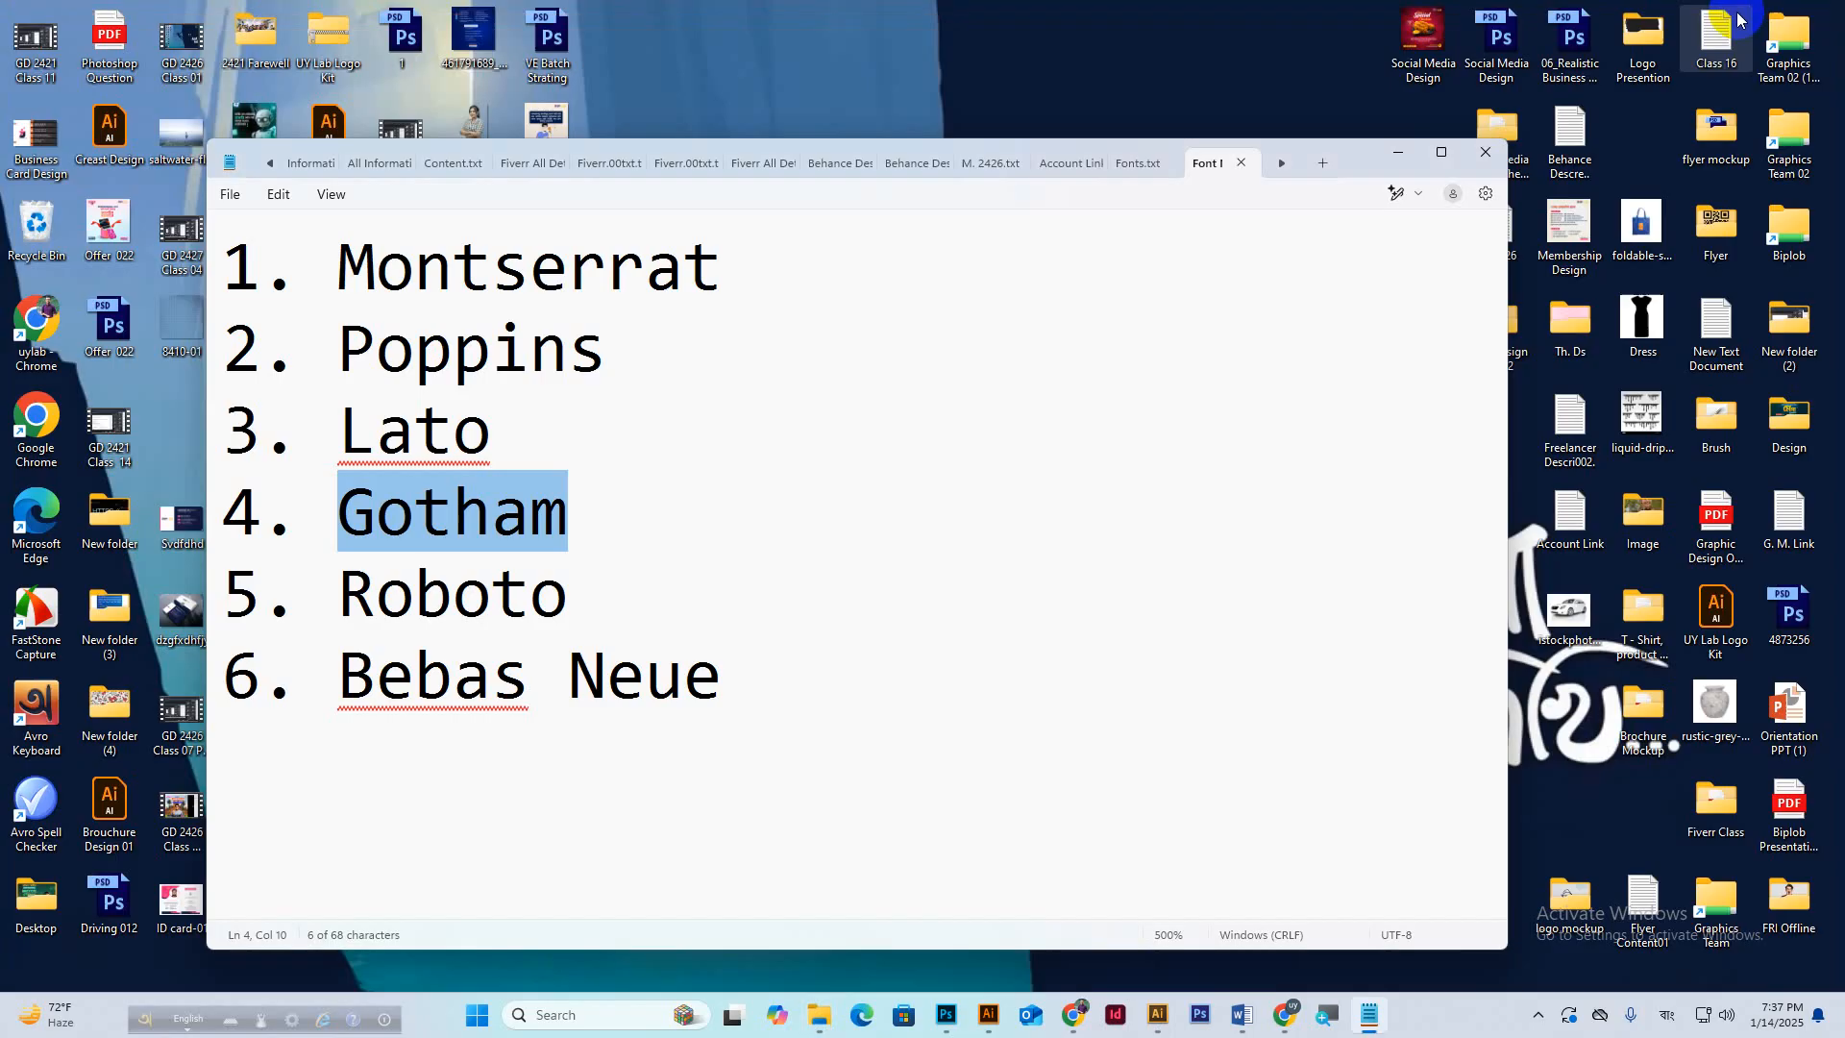
{"action": "left_click", "coordinate": [1400, 157]}
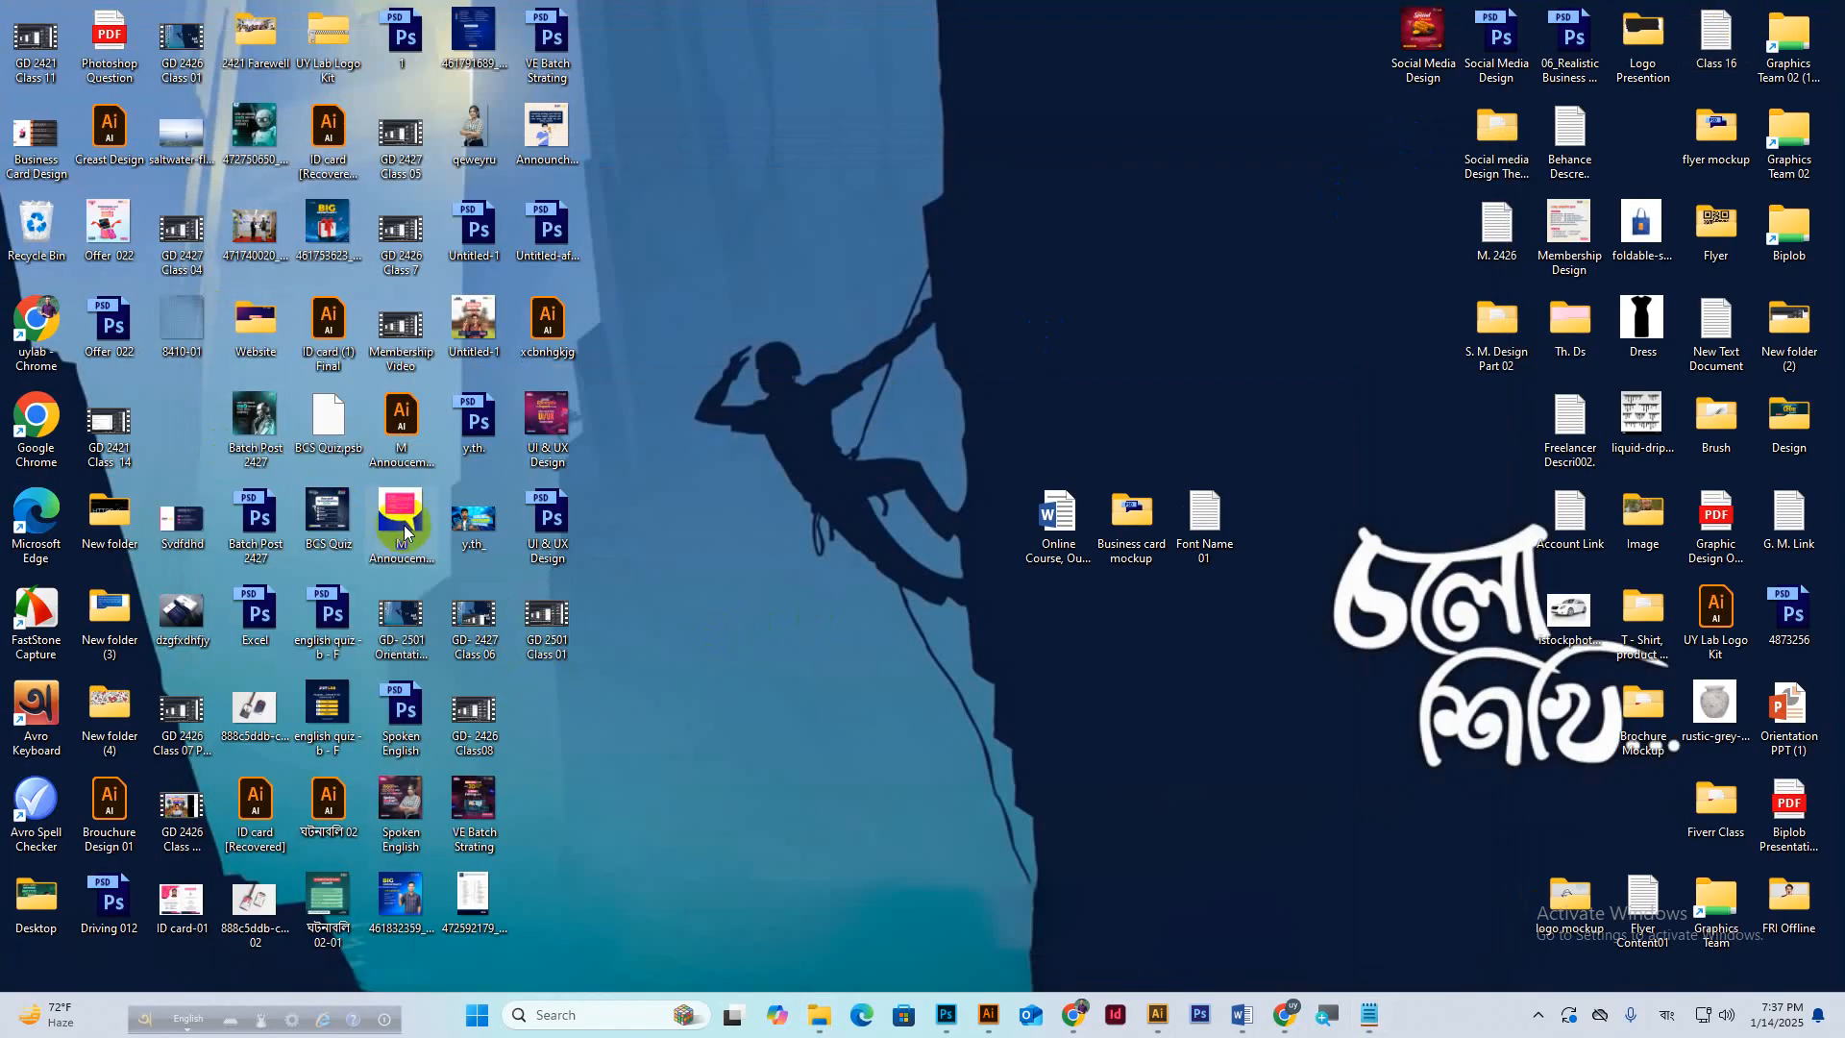
Preview Svdfdhd.png, then open the exported Business Card Design.jpg in Photos.
{"action": "double_click", "coordinate": [190, 522]}
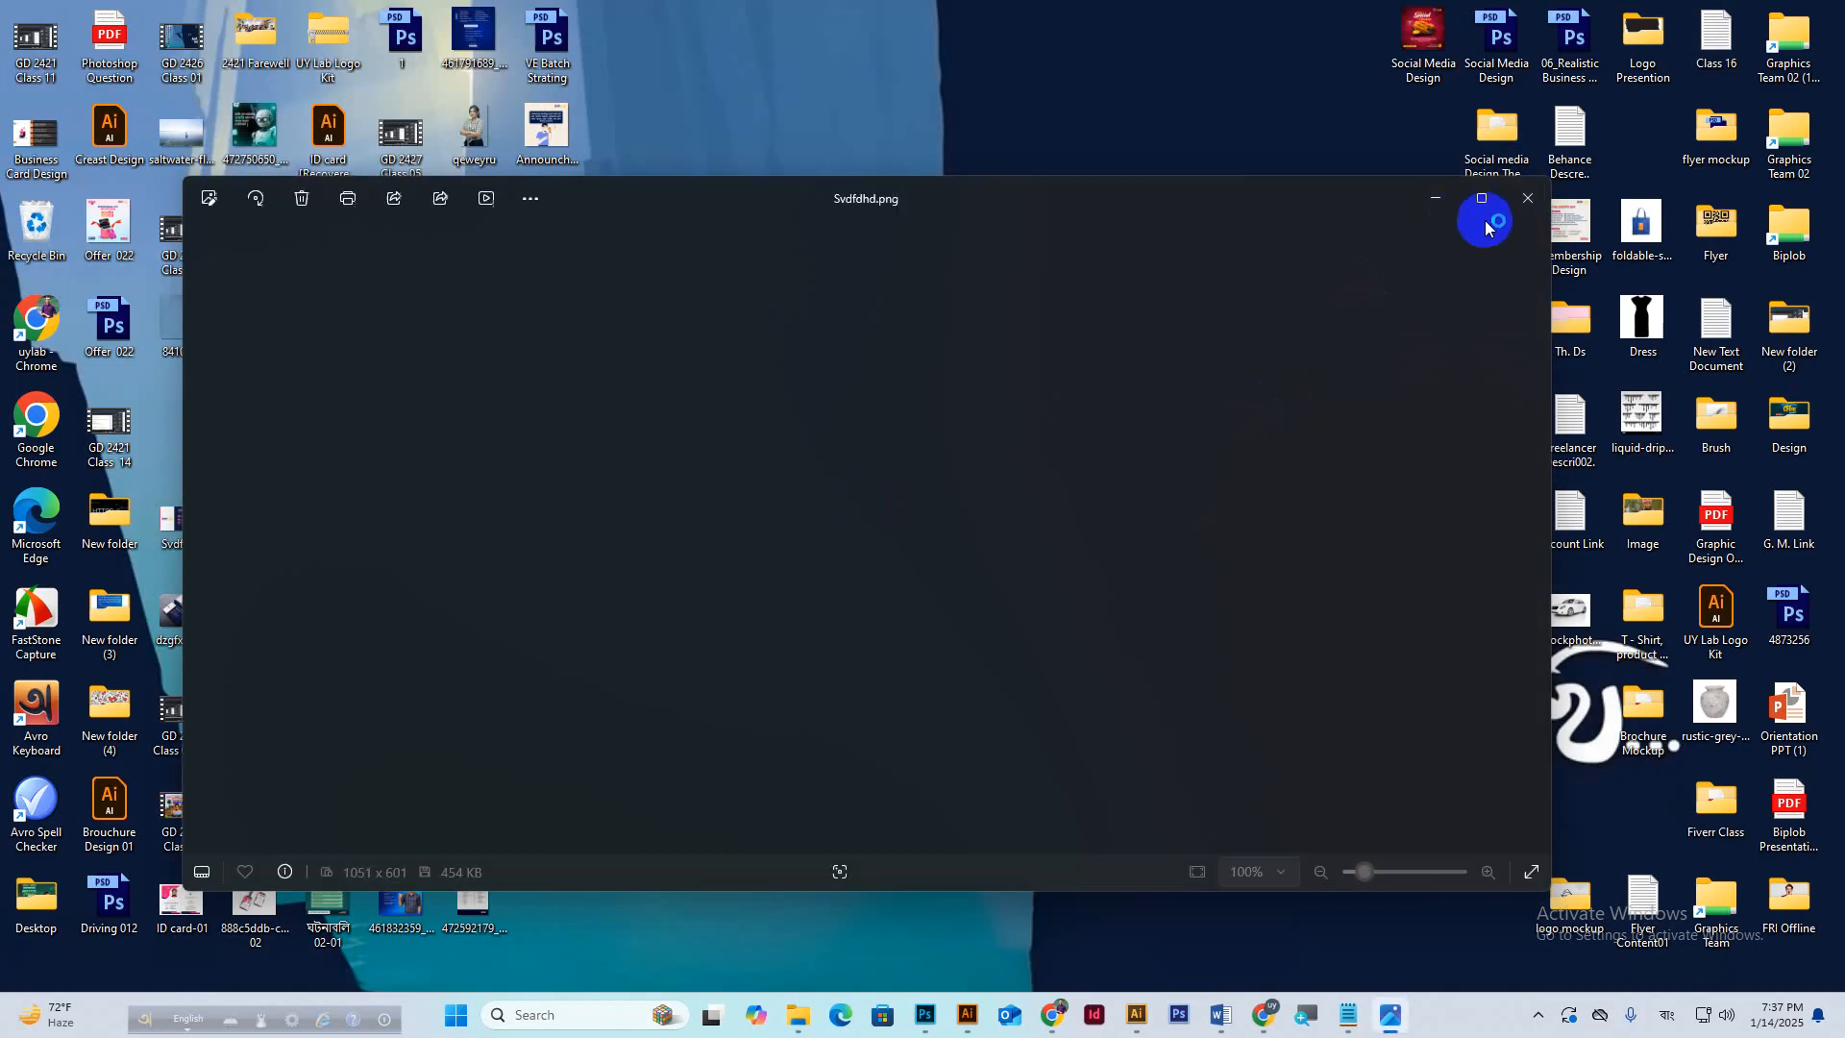
{"action": "left_click", "coordinate": [1518, 202]}
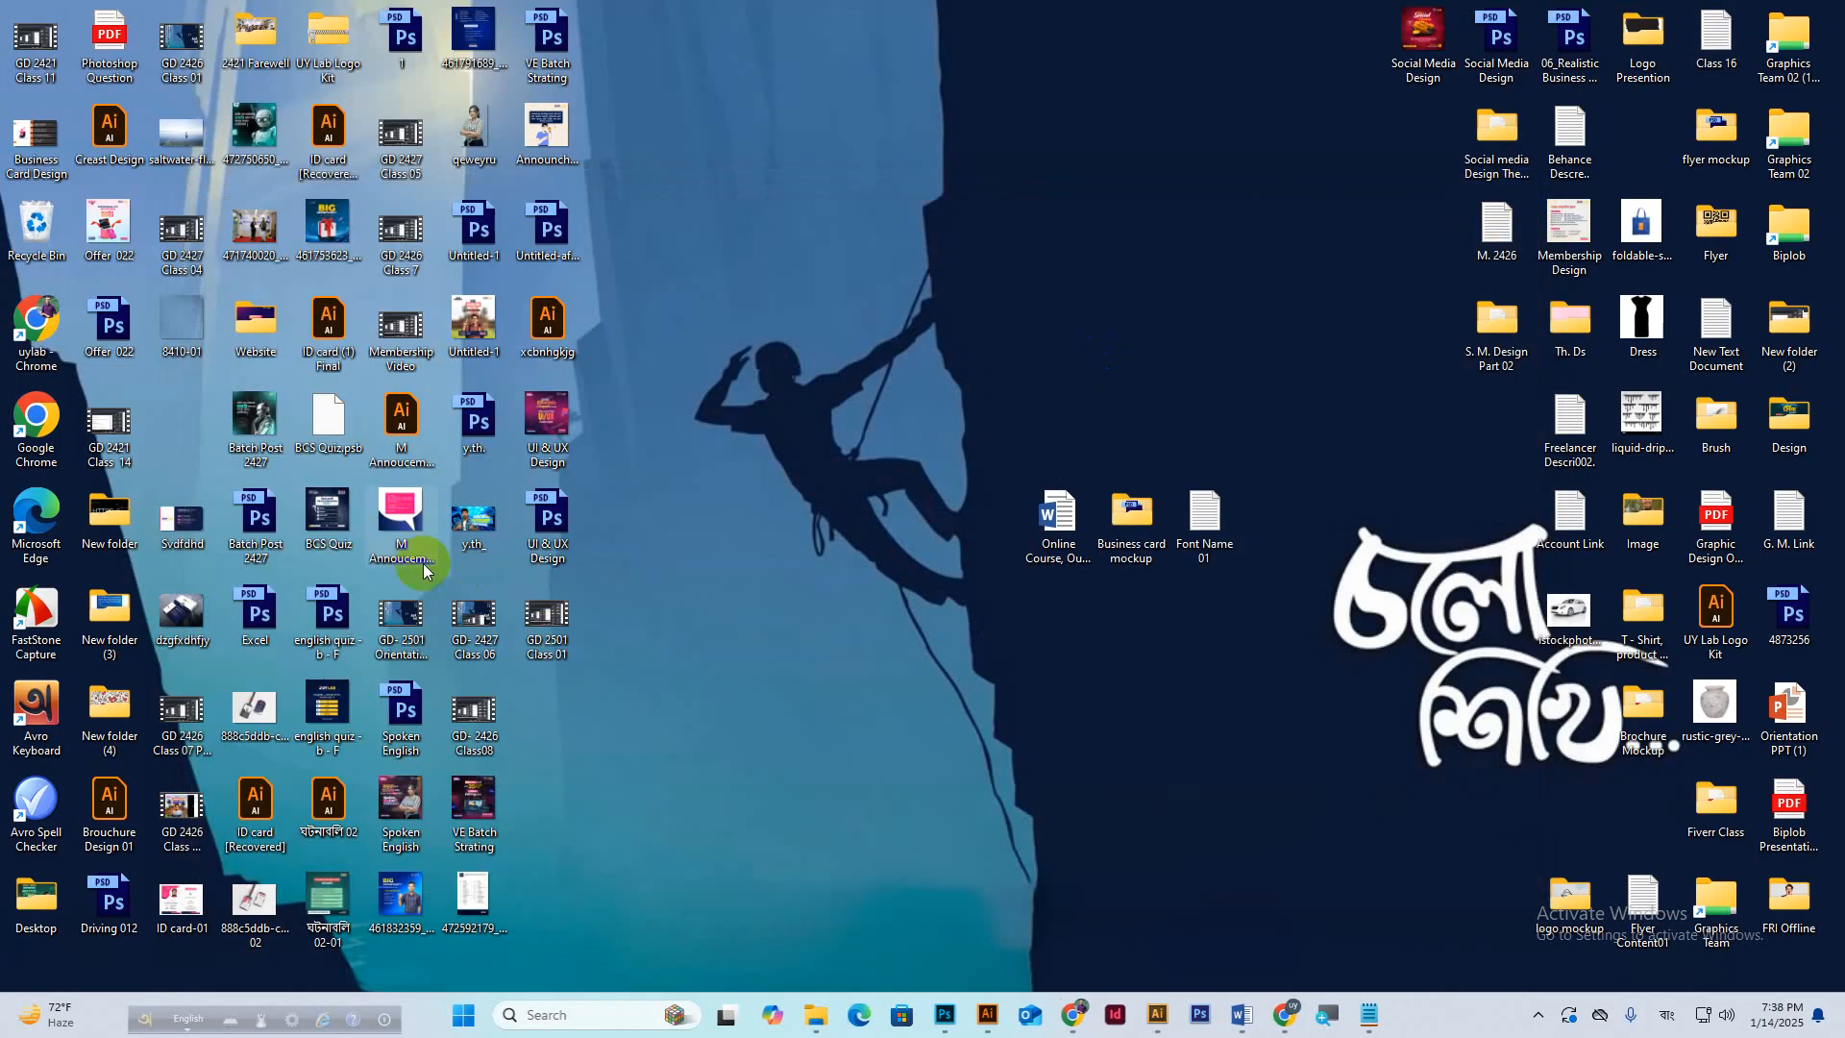
{"action": "double_click", "coordinate": [35, 146]}
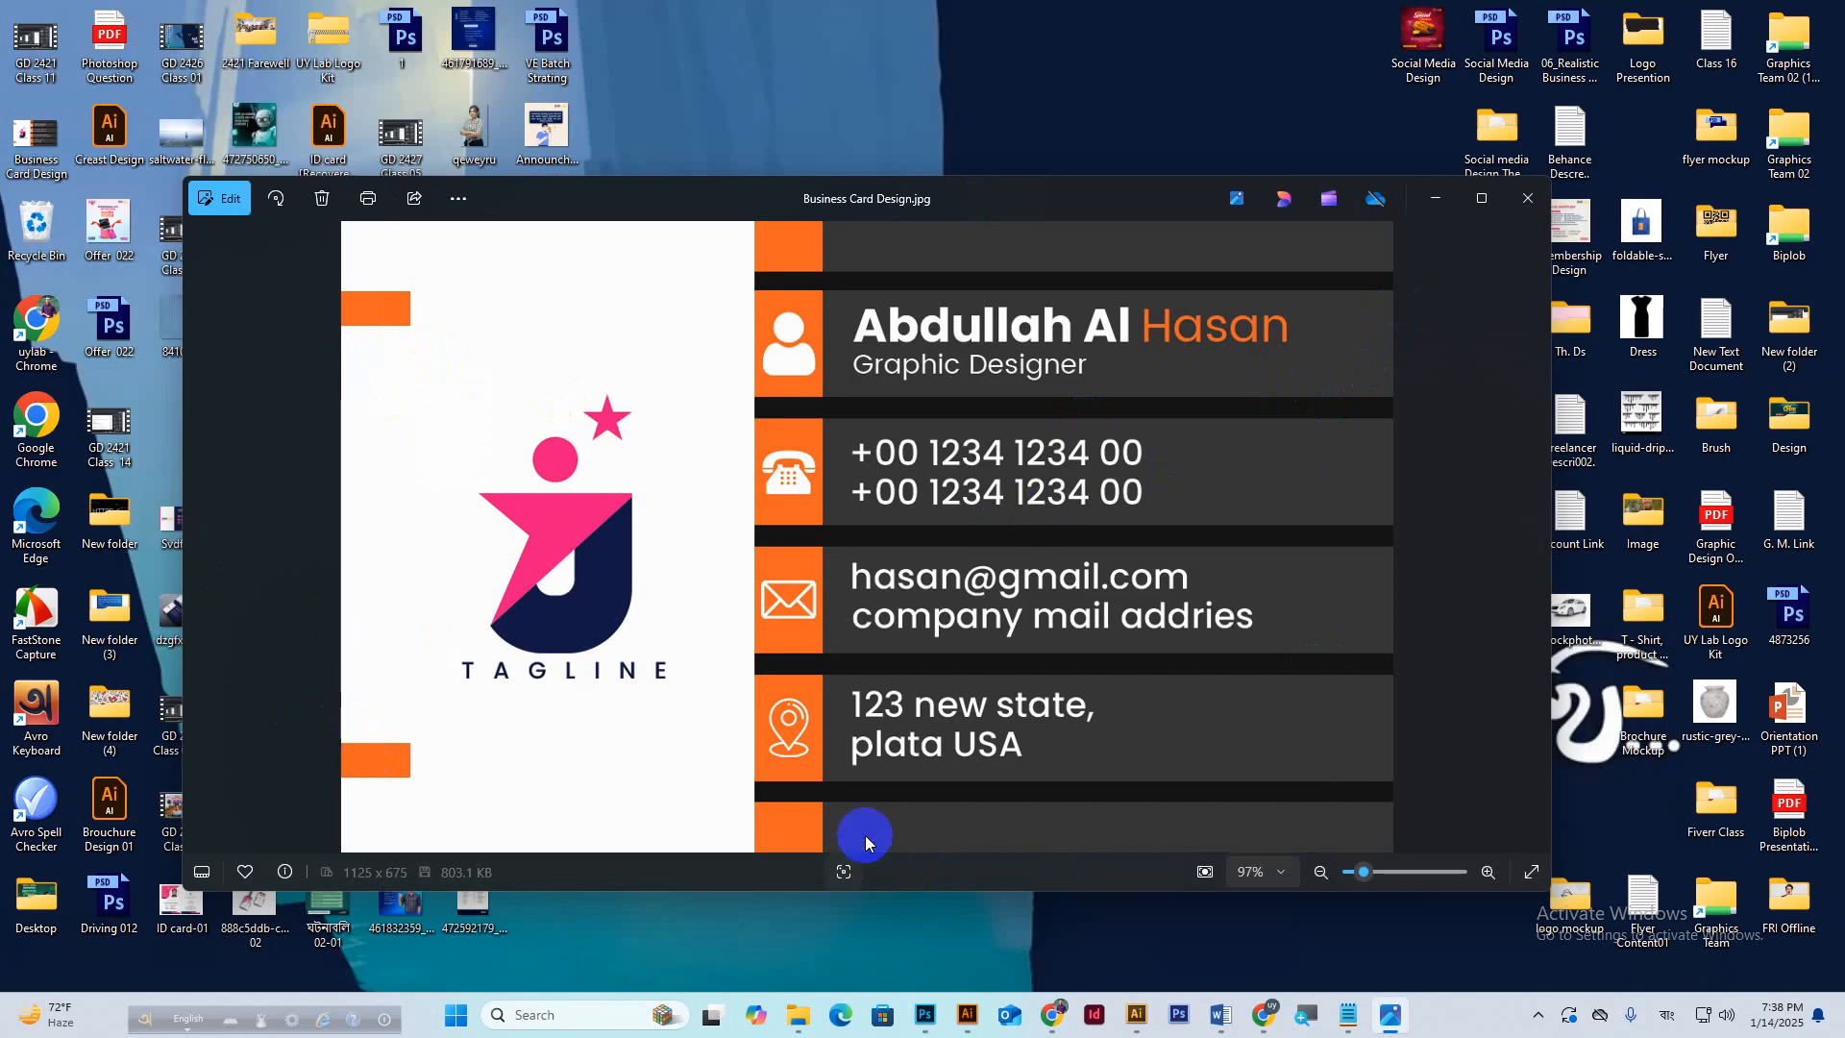
{"action": "left_click", "coordinate": [1528, 198]}
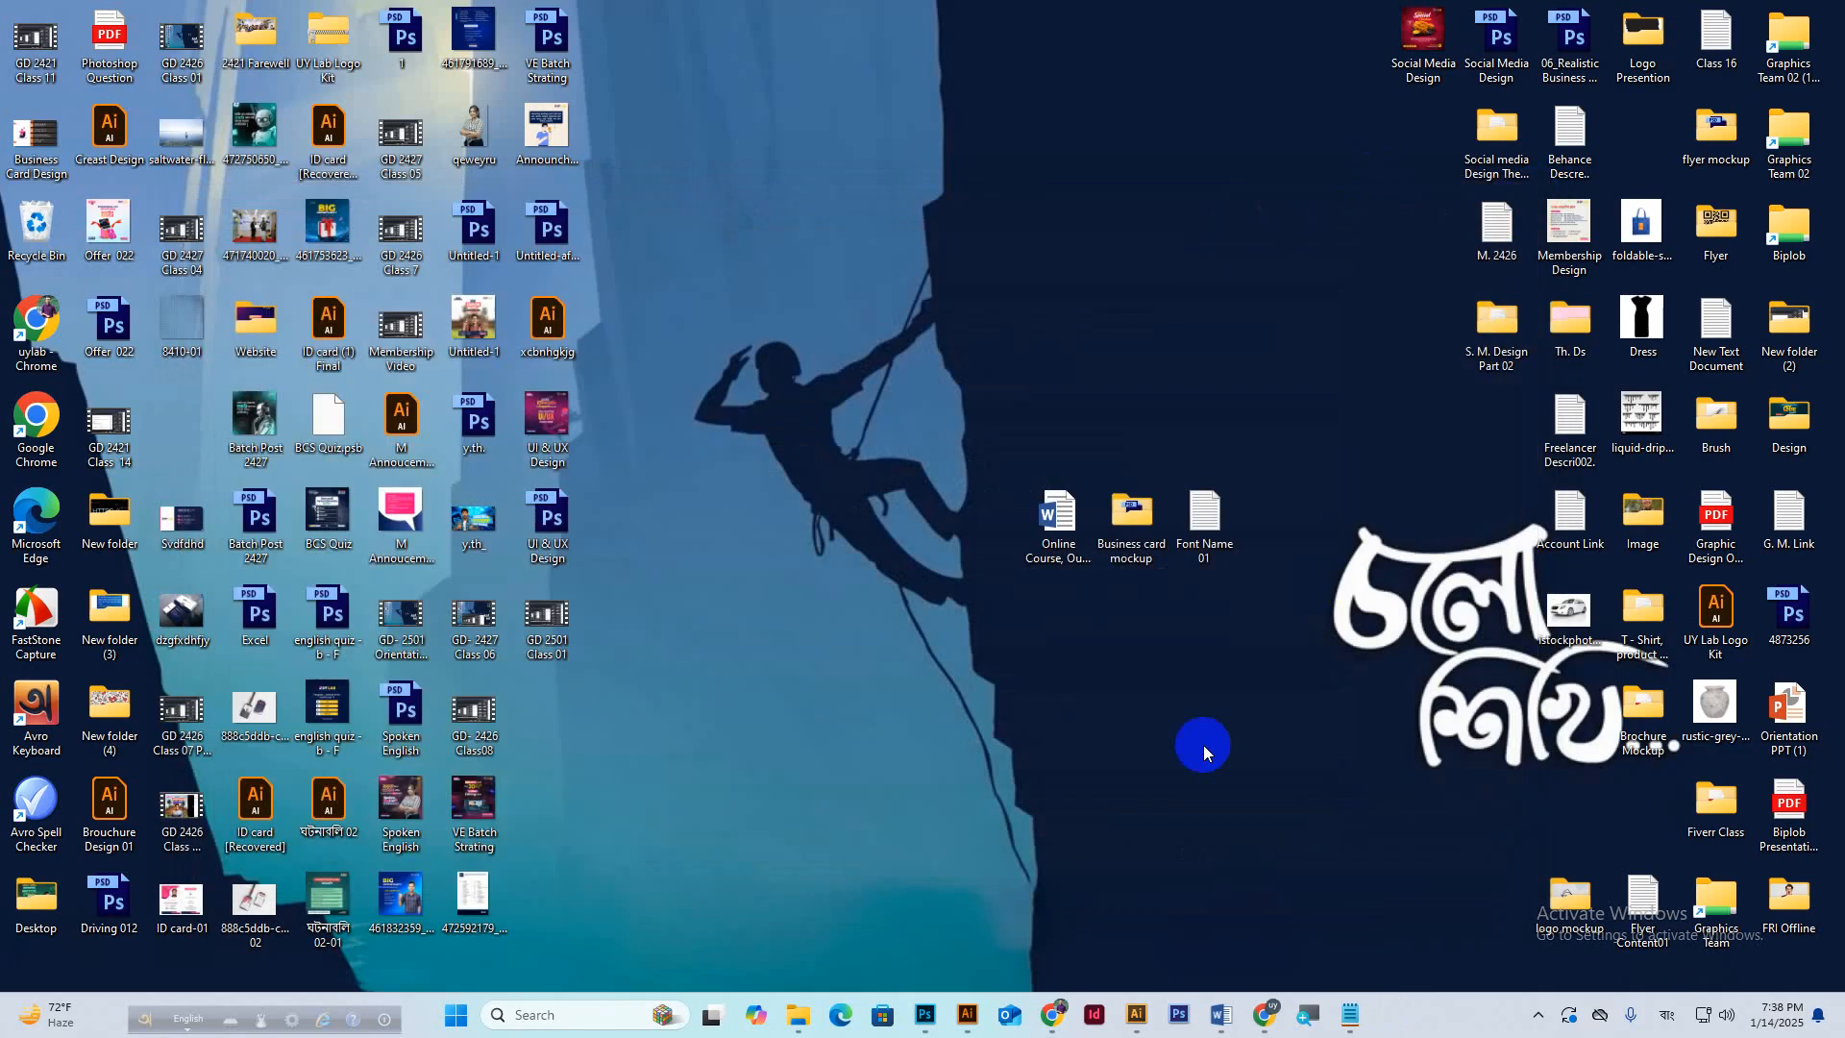
{"action": "mouse_move", "coordinate": [1289, 1014]}
{"action": "left_click", "coordinate": [1216, 951]}
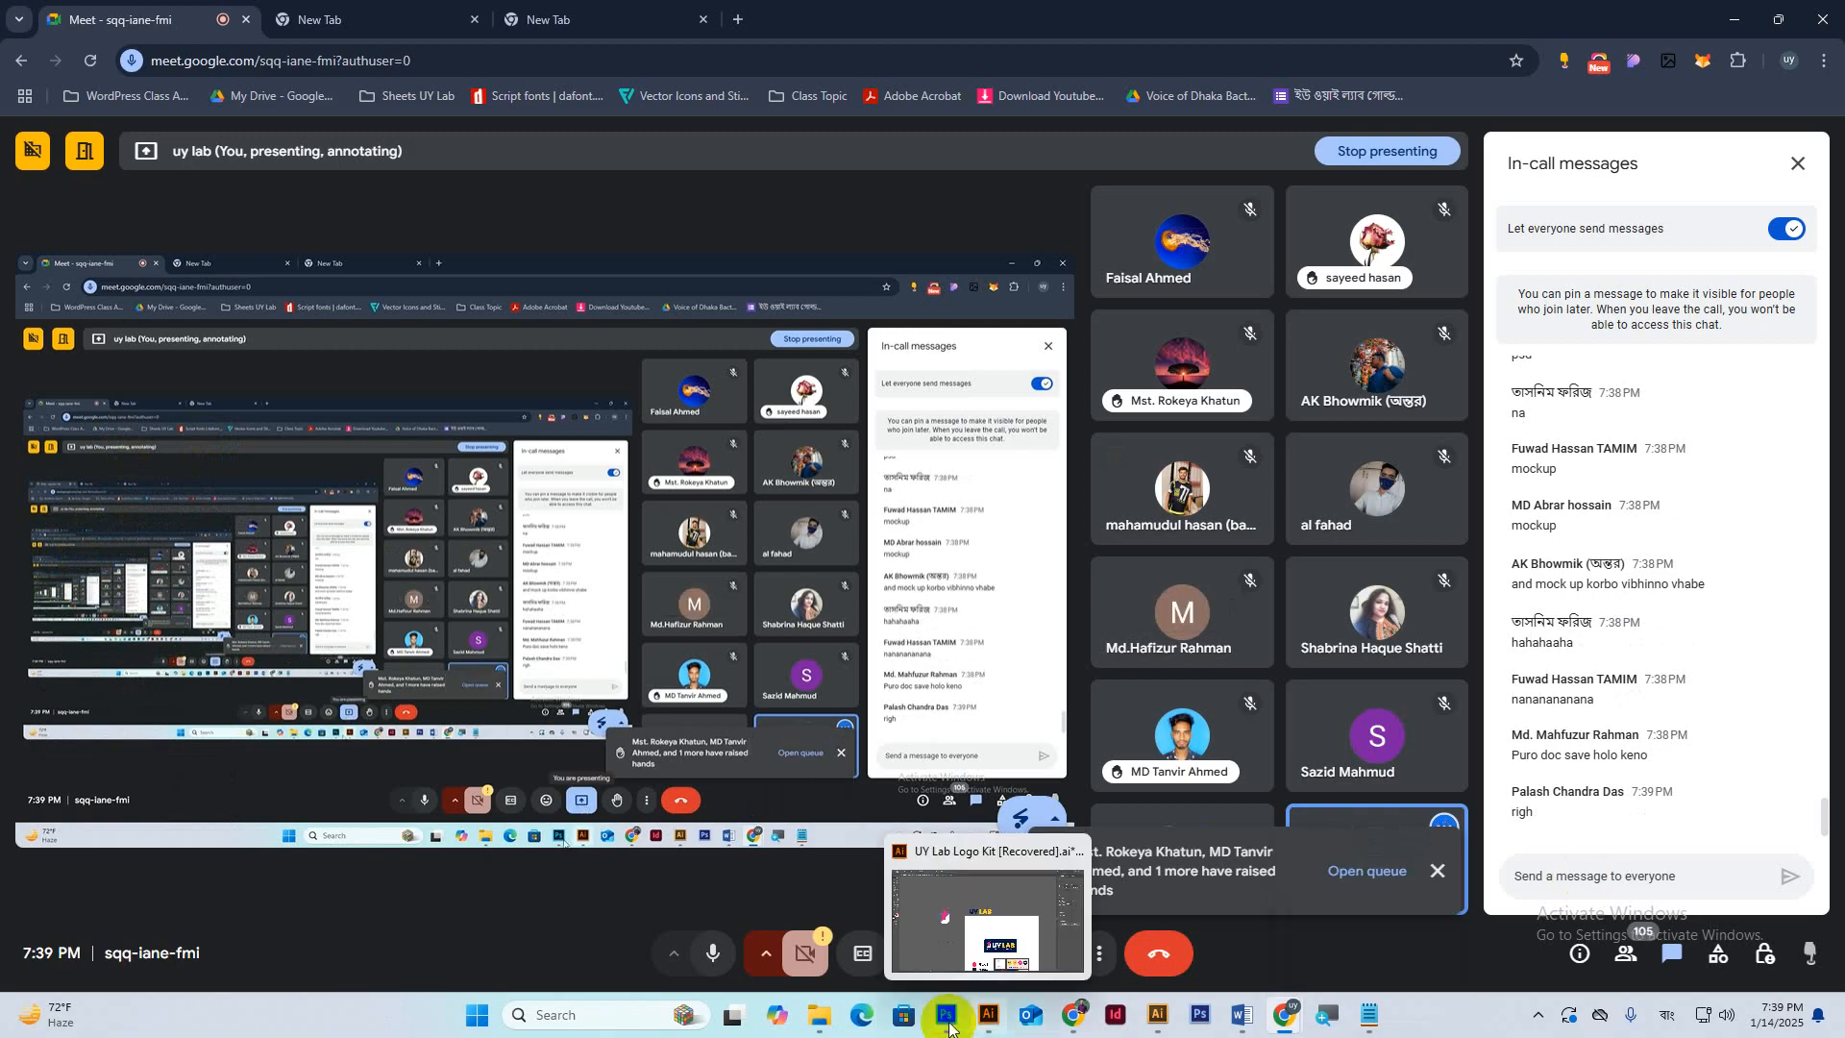
{"action": "left_click", "coordinate": [1735, 15]}
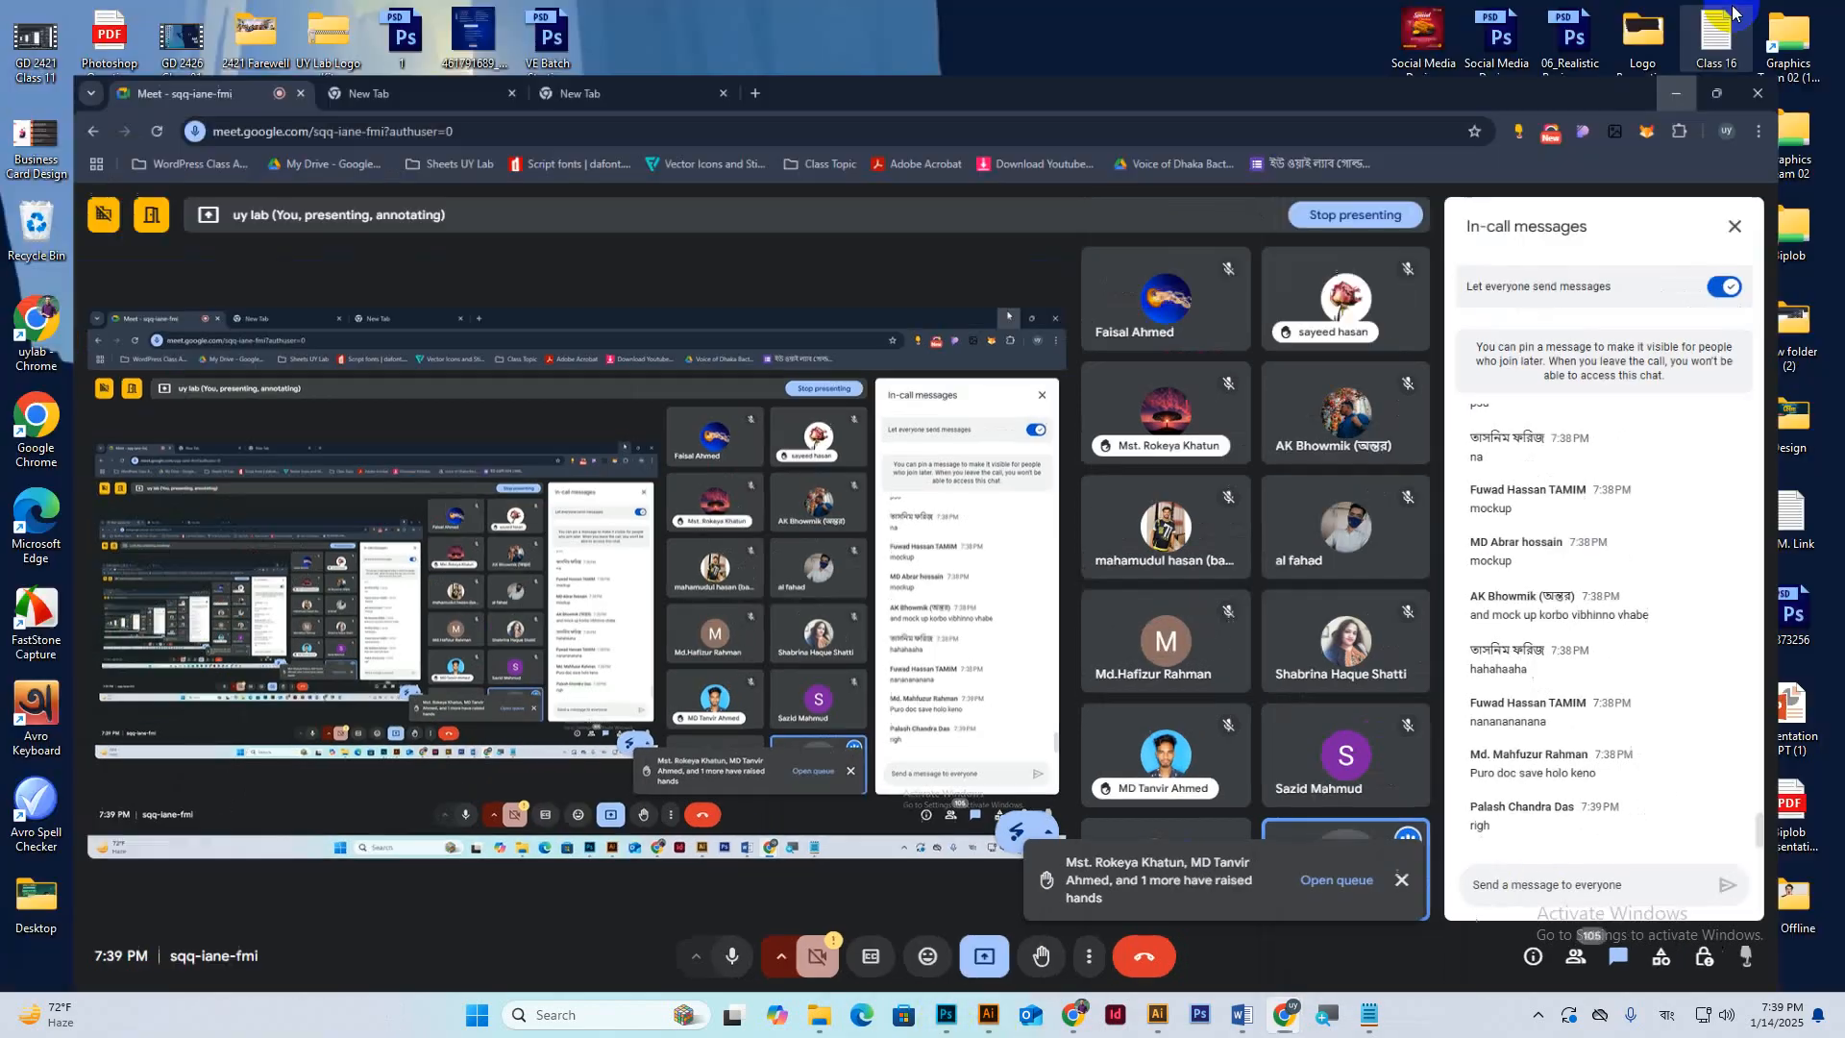
{"action": "mouse_move", "coordinate": [1284, 1016]}
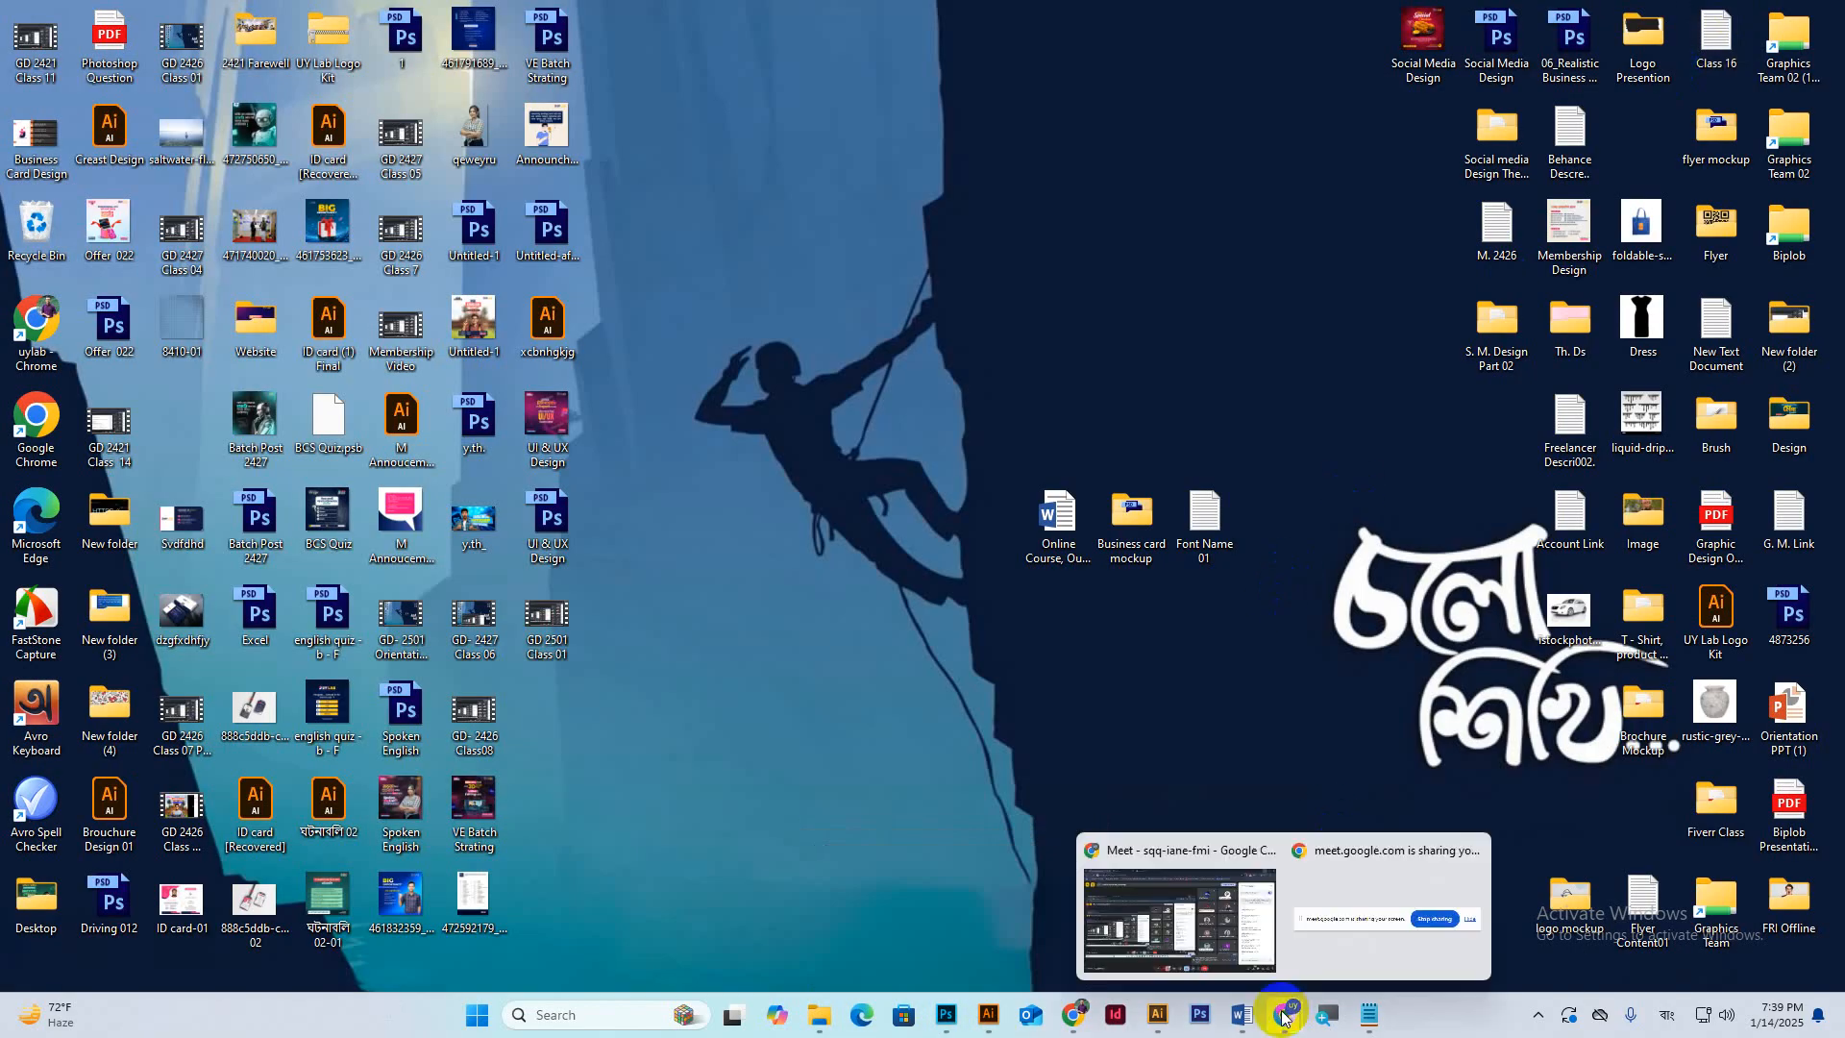
{"action": "left_click", "coordinate": [1209, 920]}
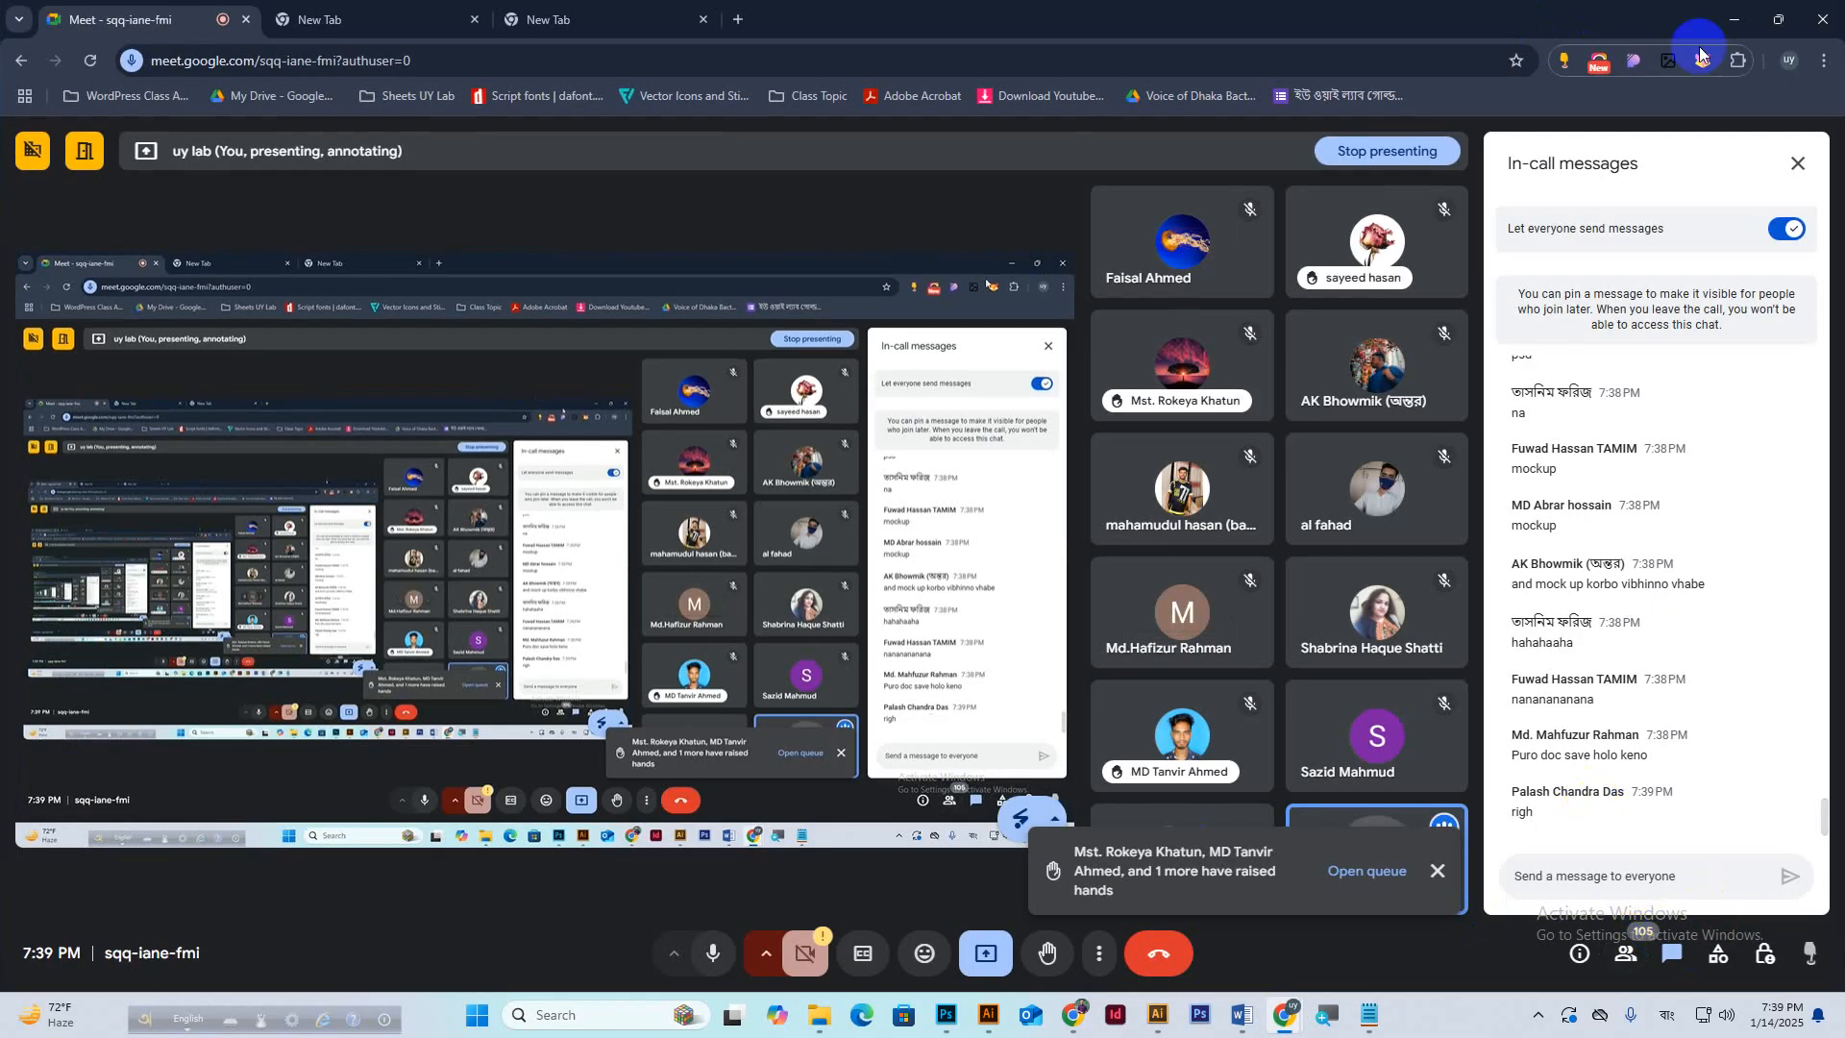
{"action": "left_click", "coordinate": [1734, 19]}
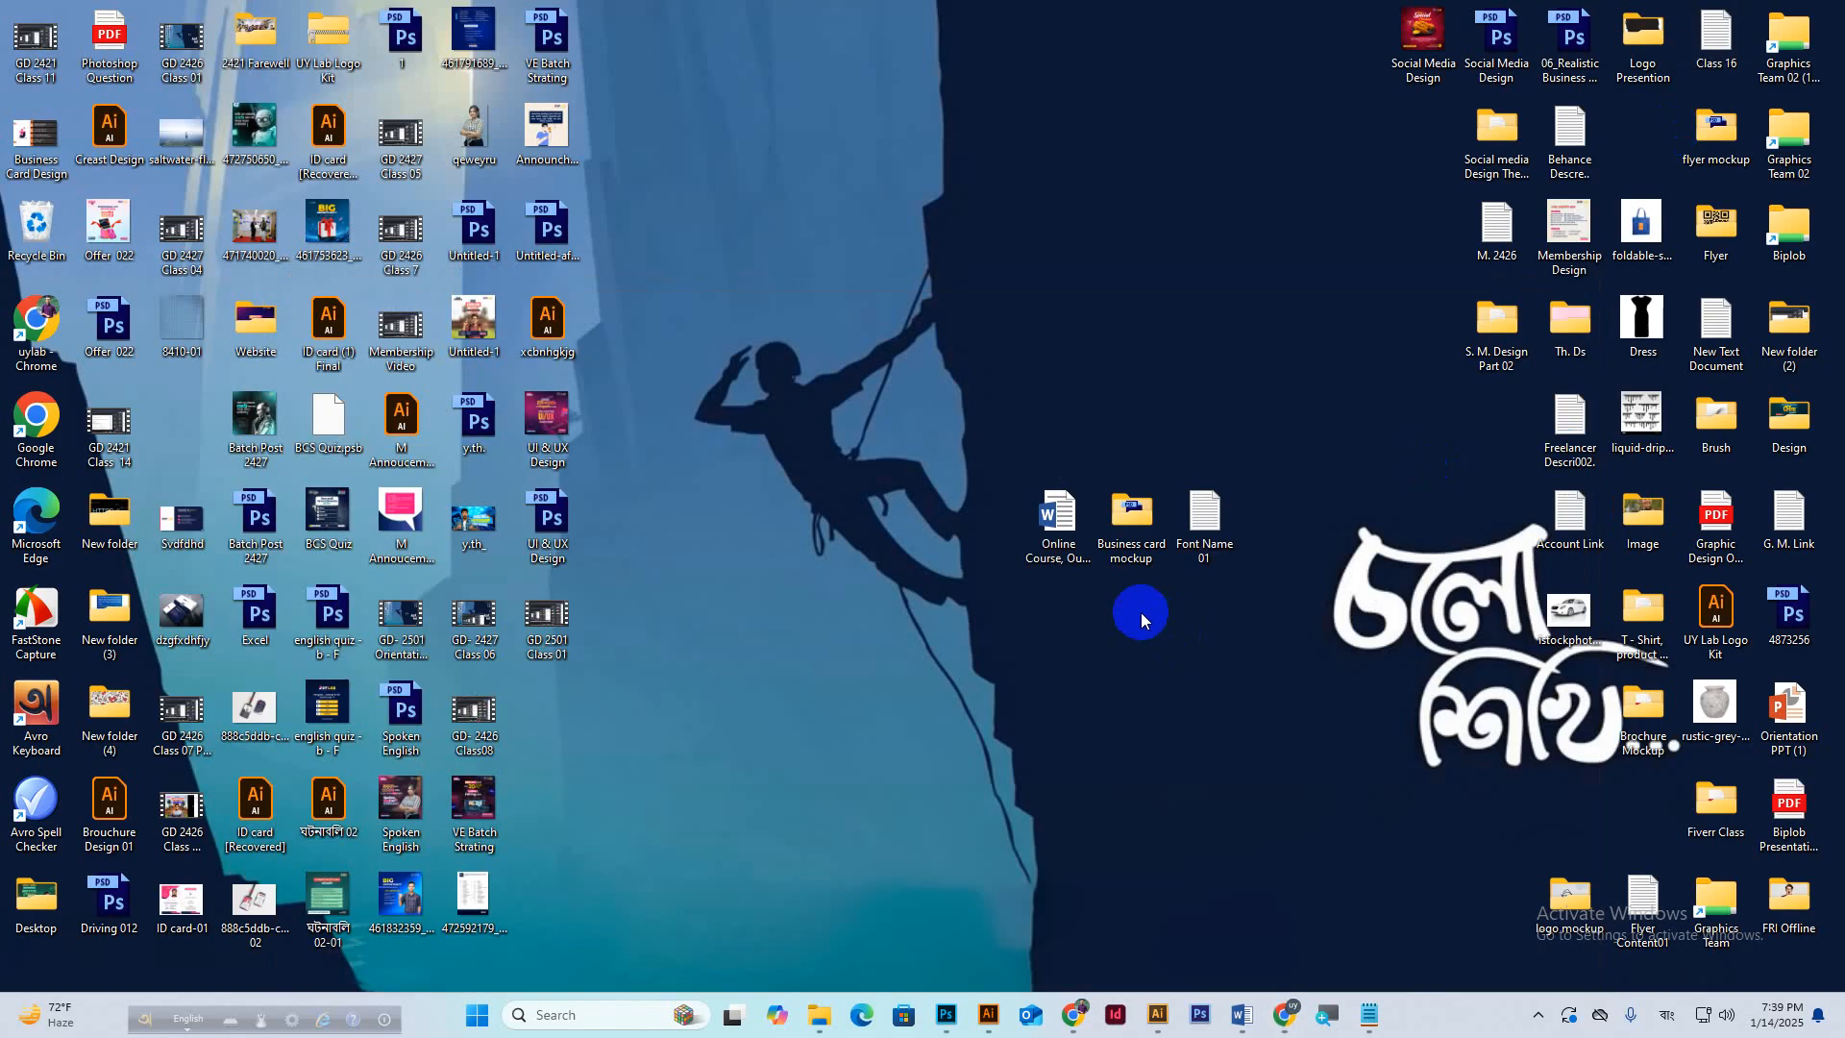
Open the Business card mockup folder maximized with large icons, then return to Photoshop.
{"action": "double_click", "coordinate": [1131, 519]}
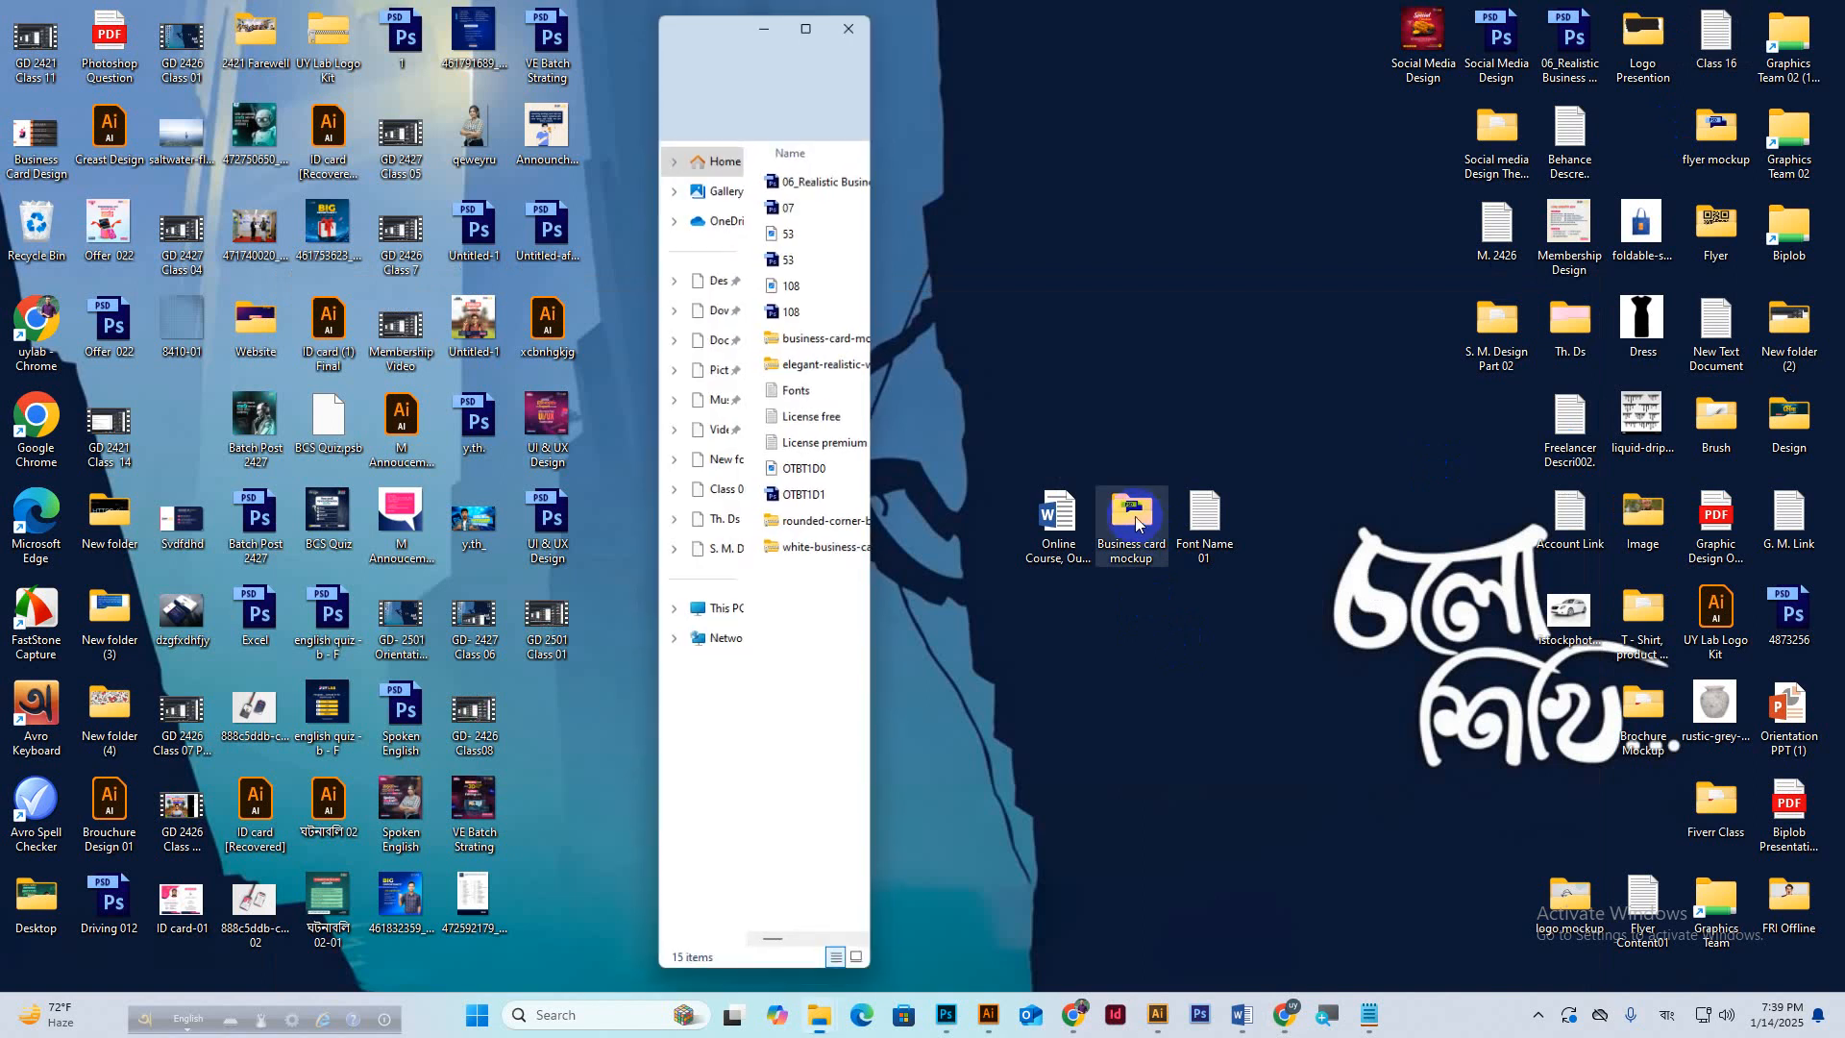
{"action": "left_click", "coordinate": [809, 14]}
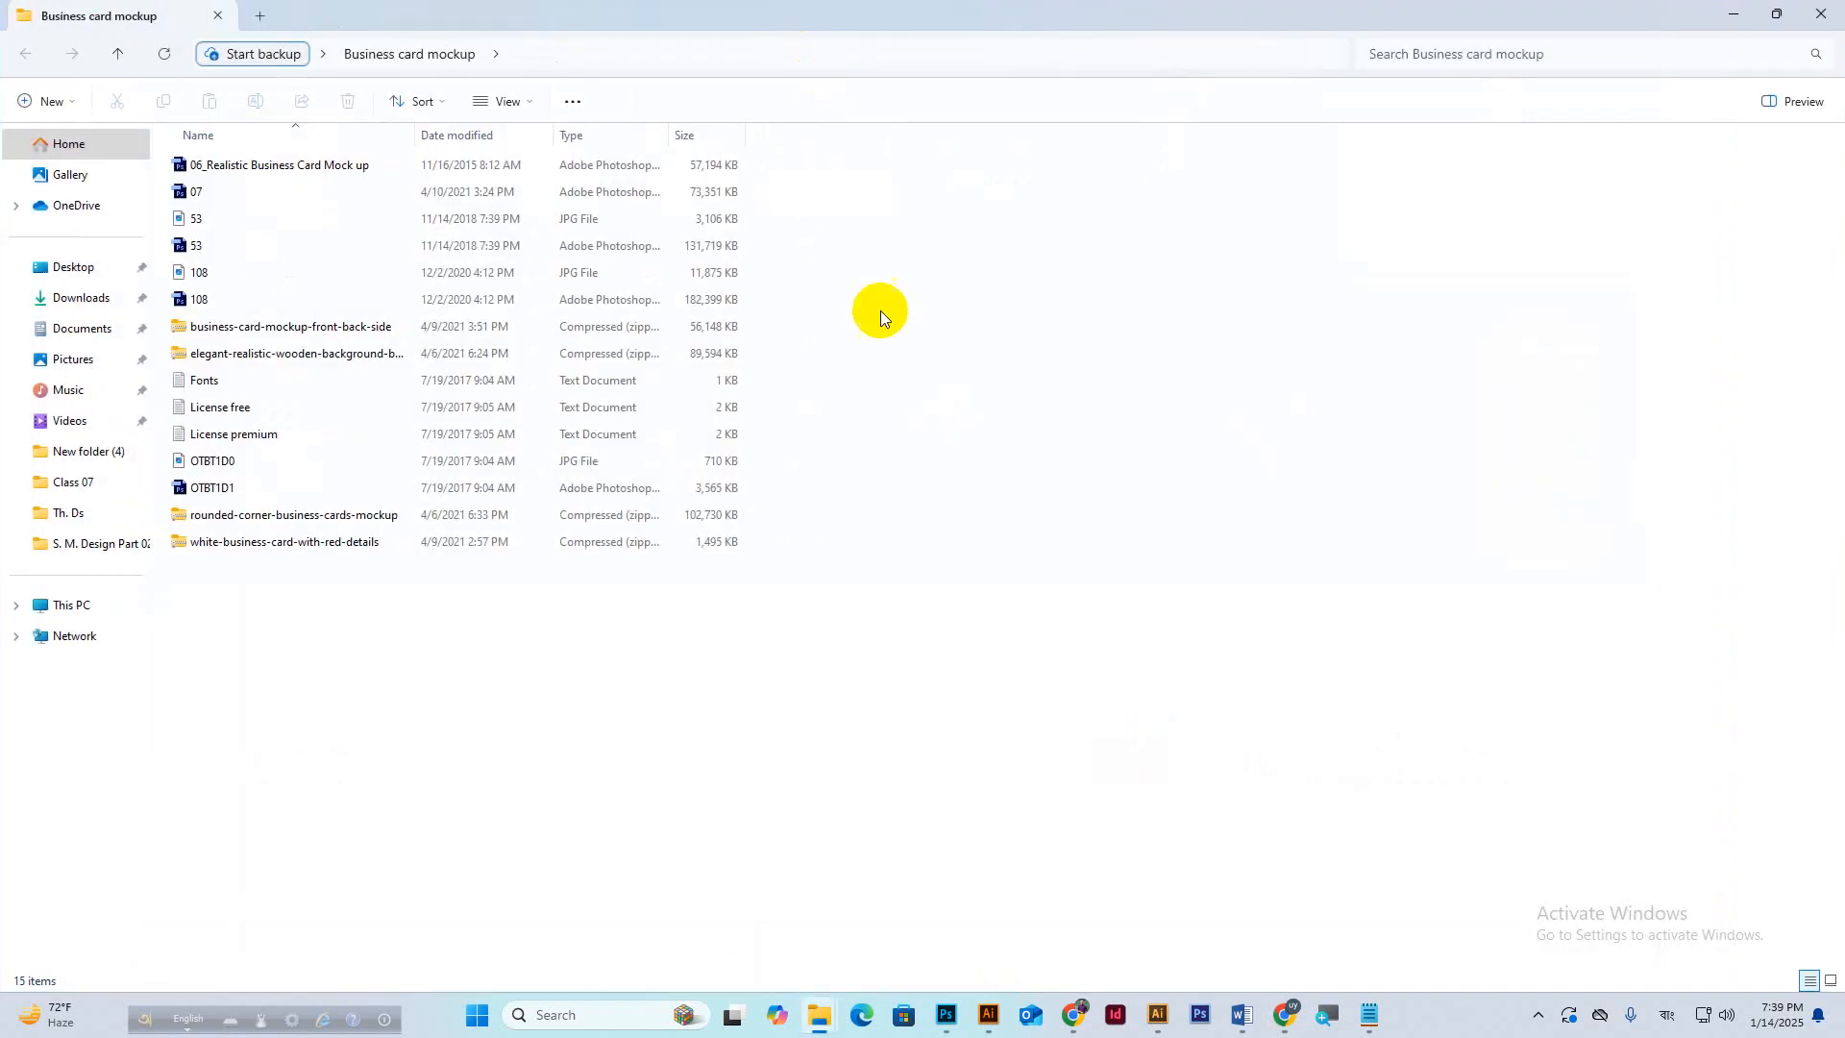
{"action": "left_click", "coordinate": [484, 100]}
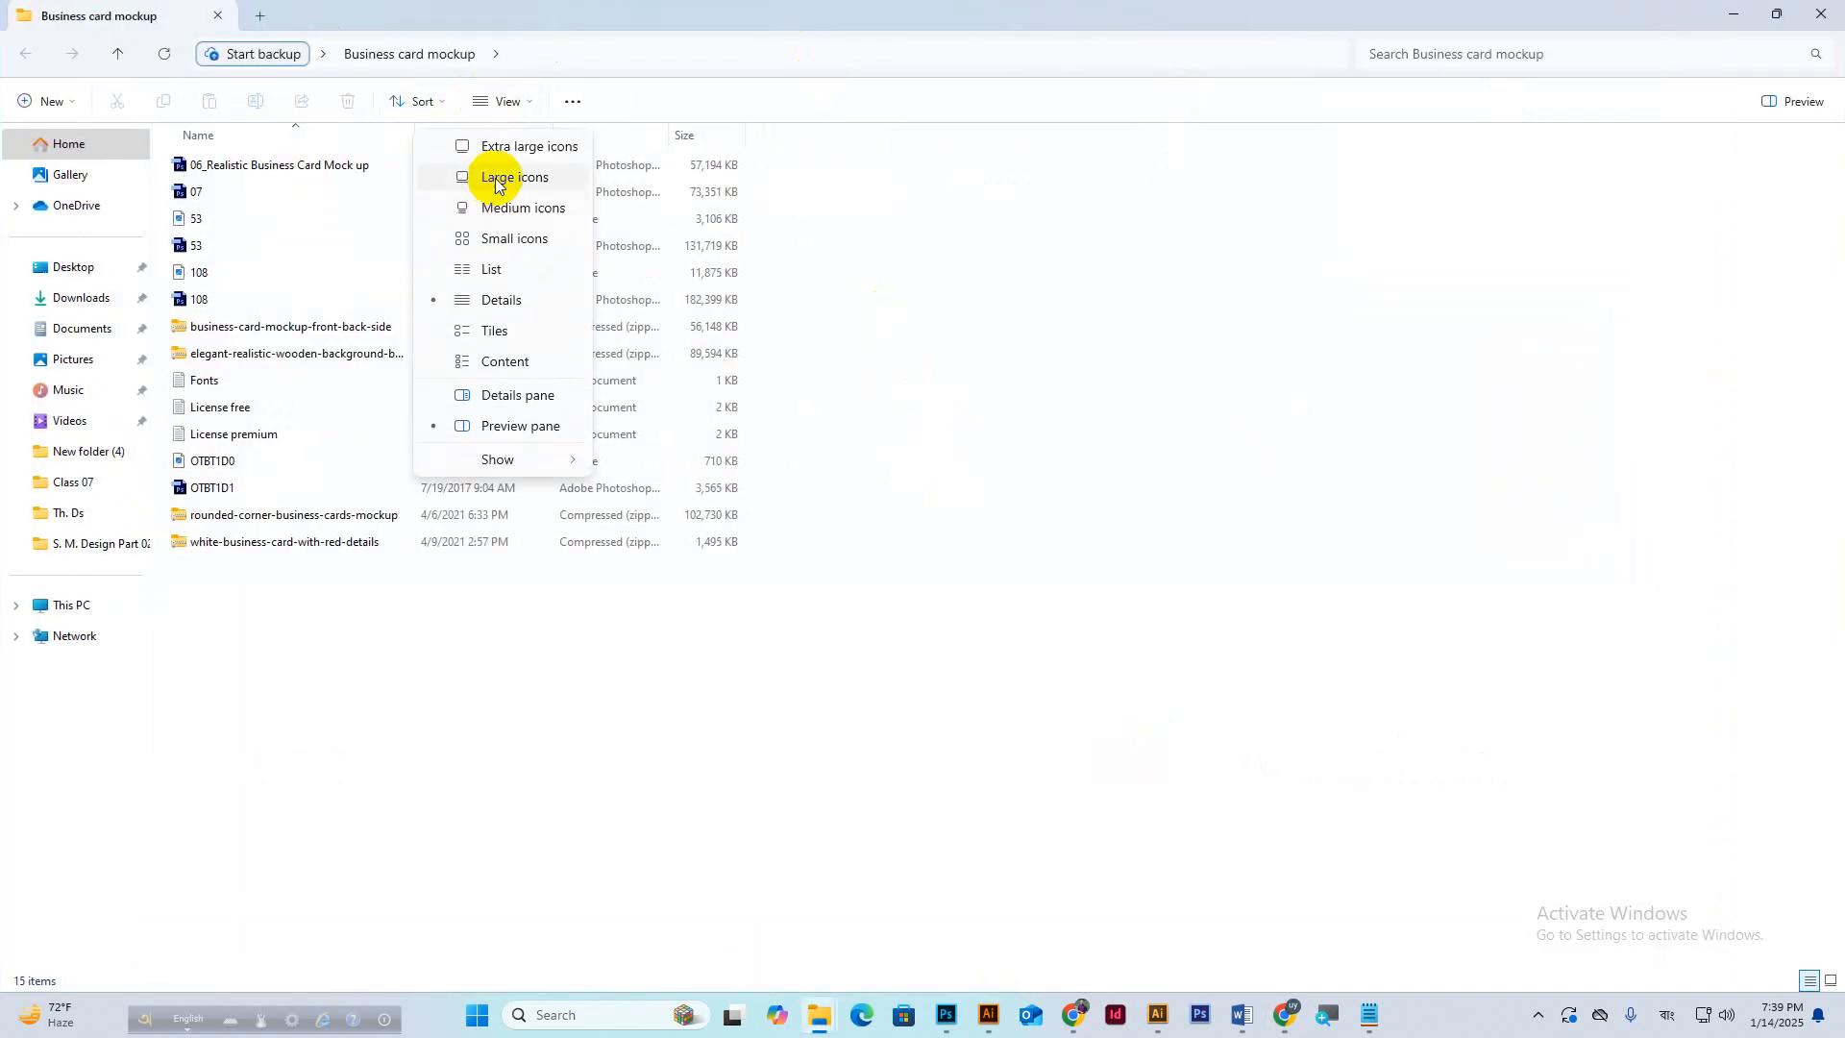
{"action": "left_click", "coordinate": [494, 178]}
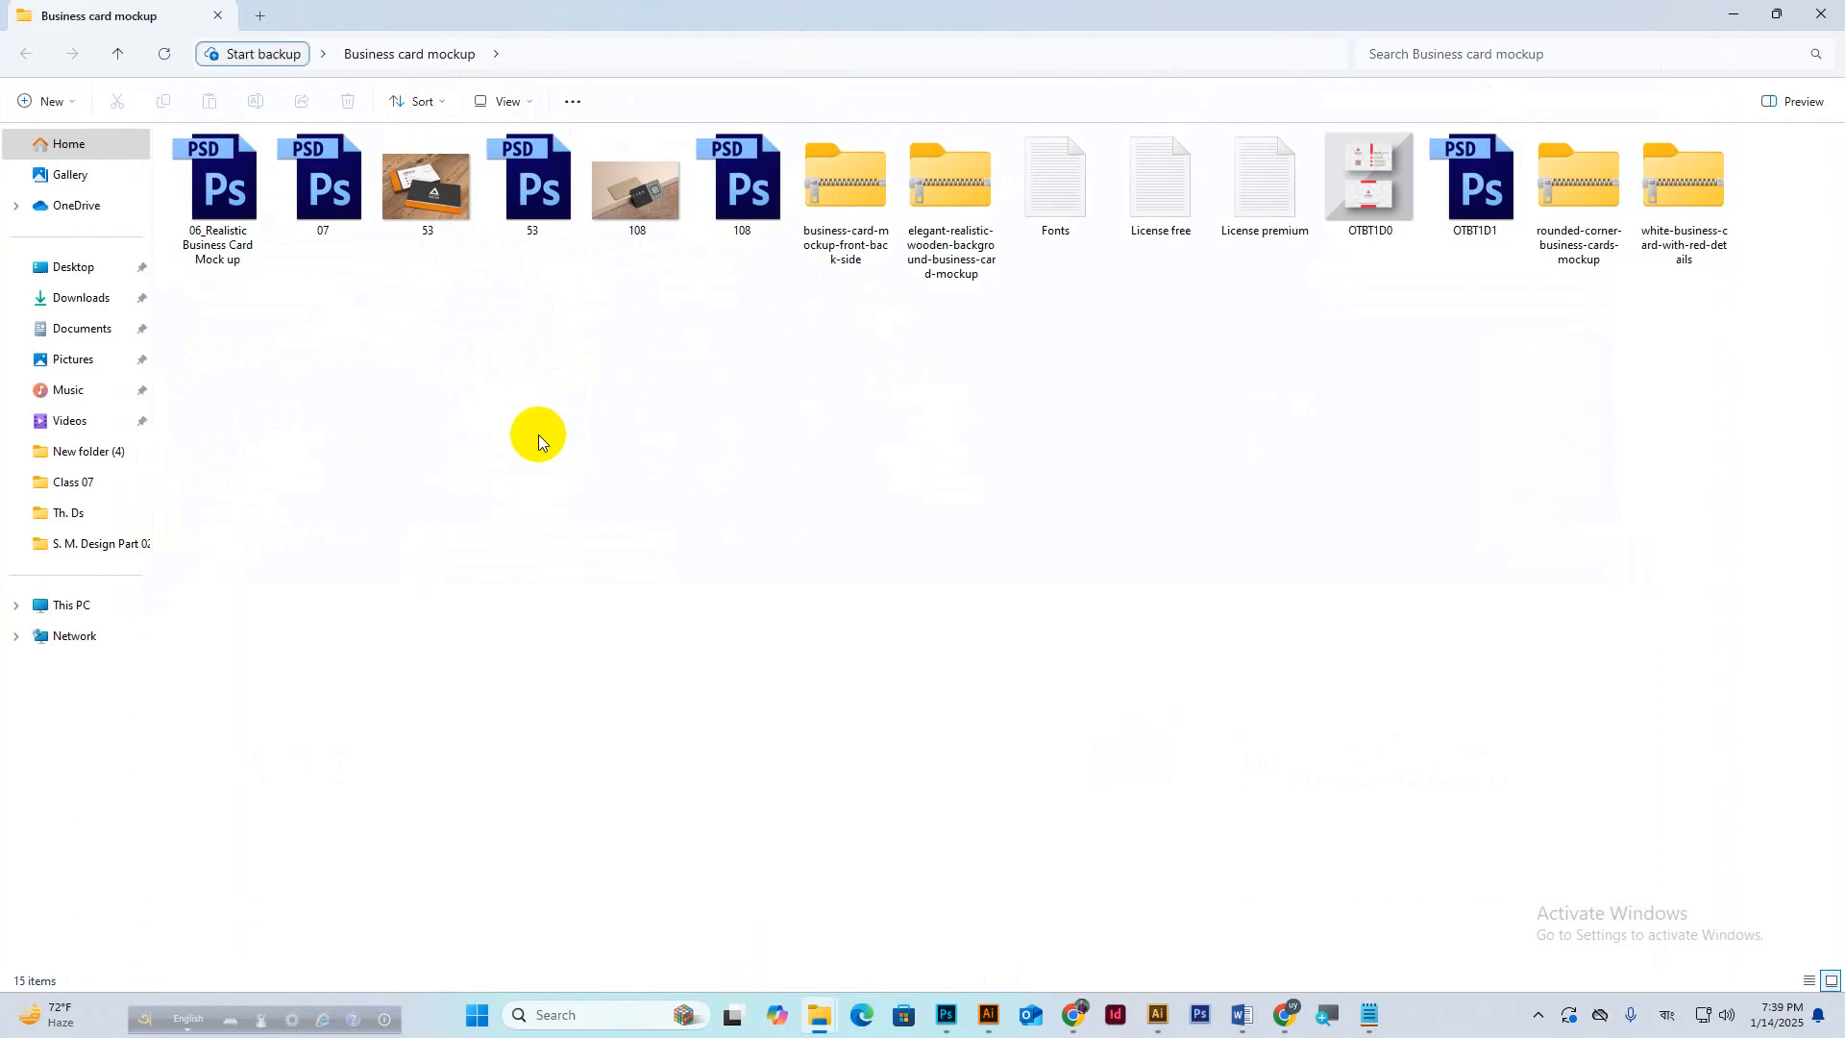
{"action": "mouse_move", "coordinate": [948, 1016]}
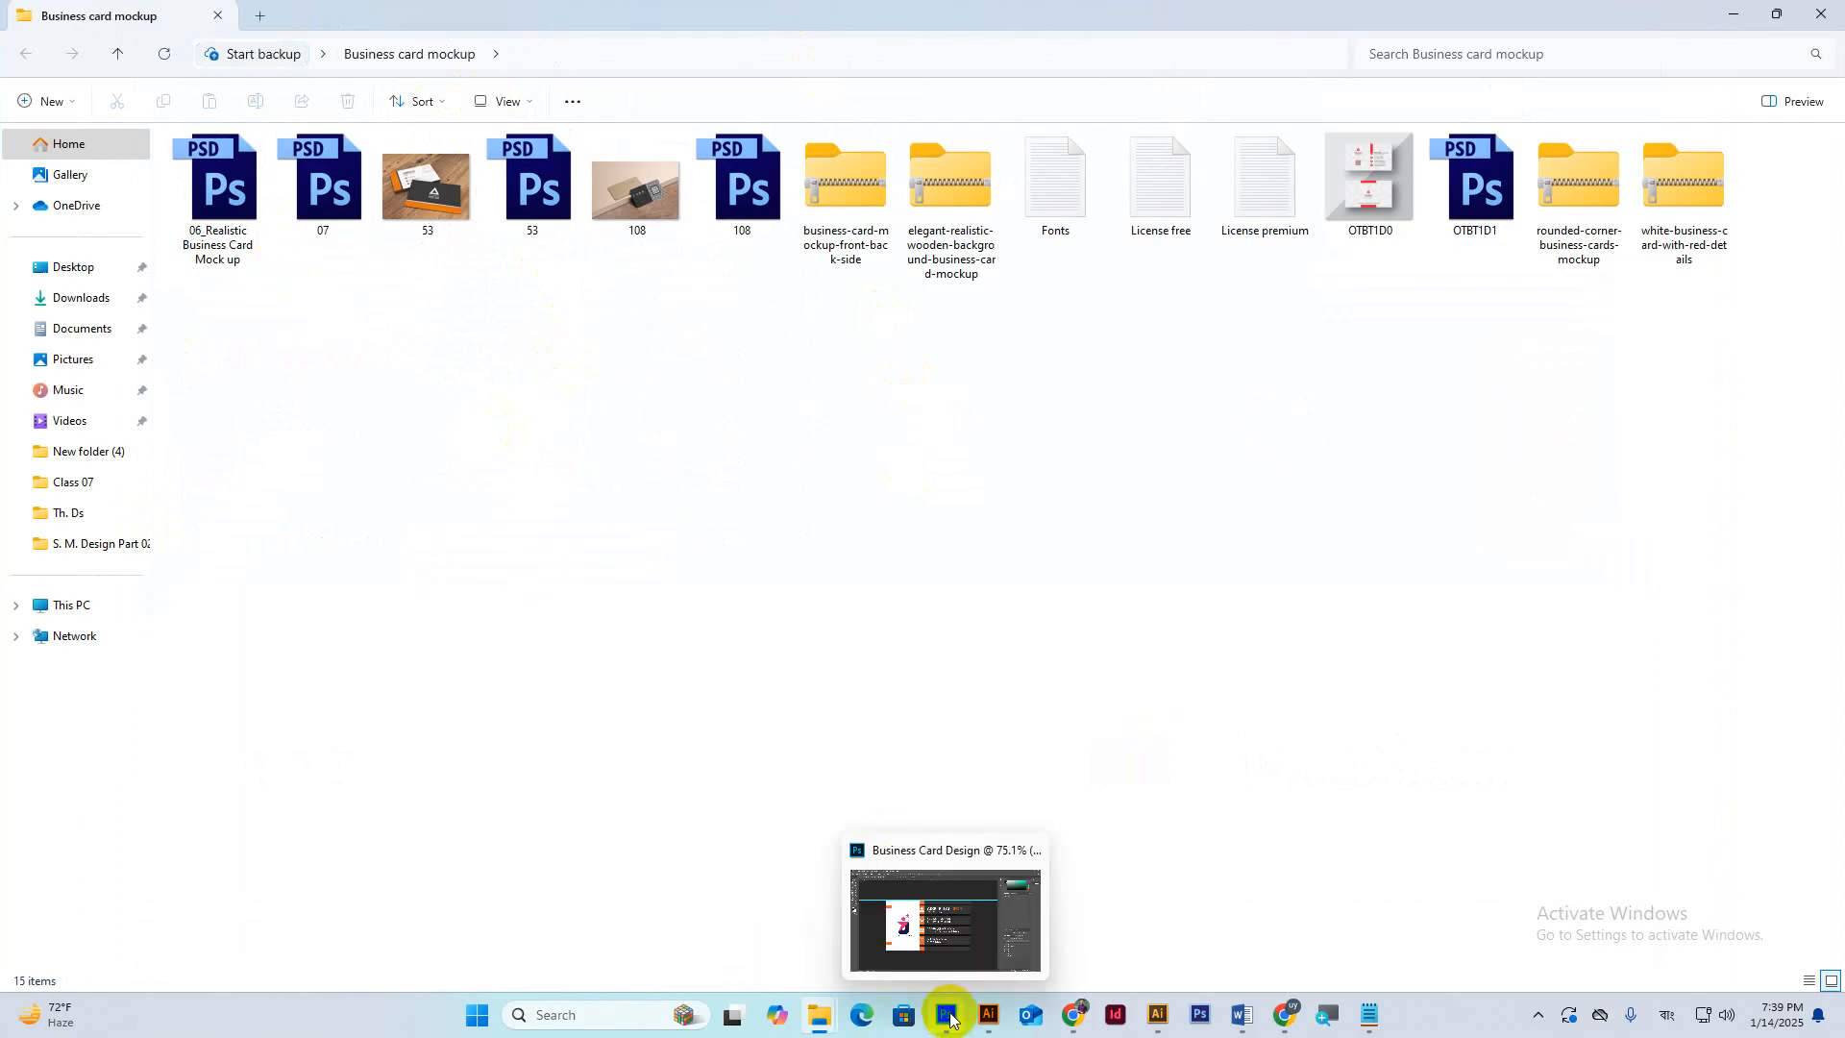
{"action": "left_click", "coordinate": [947, 1016]}
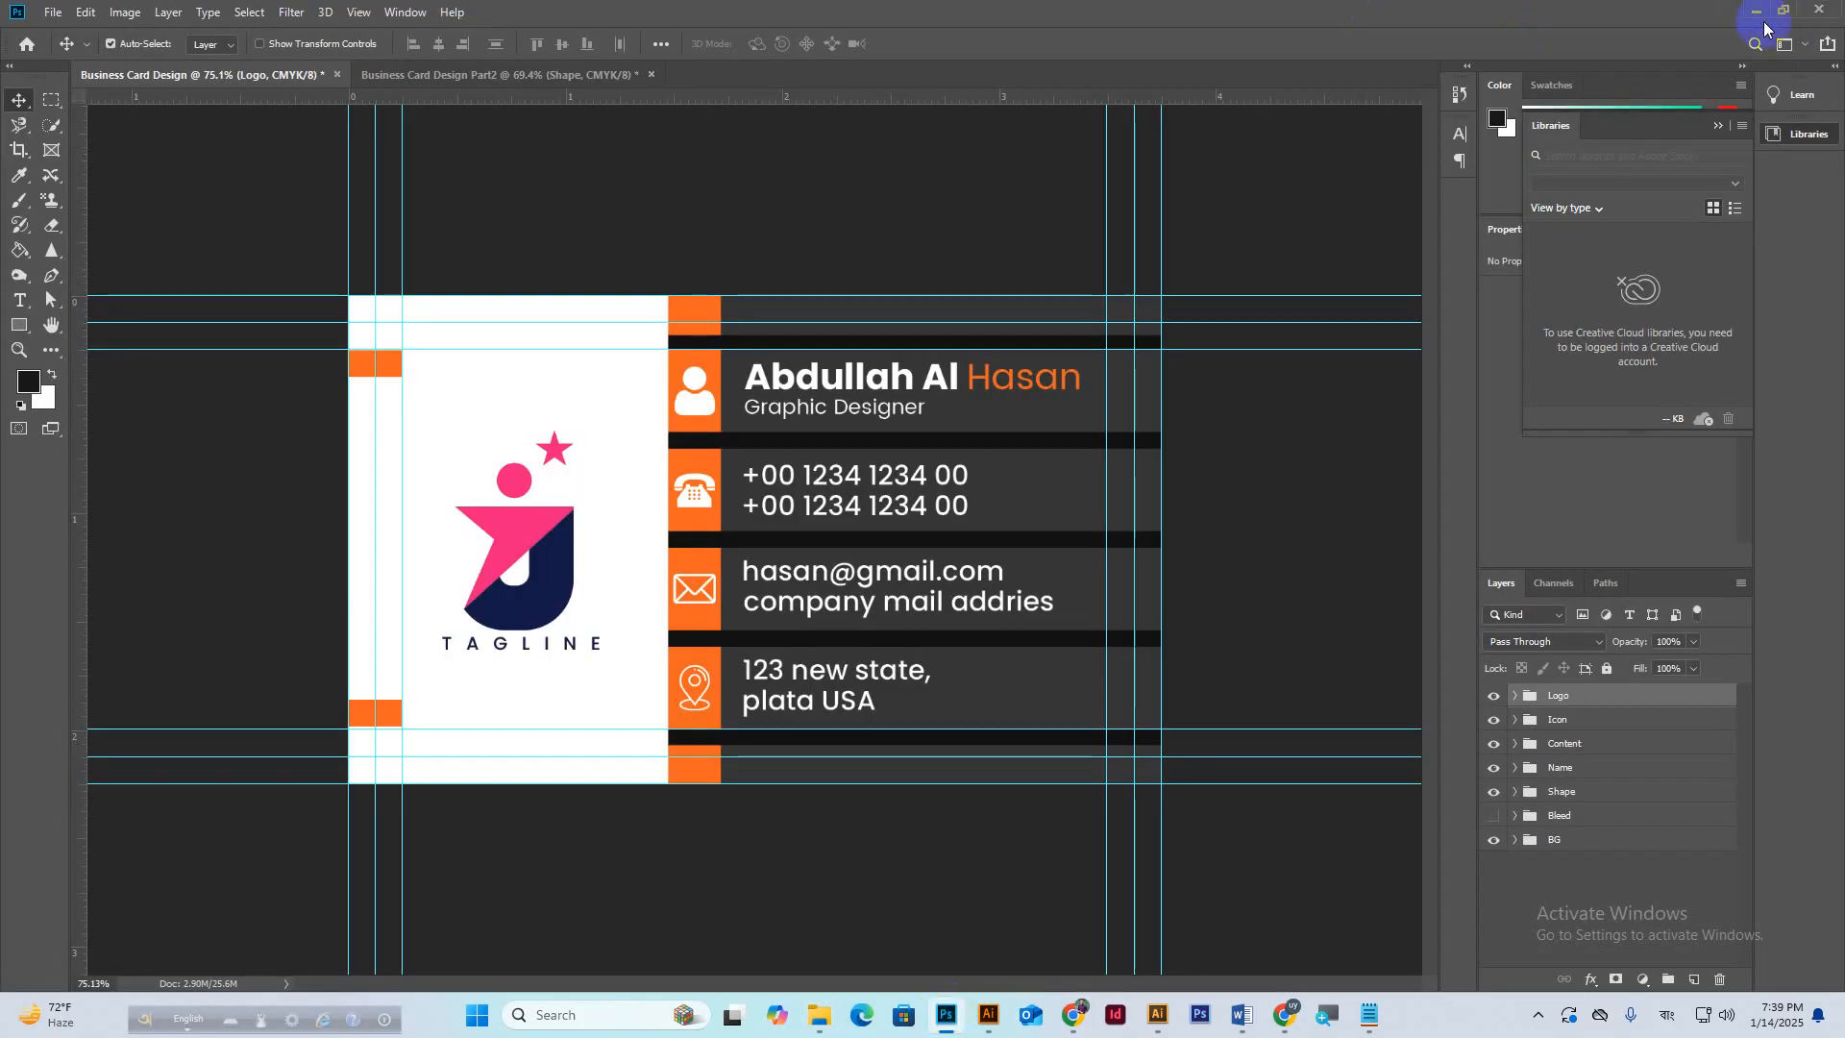
Drag 06_Realistic Business Card Mock up.psd from the folder into Photoshop to open it.
{"action": "left_click", "coordinate": [1762, 12]}
{"action": "mouse_move", "coordinate": [164, 156]}
{"action": "left_mouse_down"}
{"action": "mouse_move", "coordinate": [371, 481]}
{"action": "mouse_move", "coordinate": [1043, 927]}
{"action": "mouse_move", "coordinate": [942, 1026]}
{"action": "mouse_move", "coordinate": [1001, 987]}
{"action": "mouse_move", "coordinate": [908, 802]}
{"action": "mouse_move", "coordinate": [1136, 9]}
{"action": "left_mouse_up"}
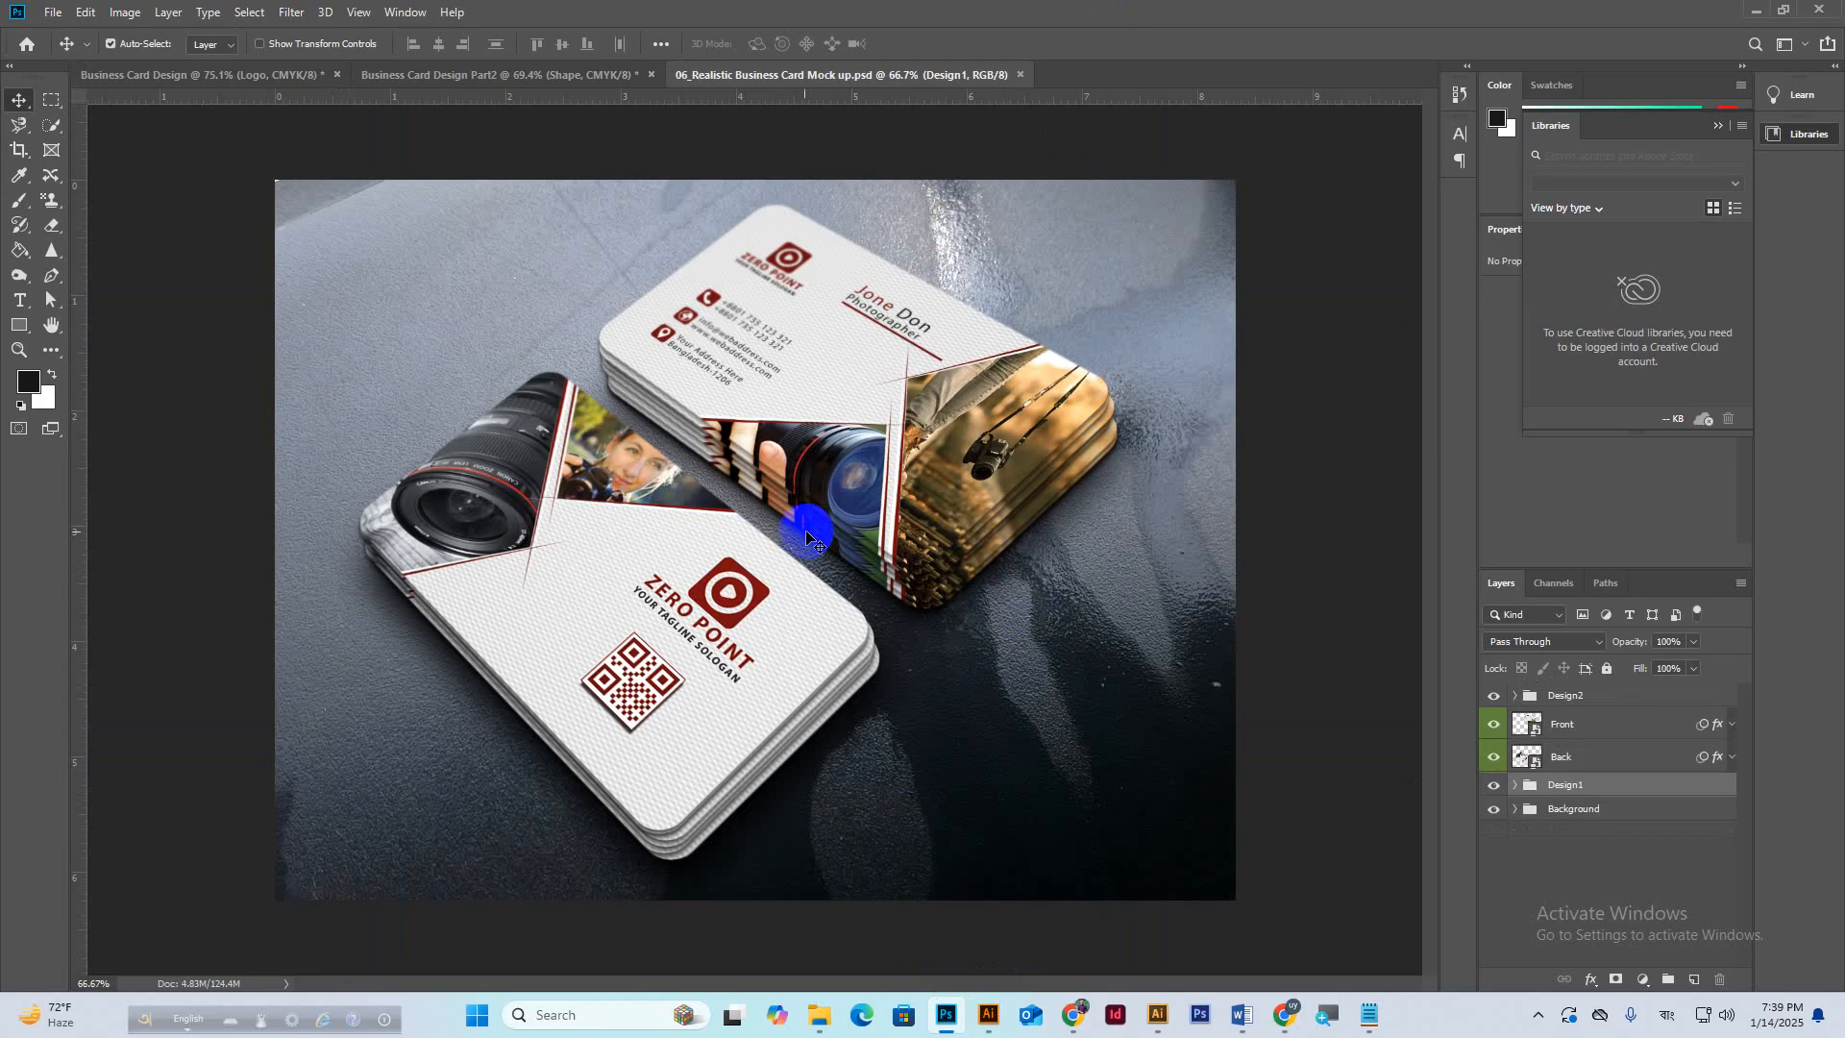
{"action": "scroll", "coordinate": [788, 528], "scroll_direction": "down", "scroll_amount": 1}
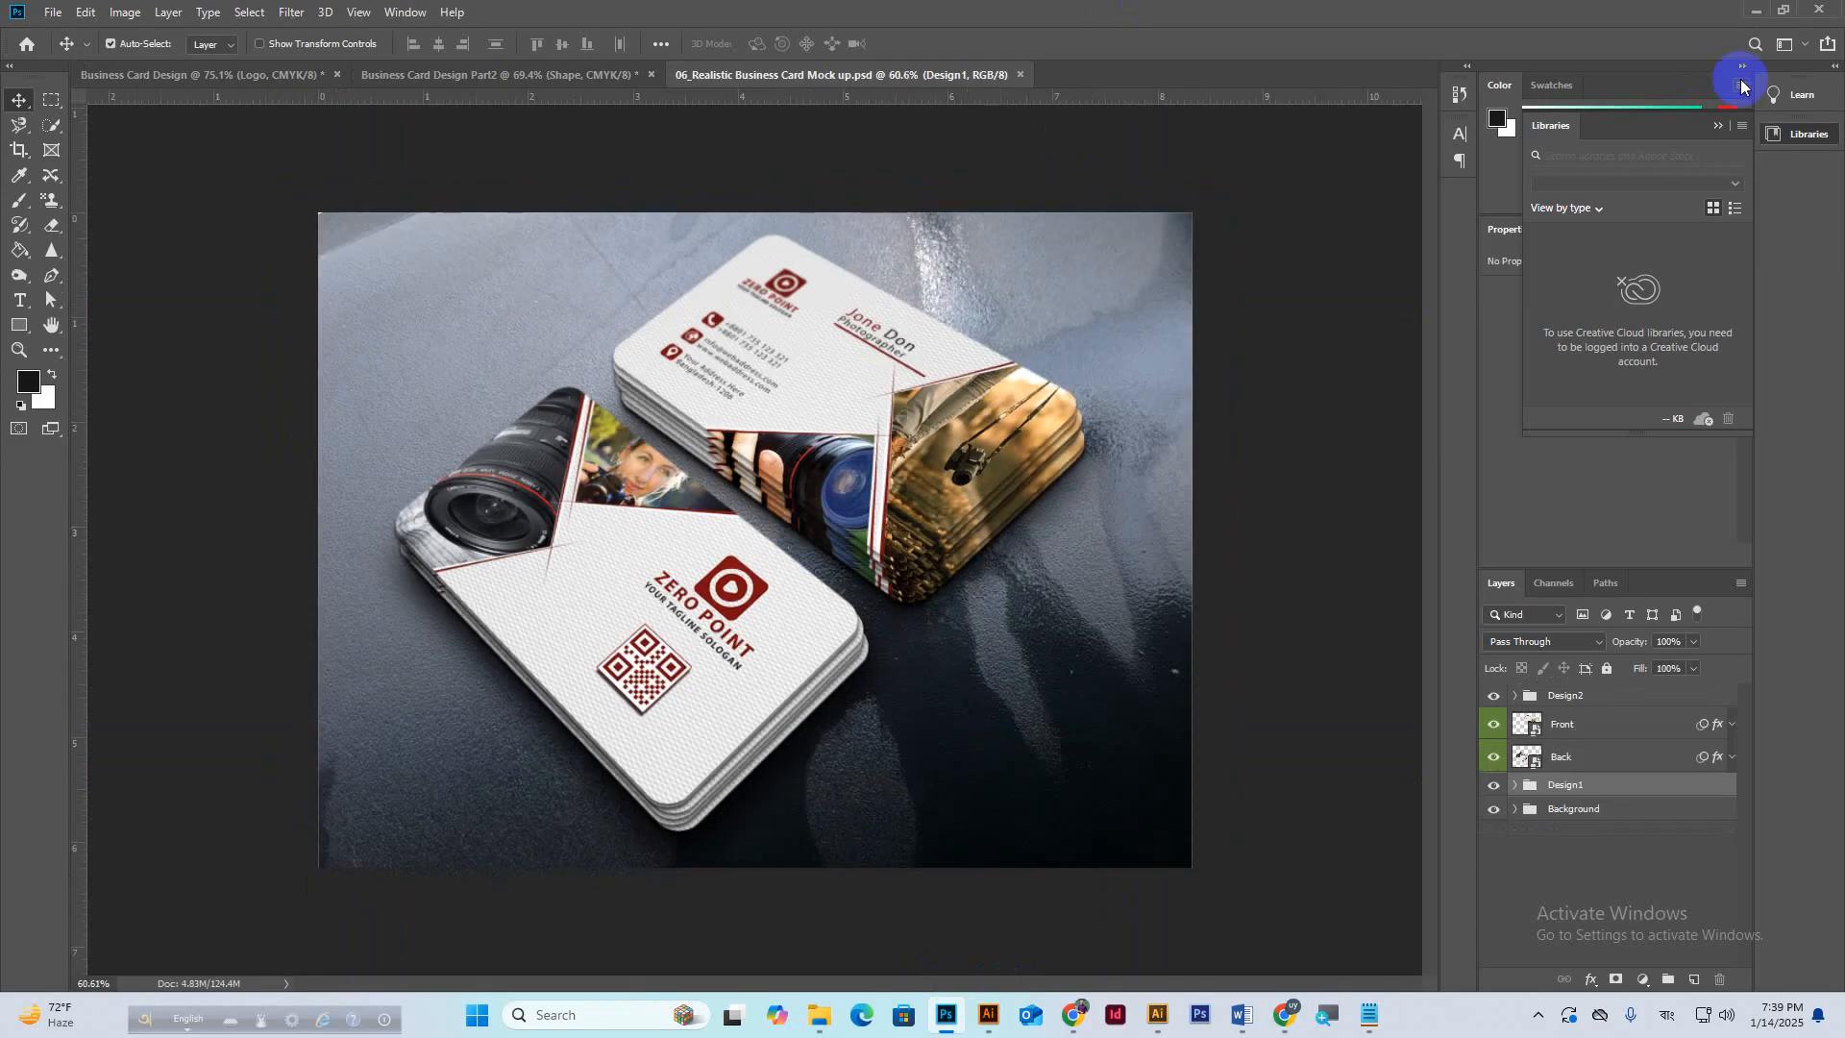
{"action": "left_click", "coordinate": [1756, 10]}
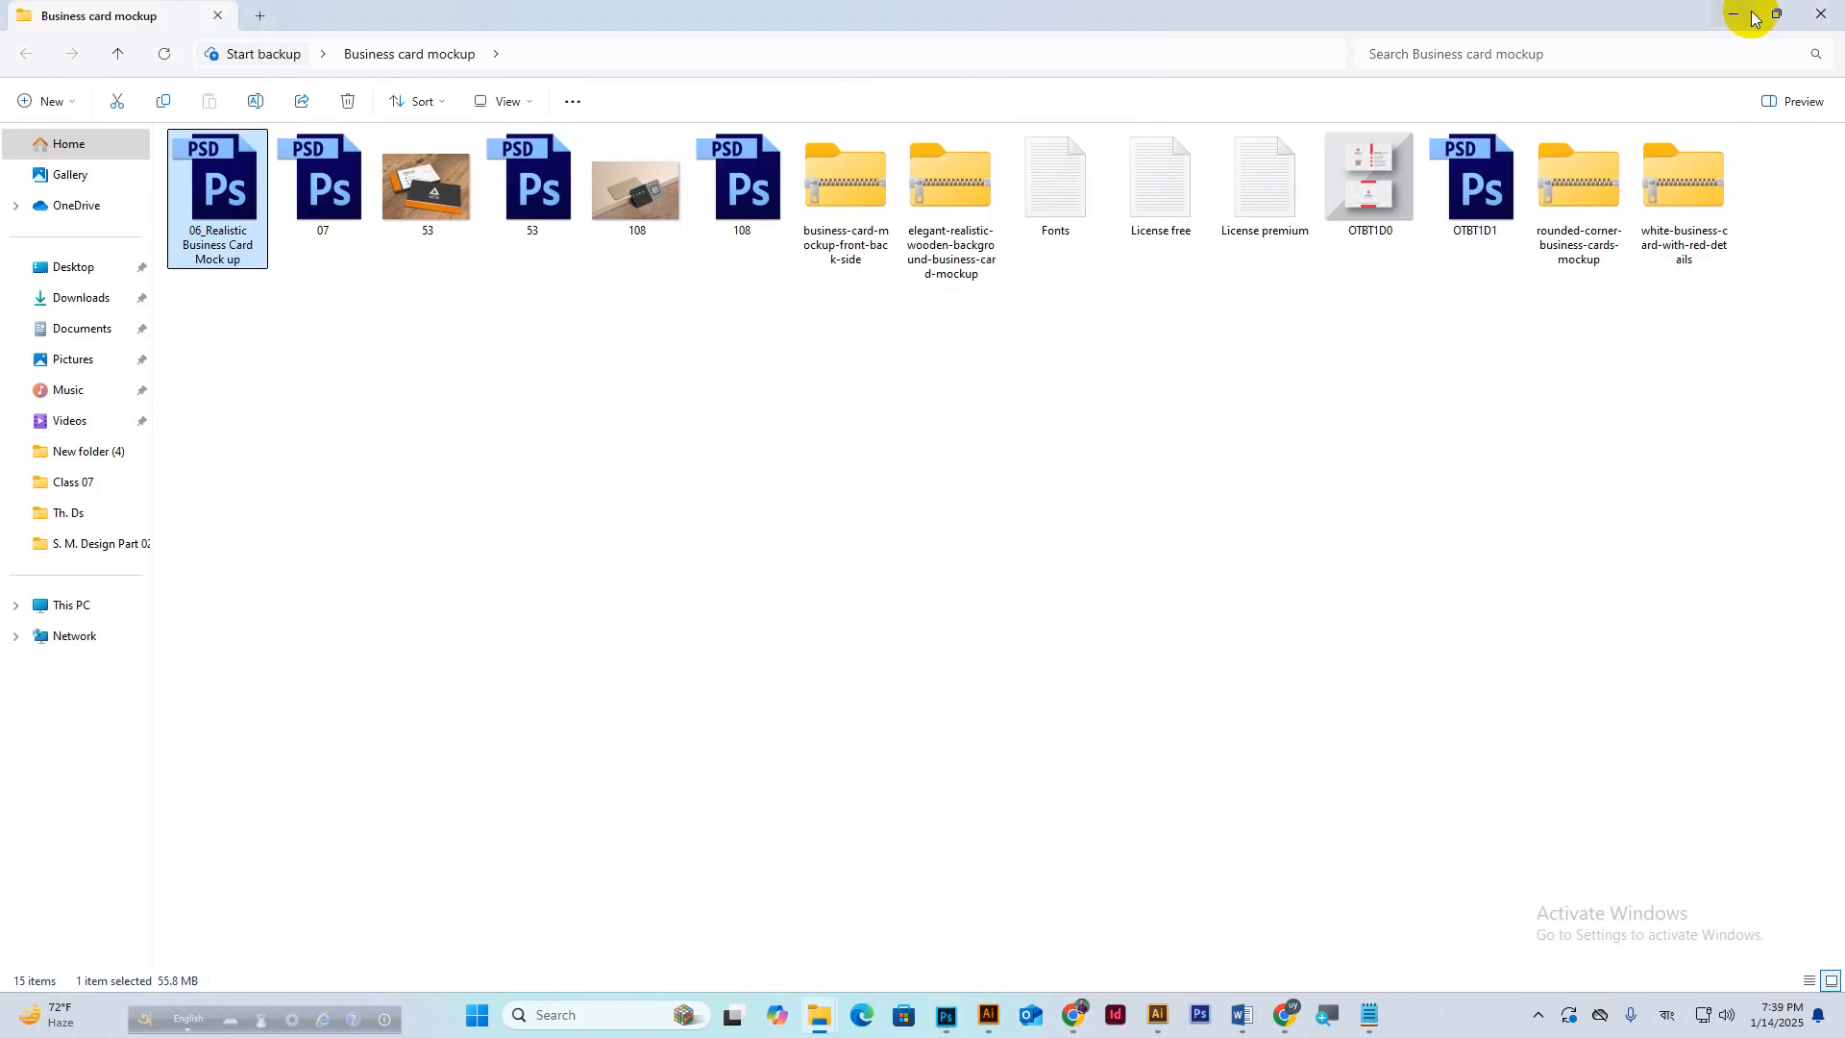
Preview the 53 reference image in Photos, then go back to the Photoshop mockup.
{"action": "double_click", "coordinate": [430, 206]}
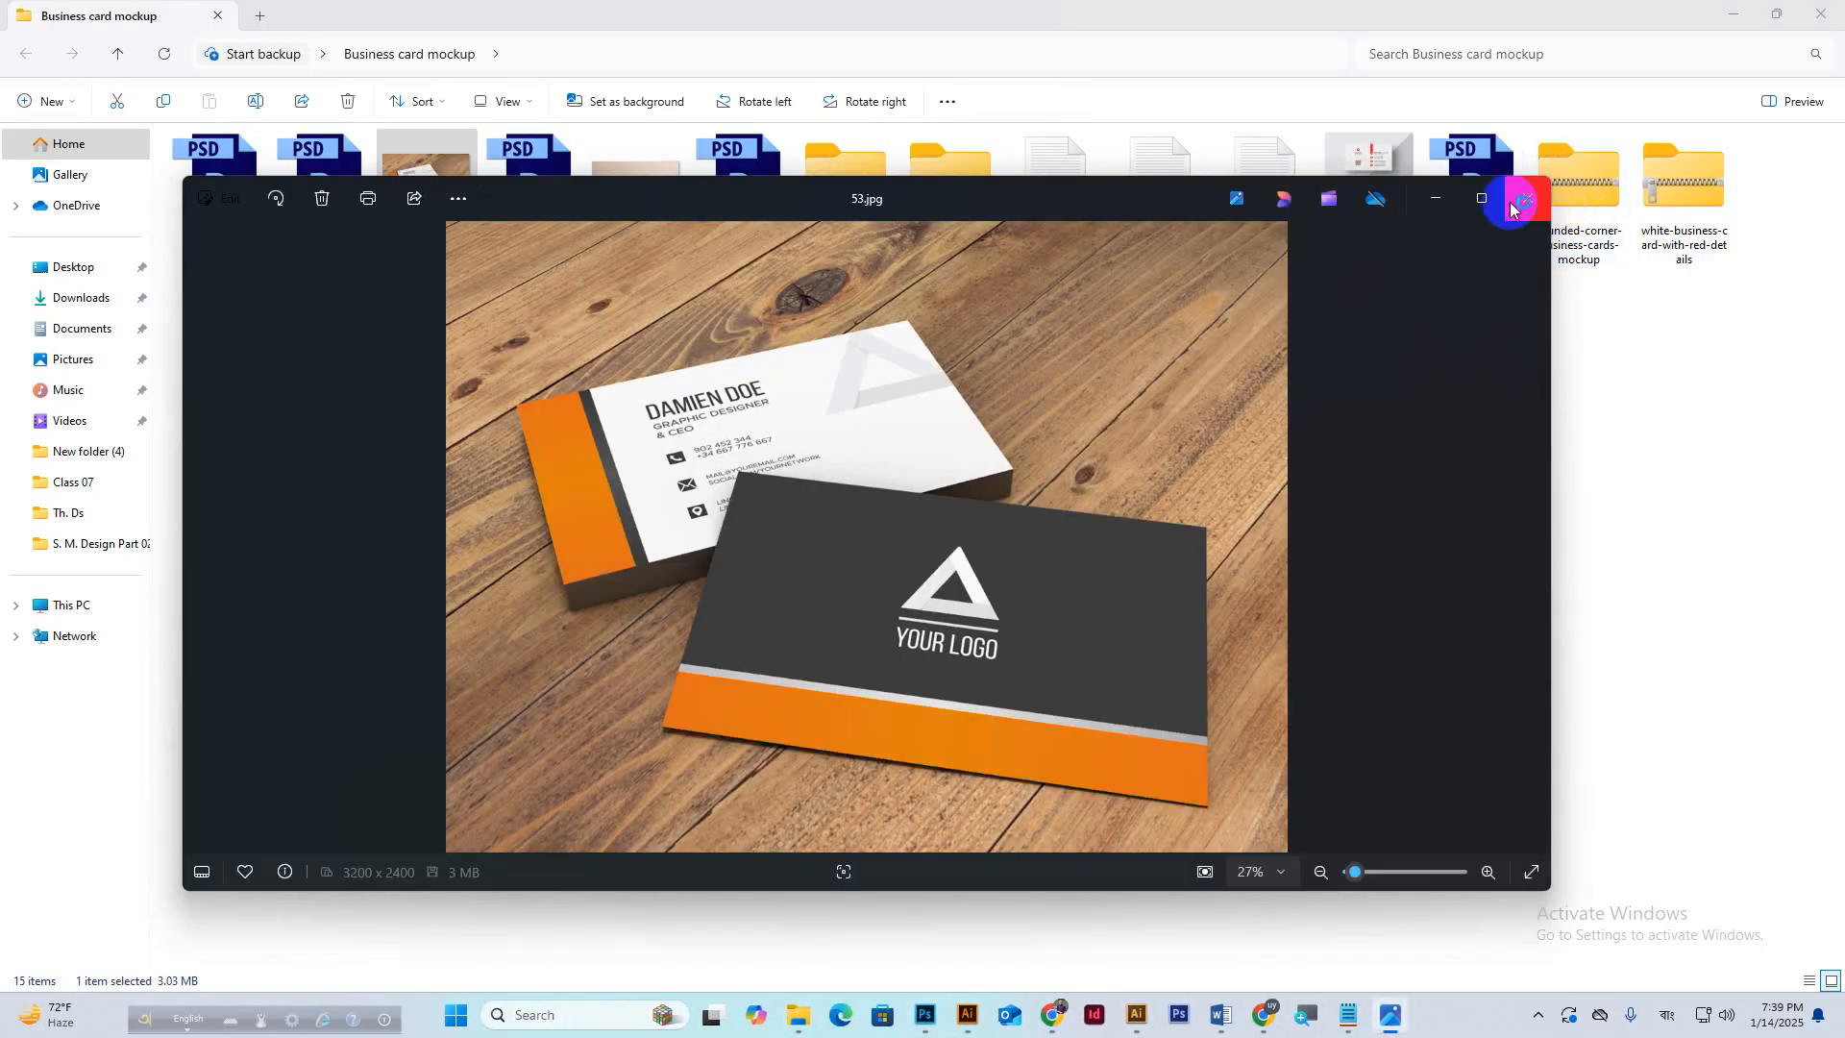
{"action": "left_click", "coordinate": [1521, 210]}
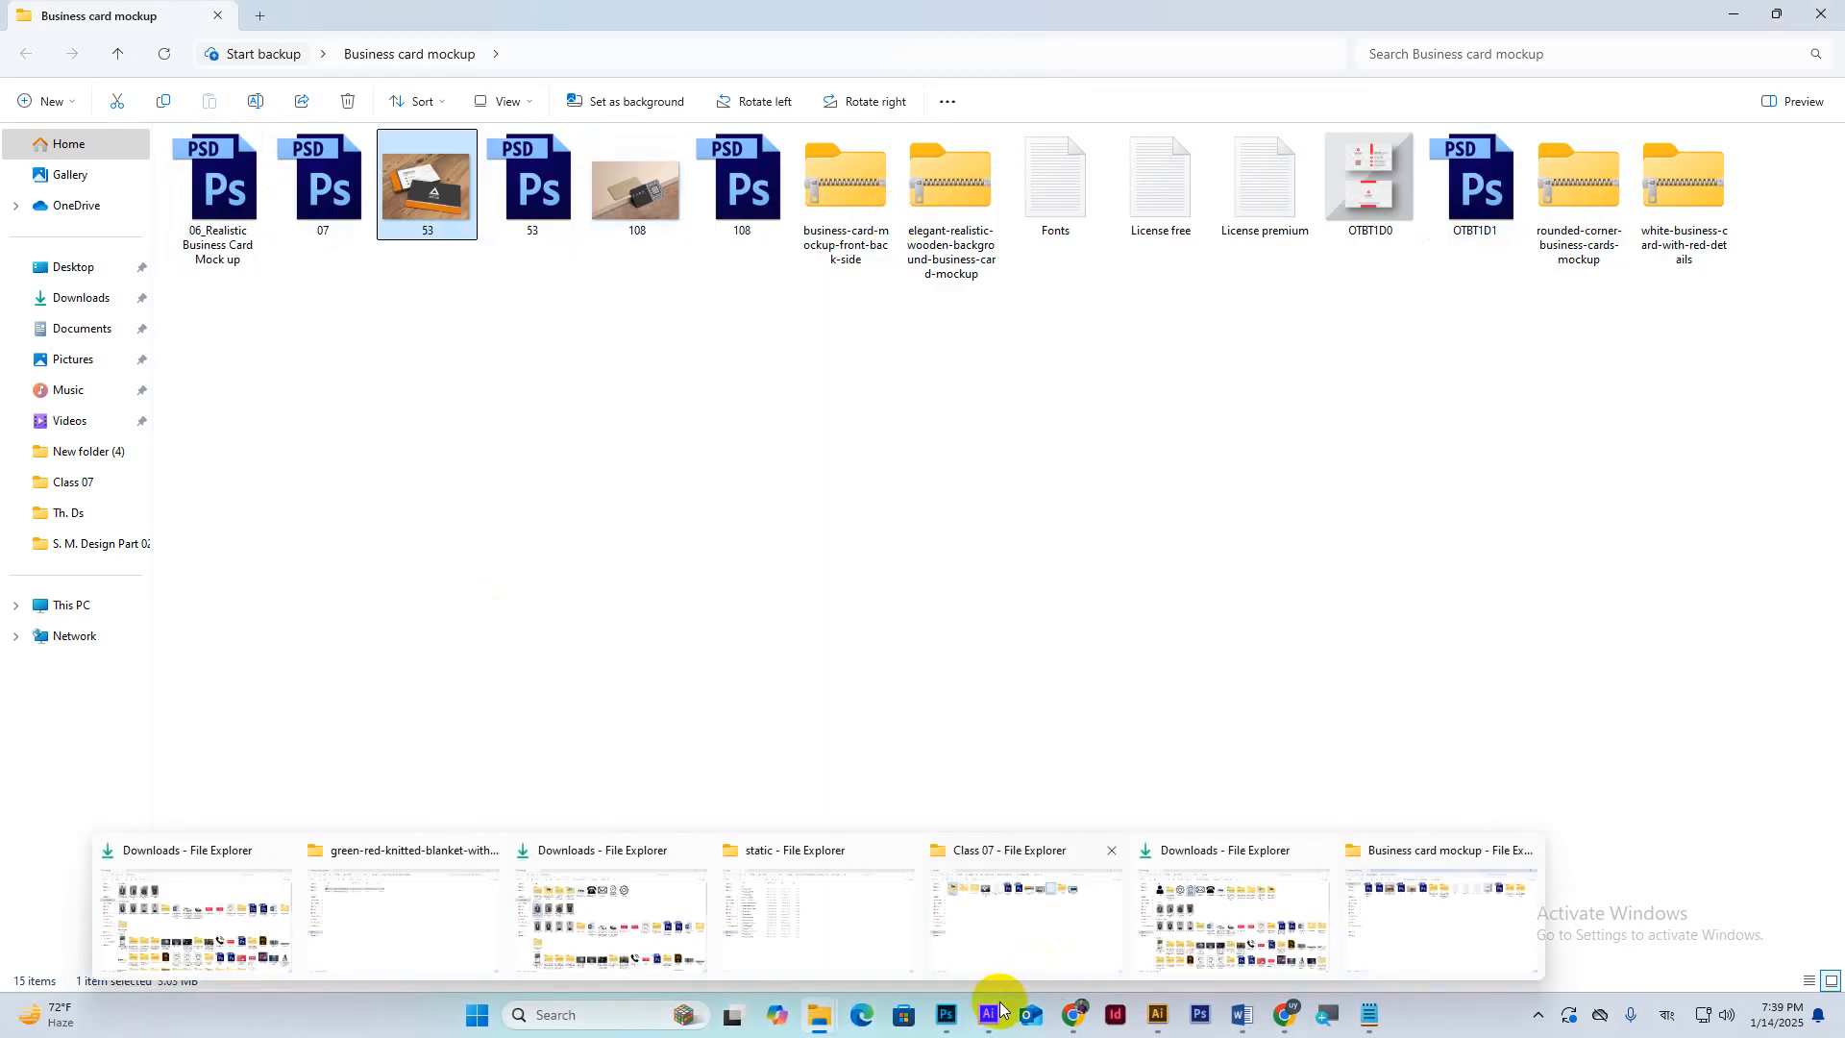
{"action": "left_click", "coordinate": [947, 1016]}
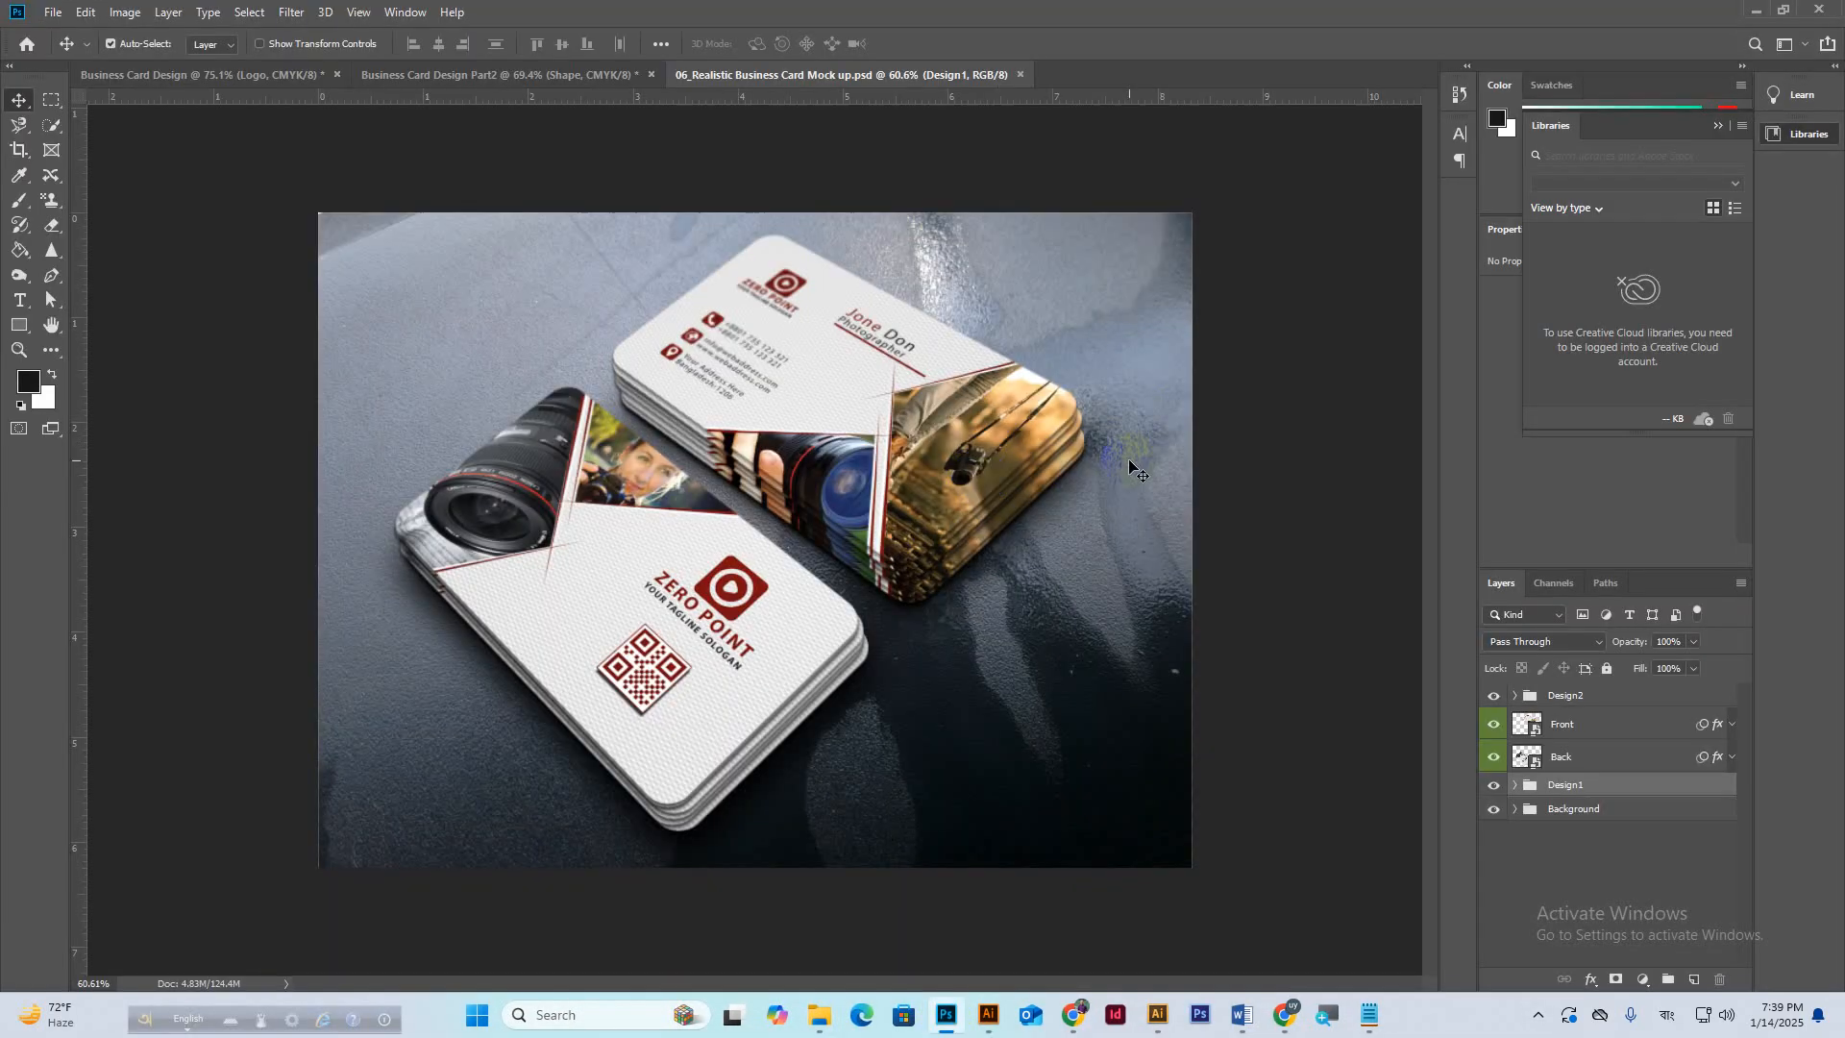
Compare the Front and Back card layers, then open the Front smart object as Layer 1121.psb.
{"action": "left_click", "coordinate": [1494, 725]}
{"action": "left_click", "coordinate": [1494, 758]}
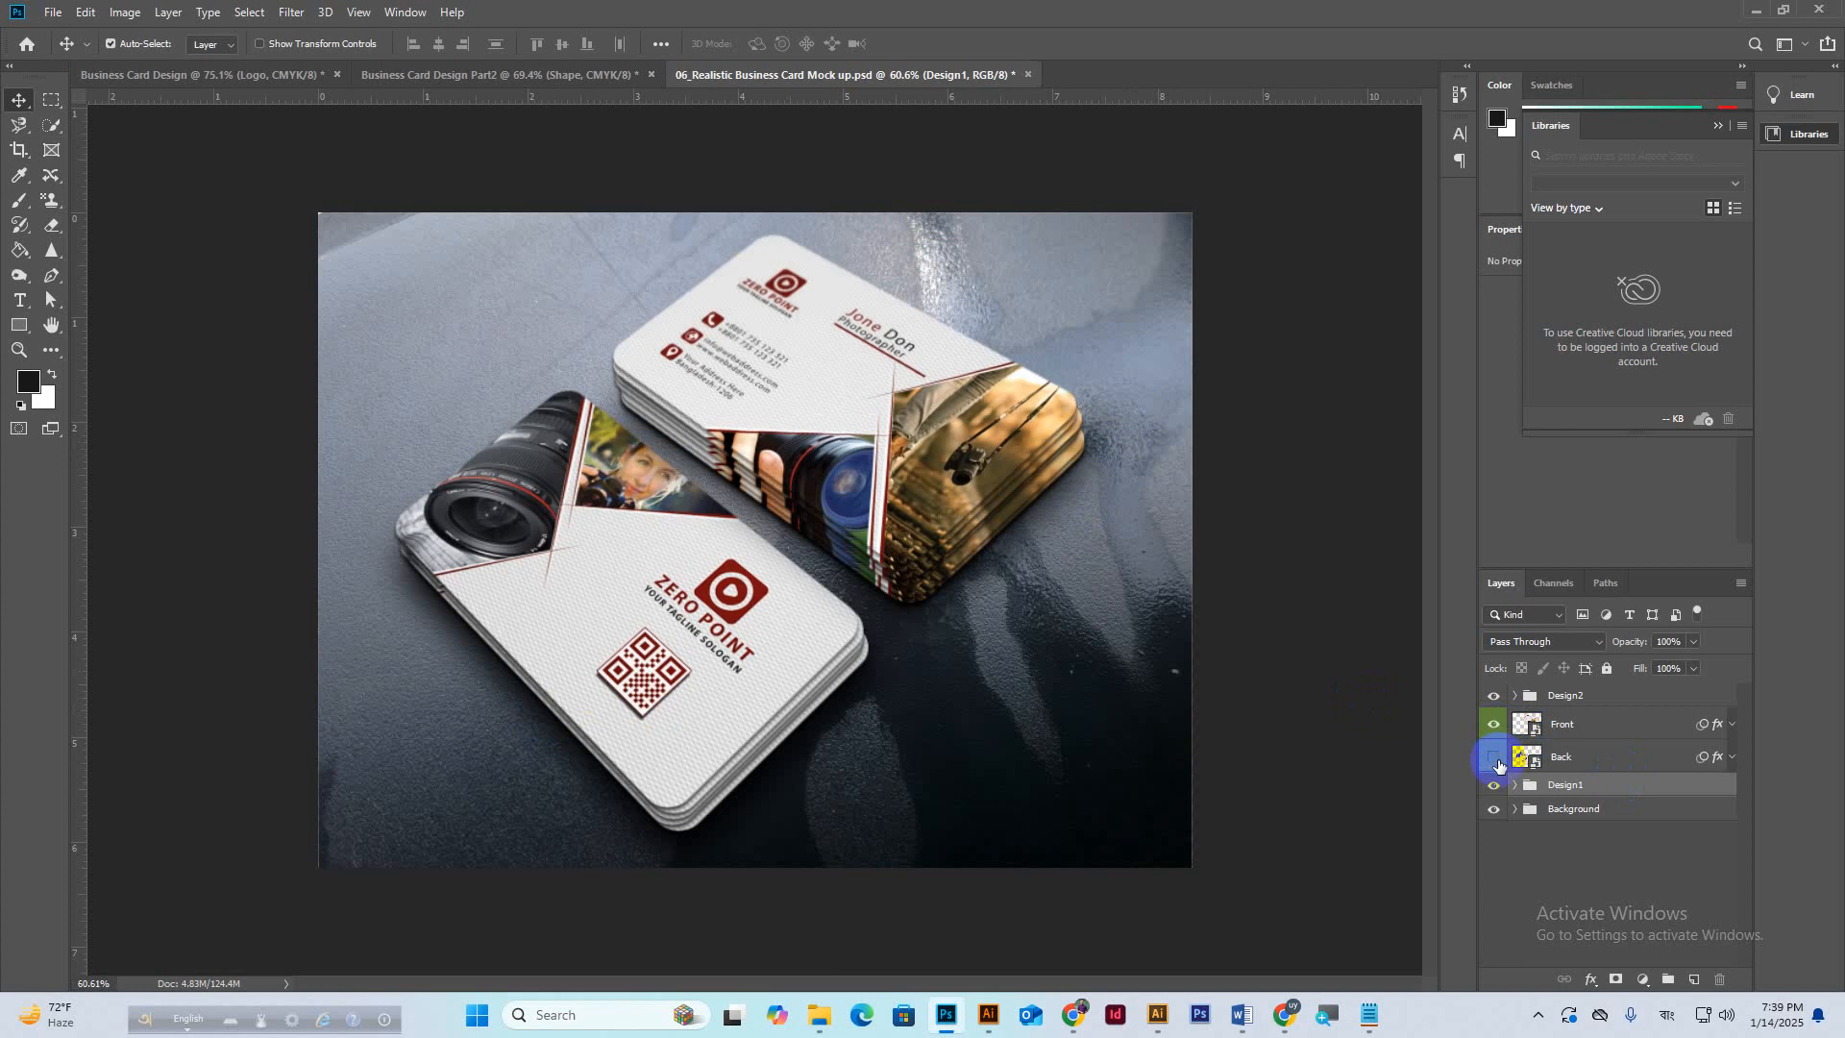
{"action": "left_click", "coordinate": [1494, 758]}
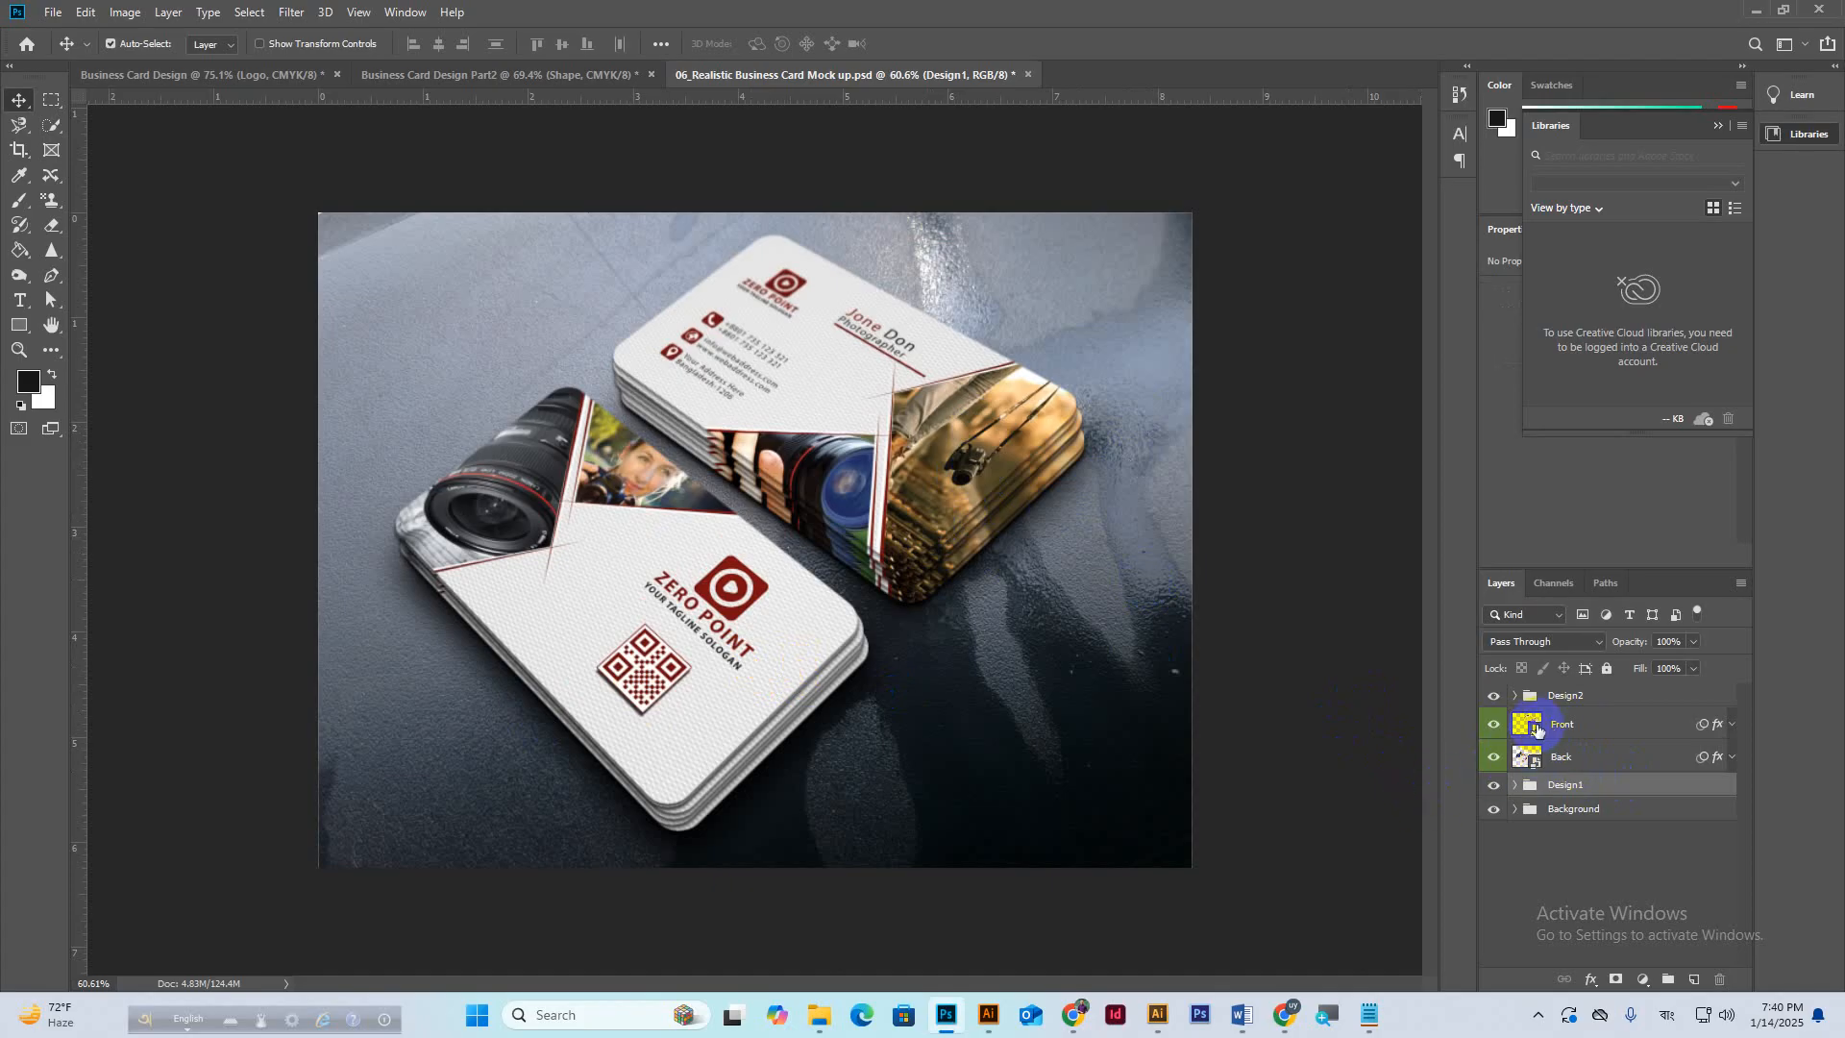
{"action": "double_click", "coordinate": [1535, 728]}
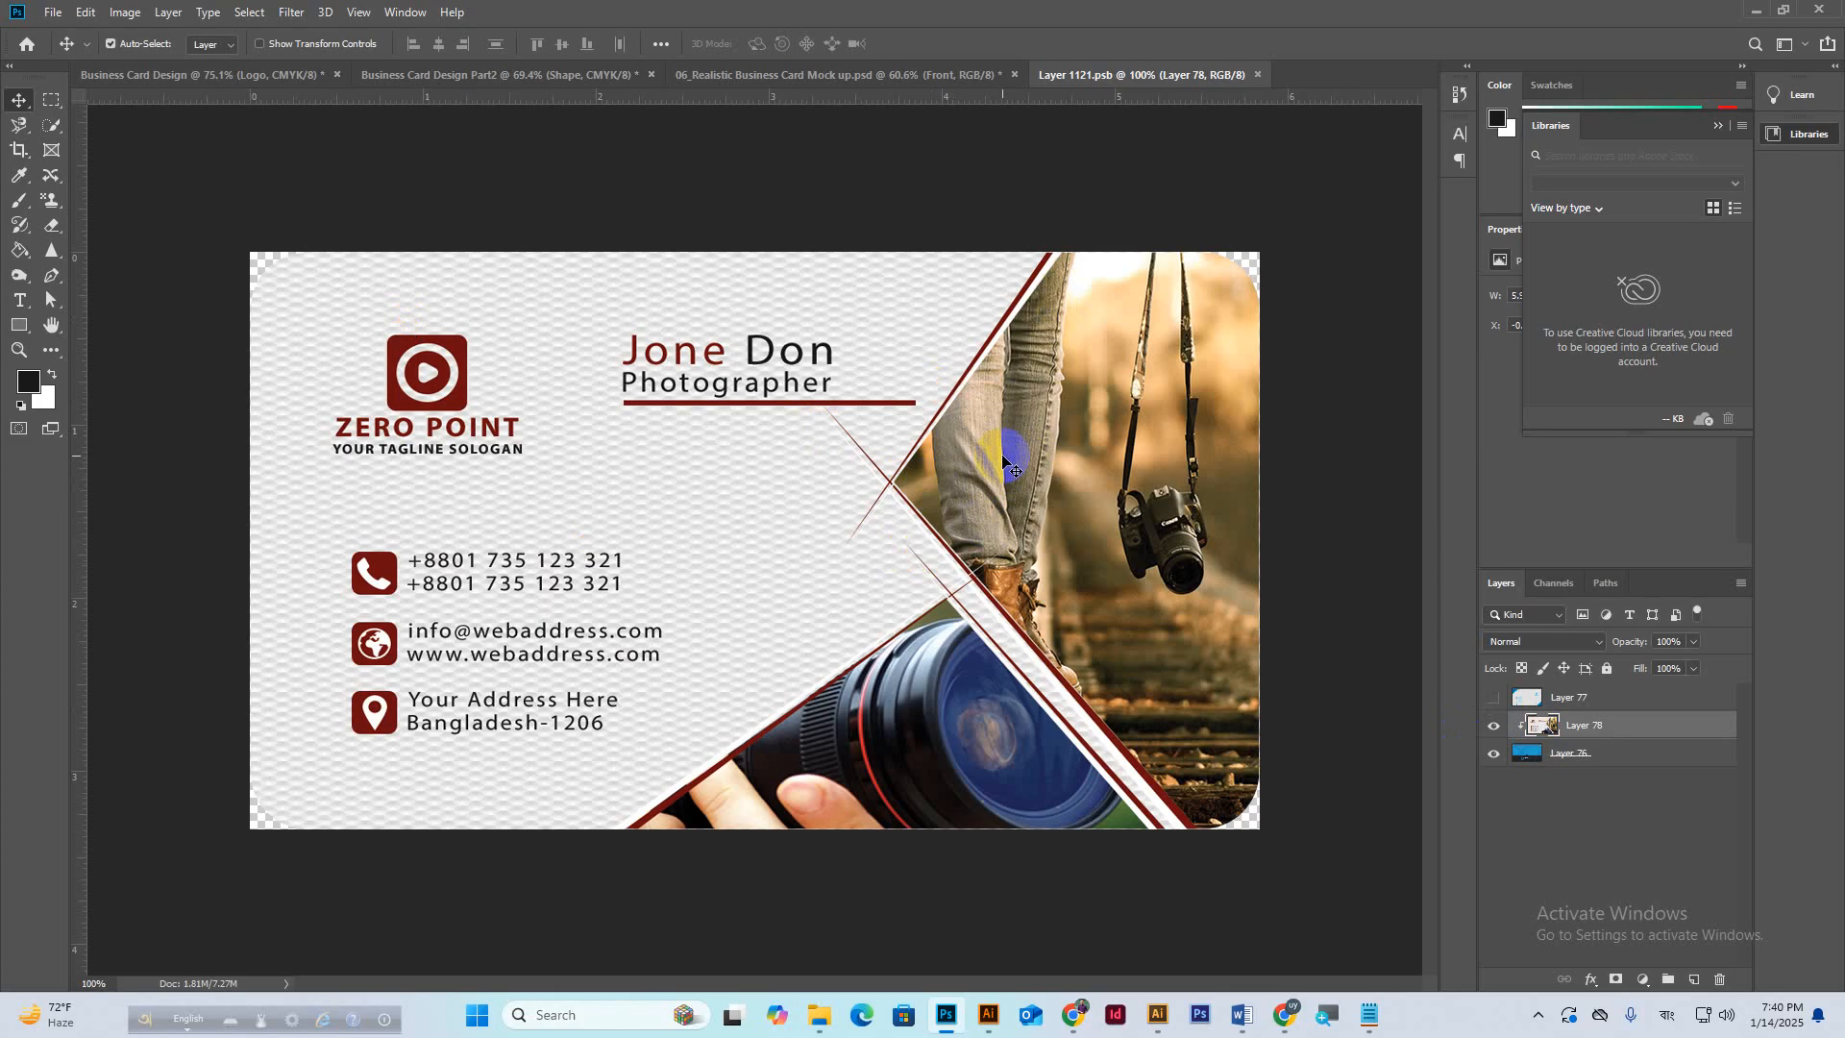
Copy Merged the 3.5 × 2 inch card area from the orange-and-dark Business Card Design.
{"action": "left_click", "coordinate": [247, 73]}
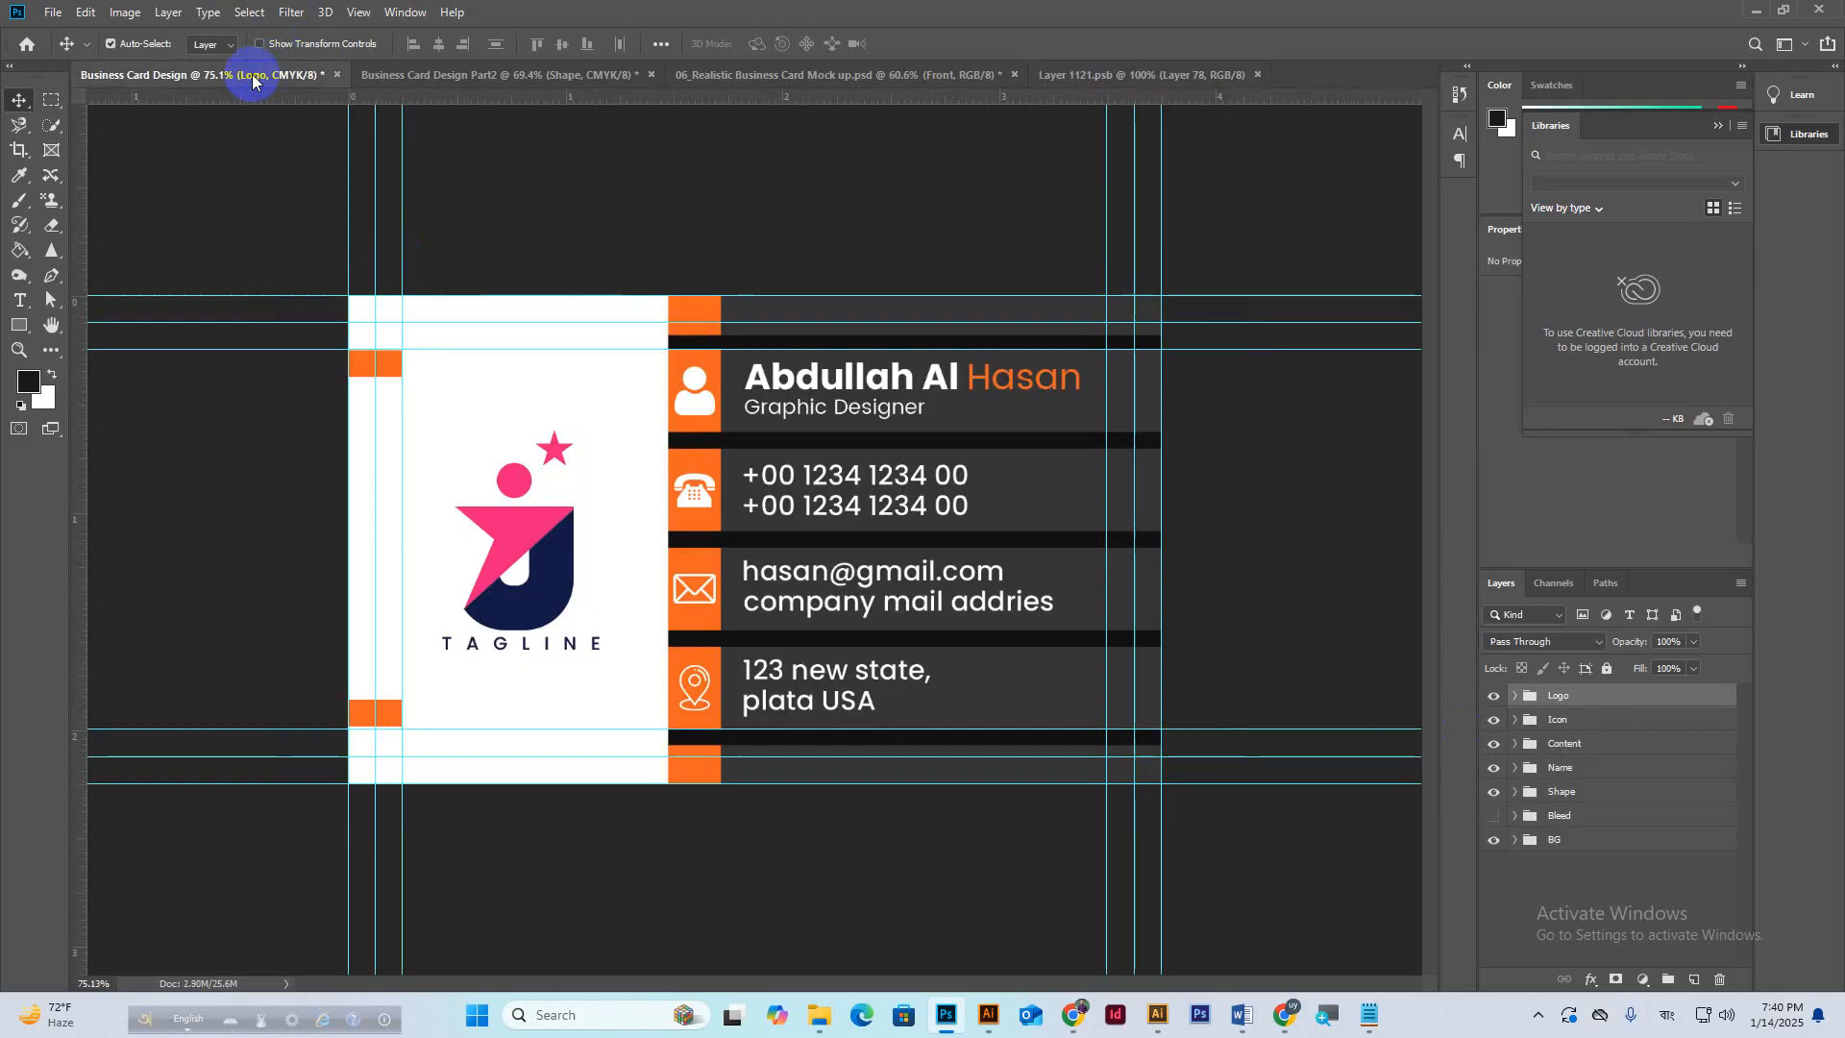
{"action": "left_click", "coordinate": [49, 104]}
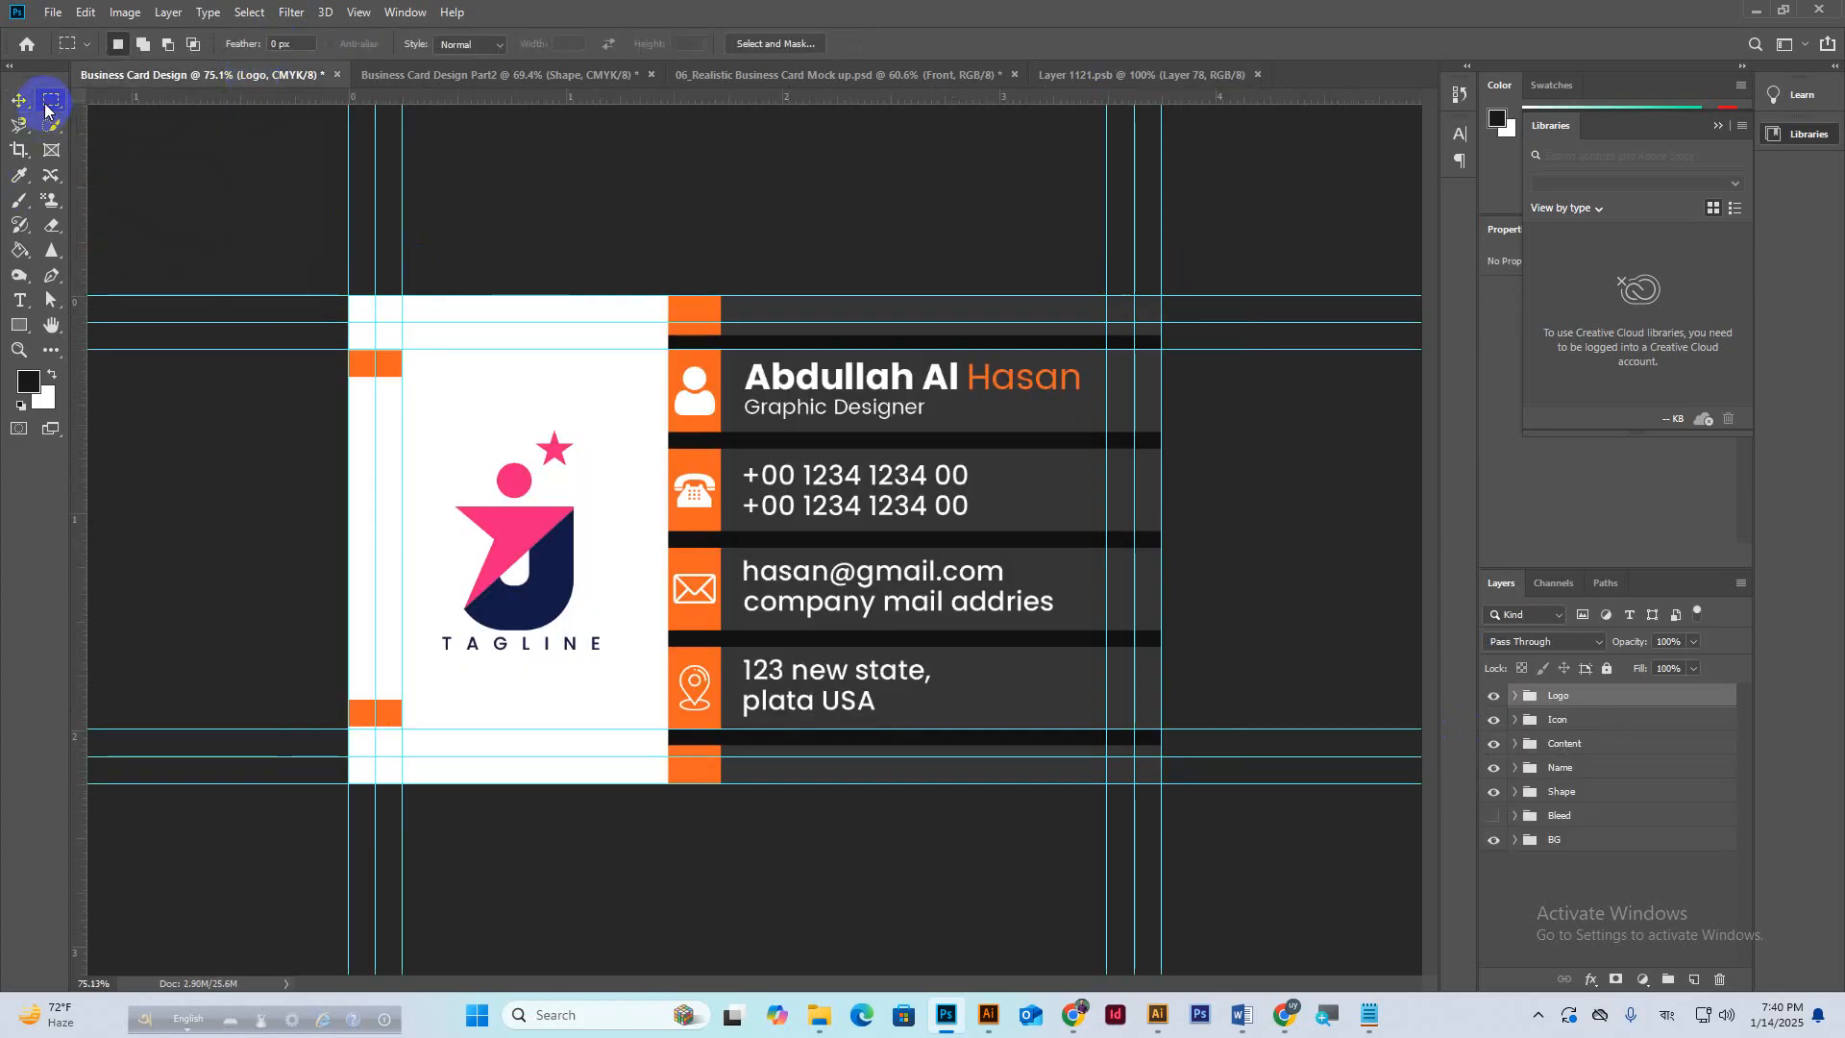
{"action": "left_click_drag", "start_coordinate": [376, 321], "coordinate": [1133, 756]}
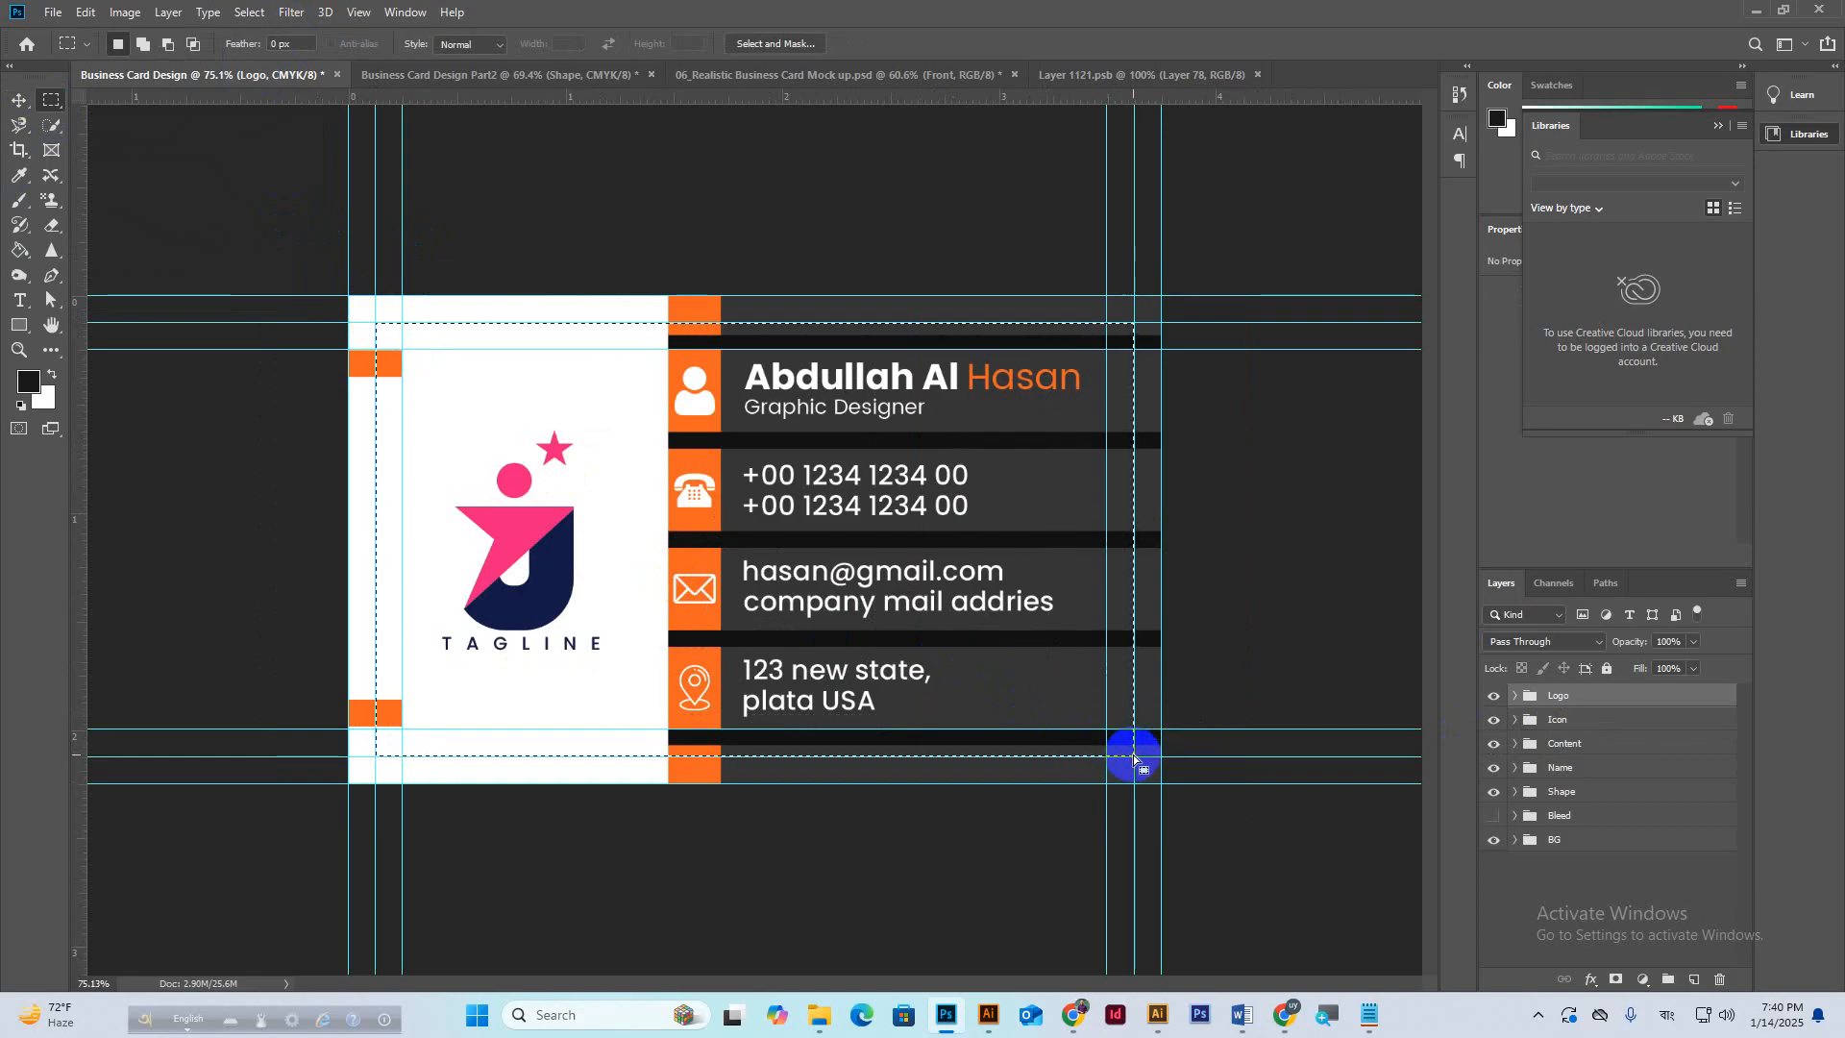
{"action": "left_click", "coordinate": [125, 11]}
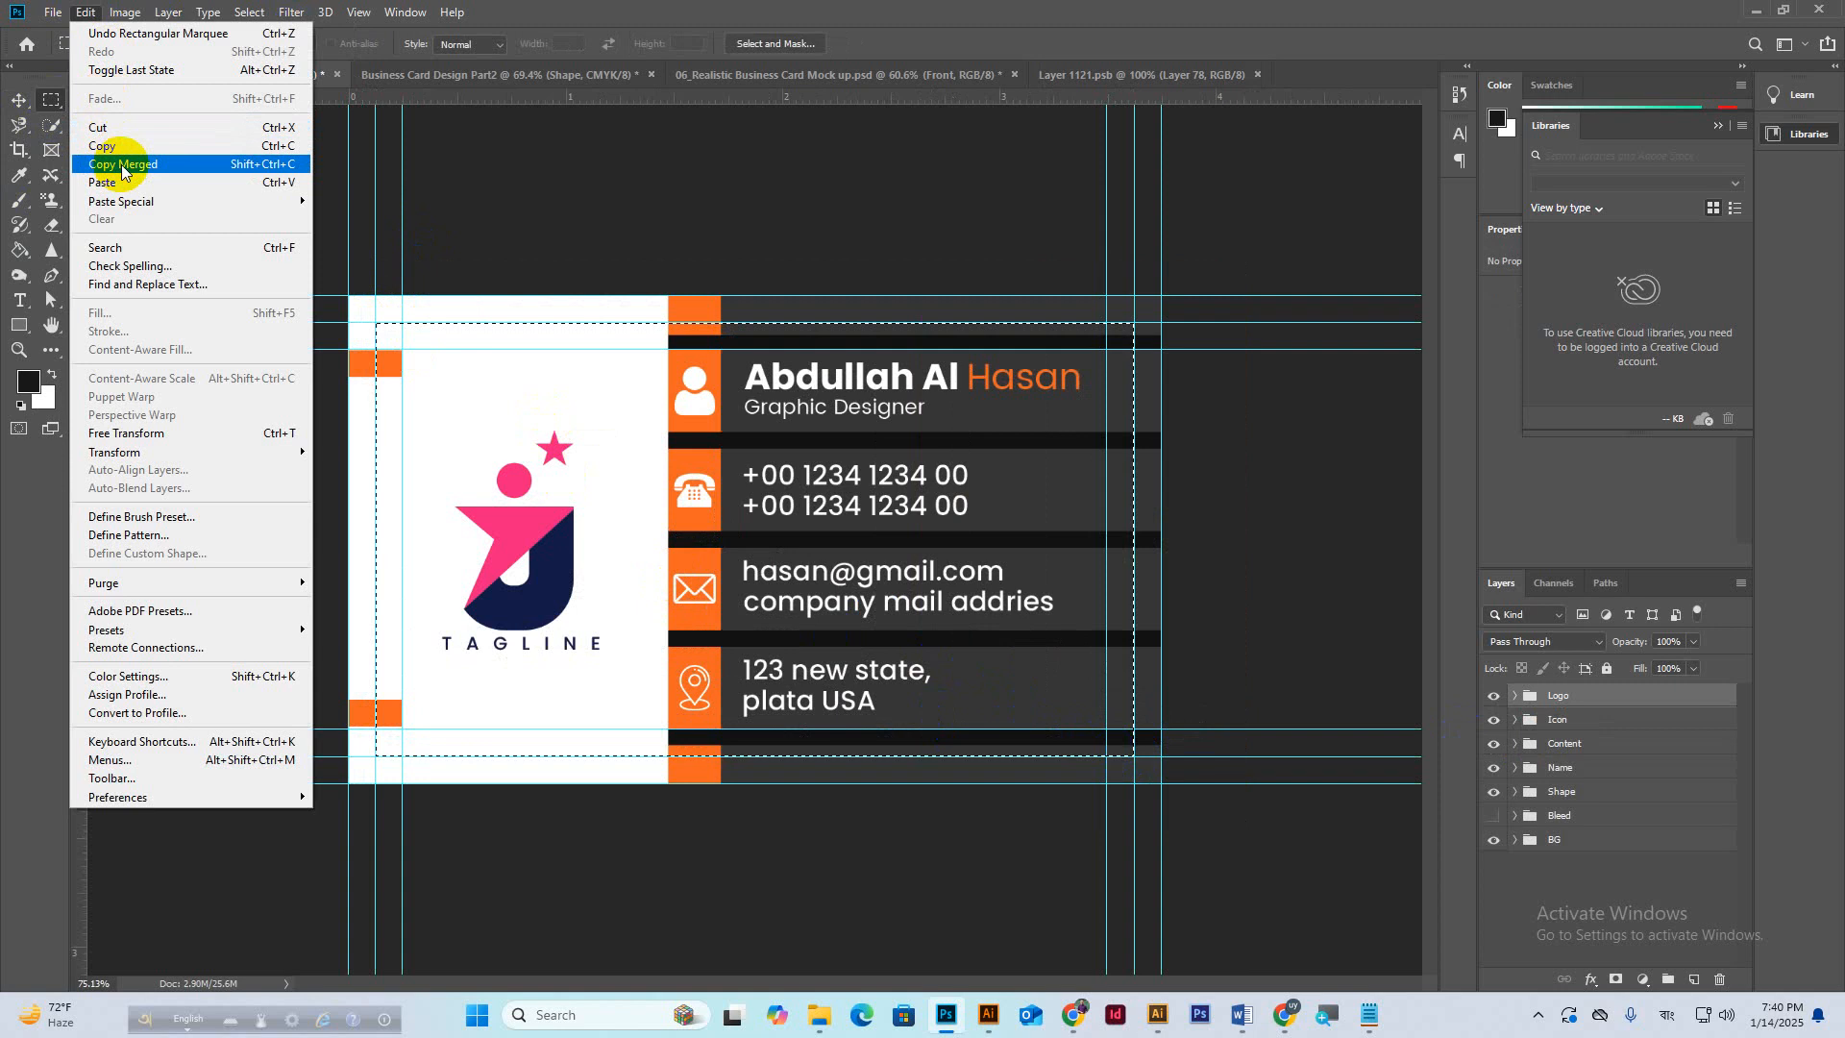
{"action": "left_click", "coordinate": [122, 165]}
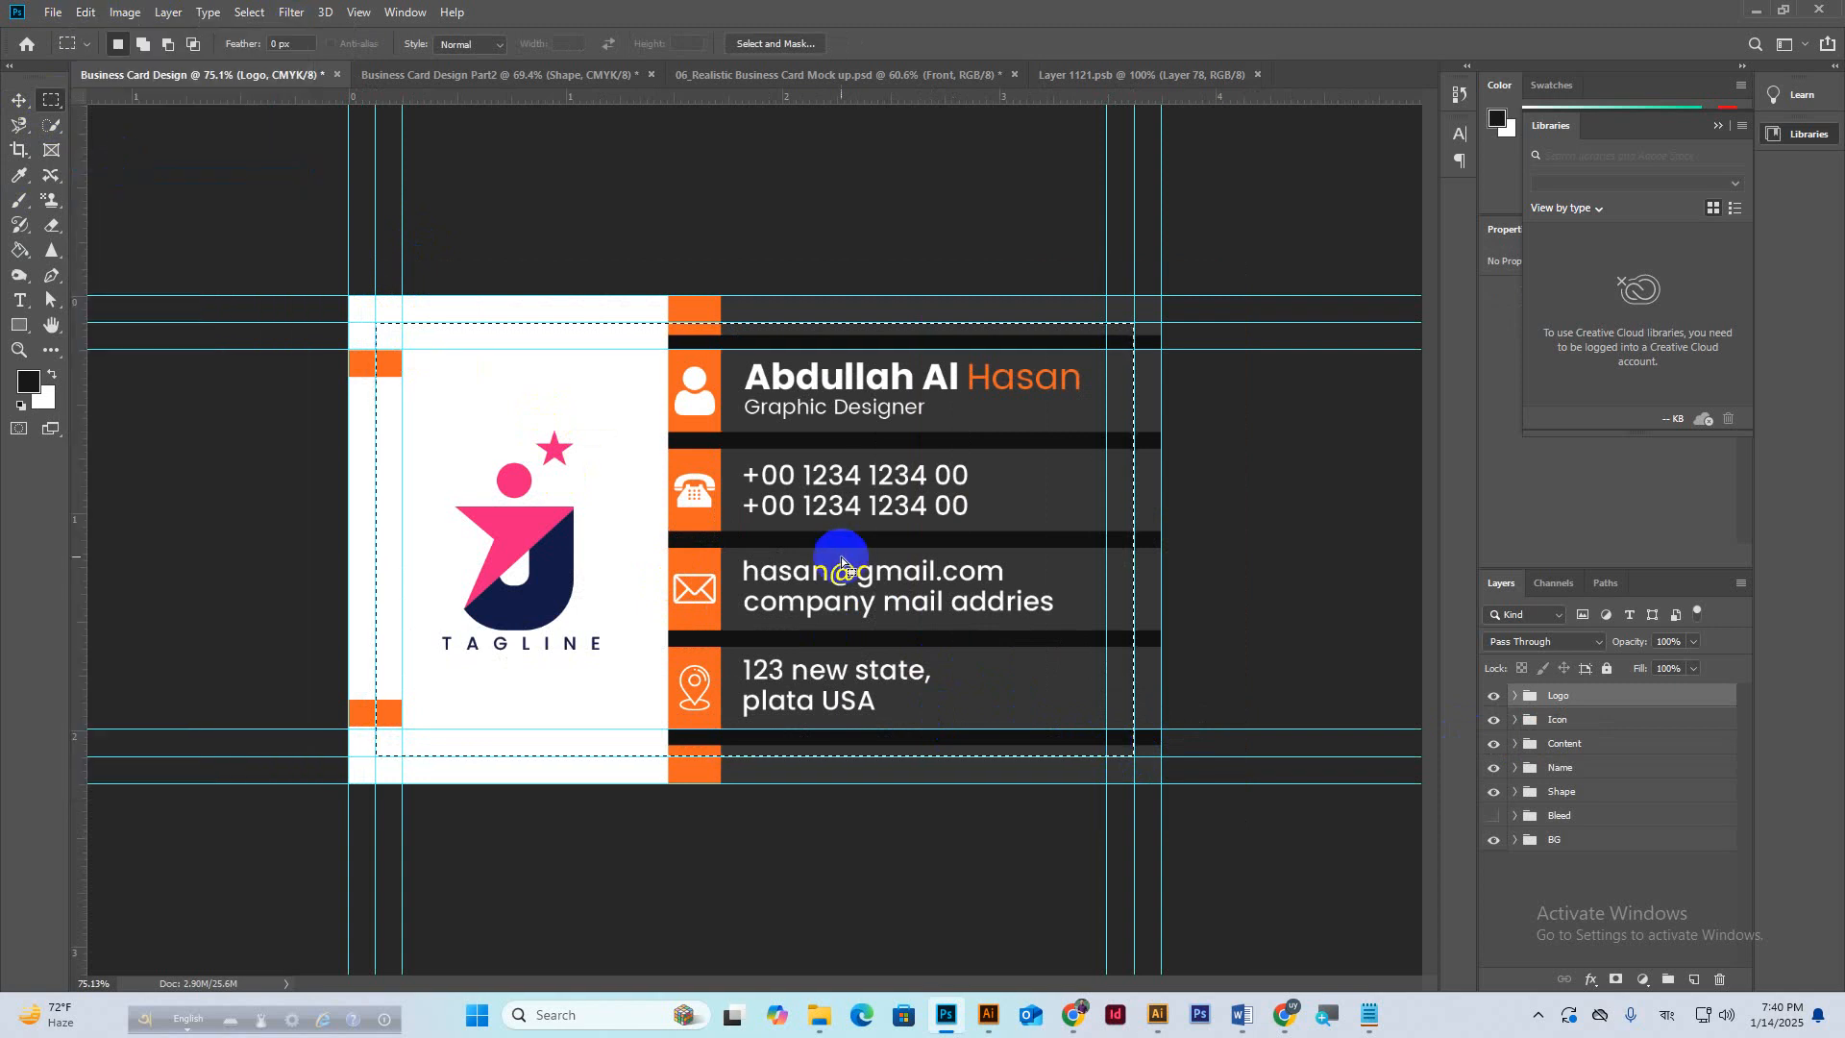
Paste the card into Layer 1121.psb, centre it vertically, and enlarge it slightly to fill.
{"action": "left_click", "coordinate": [1121, 76]}
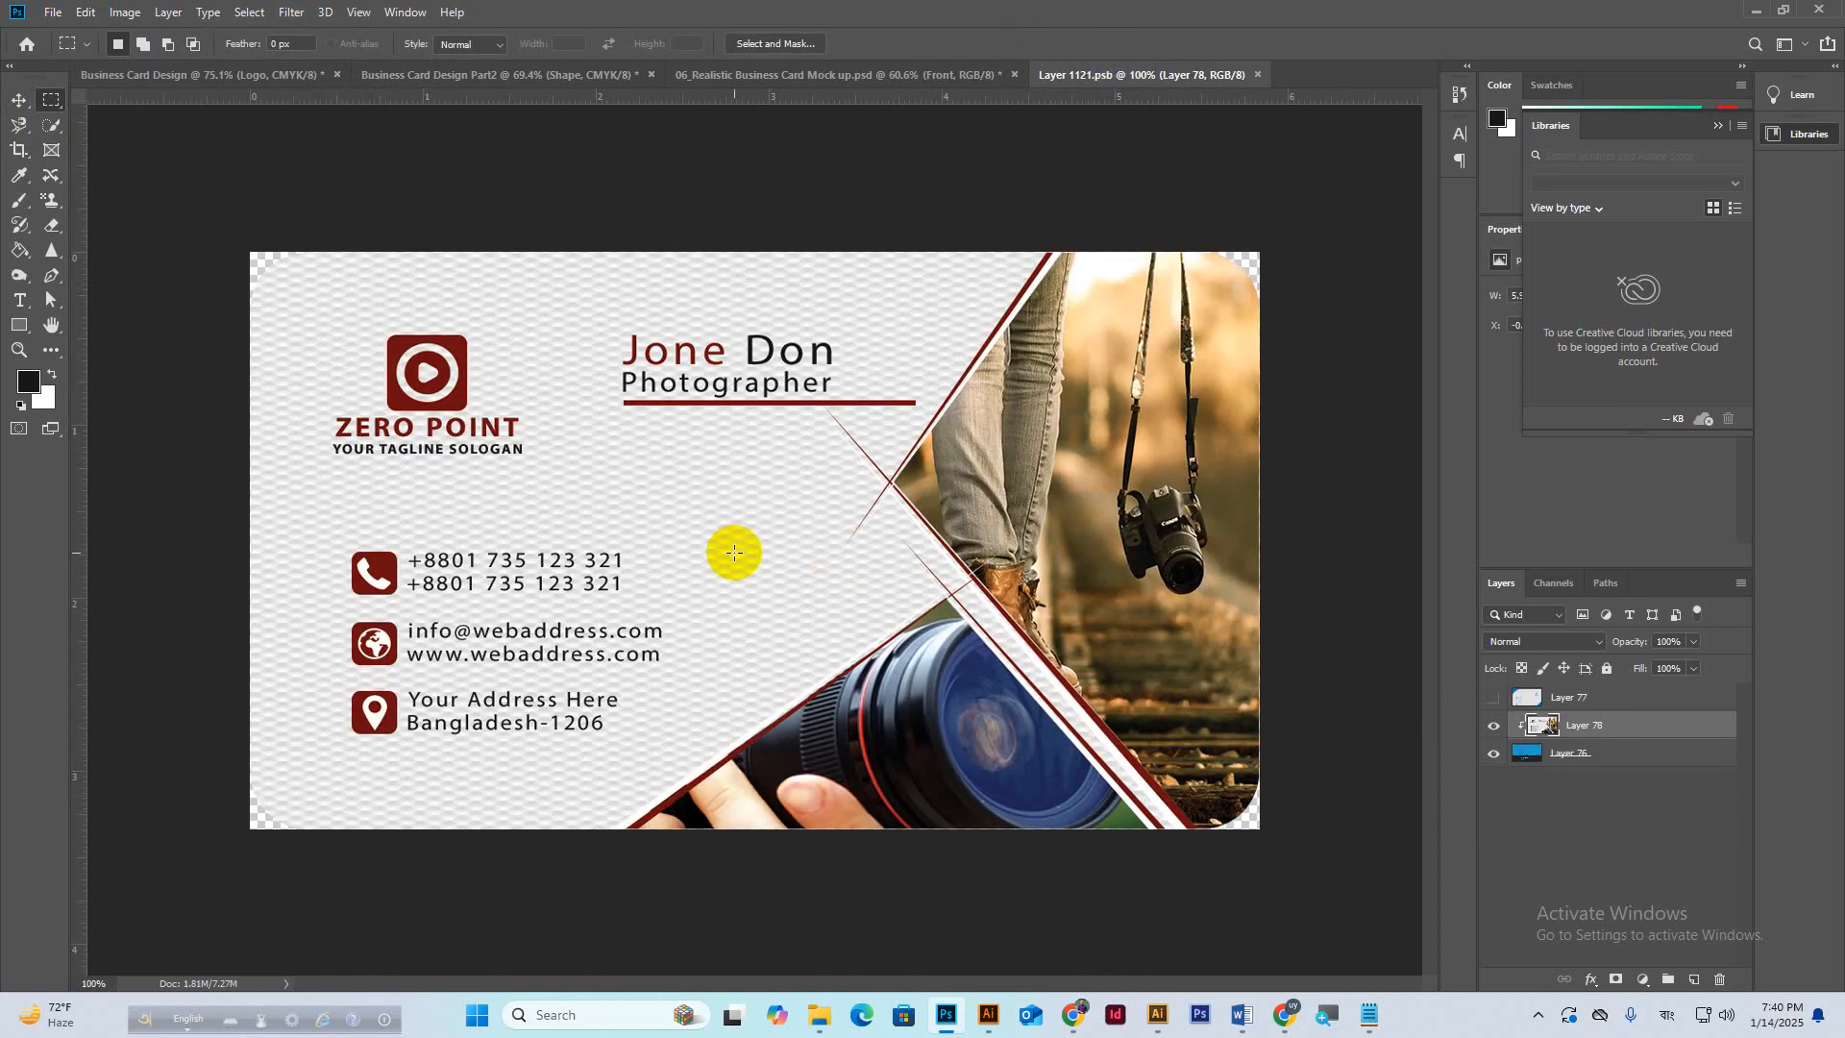
{"action": "key", "text": "v"}
{"action": "key", "text": "ctrl+v"}
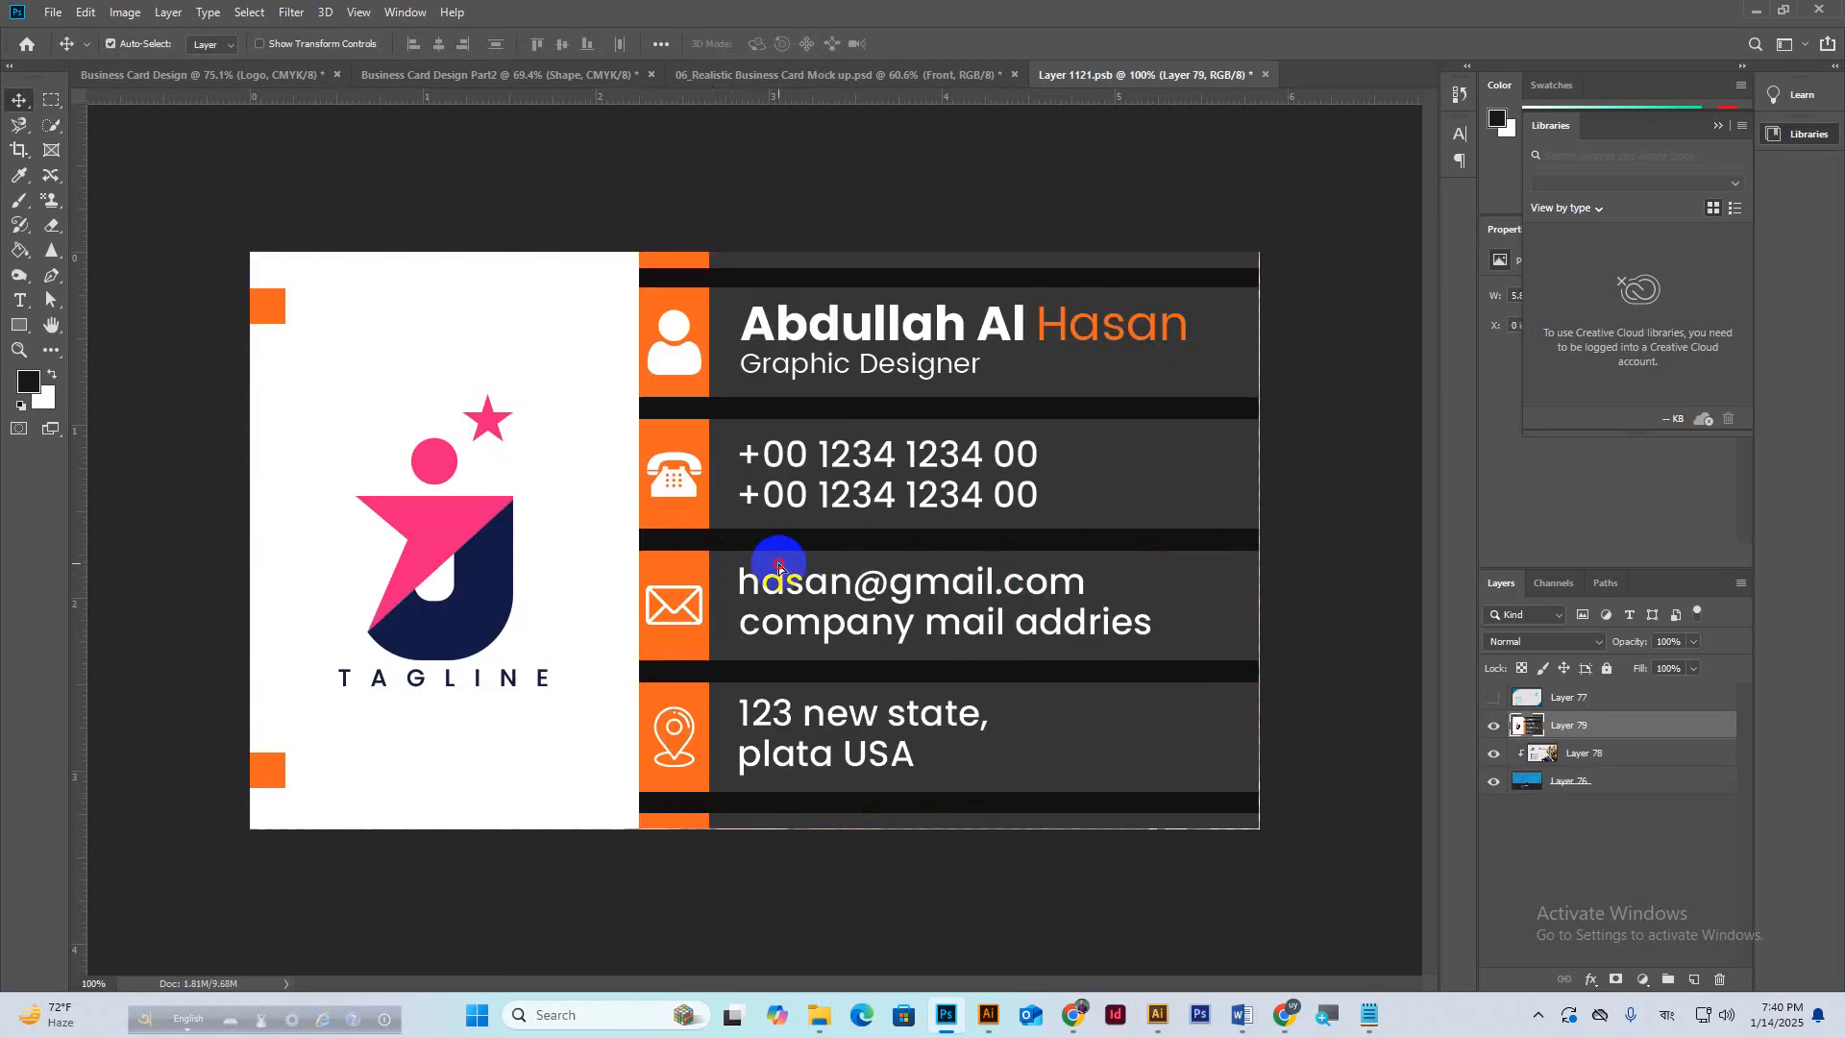
{"action": "mouse_move", "coordinate": [774, 568]}
{"action": "left_mouse_down"}
{"action": "mouse_move", "coordinate": [822, 580]}
{"action": "mouse_move", "coordinate": [766, 565]}
{"action": "left_mouse_up"}
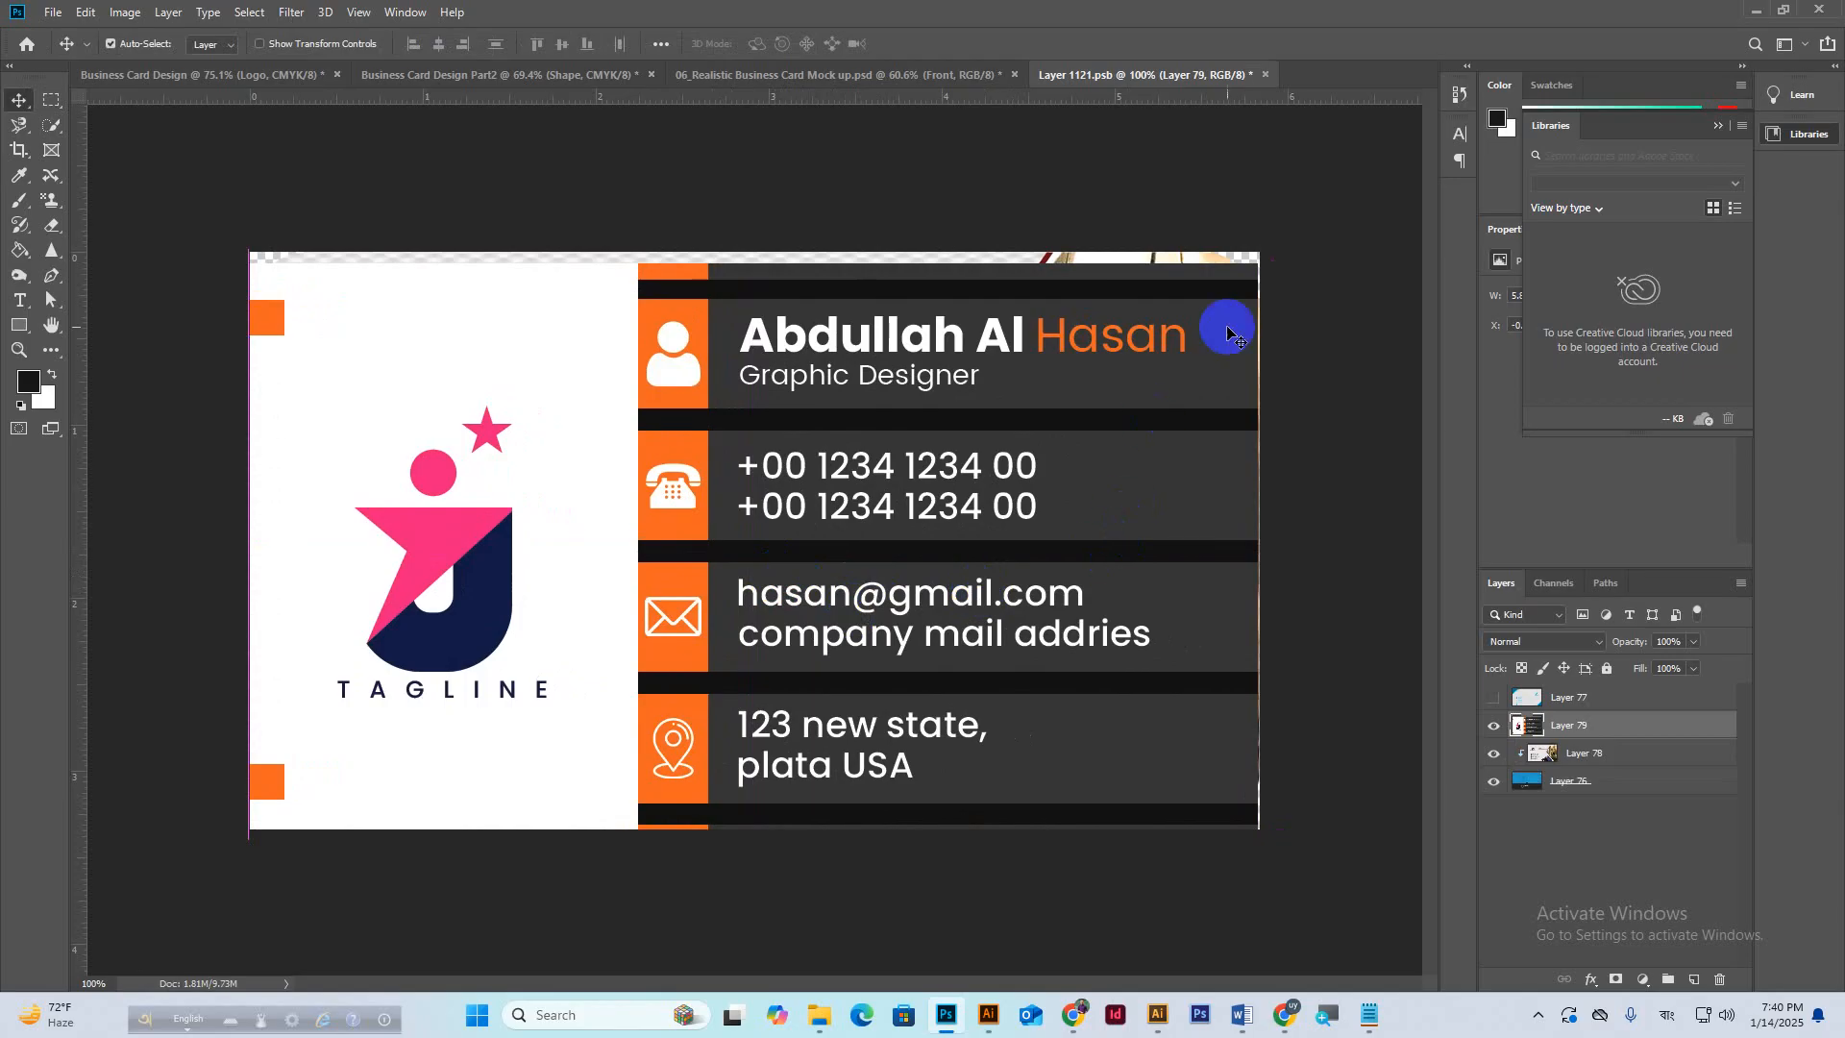
{"action": "key", "text": "ctrl+a"}
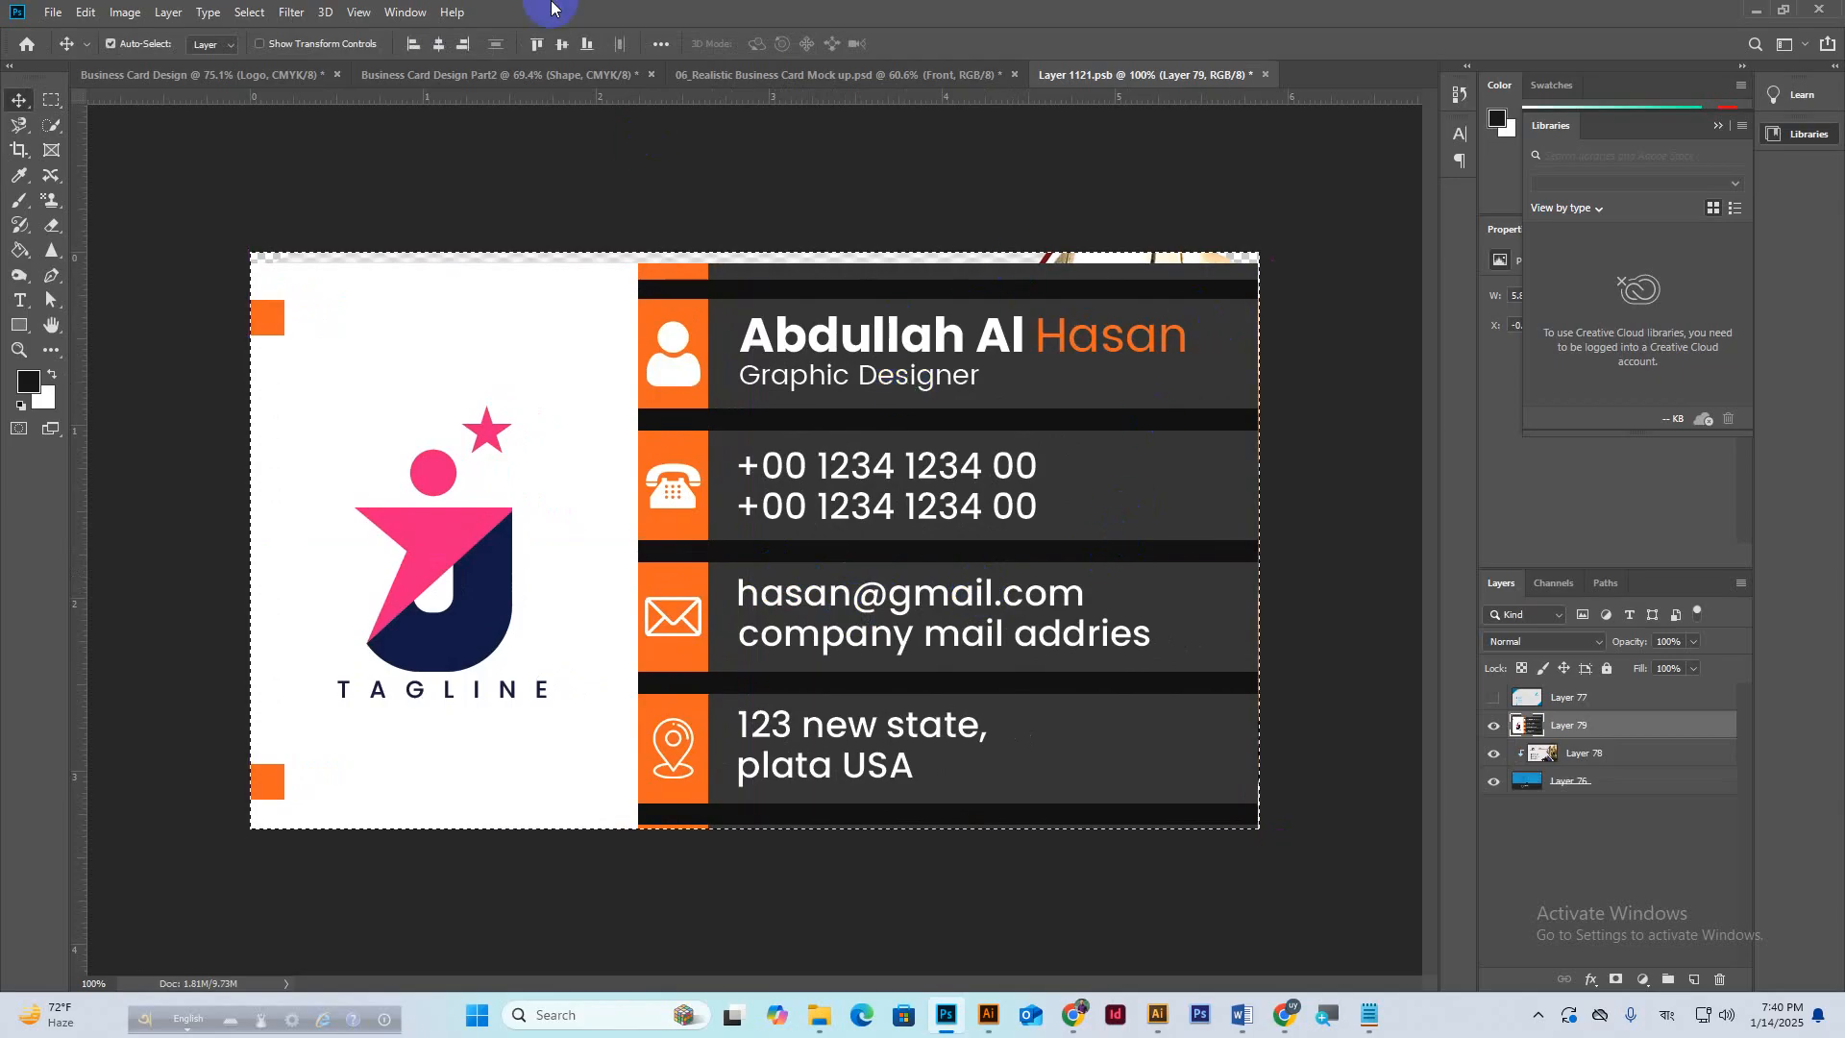
{"action": "left_click", "coordinate": [562, 45]}
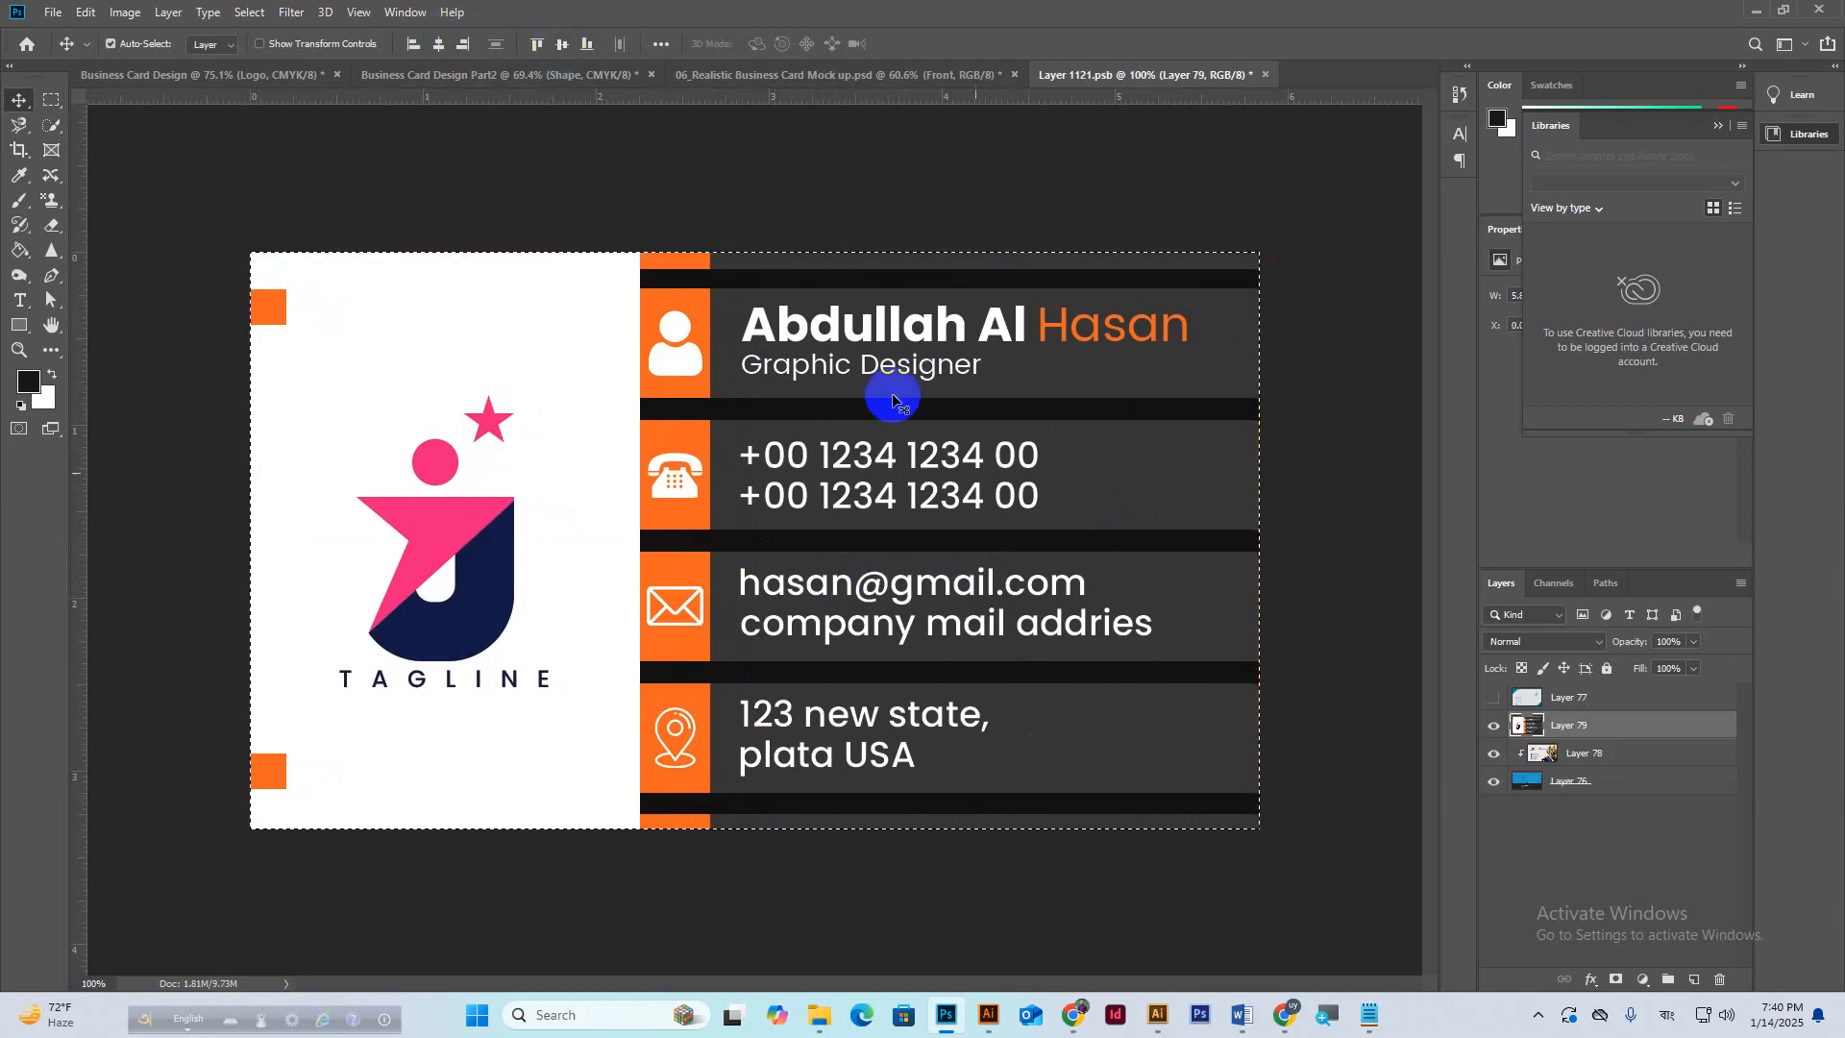
{"action": "key", "text": "ctrl+d"}
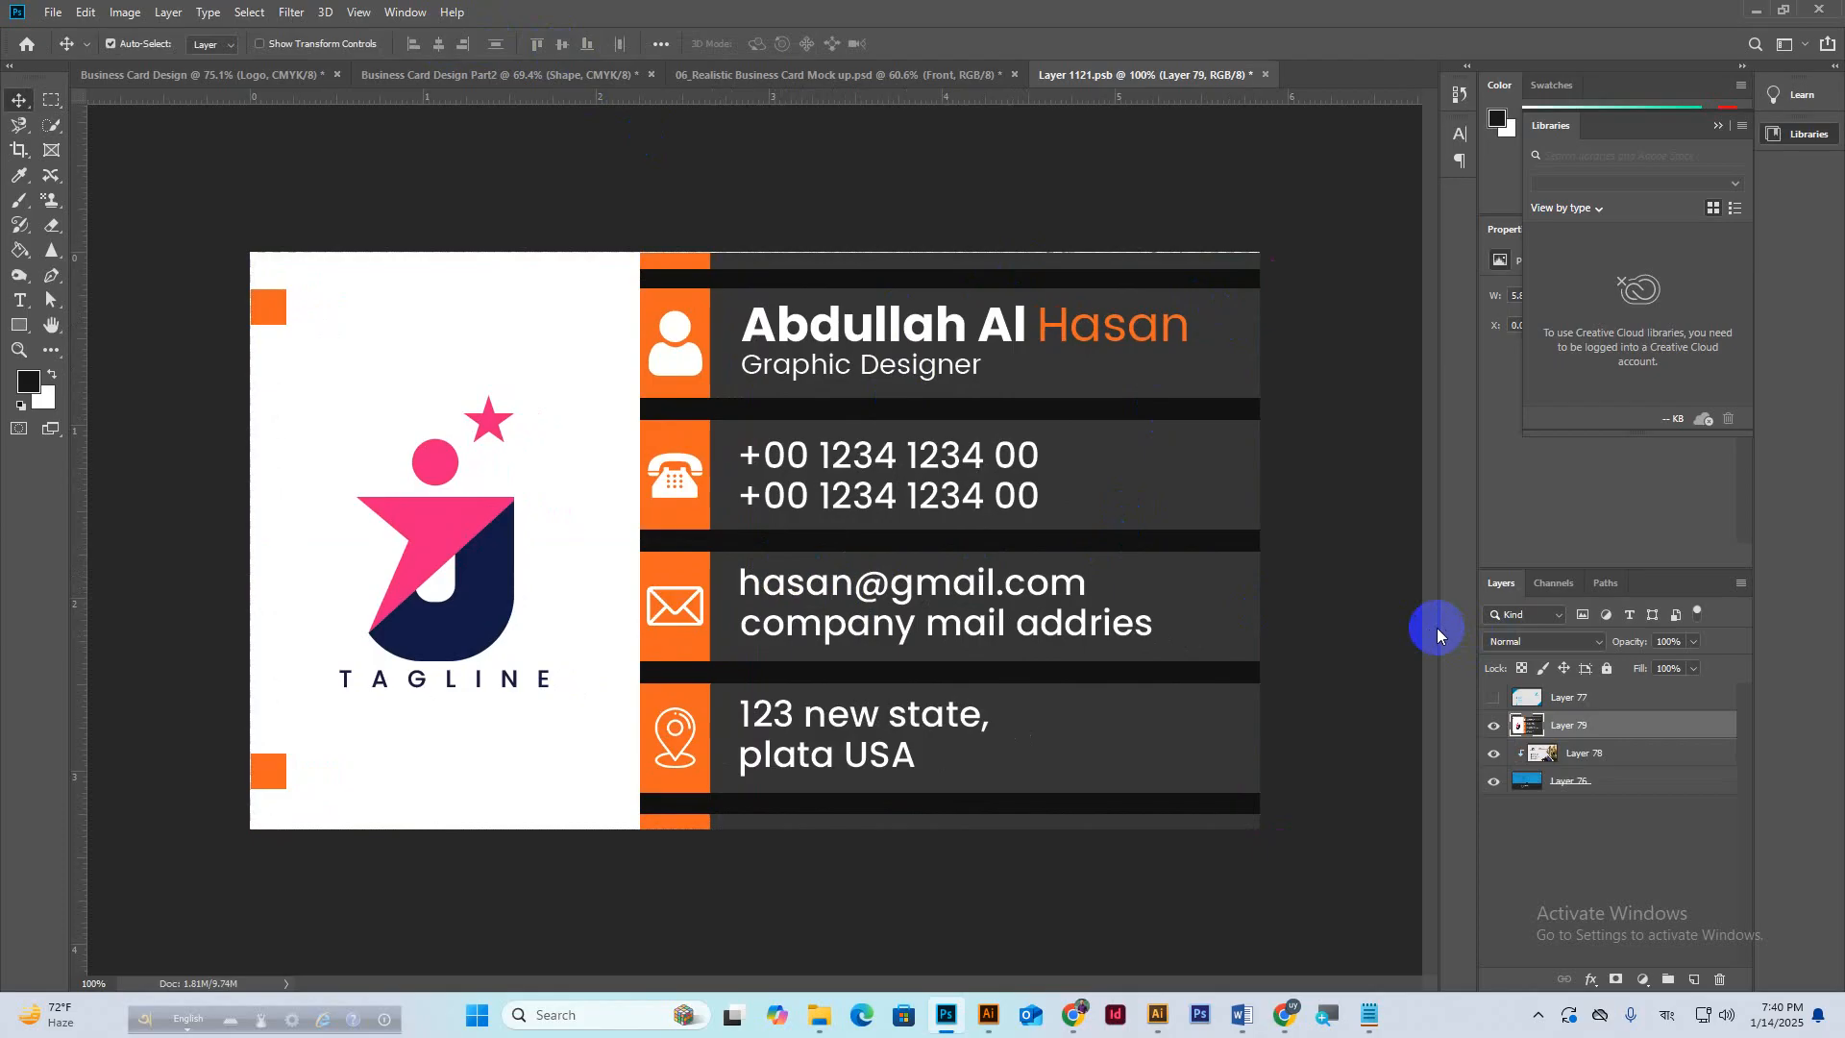
{"action": "key", "text": "ctrl+t"}
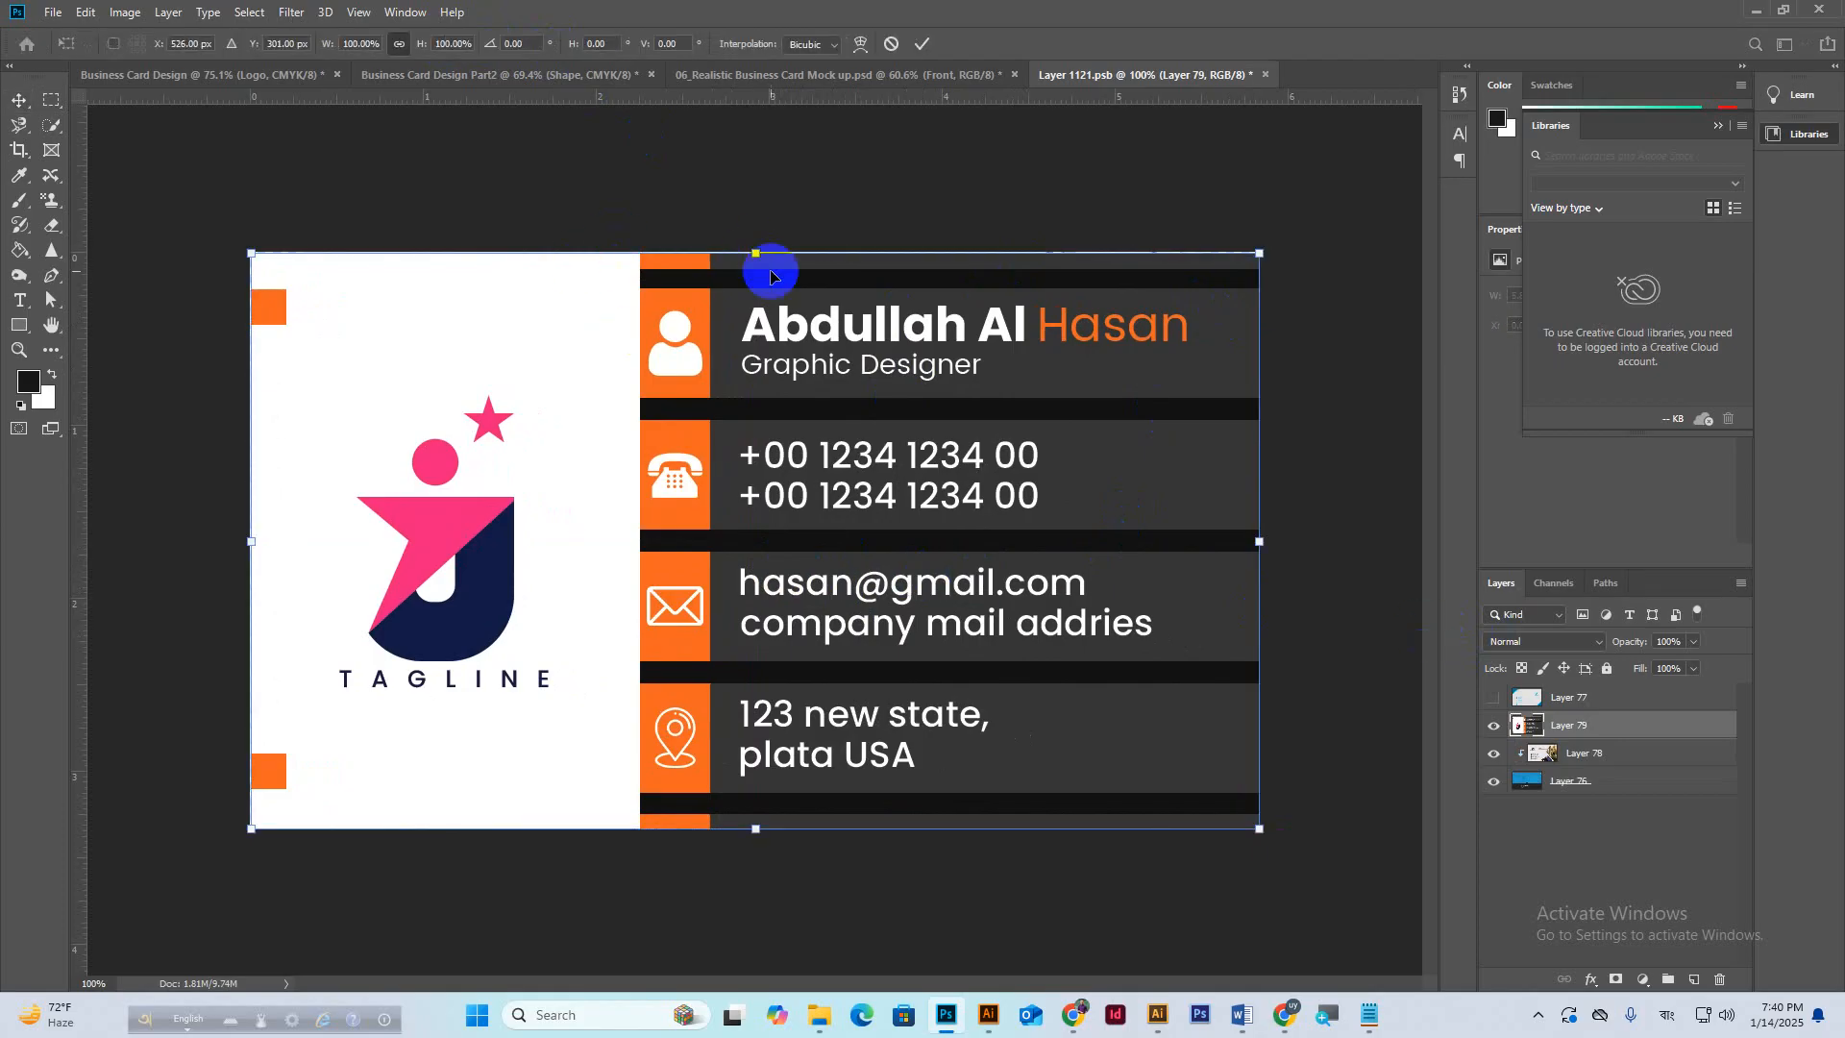
{"action": "left_click_drag", "start_coordinate": [754, 251], "coordinate": [753, 249]}
{"action": "left_click", "coordinate": [920, 43]}
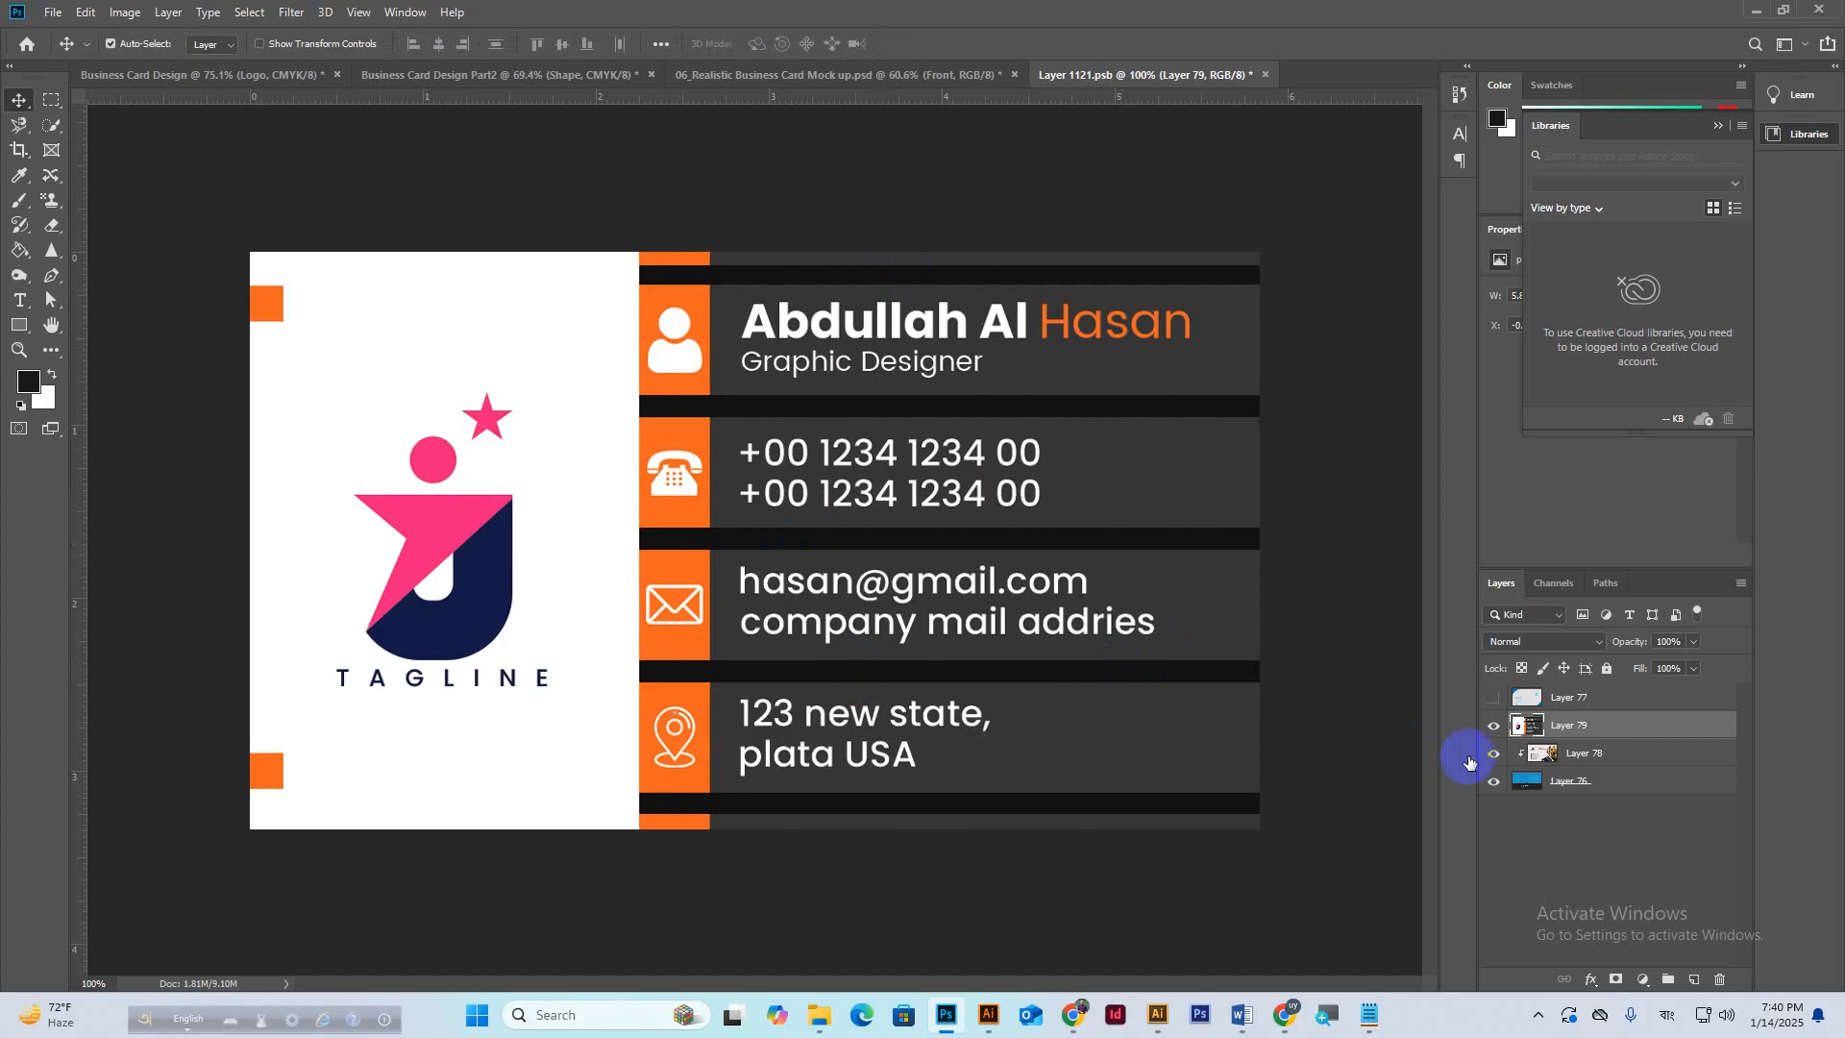
Place the new card below Layer 78, hide the photographer card, save, and return to the mockup.
{"action": "left_click_drag", "start_coordinate": [1611, 727], "coordinate": [1610, 768]}
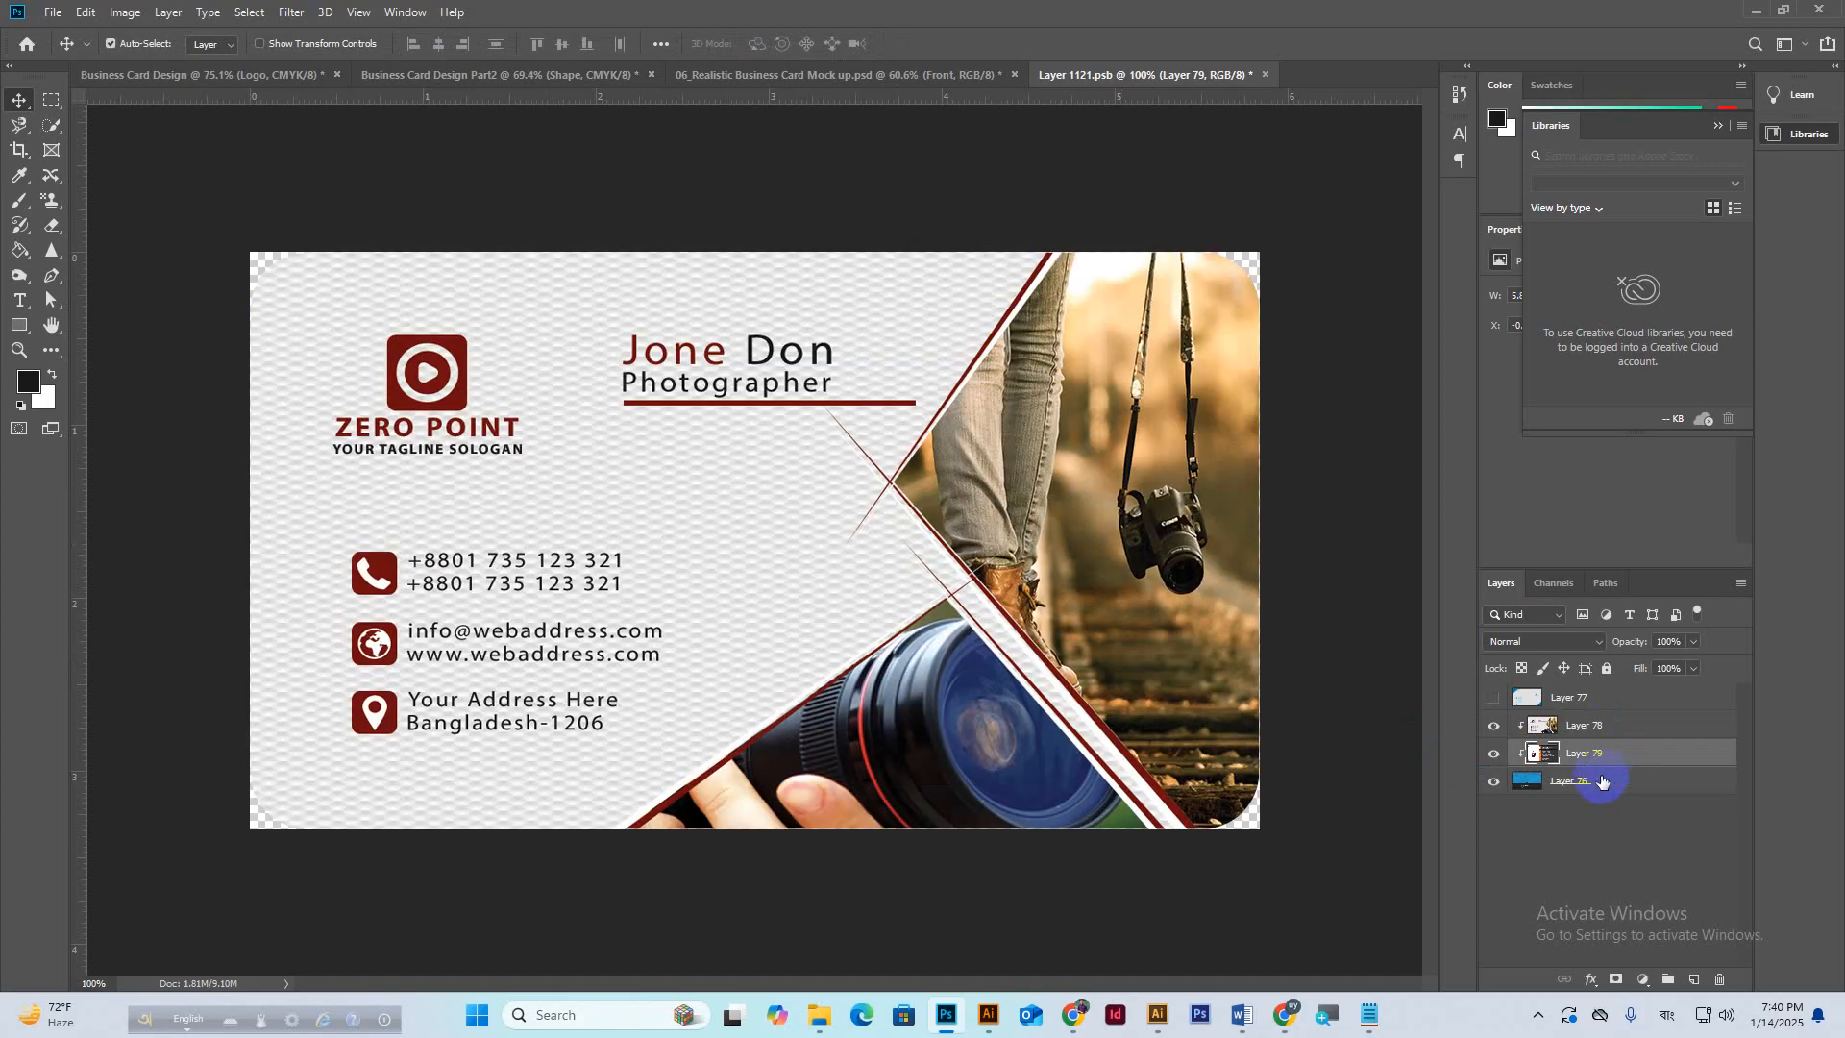
{"action": "left_click", "coordinate": [1494, 728]}
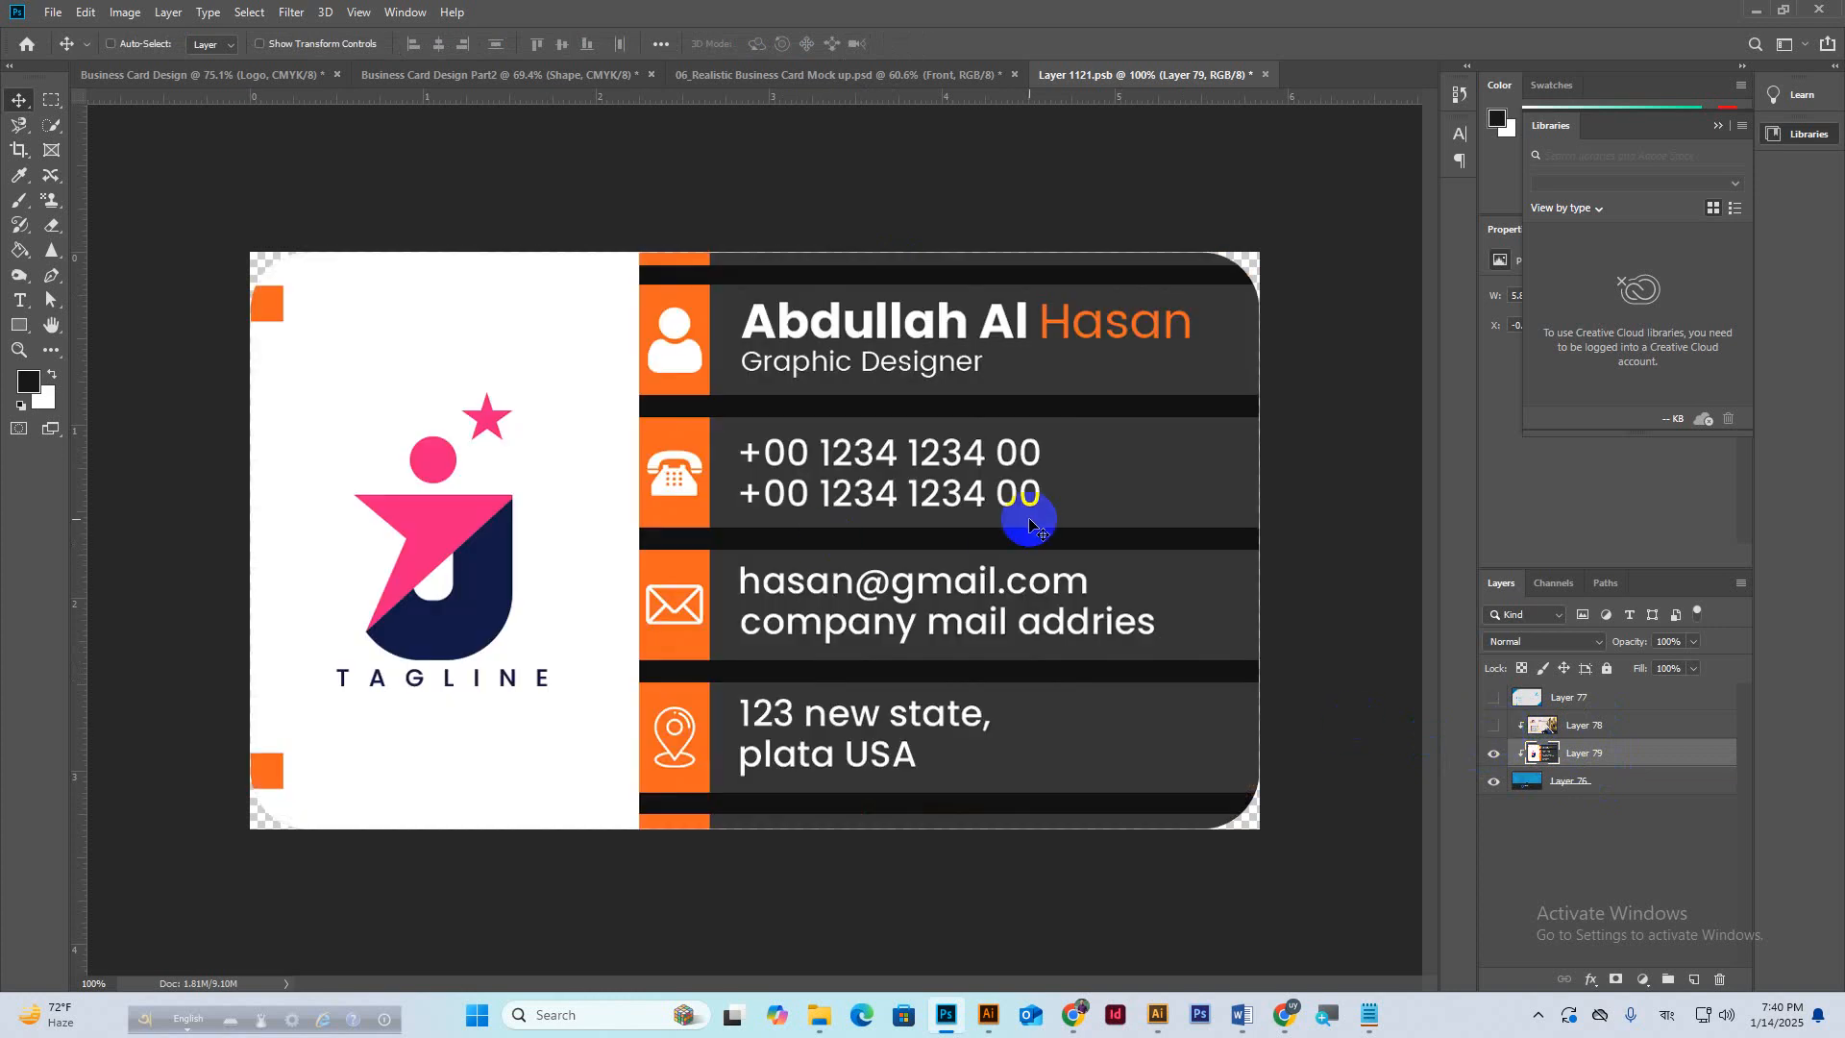
{"action": "key", "text": "ctrl"}
{"action": "key", "text": "ctrl+s"}
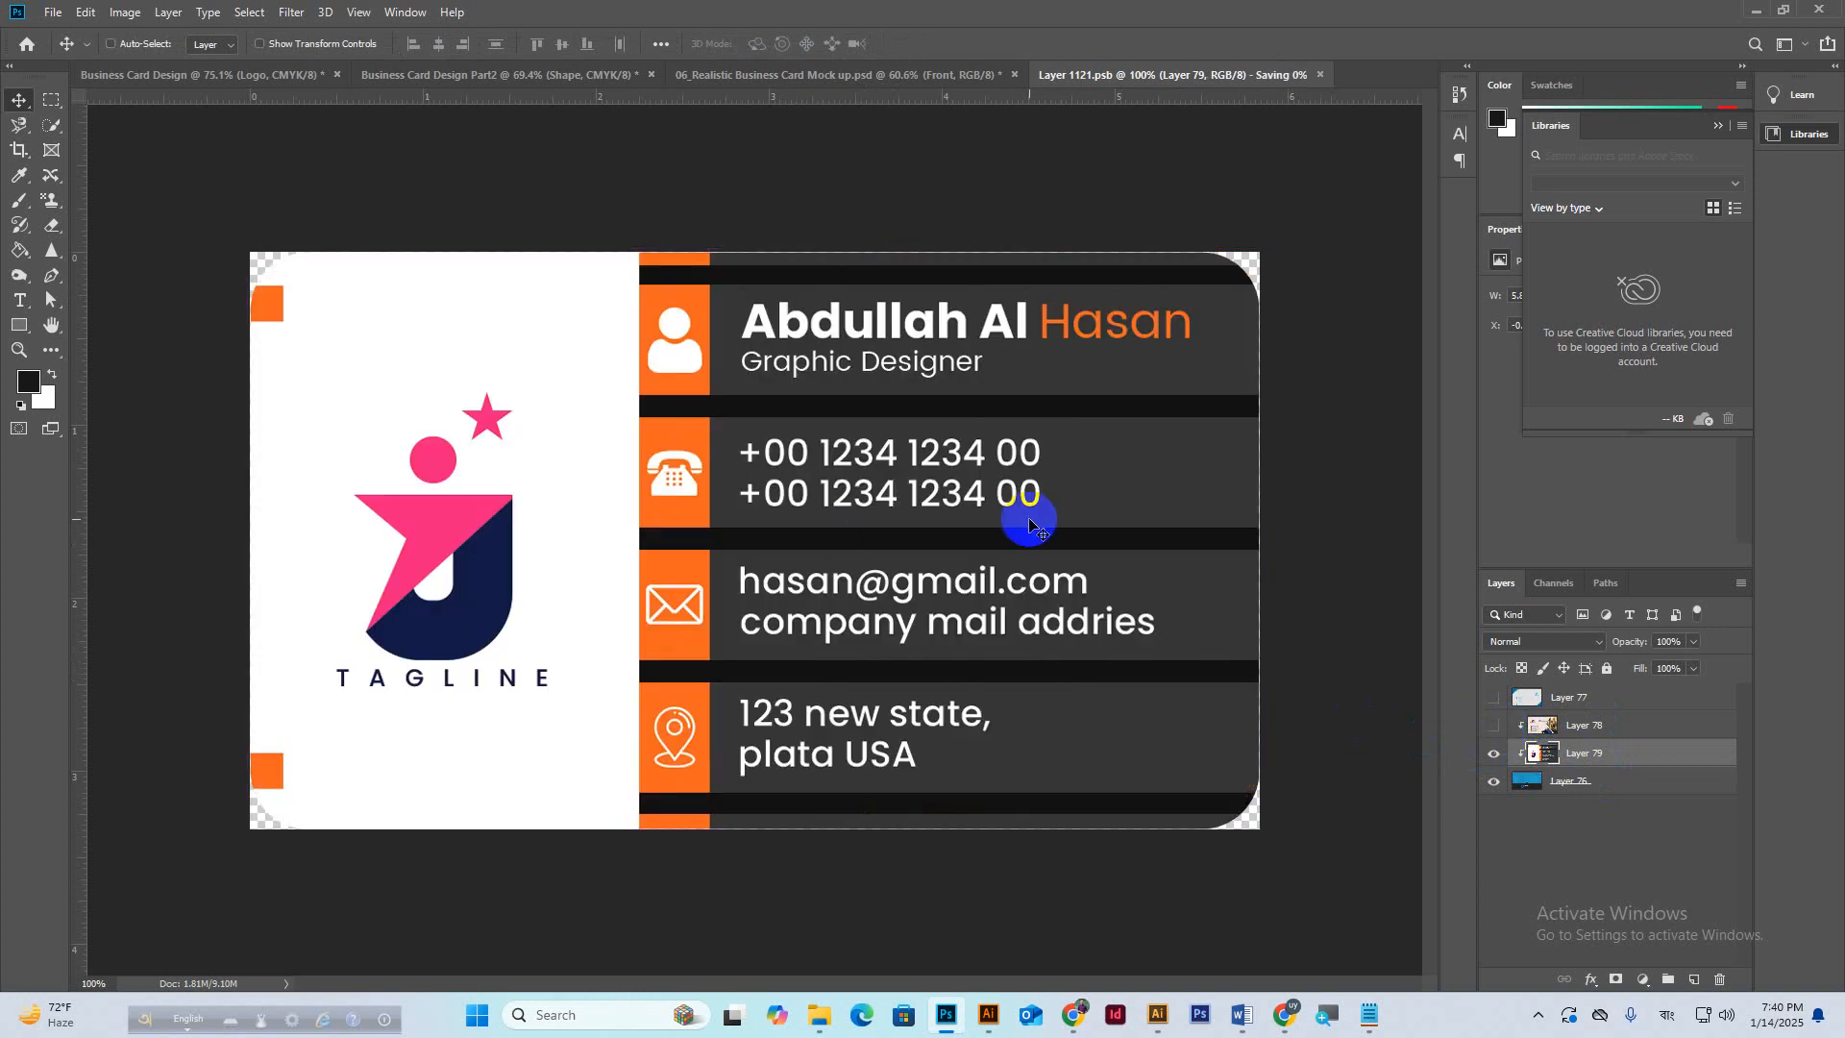
{"action": "left_click", "coordinate": [735, 77]}
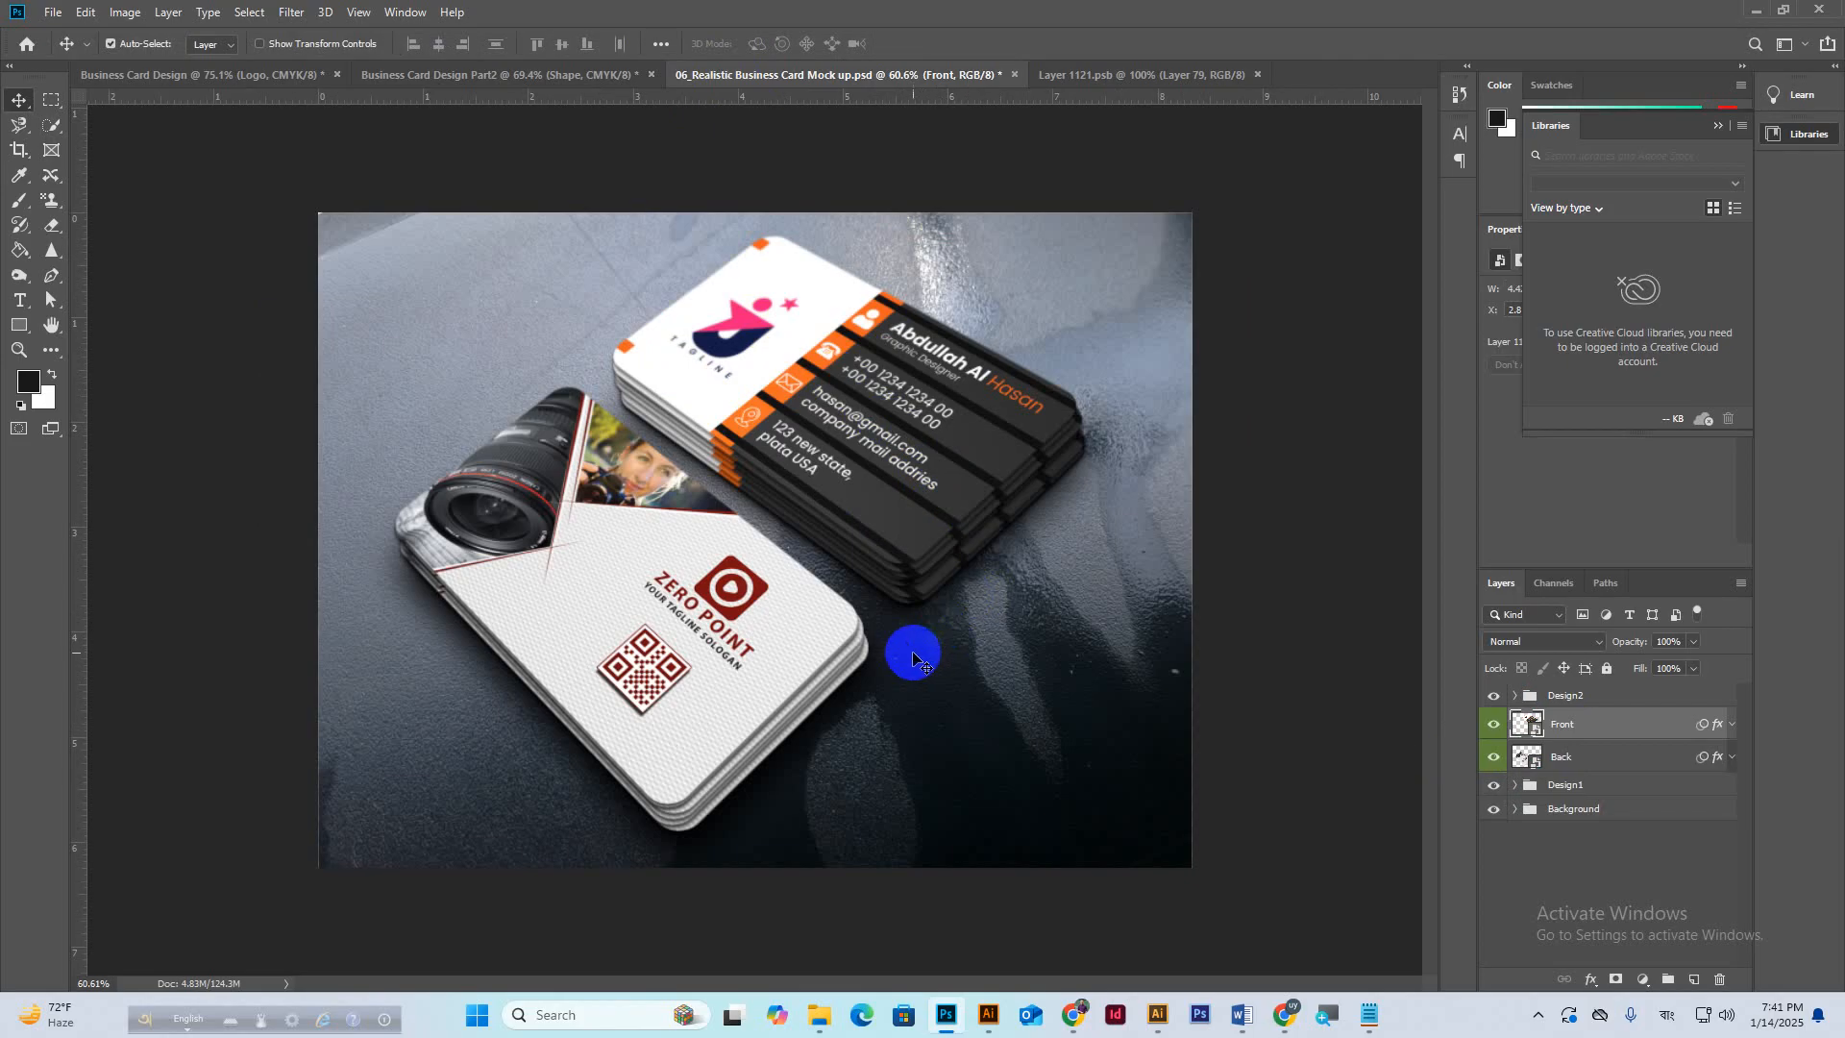
{"action": "left_click", "coordinate": [720, 653]}
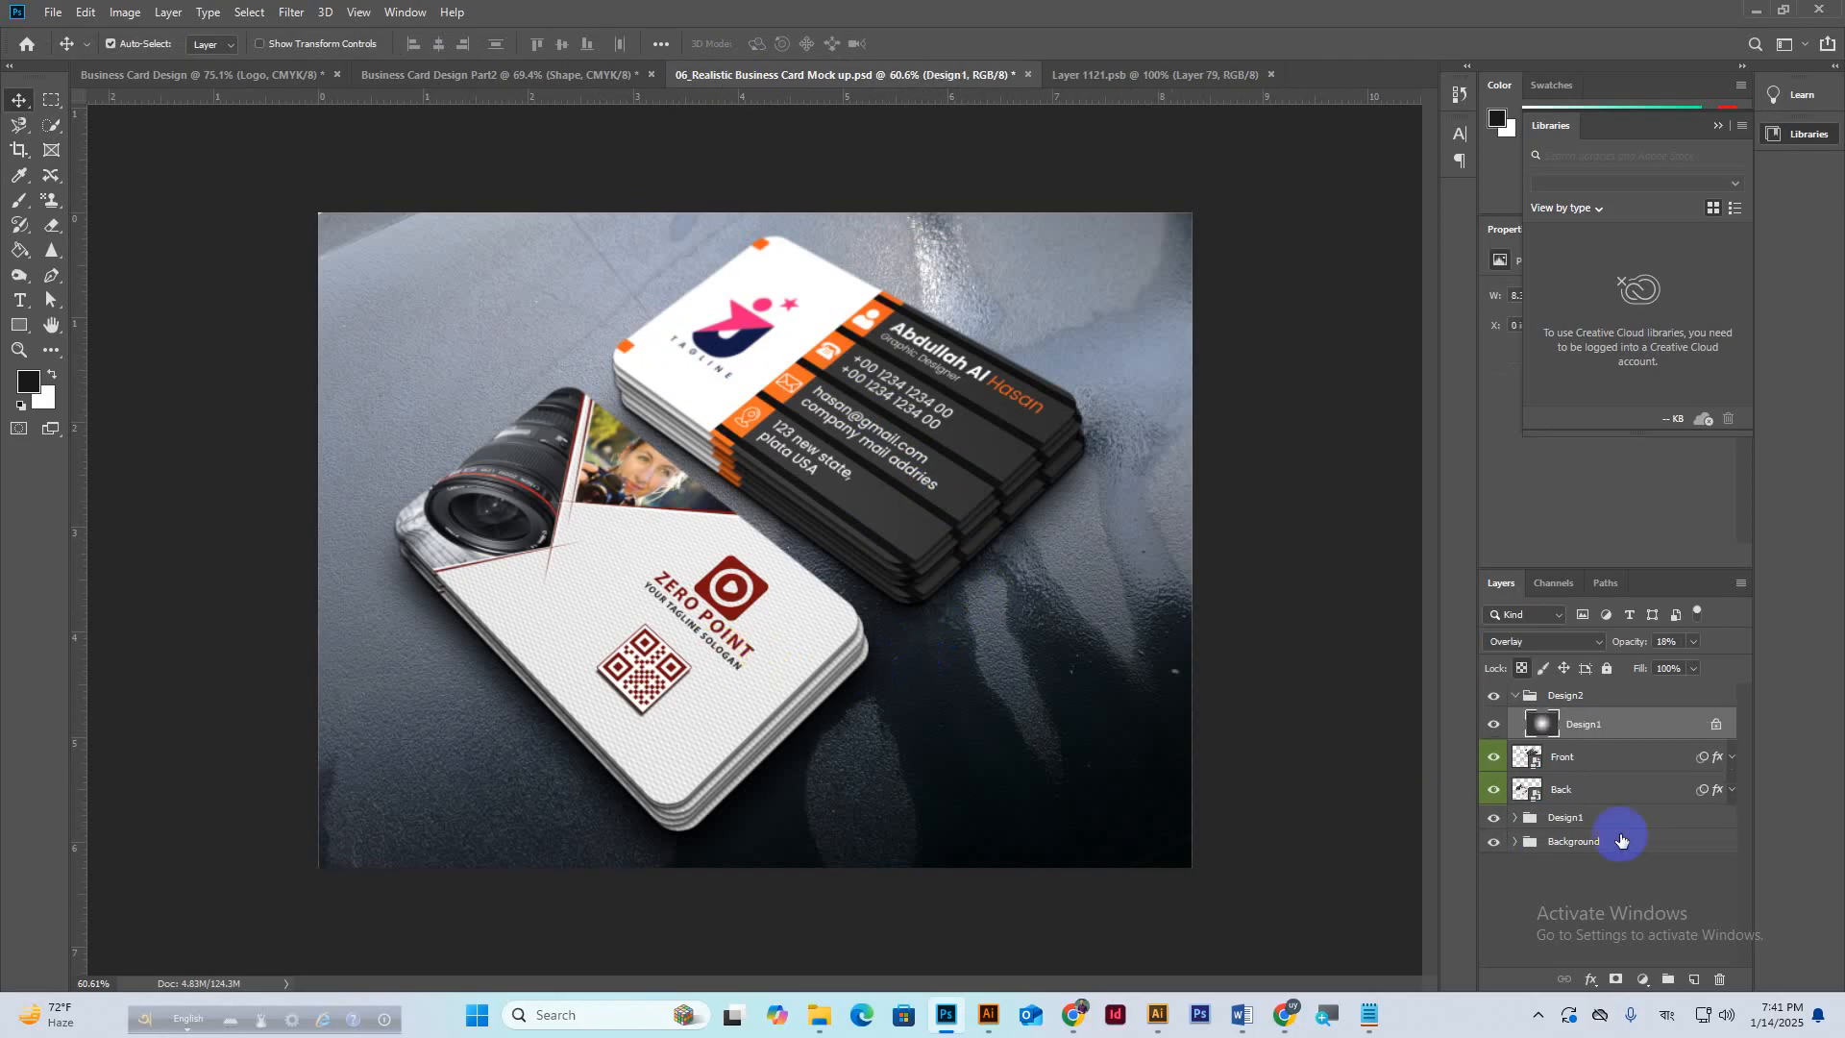
Open the Back smart object and Copy Merged the card area from the Part2 design.
{"action": "left_click", "coordinate": [1516, 705]}
{"action": "double_click", "coordinate": [1534, 758]}
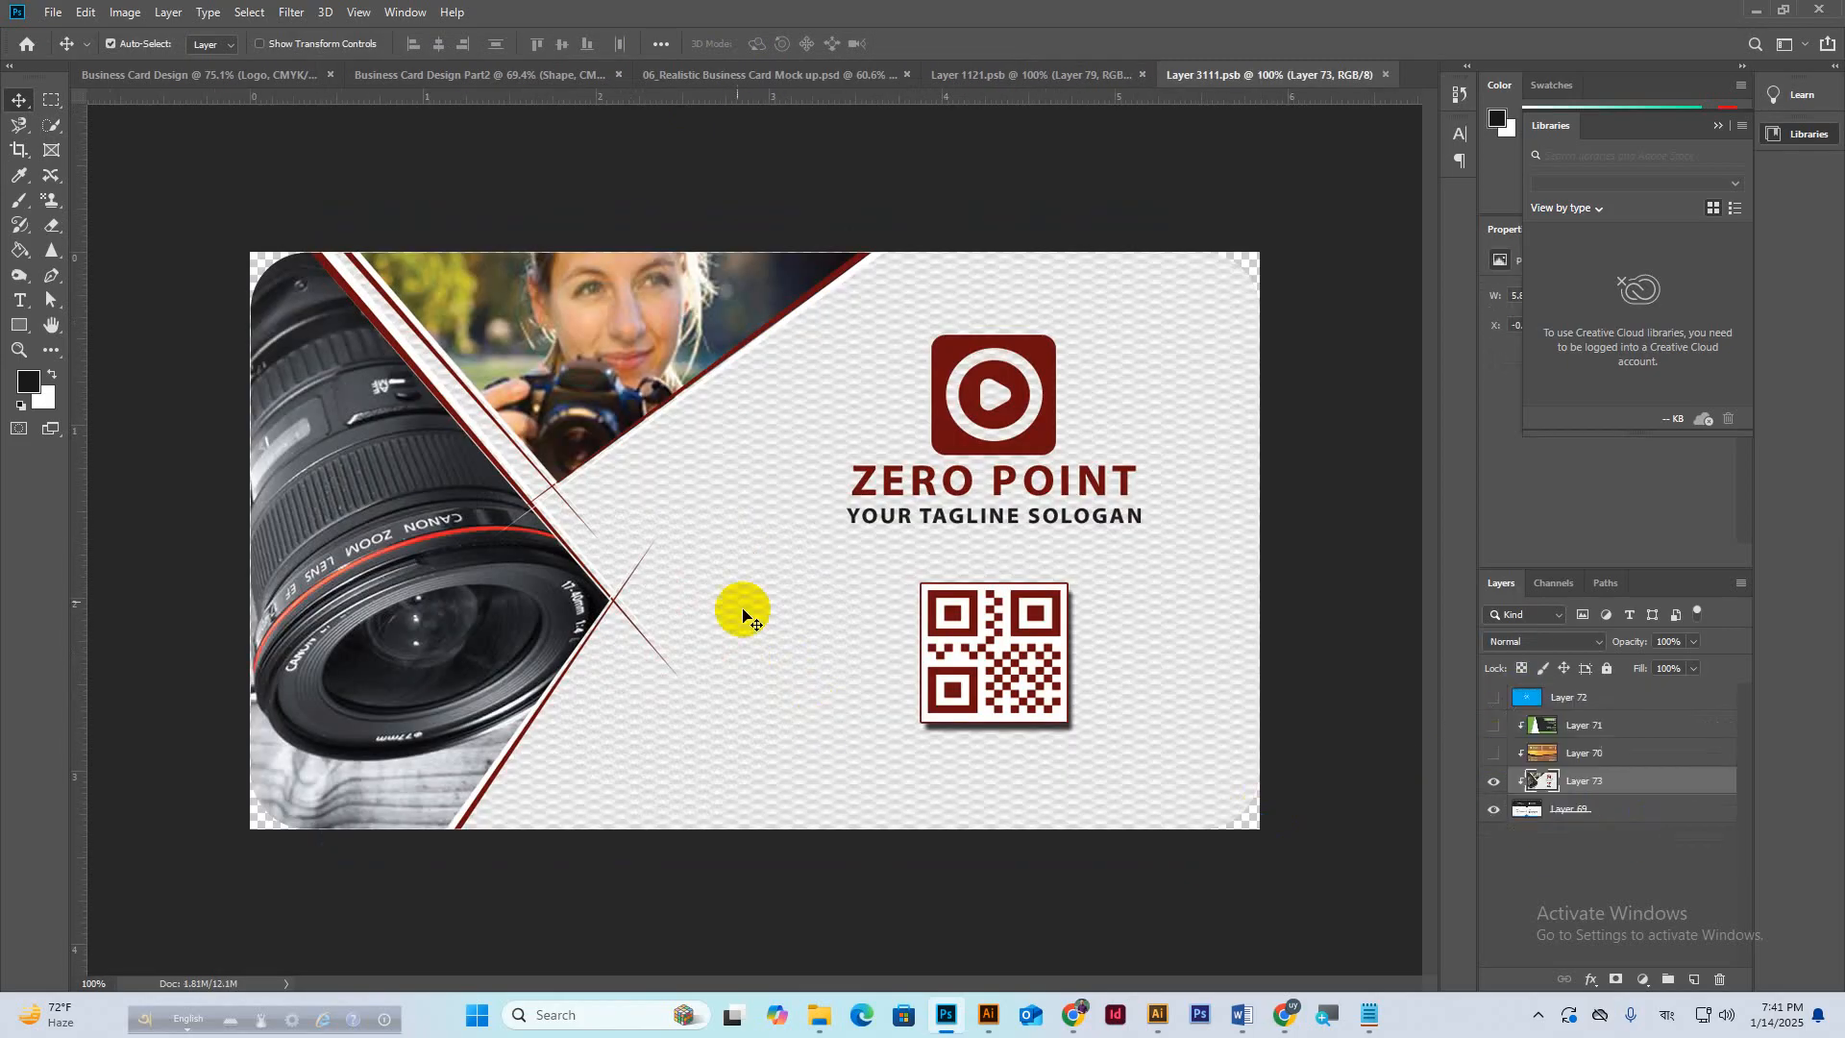
{"action": "left_click", "coordinate": [422, 85]}
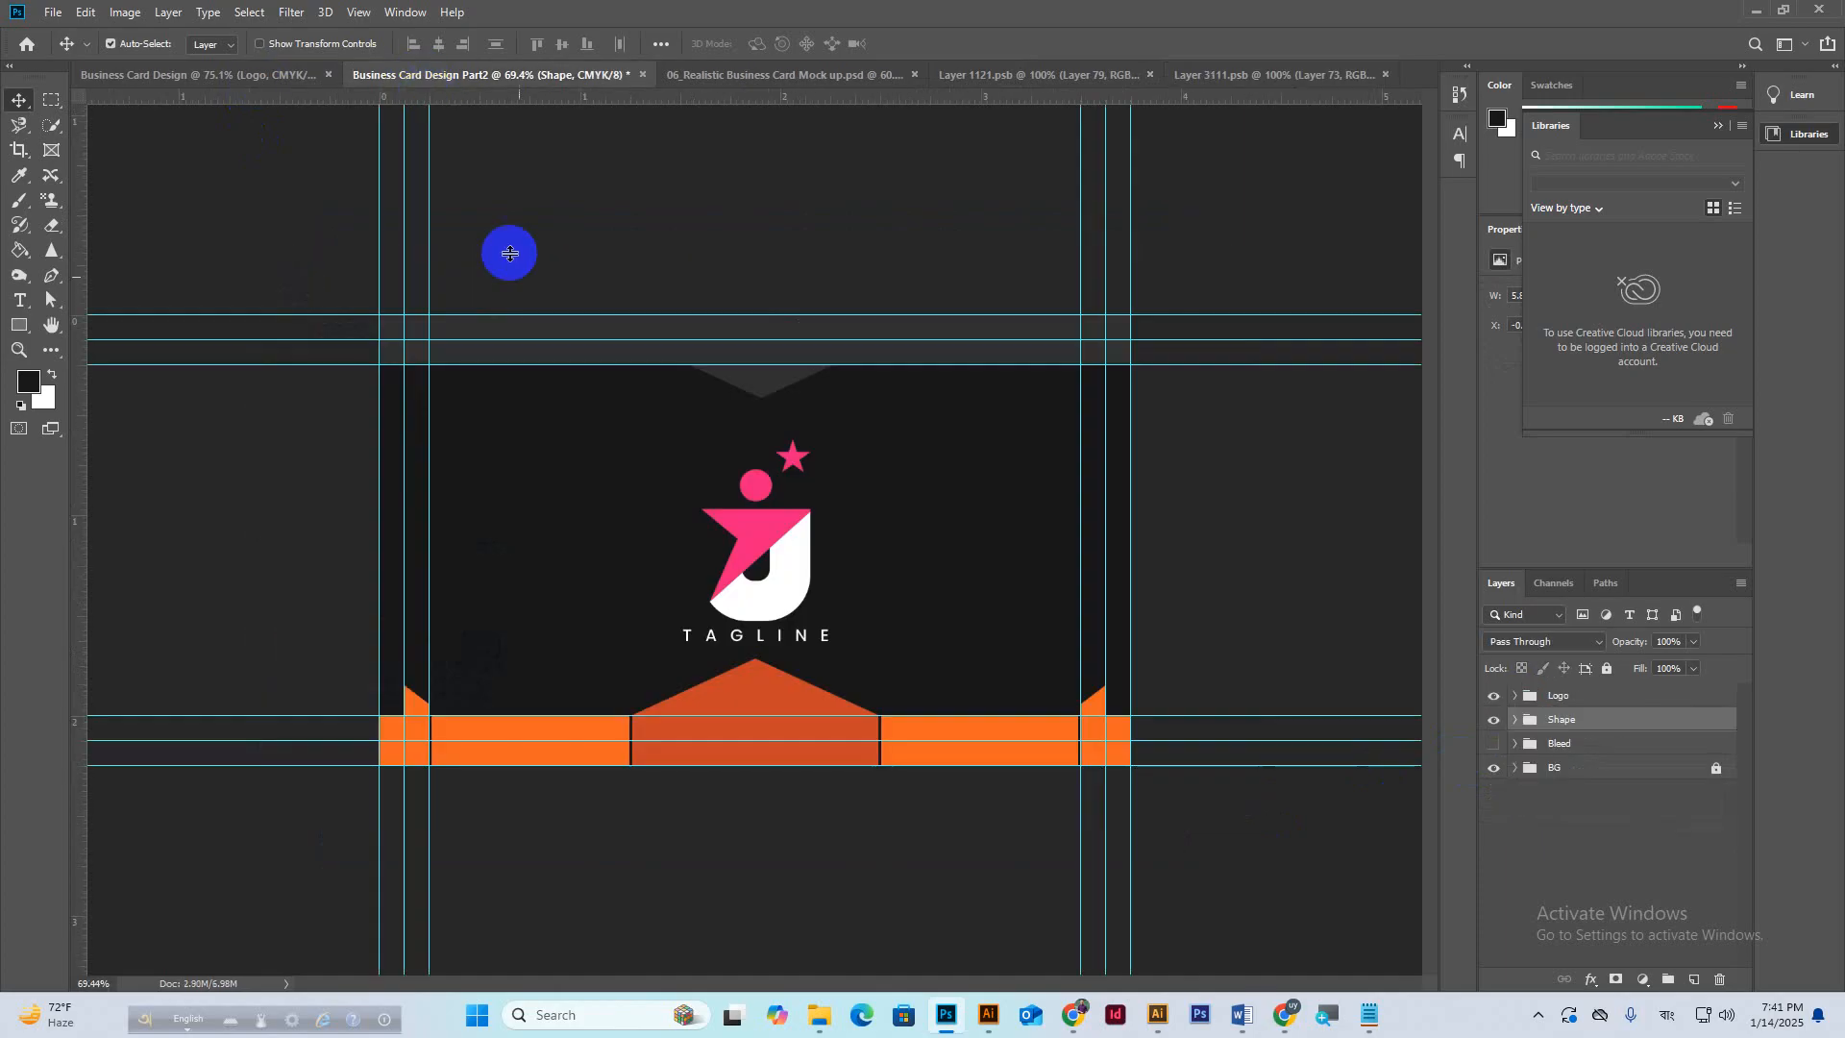
{"action": "left_click", "coordinate": [53, 102]}
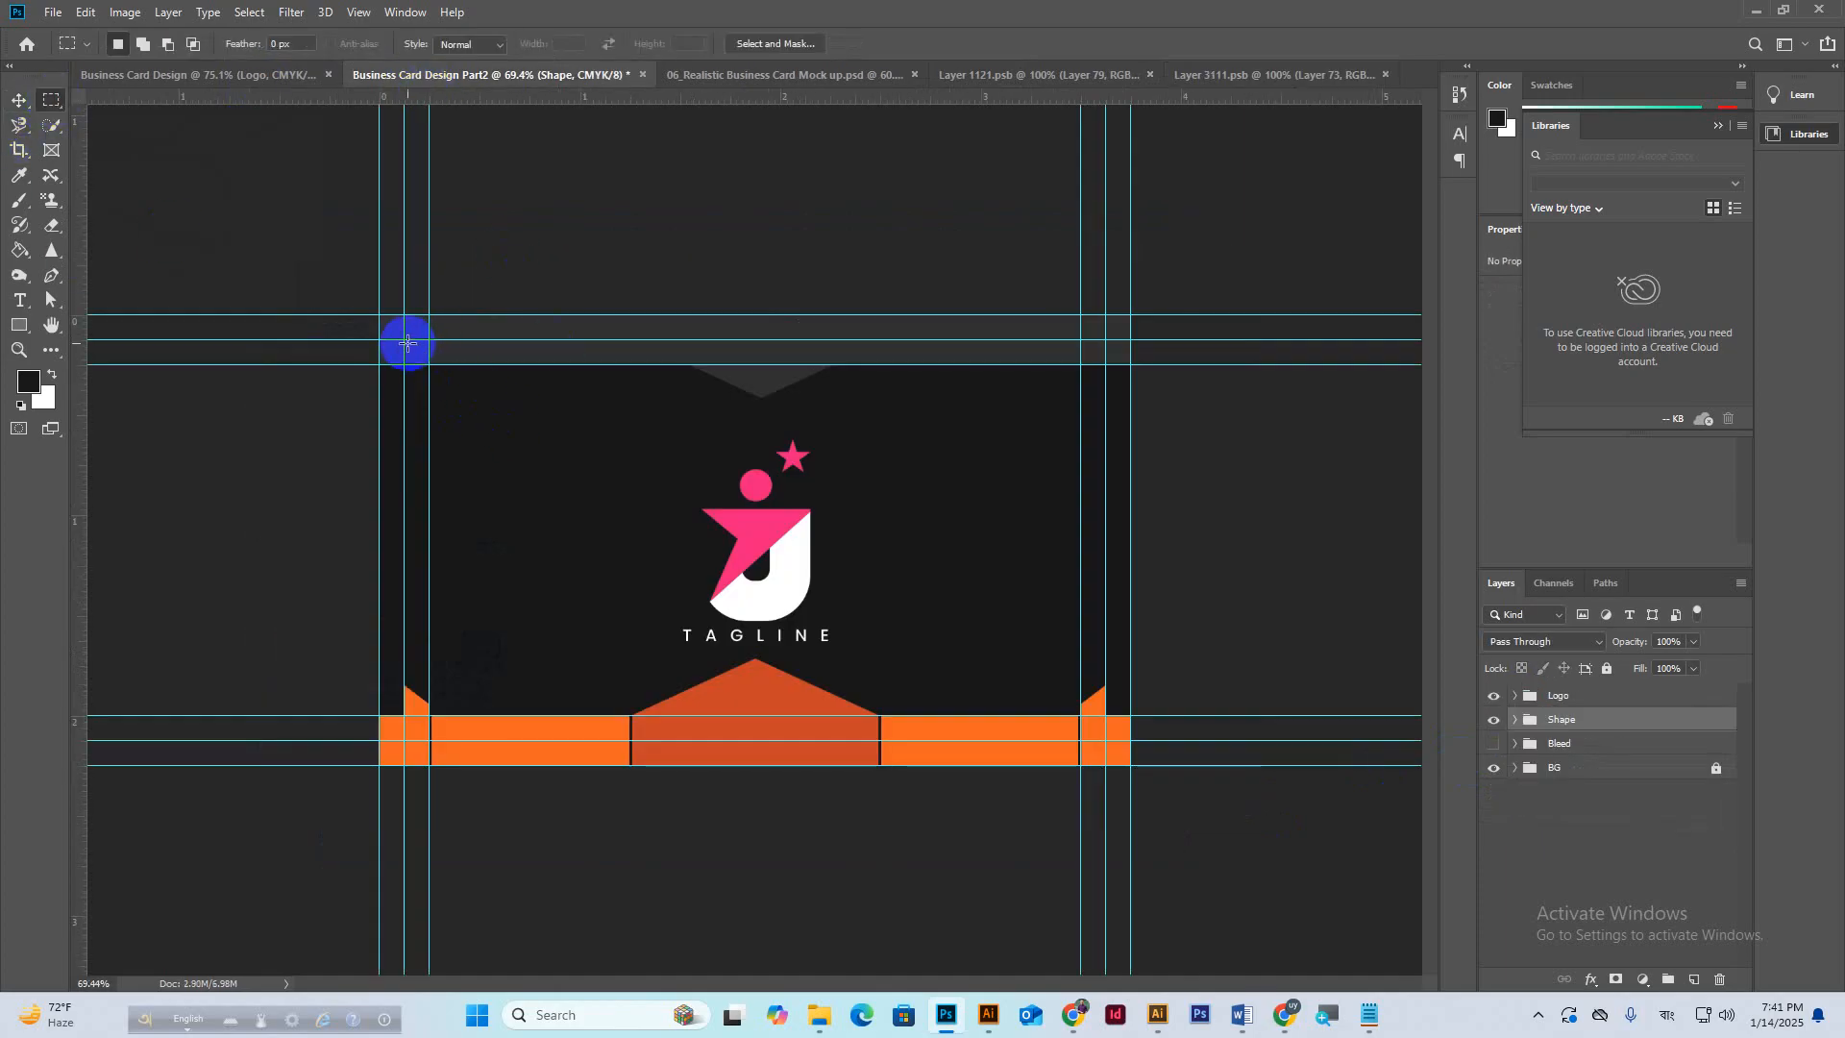
{"action": "left_click_drag", "start_coordinate": [408, 342], "coordinate": [1104, 738]}
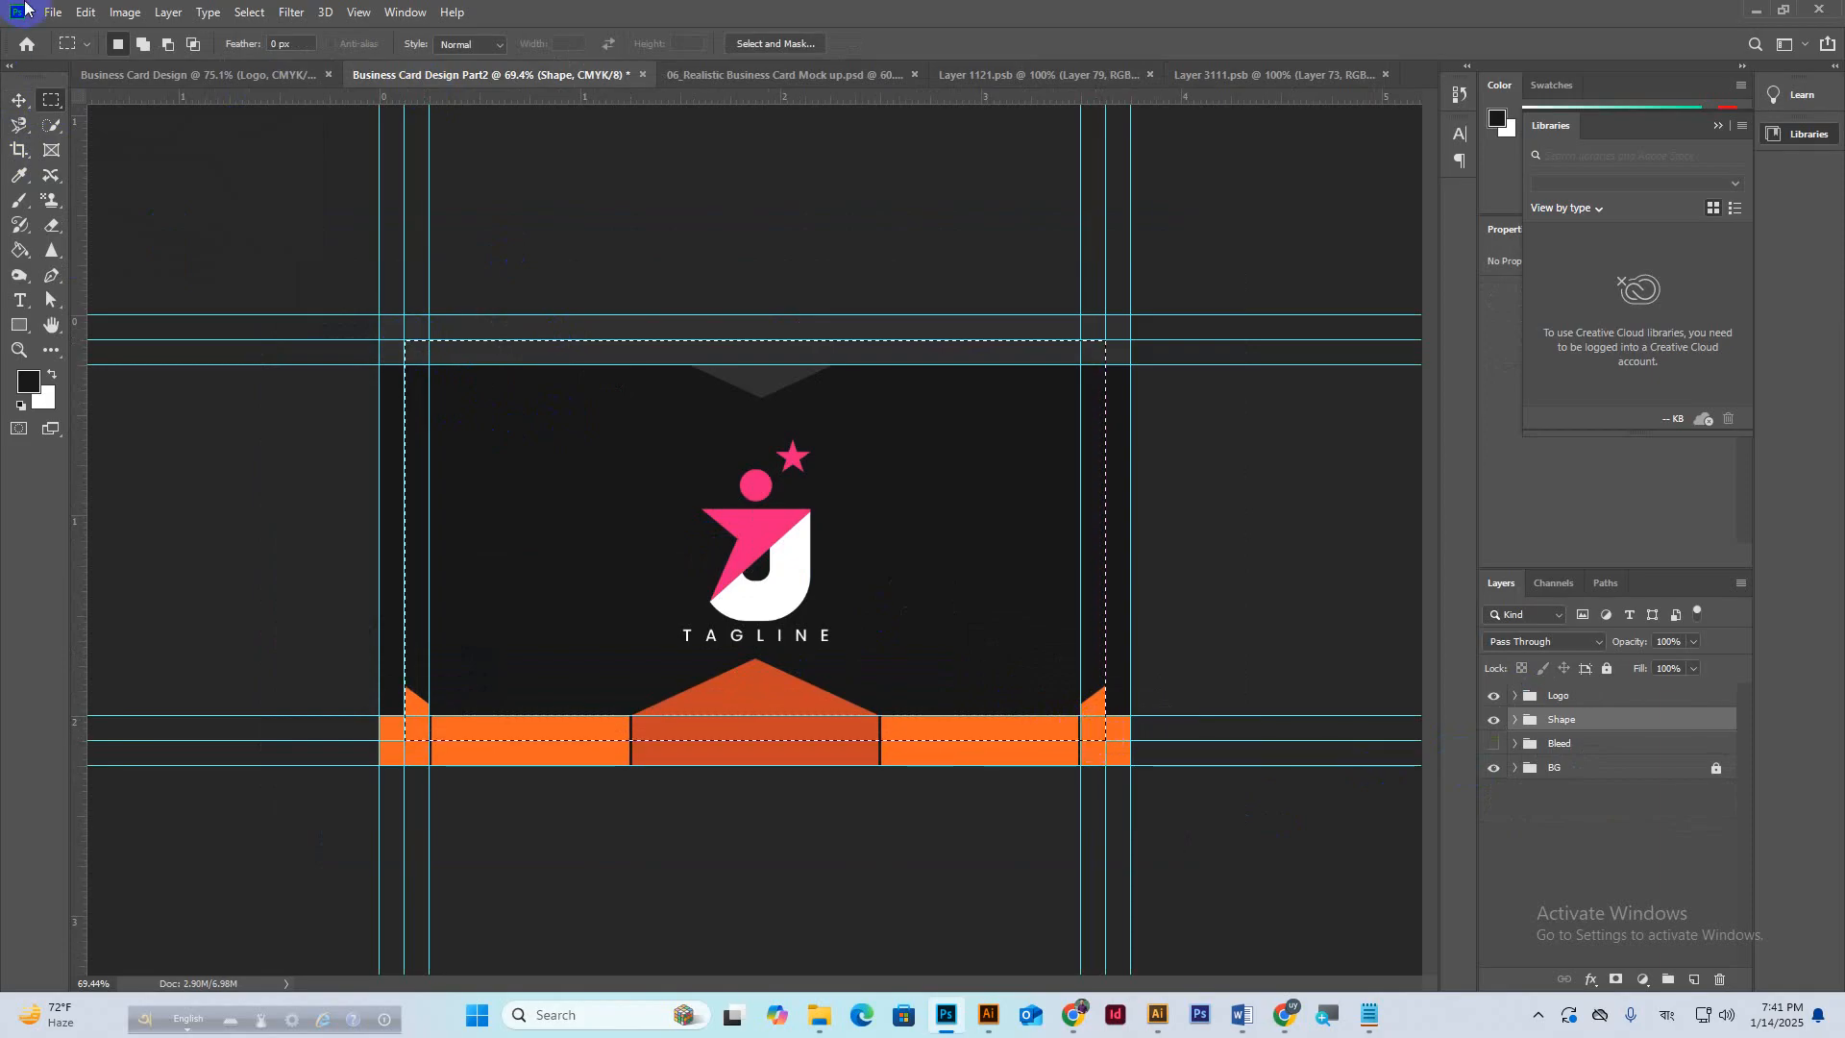
{"action": "left_click", "coordinate": [85, 14]}
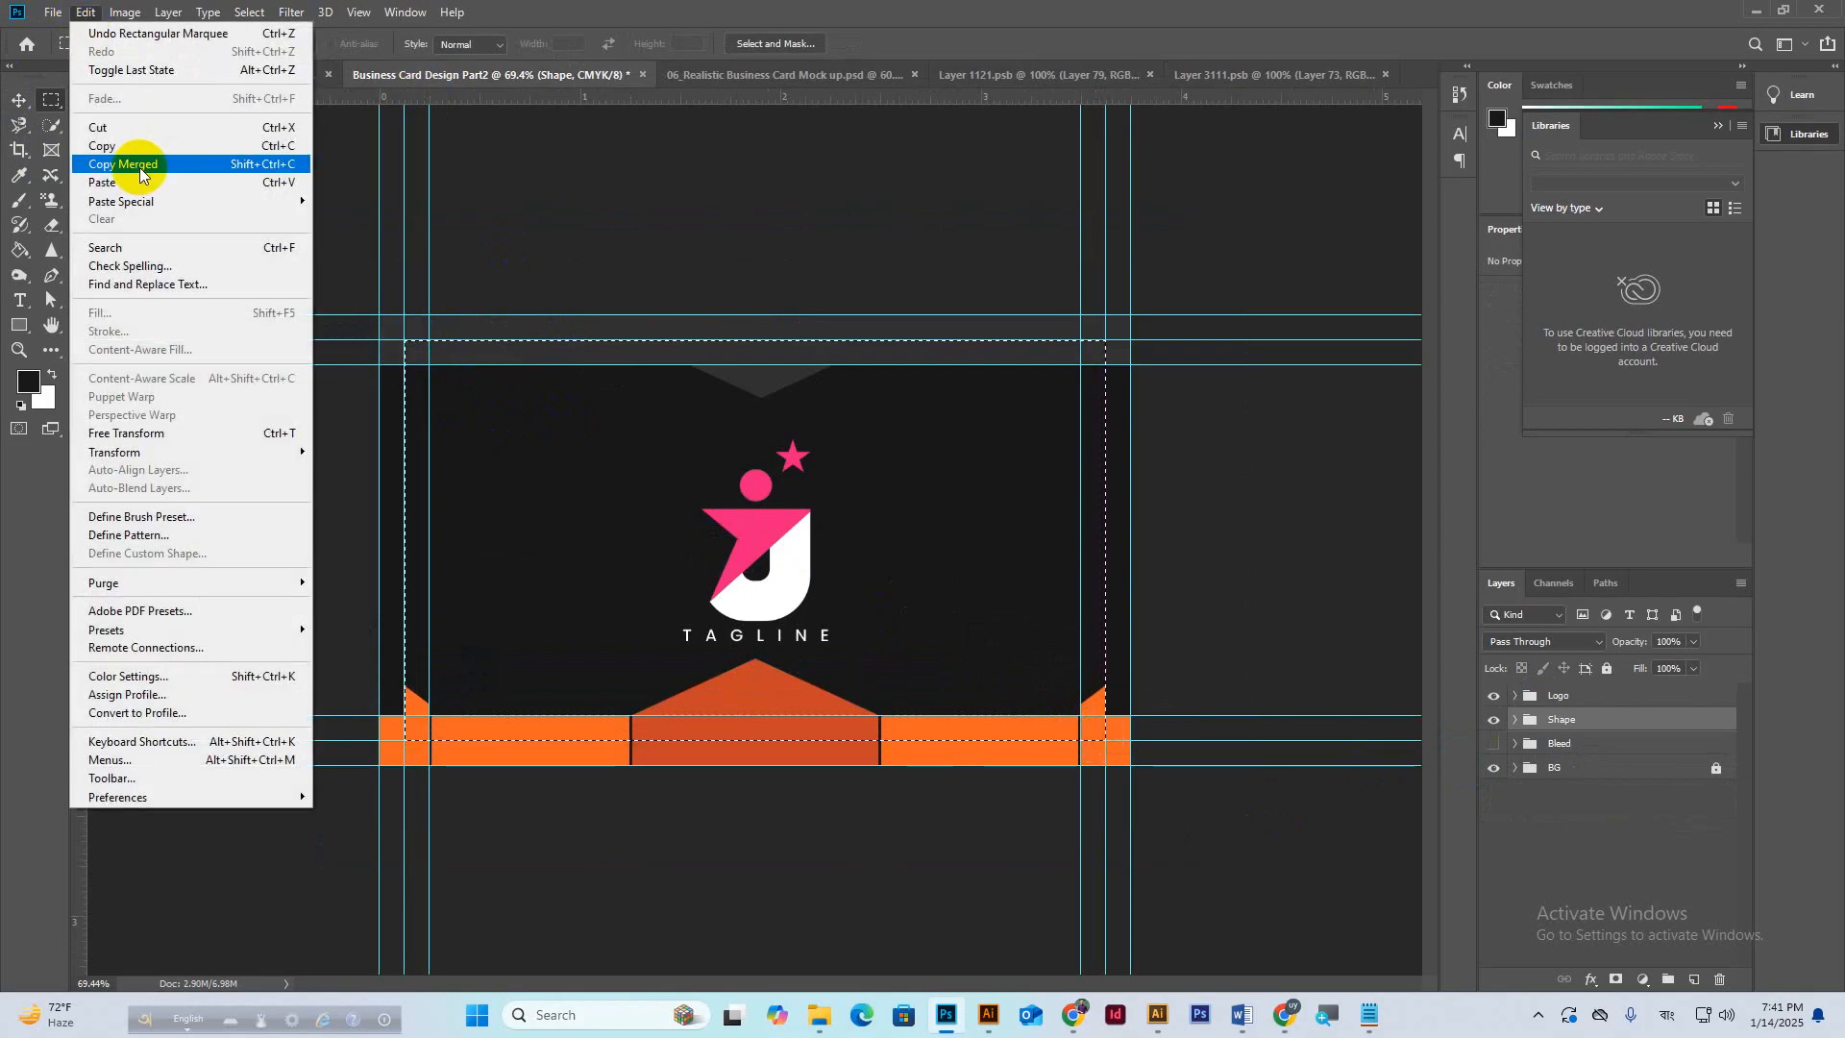
{"action": "left_click", "coordinate": [140, 164]}
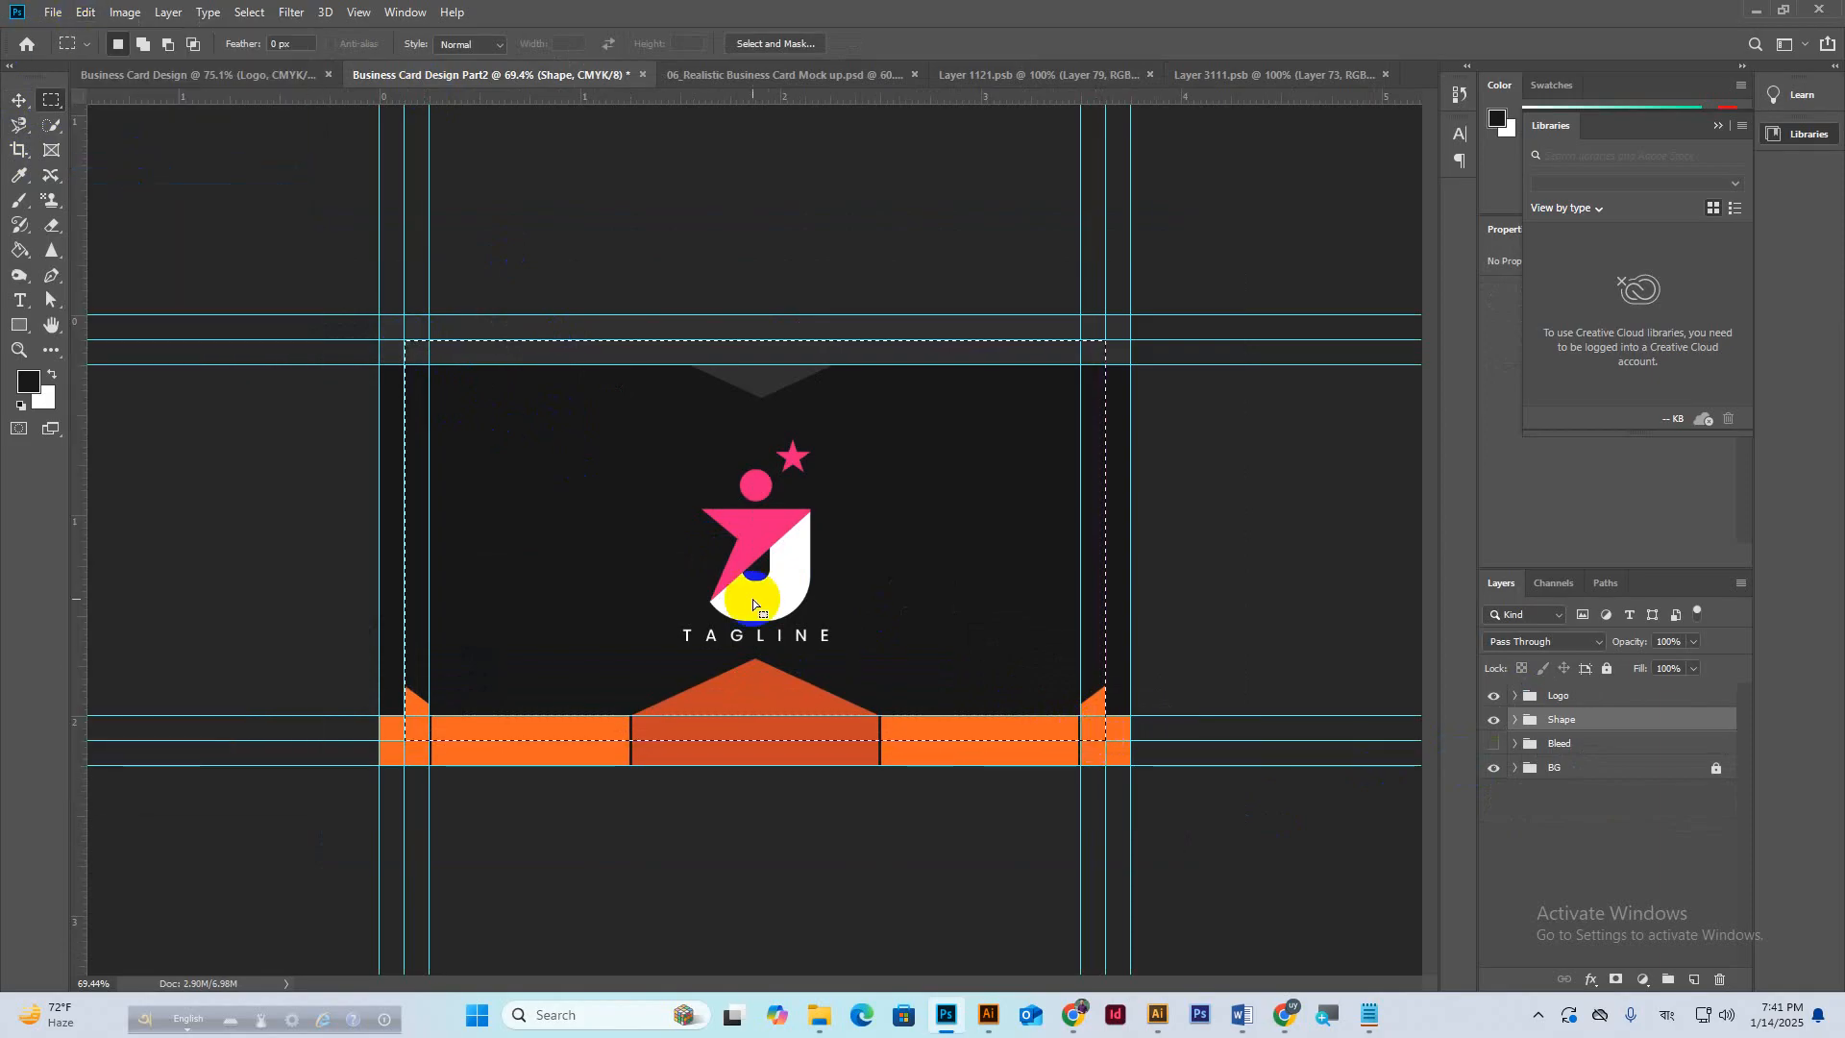
Paste the merged Part2 back design into Layer 3111.psb, redoing the copy after an unwanted paste.
{"action": "left_click", "coordinate": [1205, 77]}
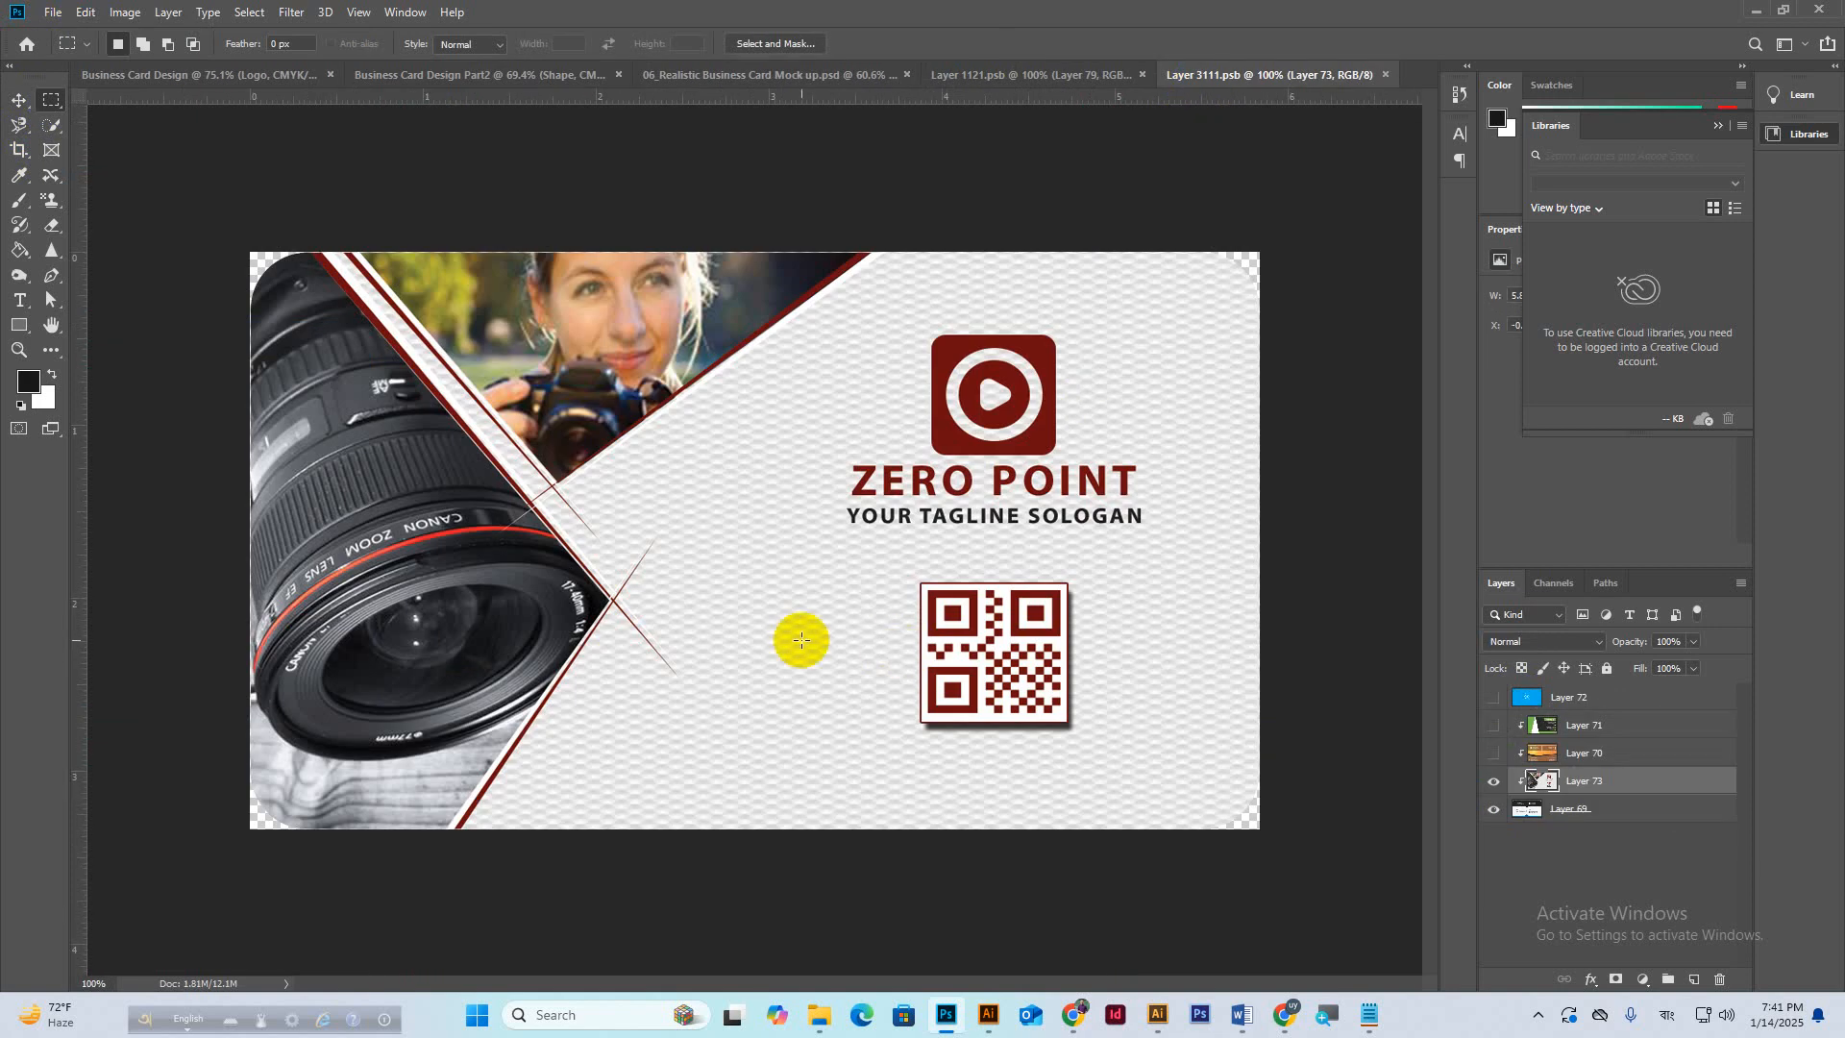
{"action": "key", "text": "v"}
{"action": "key", "text": "ctrl+v"}
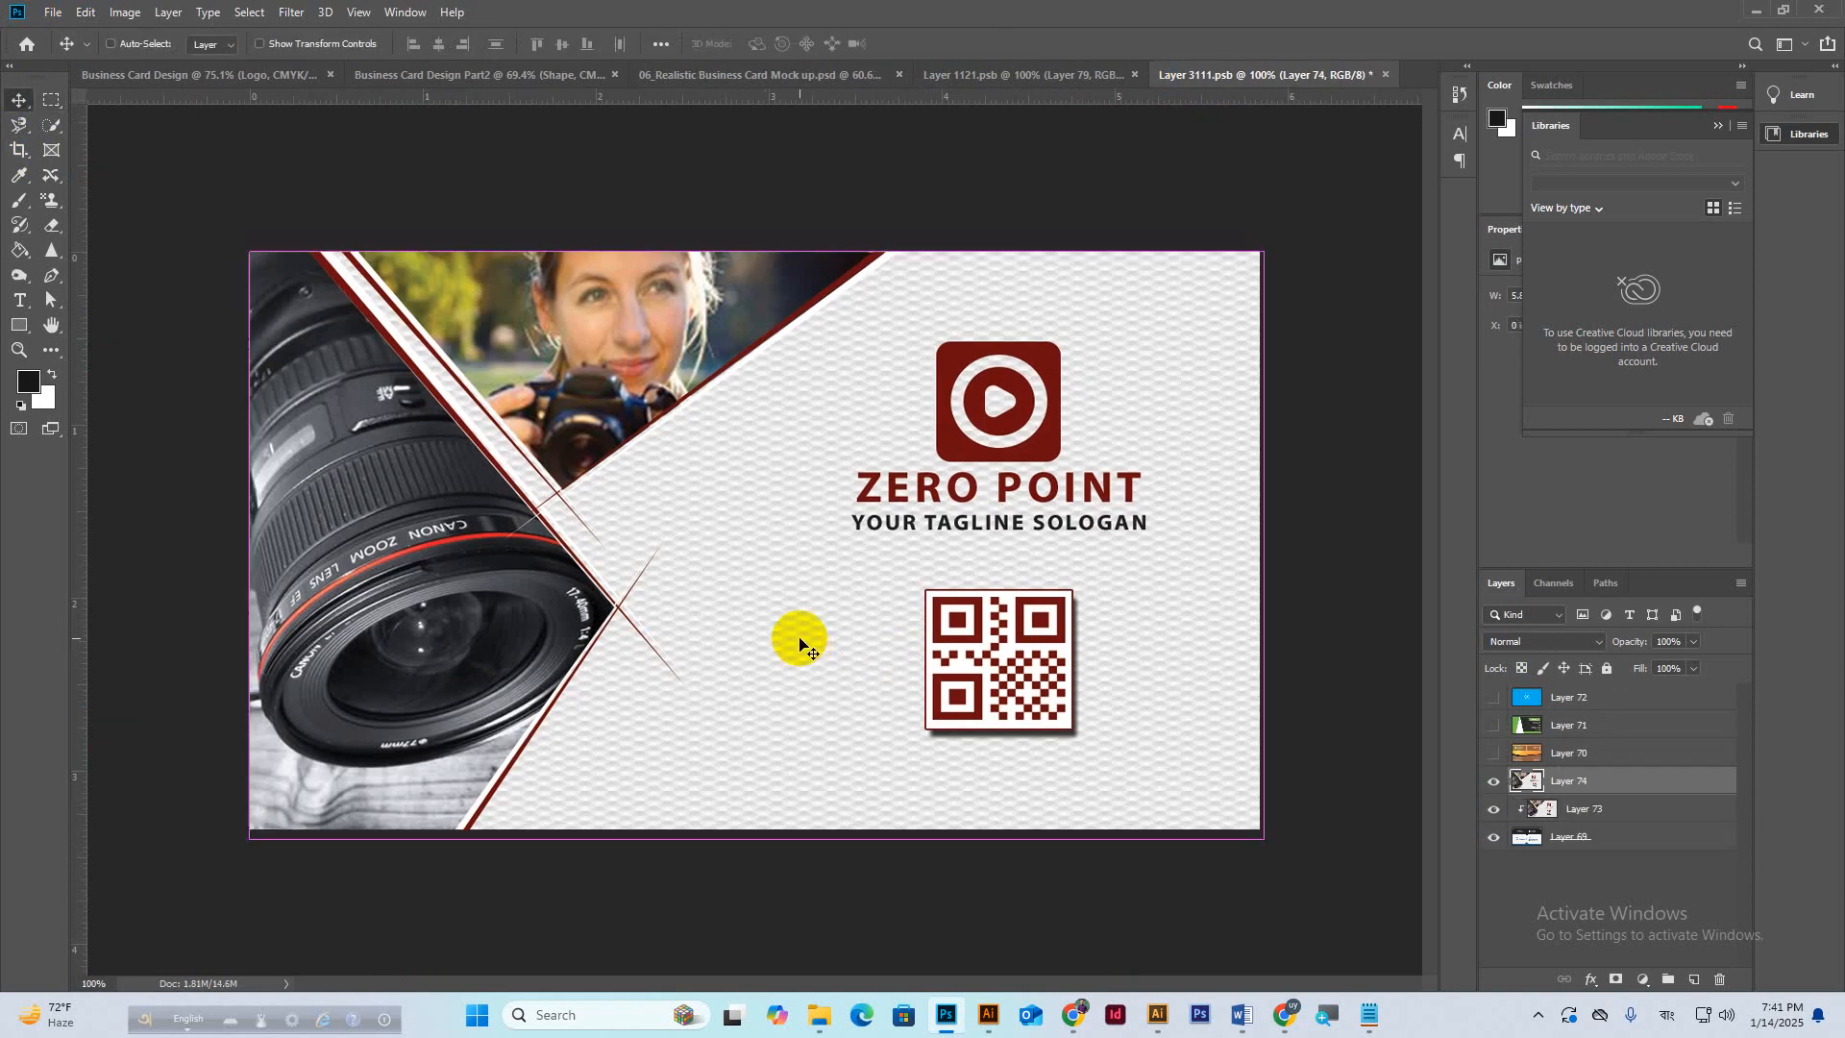
{"action": "key", "text": "ctrl+z"}
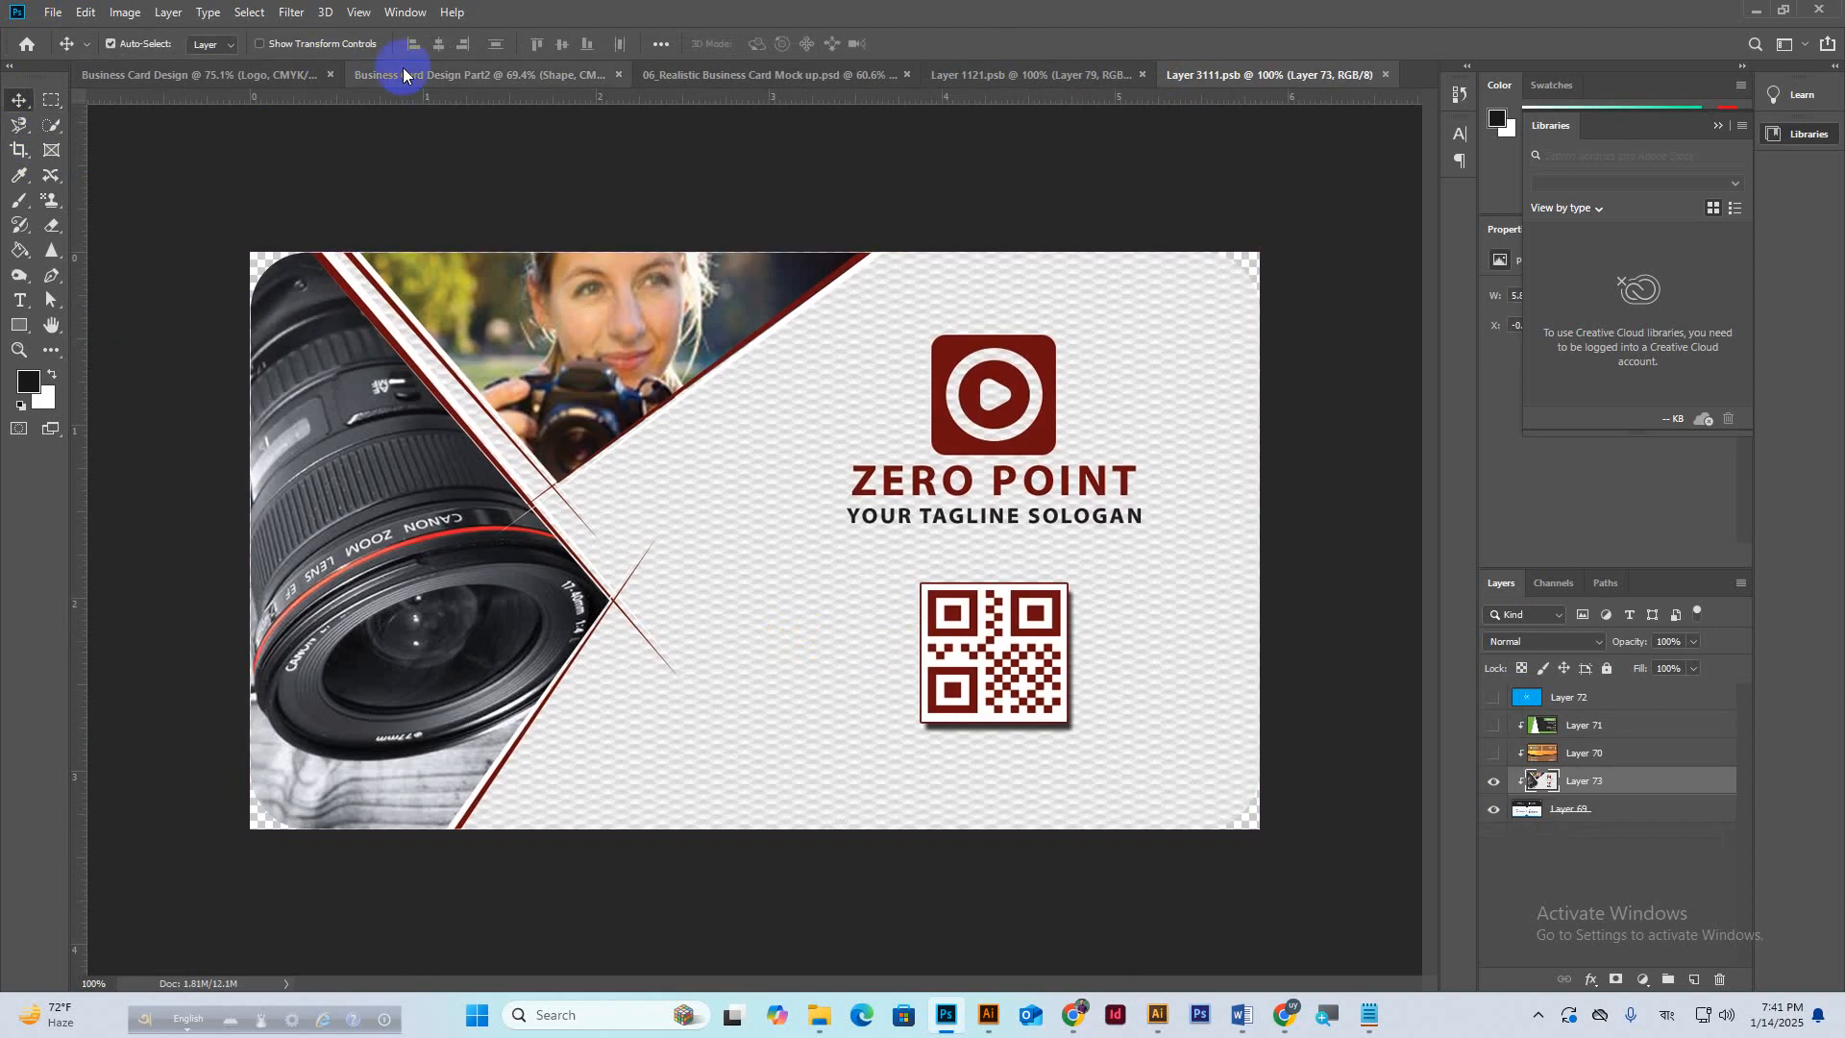
{"action": "left_click", "coordinate": [416, 77]}
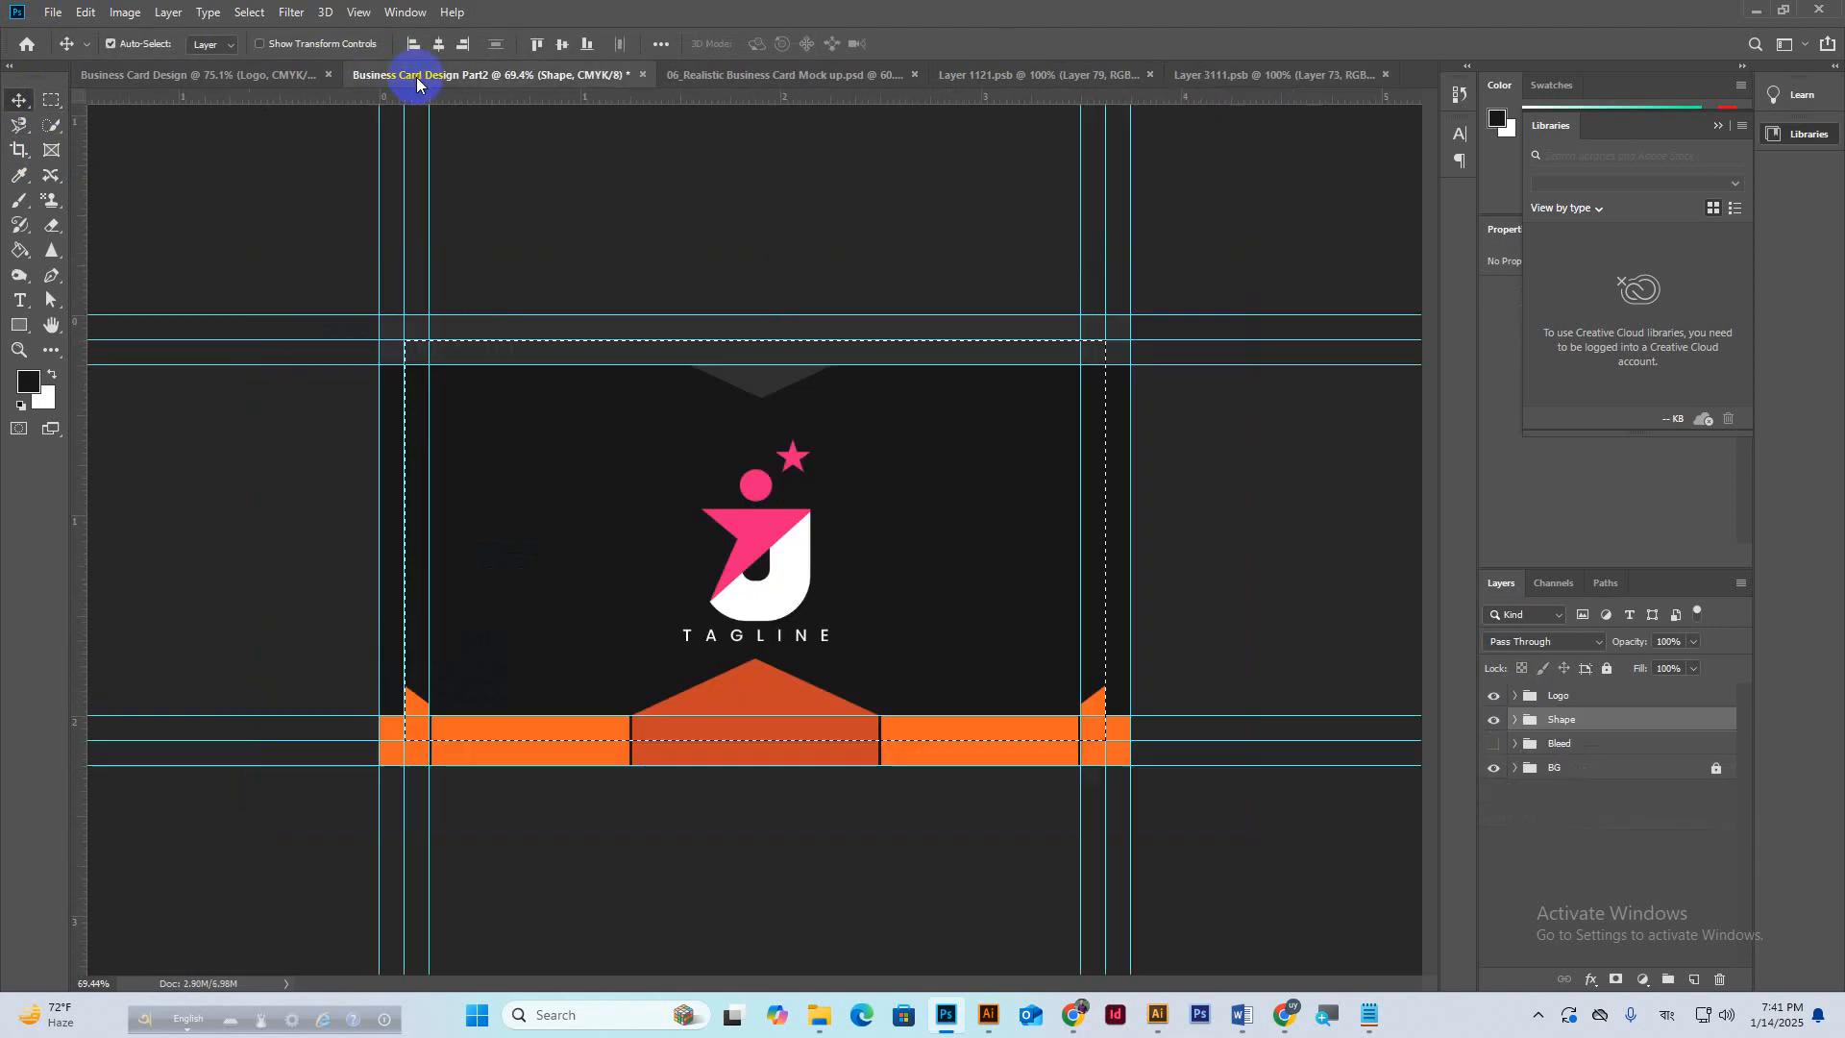
{"action": "left_click", "coordinate": [93, 17]}
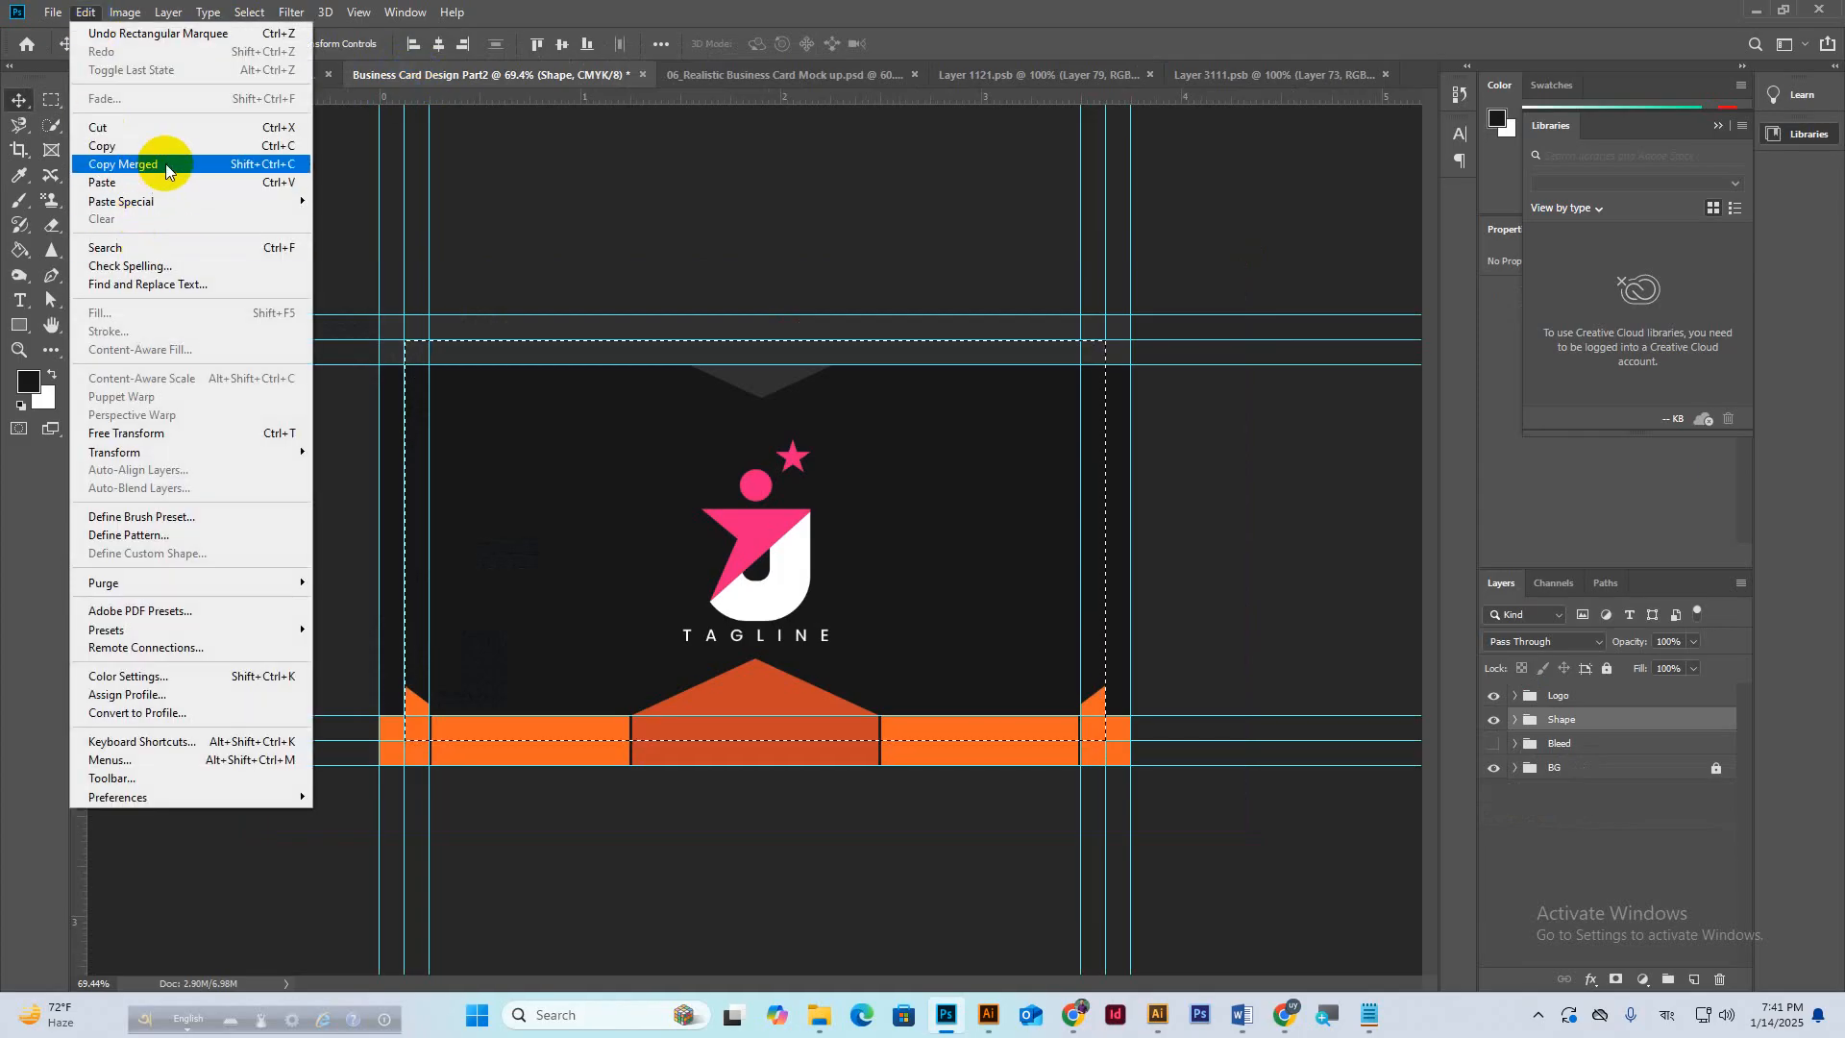
{"action": "left_click", "coordinate": [200, 169]}
{"action": "left_click", "coordinate": [1245, 74]}
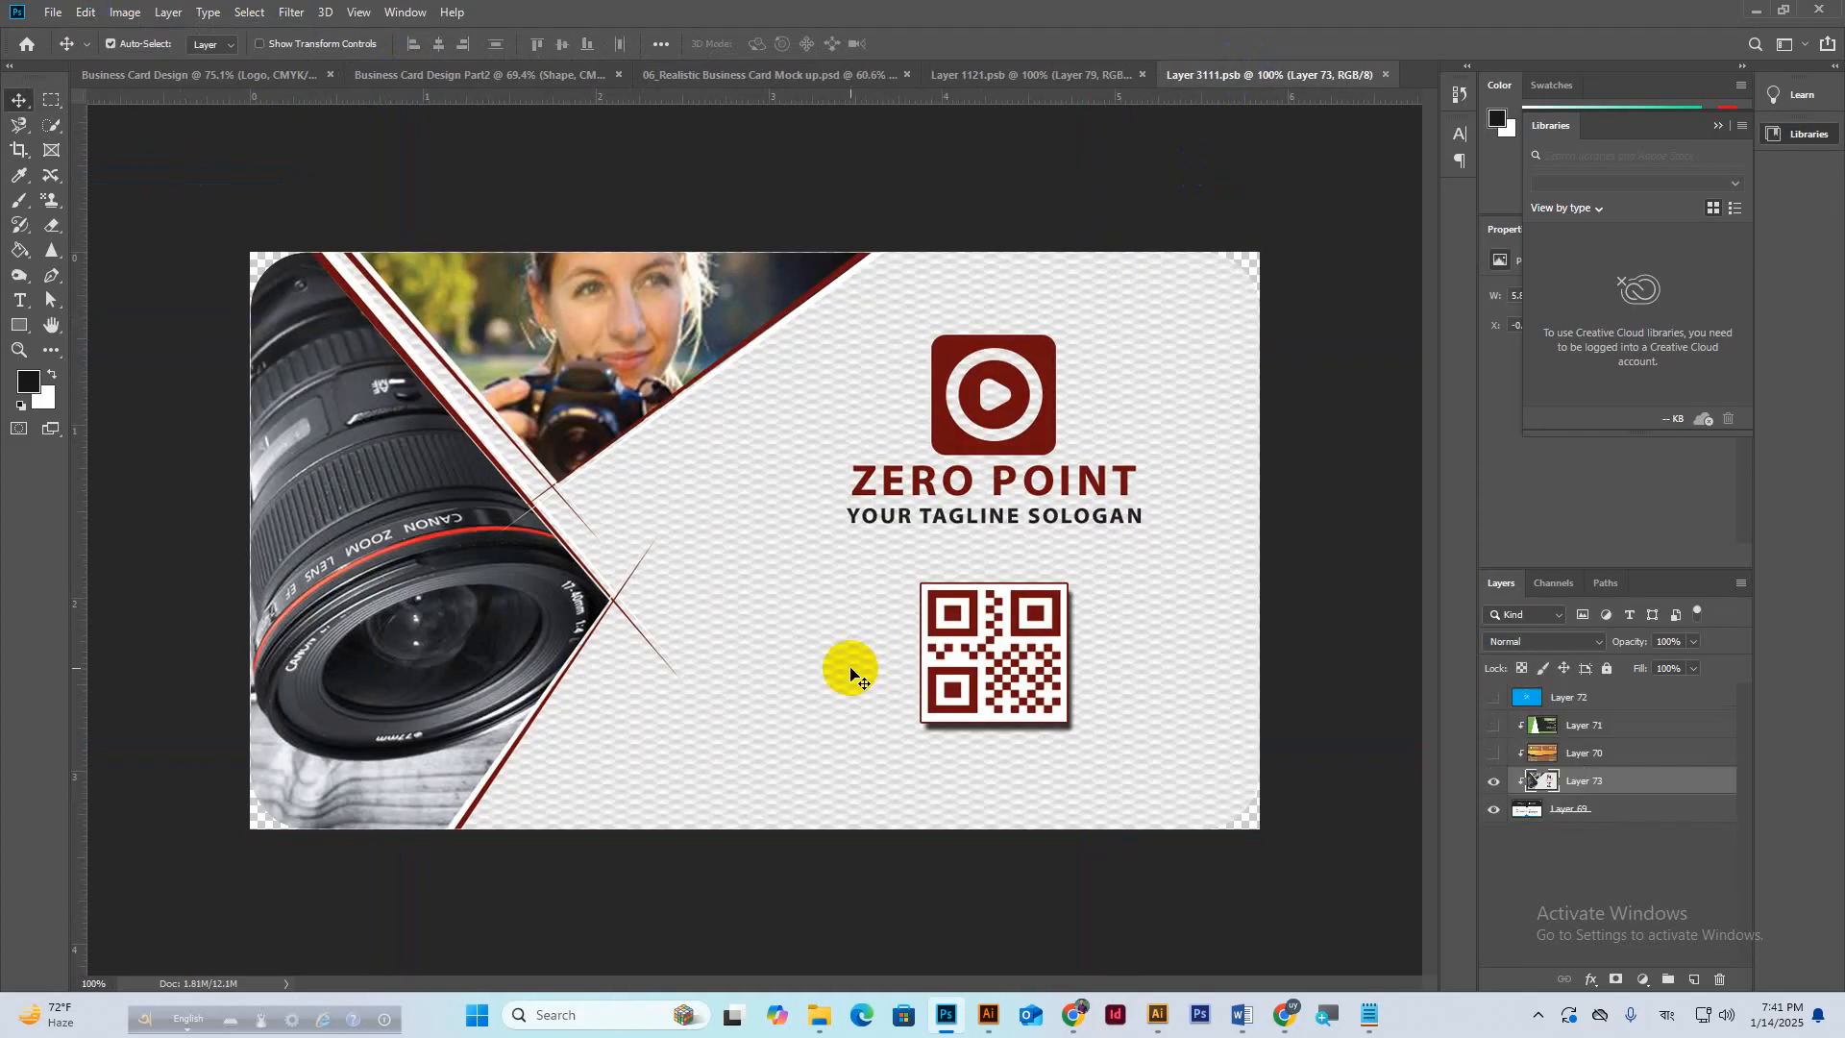
{"action": "key", "text": "ctrl+v"}
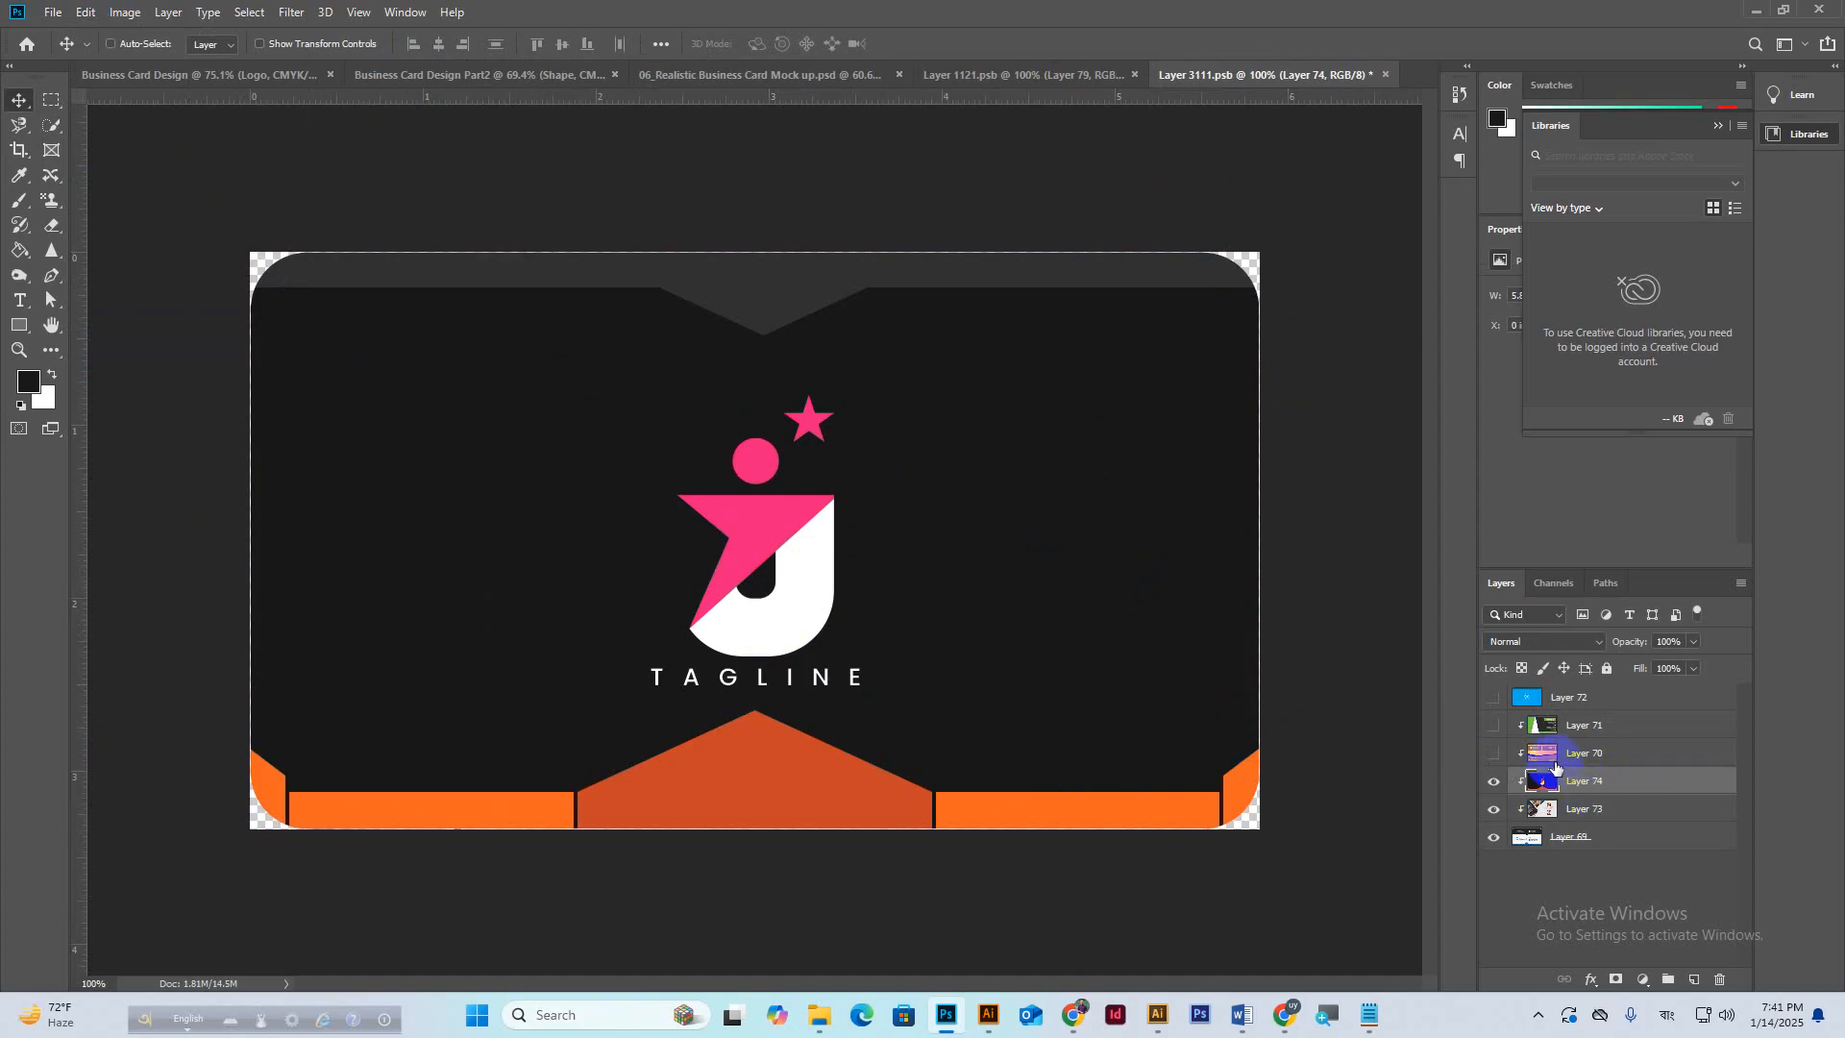
Save Layer 3111.psb and return to the mockup, zoomed out to show it whole.
{"action": "right_click", "coordinate": [1611, 725]}
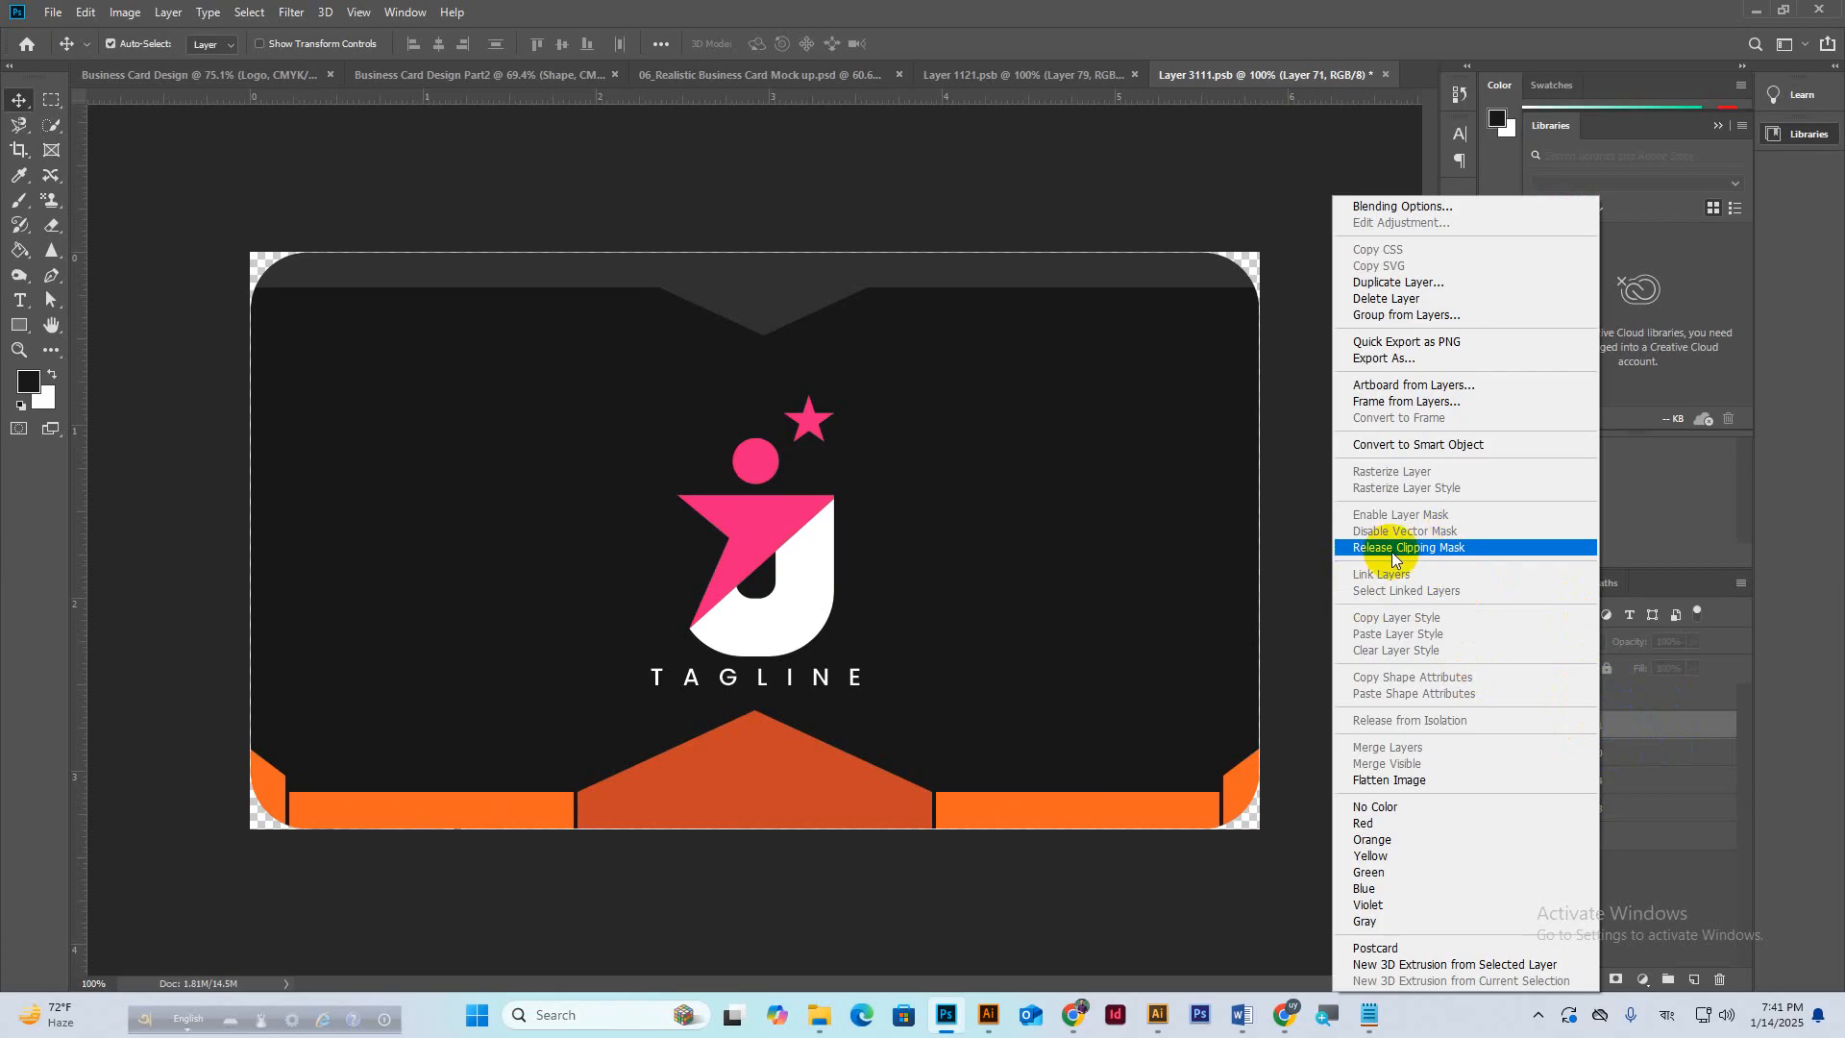
{"action": "left_click", "coordinate": [1674, 721]}
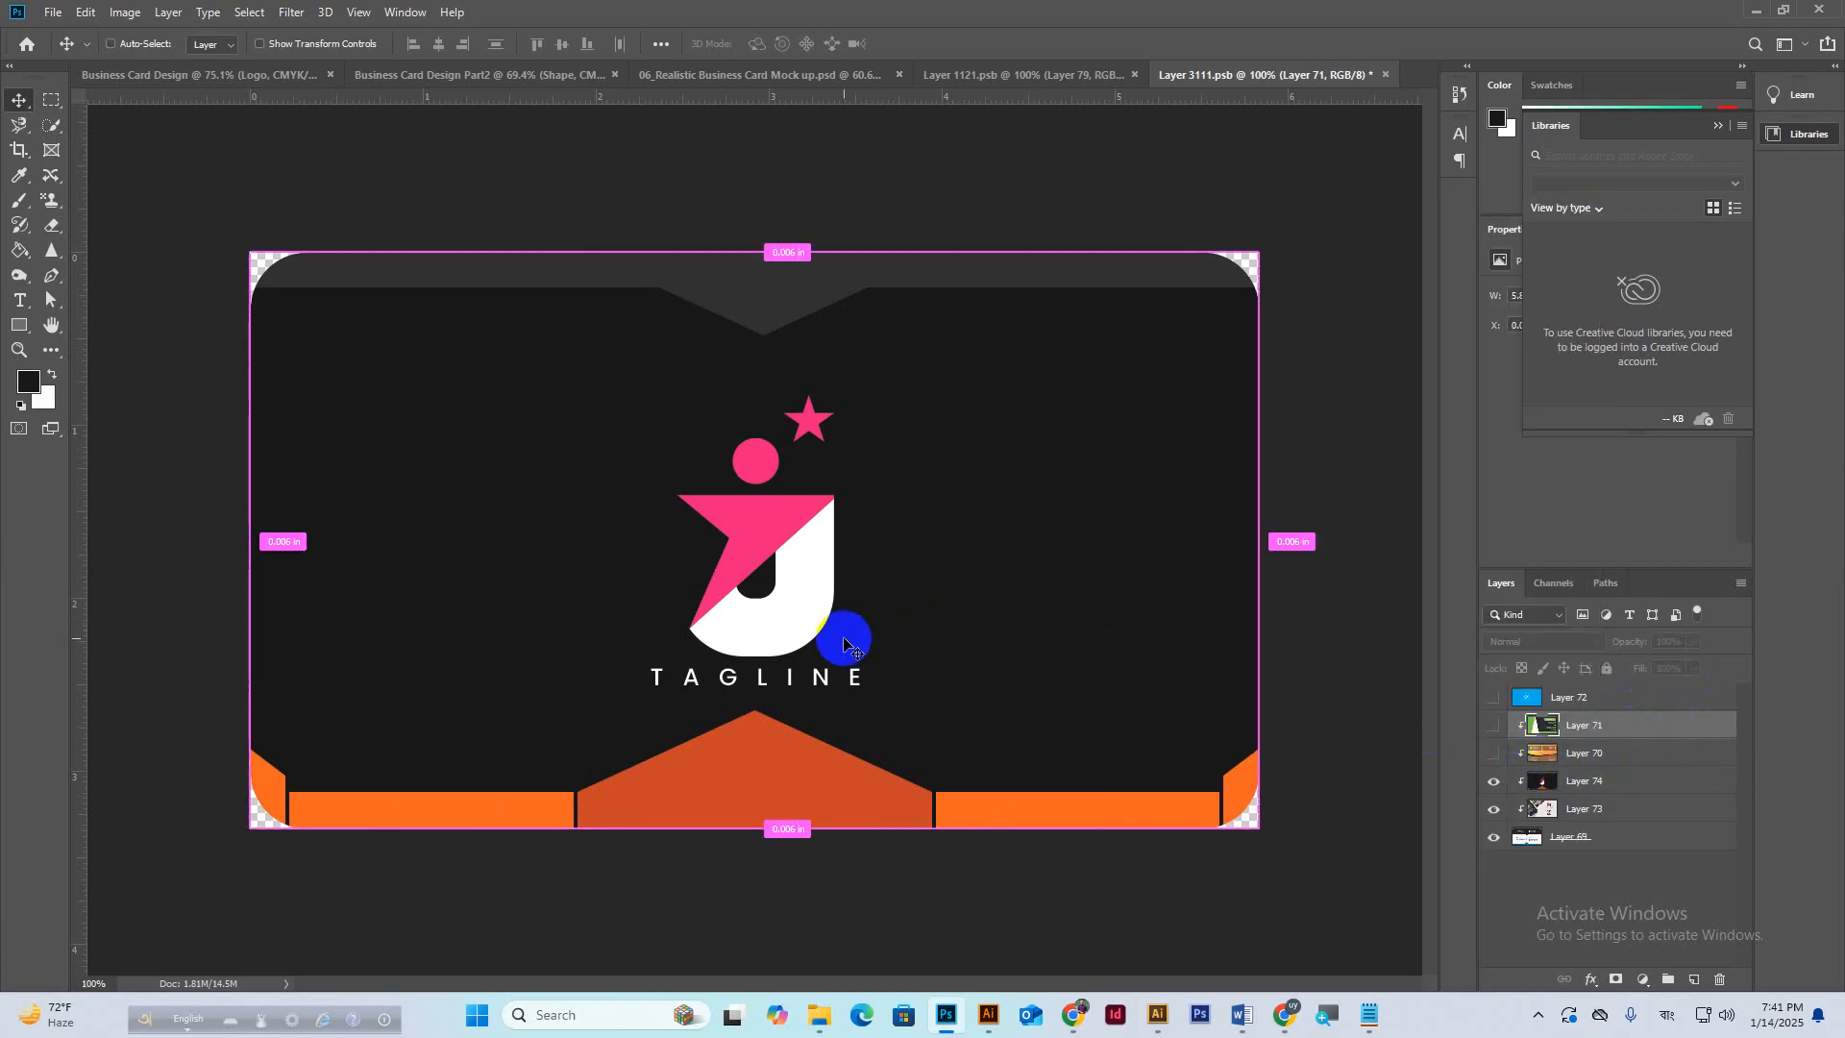
{"action": "key", "text": "ctrl+s"}
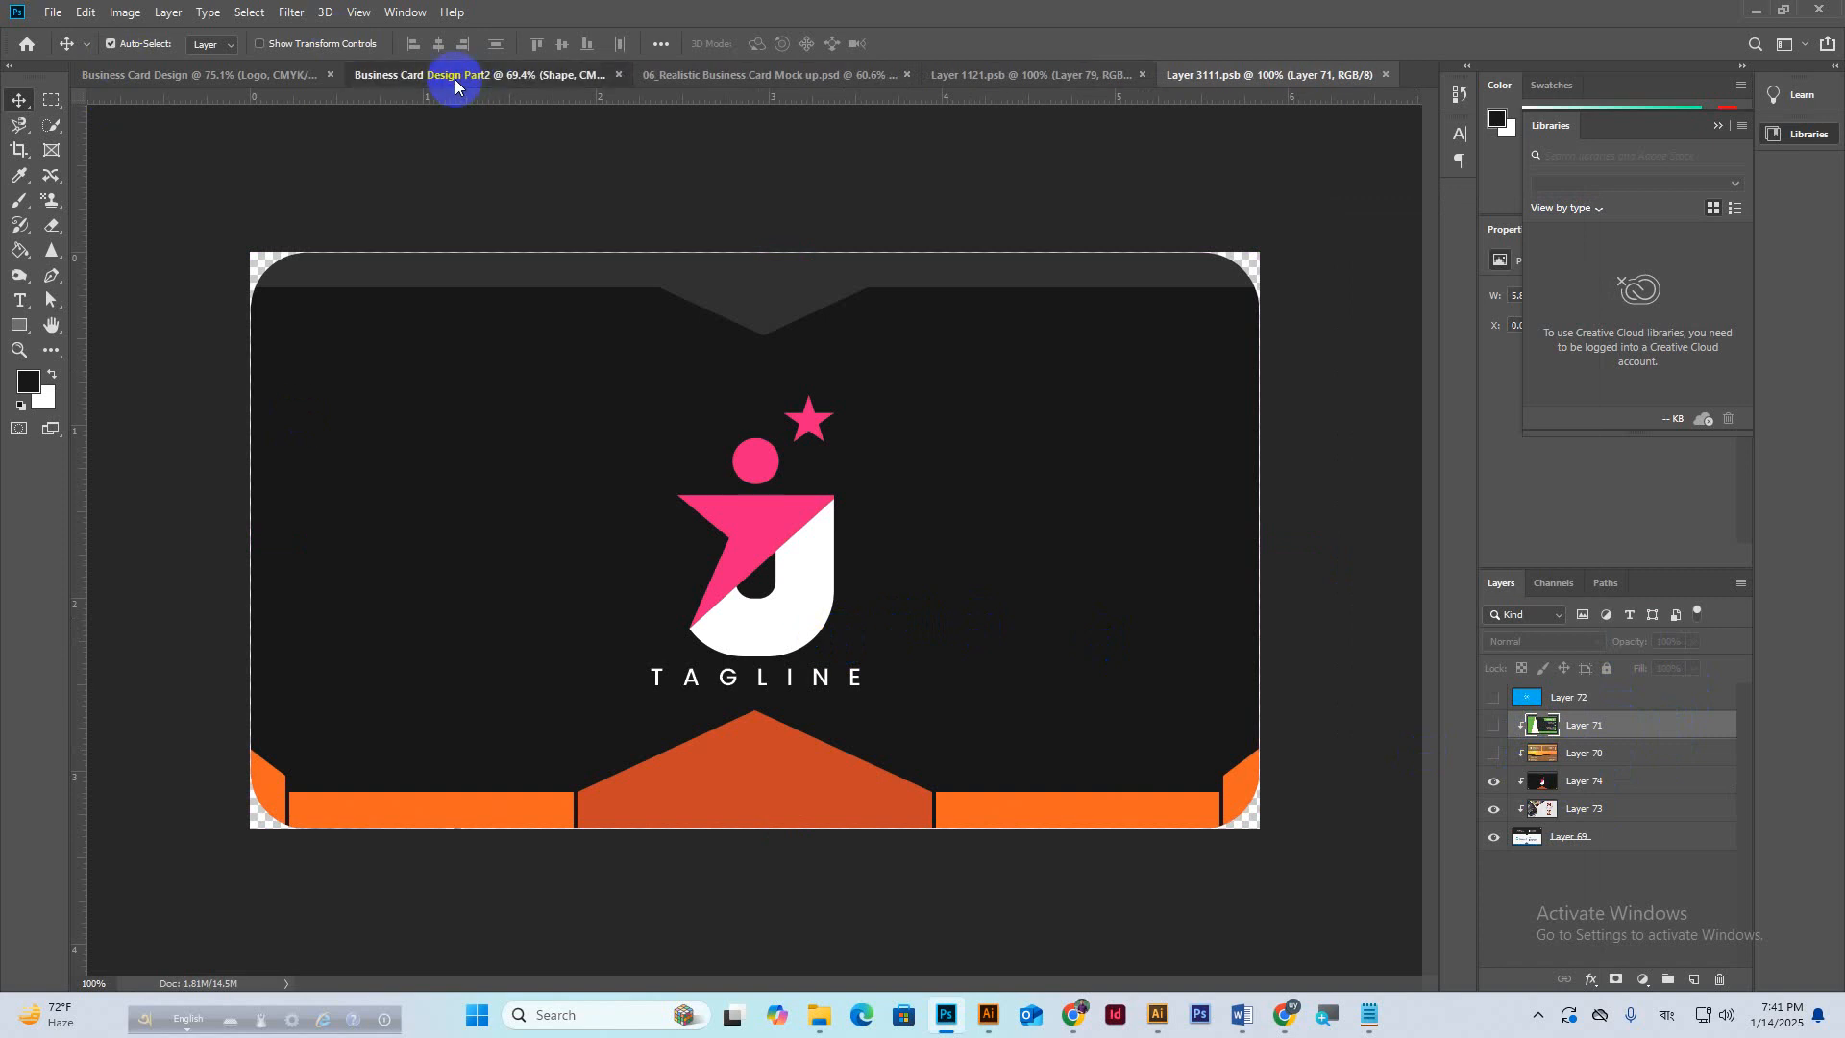
{"action": "left_click", "coordinate": [453, 78]}
{"action": "left_click", "coordinate": [759, 75]}
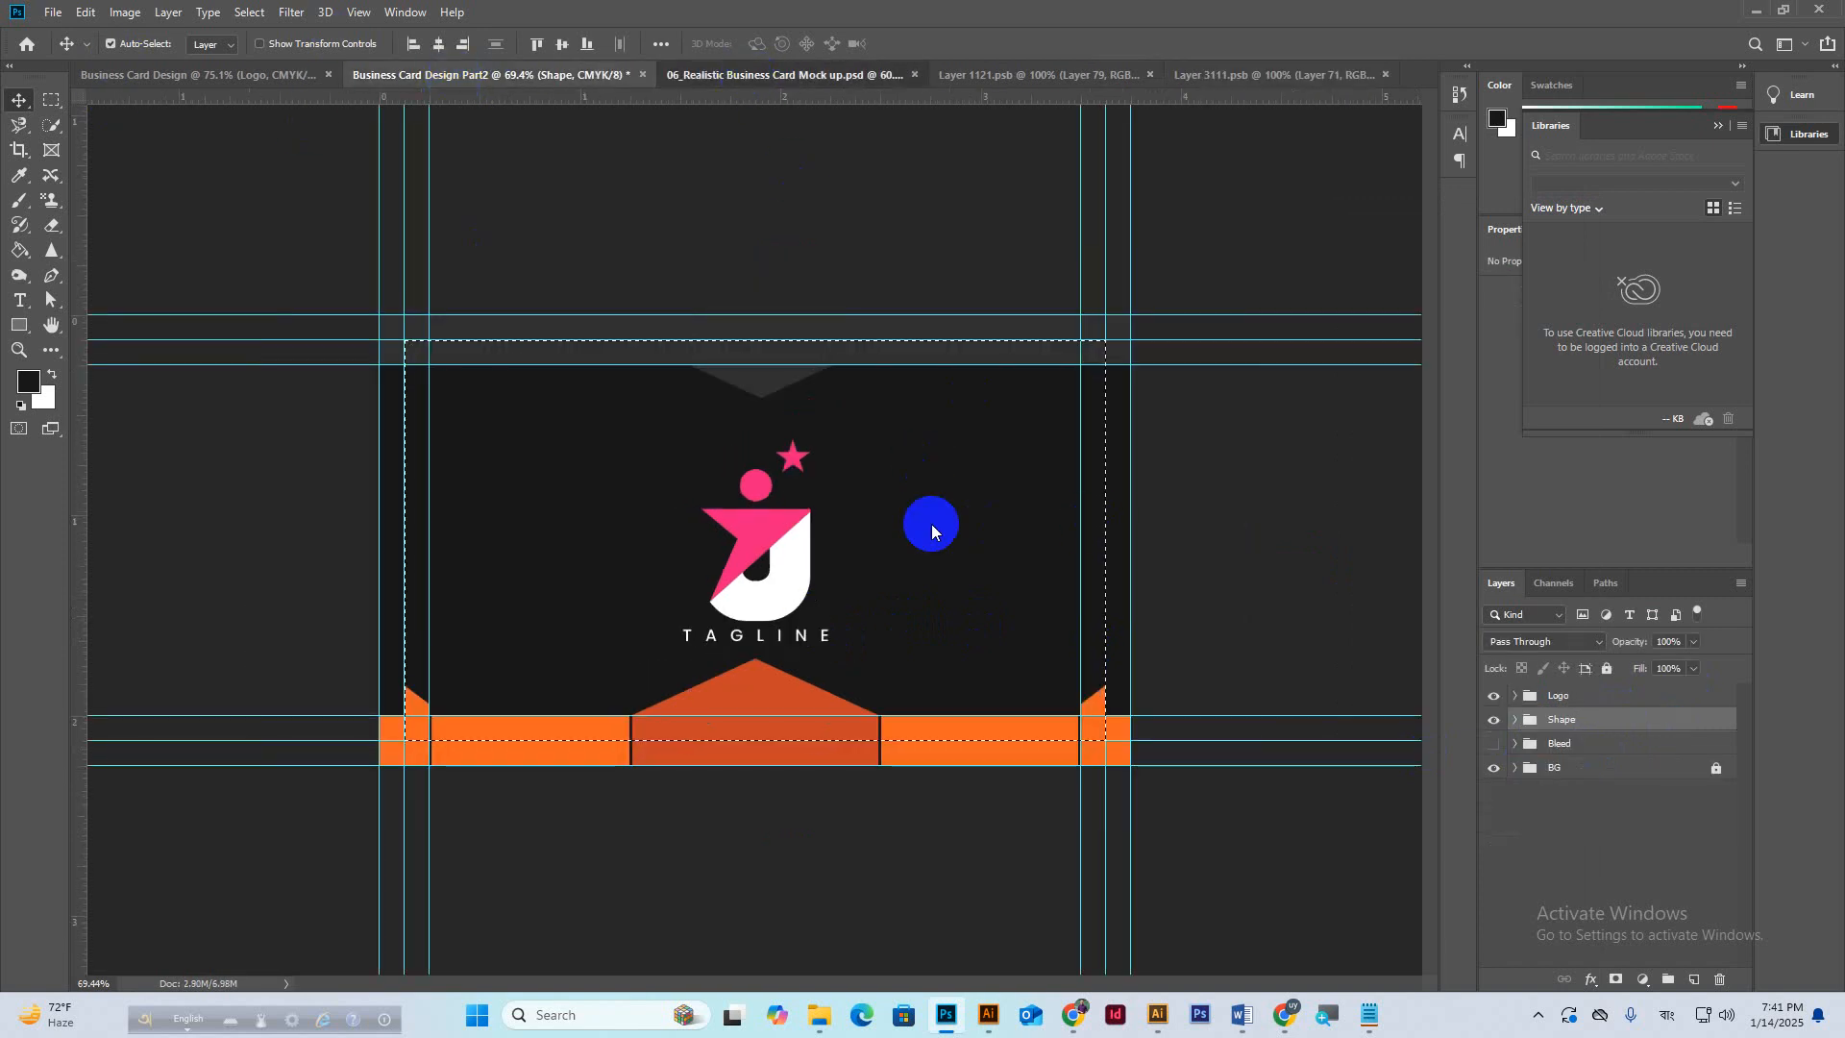
{"action": "key", "text": "ctrl+minus"}
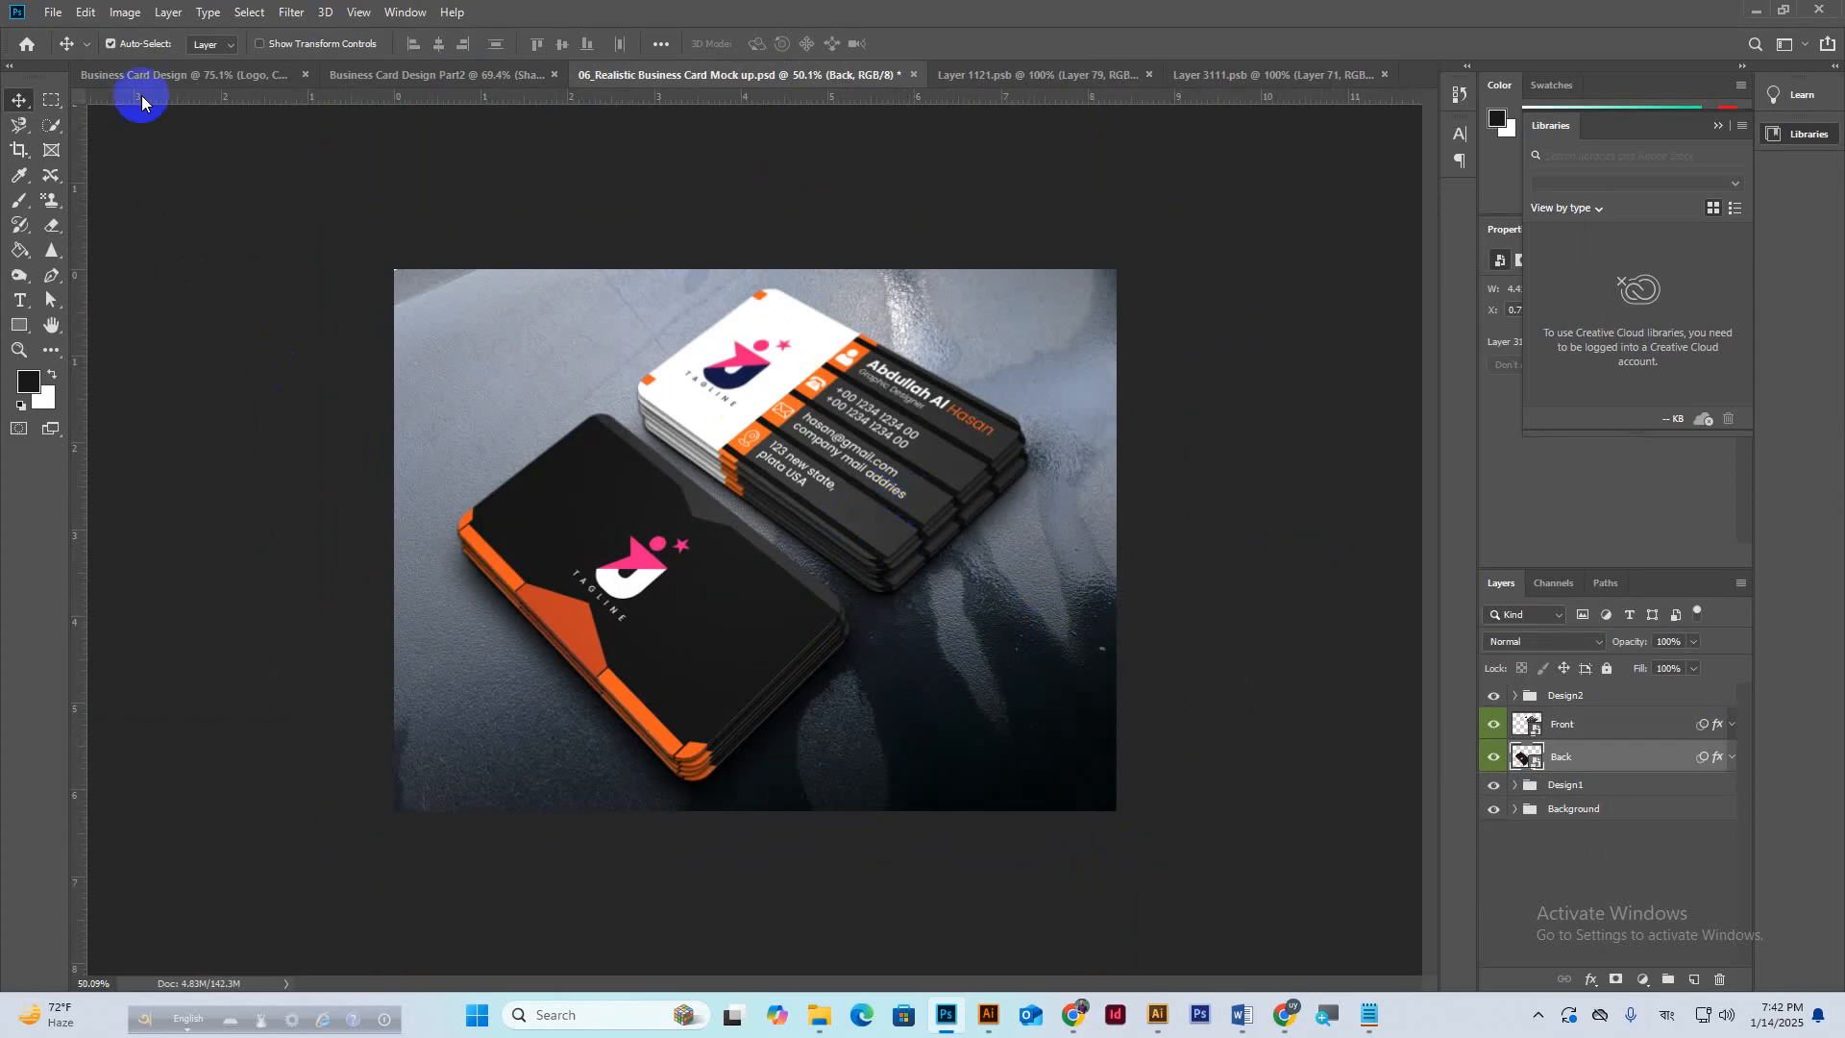
Export the mockup as a 1500×1125 JPG into the Business card mockup folder, then minimize everything.
{"action": "left_click", "coordinate": [56, 14]}
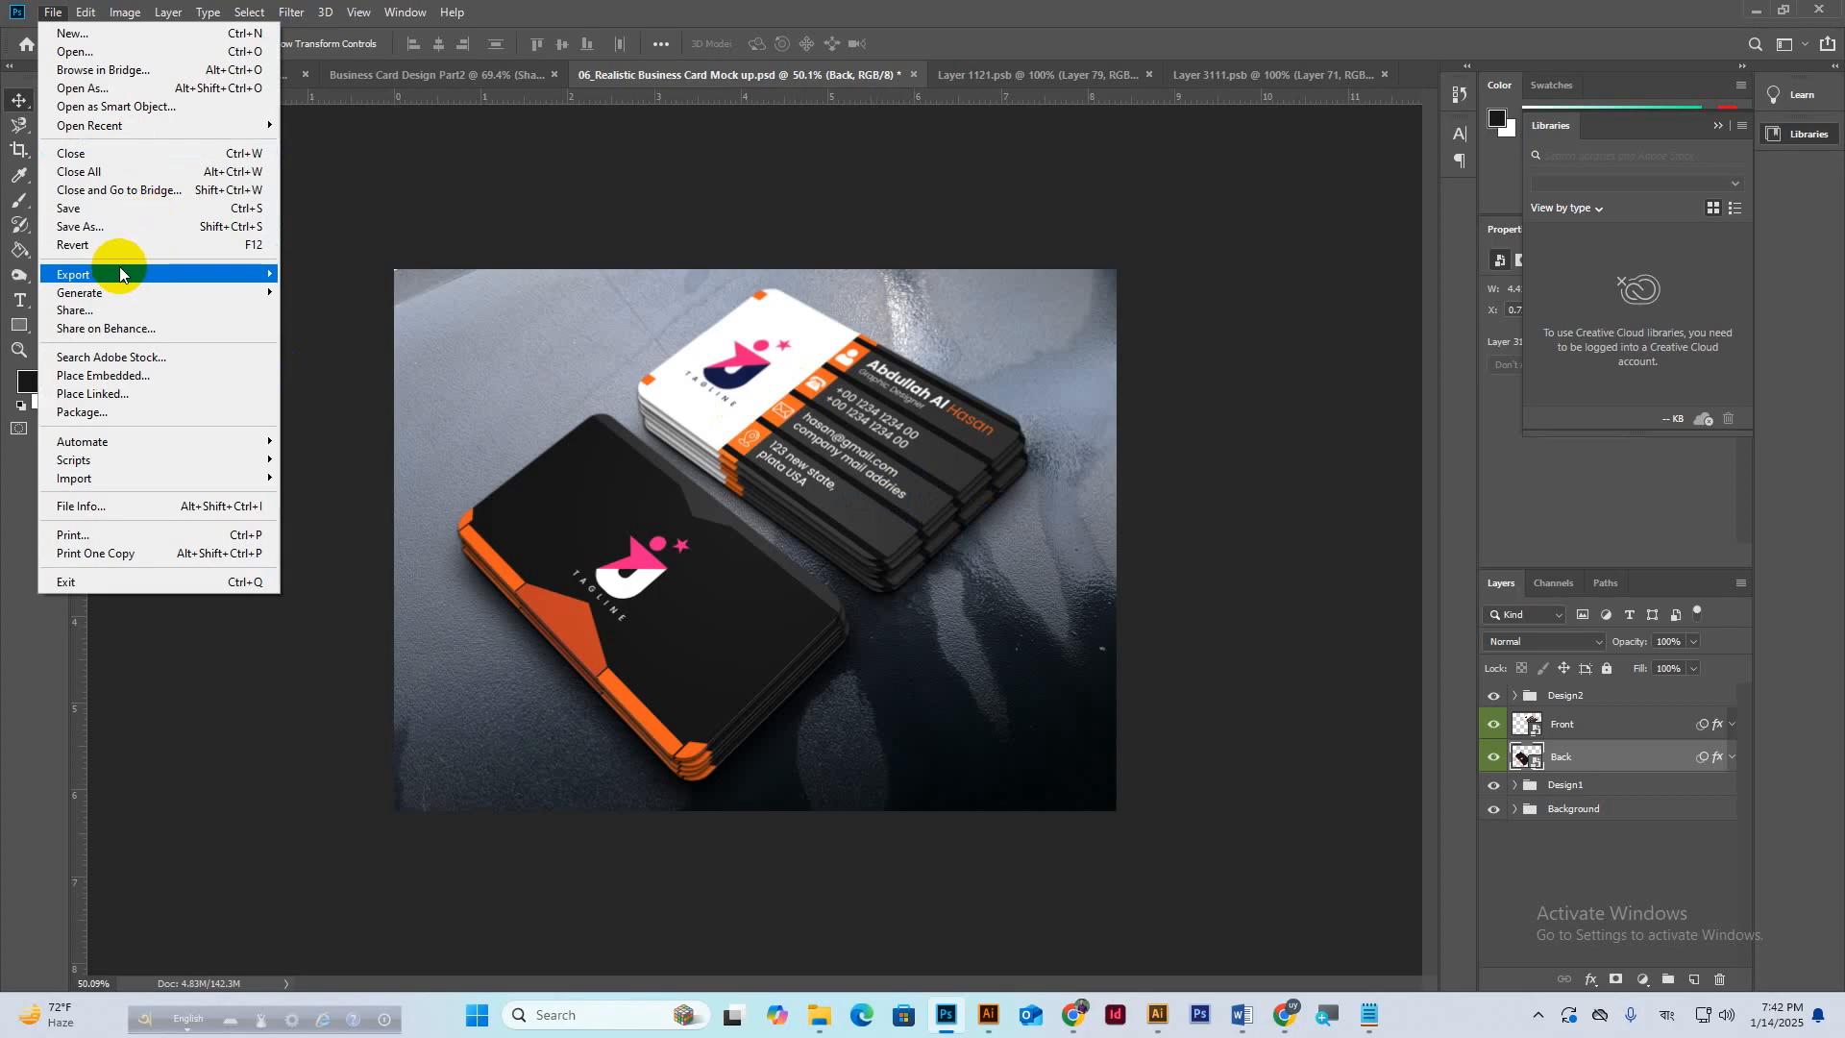
{"action": "mouse_move", "coordinate": [120, 274]}
{"action": "left_click", "coordinate": [303, 294]}
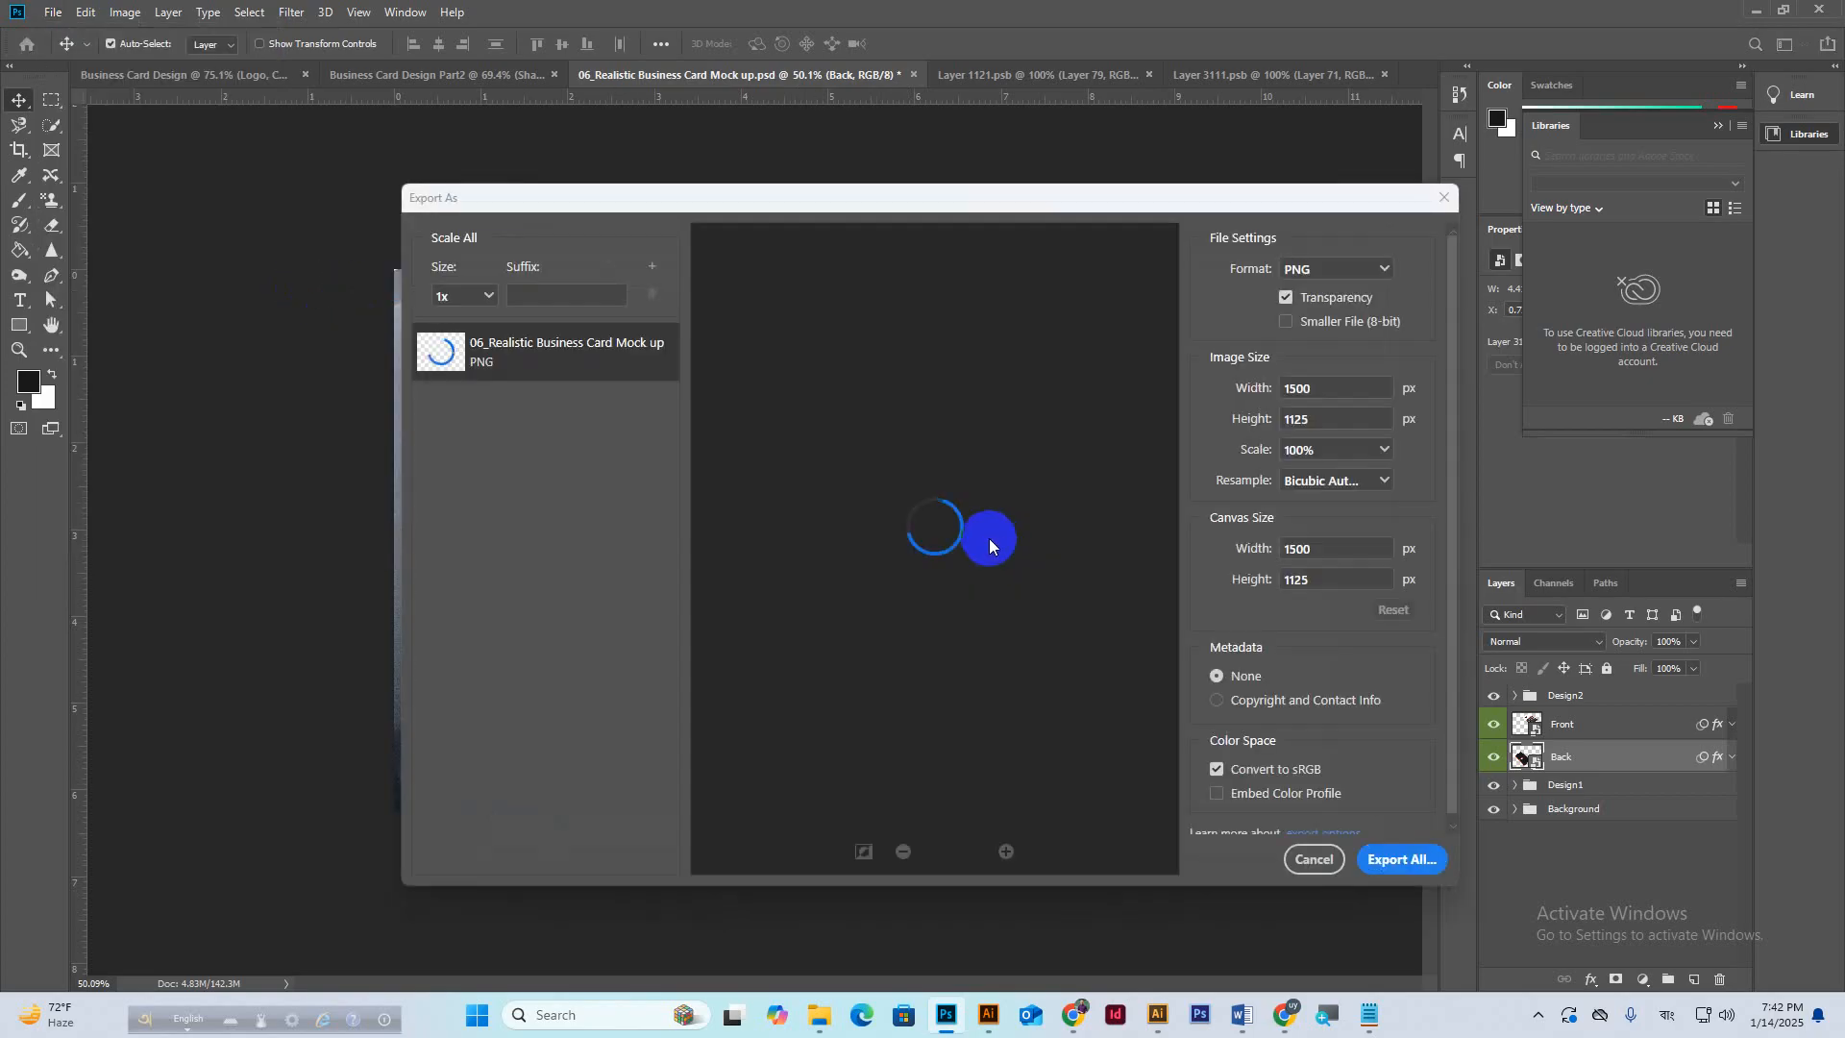
{"action": "left_click", "coordinate": [1345, 270]}
{"action": "left_click", "coordinate": [1304, 317]}
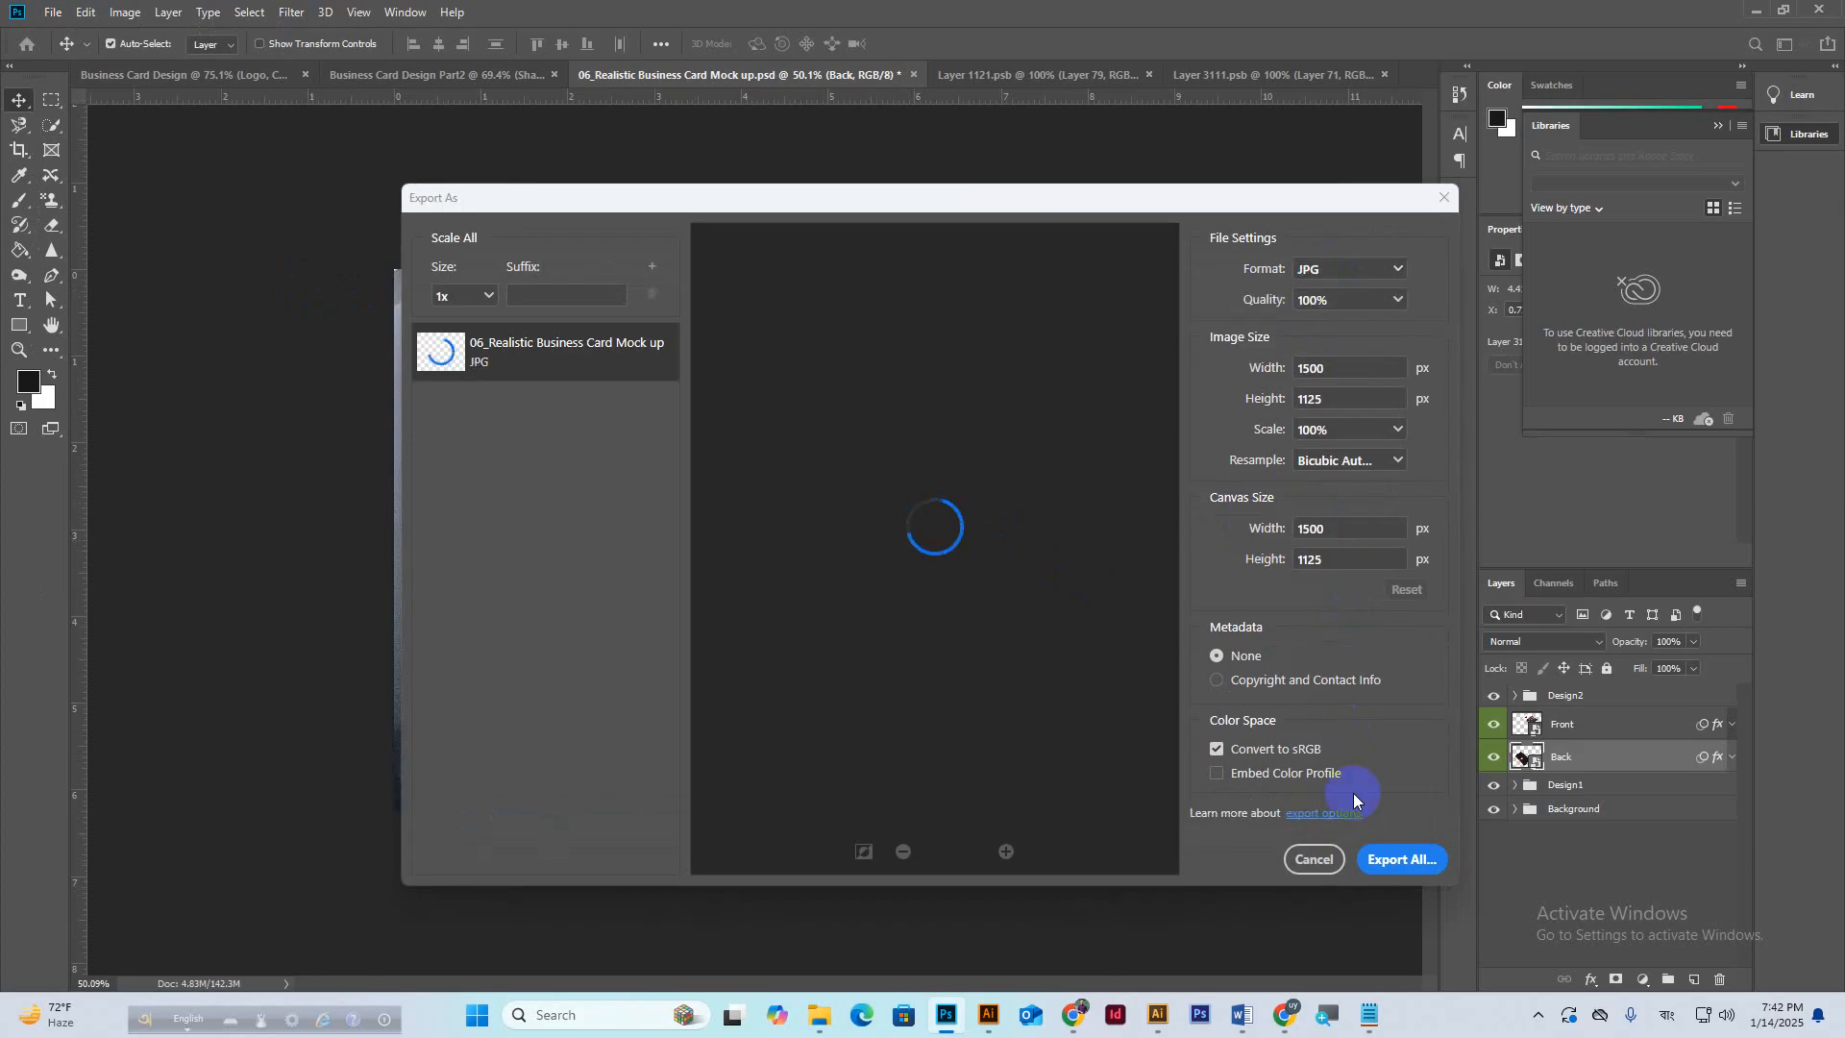
{"action": "left_click", "coordinate": [1393, 863]}
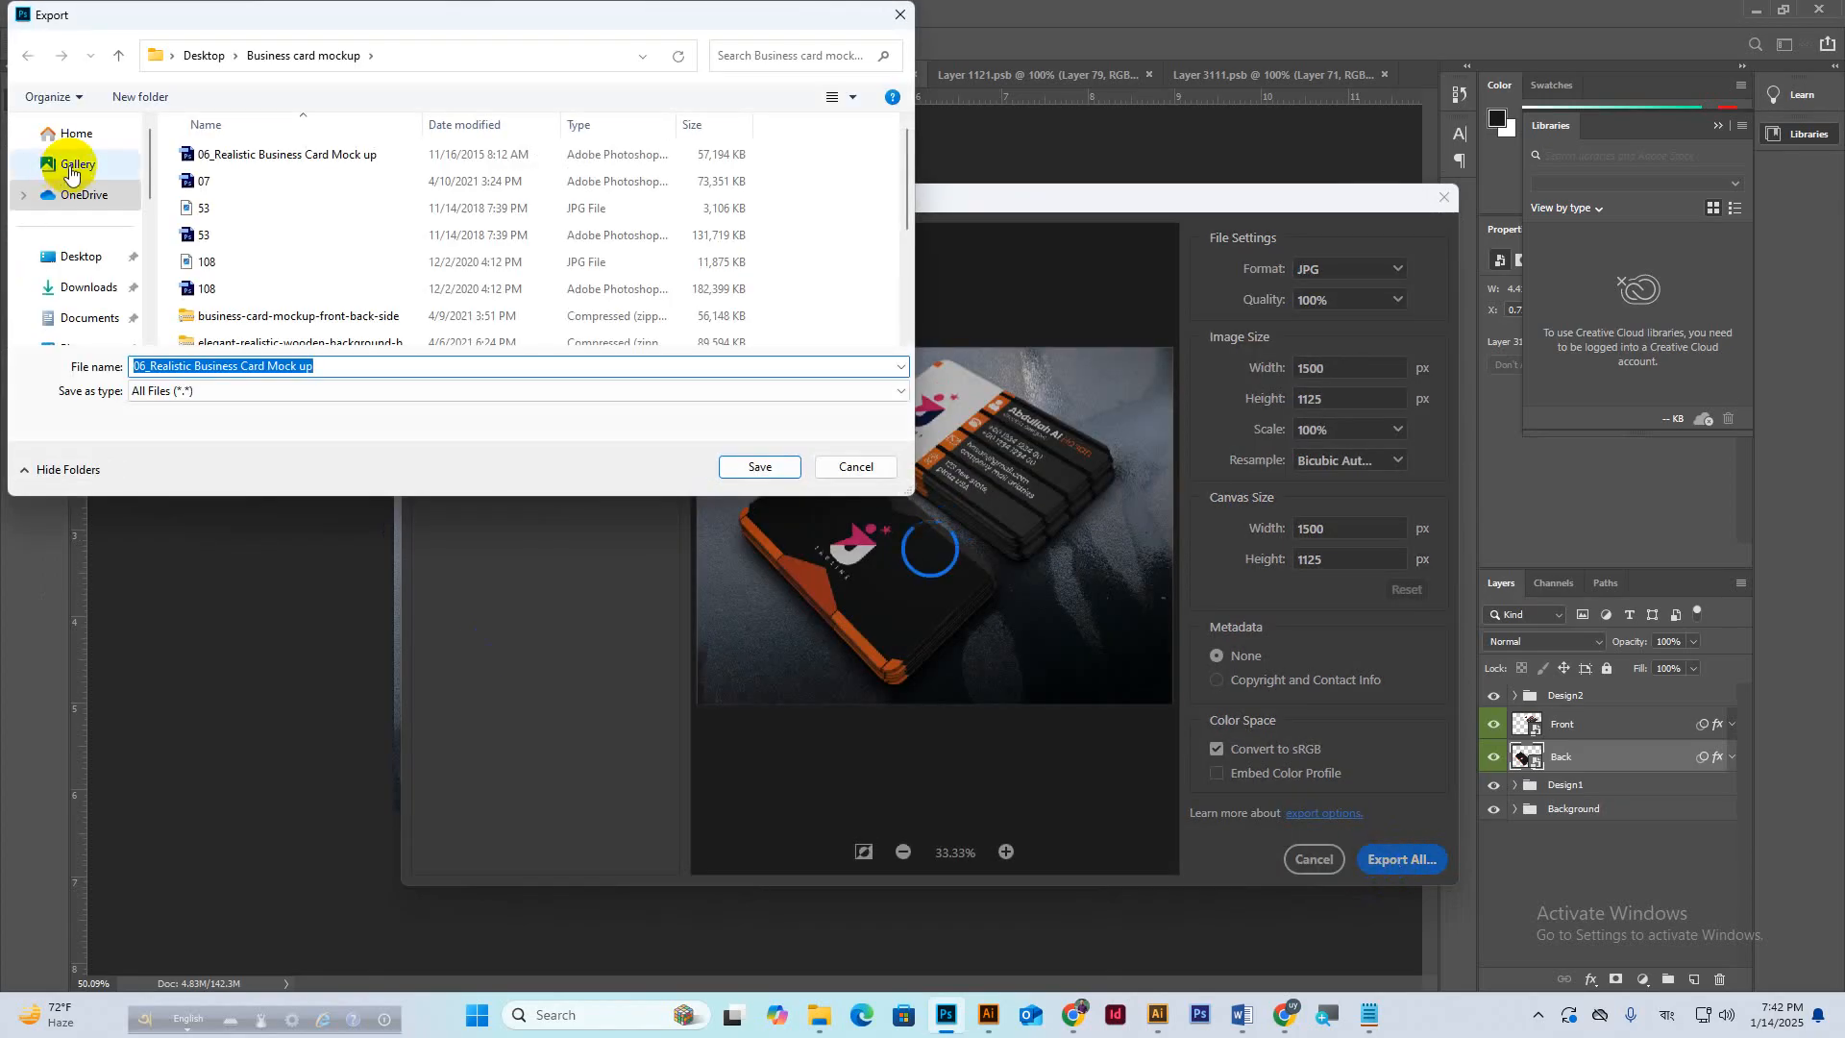
{"action": "left_click", "coordinate": [85, 261]}
{"action": "left_click", "coordinate": [764, 468]}
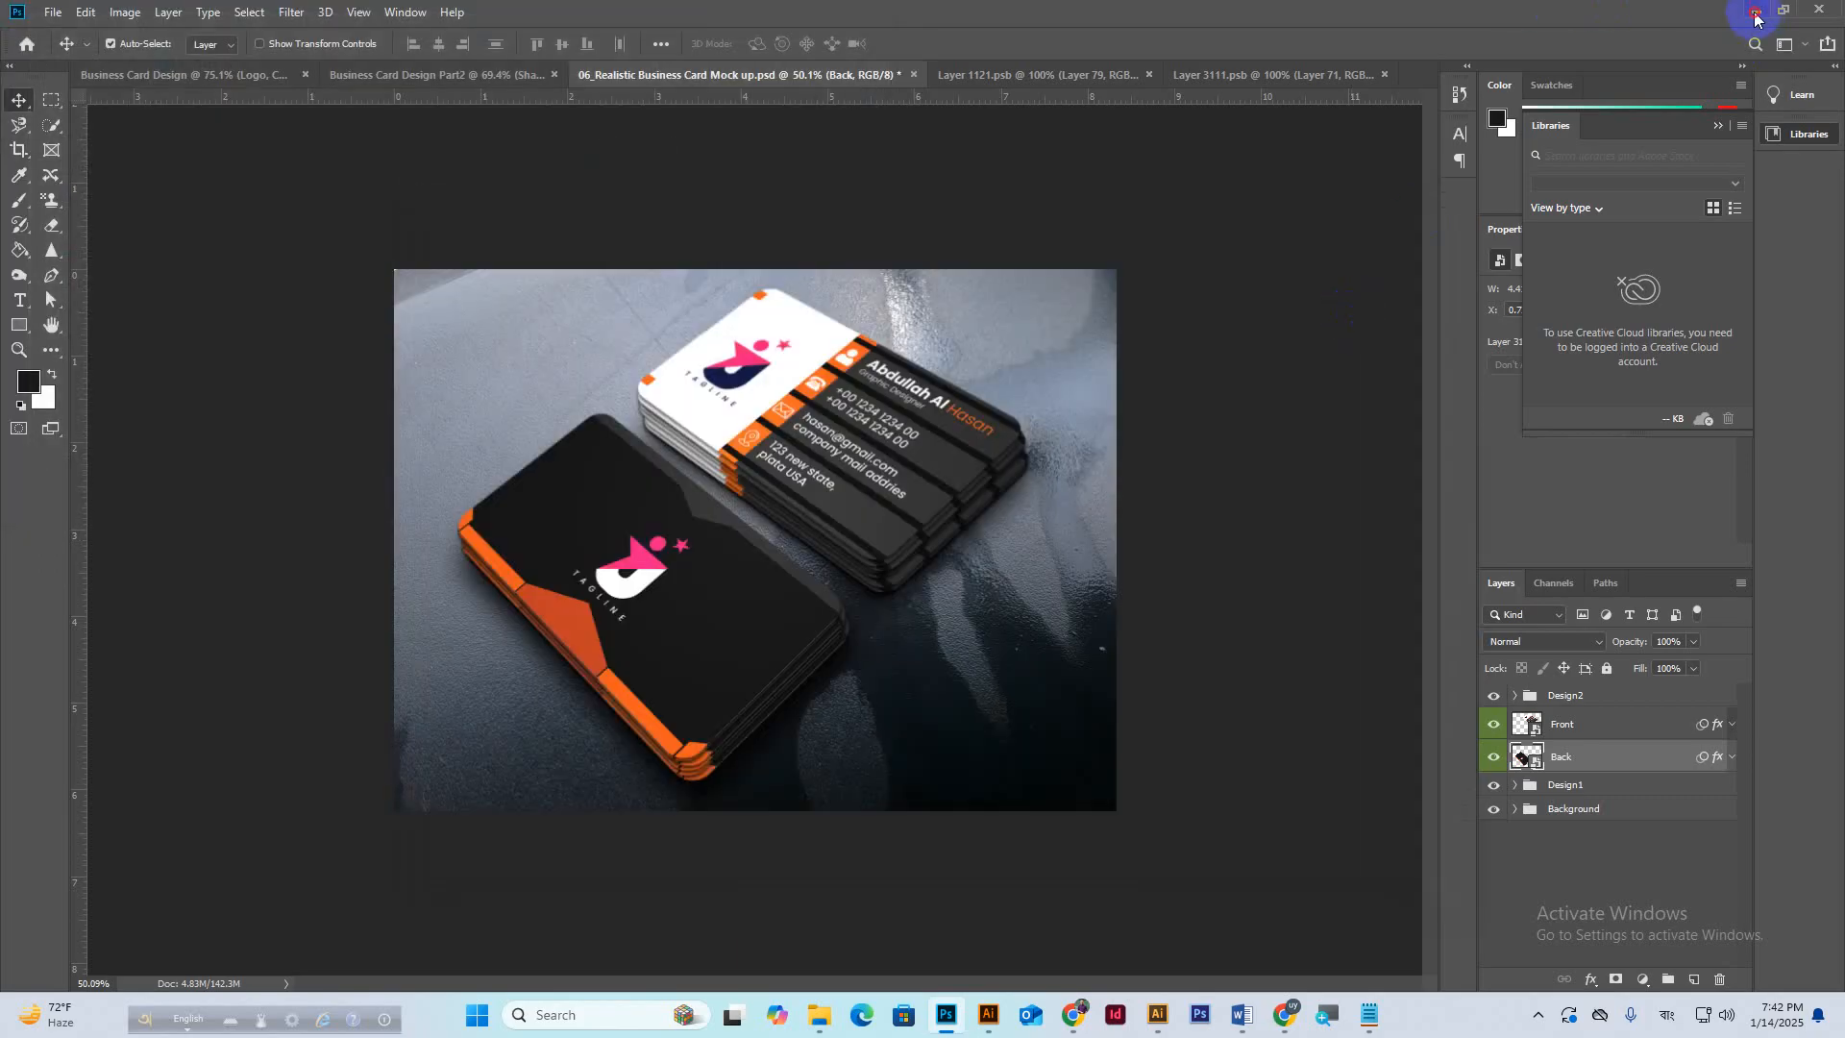
{"action": "left_click", "coordinate": [1756, 12]}
{"action": "left_click", "coordinate": [1735, 13]}
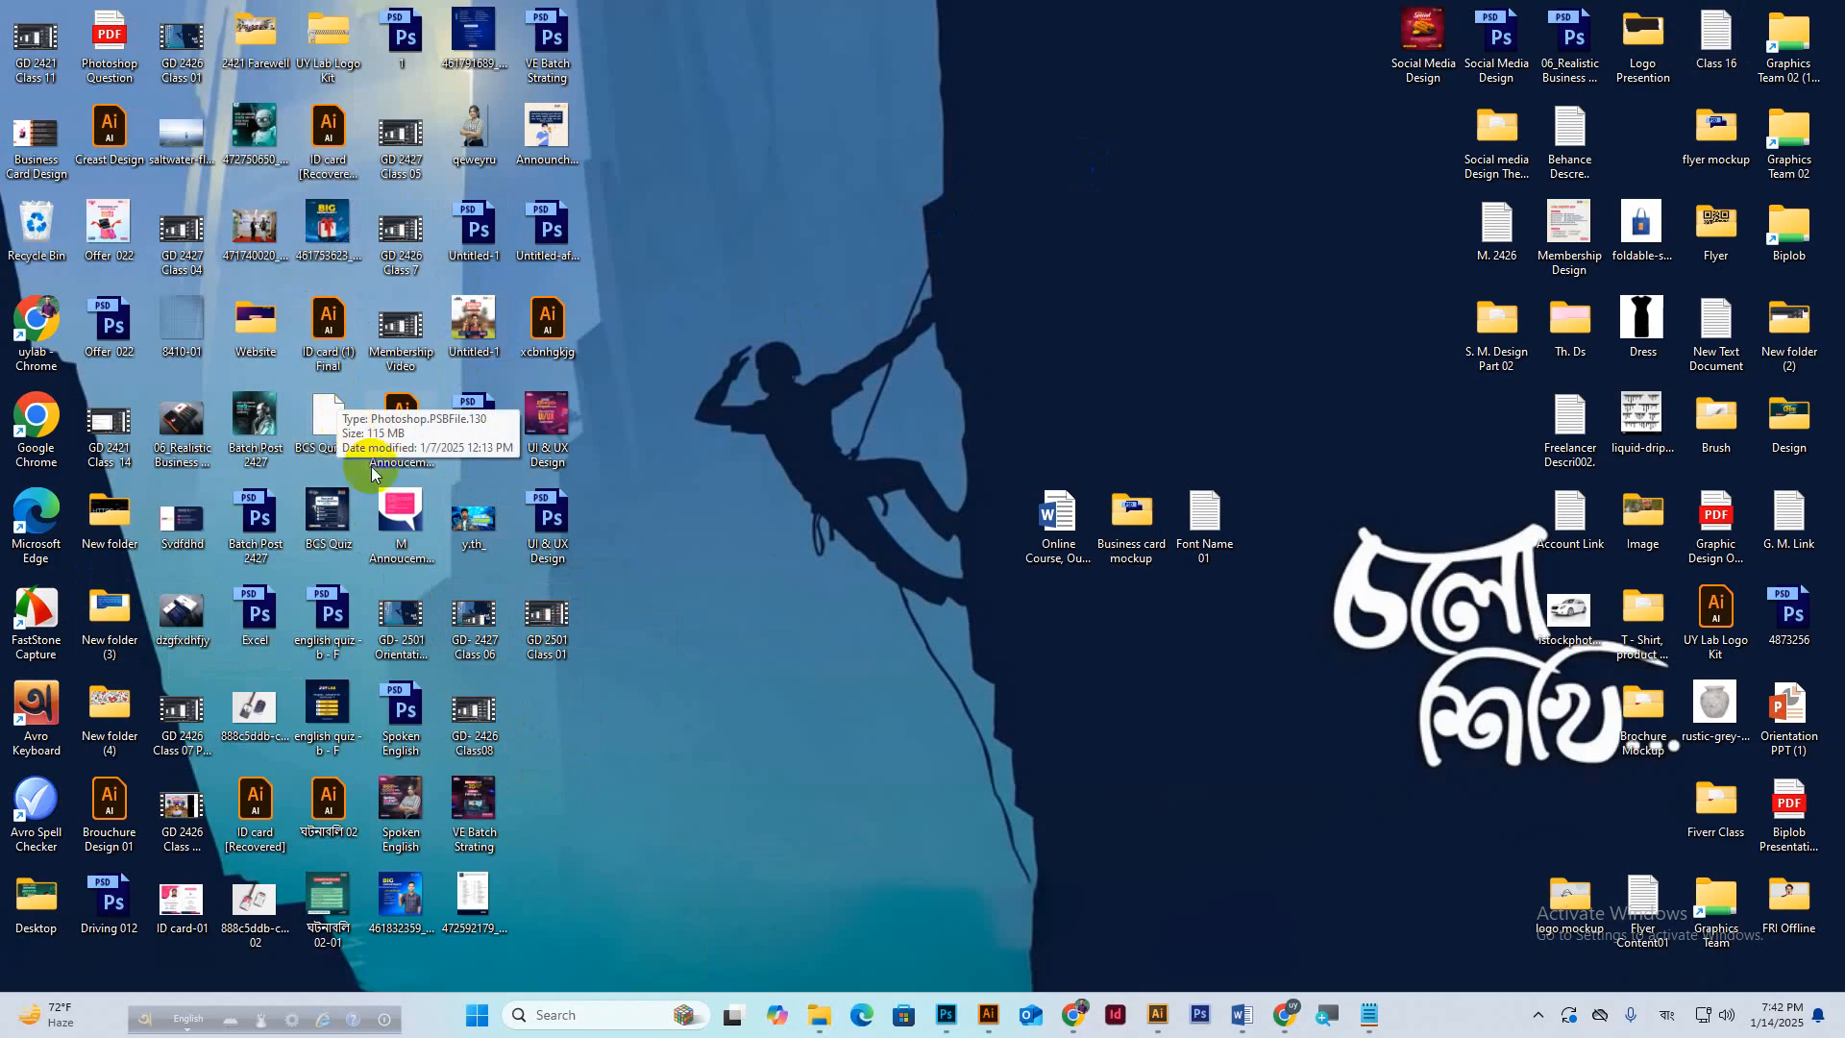
Open the exported 06_Realistic Business Card Mock up.jpg in Photos full screen, then reopen it.
{"action": "double_click", "coordinate": [182, 422]}
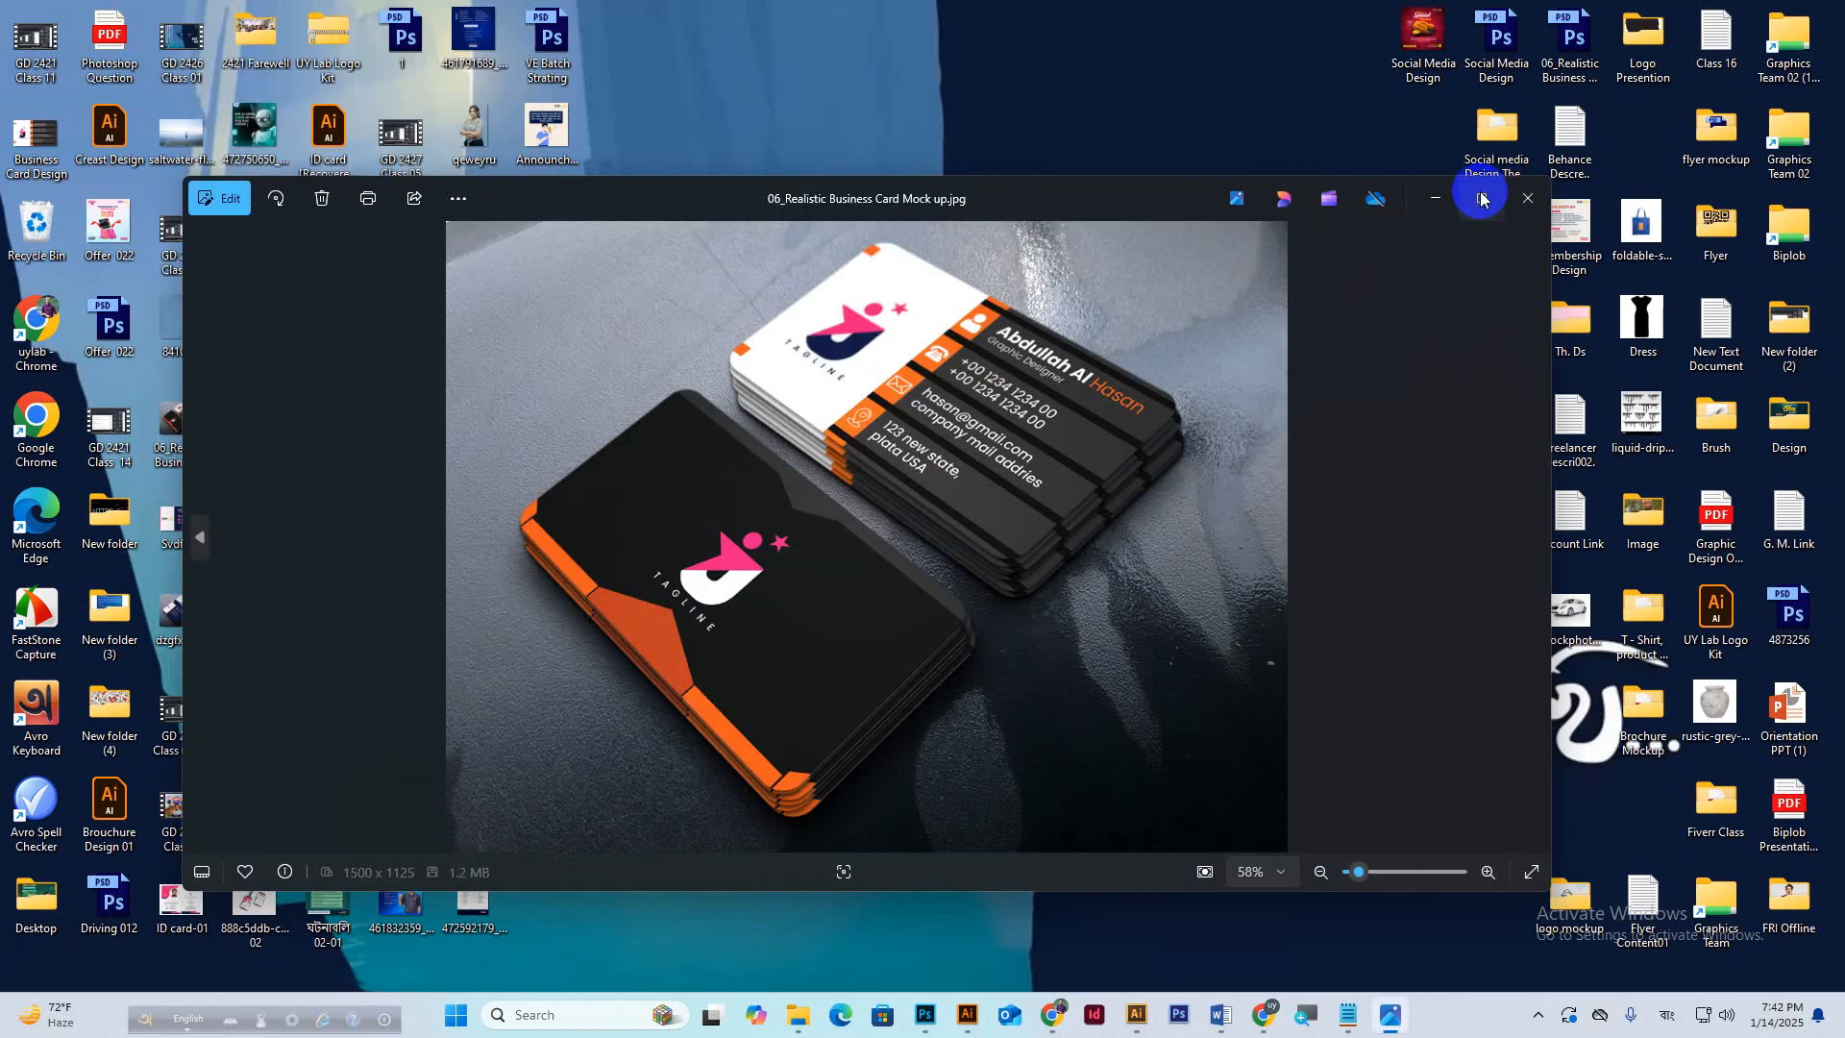
{"action": "left_click", "coordinate": [1482, 198]}
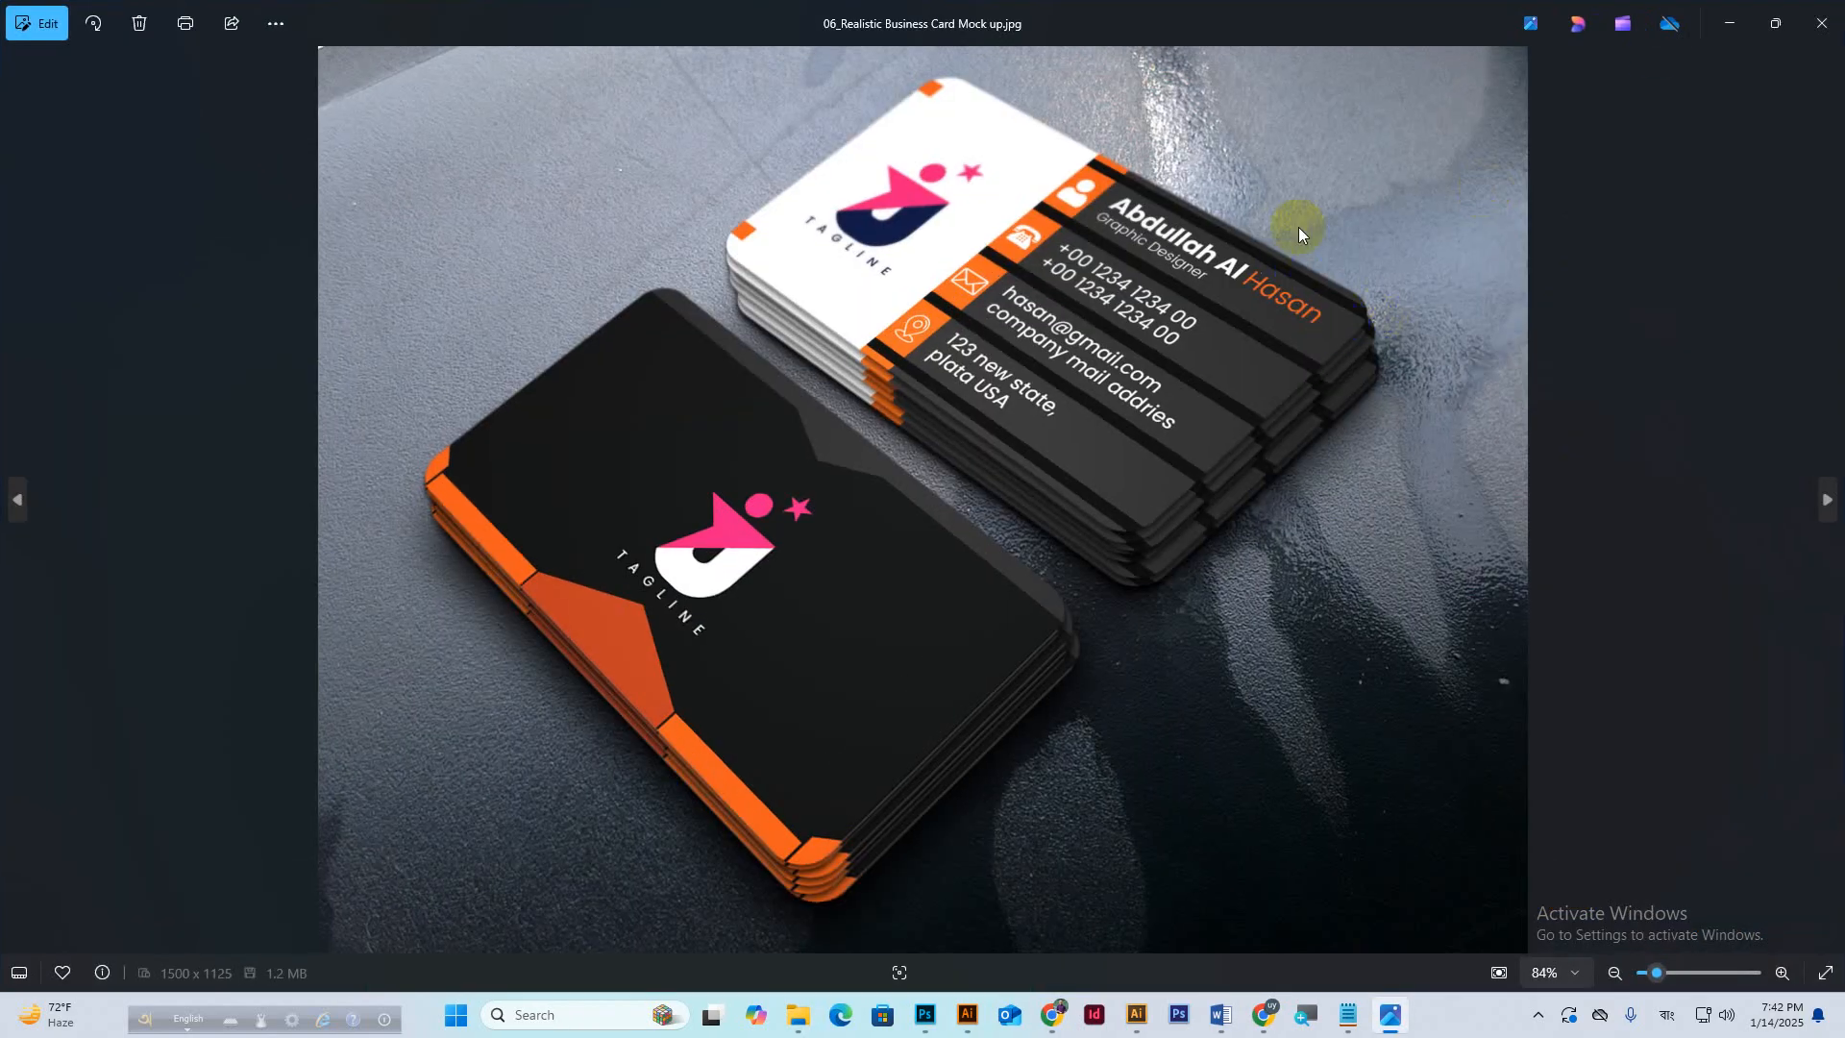
{"action": "left_click", "coordinate": [1826, 23]}
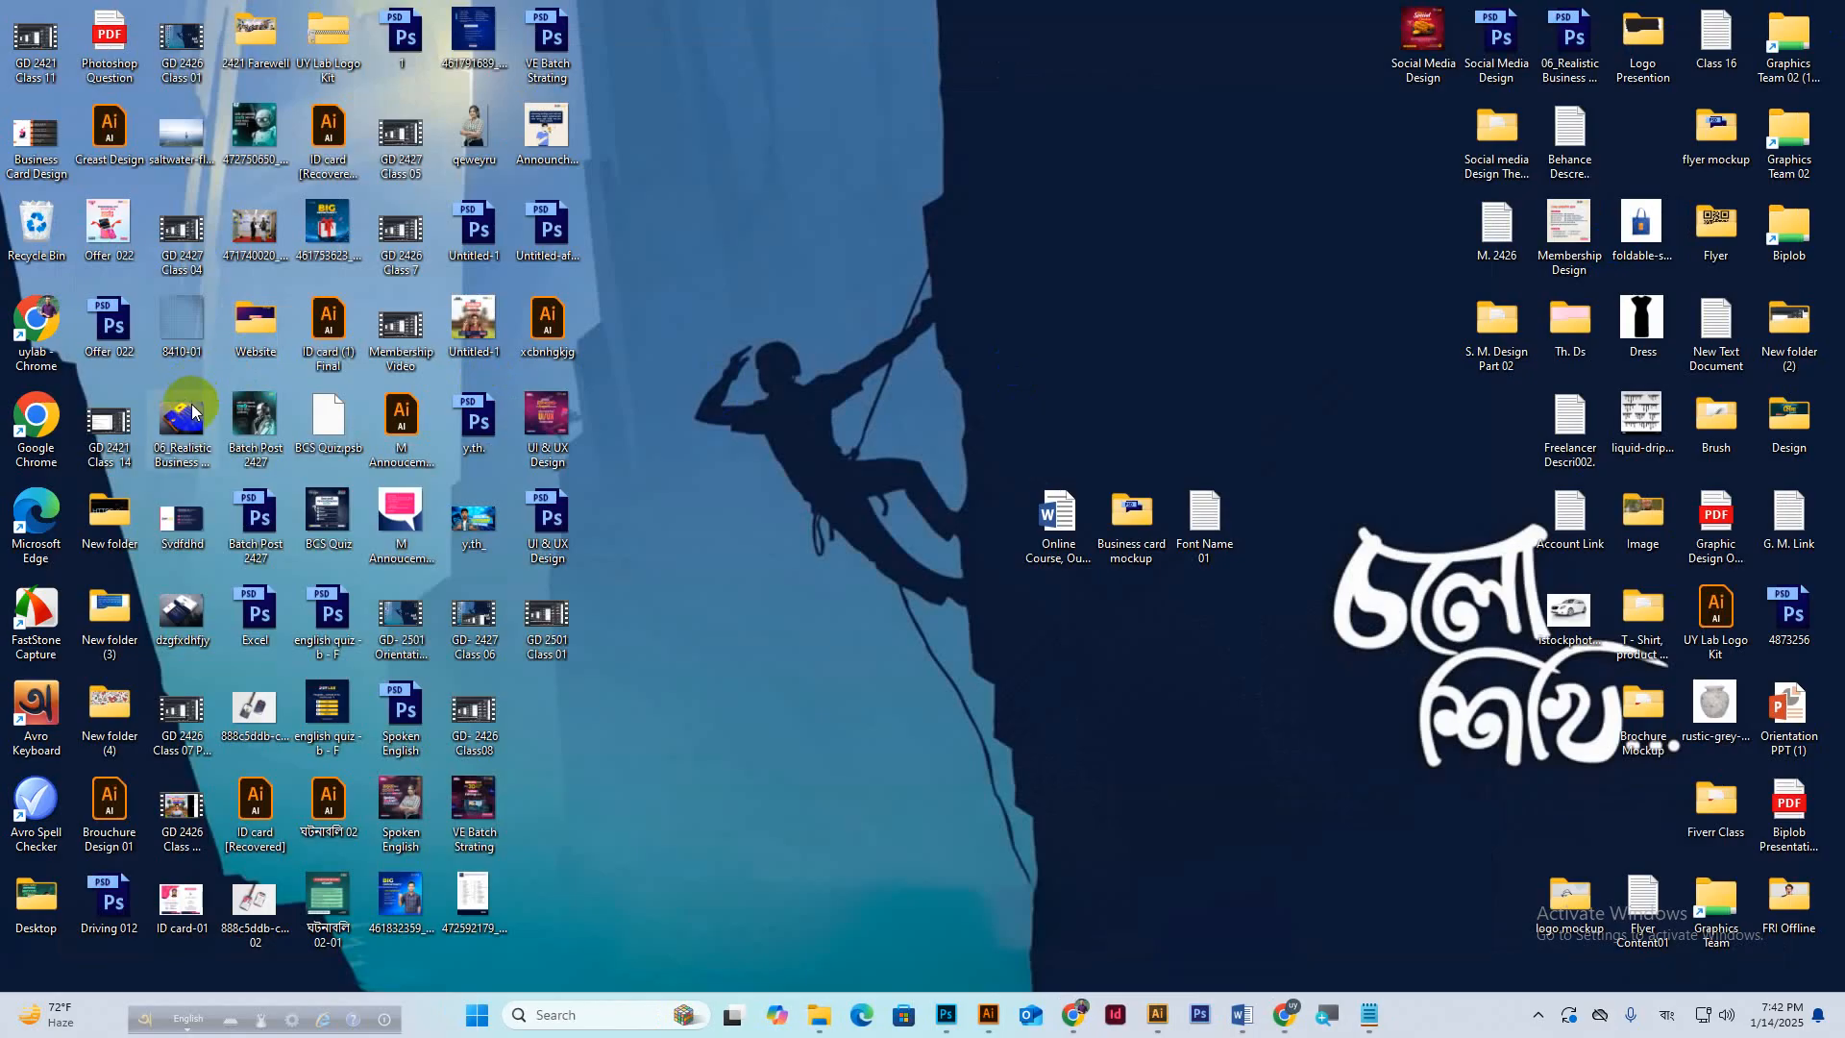
{"action": "double_click", "coordinate": [185, 413]}
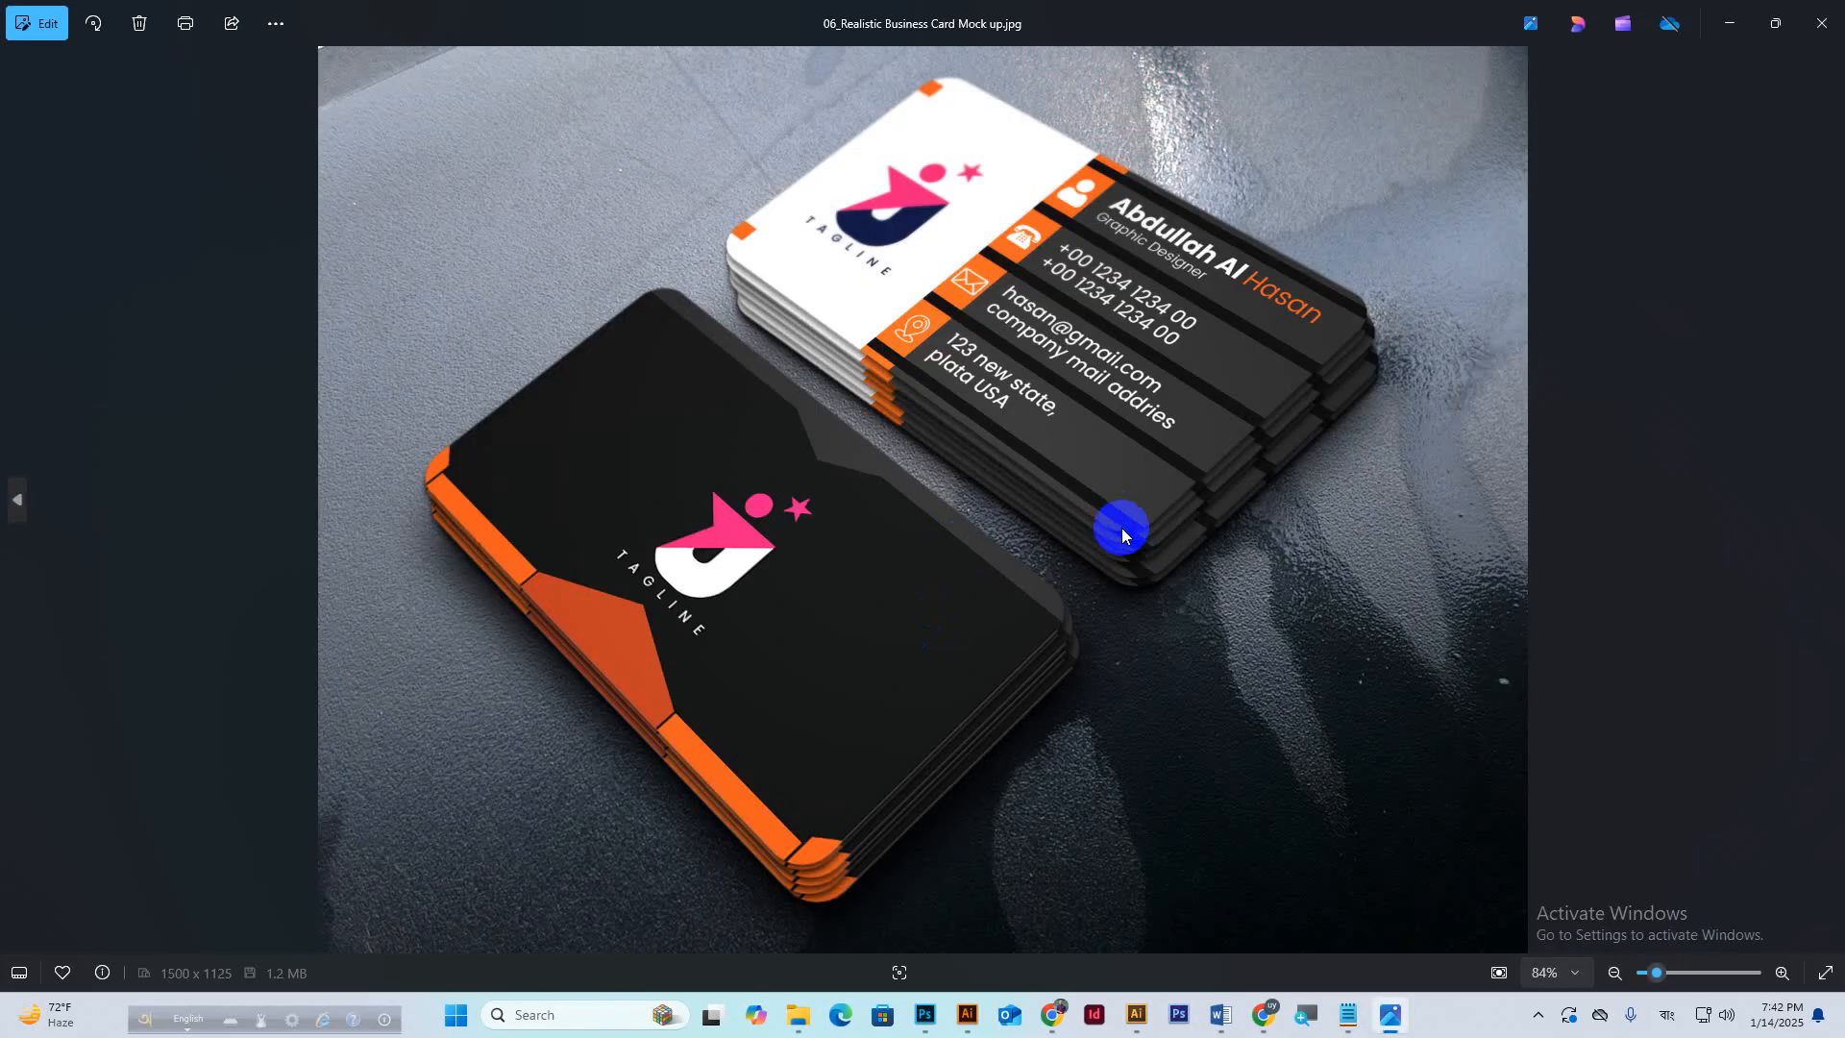
Check the Google Meet call, then minimize it and close the mockup image viewer.
{"action": "mouse_move", "coordinate": [1265, 1016]}
{"action": "left_click", "coordinate": [1171, 913]}
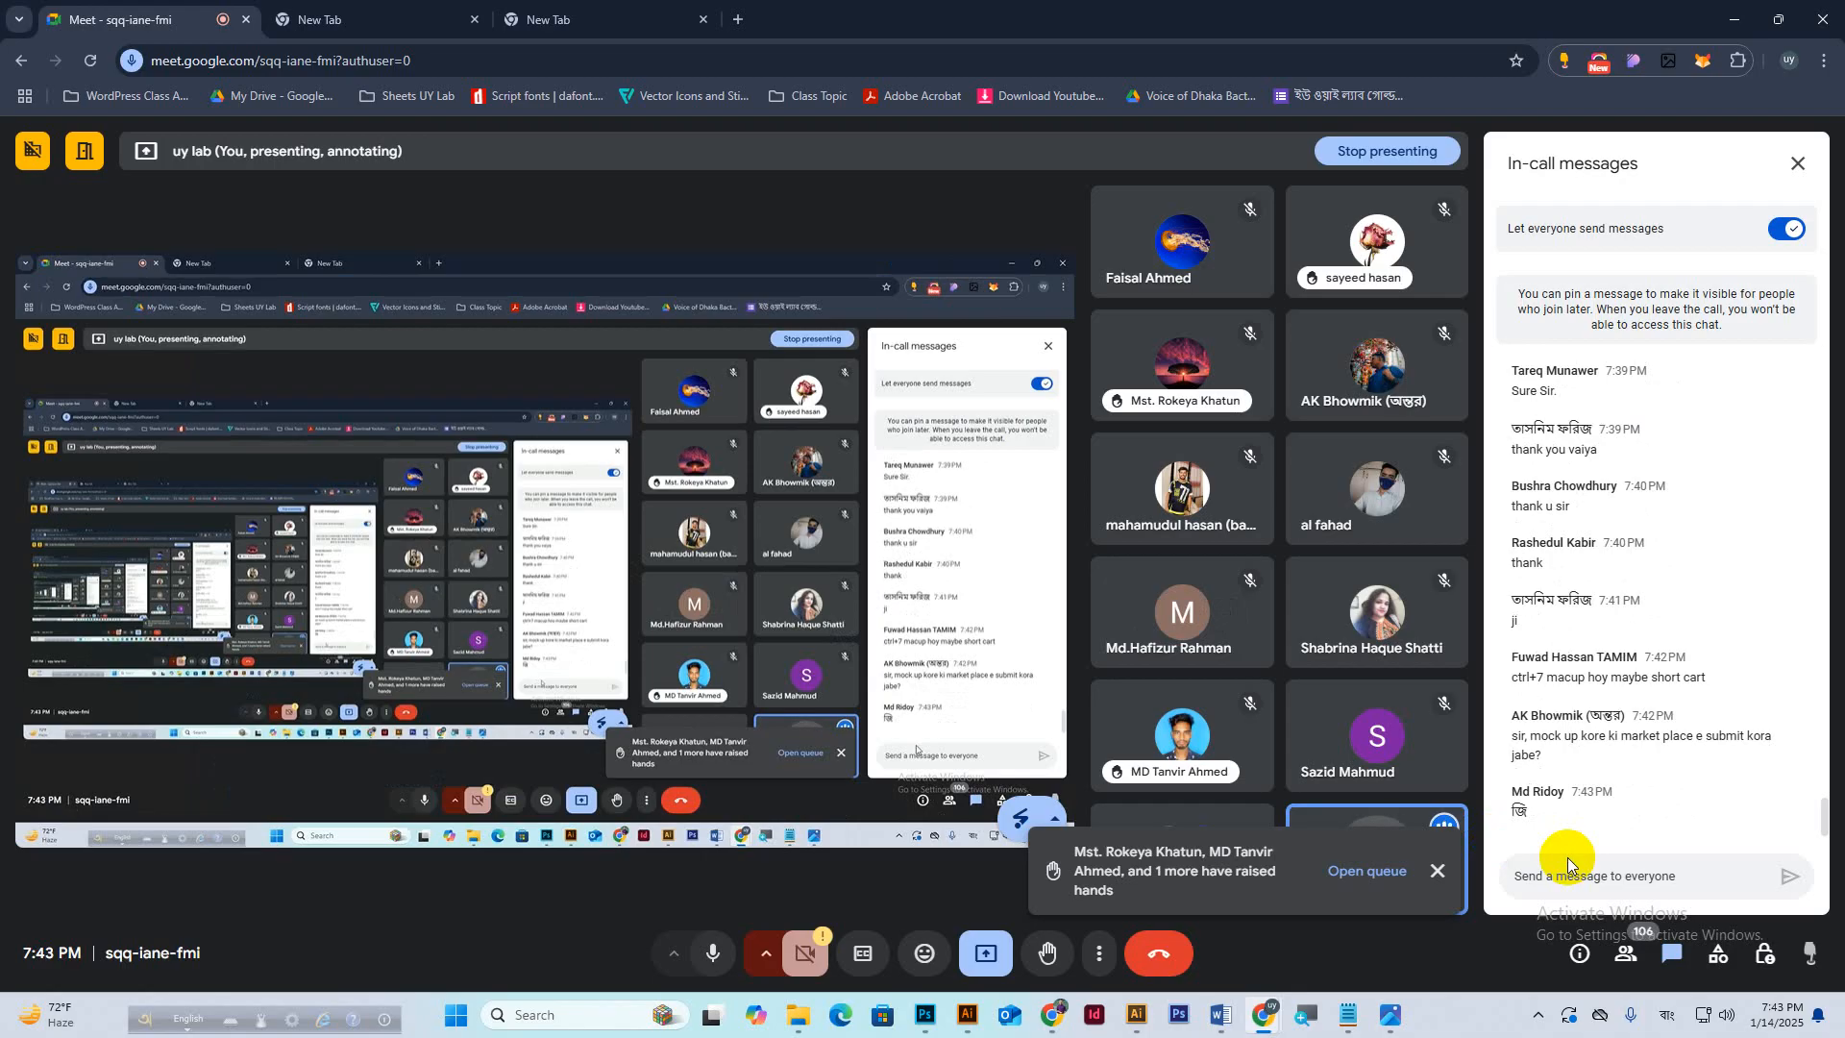
{"action": "left_click", "coordinate": [1737, 14]}
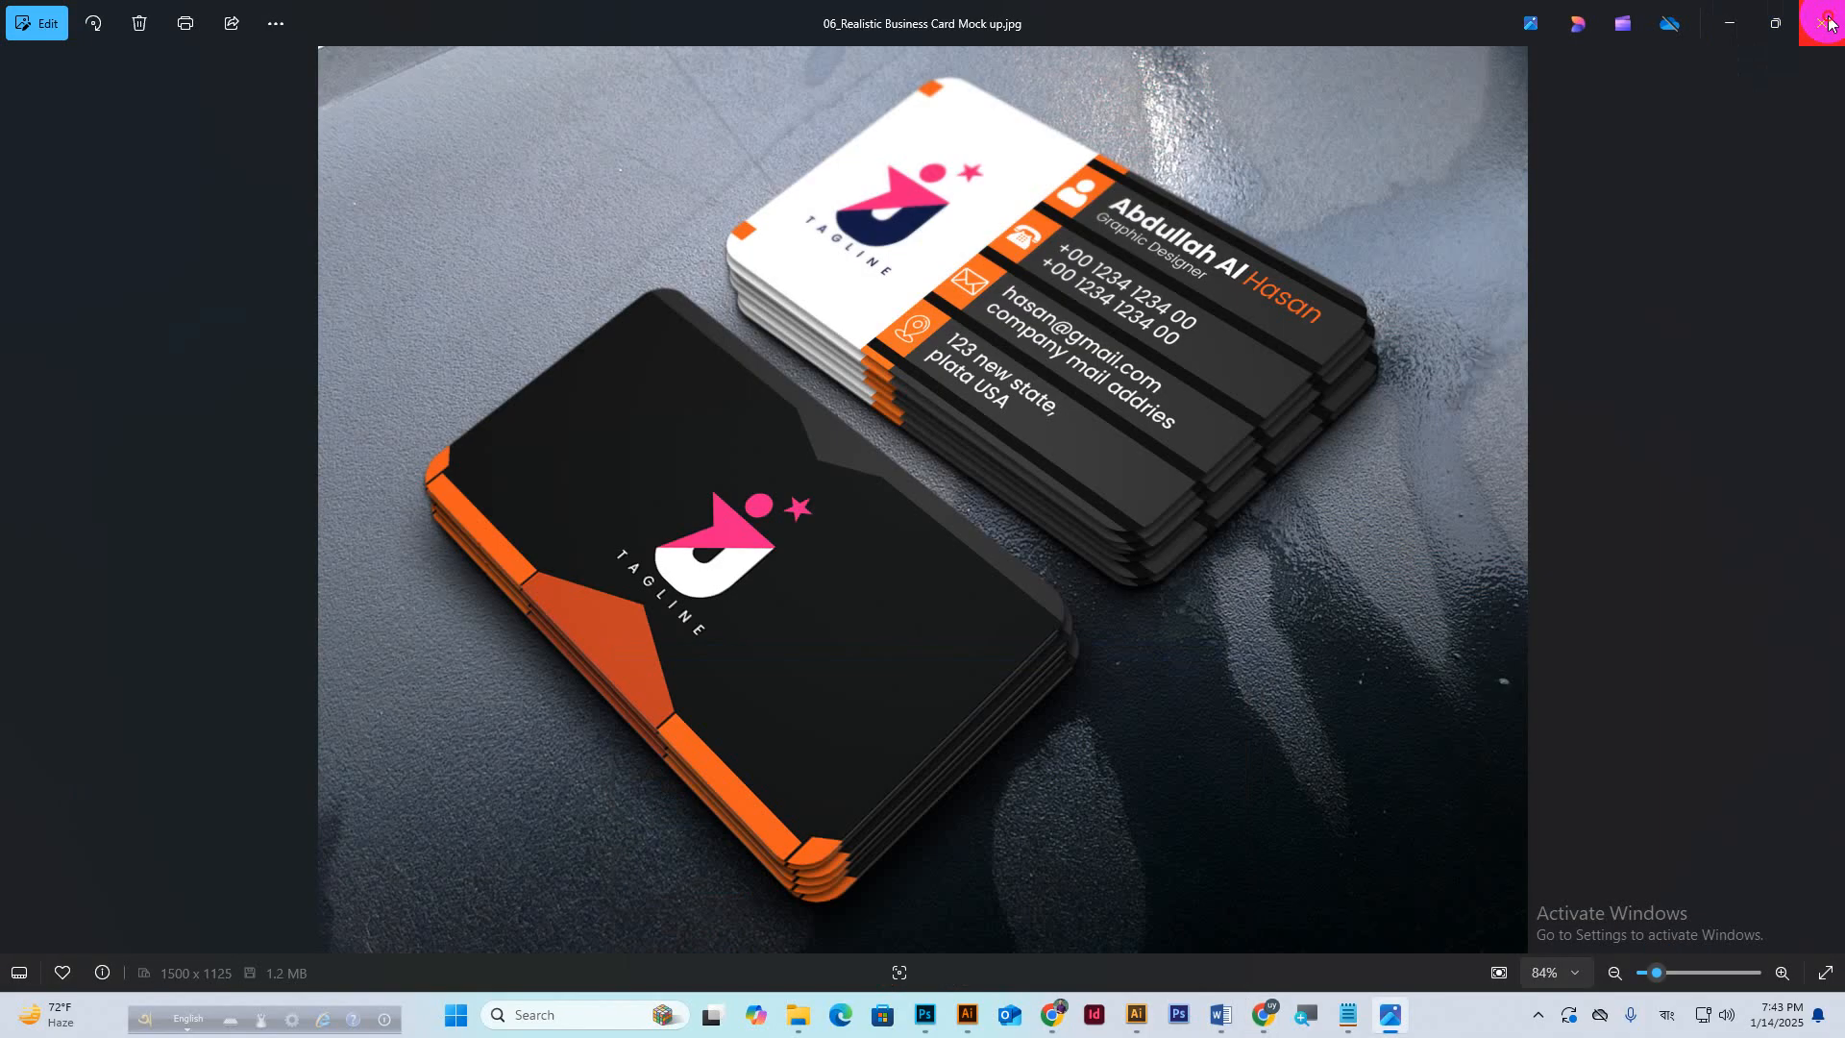
{"action": "left_click", "coordinate": [1826, 15]}
Preview Business Card Design.jpg, check the Google Meet call, and return to Photoshop.
{"action": "double_click", "coordinate": [41, 142]}
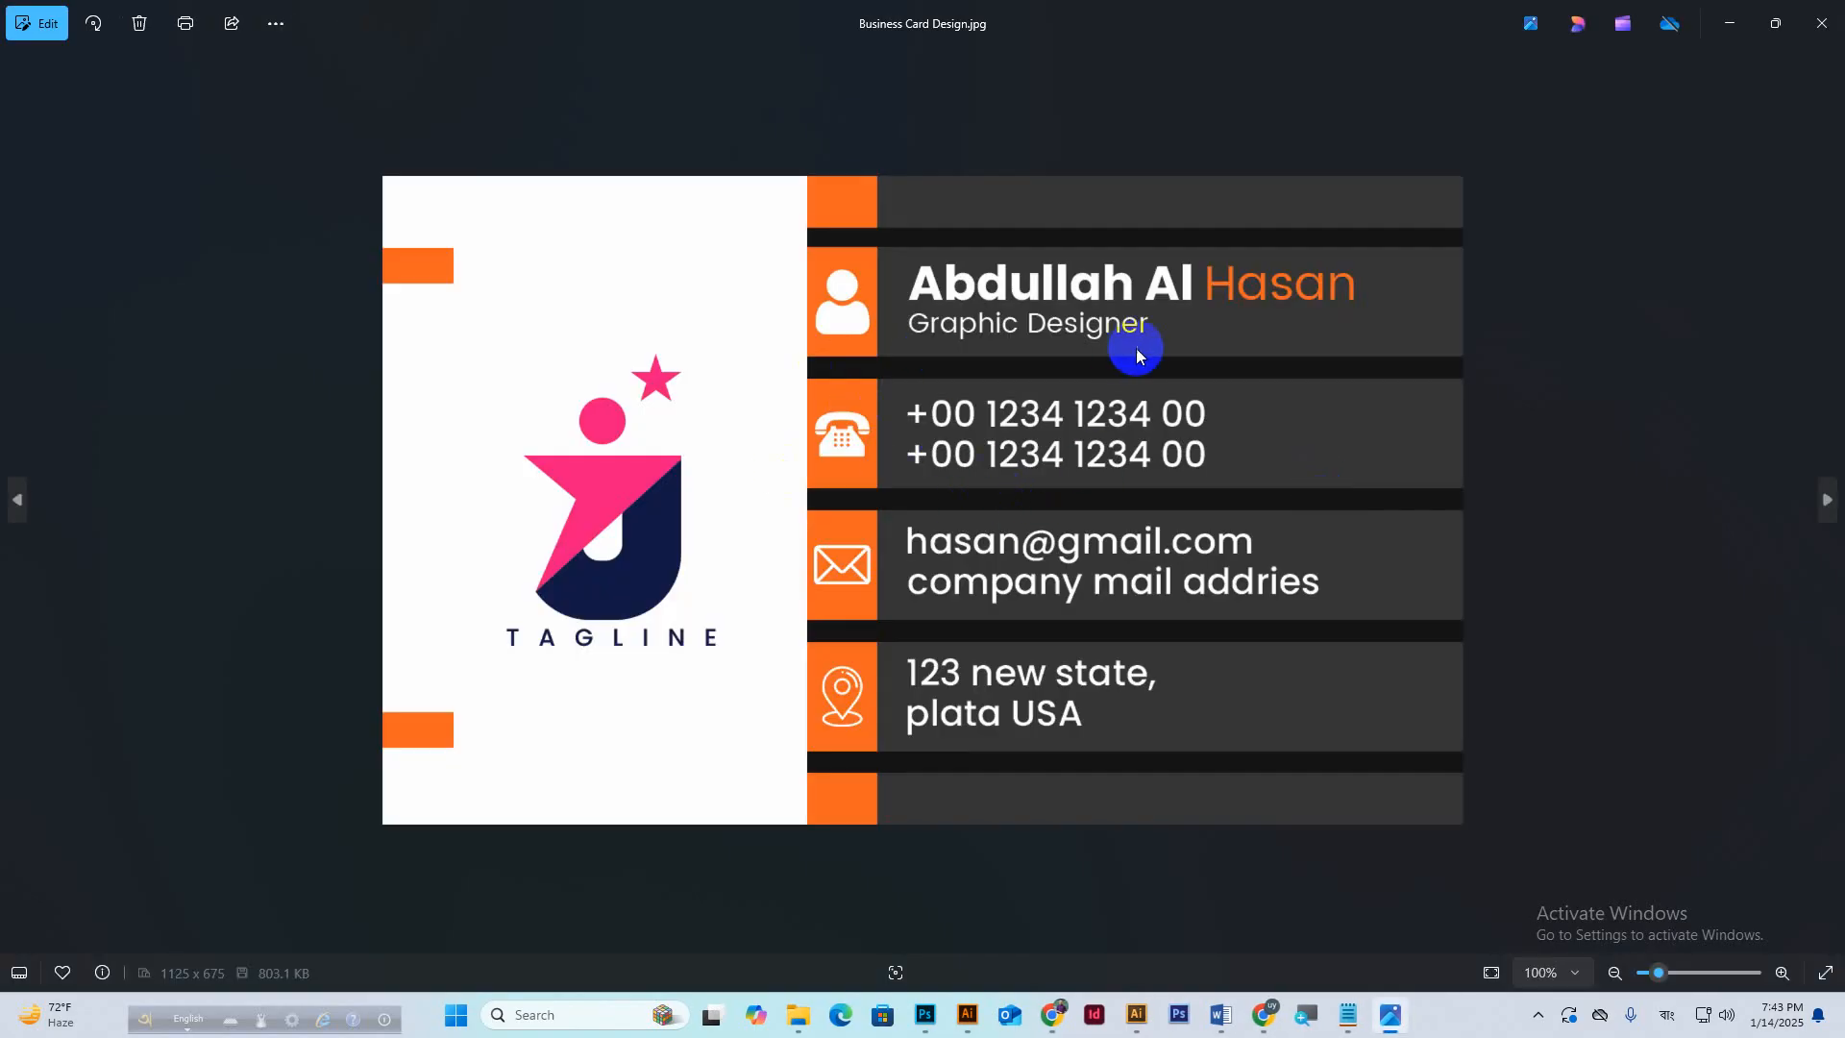
{"action": "left_click", "coordinate": [1822, 23]}
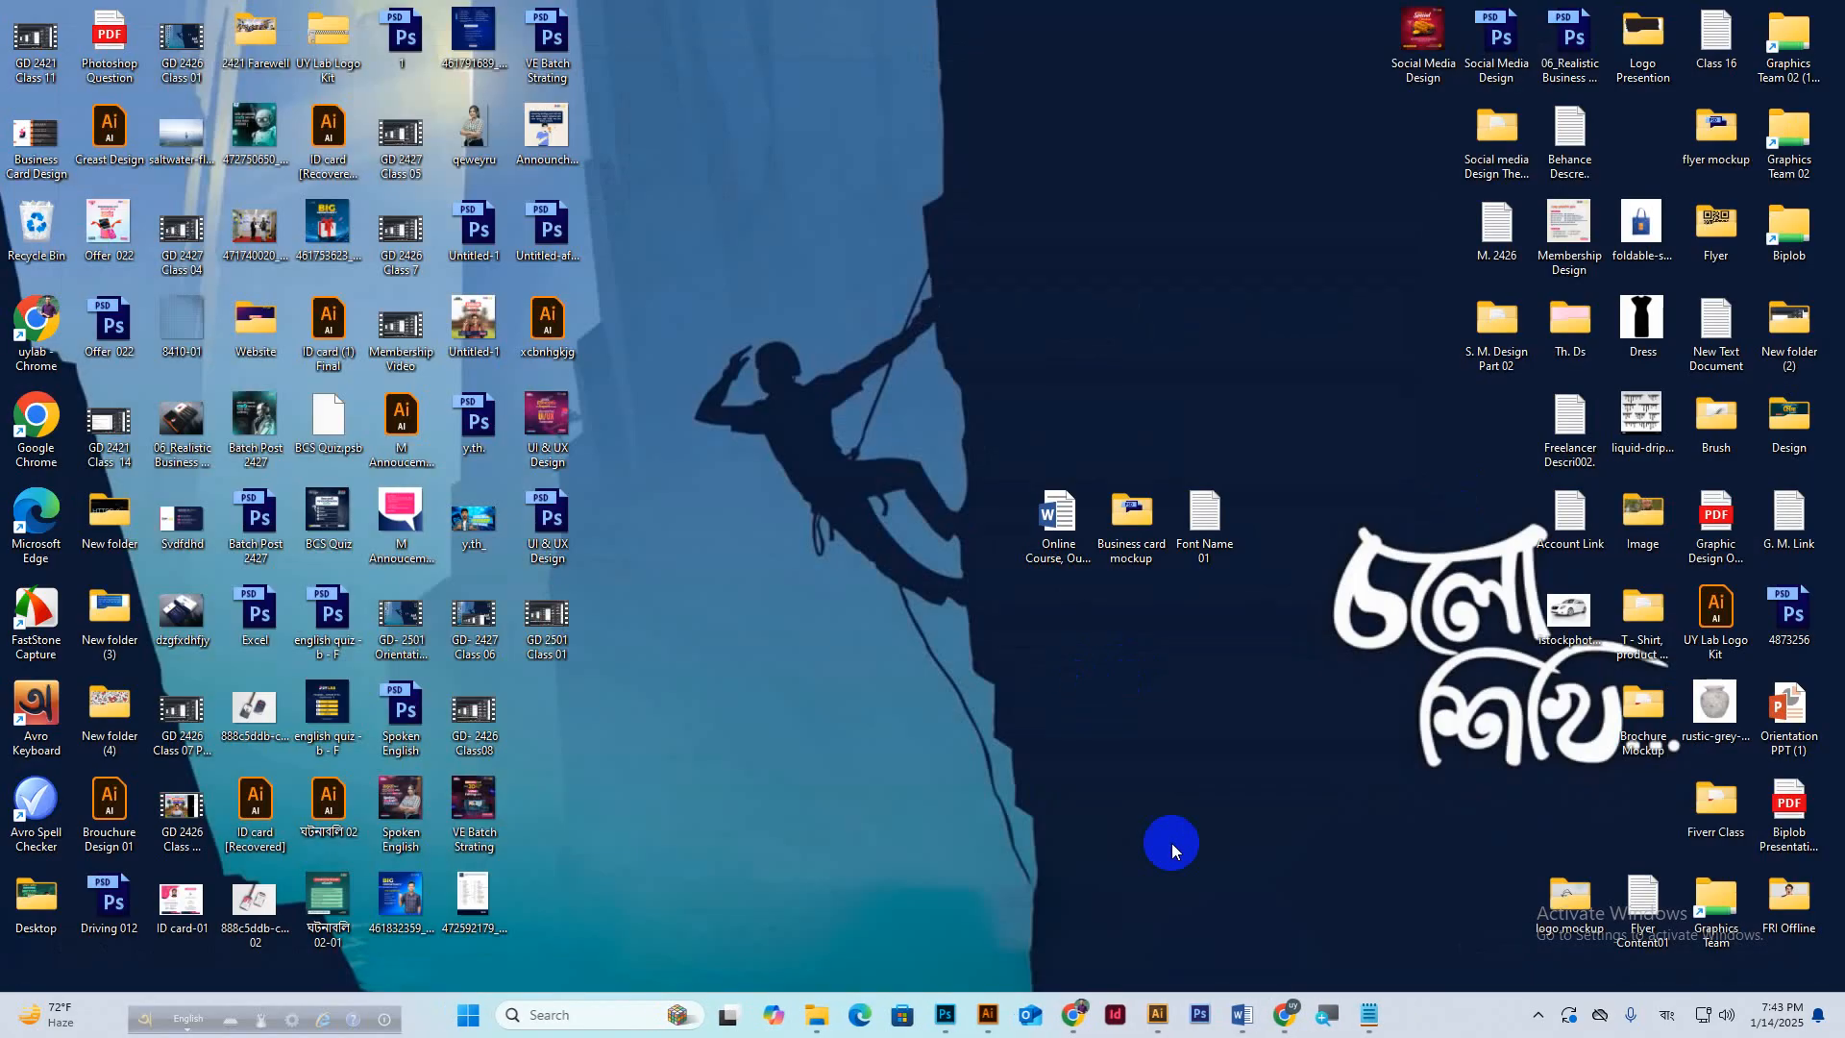
{"action": "mouse_move", "coordinate": [1286, 1017]}
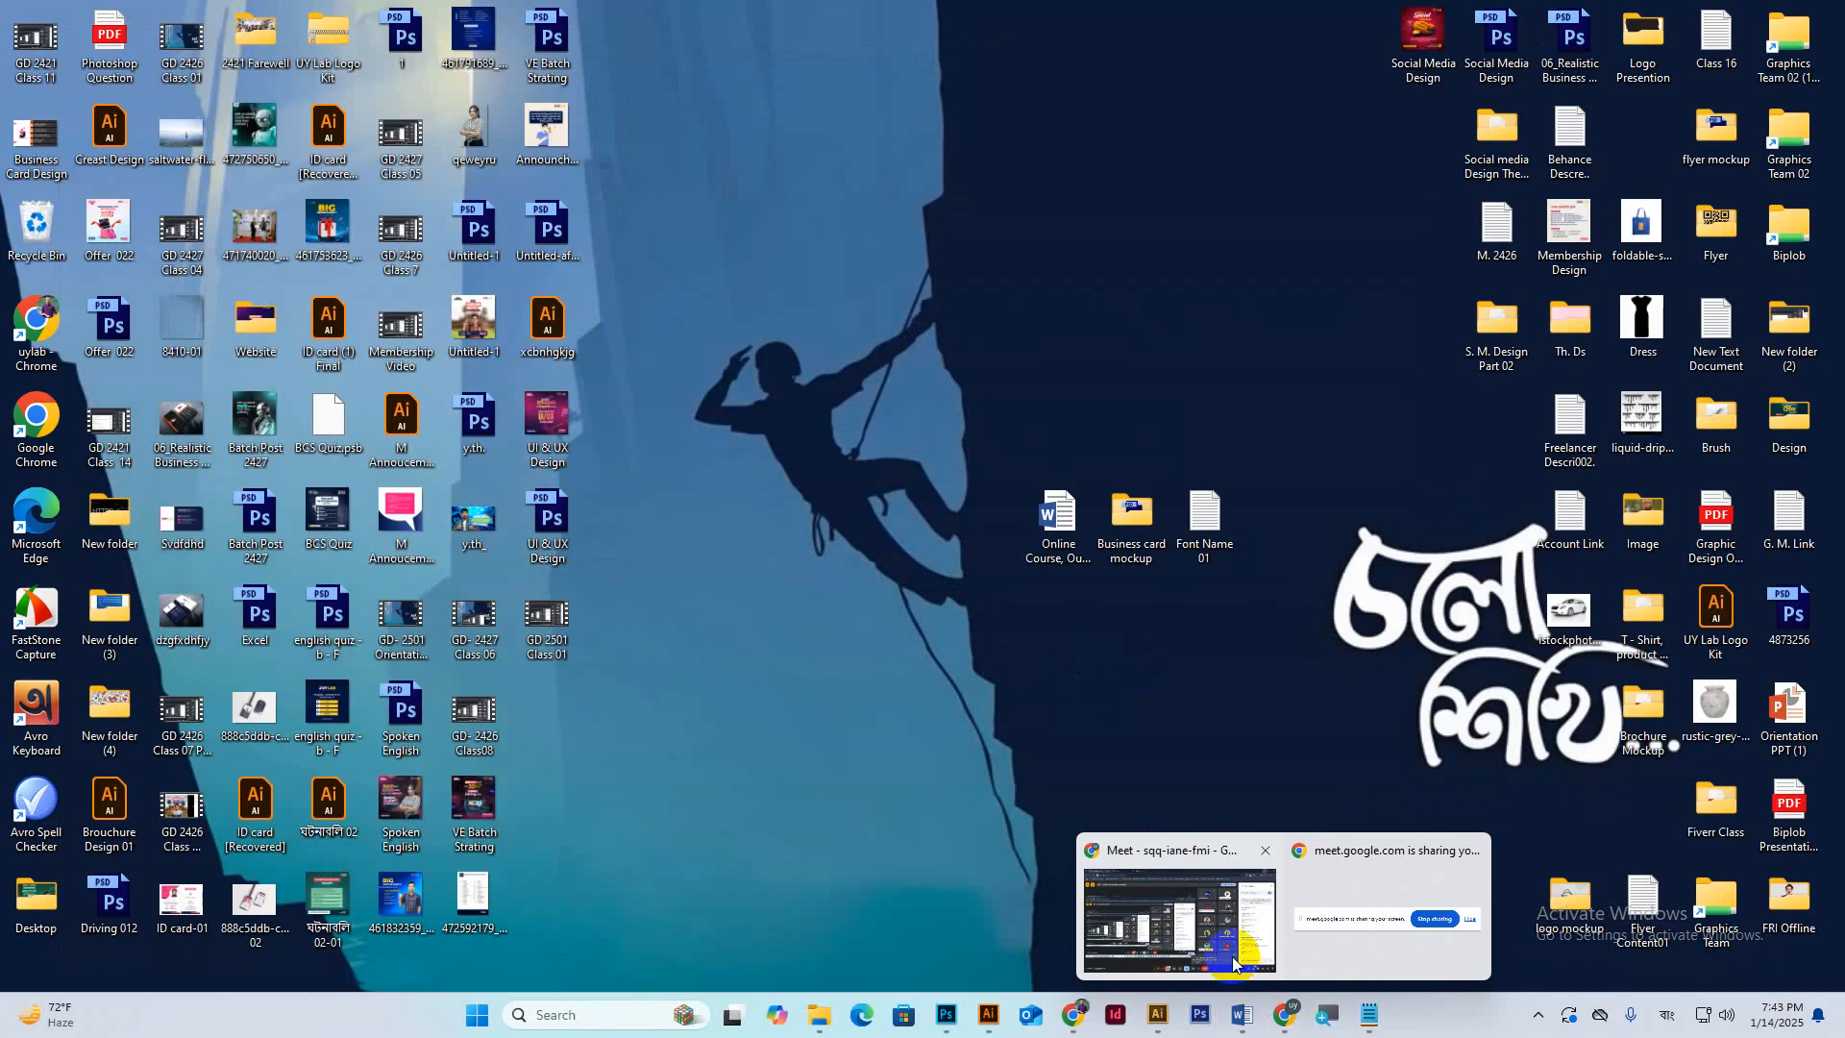
{"action": "left_click", "coordinate": [1459, 948]}
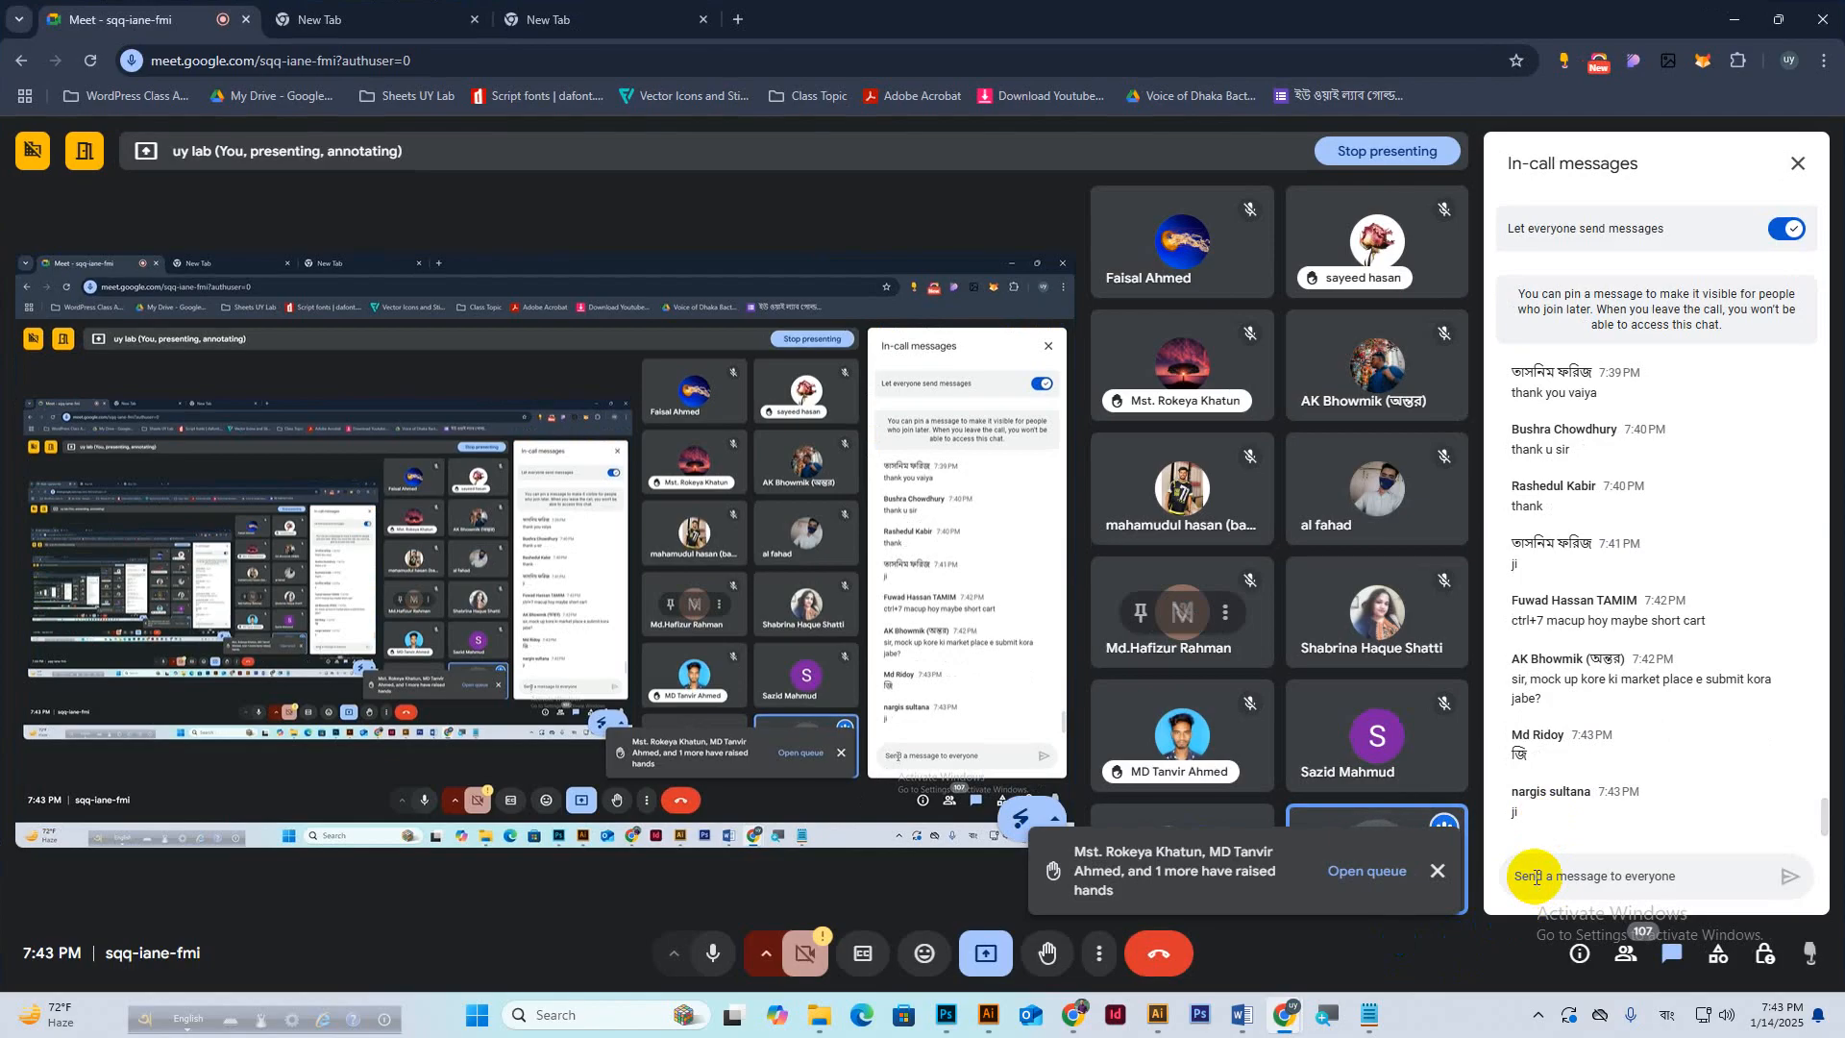
{"action": "left_click", "coordinate": [1198, 1024]}
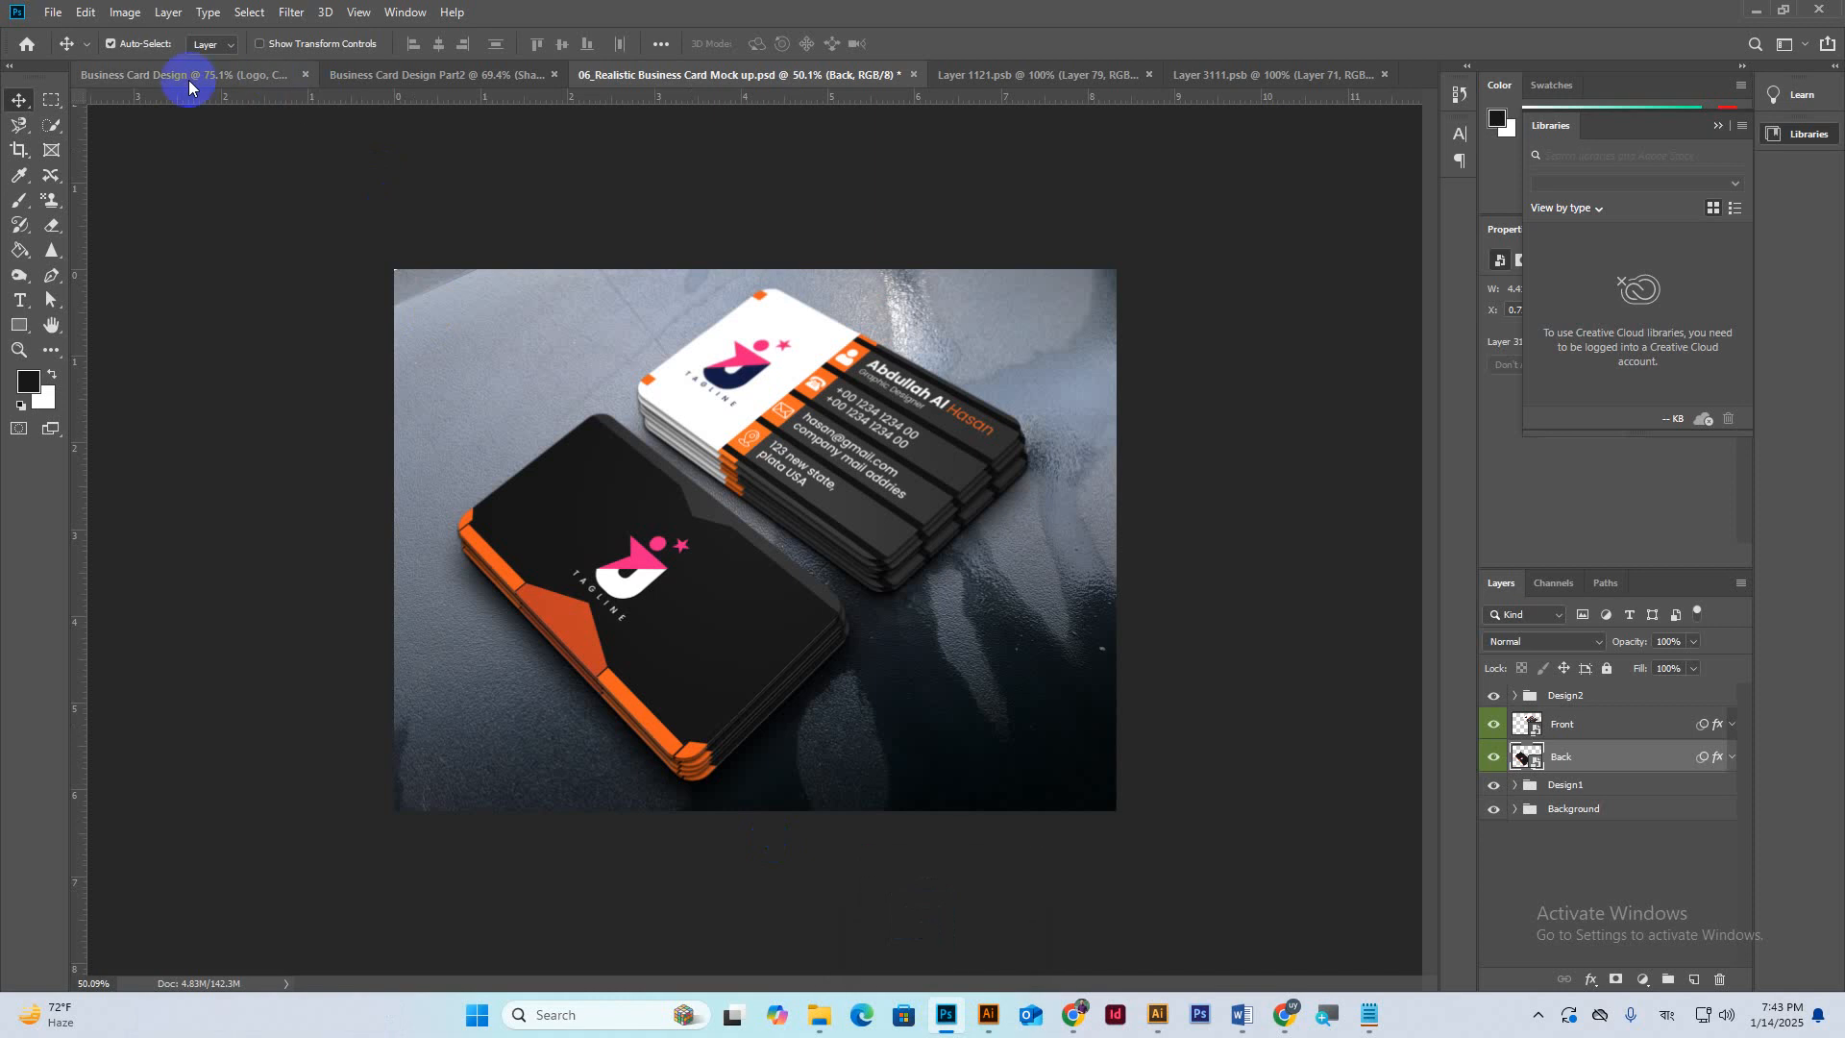
Save the front design to the Desktop as Business Card Design Part1.
{"action": "left_click", "coordinate": [182, 75]}
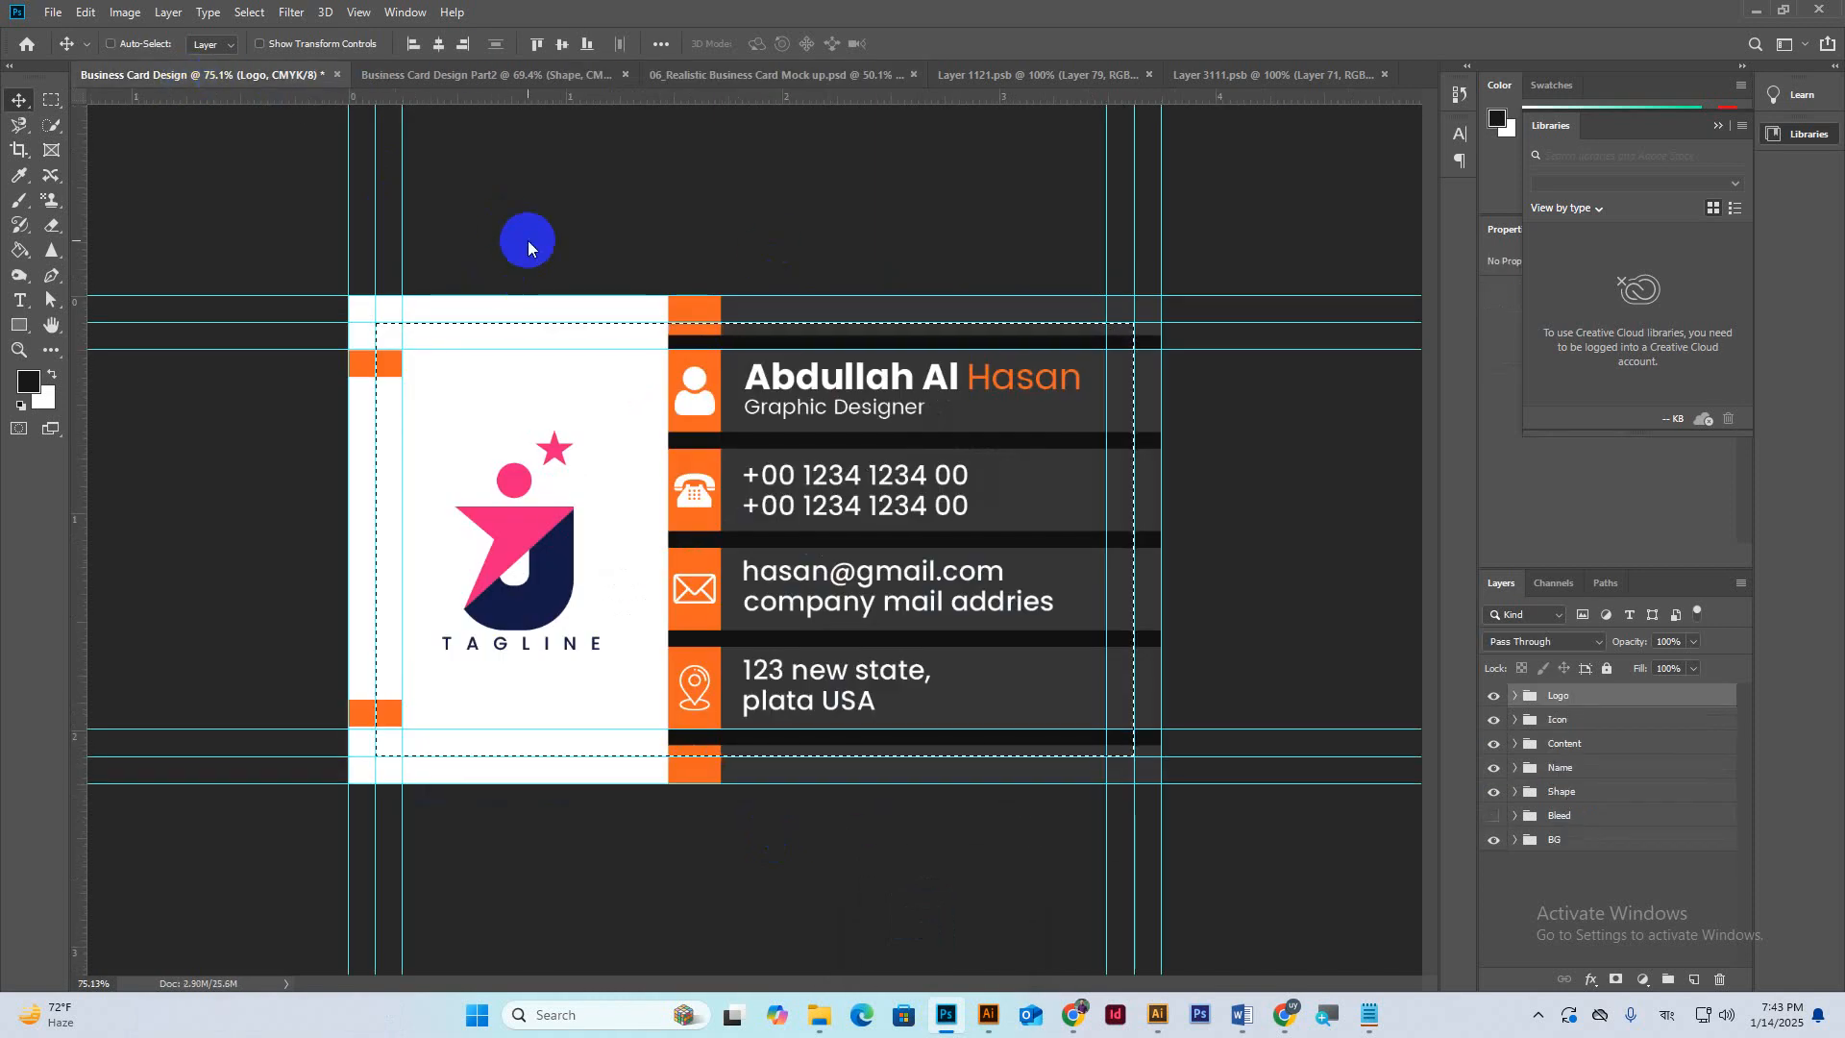
{"action": "key", "text": "ctrl+s"}
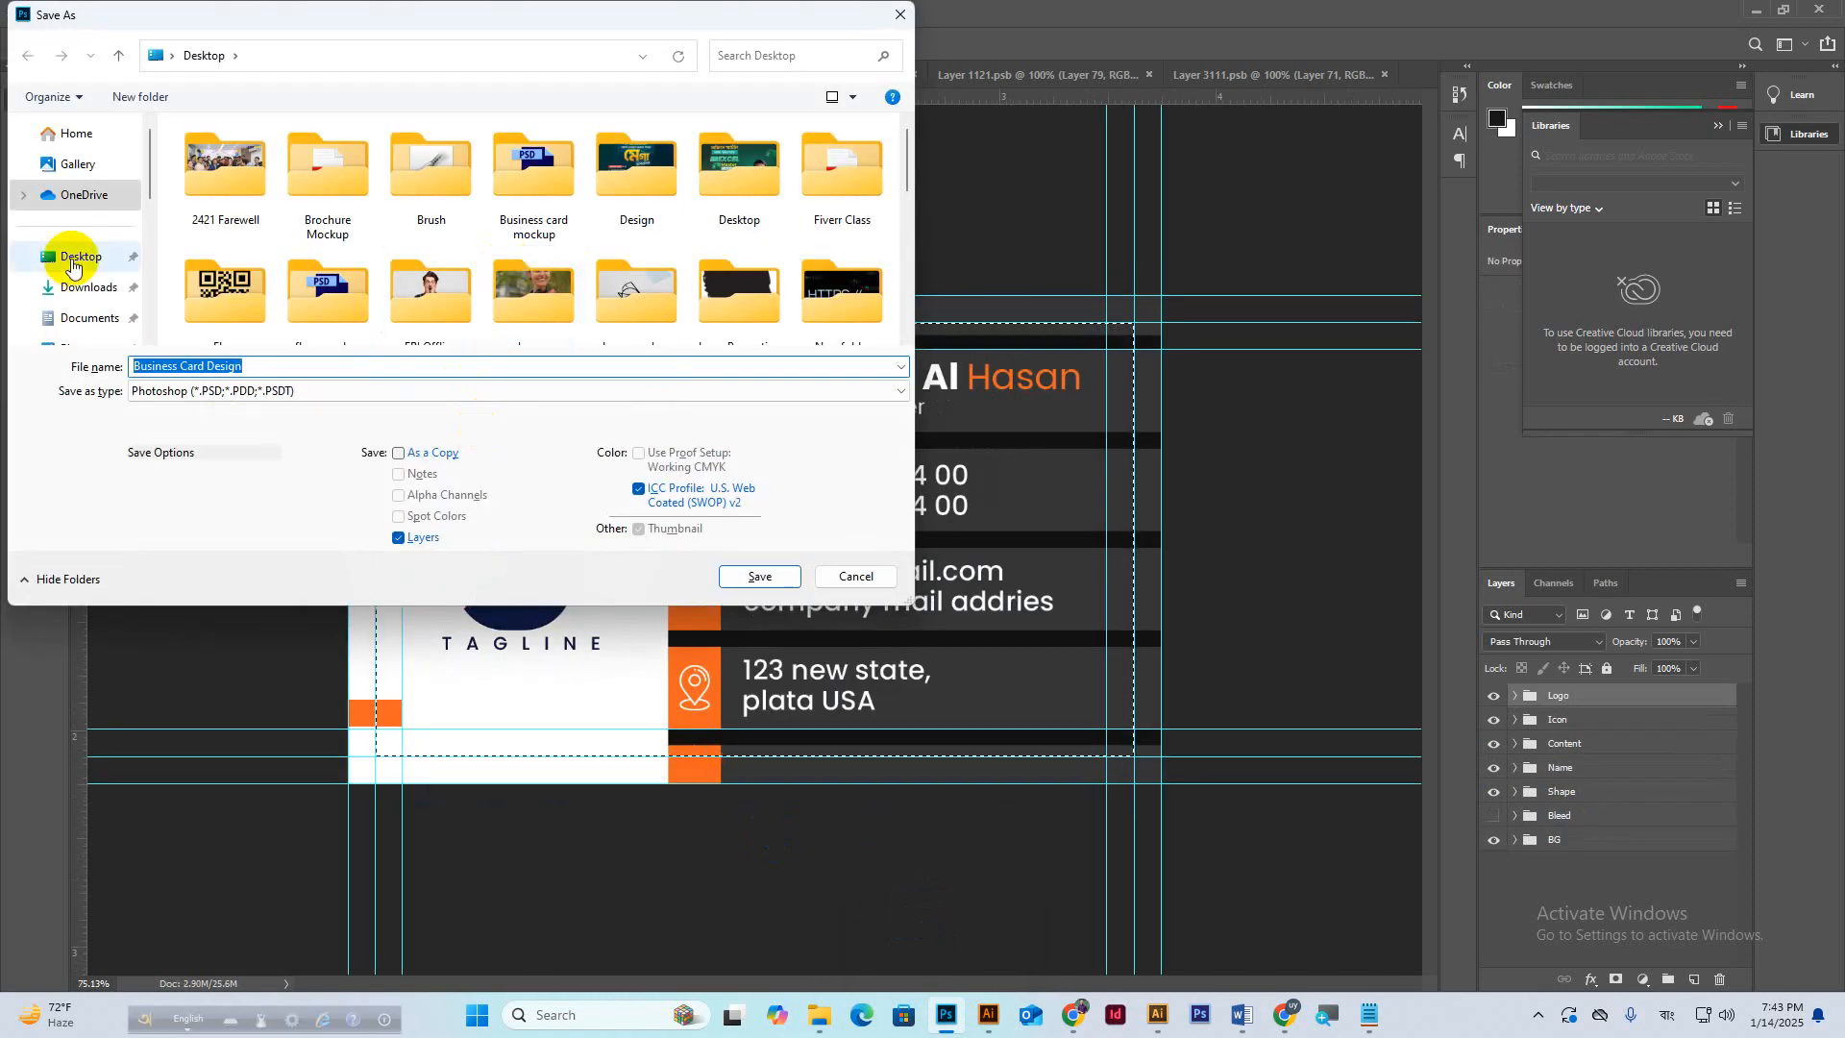
{"action": "left_click", "coordinate": [74, 266]}
{"action": "left_click", "coordinate": [259, 364]}
{"action": "left_click", "coordinate": [267, 366]}
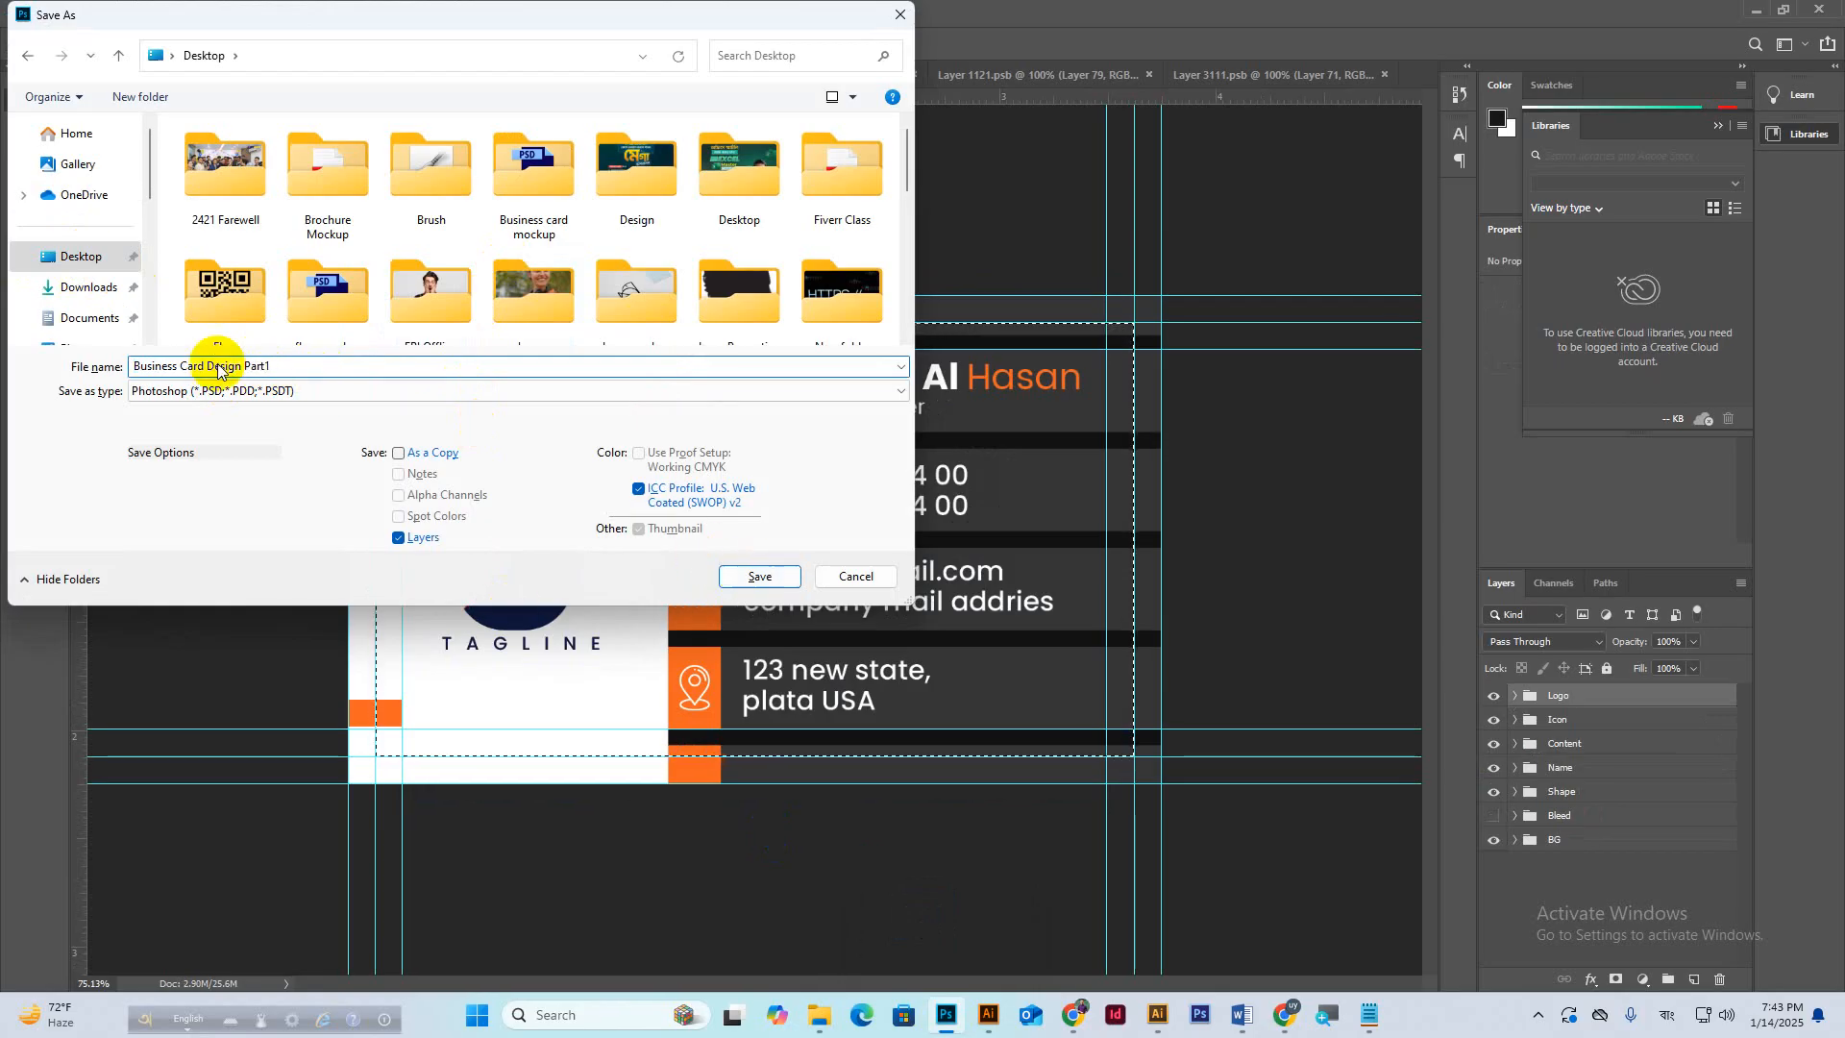
{"action": "left_click", "coordinate": [744, 577]}
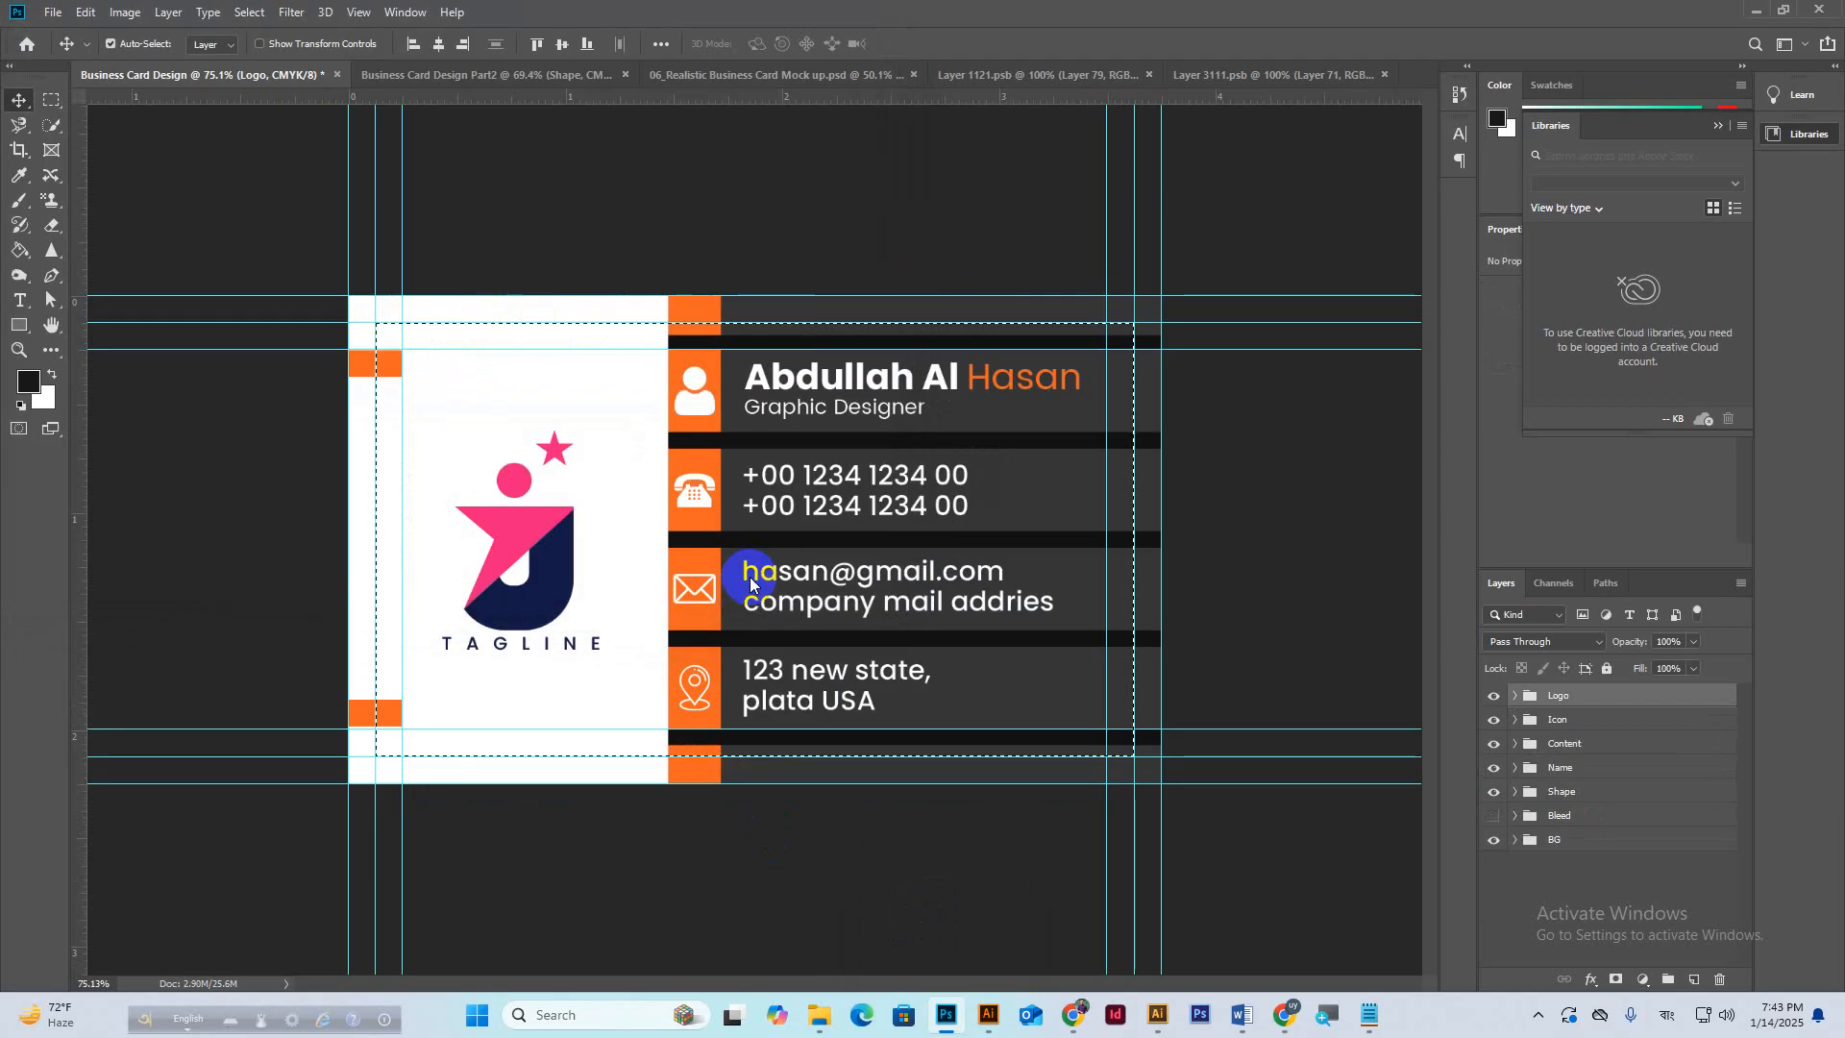
{"action": "left_click", "coordinate": [1130, 265]}
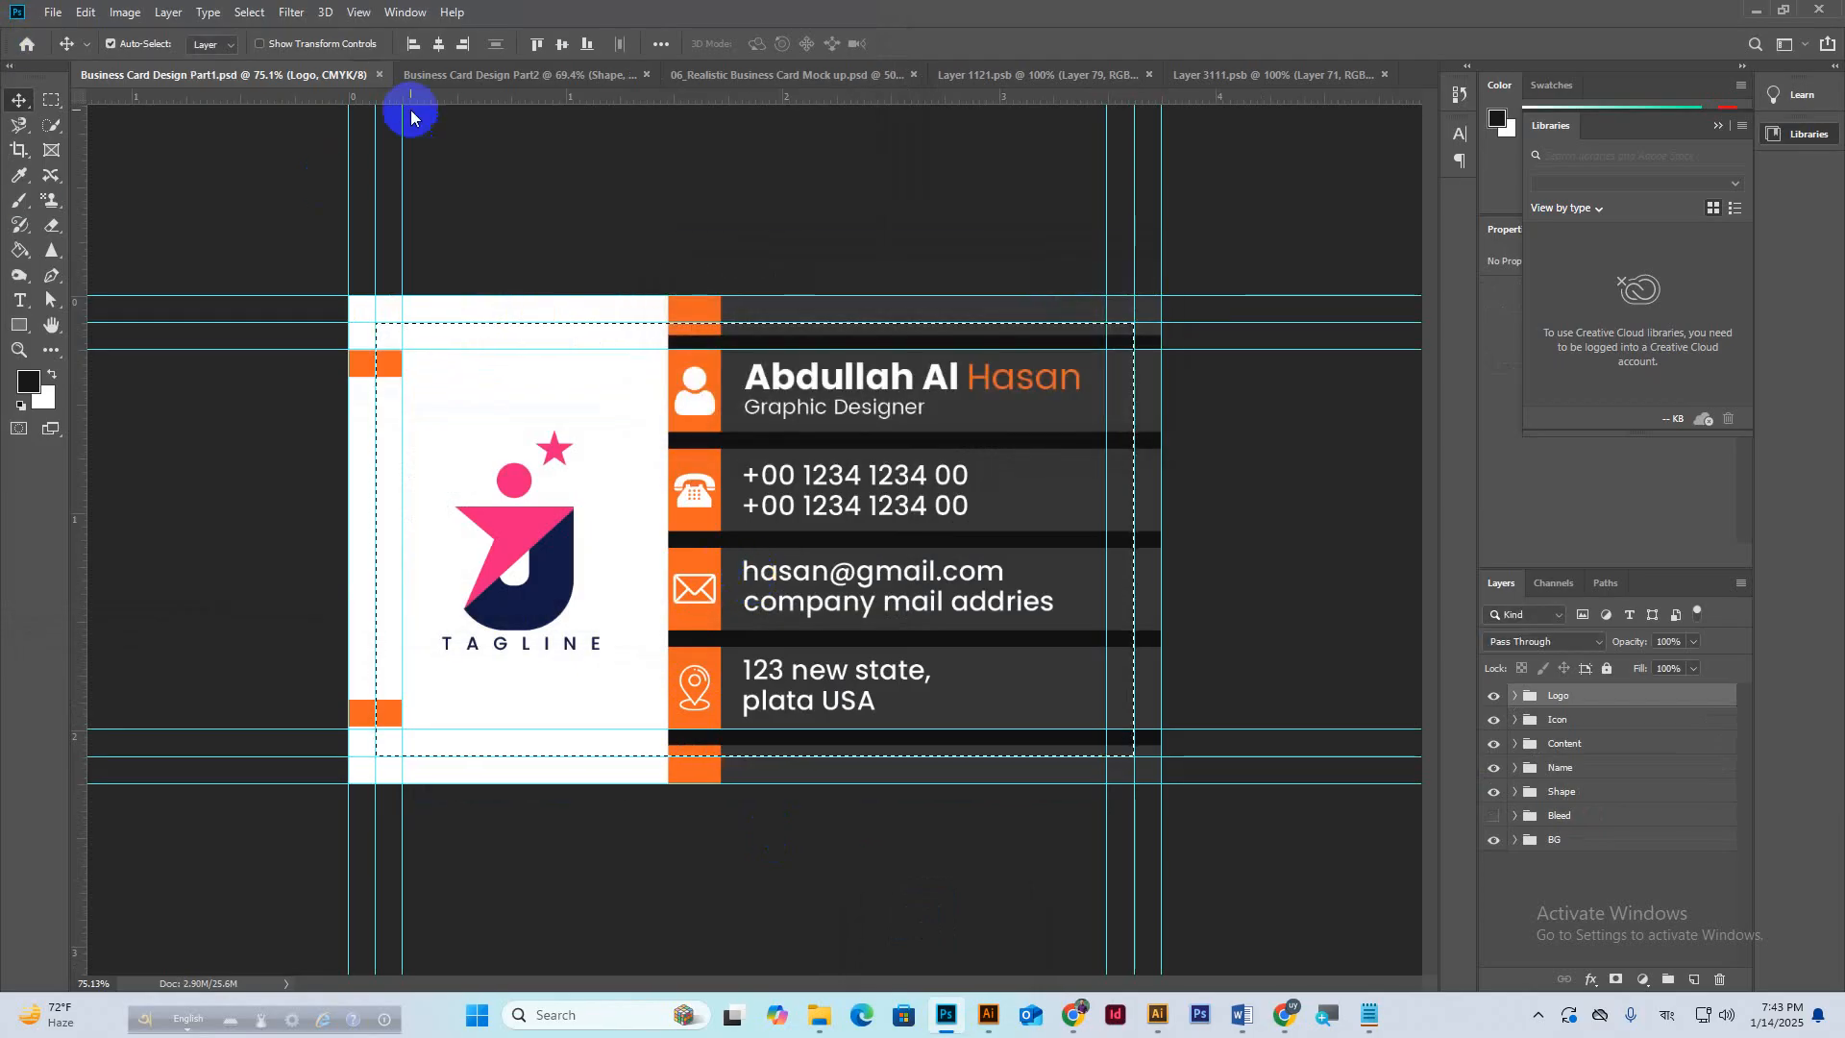
Save the back design to the Desktop as Business Card Design Part2, then minimize the windows.
{"action": "left_click", "coordinate": [459, 75]}
{"action": "key", "text": "ctrl+shift+s"}
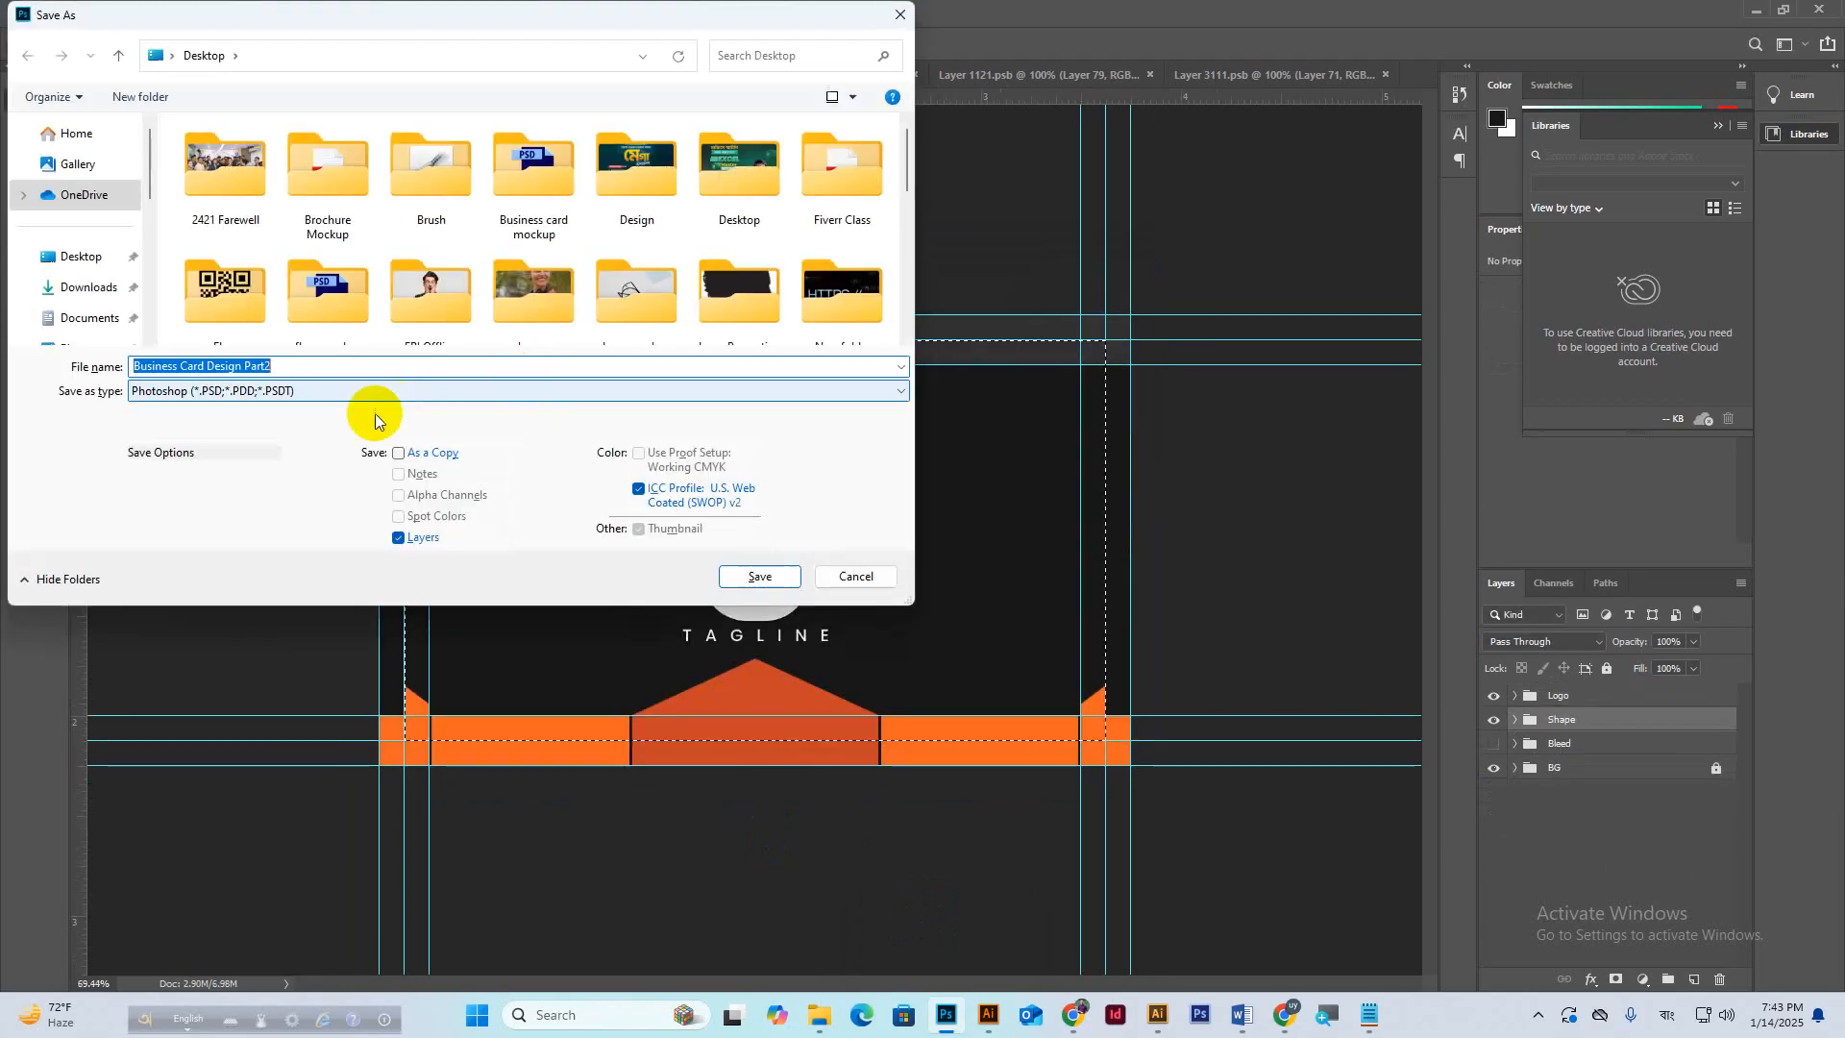
{"action": "left_click", "coordinate": [274, 365]}
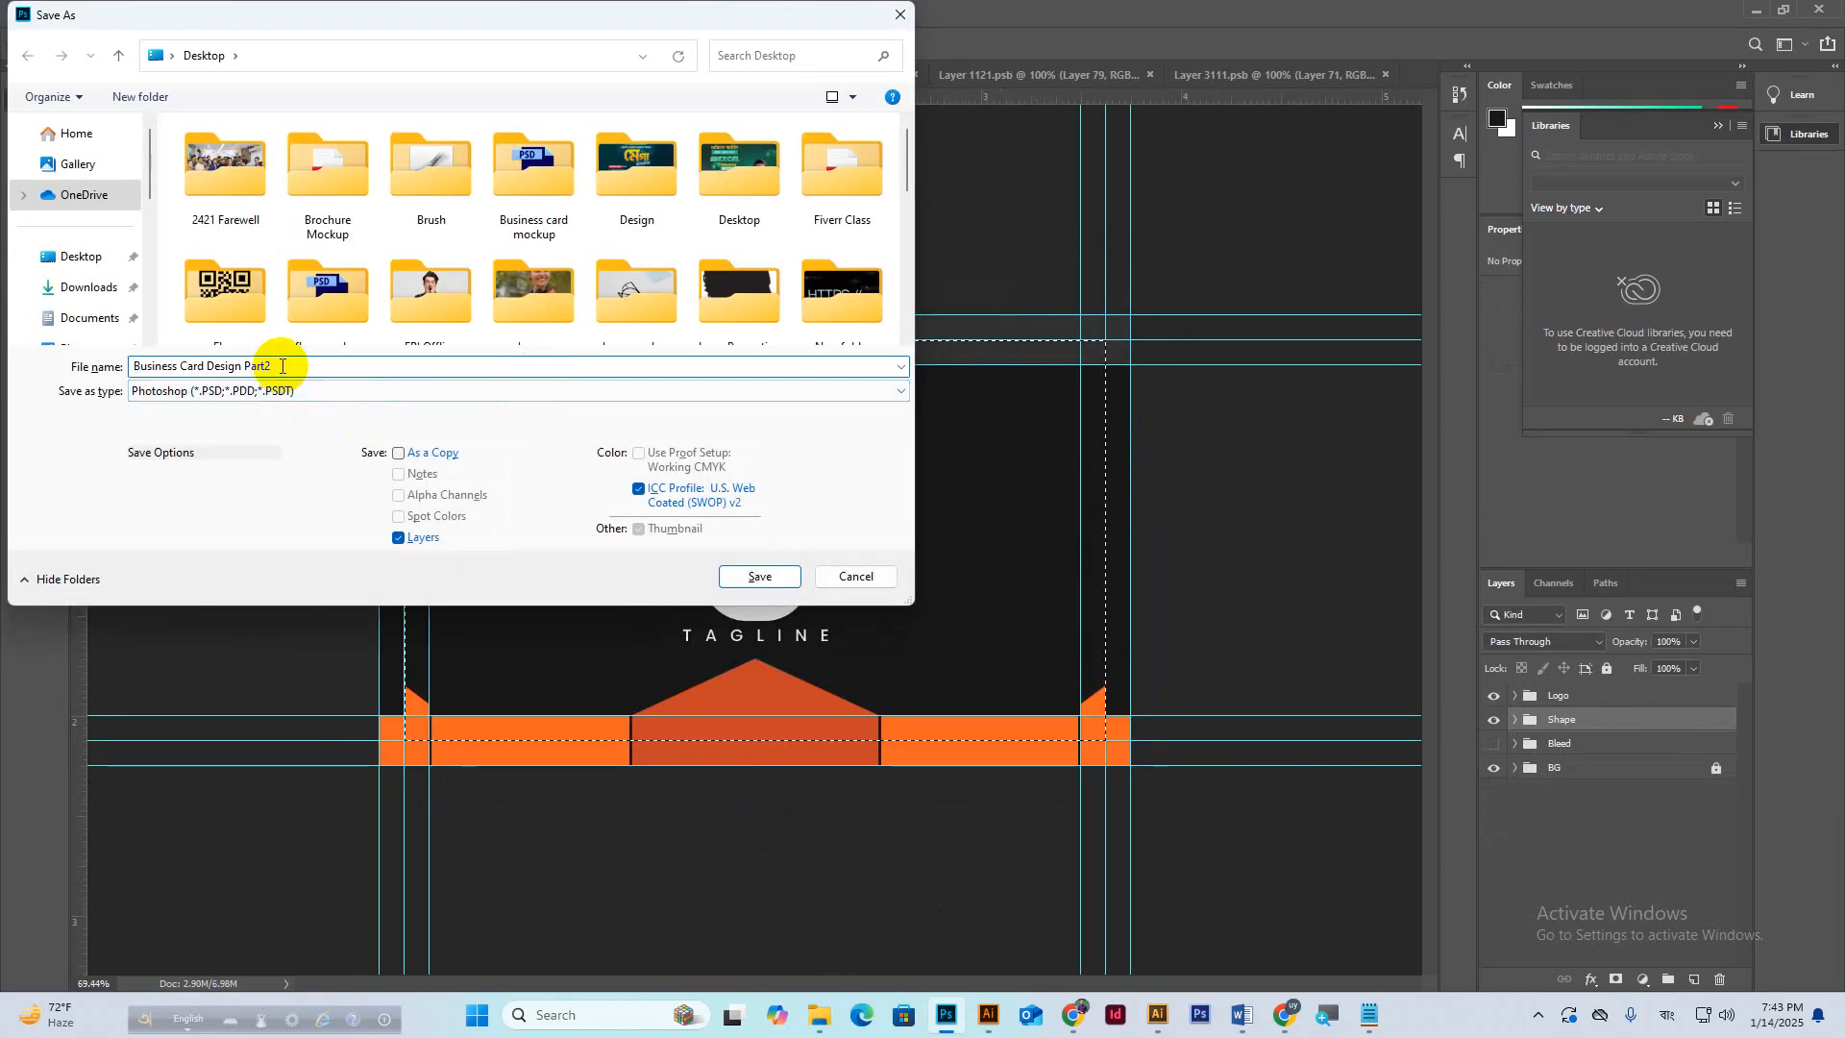
{"action": "left_click", "coordinate": [99, 264]}
{"action": "left_click", "coordinate": [756, 574]}
{"action": "key", "text": "ctrl+s"}
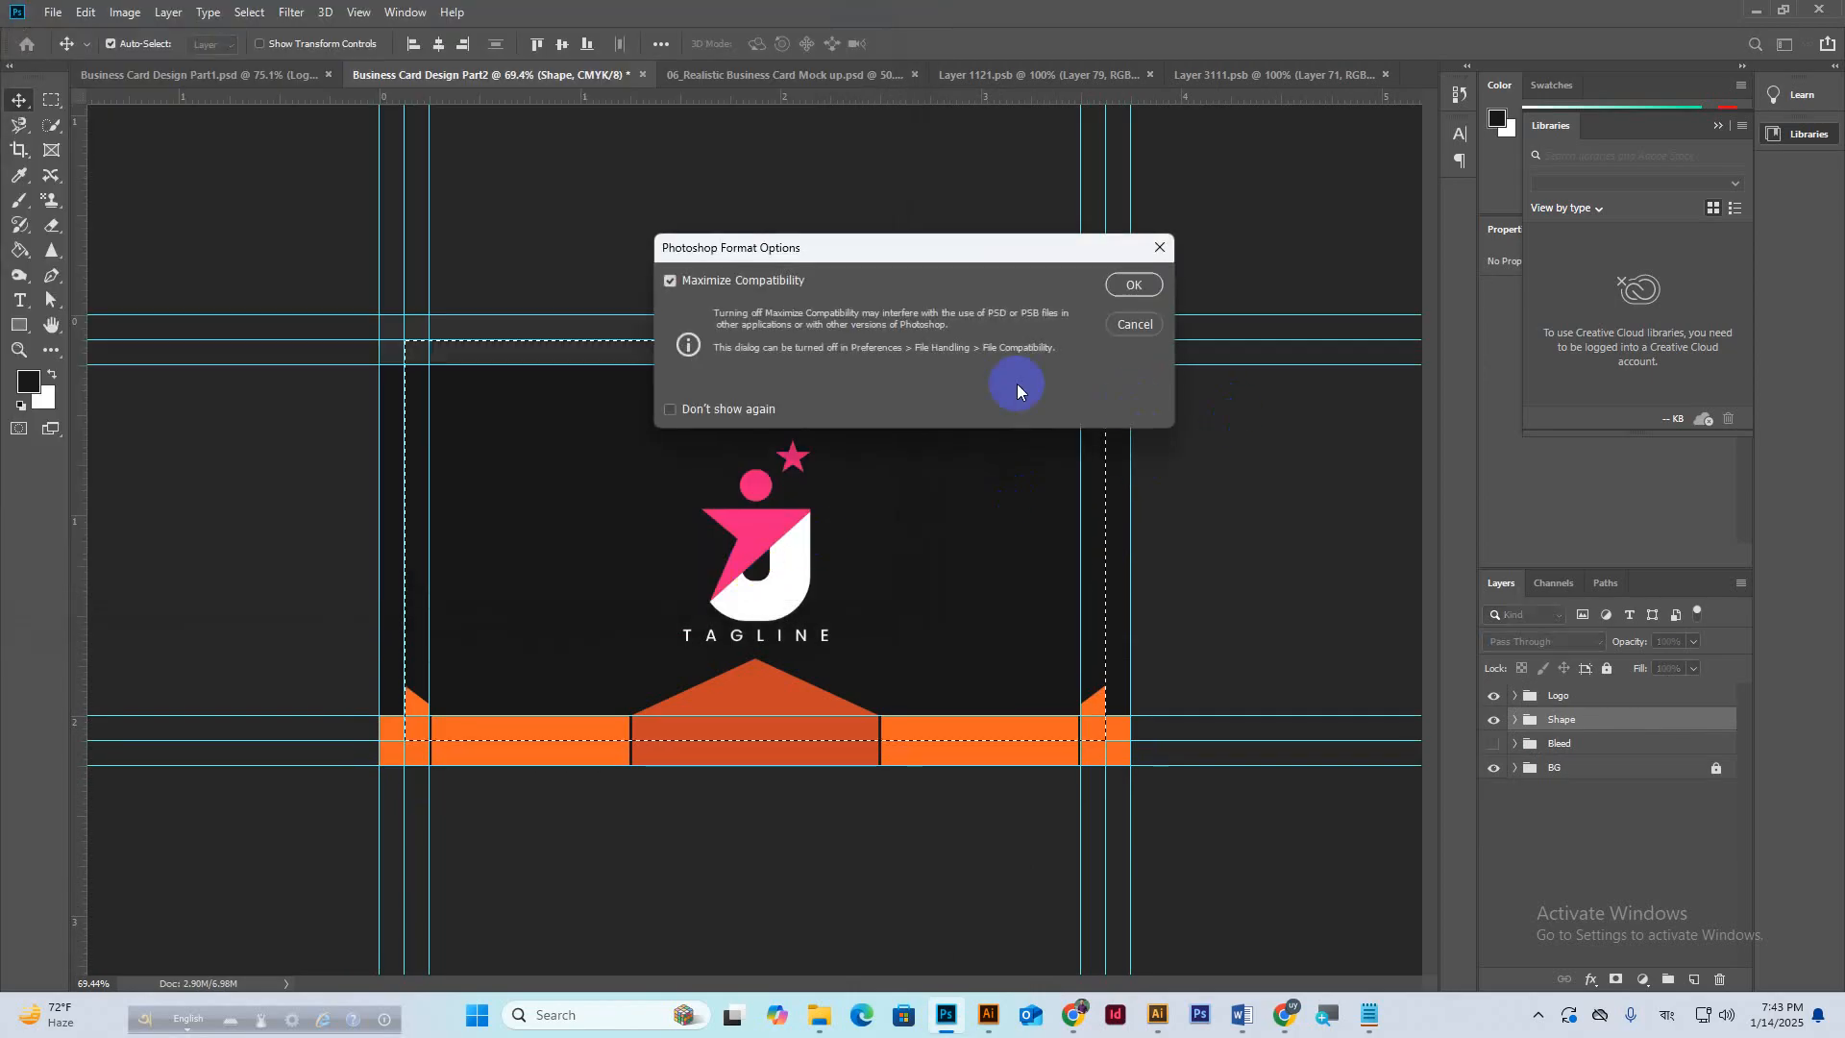
{"action": "left_click", "coordinate": [1133, 280]}
{"action": "left_click", "coordinate": [1756, 11]}
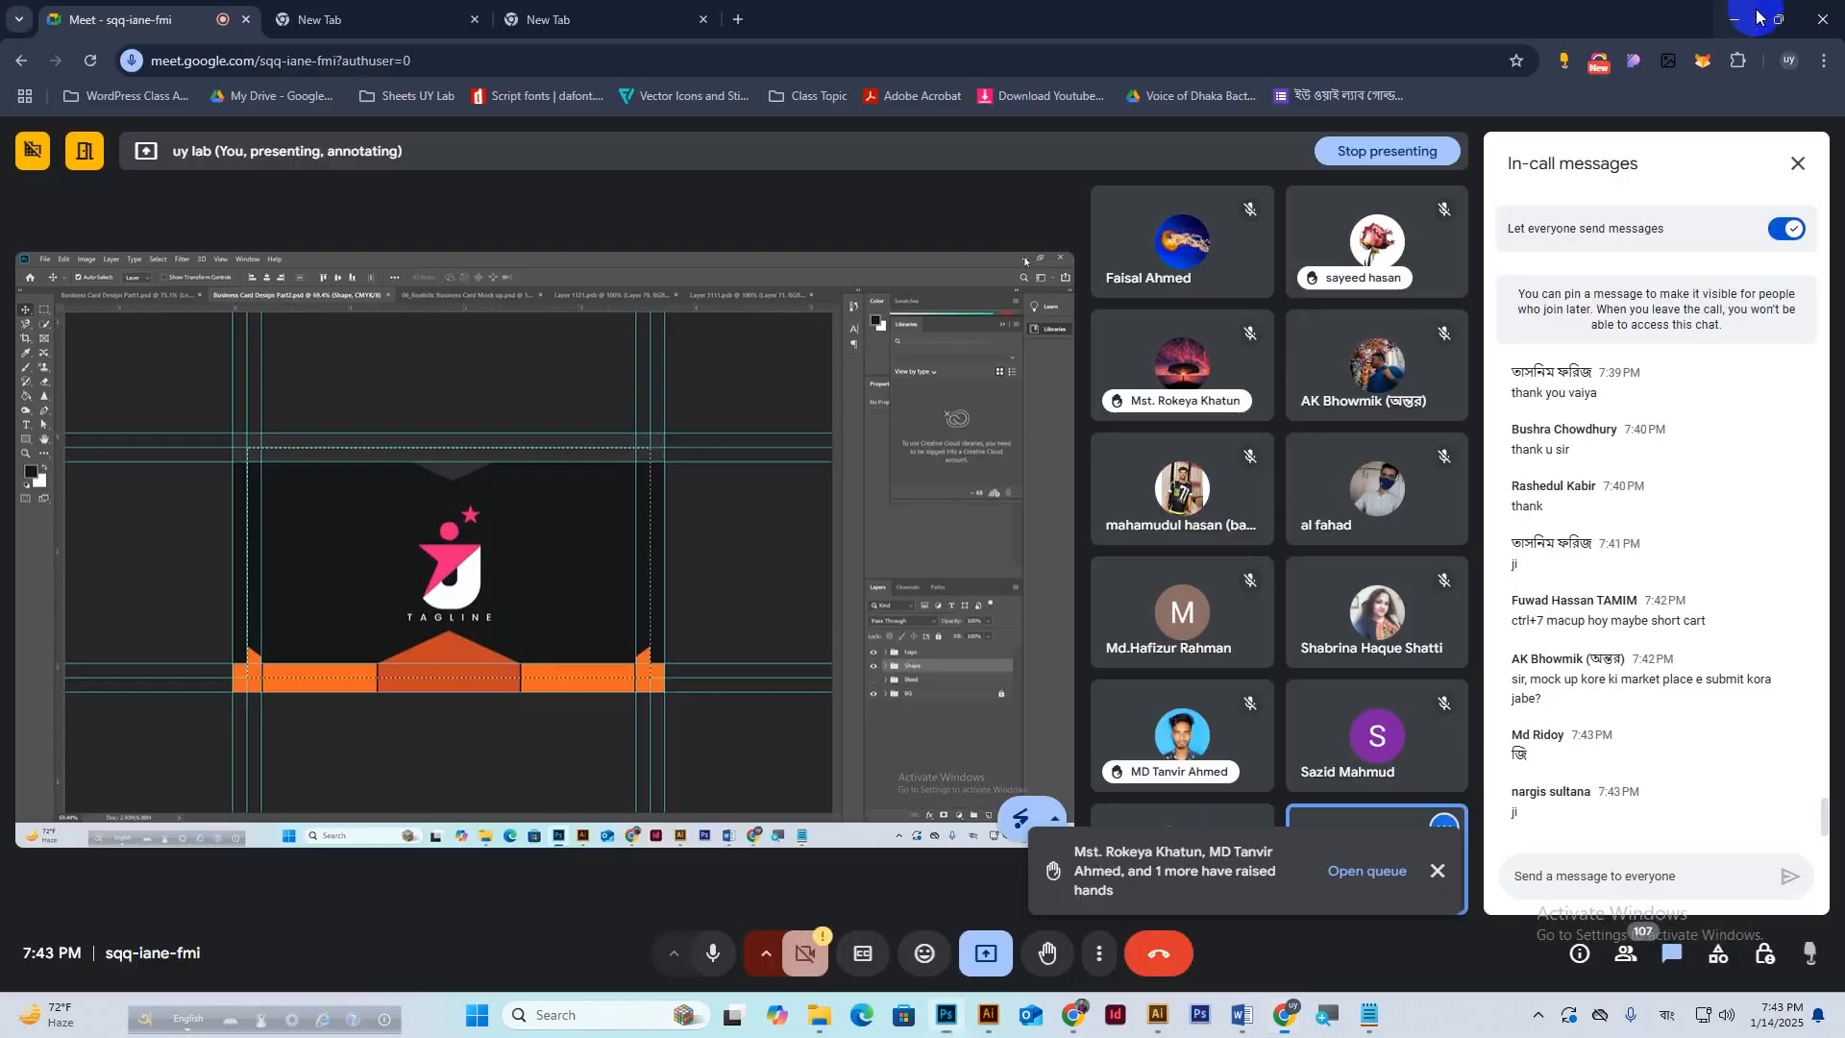
{"action": "left_click", "coordinate": [1734, 14]}
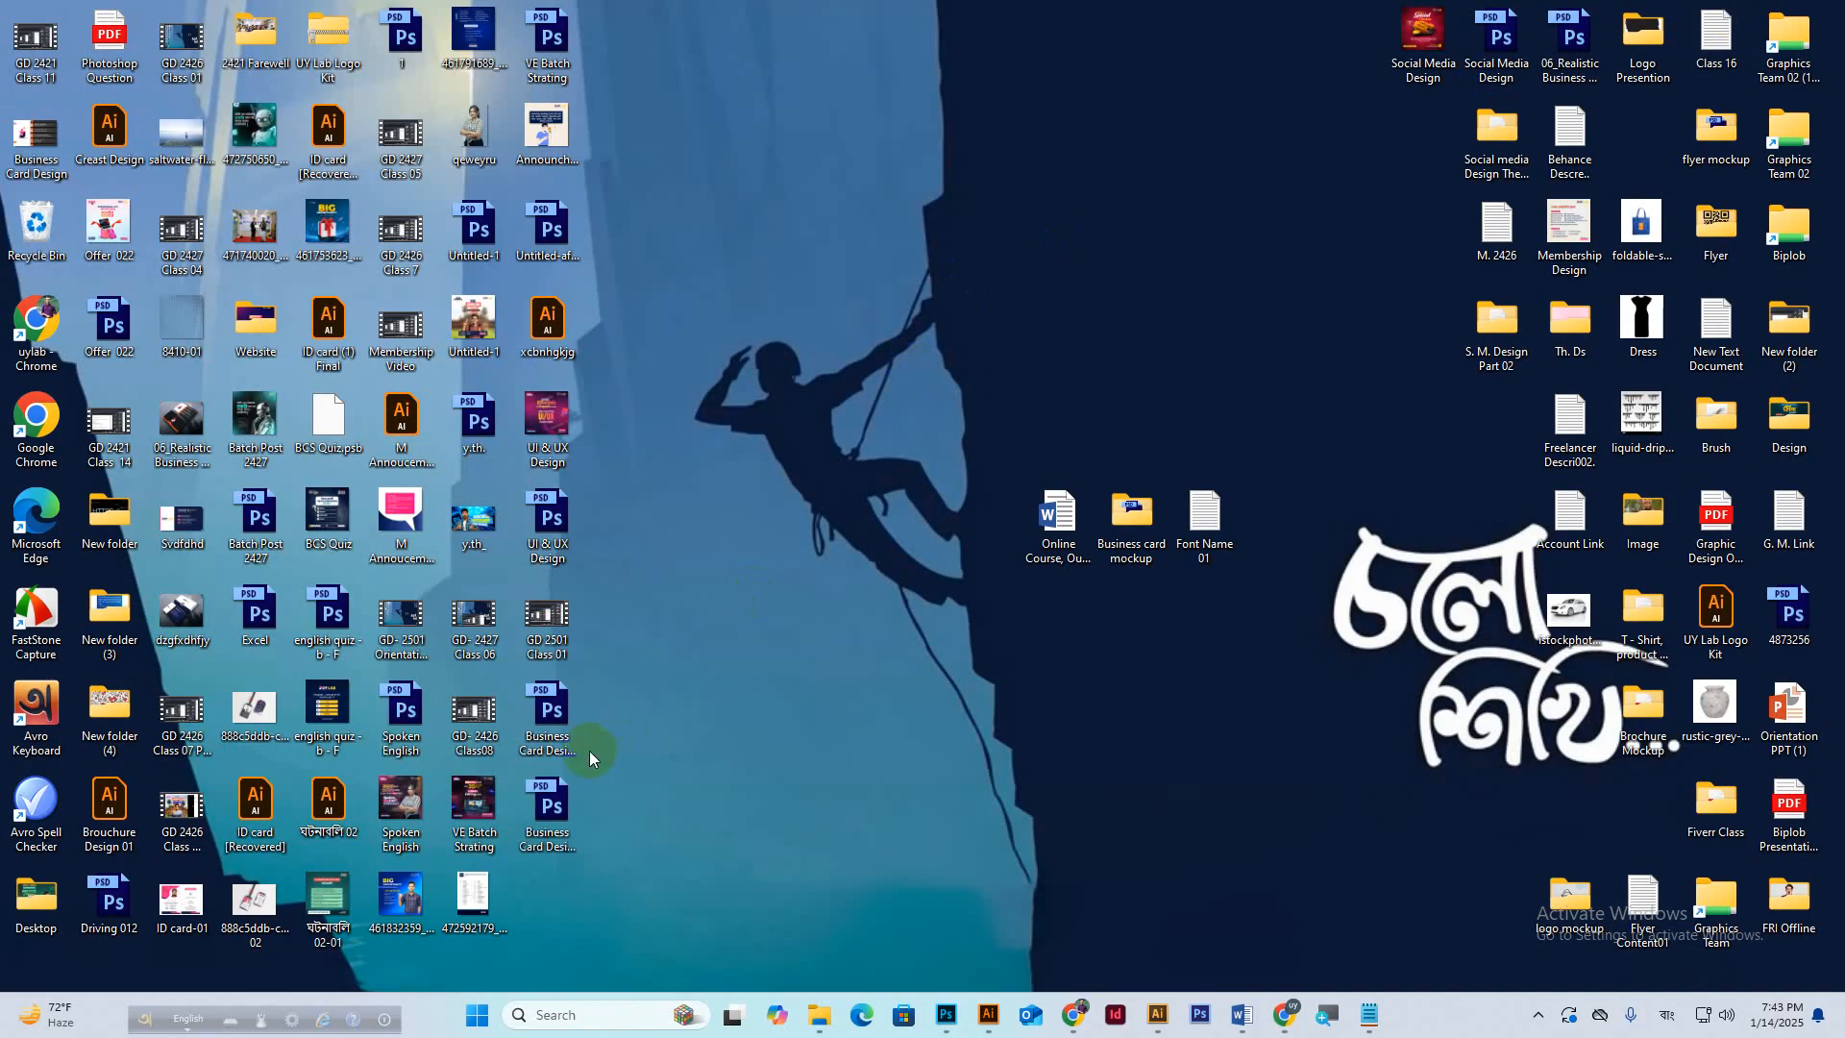
Select the two Business Card Design files on the desktop and restore the Google Meet window.
{"action": "left_click_drag", "start_coordinate": [623, 684], "coordinate": [514, 860]}
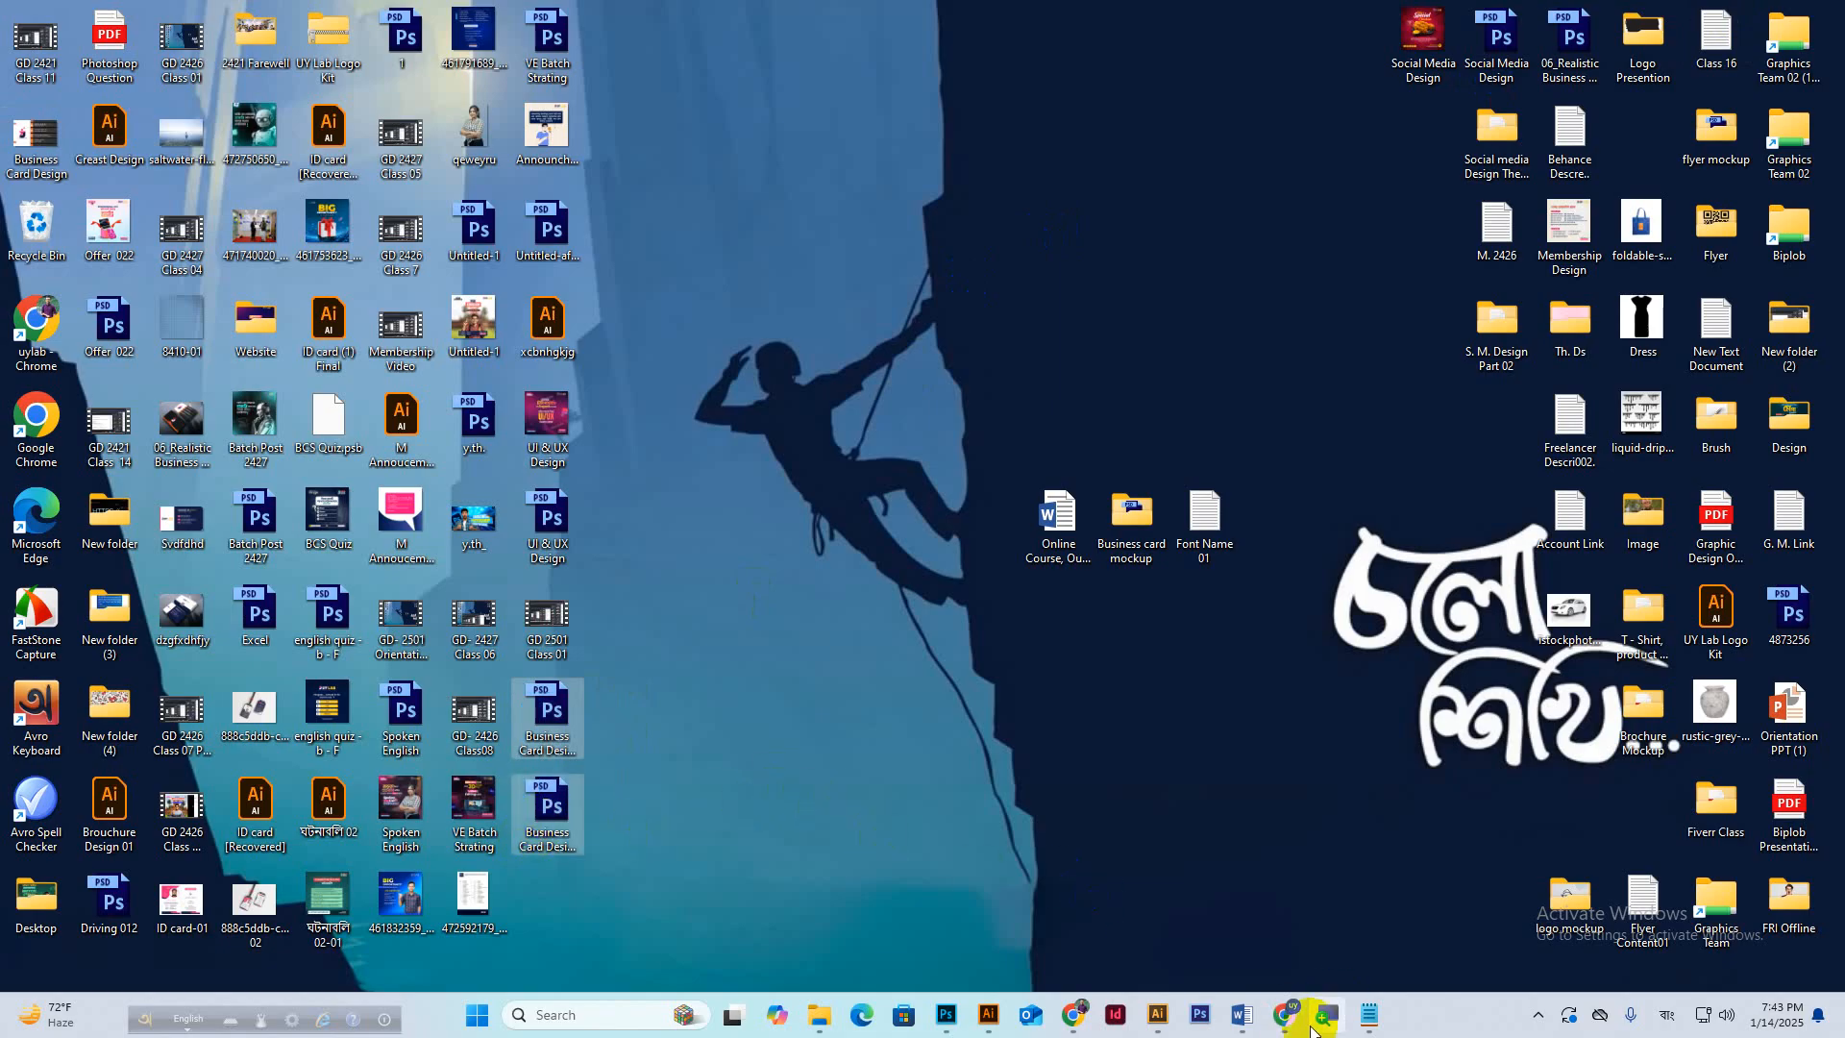
{"action": "mouse_move", "coordinate": [1285, 1015]}
{"action": "left_click", "coordinate": [1514, 907]}
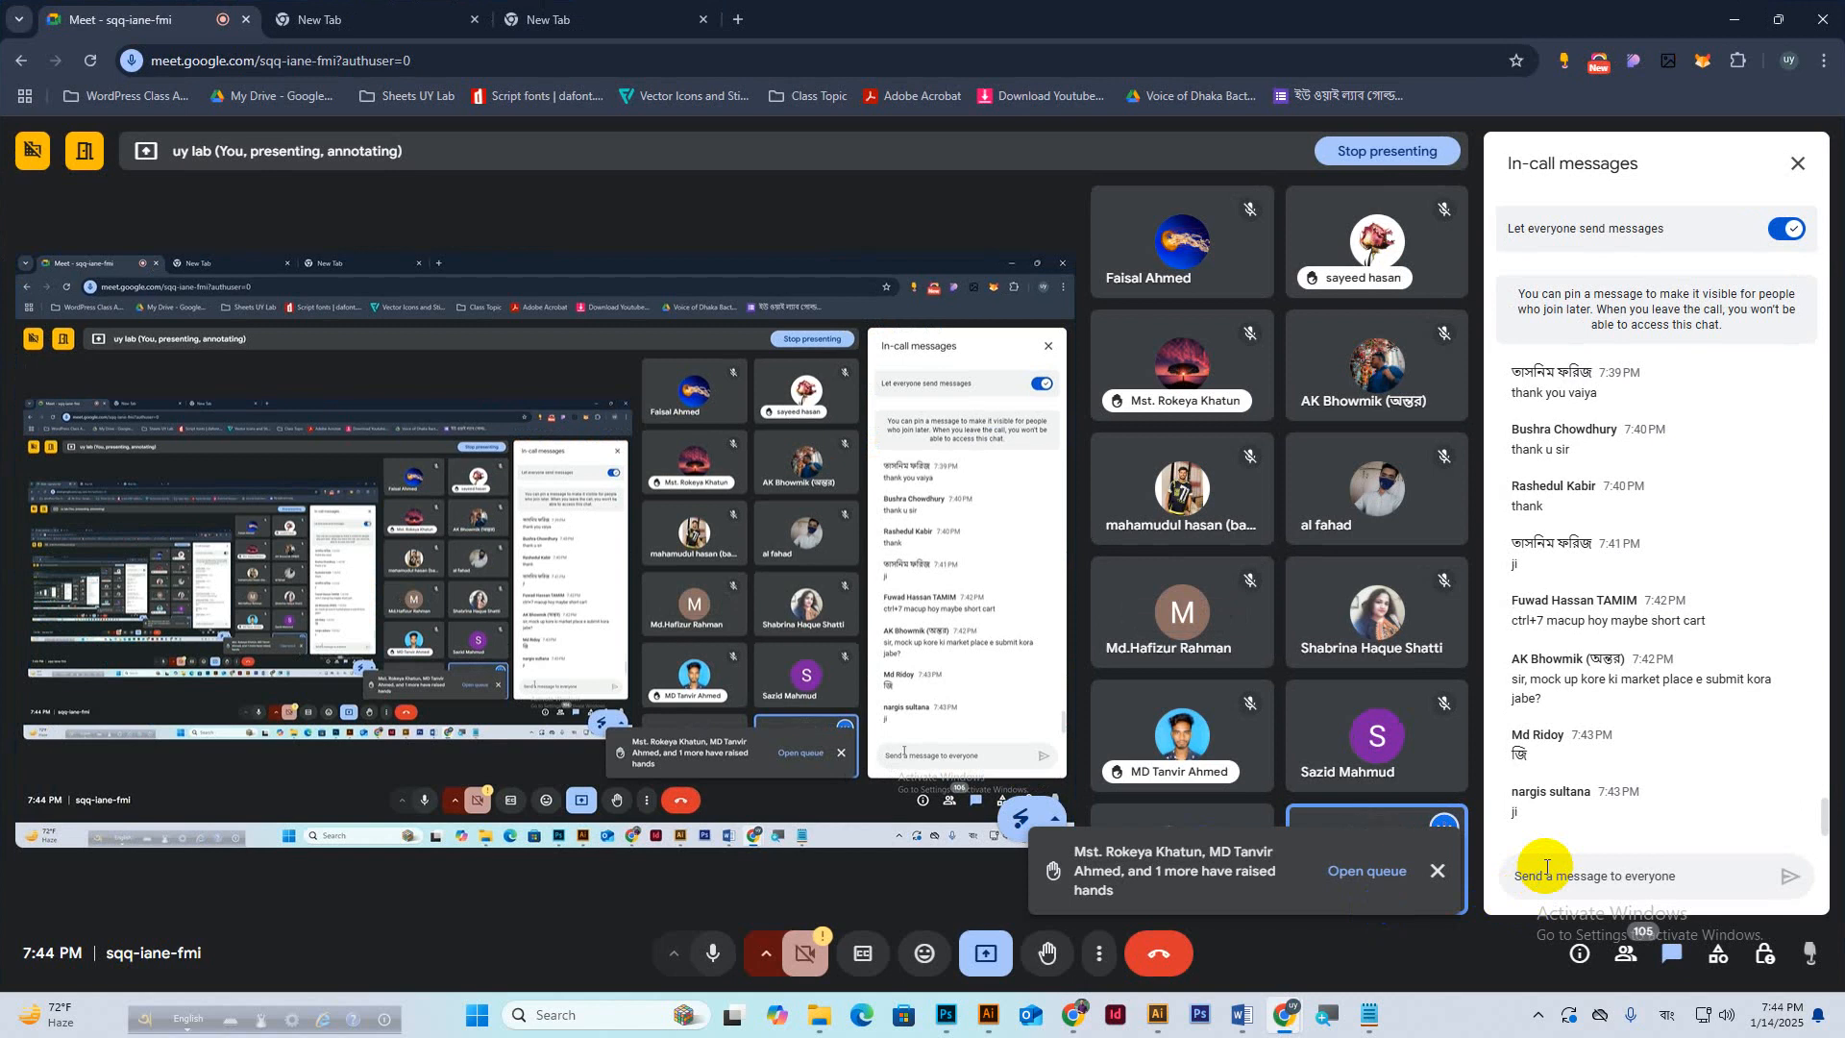
Switch keyboard input to English, dismiss the raised-hands notification, and scroll through the chat.
{"action": "left_click", "coordinate": [1666, 1015]}
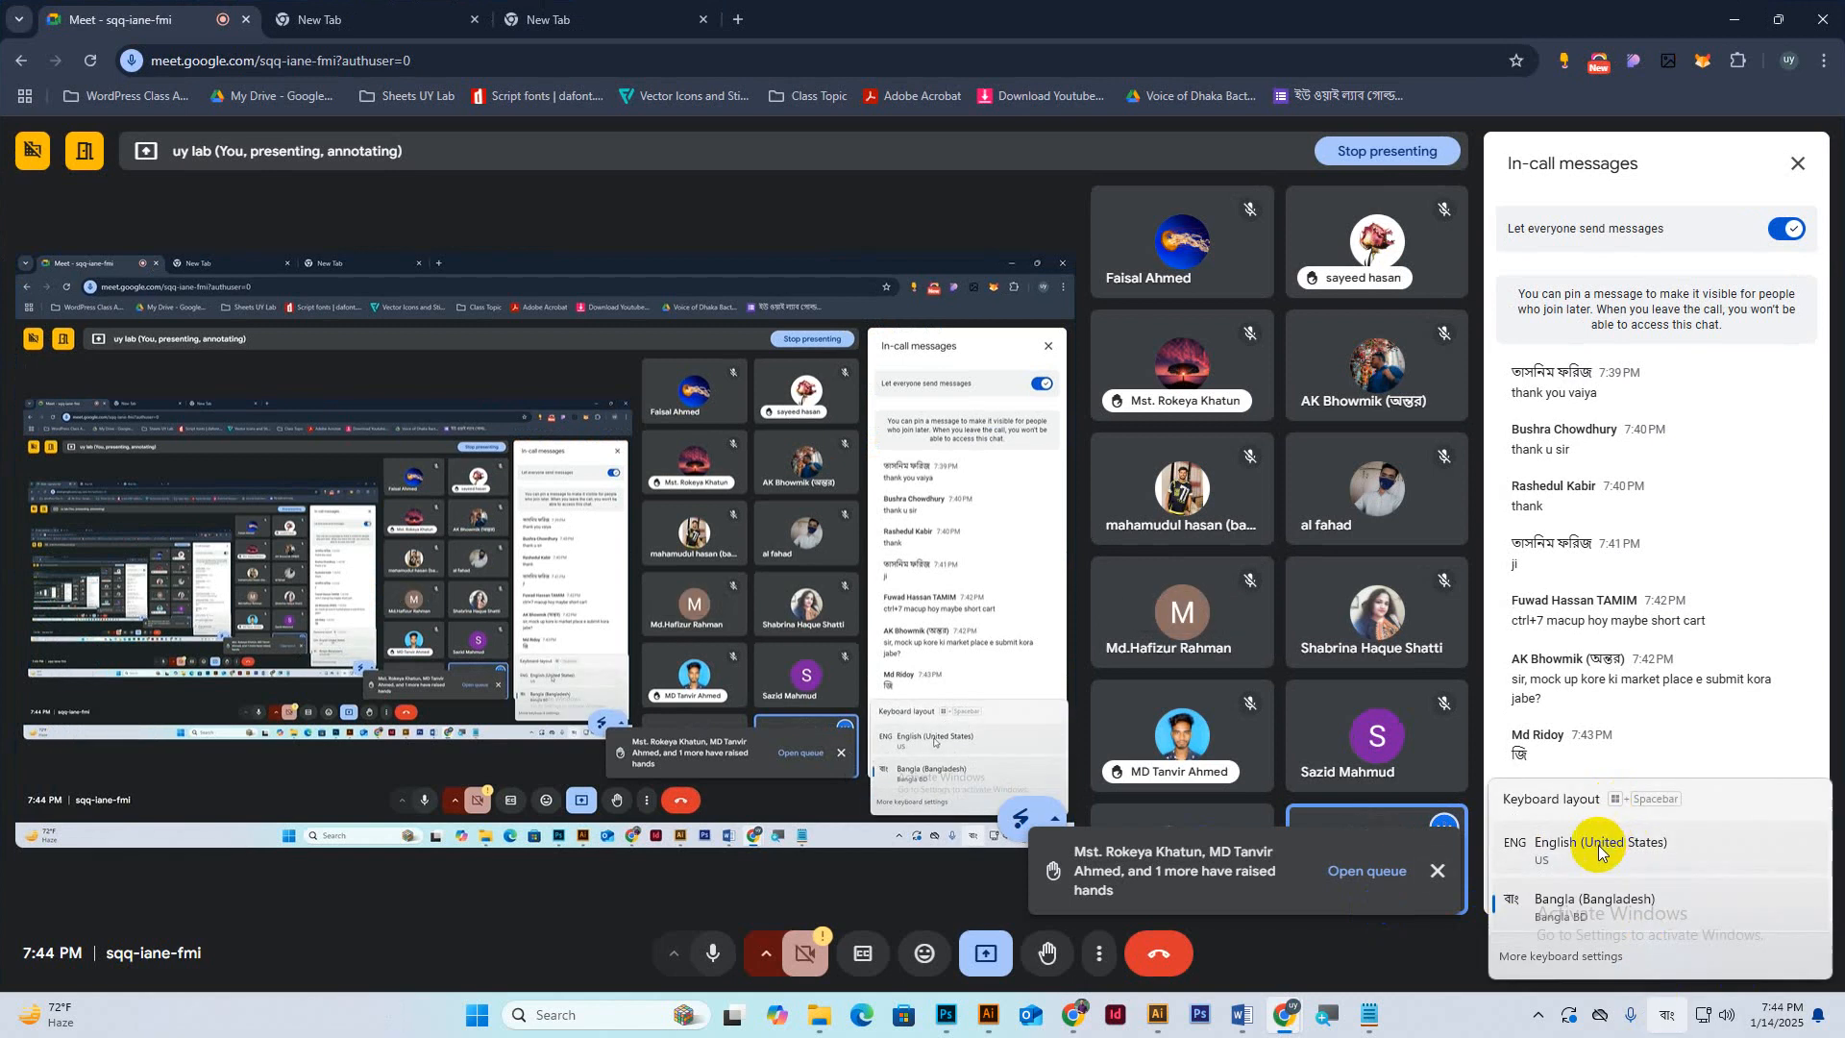
{"action": "left_click", "coordinate": [1598, 851]}
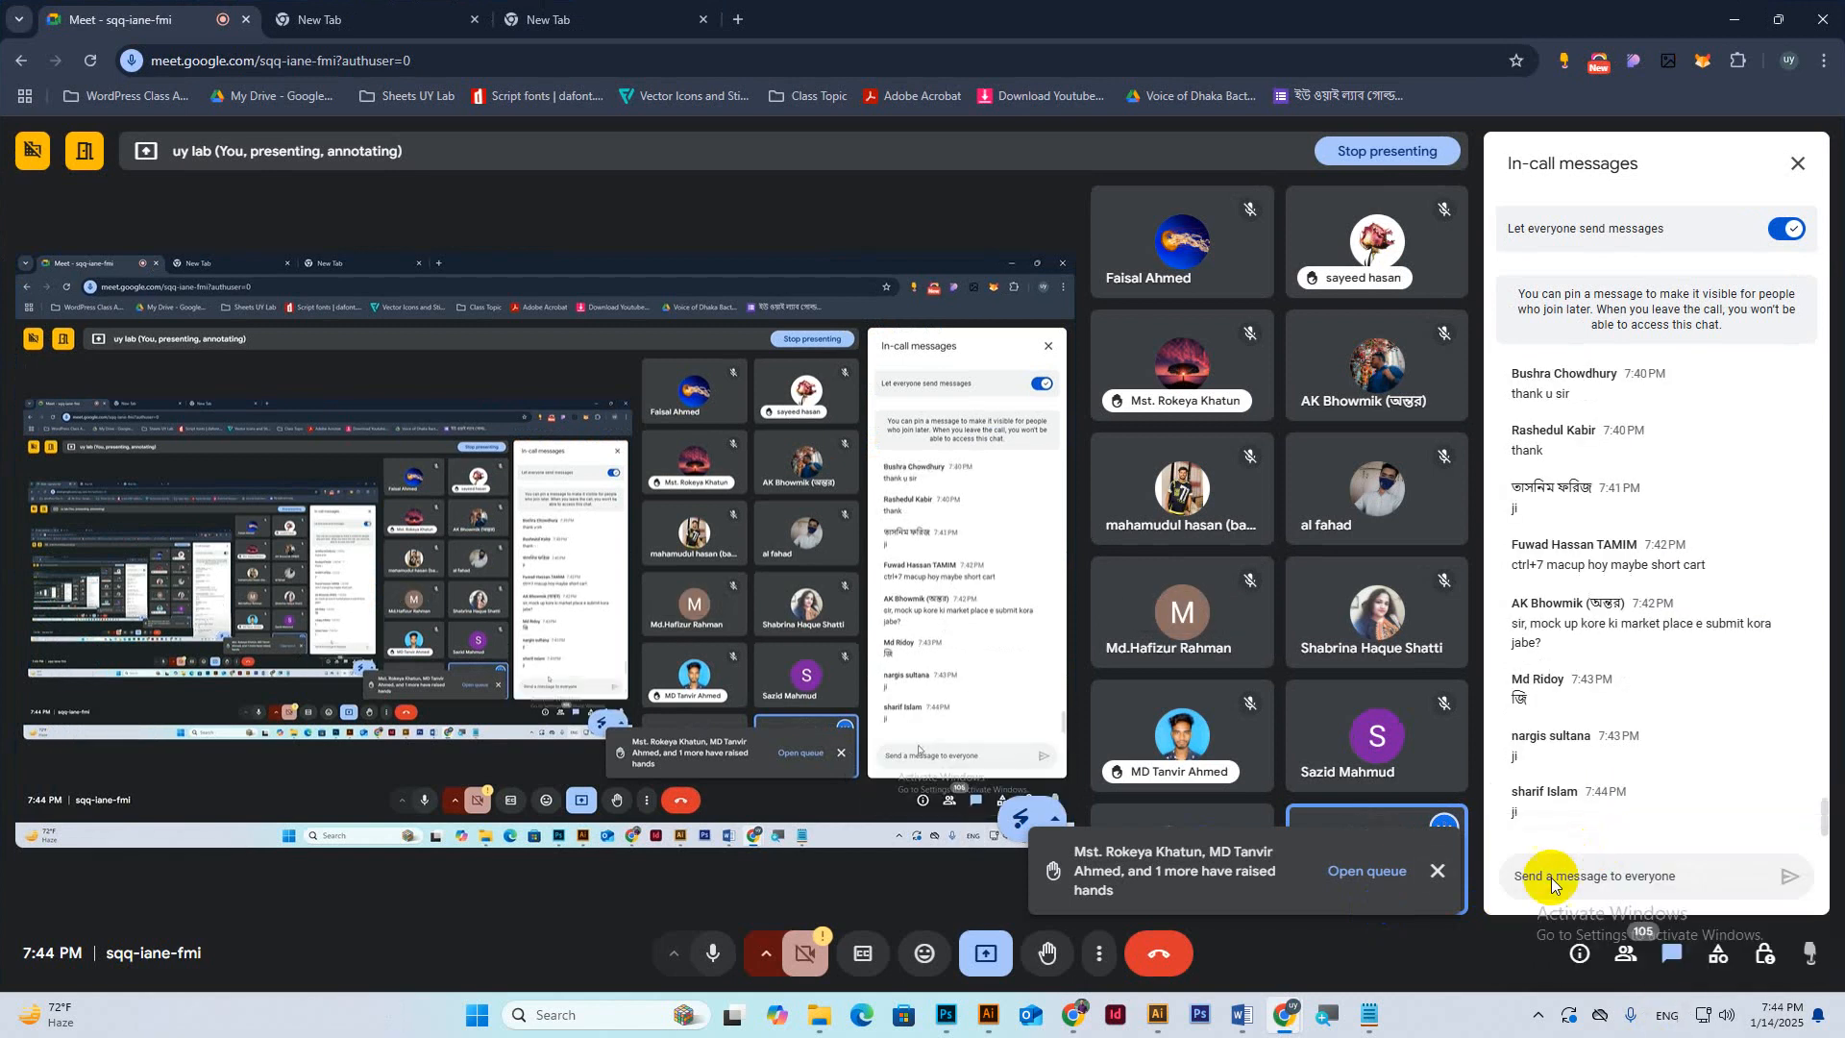
{"action": "left_click", "coordinate": [1440, 872]}
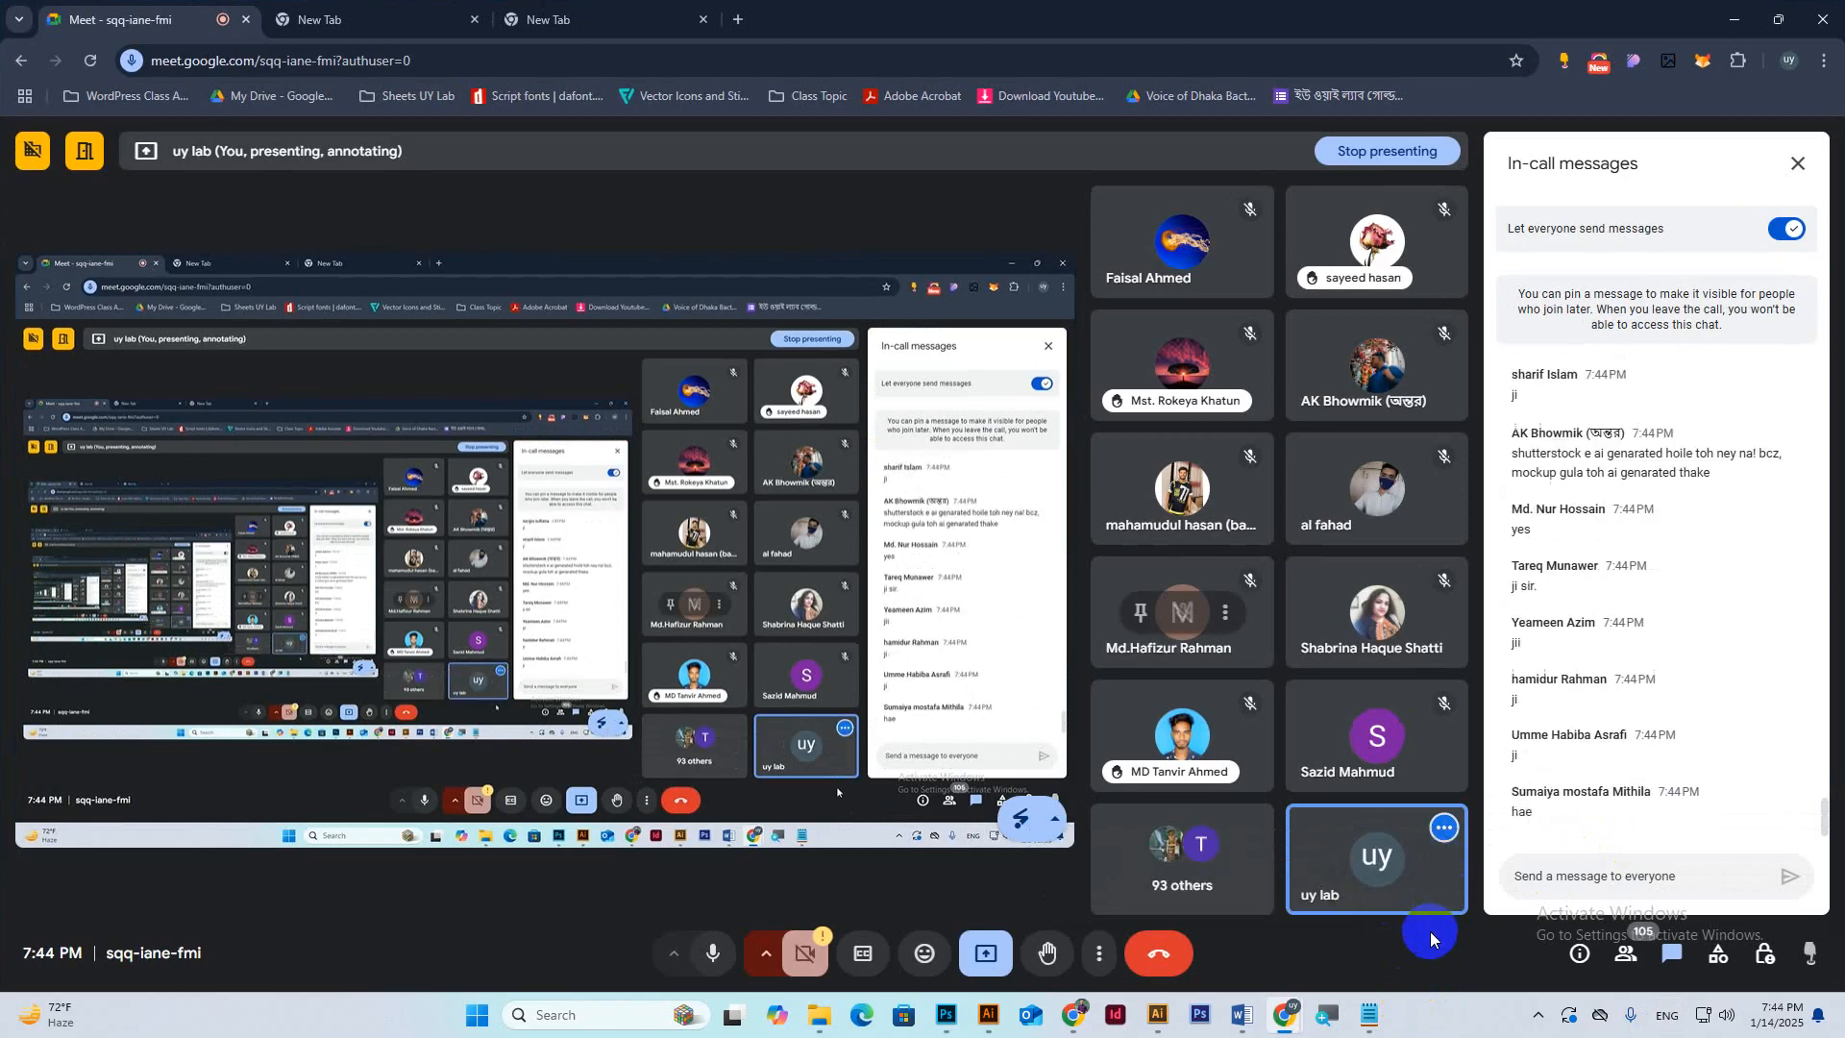
{"action": "scroll", "coordinate": [1693, 615], "scroll_direction": "up", "scroll_amount": 2}
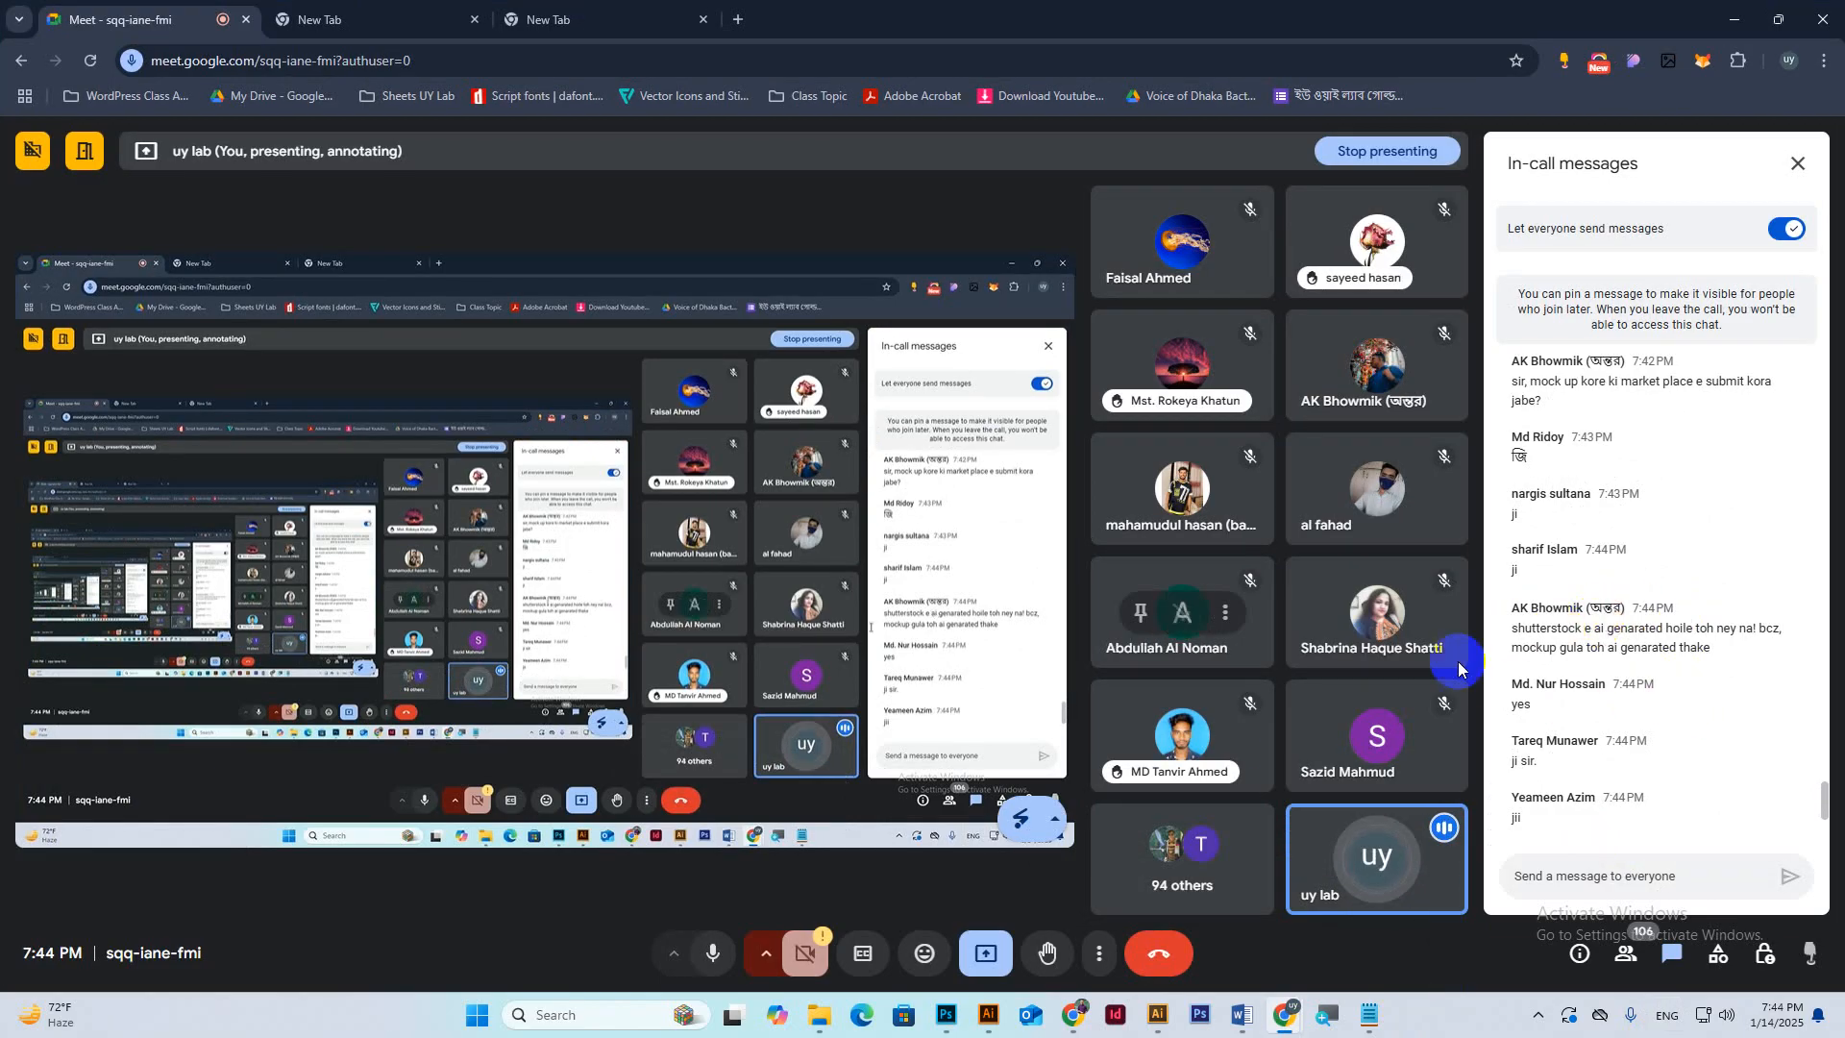
{"action": "scroll", "coordinate": [1607, 673], "scroll_direction": "down", "scroll_amount": 5}
{"action": "scroll", "coordinate": [1612, 685], "scroll_direction": "down", "scroll_amount": 3}
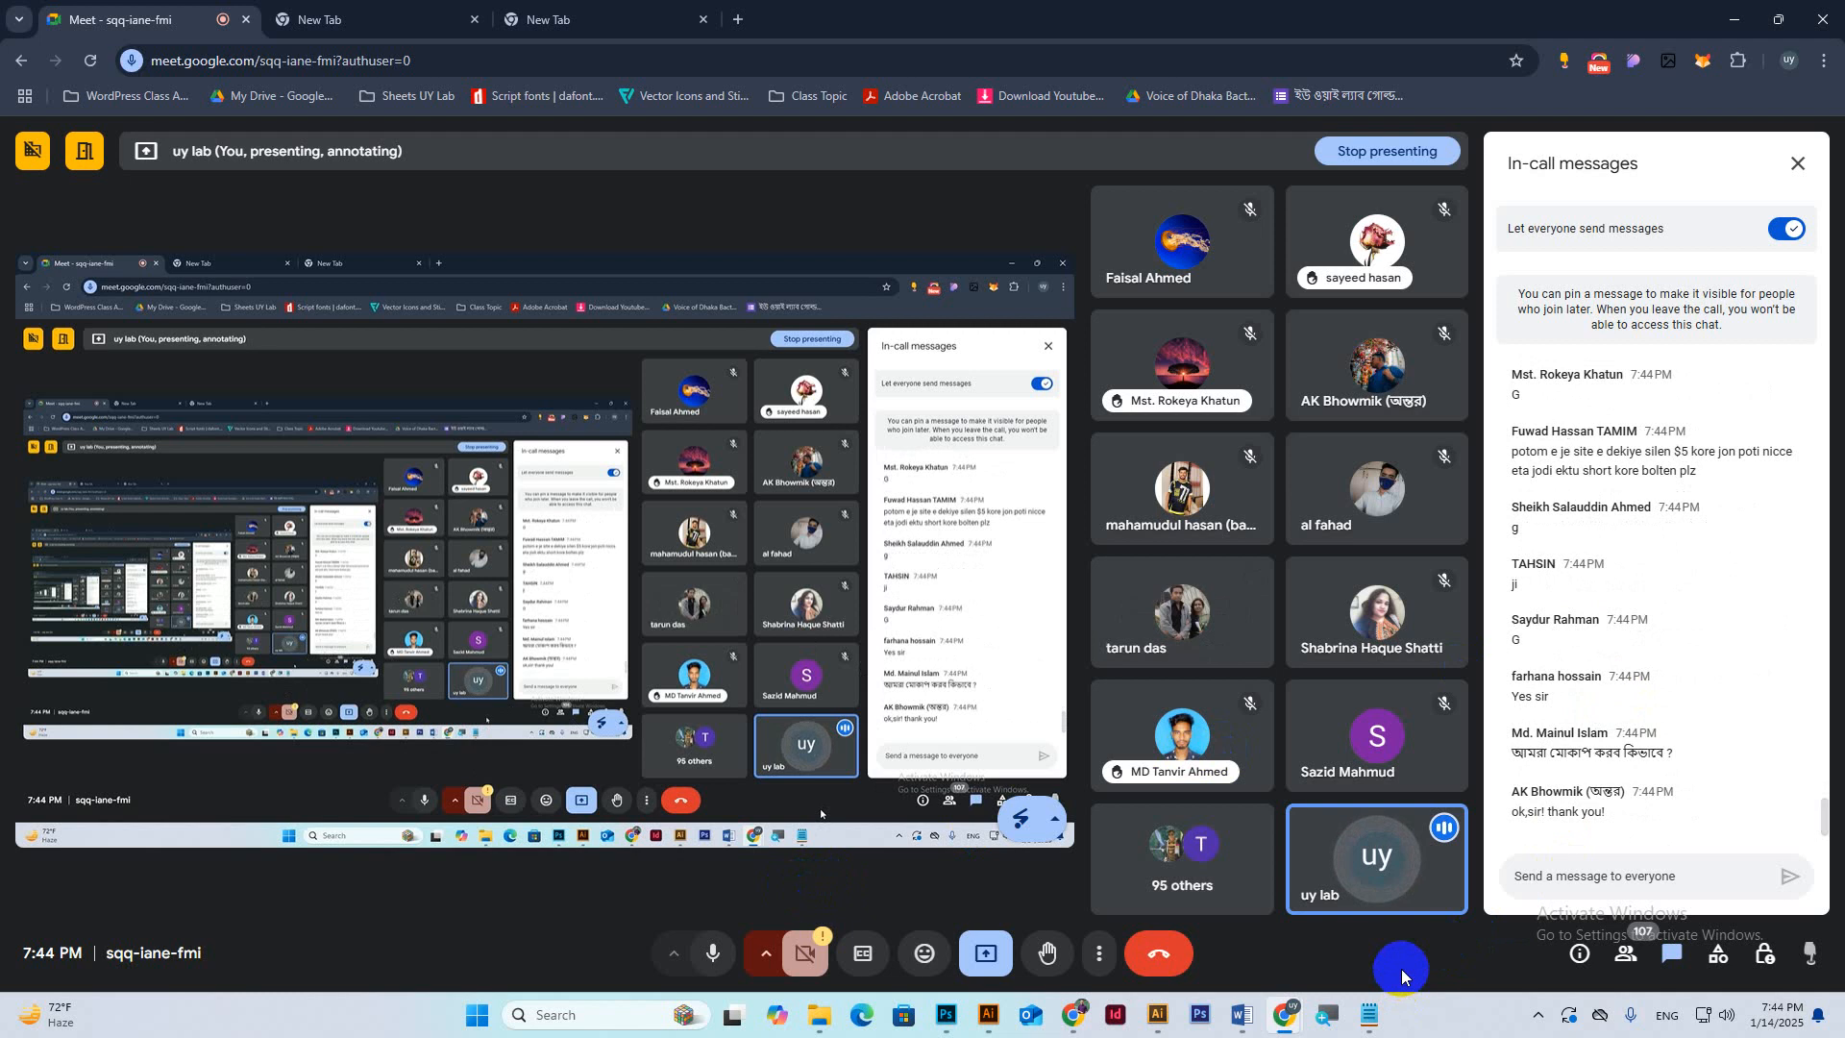
{"action": "mouse_move", "coordinate": [1236, 1000]}
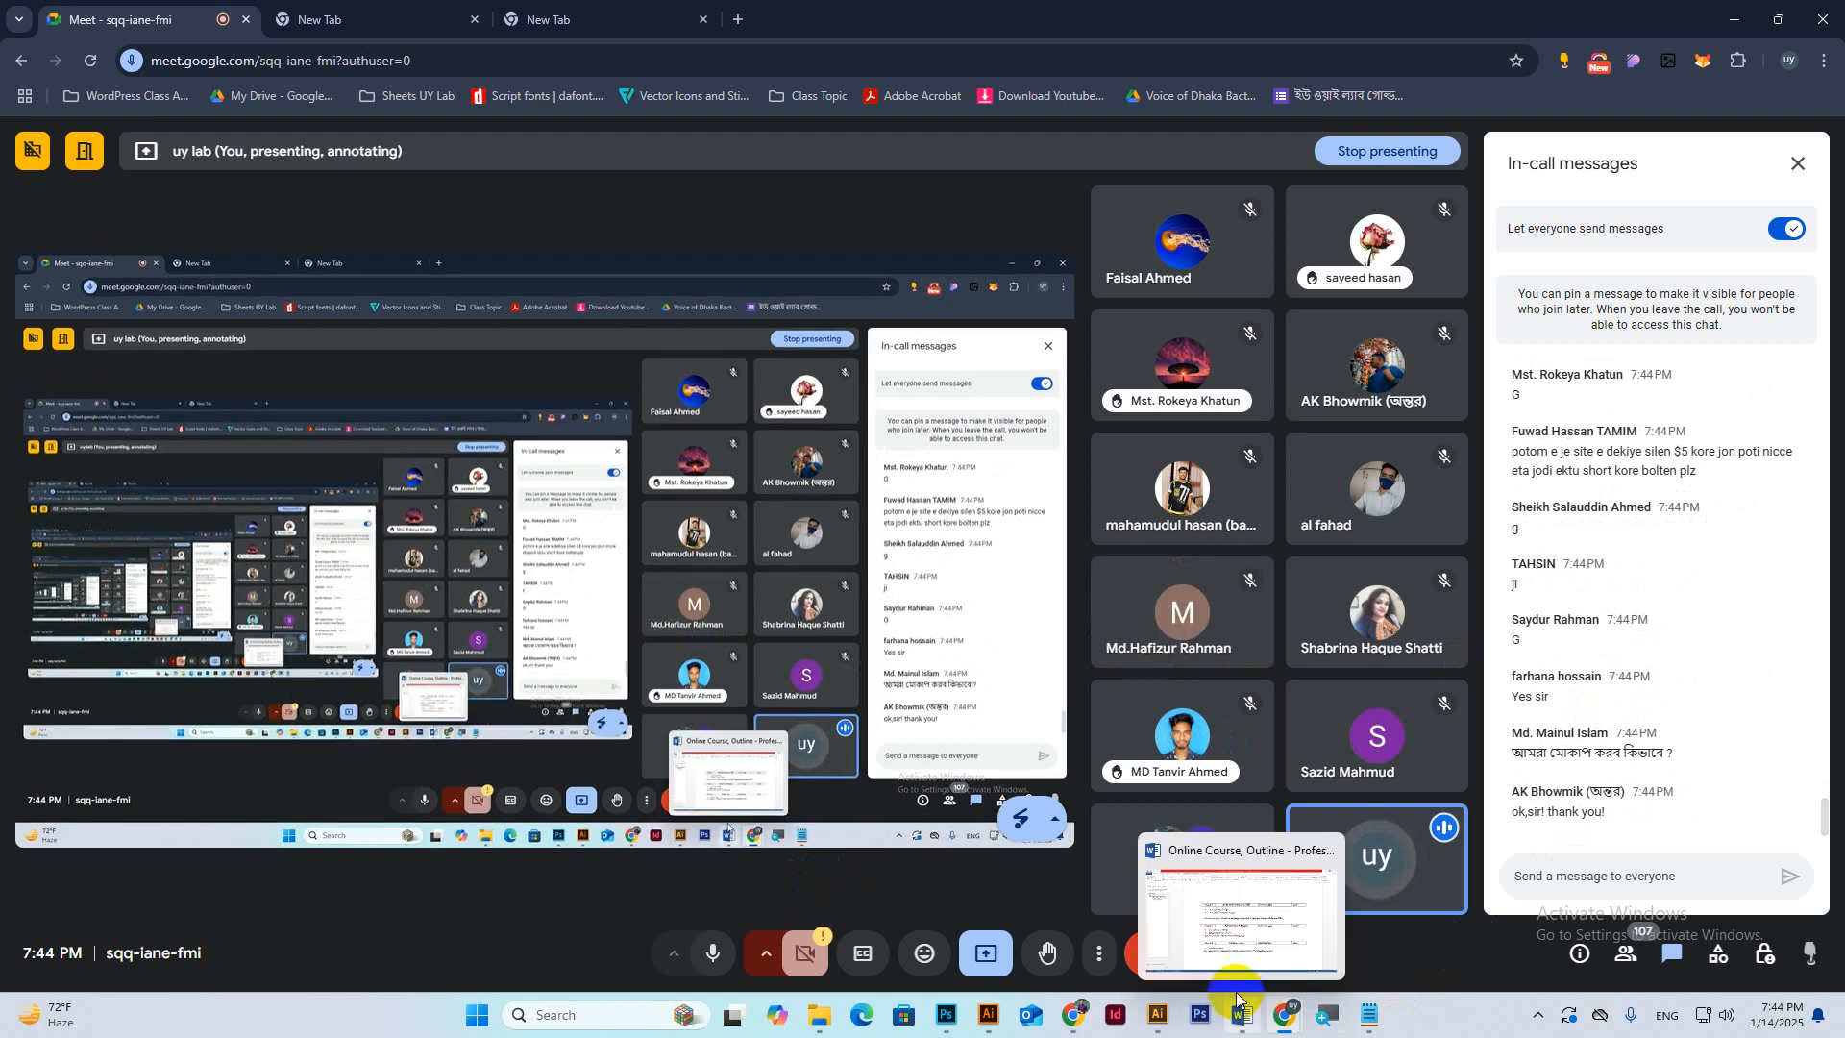
Show the Part2 design, Part1 front design and 06_Realistic mockup in Photoshop, then minimise it.
{"action": "left_click", "coordinate": [949, 1024]}
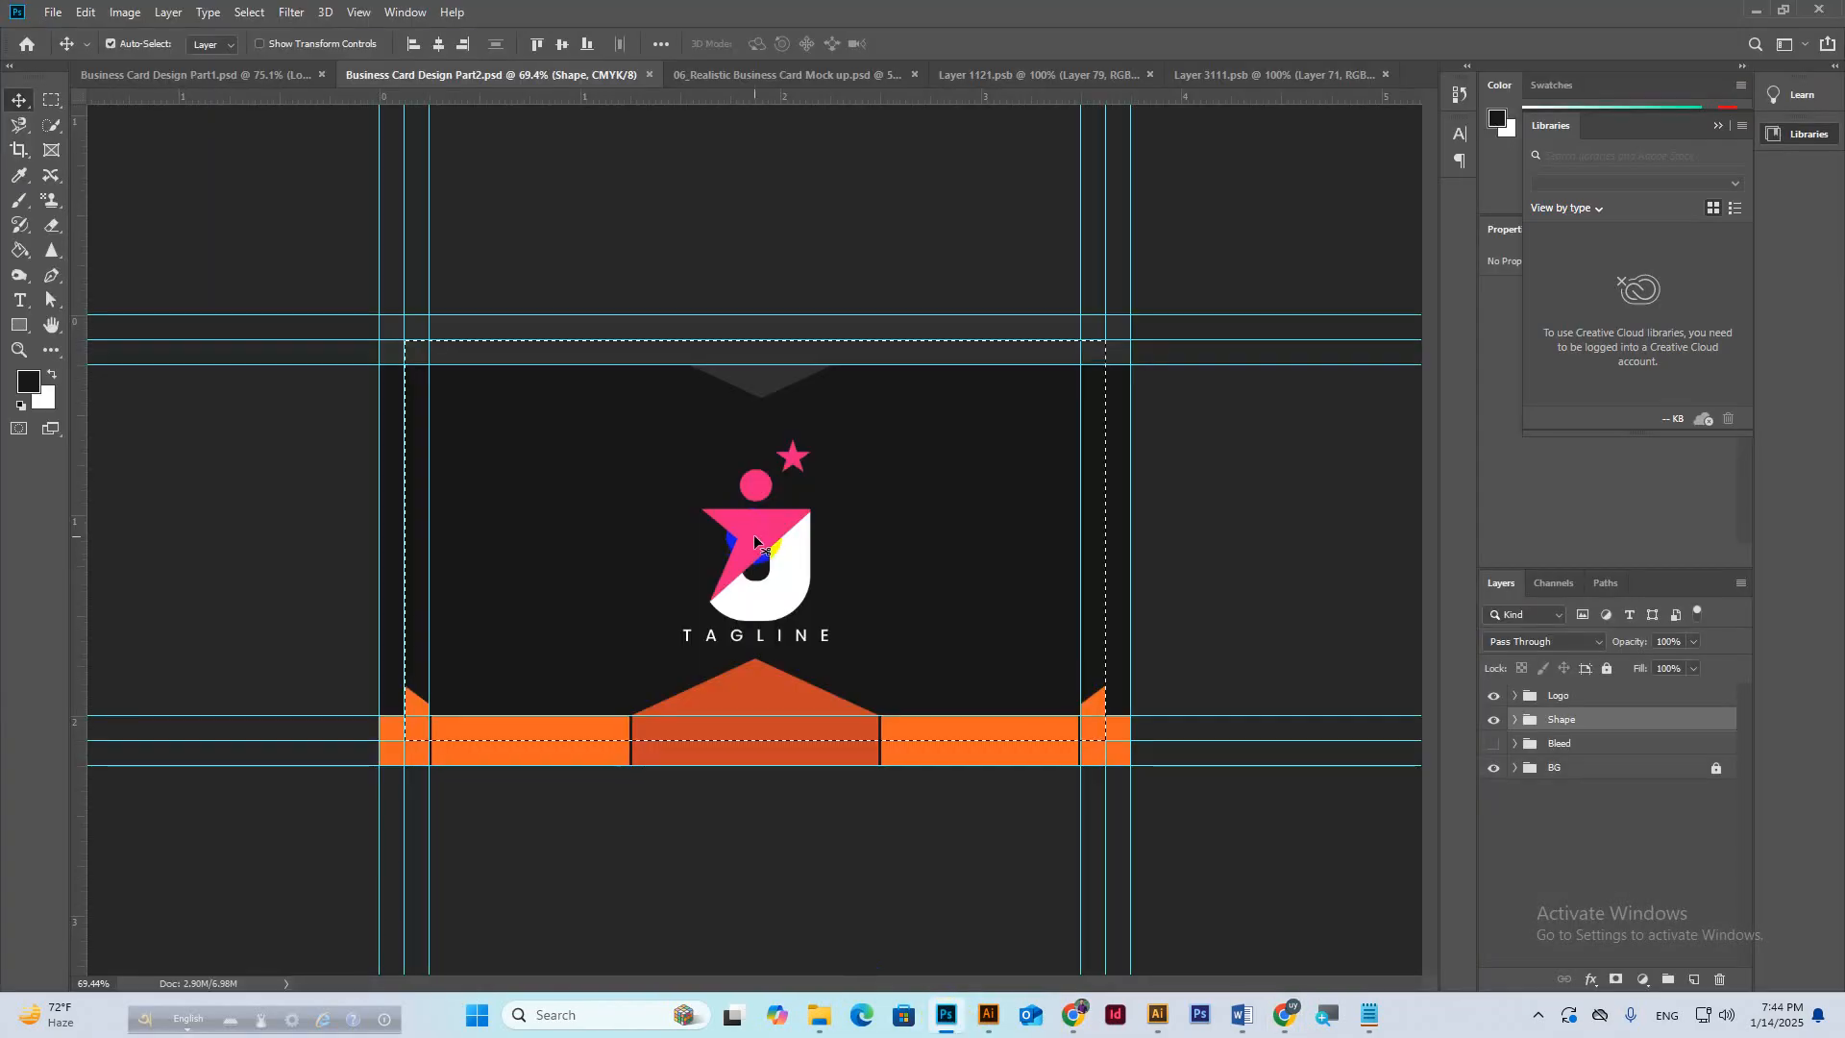
{"action": "key", "text": "ctrl"}
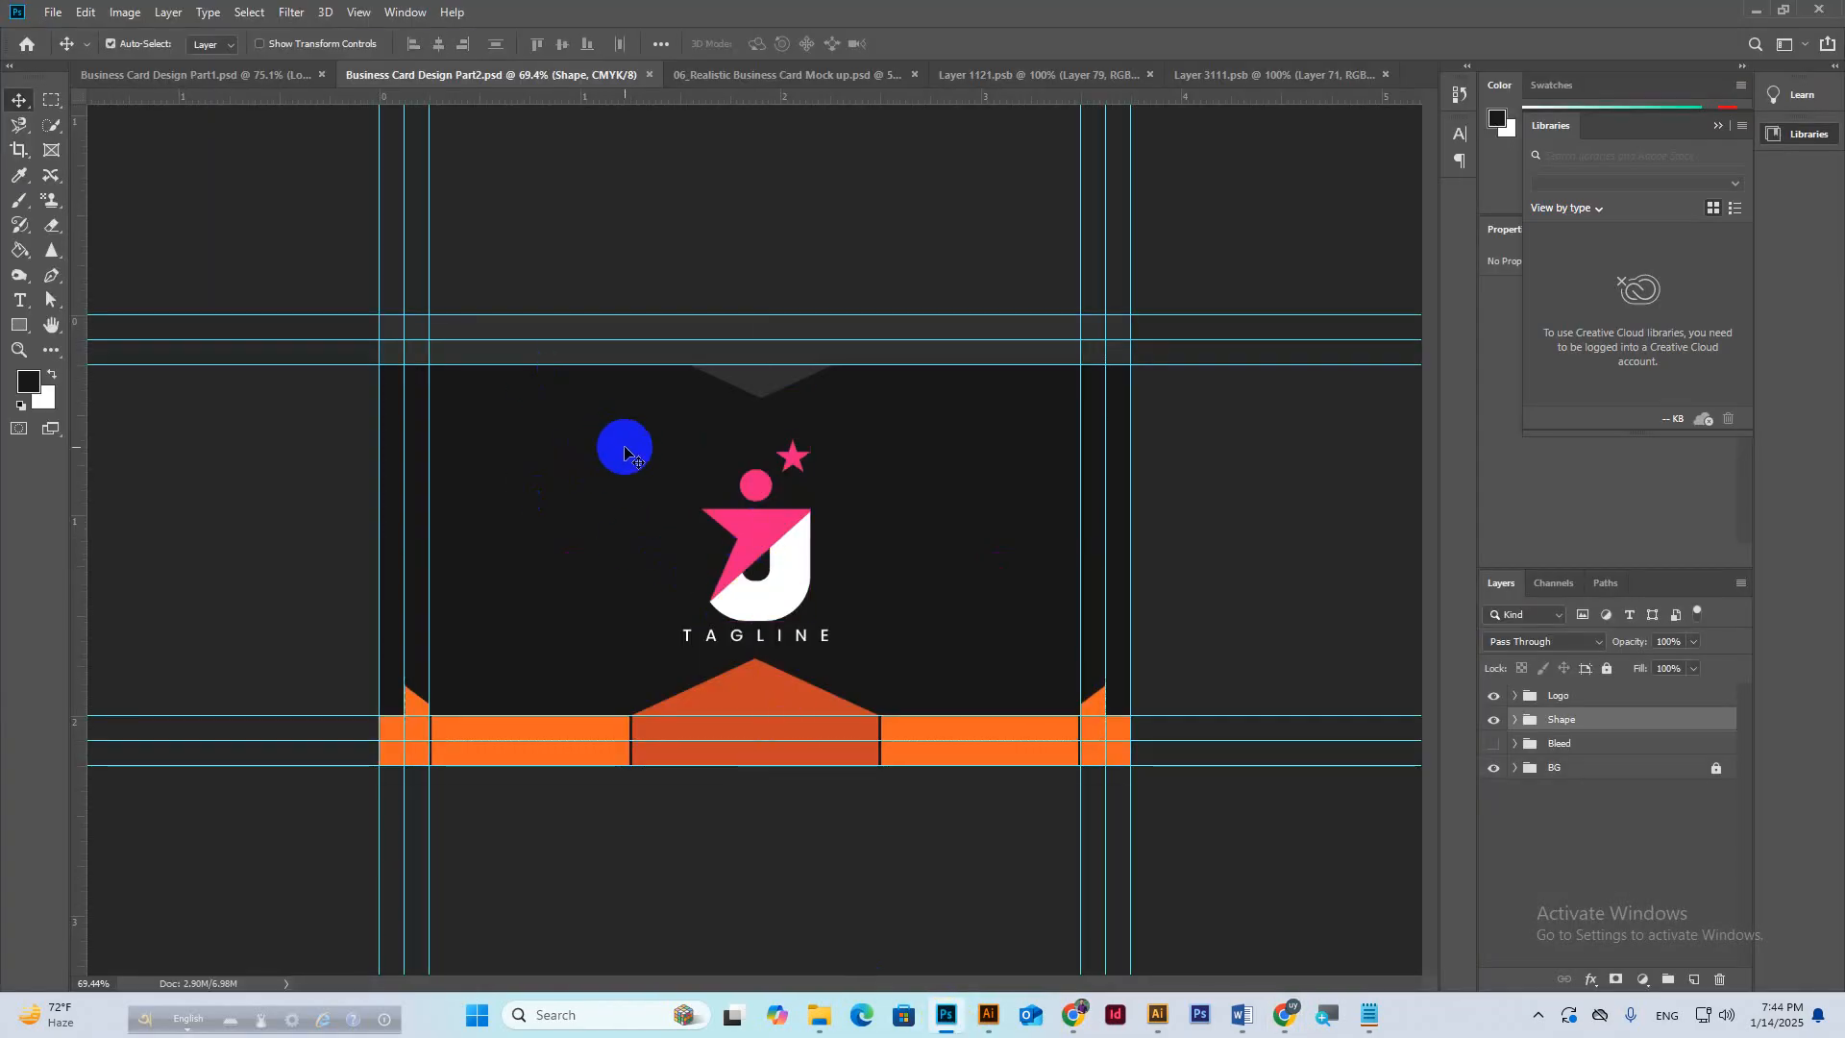
{"action": "left_click", "coordinate": [256, 74]}
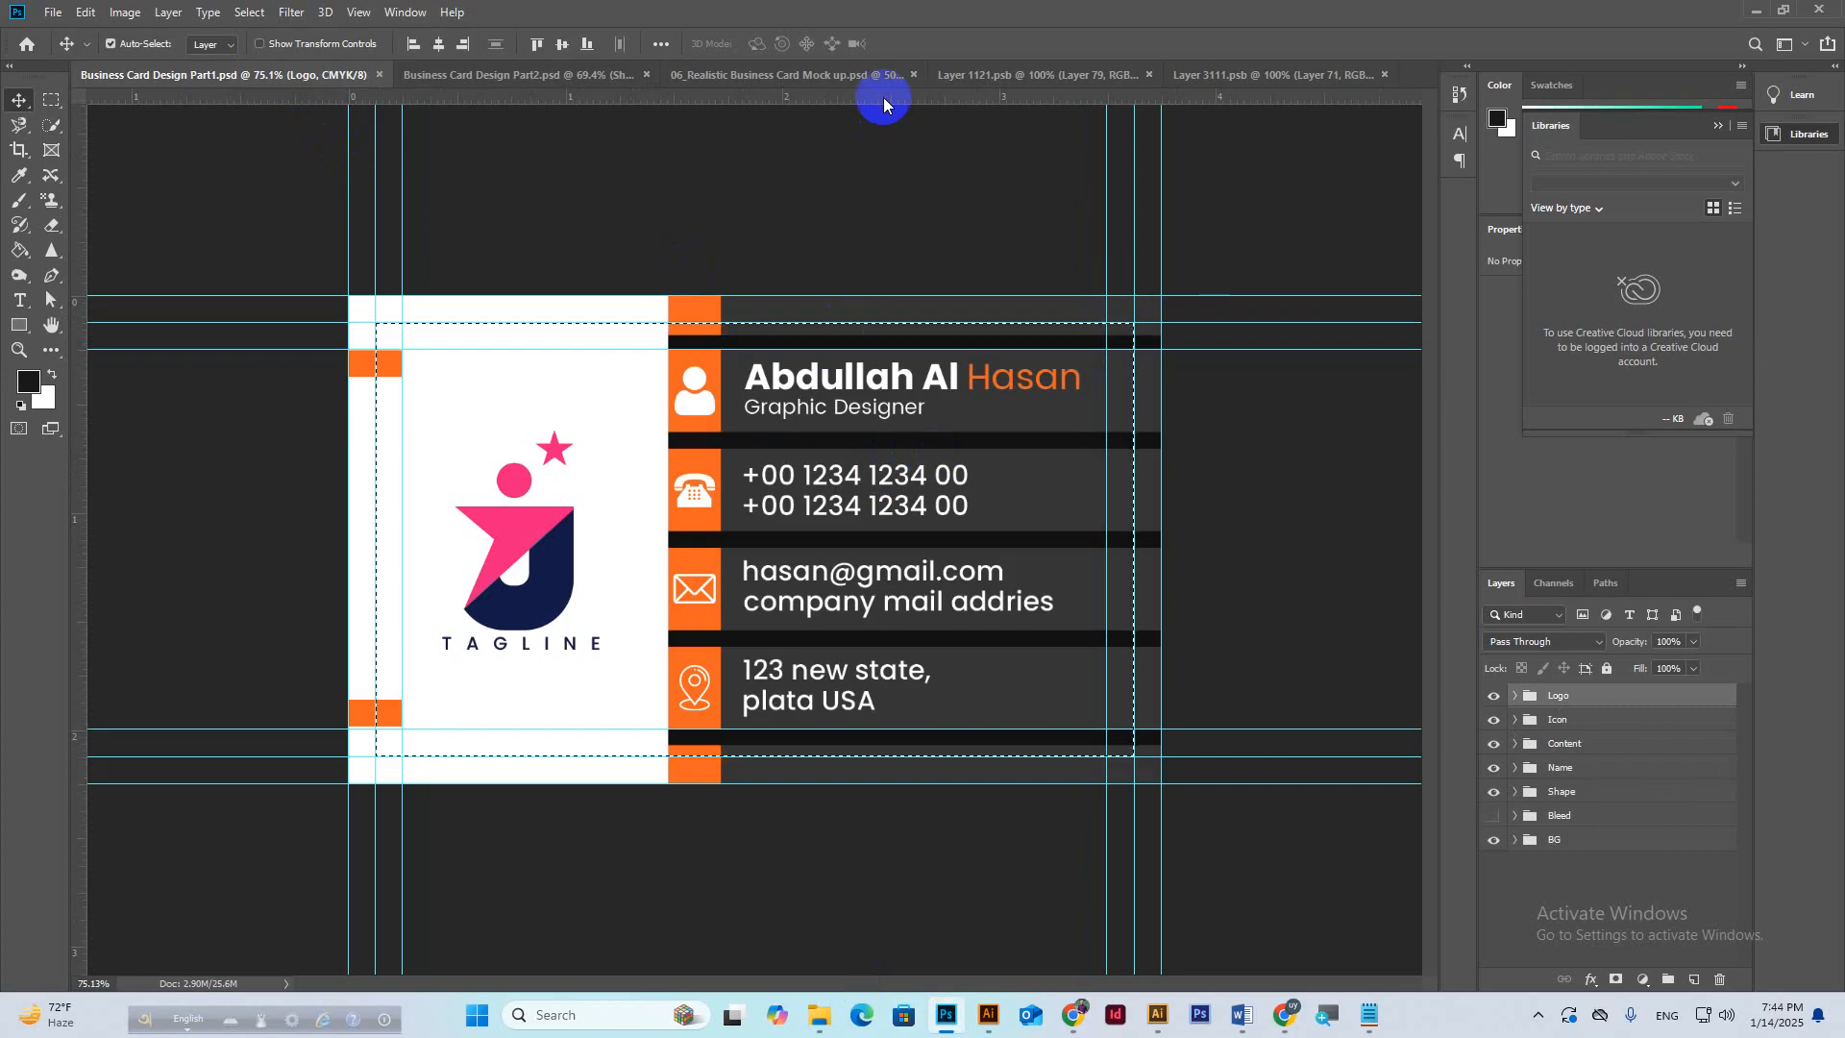
{"action": "left_click", "coordinate": [843, 77]}
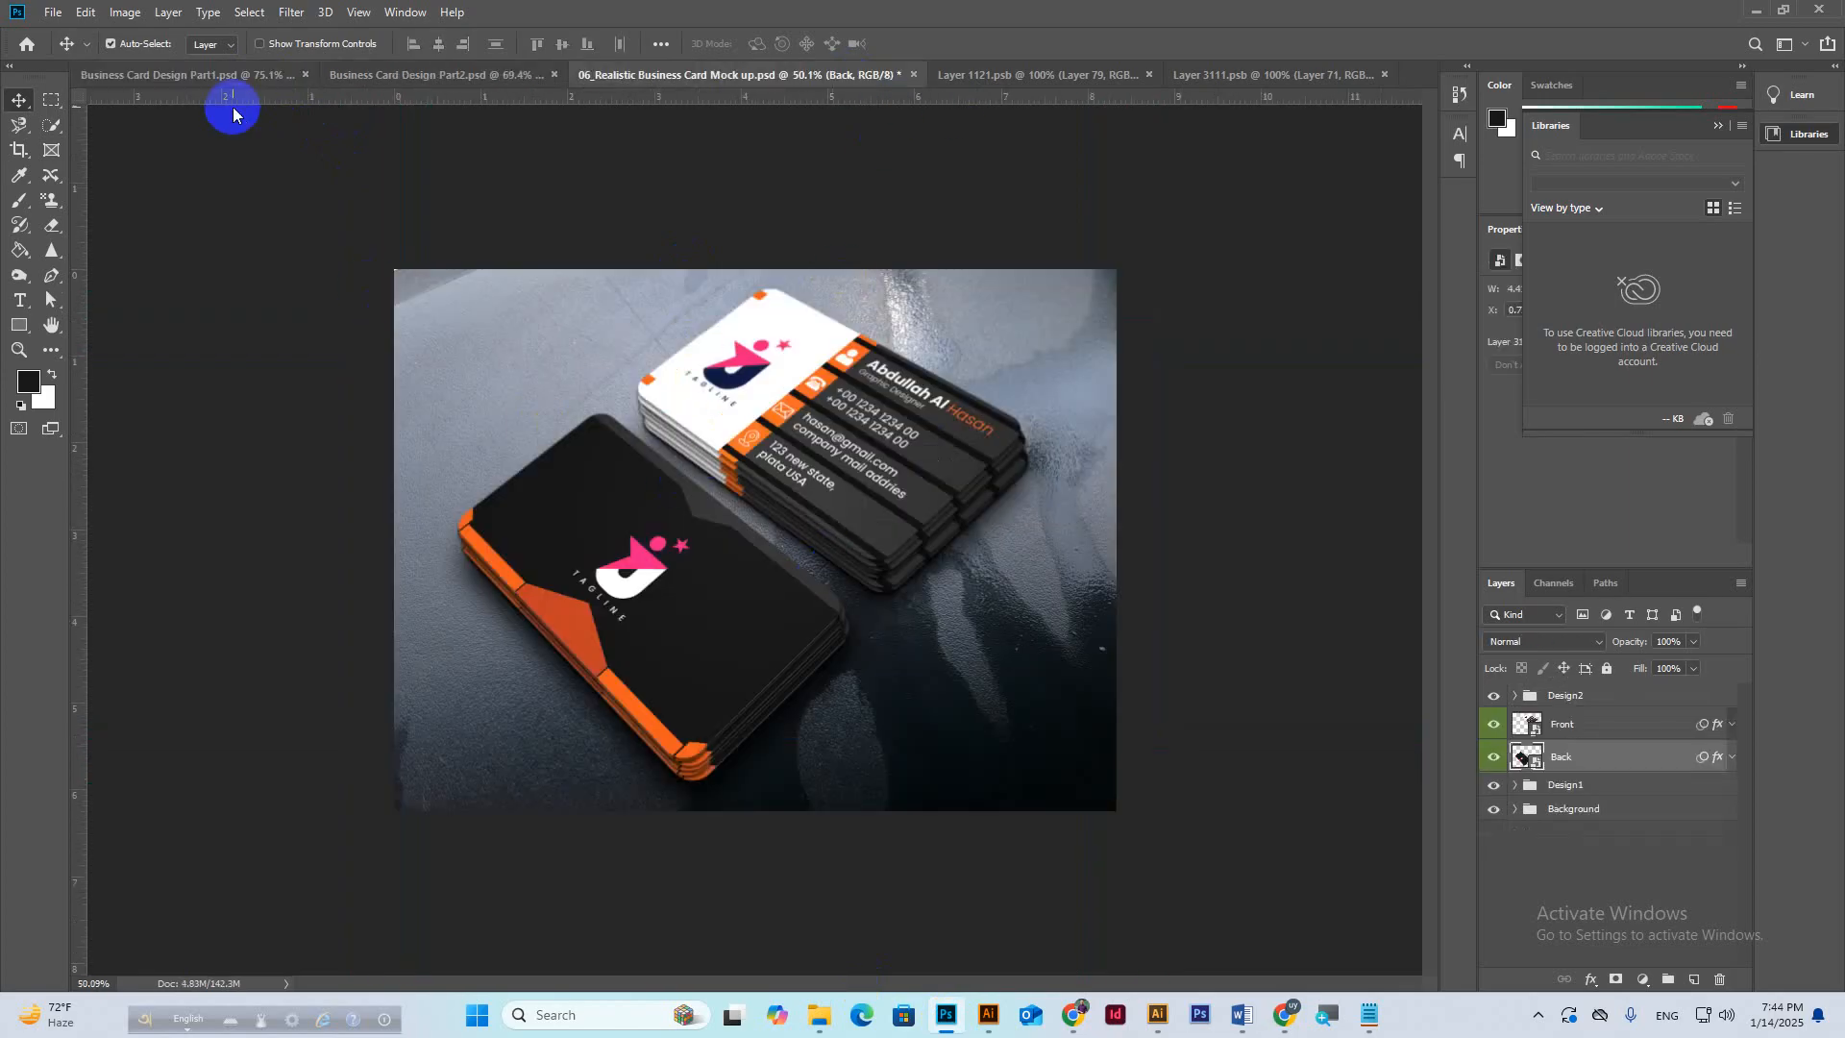
{"action": "left_click", "coordinate": [221, 75]}
{"action": "left_click", "coordinate": [659, 74]}
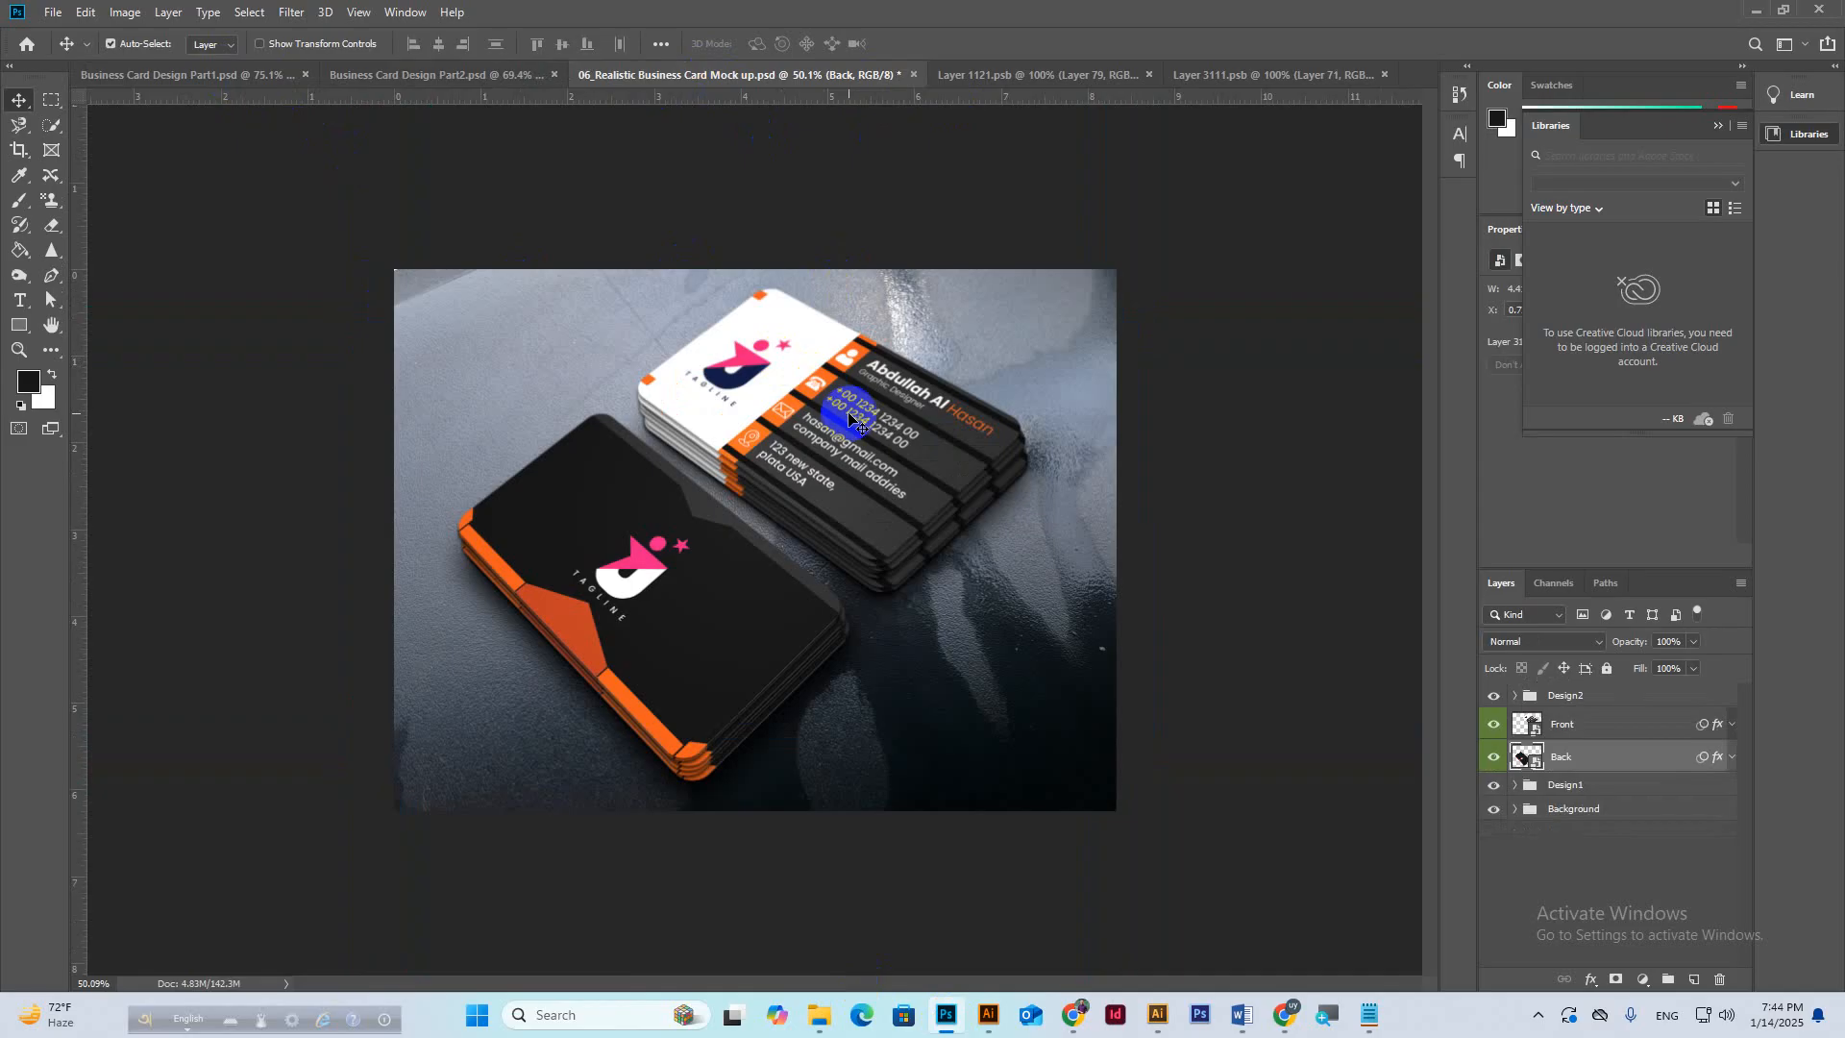
{"action": "left_click", "coordinate": [1753, 12]}
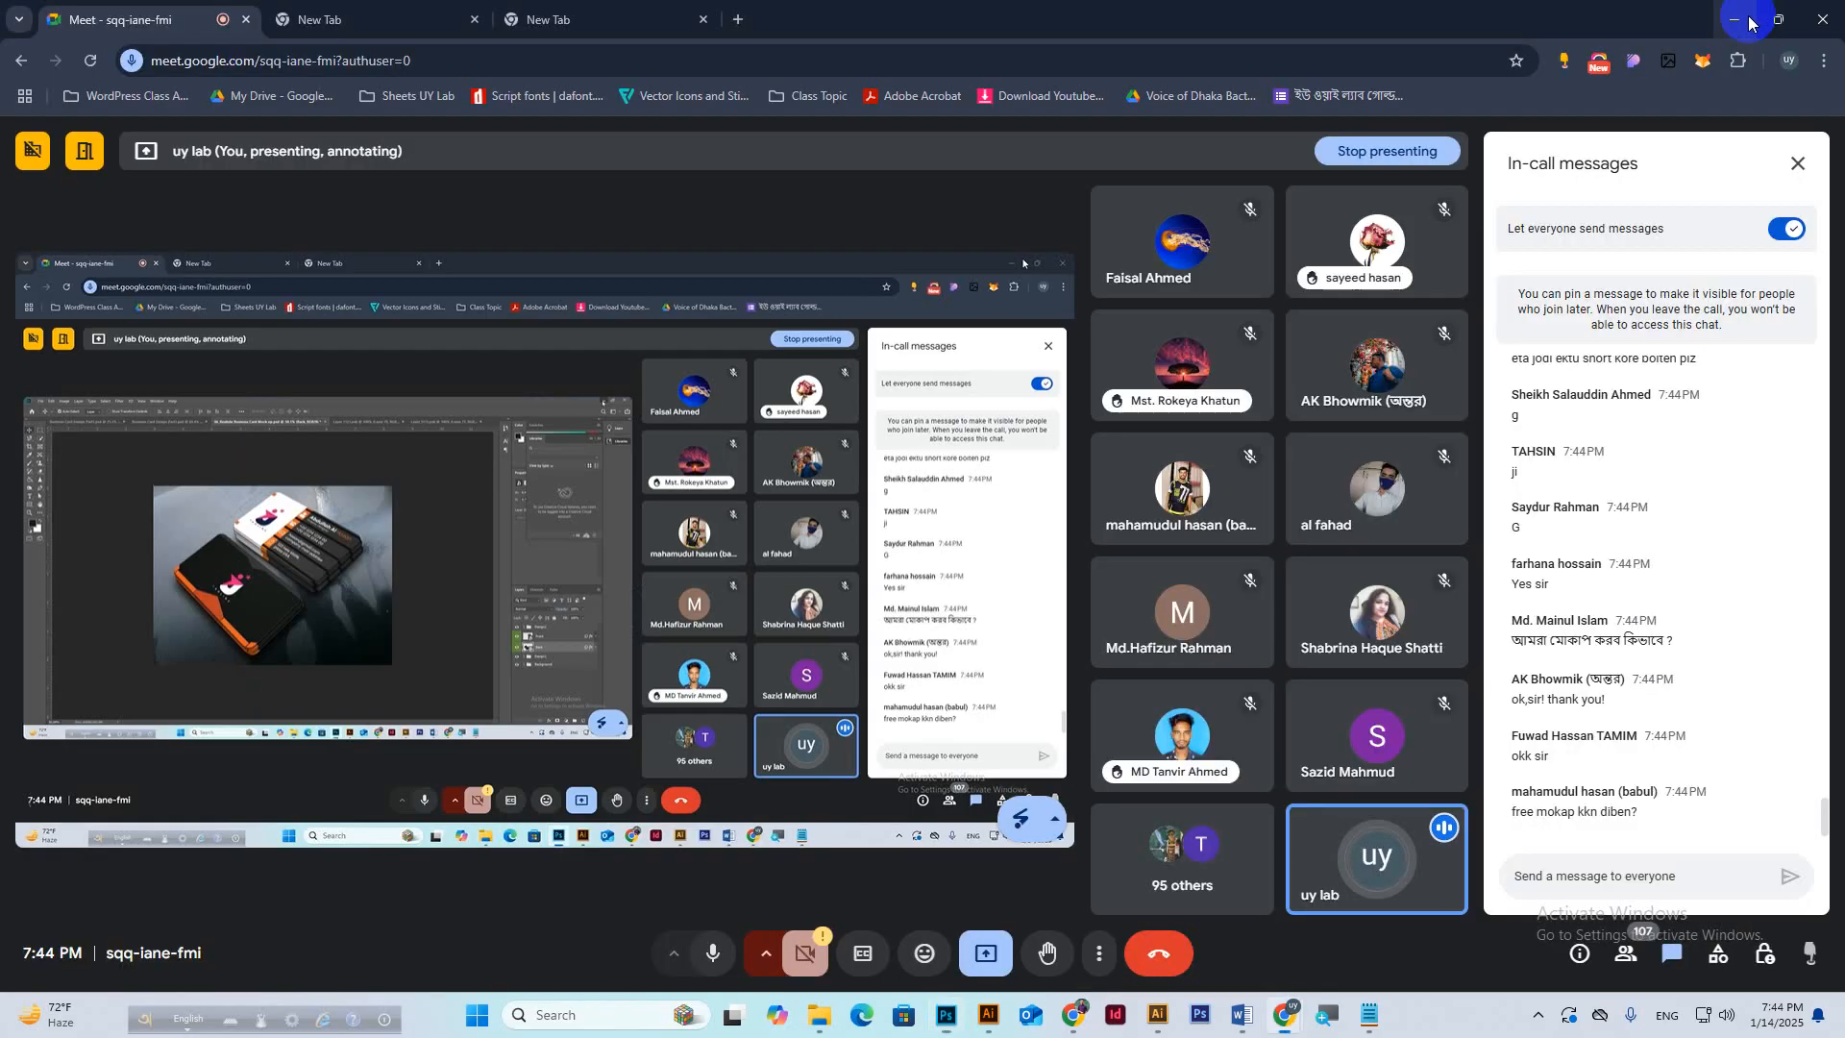
Minimise Meet to the desktop, select both Business Card Design PSDs, then the course outline icon.
{"action": "left_click", "coordinate": [1735, 21]}
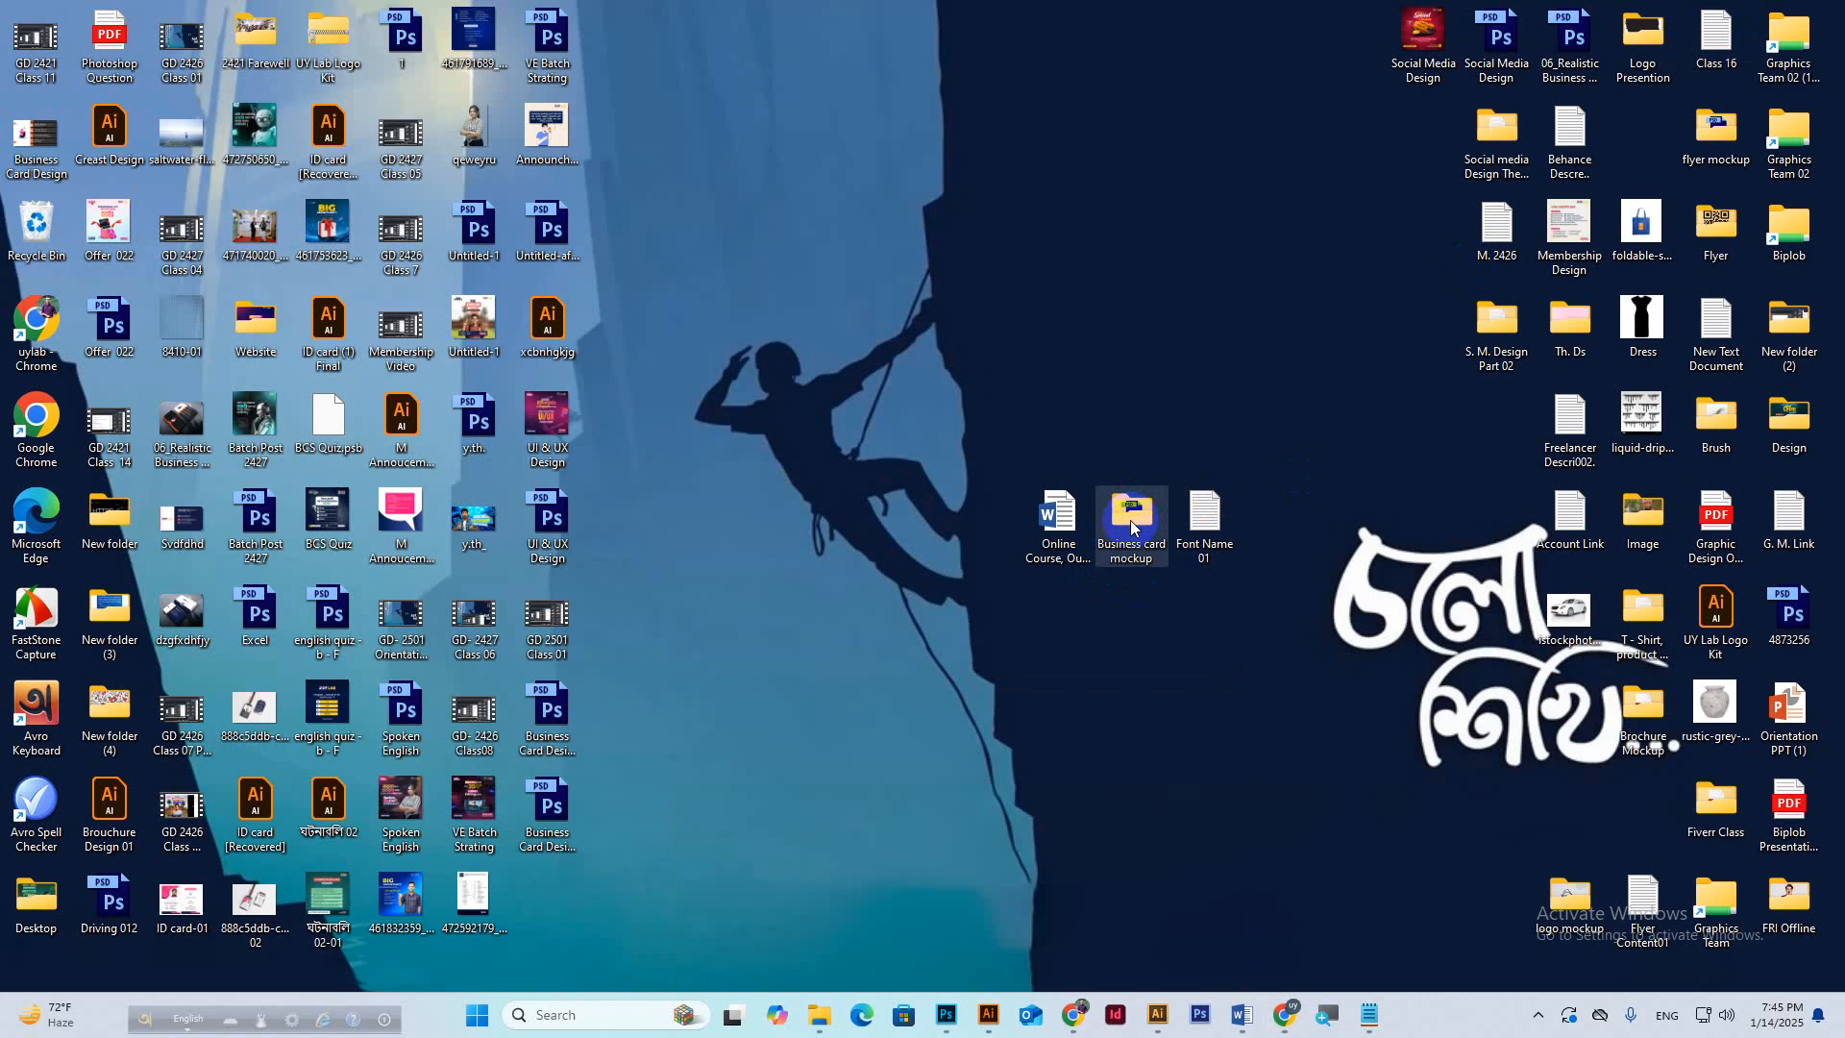
{"action": "mouse_move", "coordinate": [1285, 1015]}
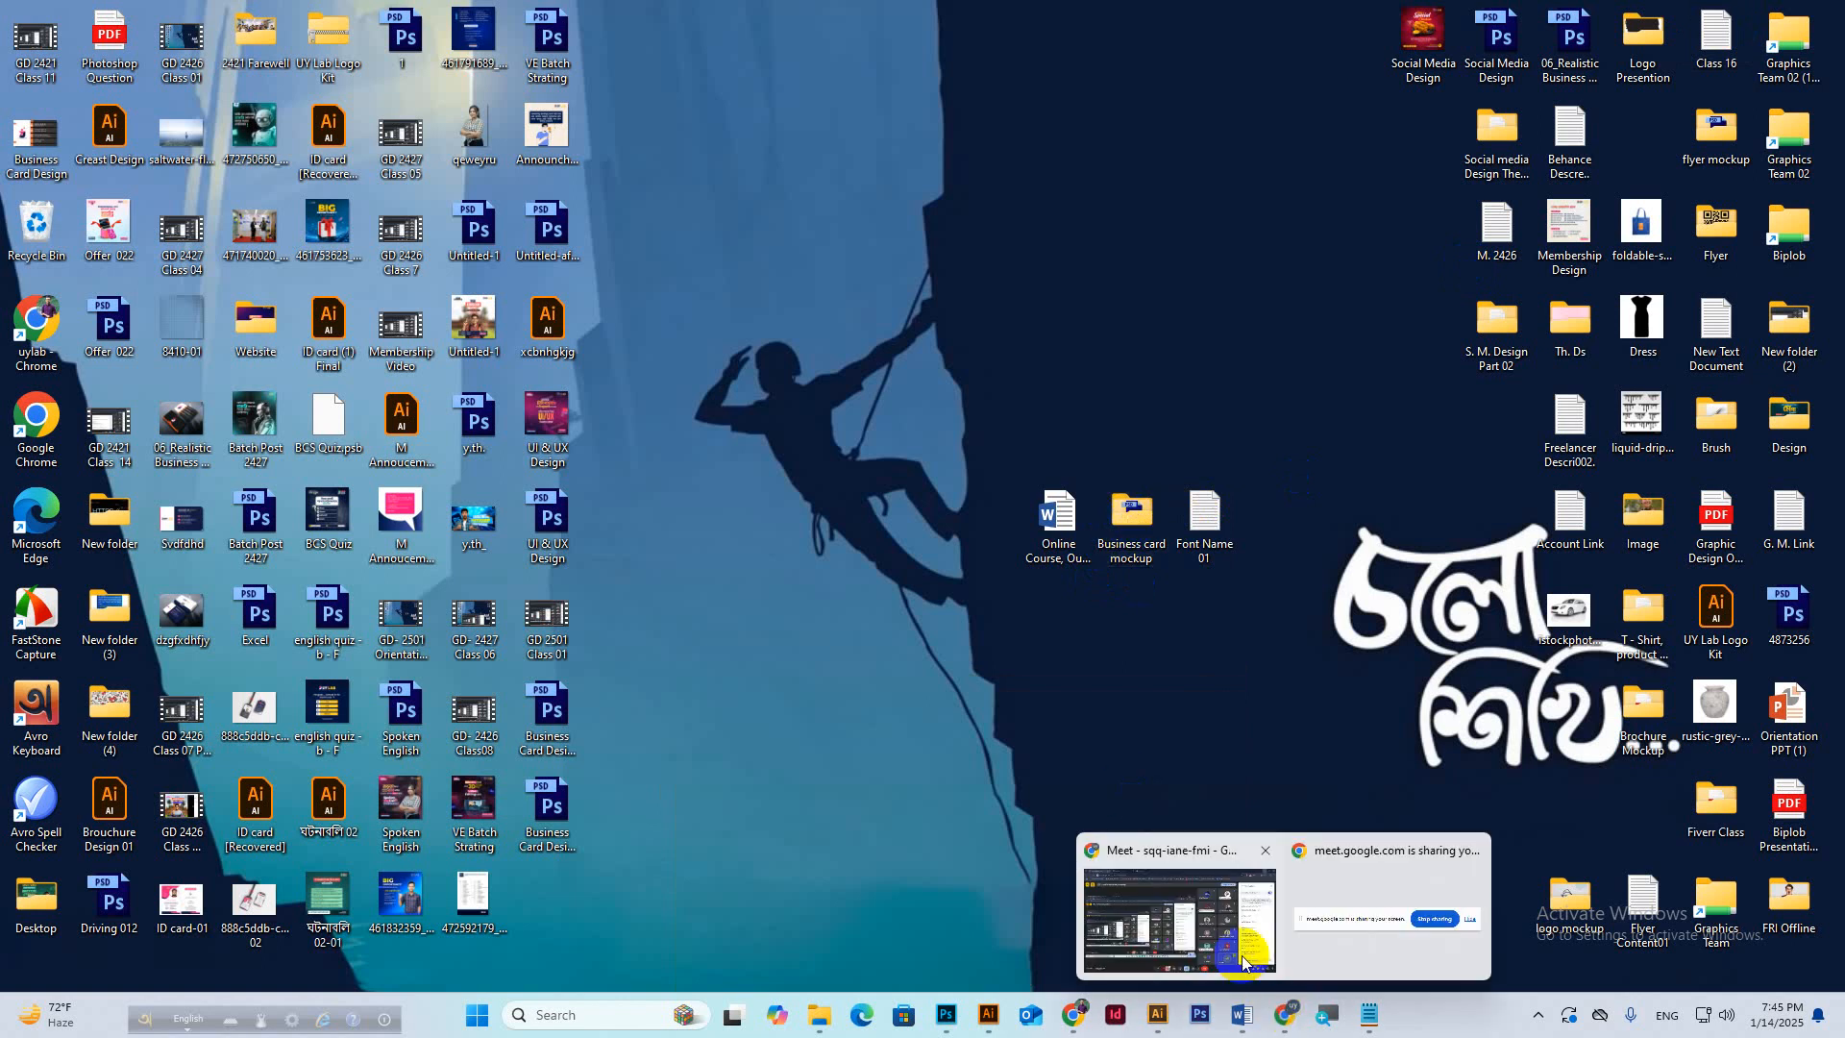
{"action": "left_click", "coordinate": [1320, 959]}
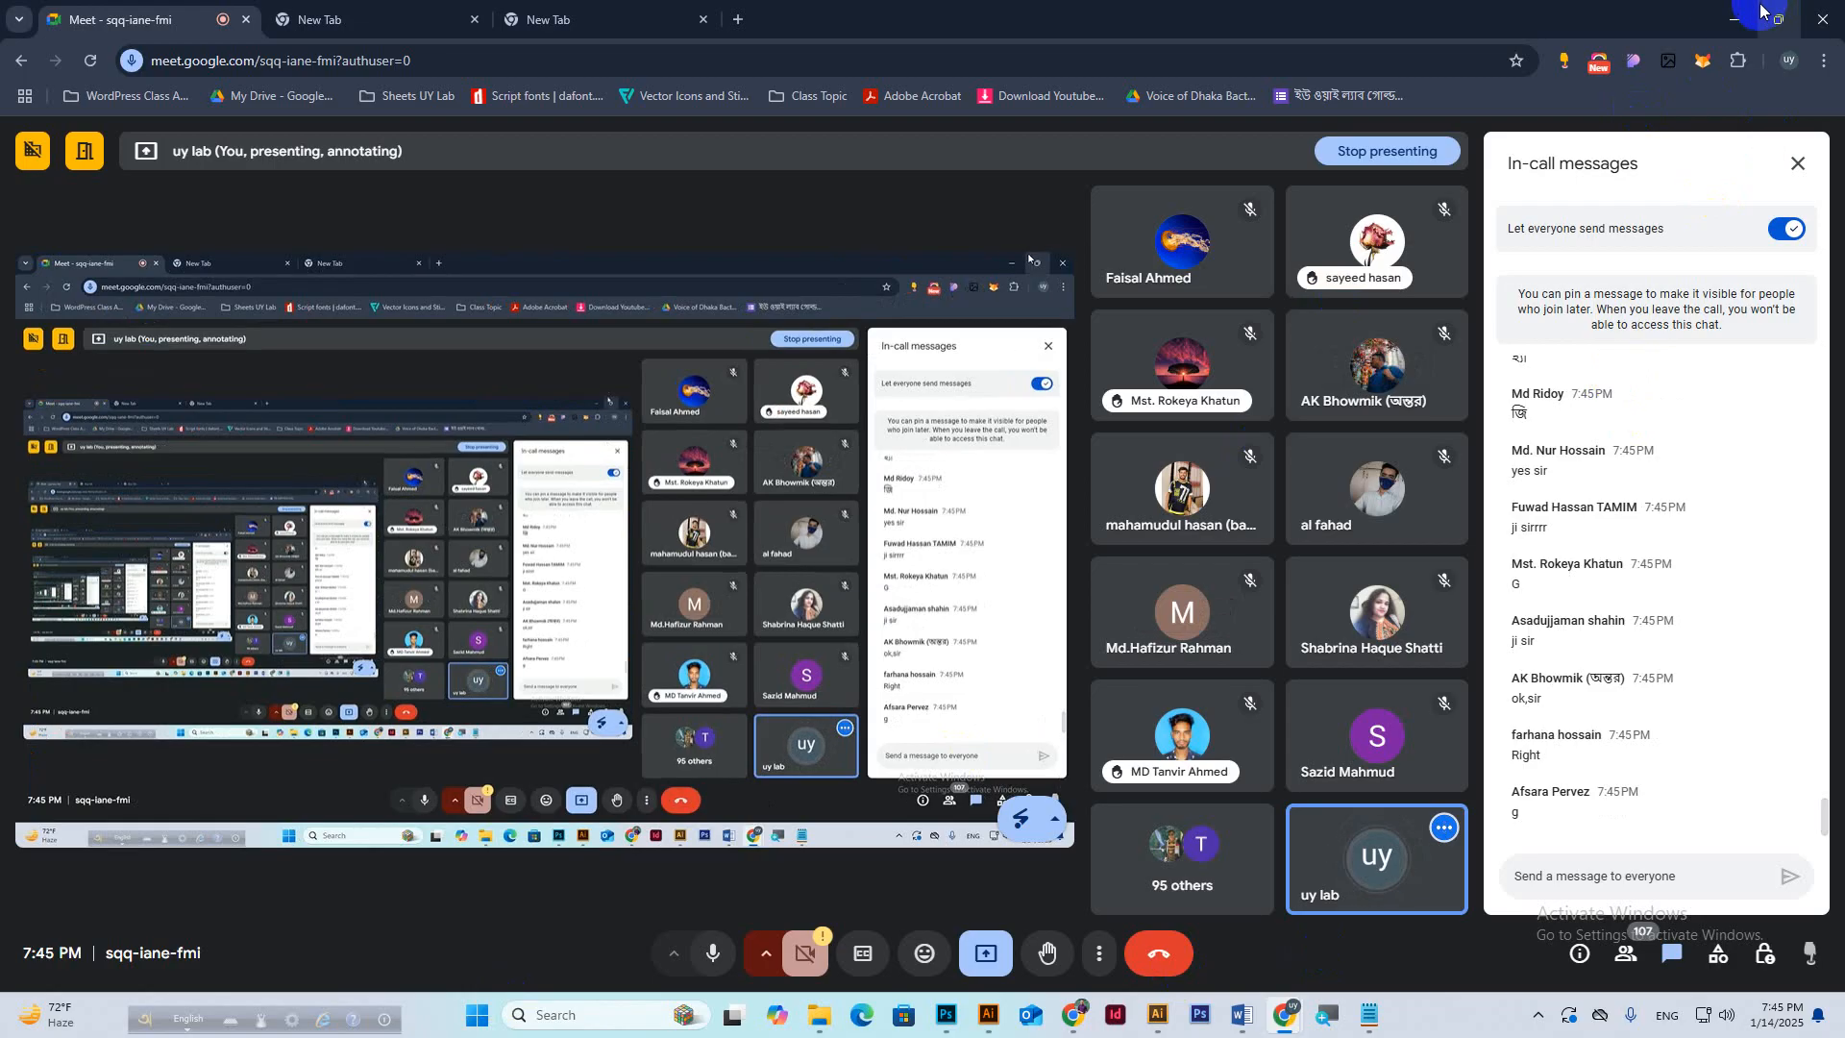
{"action": "left_click", "coordinate": [1731, 19]}
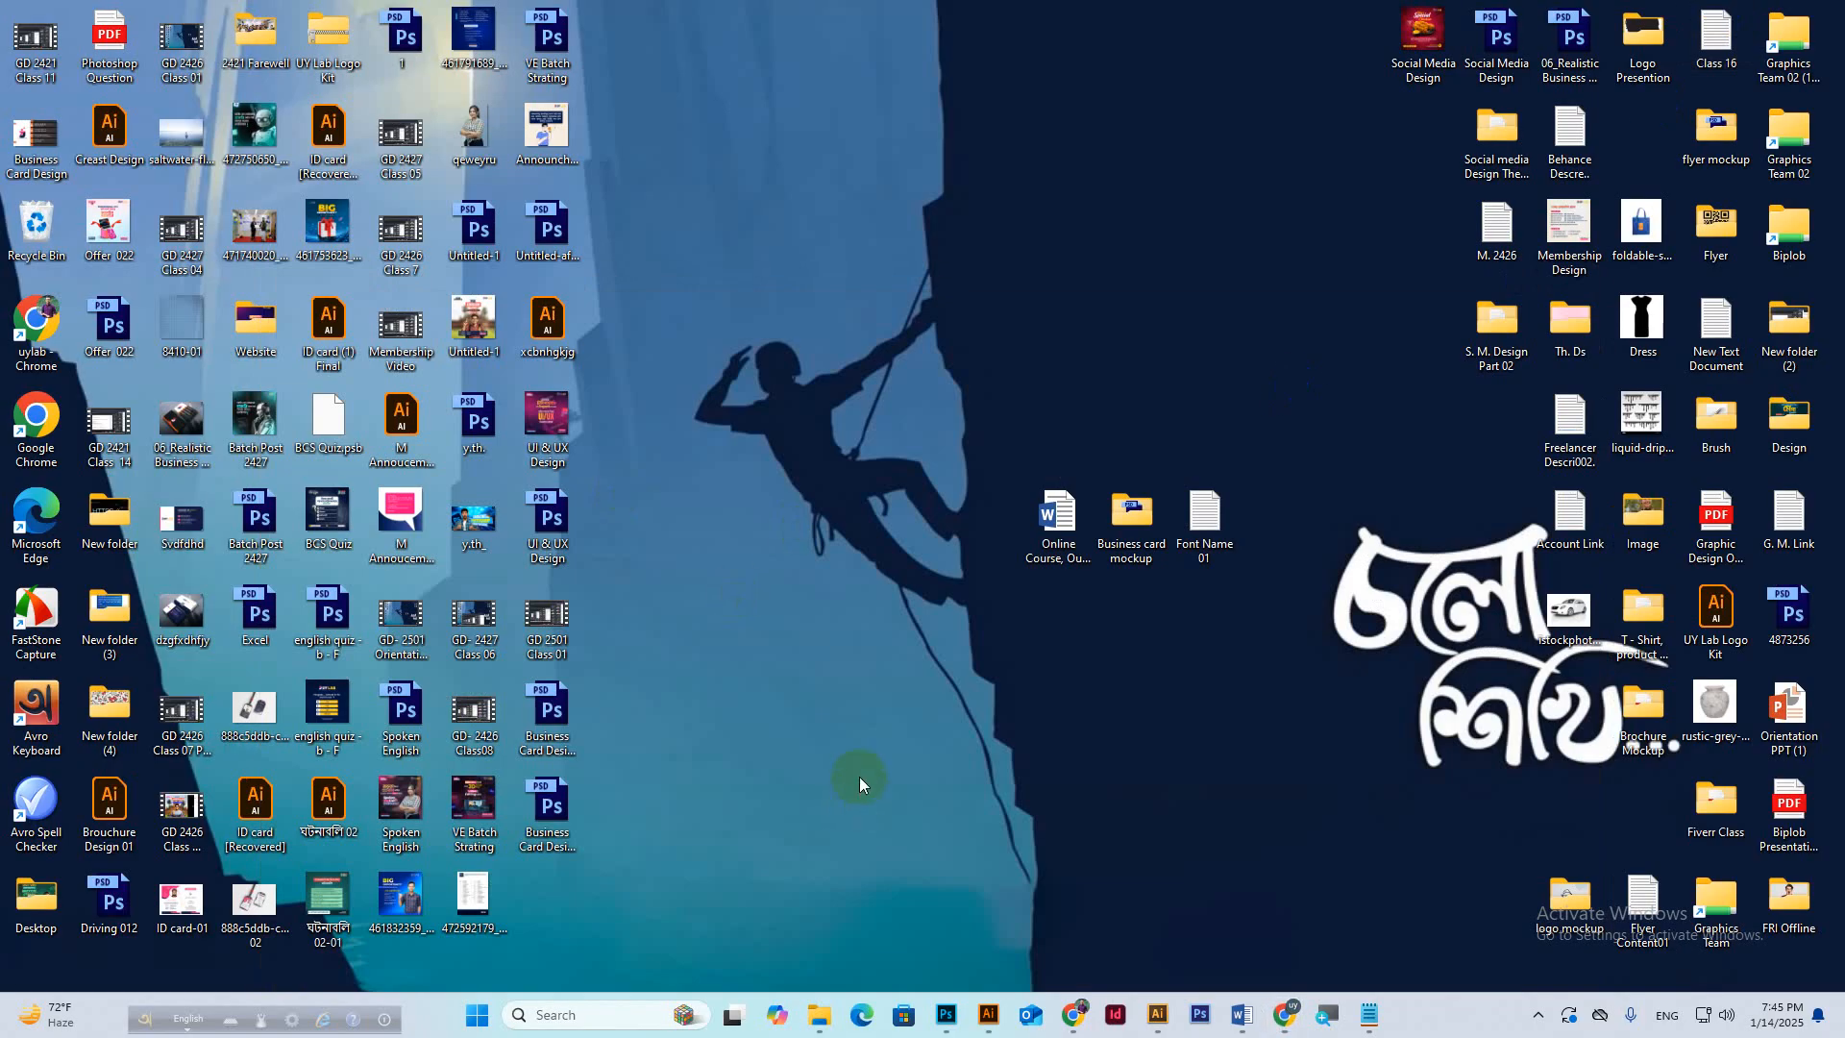
{"action": "left_click_drag", "start_coordinate": [637, 674], "coordinate": [549, 857]}
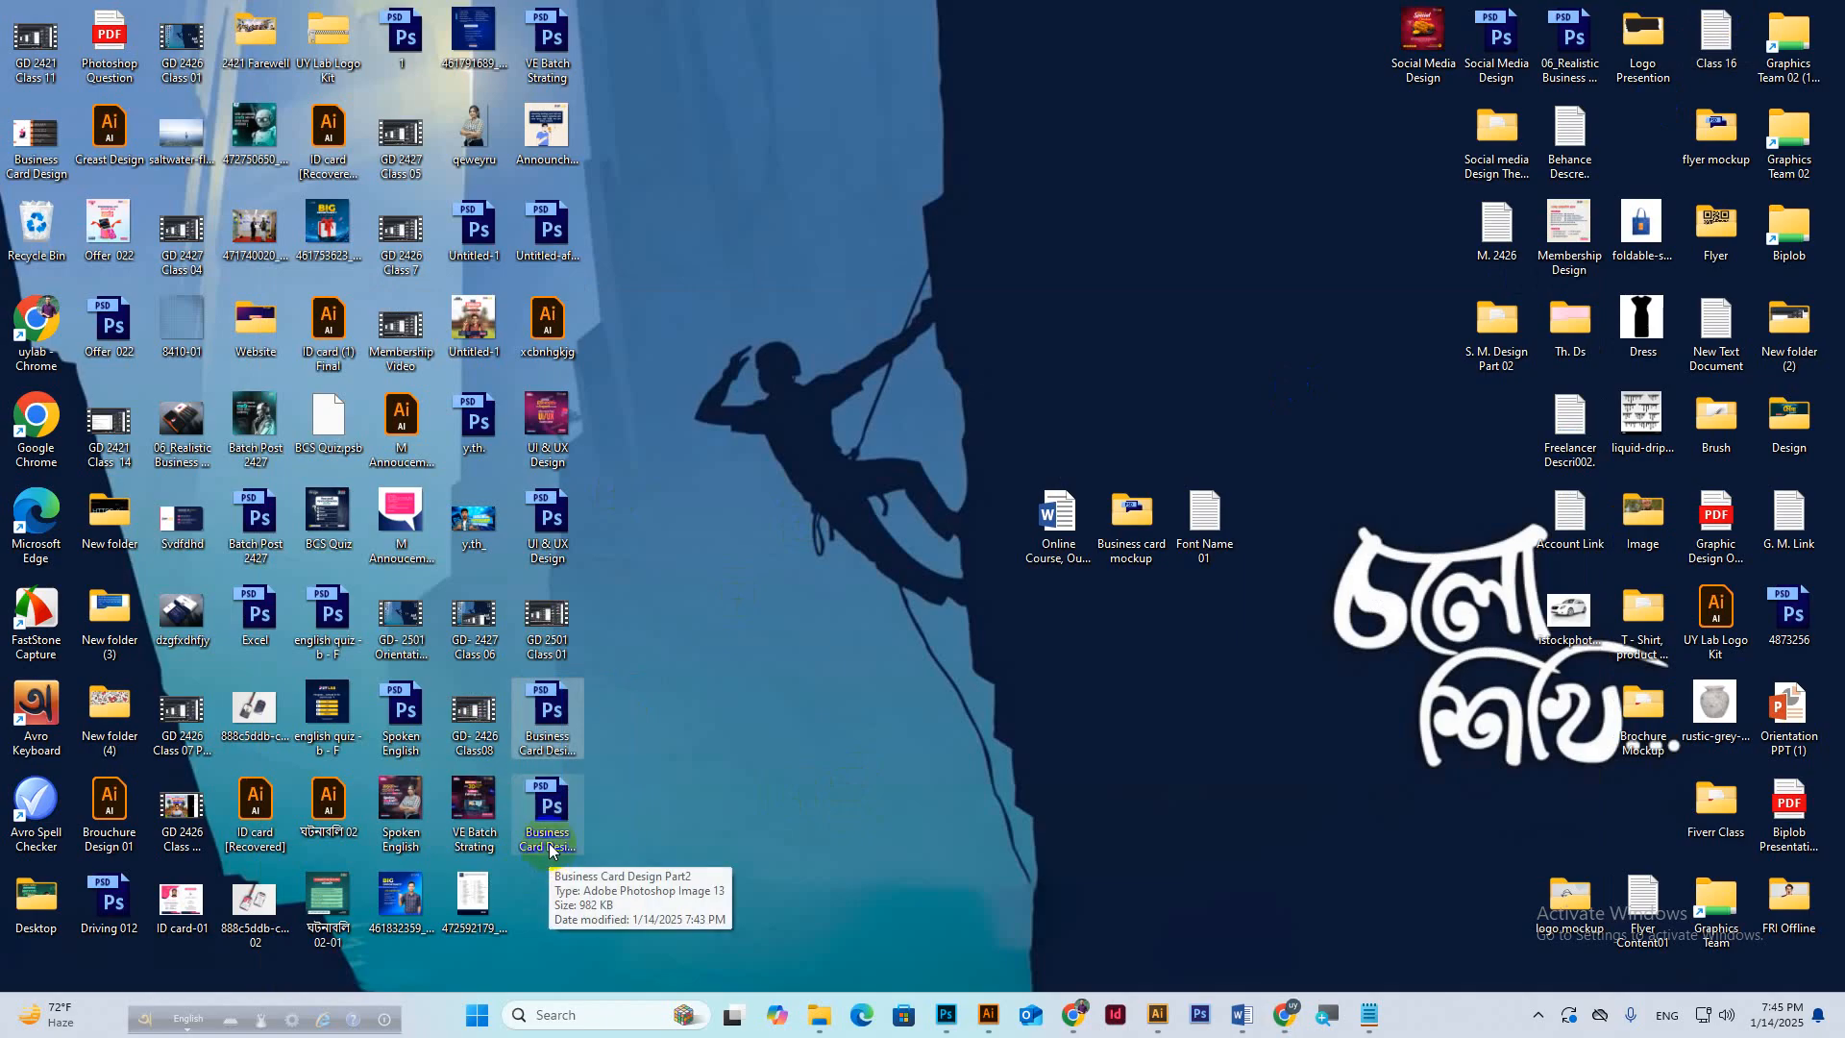
{"action": "left_click", "coordinate": [1103, 589]}
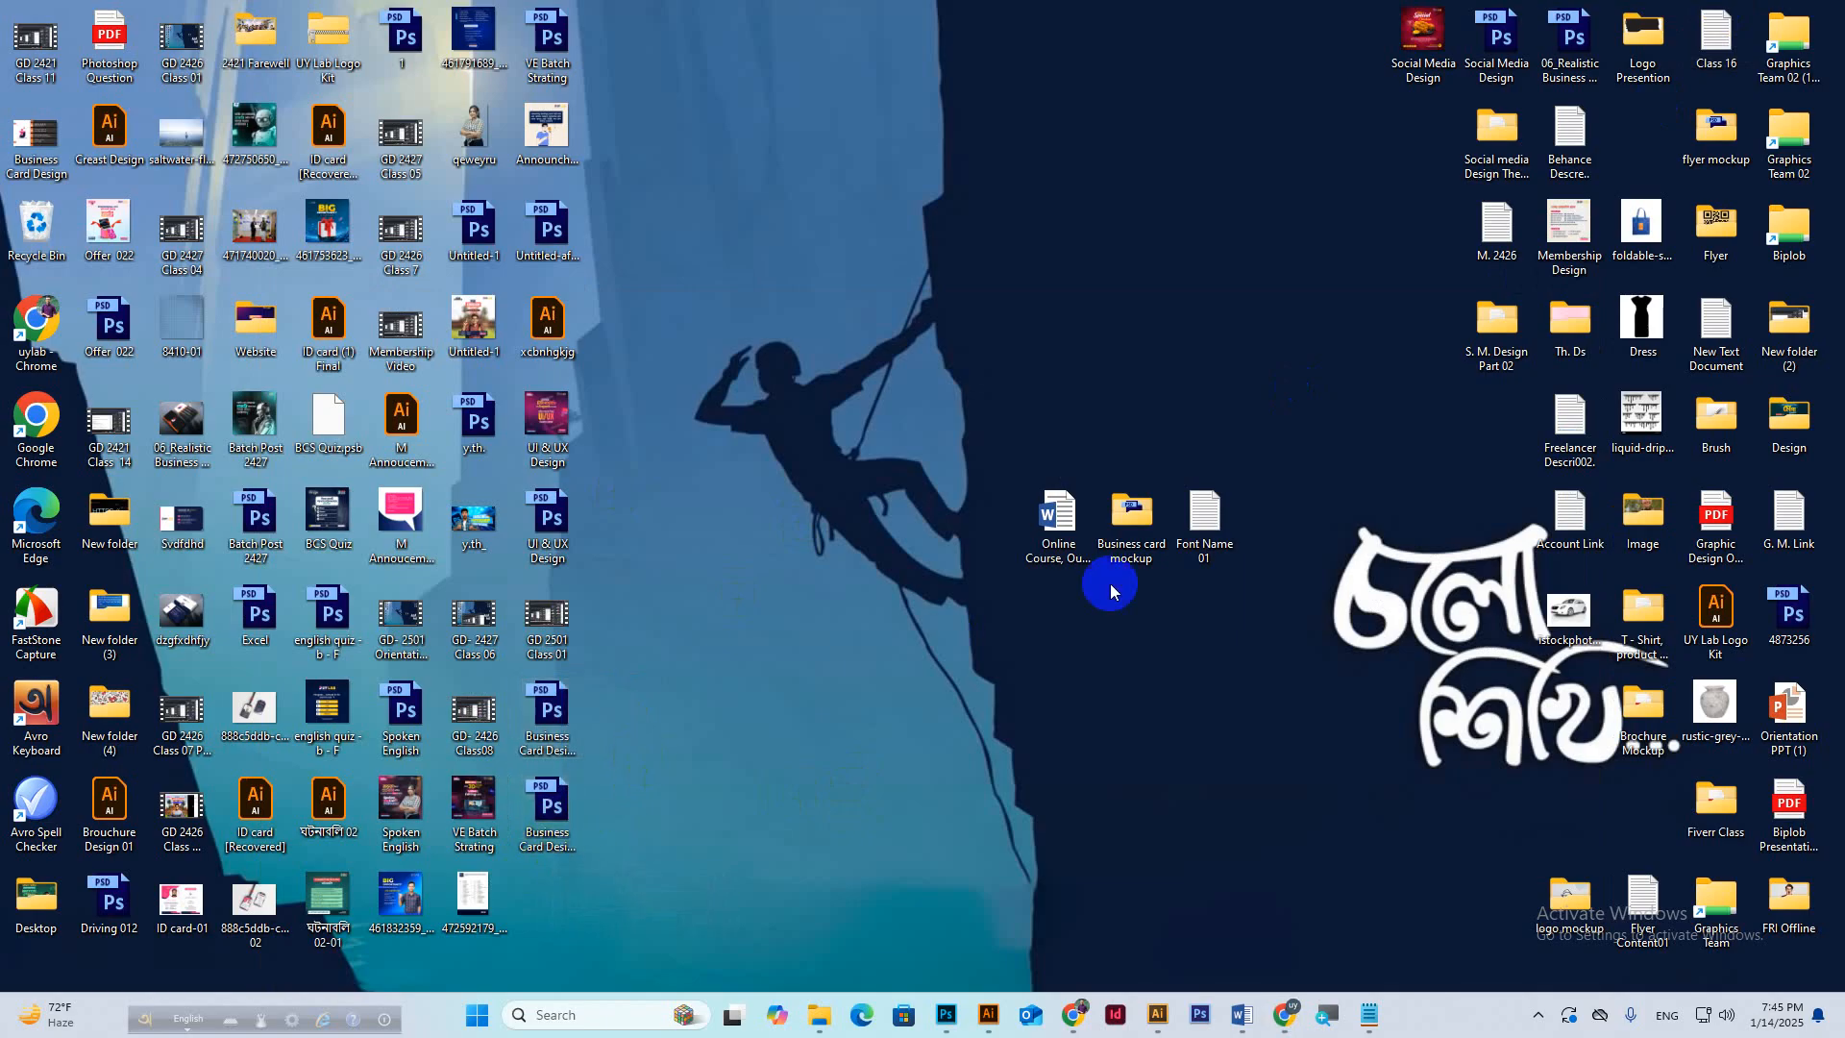
Open the Online Course Outline and highlight the Class # 7 Behance portfolio creation bullet.
{"action": "left_click", "coordinate": [1069, 512]}
{"action": "double_click", "coordinate": [1070, 512]}
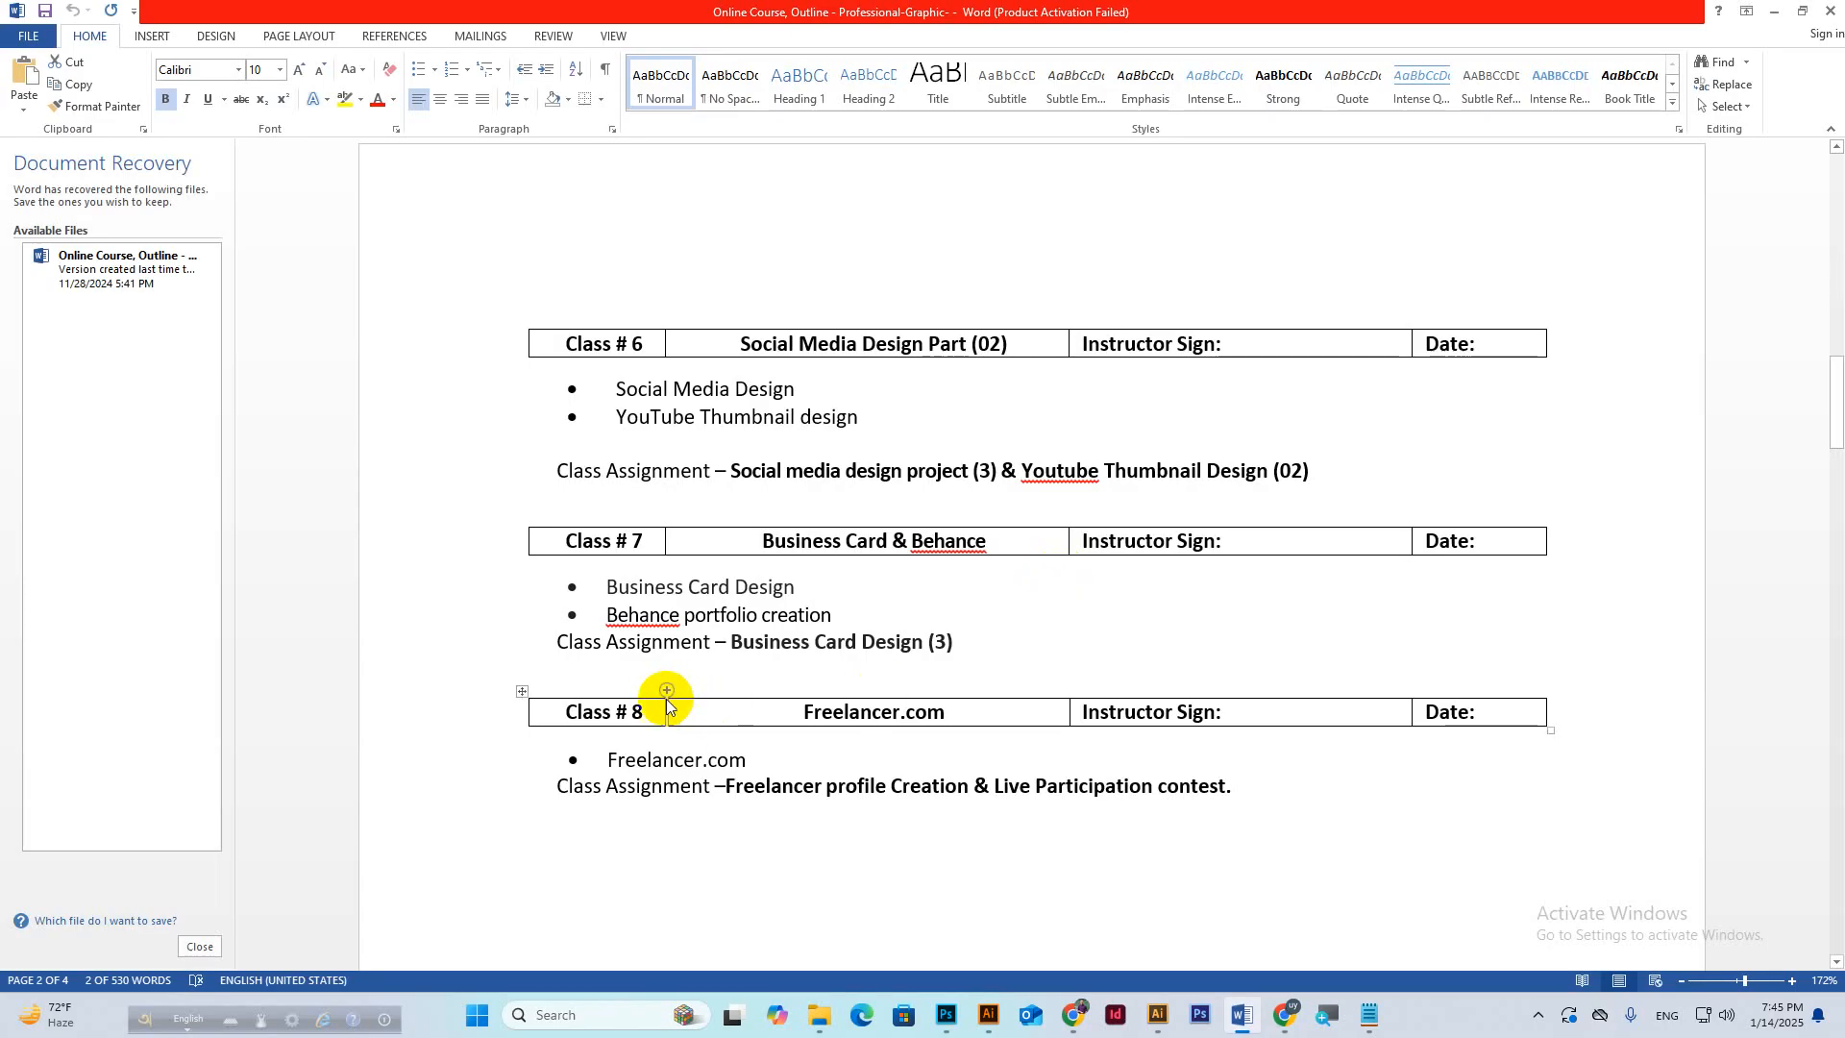
{"action": "left_click_drag", "start_coordinate": [608, 616], "coordinate": [836, 616]}
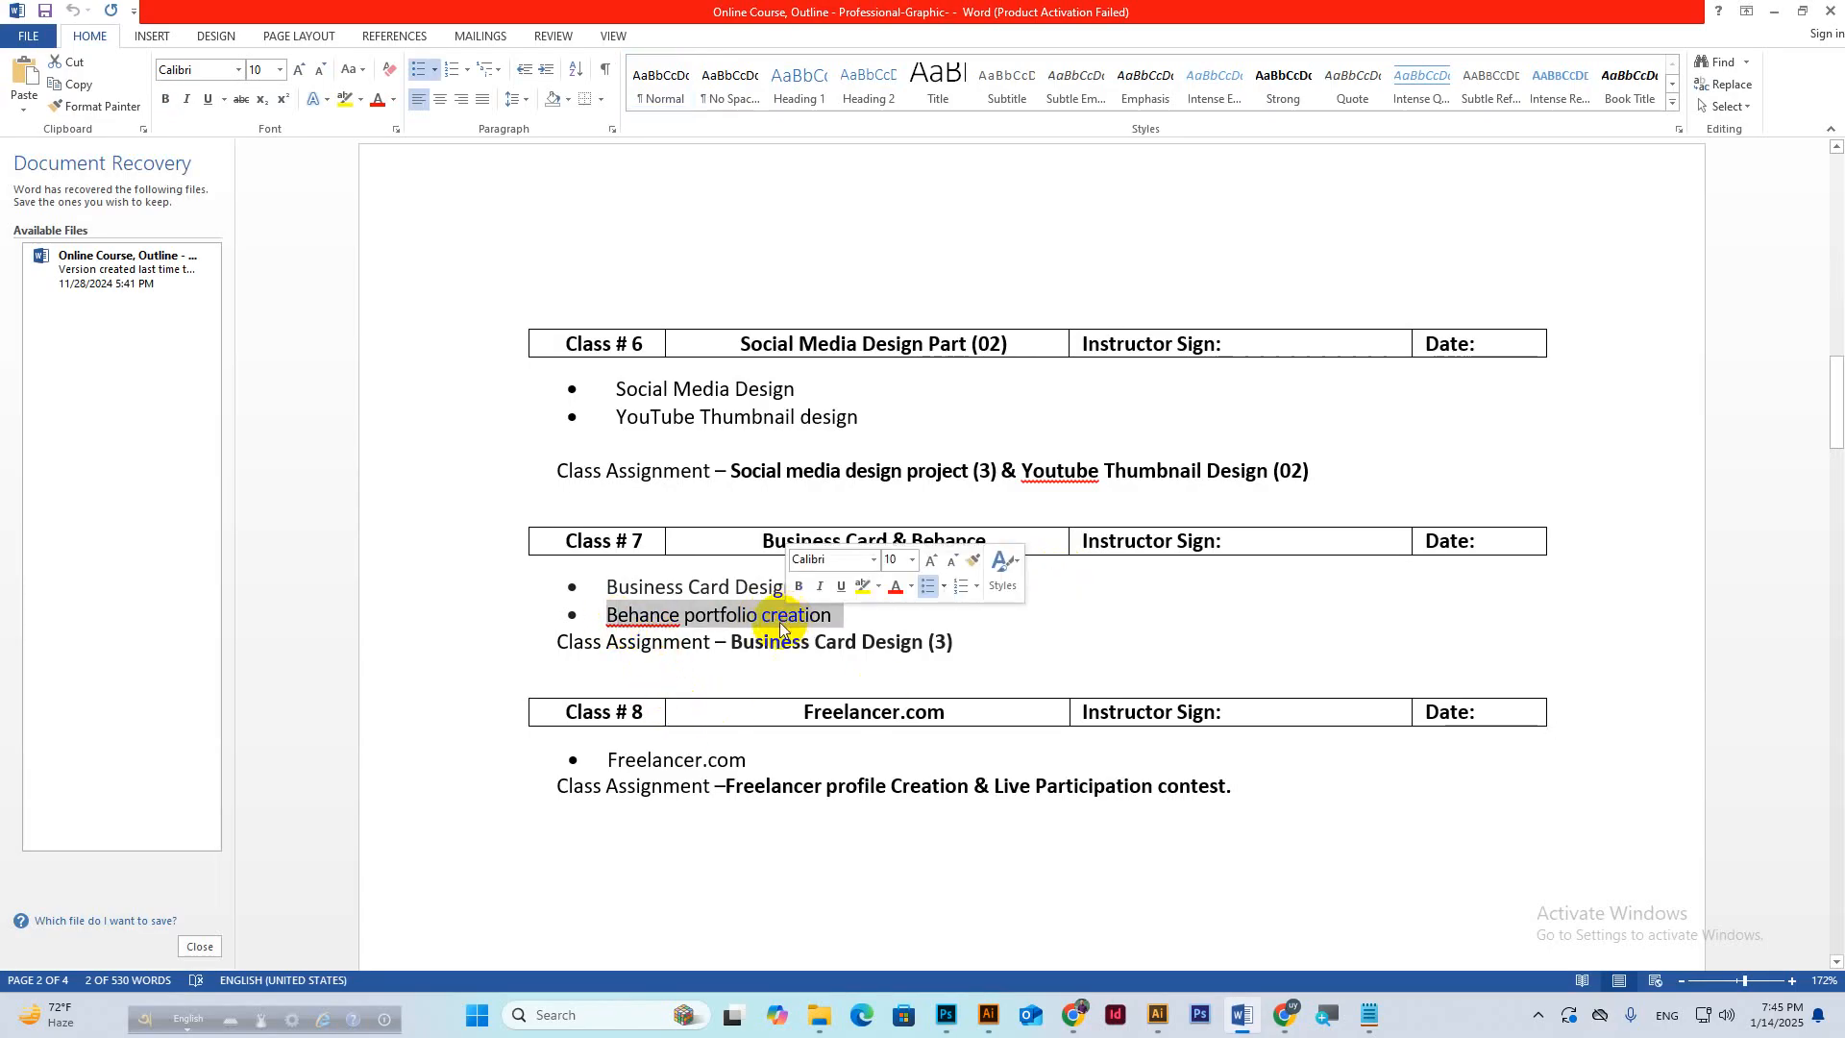
{"action": "left_click", "coordinate": [778, 620]}
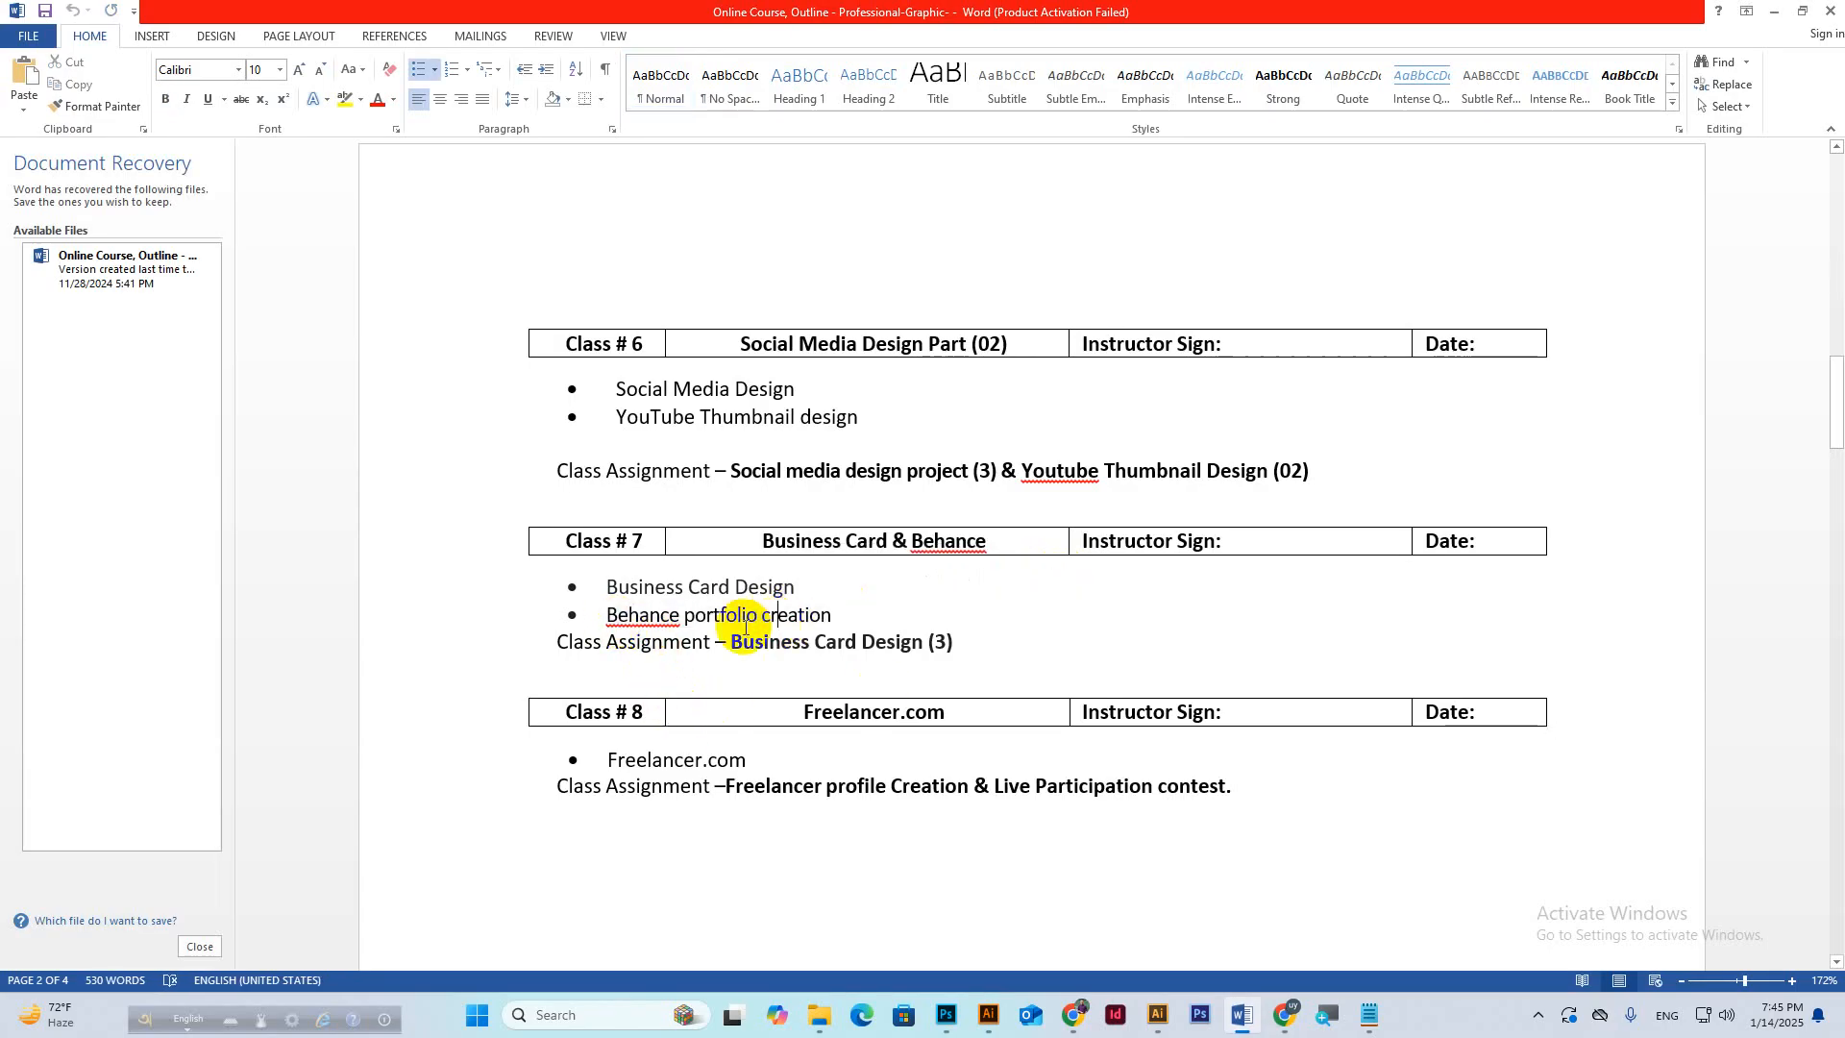
Close Word and bring the Google Meet window back to the front.
{"action": "left_click", "coordinate": [1831, 12]}
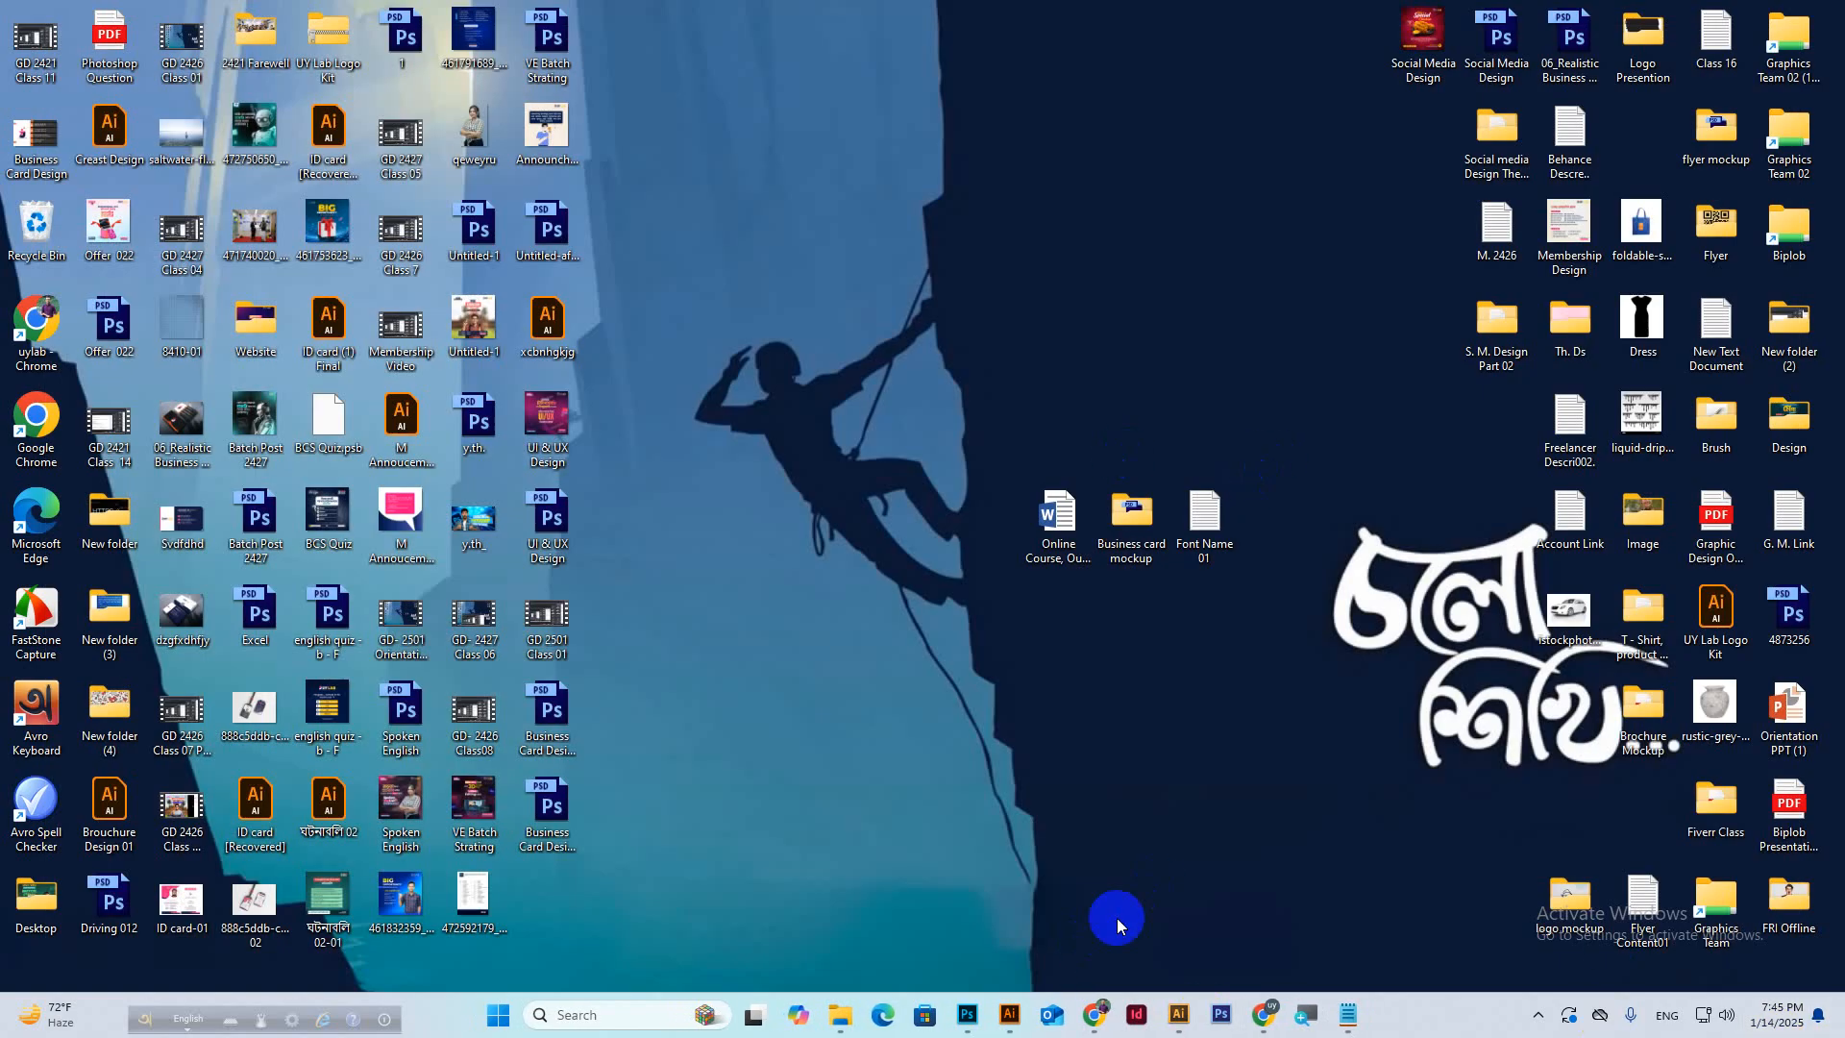
{"action": "mouse_move", "coordinate": [1261, 1011]}
{"action": "left_click", "coordinate": [1222, 918]}
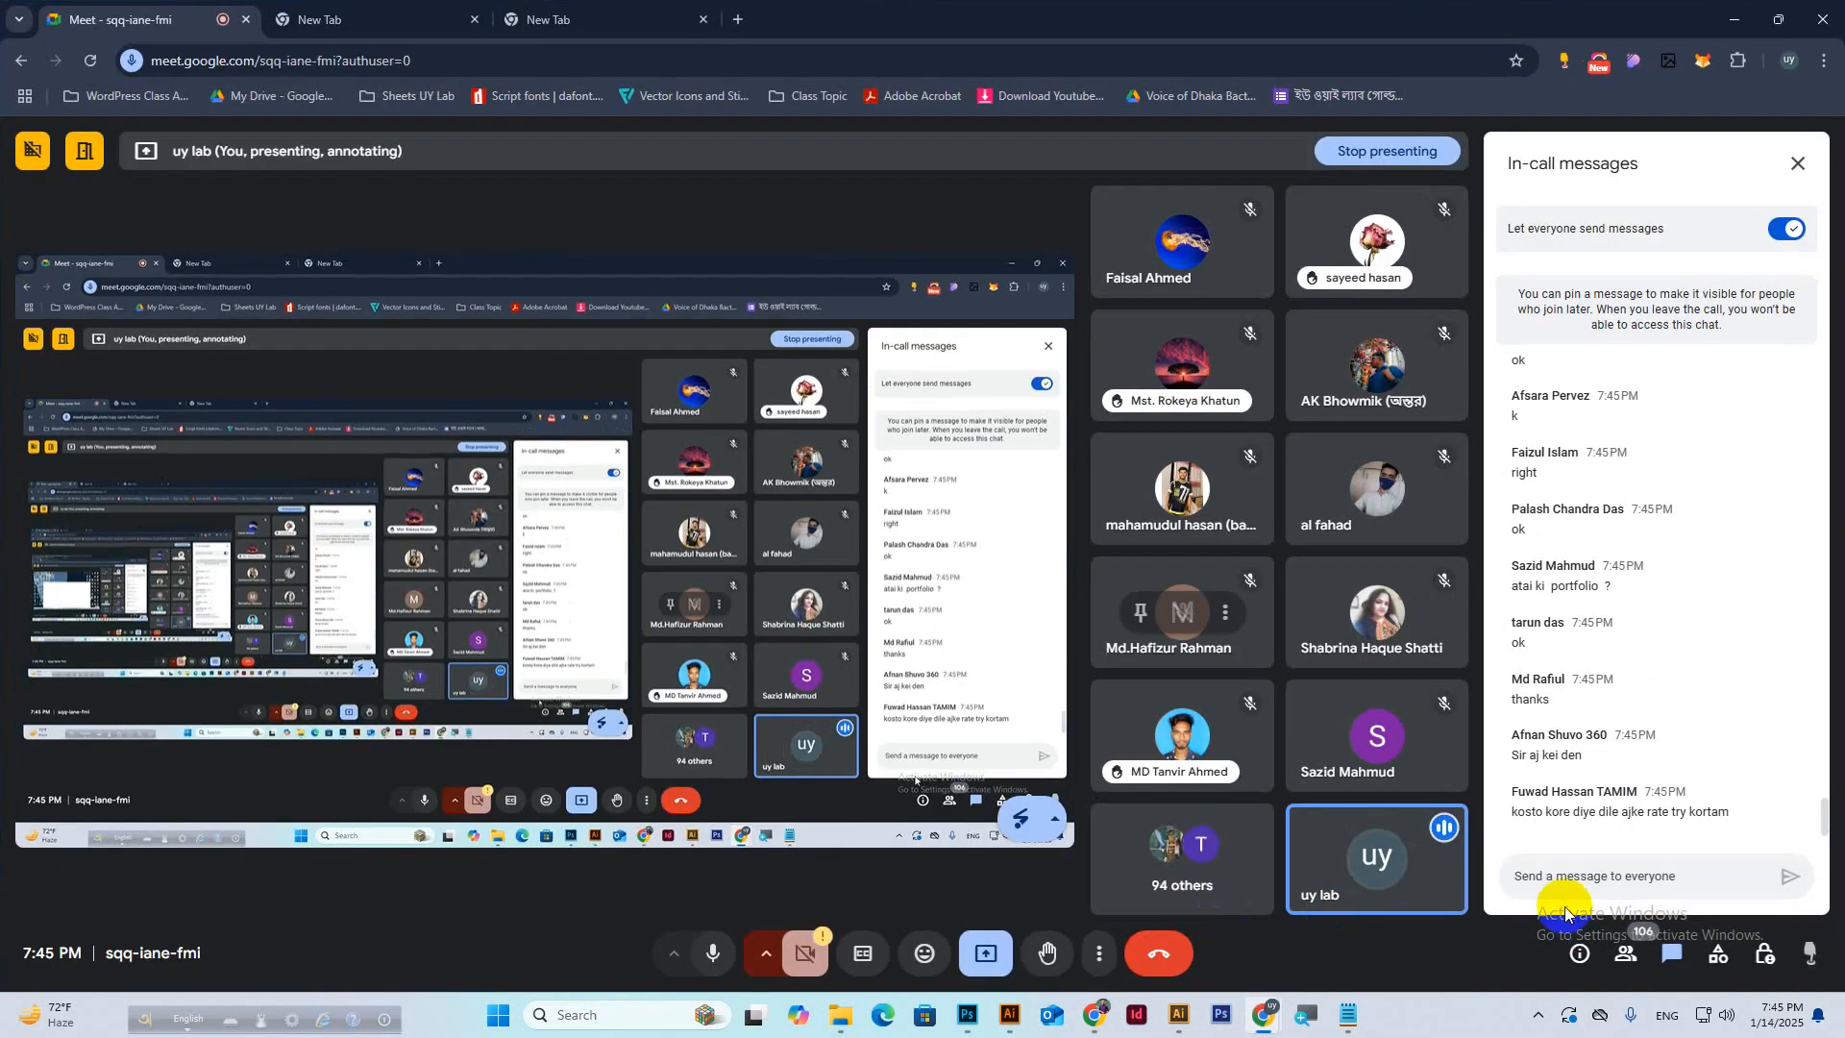